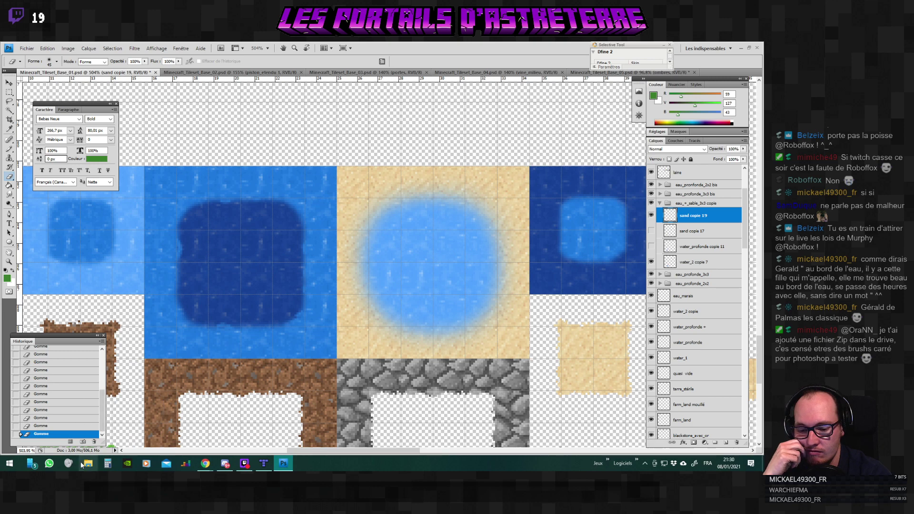
Switch to Chrome and look for the brush archive in Google Drive's Cube40 folder and its Assets subfolder.
{"action": "left_click", "coordinate": [224, 463]}
{"action": "left_click", "coordinate": [598, 92]}
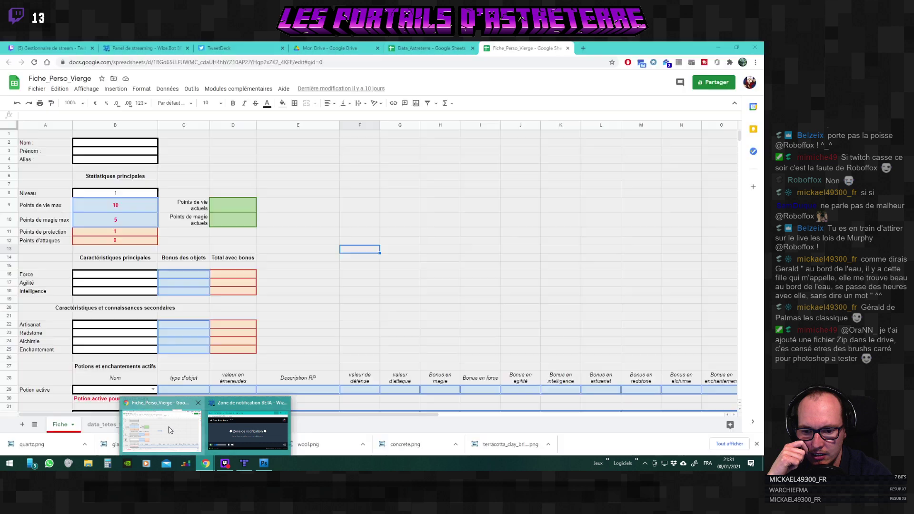
{"action": "left_click", "coordinate": [248, 429]}
{"action": "left_click", "coordinate": [333, 48]}
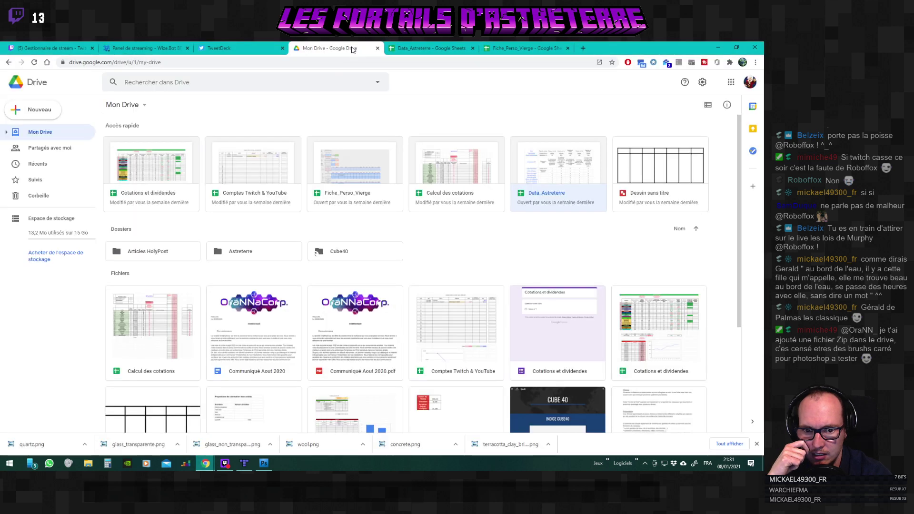
{"action": "left_click", "coordinate": [336, 254]}
{"action": "double_click", "coordinate": [337, 254]}
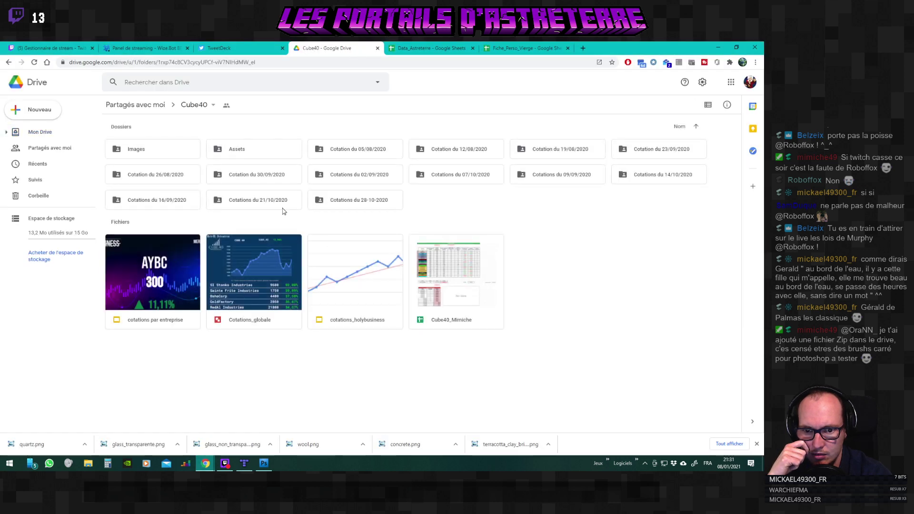
{"action": "double_click", "coordinate": [250, 156]}
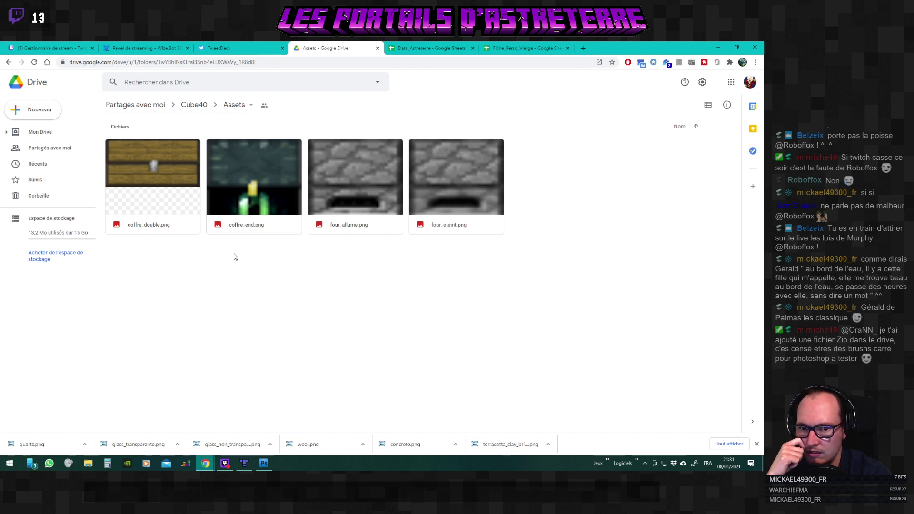
Look through the items shared with the Drive account for the brush archive, return to Mon Drive and close Google Drive.
{"action": "left_click", "coordinate": [194, 105]}
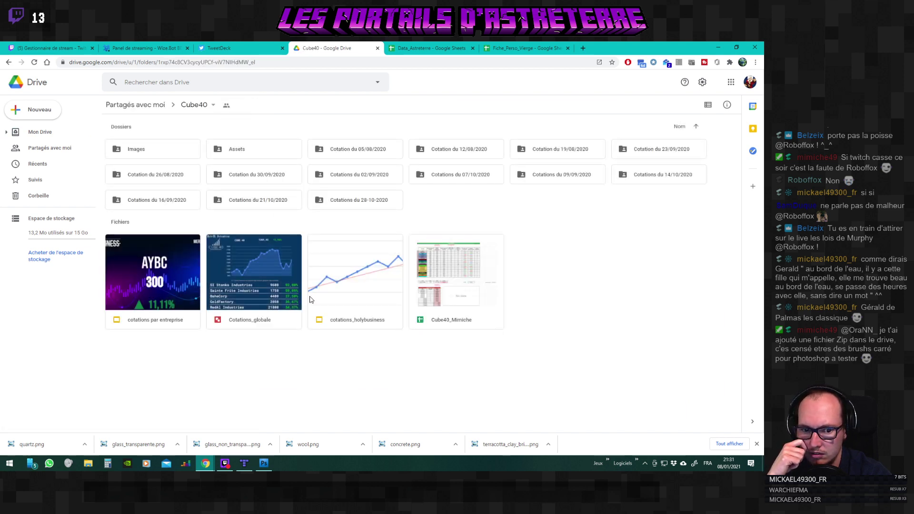
{"action": "left_click", "coordinate": [141, 106]}
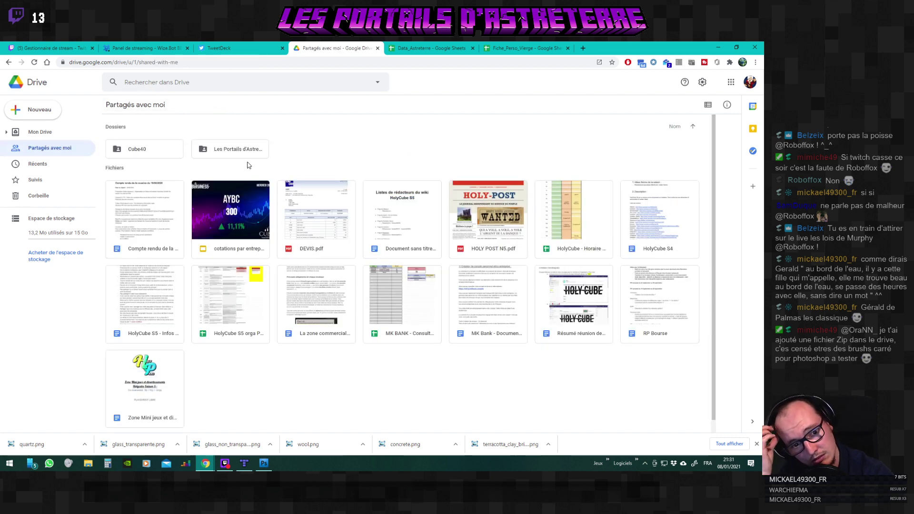
{"action": "scroll", "coordinate": [285, 180], "scroll_direction": "down", "scroll_amount": 1}
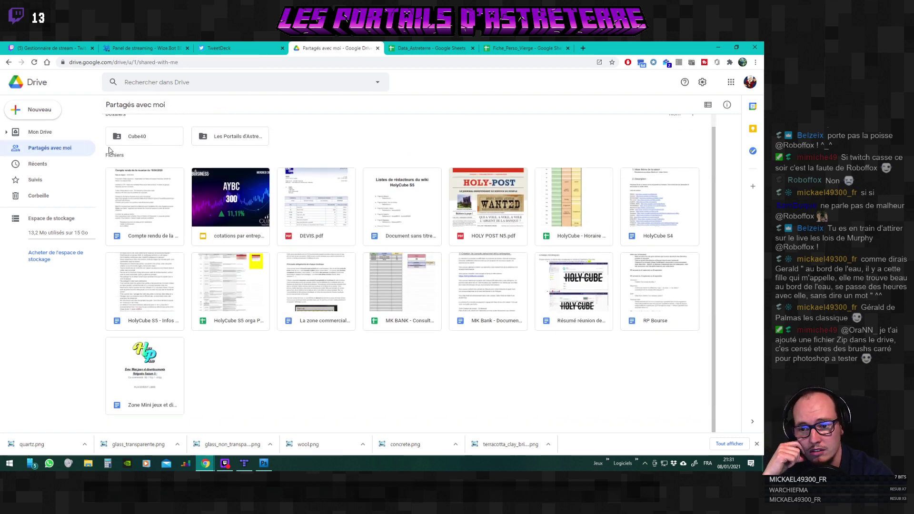
{"action": "left_click", "coordinate": [46, 136]}
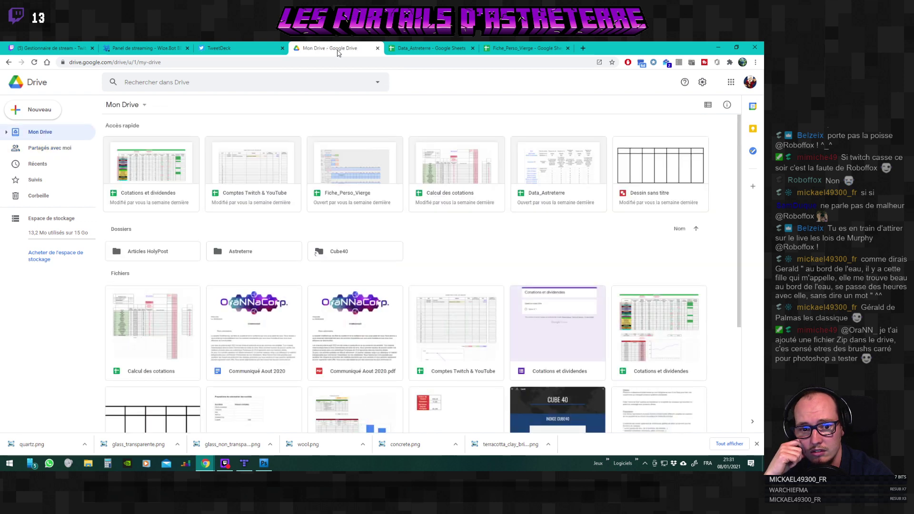
{"action": "middle_click", "coordinate": [337, 52]}
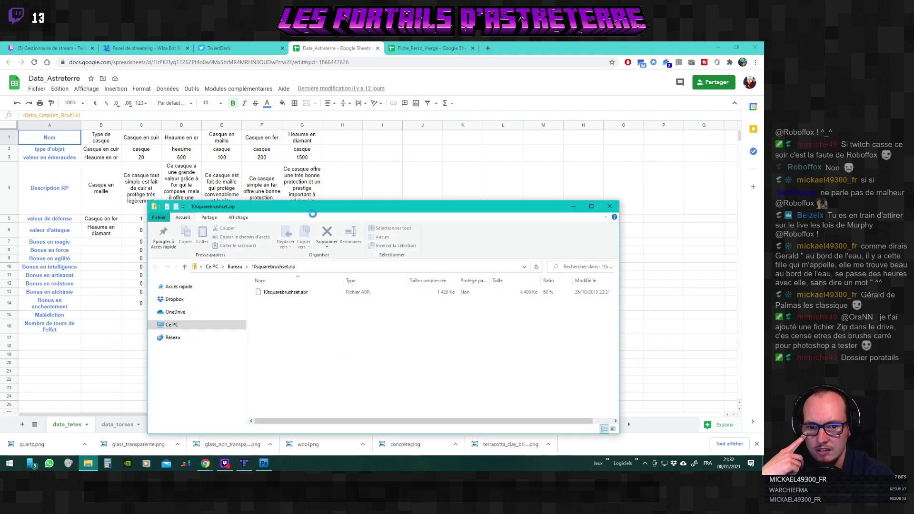
Extract 10squarebrushset.zip into a 10squarebrushset folder on the desktop.
{"action": "left_click_drag", "start_coordinate": [309, 212], "coordinate": [0, 237]}
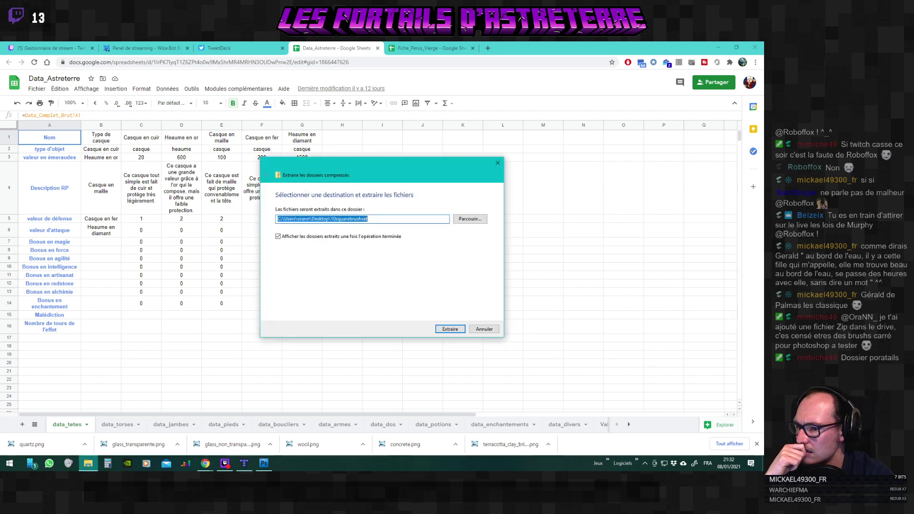
{"action": "left_click_drag", "start_coordinate": [310, 174], "coordinate": [0, 209]}
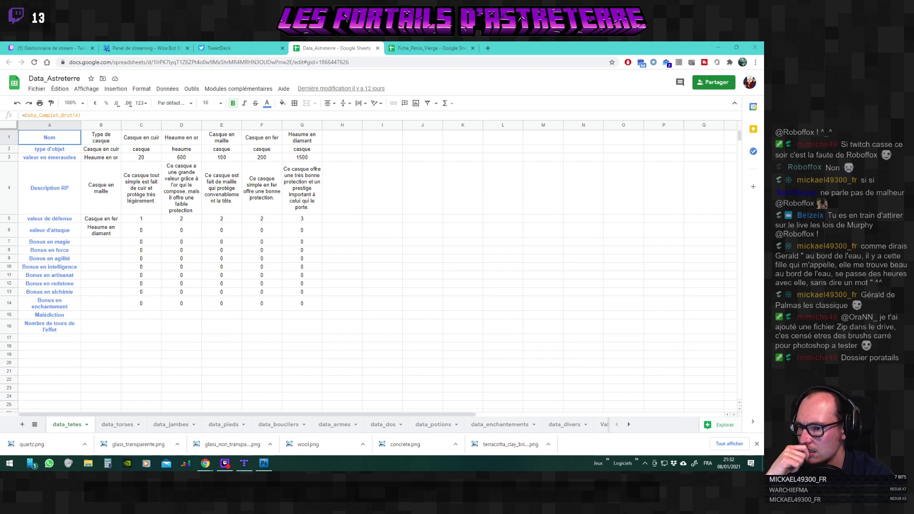
Switch to Photoshop and, in the cursor preferences, keep Pointe standard and turn on Affichage du réticule de la pointe.
{"action": "left_click", "coordinate": [264, 463]}
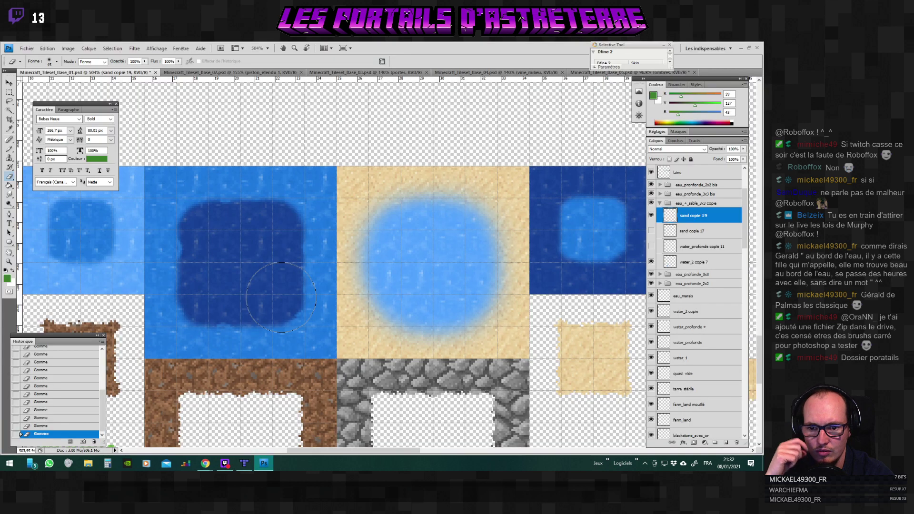
{"action": "left_click", "coordinate": [47, 49]}
{"action": "mouse_move", "coordinate": [27, 48]}
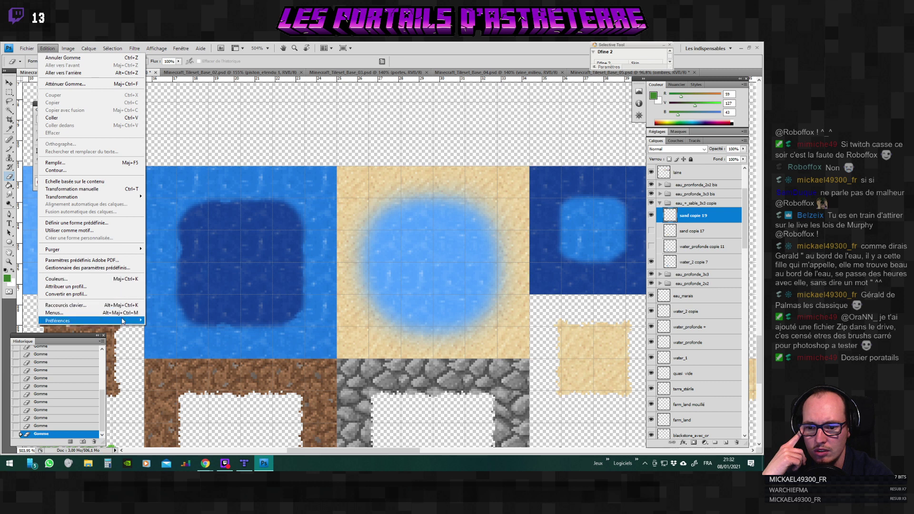
{"action": "mouse_move", "coordinate": [123, 322]}
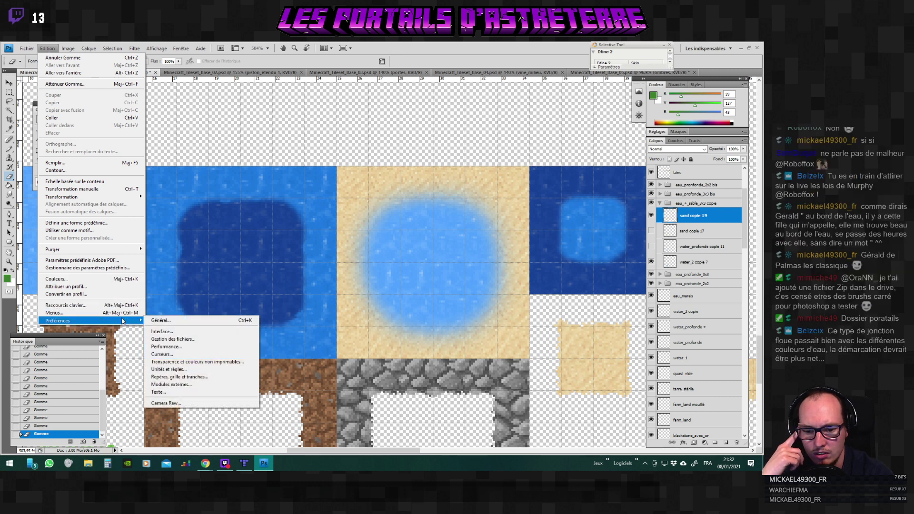
{"action": "left_click", "coordinate": [169, 354]}
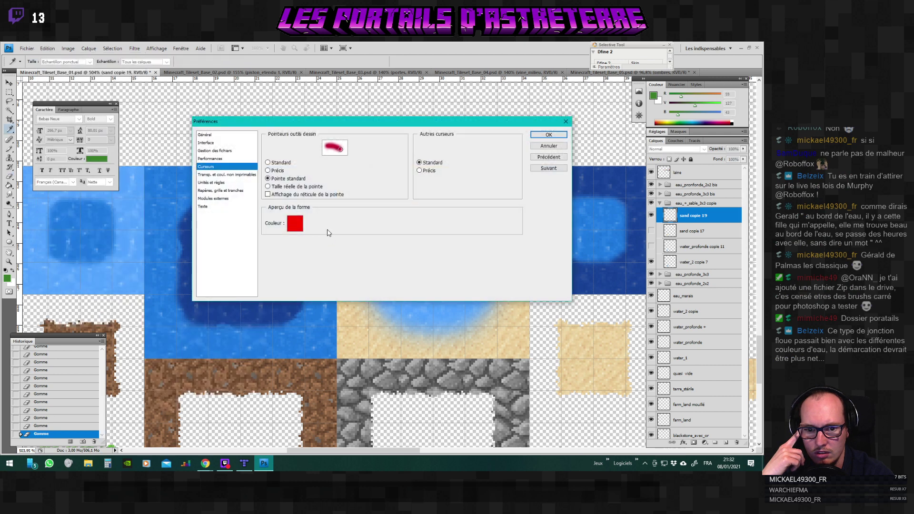
{"action": "left_click", "coordinate": [268, 170]}
{"action": "left_click", "coordinate": [272, 179]}
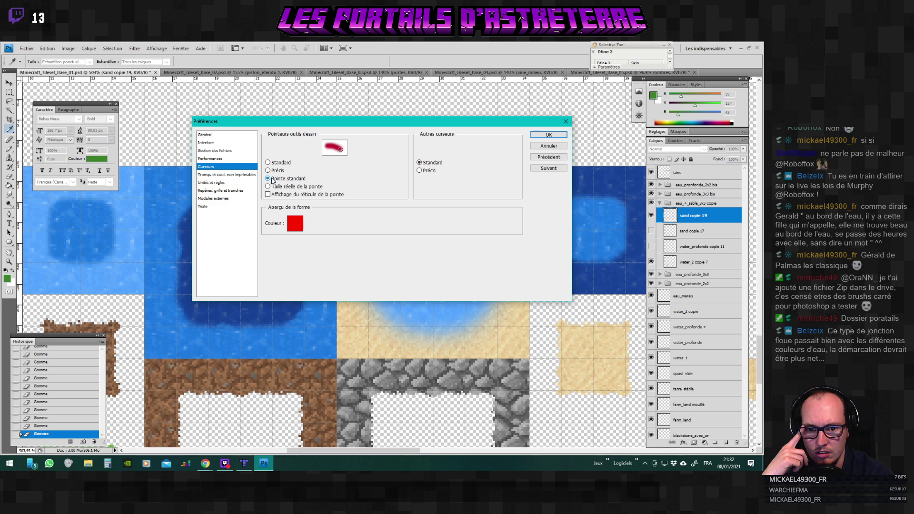
{"action": "left_click", "coordinate": [275, 187]}
{"action": "left_click", "coordinate": [277, 180]}
{"action": "left_click", "coordinate": [280, 164]}
{"action": "left_click", "coordinate": [280, 179]}
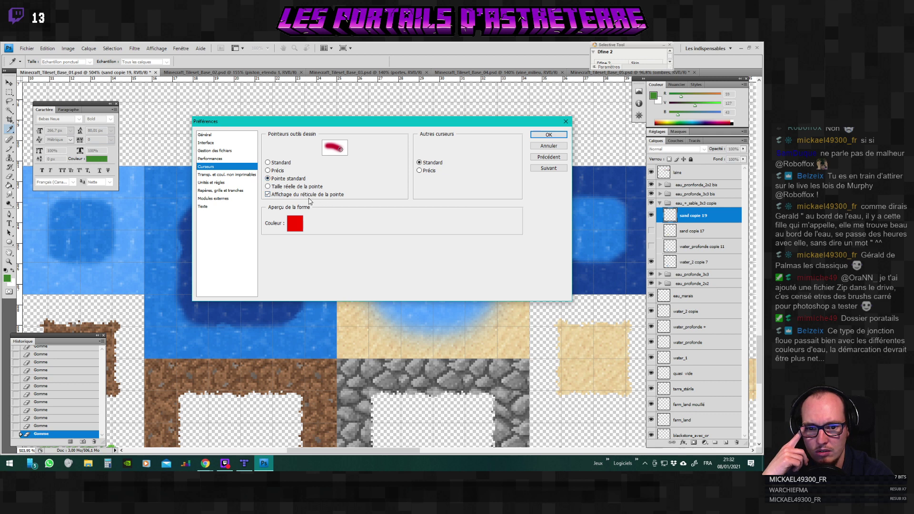
Review the other preference categories, including the image interpolation choices under Général, and accept the preferences.
{"action": "left_click", "coordinate": [222, 174]}
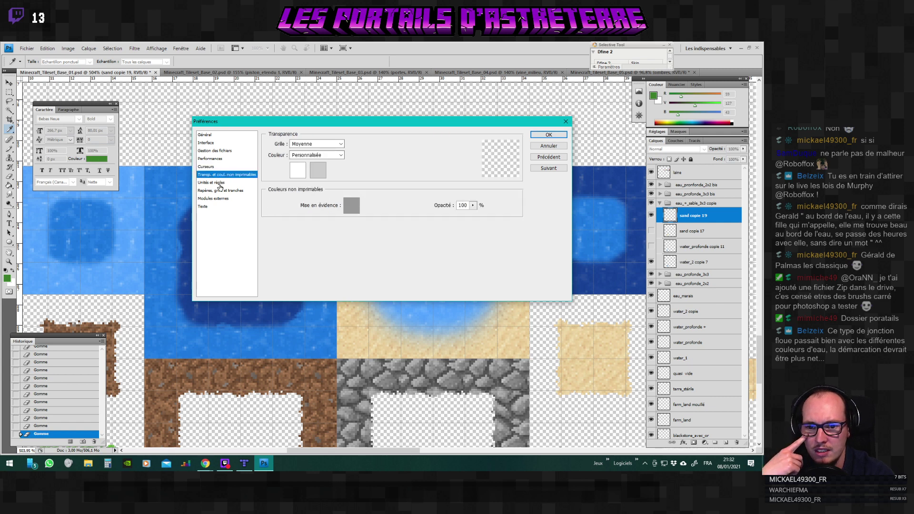
{"action": "left_click", "coordinate": [219, 183]}
{"action": "left_click", "coordinate": [217, 191]}
{"action": "left_click", "coordinate": [215, 199]}
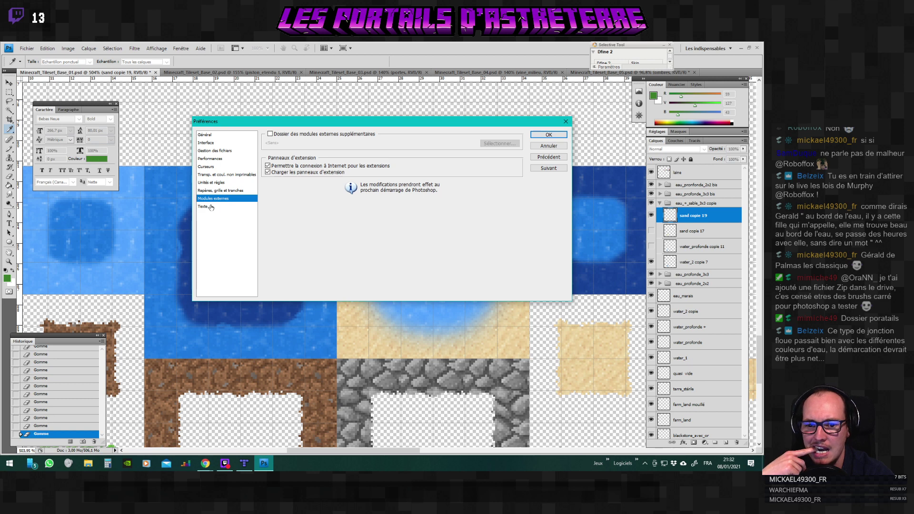
{"action": "left_click", "coordinate": [213, 206]}
{"action": "left_click", "coordinate": [216, 143]}
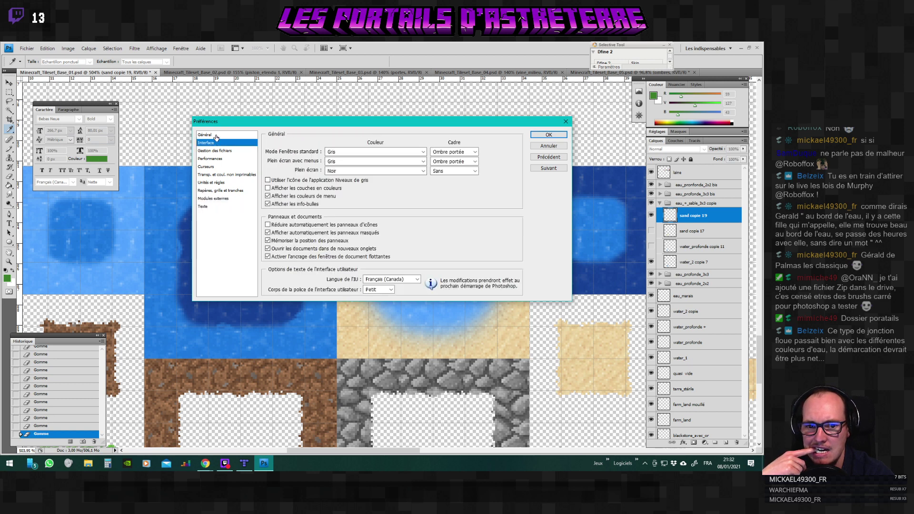
{"action": "left_click", "coordinate": [216, 137]}
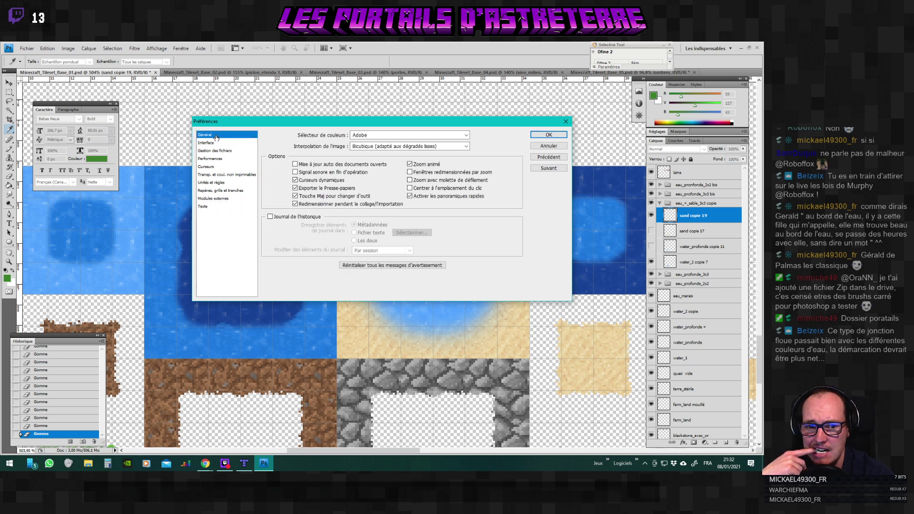
{"action": "left_click", "coordinate": [365, 147]}
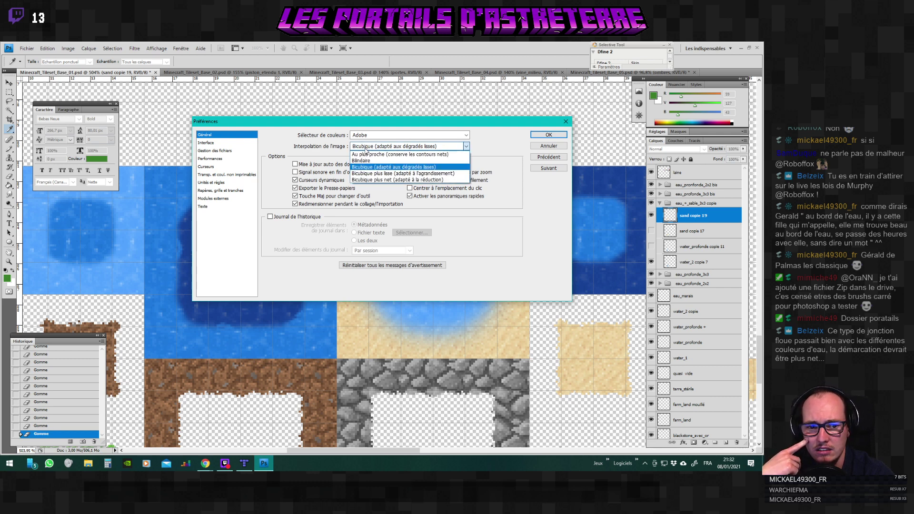
{"action": "left_click", "coordinate": [366, 150]}
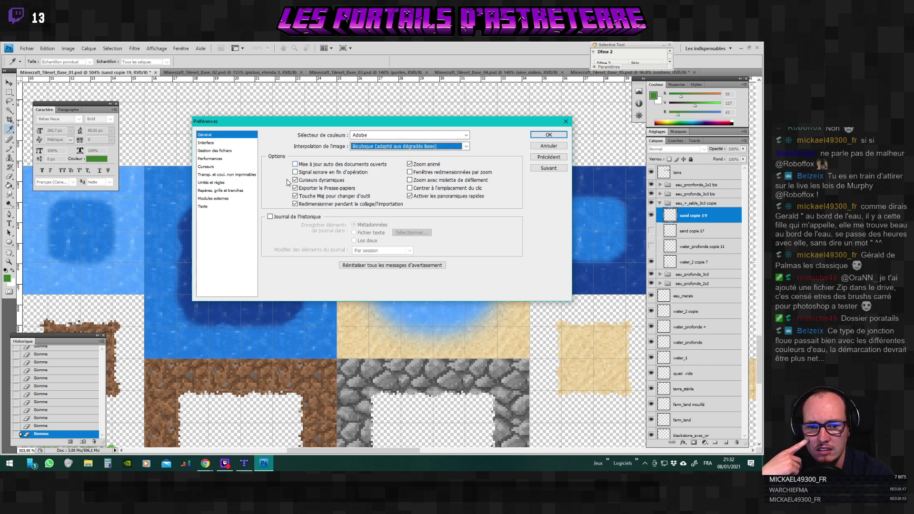
{"action": "left_click", "coordinate": [537, 136]}
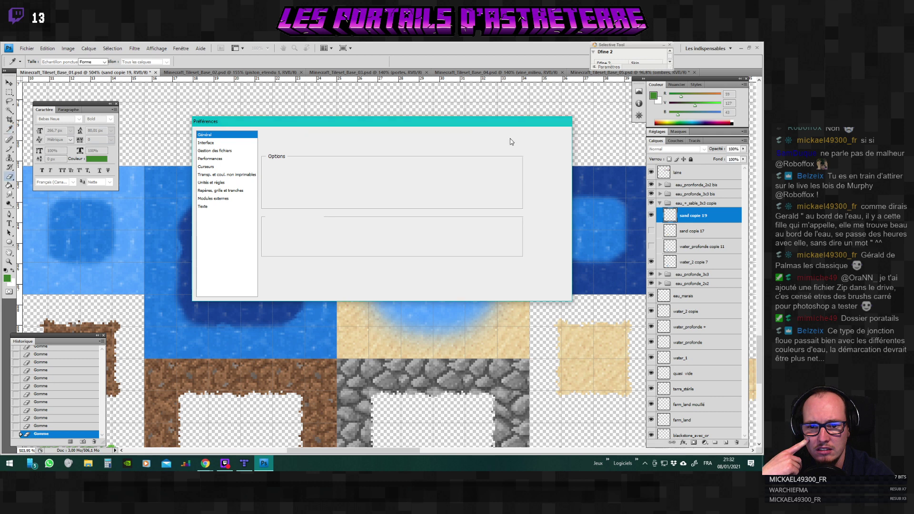
{"action": "left_click", "coordinate": [26, 48]}
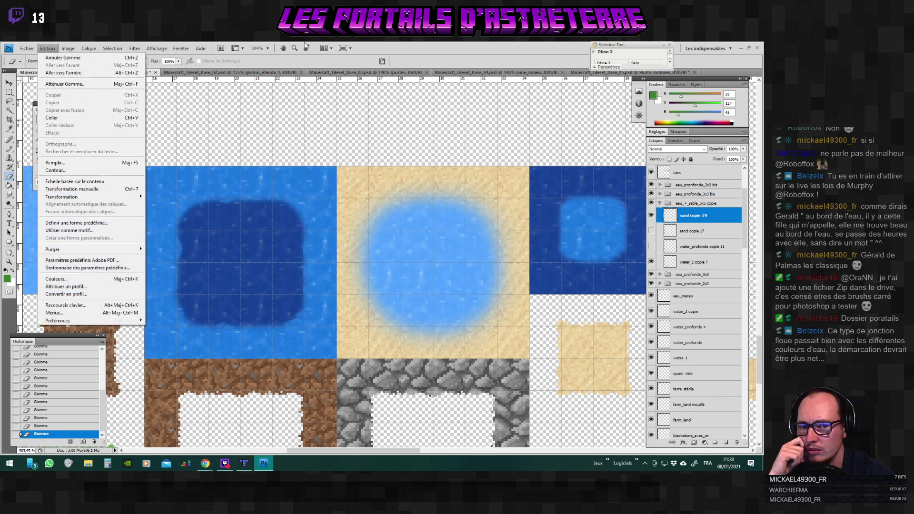
{"action": "left_click", "coordinate": [314, 61]}
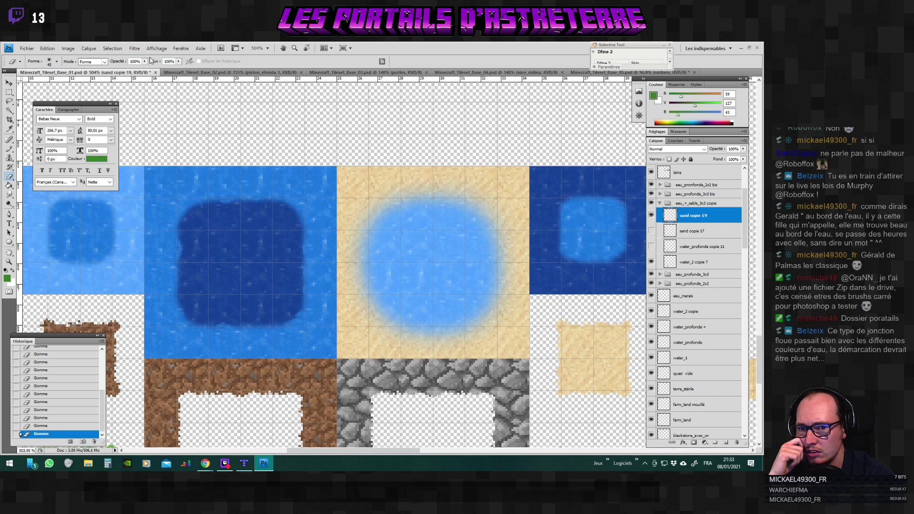
{"action": "left_click", "coordinate": [108, 66]}
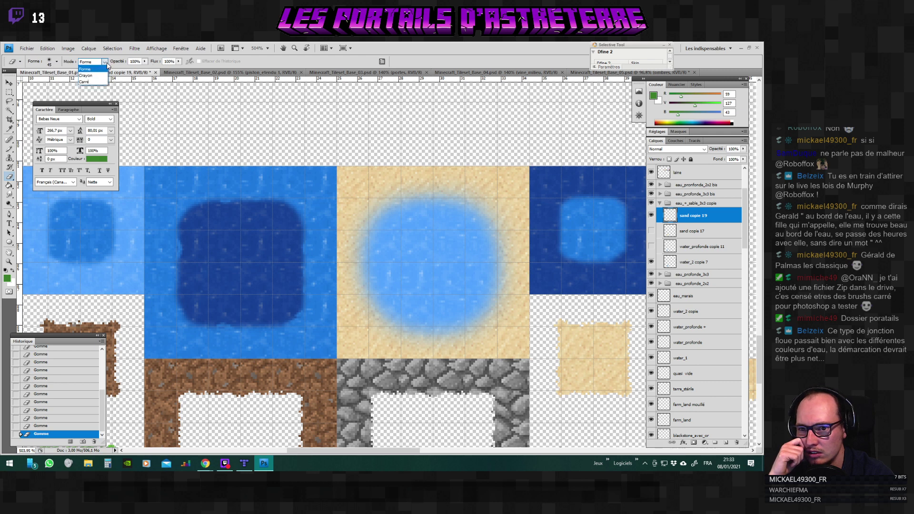
{"action": "left_click", "coordinate": [108, 65]}
Load the brush file from the desktop's 10squarebrushset folder into the eraser's brush presets.
{"action": "left_click", "coordinate": [57, 62]}
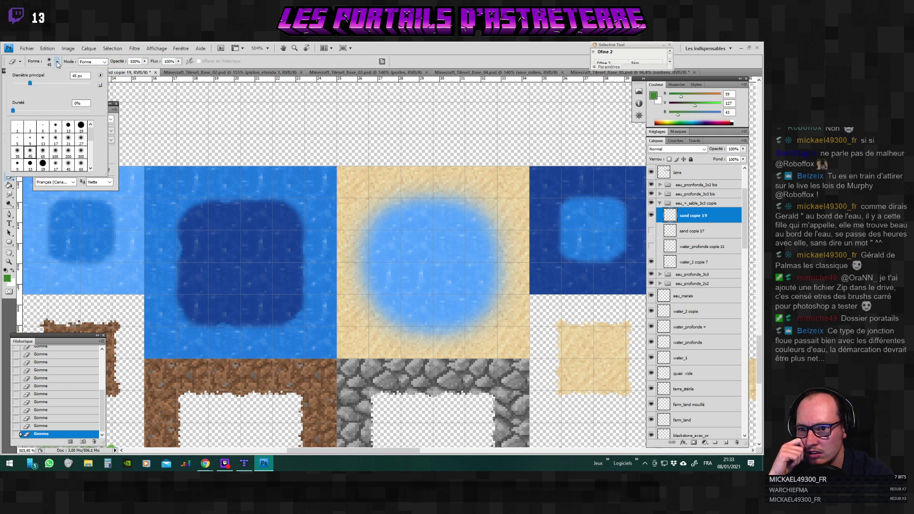
{"action": "left_click", "coordinate": [100, 76]}
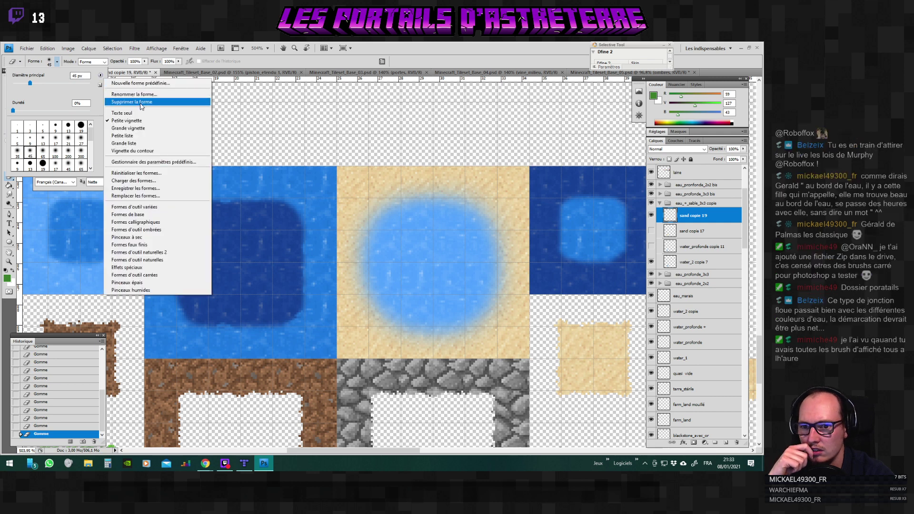
{"action": "left_click", "coordinate": [160, 183]}
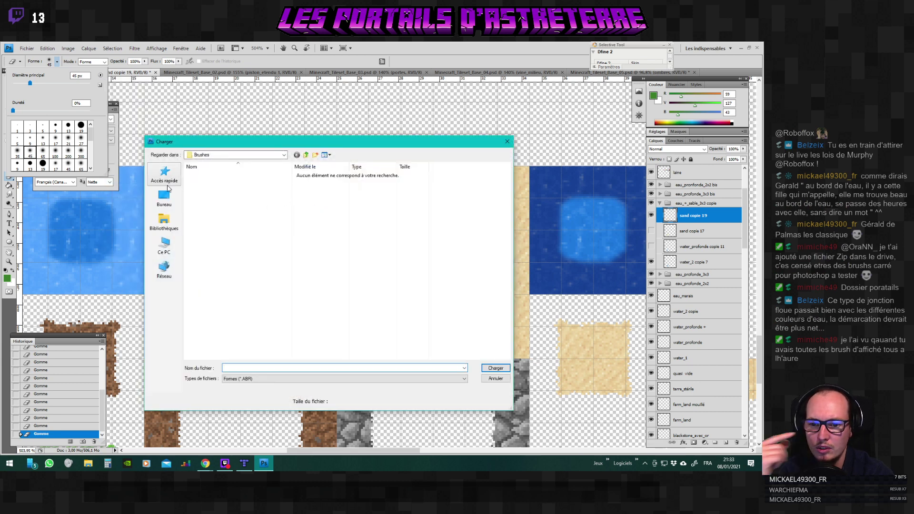
{"action": "left_click", "coordinate": [165, 196]}
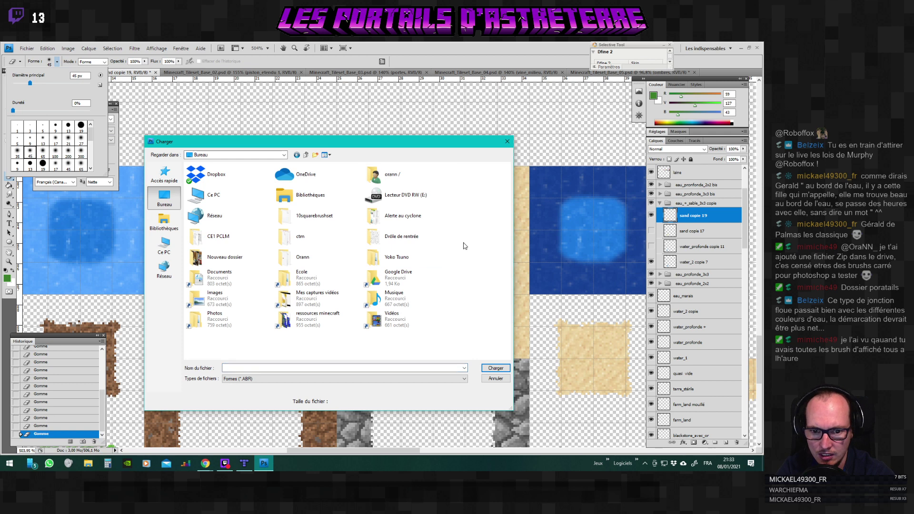
{"action": "double_click", "coordinate": [311, 217]}
{"action": "left_click", "coordinate": [223, 180]}
{"action": "left_click", "coordinate": [494, 368]}
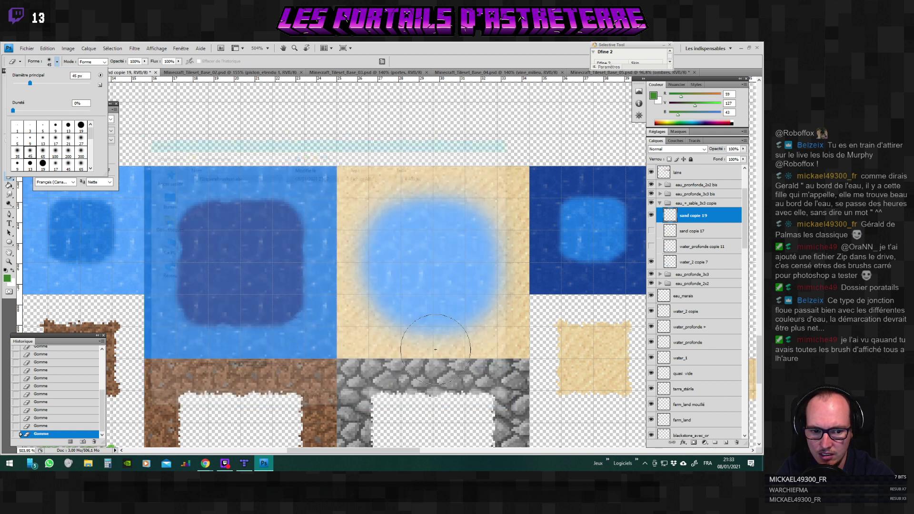
Choose the solid 220 px square brush for the eraser and reduce its diameter to about 41 px.
{"action": "left_click", "coordinate": [105, 61]}
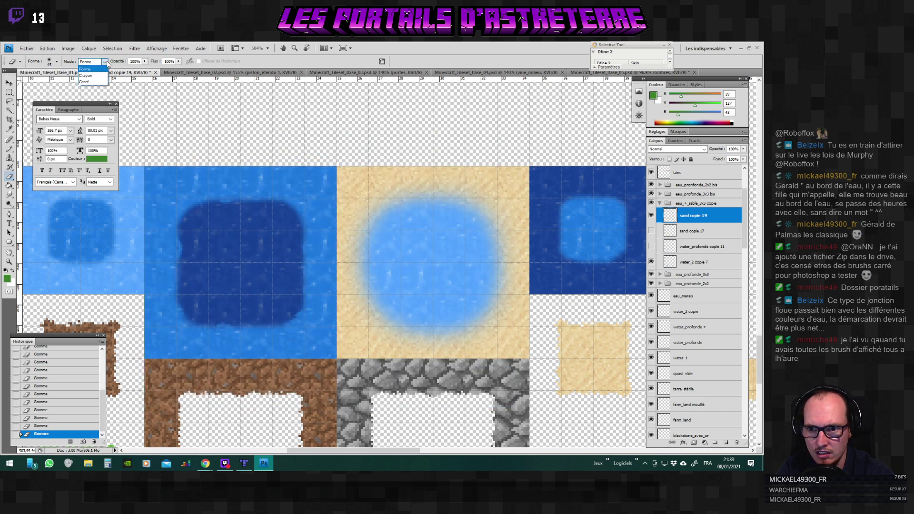
{"action": "left_click", "coordinate": [57, 61]}
{"action": "scroll", "coordinate": [64, 145], "scroll_direction": "down", "scroll_amount": 5}
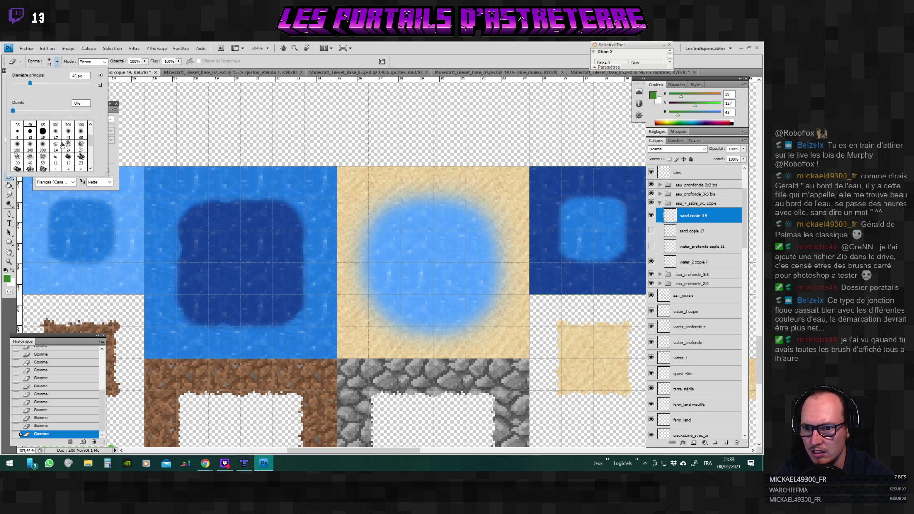
{"action": "scroll", "coordinate": [63, 145], "scroll_direction": "down", "scroll_amount": 1}
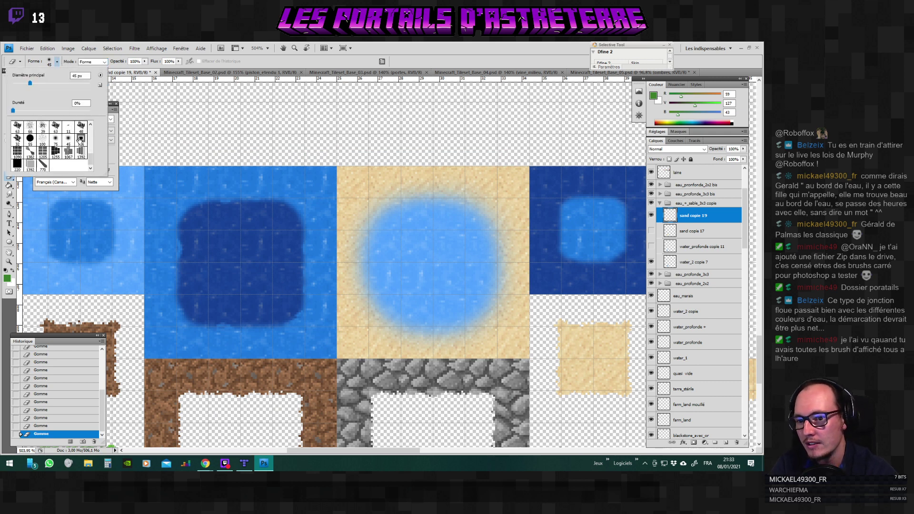
{"action": "left_click", "coordinate": [17, 165]}
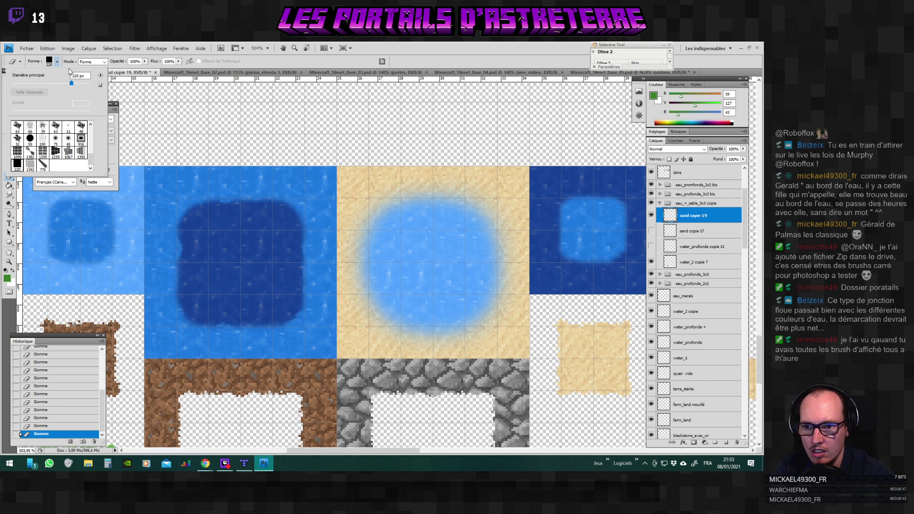
{"action": "left_click_drag", "start_coordinate": [71, 83], "coordinate": [29, 83]}
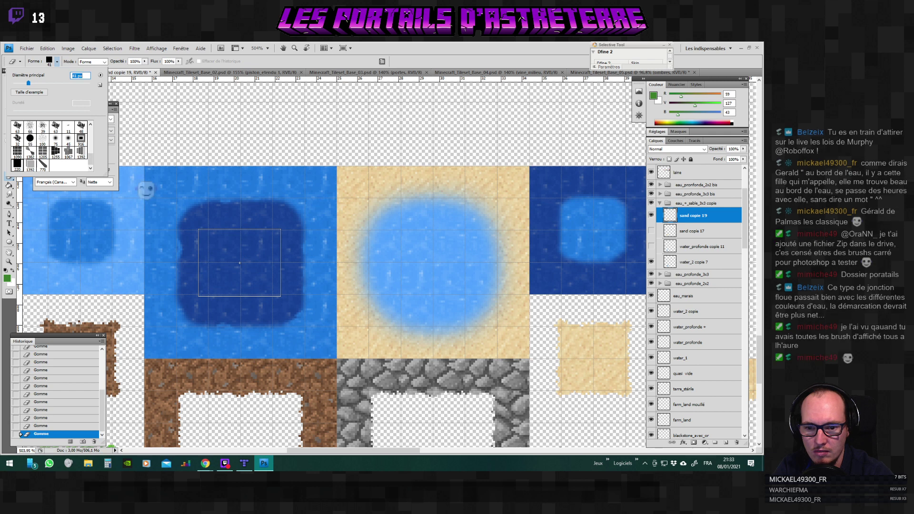
Select the stacked-squares 1392 px brush, set its diameter to 52 px and try it over the sand and water tile.
{"action": "key", "text": "period"}
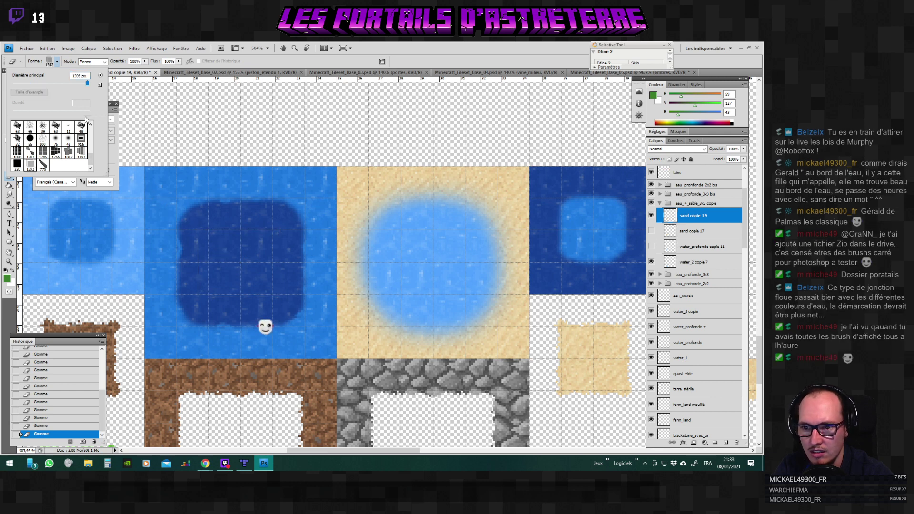
{"action": "type", "text": "53"}
{"action": "key", "text": "Return"}
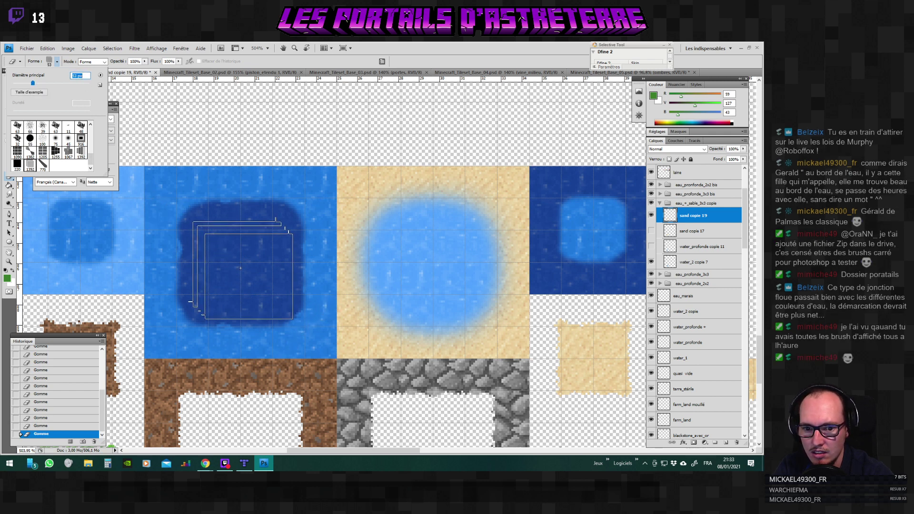
{"action": "key", "text": "Return"}
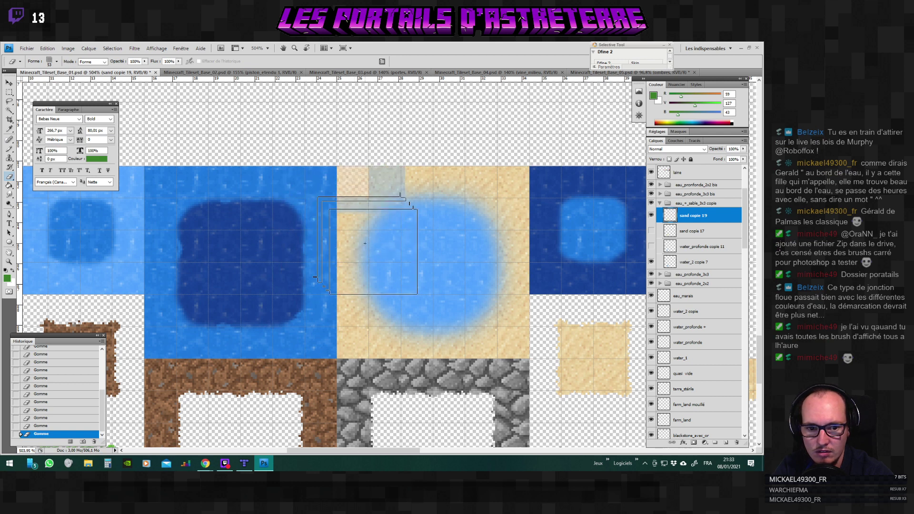
{"action": "left_click", "coordinate": [367, 200]}
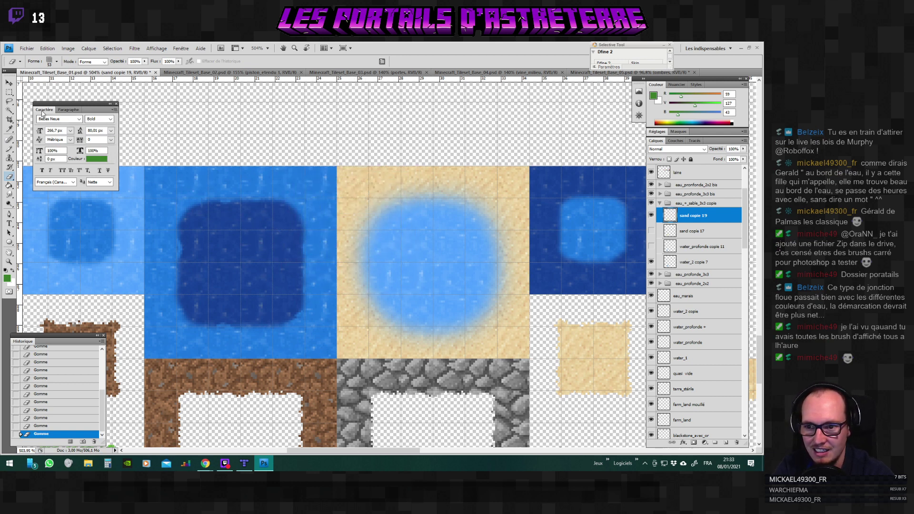
Try the 1255 px brush at about 52 px and the 1090 px grid-of-squares brush at about 47 px for the eraser.
{"action": "left_click", "coordinate": [58, 62]}
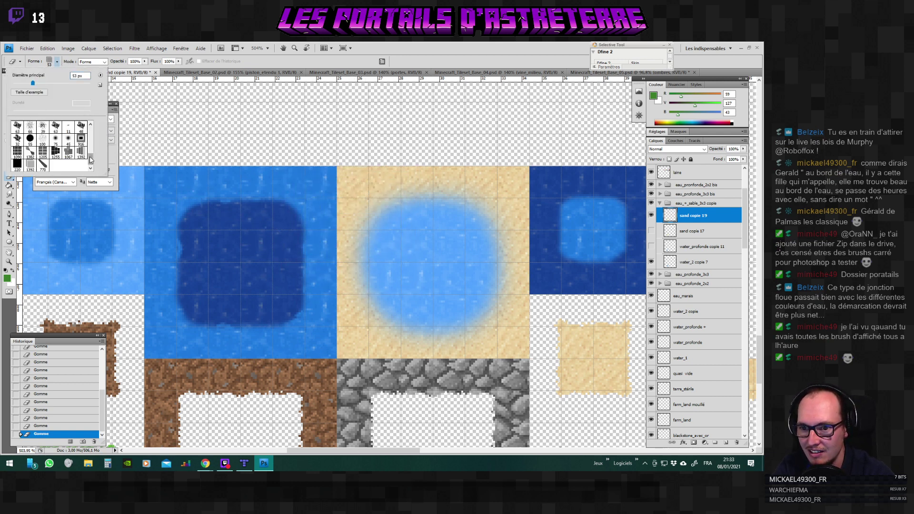
{"action": "mouse_move", "coordinate": [91, 161]}
{"action": "left_mouse_down"}
{"action": "mouse_move", "coordinate": [89, 126]}
{"action": "mouse_move", "coordinate": [91, 179]}
{"action": "left_mouse_up"}
{"action": "left_click", "coordinate": [55, 162]}
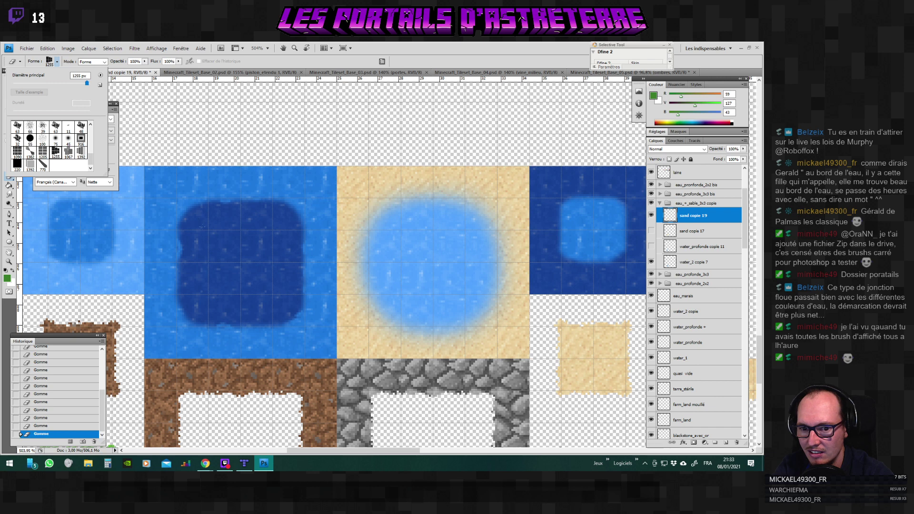
{"action": "left_click_drag", "start_coordinate": [60, 84], "coordinate": [33, 87]}
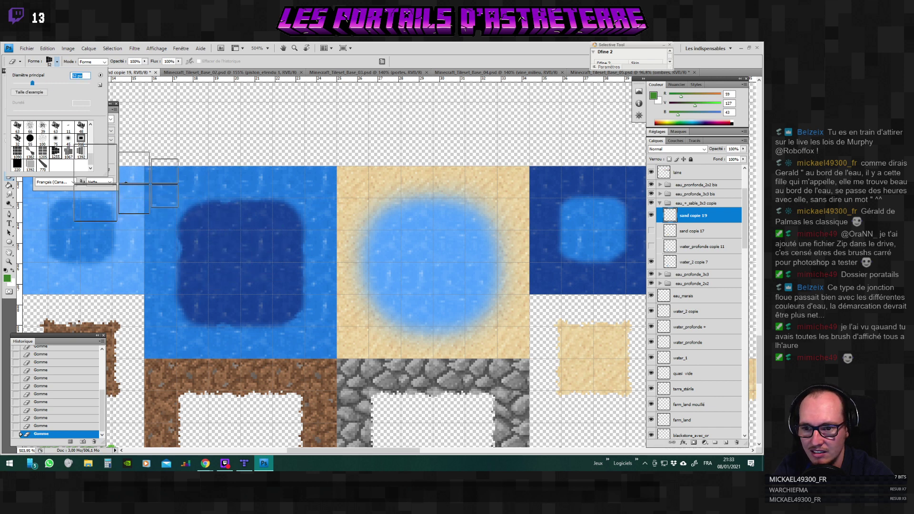
{"action": "left_click", "coordinate": [18, 152]}
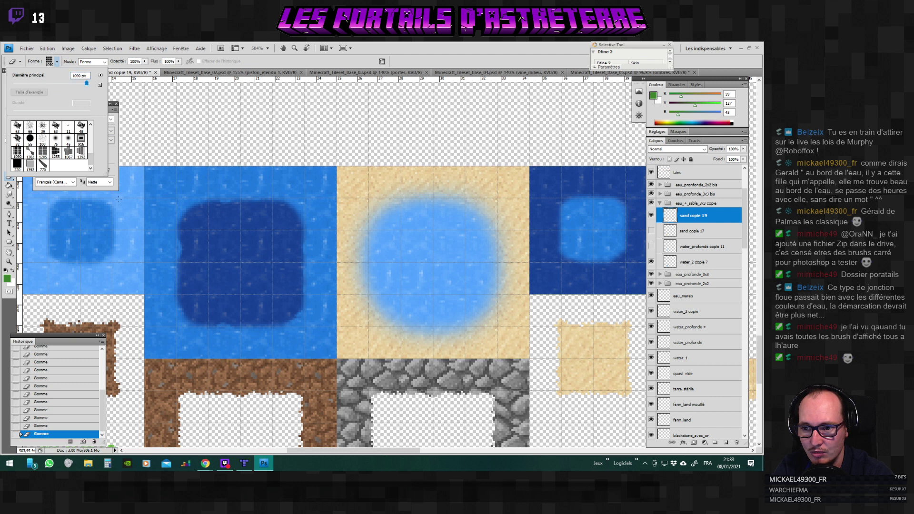
{"action": "left_click_drag", "start_coordinate": [38, 85], "coordinate": [31, 84]}
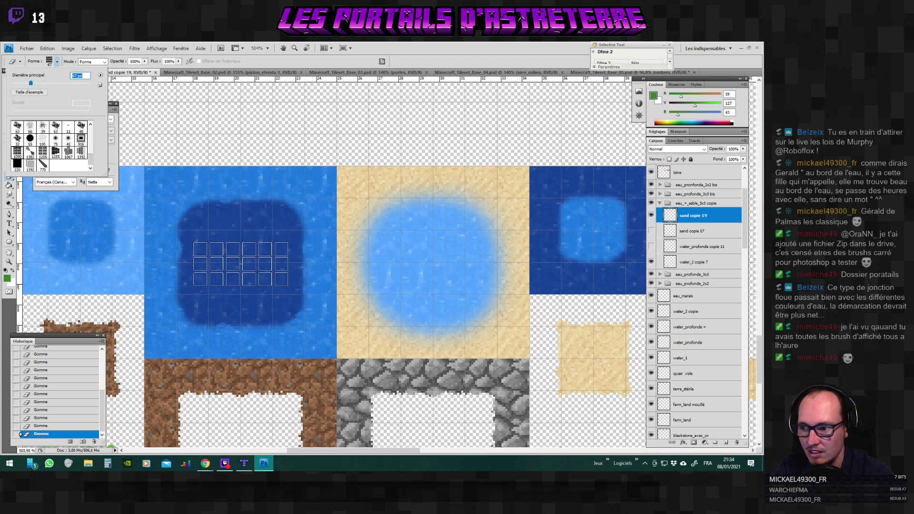
Select the 1392 px brush next to the 1067 px one for the eraser and reduce its diameter to 68 px.
{"action": "left_click", "coordinate": [81, 151]}
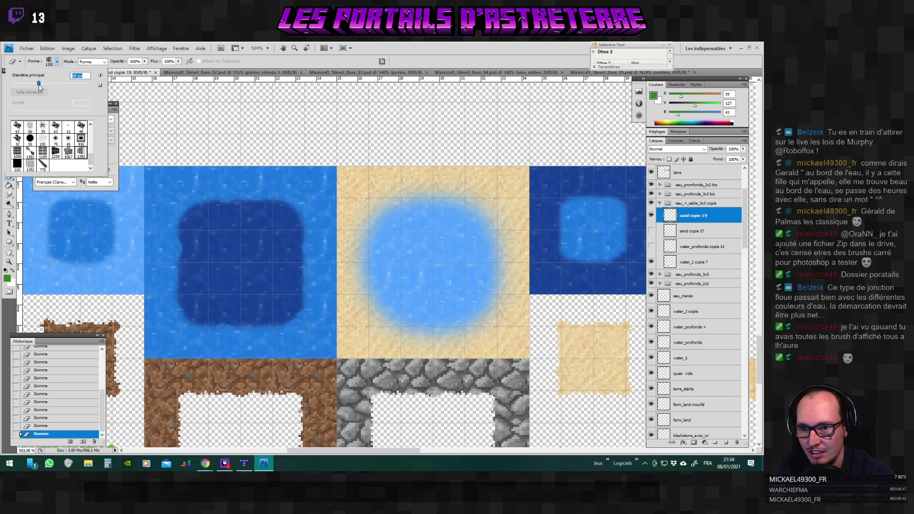
{"action": "left_click_drag", "start_coordinate": [40, 86], "coordinate": [39, 85]}
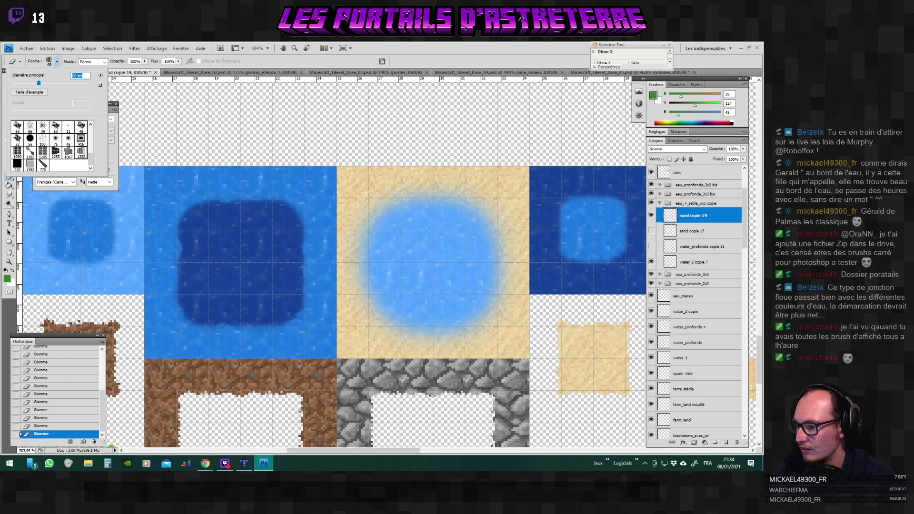
{"action": "key", "text": "Return"}
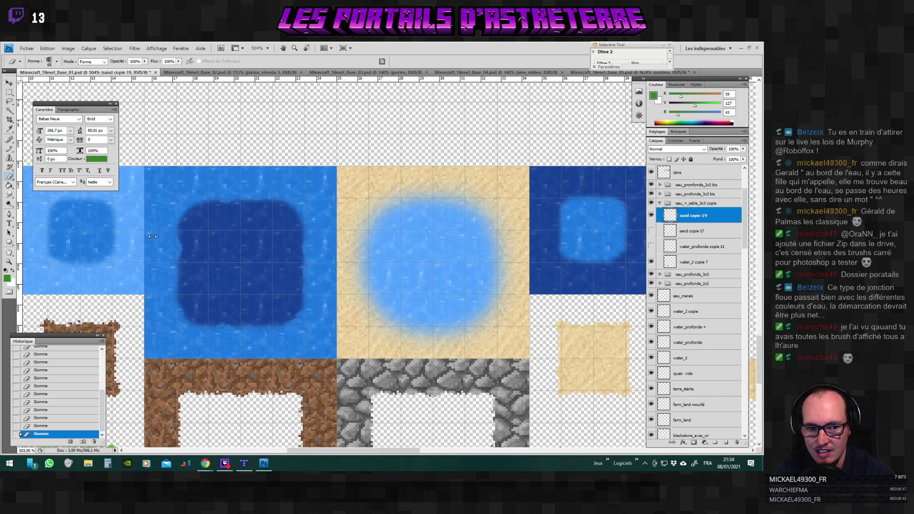
{"action": "scroll", "coordinate": [399, 291], "scroll_direction": "down", "scroll_amount": 3}
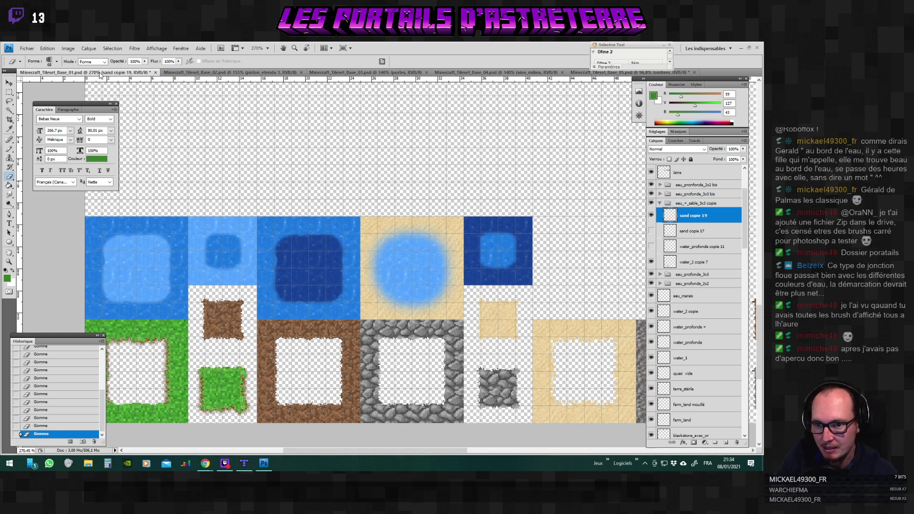
{"action": "left_click", "coordinate": [57, 62]}
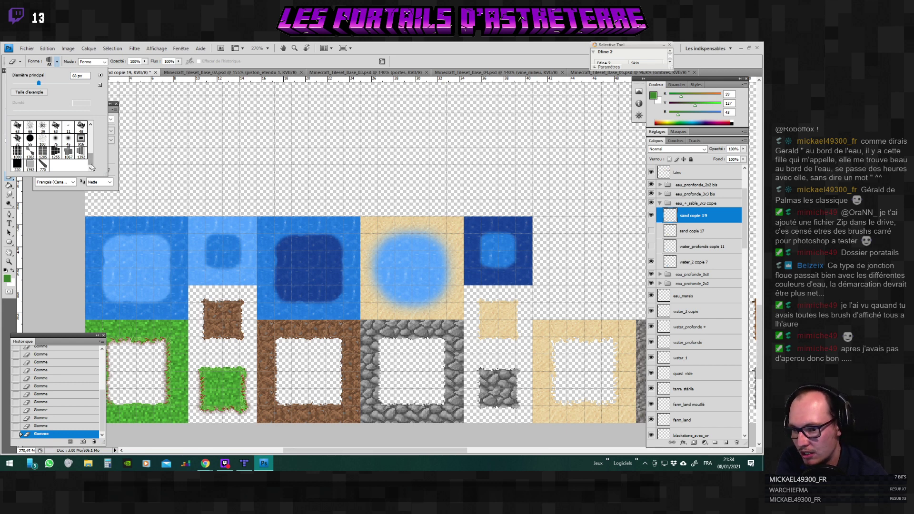
Switch to Chrome and search Google for "brush photoshop carré" in a new tab.
{"action": "left_click", "coordinate": [205, 463]}
{"action": "left_click", "coordinate": [170, 444]}
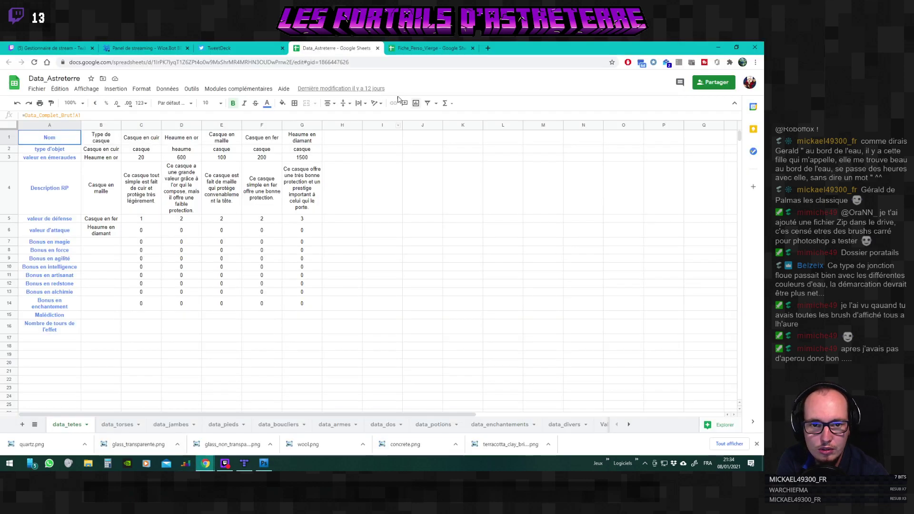
{"action": "left_click", "coordinate": [485, 48]}
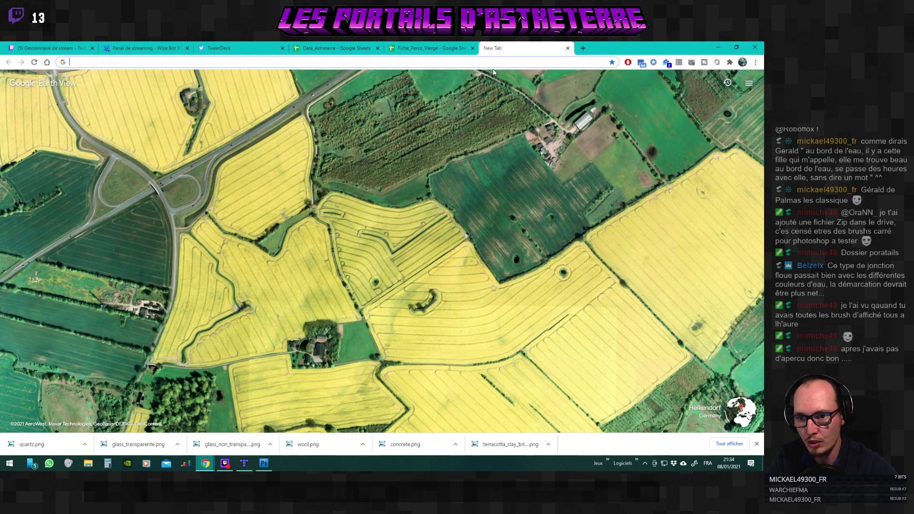
{"action": "type", "text": "brush po"}
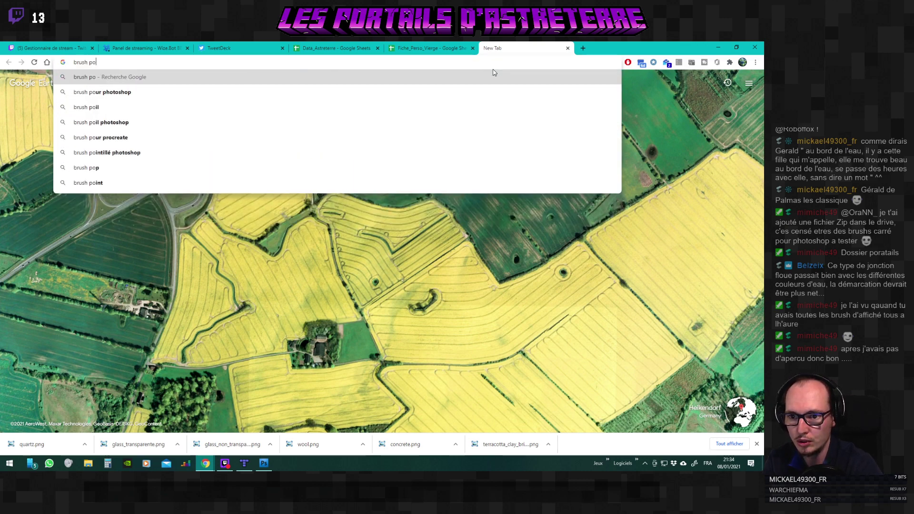
{"action": "key", "text": "BackSpace"}
{"action": "type", "text": "hotoshop ca"}
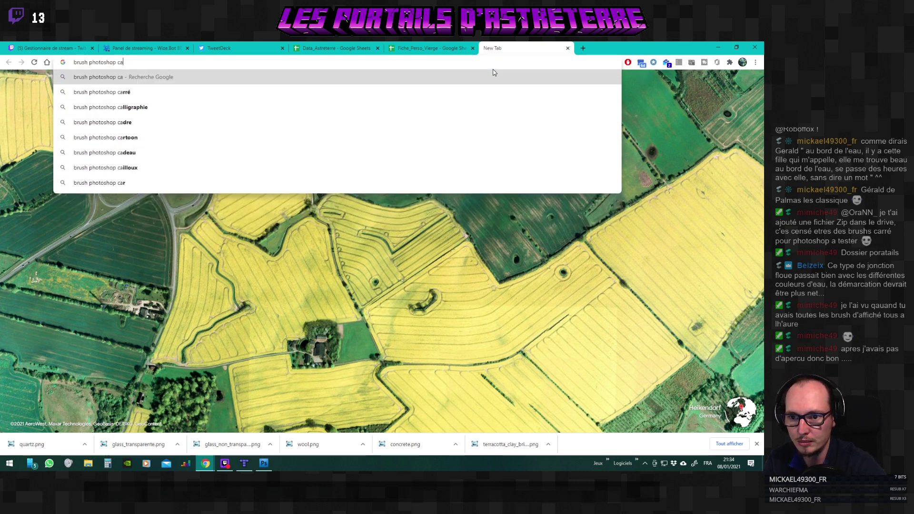
{"action": "type", "text": "rré"}
{"action": "key", "text": "Return"}
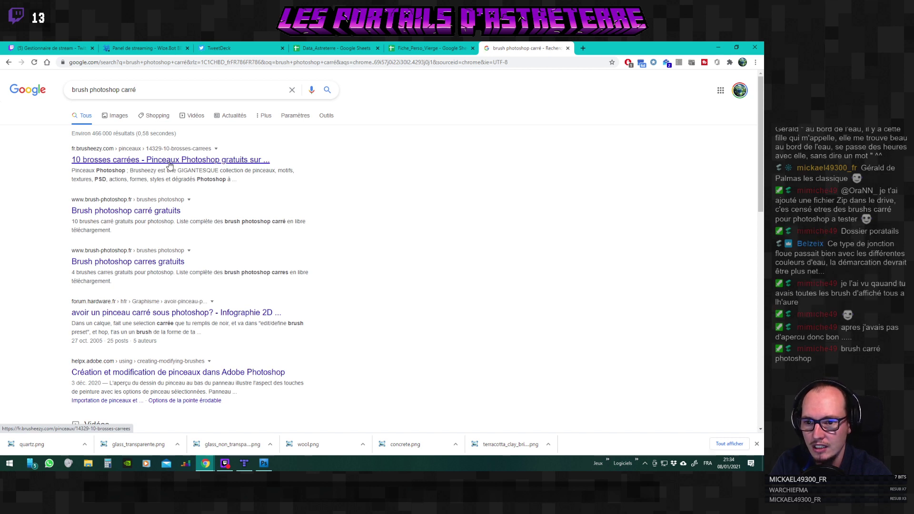
Open the brush-photoshop.fr result for square brushes and look through its "carré" brushes and the first three pages of "forme" brushes.
{"action": "left_click", "coordinate": [153, 214]}
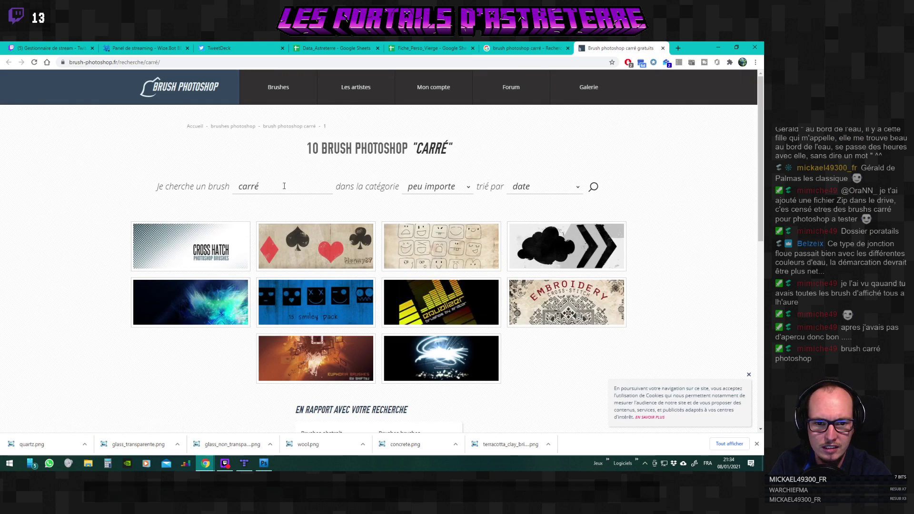
{"action": "scroll", "coordinate": [430, 204], "scroll_direction": "down", "scroll_amount": 2}
{"action": "scroll", "coordinate": [414, 239], "scroll_direction": "down", "scroll_amount": 3}
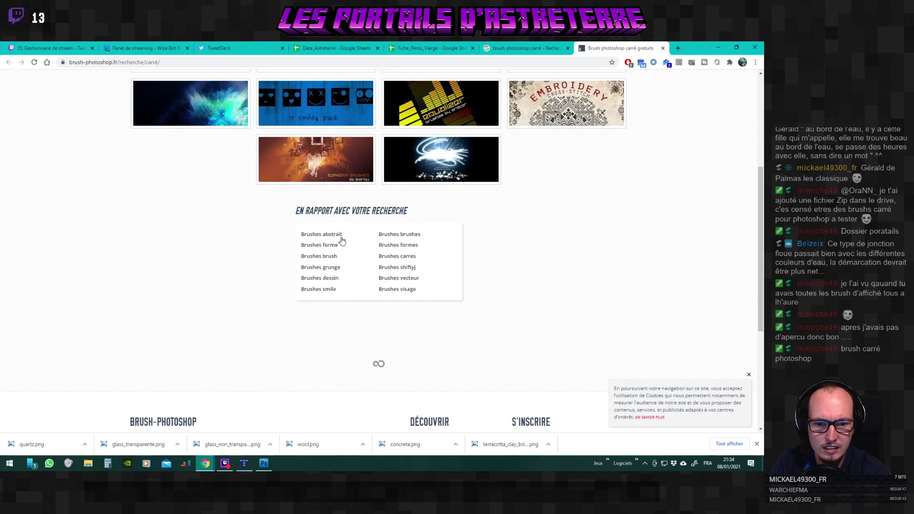
{"action": "left_click", "coordinate": [328, 245]}
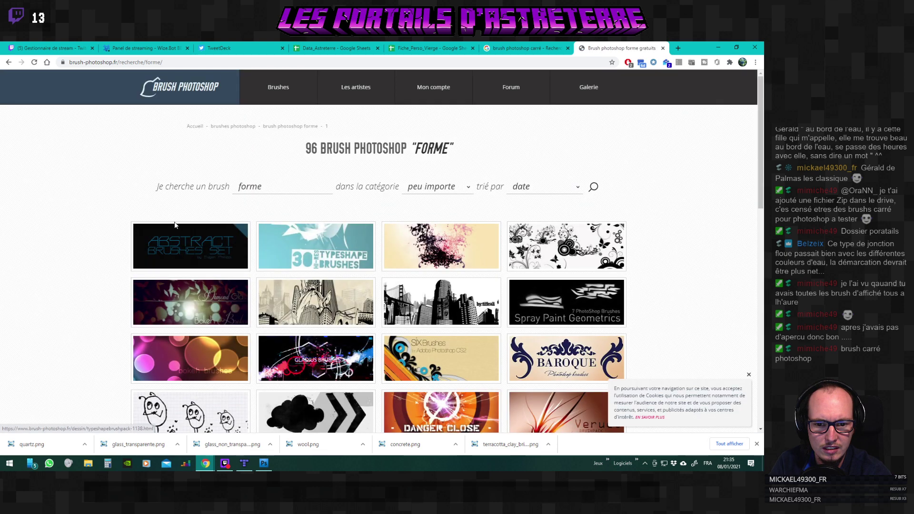
{"action": "scroll", "coordinate": [138, 238], "scroll_direction": "down", "scroll_amount": 7}
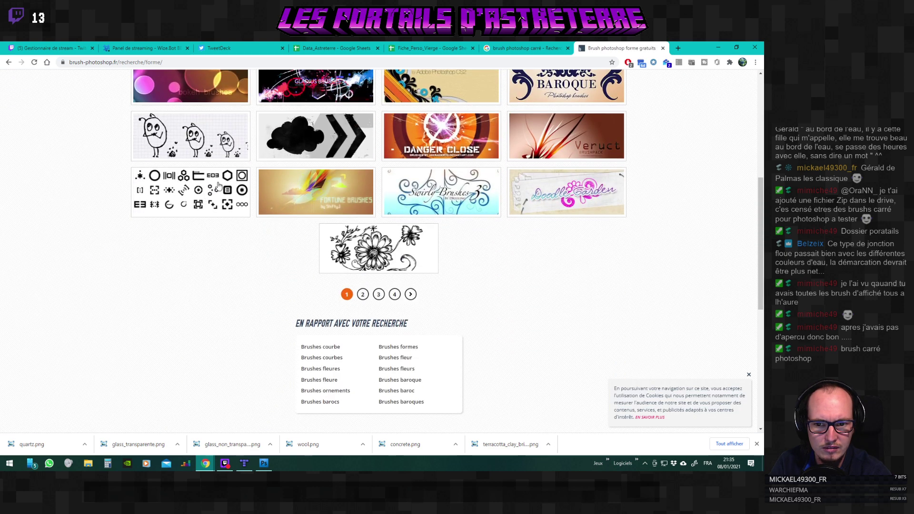
{"action": "scroll", "coordinate": [281, 273], "scroll_direction": "down", "scroll_amount": 3}
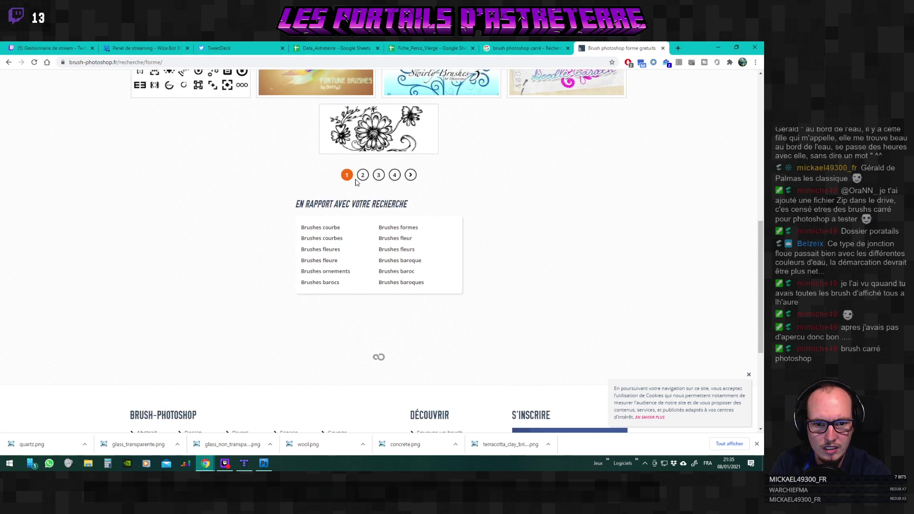
{"action": "scroll", "coordinate": [383, 305], "scroll_direction": "down", "scroll_amount": 6}
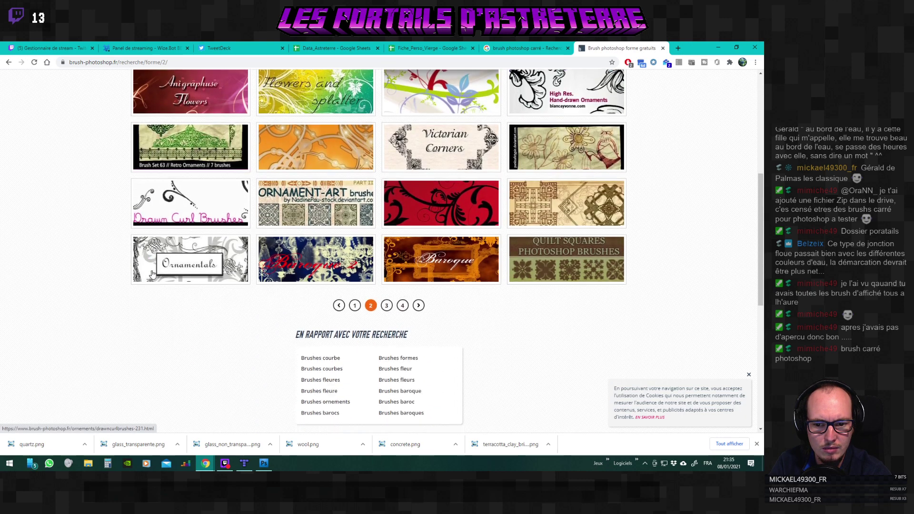
{"action": "left_click", "coordinate": [386, 295]}
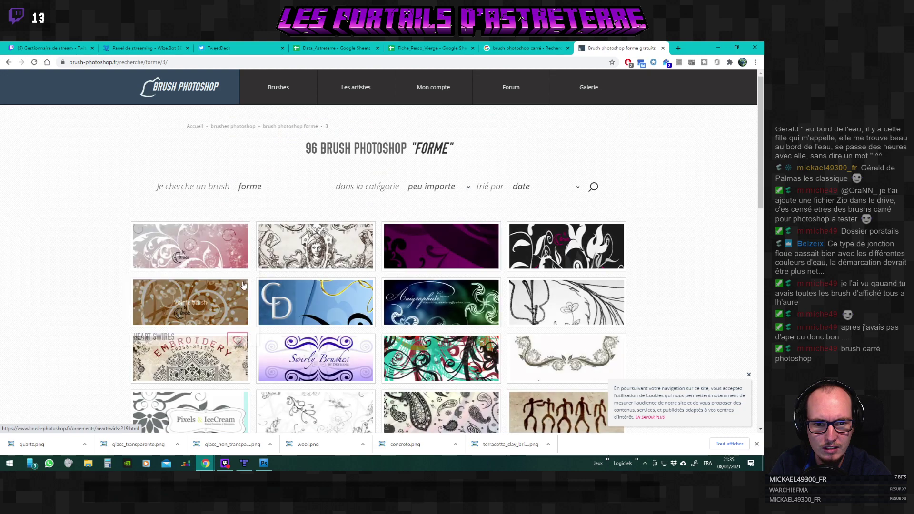
{"action": "scroll", "coordinate": [243, 285], "scroll_direction": "down", "scroll_amount": 2}
{"action": "scroll", "coordinate": [215, 285], "scroll_direction": "down", "scroll_amount": 3}
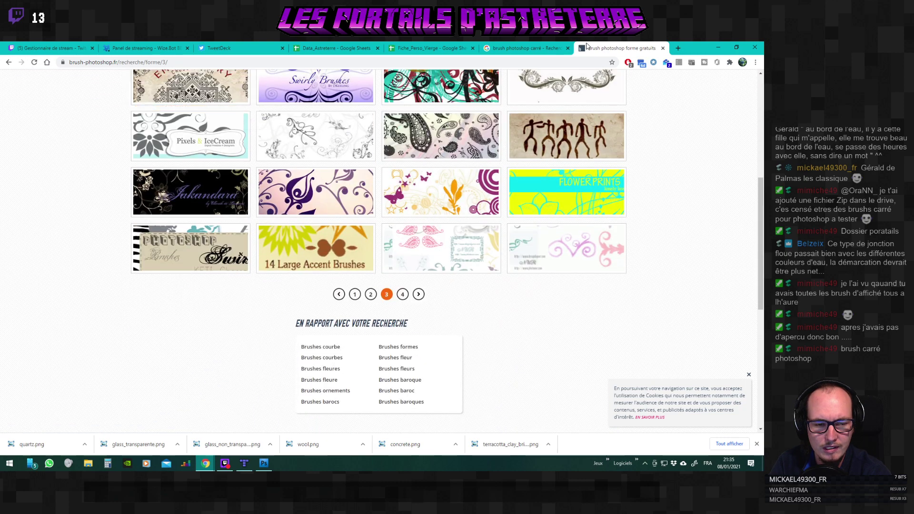
Close the brush-photoshop.fr page, open Brusheezy's "10 brosses carrées" page from the search results and accept its data consent request.
{"action": "left_click", "coordinate": [662, 48]}
{"action": "middle_click", "coordinate": [204, 159]}
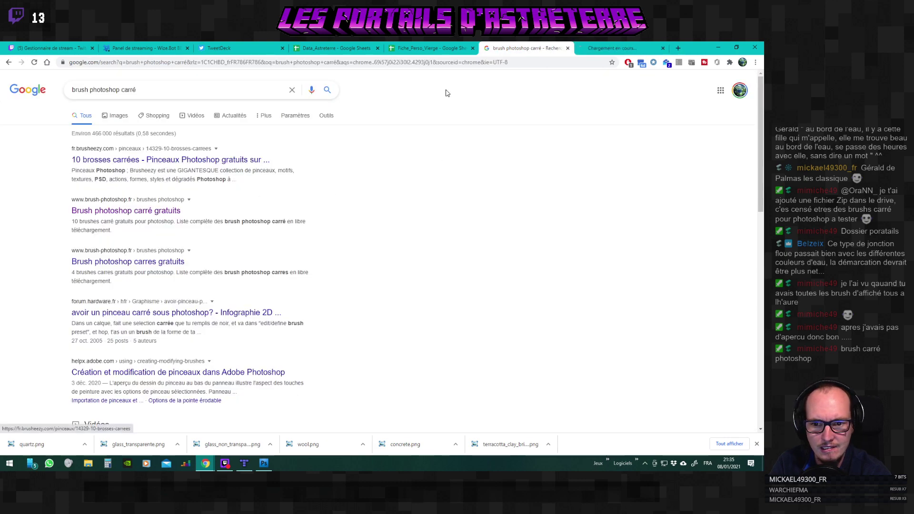
{"action": "left_click", "coordinate": [590, 48]}
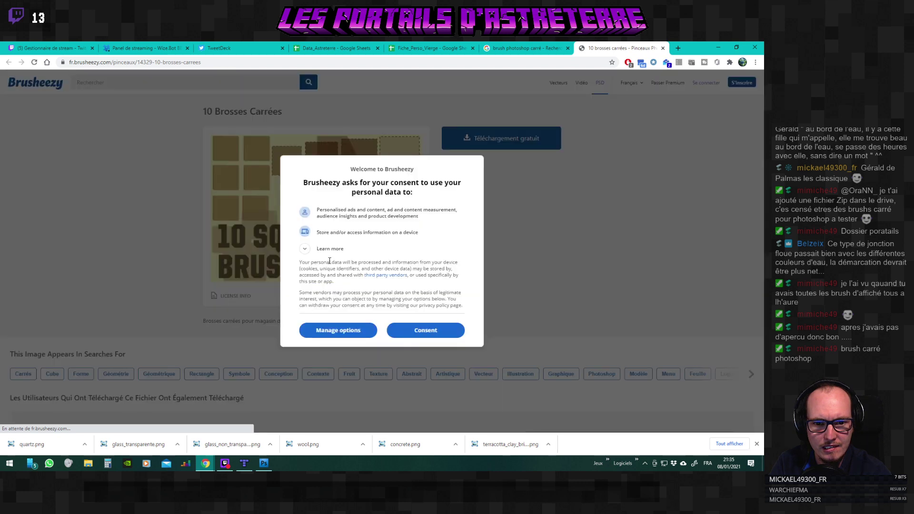
{"action": "left_click", "coordinate": [423, 331]}
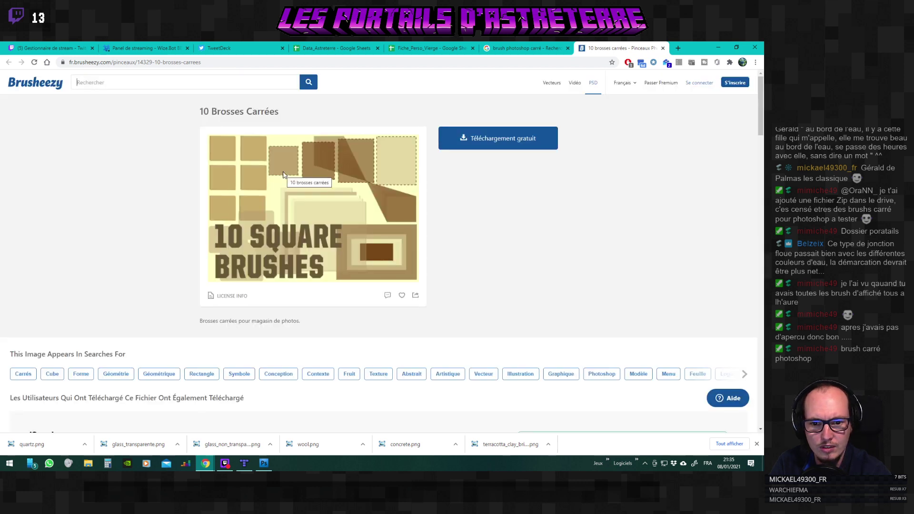
Look through the related brush and pattern sets listed below the "10 brosses carrées" download, down to the end of the page.
{"action": "scroll", "coordinate": [301, 272], "scroll_direction": "down", "scroll_amount": 1}
{"action": "scroll", "coordinate": [301, 272], "scroll_direction": "down", "scroll_amount": 4}
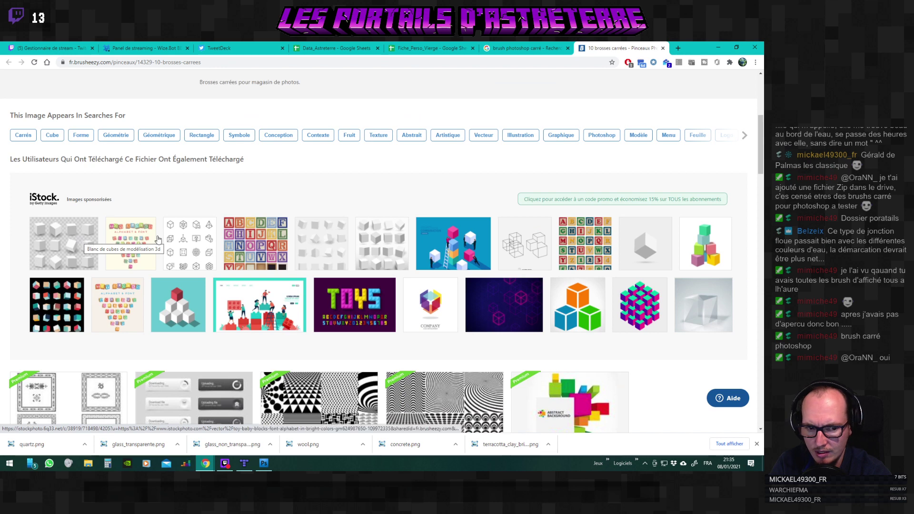
{"action": "scroll", "coordinate": [148, 241], "scroll_direction": "down", "scroll_amount": 3}
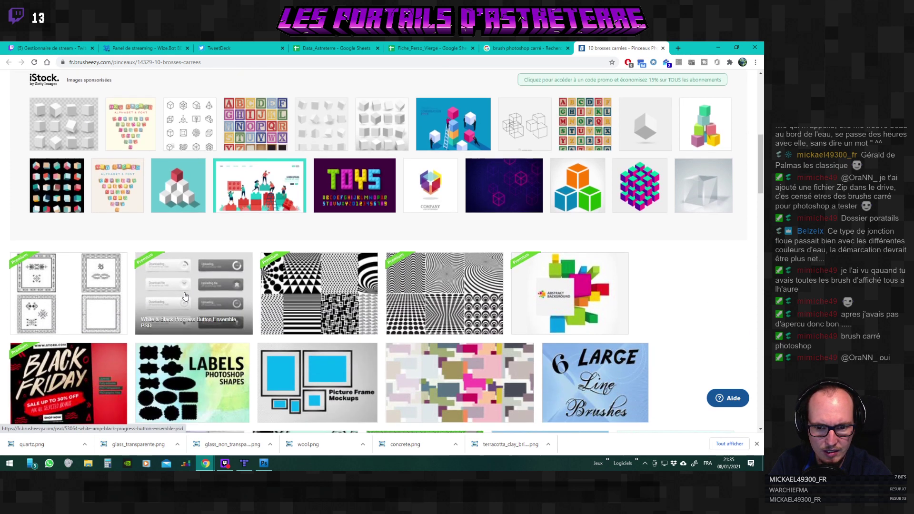
{"action": "scroll", "coordinate": [148, 241], "scroll_direction": "down", "scroll_amount": 3}
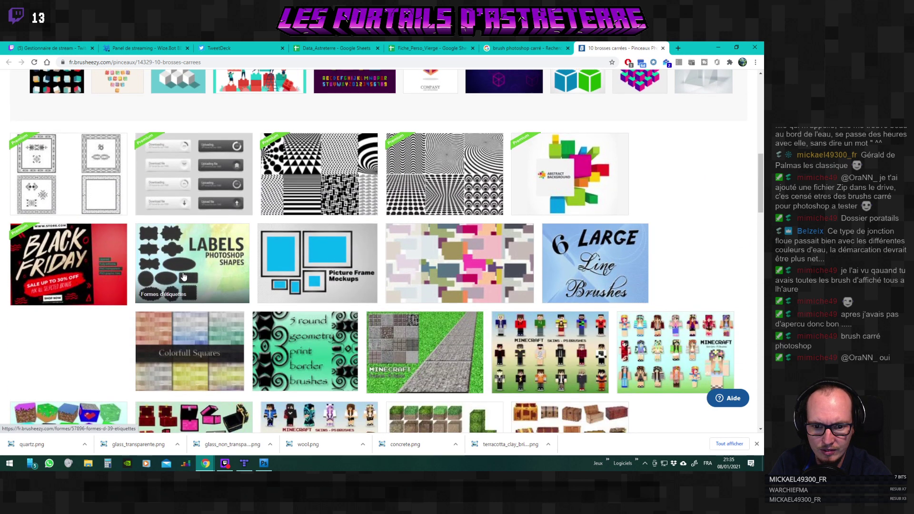
{"action": "scroll", "coordinate": [183, 276], "scroll_direction": "down", "scroll_amount": 1}
{"action": "scroll", "coordinate": [304, 272], "scroll_direction": "down", "scroll_amount": 2}
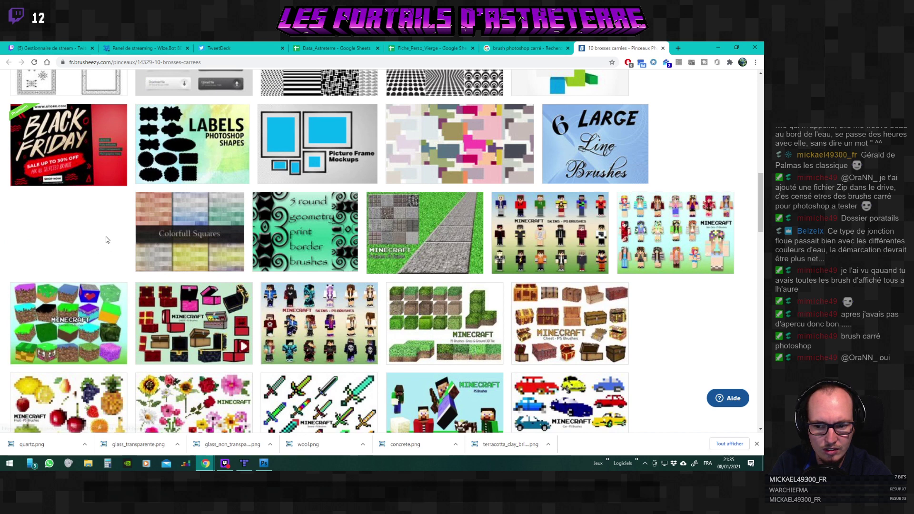
{"action": "scroll", "coordinate": [444, 210], "scroll_direction": "down", "scroll_amount": 3}
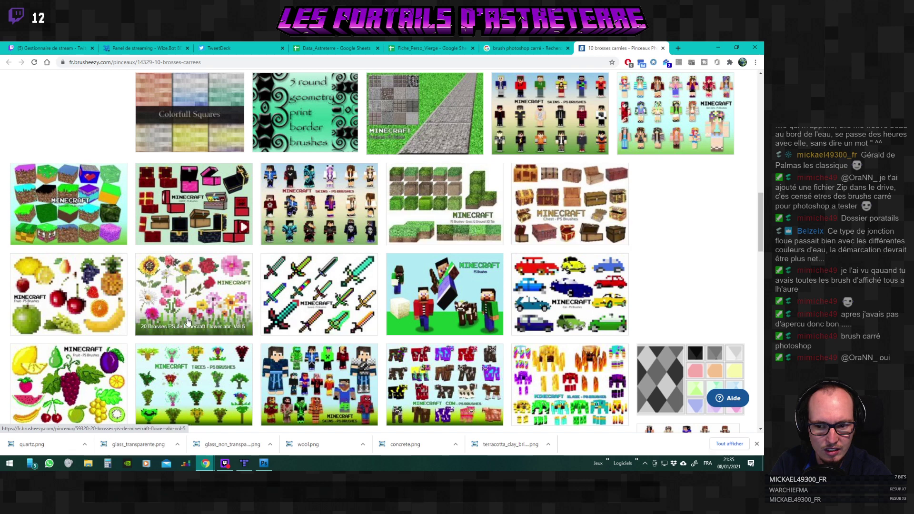
{"action": "scroll", "coordinate": [185, 324], "scroll_direction": "down", "scroll_amount": 2}
{"action": "scroll", "coordinate": [233, 324], "scroll_direction": "down", "scroll_amount": 6}
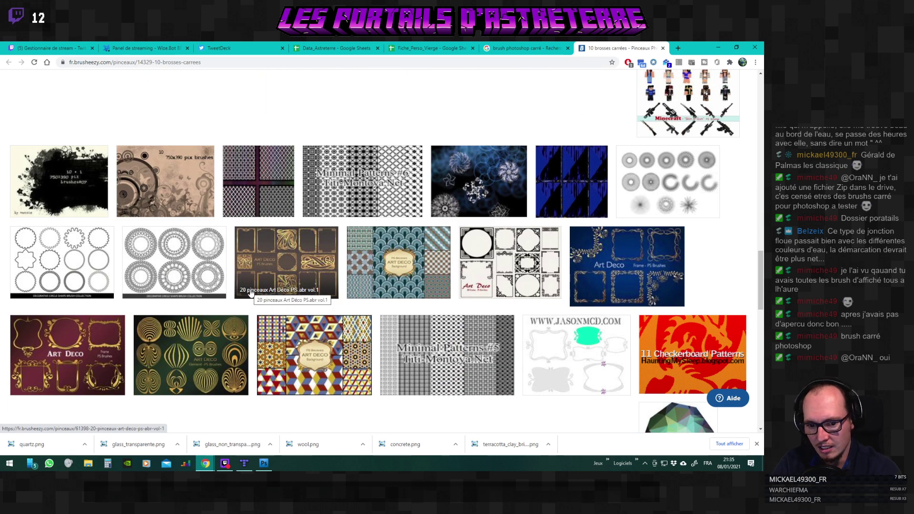
{"action": "scroll", "coordinate": [251, 292], "scroll_direction": "down", "scroll_amount": 5}
{"action": "scroll", "coordinate": [251, 293], "scroll_direction": "down", "scroll_amount": 9}
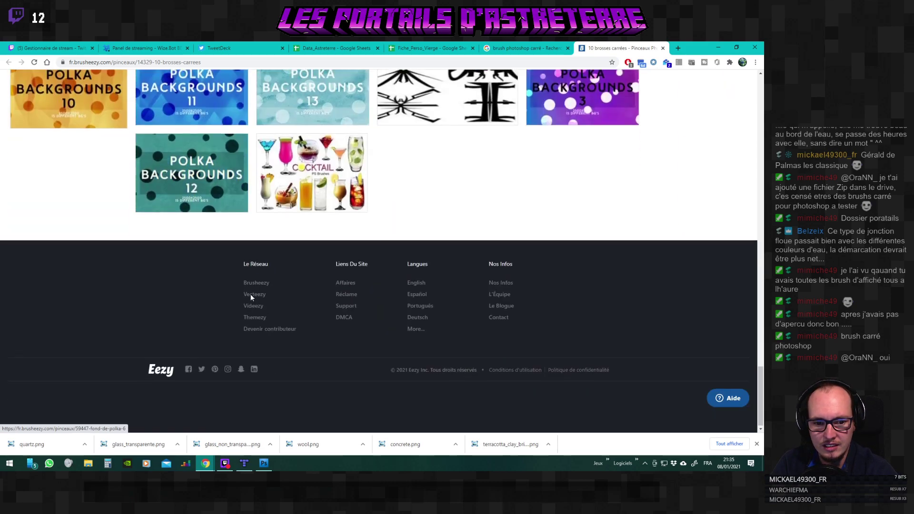
Return to the start of the page and search Brusheezy for "square".
{"action": "scroll", "coordinate": [250, 293], "scroll_direction": "up", "scroll_amount": 14}
{"action": "scroll", "coordinate": [251, 298], "scroll_direction": "up", "scroll_amount": 15}
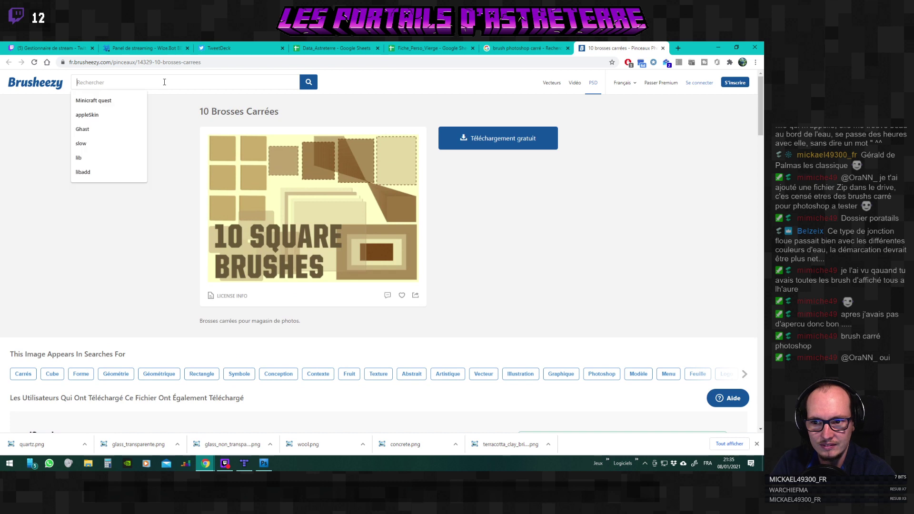
{"action": "type", "text": "xc"}
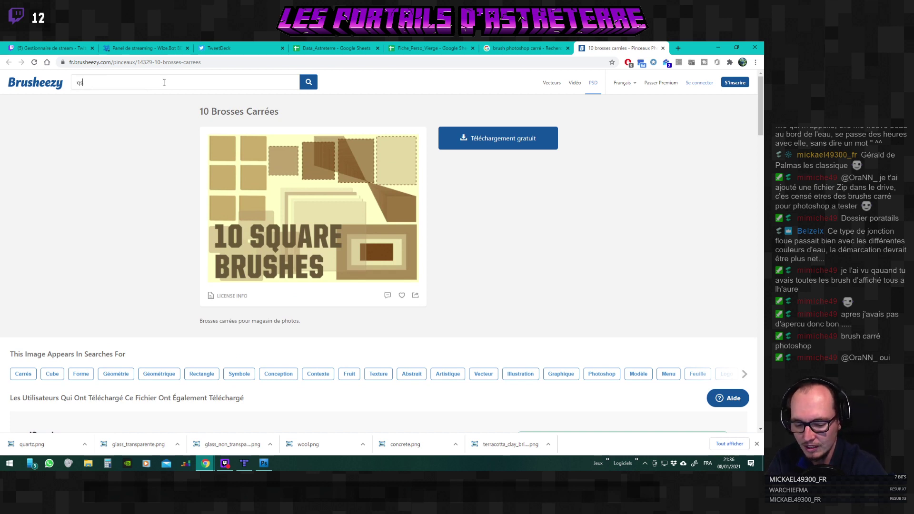
{"action": "type", "text": "square"}
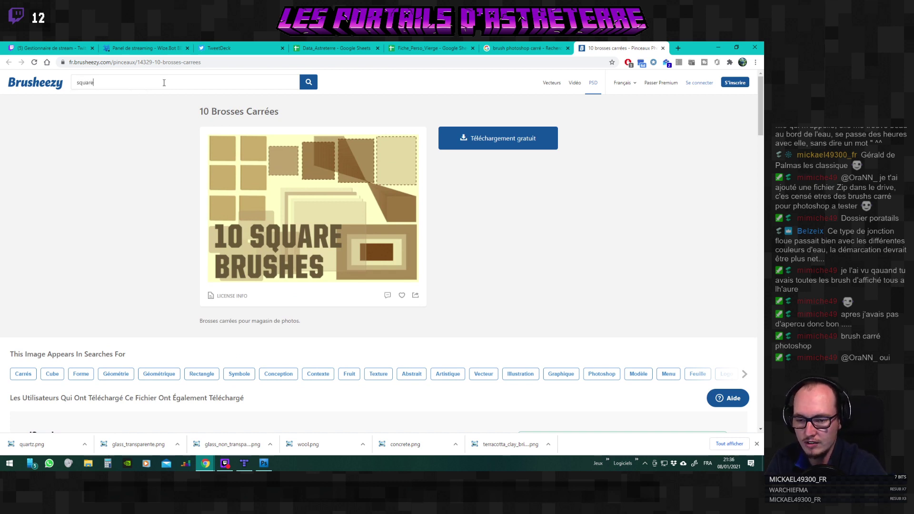
{"action": "key", "text": "Return"}
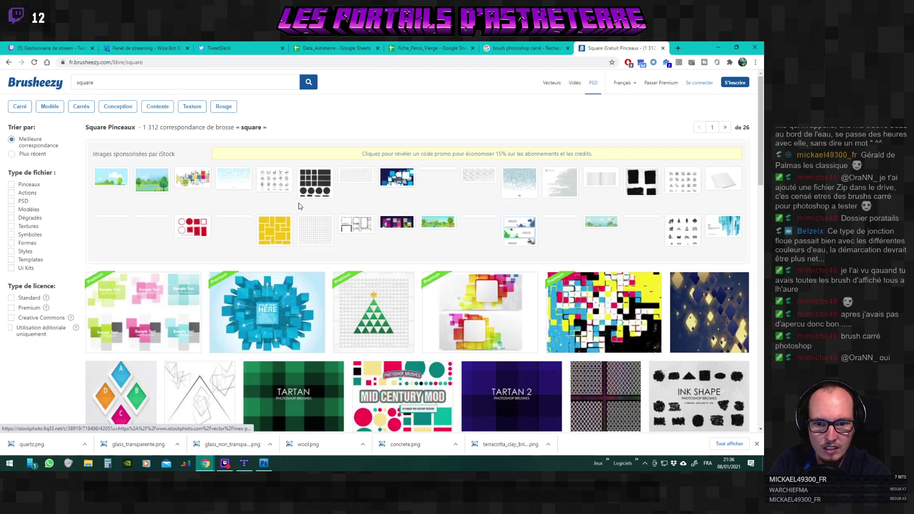
Open the sponsored iStock image of black rough-edged squares and circles, check its price and similar images, and close its page.
{"action": "left_click", "coordinate": [317, 189]}
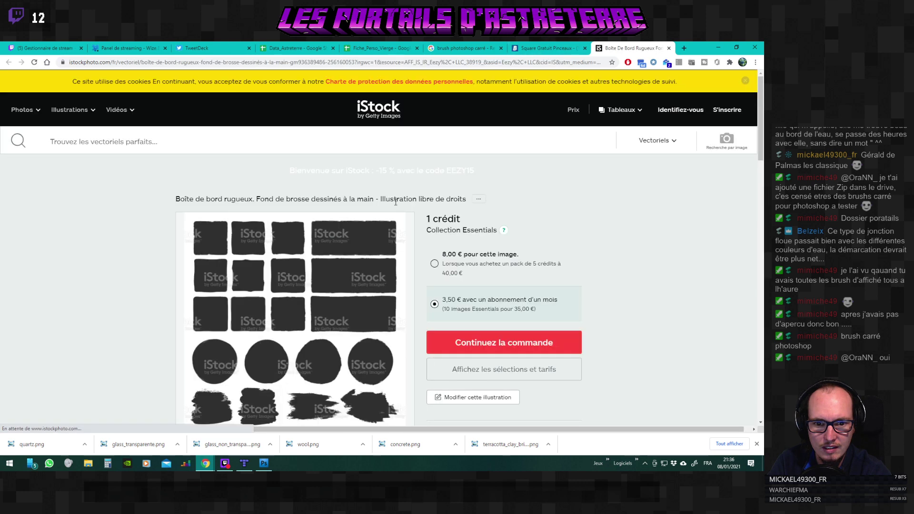
{"action": "scroll", "coordinate": [317, 250], "scroll_direction": "down", "scroll_amount": 2}
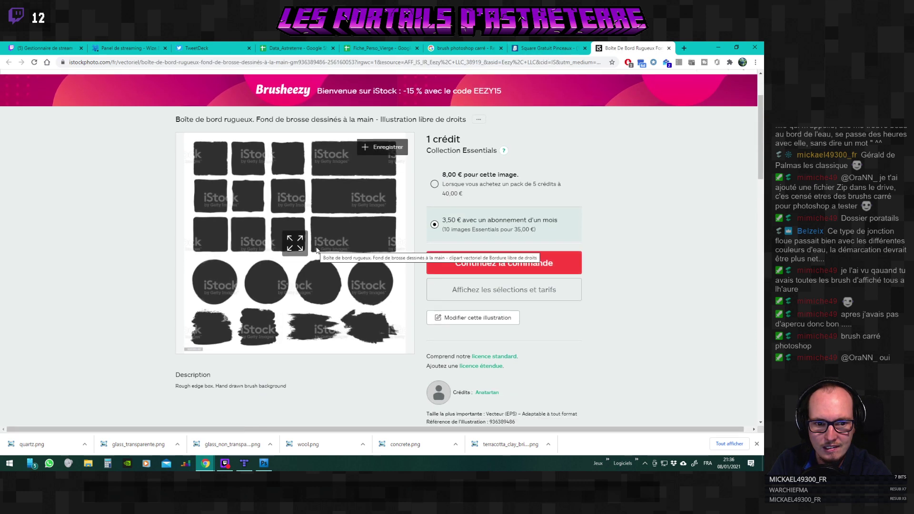
{"action": "scroll", "coordinate": [316, 248], "scroll_direction": "down", "scroll_amount": 7}
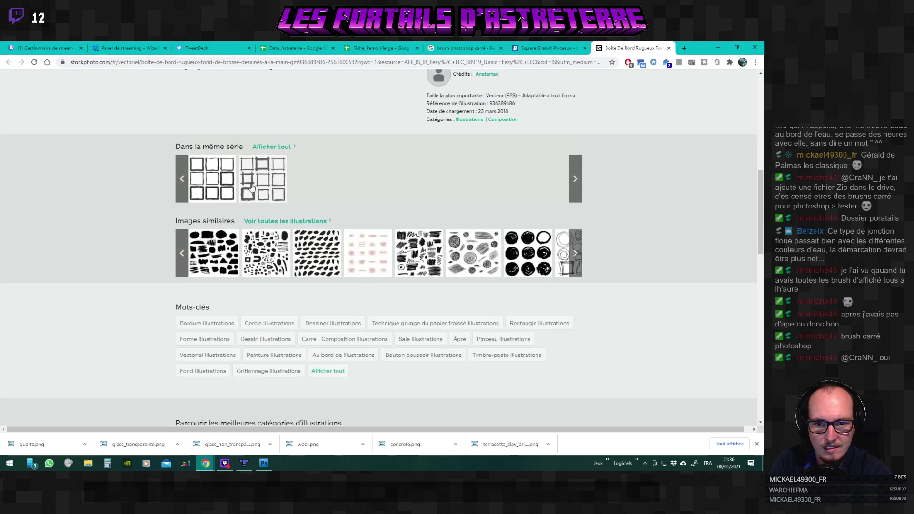
{"action": "scroll", "coordinate": [408, 224], "scroll_direction": "up", "scroll_amount": 7}
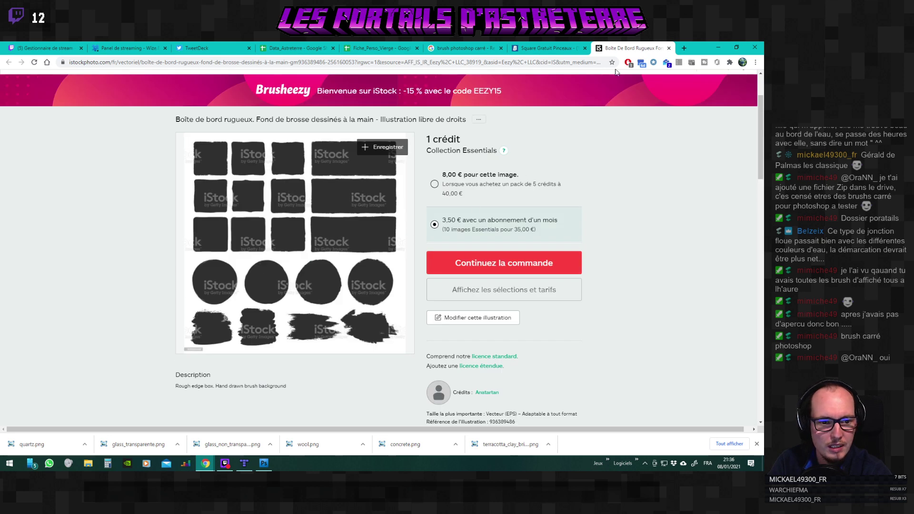
{"action": "left_click", "coordinate": [669, 48]}
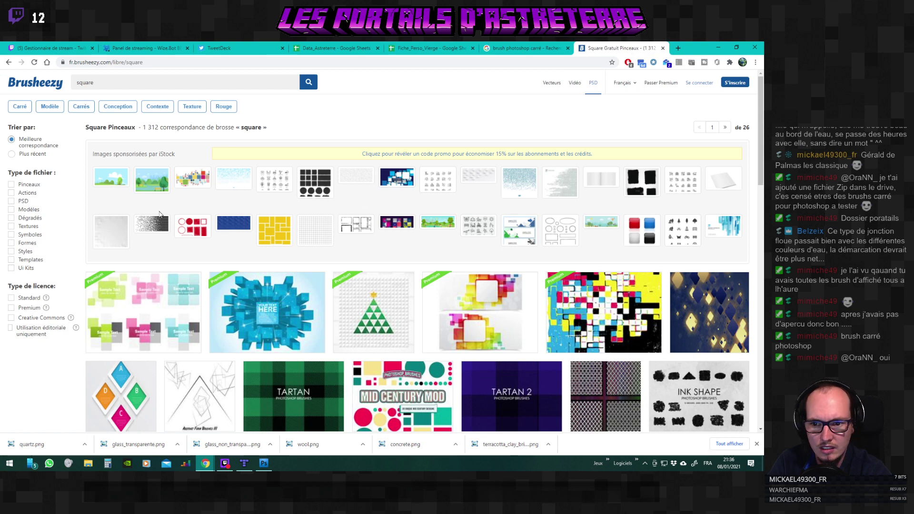
Open the first "Ink Shape" Photoshop brush set from the square results in a new tab.
{"action": "scroll", "coordinate": [208, 206], "scroll_direction": "down", "scroll_amount": 1}
{"action": "scroll", "coordinate": [207, 205], "scroll_direction": "down", "scroll_amount": 3}
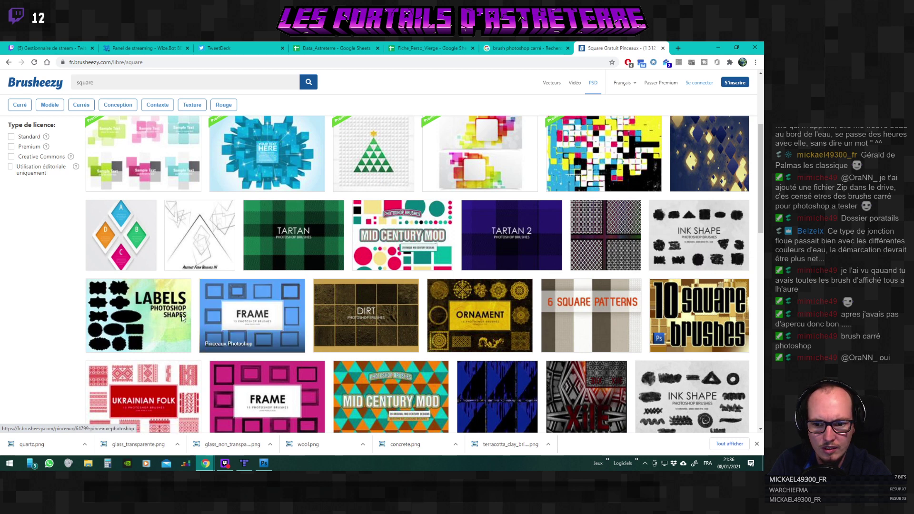
{"action": "scroll", "coordinate": [257, 248], "scroll_direction": "down", "scroll_amount": 2}
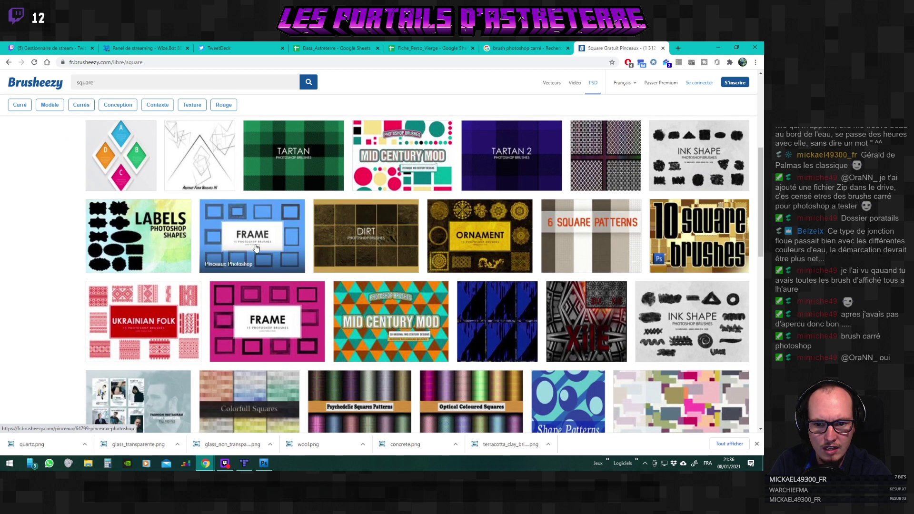
{"action": "middle_click", "coordinate": [688, 171]}
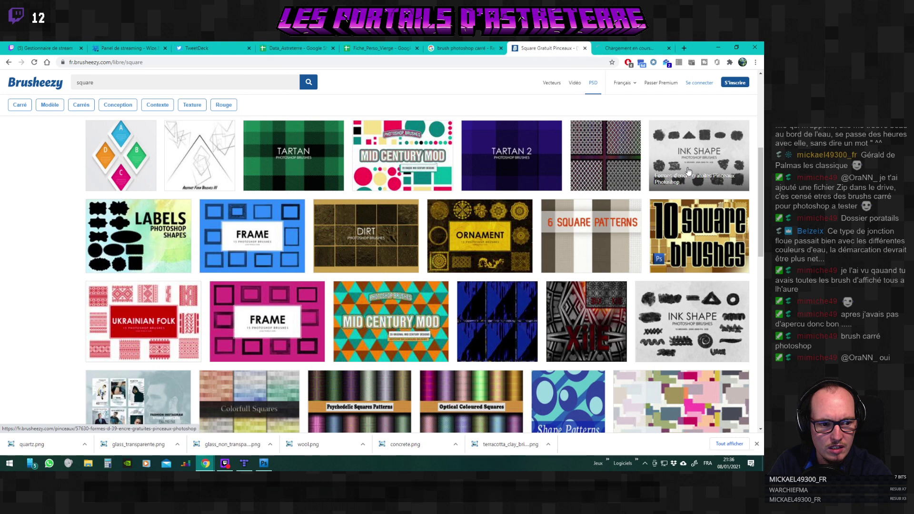
Look through the rest of the first page and the whole second page of square results for suitable brushes.
{"action": "scroll", "coordinate": [391, 281], "scroll_direction": "down", "scroll_amount": 6}
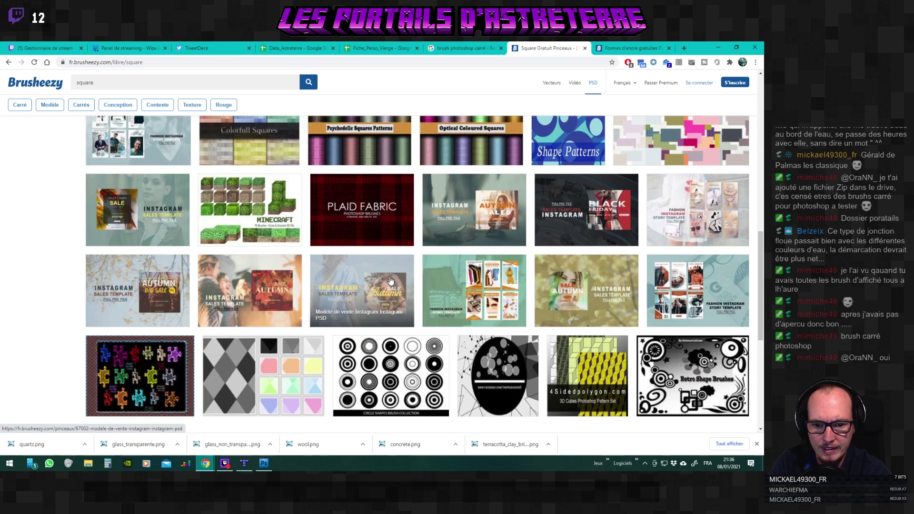
{"action": "scroll", "coordinate": [392, 285], "scroll_direction": "down", "scroll_amount": 3}
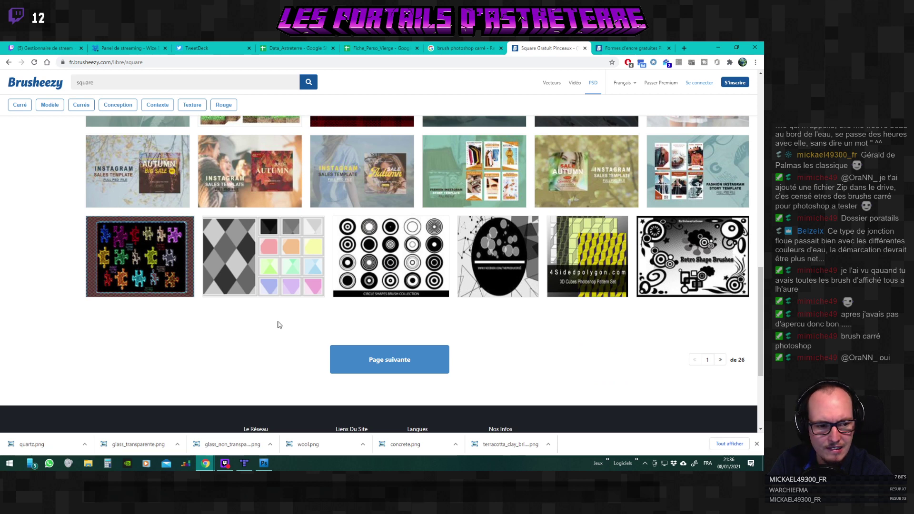
{"action": "left_click", "coordinate": [391, 361]}
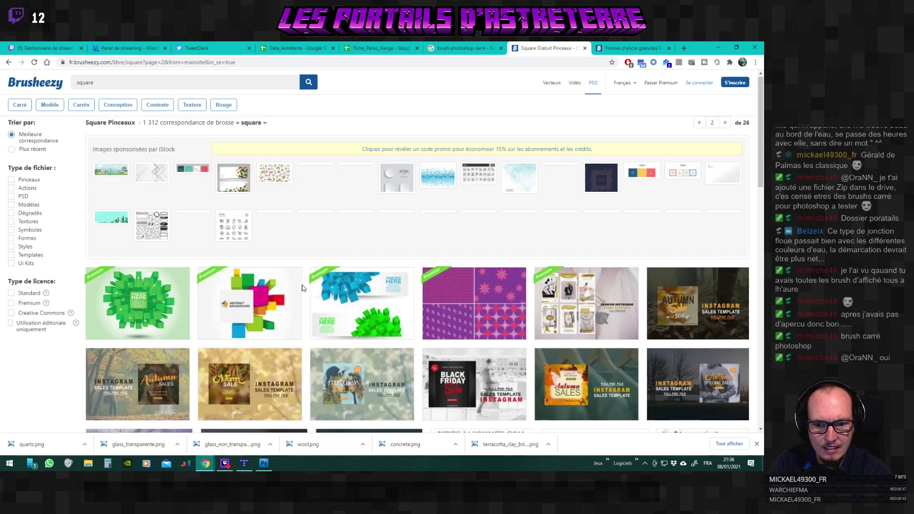
{"action": "scroll", "coordinate": [302, 288], "scroll_direction": "down", "scroll_amount": 6}
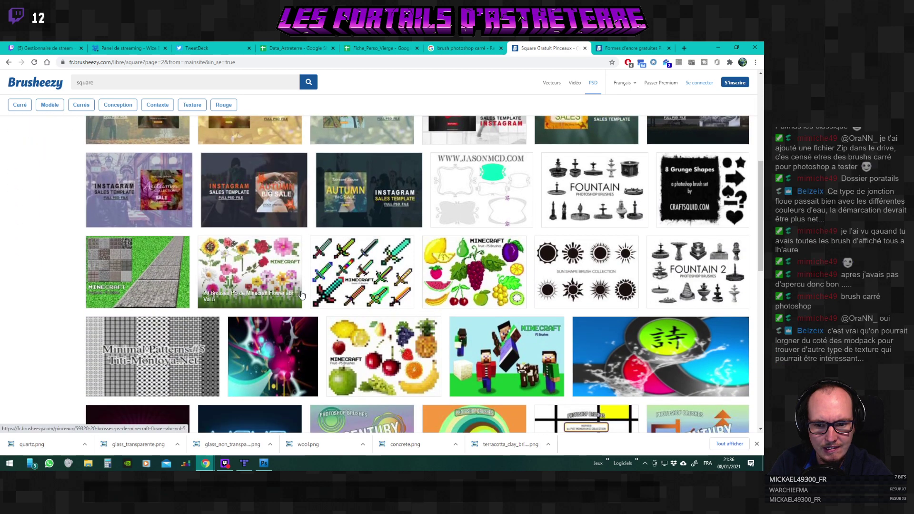
{"action": "scroll", "coordinate": [301, 295], "scroll_direction": "down", "scroll_amount": 3}
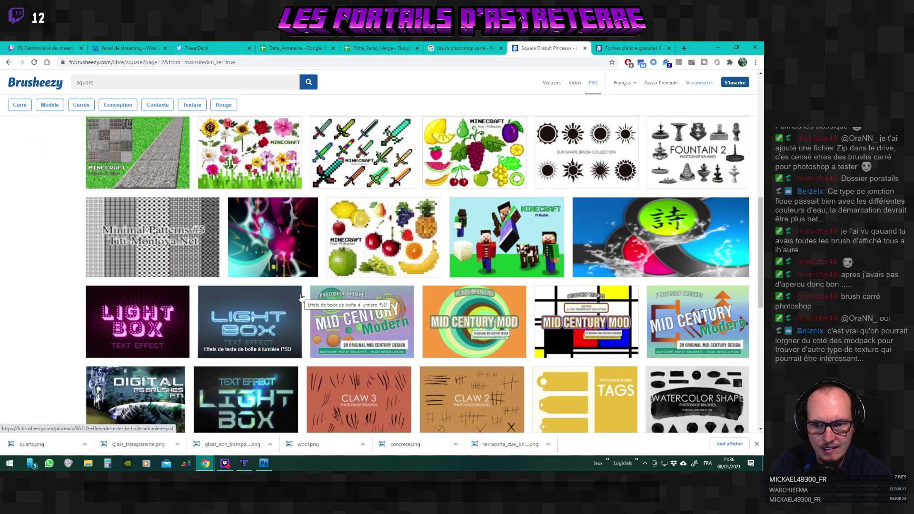
{"action": "scroll", "coordinate": [301, 297], "scroll_direction": "down", "scroll_amount": 1}
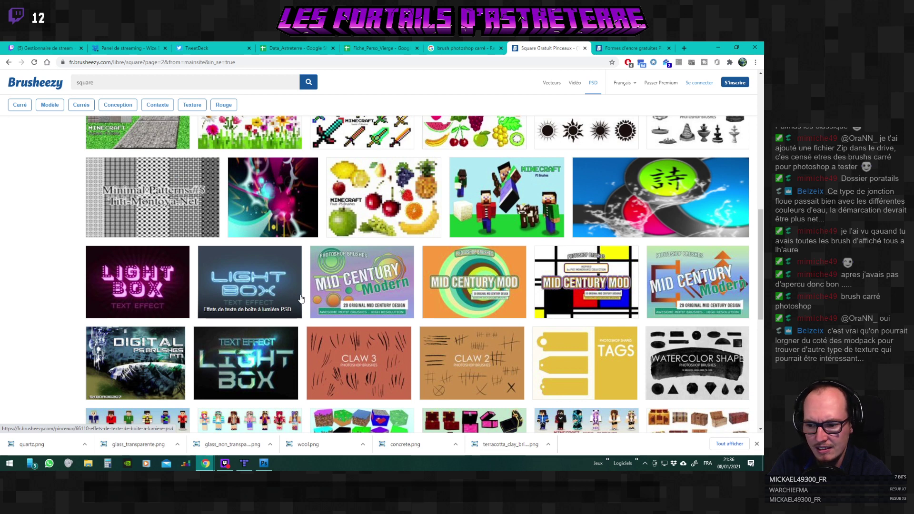
{"action": "scroll", "coordinate": [301, 298], "scroll_direction": "down", "scroll_amount": 2}
{"action": "scroll", "coordinate": [301, 298], "scroll_direction": "down", "scroll_amount": 4}
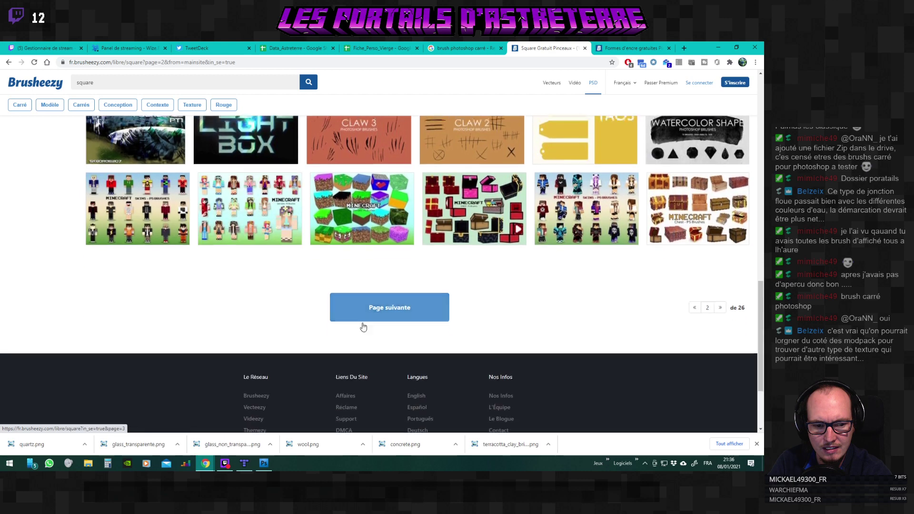
Go to page 3 of the square results and look through its brush sets.
{"action": "left_click", "coordinate": [365, 315]}
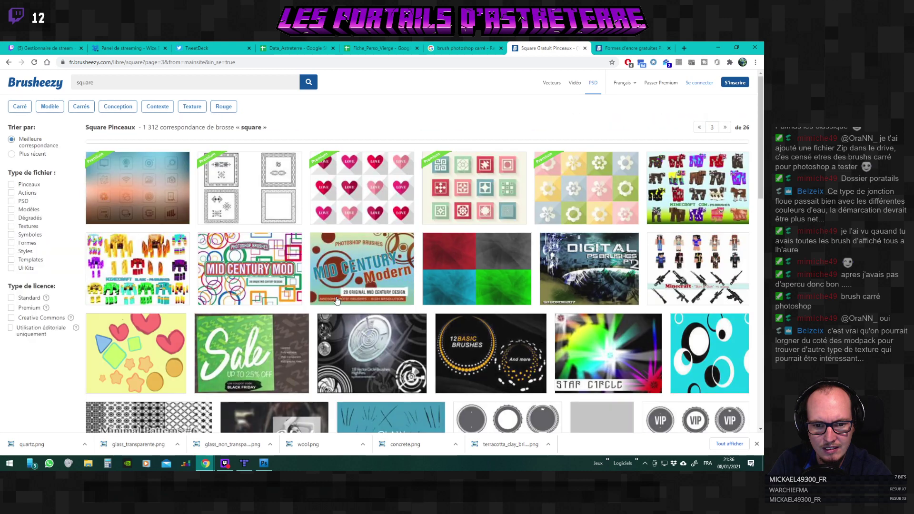
{"action": "scroll", "coordinate": [331, 301], "scroll_direction": "down", "scroll_amount": 3}
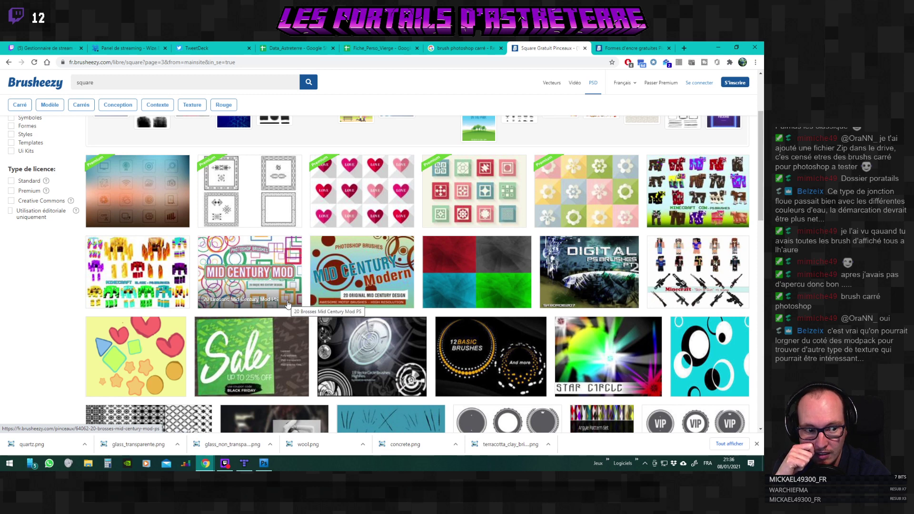
{"action": "scroll", "coordinate": [287, 307], "scroll_direction": "down", "scroll_amount": 4}
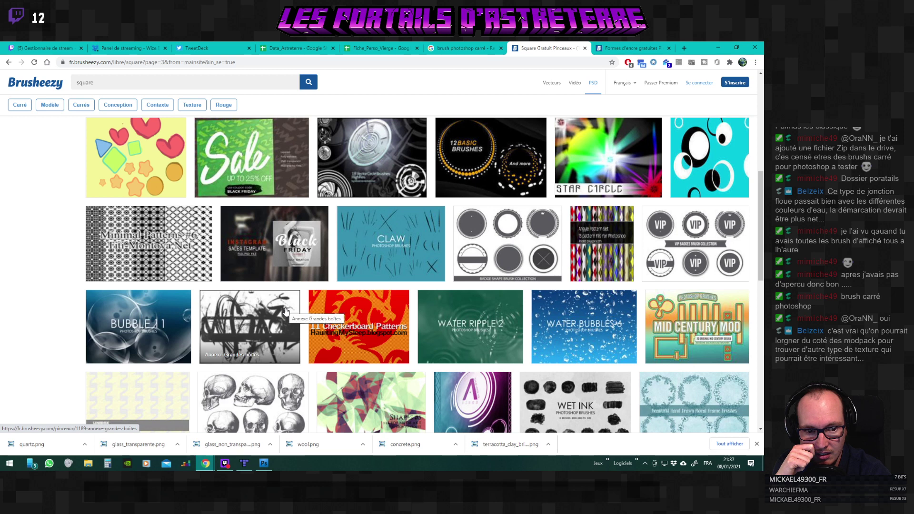
{"action": "scroll", "coordinate": [287, 311], "scroll_direction": "down", "scroll_amount": 2}
{"action": "scroll", "coordinate": [286, 311], "scroll_direction": "down", "scroll_amount": 2}
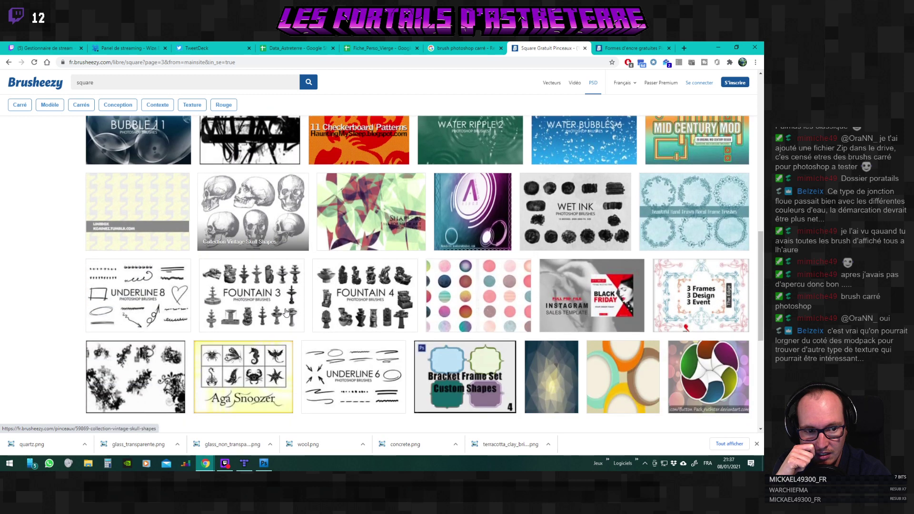
{"action": "scroll", "coordinate": [286, 312], "scroll_direction": "down", "scroll_amount": 2}
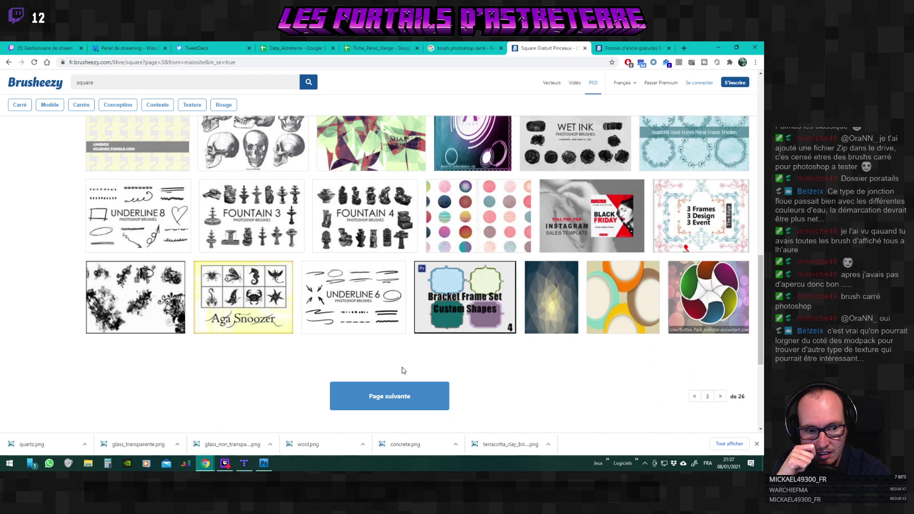
Browse page 4 of the square results and open the "Tags personnalisés" set in a new tab.
{"action": "left_click", "coordinate": [392, 395]}
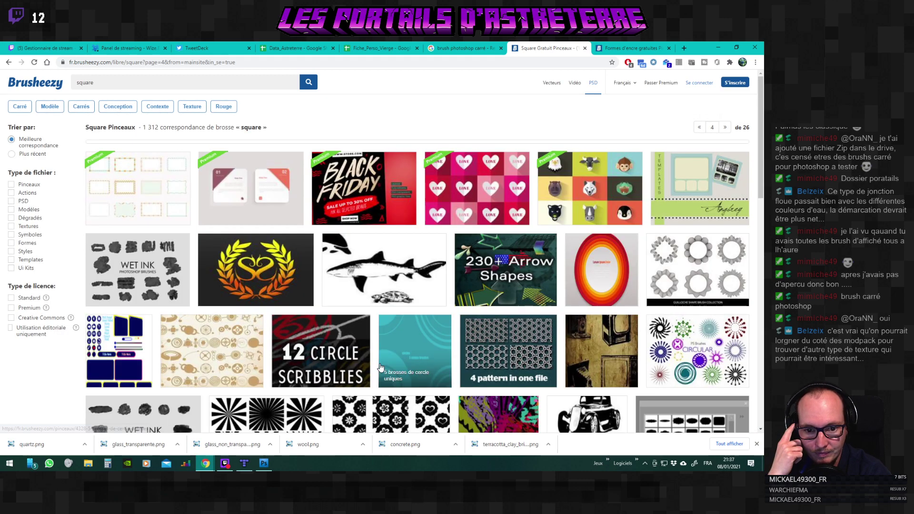
{"action": "scroll", "coordinate": [381, 367], "scroll_direction": "down", "scroll_amount": 4}
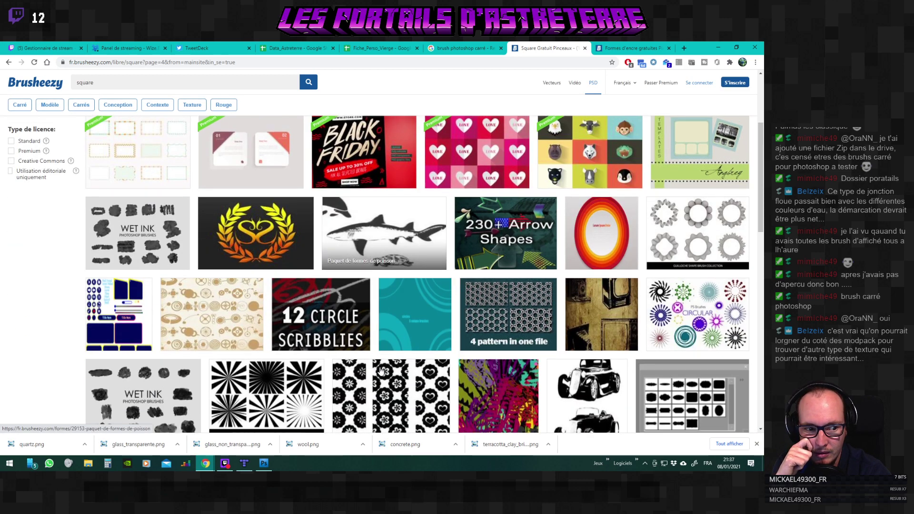
{"action": "scroll", "coordinate": [314, 371], "scroll_direction": "down", "scroll_amount": 5}
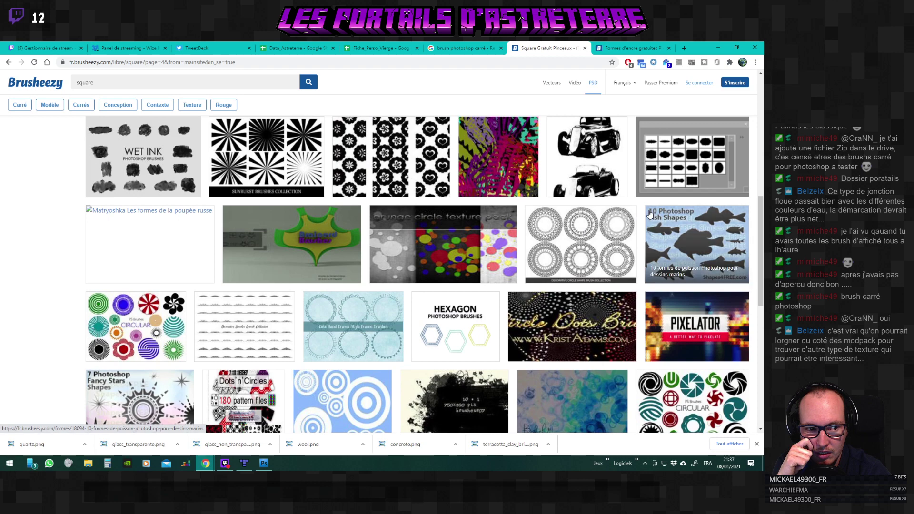
{"action": "scroll", "coordinate": [332, 352], "scroll_direction": "down", "scroll_amount": 3}
{"action": "scroll", "coordinate": [332, 352], "scroll_direction": "down", "scroll_amount": 5}
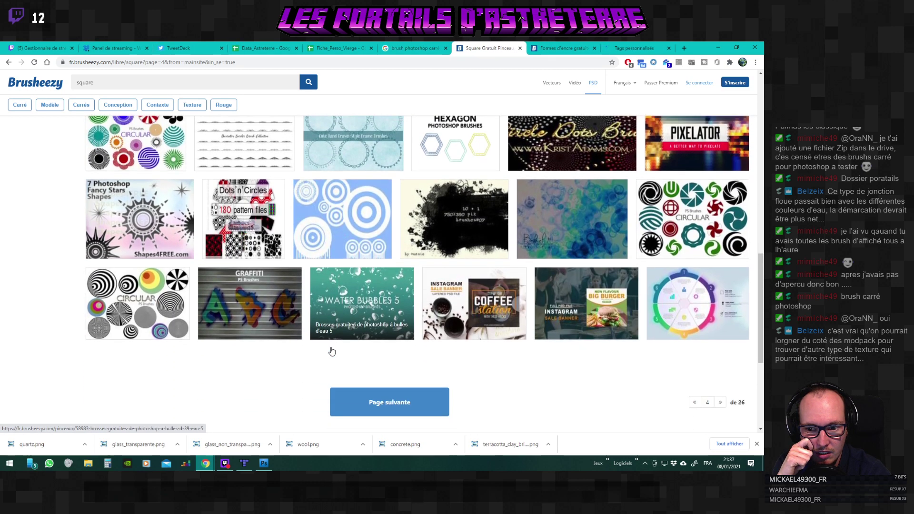
Go to page 5 of the square results and look through its brush sets.
{"action": "scroll", "coordinate": [343, 347], "scroll_direction": "down", "scroll_amount": 3}
{"action": "left_click", "coordinate": [359, 323]}
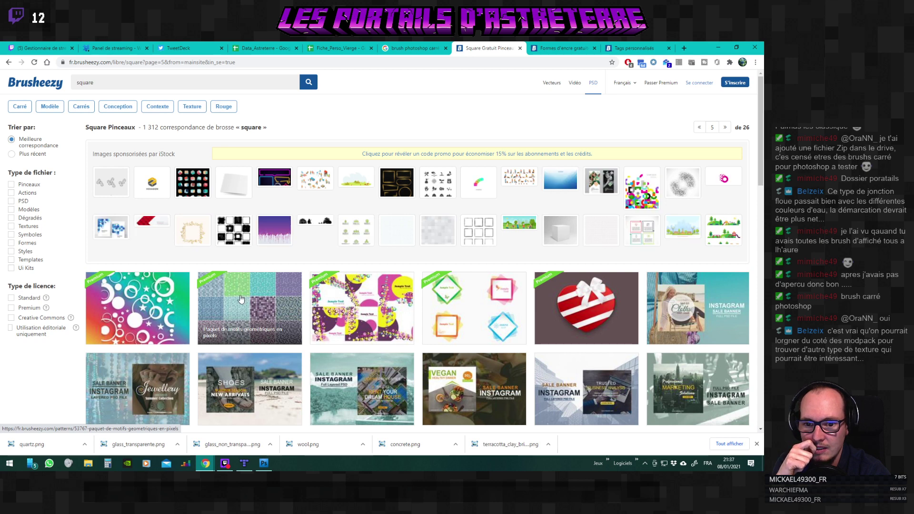
{"action": "scroll", "coordinate": [243, 298], "scroll_direction": "down", "scroll_amount": 1}
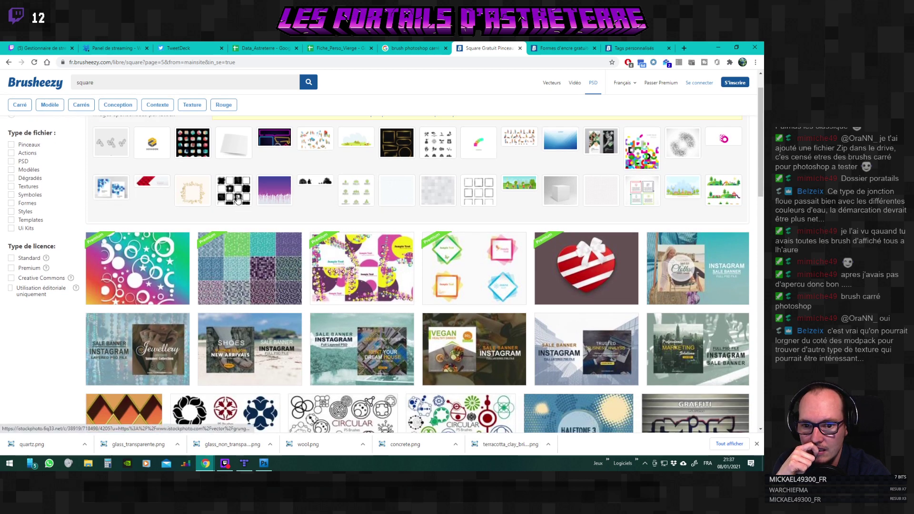
{"action": "scroll", "coordinate": [235, 252], "scroll_direction": "down", "scroll_amount": 3}
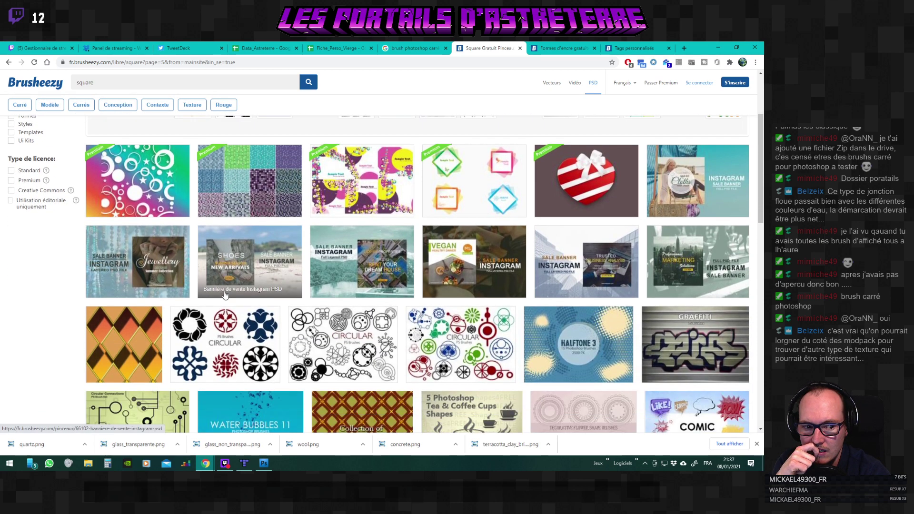
{"action": "scroll", "coordinate": [226, 294], "scroll_direction": "down", "scroll_amount": 3}
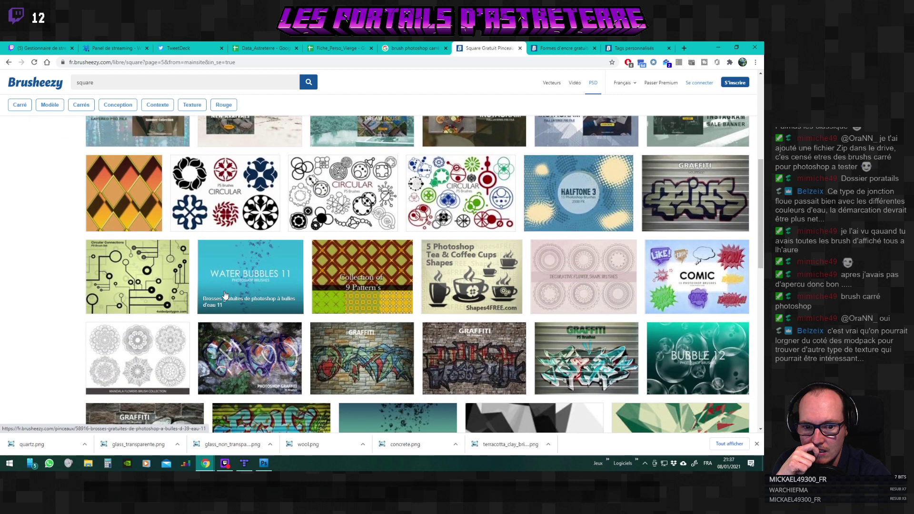
{"action": "scroll", "coordinate": [226, 293], "scroll_direction": "down", "scroll_amount": 5}
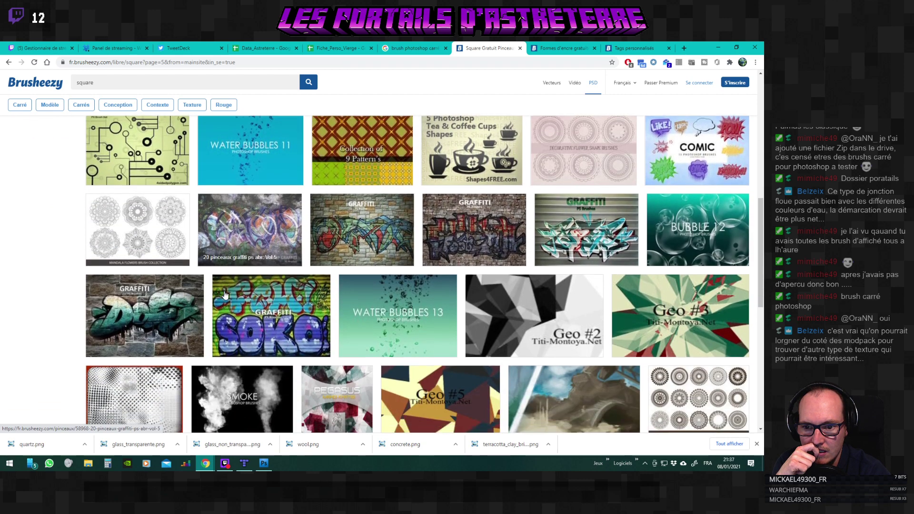
{"action": "scroll", "coordinate": [225, 293], "scroll_direction": "down", "scroll_amount": 2}
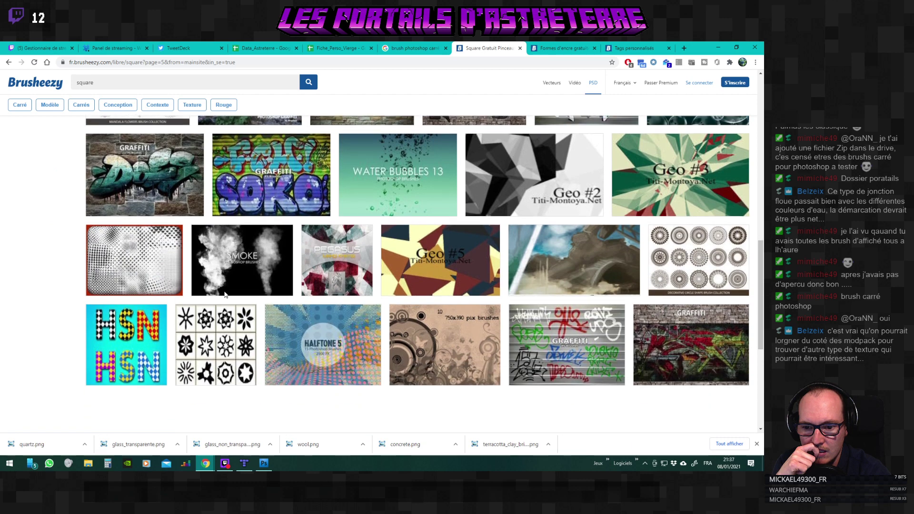
{"action": "scroll", "coordinate": [225, 294], "scroll_direction": "down", "scroll_amount": 2}
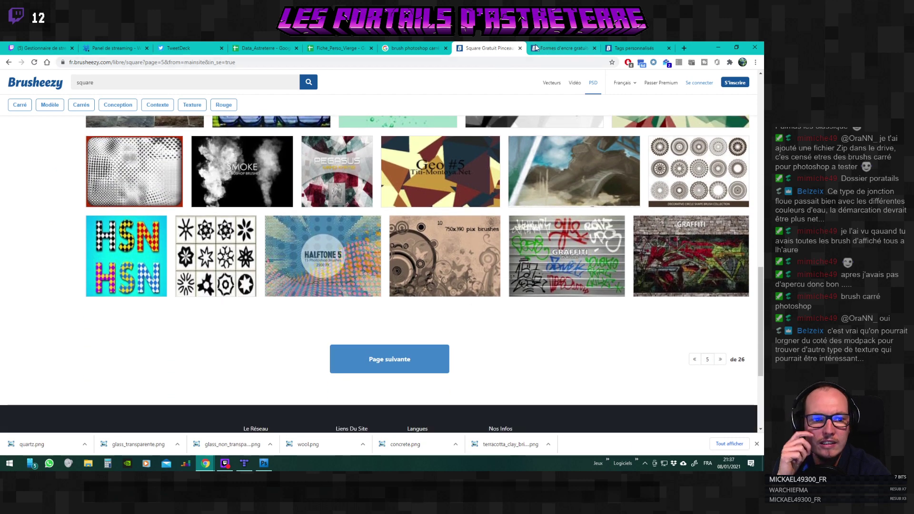
Download the "Tags Personnalisés" label shapes set to the Desktop as PSI_Labels.zip and dismiss the download notice.
{"action": "key", "text": "ctrl+Tab"}
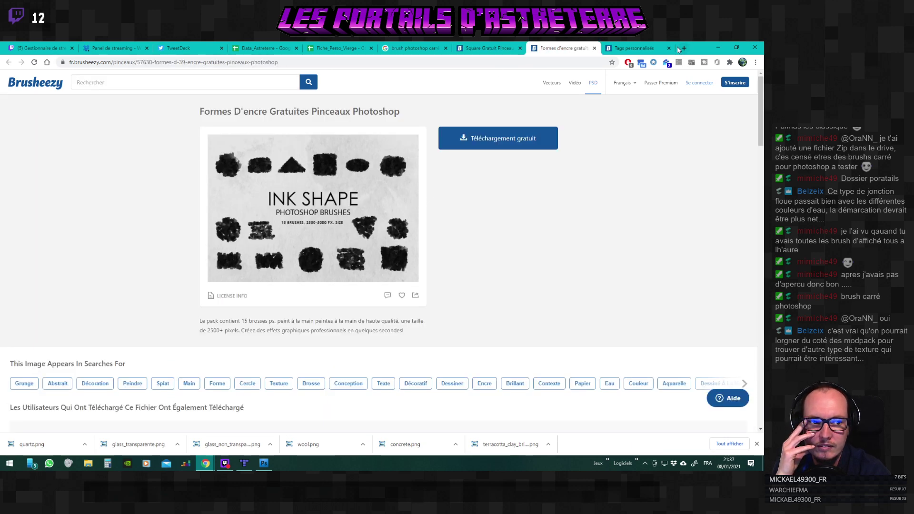
{"action": "left_click", "coordinate": [647, 48]}
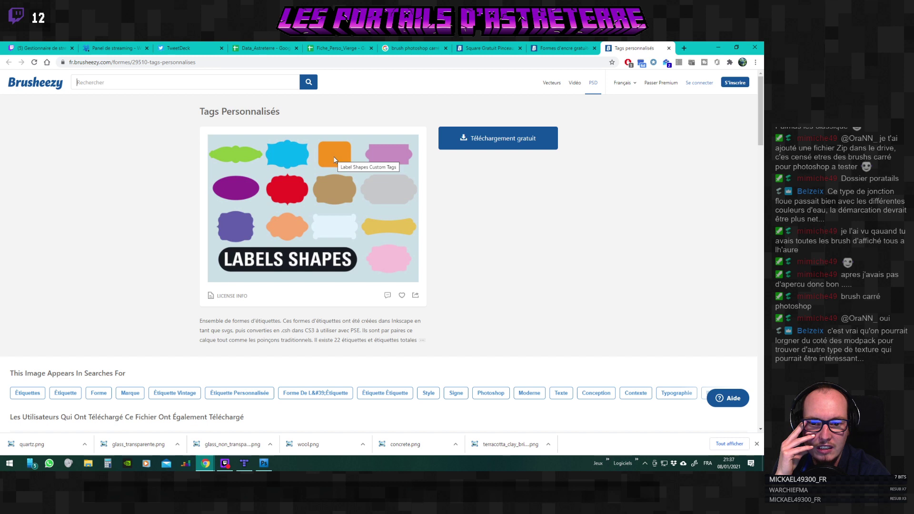
{"action": "left_click", "coordinate": [473, 143]}
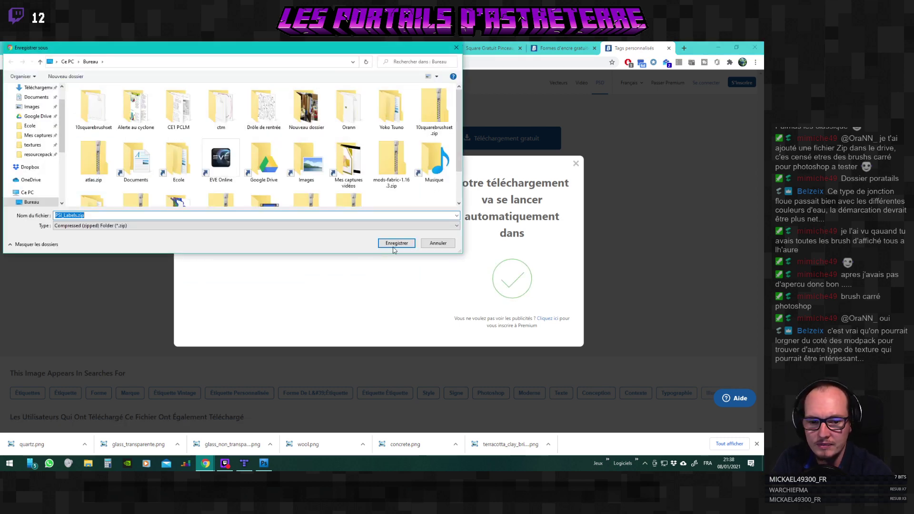
{"action": "left_click", "coordinate": [395, 244]}
{"action": "left_click", "coordinate": [81, 445]}
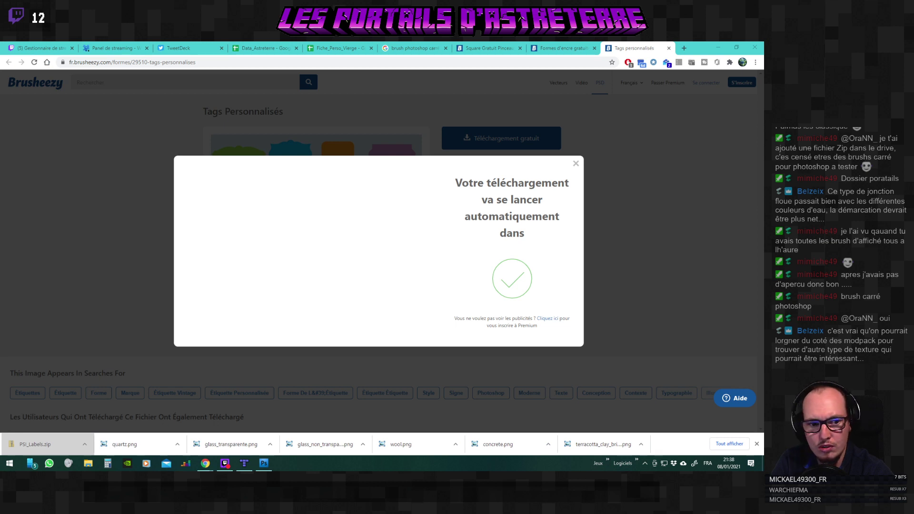
{"action": "left_click", "coordinate": [576, 164]}
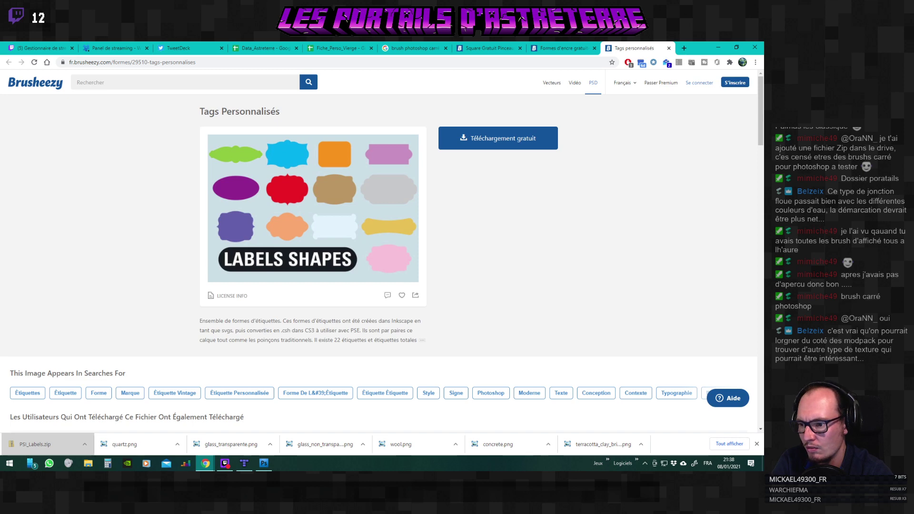
Switch to Photoshop and check which file types the eraser's brush loading dialog accepts, without loading anything.
{"action": "left_click", "coordinate": [264, 463]}
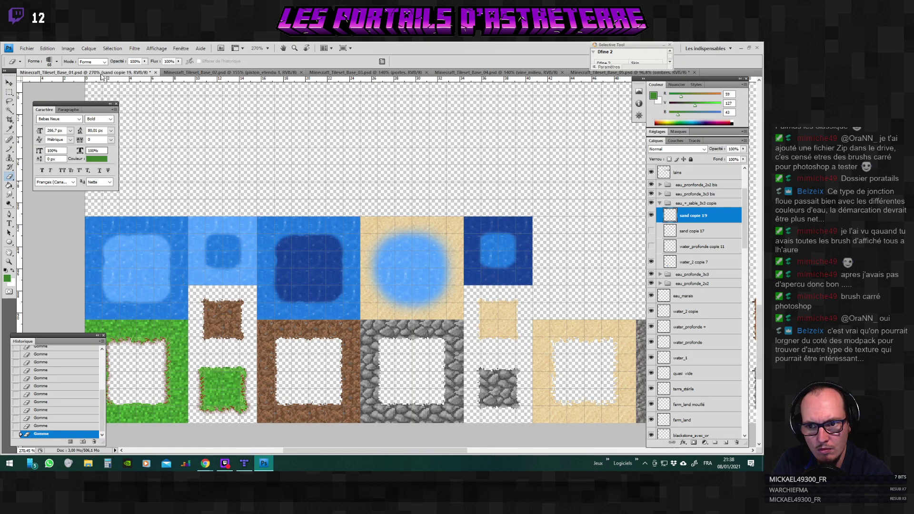
{"action": "left_click", "coordinate": [56, 62]}
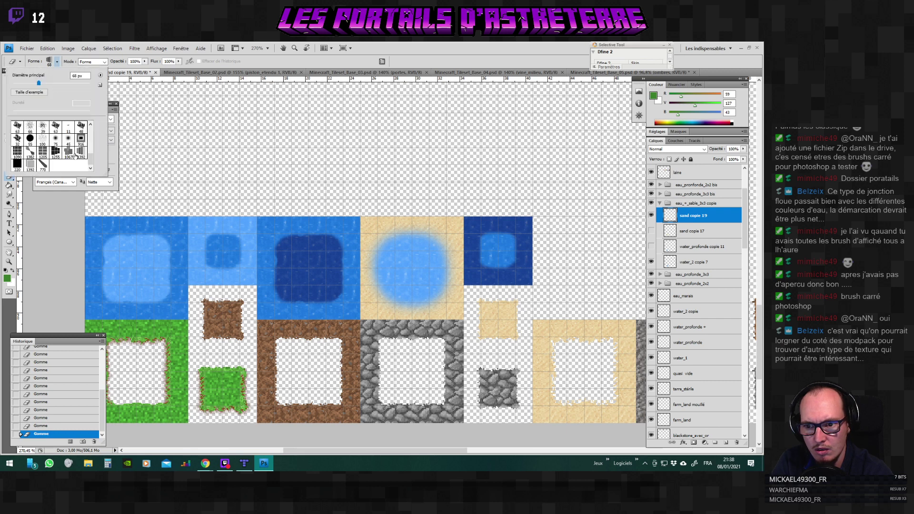
{"action": "left_click", "coordinate": [100, 76]}
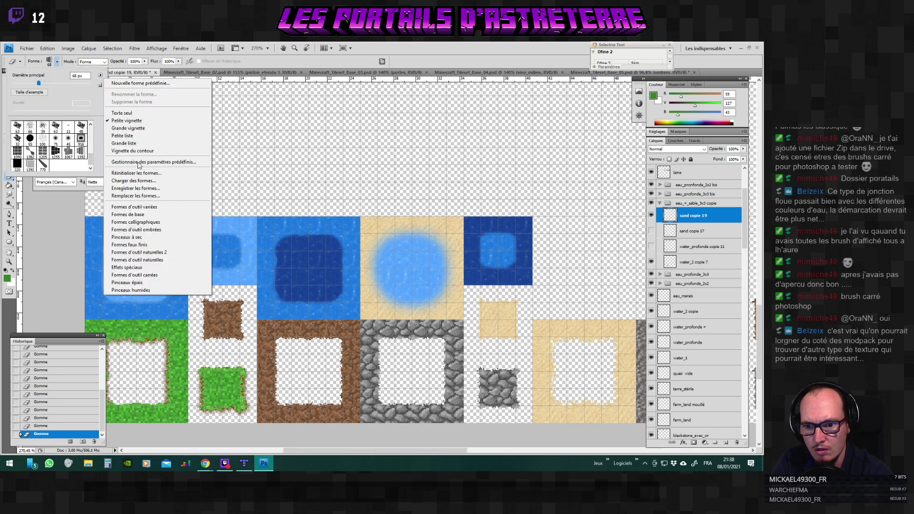
{"action": "left_click", "coordinate": [136, 181]}
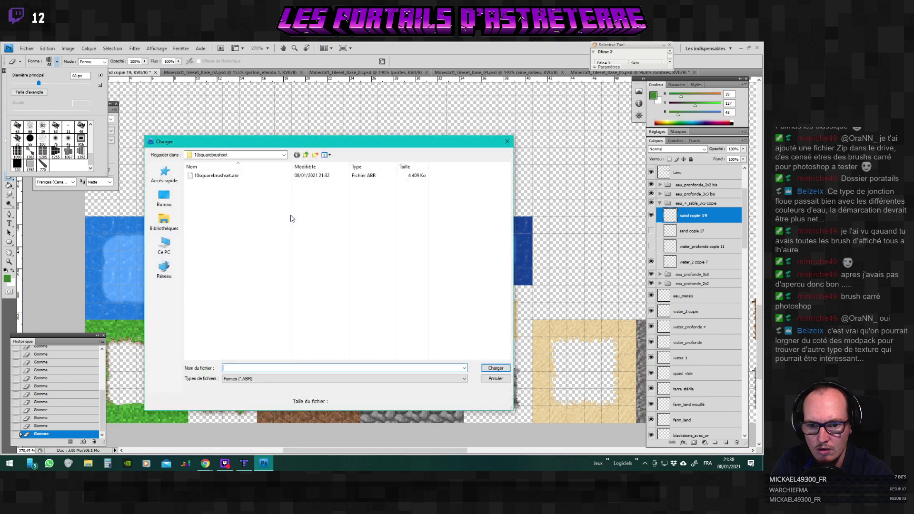
{"action": "left_click", "coordinate": [257, 379]}
{"action": "left_click", "coordinate": [257, 387]}
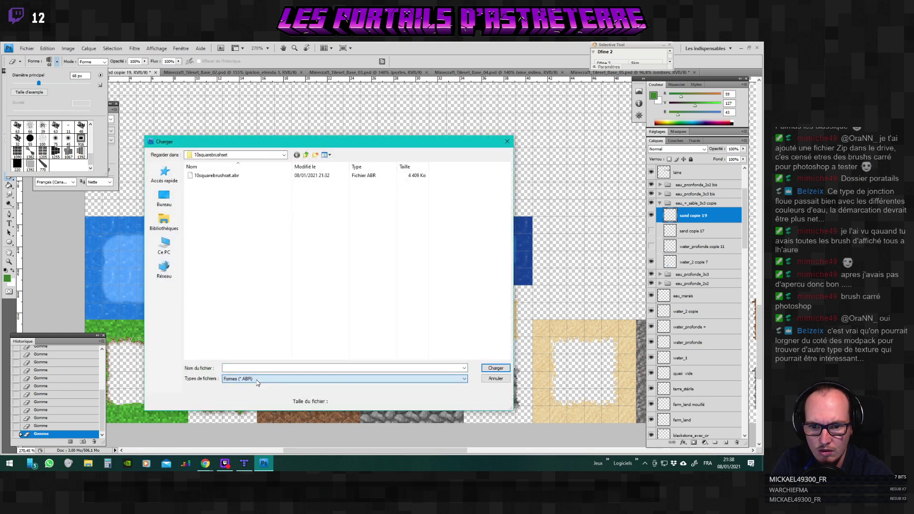
{"action": "left_click", "coordinate": [496, 378]}
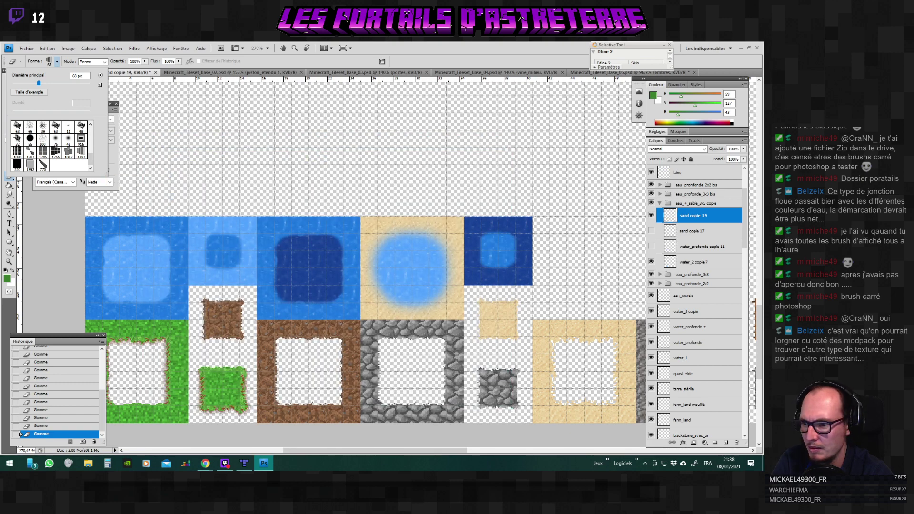
{"action": "key", "text": "Escape"}
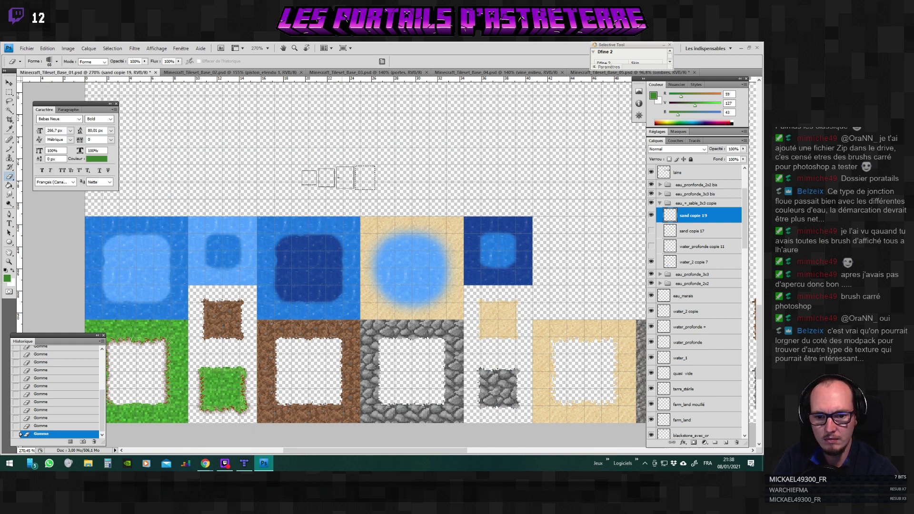
Return to the browser and close the "Tags personnalisés" page.
{"action": "key", "text": "alt+Tab"}
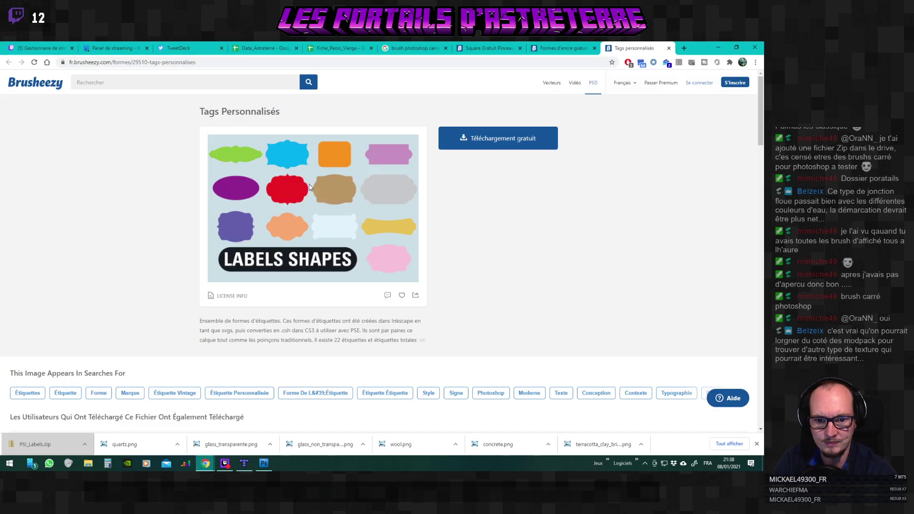
{"action": "key", "text": "alt+Tab"}
{"action": "left_click", "coordinate": [318, 182]}
{"action": "key", "text": "alt+Tab"}
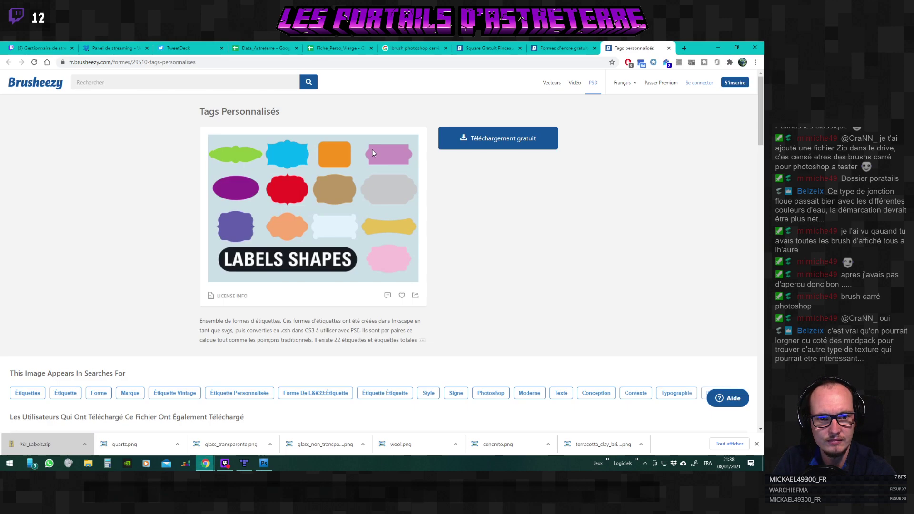
{"action": "left_click", "coordinate": [669, 48]}
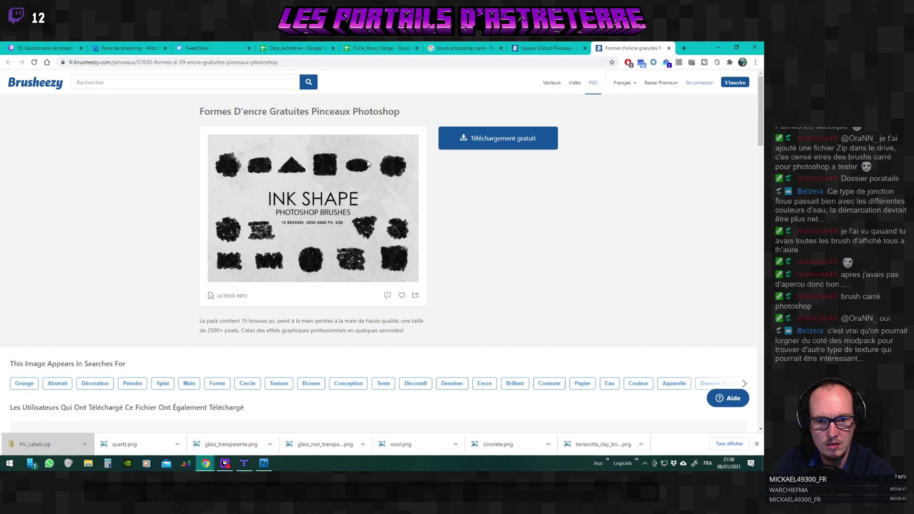
Download the Ink Shape brush set to the Desktop as Free_Ink_Shapes_Photoshop_Brushes.zip and extract the archive.
{"action": "left_click", "coordinate": [492, 143]}
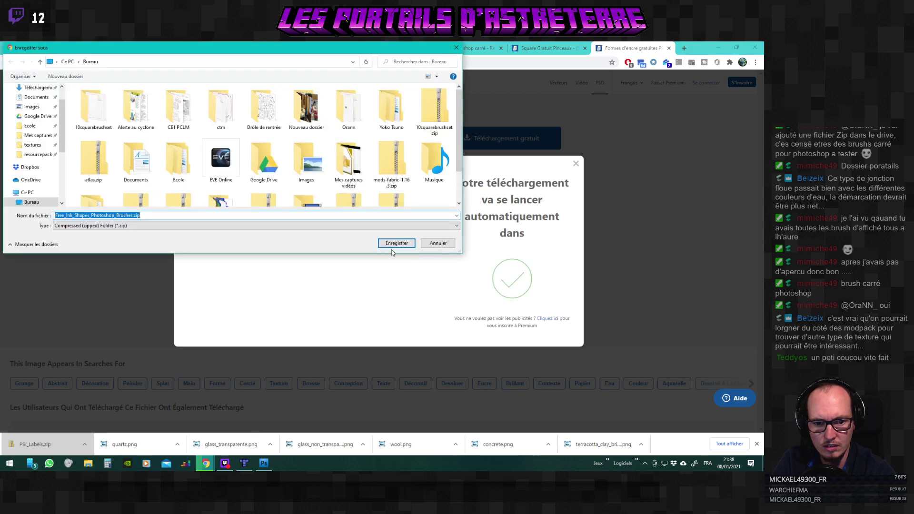
{"action": "left_click", "coordinate": [395, 243]}
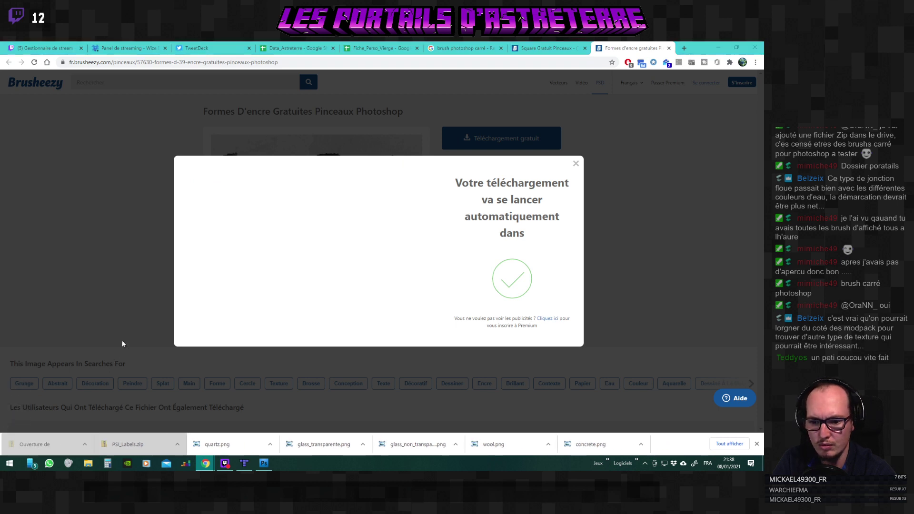
{"action": "left_click", "coordinate": [575, 164]}
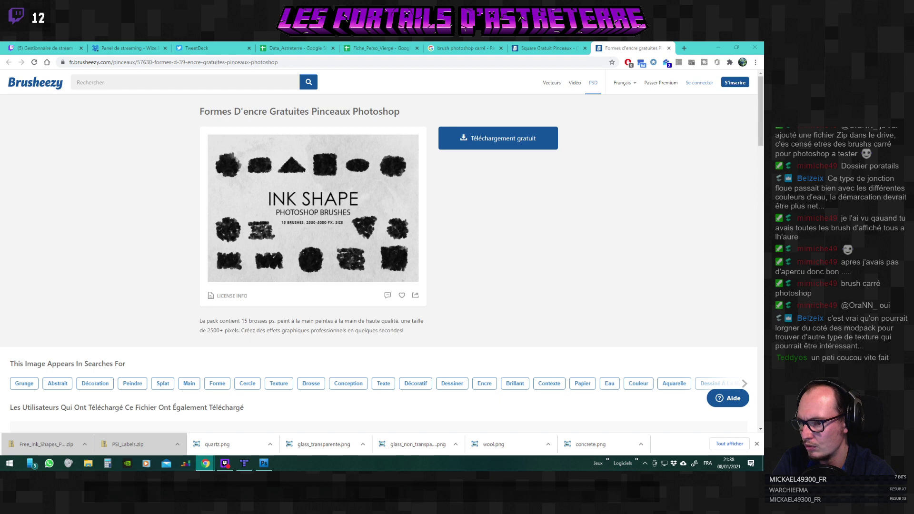
{"action": "left_click", "coordinate": [454, 326]}
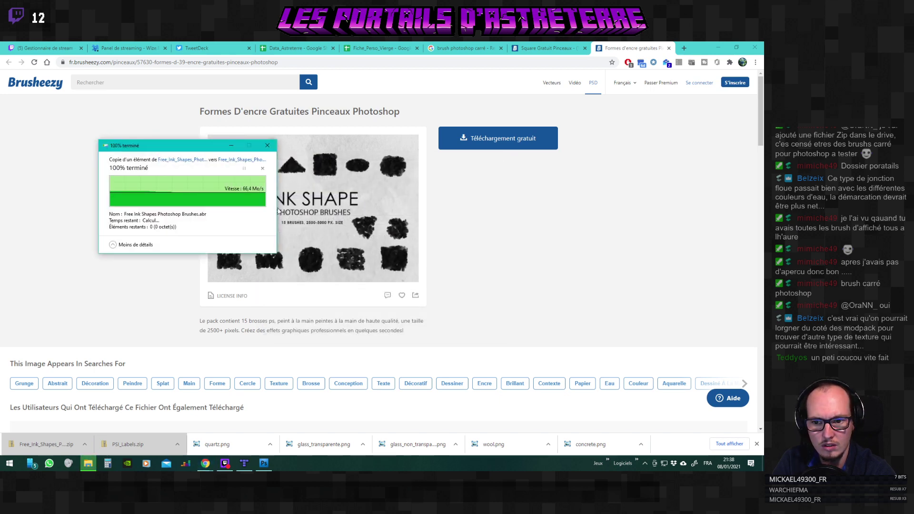
Switch to Photoshop and try to load "Free Ink Shapes Photoshop Brushes.abr" from its extracted Desktop folder into the eraser's brush presets.
{"action": "left_click", "coordinate": [263, 462]}
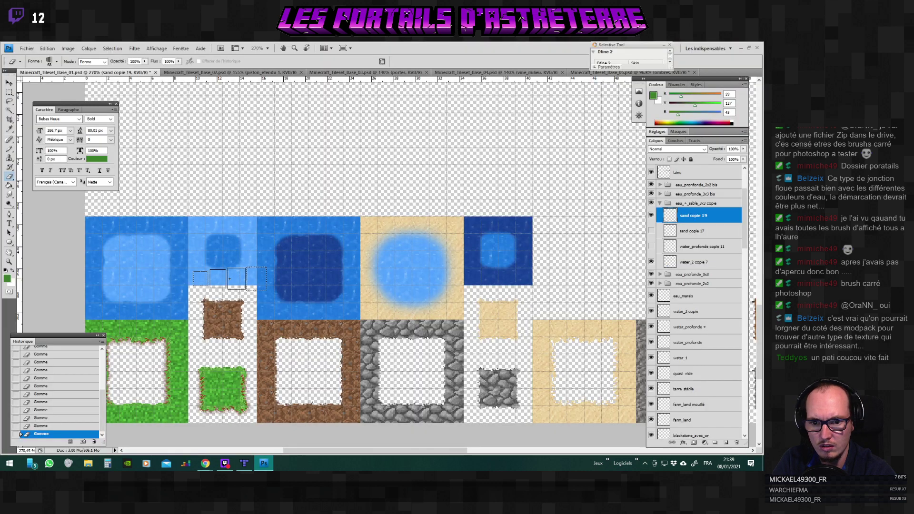
{"action": "left_click", "coordinate": [56, 61]}
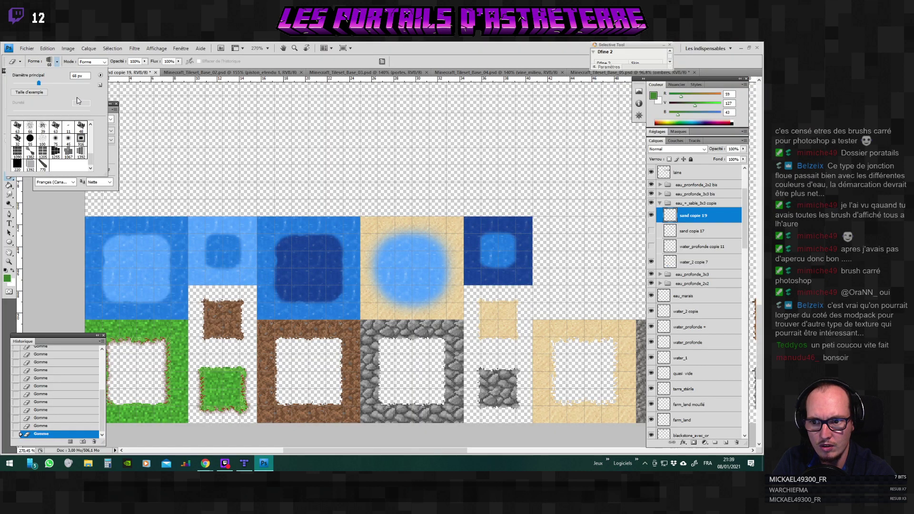
{"action": "left_click", "coordinate": [100, 75]}
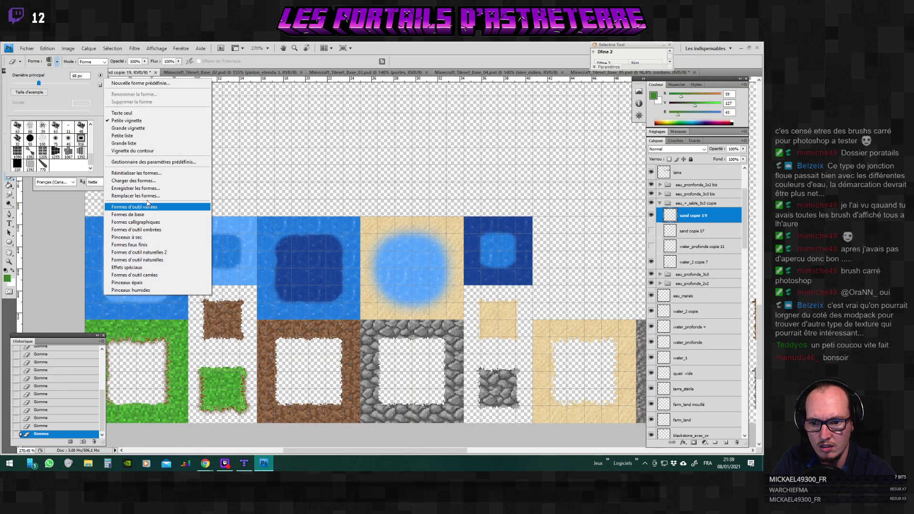
{"action": "left_click", "coordinate": [149, 181]}
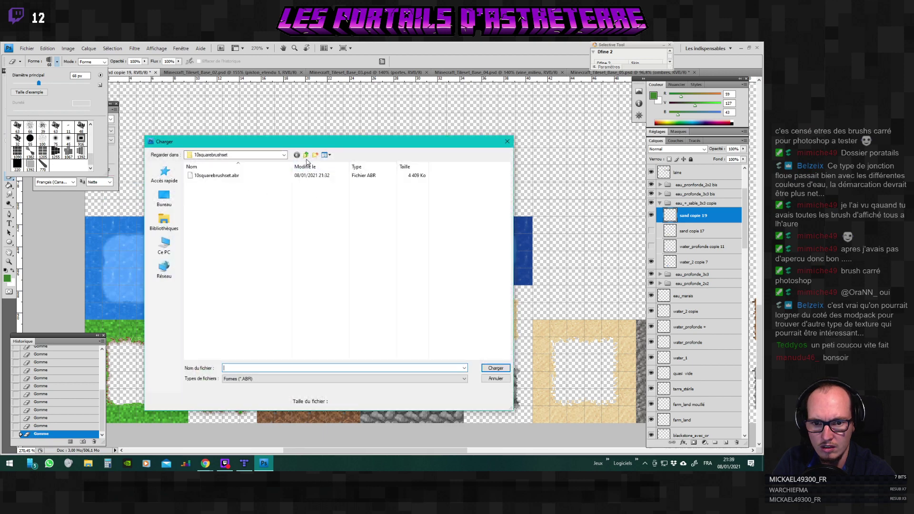
{"action": "left_click", "coordinate": [306, 155]}
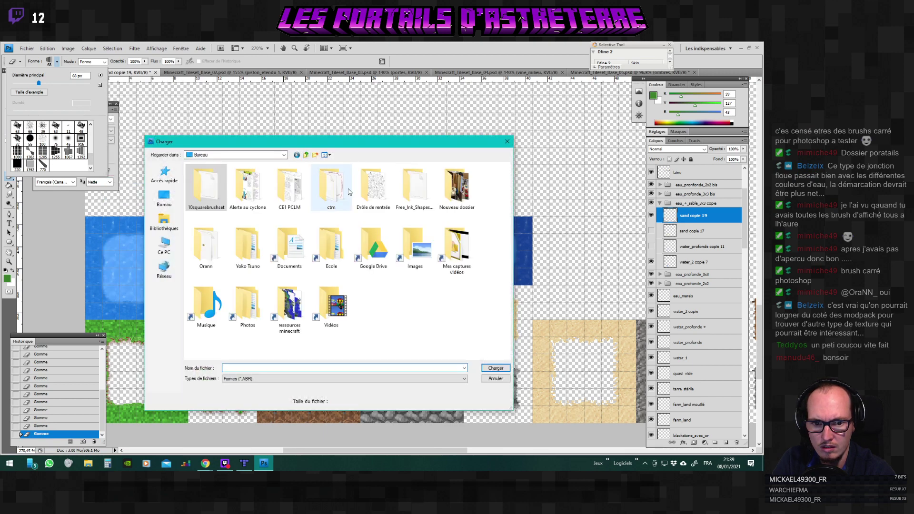
{"action": "double_click", "coordinate": [414, 188]}
{"action": "left_click", "coordinate": [268, 177]}
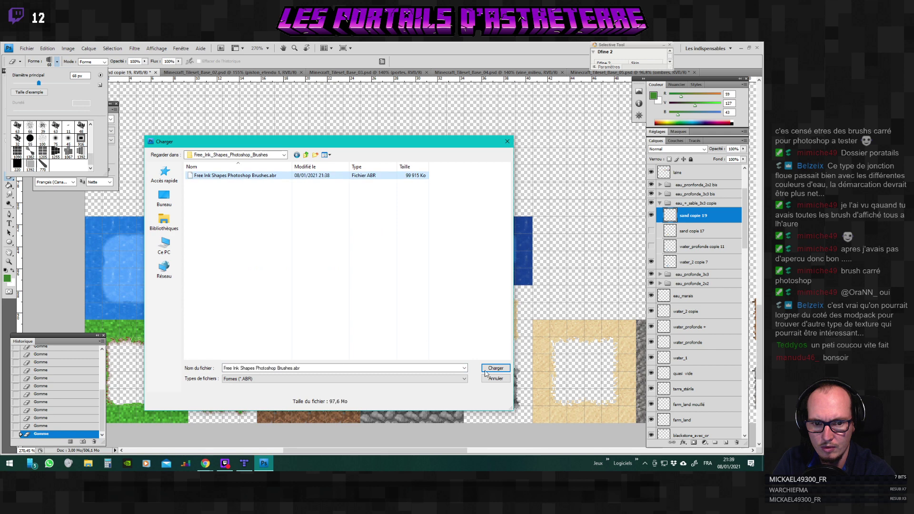
{"action": "left_click", "coordinate": [496, 367]}
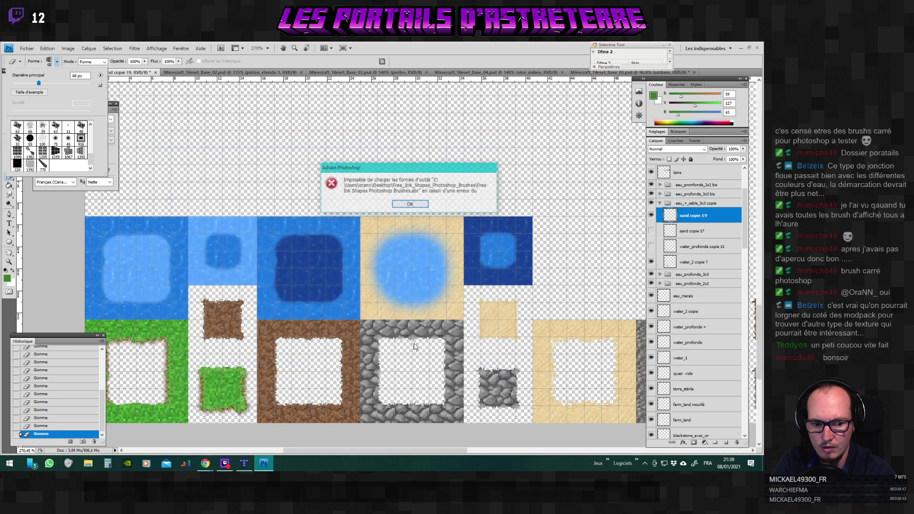
{"action": "left_click", "coordinate": [410, 206]}
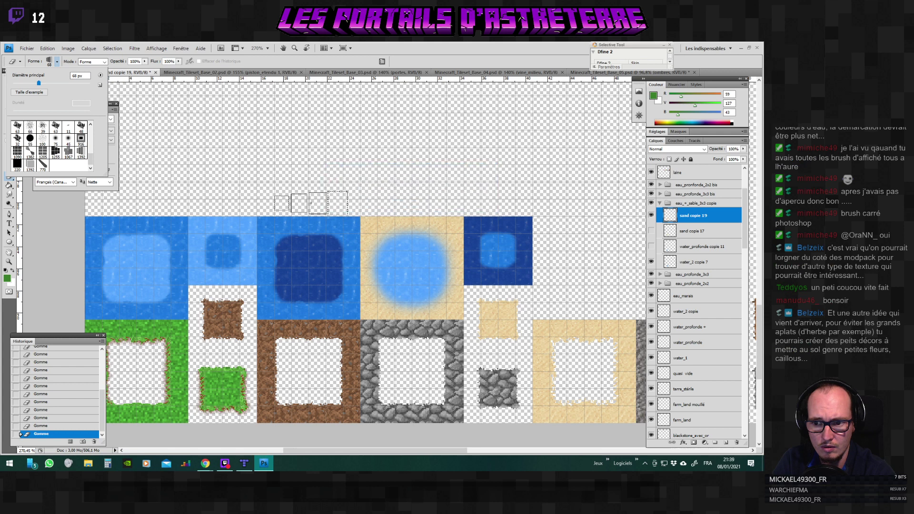
Try again to load "Free Ink Shapes Photoshop Brushes.abr" from its extracted folder into the eraser's brush presets.
{"action": "left_click", "coordinate": [100, 75]}
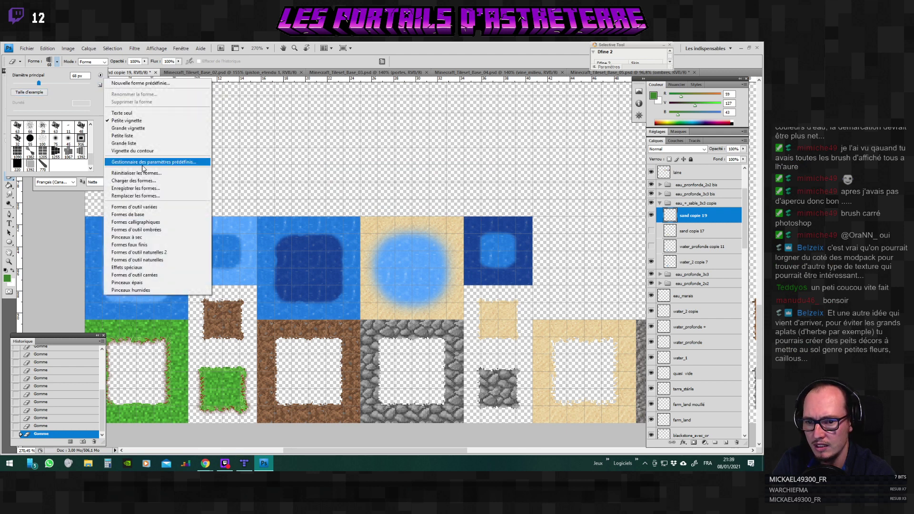
{"action": "left_click", "coordinate": [155, 181]}
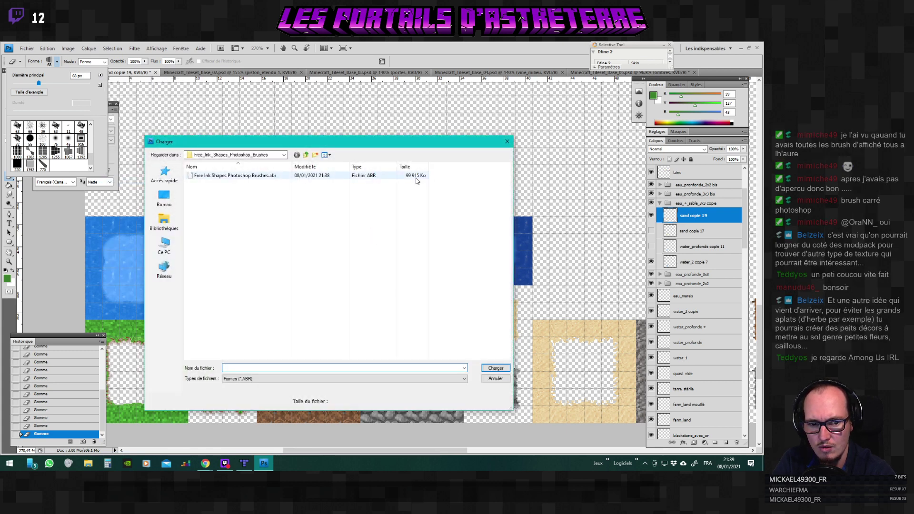
{"action": "left_click", "coordinate": [417, 178]}
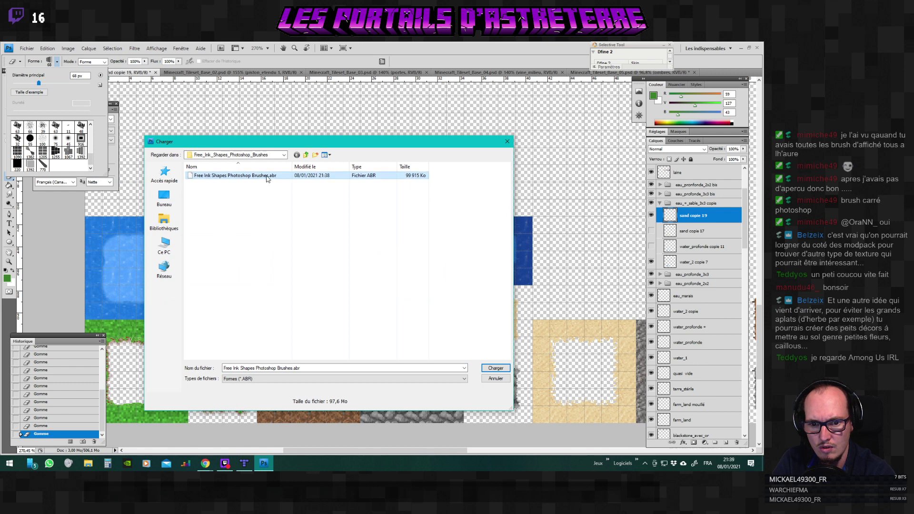
{"action": "left_click", "coordinate": [495, 368]}
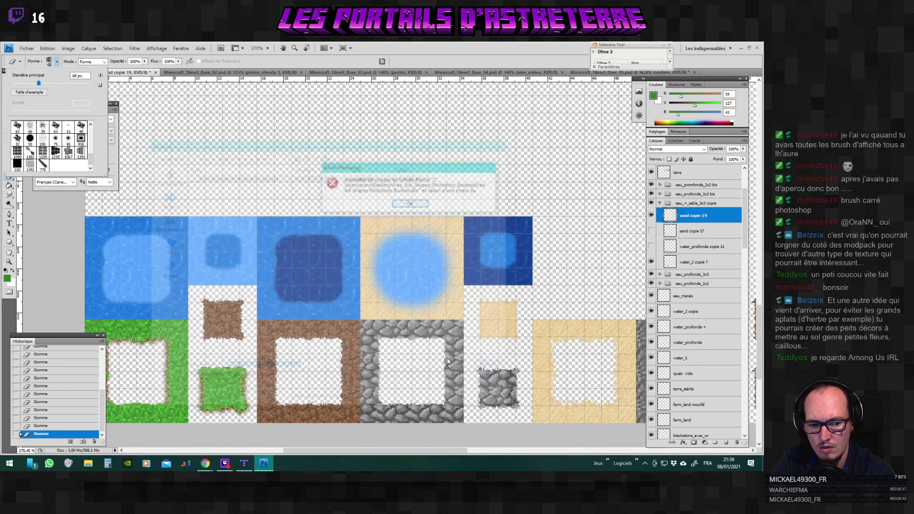
{"action": "key", "text": "alt+Tab"}
{"action": "key", "text": "Escape"}
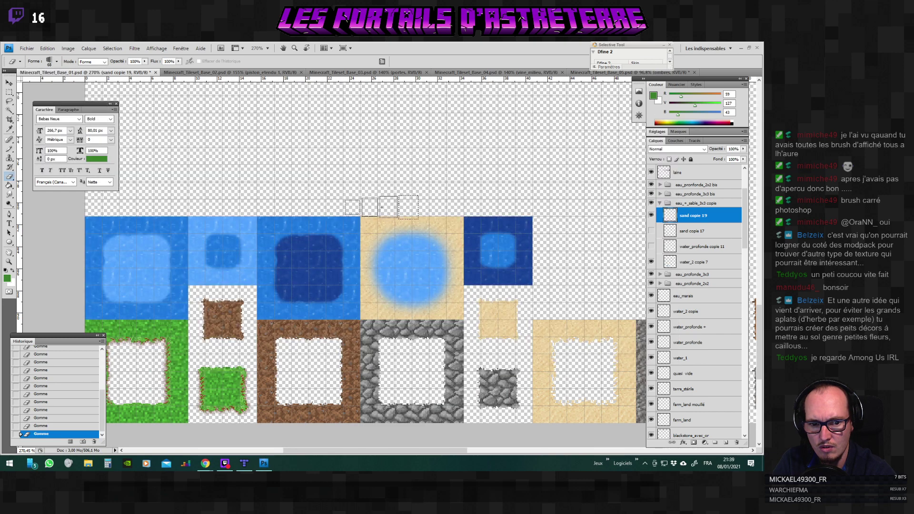
Switch to the browser, close the Ink Shape brush page, and browse Brusheezy's results for the suggested term "Carré".
{"action": "key", "text": "alt+Tab"}
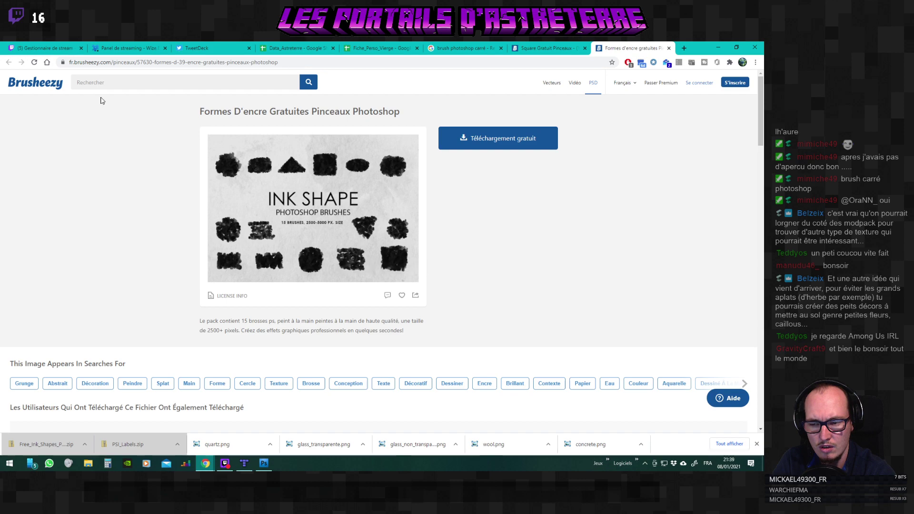
{"action": "key", "text": "ctrl+w"}
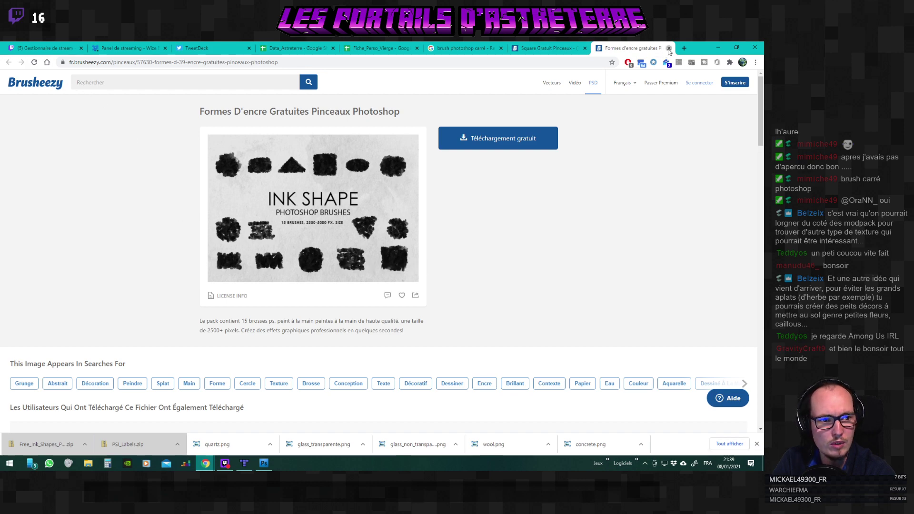
{"action": "scroll", "coordinate": [439, 237], "scroll_direction": "up", "scroll_amount": 15}
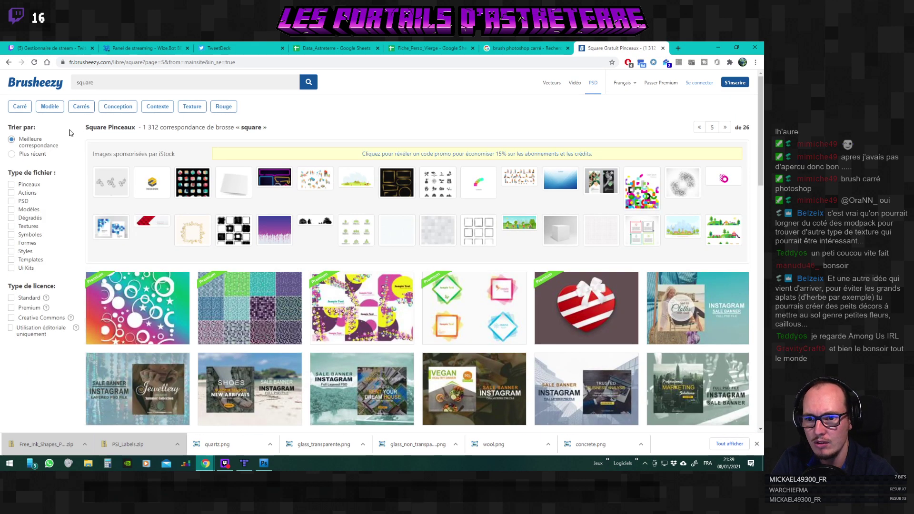
{"action": "left_click", "coordinate": [20, 107]}
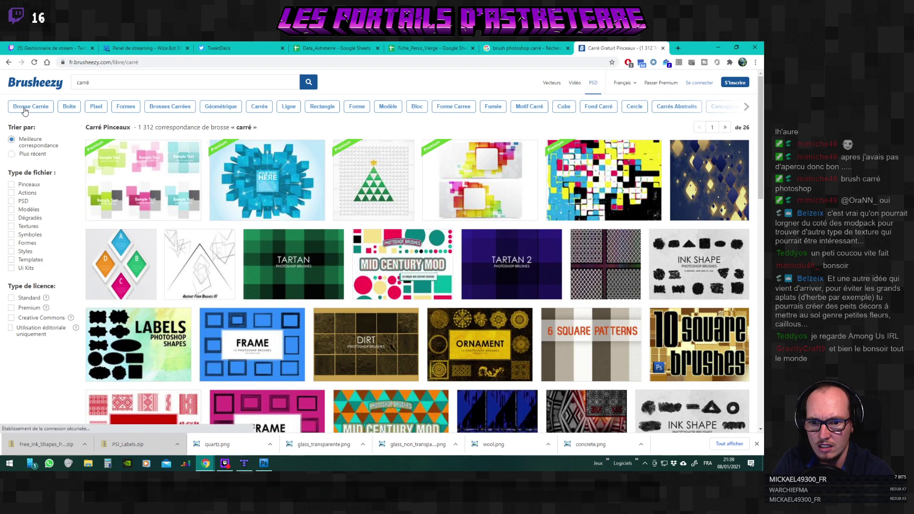
{"action": "scroll", "coordinate": [135, 232], "scroll_direction": "down", "scroll_amount": 3}
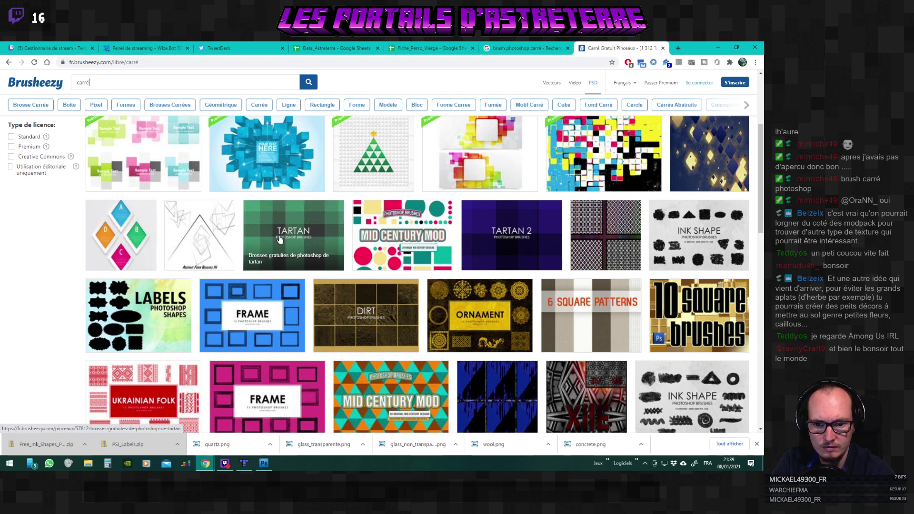
{"action": "scroll", "coordinate": [129, 235], "scroll_direction": "down", "scroll_amount": 3}
{"action": "scroll", "coordinate": [109, 250], "scroll_direction": "down", "scroll_amount": 3}
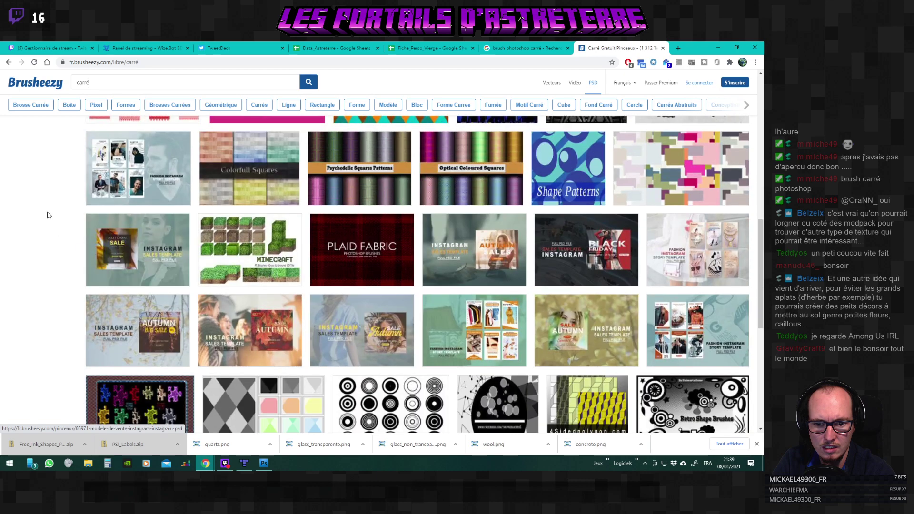
{"action": "scroll", "coordinate": [48, 214], "scroll_direction": "up", "scroll_amount": 10}
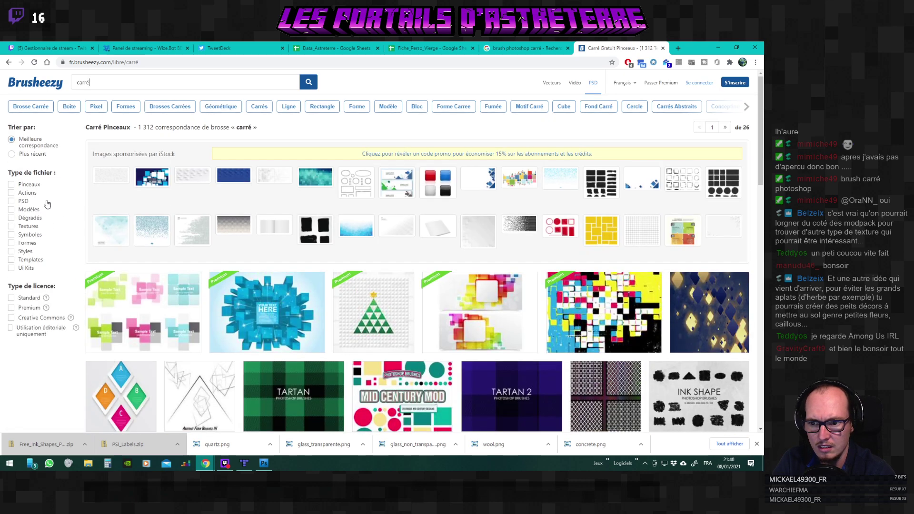
Filter the "carré" results to the Pinceaux file type and open the "8 Grunge Shapes" brush set in a separate tab.
{"action": "left_click", "coordinate": [11, 185]}
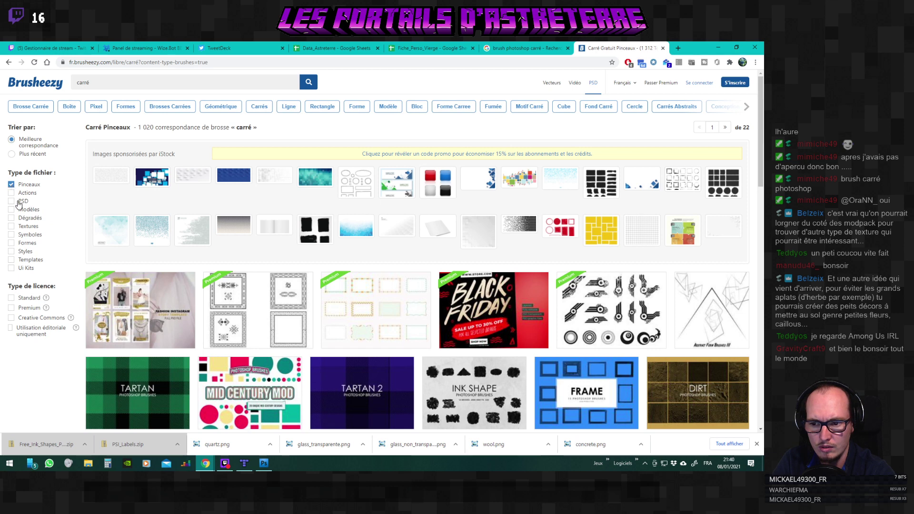
{"action": "scroll", "coordinate": [179, 293], "scroll_direction": "down", "scroll_amount": 5}
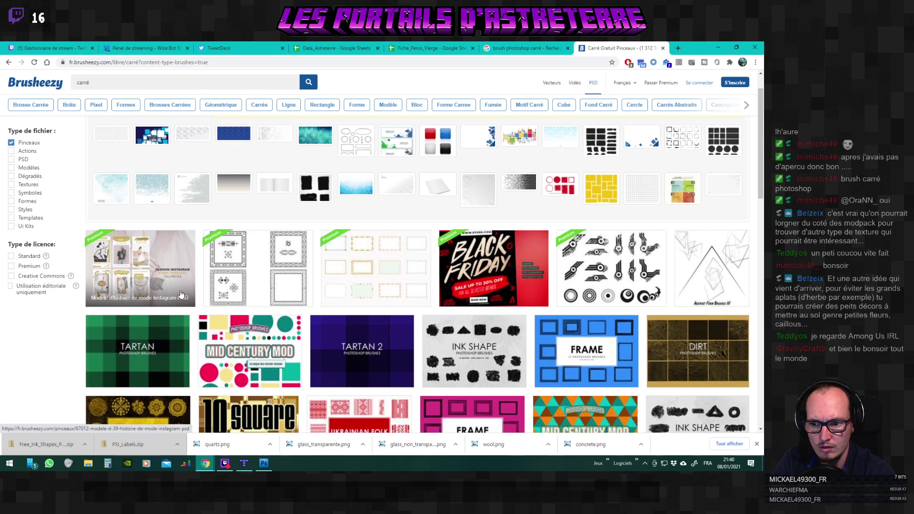
{"action": "scroll", "coordinate": [178, 292], "scroll_direction": "down", "scroll_amount": 5}
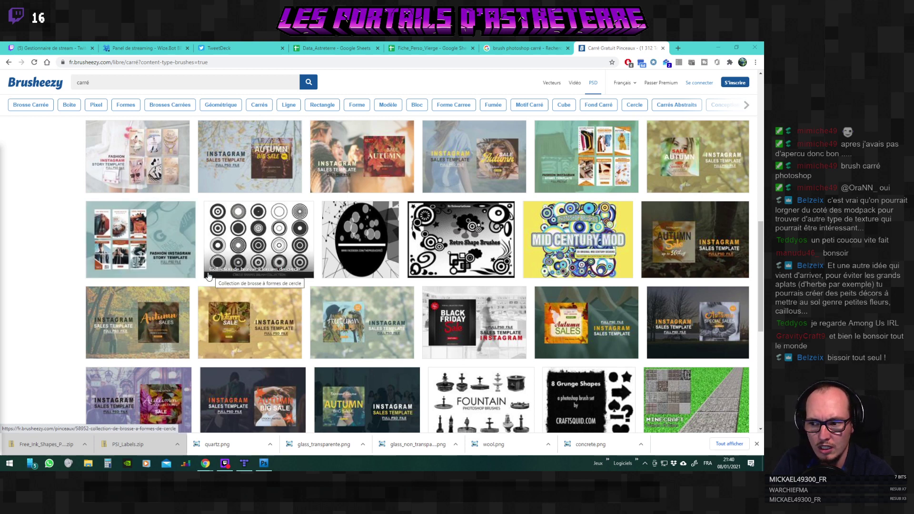
{"action": "scroll", "coordinate": [208, 276], "scroll_direction": "down", "scroll_amount": 3}
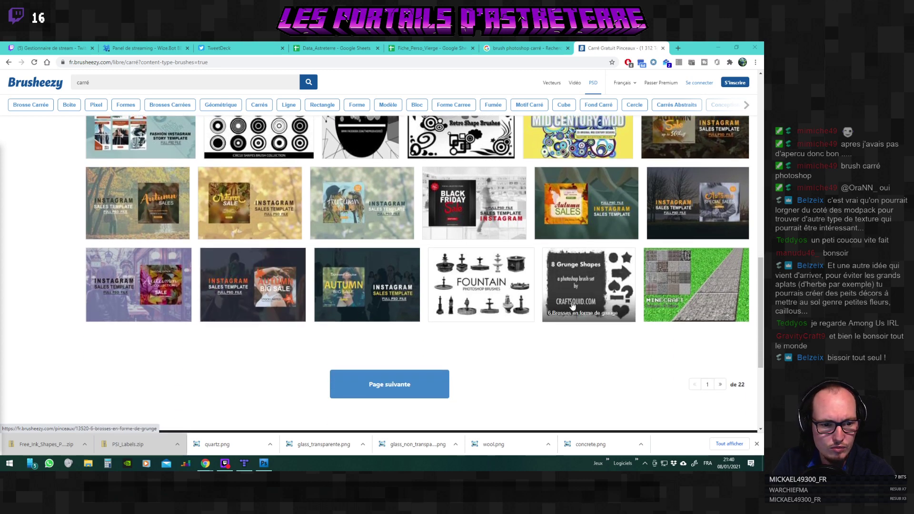
{"action": "middle_click", "coordinate": [594, 287]}
Examine pages 2 to 4 of the filtered "carré" brush results for a suitable square brush.
{"action": "left_click", "coordinate": [408, 374]}
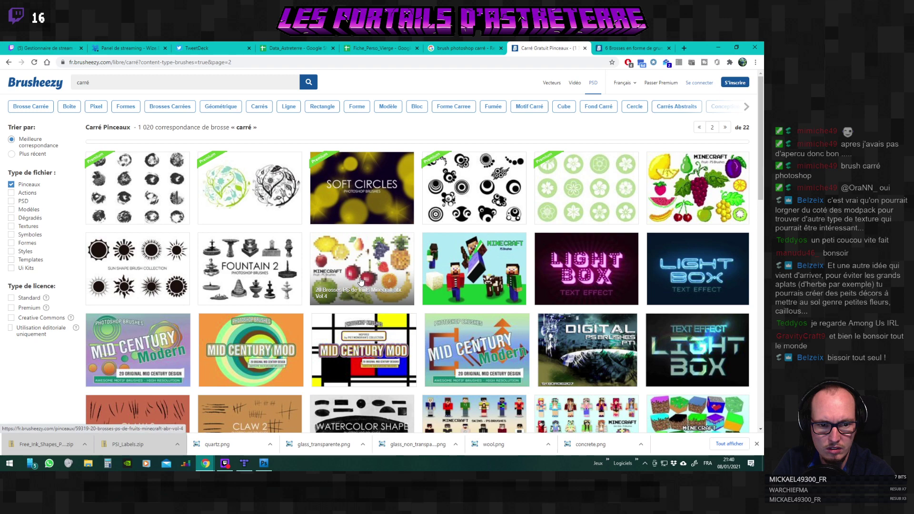
{"action": "scroll", "coordinate": [361, 284], "scroll_direction": "down", "scroll_amount": 3}
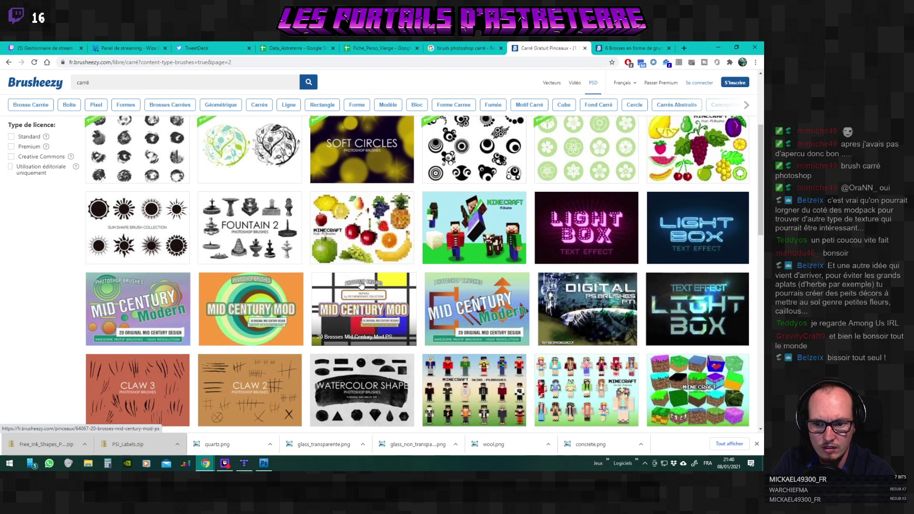
{"action": "scroll", "coordinate": [361, 285], "scroll_direction": "down", "scroll_amount": 5}
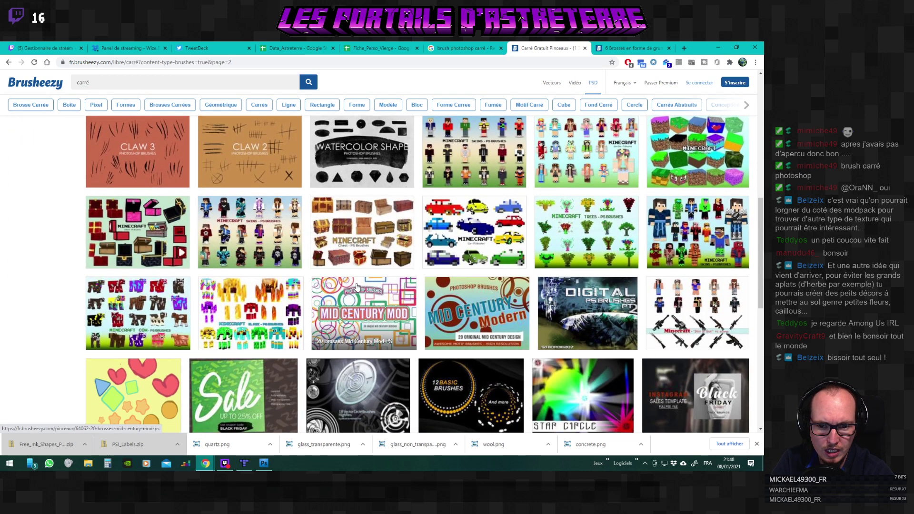
{"action": "scroll", "coordinate": [356, 286], "scroll_direction": "down", "scroll_amount": 3}
{"action": "scroll", "coordinate": [357, 286], "scroll_direction": "down", "scroll_amount": 3}
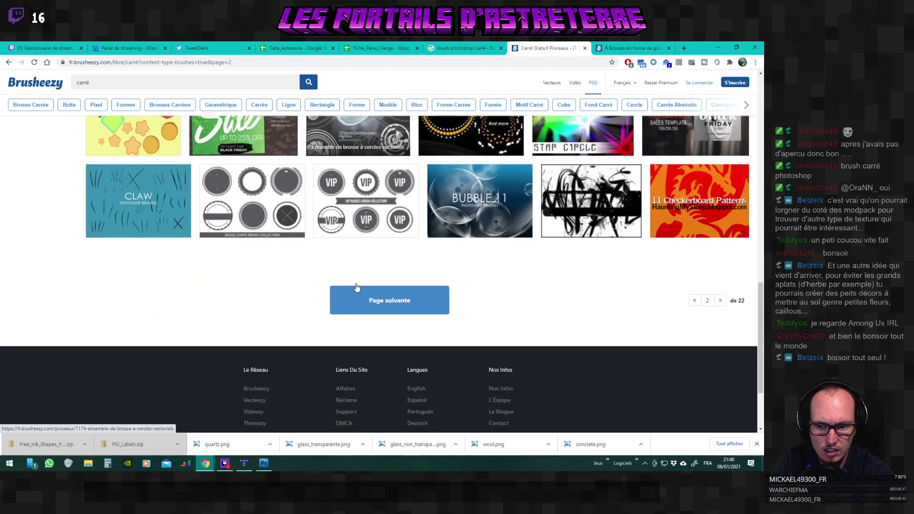
{"action": "left_click", "coordinate": [359, 295]}
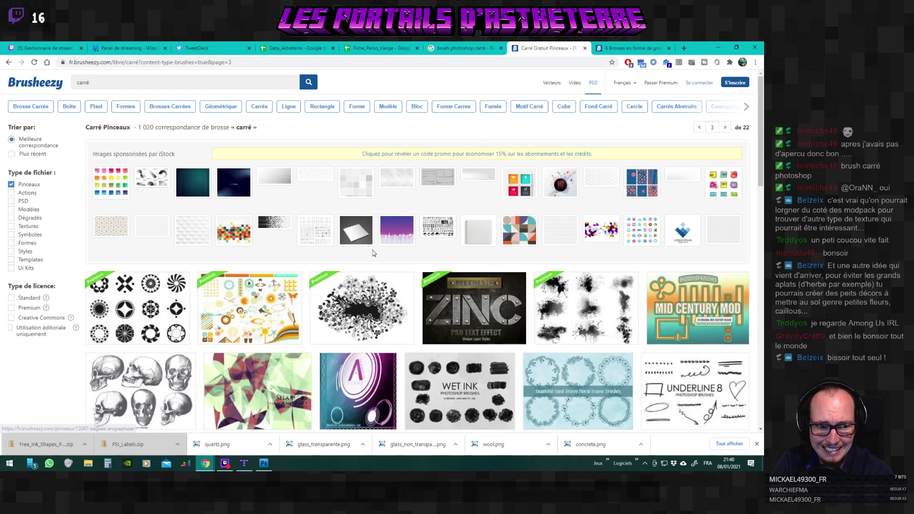
{"action": "scroll", "coordinate": [347, 276], "scroll_direction": "down", "scroll_amount": 3}
{"action": "scroll", "coordinate": [347, 277], "scroll_direction": "down", "scroll_amount": 3}
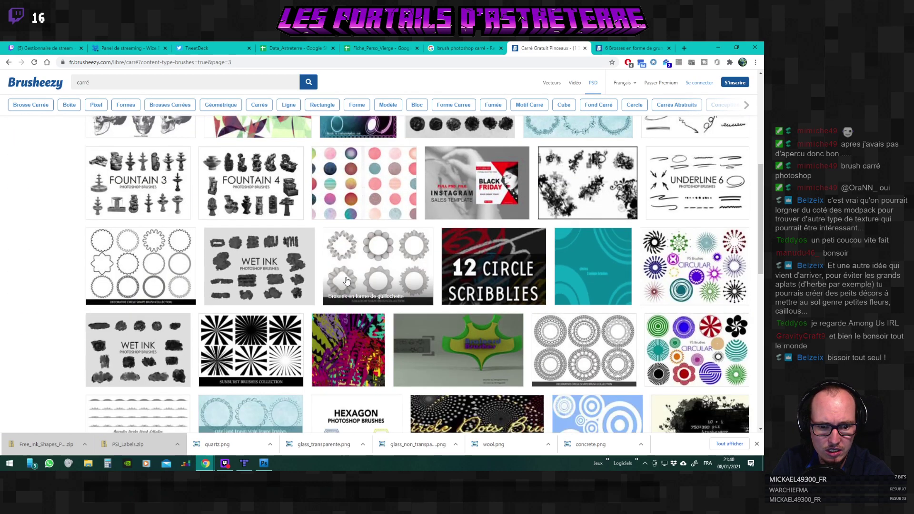
{"action": "scroll", "coordinate": [348, 281], "scroll_direction": "down", "scroll_amount": 5}
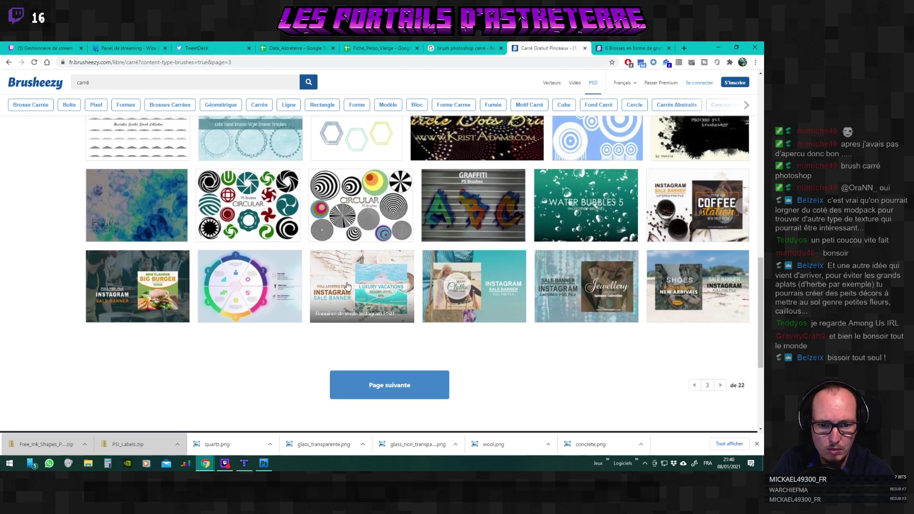
{"action": "left_click", "coordinate": [388, 385]}
{"action": "scroll", "coordinate": [337, 306], "scroll_direction": "down", "scroll_amount": 2}
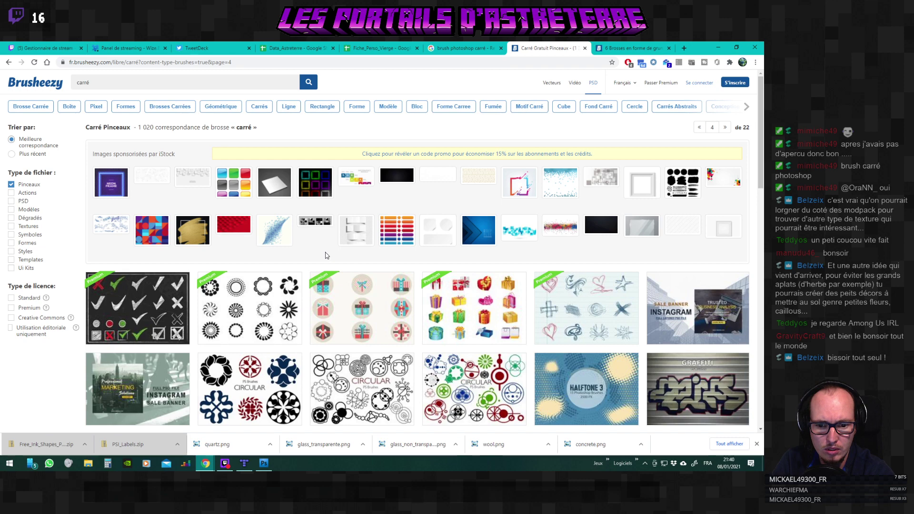
{"action": "scroll", "coordinate": [327, 256], "scroll_direction": "down", "scroll_amount": 2}
{"action": "scroll", "coordinate": [322, 317], "scroll_direction": "down", "scroll_amount": 2}
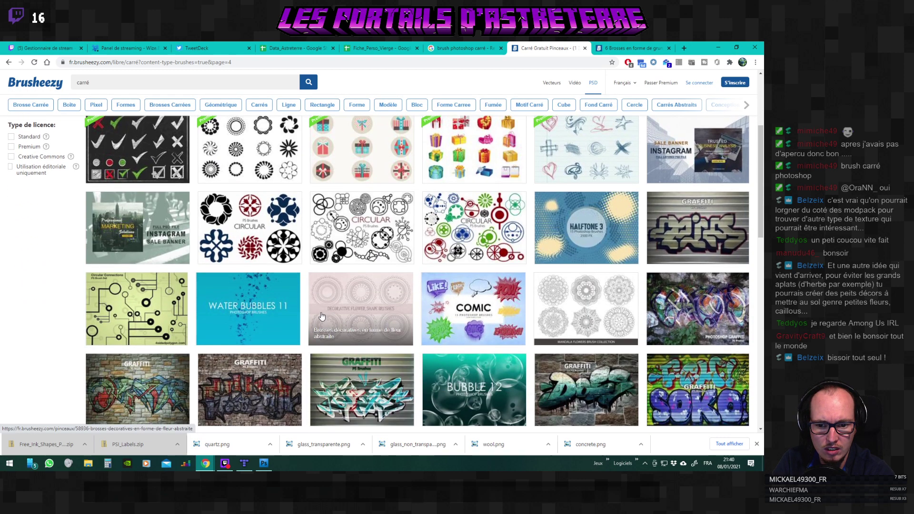
{"action": "scroll", "coordinate": [322, 314], "scroll_direction": "down", "scroll_amount": 8}
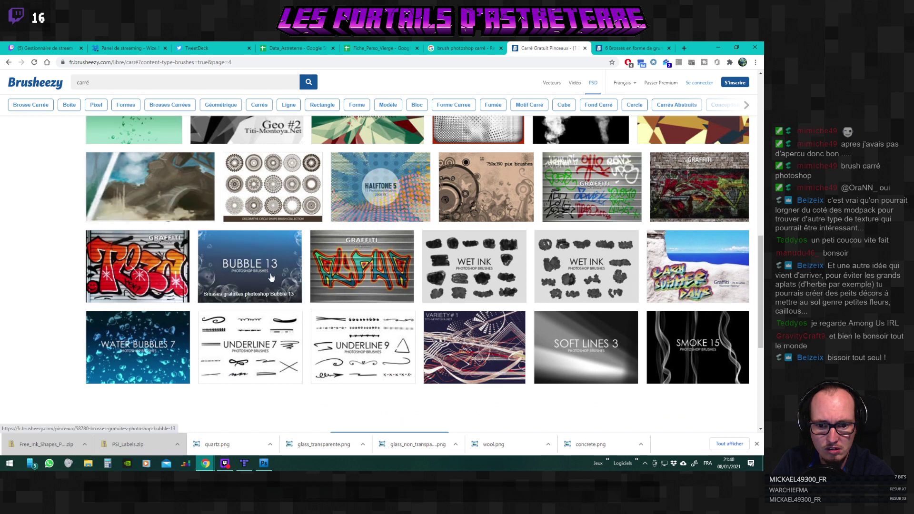
{"action": "scroll", "coordinate": [270, 275], "scroll_direction": "down", "scroll_amount": 1}
Check and close the "6 Brosses En Forme De Grunge" page, and look through page 5 of the "carré" results.
{"action": "left_click", "coordinate": [635, 48]}
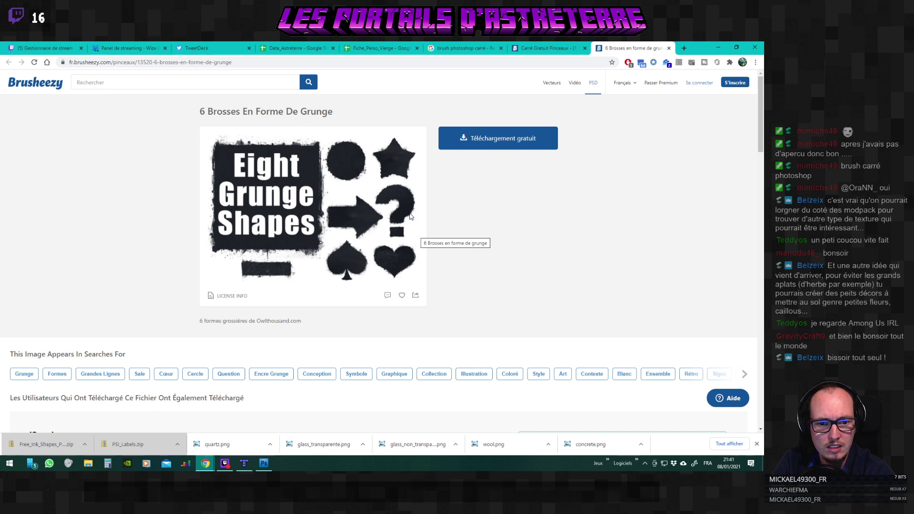
{"action": "left_click", "coordinate": [669, 48]}
{"action": "left_click", "coordinate": [427, 398]}
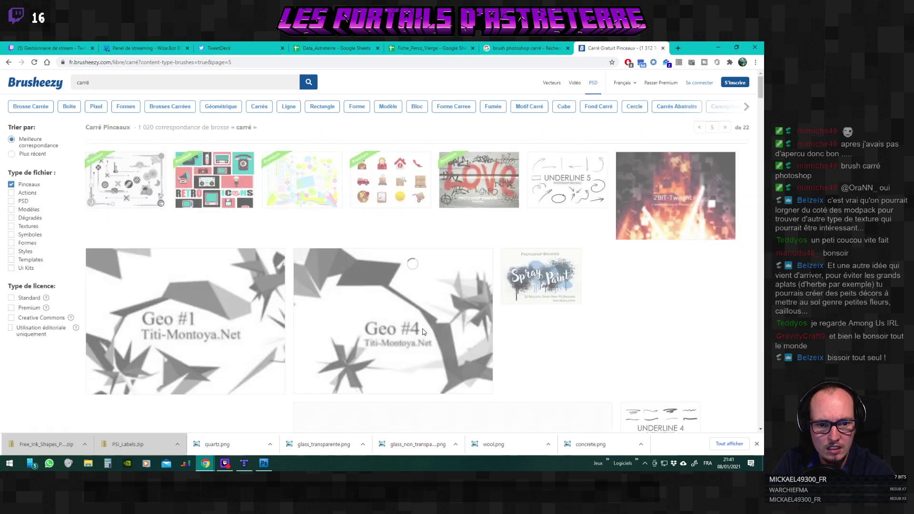
{"action": "scroll", "coordinate": [419, 315], "scroll_direction": "down", "scroll_amount": 3}
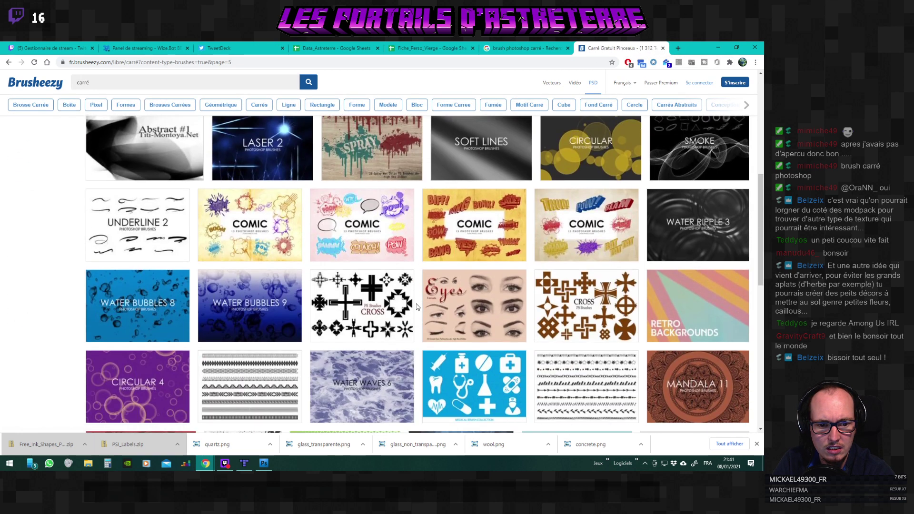
{"action": "scroll", "coordinate": [417, 307], "scroll_direction": "down", "scroll_amount": 6}
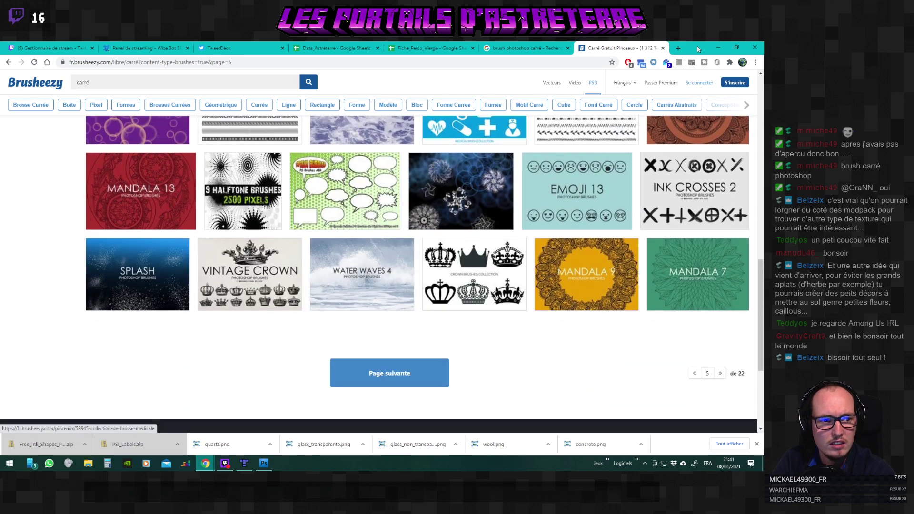
Search Google in a new tab for "créer un fichier abr" and open the Easy-Design.Net article "Créer une brush .abr".
{"action": "left_click", "coordinate": [678, 48]}
{"action": "type", "text": "crée"}
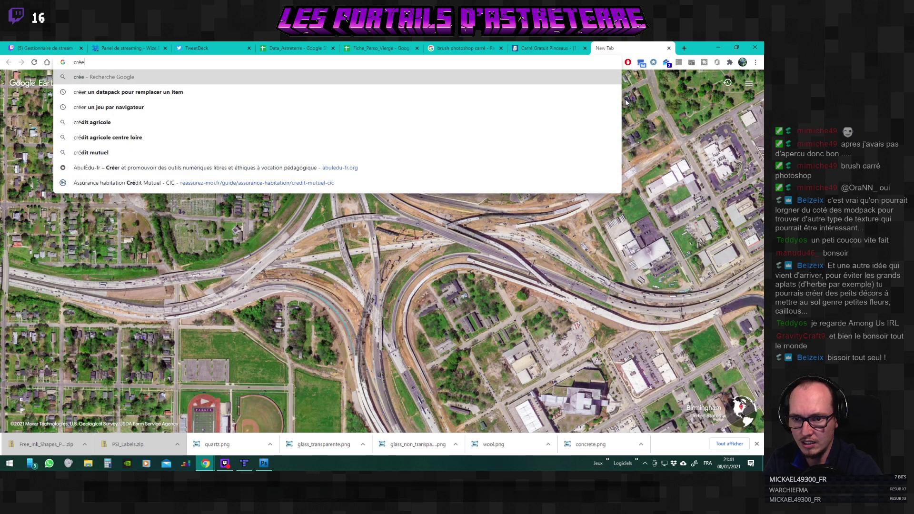
{"action": "type", "text": "r un fichier "}
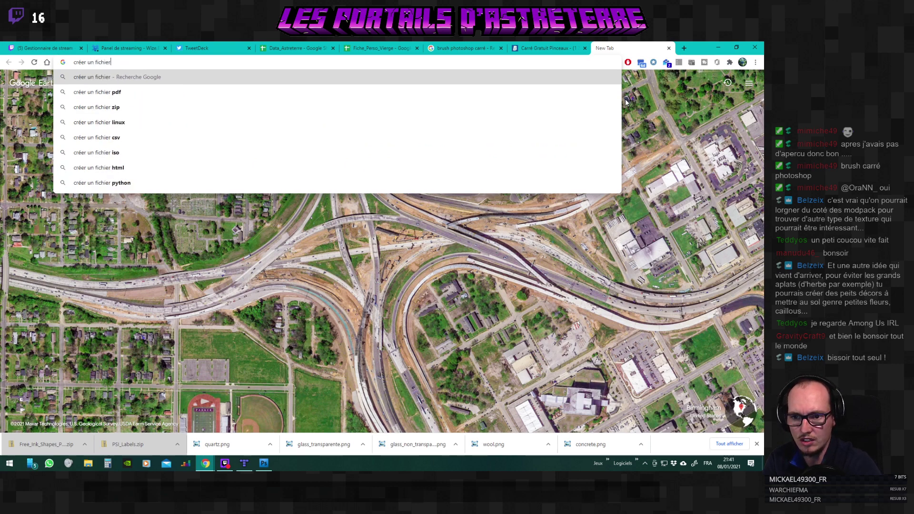
{"action": "type", "text": "abr"}
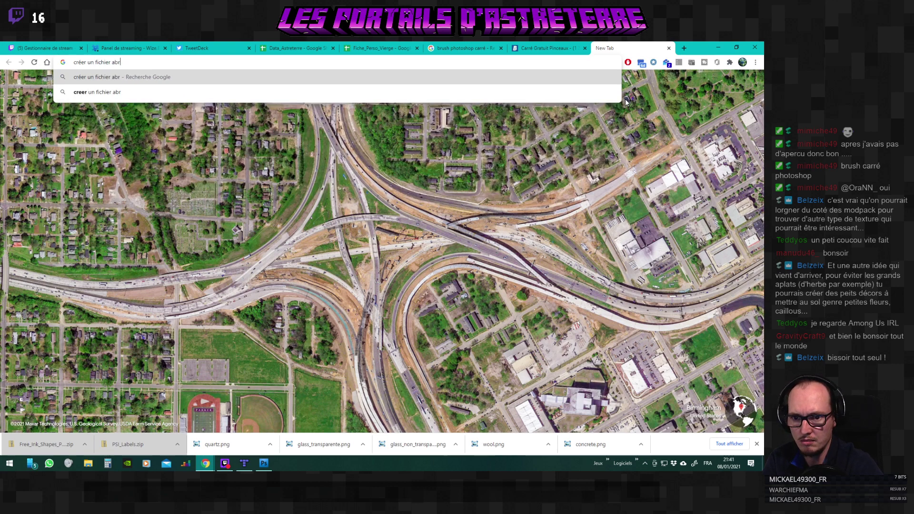
{"action": "key", "text": "Return"}
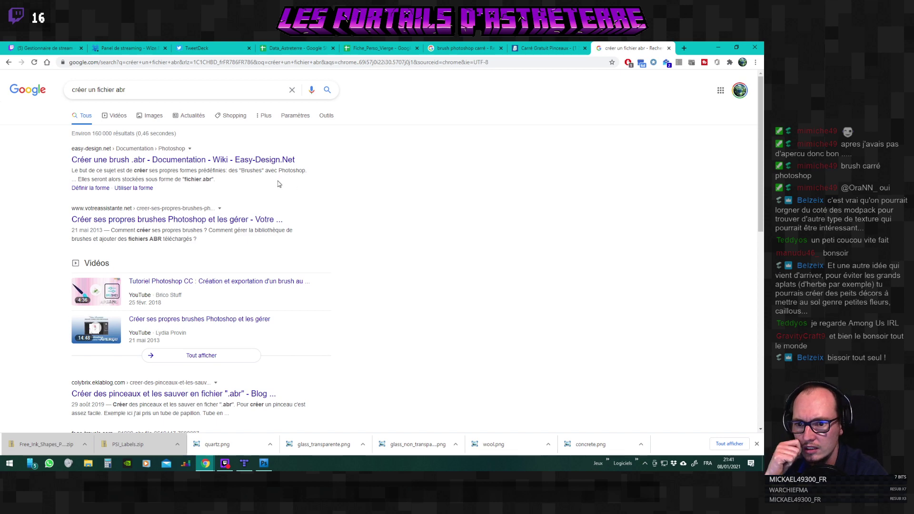
{"action": "left_click", "coordinate": [153, 163]}
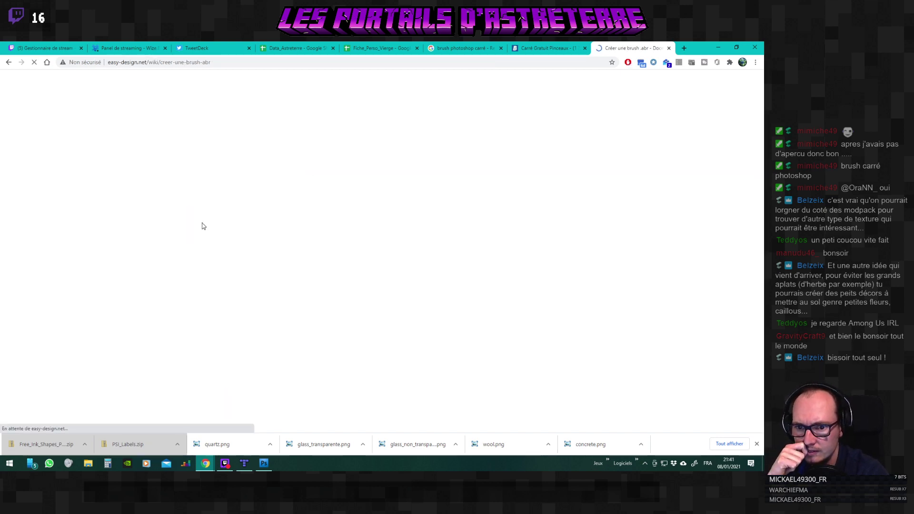
Read through the "Créer une brush .abr" article, from defining the shape to saving and loading it as an .abr file.
{"action": "scroll", "coordinate": [278, 229], "scroll_direction": "down", "scroll_amount": 3}
{"action": "scroll", "coordinate": [277, 229], "scroll_direction": "down", "scroll_amount": 3}
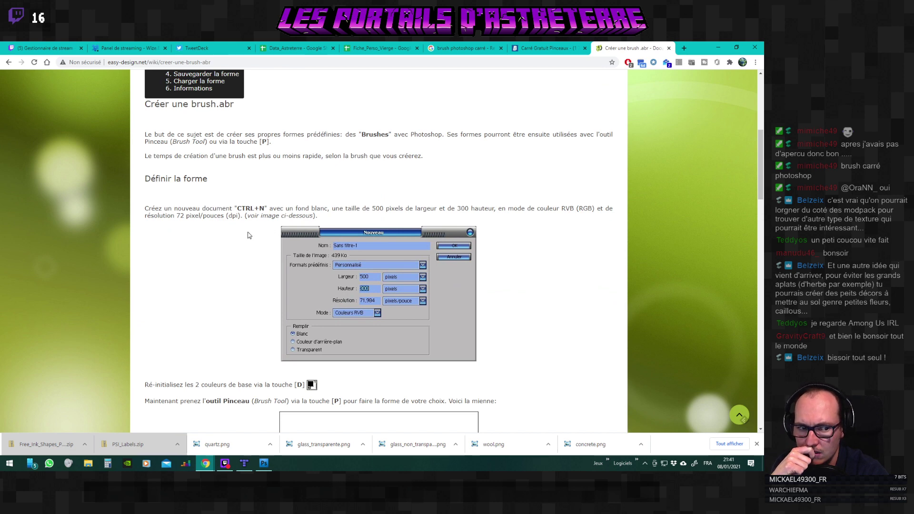
{"action": "scroll", "coordinate": [243, 229], "scroll_direction": "down", "scroll_amount": 4}
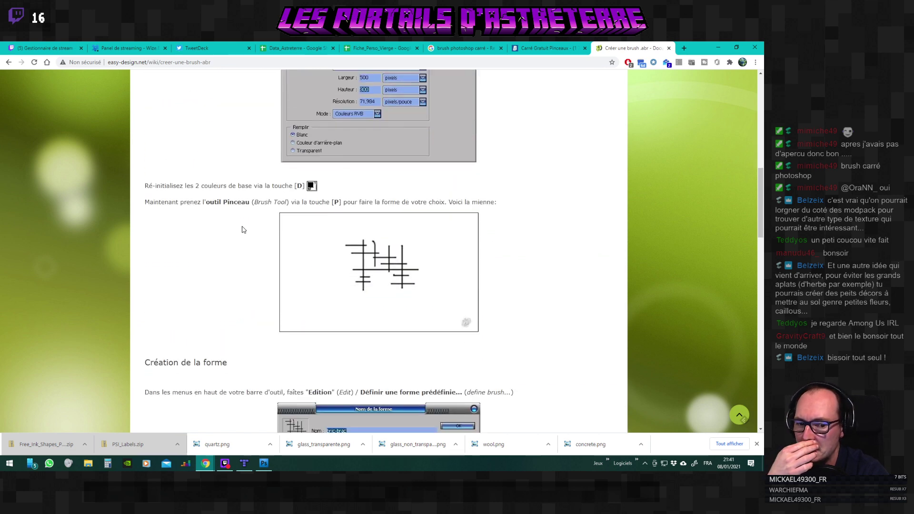
{"action": "scroll", "coordinate": [243, 230], "scroll_direction": "down", "scroll_amount": 4}
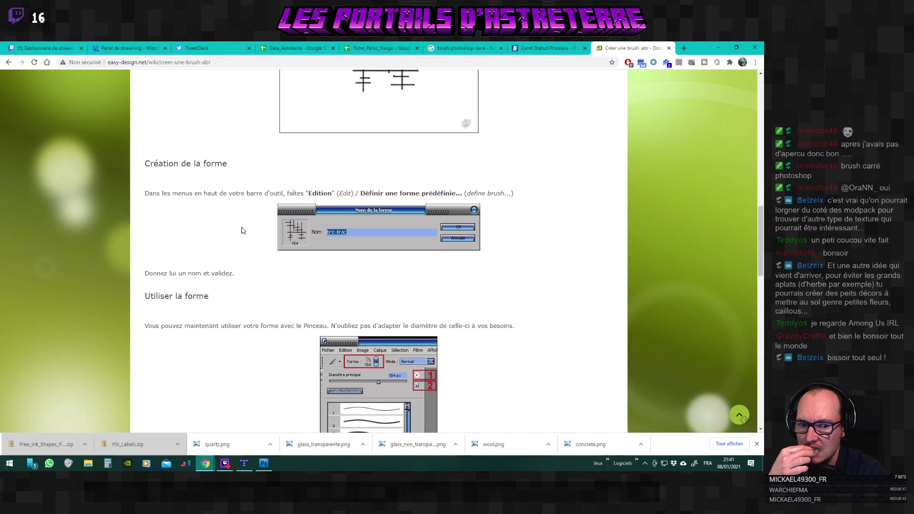
{"action": "scroll", "coordinate": [242, 230], "scroll_direction": "down", "scroll_amount": 3}
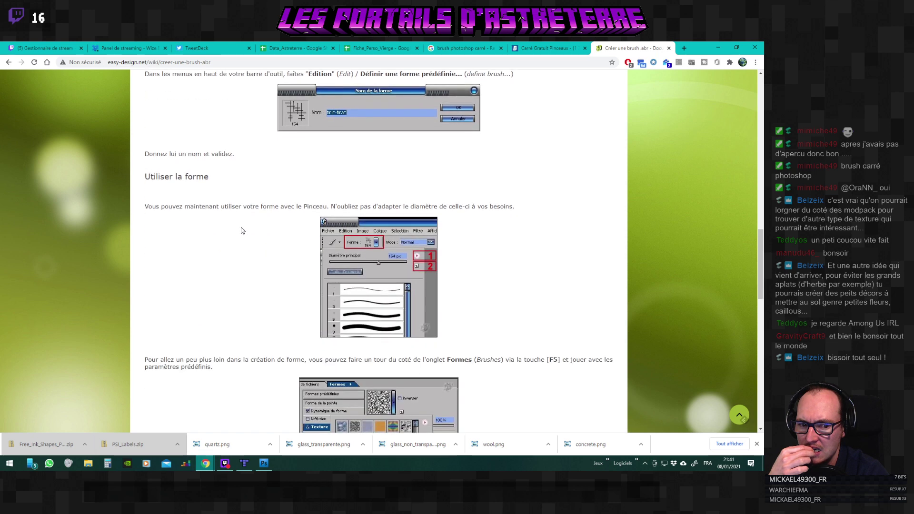
{"action": "scroll", "coordinate": [241, 230], "scroll_direction": "down", "scroll_amount": 5}
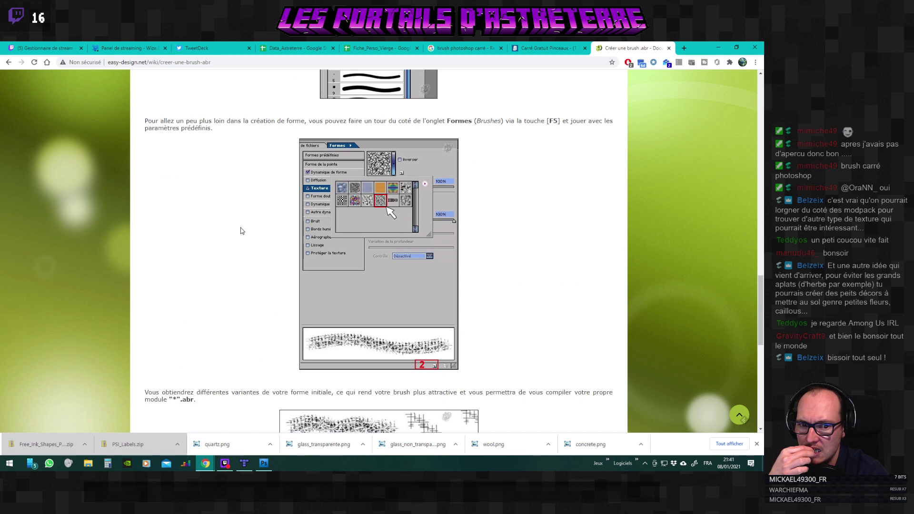
{"action": "scroll", "coordinate": [241, 230], "scroll_direction": "down", "scroll_amount": 3}
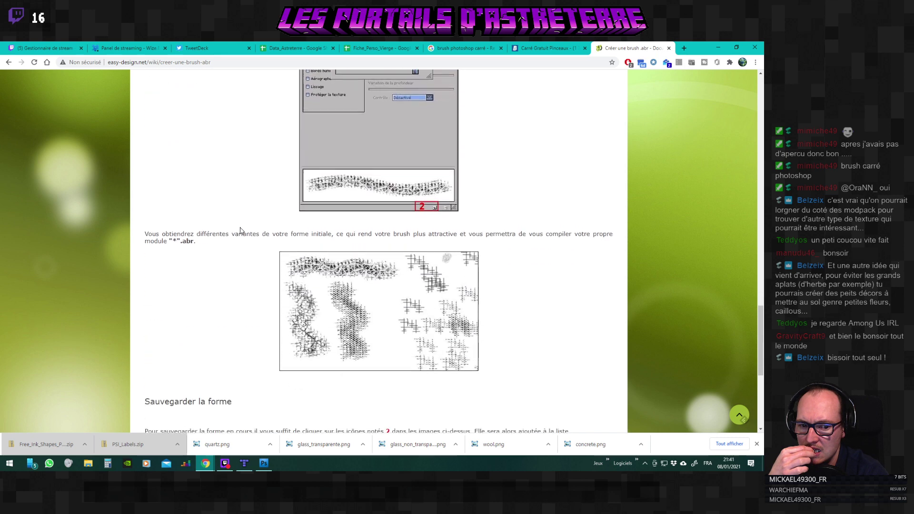
{"action": "scroll", "coordinate": [239, 230], "scroll_direction": "down", "scroll_amount": 1}
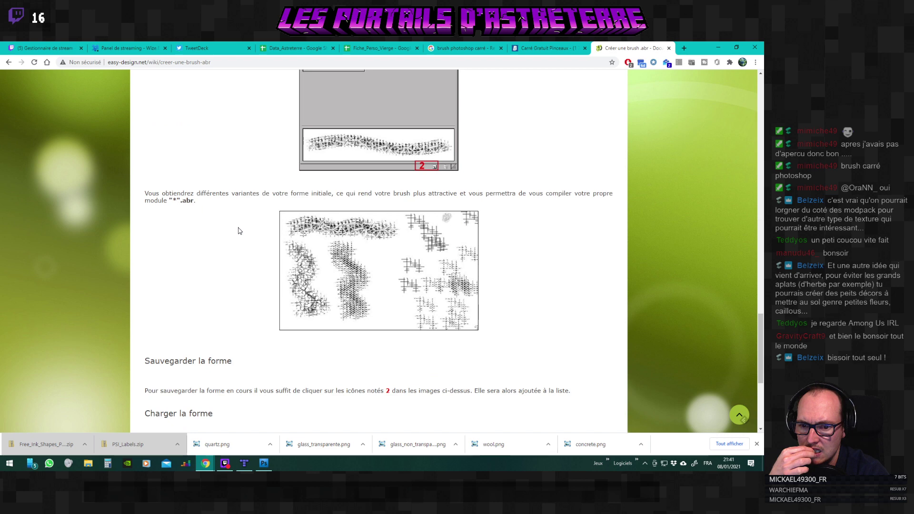
{"action": "scroll", "coordinate": [239, 231], "scroll_direction": "down", "scroll_amount": 3}
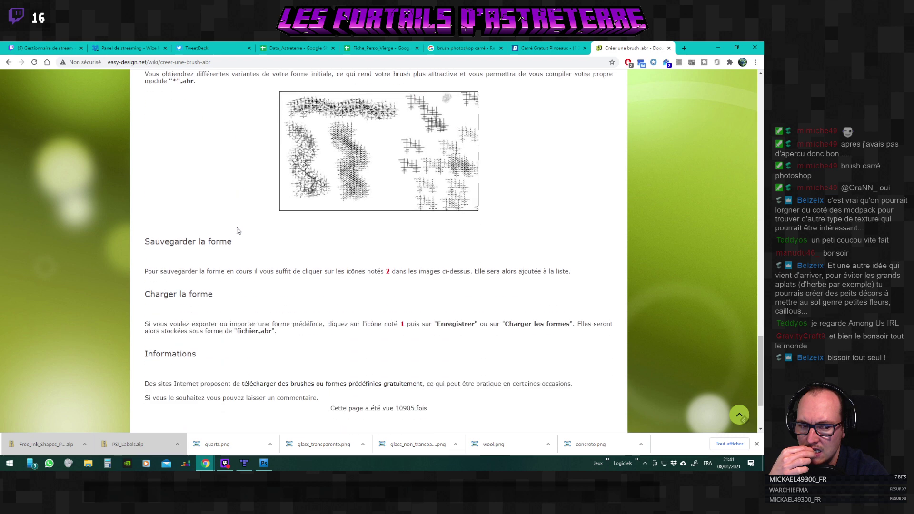
{"action": "scroll", "coordinate": [238, 230], "scroll_direction": "down", "scroll_amount": 3}
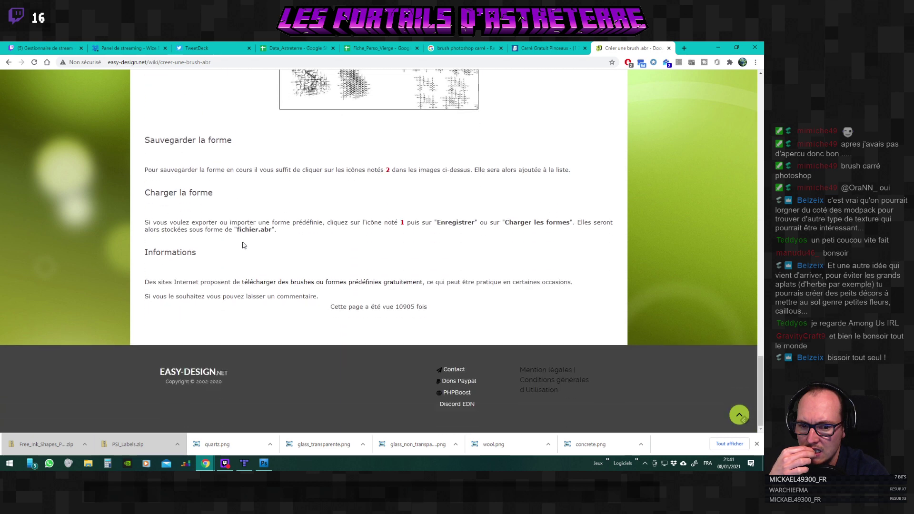
{"action": "scroll", "coordinate": [243, 246], "scroll_direction": "up", "scroll_amount": 20}
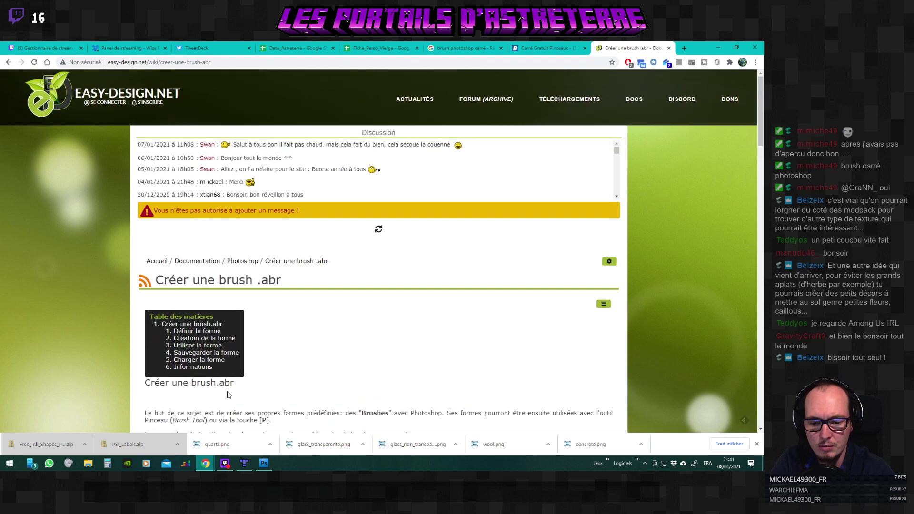
Switch to Photoshop and create a new 100 by 100 pixel RGB document with a transparent background.
{"action": "left_click", "coordinate": [264, 463]}
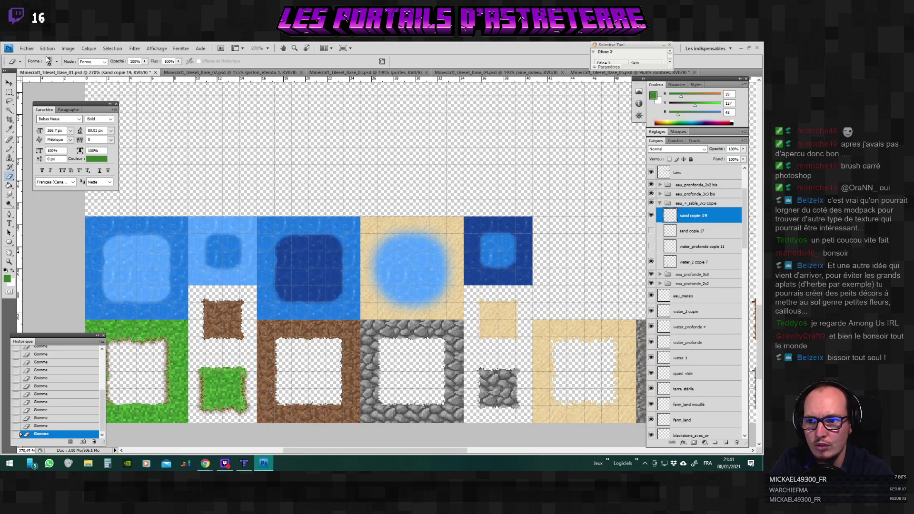
{"action": "left_click", "coordinate": [26, 48]}
{"action": "left_click", "coordinate": [33, 54]}
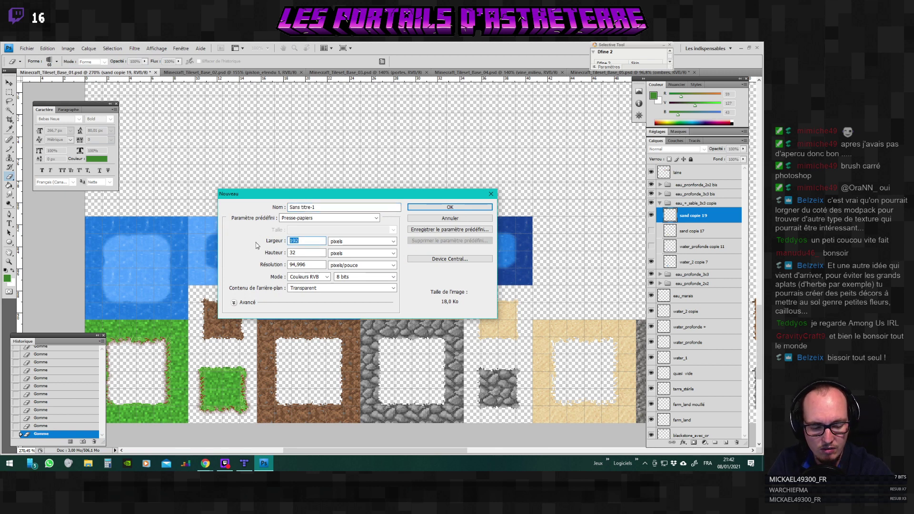
{"action": "type", "text": "100"}
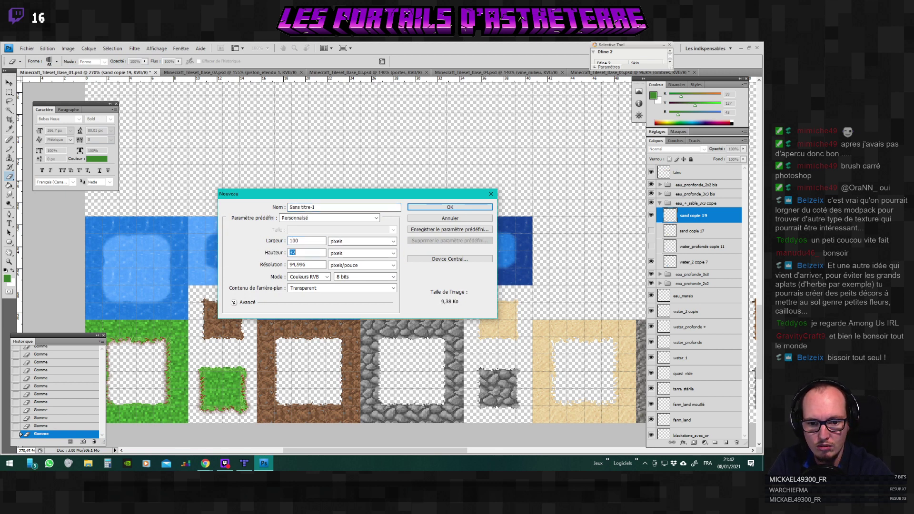
{"action": "left_click", "coordinate": [434, 206]}
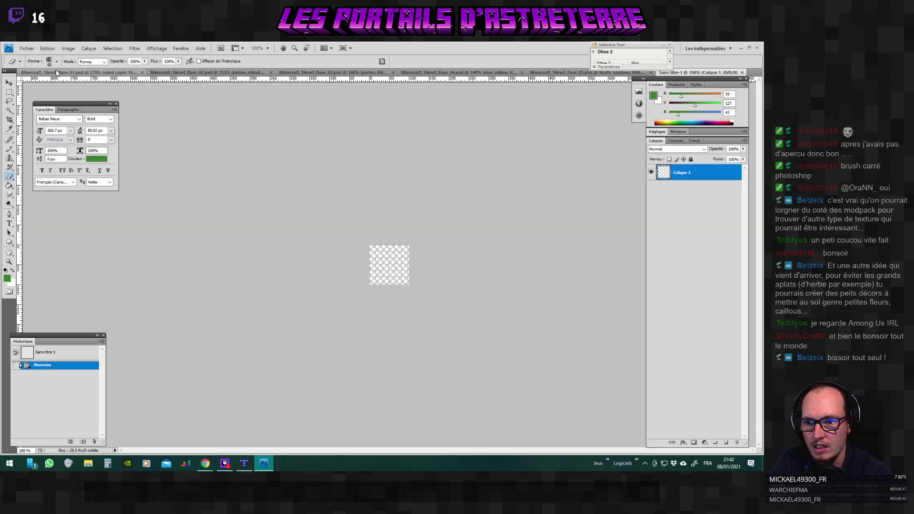
{"action": "left_click", "coordinate": [57, 61]}
{"action": "left_click", "coordinate": [57, 62]}
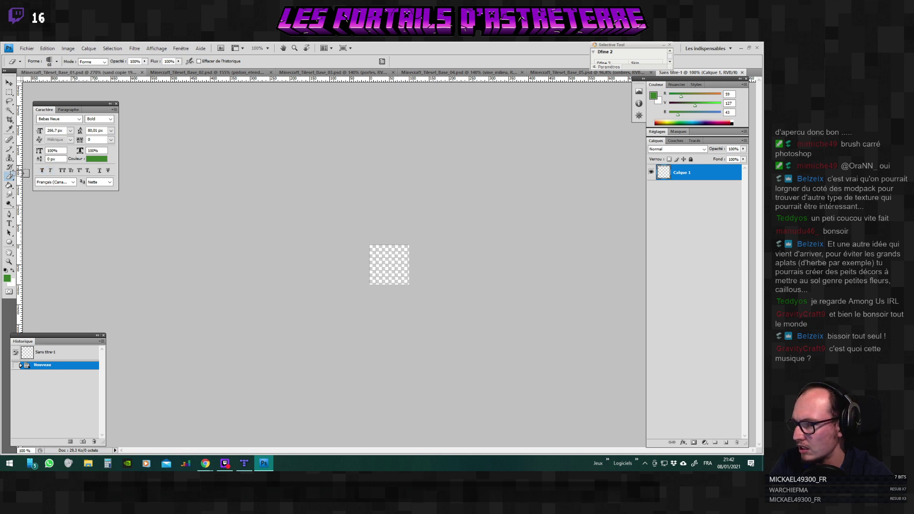
Check the title of the music track playing in the background media player.
{"action": "left_click", "coordinate": [636, 464]}
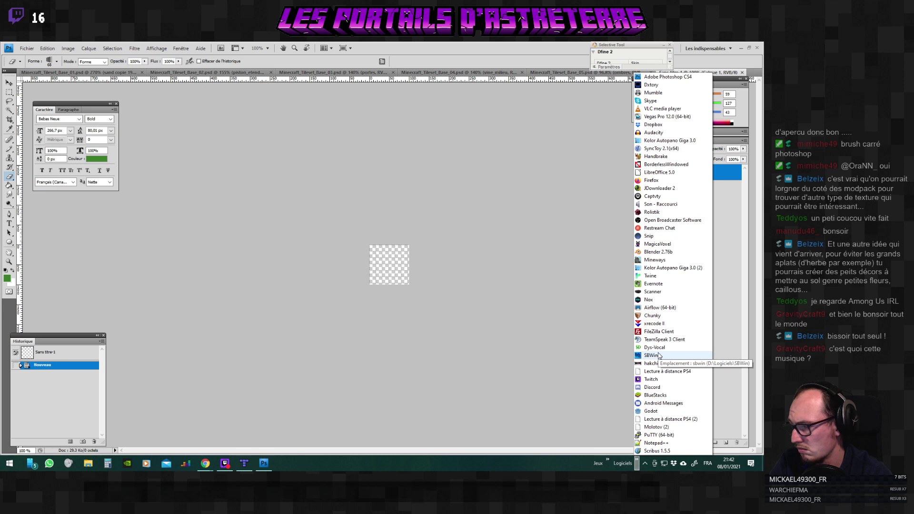
{"action": "left_click", "coordinate": [657, 238]}
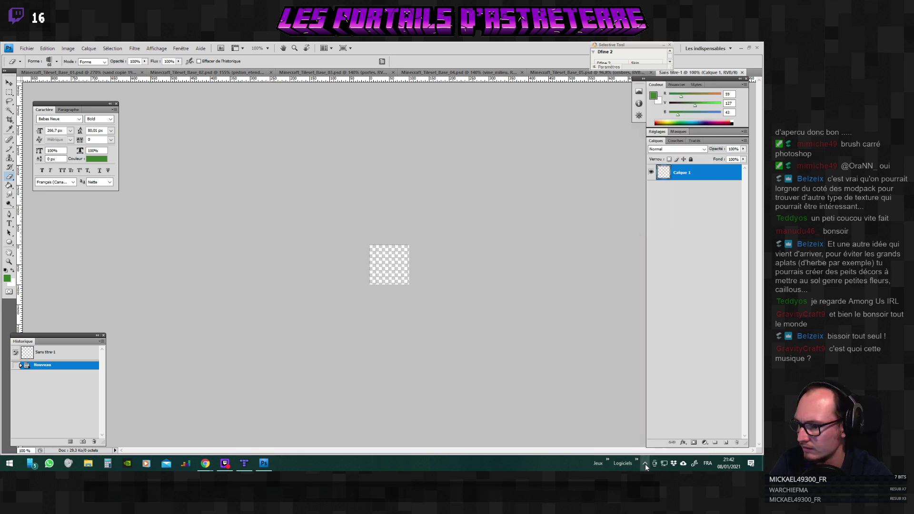
{"action": "left_click", "coordinate": [645, 464]}
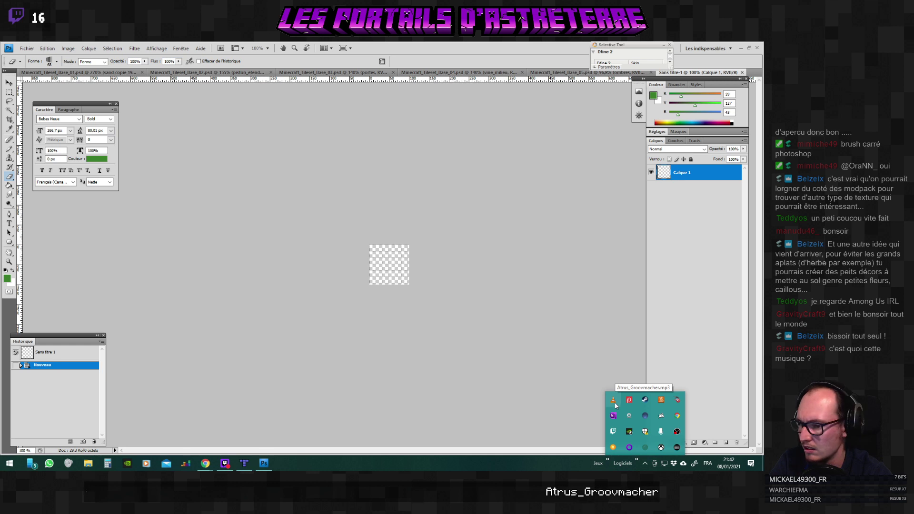
{"action": "left_click", "coordinate": [473, 470]}
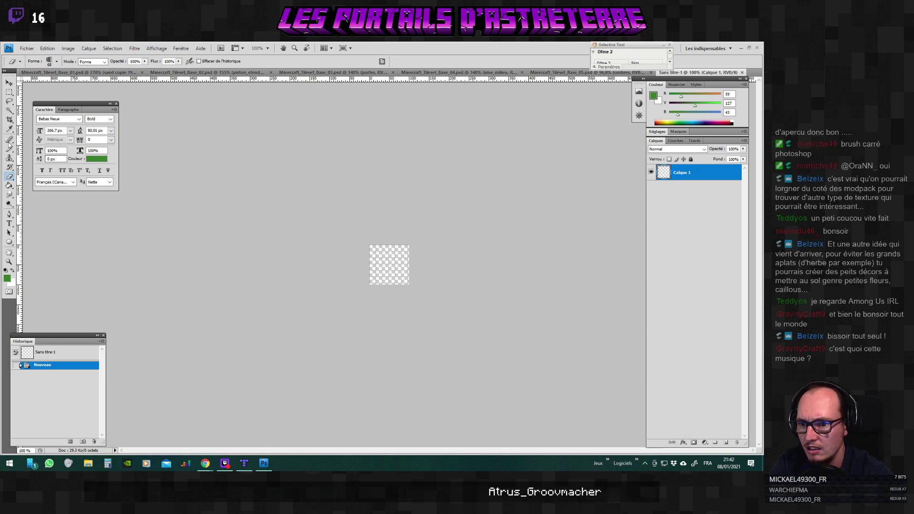
Set the foreground colour to black (000000) and fill the whole canvas with the Paint Bucket.
{"action": "left_click", "coordinate": [7, 278]}
{"action": "left_click", "coordinate": [325, 438]}
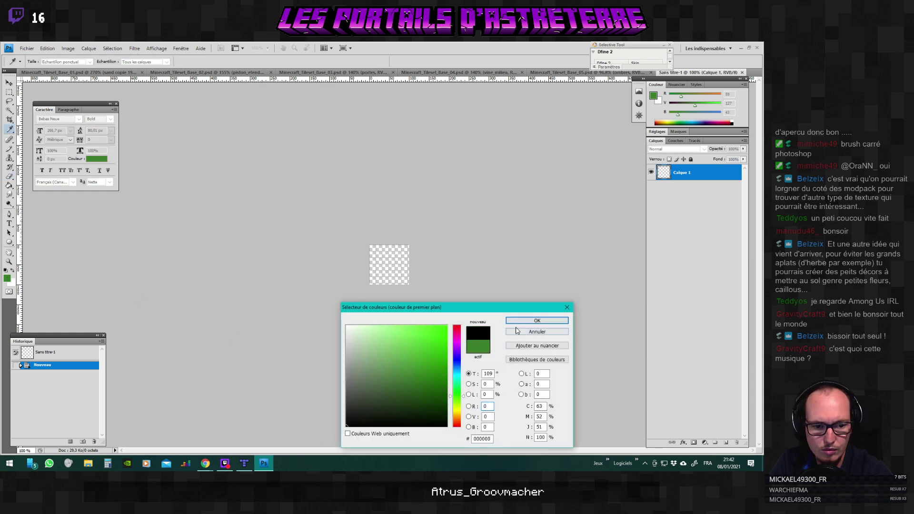
{"action": "key", "text": "Return"}
{"action": "key", "text": "e"}
{"action": "left_click", "coordinate": [9, 186]}
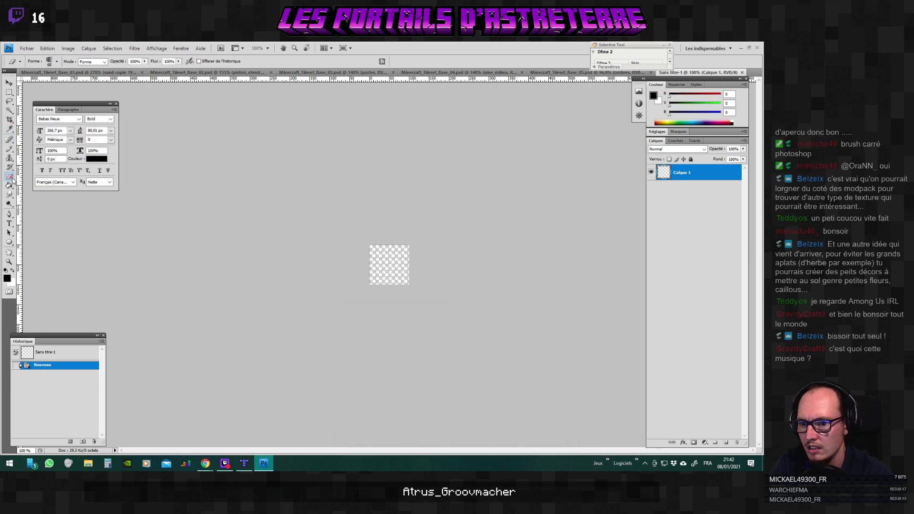
{"action": "left_click", "coordinate": [389, 269]}
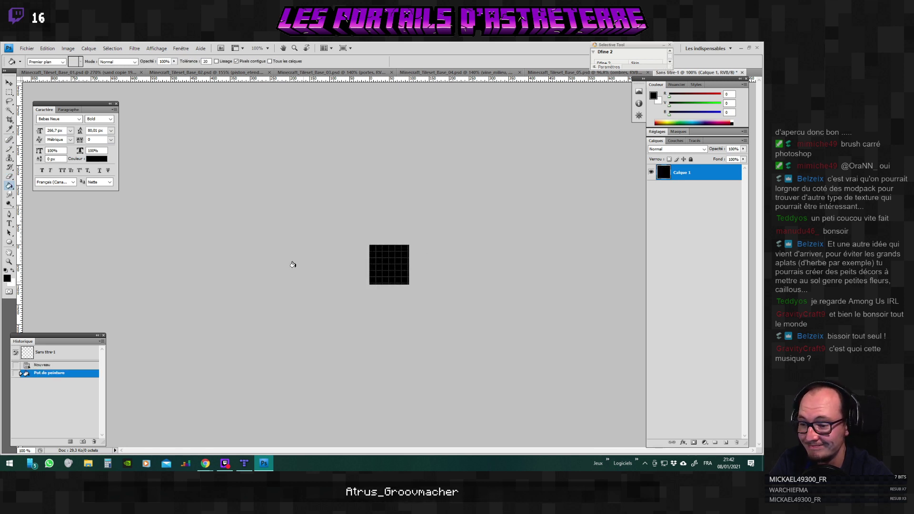
Review the article's "Définir la forme" instructions on document settings and drawing the brush shape in the browser, and return to Photoshop.
{"action": "left_click", "coordinate": [68, 48]}
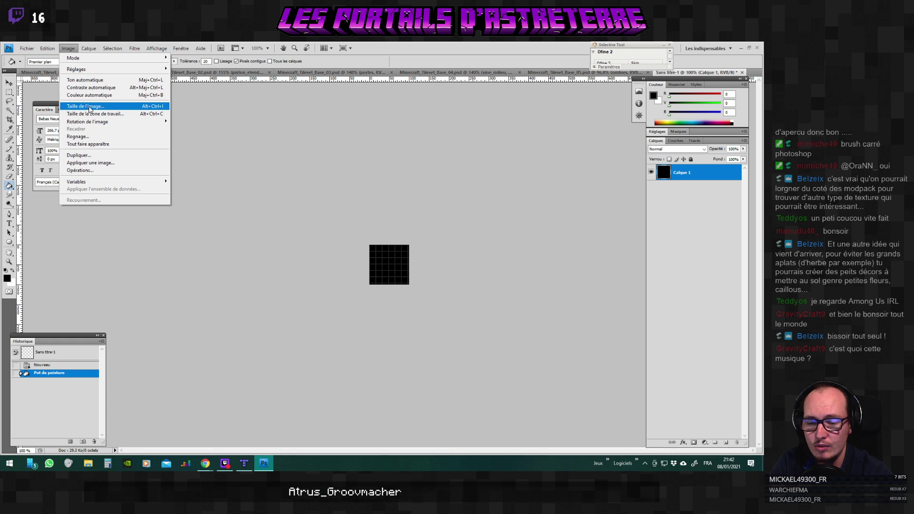
{"action": "key", "text": "alt+Tab"}
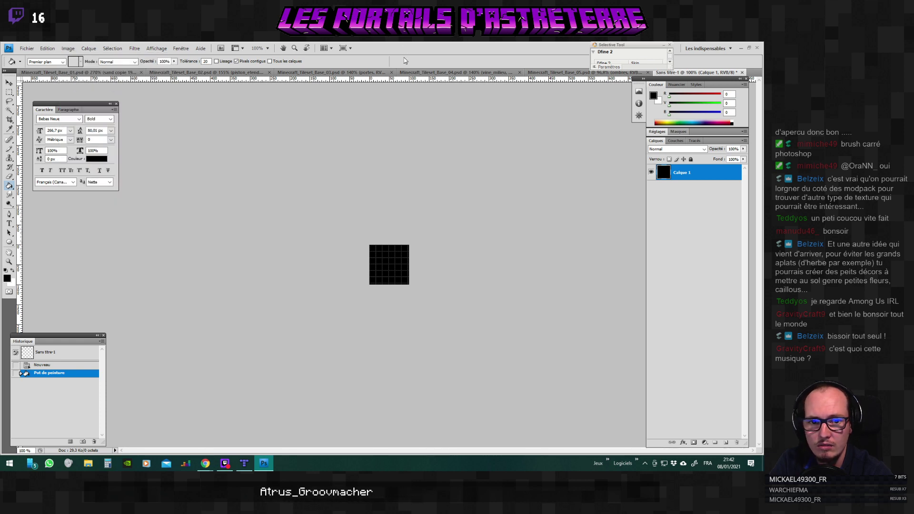
{"action": "scroll", "coordinate": [302, 286], "scroll_direction": "down", "scroll_amount": 4}
{"action": "scroll", "coordinate": [302, 286], "scroll_direction": "down", "scroll_amount": 2}
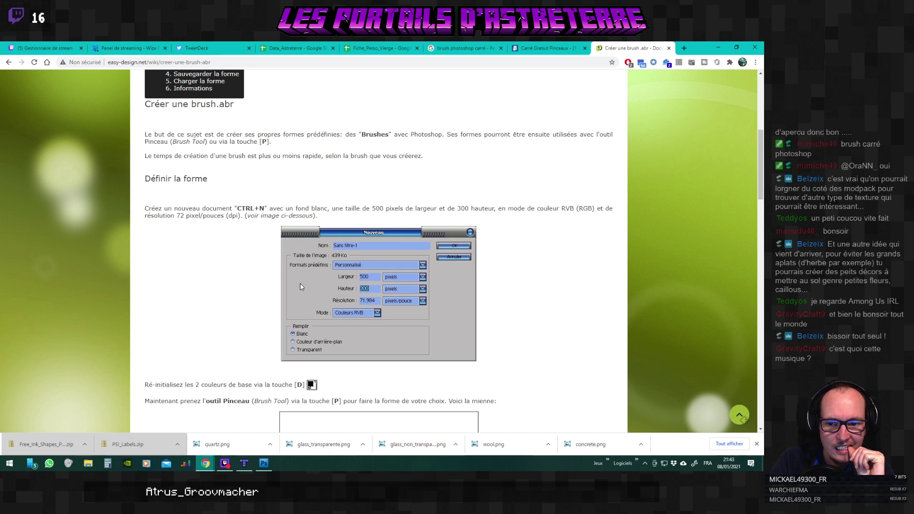
{"action": "scroll", "coordinate": [301, 285], "scroll_direction": "down", "scroll_amount": 2}
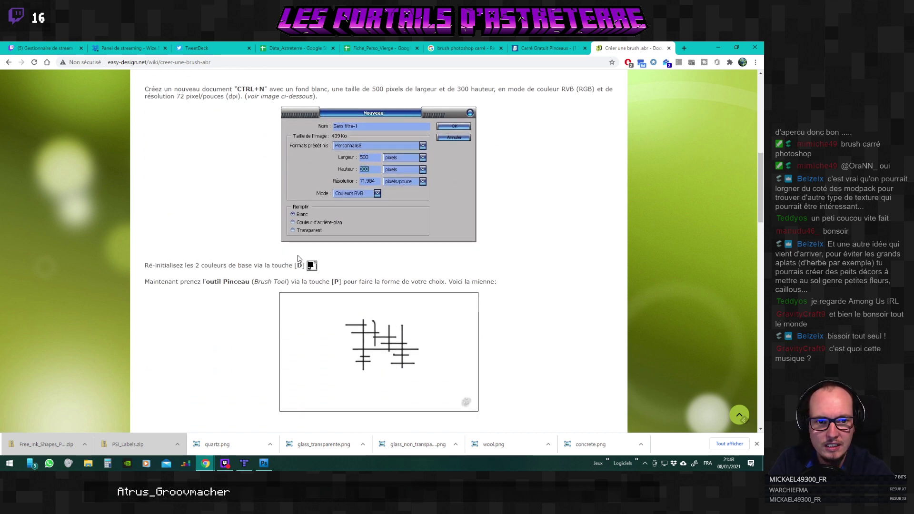
{"action": "scroll", "coordinate": [299, 258], "scroll_direction": "down", "scroll_amount": 2}
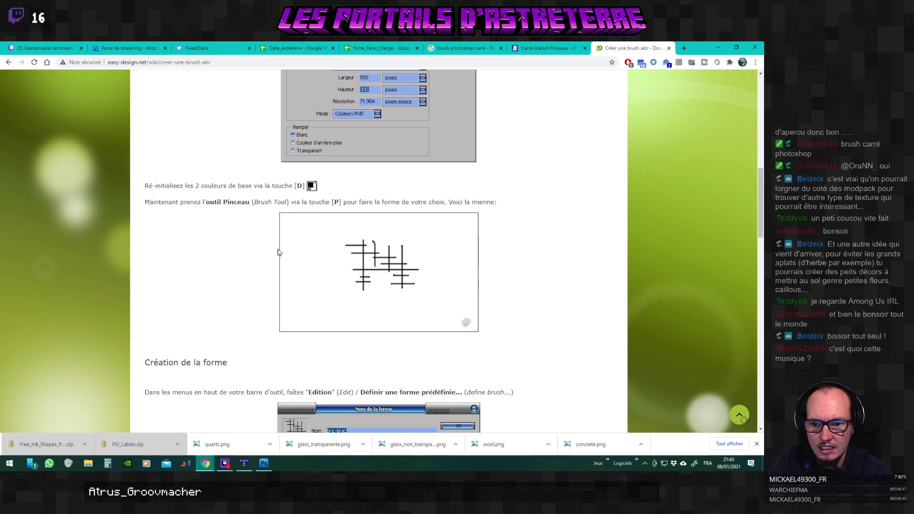
{"action": "scroll", "coordinate": [280, 252], "scroll_direction": "up", "scroll_amount": 2}
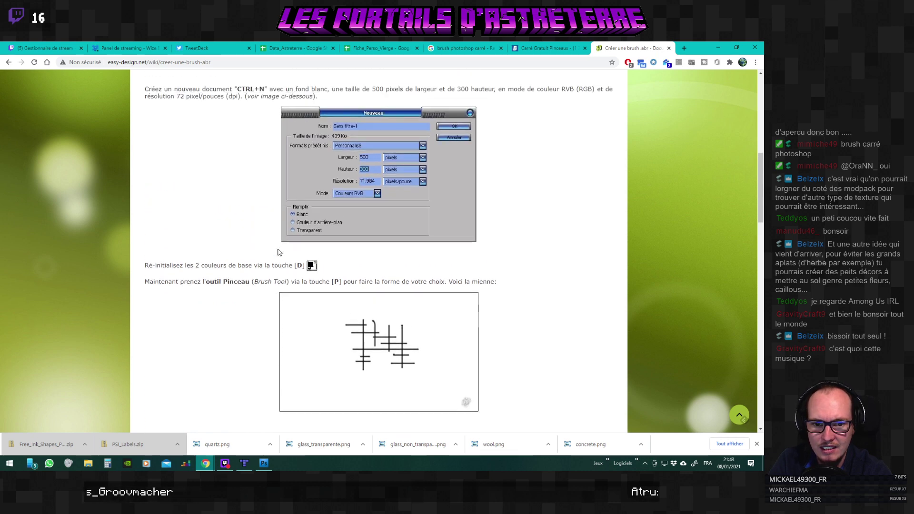
{"action": "key", "text": "alt+Tab"}
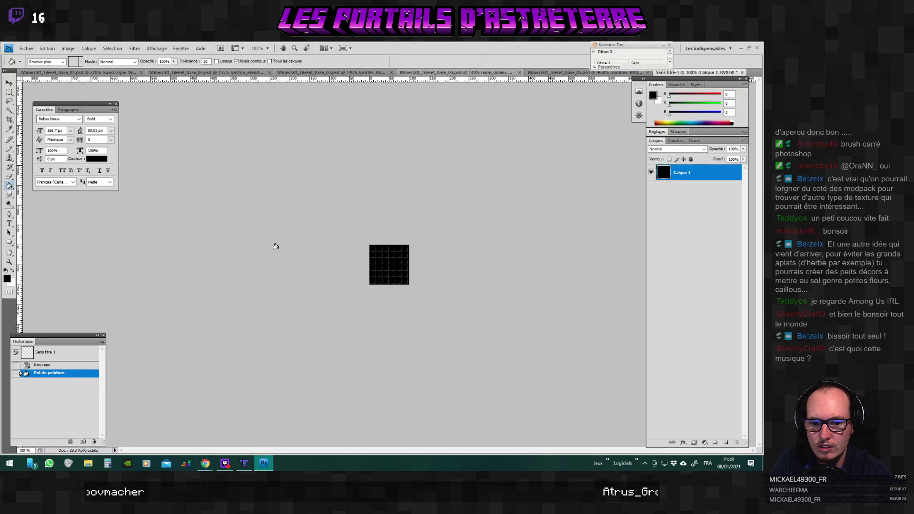
{"action": "key", "text": "f"}
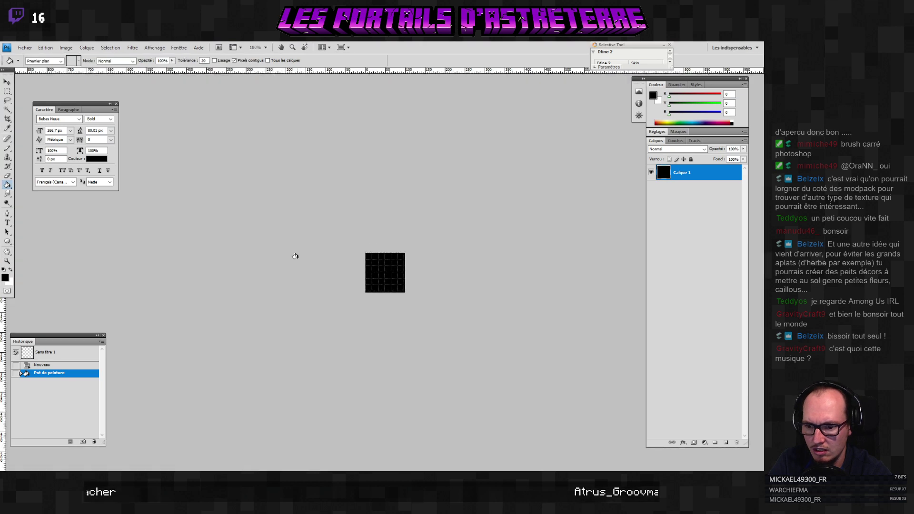
{"action": "key", "text": "f"}
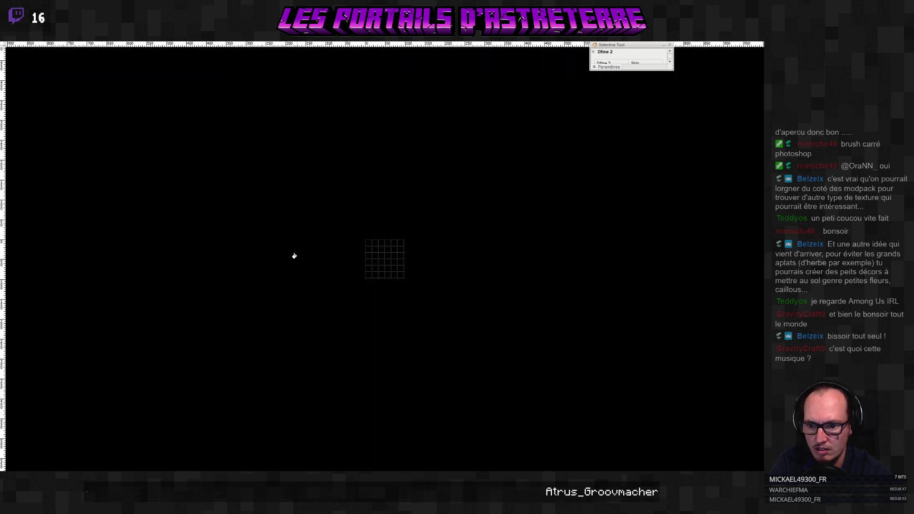
{"action": "key", "text": "f"}
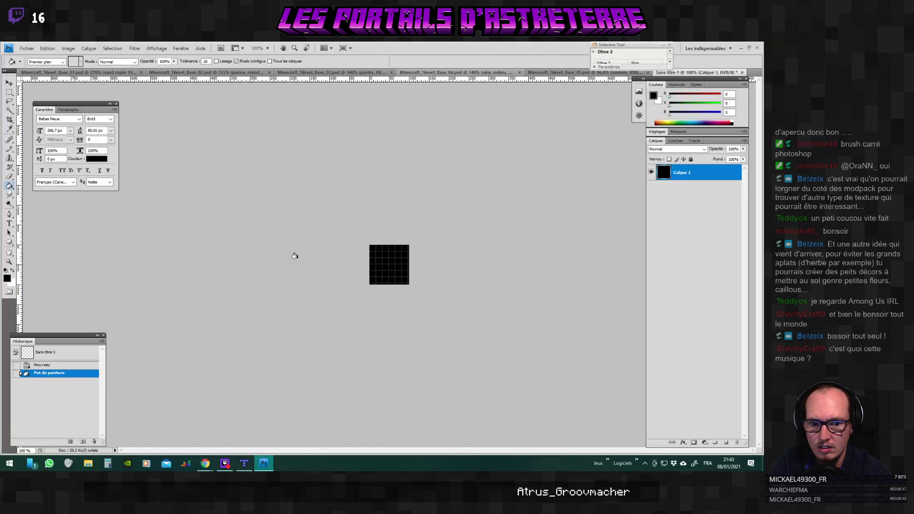
{"action": "key", "text": "f"}
{"action": "key", "text": "f"}
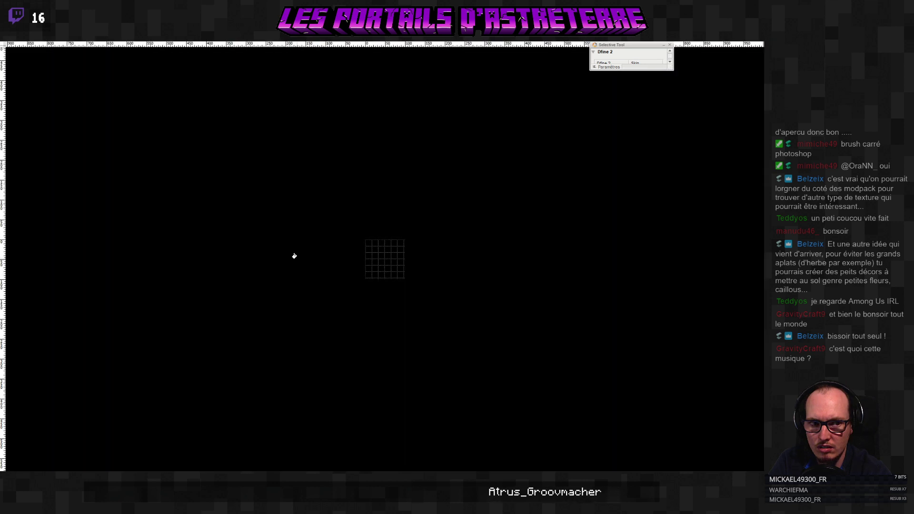
{"action": "key", "text": "f"}
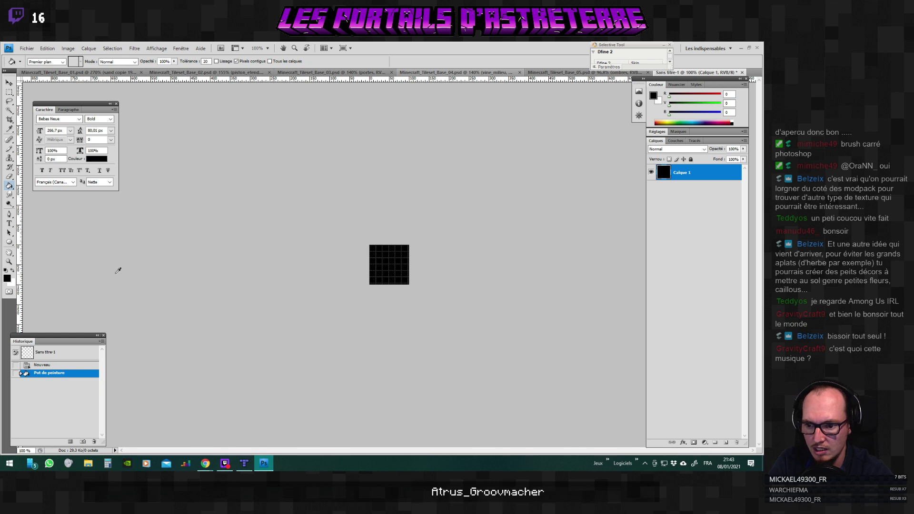
Switch to the browser and read the article's "Création de la forme" section on defining a preset brush from the drawing.
{"action": "key", "text": "alt+Tab"}
{"action": "scroll", "coordinate": [242, 281], "scroll_direction": "down", "scroll_amount": 2}
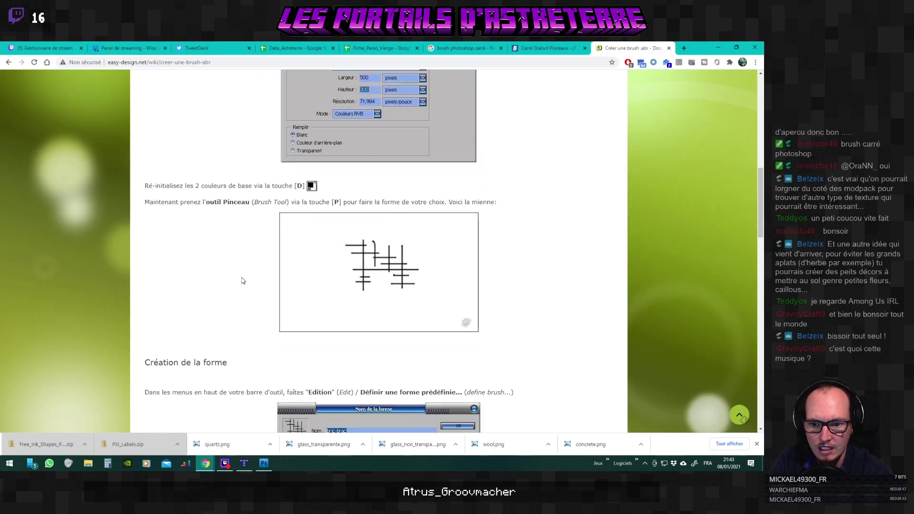
{"action": "scroll", "coordinate": [253, 257], "scroll_direction": "down", "scroll_amount": 1}
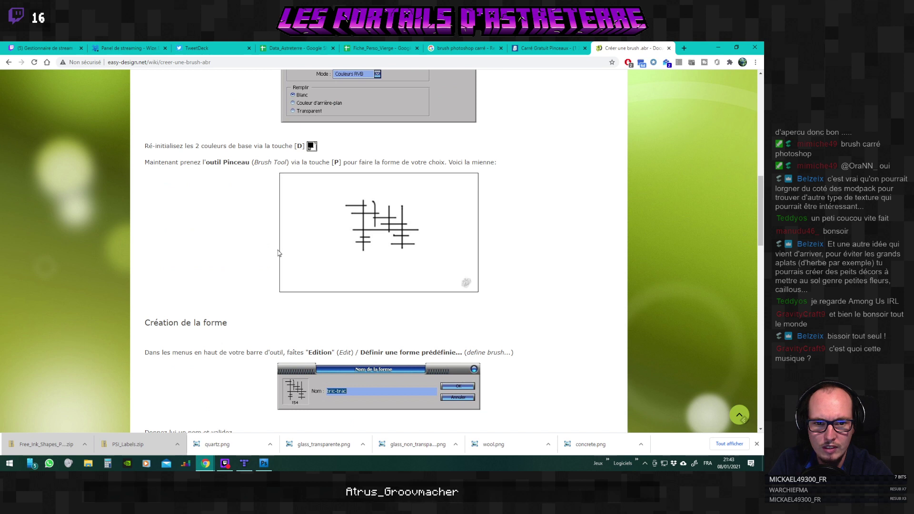
{"action": "scroll", "coordinate": [266, 256], "scroll_direction": "down", "scroll_amount": 4}
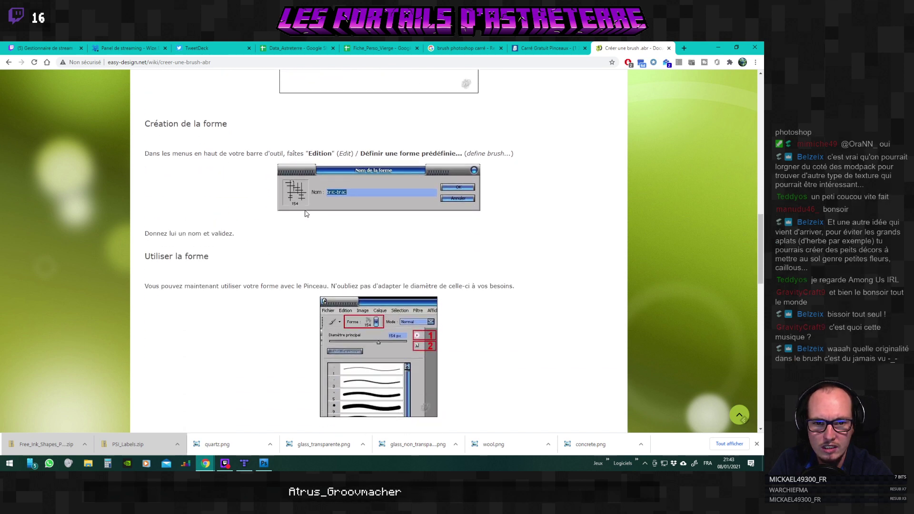
Switch to Photoshop and define the black square canvas as a preset brush shape named "Carré".
{"action": "key", "text": "alt+Tab"}
{"action": "left_click", "coordinate": [47, 49]}
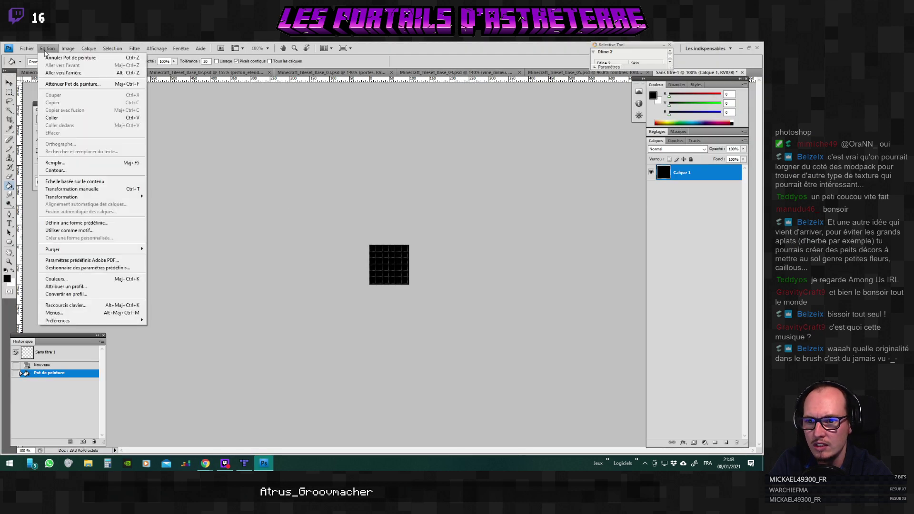
{"action": "left_click", "coordinate": [97, 223]}
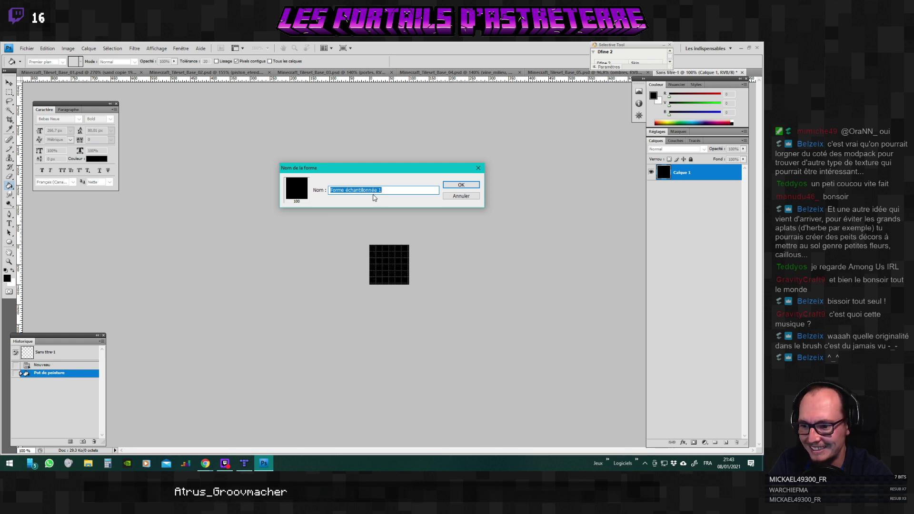
{"action": "key", "text": "alt+Tab"}
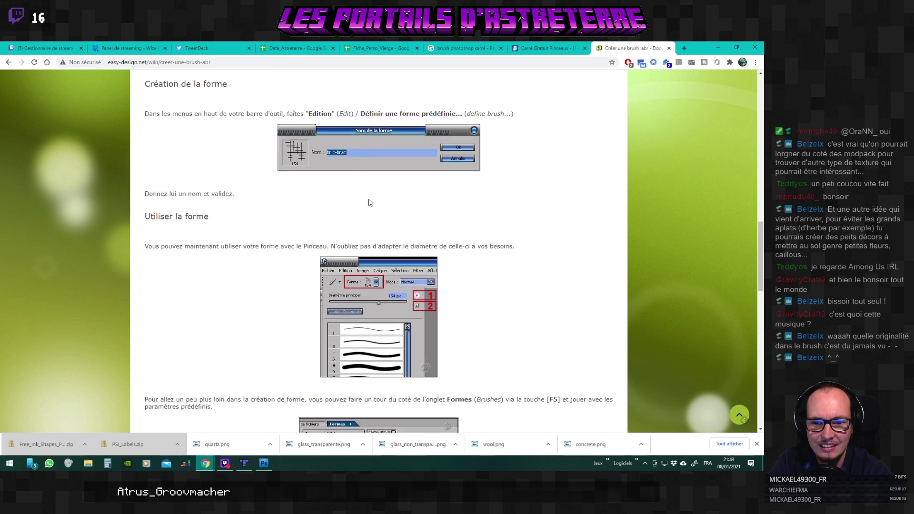
{"action": "key", "text": "alt+Tab"}
{"action": "type", "text": "Carré"}
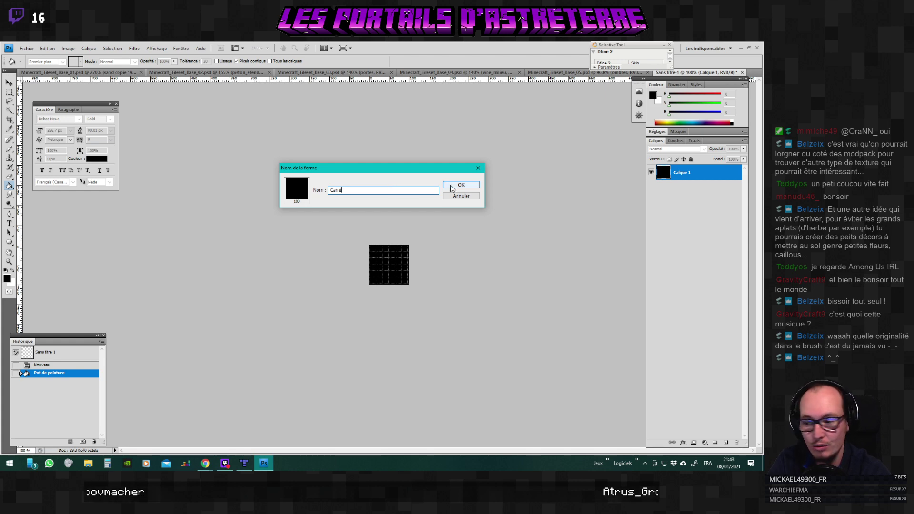
{"action": "key", "text": "alt+Tab"}
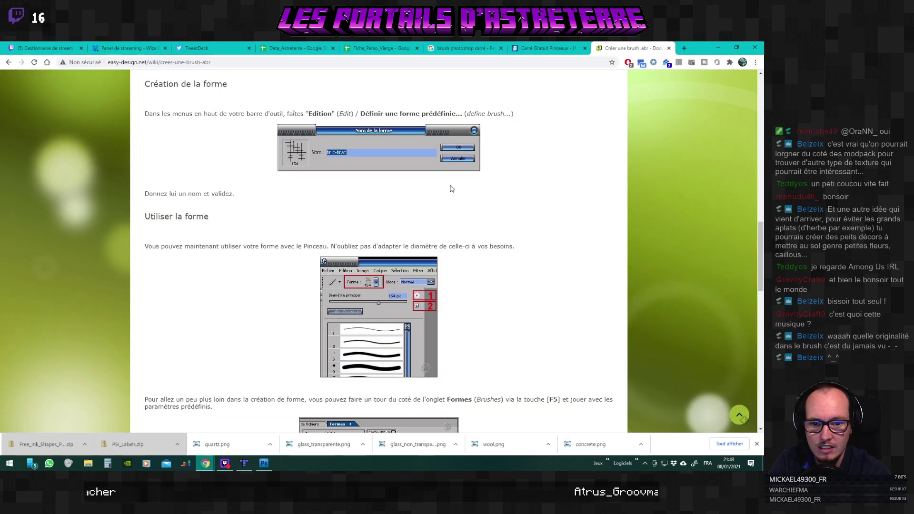
{"action": "scroll", "coordinate": [451, 188], "scroll_direction": "down", "scroll_amount": 3}
{"action": "left_click", "coordinate": [461, 185]}
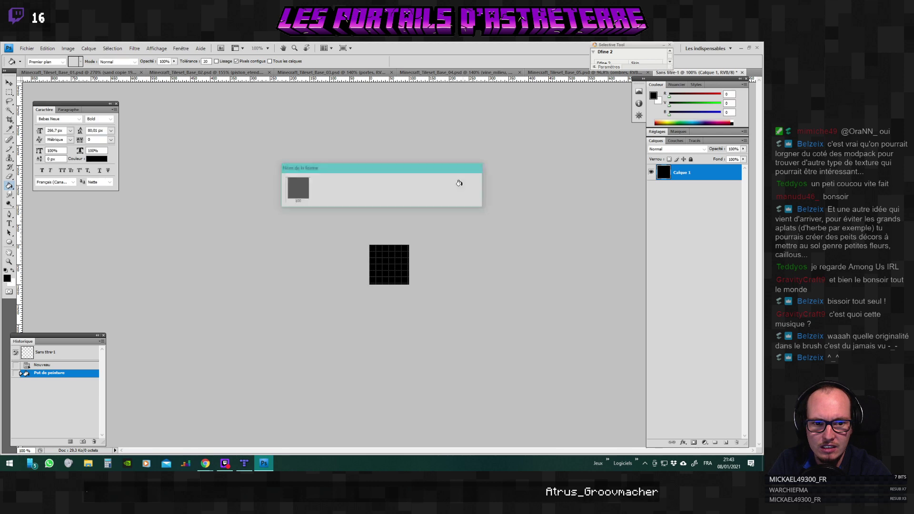
Check the article's "Utiliser la forme" section on using the brush in the browser, and return to Photoshop.
{"action": "key", "text": "alt+Tab"}
{"action": "scroll", "coordinate": [362, 245], "scroll_direction": "down", "scroll_amount": 1}
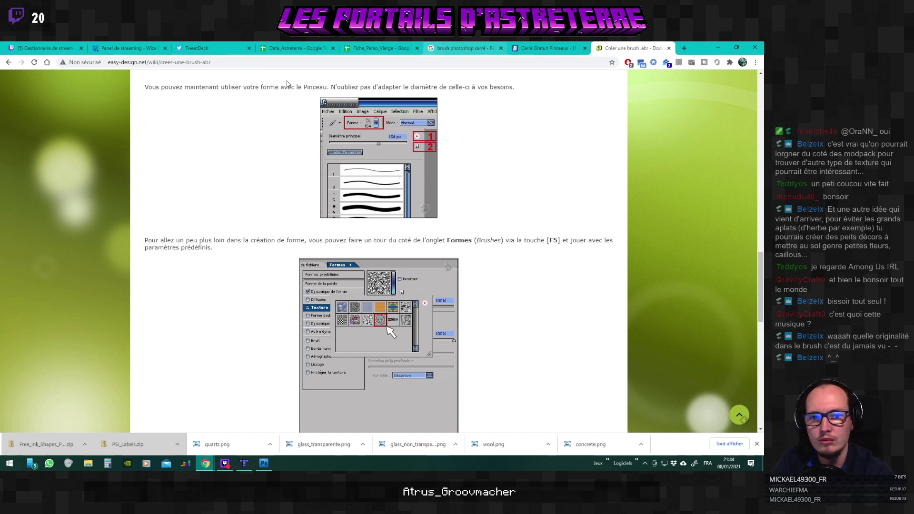
{"action": "key", "text": "alt+Tab"}
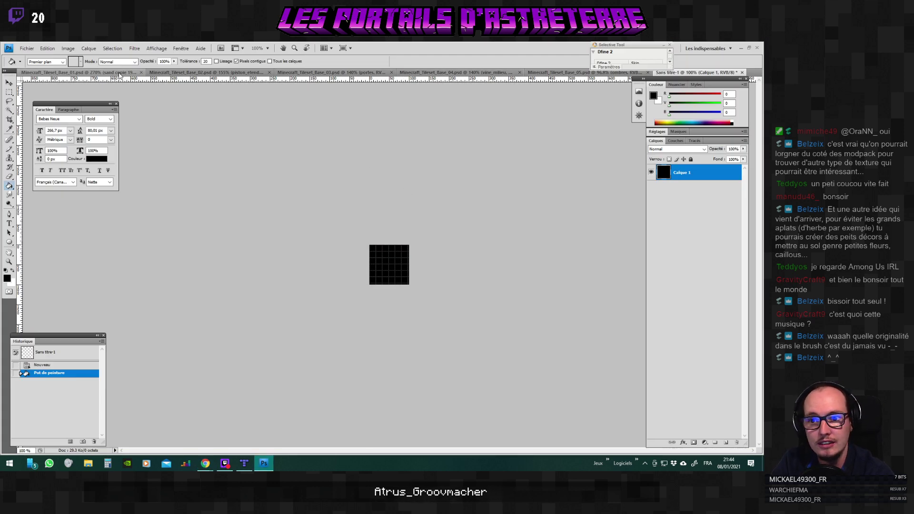
In Minecraft_Tileset_Base_01.psd, choose the new 100 px square brush for the Eraser and set its diameter to 34 px.
{"action": "key", "text": "ctrl+Tab"}
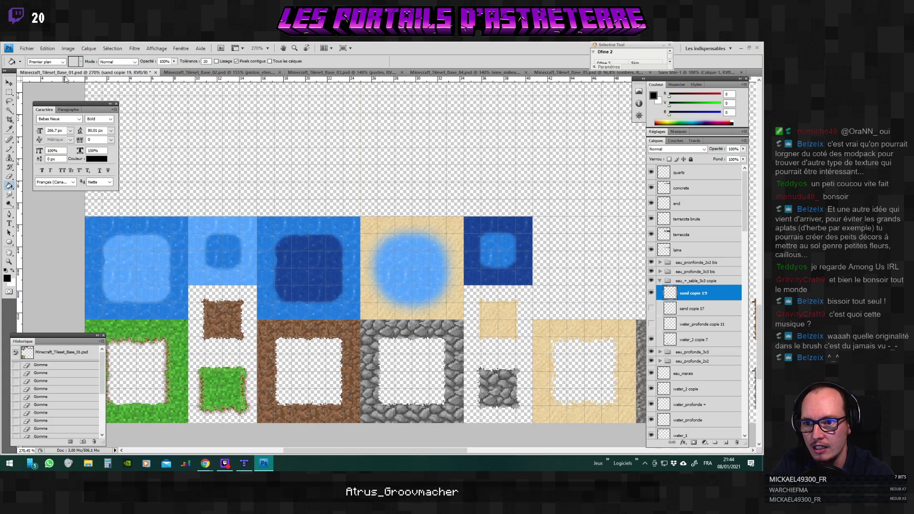
{"action": "left_click", "coordinate": [64, 63]}
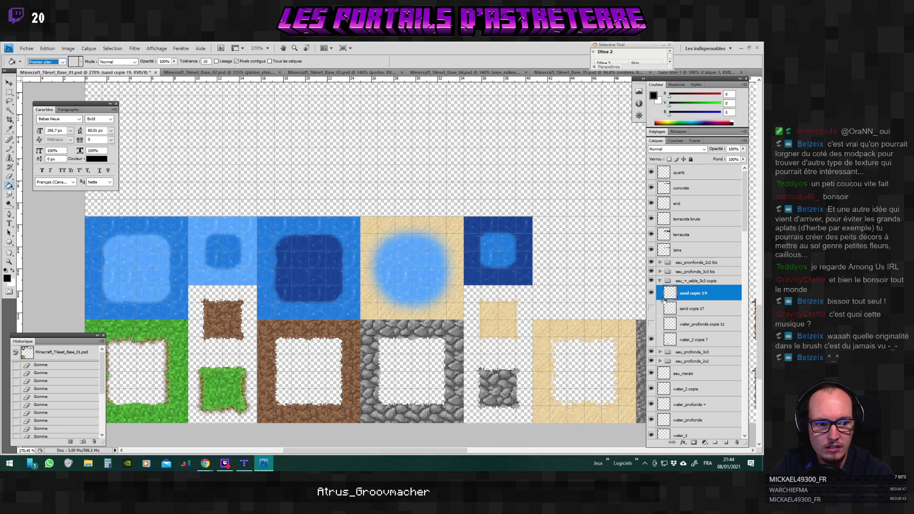
{"action": "left_click", "coordinate": [9, 84]}
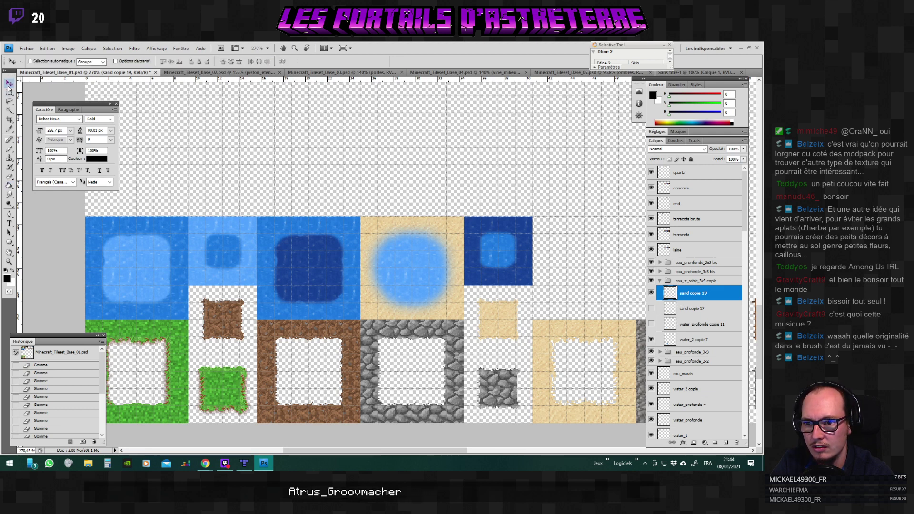
{"action": "left_click", "coordinate": [13, 151]}
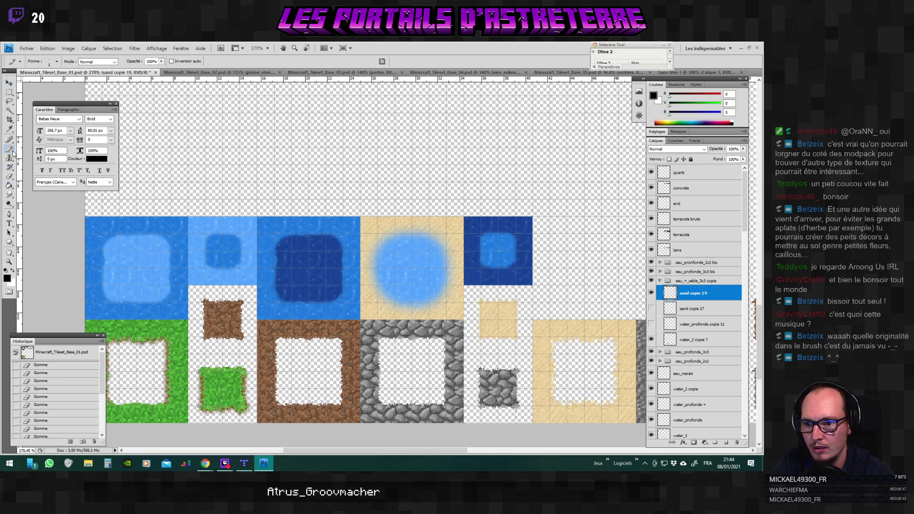
{"action": "left_click", "coordinate": [8, 176]}
{"action": "left_click", "coordinate": [57, 63]}
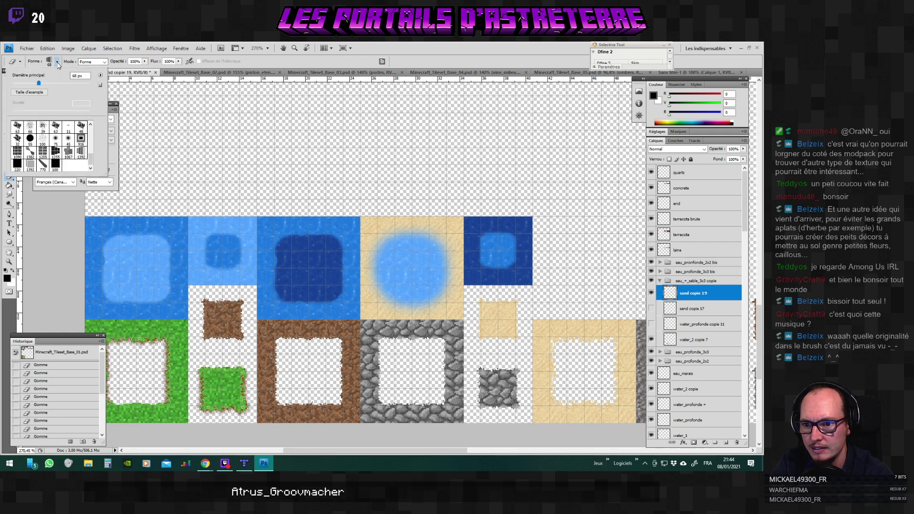
{"action": "left_click", "coordinate": [59, 167]}
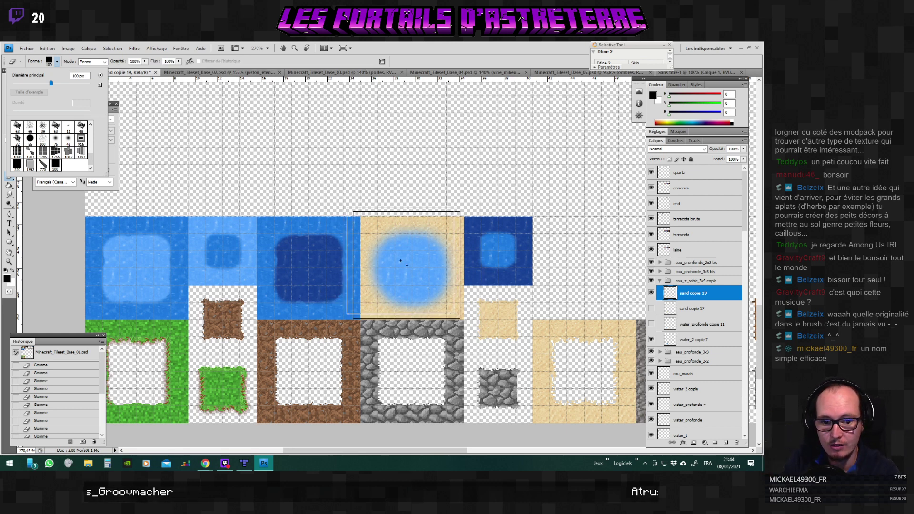
{"action": "left_click_drag", "start_coordinate": [51, 83], "coordinate": [25, 85]}
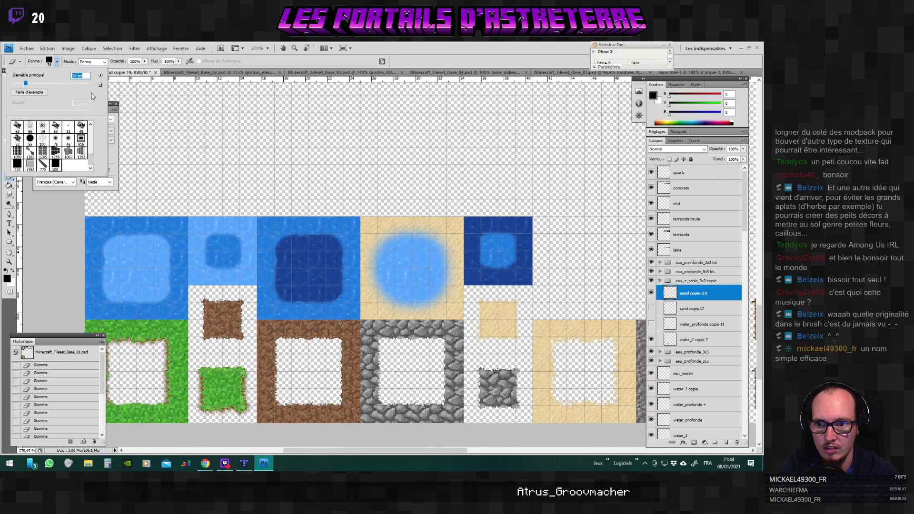
Erase the soft sand edge around the light-blue pool on the "sand copie 19" layer with the square eraser.
{"action": "scroll", "coordinate": [419, 283], "scroll_direction": "up", "scroll_amount": 2}
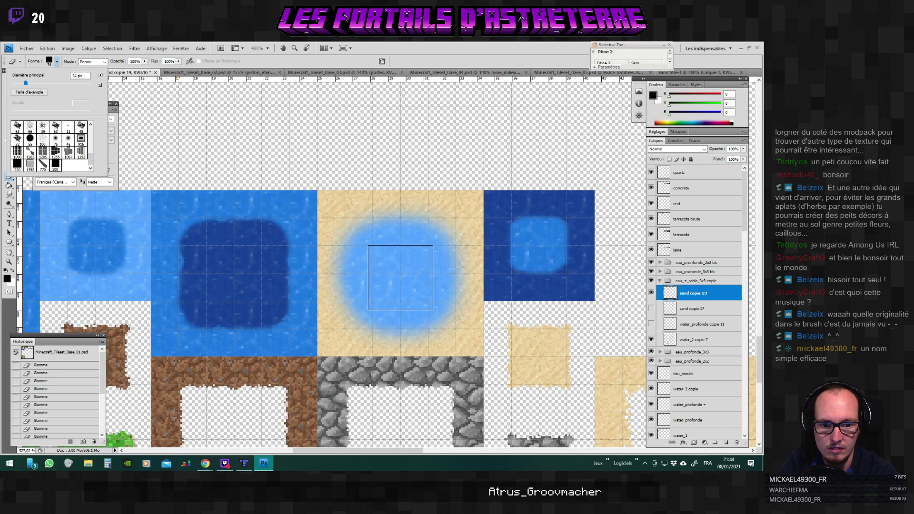
{"action": "scroll", "coordinate": [401, 278], "scroll_direction": "up", "scroll_amount": 2}
{"action": "left_click", "coordinate": [401, 272]}
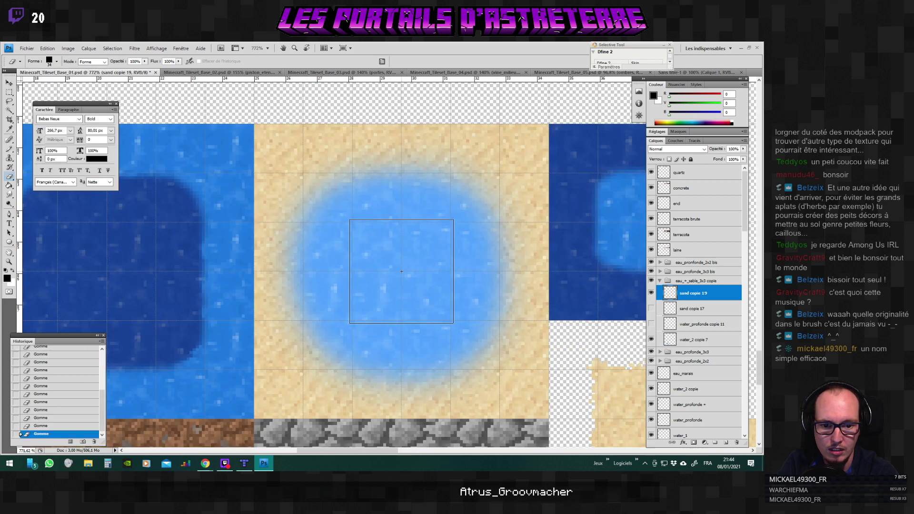
{"action": "mouse_move", "coordinate": [401, 272]}
{"action": "left_mouse_down"}
{"action": "mouse_move", "coordinate": [336, 264]}
{"action": "mouse_move", "coordinate": [329, 195]}
{"action": "mouse_move", "coordinate": [430, 196]}
{"action": "mouse_move", "coordinate": [456, 206]}
{"action": "mouse_move", "coordinate": [466, 240]}
{"action": "mouse_move", "coordinate": [463, 324]}
{"action": "mouse_move", "coordinate": [449, 350]}
{"action": "mouse_move", "coordinate": [336, 326]}
{"action": "left_mouse_up"}
{"action": "left_click", "coordinate": [57, 62]}
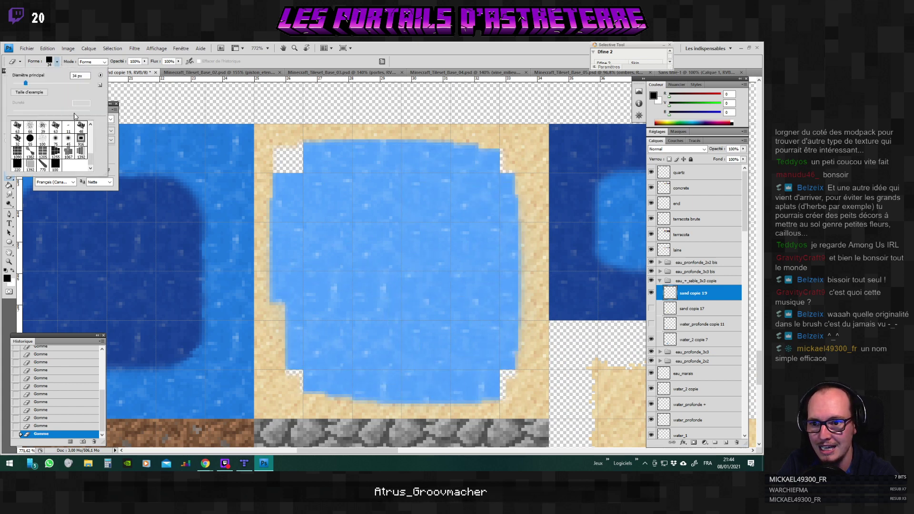
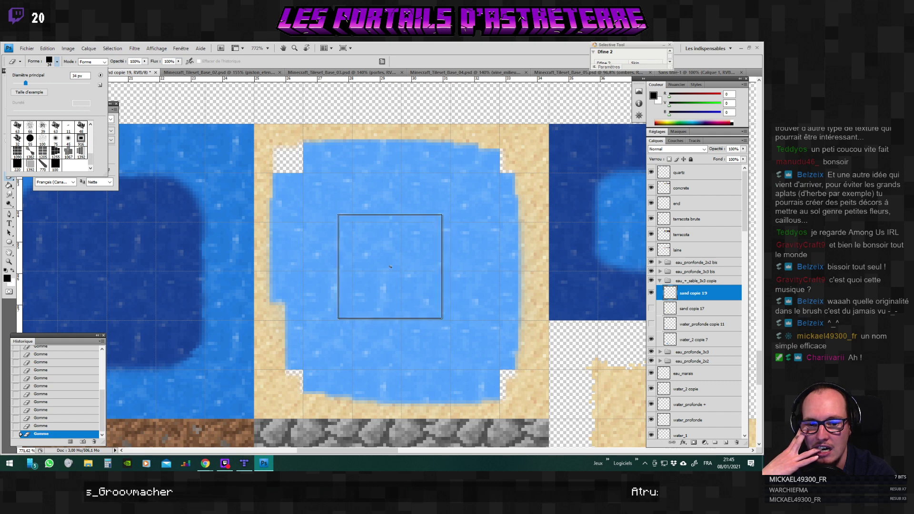
Erase more sand at the two upper corners of the light-blue pool with the square eraser.
{"action": "left_click", "coordinate": [318, 188]}
{"action": "left_click", "coordinate": [318, 187]}
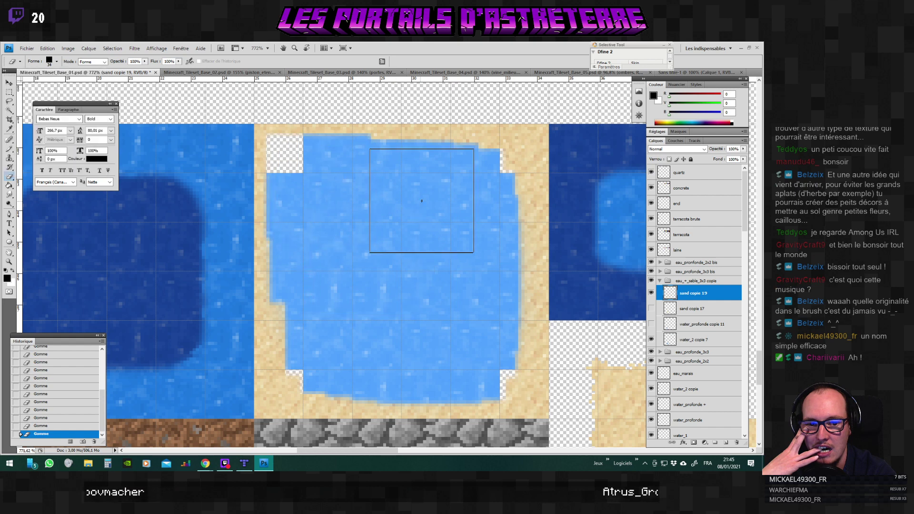
{"action": "left_click", "coordinate": [478, 193]}
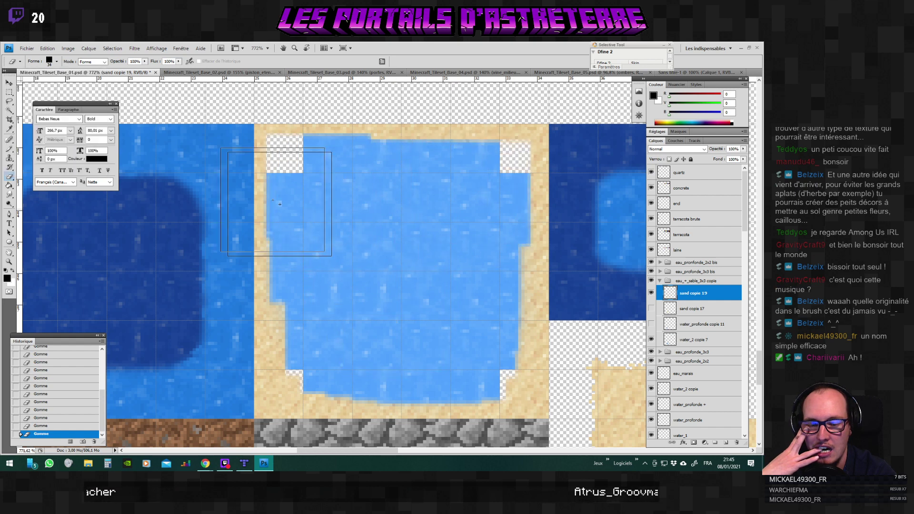
{"action": "left_click", "coordinate": [58, 62]}
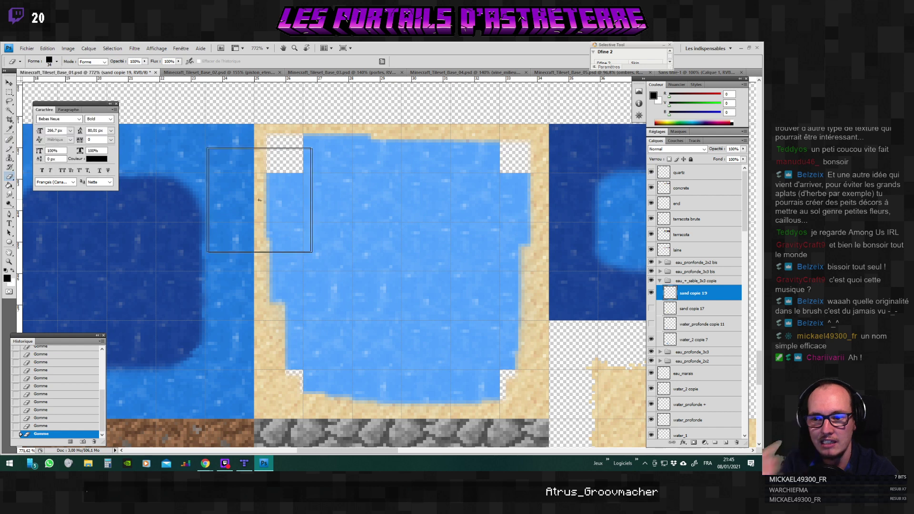
Read the article's instructions on brush presets, texture variants and saving the shape in the browser, and return to Photoshop.
{"action": "key", "text": "alt+Tab"}
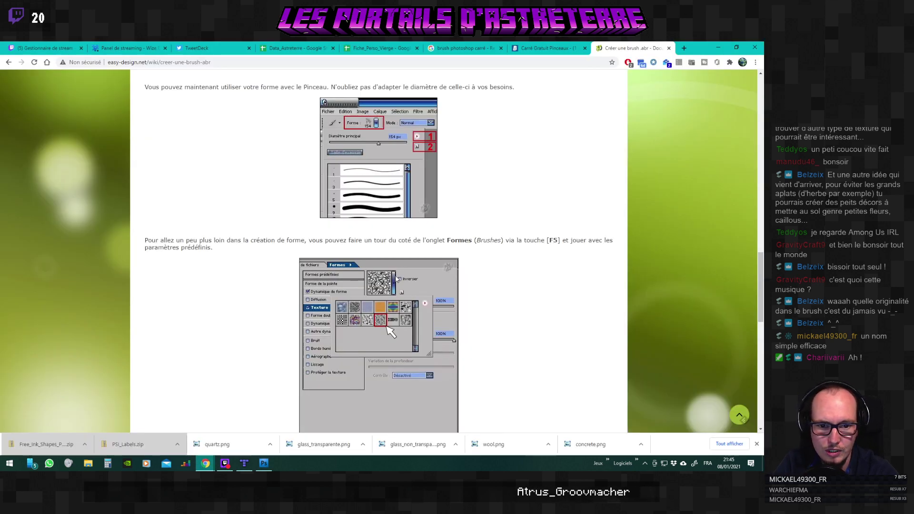
{"action": "scroll", "coordinate": [388, 245], "scroll_direction": "up", "scroll_amount": 2}
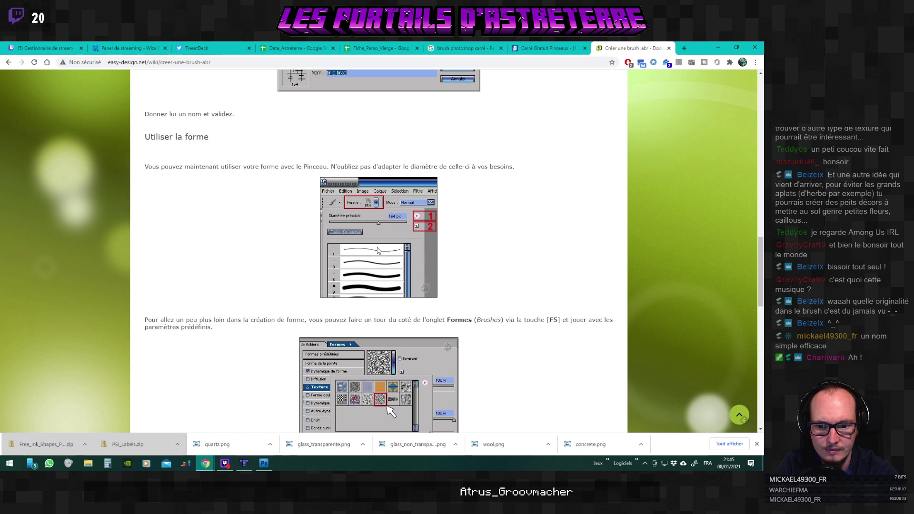
{"action": "scroll", "coordinate": [378, 251], "scroll_direction": "down", "scroll_amount": 4}
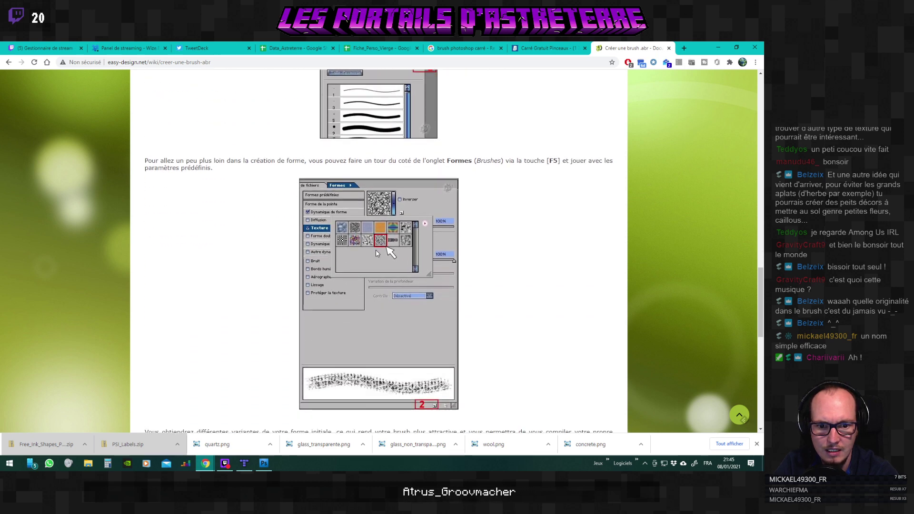
{"action": "scroll", "coordinate": [377, 253], "scroll_direction": "down", "scroll_amount": 3}
{"action": "scroll", "coordinate": [376, 253], "scroll_direction": "down", "scroll_amount": 4}
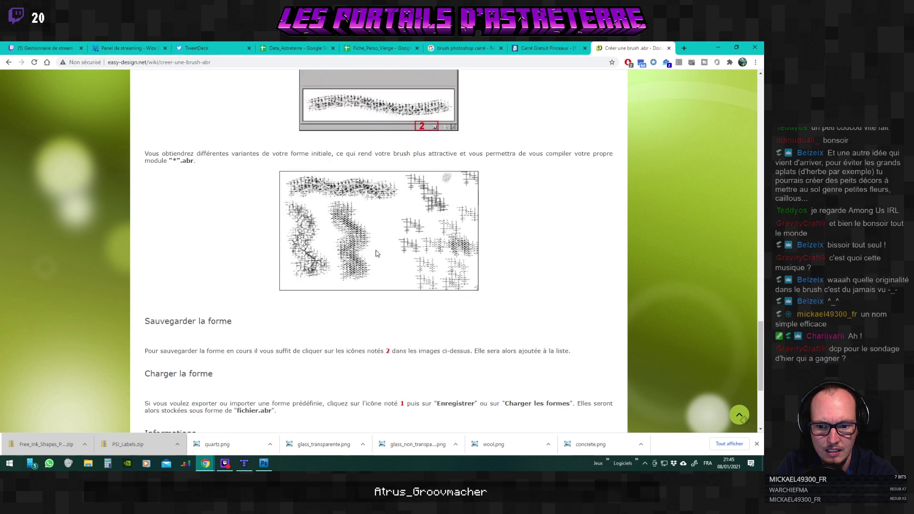
{"action": "key", "text": "alt+Tab"}
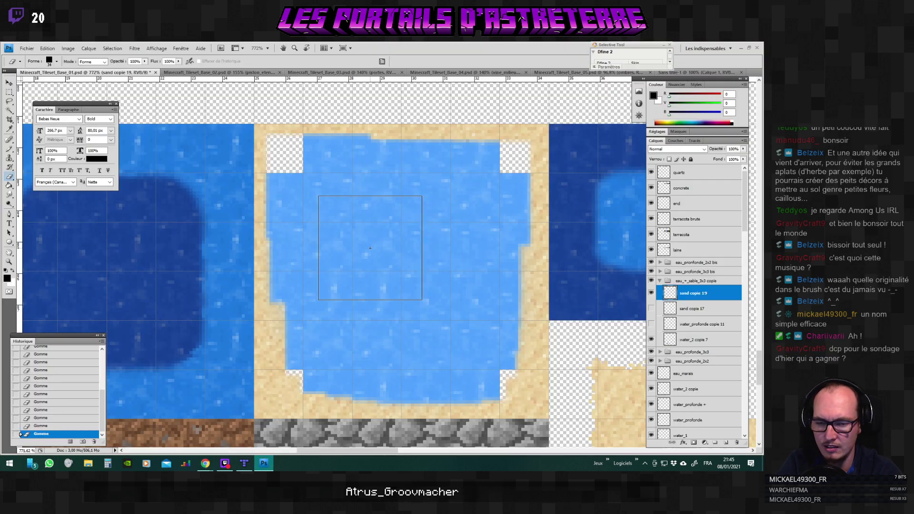
Open the brush settings, move them over the pool, select the 100 px square brush and set its main diameter to 99 px.
{"action": "key", "text": "F5"}
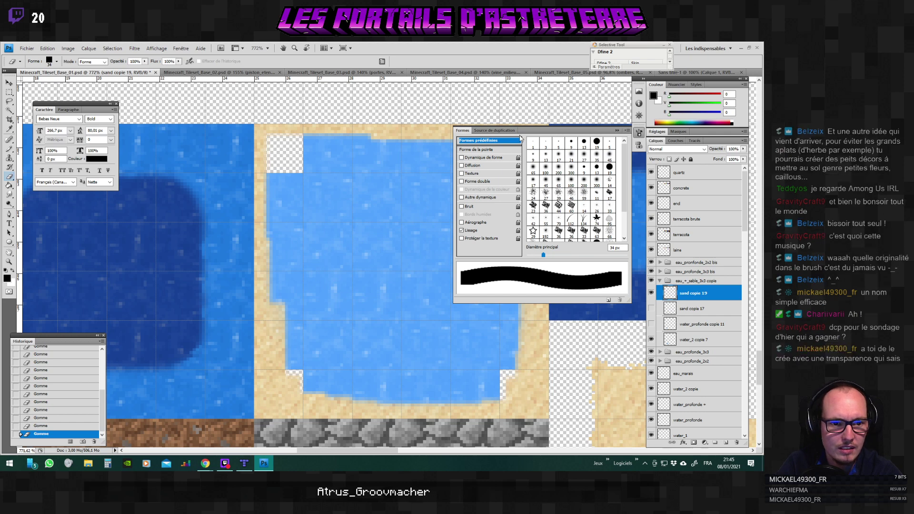
{"action": "mouse_move", "coordinate": [543, 131]}
{"action": "left_mouse_down"}
{"action": "mouse_move", "coordinate": [364, 157]}
{"action": "mouse_move", "coordinate": [440, 159]}
{"action": "mouse_move", "coordinate": [394, 159]}
{"action": "left_mouse_up"}
{"action": "scroll", "coordinate": [353, 242], "scroll_direction": "down", "scroll_amount": 1}
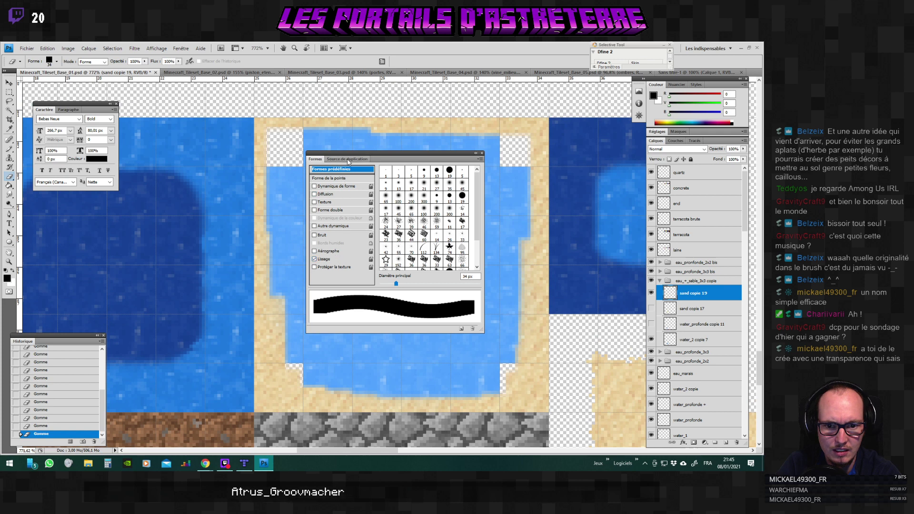
{"action": "left_click", "coordinate": [330, 160]}
{"action": "left_click", "coordinate": [317, 160]}
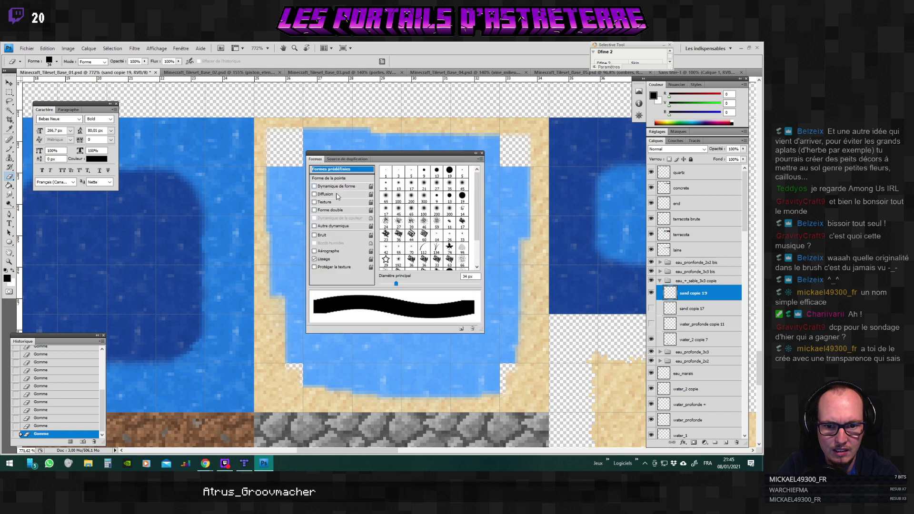
{"action": "left_click_drag", "start_coordinate": [478, 223], "coordinate": [479, 252]}
{"action": "left_click", "coordinate": [446, 267]}
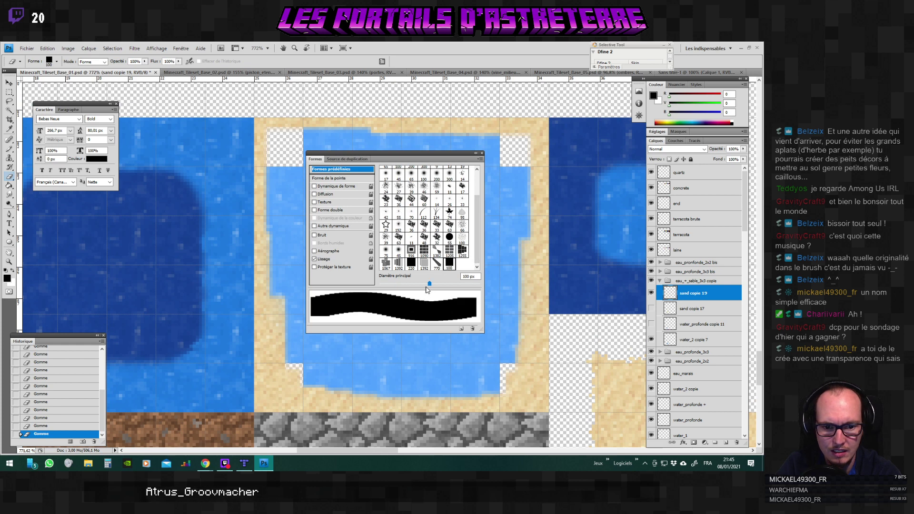
{"action": "left_click_drag", "start_coordinate": [429, 287], "coordinate": [421, 286]}
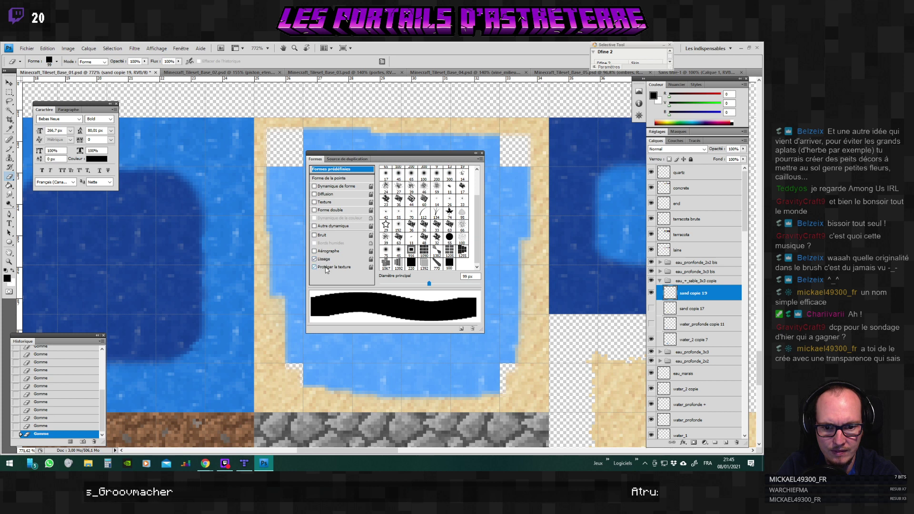
Compare the square brush with the 63 px and maple-leaf presets, and reselect the 100 px square brush.
{"action": "left_click", "coordinate": [332, 187]}
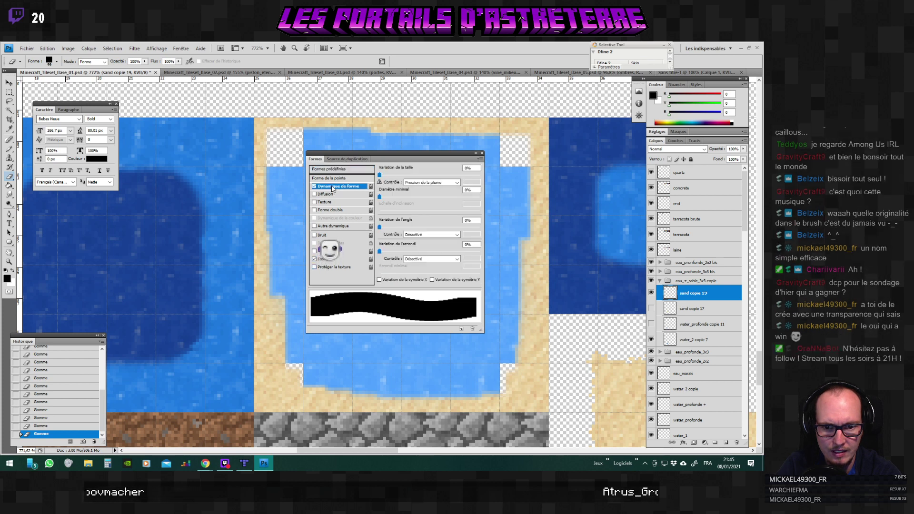
{"action": "left_click", "coordinate": [336, 170]}
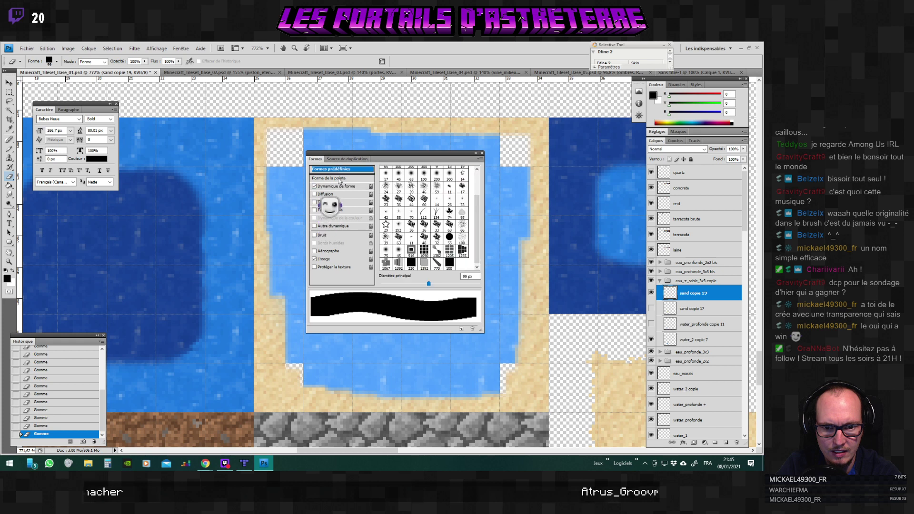
{"action": "left_click", "coordinate": [448, 265]}
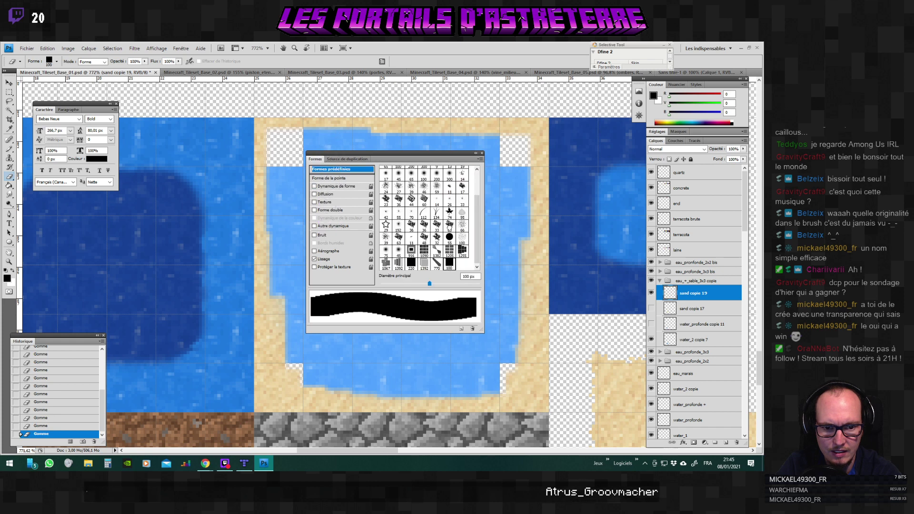
{"action": "left_click", "coordinate": [450, 225]}
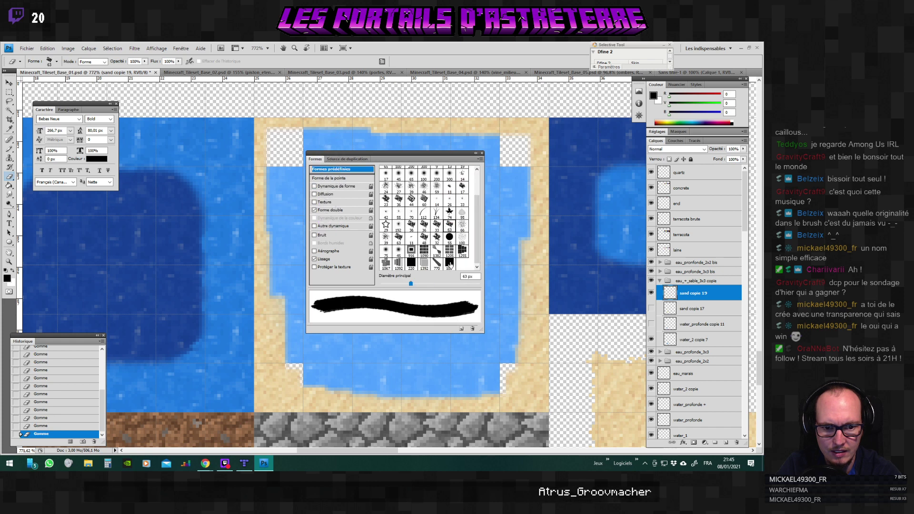
{"action": "left_click", "coordinate": [449, 212]}
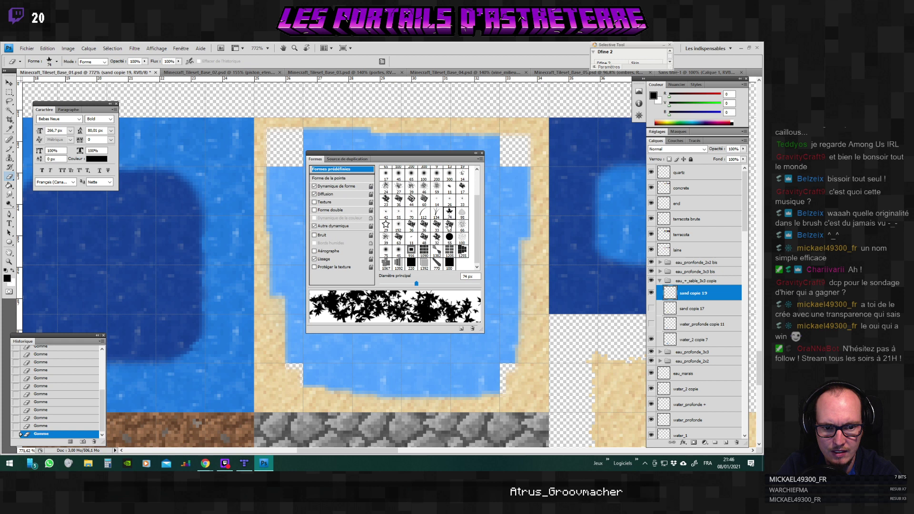
{"action": "left_click", "coordinate": [449, 264]}
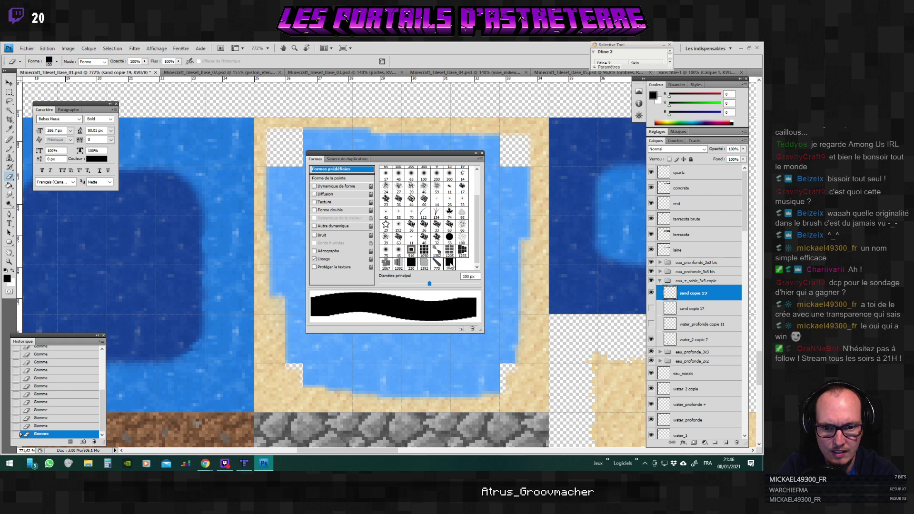
Try the Dynamique de forme option on the 100 px square brush and turn it off again.
{"action": "left_click", "coordinate": [341, 238]}
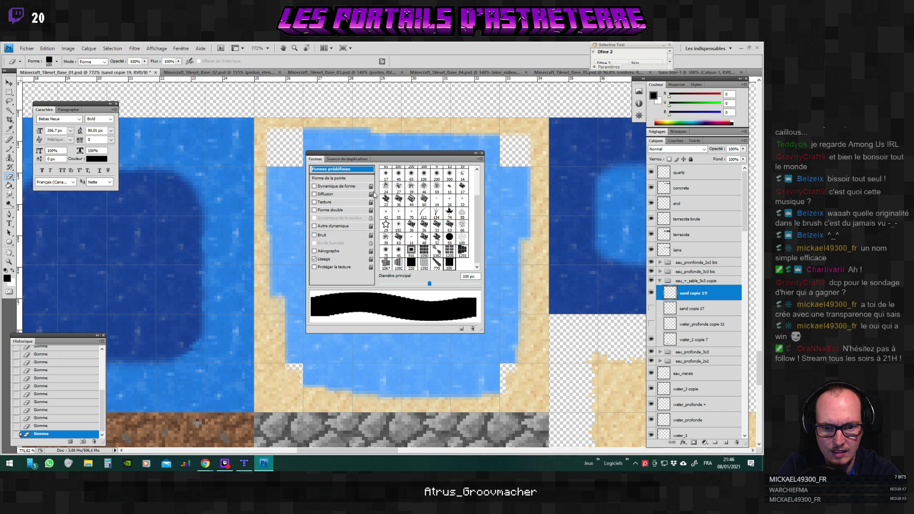
{"action": "left_click", "coordinate": [347, 188]}
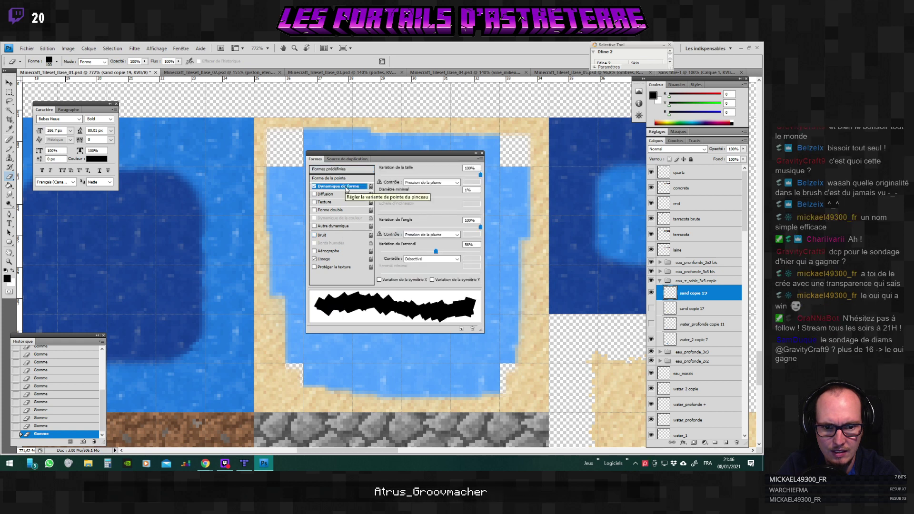
{"action": "left_click", "coordinate": [315, 186]}
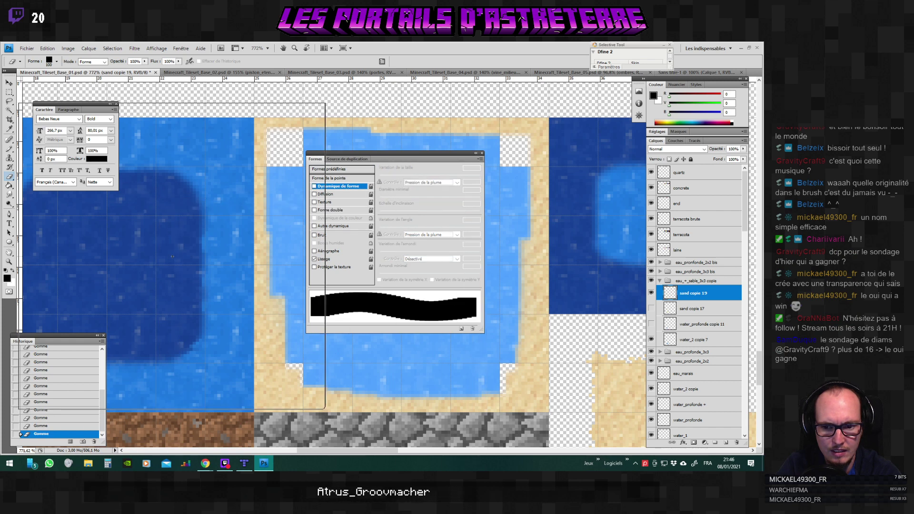
Try the Diffusion option on the square brush with a Nombre of 6, and turn it off again.
{"action": "left_click", "coordinate": [328, 194]}
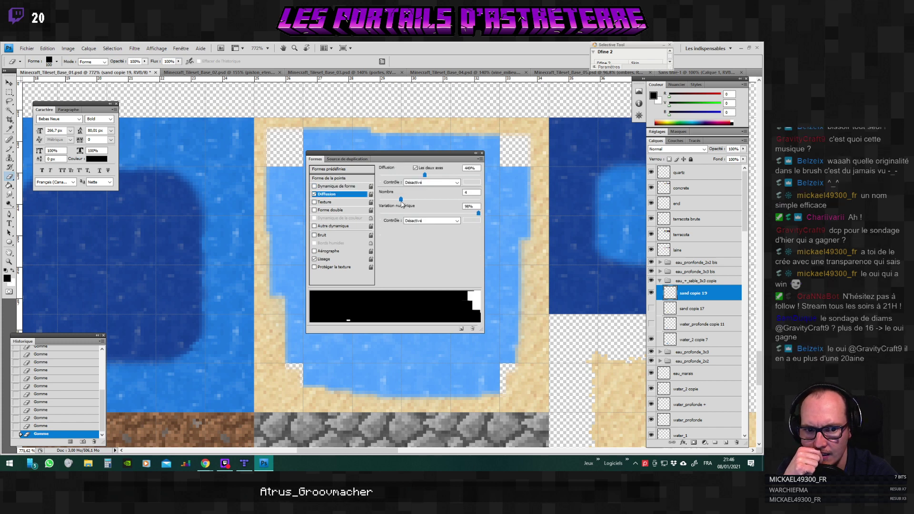
{"action": "mouse_move", "coordinate": [400, 200]}
{"action": "left_mouse_down"}
{"action": "mouse_move", "coordinate": [380, 200]}
{"action": "mouse_move", "coordinate": [449, 203]}
{"action": "mouse_move", "coordinate": [412, 203]}
{"action": "left_mouse_up"}
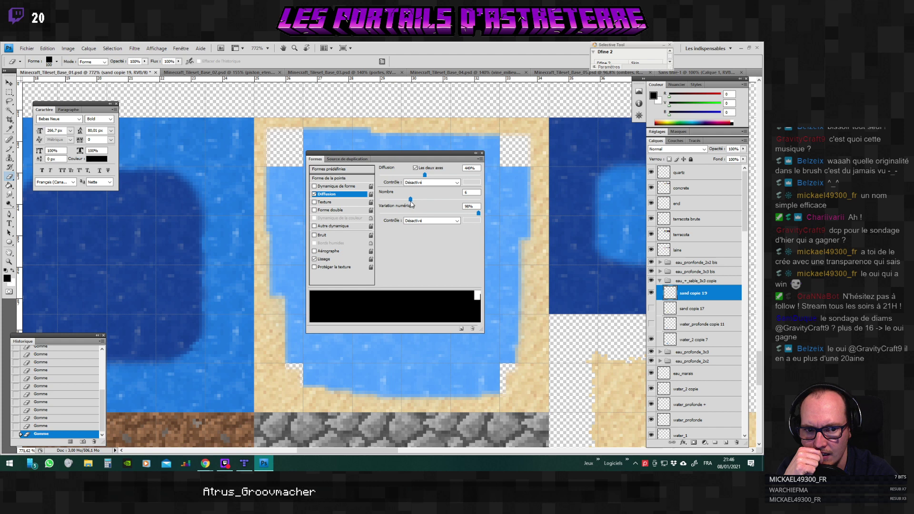
{"action": "left_click", "coordinate": [326, 160]}
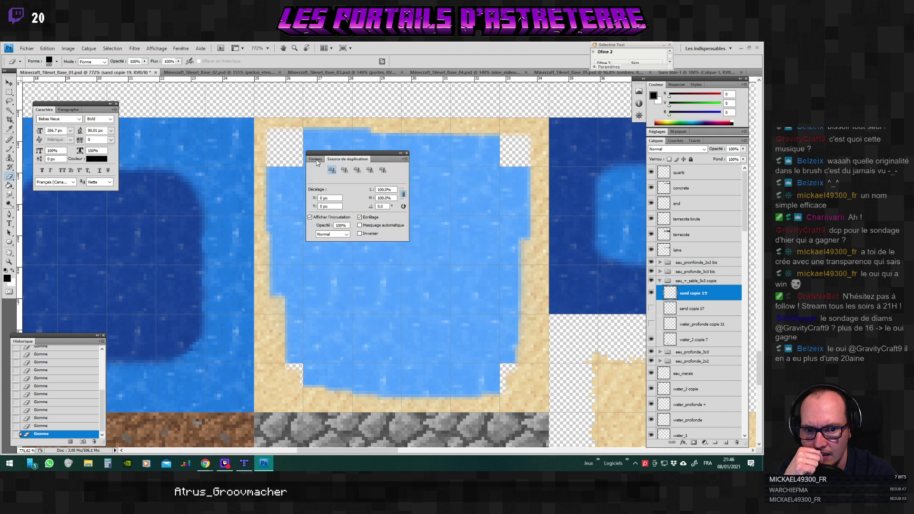
{"action": "left_click", "coordinate": [316, 159]}
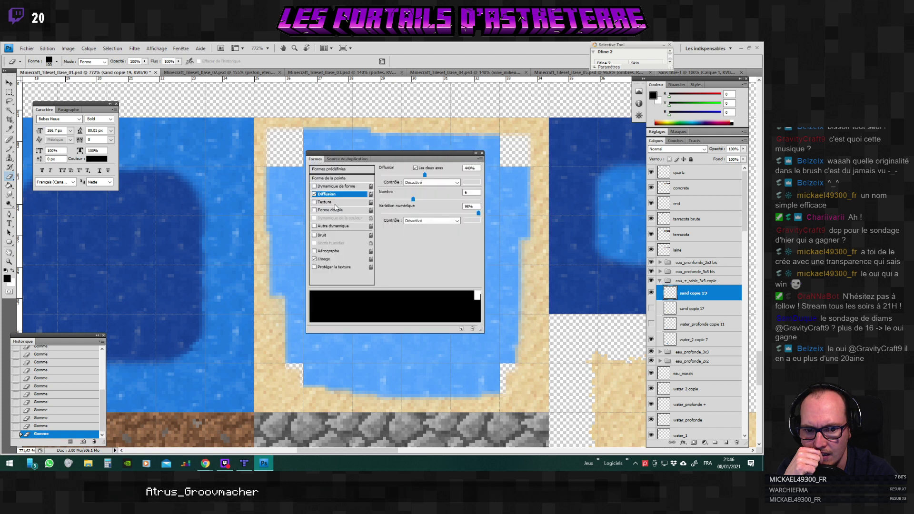
{"action": "left_click", "coordinate": [314, 194]}
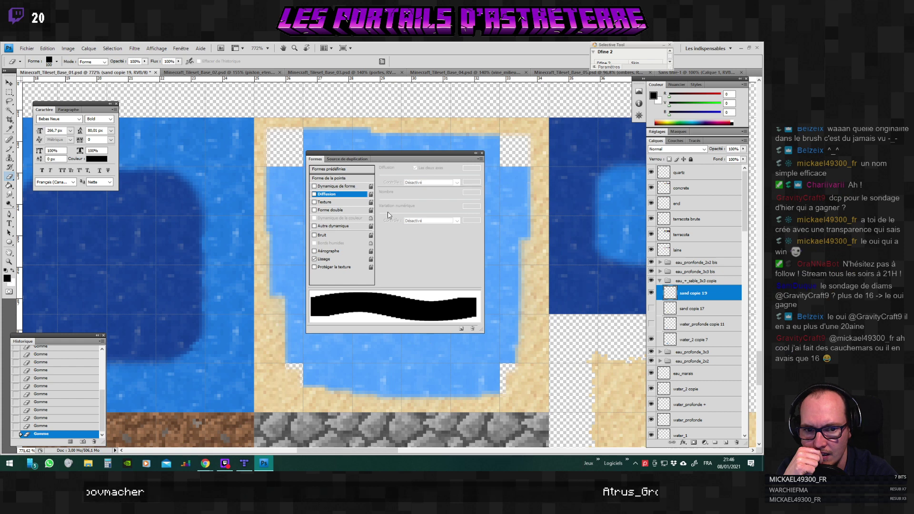
{"action": "left_click", "coordinate": [318, 162]}
{"action": "left_click", "coordinate": [315, 159]}
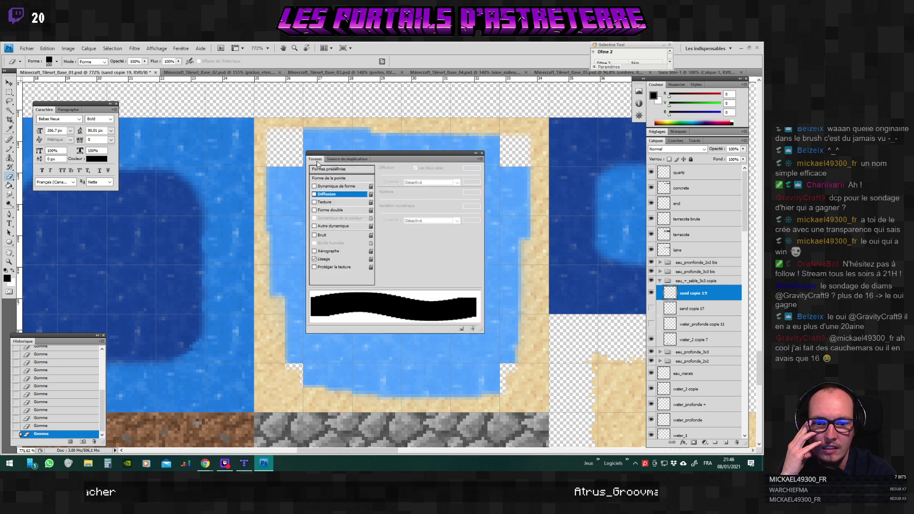
Enable Autre dynamique, test-erase the sand around the pool with 56% flow variation, and lower the variation to 21%.
{"action": "left_click", "coordinate": [330, 226]}
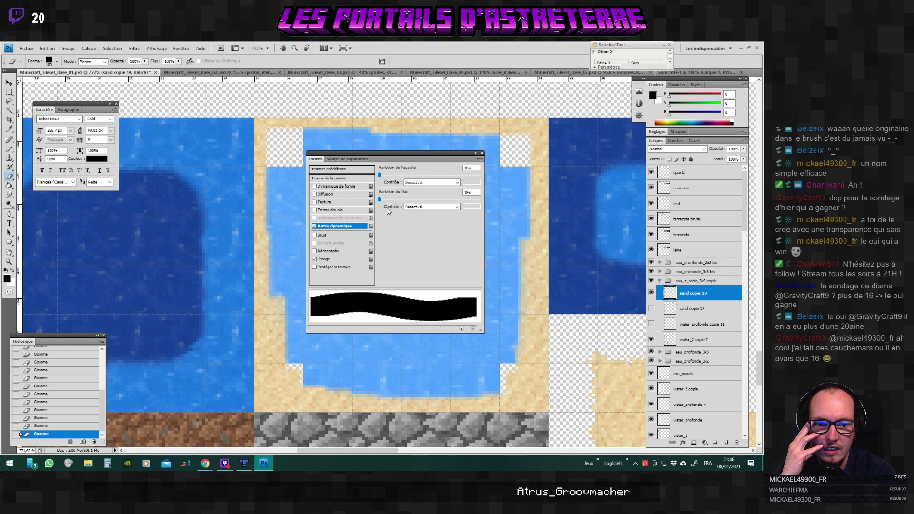
{"action": "left_click_drag", "start_coordinate": [382, 200], "coordinate": [436, 199]}
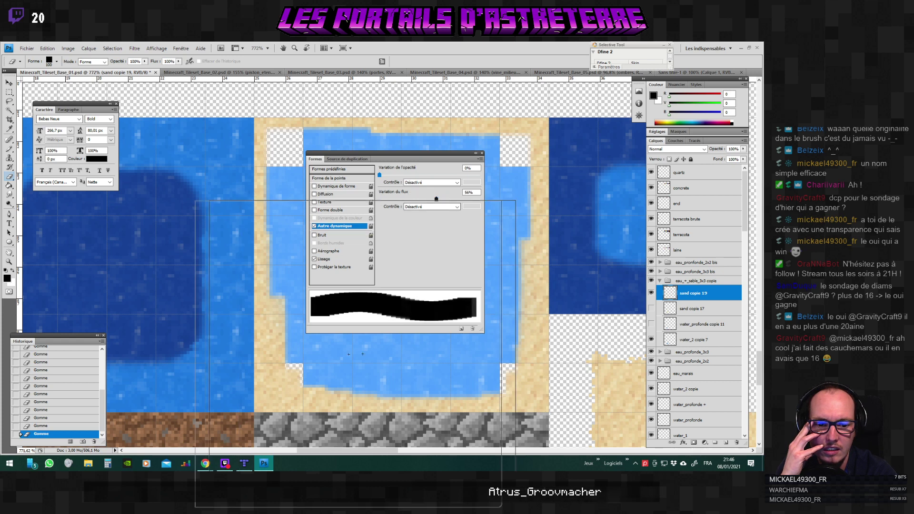
{"action": "left_click", "coordinate": [235, 304]}
{"action": "mouse_move", "coordinate": [237, 304]}
{"action": "left_mouse_down"}
{"action": "mouse_move", "coordinate": [404, 267]}
{"action": "mouse_move", "coordinate": [418, 276]}
{"action": "left_mouse_up"}
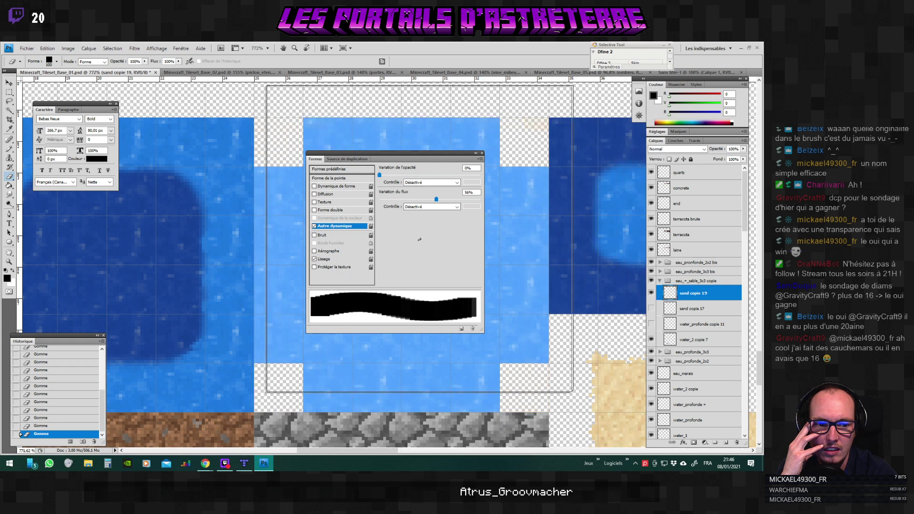
{"action": "left_click_drag", "start_coordinate": [436, 200], "coordinate": [409, 206]}
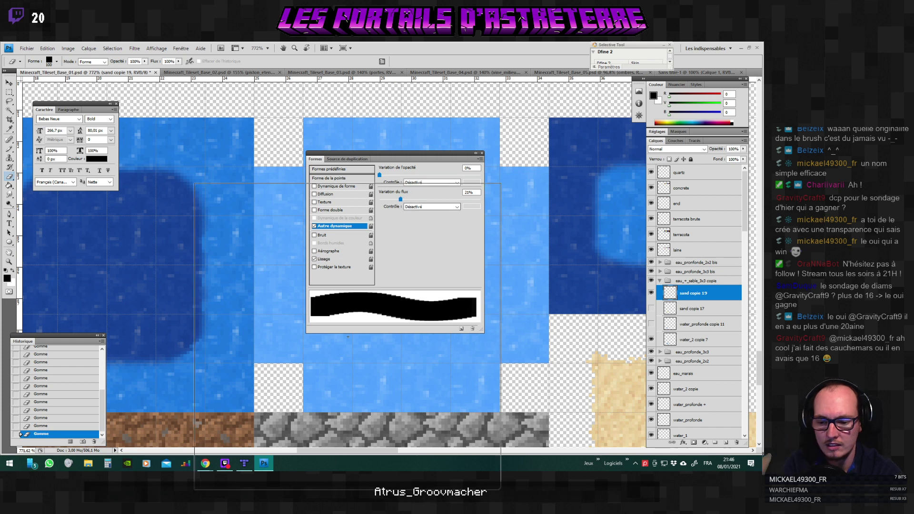
Go back through the history to the earlier eraser state with the soft sand edge around the pool.
{"action": "key", "text": "ctrl+alt+z"}
{"action": "key", "text": "ctrl+alt+z"}
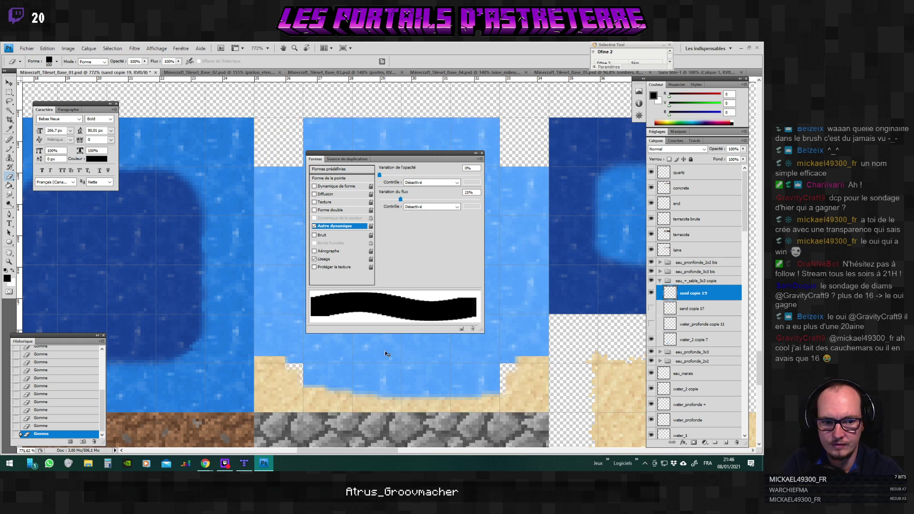
{"action": "left_click", "coordinate": [60, 372]}
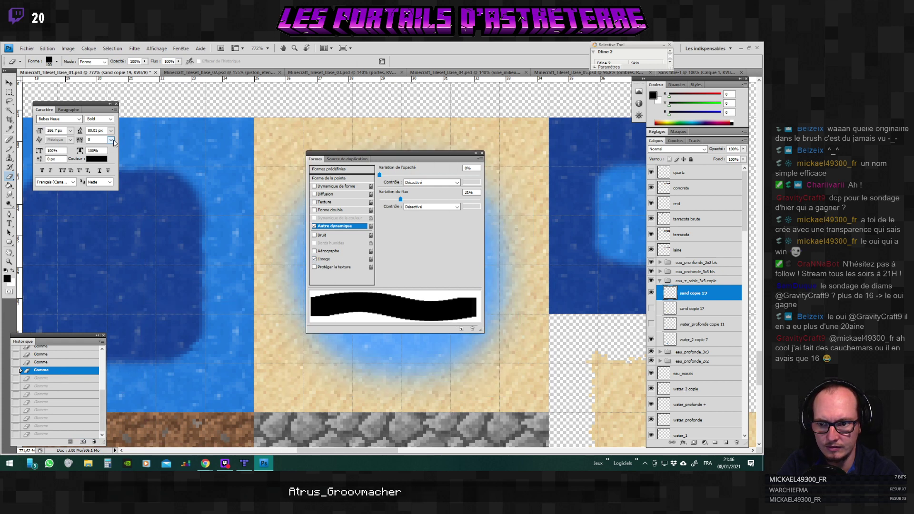
Shrink the eraser's main diameter, test-erase a strip of sand around the pool, and undo the strokes.
{"action": "left_click", "coordinate": [57, 62]}
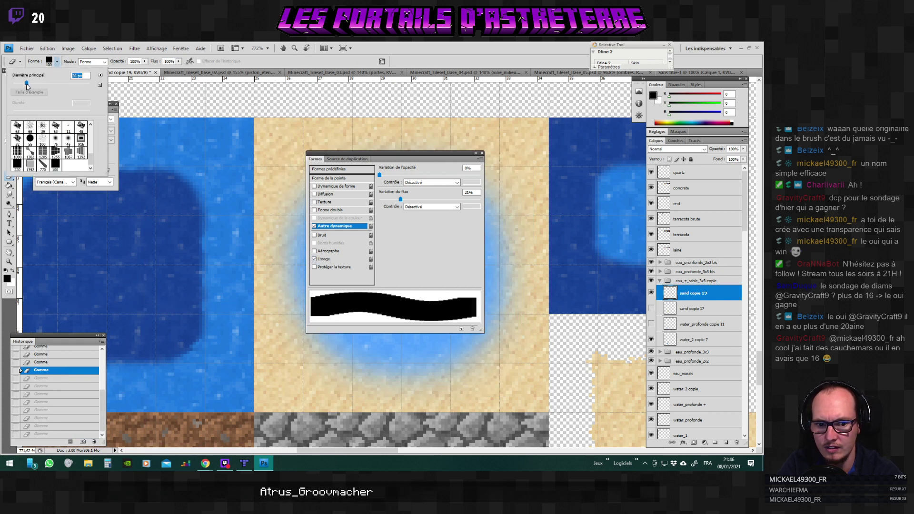
{"action": "left_click_drag", "start_coordinate": [22, 84], "coordinate": [19, 85]}
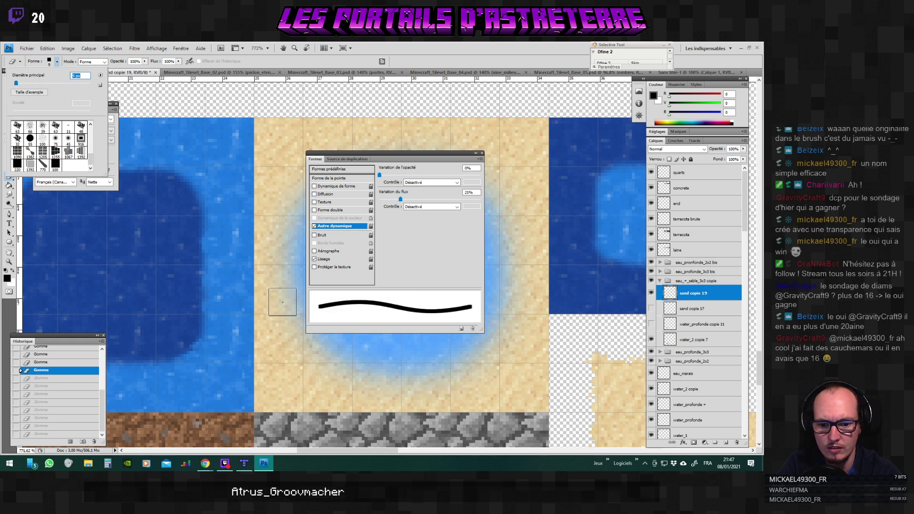
{"action": "mouse_move", "coordinate": [285, 296]}
{"action": "left_mouse_down"}
{"action": "mouse_move", "coordinate": [314, 378]}
{"action": "mouse_move", "coordinate": [483, 383]}
{"action": "mouse_move", "coordinate": [527, 326]}
{"action": "mouse_move", "coordinate": [522, 170]}
{"action": "left_mouse_up"}
{"action": "key", "text": "ctrl+z"}
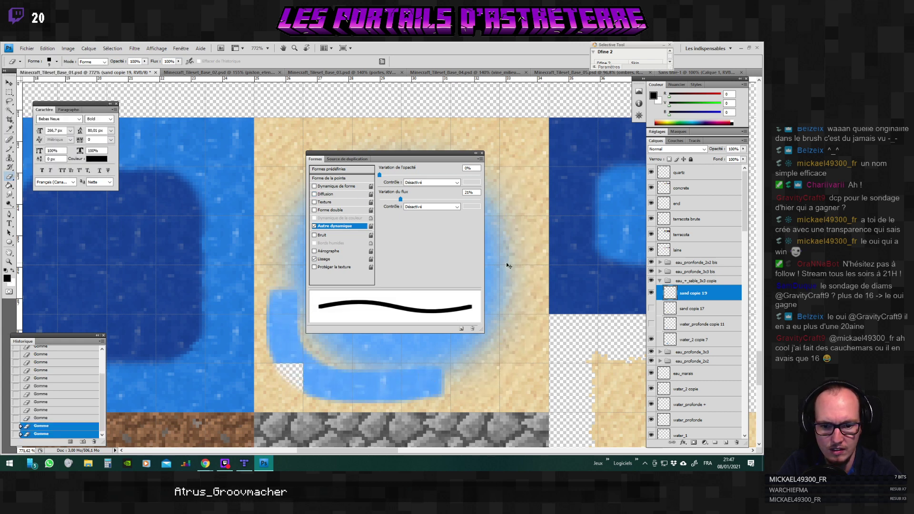
{"action": "key", "text": "ctrl+z"}
{"action": "key", "text": "ctrl+z"}
{"action": "left_click", "coordinate": [94, 441]}
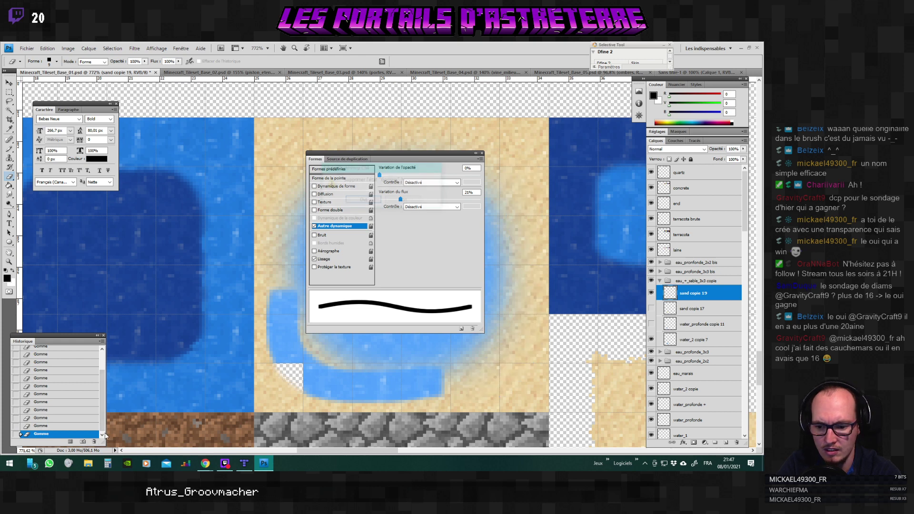
Move the brush settings off the sand-edged pool and reopen them beside it, over the deep-water tile.
{"action": "left_click", "coordinate": [363, 200]}
{"action": "mouse_move", "coordinate": [391, 155]}
{"action": "left_mouse_down"}
{"action": "mouse_move", "coordinate": [162, 195]}
{"action": "mouse_move", "coordinate": [148, 177]}
{"action": "left_mouse_up"}
{"action": "double_click", "coordinate": [159, 179]}
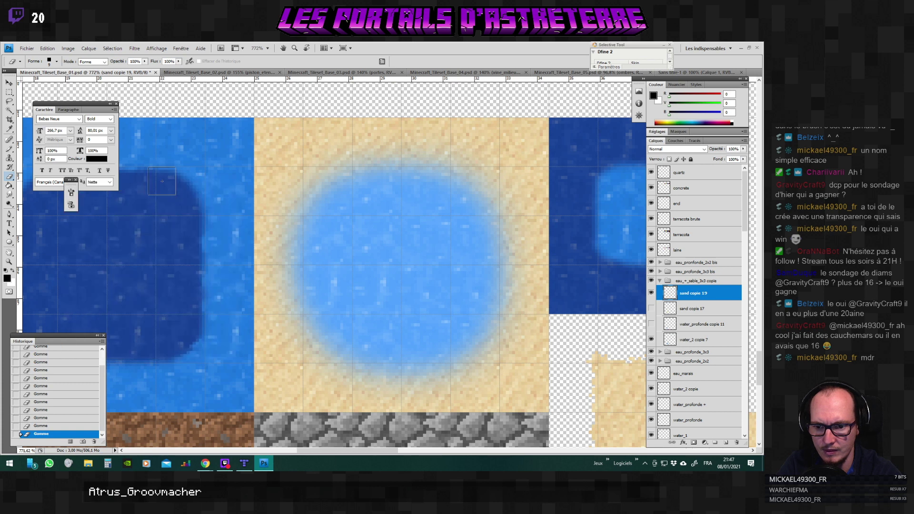
{"action": "left_click", "coordinate": [74, 189]}
{"action": "mouse_move", "coordinate": [162, 184]}
{"action": "left_mouse_down"}
{"action": "mouse_move", "coordinate": [101, 264]}
{"action": "mouse_move", "coordinate": [155, 179]}
{"action": "mouse_move", "coordinate": [159, 193]}
{"action": "left_mouse_up"}
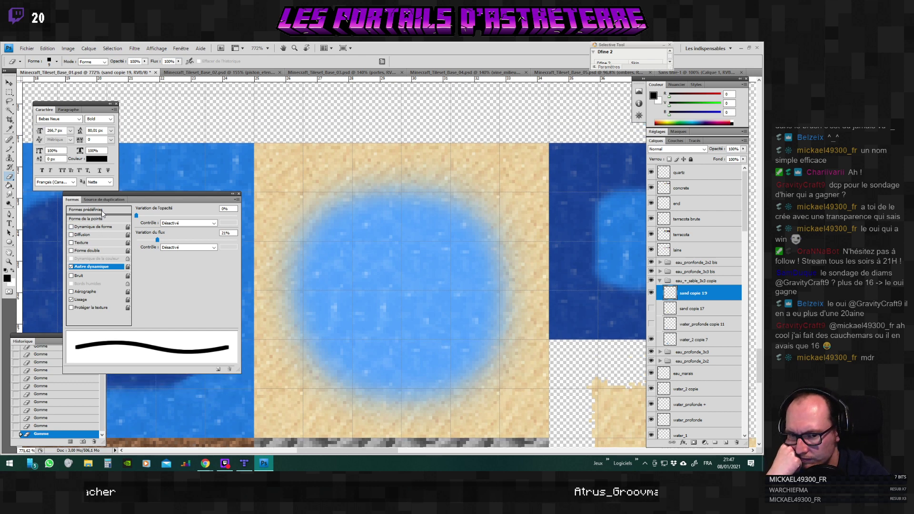
Select the 100 px square brush from the presets and set its main diameter to 17 px.
{"action": "left_click", "coordinate": [104, 200]}
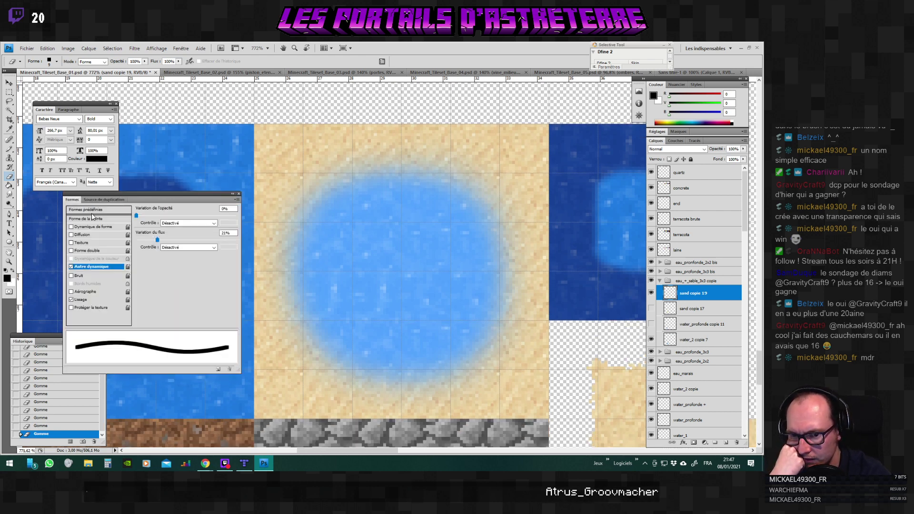
{"action": "left_click", "coordinate": [94, 211]}
{"action": "left_click", "coordinate": [206, 307]}
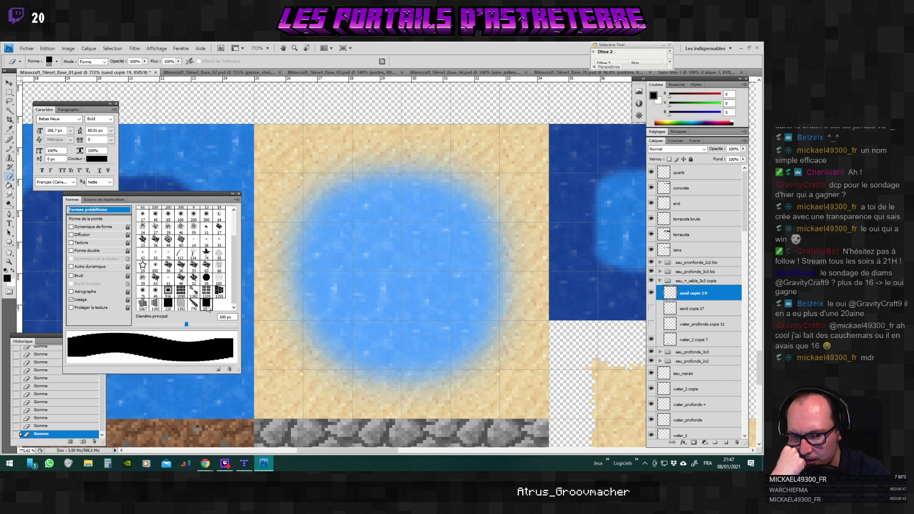
{"action": "left_click_drag", "start_coordinate": [172, 328], "coordinate": [145, 328]}
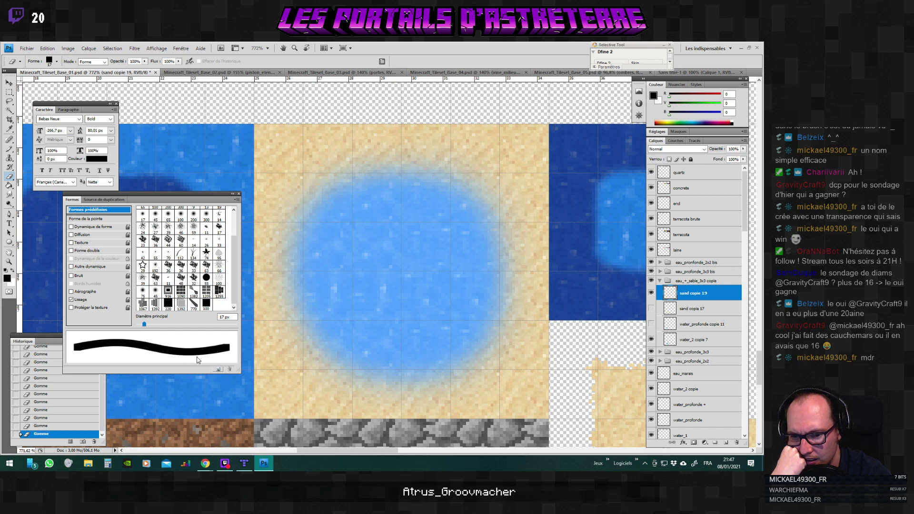
Try Dynamique de forme by erasing sand along the pool's upper edge, undo the stroke, and turn the option off.
{"action": "left_click", "coordinate": [72, 227]}
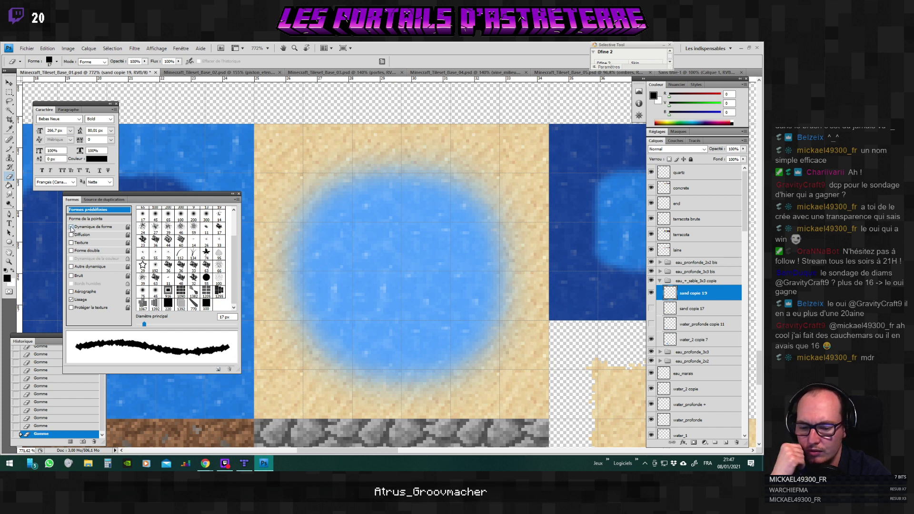
{"action": "mouse_move", "coordinate": [274, 171]}
{"action": "left_mouse_down"}
{"action": "mouse_move", "coordinate": [301, 186]}
{"action": "mouse_move", "coordinate": [390, 160]}
{"action": "mouse_move", "coordinate": [472, 166]}
{"action": "mouse_move", "coordinate": [507, 194]}
{"action": "mouse_move", "coordinate": [517, 237]}
{"action": "left_mouse_up"}
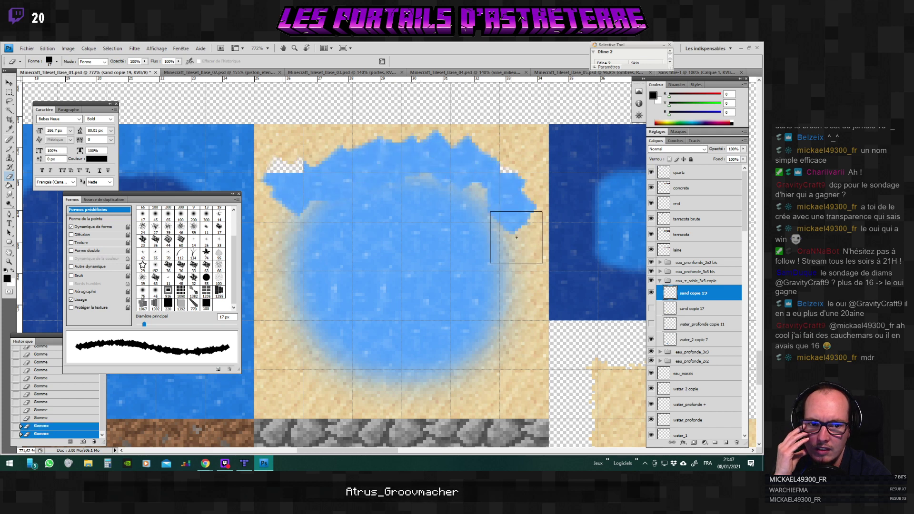
{"action": "key", "text": "ctrl+z"}
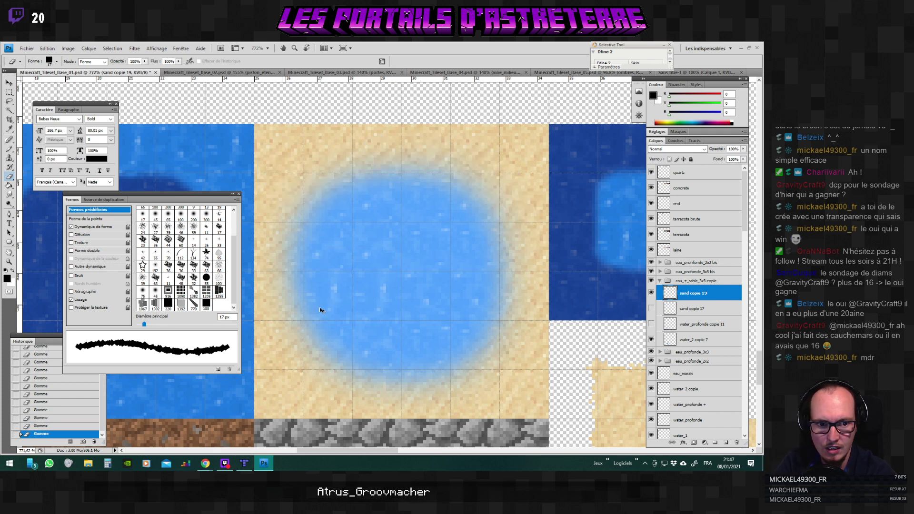
{"action": "left_click", "coordinate": [71, 228]}
Enable Diffusion for the square eraser and erase the sand along the pool's upper edge on "sand copie 19".
{"action": "left_click", "coordinate": [71, 235]}
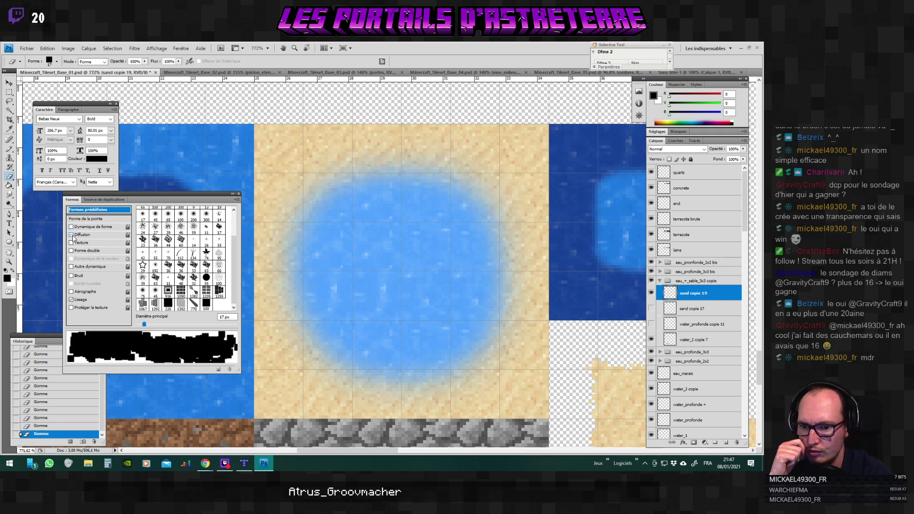
{"action": "mouse_move", "coordinate": [357, 153]}
{"action": "left_mouse_down"}
{"action": "mouse_move", "coordinate": [473, 184]}
{"action": "mouse_move", "coordinate": [419, 232]}
{"action": "left_mouse_up"}
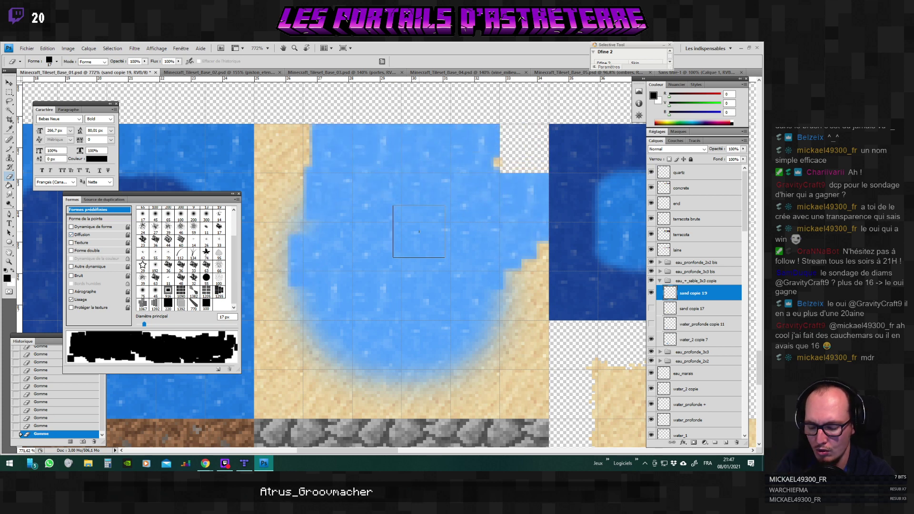
Undo the erasure along the pool's upper edge, and turn off Diffusion, Texture and Forme double for the square eraser.
{"action": "key", "text": "ctrl+z"}
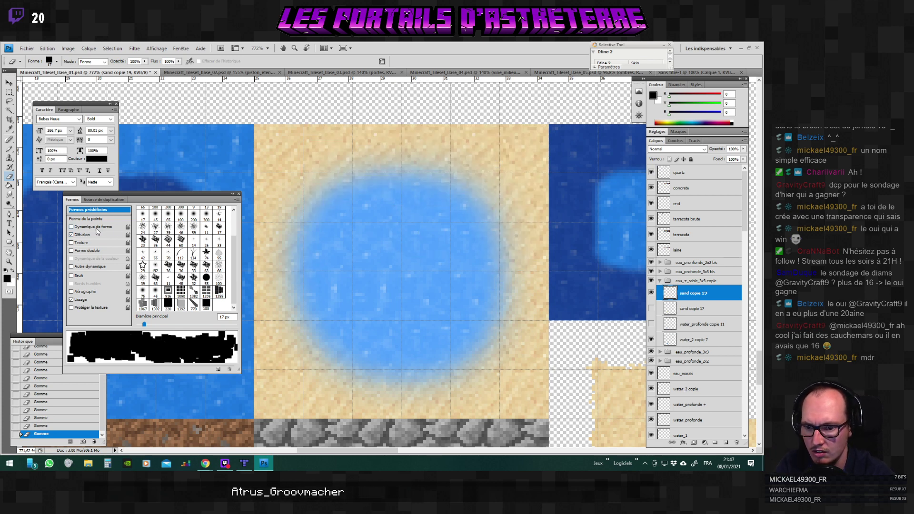
{"action": "left_click", "coordinate": [71, 235]}
{"action": "left_click", "coordinate": [84, 243]}
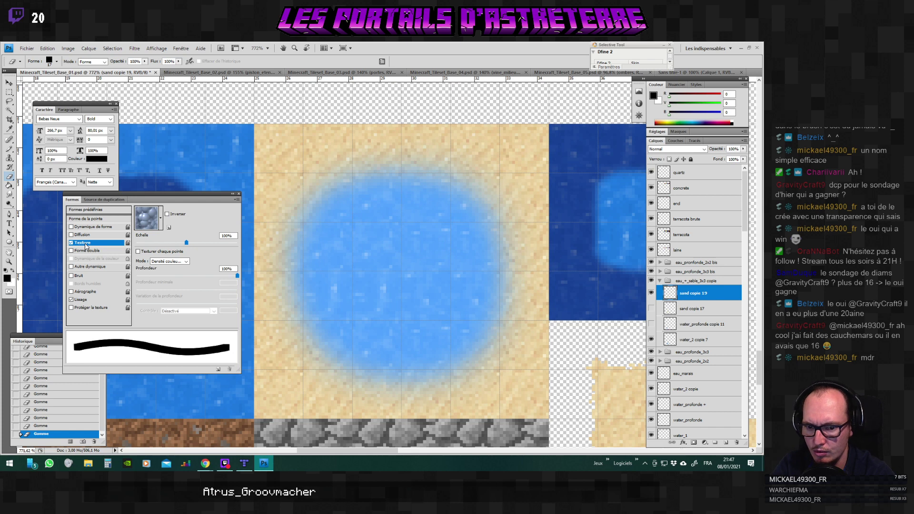
{"action": "left_click", "coordinate": [70, 248]}
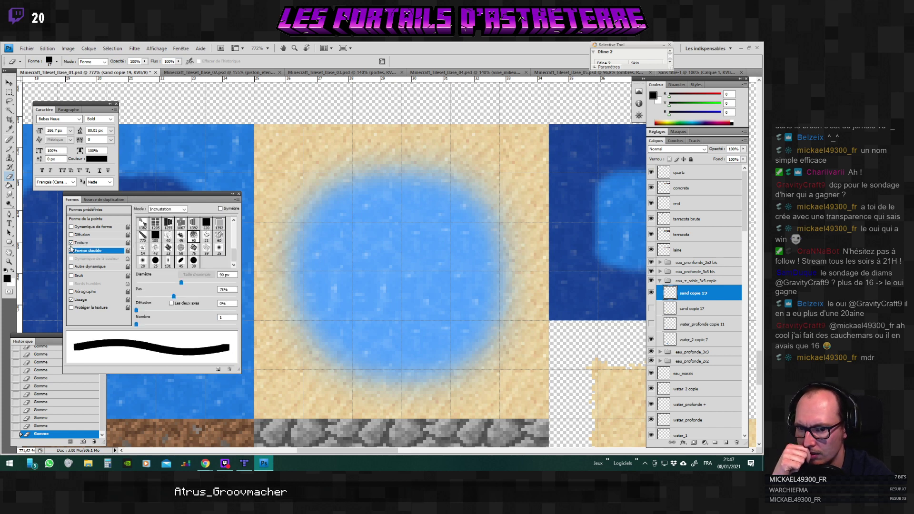
{"action": "left_click", "coordinate": [71, 243]}
{"action": "left_click", "coordinate": [71, 250]}
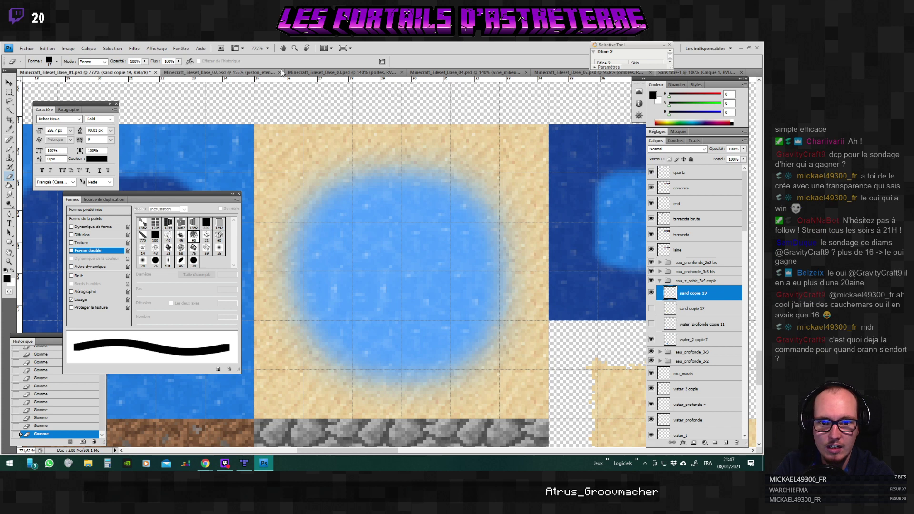
Switch to the black-square document "Sans titre-1" and resize its image to 25 × 25 pixels.
{"action": "left_click", "coordinate": [619, 72]}
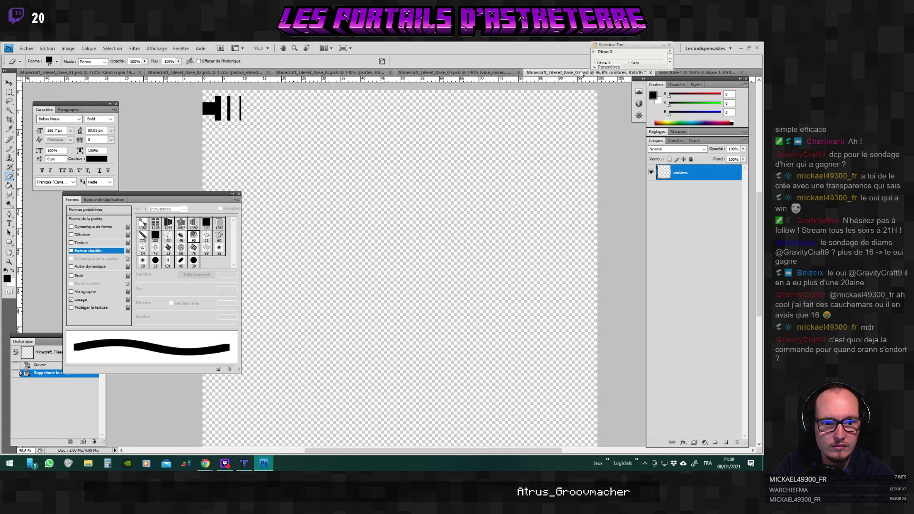
{"action": "left_click", "coordinate": [688, 73]}
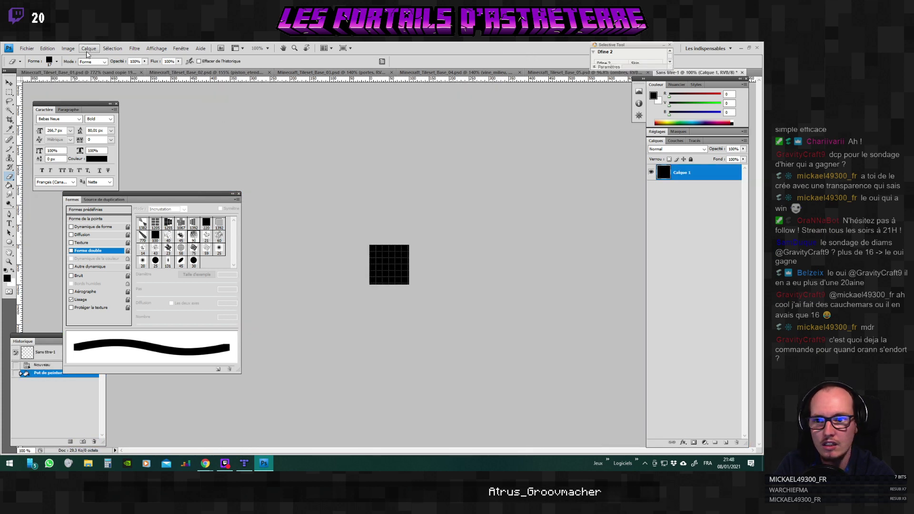
{"action": "left_click", "coordinate": [68, 49]}
{"action": "left_click", "coordinate": [91, 106]}
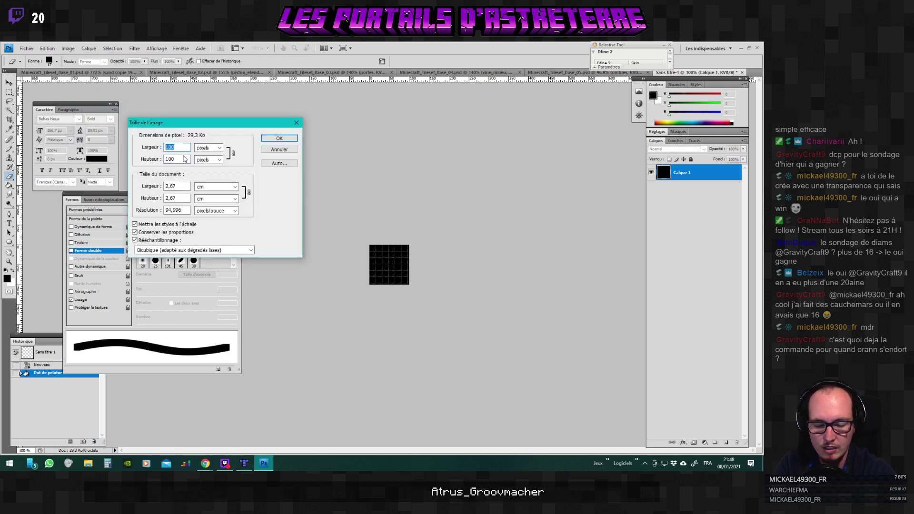
{"action": "type", "text": "25"}
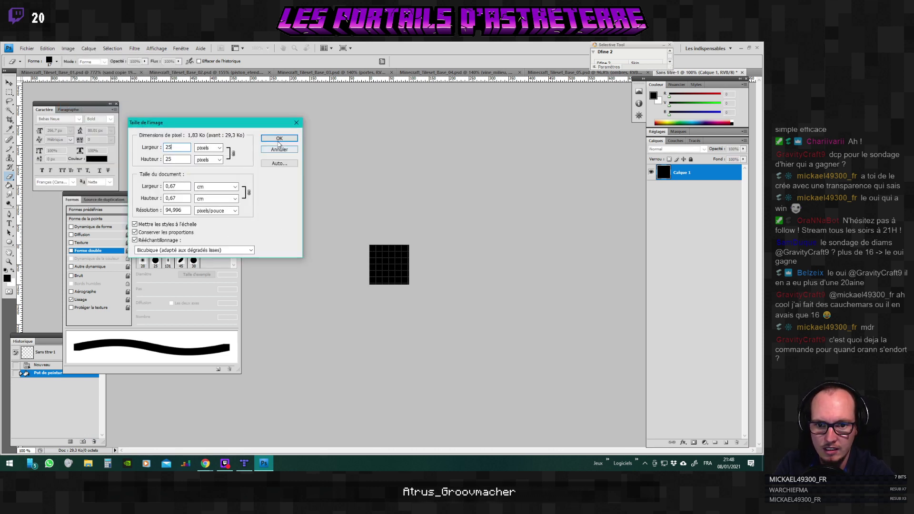
{"action": "left_click", "coordinate": [279, 139]}
{"action": "left_click", "coordinate": [68, 49]}
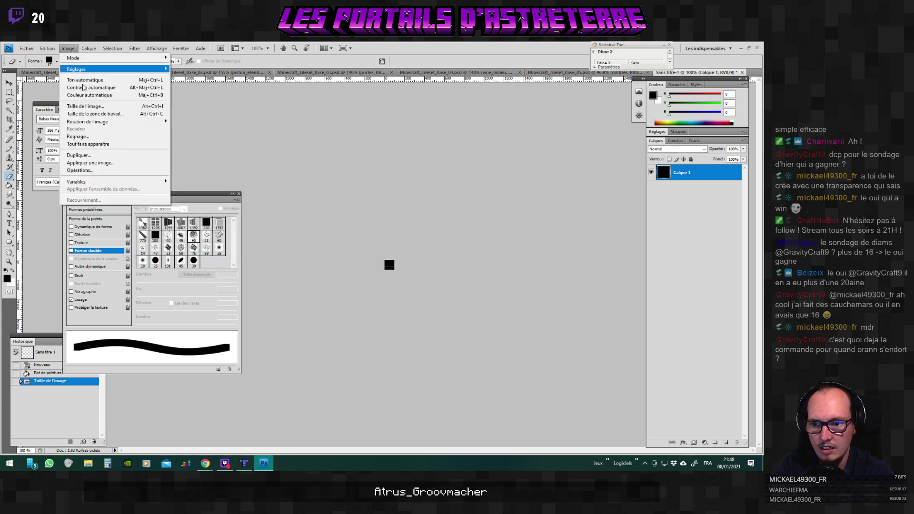
{"action": "left_click", "coordinate": [90, 106]}
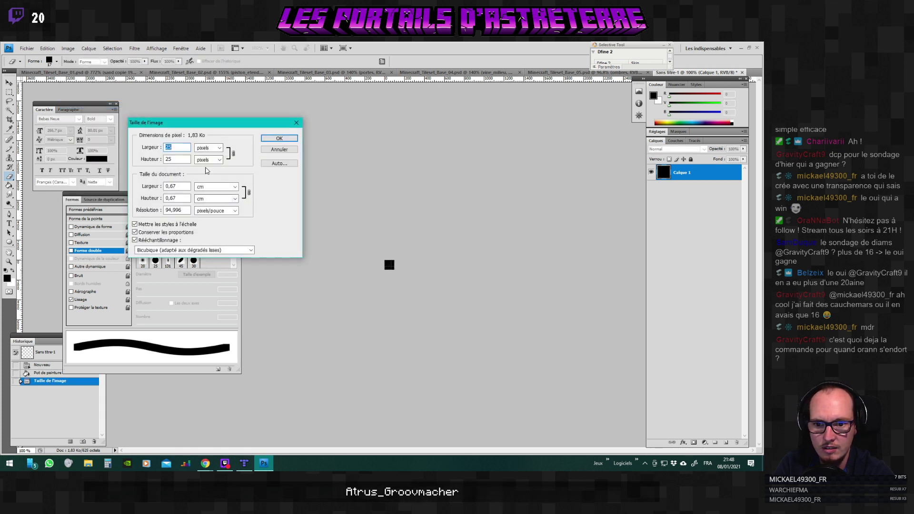
{"action": "left_click", "coordinate": [279, 138]}
Enlarge the canvas around the black square to 50 × 50 pixels, keeping the square centred.
{"action": "left_click", "coordinate": [68, 48]}
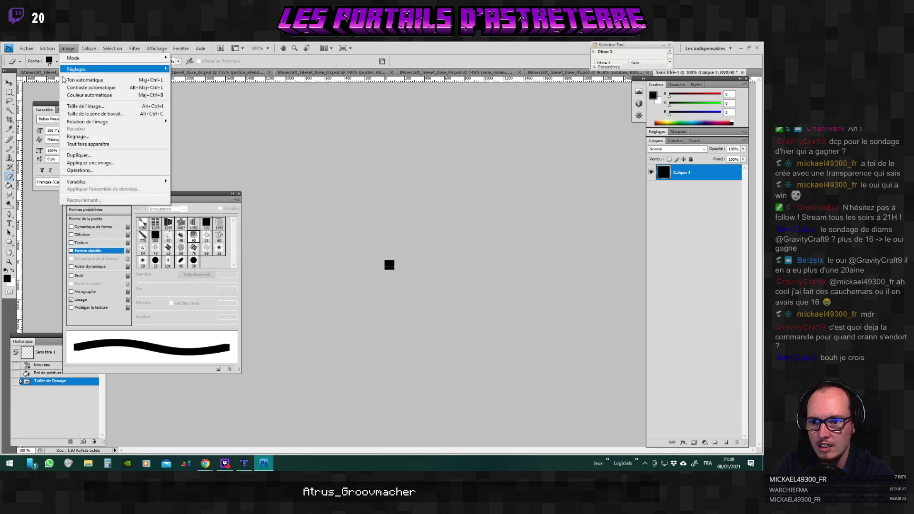
{"action": "left_click", "coordinate": [96, 114]}
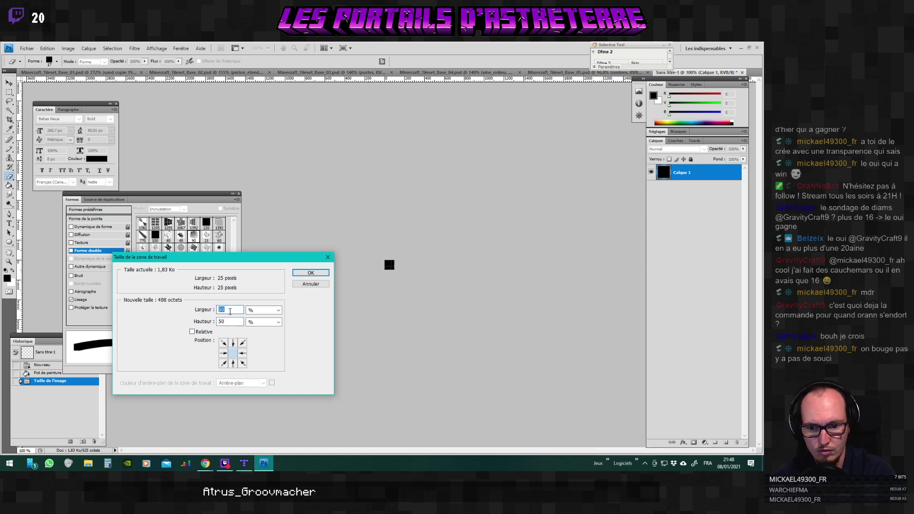
{"action": "left_click", "coordinate": [263, 310]}
{"action": "left_click", "coordinate": [257, 324]}
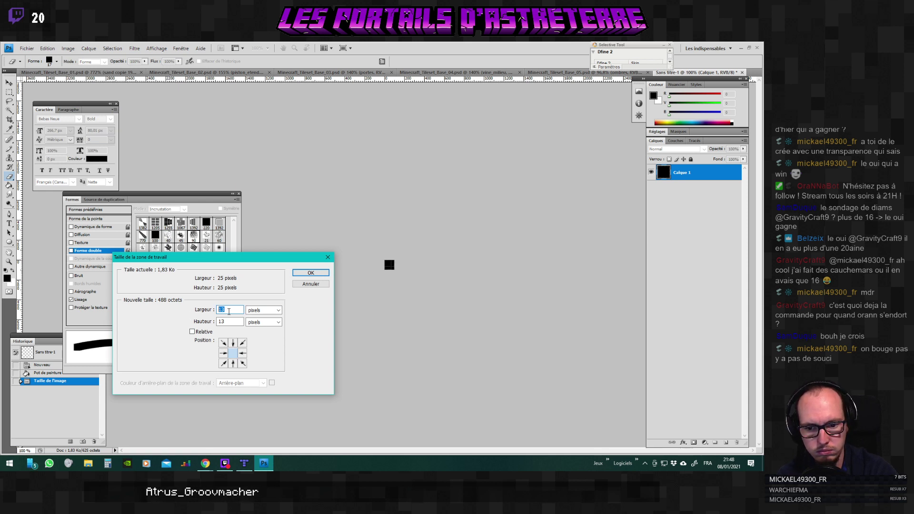
{"action": "type", "text": "50"}
{"action": "key", "text": "Tab"}
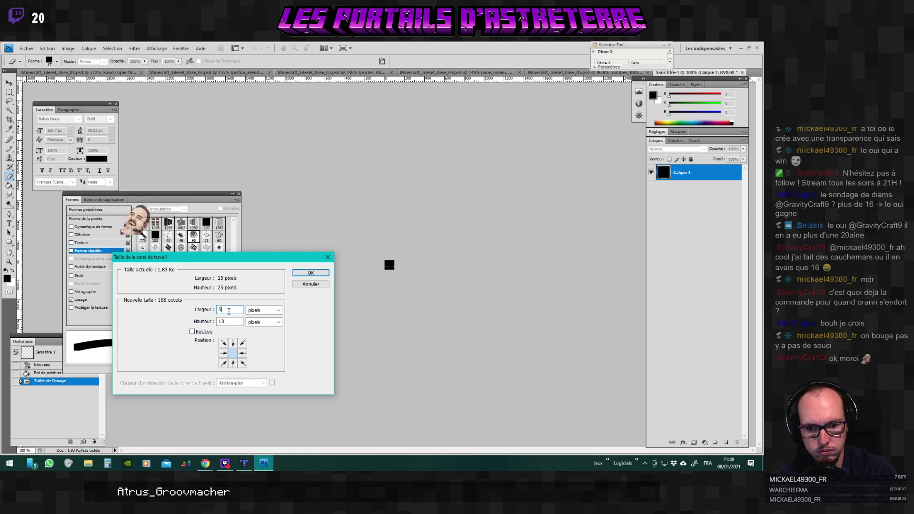
{"action": "type", "text": "50"}
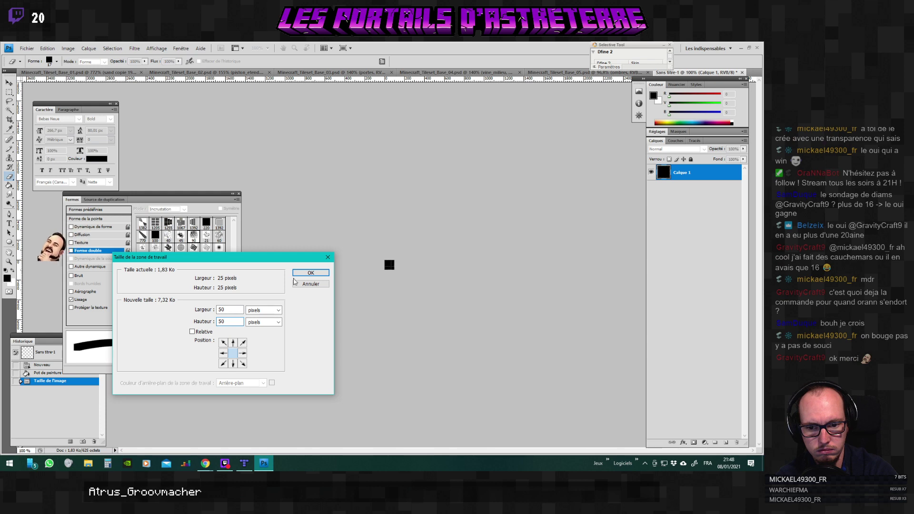
{"action": "left_click", "coordinate": [310, 273]}
Try a drop shadow on "Calque 1" with 0 px distance, 51% spread and 16 px size.
{"action": "scroll", "coordinate": [418, 270], "scroll_direction": "up", "scroll_amount": 5}
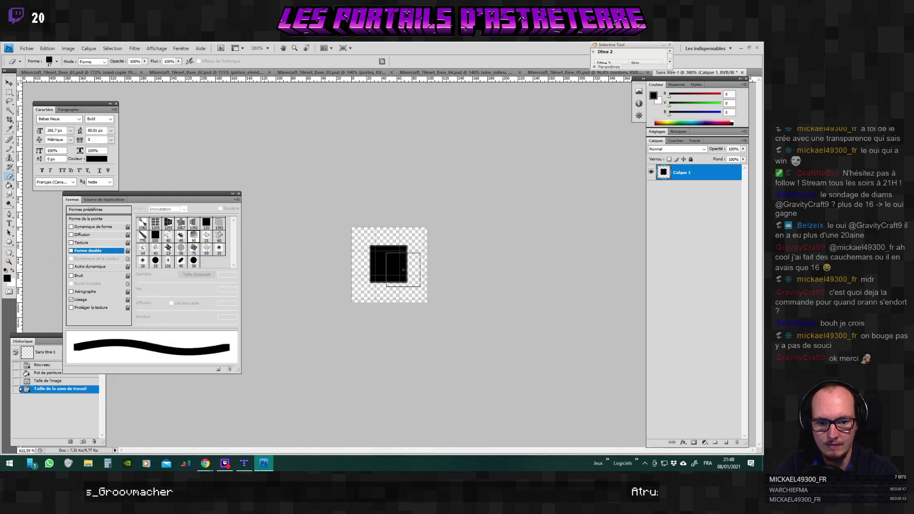
{"action": "double_click", "coordinate": [719, 172]}
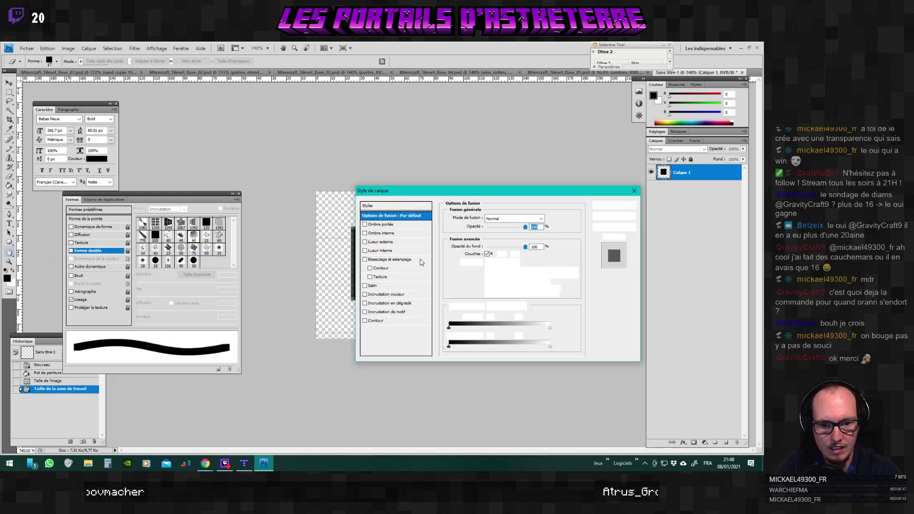
{"action": "left_click_drag", "start_coordinate": [453, 191], "coordinate": [135, 215]}
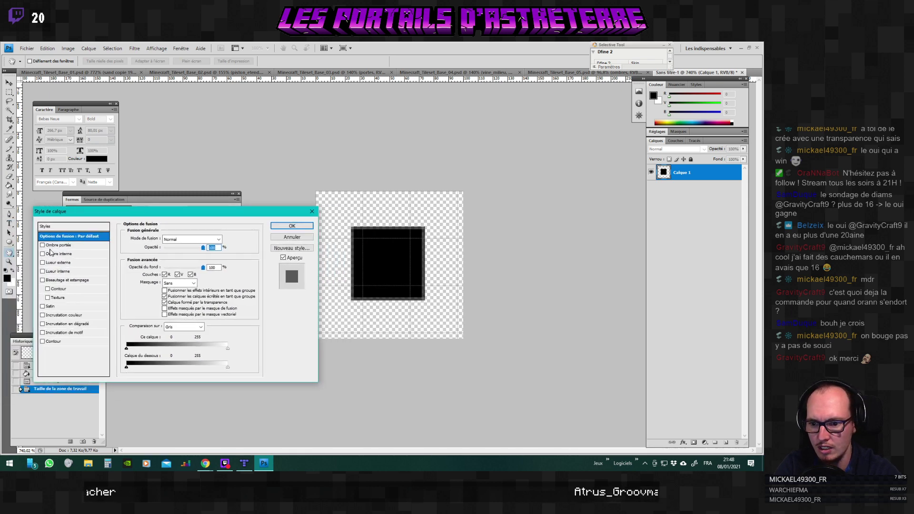
{"action": "left_click", "coordinate": [42, 245]}
{"action": "left_click", "coordinate": [58, 245]}
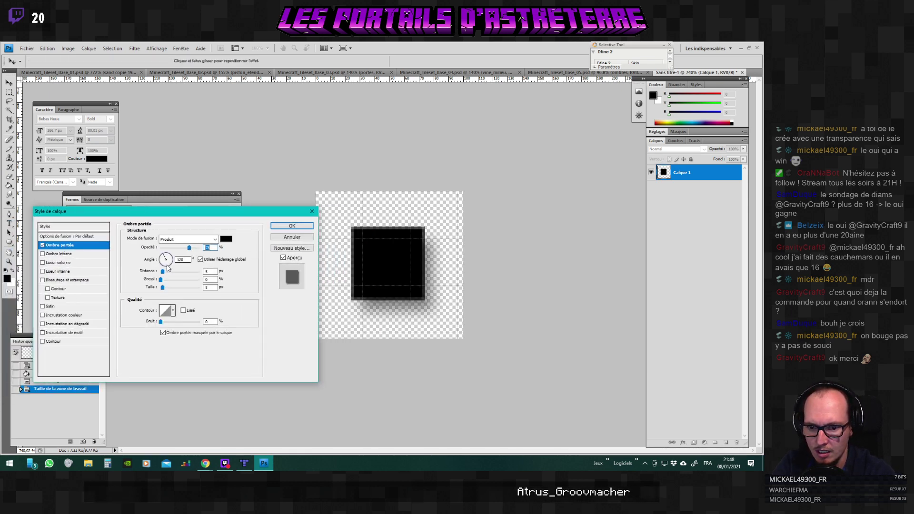
{"action": "mouse_move", "coordinate": [163, 272]}
{"action": "left_mouse_down"}
{"action": "mouse_move", "coordinate": [150, 274]}
{"action": "mouse_move", "coordinate": [215, 282]}
{"action": "mouse_move", "coordinate": [165, 291]}
{"action": "mouse_move", "coordinate": [190, 281]}
{"action": "mouse_move", "coordinate": [177, 281]}
{"action": "mouse_move", "coordinate": [184, 291]}
{"action": "mouse_move", "coordinate": [188, 280]}
{"action": "mouse_move", "coordinate": [205, 283]}
{"action": "mouse_move", "coordinate": [174, 280]}
{"action": "left_mouse_up"}
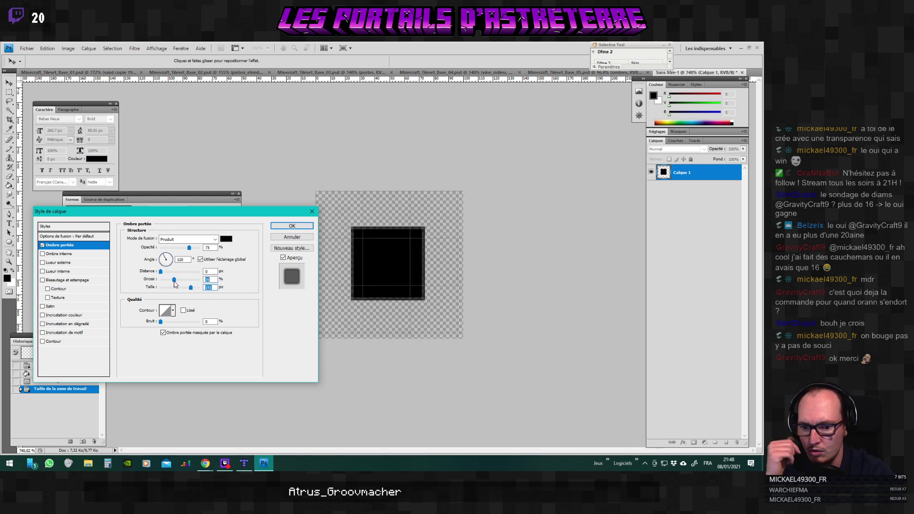
{"action": "mouse_move", "coordinate": [160, 322]}
{"action": "left_mouse_down"}
{"action": "mouse_move", "coordinate": [186, 323]}
{"action": "mouse_move", "coordinate": [150, 321]}
{"action": "left_mouse_up"}
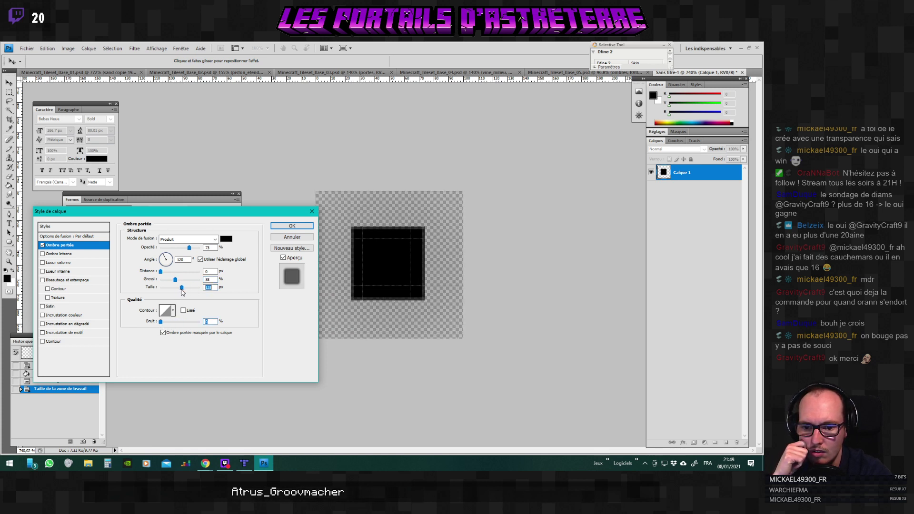
{"action": "left_click_drag", "start_coordinate": [182, 292], "coordinate": [167, 292]}
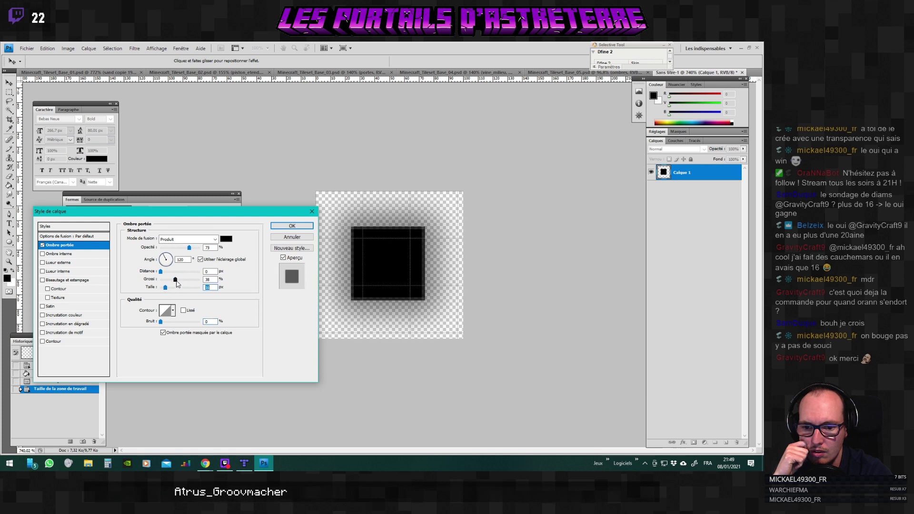
{"action": "left_click_drag", "start_coordinate": [176, 283], "coordinate": [135, 276]}
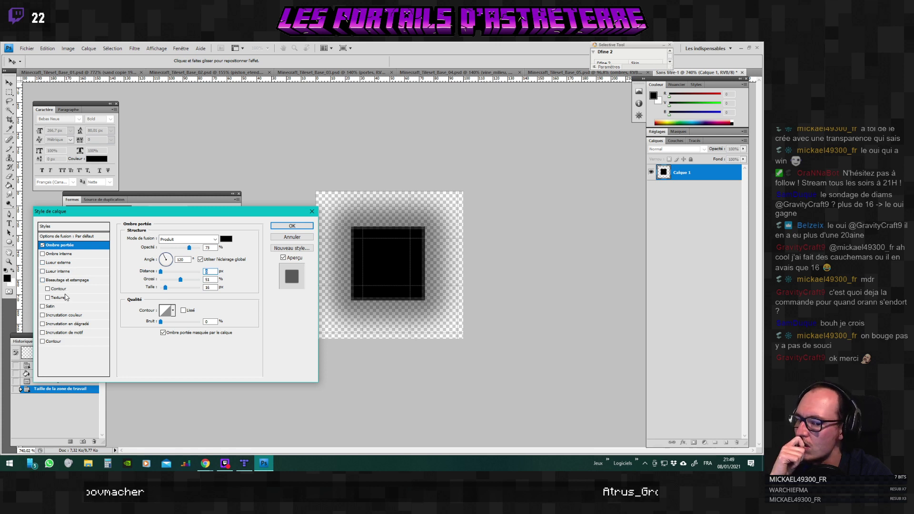
Try a reduced-opacity black outer stroke on the square and cancel the layer style changes.
{"action": "left_click", "coordinate": [56, 342]}
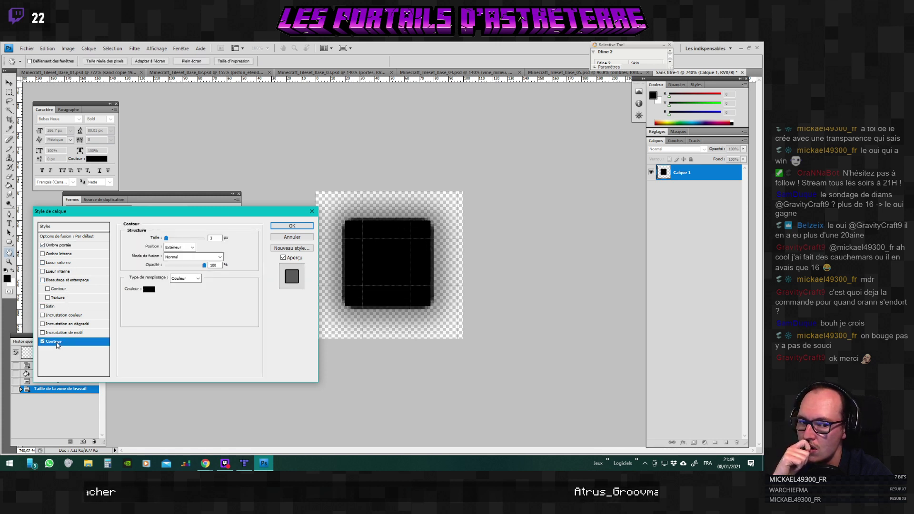
{"action": "left_click", "coordinate": [43, 342]}
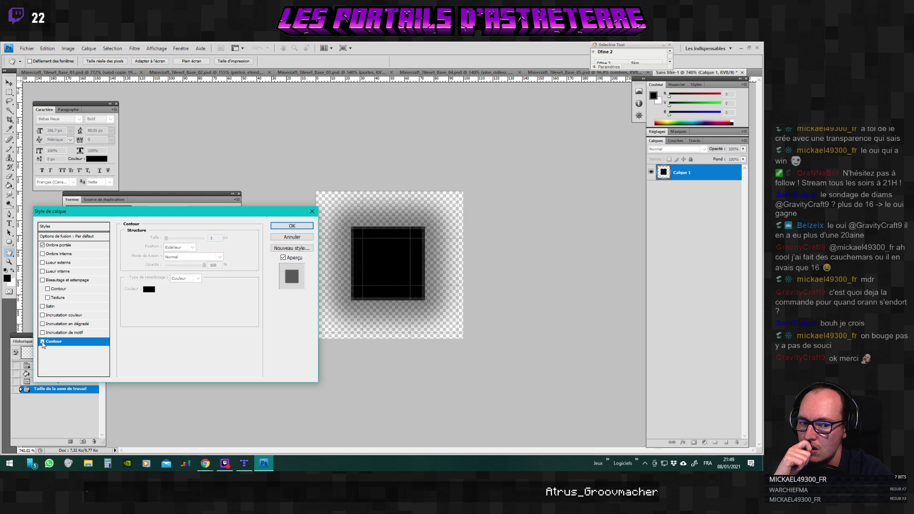
{"action": "left_click", "coordinate": [42, 342]}
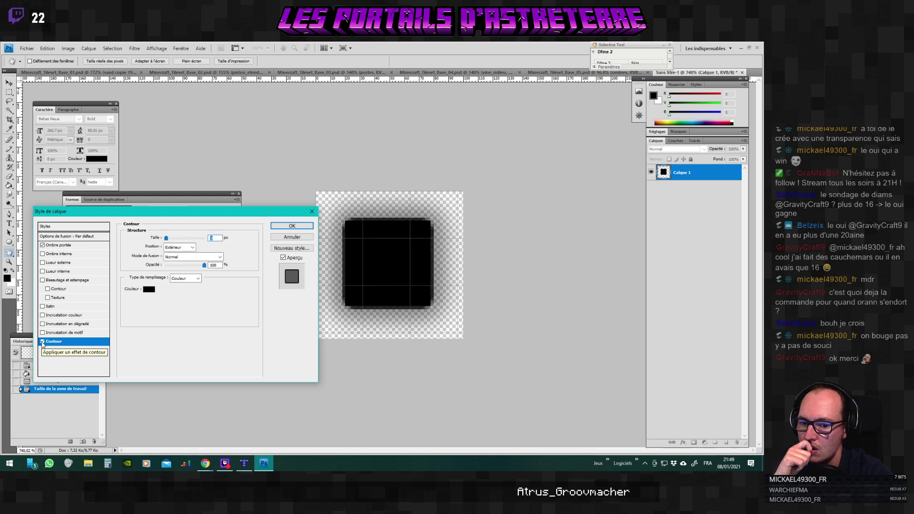
{"action": "mouse_move", "coordinate": [204, 265]}
{"action": "left_mouse_down"}
{"action": "mouse_move", "coordinate": [188, 265]}
{"action": "mouse_move", "coordinate": [202, 267]}
{"action": "left_mouse_up"}
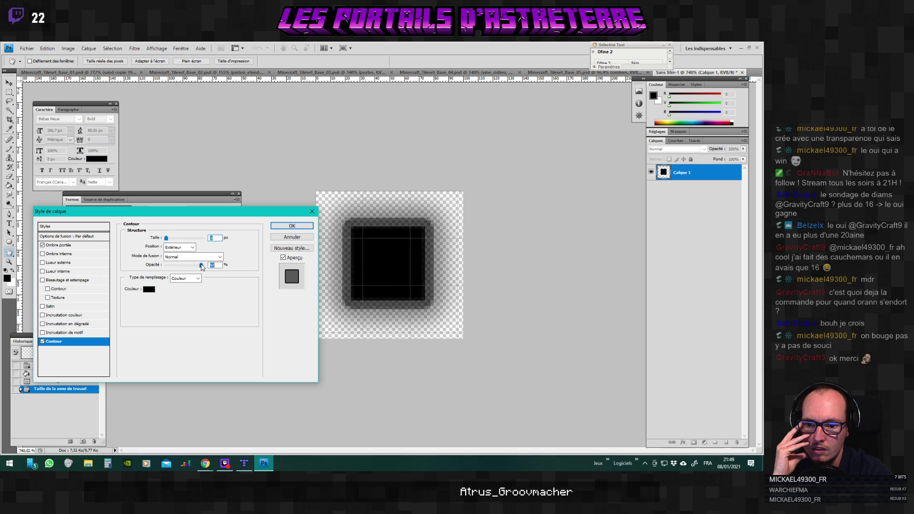
{"action": "left_click", "coordinate": [286, 235]}
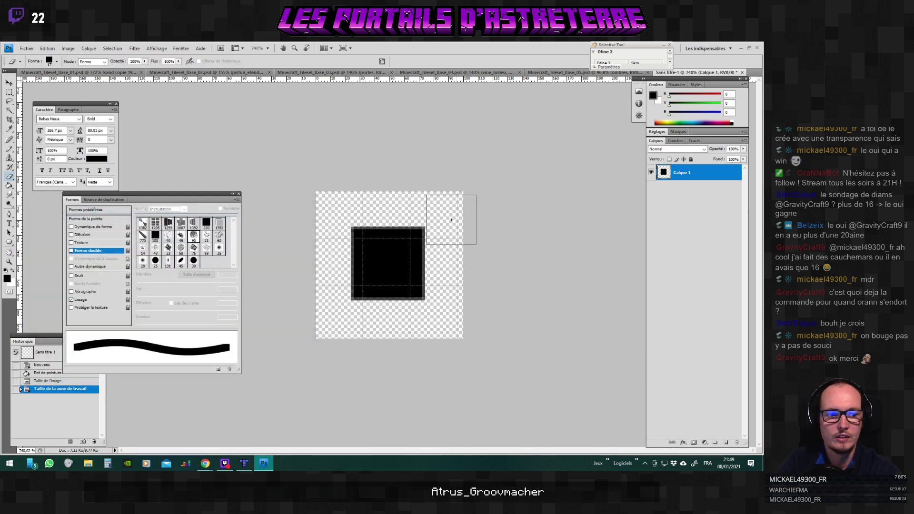
Create a new transparent document of 1000 × 1000 pixels and fill it with black.
{"action": "scroll", "coordinate": [413, 266], "scroll_direction": "down", "scroll_amount": 3}
{"action": "scroll", "coordinate": [413, 267], "scroll_direction": "down", "scroll_amount": 4}
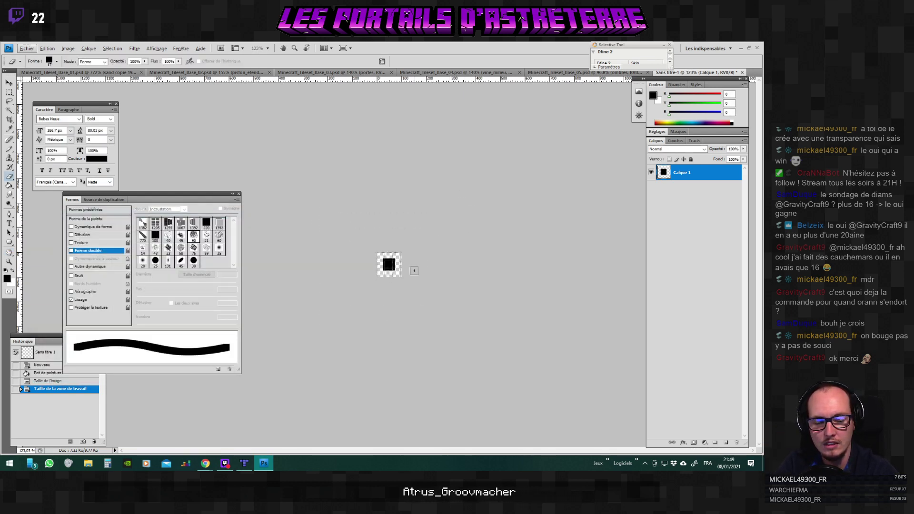
{"action": "left_click", "coordinate": [27, 48]}
{"action": "left_click", "coordinate": [30, 55]}
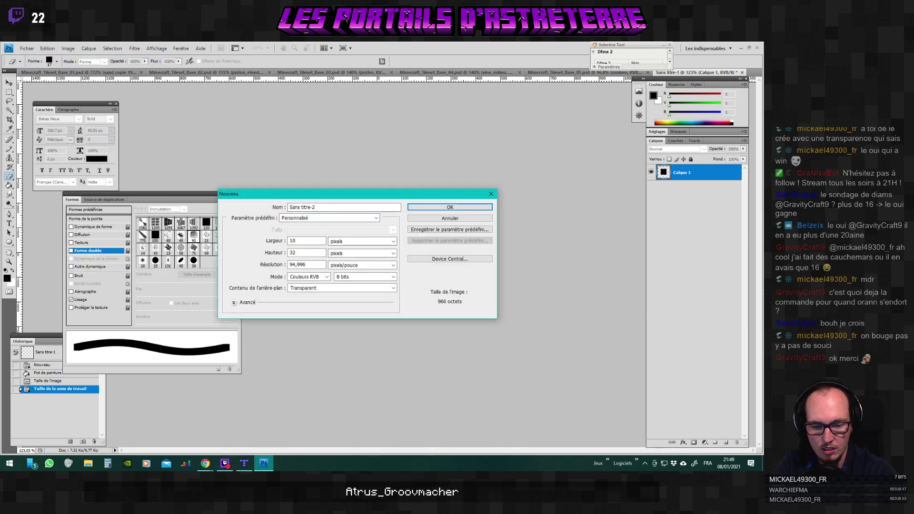
{"action": "key", "text": "BackSpace"}
{"action": "key", "text": "Tab"}
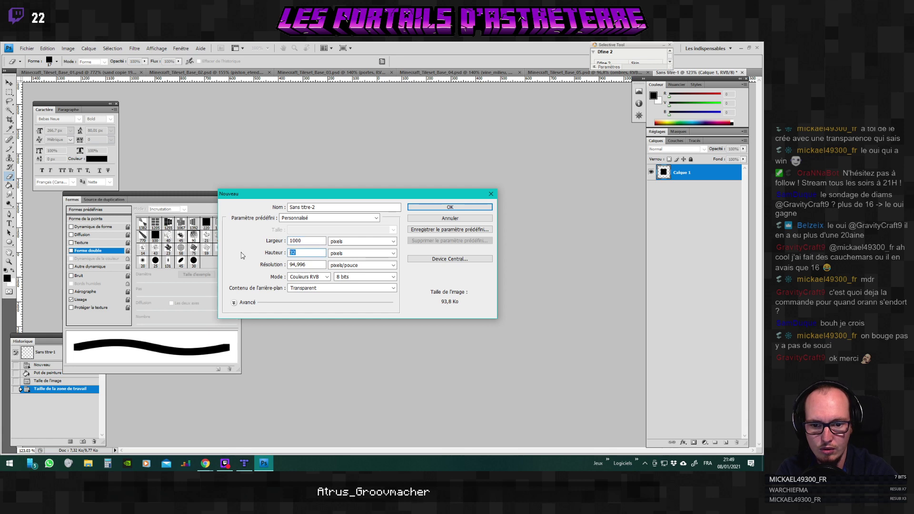
{"action": "key", "text": "Return"}
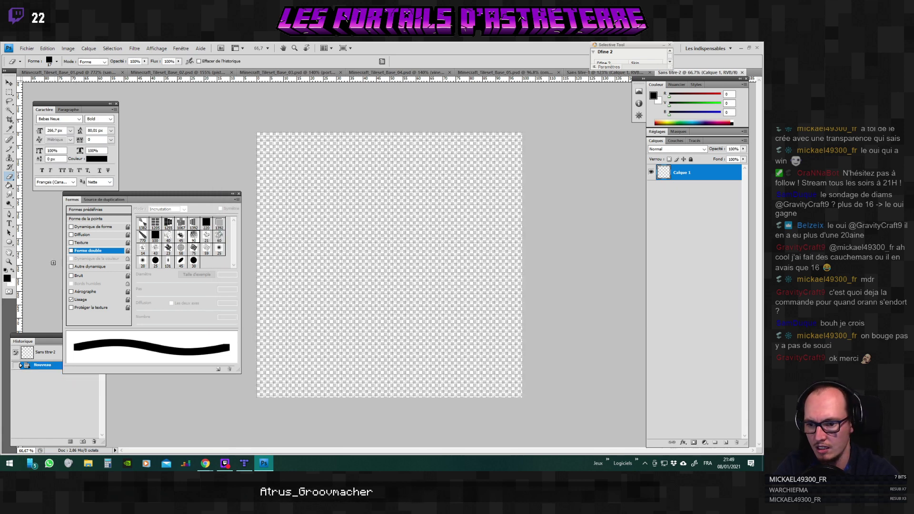
{"action": "left_click", "coordinate": [10, 185]}
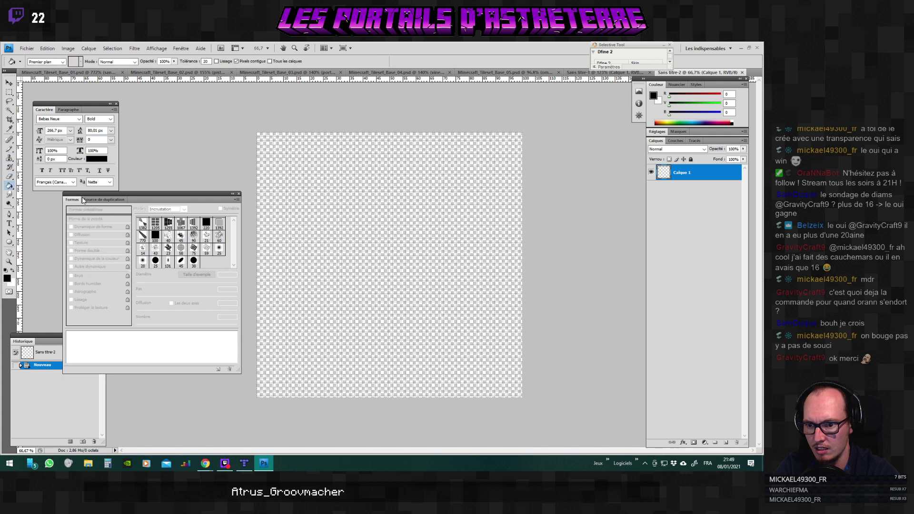
{"action": "left_click", "coordinate": [397, 260]}
Enlarge the canvas around the black square to 2000 × 2000 pixels, keeping the square centred.
{"action": "left_click", "coordinate": [68, 48]}
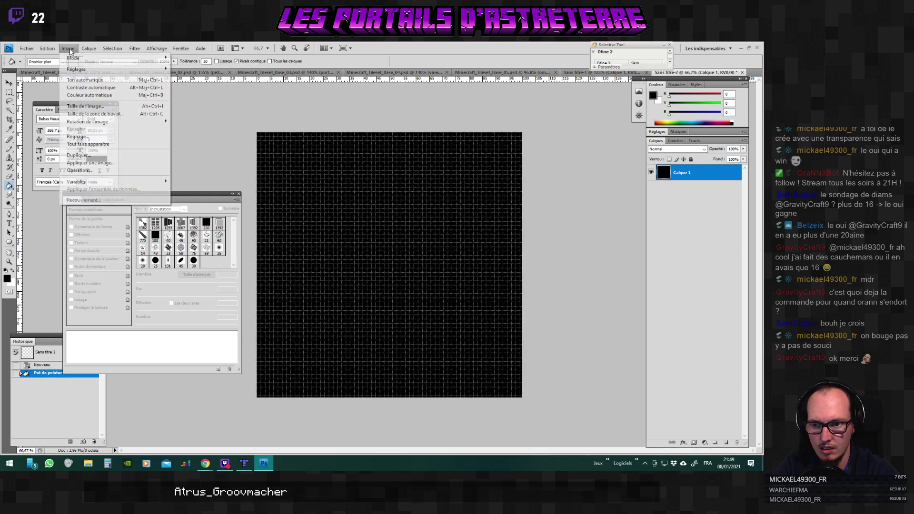
{"action": "left_click", "coordinate": [119, 115]}
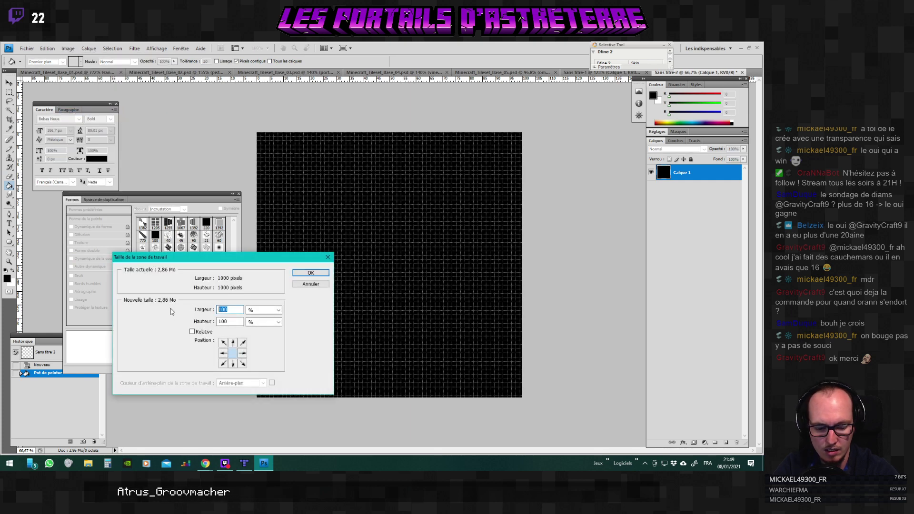
{"action": "left_click", "coordinate": [256, 313]}
{"action": "left_click", "coordinate": [256, 327], "text": "shift"}
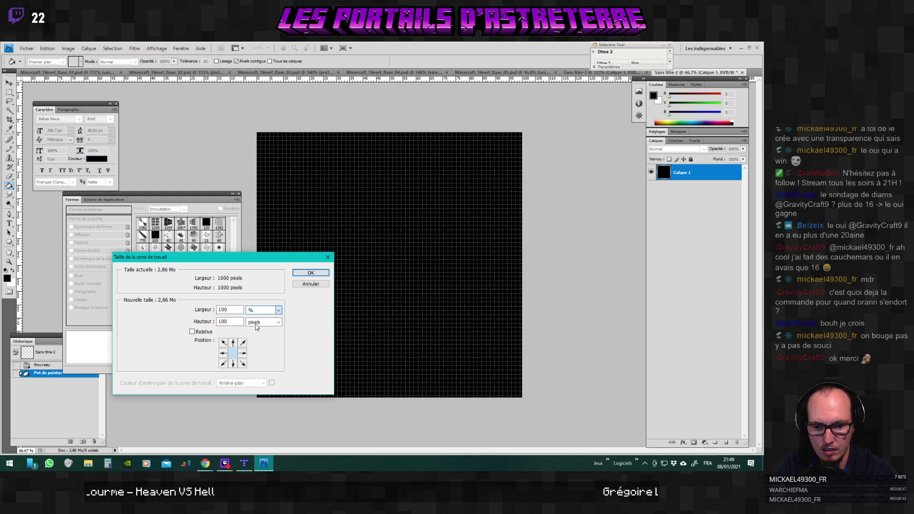
{"action": "left_click", "coordinate": [257, 326]}
{"action": "left_click", "coordinate": [257, 331], "text": "shift"}
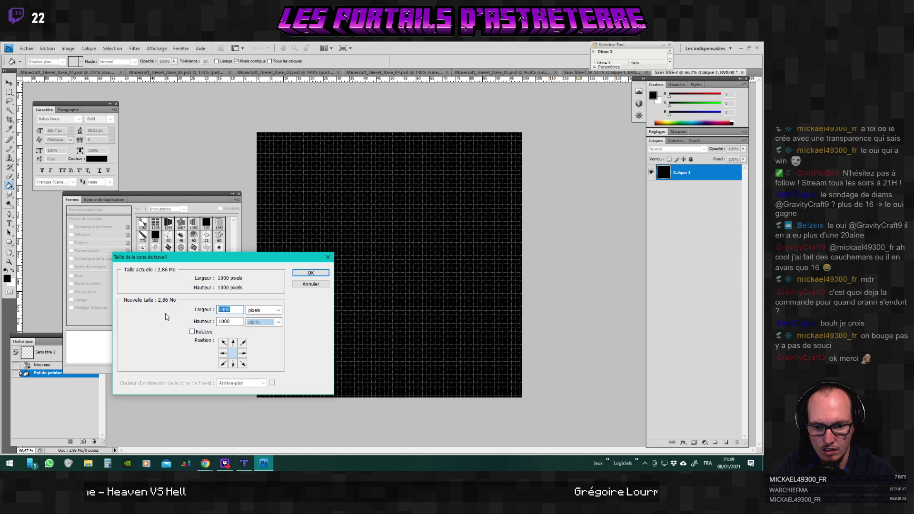
{"action": "type", "text": "2000"}
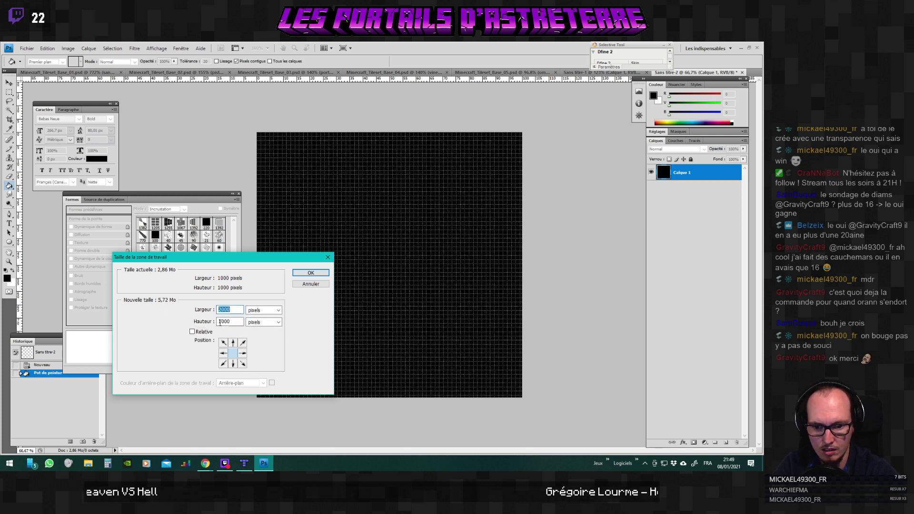
{"action": "double_click", "coordinate": [220, 322]}
{"action": "type", "text": "2000"}
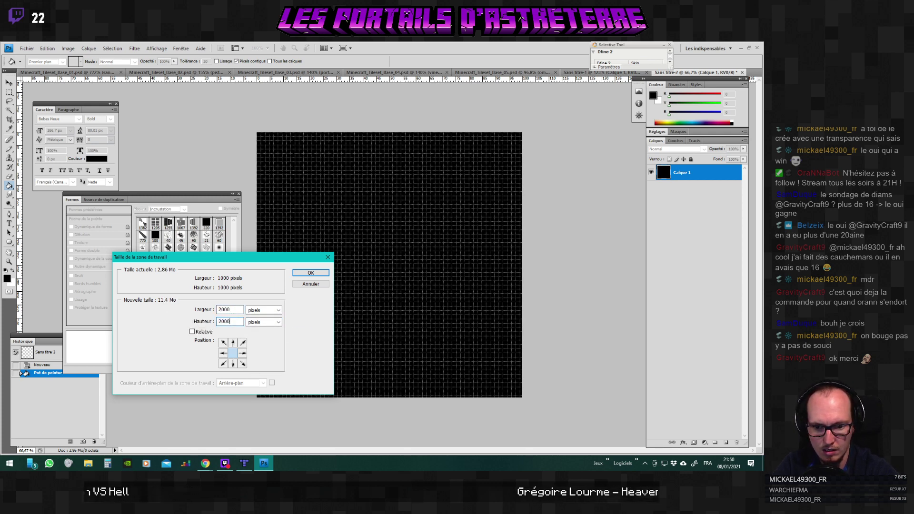
{"action": "left_click", "coordinate": [304, 273]}
{"action": "key", "text": "ctrl+0"}
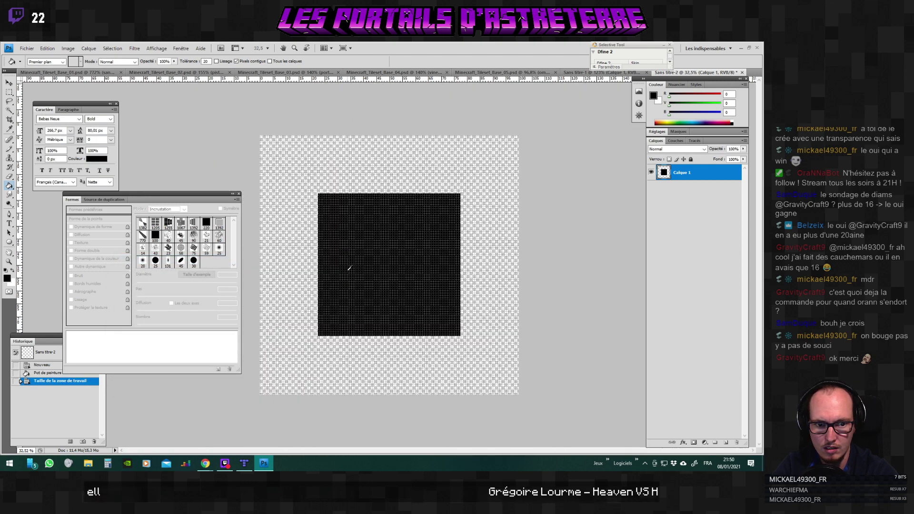
{"action": "scroll", "coordinate": [349, 268], "scroll_direction": "down", "scroll_amount": 1}
Add a drop shadow to "Calque 1" with 0 px distance, 49% spread and 250 px size.
{"action": "left_click", "coordinate": [709, 177]}
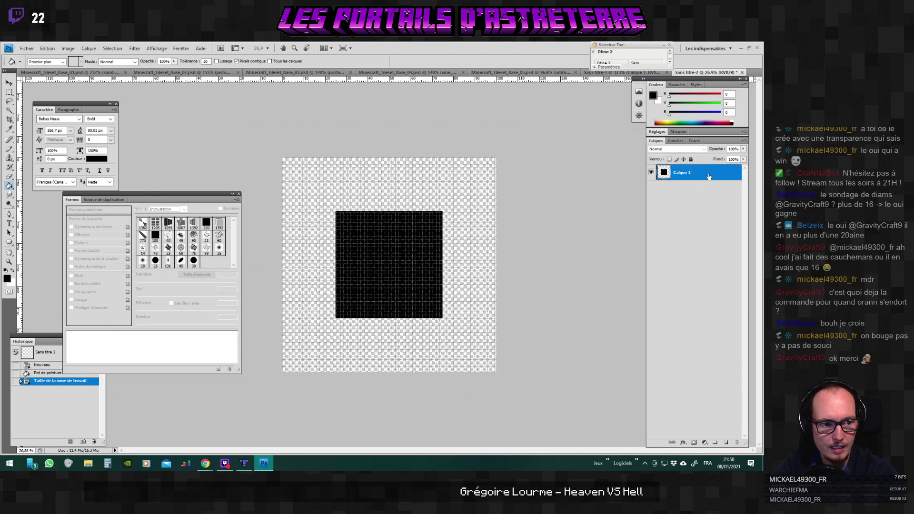
{"action": "double_click", "coordinate": [709, 177]}
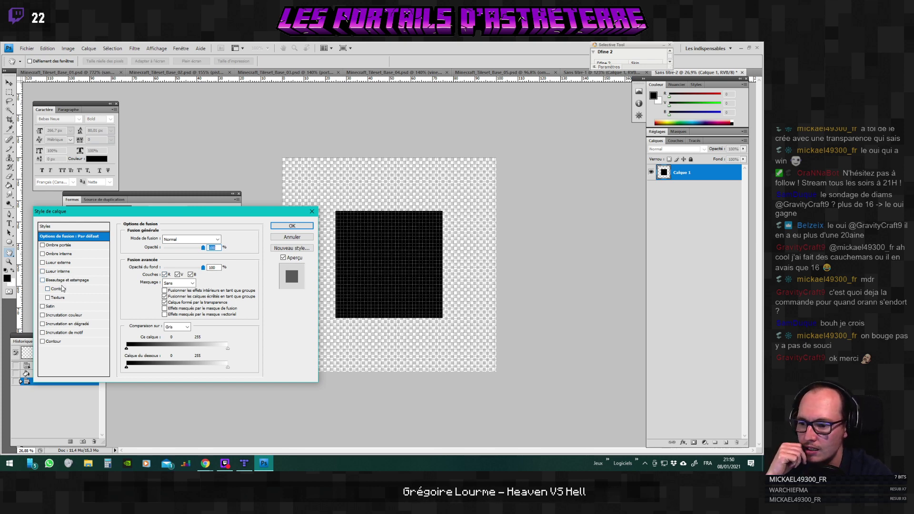
{"action": "left_click", "coordinate": [42, 245]}
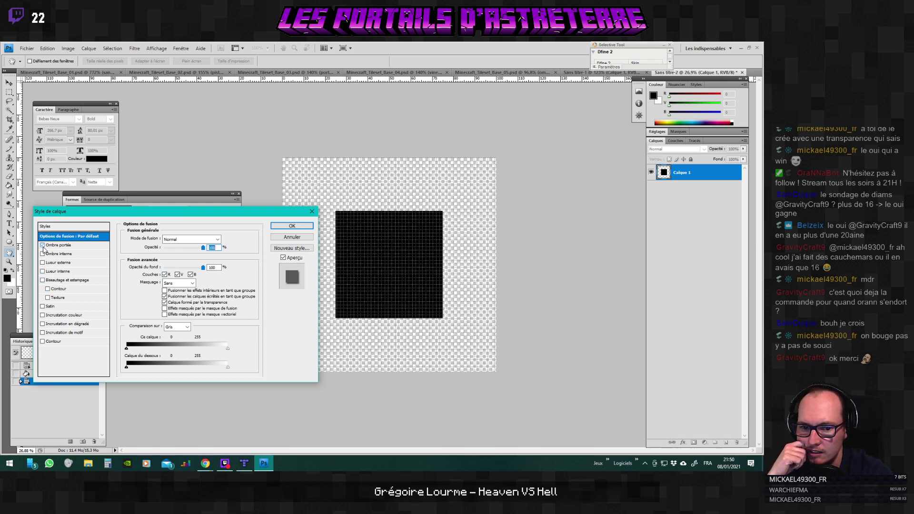
{"action": "left_click", "coordinate": [52, 246]}
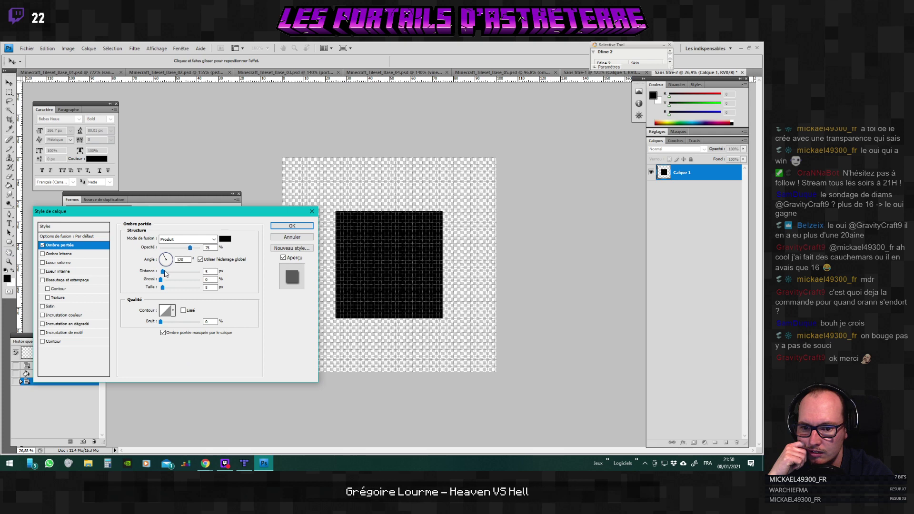
{"action": "left_click_drag", "start_coordinate": [164, 272], "coordinate": [208, 288]}
{"action": "mouse_move", "coordinate": [177, 279]}
{"action": "left_mouse_down"}
{"action": "mouse_move", "coordinate": [200, 282]}
{"action": "mouse_move", "coordinate": [181, 285]}
{"action": "left_mouse_up"}
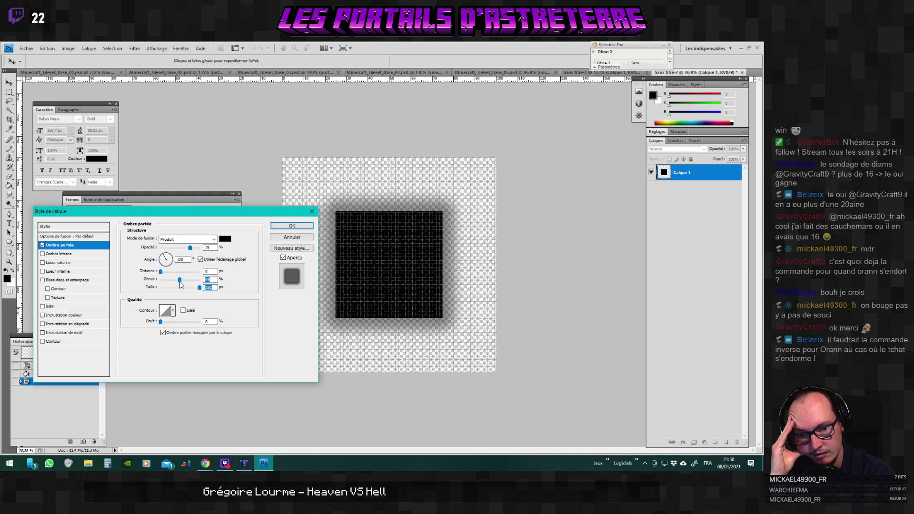
{"action": "left_click", "coordinate": [198, 288]}
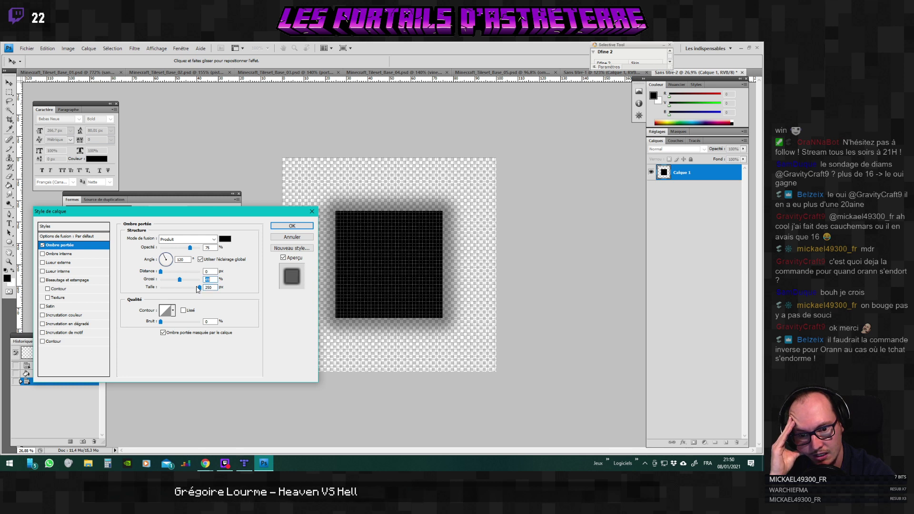
{"action": "mouse_move", "coordinate": [198, 289]}
{"action": "left_mouse_down"}
{"action": "mouse_move", "coordinate": [181, 293]}
{"action": "mouse_move", "coordinate": [212, 293]}
{"action": "left_mouse_up"}
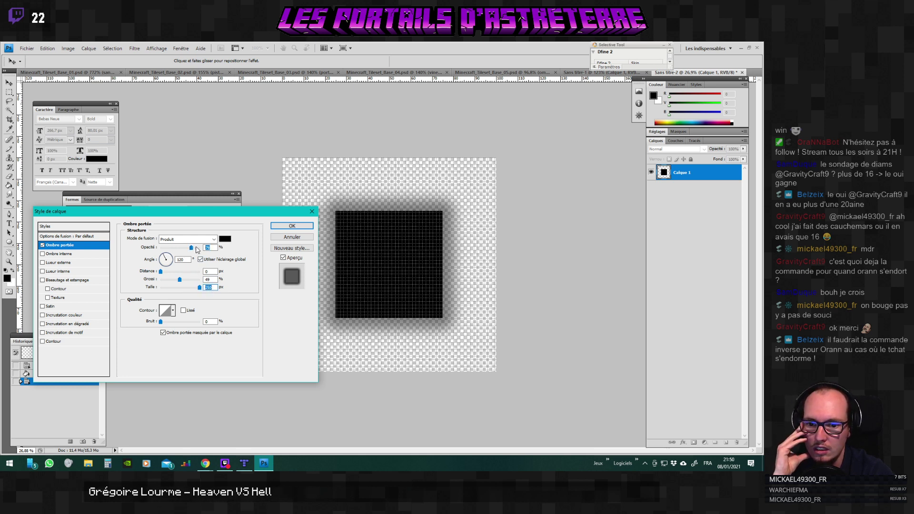
Set the drop shadow's opacity to 100% and its spread to 43%.
{"action": "left_click_drag", "start_coordinate": [197, 250], "coordinate": [226, 251]}
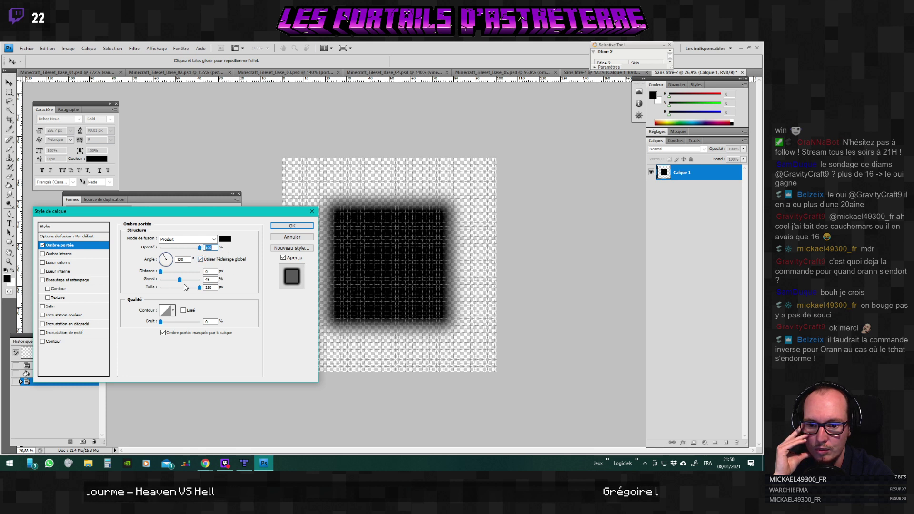
{"action": "mouse_move", "coordinate": [184, 282]}
{"action": "left_mouse_down"}
{"action": "mouse_move", "coordinate": [200, 282]}
{"action": "mouse_move", "coordinate": [172, 283]}
{"action": "left_mouse_up"}
{"action": "left_click_drag", "start_coordinate": [166, 283], "coordinate": [178, 282]}
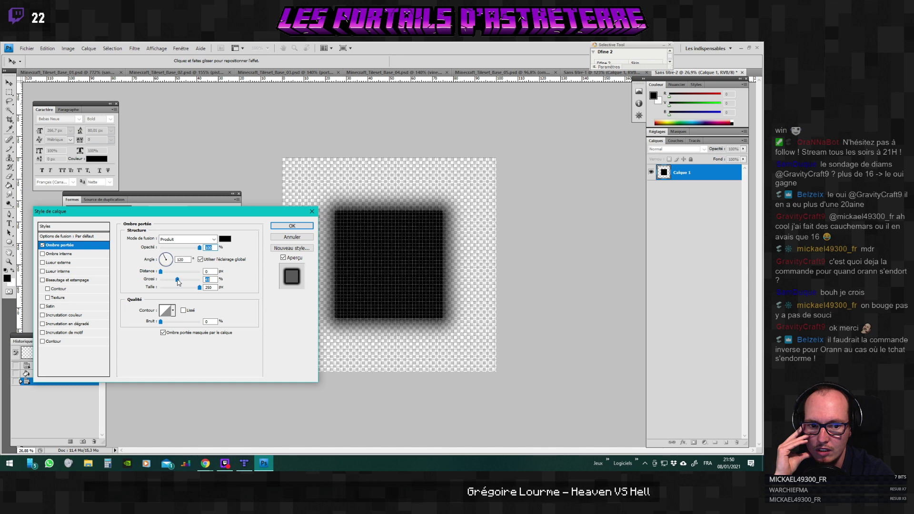
Hide the grid over the canvas and set the drop shadow's spread to 56%.
{"action": "left_click", "coordinate": [156, 48]}
{"action": "mouse_move", "coordinate": [183, 167]}
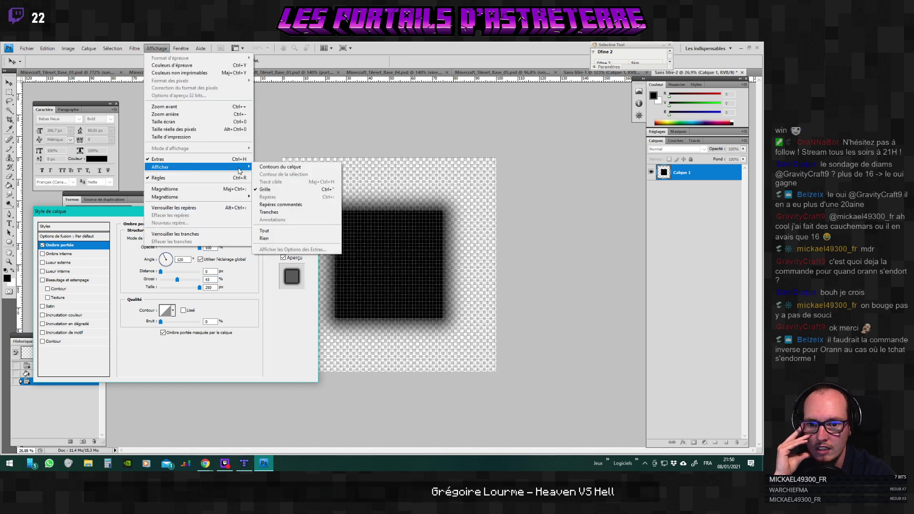
{"action": "left_click", "coordinate": [265, 190]}
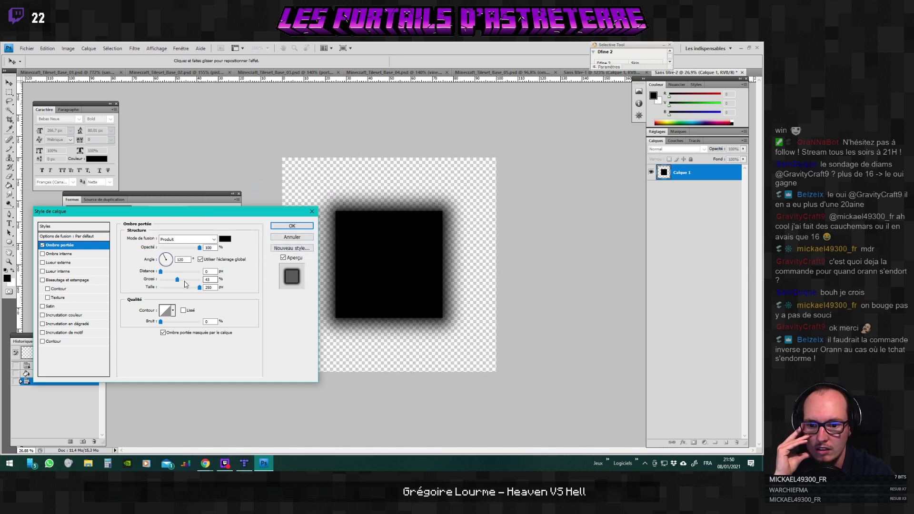
{"action": "mouse_move", "coordinate": [178, 283]}
{"action": "left_mouse_down"}
{"action": "mouse_move", "coordinate": [192, 283]}
{"action": "mouse_move", "coordinate": [166, 281]}
{"action": "mouse_move", "coordinate": [183, 283]}
{"action": "left_mouse_up"}
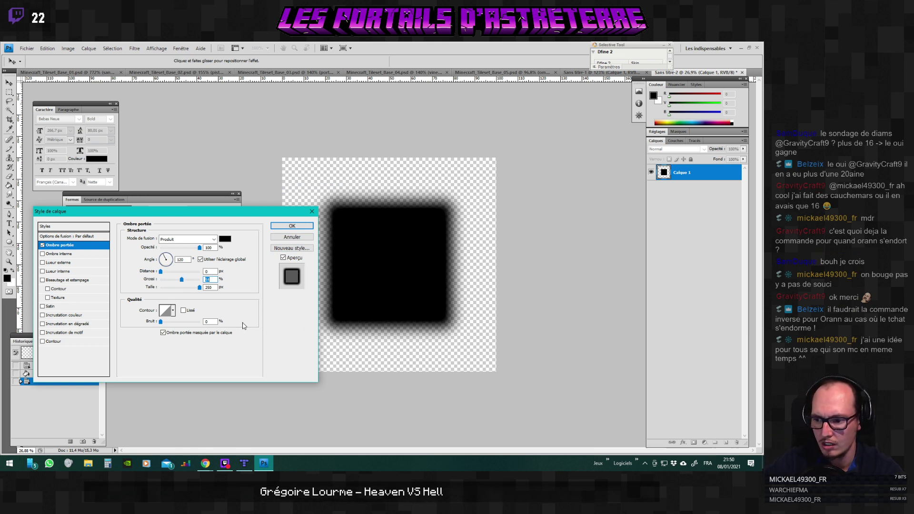
{"action": "left_click", "coordinate": [201, 259]}
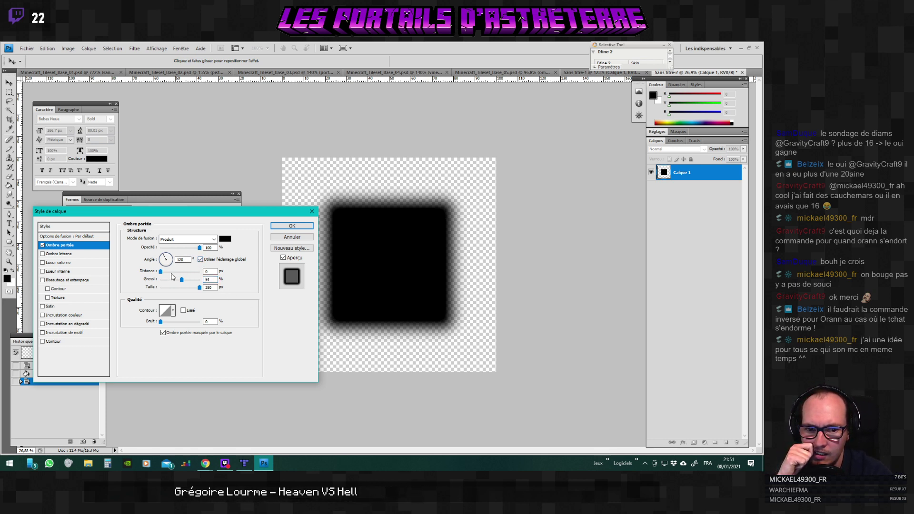
{"action": "left_click_drag", "start_coordinate": [182, 280], "coordinate": [182, 280]}
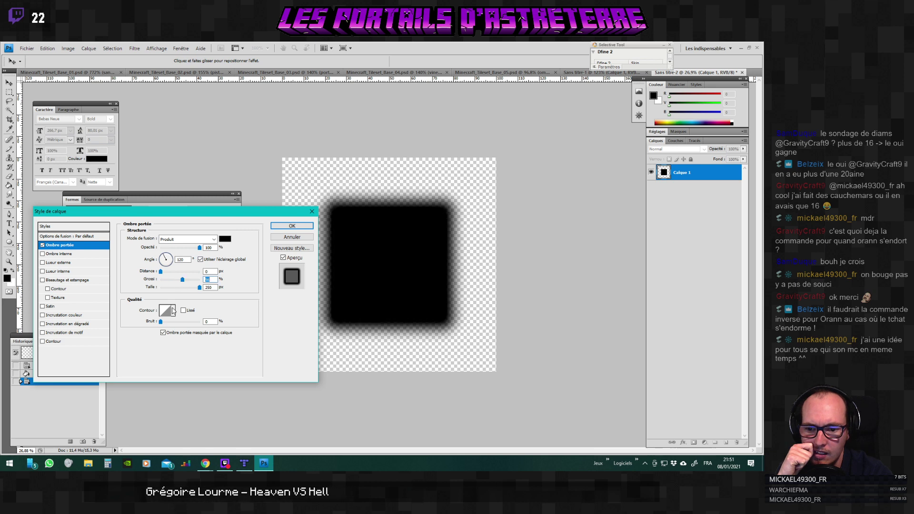
Try several contour presets on the drop shadow, including the ring-shaped cone and the steep slope.
{"action": "left_click", "coordinate": [173, 311]}
{"action": "left_click", "coordinate": [140, 334]}
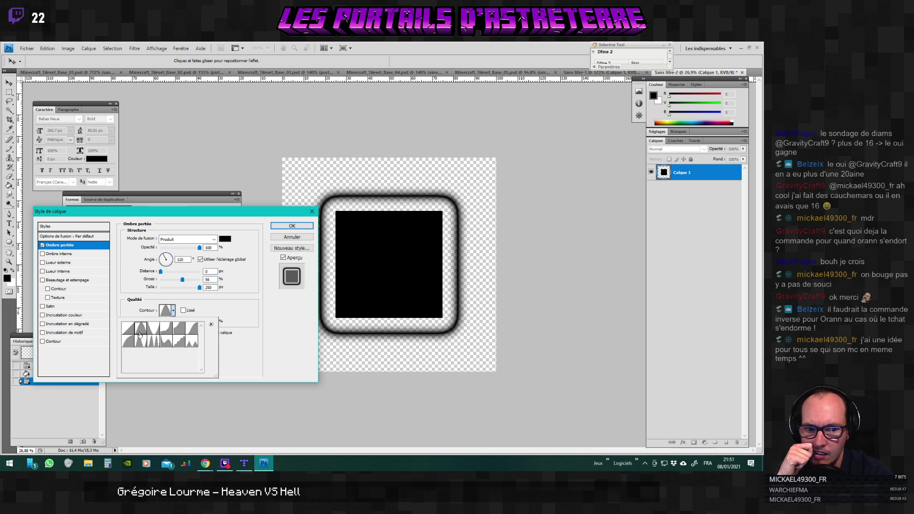
{"action": "left_click", "coordinate": [166, 331]}
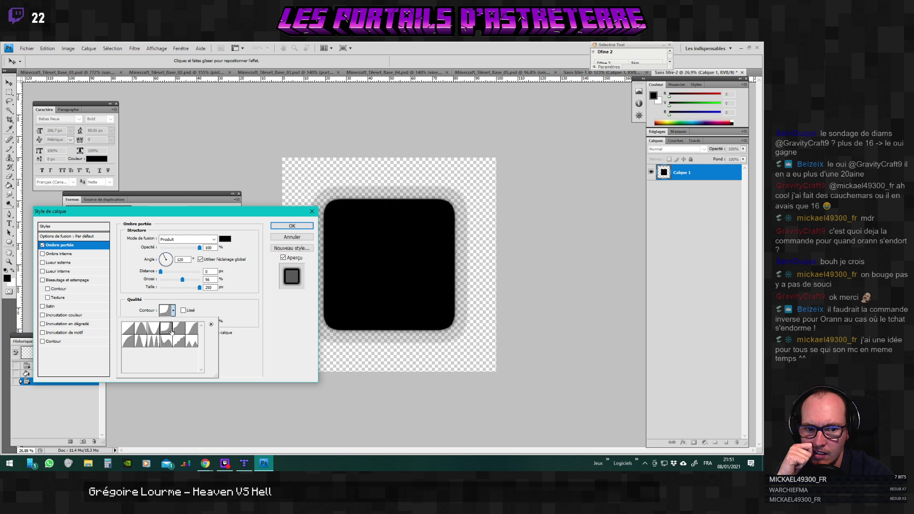
{"action": "left_click", "coordinate": [179, 329]}
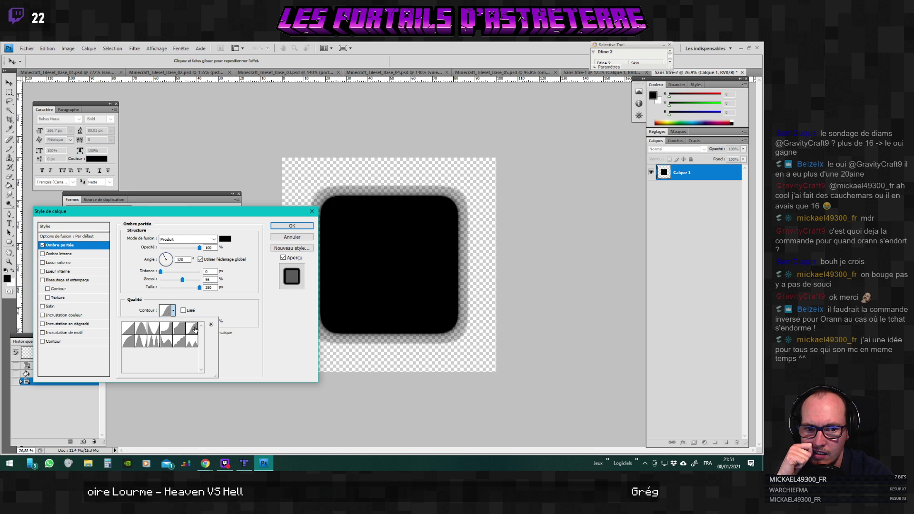
{"action": "left_click", "coordinate": [193, 330]}
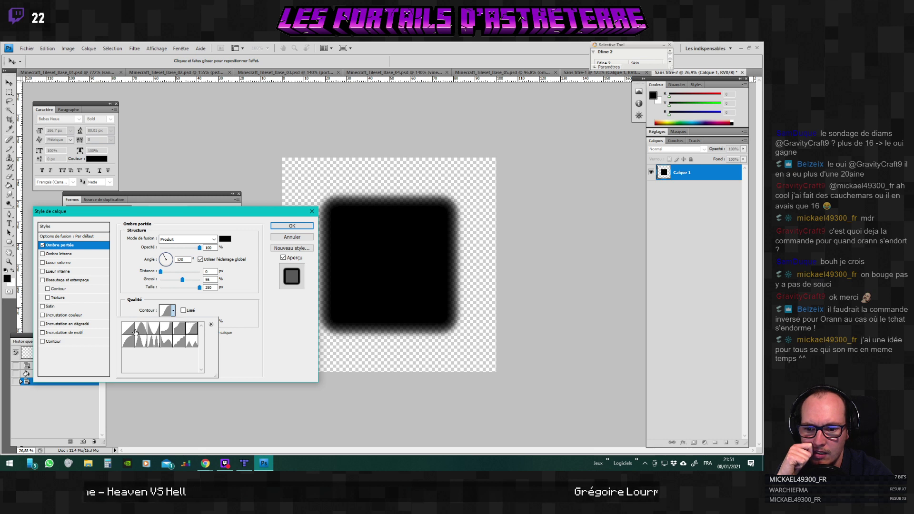
{"action": "left_click", "coordinate": [137, 331]}
{"action": "left_click", "coordinate": [193, 331]}
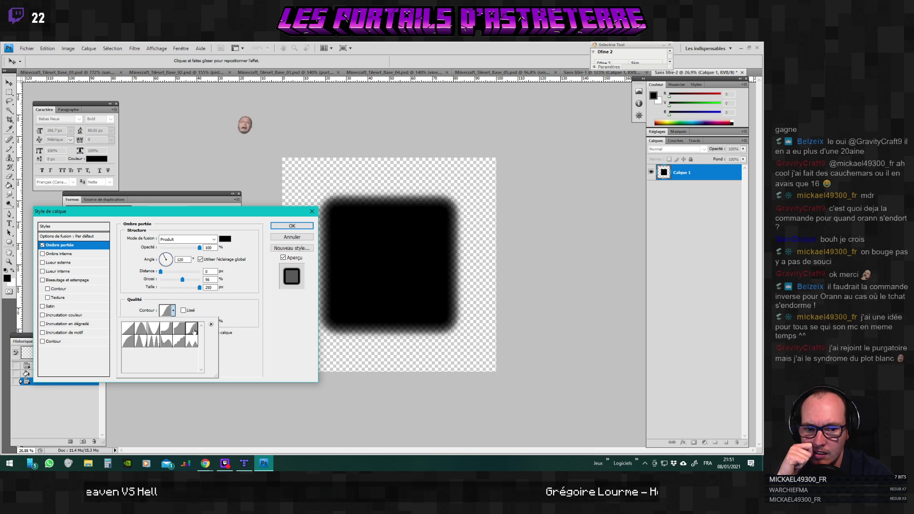
Give the drop shadow the rounded contour that starts the second row of presets, set its spread to about 54% and apply the style.
{"action": "left_click_drag", "start_coordinate": [182, 279], "coordinate": [213, 289]}
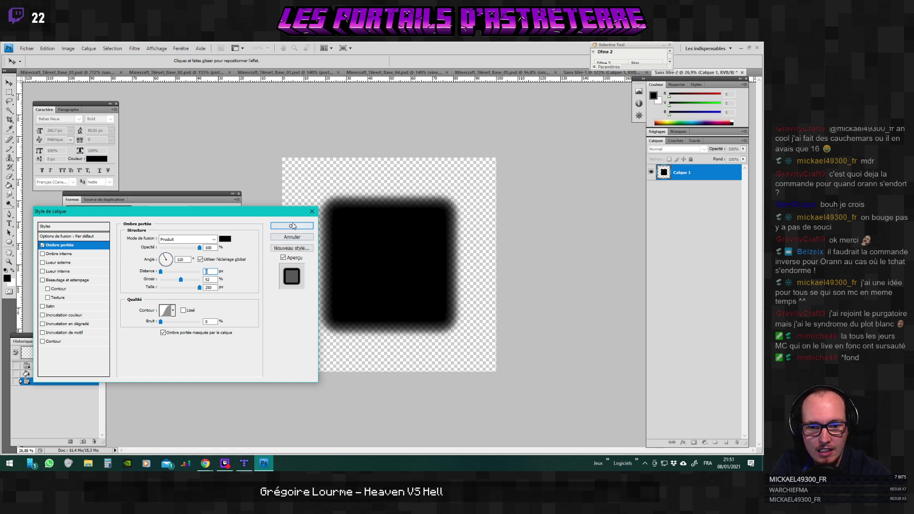
{"action": "left_click", "coordinate": [173, 311]}
{"action": "left_click", "coordinate": [173, 310]}
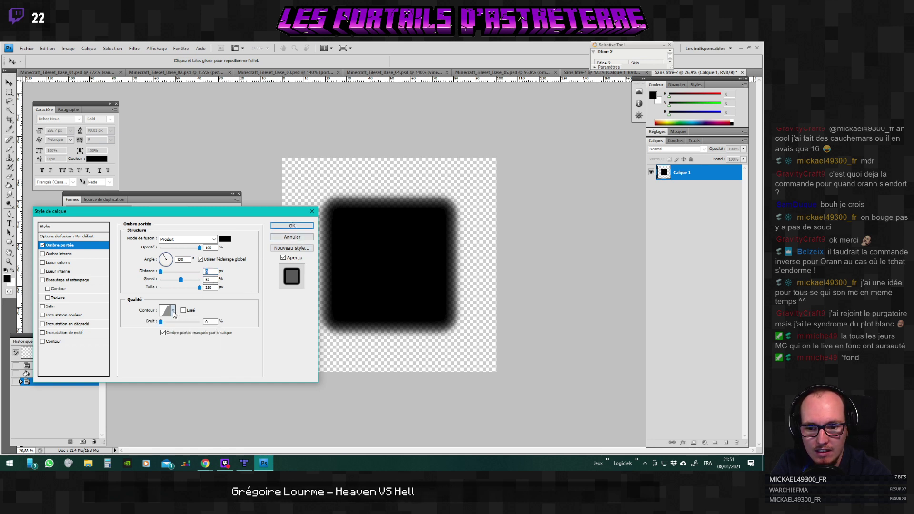
{"action": "left_click", "coordinate": [172, 311]}
{"action": "left_click", "coordinate": [129, 344]}
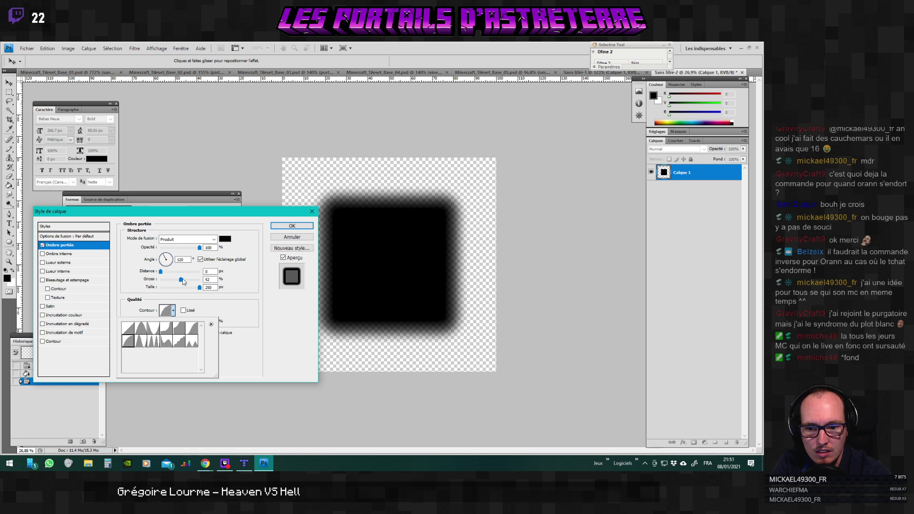
{"action": "left_click_drag", "start_coordinate": [183, 281], "coordinate": [183, 282]}
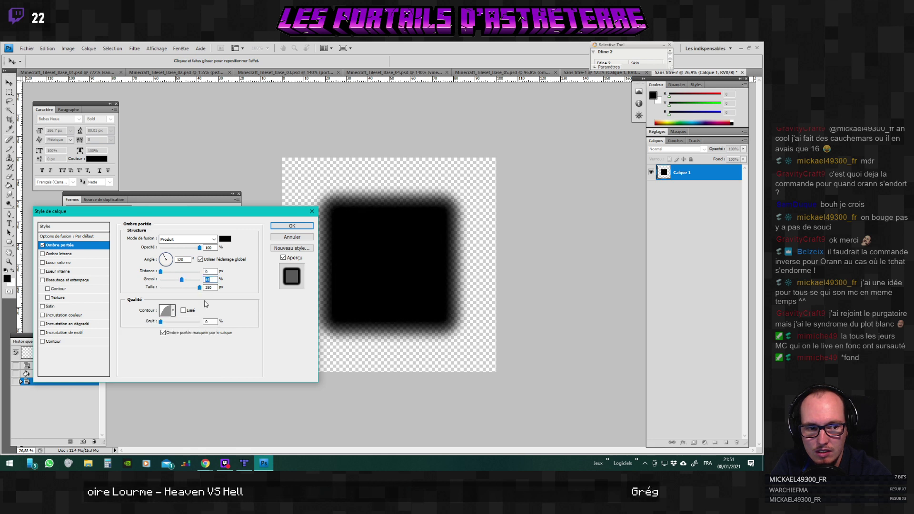
{"action": "left_click", "coordinate": [304, 228]}
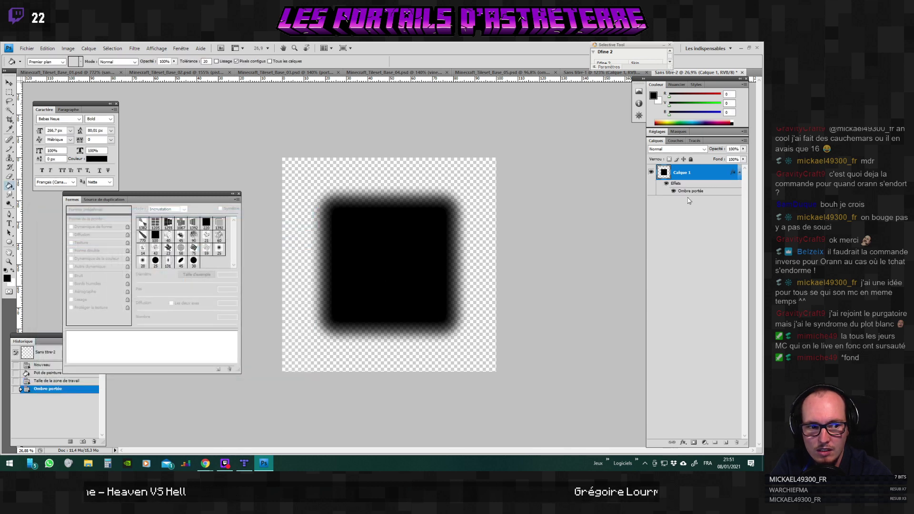
Create an empty layer below "Calque 1" and merge the shadowed square down into it.
{"action": "key", "text": "ctrl+shift+alt+n"}
{"action": "key", "text": "ctrl+bracketleft"}
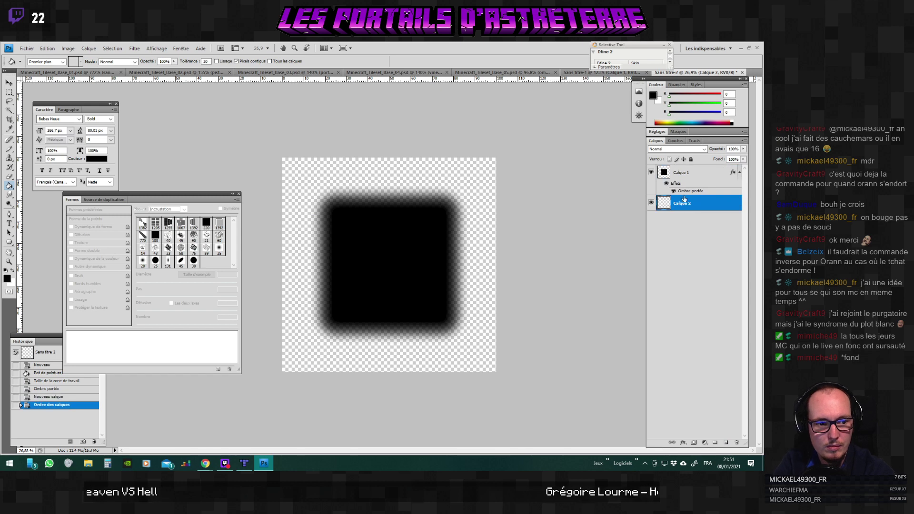
{"action": "left_click", "coordinate": [681, 172]}
{"action": "key", "text": "ctrl+e"}
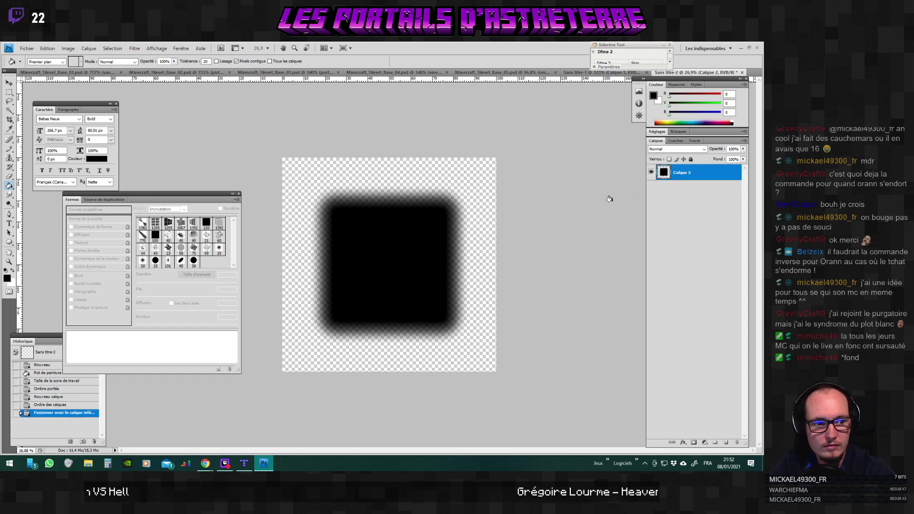
Resize the image to 50 × 50 pixels and examine the shrunken square up close.
{"action": "left_click", "coordinate": [68, 48]}
{"action": "left_click", "coordinate": [83, 107]}
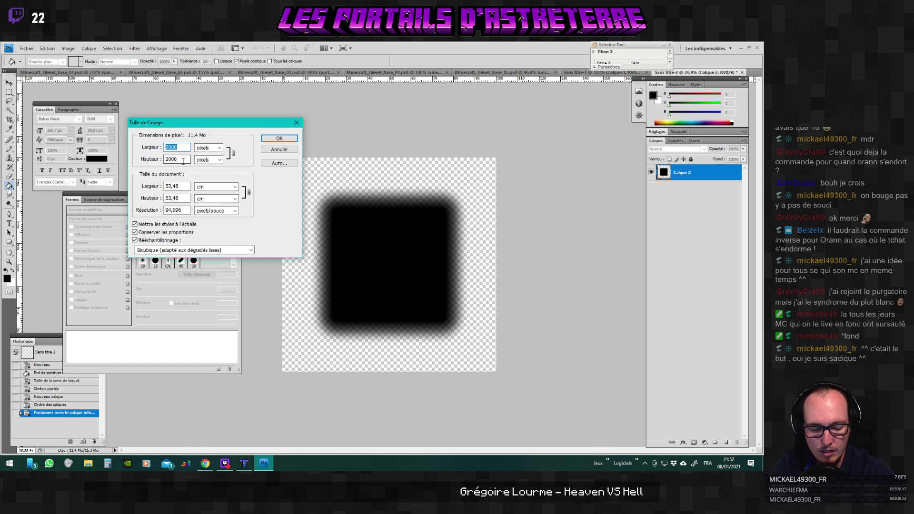
{"action": "type", "text": "50"}
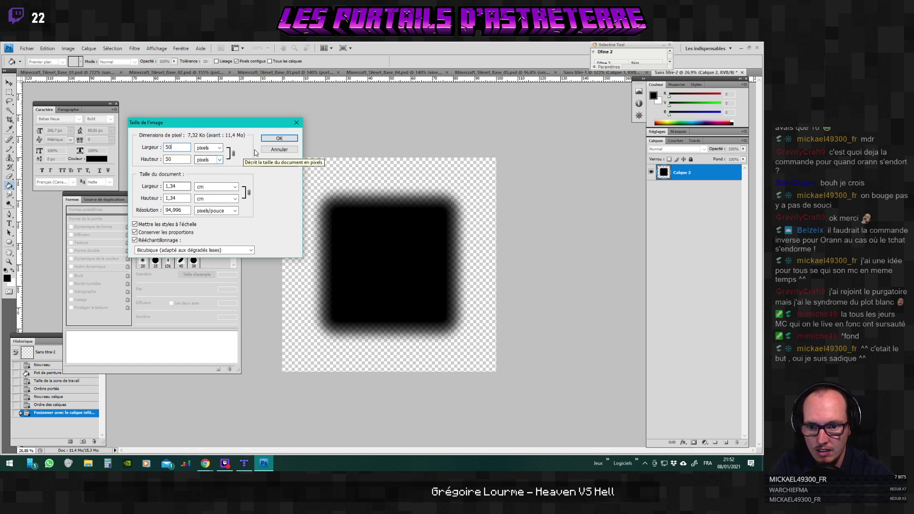
{"action": "left_click", "coordinate": [279, 138]}
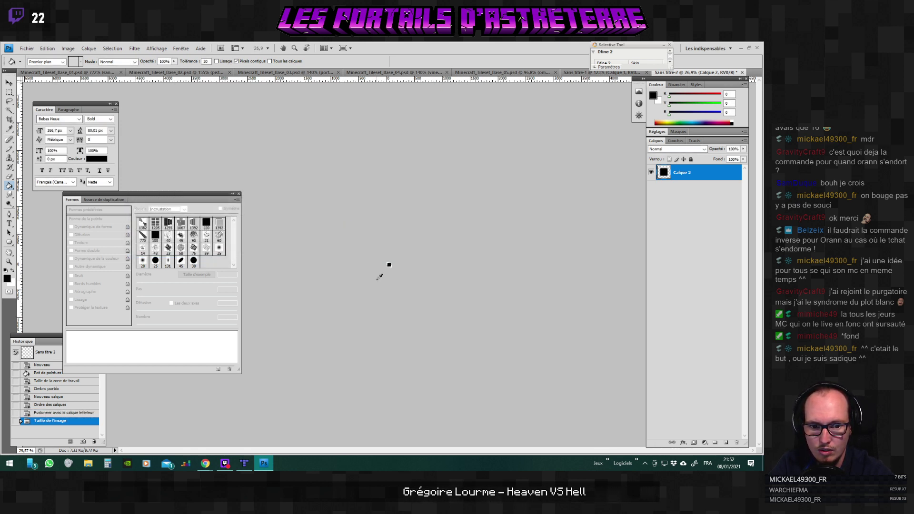
{"action": "scroll", "coordinate": [388, 262], "scroll_direction": "up", "scroll_amount": 5}
{"action": "scroll", "coordinate": [395, 270], "scroll_direction": "up", "scroll_amount": 8}
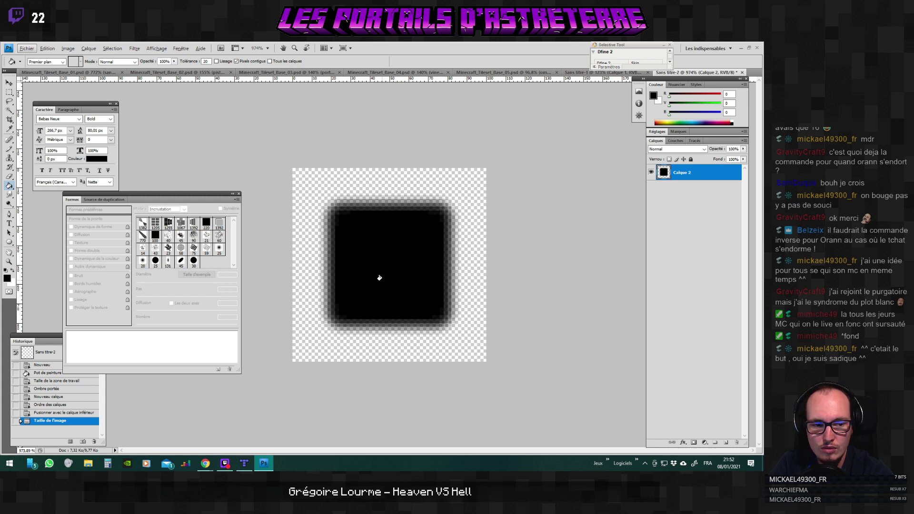
{"action": "scroll", "coordinate": [379, 278], "scroll_direction": "down", "scroll_amount": 7}
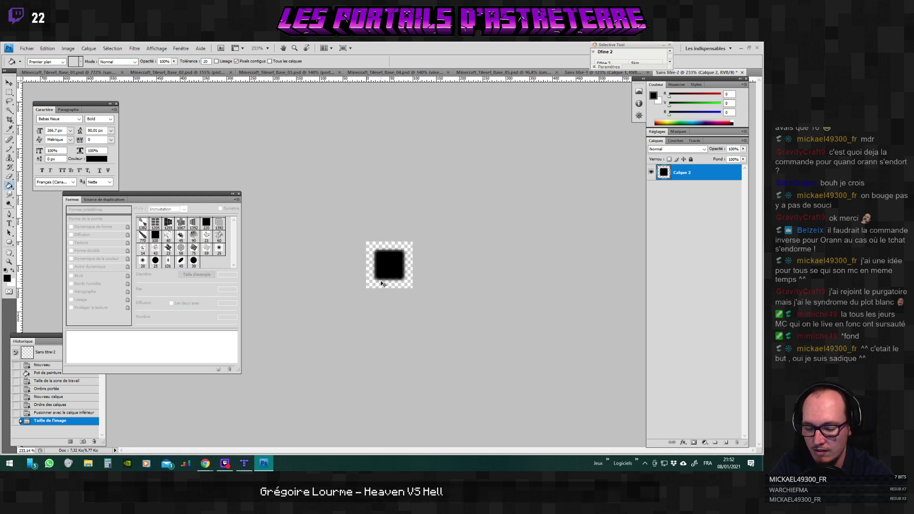
Undo the image resize and the layer merge, and delete the "Nouveau calque" state from the history.
{"action": "key", "text": "ctrl+z"}
{"action": "scroll", "coordinate": [371, 279], "scroll_direction": "down", "scroll_amount": 8}
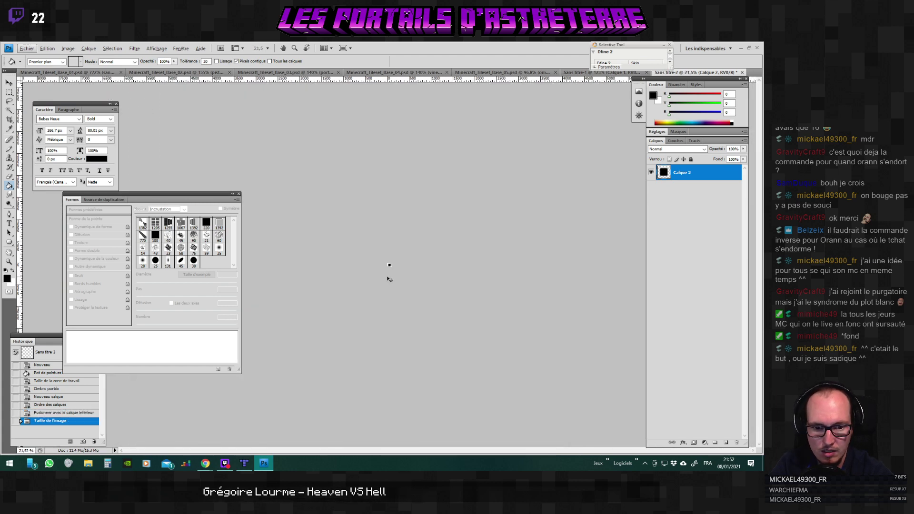
{"action": "left_click", "coordinate": [43, 408]}
{"action": "left_click", "coordinate": [54, 398]}
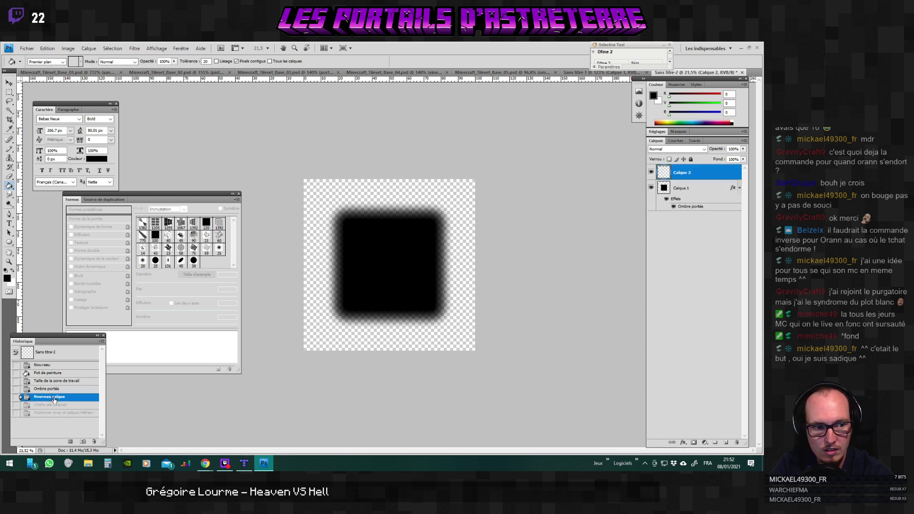
{"action": "key", "text": "Delete"}
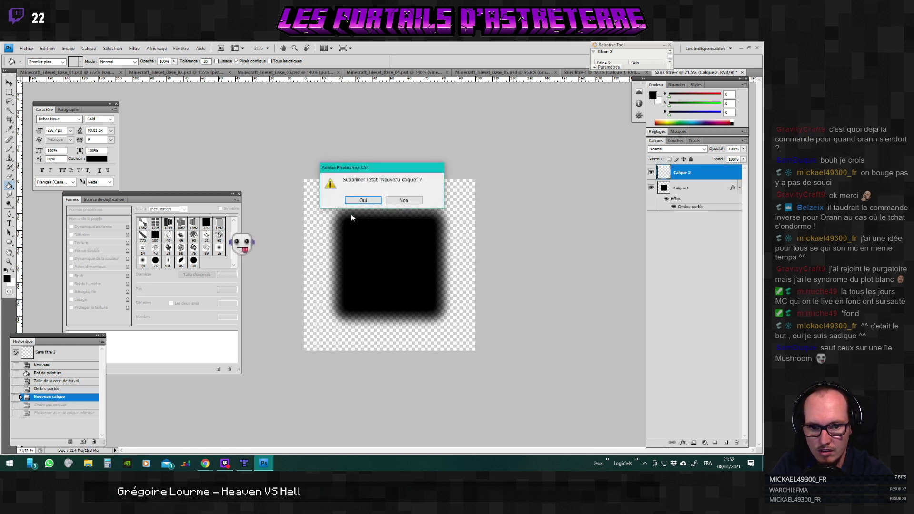
{"action": "key", "text": "Return"}
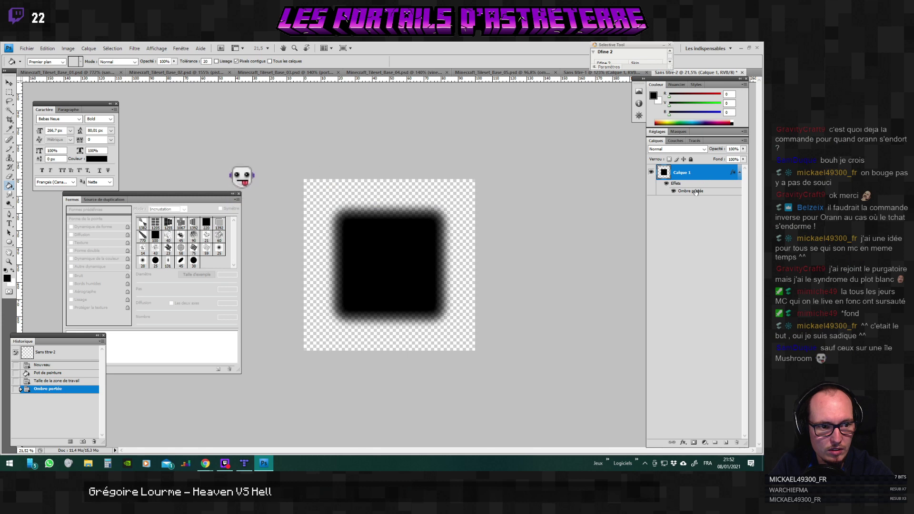
Reopen the drop shadow settings of "Calque 1", set the spread to 52% and try a smaller size.
{"action": "double_click", "coordinate": [691, 191]}
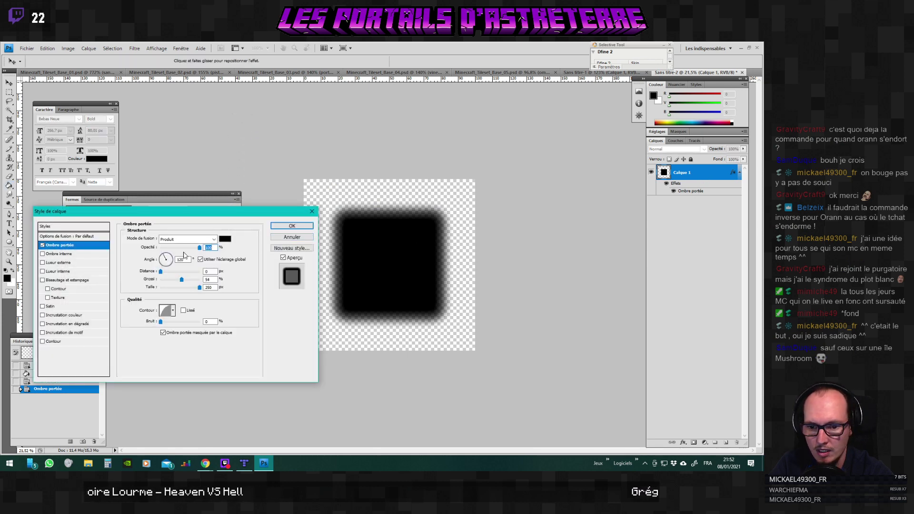
{"action": "mouse_move", "coordinate": [182, 280]}
{"action": "left_mouse_down"}
{"action": "mouse_move", "coordinate": [172, 281]}
{"action": "mouse_move", "coordinate": [181, 281]}
{"action": "left_mouse_up"}
{"action": "key", "text": "Tab"}
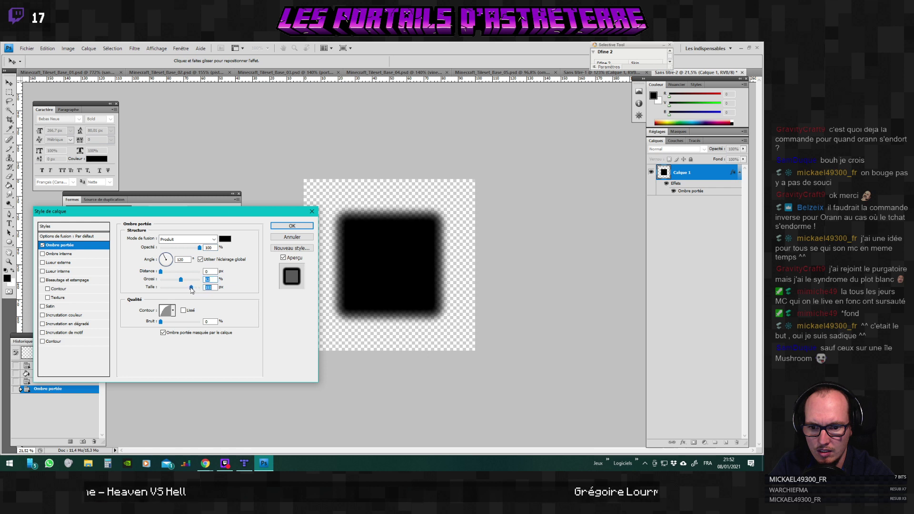
Compare several contour presets on the drop shadow and give it the linear contour that starts the first row.
{"action": "left_click", "coordinate": [173, 311]}
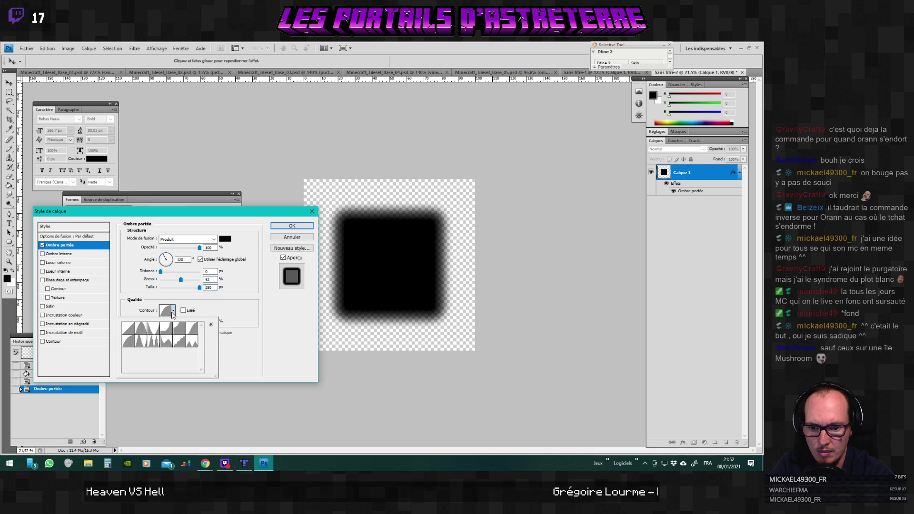
{"action": "left_click", "coordinate": [127, 329]}
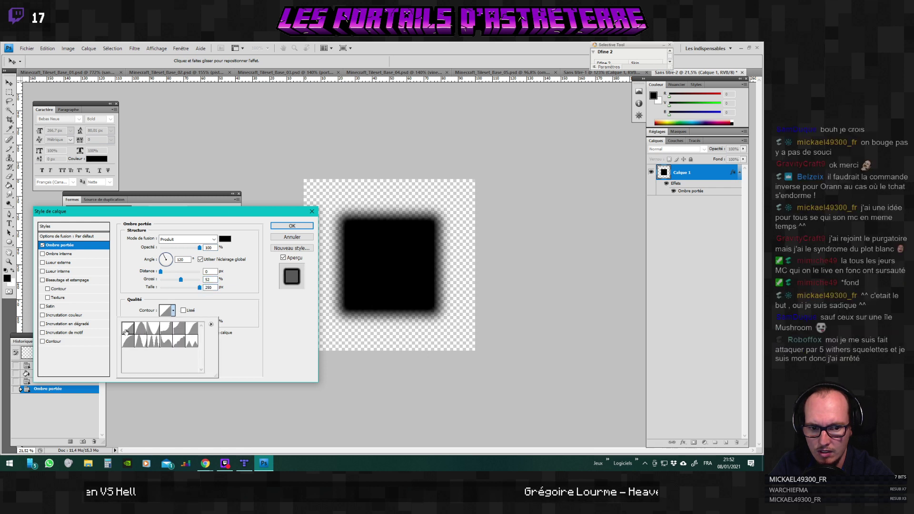
{"action": "left_click", "coordinate": [191, 330]}
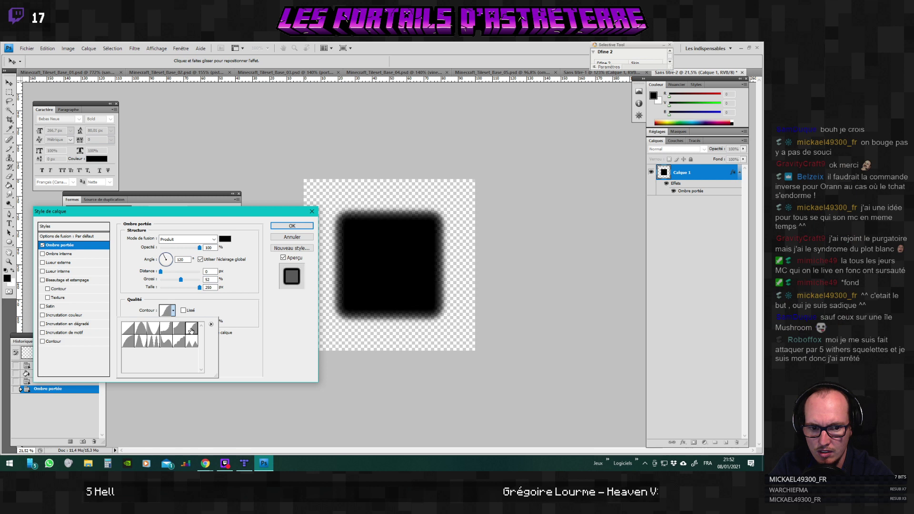
{"action": "left_click", "coordinate": [123, 330]}
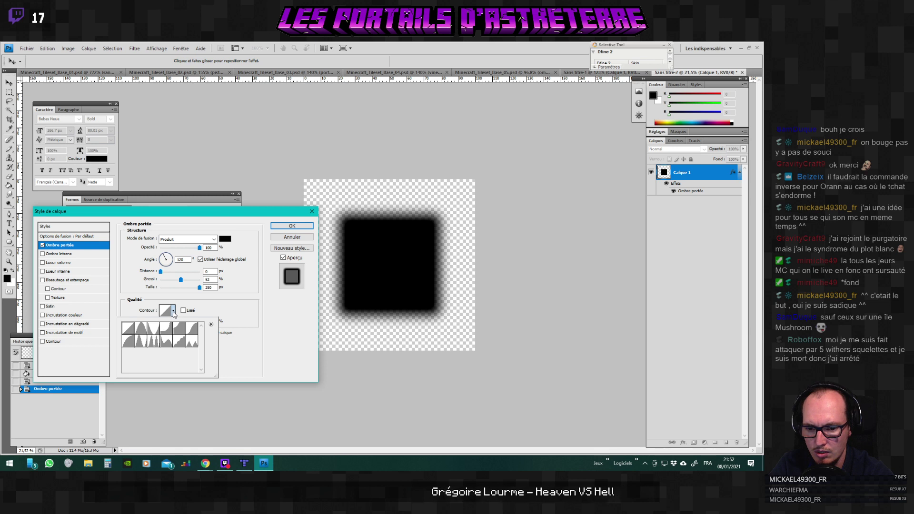
{"action": "left_click", "coordinate": [165, 345]}
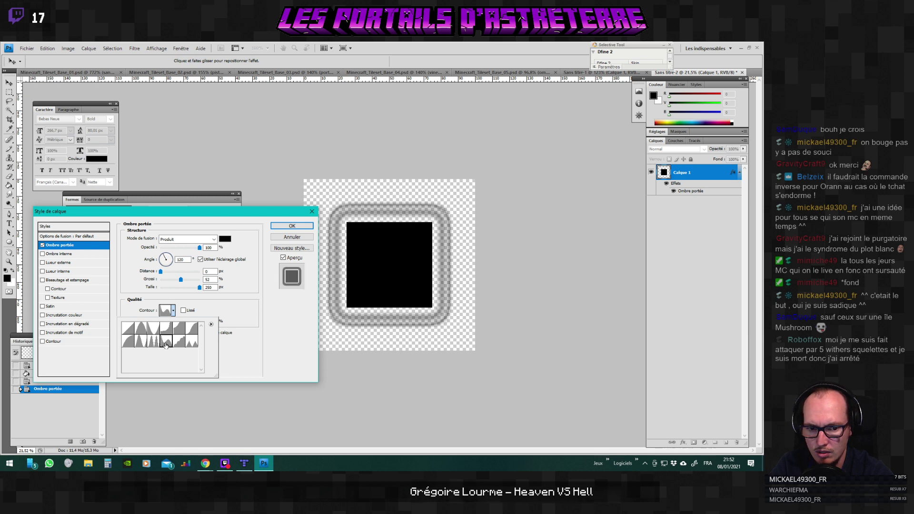
{"action": "left_click", "coordinate": [128, 328]}
Try a lower spread on the drop shadow, and set it to 66% with the opacity at 100%.
{"action": "mouse_move", "coordinate": [185, 284]}
{"action": "left_mouse_down"}
{"action": "mouse_move", "coordinate": [194, 284]}
{"action": "mouse_move", "coordinate": [147, 293]}
{"action": "mouse_move", "coordinate": [208, 295]}
{"action": "mouse_move", "coordinate": [171, 283]}
{"action": "mouse_move", "coordinate": [180, 283]}
{"action": "left_mouse_up"}
{"action": "left_click_drag", "start_coordinate": [200, 251], "coordinate": [225, 252]}
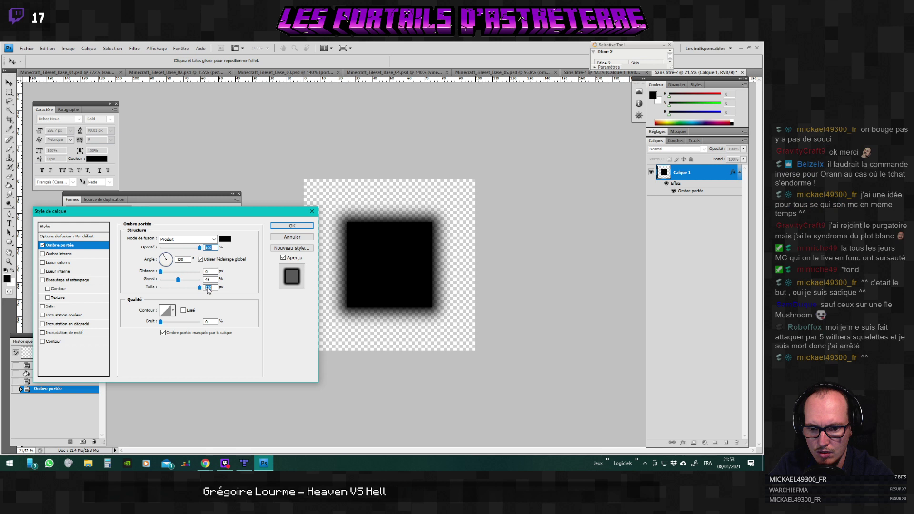
{"action": "left_click_drag", "start_coordinate": [178, 281], "coordinate": [202, 251]}
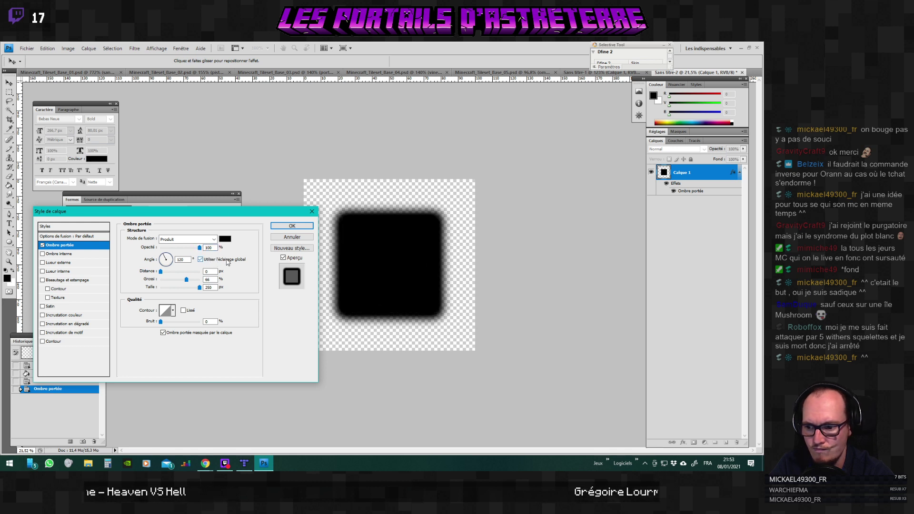
Inspect the blurred edge of the square up close and try to set the drop shadow's size to 2500 px.
{"action": "scroll", "coordinate": [445, 256], "scroll_direction": "up", "scroll_amount": 1}
{"action": "scroll", "coordinate": [445, 256], "scroll_direction": "up", "scroll_amount": 8}
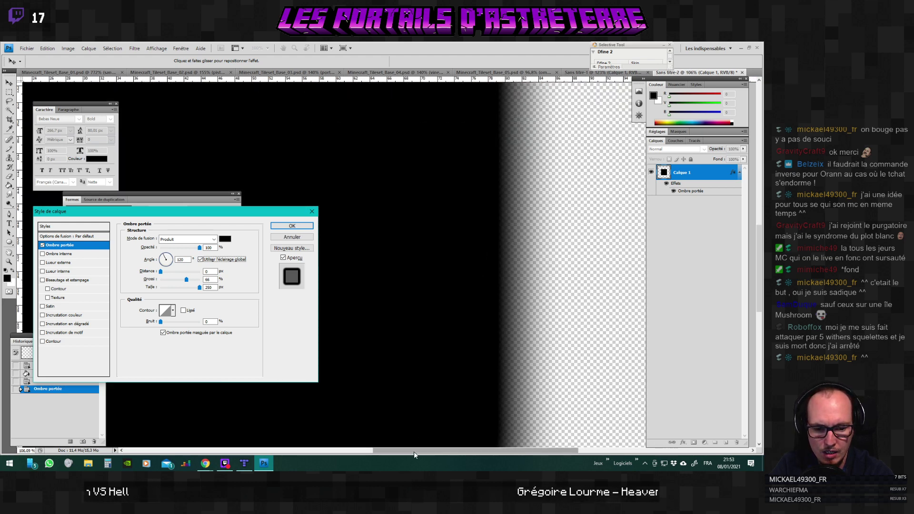
{"action": "scroll", "coordinate": [424, 438], "scroll_direction": "right", "scroll_amount": 2}
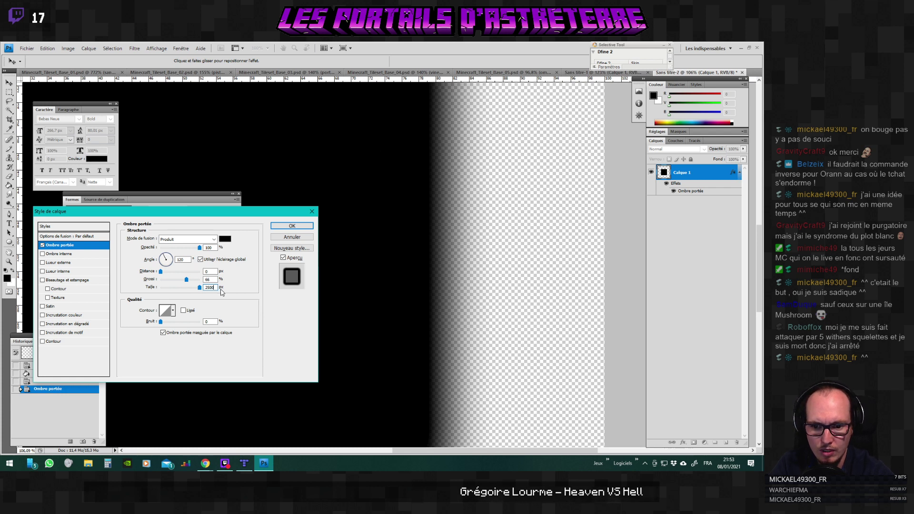
{"action": "key", "text": "Return"}
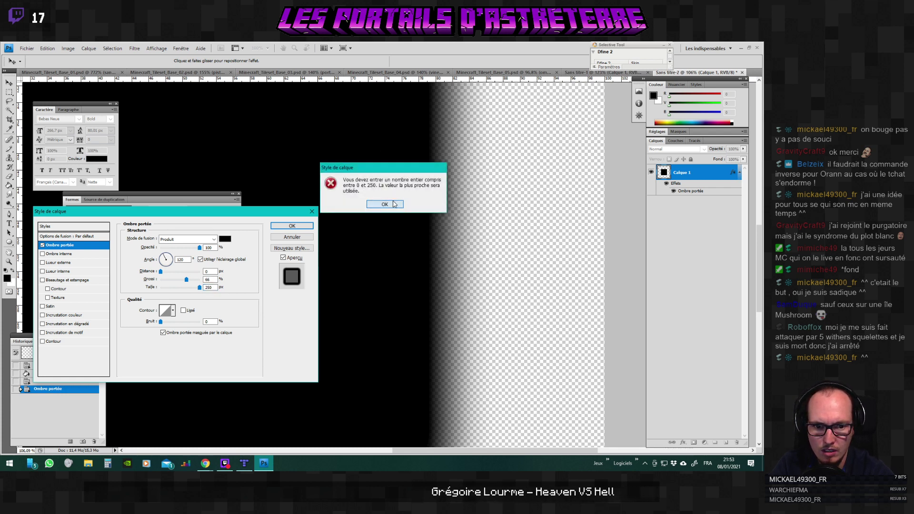
Try a drop shadow with a 250 px size on the black square's layer.
{"action": "left_click", "coordinate": [394, 205]}
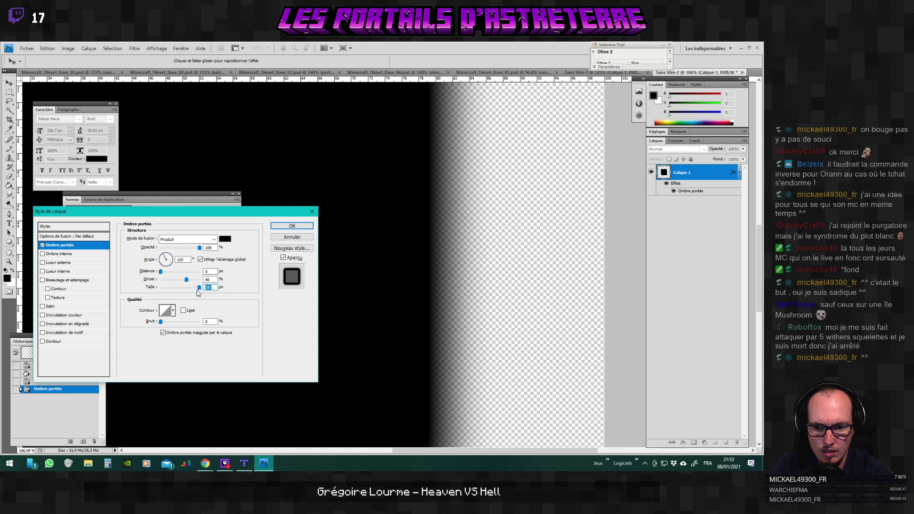
{"action": "left_click_drag", "start_coordinate": [198, 288], "coordinate": [225, 290]}
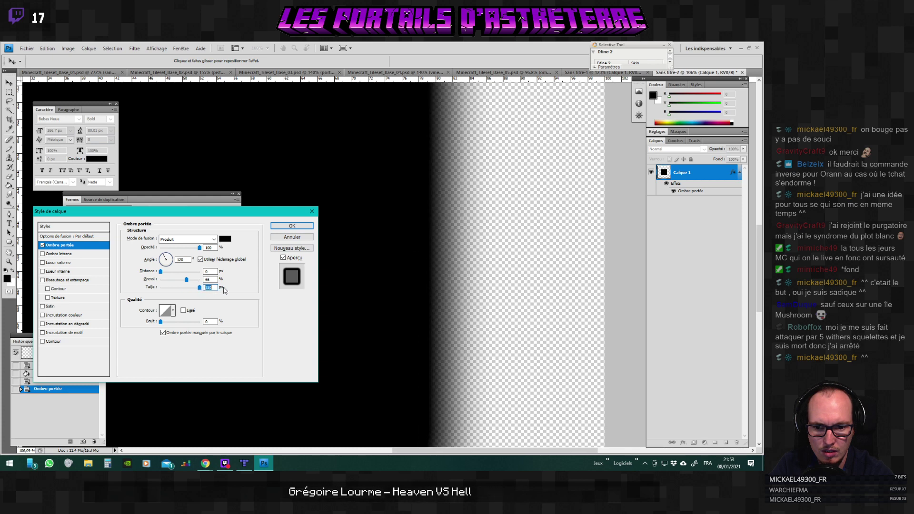
{"action": "left_click", "coordinate": [292, 225]}
{"action": "key", "text": "ctrl+0"}
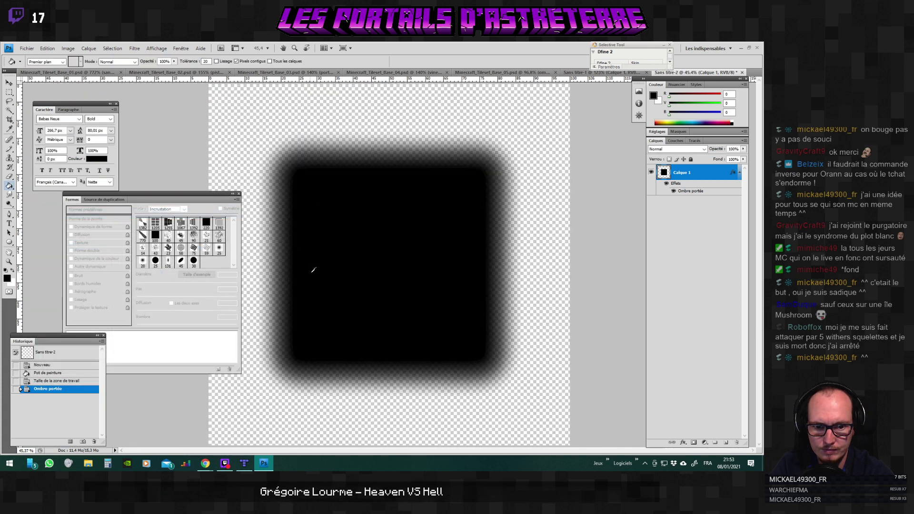
{"action": "scroll", "coordinate": [347, 274], "scroll_direction": "down", "scroll_amount": 1}
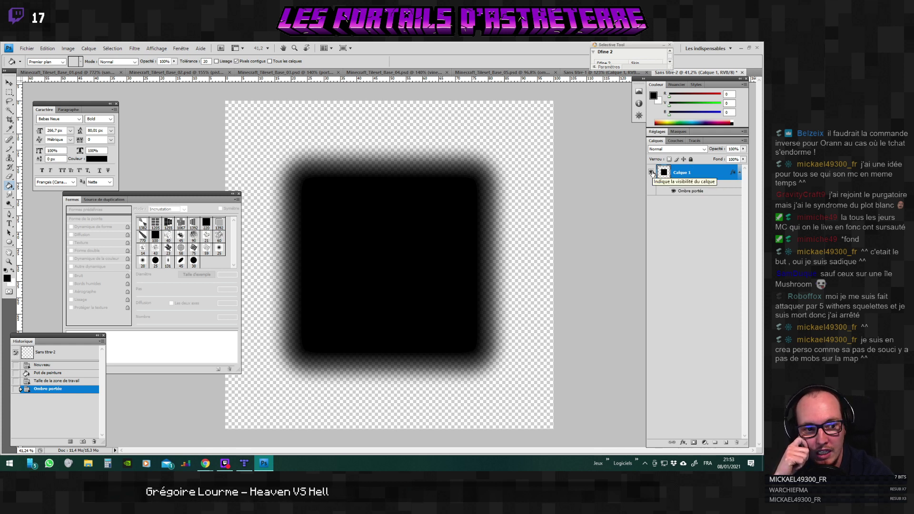
Delete the canvas-size history state together with the drop shadow state that follows it.
{"action": "left_click", "coordinate": [47, 381]}
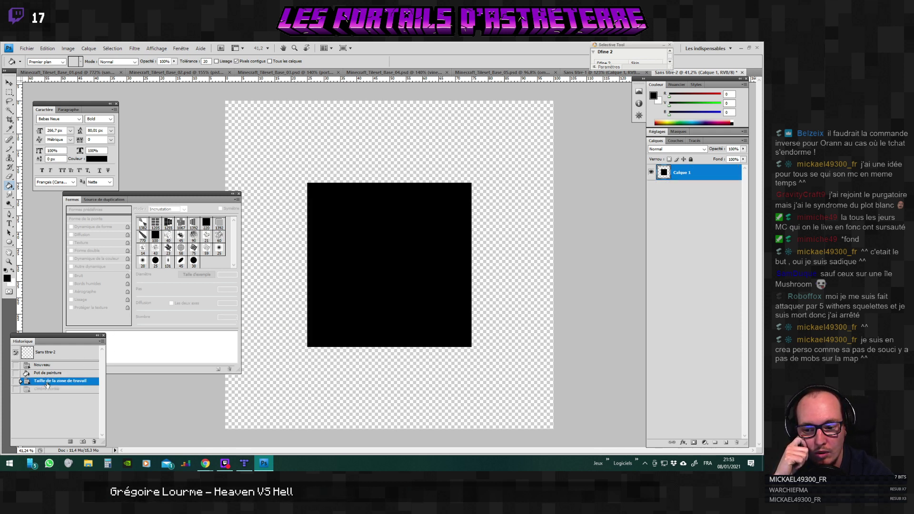
{"action": "left_click", "coordinate": [93, 443]}
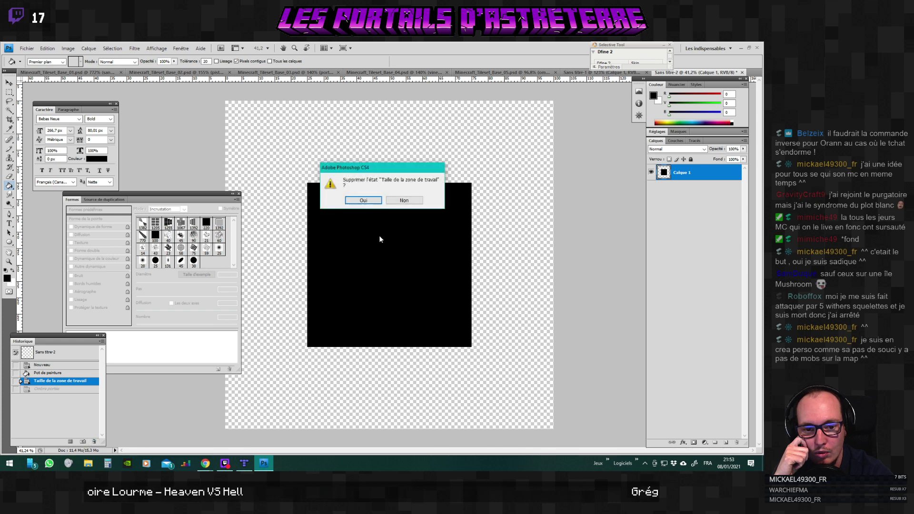
{"action": "left_click", "coordinate": [355, 199]}
Resize the image to 500 by 500 pixels.
{"action": "left_click", "coordinate": [69, 48]}
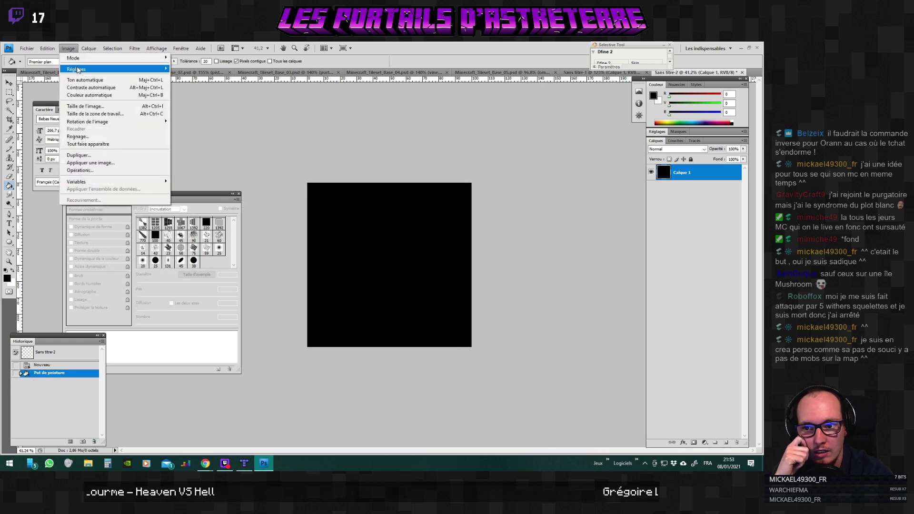
{"action": "left_click", "coordinate": [88, 107]}
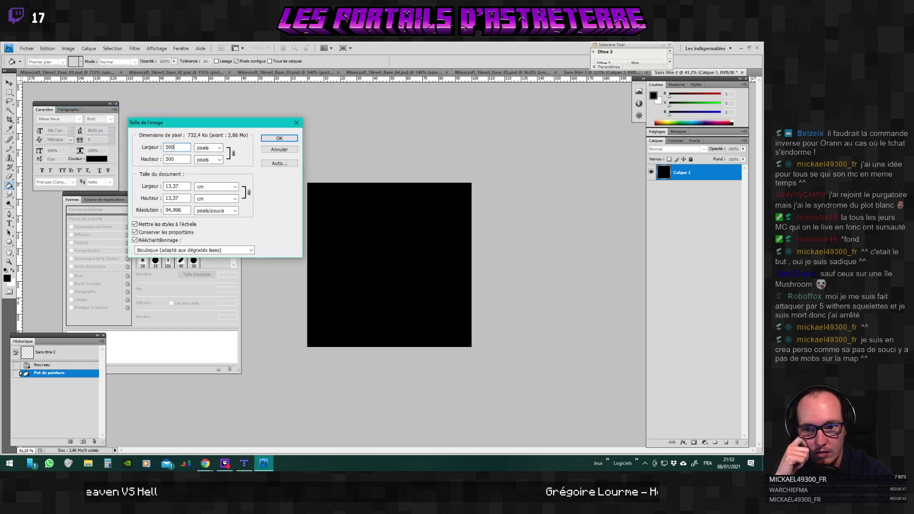
{"action": "left_click", "coordinate": [276, 139]}
Enlarge the canvas to 1000 by 1000 pixels, keeping the black square centred.
{"action": "left_click", "coordinate": [68, 48]}
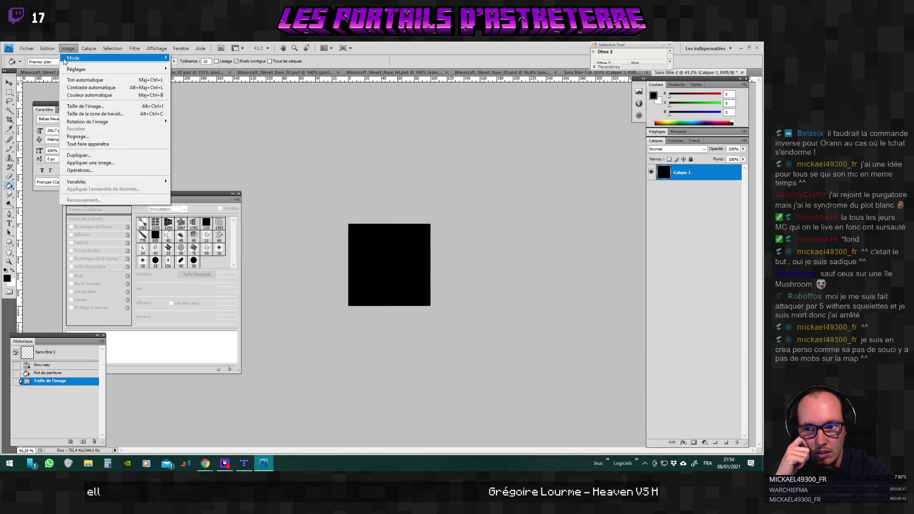
{"action": "left_click", "coordinate": [109, 115]}
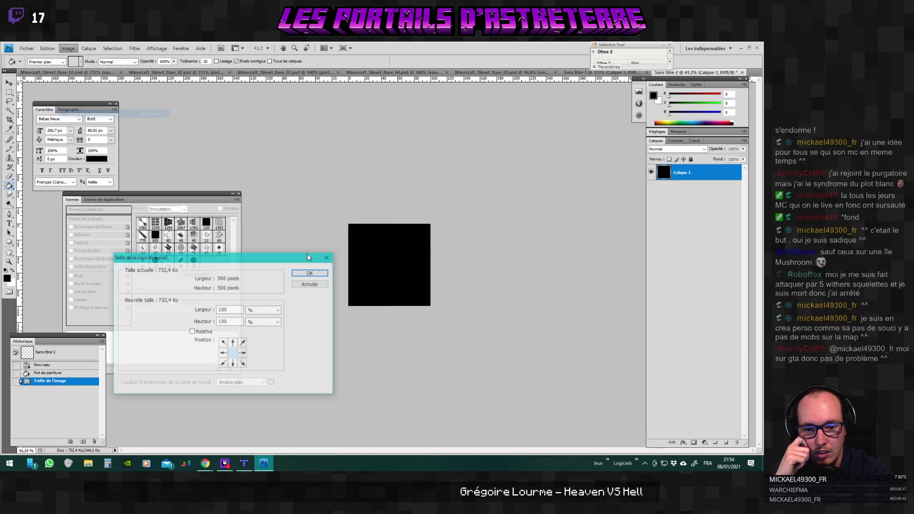
{"action": "left_click", "coordinate": [264, 310]}
{"action": "left_click", "coordinate": [253, 327]}
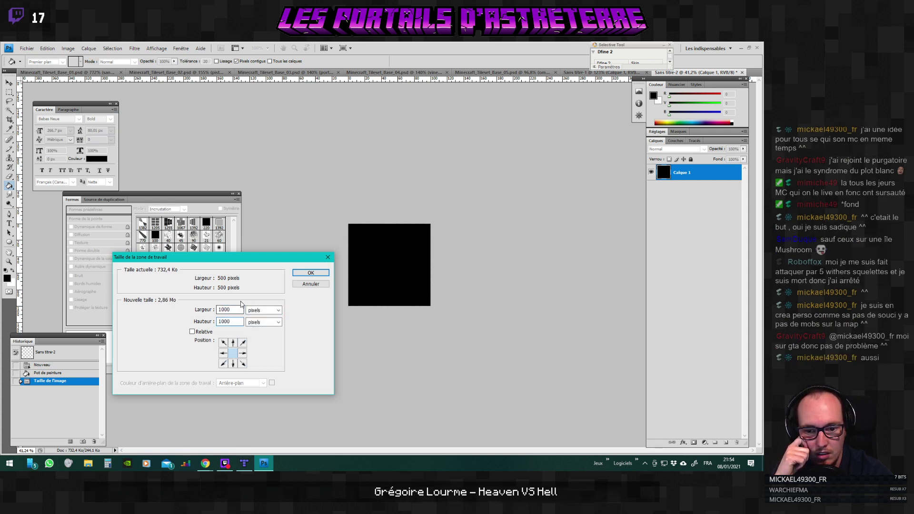
{"action": "left_click", "coordinate": [301, 271]}
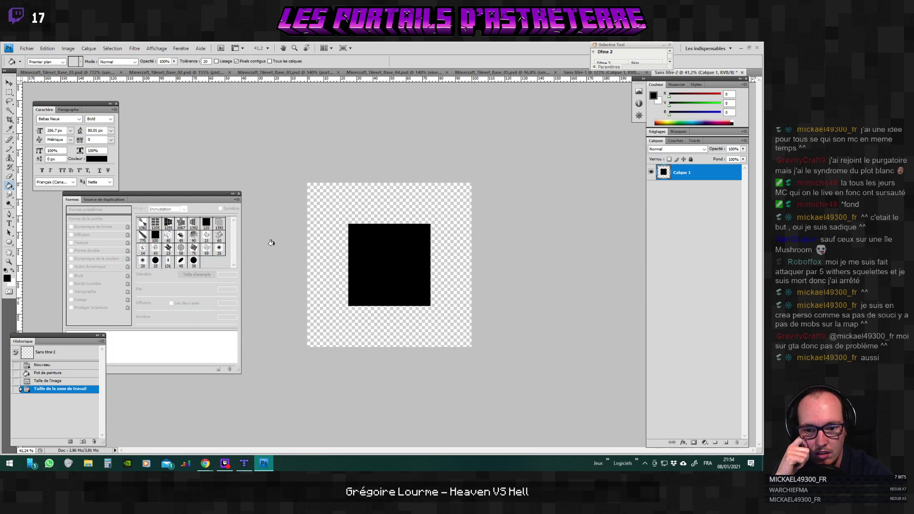
Give Calque 1 a drop shadow with 100% opacity, 0 px distance, 48% spread and 250 px size.
{"action": "double_click", "coordinate": [703, 172]}
{"action": "left_click", "coordinate": [62, 245]}
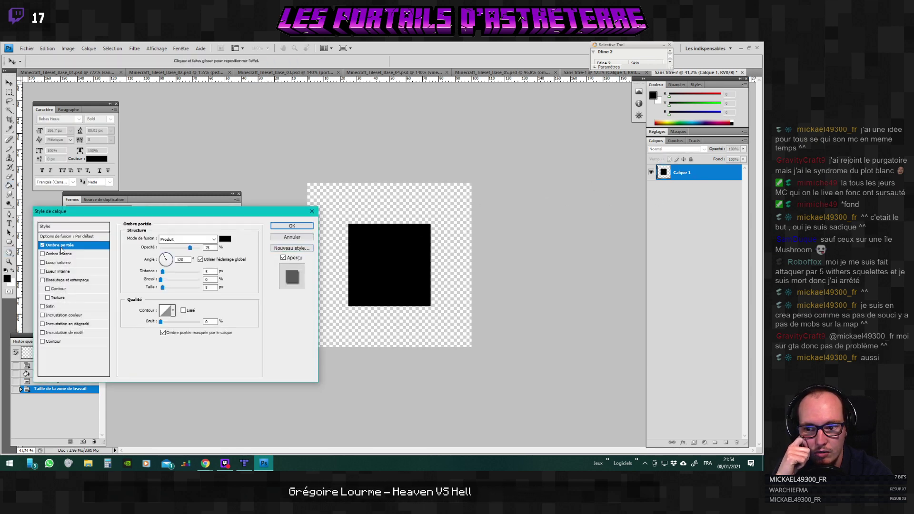
{"action": "left_click_drag", "start_coordinate": [190, 248], "coordinate": [200, 248]}
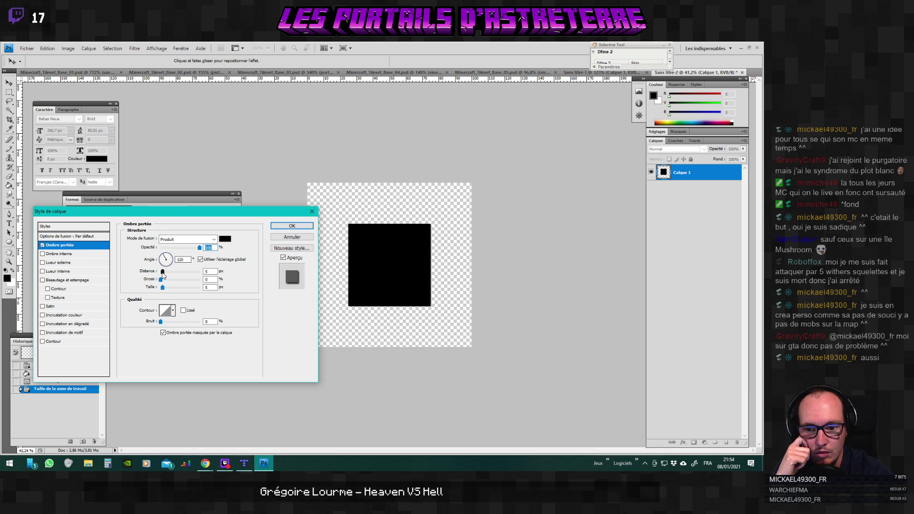
{"action": "mouse_move", "coordinate": [163, 288]}
{"action": "left_mouse_down"}
{"action": "mouse_move", "coordinate": [202, 284]}
{"action": "mouse_move", "coordinate": [173, 284]}
{"action": "mouse_move", "coordinate": [180, 284]}
{"action": "left_mouse_up"}
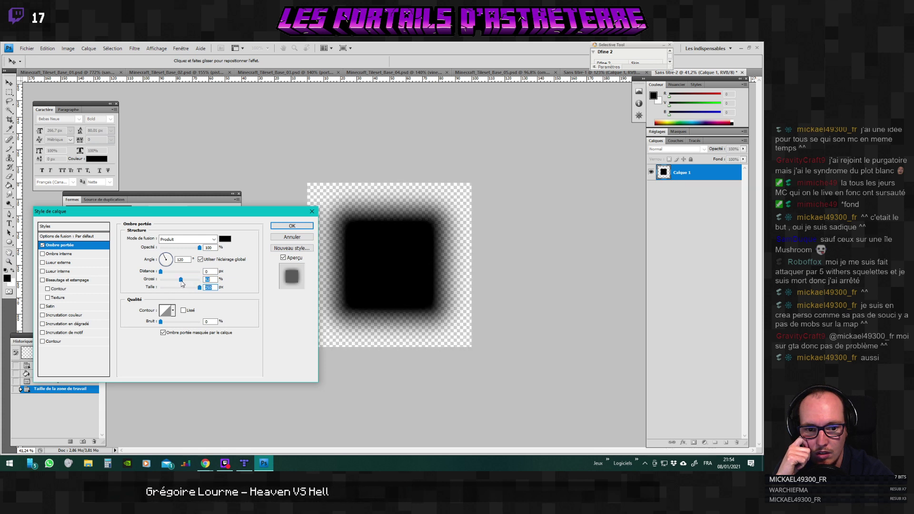
{"action": "double_click", "coordinate": [216, 288]}
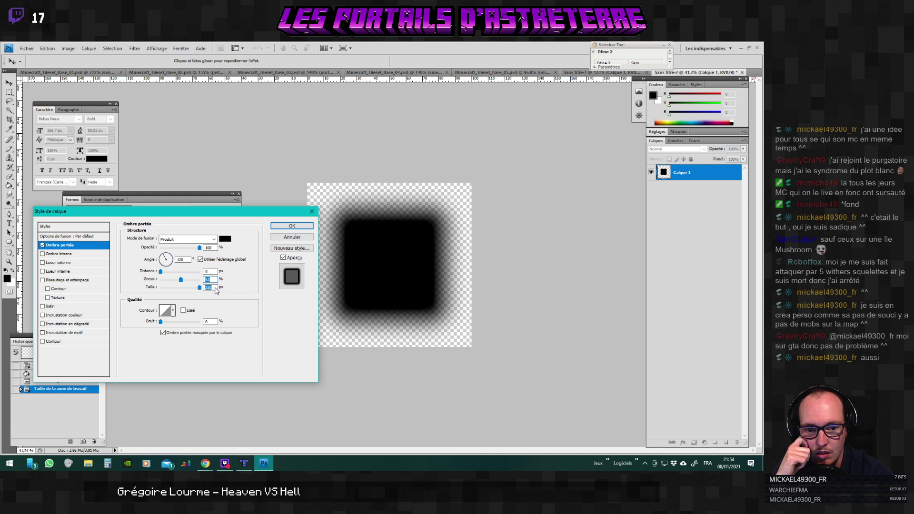
{"action": "left_click_drag", "start_coordinate": [181, 284], "coordinate": [181, 284]}
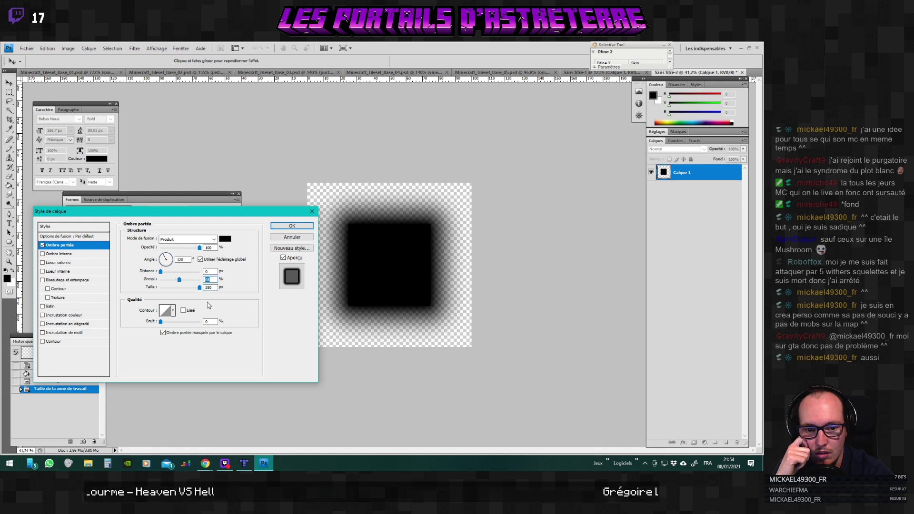
{"action": "left_click_drag", "start_coordinate": [201, 290], "coordinate": [233, 289]}
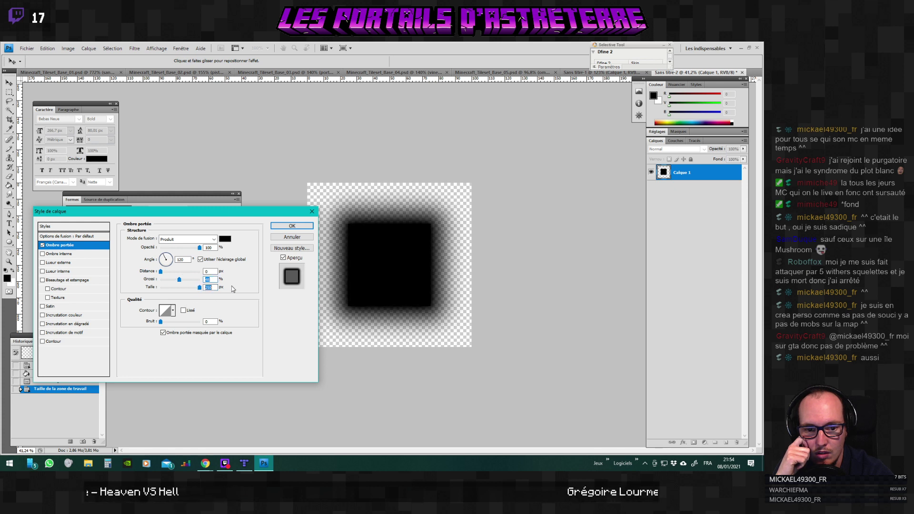
Test switching off the option that knocks out the drop shadow, restore it, and set the shadow's spread to 49%.
{"action": "left_click", "coordinate": [164, 333]}
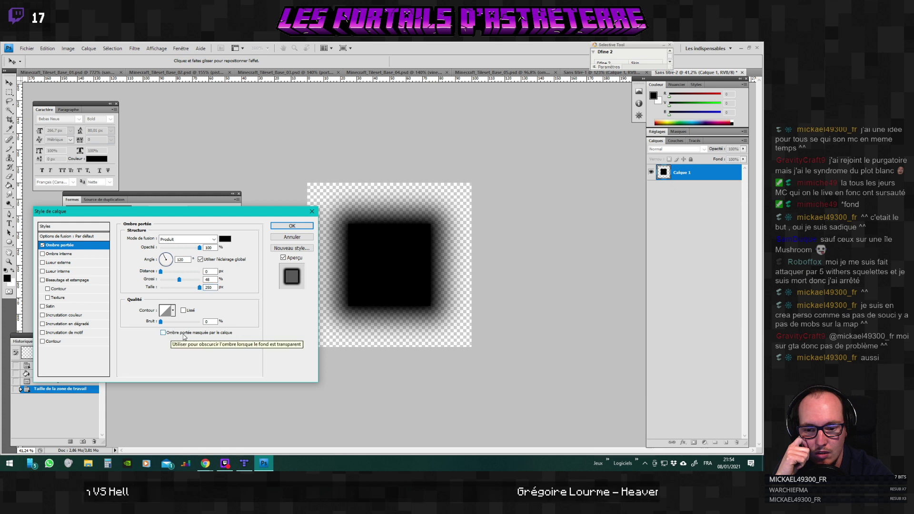
{"action": "left_click", "coordinate": [190, 334]}
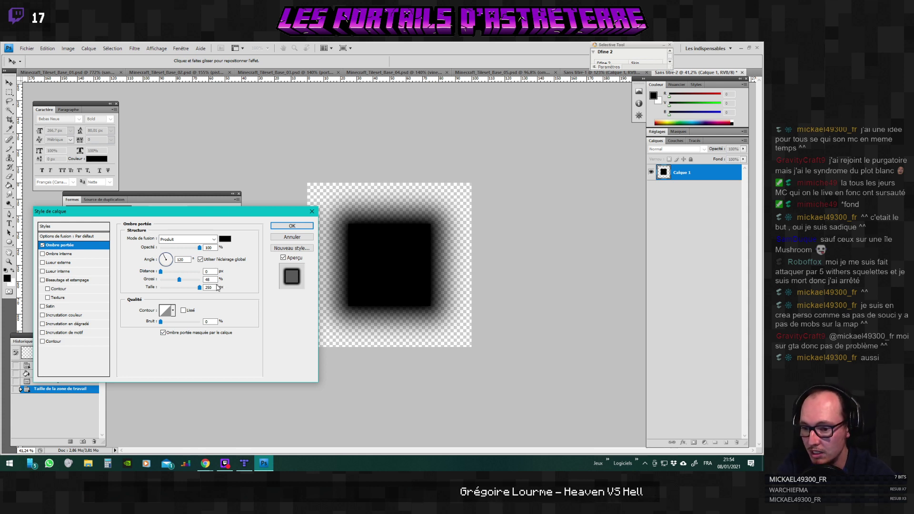
{"action": "left_click_drag", "start_coordinate": [179, 279], "coordinate": [180, 283]}
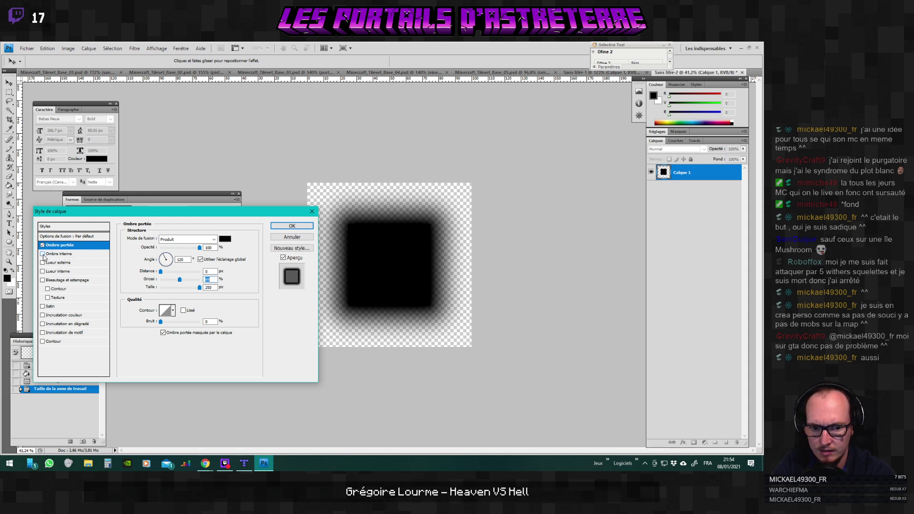
Try the Bevel and Emboss effect and the Stroke effect on the black square.
{"action": "left_click", "coordinate": [58, 281]}
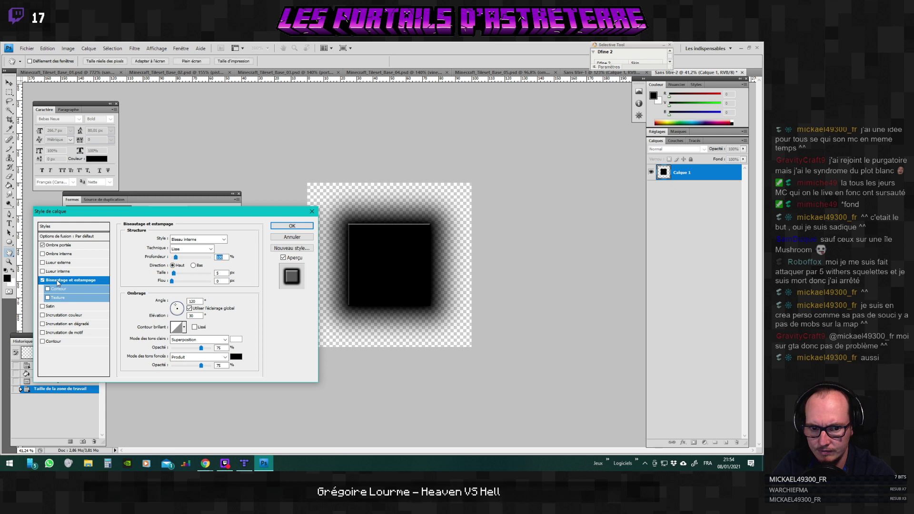
{"action": "left_click", "coordinate": [42, 280]}
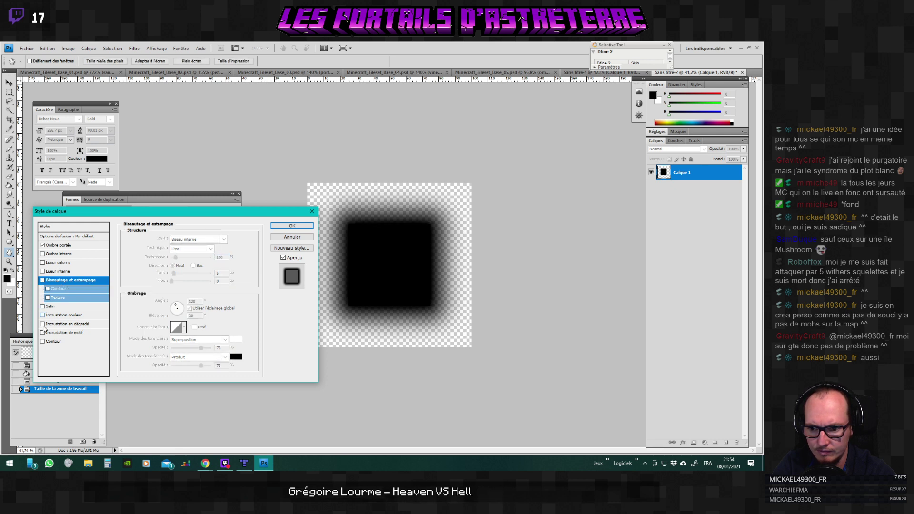
{"action": "left_click", "coordinate": [42, 342]}
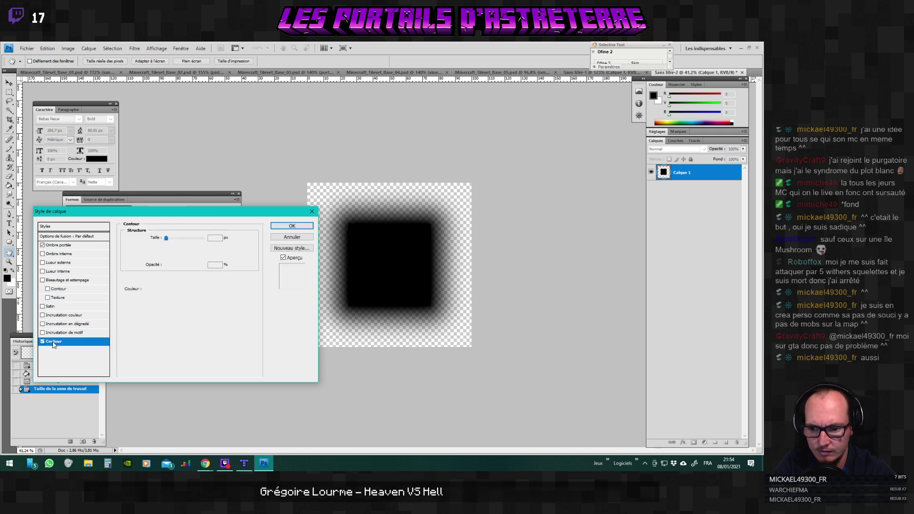
{"action": "left_click", "coordinate": [42, 342]}
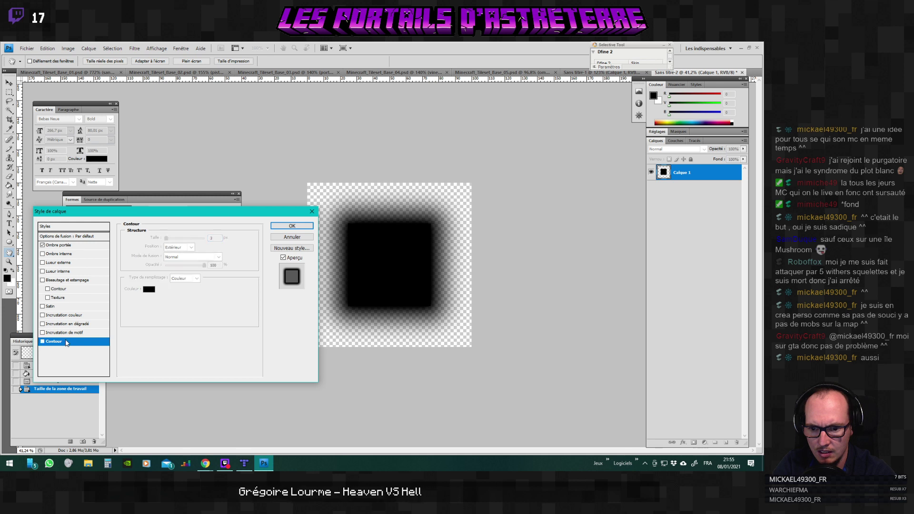
Apply the layer style with only the drop shadow and inspect the square's soft edges.
{"action": "left_click", "coordinate": [67, 246]}
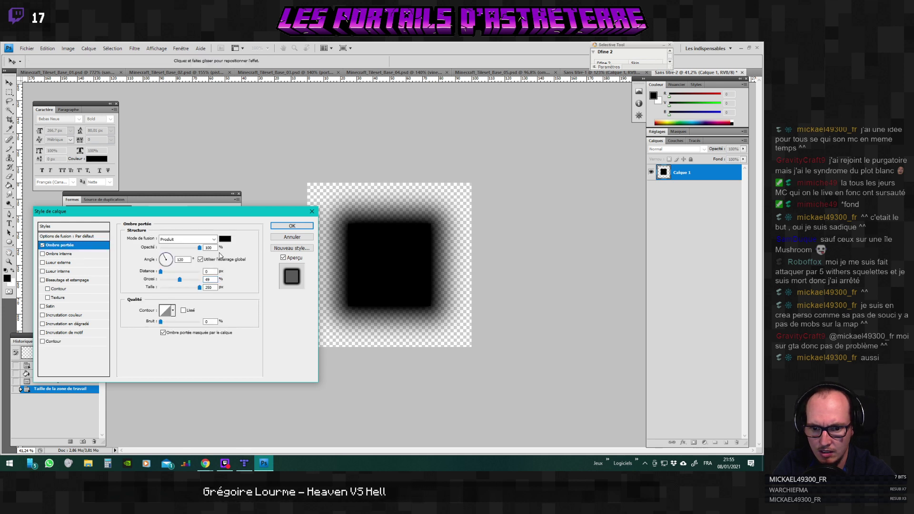
{"action": "left_click", "coordinate": [297, 227]}
{"action": "scroll", "coordinate": [431, 259], "scroll_direction": "up", "scroll_amount": 5}
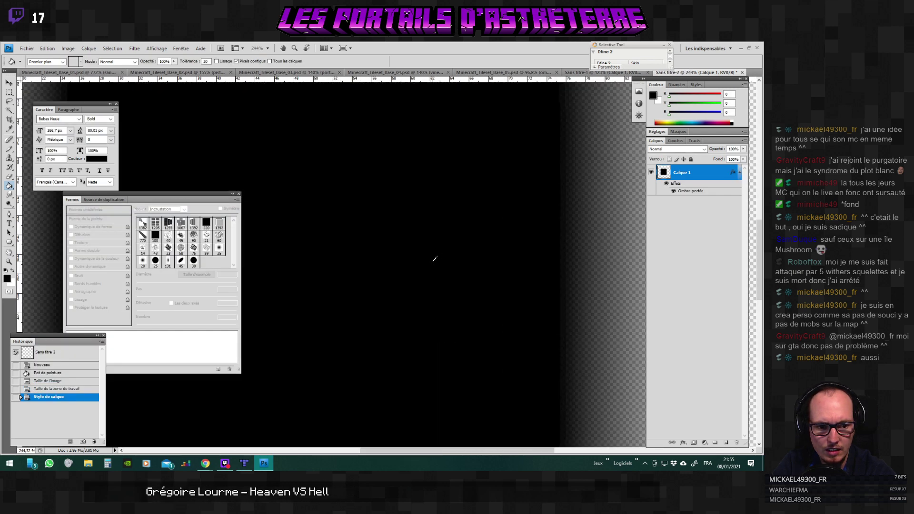
{"action": "scroll", "coordinate": [433, 259], "scroll_direction": "down", "scroll_amount": 5}
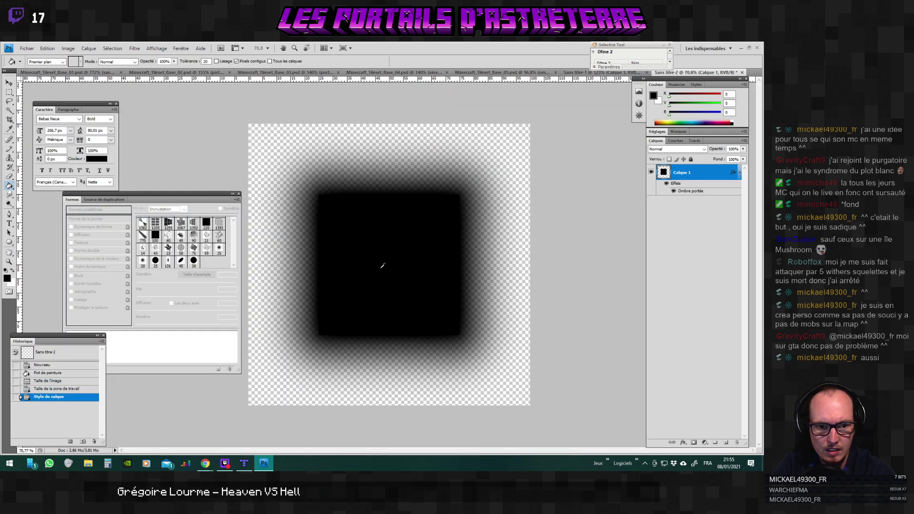
{"action": "scroll", "coordinate": [383, 265], "scroll_direction": "up", "scroll_amount": 3}
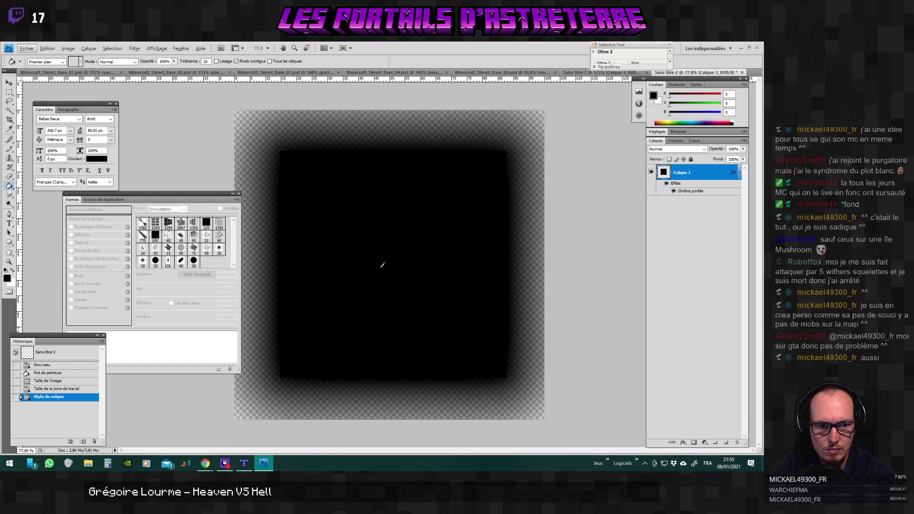
{"action": "scroll", "coordinate": [383, 265], "scroll_direction": "down", "scroll_amount": 2}
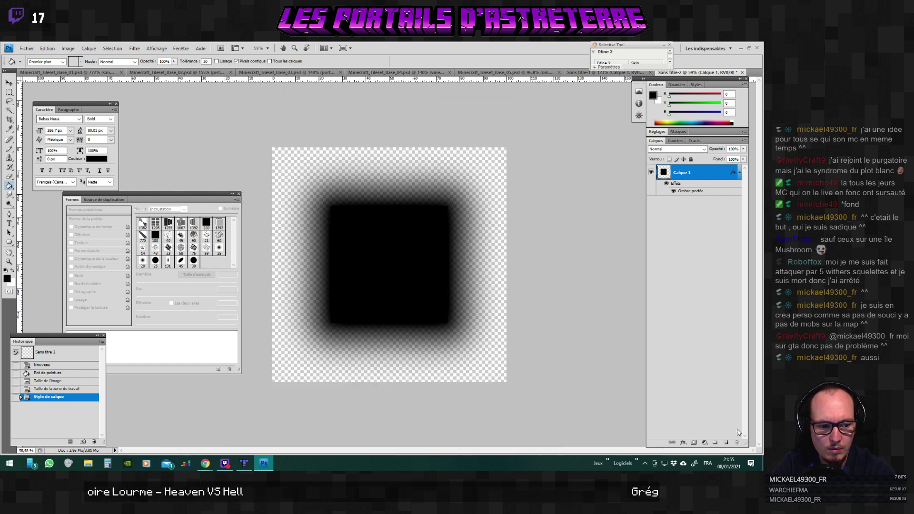
Add an empty layer beneath Calque 1 and merge the shadowed square down into it.
{"action": "left_click", "coordinate": [726, 442]}
{"action": "left_click_drag", "start_coordinate": [681, 173], "coordinate": [681, 212]}
{"action": "left_click", "coordinate": [680, 175]}
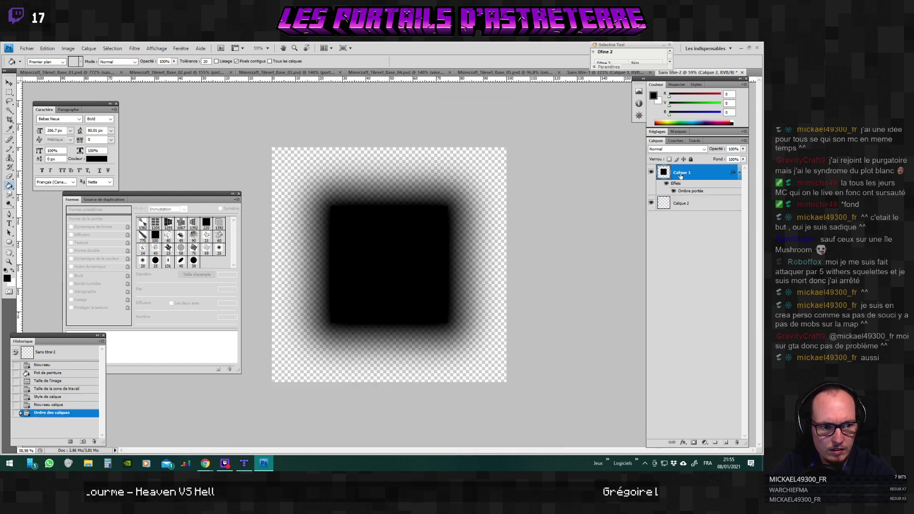
{"action": "key", "text": "ctrl+e"}
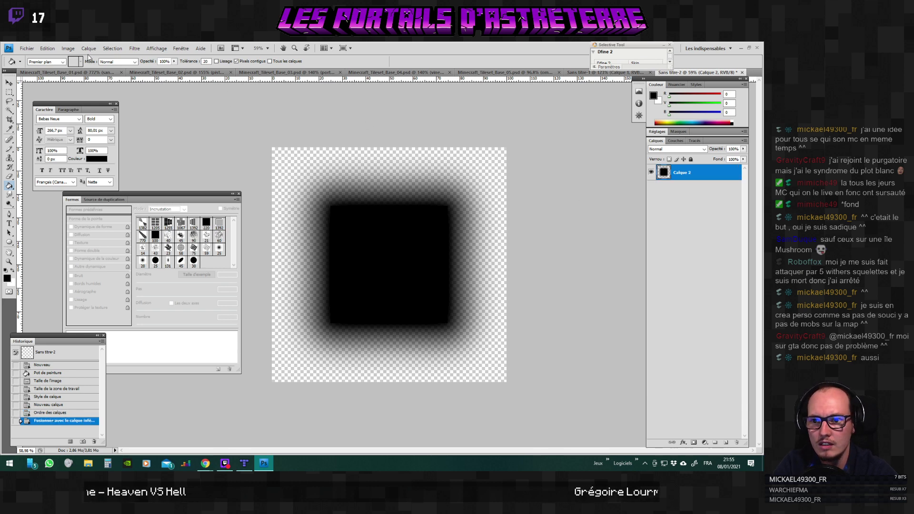
Scale the merged image down to 100 by 100 pixels.
{"action": "left_click", "coordinate": [68, 48]}
{"action": "left_click", "coordinate": [83, 109]}
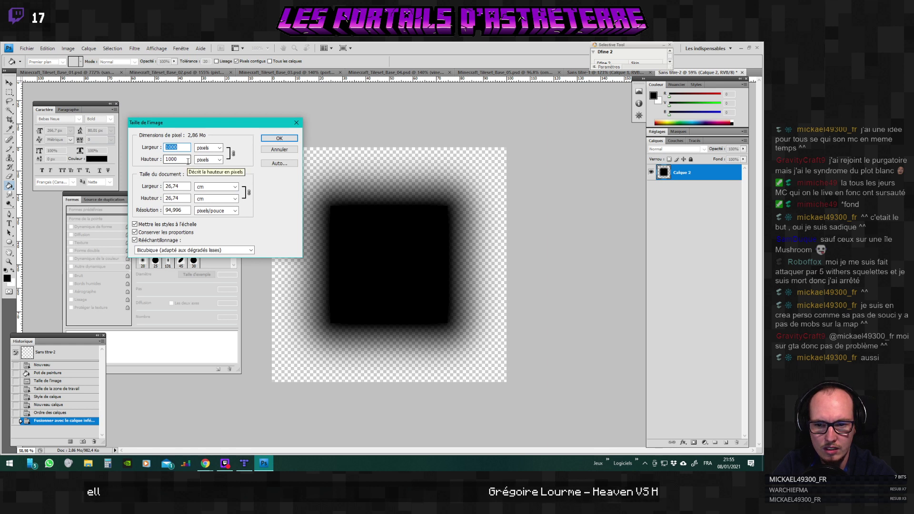
{"action": "type", "text": "100"}
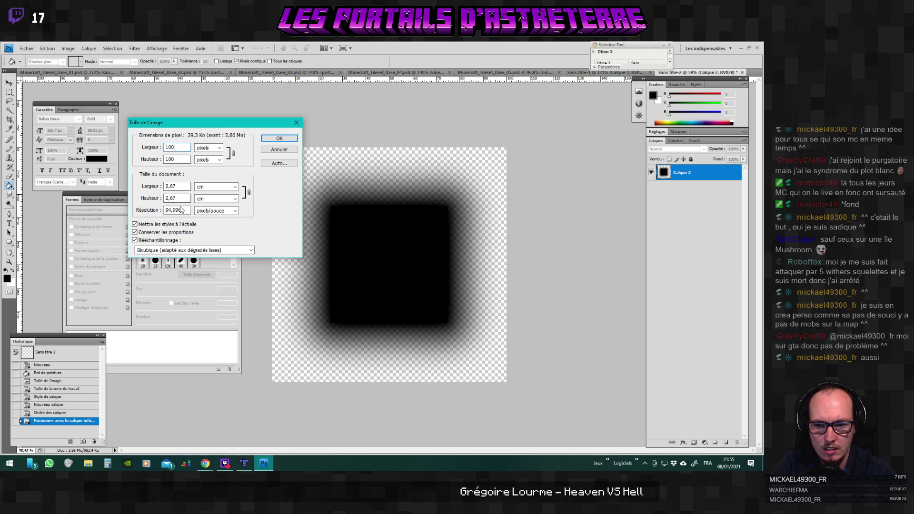
{"action": "key", "text": "Return"}
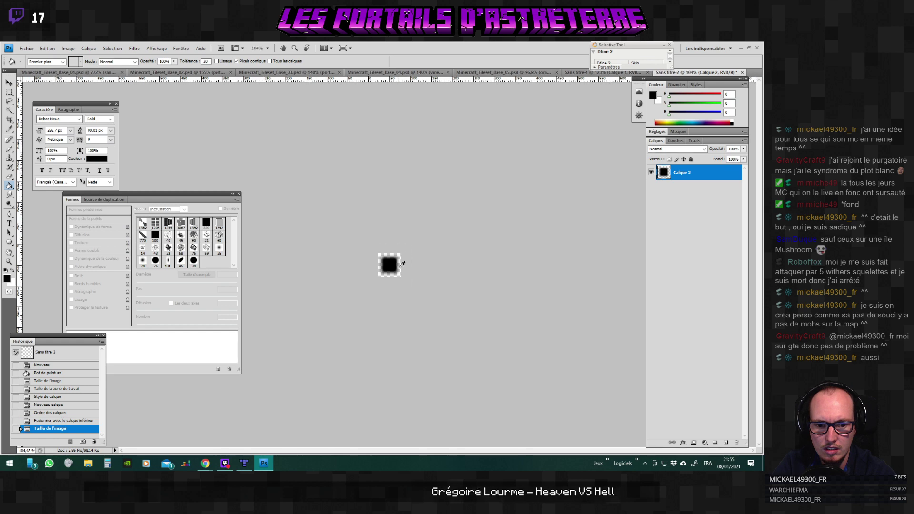
Define the blurred black square as a brush preset named carré_flou_01.
{"action": "key", "text": "ctrl+0"}
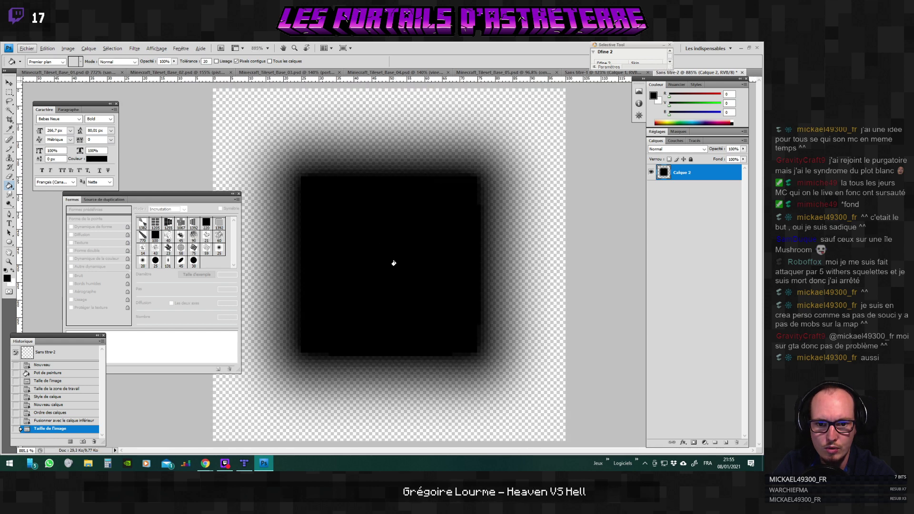
{"action": "scroll", "coordinate": [400, 263], "scroll_direction": "down", "scroll_amount": 6}
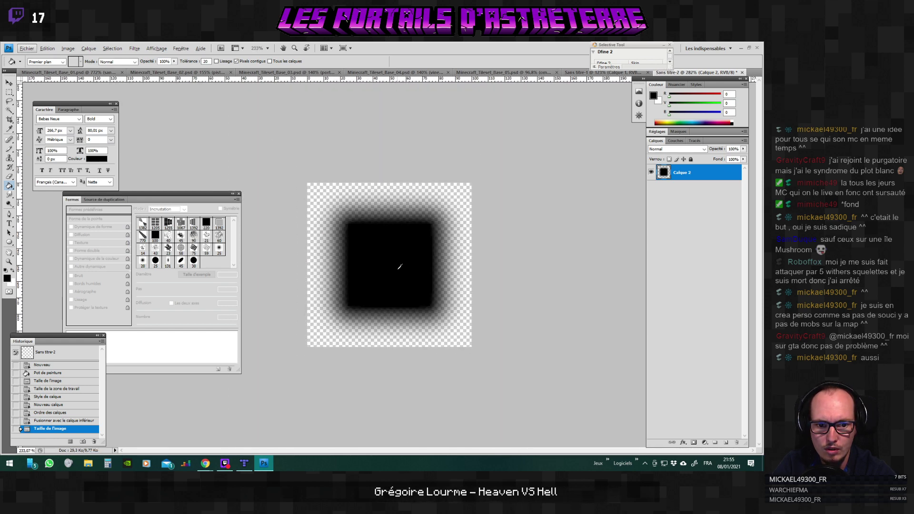
{"action": "scroll", "coordinate": [400, 267], "scroll_direction": "up", "scroll_amount": 2}
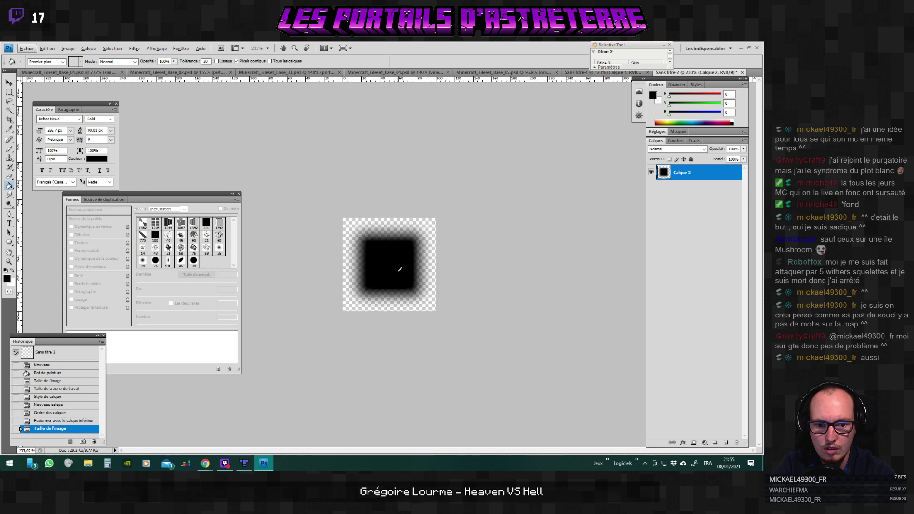
{"action": "left_click", "coordinate": [68, 49]}
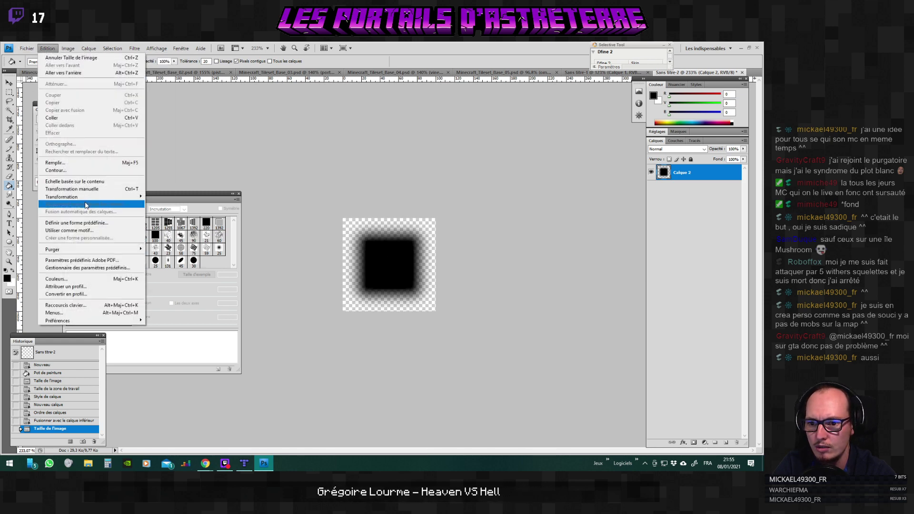
{"action": "left_click", "coordinate": [76, 223]}
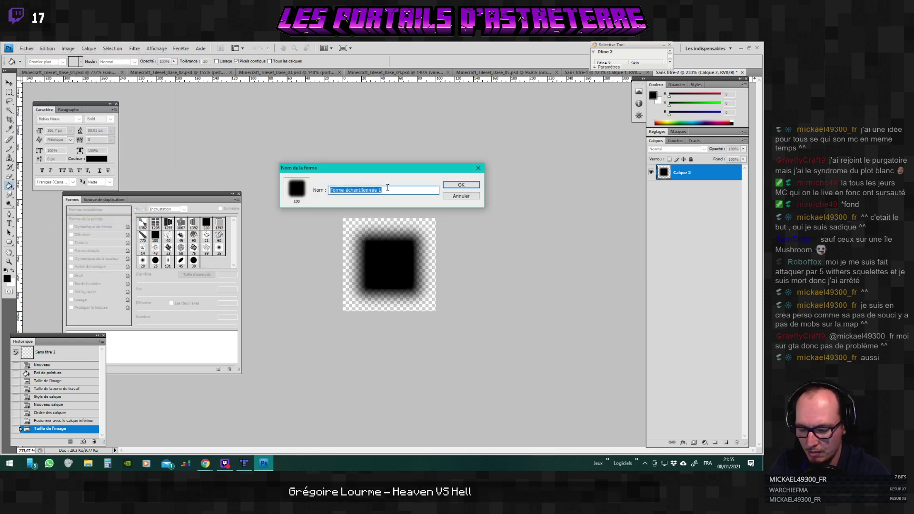
{"action": "type", "text": "carré_flou_01"}
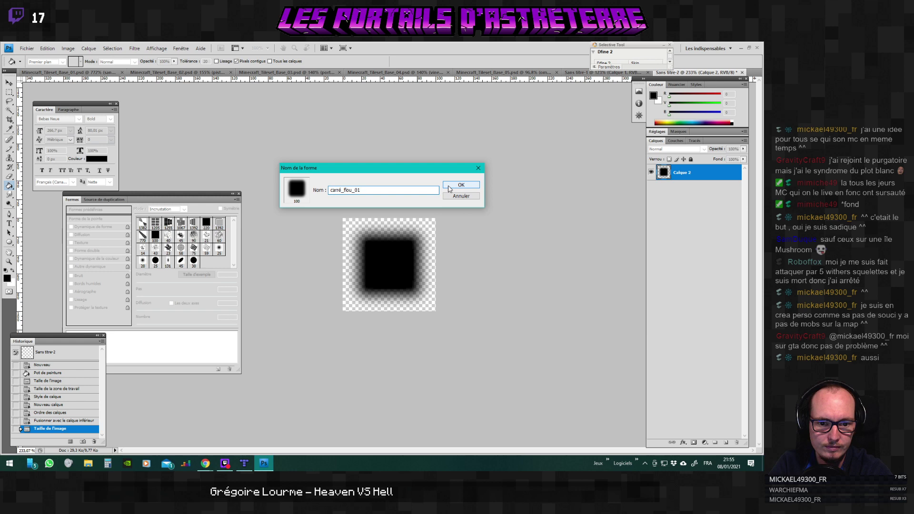
{"action": "key", "text": "Return"}
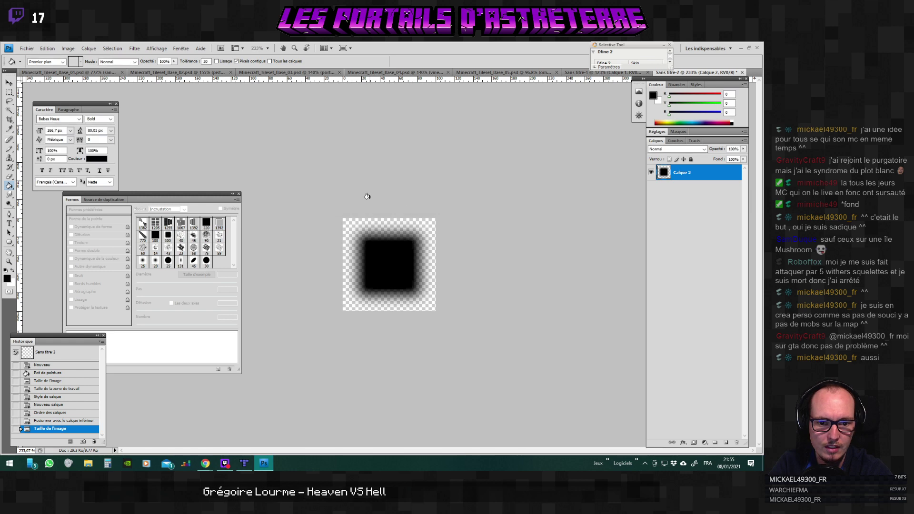
In Minecraft_Tileset_Base_01.psd, set up the Eraser with the new soft square brush at a reduced diameter.
{"action": "key", "text": "ctrl+Tab"}
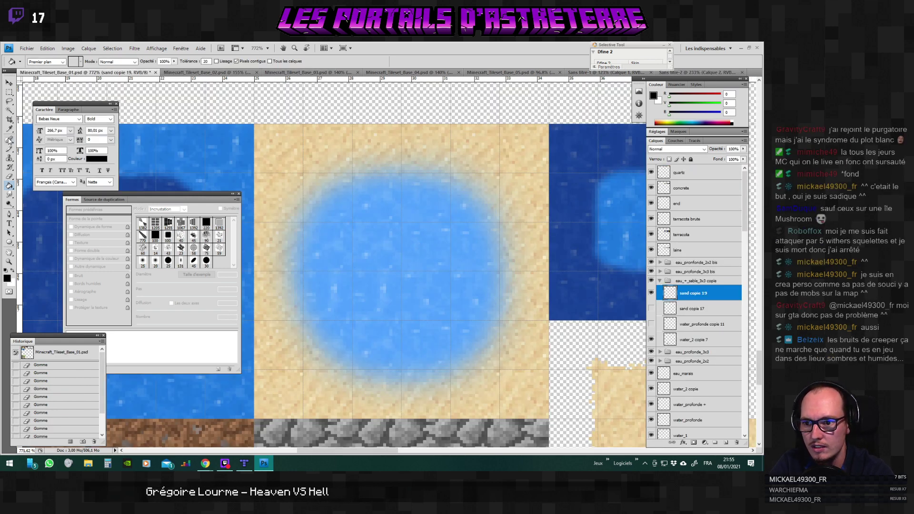
{"action": "left_click", "coordinate": [10, 182]}
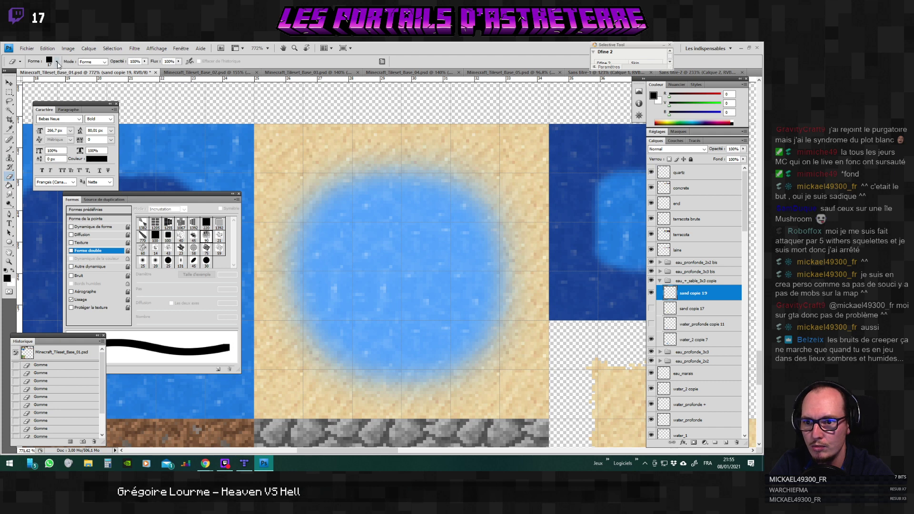
{"action": "left_click", "coordinate": [58, 63]}
{"action": "left_click", "coordinate": [69, 165]}
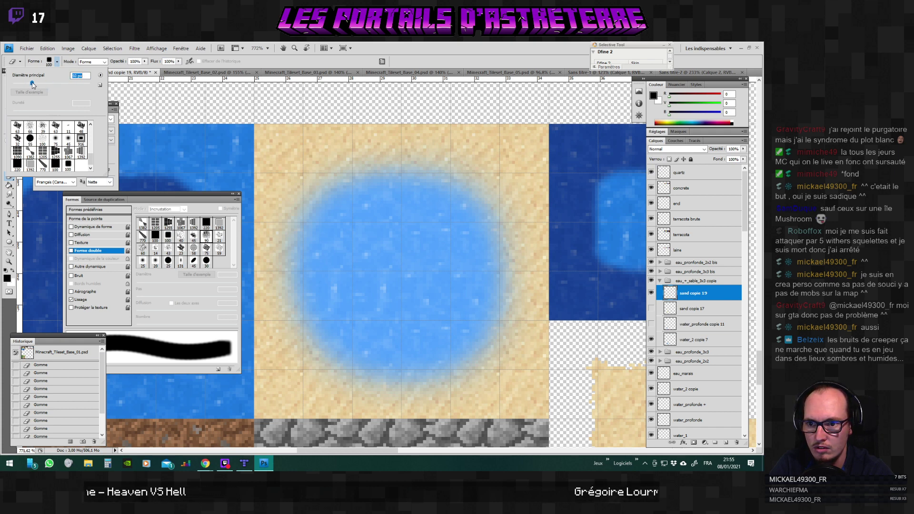
{"action": "left_click_drag", "start_coordinate": [32, 85], "coordinate": [32, 84]}
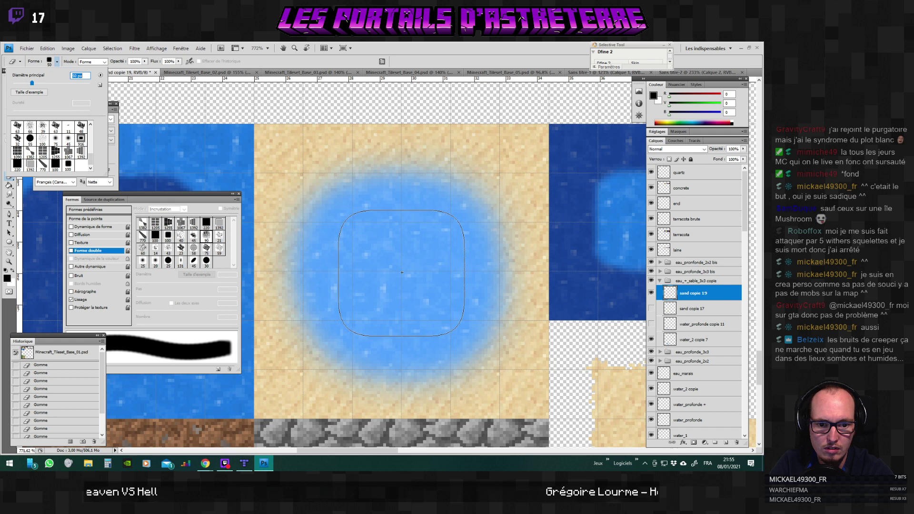
Try the soft square eraser around the sand border of sand copie 19, and delete that layer.
{"action": "mouse_move", "coordinate": [402, 273]}
{"action": "left_mouse_down"}
{"action": "mouse_move", "coordinate": [336, 179]}
{"action": "mouse_move", "coordinate": [312, 172]}
{"action": "mouse_move", "coordinate": [446, 201]}
{"action": "left_mouse_up"}
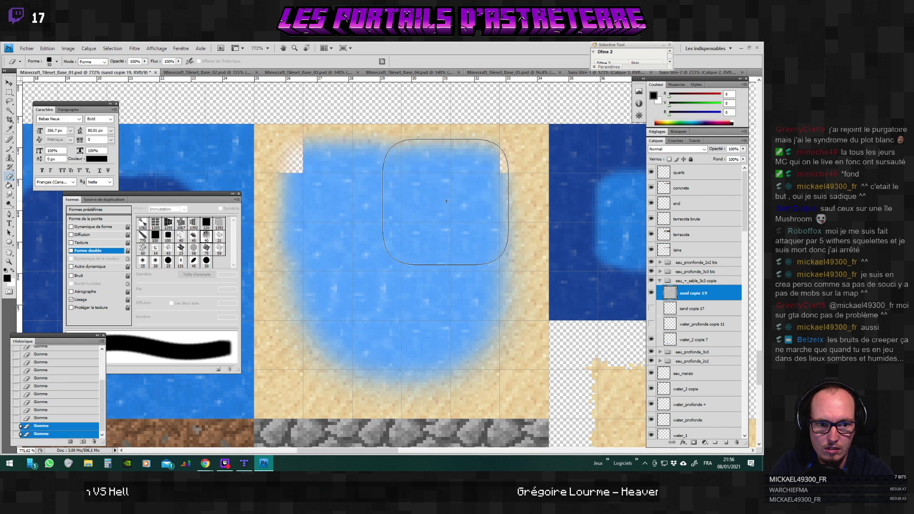
{"action": "left_click_drag", "start_coordinate": [449, 377], "coordinate": [493, 367]}
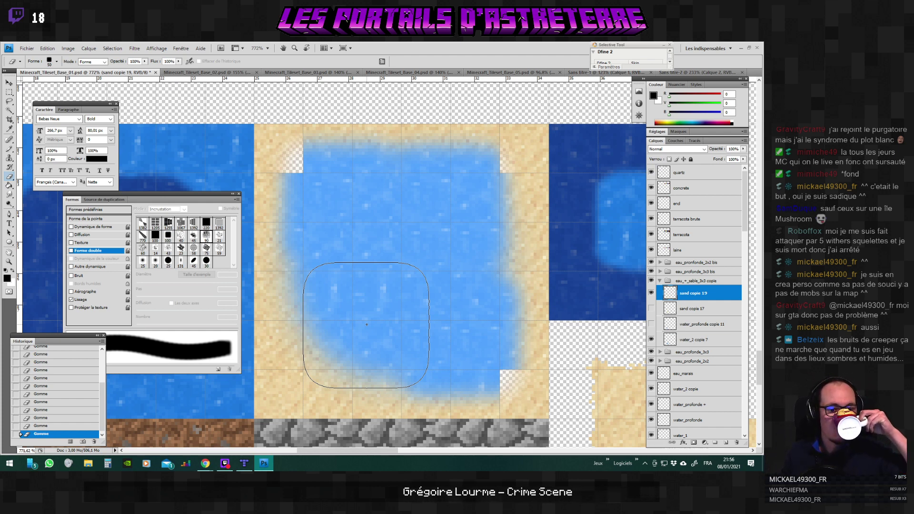
{"action": "left_click", "coordinate": [737, 442]}
{"action": "left_click", "coordinate": [366, 188]}
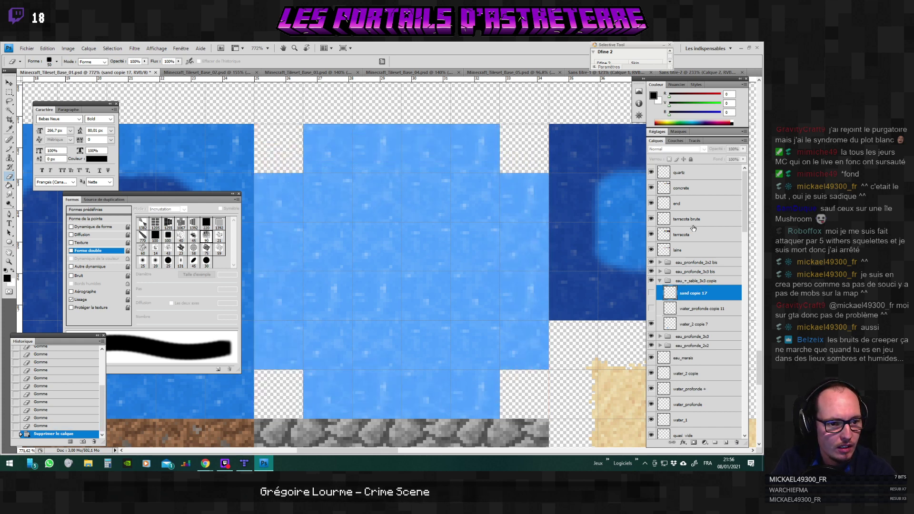
Duplicate the original sand layer within the same document.
{"action": "scroll", "coordinate": [706, 316], "scroll_direction": "down", "scroll_amount": 8}
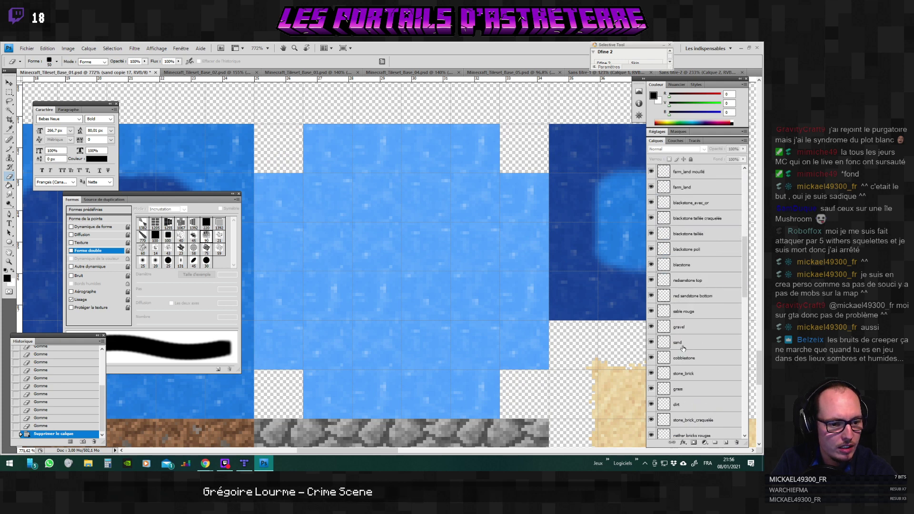
{"action": "right_click", "coordinate": [684, 348]}
{"action": "left_click", "coordinate": [695, 188]}
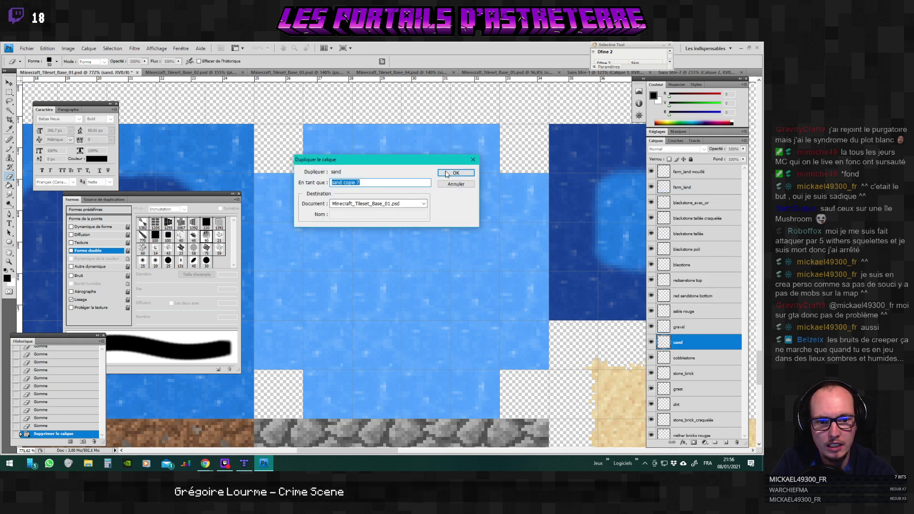
{"action": "left_click", "coordinate": [451, 175]}
Move the duplicated sand layer up the stack to the top of the eau_+_sable_3x3 copie group.
{"action": "key", "text": "v"}
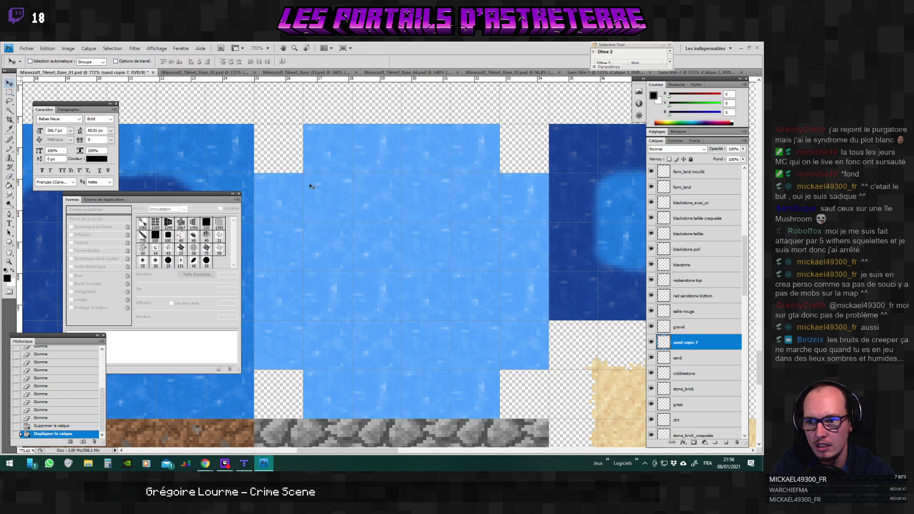
{"action": "left_click_drag", "start_coordinate": [696, 343], "coordinate": [694, 319]}
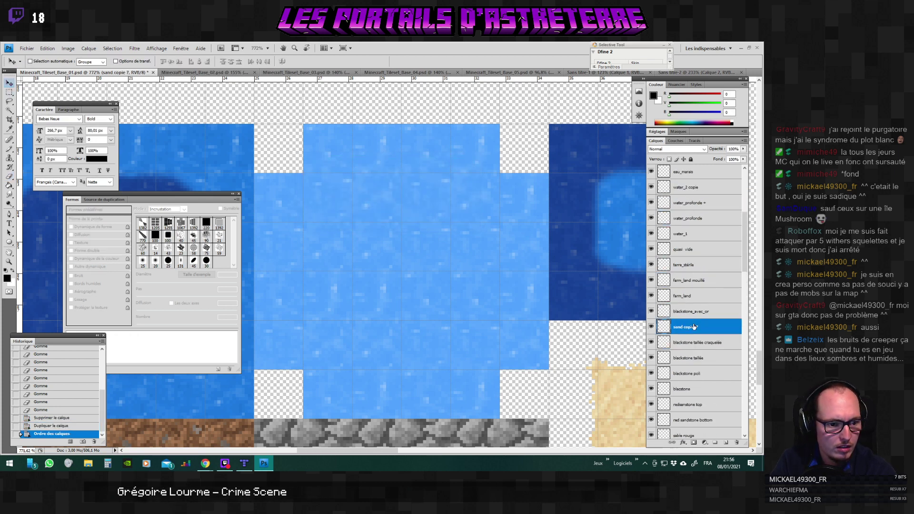
{"action": "left_click_drag", "start_coordinate": [690, 193], "coordinate": [690, 196]}
{"action": "scroll", "coordinate": [699, 370], "scroll_direction": "up", "scroll_amount": 4}
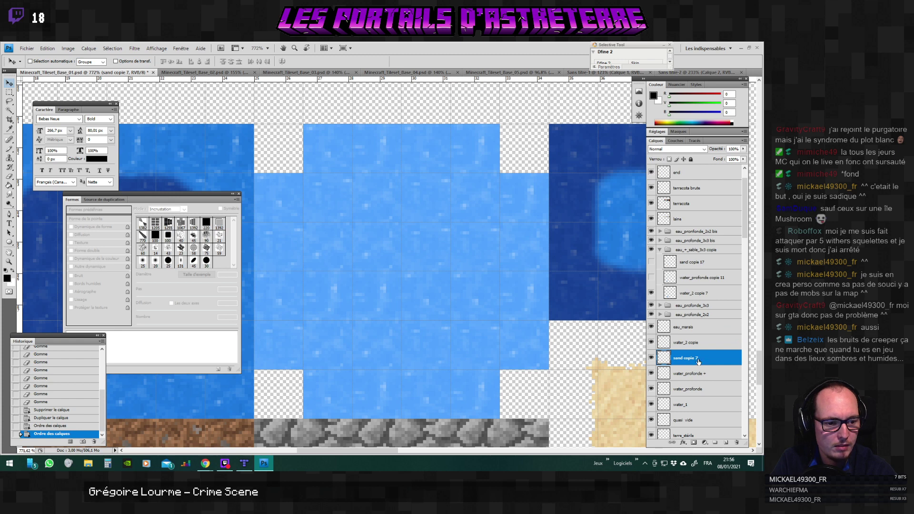
{"action": "left_click_drag", "start_coordinate": [698, 362], "coordinate": [690, 253]}
Move the sand block onto the upper-left corner of the light blue 3x3 water tile, aligned to the grid.
{"action": "scroll", "coordinate": [443, 228], "scroll_direction": "down", "scroll_amount": 3}
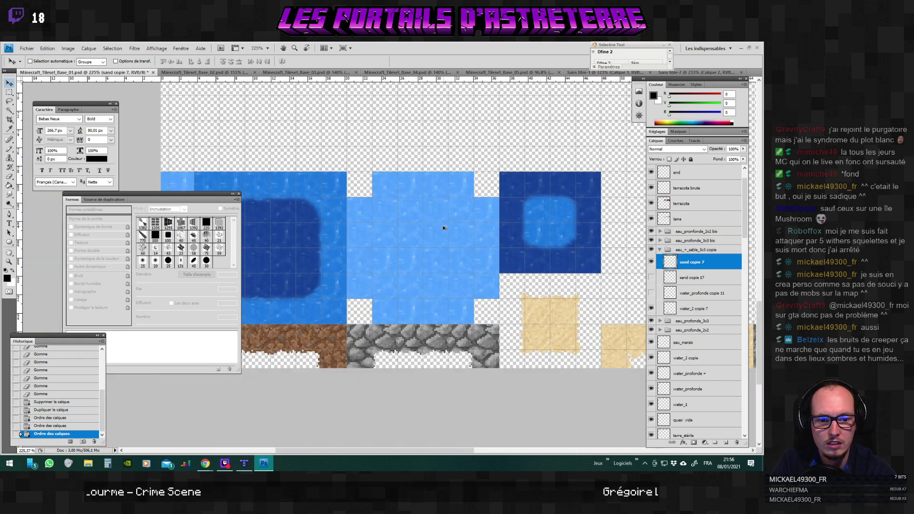
{"action": "scroll", "coordinate": [443, 227], "scroll_direction": "down", "scroll_amount": 2}
{"action": "left_click_drag", "start_coordinate": [452, 287], "coordinate": [455, 247]}
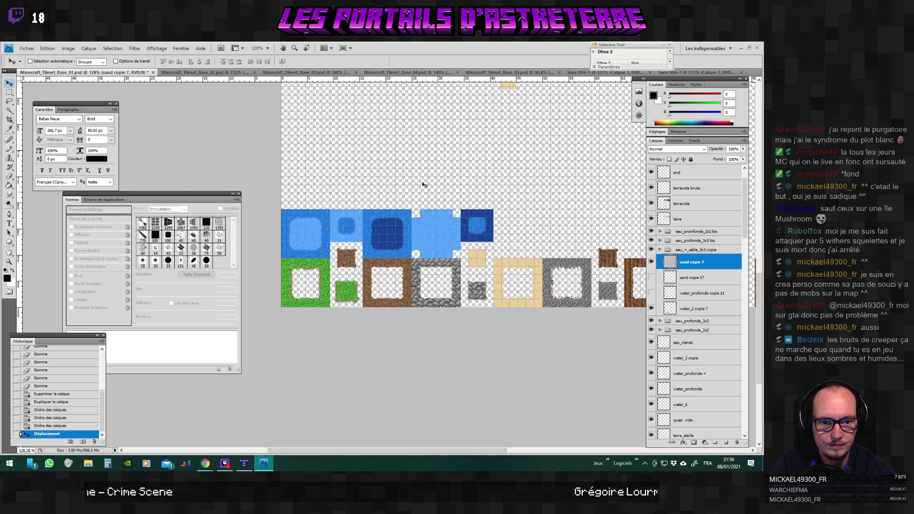
{"action": "left_click_drag", "start_coordinate": [424, 184], "coordinate": [443, 223]}
{"action": "scroll", "coordinate": [441, 223], "scroll_direction": "up", "scroll_amount": 3}
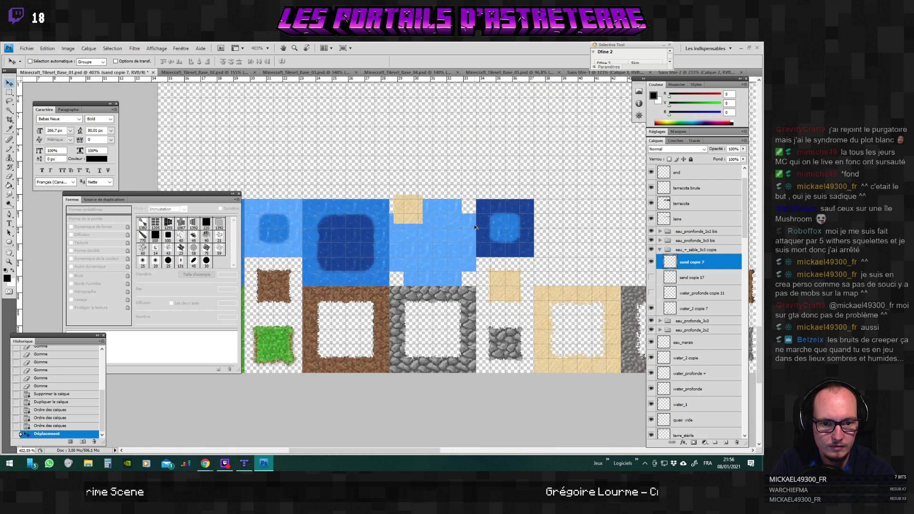
{"action": "scroll", "coordinate": [475, 227], "scroll_direction": "up", "scroll_amount": 1}
{"action": "left_click_drag", "start_coordinate": [304, 204], "coordinate": [305, 213]}
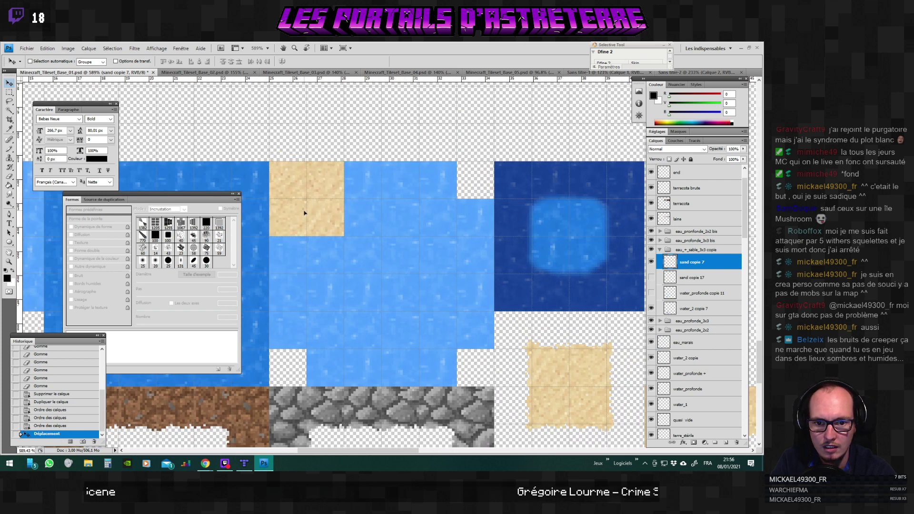
Duplicate the sand block twice and place the copies side by side to complete the top row over the water tile.
{"action": "right_click", "coordinate": [662, 261]}
{"action": "left_click", "coordinate": [689, 293]}
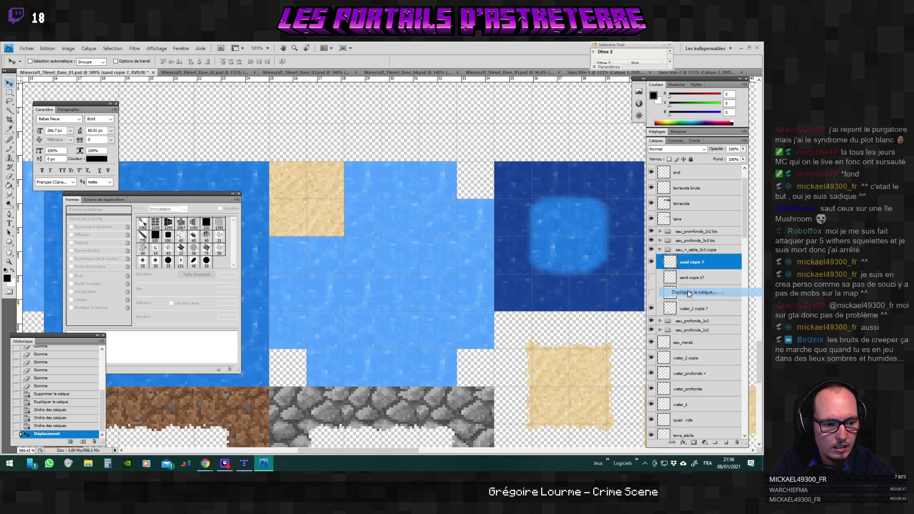
{"action": "key", "text": "Return"}
{"action": "left_click_drag", "start_coordinate": [304, 194], "coordinate": [371, 196]}
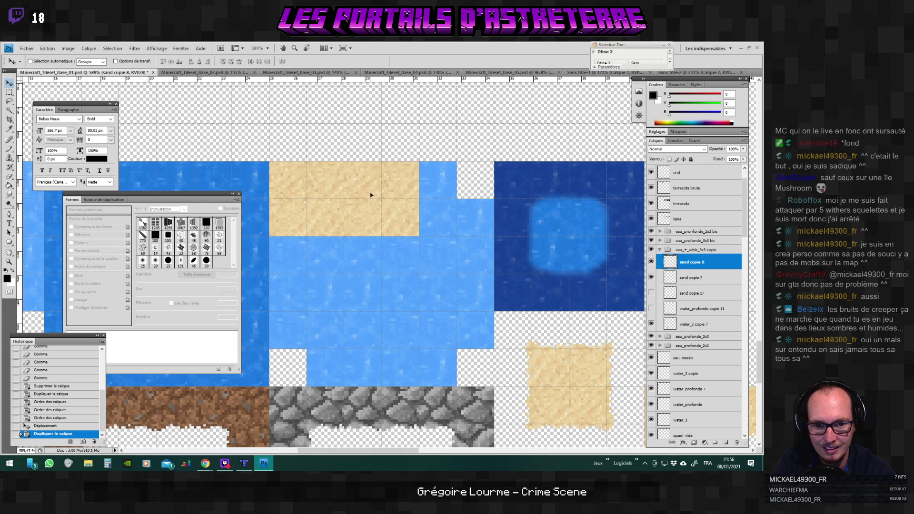
{"action": "right_click", "coordinate": [718, 262]}
{"action": "left_click", "coordinate": [724, 283]}
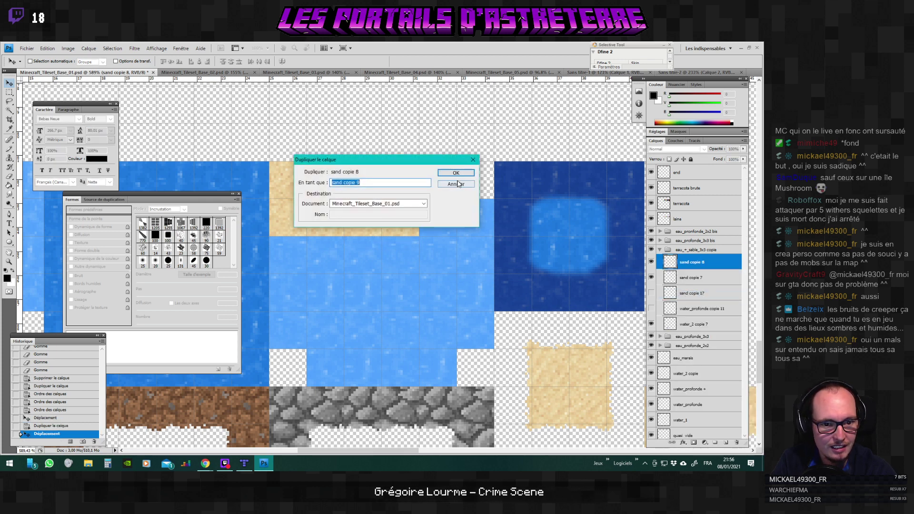
{"action": "key", "text": "Return"}
{"action": "left_click_drag", "start_coordinate": [394, 204], "coordinate": [456, 198]}
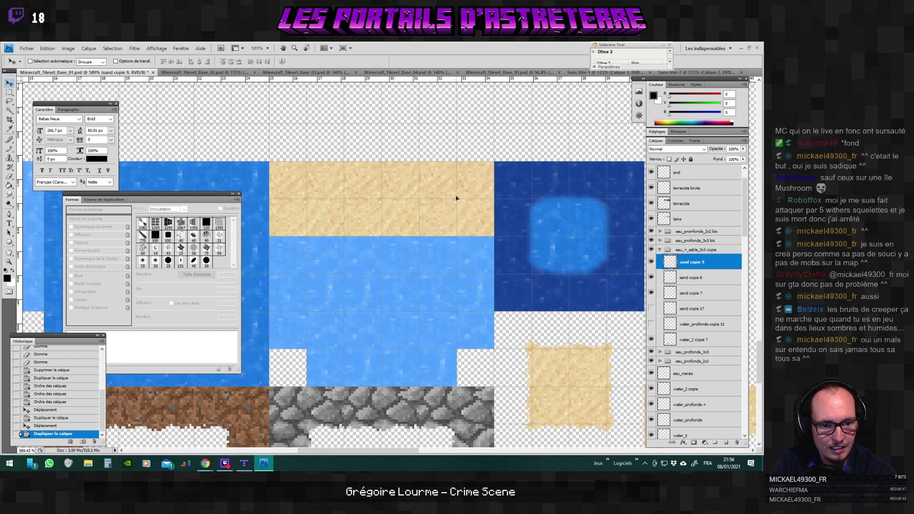
{"action": "right_click", "coordinate": [701, 263]}
{"action": "left_click", "coordinate": [723, 283]}
{"action": "key", "text": "Return"}
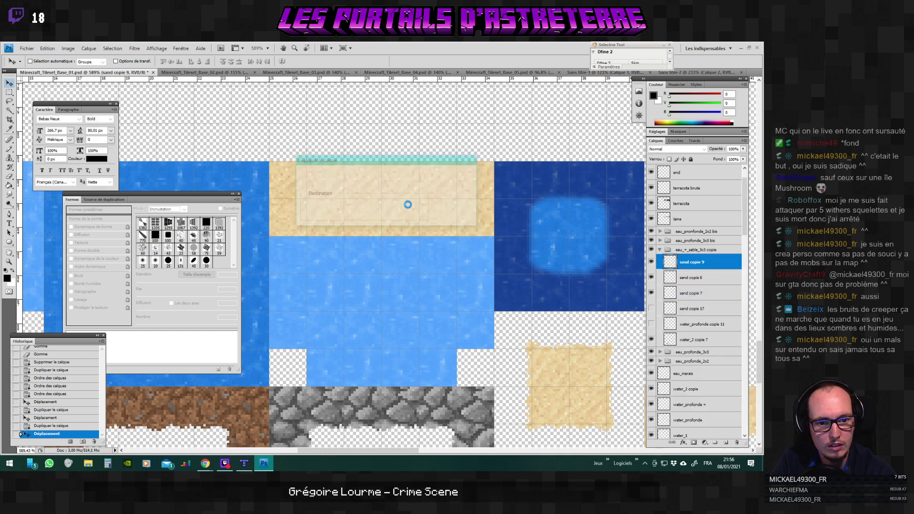
{"action": "left_click_drag", "start_coordinate": [408, 204], "coordinate": [302, 263]}
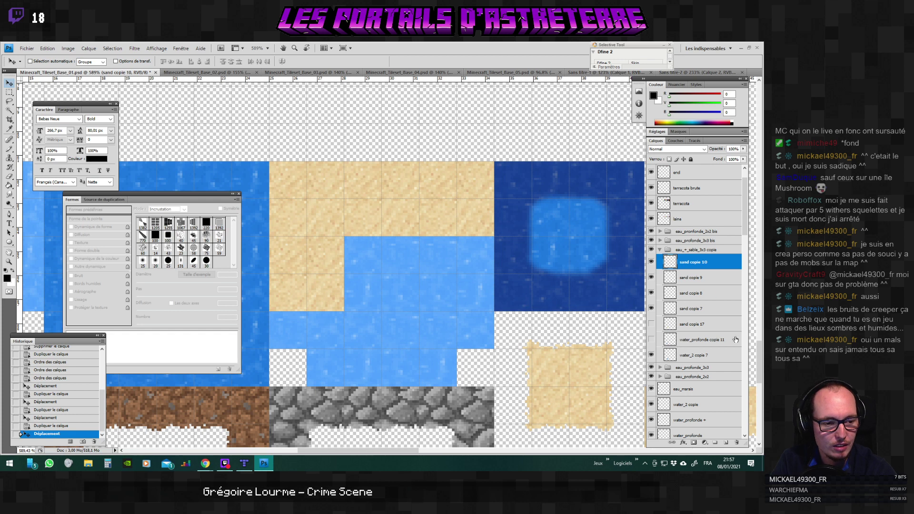
{"action": "left_click", "coordinate": [733, 443]}
{"action": "key", "text": "Return"}
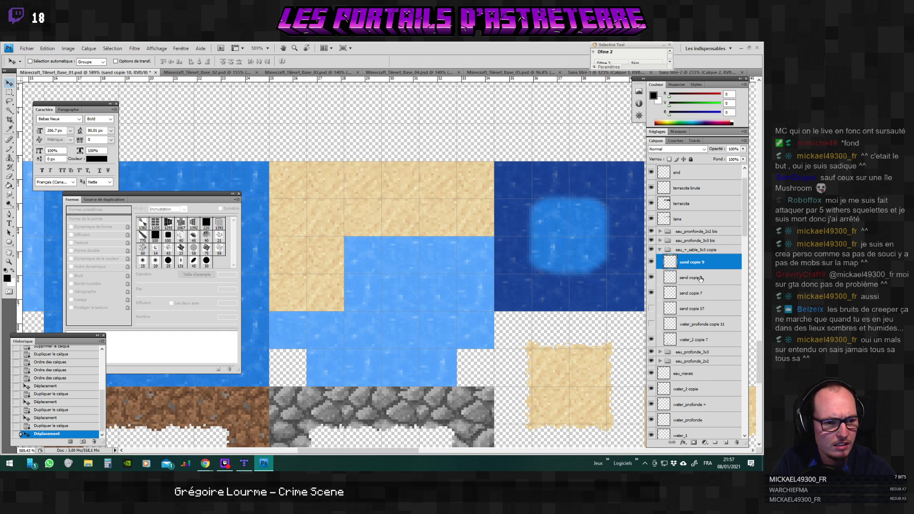
Duplicate the three top-row sand layers together and move the copies down to fill the middle row.
{"action": "left_click", "coordinate": [705, 281], "text": "shift"}
{"action": "left_click", "coordinate": [696, 294], "text": "shift"}
{"action": "right_click", "coordinate": [706, 265]}
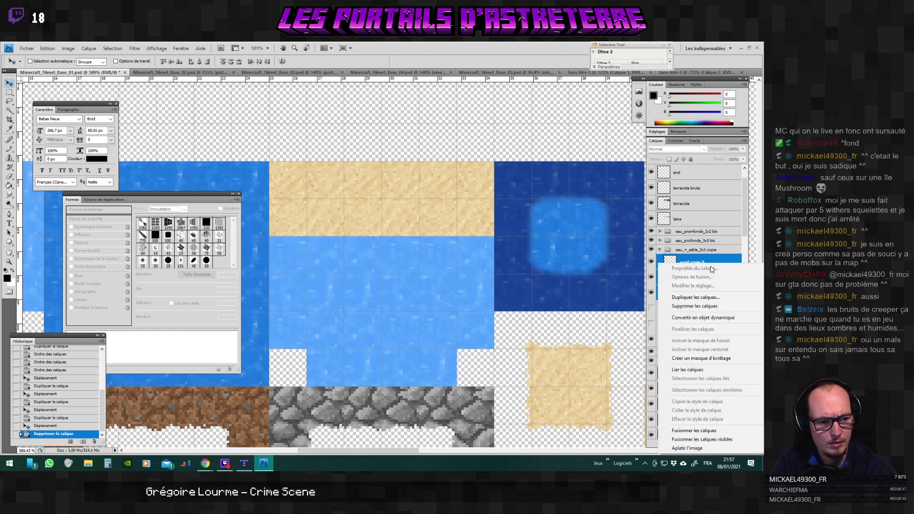
{"action": "left_click", "coordinate": [695, 296]}
{"action": "left_click", "coordinate": [456, 173]}
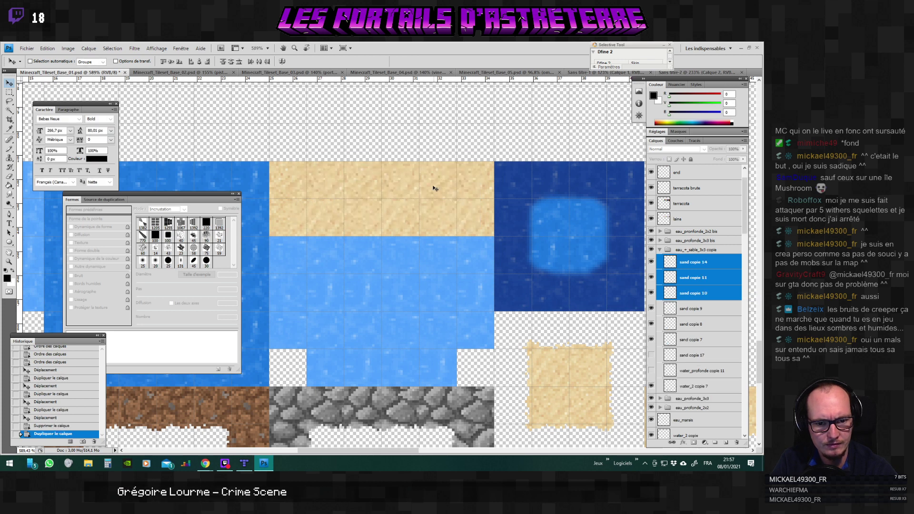
{"action": "left_click_drag", "start_coordinate": [432, 188], "coordinate": [432, 269]}
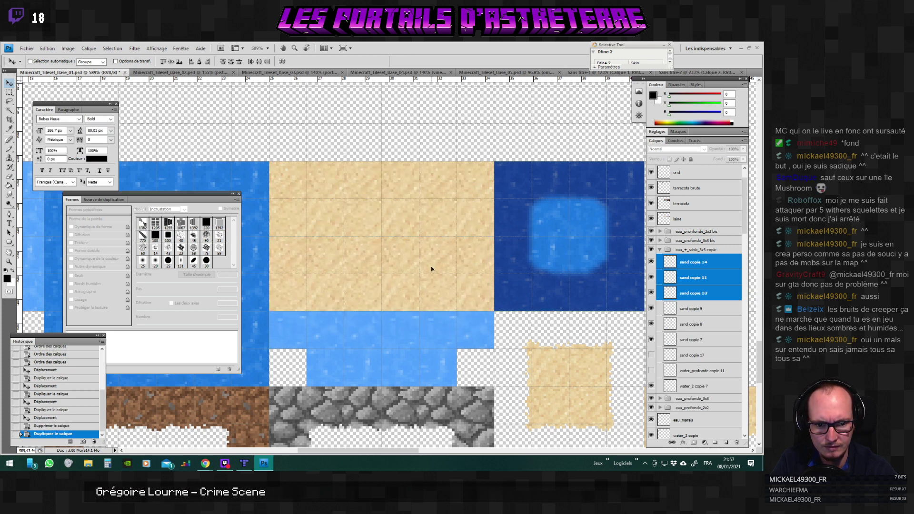
Duplicate the three middle-row sand layers and move the copies down to cover the bottom row of the water tile.
{"action": "right_click", "coordinate": [712, 277]}
{"action": "left_click", "coordinate": [672, 116]}
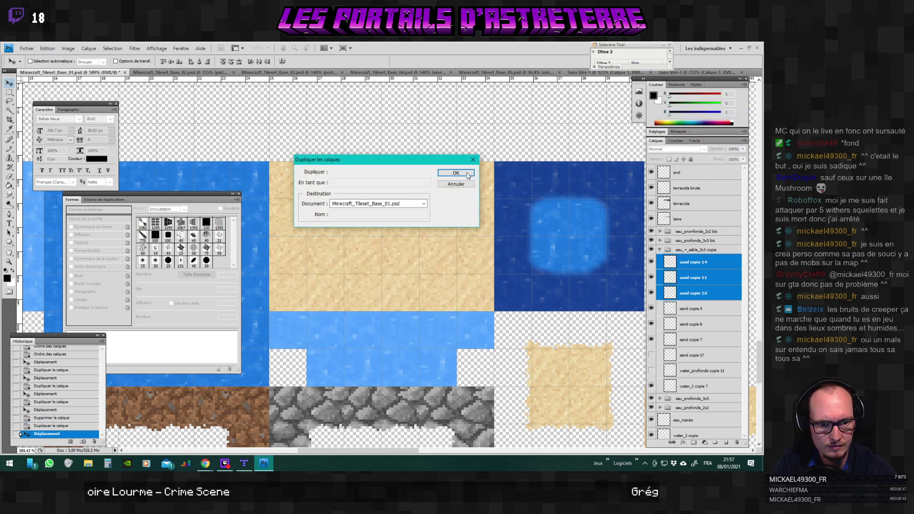
{"action": "left_click", "coordinate": [459, 172]}
{"action": "left_click_drag", "start_coordinate": [367, 282], "coordinate": [363, 357]}
Merge the nine sand layers into one, duplicate the merged layer, and hide the original as a backup.
{"action": "left_click", "coordinate": [705, 280], "text": "ctrl"}
{"action": "left_click", "coordinate": [703, 294], "text": "ctrl"}
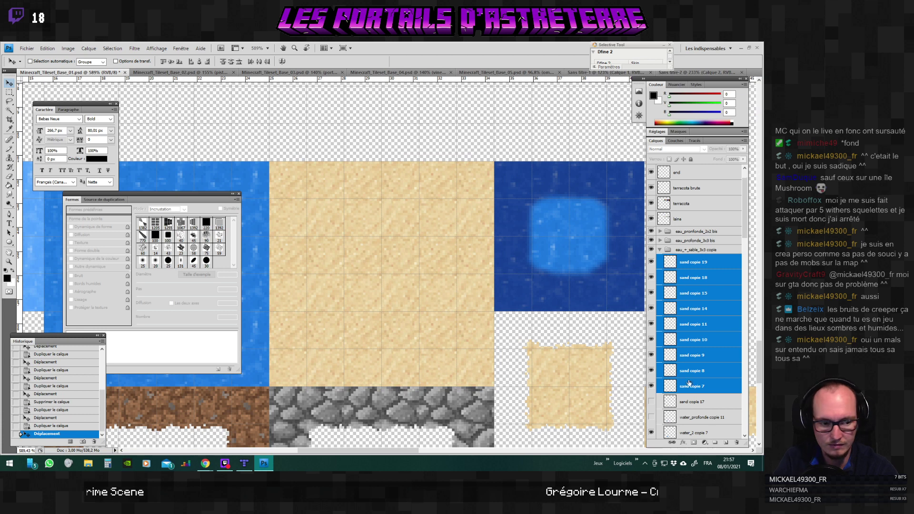
{"action": "key", "text": "ctrl+e"}
{"action": "right_click", "coordinate": [662, 262]}
{"action": "left_click", "coordinate": [667, 293]}
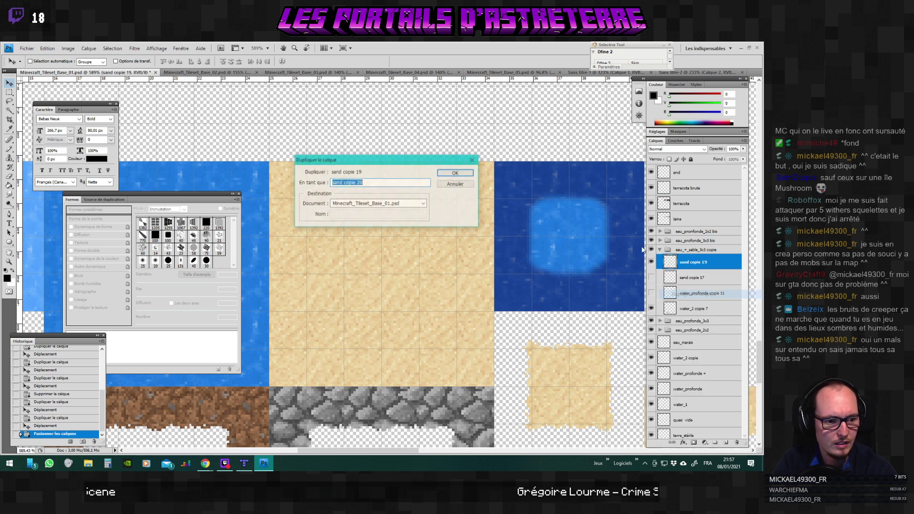
{"action": "left_click", "coordinate": [456, 174]}
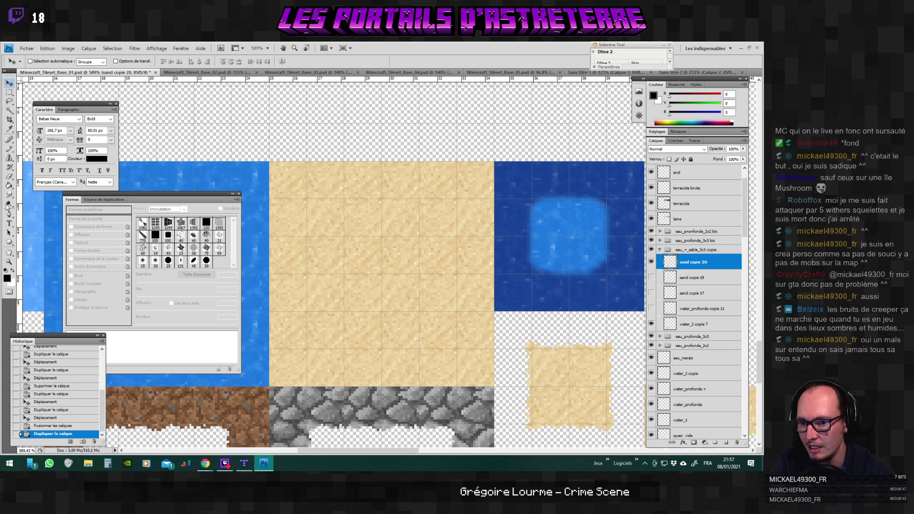
Erase the centre of the duplicated sand layer with the soft-edged square brush, centred on the 3x3 tile.
{"action": "left_click", "coordinate": [11, 176]}
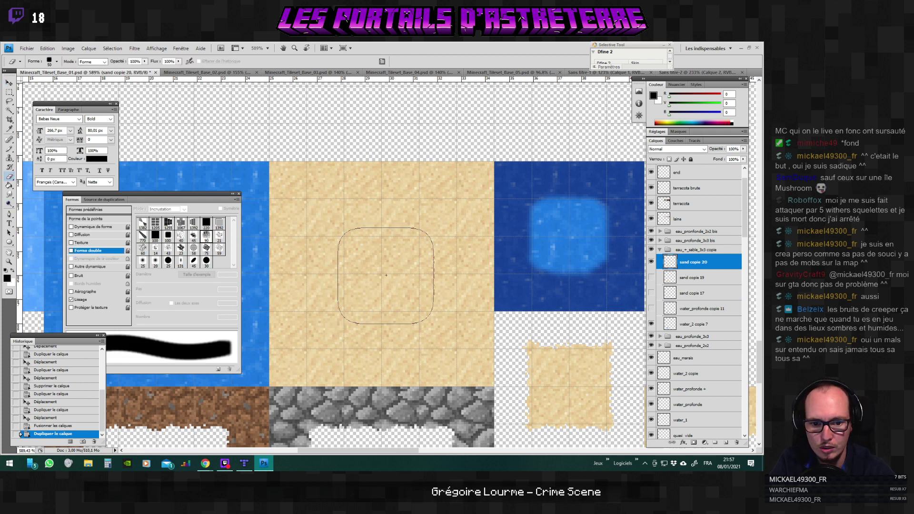
{"action": "scroll", "coordinate": [381, 275], "scroll_direction": "up", "scroll_amount": 4}
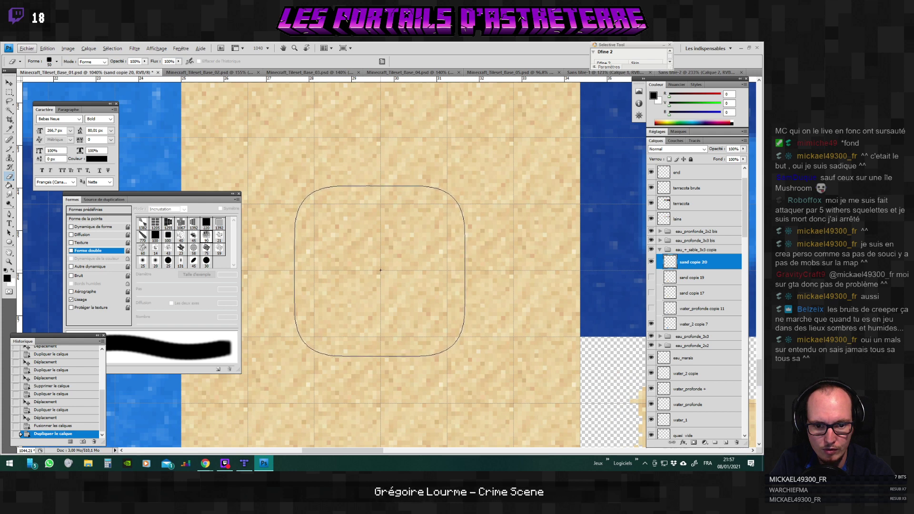
{"action": "left_click", "coordinate": [380, 270]}
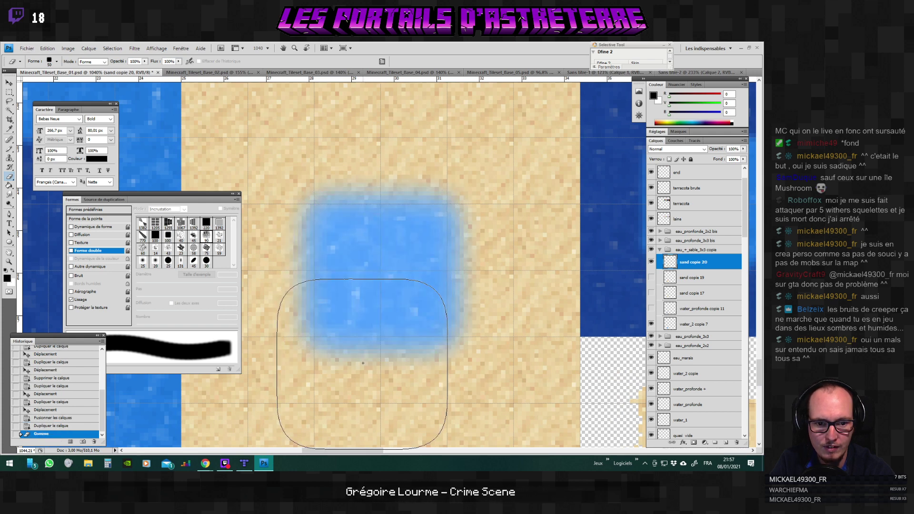
{"action": "scroll", "coordinate": [366, 357], "scroll_direction": "down", "scroll_amount": 3}
{"action": "scroll", "coordinate": [401, 343], "scroll_direction": "up", "scroll_amount": 3}
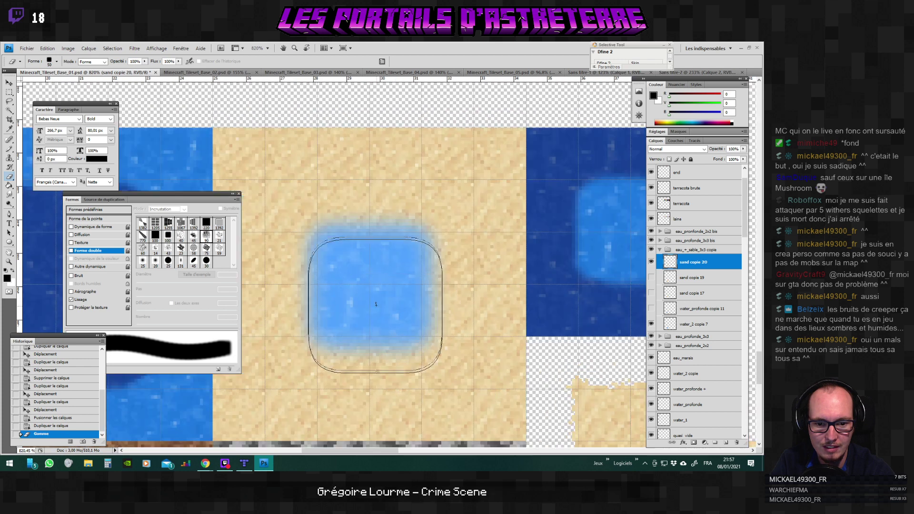
Enlarge the eraser to 64 px and widen the soft opening in the sand, centred on the 3x3 tile.
{"action": "left_click", "coordinate": [57, 61]}
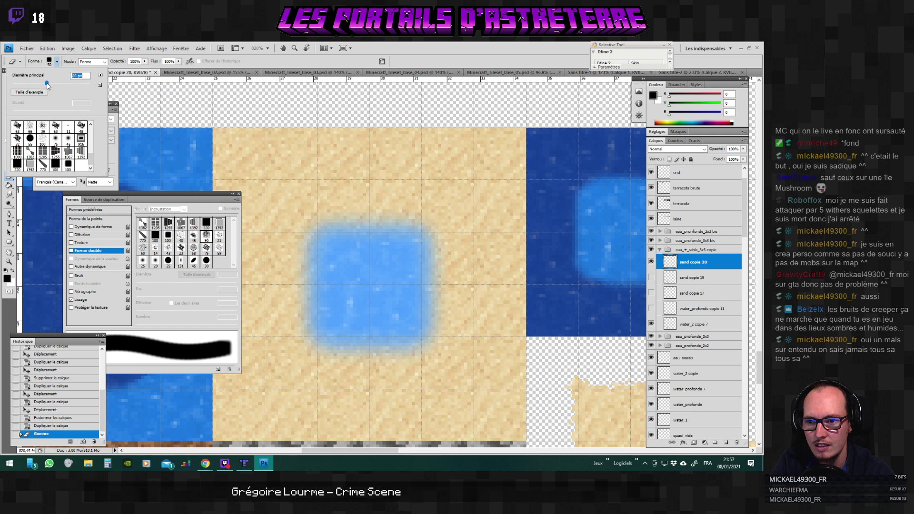
{"action": "left_click_drag", "start_coordinate": [47, 86], "coordinate": [47, 82]}
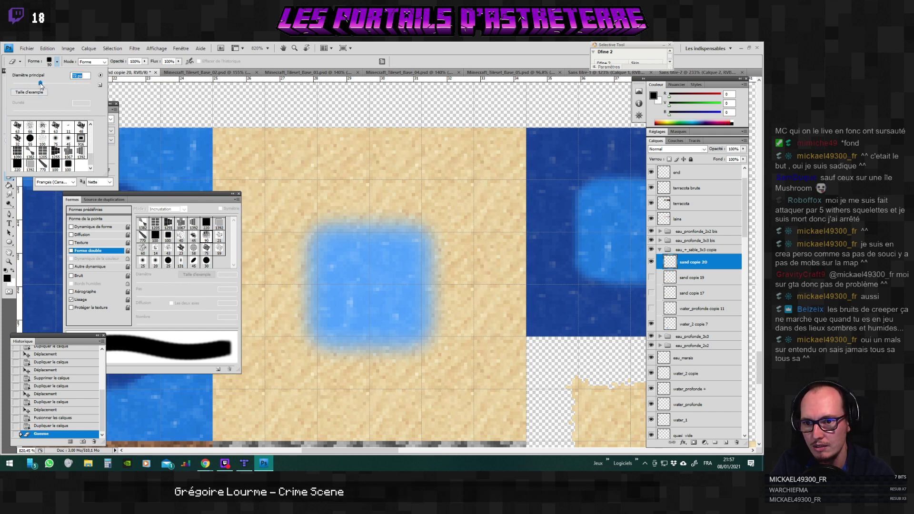
{"action": "left_click_drag", "start_coordinate": [39, 85], "coordinate": [38, 85]}
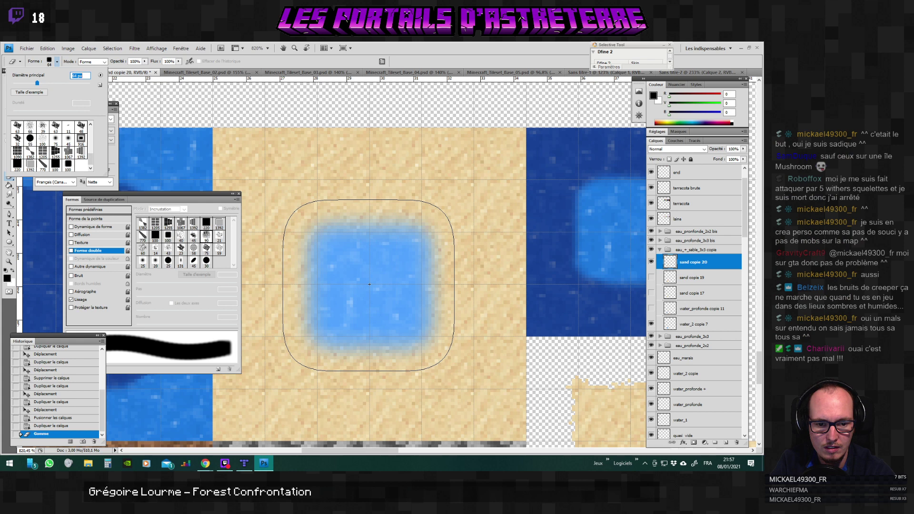
{"action": "left_click", "coordinate": [369, 285]}
{"action": "left_click", "coordinate": [369, 284]}
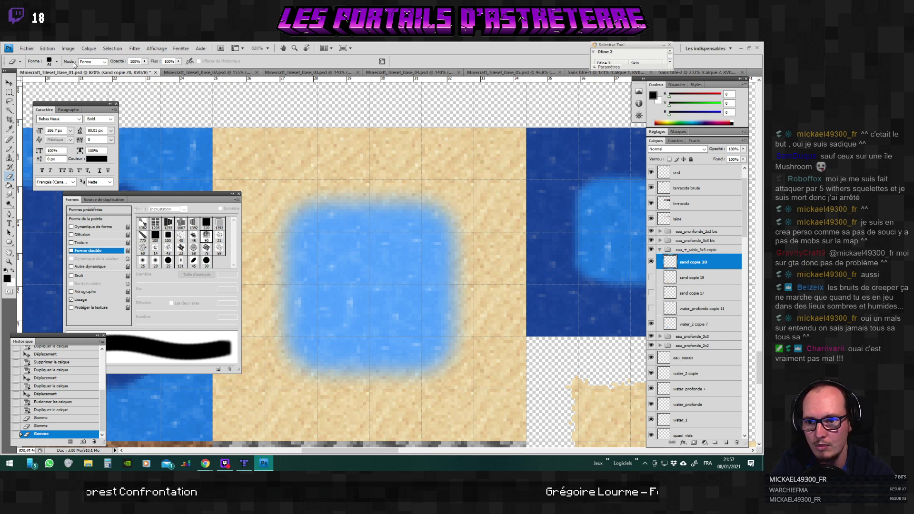
Set the eraser diameter to 70 px and enlarge the soft-edged opening in the sand from the tile's centre.
{"action": "left_click", "coordinate": [57, 62]}
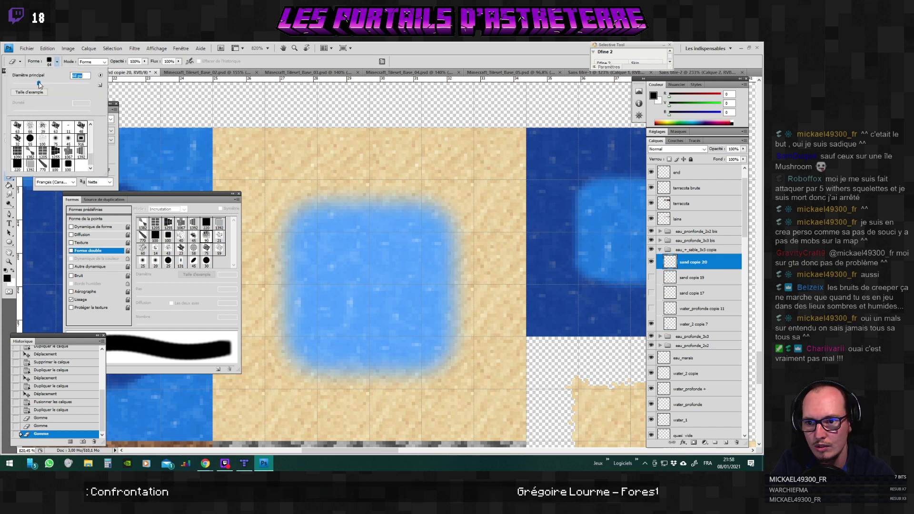
{"action": "left_click_drag", "start_coordinate": [40, 84], "coordinate": [40, 84]}
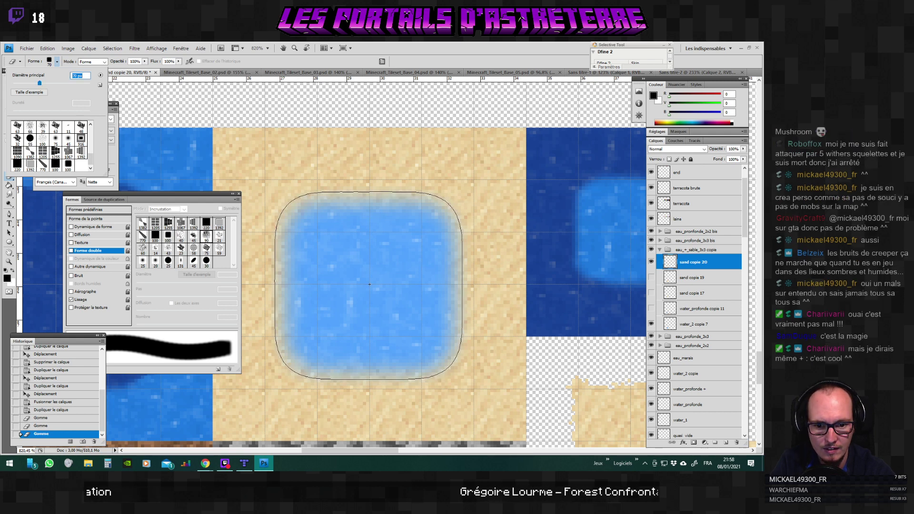
{"action": "left_click", "coordinate": [369, 285]}
{"action": "left_click", "coordinate": [370, 284]}
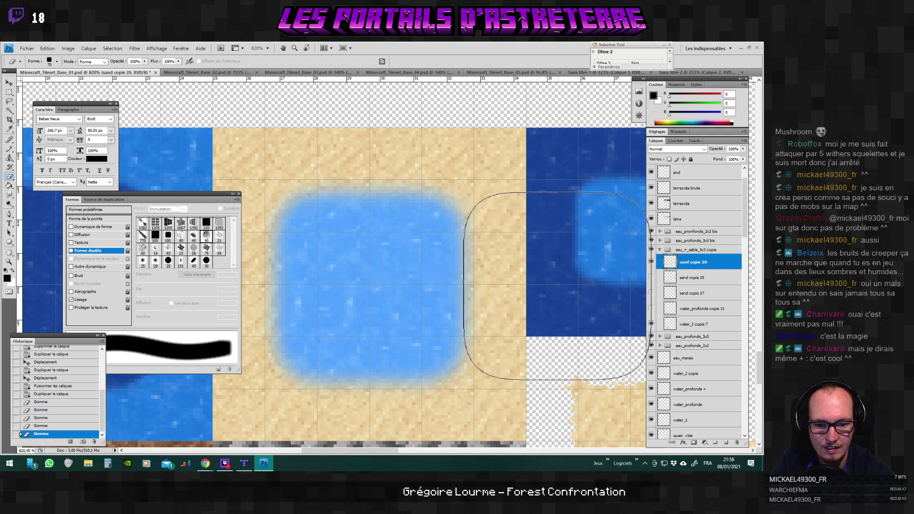
Examine the blurred sand border up close and alongside the neighbouring water and terrain tiles.
{"action": "scroll", "coordinate": [595, 341], "scroll_direction": "down", "scroll_amount": 5}
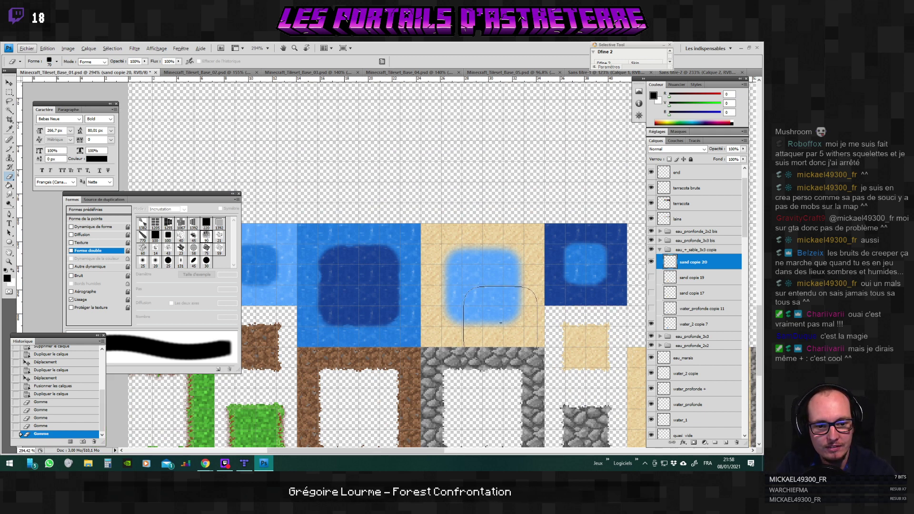
{"action": "scroll", "coordinate": [501, 323], "scroll_direction": "down", "scroll_amount": 1}
{"action": "scroll", "coordinate": [565, 341], "scroll_direction": "down", "scroll_amount": 3}
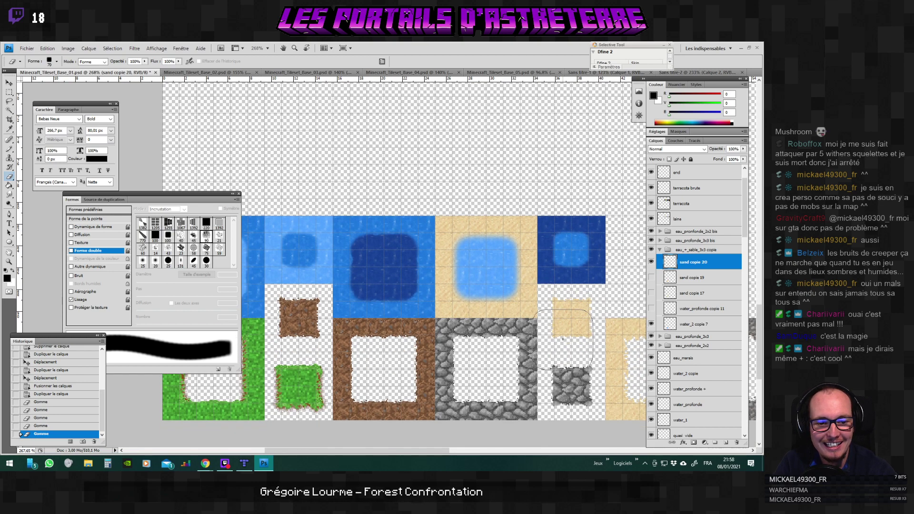
{"action": "scroll", "coordinate": [565, 341], "scroll_direction": "up", "scroll_amount": 2}
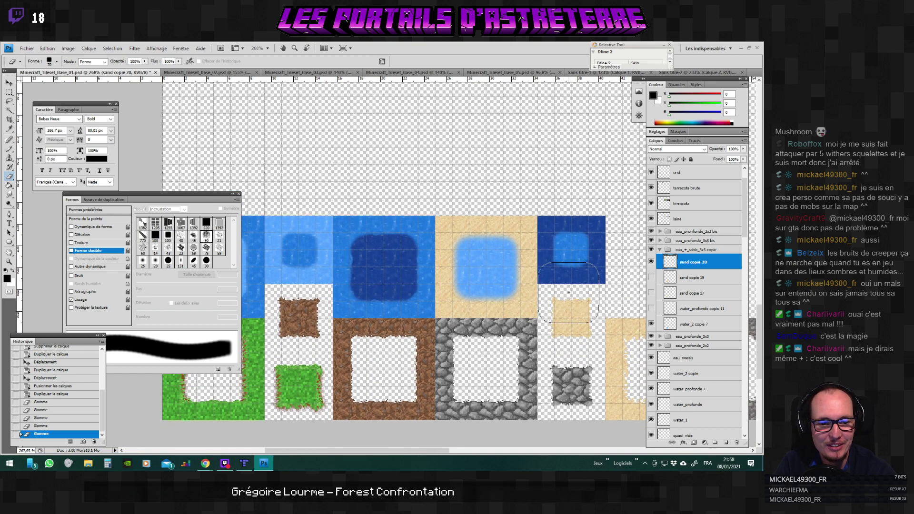
{"action": "scroll", "coordinate": [568, 292], "scroll_direction": "up", "scroll_amount": 3}
{"action": "scroll", "coordinate": [568, 291], "scroll_direction": "up", "scroll_amount": 2}
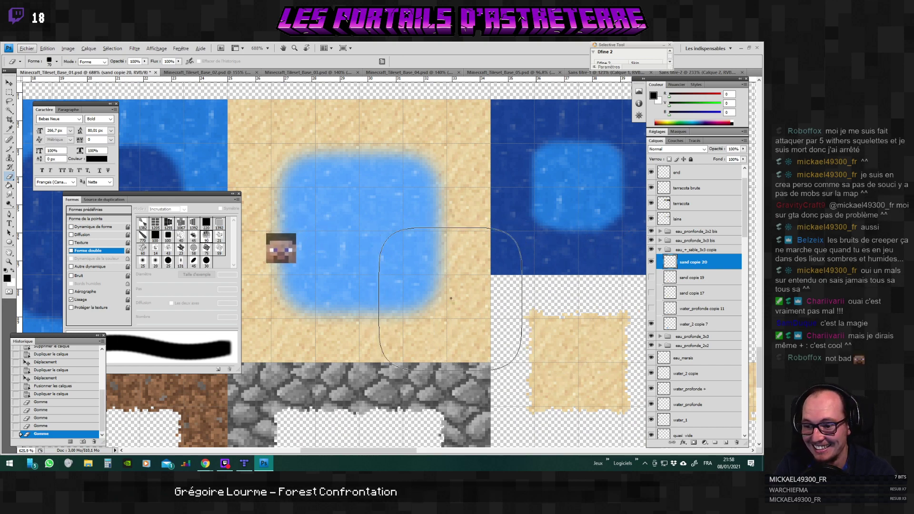
{"action": "scroll", "coordinate": [451, 298], "scroll_direction": "down", "scroll_amount": 2}
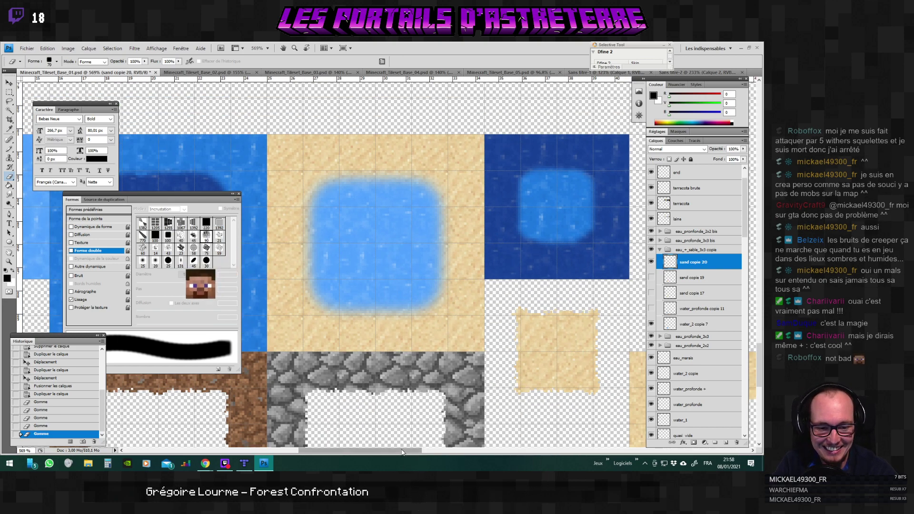
{"action": "mouse_move", "coordinate": [406, 451]}
{"action": "left_mouse_down"}
{"action": "mouse_move", "coordinate": [426, 454]}
{"action": "mouse_move", "coordinate": [379, 450]}
{"action": "mouse_move", "coordinate": [394, 450]}
{"action": "left_mouse_up"}
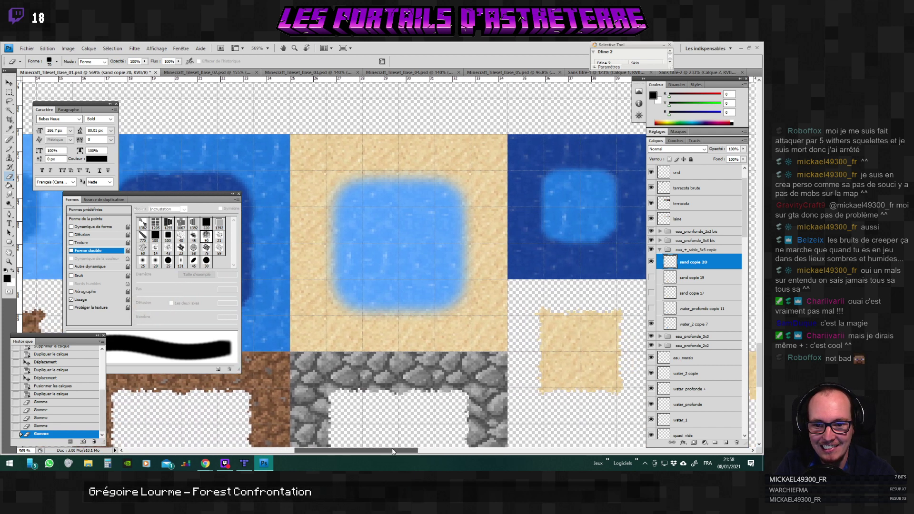
Hide the brush settings and collapse the eau_+_sable_3x3 copie layer group.
{"action": "key", "text": "F5"}
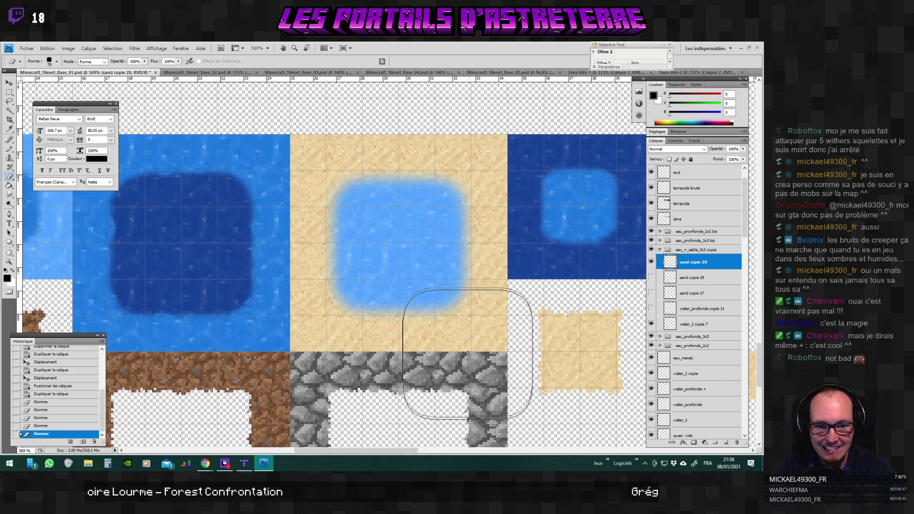
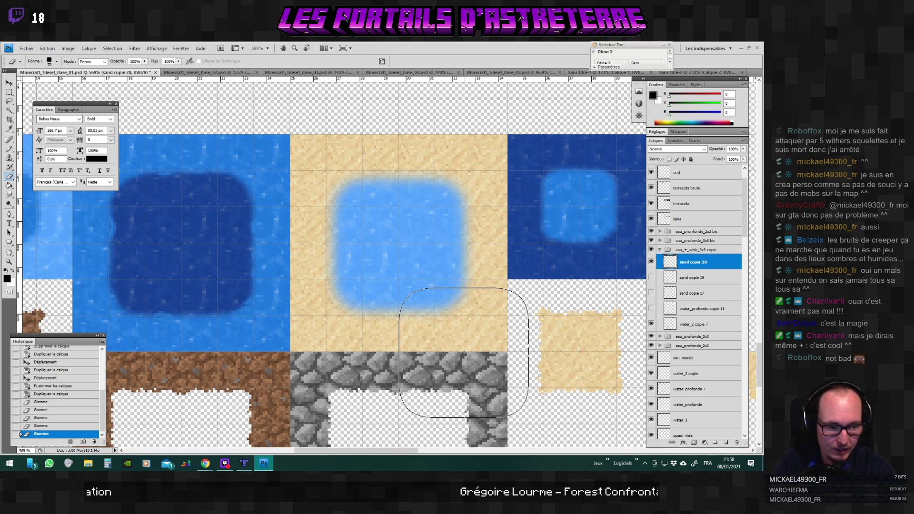
{"action": "left_click", "coordinate": [659, 251]}
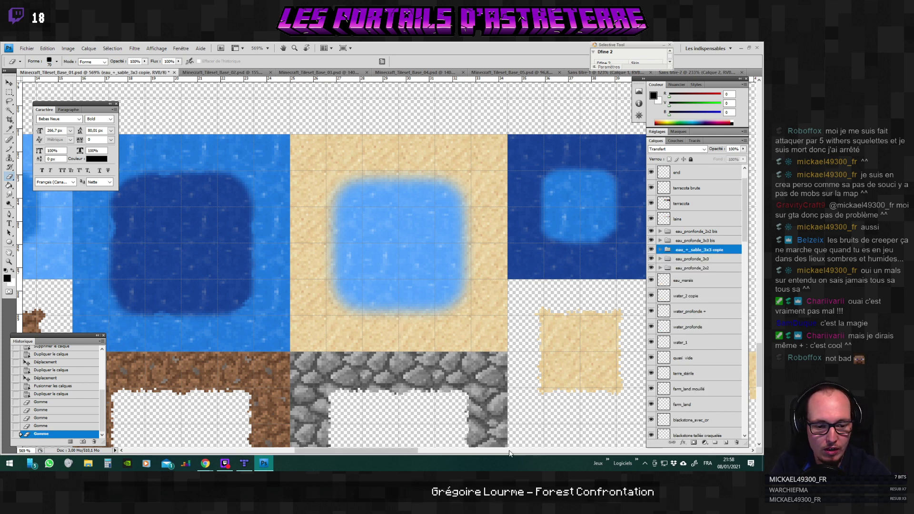
Expand the eau_profonde_3x3 group and hide its water_profonde copie 9 layer to expose the light water base.
{"action": "left_click_drag", "start_coordinate": [404, 452], "coordinate": [337, 451]}
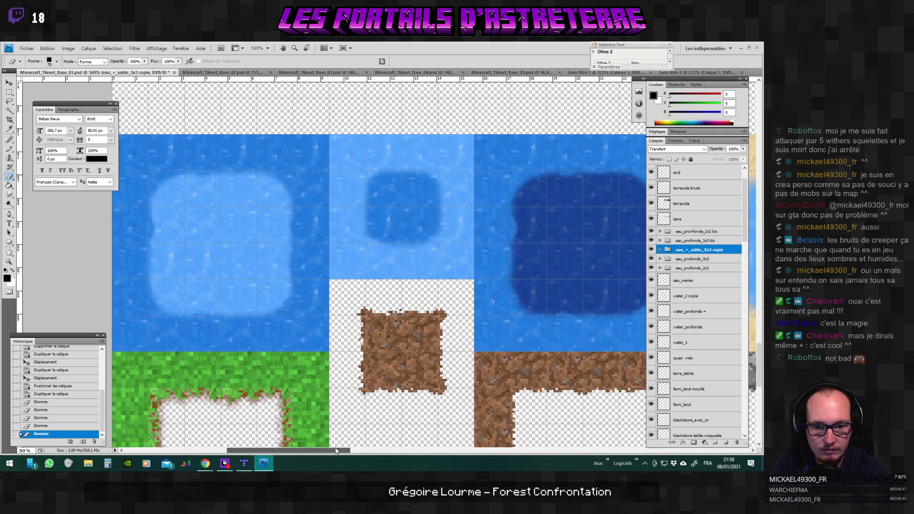
{"action": "left_click", "coordinate": [660, 259]}
{"action": "left_click", "coordinate": [672, 272]}
{"action": "left_click", "coordinate": [651, 272]}
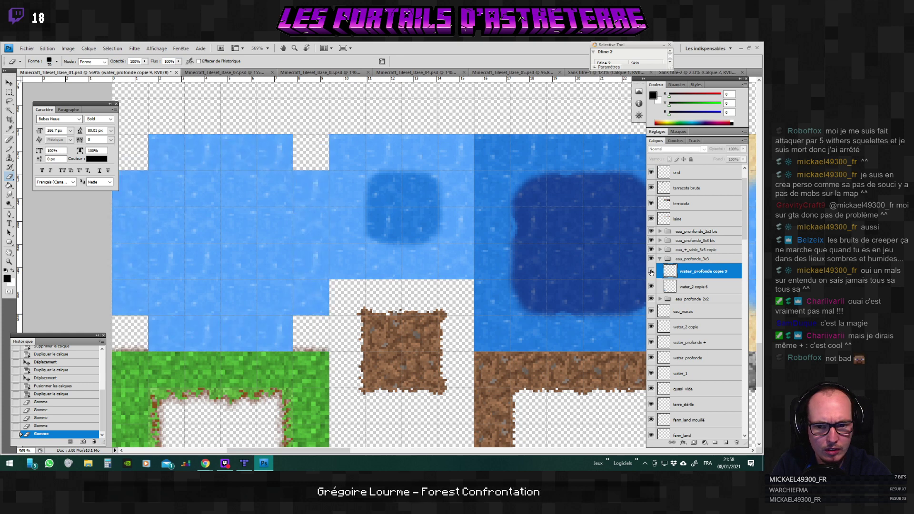
{"action": "left_click", "coordinate": [651, 271]}
{"action": "left_click", "coordinate": [651, 272]}
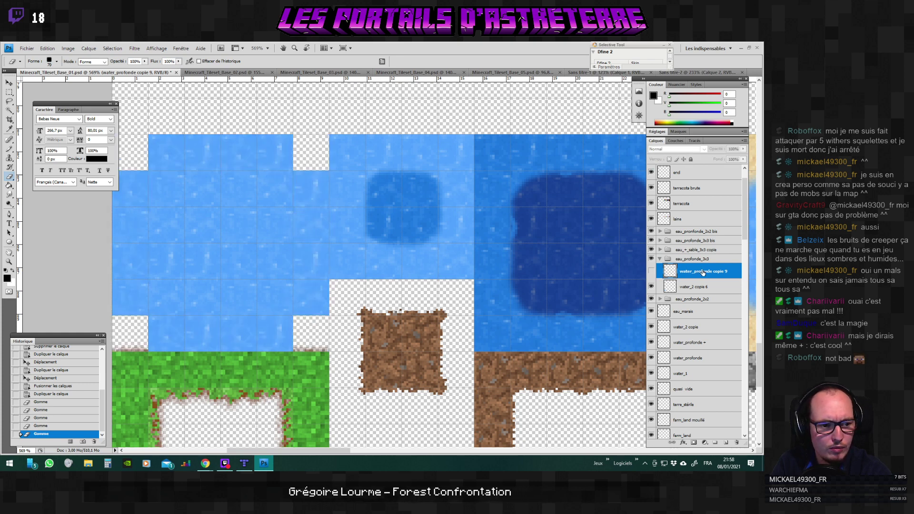
Duplicate the water_profonde layer and place the copy in the eau_profonde_3x3 group, above water_profonde copie 9.
{"action": "scroll", "coordinate": [703, 272], "scroll_direction": "up", "scroll_amount": 1}
{"action": "scroll", "coordinate": [703, 272], "scroll_direction": "down", "scroll_amount": 2}
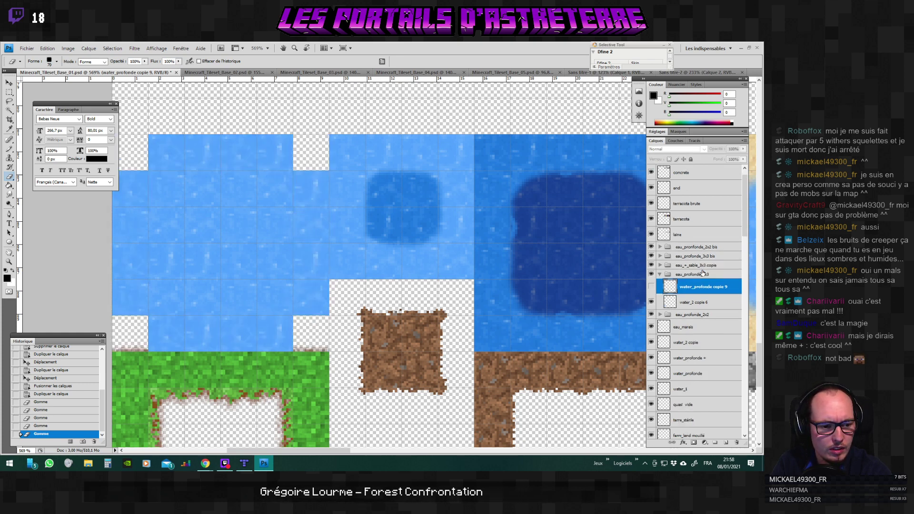
{"action": "left_click", "coordinate": [703, 328]}
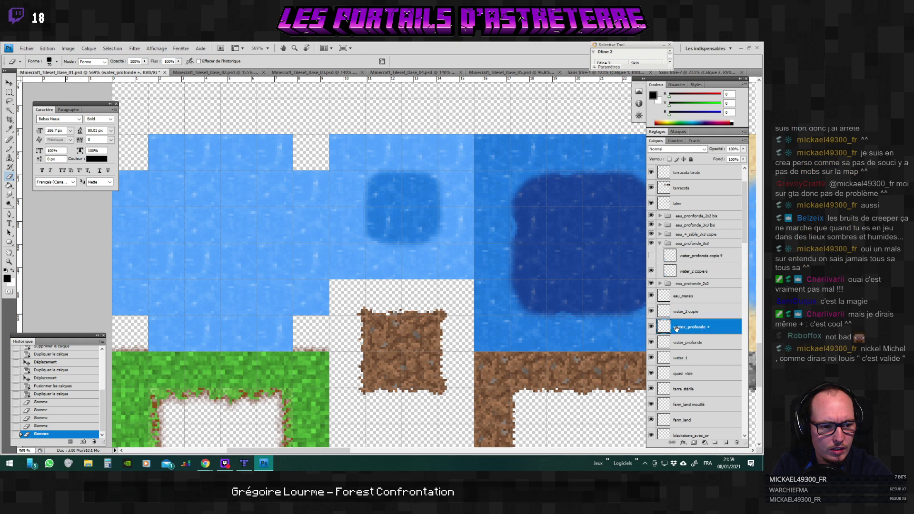
{"action": "right_click", "coordinate": [698, 342]}
{"action": "left_click", "coordinate": [693, 184]}
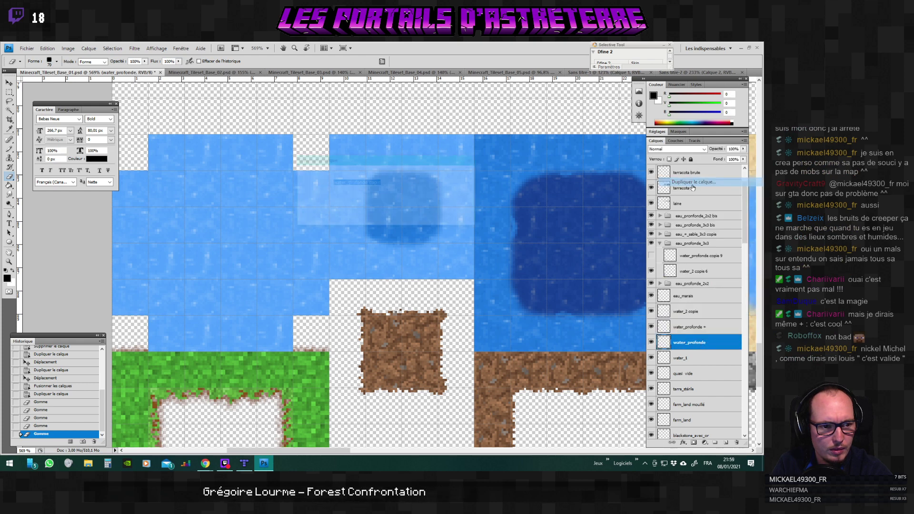
{"action": "left_click", "coordinate": [455, 173]}
{"action": "left_click_drag", "start_coordinate": [686, 344], "coordinate": [685, 254]}
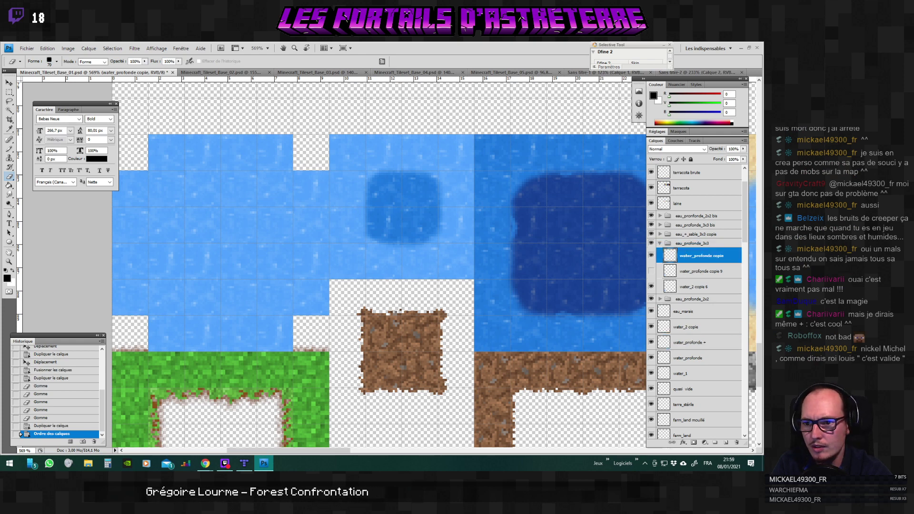
Move the copied dark water tile onto the upper-left corner of the 3x3 light water base, aligned to the grid.
{"action": "left_click", "coordinate": [11, 83]}
{"action": "scroll", "coordinate": [389, 269], "scroll_direction": "down", "scroll_amount": 5}
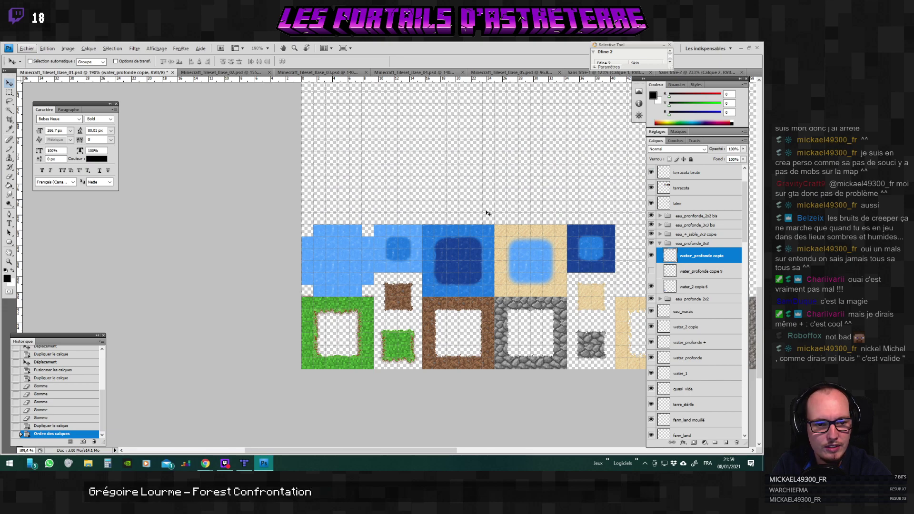
{"action": "scroll", "coordinate": [488, 213], "scroll_direction": "down", "scroll_amount": 3}
{"action": "scroll", "coordinate": [399, 428], "scroll_direction": "right", "scroll_amount": 5}
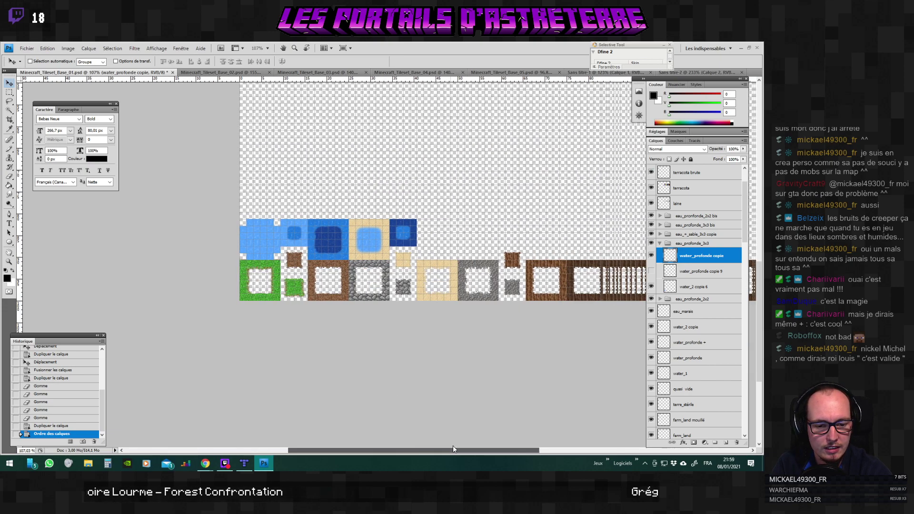
{"action": "scroll", "coordinate": [397, 296], "scroll_direction": "up", "scroll_amount": 3}
{"action": "scroll", "coordinate": [398, 281], "scroll_direction": "up", "scroll_amount": 3}
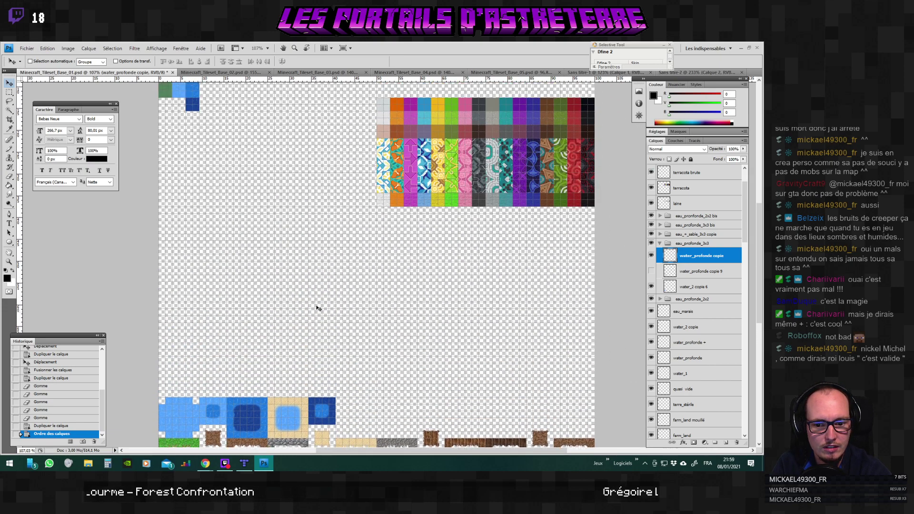
{"action": "left_click_drag", "start_coordinate": [237, 260], "coordinate": [208, 377]}
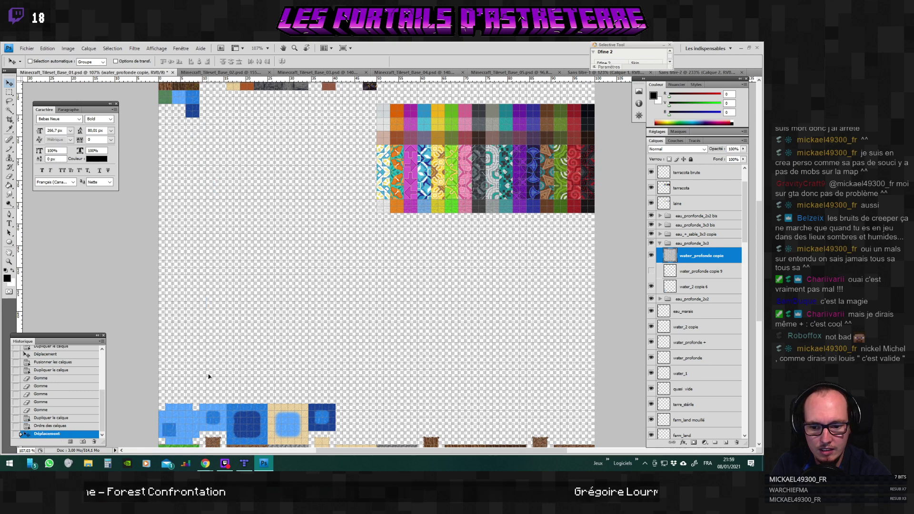
{"action": "scroll", "coordinate": [174, 423], "scroll_direction": "up", "scroll_amount": 8}
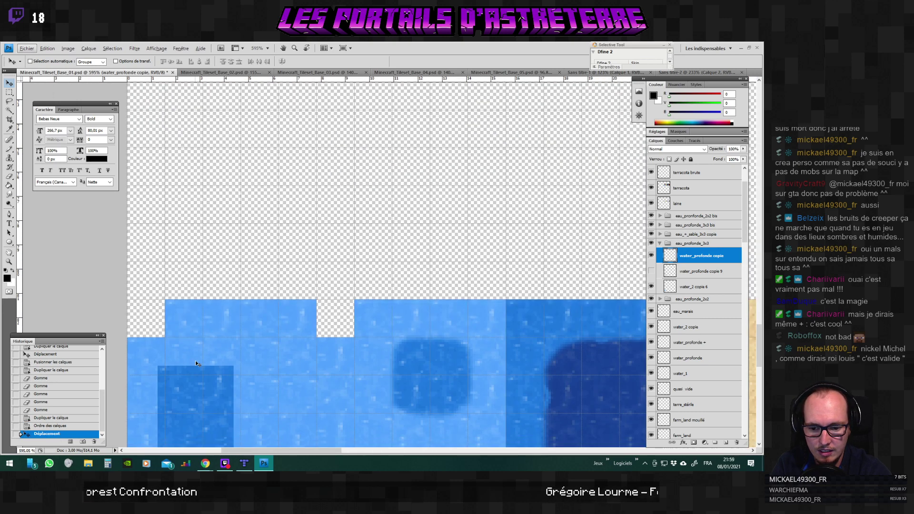
{"action": "left_click_drag", "start_coordinate": [207, 301], "coordinate": [166, 239]}
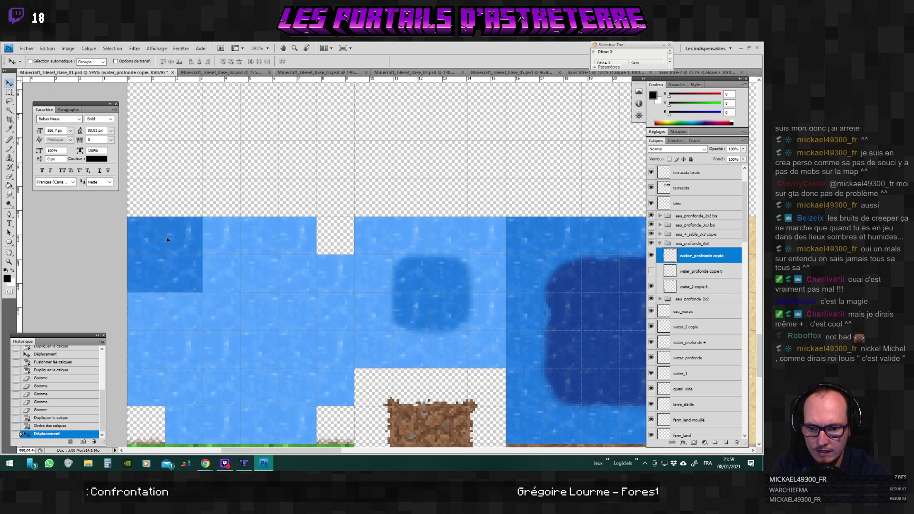
Duplicate the dark water tile twice and place the copies side by side to complete the top row over the light water base.
{"action": "right_click", "coordinate": [708, 258]}
{"action": "left_click", "coordinate": [702, 292]}
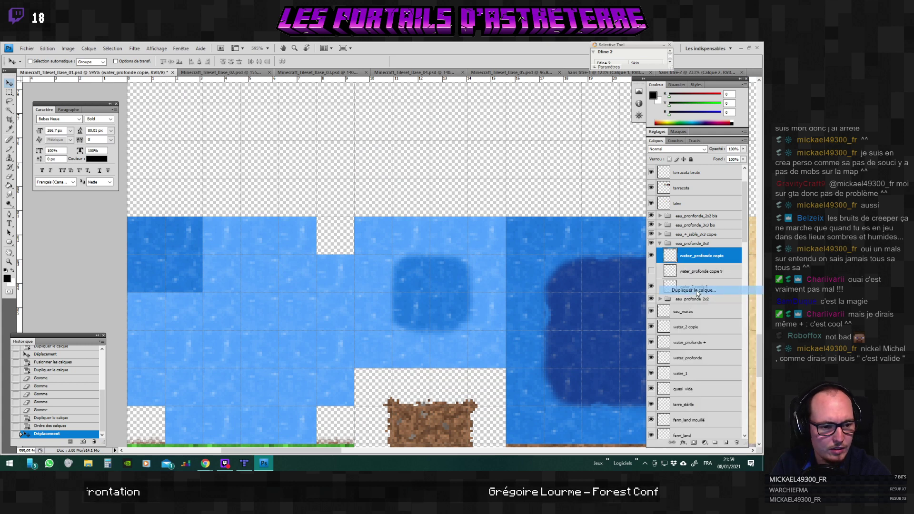
{"action": "key", "text": "Return"}
{"action": "left_click_drag", "start_coordinate": [214, 233], "coordinate": [258, 246]}
{"action": "right_click", "coordinate": [714, 256]}
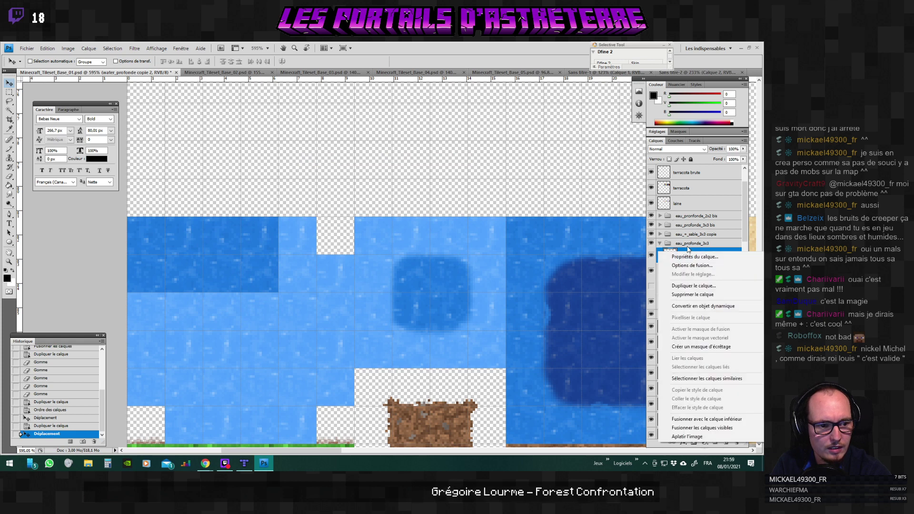
{"action": "left_click", "coordinate": [700, 286]}
{"action": "key", "text": "Return"}
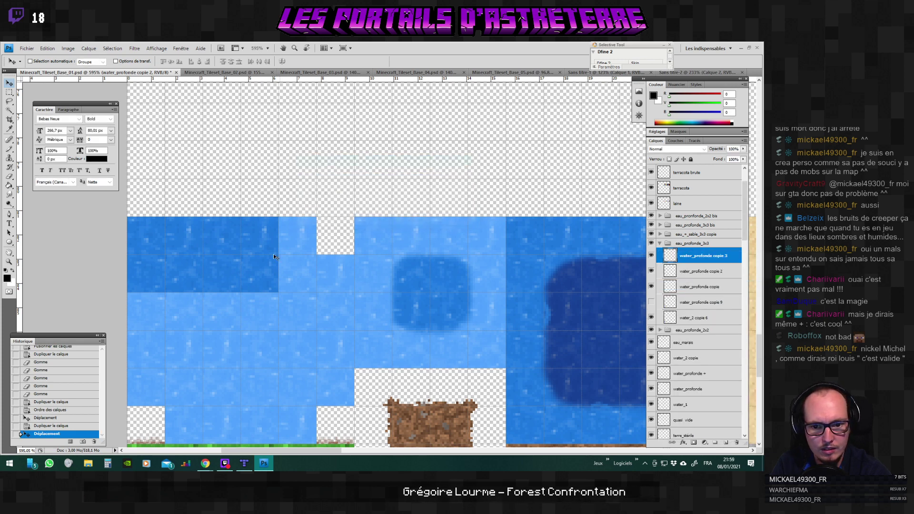
{"action": "left_click_drag", "start_coordinate": [273, 253], "coordinate": [349, 256]}
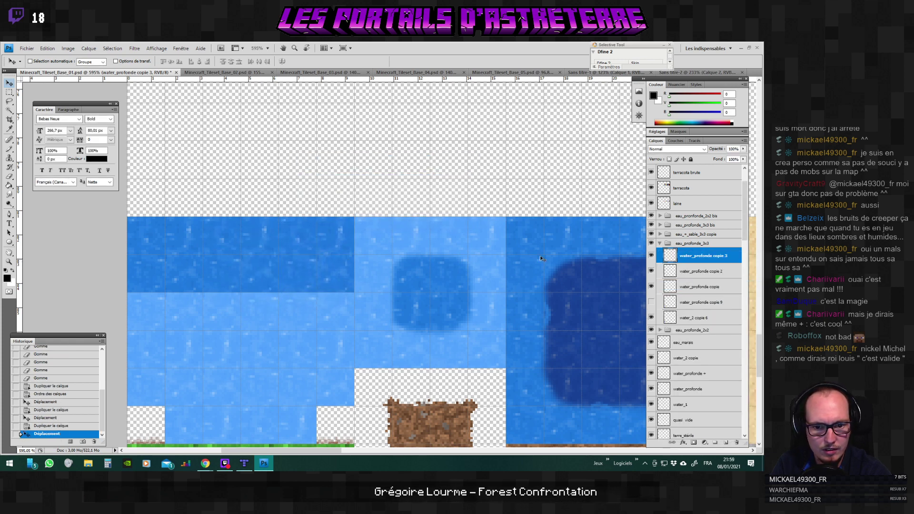
Duplicate the three dark water layers of the top row together and place the copies directly below as the middle row.
{"action": "left_click", "coordinate": [700, 271], "text": "shift"}
{"action": "left_click", "coordinate": [700, 287], "text": "shift"}
{"action": "right_click", "coordinate": [700, 286]}
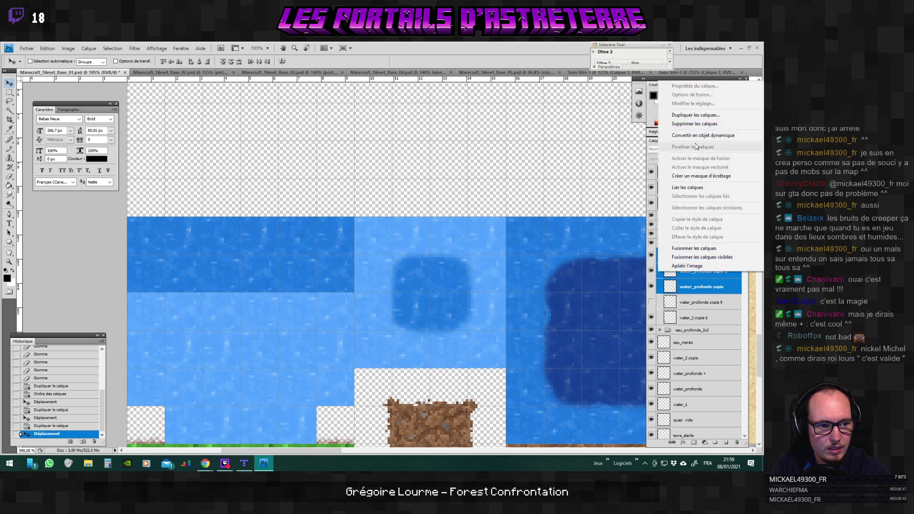
{"action": "left_click", "coordinate": [692, 116]}
{"action": "key", "text": "Return"}
{"action": "left_click_drag", "start_coordinate": [288, 253], "coordinate": [289, 329]}
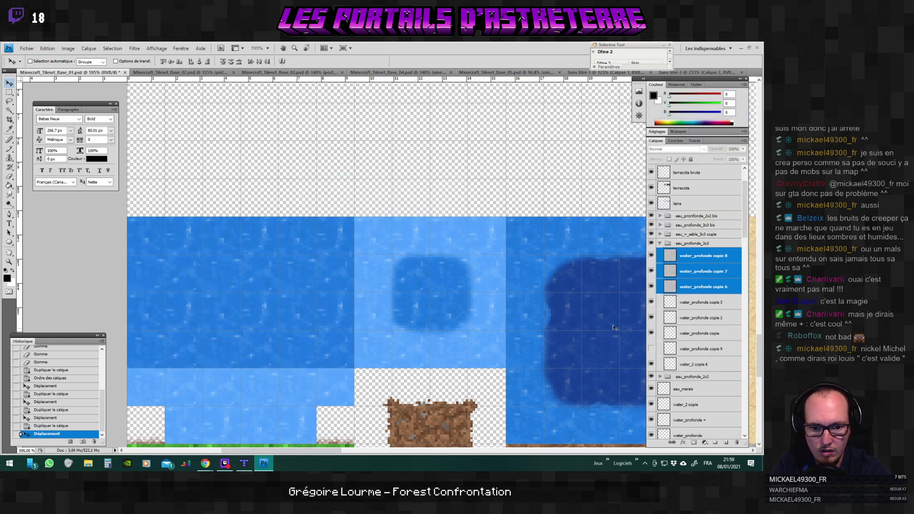
Duplicate the three middle-row dark water layers and place the copies below to fill the bottom row of the 3x3 block.
{"action": "scroll", "coordinate": [381, 285], "scroll_direction": "down", "scroll_amount": 2}
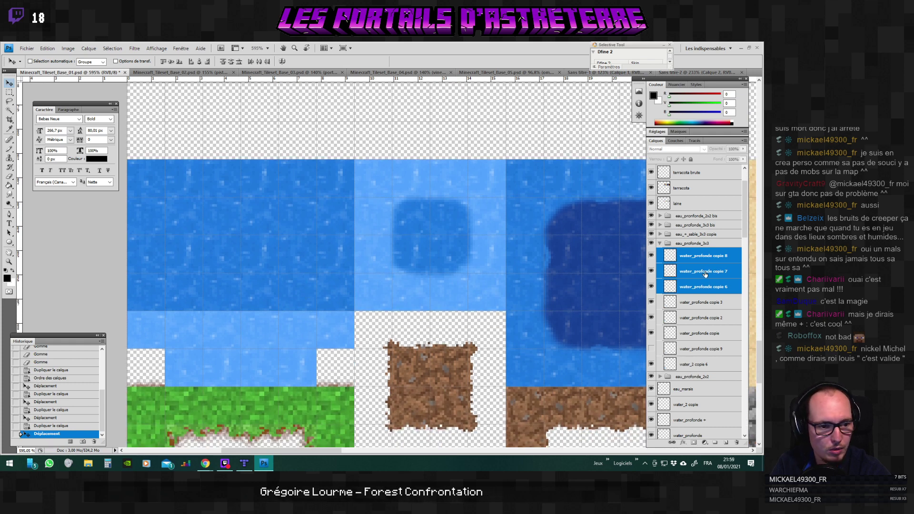
{"action": "right_click", "coordinate": [709, 270]}
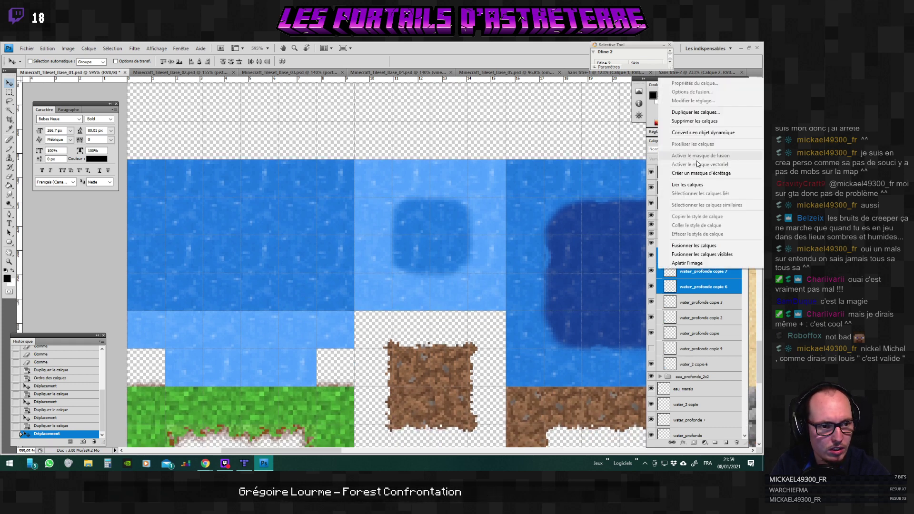
{"action": "left_click", "coordinate": [695, 112]}
{"action": "key", "text": "Return"}
{"action": "left_click_drag", "start_coordinate": [254, 310], "coordinate": [262, 338]}
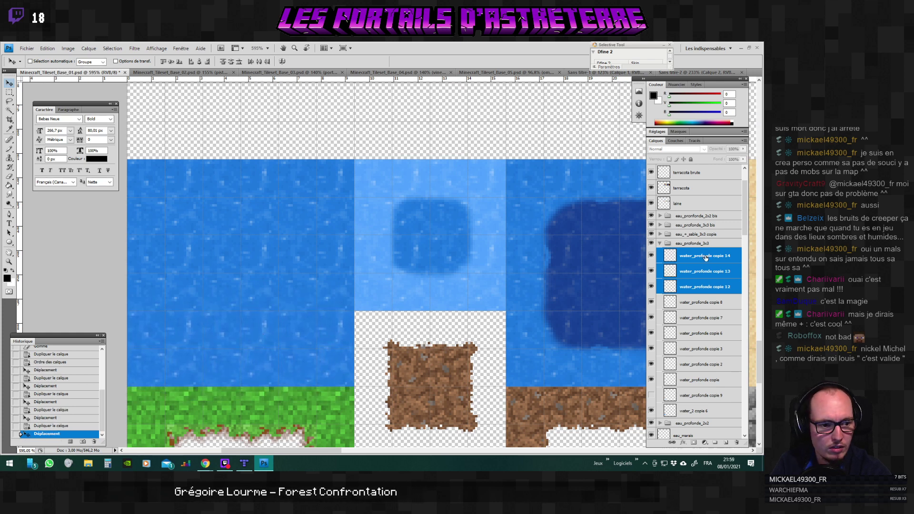
Merge the nine dark water layers into one, then duplicate the merged layer and hide the original as a backup.
{"action": "left_click", "coordinate": [704, 380], "text": "shift"}
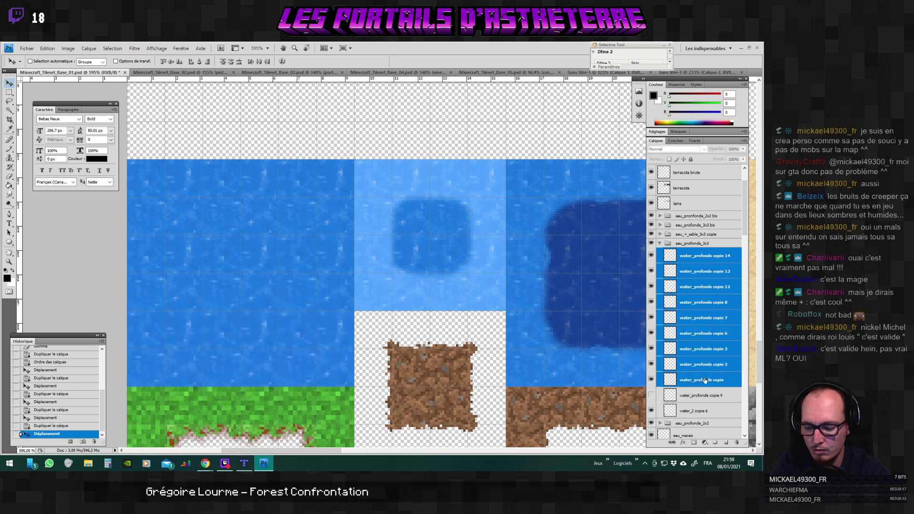
{"action": "key", "text": "ctrl+e"}
{"action": "right_click", "coordinate": [671, 256]}
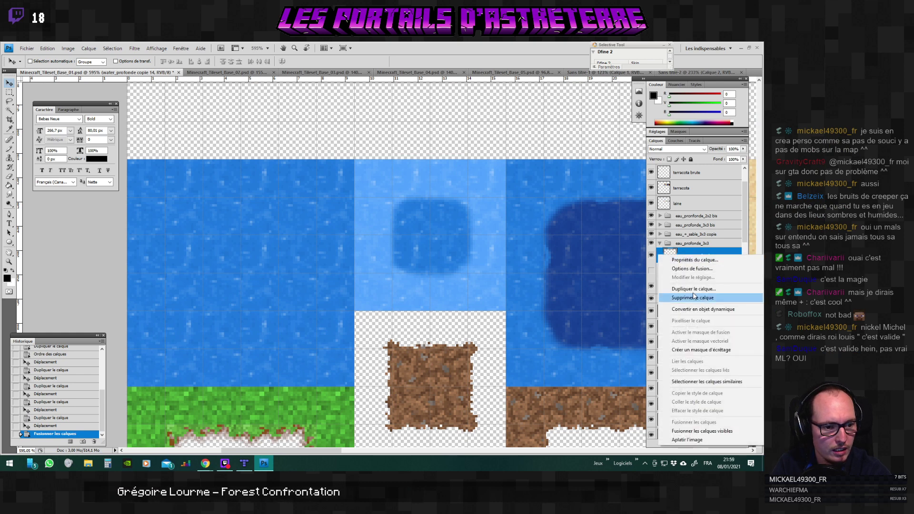
{"action": "left_click", "coordinate": [694, 289]}
{"action": "left_click", "coordinate": [453, 174]}
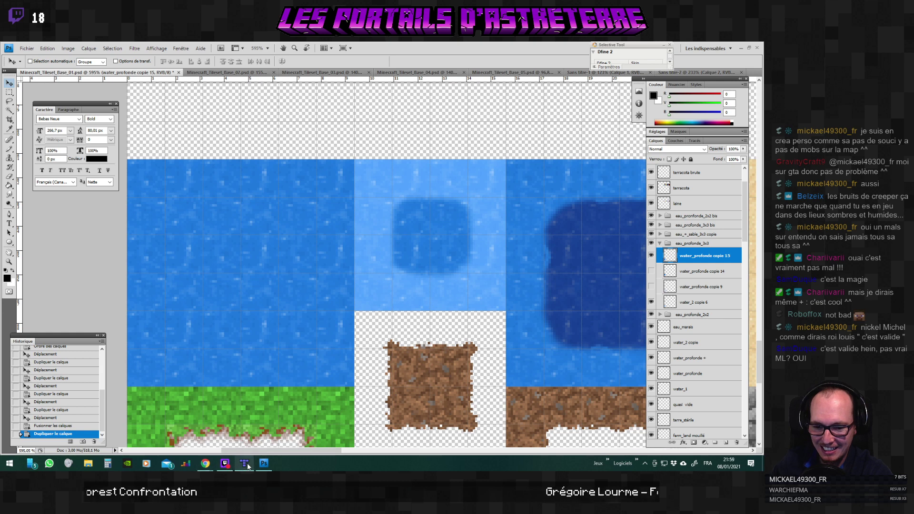
Erase a large soft-edged rounded square from the centre of the water_profonde copie 15 layer to reveal the light water beneath.
{"action": "mouse_move", "coordinate": [208, 468]}
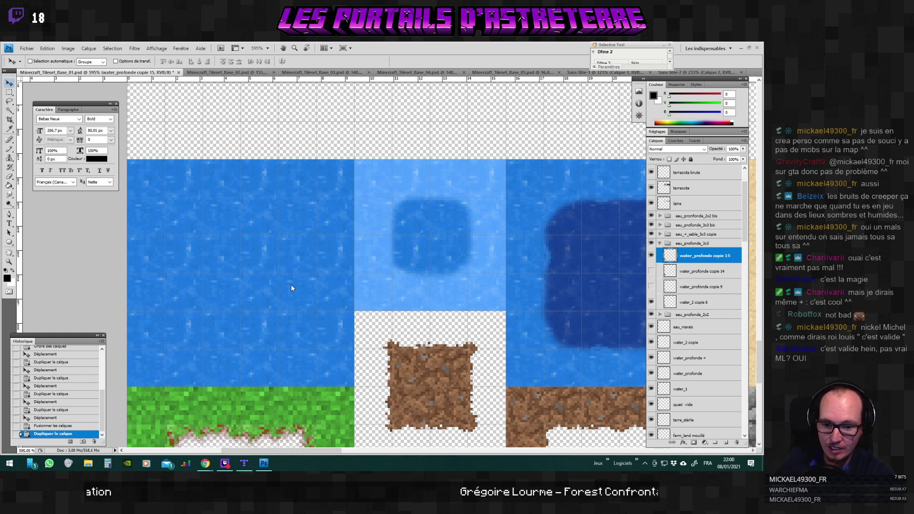
{"action": "left_click", "coordinate": [651, 257]}
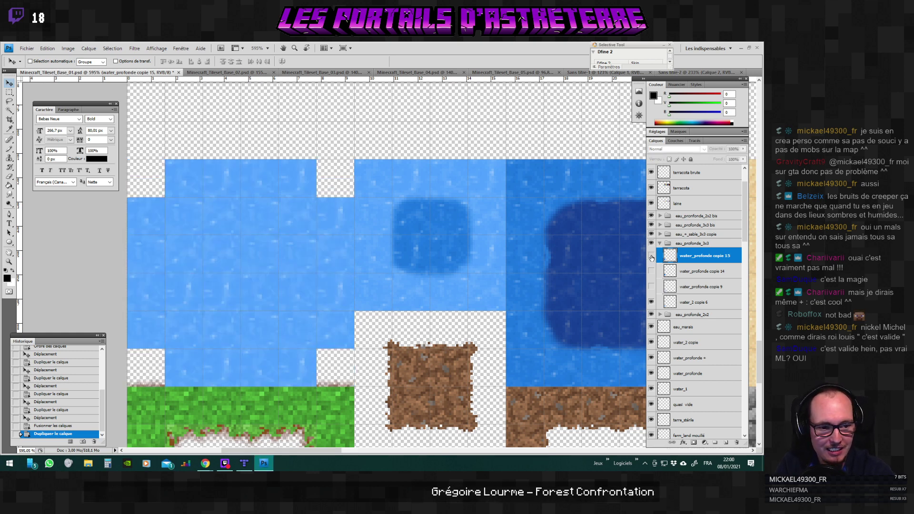
{"action": "left_click", "coordinate": [651, 257]}
{"action": "left_click", "coordinate": [8, 177]}
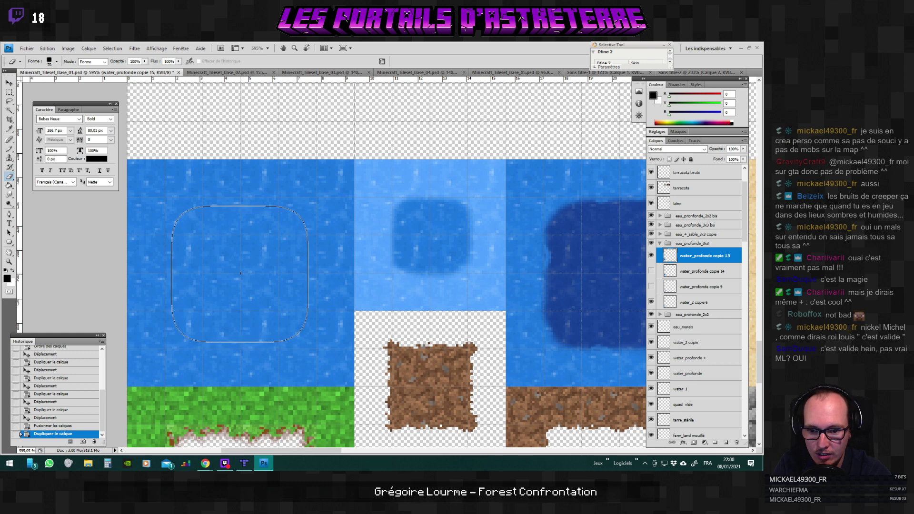
{"action": "scroll", "coordinate": [238, 274], "scroll_direction": "up", "scroll_amount": 2}
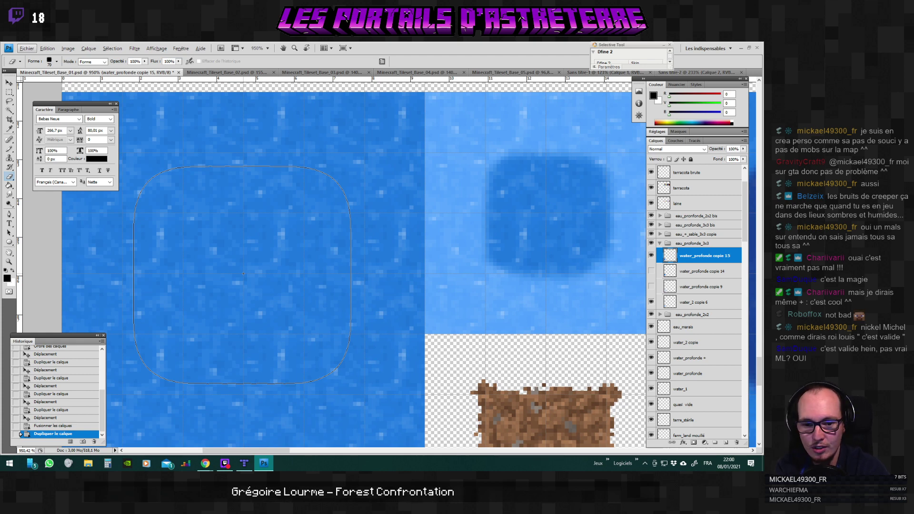
{"action": "left_click", "coordinate": [243, 273]}
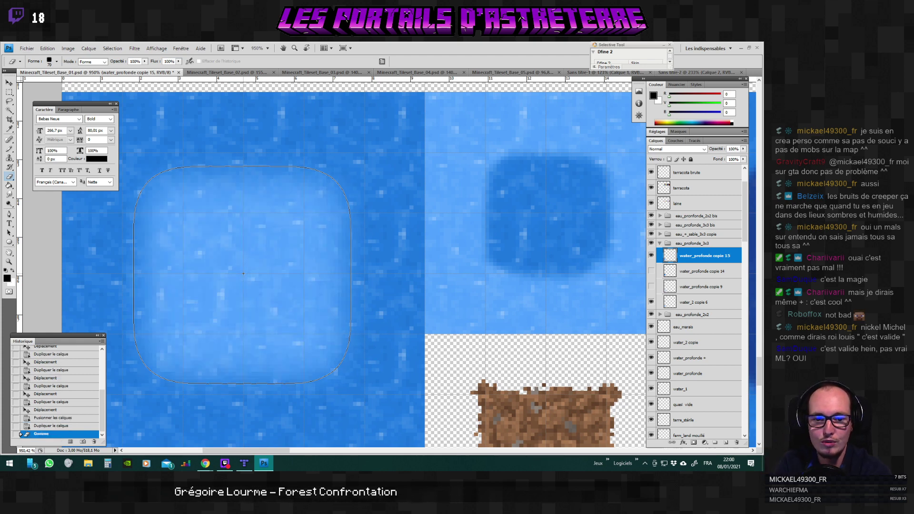
Examine the blurred deep-water border alongside the neighbouring water and sand border tiles.
{"action": "scroll", "coordinate": [243, 273], "scroll_direction": "down", "scroll_amount": 3}
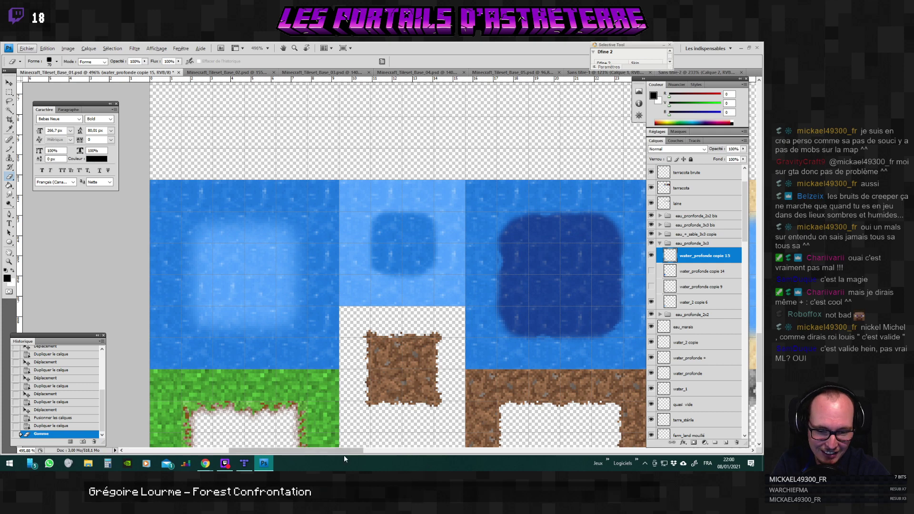
{"action": "mouse_move", "coordinate": [344, 455]}
{"action": "left_mouse_down"}
{"action": "mouse_move", "coordinate": [410, 454]}
{"action": "mouse_move", "coordinate": [354, 455]}
{"action": "left_mouse_up"}
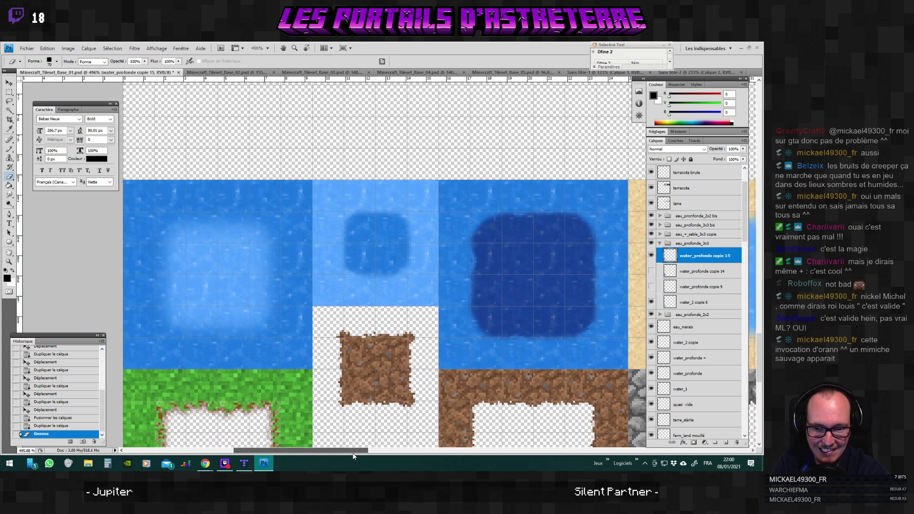
{"action": "left_click_drag", "start_coordinate": [353, 453], "coordinate": [368, 453]}
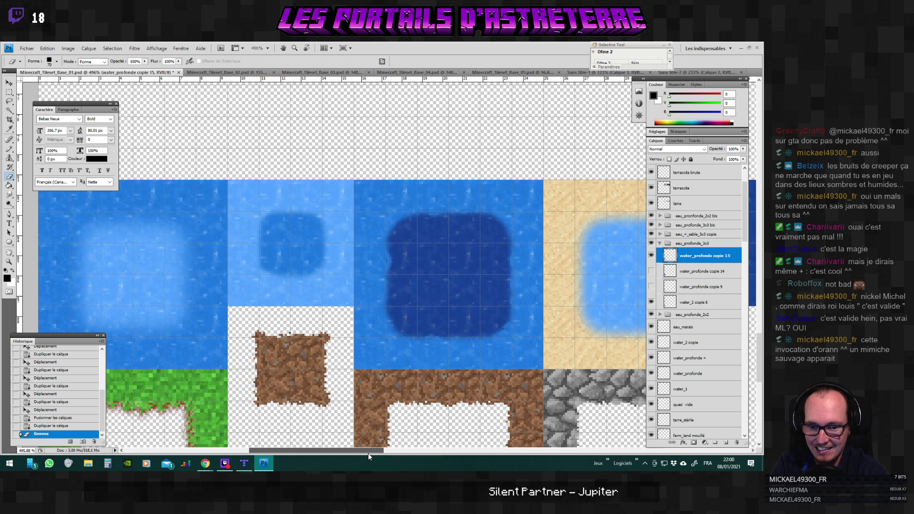
{"action": "mouse_move", "coordinate": [368, 453]}
{"action": "left_mouse_down"}
{"action": "mouse_move", "coordinate": [353, 453]}
{"action": "mouse_move", "coordinate": [374, 453]}
{"action": "mouse_move", "coordinate": [363, 452]}
{"action": "left_mouse_up"}
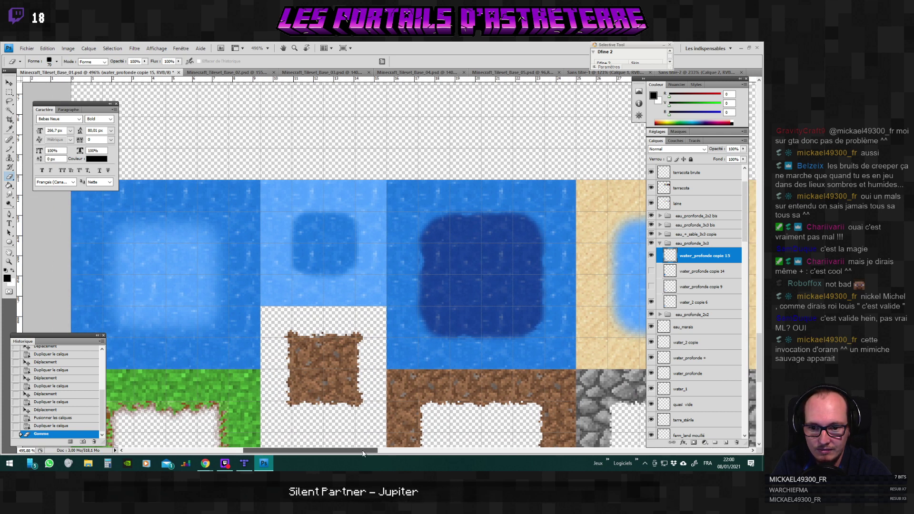
{"action": "mouse_move", "coordinate": [363, 453]}
{"action": "left_mouse_down"}
{"action": "mouse_move", "coordinate": [354, 453]}
{"action": "mouse_move", "coordinate": [367, 453]}
{"action": "left_mouse_up"}
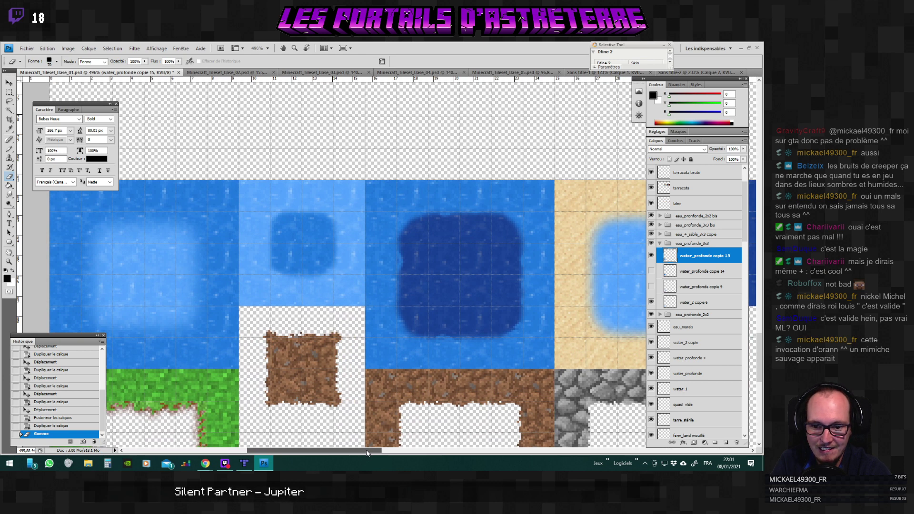
{"action": "left_click_drag", "start_coordinate": [367, 450], "coordinate": [391, 453]}
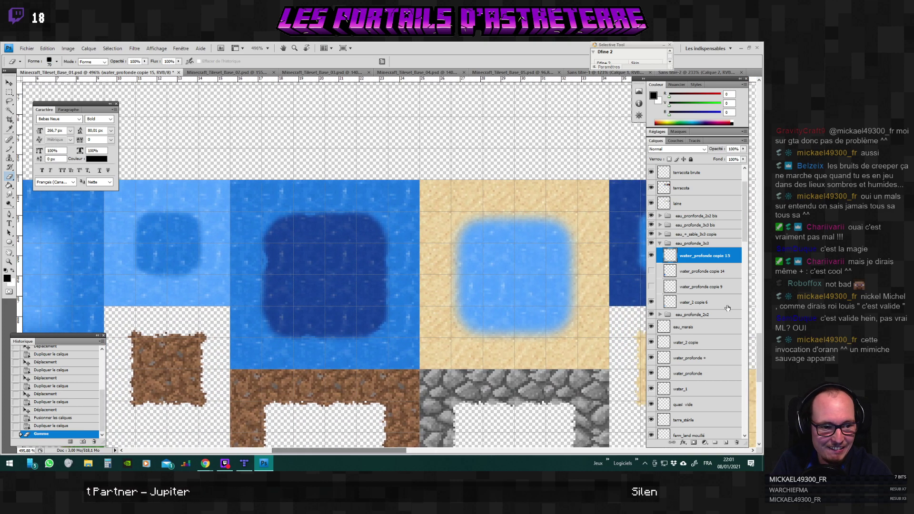
Duplicate the hidden water_profonde copie 14 layer as water_profonde copie 16 and make the copy visible.
{"action": "left_click", "coordinate": [687, 272]}
{"action": "right_click", "coordinate": [688, 274]}
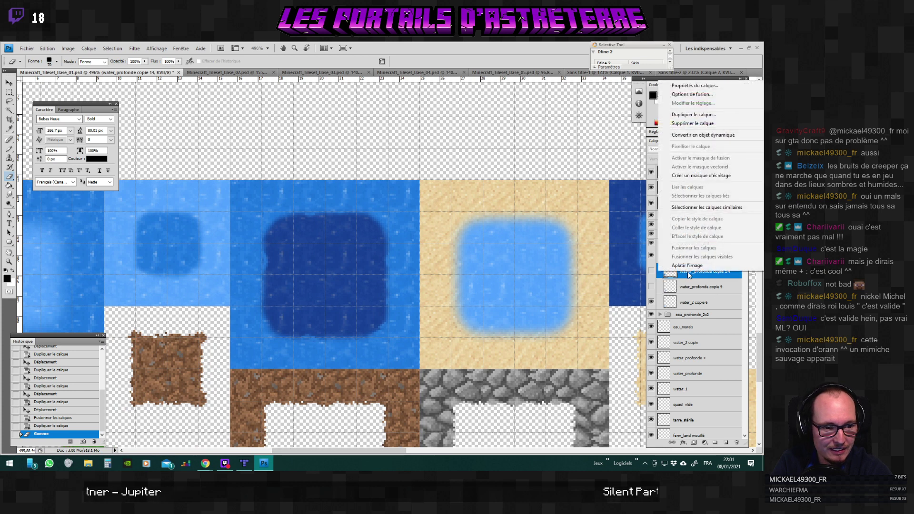
{"action": "left_click", "coordinate": [693, 114]}
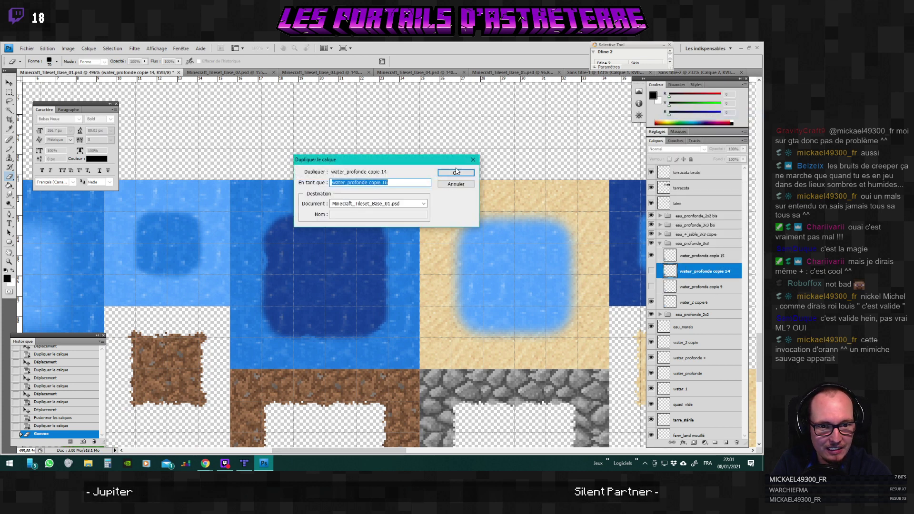
{"action": "left_click", "coordinate": [464, 175]}
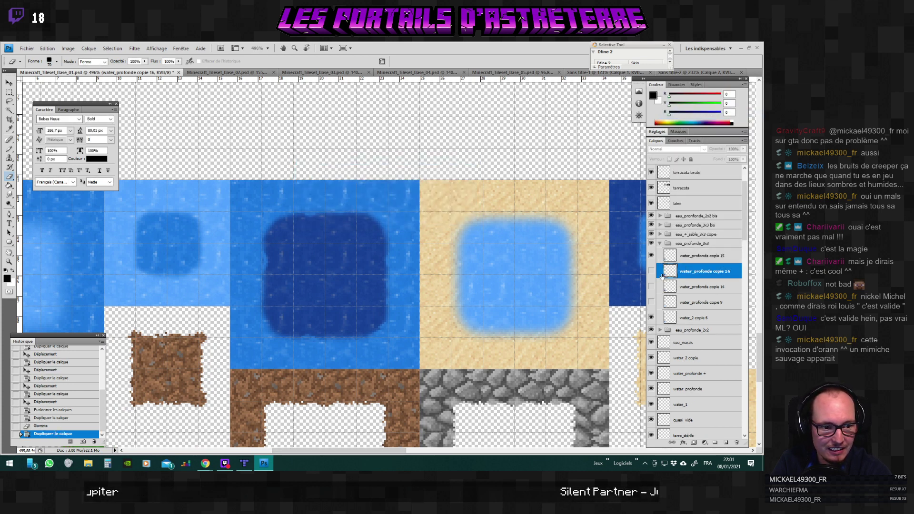
{"action": "left_click", "coordinate": [687, 288]}
{"action": "left_click", "coordinate": [10, 85]}
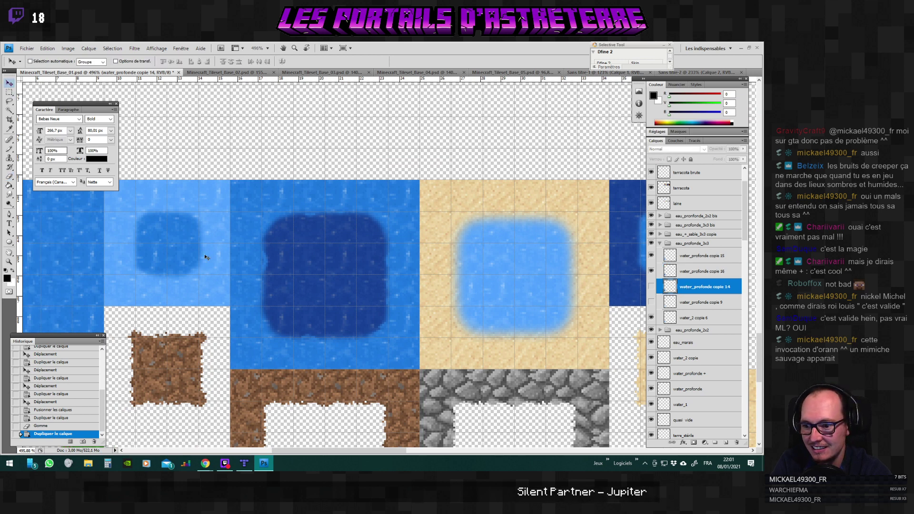
{"action": "left_click_drag", "start_coordinate": [497, 261], "coordinate": [498, 257]}
{"action": "scroll", "coordinate": [565, 268], "scroll_direction": "down", "scroll_amount": 3}
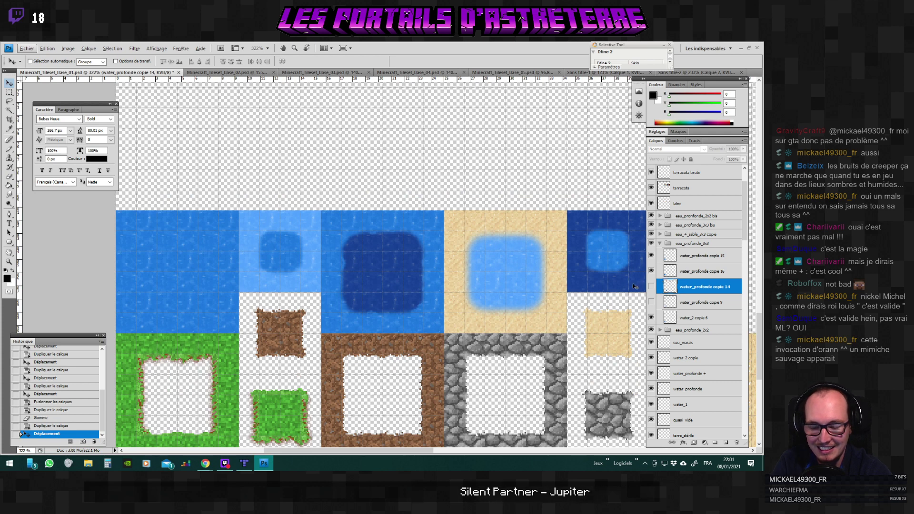
{"action": "key", "text": "ctrl+z"}
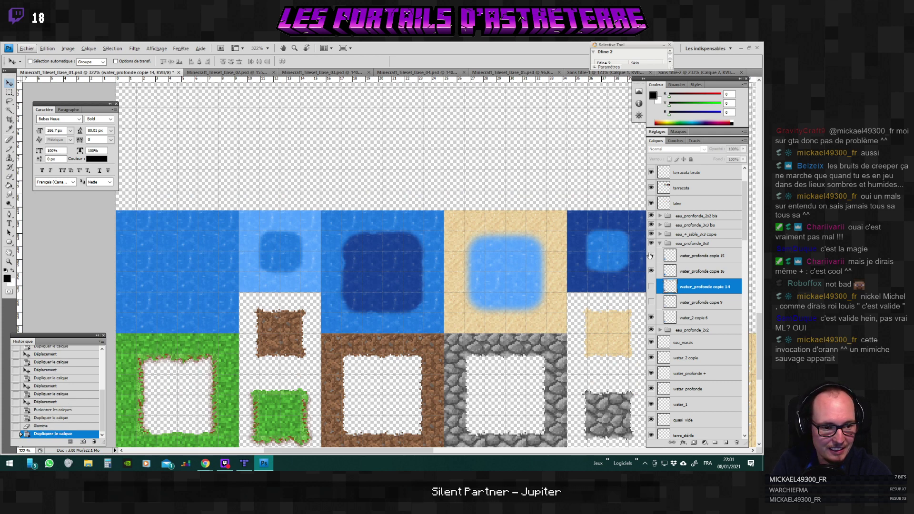
{"action": "left_click", "coordinate": [662, 257]}
{"action": "left_click_drag", "start_coordinate": [495, 257], "coordinate": [510, 162]}
{"action": "left_click", "coordinate": [651, 271]}
{"action": "left_click", "coordinate": [651, 271]}
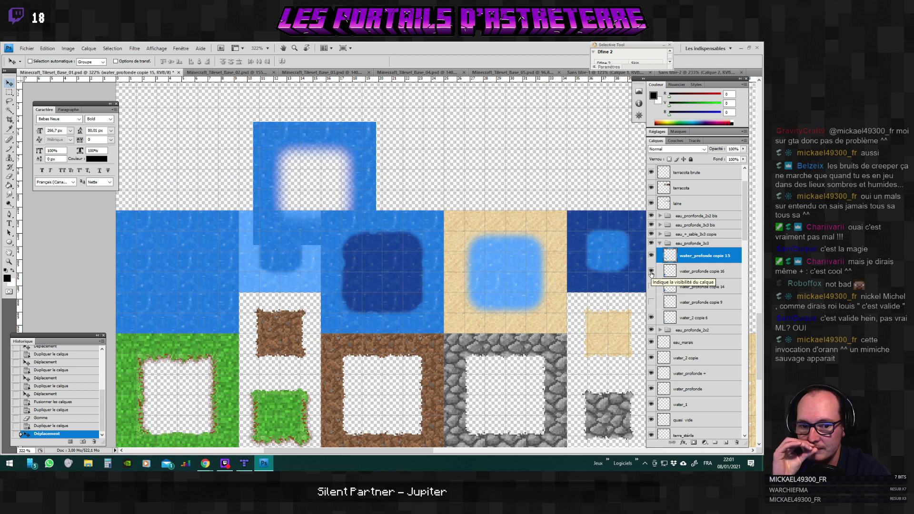
{"action": "left_click", "coordinate": [651, 272]}
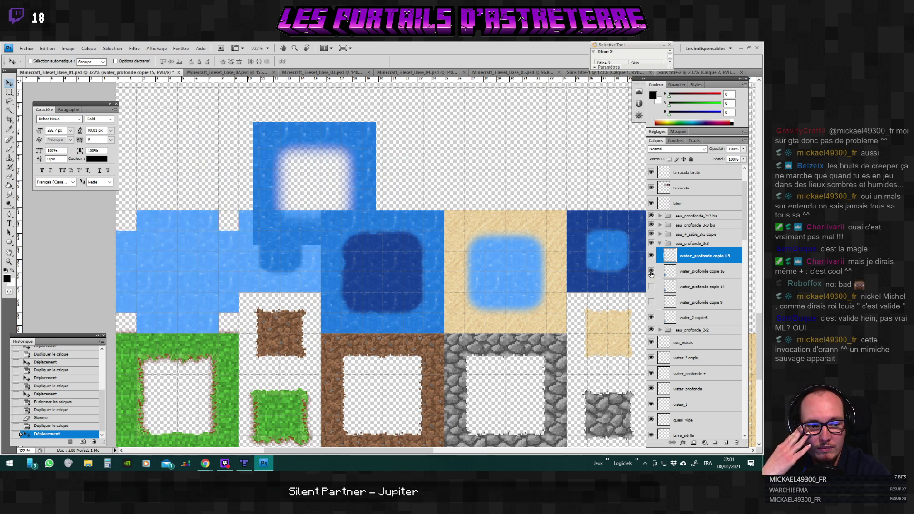
{"action": "left_click", "coordinate": [652, 272]}
{"action": "left_click", "coordinate": [681, 273]}
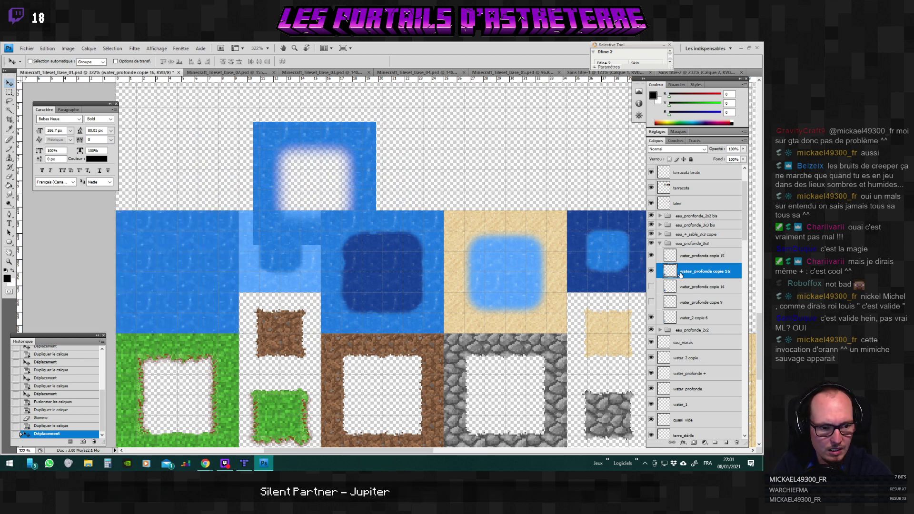
{"action": "left_click", "coordinate": [652, 272]}
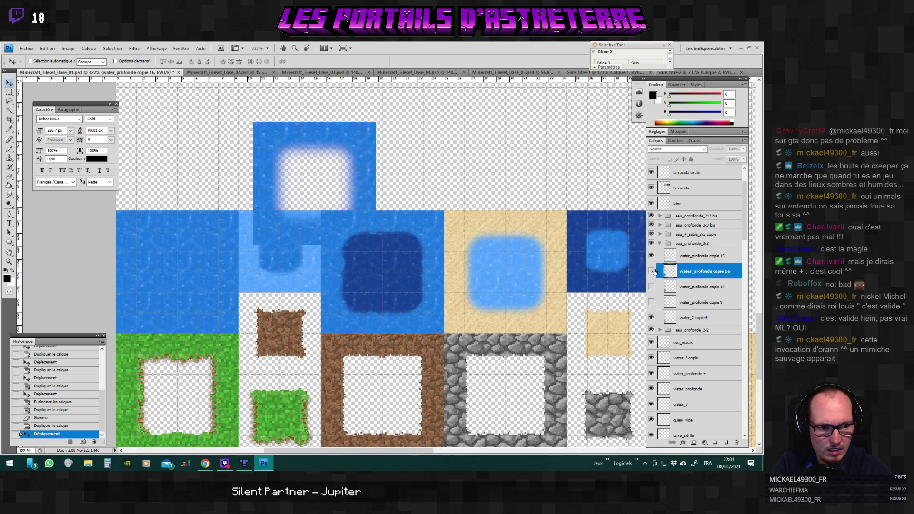
Undo the last move of the blurred border layer and remove the water_profonde copie 14 duplication from the history.
{"action": "key", "text": "ctrl+z"}
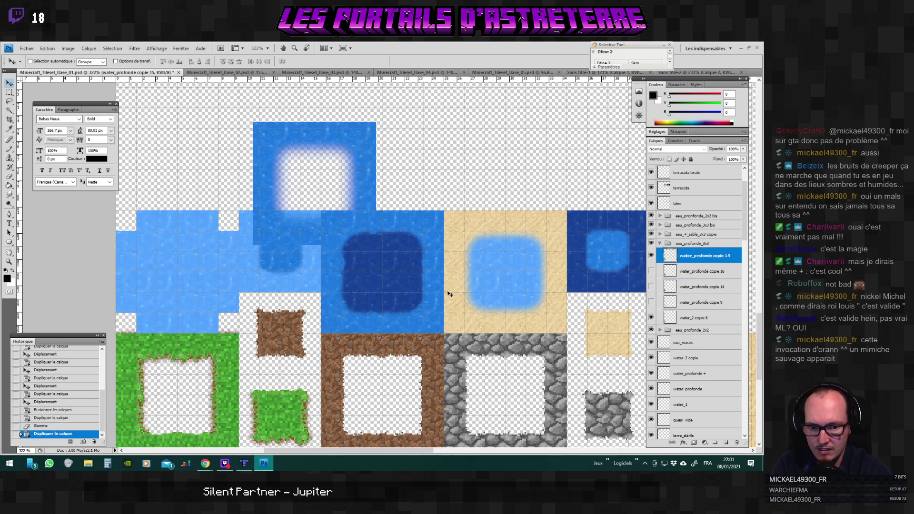
{"action": "left_click", "coordinate": [95, 442]}
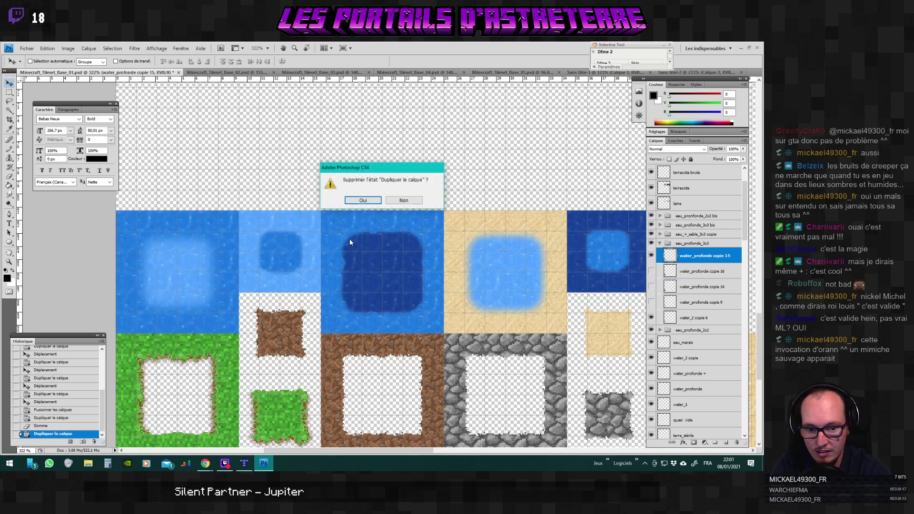
{"action": "left_click", "coordinate": [378, 201]}
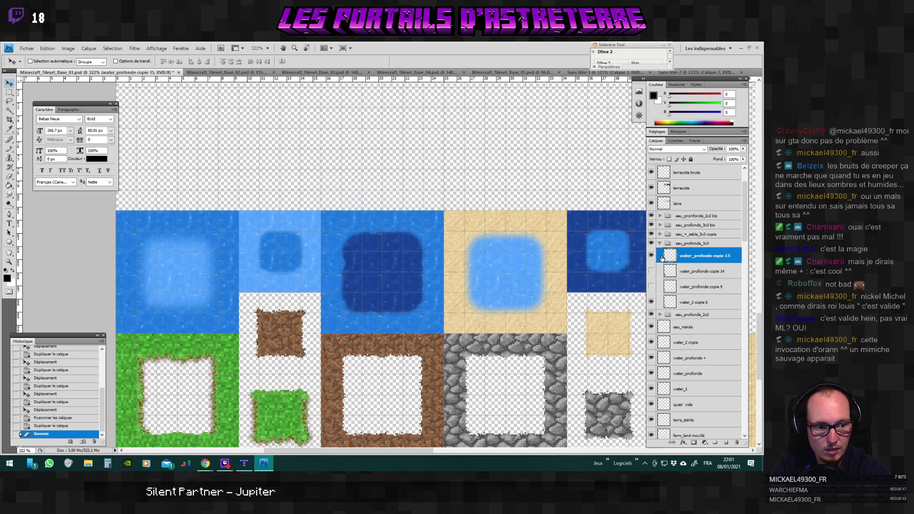
Check the blurred border layer water_profonde copie 15 by toggling its visibility, and duplicate it as water_profonde copie 16.
{"action": "left_click", "coordinate": [651, 255]}
{"action": "left_click", "coordinate": [651, 255]}
{"action": "right_click", "coordinate": [658, 257]}
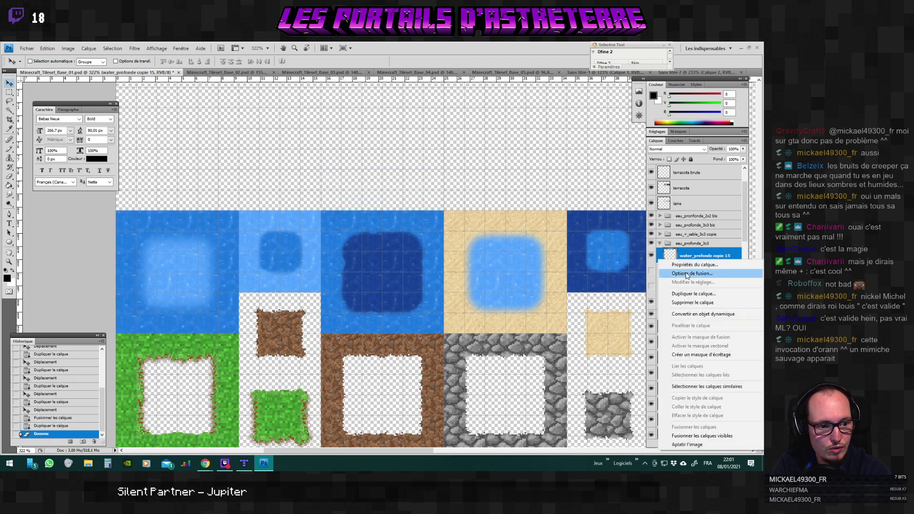
{"action": "left_click", "coordinate": [681, 295]}
{"action": "key", "text": "Return"}
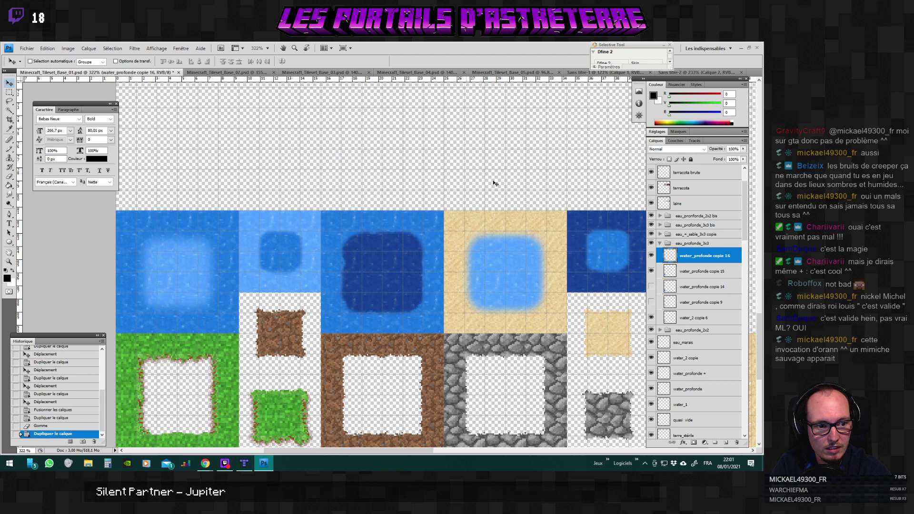
Hide water_profonde copie 10, move water_profonde copie 16 into the eau_profonde_3x3 bis group and align it over the dark 3x3 water tile.
{"action": "left_click", "coordinate": [660, 225]}
{"action": "left_click", "coordinate": [651, 237]}
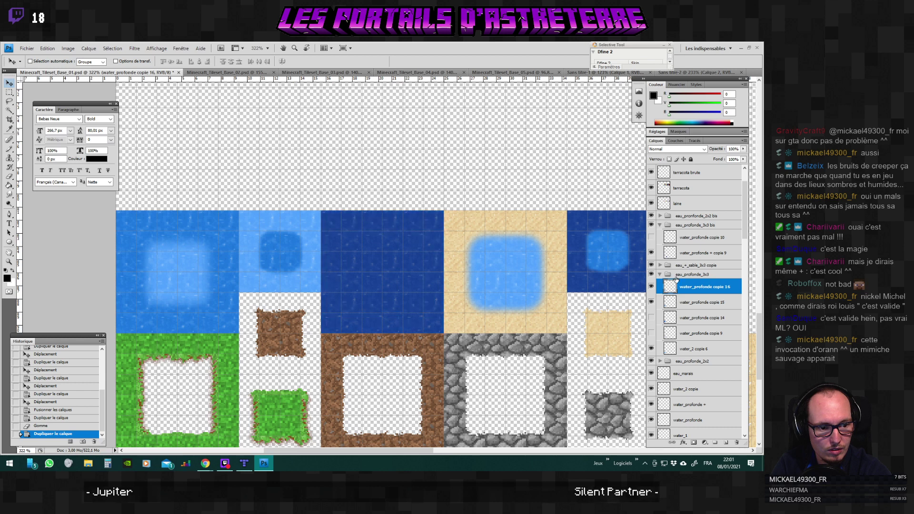
{"action": "left_click_drag", "start_coordinate": [700, 286], "coordinate": [700, 233]}
{"action": "left_click_drag", "start_coordinate": [272, 275], "coordinate": [433, 268]}
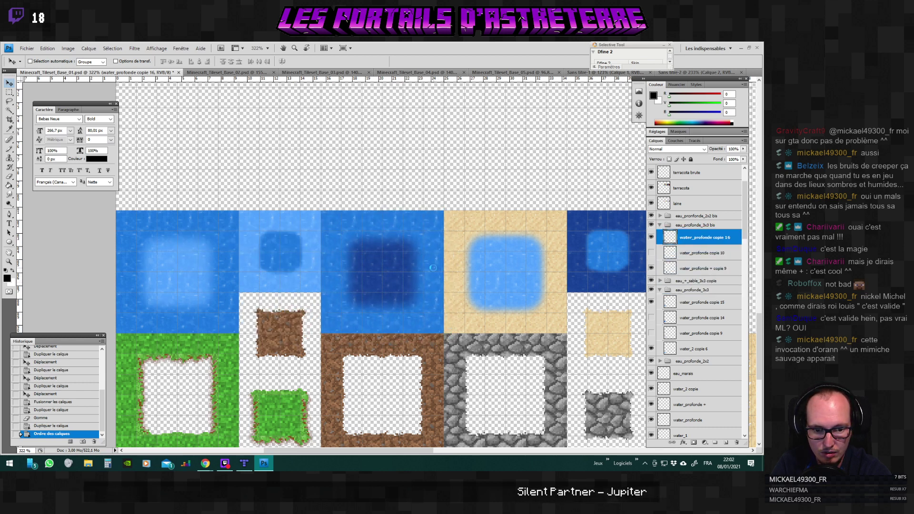
Inspect the blurred 3x3 water borders up close and collapse the eau_profonde_3x3 bis and eau_profonde_3x3 groups.
{"action": "scroll", "coordinate": [349, 325], "scroll_direction": "up", "scroll_amount": 7}
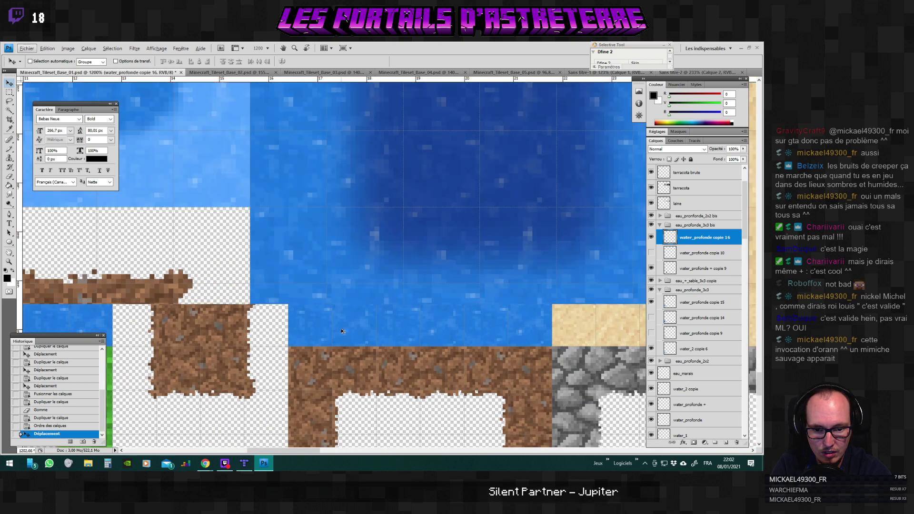
{"action": "scroll", "coordinate": [341, 333], "scroll_direction": "down", "scroll_amount": 7}
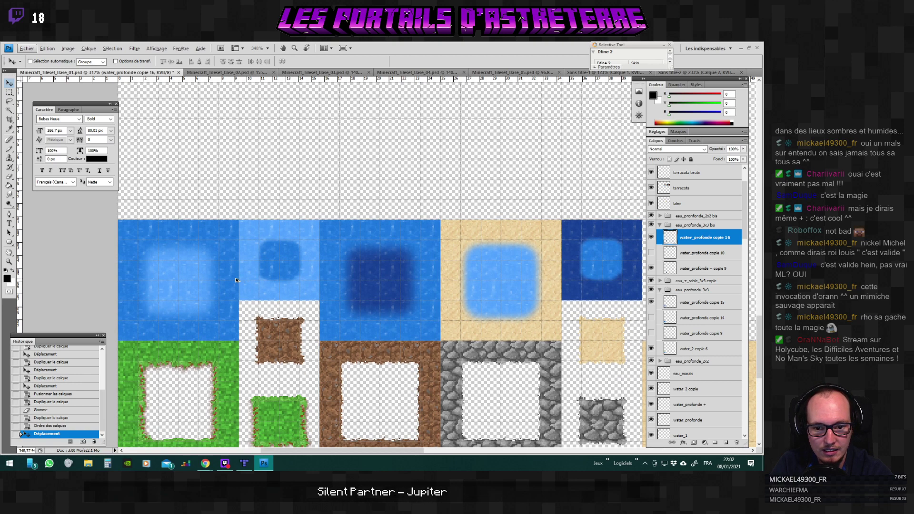
{"action": "scroll", "coordinate": [261, 265], "scroll_direction": "up", "scroll_amount": 3}
{"action": "scroll", "coordinate": [296, 276], "scroll_direction": "up", "scroll_amount": 1}
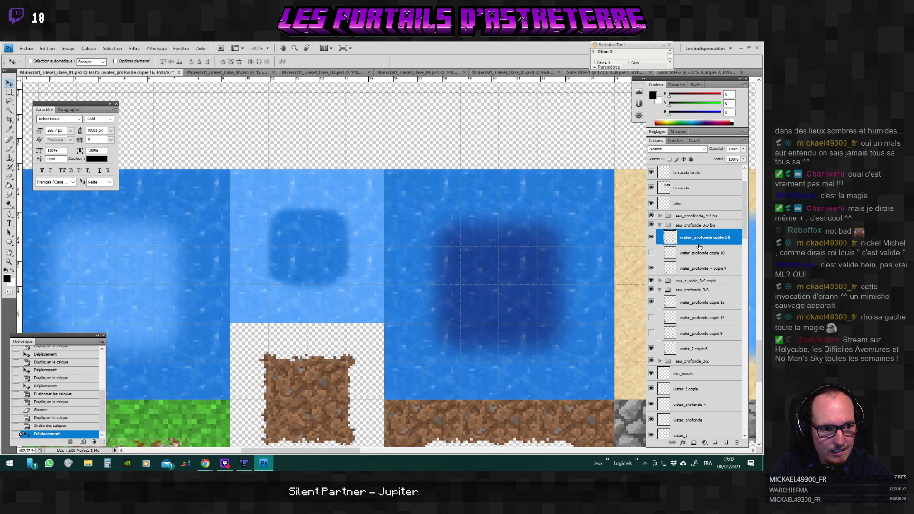
{"action": "left_click", "coordinate": [658, 225]}
{"action": "left_click", "coordinate": [660, 244]}
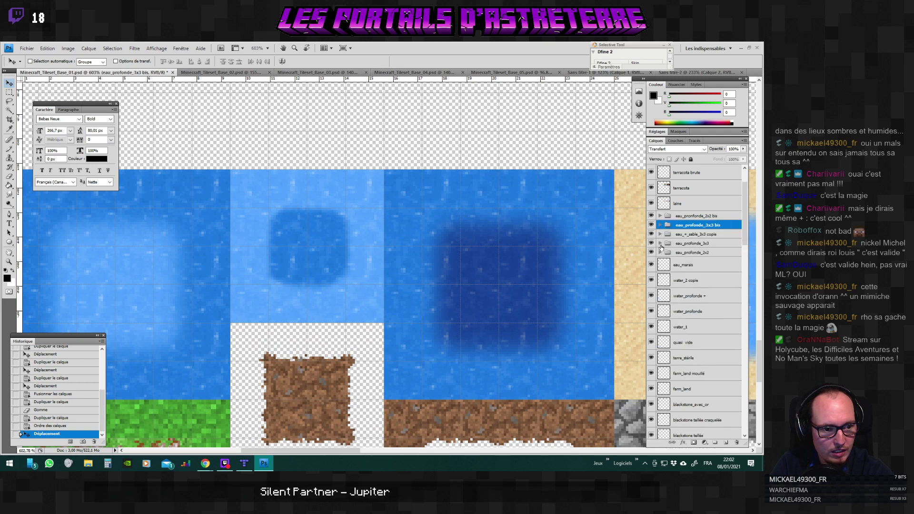
Check the water_profonde copie 5 layer in the eau_pronfonde_2x2 bis group by toggling its visibility, and collapse the group.
{"action": "left_click", "coordinate": [696, 216]}
{"action": "left_click", "coordinate": [660, 216]}
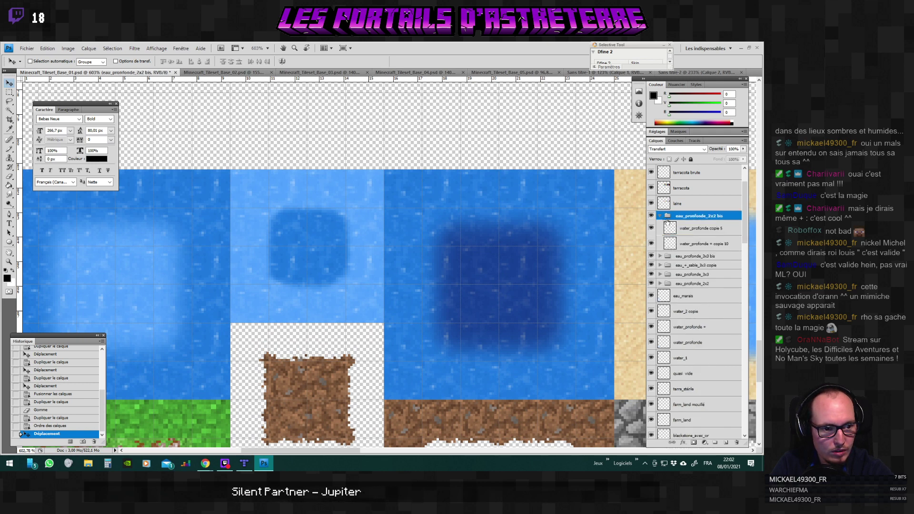
{"action": "left_click", "coordinate": [694, 230]}
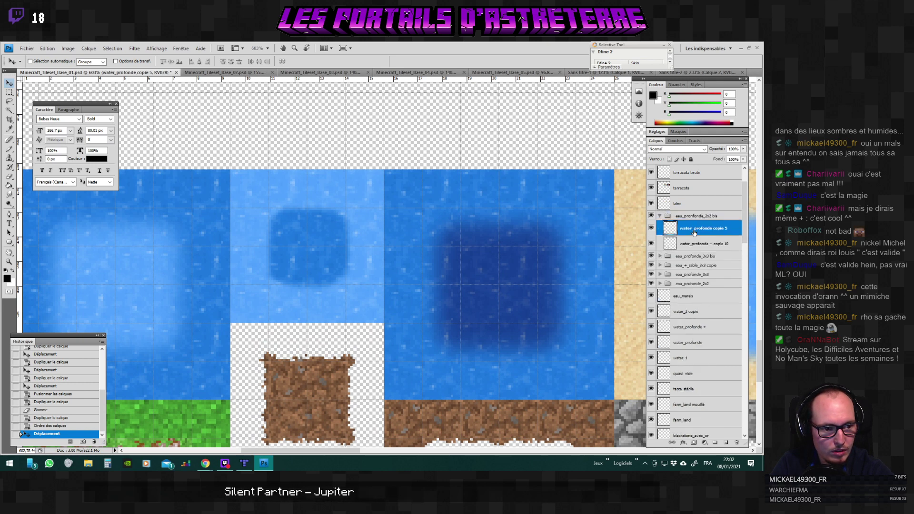
{"action": "left_click", "coordinate": [652, 229]}
{"action": "left_click", "coordinate": [652, 228]}
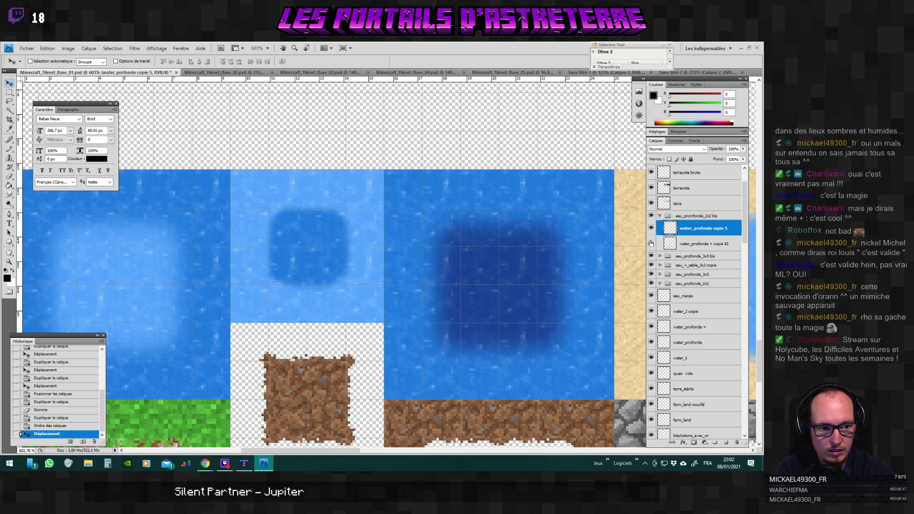
{"action": "left_click", "coordinate": [661, 217]}
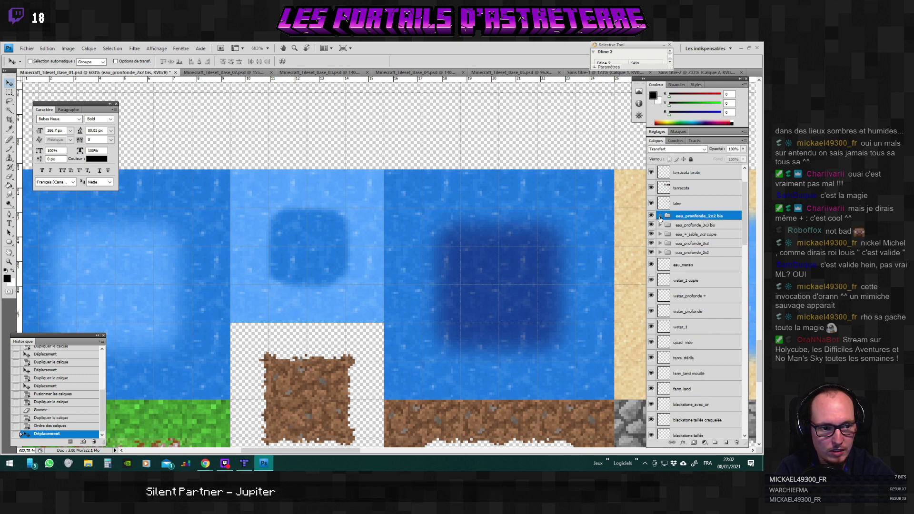
Expand the eau_profonde_2x2 group, compare the tile with and without water_profonde copie 4, and leave that layer hidden.
{"action": "left_click", "coordinate": [665, 253]}
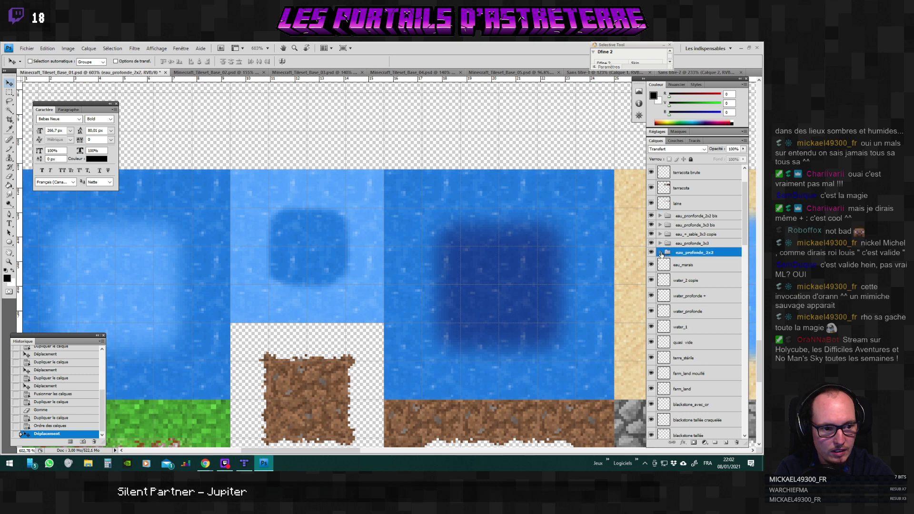
{"action": "left_click", "coordinate": [660, 252]}
{"action": "left_click", "coordinate": [669, 264]}
{"action": "left_click", "coordinate": [652, 265]}
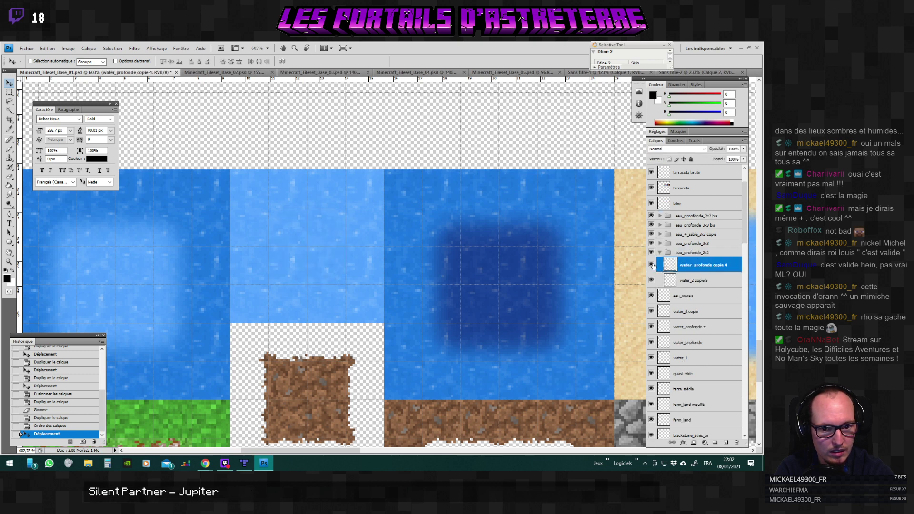
{"action": "left_click", "coordinate": [652, 266]}
{"action": "left_click", "coordinate": [652, 265]}
{"action": "left_click", "coordinate": [652, 265]}
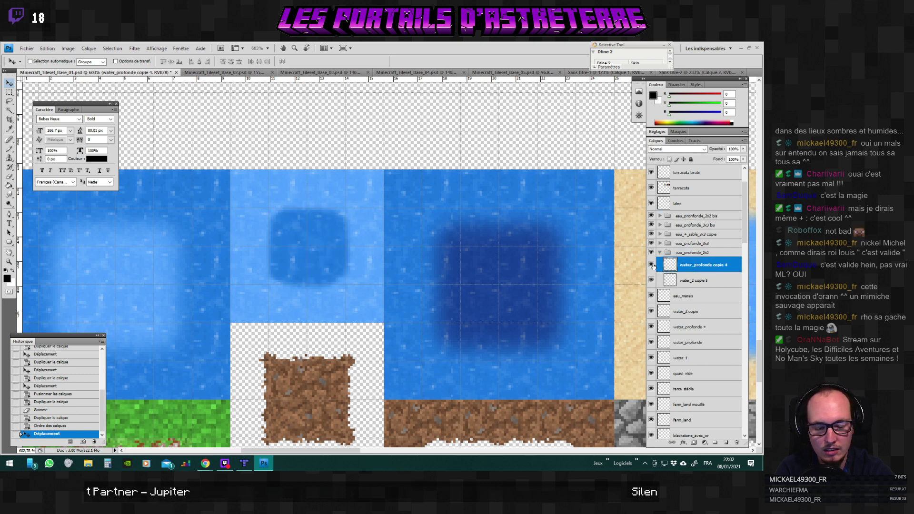
{"action": "left_click", "coordinate": [652, 265]}
{"action": "left_click", "coordinate": [652, 265]}
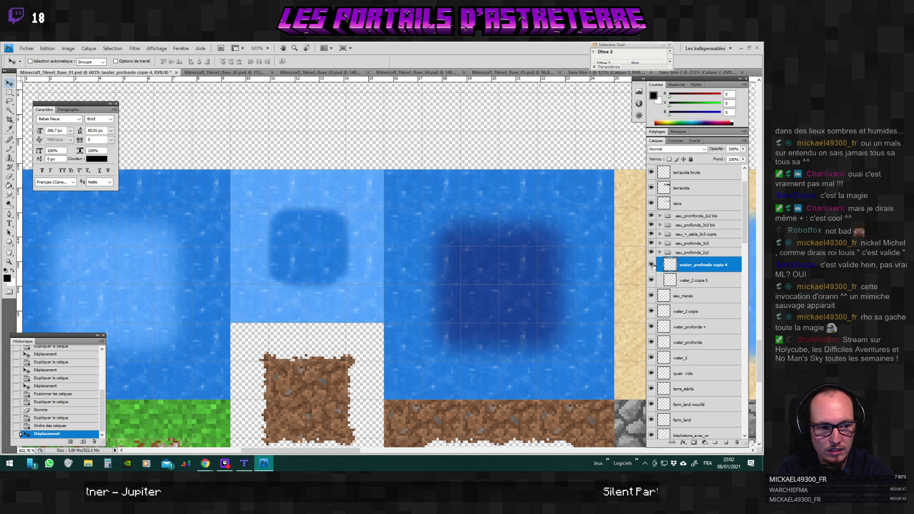
{"action": "left_click", "coordinate": [652, 265]}
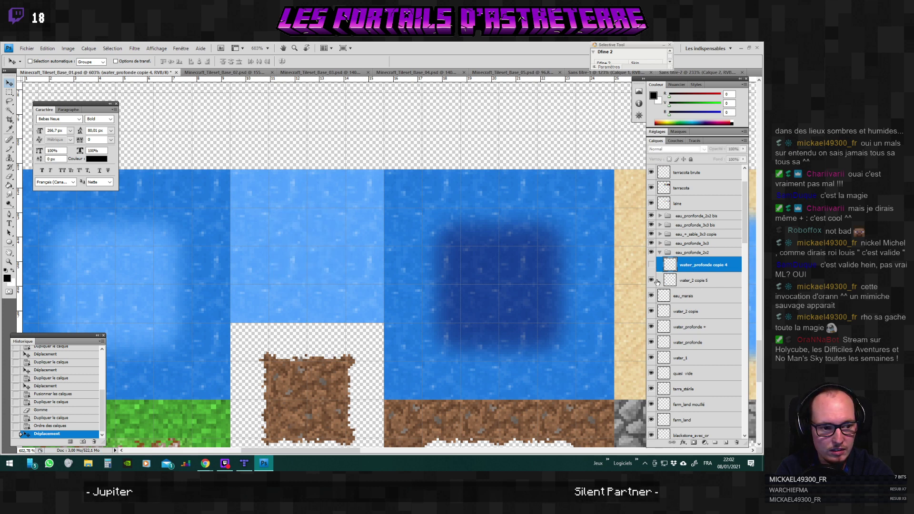
Duplicate the base water_profonde layer as water_profonde copie.
{"action": "left_click", "coordinate": [684, 329]}
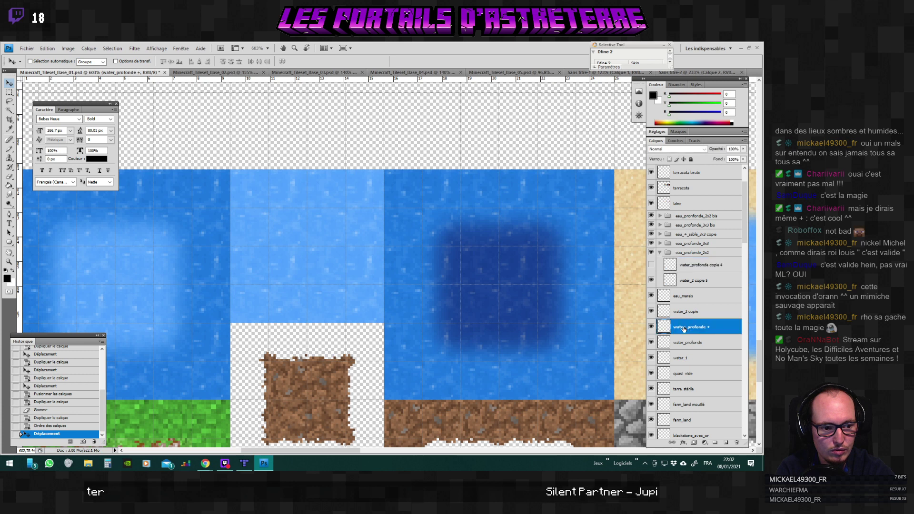
{"action": "left_click", "coordinate": [686, 342]}
{"action": "right_click", "coordinate": [686, 342]}
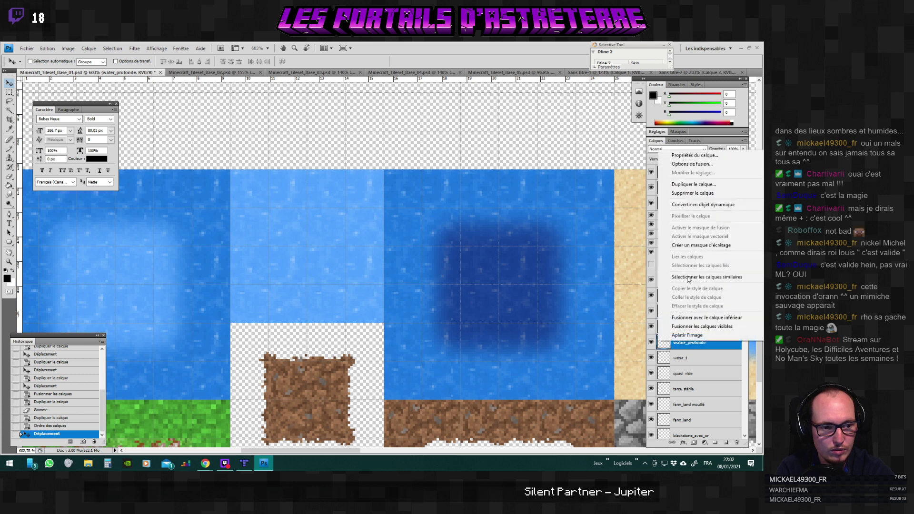
{"action": "left_click", "coordinate": [684, 186]}
{"action": "key", "text": "Return"}
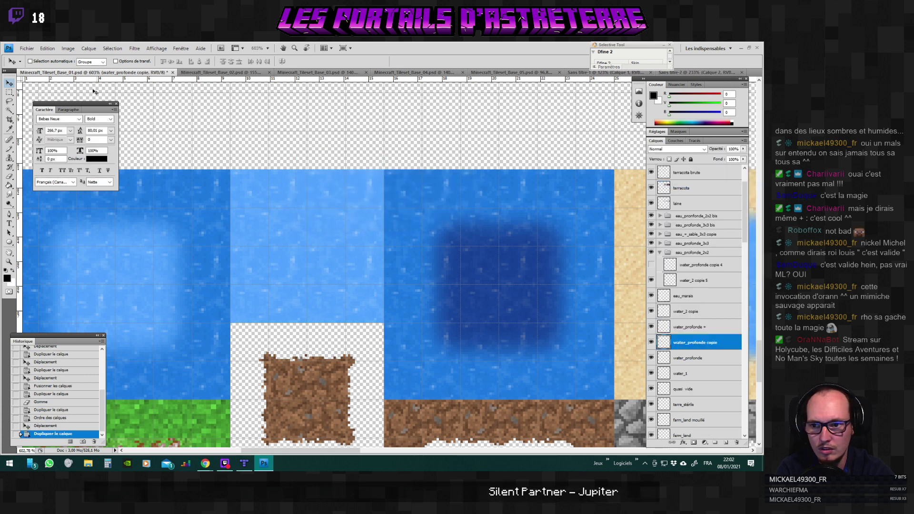
Move water_profonde copie to the top of the eau_profonde_2x2 group and place it on the upper-left quarter of the light 2x2 water tile.
{"action": "left_click_drag", "start_coordinate": [302, 190], "coordinate": [366, 244]}
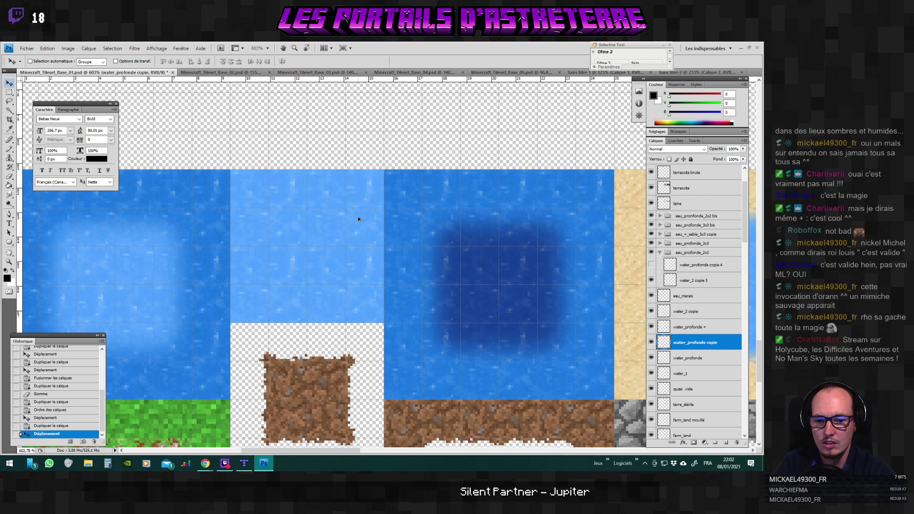
{"action": "scroll", "coordinate": [359, 219], "scroll_direction": "down", "scroll_amount": 8}
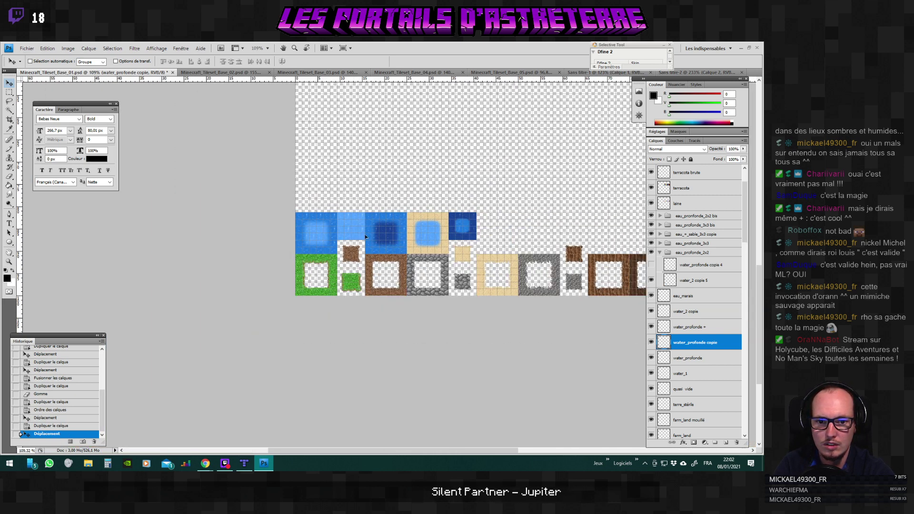
{"action": "left_click_drag", "start_coordinate": [360, 231], "coordinate": [339, 233]}
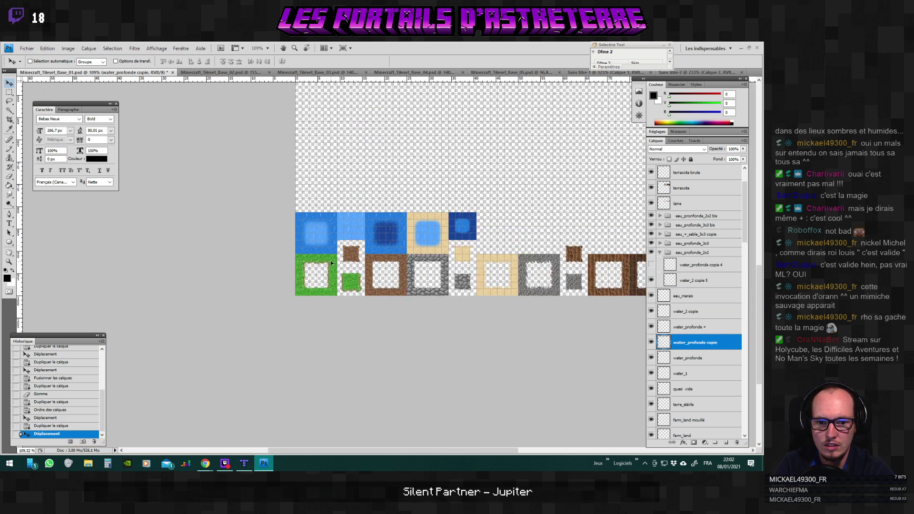
{"action": "left_click_drag", "start_coordinate": [685, 344], "coordinate": [693, 260]}
{"action": "scroll", "coordinate": [286, 210], "scroll_direction": "up", "scroll_amount": 6}
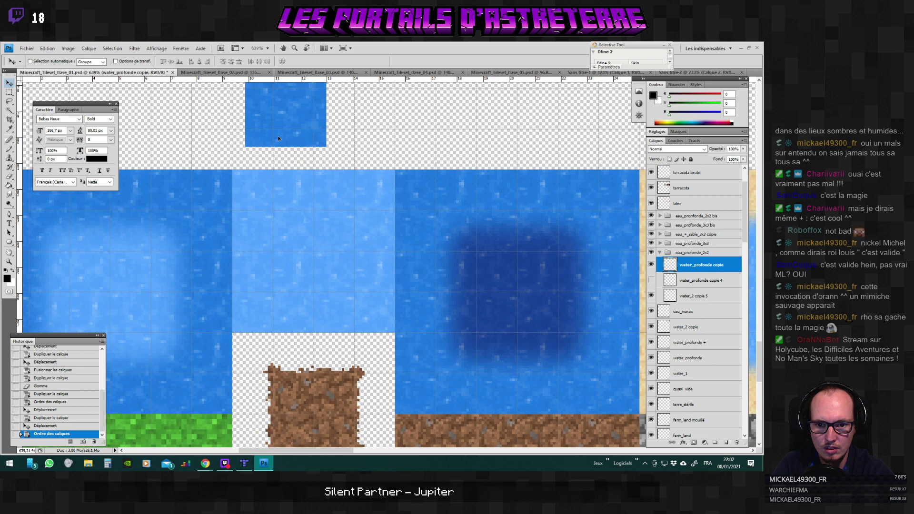
{"action": "left_click_drag", "start_coordinate": [278, 136], "coordinate": [265, 236]}
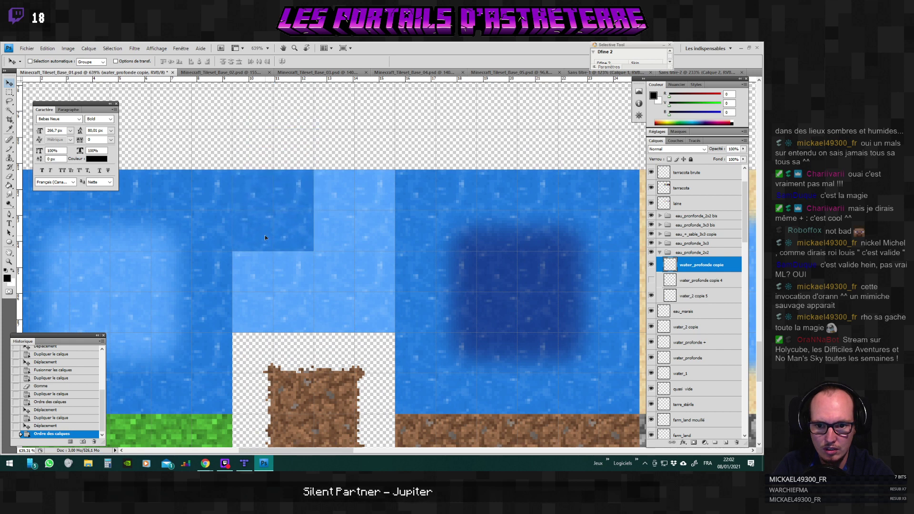
Duplicate water_profonde copie as water_profonde copie 2 and align it on the upper-right quarter of the light 2x2 water tile.
{"action": "right_click", "coordinate": [699, 265]}
{"action": "left_click", "coordinate": [694, 109]}
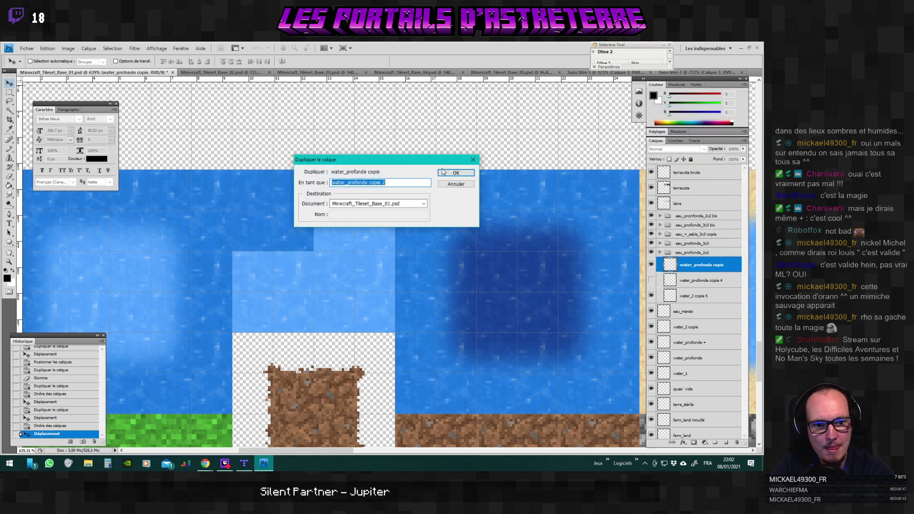
{"action": "key", "text": "Return"}
{"action": "left_click_drag", "start_coordinate": [278, 208], "coordinate": [357, 207]}
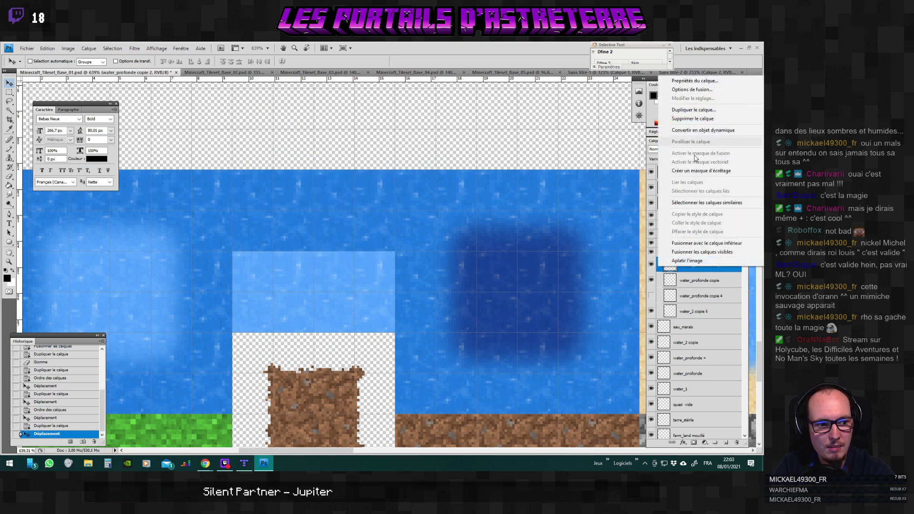
Duplicate water_profonde copie and water_profonde copie 2 together and place the duplicates over the lower half of the light 2x2 water tile.
{"action": "left_click", "coordinate": [698, 281], "text": "shift"}
{"action": "right_click", "coordinate": [698, 280]}
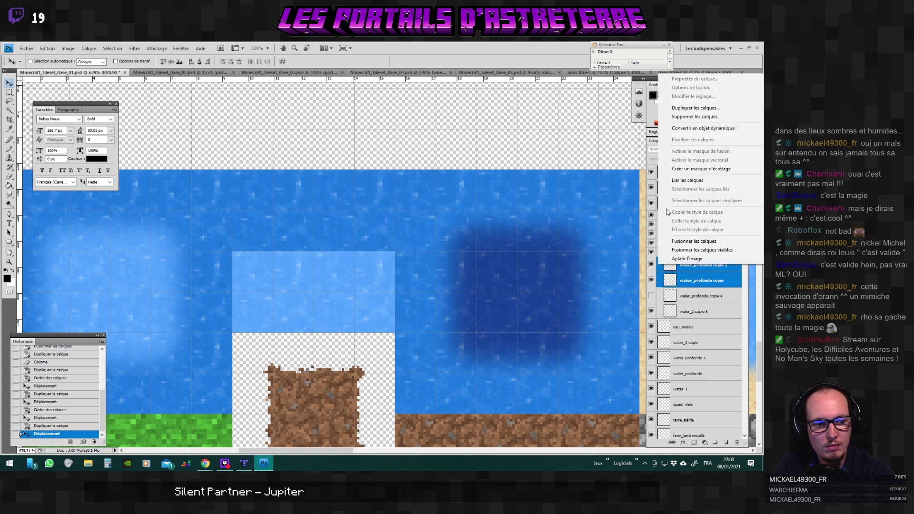
{"action": "left_click", "coordinate": [684, 110]}
{"action": "left_click", "coordinate": [452, 175]}
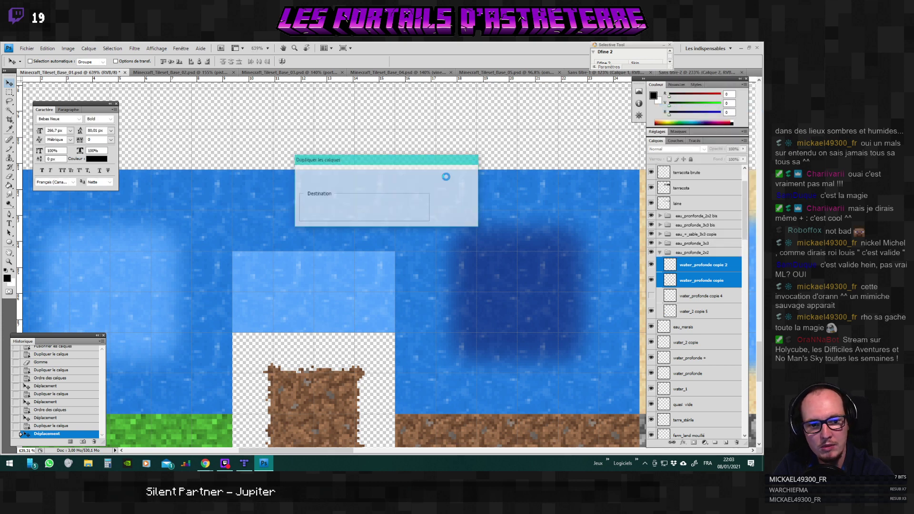
{"action": "left_click_drag", "start_coordinate": [330, 288], "coordinate": [331, 285]}
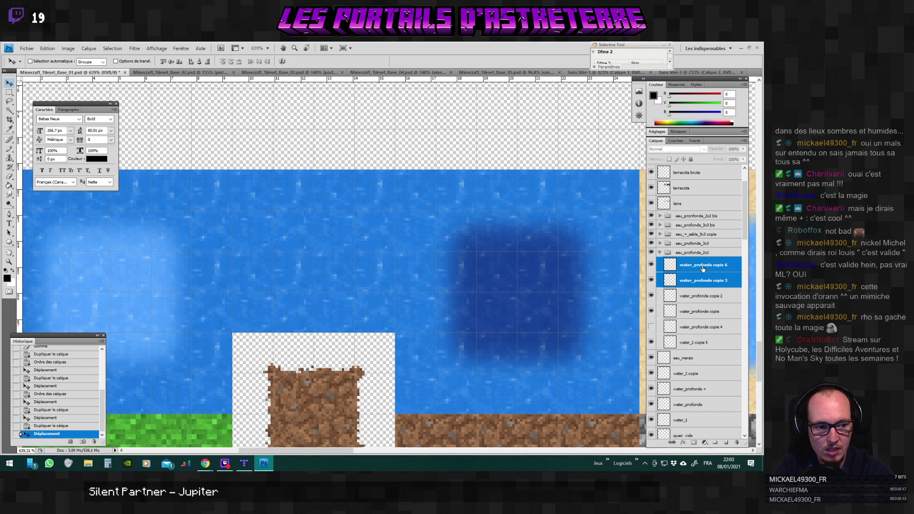
Merge the four water_profonde quarter layers into one layer and move it below water_2 copie 5 in the eau_profonde_2x2 group.
{"action": "left_click", "coordinate": [674, 311], "text": "shift"}
{"action": "key", "text": "ctrl+e"}
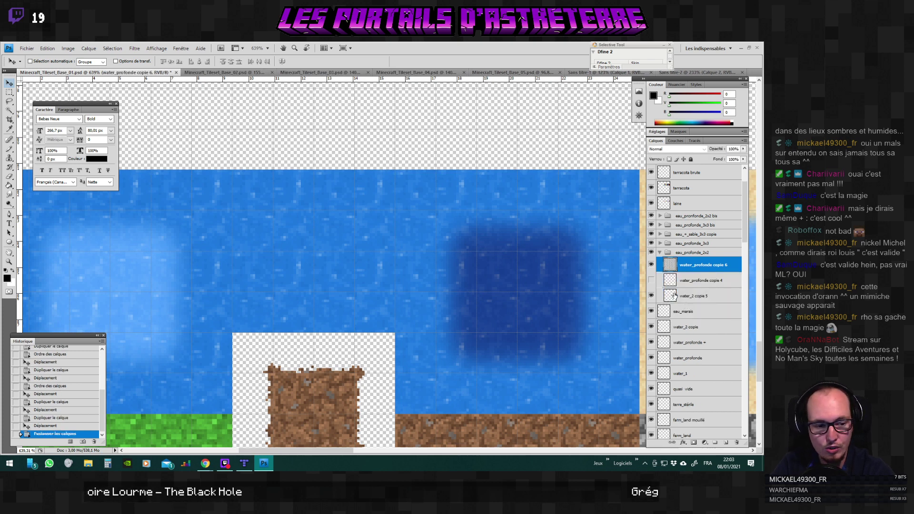
{"action": "left_click", "coordinate": [651, 280]}
{"action": "left_click", "coordinate": [651, 280]}
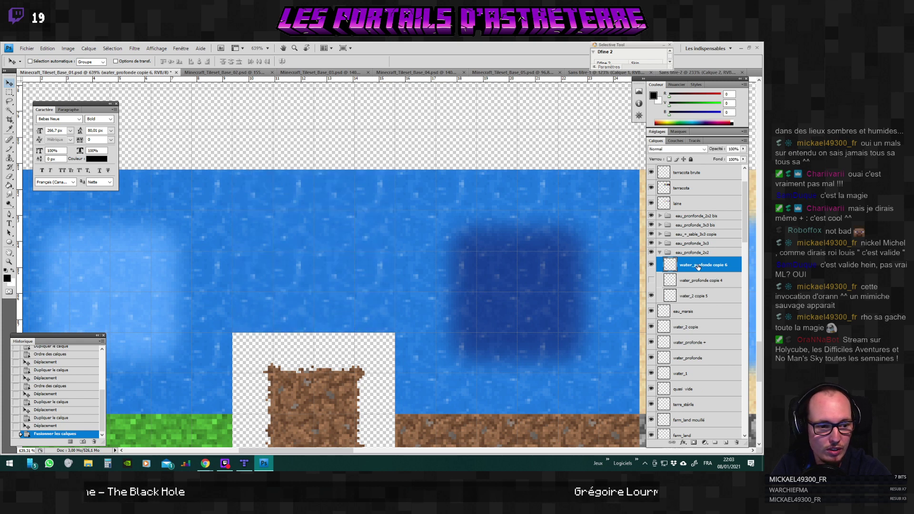
{"action": "left_click_drag", "start_coordinate": [698, 267], "coordinate": [696, 302]}
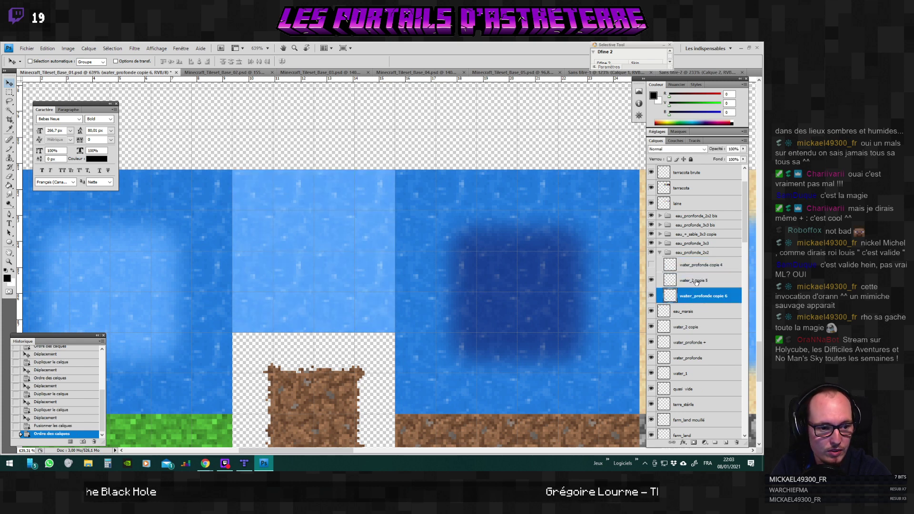
Select the water_2 copie 5 layer and set the Eraser's soft square tip to a 32 px diameter.
{"action": "left_click", "coordinate": [696, 281]}
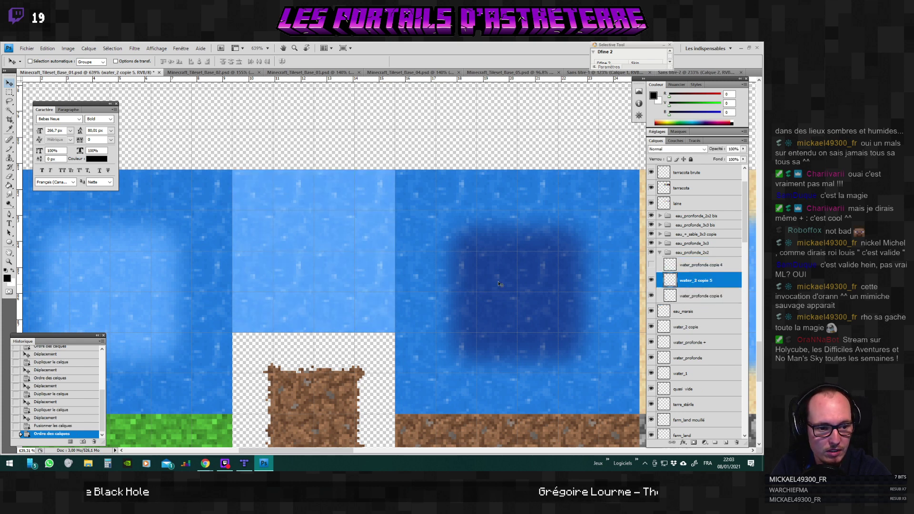
{"action": "left_click", "coordinate": [9, 176]}
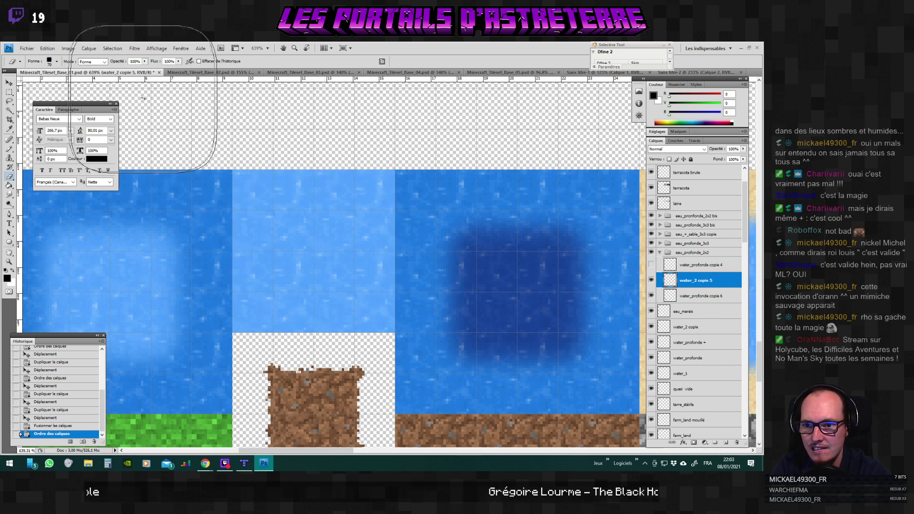
{"action": "left_click", "coordinate": [56, 61]}
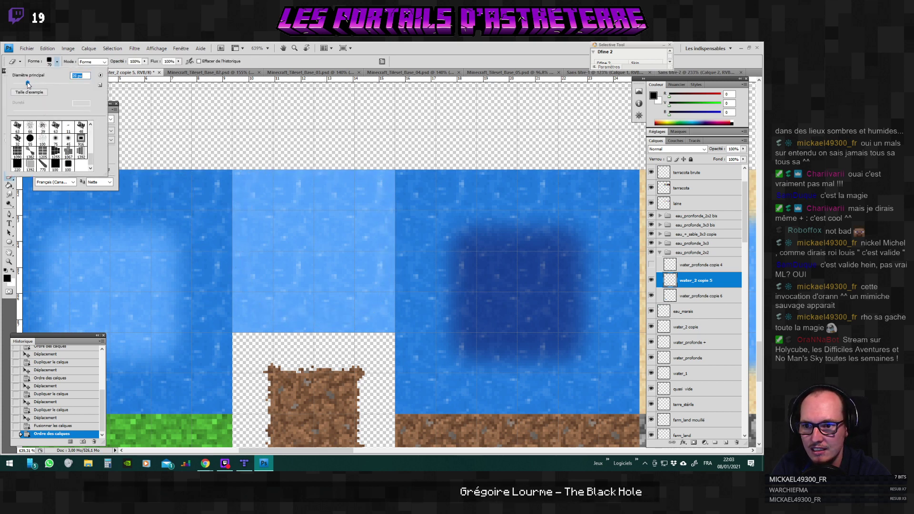
{"action": "left_click_drag", "start_coordinate": [28, 84], "coordinate": [22, 83]}
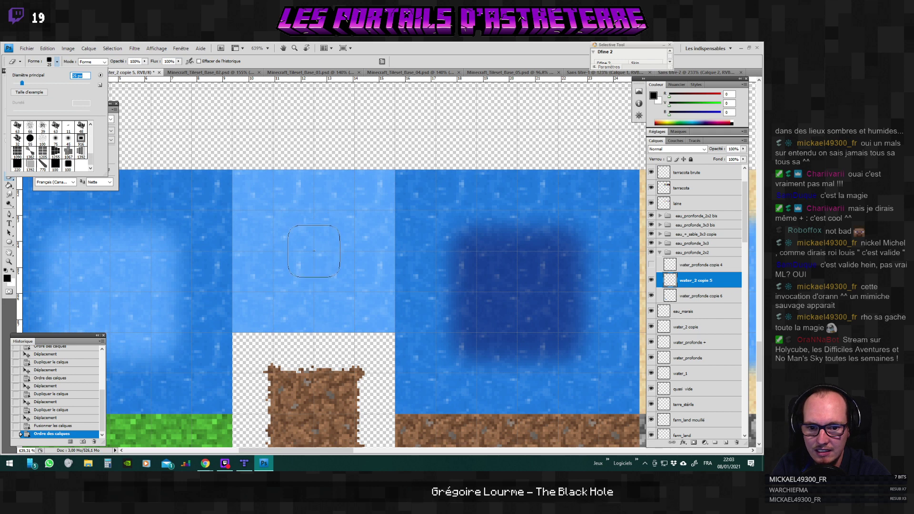
{"action": "left_click_drag", "start_coordinate": [21, 84], "coordinate": [25, 84]}
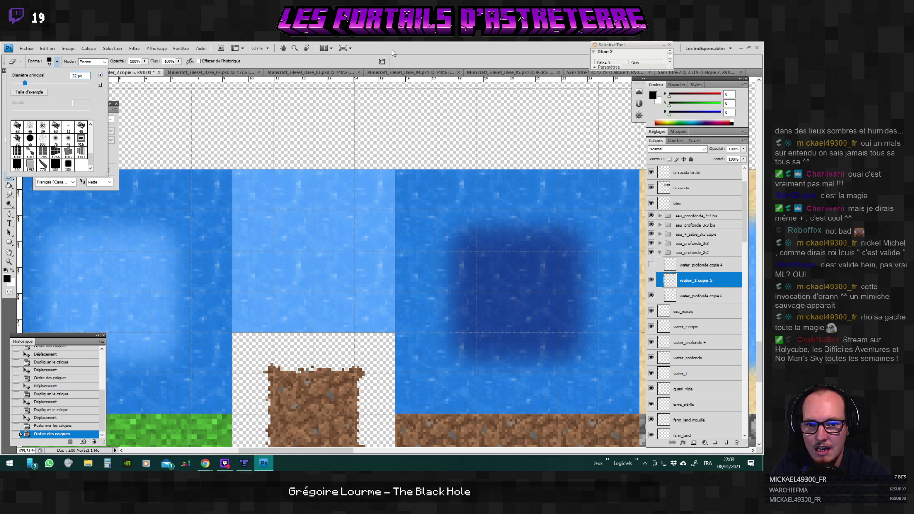
{"action": "key", "text": "Escape"}
Try erasing a 32 px soft square at the centre of the light 2x2 water tile, and undo it.
{"action": "scroll", "coordinate": [324, 250], "scroll_direction": "up", "scroll_amount": 2}
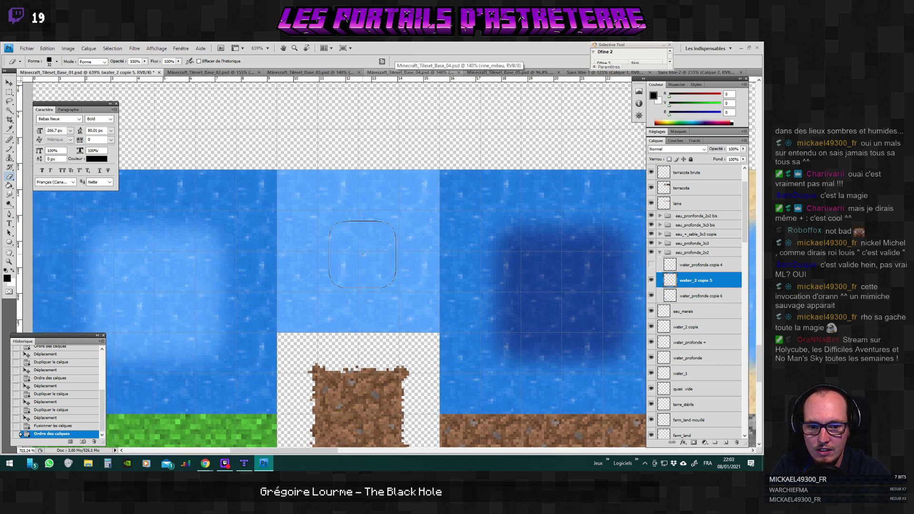
{"action": "scroll", "coordinate": [362, 254], "scroll_direction": "up", "scroll_amount": 5}
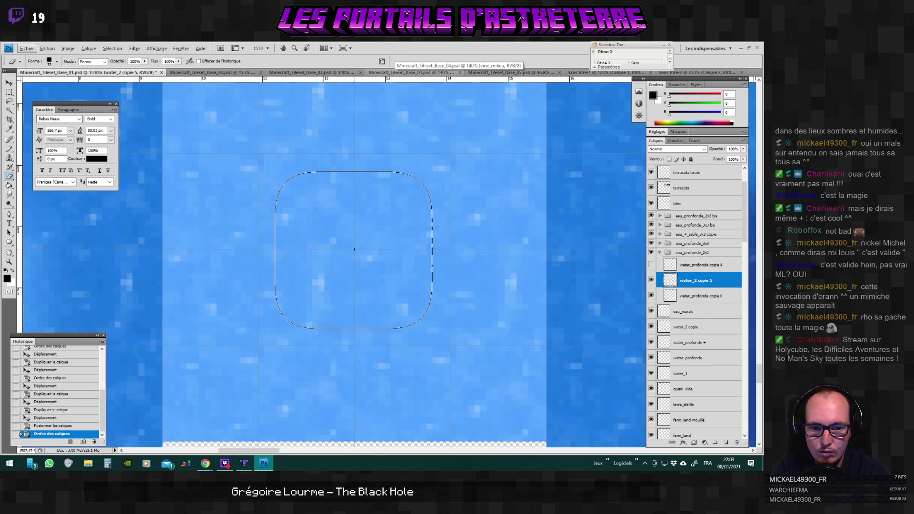
{"action": "left_click", "coordinate": [354, 249]}
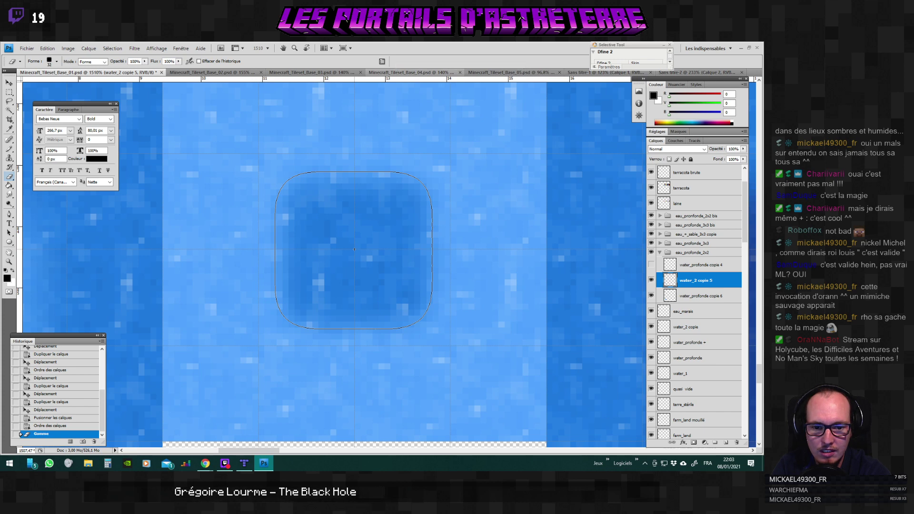
{"action": "scroll", "coordinate": [354, 249], "scroll_direction": "down", "scroll_amount": 5}
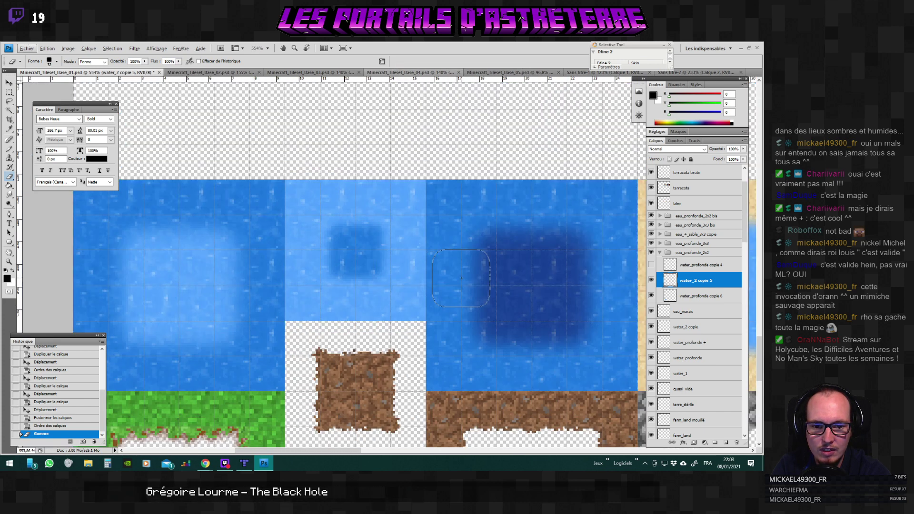
{"action": "scroll", "coordinate": [387, 262], "scroll_direction": "up", "scroll_amount": 3}
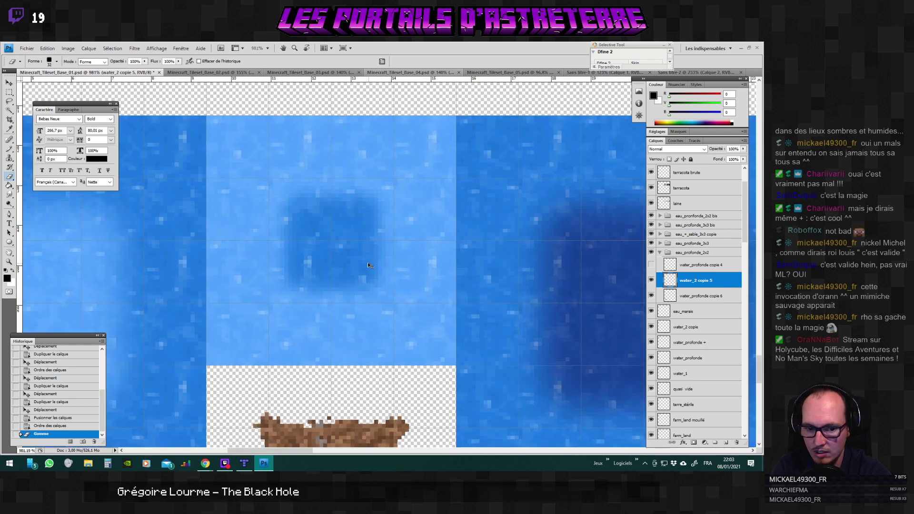
{"action": "key", "text": "ctrl+z"}
Set the Eraser diameter to 38 px and erase a soft square at the centre of the light 2x2 water tile.
{"action": "left_click", "coordinate": [57, 62]}
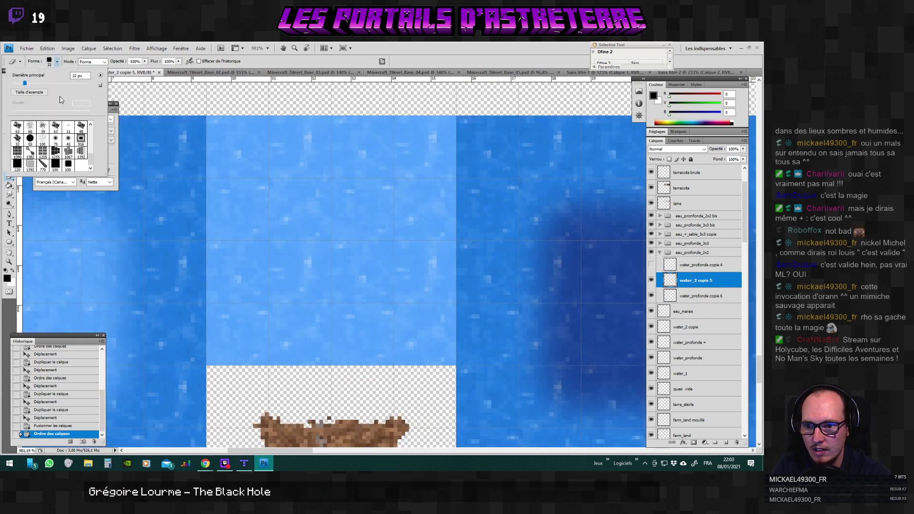
{"action": "left_click", "coordinate": [25, 83]}
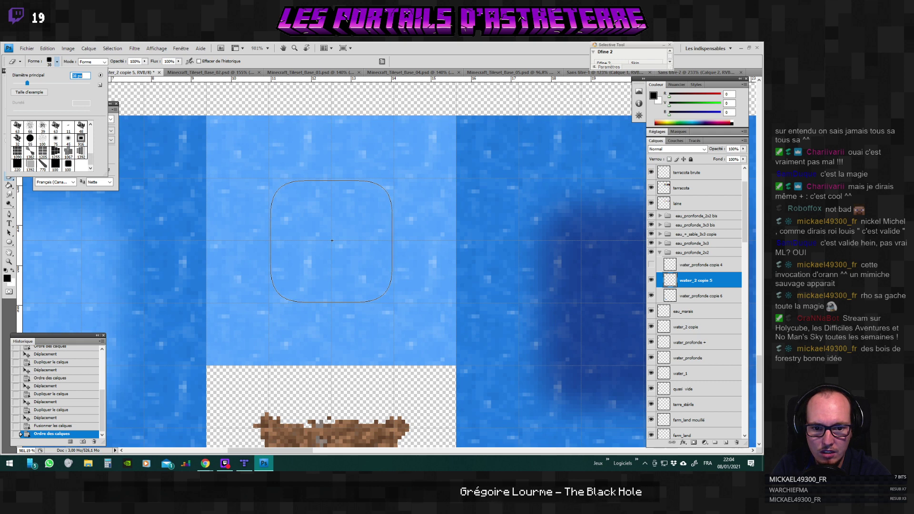
{"action": "left_click", "coordinate": [332, 241]}
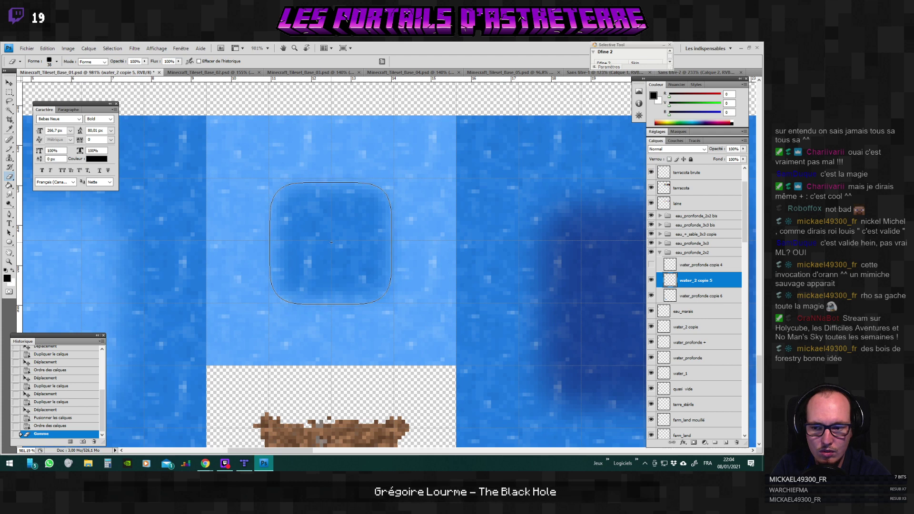
Clear the remaining light water inside the erased square with a smaller Eraser tip.
{"action": "left_click", "coordinate": [56, 61]}
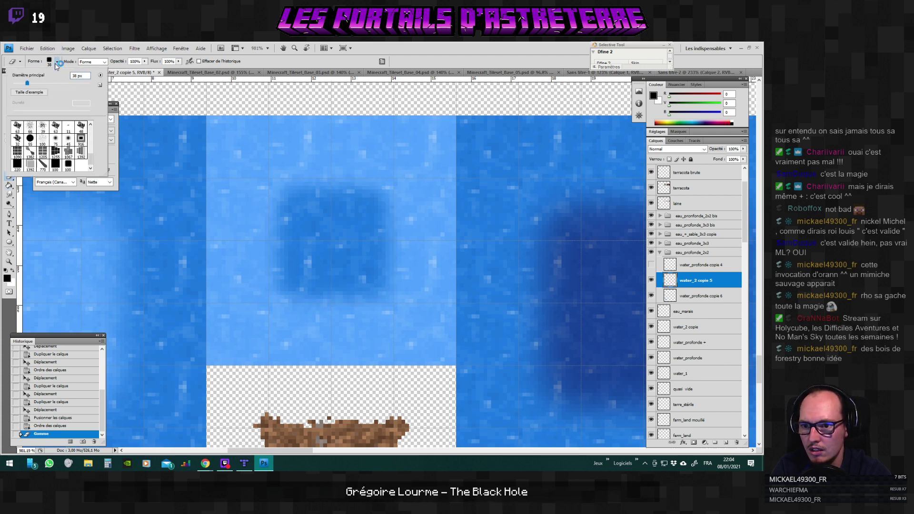
{"action": "left_click", "coordinate": [320, 236]}
{"action": "left_click", "coordinate": [320, 236]}
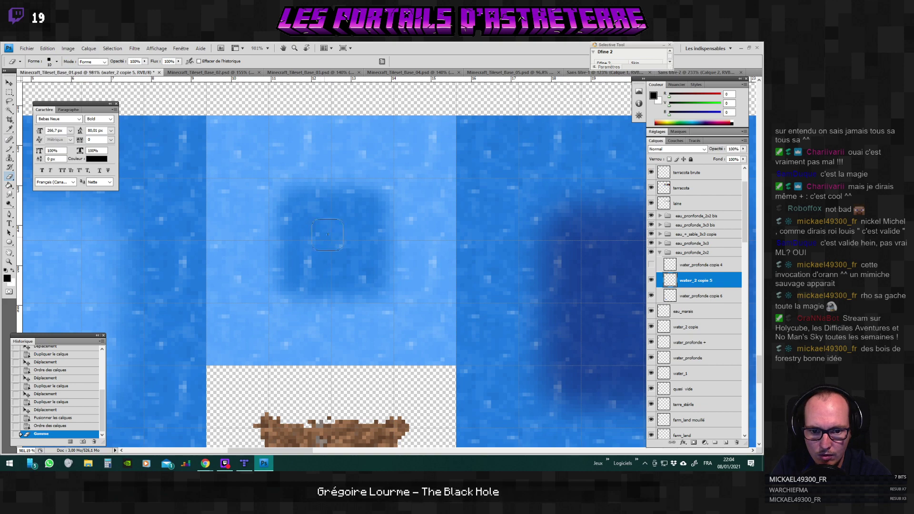
Collapse eau_profonde_2x2, expand eau_pronfonde_2x2 bis, and check what its two layers contain by toggling their visibility.
{"action": "scroll", "coordinate": [451, 317], "scroll_direction": "down", "scroll_amount": 3}
{"action": "scroll", "coordinate": [451, 317], "scroll_direction": "down", "scroll_amount": 3}
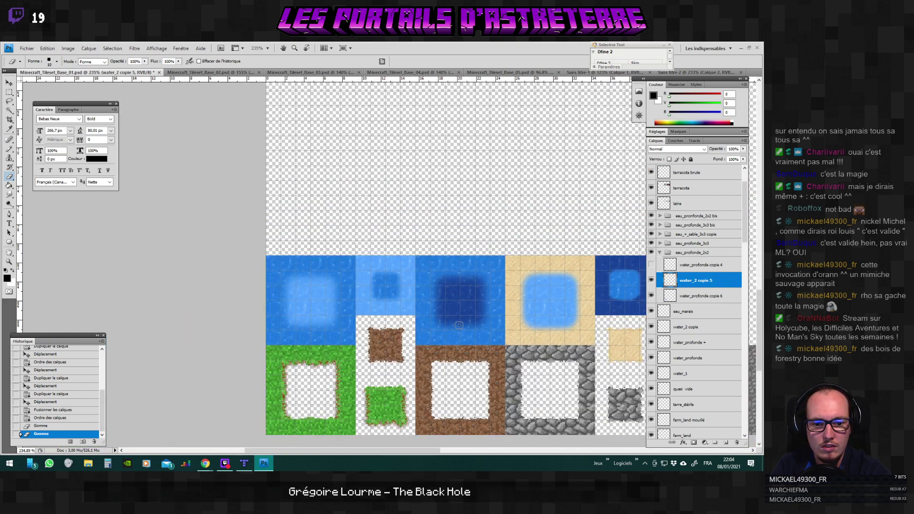
{"action": "left_click_drag", "start_coordinate": [397, 452], "coordinate": [442, 453]}
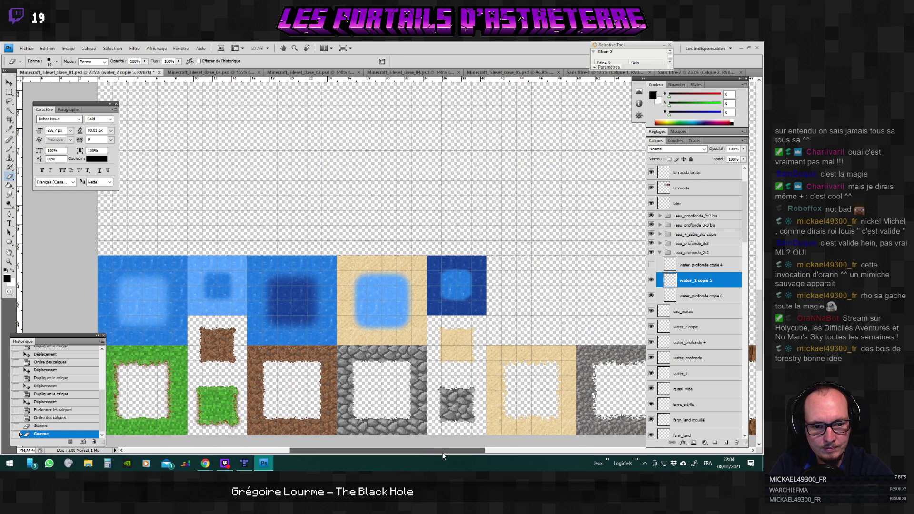
{"action": "scroll", "coordinate": [527, 331], "scroll_direction": "up", "scroll_amount": 2}
{"action": "scroll", "coordinate": [527, 331], "scroll_direction": "up", "scroll_amount": 4}
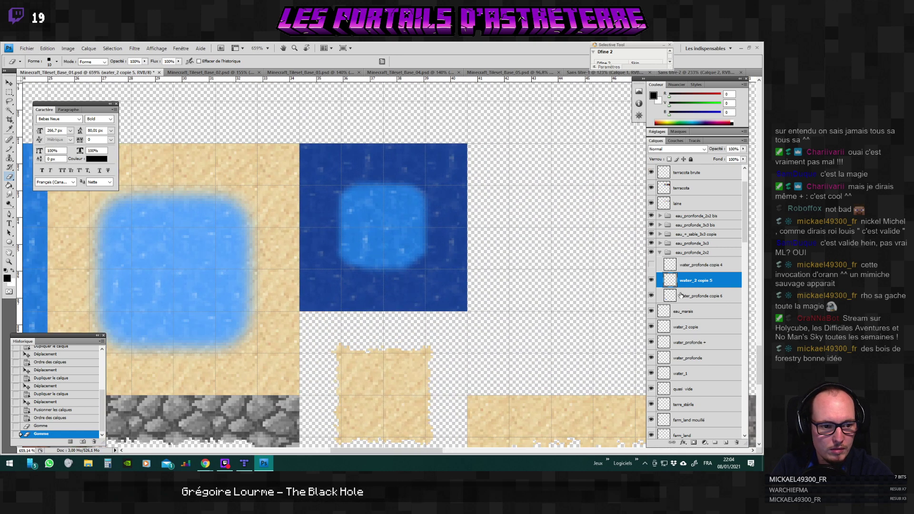
{"action": "left_click", "coordinate": [660, 252]}
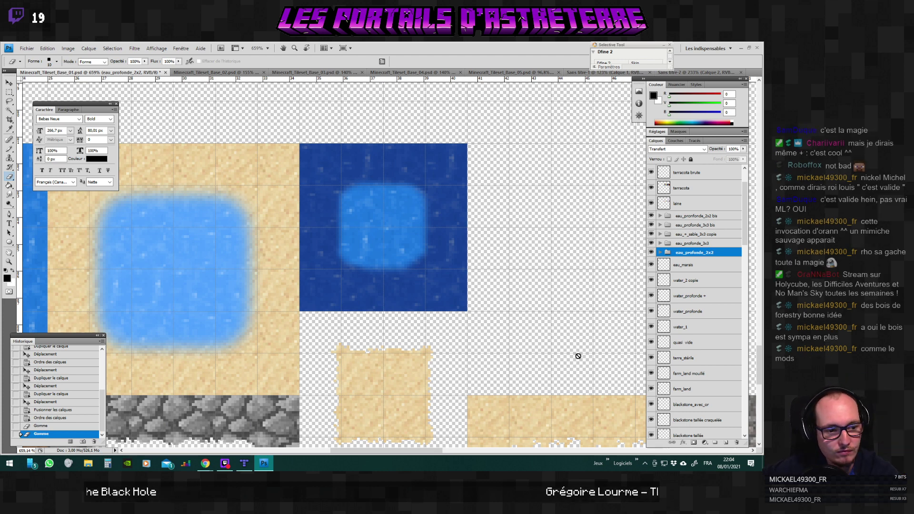
{"action": "left_click", "coordinate": [660, 216]}
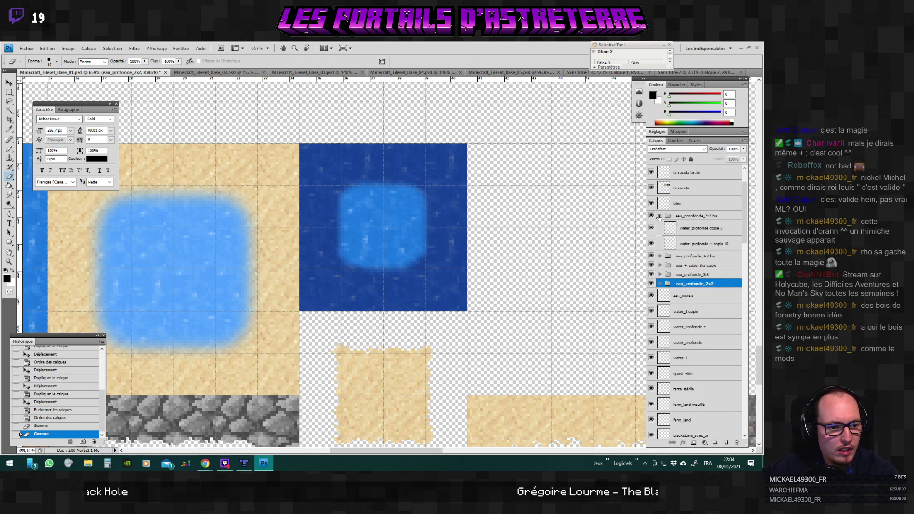
{"action": "left_click", "coordinate": [650, 228]}
{"action": "left_click", "coordinate": [651, 228]}
{"action": "left_click", "coordinate": [656, 229]}
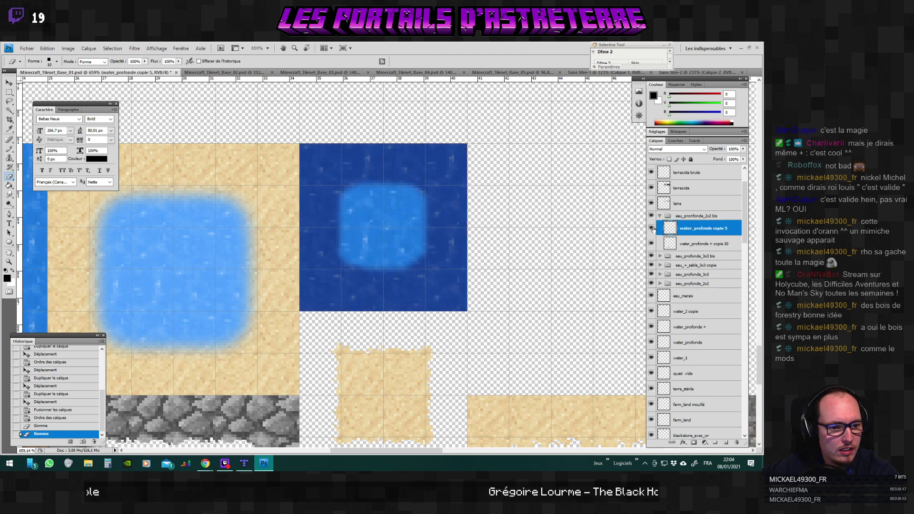
{"action": "left_click", "coordinate": [651, 228]}
{"action": "left_click", "coordinate": [651, 228]}
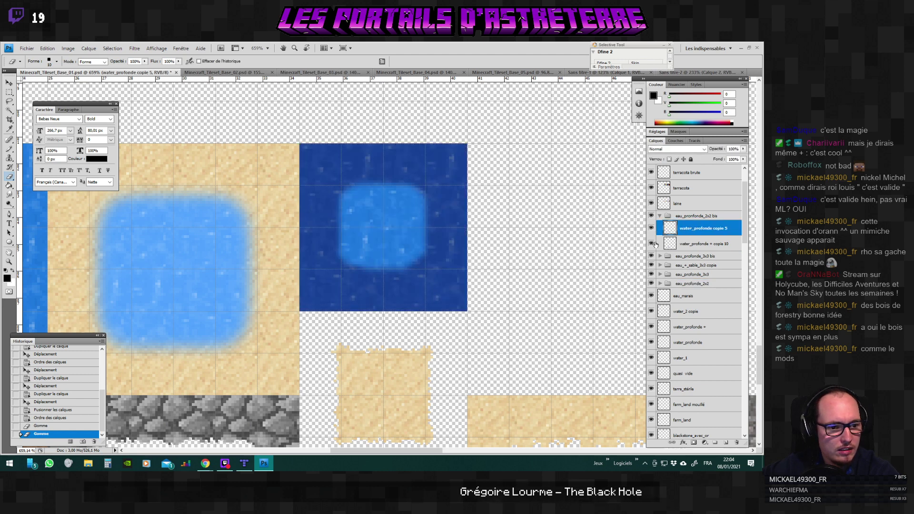
{"action": "left_click", "coordinate": [652, 244]}
{"action": "left_click", "coordinate": [652, 243]}
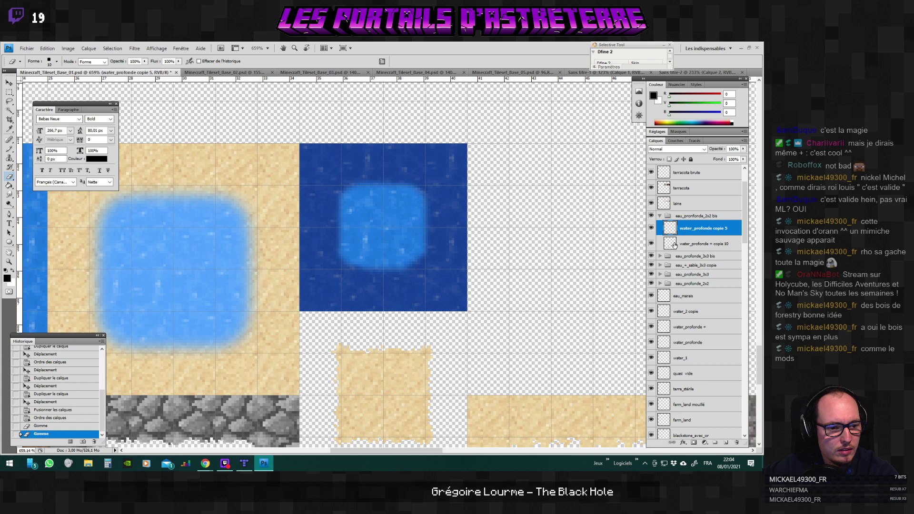
Hide and delete the water_profonde copie 5 and water_profonde + copie 10 layers from the eau_pronfonde_2x2 bis group.
{"action": "left_click", "coordinate": [652, 243]}
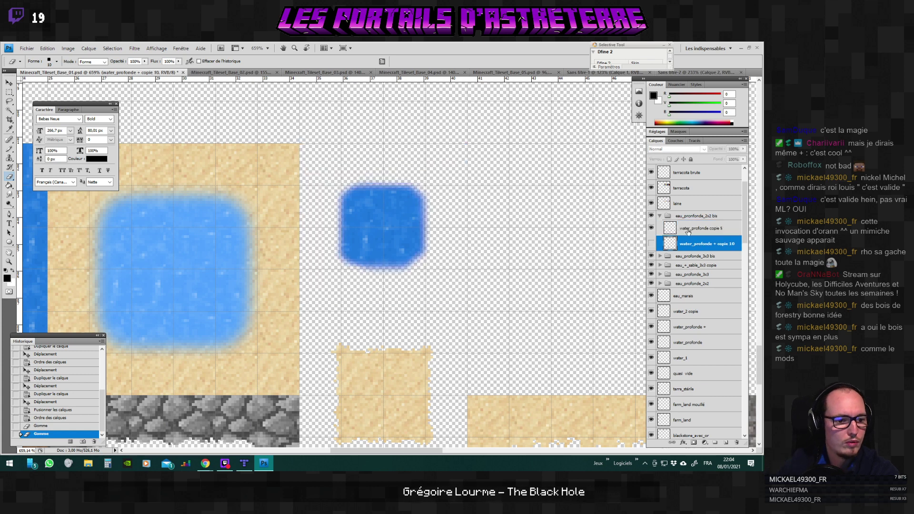
{"action": "left_click", "coordinate": [651, 228]}
{"action": "left_click", "coordinate": [699, 244], "text": "shift"}
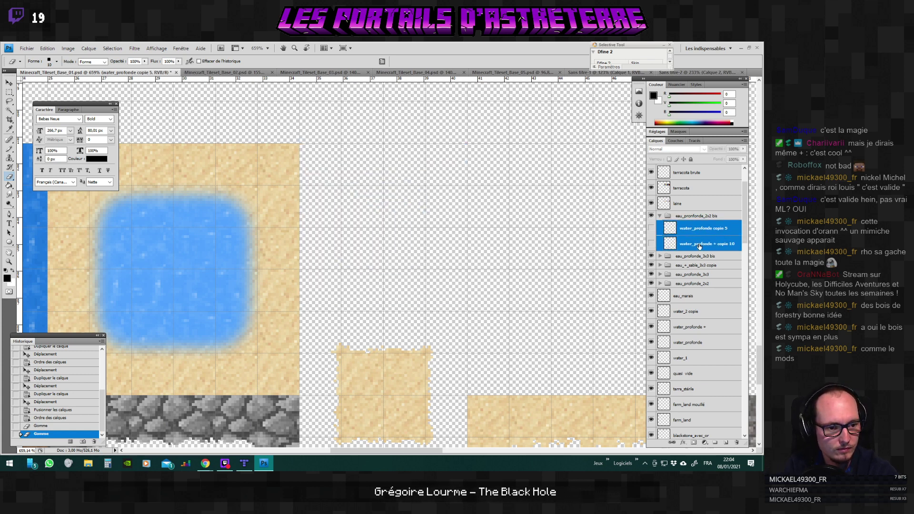
{"action": "key", "text": "Delete"}
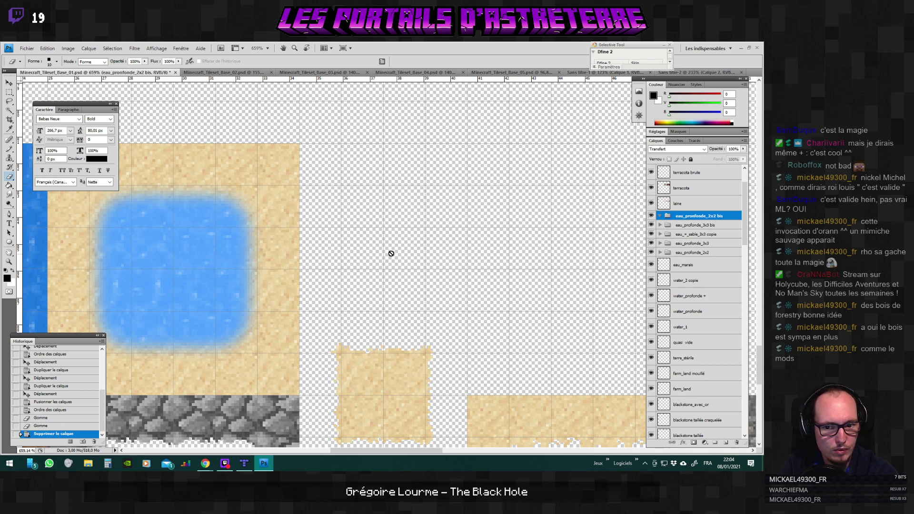
Expand the eau_profonde_2x2 group and check the base layer water_profonde copie 6 by toggling its visibility.
{"action": "scroll", "coordinate": [423, 286], "scroll_direction": "down", "scroll_amount": 3}
{"action": "scroll", "coordinate": [428, 334], "scroll_direction": "left", "scroll_amount": 5}
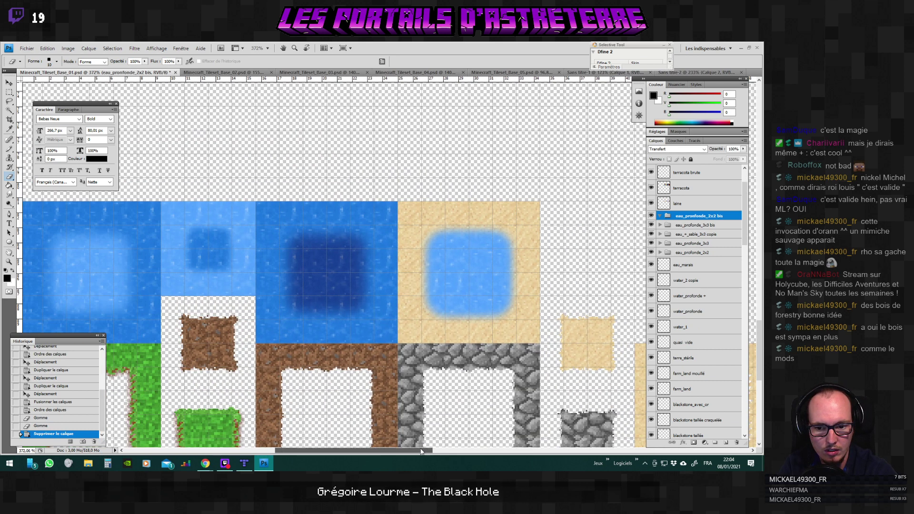
{"action": "left_click", "coordinate": [660, 253]}
{"action": "left_click", "coordinate": [667, 265]}
{"action": "left_click", "coordinate": [651, 265]}
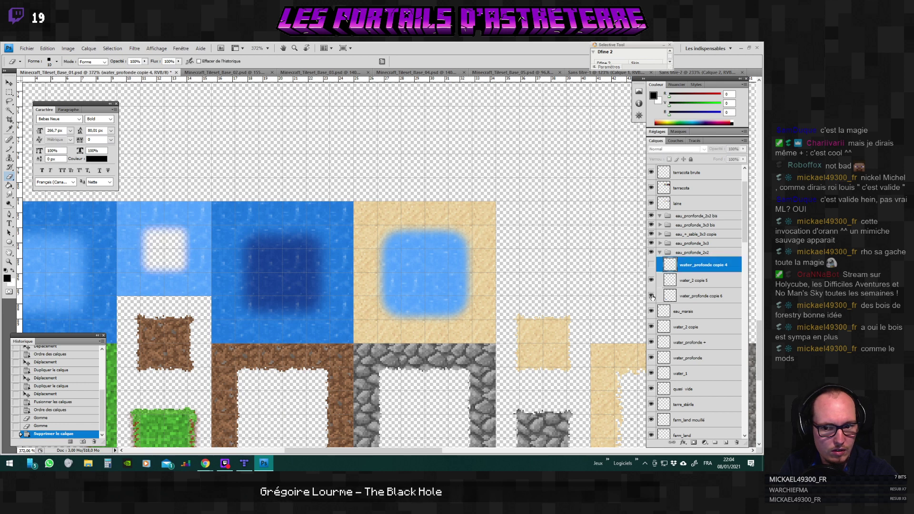
{"action": "left_click", "coordinate": [651, 296]}
Duplicate the water_profonde copie 6 layer from the eau_profonde_2x2 group within Minecraft_Tileset_Base_01.psd.
{"action": "left_click", "coordinate": [659, 297]}
{"action": "right_click", "coordinate": [659, 297]}
{"action": "left_click", "coordinate": [685, 141]}
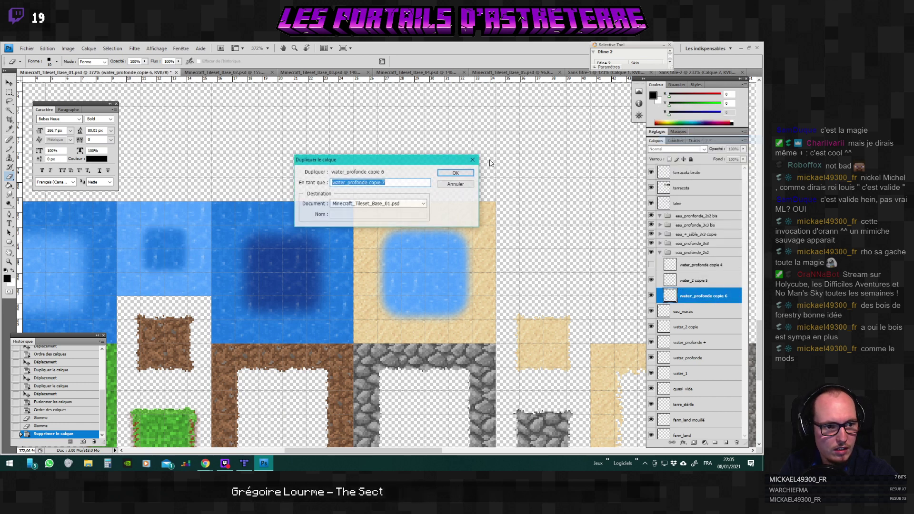
{"action": "left_click", "coordinate": [456, 173]}
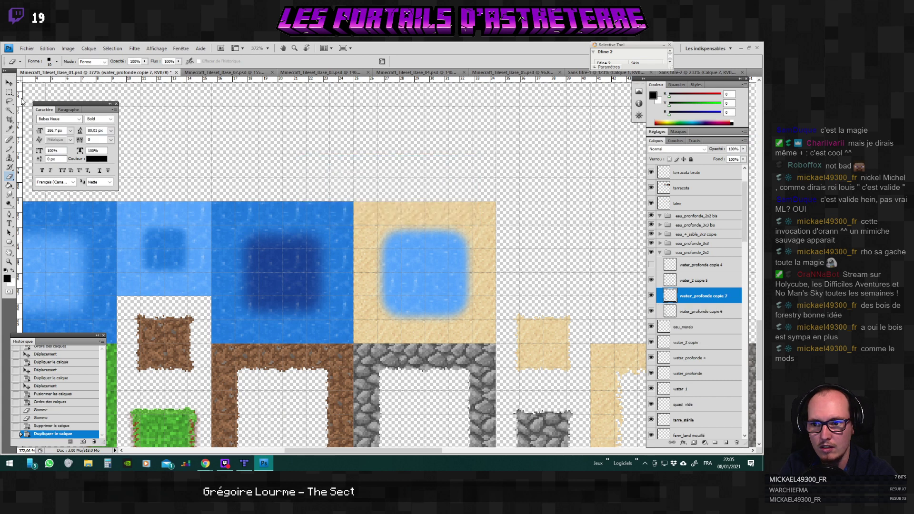
Move the duplicated deep-water square beside the sand-bordered water tile, aligned to the grid, and put its layer in the eau_pronfonde_2x2 bis group.
{"action": "key", "text": "v"}
{"action": "key", "text": "Down"}
{"action": "key", "text": "Down"}
{"action": "key", "text": "Down"}
{"action": "key", "text": "Down"}
{"action": "mouse_move", "coordinate": [529, 248]}
{"action": "left_mouse_down"}
{"action": "mouse_move", "coordinate": [466, 188]}
{"action": "mouse_move", "coordinate": [518, 241]}
{"action": "left_mouse_up"}
{"action": "scroll", "coordinate": [563, 269], "scroll_direction": "up", "scroll_amount": 3}
{"action": "scroll", "coordinate": [541, 285], "scroll_direction": "up", "scroll_amount": 1}
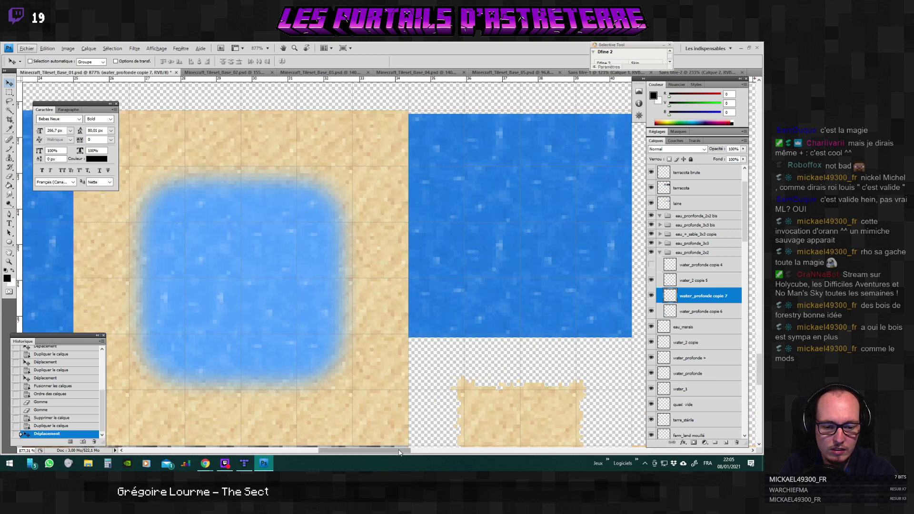
{"action": "scroll", "coordinate": [429, 238], "scroll_direction": "right", "scroll_amount": 2}
{"action": "scroll", "coordinate": [337, 208], "scroll_direction": "up", "scroll_amount": 1}
{"action": "scroll", "coordinate": [338, 210], "scroll_direction": "down", "scroll_amount": 1}
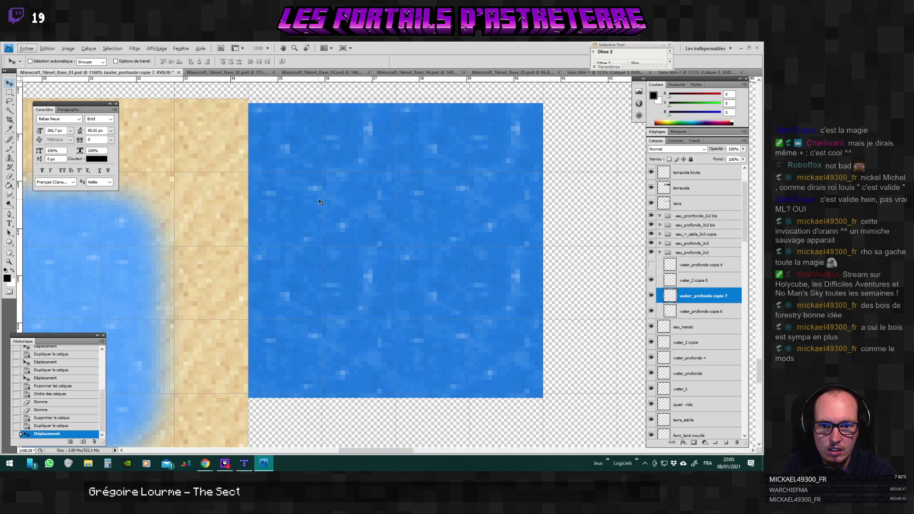
{"action": "scroll", "coordinate": [433, 263], "scroll_direction": "down", "scroll_amount": 3}
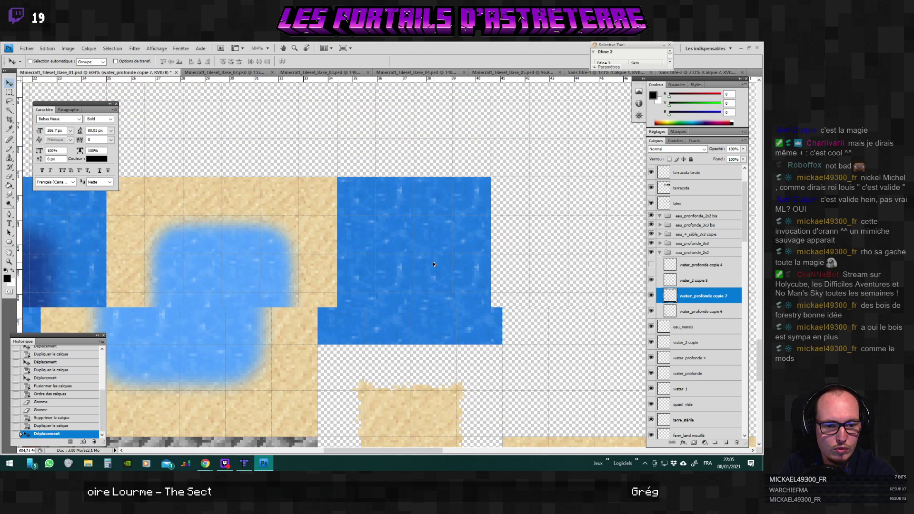
{"action": "left_click_drag", "start_coordinate": [691, 297], "coordinate": [666, 220]}
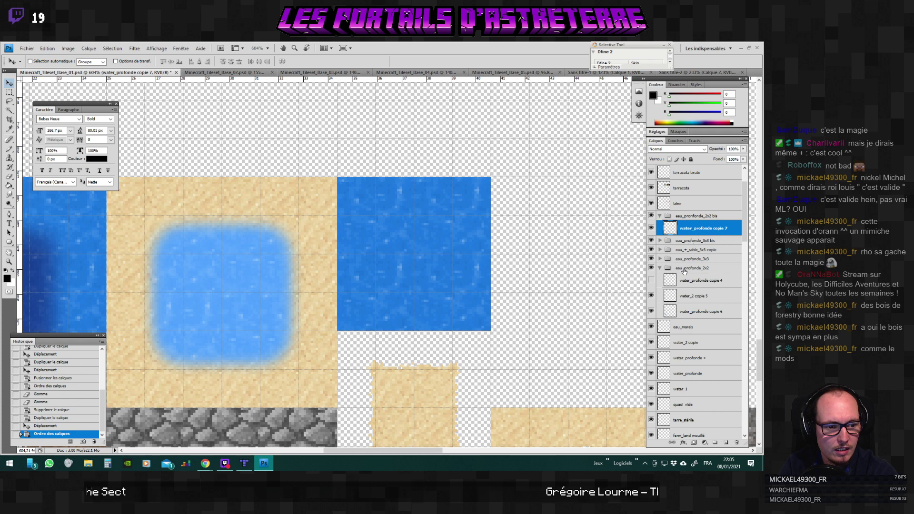
Duplicate the water_profonde + layer and move the copy to the top of the eau_pronfonde_2x2 bis group.
{"action": "left_click", "coordinate": [692, 327]}
{"action": "left_click", "coordinate": [696, 360]}
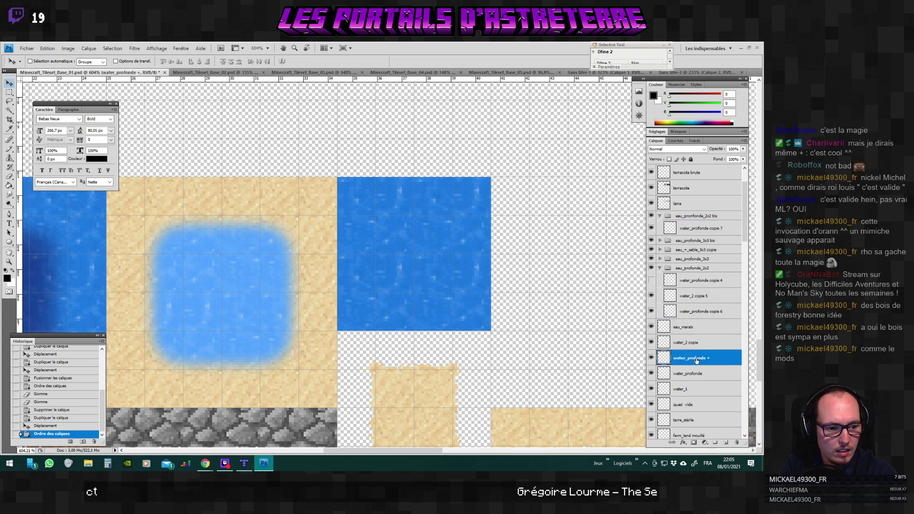
{"action": "right_click", "coordinate": [699, 361]}
{"action": "left_click", "coordinate": [700, 203]}
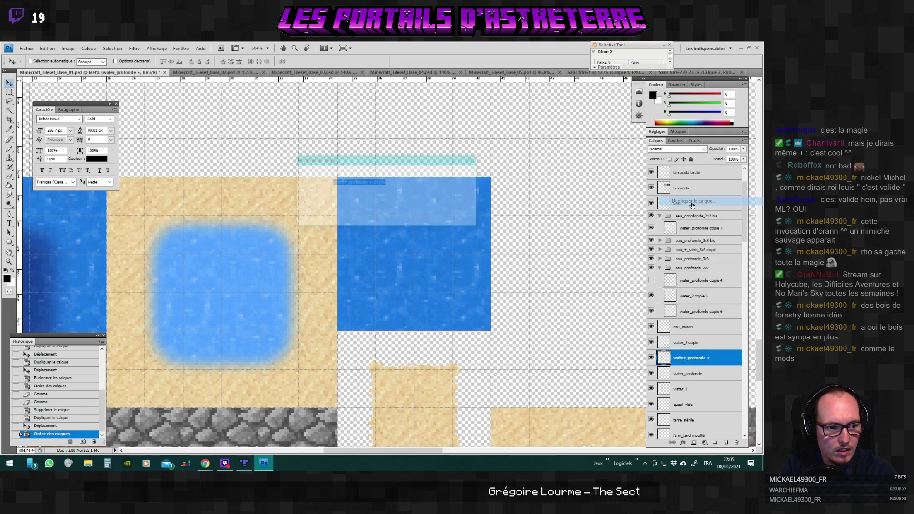
{"action": "key", "text": "Return"}
{"action": "left_click_drag", "start_coordinate": [696, 357], "coordinate": [697, 224]}
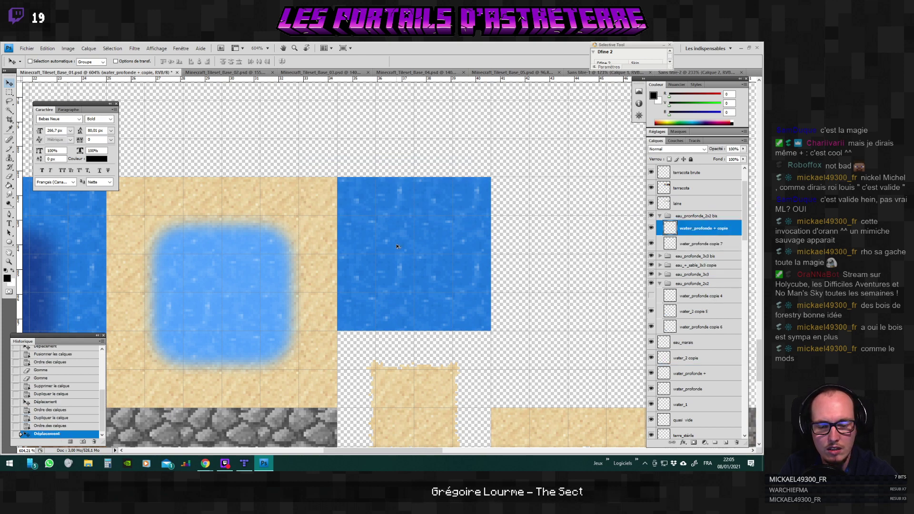
Move the copied very-deep-water tile down the tileset onto the upper-left quarter of the new deep-water square, aligned to the grid.
{"action": "scroll", "coordinate": [390, 253], "scroll_direction": "down", "scroll_amount": 6}
{"action": "scroll", "coordinate": [390, 253], "scroll_direction": "down", "scroll_amount": 2}
{"action": "scroll", "coordinate": [381, 250], "scroll_direction": "up", "scroll_amount": 5}
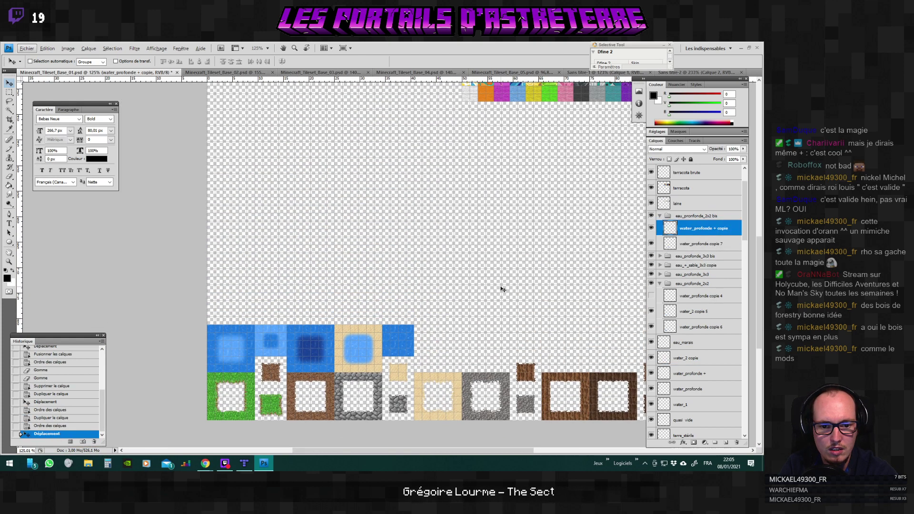
{"action": "left_click_drag", "start_coordinate": [379, 248], "coordinate": [363, 384]}
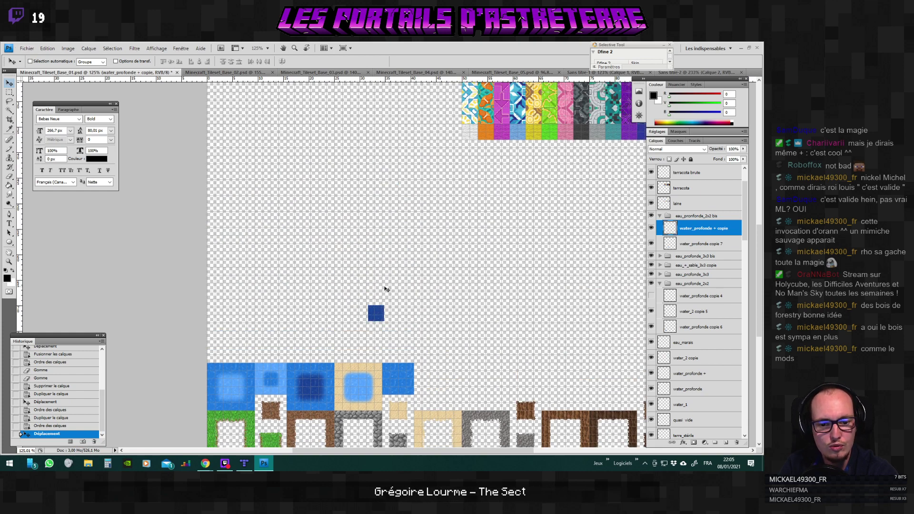
{"action": "left_click_drag", "start_coordinate": [380, 314], "coordinate": [412, 332]}
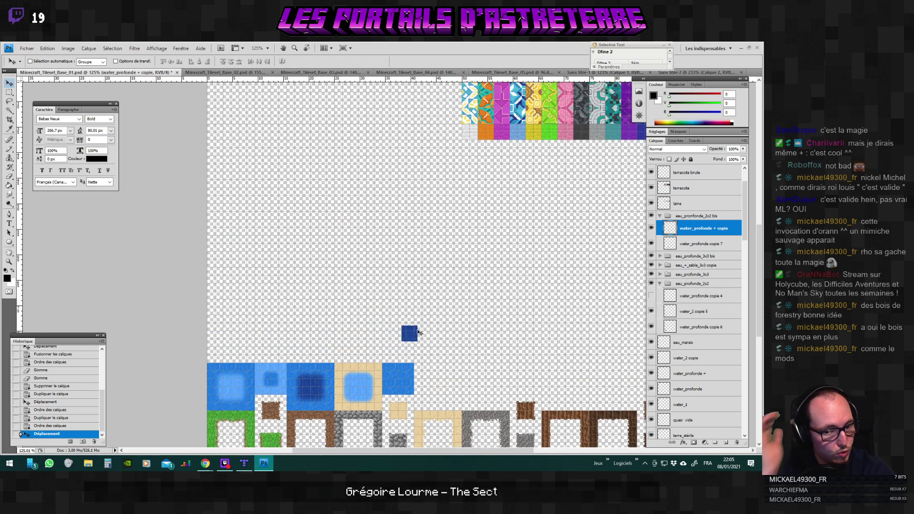
{"action": "scroll", "coordinate": [479, 333], "scroll_direction": "down", "scroll_amount": 2}
{"action": "scroll", "coordinate": [479, 334], "scroll_direction": "down", "scroll_amount": 2}
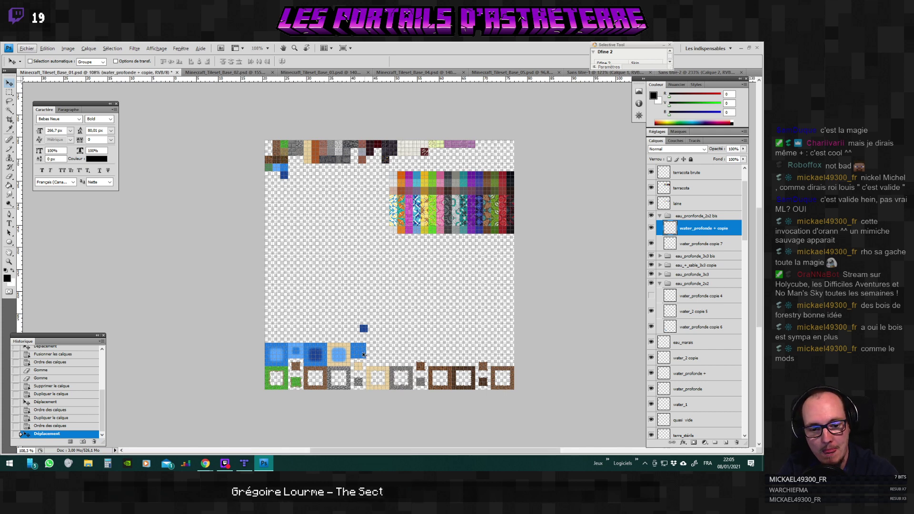
{"action": "scroll", "coordinate": [385, 351], "scroll_direction": "up", "scroll_amount": 2}
{"action": "scroll", "coordinate": [363, 353], "scroll_direction": "down", "scroll_amount": 2}
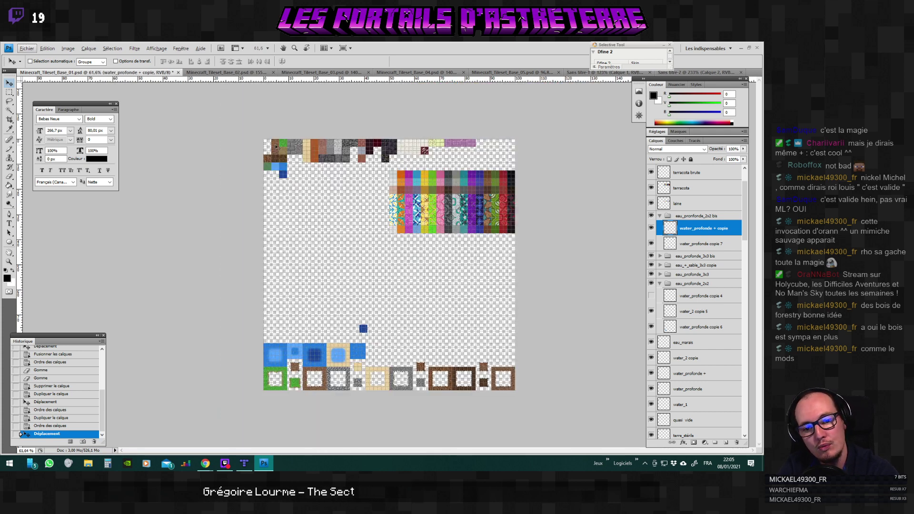
{"action": "scroll", "coordinate": [372, 365], "scroll_direction": "up", "scroll_amount": 5}
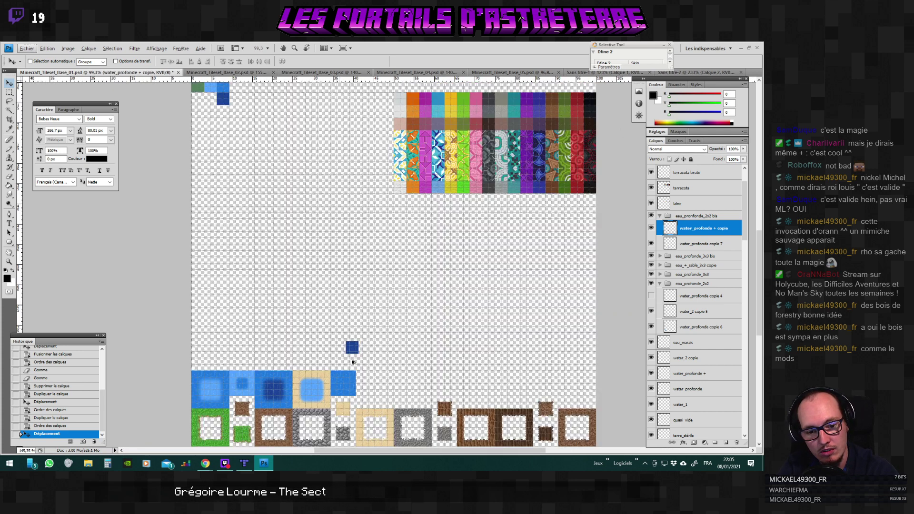
{"action": "scroll", "coordinate": [315, 340], "scroll_direction": "up", "scroll_amount": 2}
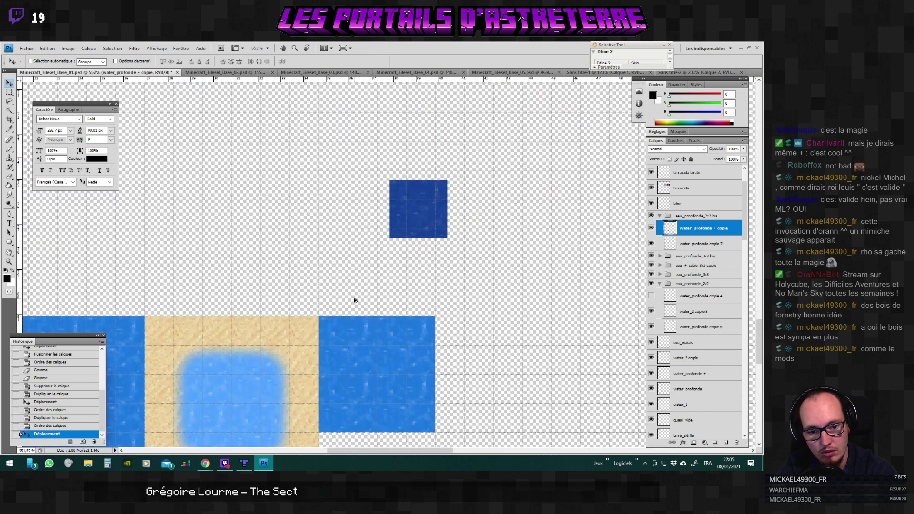
{"action": "left_click_drag", "start_coordinate": [439, 194], "coordinate": [347, 377]}
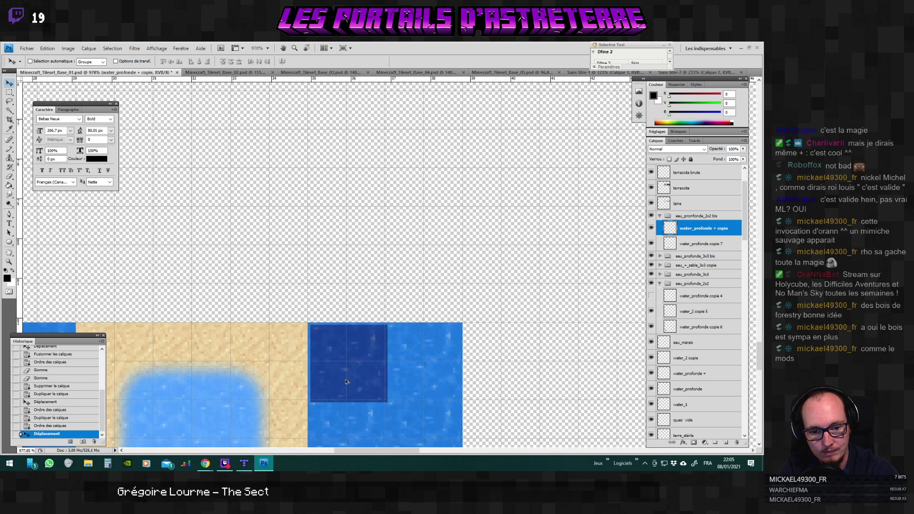
{"action": "scroll", "coordinate": [347, 377], "scroll_direction": "up", "scroll_amount": 4}
{"action": "scroll", "coordinate": [345, 344], "scroll_direction": "down", "scroll_amount": 3}
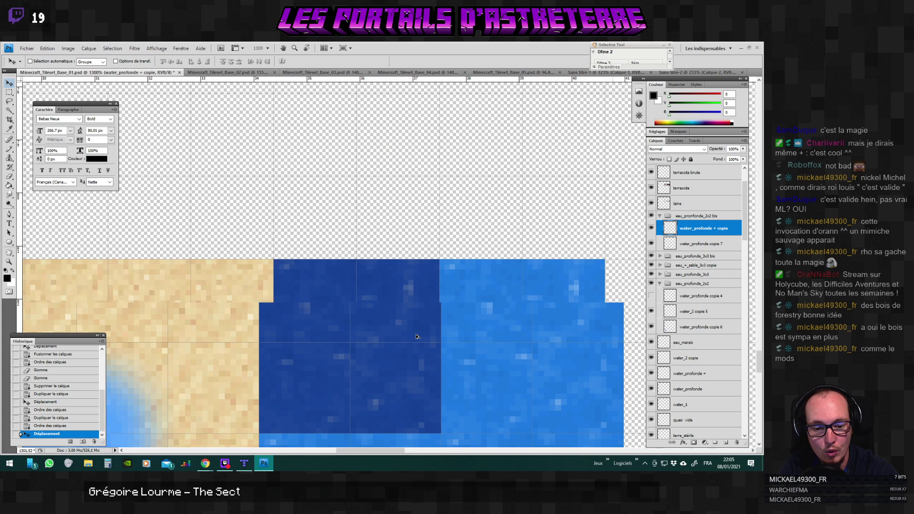
Duplicate the water_profonde + copie layer and place the copy over the upper-right quarter of the deep-water square.
{"action": "right_click", "coordinate": [716, 229]}
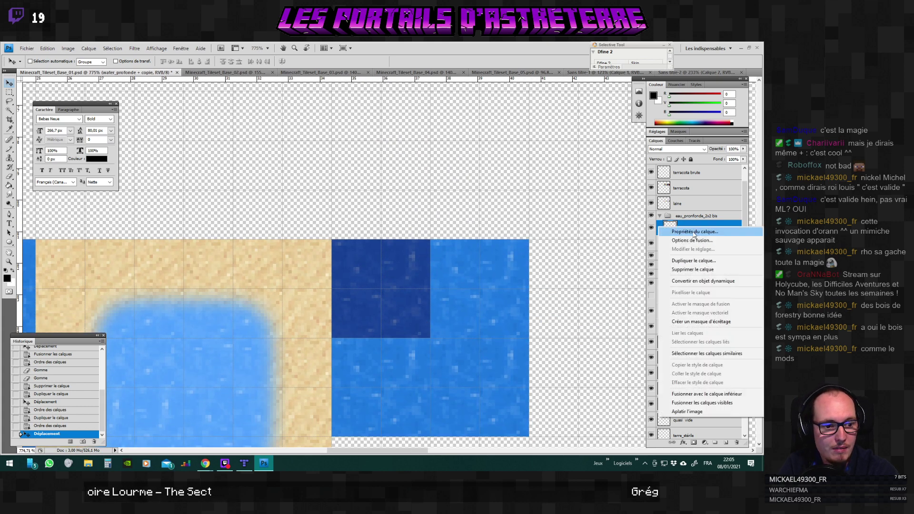
{"action": "left_click", "coordinate": [705, 259]}
{"action": "left_click", "coordinate": [455, 185]}
{"action": "left_click_drag", "start_coordinate": [405, 284], "coordinate": [499, 284]}
{"action": "scroll", "coordinate": [429, 350], "scroll_direction": "down", "scroll_amount": 3}
{"action": "scroll", "coordinate": [429, 350], "scroll_direction": "down", "scroll_amount": 6}
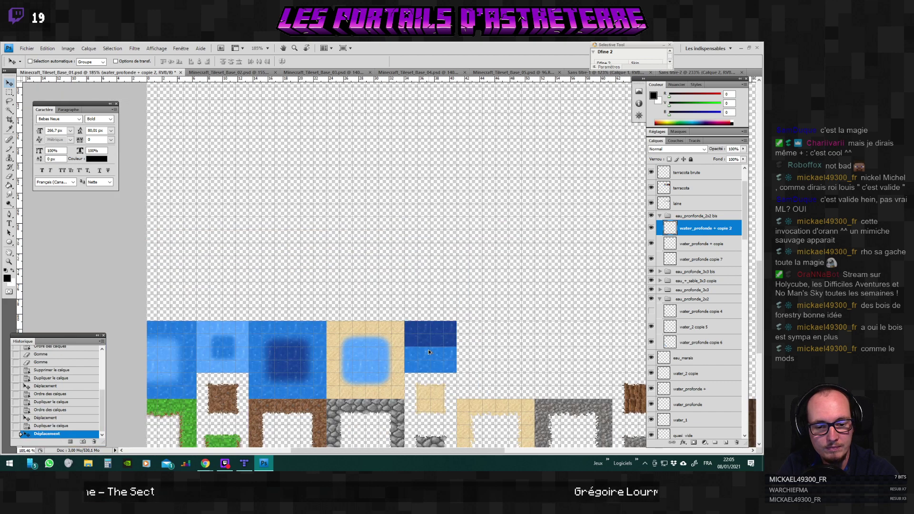
Switch to Tiled and examine the water tiles in the Terrain tileset and the list of terrains.
{"action": "left_click_drag", "start_coordinate": [387, 450], "coordinate": [422, 450]}
{"action": "left_click", "coordinate": [243, 464]}
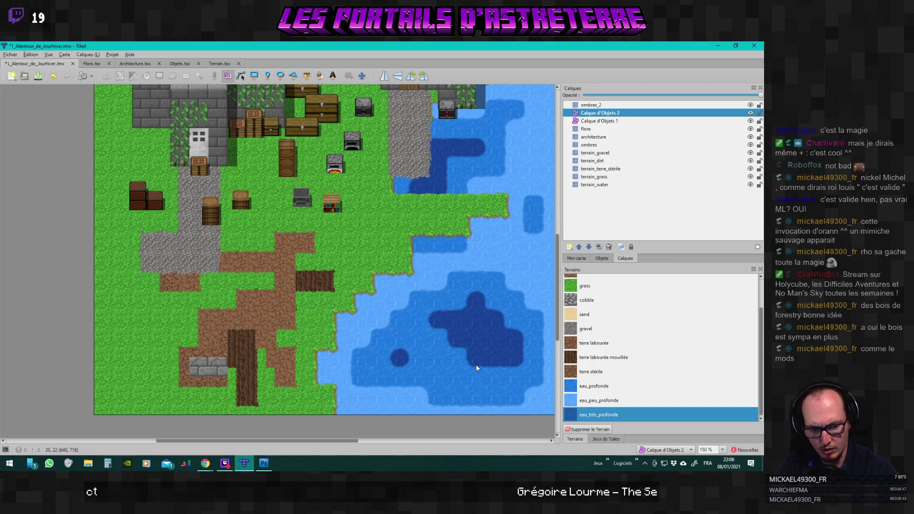
{"action": "left_click", "coordinate": [606, 440]}
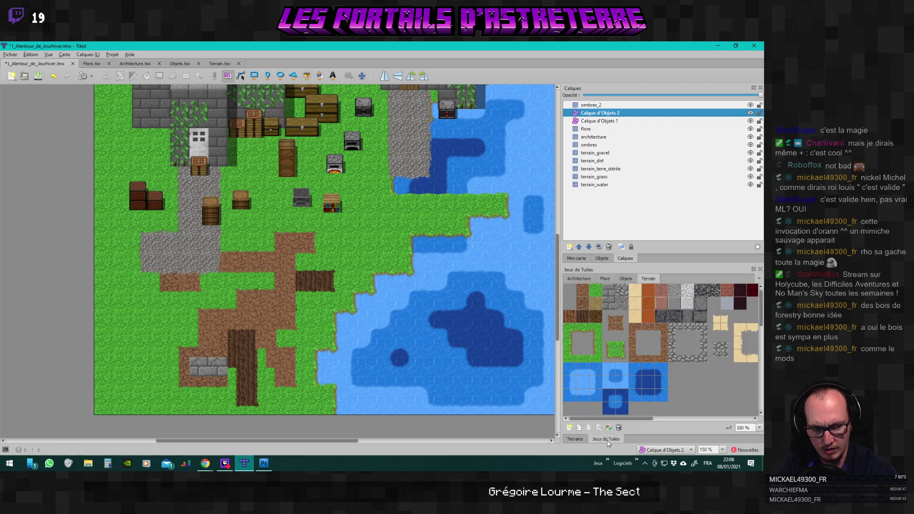
{"action": "left_click", "coordinate": [576, 439]}
{"action": "scroll", "coordinate": [598, 355], "scroll_direction": "up", "scroll_amount": 2}
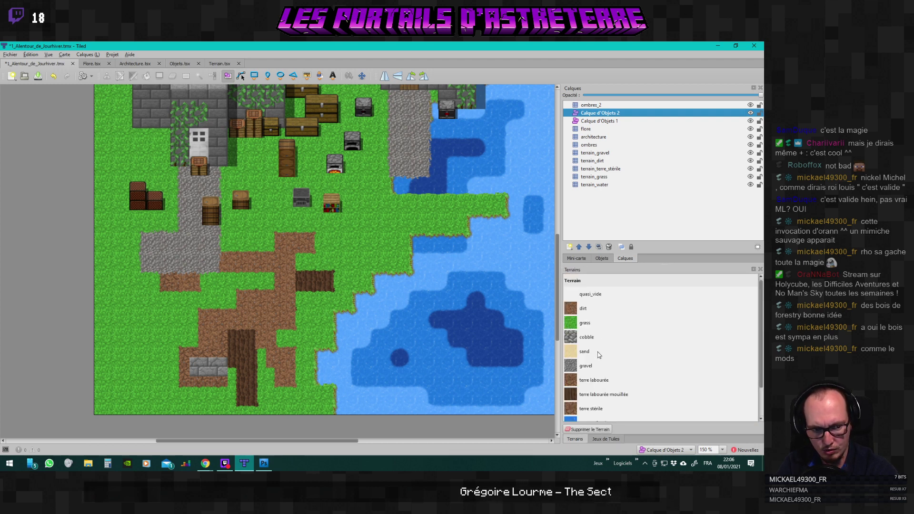
{"action": "left_click", "coordinate": [598, 439]}
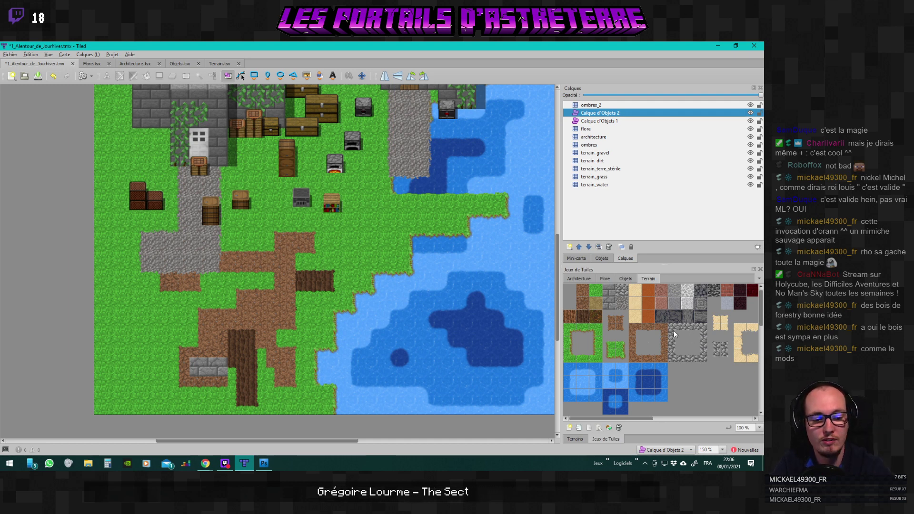
Return to Photoshop, duplicate the two very-deep-water layers together, and place the copies over the lower half of the deep-water square.
{"action": "left_click", "coordinate": [263, 464]}
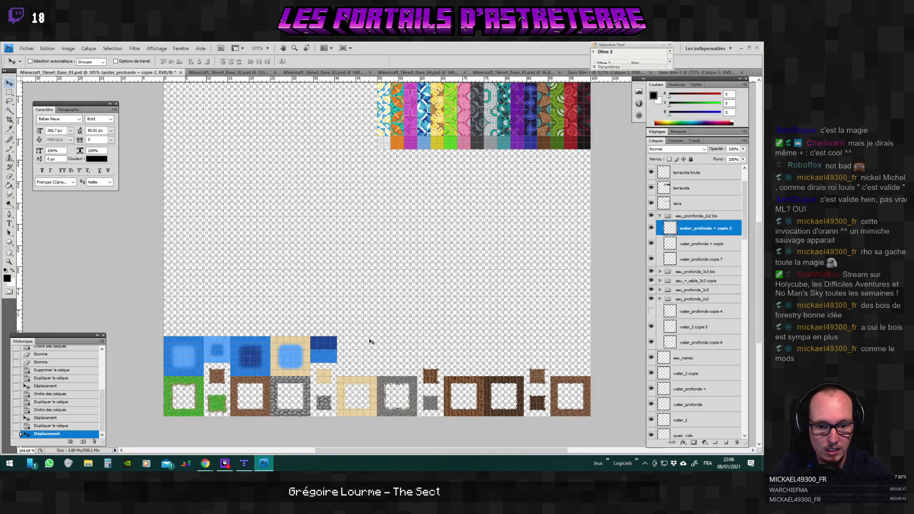
{"action": "scroll", "coordinate": [323, 362], "scroll_direction": "up", "scroll_amount": 3}
{"action": "left_click", "coordinate": [696, 243], "text": "shift"}
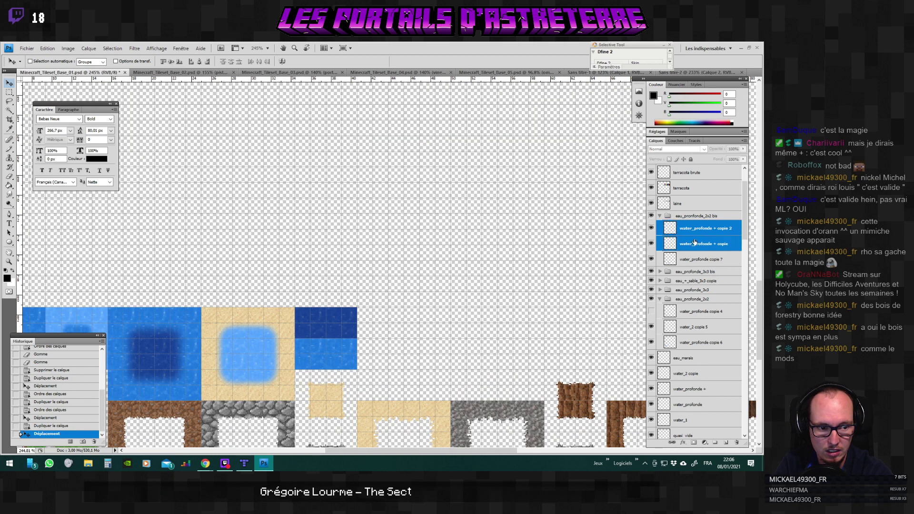
{"action": "right_click", "coordinate": [696, 243]}
{"action": "left_click", "coordinate": [696, 275]}
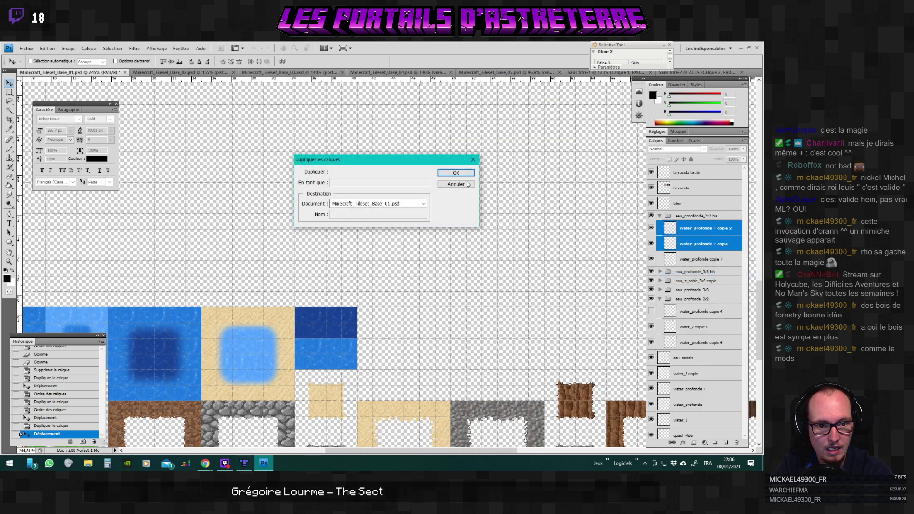
{"action": "key", "text": "Return"}
{"action": "left_click_drag", "start_coordinate": [351, 308], "coordinate": [345, 346]}
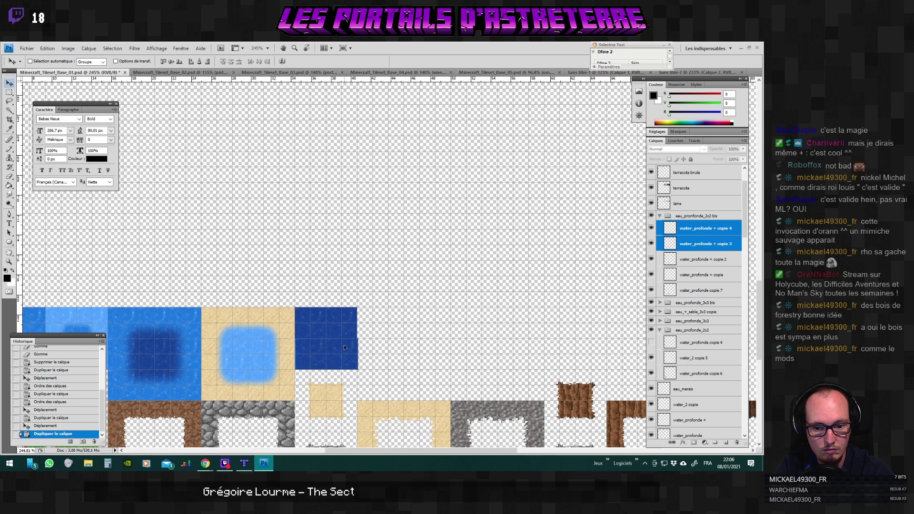
Look through the Objets, Flore, Architecture and Terrain tilesets in Tiled, and return to the very-deep-water square in Photoshop.
{"action": "key", "text": "alt+Tab"}
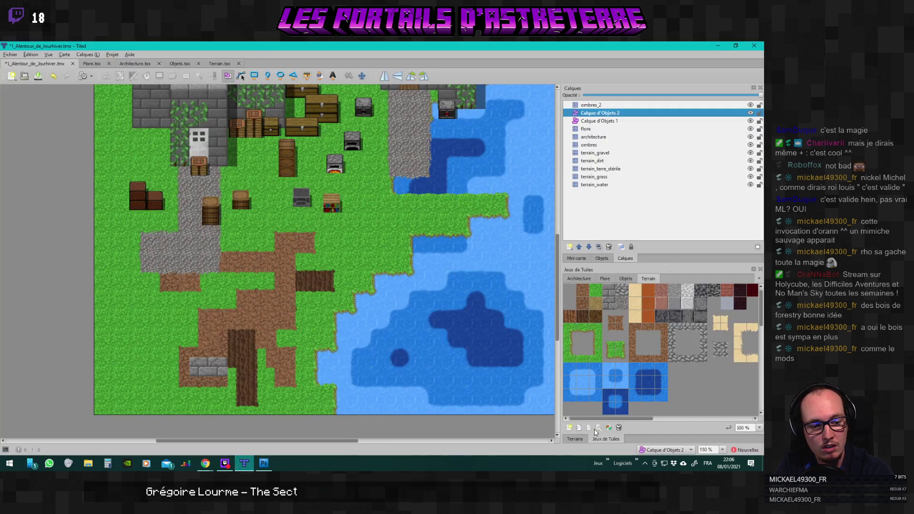
{"action": "left_click", "coordinate": [626, 279]}
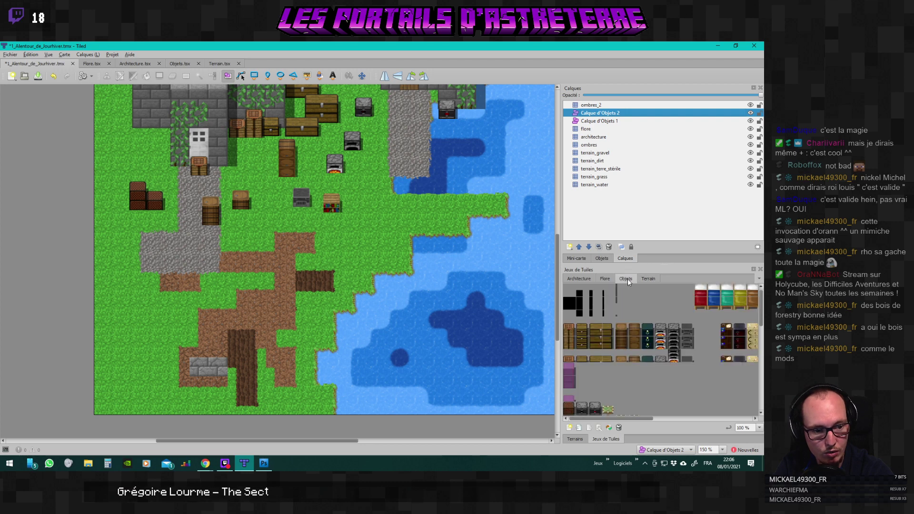
{"action": "left_click", "coordinate": [605, 279]}
{"action": "left_click", "coordinate": [580, 278]}
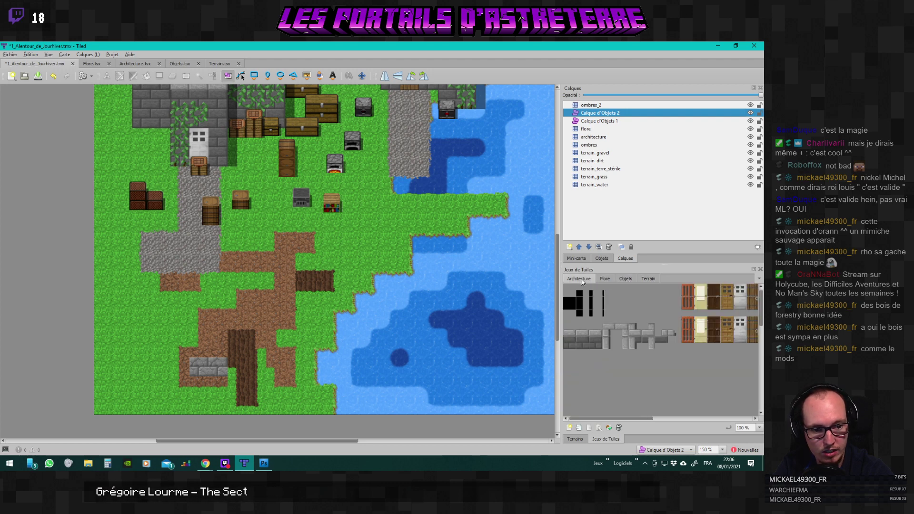
{"action": "left_click", "coordinate": [626, 278]}
{"action": "left_click", "coordinate": [648, 279]}
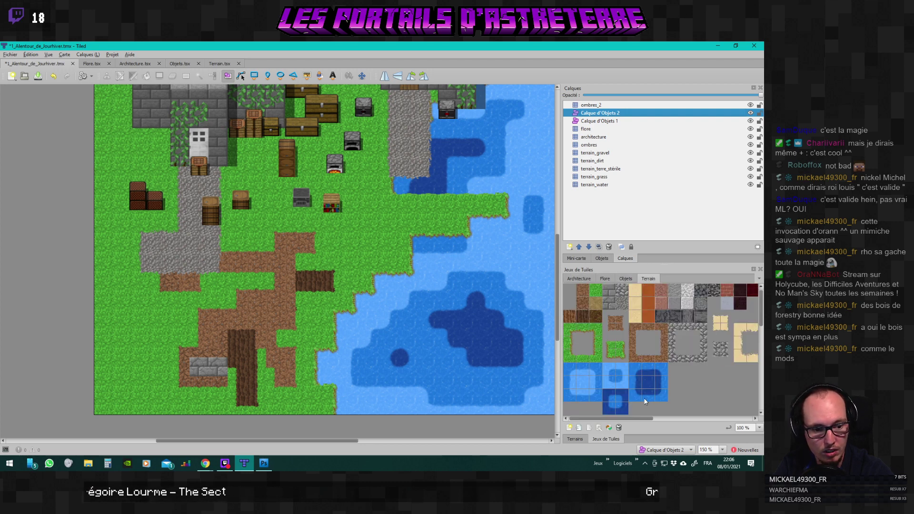
{"action": "left_click", "coordinate": [575, 440]}
{"action": "left_click", "coordinate": [606, 439]}
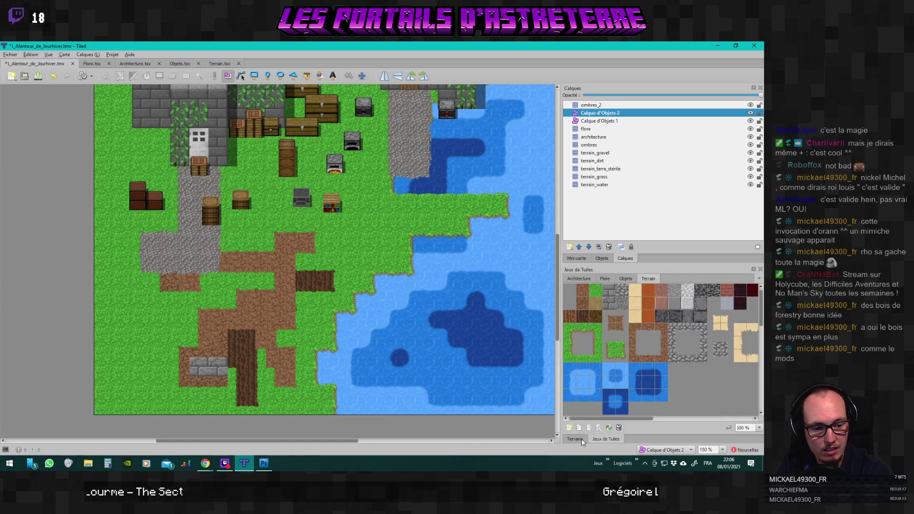
{"action": "key", "text": "alt+Tab"}
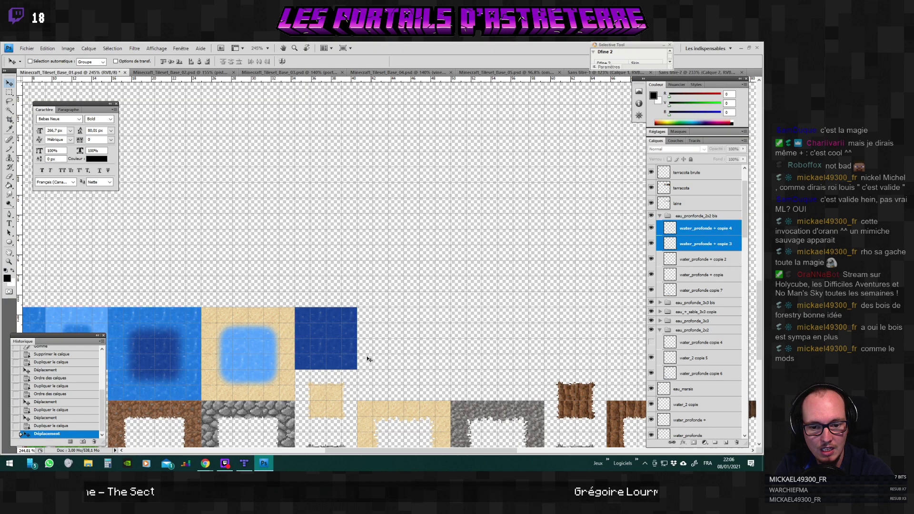
{"action": "scroll", "coordinate": [322, 365], "scroll_direction": "up", "scroll_amount": 3}
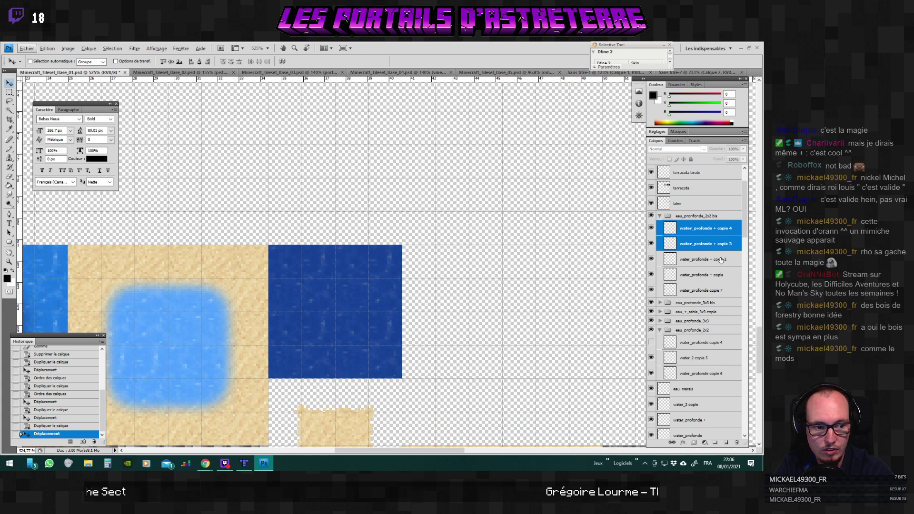
Merge the four very-deep-water layers in the eau_pronfonde_2x2 bis group into one layer.
{"action": "left_click", "coordinate": [698, 229]}
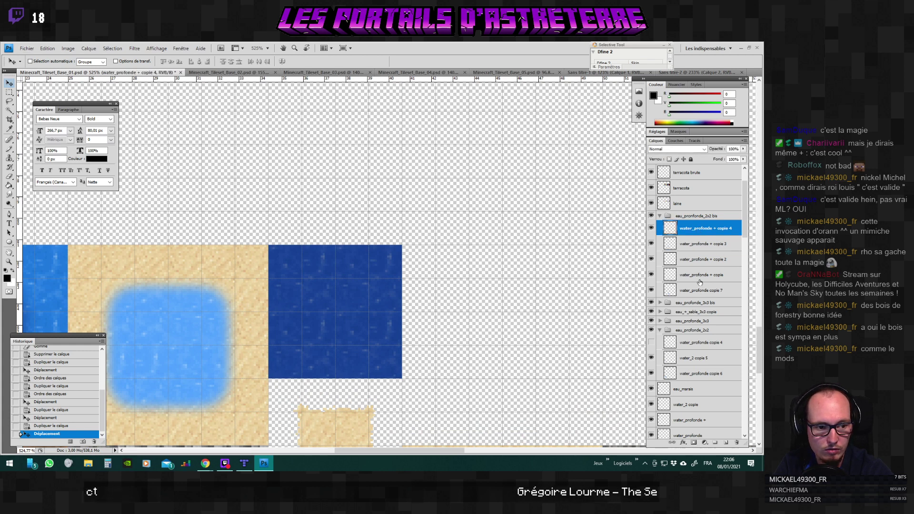
{"action": "left_click", "coordinate": [699, 276], "text": "shift"}
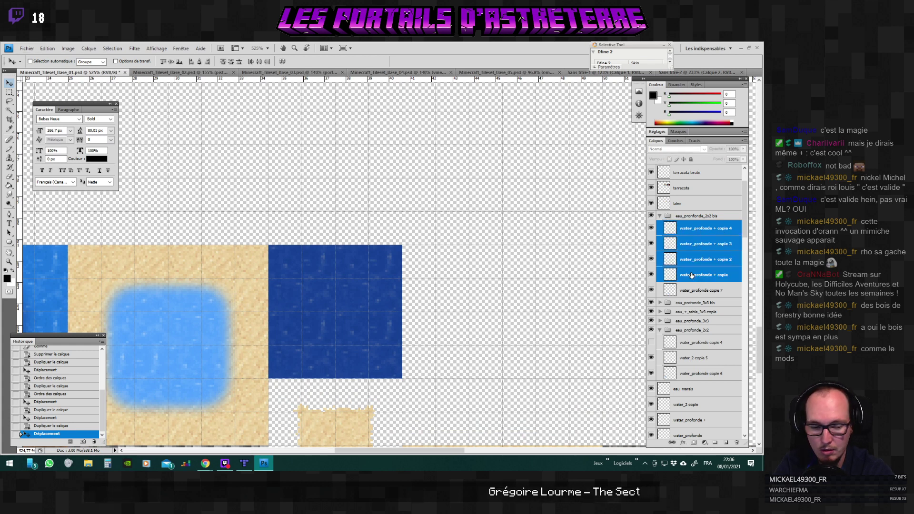
{"action": "key", "text": "ctrl+e"}
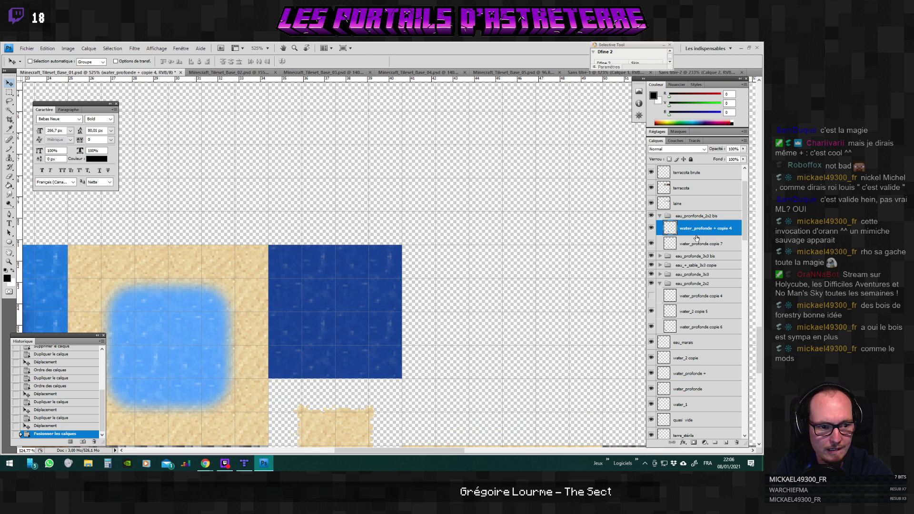
Erase a soft-edged rounded square from the centre of the merged very-deep-water layer, undoing the last extra eraser stroke.
{"action": "key", "text": "e"}
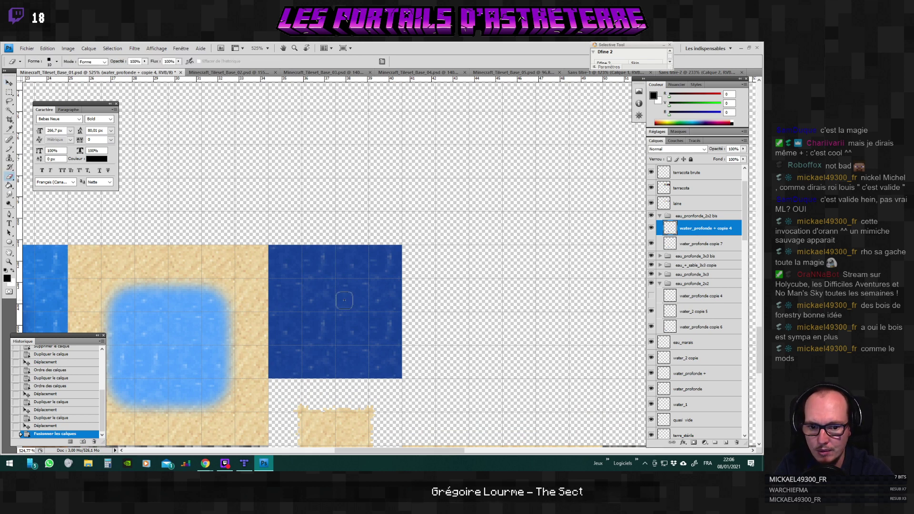
{"action": "left_click", "coordinate": [51, 63]}
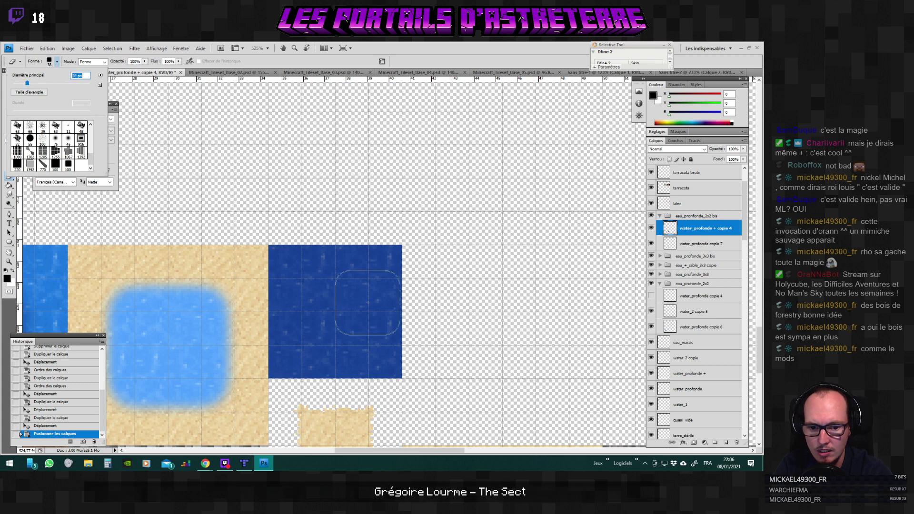
{"action": "left_click", "coordinate": [350, 245]}
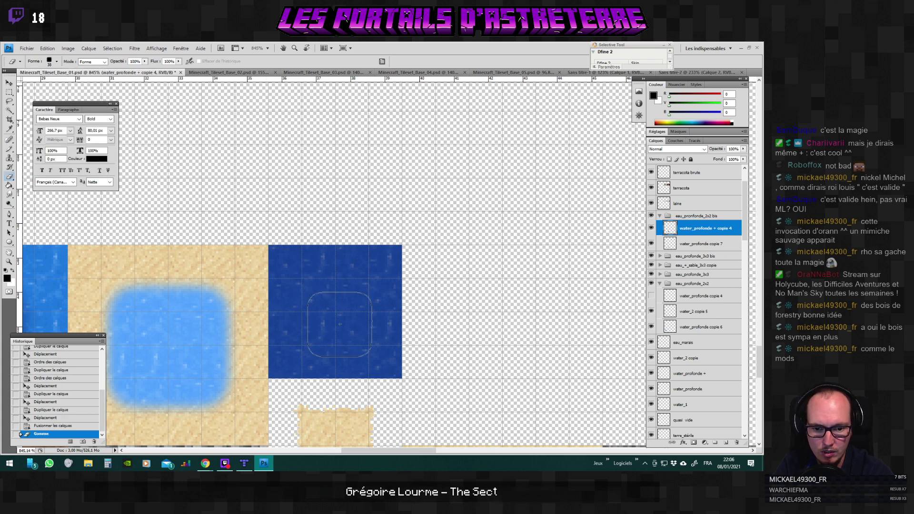
{"action": "scroll", "coordinate": [350, 246], "scroll_direction": "up", "scroll_amount": 5}
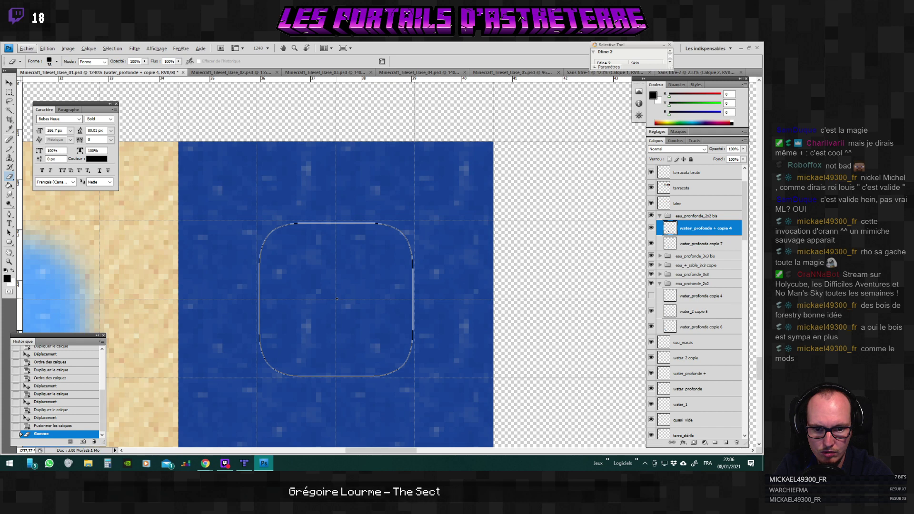
{"action": "left_click", "coordinate": [337, 299]}
{"action": "left_click", "coordinate": [336, 299]}
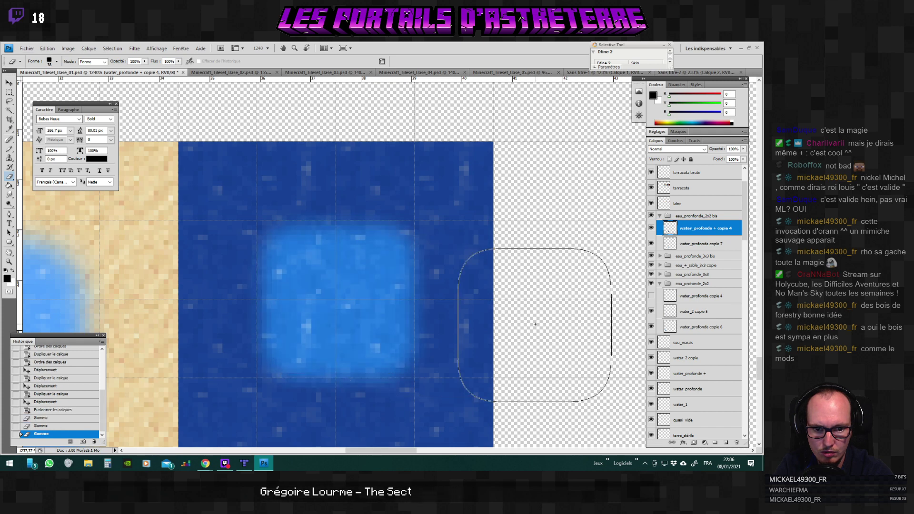
{"action": "key", "text": "ctrl+z"}
{"action": "scroll", "coordinate": [474, 324], "scroll_direction": "down", "scroll_amount": 4}
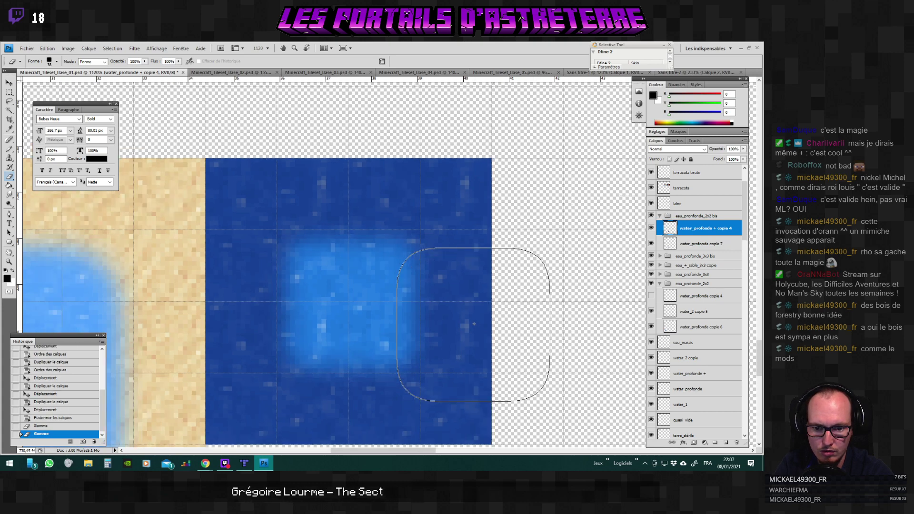
{"action": "scroll", "coordinate": [474, 324], "scroll_direction": "down", "scroll_amount": 4}
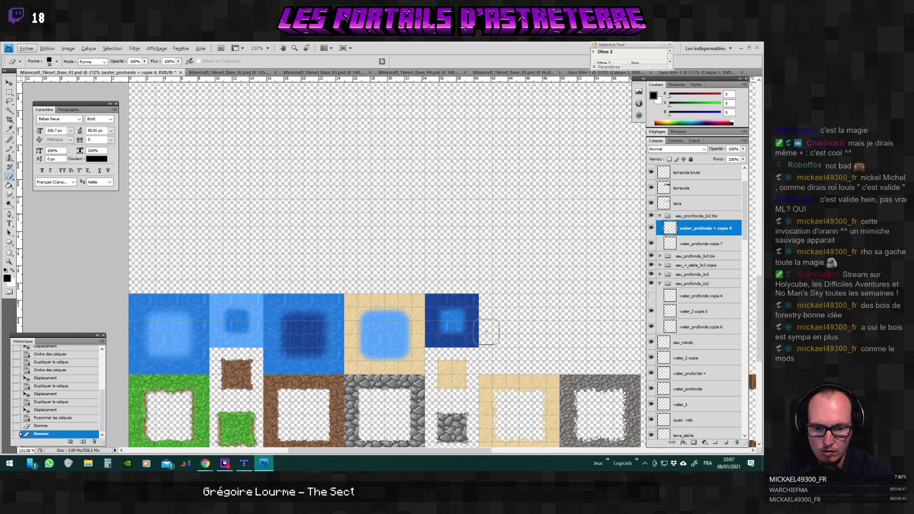
{"action": "scroll", "coordinate": [488, 332], "scroll_direction": "down", "scroll_amount": 2}
{"action": "scroll", "coordinate": [507, 328], "scroll_direction": "down", "scroll_amount": 2}
{"action": "scroll", "coordinate": [507, 328], "scroll_direction": "up", "scroll_amount": 2}
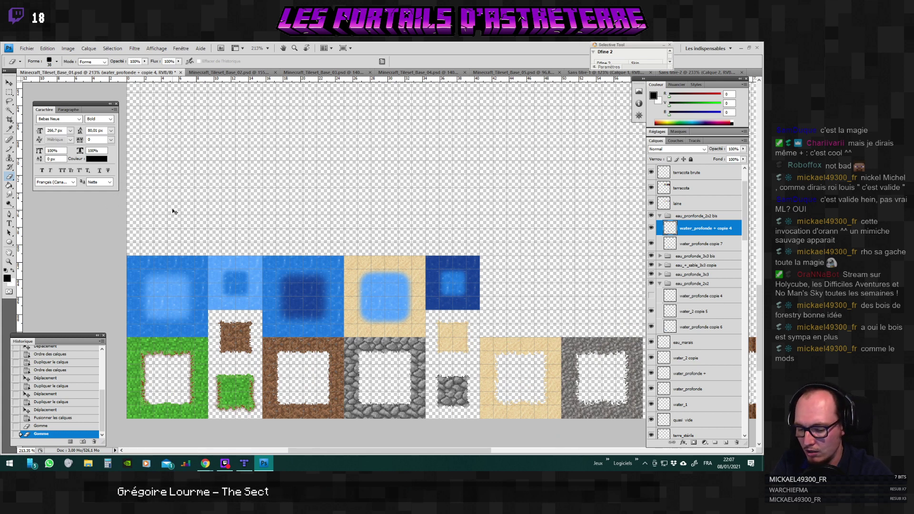
Save the tileset as a PNG, replacing the existing Minecraft_Tileset_Base_01.png in the JDR tileset folder.
{"action": "key", "text": "ctrl+shift+s"}
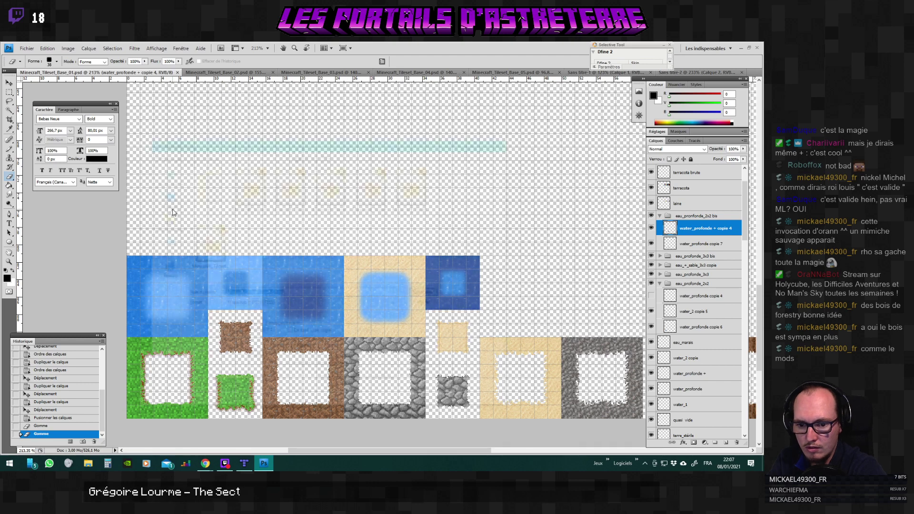
{"action": "left_click", "coordinate": [257, 304]}
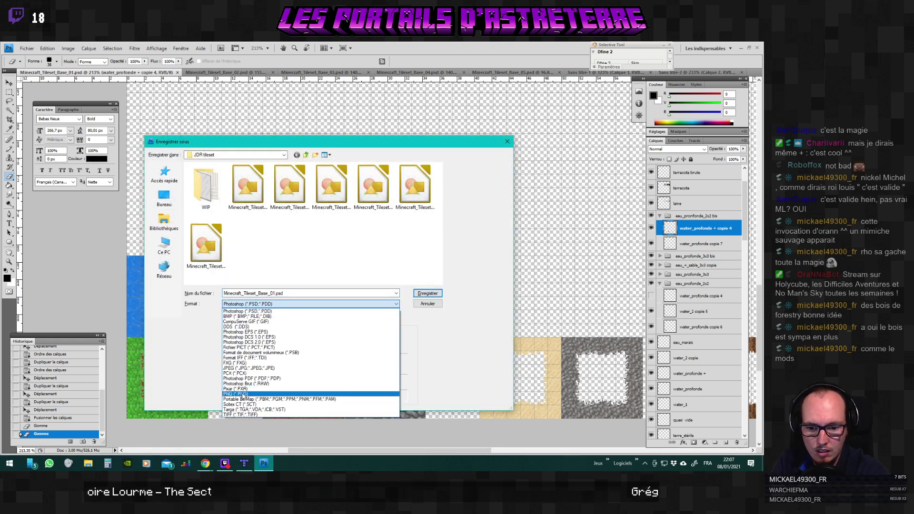
{"action": "left_click", "coordinate": [248, 394]}
{"action": "left_click", "coordinate": [427, 294]}
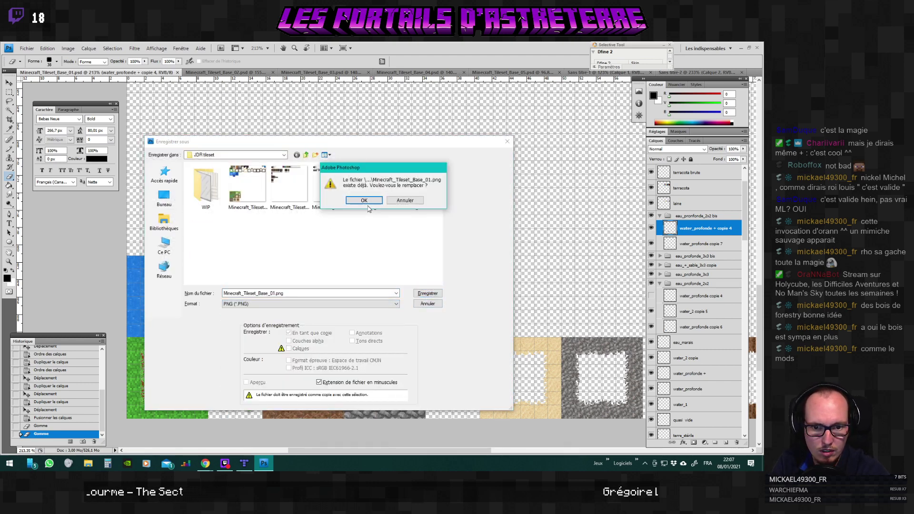
{"action": "left_click", "coordinate": [367, 206]}
{"action": "left_click", "coordinate": [409, 245]}
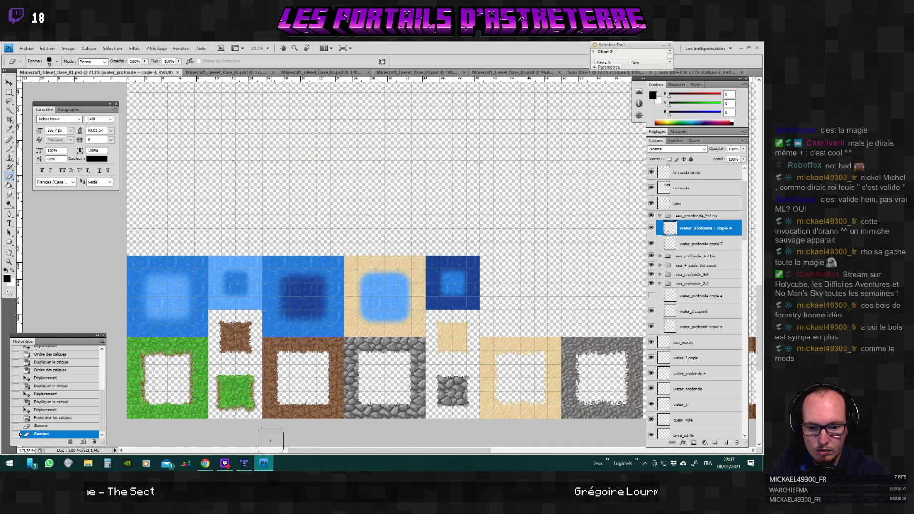
Switch to Tiled and examine the 1_Alentour_de_Jourhiver map and the list of terrains.
{"action": "left_click", "coordinate": [243, 464]}
{"action": "scroll", "coordinate": [370, 334], "scroll_direction": "down", "scroll_amount": 1}
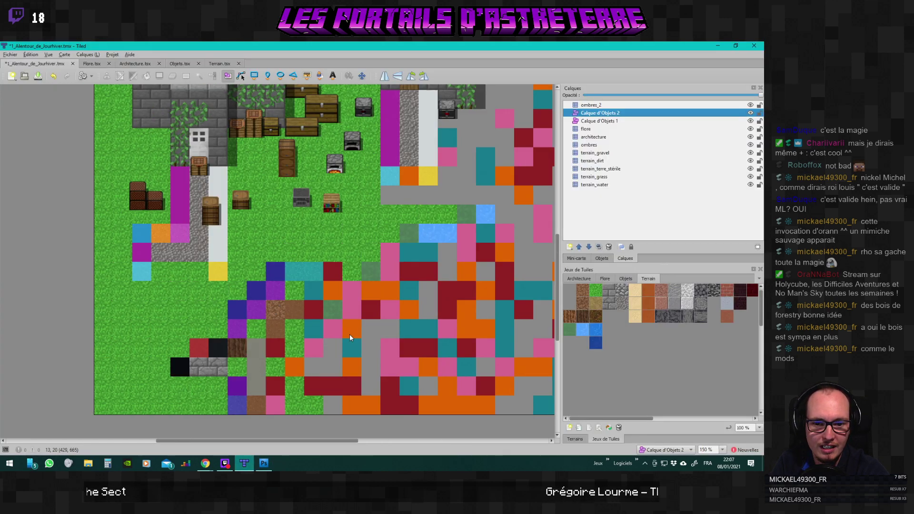
{"action": "scroll", "coordinate": [361, 333], "scroll_direction": "down", "scroll_amount": 1}
{"action": "scroll", "coordinate": [367, 334], "scroll_direction": "up", "scroll_amount": 1}
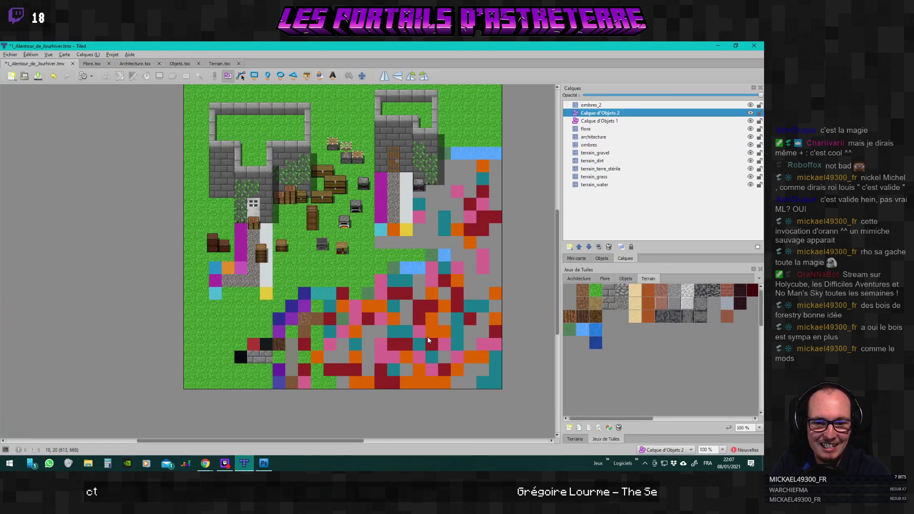
{"action": "scroll", "coordinate": [422, 336], "scroll_direction": "up", "scroll_amount": 1}
{"action": "scroll", "coordinate": [422, 337], "scroll_direction": "down", "scroll_amount": 1}
{"action": "left_click_drag", "start_coordinate": [351, 442], "coordinate": [361, 443]}
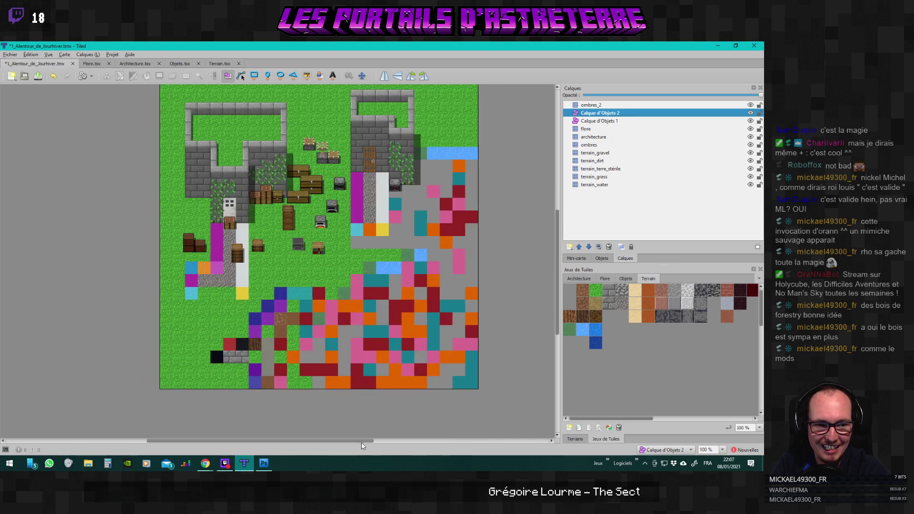
{"action": "left_click", "coordinate": [576, 439]}
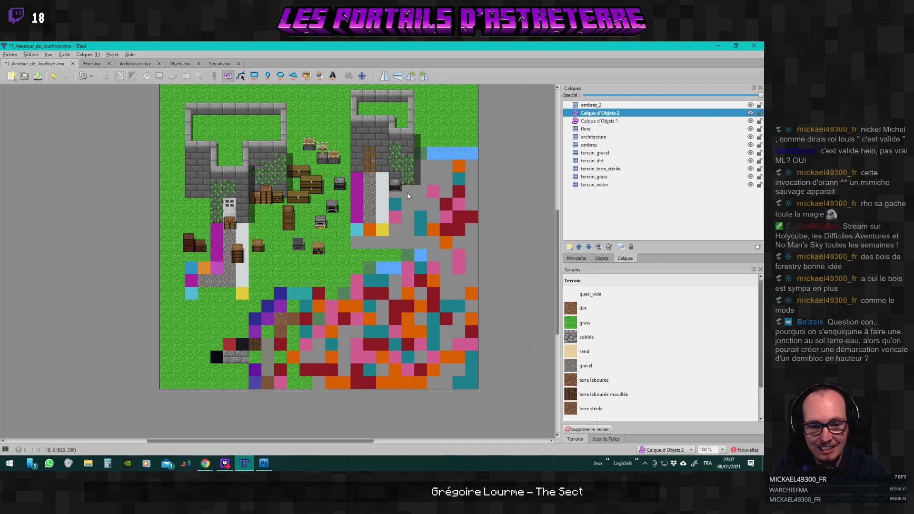
{"action": "scroll", "coordinate": [409, 220], "scroll_direction": "up", "scroll_amount": 2}
{"action": "scroll", "coordinate": [409, 220], "scroll_direction": "down", "scroll_amount": 4}
{"action": "scroll", "coordinate": [409, 220], "scroll_direction": "up", "scroll_amount": 2}
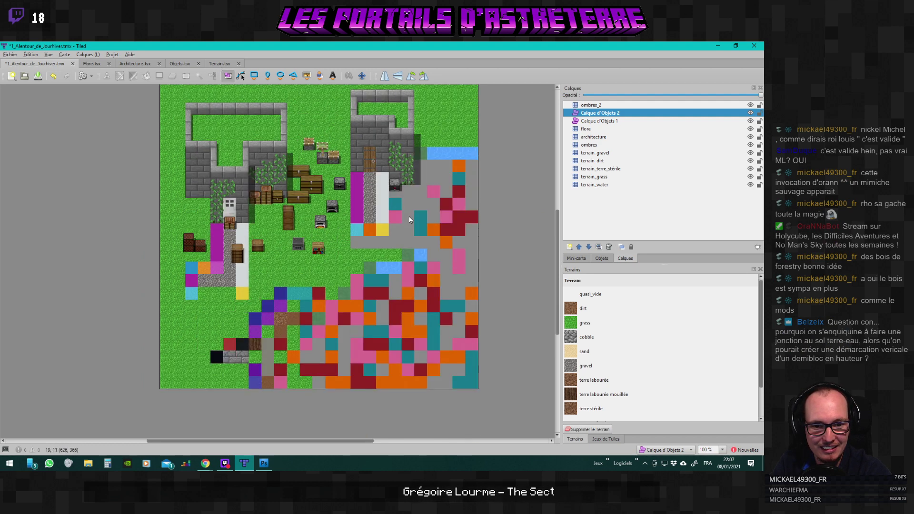
Delete the terrain_water, terrain_grass, terrain_terre_stérile, terrain_dirt and terrain_gravel layers from the map.
{"action": "left_click", "coordinate": [599, 177]}
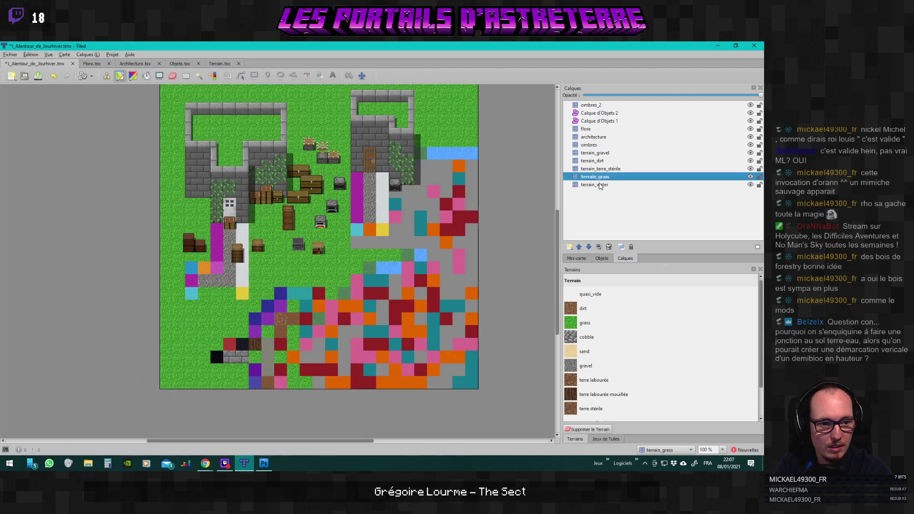
{"action": "left_click", "coordinate": [599, 185]}
{"action": "key", "text": "Delete"}
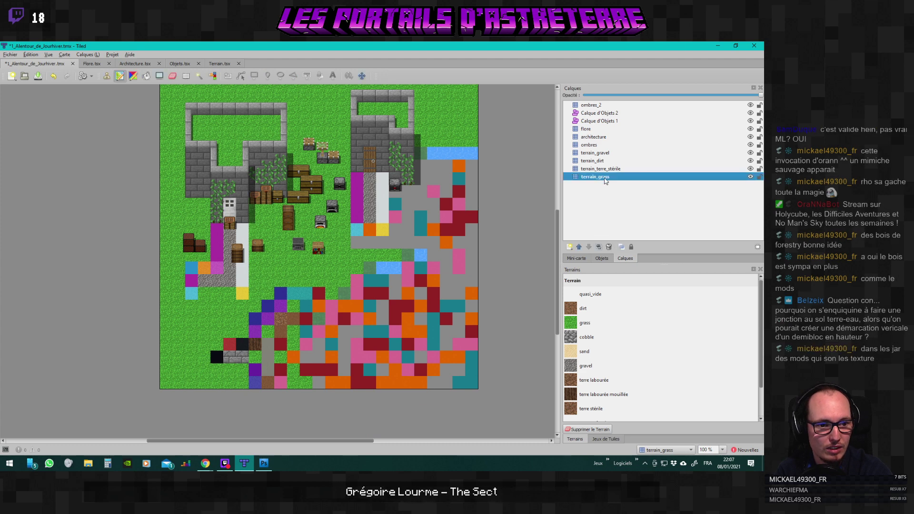
{"action": "key", "text": "Delete"}
{"action": "key", "text": "Delete"}
{"action": "key", "text": "Delete"}
{"action": "key", "text": "Delete"}
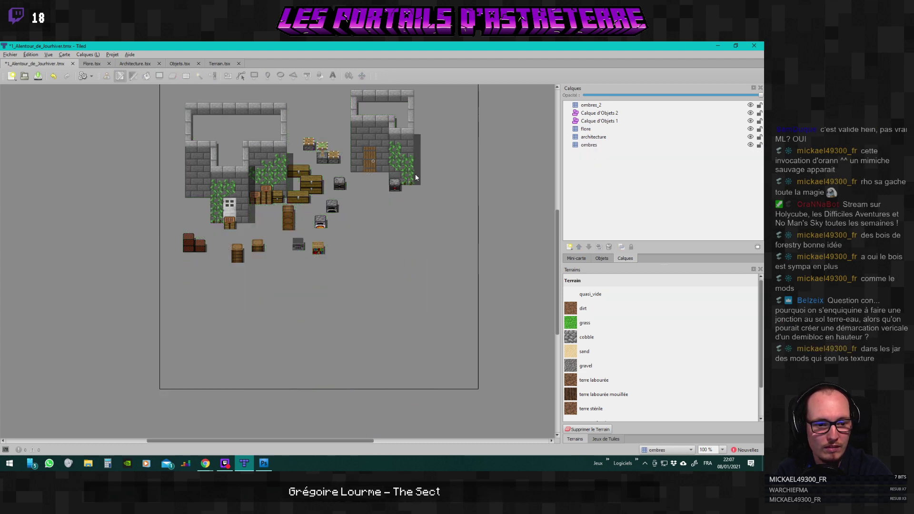
Open the Terrain tileset and delete all its terrain types, from quasi_vide through eau_très_profonde.
{"action": "left_click", "coordinate": [224, 65]}
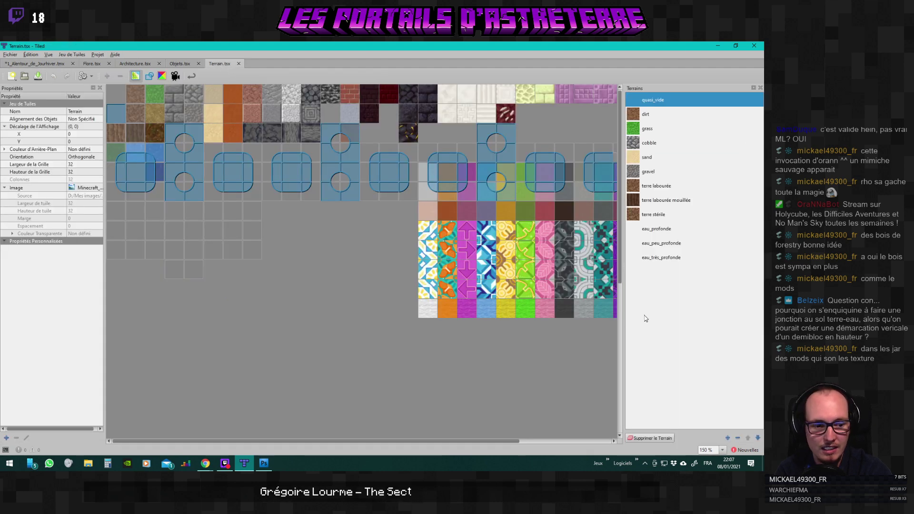
{"action": "right_click", "coordinate": [280, 285]}
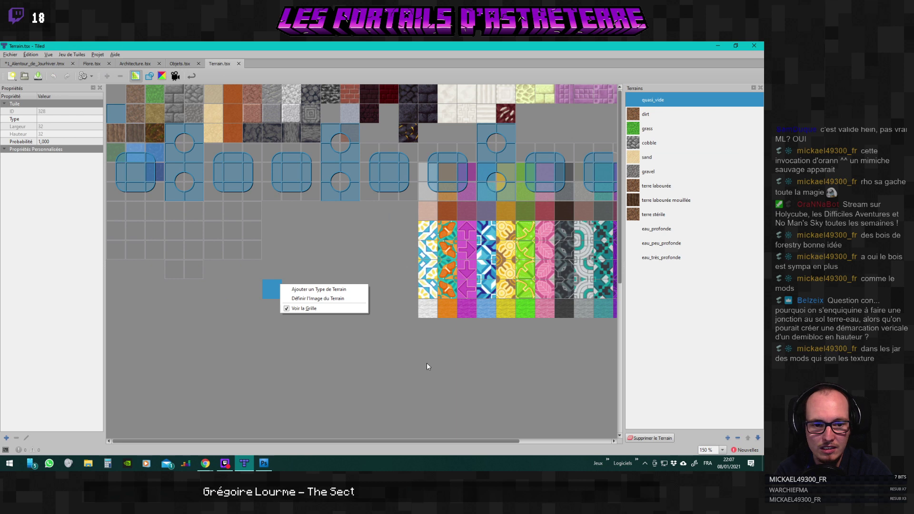
{"action": "left_click", "coordinate": [402, 431]}
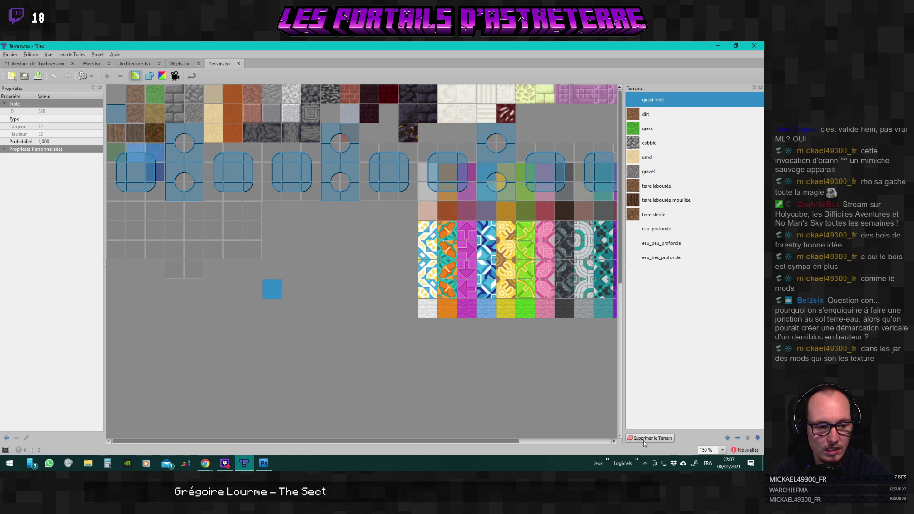
{"action": "left_click", "coordinate": [671, 398]}
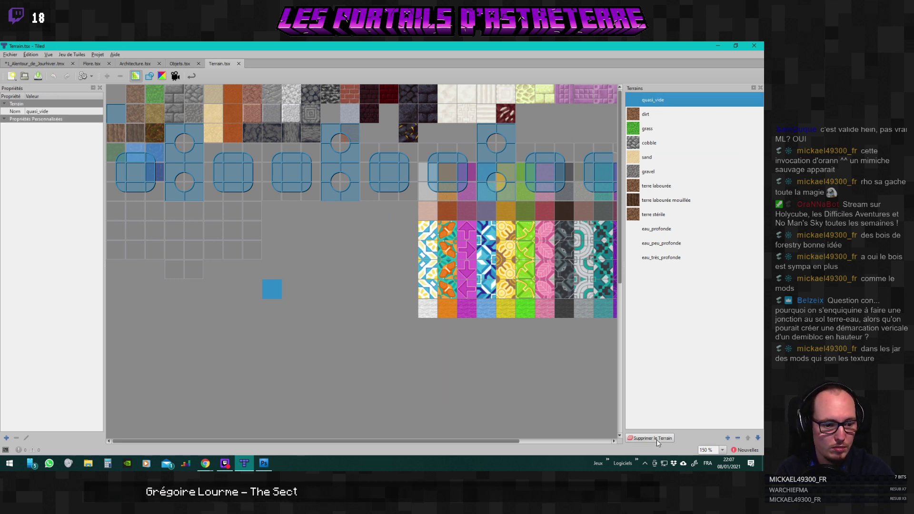
{"action": "key", "text": "Delete"}
{"action": "key", "text": "Delete"}
{"action": "key", "text": "Delete"}
{"action": "key", "text": "Delete"}
{"action": "key", "text": "Delete"}
{"action": "key", "text": "Delete"}
{"action": "key", "text": "Delete"}
{"action": "key", "text": "Delete"}
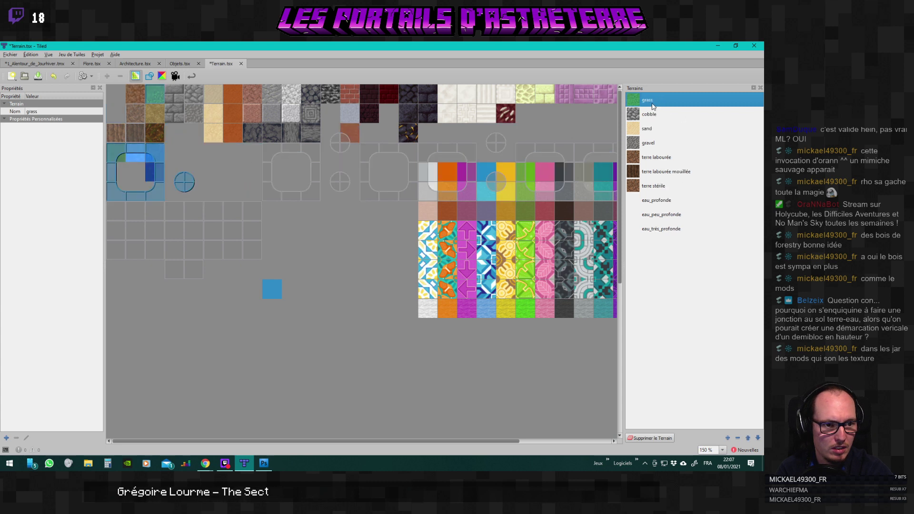
{"action": "key", "text": "Delete"}
{"action": "key", "text": "Delete"}
{"action": "key", "text": "Delete"}
{"action": "key", "text": "Delete"}
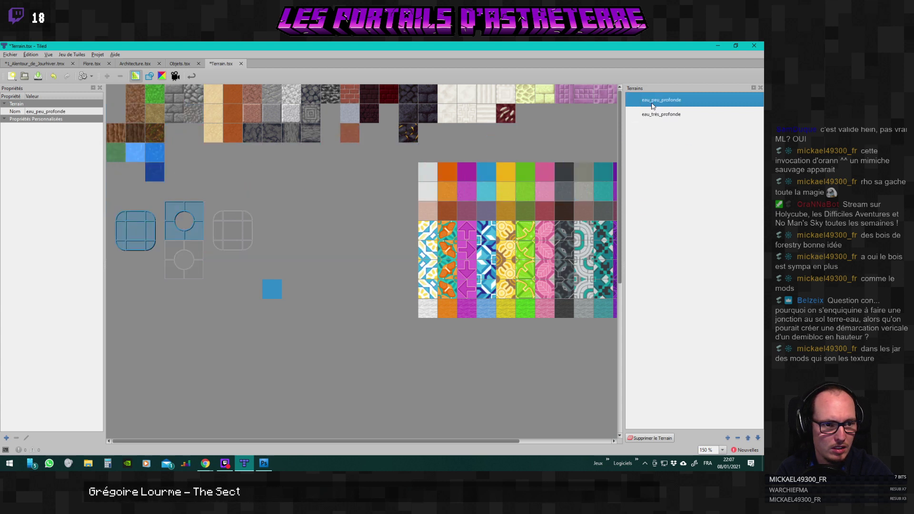
Add a terrain type named vide, using the empty tile in the second row of the tileset as its image.
{"action": "right_click", "coordinate": [117, 112]}
{"action": "left_click", "coordinate": [147, 118]}
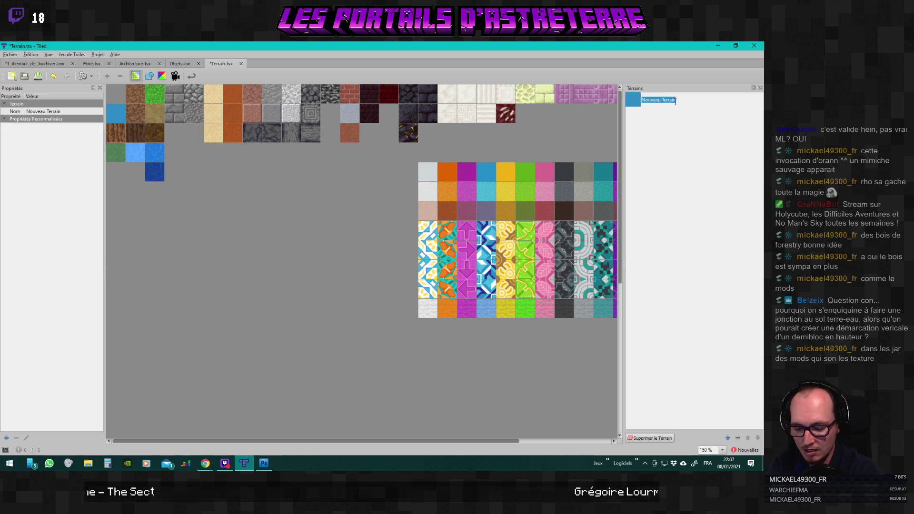
{"action": "type", "text": "vide"}
{"action": "key", "text": "Return"}
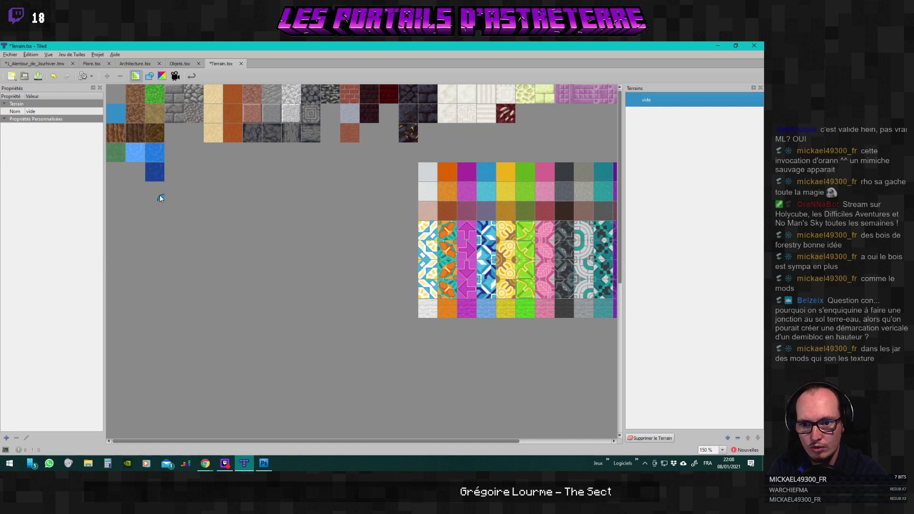
Add a terrain type named eau_peu_profonde, using the light-blue water tile as its image.
{"action": "right_click", "coordinate": [136, 152]}
{"action": "left_click", "coordinate": [157, 155]}
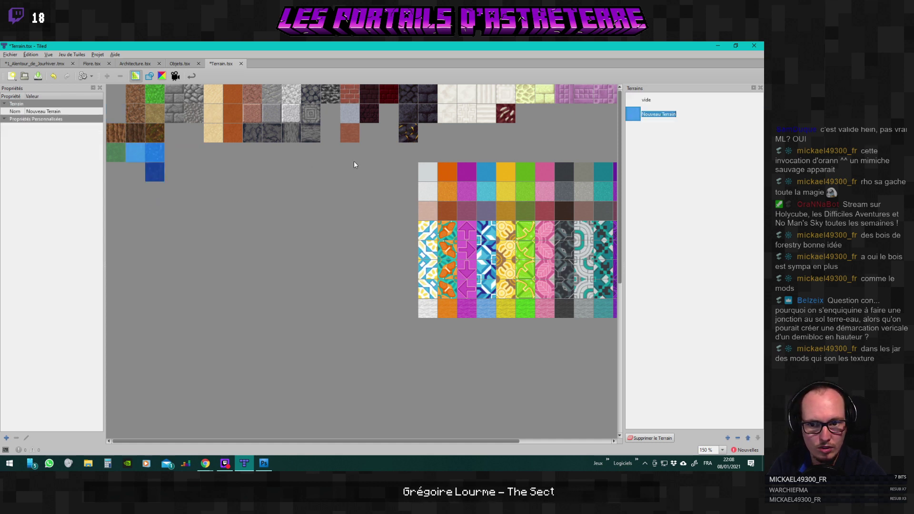
{"action": "type", "text": "eua"}
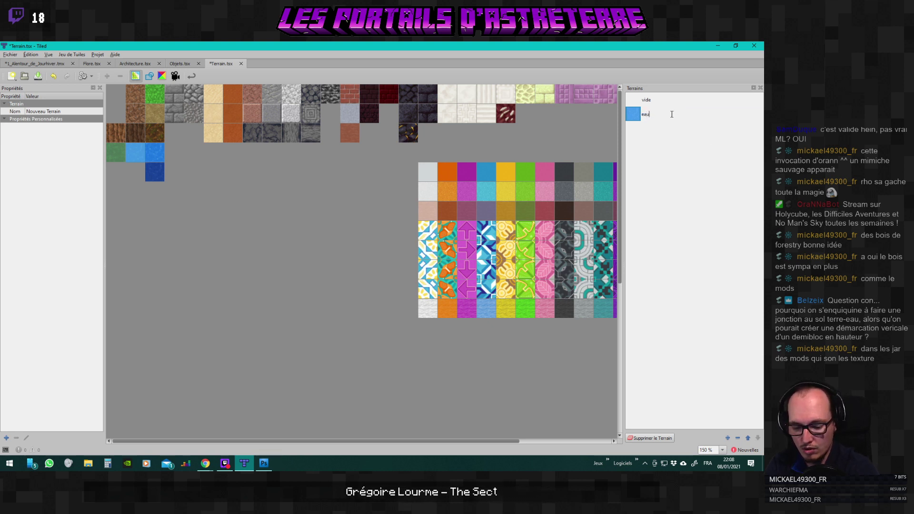
{"action": "key", "text": "Return"}
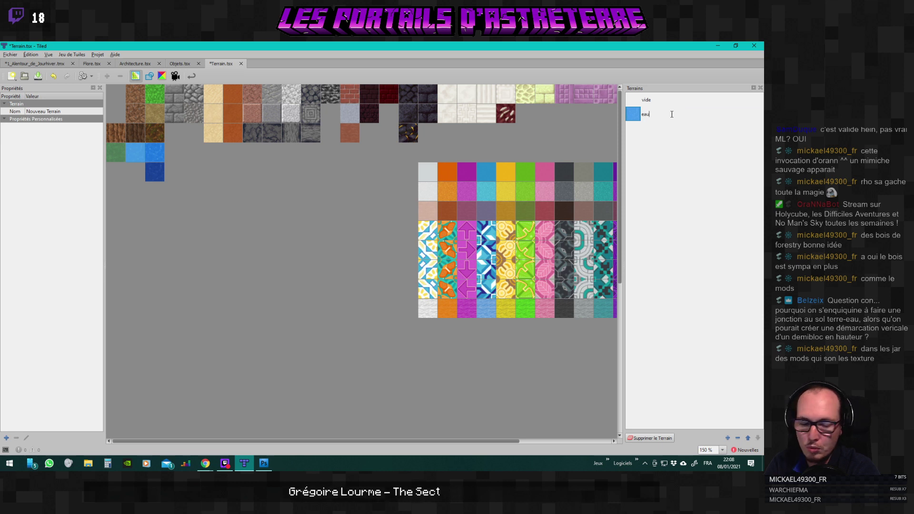
{"action": "type", "text": "_"}
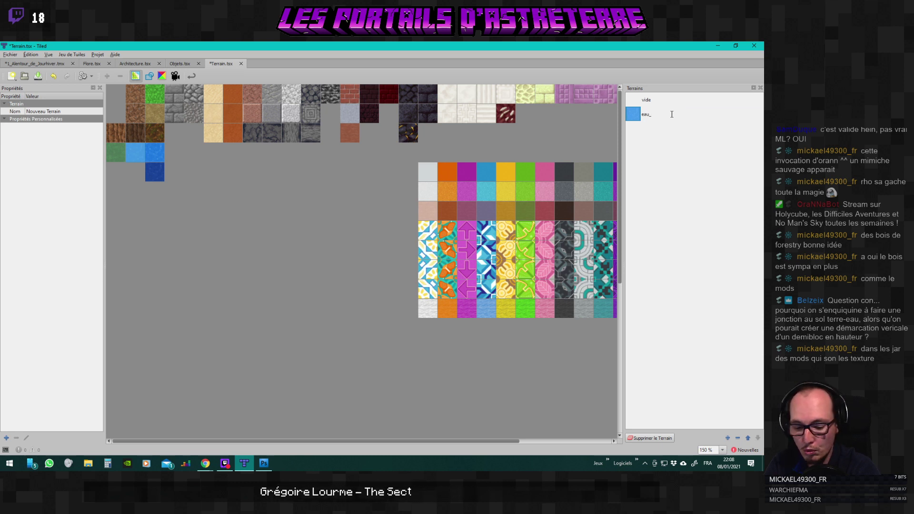
{"action": "type", "text": "peu_p"}
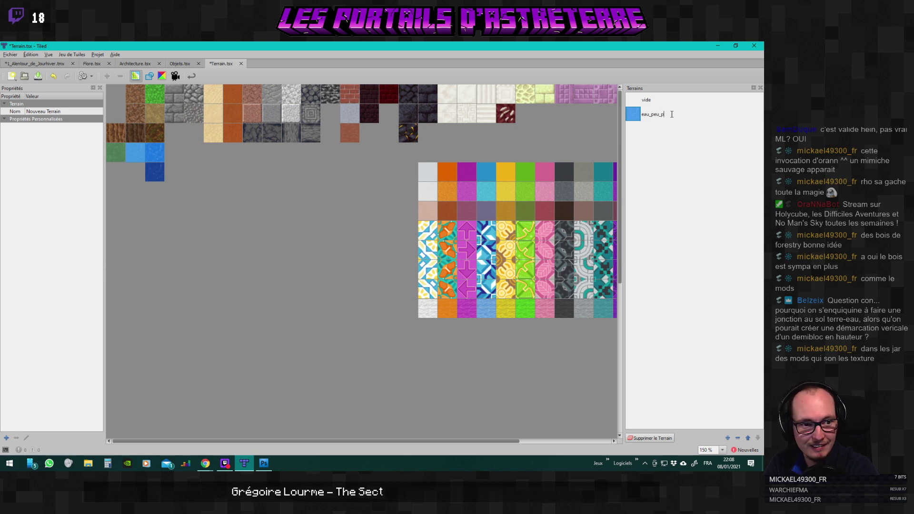
{"action": "type", "text": "rofonde"}
{"action": "key", "text": "Return"}
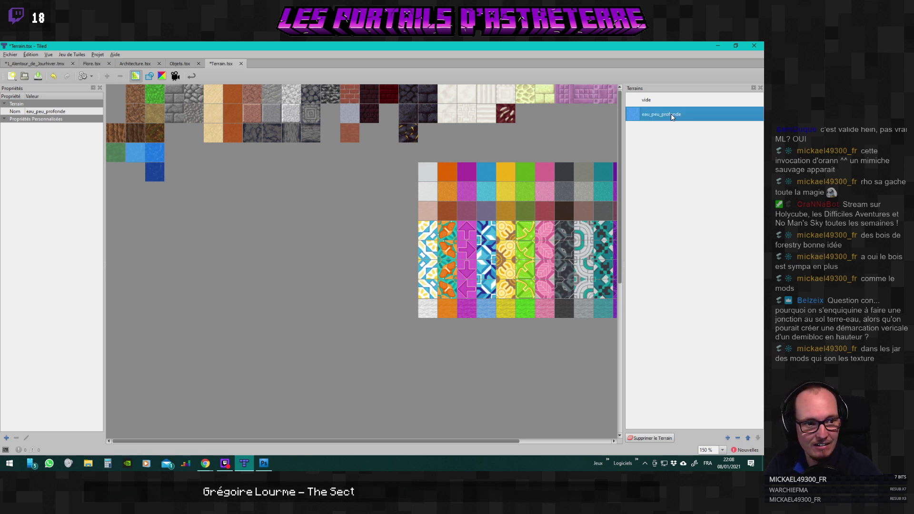
Add a terrain type named eau_profonde, using the medium-blue water tile as its image.
{"action": "right_click", "coordinate": [151, 152]}
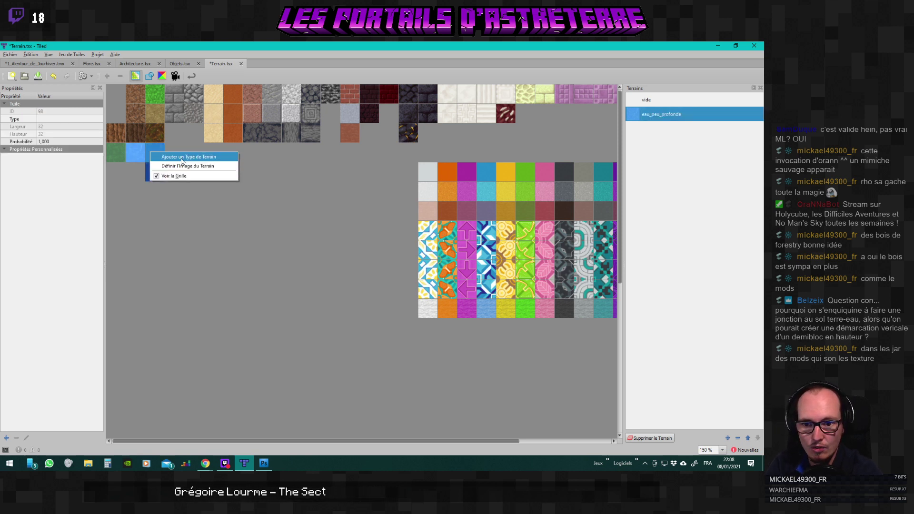
{"action": "left_click", "coordinate": [183, 158]}
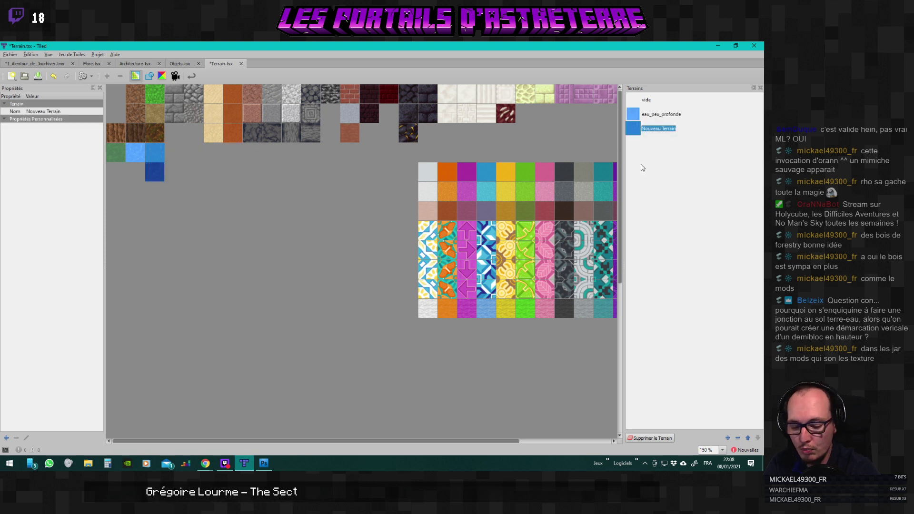
{"action": "type", "text": "eau_"}
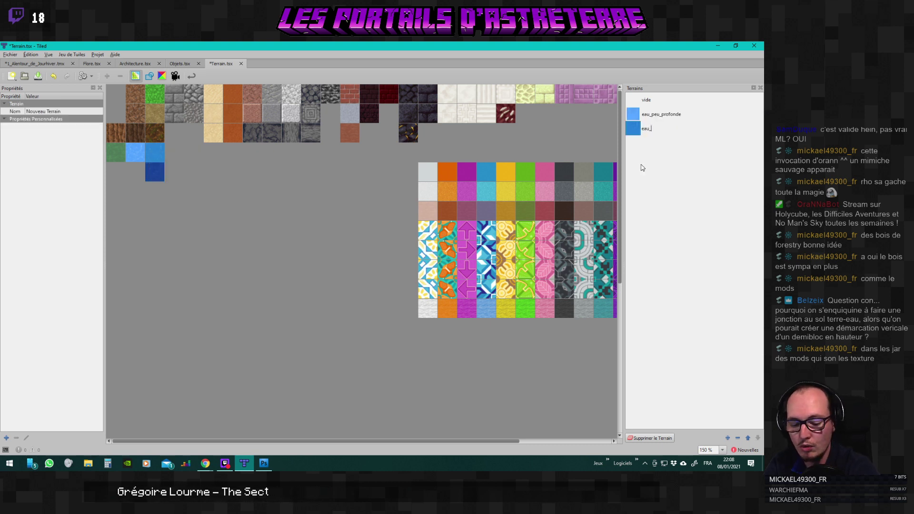
{"action": "type", "text": "profonde"}
{"action": "key", "text": "Return"}
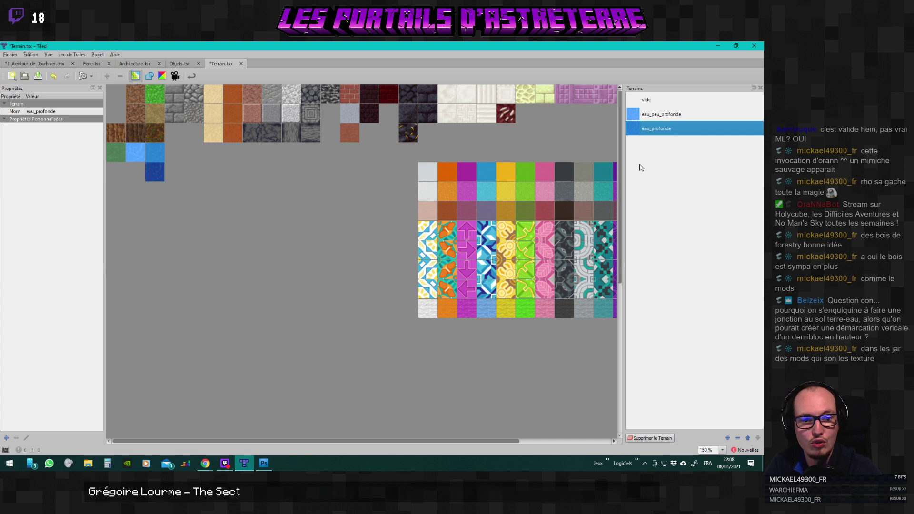
Add a terrain type named eau_très_profonde, using the dark-blue water tile as its image.
{"action": "right_click", "coordinate": [158, 170]}
{"action": "left_click", "coordinate": [176, 175]}
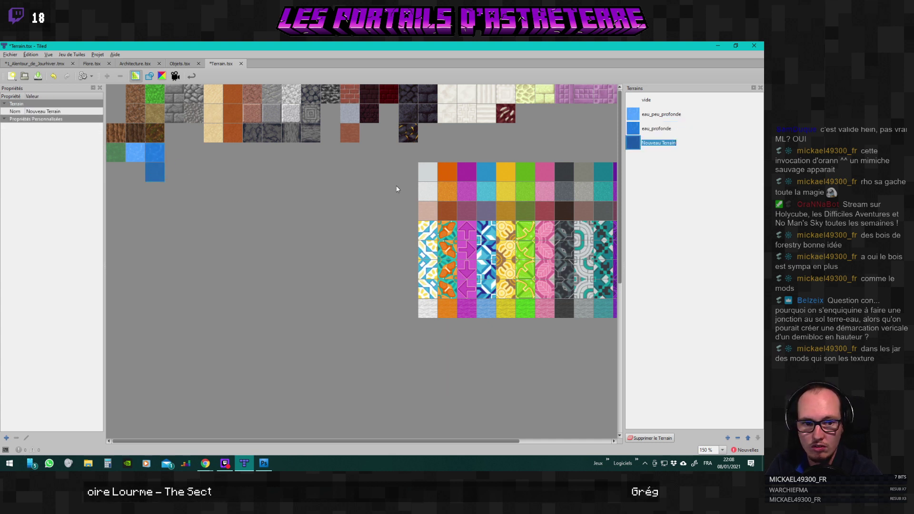
{"action": "type", "text": "ea"}
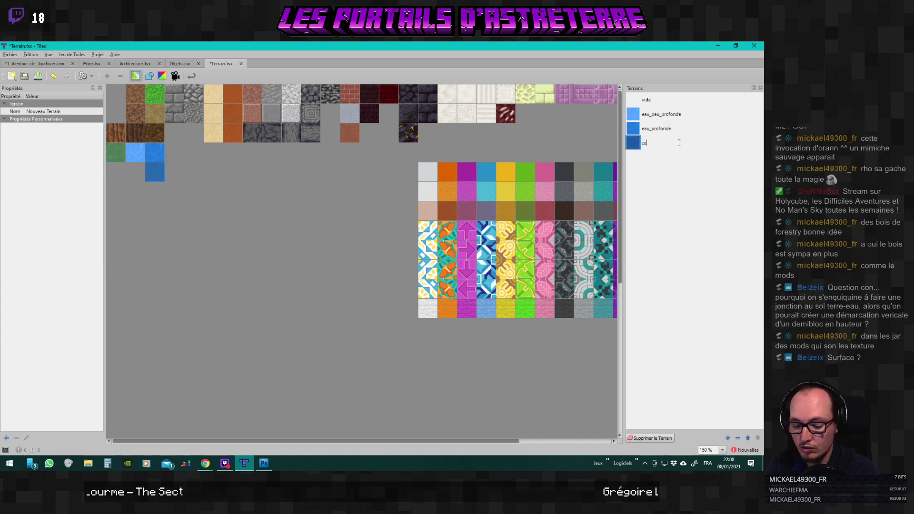
{"action": "type", "text": "u_trè"}
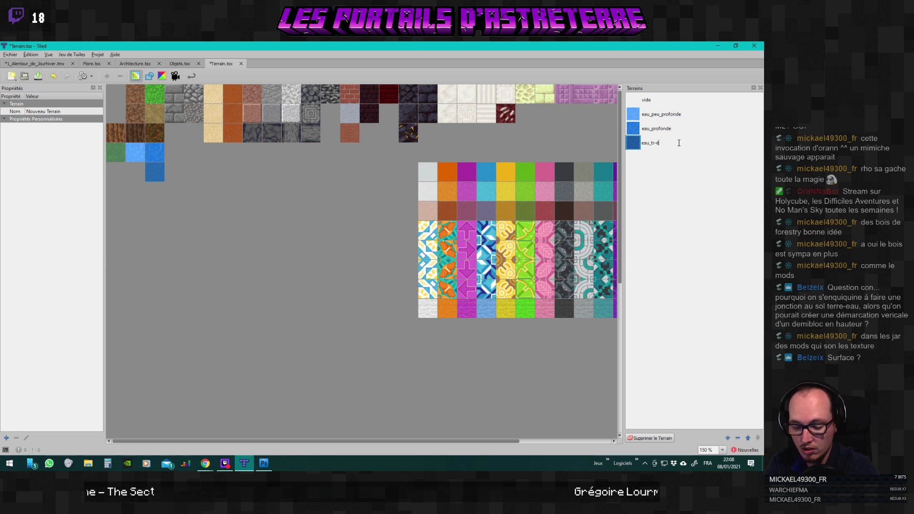
{"action": "key", "text": "BackSpace"}
{"action": "type", "text": "ès"}
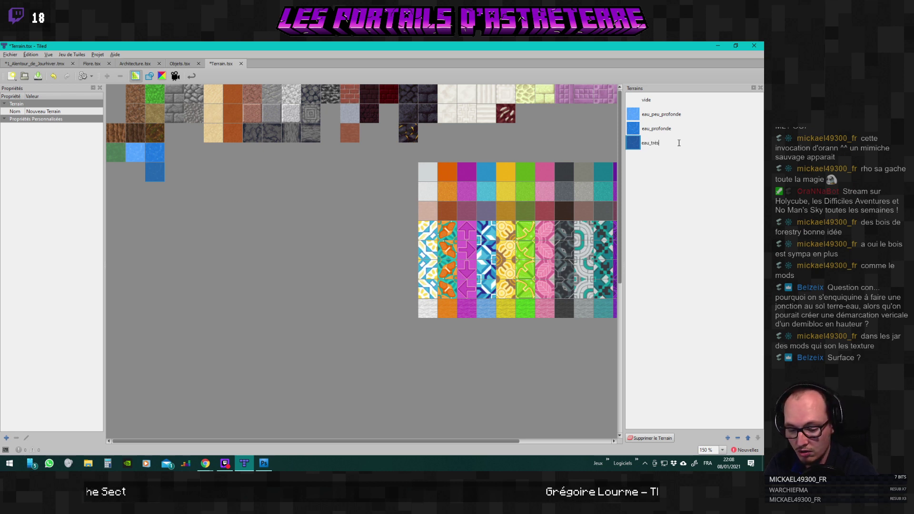
{"action": "type", "text": "_profonde"}
{"action": "key", "text": "Return"}
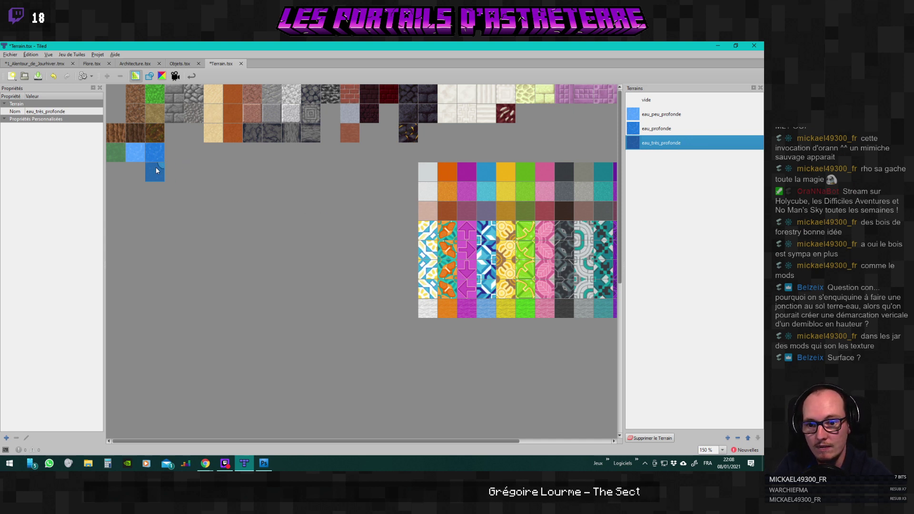
Mark the dark-blue centre of the 3×3 water block and the dark-blue surround of the 2×2 block as eau_très_profonde.
{"action": "scroll", "coordinate": [205, 237], "scroll_direction": "down", "scroll_amount": 5}
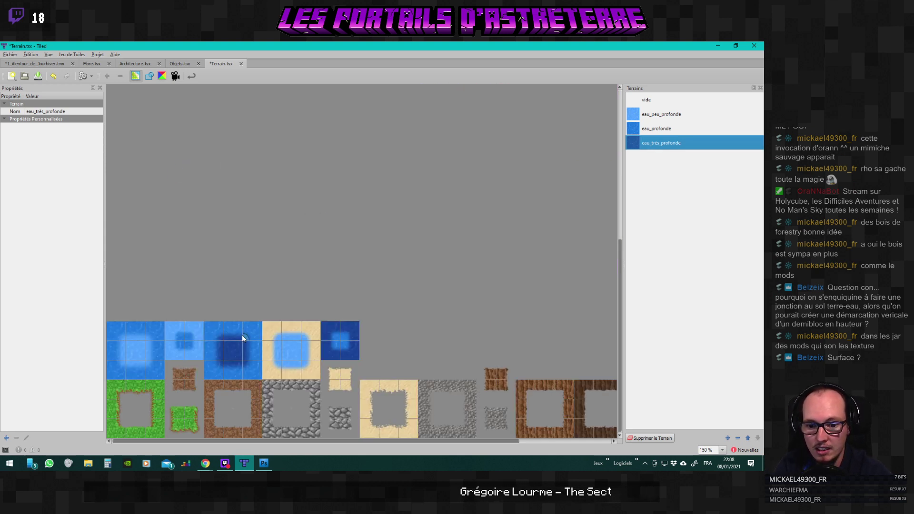
{"action": "mouse_move", "coordinate": [223, 344]}
{"action": "left_mouse_down"}
{"action": "mouse_move", "coordinate": [221, 359]}
{"action": "mouse_move", "coordinate": [242, 362]}
{"action": "mouse_move", "coordinate": [245, 345]}
{"action": "left_mouse_up"}
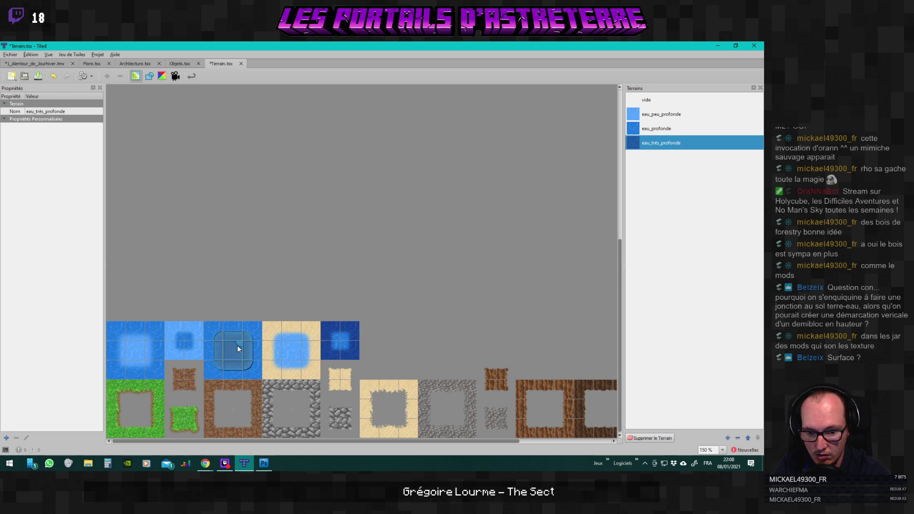
{"action": "mouse_move", "coordinate": [325, 328]}
{"action": "left_mouse_down"}
{"action": "mouse_move", "coordinate": [328, 356]}
{"action": "mouse_move", "coordinate": [352, 355]}
{"action": "left_mouse_up"}
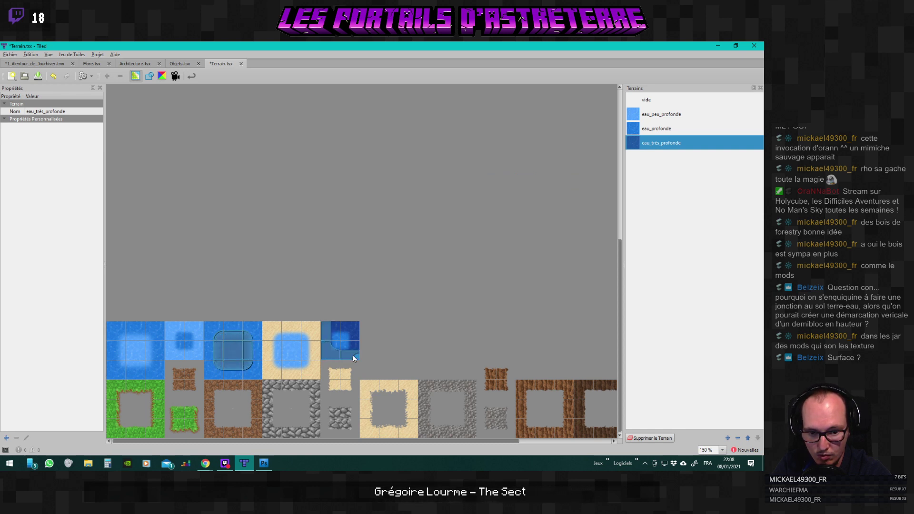
Mark the medium-blue tile and all medium-blue parts of the water transition blocks as eau_profonde.
{"action": "left_click", "coordinate": [656, 129]}
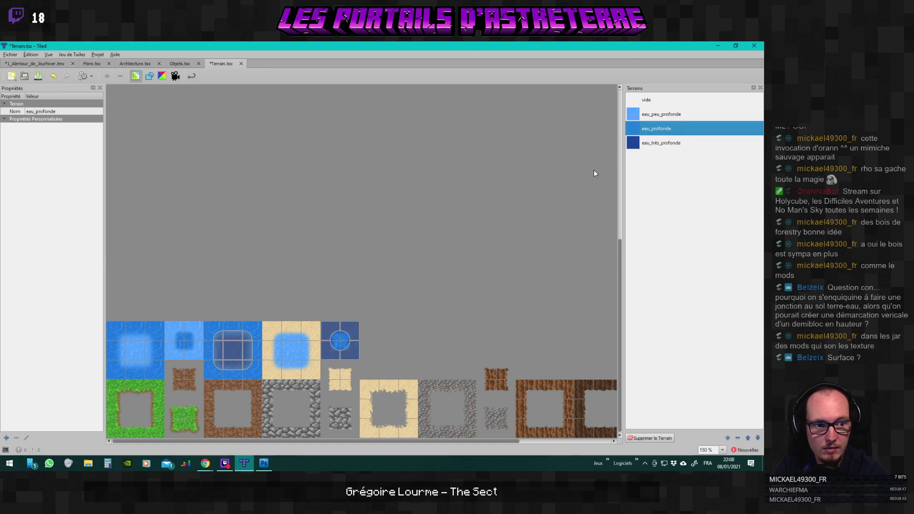
{"action": "scroll", "coordinate": [254, 353], "scroll_direction": "up", "scroll_amount": 5}
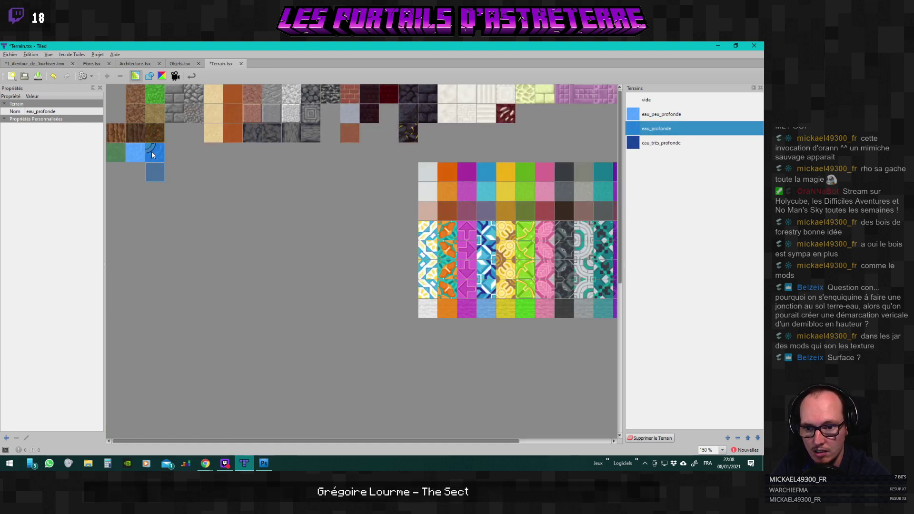
{"action": "scroll", "coordinate": [159, 151], "scroll_direction": "down", "scroll_amount": 5}
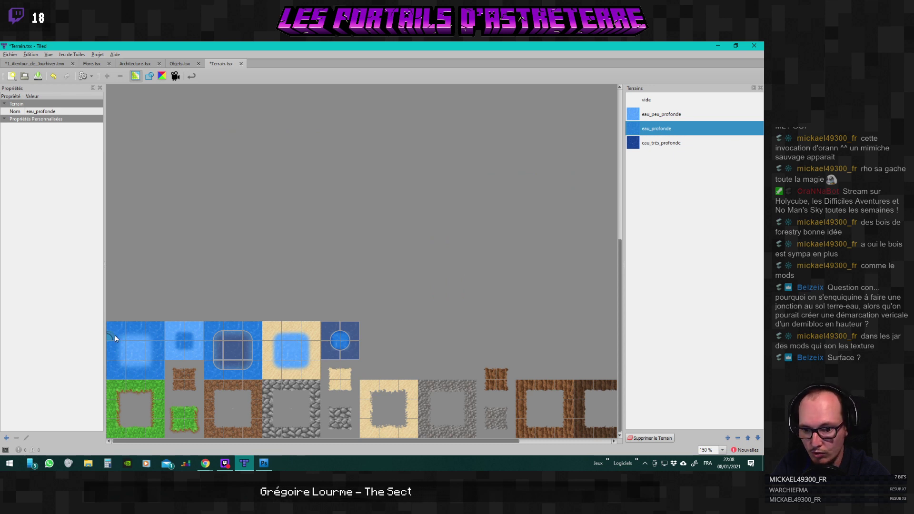
{"action": "mouse_move", "coordinate": [114, 362]}
{"action": "left_mouse_down"}
{"action": "mouse_move", "coordinate": [116, 333]}
{"action": "mouse_move", "coordinate": [115, 371]}
{"action": "mouse_move", "coordinate": [158, 368]}
{"action": "mouse_move", "coordinate": [157, 331]}
{"action": "left_mouse_up"}
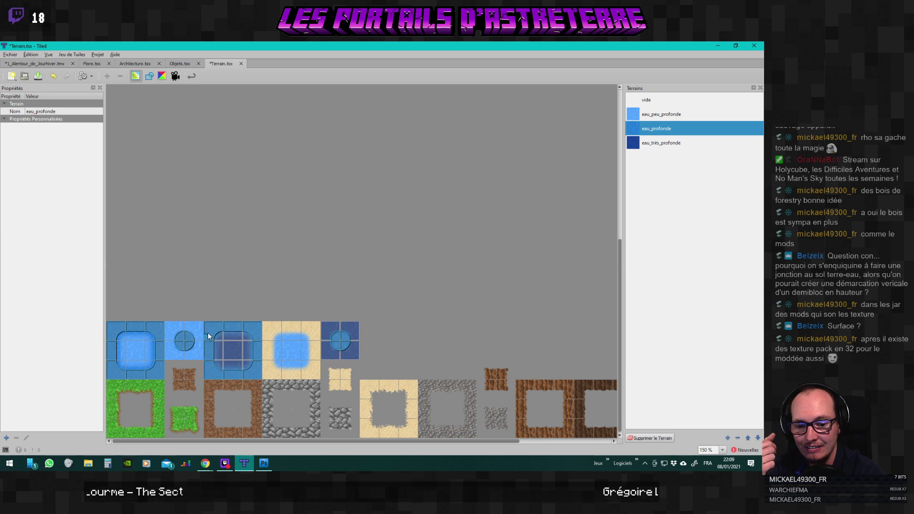
Mark the light-blue tile and the light-blue parts of the water and sand transition blocks as eau_peu_profonde.
{"action": "left_click", "coordinate": [661, 115]}
{"action": "scroll", "coordinate": [316, 245], "scroll_direction": "up", "scroll_amount": 5}
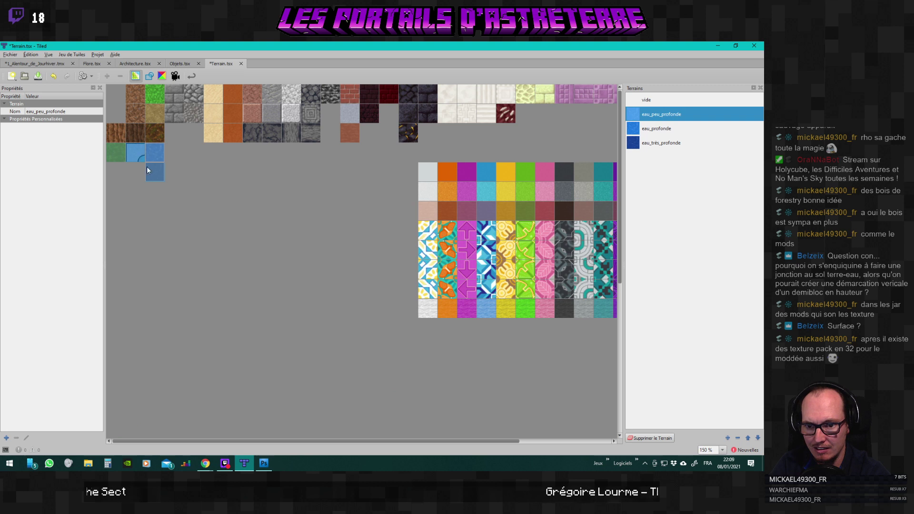
{"action": "scroll", "coordinate": [148, 190], "scroll_direction": "down", "scroll_amount": 5}
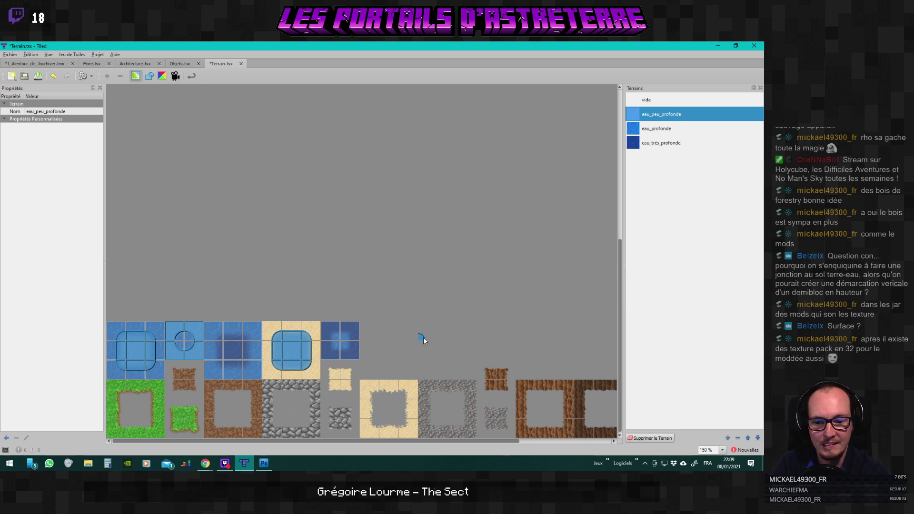
Check the tile corners assigned to each of the three water terrains, on both the base tiles and the transition blocks.
{"action": "scroll", "coordinate": [319, 302], "scroll_direction": "up", "scroll_amount": 10}
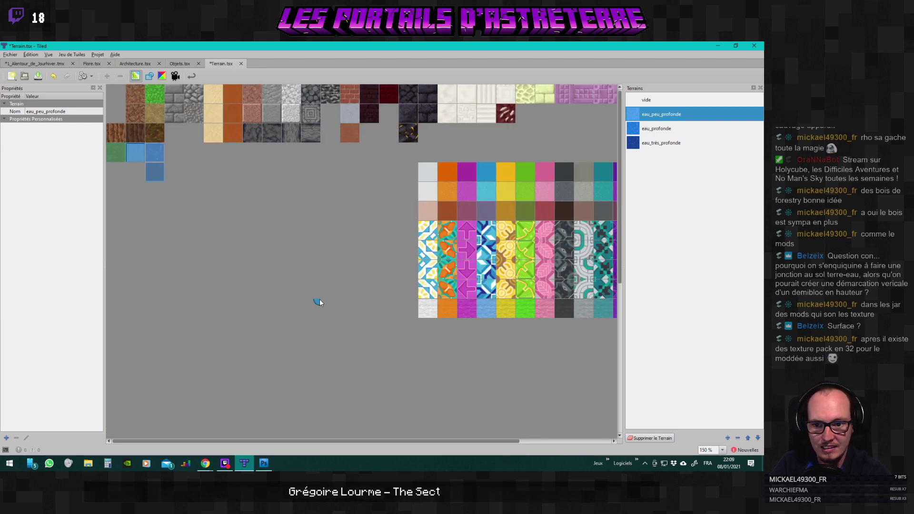
{"action": "left_click", "coordinate": [662, 134]}
{"action": "left_click", "coordinate": [664, 143]}
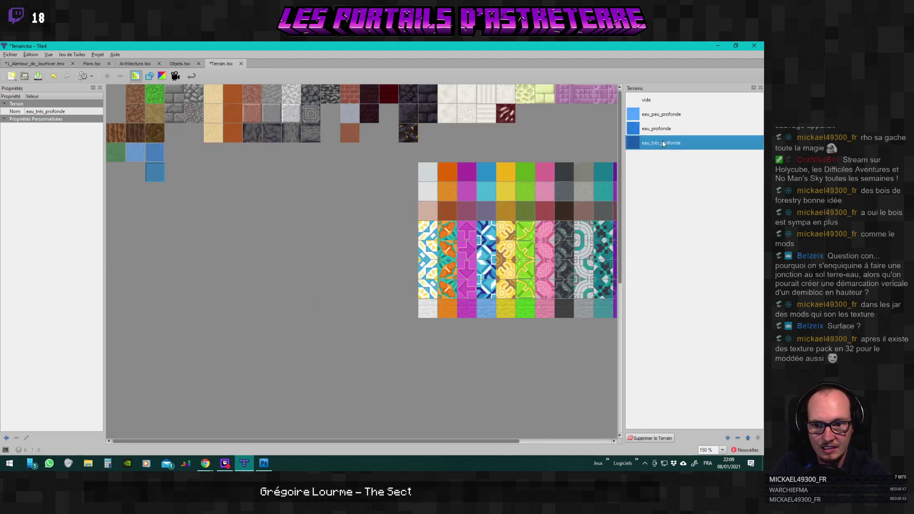
{"action": "left_click", "coordinate": [668, 118]}
{"action": "scroll", "coordinate": [401, 312], "scroll_direction": "down", "scroll_amount": 10}
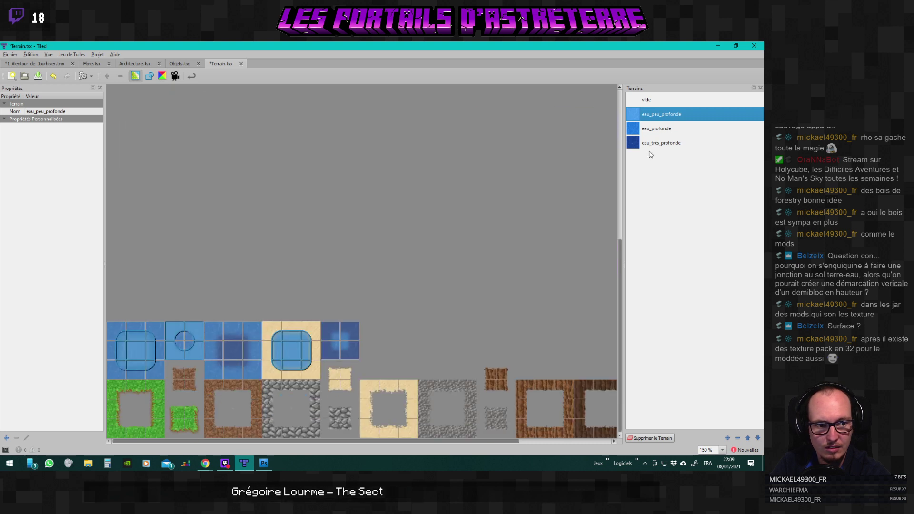
{"action": "left_click", "coordinate": [659, 127]}
{"action": "left_click", "coordinate": [655, 143]}
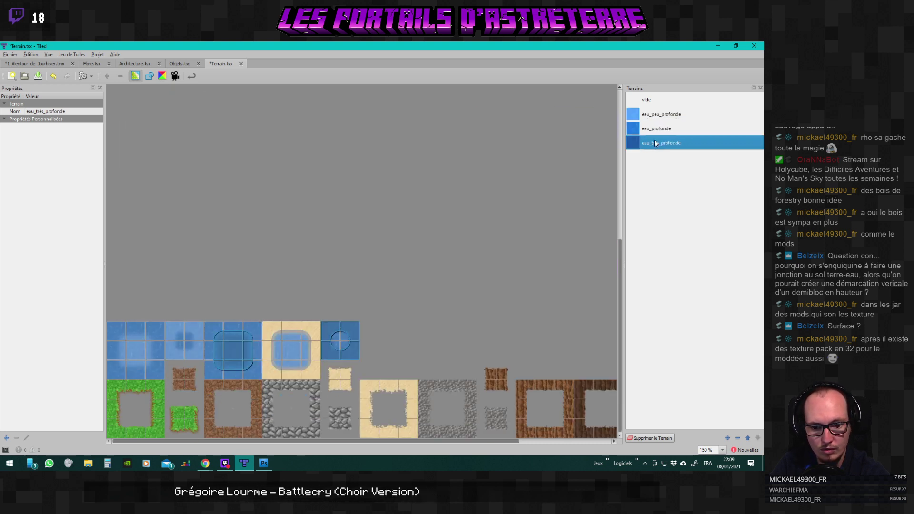
{"action": "left_click", "coordinate": [647, 117]}
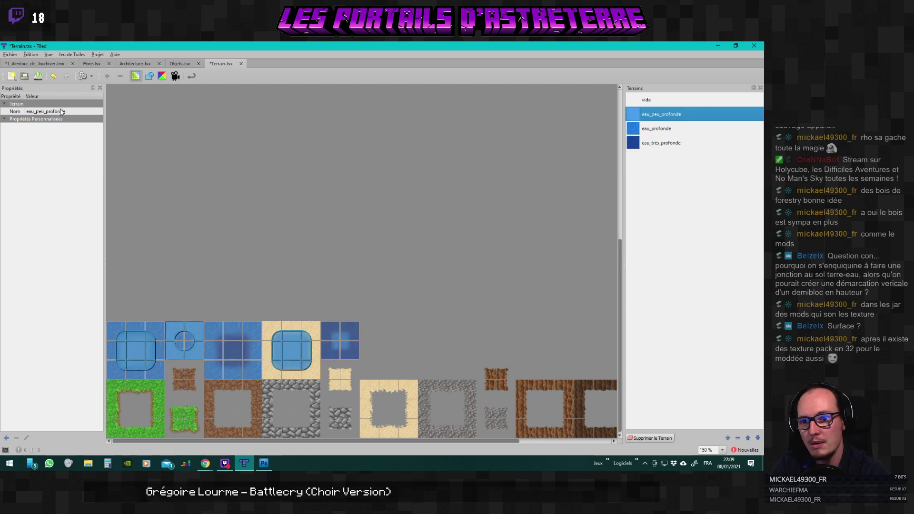
In the 1_Alentour_de_Jourhiver map, add a tile layer named eau and place it below the ombres layer.
{"action": "left_click", "coordinate": [46, 65]}
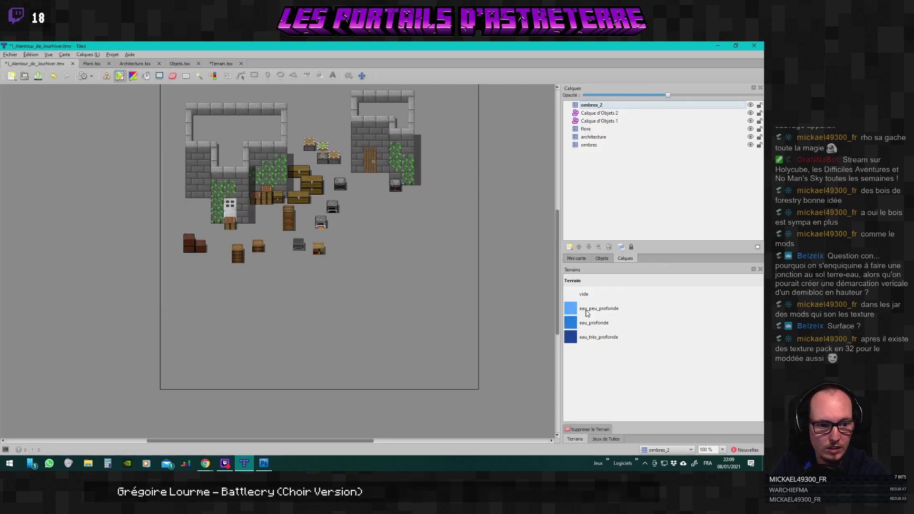
{"action": "left_click", "coordinate": [570, 248]}
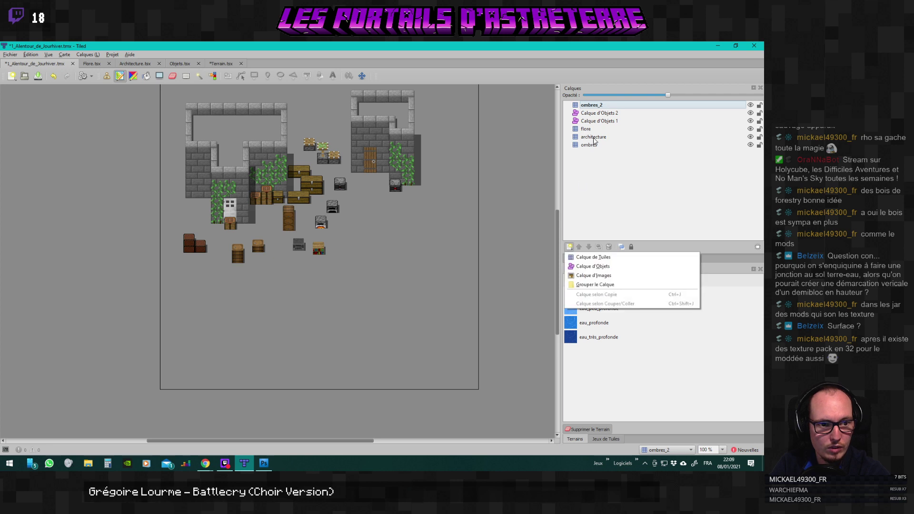
{"action": "left_click", "coordinate": [587, 261]}
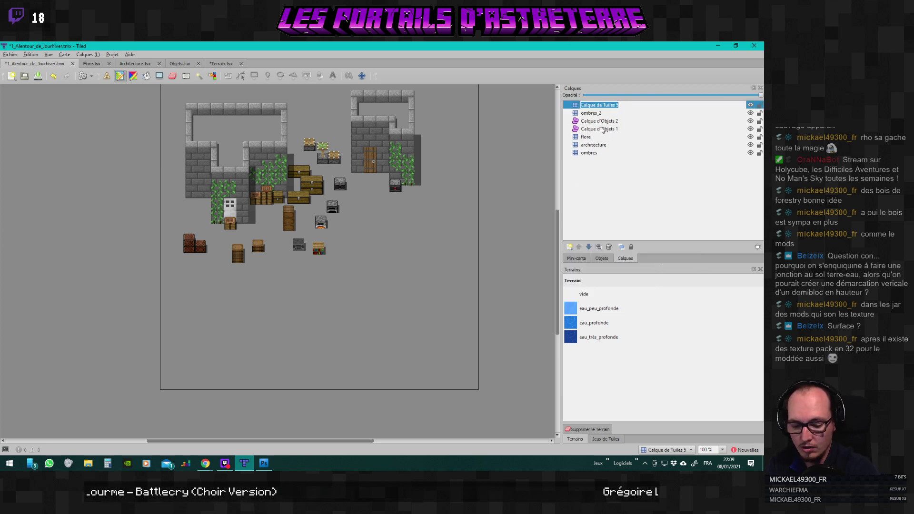
{"action": "key", "text": "Return"}
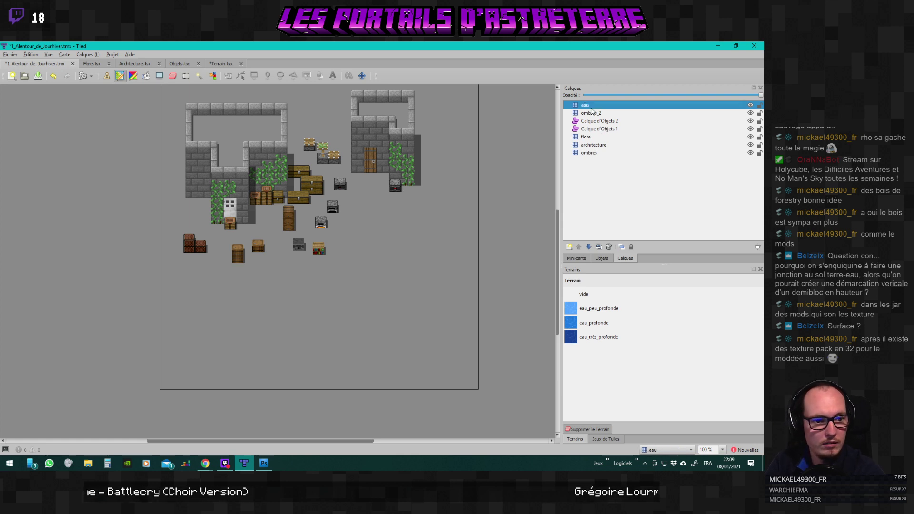
{"action": "left_click_drag", "start_coordinate": [591, 108], "coordinate": [587, 158]}
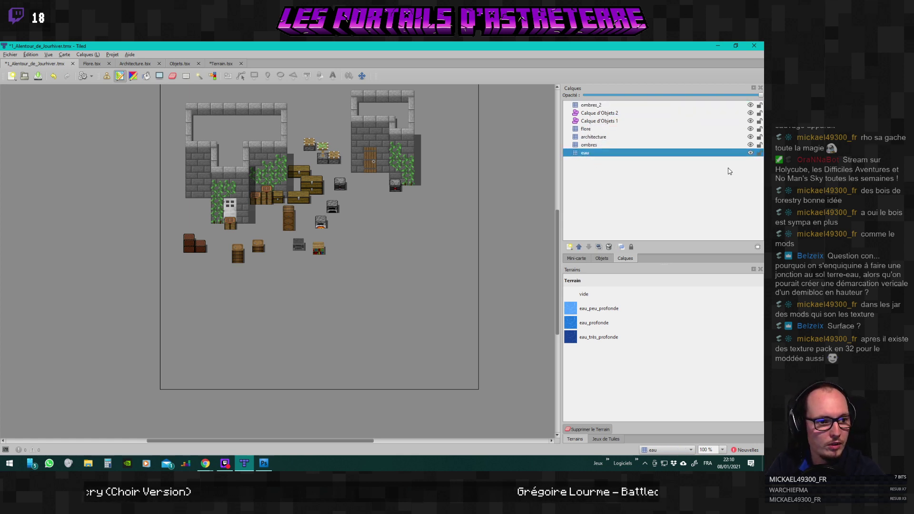
Hide every layer except eau and fill the whole eau layer with the light-blue shallow water tile.
{"action": "key", "text": "ctrl+shift+h"}
{"action": "left_click", "coordinate": [586, 296]}
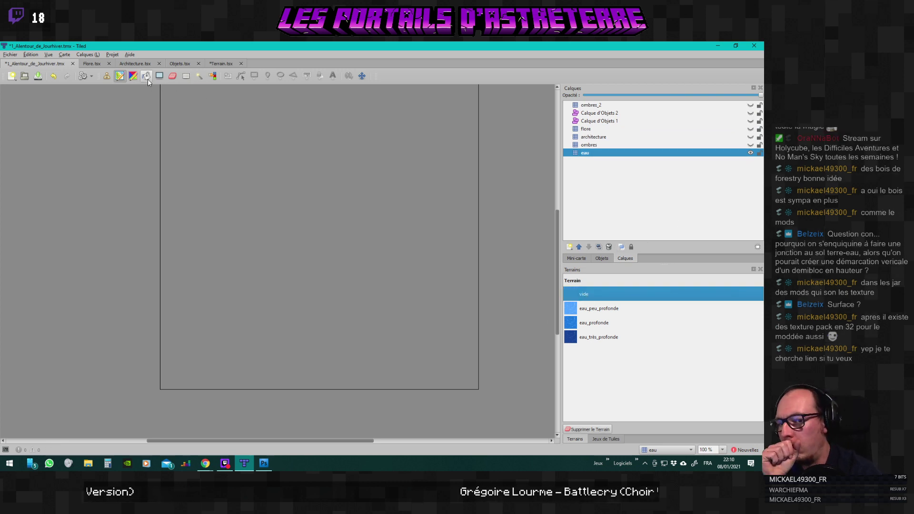
{"action": "left_click", "coordinate": [605, 439]}
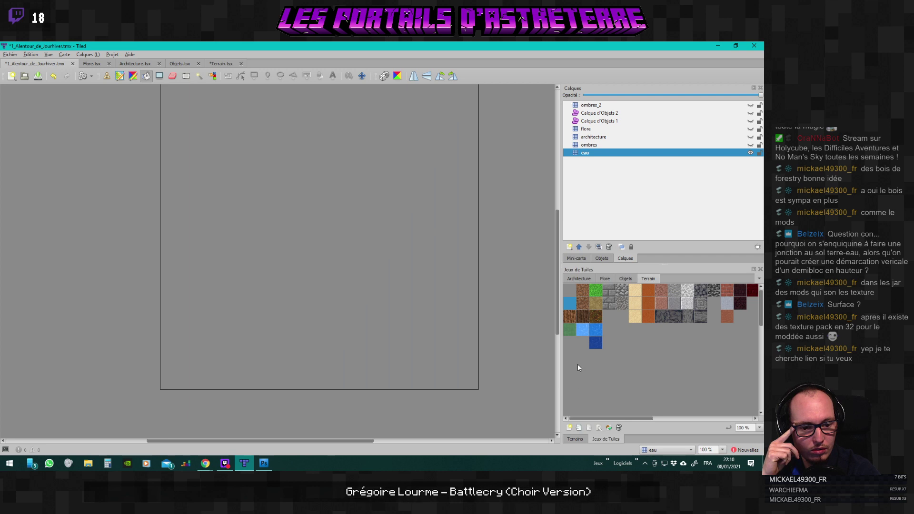
{"action": "key", "text": "ctrl+z"}
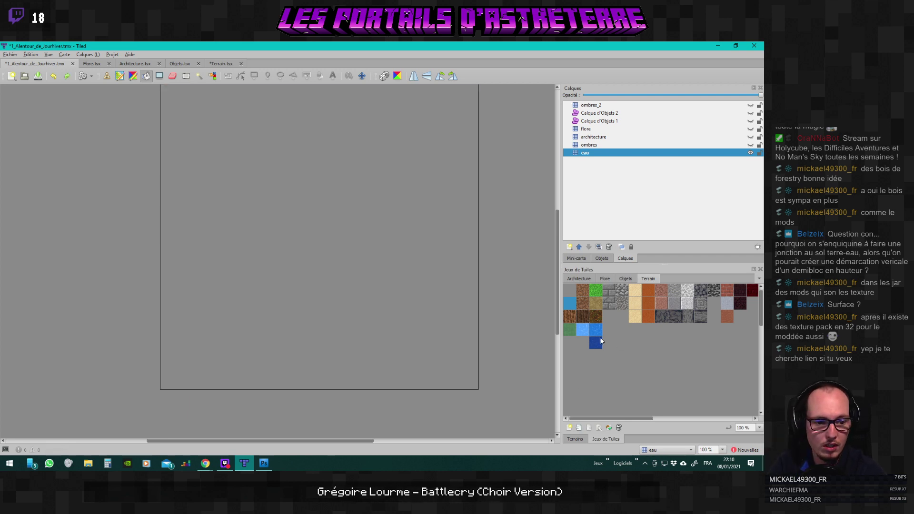
{"action": "left_click", "coordinate": [341, 265]}
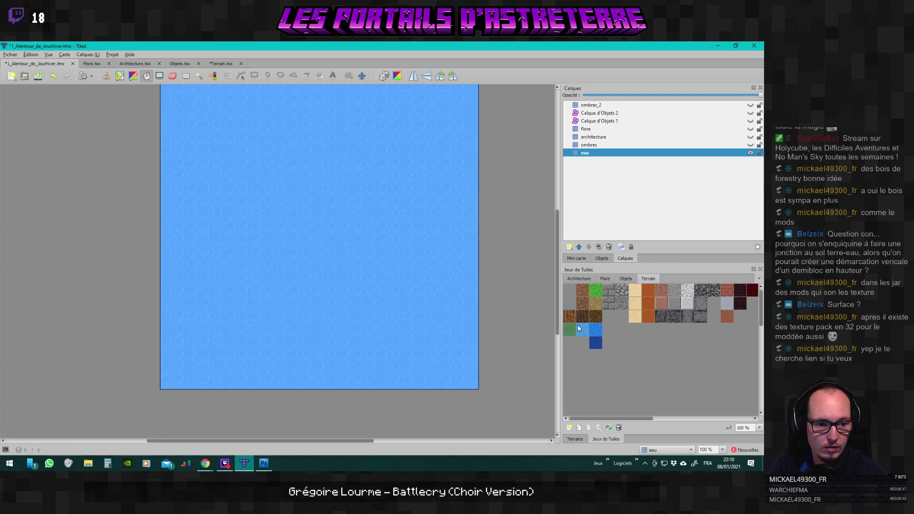
Paint a large irregular patch of eau_profonde in the middle of the shallow water to test the terrain transitions.
{"action": "left_click", "coordinate": [574, 439]}
{"action": "left_click", "coordinate": [593, 323]}
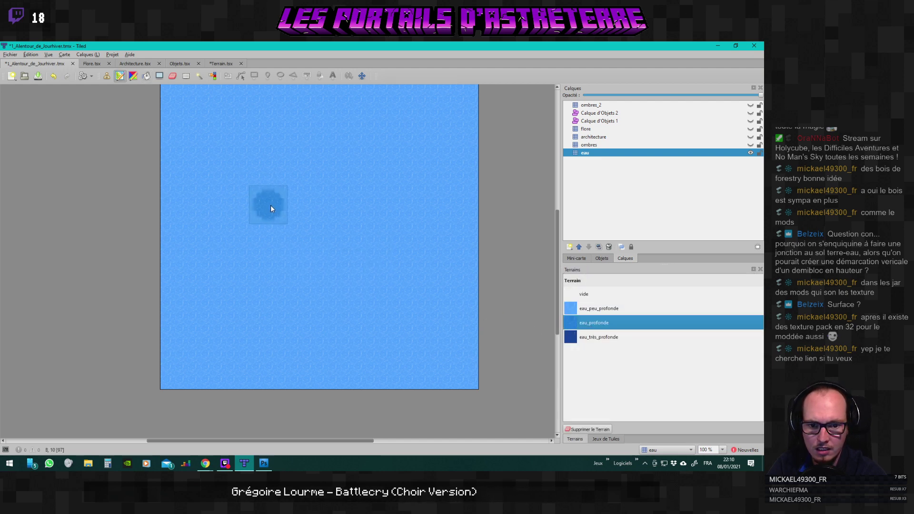
{"action": "scroll", "coordinate": [271, 205], "scroll_direction": "up", "scroll_amount": 5}
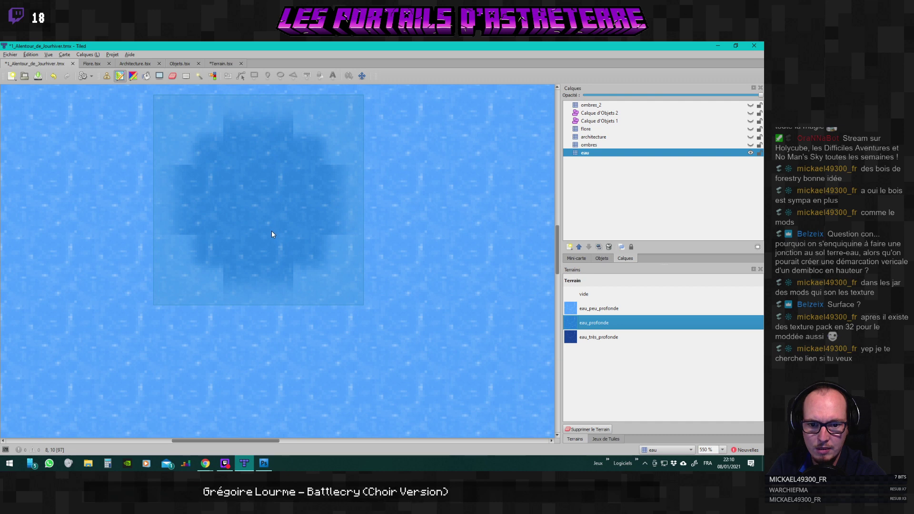
{"action": "scroll", "coordinate": [271, 246], "scroll_direction": "down", "scroll_amount": 4}
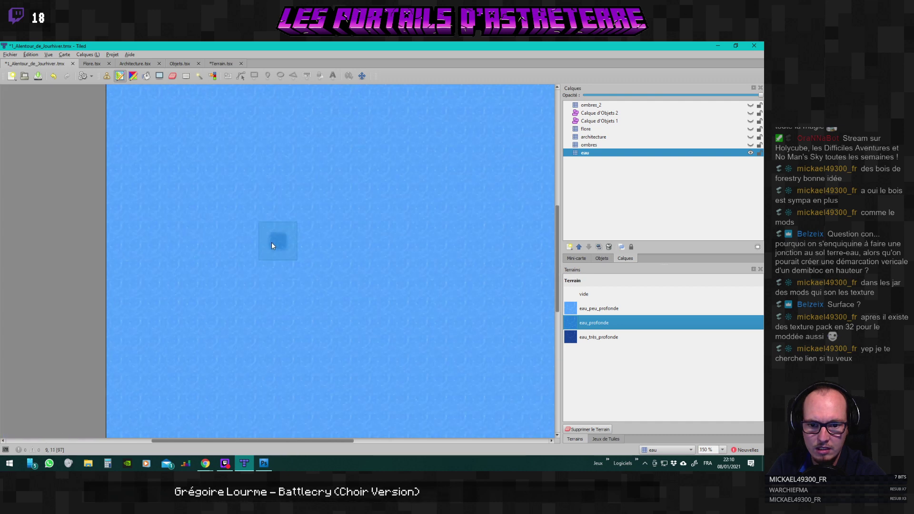
{"action": "mouse_move", "coordinate": [274, 260]}
{"action": "left_mouse_down"}
{"action": "mouse_move", "coordinate": [275, 241]}
{"action": "mouse_move", "coordinate": [295, 254]}
{"action": "left_mouse_up"}
{"action": "mouse_move", "coordinate": [392, 277]}
{"action": "left_mouse_down"}
{"action": "mouse_move", "coordinate": [278, 270]}
{"action": "mouse_move", "coordinate": [342, 225]}
{"action": "mouse_move", "coordinate": [435, 251]}
{"action": "mouse_move", "coordinate": [416, 265]}
{"action": "mouse_move", "coordinate": [284, 272]}
{"action": "mouse_move", "coordinate": [308, 312]}
{"action": "mouse_move", "coordinate": [447, 286]}
{"action": "mouse_move", "coordinate": [447, 302]}
{"action": "mouse_move", "coordinate": [402, 318]}
{"action": "left_mouse_up"}
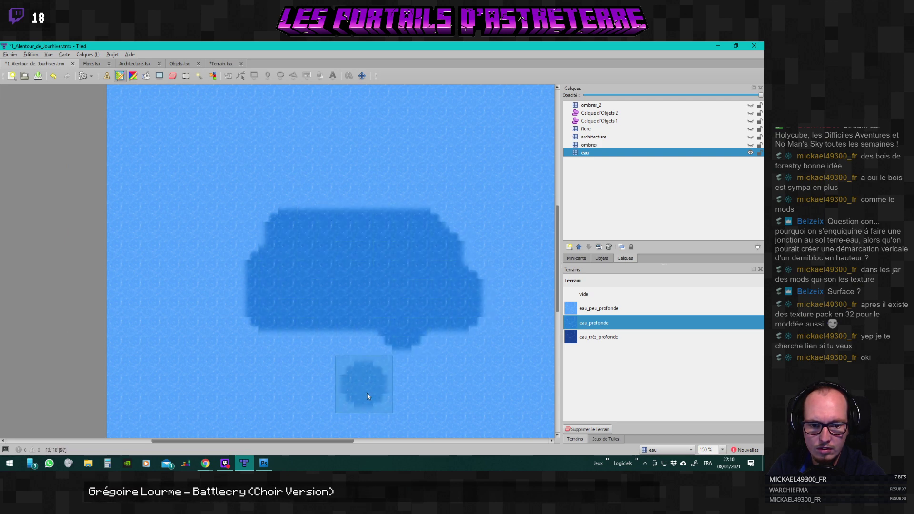
{"action": "left_click", "coordinate": [368, 147]}
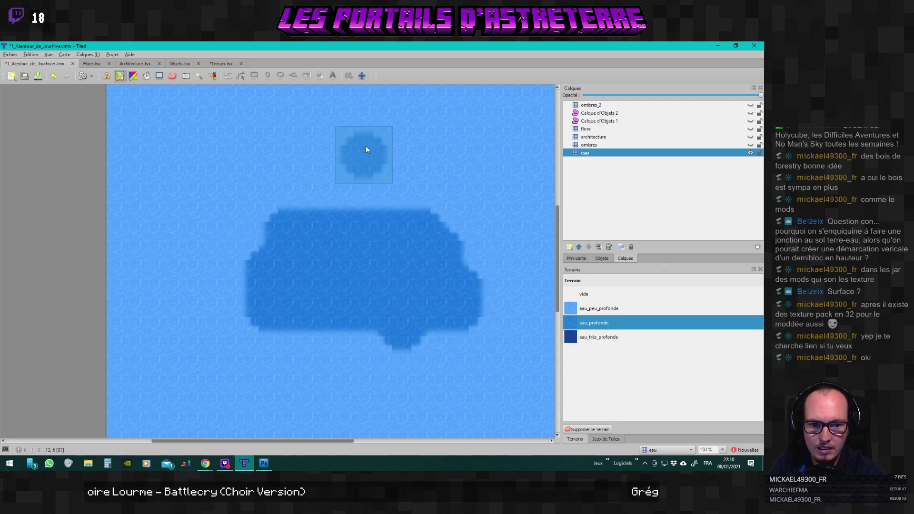
{"action": "scroll", "coordinate": [462, 167], "scroll_direction": "up", "scroll_amount": 4}
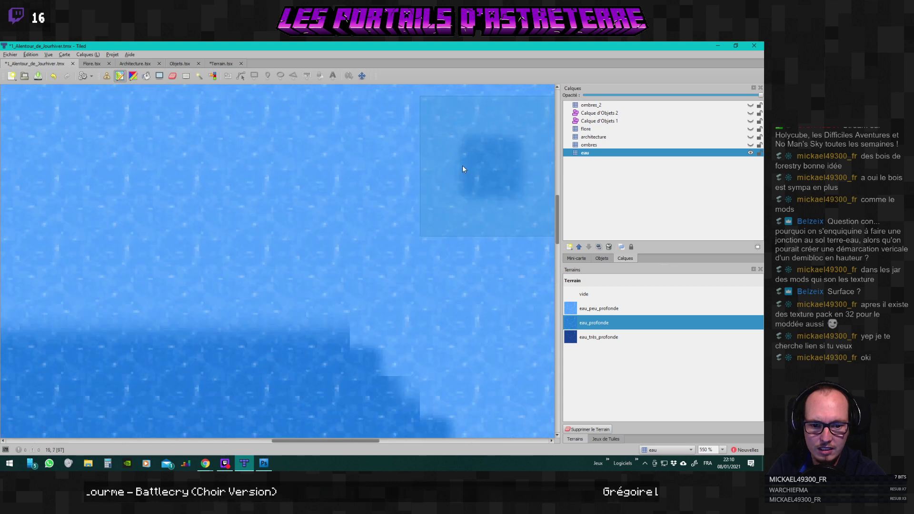
{"action": "scroll", "coordinate": [462, 167], "scroll_direction": "down", "scroll_amount": 5}
{"action": "scroll", "coordinate": [460, 168], "scroll_direction": "up", "scroll_amount": 2}
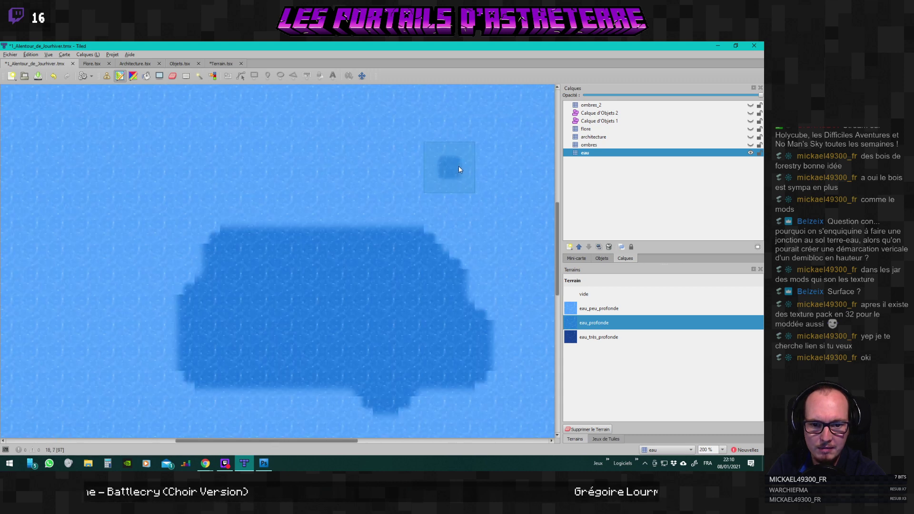
{"action": "scroll", "coordinate": [459, 170], "scroll_direction": "down", "scroll_amount": 1}
{"action": "key", "text": "ctrl+z"}
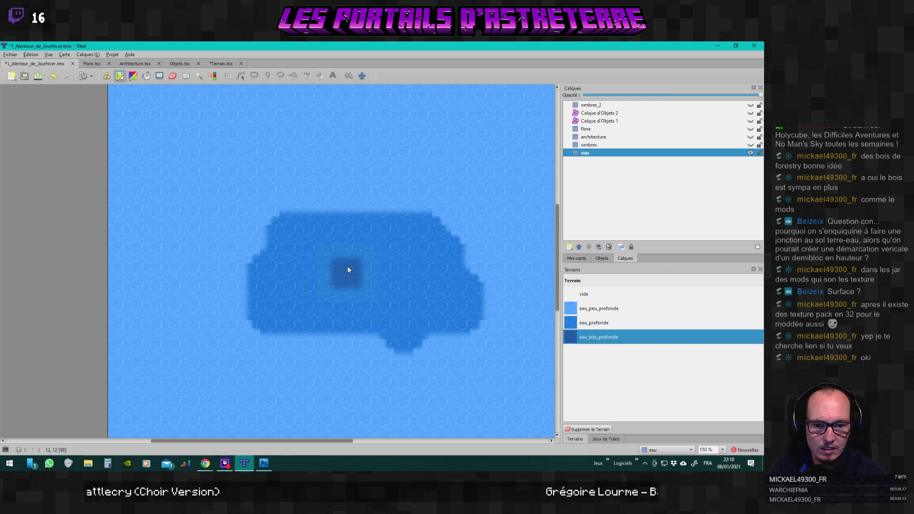
Paint eau_très_profonde inside the deep-water patch and as a second block overlapping the patch's upper-left corner.
{"action": "mouse_move", "coordinate": [347, 265]}
{"action": "left_mouse_down"}
{"action": "mouse_move", "coordinate": [386, 287]}
{"action": "mouse_move", "coordinate": [347, 298]}
{"action": "mouse_move", "coordinate": [331, 276]}
{"action": "left_mouse_up"}
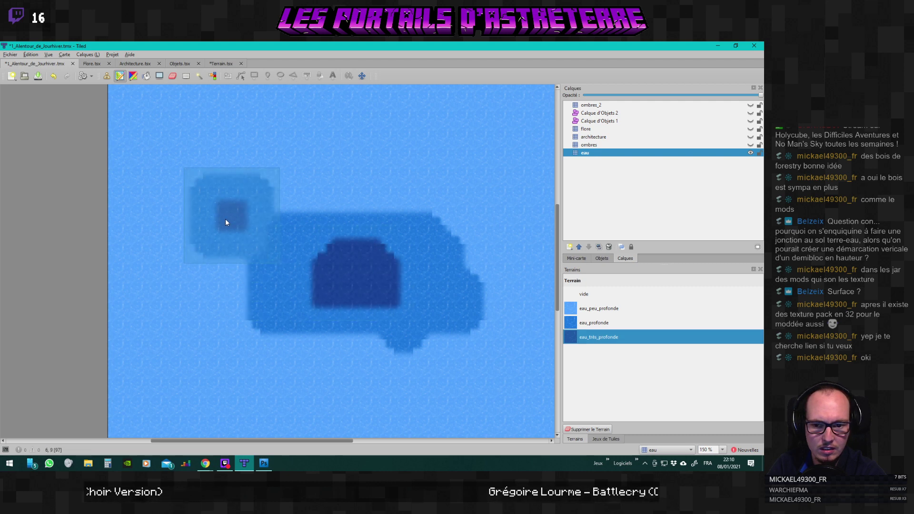
{"action": "mouse_move", "coordinate": [215, 193]}
{"action": "left_mouse_down"}
{"action": "mouse_move", "coordinate": [230, 222]}
{"action": "mouse_move", "coordinate": [244, 209]}
{"action": "mouse_move", "coordinate": [239, 184]}
{"action": "mouse_move", "coordinate": [281, 177]}
{"action": "left_mouse_up"}
{"action": "left_click", "coordinate": [266, 232]}
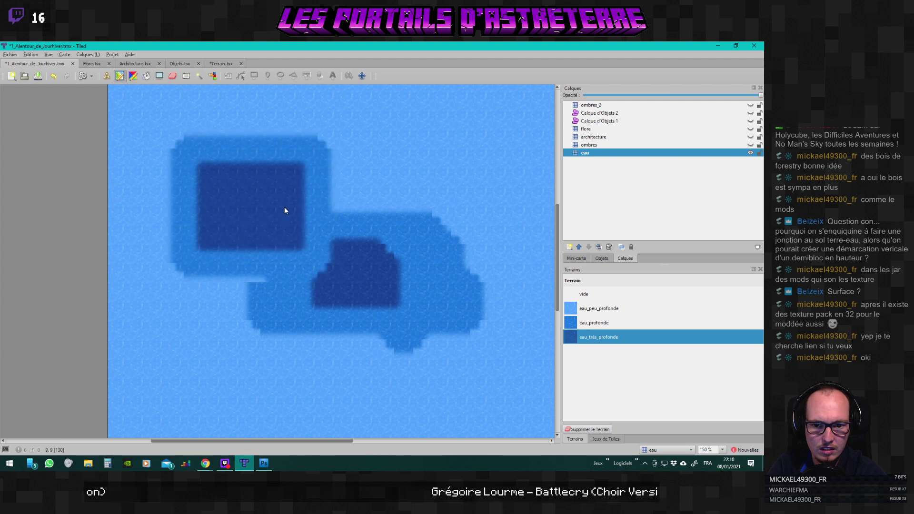
{"action": "scroll", "coordinate": [380, 203], "scroll_direction": "up", "scroll_amount": 4}
{"action": "scroll", "coordinate": [200, 244], "scroll_direction": "down", "scroll_amount": 6}
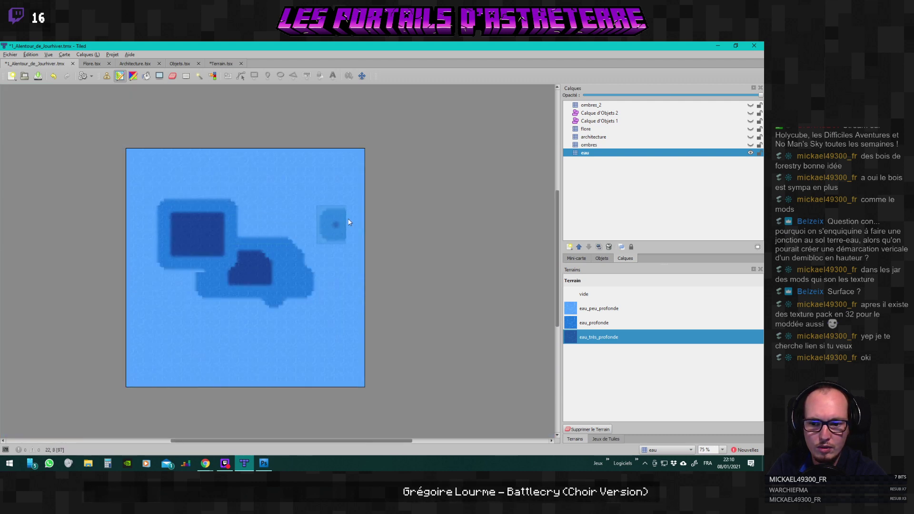
Join and extend the two dark areas with eau_très_profonde, and add an isolated spot near the map's lower-left corner.
{"action": "mouse_move", "coordinate": [202, 265]}
{"action": "left_mouse_down"}
{"action": "mouse_move", "coordinate": [200, 295]}
{"action": "mouse_move", "coordinate": [275, 316]}
{"action": "left_mouse_up"}
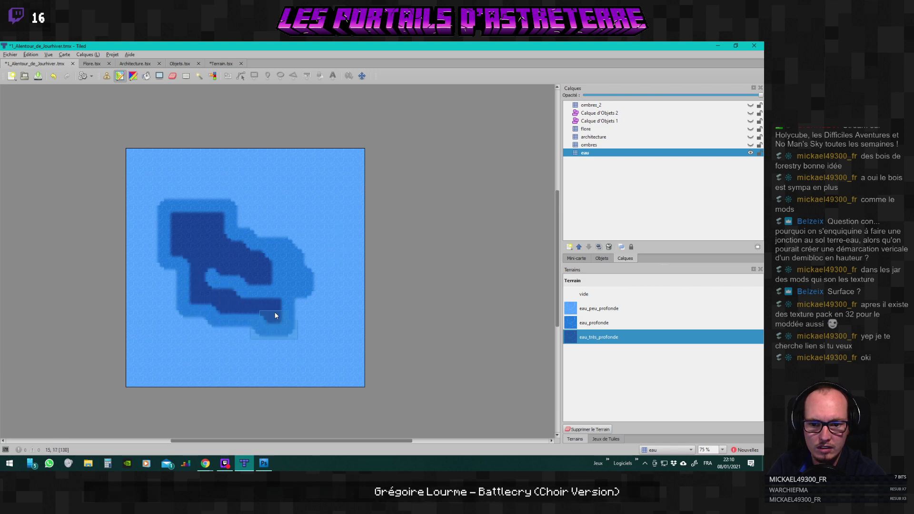
{"action": "scroll", "coordinate": [209, 300], "scroll_direction": "up", "scroll_amount": 7}
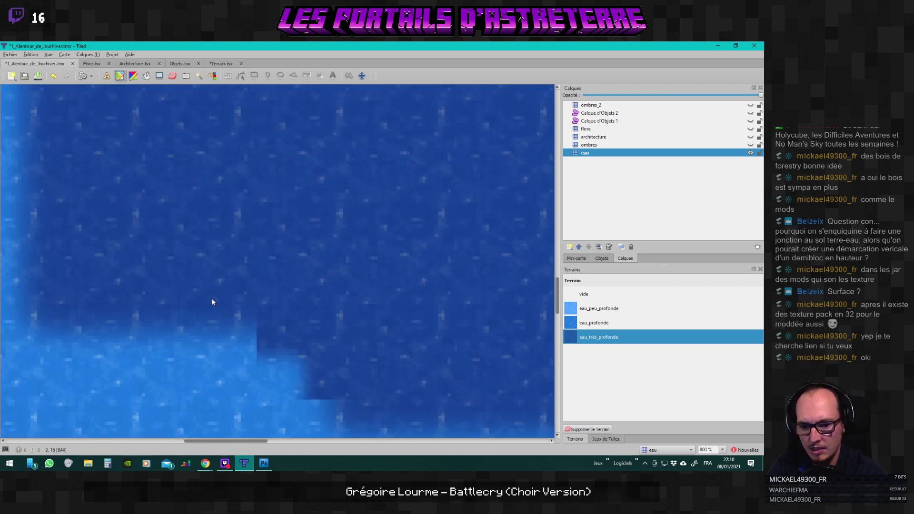
{"action": "scroll", "coordinate": [344, 266], "scroll_direction": "down", "scroll_amount": 7}
{"action": "left_click", "coordinate": [307, 336]}
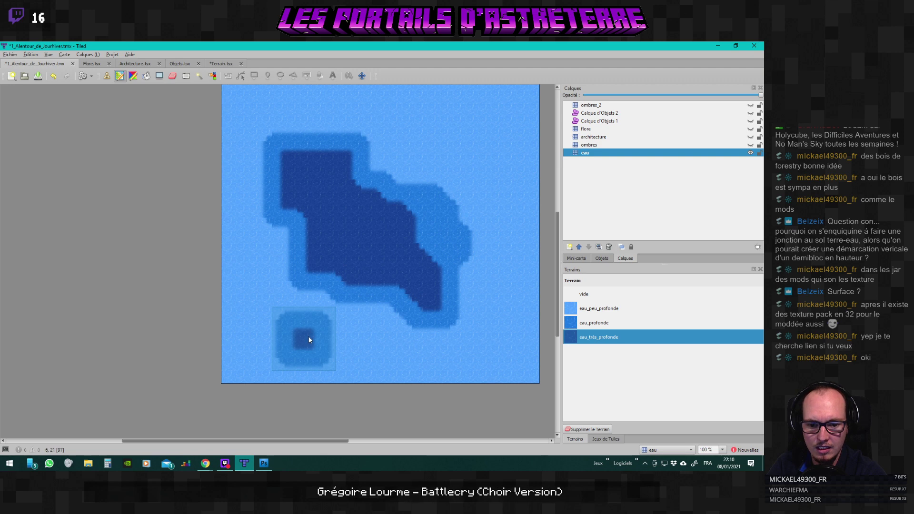
Examine the depth transitions around the isolated very deep water spot and the edges of the large patch.
{"action": "scroll", "coordinate": [441, 360], "scroll_direction": "up", "scroll_amount": 4}
{"action": "scroll", "coordinate": [387, 350], "scroll_direction": "down", "scroll_amount": 1}
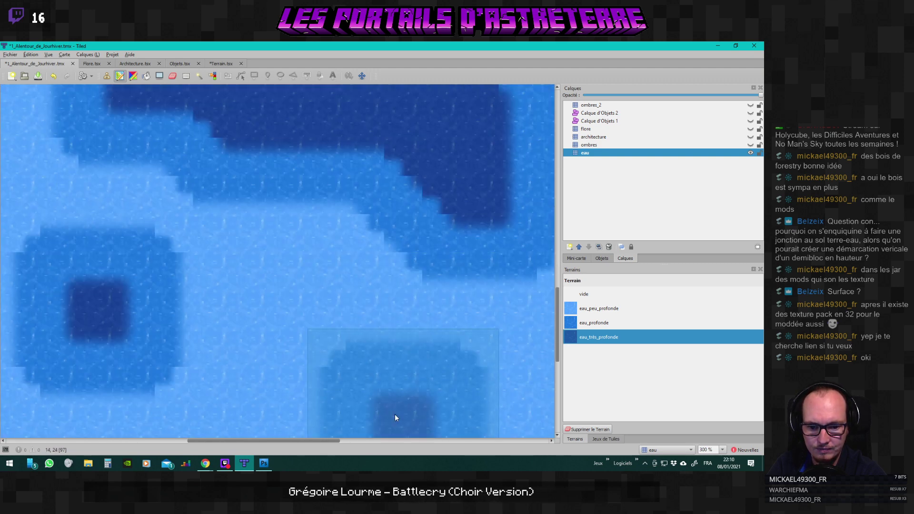
{"action": "scroll", "coordinate": [325, 442], "scroll_direction": "left", "scroll_amount": 4}
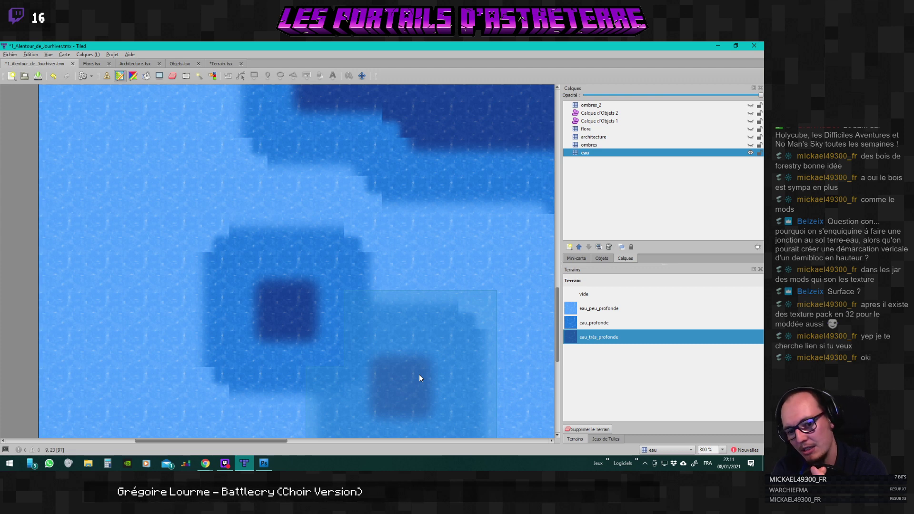
{"action": "scroll", "coordinate": [419, 378], "scroll_direction": "down", "scroll_amount": 5}
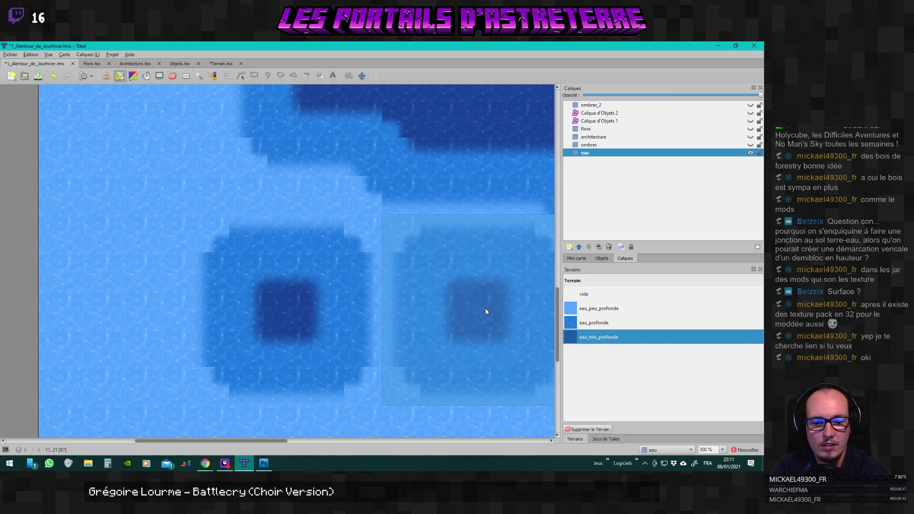
{"action": "scroll", "coordinate": [487, 308], "scroll_direction": "up", "scroll_amount": 2}
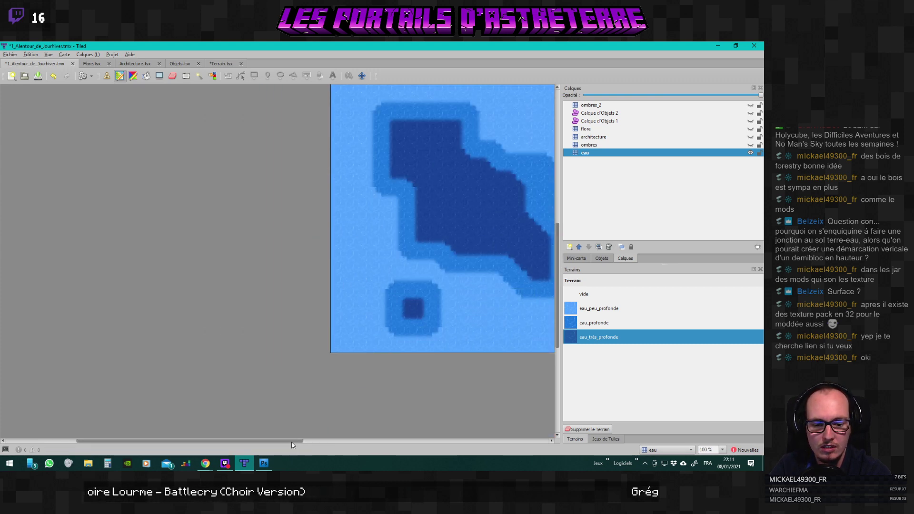
{"action": "scroll", "coordinate": [333, 444], "scroll_direction": "down", "scroll_amount": 1}
{"action": "scroll", "coordinate": [333, 329], "scroll_direction": "up", "scroll_amount": 1}
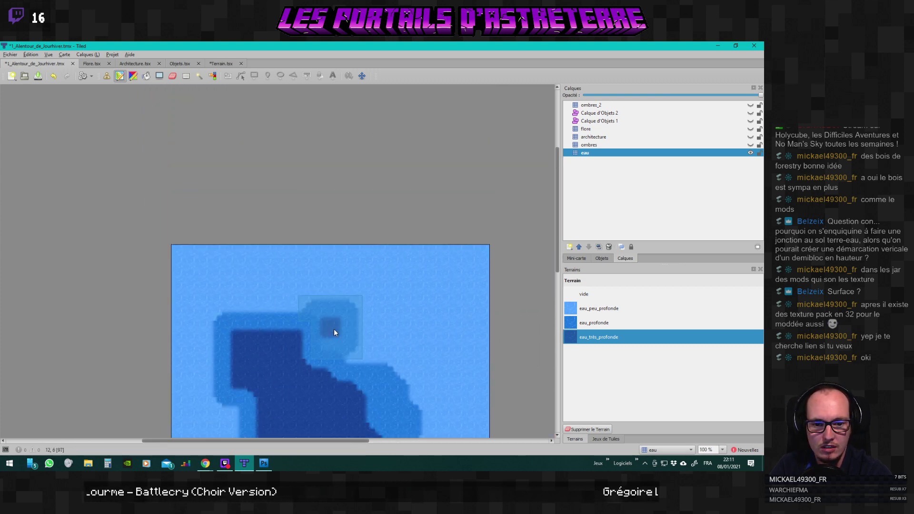
{"action": "scroll", "coordinate": [333, 332], "scroll_direction": "down", "scroll_amount": 1}
Switch to Photoshop to examine the water transition blocks in the source tileset, and return to the Tiled map.
{"action": "key", "text": "alt+Tab"}
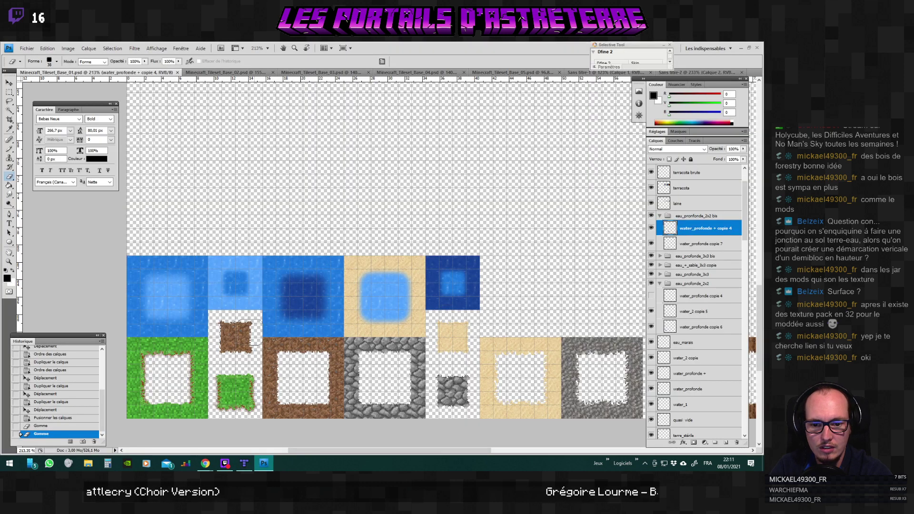
{"action": "scroll", "coordinate": [218, 311], "scroll_direction": "left", "scroll_amount": 1}
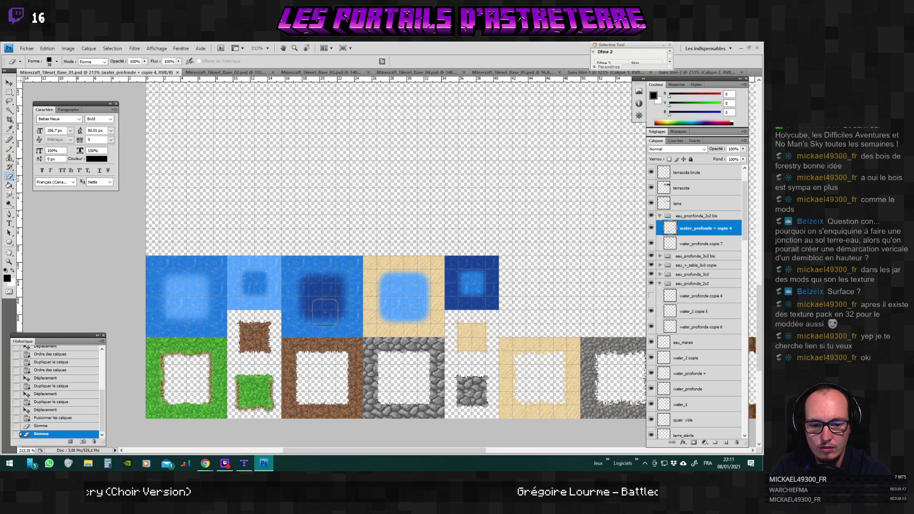
{"action": "scroll", "coordinate": [326, 305], "scroll_direction": "up", "scroll_amount": 3}
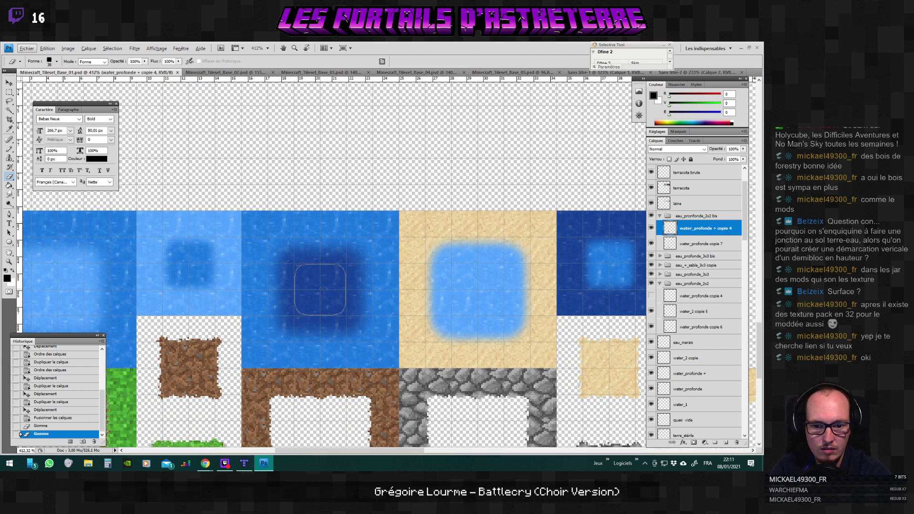
{"action": "key", "text": "alt+Tab"}
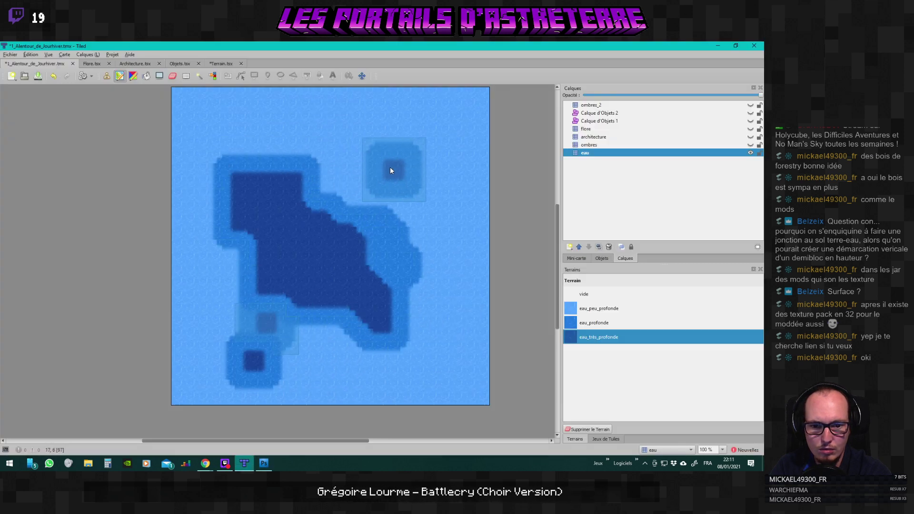
Add isolated eau_très_profonde spots around the large patch, try linking them with long strokes, and undo the linking strokes.
{"action": "left_click", "coordinate": [447, 199]}
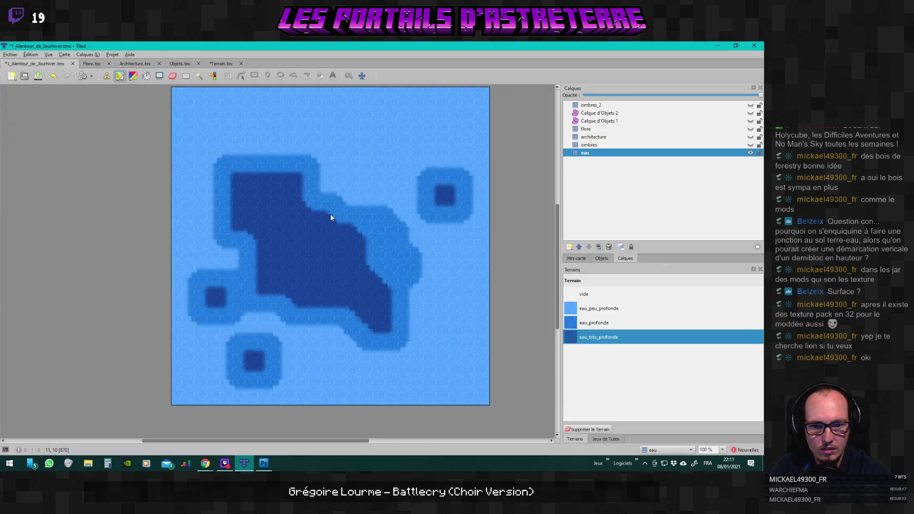
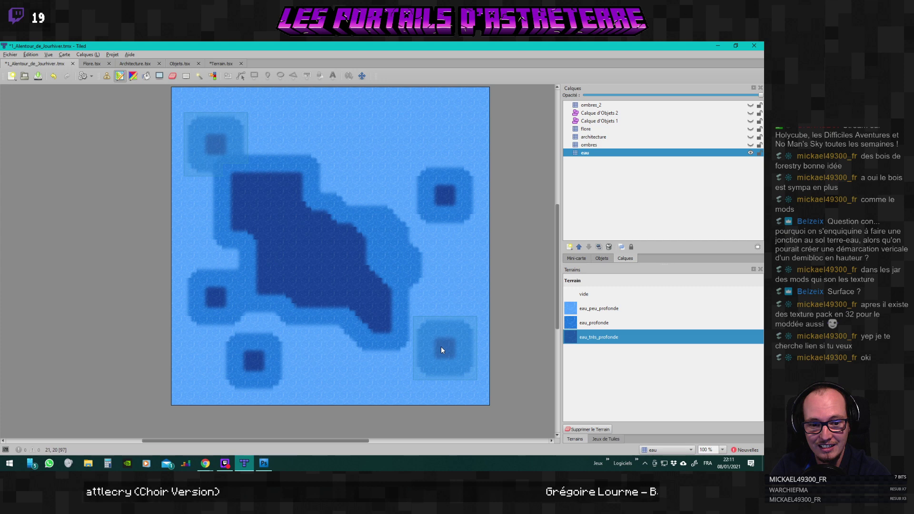
{"action": "mouse_move", "coordinate": [441, 347]}
{"action": "left_mouse_down"}
{"action": "mouse_move", "coordinate": [448, 260]}
{"action": "mouse_move", "coordinate": [431, 228]}
{"action": "mouse_move", "coordinate": [394, 202]}
{"action": "mouse_move", "coordinate": [340, 193]}
{"action": "left_mouse_up"}
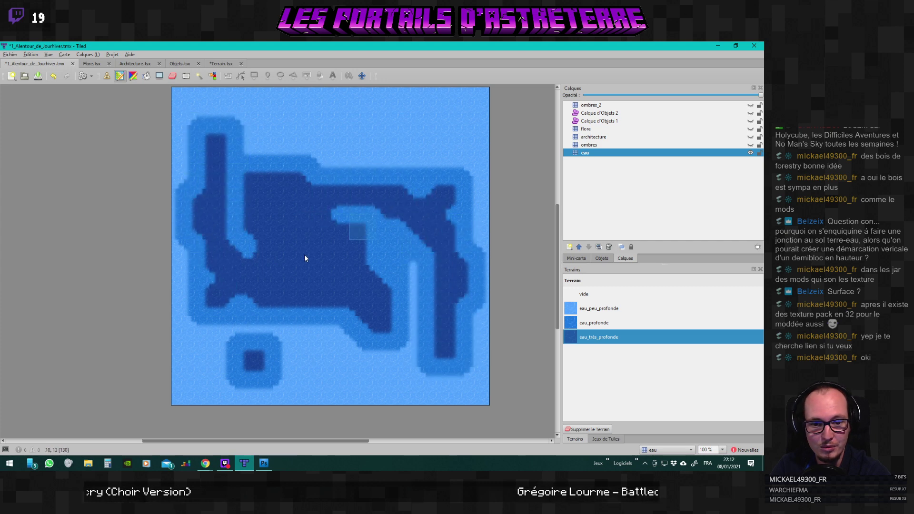
{"action": "key", "text": "ctrl+z"}
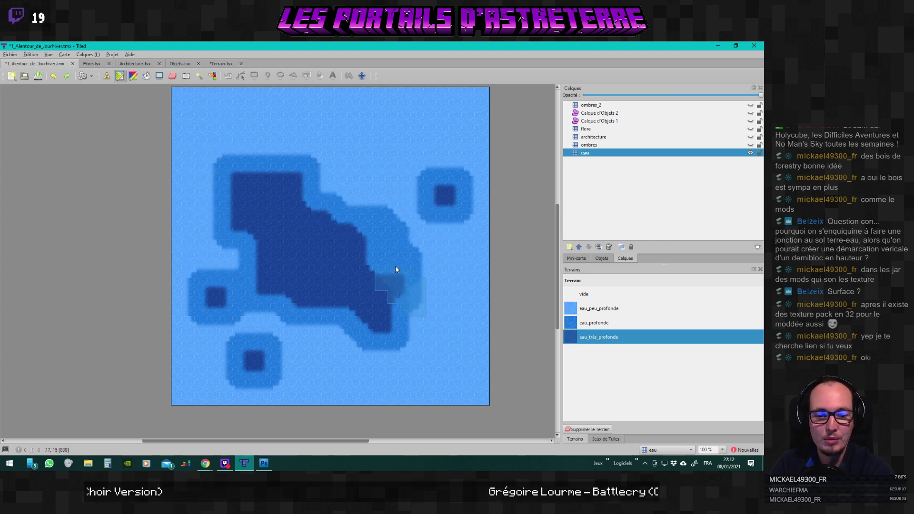
Paint eau_peu_profonde over all the deep and very deep test areas of the map.
{"action": "left_click", "coordinate": [591, 308]}
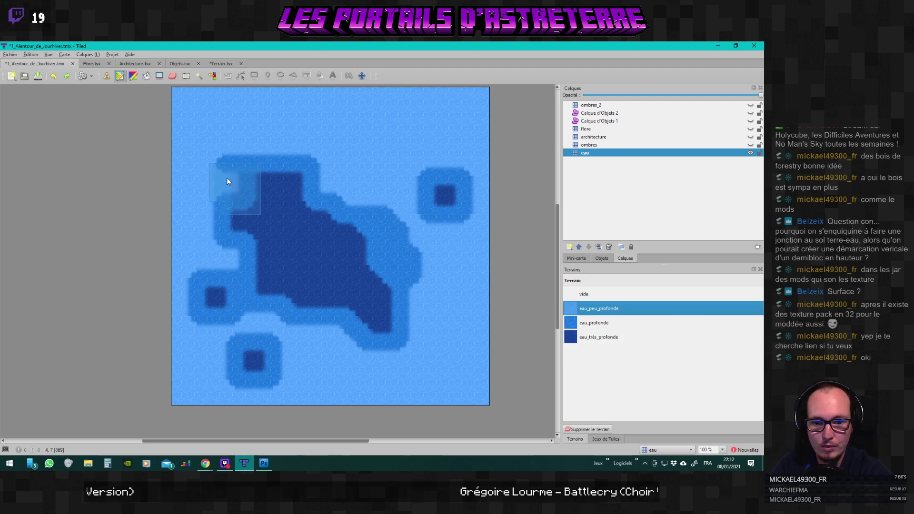
{"action": "mouse_move", "coordinate": [226, 179]}
{"action": "left_mouse_down"}
{"action": "mouse_move", "coordinate": [438, 160]}
{"action": "mouse_move", "coordinate": [188, 184]}
{"action": "mouse_move", "coordinate": [376, 186]}
{"action": "left_mouse_up"}
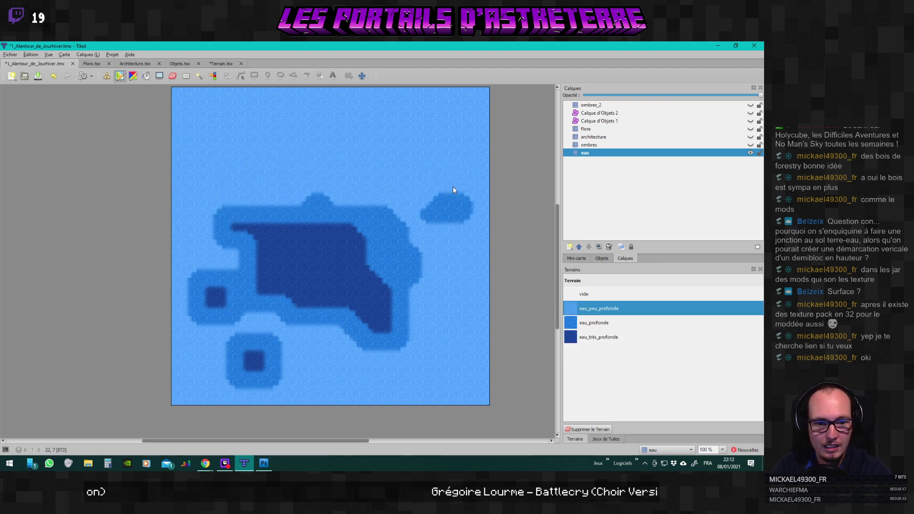
{"action": "mouse_move", "coordinate": [430, 219]}
{"action": "left_mouse_down"}
{"action": "mouse_move", "coordinate": [299, 201]}
{"action": "mouse_move", "coordinate": [216, 211]}
{"action": "mouse_move", "coordinate": [432, 225]}
{"action": "mouse_move", "coordinate": [229, 239]}
{"action": "mouse_move", "coordinate": [300, 259]}
{"action": "mouse_move", "coordinate": [426, 256]}
{"action": "mouse_move", "coordinate": [376, 278]}
{"action": "mouse_move", "coordinate": [210, 281]}
{"action": "mouse_move", "coordinate": [220, 303]}
{"action": "mouse_move", "coordinate": [383, 304]}
{"action": "mouse_move", "coordinate": [407, 322]}
{"action": "mouse_move", "coordinate": [198, 326]}
{"action": "left_mouse_up"}
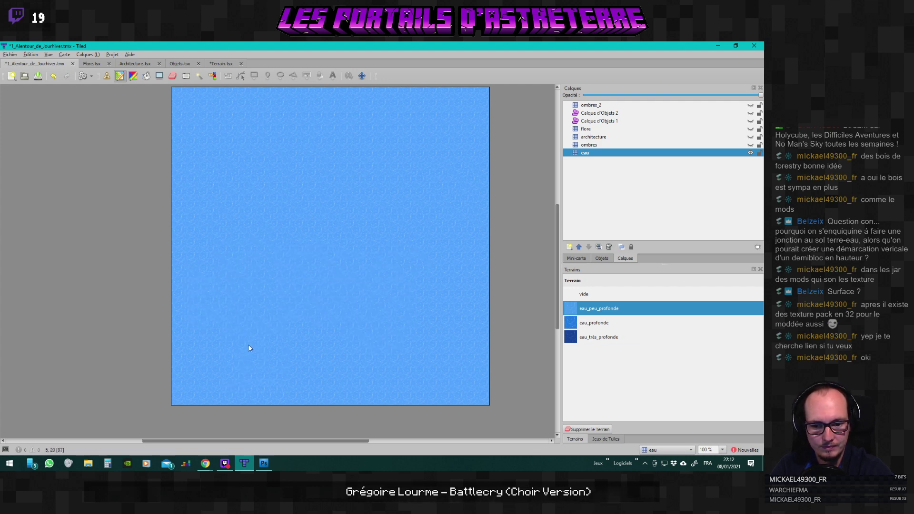
Place an isolated eau_profonde spot on the shallow water of the map and examine its edges up close.
{"action": "left_click", "coordinate": [613, 326]}
{"action": "left_click", "coordinate": [315, 212]}
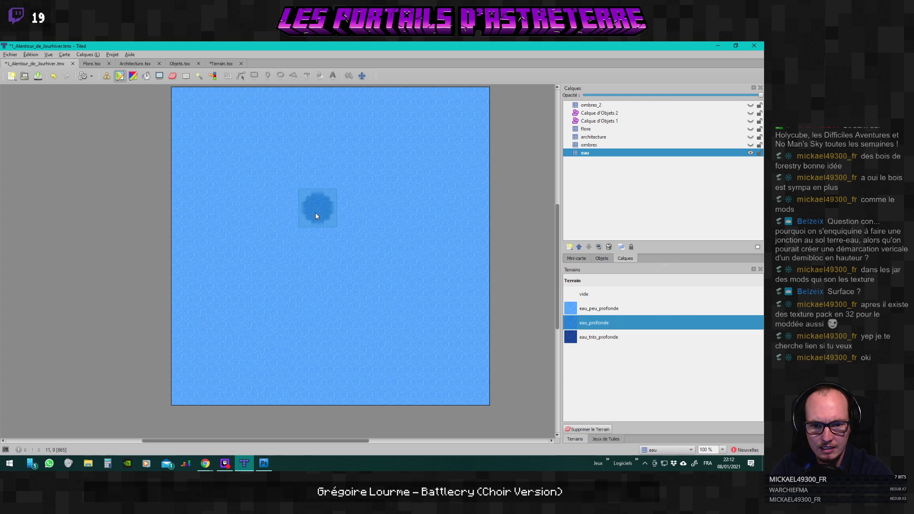
{"action": "scroll", "coordinate": [321, 239], "scroll_direction": "up", "scroll_amount": 6}
{"action": "scroll", "coordinate": [323, 272], "scroll_direction": "down", "scroll_amount": 4}
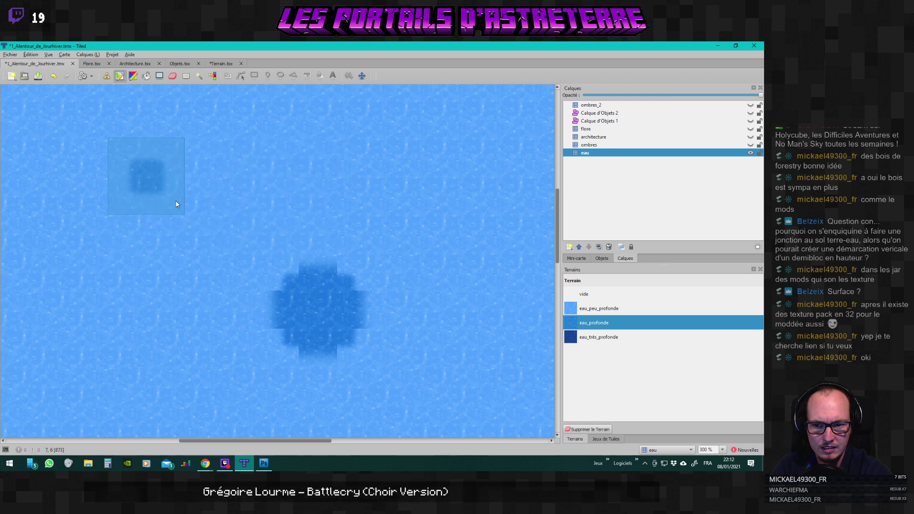
Switch to Photoshop, bring the shallow-in-deep water block into view, and collapse the eau_pronfonde_2x2 bis and eau_profonde_2x2 layer groups.
{"action": "key", "text": "alt+Tab"}
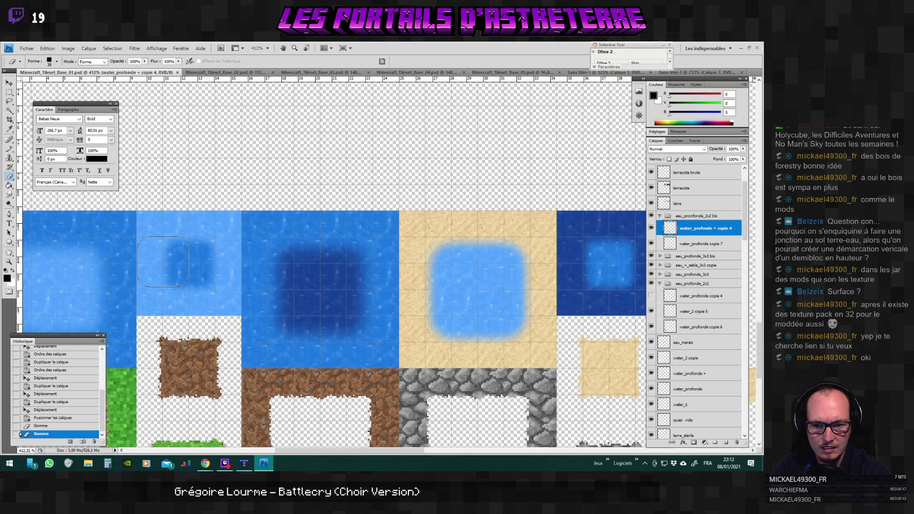
{"action": "left_click_drag", "start_coordinate": [302, 450], "coordinate": [269, 451]}
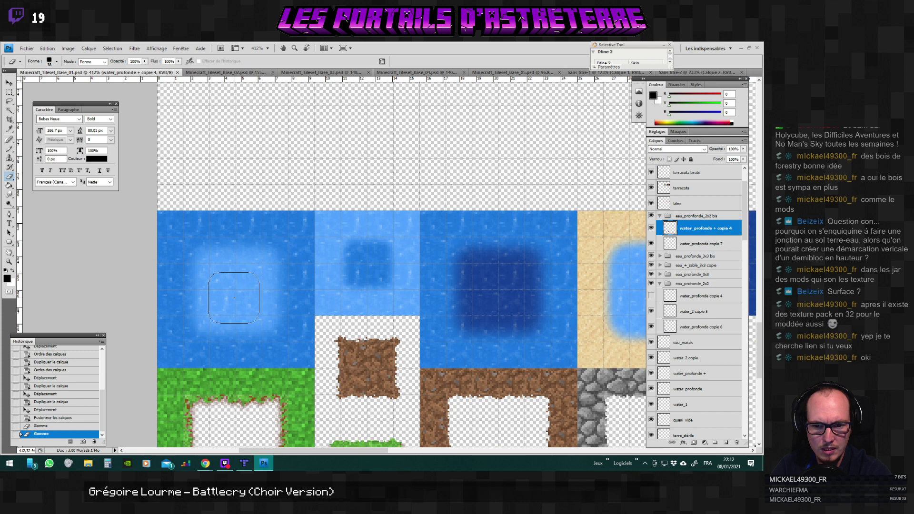
{"action": "scroll", "coordinate": [231, 293], "scroll_direction": "up", "scroll_amount": 2}
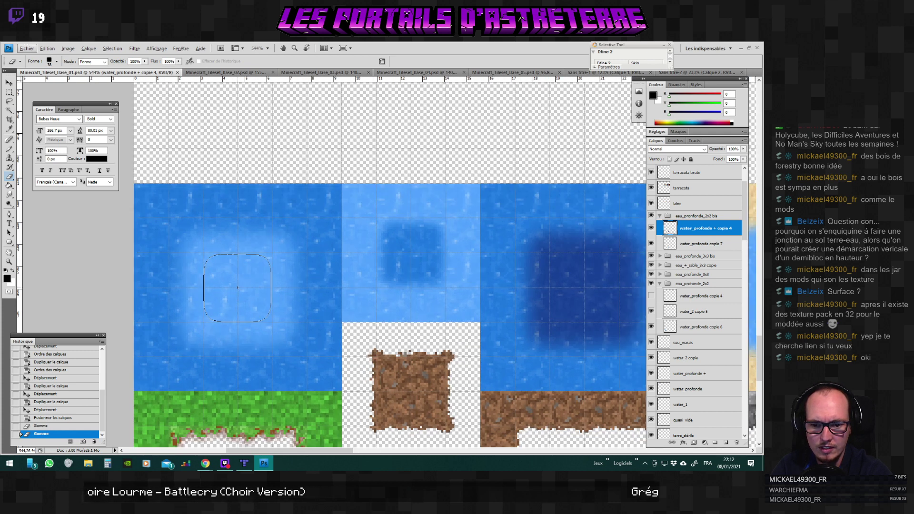
{"action": "left_click", "coordinate": [660, 215]}
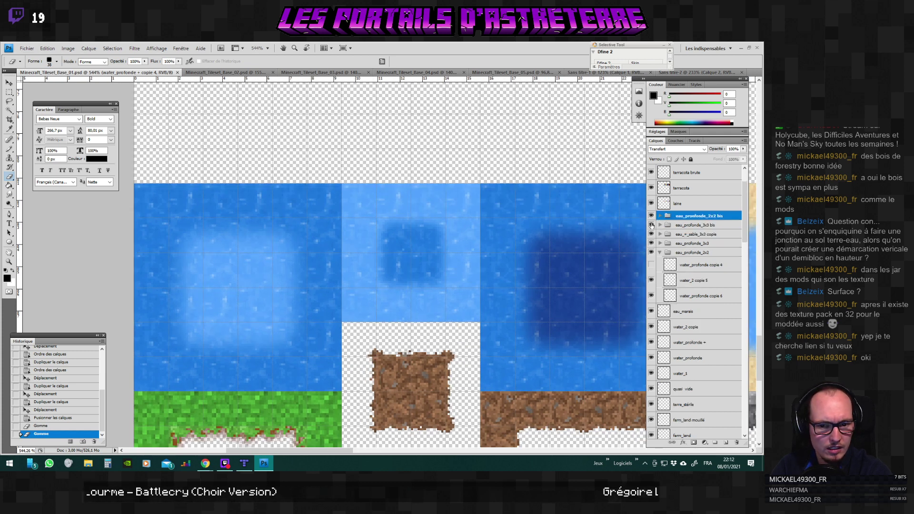
{"action": "left_click", "coordinate": [660, 252]}
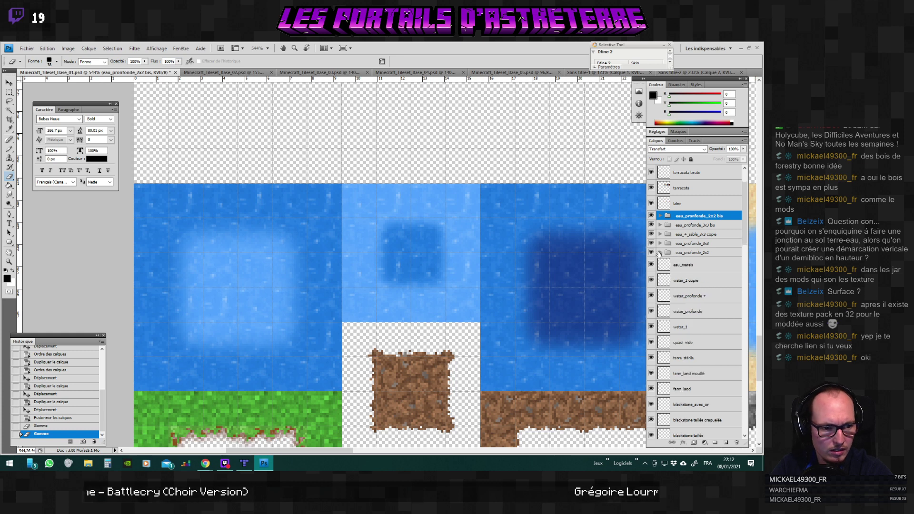
Erase the centre of the water_profonde copie 15 layer in the eau_profonde_3x3 group with a larger rounded-square eraser.
{"action": "left_click", "coordinate": [659, 243]}
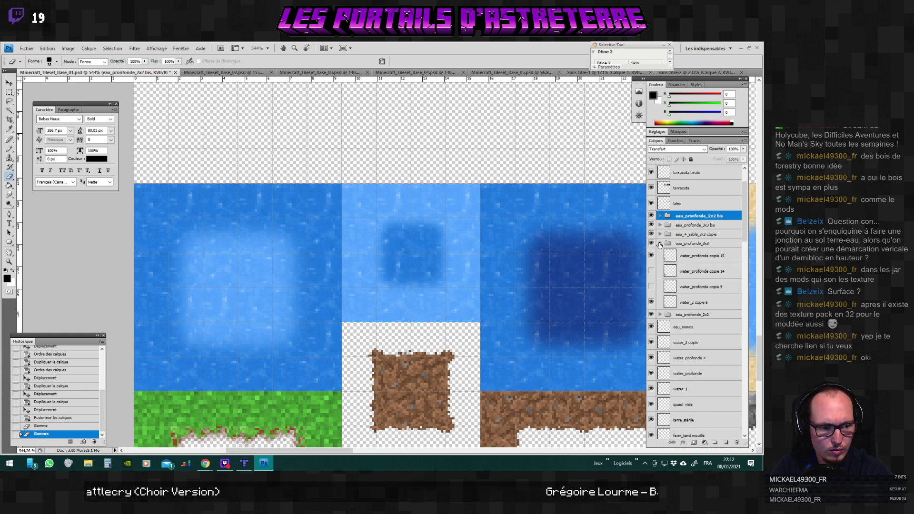
{"action": "left_click", "coordinate": [651, 256]}
{"action": "left_click", "coordinate": [652, 255]}
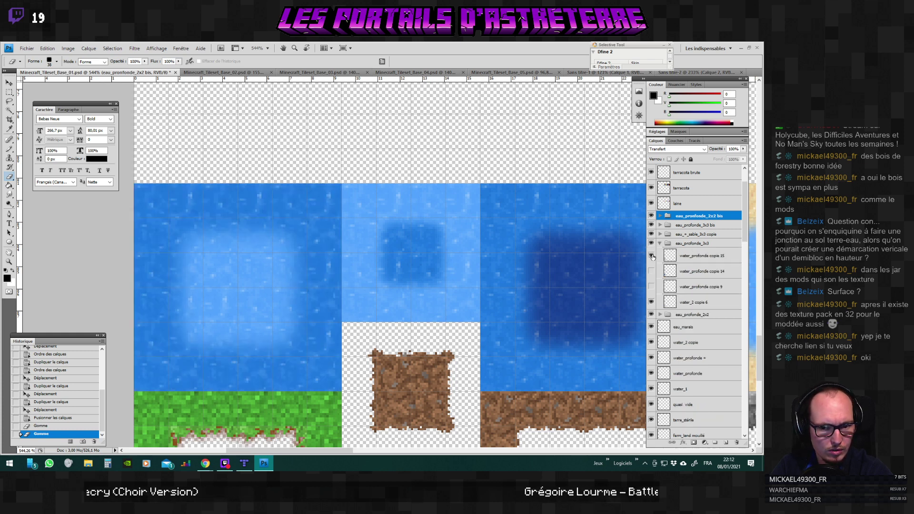
{"action": "left_click", "coordinate": [685, 257]}
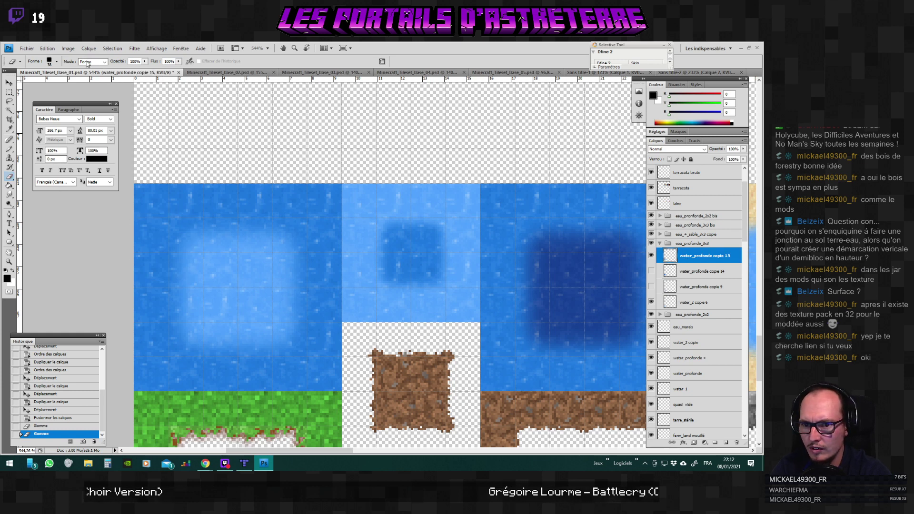
{"action": "left_click", "coordinate": [57, 62]}
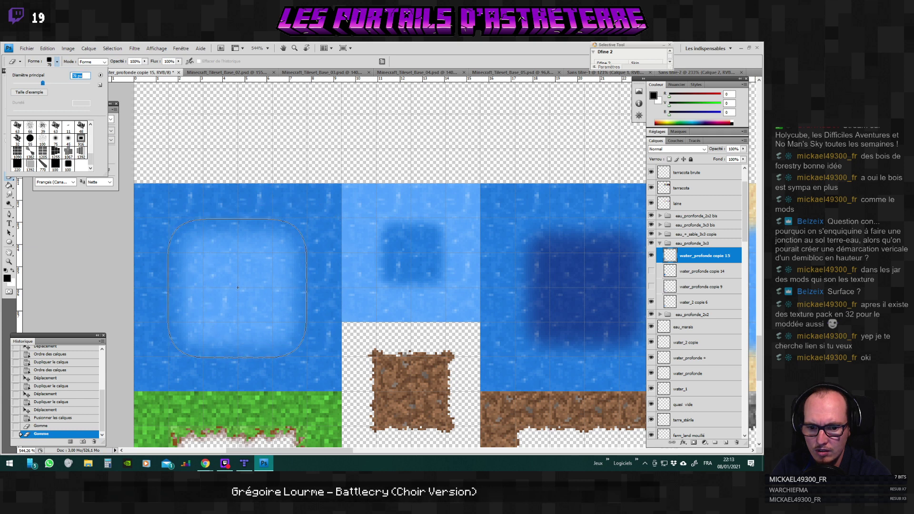
{"action": "left_click", "coordinate": [237, 287]}
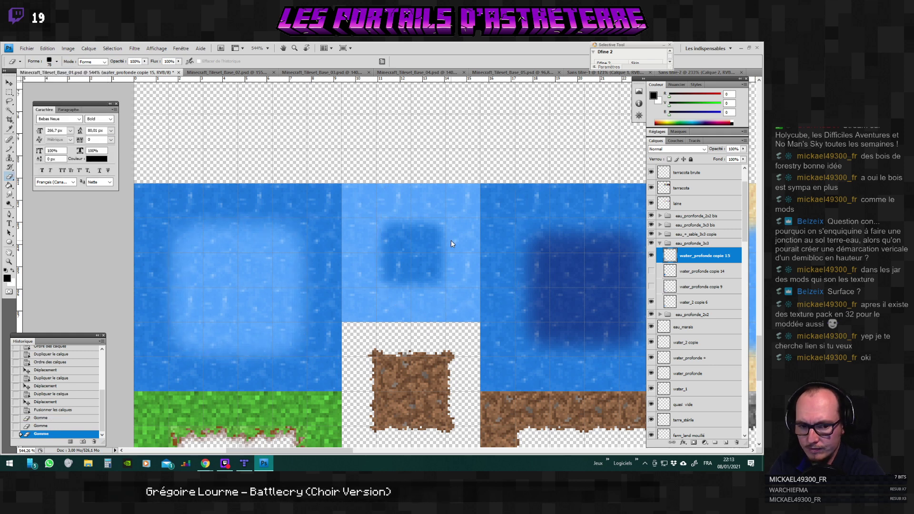
Export the tileset as Minecraft_Tileset_Base_01.png in PNG format, replacing the existing file.
{"action": "key", "text": "ctrl+shift+s"}
{"action": "left_click", "coordinate": [310, 303]}
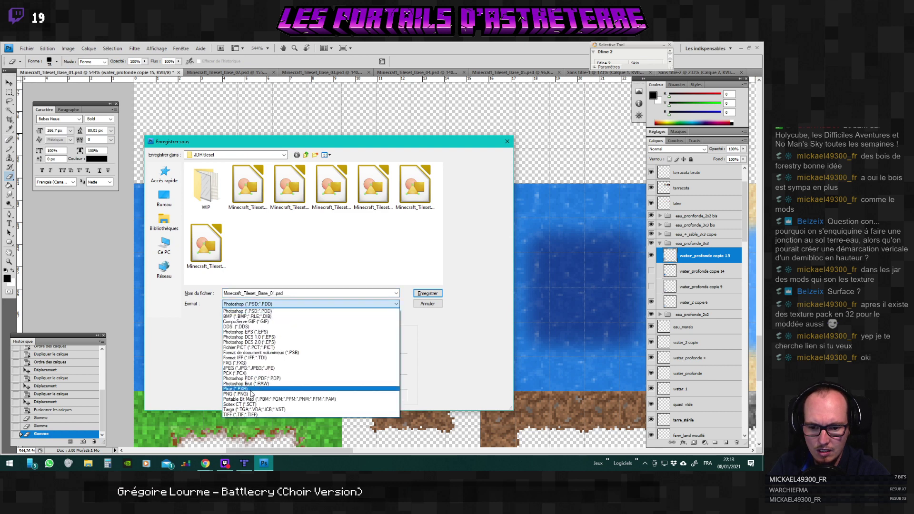
{"action": "left_click", "coordinate": [252, 395]}
{"action": "left_click", "coordinate": [427, 293]}
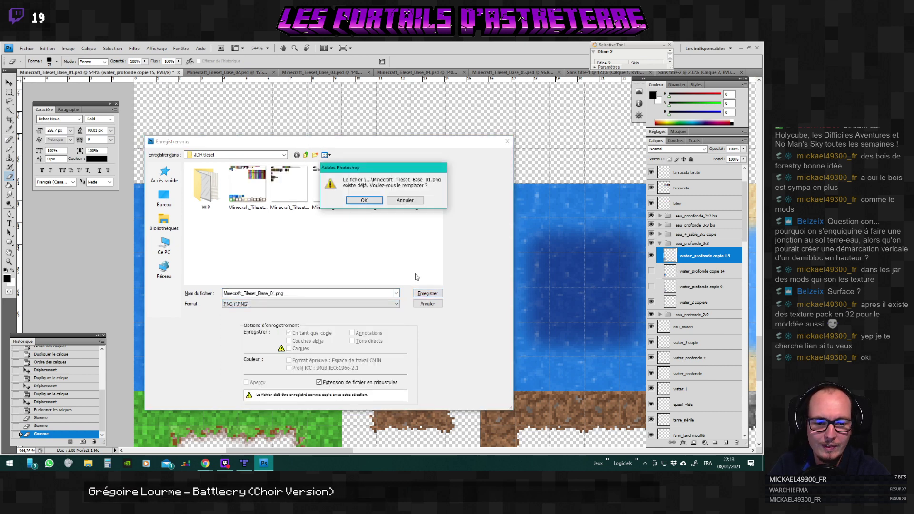
{"action": "left_click", "coordinate": [364, 200]}
{"action": "left_click", "coordinate": [405, 243]}
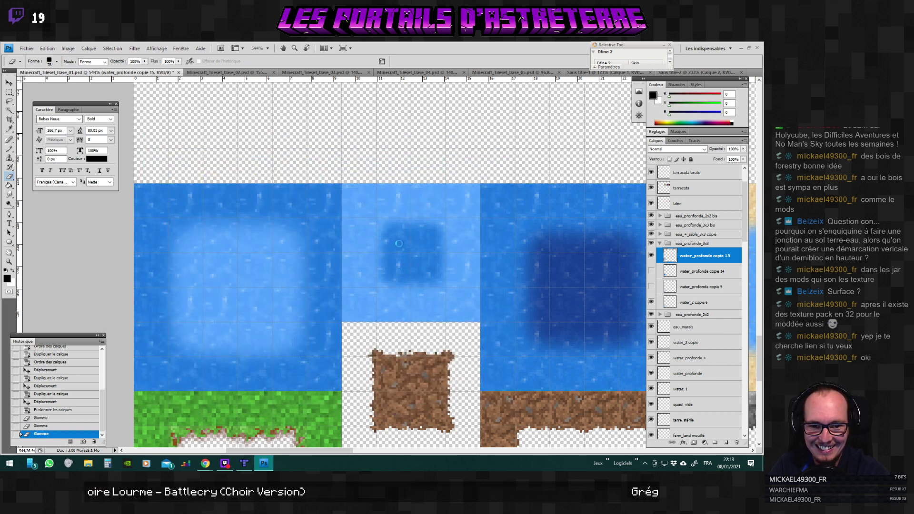
Return to the Tiled map, add two more isolated eau_profonde spots above the first one, and examine their edges.
{"action": "key", "text": "alt+Tab"}
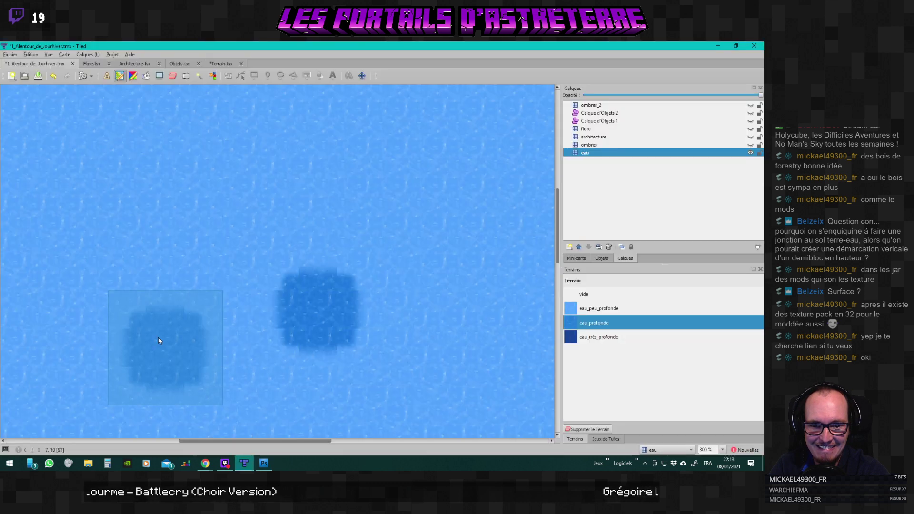
{"action": "left_click", "coordinate": [214, 199]}
{"action": "left_click", "coordinate": [382, 191]}
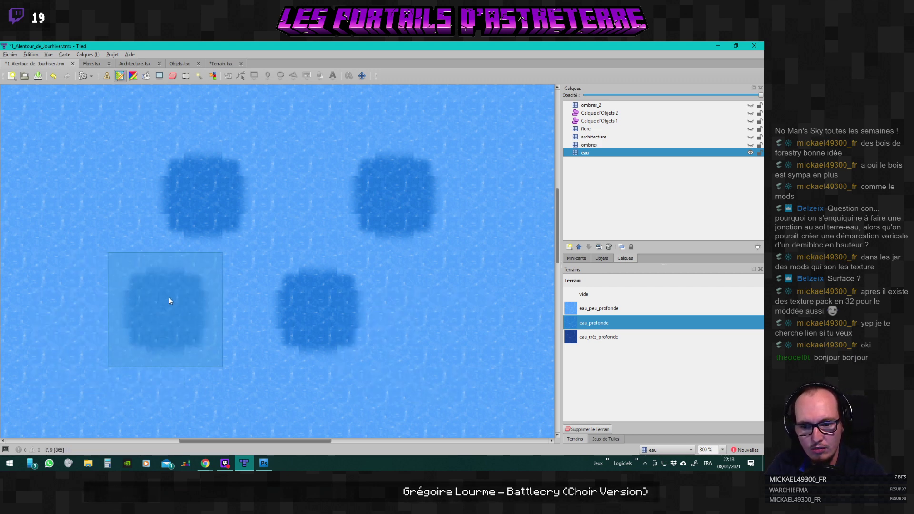
{"action": "scroll", "coordinate": [160, 176], "scroll_direction": "up", "scroll_amount": 4}
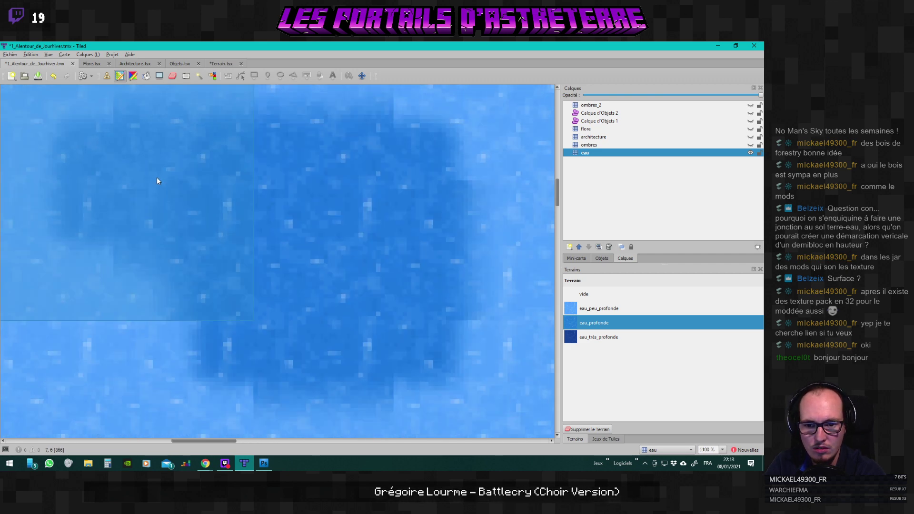
{"action": "scroll", "coordinate": [157, 179], "scroll_direction": "down", "scroll_amount": 4}
{"action": "scroll", "coordinate": [148, 287], "scroll_direction": "down", "scroll_amount": 3}
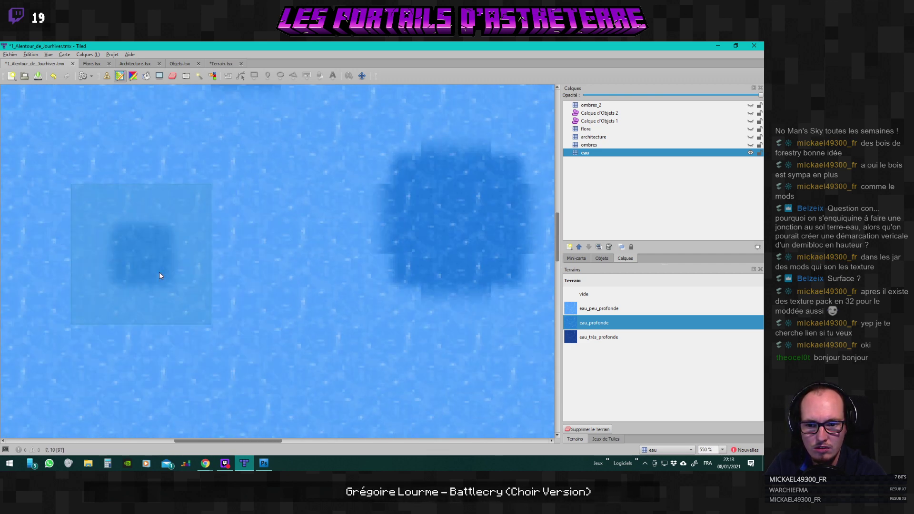
{"action": "scroll", "coordinate": [159, 272], "scroll_direction": "down", "scroll_amount": 2}
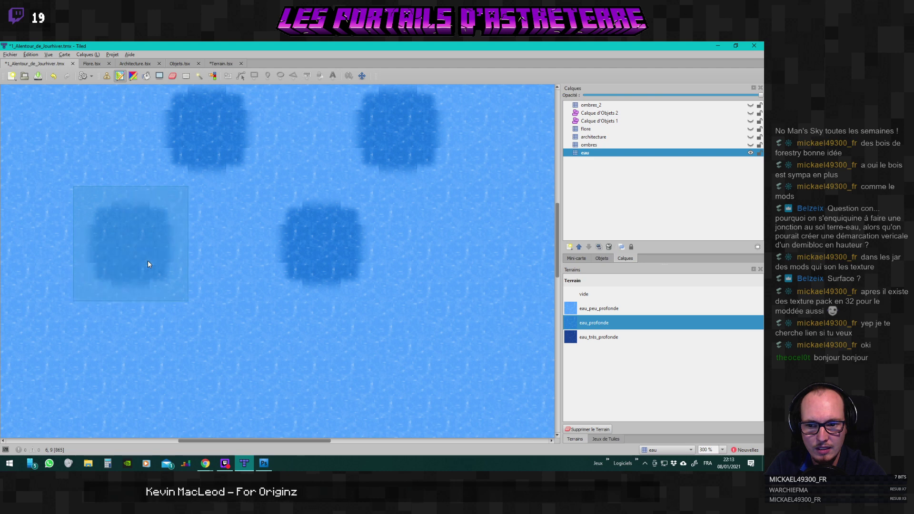
Compare the Photoshop water blocks with the map spots, and erase the centre of the water_profonde copie 15 layer once more.
{"action": "key", "text": "alt+Tab"}
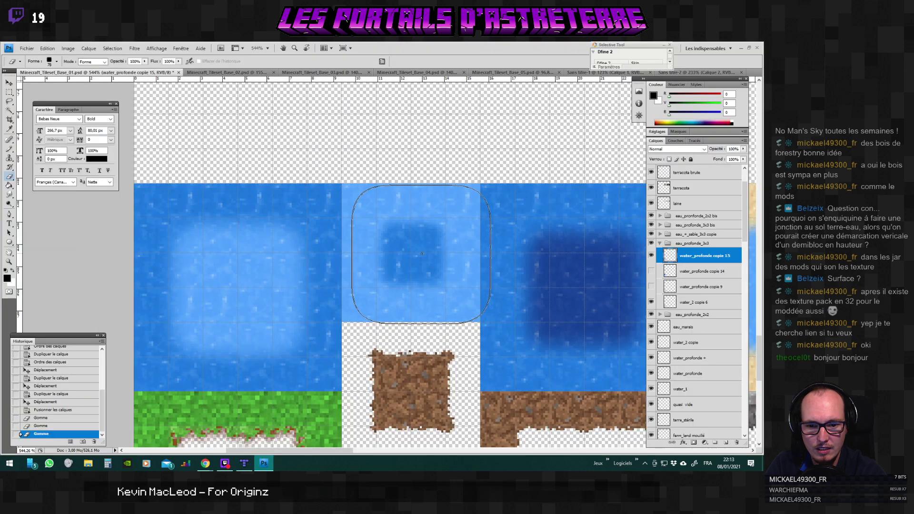
{"action": "scroll", "coordinate": [427, 255], "scroll_direction": "right", "scroll_amount": 2}
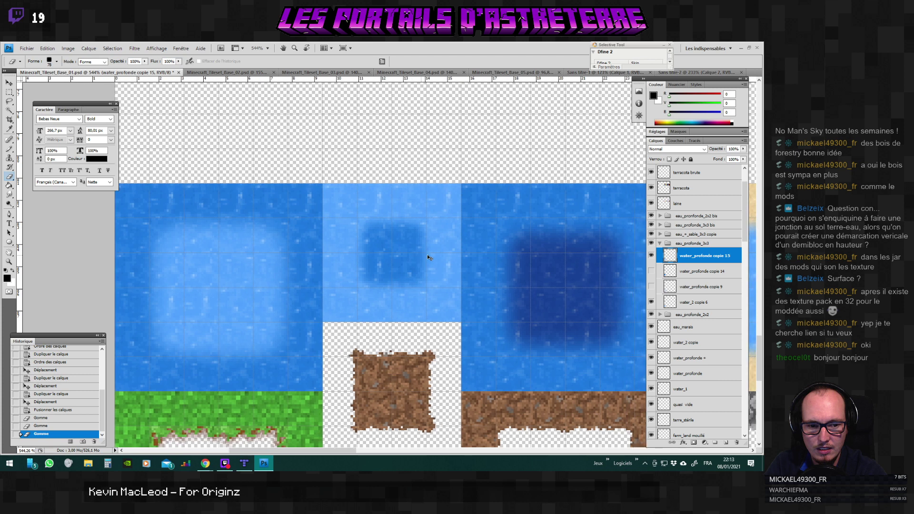
{"action": "scroll", "coordinate": [428, 258], "scroll_direction": "right", "scroll_amount": 2}
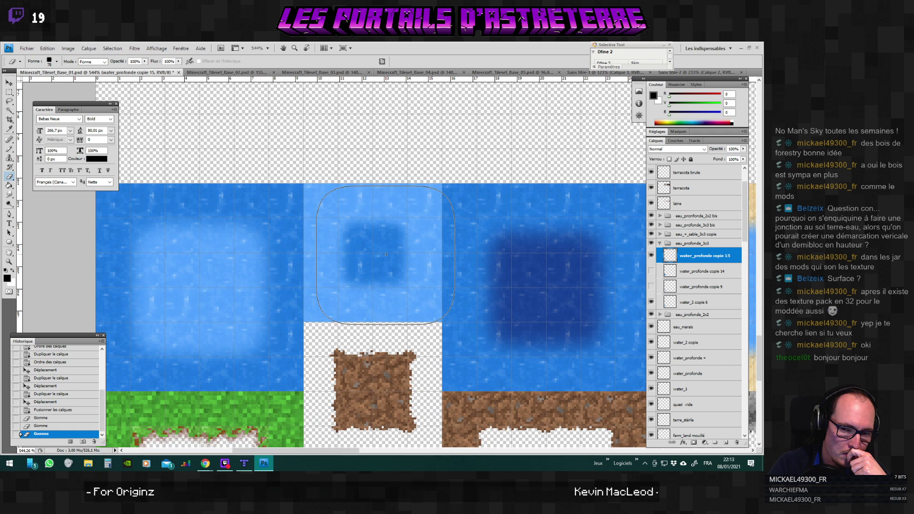
{"action": "key", "text": "alt+Tab"}
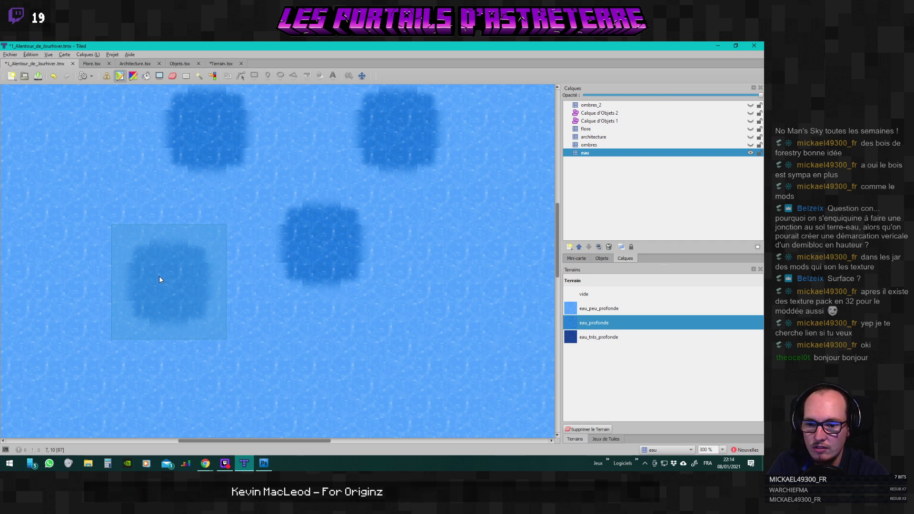
{"action": "key", "text": "alt+Tab"}
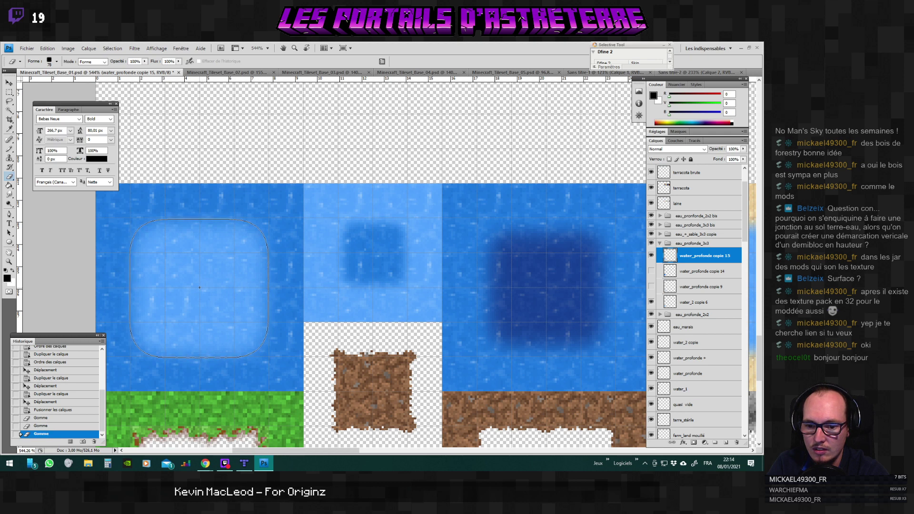
{"action": "left_click", "coordinate": [200, 288]}
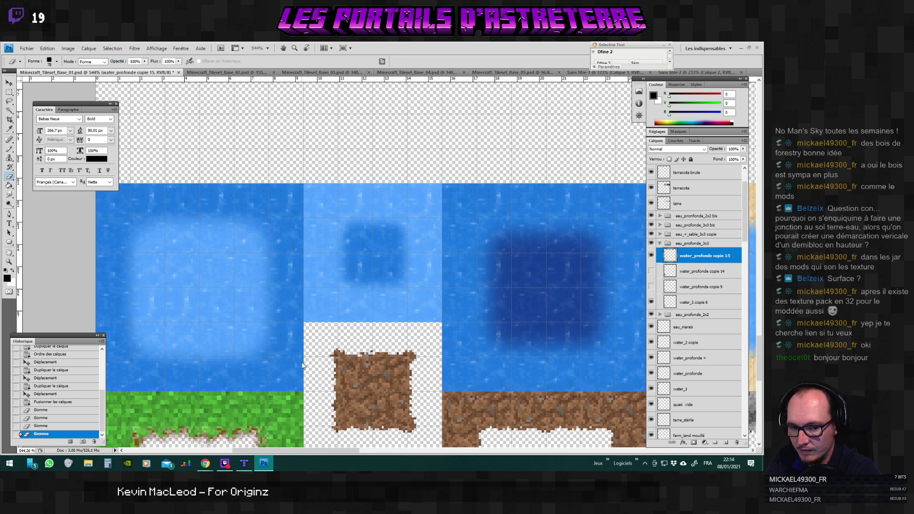
Export the tileset as a non-interlaced PNG, replacing the existing Minecraft_Tileset_Base_01.png.
{"action": "key", "text": "ctrl+shift+s"}
{"action": "left_click", "coordinate": [291, 304]}
{"action": "left_click", "coordinate": [235, 367]}
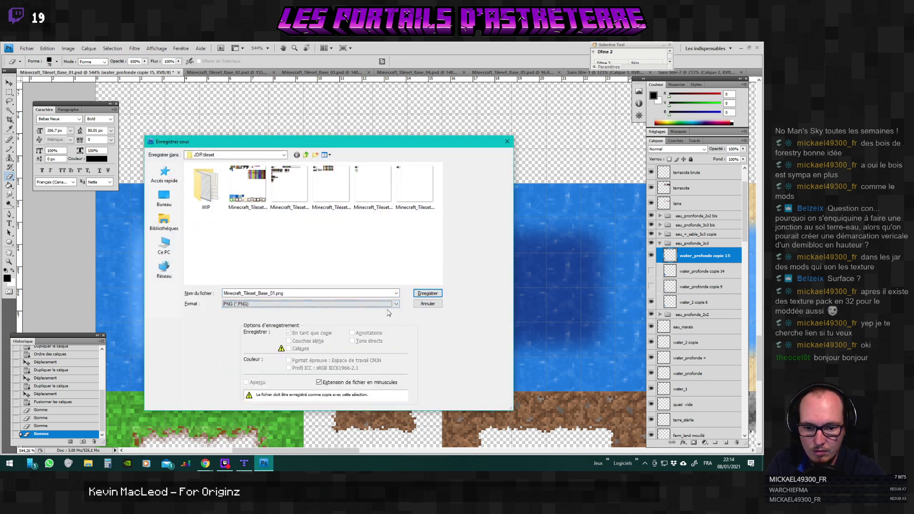
{"action": "left_click", "coordinate": [427, 294]}
{"action": "left_click", "coordinate": [364, 200]}
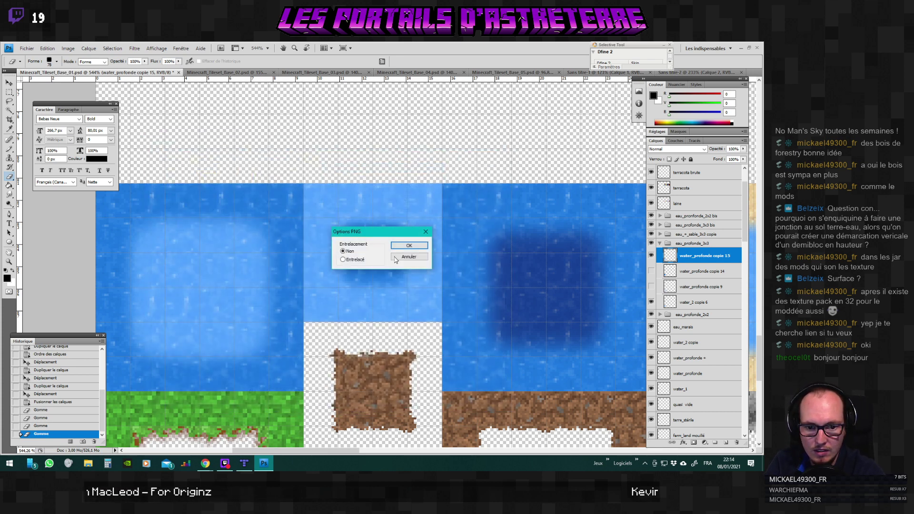
{"action": "key", "text": "Return"}
Switch to Tiled, paint test patches of eau_profonde terrain on the eau layer, and undo the last patch.
{"action": "key", "text": "alt+Tab"}
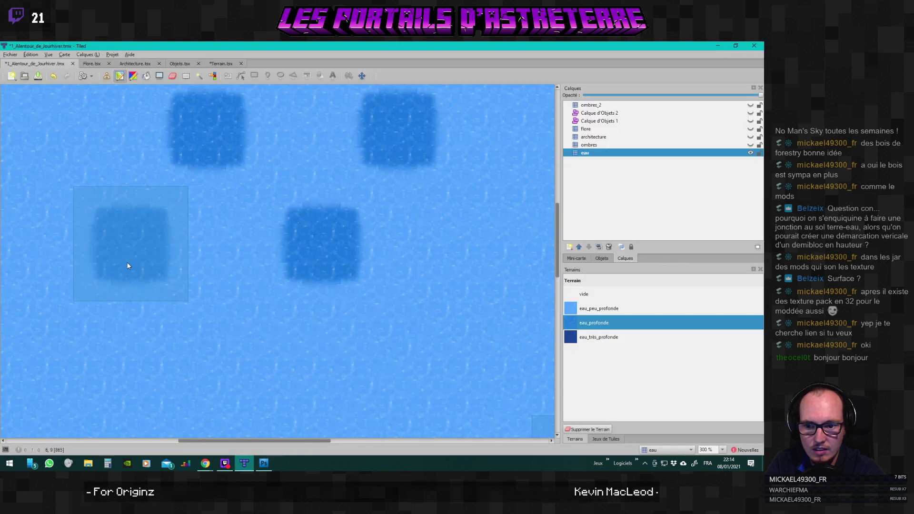
{"action": "left_click_drag", "start_coordinate": [127, 265], "coordinate": [409, 380]}
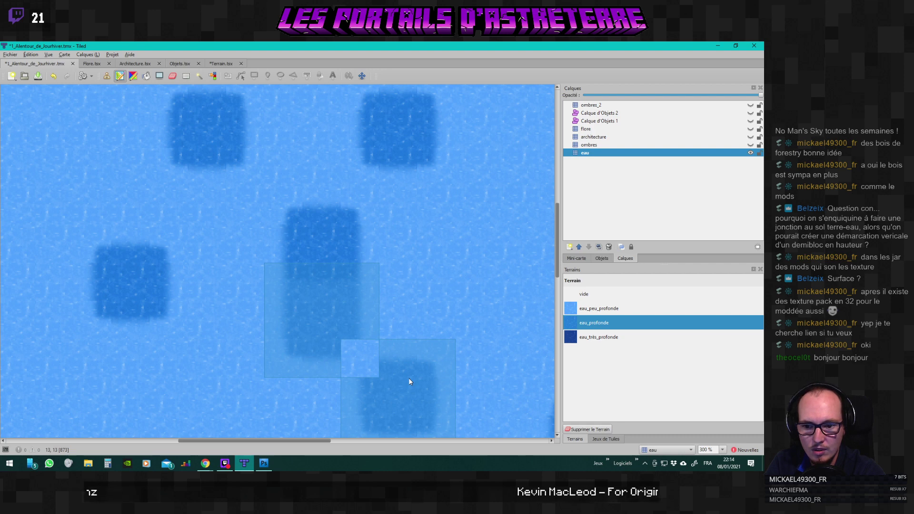
{"action": "key", "text": "ctrl+z"}
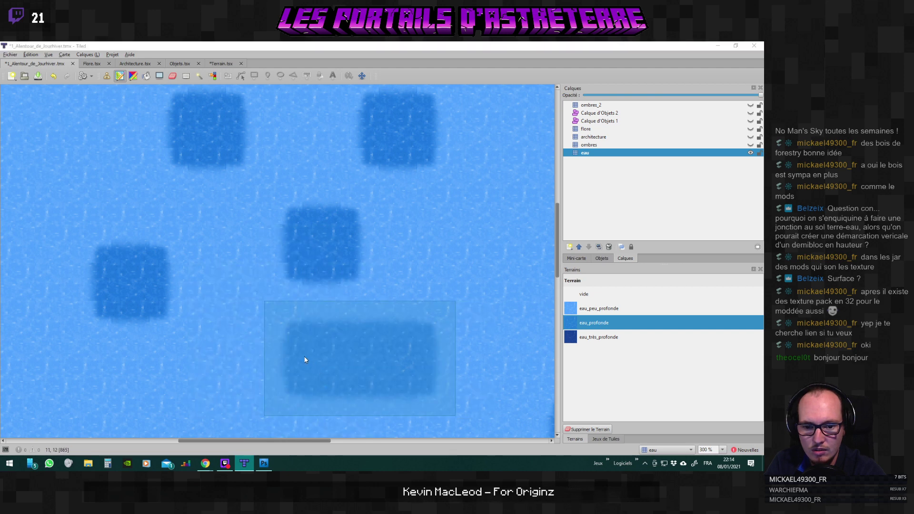
Switch to Photoshop, erase once more inside the light water square on water_profonde copie 15, and re-export over Minecraft_Tileset_Base_01.png without interlacing.
{"action": "key", "text": "alt+Tab"}
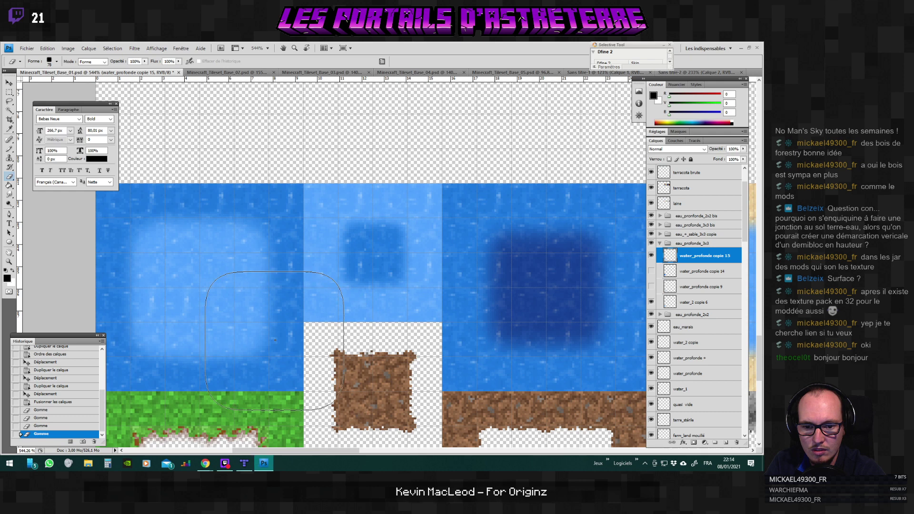
{"action": "left_click", "coordinate": [200, 287]}
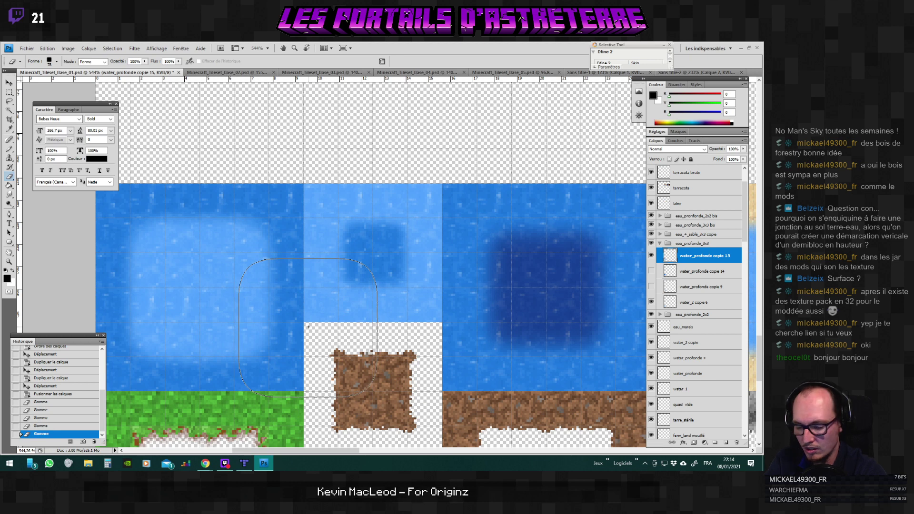
{"action": "key", "text": "ctrl+shift+s"}
{"action": "left_click", "coordinate": [286, 304]}
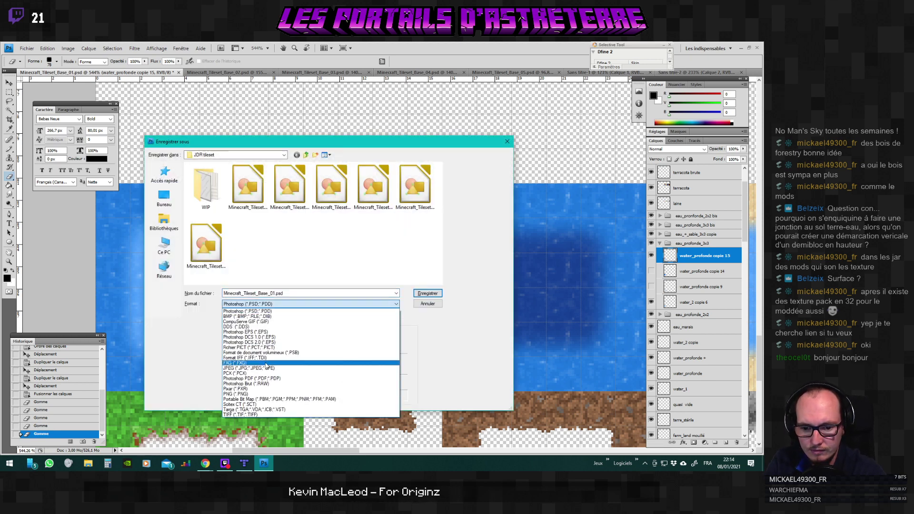
{"action": "left_click", "coordinate": [248, 393]}
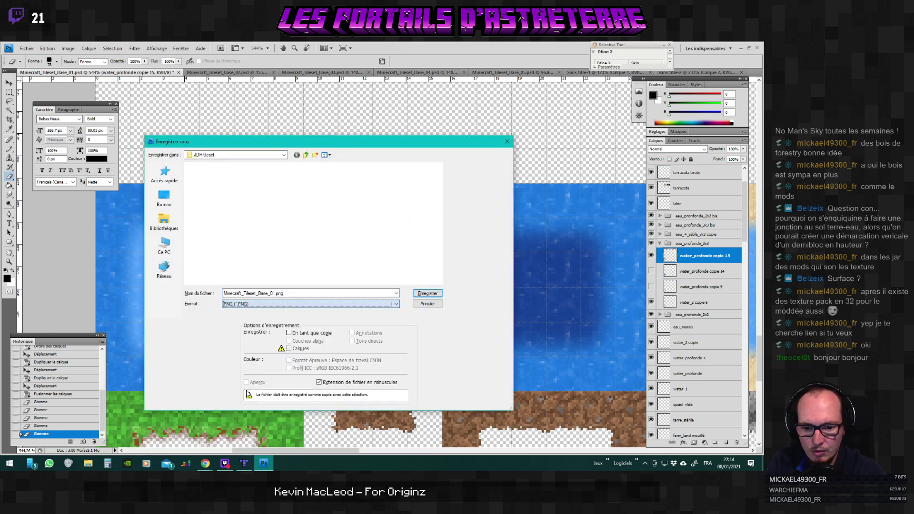
{"action": "left_click", "coordinate": [431, 295]}
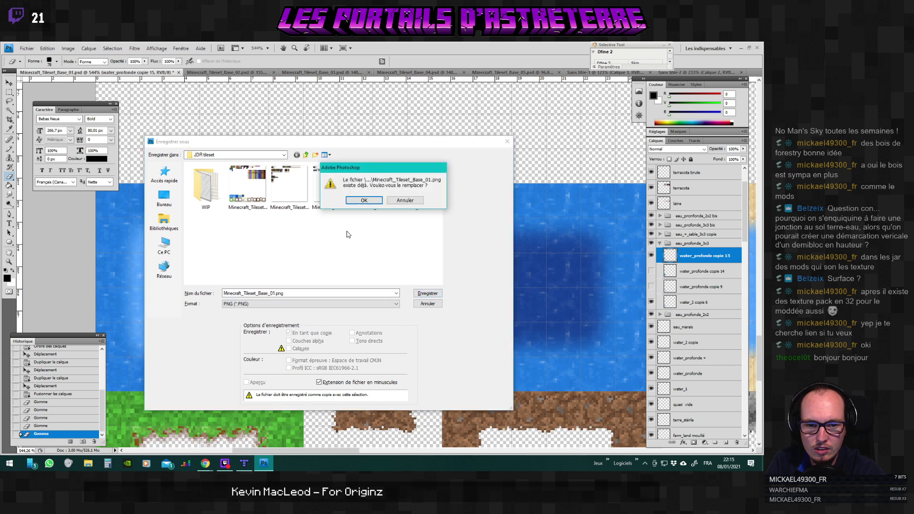
{"action": "left_click", "coordinate": [363, 201]}
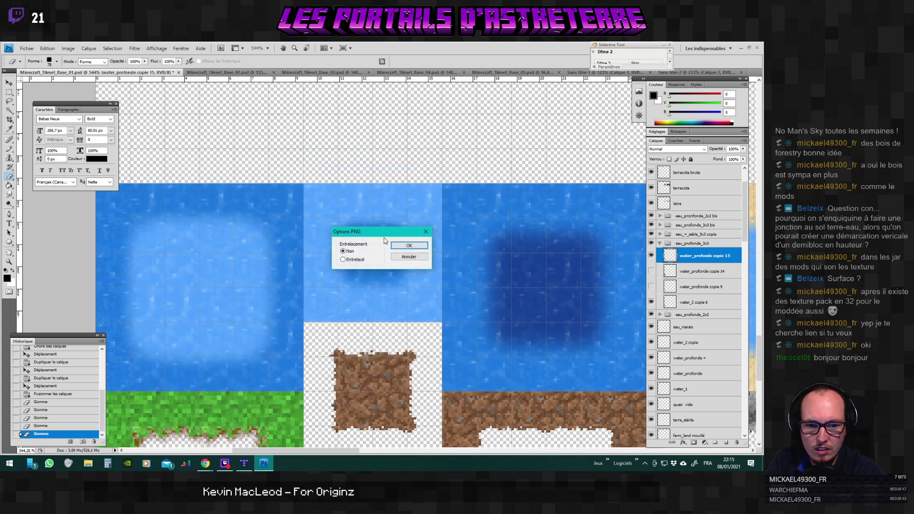
{"action": "key", "text": "Return"}
Switch to Tiled and paint a large irregular lake of eau_profonde terrain on the eau layer.
{"action": "key", "text": "alt+Tab"}
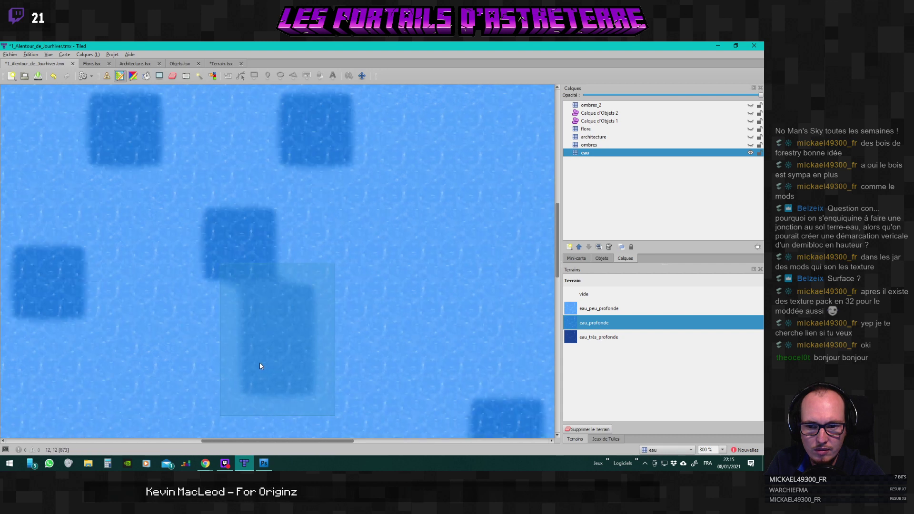
{"action": "scroll", "coordinate": [259, 365], "scroll_direction": "down", "scroll_amount": 3}
{"action": "scroll", "coordinate": [259, 351], "scroll_direction": "up", "scroll_amount": 2}
{"action": "mouse_move", "coordinate": [259, 347]}
{"action": "left_mouse_down"}
{"action": "mouse_move", "coordinate": [302, 277]}
{"action": "mouse_move", "coordinate": [240, 283]}
{"action": "mouse_move", "coordinate": [290, 206]}
{"action": "mouse_move", "coordinate": [333, 266]}
{"action": "mouse_move", "coordinate": [172, 207]}
{"action": "mouse_move", "coordinate": [114, 208]}
{"action": "mouse_move", "coordinate": [136, 288]}
{"action": "mouse_move", "coordinate": [231, 334]}
{"action": "mouse_move", "coordinate": [317, 312]}
{"action": "mouse_move", "coordinate": [413, 269]}
{"action": "mouse_move", "coordinate": [357, 201]}
{"action": "mouse_move", "coordinate": [193, 223]}
{"action": "mouse_move", "coordinate": [156, 281]}
{"action": "mouse_move", "coordinate": [238, 316]}
{"action": "mouse_move", "coordinate": [102, 353]}
{"action": "mouse_move", "coordinate": [158, 395]}
{"action": "mouse_move", "coordinate": [305, 348]}
{"action": "mouse_move", "coordinate": [309, 321]}
{"action": "mouse_move", "coordinate": [337, 347]}
{"action": "mouse_move", "coordinate": [425, 360]}
{"action": "mouse_move", "coordinate": [452, 272]}
{"action": "mouse_move", "coordinate": [443, 217]}
{"action": "left_mouse_up"}
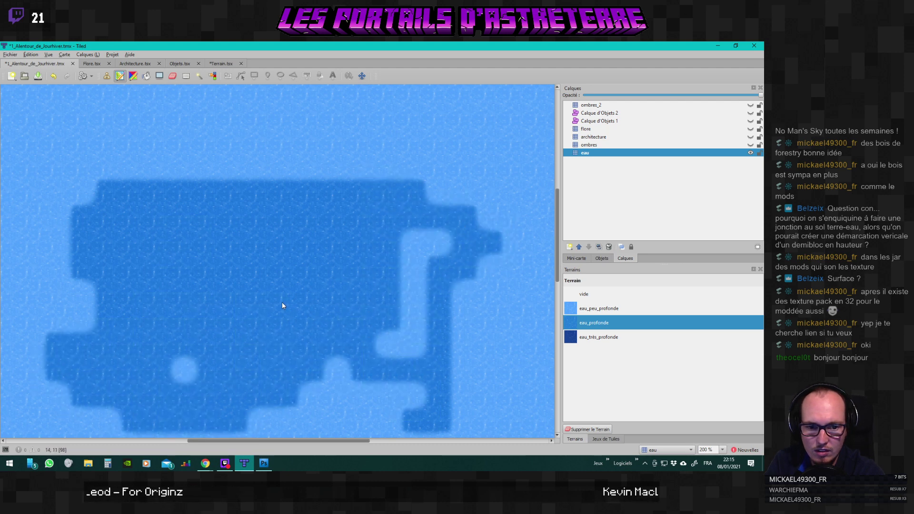
{"action": "mouse_move", "coordinate": [282, 305]}
{"action": "left_mouse_down"}
{"action": "mouse_move", "coordinate": [201, 185]}
{"action": "mouse_move", "coordinate": [394, 145]}
{"action": "mouse_move", "coordinate": [416, 125]}
{"action": "mouse_move", "coordinate": [91, 140]}
{"action": "mouse_move", "coordinate": [250, 173]}
{"action": "mouse_move", "coordinate": [118, 157]}
{"action": "mouse_move", "coordinate": [95, 302]}
{"action": "left_mouse_up"}
{"action": "scroll", "coordinate": [229, 335], "scroll_direction": "up", "scroll_amount": 3}
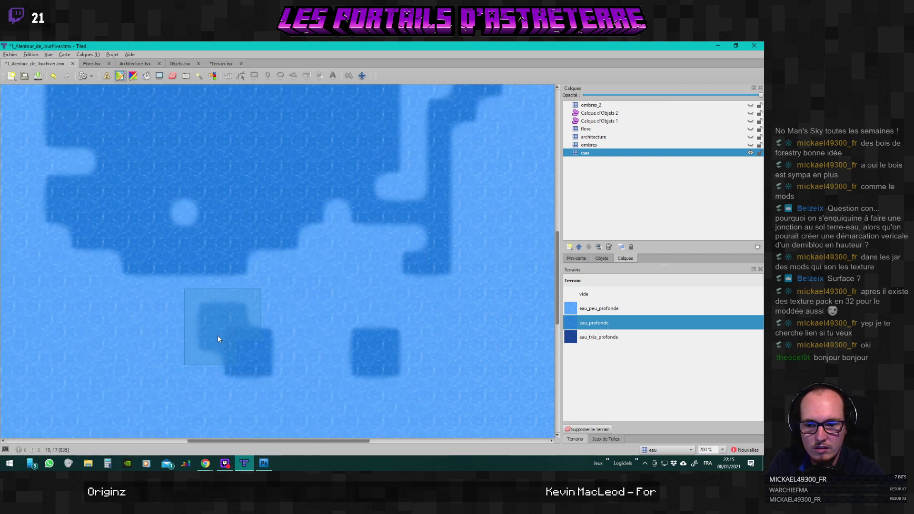
{"action": "scroll", "coordinate": [121, 316], "scroll_direction": "down", "scroll_amount": 6}
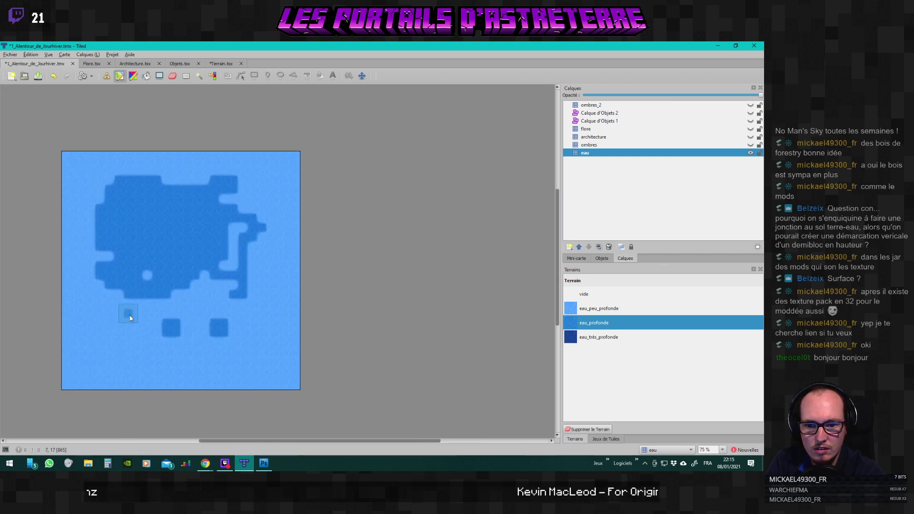
{"action": "scroll", "coordinate": [125, 317], "scroll_direction": "up", "scroll_amount": 2}
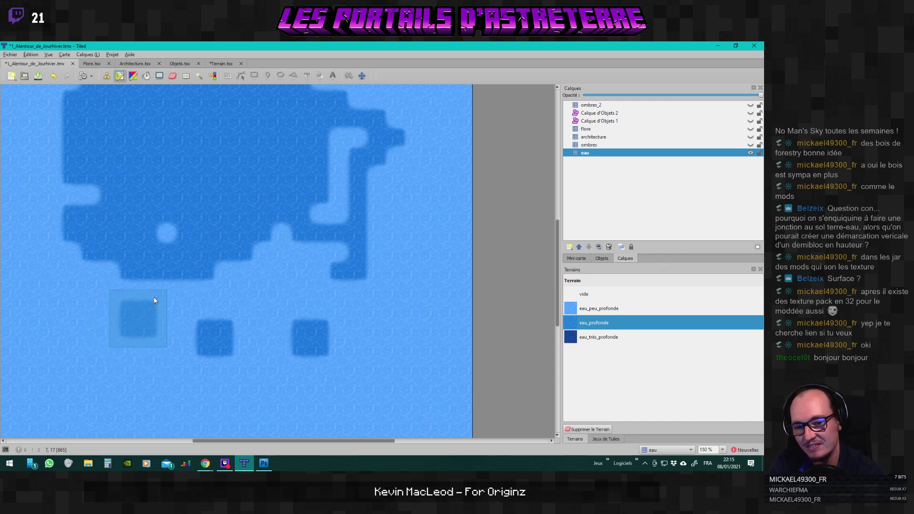
Paint a winding shallow area of eau_peu_profonde terrain inside the deep lake.
{"action": "left_click", "coordinate": [599, 309]}
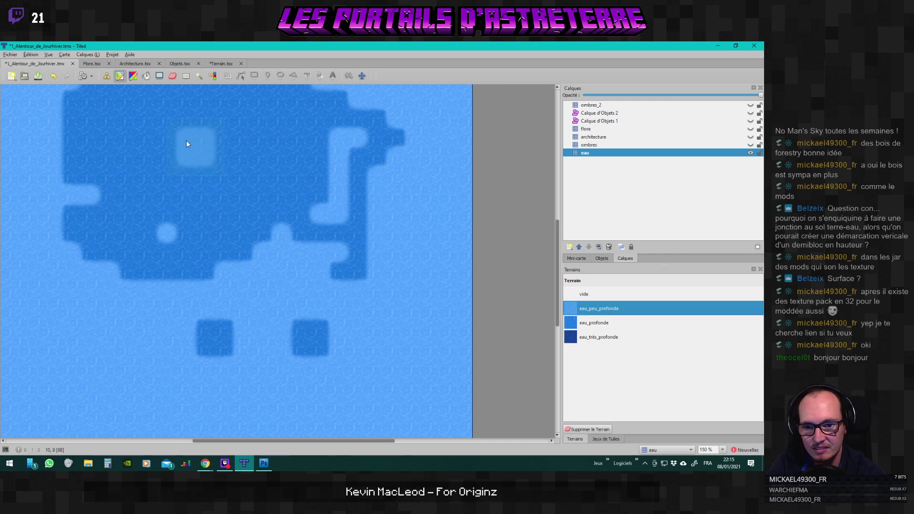
{"action": "mouse_move", "coordinate": [186, 140]}
{"action": "left_mouse_down"}
{"action": "mouse_move", "coordinate": [222, 159]}
{"action": "mouse_move", "coordinate": [221, 178]}
{"action": "mouse_move", "coordinate": [110, 156]}
{"action": "mouse_move", "coordinate": [161, 113]}
{"action": "left_mouse_up"}
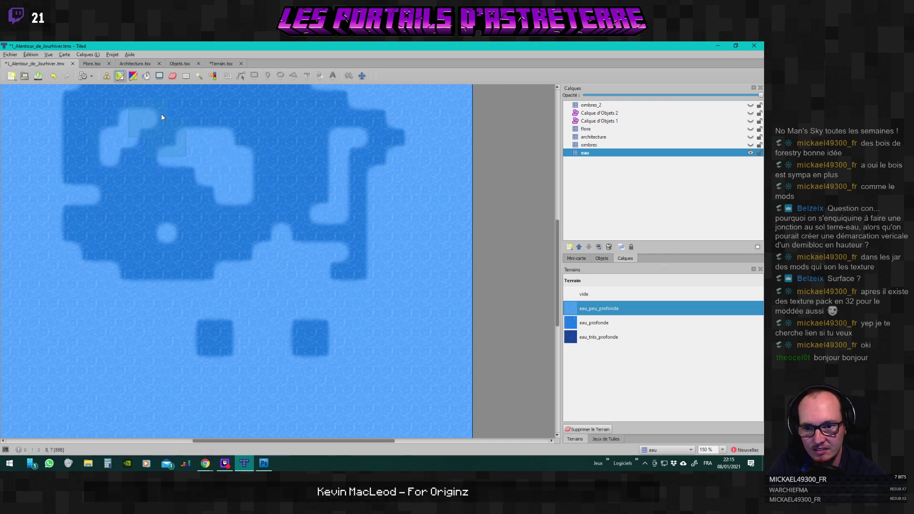
{"action": "scroll", "coordinate": [114, 300], "scroll_direction": "up", "scroll_amount": 2}
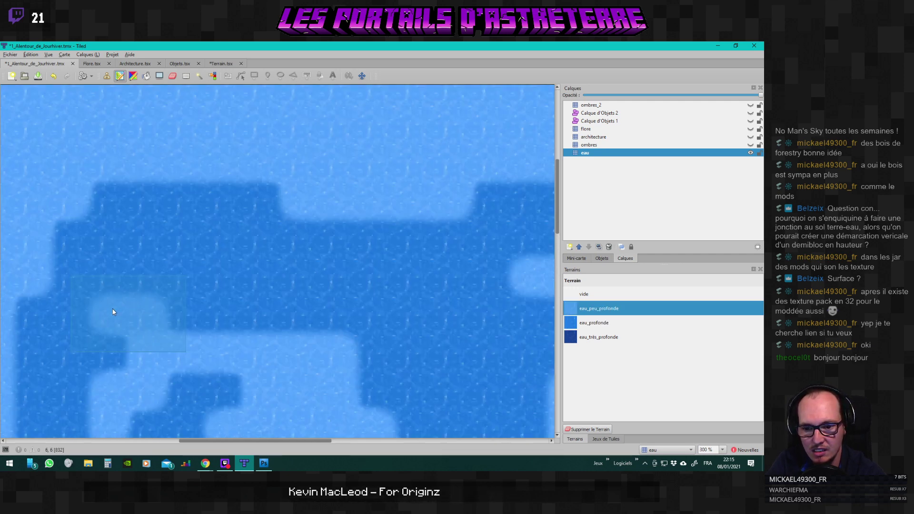
{"action": "scroll", "coordinate": [113, 312], "scroll_direction": "down", "scroll_amount": 8}
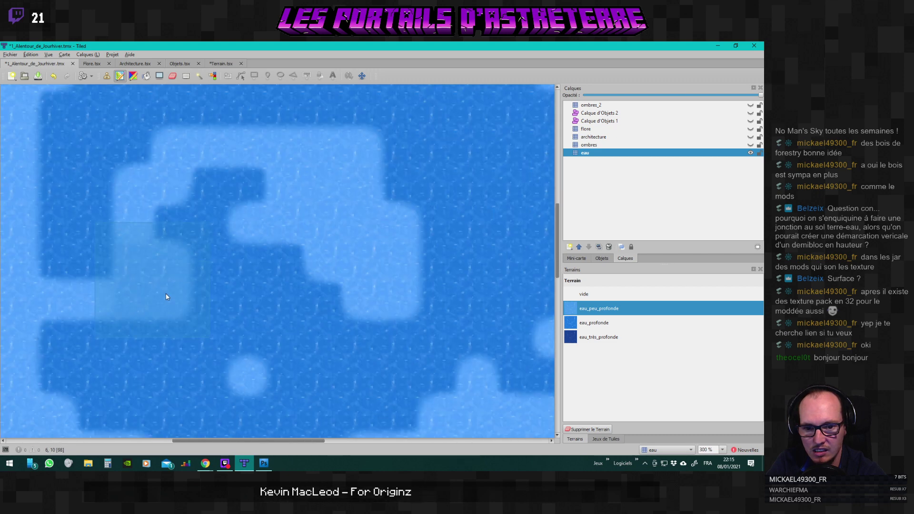
{"action": "scroll", "coordinate": [264, 323], "scroll_direction": "up", "scroll_amount": 3}
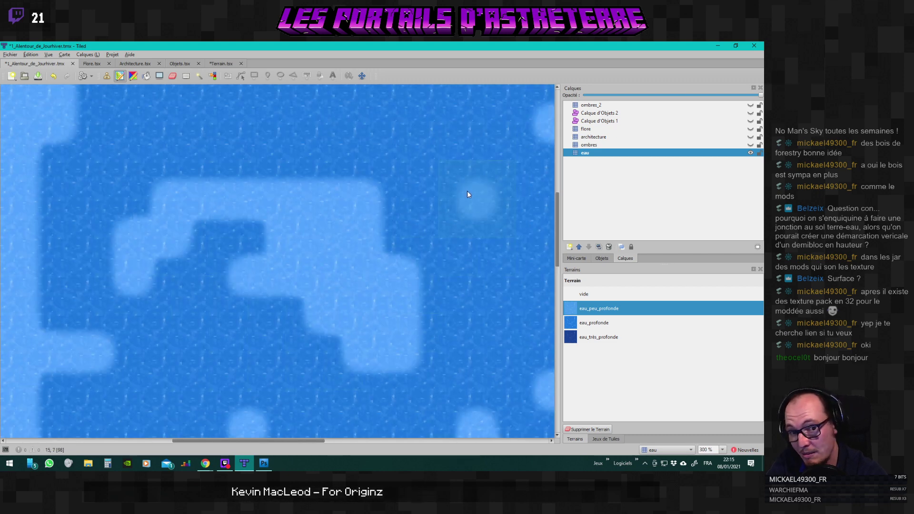
Examine the whole map and the transitions between eau_peu_profonde and eau_profonde up close.
{"action": "scroll", "coordinate": [466, 193], "scroll_direction": "down", "scroll_amount": 3}
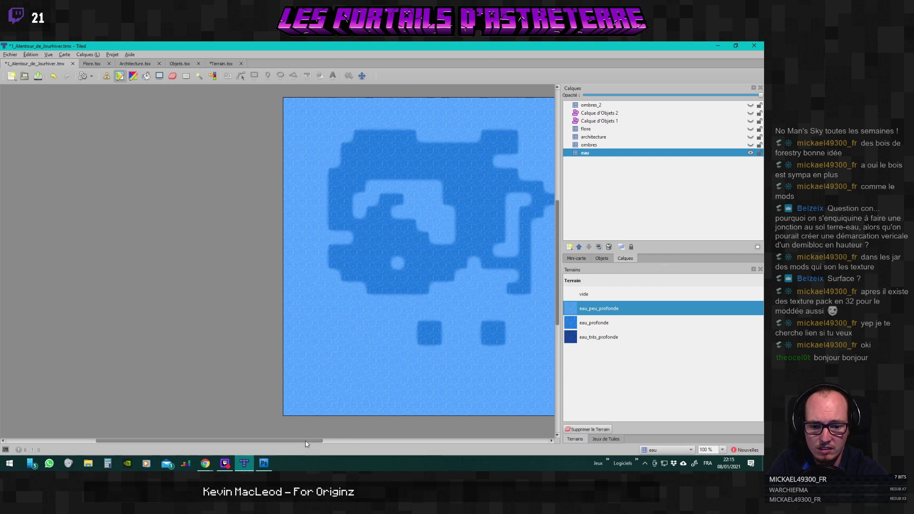
{"action": "left_click_drag", "start_coordinate": [306, 444], "coordinate": [370, 443]}
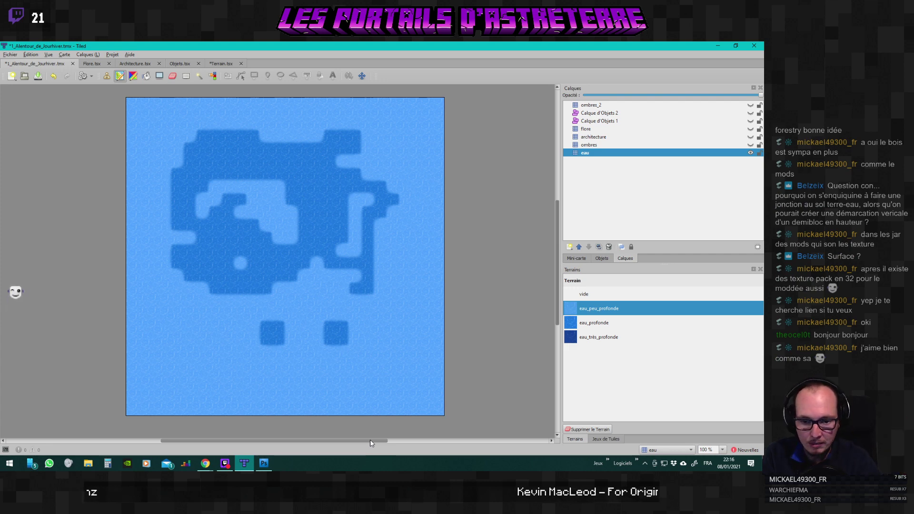
{"action": "scroll", "coordinate": [256, 276], "scroll_direction": "up", "scroll_amount": 9}
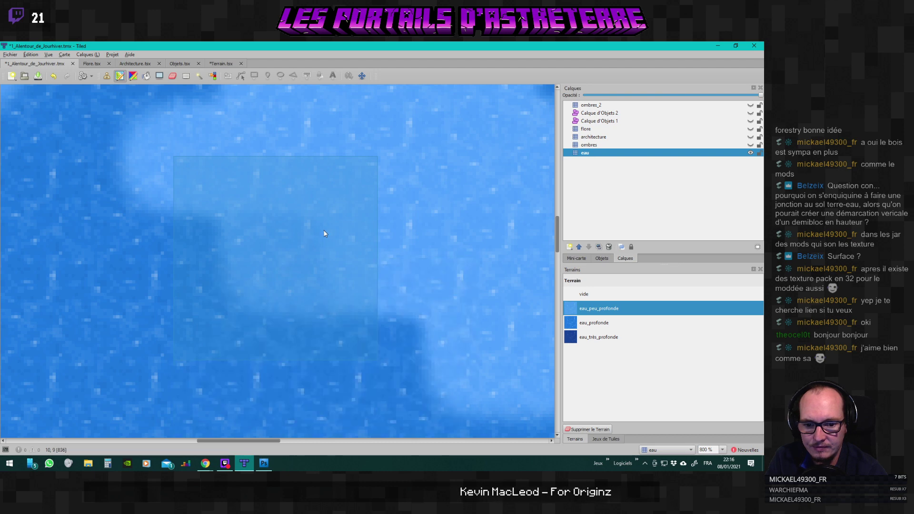
{"action": "scroll", "coordinate": [496, 141], "scroll_direction": "down", "scroll_amount": 1}
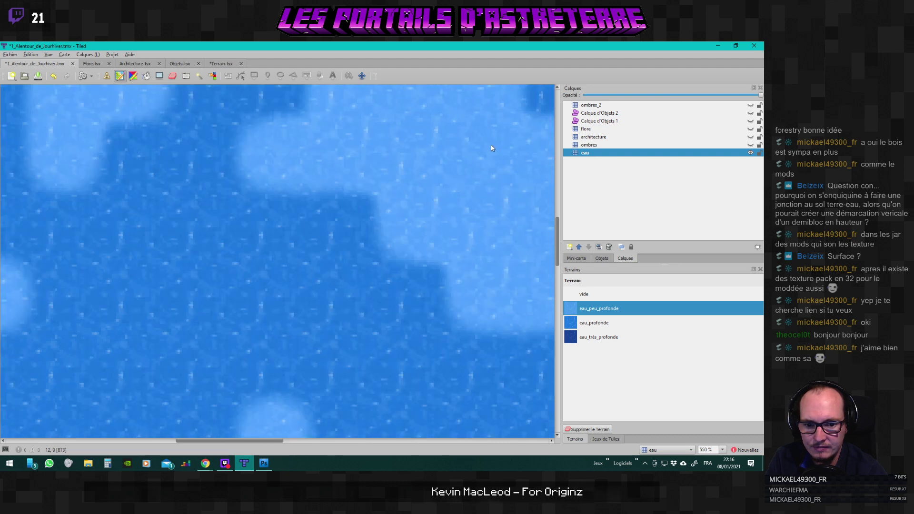
{"action": "scroll", "coordinate": [492, 148], "scroll_direction": "down", "scroll_amount": 2}
{"action": "scroll", "coordinate": [429, 221], "scroll_direction": "up", "scroll_amount": 3}
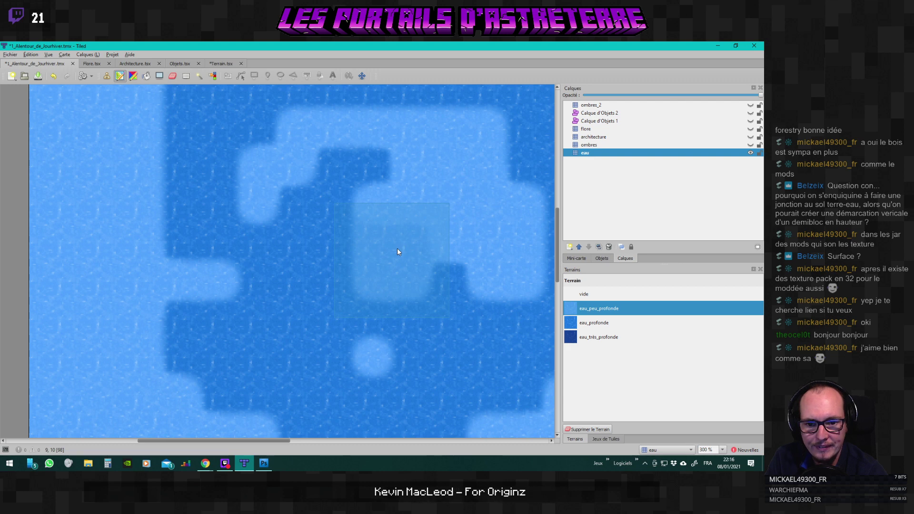
{"action": "scroll", "coordinate": [397, 252], "scroll_direction": "down", "scroll_amount": 2}
Switch to Photoshop, collapse the eau_profonde_3x3 layer group and select it.
{"action": "key", "text": "alt+Tab"}
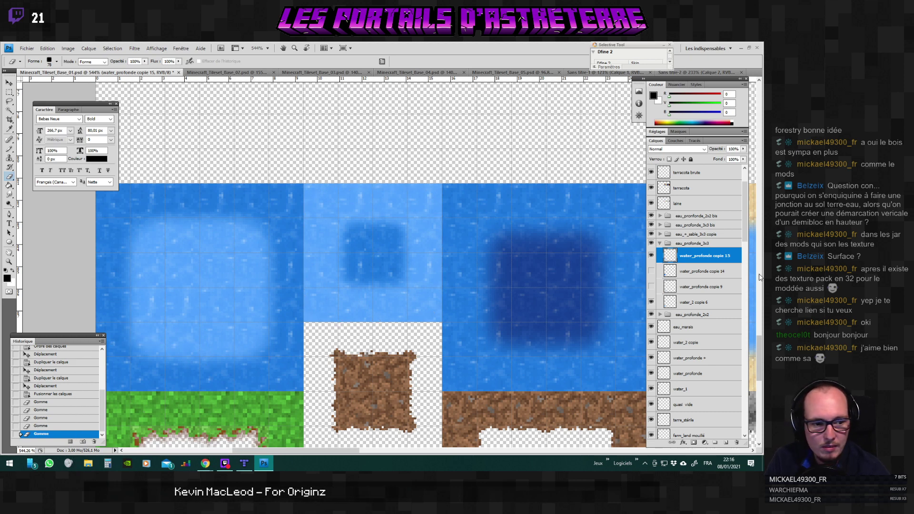
{"action": "left_click", "coordinate": [659, 243]}
{"action": "left_click", "coordinate": [685, 243]}
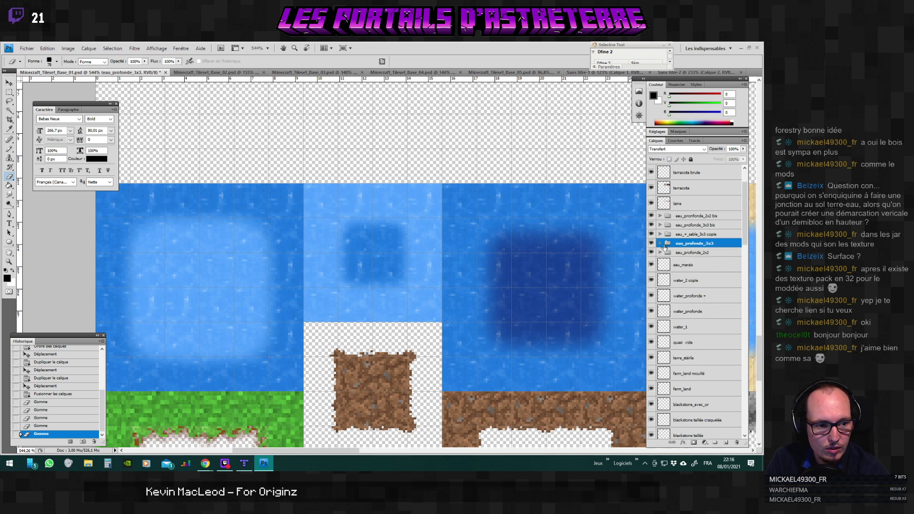
{"action": "right_click", "coordinate": [667, 244]}
{"action": "left_click", "coordinate": [702, 260]}
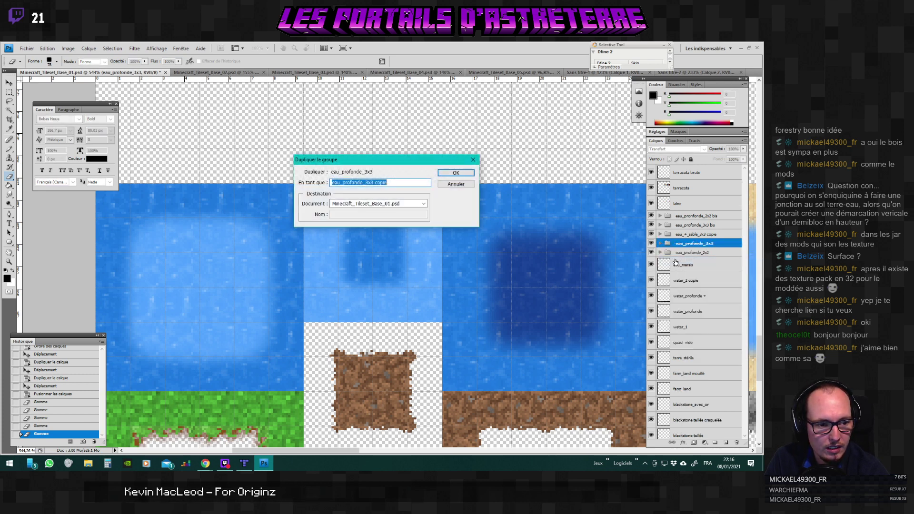
{"action": "left_click", "coordinate": [474, 185]}
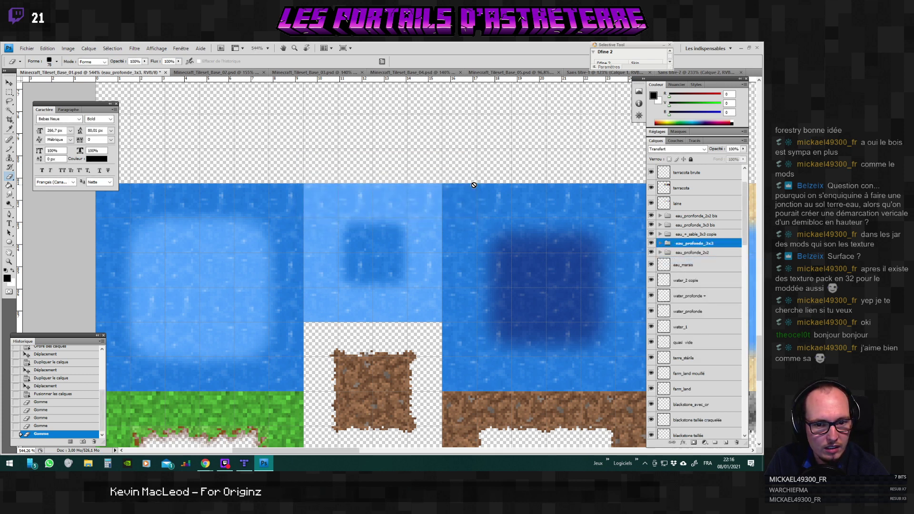
Duplicate the eau_profonde_3x3 layer group under the name eau_profonde_3x3 copie.
{"action": "right_click", "coordinate": [668, 243]}
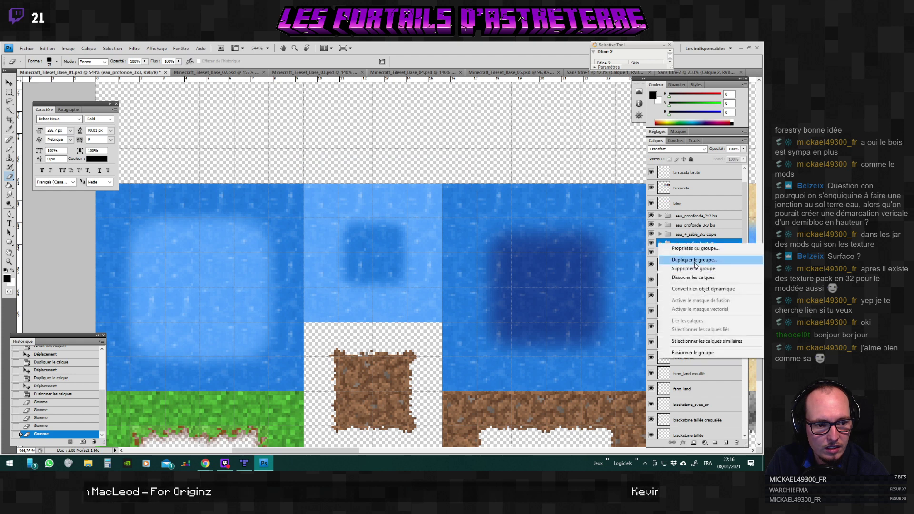
{"action": "left_click", "coordinate": [694, 260]}
{"action": "left_click", "coordinate": [455, 174]}
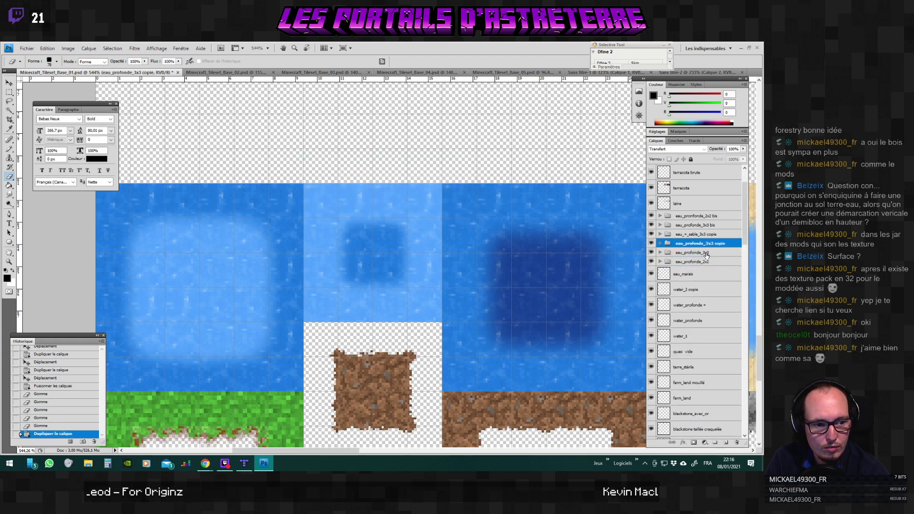
Duplicate the eau_profonde_2x2 group as eau_profonde_2x2 copie and hide the original eau_profonde_3x3 and eau_profonde_2x2 groups.
{"action": "right_click", "coordinate": [693, 261]}
{"action": "left_click", "coordinate": [694, 279]}
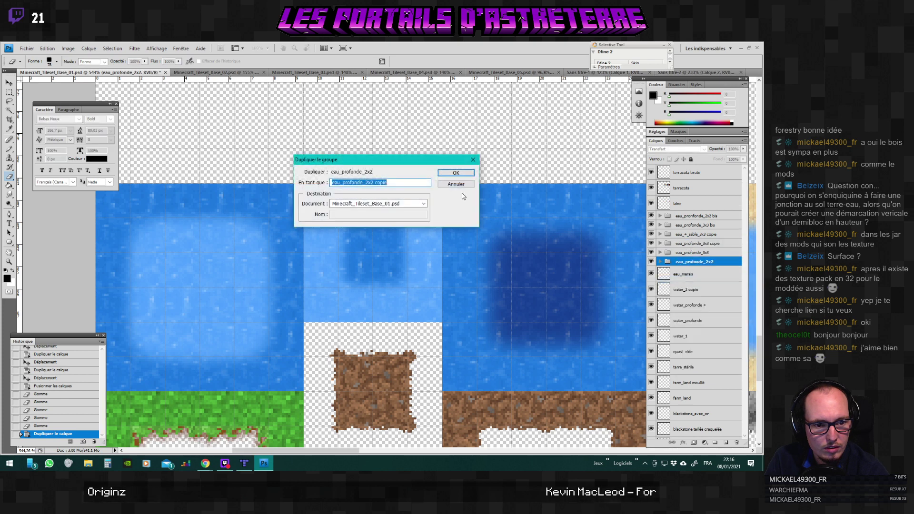
{"action": "key", "text": "Return"}
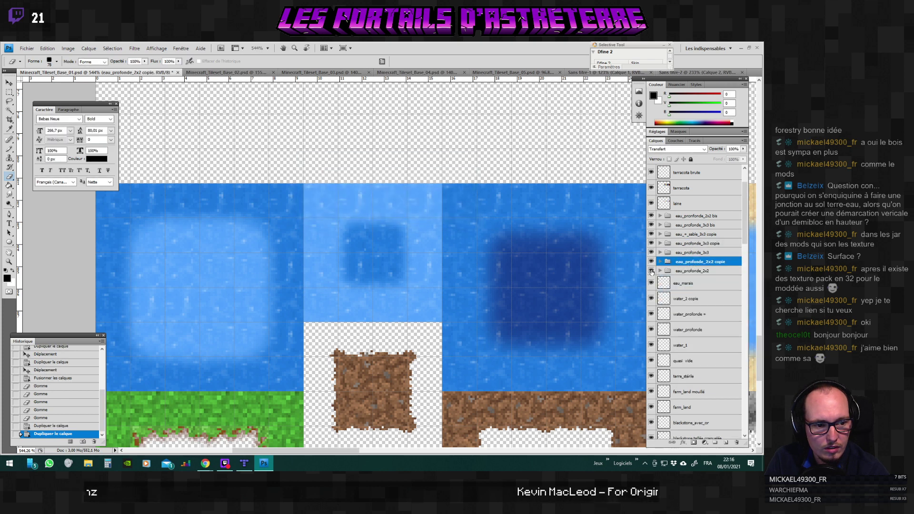
{"action": "left_click", "coordinate": [651, 253]}
{"action": "left_click", "coordinate": [672, 254]}
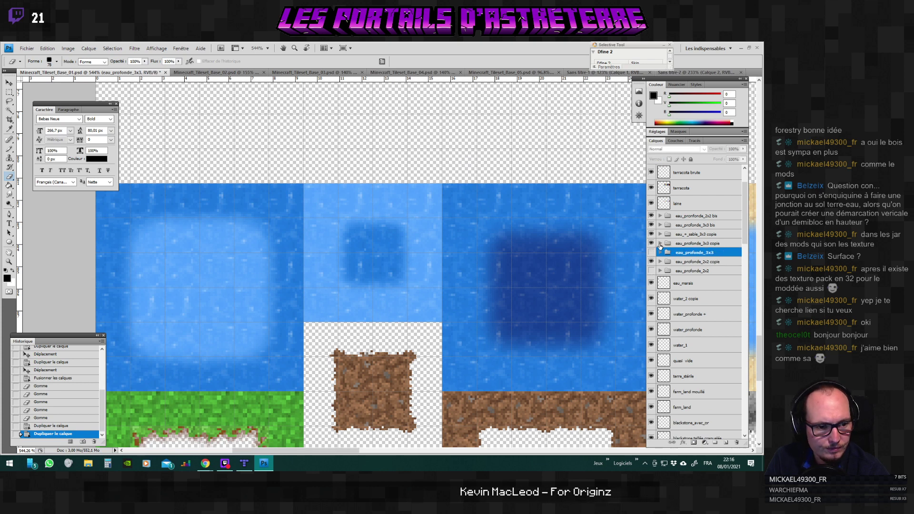
In the eau_profonde_3x3 copie group, hide water_profonde copie 18, show water_profonde copie 17 and erase its centre with one large soft eraser dab.
{"action": "left_click", "coordinate": [660, 244]}
{"action": "left_click", "coordinate": [660, 244]}
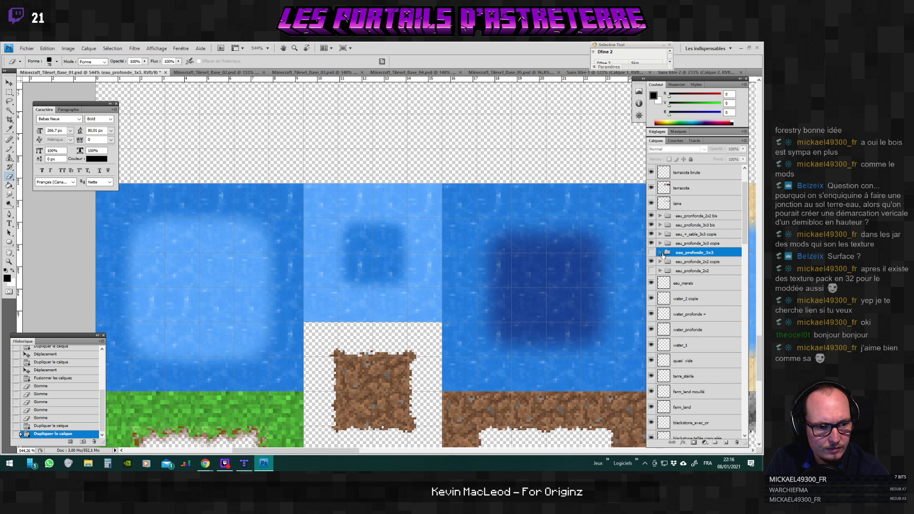
{"action": "left_click", "coordinate": [660, 243]}
{"action": "left_click", "coordinate": [651, 256]}
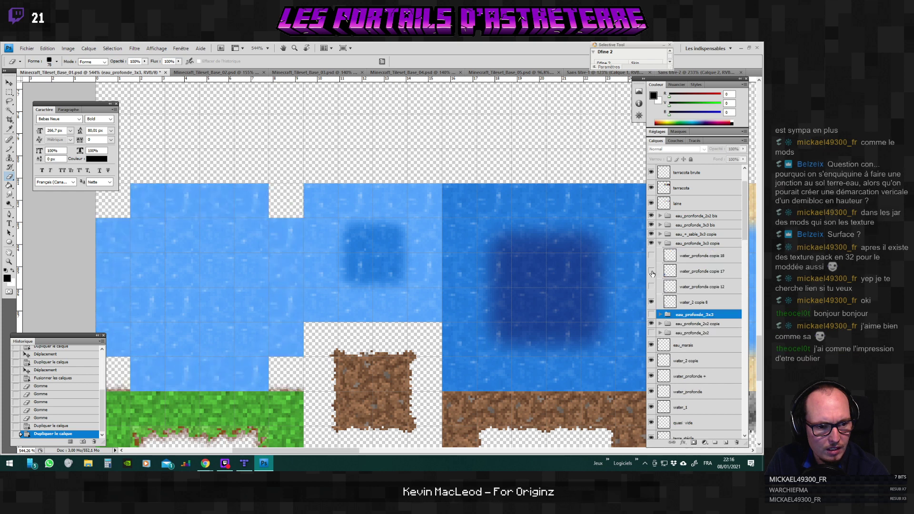
{"action": "left_click", "coordinate": [651, 271]}
{"action": "left_click", "coordinate": [700, 272]}
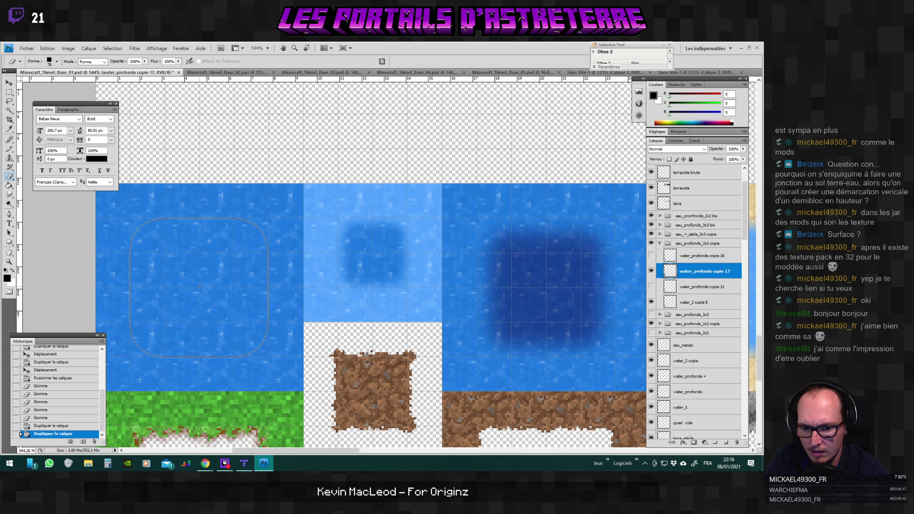
{"action": "left_click", "coordinate": [199, 286]}
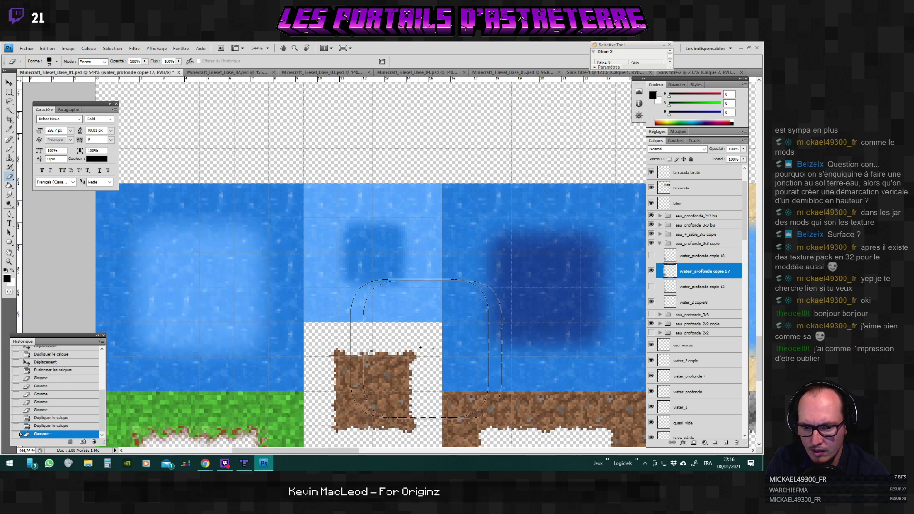
{"action": "left_click", "coordinate": [661, 244]}
Compare the layers of the eau_profonde_2x2 copie group by switching their visibility on and off.
{"action": "left_click", "coordinate": [660, 261]}
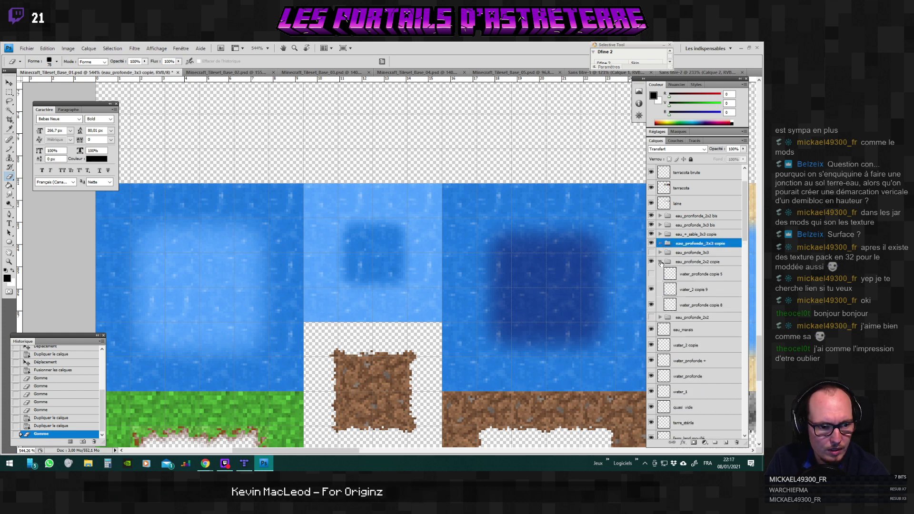
{"action": "left_click", "coordinate": [652, 289]}
{"action": "left_click", "coordinate": [651, 291]}
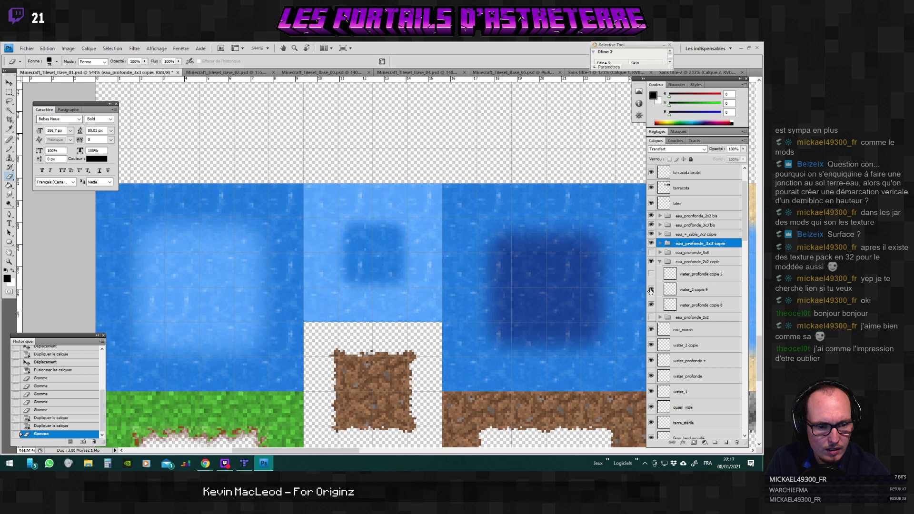
{"action": "left_click", "coordinate": [650, 275]}
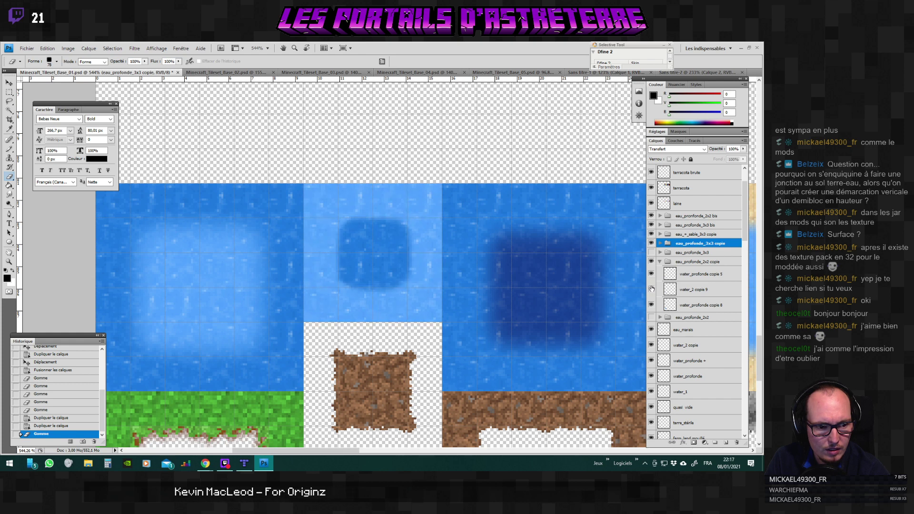
{"action": "left_click", "coordinate": [651, 289]}
{"action": "left_click", "coordinate": [652, 289]}
{"action": "left_click", "coordinate": [666, 289]}
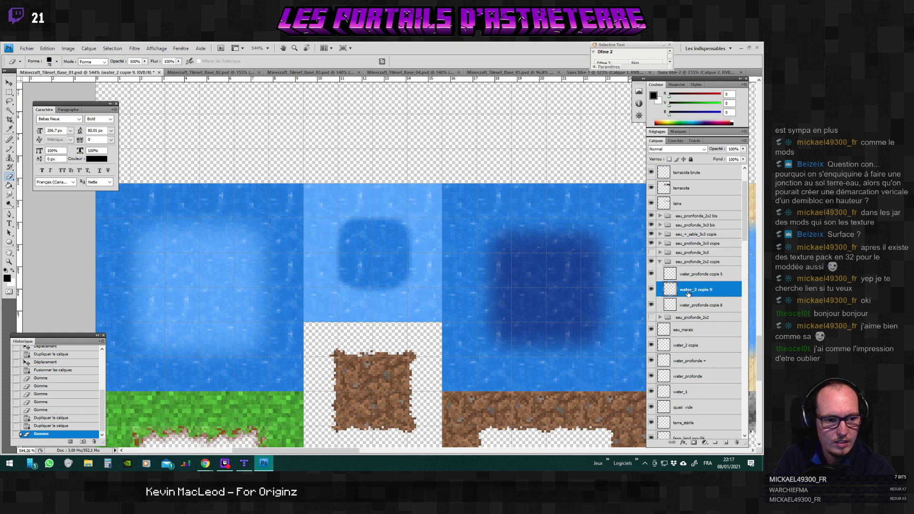
{"action": "left_click", "coordinate": [650, 306]}
{"action": "left_click", "coordinate": [651, 306]}
{"action": "left_click", "coordinate": [650, 291]}
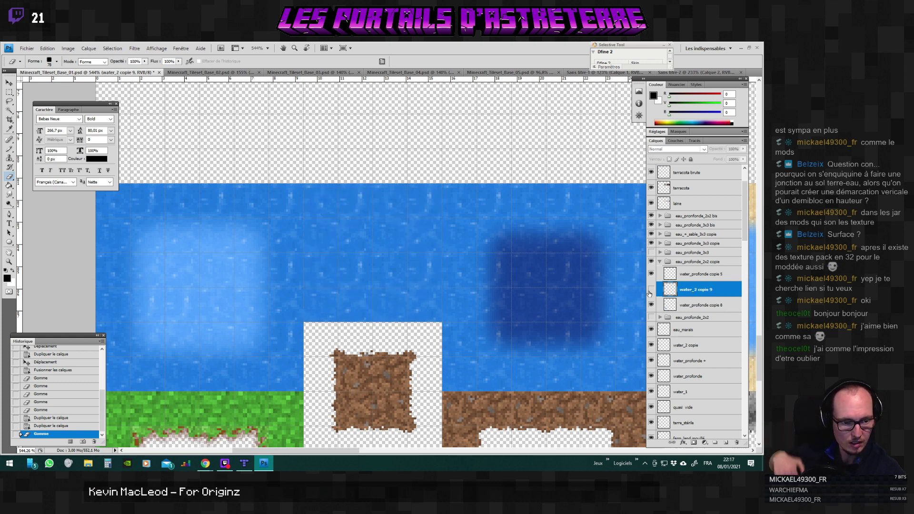
{"action": "left_click", "coordinate": [651, 292]}
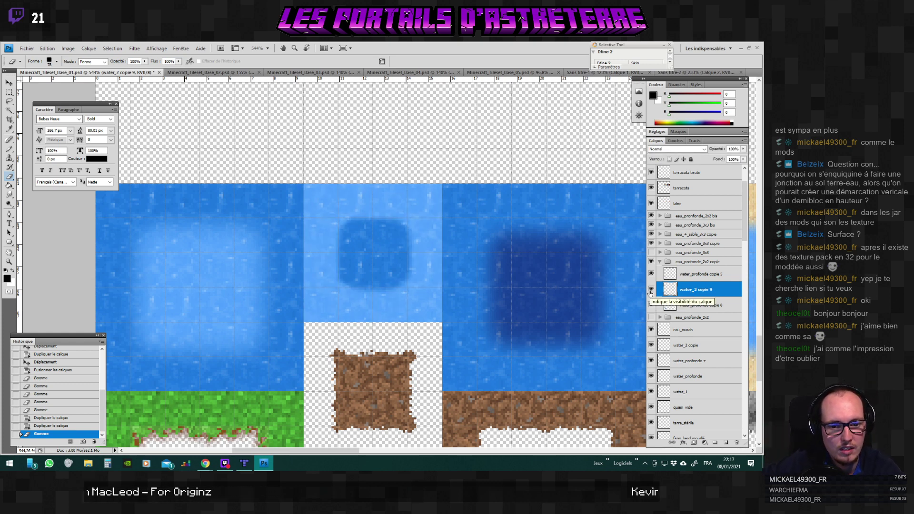
Hide the water_profonde copie 5 and water_2 copie 9 layers in the eau_profonde_2x2 copie group.
{"action": "left_click", "coordinate": [650, 291]}
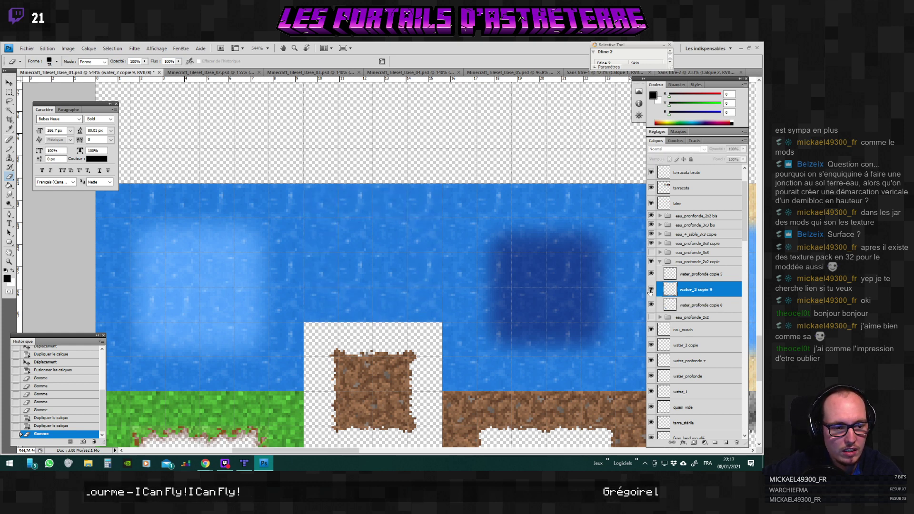
{"action": "left_click", "coordinate": [651, 291]}
{"action": "left_click", "coordinate": [651, 275]}
{"action": "left_click", "coordinate": [651, 290]}
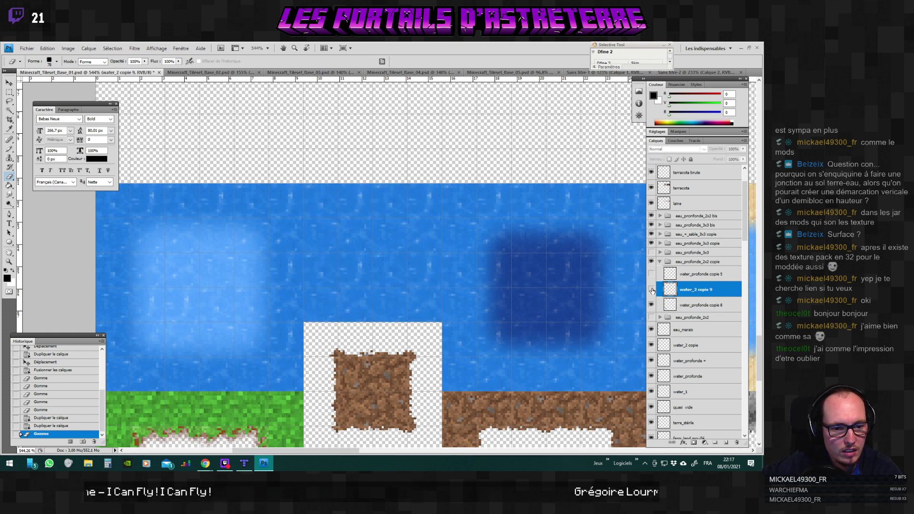
{"action": "left_click", "coordinate": [685, 274]}
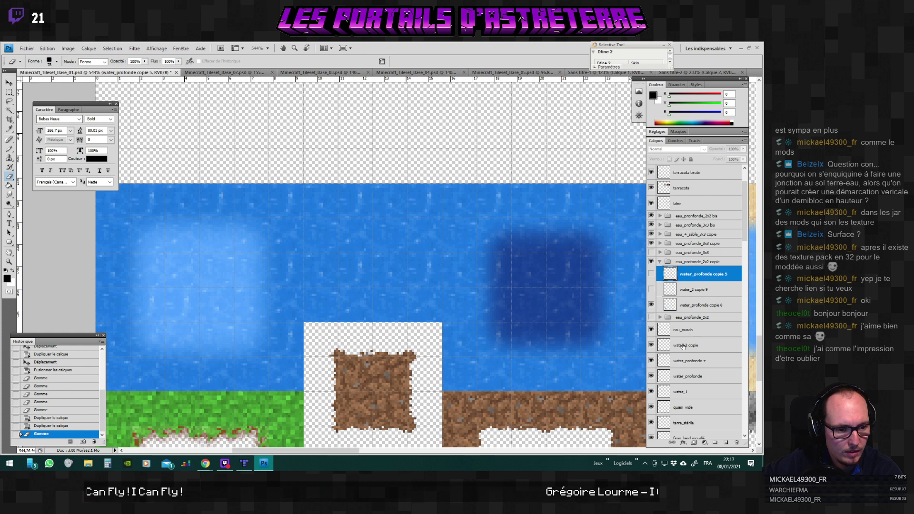
{"action": "left_click", "coordinate": [693, 344]}
{"action": "left_click", "coordinate": [696, 377]}
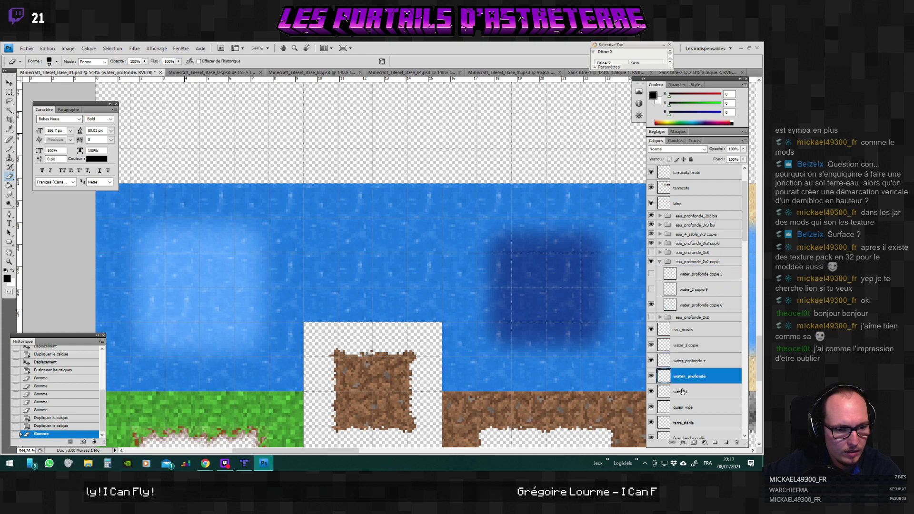
{"action": "left_click", "coordinate": [688, 392]}
{"action": "right_click", "coordinate": [685, 393]}
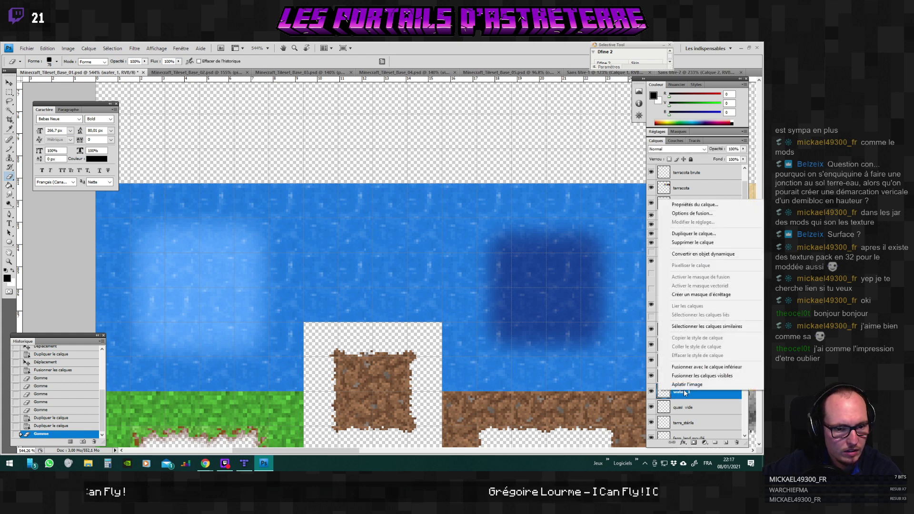
{"action": "left_click", "coordinate": [694, 234]}
{"action": "key", "text": "Return"}
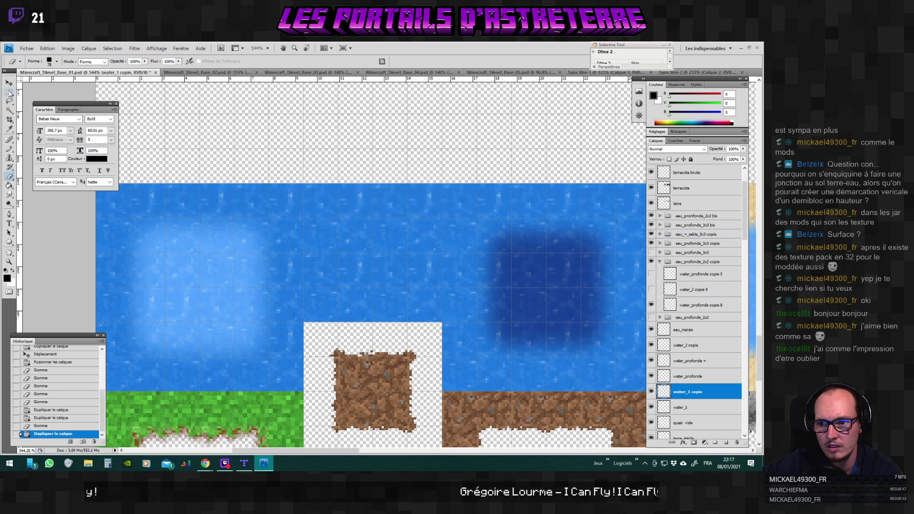
{"action": "key", "text": "v"}
{"action": "left_click_drag", "start_coordinate": [686, 385], "coordinate": [686, 270]}
{"action": "left_click_drag", "start_coordinate": [416, 304], "coordinate": [402, 242]}
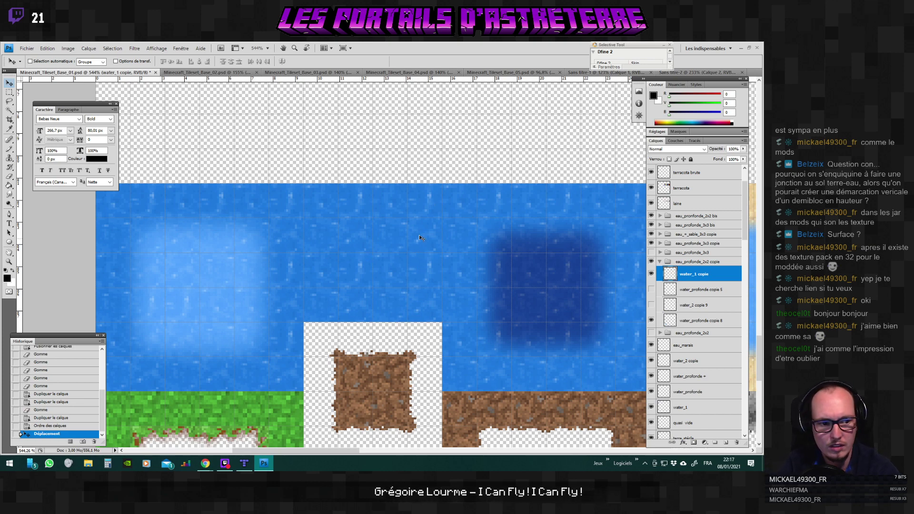
{"action": "scroll", "coordinate": [419, 237], "scroll_direction": "down", "scroll_amount": 5}
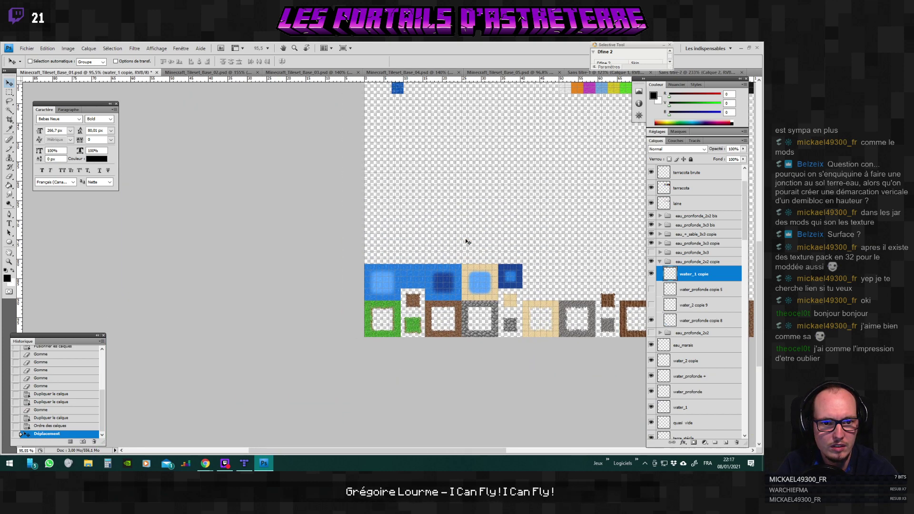
{"action": "scroll", "coordinate": [467, 242], "scroll_direction": "up", "scroll_amount": 2}
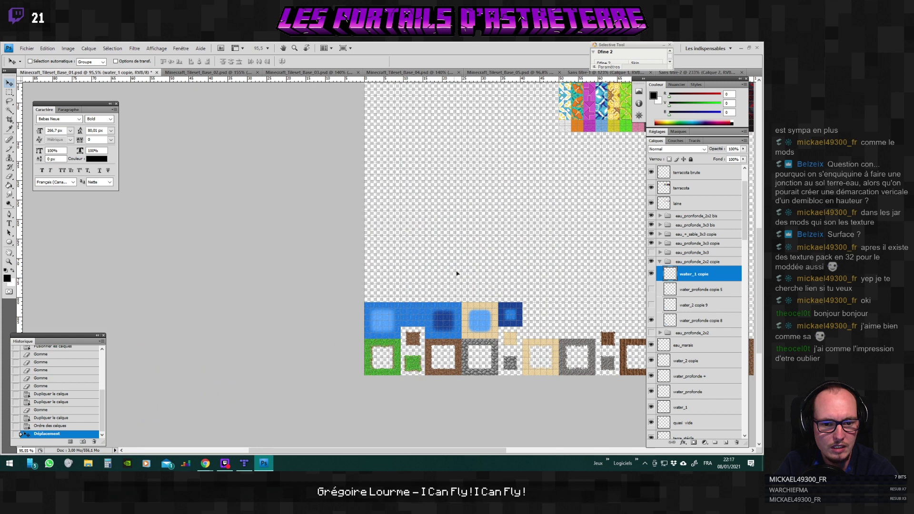
{"action": "left_click", "coordinate": [736, 442]}
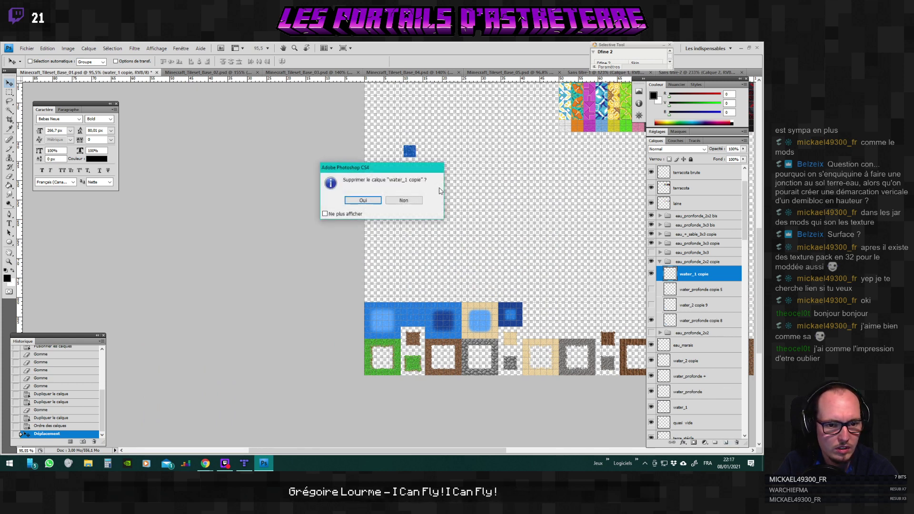
{"action": "left_click", "coordinate": [363, 201]}
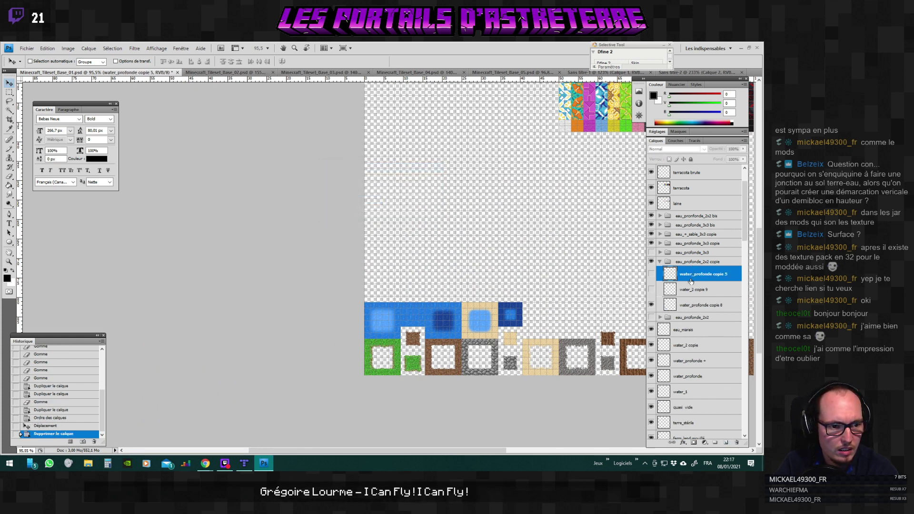
Duplicate the water_2 copie layer and place the duplicate first in the eau_profonde_2x2 copie group.
{"action": "left_click", "coordinate": [692, 390]}
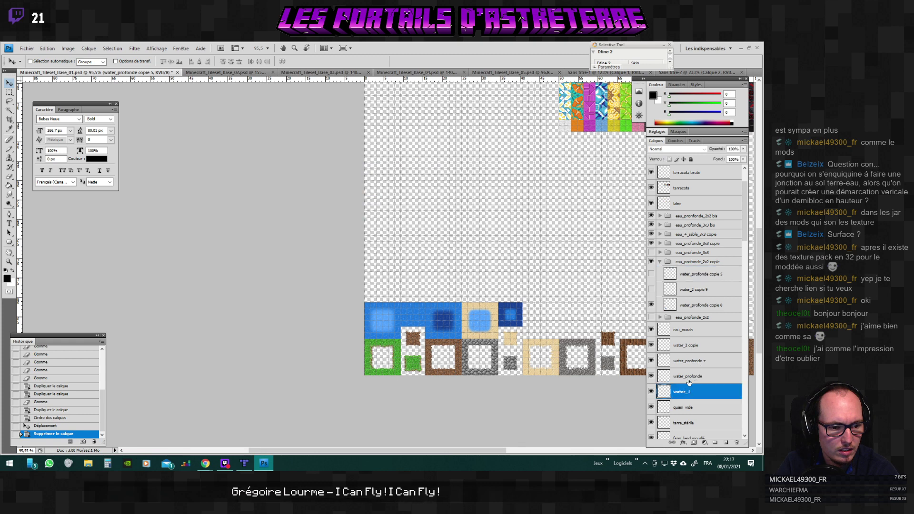
{"action": "left_click", "coordinate": [690, 345]}
{"action": "scroll", "coordinate": [562, 294], "scroll_direction": "up", "scroll_amount": 2}
{"action": "scroll", "coordinate": [562, 294], "scroll_direction": "up", "scroll_amount": 5}
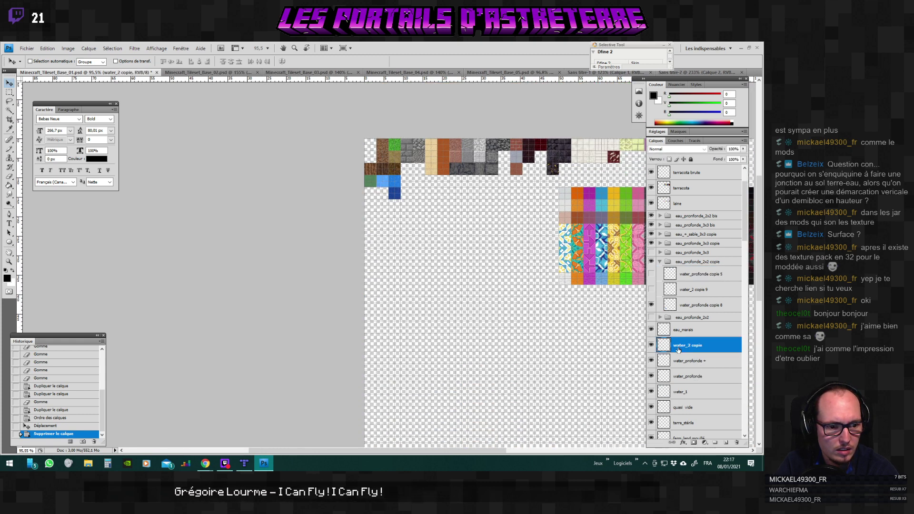
{"action": "right_click", "coordinate": [696, 347]}
{"action": "left_click", "coordinate": [693, 190]}
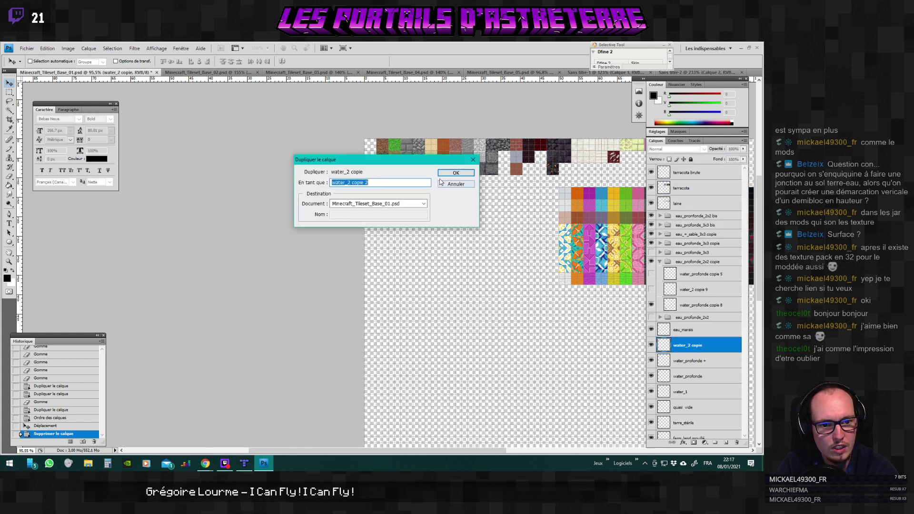
{"action": "key", "text": "Return"}
{"action": "scroll", "coordinate": [428, 244], "scroll_direction": "down", "scroll_amount": 3}
{"action": "scroll", "coordinate": [428, 245], "scroll_direction": "down", "scroll_amount": 2}
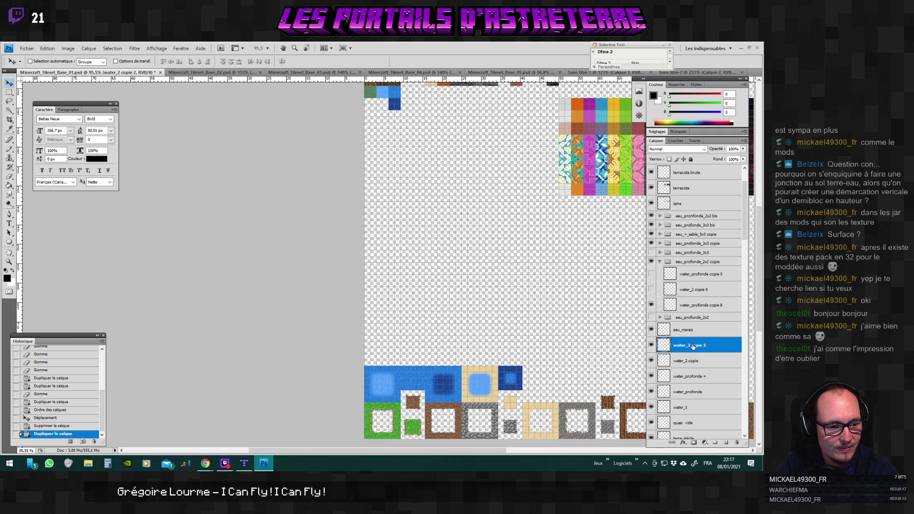
{"action": "left_click_drag", "start_coordinate": [692, 347], "coordinate": [693, 274]}
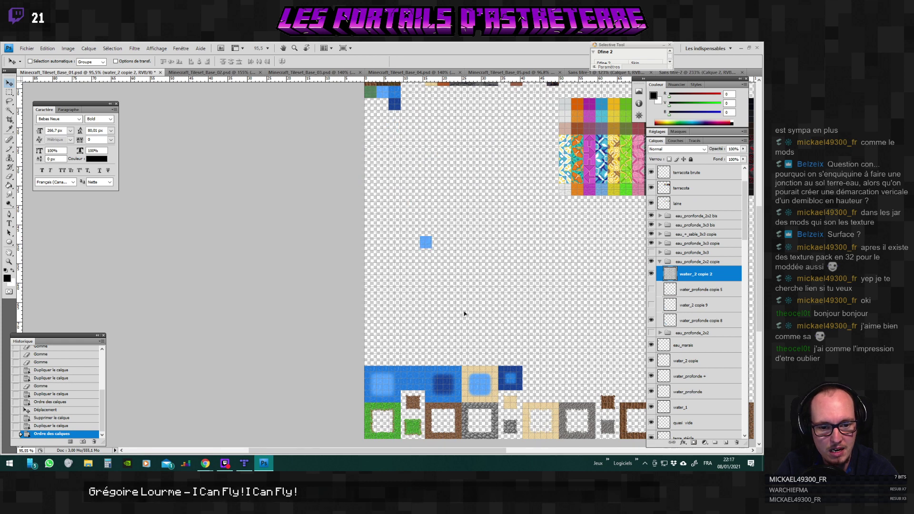
Move the duplicated light-water tile onto the upper-left corner of the 2x2 transition block above the small dirt tile, aligned to the grid.
{"action": "left_click_drag", "start_coordinate": [465, 313], "coordinate": [458, 426]}
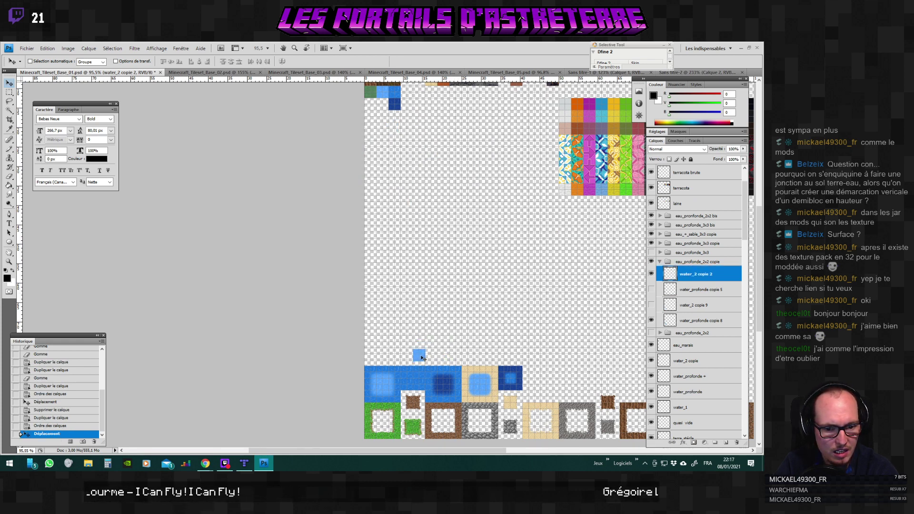
{"action": "scroll", "coordinate": [414, 376], "scroll_direction": "up", "scroll_amount": 5}
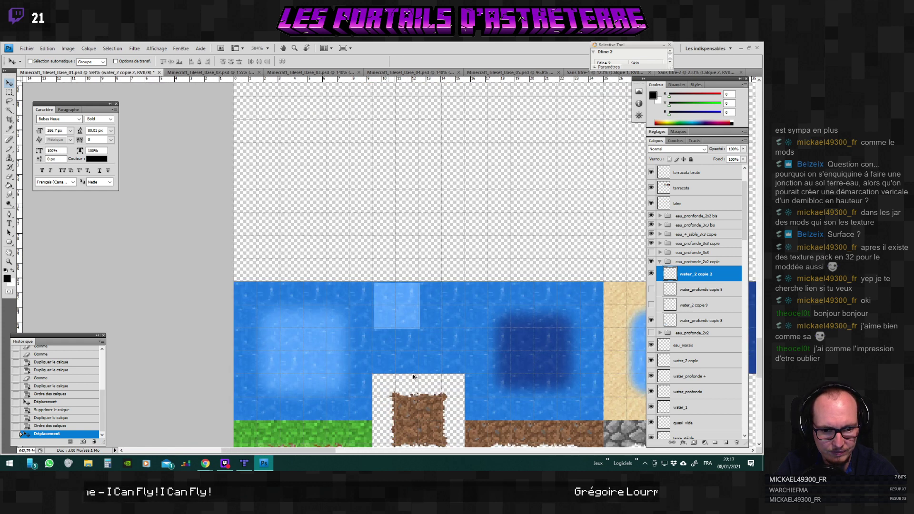
{"action": "scroll", "coordinate": [413, 376], "scroll_direction": "up", "scroll_amount": 3}
{"action": "left_click_drag", "start_coordinate": [394, 271], "coordinate": [390, 262]}
Duplicate the light-water tile layer and place the copy directly to its right, filling the block's upper-right corner.
{"action": "right_click", "coordinate": [722, 277]}
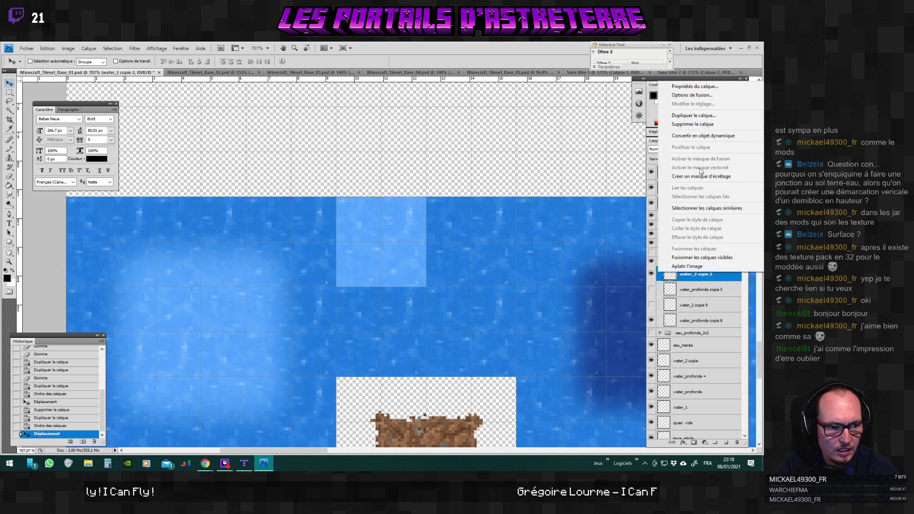
{"action": "left_click", "coordinate": [686, 115]}
{"action": "left_click", "coordinate": [451, 175]}
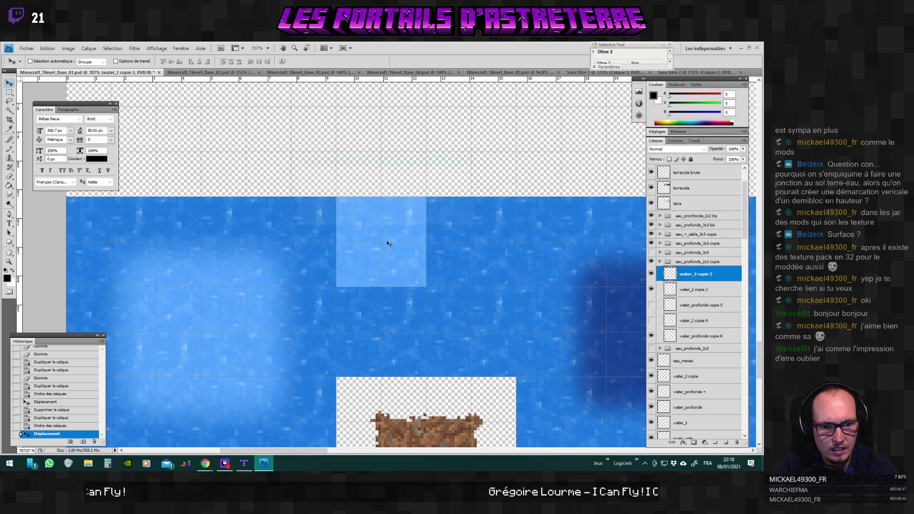
{"action": "left_click_drag", "start_coordinate": [384, 245], "coordinate": [474, 241]}
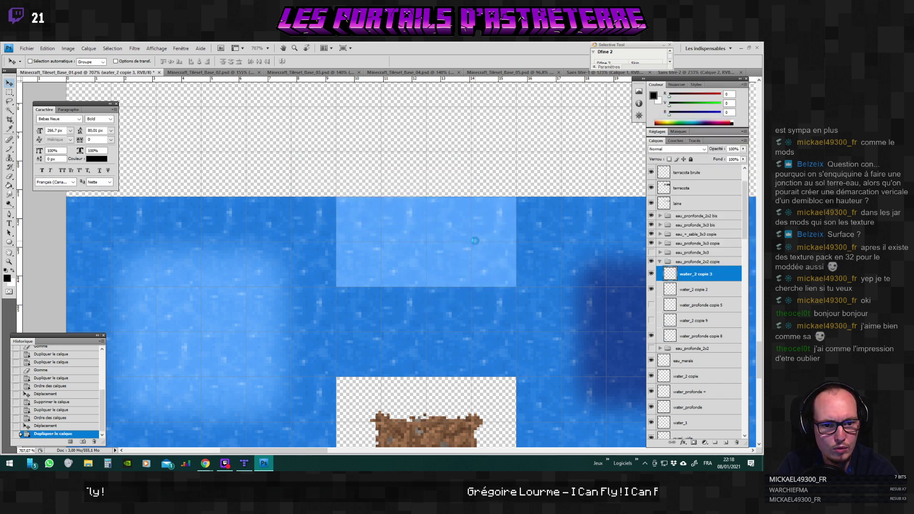
Duplicate the upper-right light-water tile layer and place the copy in the block's lower-left corner.
{"action": "right_click", "coordinate": [710, 279]}
{"action": "left_click", "coordinate": [686, 120]}
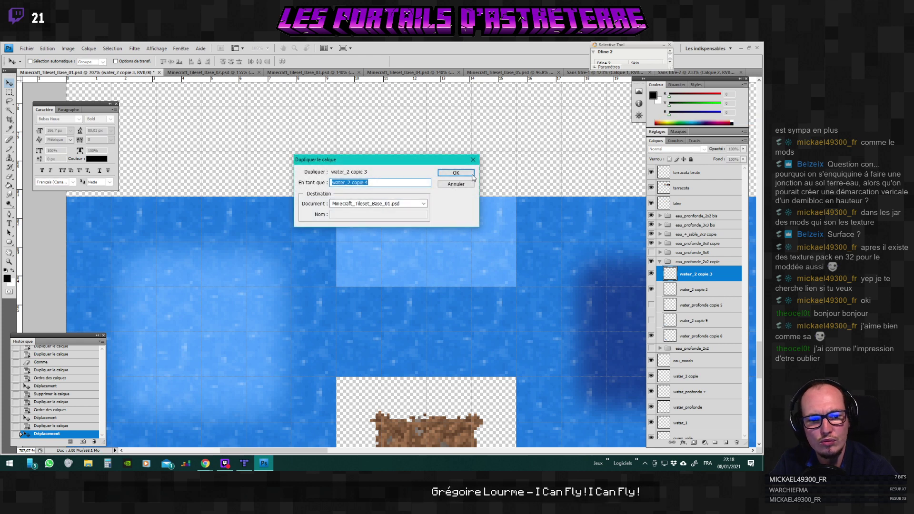
{"action": "left_click", "coordinate": [454, 173]}
{"action": "left_click_drag", "start_coordinate": [416, 245], "coordinate": [326, 330]}
Duplicate the lower-left light-water tile into the block's lower-right corner and merge the four light-water tile layers into one.
{"action": "right_click", "coordinate": [696, 275]}
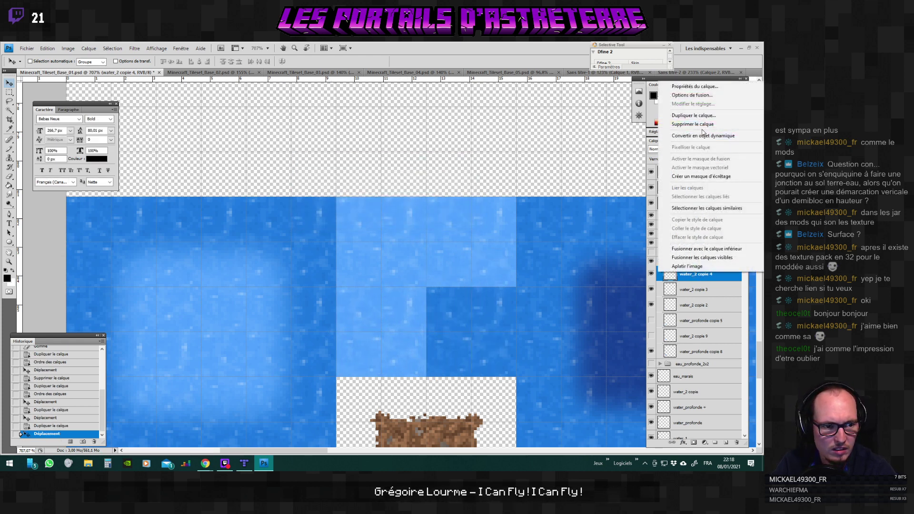
{"action": "left_click", "coordinate": [694, 115]}
{"action": "left_click", "coordinate": [454, 173]}
{"action": "left_click_drag", "start_coordinate": [390, 294], "coordinate": [482, 295]}
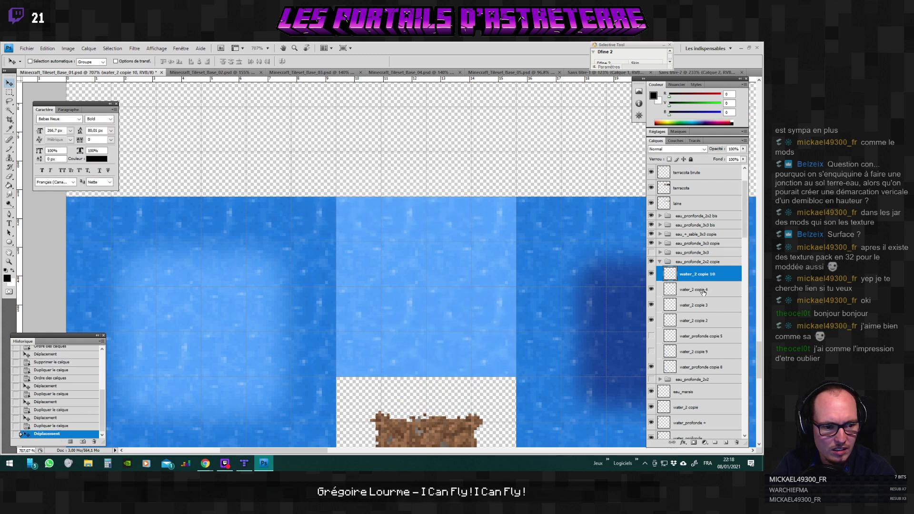
{"action": "left_click", "coordinate": [697, 322], "text": "shift"}
{"action": "key", "text": "ctrl+e"}
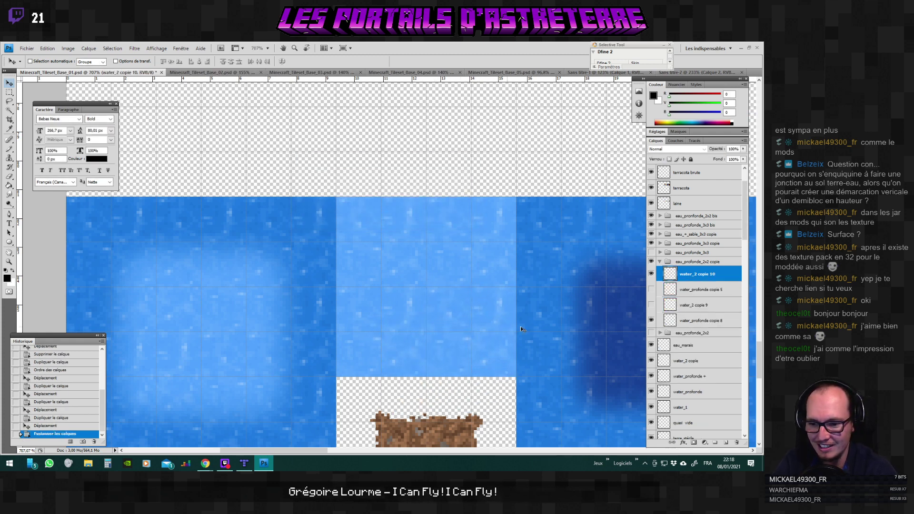
Set up the Eraser with the soft square brush at a 36 px diameter for the merged light-water block.
{"action": "scroll", "coordinate": [482, 280], "scroll_direction": "down", "scroll_amount": 3}
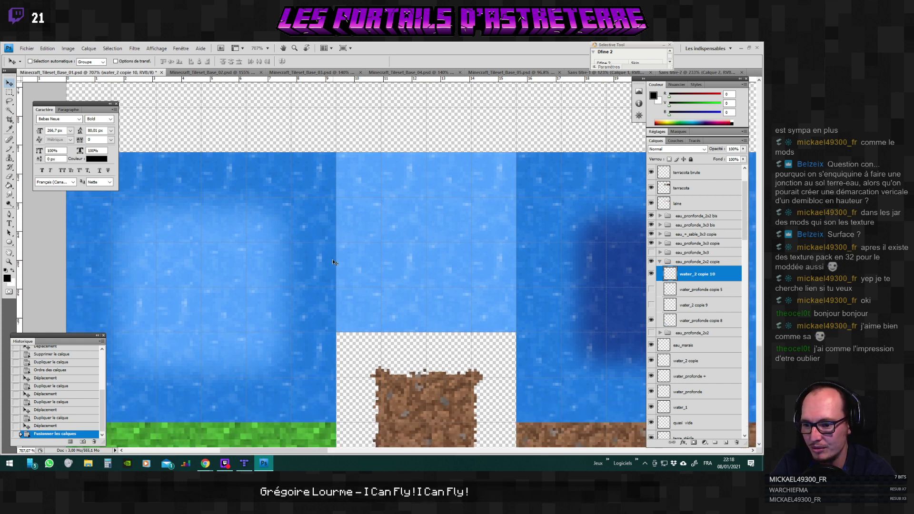
{"action": "scroll", "coordinate": [279, 263], "scroll_direction": "up", "scroll_amount": 1}
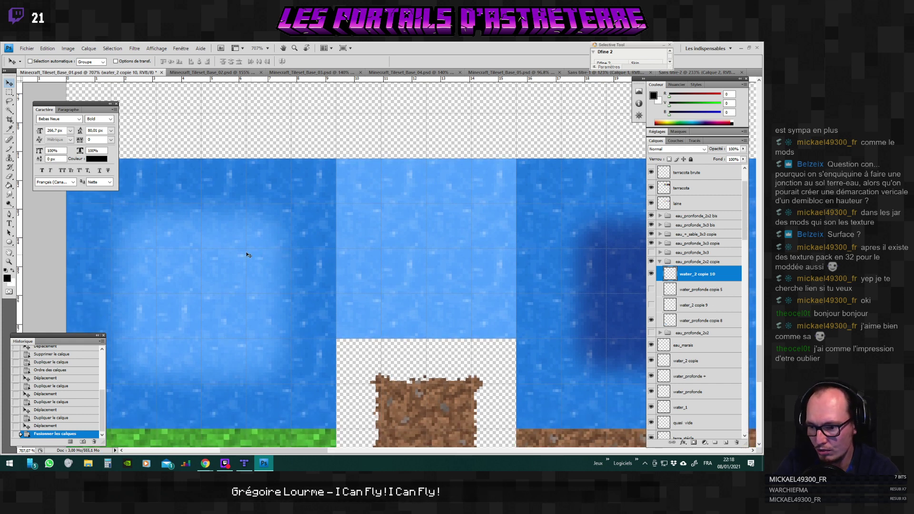
{"action": "left_click", "coordinate": [9, 177]}
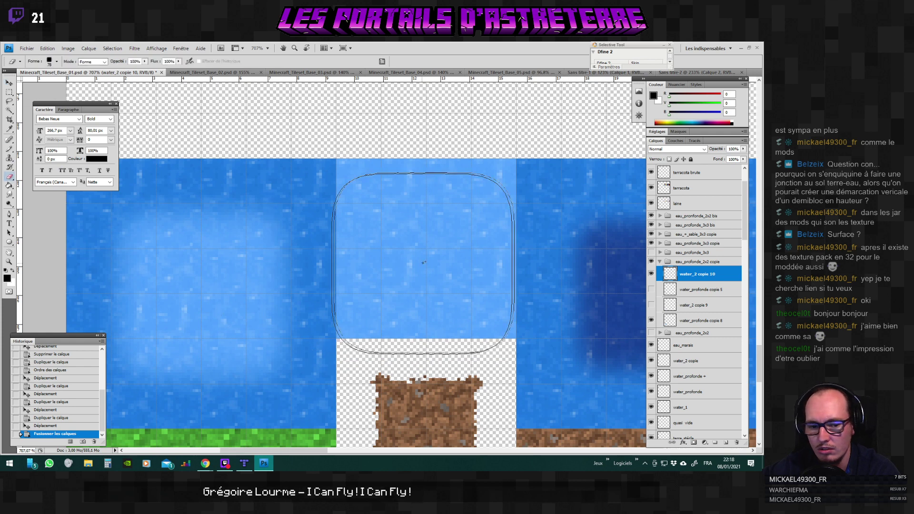
{"action": "left_click", "coordinate": [57, 61]}
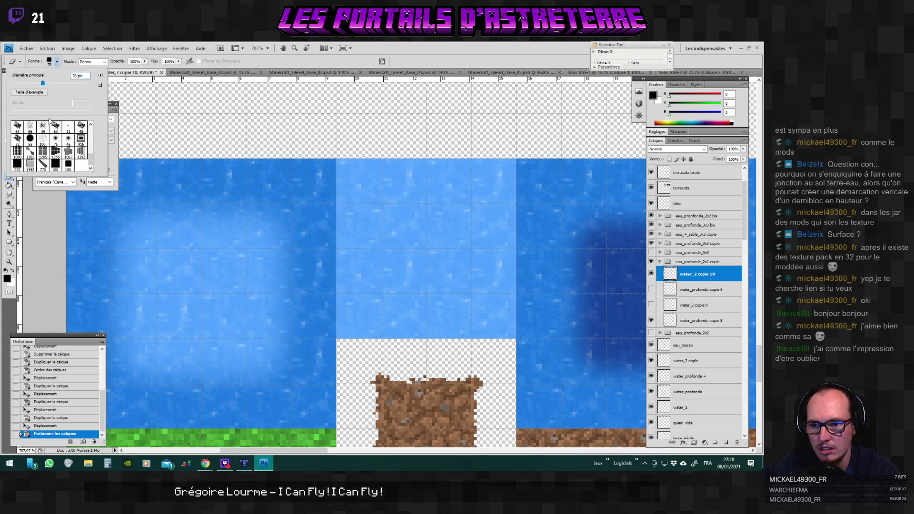
{"action": "left_click_drag", "start_coordinate": [31, 84], "coordinate": [22, 84]}
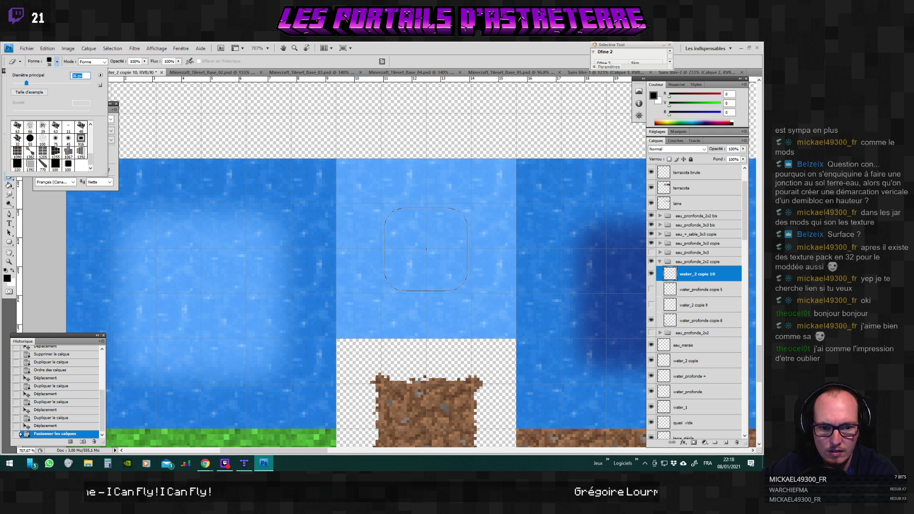
Try erasing the centre of the merged light-water block at 100% opacity, undo it, and check the brush options.
{"action": "left_click", "coordinate": [427, 248]}
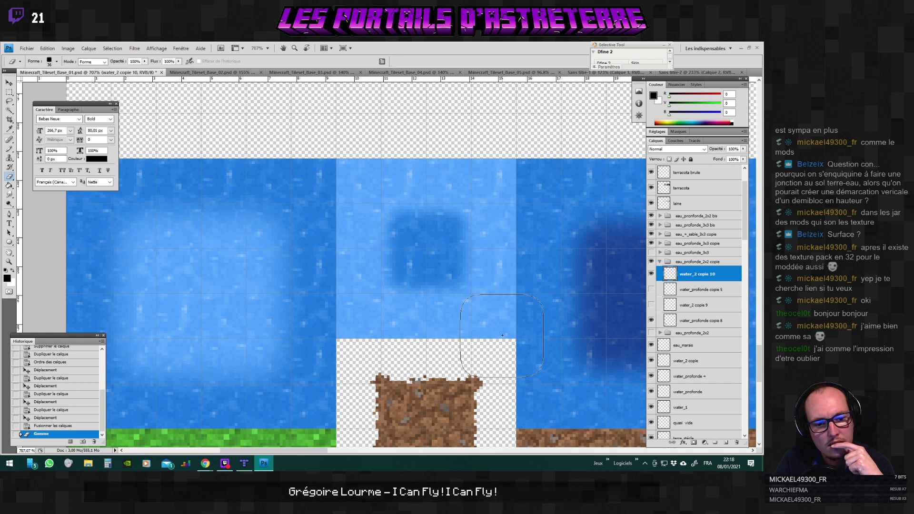
{"action": "key", "text": "ctrl+z"}
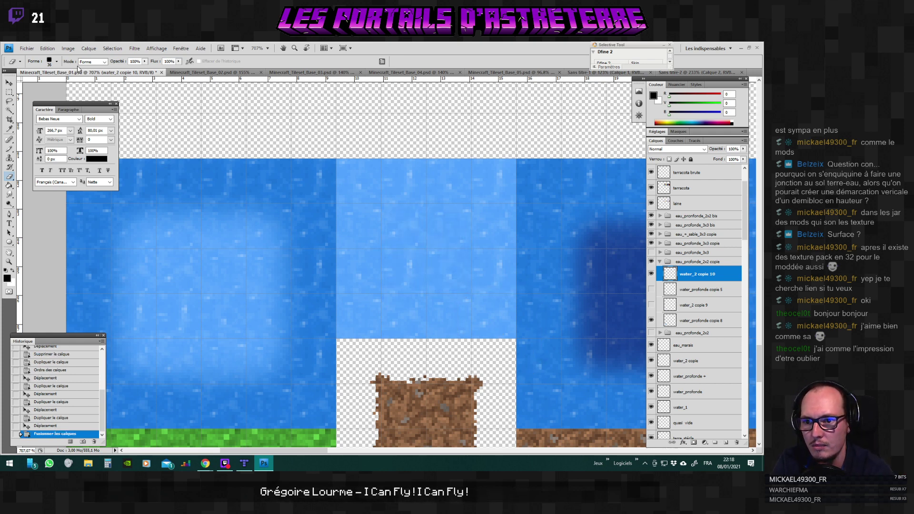
{"action": "left_click", "coordinate": [57, 62]}
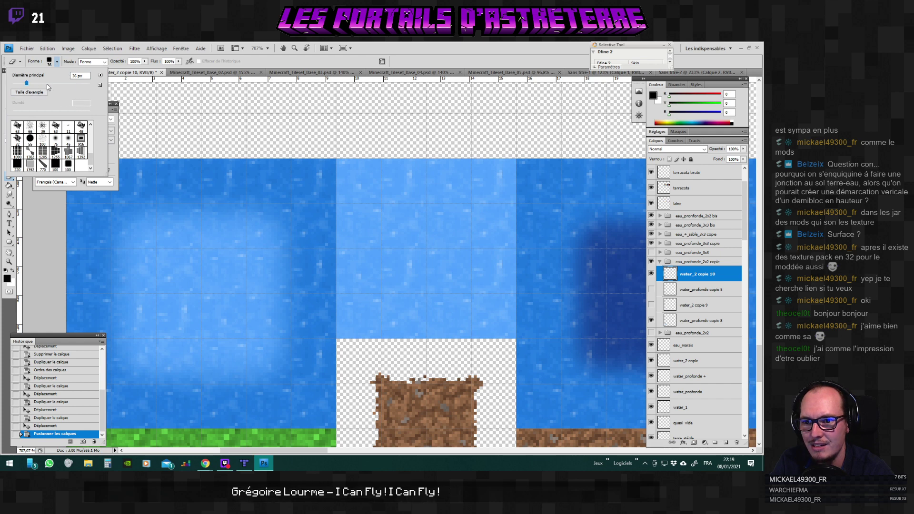
{"action": "left_click", "coordinate": [100, 76]}
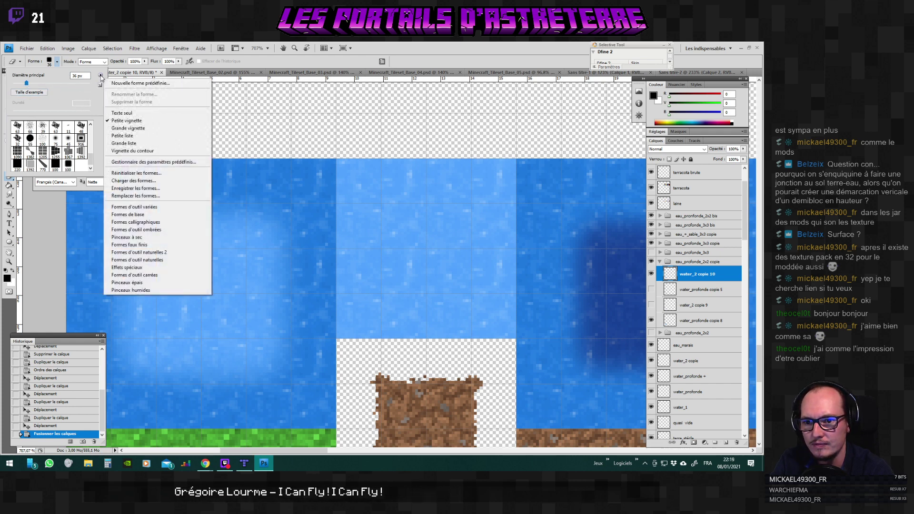
{"action": "left_click", "coordinate": [101, 76]}
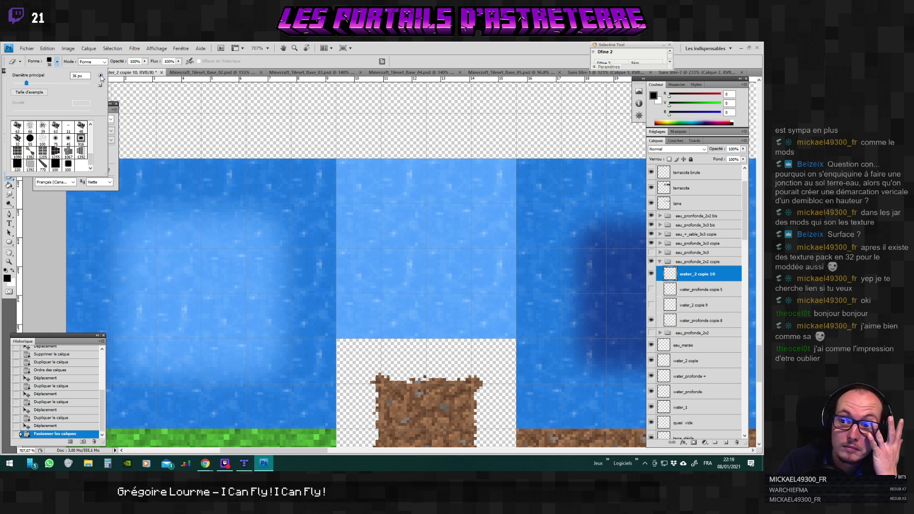
{"action": "left_click", "coordinate": [100, 76]}
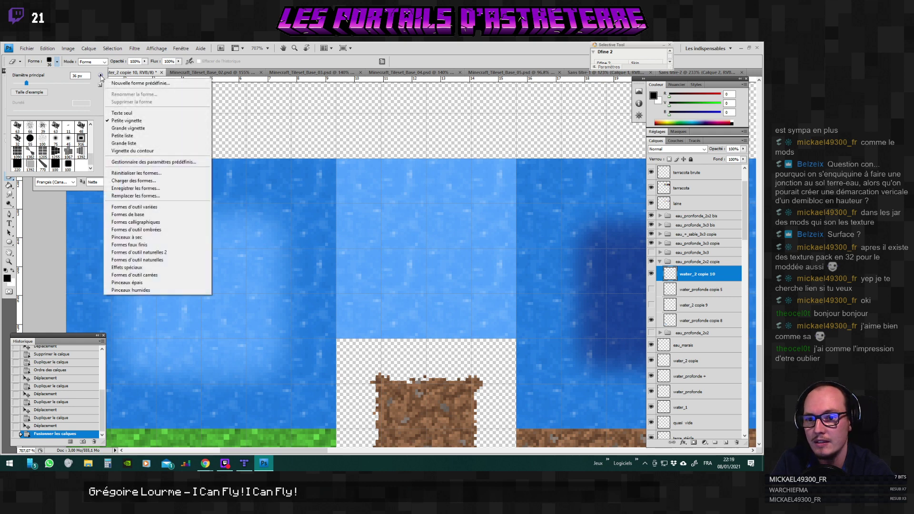
{"action": "left_click", "coordinate": [201, 64]}
{"action": "left_click", "coordinate": [56, 62]}
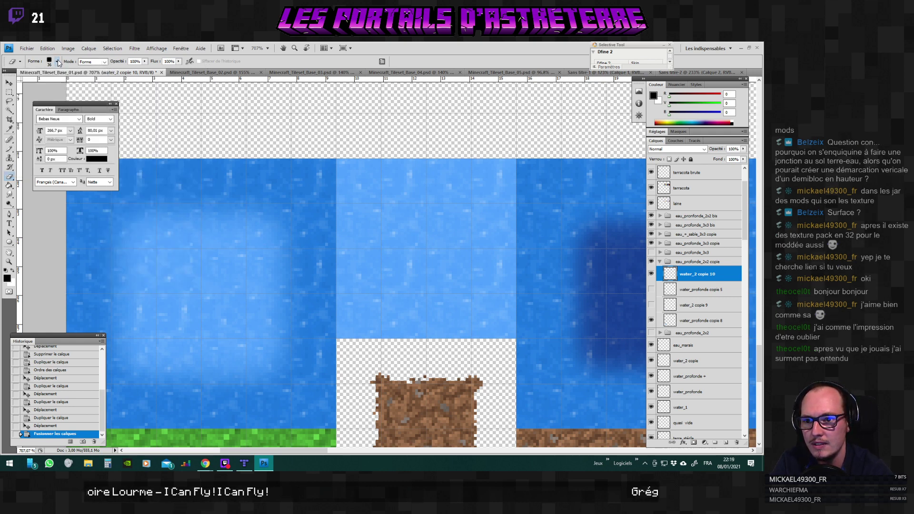
Lower the Eraser opacity to 50% and erase once at the centre of the light-water block.
{"action": "left_click", "coordinate": [144, 62]}
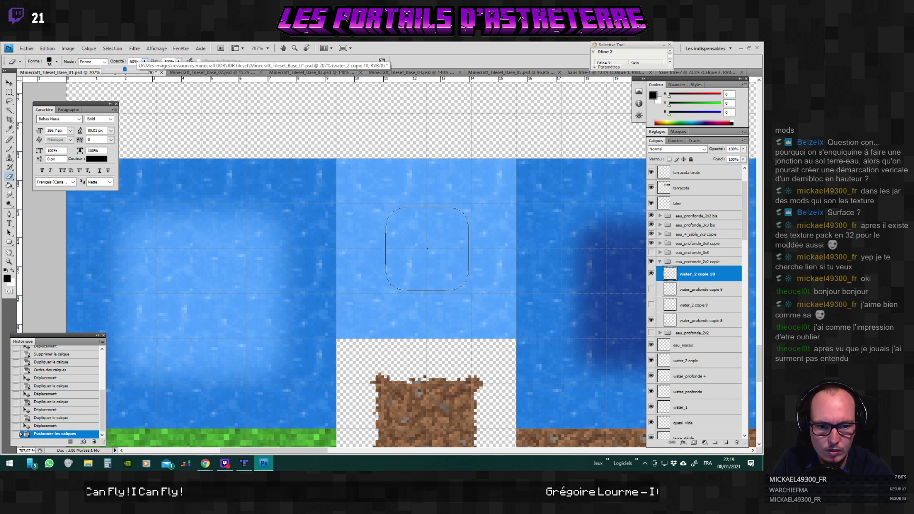
{"action": "left_click", "coordinate": [426, 248]}
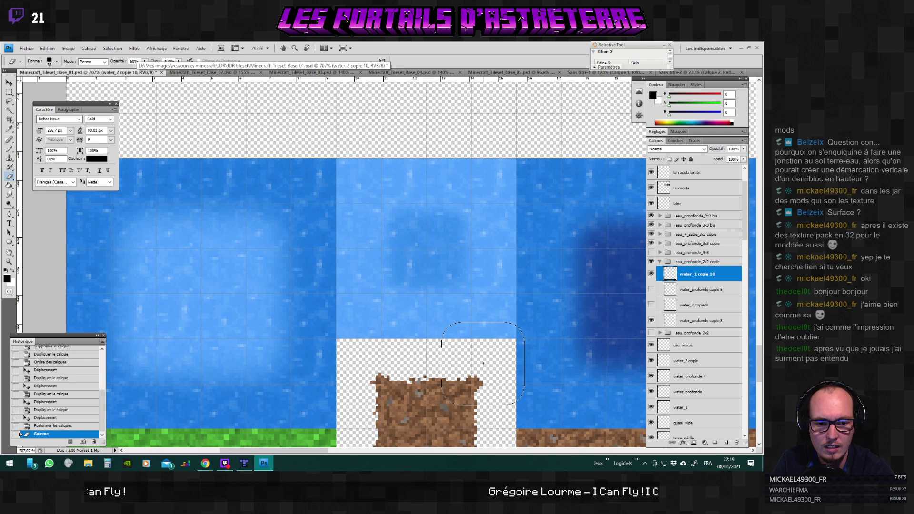
Try two more 36 px eraser passes at the block's centre, and delete both from the history.
{"action": "left_click", "coordinate": [426, 249]}
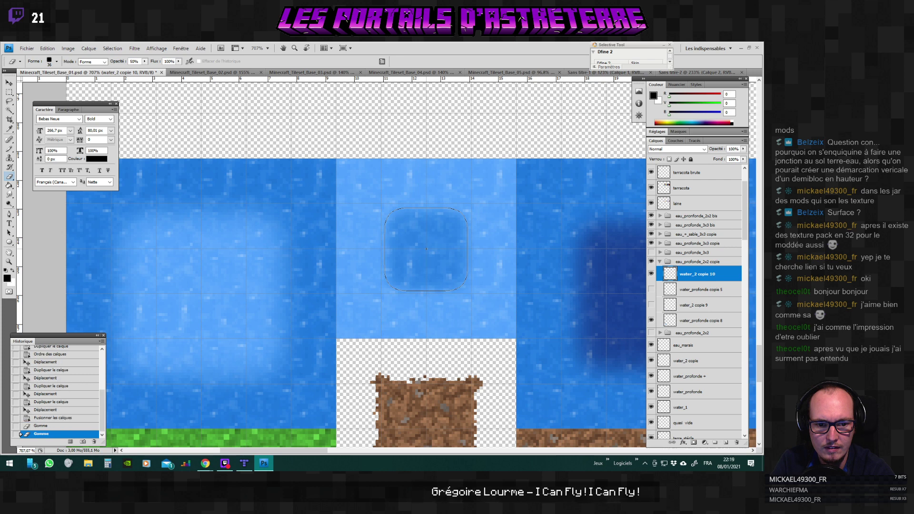
{"action": "left_click", "coordinate": [426, 249]}
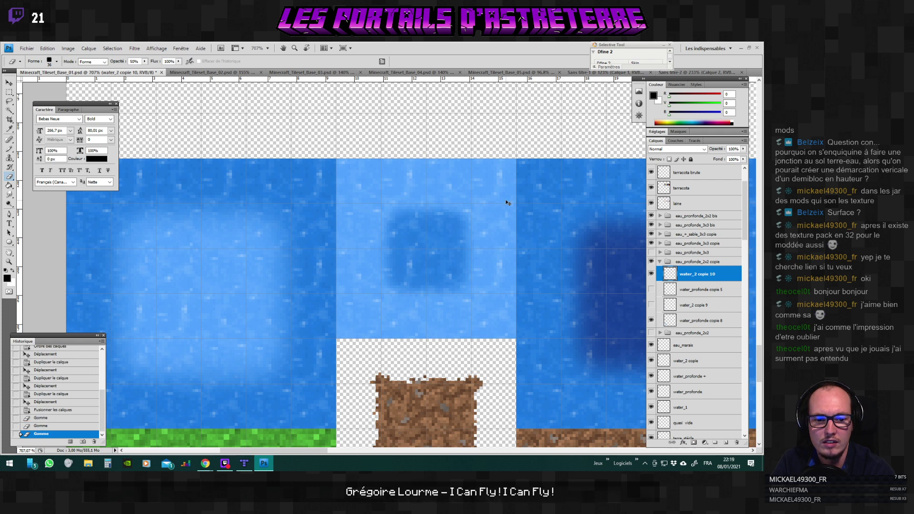
{"action": "left_click", "coordinate": [75, 426]}
{"action": "left_click", "coordinate": [95, 440]}
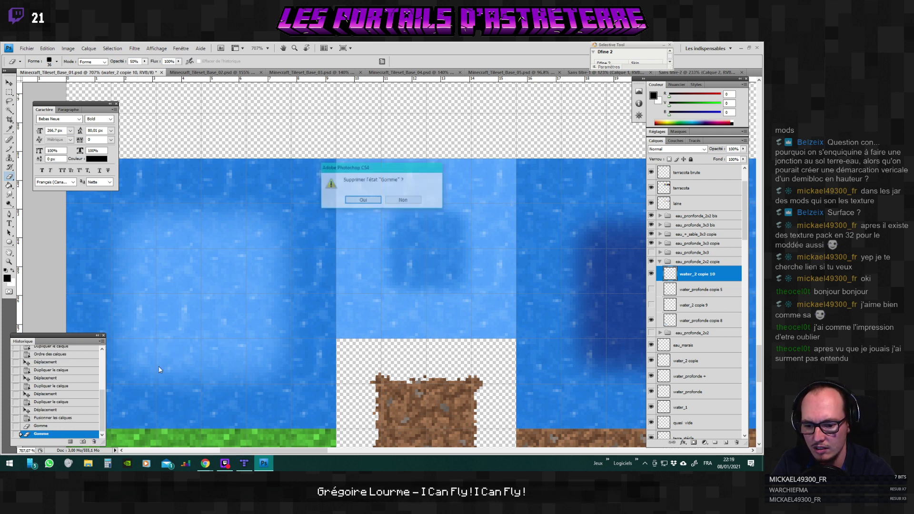
{"action": "left_click", "coordinate": [356, 202]}
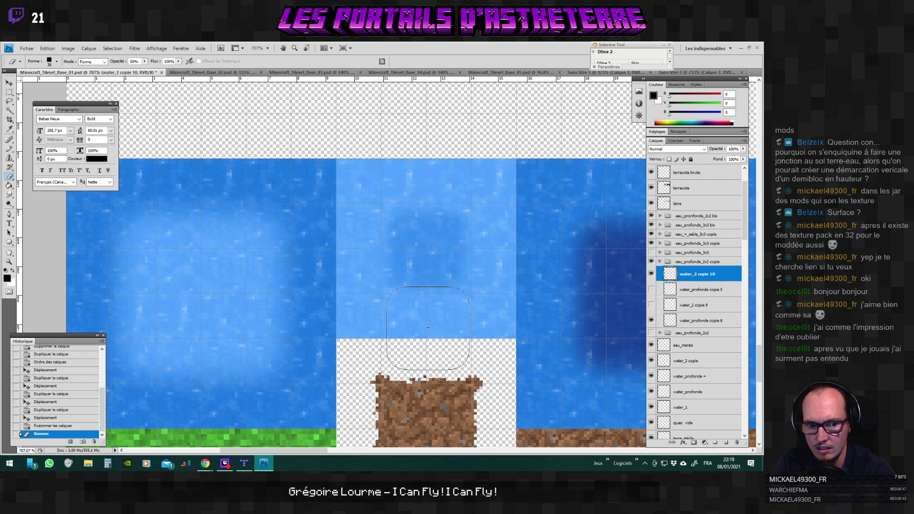
Reduce the Eraser diameter to 24 px and erase once over the same centre point.
{"action": "left_click", "coordinate": [56, 61]}
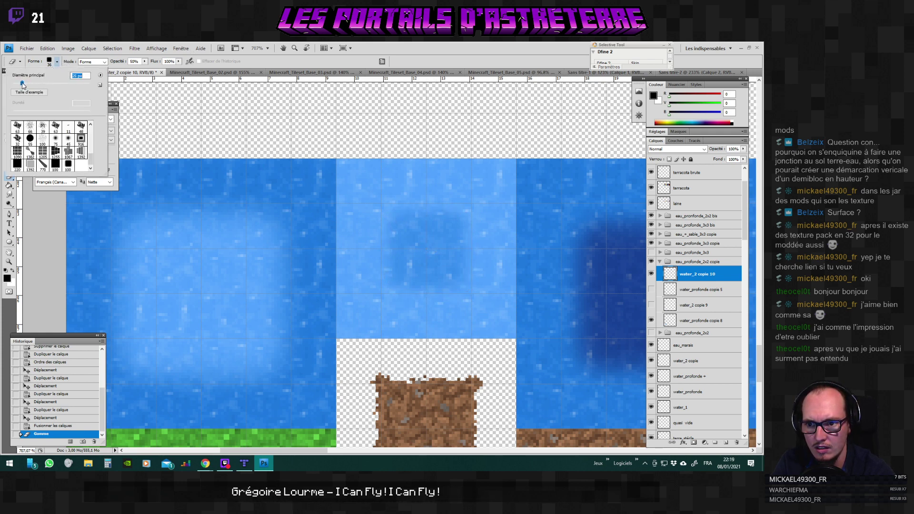
{"action": "left_click_drag", "start_coordinate": [22, 85], "coordinate": [22, 84]}
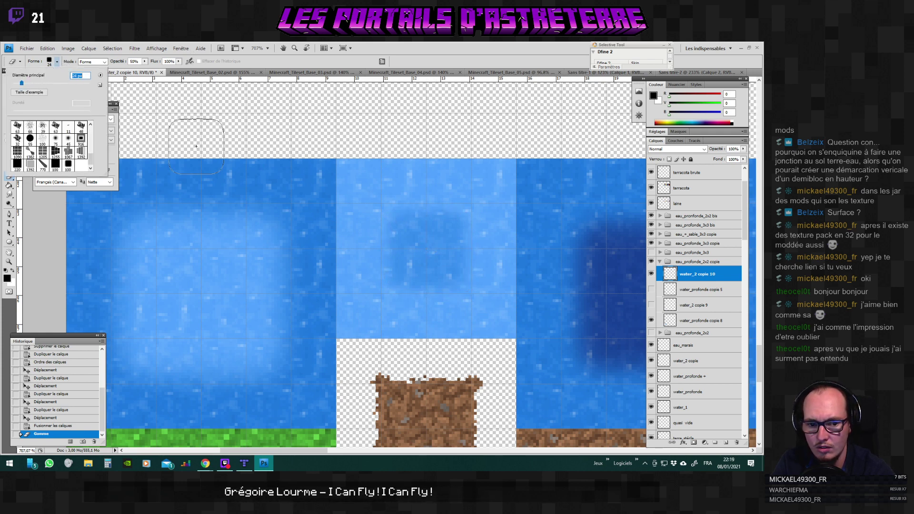
{"action": "left_click", "coordinate": [426, 248]}
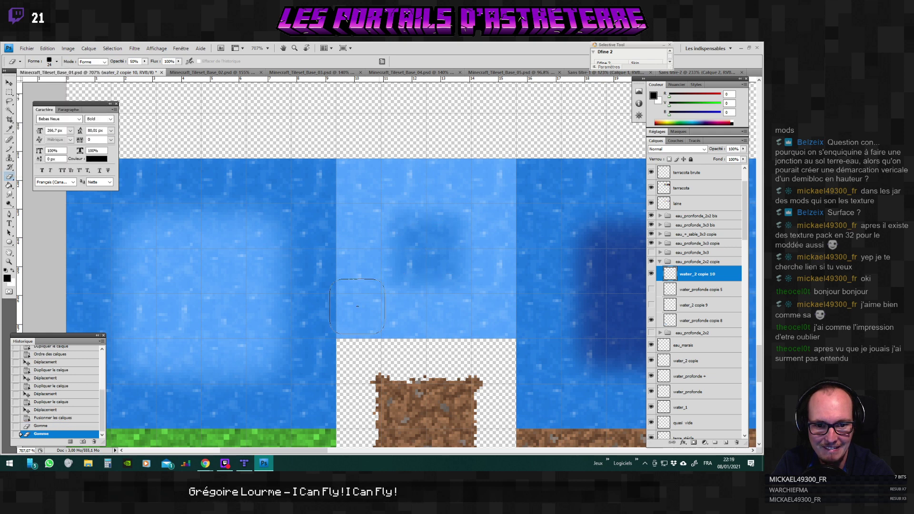
Reduce the Eraser diameter to 17 px and erase repeatedly at the block's centre to deepen the middle of the spot.
{"action": "left_click", "coordinate": [57, 61]}
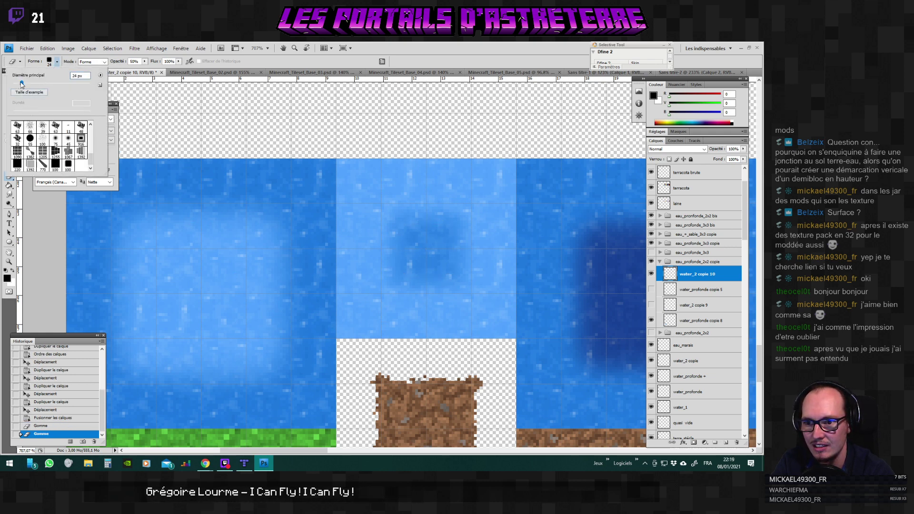
{"action": "left_click", "coordinate": [426, 248]}
{"action": "left_click", "coordinate": [426, 249]}
{"action": "left_click", "coordinate": [426, 250]}
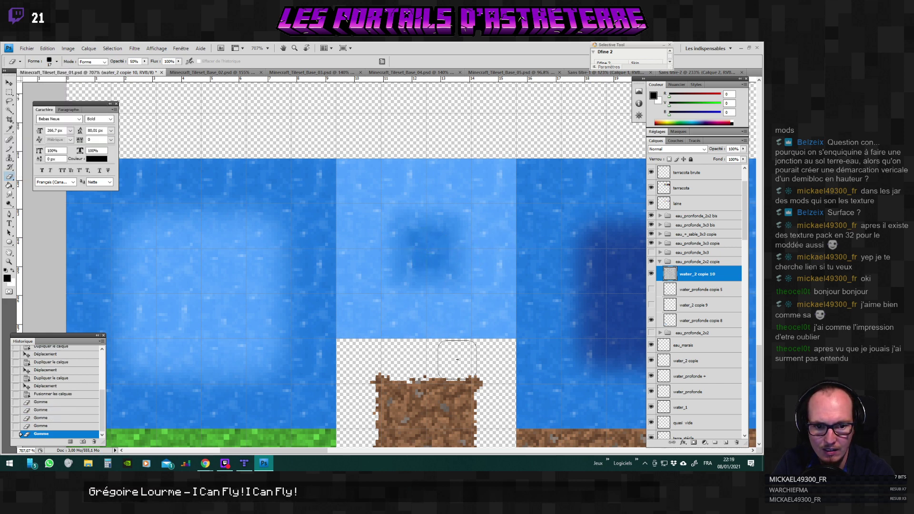
{"action": "left_click", "coordinate": [426, 248]}
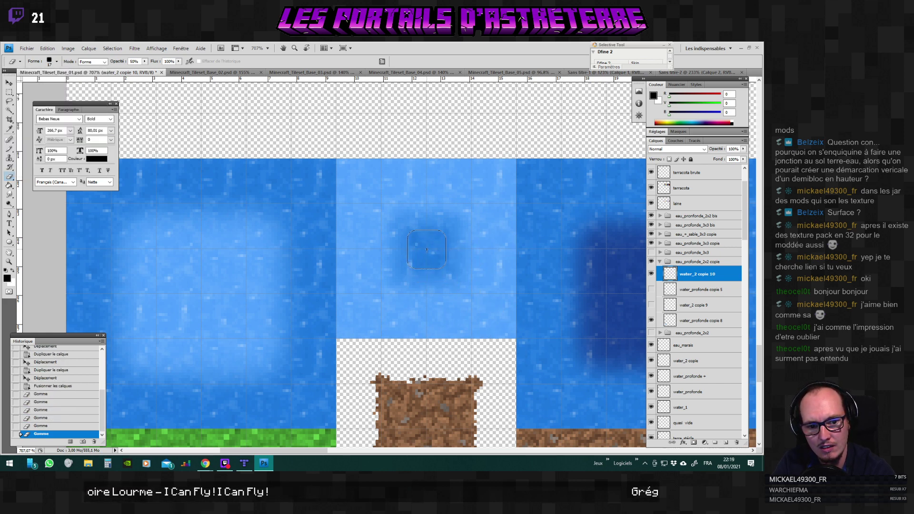
{"action": "left_click", "coordinate": [426, 248]}
{"action": "scroll", "coordinate": [455, 323], "scroll_direction": "down", "scroll_amount": 5}
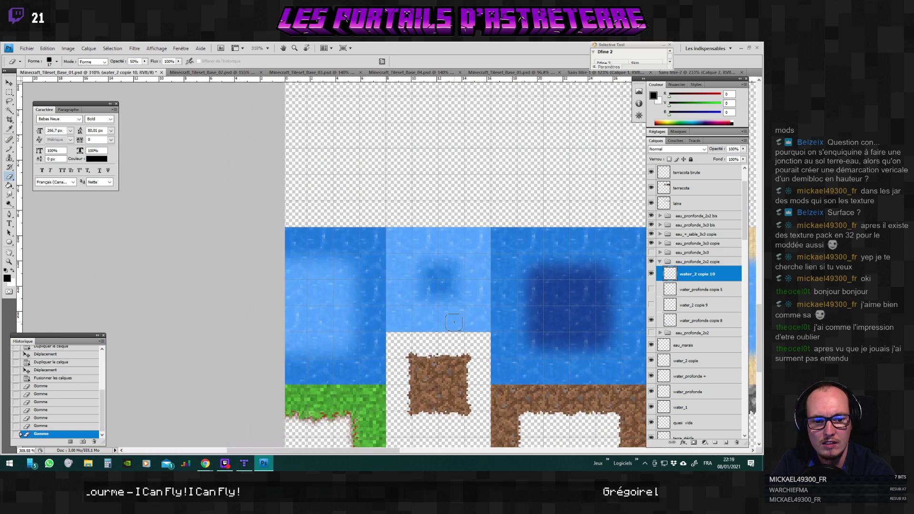
{"action": "scroll", "coordinate": [455, 323], "scroll_direction": "up", "scroll_amount": 3}
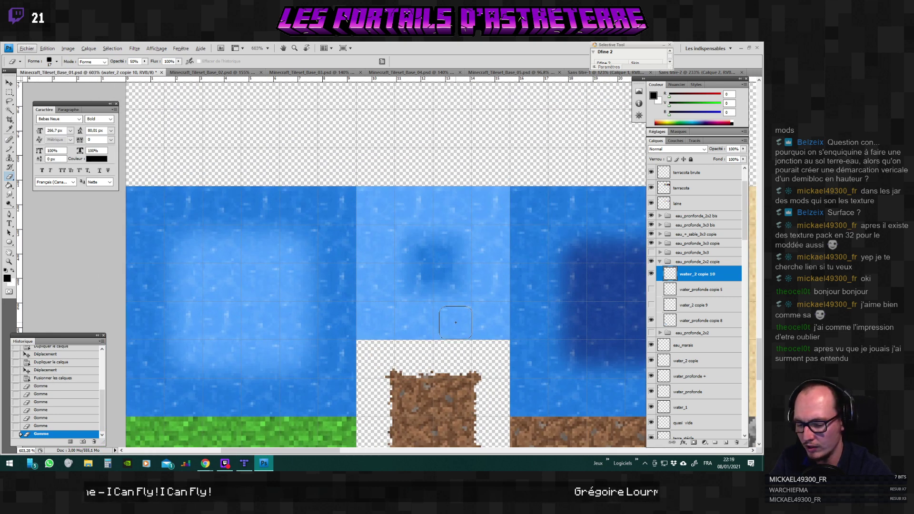
Save a PNG copy of the tileset as Minecraft_Tileset_Base_01.png, replacing the existing file and accepting the PNG options.
{"action": "key", "text": "ctrl+shift+s"}
{"action": "left_click", "coordinate": [243, 304]}
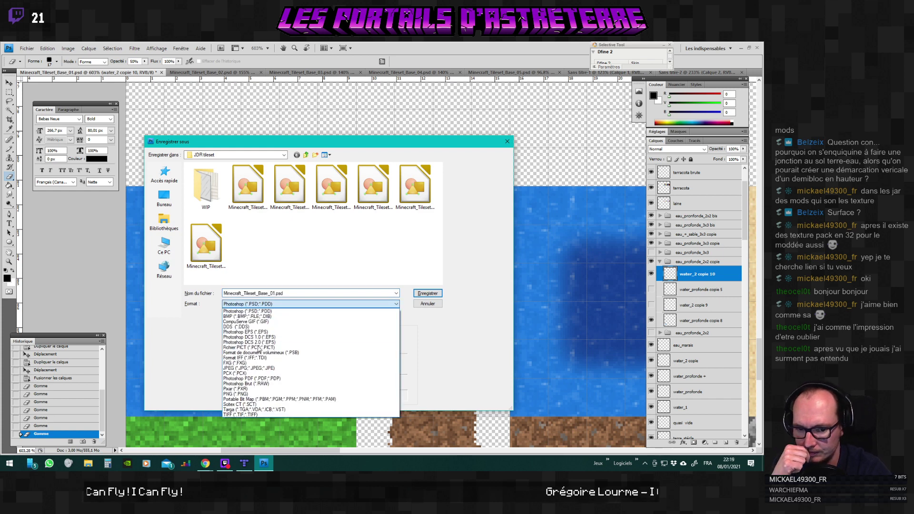
{"action": "left_click", "coordinate": [237, 394]}
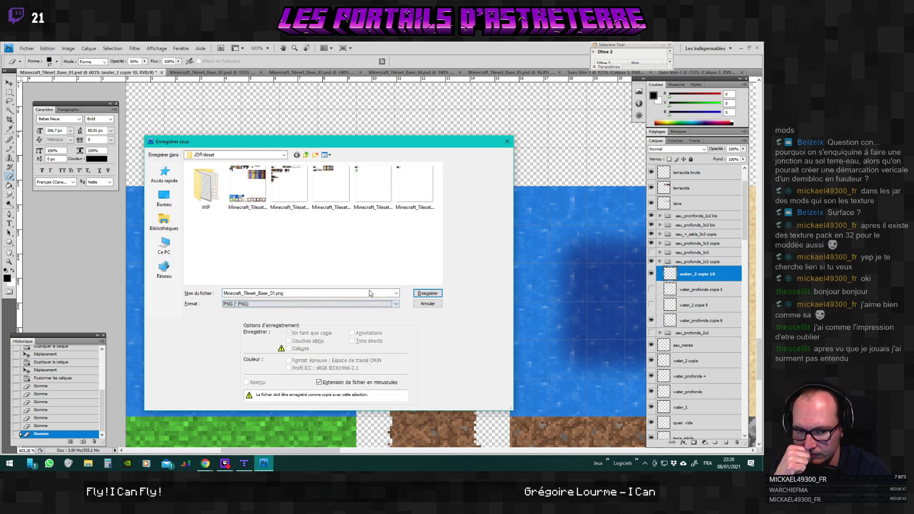
{"action": "left_click", "coordinate": [427, 294]}
{"action": "left_click", "coordinate": [364, 200]}
{"action": "left_click", "coordinate": [405, 246]}
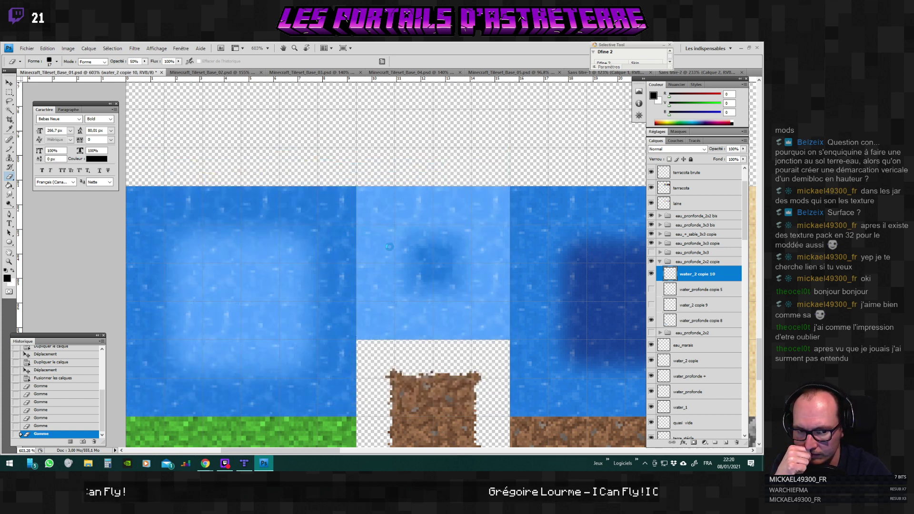
Switch to Tiled and paint an isolated eau_profonde spot in the shallow water below the large deep area, and inspect its edges closely.
{"action": "left_click", "coordinate": [244, 469]}
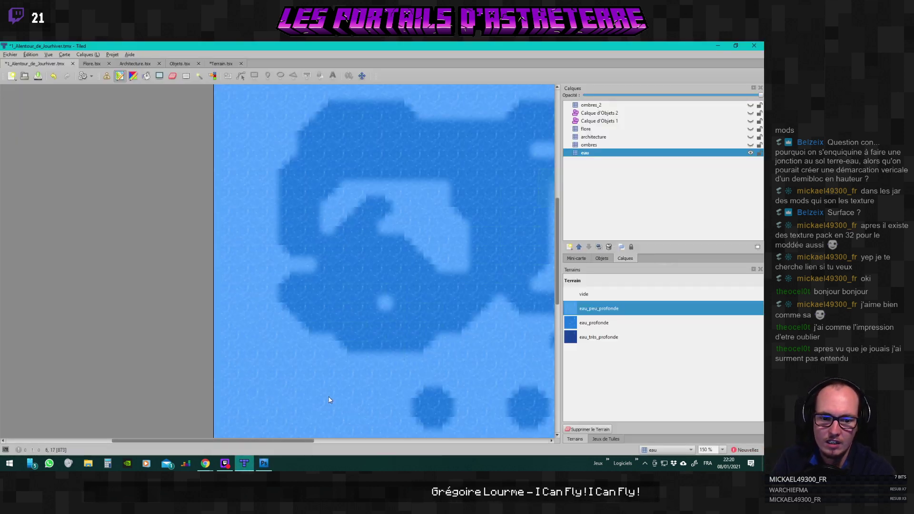
{"action": "scroll", "coordinate": [303, 366], "scroll_direction": "up", "scroll_amount": 2}
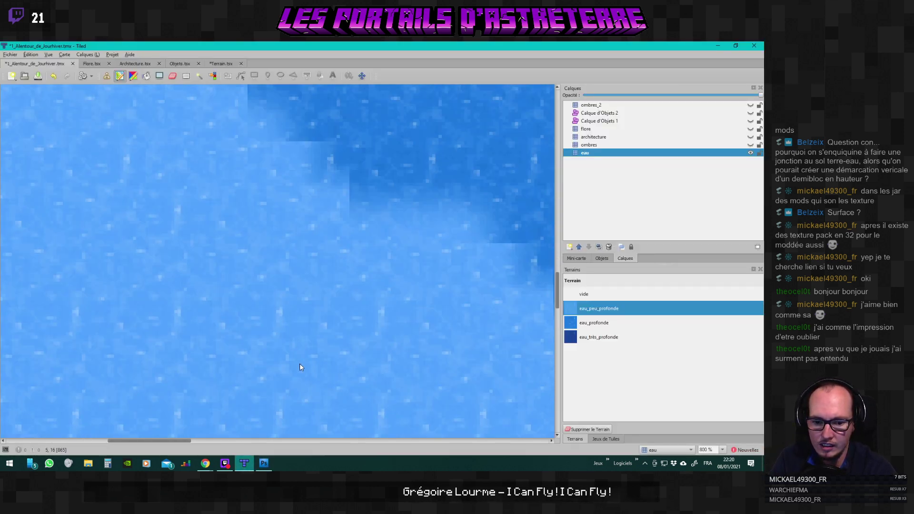
{"action": "left_click", "coordinate": [583, 327]}
{"action": "scroll", "coordinate": [279, 342], "scroll_direction": "down", "scroll_amount": 2}
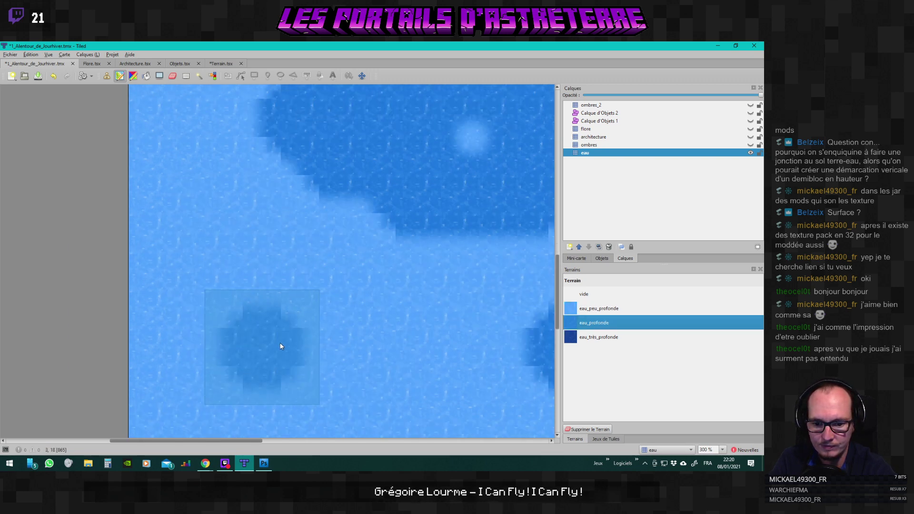
{"action": "left_click", "coordinate": [312, 324]}
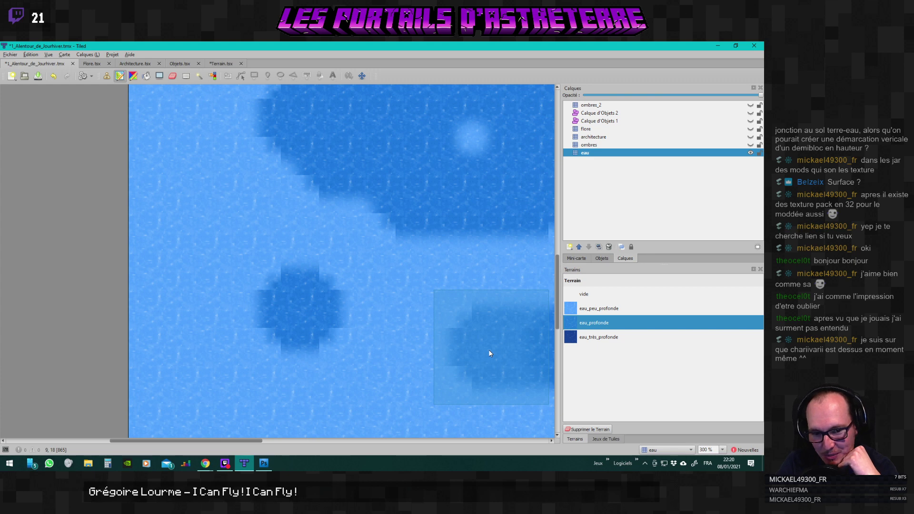
{"action": "scroll", "coordinate": [488, 349], "scroll_direction": "up", "scroll_amount": 2}
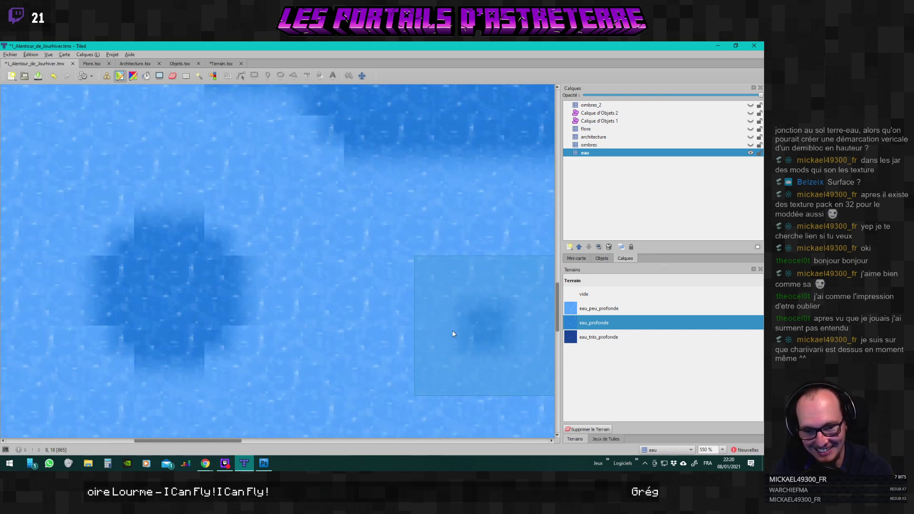
{"action": "left_click_drag", "start_coordinate": [253, 439], "coordinate": [228, 440]}
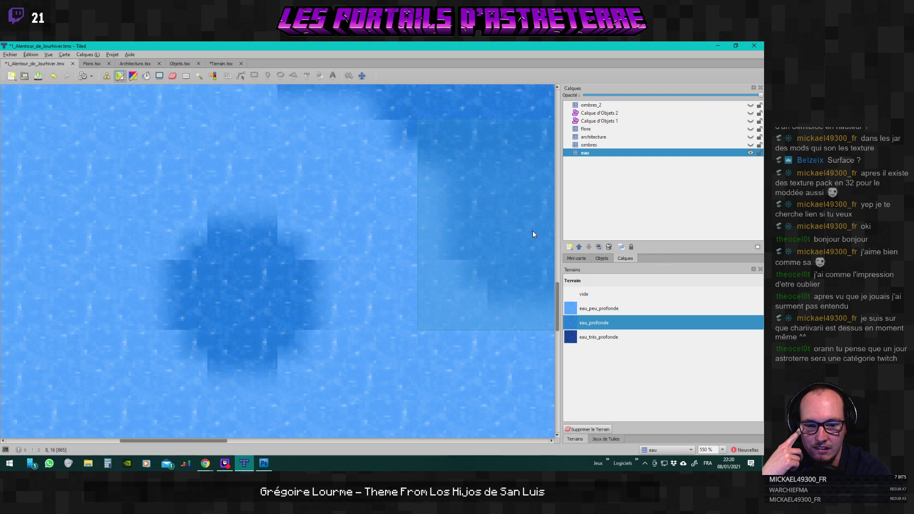
Switch to Photoshop, set the Eraser diameter to 46 px and erase at the centre of the light-water block to widen the deep spot.
{"action": "left_click", "coordinate": [264, 463]}
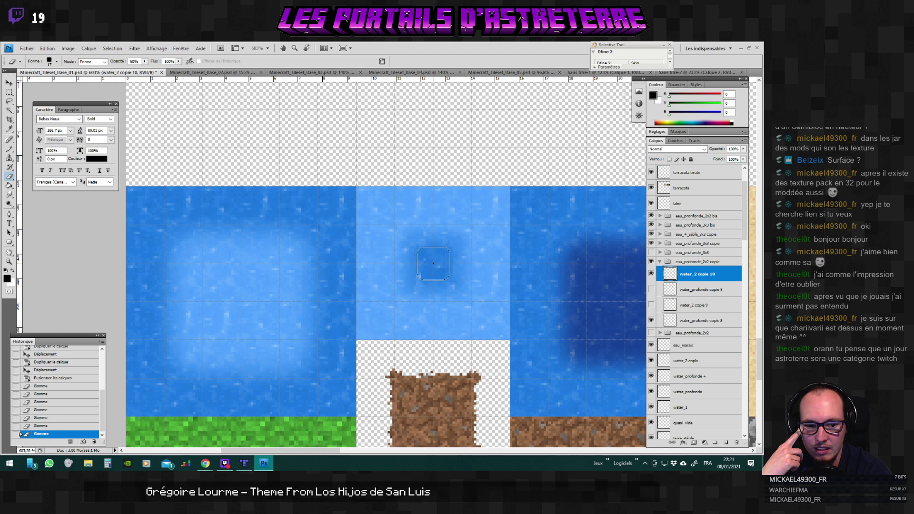
{"action": "left_click", "coordinate": [57, 61]}
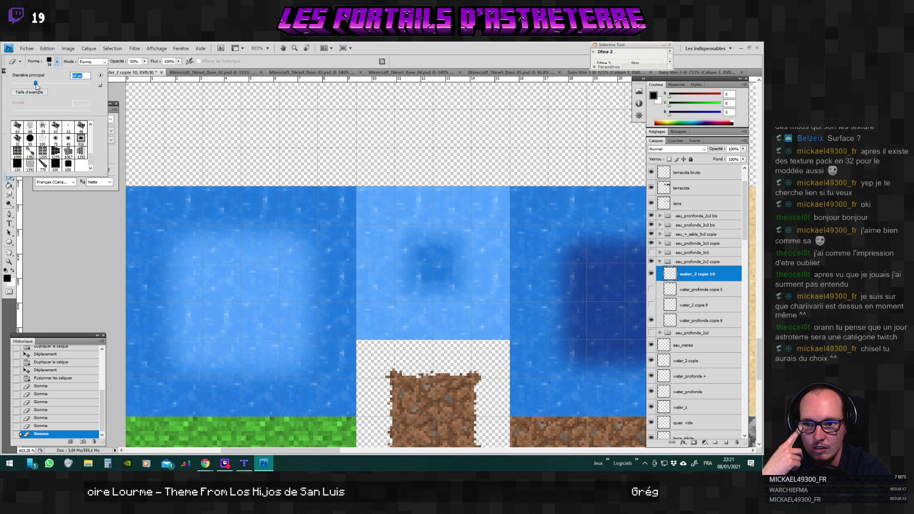
{"action": "left_click_drag", "start_coordinate": [36, 85], "coordinate": [37, 84]}
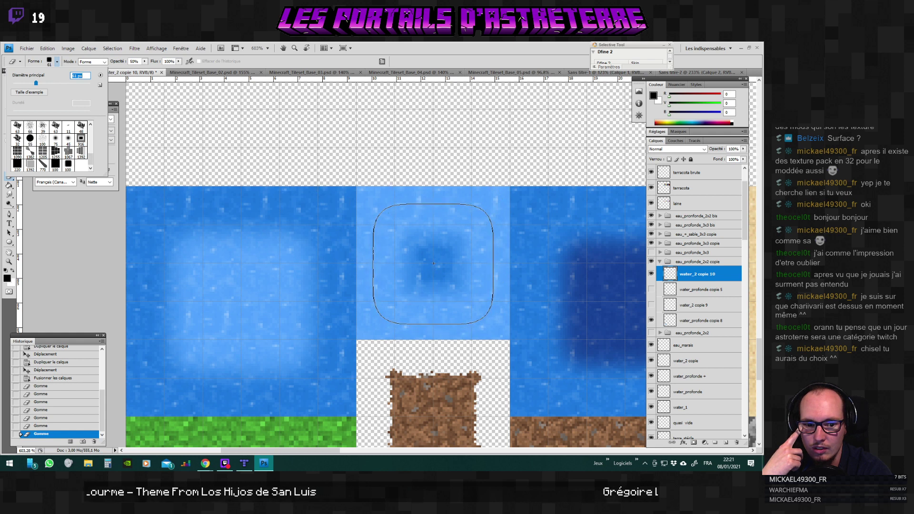
{"action": "left_click_drag", "start_coordinate": [32, 85], "coordinate": [30, 85]}
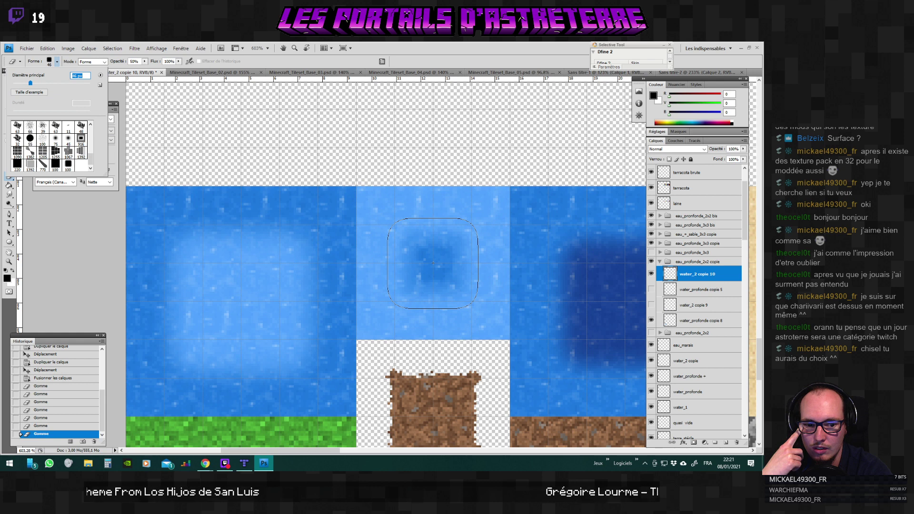
{"action": "left_click", "coordinate": [433, 262]}
{"action": "left_click", "coordinate": [433, 263]}
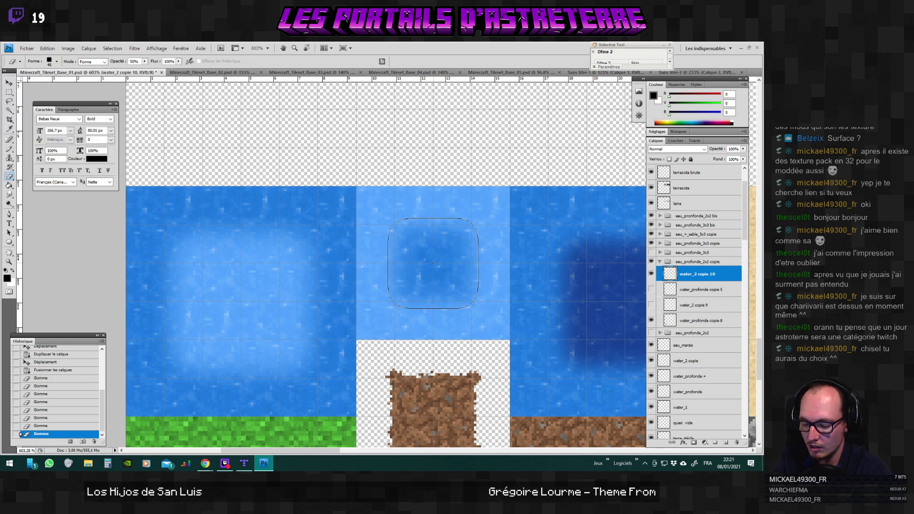
Save a PNG copy of the tileset as Minecraft_Tileset_Base_01.png, replacing the existing file and accepting the PNG options.
{"action": "key", "text": "ctrl+shift+s"}
{"action": "left_click", "coordinate": [362, 303]}
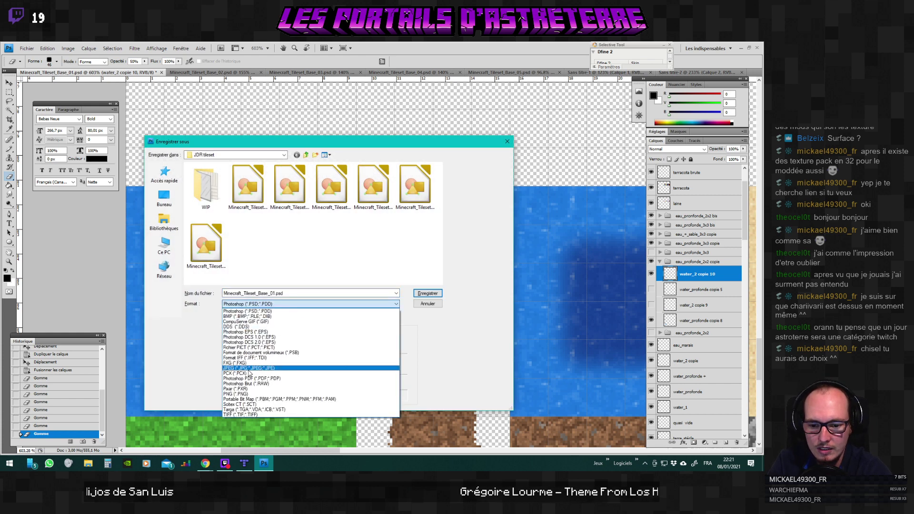
{"action": "left_click", "coordinate": [362, 394]}
{"action": "left_click", "coordinate": [423, 294]}
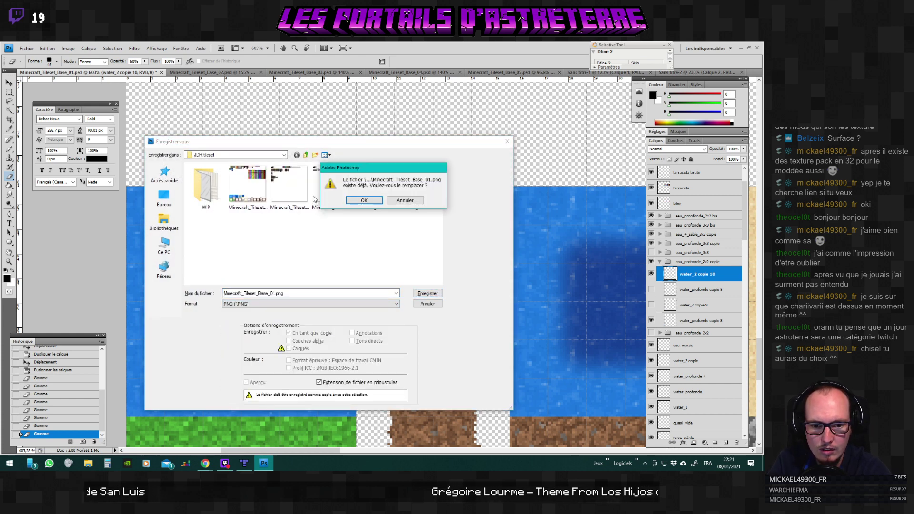
{"action": "left_click", "coordinate": [361, 198]}
{"action": "left_click", "coordinate": [408, 240]}
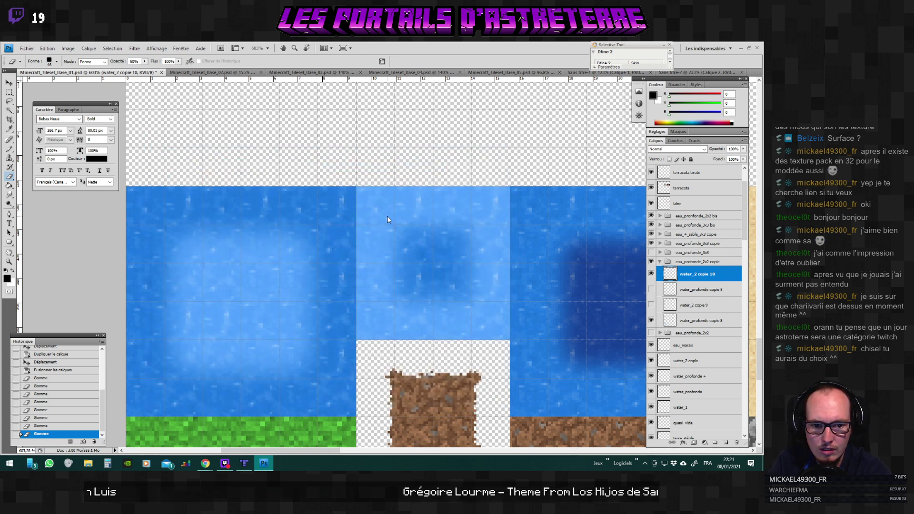
Check the deep-water spot in Tiled, and return to Photoshop to erase once more at the block's centre with the same Eraser.
{"action": "key", "text": "alt+Tab"}
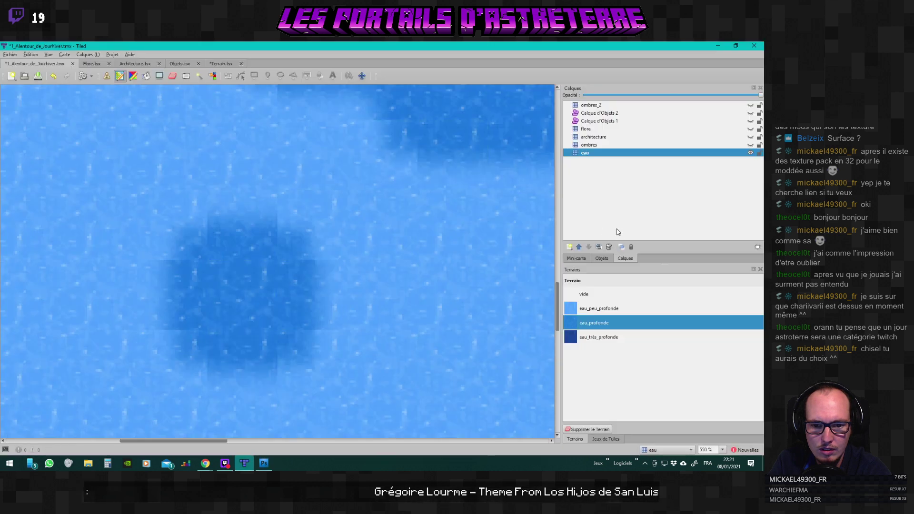
{"action": "key", "text": "alt+Tab"}
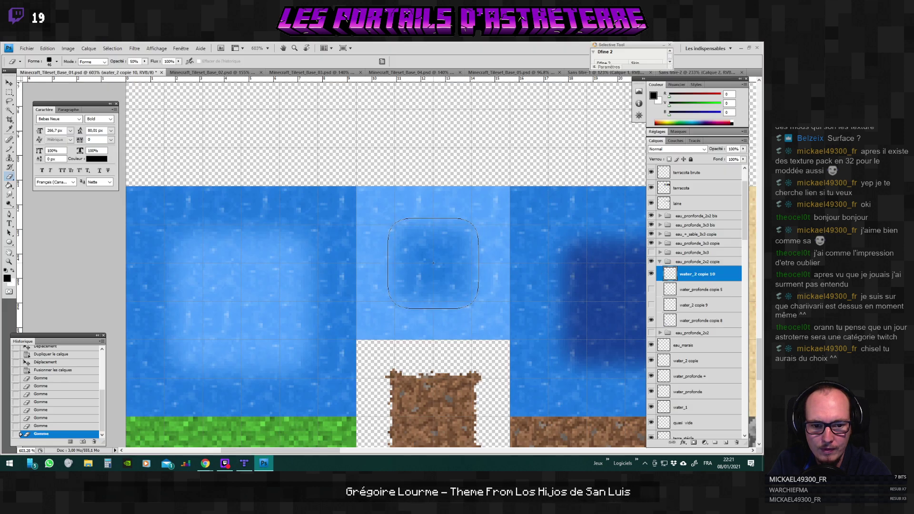
{"action": "left_click", "coordinate": [433, 264]}
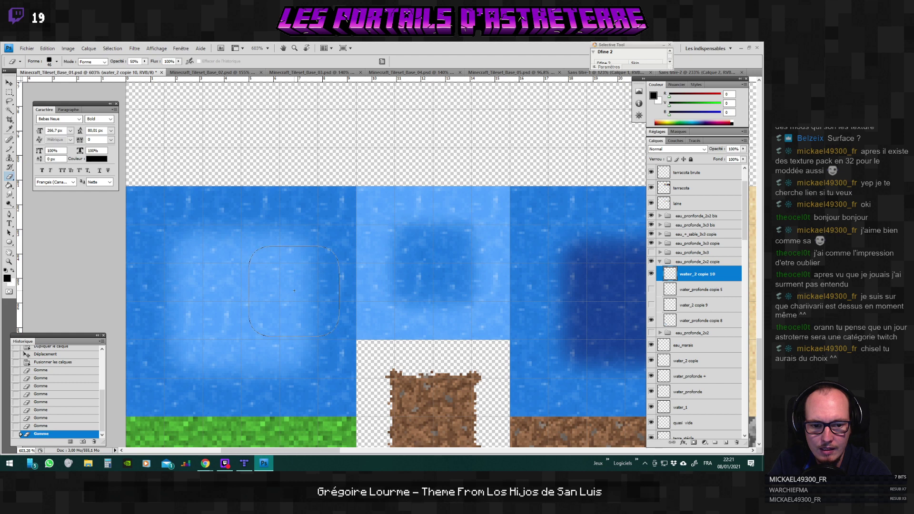
Overwrite Minecraft_Tileset_Base_01.png with the current tileset and view the refreshed deep-water spot in Tiled.
{"action": "key", "text": "ctrl+shift+s"}
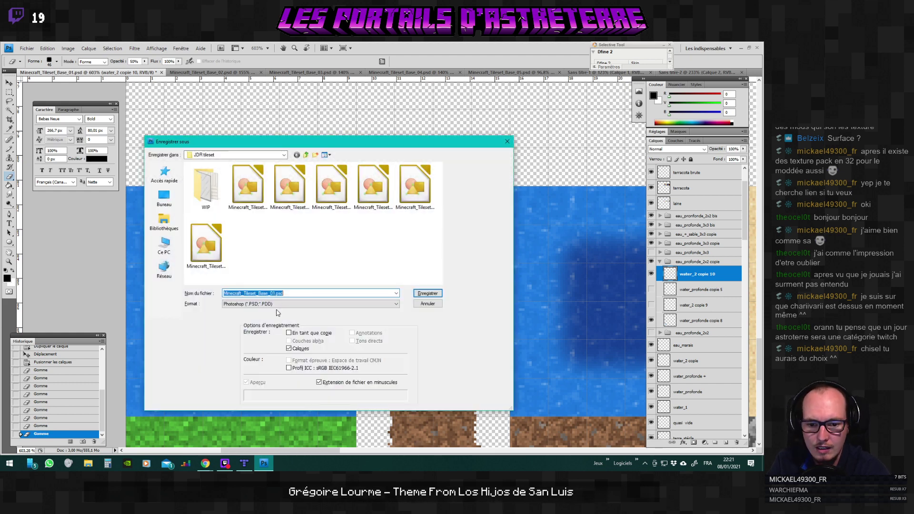
{"action": "left_click", "coordinate": [280, 304]}
{"action": "left_click", "coordinate": [236, 394]}
{"action": "left_click", "coordinate": [427, 293]}
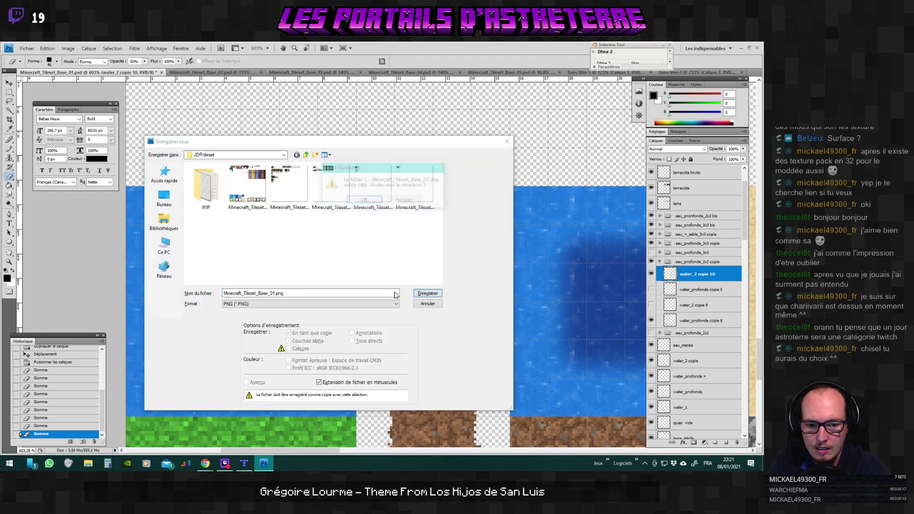
{"action": "left_click", "coordinate": [364, 201]}
{"action": "key", "text": "Return"}
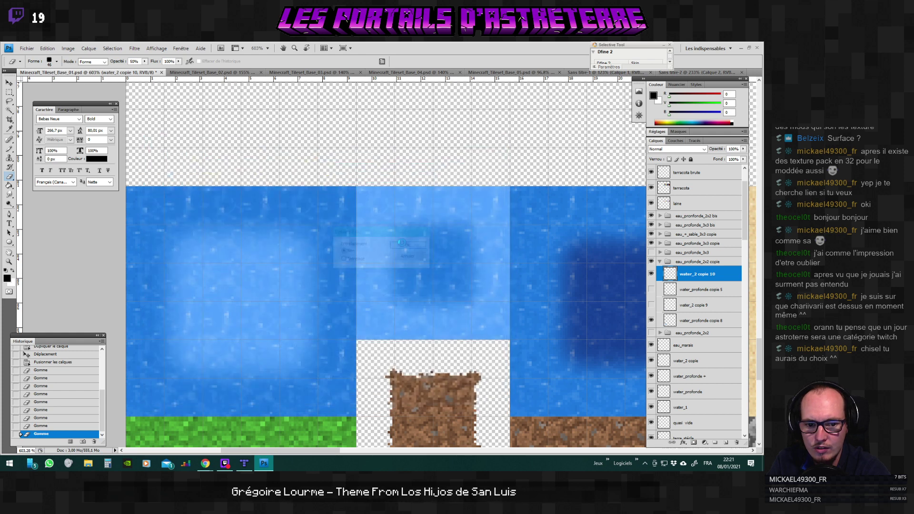
{"action": "key", "text": "alt+Tab"}
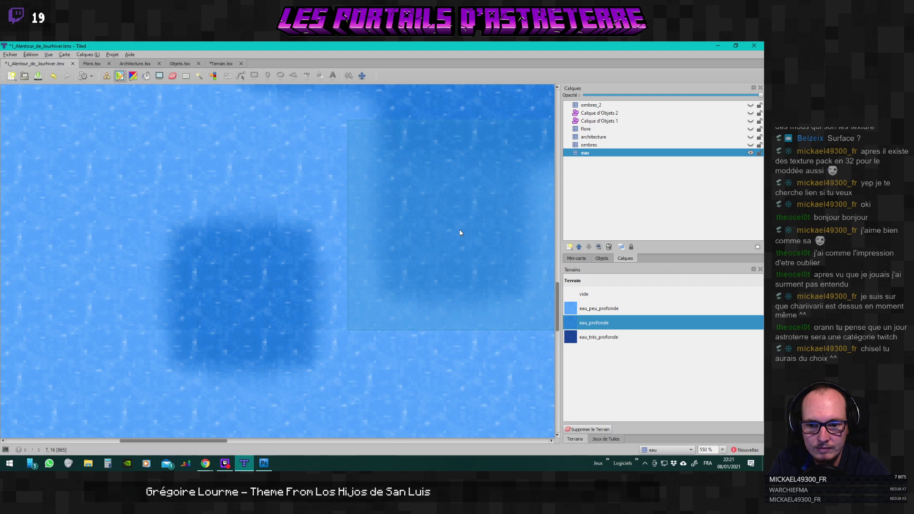
Back in Photoshop, increase the Eraser diameter to 57 px and erase over the block's centre to soften the spot's outer edge.
{"action": "key", "text": "alt+Tab"}
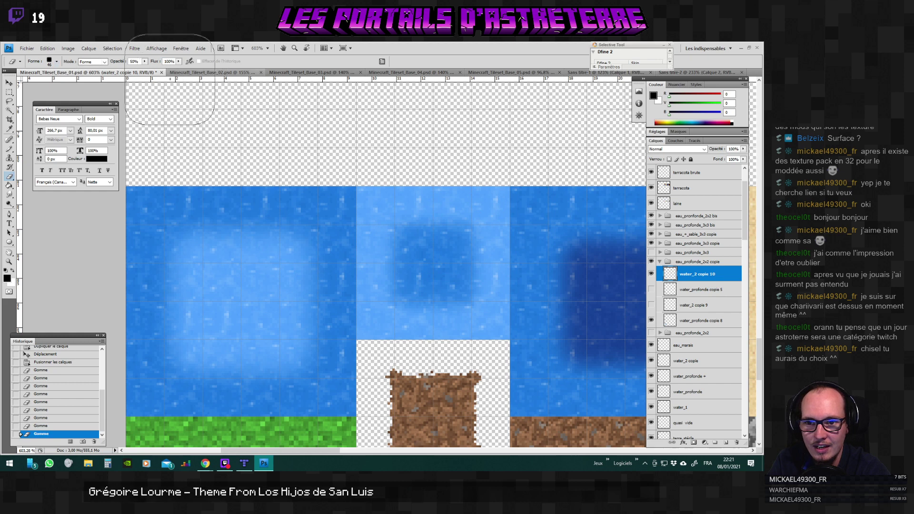
{"action": "left_click", "coordinate": [57, 62]}
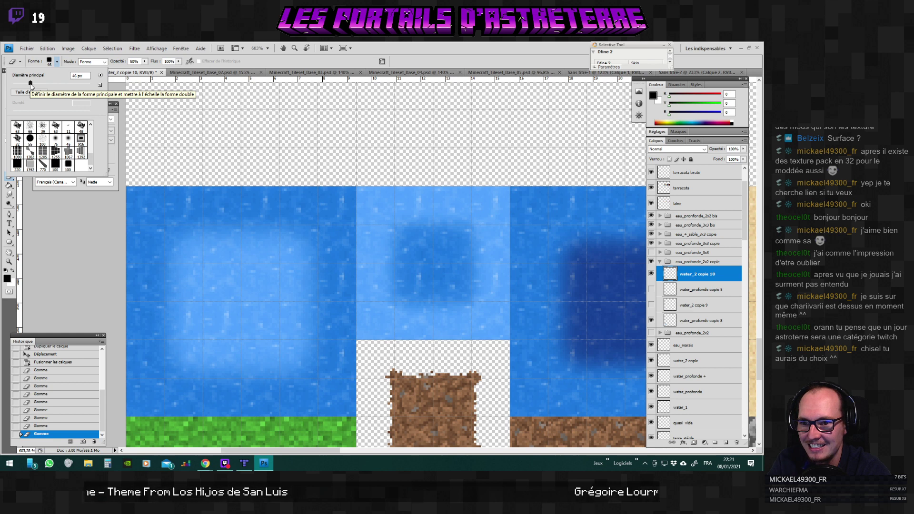
{"action": "left_click_drag", "start_coordinate": [31, 85], "coordinate": [33, 86]}
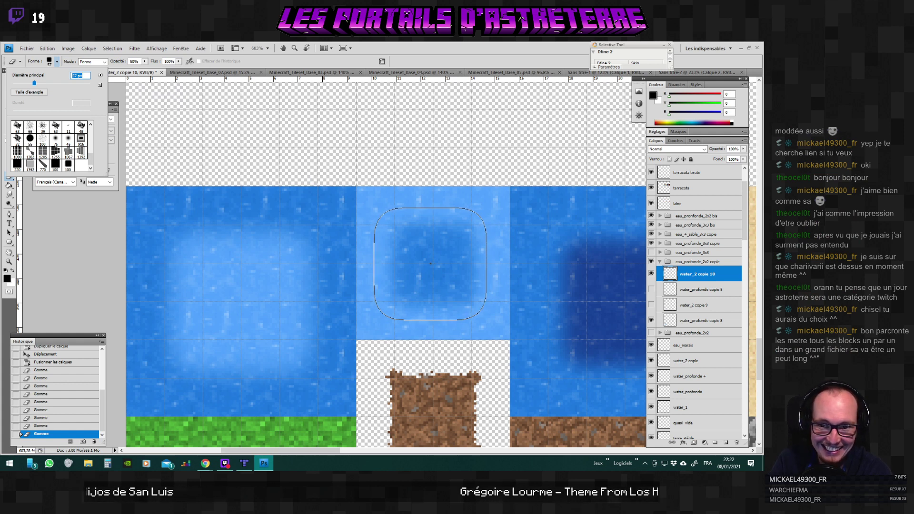
{"action": "key", "text": "Return"}
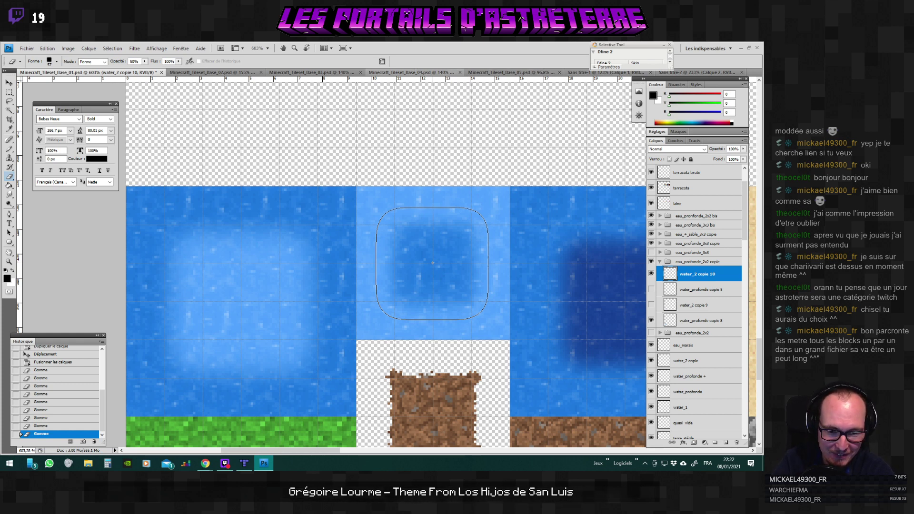
{"action": "mouse_move", "coordinate": [433, 263]}
{"action": "left_mouse_down"}
{"action": "mouse_move", "coordinate": [431, 315]}
{"action": "mouse_move", "coordinate": [407, 356]}
{"action": "mouse_move", "coordinate": [379, 318]}
{"action": "left_mouse_up"}
Export the tileset again as Minecraft_Tileset_Base_01.png over the existing file, and switch to Tiled to check the spot's edges.
{"action": "key", "text": "ctrl+shift+s"}
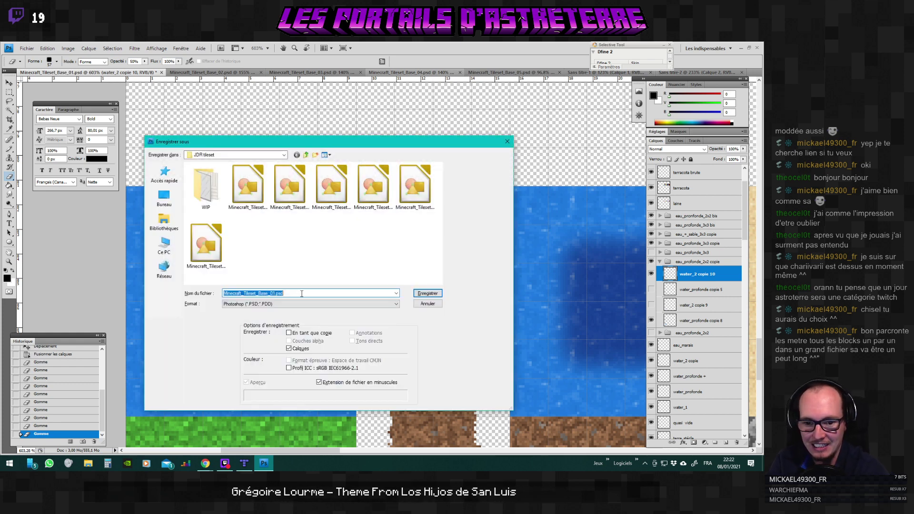
{"action": "left_click", "coordinate": [310, 304]}
{"action": "left_click", "coordinate": [317, 356]}
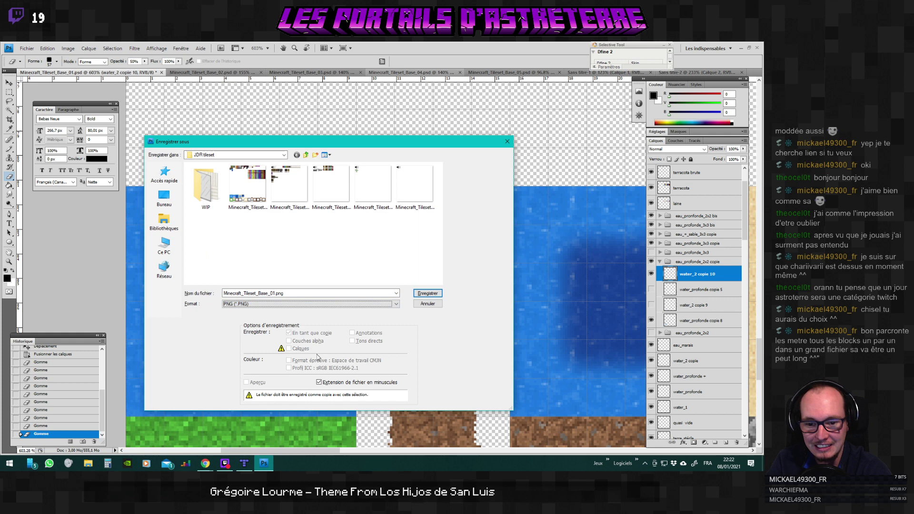
{"action": "left_click", "coordinate": [427, 293]}
{"action": "left_click", "coordinate": [364, 202]}
{"action": "key", "text": "Return"}
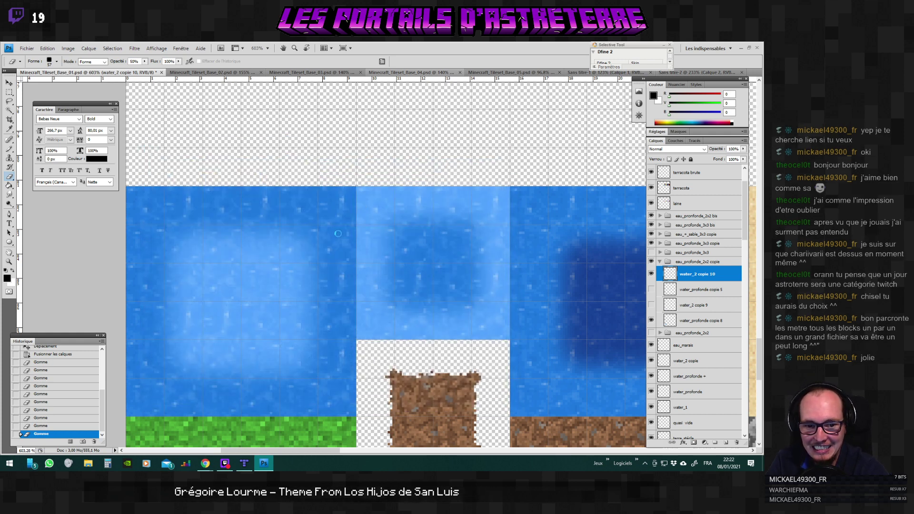
{"action": "key", "text": "alt+Tab"}
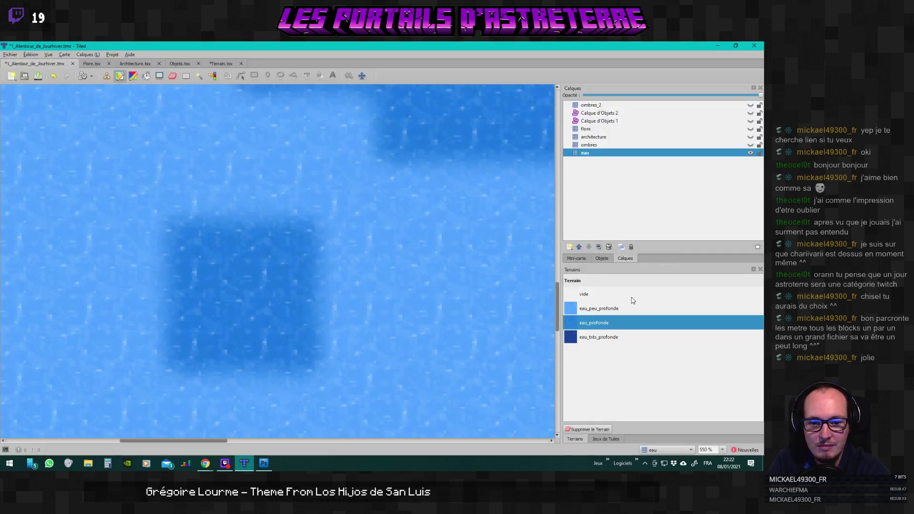
Paint eau_profonde across the lower part of the map, merging the isolated spots with the large deep area.
{"action": "scroll", "coordinate": [490, 293], "scroll_direction": "down", "scroll_amount": 7}
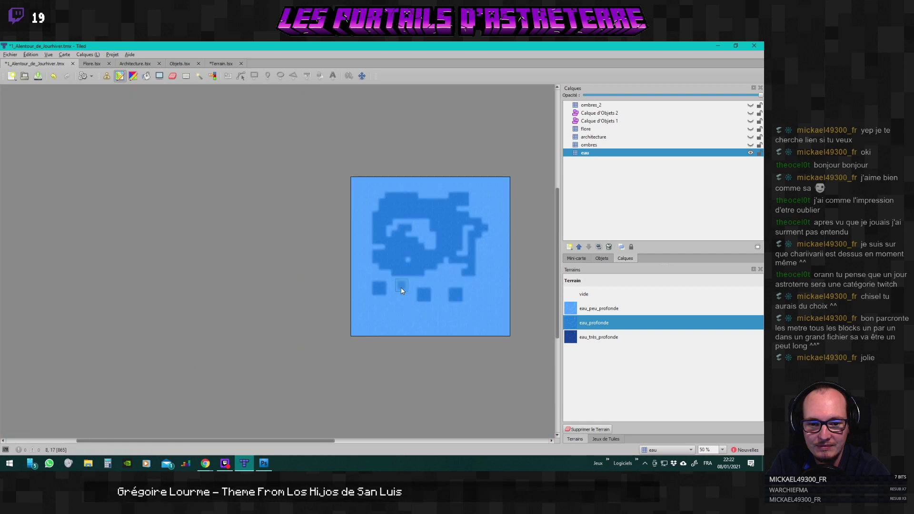
{"action": "scroll", "coordinate": [401, 291], "scroll_direction": "up", "scroll_amount": 3}
{"action": "mouse_move", "coordinate": [315, 329]}
{"action": "left_mouse_down"}
{"action": "mouse_move", "coordinate": [367, 343]}
{"action": "mouse_move", "coordinate": [465, 354]}
{"action": "mouse_move", "coordinate": [365, 322]}
{"action": "mouse_move", "coordinate": [410, 347]}
{"action": "mouse_move", "coordinate": [482, 364]}
{"action": "mouse_move", "coordinate": [435, 329]}
{"action": "mouse_move", "coordinate": [306, 320]}
{"action": "mouse_move", "coordinate": [280, 297]}
{"action": "mouse_move", "coordinate": [335, 267]}
{"action": "mouse_move", "coordinate": [372, 269]}
{"action": "mouse_move", "coordinate": [319, 297]}
{"action": "mouse_move", "coordinate": [419, 289]}
{"action": "mouse_move", "coordinate": [345, 277]}
{"action": "mouse_move", "coordinate": [429, 257]}
{"action": "mouse_move", "coordinate": [291, 271]}
{"action": "mouse_move", "coordinate": [346, 223]}
{"action": "mouse_move", "coordinate": [286, 236]}
{"action": "mouse_move", "coordinate": [289, 220]}
{"action": "mouse_move", "coordinate": [245, 299]}
{"action": "mouse_move", "coordinate": [252, 313]}
{"action": "mouse_move", "coordinate": [337, 323]}
{"action": "left_mouse_up"}
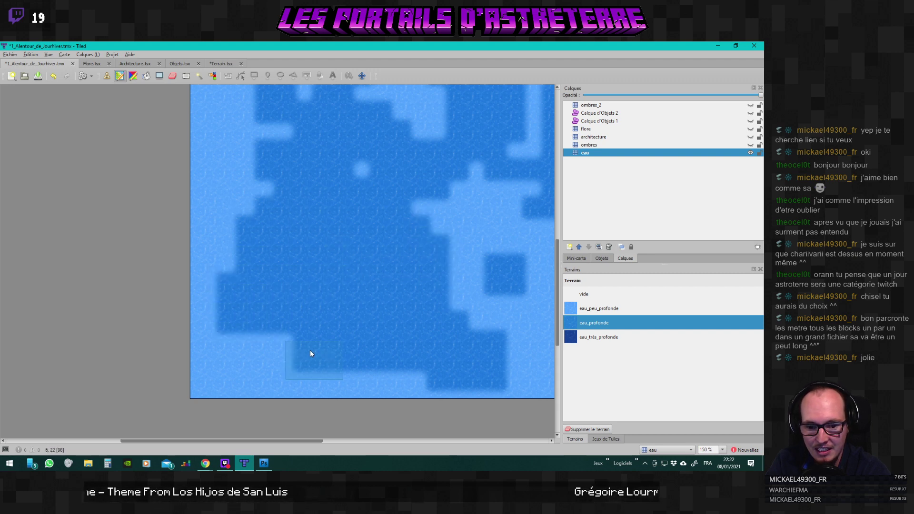
{"action": "scroll", "coordinate": [322, 422], "scroll_direction": "up", "scroll_amount": 3}
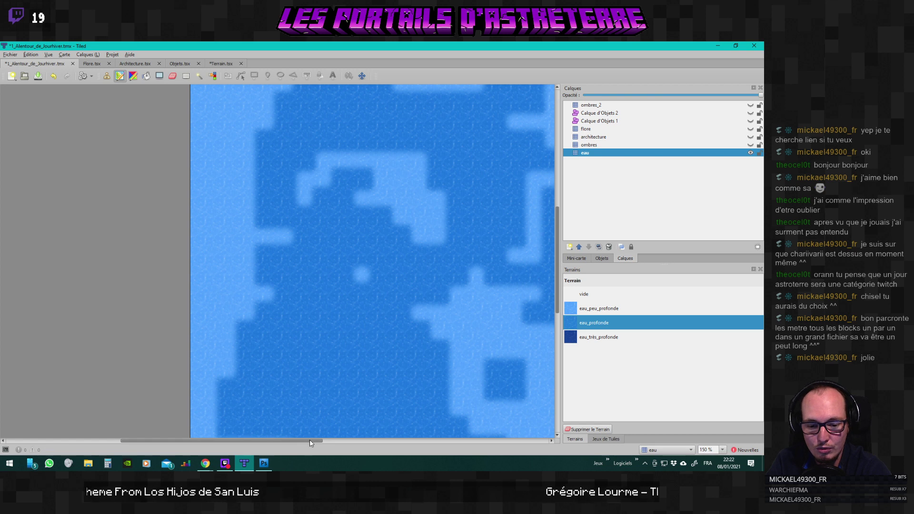
{"action": "left_click_drag", "start_coordinate": [309, 441], "coordinate": [368, 442]}
{"action": "scroll", "coordinate": [364, 338], "scroll_direction": "down", "scroll_amount": 3}
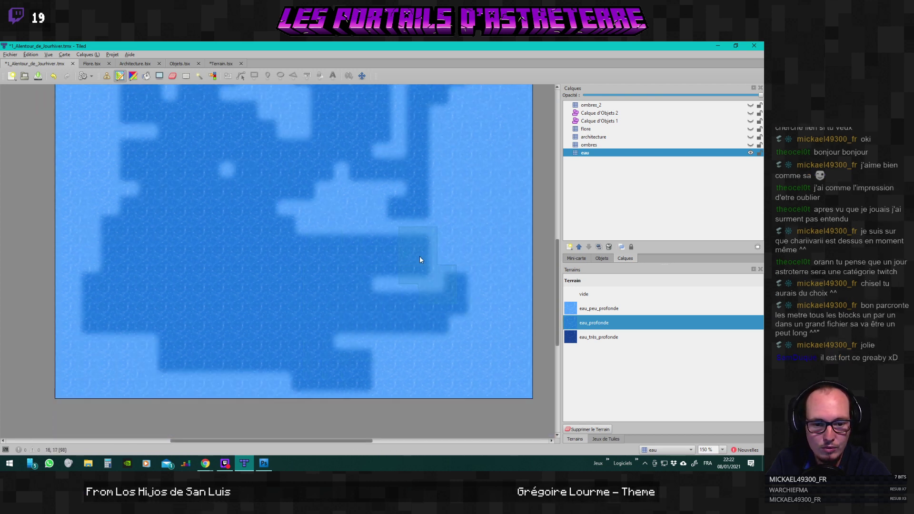
{"action": "mouse_move", "coordinate": [419, 260]}
{"action": "left_mouse_down"}
{"action": "mouse_move", "coordinate": [419, 229]}
{"action": "mouse_move", "coordinate": [380, 255]}
{"action": "mouse_move", "coordinate": [417, 286]}
{"action": "mouse_move", "coordinate": [316, 211]}
{"action": "mouse_move", "coordinate": [371, 185]}
{"action": "left_mouse_up"}
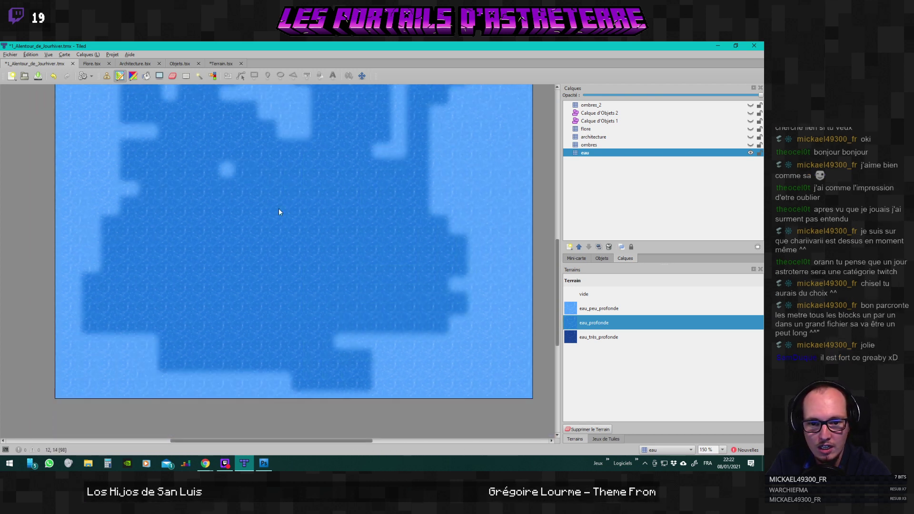
Paint an irregular eau_peu_profonde patch inside the large deep area and fill in the deep pocket left within it.
{"action": "left_click", "coordinate": [604, 309]}
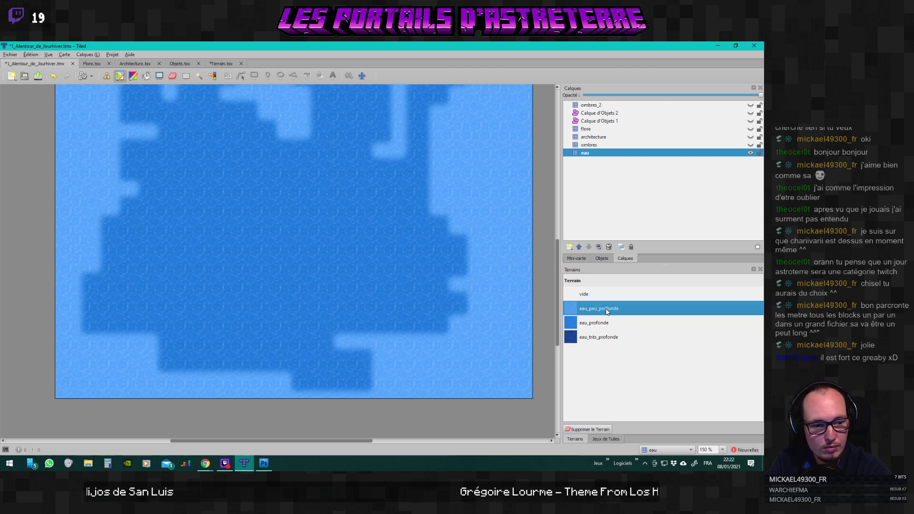
{"action": "mouse_move", "coordinate": [200, 245]}
{"action": "left_mouse_down"}
{"action": "mouse_move", "coordinate": [312, 232]}
{"action": "mouse_move", "coordinate": [232, 240]}
{"action": "left_mouse_up"}
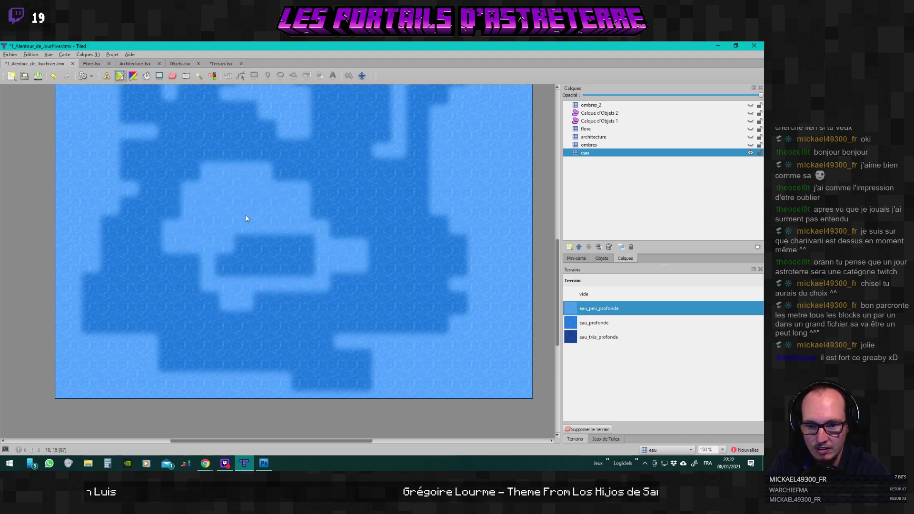
{"action": "mouse_move", "coordinate": [304, 266]}
{"action": "left_mouse_down"}
{"action": "mouse_move", "coordinate": [224, 263]}
{"action": "mouse_move", "coordinate": [300, 273]}
{"action": "left_mouse_up"}
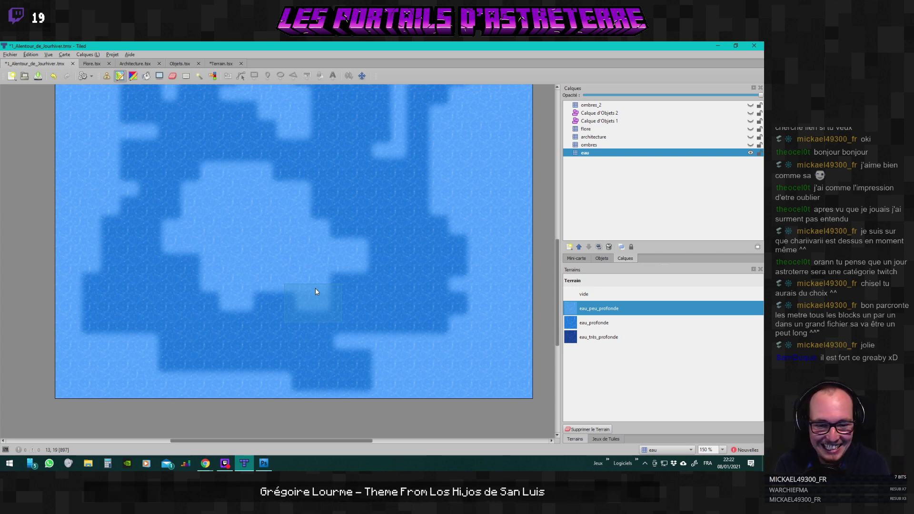
Examine the transitions between the shallow patch and the surrounding deep water at several magnifications.
{"action": "scroll", "coordinate": [244, 262], "scroll_direction": "up", "scroll_amount": 1}
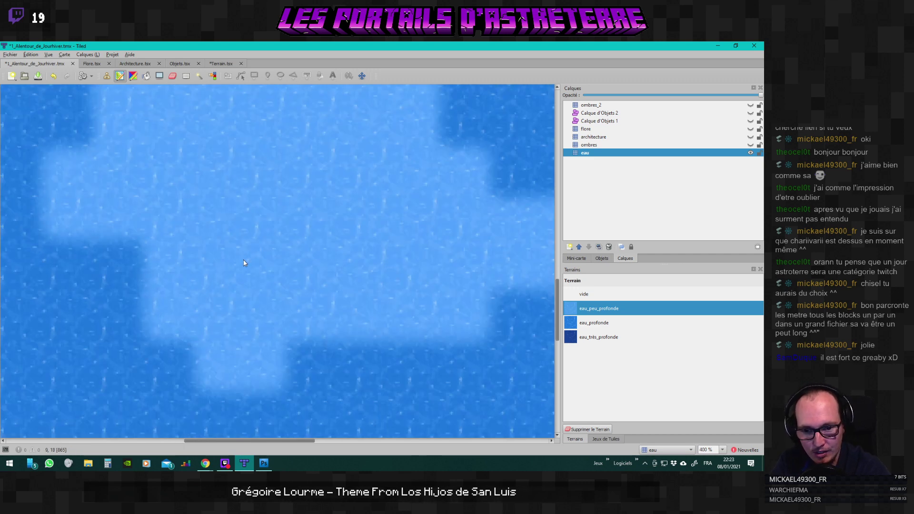
{"action": "scroll", "coordinate": [274, 244], "scroll_direction": "up", "scroll_amount": 1}
{"action": "scroll", "coordinate": [274, 266], "scroll_direction": "down", "scroll_amount": 1}
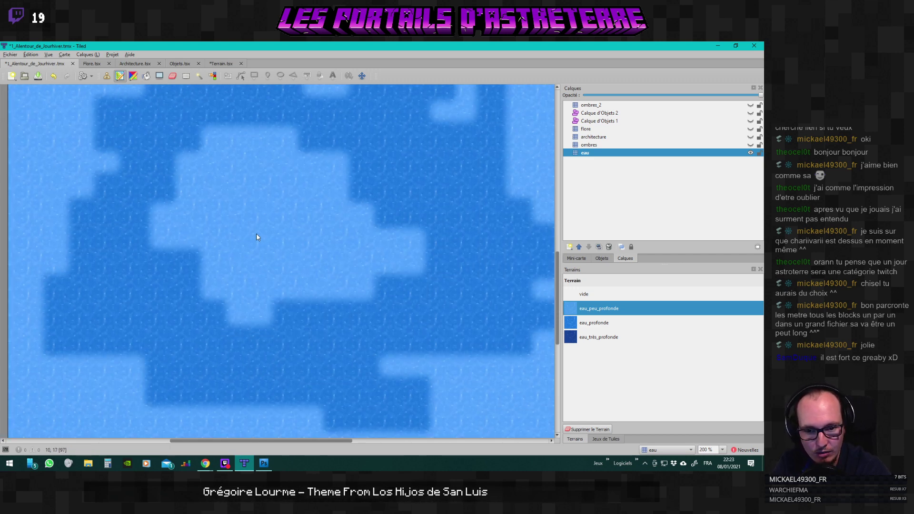
{"action": "scroll", "coordinate": [256, 233], "scroll_direction": "up", "scroll_amount": 2}
{"action": "scroll", "coordinate": [265, 236], "scroll_direction": "down", "scroll_amount": 1}
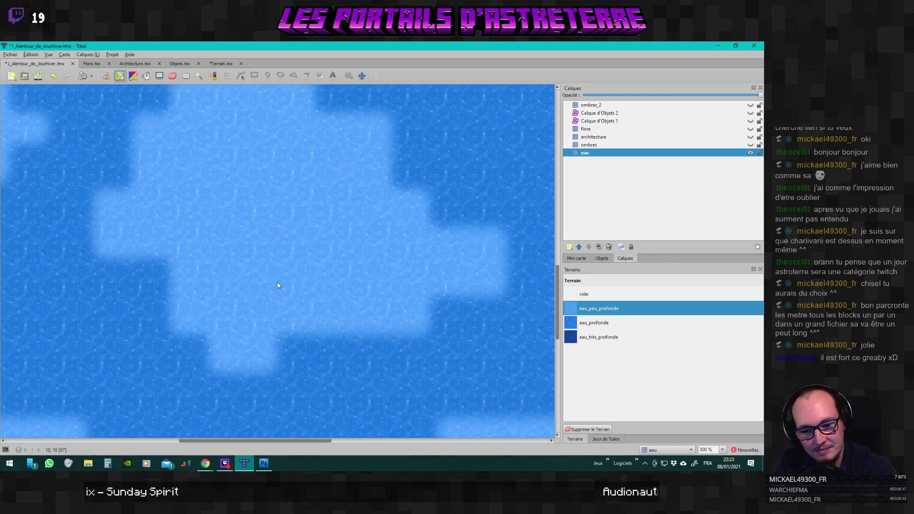
{"action": "scroll", "coordinate": [280, 278], "scroll_direction": "down", "scroll_amount": 3}
{"action": "scroll", "coordinate": [359, 283], "scroll_direction": "down", "scroll_amount": 3, "text": "ctrl"}
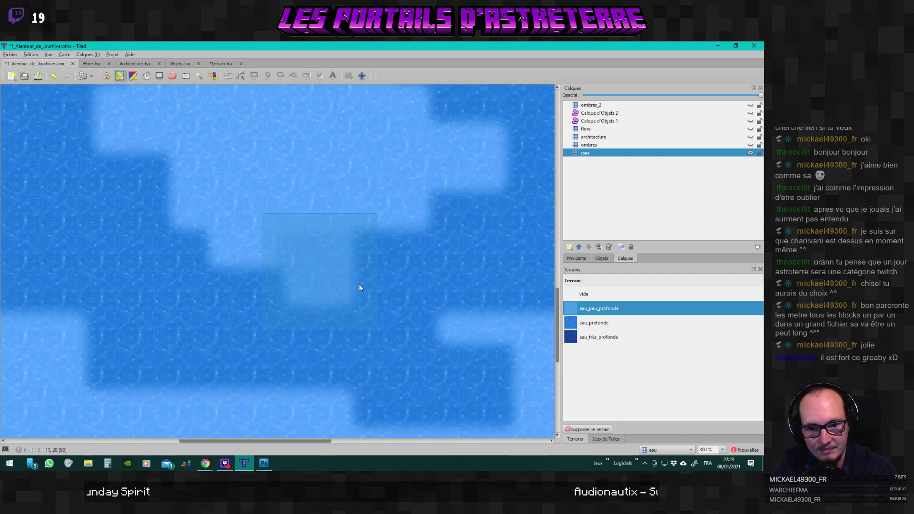
Paint a large rectangular eau_très_profonde area over most of the shallow patch in the lower part of the map.
{"action": "scroll", "coordinate": [361, 281], "scroll_direction": "down", "scroll_amount": 1, "text": "ctrl"}
{"action": "scroll", "coordinate": [337, 240], "scroll_direction": "up", "scroll_amount": 3, "text": "ctrl"}
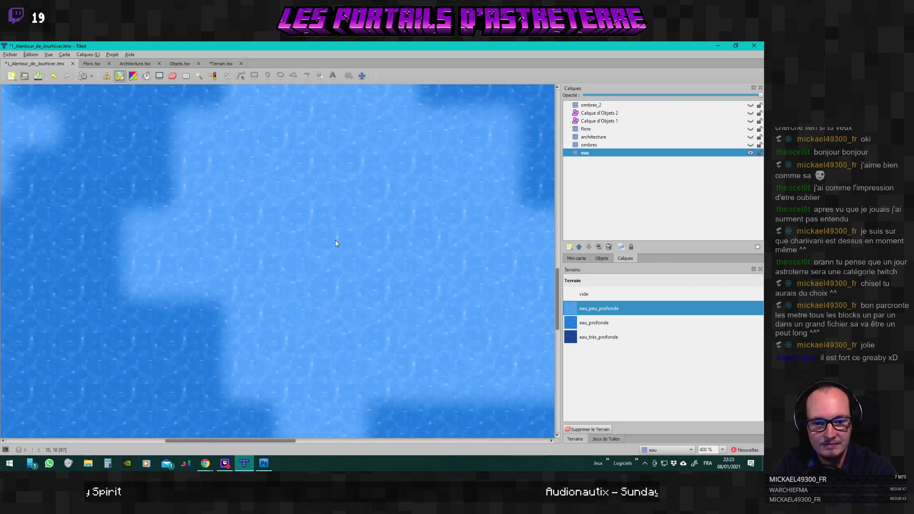
{"action": "left_click", "coordinate": [599, 338]}
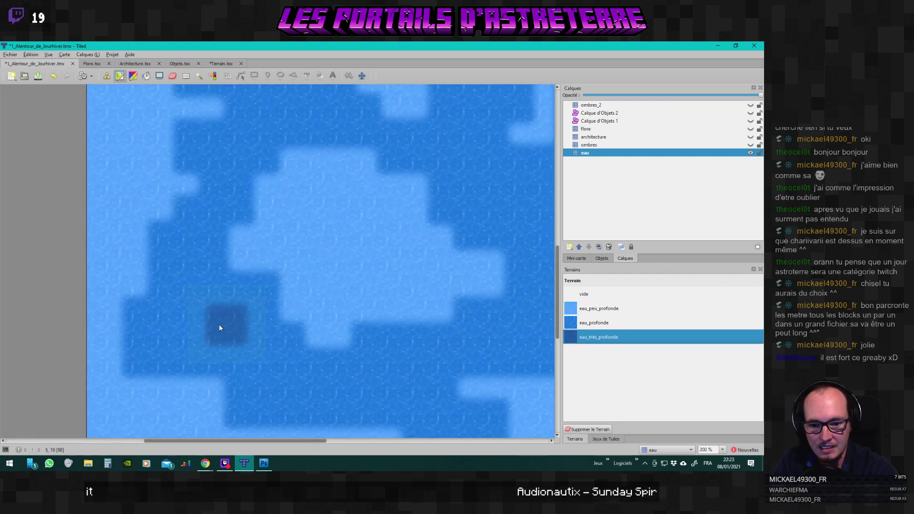
{"action": "left_click", "coordinate": [352, 247]}
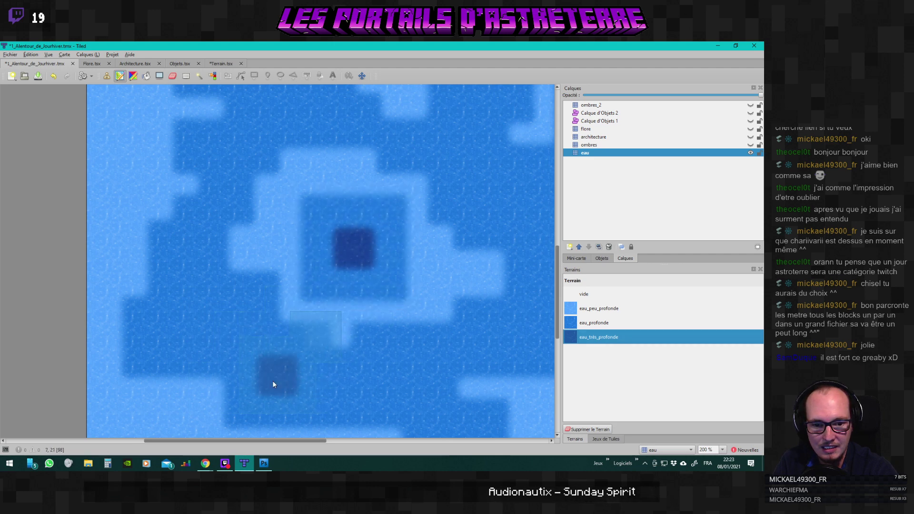
{"action": "mouse_move", "coordinate": [367, 251]}
{"action": "left_mouse_down"}
{"action": "mouse_move", "coordinate": [268, 253]}
{"action": "mouse_move", "coordinate": [251, 201]}
{"action": "mouse_move", "coordinate": [304, 210]}
{"action": "mouse_move", "coordinate": [326, 239]}
{"action": "left_mouse_up"}
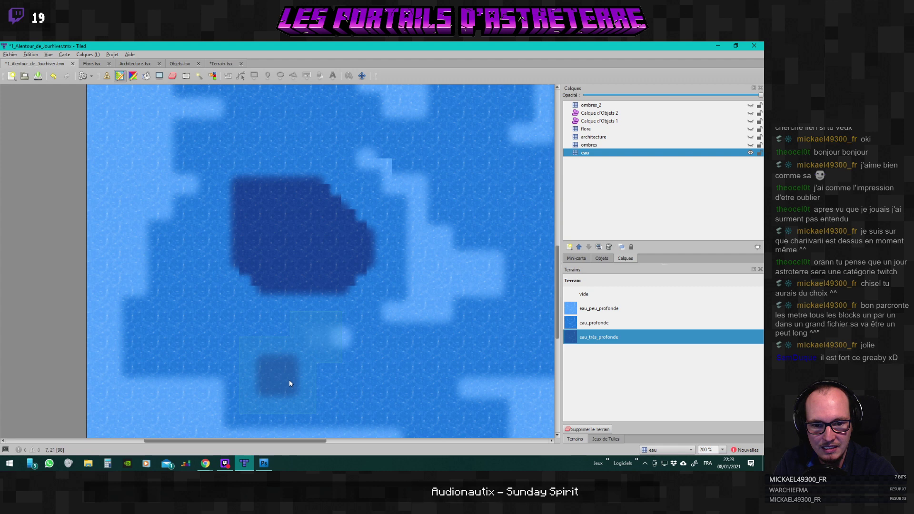
{"action": "mouse_move", "coordinate": [343, 299]}
{"action": "left_mouse_down"}
{"action": "mouse_move", "coordinate": [308, 315]}
{"action": "mouse_move", "coordinate": [315, 346]}
{"action": "mouse_move", "coordinate": [364, 357]}
{"action": "mouse_move", "coordinate": [338, 314]}
{"action": "mouse_move", "coordinate": [351, 249]}
{"action": "left_mouse_up"}
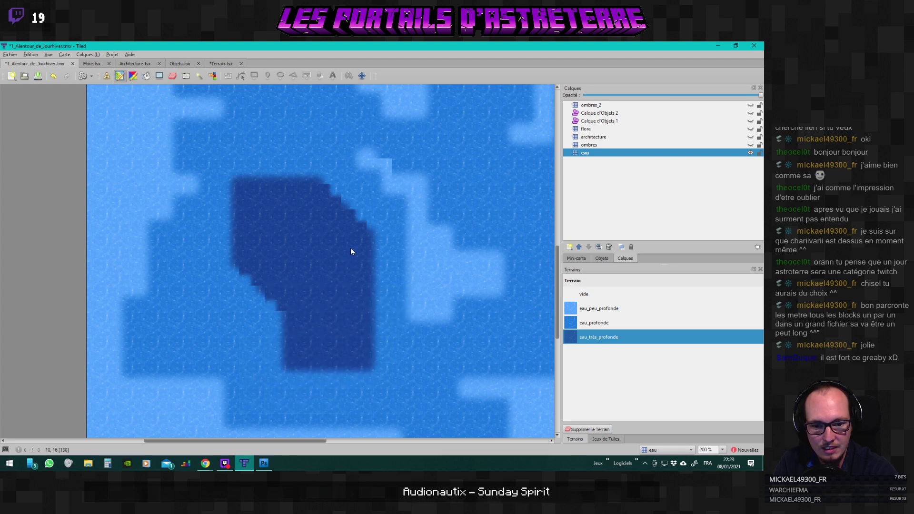
{"action": "mouse_move", "coordinate": [341, 200]}
{"action": "left_mouse_down"}
{"action": "mouse_move", "coordinate": [356, 214]}
{"action": "mouse_move", "coordinate": [321, 259]}
{"action": "mouse_move", "coordinate": [267, 270]}
{"action": "mouse_move", "coordinate": [258, 288]}
{"action": "mouse_move", "coordinate": [276, 333]}
{"action": "left_mouse_up"}
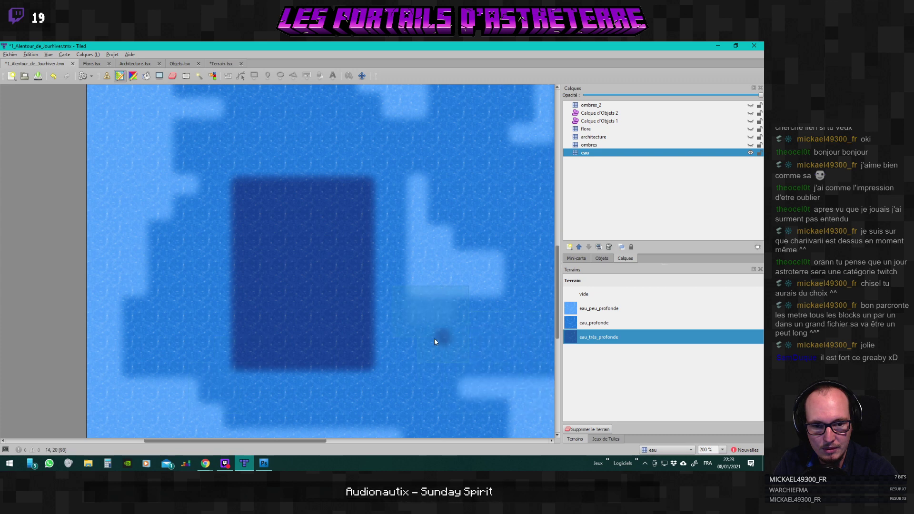
Paint an irregular eau_profonde patch inside the very deep rectangle, examine its edges, and cover it again with eau_très_profonde.
{"action": "scroll", "coordinate": [435, 338], "scroll_direction": "down", "scroll_amount": 4}
{"action": "scroll", "coordinate": [438, 338], "scroll_direction": "up", "scroll_amount": 6}
{"action": "scroll", "coordinate": [415, 333], "scroll_direction": "down", "scroll_amount": 2}
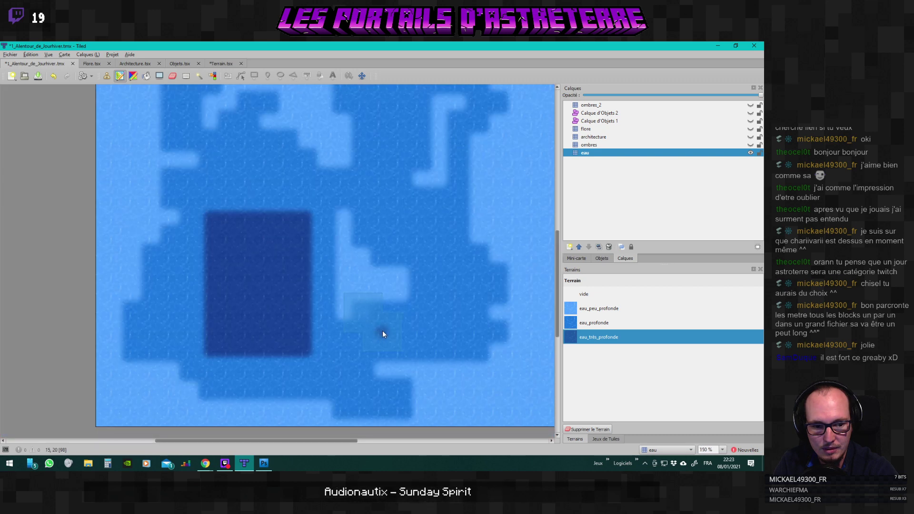
{"action": "left_click", "coordinate": [595, 323]}
{"action": "mouse_move", "coordinate": [280, 321]}
{"action": "left_mouse_down"}
{"action": "mouse_move", "coordinate": [281, 285]}
{"action": "mouse_move", "coordinate": [259, 297]}
{"action": "mouse_move", "coordinate": [248, 277]}
{"action": "mouse_move", "coordinate": [264, 257]}
{"action": "left_mouse_up"}
{"action": "left_click", "coordinate": [263, 253]}
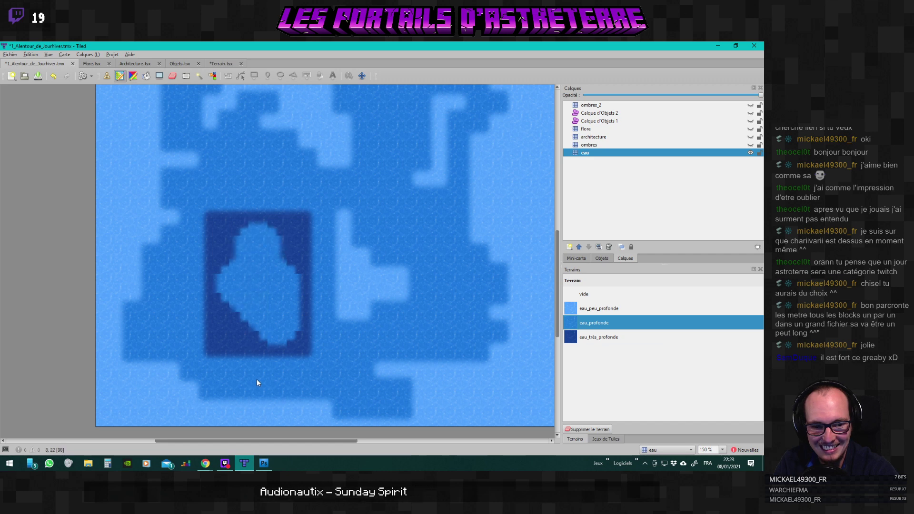
{"action": "scroll", "coordinate": [234, 355], "scroll_direction": "up", "scroll_amount": 1}
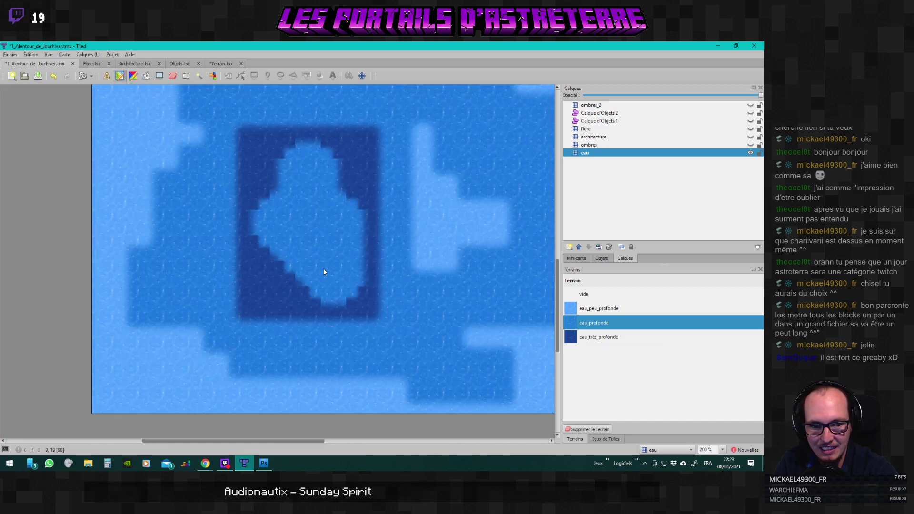
{"action": "left_click", "coordinate": [598, 336]}
{"action": "mouse_move", "coordinate": [309, 191]}
{"action": "left_mouse_down"}
{"action": "mouse_move", "coordinate": [339, 161]}
{"action": "mouse_move", "coordinate": [265, 218]}
{"action": "mouse_move", "coordinate": [345, 267]}
{"action": "mouse_move", "coordinate": [319, 284]}
{"action": "left_mouse_up"}
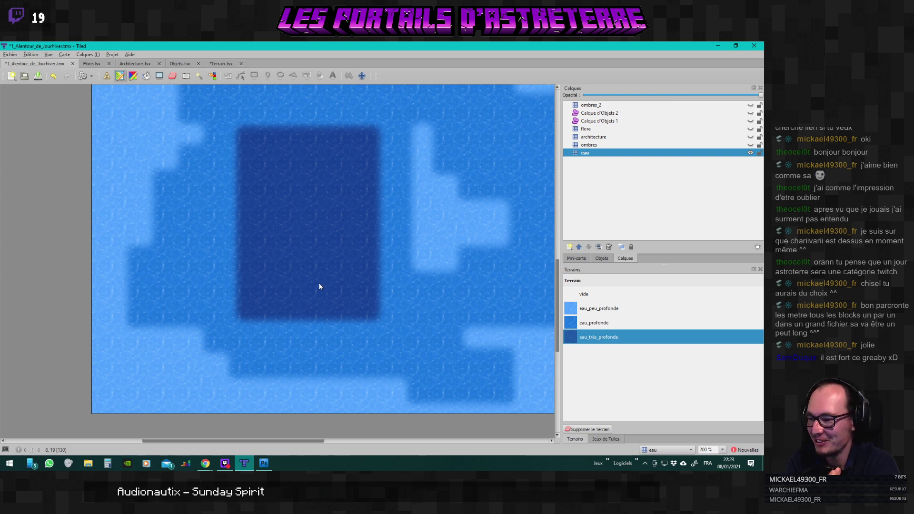
Paint one small eau_profonde spot inside the very deep rectangle, and switch to Photoshop to show the very deep 2x2 tile.
{"action": "left_click", "coordinate": [595, 322]}
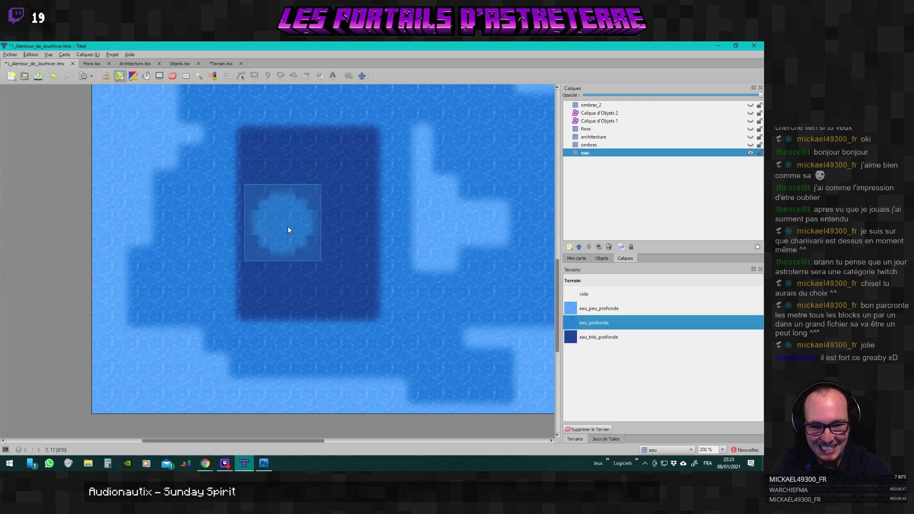
{"action": "left_click", "coordinate": [316, 222]}
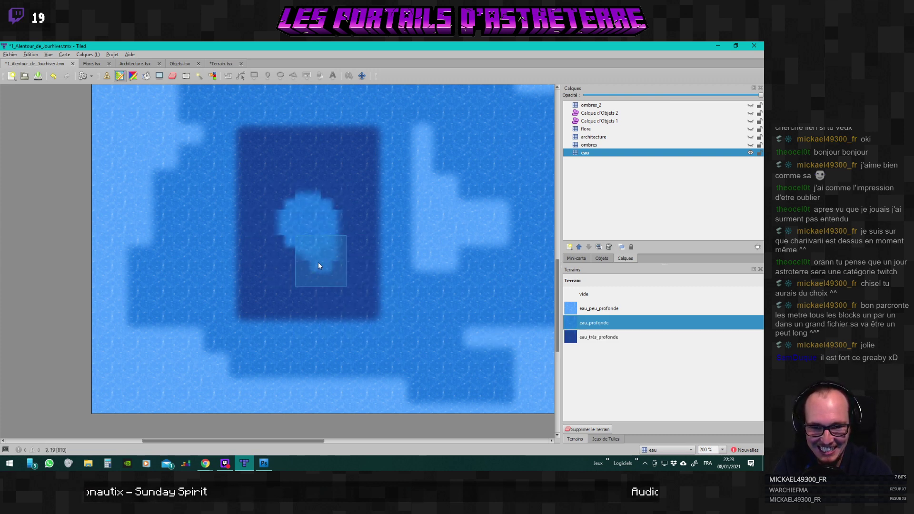
{"action": "scroll", "coordinate": [319, 264], "scroll_direction": "up", "scroll_amount": 2}
{"action": "scroll", "coordinate": [415, 310], "scroll_direction": "up", "scroll_amount": 2}
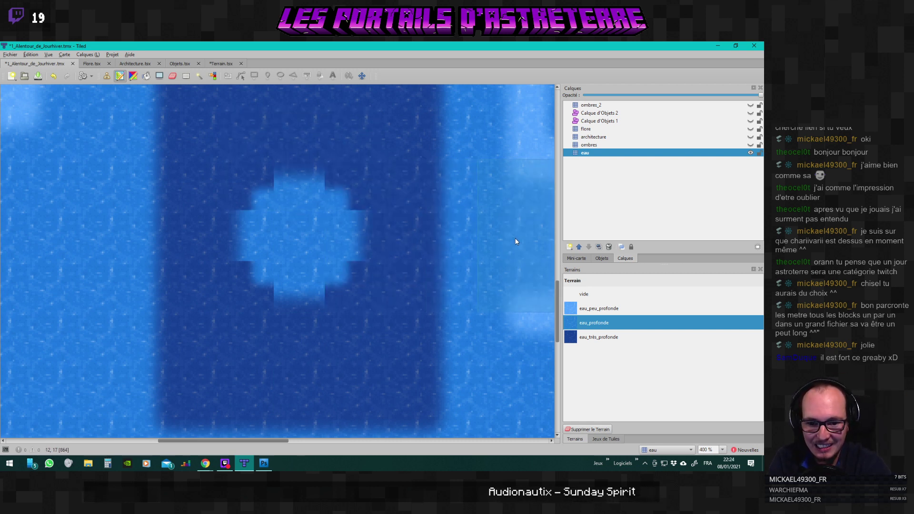
{"action": "left_click", "coordinate": [264, 464]}
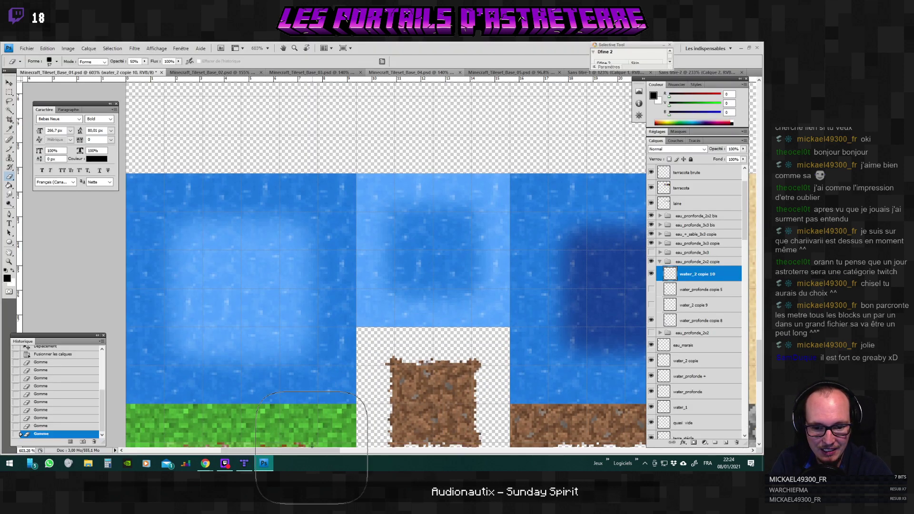
{"action": "left_click_drag", "start_coordinate": [308, 453], "coordinate": [416, 452]}
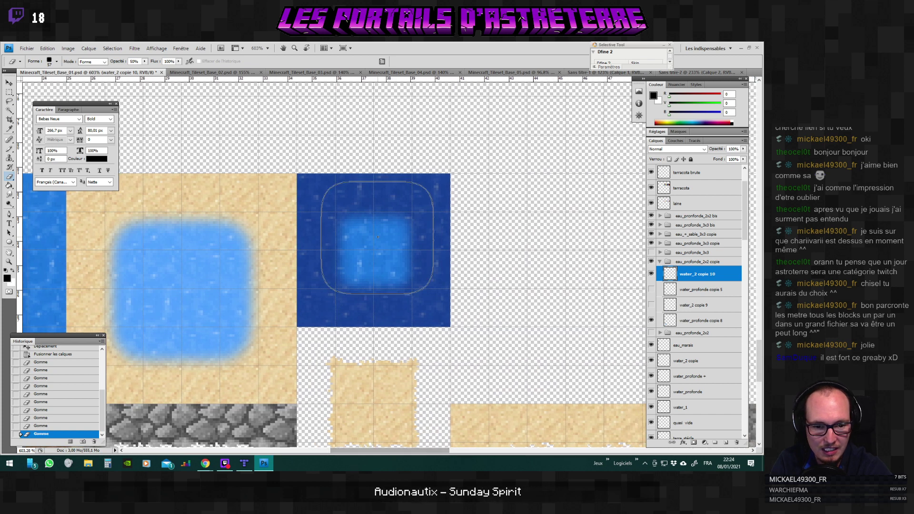
{"action": "left_click", "coordinate": [661, 262]}
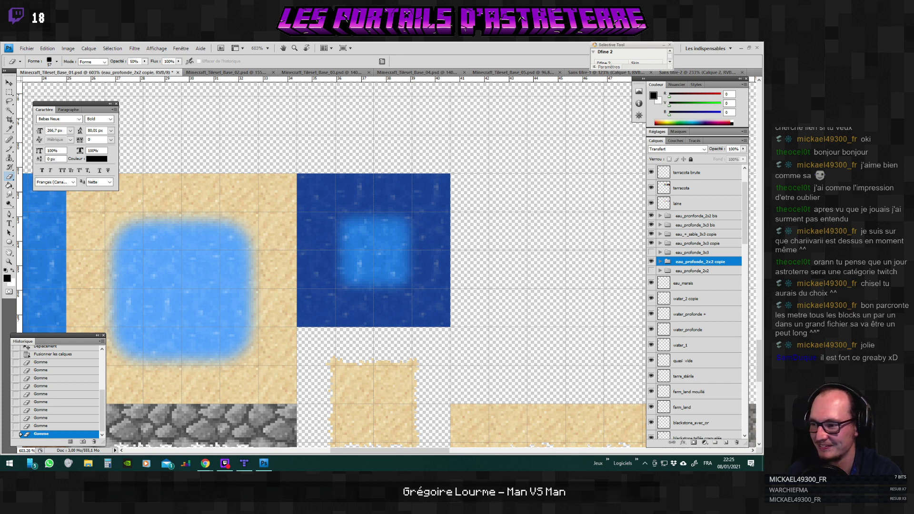
{"action": "left_click", "coordinate": [372, 253]}
{"action": "key", "text": "Return"}
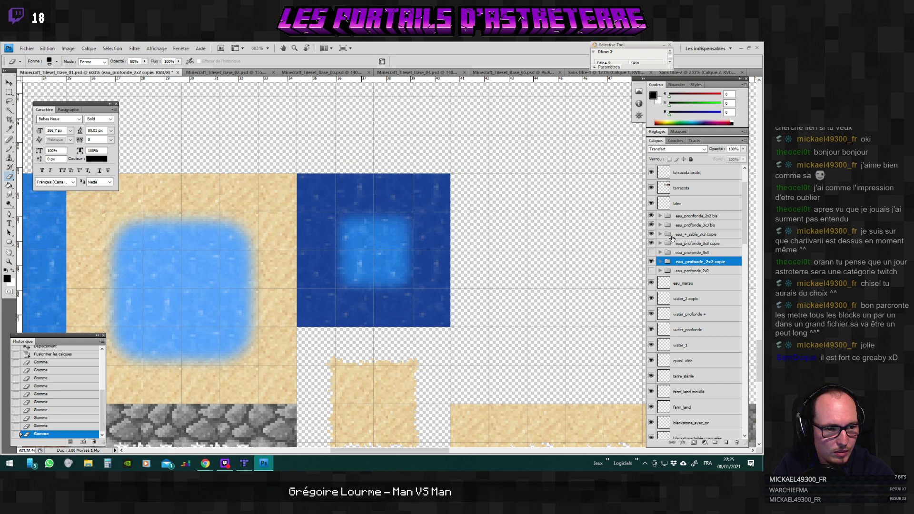
{"action": "left_click", "coordinate": [661, 262]}
{"action": "left_click", "coordinate": [693, 274]}
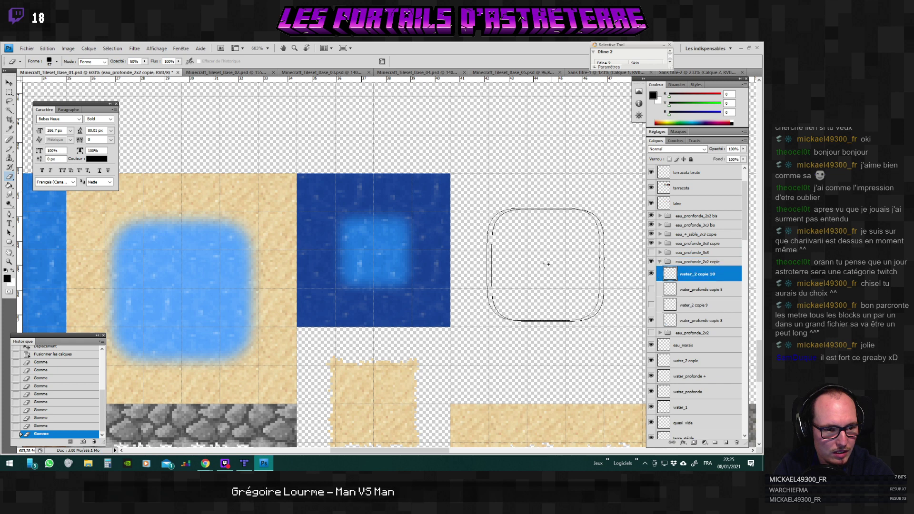
{"action": "left_click", "coordinate": [373, 251]}
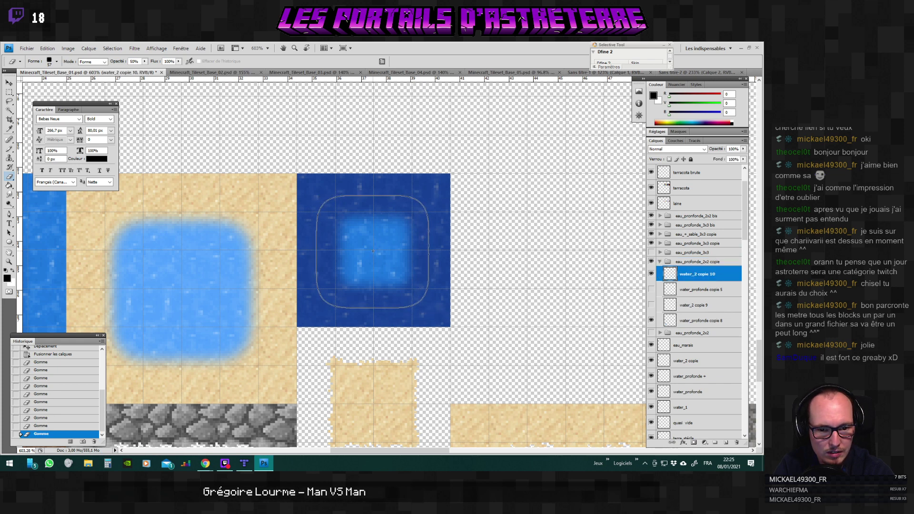
{"action": "key", "text": "ctrl+z"}
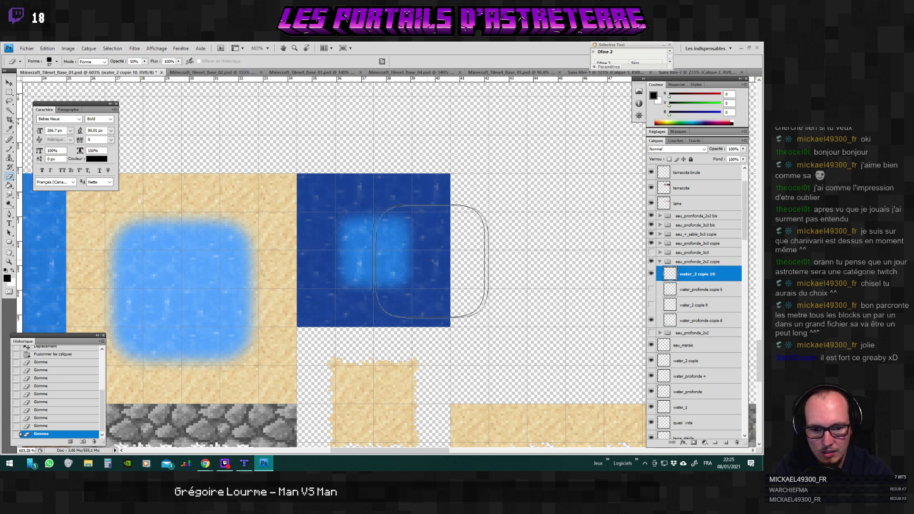
{"action": "left_click", "coordinate": [661, 262]}
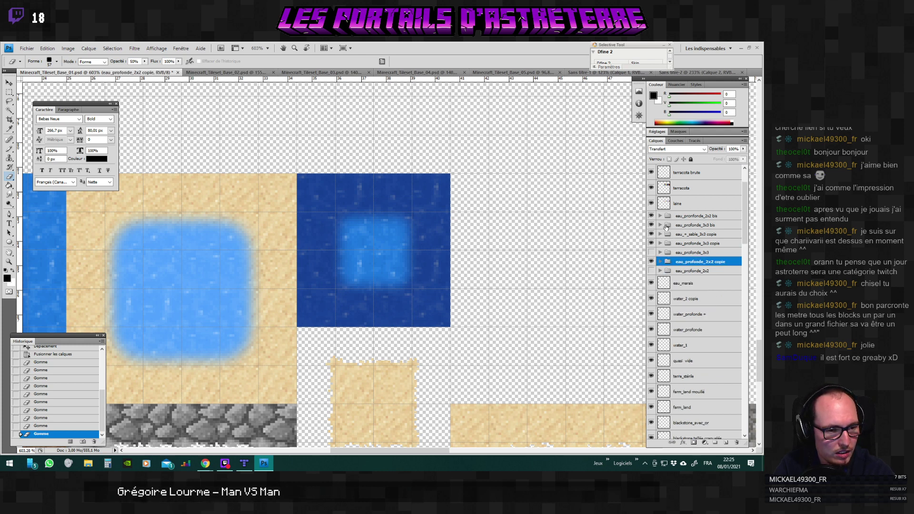
Soften the very deep 2x2 tile's inner edge by erasing around its centre on layer water_profonde + copie 4 of group eau_pronfonde_2x2 bis.
{"action": "left_click", "coordinate": [661, 216]}
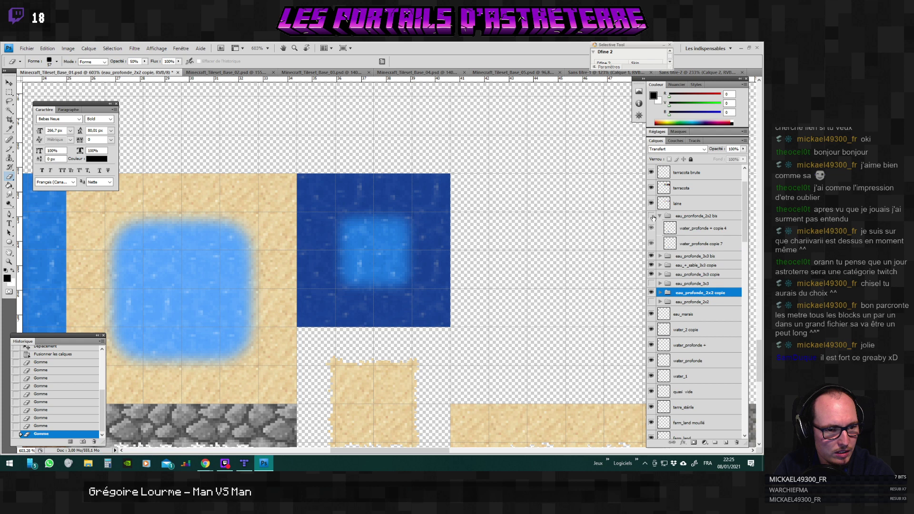
{"action": "left_click", "coordinate": [669, 229]}
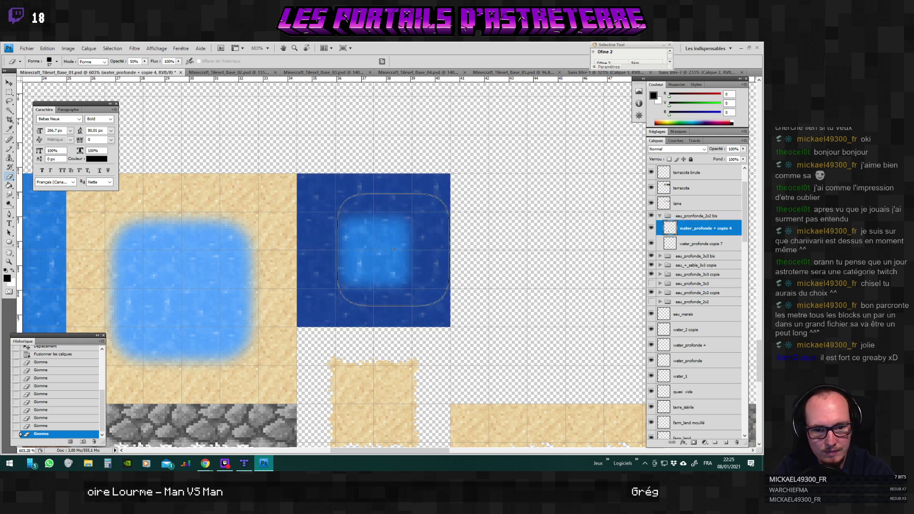
{"action": "left_click", "coordinate": [373, 251]}
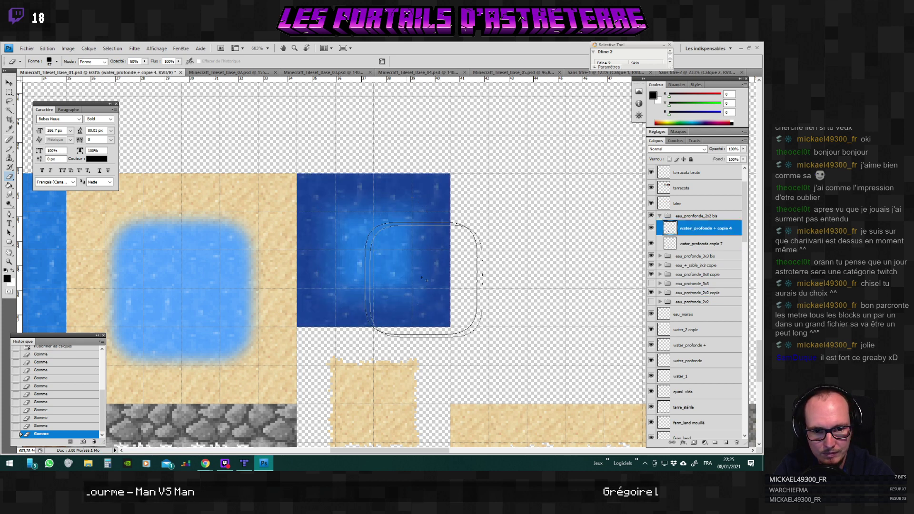
Export the tileset as Minecraft_Tileset_Base_01.png over the existing file, and switch to Tiled to check the small spot in the very deep water.
{"action": "key", "text": "ctrl+shift+s"}
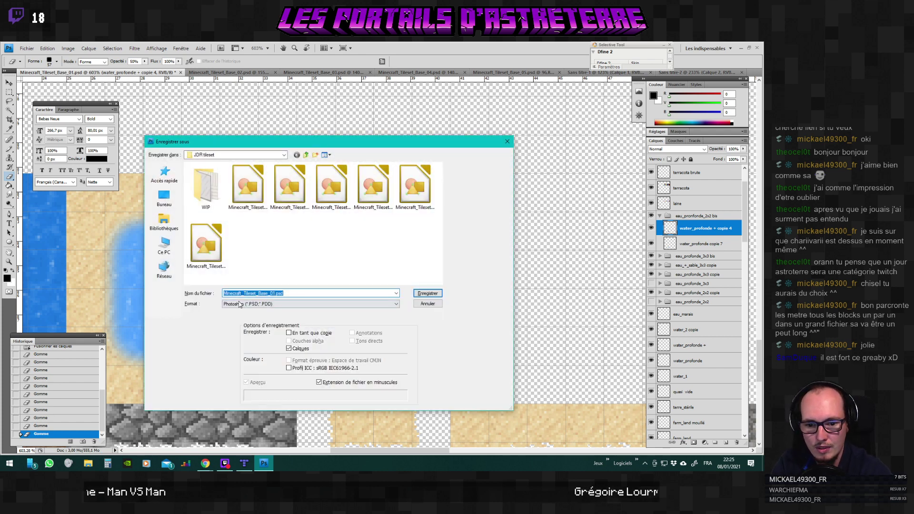
{"action": "left_click", "coordinate": [285, 304]}
{"action": "left_click", "coordinate": [238, 395]}
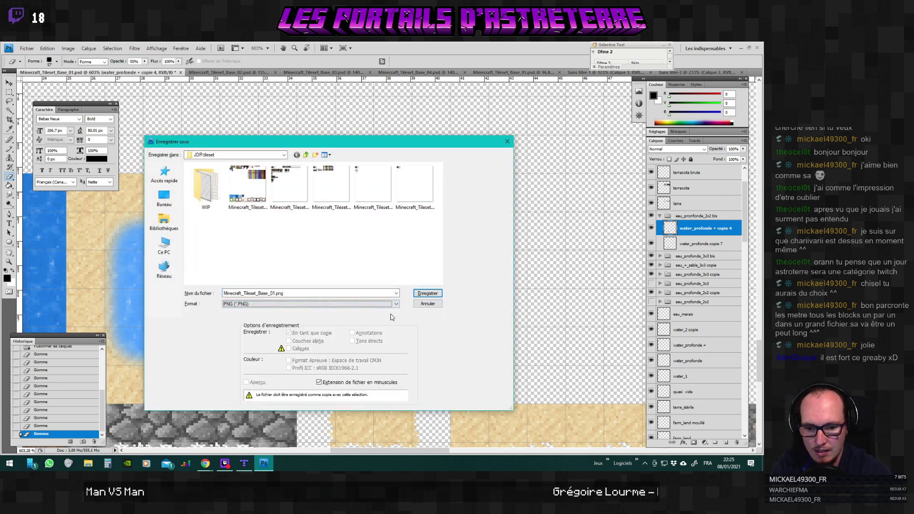
{"action": "left_click", "coordinate": [427, 293]}
{"action": "left_click", "coordinate": [365, 200]}
{"action": "key", "text": "Return"}
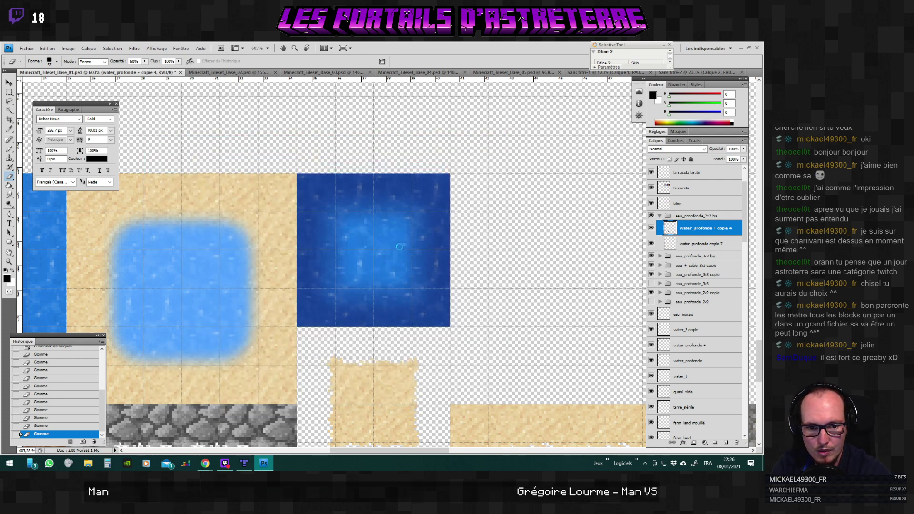
{"action": "key", "text": "super+Tab"}
{"action": "key", "text": "Escape"}
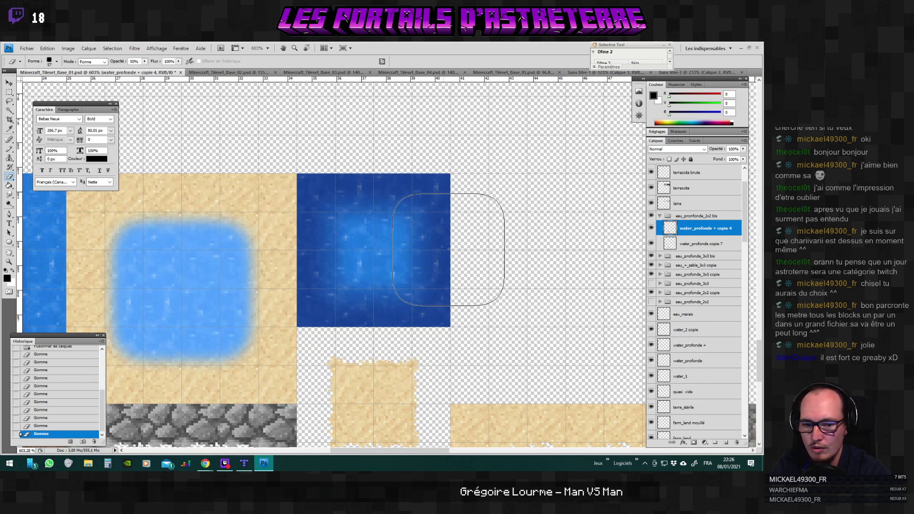
{"action": "key", "text": "alt+Tab"}
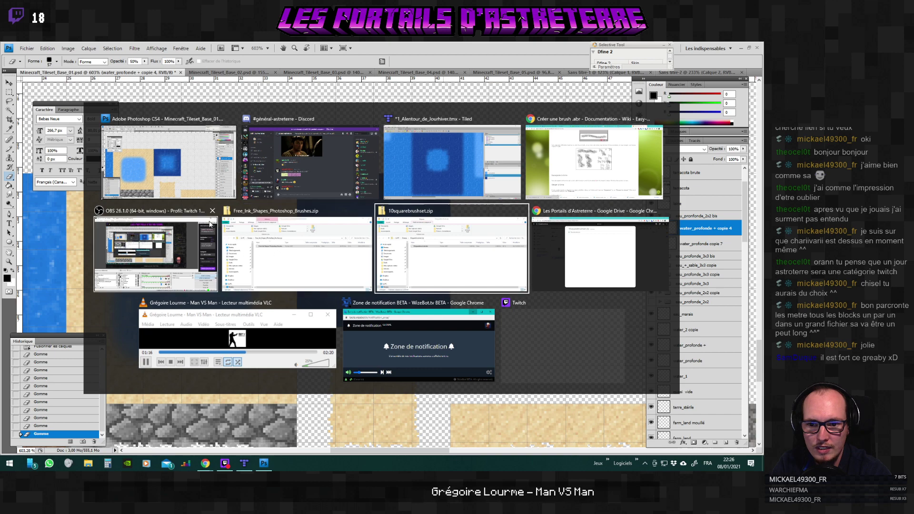
{"action": "left_click", "coordinate": [422, 181]}
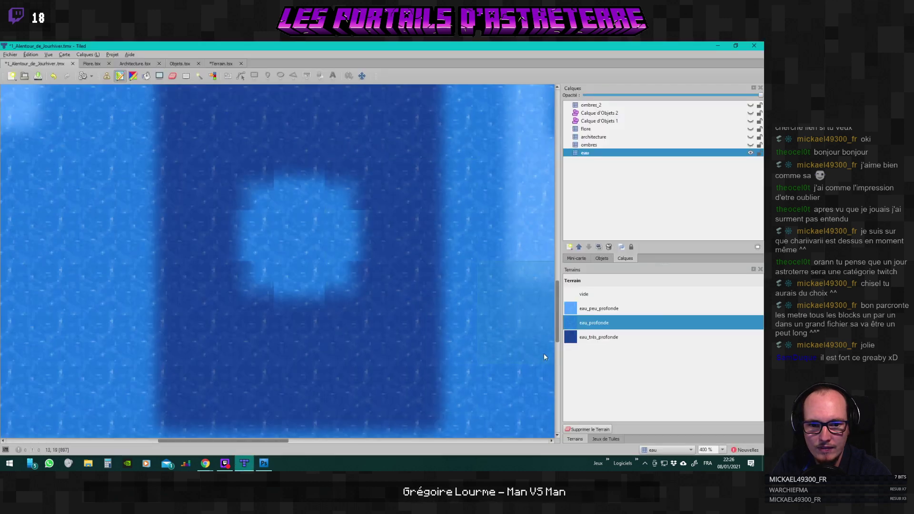
Compare the spot's edges on the Tiled map with the very deep 2x2 tile in Photoshop, ending in Photoshop.
{"action": "key", "text": "alt+Tab"}
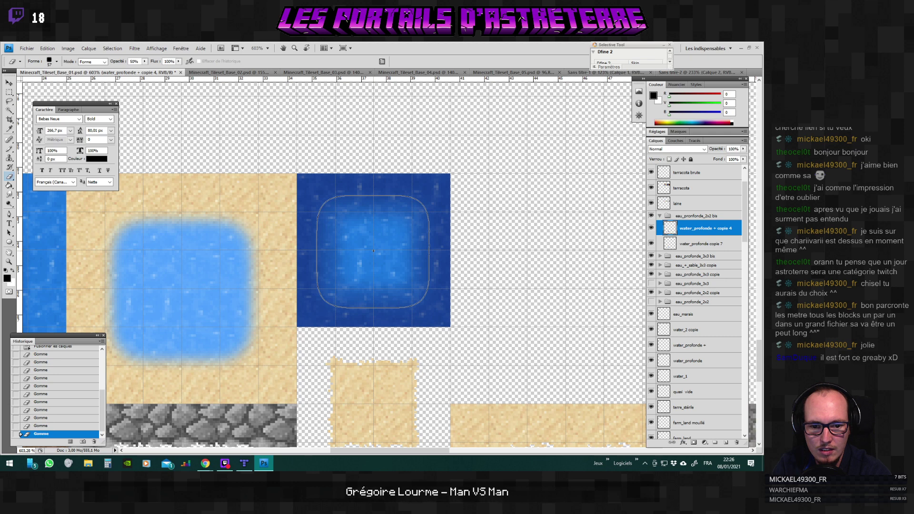
{"action": "key", "text": "alt+Tab"}
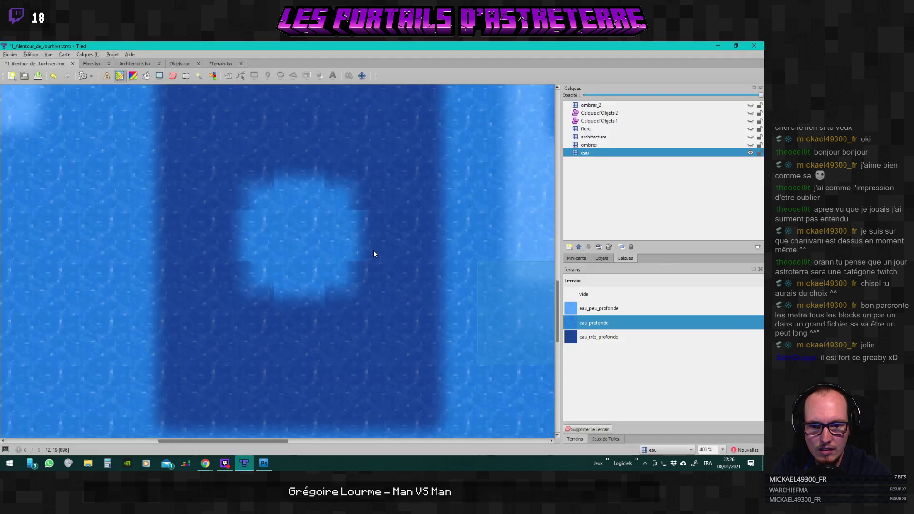
{"action": "key", "text": "alt+Tab"}
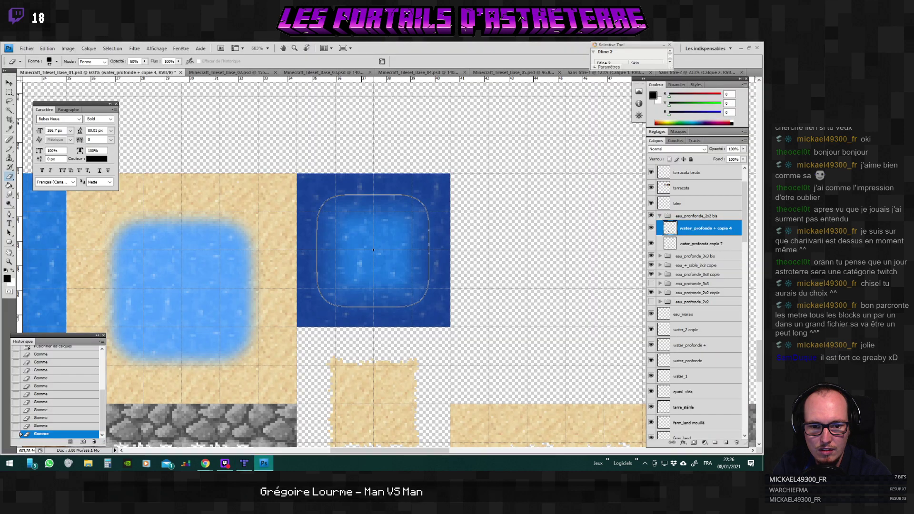
Export the tileset as Minecraft_Tileset_Base_01.png over the existing file, check the spot's edges in Tiled, and return to Photoshop.
{"action": "key", "text": "ctrl+shift+s"}
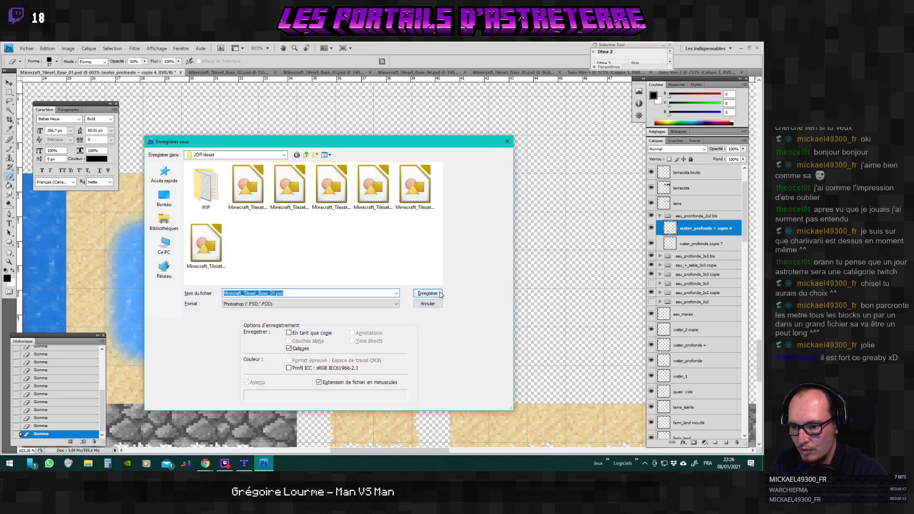
{"action": "left_click", "coordinate": [295, 304]}
{"action": "left_click", "coordinate": [270, 364]}
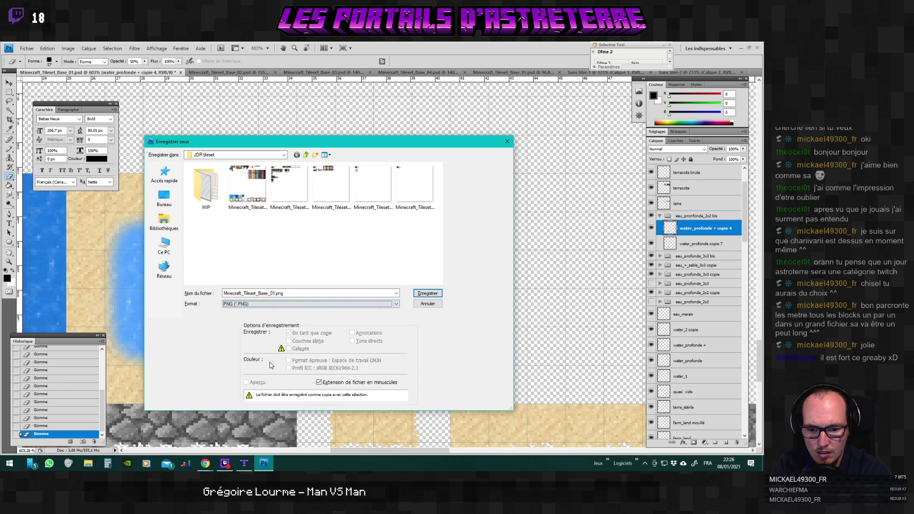
{"action": "left_click", "coordinate": [427, 293]}
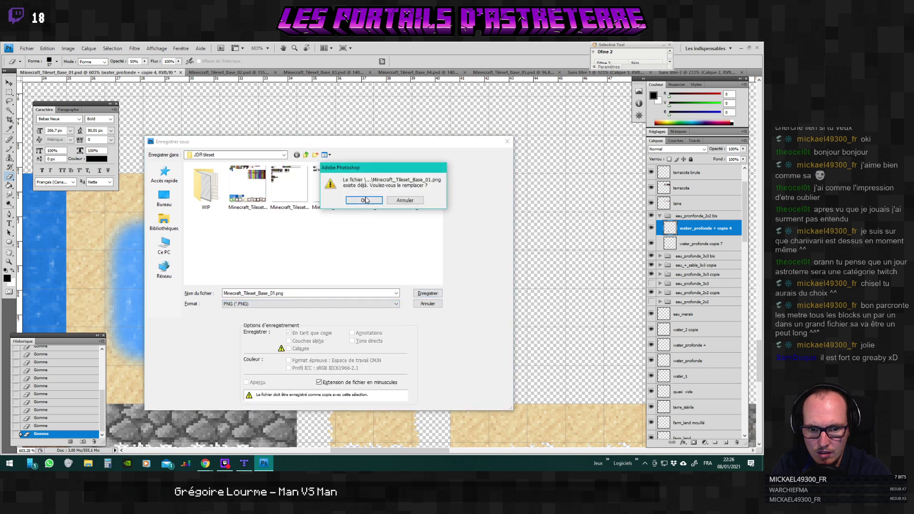
{"action": "left_click", "coordinate": [365, 200]}
{"action": "left_click", "coordinate": [412, 243]}
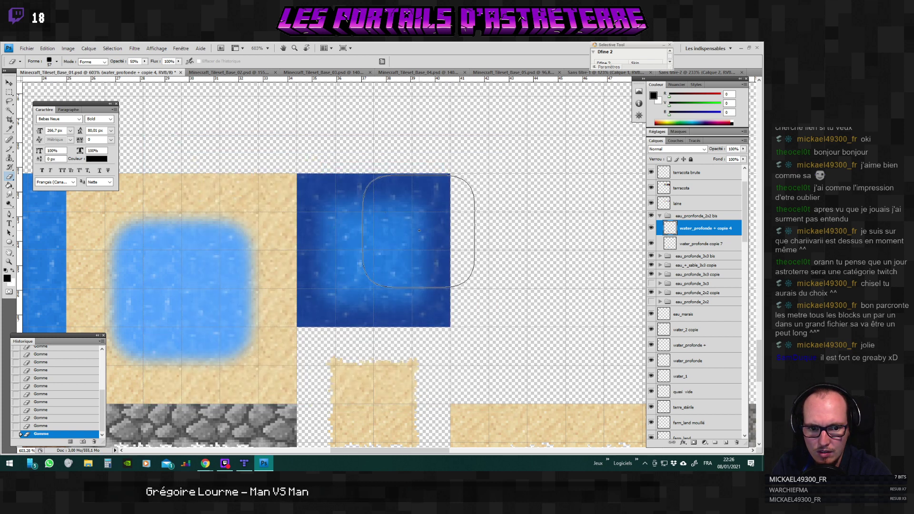
{"action": "key", "text": "alt+Tab"}
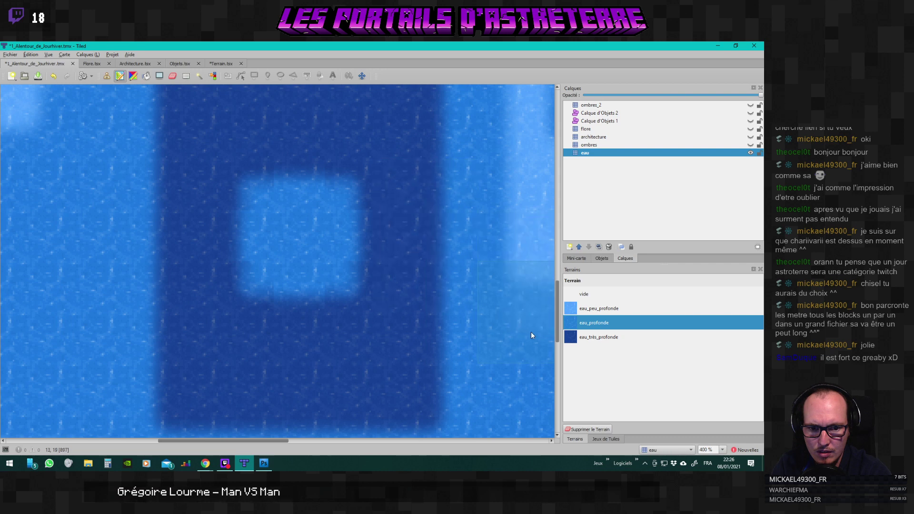
{"action": "key", "text": "alt+Tab"}
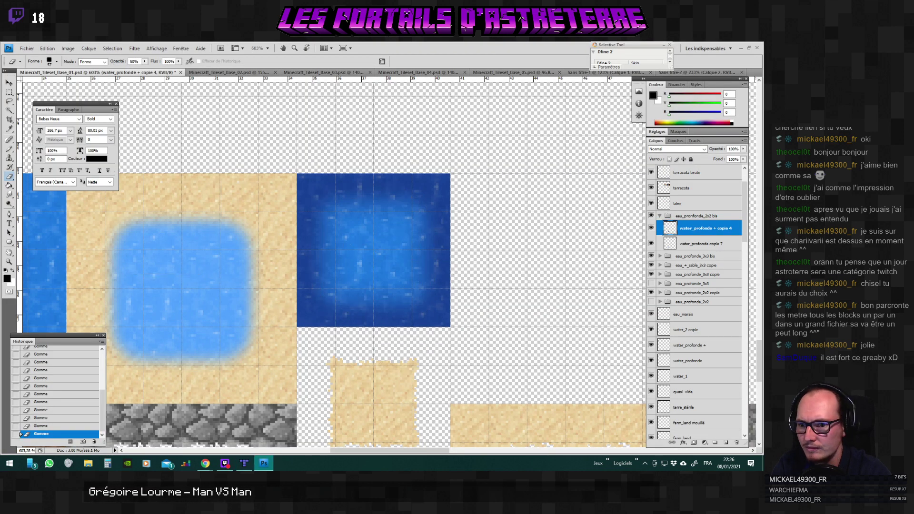
Set the eraser to 67 px and 30% opacity, and soften the very deep 2x2 tile's inner edge further outward.
{"action": "left_click", "coordinate": [57, 61]}
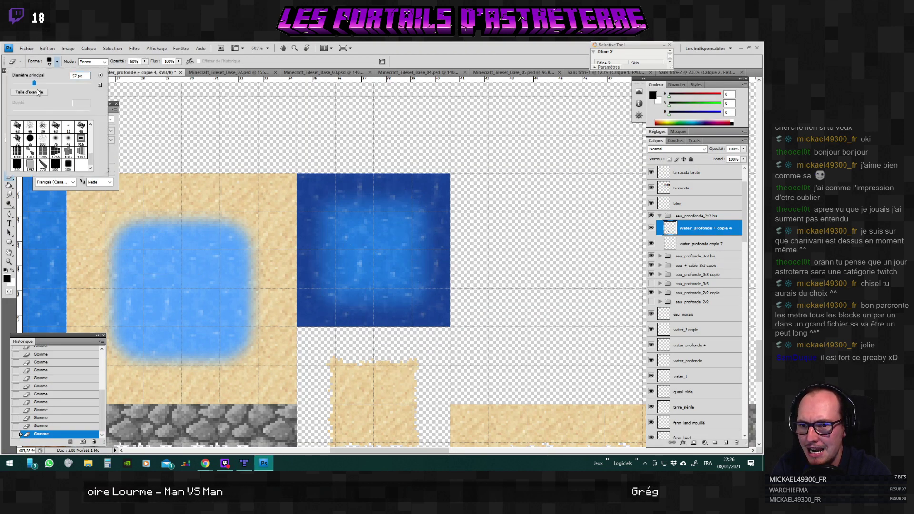
{"action": "key", "text": "bracketright"}
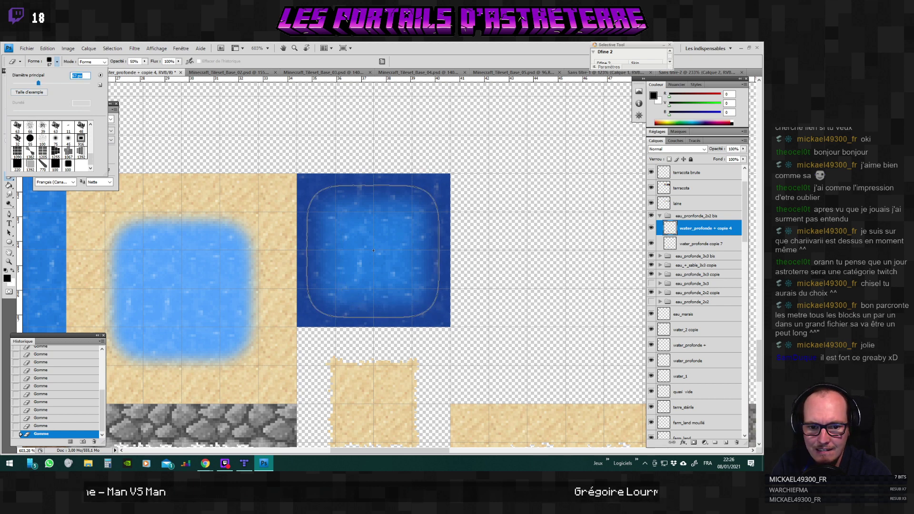
{"action": "key", "text": "Return"}
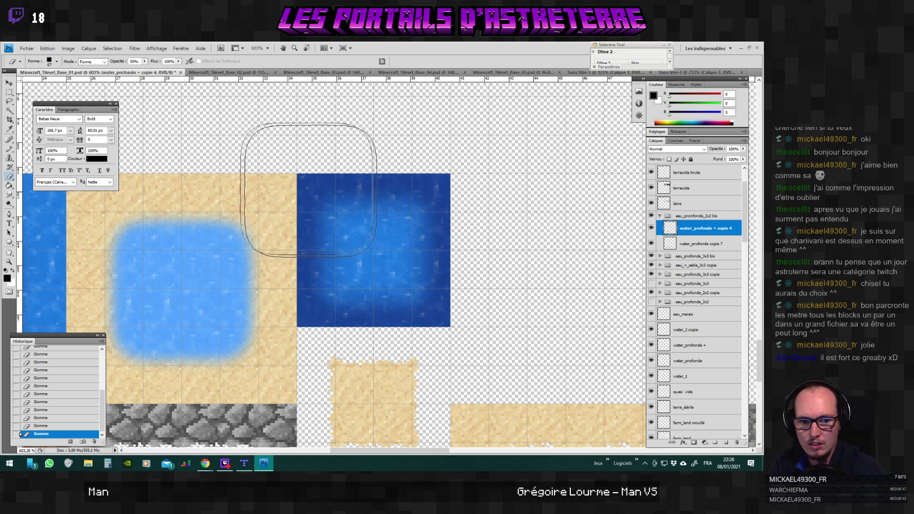
{"action": "left_click", "coordinate": [145, 61]}
{"action": "left_click", "coordinate": [138, 69]}
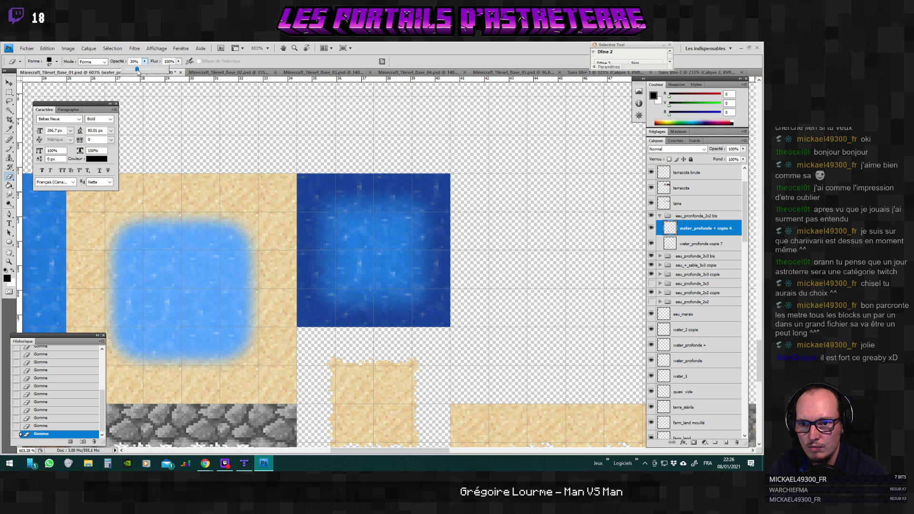
{"action": "left_click_drag", "start_coordinate": [138, 69], "coordinate": [137, 69]}
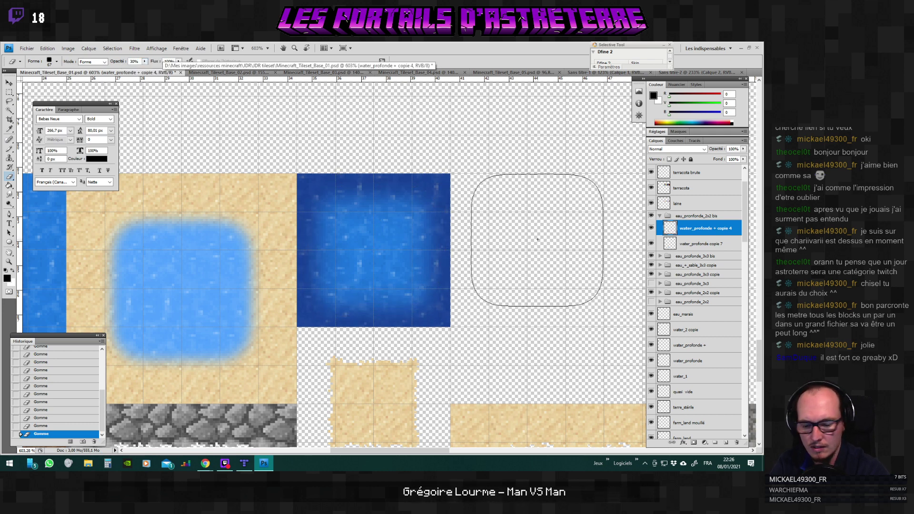
Overwrite Minecraft_Tileset_Base_01.png with the softened 2x2 tile, and switch to Tiled to check it against the whole map.
{"action": "key", "text": "ctrl+shift+s"}
{"action": "left_click", "coordinate": [310, 304]}
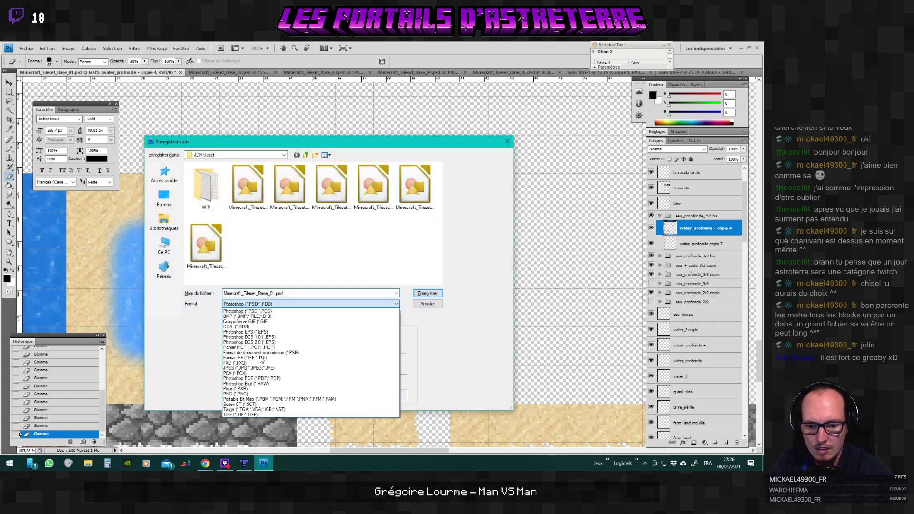
{"action": "left_click", "coordinate": [311, 392]}
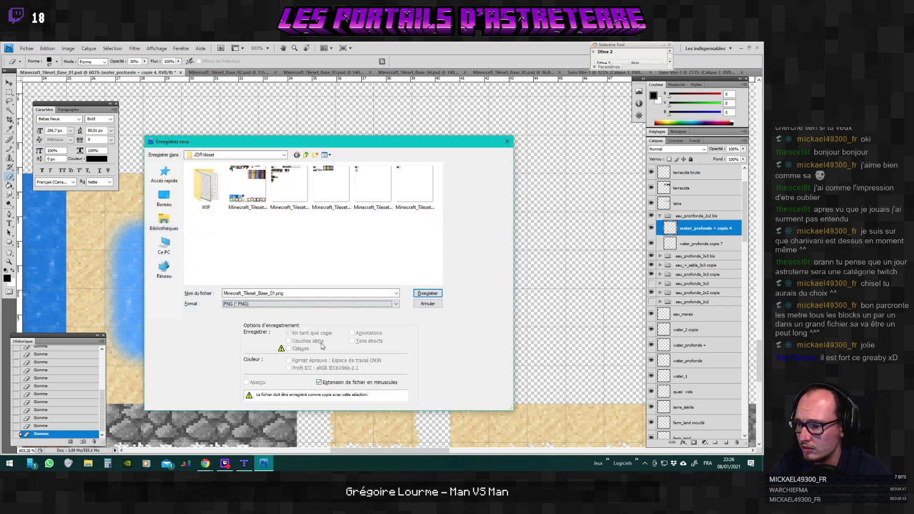
{"action": "left_click", "coordinate": [421, 292]}
{"action": "left_click", "coordinate": [373, 198]}
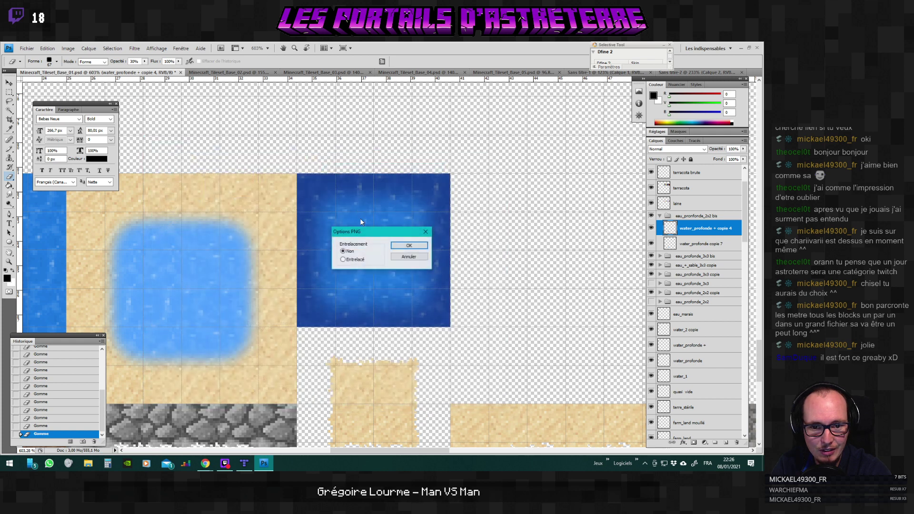
{"action": "key", "text": "Return"}
{"action": "key", "text": "alt+Tab"}
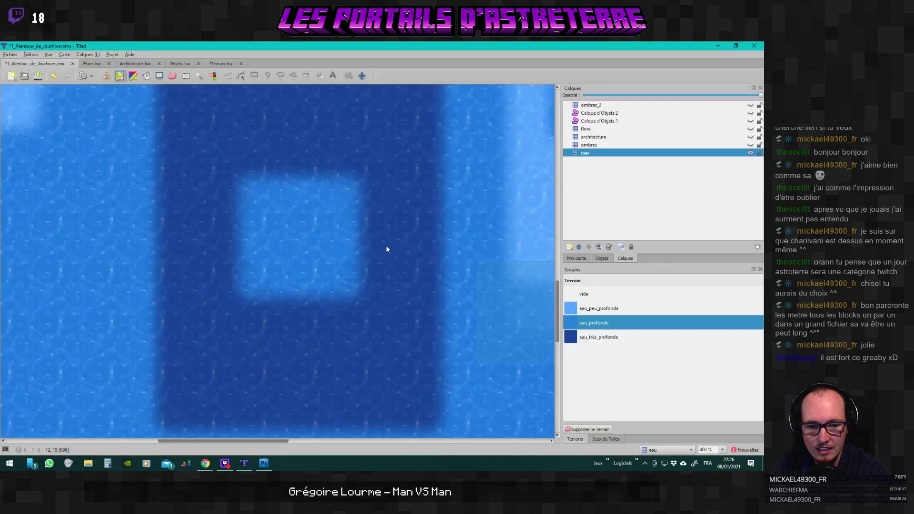
{"action": "scroll", "coordinate": [395, 343], "scroll_direction": "right", "scroll_amount": 5}
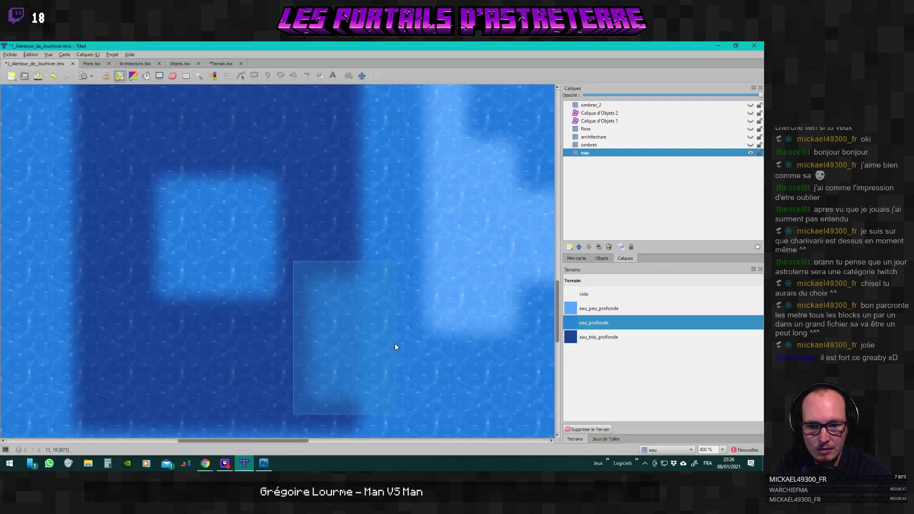
{"action": "scroll", "coordinate": [348, 339], "scroll_direction": "down", "scroll_amount": 5}
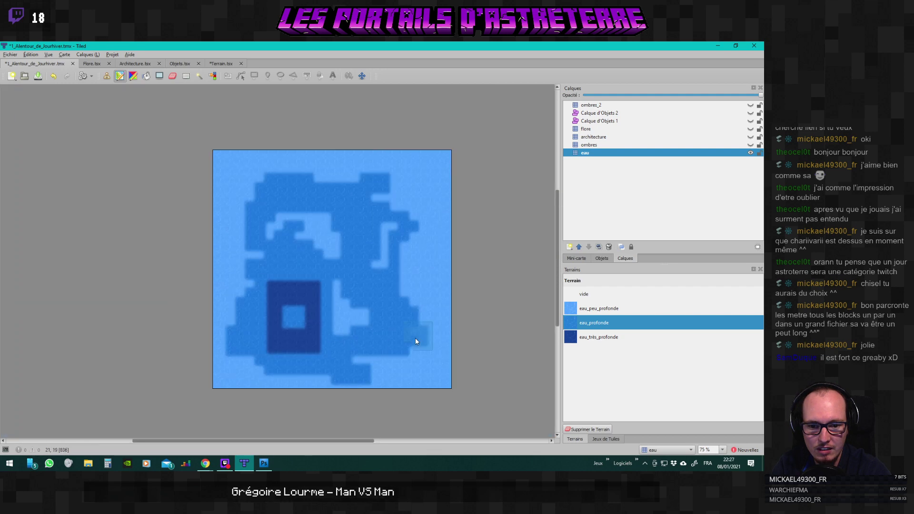
Paint branching eau_très_profonde areas around the very deep rectangle, and cut into them with eau_profonde strokes.
{"action": "scroll", "coordinate": [332, 339], "scroll_direction": "up", "scroll_amount": 2}
{"action": "left_click", "coordinate": [595, 337]}
{"action": "mouse_move", "coordinate": [345, 309]}
{"action": "left_mouse_down"}
{"action": "mouse_move", "coordinate": [357, 281]}
{"action": "mouse_move", "coordinate": [436, 280]}
{"action": "mouse_move", "coordinate": [338, 195]}
{"action": "mouse_move", "coordinate": [371, 279]}
{"action": "mouse_move", "coordinate": [387, 227]}
{"action": "mouse_move", "coordinate": [252, 158]}
{"action": "mouse_move", "coordinate": [190, 198]}
{"action": "mouse_move", "coordinate": [380, 110]}
{"action": "mouse_move", "coordinate": [406, 221]}
{"action": "left_mouse_up"}
{"action": "left_click", "coordinate": [595, 323]}
{"action": "mouse_move", "coordinate": [357, 276]}
{"action": "left_mouse_down"}
{"action": "mouse_move", "coordinate": [336, 255]}
{"action": "mouse_move", "coordinate": [461, 191]}
{"action": "left_mouse_up"}
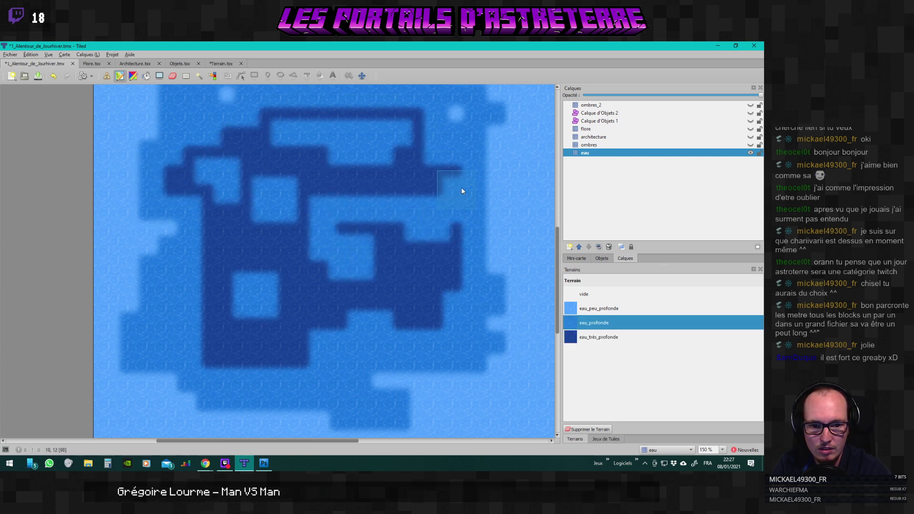
Paint irregular eau_peu_profonde patches in the deep water southeast of the very deep area.
{"action": "left_click", "coordinate": [596, 312]}
{"action": "mouse_move", "coordinate": [376, 310]}
{"action": "left_mouse_down"}
{"action": "mouse_move", "coordinate": [351, 306]}
{"action": "mouse_move", "coordinate": [357, 249]}
{"action": "mouse_move", "coordinate": [422, 236]}
{"action": "left_mouse_up"}
{"action": "left_click_drag", "start_coordinate": [402, 322], "coordinate": [366, 330]}
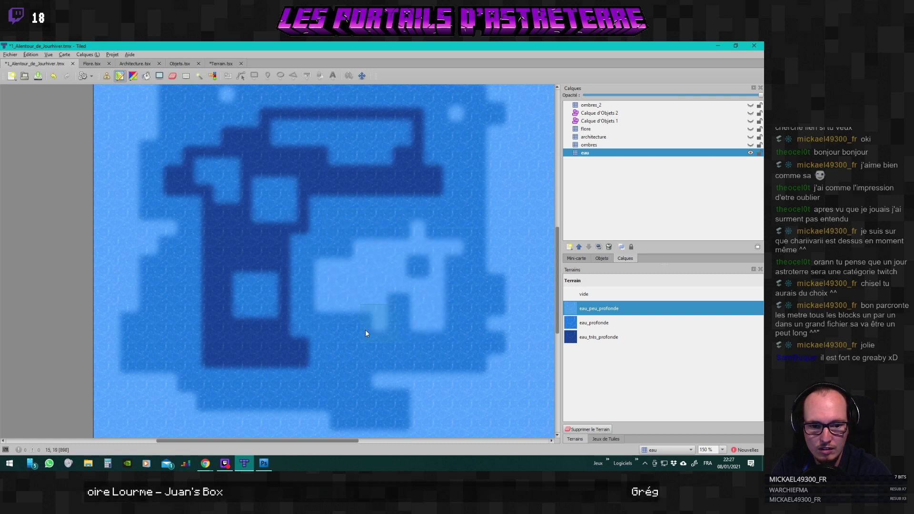
{"action": "mouse_move", "coordinate": [402, 379]}
{"action": "left_mouse_down"}
{"action": "mouse_move", "coordinate": [439, 391]}
{"action": "mouse_move", "coordinate": [498, 272]}
{"action": "left_mouse_up"}
Extend the eau_peu_profonde patches westward and northward through the very deep water to test the automatic transitions.
{"action": "scroll", "coordinate": [496, 243], "scroll_direction": "down", "scroll_amount": 5}
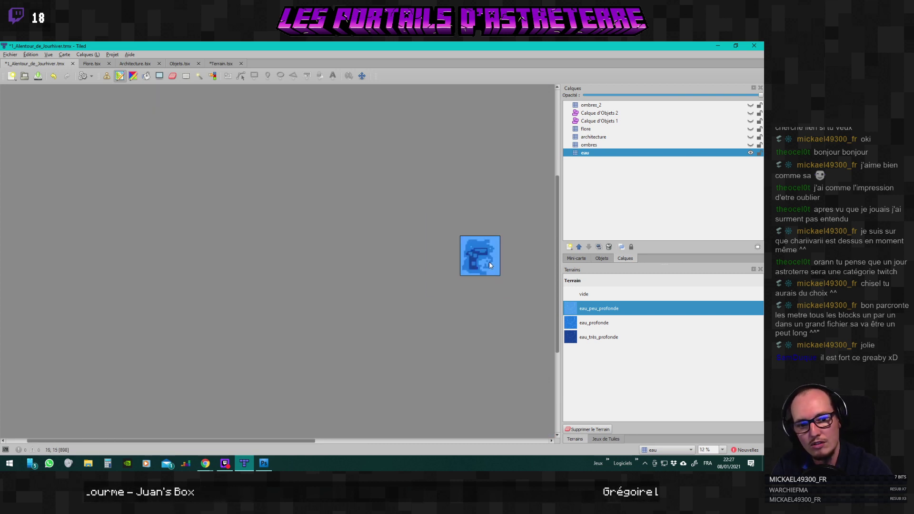
{"action": "scroll", "coordinate": [489, 262], "scroll_direction": "up", "scroll_amount": 3}
{"action": "scroll", "coordinate": [474, 262], "scroll_direction": "up", "scroll_amount": 5}
{"action": "scroll", "coordinate": [429, 241], "scroll_direction": "down", "scroll_amount": 2}
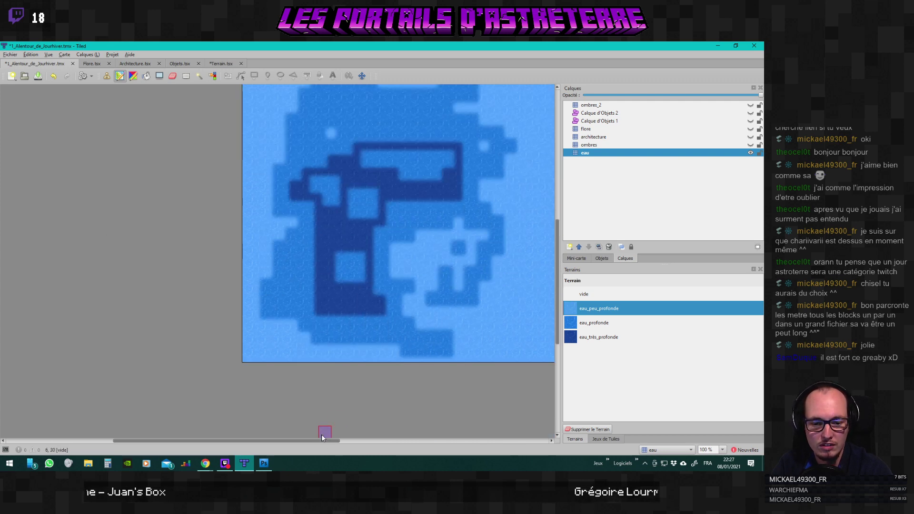
{"action": "left_click_drag", "start_coordinate": [328, 441], "coordinate": [374, 446]}
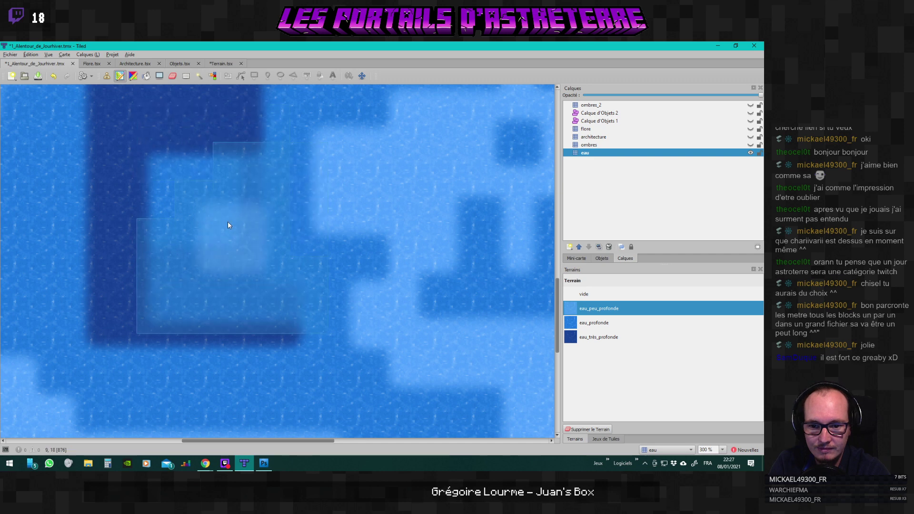
{"action": "mouse_move", "coordinate": [366, 305]}
{"action": "left_mouse_down"}
{"action": "mouse_move", "coordinate": [212, 313]}
{"action": "mouse_move", "coordinate": [349, 245]}
{"action": "mouse_move", "coordinate": [330, 320]}
{"action": "mouse_move", "coordinate": [389, 237]}
{"action": "left_mouse_up"}
{"action": "scroll", "coordinate": [308, 318], "scroll_direction": "up", "scroll_amount": 5}
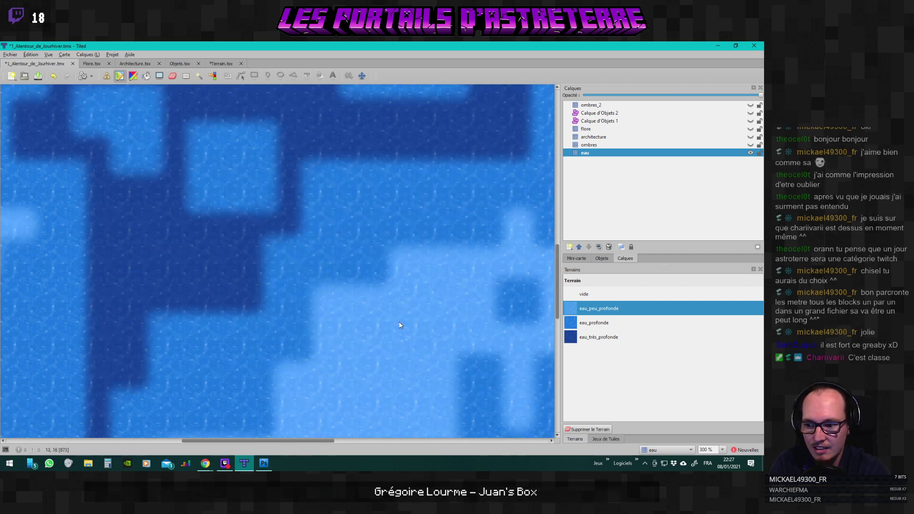
{"action": "mouse_move", "coordinate": [381, 329]}
{"action": "left_mouse_down"}
{"action": "mouse_move", "coordinate": [360, 305]}
{"action": "mouse_move", "coordinate": [376, 305]}
{"action": "mouse_move", "coordinate": [380, 253]}
{"action": "mouse_move", "coordinate": [410, 223]}
{"action": "mouse_move", "coordinate": [350, 200]}
{"action": "mouse_move", "coordinate": [302, 200]}
{"action": "left_mouse_up"}
Paint eau_profonde over the northern shallow band, and fill the lake's centre and north with eau_très_profonde strokes.
{"action": "left_click", "coordinate": [594, 323]}
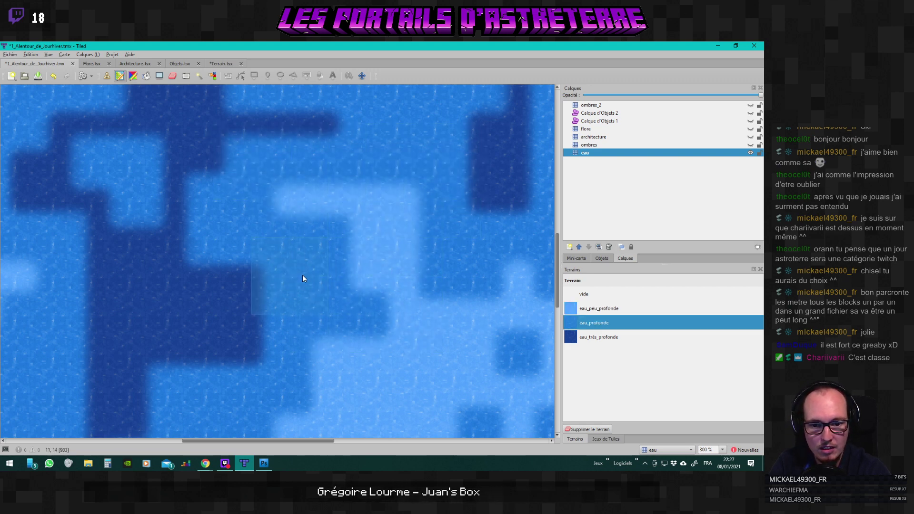
{"action": "mouse_move", "coordinate": [301, 277]}
{"action": "left_mouse_down"}
{"action": "mouse_move", "coordinate": [267, 246]}
{"action": "mouse_move", "coordinate": [224, 329]}
{"action": "left_mouse_up"}
{"action": "left_click", "coordinate": [594, 337]}
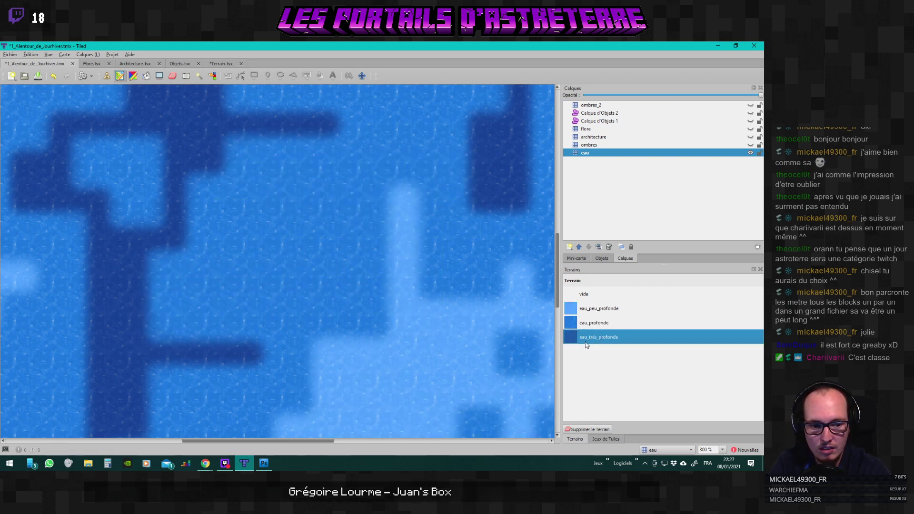
{"action": "scroll", "coordinate": [300, 252], "scroll_direction": "down", "scroll_amount": 4}
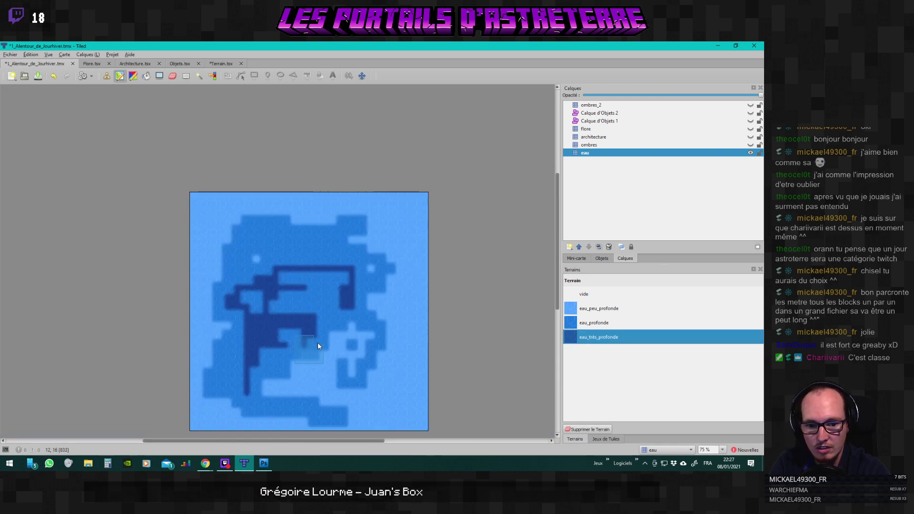
{"action": "mouse_move", "coordinate": [311, 272]}
{"action": "left_mouse_down"}
{"action": "mouse_move", "coordinate": [297, 305]}
{"action": "mouse_move", "coordinate": [327, 321]}
{"action": "left_mouse_up"}
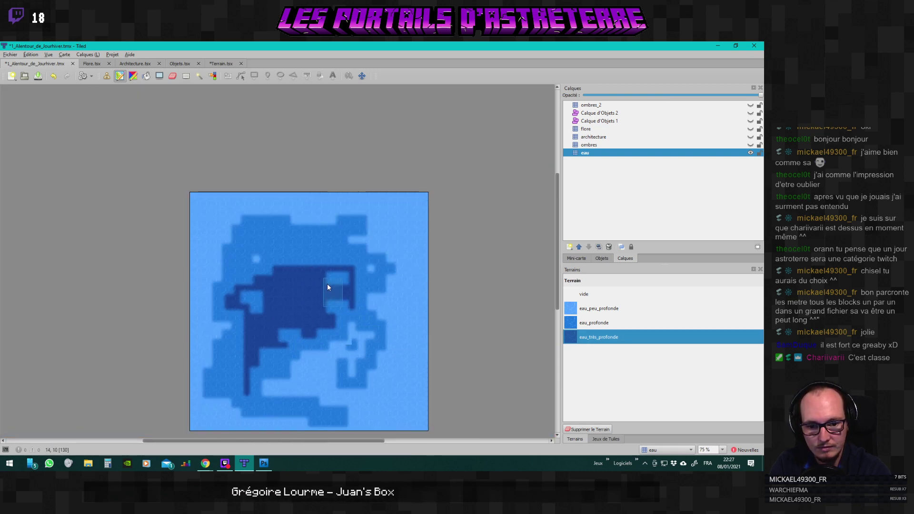
{"action": "mouse_move", "coordinate": [327, 284]}
{"action": "left_mouse_down"}
{"action": "mouse_move", "coordinate": [308, 280]}
{"action": "mouse_move", "coordinate": [299, 258]}
{"action": "mouse_move", "coordinate": [302, 248]}
{"action": "mouse_move", "coordinate": [324, 258]}
{"action": "mouse_move", "coordinate": [299, 257]}
{"action": "mouse_move", "coordinate": [324, 269]}
{"action": "mouse_move", "coordinate": [266, 233]}
{"action": "left_mouse_up"}
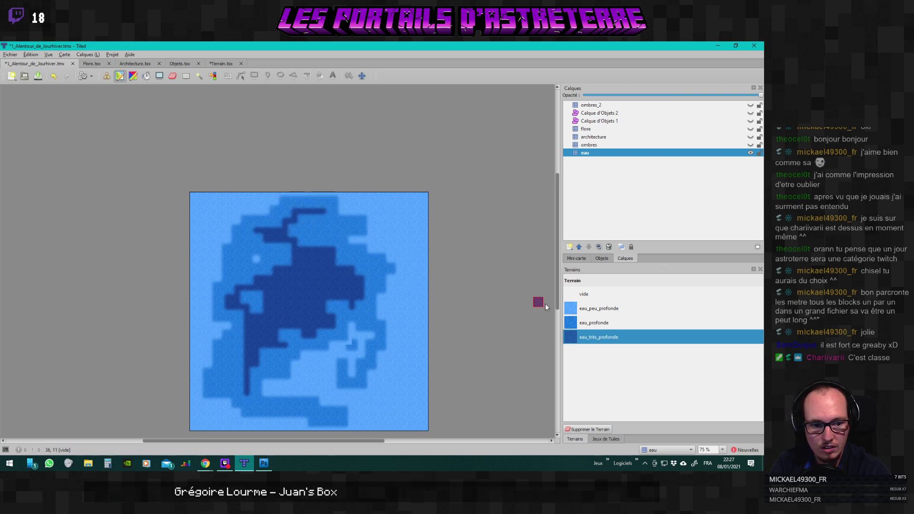
Paint eau_profonde through the very deep centre and over parts of the shallow patch in the southeast.
{"action": "left_click", "coordinate": [594, 323]}
{"action": "mouse_move", "coordinate": [299, 244]}
{"action": "left_mouse_down"}
{"action": "mouse_move", "coordinate": [301, 289]}
{"action": "mouse_move", "coordinate": [311, 295]}
{"action": "mouse_move", "coordinate": [321, 281]}
{"action": "mouse_move", "coordinate": [291, 267]}
{"action": "left_mouse_up"}
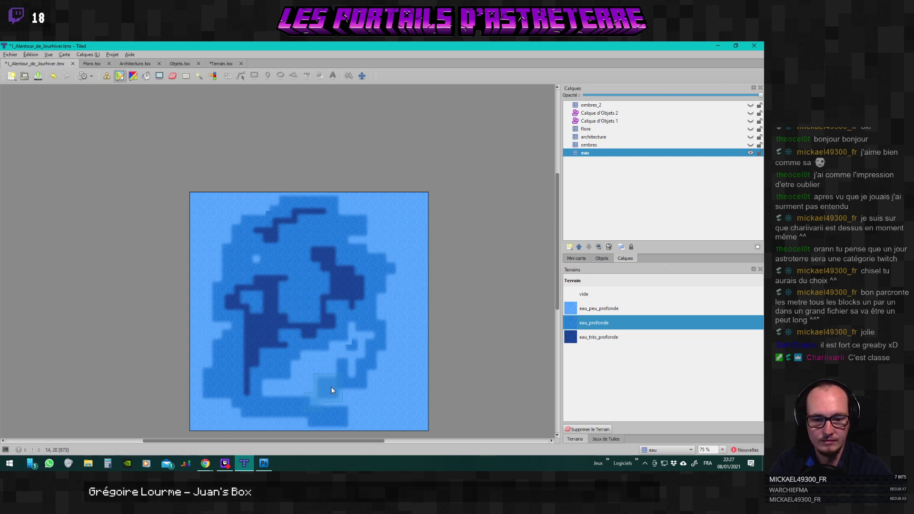
{"action": "scroll", "coordinate": [316, 358], "scroll_direction": "down", "scroll_amount": 2}
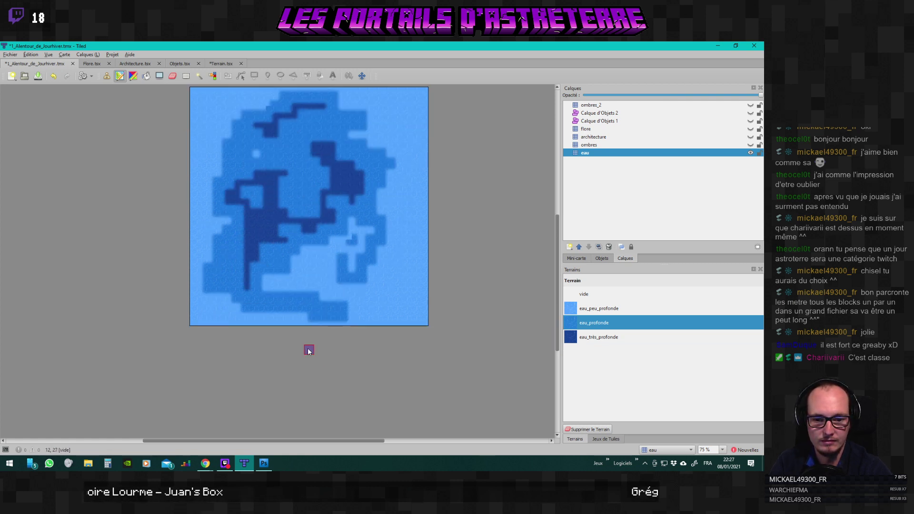
{"action": "scroll", "coordinate": [306, 351], "scroll_direction": "up", "scroll_amount": 1}
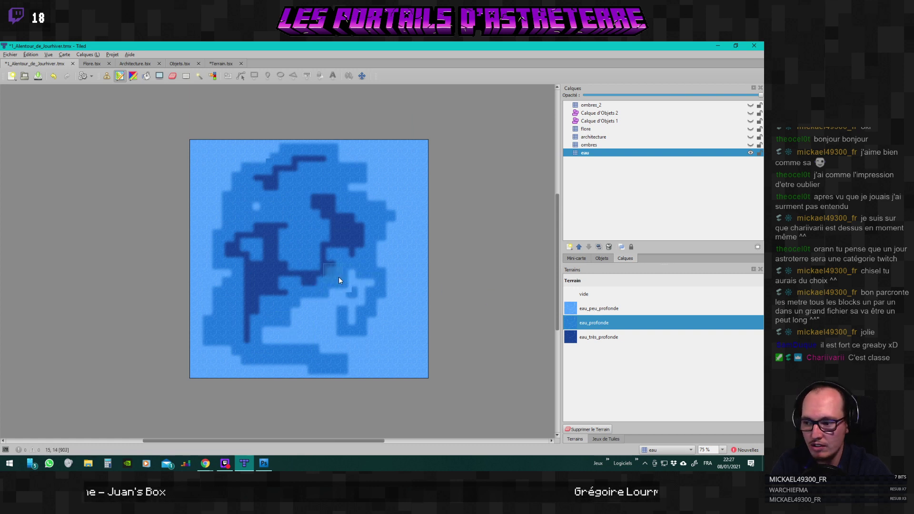
{"action": "scroll", "coordinate": [285, 287], "scroll_direction": "up", "scroll_amount": 2, "text": "ctrl"}
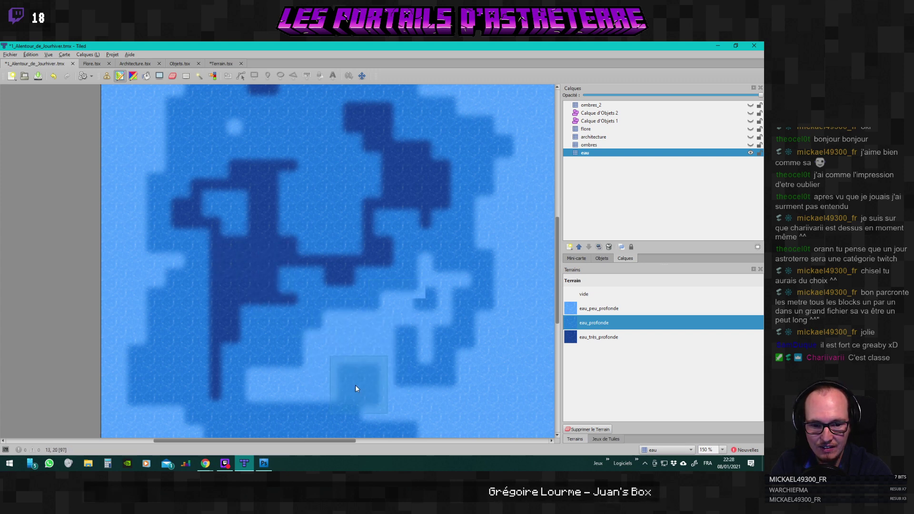
{"action": "scroll", "coordinate": [372, 377], "scroll_direction": "up", "scroll_amount": 4, "text": "ctrl"}
{"action": "scroll", "coordinate": [366, 285], "scroll_direction": "down", "scroll_amount": 1, "text": "ctrl"}
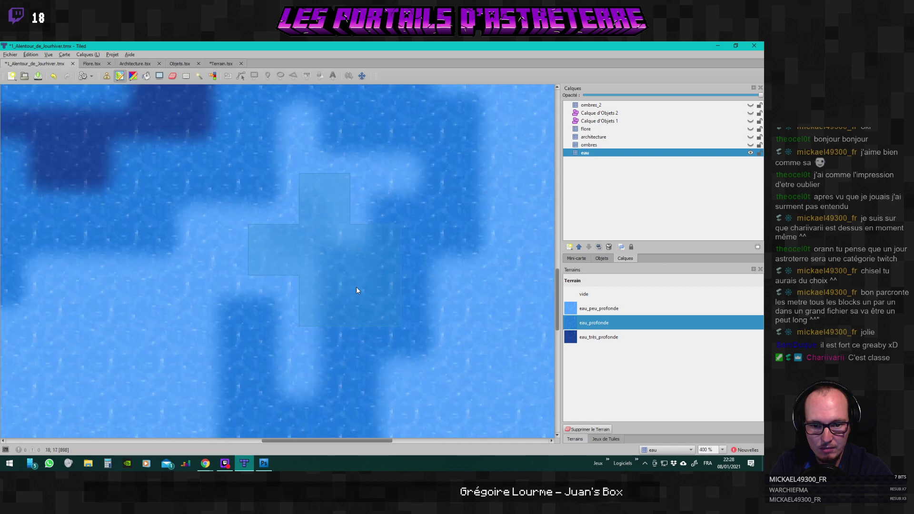
{"action": "scroll", "coordinate": [460, 421], "scroll_direction": "down", "scroll_amount": 3, "text": "ctrl"}
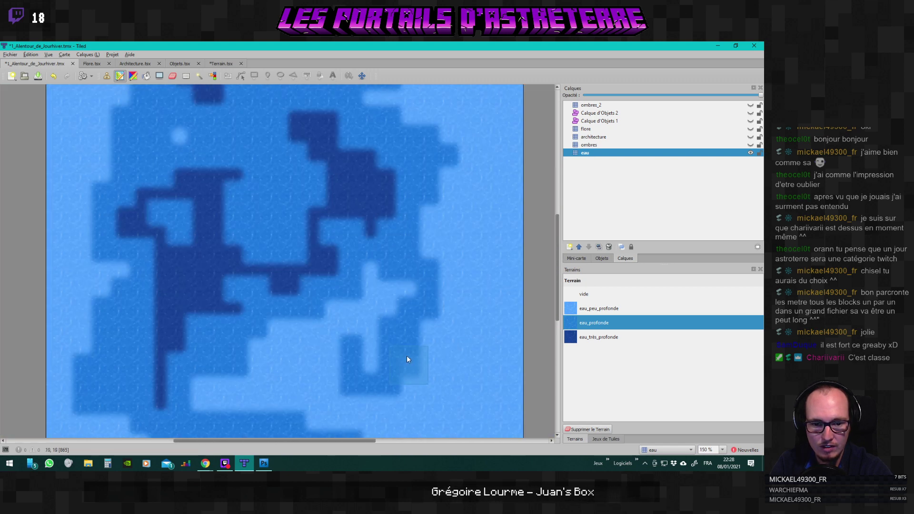
{"action": "left_click", "coordinate": [331, 324]}
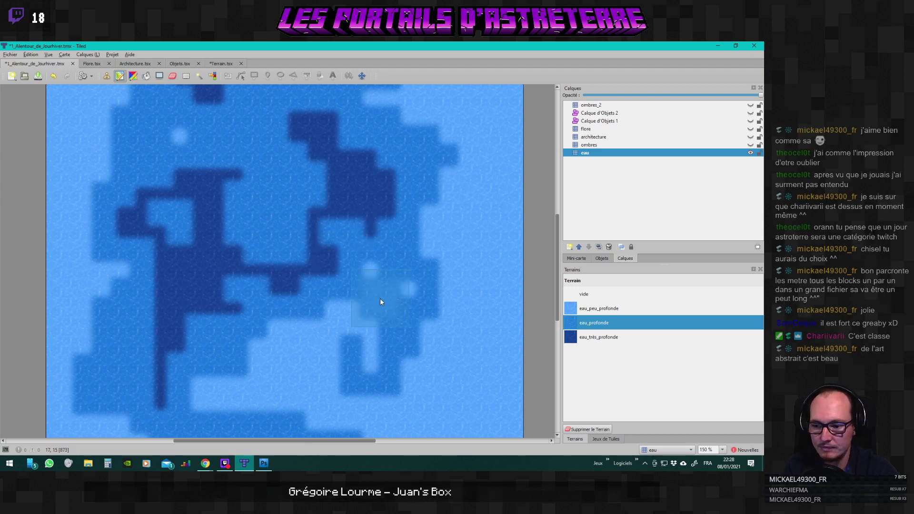
Paint eau_peu_profonde over the eastern half of the lake, covering its deep and very deep water down to the southeast.
{"action": "scroll", "coordinate": [351, 314], "scroll_direction": "up", "scroll_amount": 1}
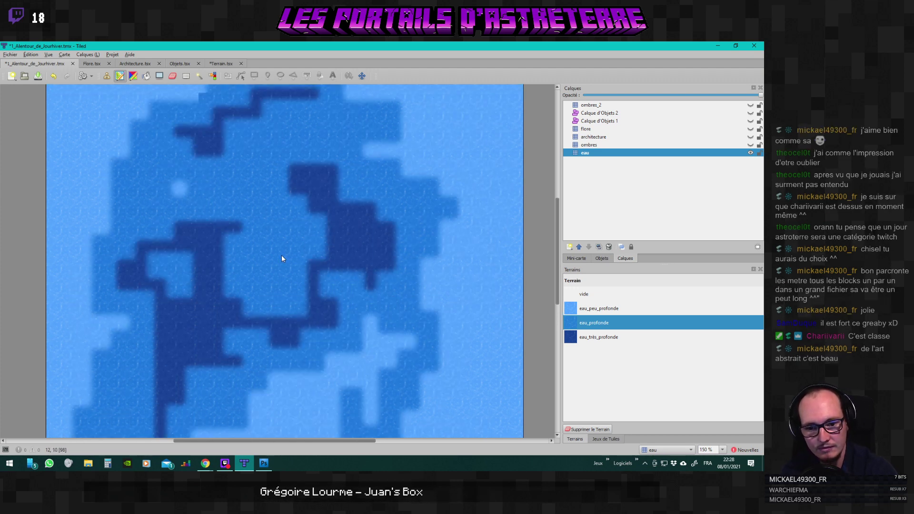
{"action": "scroll", "coordinate": [281, 256], "scroll_direction": "down", "scroll_amount": 3}
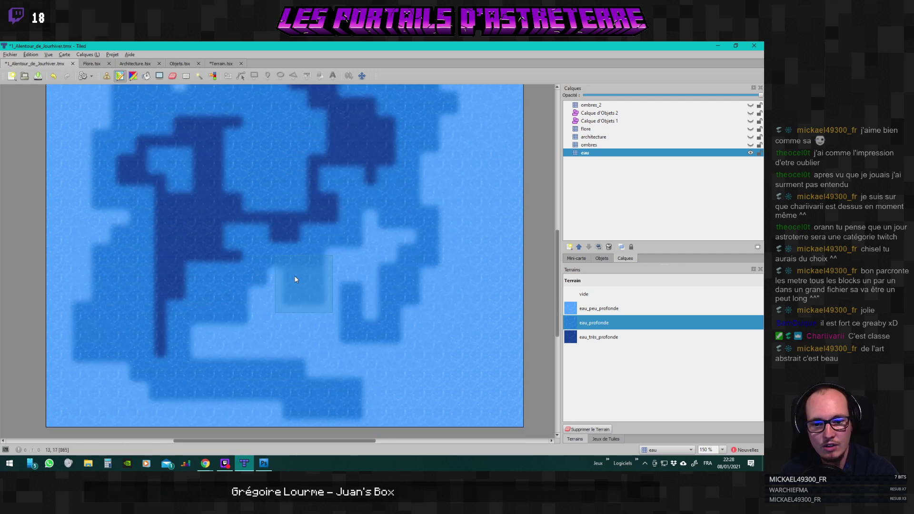
{"action": "scroll", "coordinate": [389, 285], "scroll_direction": "up", "scroll_amount": 1}
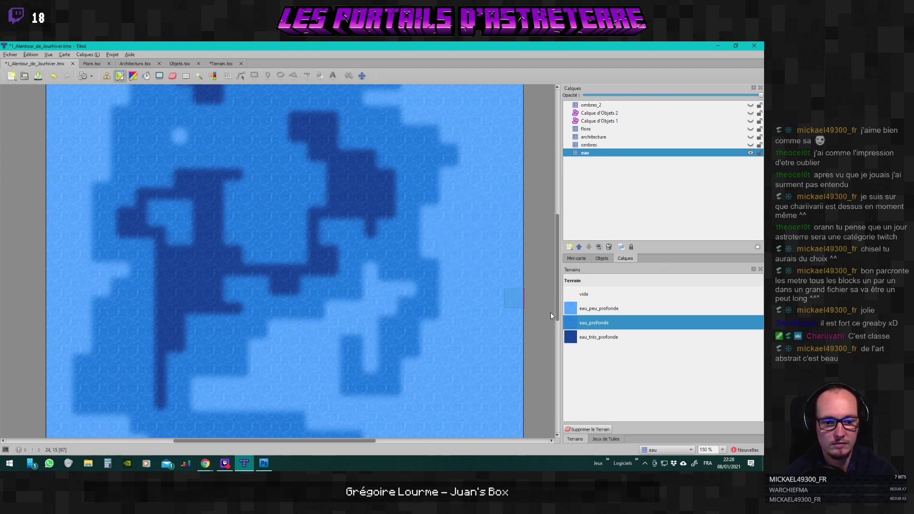
{"action": "left_click", "coordinate": [608, 310]}
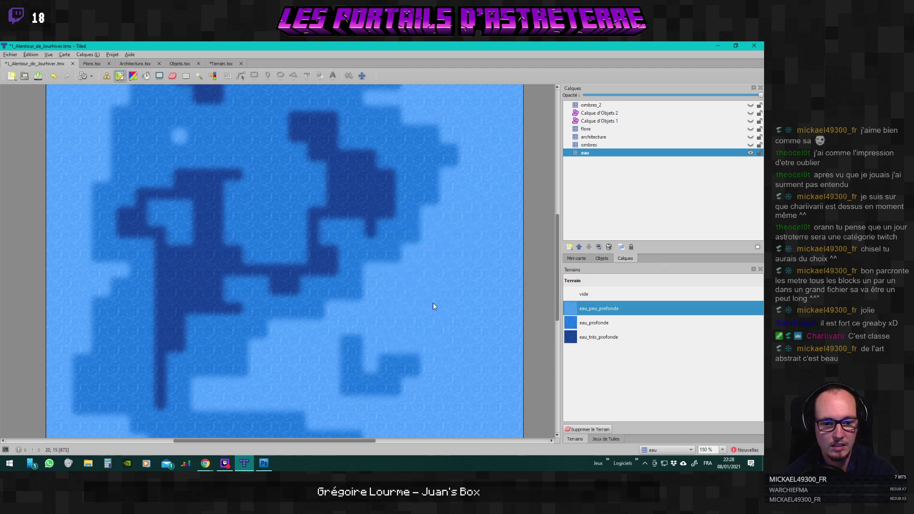
{"action": "mouse_move", "coordinate": [392, 296]}
{"action": "left_mouse_down"}
{"action": "mouse_move", "coordinate": [377, 226]}
{"action": "mouse_move", "coordinate": [280, 225]}
{"action": "mouse_move", "coordinate": [397, 254]}
{"action": "mouse_move", "coordinate": [441, 190]}
{"action": "left_mouse_up"}
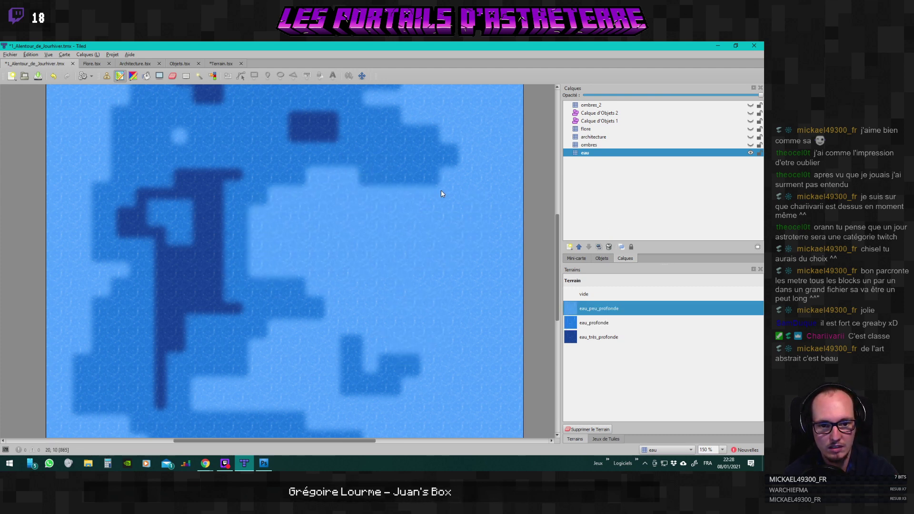
Fill the western pocket of lighter water with eau_très_profonde, and cover the leftover southeastern deep patch with eau_peu_profonde.
{"action": "scroll", "coordinate": [381, 204], "scroll_direction": "down", "scroll_amount": 2}
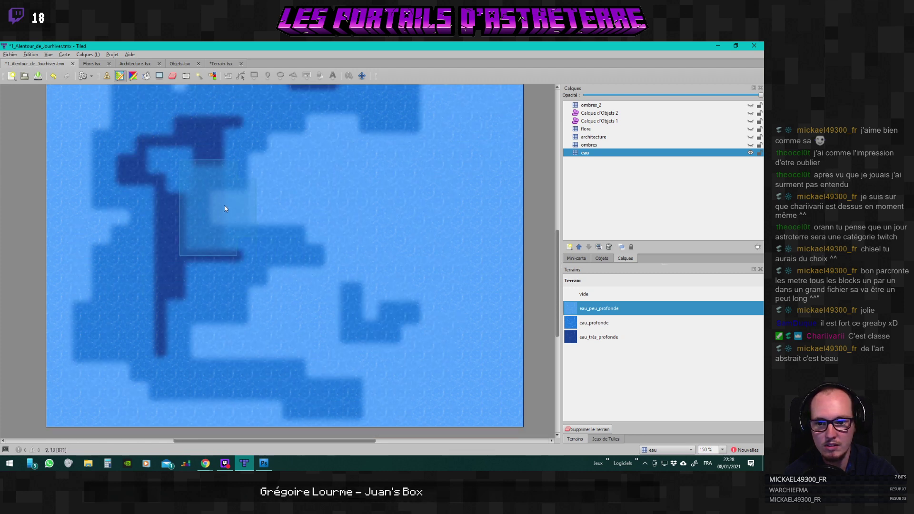
{"action": "left_click", "coordinate": [598, 337]}
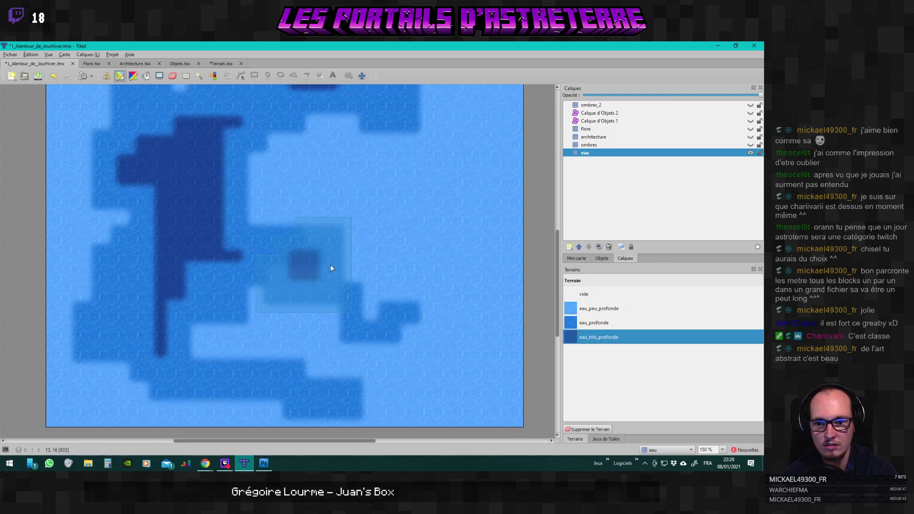
{"action": "scroll", "coordinate": [286, 267], "scroll_direction": "up", "scroll_amount": 2}
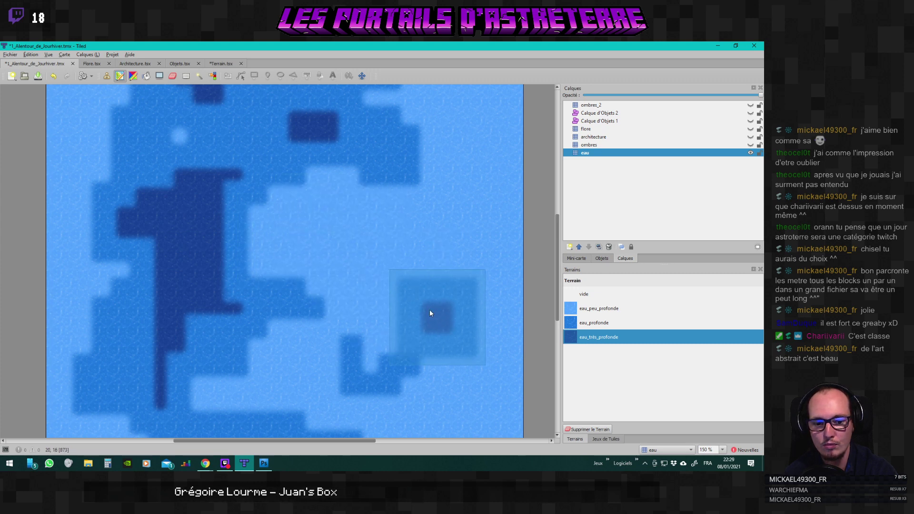
{"action": "left_click", "coordinate": [614, 312]}
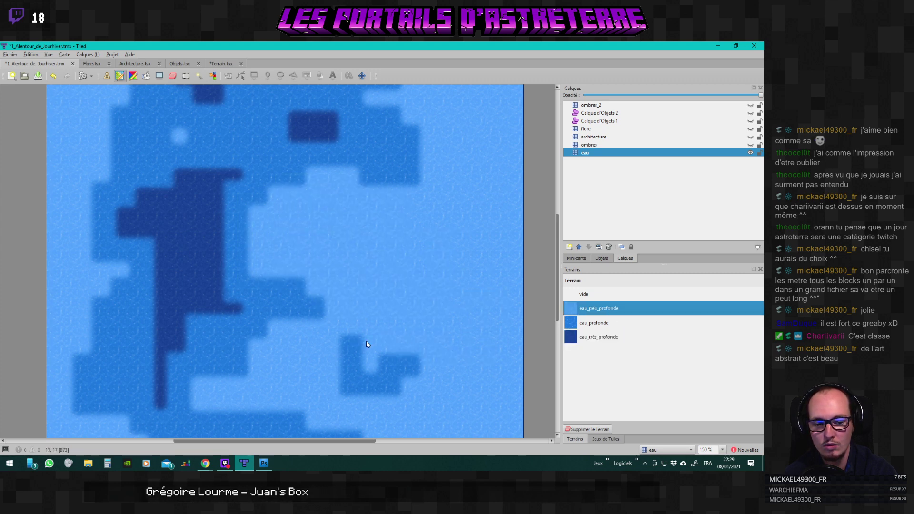
{"action": "mouse_move", "coordinate": [387, 374]}
{"action": "left_mouse_down"}
{"action": "mouse_move", "coordinate": [356, 378]}
{"action": "mouse_move", "coordinate": [333, 358]}
{"action": "mouse_move", "coordinate": [347, 345]}
{"action": "mouse_move", "coordinate": [337, 314]}
{"action": "mouse_move", "coordinate": [300, 269]}
{"action": "left_mouse_up"}
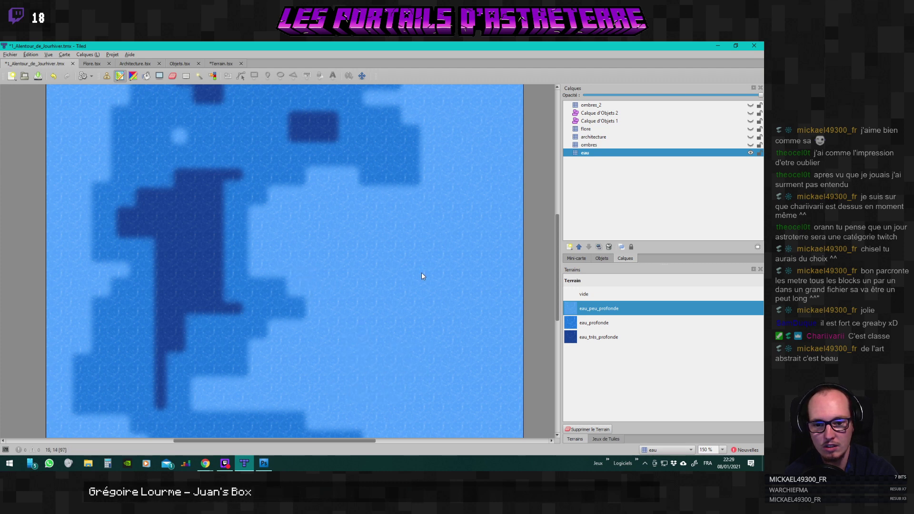
Paint a small eau_très_profonde pool in the shallow water east of the main deep area.
{"action": "left_click", "coordinate": [599, 337]}
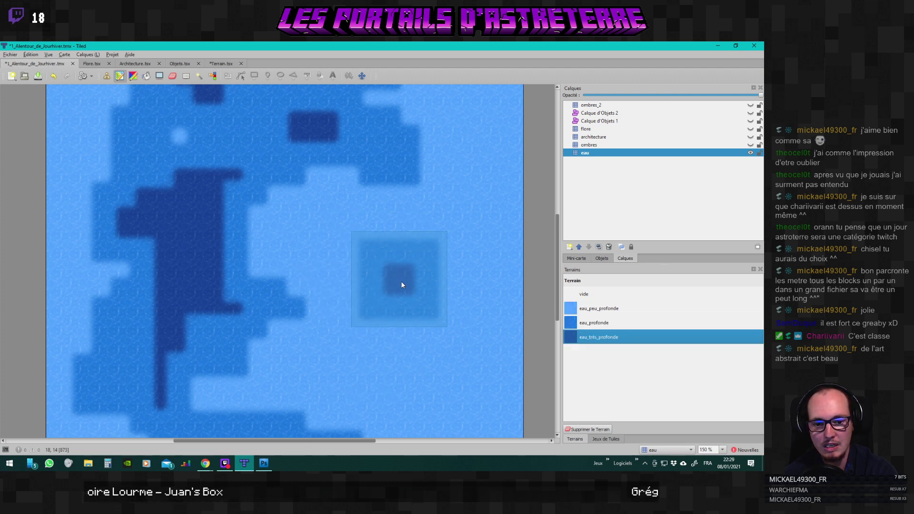
{"action": "left_click", "coordinate": [372, 280]}
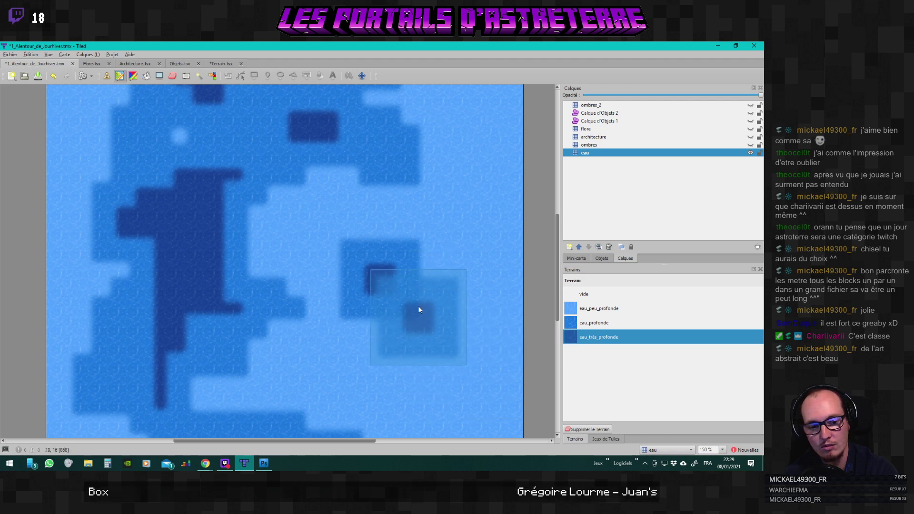
{"action": "mouse_move", "coordinate": [406, 282]}
{"action": "left_mouse_down"}
{"action": "mouse_move", "coordinate": [416, 261]}
{"action": "mouse_move", "coordinate": [399, 267]}
{"action": "mouse_move", "coordinate": [392, 288]}
{"action": "left_mouse_up"}
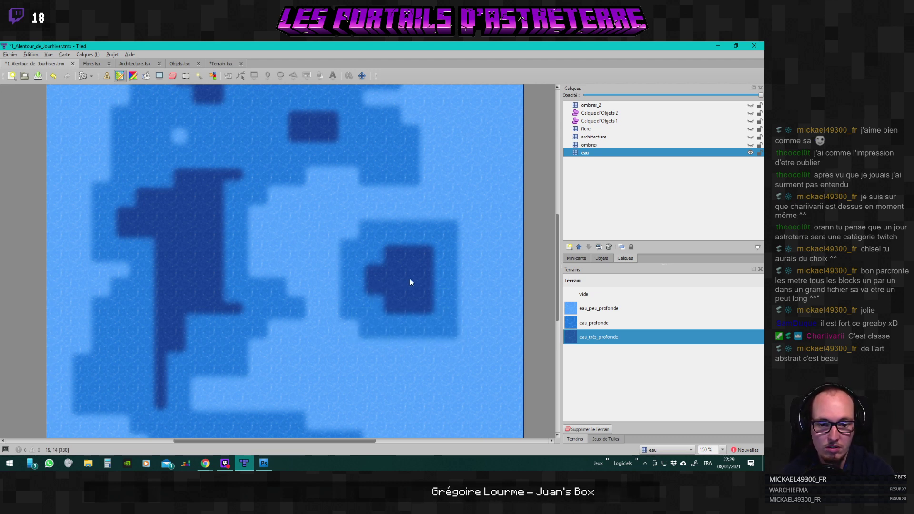
Add a tile layer directly above eau and name it grass.
{"action": "left_click", "coordinate": [569, 246]}
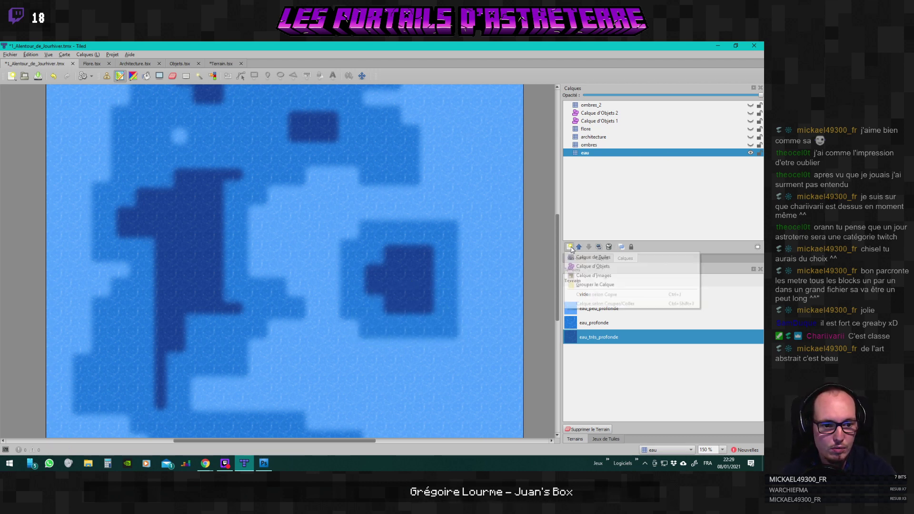
{"action": "left_click", "coordinate": [593, 257]}
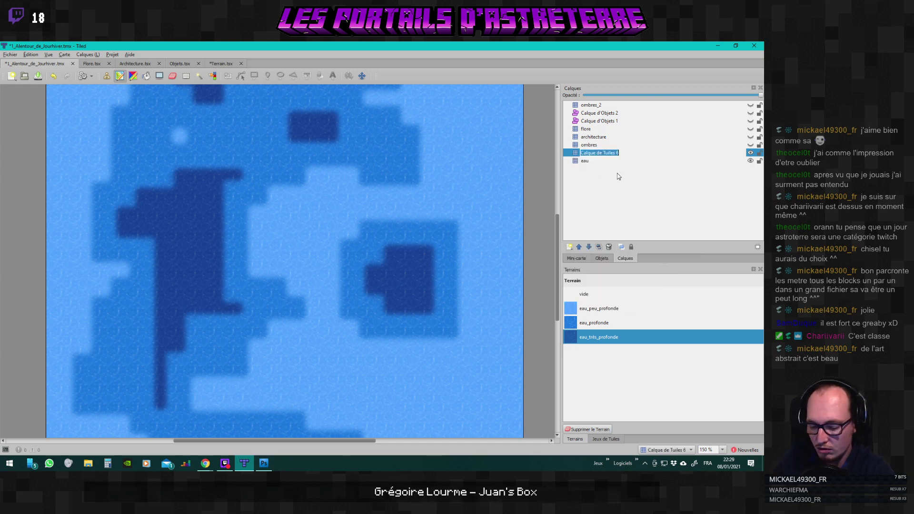
{"action": "type", "text": "grasse"}
{"action": "key", "text": "Return"}
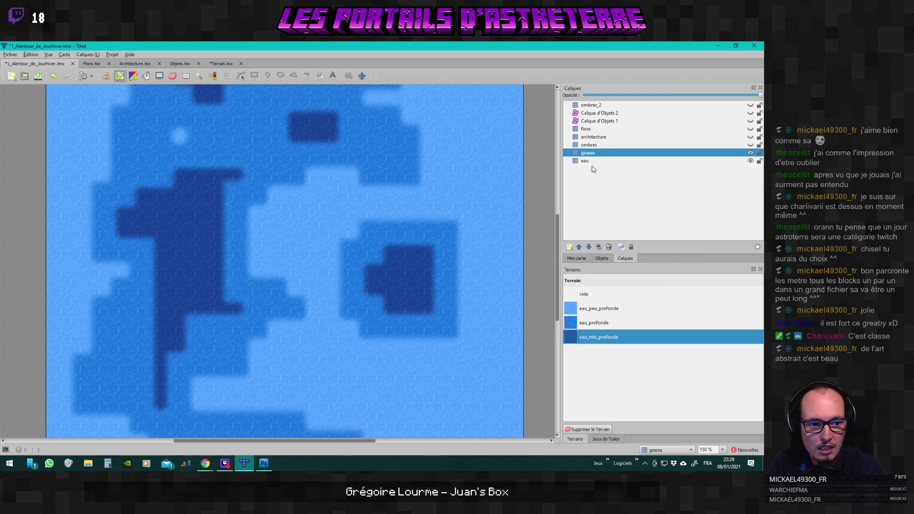
{"action": "key", "text": "BackSpace"}
{"action": "key", "text": "Return"}
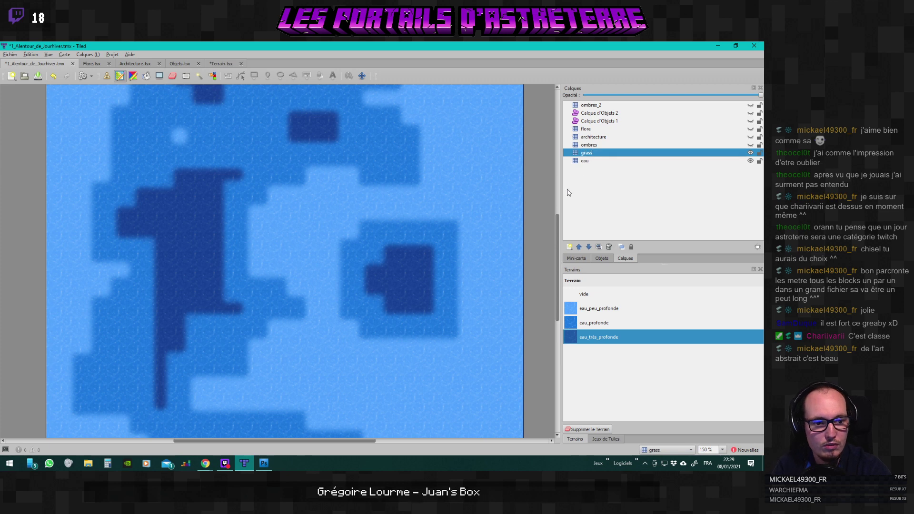
In the Terrain.tsx tileset, add a terrain type based on the bright green grass tile and name it grass.
{"action": "key", "text": "ctrl+shift+Tab"}
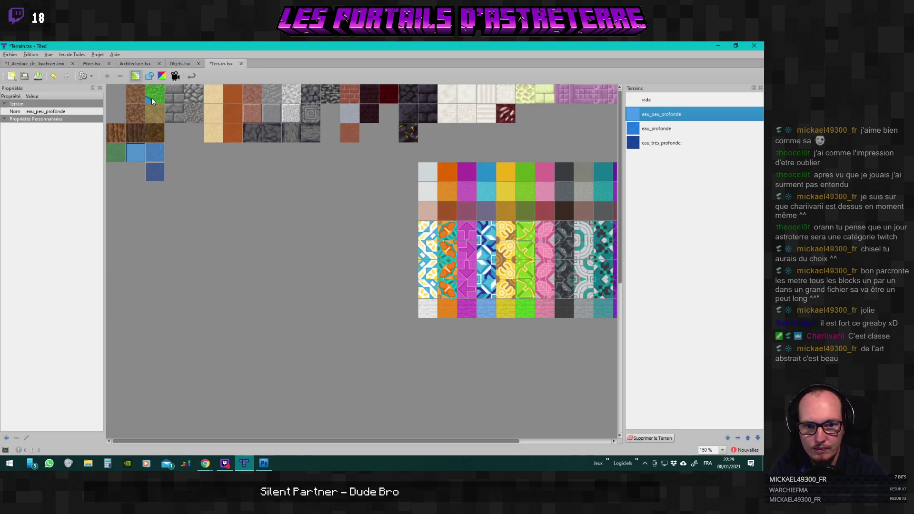
{"action": "left_click", "coordinate": [650, 101]}
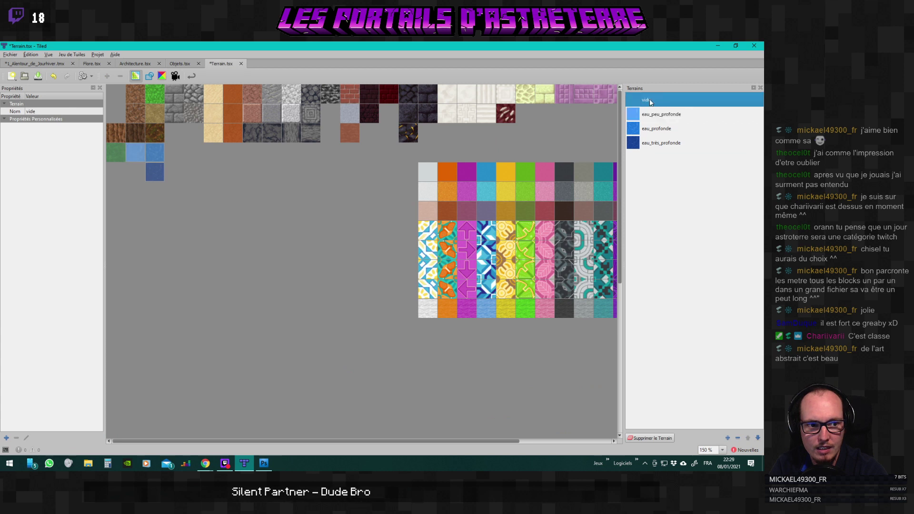
{"action": "right_click", "coordinate": [155, 99]}
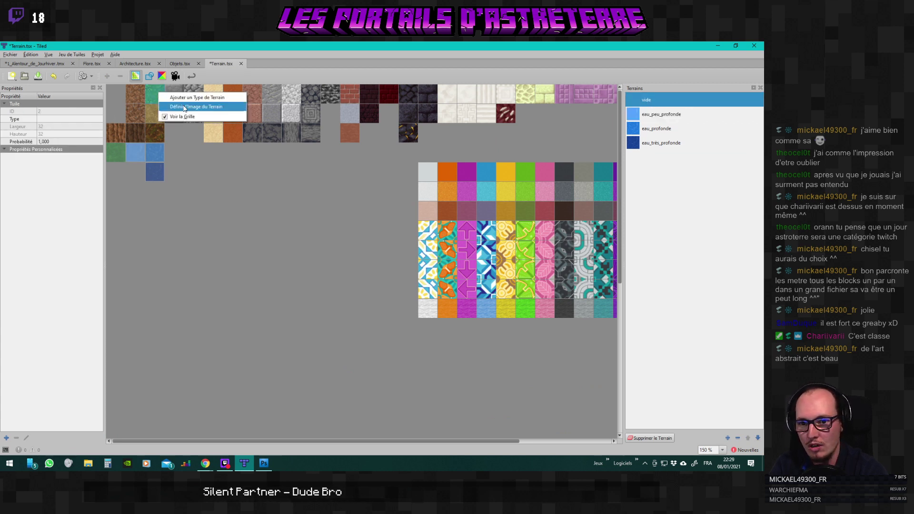
{"action": "left_click", "coordinate": [185, 107]}
{"action": "type", "text": "g"}
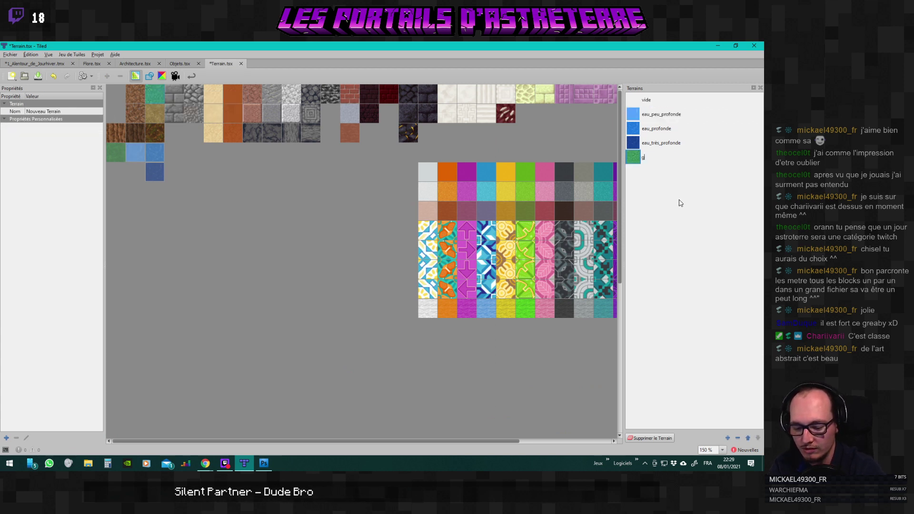
{"action": "type", "text": "rass"}
{"action": "key", "text": "Return"}
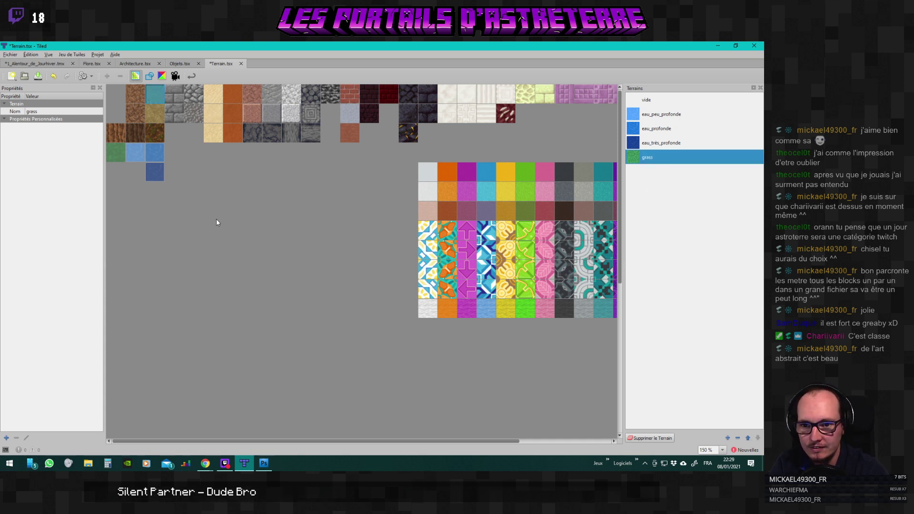
Mark the grassy parts of the grass transition tiles as grass, and the blank tile and the transitions' empty corners as vide.
{"action": "scroll", "coordinate": [220, 231], "scroll_direction": "down", "scroll_amount": 5}
{"action": "mouse_move", "coordinate": [116, 389]}
{"action": "left_mouse_down"}
{"action": "mouse_move", "coordinate": [115, 434]}
{"action": "mouse_move", "coordinate": [157, 435]}
{"action": "mouse_move", "coordinate": [157, 388]}
{"action": "mouse_move", "coordinate": [127, 385]}
{"action": "left_mouse_up"}
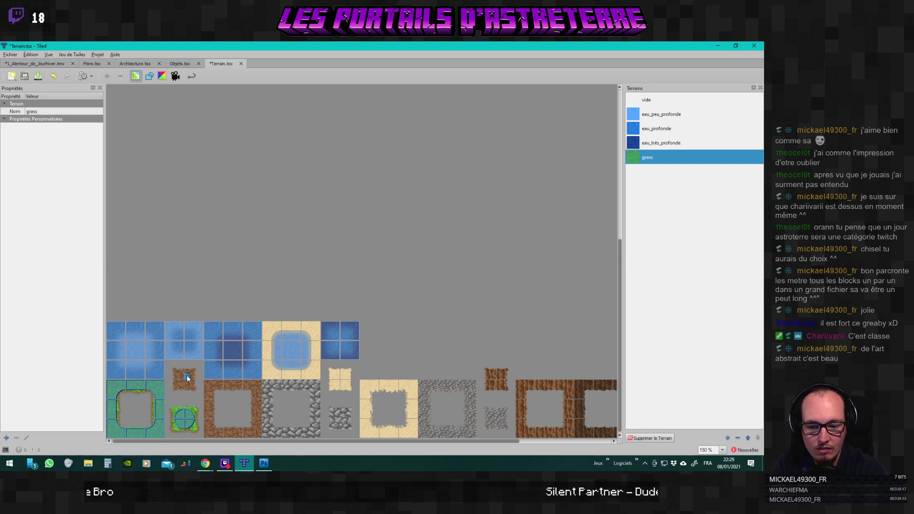
{"action": "scroll", "coordinate": [187, 377], "scroll_direction": "up", "scroll_amount": 5}
{"action": "left_click", "coordinate": [656, 102]}
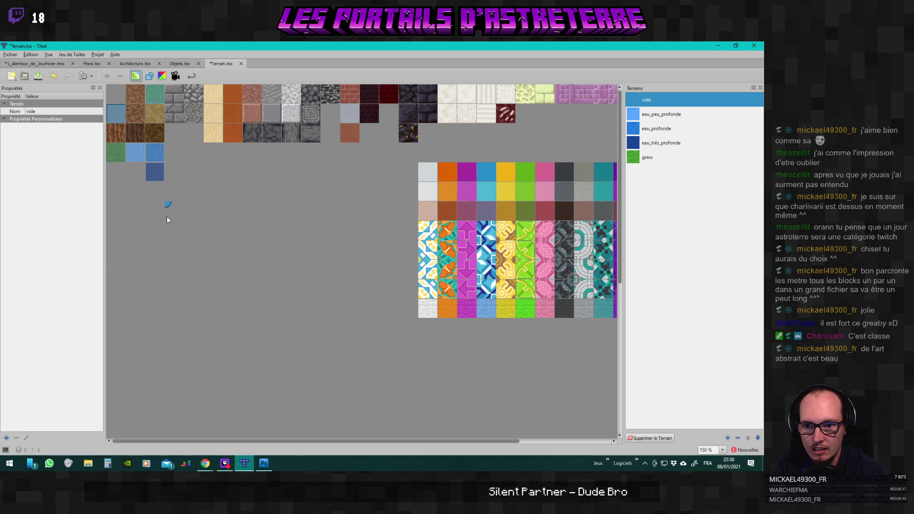
{"action": "scroll", "coordinate": [155, 283], "scroll_direction": "down", "scroll_amount": 5}
{"action": "mouse_move", "coordinate": [126, 399]}
{"action": "left_mouse_down"}
{"action": "mouse_move", "coordinate": [139, 422]}
{"action": "mouse_move", "coordinate": [148, 409]}
{"action": "mouse_move", "coordinate": [147, 422]}
{"action": "mouse_move", "coordinate": [138, 394]}
{"action": "mouse_move", "coordinate": [129, 395]}
{"action": "mouse_move", "coordinate": [134, 408]}
{"action": "mouse_move", "coordinate": [142, 404]}
{"action": "mouse_move", "coordinate": [136, 413]}
{"action": "mouse_move", "coordinate": [213, 420]}
{"action": "mouse_move", "coordinate": [173, 406]}
{"action": "mouse_move", "coordinate": [198, 405]}
{"action": "mouse_move", "coordinate": [196, 434]}
{"action": "mouse_move", "coordinate": [170, 418]}
{"action": "left_mouse_up"}
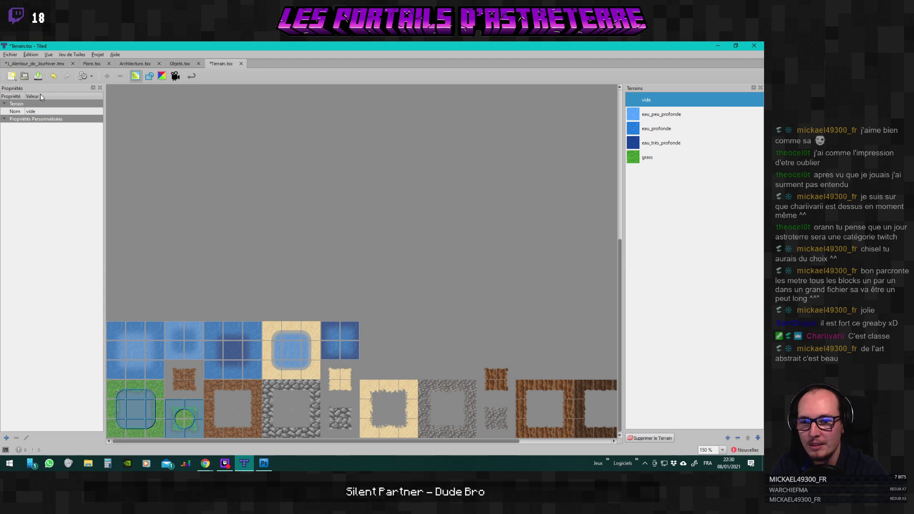
Return to the Alentour_de_Jourhiver map and fill the grass layer with the blank vide tile from the Terrain tileset.
{"action": "left_click", "coordinate": [47, 65]}
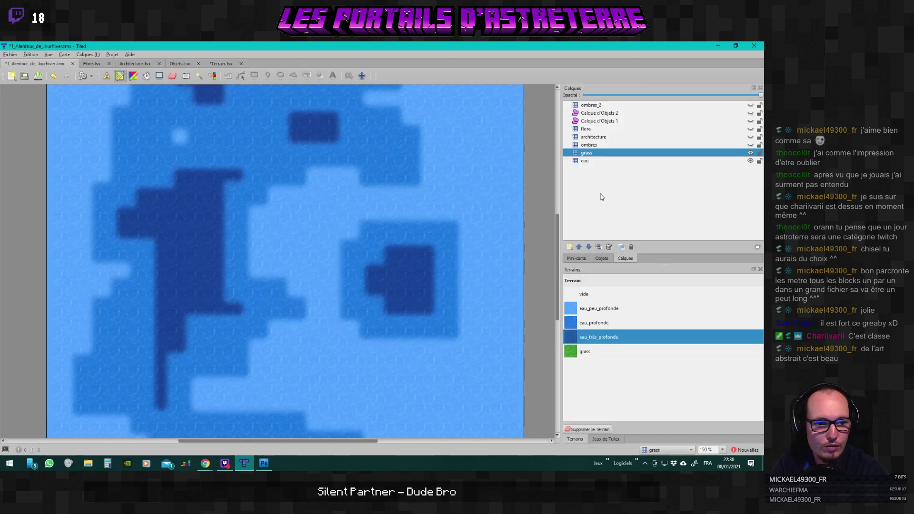
{"action": "left_click", "coordinate": [605, 439]}
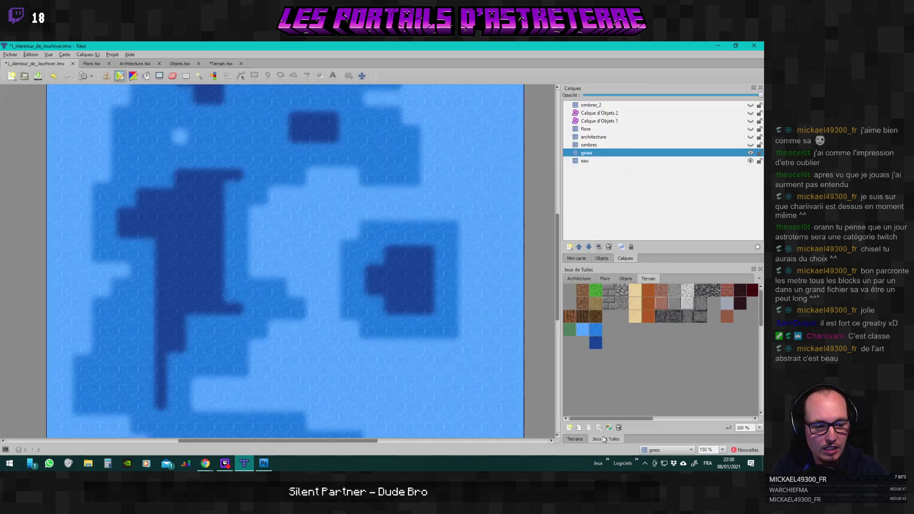
{"action": "left_click", "coordinate": [570, 304]}
{"action": "key", "text": "f"}
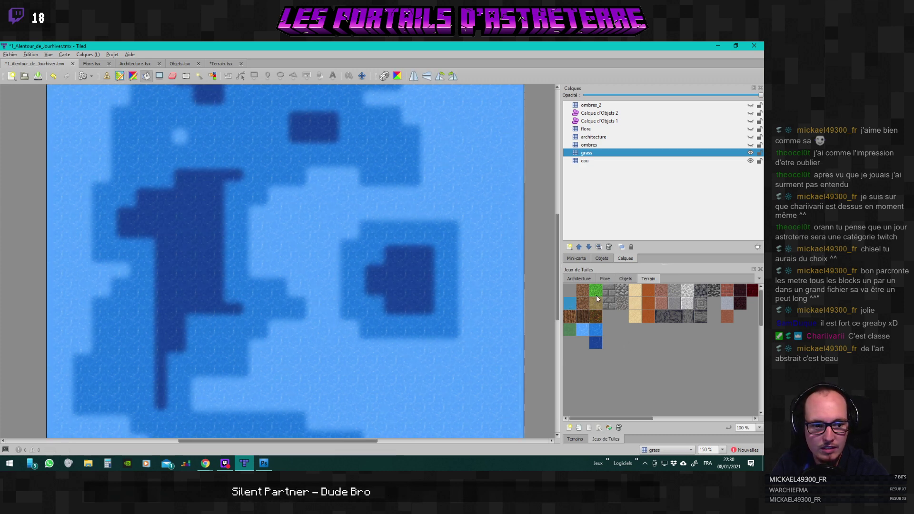
Paint an irregular grass bank with the grass terrain over the map's southeast corner, undoing a first test stroke in the middle.
{"action": "left_click", "coordinate": [574, 439]}
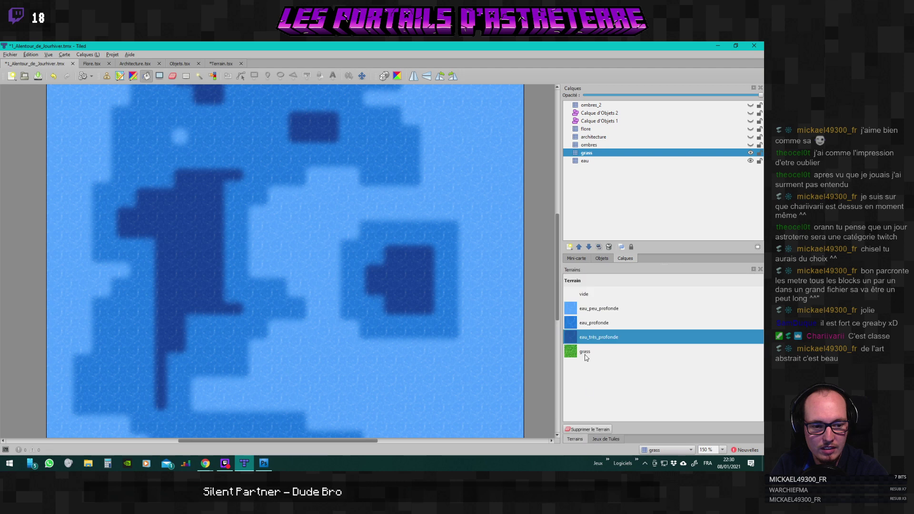
{"action": "left_click", "coordinate": [586, 352]}
{"action": "mouse_move", "coordinate": [293, 233]}
{"action": "left_mouse_down"}
{"action": "mouse_move", "coordinate": [334, 232]}
{"action": "mouse_move", "coordinate": [342, 207]}
{"action": "mouse_move", "coordinate": [387, 250]}
{"action": "left_mouse_up"}
{"action": "key", "text": "ctrl+z"}
{"action": "scroll", "coordinate": [377, 324], "scroll_direction": "down", "scroll_amount": 3}
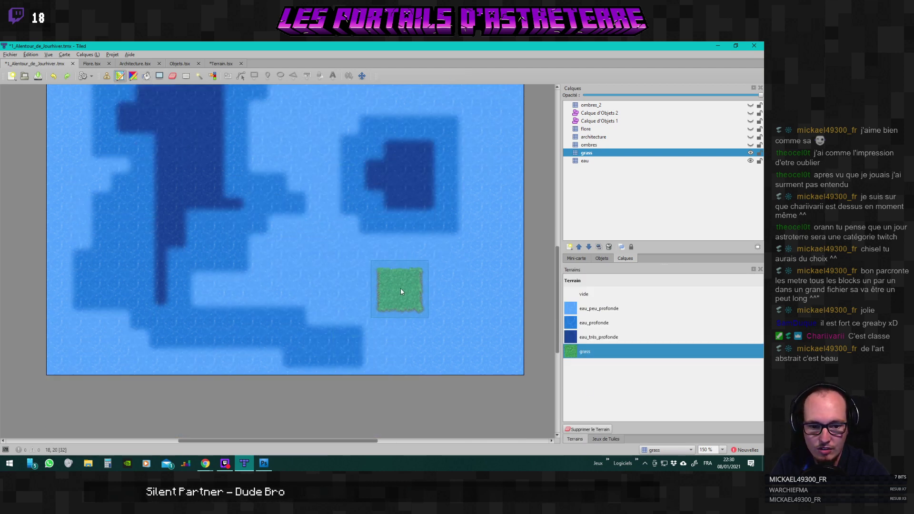
{"action": "mouse_move", "coordinate": [400, 288]}
{"action": "left_mouse_down"}
{"action": "mouse_move", "coordinate": [479, 273]}
{"action": "mouse_move", "coordinate": [484, 320]}
{"action": "mouse_move", "coordinate": [482, 332]}
{"action": "mouse_move", "coordinate": [471, 331]}
{"action": "mouse_move", "coordinate": [496, 334]}
{"action": "mouse_move", "coordinate": [506, 352]}
{"action": "left_mouse_up"}
{"action": "mouse_move", "coordinate": [455, 365]}
{"action": "left_mouse_down"}
{"action": "mouse_move", "coordinate": [445, 327]}
{"action": "mouse_move", "coordinate": [503, 327]}
{"action": "left_mouse_up"}
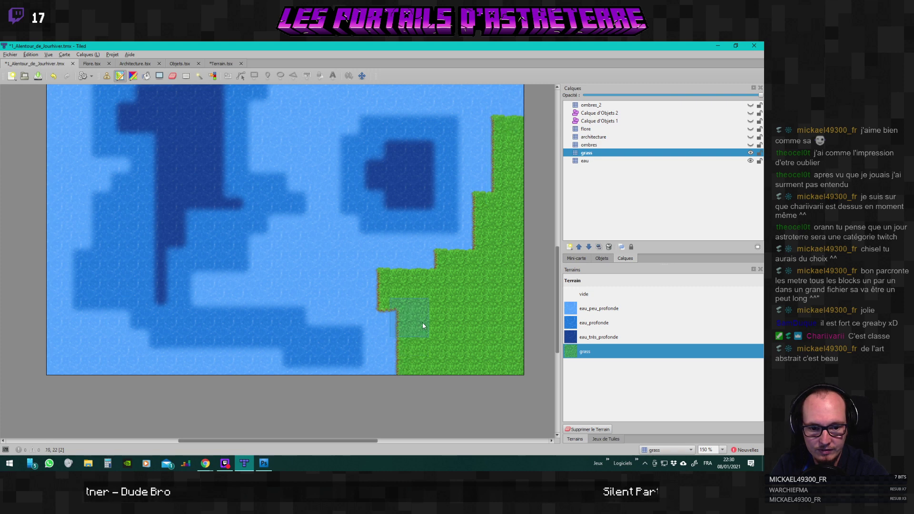
Extend the grass bank northward along the map's eastern edge up to its northeast corner, with an irregular shoreline.
{"action": "scroll", "coordinate": [469, 316], "scroll_direction": "up", "scroll_amount": 3}
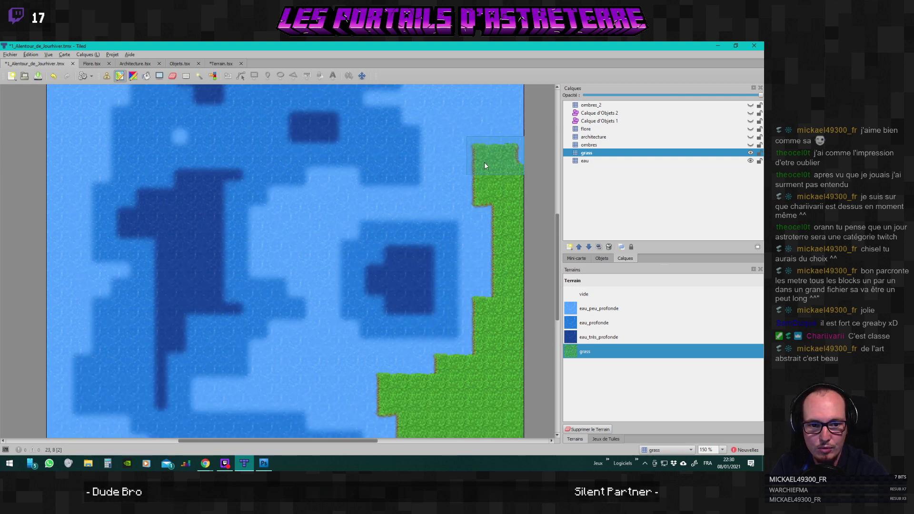
{"action": "scroll", "coordinate": [488, 184], "scroll_direction": "up", "scroll_amount": 6}
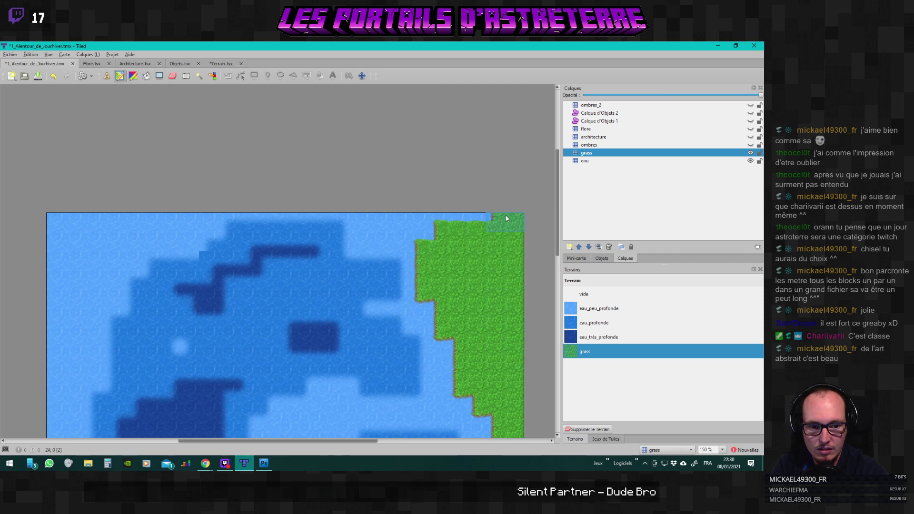
{"action": "scroll", "coordinate": [475, 307], "scroll_direction": "up", "scroll_amount": 3}
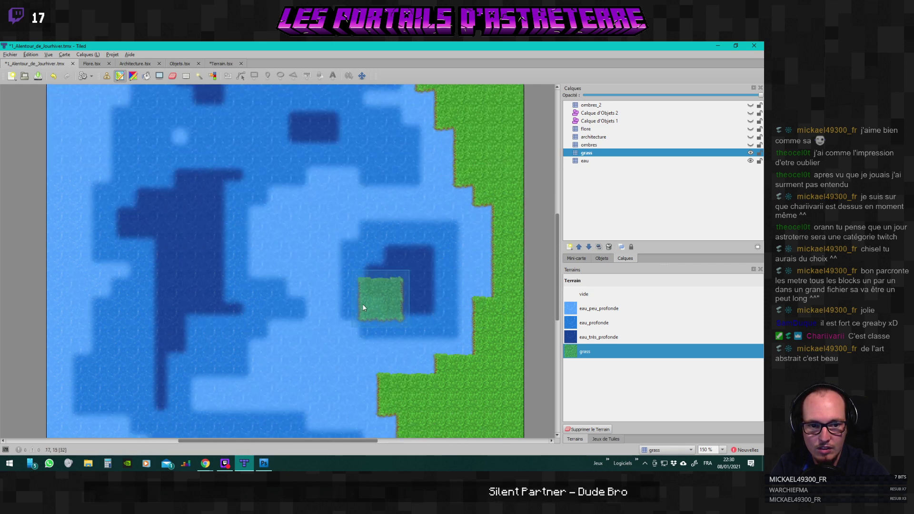
{"action": "scroll", "coordinate": [375, 287], "scroll_direction": "down", "scroll_amount": 2}
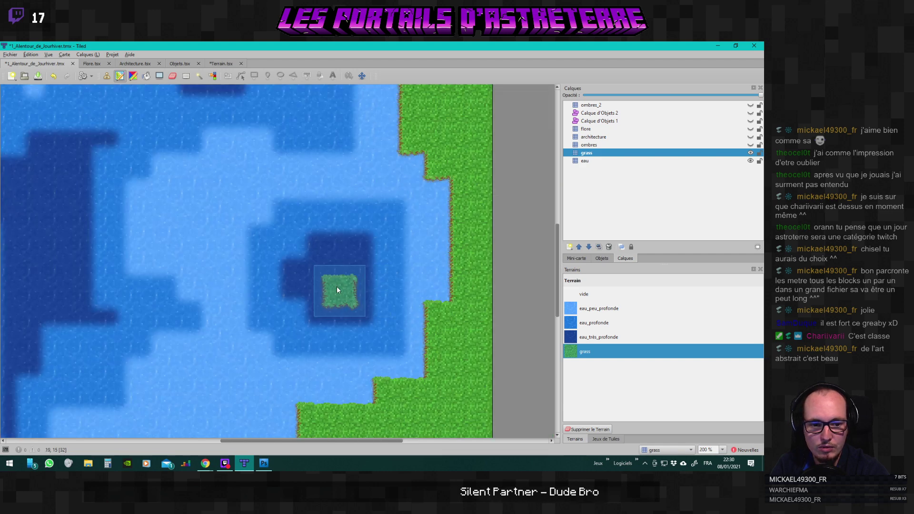
Extend the southeast grass bank westward as an irregular peninsula with the grass terrain, undoing a first attempt at it.
{"action": "scroll", "coordinate": [202, 324], "scroll_direction": "down", "scroll_amount": 5}
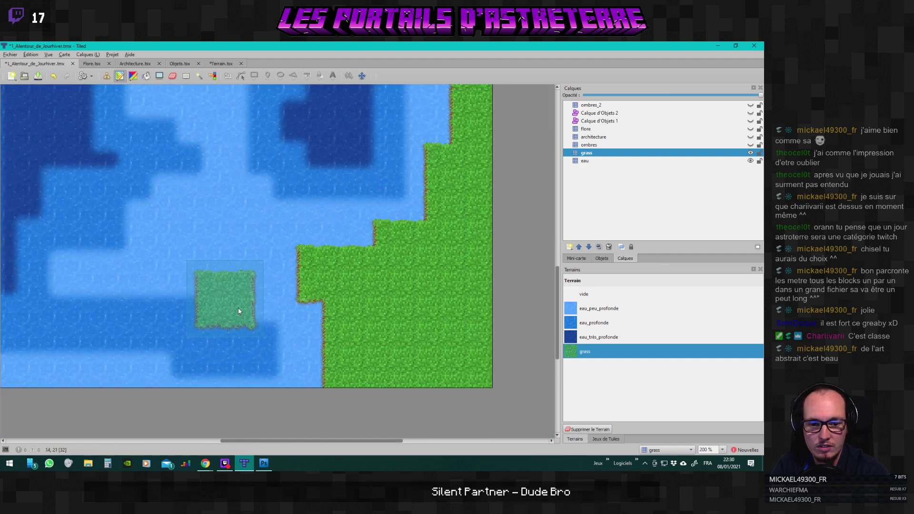
{"action": "left_click_drag", "start_coordinate": [303, 261], "coordinate": [195, 247]}
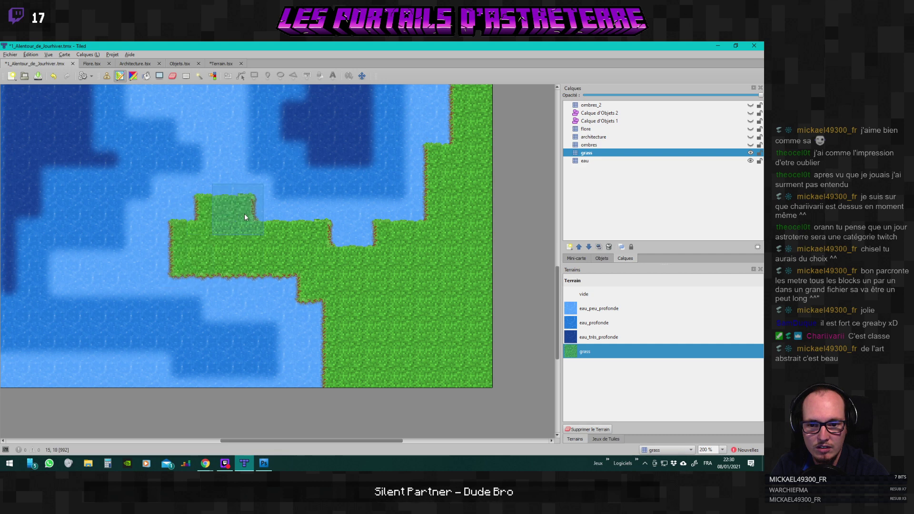
{"action": "key", "text": "ctrl+z"}
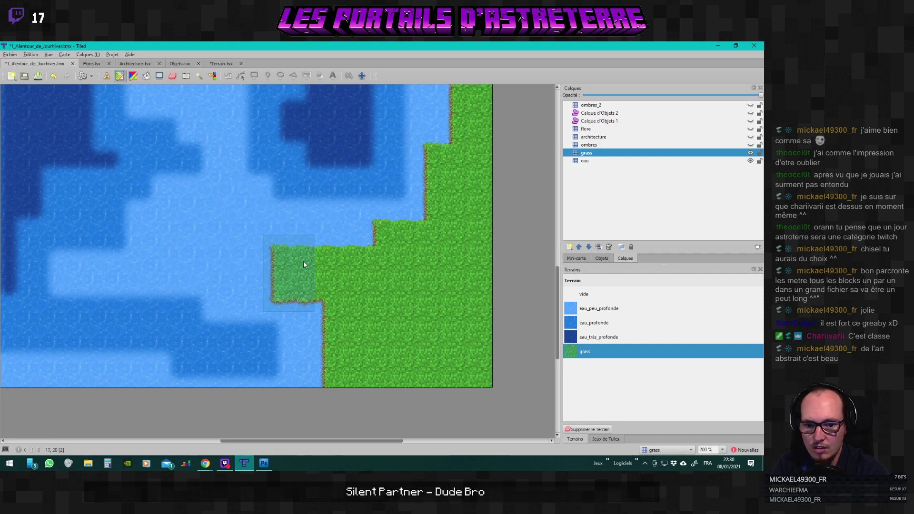
{"action": "mouse_move", "coordinate": [304, 260]}
{"action": "left_mouse_down"}
{"action": "mouse_move", "coordinate": [219, 245]}
{"action": "mouse_move", "coordinate": [183, 251]}
{"action": "mouse_move", "coordinate": [257, 257]}
{"action": "mouse_move", "coordinate": [194, 252]}
{"action": "mouse_move", "coordinate": [164, 264]}
{"action": "left_mouse_up"}
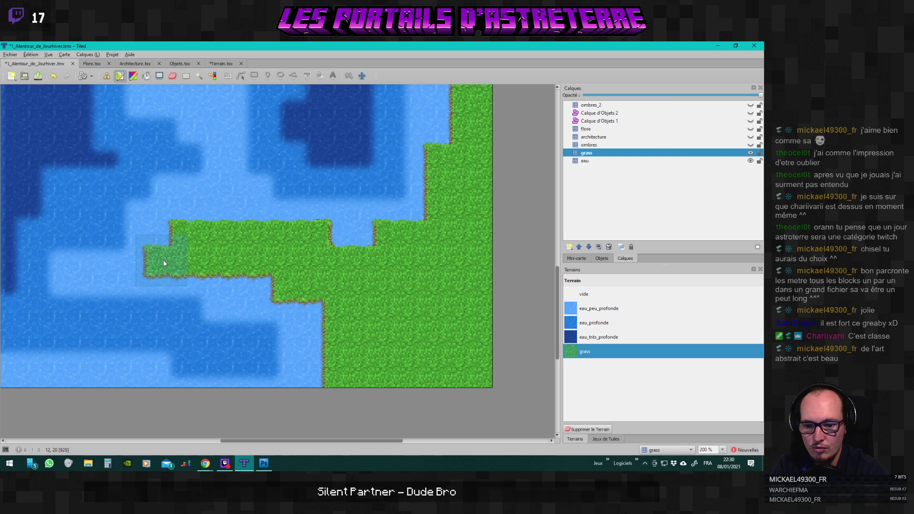
{"action": "left_click_drag", "start_coordinate": [208, 212], "coordinate": [247, 216]}
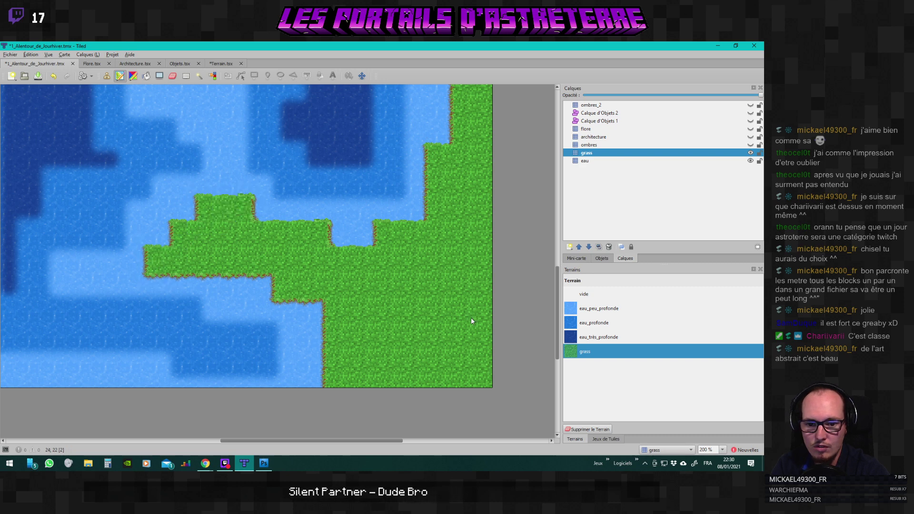
Paint eau_peu_profonde on the eau layer over the deeper water in the map's northwest and centre, undoing a first stroke on the grass layer.
{"action": "scroll", "coordinate": [378, 316], "scroll_direction": "down", "scroll_amount": 2}
{"action": "scroll", "coordinate": [274, 293], "scroll_direction": "down", "scroll_amount": 2, "text": "ctrl"}
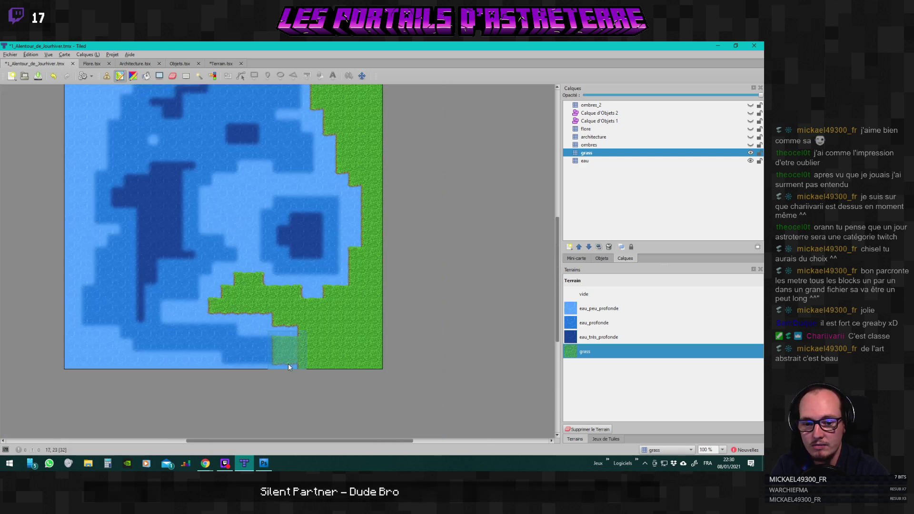
{"action": "left_click_drag", "start_coordinate": [304, 442], "coordinate": [270, 441]}
{"action": "scroll", "coordinate": [341, 339], "scroll_direction": "up", "scroll_amount": 2}
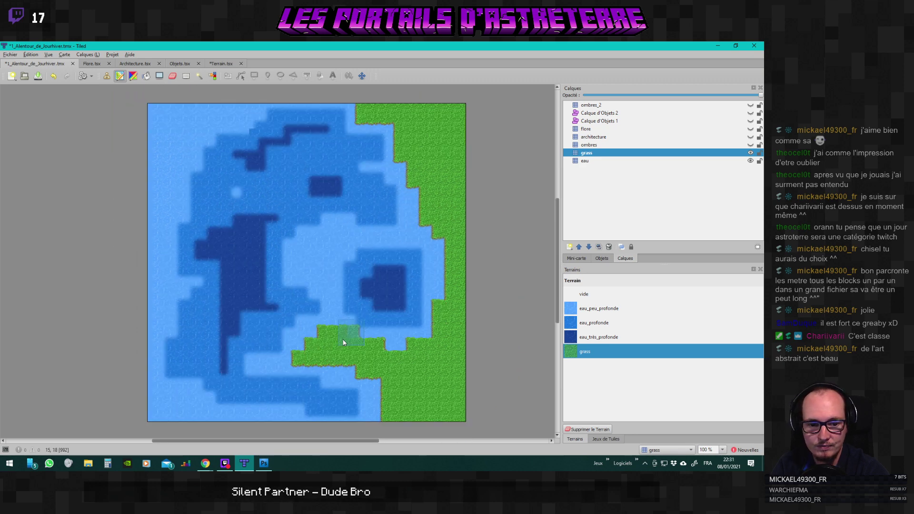
{"action": "key", "text": "Up"}
{"action": "key", "text": "Up"}
{"action": "key", "text": "Up"}
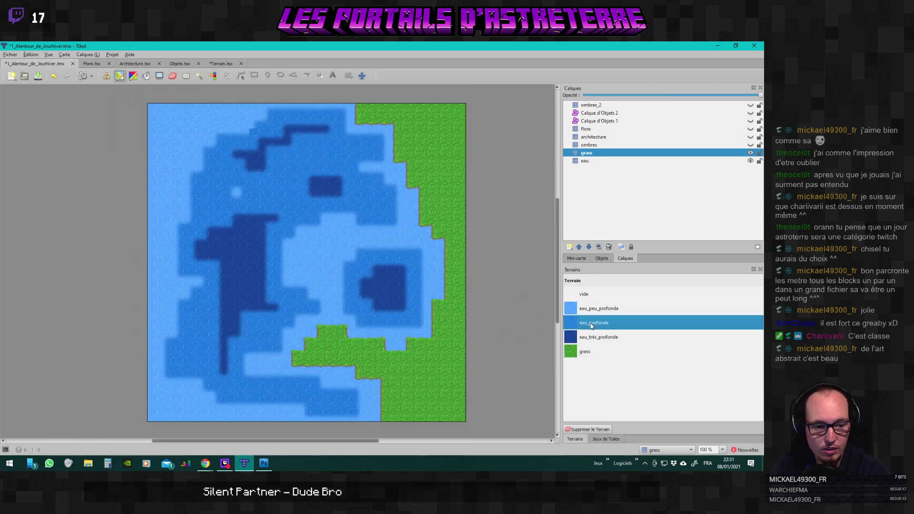
{"action": "mouse_move", "coordinate": [196, 204]}
{"action": "left_mouse_down"}
{"action": "mouse_move", "coordinate": [239, 229]}
{"action": "mouse_move", "coordinate": [207, 229]}
{"action": "mouse_move", "coordinate": [240, 228]}
{"action": "left_mouse_up"}
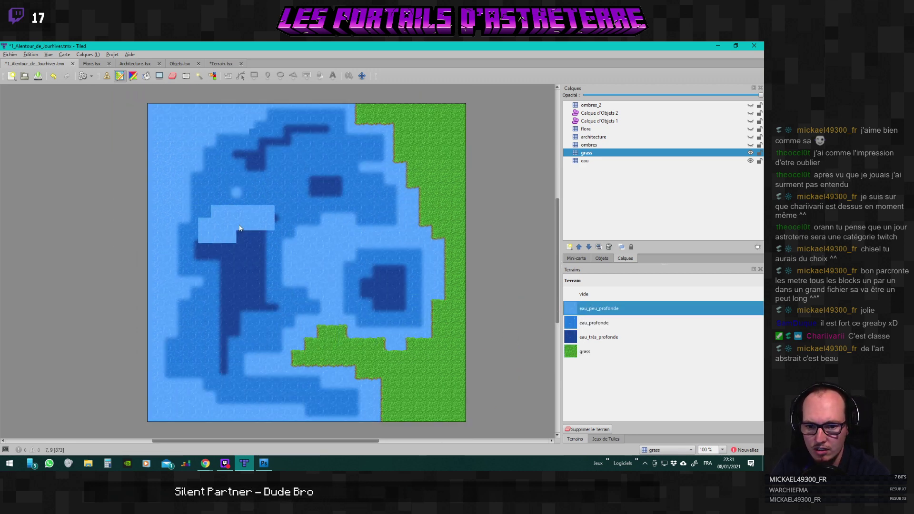
{"action": "key", "text": "ctrl+z"}
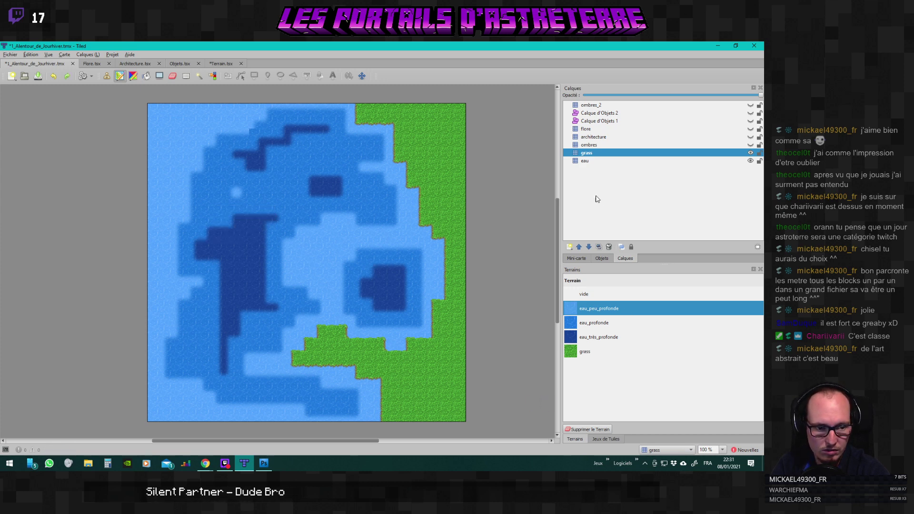
{"action": "left_click", "coordinate": [586, 161]}
{"action": "left_click", "coordinate": [257, 205]}
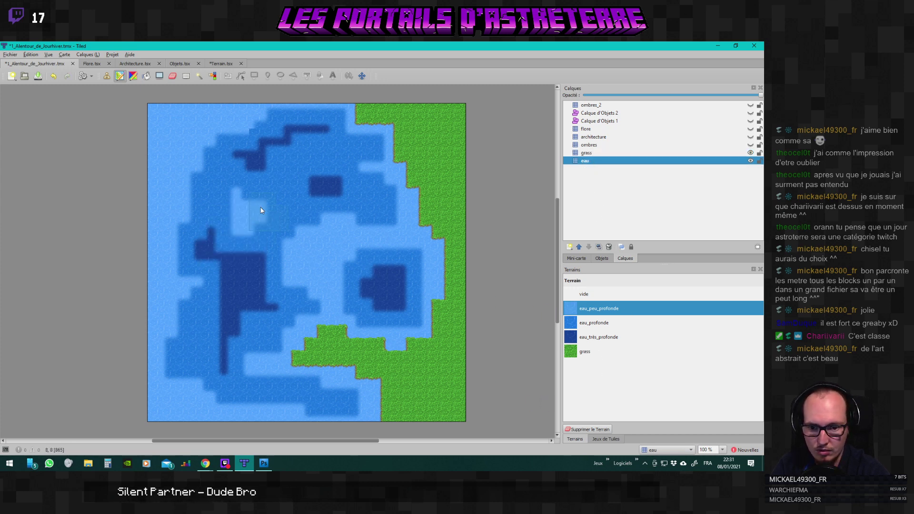
{"action": "mouse_move", "coordinate": [284, 203]}
{"action": "left_mouse_down"}
{"action": "mouse_move", "coordinate": [289, 227]}
{"action": "mouse_move", "coordinate": [212, 231]}
{"action": "mouse_move", "coordinate": [251, 246]}
{"action": "mouse_move", "coordinate": [213, 242]}
{"action": "mouse_move", "coordinate": [176, 270]}
{"action": "left_mouse_up"}
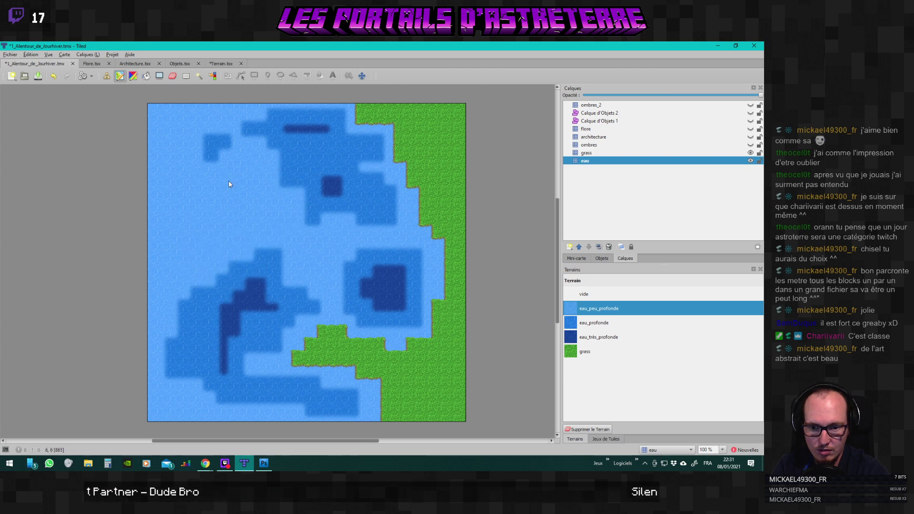
{"action": "mouse_move", "coordinate": [266, 191]}
{"action": "left_mouse_down"}
{"action": "mouse_move", "coordinate": [307, 204]}
{"action": "mouse_move", "coordinate": [299, 225]}
{"action": "left_mouse_up"}
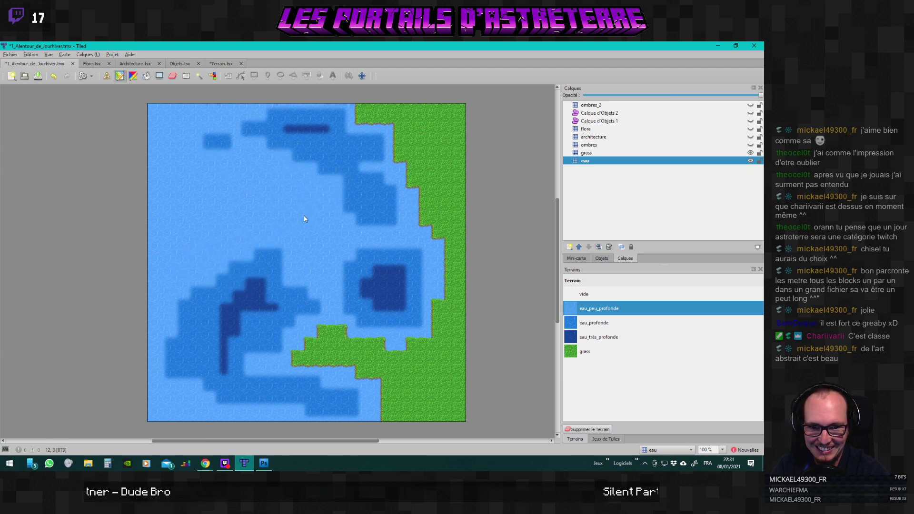
Paint a large irregular grass landmass on the grass layer, from the map's western edge to its centre.
{"action": "left_click", "coordinate": [586, 153]}
{"action": "left_click", "coordinate": [589, 349]}
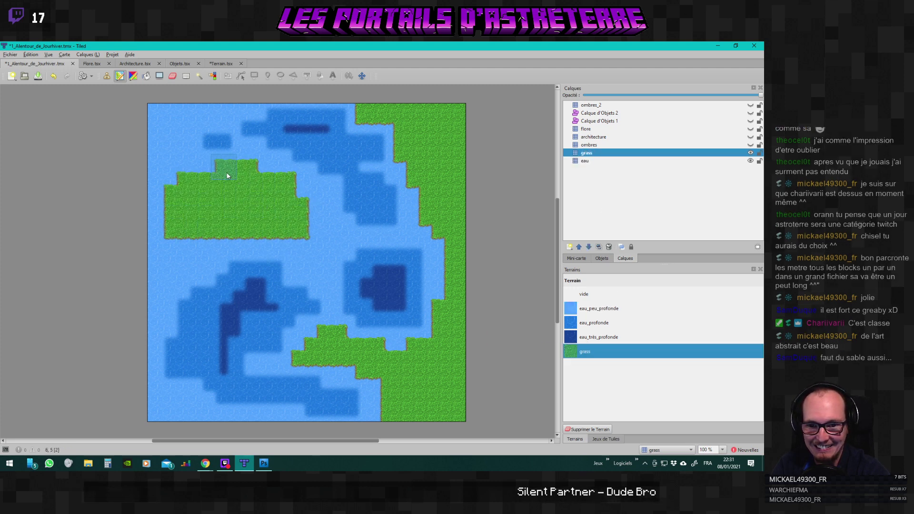
{"action": "mouse_move", "coordinate": [201, 208]}
{"action": "left_mouse_down"}
{"action": "mouse_move", "coordinate": [194, 240]}
{"action": "mouse_move", "coordinate": [172, 262]}
{"action": "left_mouse_up"}
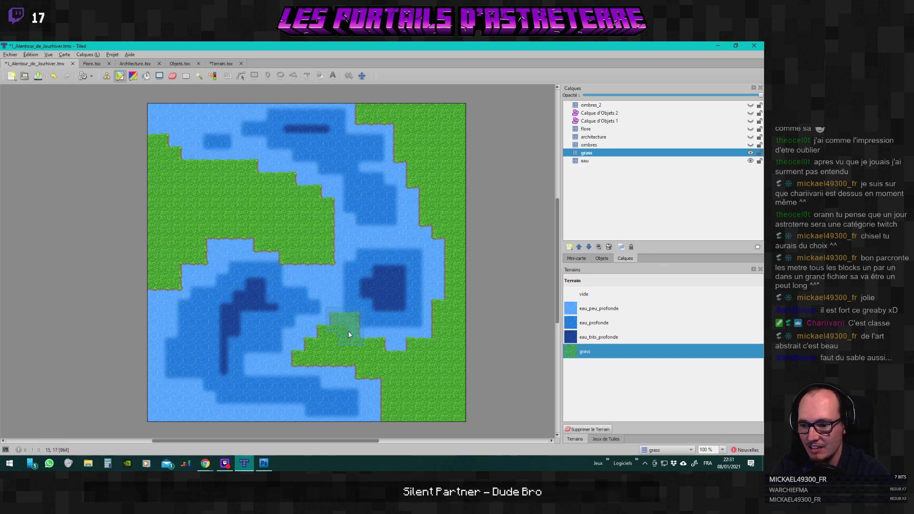
Paint eau_peu_profonde on the eau layer beside the landmass's south shore, at the northeast corner of the southwest pool.
{"action": "scroll", "coordinate": [287, 324], "scroll_direction": "up", "scroll_amount": 1}
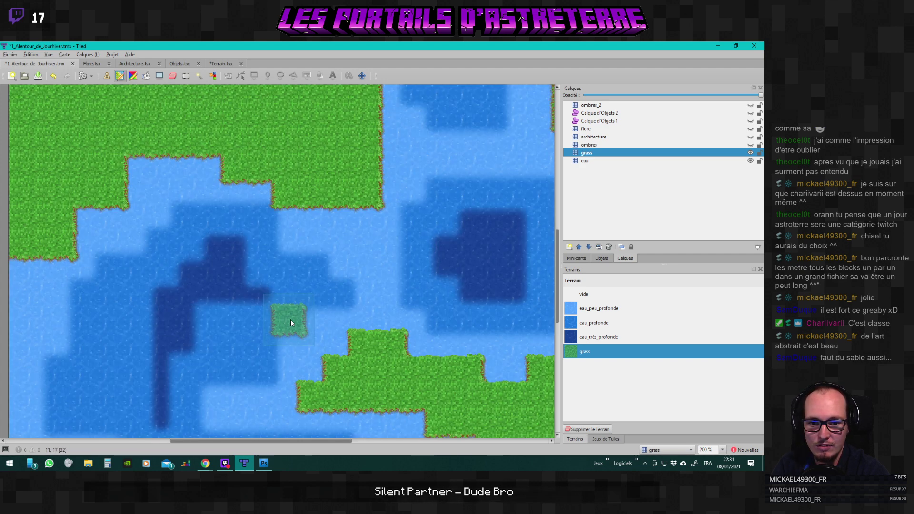
{"action": "left_click", "coordinate": [567, 304]}
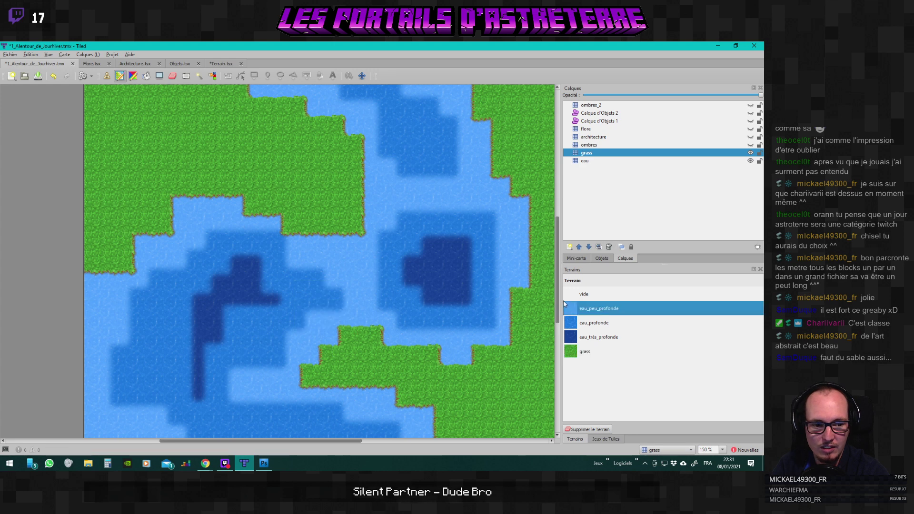
{"action": "left_click", "coordinate": [586, 161]}
{"action": "left_click", "coordinate": [232, 254]}
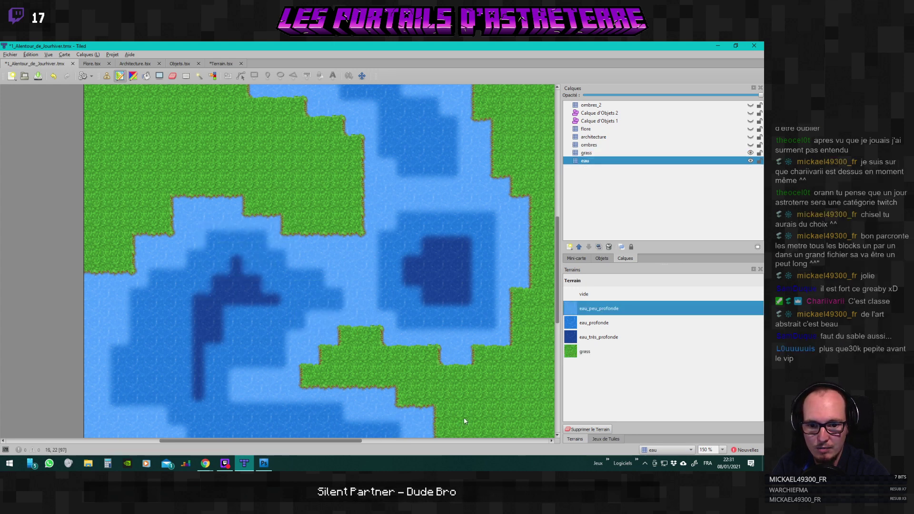
{"action": "scroll", "coordinate": [464, 421], "scroll_direction": "down", "scroll_amount": 2}
{"action": "scroll", "coordinate": [480, 378], "scroll_direction": "up", "scroll_amount": 1}
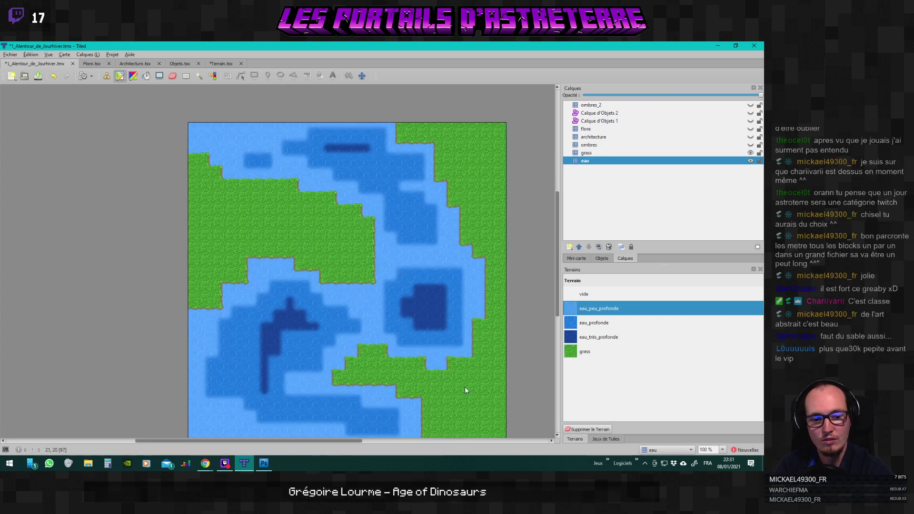
{"action": "scroll", "coordinate": [465, 387], "scroll_direction": "down", "scroll_amount": 2}
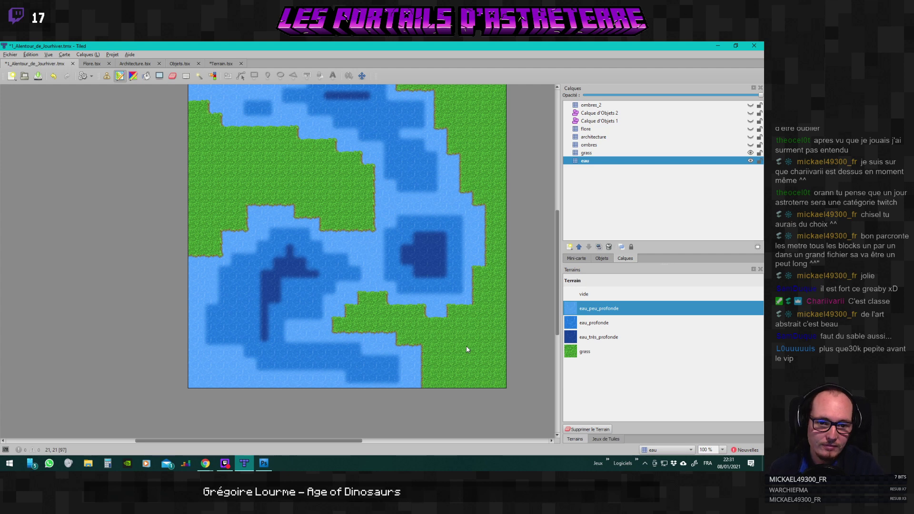
{"action": "scroll", "coordinate": [464, 346], "scroll_direction": "up", "scroll_amount": 2}
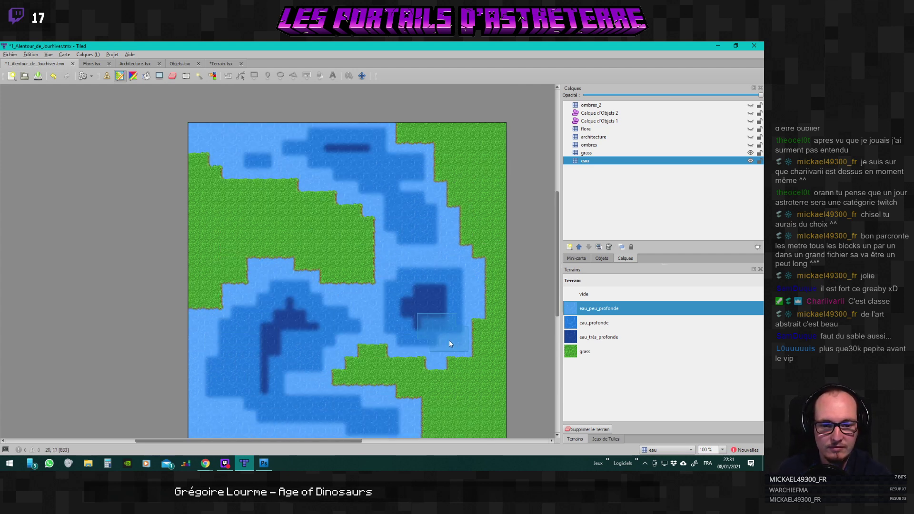
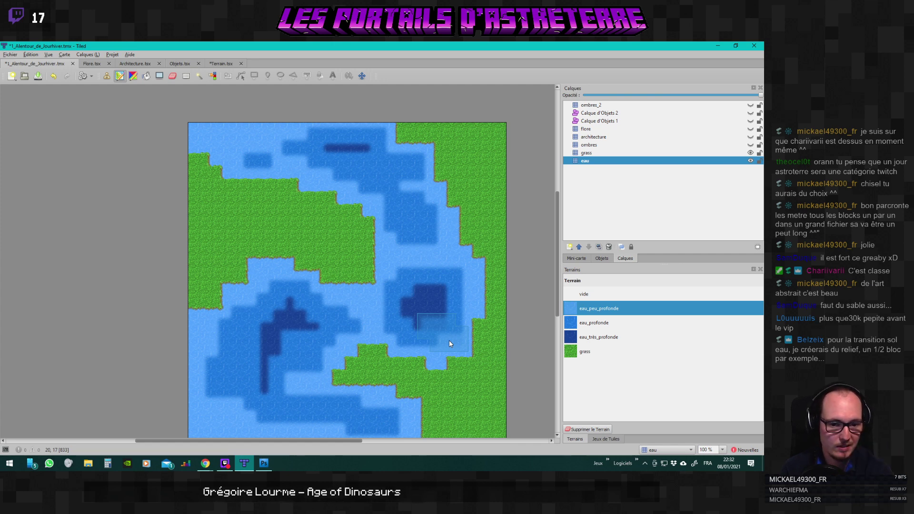
Join the east pool to the northern channel and to the southwest pool with eau_profonde, undoing a first stroke.
{"action": "left_click", "coordinate": [590, 323]}
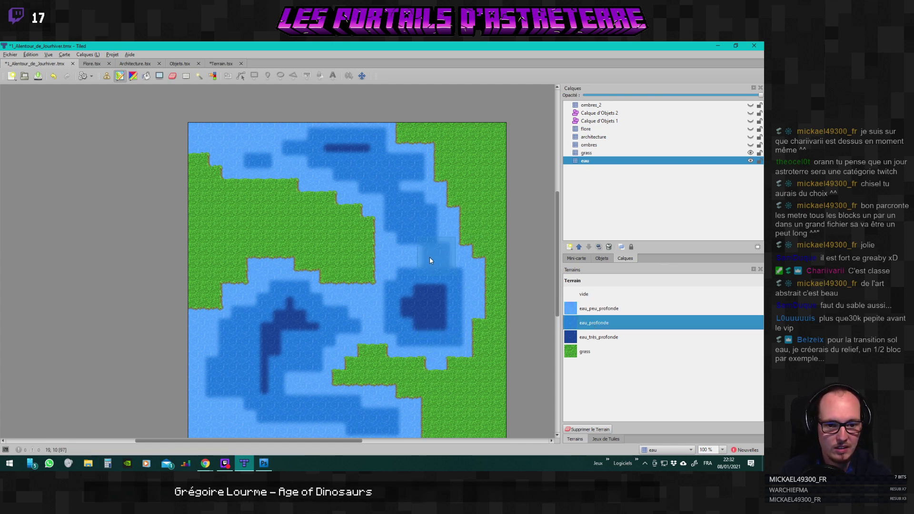
{"action": "key", "text": "ctrl+z"}
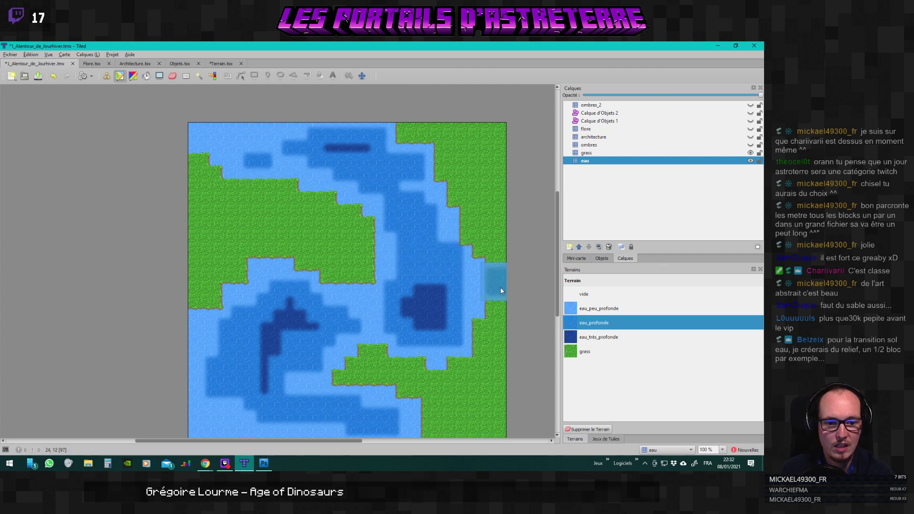
{"action": "left_click", "coordinate": [435, 255]}
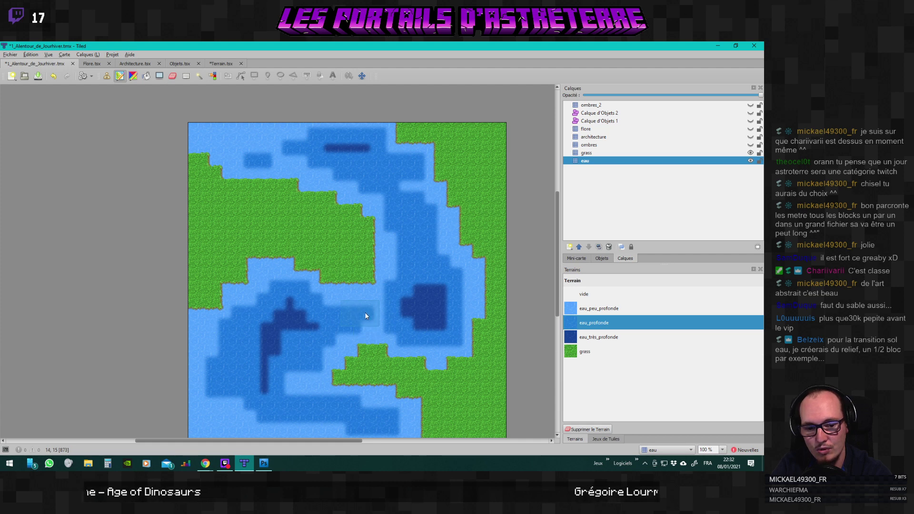
{"action": "left_click_drag", "start_coordinate": [365, 312], "coordinate": [384, 306]}
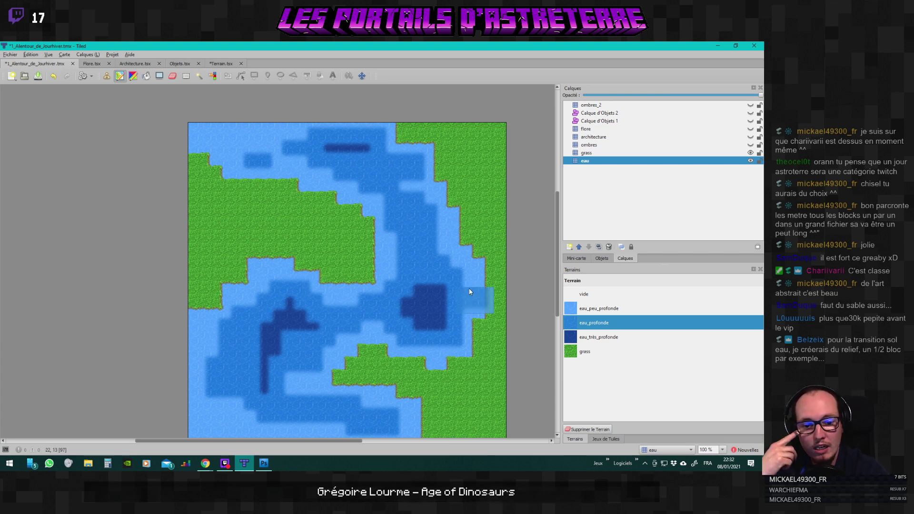
Paint a winding eau_trés_profonde trench from the east pool's very deep patch north to the very deep strip near the top edge.
{"action": "scroll", "coordinate": [261, 424], "scroll_direction": "down", "scroll_amount": 2}
{"action": "scroll", "coordinate": [262, 424], "scroll_direction": "down", "scroll_amount": 2}
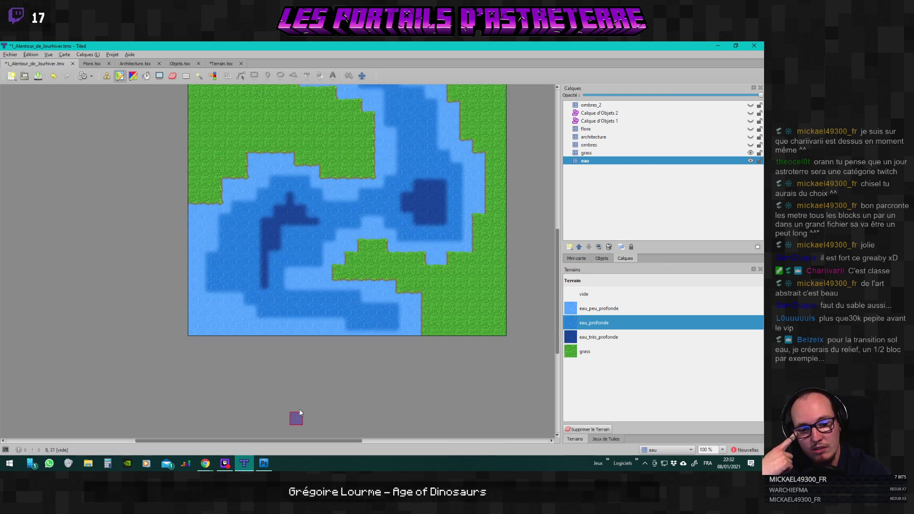
{"action": "scroll", "coordinate": [419, 293], "scroll_direction": "up", "scroll_amount": 4}
{"action": "left_click", "coordinate": [425, 306]}
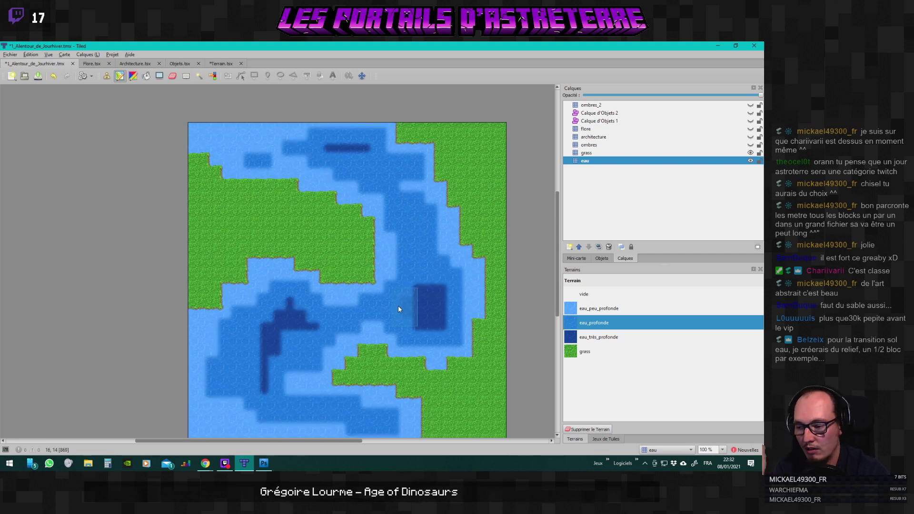
{"action": "left_click", "coordinate": [648, 338]}
{"action": "mouse_move", "coordinate": [424, 276]}
{"action": "left_mouse_down"}
{"action": "mouse_move", "coordinate": [399, 204]}
{"action": "mouse_move", "coordinate": [424, 239]}
{"action": "mouse_move", "coordinate": [436, 293]}
{"action": "mouse_move", "coordinate": [399, 193]}
{"action": "mouse_move", "coordinate": [361, 157]}
{"action": "mouse_move", "coordinate": [454, 247]}
{"action": "mouse_move", "coordinate": [436, 238]}
{"action": "left_mouse_up"}
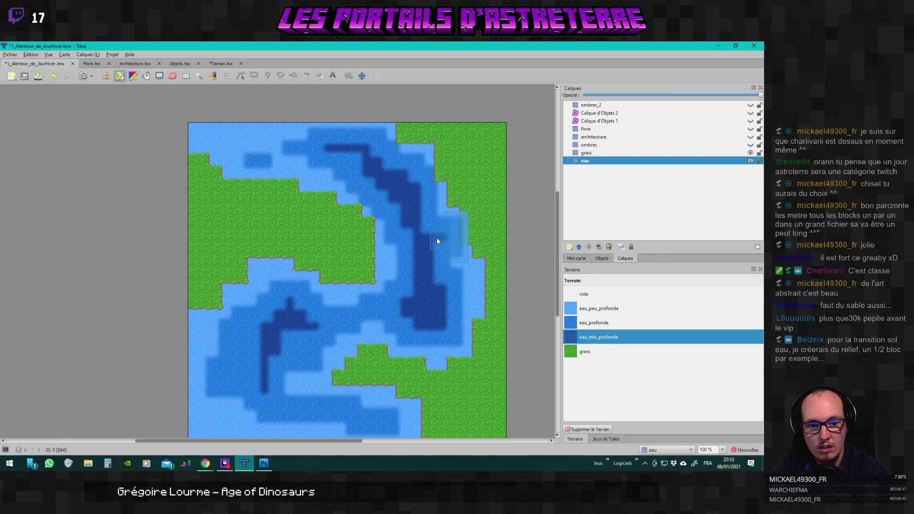
Narrow the very deep trench's upper bend with eau_profonde and widen the shallows along the northeast grass bank with eau_peu_profonde.
{"action": "left_click", "coordinate": [594, 323]}
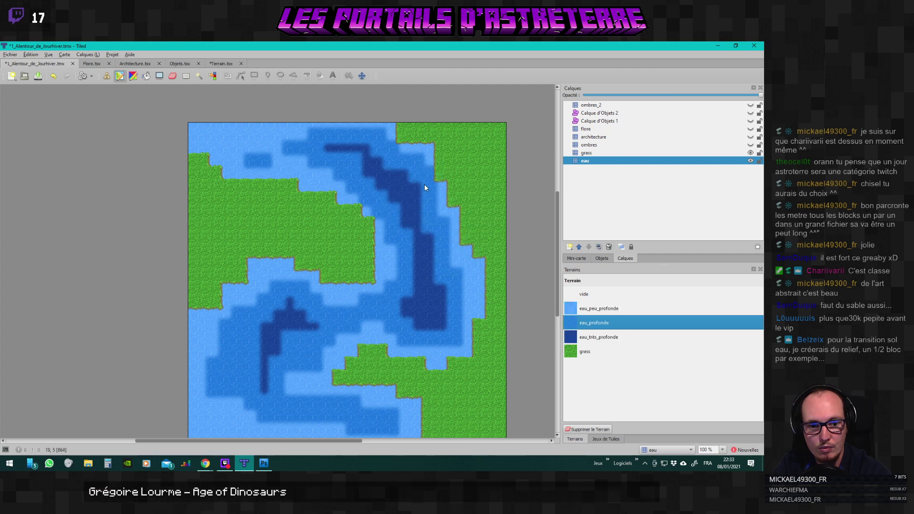
{"action": "left_click", "coordinate": [598, 309]}
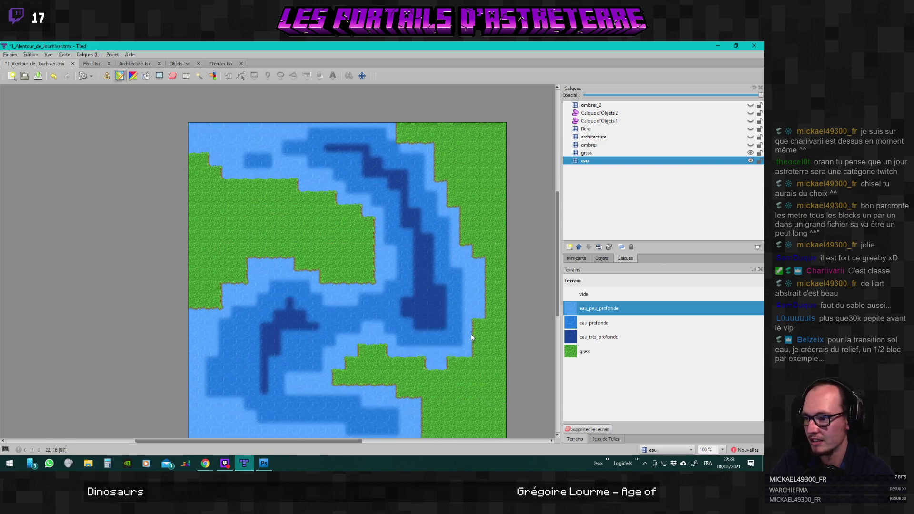
{"action": "scroll", "coordinate": [444, 328], "scroll_direction": "up", "scroll_amount": 3}
{"action": "scroll", "coordinate": [424, 317], "scroll_direction": "down", "scroll_amount": 1}
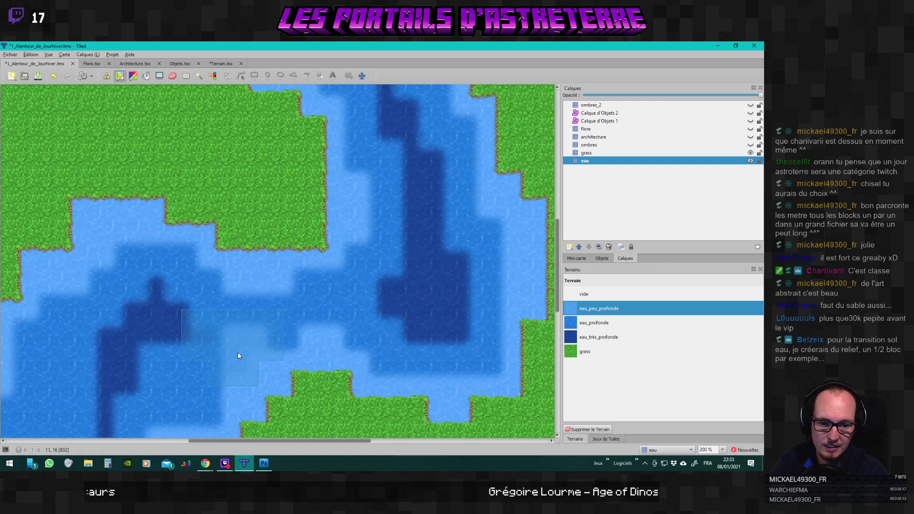
{"action": "scroll", "coordinate": [260, 346], "scroll_direction": "up", "scroll_amount": 5}
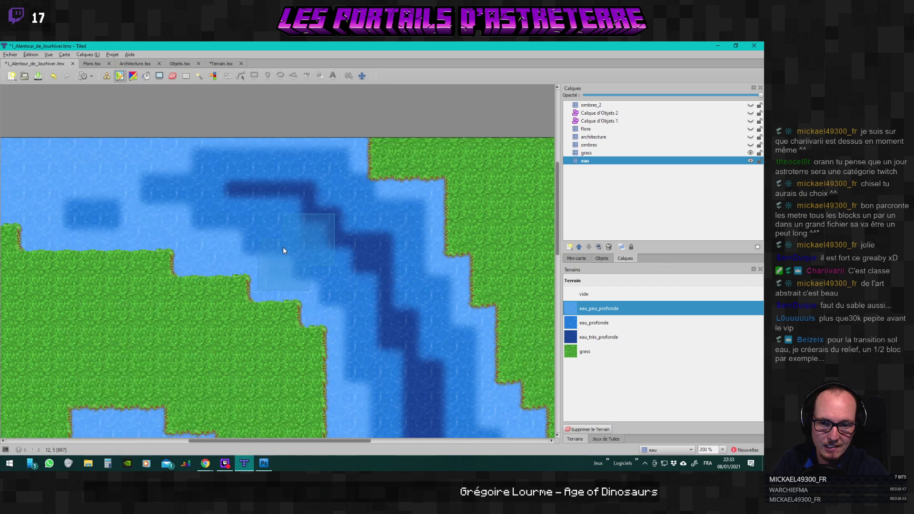
Paint eau_profonde over the east pool's very deep patch and the trench's southern end.
{"action": "scroll", "coordinate": [320, 284], "scroll_direction": "down", "scroll_amount": 2}
{"action": "scroll", "coordinate": [293, 306], "scroll_direction": "down", "scroll_amount": 3}
{"action": "left_click", "coordinate": [594, 323]}
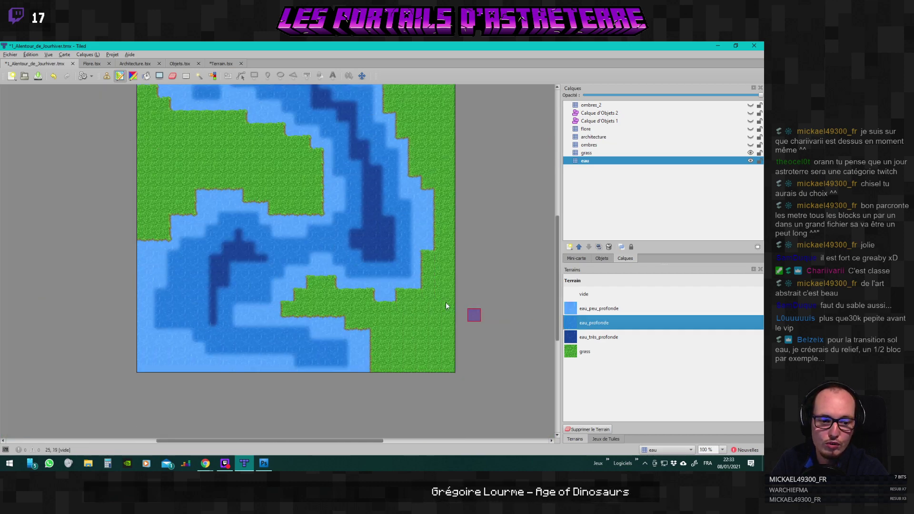
{"action": "scroll", "coordinate": [361, 273], "scroll_direction": "up", "scroll_amount": 2}
{"action": "mouse_move", "coordinate": [361, 275]}
{"action": "left_mouse_down"}
{"action": "mouse_move", "coordinate": [359, 351]}
{"action": "mouse_move", "coordinate": [376, 320]}
{"action": "mouse_move", "coordinate": [382, 337]}
{"action": "left_mouse_up"}
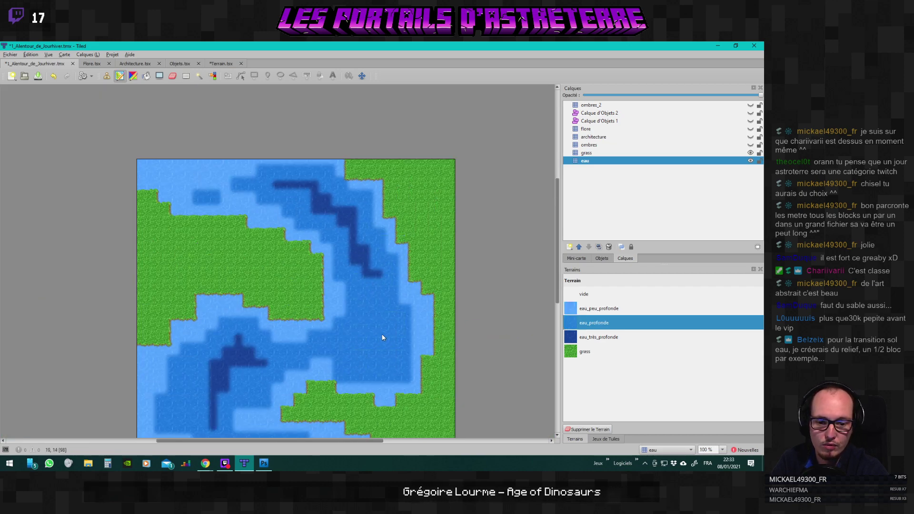
Cover the northern trench with eau_profonde and extend the southwest pool's eau_trés_profonde area down to the map's southwest corner.
{"action": "scroll", "coordinate": [306, 271], "scroll_direction": "down", "scroll_amount": 4}
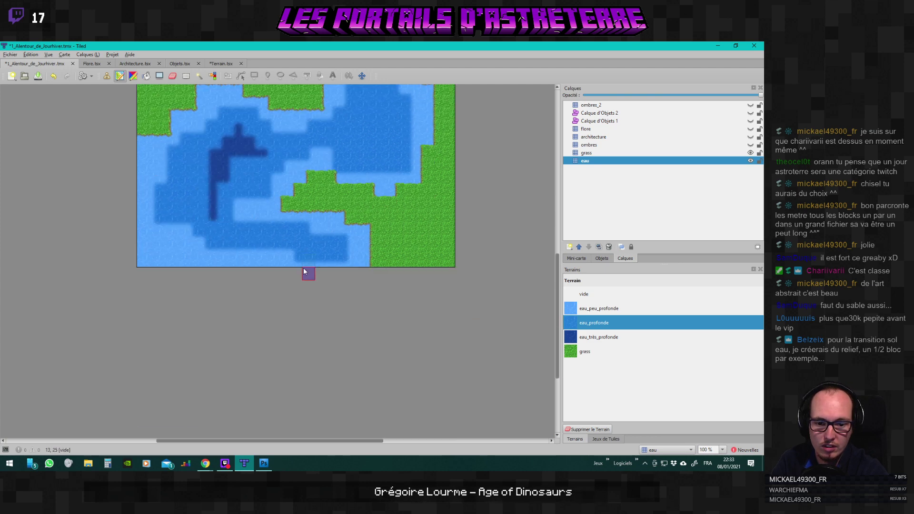
{"action": "scroll", "coordinate": [253, 238], "scroll_direction": "up", "scroll_amount": 2}
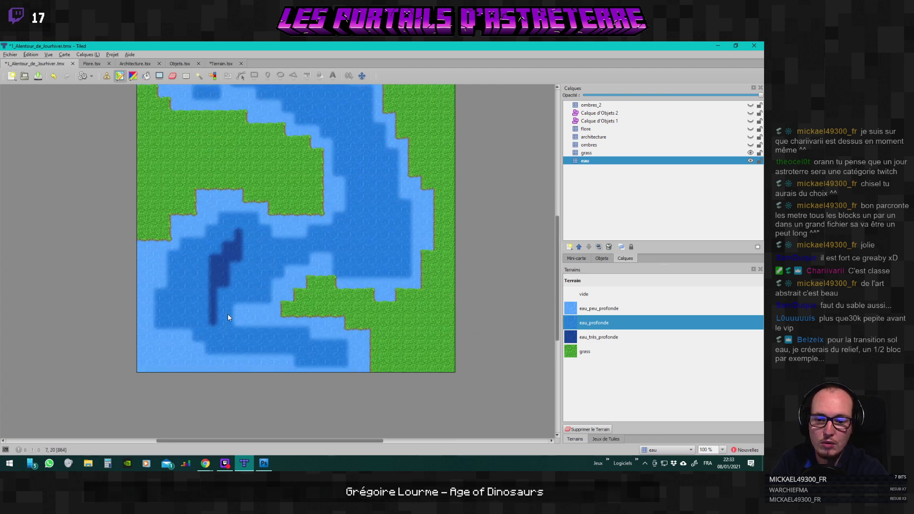
{"action": "key", "text": "Down"}
{"action": "left_click_drag", "start_coordinate": [199, 279], "coordinate": [192, 311]}
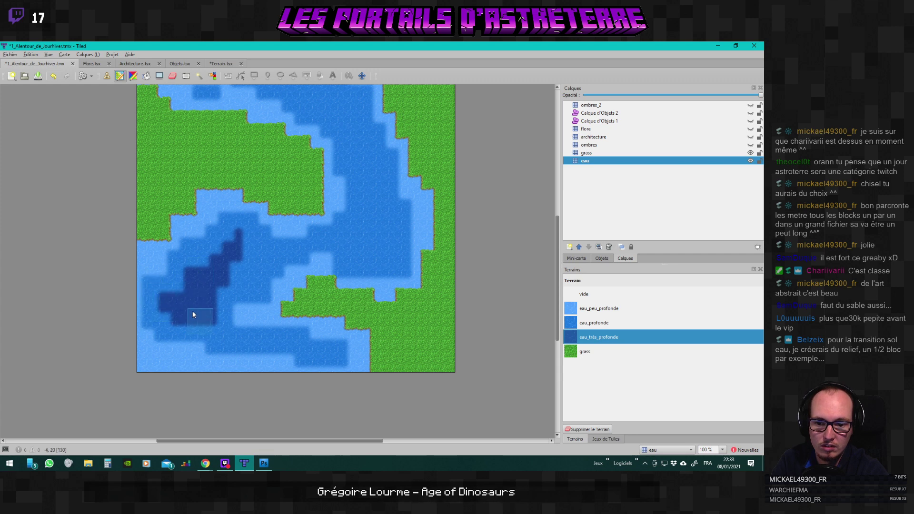
{"action": "mouse_move", "coordinate": [173, 353]}
{"action": "left_mouse_down"}
{"action": "mouse_move", "coordinate": [198, 339]}
{"action": "mouse_move", "coordinate": [170, 364]}
{"action": "mouse_move", "coordinate": [137, 366]}
{"action": "mouse_move", "coordinate": [130, 338]}
{"action": "mouse_move", "coordinate": [185, 381]}
{"action": "mouse_move", "coordinate": [210, 383]}
{"action": "mouse_move", "coordinate": [212, 359]}
{"action": "left_mouse_up"}
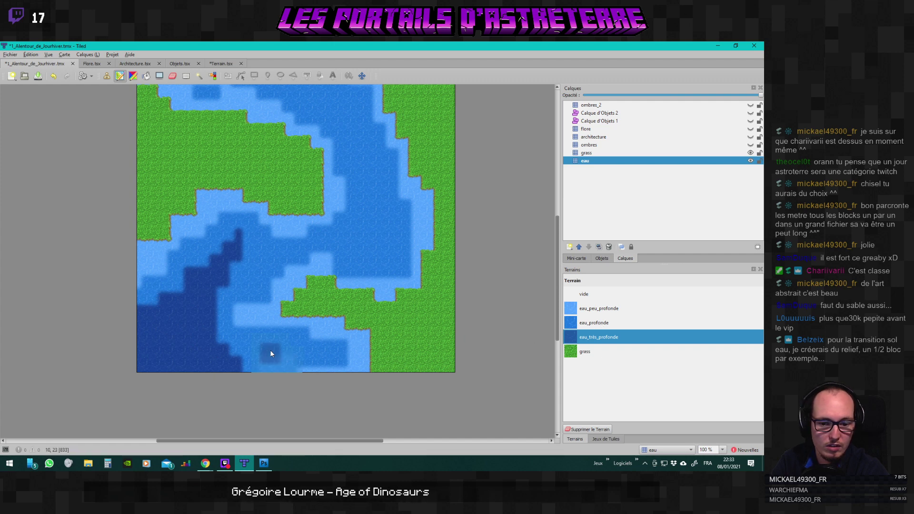
Widen the eau_profonde along the map's bottom edge and extend the southwest eau_trés_profonde area eastward along that edge.
{"action": "left_click", "coordinate": [594, 323]}
{"action": "left_click_drag", "start_coordinate": [228, 362], "coordinate": [322, 373]}
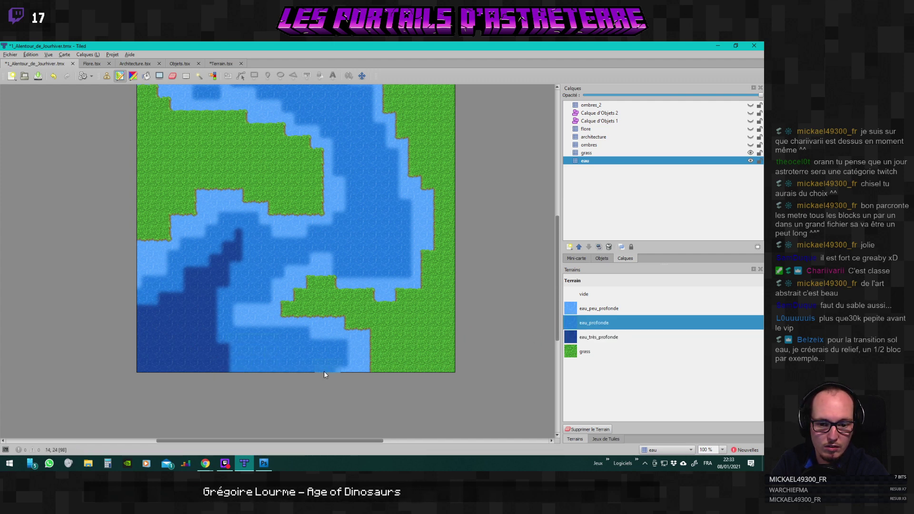
{"action": "left_click", "coordinate": [599, 337]}
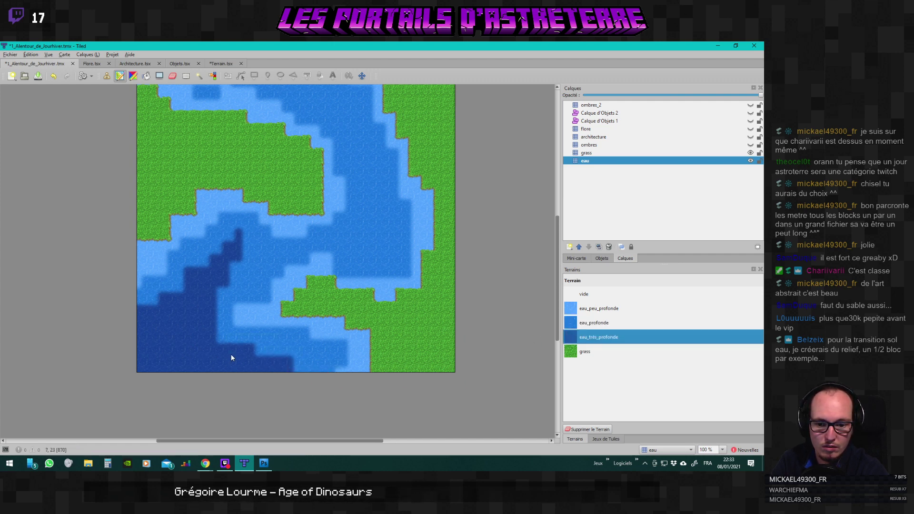
Widen the shallows along the river's east bank with eau_peu_profonde.
{"action": "scroll", "coordinate": [294, 324], "scroll_direction": "up", "scroll_amount": 5}
{"action": "scroll", "coordinate": [310, 311], "scroll_direction": "down", "scroll_amount": 3}
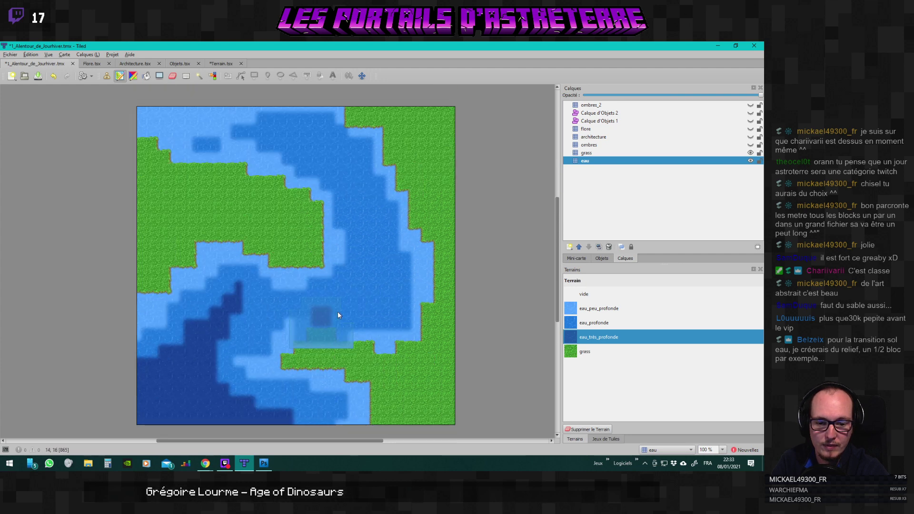
{"action": "left_click", "coordinate": [570, 310]}
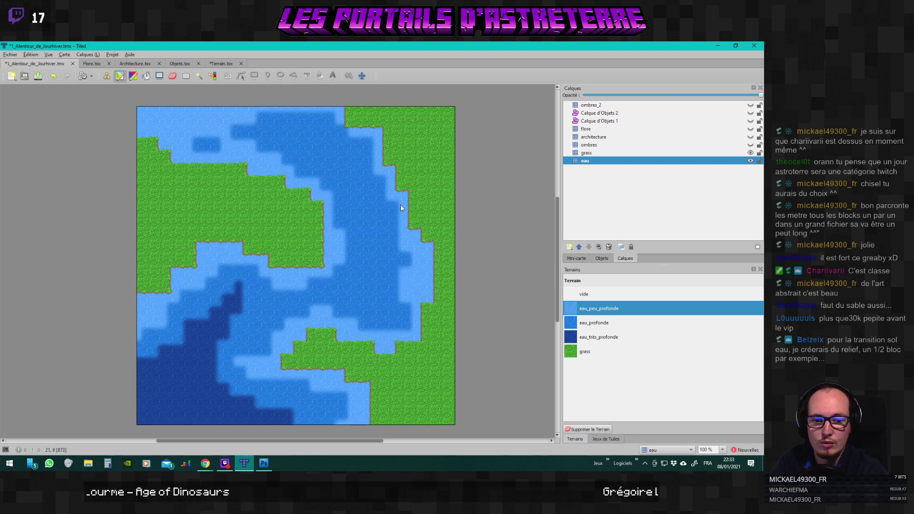
{"action": "scroll", "coordinate": [403, 213], "scroll_direction": "up", "scroll_amount": 4}
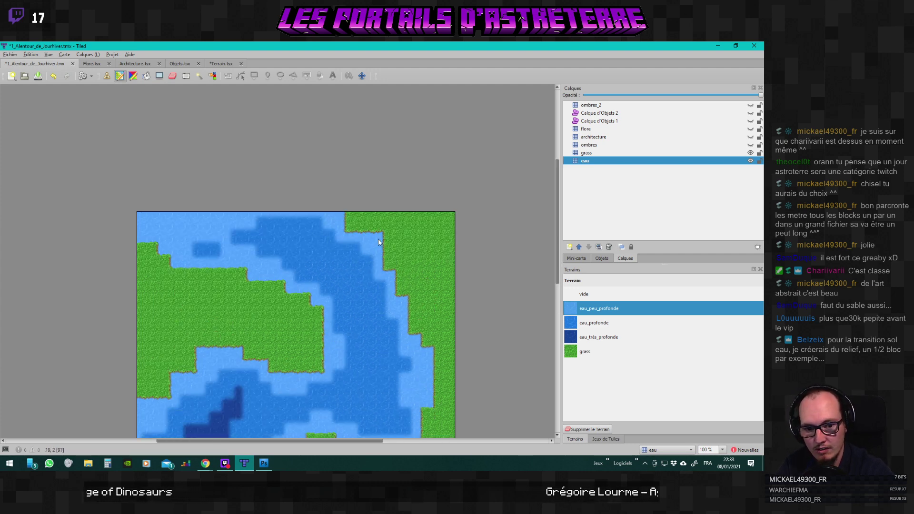
{"action": "scroll", "coordinate": [434, 318], "scroll_direction": "down", "scroll_amount": 3}
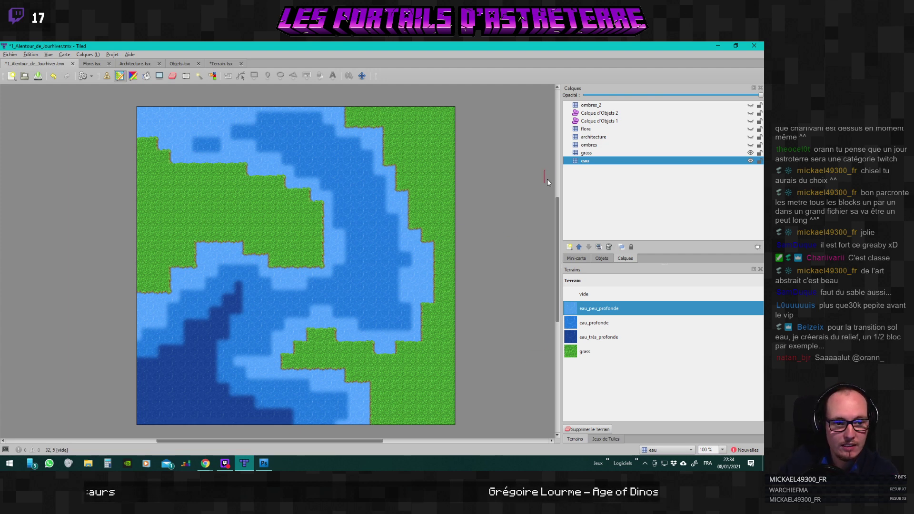
Show all the hidden layers and examine how the buildings and objects sit over the painted river and grass.
{"action": "left_click", "coordinate": [587, 153]}
{"action": "left_click", "coordinate": [587, 352]}
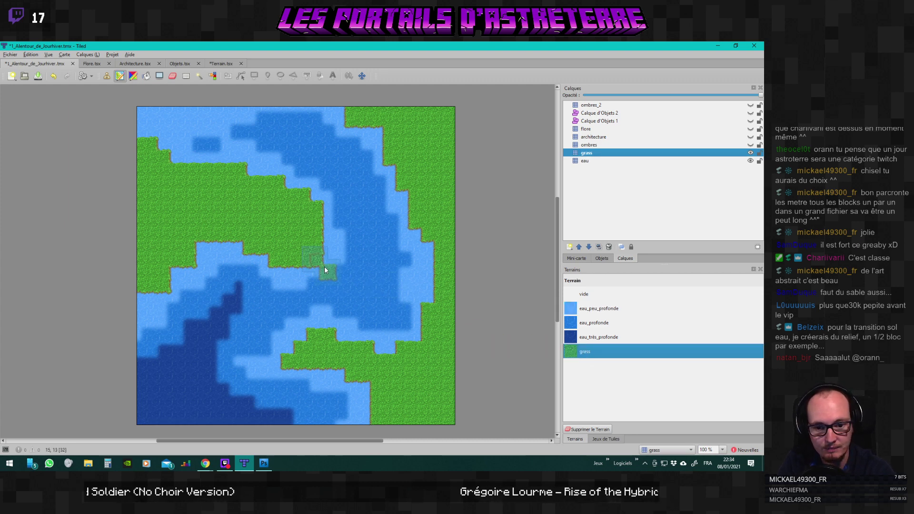
{"action": "left_click", "coordinate": [583, 296]}
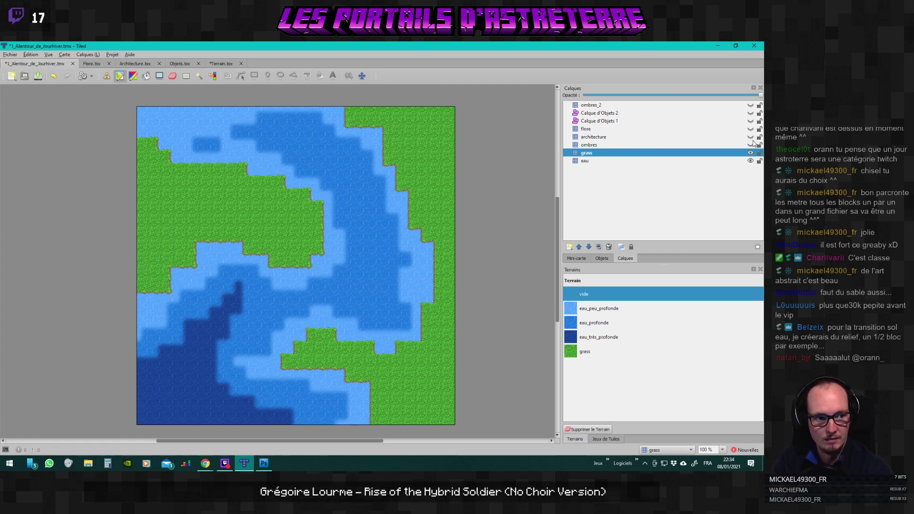
{"action": "left_click", "coordinate": [617, 247]}
{"action": "left_click", "coordinate": [622, 248]}
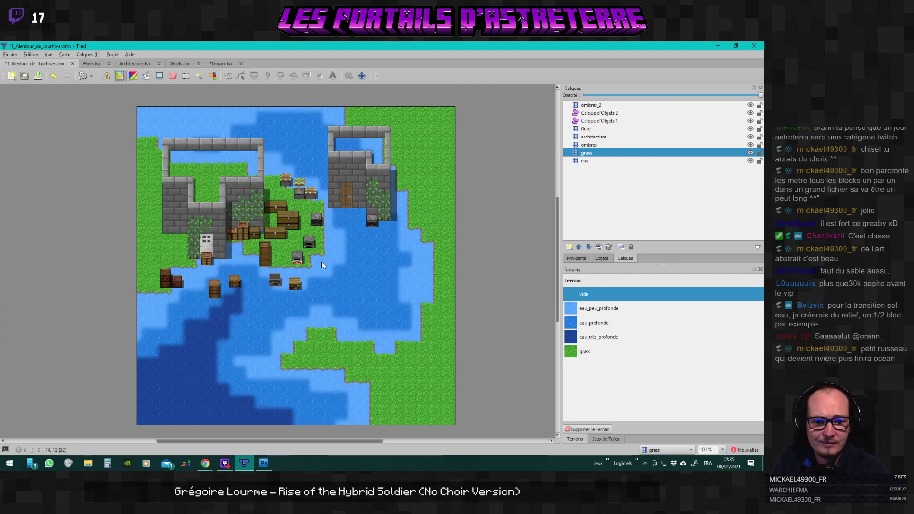
{"action": "scroll", "coordinate": [223, 291], "scroll_direction": "up", "scroll_amount": 2}
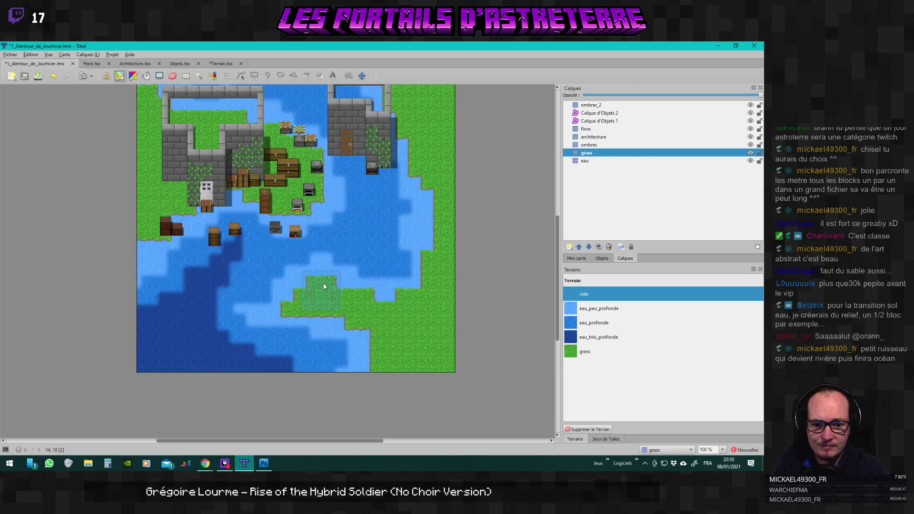
{"action": "scroll", "coordinate": [224, 291], "scroll_direction": "up", "scroll_amount": 2}
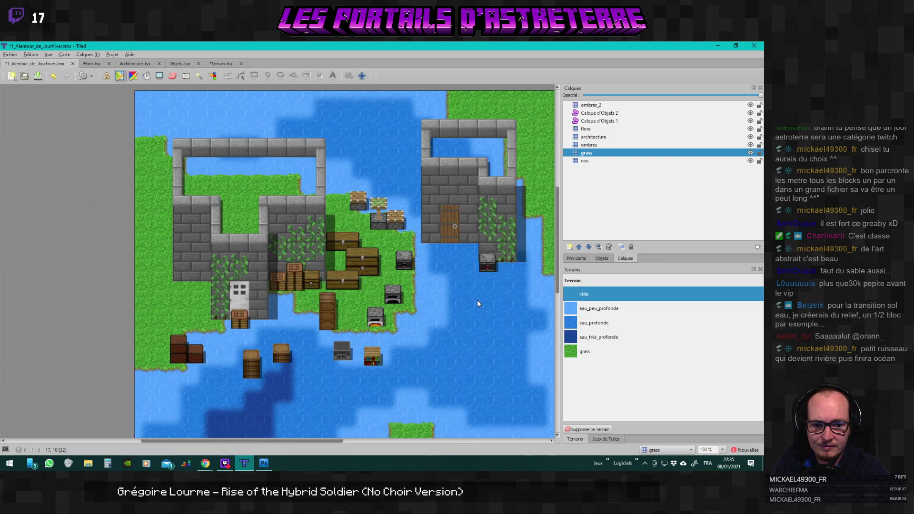
{"action": "left_click", "coordinate": [601, 121]}
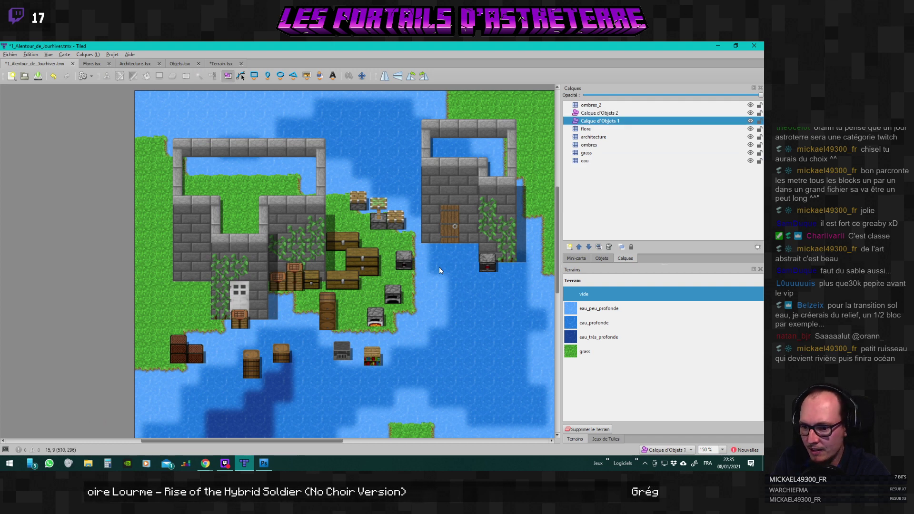
{"action": "scroll", "coordinate": [439, 267], "scroll_direction": "down", "scroll_amount": 3}
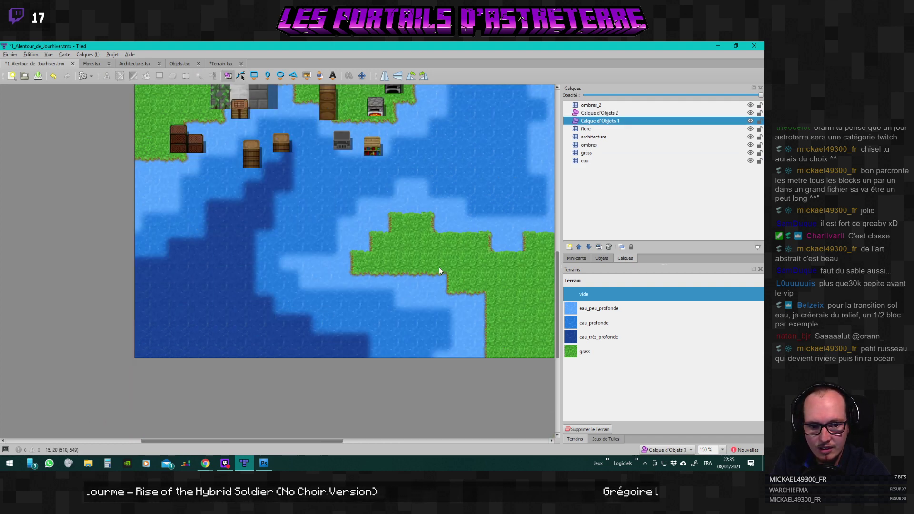
{"action": "scroll", "coordinate": [439, 267], "scroll_direction": "up", "scroll_amount": 3}
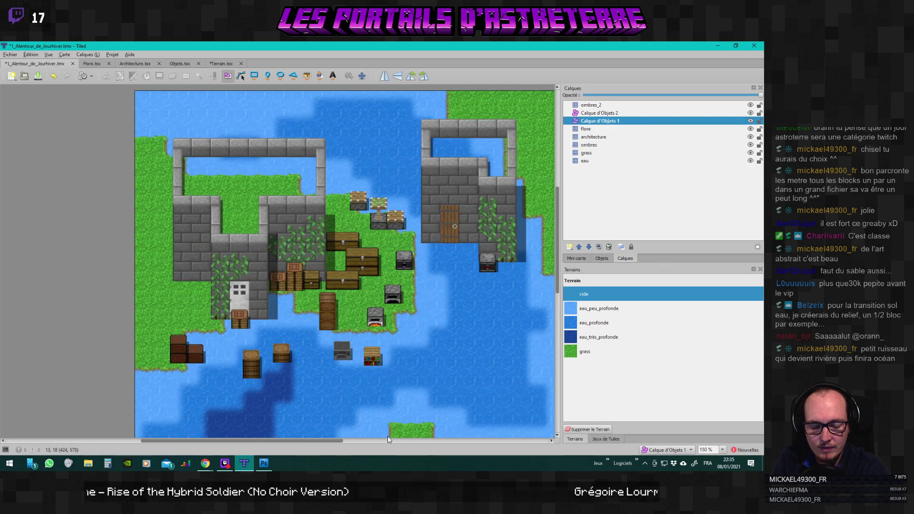
{"action": "left_click_drag", "start_coordinate": [335, 441], "coordinate": [360, 440]}
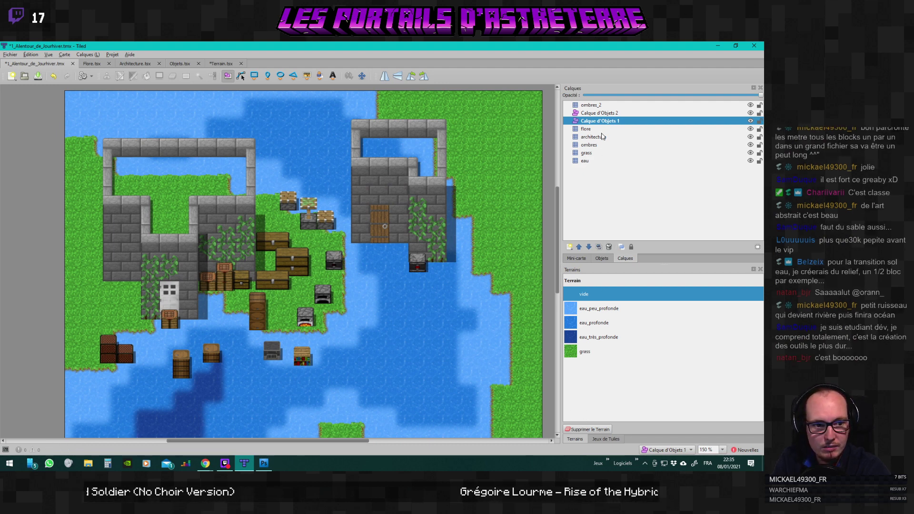
Add a tile layer named "sol" directly above the ombres layer.
{"action": "left_click", "coordinate": [587, 153]}
{"action": "left_click", "coordinate": [594, 139]}
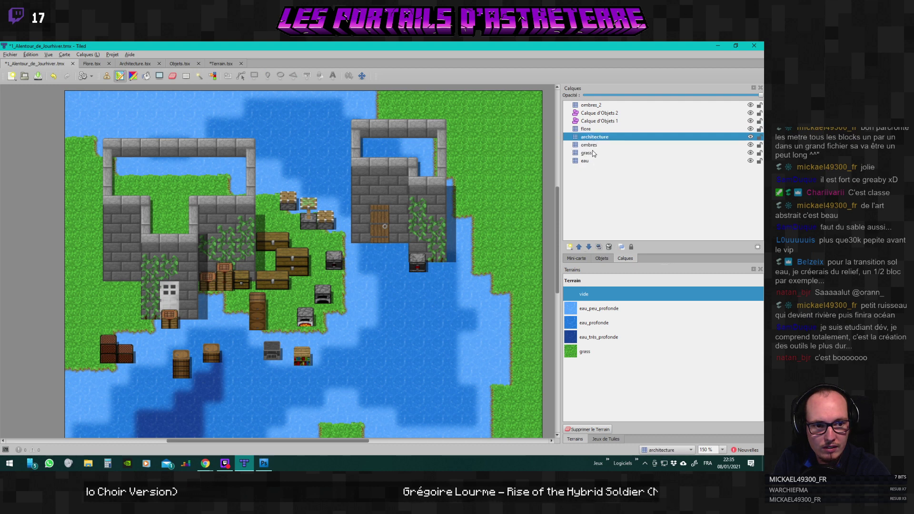
{"action": "left_click", "coordinate": [594, 145]}
{"action": "left_click", "coordinate": [570, 247]}
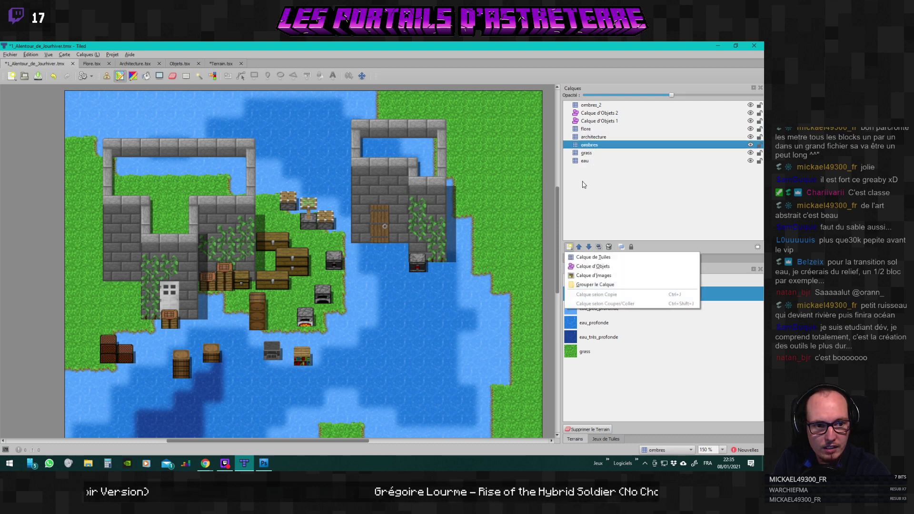
{"action": "left_click", "coordinate": [594, 257]}
{"action": "type", "text": "terra"}
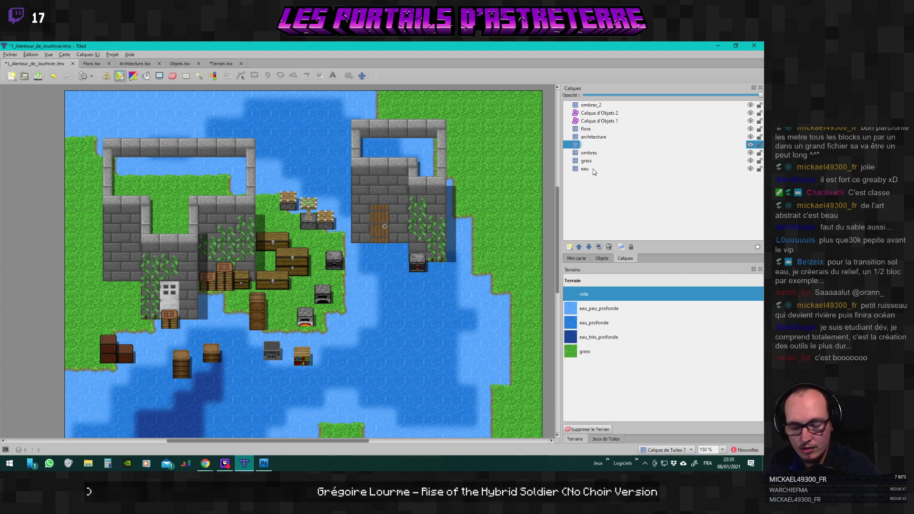
{"action": "type", "text": "sol"}
{"action": "key", "text": "Return"}
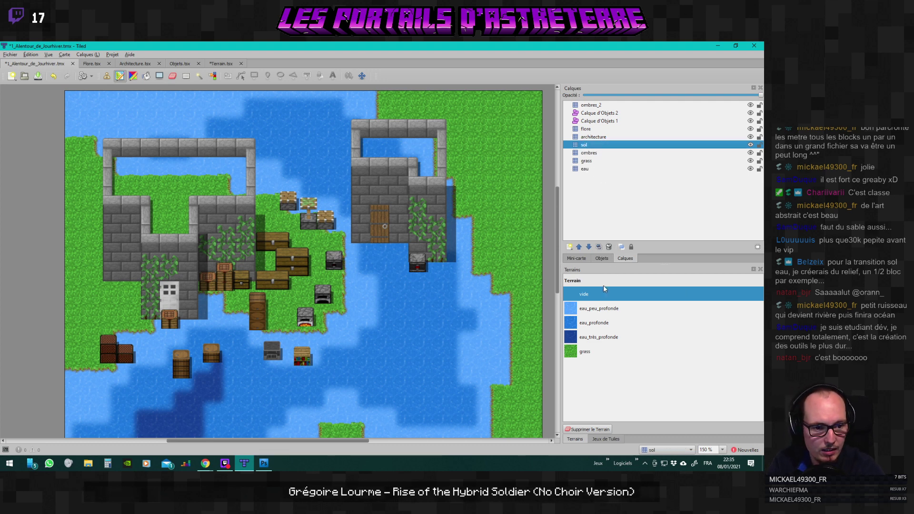
Fill the floors inside both stone buildings with the pale yellow brick tile from the Terrain tileset on the sol layer.
{"action": "left_click", "coordinate": [606, 439]}
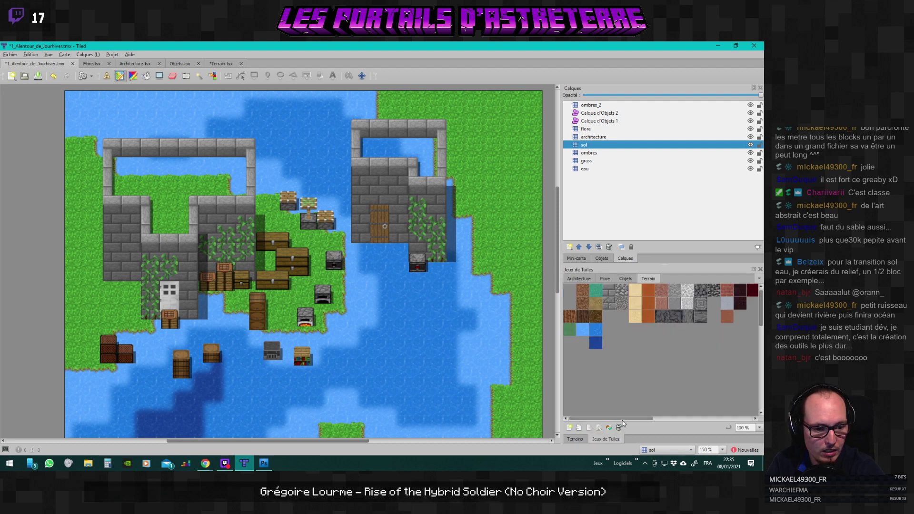
{"action": "scroll", "coordinate": [623, 420], "scroll_direction": "right", "scroll_amount": 10}
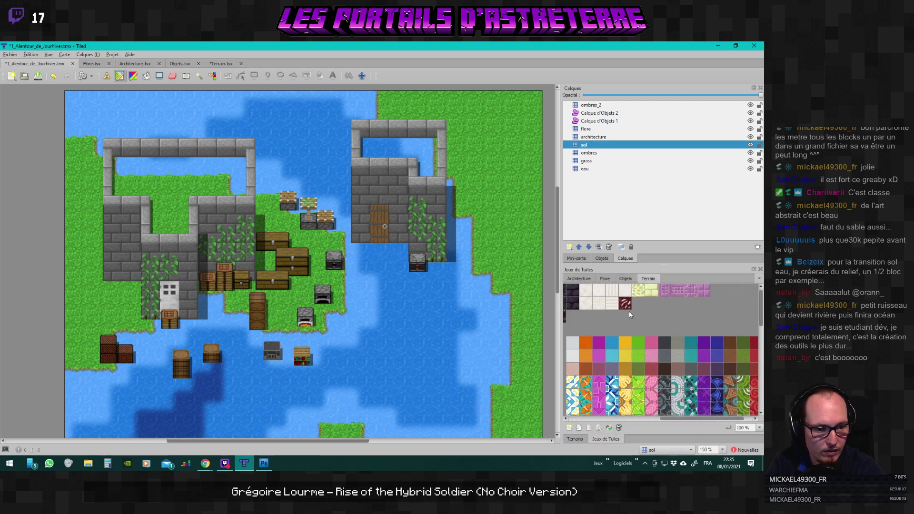
{"action": "left_click", "coordinate": [651, 293]}
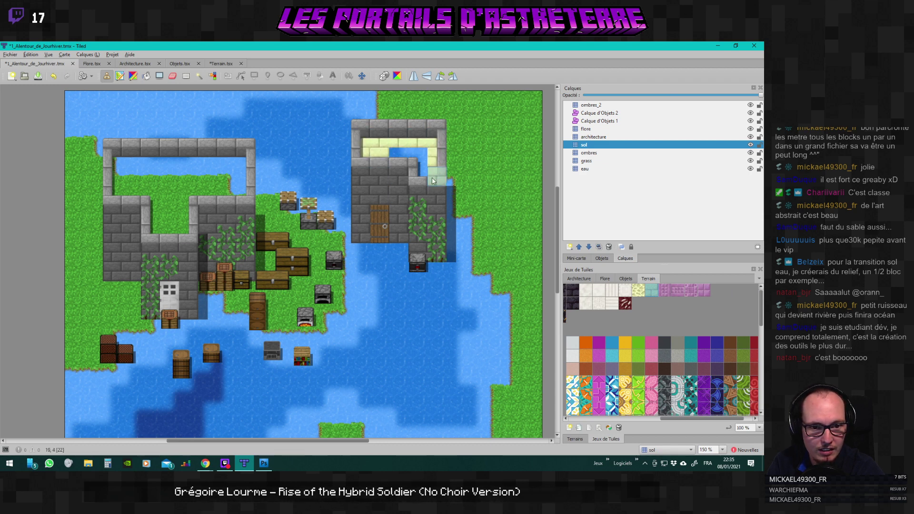
{"action": "mouse_move", "coordinate": [432, 177]}
{"action": "left_mouse_down"}
{"action": "mouse_move", "coordinate": [419, 152]}
{"action": "mouse_move", "coordinate": [399, 158]}
{"action": "left_mouse_up"}
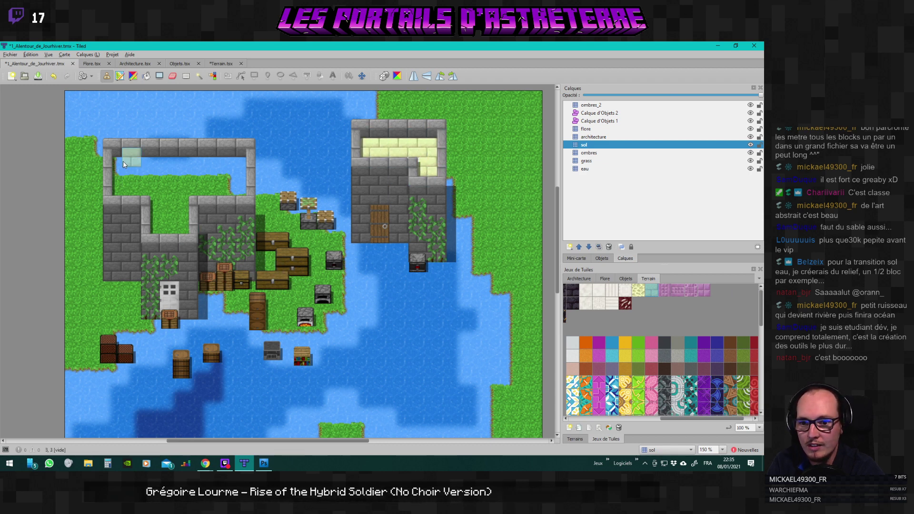
{"action": "mouse_move", "coordinate": [140, 162]}
{"action": "left_mouse_down"}
{"action": "mouse_move", "coordinate": [243, 173]}
{"action": "mouse_move", "coordinate": [124, 177]}
{"action": "mouse_move", "coordinate": [122, 193]}
{"action": "mouse_move", "coordinate": [123, 181]}
{"action": "mouse_move", "coordinate": [136, 192]}
{"action": "mouse_move", "coordinate": [243, 192]}
{"action": "mouse_move", "coordinate": [177, 216]}
{"action": "mouse_move", "coordinate": [165, 240]}
{"action": "mouse_move", "coordinate": [156, 223]}
{"action": "left_mouse_up"}
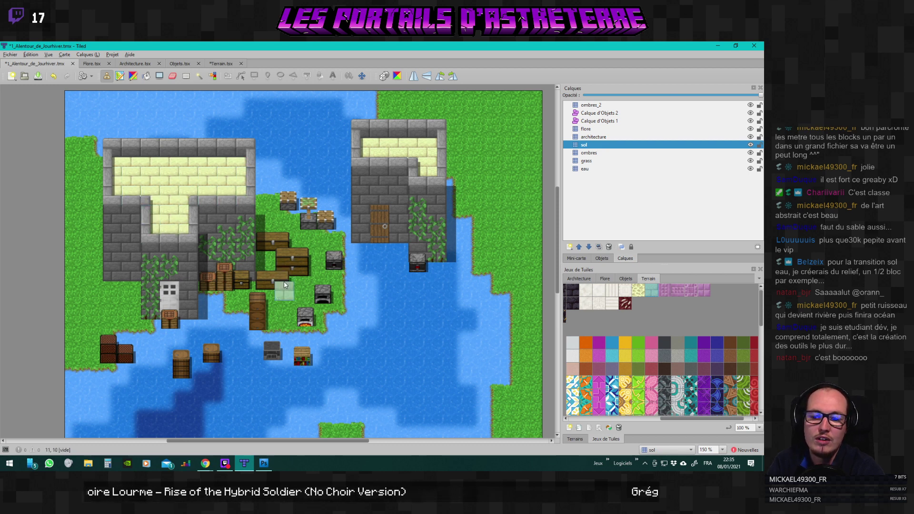
Try a yellow patterned tile and two plain orange tiles as accents on the large western building's floor.
{"action": "scroll", "coordinate": [653, 379], "scroll_direction": "down", "scroll_amount": 1}
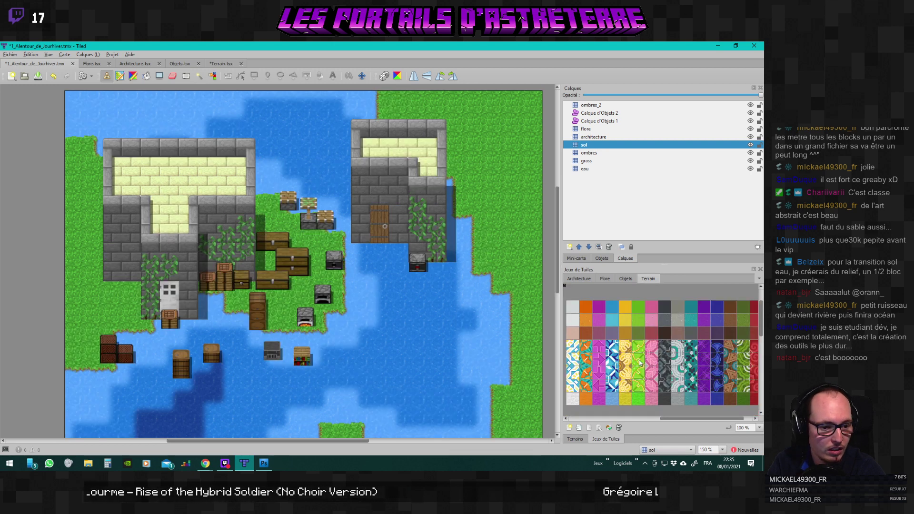
{"action": "left_click", "coordinate": [625, 351]}
{"action": "left_click", "coordinate": [188, 176]}
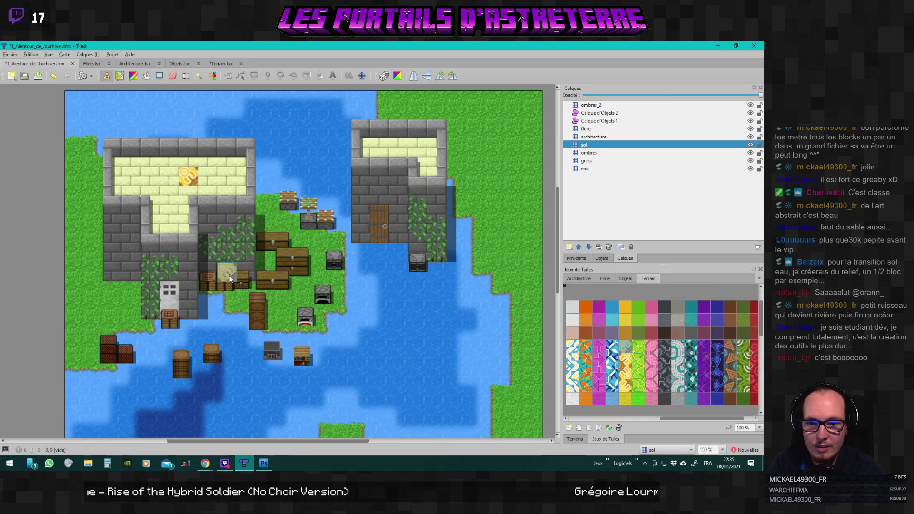
{"action": "left_click", "coordinate": [586, 321]}
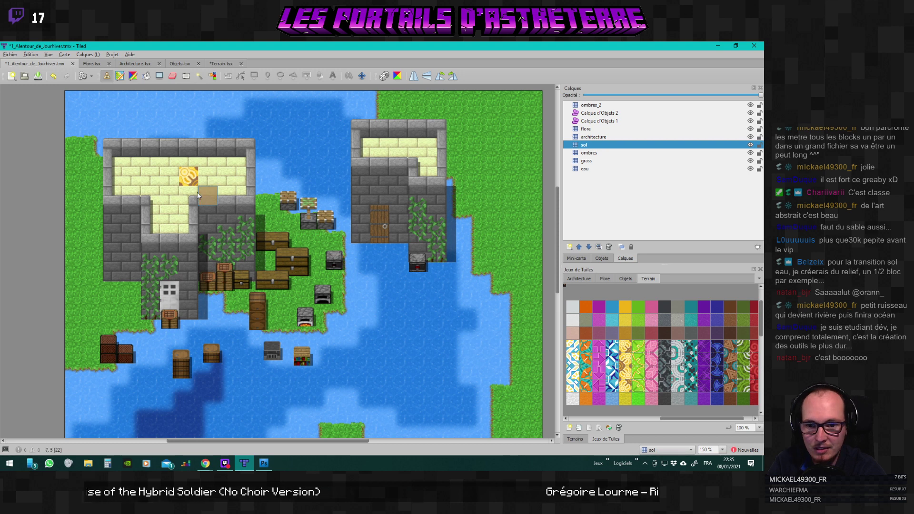
{"action": "left_click", "coordinate": [189, 176]}
{"action": "left_click", "coordinate": [155, 188]}
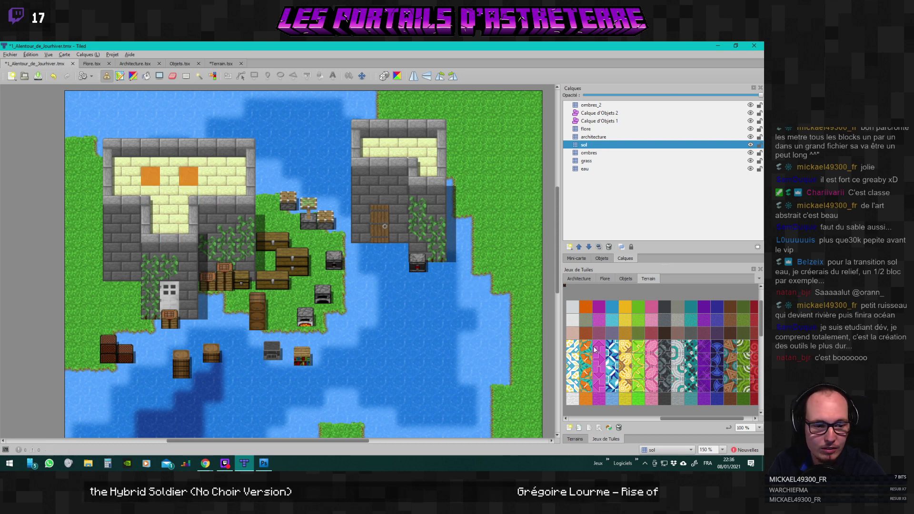
Repaint the large western building's entire floor with the plain light grey tile.
{"action": "scroll", "coordinate": [642, 354], "scroll_direction": "up", "scroll_amount": 1}
{"action": "left_click", "coordinate": [572, 356]}
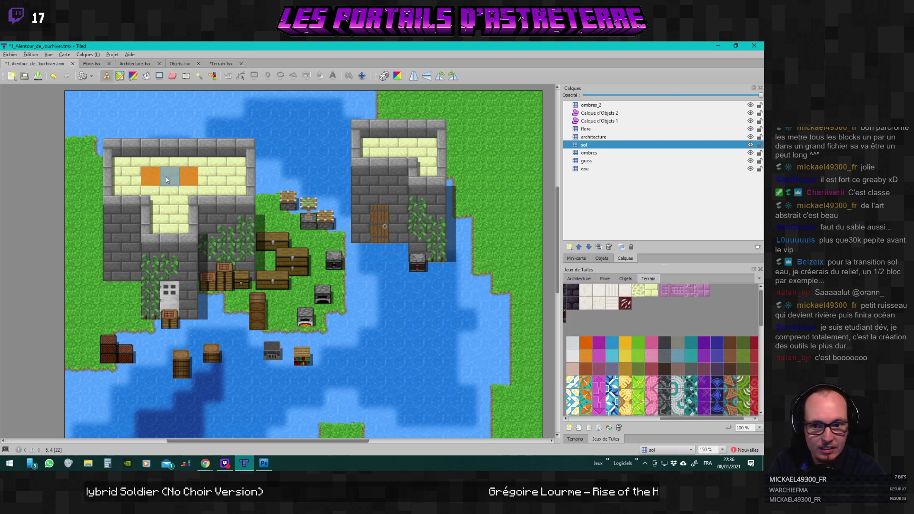
{"action": "mouse_move", "coordinate": [132, 177]}
{"action": "left_mouse_down"}
{"action": "mouse_move", "coordinate": [238, 170]}
{"action": "mouse_move", "coordinate": [235, 180]}
{"action": "mouse_move", "coordinate": [178, 179]}
{"action": "mouse_move", "coordinate": [118, 194]}
{"action": "mouse_move", "coordinate": [237, 194]}
{"action": "mouse_move", "coordinate": [158, 225]}
{"action": "mouse_move", "coordinate": [167, 208]}
{"action": "mouse_move", "coordinate": [177, 228]}
{"action": "mouse_move", "coordinate": [183, 210]}
{"action": "left_mouse_up"}
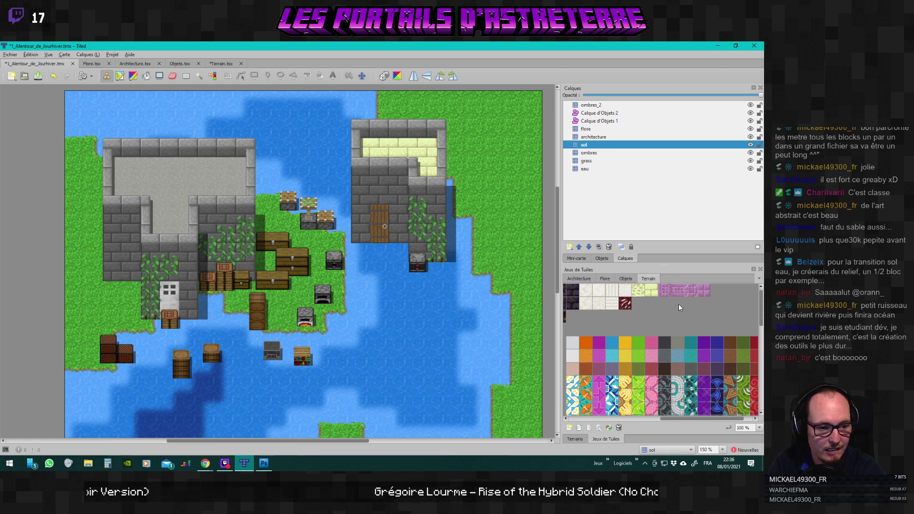
Cover the large western building's entire floor with the white speckled stone tile from the Terrain tileset.
{"action": "left_click_drag", "start_coordinate": [699, 419], "coordinate": [633, 430]}
{"action": "left_click", "coordinate": [633, 290]}
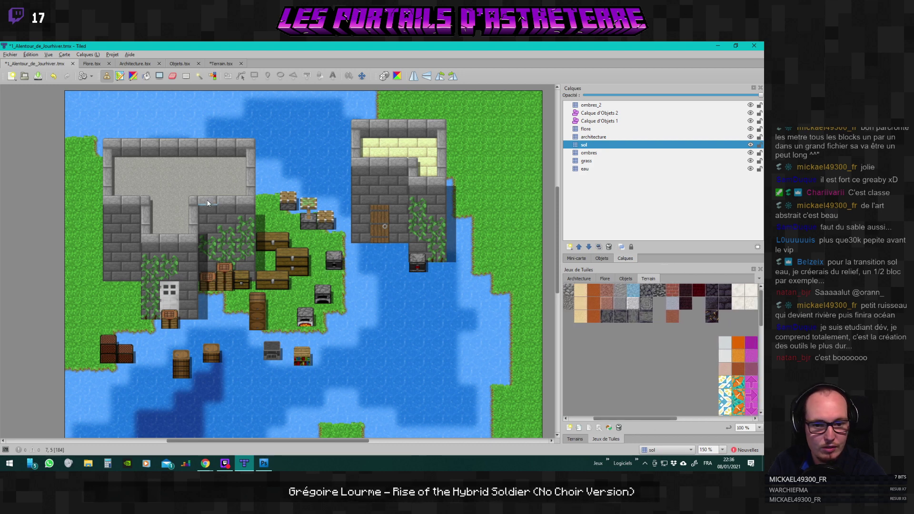
{"action": "mouse_move", "coordinate": [117, 163]}
{"action": "left_mouse_down"}
{"action": "mouse_move", "coordinate": [243, 163]}
{"action": "mouse_move", "coordinate": [119, 192]}
{"action": "mouse_move", "coordinate": [246, 195]}
{"action": "mouse_move", "coordinate": [189, 200]}
{"action": "mouse_move", "coordinate": [180, 234]}
{"action": "mouse_move", "coordinate": [152, 224]}
{"action": "left_mouse_up"}
Frame the western building's floor with polished white stone tiles, keeping a T-shaped centre of speckled white tiles.
{"action": "left_click", "coordinate": [633, 304]}
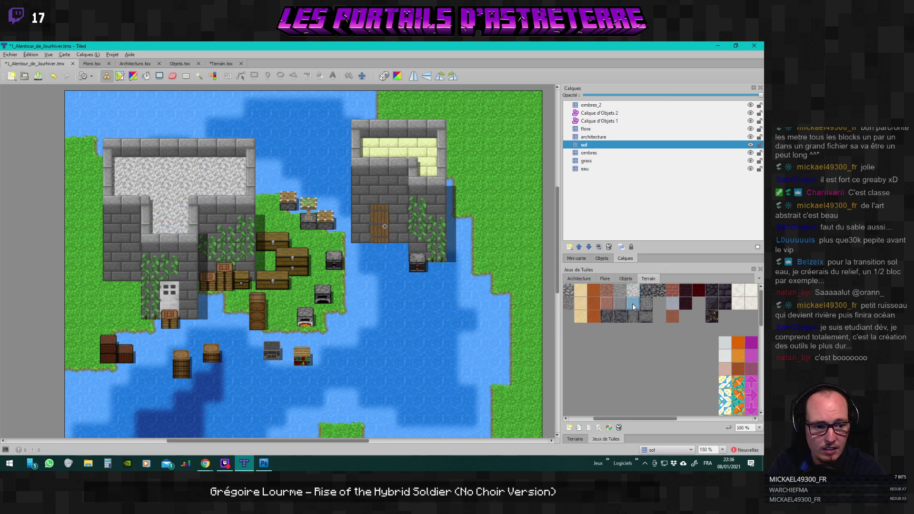
{"action": "left_click", "coordinate": [170, 177]}
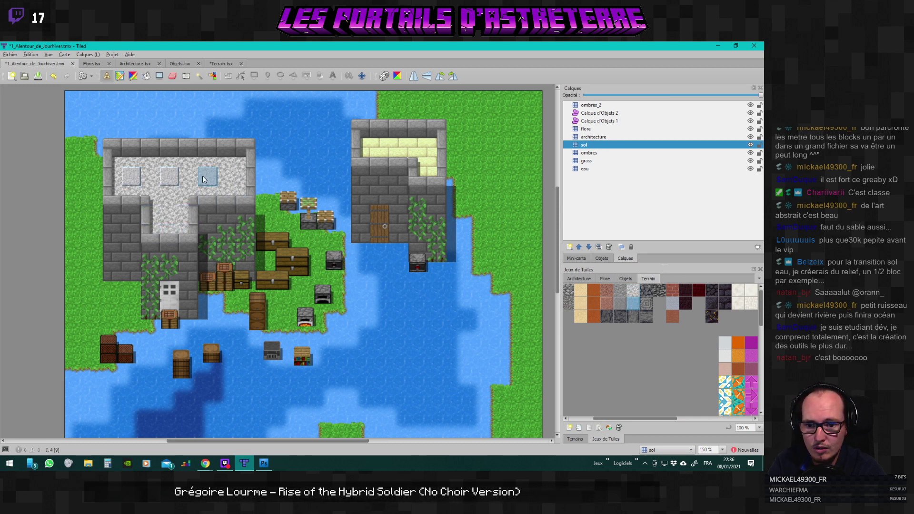
{"action": "left_click", "coordinate": [227, 177]}
{"action": "left_click", "coordinate": [207, 177]}
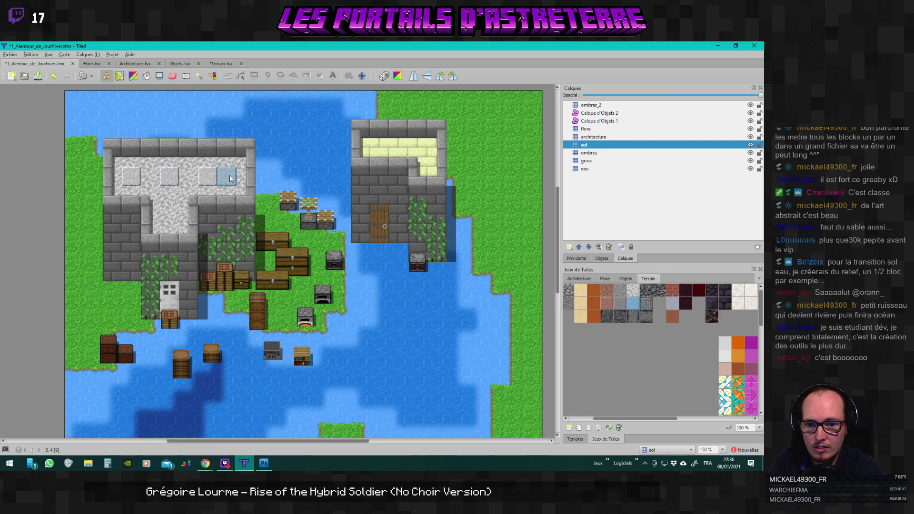
{"action": "left_click", "coordinate": [188, 177]}
{"action": "left_click", "coordinate": [150, 181]}
{"action": "left_click", "coordinate": [169, 198]}
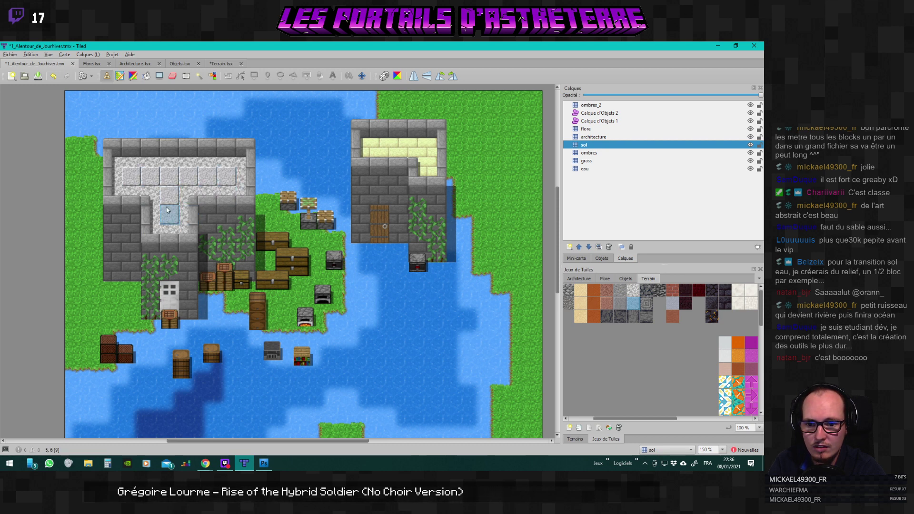
{"action": "left_click", "coordinate": [169, 216]}
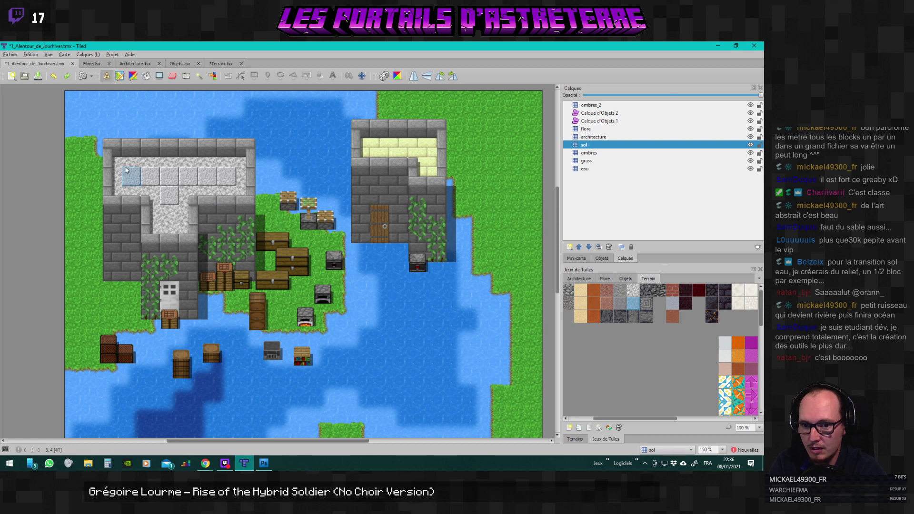
{"action": "left_click_drag", "start_coordinate": [121, 165], "coordinate": [245, 165]}
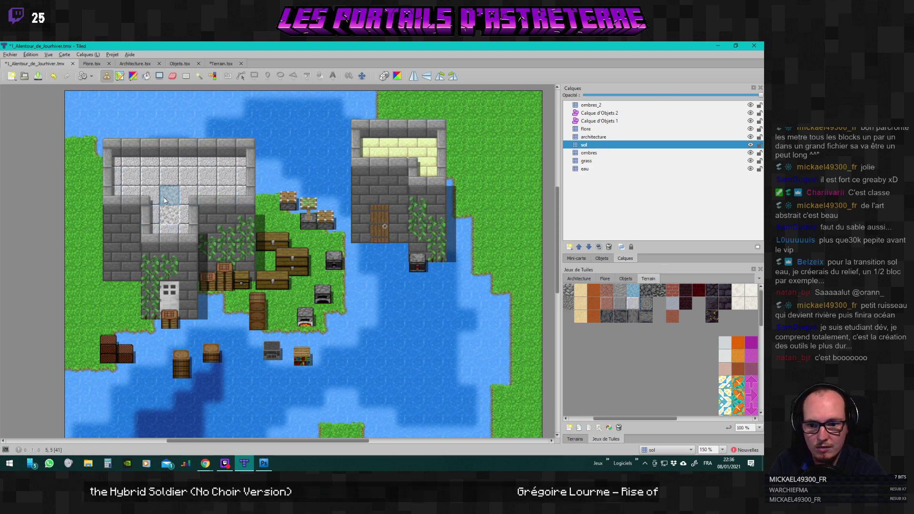
{"action": "mouse_move", "coordinate": [174, 182]}
{"action": "left_mouse_down"}
{"action": "mouse_move", "coordinate": [140, 179]}
{"action": "mouse_move", "coordinate": [227, 177]}
{"action": "left_mouse_up"}
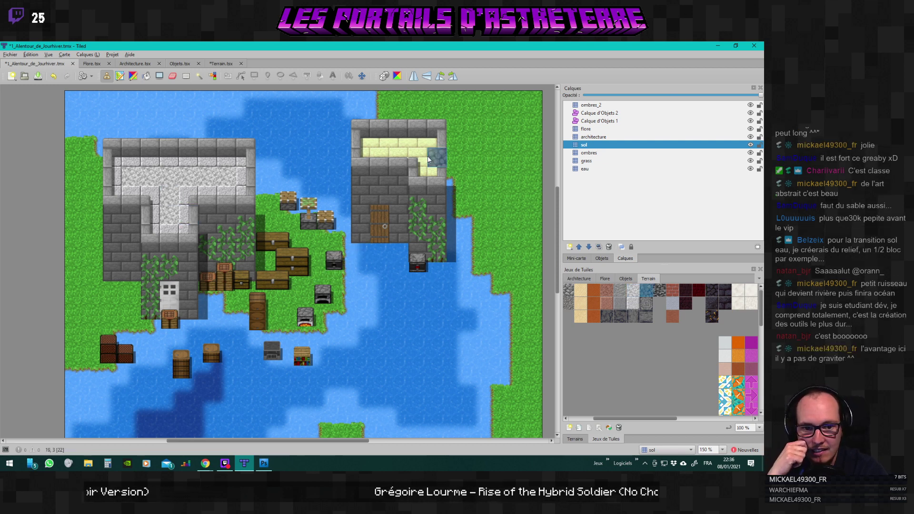
Try dark cobble, carved grey, rough dark stone and red brick tiles on the small eastern building's floor.
{"action": "mouse_move", "coordinate": [380, 139]}
{"action": "left_mouse_down"}
{"action": "mouse_move", "coordinate": [421, 150]}
{"action": "mouse_move", "coordinate": [433, 161]}
{"action": "mouse_move", "coordinate": [430, 148]}
{"action": "mouse_move", "coordinate": [433, 174]}
{"action": "mouse_move", "coordinate": [410, 157]}
{"action": "mouse_move", "coordinate": [361, 153]}
{"action": "left_mouse_up"}
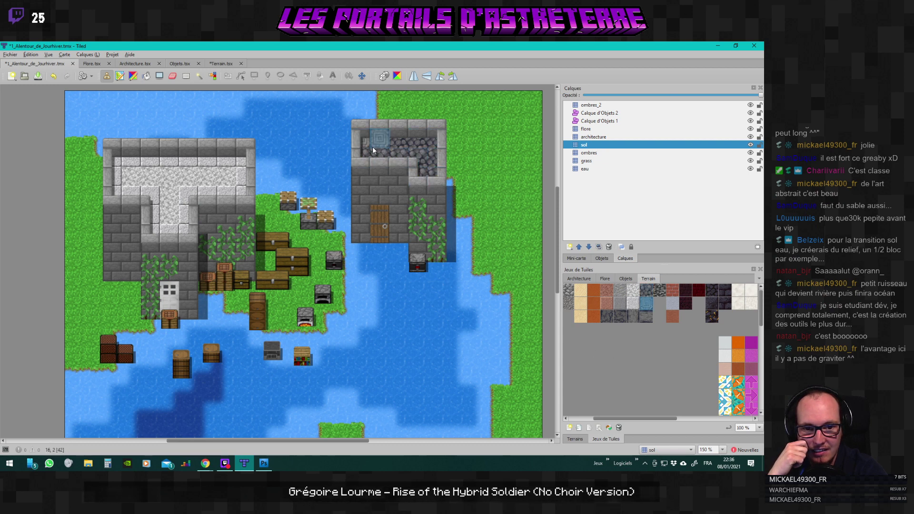
{"action": "left_click_drag", "start_coordinate": [425, 175], "coordinate": [385, 157]}
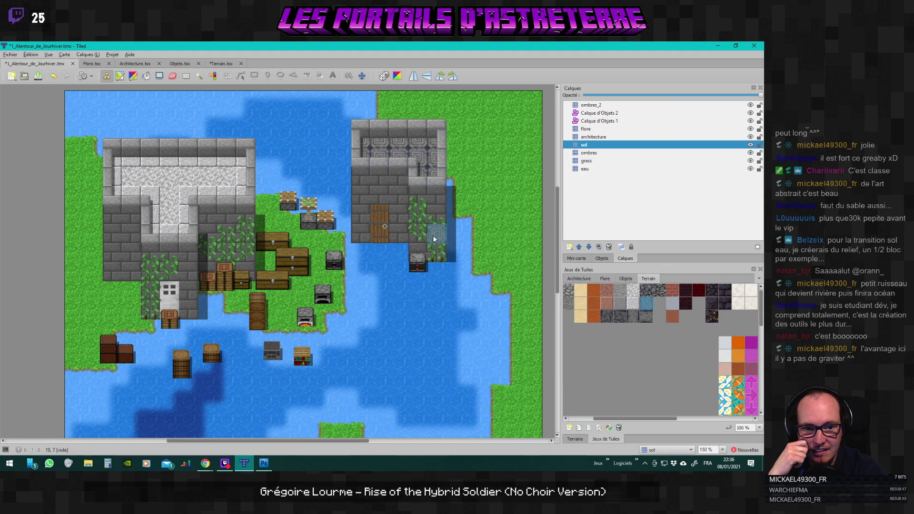
{"action": "left_click", "coordinate": [660, 293]}
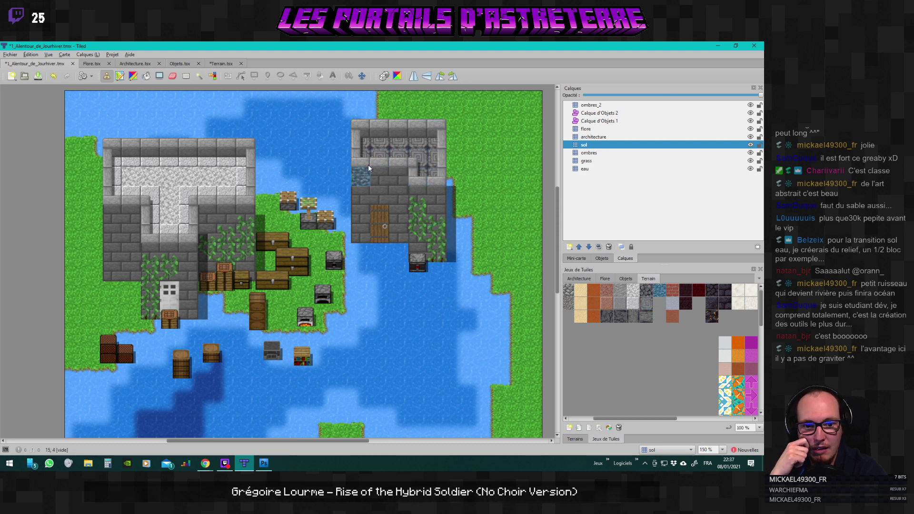
{"action": "mouse_move", "coordinate": [387, 153]}
{"action": "left_mouse_down"}
{"action": "mouse_move", "coordinate": [433, 154]}
{"action": "mouse_move", "coordinate": [430, 146]}
{"action": "mouse_move", "coordinate": [387, 146]}
{"action": "mouse_move", "coordinate": [437, 177]}
{"action": "left_mouse_up"}
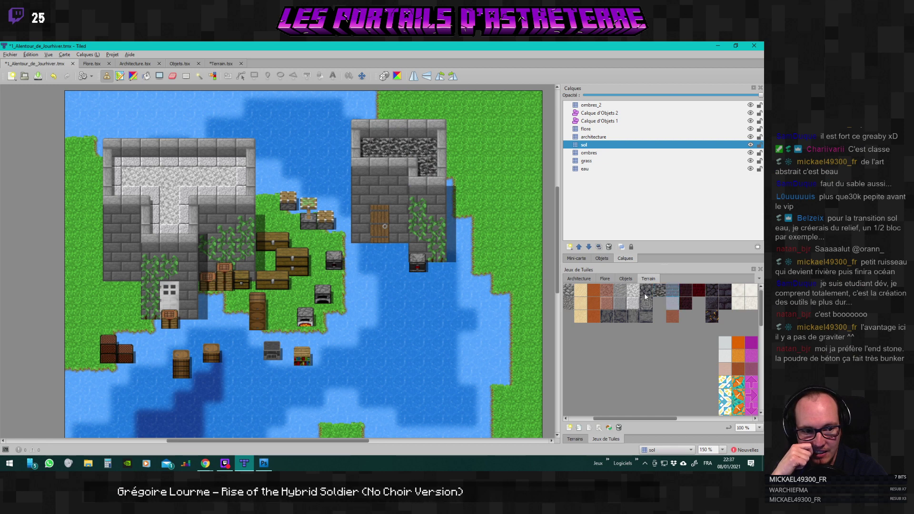
{"action": "left_click_drag", "start_coordinate": [373, 147], "coordinate": [433, 150]}
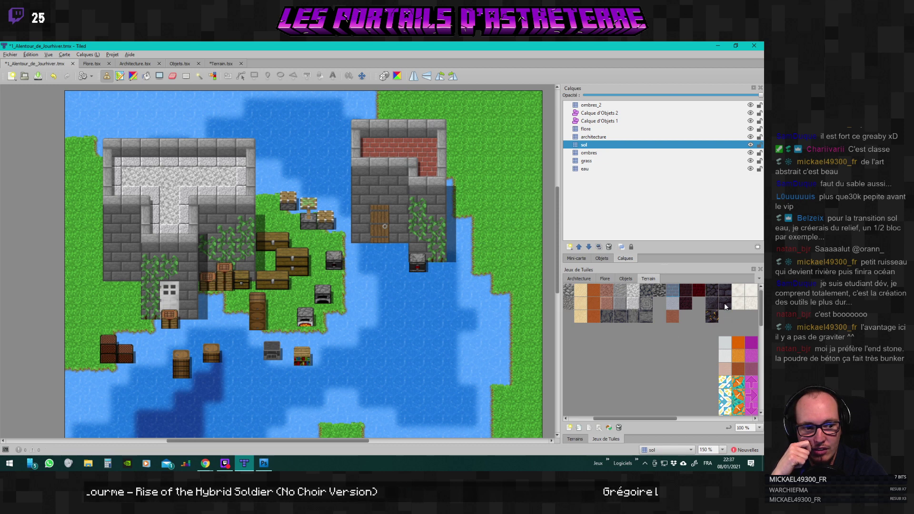
Test black stone tiles on the small eastern building's floor and settle on the plain reddish-brown tile.
{"action": "left_click", "coordinate": [714, 295]}
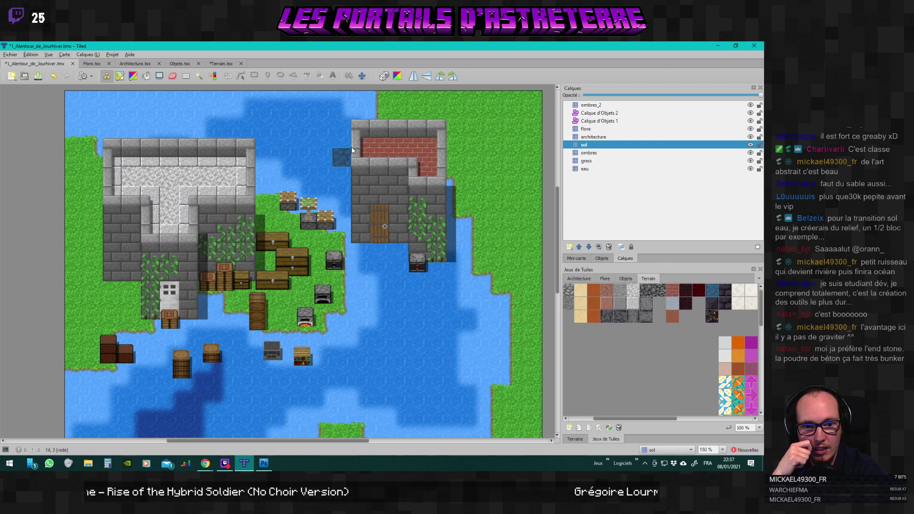
{"action": "mouse_move", "coordinate": [363, 145]}
{"action": "left_mouse_down"}
{"action": "mouse_move", "coordinate": [427, 148]}
{"action": "mouse_move", "coordinate": [396, 156]}
{"action": "left_mouse_up"}
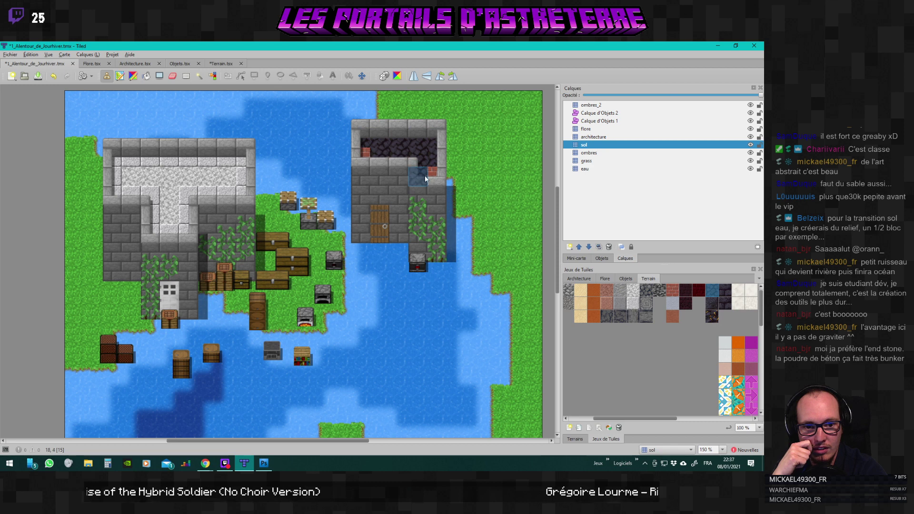
{"action": "left_click", "coordinate": [419, 259]}
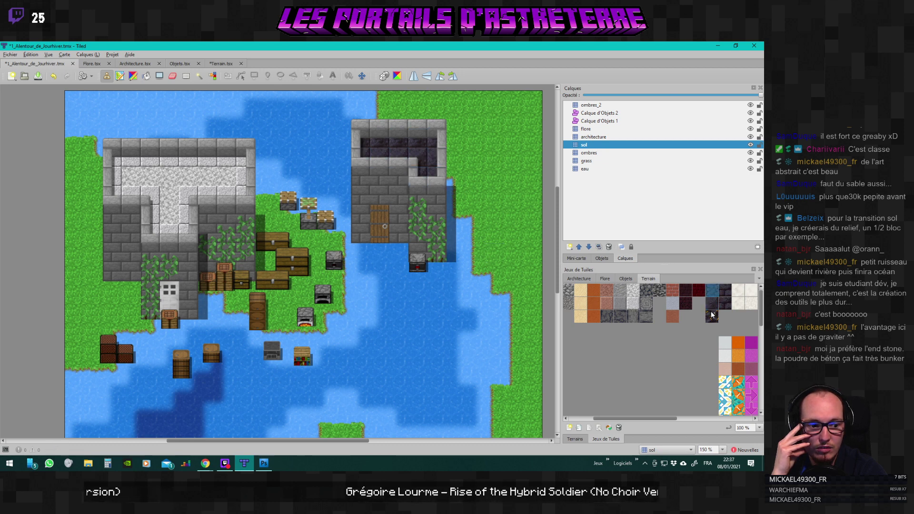
{"action": "scroll", "coordinate": [631, 419], "scroll_direction": "left", "scroll_amount": 2}
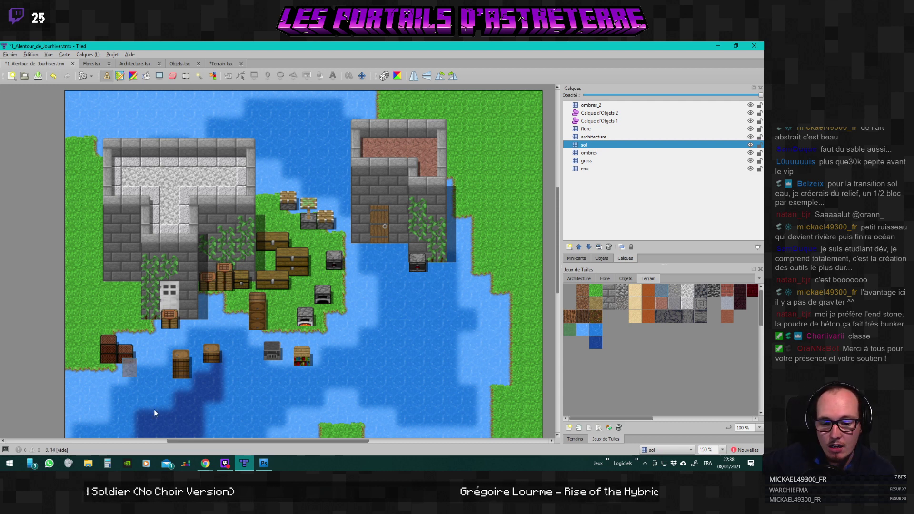
Bring up the Terrain.tsx tileset and save it.
{"action": "left_click", "coordinate": [213, 66]}
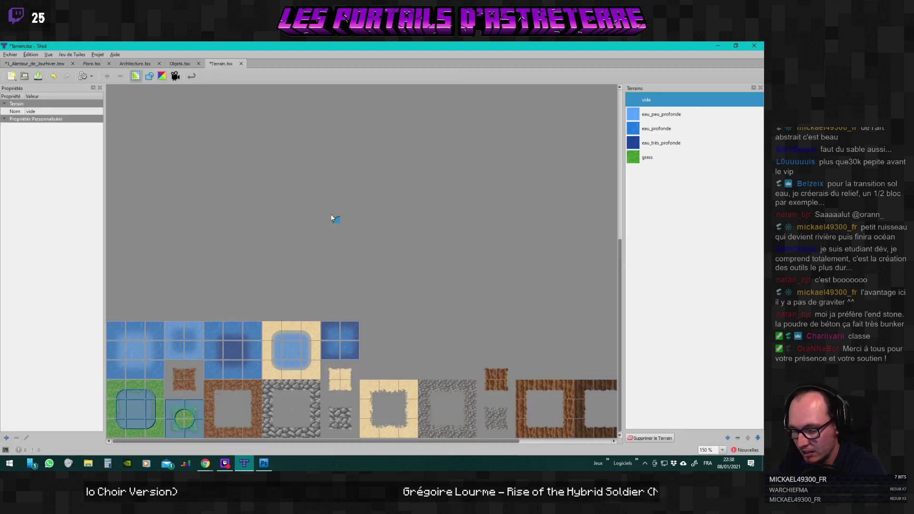
{"action": "scroll", "coordinate": [329, 243], "scroll_direction": "up", "scroll_amount": 5}
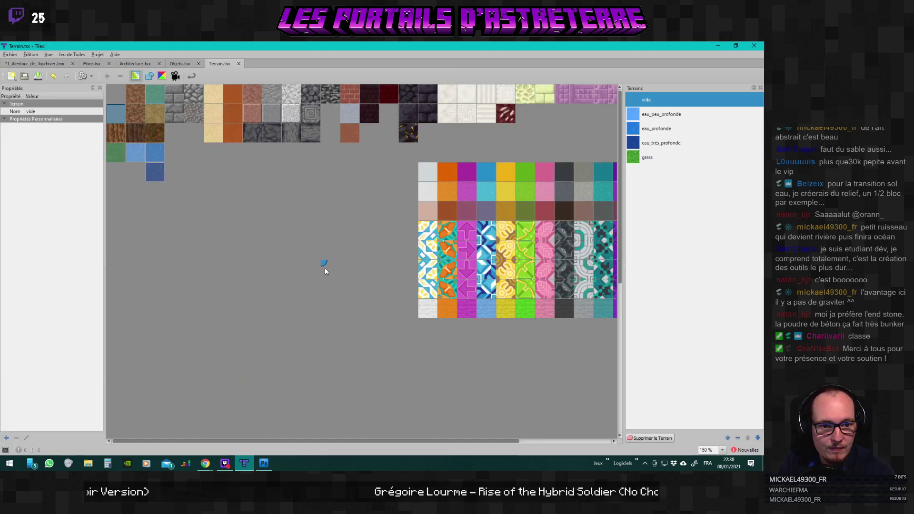
Switch to Photoshop, save Minecraft_Tileset_Base_01.psd and bring up Minecraft_Tileset_Base_02.psd.
{"action": "left_click", "coordinate": [264, 463]}
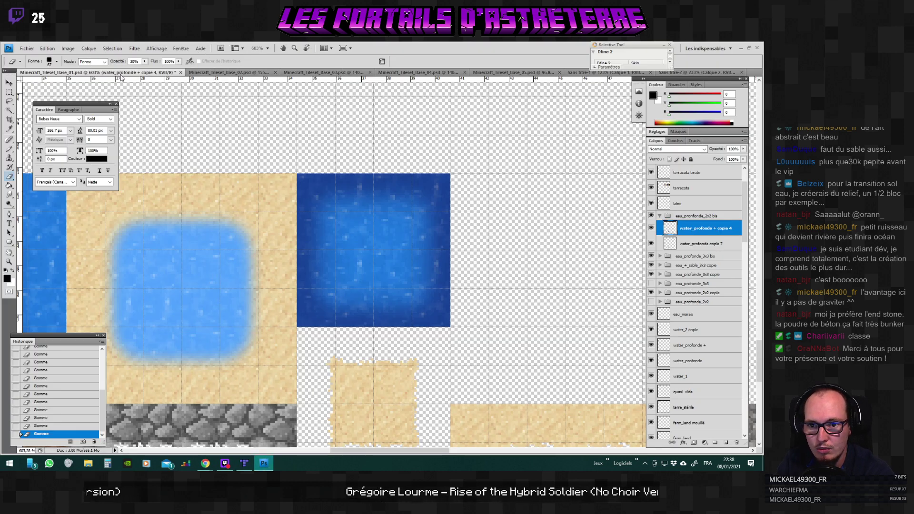
{"action": "key", "text": "ctrl+s"}
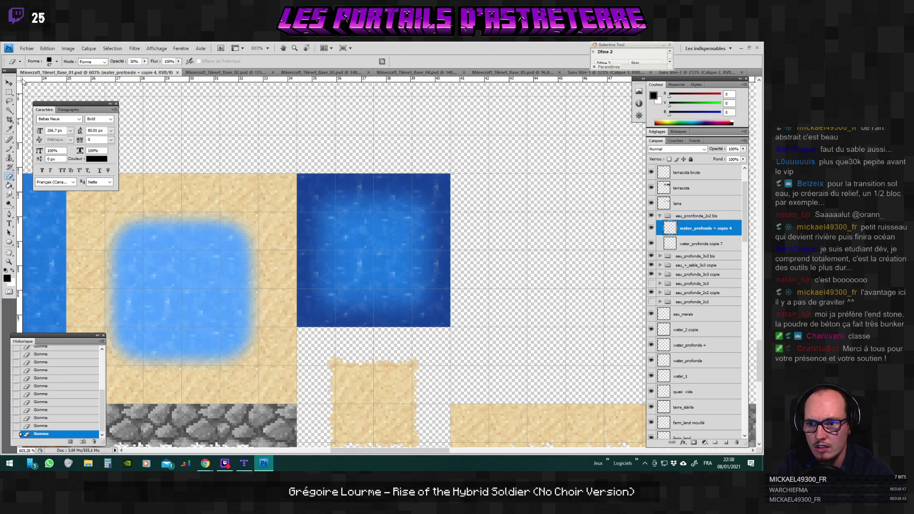
{"action": "key", "text": "v"}
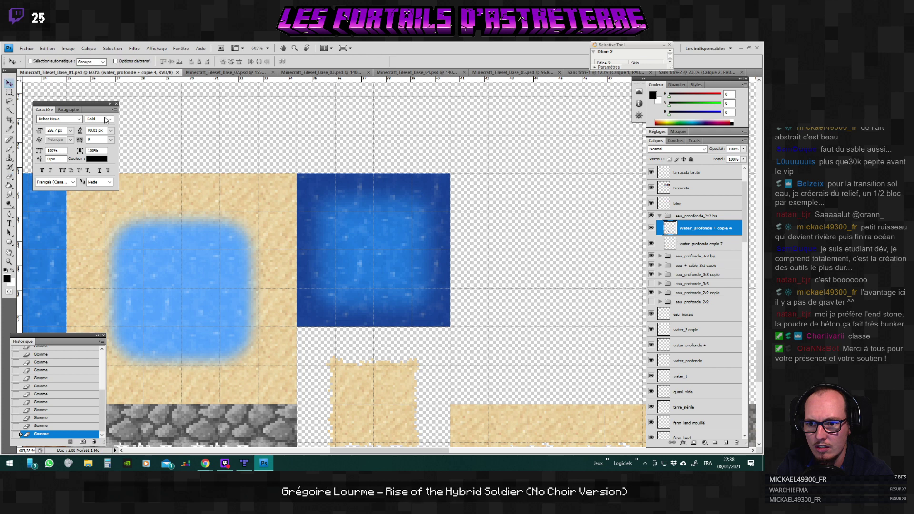
{"action": "left_click", "coordinate": [234, 73]}
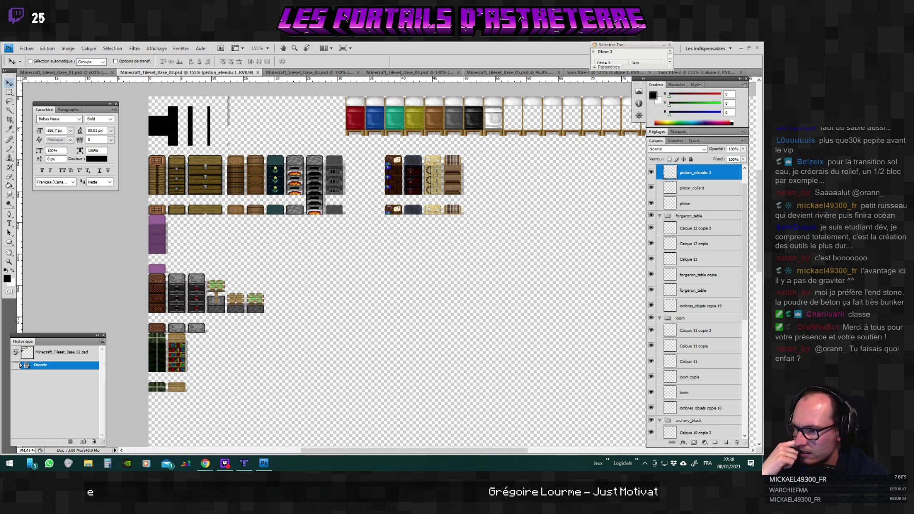
Switch to the browser and examine the conveyor and hemp textures in the immersive_blocks Drive folder, previewing conveyor_split_off.png.
{"action": "key", "text": "alt+Tab"}
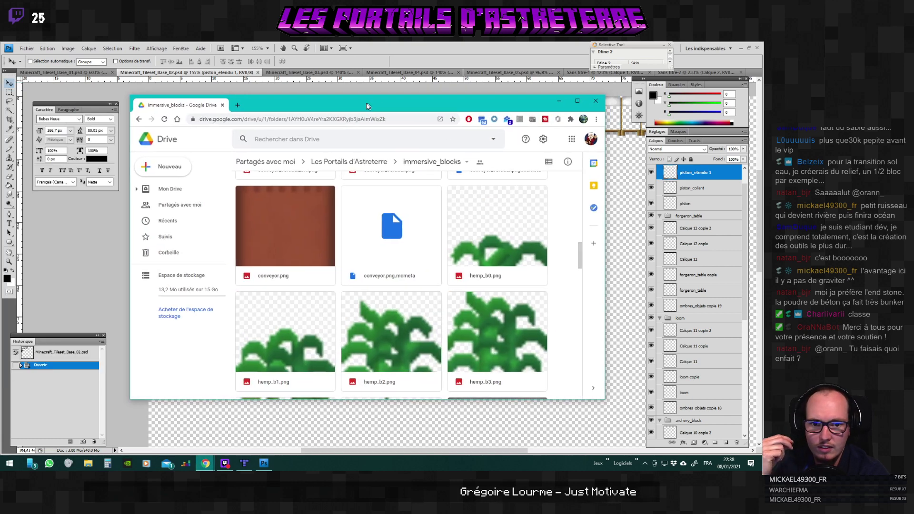
{"action": "scroll", "coordinate": [313, 305], "scroll_direction": "up", "scroll_amount": 5}
{"action": "scroll", "coordinate": [313, 306], "scroll_direction": "up", "scroll_amount": 2}
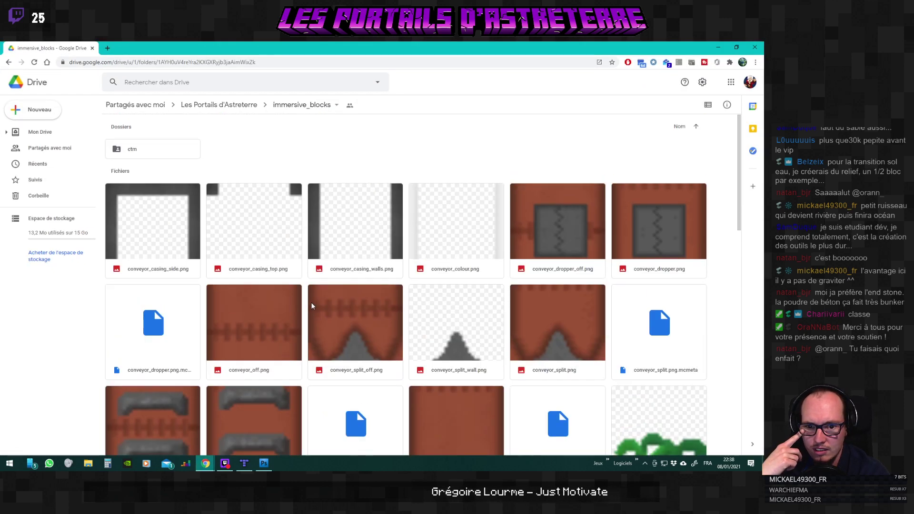
{"action": "scroll", "coordinate": [368, 336], "scroll_direction": "down", "scroll_amount": 3}
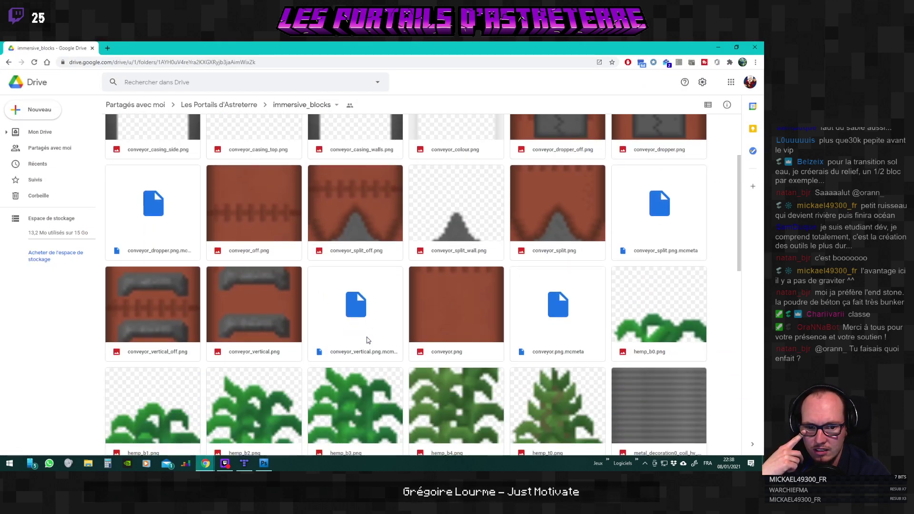
{"action": "left_click", "coordinate": [358, 227]}
{"action": "double_click", "coordinate": [354, 224]}
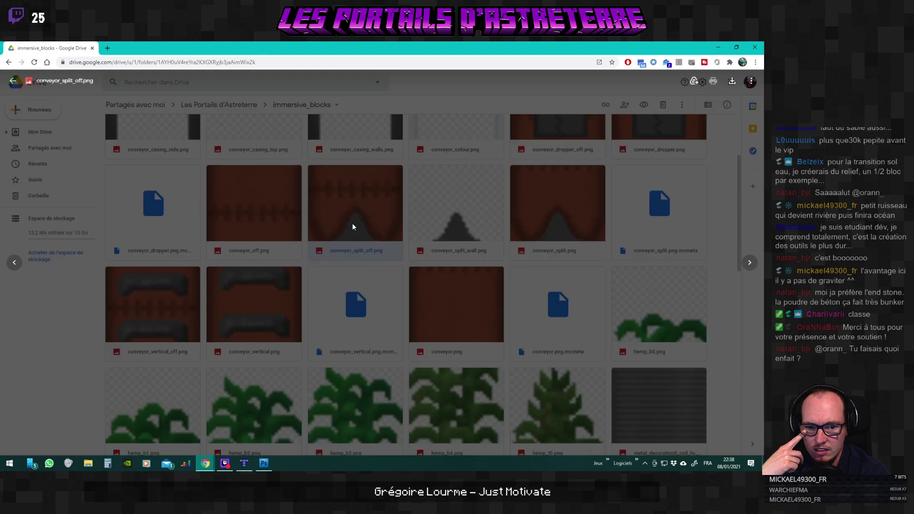
{"action": "left_click", "coordinate": [365, 308]}
{"action": "scroll", "coordinate": [381, 324], "scroll_direction": "down", "scroll_amount": 5}
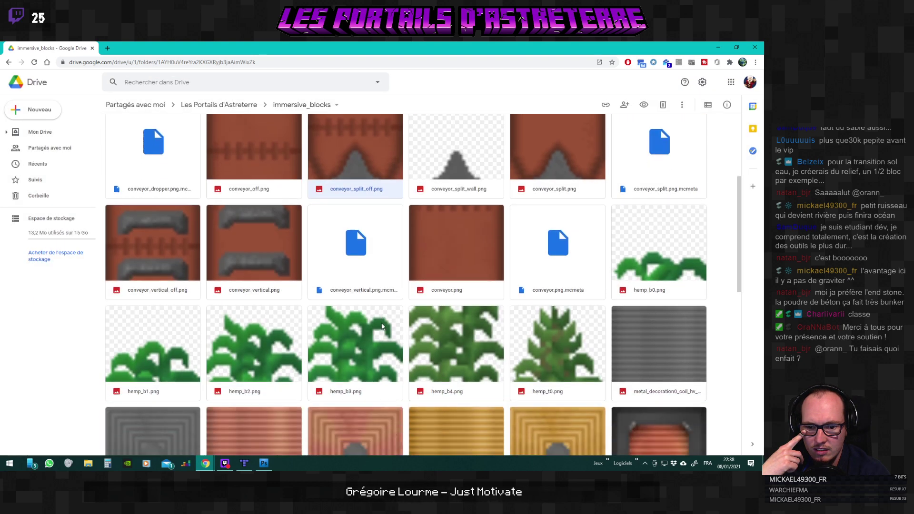
Preview metal_decoration0_light_engineering.png and look through the metal device, ore, sheet metal and stone textures in the immersive_blocks folder.
{"action": "scroll", "coordinate": [380, 327], "scroll_direction": "down", "scroll_amount": 3}
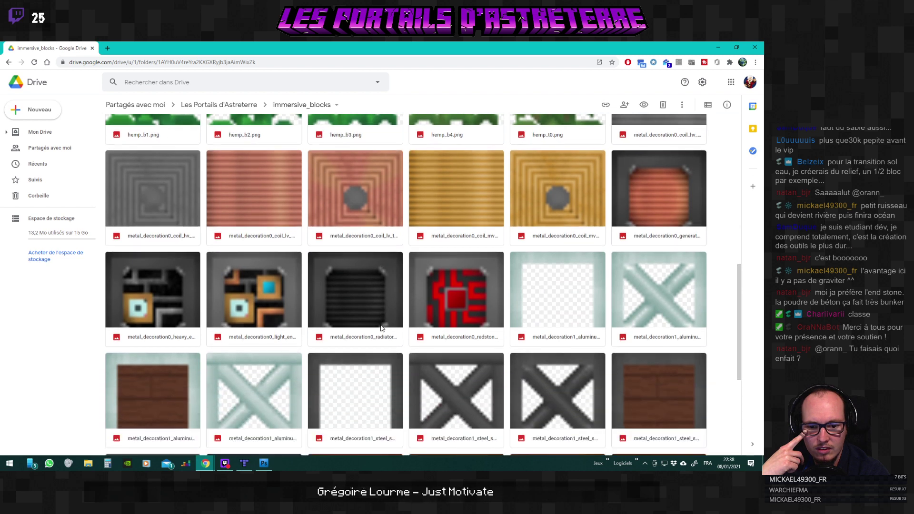
{"action": "double_click", "coordinate": [247, 263]}
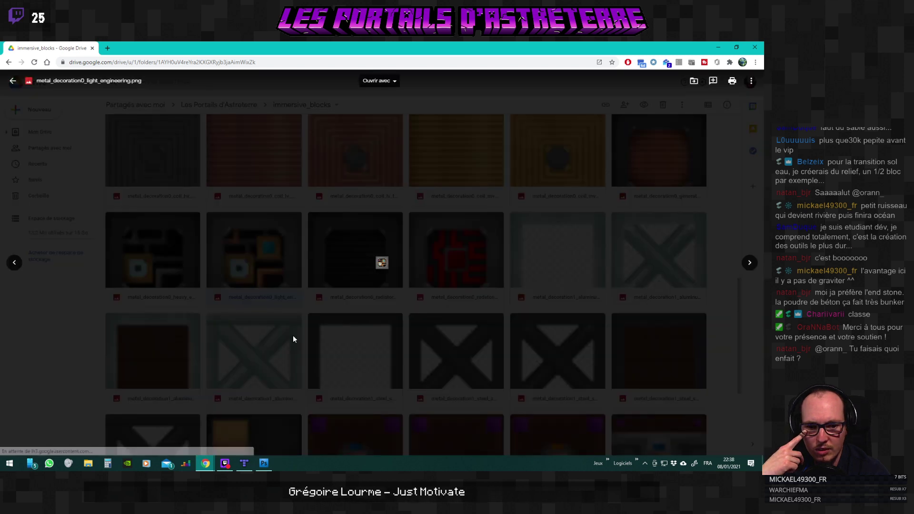
{"action": "left_click", "coordinate": [292, 335]}
{"action": "scroll", "coordinate": [311, 338], "scroll_direction": "down", "scroll_amount": 3}
{"action": "scroll", "coordinate": [312, 341], "scroll_direction": "down", "scroll_amount": 6}
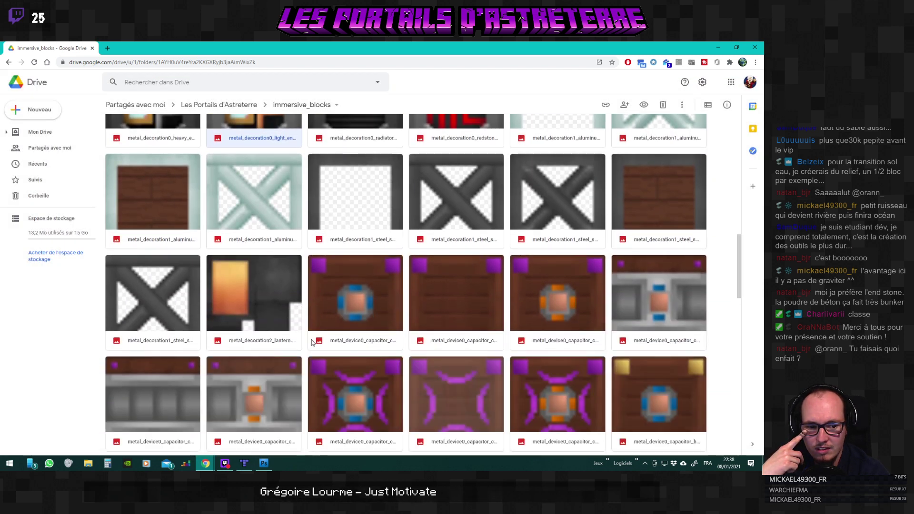
{"action": "scroll", "coordinate": [312, 342], "scroll_direction": "down", "scroll_amount": 6}
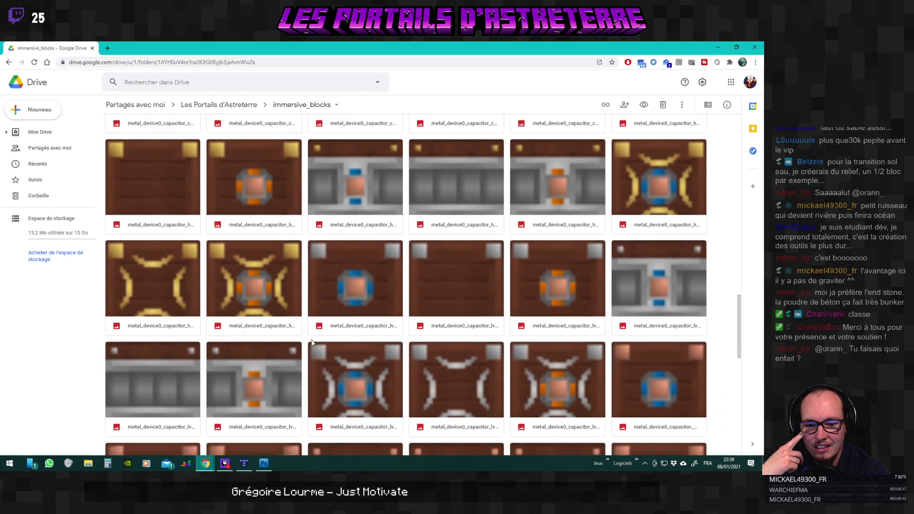
{"action": "scroll", "coordinate": [312, 343], "scroll_direction": "down", "scroll_amount": 4}
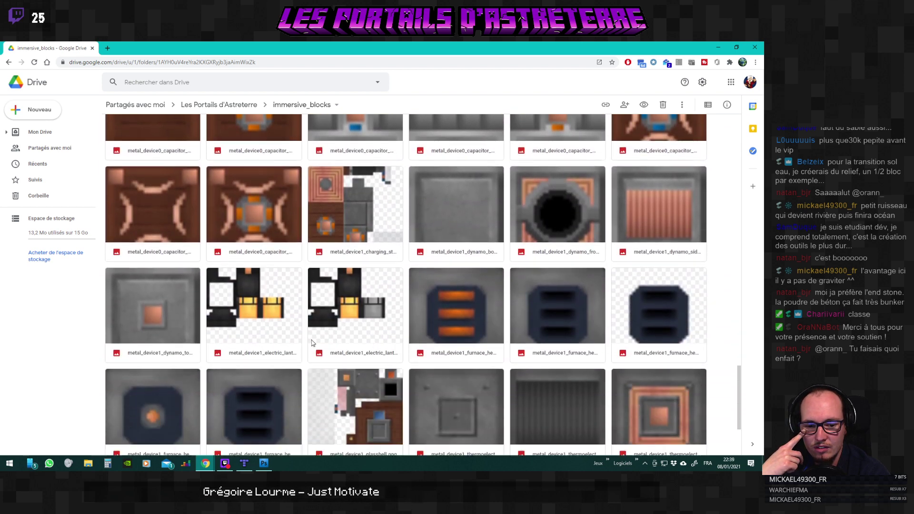
{"action": "scroll", "coordinate": [312, 342], "scroll_direction": "down", "scroll_amount": 3}
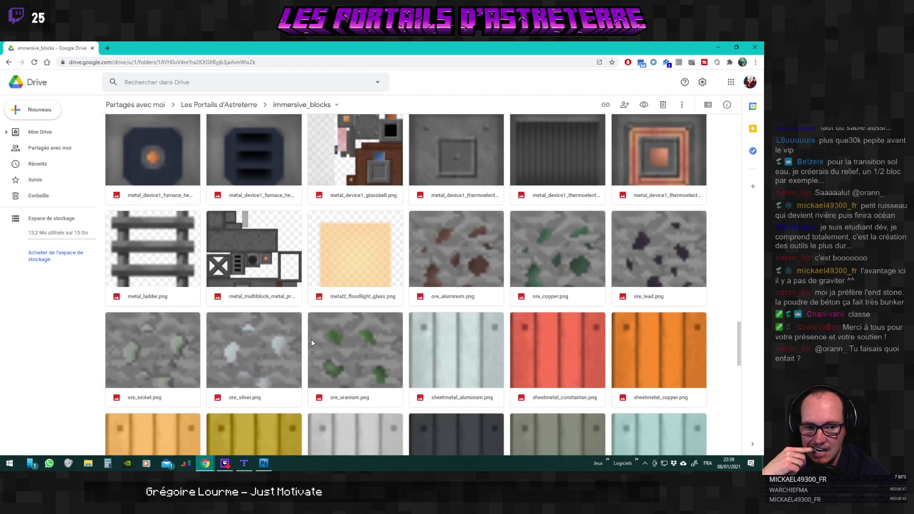
{"action": "scroll", "coordinate": [312, 343], "scroll_direction": "down", "scroll_amount": 2}
{"action": "scroll", "coordinate": [312, 343], "scroll_direction": "down", "scroll_amount": 5}
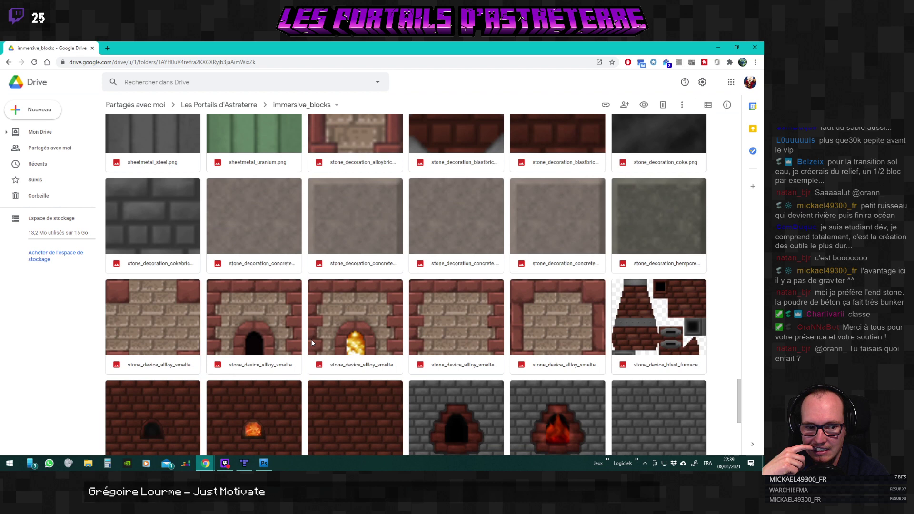
Preview the stone_device_blast_furnace_advanced.png texture in the immersive_blocks folder and close the preview.
{"action": "scroll", "coordinate": [312, 342], "scroll_direction": "down", "scroll_amount": 2}
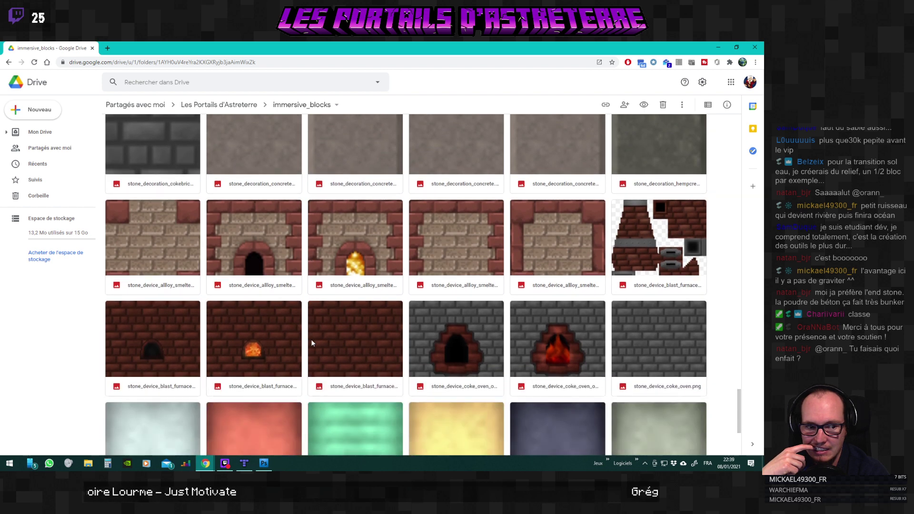
{"action": "double_click", "coordinate": [659, 241]}
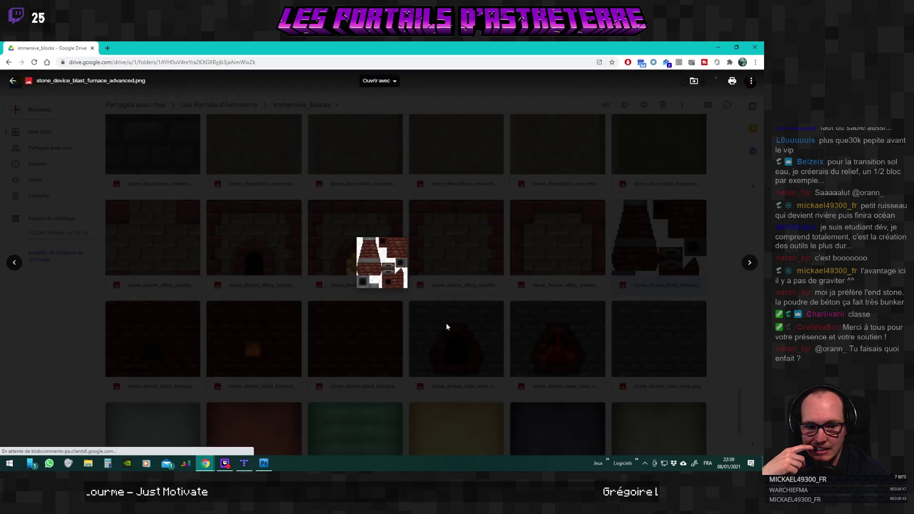
{"action": "key", "text": "Escape"}
Look through the storage and treated wood textures down to the folder's end and preview wooden_device_crate.png.
{"action": "scroll", "coordinate": [402, 341], "scroll_direction": "down", "scroll_amount": 2}
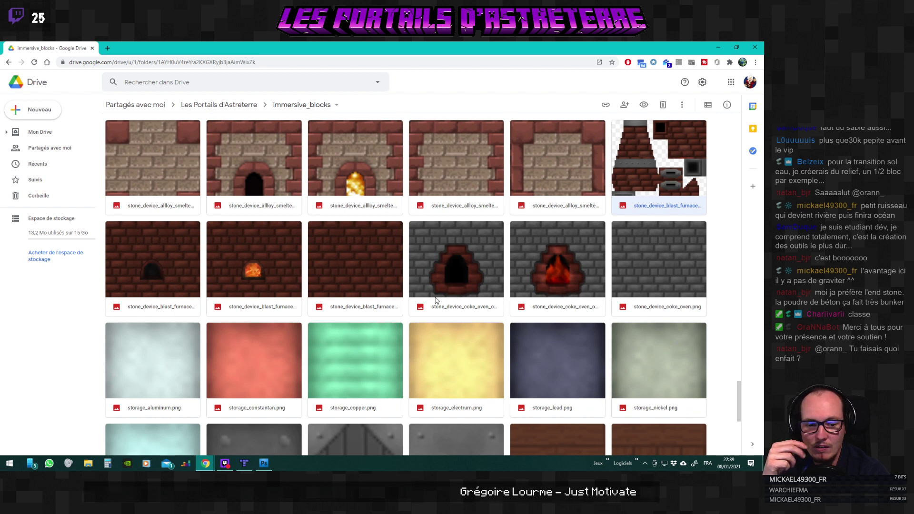
{"action": "scroll", "coordinate": [408, 299], "scroll_direction": "down", "scroll_amount": 2}
{"action": "scroll", "coordinate": [408, 299], "scroll_direction": "down", "scroll_amount": 2}
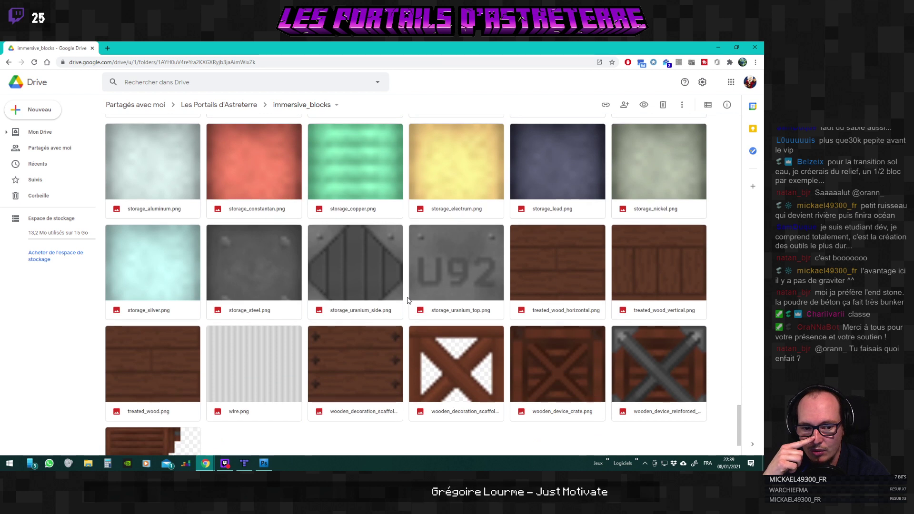
{"action": "scroll", "coordinate": [474, 318], "scroll_direction": "down", "scroll_amount": 2}
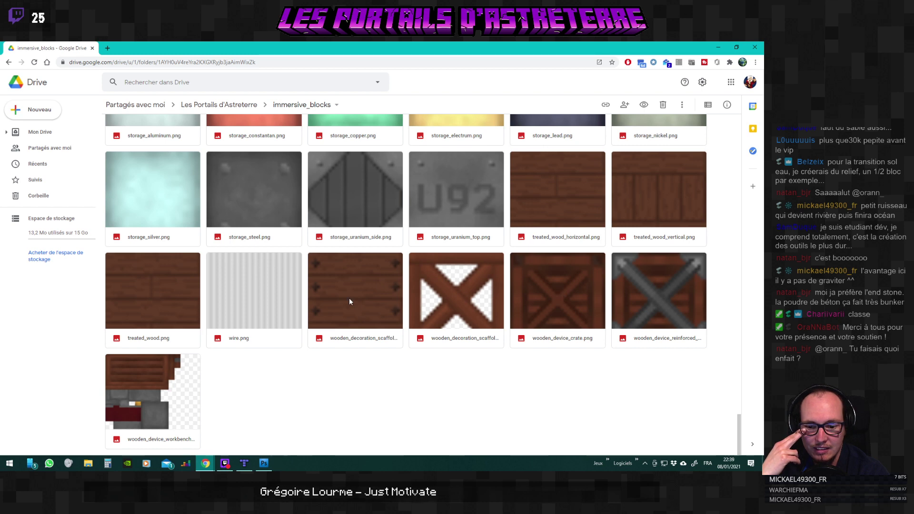
{"action": "double_click", "coordinate": [561, 295]}
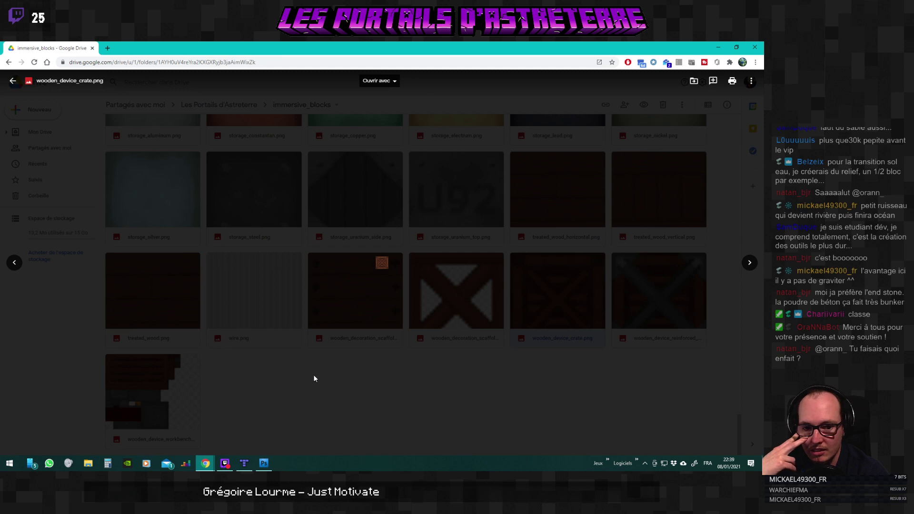
{"action": "left_click", "coordinate": [313, 375]}
Switch to Photoshop and examine the chest, barrel and furnace blocks in Minecraft_Tileset_Base_02.psd.
{"action": "left_click", "coordinate": [259, 465]}
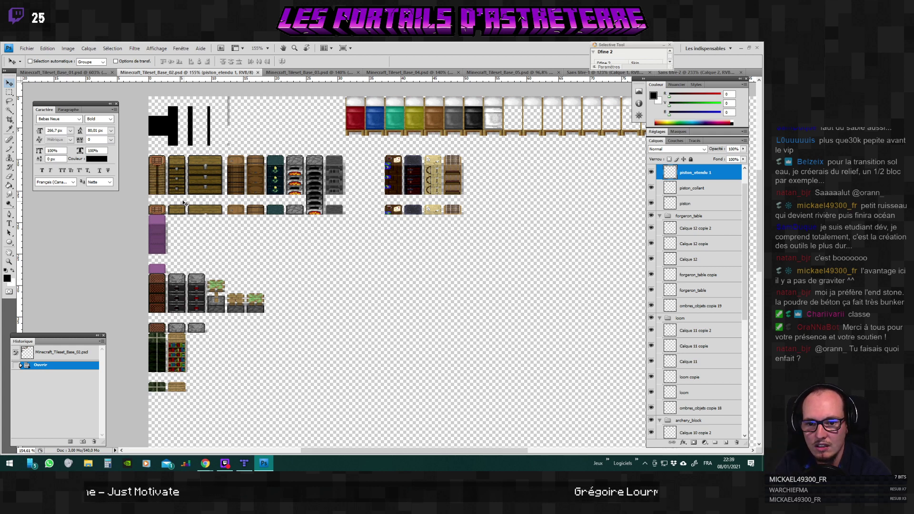
{"action": "scroll", "coordinate": [167, 186], "scroll_direction": "up", "scroll_amount": 3}
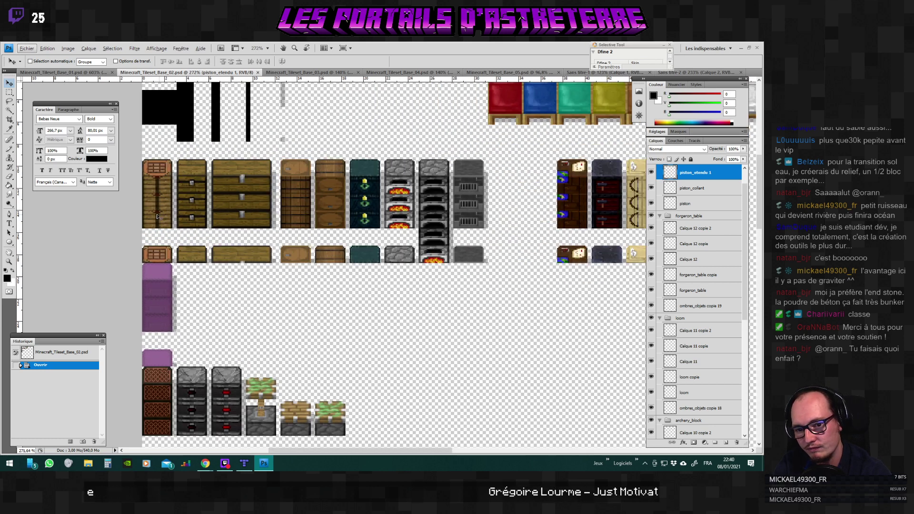
{"action": "scroll", "coordinate": [333, 245], "scroll_direction": "down", "scroll_amount": 3}
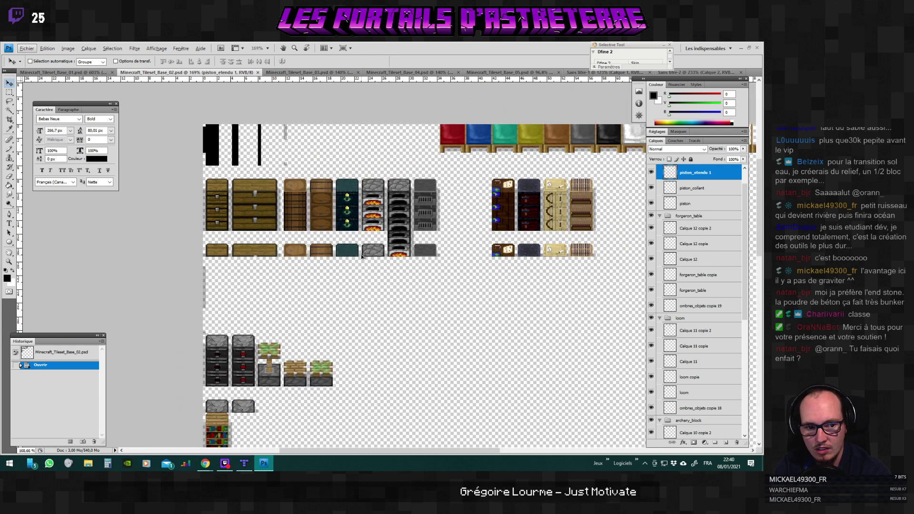
Switch back to Drive, preview wooden_device_reinforced_crate.png and wooden_decoration_scaffolding_top.png, and look back up through the storage and stone textures.
{"action": "key", "text": "alt+Tab"}
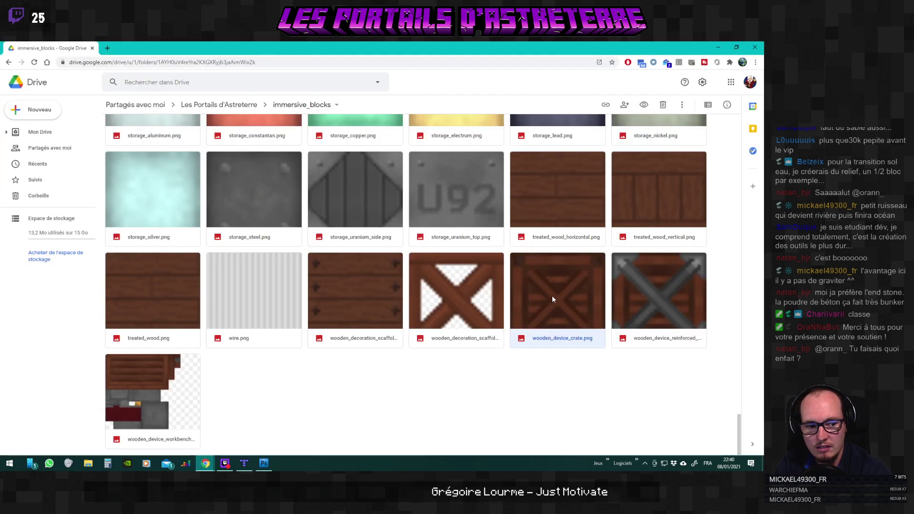
{"action": "double_click", "coordinate": [645, 291]}
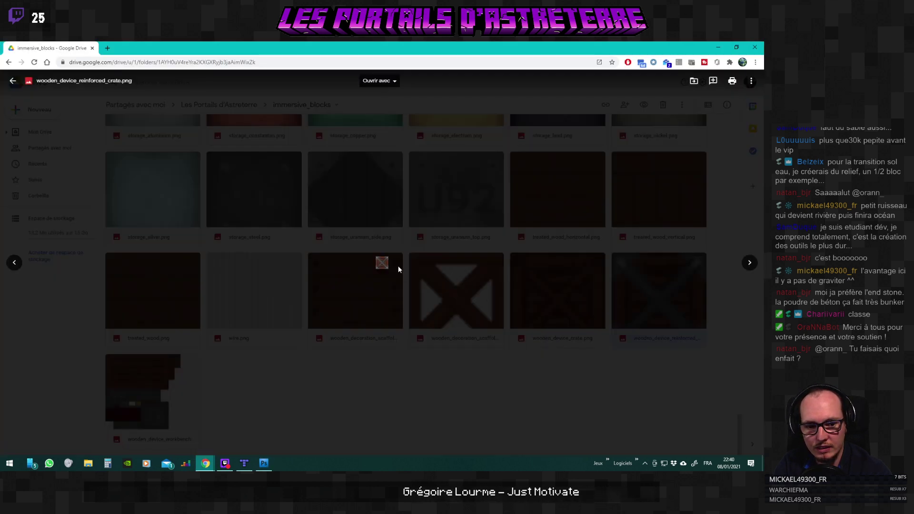
{"action": "left_click", "coordinate": [410, 362]}
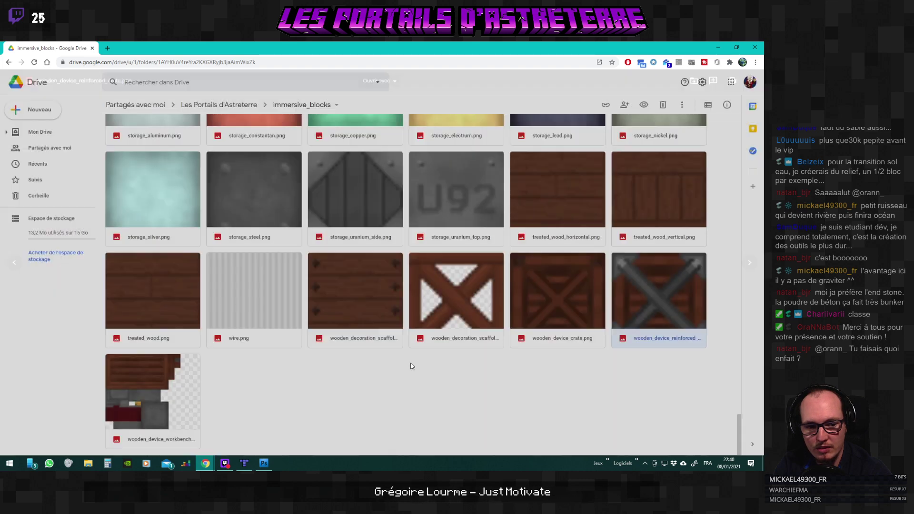
{"action": "double_click", "coordinate": [364, 296]}
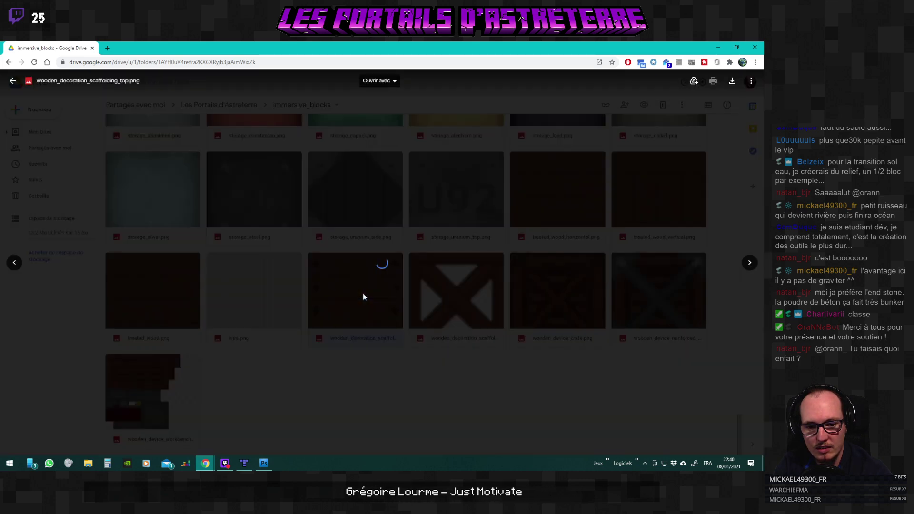
{"action": "left_click", "coordinate": [368, 377]}
{"action": "scroll", "coordinate": [299, 355], "scroll_direction": "up", "scroll_amount": 3}
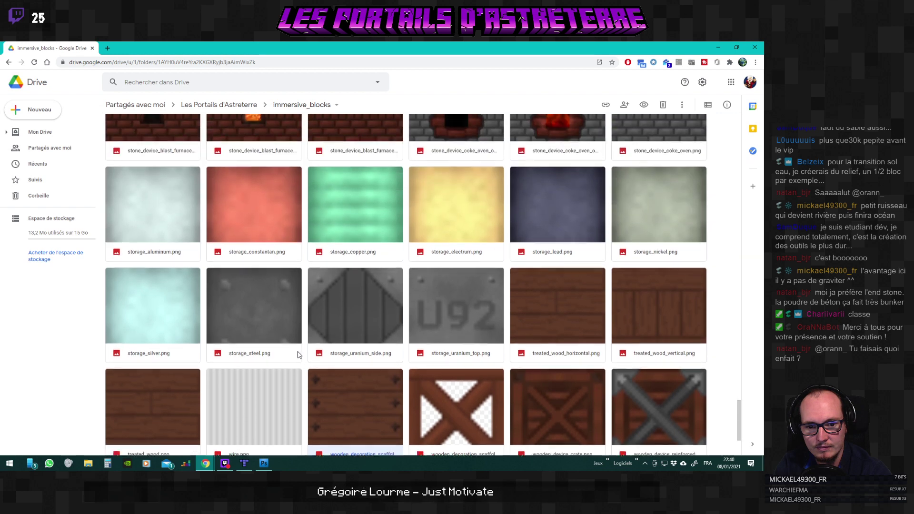
{"action": "scroll", "coordinate": [298, 354], "scroll_direction": "up", "scroll_amount": 8}
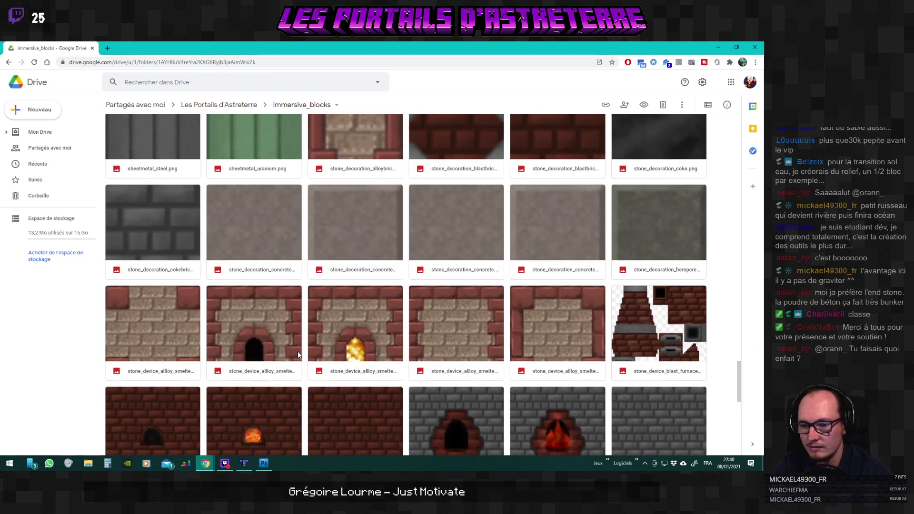
Look through the block textures in the immersive_blocks folder, from the conveyor images to the wooden device crate.
{"action": "scroll", "coordinate": [299, 354], "scroll_direction": "up", "scroll_amount": 8}
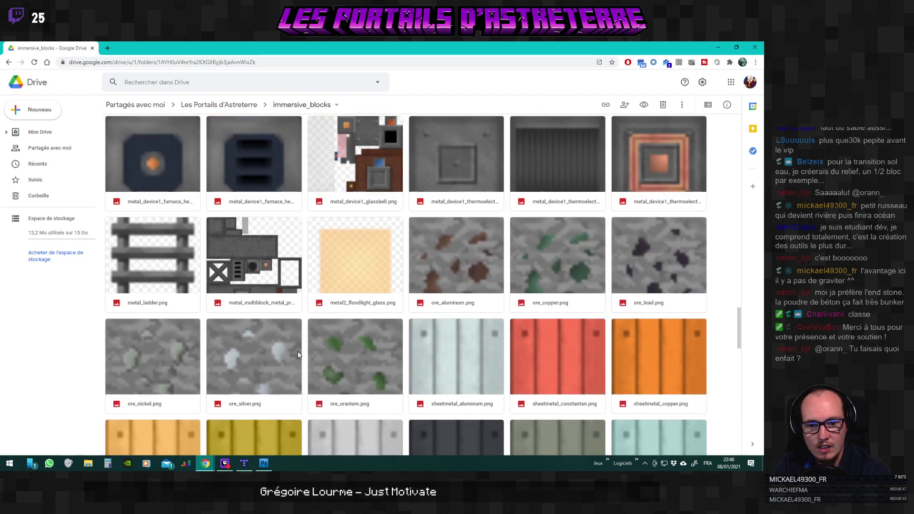
{"action": "scroll", "coordinate": [299, 355], "scroll_direction": "up", "scroll_amount": 8}
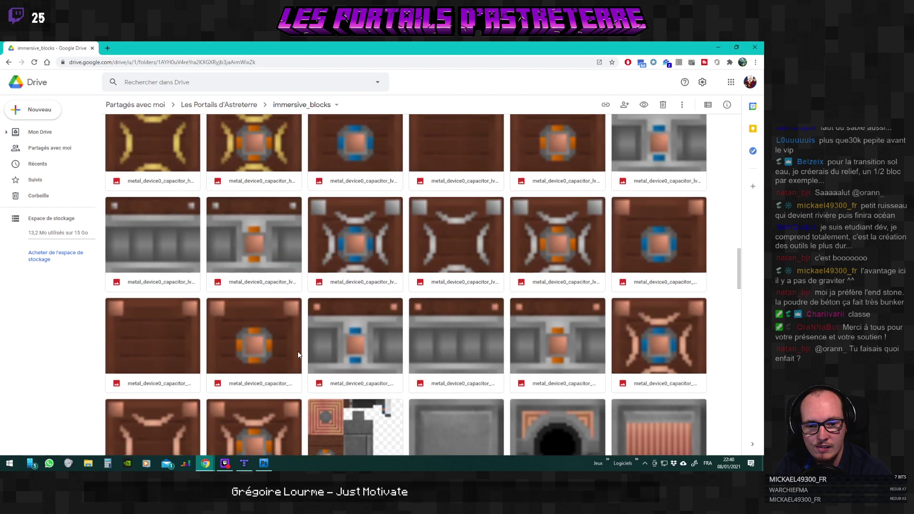
{"action": "scroll", "coordinate": [299, 354], "scroll_direction": "up", "scroll_amount": 8}
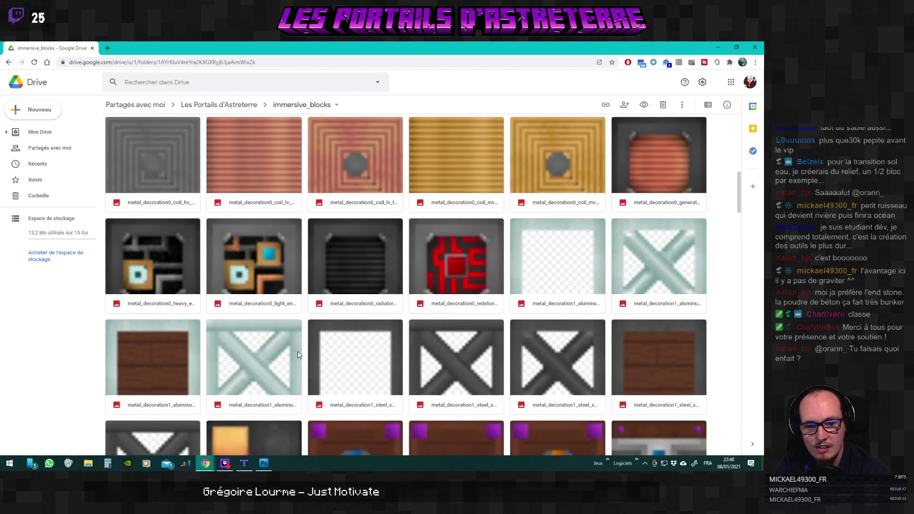
{"action": "scroll", "coordinate": [298, 355], "scroll_direction": "down", "scroll_amount": 2}
{"action": "scroll", "coordinate": [315, 354], "scroll_direction": "up", "scroll_amount": 7}
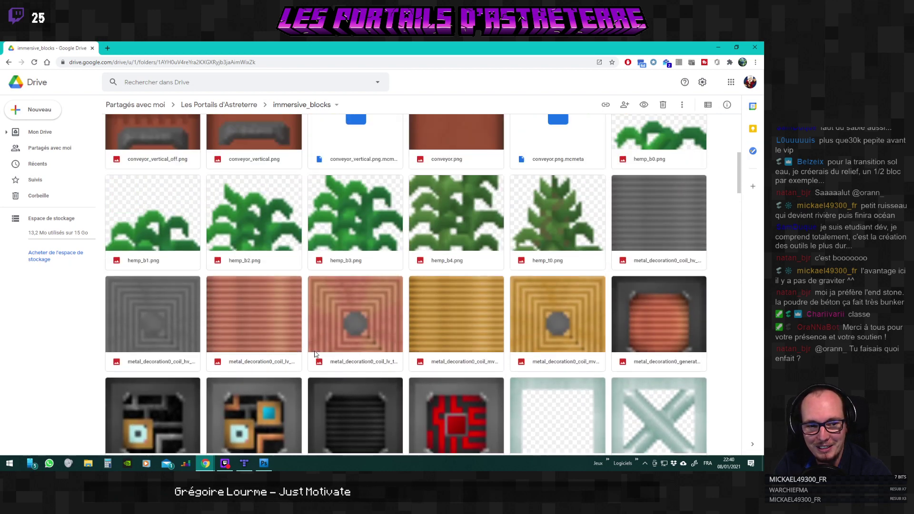
{"action": "scroll", "coordinate": [315, 355], "scroll_direction": "up", "scroll_amount": 5}
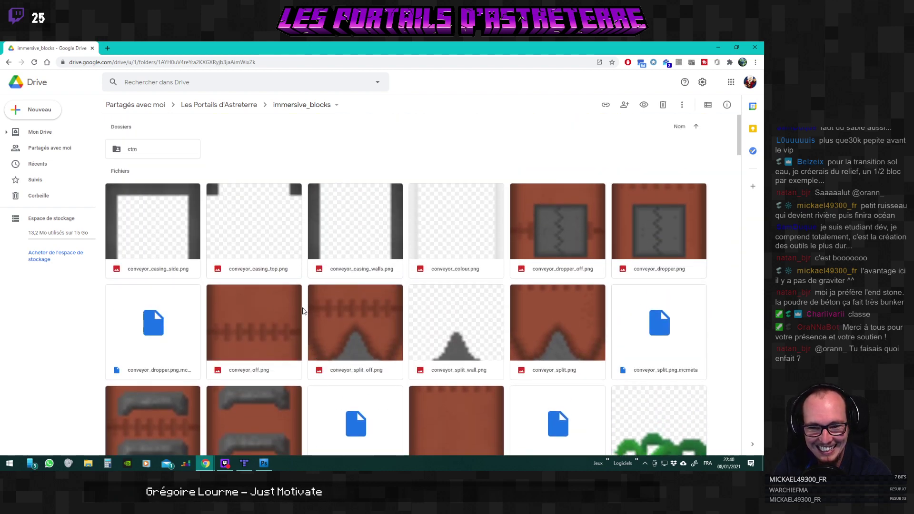
{"action": "scroll", "coordinate": [266, 307], "scroll_direction": "down", "scroll_amount": 20}
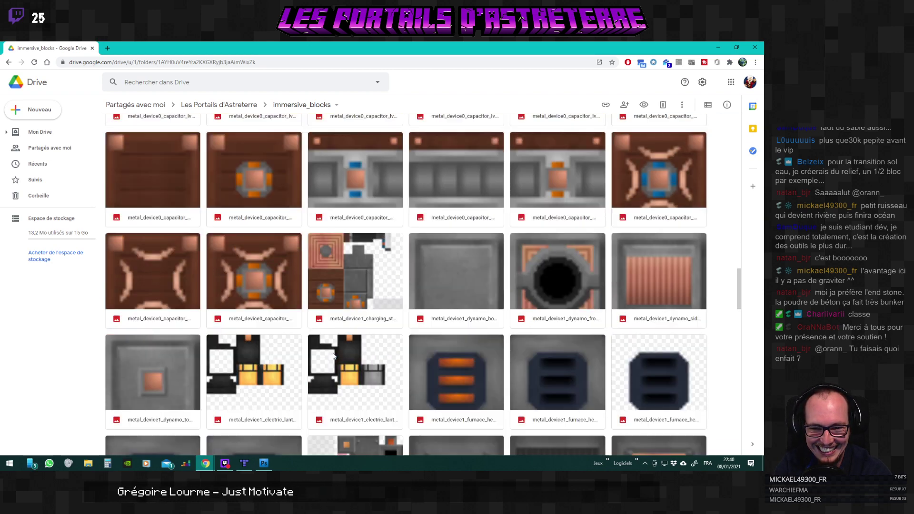
{"action": "scroll", "coordinate": [334, 357], "scroll_direction": "down", "scroll_amount": 15}
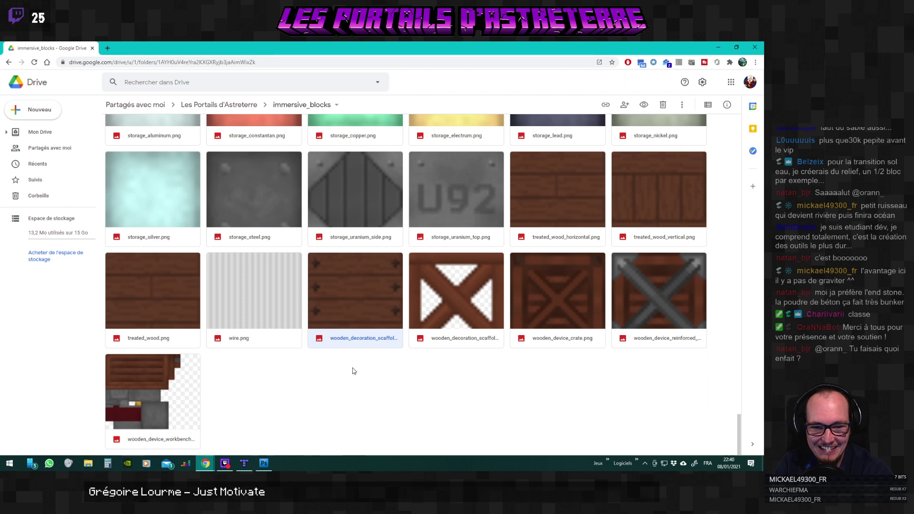
{"action": "left_click", "coordinate": [576, 299]}
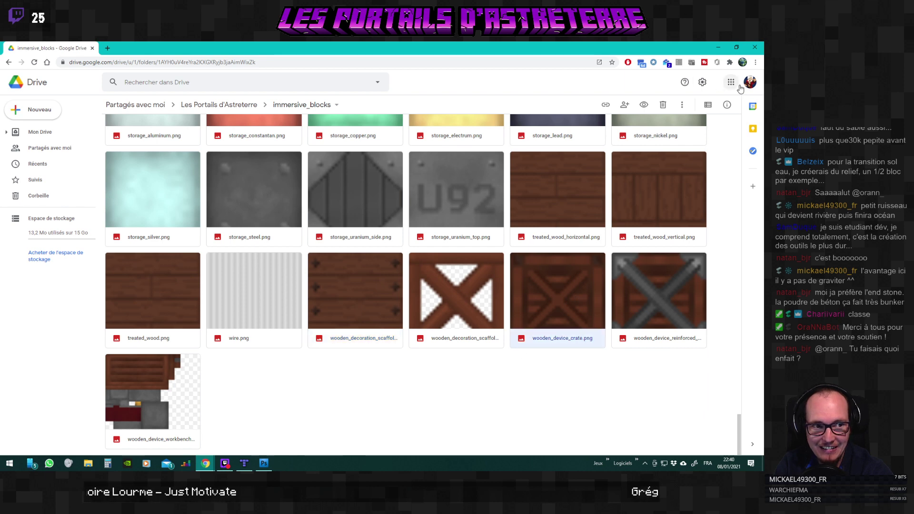
Switch to Photoshop to view Minecraft_Tileset_Base_03.psd, and return to the stone device textures in the Drive folder.
{"action": "left_click", "coordinate": [719, 48]}
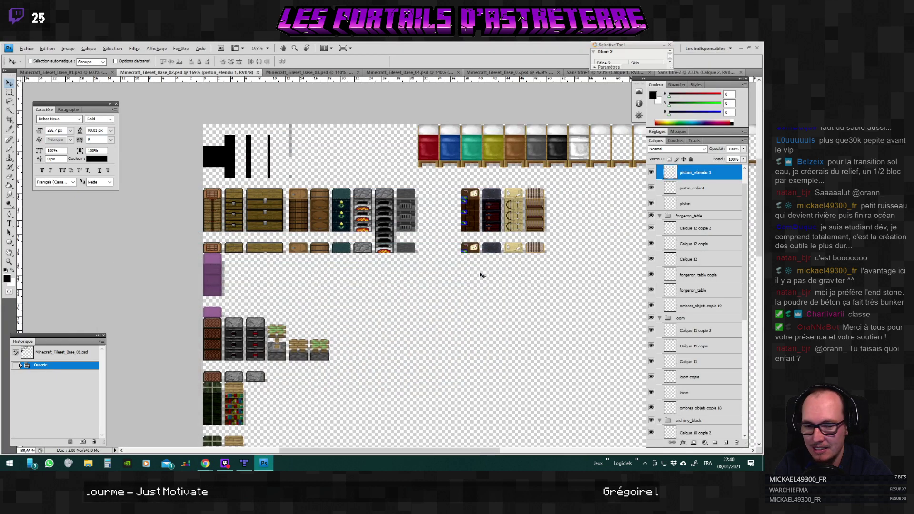
{"action": "left_click", "coordinate": [298, 72]}
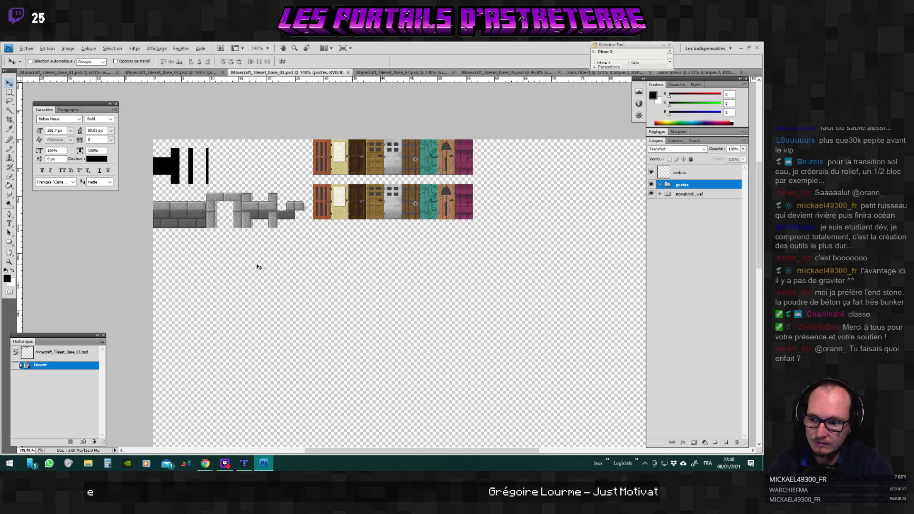
{"action": "key", "text": "alt+Tab"}
{"action": "scroll", "coordinate": [388, 305], "scroll_direction": "up", "scroll_amount": 8}
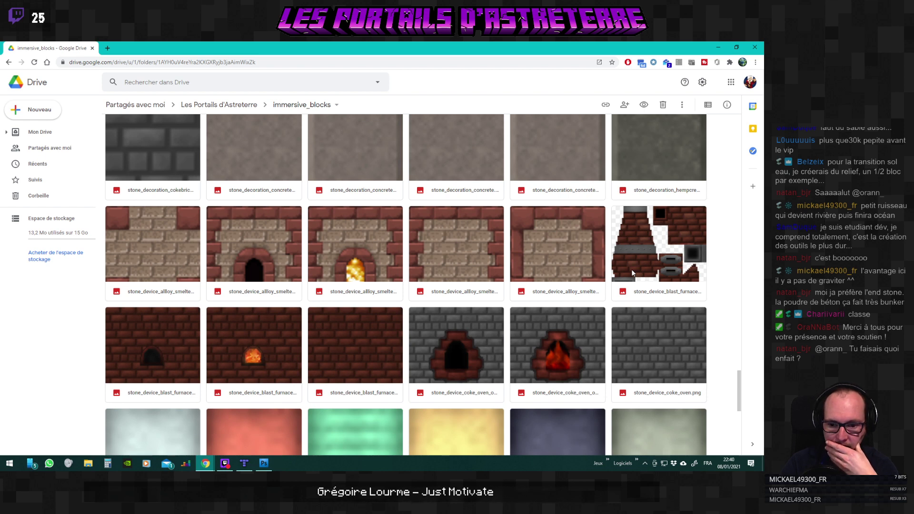
Switch to Tiled, show the 1_Alentour_de_Jourhiver.tmx map and bring up the coloured patterned tiles of the Terrain tileset.
{"action": "left_click", "coordinate": [244, 463]}
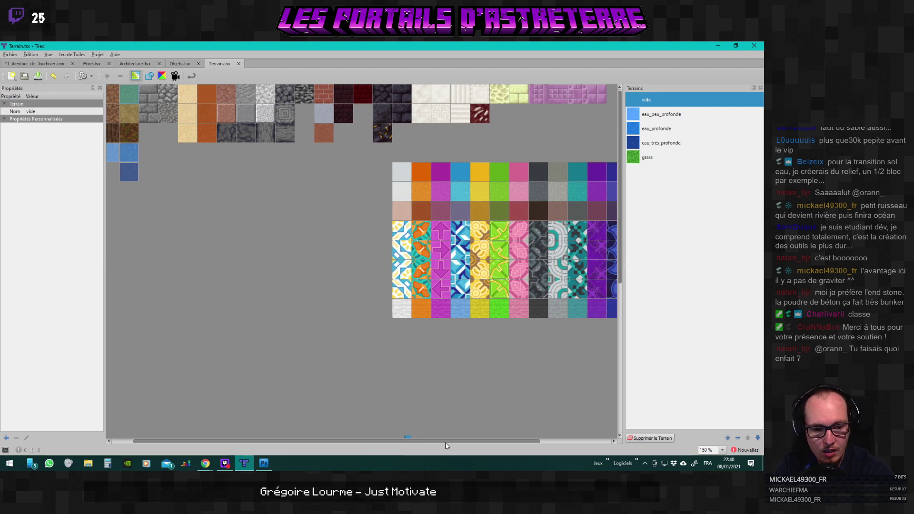
{"action": "left_click", "coordinate": [34, 64]}
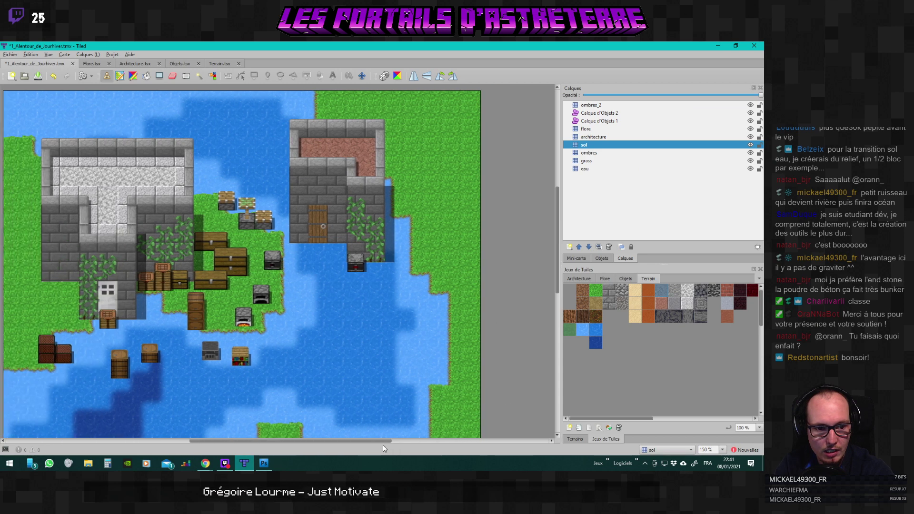
{"action": "left_click_drag", "start_coordinate": [635, 418], "coordinate": [705, 418]}
{"action": "scroll", "coordinate": [676, 343], "scroll_direction": "down", "scroll_amount": 3}
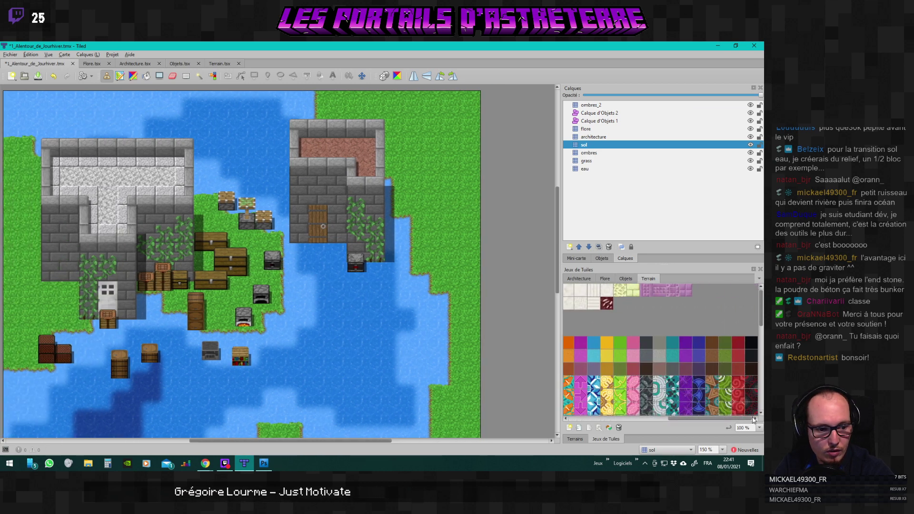
{"action": "scroll", "coordinate": [670, 318], "scroll_direction": "right", "scroll_amount": 3}
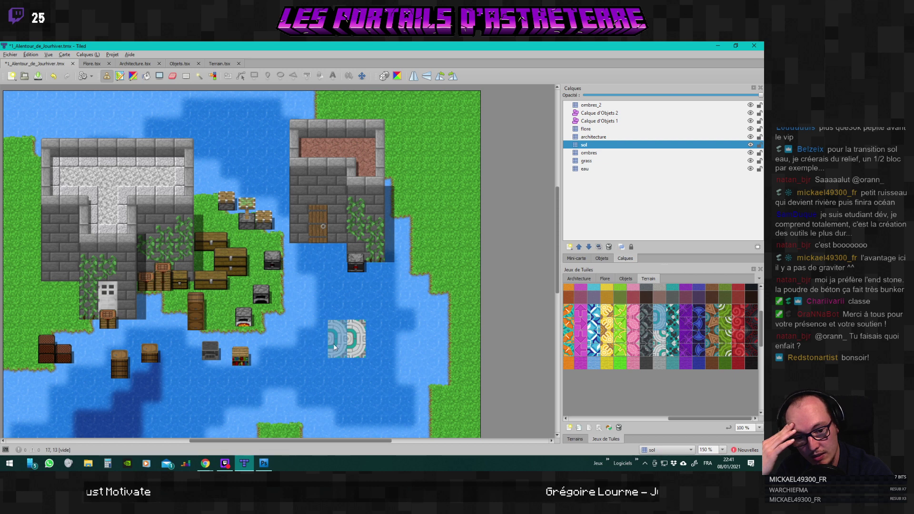
Try the teal-and-white patterned tiles and a wider block of coloured patterned tiles on the water below the brick-floored building.
{"action": "mouse_move", "coordinate": [335, 339]}
{"action": "left_mouse_down"}
{"action": "mouse_move", "coordinate": [335, 311]}
{"action": "mouse_move", "coordinate": [370, 312]}
{"action": "left_mouse_up"}
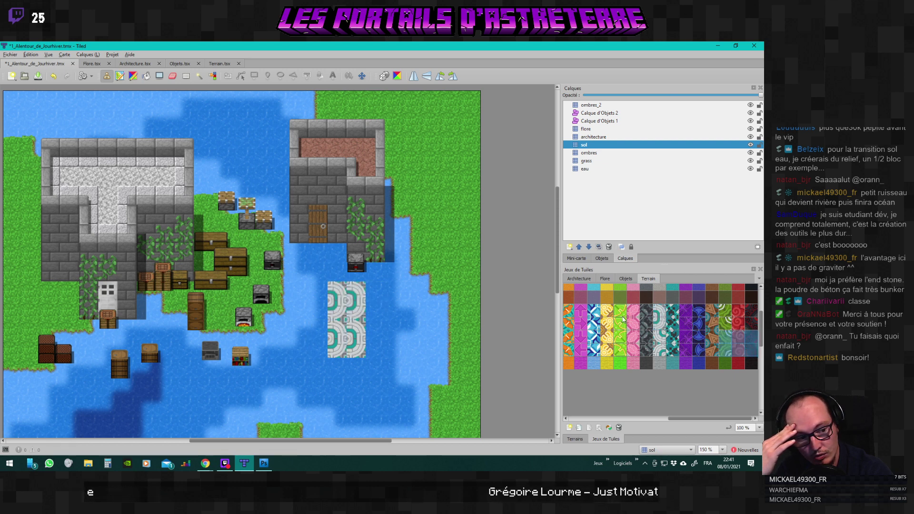
{"action": "left_click_drag", "start_coordinate": [581, 308], "coordinate": [717, 352]}
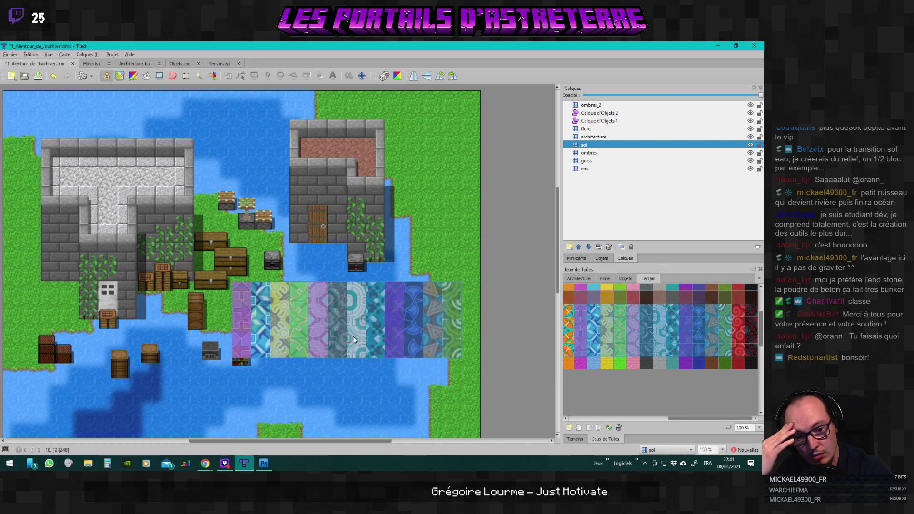
{"action": "left_click", "coordinate": [350, 339]}
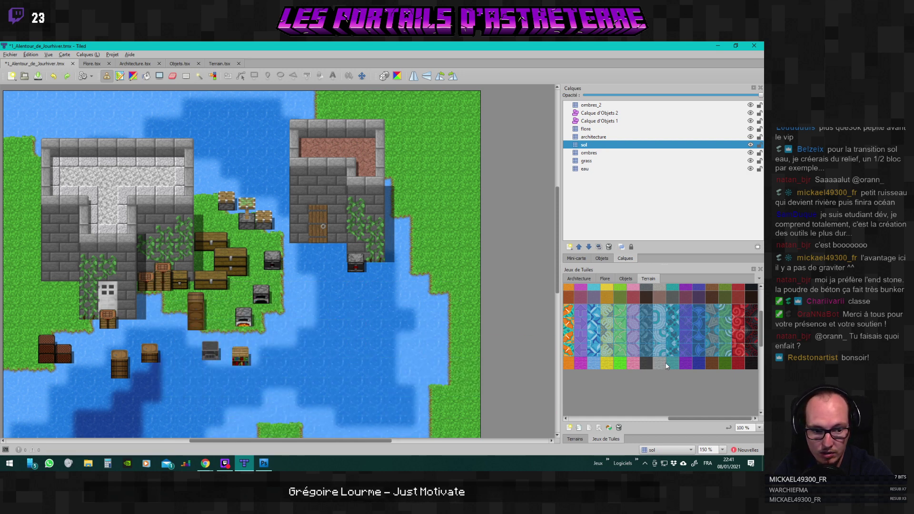
Select a single empty tile below the water tiles in the Terrain tileset.
{"action": "left_click_drag", "start_coordinate": [686, 419], "coordinate": [673, 423]}
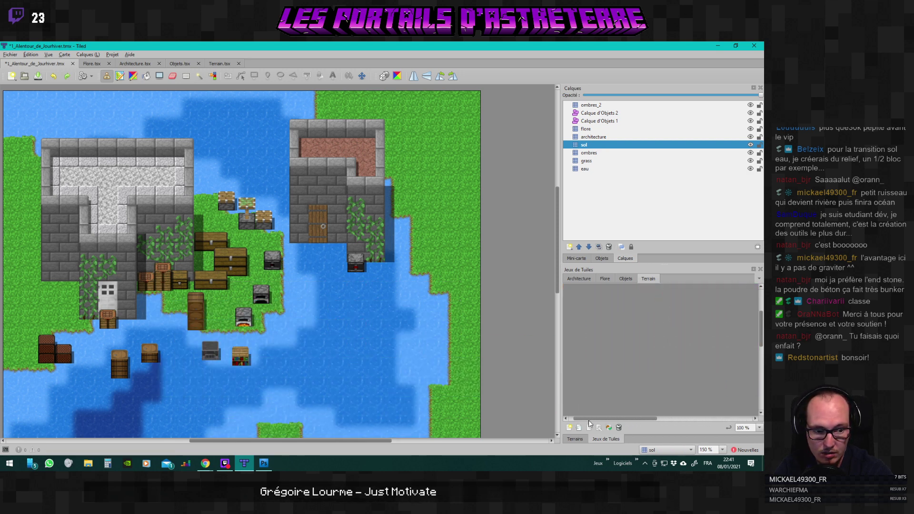
{"action": "scroll", "coordinate": [706, 374], "scroll_direction": "up", "scroll_amount": 3}
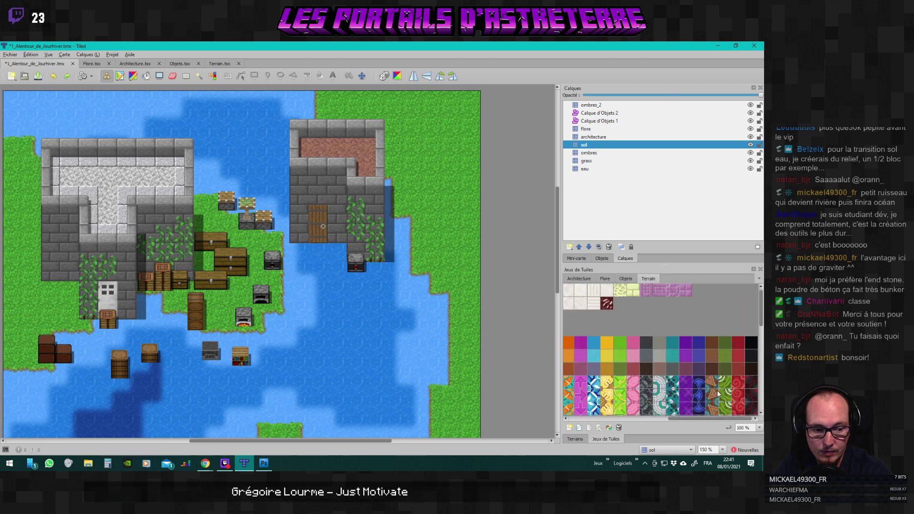
{"action": "scroll", "coordinate": [606, 366], "scroll_direction": "left", "scroll_amount": 5}
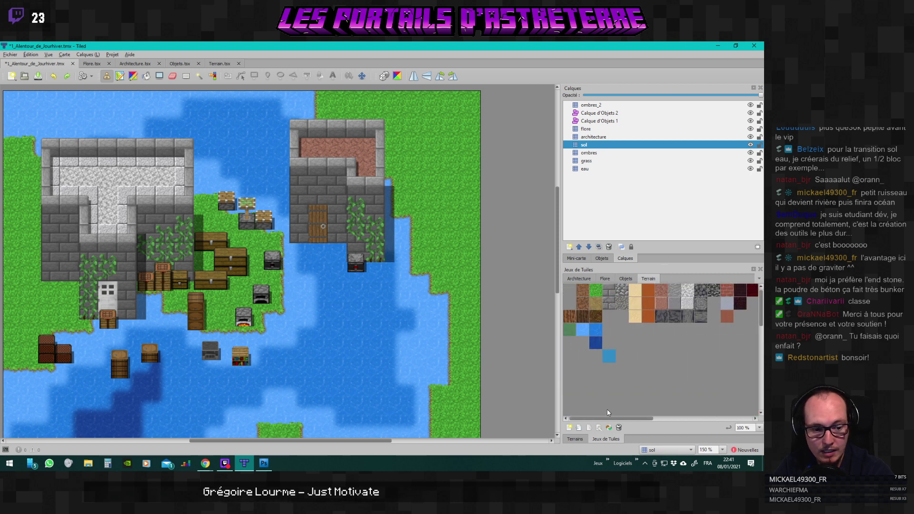
{"action": "left_click", "coordinate": [584, 369]}
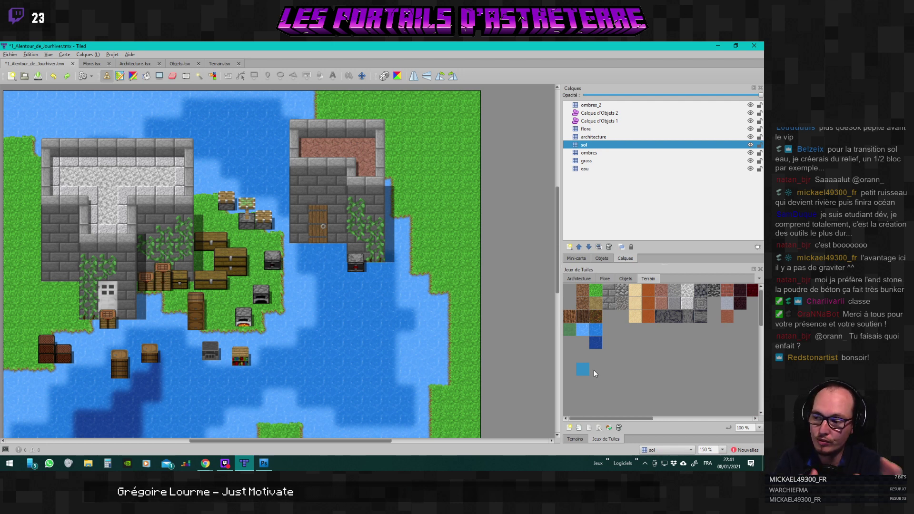
{"action": "left_click_drag", "start_coordinate": [593, 370], "coordinate": [631, 402]}
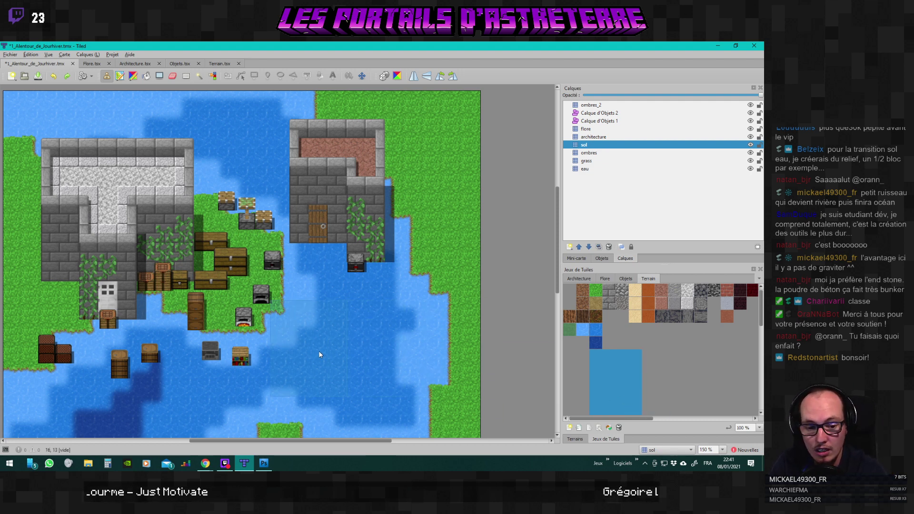
{"action": "left_click", "coordinate": [622, 369]}
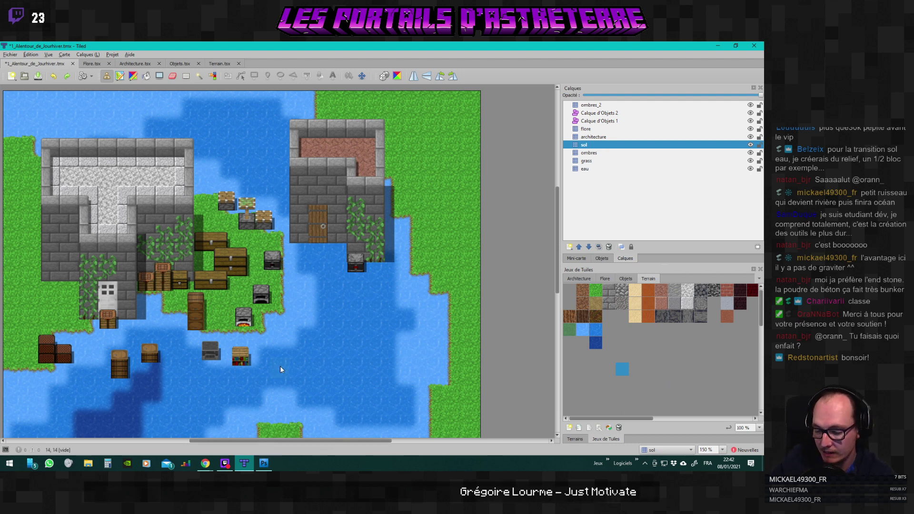
Switch to the immersive_blocks folder in Google Drive and review the stone device and metal storage textures.
{"action": "key", "text": "alt+Tab"}
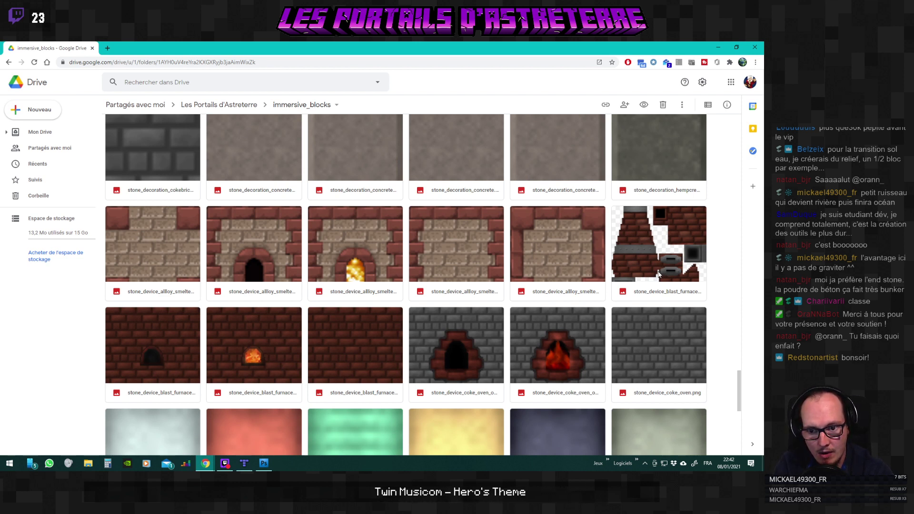
{"action": "scroll", "coordinate": [649, 276], "scroll_direction": "down", "scroll_amount": 6}
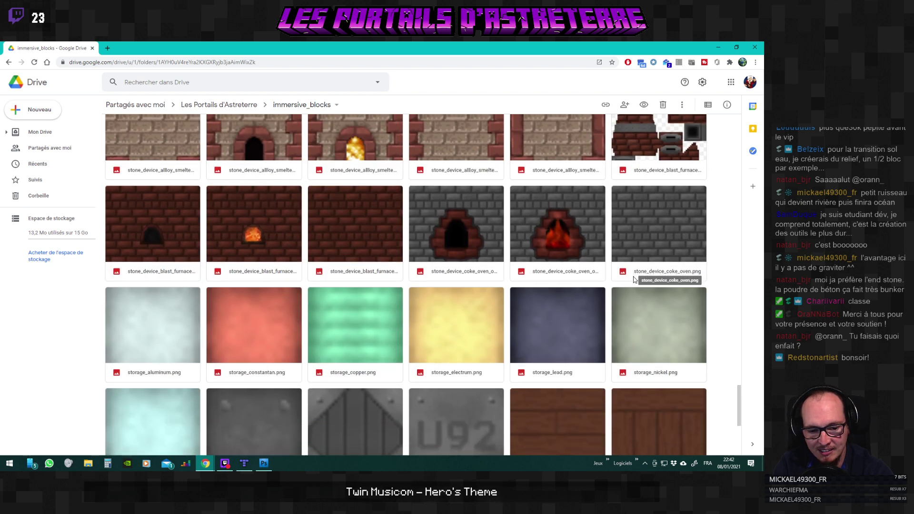
{"action": "scroll", "coordinate": [632, 276], "scroll_direction": "up", "scroll_amount": 7}
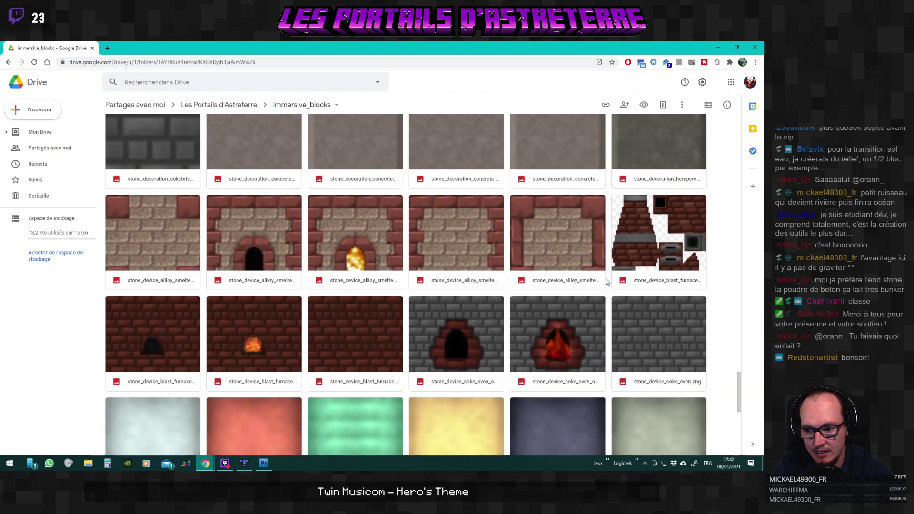
Return to the Tiled map and examine the buildings, the objects and the water's southern shoreline.
{"action": "key", "text": "alt+Tab"}
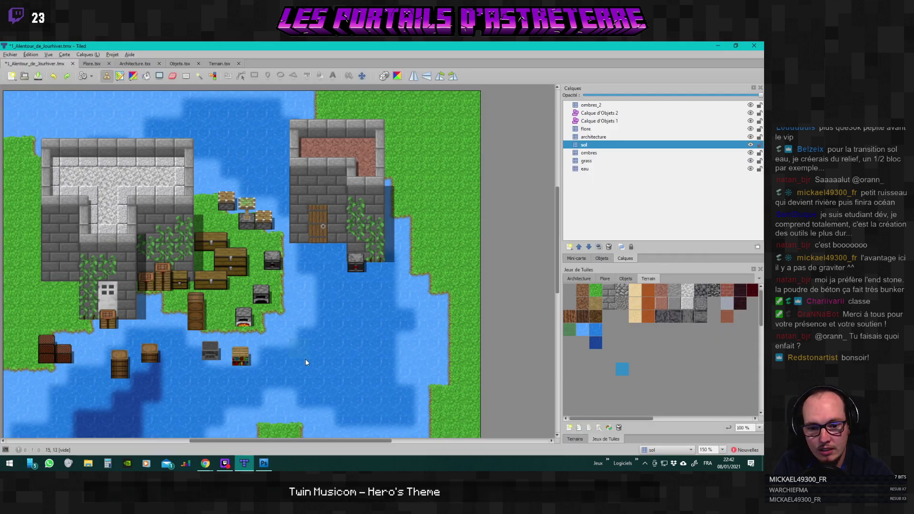
{"action": "scroll", "coordinate": [305, 359], "scroll_direction": "up", "scroll_amount": 2}
{"action": "scroll", "coordinate": [361, 435], "scroll_direction": "down", "scroll_amount": 2}
{"action": "scroll", "coordinate": [331, 441], "scroll_direction": "left", "scroll_amount": 2}
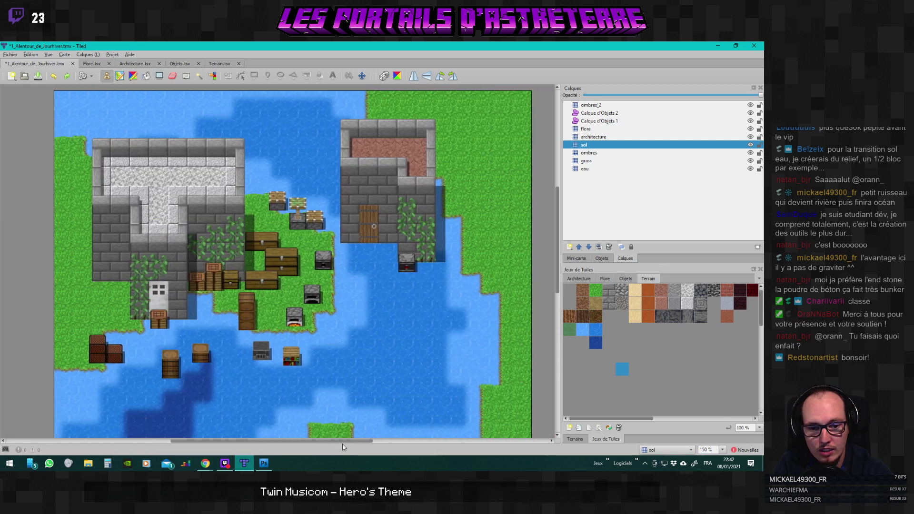
{"action": "scroll", "coordinate": [363, 370], "scroll_direction": "down", "scroll_amount": 3}
{"action": "scroll", "coordinate": [364, 369], "scroll_direction": "up", "scroll_amount": 1}
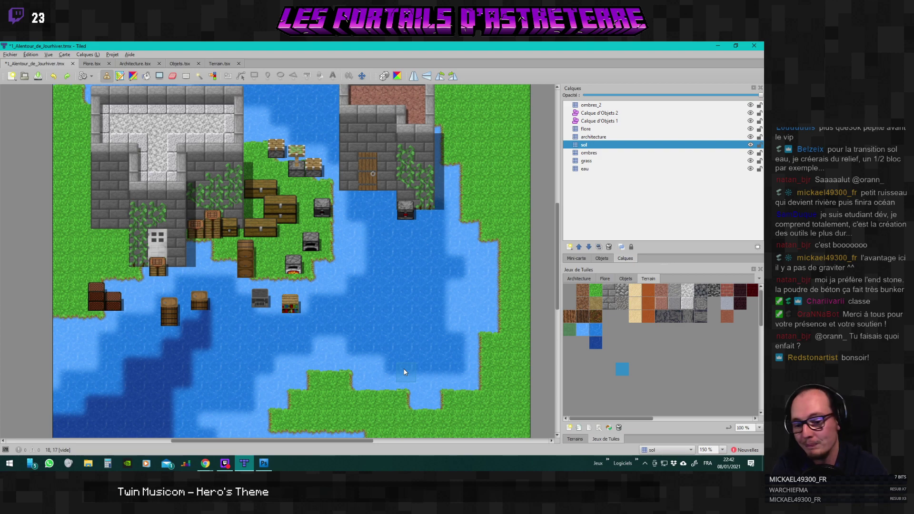
Switch to Chrome, open roll20.net in a new tab and launch the game "Minecraft - Portails d'Astreterre".
{"action": "mouse_move", "coordinate": [205, 463]}
{"action": "left_click", "coordinate": [202, 424]}
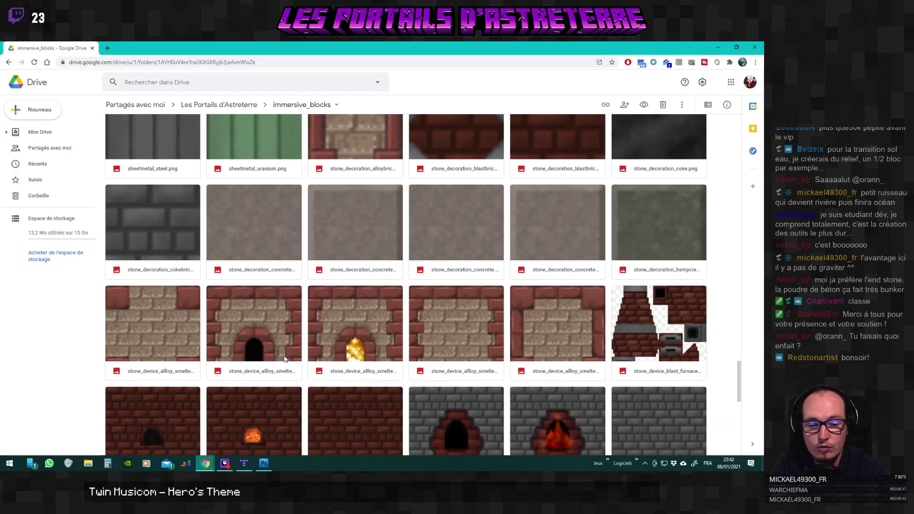
{"action": "left_click", "coordinate": [107, 47]}
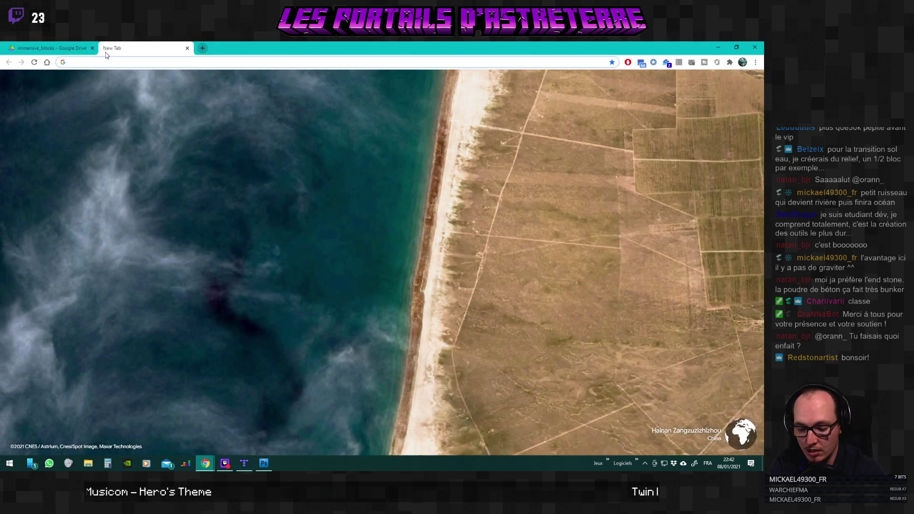
{"action": "type", "text": "roll20.net"}
{"action": "key", "text": "Return"}
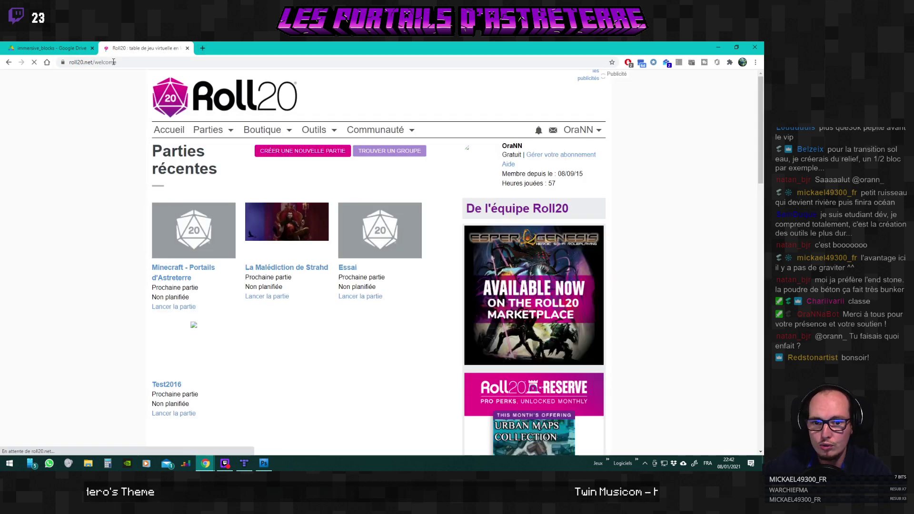
{"action": "left_click", "coordinate": [224, 229]}
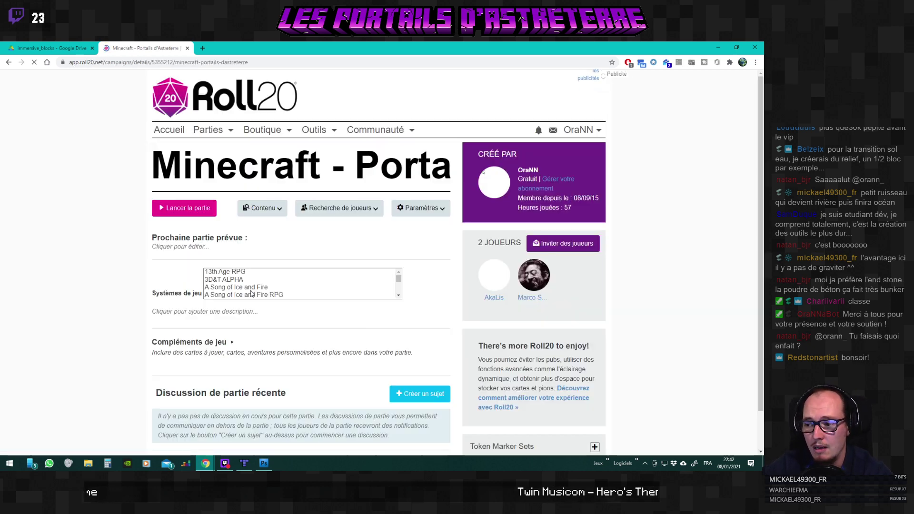
{"action": "left_click", "coordinate": [197, 264]}
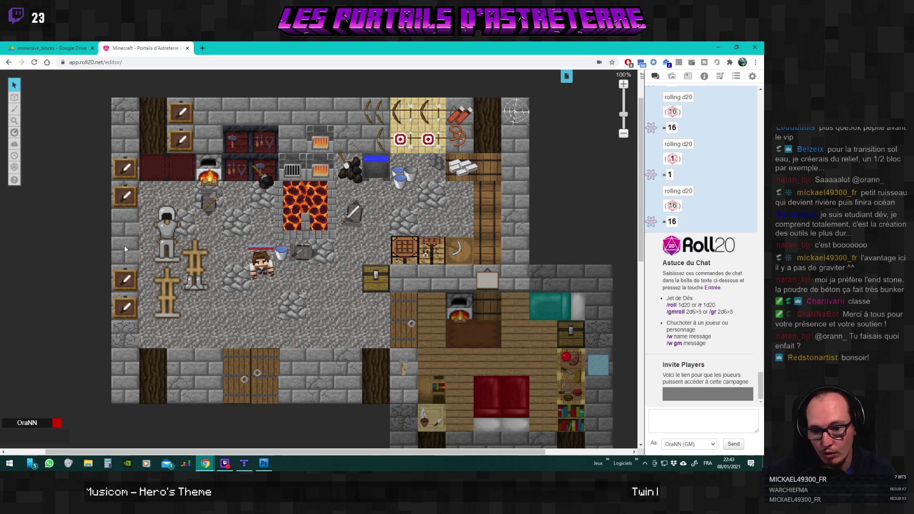
Switch to the Carte & Background layer, try moving a stone block out of the forge's west wall, and undo the move.
{"action": "mouse_move", "coordinate": [15, 98]}
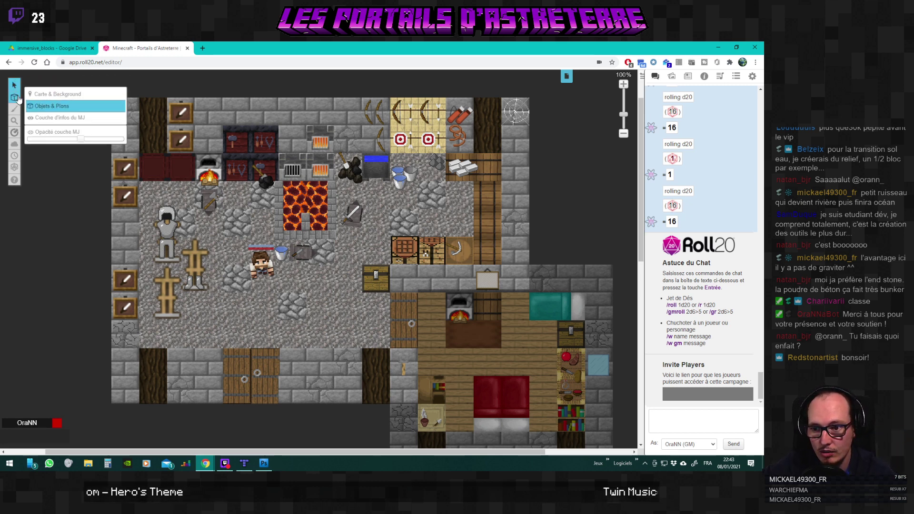
{"action": "left_click", "coordinate": [56, 97]}
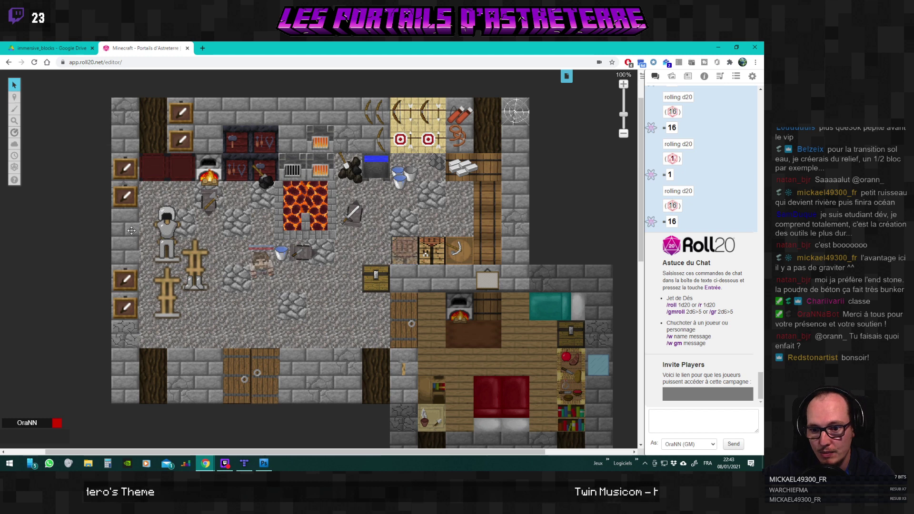
{"action": "left_click_drag", "start_coordinate": [131, 230], "coordinate": [130, 253]}
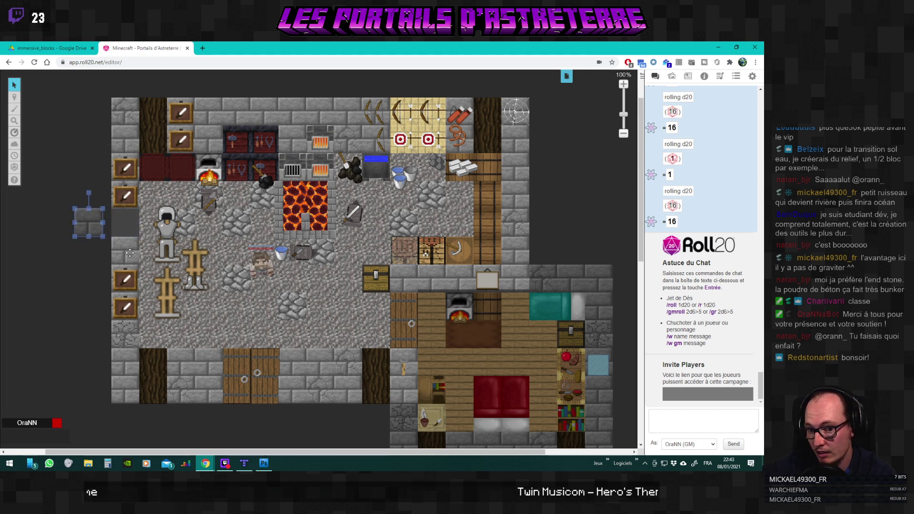
{"action": "left_click", "coordinate": [144, 232]}
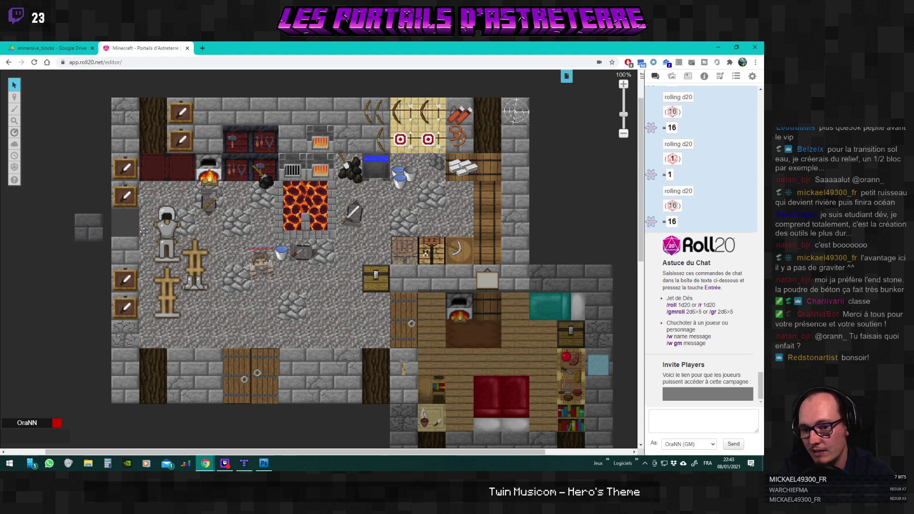
{"action": "key", "text": "ctrl+z"}
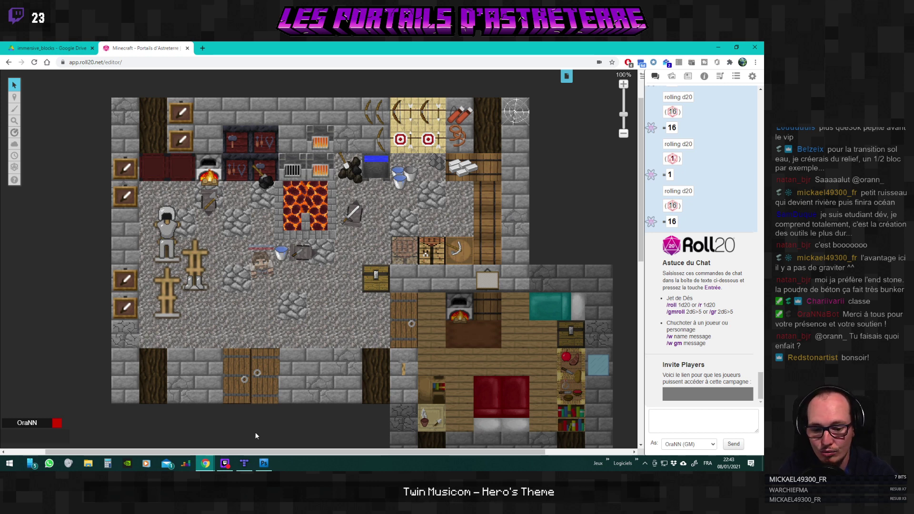
Switch to Tiled and look over the buildings and water on the Jourhiver surroundings map.
{"action": "left_click", "coordinate": [244, 464]}
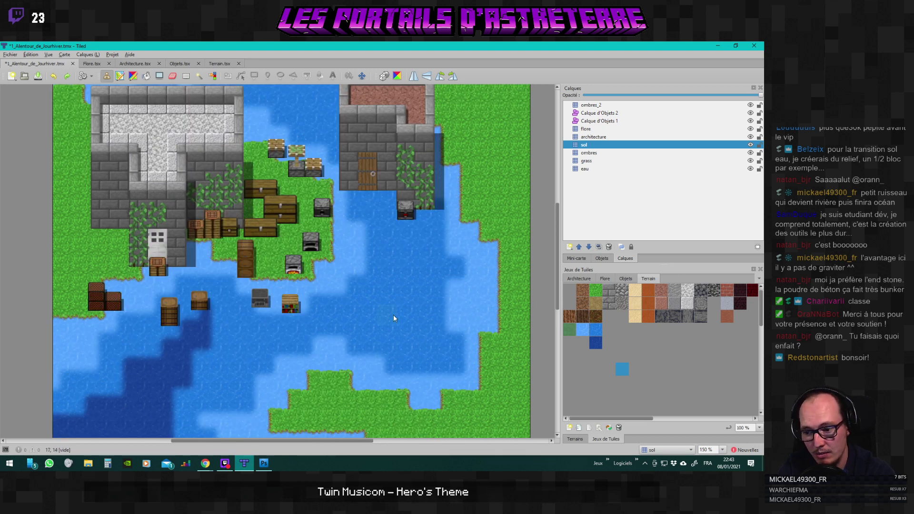
{"action": "scroll", "coordinate": [383, 314], "scroll_direction": "up", "scroll_amount": 2}
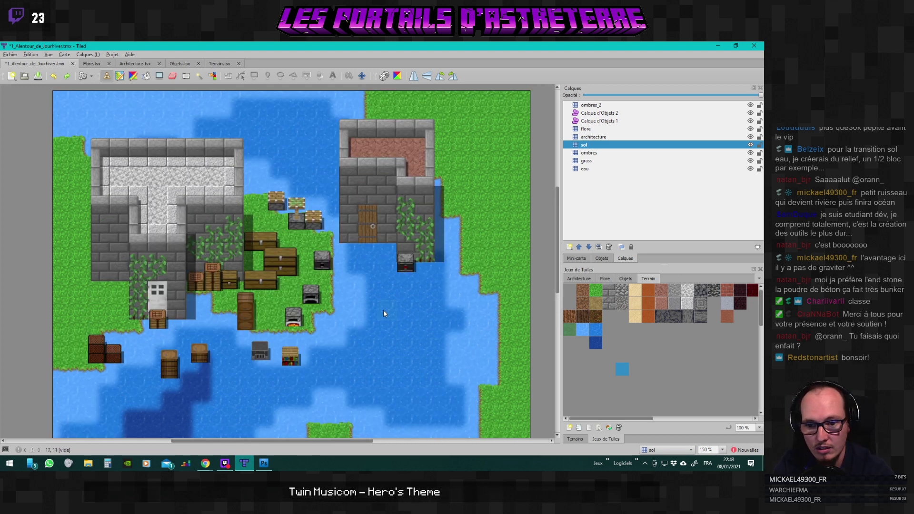
Return to the Roll20 game in Chrome and roll a single d20.
{"action": "key", "text": "alt+Tab"}
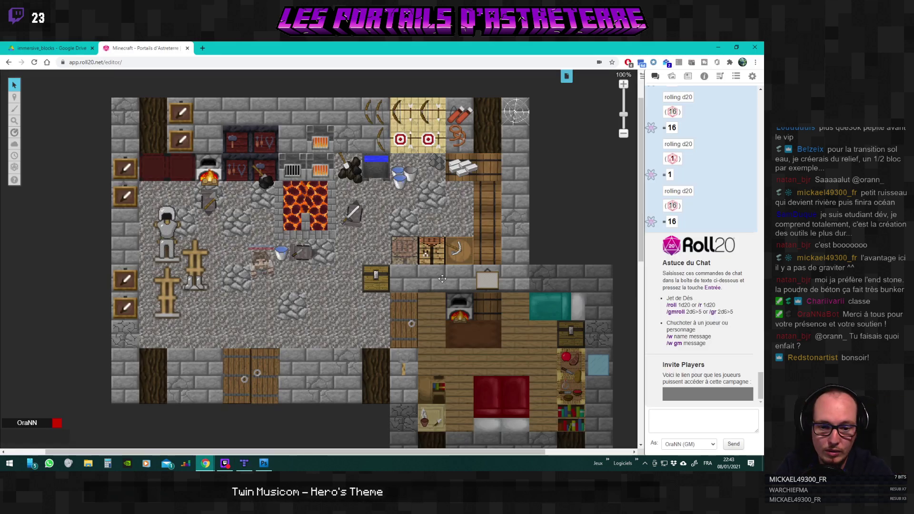
{"action": "mouse_move", "coordinate": [14, 167]}
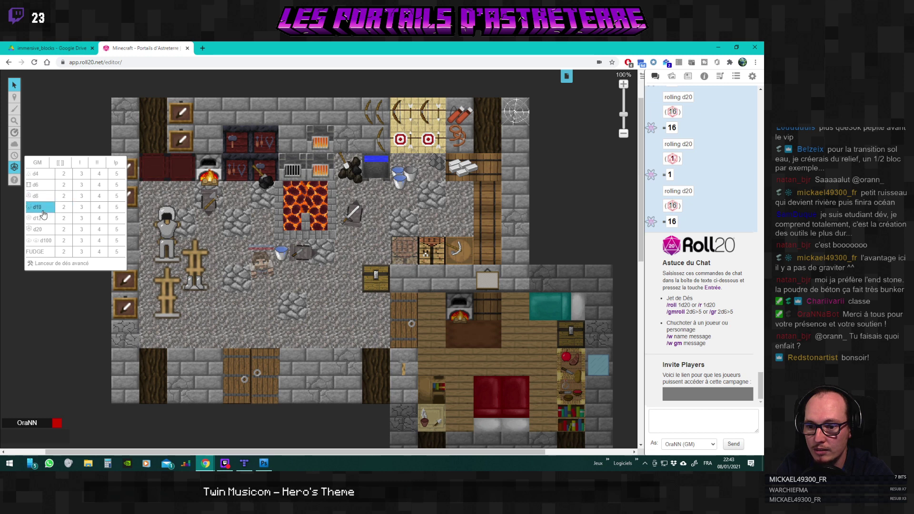
{"action": "left_click", "coordinate": [38, 229]}
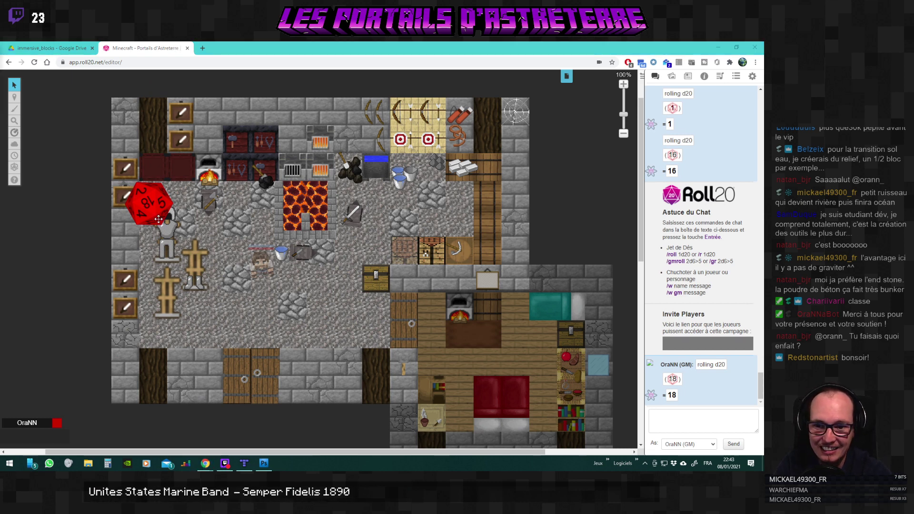
{"action": "left_click", "coordinate": [159, 219]}
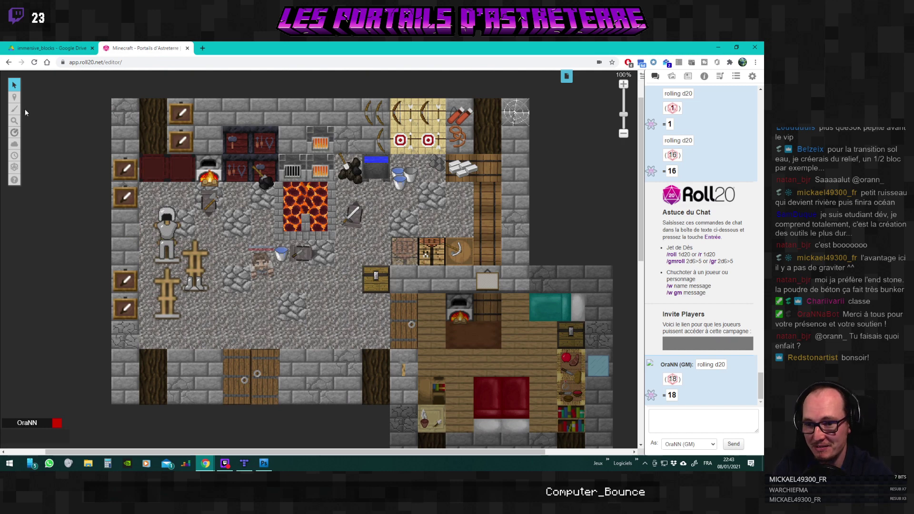
Open the 1_Alentours_de_Jour page and review its farmhouse, crop fields, stone road and the woods to the south.
{"action": "left_click", "coordinate": [567, 77]}
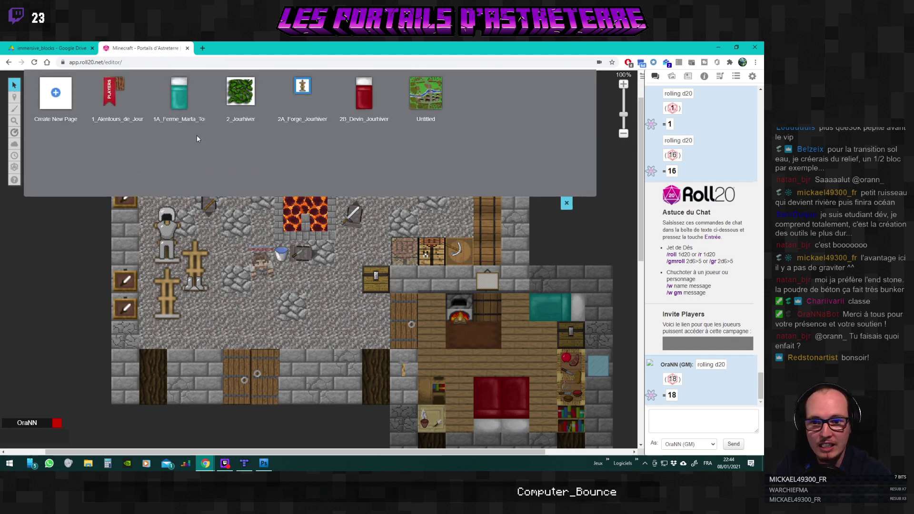
{"action": "left_click", "coordinate": [115, 93]}
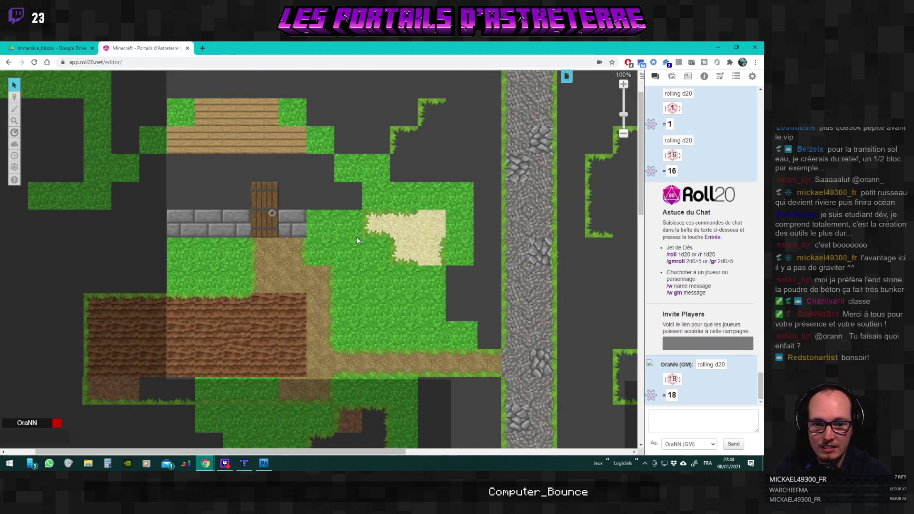
{"action": "scroll", "coordinate": [391, 264], "scroll_direction": "down", "scroll_amount": 1}
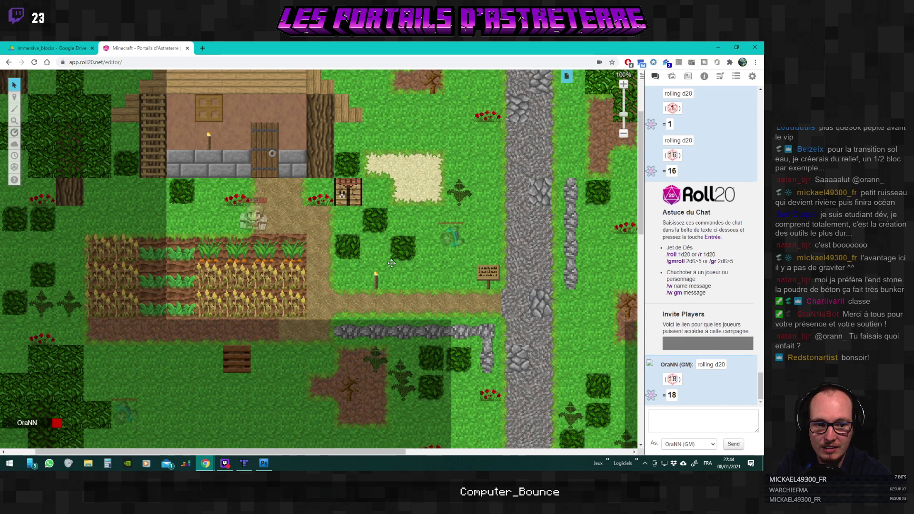
{"action": "scroll", "coordinate": [392, 263], "scroll_direction": "down", "scroll_amount": 2}
{"action": "scroll", "coordinate": [391, 263], "scroll_direction": "up", "scroll_amount": 1}
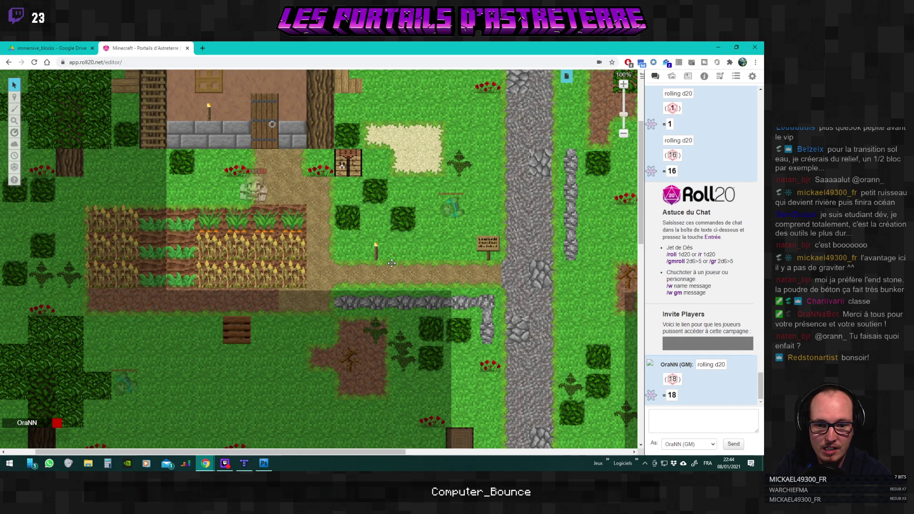
{"action": "scroll", "coordinate": [391, 263], "scroll_direction": "up", "scroll_amount": 2}
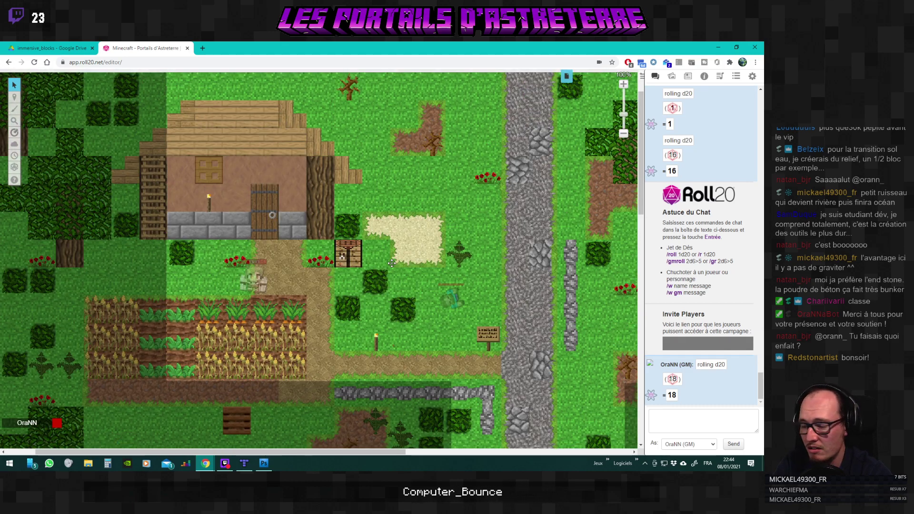
{"action": "scroll", "coordinate": [406, 272], "scroll_direction": "down", "scroll_amount": 1}
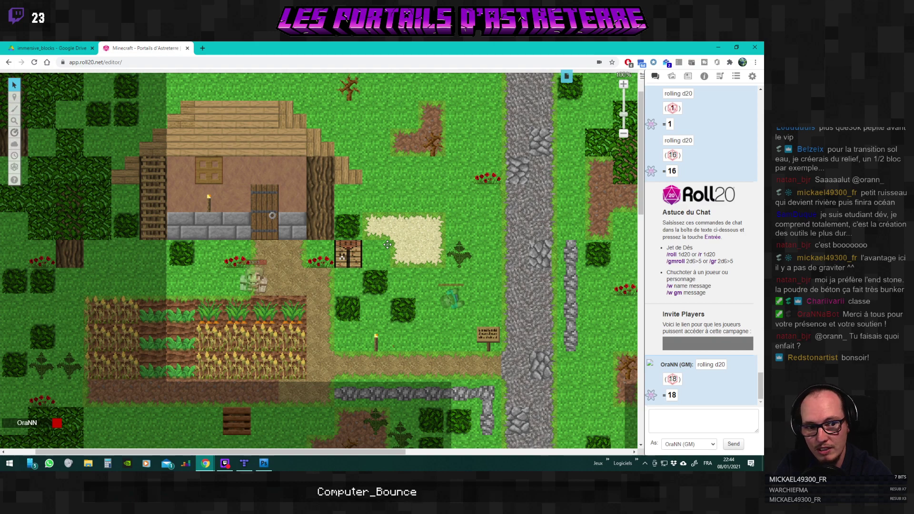
{"action": "scroll", "coordinate": [387, 244], "scroll_direction": "down", "scroll_amount": 2}
{"action": "scroll", "coordinate": [387, 244], "scroll_direction": "down", "scroll_amount": 4}
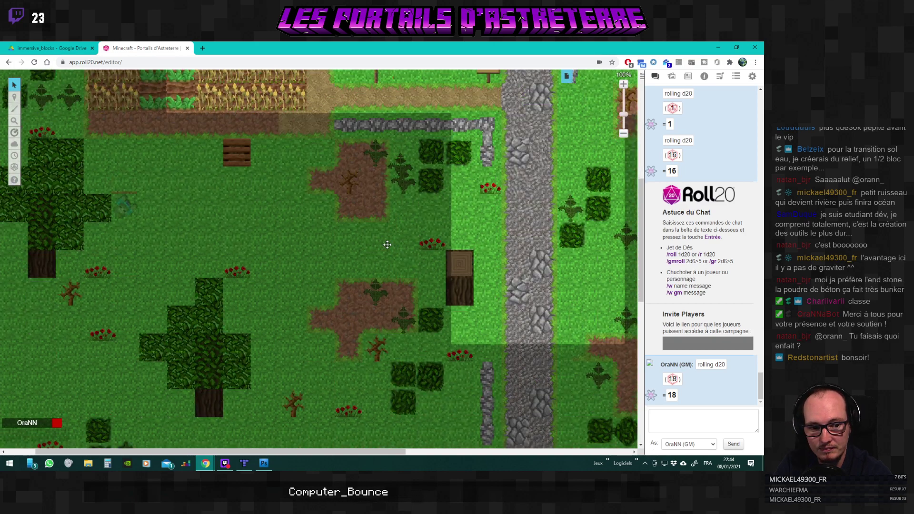
{"action": "scroll", "coordinate": [387, 244], "scroll_direction": "down", "scroll_amount": 3}
{"action": "scroll", "coordinate": [387, 244], "scroll_direction": "up", "scroll_amount": 10}
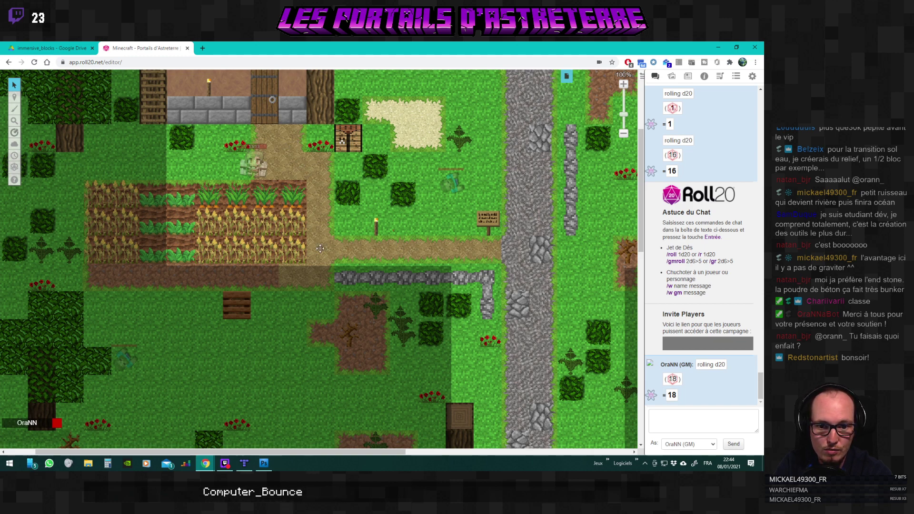
Check the separate background pieces around the road, including the low stone wall east of it and the grass beneath the blue creature.
{"action": "left_click", "coordinate": [464, 231]}
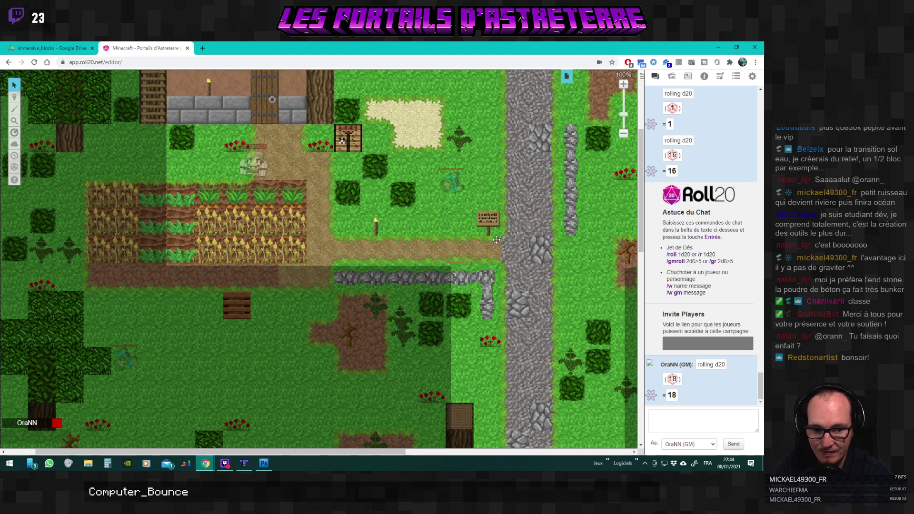
{"action": "left_click", "coordinate": [535, 244]}
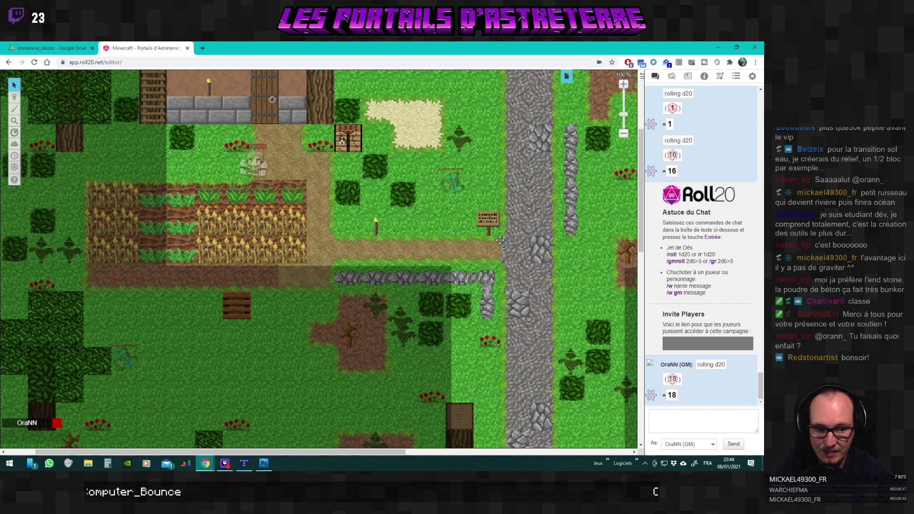
{"action": "left_click", "coordinate": [572, 221]}
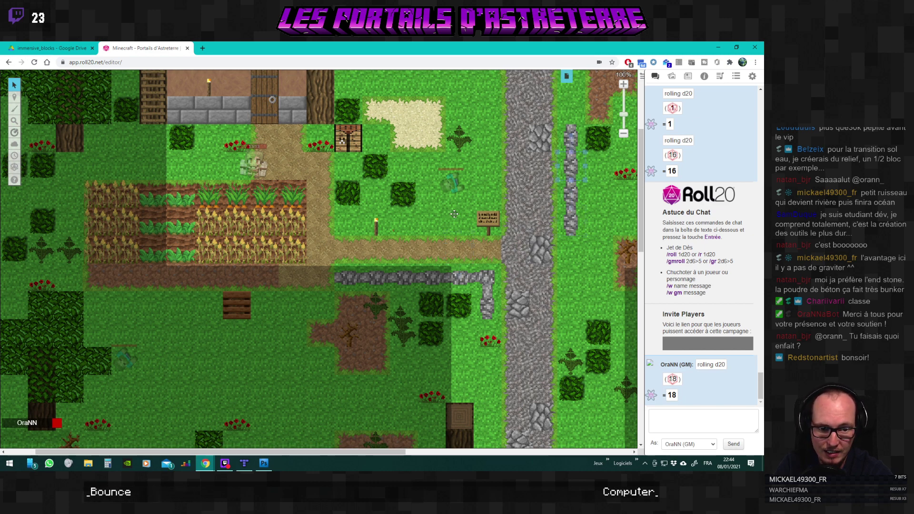
{"action": "left_click", "coordinate": [456, 188]}
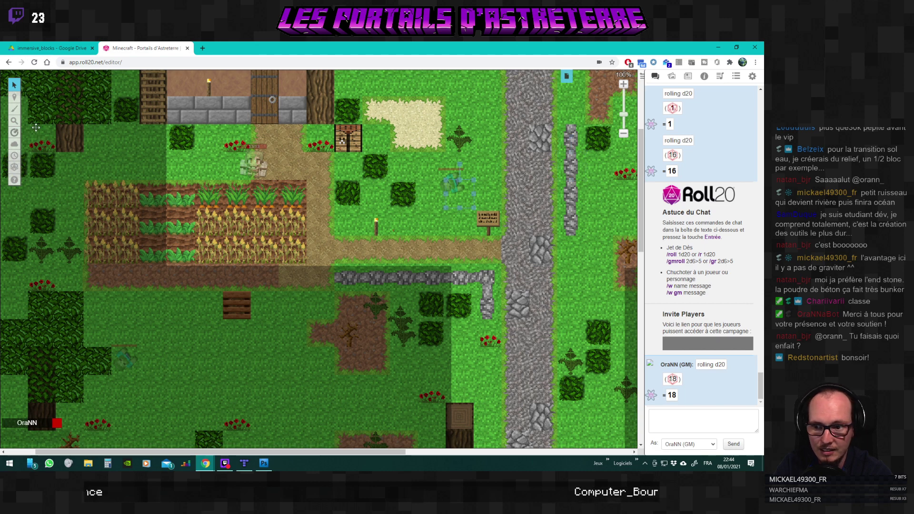
Switch to the Objets & Pions layer, select the blue creature's token near the signpost, and clear the selection.
{"action": "mouse_move", "coordinate": [13, 81]}
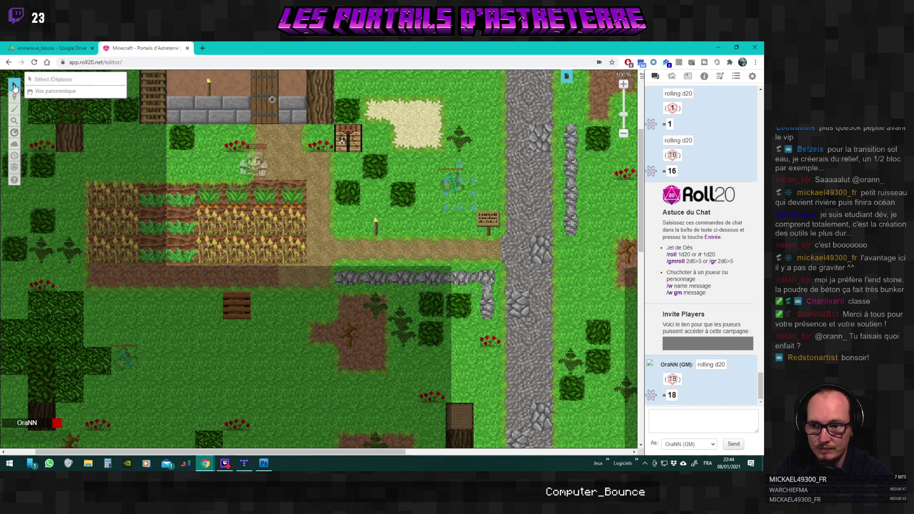
{"action": "left_click", "coordinate": [59, 107]}
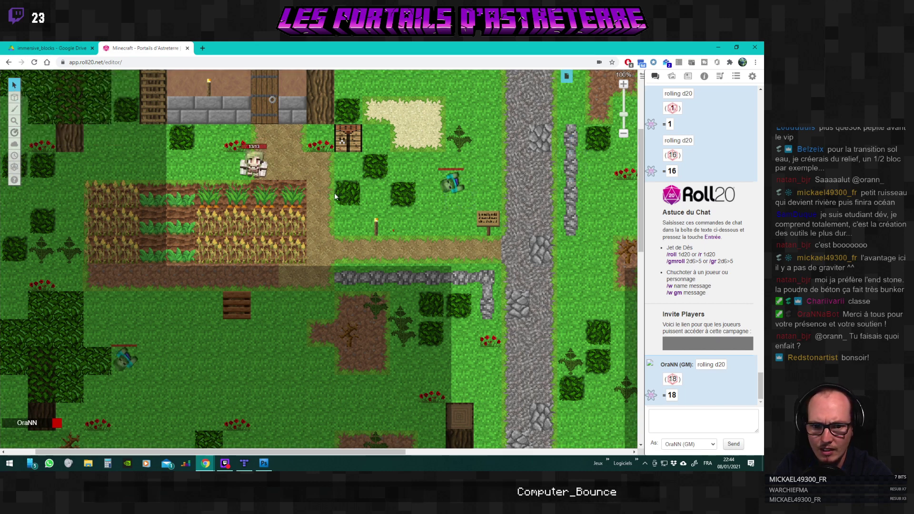
{"action": "left_click", "coordinate": [429, 198]}
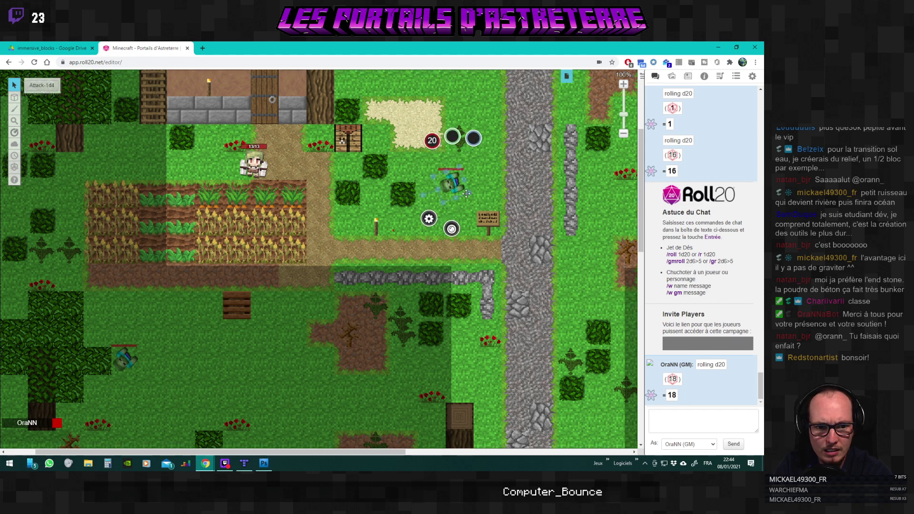
{"action": "left_click", "coordinate": [420, 186]}
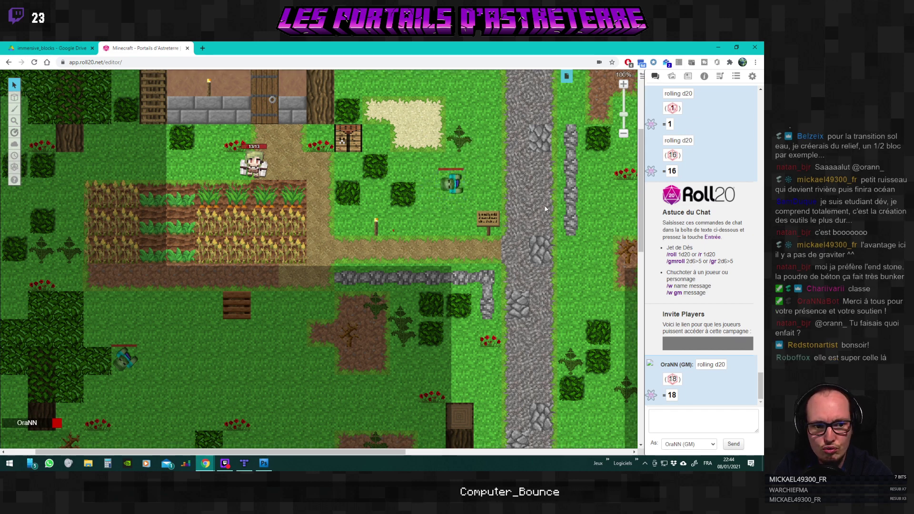
Examine the farm map with its tokens, from the farmhouse and crop fields down to the southern woods and the road.
{"action": "scroll", "coordinate": [533, 209], "scroll_direction": "up", "scroll_amount": 3}
{"action": "scroll", "coordinate": [519, 233], "scroll_direction": "up", "scroll_amount": 3}
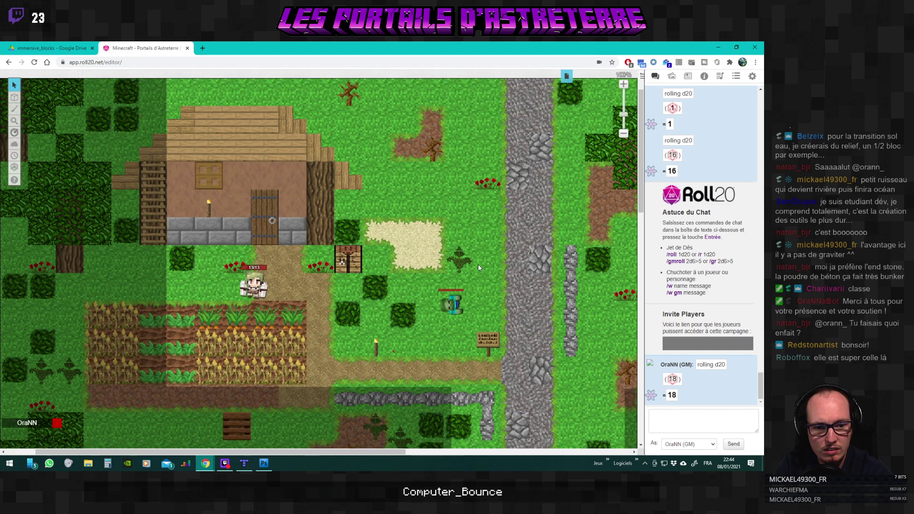
{"action": "scroll", "coordinate": [478, 264], "scroll_direction": "down", "scroll_amount": 5}
{"action": "scroll", "coordinate": [478, 265], "scroll_direction": "down", "scroll_amount": 6}
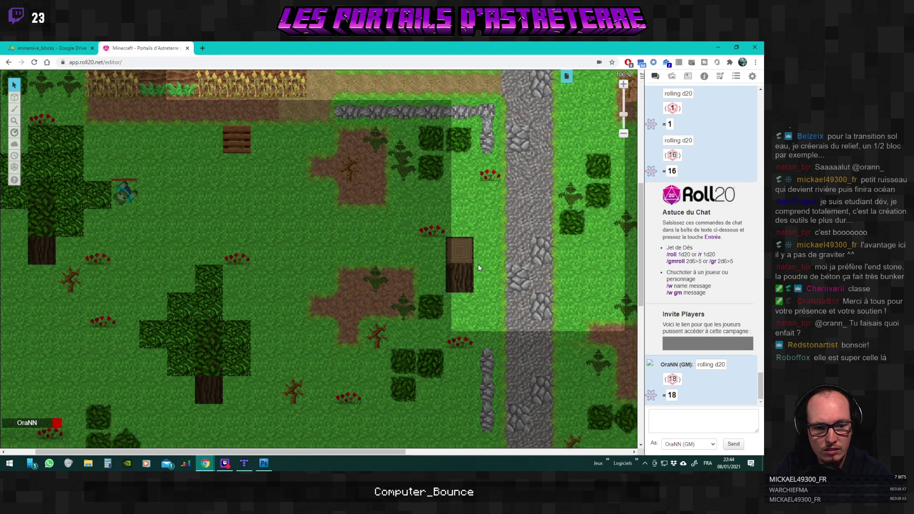
{"action": "scroll", "coordinate": [478, 264], "scroll_direction": "up", "scroll_amount": 3}
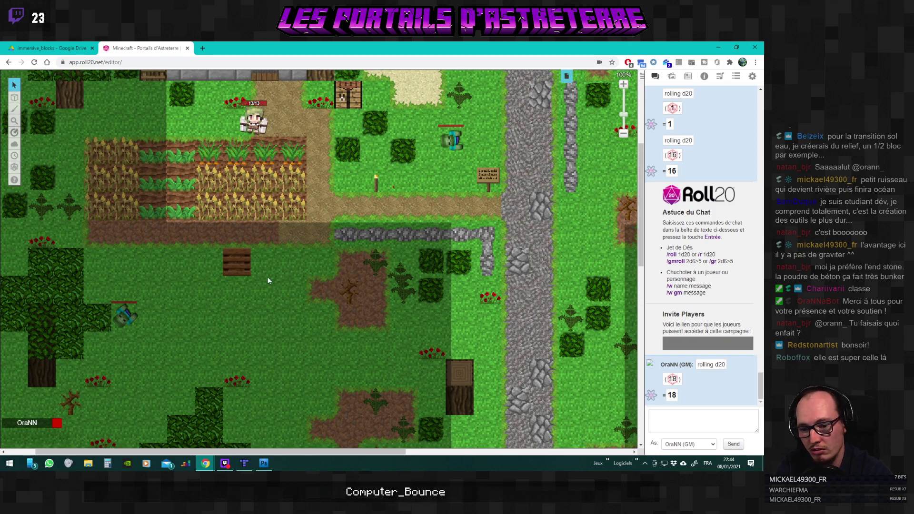
{"action": "scroll", "coordinate": [267, 276], "scroll_direction": "up", "scroll_amount": 3}
{"action": "scroll", "coordinate": [276, 266], "scroll_direction": "down", "scroll_amount": 3}
{"action": "scroll", "coordinate": [285, 259], "scroll_direction": "up", "scroll_amount": 3}
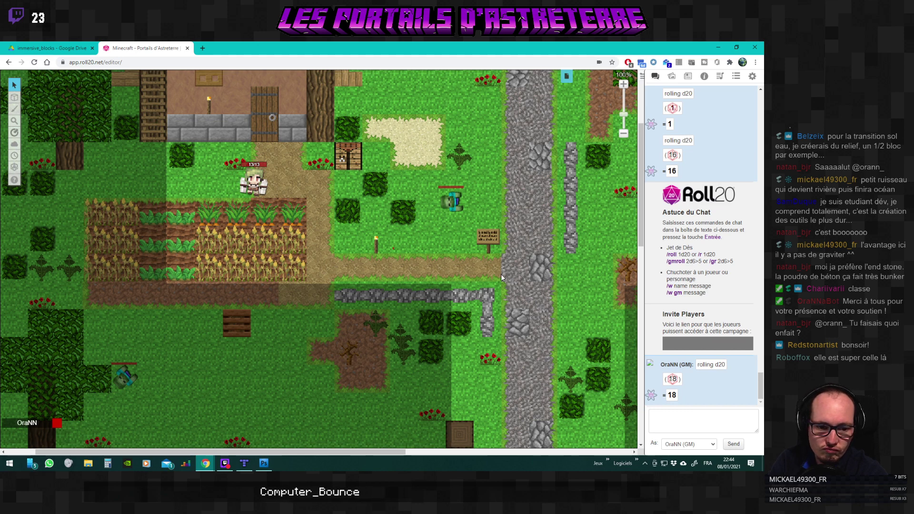
{"action": "scroll", "coordinate": [443, 262], "scroll_direction": "up", "scroll_amount": 3}
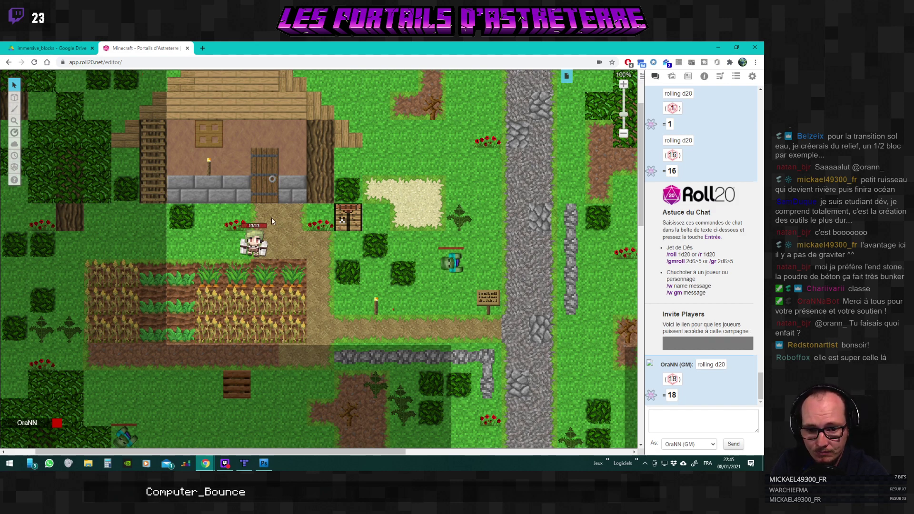
{"action": "scroll", "coordinate": [335, 235], "scroll_direction": "up", "scroll_amount": 3}
{"action": "scroll", "coordinate": [474, 193], "scroll_direction": "down", "scroll_amount": 3}
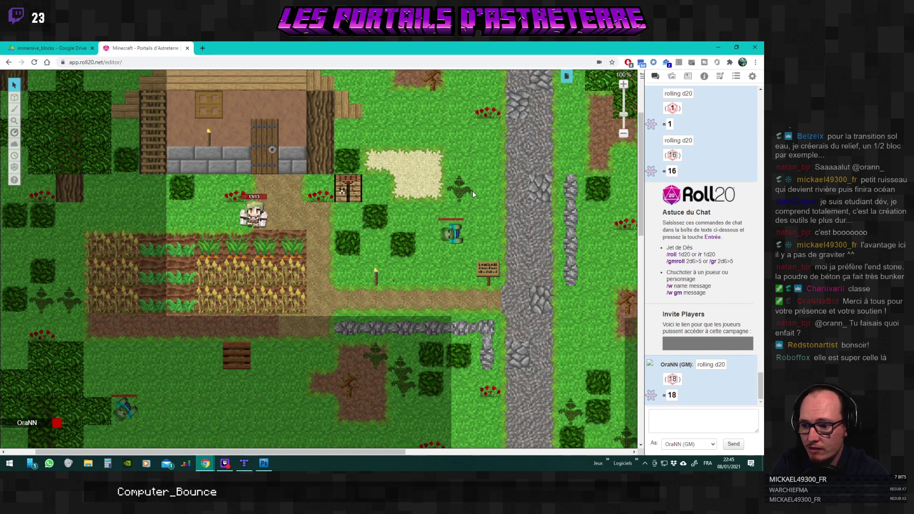
{"action": "scroll", "coordinate": [364, 179], "scroll_direction": "down", "scroll_amount": 2}
{"action": "scroll", "coordinate": [365, 178], "scroll_direction": "up", "scroll_amount": 2}
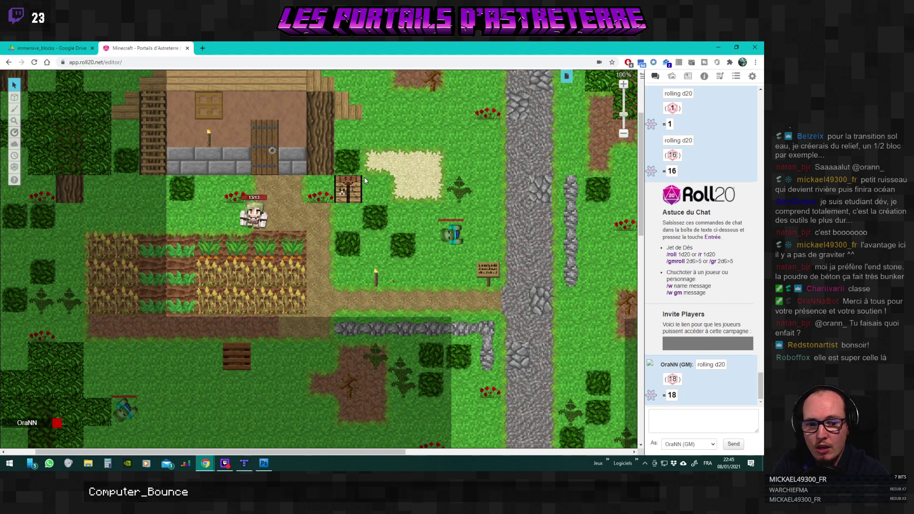
{"action": "scroll", "coordinate": [364, 177], "scroll_direction": "up", "scroll_amount": 1}
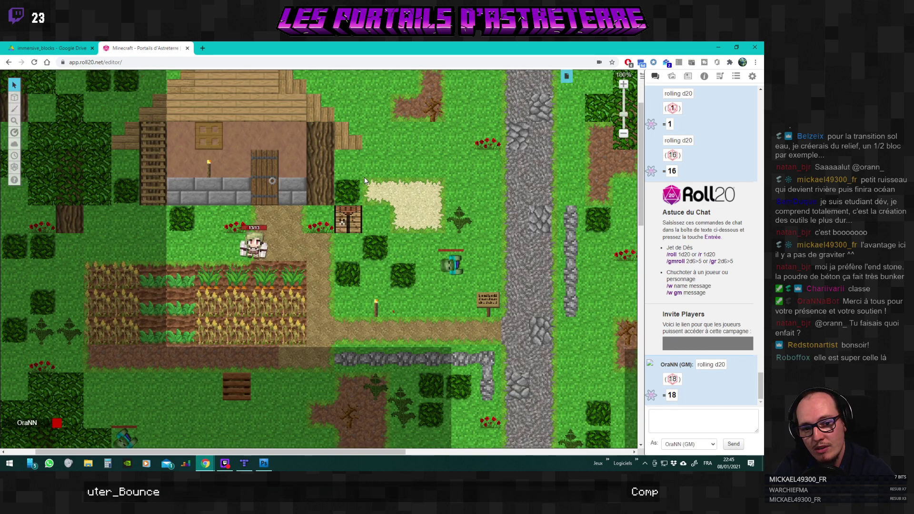
Switch to Tiled and review the chests, furnaces, pistons and barrels placed around the stone building on the map.
{"action": "scroll", "coordinate": [365, 180], "scroll_direction": "down", "scroll_amount": 1}
{"action": "key", "text": "alt+Tab"}
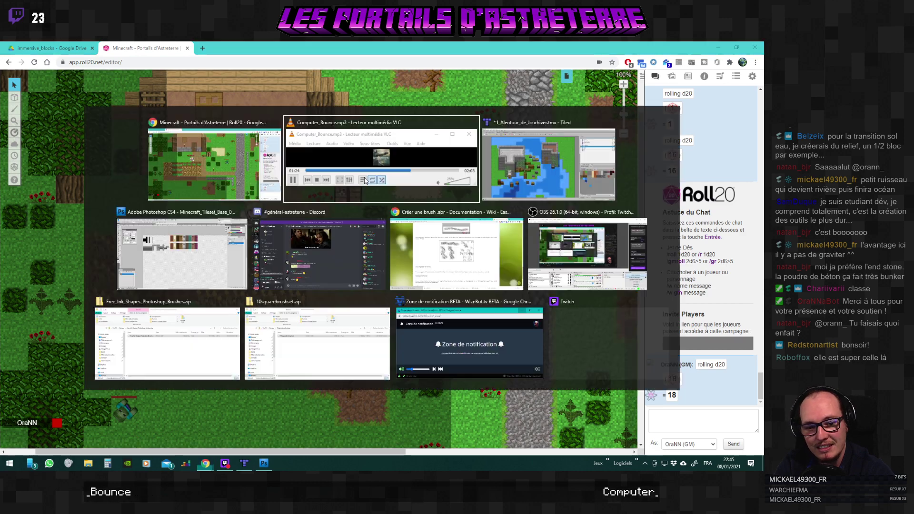
{"action": "key", "text": "alt+Tab"}
{"action": "scroll", "coordinate": [258, 247], "scroll_direction": "up", "scroll_amount": 2}
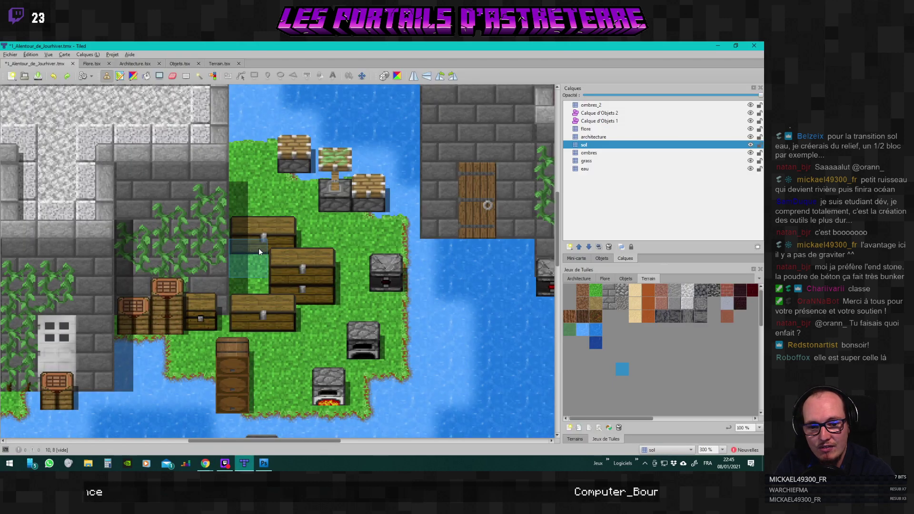
{"action": "scroll", "coordinate": [285, 270], "scroll_direction": "down", "scroll_amount": 2}
{"action": "left_click_drag", "start_coordinate": [310, 445], "coordinate": [279, 441]}
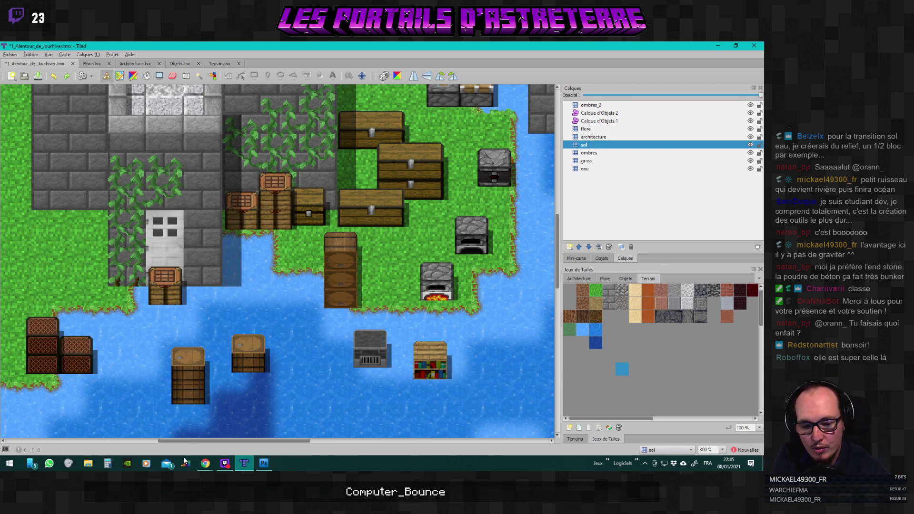
Switch back to Roll20, open the 2_Jourhiver page and view the whole river map.
{"action": "mouse_move", "coordinate": [205, 464]}
{"action": "left_click", "coordinate": [246, 431]}
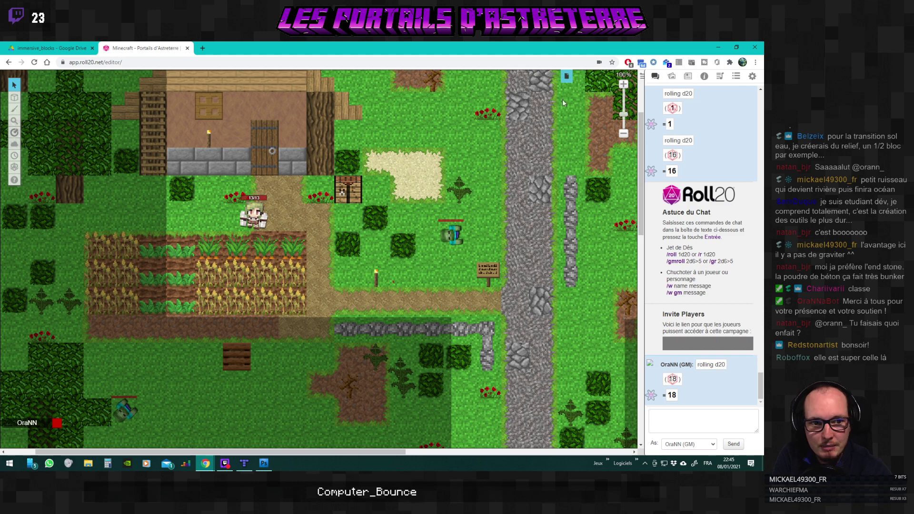
{"action": "left_click", "coordinate": [566, 76]}
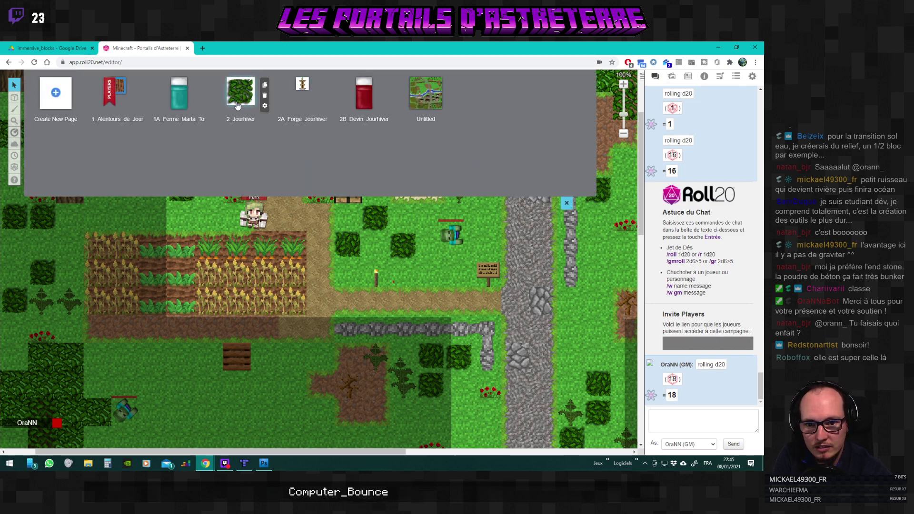
{"action": "left_click", "coordinate": [239, 98]}
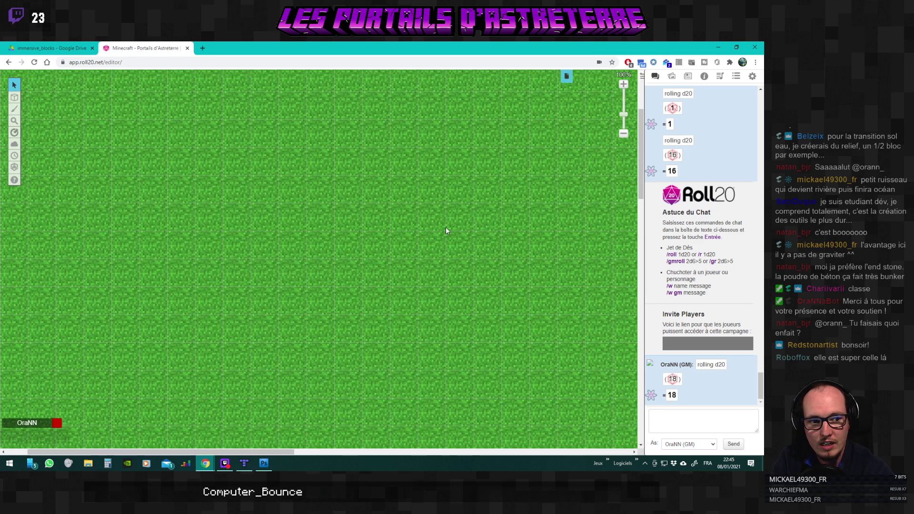
{"action": "left_click", "coordinate": [624, 134]}
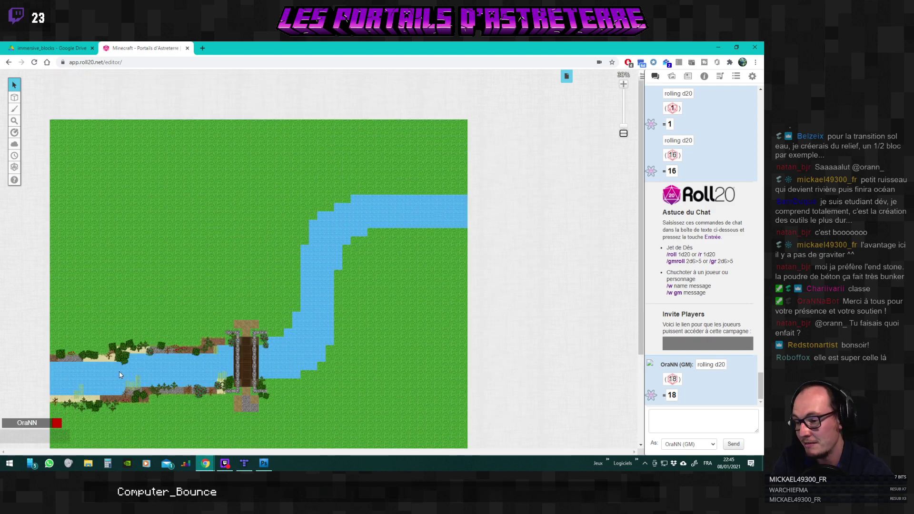
Examine the decorated riverbanks west of the bridge and the plain stretch of river to its east.
{"action": "scroll", "coordinate": [119, 371], "scroll_direction": "down", "scroll_amount": 3}
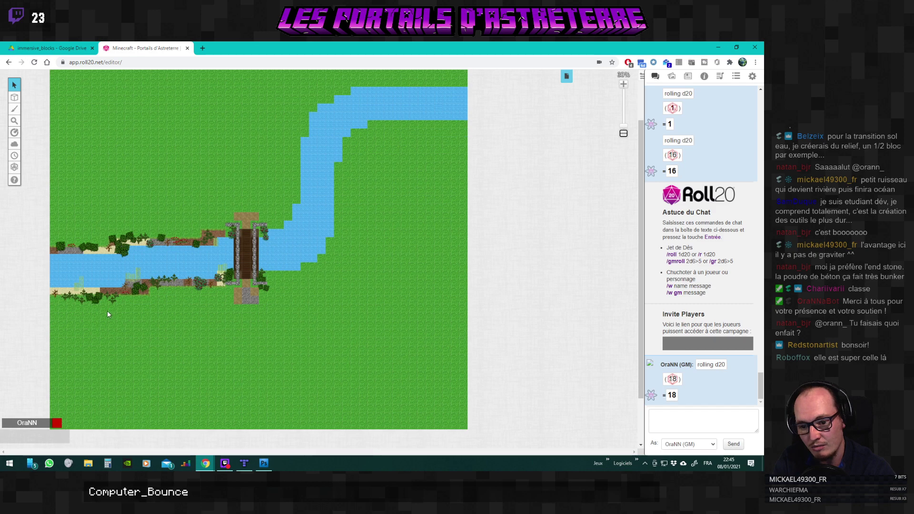
{"action": "scroll", "coordinate": [115, 298], "scroll_direction": "up", "scroll_amount": 1}
{"action": "scroll", "coordinate": [116, 298], "scroll_direction": "down", "scroll_amount": 1}
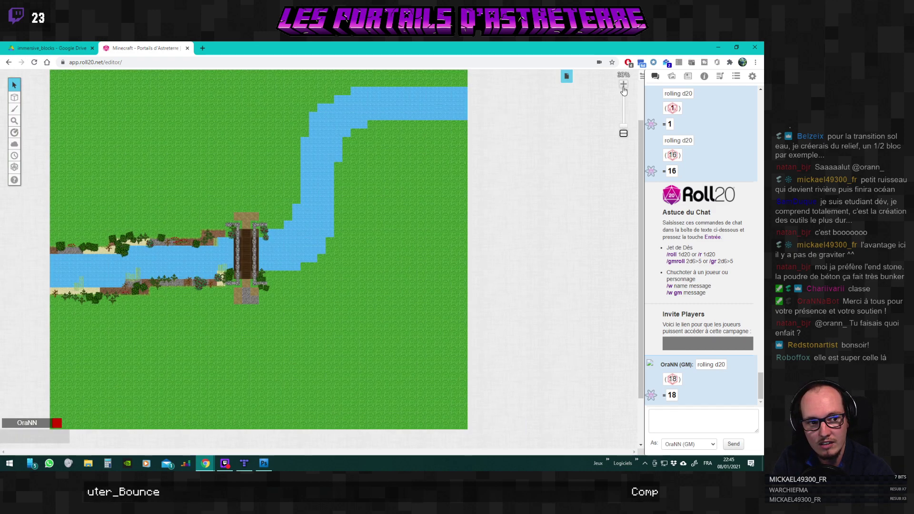
{"action": "left_click", "coordinate": [624, 85]}
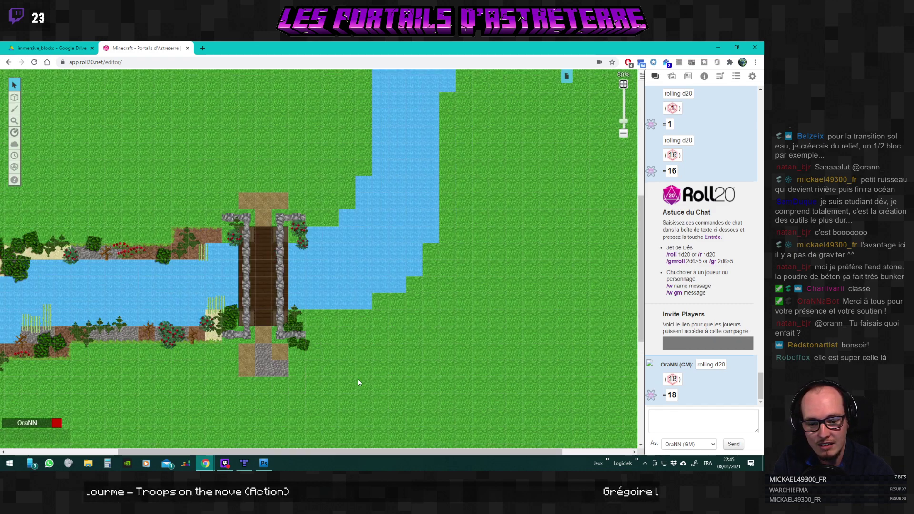
{"action": "left_click_drag", "start_coordinate": [305, 452], "coordinate": [192, 451]}
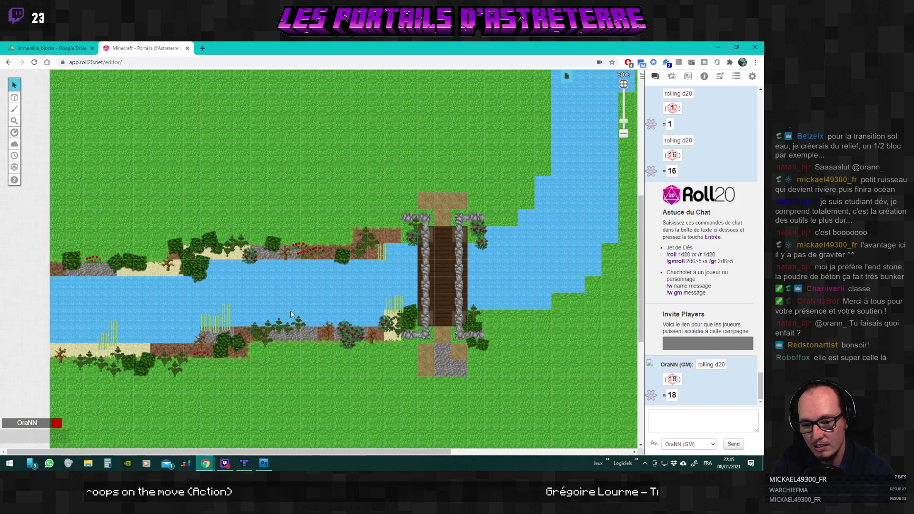
{"action": "scroll", "coordinate": [291, 314], "scroll_direction": "down", "scroll_amount": 1}
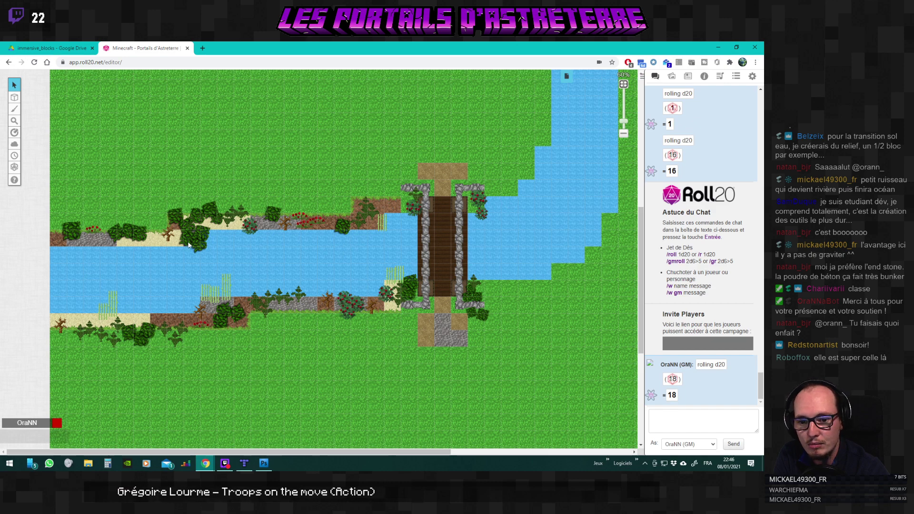
{"action": "scroll", "coordinate": [244, 241], "scroll_direction": "up", "scroll_amount": 3}
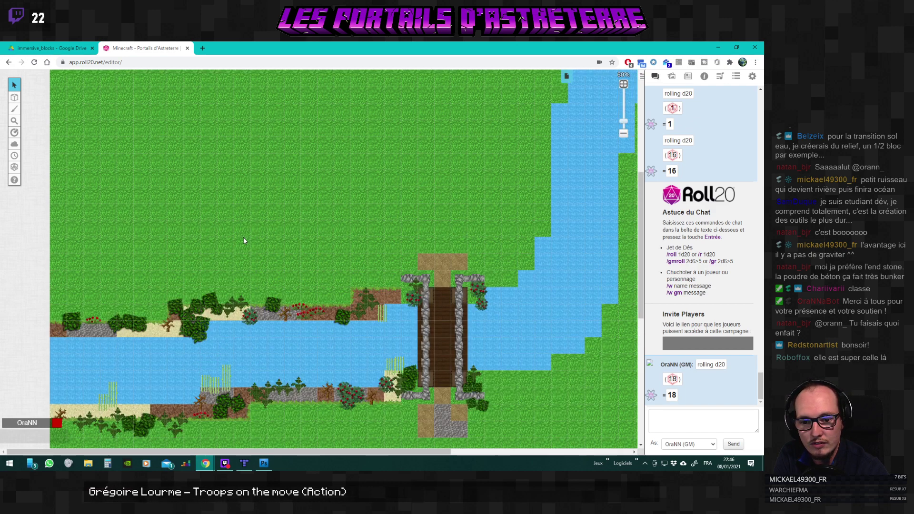
{"action": "left_click", "coordinate": [567, 76]}
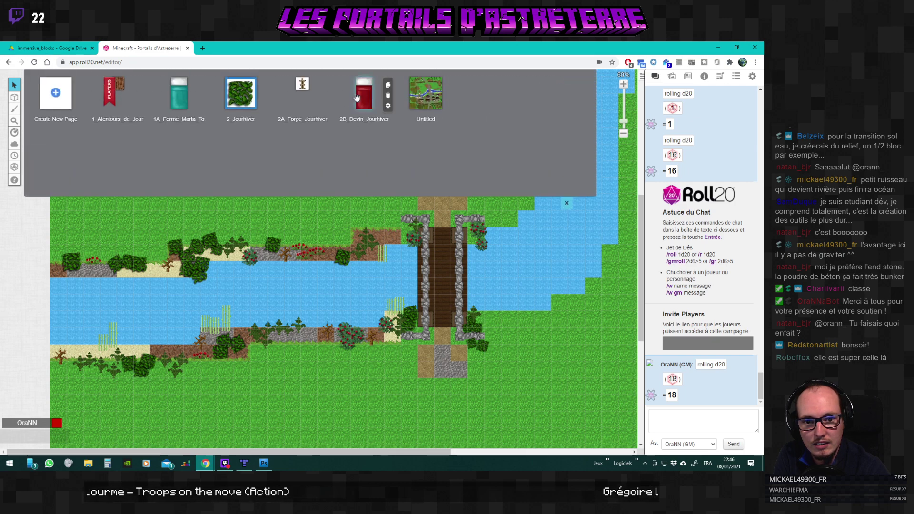
{"action": "left_click", "coordinate": [364, 95]}
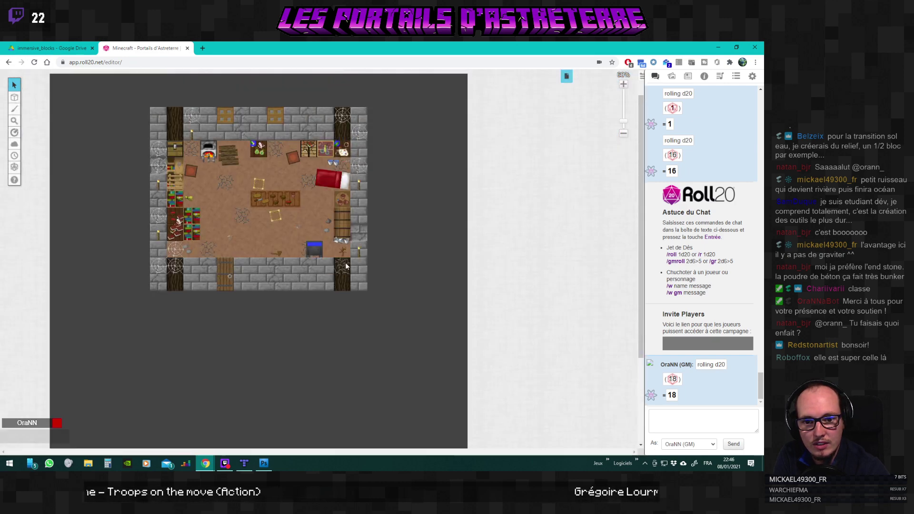
{"action": "scroll", "coordinate": [333, 269], "scroll_direction": "up", "scroll_amount": 4}
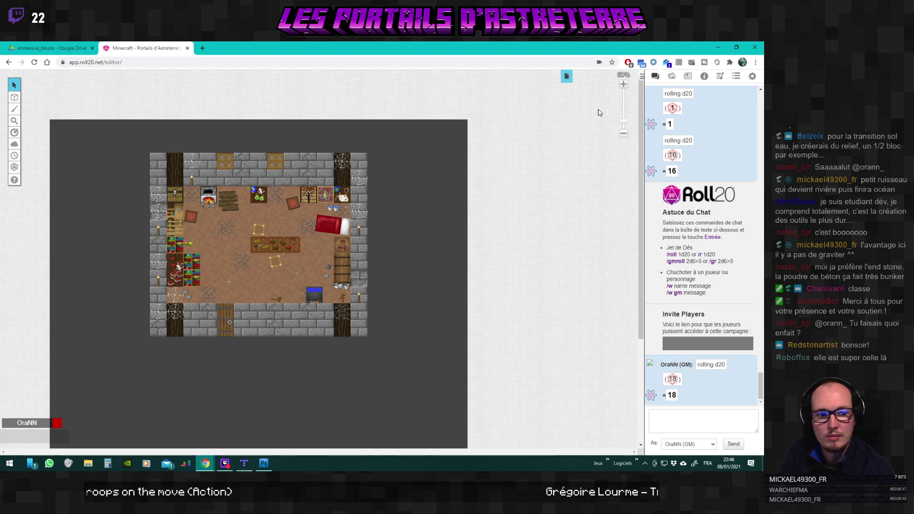
{"action": "left_click", "coordinate": [624, 85]}
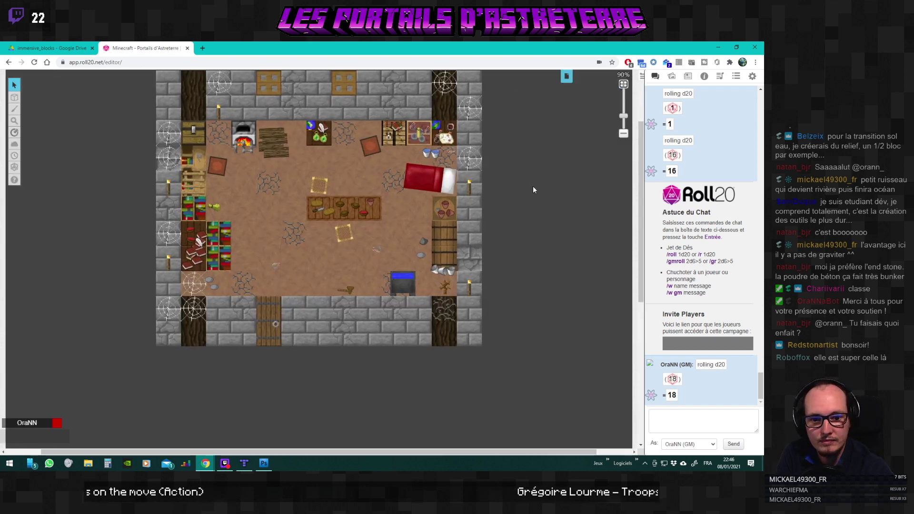
{"action": "scroll", "coordinate": [519, 207], "scroll_direction": "up", "scroll_amount": 5}
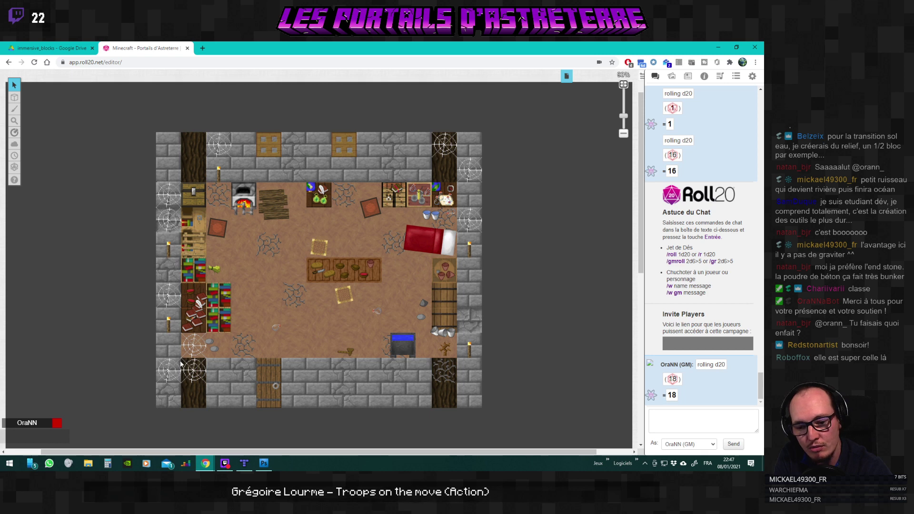
Switch to Tiled and review the stone building with its pale stone roof and climbing vines.
{"action": "left_click", "coordinate": [244, 463]}
{"action": "scroll", "coordinate": [208, 296], "scroll_direction": "up", "scroll_amount": 2}
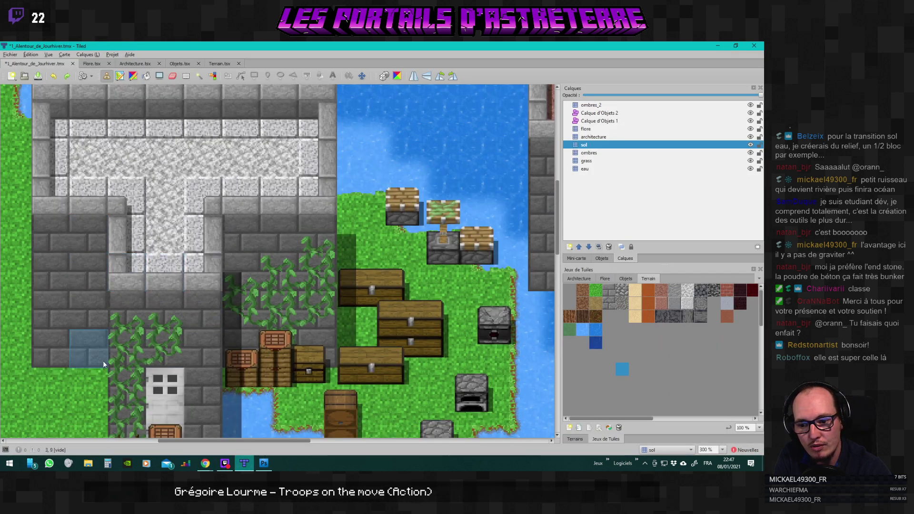
{"action": "scroll", "coordinate": [88, 300], "scroll_direction": "up", "scroll_amount": 2}
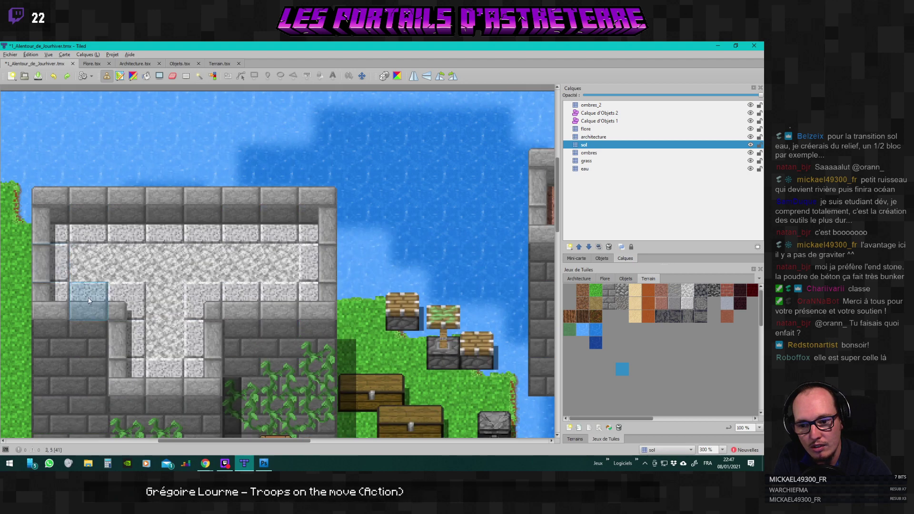
{"action": "scroll", "coordinate": [88, 300], "scroll_direction": "down", "scroll_amount": 2}
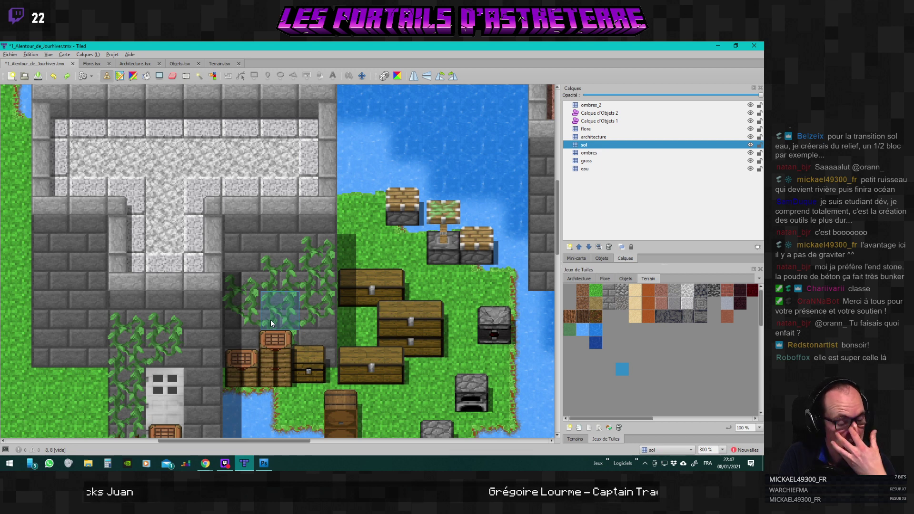
Switch to the Google Drive page in the browser and open the wood_forestry folder inside Les Portails d'Astreterre.
{"action": "left_click", "coordinate": [205, 463]}
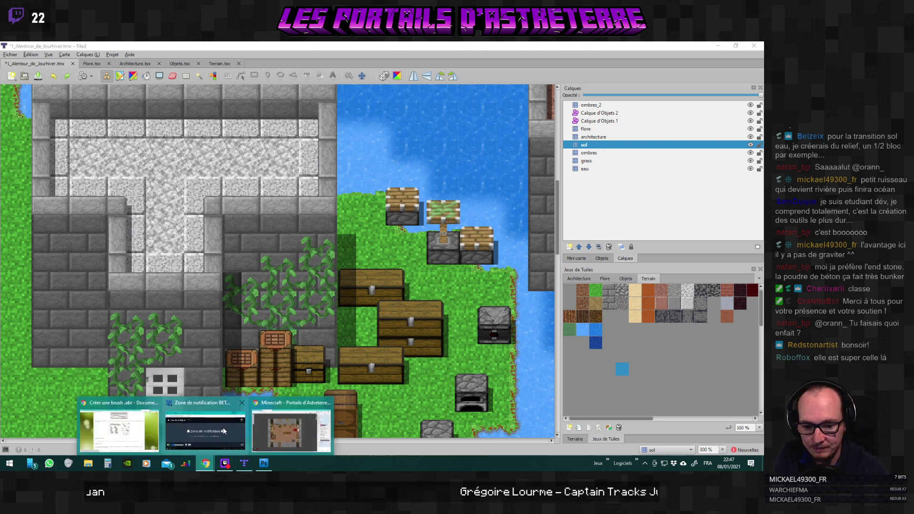
{"action": "mouse_move", "coordinate": [126, 431]}
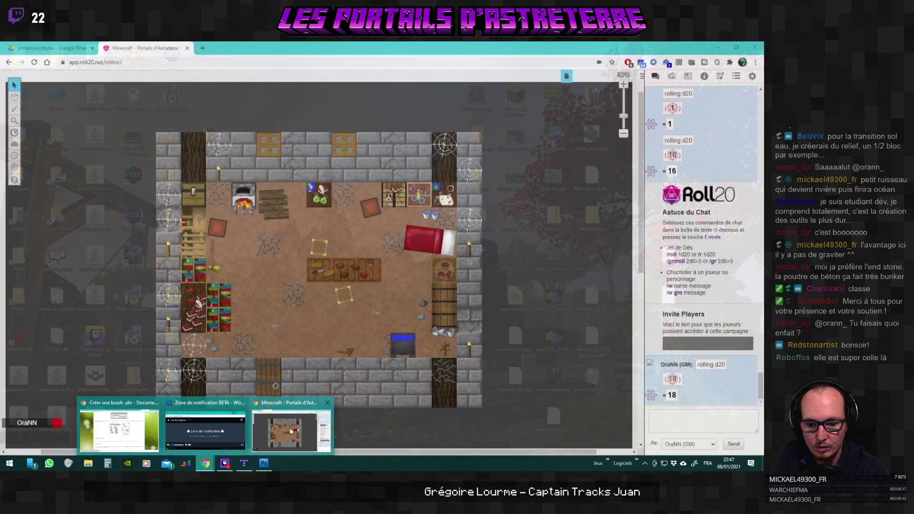
{"action": "left_click", "coordinate": [292, 431]}
{"action": "left_click", "coordinate": [78, 49]}
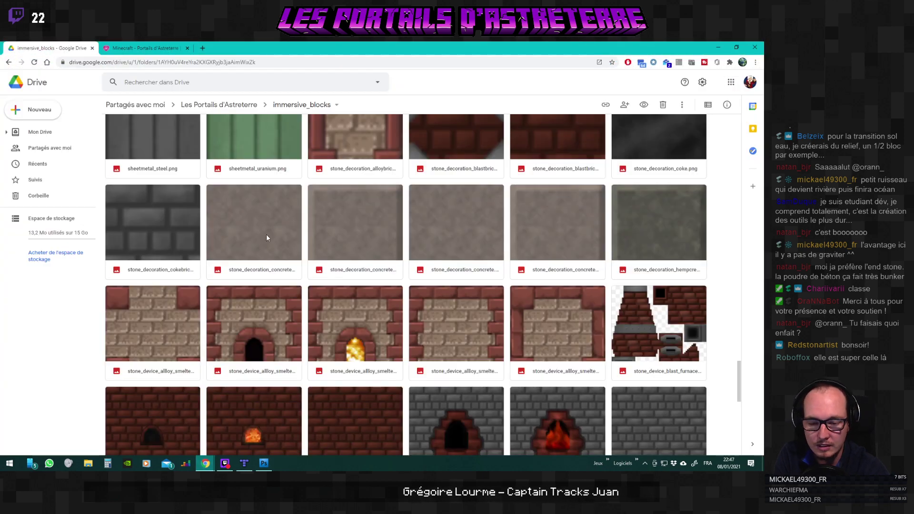
{"action": "scroll", "coordinate": [266, 238], "scroll_direction": "up", "scroll_amount": 3}
{"action": "left_click", "coordinate": [240, 104]}
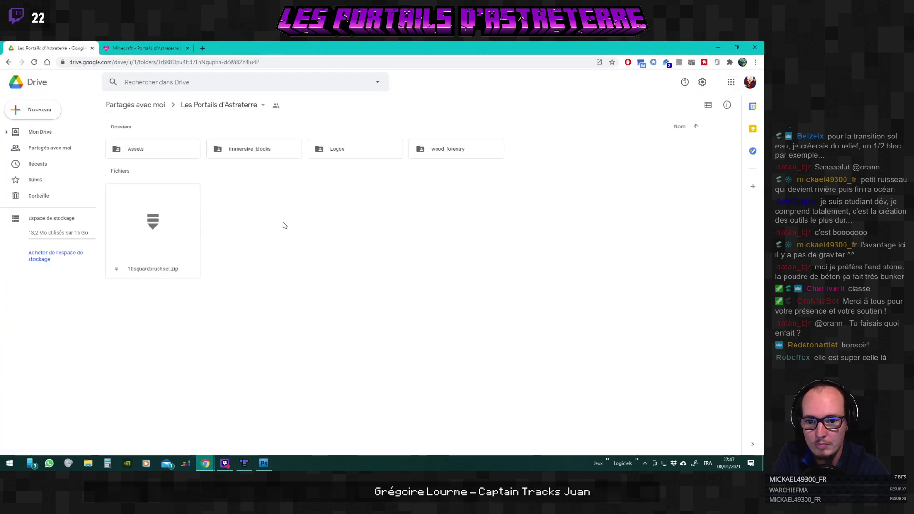
{"action": "double_click", "coordinate": [450, 150]}
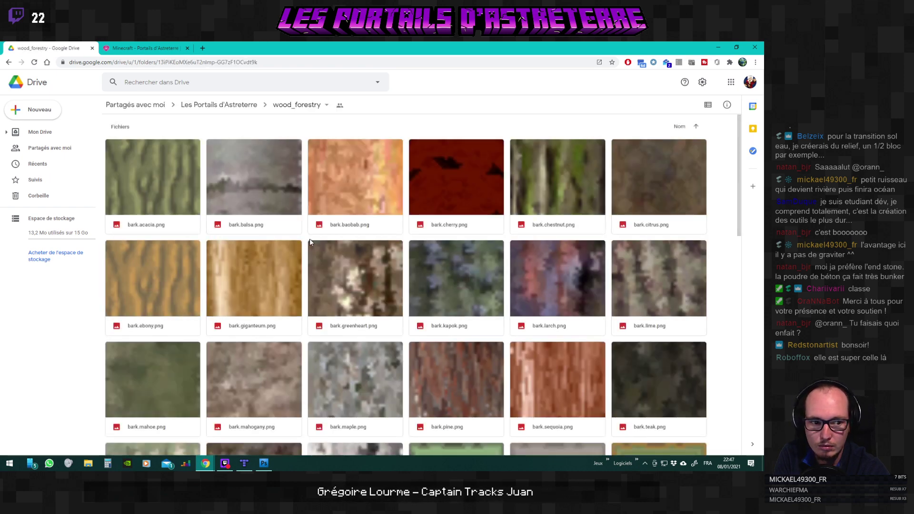
Browse the bark, heart and planks textures to the end of the folder, preview planks.walnut.png and close the preview.
{"action": "scroll", "coordinate": [313, 285], "scroll_direction": "down", "scroll_amount": 15}
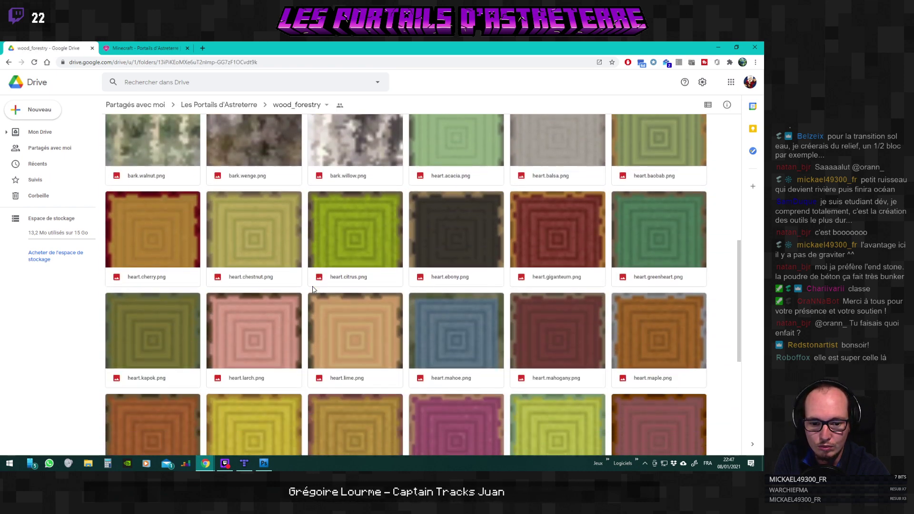
{"action": "scroll", "coordinate": [312, 291], "scroll_direction": "down", "scroll_amount": 15}
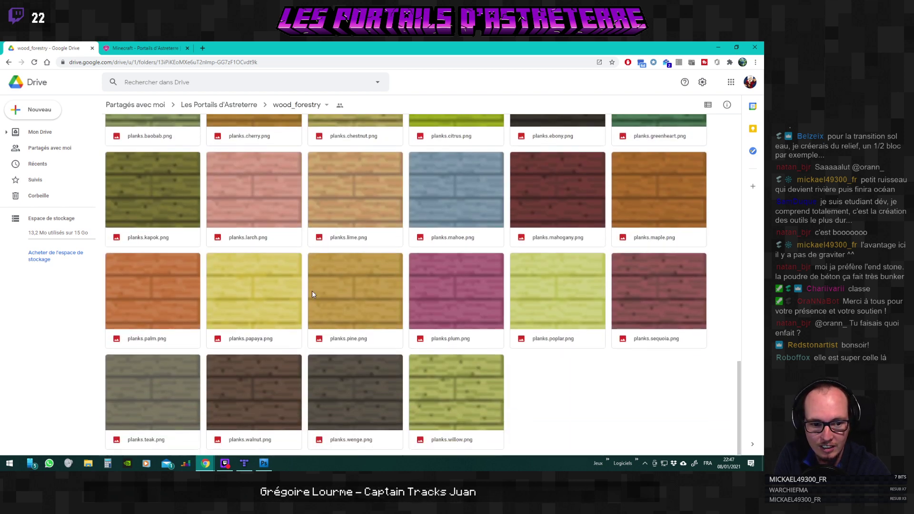
{"action": "double_click", "coordinate": [248, 385]}
{"action": "left_click", "coordinate": [479, 371]}
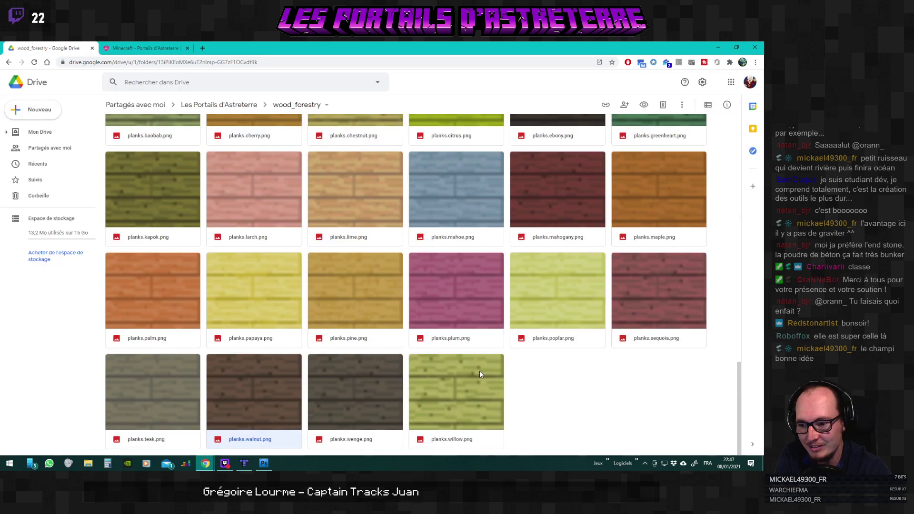
Go back up to the bark textures, preview bark.giganteum.png, close it and return to the Les Portails d'Astreterre folder.
{"action": "scroll", "coordinate": [465, 372], "scroll_direction": "up", "scroll_amount": 7}
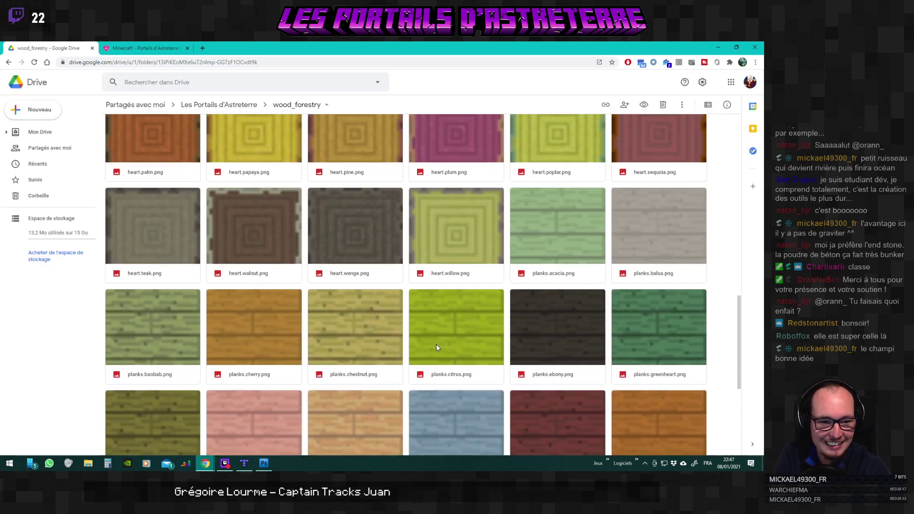
{"action": "scroll", "coordinate": [436, 345], "scroll_direction": "up", "scroll_amount": 10}
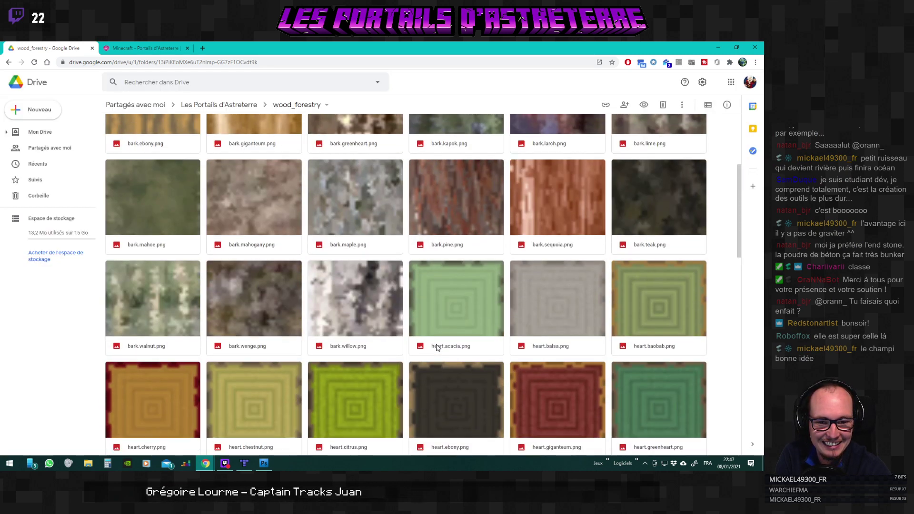
{"action": "scroll", "coordinate": [353, 370], "scroll_direction": "up", "scroll_amount": 2}
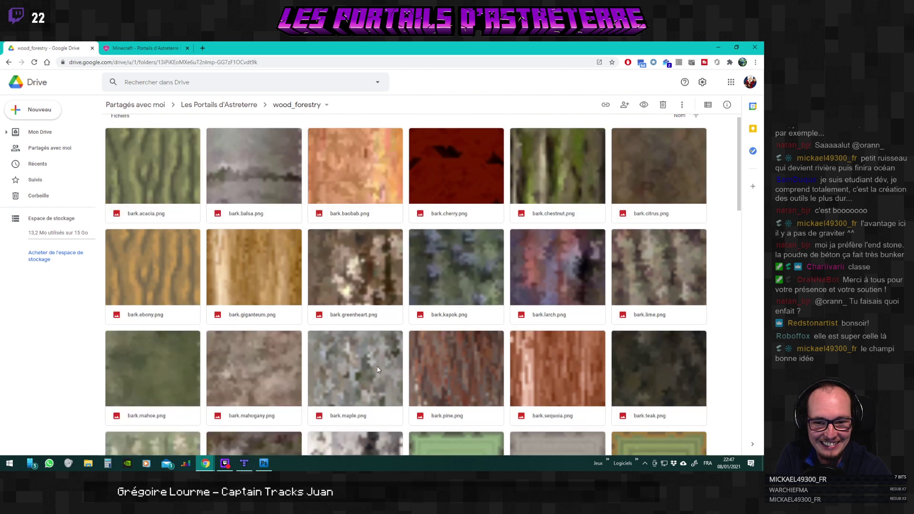
{"action": "double_click", "coordinate": [247, 273]}
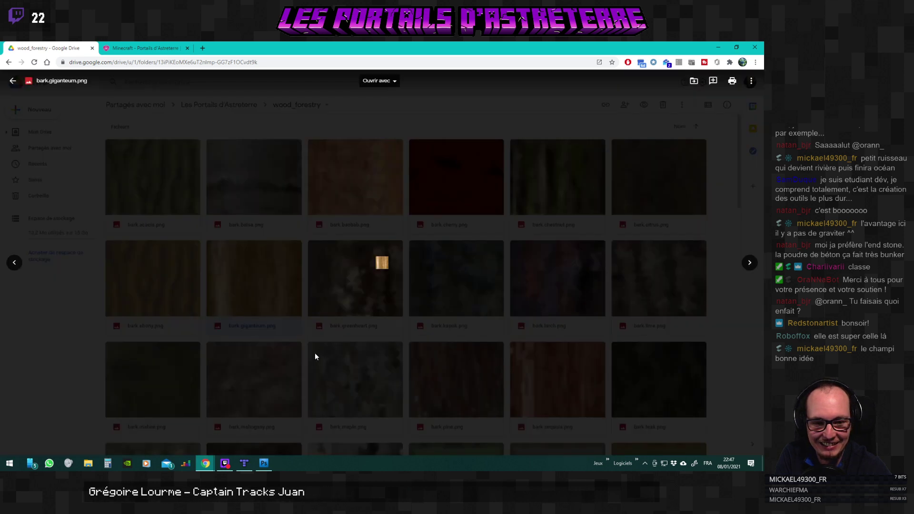
{"action": "key", "text": "Escape"}
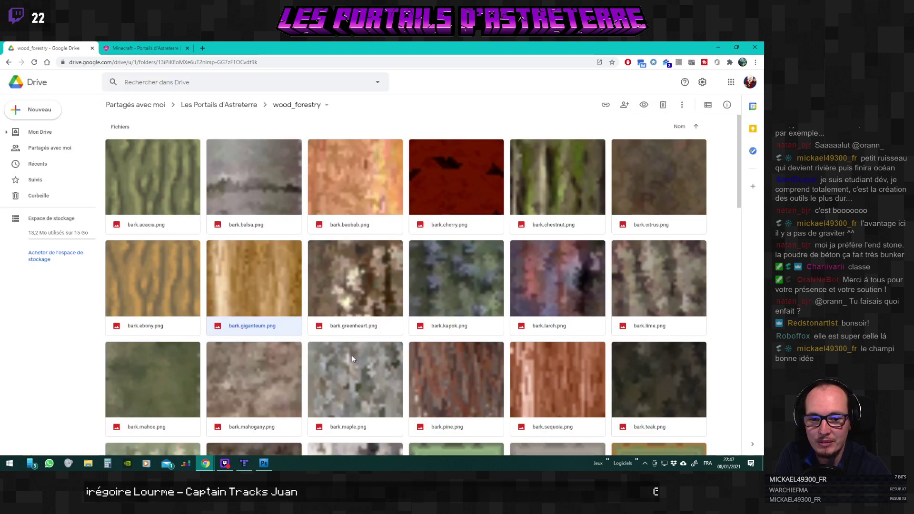
{"action": "left_click", "coordinate": [231, 109]}
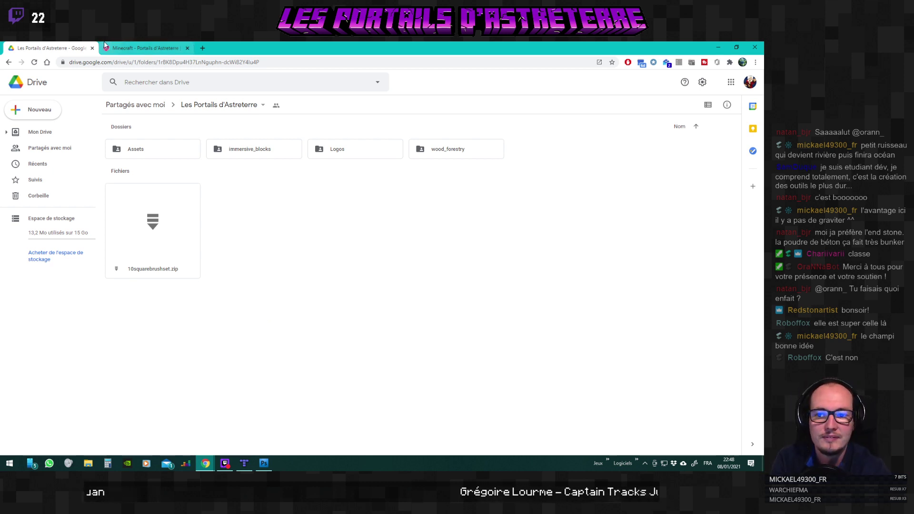
Switch to the Roll20 room map, and from there to Photoshop, to view the door and stone-brick tiles in Minecraft_Tileset_Base_03.psd.
{"action": "left_click", "coordinate": [142, 48]}
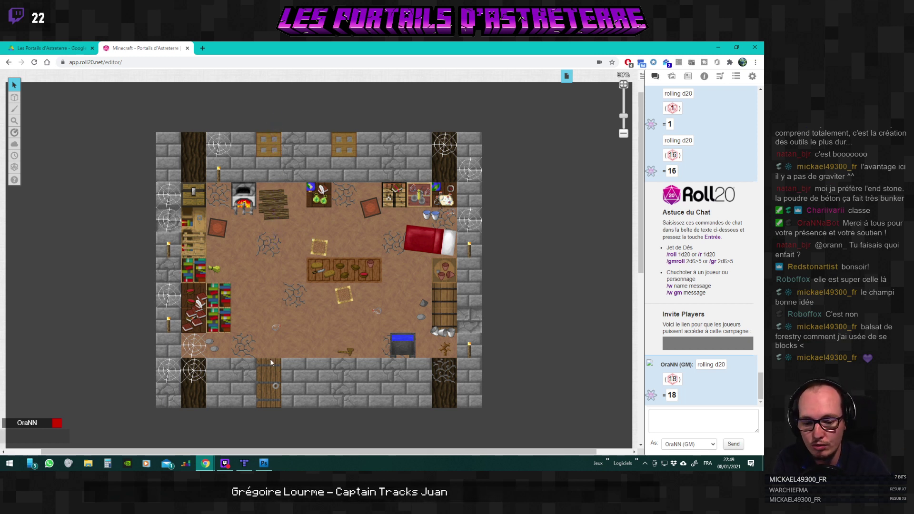
{"action": "left_click", "coordinate": [263, 464]}
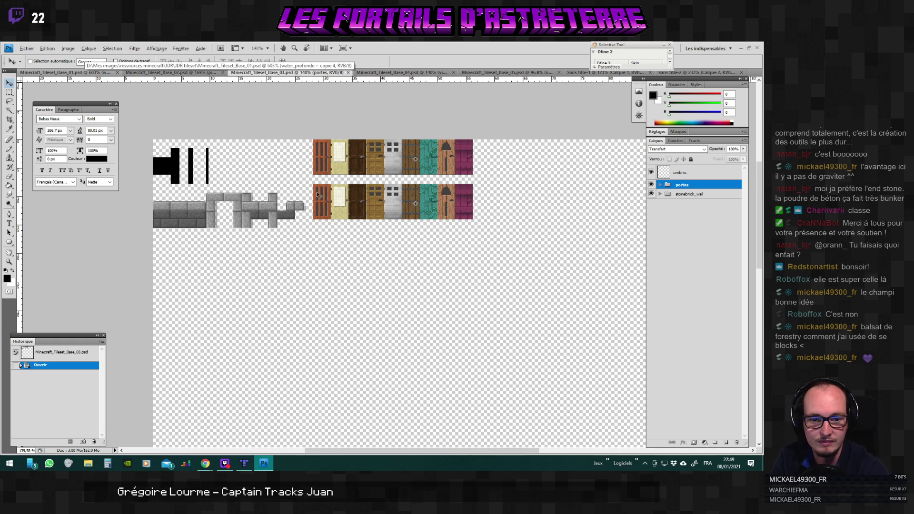
{"action": "mouse_move", "coordinate": [334, 452]}
{"action": "left_mouse_down"}
{"action": "mouse_move", "coordinate": [366, 453]}
{"action": "mouse_move", "coordinate": [321, 452]}
{"action": "left_mouse_up"}
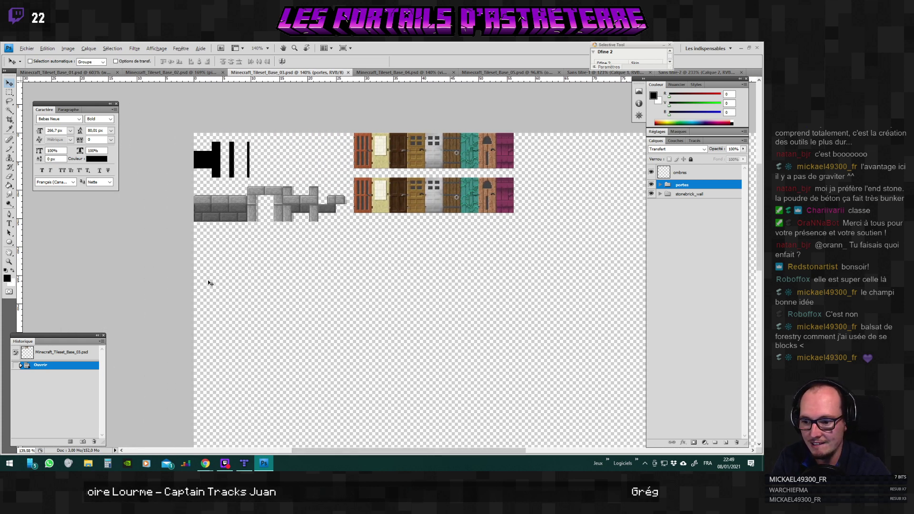
Switch to Tiled and make architecture the active layer of the Alentour_de_Jourhiver map.
{"action": "left_click", "coordinate": [243, 462]}
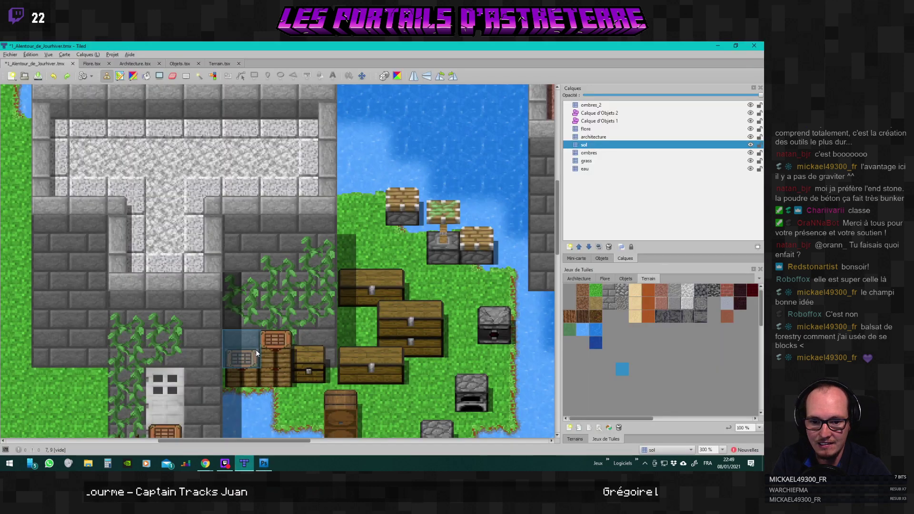
{"action": "scroll", "coordinate": [255, 350], "scroll_direction": "down", "scroll_amount": 3}
{"action": "scroll", "coordinate": [255, 349], "scroll_direction": "right", "scroll_amount": 3}
{"action": "scroll", "coordinate": [256, 352], "scroll_direction": "down", "scroll_amount": 1}
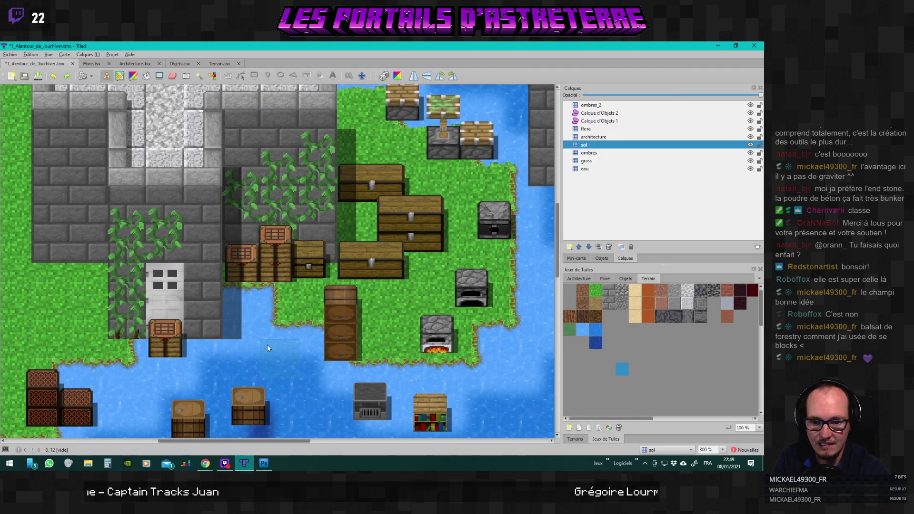
{"action": "scroll", "coordinate": [267, 344], "scroll_direction": "down", "scroll_amount": 1}
{"action": "left_click", "coordinate": [729, 137]}
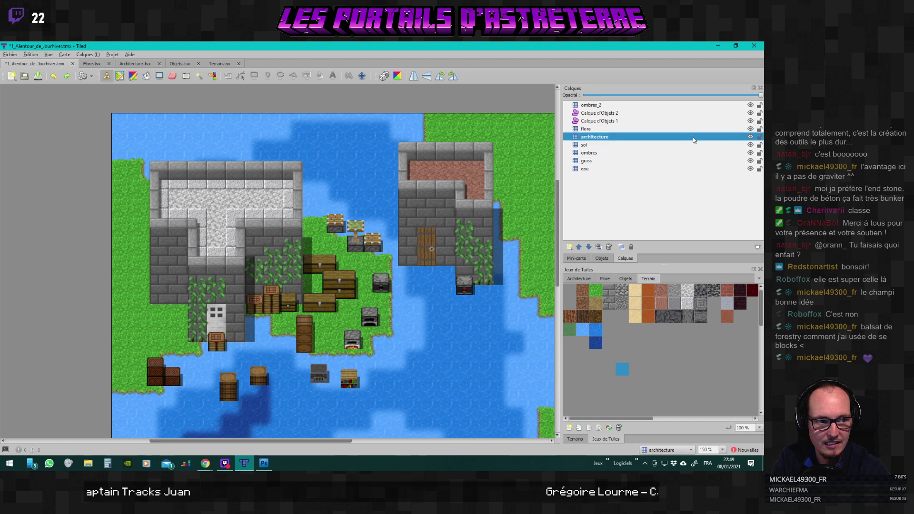
{"action": "scroll", "coordinate": [384, 233], "scroll_direction": "down", "scroll_amount": 2}
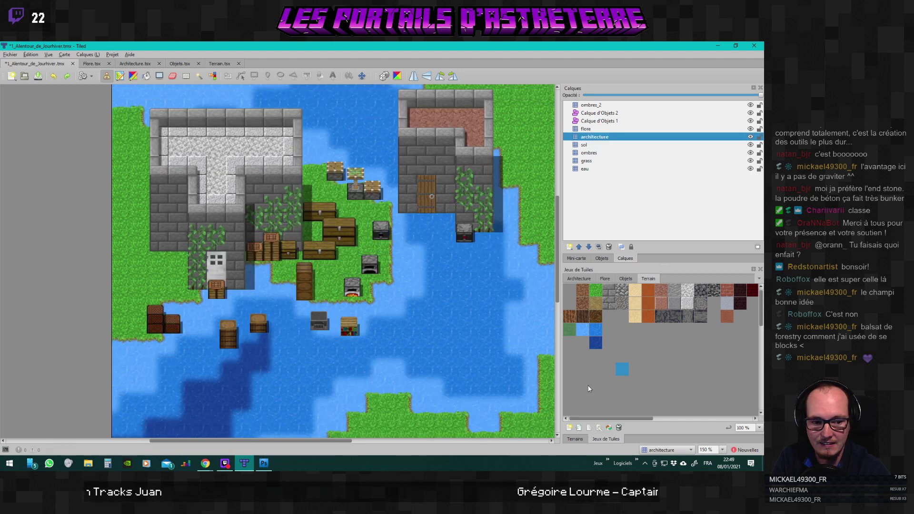
Look through the Objets, Flore, Architecture and Terrain tilesets to compare their available tiles.
{"action": "left_click", "coordinate": [625, 279]}
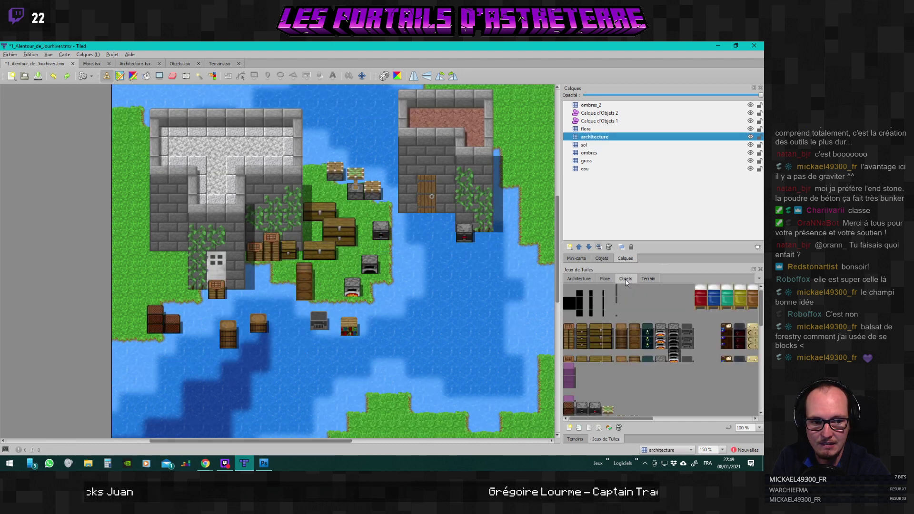
{"action": "left_click", "coordinate": [604, 278]}
{"action": "left_click", "coordinate": [578, 280]}
{"action": "left_click", "coordinate": [609, 278]}
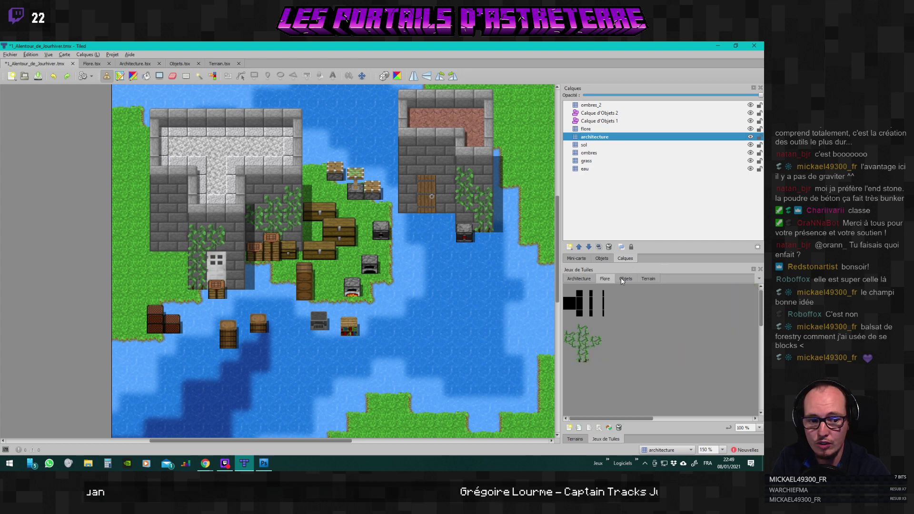
{"action": "left_click", "coordinate": [622, 279]}
{"action": "left_click", "coordinate": [643, 279]}
{"action": "left_click", "coordinate": [625, 279]}
{"action": "left_click", "coordinate": [604, 278]}
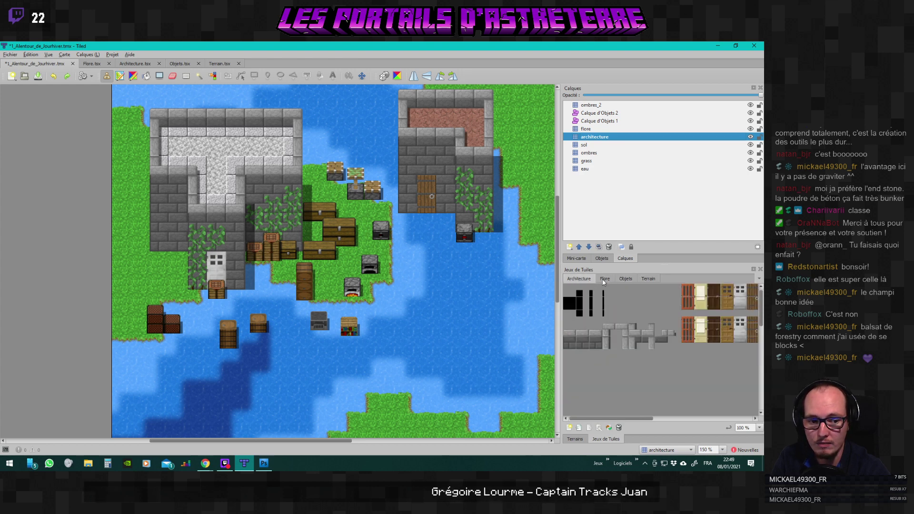
{"action": "left_click", "coordinate": [625, 278]}
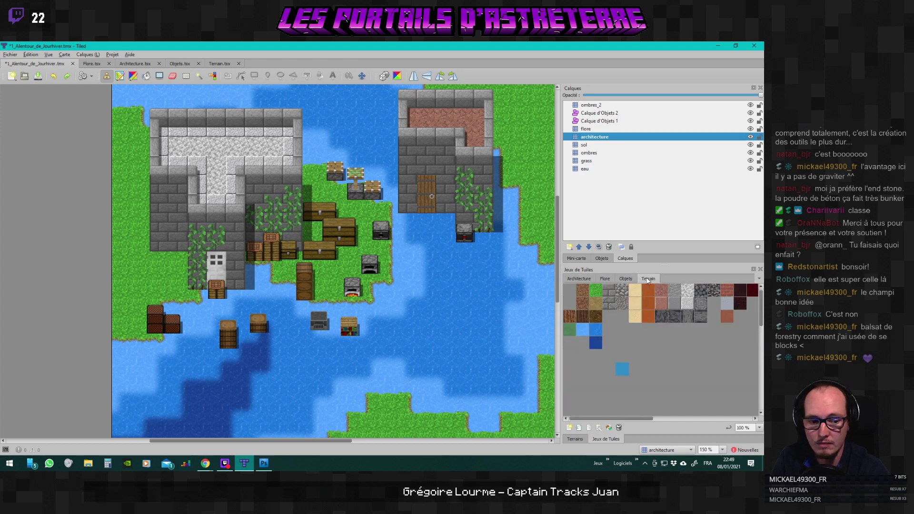
Check the list of defined terrains, return to the tilesets and review the Flore, Objets and Terrain tiles again.
{"action": "left_click", "coordinate": [575, 439]}
{"action": "left_click", "coordinate": [603, 439]}
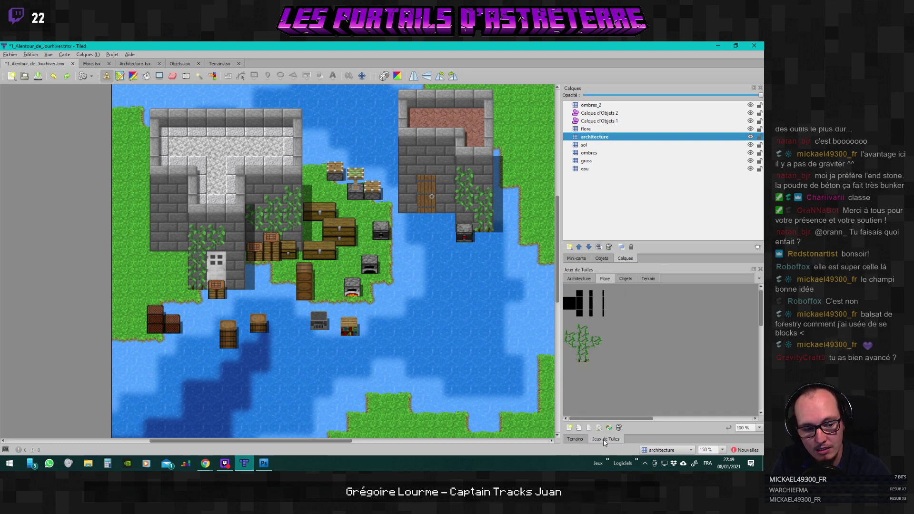
{"action": "scroll", "coordinate": [605, 438], "scroll_direction": "up", "scroll_amount": 1}
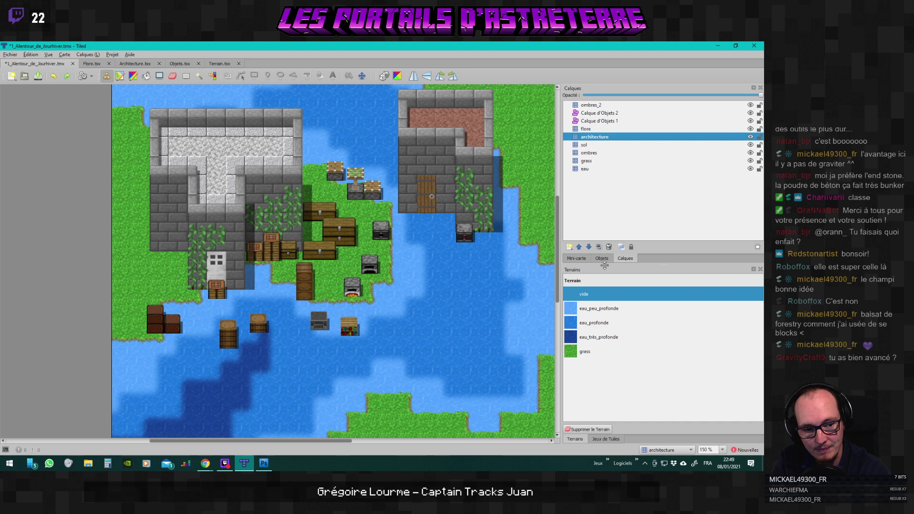
{"action": "left_click", "coordinate": [603, 437]}
{"action": "left_click", "coordinate": [627, 279]}
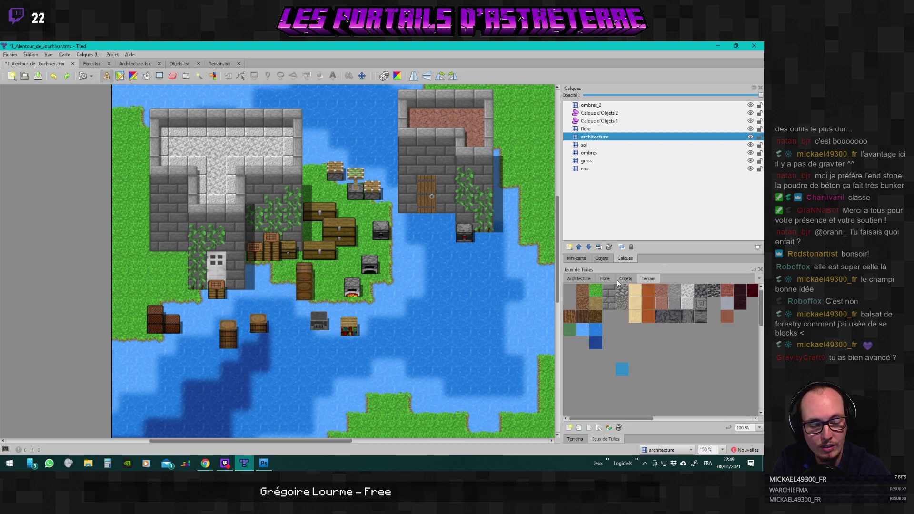
{"action": "left_click", "coordinate": [606, 280]}
{"action": "left_click", "coordinate": [625, 279]}
{"action": "left_click", "coordinate": [646, 279]}
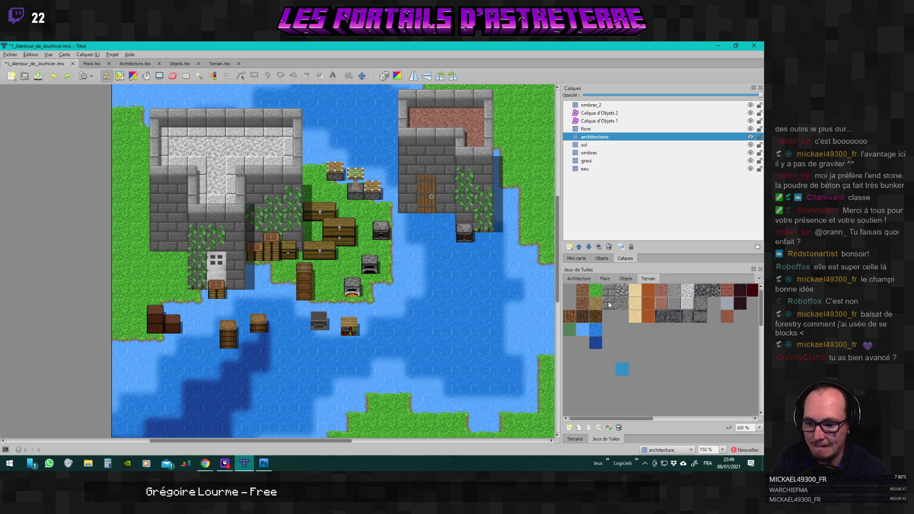
{"action": "scroll", "coordinate": [395, 279], "scroll_direction": "up", "scroll_amount": 2}
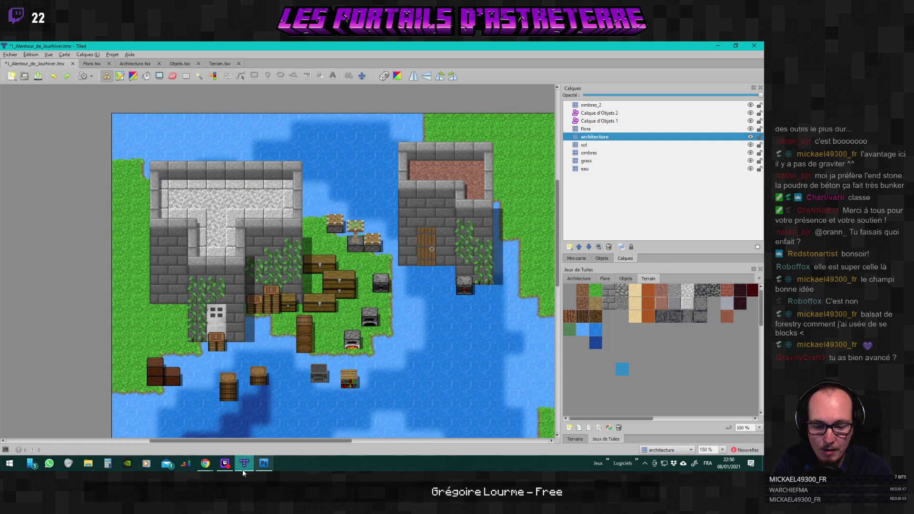
Switch to Photoshop and display the grid over the stone-brick and door tiles of Minecraft_Tileset_Base_03.psd.
{"action": "left_click", "coordinate": [264, 463]}
{"action": "scroll", "coordinate": [219, 252], "scroll_direction": "left", "scroll_amount": 2}
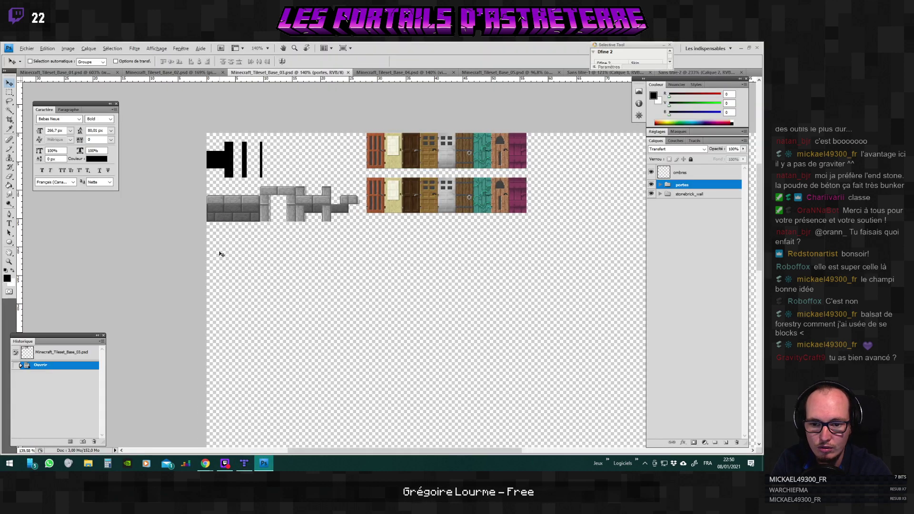
{"action": "scroll", "coordinate": [217, 250], "scroll_direction": "up", "scroll_amount": 1}
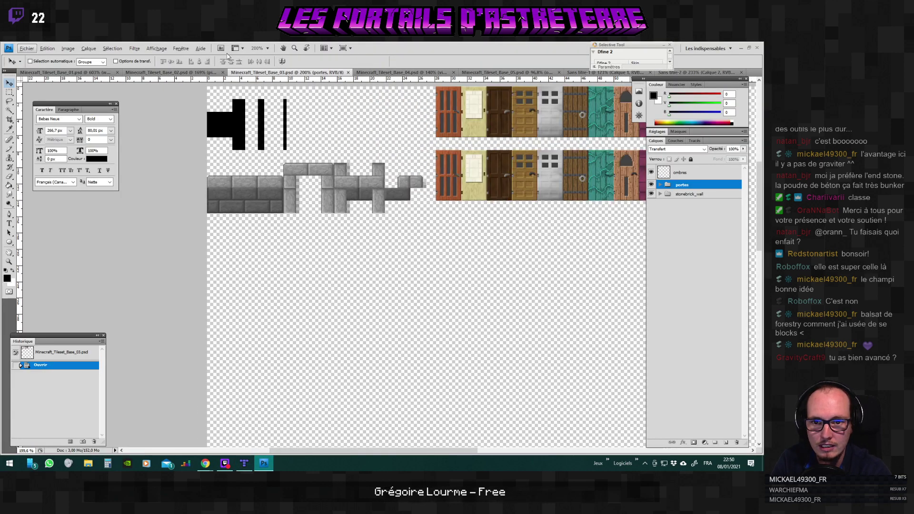
{"action": "left_click", "coordinate": [157, 48]}
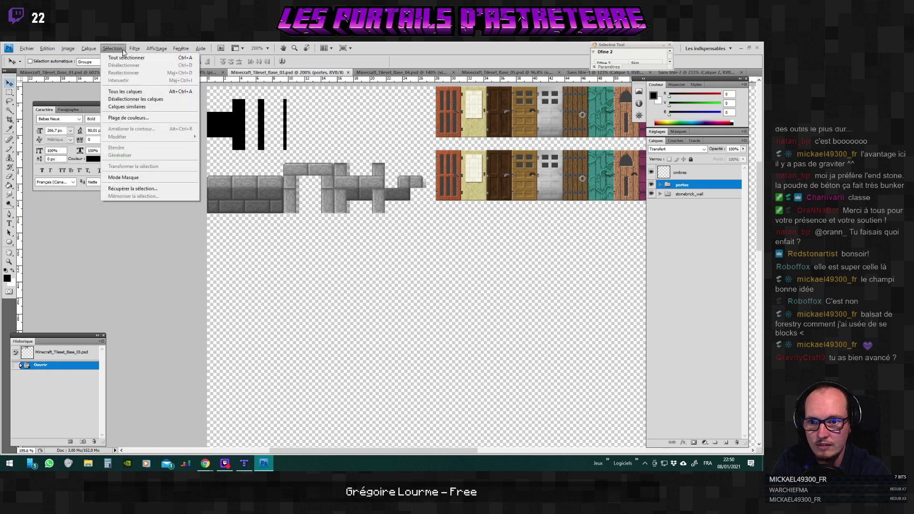
{"action": "mouse_move", "coordinate": [81, 51]}
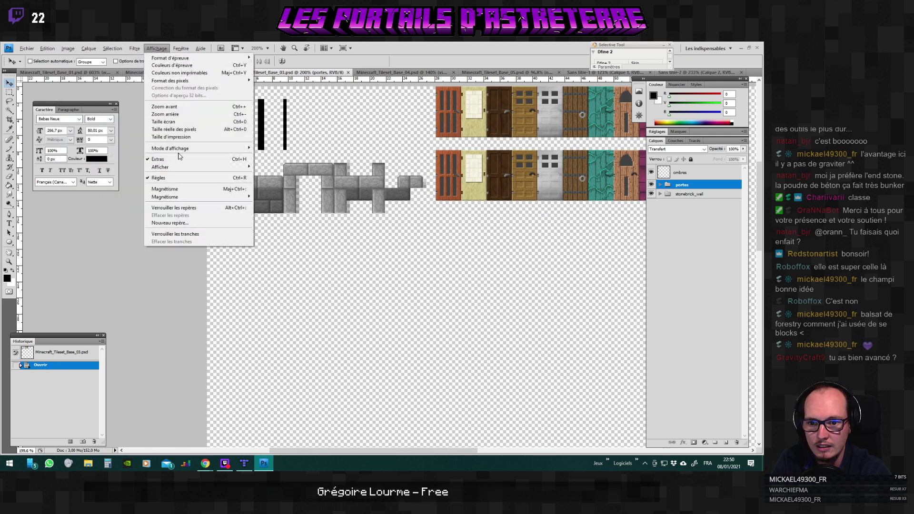
{"action": "mouse_move", "coordinate": [249, 167]}
{"action": "left_click", "coordinate": [271, 229]}
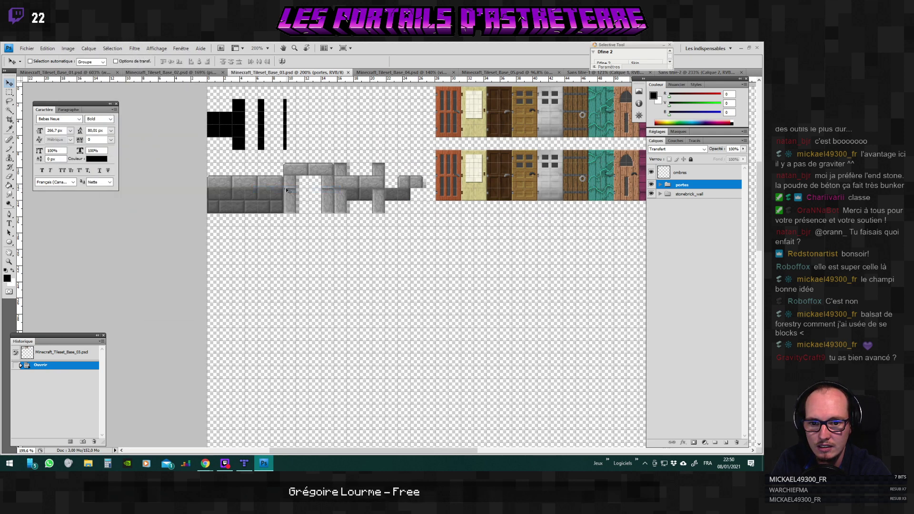
{"action": "scroll", "coordinate": [270, 229], "scroll_direction": "up", "scroll_amount": 3}
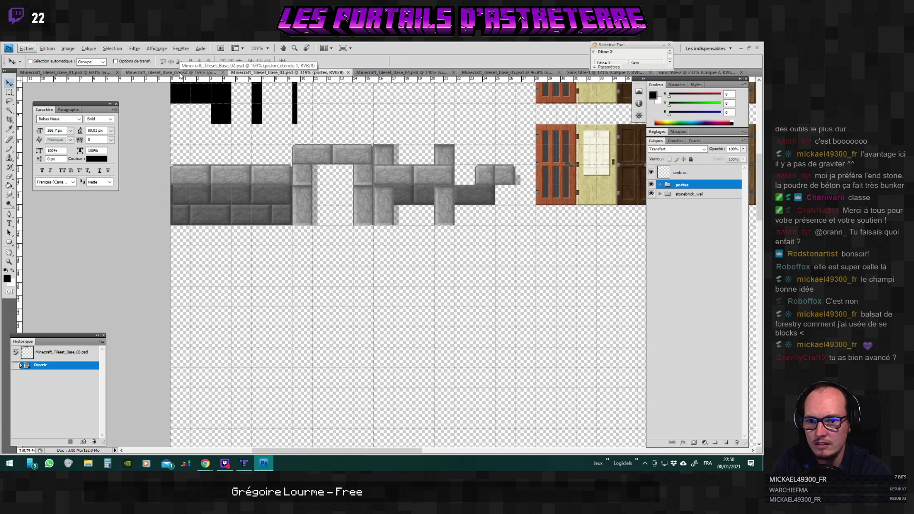
Switch to Minecraft_Tileset_Base_01.psd, find the cobblestone layer among its layers and make it active.
{"action": "left_click", "coordinate": [136, 72]}
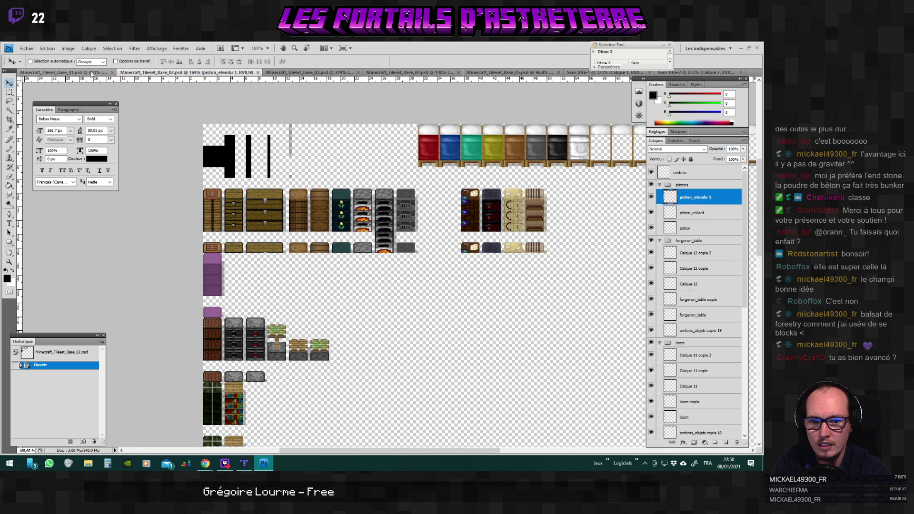
{"action": "left_click", "coordinate": [90, 72]}
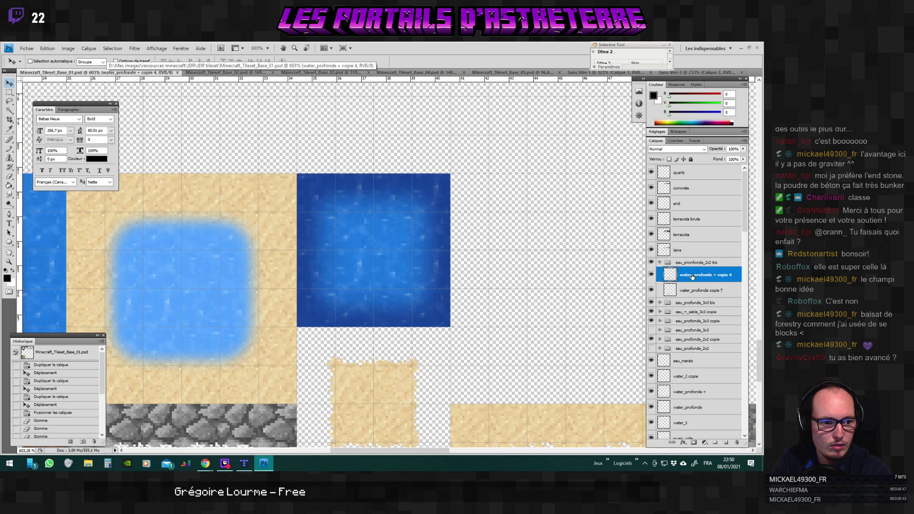
{"action": "scroll", "coordinate": [693, 278], "scroll_direction": "down", "scroll_amount": 10}
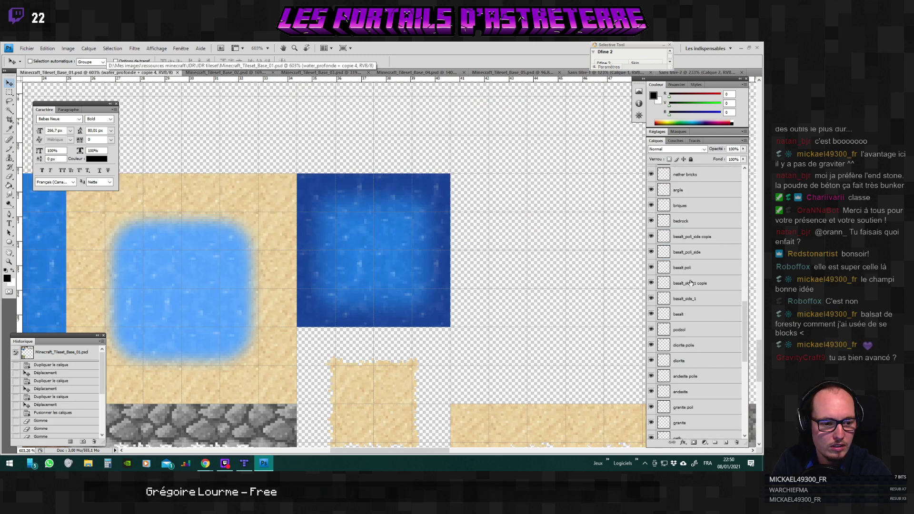
{"action": "scroll", "coordinate": [692, 291], "scroll_direction": "up", "scroll_amount": 3}
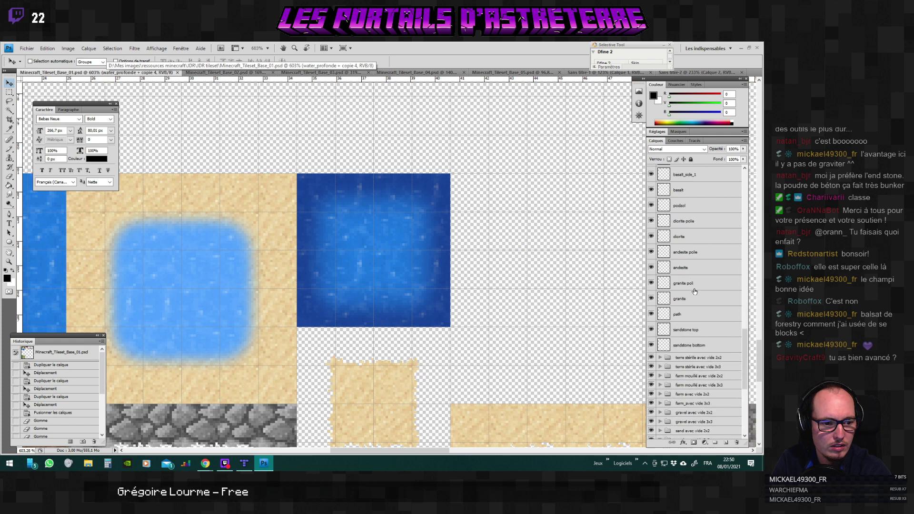
{"action": "scroll", "coordinate": [695, 291], "scroll_direction": "up", "scroll_amount": 10}
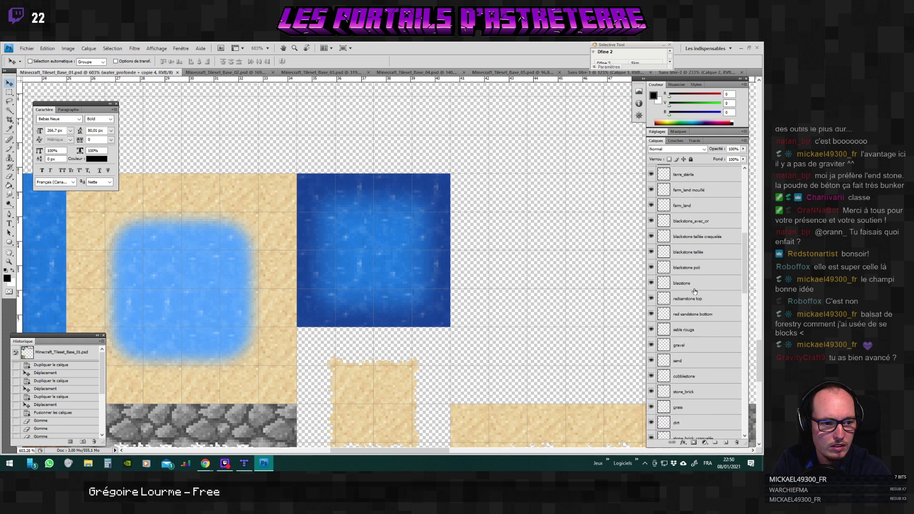
{"action": "scroll", "coordinate": [695, 291], "scroll_direction": "down", "scroll_amount": 3}
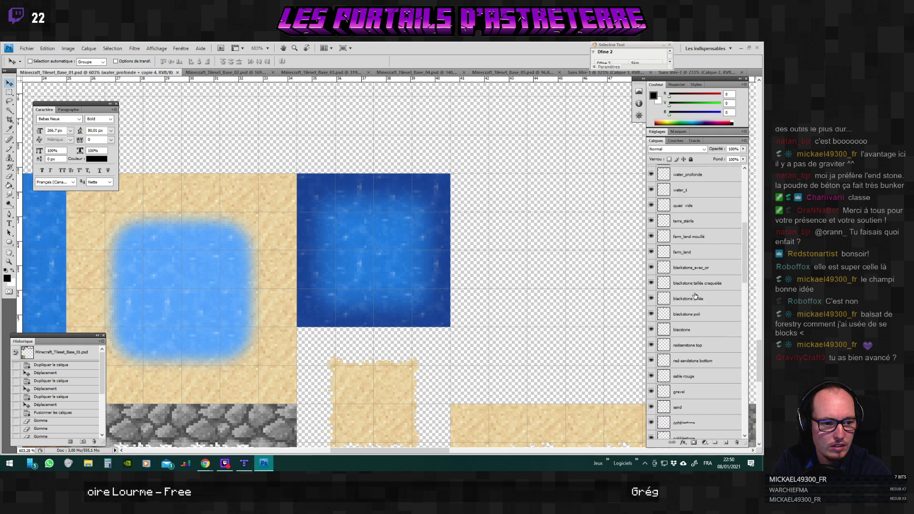
{"action": "scroll", "coordinate": [695, 297], "scroll_direction": "down", "scroll_amount": 6}
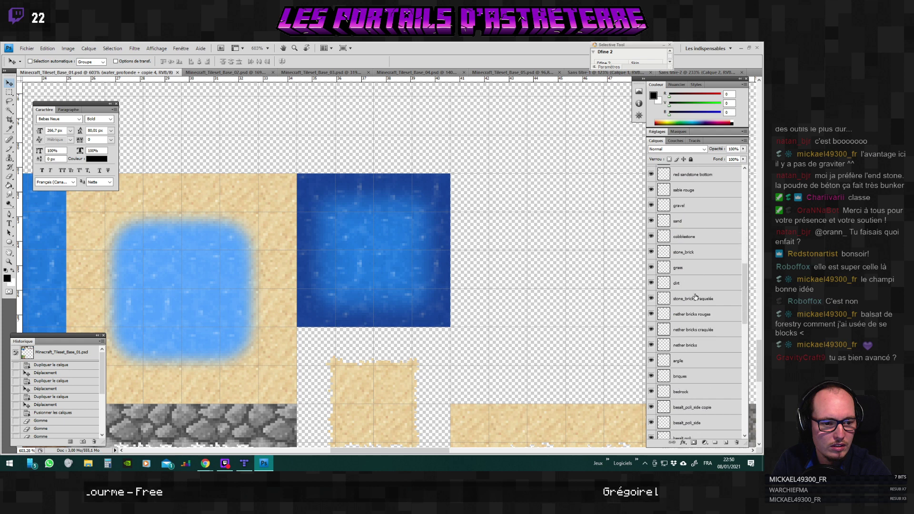
{"action": "scroll", "coordinate": [695, 297], "scroll_direction": "down", "scroll_amount": 2}
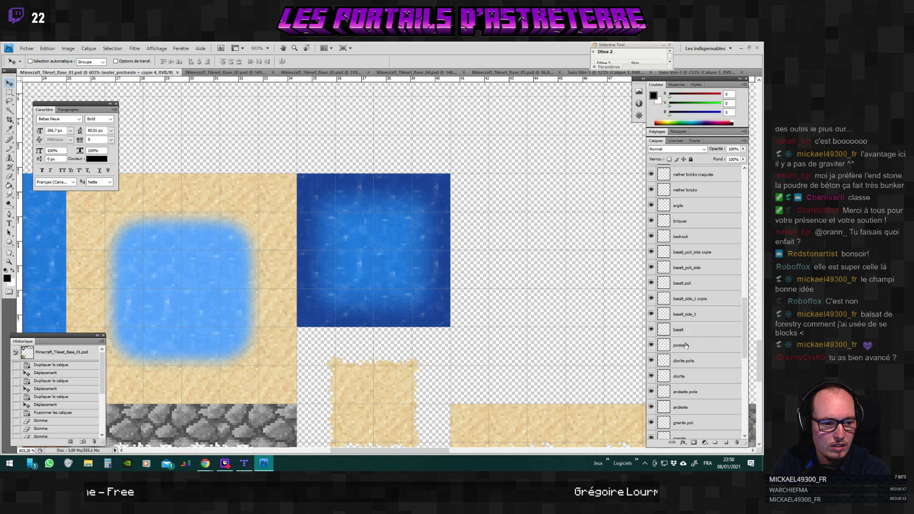
{"action": "scroll", "coordinate": [686, 346], "scroll_direction": "down", "scroll_amount": 2}
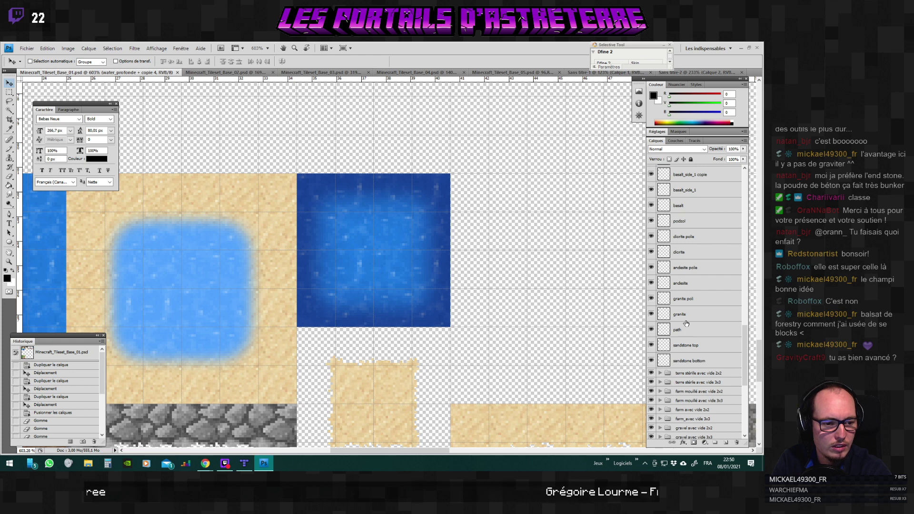
{"action": "scroll", "coordinate": [686, 323], "scroll_direction": "up", "scroll_amount": 3}
{"action": "scroll", "coordinate": [687, 317], "scroll_direction": "up", "scroll_amount": 1}
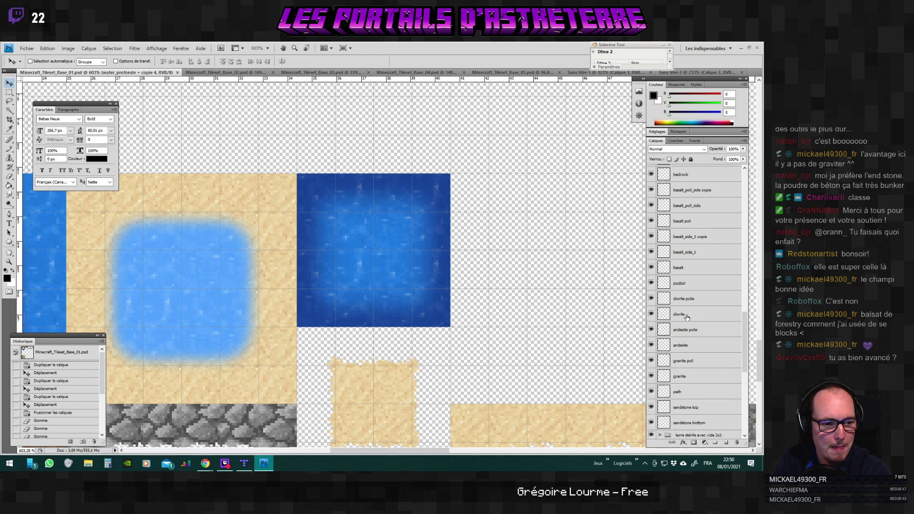
{"action": "scroll", "coordinate": [687, 318], "scroll_direction": "up", "scroll_amount": 2}
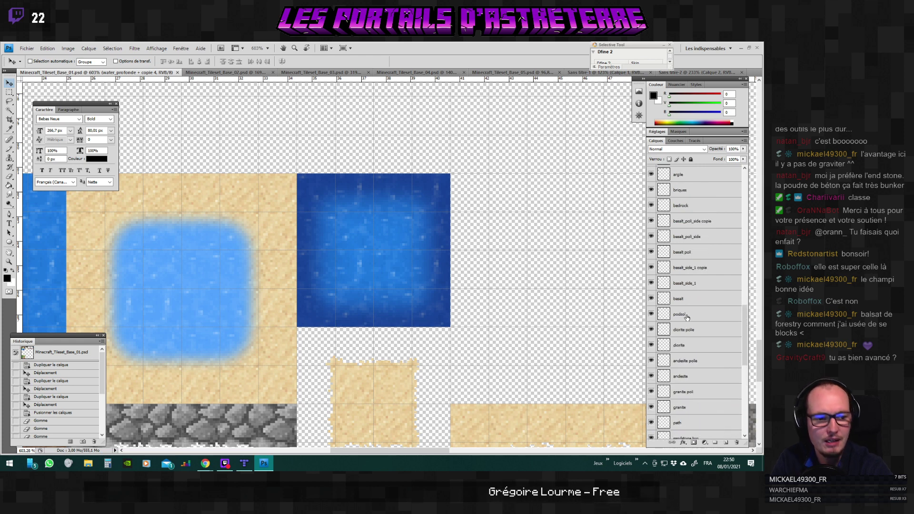
{"action": "scroll", "coordinate": [687, 318], "scroll_direction": "up", "scroll_amount": 2}
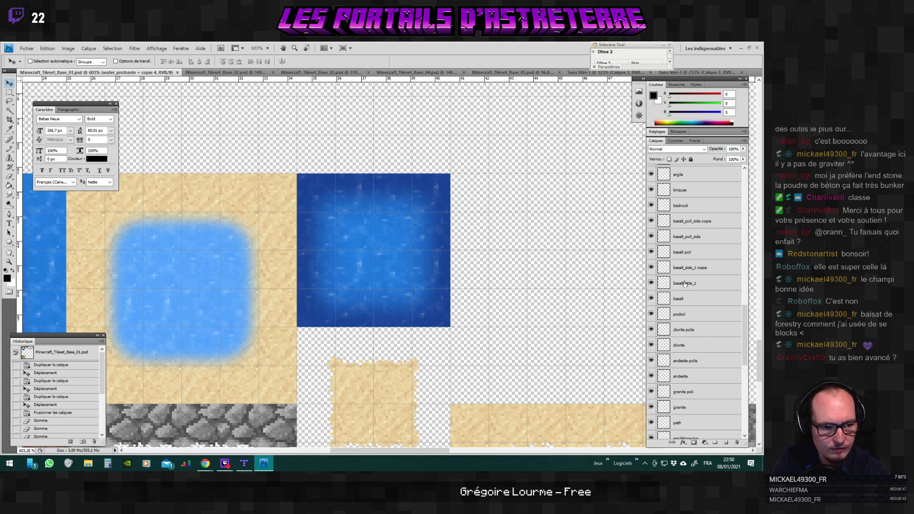
{"action": "scroll", "coordinate": [688, 276], "scroll_direction": "up", "scroll_amount": 6}
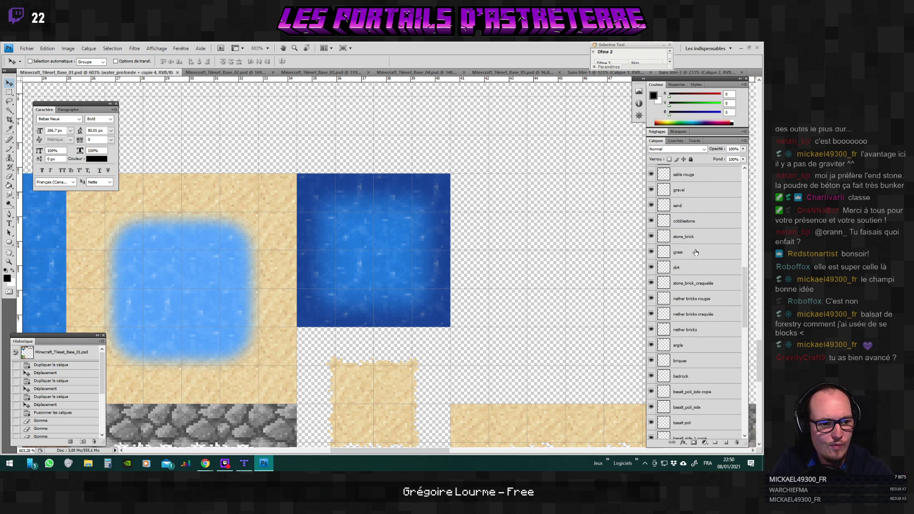
{"action": "scroll", "coordinate": [691, 269], "scroll_direction": "up", "scroll_amount": 3}
{"action": "left_click", "coordinate": [686, 221]}
Copy the whole cobblestone tile into Minecraft_Tileset_Base_03.psd and place it below the stone-brick wall tiles.
{"action": "left_click_drag", "start_coordinate": [759, 419], "coordinate": [759, 138]}
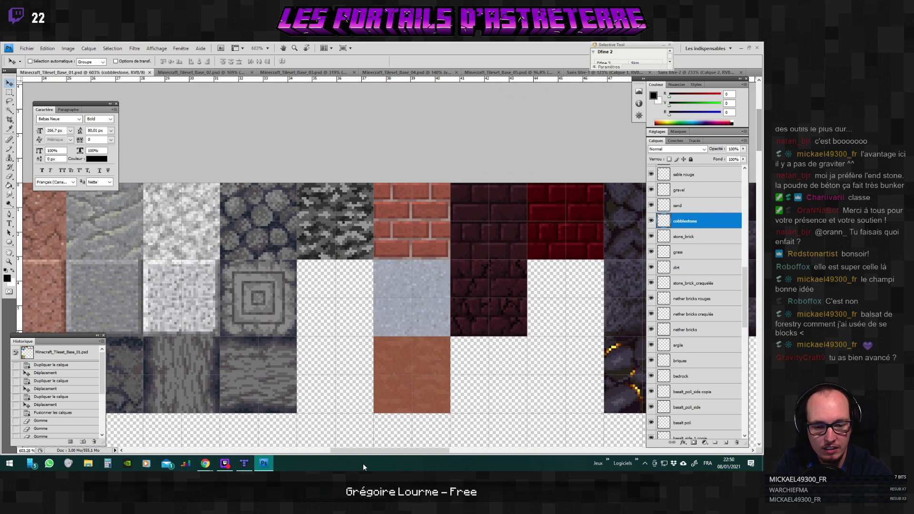
{"action": "left_click_drag", "start_coordinate": [373, 453], "coordinate": [280, 451]}
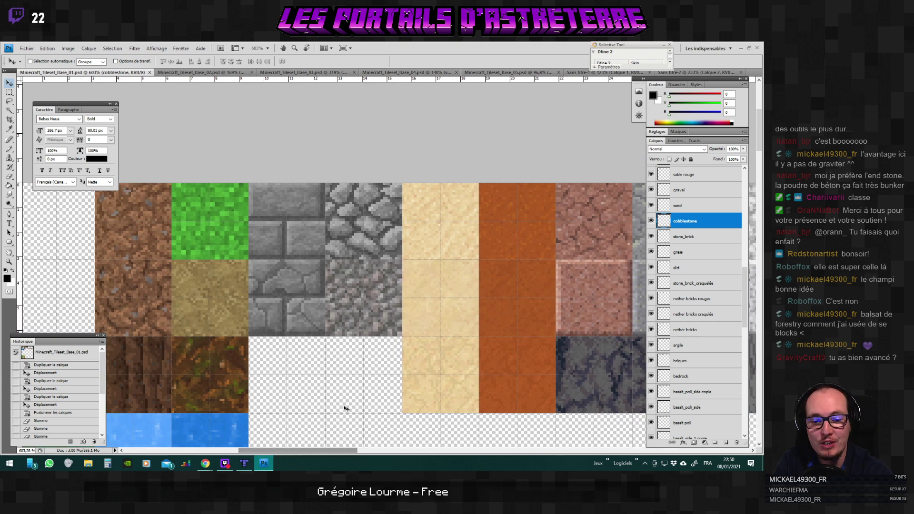
{"action": "key", "text": "ctrl+a"}
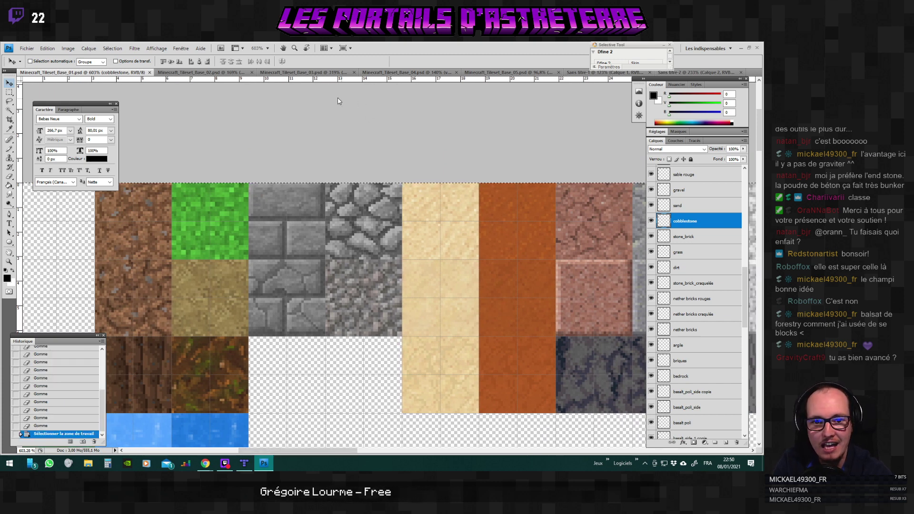
{"action": "left_click", "coordinate": [219, 72]}
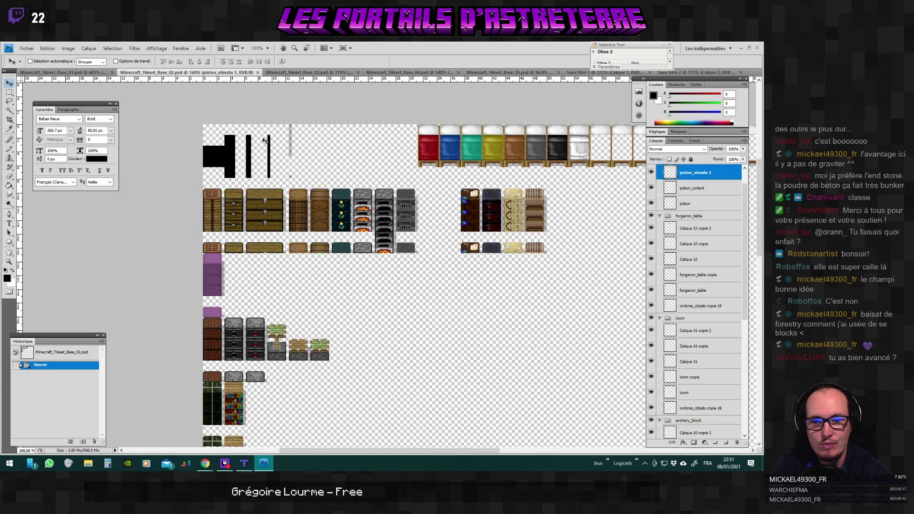
{"action": "key", "text": "ctrl+Tab"}
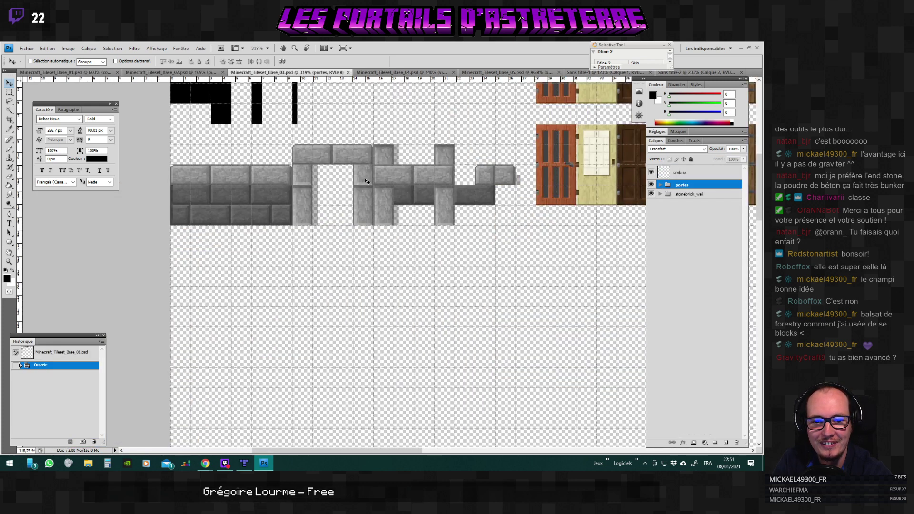
{"action": "key", "text": "ctrl+v"}
{"action": "left_click_drag", "start_coordinate": [424, 172], "coordinate": [306, 193]}
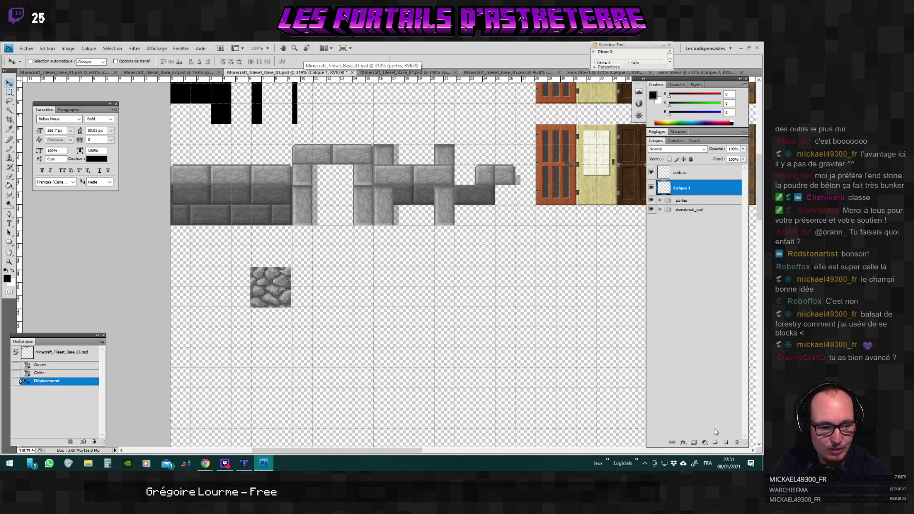
Create a new layer group above the pasted tile and name it cobblestone_wall.
{"action": "left_click", "coordinate": [714, 445]}
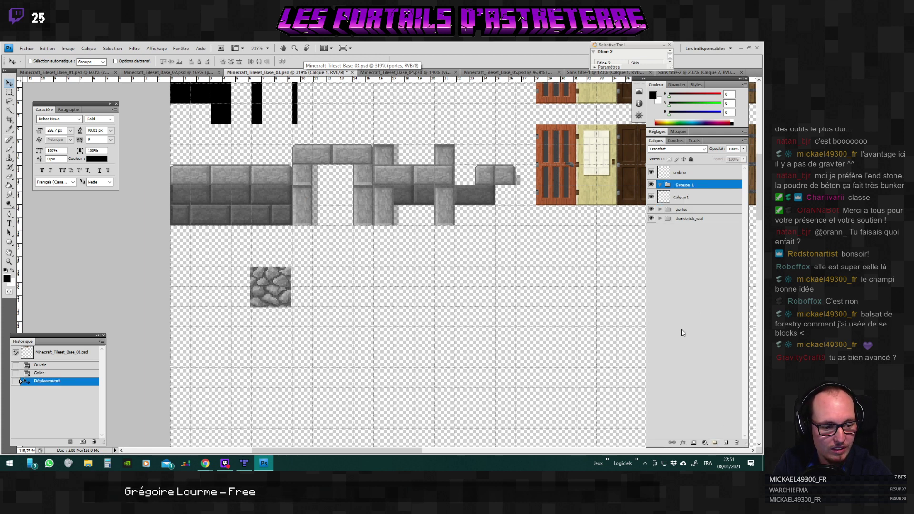
{"action": "double_click", "coordinate": [683, 189]}
{"action": "key", "text": "Escape"}
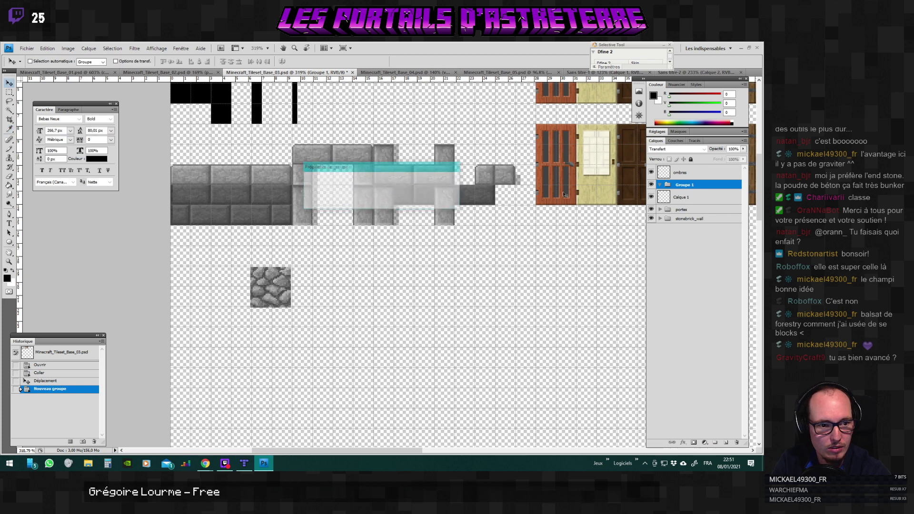
{"action": "double_click", "coordinate": [689, 185]}
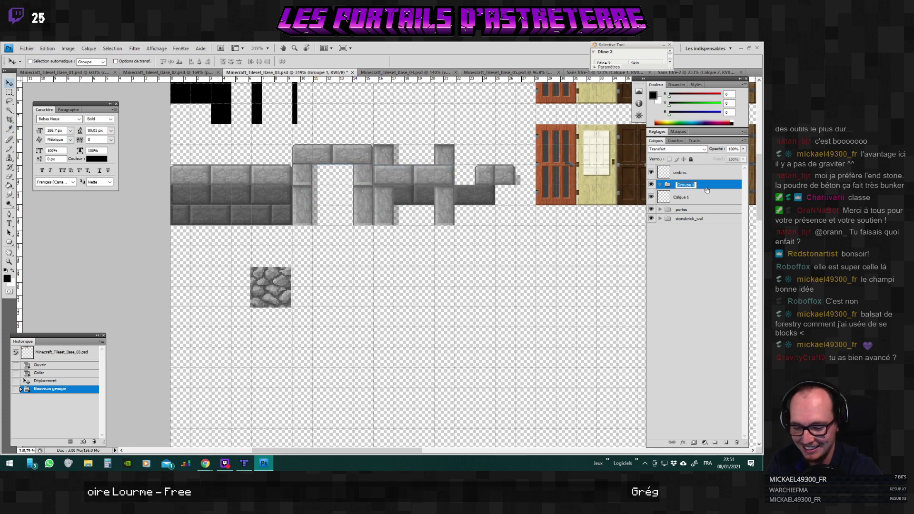
{"action": "type", "text": "cobblest"}
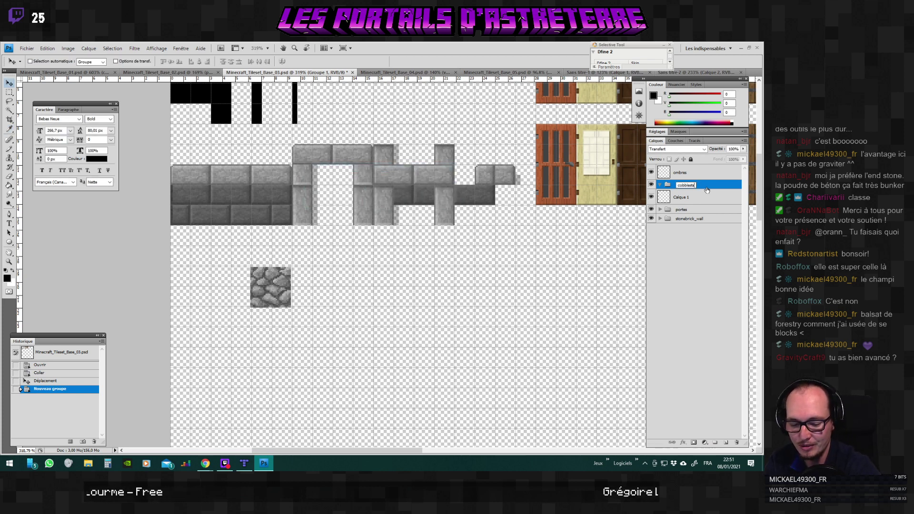
{"action": "type", "text": "one_wa"}
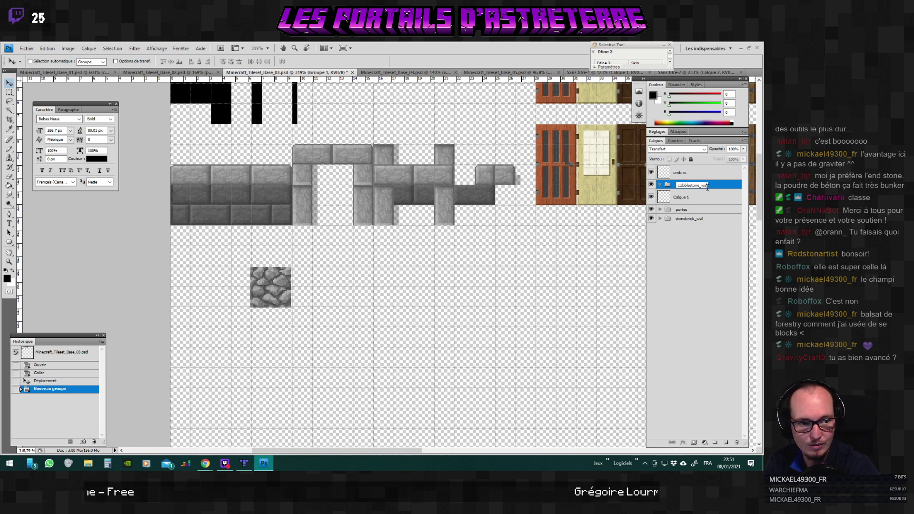
{"action": "type", "text": "ll"}
{"action": "key", "text": "Return"}
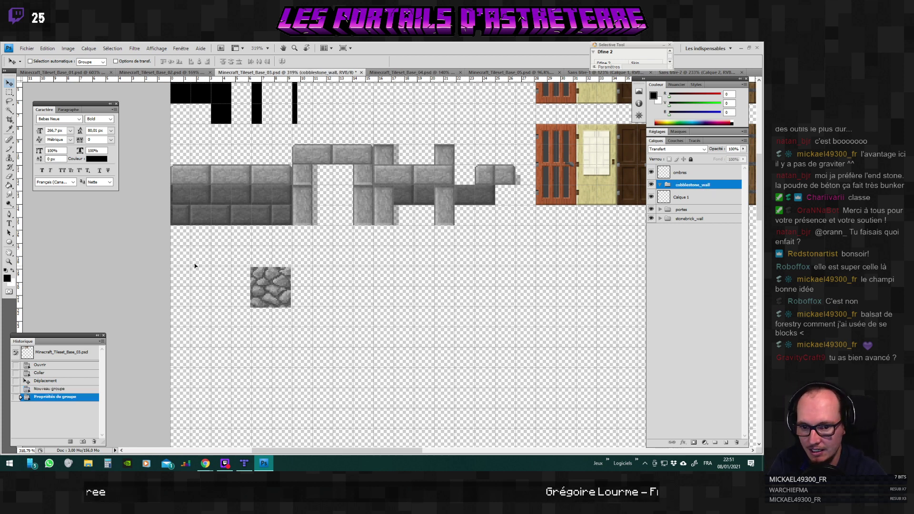
{"action": "left_click", "coordinate": [278, 311]}
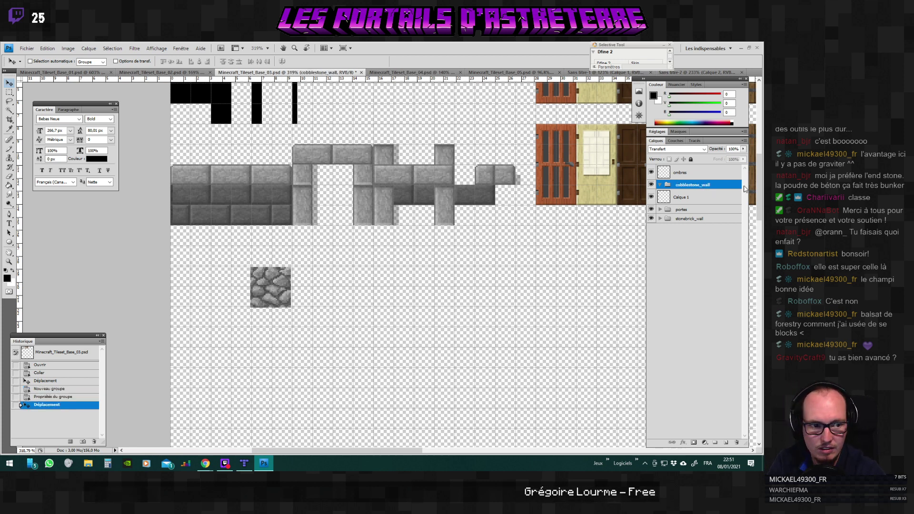
Rename the pasted tile's layer as cobblestone and move it into the cobblestone_wall group.
{"action": "double_click", "coordinate": [683, 197]}
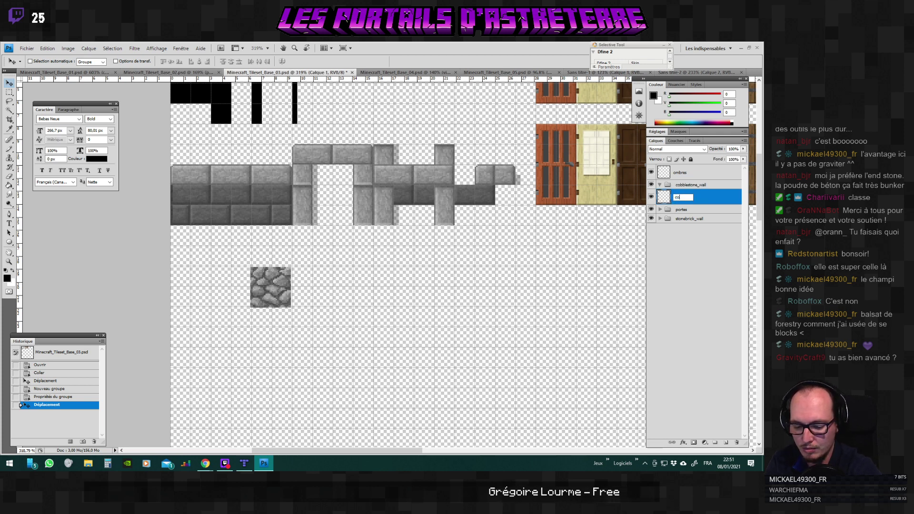
{"action": "type", "text": "cobblestone"}
{"action": "key", "text": "Return"}
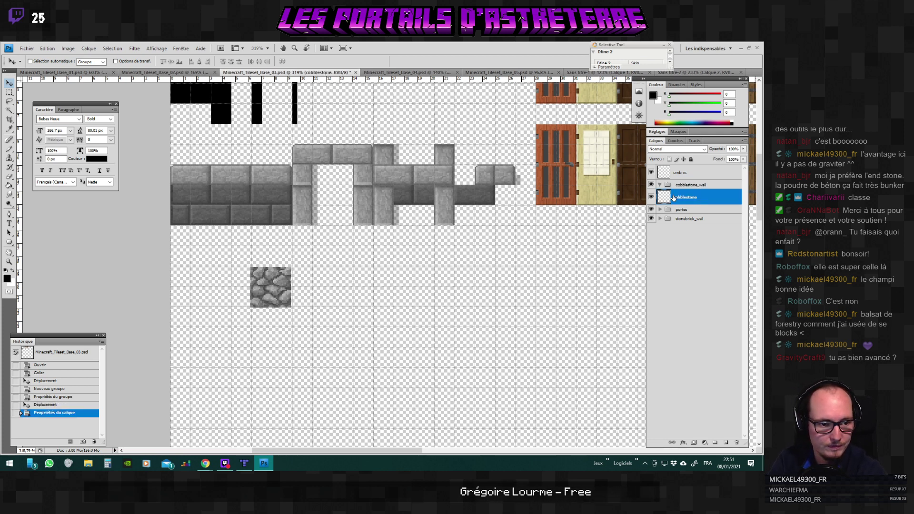
{"action": "left_click_drag", "start_coordinate": [700, 205], "coordinate": [692, 185]}
Move the cobblestone tile to the canvas's left edge and place a duplicate of it directly to its right.
{"action": "left_click_drag", "start_coordinate": [272, 281], "coordinate": [196, 296]}
{"action": "scroll", "coordinate": [189, 325], "scroll_direction": "up", "scroll_amount": 3}
{"action": "scroll", "coordinate": [189, 326], "scroll_direction": "up", "scroll_amount": 3}
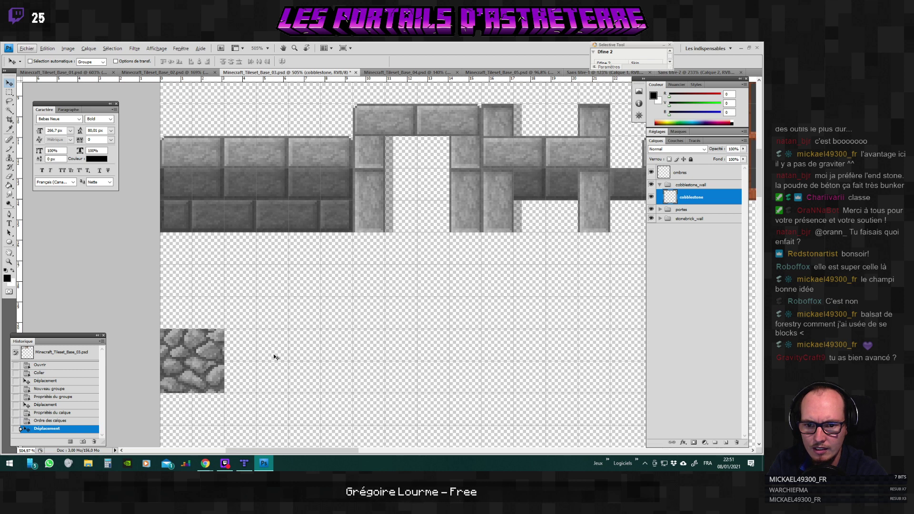
{"action": "right_click", "coordinate": [660, 198]}
{"action": "left_click", "coordinate": [692, 232]}
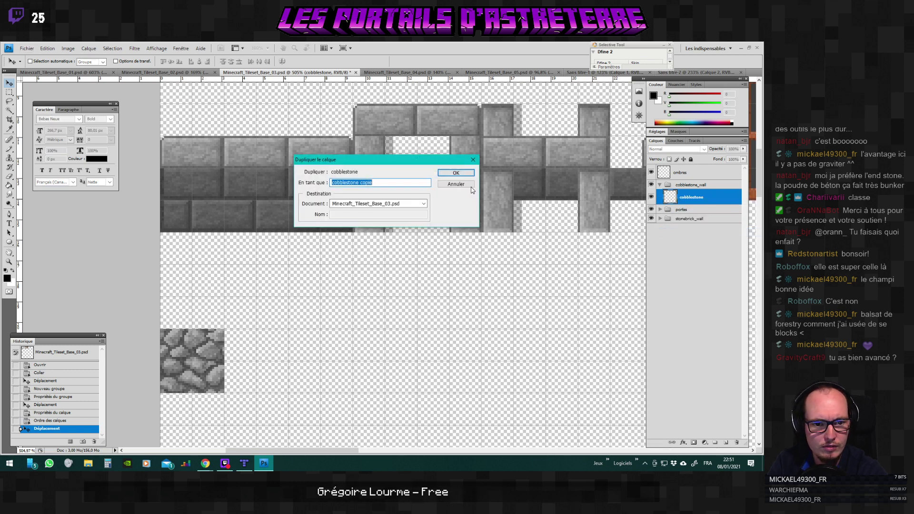
{"action": "key", "text": "Return"}
{"action": "left_click_drag", "start_coordinate": [201, 351], "coordinate": [264, 349]}
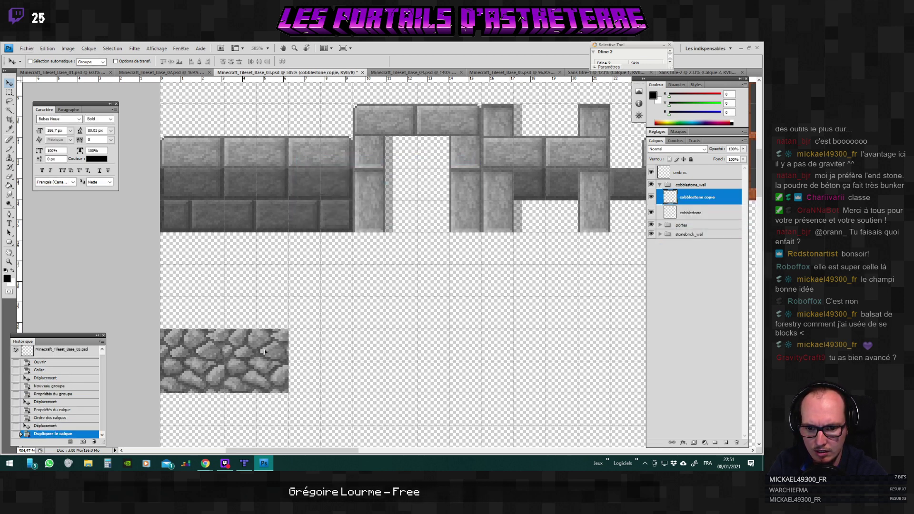
Duplicate the second cobblestone tile and extend the row to the right with the new copy.
{"action": "right_click", "coordinate": [707, 195]}
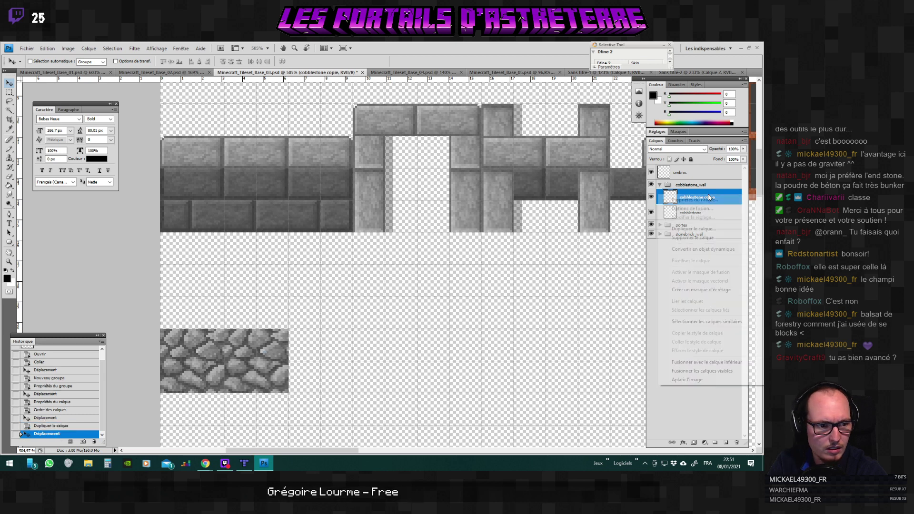
{"action": "left_click", "coordinate": [693, 229]}
{"action": "key", "text": "Return"}
{"action": "left_click_drag", "start_coordinate": [264, 350], "coordinate": [329, 350]}
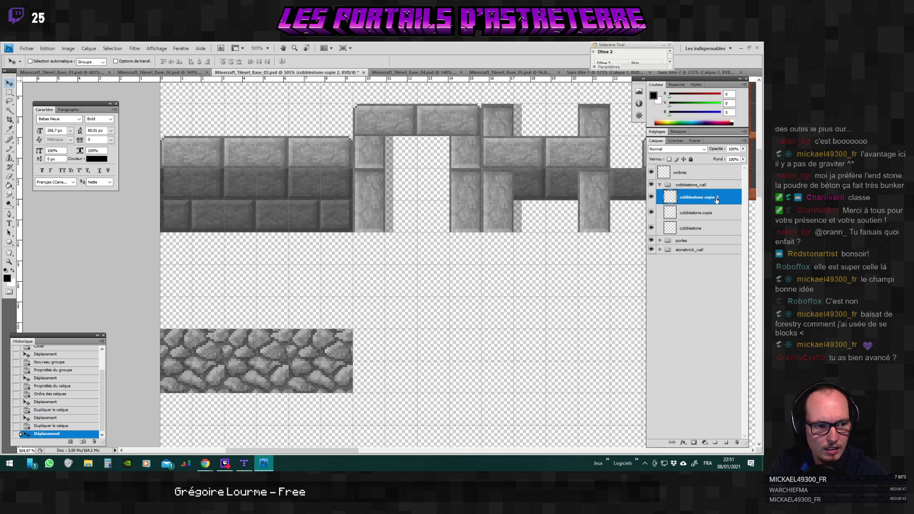
Rename the third cobblestone tile's layer, the latest copy, as cobblestone droit.
{"action": "double_click", "coordinate": [715, 200]}
{"action": "key", "text": "Escape"}
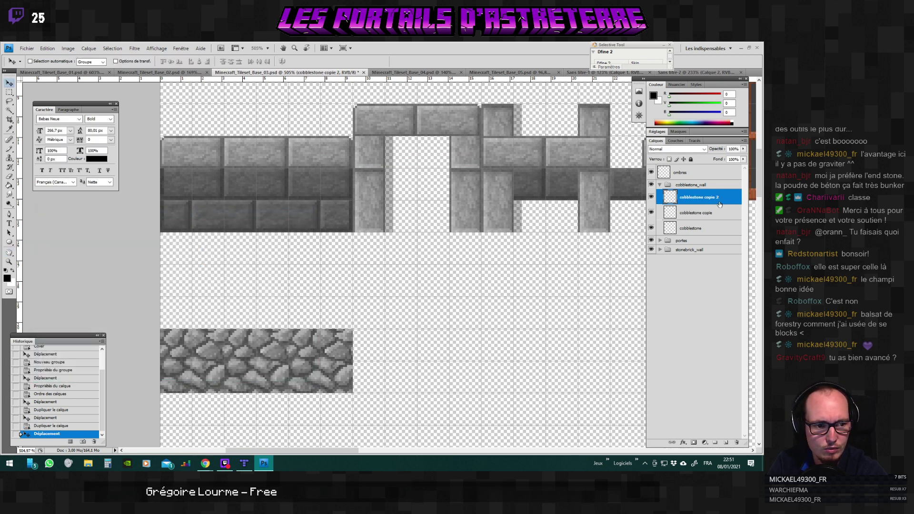
{"action": "double_click", "coordinate": [713, 199]}
{"action": "left_click_drag", "start_coordinate": [718, 198], "coordinate": [705, 198]}
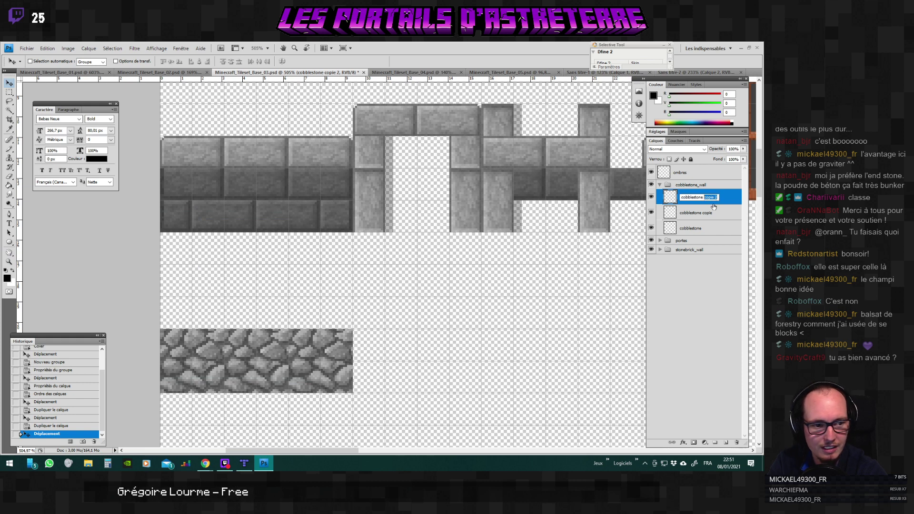
{"action": "type", "text": "droit"}
{"action": "key", "text": "Return"}
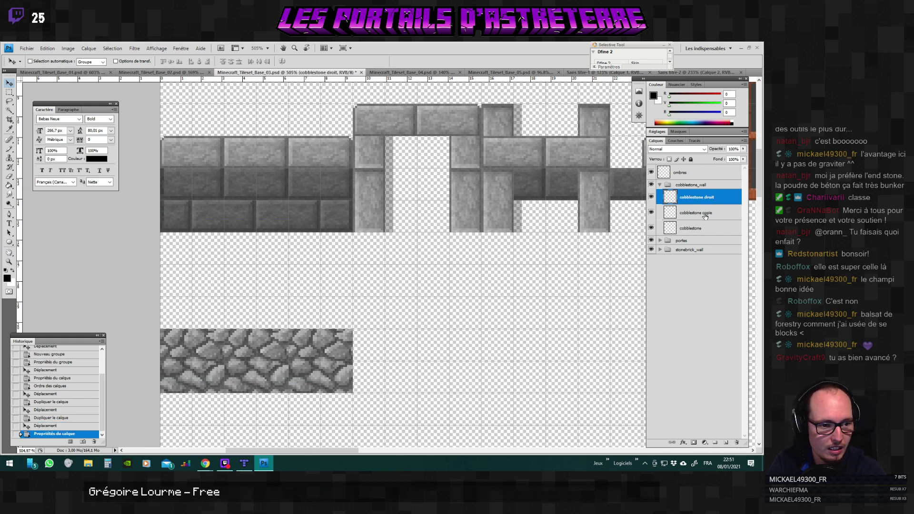
Rename the middle tile's layer as cobblestone centre and the original tile's layer as cobblestone gauche.
{"action": "double_click", "coordinate": [705, 214]}
{"action": "left_click_drag", "start_coordinate": [705, 214], "coordinate": [717, 214]}
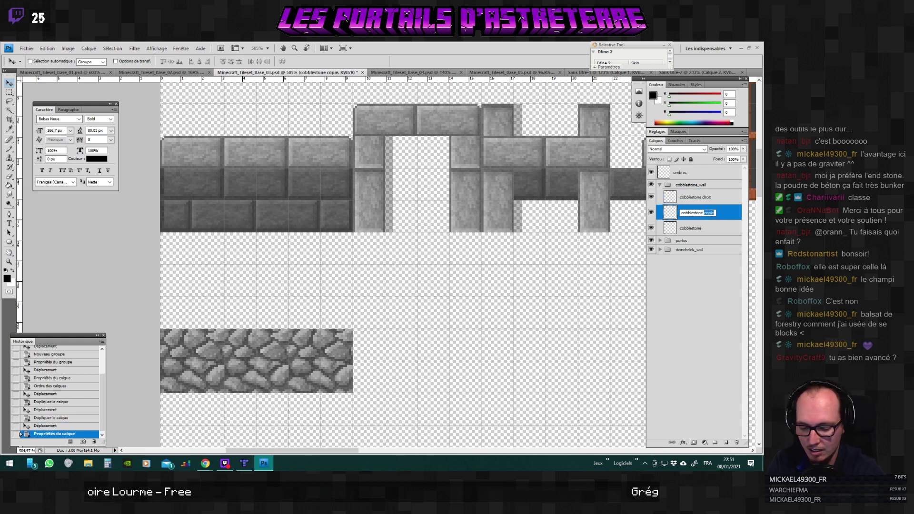
{"action": "type", "text": "centre"}
{"action": "key", "text": "Return"}
{"action": "double_click", "coordinate": [706, 229]}
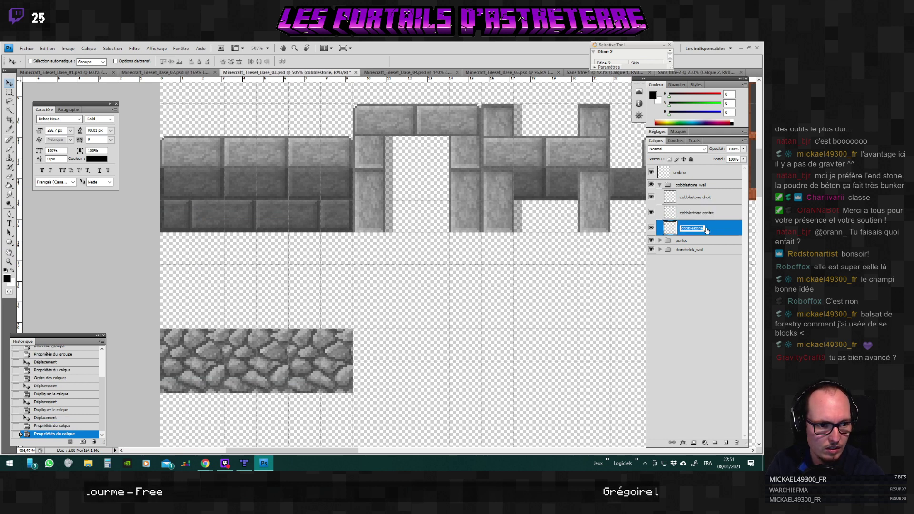
{"action": "left_click", "coordinate": [704, 229]}
{"action": "type", "text": "gauche"}
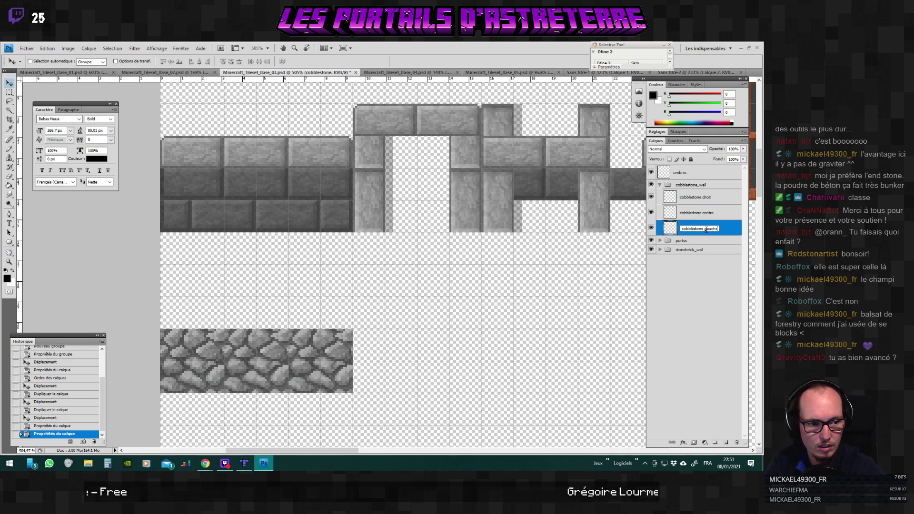
{"action": "key", "text": "Return"}
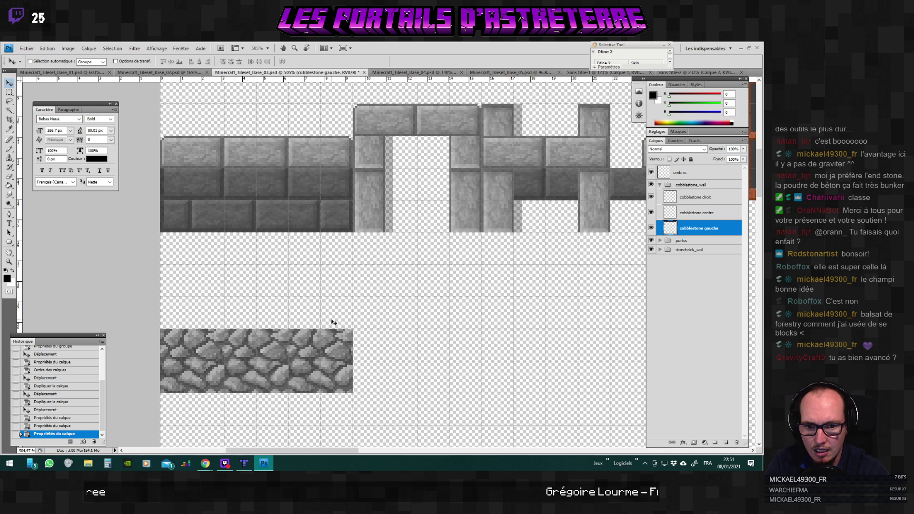
Pencil a dark grey (RGB 81) border along the right edge of cobblestone droit and the left edge of cobblestone gauche.
{"action": "scroll", "coordinate": [252, 330], "scroll_direction": "down", "scroll_amount": 1}
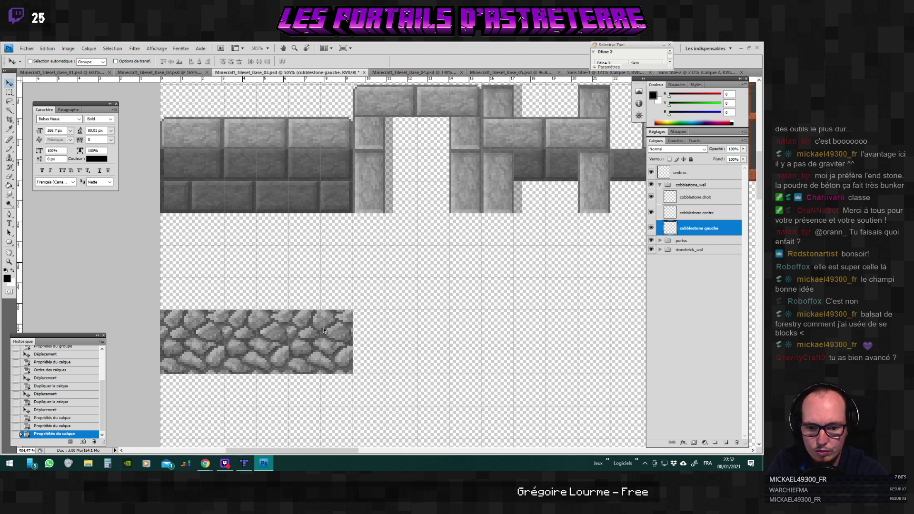
{"action": "scroll", "coordinate": [245, 335], "scroll_direction": "up", "scroll_amount": 3}
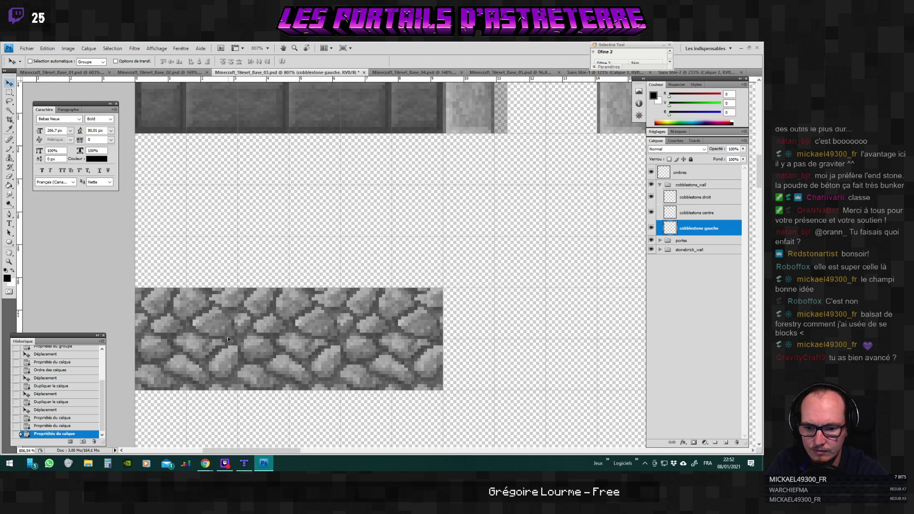
{"action": "left_click", "coordinate": [434, 338], "text": "ctrl"}
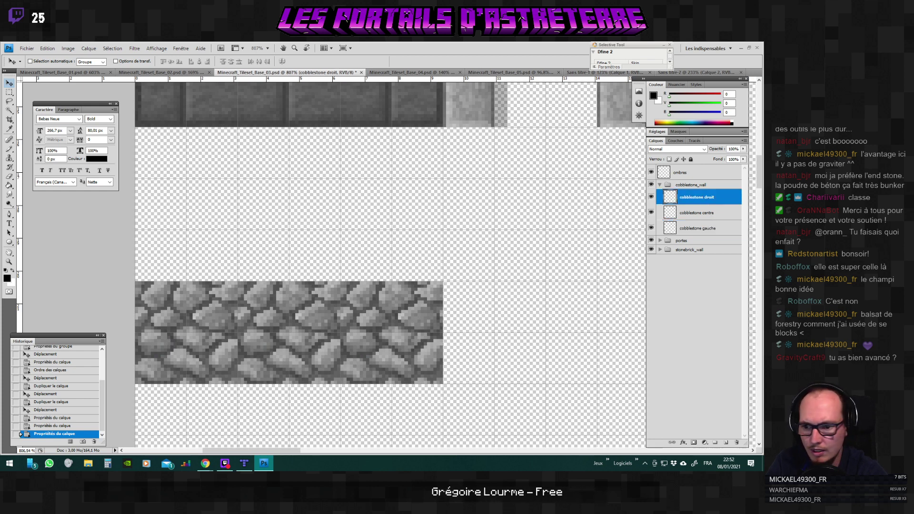
{"action": "key", "text": "b"}
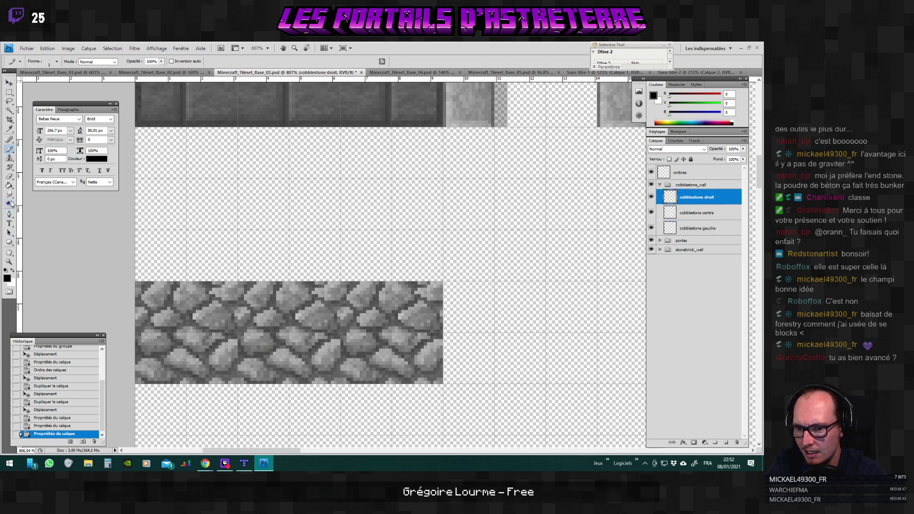
{"action": "left_click", "coordinate": [441, 301], "text": "alt"}
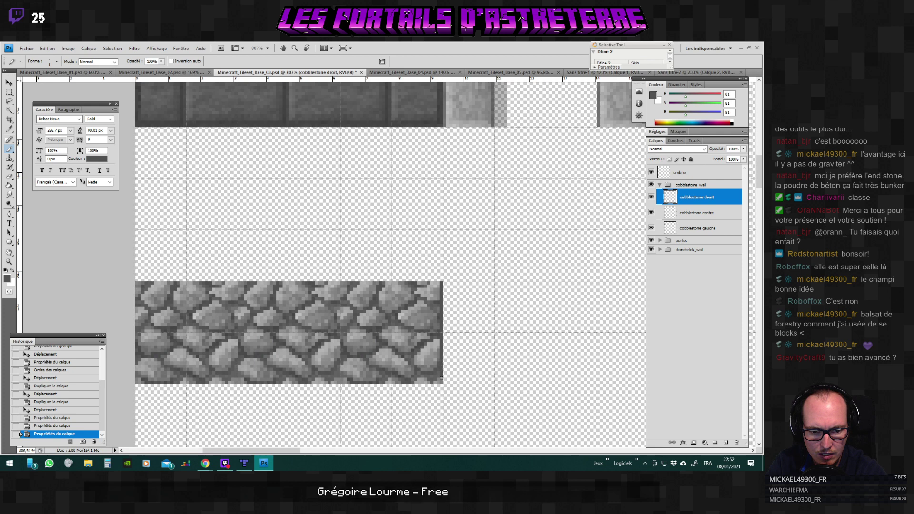
{"action": "left_click", "coordinate": [442, 344]}
{"action": "left_click", "coordinate": [690, 229]}
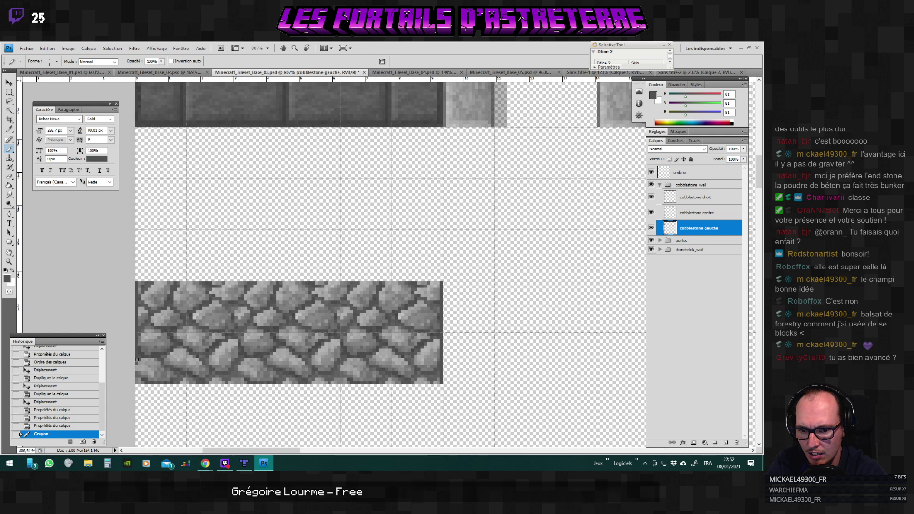
{"action": "left_click", "coordinate": [447, 344]}
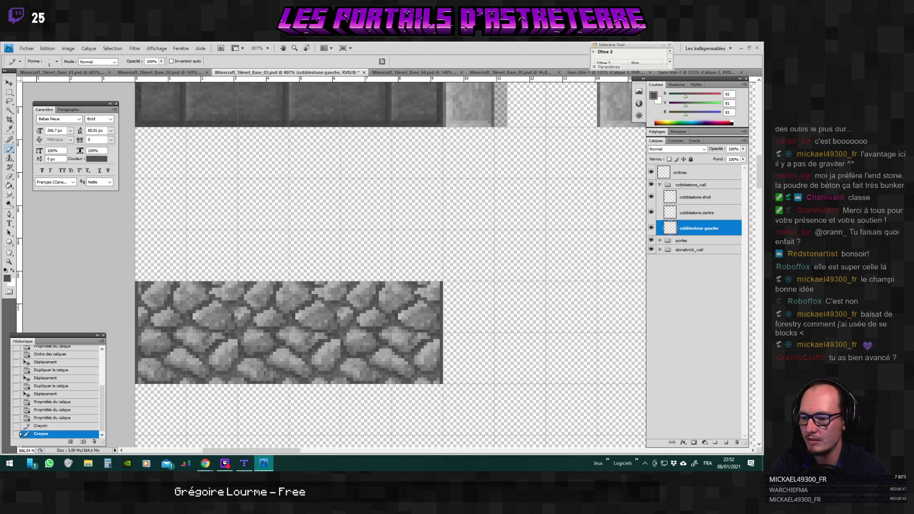
Merge the cobblestone droit, centre and gauche layers into one and check its content by toggling its visibility.
{"action": "scroll", "coordinate": [283, 320], "scroll_direction": "up", "scroll_amount": 5}
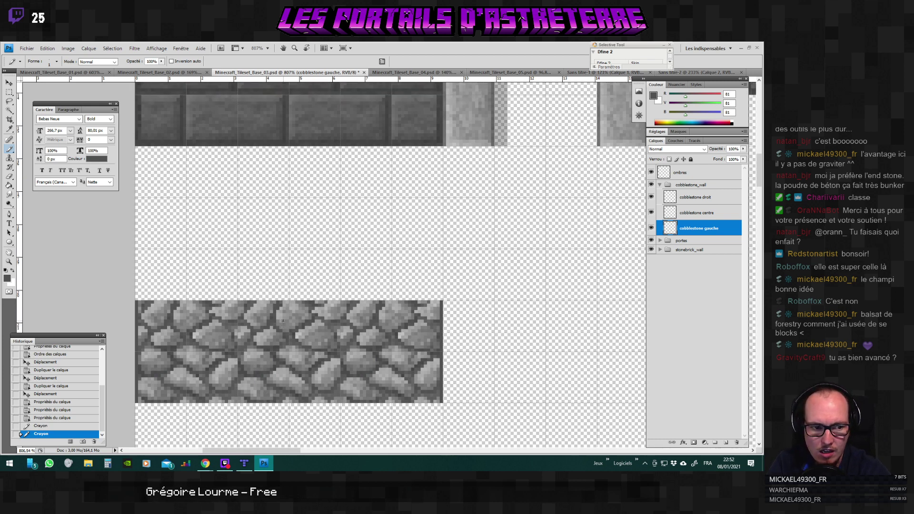
{"action": "scroll", "coordinate": [284, 321], "scroll_direction": "down", "scroll_amount": 1}
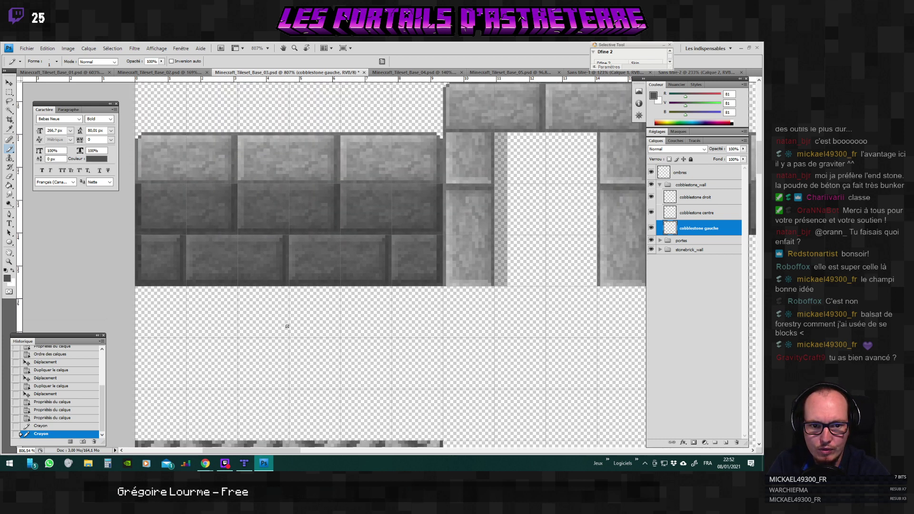
{"action": "scroll", "coordinate": [324, 307], "scroll_direction": "down", "scroll_amount": 5}
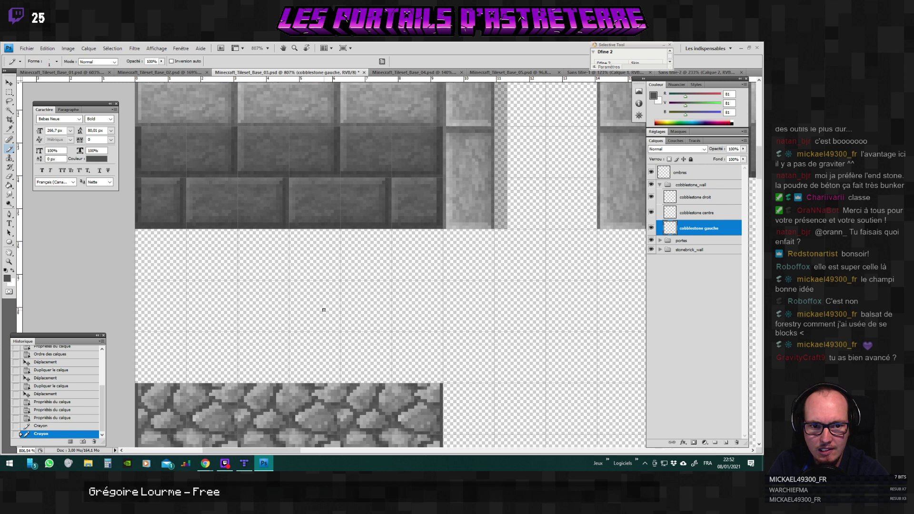
{"action": "scroll", "coordinate": [322, 318], "scroll_direction": "up", "scroll_amount": 3}
{"action": "scroll", "coordinate": [323, 318], "scroll_direction": "up", "scroll_amount": 1}
{"action": "scroll", "coordinate": [323, 317], "scroll_direction": "down", "scroll_amount": 7}
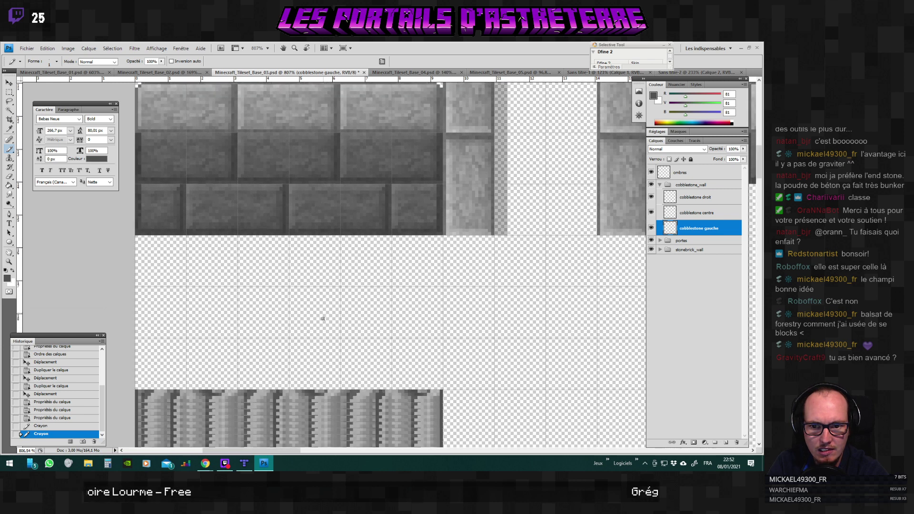
{"action": "left_click", "coordinate": [698, 197]}
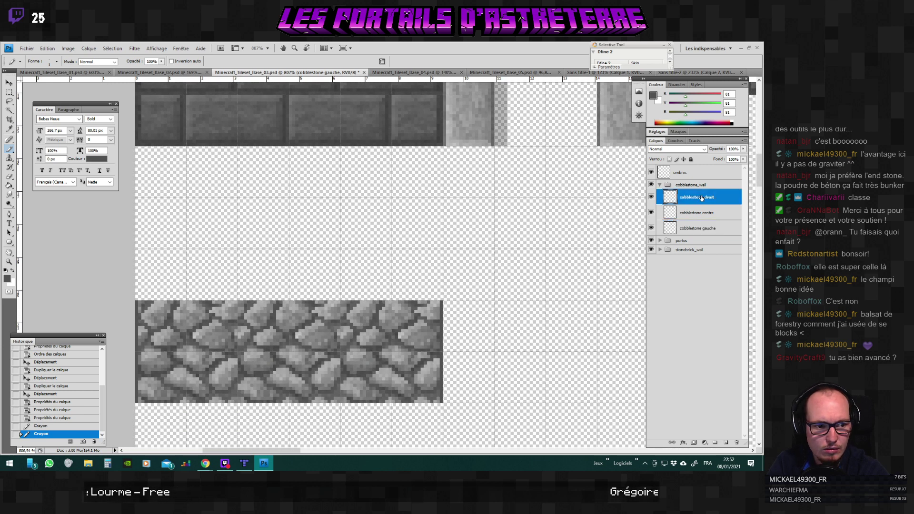
{"action": "left_click", "coordinate": [699, 216], "text": "shift"}
{"action": "left_click", "coordinate": [699, 229], "text": "shift"}
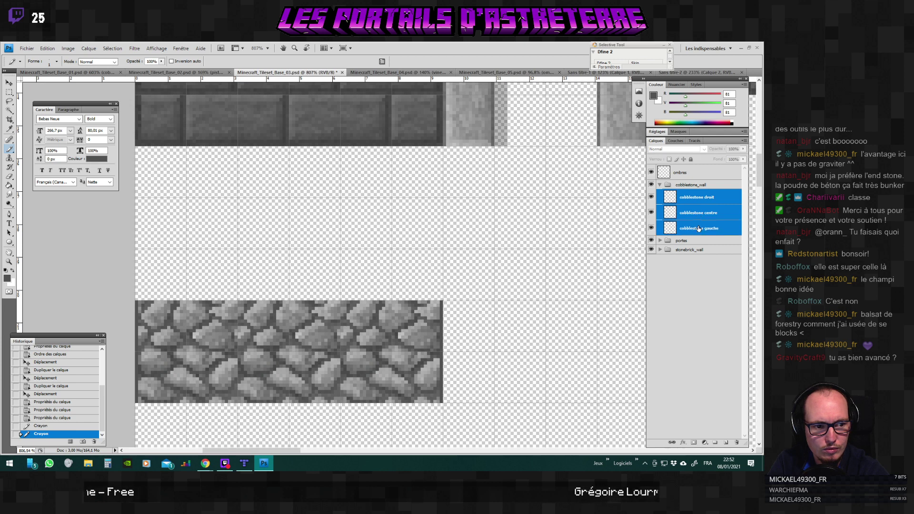
{"action": "key", "text": "ctrl+e"}
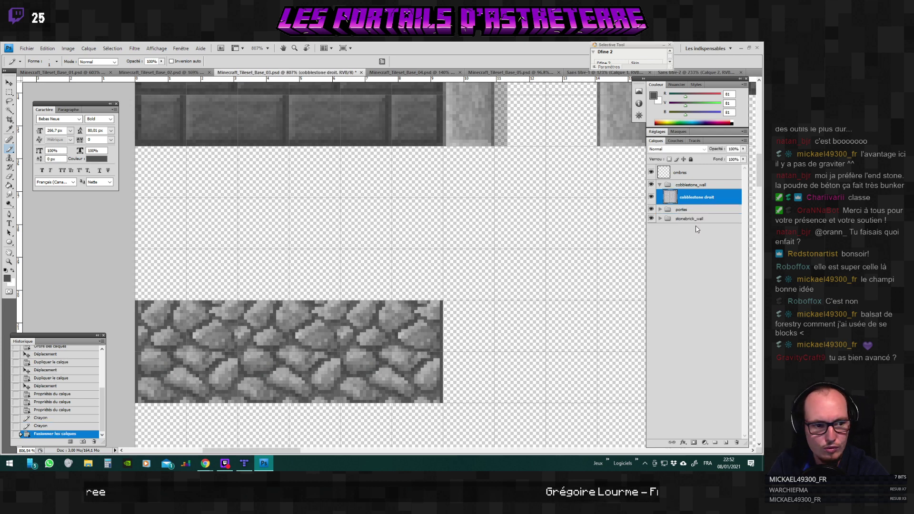
{"action": "left_click", "coordinate": [652, 197]}
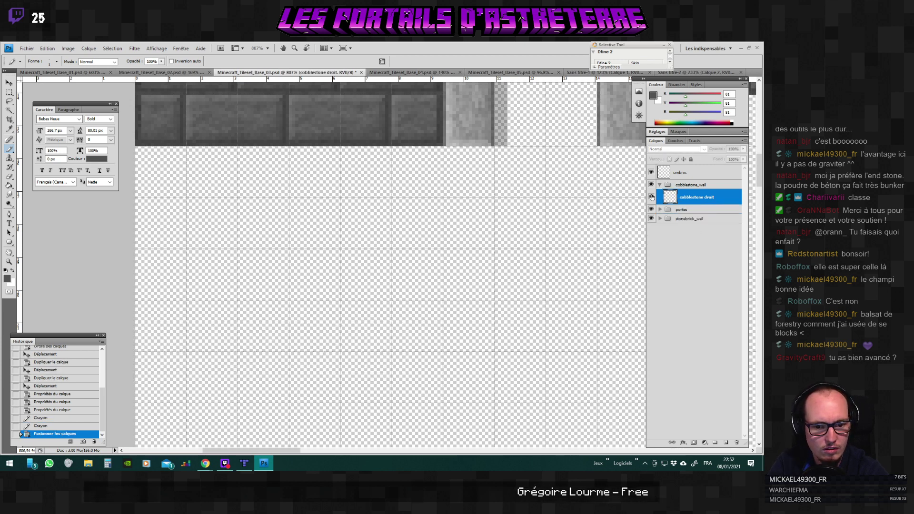
{"action": "left_click", "coordinate": [652, 197]}
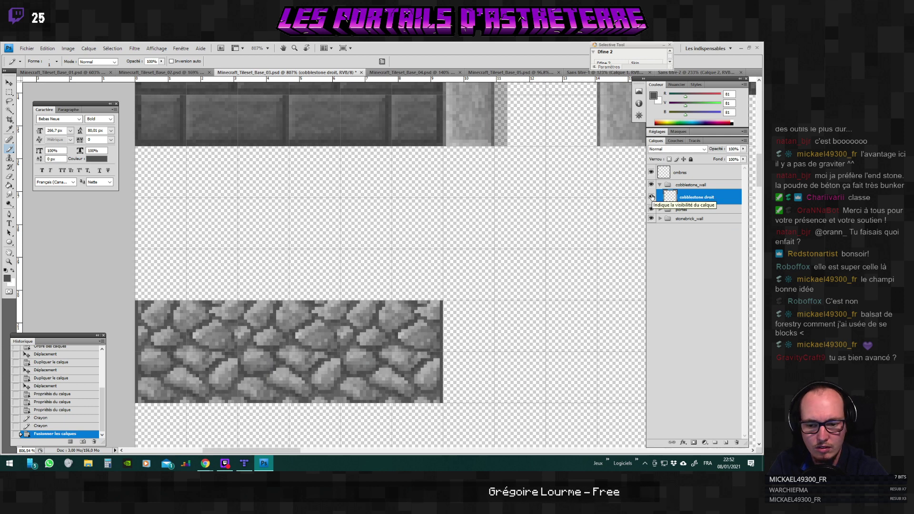
Duplicate the merged cobblestone layer and place the copy directly above the original row, aligned with its left edge.
{"action": "scroll", "coordinate": [294, 311], "scroll_direction": "up", "scroll_amount": 5}
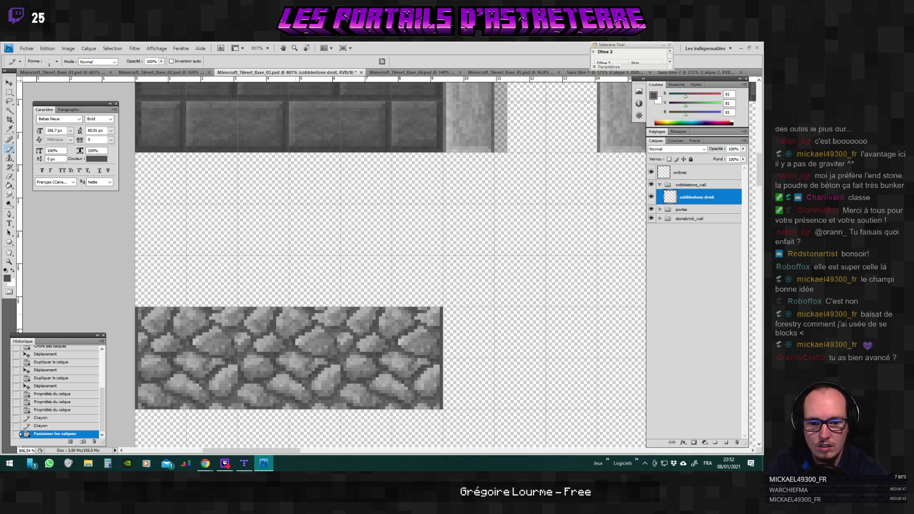
{"action": "scroll", "coordinate": [294, 311], "scroll_direction": "down", "scroll_amount": 2}
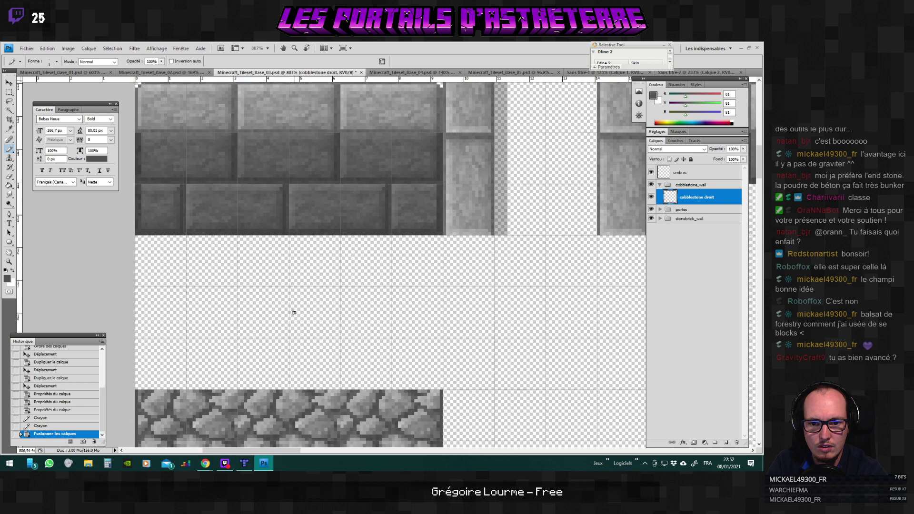
{"action": "scroll", "coordinate": [293, 313], "scroll_direction": "down", "scroll_amount": 2}
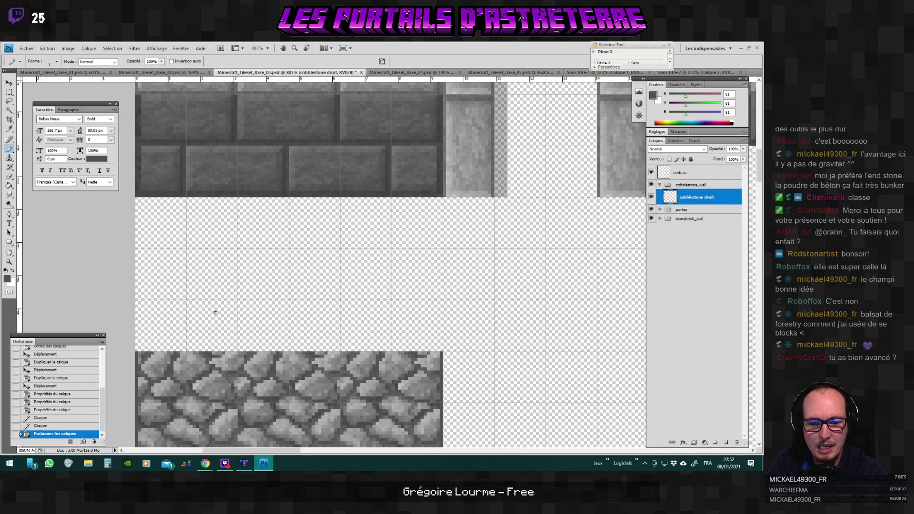
{"action": "scroll", "coordinate": [216, 313], "scroll_direction": "down", "scroll_amount": 2}
{"action": "right_click", "coordinate": [659, 195]}
{"action": "left_click", "coordinate": [696, 228]}
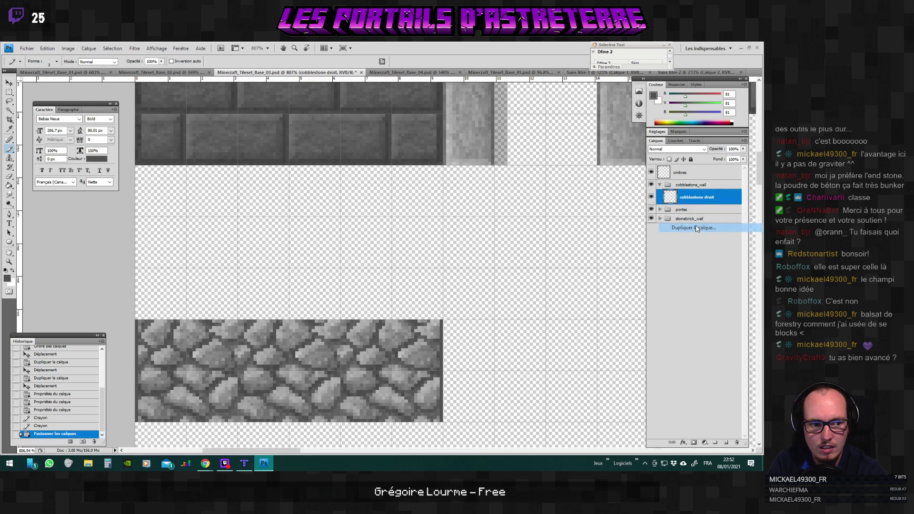
{"action": "key", "text": "Return"}
{"action": "key", "text": "v"}
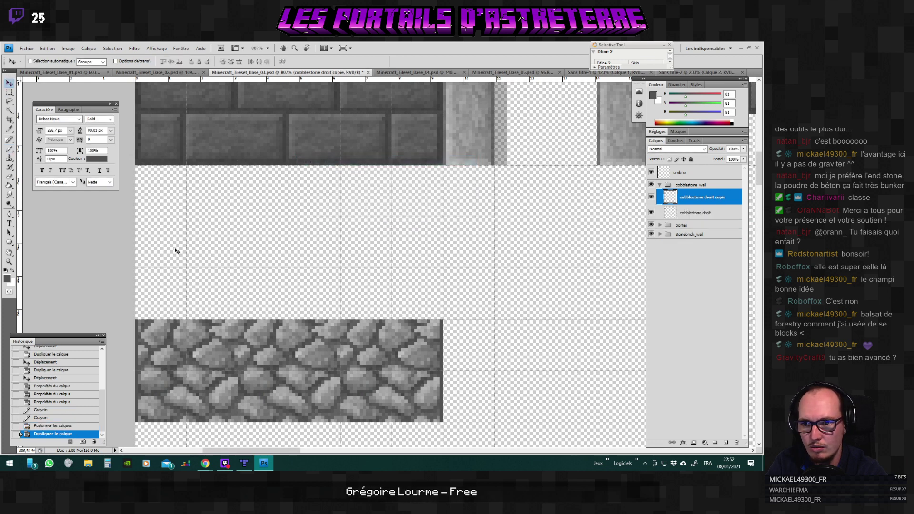
{"action": "mouse_move", "coordinate": [268, 365]}
{"action": "left_mouse_down"}
{"action": "mouse_move", "coordinate": [270, 244]}
{"action": "mouse_move", "coordinate": [269, 260]}
{"action": "mouse_move", "coordinate": [120, 266]}
{"action": "left_mouse_up"}
Delete the upper half of the cobblestone copy with a rectangular selection, then clear the selection.
{"action": "key", "text": "m"}
{"action": "key", "text": "Delete"}
{"action": "key", "text": "ctrl+d"}
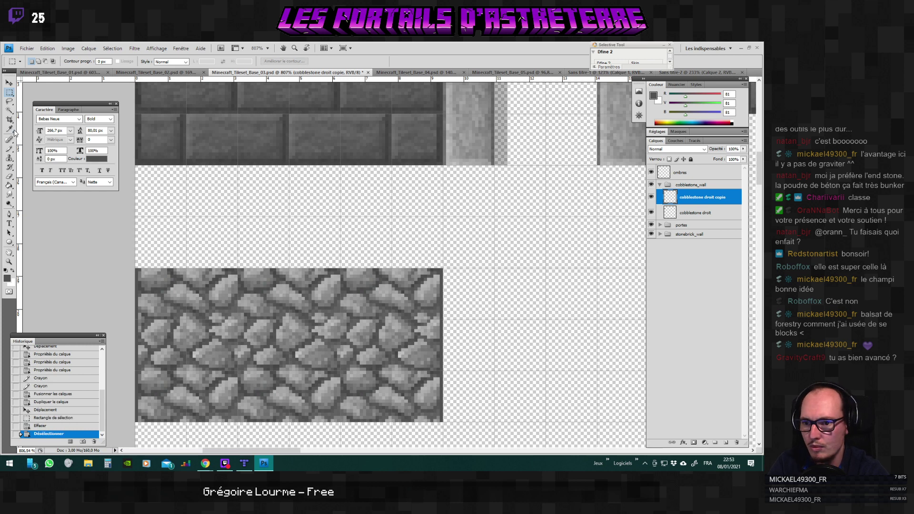
Pencil the outer side border of the upper cobblestone copy in the mid grey RGB 113, using the stone-brick wall as reference.
{"action": "left_click", "coordinate": [9, 149]}
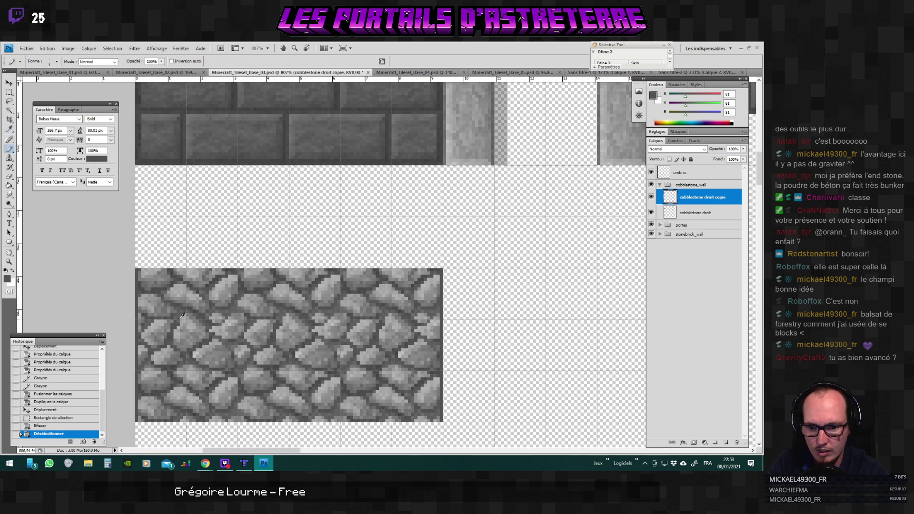
{"action": "scroll", "coordinate": [175, 340], "scroll_direction": "up", "scroll_amount": 3}
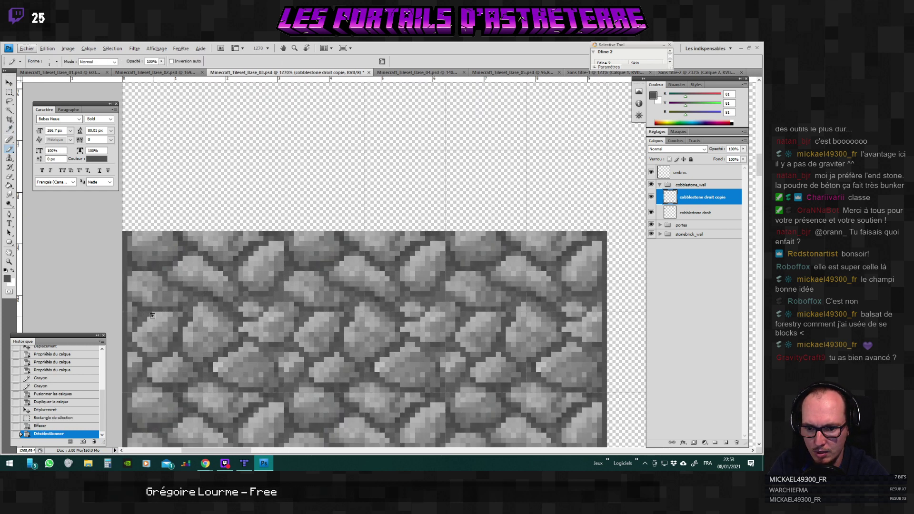
{"action": "scroll", "coordinate": [289, 285], "scroll_direction": "up", "scroll_amount": 5}
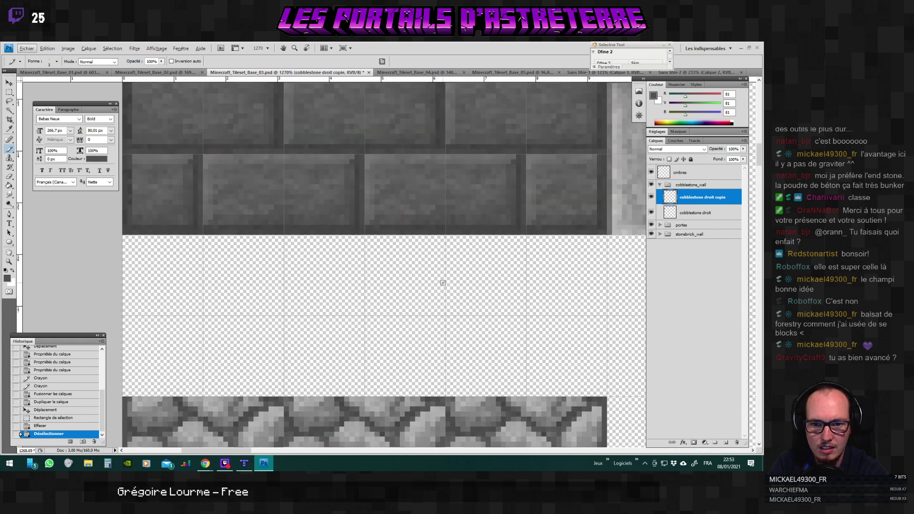
{"action": "scroll", "coordinate": [444, 285], "scroll_direction": "down", "scroll_amount": 4}
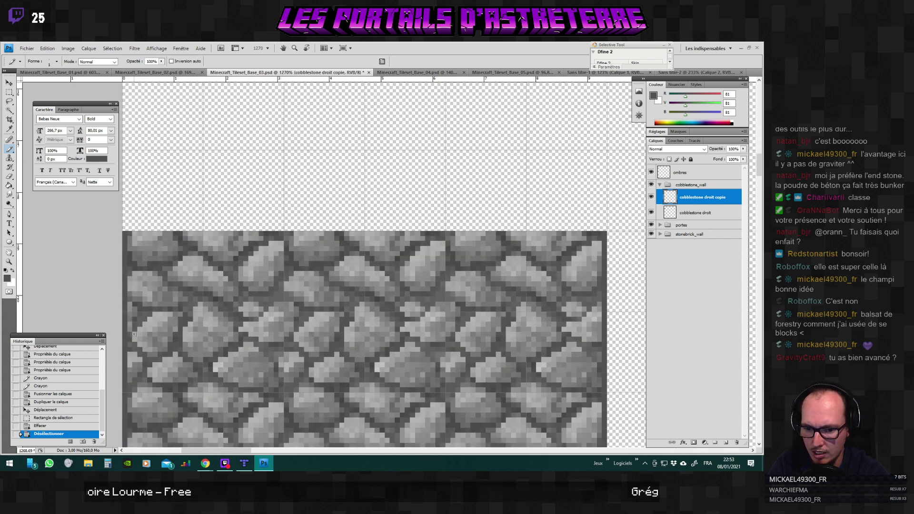
{"action": "scroll", "coordinate": [281, 278], "scroll_direction": "up", "scroll_amount": 6}
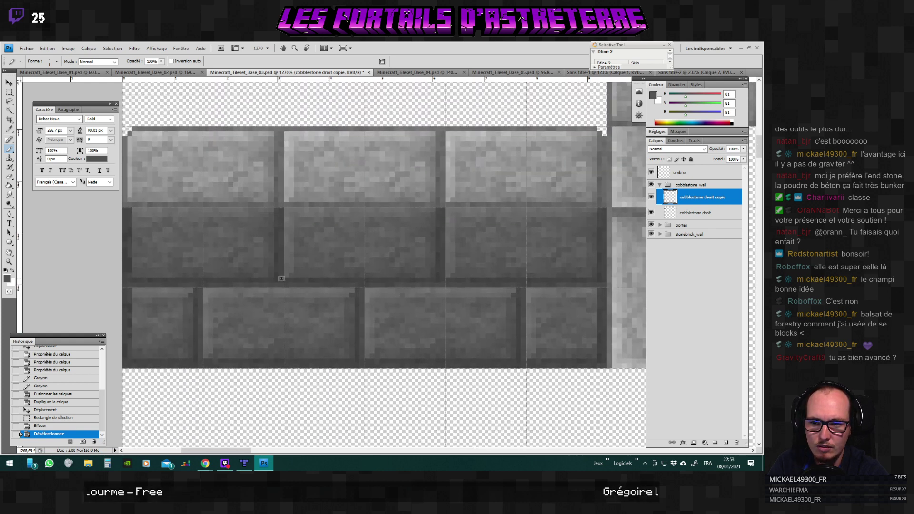
{"action": "scroll", "coordinate": [281, 278], "scroll_direction": "down", "scroll_amount": 6}
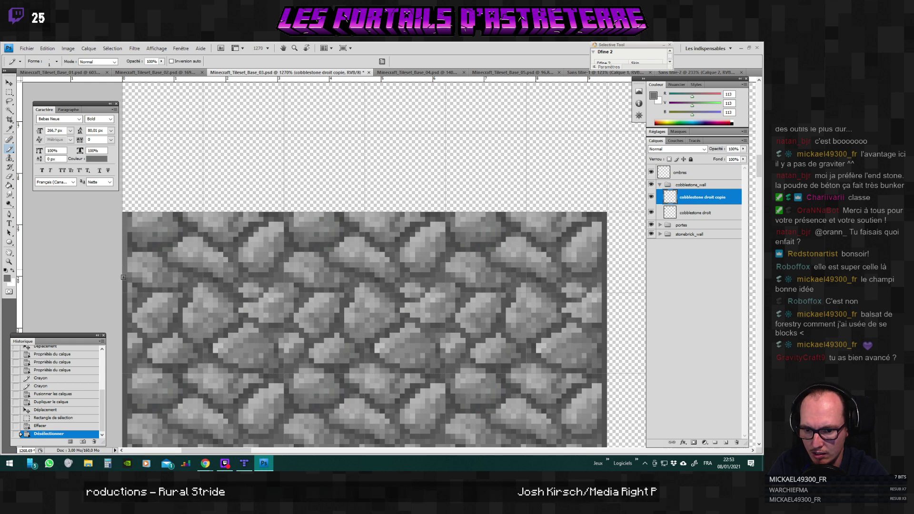
{"action": "left_click", "coordinate": [607, 216]}
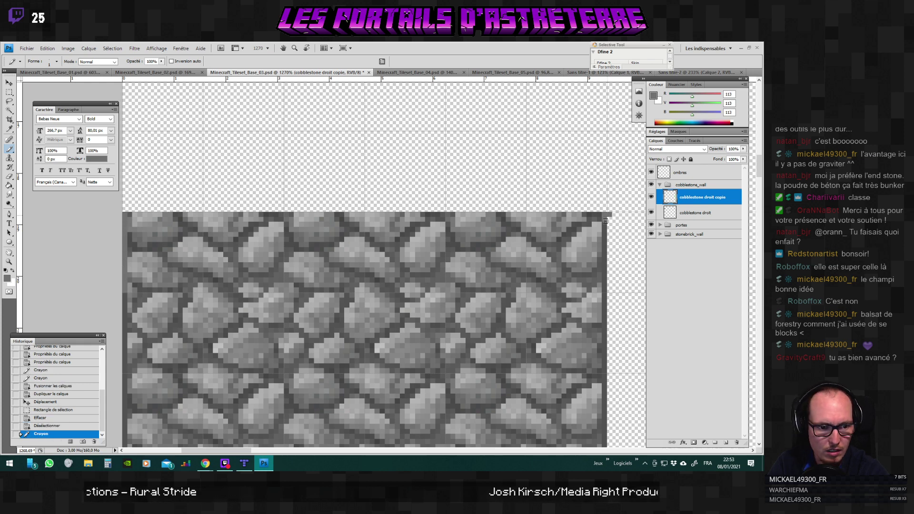
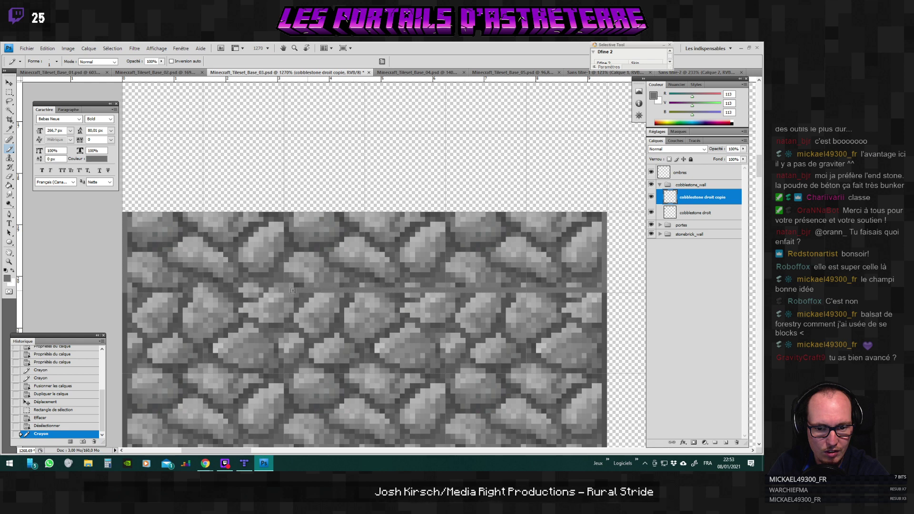
Try a mid grey (RGB 113) pencil line along the seam between the two cobblestone rows, and remove those strokes from the history.
{"action": "left_click", "coordinate": [219, 289]}
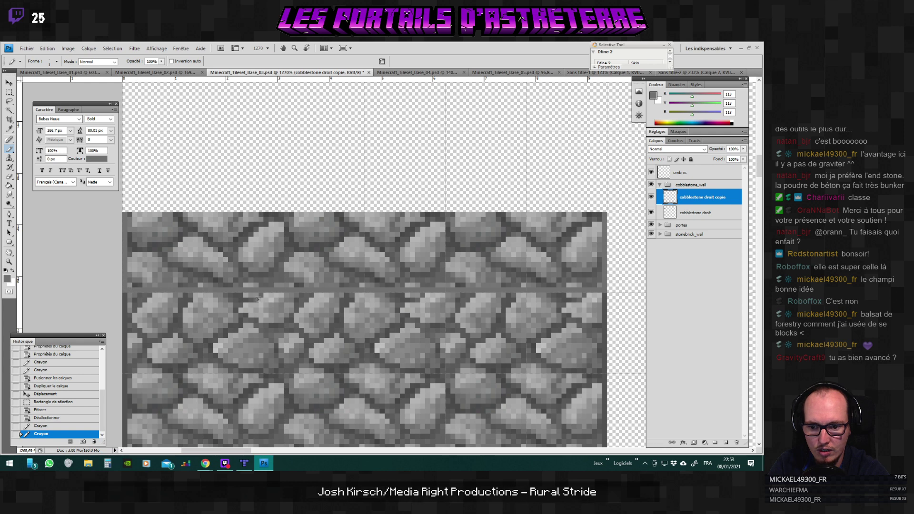
{"action": "scroll", "coordinate": [472, 319], "scroll_direction": "down", "scroll_amount": 5}
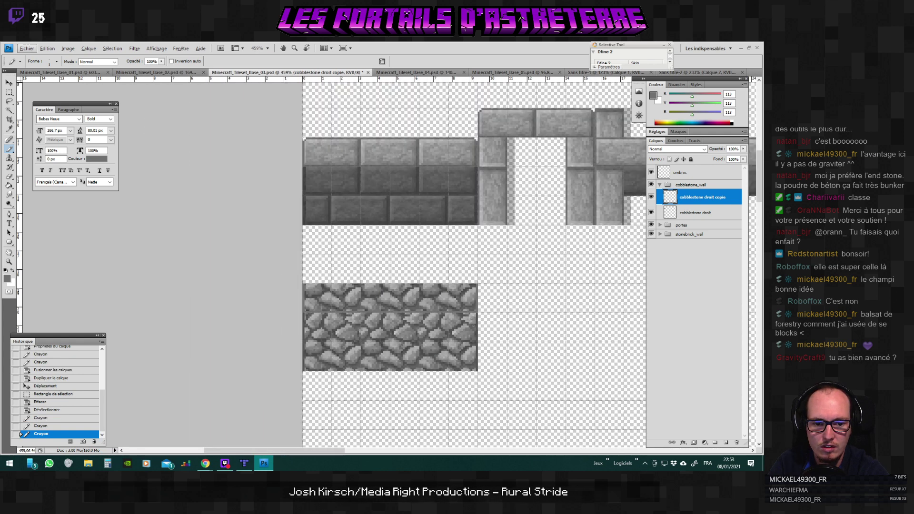
{"action": "scroll", "coordinate": [472, 327], "scroll_direction": "up", "scroll_amount": 2}
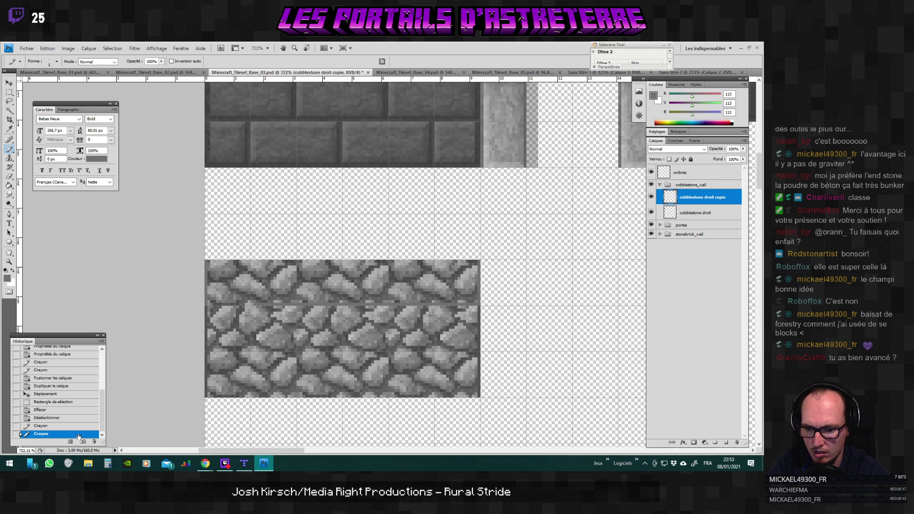
{"action": "left_click", "coordinate": [93, 441]}
{"action": "left_click", "coordinate": [363, 204]}
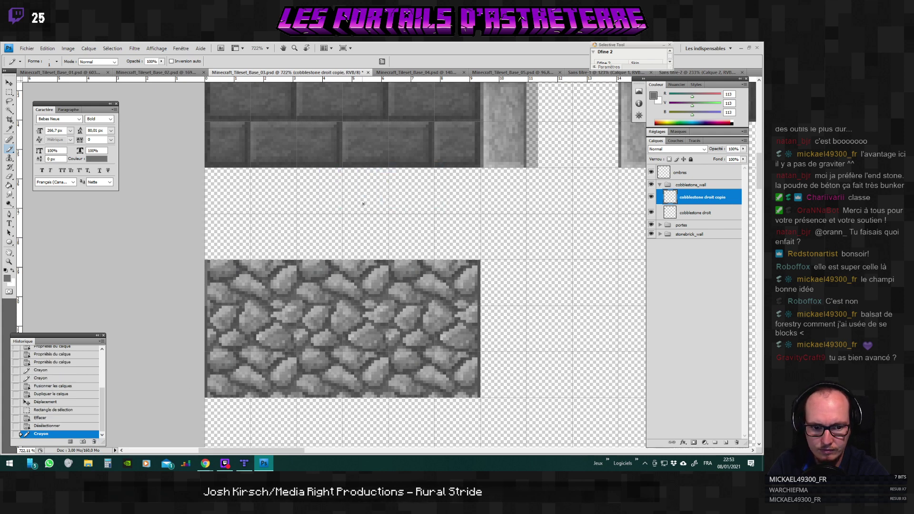
Lighten the cobblestone droit copie layer with a Brightness/Contrast adjustment, setting the brightness to 20.
{"action": "scroll", "coordinate": [233, 299], "scroll_direction": "up", "scroll_amount": 2}
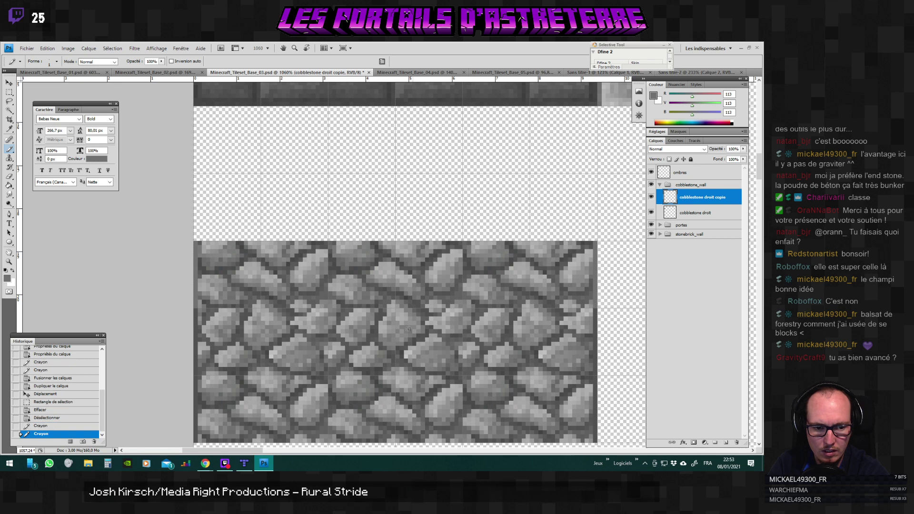
{"action": "scroll", "coordinate": [595, 304], "scroll_direction": "down", "scroll_amount": 3}
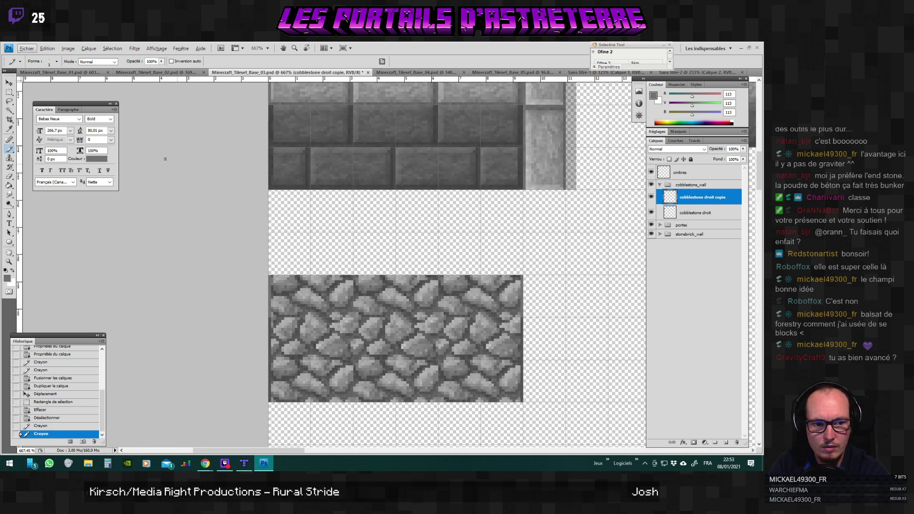
{"action": "left_click", "coordinate": [88, 48]}
{"action": "mouse_move", "coordinate": [68, 48]}
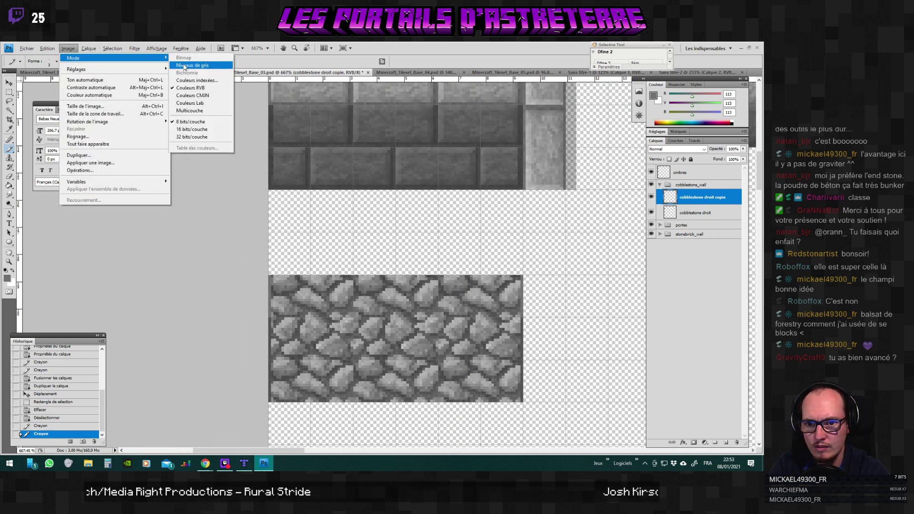
{"action": "mouse_move", "coordinate": [119, 70]}
{"action": "left_click", "coordinate": [192, 70]}
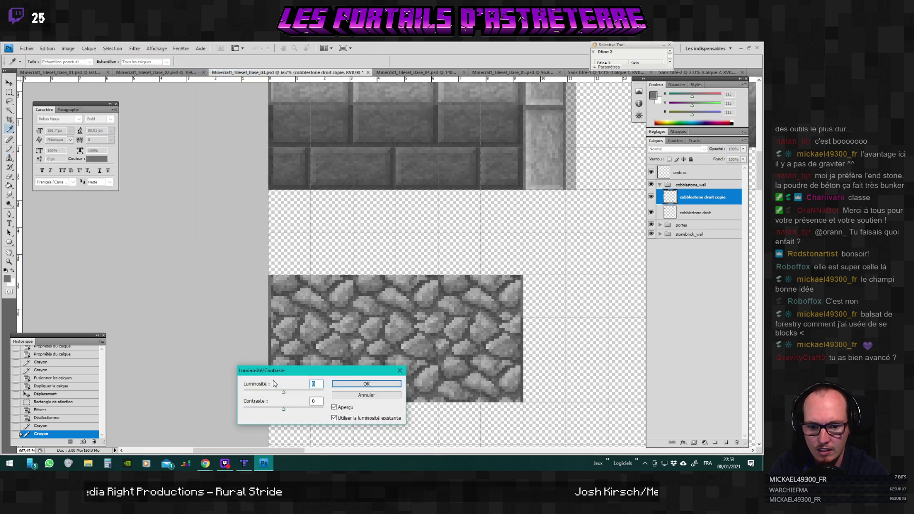
{"action": "type", "text": "10"}
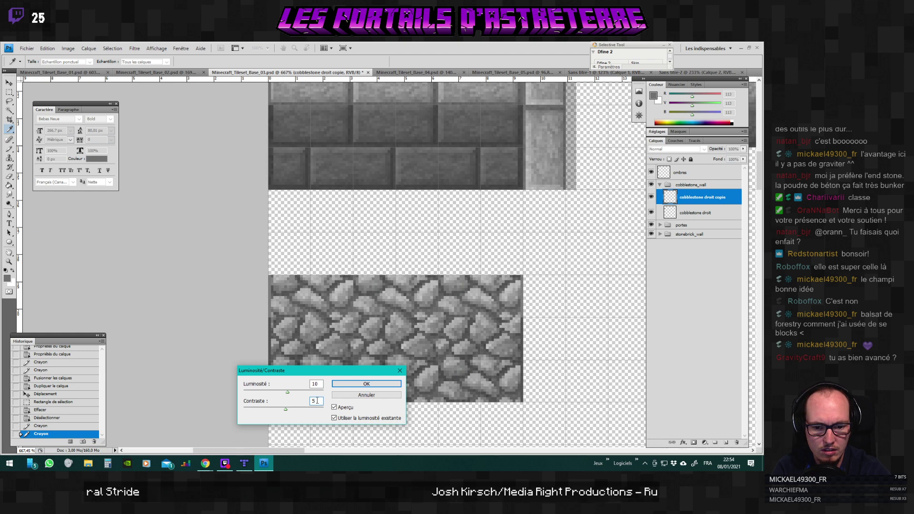
{"action": "type", "text": "0"}
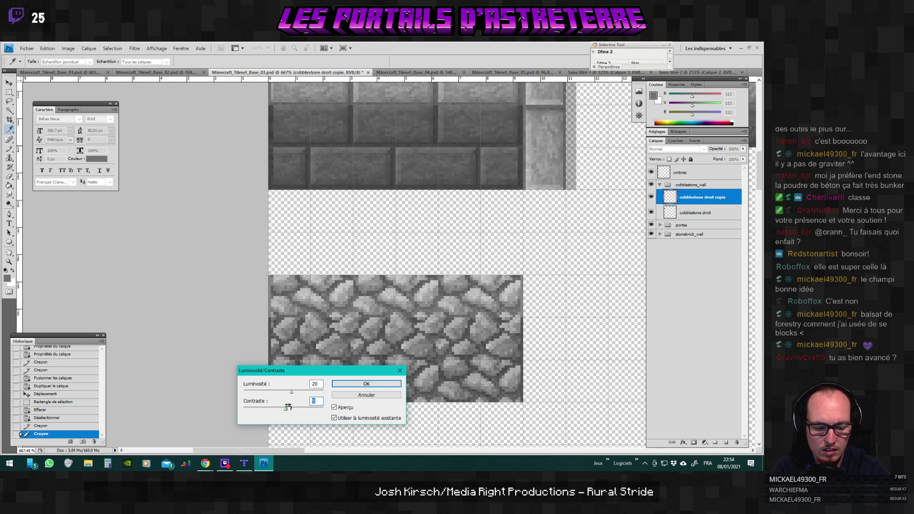
{"action": "left_click", "coordinate": [371, 384]}
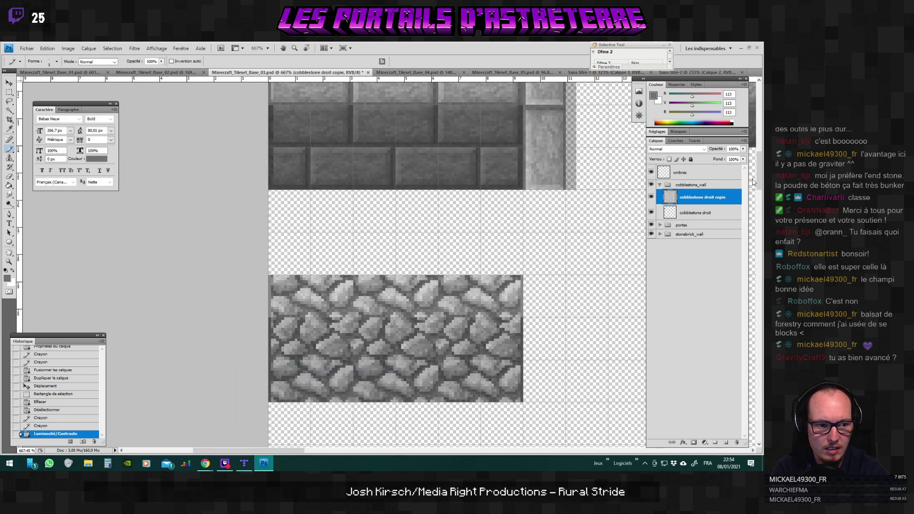
Try a Brightness/Contrast adjustment with brightness -30 and contrast -10 on the cobblestone droit layer, comparing it with the preview off.
{"action": "left_click", "coordinate": [702, 214]}
{"action": "left_click", "coordinate": [69, 50]}
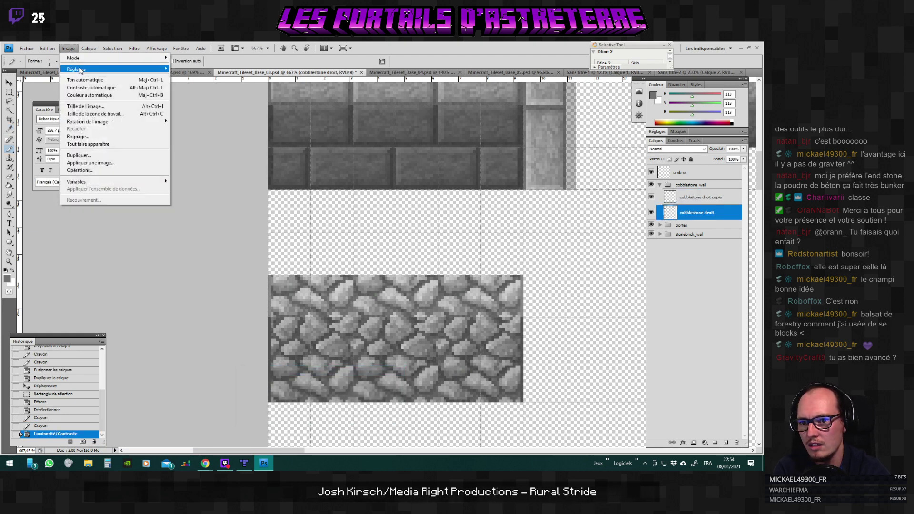
{"action": "mouse_move", "coordinate": [114, 69]}
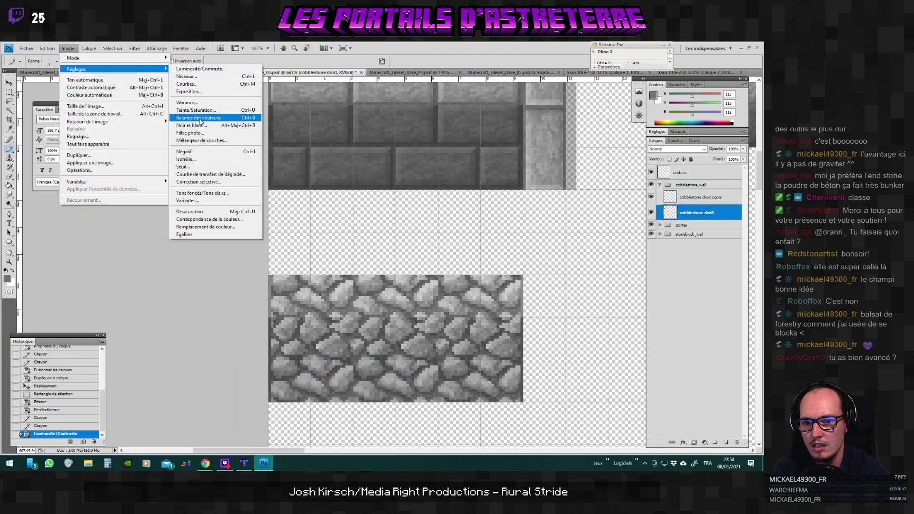
{"action": "left_click", "coordinate": [201, 69]}
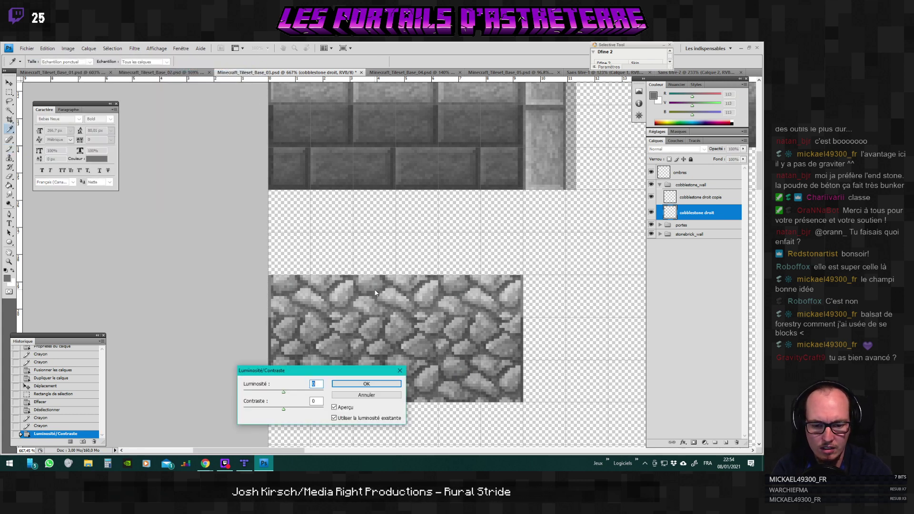
{"action": "type", "text": "-30"}
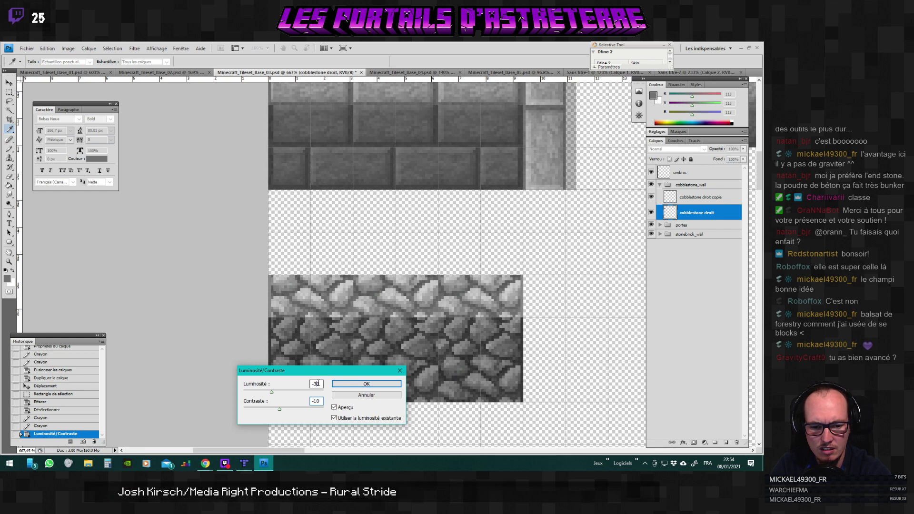
{"action": "left_click_drag", "start_coordinate": [342, 367], "coordinate": [162, 262]}
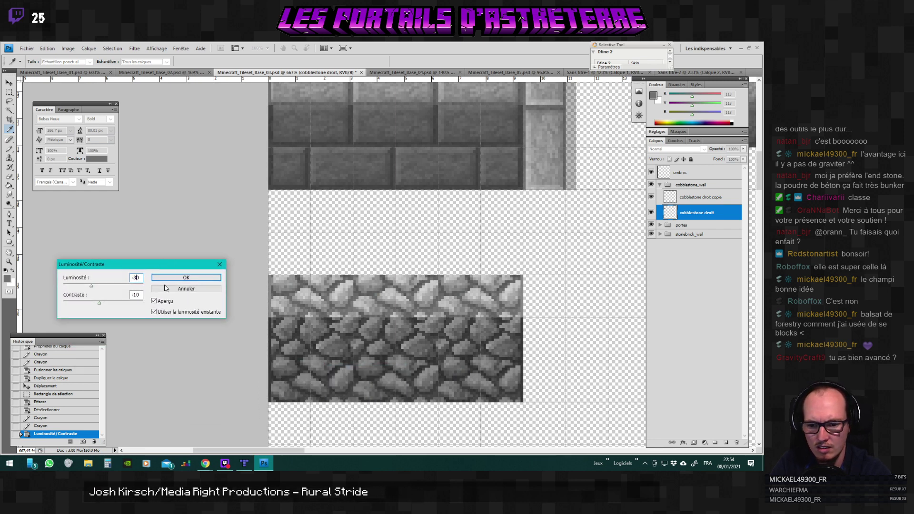
{"action": "left_click", "coordinate": [155, 302]}
{"action": "left_click", "coordinate": [154, 302]}
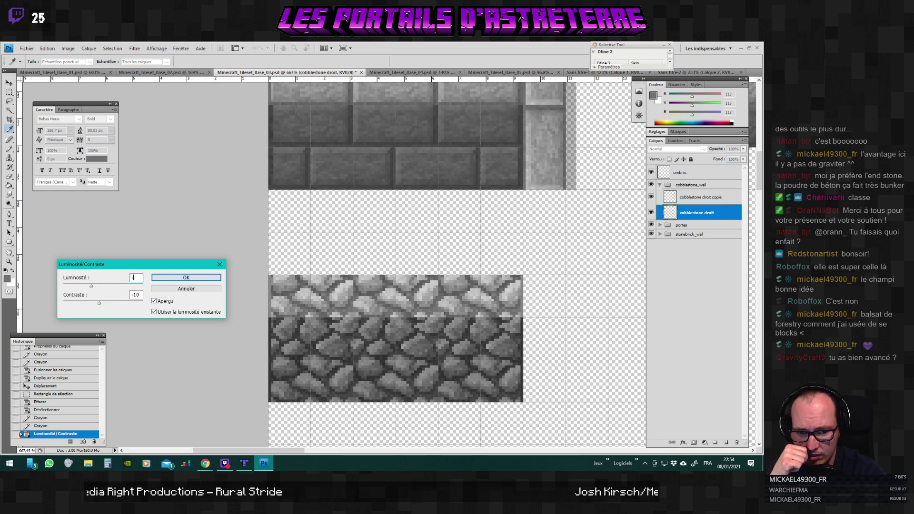
Try brightness -20, then -10 with contrast -15, against the stone-brick wall's shading, and cancel the adjustment.
{"action": "type", "text": "-20"}
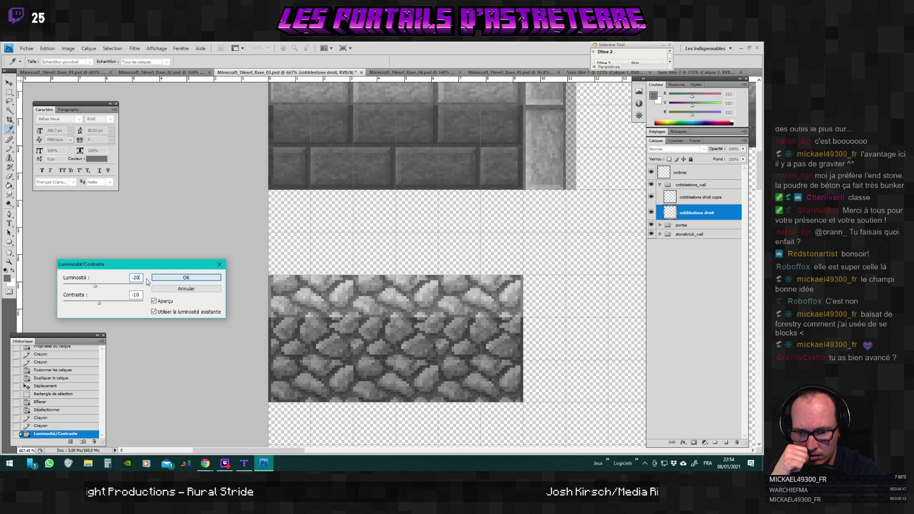
{"action": "type", "text": "10"}
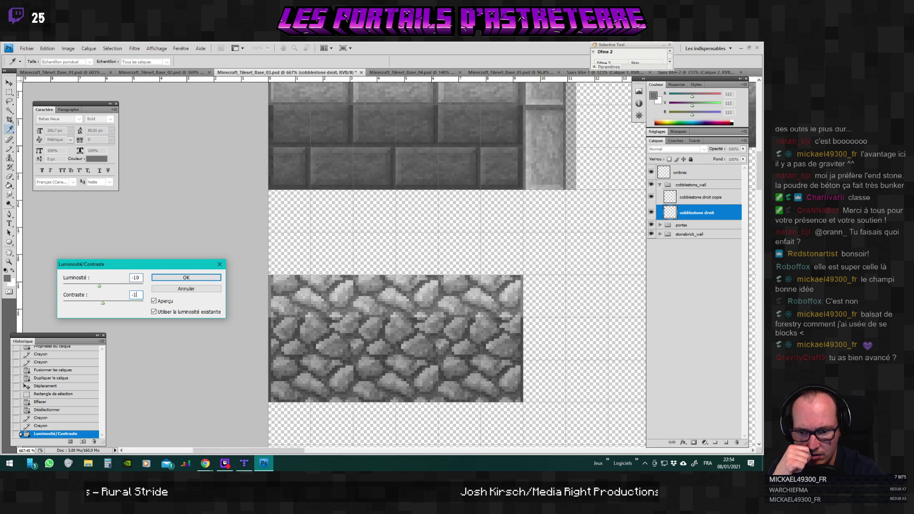
{"action": "left_click", "coordinate": [155, 305]}
{"action": "left_click", "coordinate": [155, 305]}
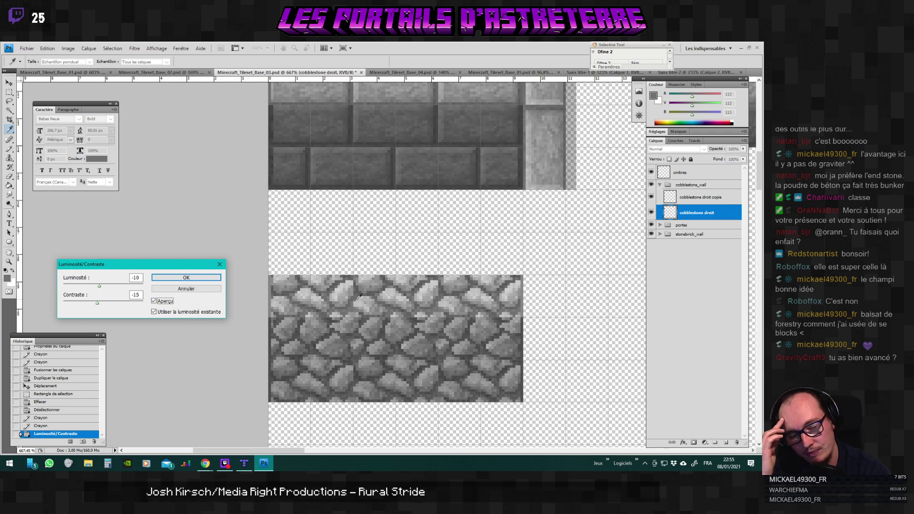
{"action": "scroll", "coordinate": [499, 208], "scroll_direction": "up", "scroll_amount": 3}
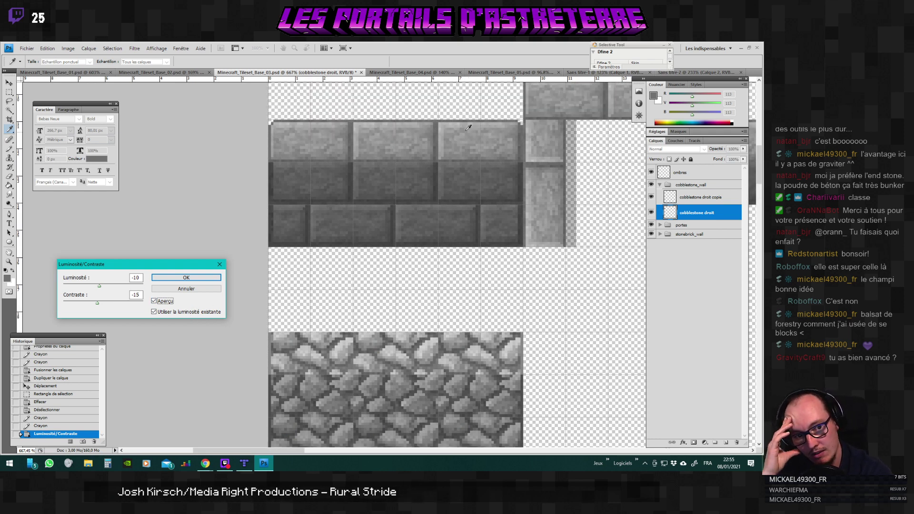
{"action": "scroll", "coordinate": [356, 122], "scroll_direction": "up", "scroll_amount": 4}
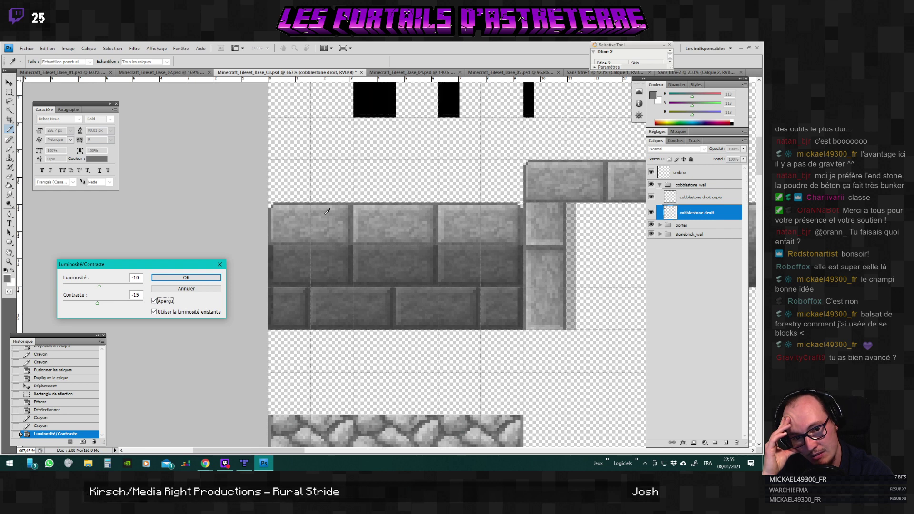
{"action": "scroll", "coordinate": [404, 205], "scroll_direction": "down", "scroll_amount": 7}
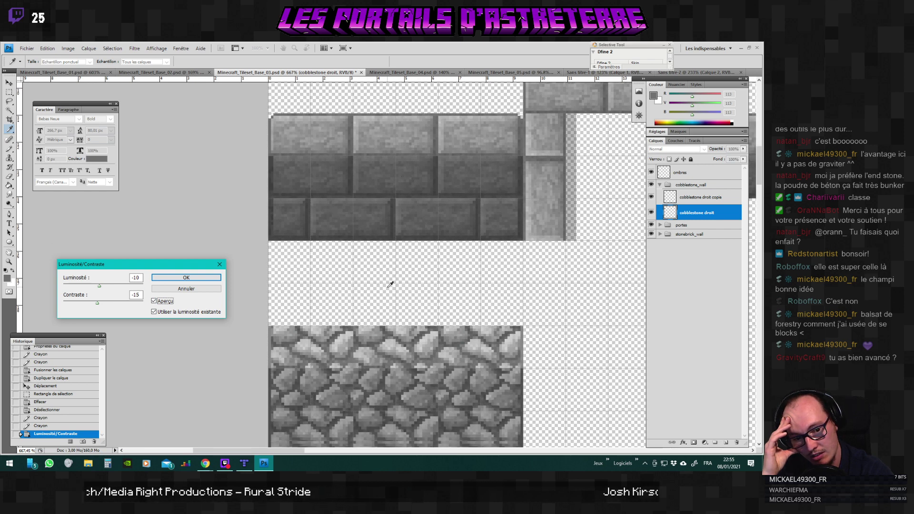
{"action": "left_click", "coordinate": [176, 289]}
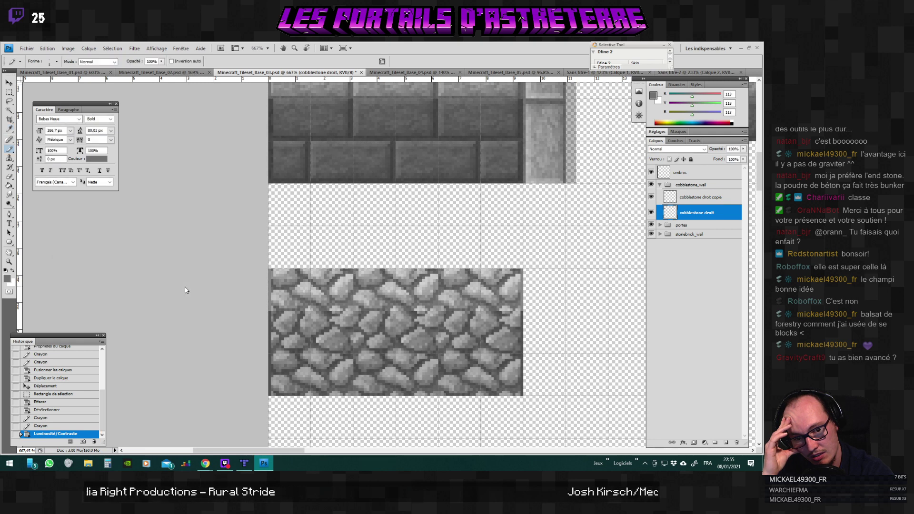
Try a Brightness/Contrast adjustment with brightness -10 and contrast -20 on the cobblestone droit layer.
{"action": "left_click", "coordinate": [65, 51]}
{"action": "mouse_move", "coordinate": [95, 69]}
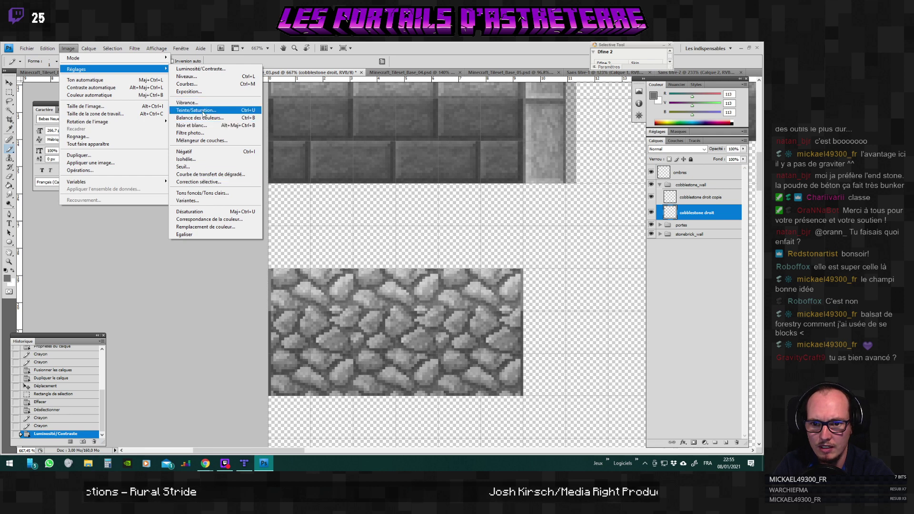
{"action": "left_click", "coordinate": [199, 69]}
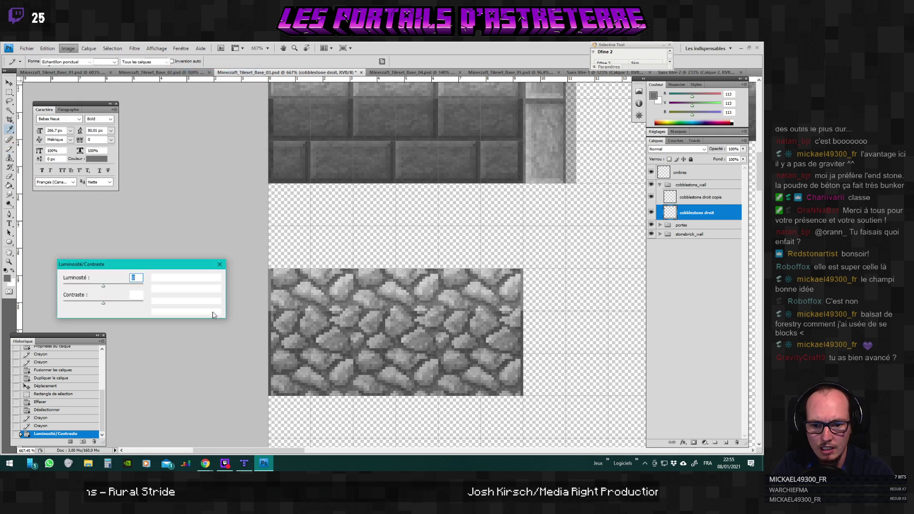
{"action": "type", "text": "-10"}
{"action": "left_click", "coordinate": [141, 296]}
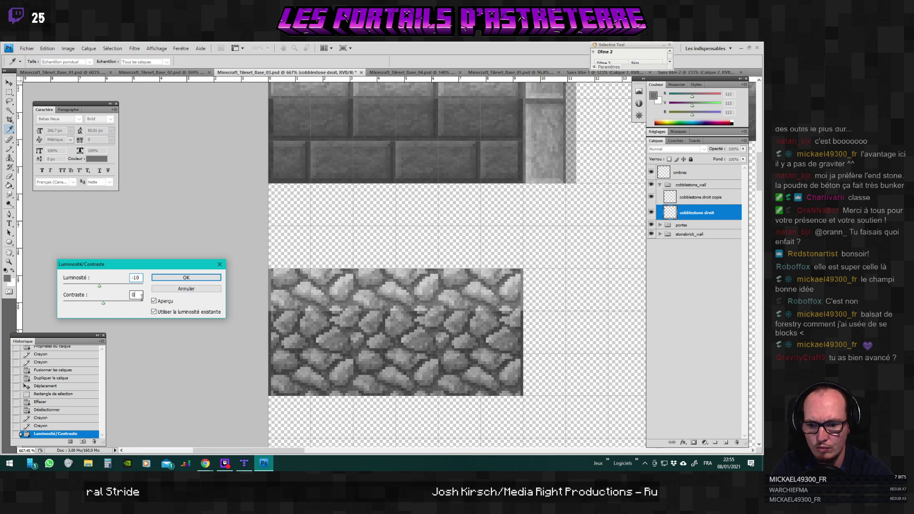
{"action": "type", "text": "-20"}
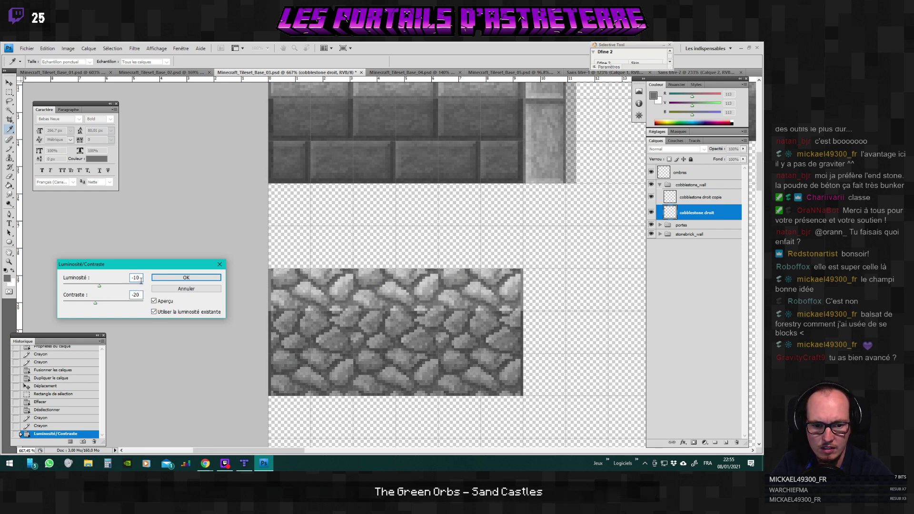
{"action": "double_click", "coordinate": [135, 295]}
{"action": "type", "text": "-10"}
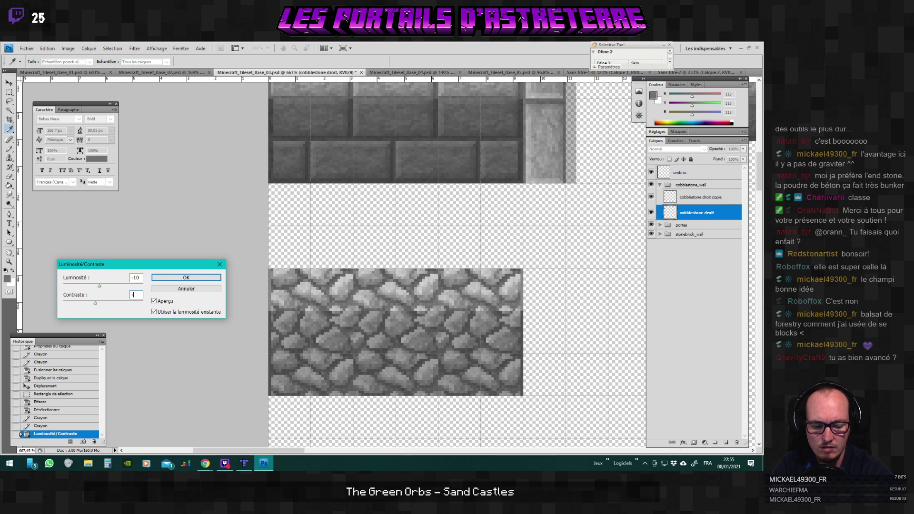
Try brightness -15 with contrast -5 on the cobblestone droit layer, compare with the stone-brick wall, and undo the adjustment.
{"action": "double_click", "coordinate": [135, 295]}
{"action": "type", "text": "0"}
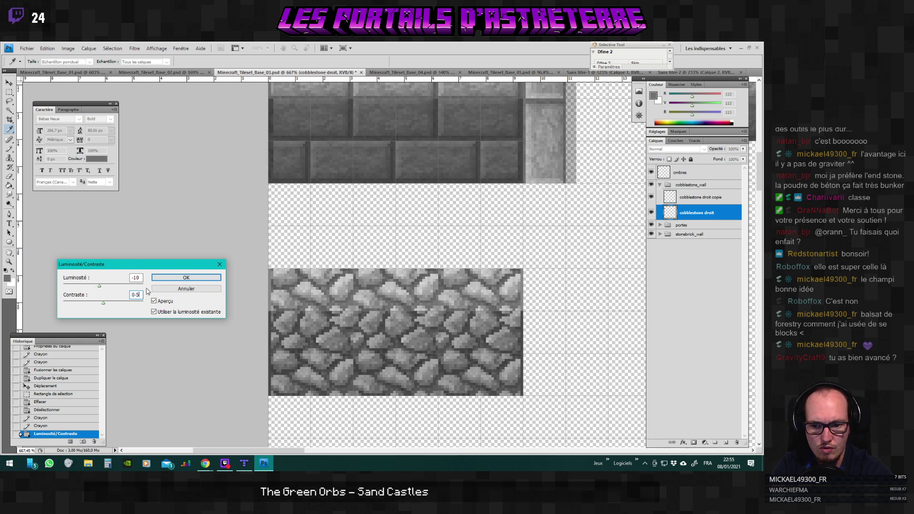
{"action": "key", "text": "Return"}
{"action": "key", "text": "Return"}
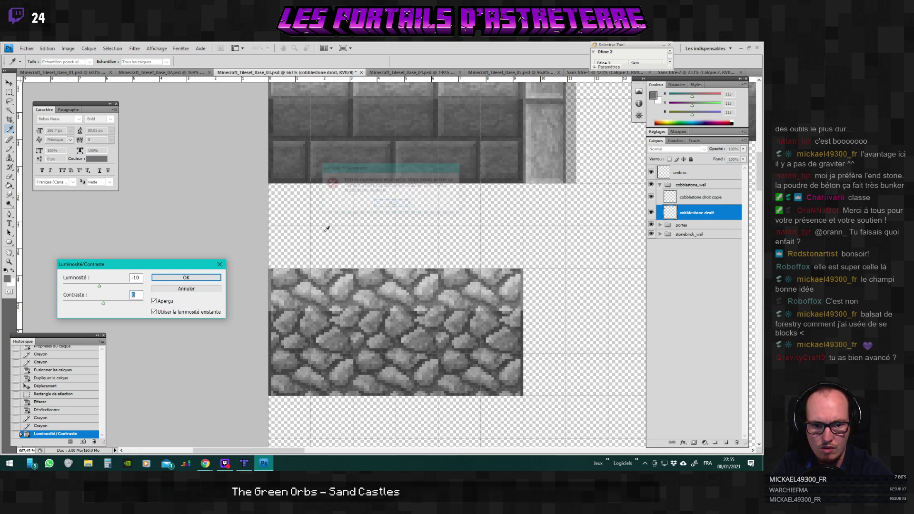
{"action": "type", "text": "-5"}
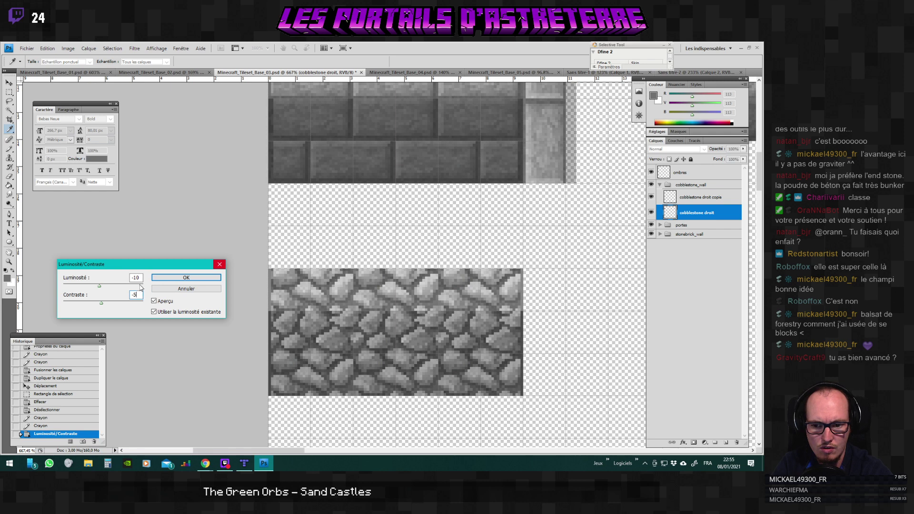
{"action": "left_click", "coordinate": [135, 277]}
{"action": "left_click_drag", "start_coordinate": [99, 285], "coordinate": [97, 285]}
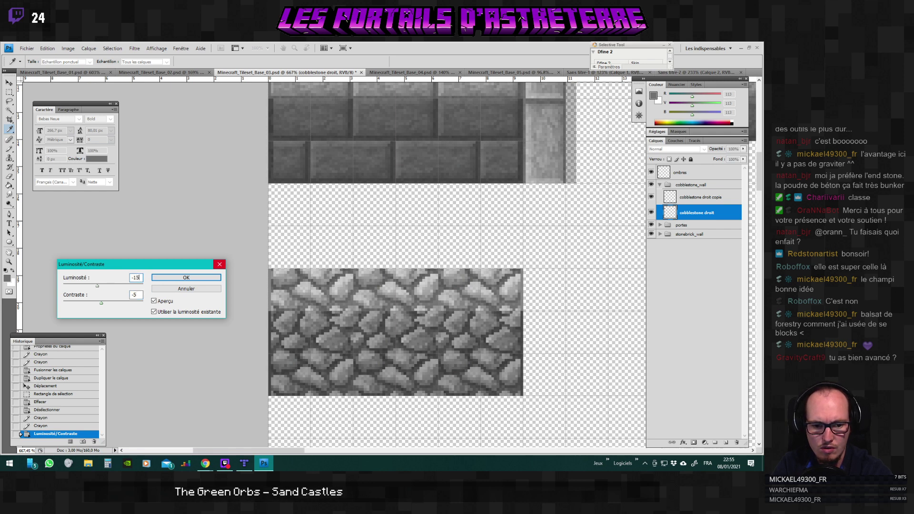
{"action": "left_click", "coordinate": [184, 279]}
{"action": "scroll", "coordinate": [563, 276], "scroll_direction": "down", "scroll_amount": 1}
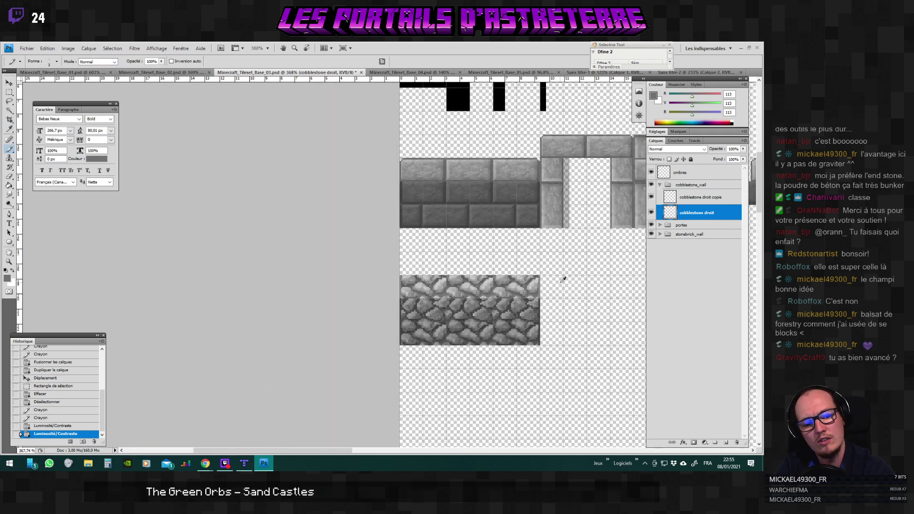
{"action": "key", "text": "ctrl+z"}
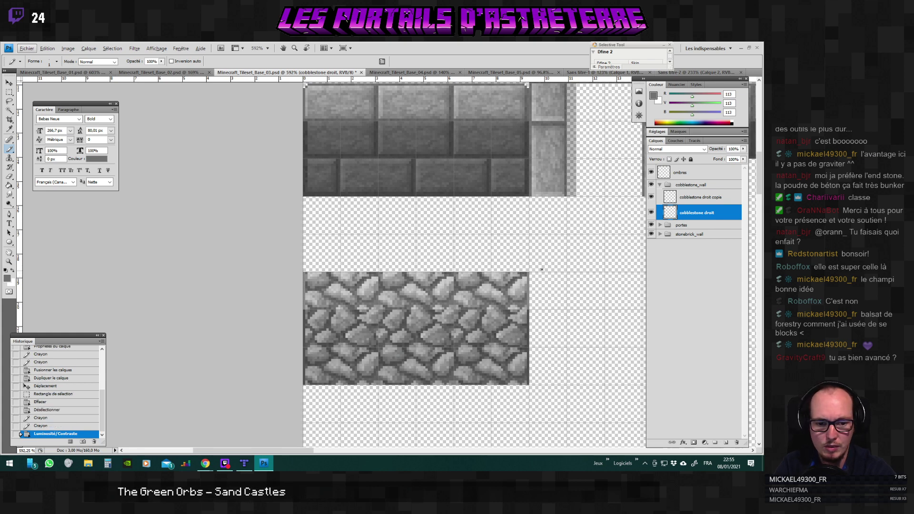
Duplicate the cobblestone droit layer as cobblestone droit copie 2 and move the copy up by about one tile.
{"action": "right_click", "coordinate": [697, 214]}
{"action": "left_click", "coordinate": [695, 251]}
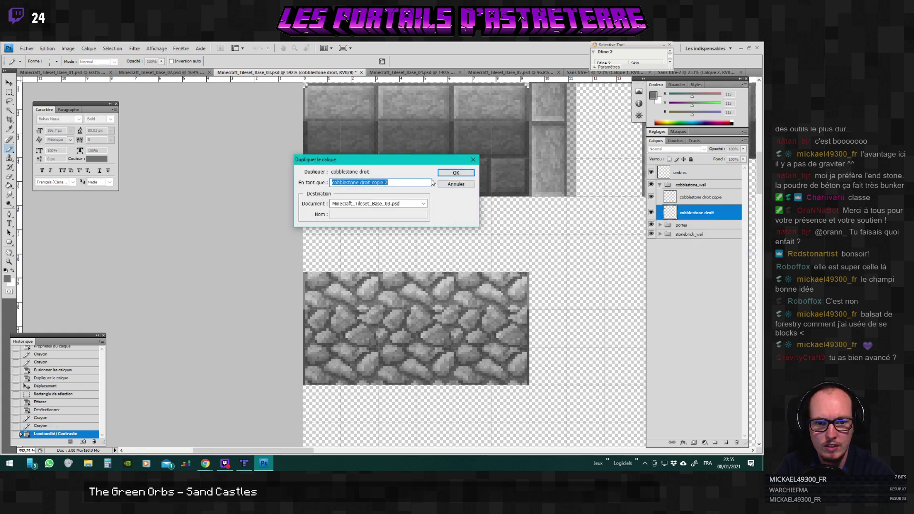
{"action": "key", "text": "Return"}
{"action": "left_click", "coordinate": [10, 83]}
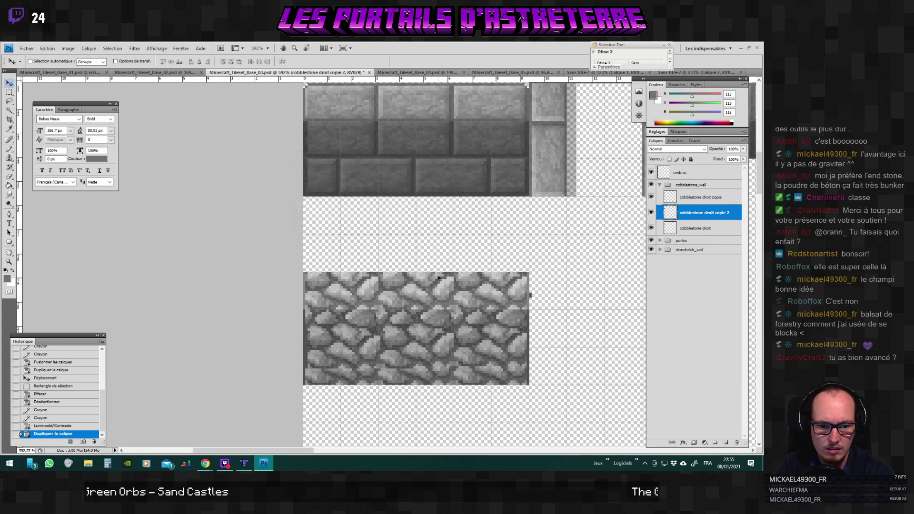
{"action": "left_click_drag", "start_coordinate": [440, 261], "coordinate": [442, 222]}
Delete the cobblestone droit copie layer and align cobblestone droit copie 2 with the side edges of the wall below.
{"action": "left_click", "coordinate": [700, 197]}
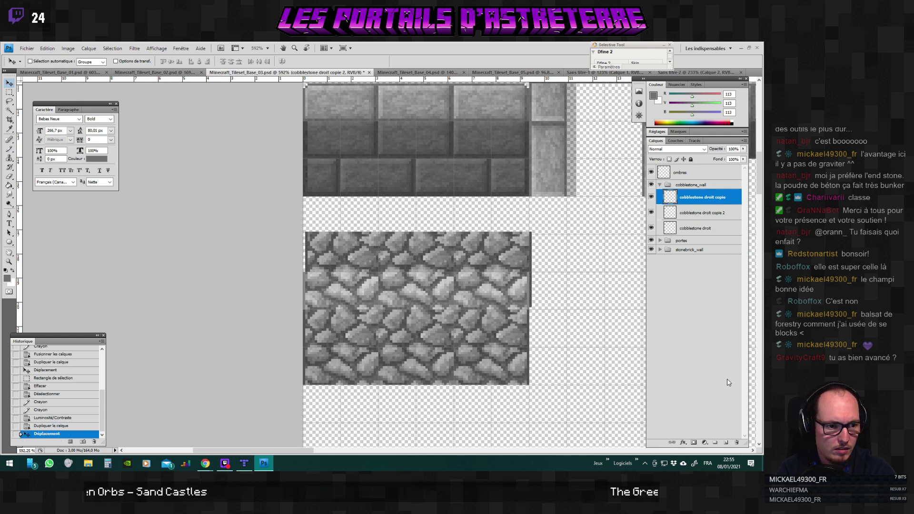
{"action": "left_click", "coordinate": [737, 443]}
{"action": "left_click", "coordinate": [363, 200]}
{"action": "mouse_move", "coordinate": [443, 255]}
{"action": "left_mouse_down"}
{"action": "mouse_move", "coordinate": [441, 237]}
{"action": "mouse_move", "coordinate": [444, 254]}
{"action": "left_mouse_up"}
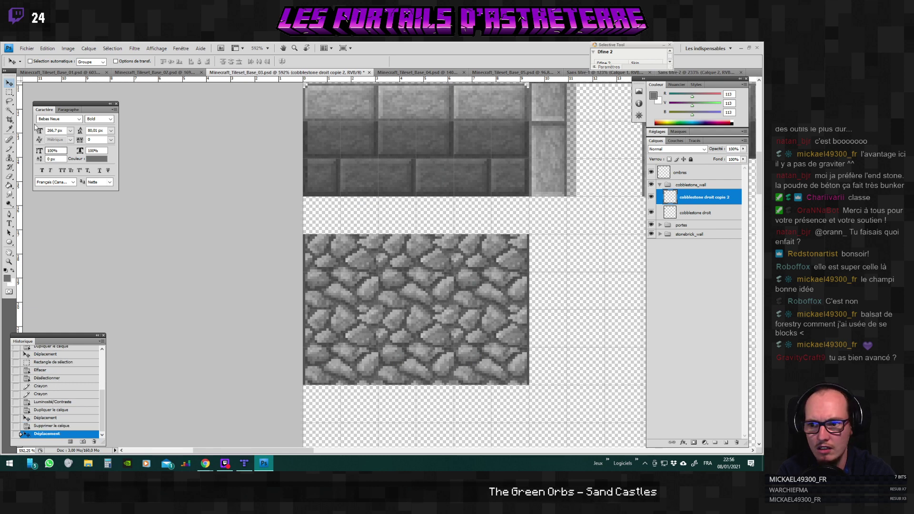
Copy the cobblestones of the cobblestone droit copie 2 layer into a new transparent 96 × 32 pixel document.
{"action": "key", "text": "m"}
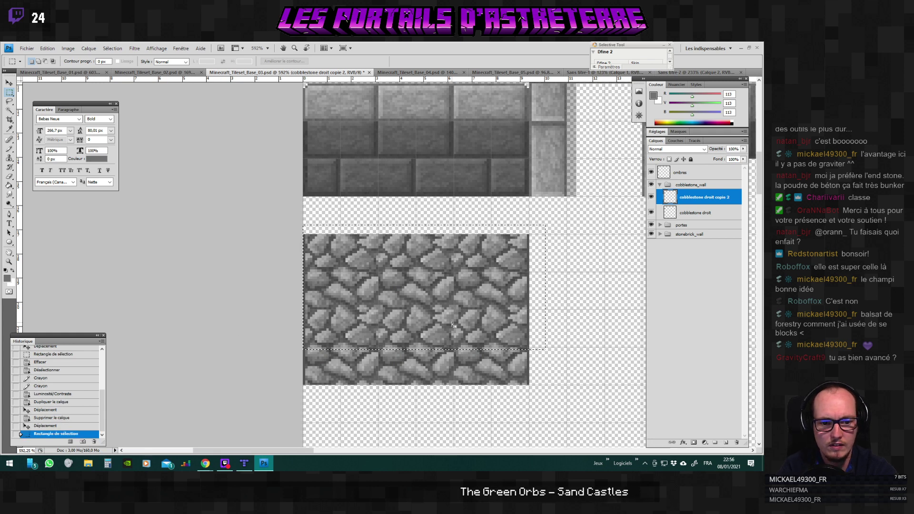
{"action": "left_click_drag", "start_coordinate": [304, 225], "coordinate": [546, 350]}
{"action": "key", "text": "ctrl+c"}
{"action": "key", "text": "ctrl+n"}
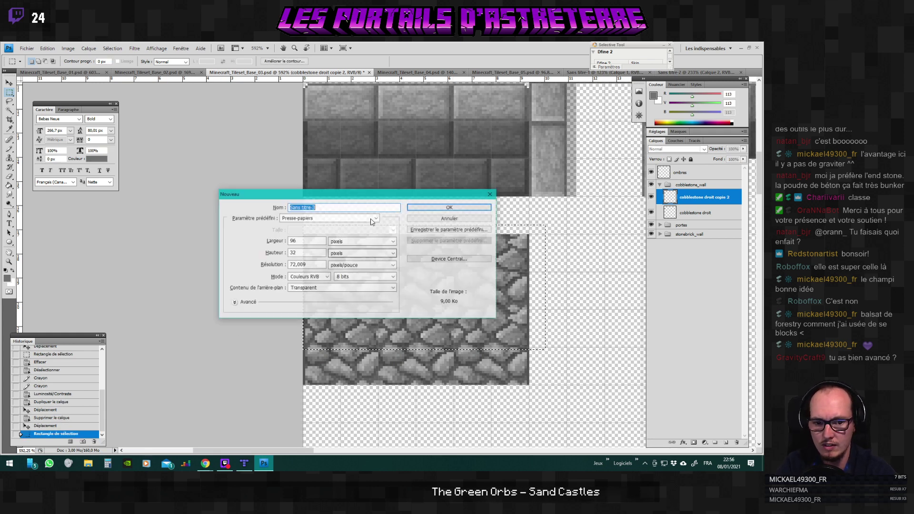
{"action": "key", "text": "Return"}
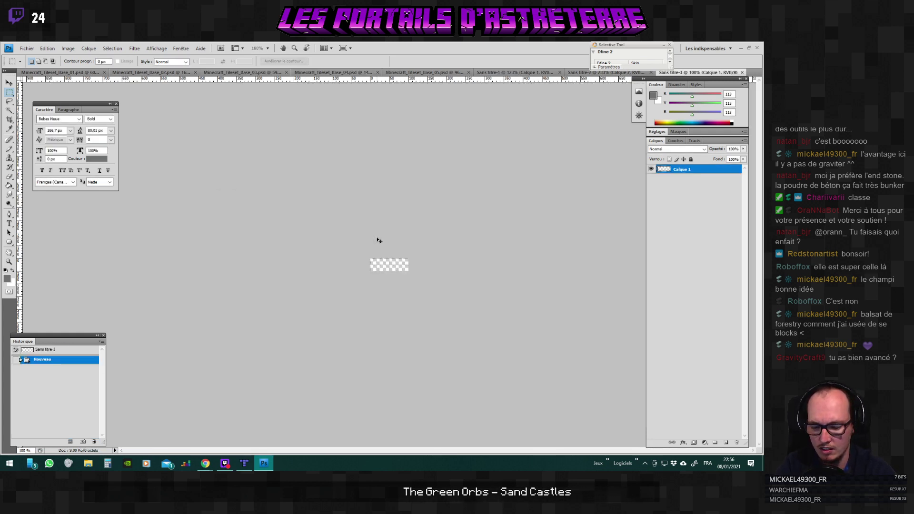
{"action": "key", "text": "ctrl+v"}
{"action": "scroll", "coordinate": [413, 275], "scroll_direction": "up", "scroll_amount": 5}
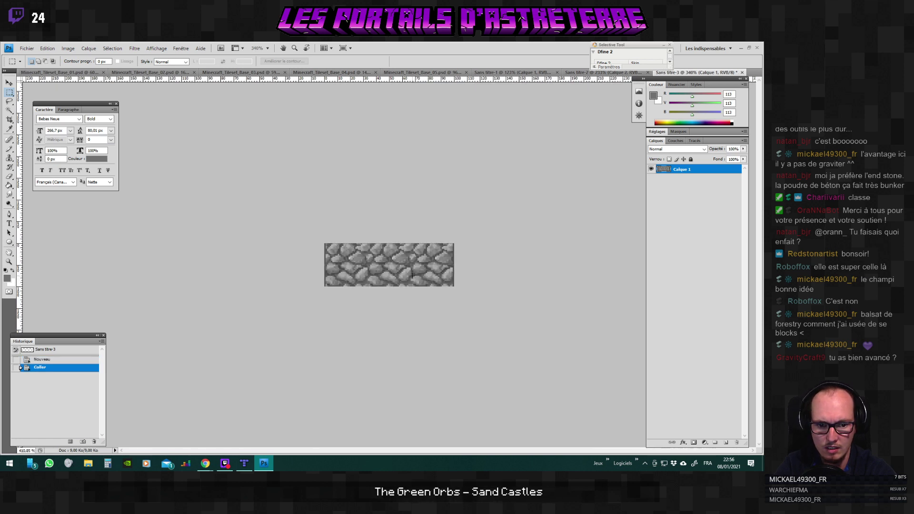
{"action": "scroll", "coordinate": [405, 292], "scroll_direction": "up", "scroll_amount": 3}
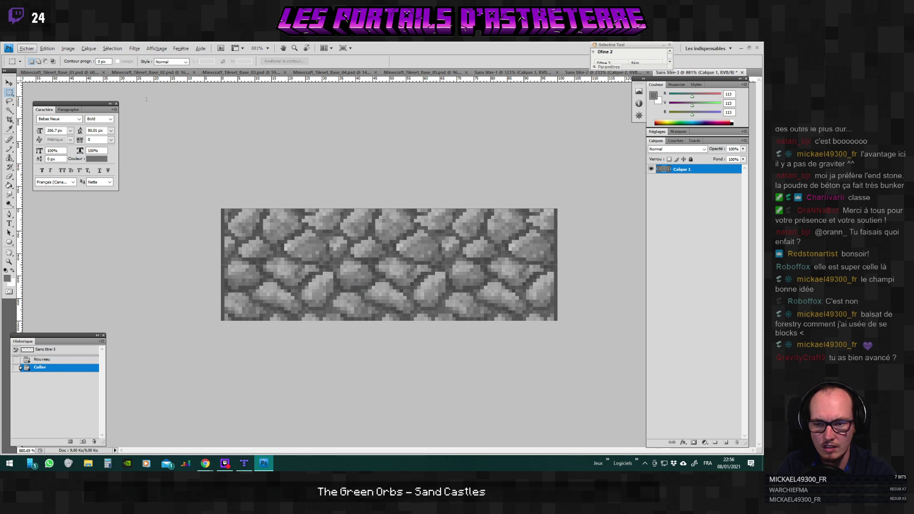
Try resizing the cobblestone image to 48 × 16 pixels with bicubic resampling, and undo the resize.
{"action": "left_click", "coordinate": [68, 48]}
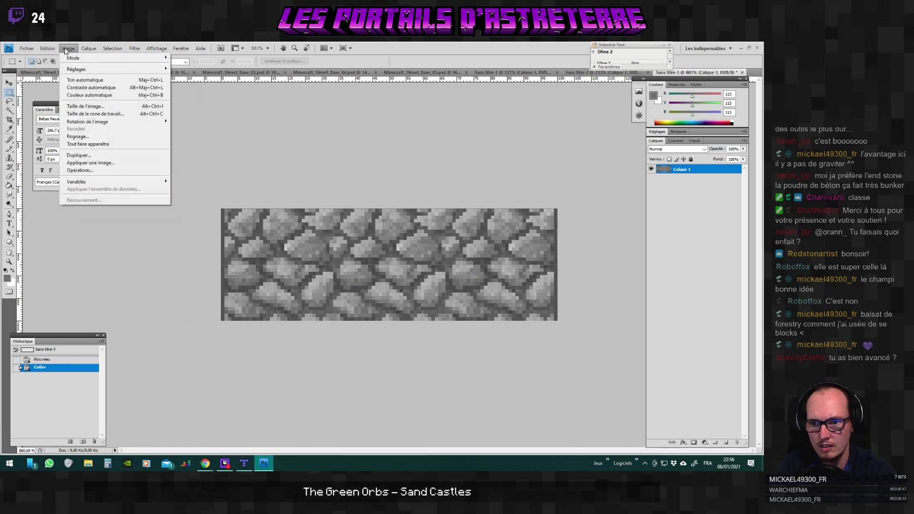
{"action": "left_click", "coordinate": [85, 106]}
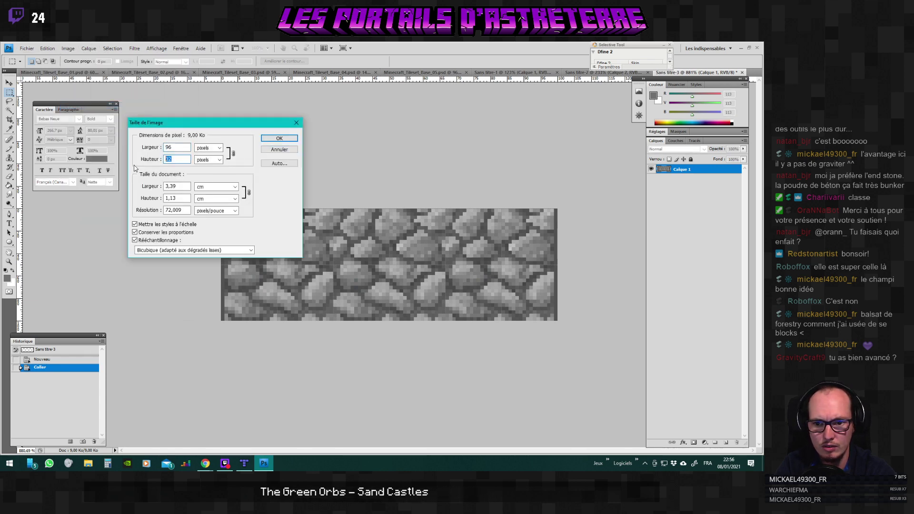
{"action": "type", "text": "48"}
{"action": "left_click", "coordinate": [178, 160]}
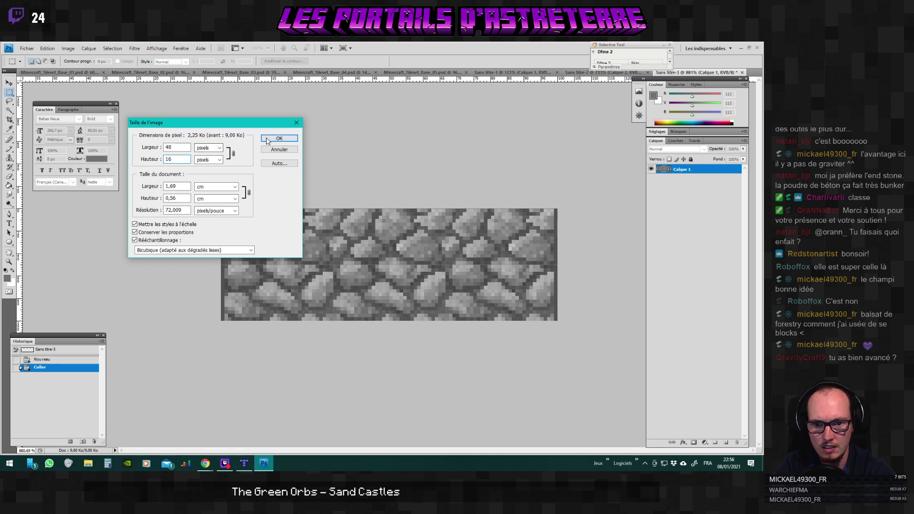
{"action": "key", "text": "Return"}
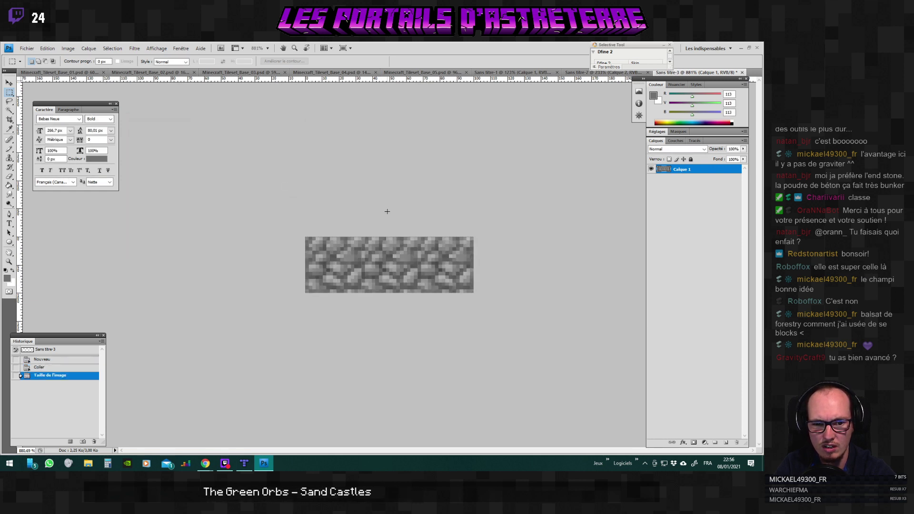
{"action": "key", "text": "ctrl+z"}
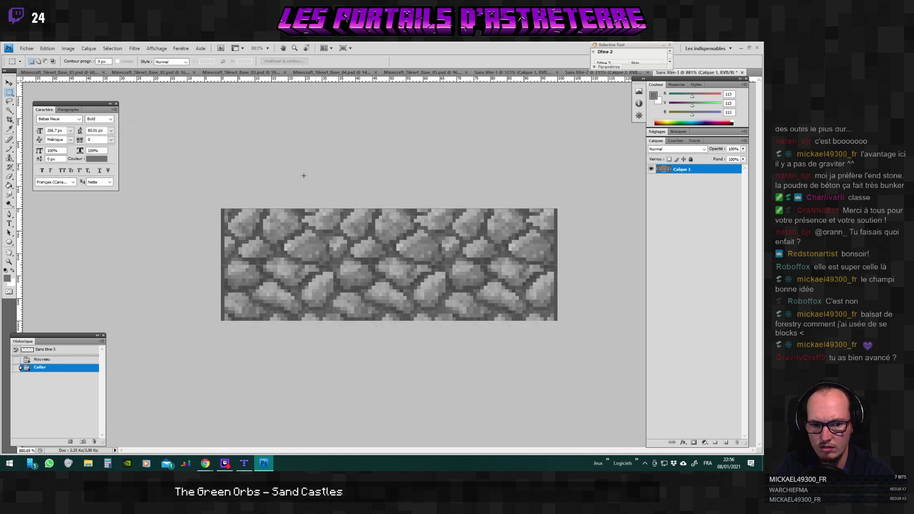
Squash the cobblestone image to 16 pixels high, keeping the 96 pixel width, with nearest-neighbour resampling and proportions unconstrained.
{"action": "left_click", "coordinate": [68, 48]}
{"action": "left_click", "coordinate": [86, 106]}
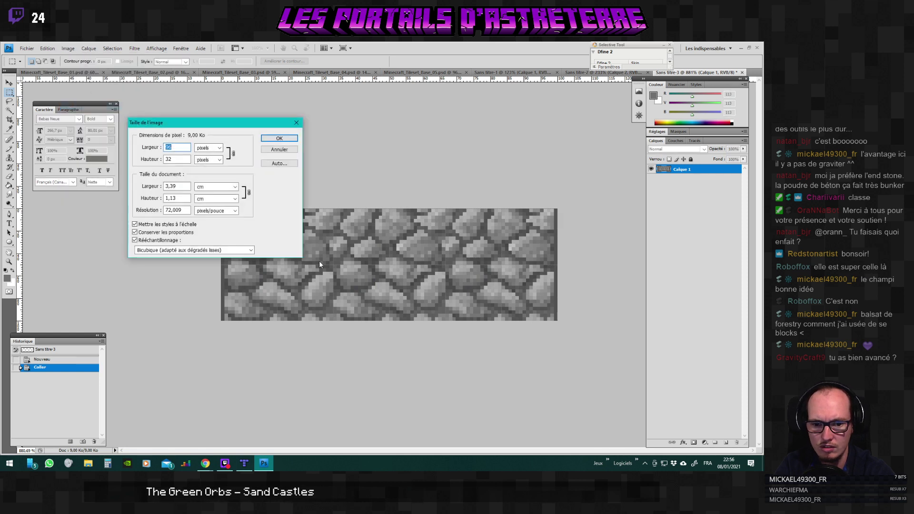
{"action": "key", "text": "Tab"}
{"action": "key", "text": "Tab"}
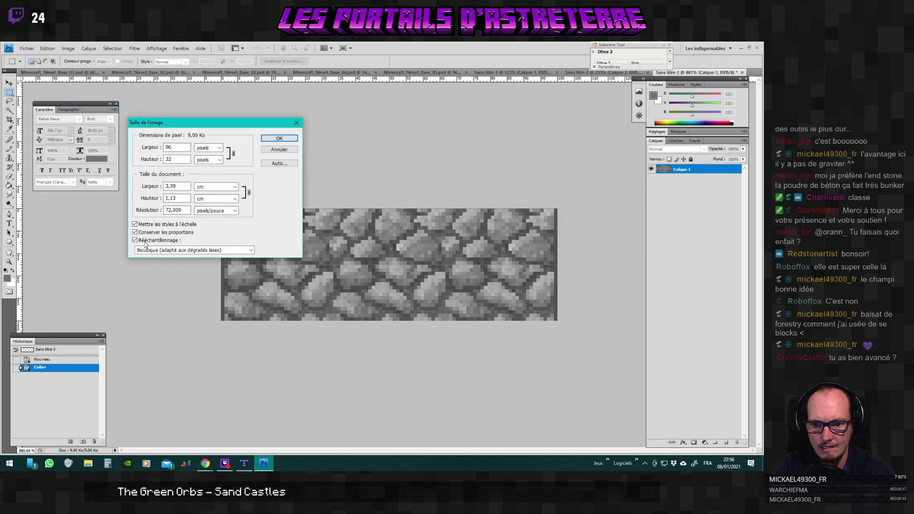
{"action": "left_click", "coordinate": [152, 249]}
{"action": "left_click", "coordinate": [157, 258]}
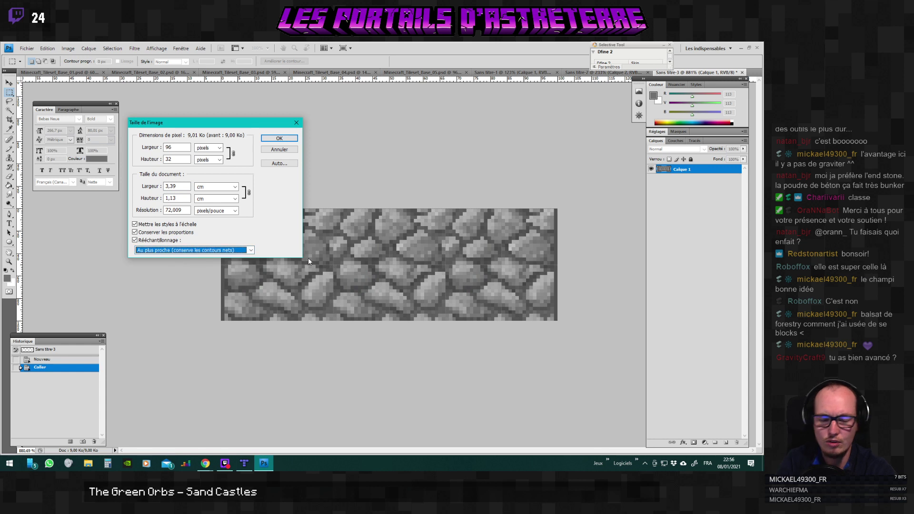
{"action": "key", "text": "Tab"}
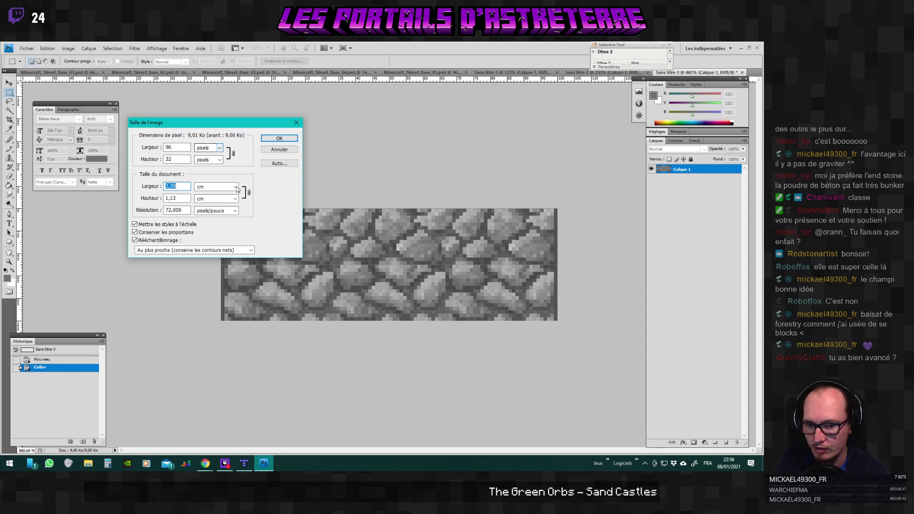
{"action": "left_click", "coordinate": [135, 232]}
{"action": "double_click", "coordinate": [181, 159]}
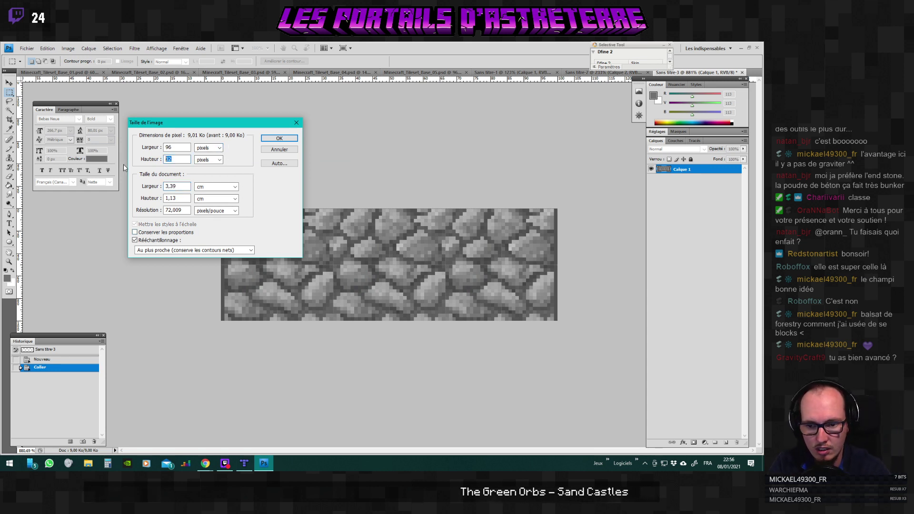
{"action": "type", "text": "16"}
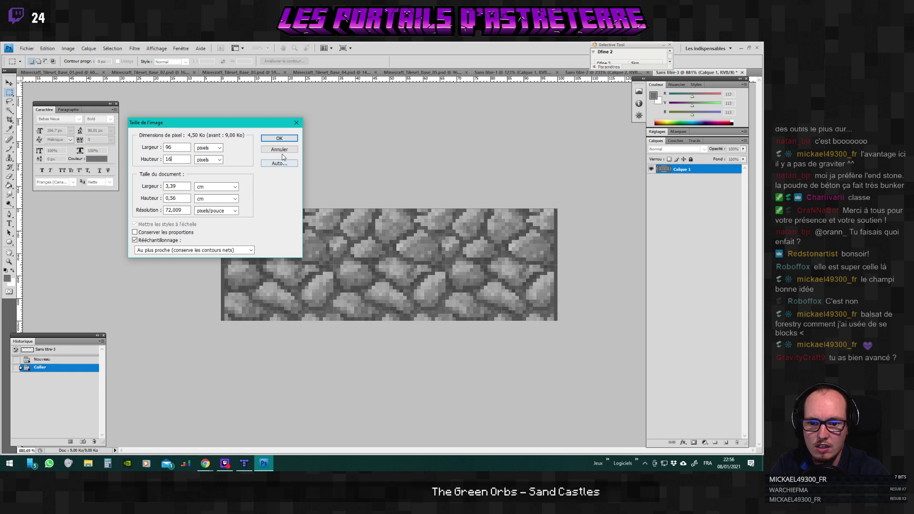
{"action": "left_click", "coordinate": [280, 138]}
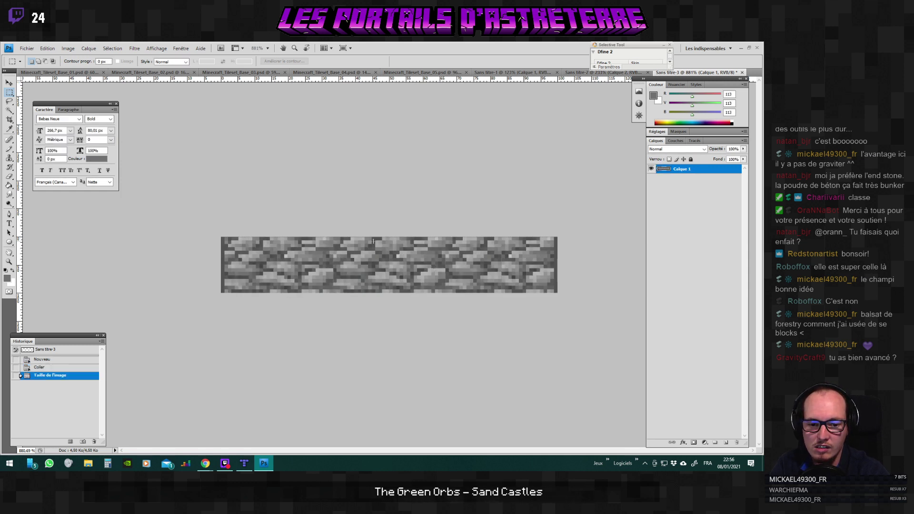
{"action": "key", "text": "ctrl+minus"}
{"action": "key", "text": "ctrl+minus"}
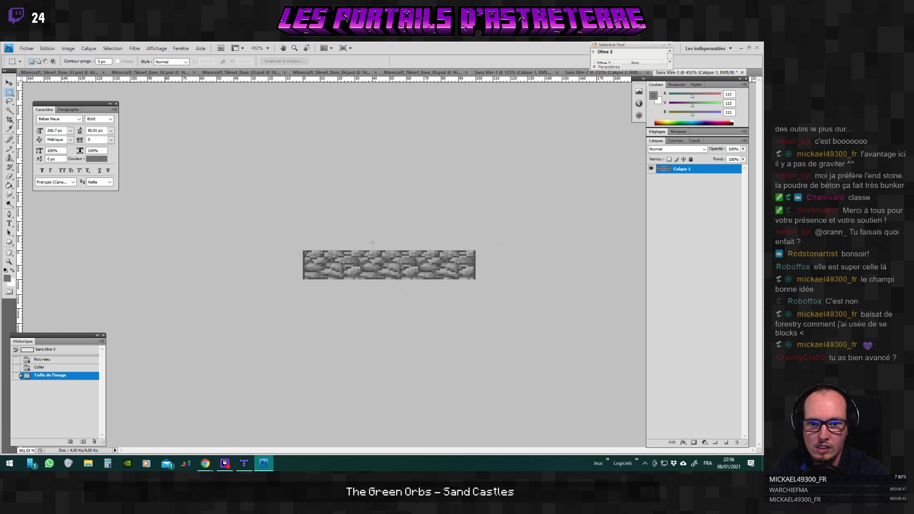
{"action": "key", "text": "ctrl+minus"}
{"action": "key", "text": "ctrl+minus"}
{"action": "key", "text": "ctrl+minus"}
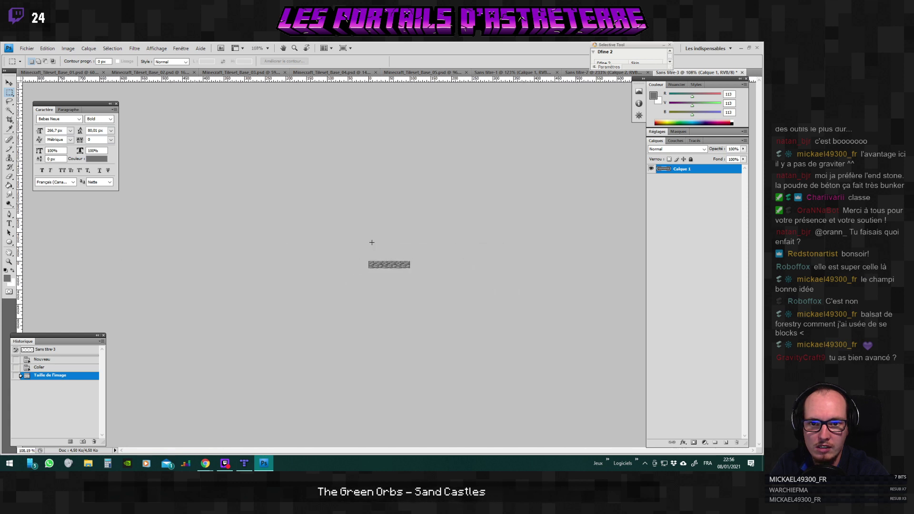
{"action": "scroll", "coordinate": [372, 243], "scroll_direction": "up", "scroll_amount": 1}
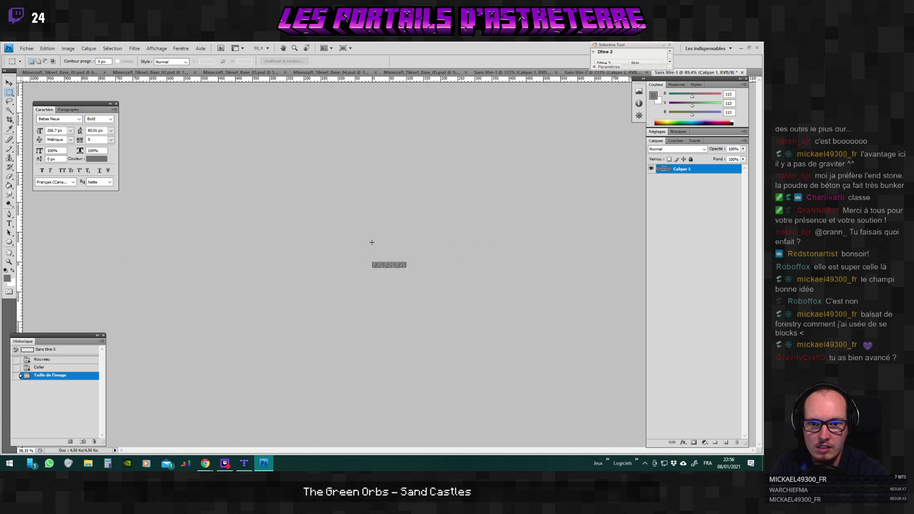
Copy the cobblestone tile from Minecraft_Tileset_Base_01.psd into a new 32 × 32 pixel document.
{"action": "left_click", "coordinate": [267, 49]}
{"action": "left_click", "coordinate": [267, 76]}
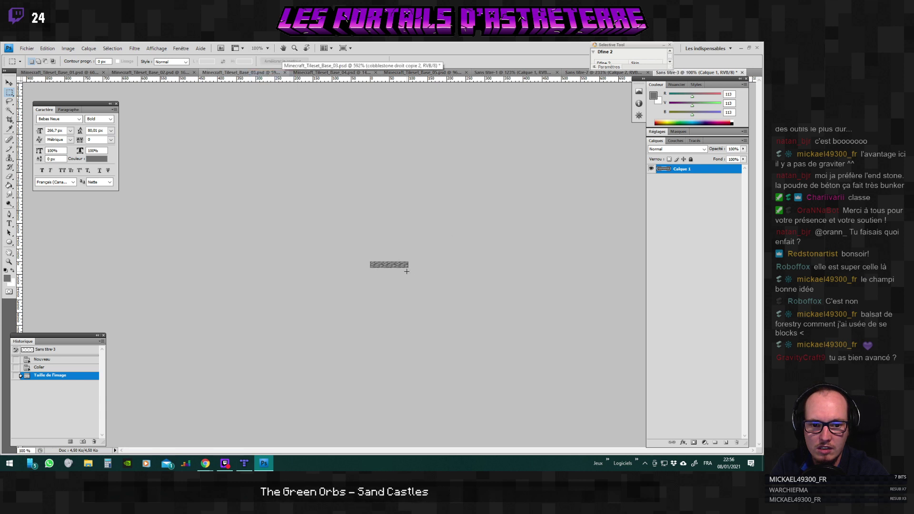
{"action": "scroll", "coordinate": [403, 270], "scroll_direction": "up", "scroll_amount": 10}
{"action": "scroll", "coordinate": [403, 270], "scroll_direction": "up", "scroll_amount": 5}
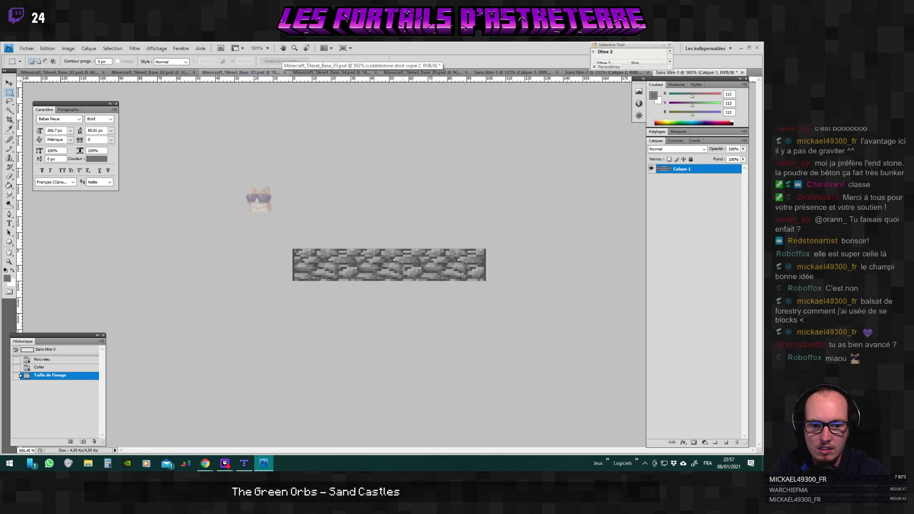
{"action": "scroll", "coordinate": [403, 269], "scroll_direction": "up", "scroll_amount": 2}
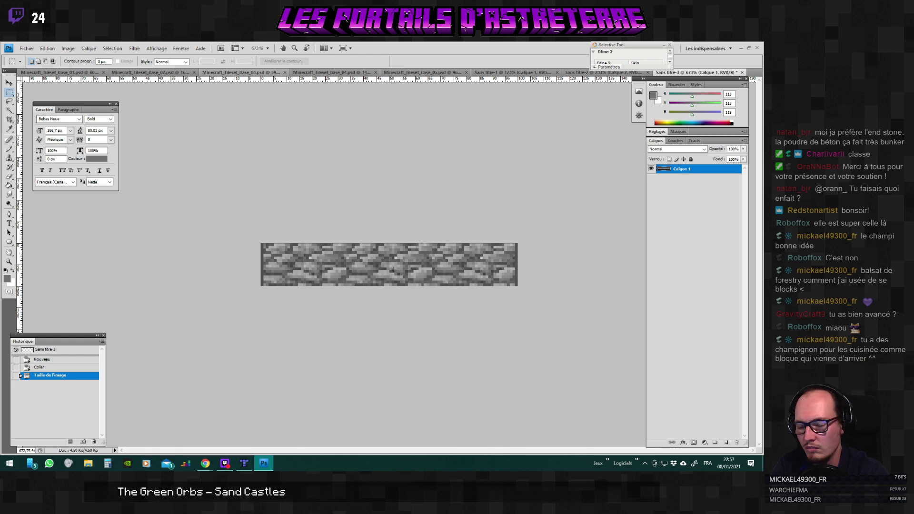
{"action": "left_click", "coordinate": [136, 73]}
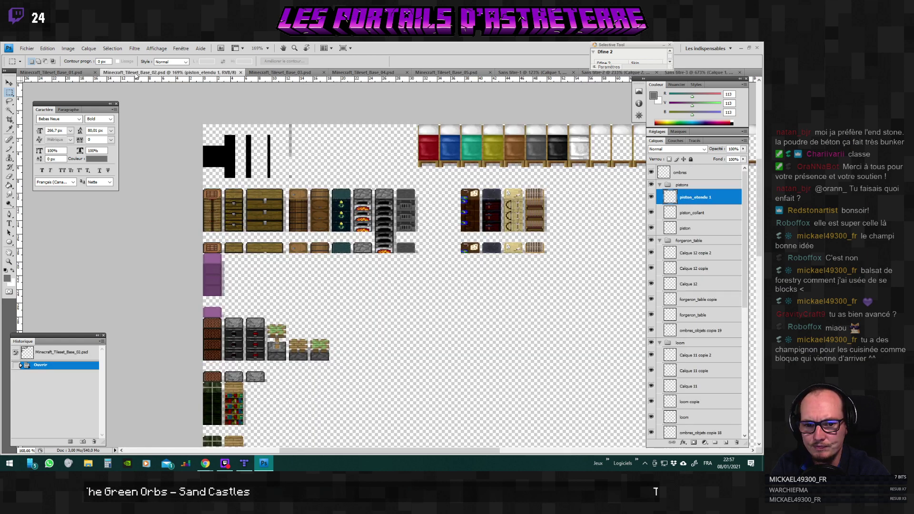
{"action": "left_click", "coordinate": [52, 72]}
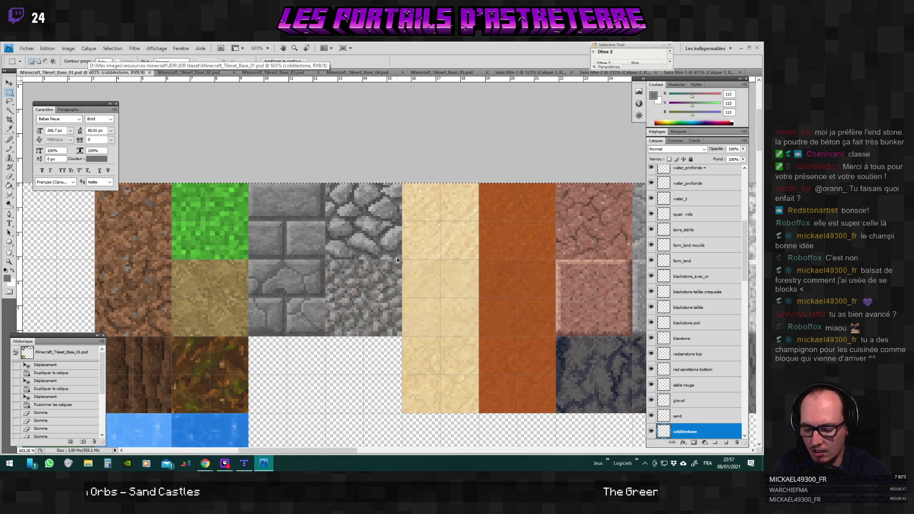
{"action": "key", "text": "ctrl+n"}
{"action": "key", "text": "Return"}
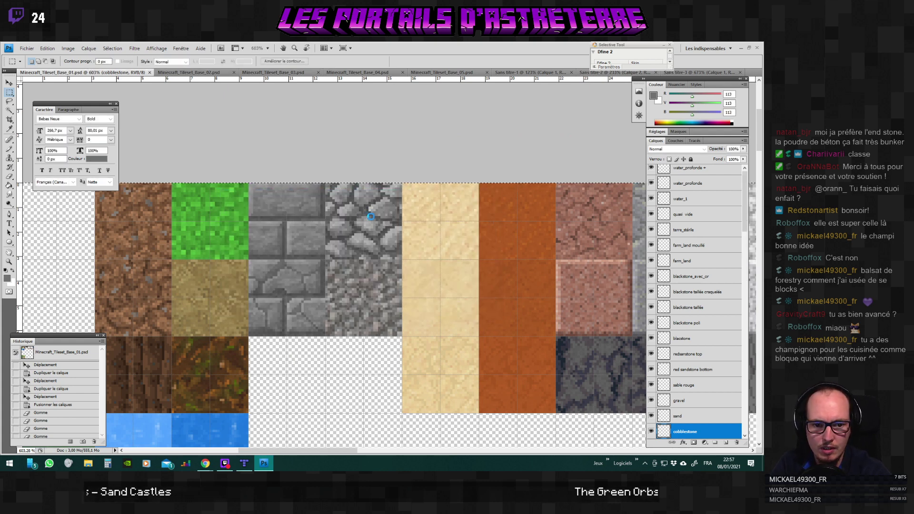
{"action": "key", "text": "ctrl+v"}
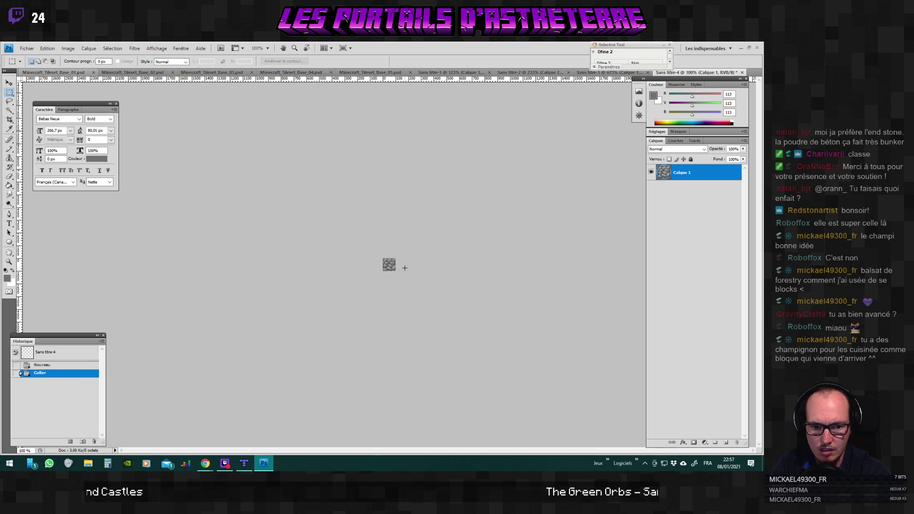
{"action": "scroll", "coordinate": [395, 248], "scroll_direction": "up", "scroll_amount": 5}
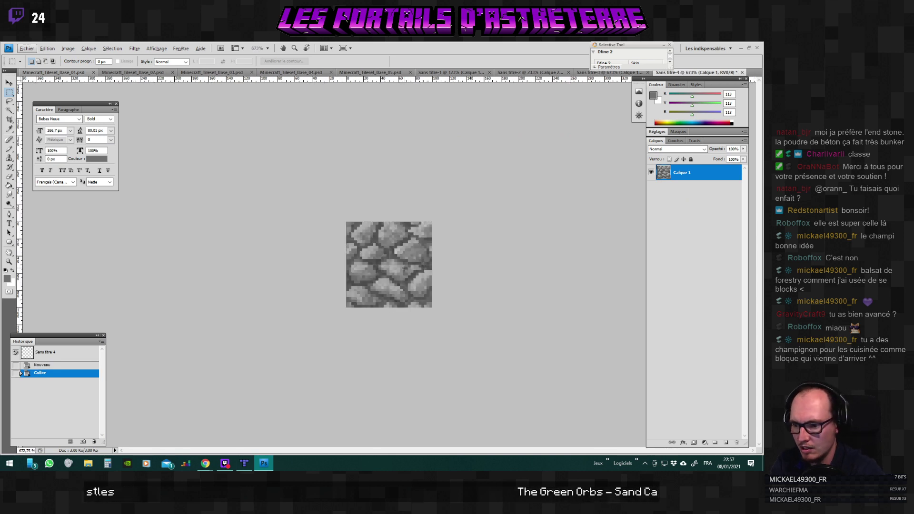
Squash the single cobblestone tile to 16 pixels high, keeping the 32 pixel width, with nearest-neighbour resampling.
{"action": "left_click", "coordinate": [156, 48]}
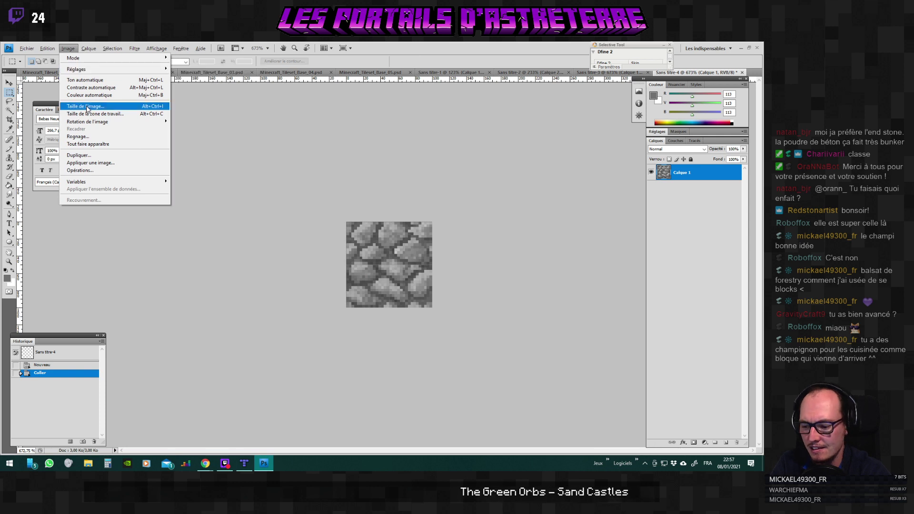
{"action": "left_click", "coordinate": [88, 106]}
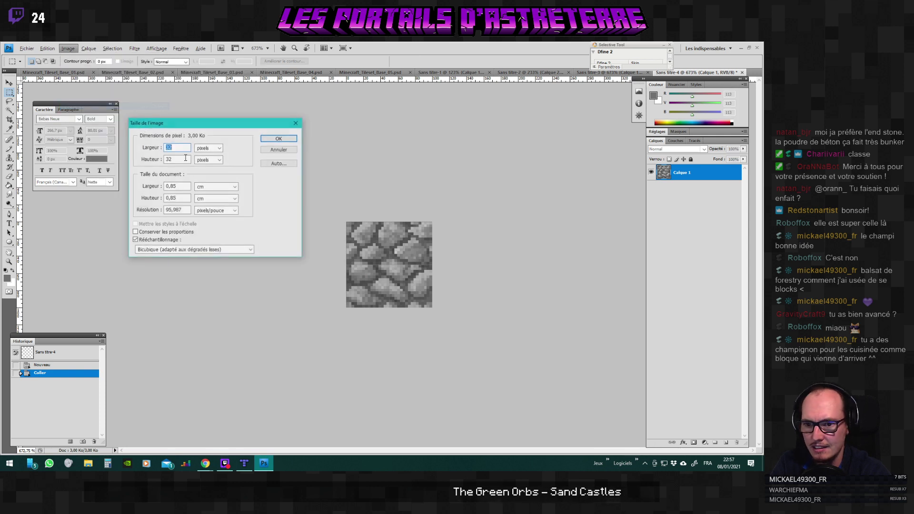
{"action": "left_click", "coordinate": [162, 252]}
{"action": "left_click", "coordinate": [147, 260]}
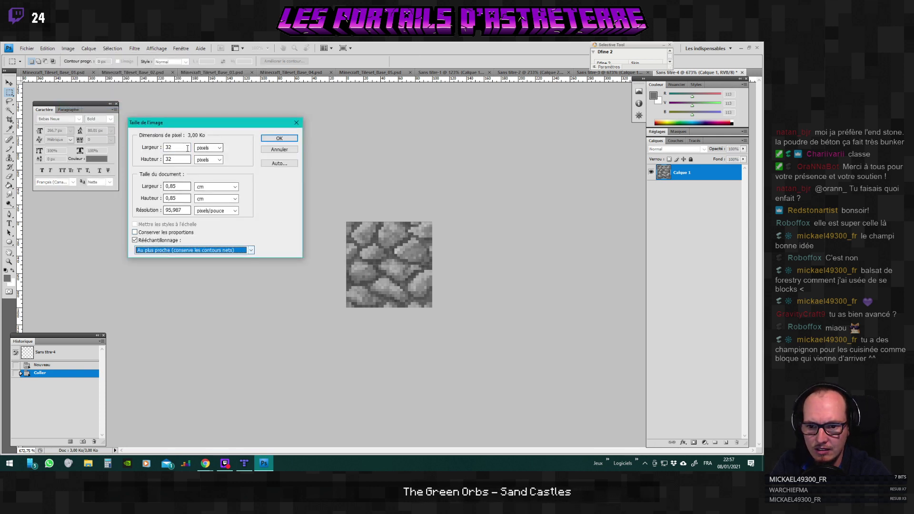
{"action": "type", "text": "16"}
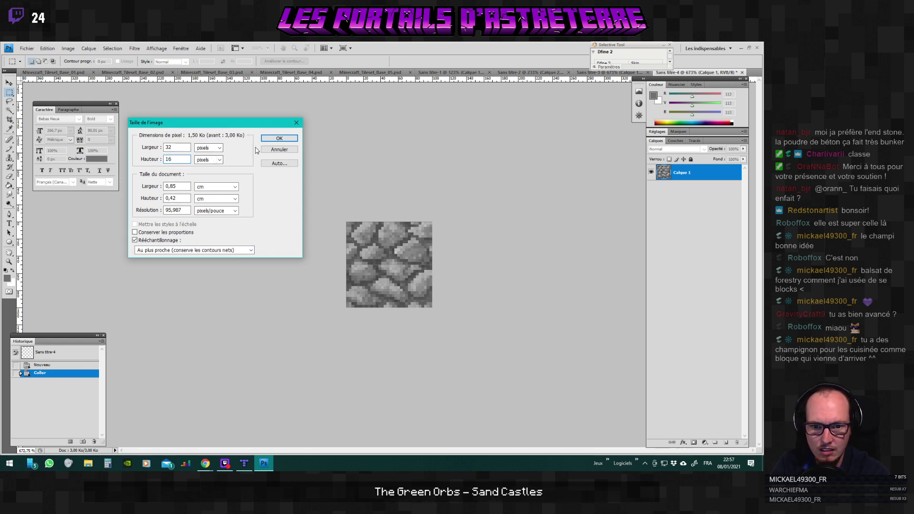
{"action": "left_click", "coordinate": [270, 142]}
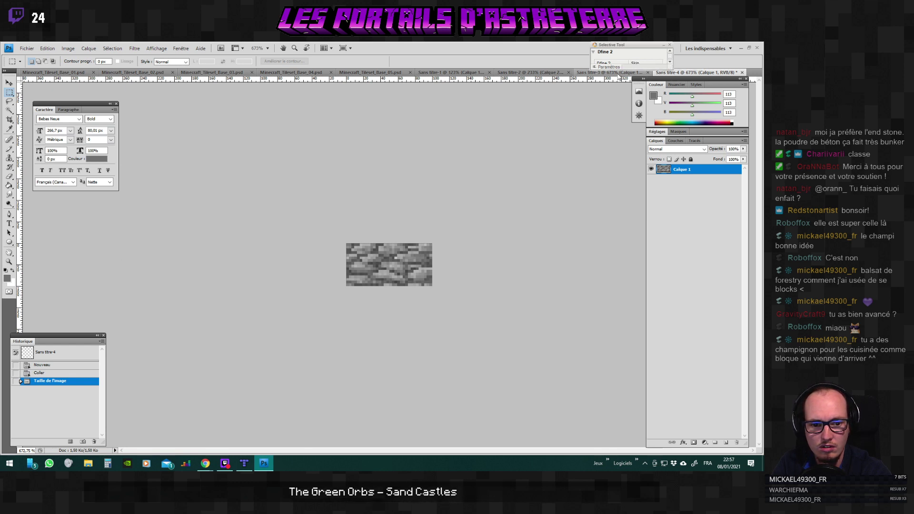
Compare the squashed tile with the wide squashed strip in Sans titre-3, and select and copy the whole strip.
{"action": "left_click", "coordinate": [619, 73]}
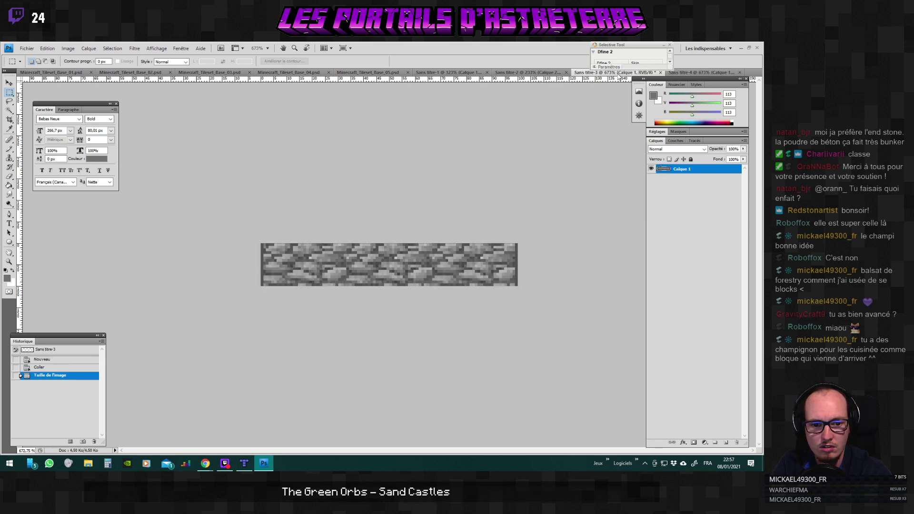
{"action": "left_click", "coordinate": [667, 73]}
{"action": "left_click", "coordinate": [638, 73]}
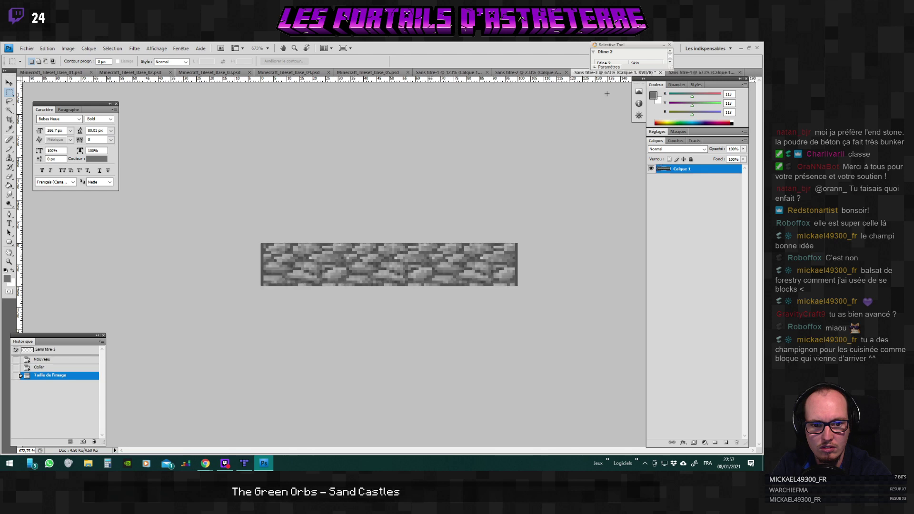
{"action": "key", "text": "ctrl+a"}
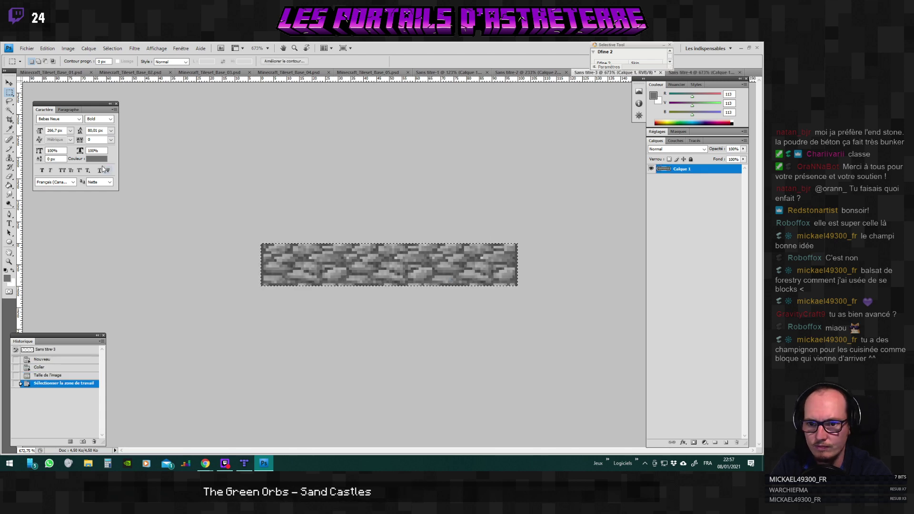
Delete the cobblestone droit copie 2 layer from the cobblestone_wall group in Minecraft_Tileset_Base_03.psd.
{"action": "left_click", "coordinate": [161, 74]}
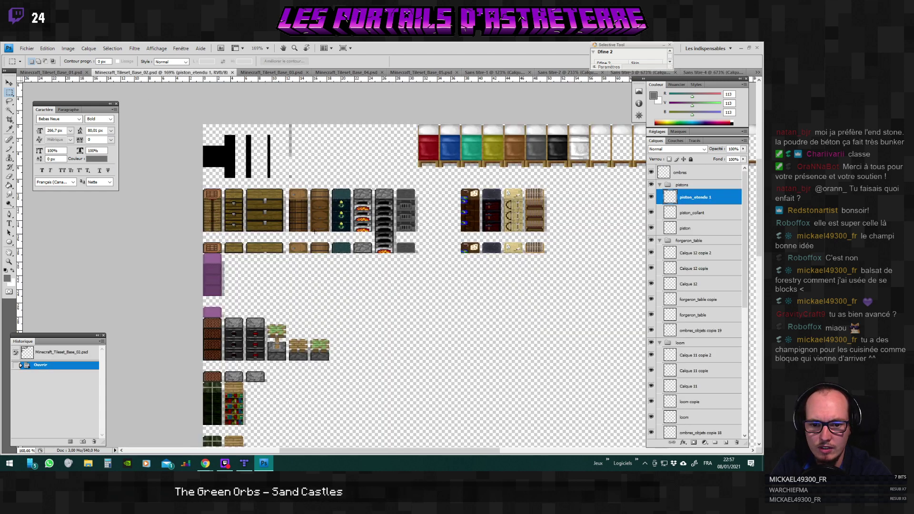
{"action": "left_click", "coordinate": [275, 74]}
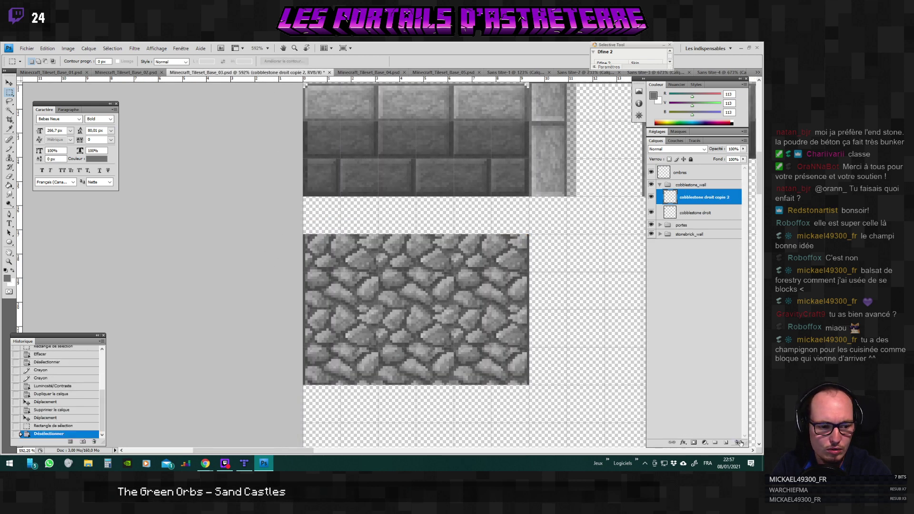
{"action": "key", "text": "Delete"}
{"action": "left_click", "coordinate": [363, 201]}
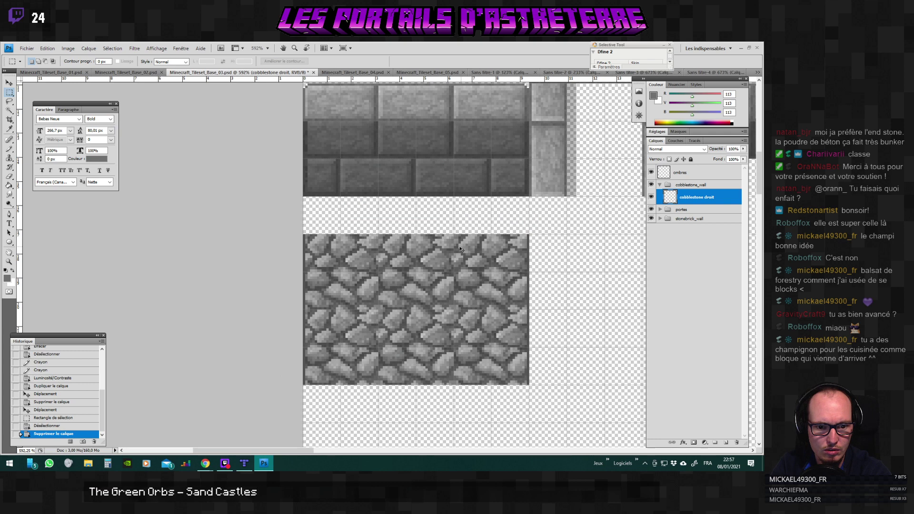
Paste the squashed cobblestone strip into the cobblestone_wall group and move it flush against the upper edge of the cobblestone wall.
{"action": "key", "text": "ctrl+v"}
{"action": "left_click", "coordinate": [10, 84]}
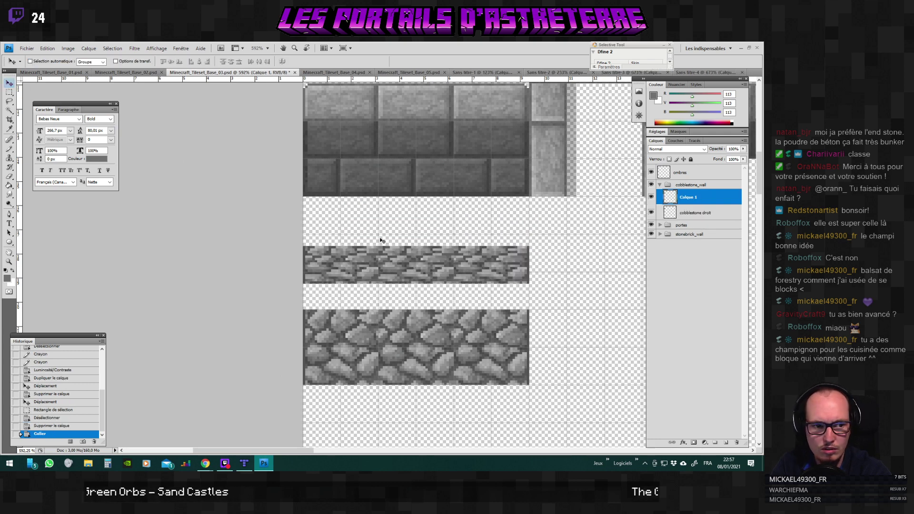
{"action": "left_click_drag", "start_coordinate": [404, 276], "coordinate": [405, 299]}
Brighten the squashed cobblestone strip on Calque 1 with Brightness/Contrast, setting brightness to 20 and contrast to 5.
{"action": "scroll", "coordinate": [502, 272], "scroll_direction": "down", "scroll_amount": 5}
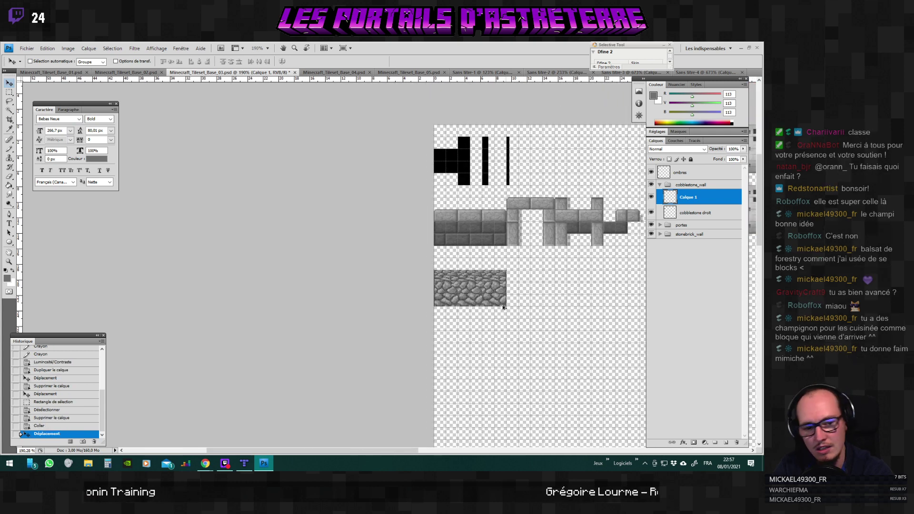
{"action": "left_click_drag", "start_coordinate": [406, 451], "coordinate": [448, 458]}
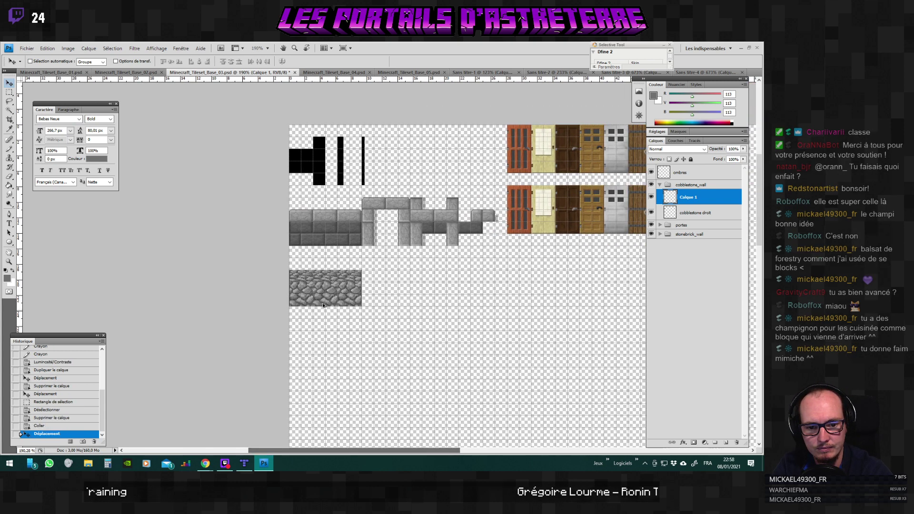
{"action": "scroll", "coordinate": [288, 281], "scroll_direction": "up", "scroll_amount": 5}
{"action": "scroll", "coordinate": [288, 281], "scroll_direction": "up", "scroll_amount": 1}
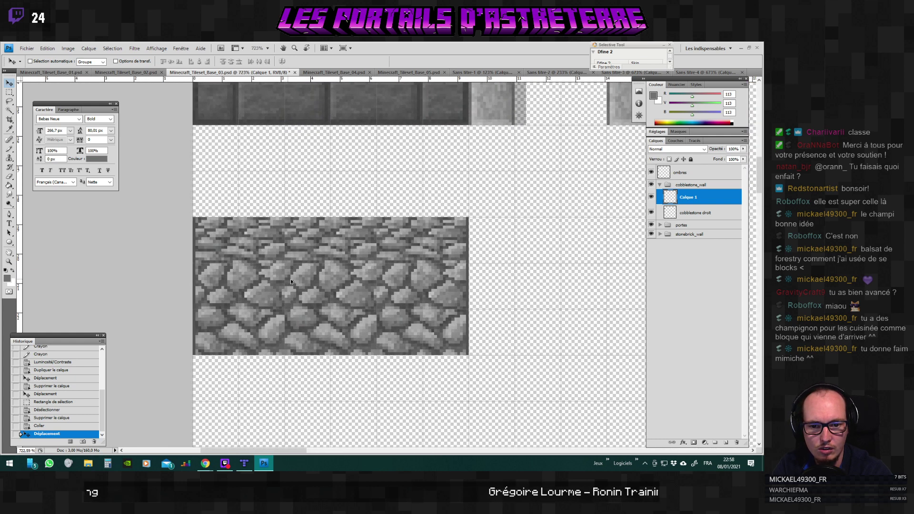
{"action": "left_click", "coordinate": [88, 49]}
{"action": "mouse_move", "coordinate": [67, 48]}
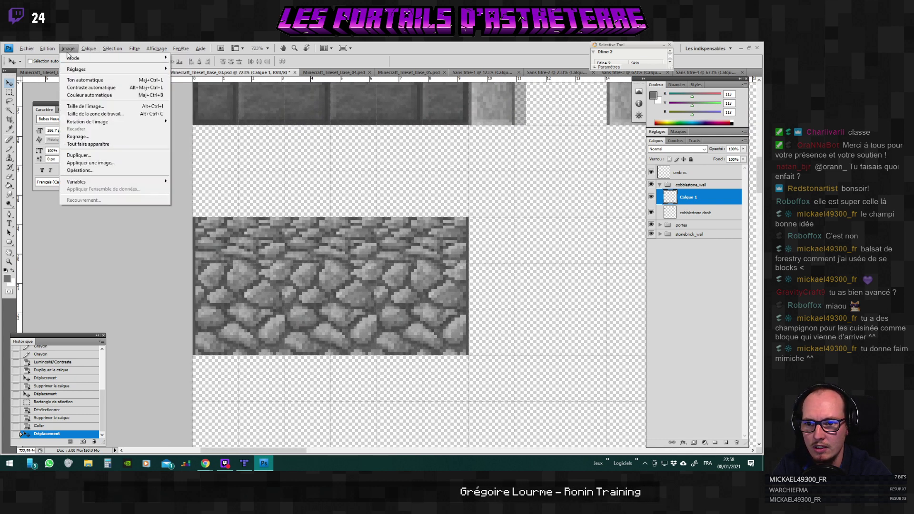
{"action": "mouse_move", "coordinate": [78, 69]}
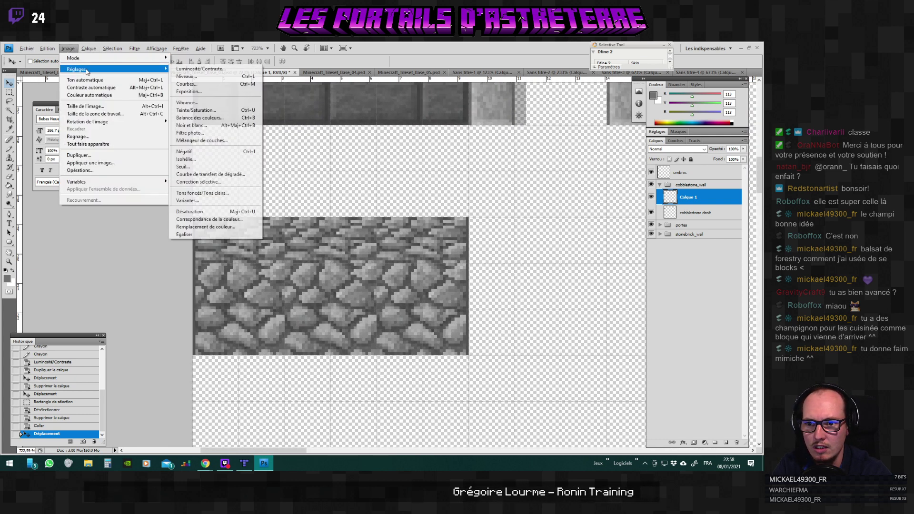
{"action": "left_click", "coordinate": [184, 70]}
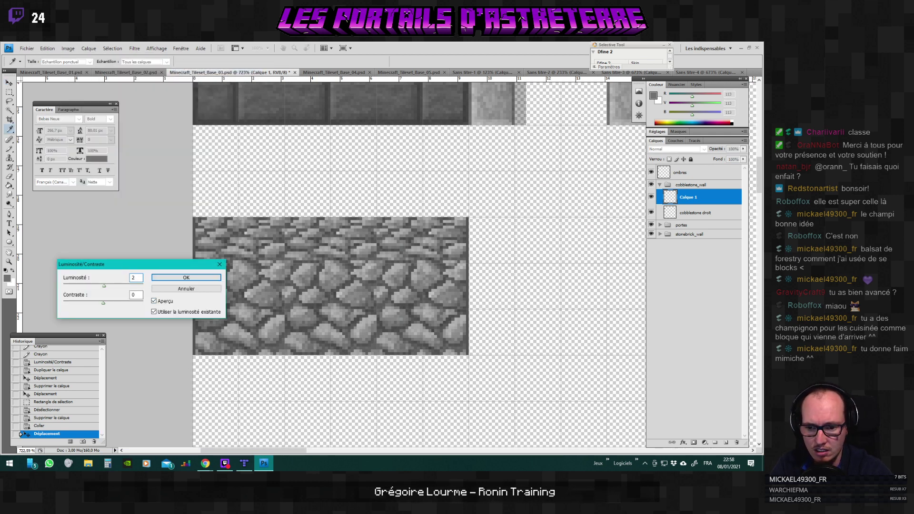
{"action": "type", "text": "20"}
{"action": "double_click", "coordinate": [135, 296]}
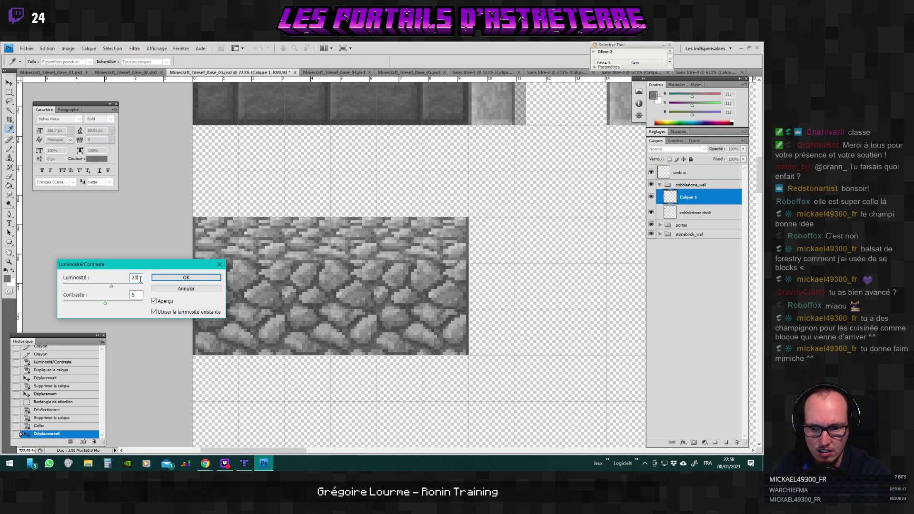
{"action": "left_click", "coordinate": [186, 277]}
{"action": "key", "text": "v"}
Retouch single pixels along the upper edge of the squashed cobblestone strip with the Pencil, using light grey (190) and dark grey (103) sampled from the strip.
{"action": "scroll", "coordinate": [348, 310], "scroll_direction": "down", "scroll_amount": 3}
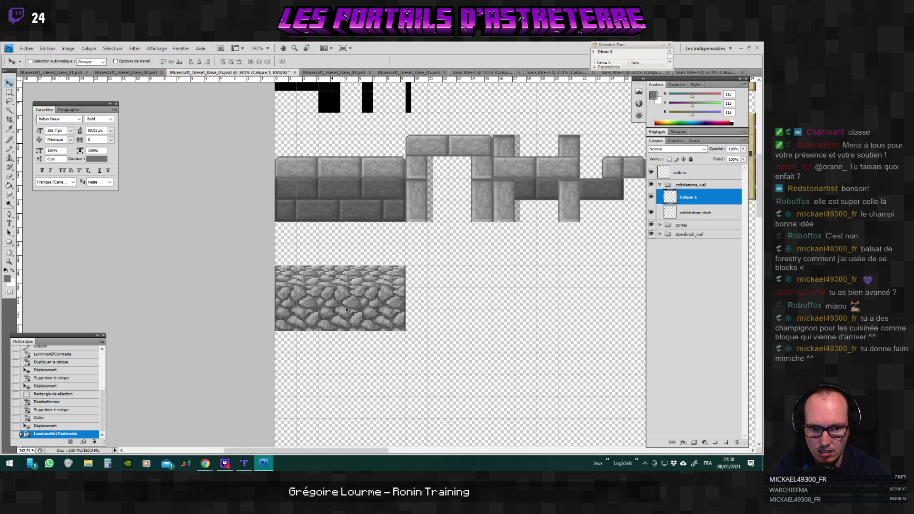
{"action": "scroll", "coordinate": [348, 309], "scroll_direction": "down", "scroll_amount": 2}
{"action": "scroll", "coordinate": [365, 313], "scroll_direction": "up", "scroll_amount": 5}
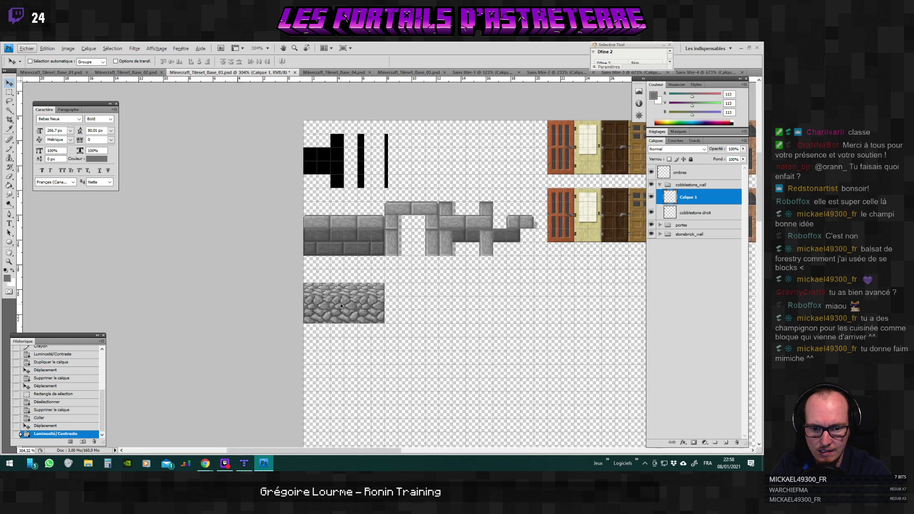
{"action": "scroll", "coordinate": [341, 305], "scroll_direction": "up", "scroll_amount": 1}
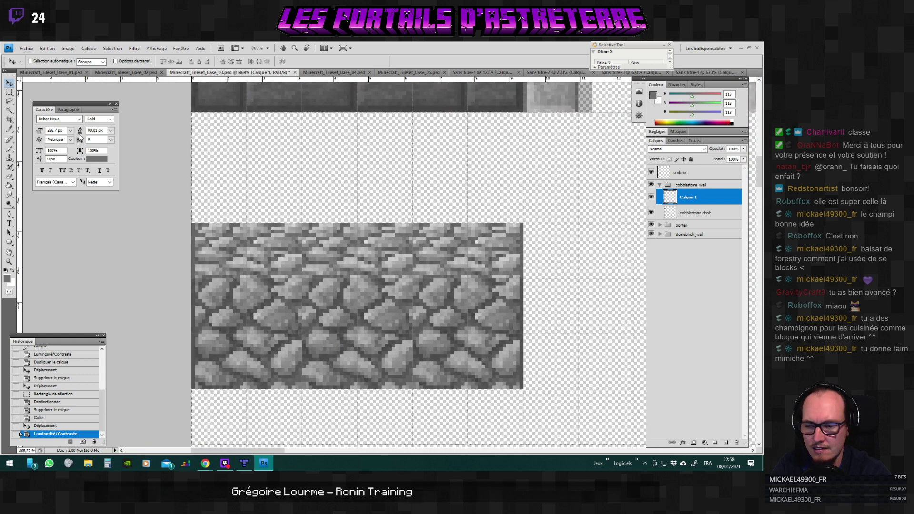
{"action": "key", "text": "i"}
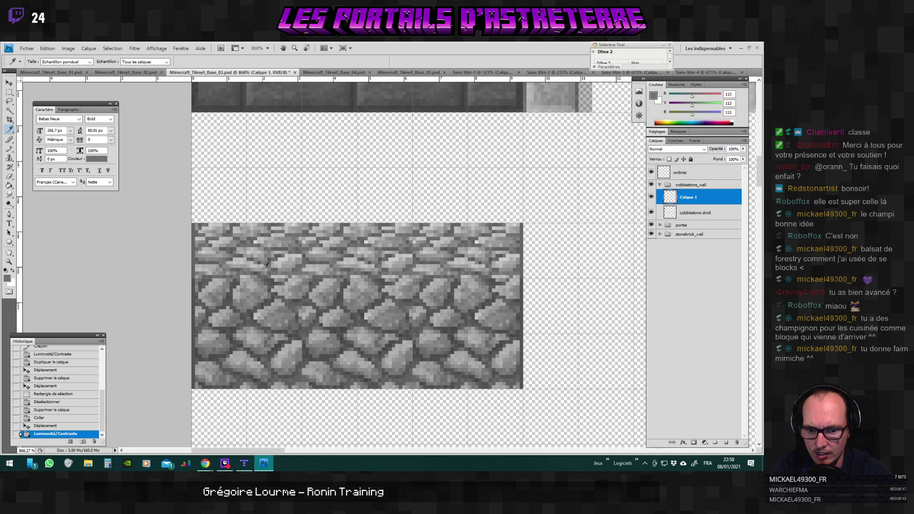
{"action": "left_click", "coordinate": [265, 263]}
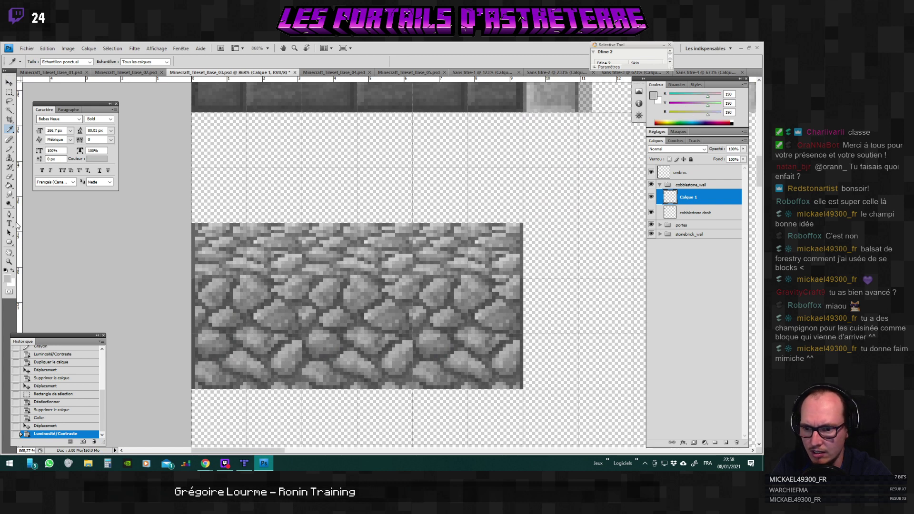
{"action": "left_click", "coordinate": [9, 149]}
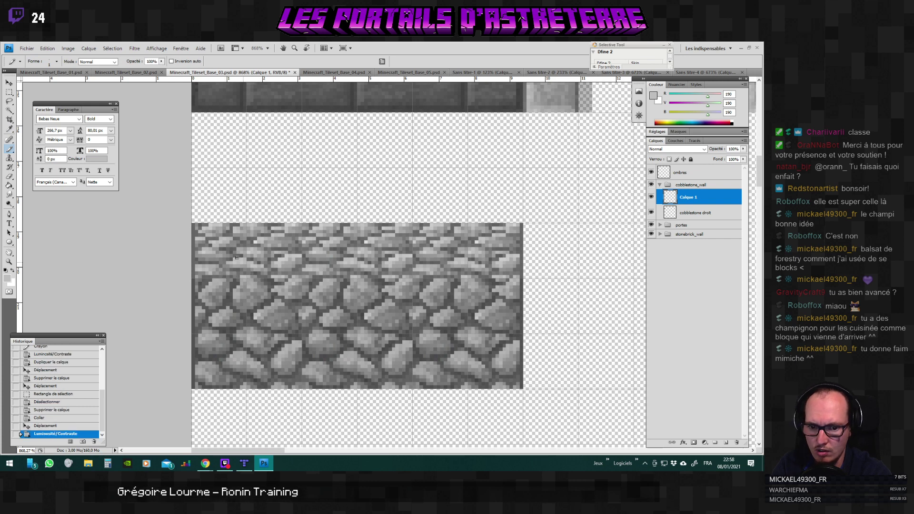
{"action": "left_click", "coordinate": [209, 224]}
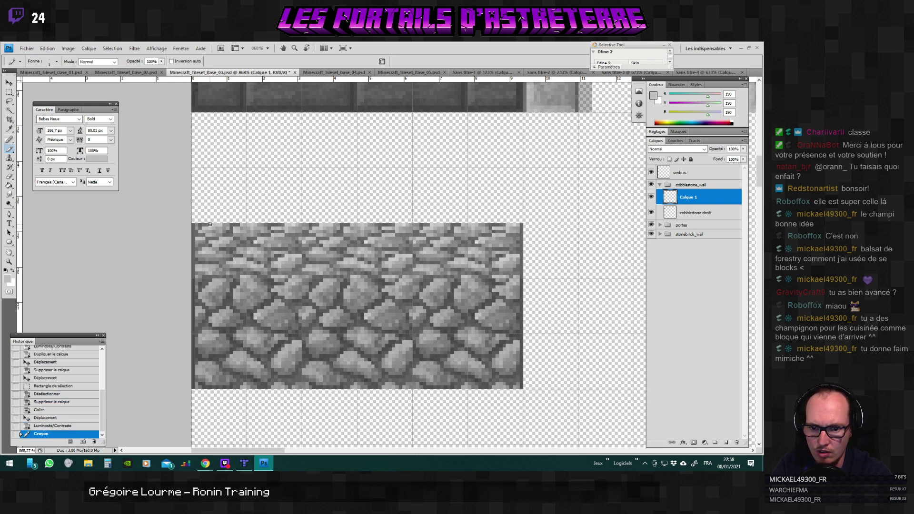
{"action": "left_click", "coordinate": [232, 228]}
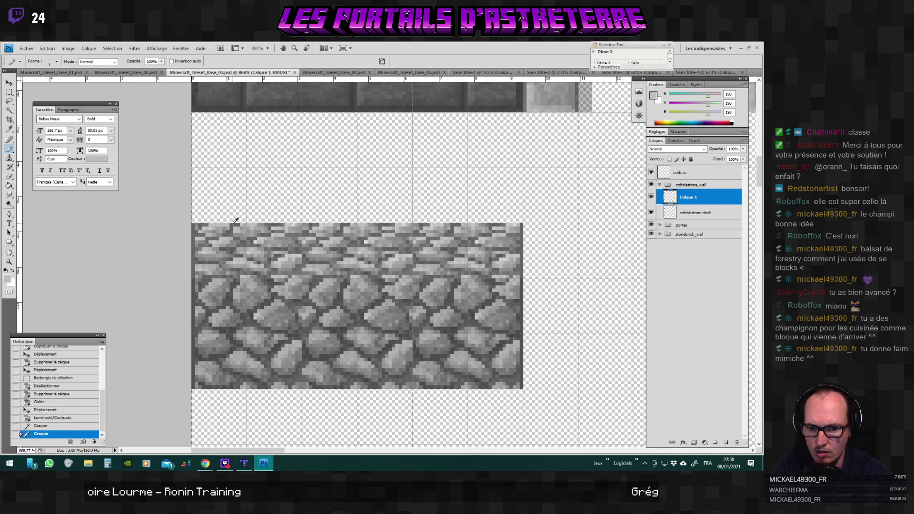
{"action": "left_click", "coordinate": [224, 225], "text": "alt"}
{"action": "left_click", "coordinate": [244, 223]}
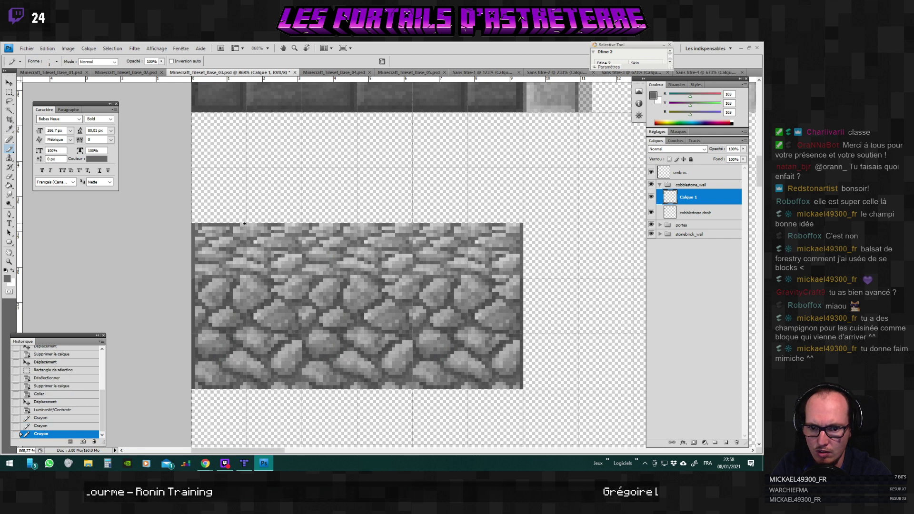
Sample the mid-grey (142) from the strip, pencil pixels along the middle of its upper edge, and save the file.
{"action": "left_click", "coordinate": [263, 224], "text": "alt"}
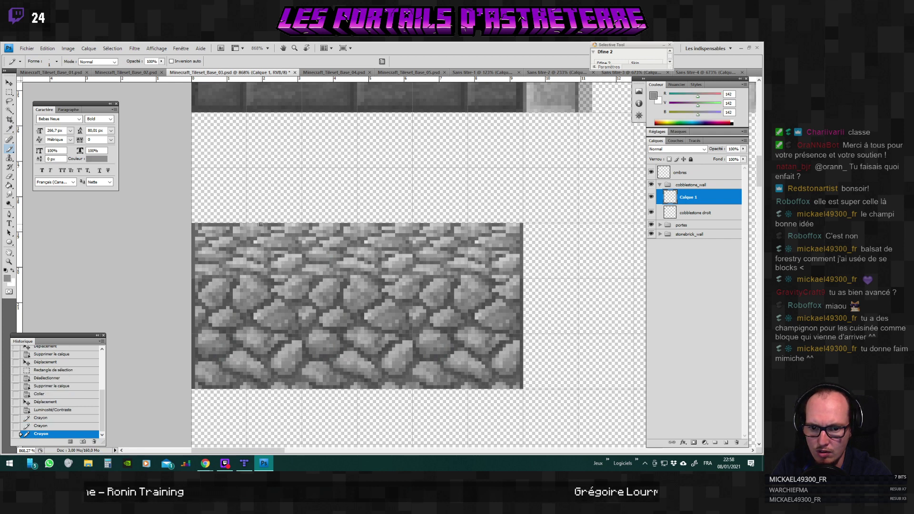
{"action": "left_click", "coordinate": [312, 225]}
{"action": "left_click", "coordinate": [341, 223]}
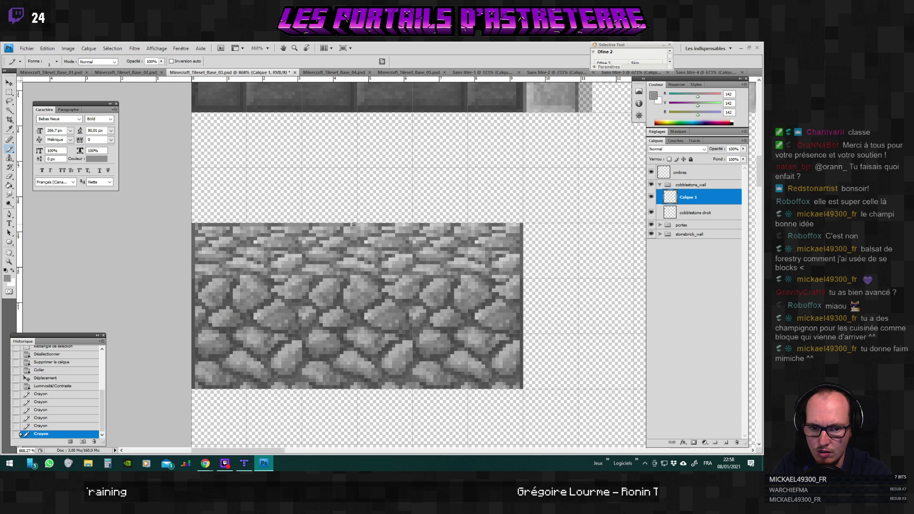
{"action": "left_click", "coordinate": [368, 224]}
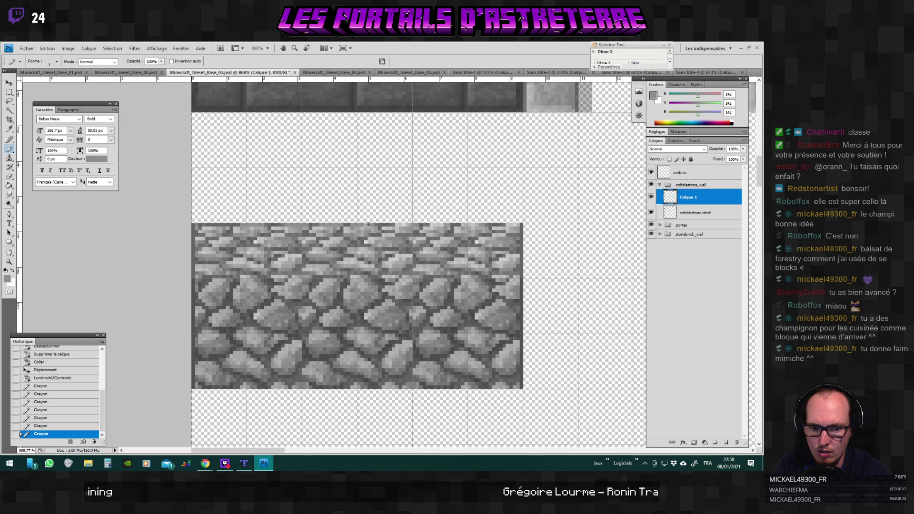
{"action": "left_click", "coordinate": [395, 222]}
{"action": "left_click", "coordinate": [421, 235]}
{"action": "key", "text": "ctrl+s"}
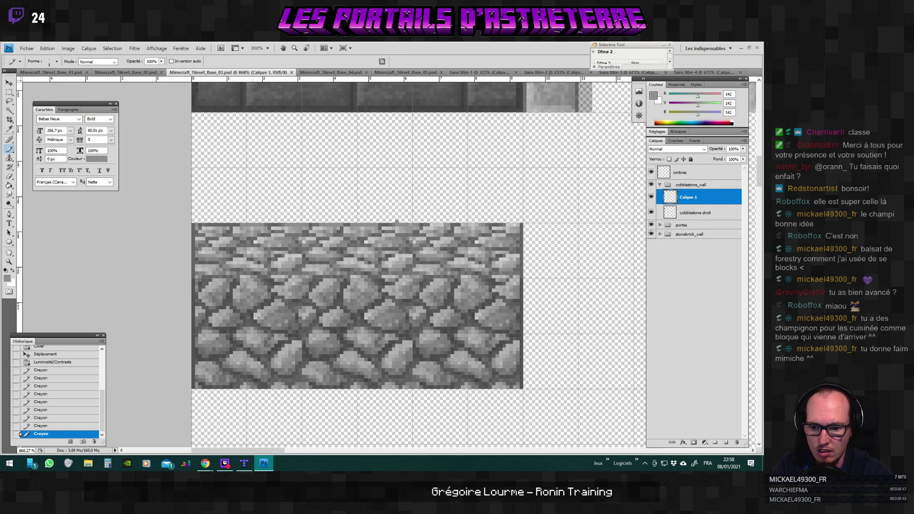
Undo the stray pencil pixel above the strip and continue the mid-grey pixels along its upper edge to the right end.
{"action": "key", "text": "Delete"}
{"action": "key", "text": "Return"}
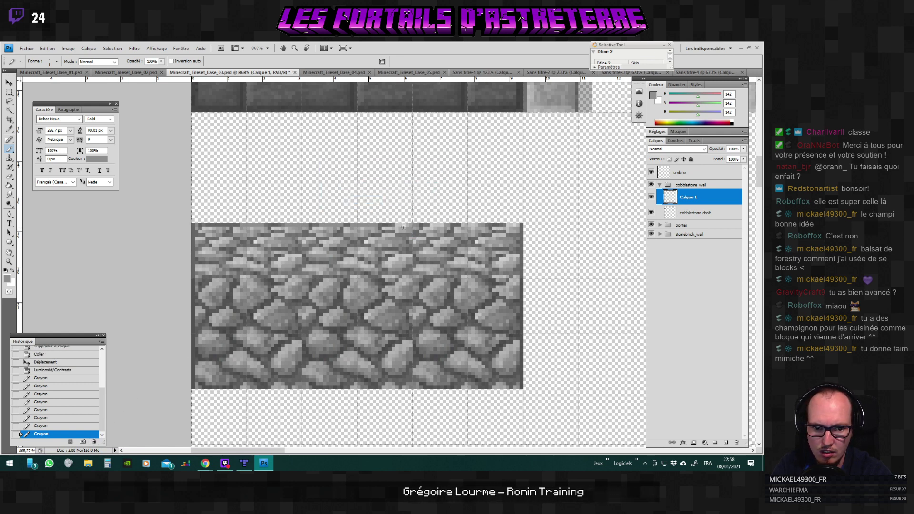
{"action": "left_click", "coordinate": [396, 225]}
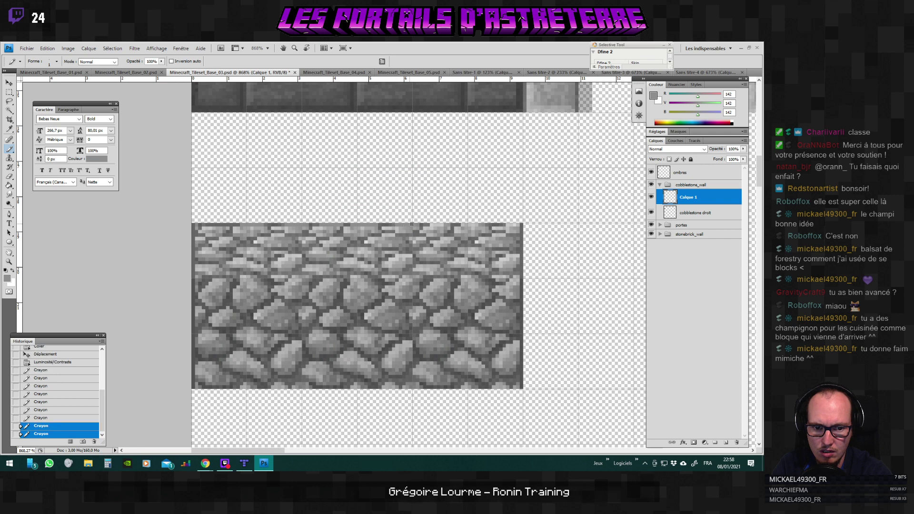
{"action": "left_click", "coordinate": [462, 225]}
{"action": "left_click", "coordinate": [508, 224]}
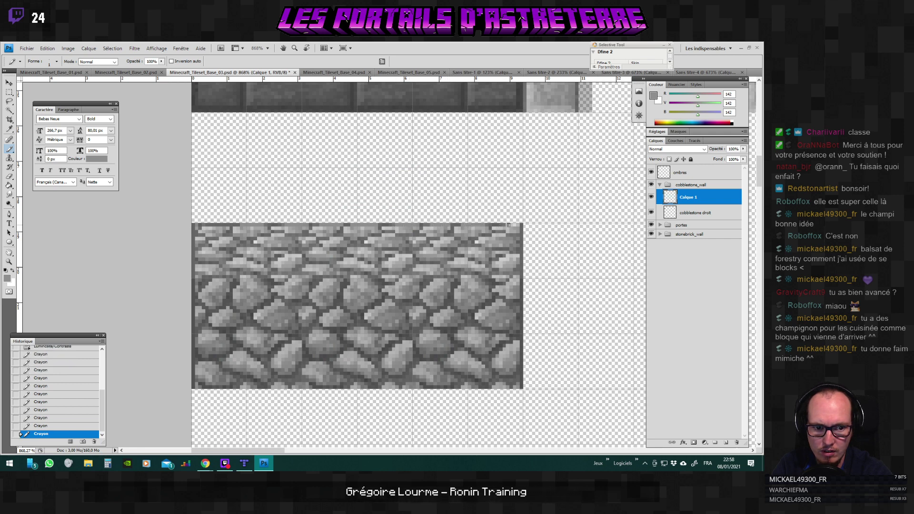
{"action": "left_click", "coordinate": [520, 224]}
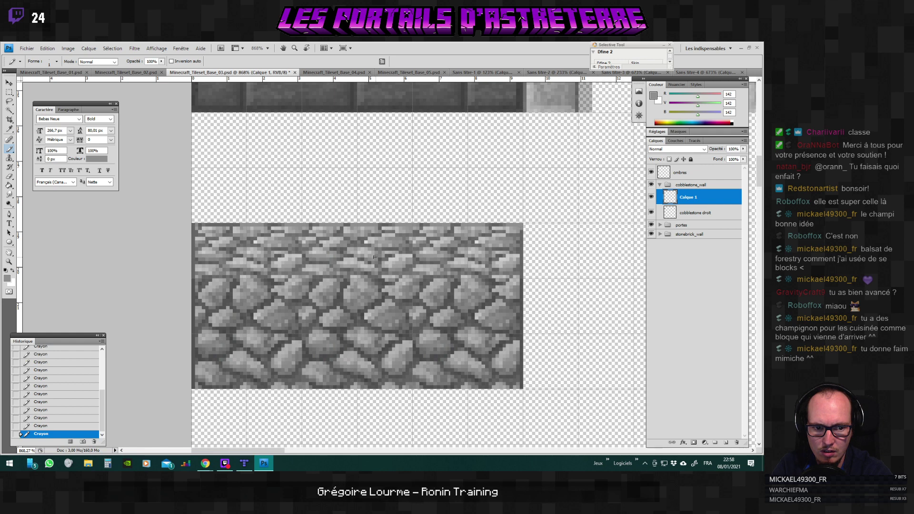
Examine the retouched cobblestone wall next to the stone-brick wall and doors, from overview to close-up.
{"action": "scroll", "coordinate": [441, 260], "scroll_direction": "right", "scroll_amount": 1}
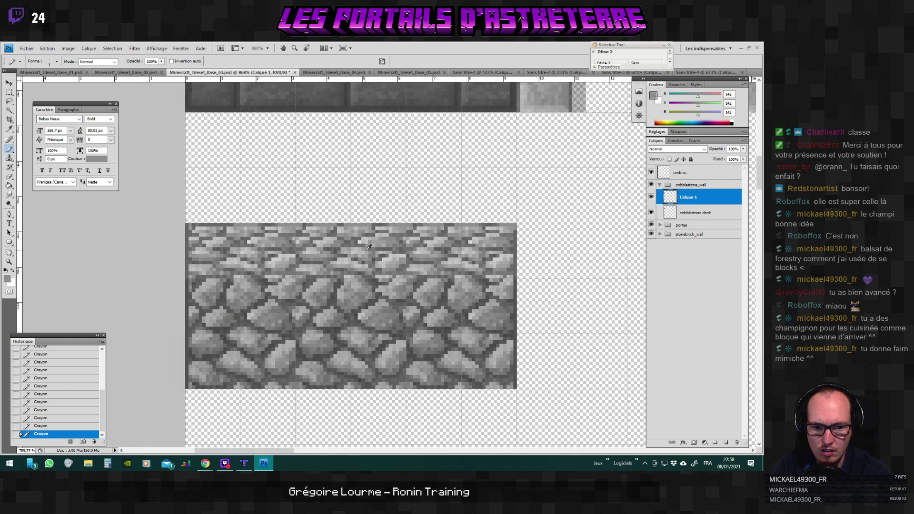
{"action": "scroll", "coordinate": [441, 260], "scroll_direction": "down", "scroll_amount": 4}
{"action": "scroll", "coordinate": [427, 260], "scroll_direction": "down", "scroll_amount": 2}
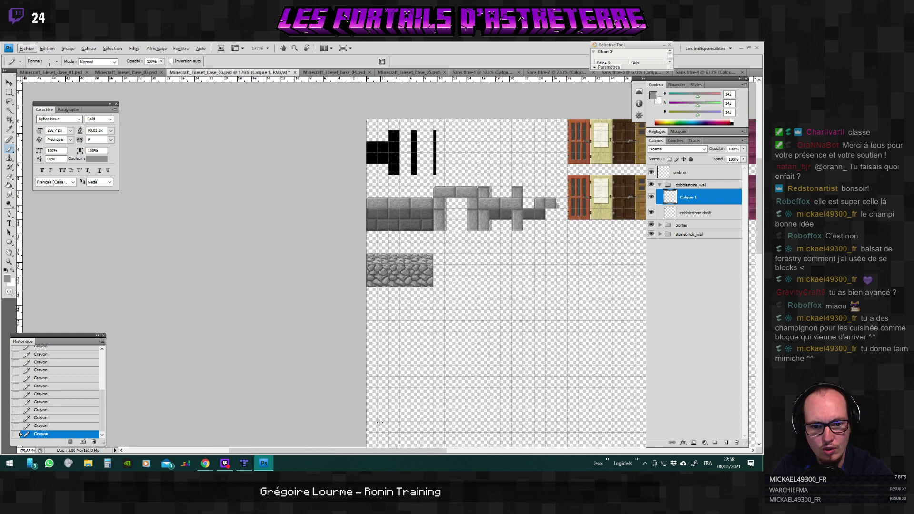
{"action": "left_click_drag", "start_coordinate": [353, 450], "coordinate": [395, 453]}
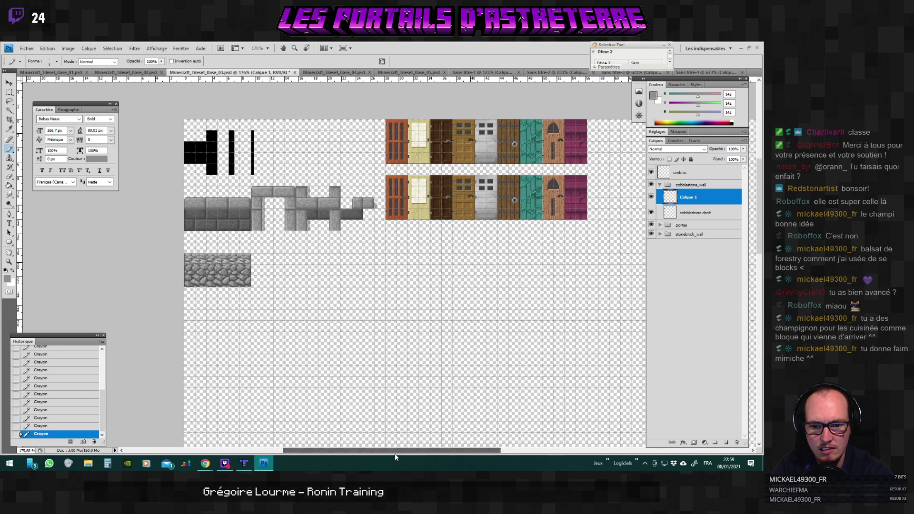
{"action": "scroll", "coordinate": [205, 261], "scroll_direction": "up", "scroll_amount": 6}
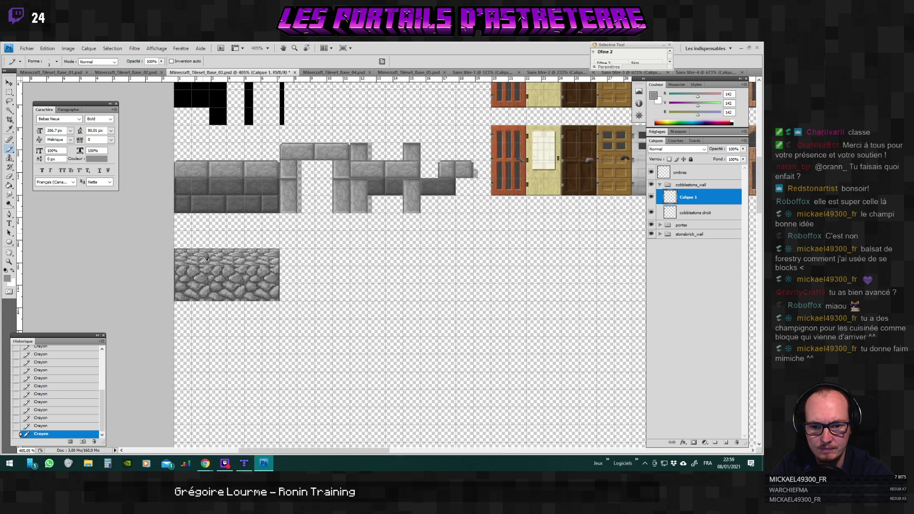
{"action": "scroll", "coordinate": [210, 257], "scroll_direction": "up", "scroll_amount": 3}
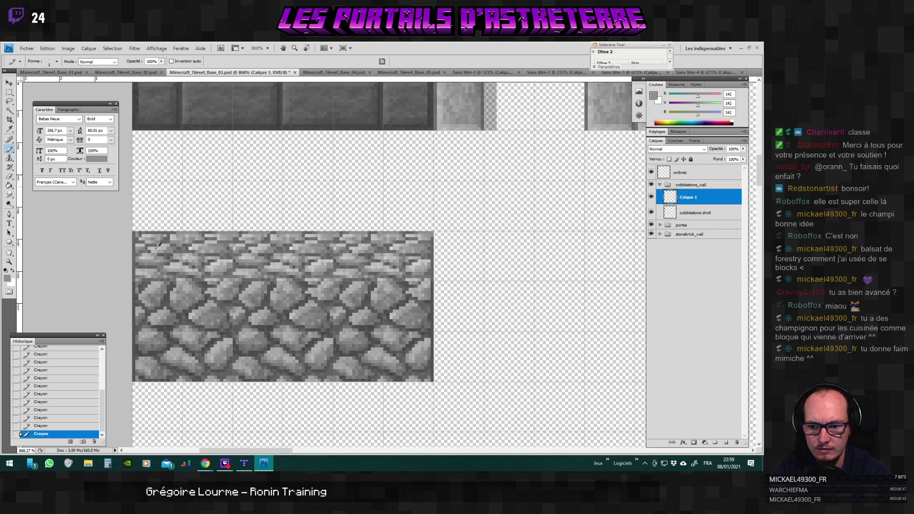
{"action": "scroll", "coordinate": [193, 244], "scroll_direction": "down", "scroll_amount": 1}
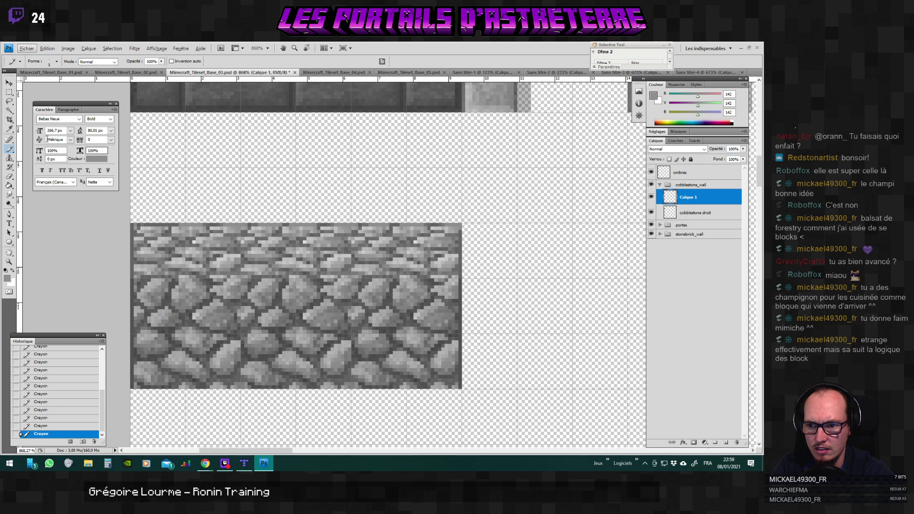
Set up the Eraser with a 1 px tip, 100% opacity and Crayon mode.
{"action": "left_click", "coordinate": [10, 177]}
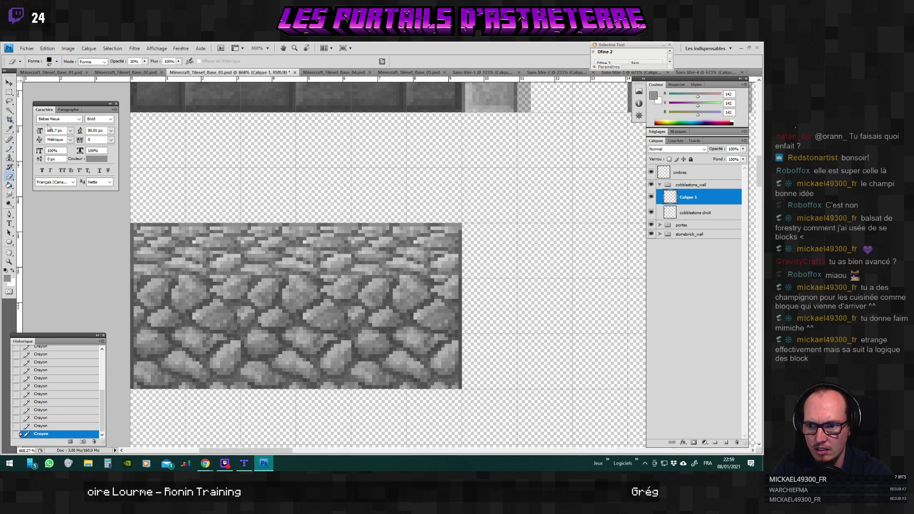
{"action": "left_click", "coordinate": [57, 61]}
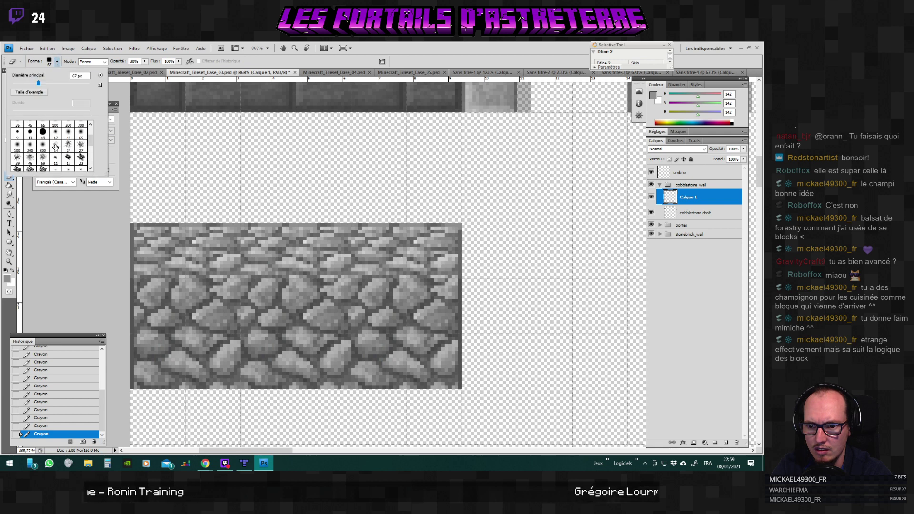
{"action": "scroll", "coordinate": [54, 142], "scroll_direction": "up", "scroll_amount": 10}
{"action": "left_click", "coordinate": [17, 126]}
{"action": "key", "text": "Return"}
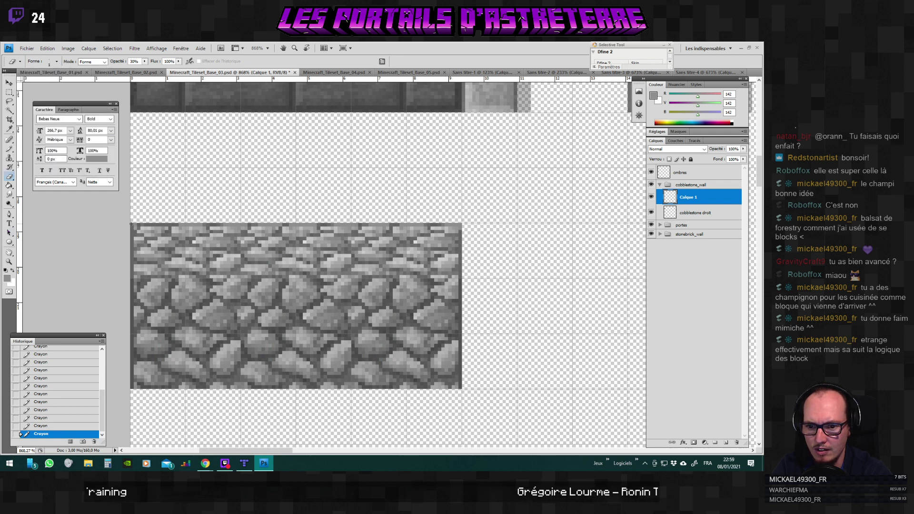
{"action": "left_click", "coordinate": [145, 61]}
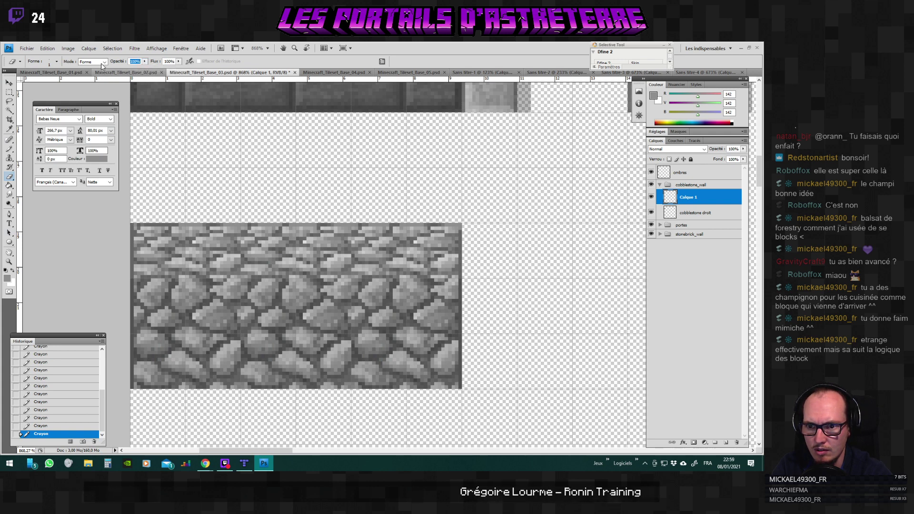
{"action": "left_click", "coordinate": [105, 62]}
{"action": "left_click", "coordinate": [86, 75]}
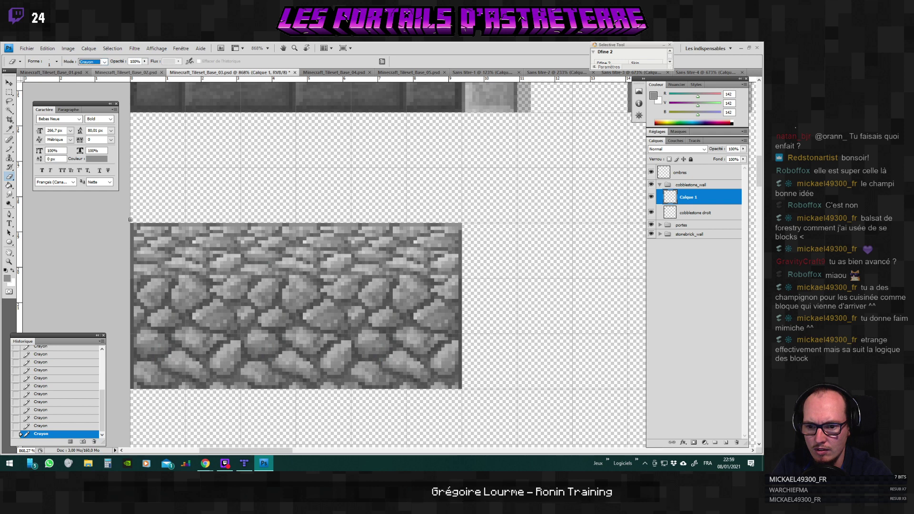
Erase the outermost pixels at both upper corners of the squashed strip on Calque 1 to round them off.
{"action": "left_click", "coordinate": [132, 223]}
{"action": "left_click", "coordinate": [132, 228]}
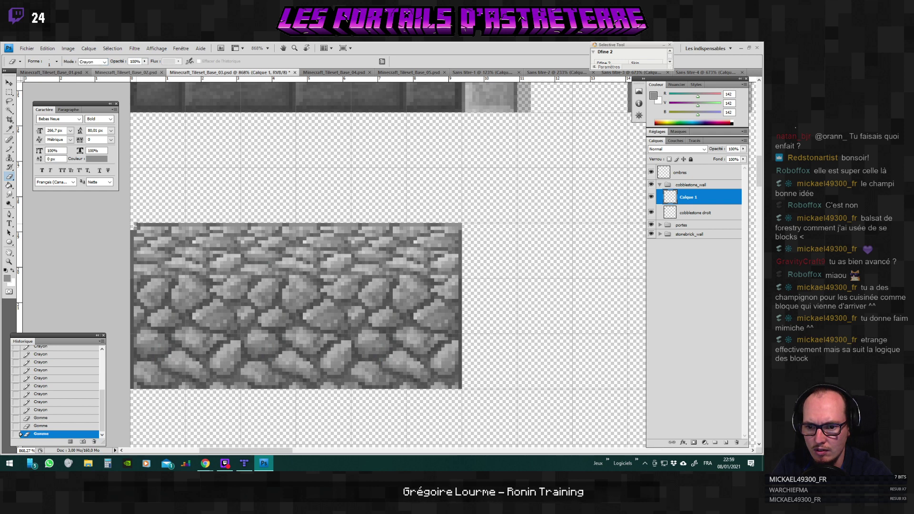
{"action": "left_click", "coordinate": [457, 226]}
{"action": "left_click", "coordinate": [458, 226]}
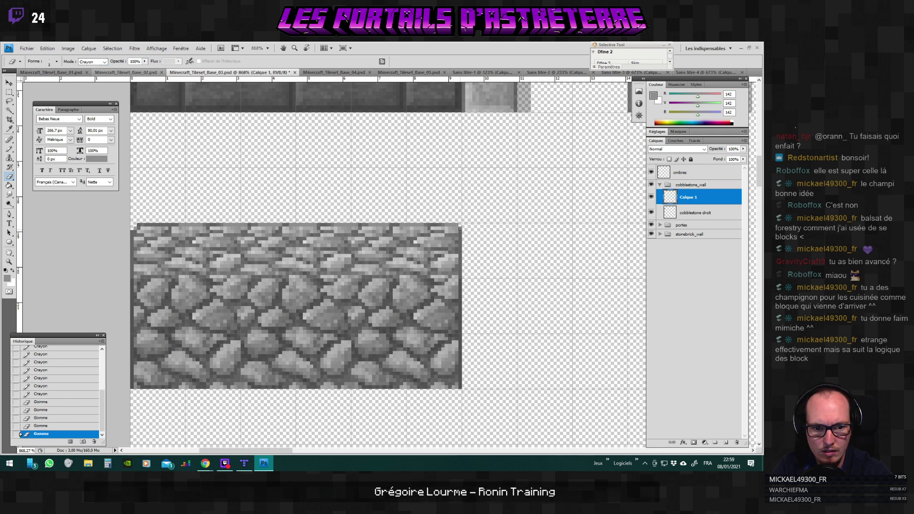
{"action": "left_click", "coordinate": [461, 225]}
{"action": "left_click", "coordinate": [461, 228]}
Start a Brightness/Contrast adjustment on the cobblestone droit layer with brightness -10 and contrast -10.
{"action": "scroll", "coordinate": [426, 278], "scroll_direction": "down", "scroll_amount": 6}
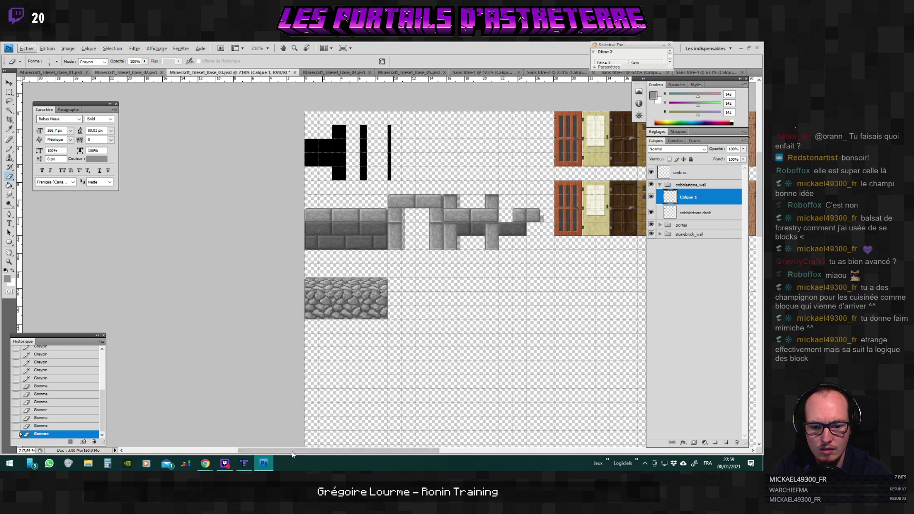
{"action": "scroll", "coordinate": [334, 397], "scroll_direction": "right", "scroll_amount": 3}
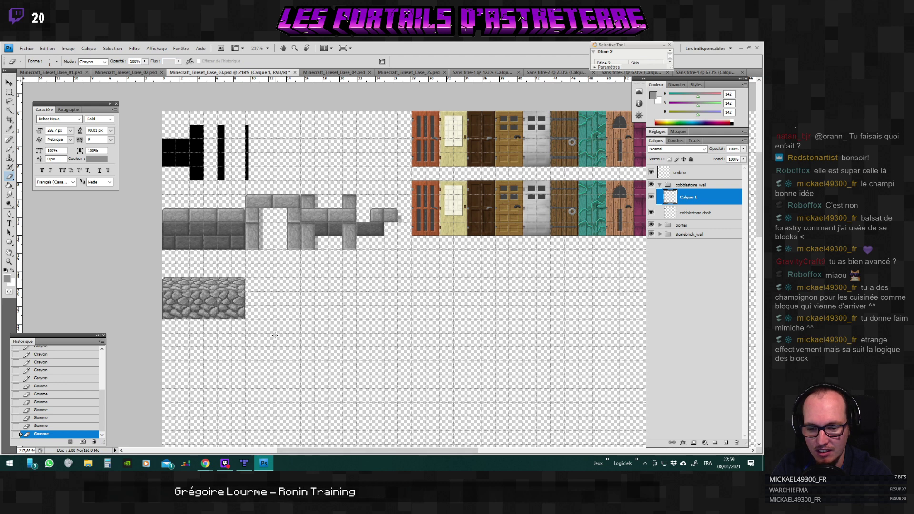
{"action": "left_click", "coordinate": [717, 215]}
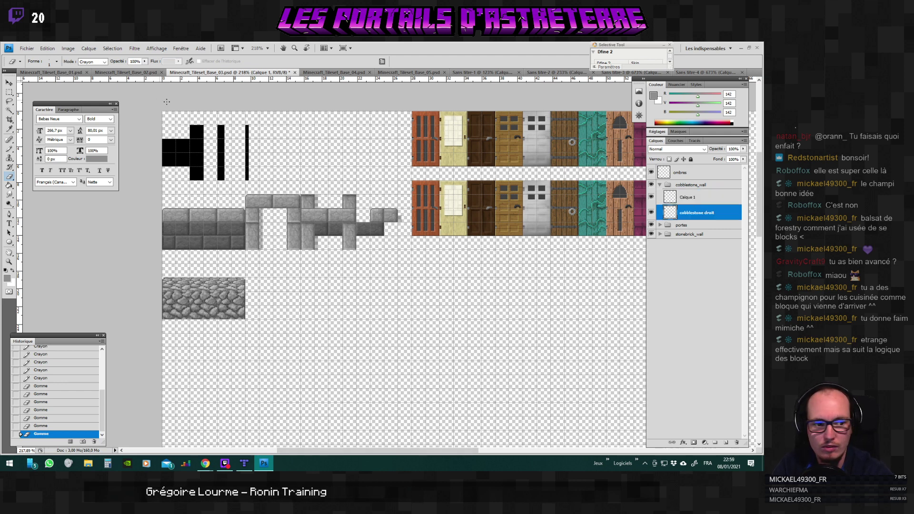
{"action": "left_click", "coordinate": [68, 48]}
{"action": "mouse_move", "coordinate": [110, 70]}
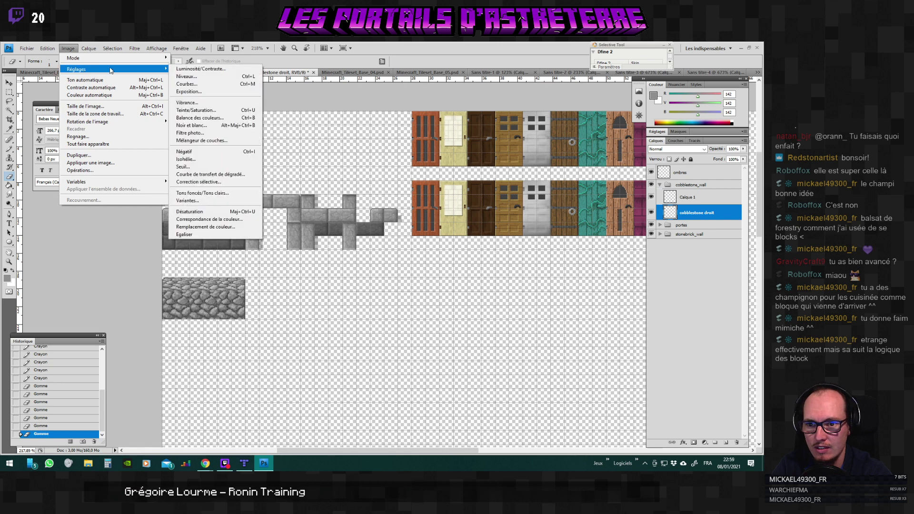
{"action": "left_click", "coordinate": [200, 68]}
{"action": "left_click_drag", "start_coordinate": [163, 267], "coordinate": [442, 268]}
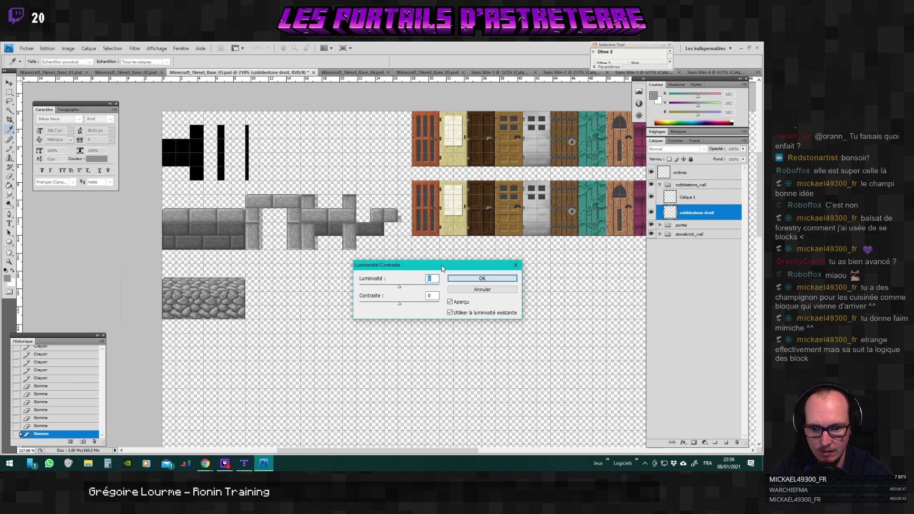
{"action": "type", "text": "-10"}
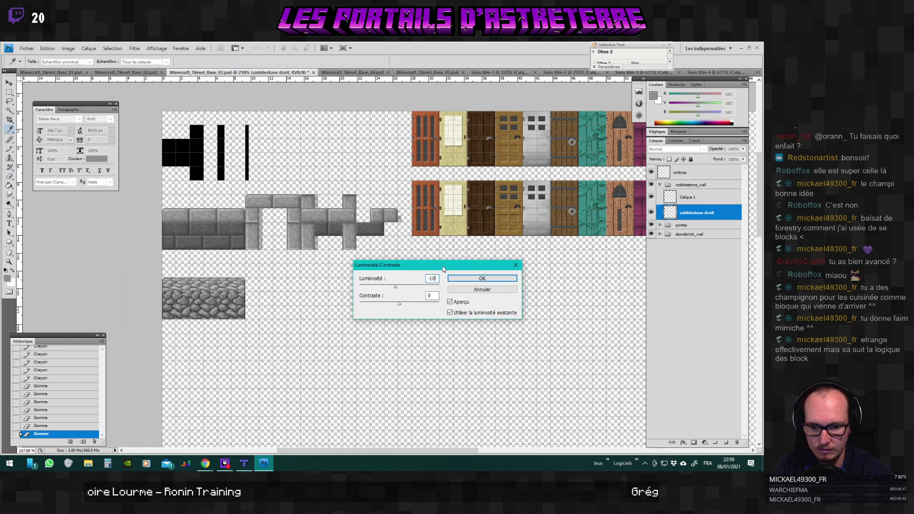
{"action": "key", "text": "Tab"}
{"action": "type", "text": "-10"}
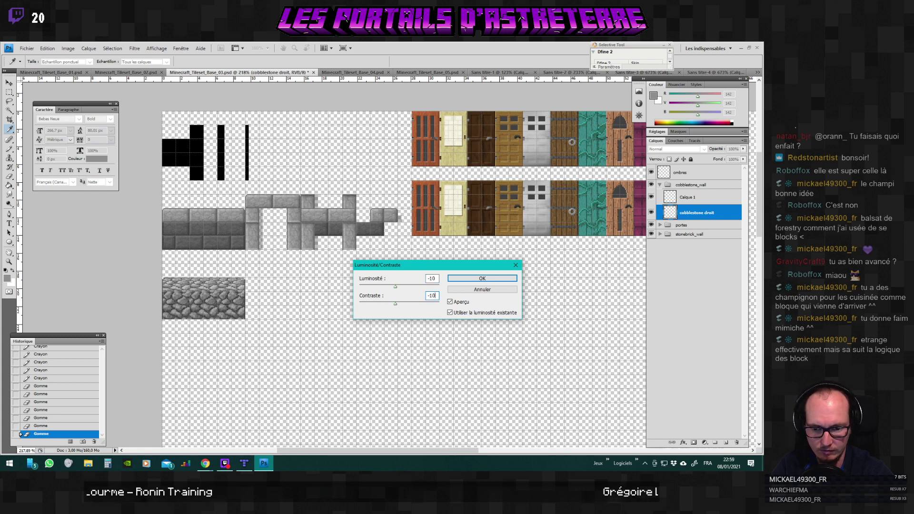
Try brightness -20 and -30 on the cobblestone droit layer and apply the adjustment at -20.
{"action": "key", "text": "shift+Tab"}
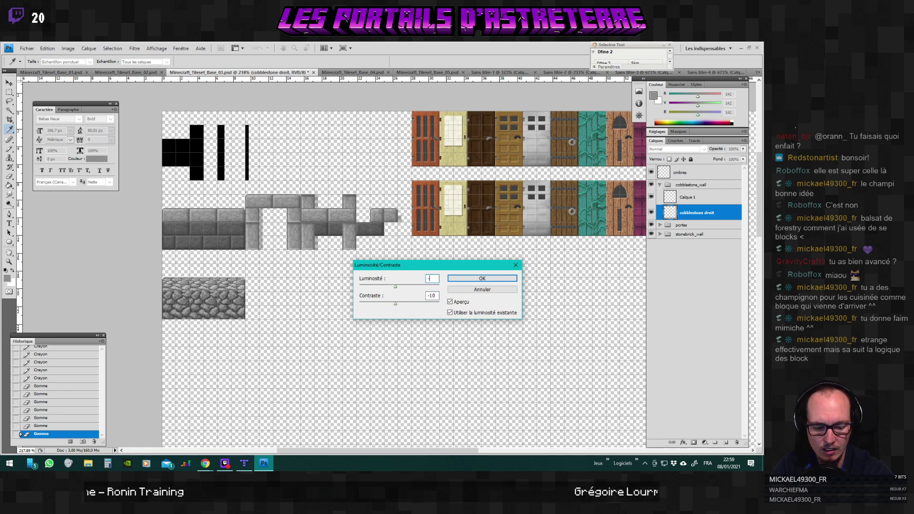
{"action": "type", "text": "-20"}
{"action": "left_click", "coordinate": [405, 283]}
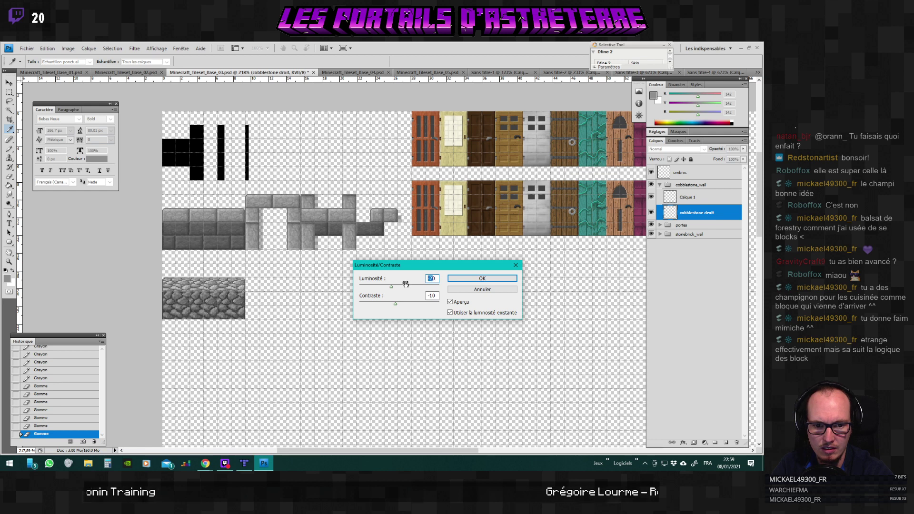
{"action": "left_click", "coordinate": [438, 278]}
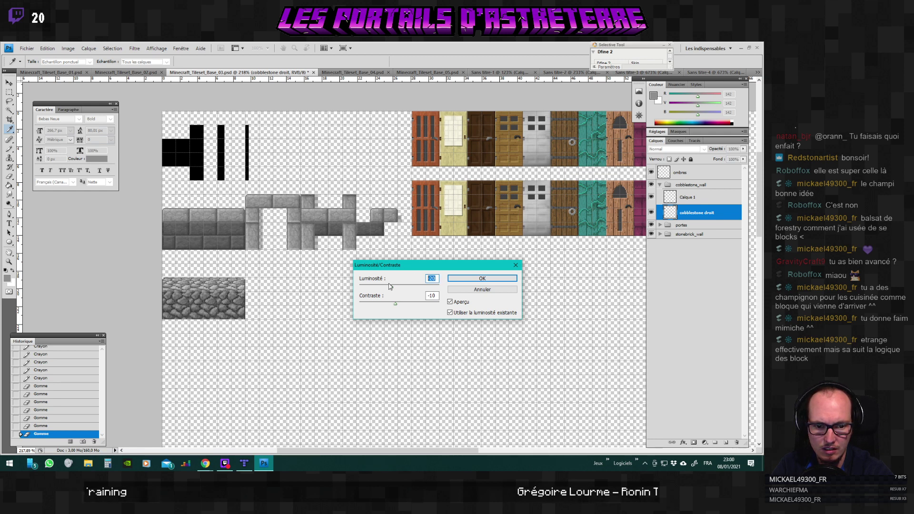
{"action": "key", "text": "BackSpace"}
{"action": "key", "text": "BackSpace"}
{"action": "type", "text": "30"}
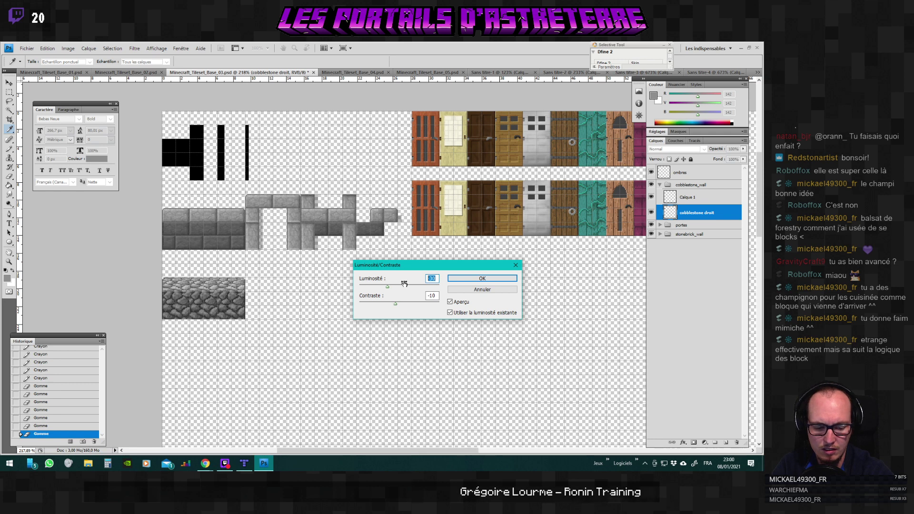
{"action": "key", "text": "BackSpace"}
{"action": "key", "text": "BackSpace"}
{"action": "type", "text": "20"}
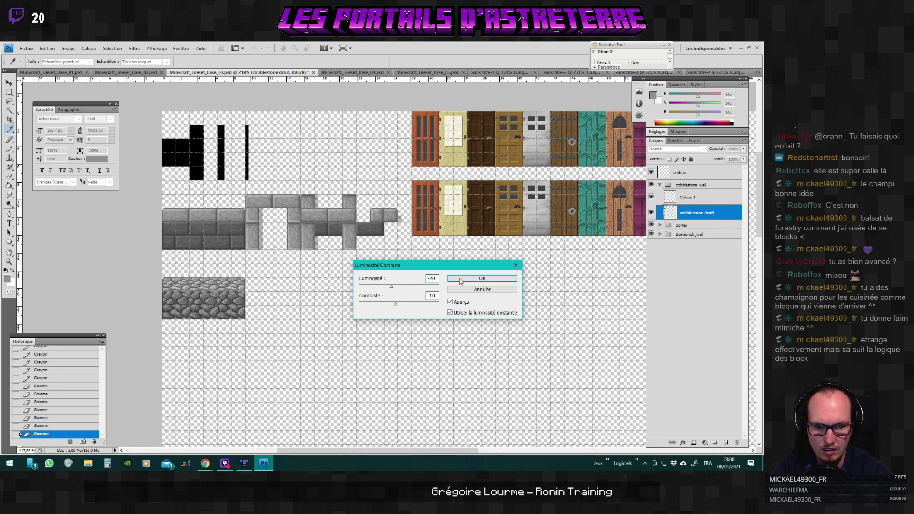
{"action": "left_click", "coordinate": [460, 280]}
Start a Brightness/Contrast adjustment on Calque 1 with brightness 10 and contrast 5.
{"action": "left_click", "coordinate": [681, 206]}
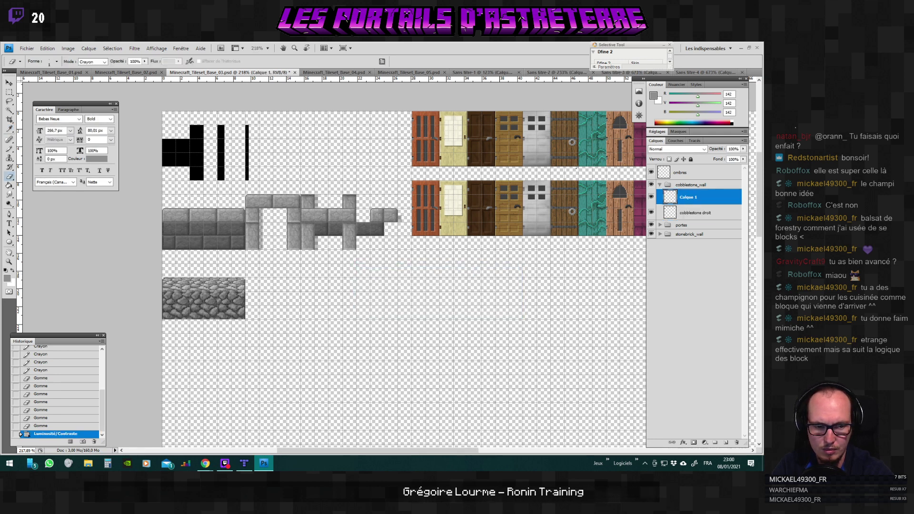
{"action": "left_click", "coordinate": [68, 48]}
{"action": "mouse_move", "coordinate": [76, 65]}
{"action": "left_click", "coordinate": [200, 63]}
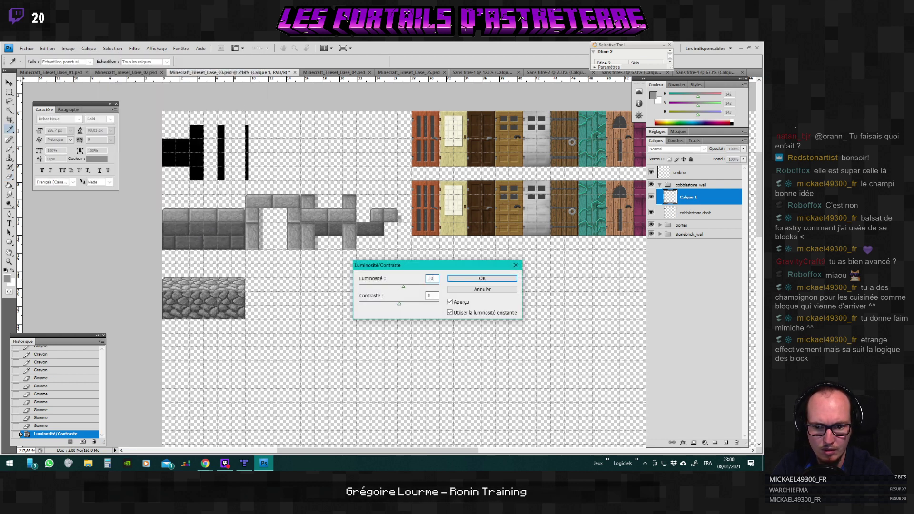
{"action": "left_click", "coordinate": [450, 301]}
{"action": "double_click", "coordinate": [431, 295]}
{"action": "type", "text": "5"}
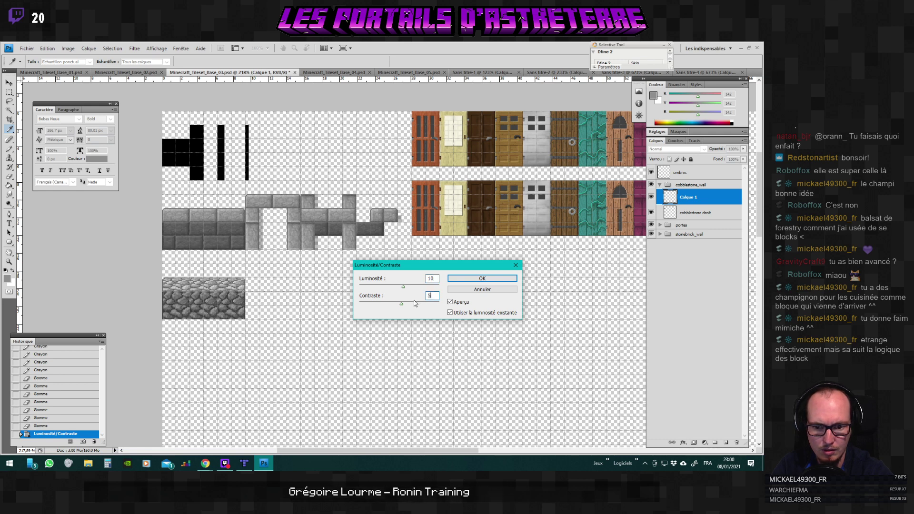
Compare the strip with and without the preview, set its brightness to 5 and apply the adjustment.
{"action": "left_click", "coordinate": [433, 278]}
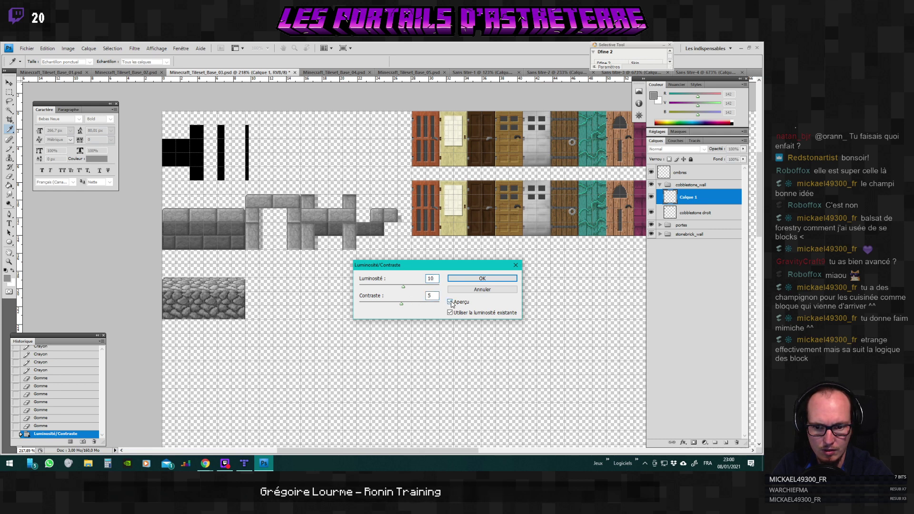
{"action": "left_click", "coordinate": [450, 302]}
{"action": "left_click", "coordinate": [450, 302]}
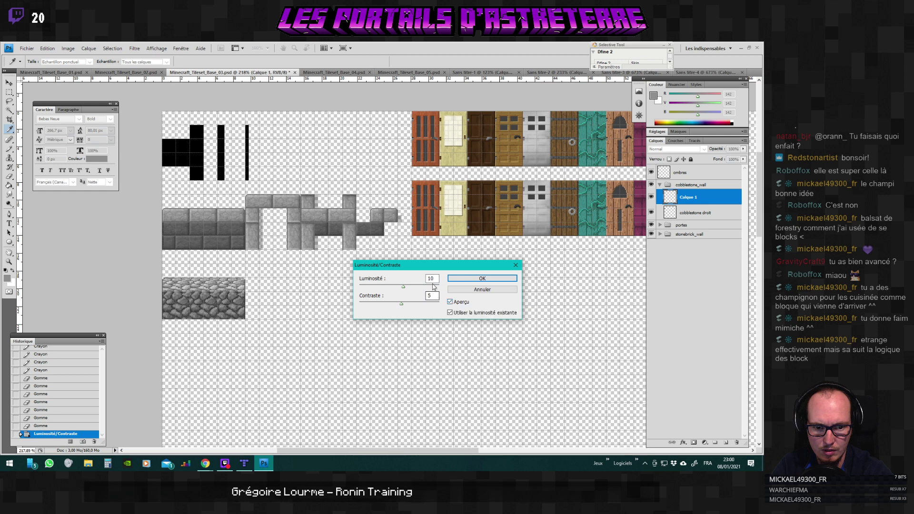
{"action": "key", "text": "BackSpace"}
{"action": "key", "text": "BackSpace"}
{"action": "type", "text": "5"}
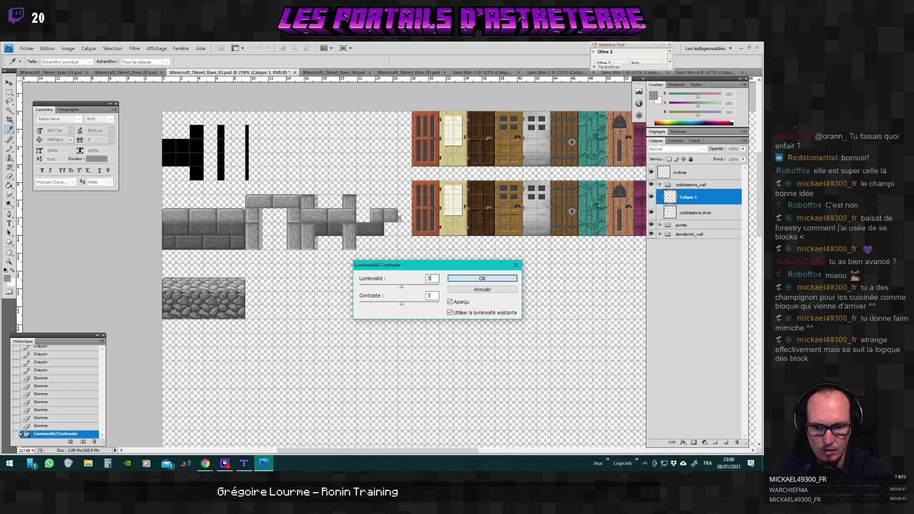
{"action": "left_click", "coordinate": [451, 302]}
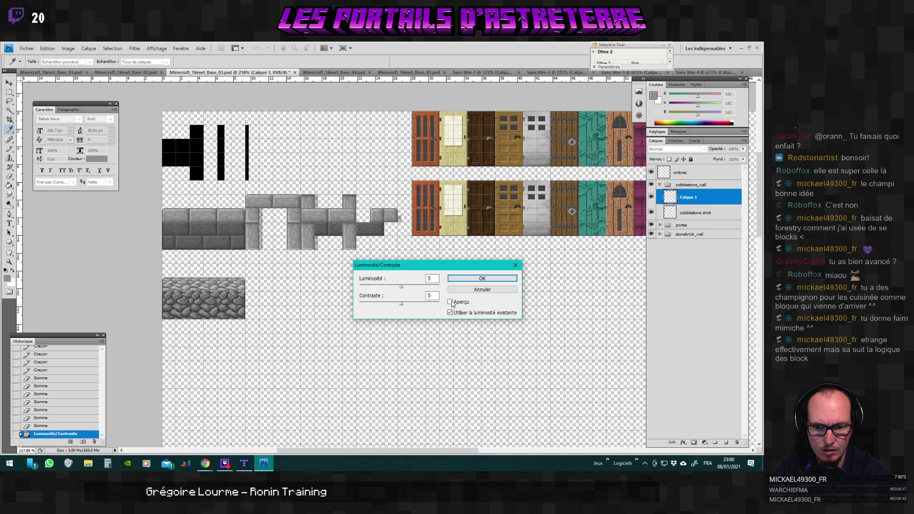
{"action": "left_click", "coordinate": [470, 283]}
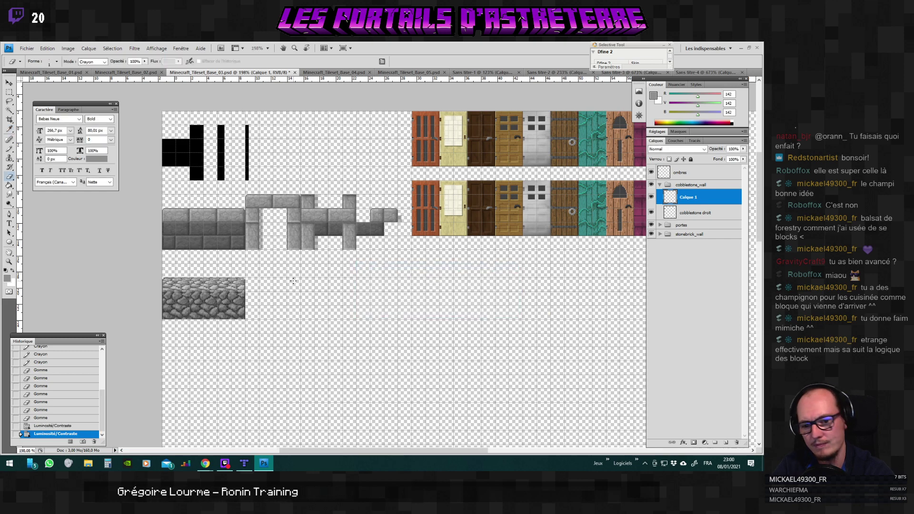
Save a PNG copy of the tileset as Minecraft_Tileset_Base_03.png in the JDR tileset folder.
{"action": "key", "text": "e"}
{"action": "scroll", "coordinate": [300, 285], "scroll_direction": "down", "scroll_amount": 3}
{"action": "scroll", "coordinate": [300, 286], "scroll_direction": "up", "scroll_amount": 3}
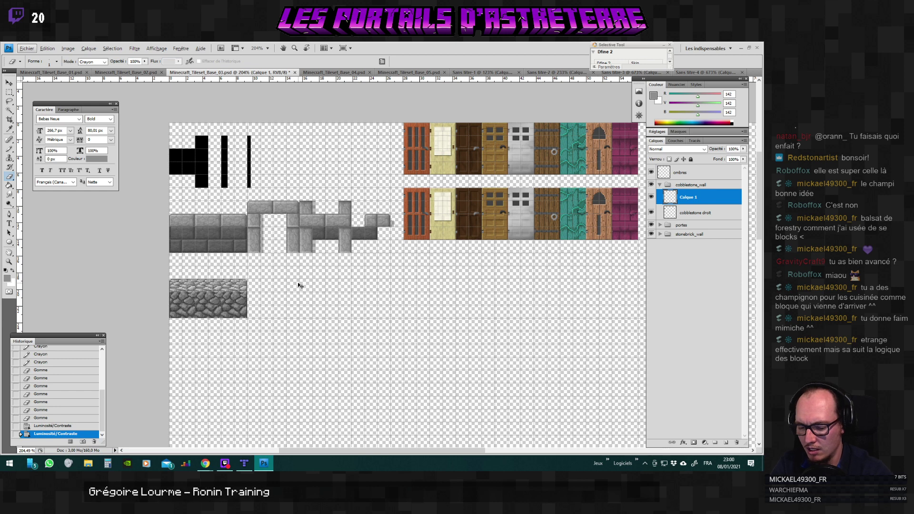
{"action": "key", "text": "ctrl+shift+s"}
{"action": "left_click", "coordinate": [276, 304]}
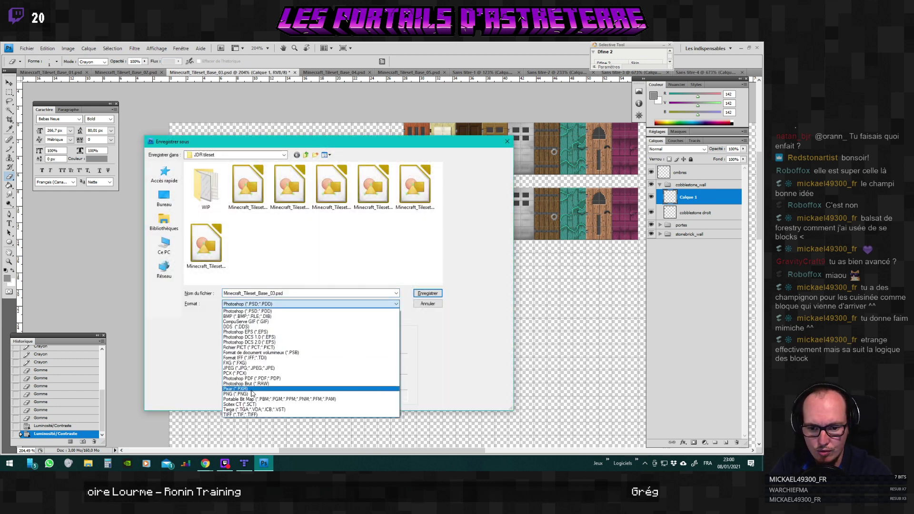
{"action": "left_click", "coordinate": [274, 394]}
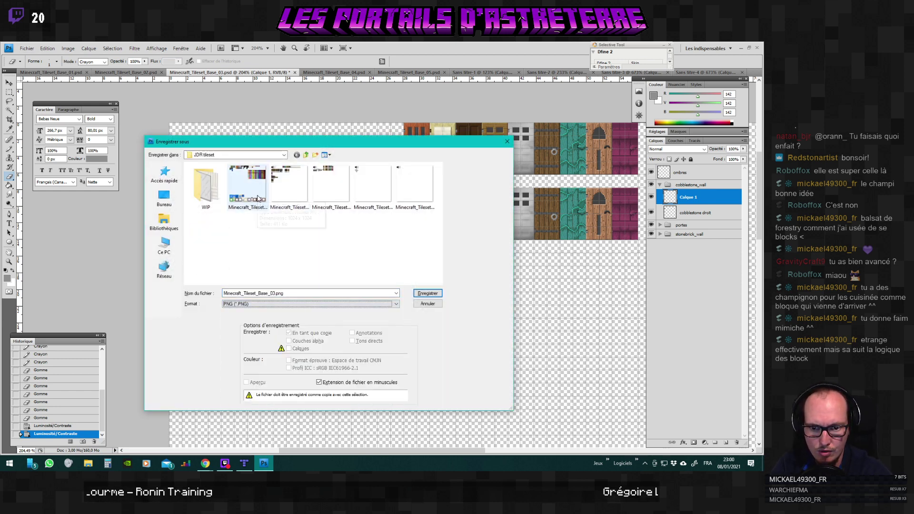
{"action": "left_click", "coordinate": [426, 293]}
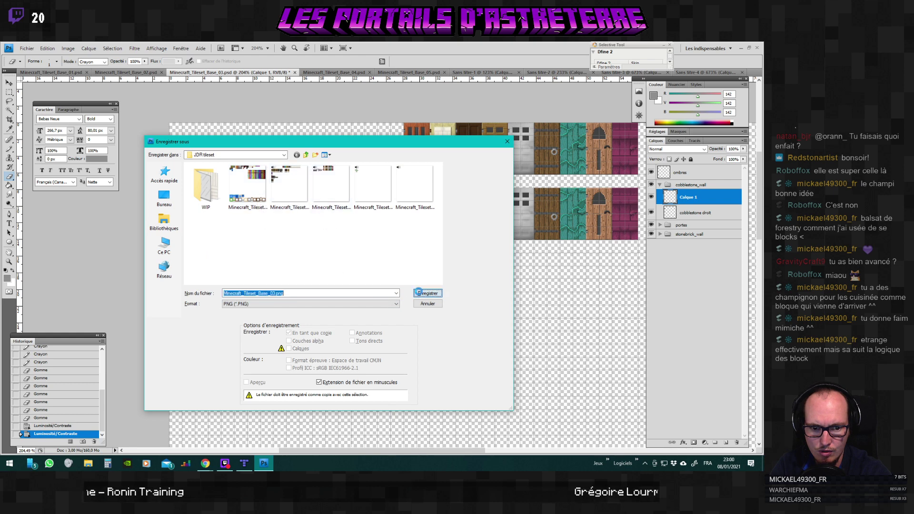
{"action": "left_click", "coordinate": [372, 204]}
{"action": "left_click", "coordinate": [408, 246]}
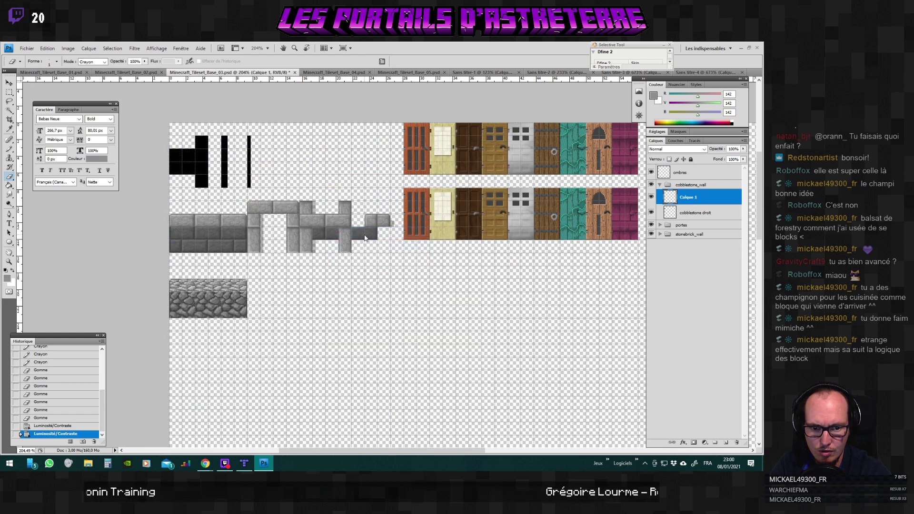
Switch to Tiled and erase the stone-brick walls and wooden door of the eastern building on the architecture layer.
{"action": "key", "text": "alt+Tab"}
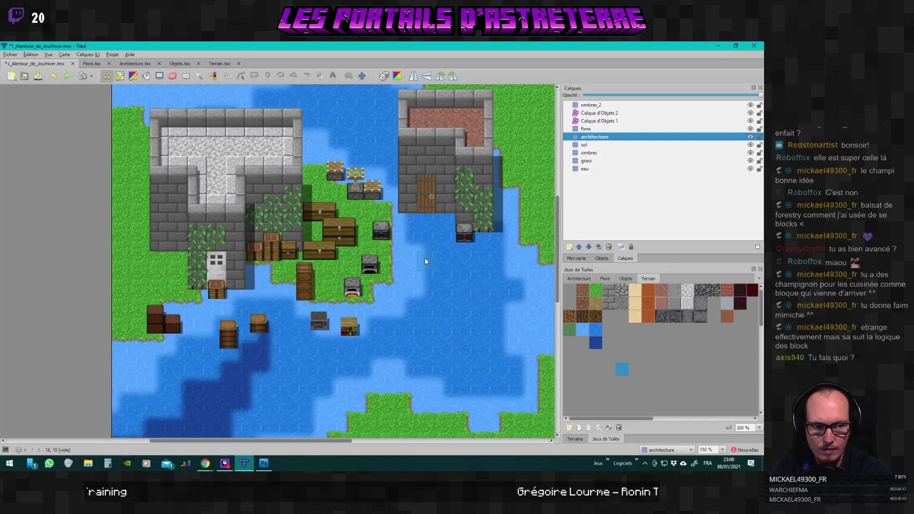
{"action": "scroll", "coordinate": [406, 319], "scroll_direction": "down", "scroll_amount": 2}
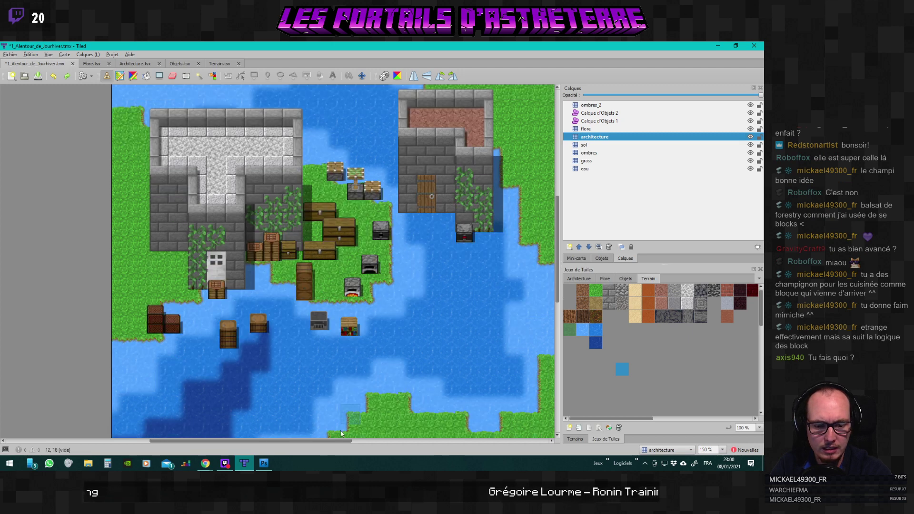
{"action": "left_click_drag", "start_coordinate": [318, 443], "coordinate": [369, 447]}
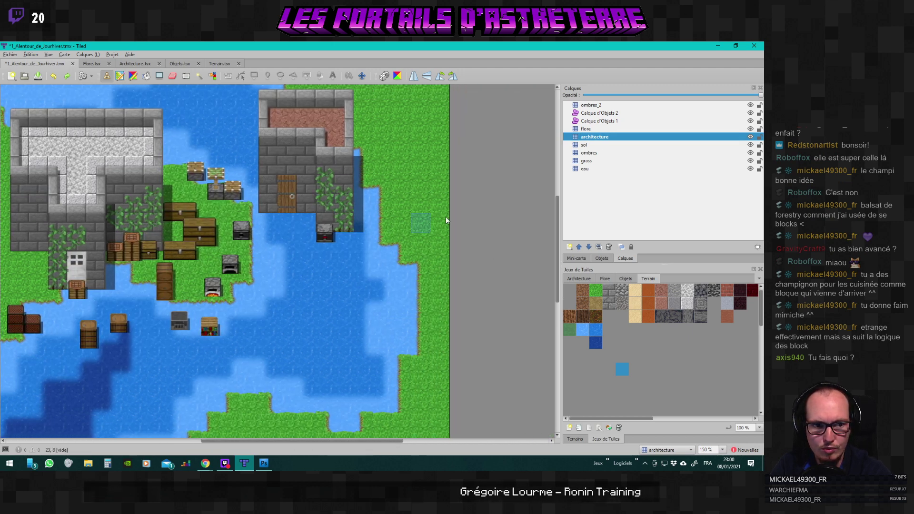
{"action": "key", "text": "ctrl+z"}
{"action": "key", "text": "ctrl+z"}
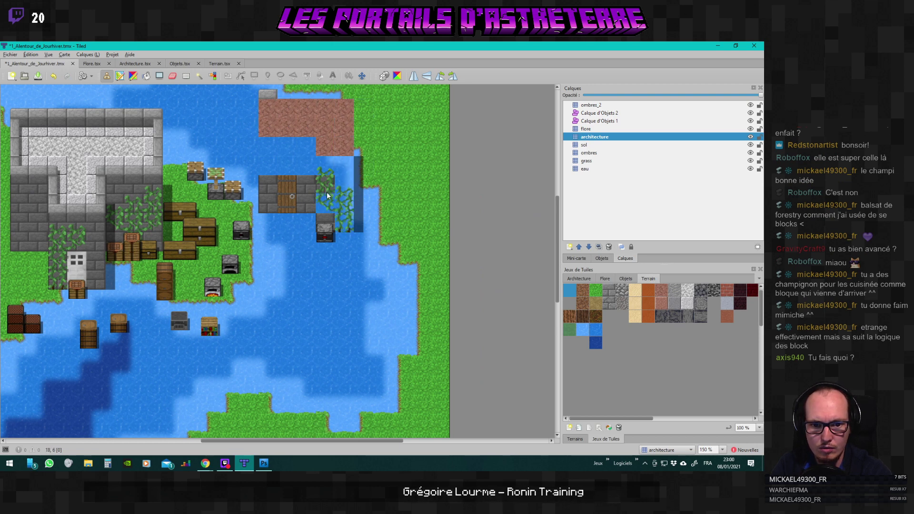
{"action": "scroll", "coordinate": [341, 198], "scroll_direction": "up", "scroll_amount": 3}
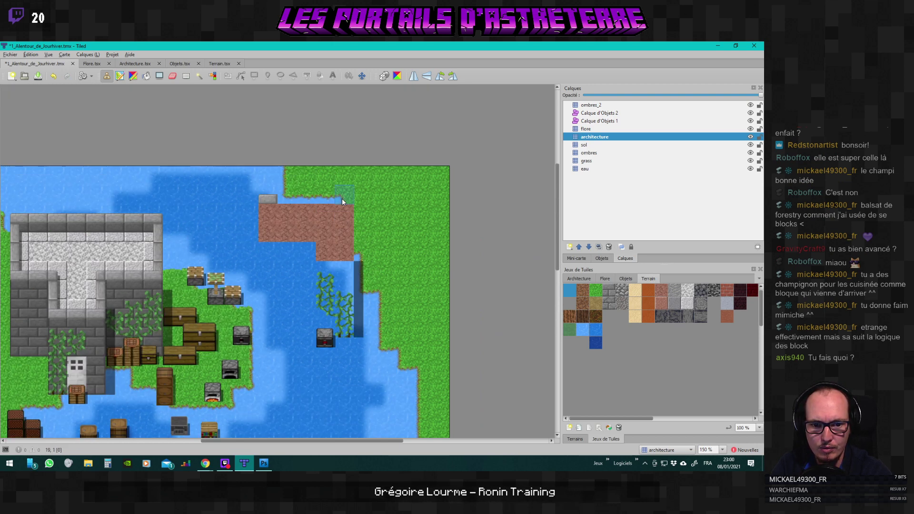
{"action": "scroll", "coordinate": [352, 199], "scroll_direction": "down", "scroll_amount": 3}
{"action": "scroll", "coordinate": [336, 192], "scroll_direction": "up", "scroll_amount": 3}
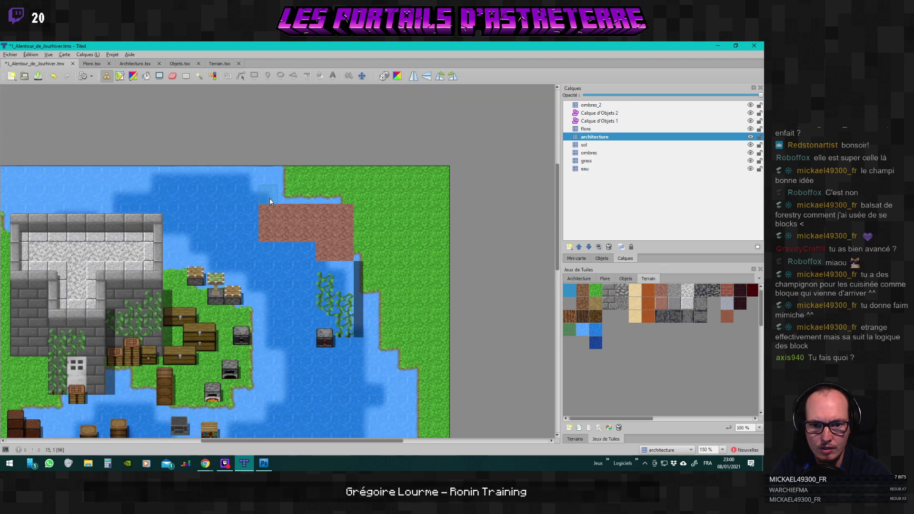
{"action": "scroll", "coordinate": [357, 236], "scroll_direction": "down", "scroll_amount": 2}
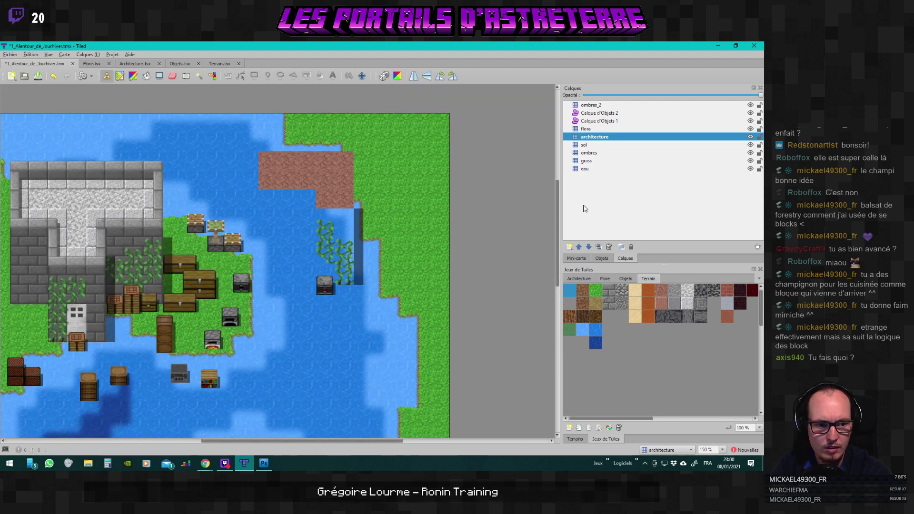
Erase the leftover vines by the eastern building on the flore layer and move the nearby furnace object onto the grass at the map's east edge.
{"action": "left_click", "coordinate": [587, 129]}
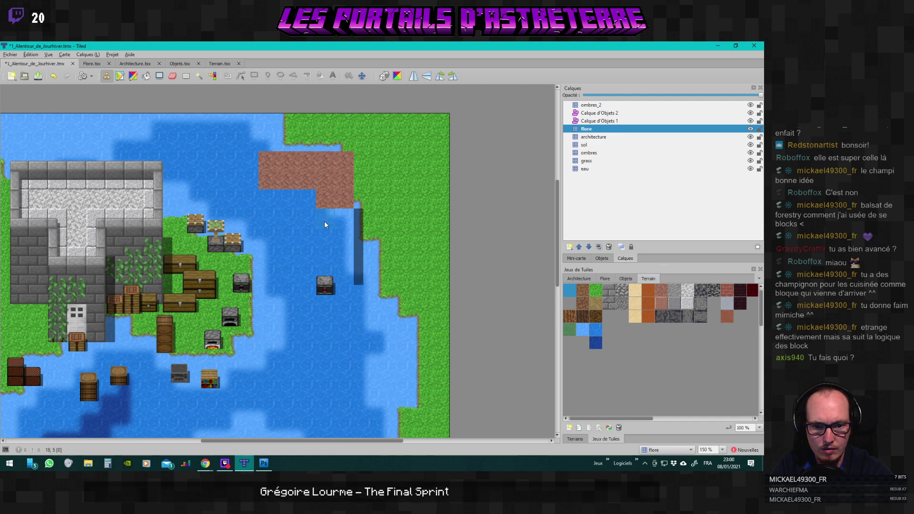
{"action": "key", "text": "s"}
{"action": "left_click", "coordinate": [318, 287]}
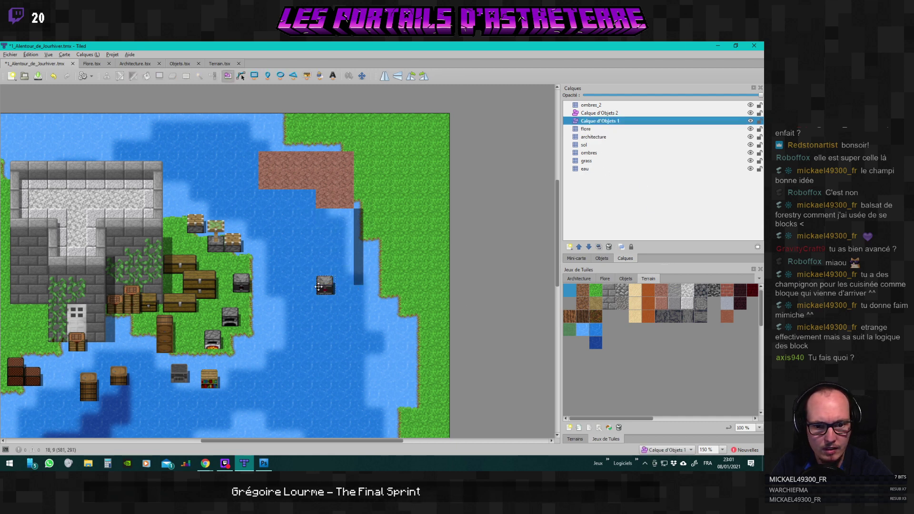
{"action": "left_click_drag", "start_coordinate": [318, 287], "coordinate": [426, 295]}
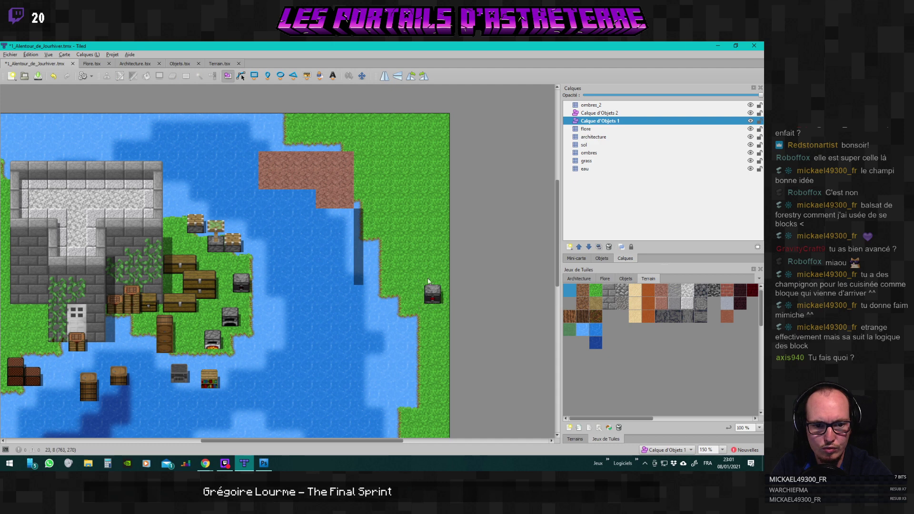
Make the architecture layer active and check how the cobblestone wall in the Architecture tileset lines up with the tile grid.
{"action": "left_click", "coordinate": [592, 138]}
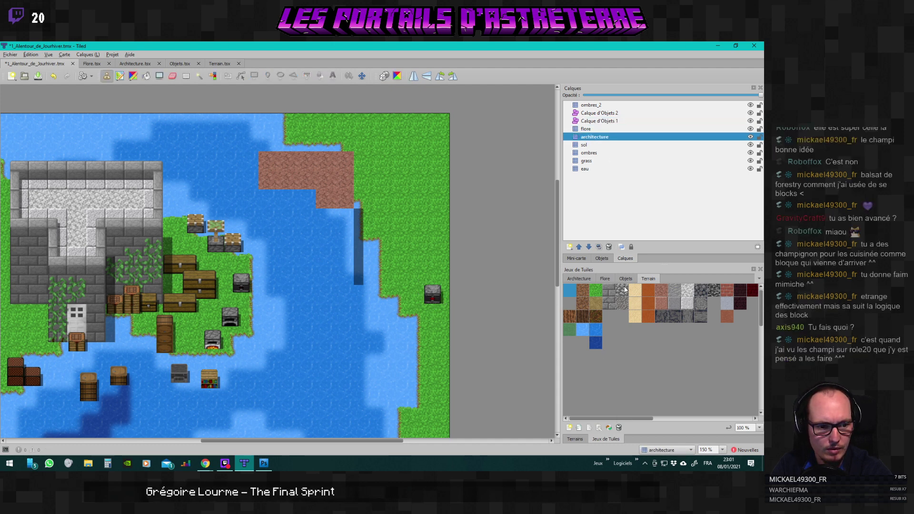
{"action": "left_click", "coordinate": [580, 279]}
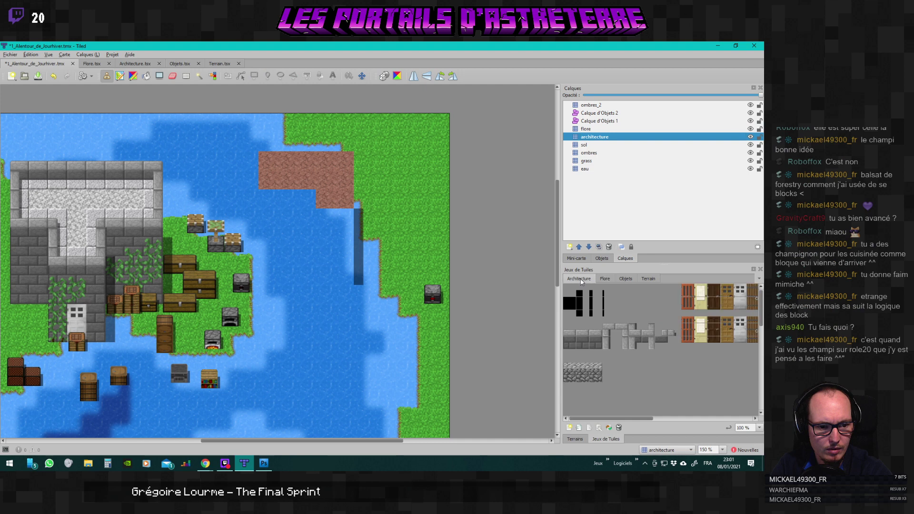
{"action": "left_click", "coordinate": [570, 382]}
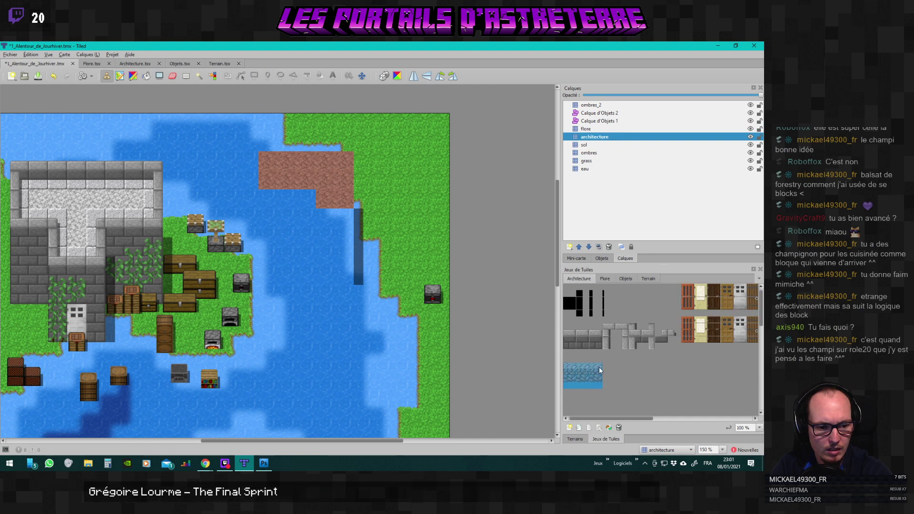
{"action": "left_click", "coordinate": [622, 369]}
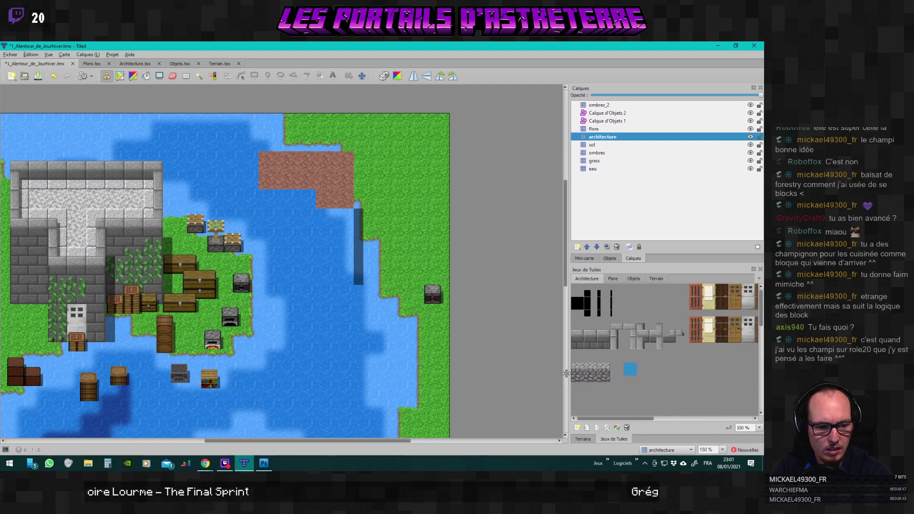
{"action": "left_click", "coordinate": [564, 335]}
Switch to Photoshop and move the whole cobblestone_wall group down about half a tile to align it with the tile grid.
{"action": "key", "text": "alt+Tab"}
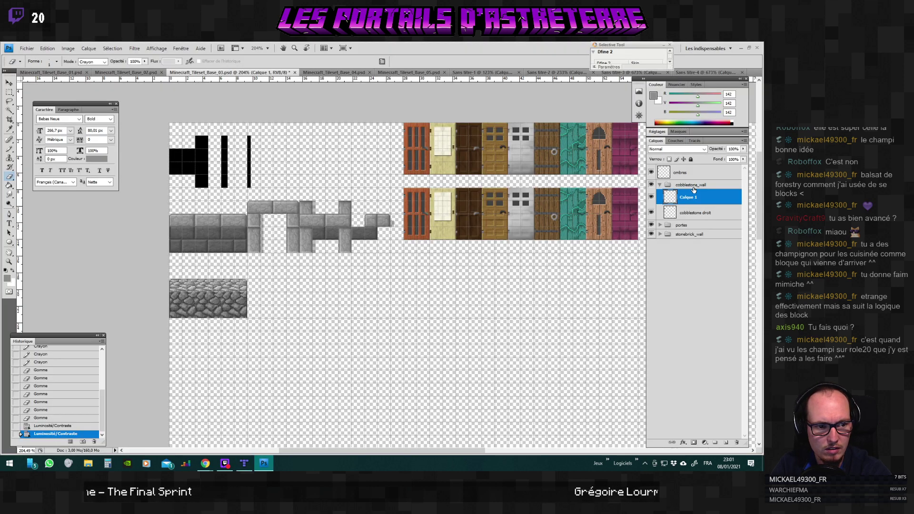
{"action": "left_click", "coordinate": [213, 295], "text": "ctrl"}
{"action": "left_click", "coordinate": [213, 295]}
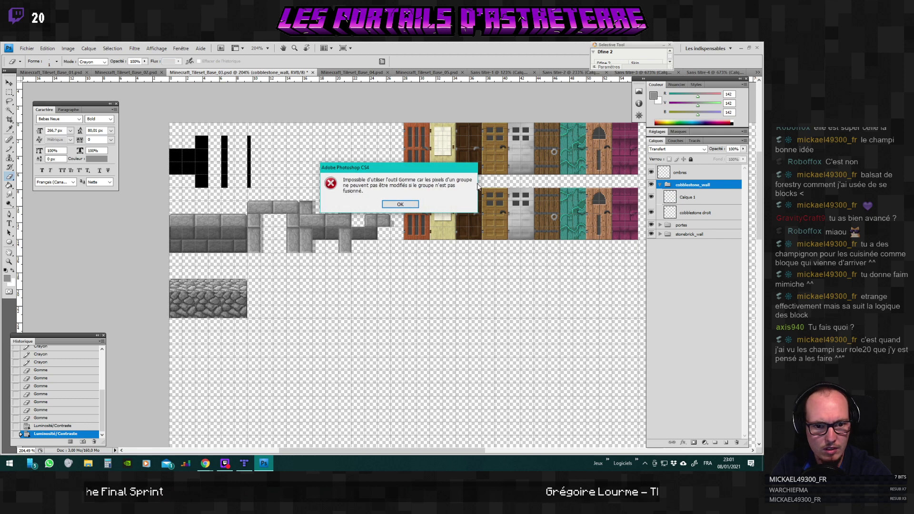
{"action": "key", "text": "Return"}
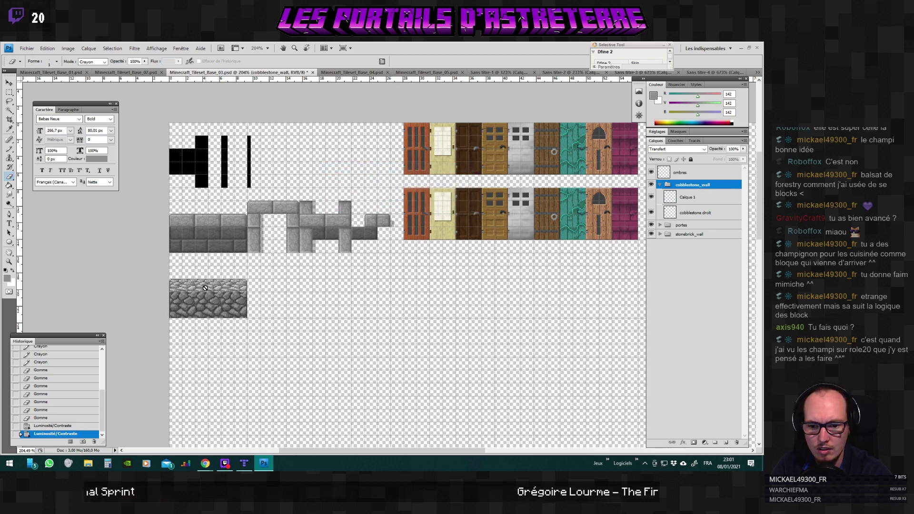
{"action": "key", "text": "v"}
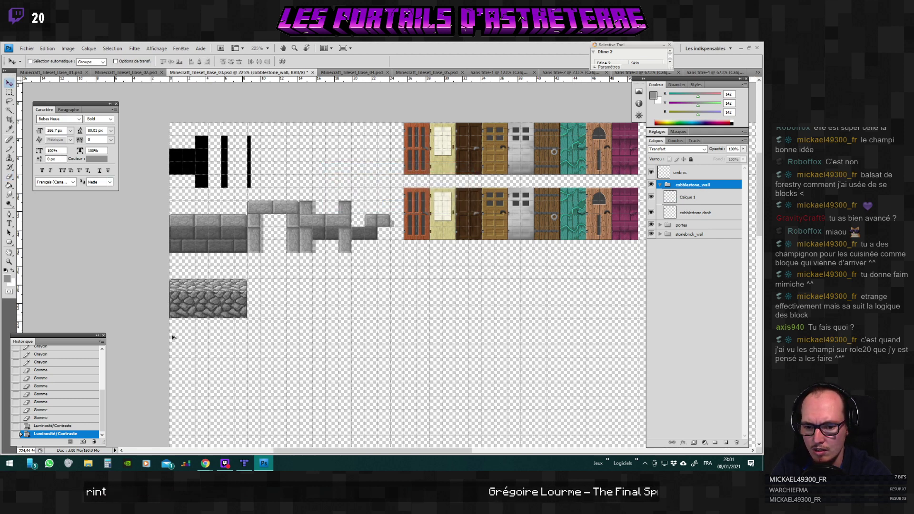
{"action": "scroll", "coordinate": [213, 298], "scroll_direction": "up", "scroll_amount": 5}
{"action": "left_click_drag", "start_coordinate": [213, 298], "coordinate": [215, 321]}
Save a non-interlaced PNG copy of the tileset over Minecraft_Tileset_Base_03.png in the JDR tileset folder.
{"action": "key", "text": "ctrl+shift+s"}
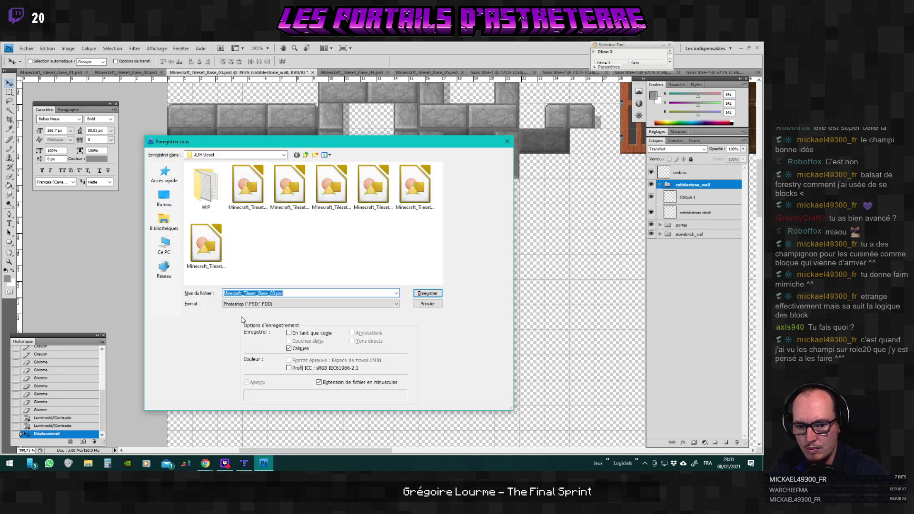
{"action": "left_click", "coordinate": [248, 303]}
{"action": "left_click", "coordinate": [237, 394]}
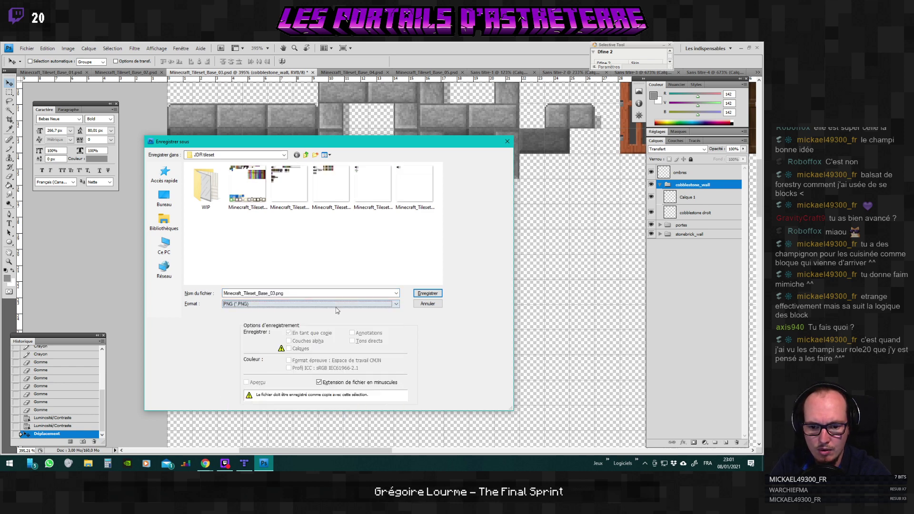
{"action": "key", "text": "Return"}
{"action": "key", "text": "Return"}
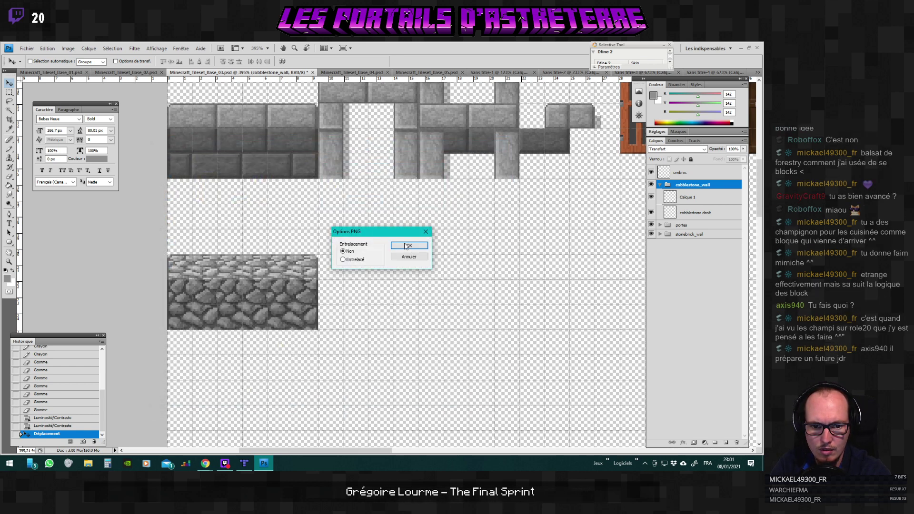
{"action": "key", "text": "Return"}
Switch to Tiled and paint a three-tile-wide cobblestone wall with its light top edge below the reddish floor on the architecture layer.
{"action": "key", "text": "alt+Tab"}
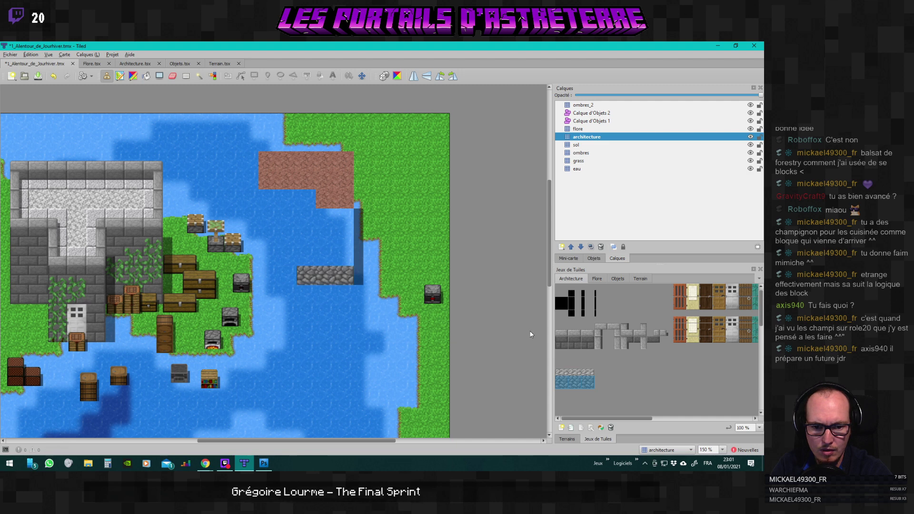
{"action": "left_click_drag", "start_coordinate": [332, 279], "coordinate": [324, 225]}
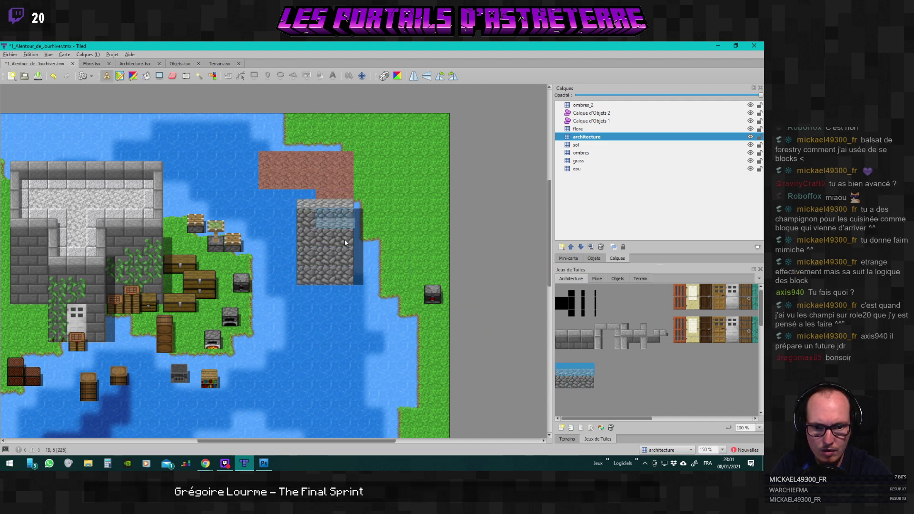
{"action": "scroll", "coordinate": [404, 282], "scroll_direction": "up", "scroll_amount": 2}
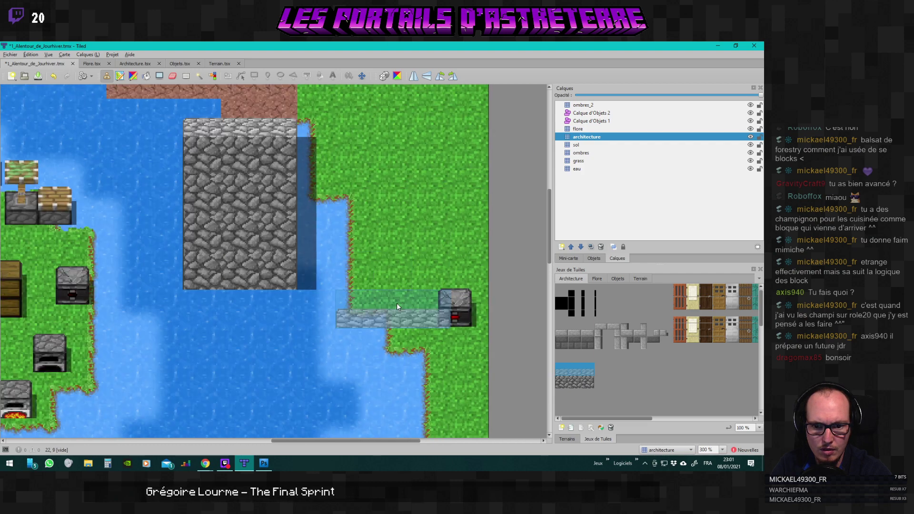
Paint a cobblestone wall section two tiles wide and three tiles high against the west side of the existing cobblestone wall.
{"action": "left_click", "coordinate": [583, 382]}
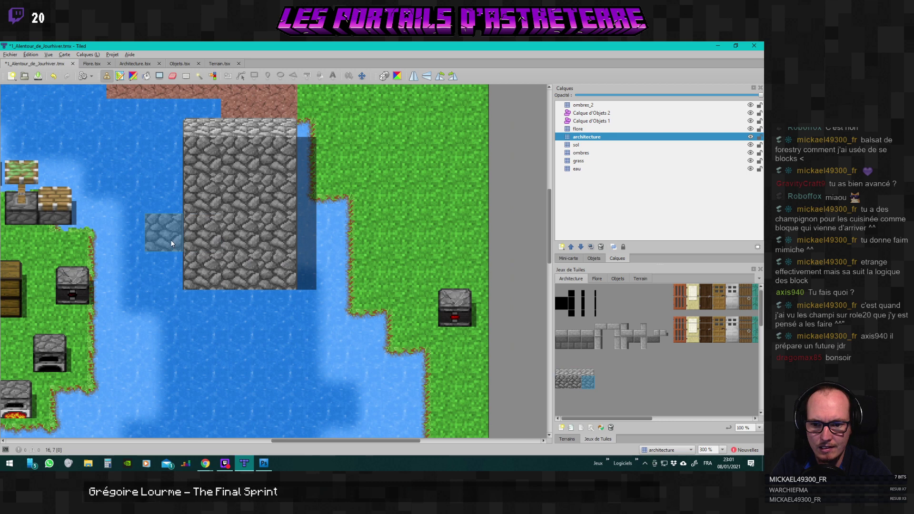
{"action": "left_click_drag", "start_coordinate": [170, 239], "coordinate": [164, 161]}
{"action": "left_click_drag", "start_coordinate": [126, 239], "coordinate": [127, 164]}
{"action": "scroll", "coordinate": [120, 207], "scroll_direction": "up", "scroll_amount": 3}
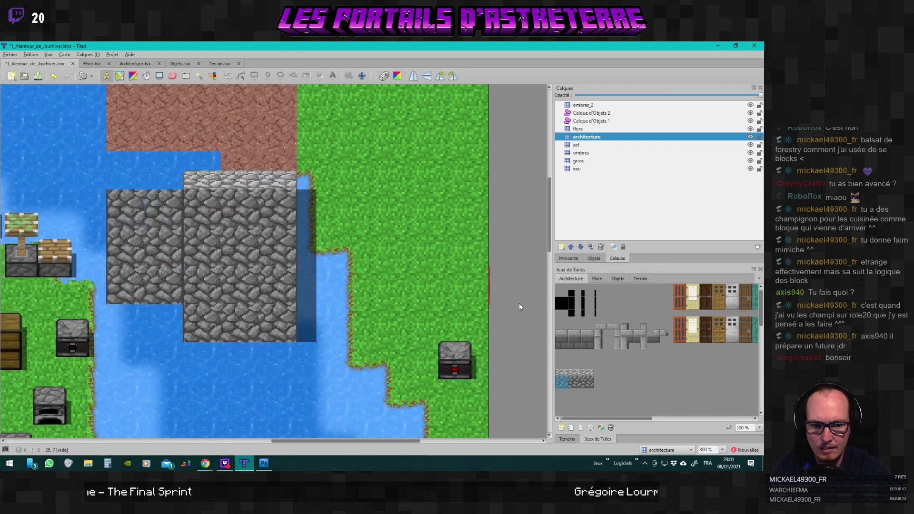
Cap the new two-tile-wide wall section with the right and left light cobblestone top-edge tiles.
{"action": "left_click", "coordinate": [588, 369]}
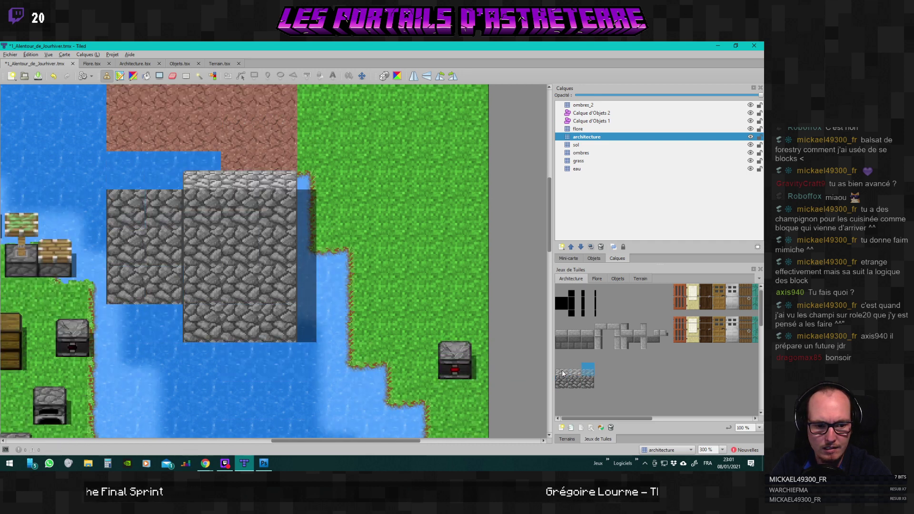
{"action": "left_click", "coordinate": [164, 180]}
{"action": "left_click", "coordinate": [562, 369]}
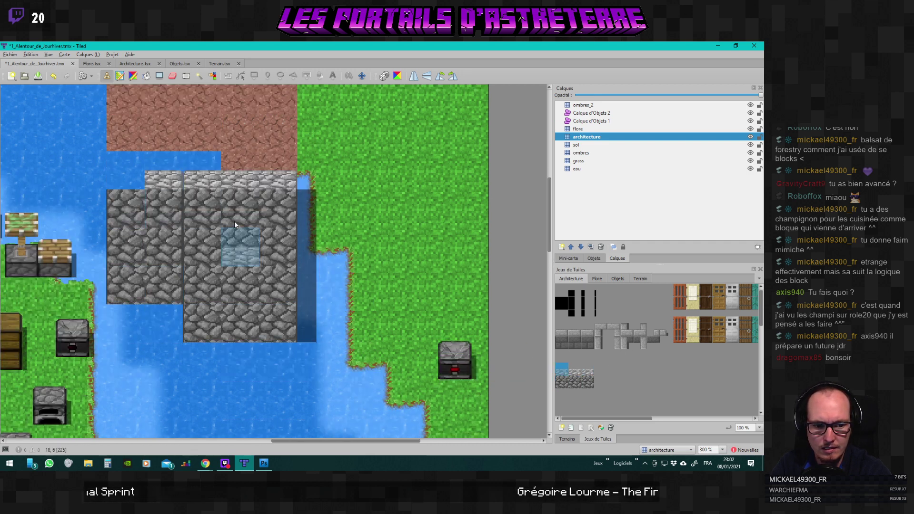
{"action": "left_click", "coordinate": [135, 178]}
{"action": "scroll", "coordinate": [335, 265], "scroll_direction": "down", "scroll_amount": 2}
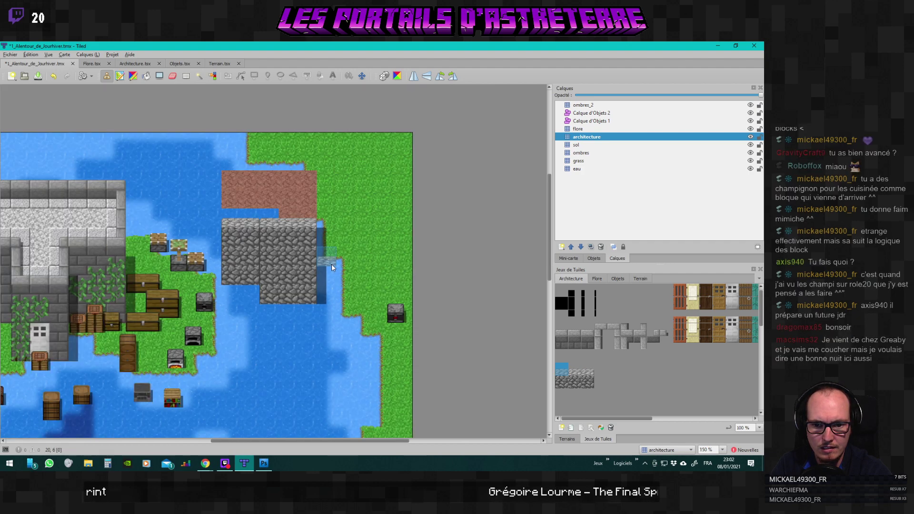
{"action": "scroll", "coordinate": [273, 261], "scroll_direction": "up", "scroll_amount": 2}
Raise the western wall section by one row of cobblestone and cap its two columns with light top-edge tiles.
{"action": "left_click", "coordinate": [575, 381]}
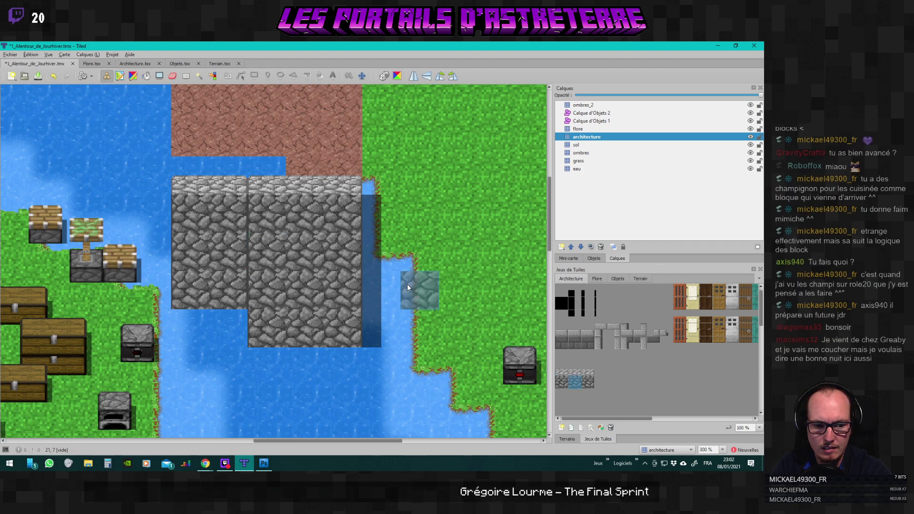
{"action": "scroll", "coordinate": [240, 224], "scroll_direction": "up", "scroll_amount": 2}
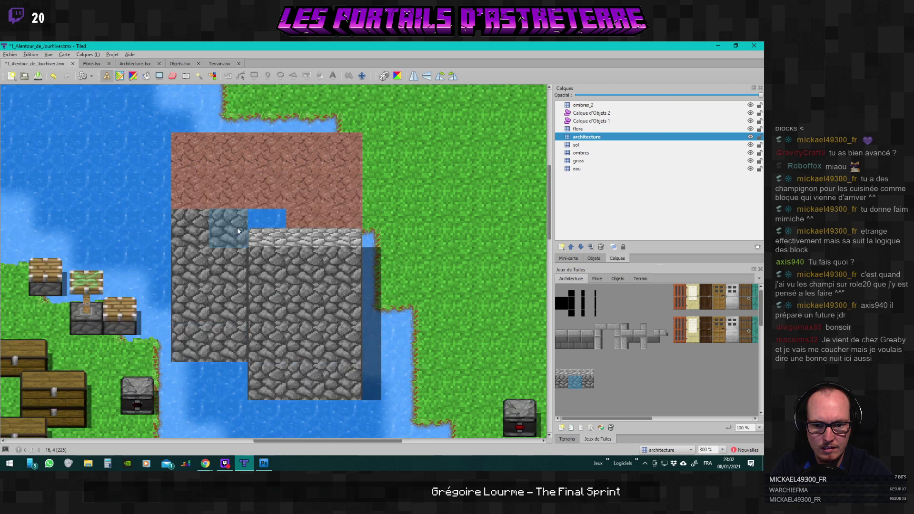
{"action": "left_click", "coordinate": [573, 374]}
{"action": "left_click", "coordinate": [209, 200]}
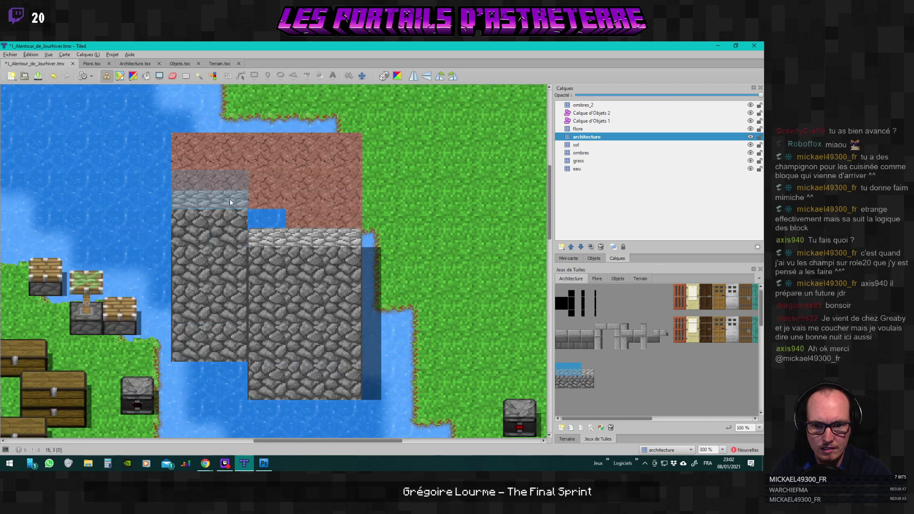
{"action": "left_click_drag", "start_coordinate": [558, 367], "coordinate": [578, 368]}
{"action": "left_click", "coordinate": [589, 370]}
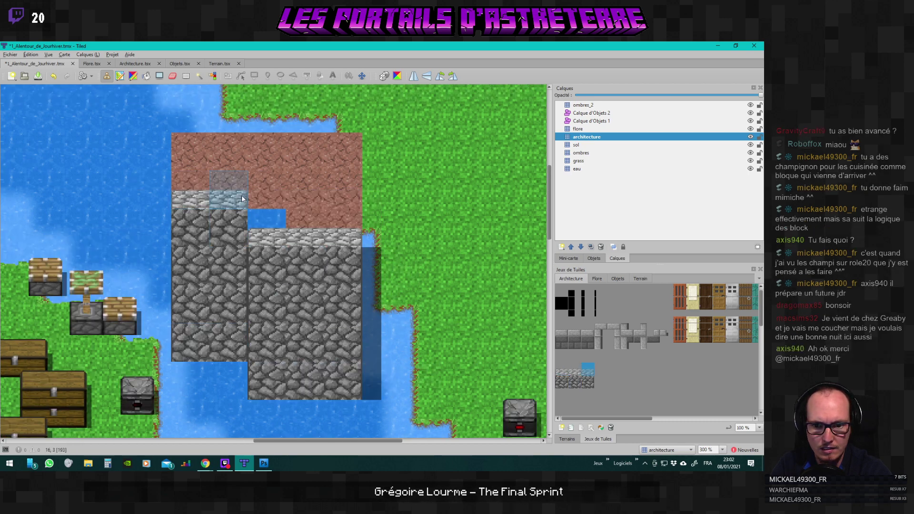
{"action": "scroll", "coordinate": [404, 281], "scroll_direction": "down", "scroll_amount": 3}
{"action": "scroll", "coordinate": [409, 284], "scroll_direction": "up", "scroll_amount": 1}
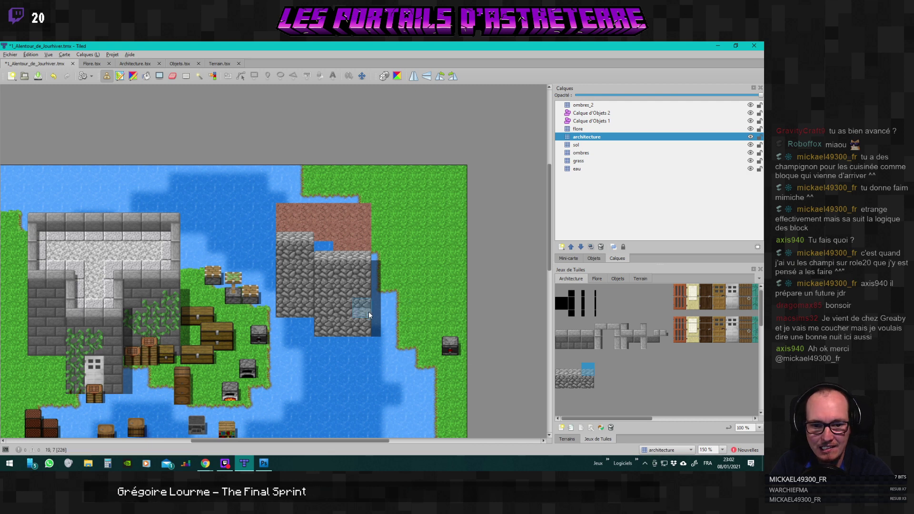
Paint the grass terrain on the grass layer over the water around the cobblestone walls.
{"action": "left_click", "coordinate": [578, 160]}
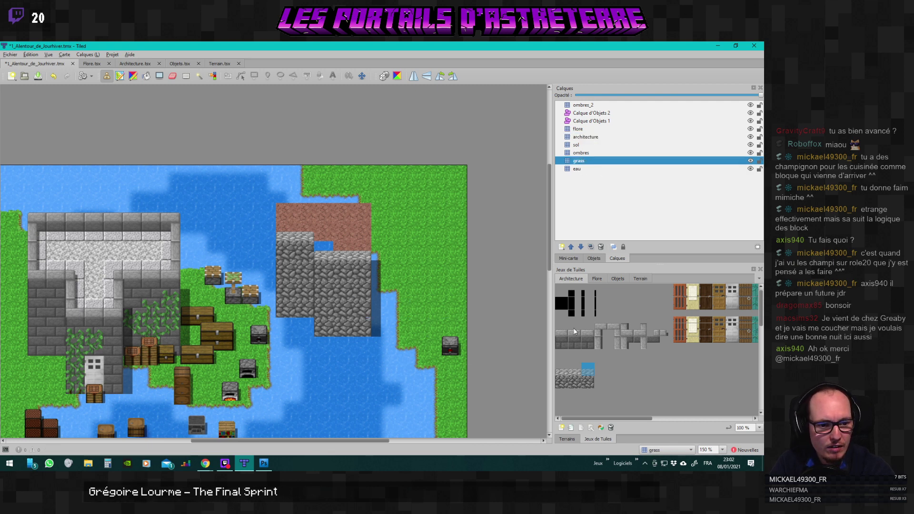
{"action": "key", "text": "t"}
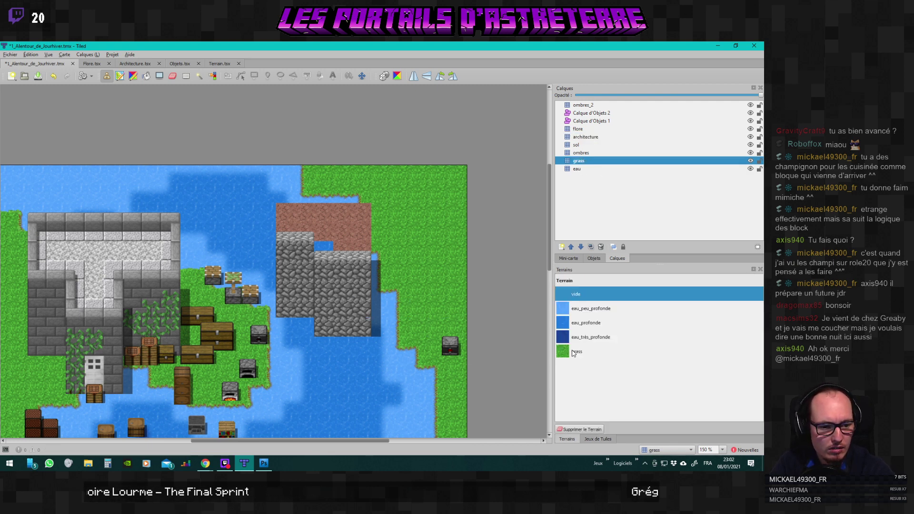
{"action": "left_click", "coordinate": [574, 353]}
{"action": "mouse_move", "coordinate": [296, 319]}
{"action": "left_mouse_down"}
{"action": "mouse_move", "coordinate": [271, 307]}
{"action": "mouse_move", "coordinate": [348, 302]}
{"action": "mouse_move", "coordinate": [388, 284]}
{"action": "mouse_move", "coordinate": [314, 256]}
{"action": "left_mouse_up"}
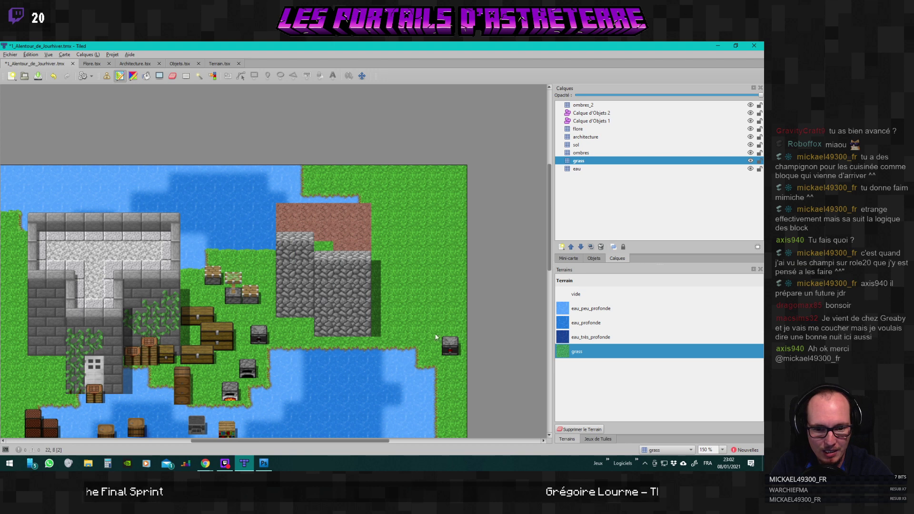
Choose the eau_peu_profonde terrain and make the architecture layer active.
{"action": "left_click", "coordinate": [585, 169]}
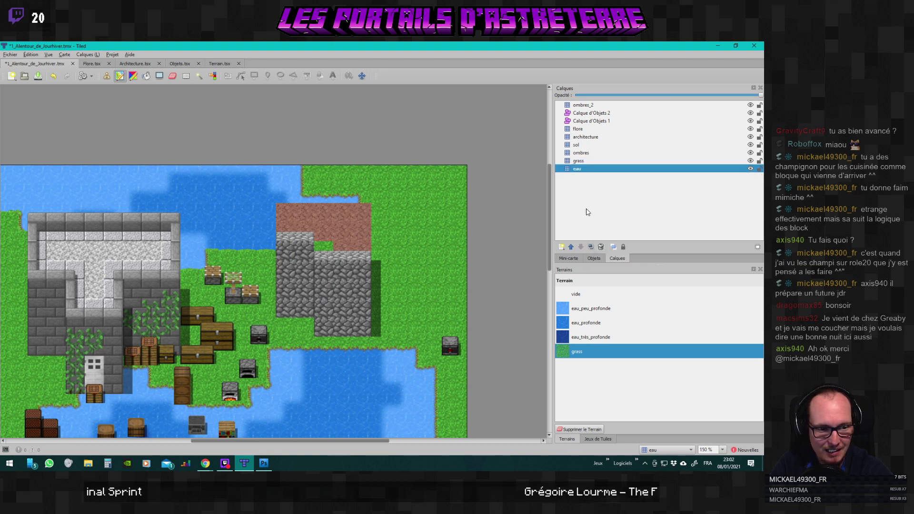
{"action": "left_click", "coordinate": [592, 310]}
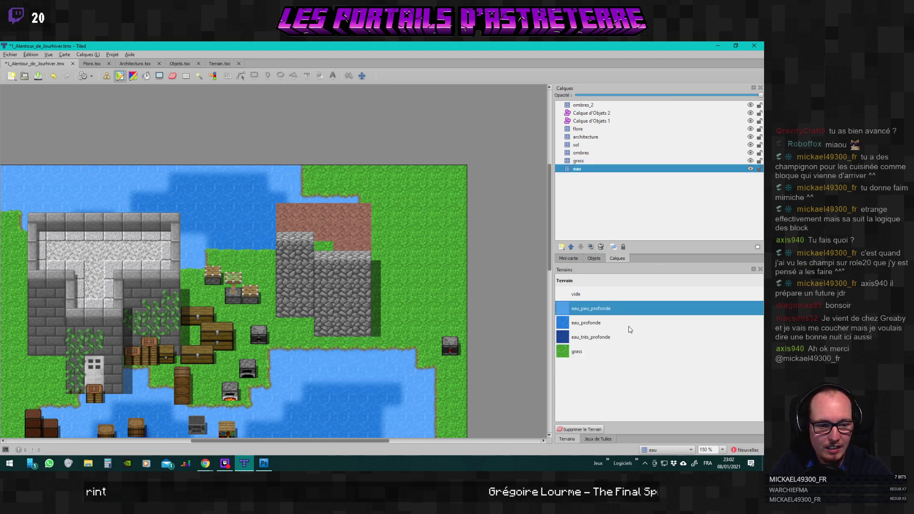
{"action": "left_click", "coordinate": [585, 137]}
Examine the cobblestone walls and their surroundings on the map at zoom levels including 100% and 200%.
{"action": "scroll", "coordinate": [282, 344], "scroll_direction": "up", "scroll_amount": 2}
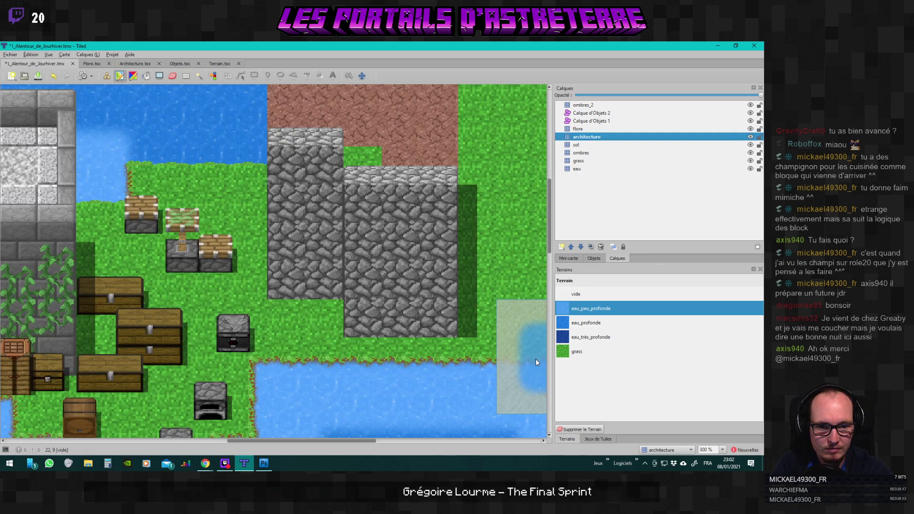
{"action": "scroll", "coordinate": [535, 362], "scroll_direction": "down", "scroll_amount": 2}
{"action": "scroll", "coordinate": [504, 370], "scroll_direction": "up", "scroll_amount": 1}
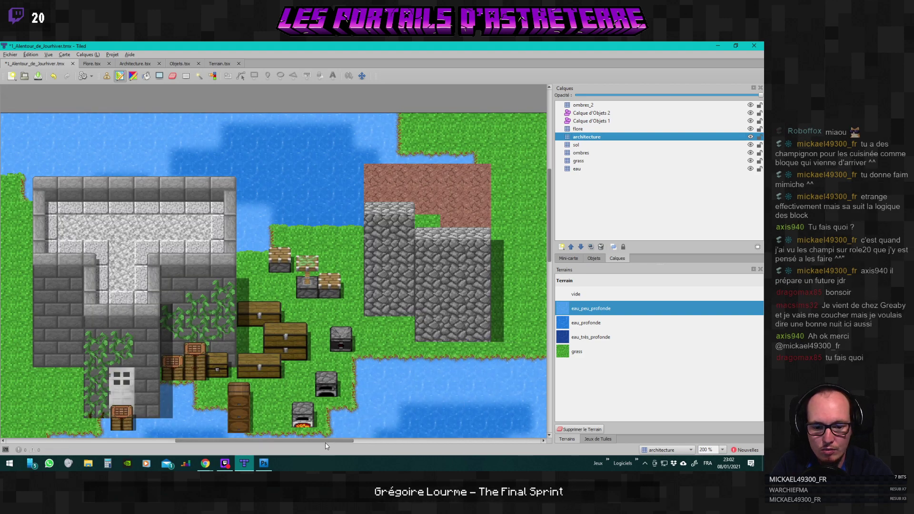
{"action": "left_click_drag", "start_coordinate": [326, 442], "coordinate": [350, 442]}
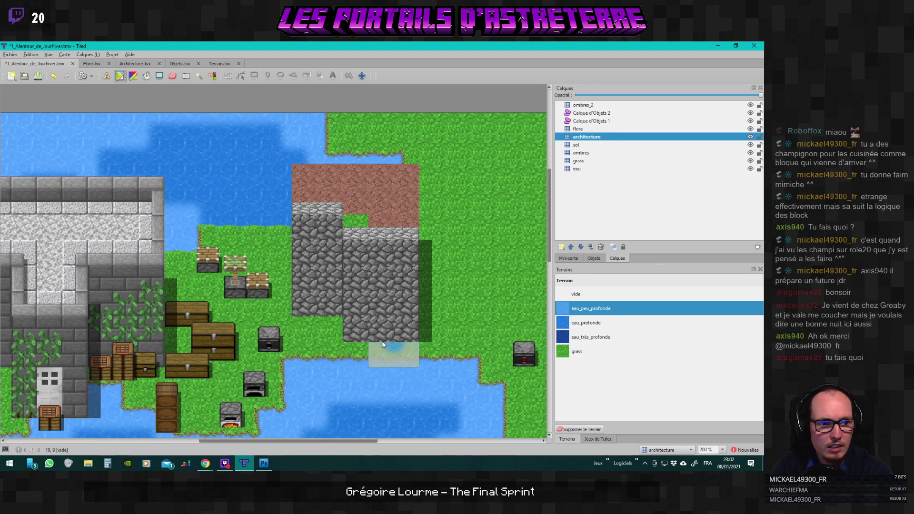
{"action": "scroll", "coordinate": [382, 340], "scroll_direction": "down", "scroll_amount": 1}
{"action": "scroll", "coordinate": [382, 342], "scroll_direction": "up", "scroll_amount": 1}
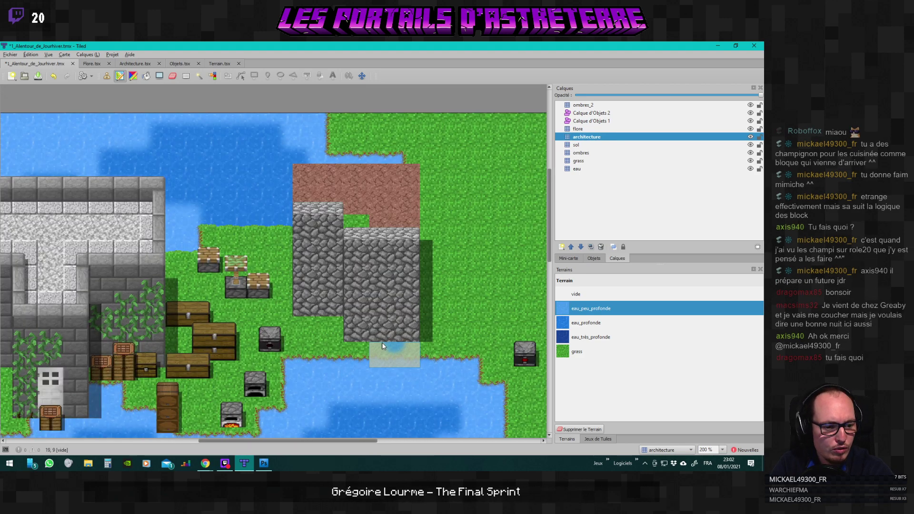
{"action": "left_click", "coordinate": [723, 450]}
{"action": "left_click", "coordinate": [704, 430]}
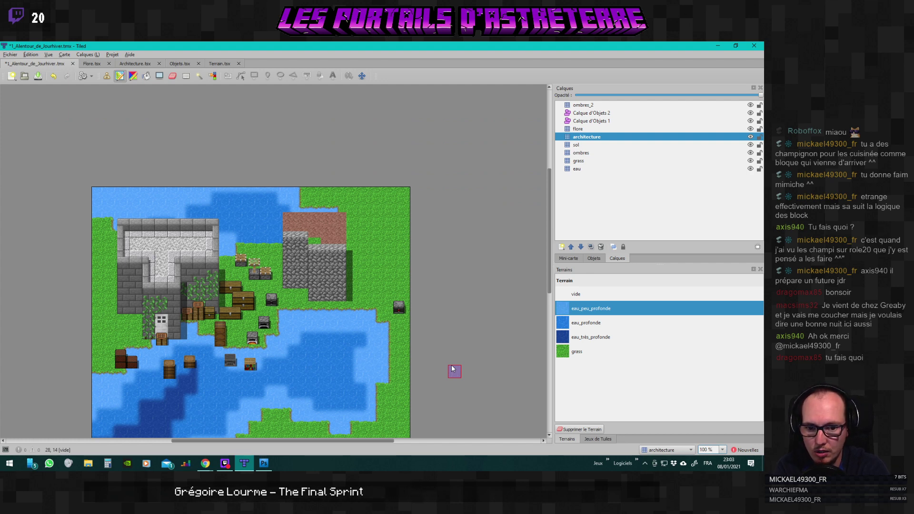
{"action": "left_click", "coordinate": [722, 449]}
{"action": "left_click", "coordinate": [708, 431]}
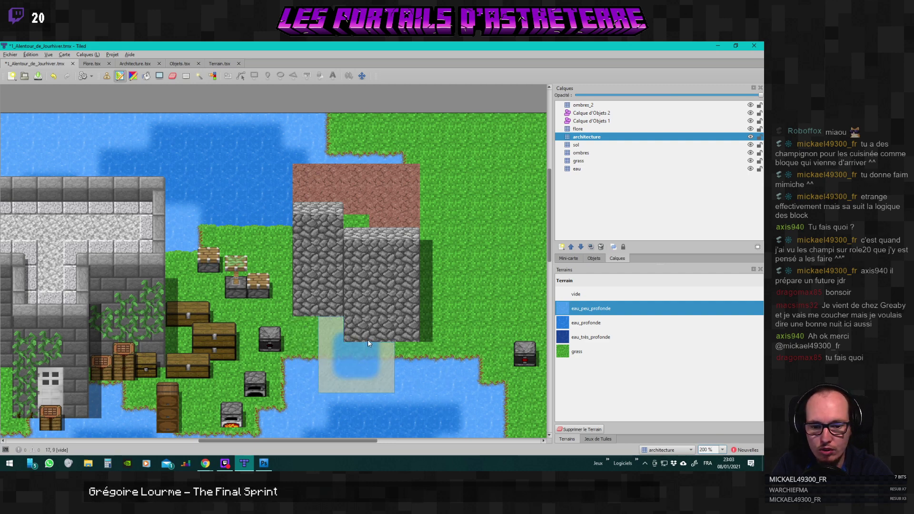
{"action": "scroll", "coordinate": [463, 353], "scroll_direction": "down", "scroll_amount": 2}
{"action": "scroll", "coordinate": [464, 352], "scroll_direction": "up", "scroll_amount": 4}
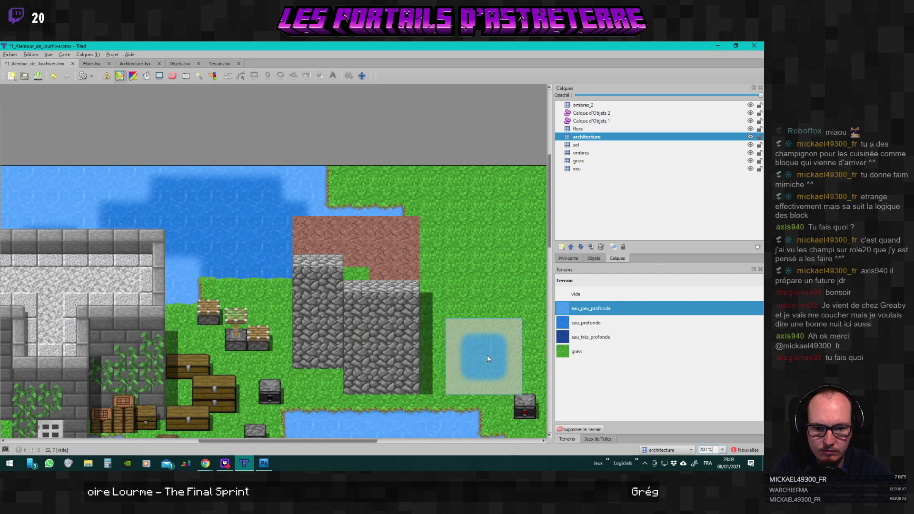
{"action": "scroll", "coordinate": [487, 355], "scroll_direction": "down", "scroll_amount": 2}
{"action": "scroll", "coordinate": [448, 310], "scroll_direction": "up", "scroll_amount": 1}
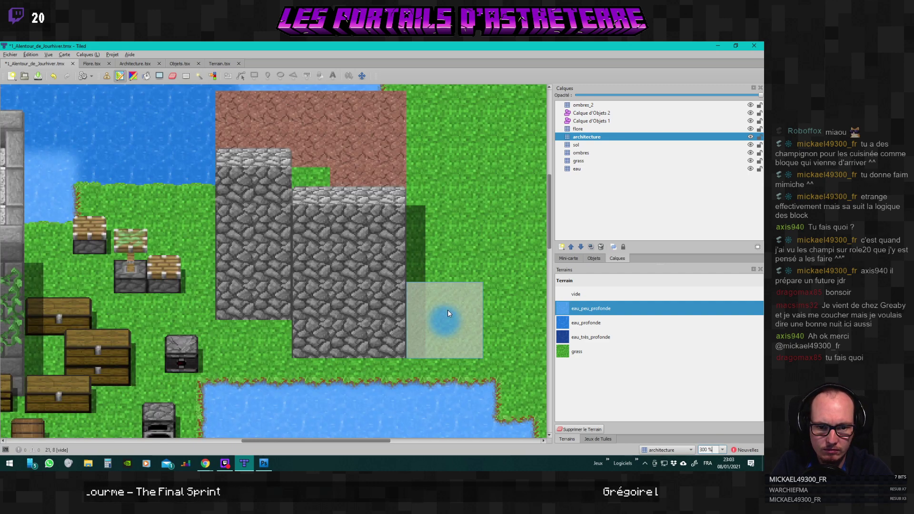
{"action": "scroll", "coordinate": [448, 313], "scroll_direction": "down", "scroll_amount": 1}
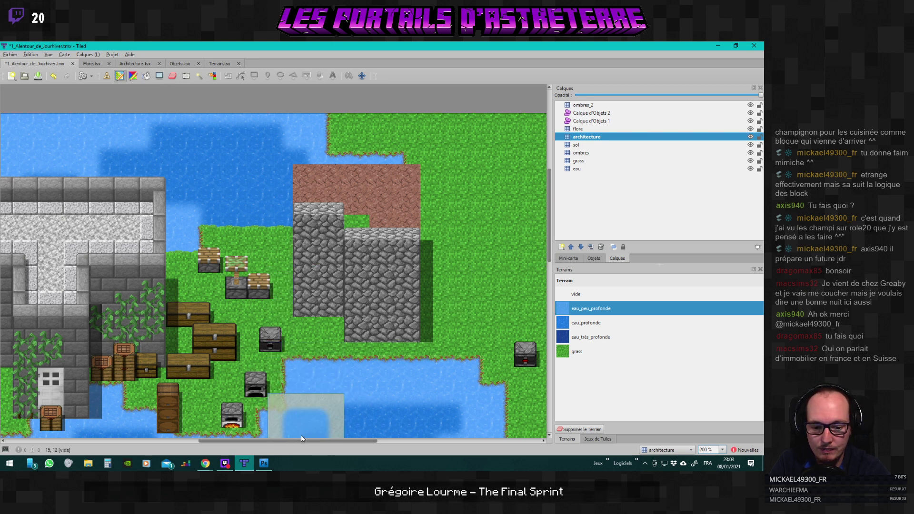
{"action": "left_click_drag", "start_coordinate": [301, 441], "coordinate": [321, 441]}
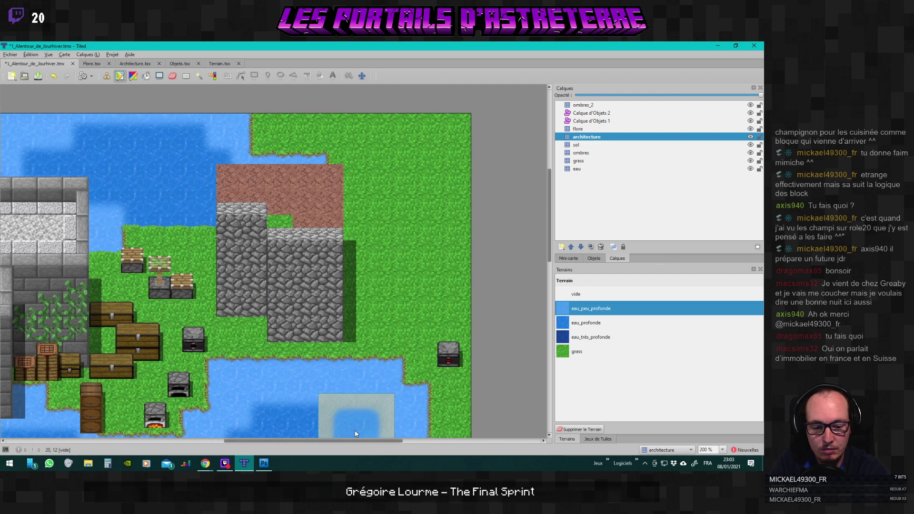
Switch to Photoshop and select a small piece of the light cobblestone top edge with the Rectangular Marquee.
{"action": "key", "text": "alt+Tab"}
{"action": "scroll", "coordinate": [282, 328], "scroll_direction": "up", "scroll_amount": 3}
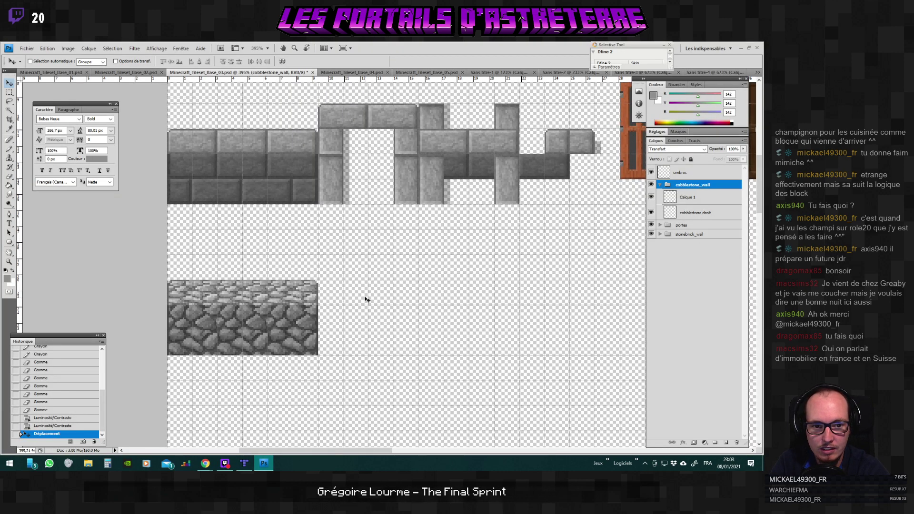
{"action": "mouse_move", "coordinate": [327, 450]}
{"action": "left_mouse_down"}
{"action": "mouse_move", "coordinate": [343, 456]}
{"action": "mouse_move", "coordinate": [332, 446]}
{"action": "left_mouse_up"}
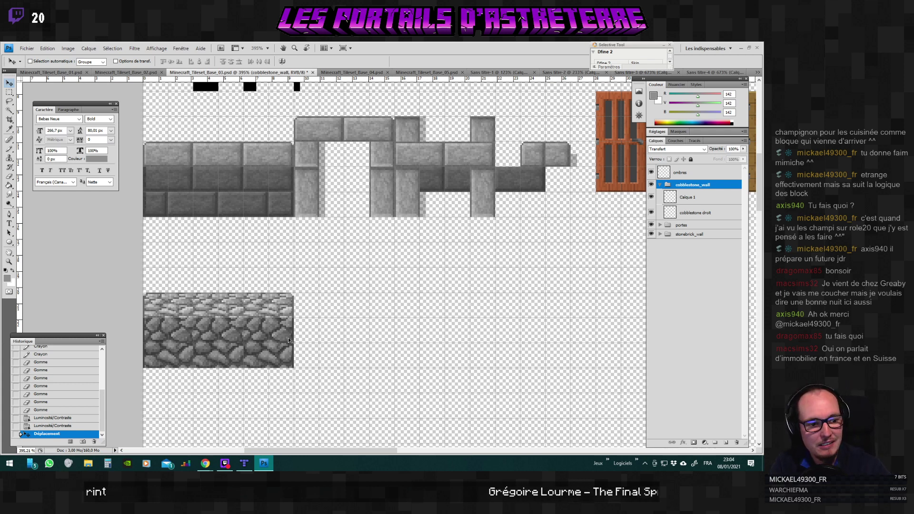
{"action": "left_click", "coordinate": [10, 92]}
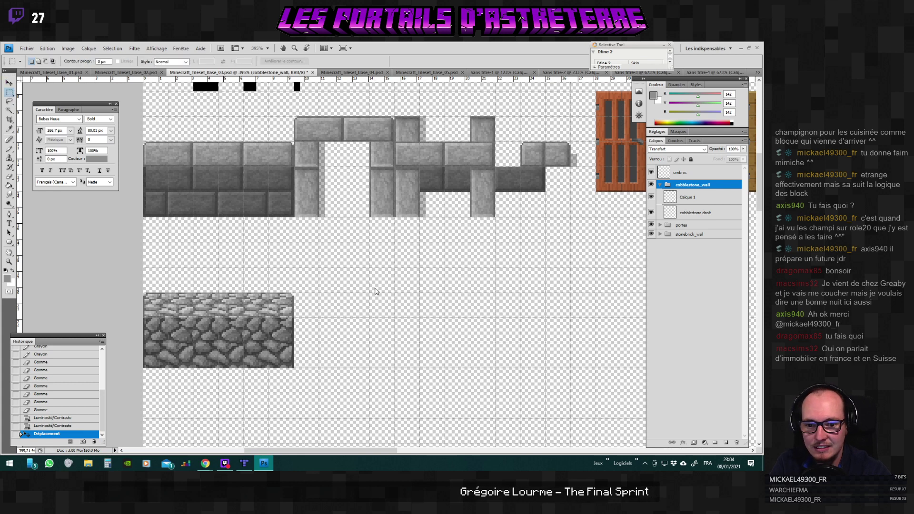
{"action": "scroll", "coordinate": [339, 330], "scroll_direction": "up", "scroll_amount": 5}
{"action": "scroll", "coordinate": [339, 331], "scroll_direction": "down", "scroll_amount": 4}
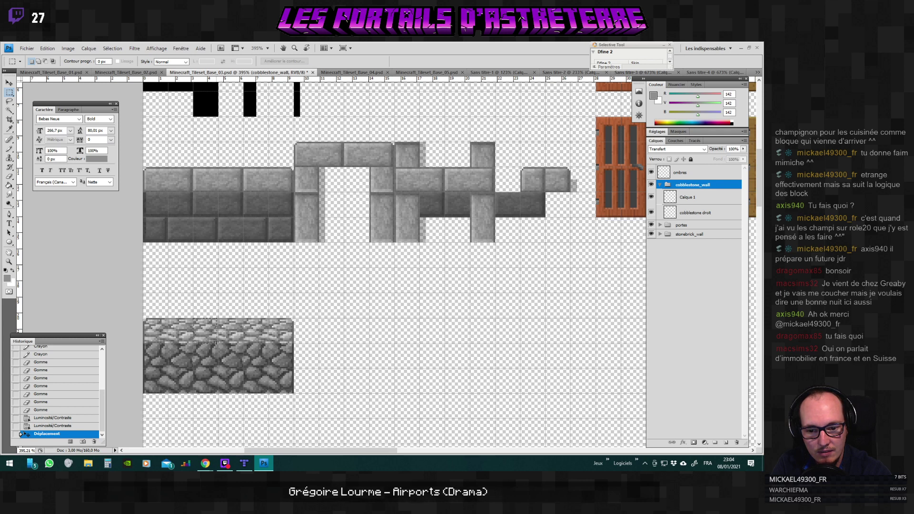
{"action": "left_click_drag", "start_coordinate": [217, 342], "coordinate": [218, 343]}
Rename the layer Calque 1 in the cobblestone_wall group as "cobblestone haut".
{"action": "double_click", "coordinate": [688, 197]}
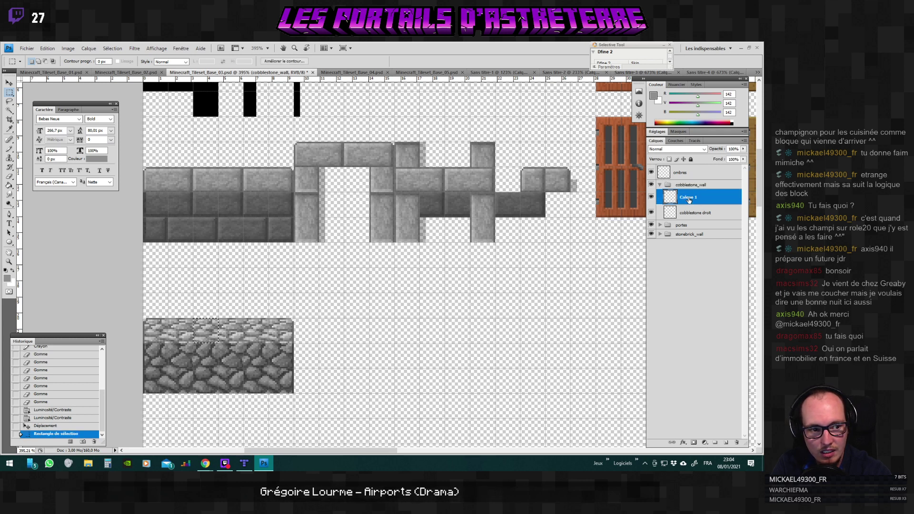
{"action": "type", "text": "cob"}
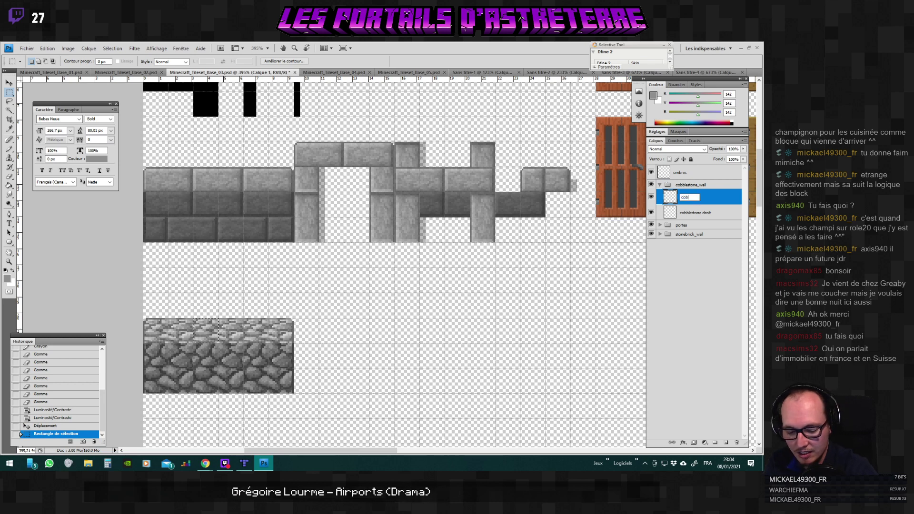
{"action": "type", "text": "blestone"}
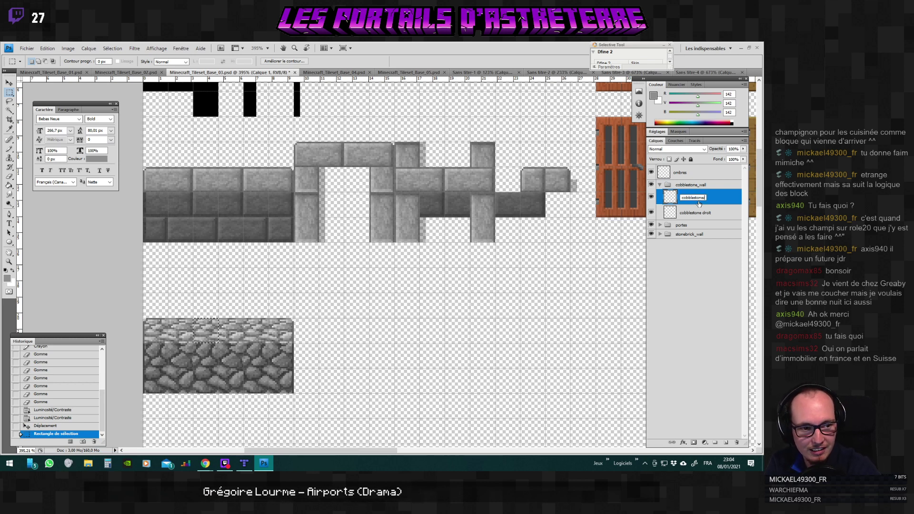
{"action": "type", "text": " haut"}
{"action": "key", "text": "Return"}
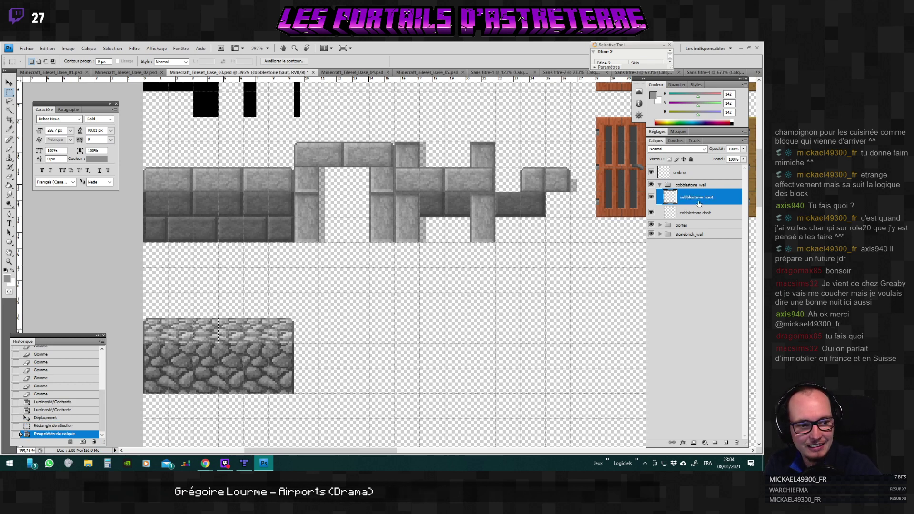
Copy the selected top-edge piece to a new layer and activate the Move tool.
{"action": "right_click", "coordinate": [206, 331]}
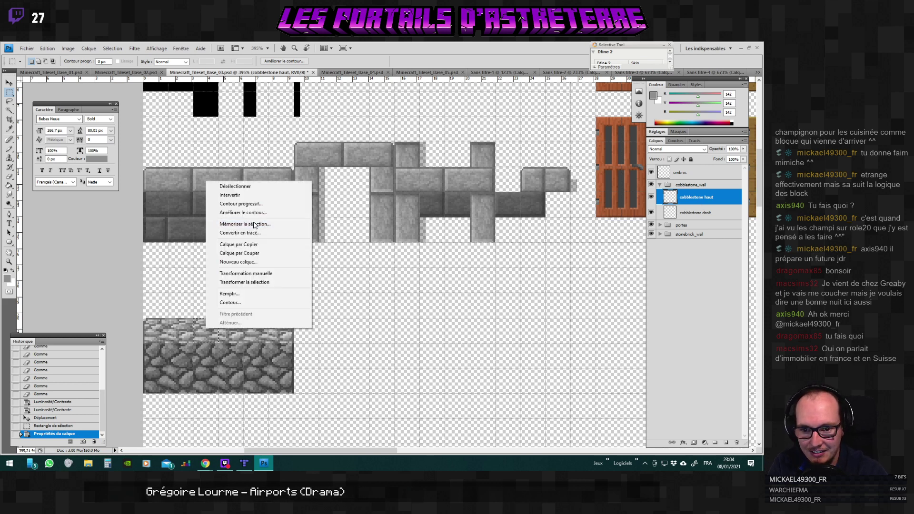
{"action": "left_click", "coordinate": [244, 246]}
{"action": "key", "text": "v"}
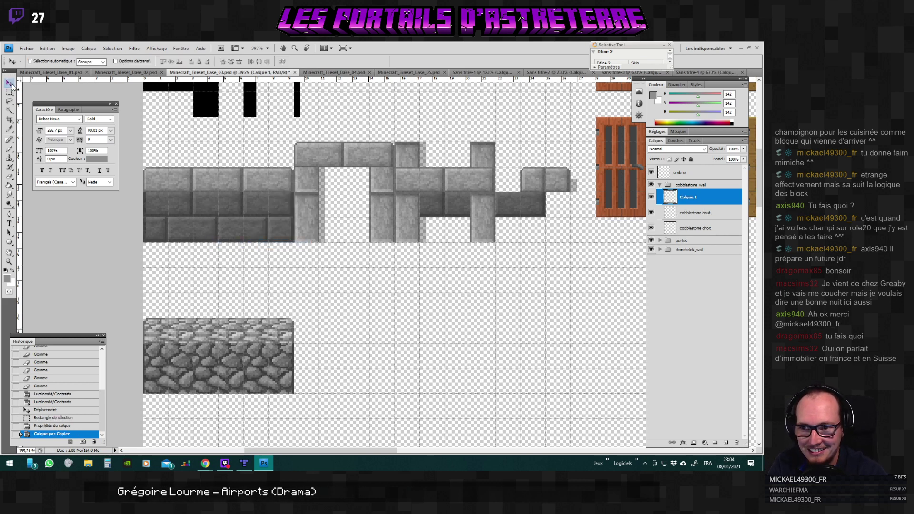
Move the copied light piece against the right end of the cobblestone top edge, and stack a duplicate of Calque 1 directly above it.
{"action": "left_click_drag", "start_coordinate": [213, 339], "coordinate": [310, 332]}
{"action": "scroll", "coordinate": [314, 340], "scroll_direction": "up", "scroll_amount": 2}
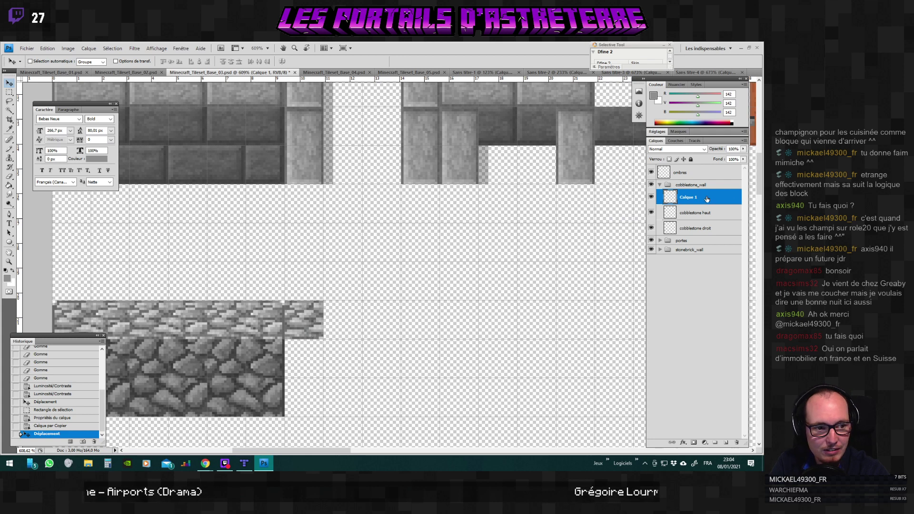
{"action": "right_click", "coordinate": [662, 197]}
{"action": "left_click", "coordinate": [691, 214]}
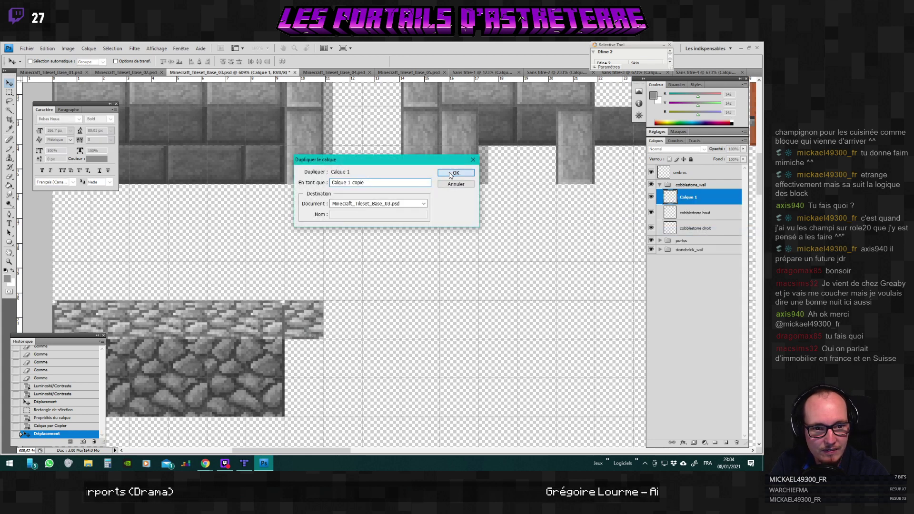
{"action": "left_click", "coordinate": [471, 174]}
{"action": "left_click_drag", "start_coordinate": [307, 314], "coordinate": [308, 278]}
{"action": "scroll", "coordinate": [343, 332], "scroll_direction": "down", "scroll_amount": 1}
{"action": "scroll", "coordinate": [343, 331], "scroll_direction": "down", "scroll_amount": 2}
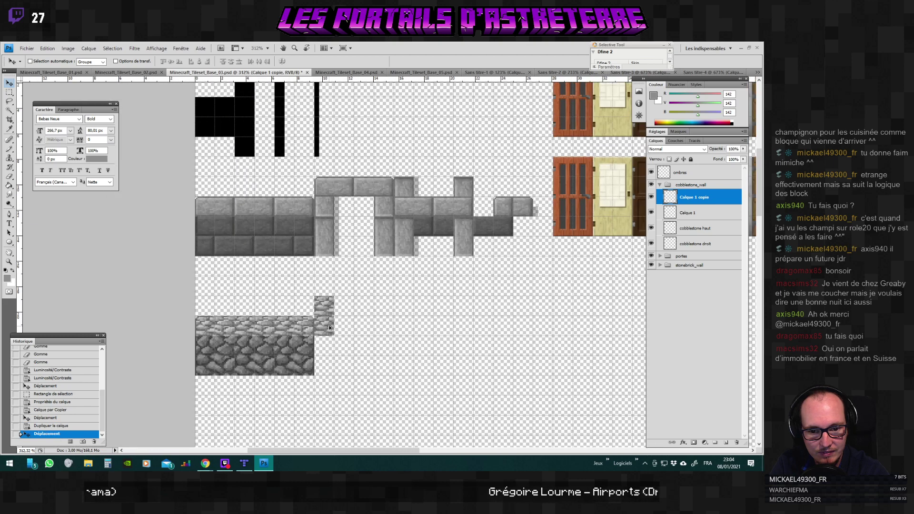
Select Calque 1 and its copy together and move the stacked light column down beside the dark cobblestone wall face.
{"action": "scroll", "coordinate": [354, 328], "scroll_direction": "up", "scroll_amount": 5}
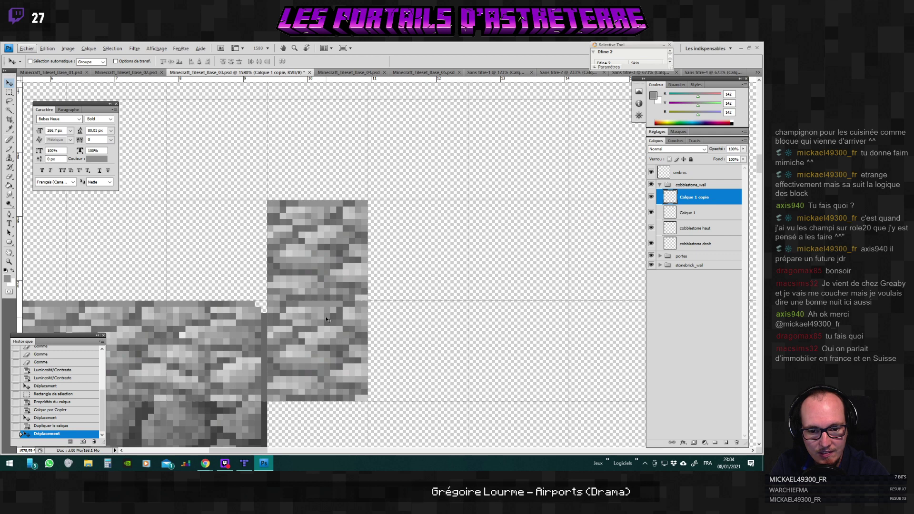
{"action": "scroll", "coordinate": [328, 317], "scroll_direction": "down", "scroll_amount": 6}
{"action": "scroll", "coordinate": [329, 316], "scroll_direction": "up", "scroll_amount": 2}
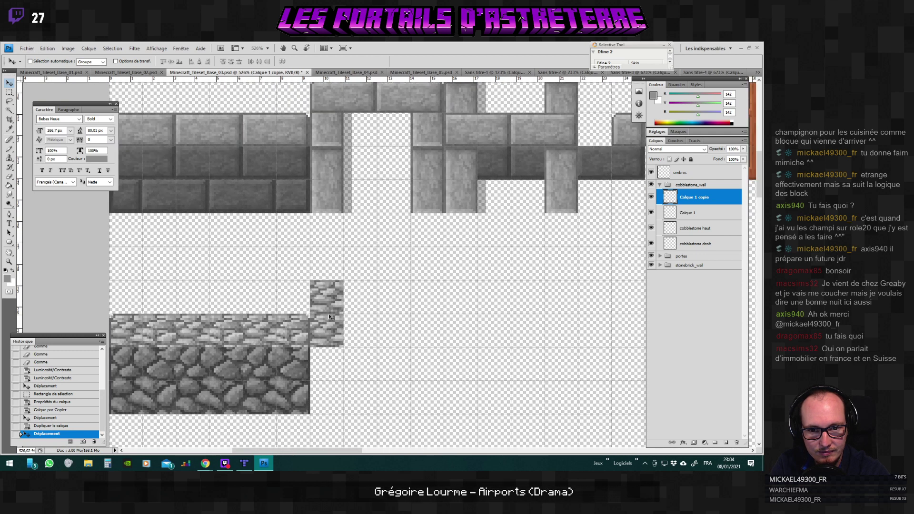
{"action": "scroll", "coordinate": [329, 316], "scroll_direction": "down", "scroll_amount": 1}
{"action": "key", "text": "alt+shift+bracketleft"}
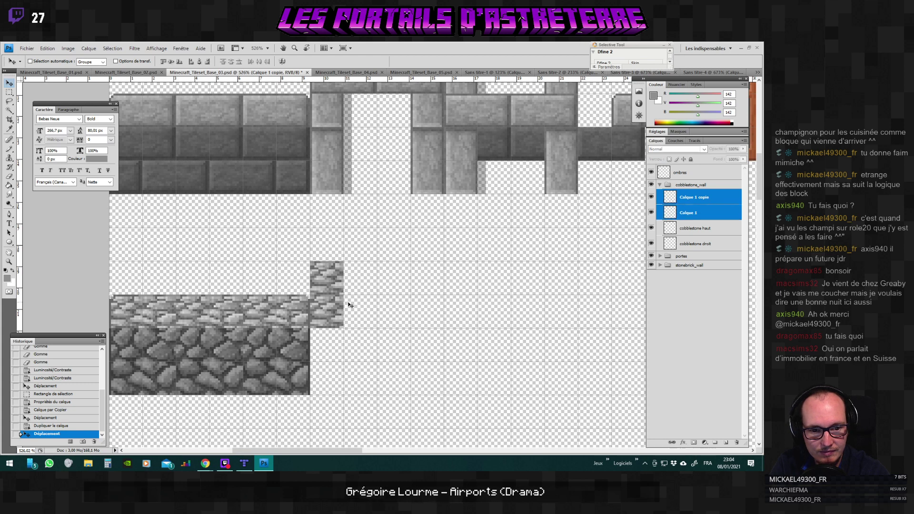
{"action": "left_click_drag", "start_coordinate": [349, 304], "coordinate": [335, 374]}
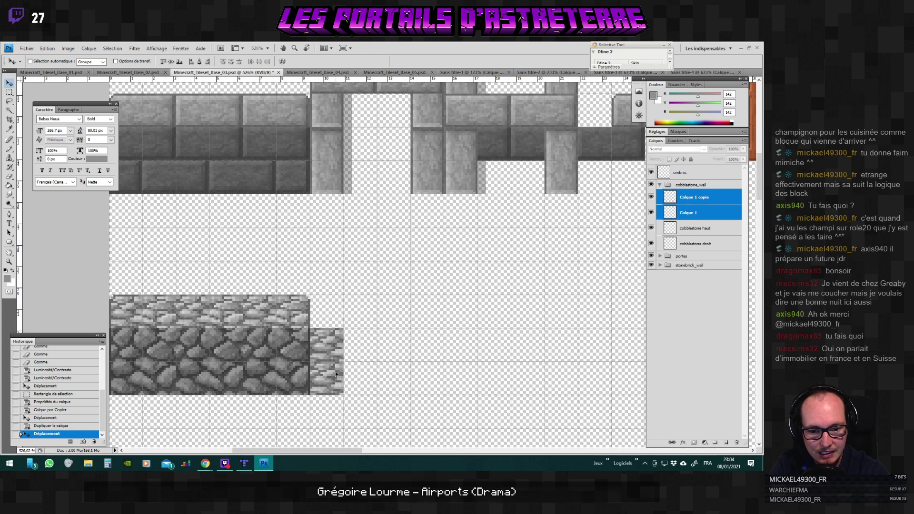
Compare the new light cobblestone column with the stone brick wall pieces, leaving only the Calque 1 copy layer selected.
{"action": "scroll", "coordinate": [357, 365], "scroll_direction": "down", "scroll_amount": 6}
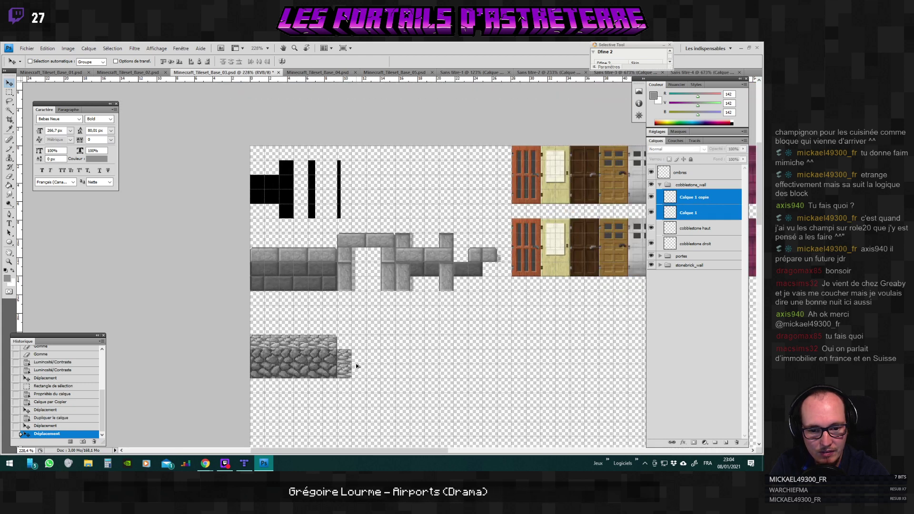
{"action": "scroll", "coordinate": [357, 366], "scroll_direction": "up", "scroll_amount": 4}
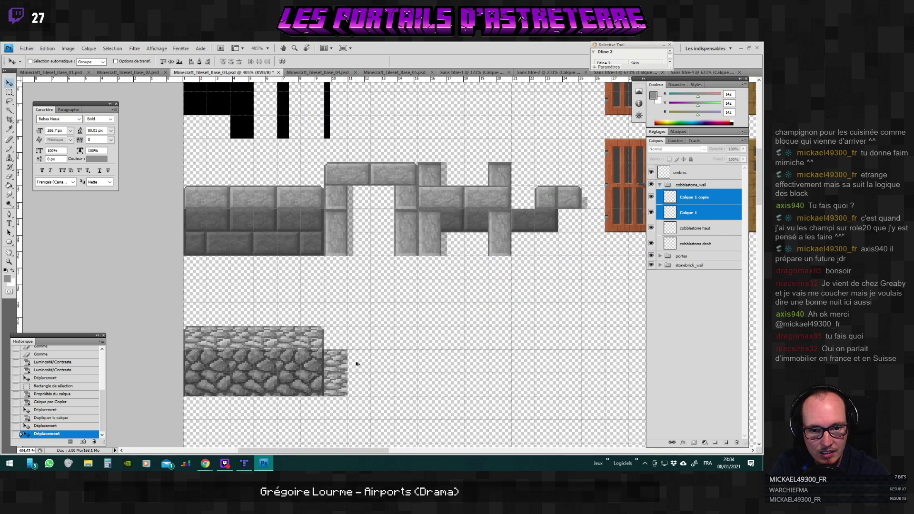
{"action": "scroll", "coordinate": [357, 364], "scroll_direction": "up", "scroll_amount": 2}
{"action": "scroll", "coordinate": [356, 364], "scroll_direction": "down", "scroll_amount": 3}
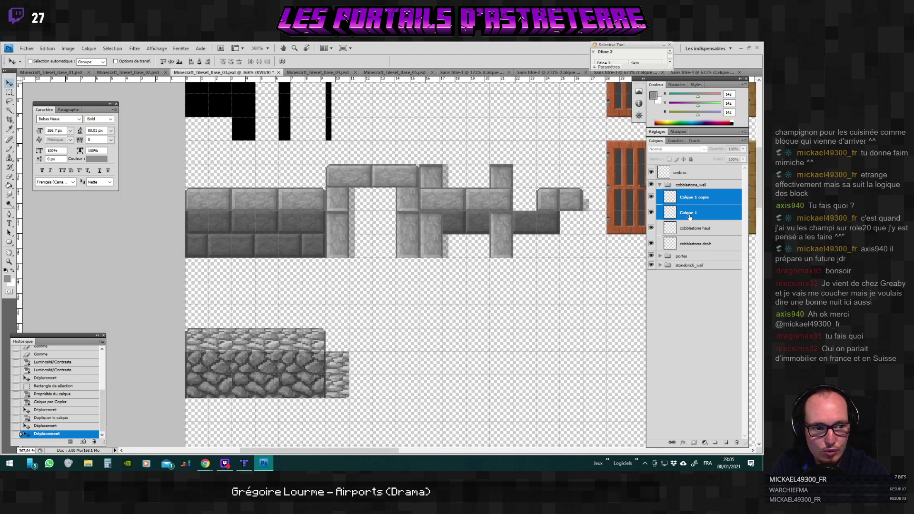
{"action": "left_click", "coordinate": [690, 218], "text": "ctrl"}
{"action": "scroll", "coordinate": [453, 256], "scroll_direction": "up", "scroll_amount": 3}
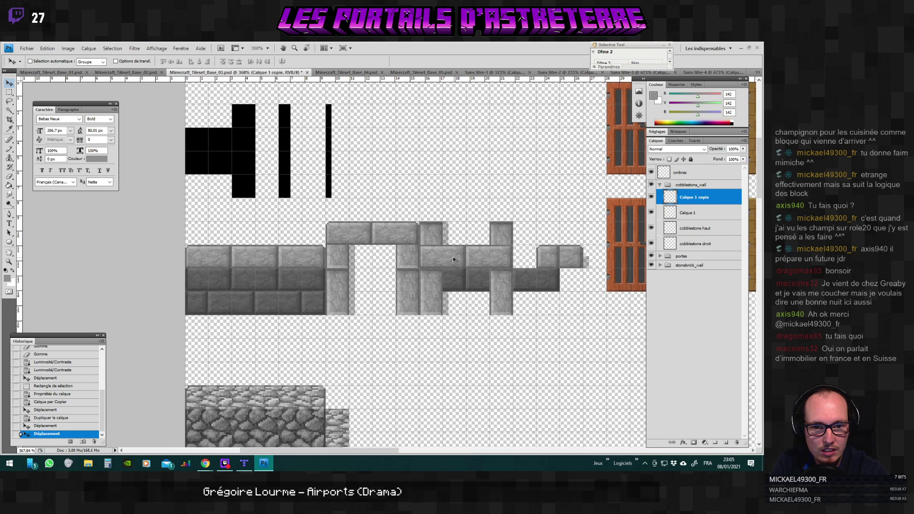
{"action": "scroll", "coordinate": [453, 256], "scroll_direction": "down", "scroll_amount": 3}
{"action": "scroll", "coordinate": [401, 317], "scroll_direction": "up", "scroll_amount": 1}
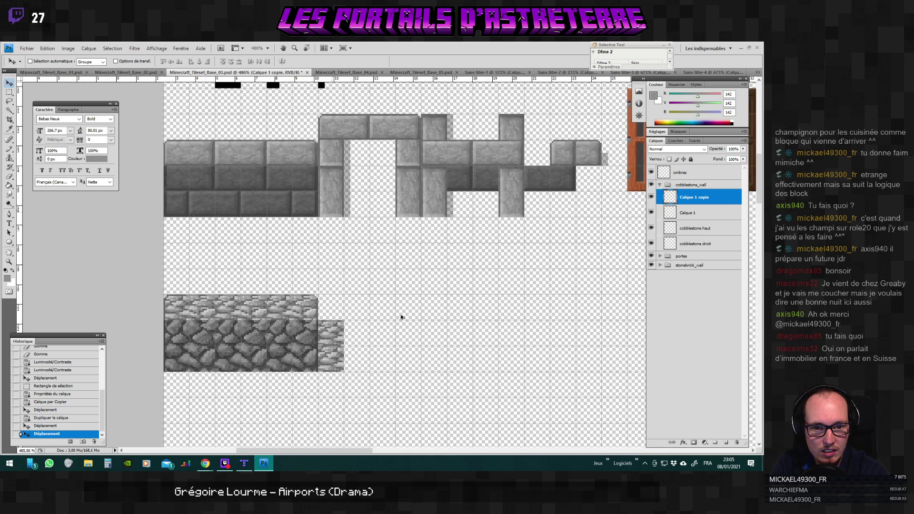
{"action": "scroll", "coordinate": [401, 317], "scroll_direction": "up", "scroll_amount": 1}
{"action": "scroll", "coordinate": [388, 253], "scroll_direction": "down", "scroll_amount": 2}
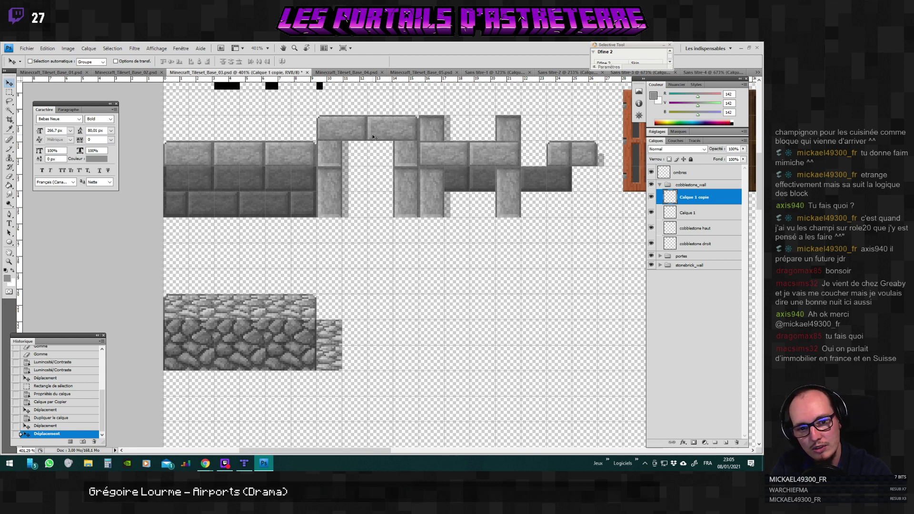
Switch to Tiled, bring the whole stone brick building into view and show the Architecture tileset.
{"action": "left_click", "coordinate": [244, 463]}
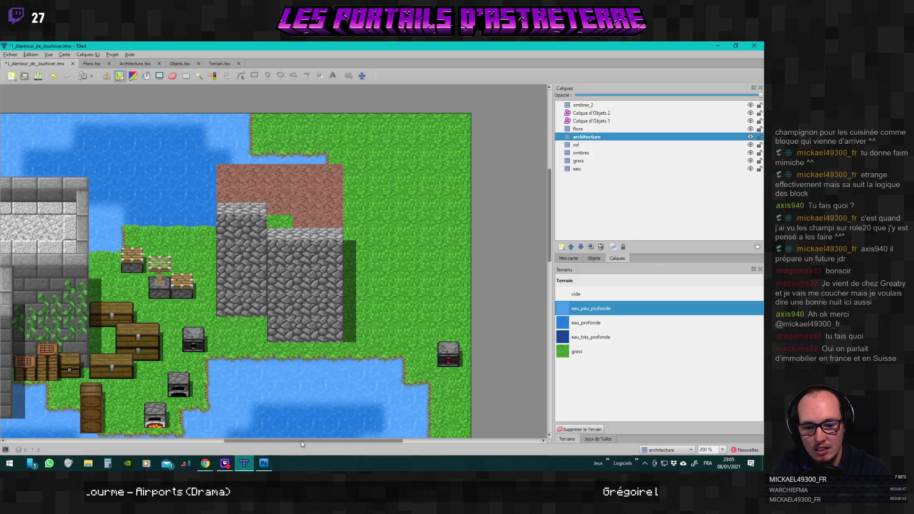
{"action": "left_click_drag", "start_coordinate": [300, 444], "coordinate": [239, 448]}
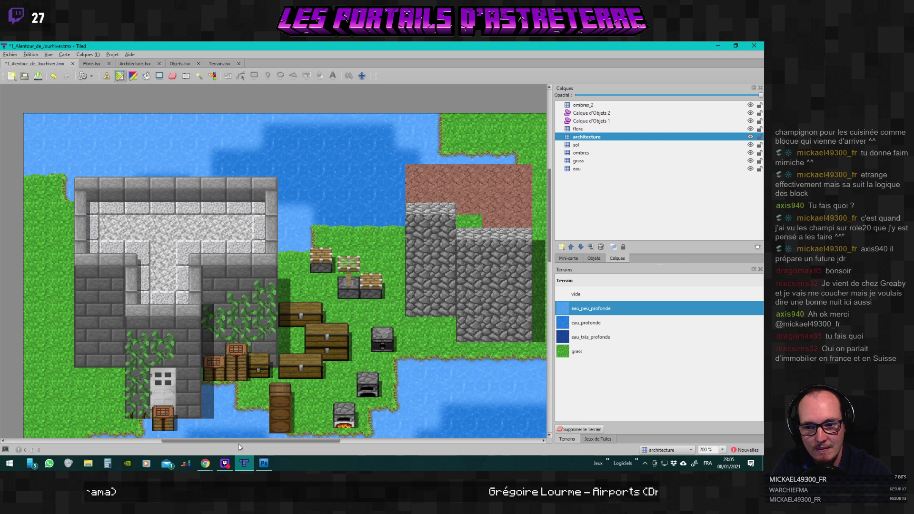
{"action": "left_click_drag", "start_coordinate": [239, 447], "coordinate": [241, 444]}
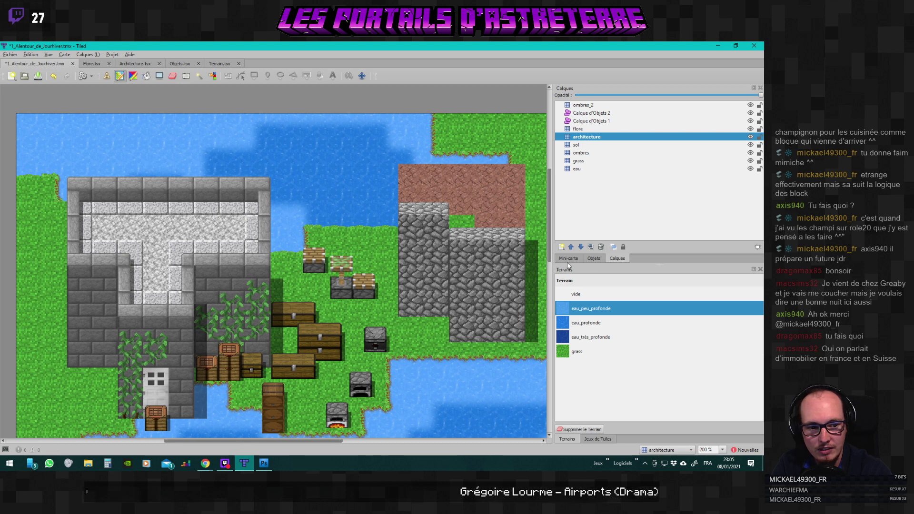
{"action": "left_click", "coordinate": [597, 439]}
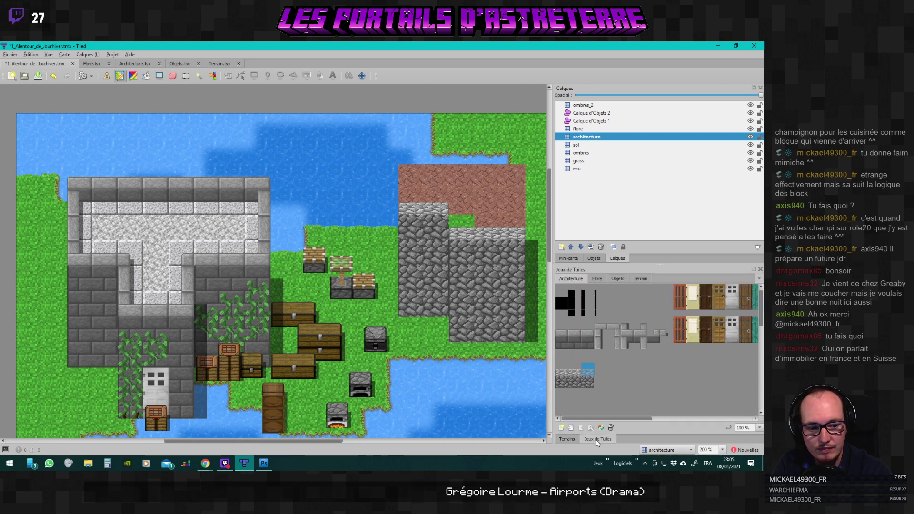
Examine the stone brick side, corner and top wall tiles of the Architecture tileset against their use on the stone building.
{"action": "left_click", "coordinate": [601, 332]}
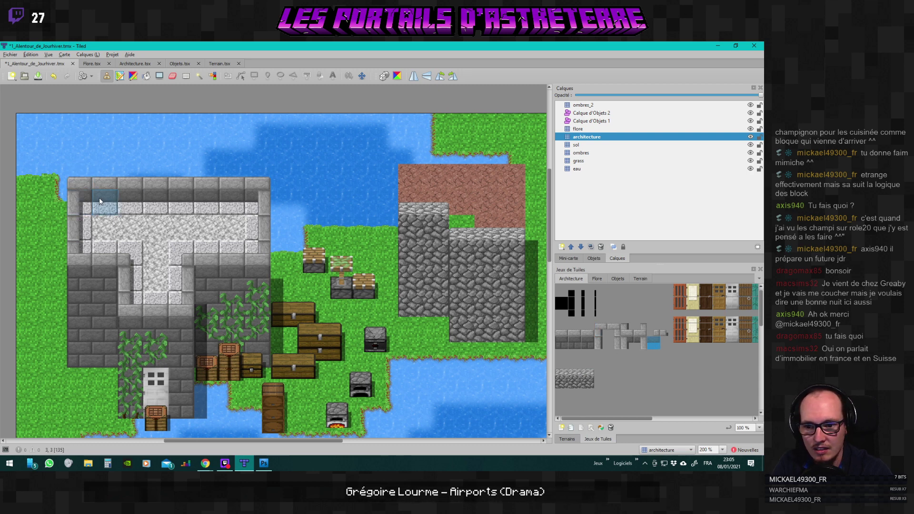
{"action": "left_click", "coordinate": [629, 342]}
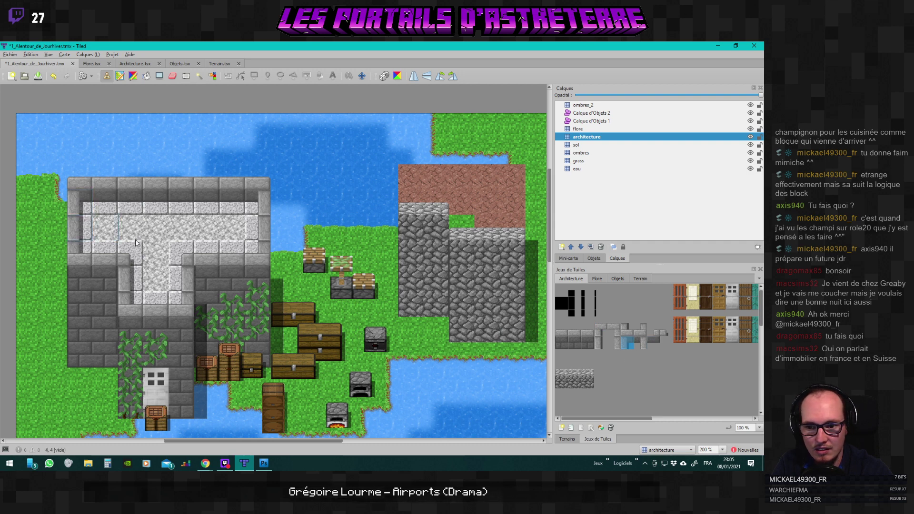
{"action": "left_click", "coordinate": [600, 334]}
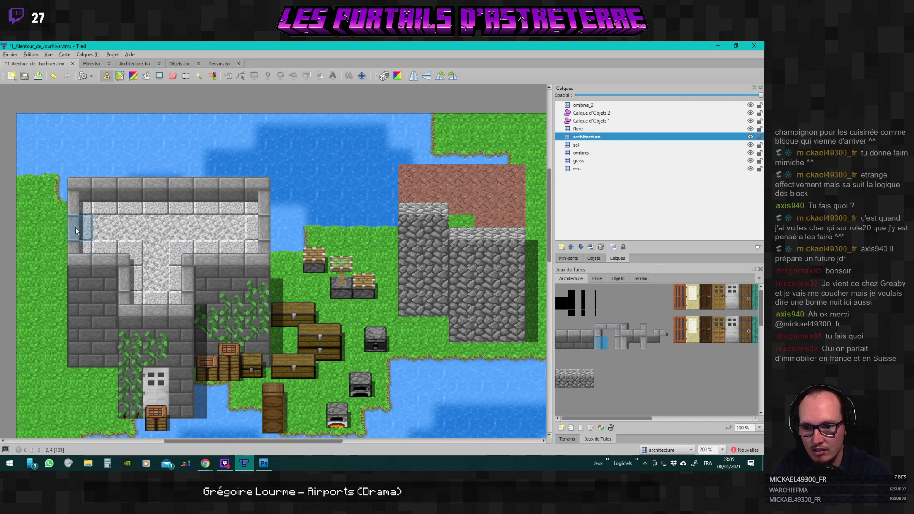
{"action": "left_click", "coordinate": [617, 344]}
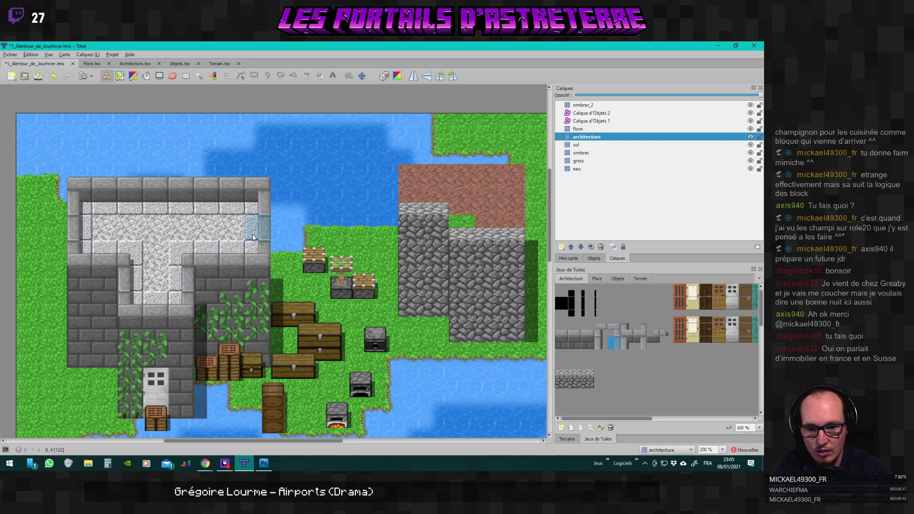
{"action": "left_click", "coordinate": [630, 341]}
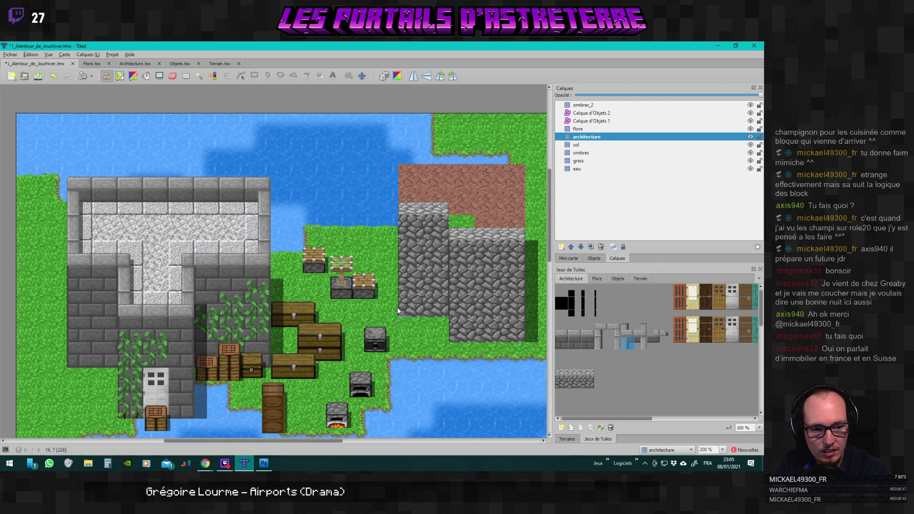
{"action": "left_click", "coordinate": [653, 342]}
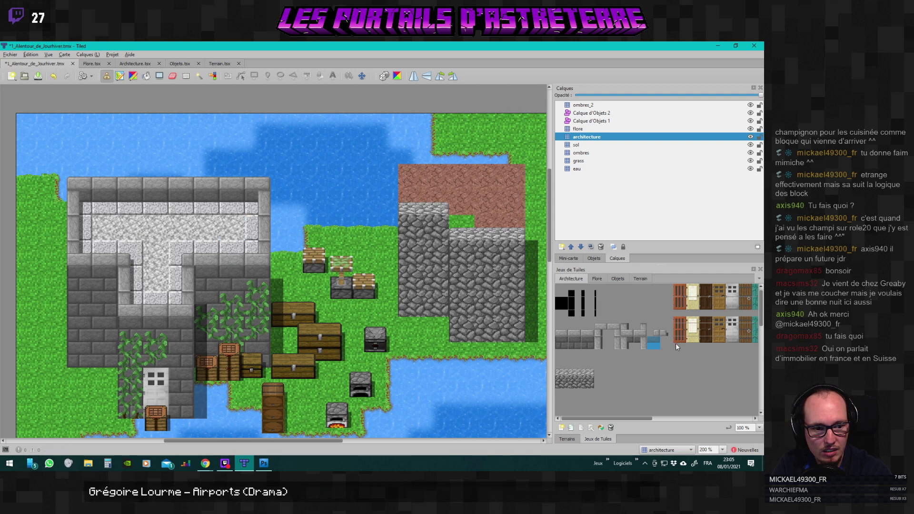
{"action": "left_click", "coordinate": [653, 330]}
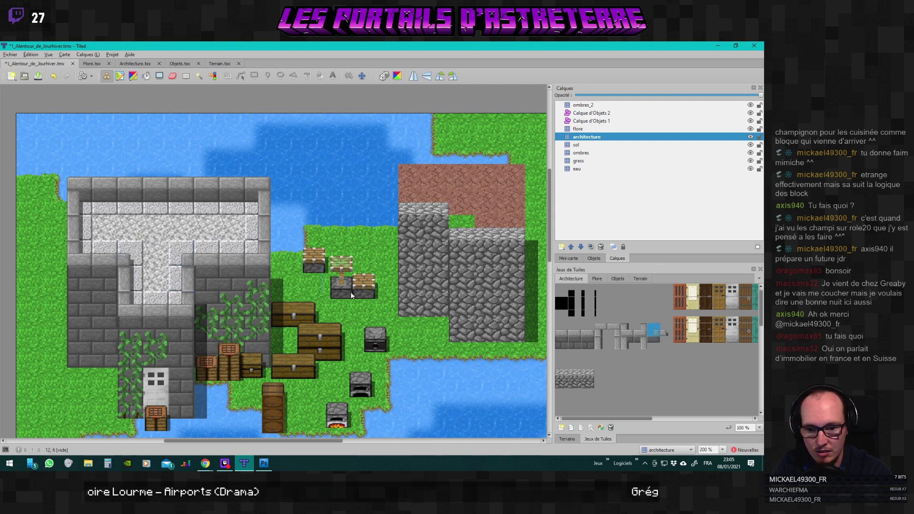
{"action": "right_click", "coordinate": [218, 283]}
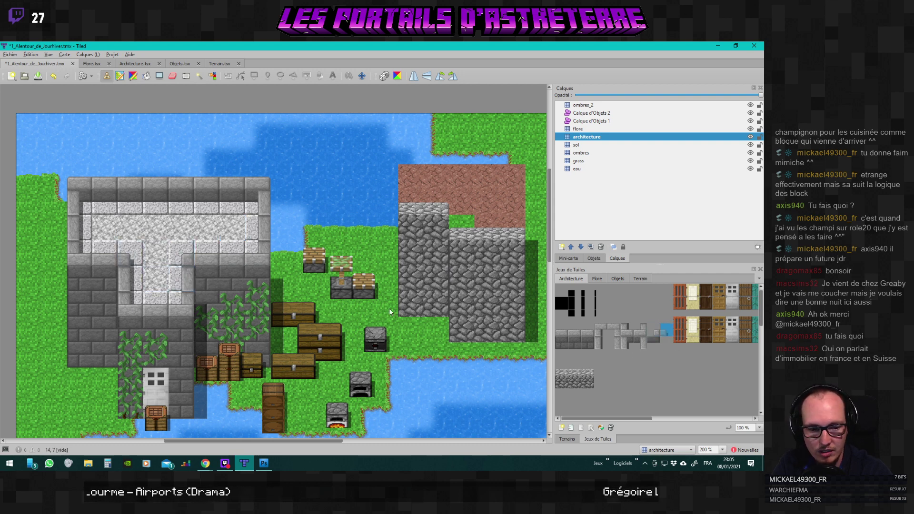
{"action": "left_click", "coordinate": [642, 330]}
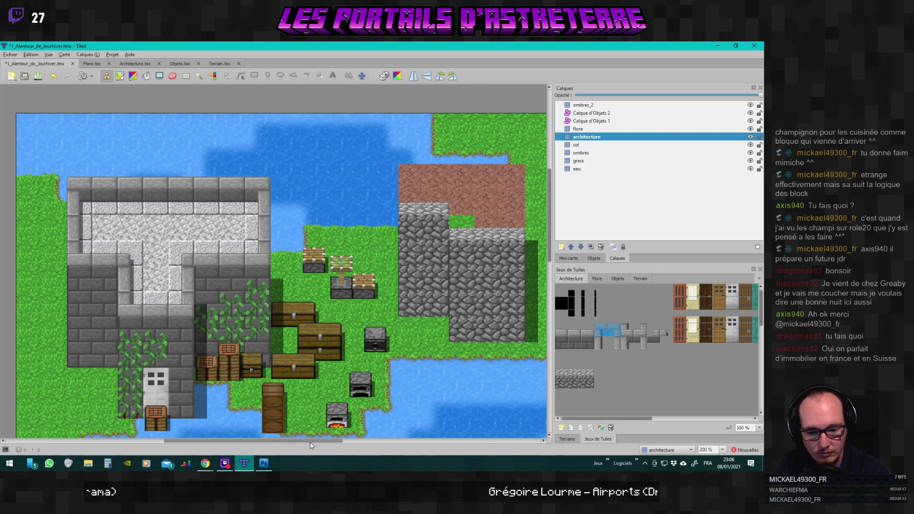
Return to Photoshop, merge the Calque 1 copy into Calque 1 and rename the merged layer "cobble_muret_gauche".
{"action": "left_click", "coordinate": [263, 463]}
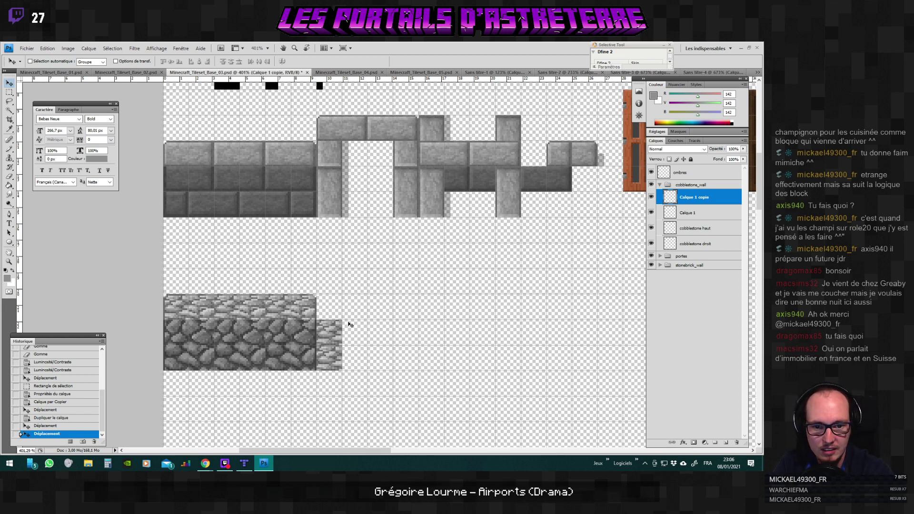
{"action": "key", "text": "ctrl+e"}
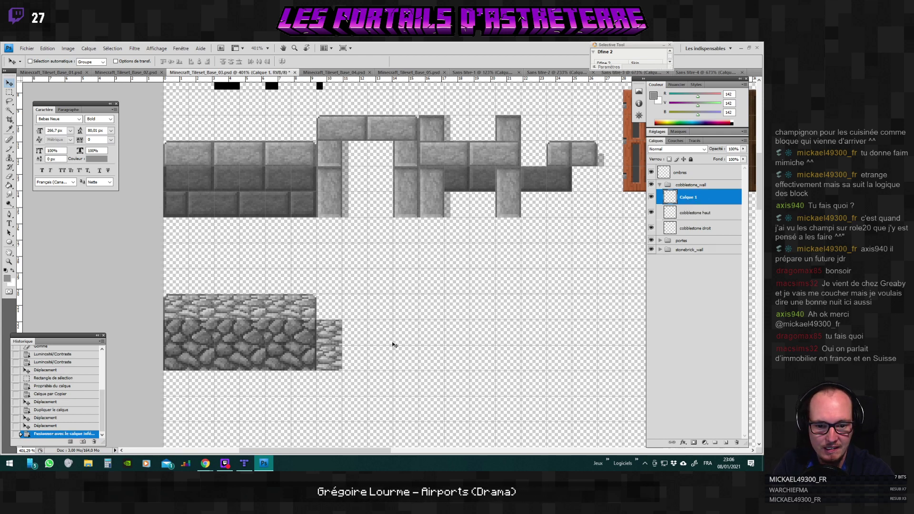
{"action": "right_click", "coordinate": [659, 198]}
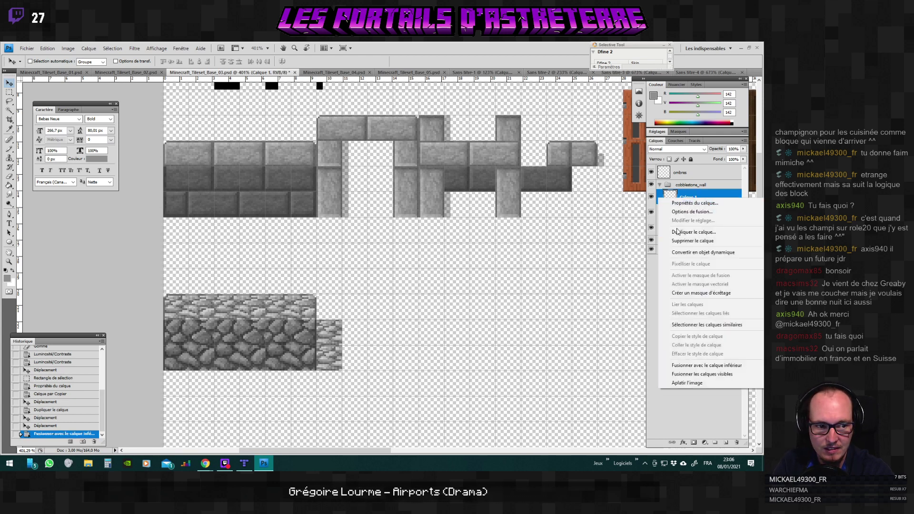
{"action": "double_click", "coordinate": [695, 197]}
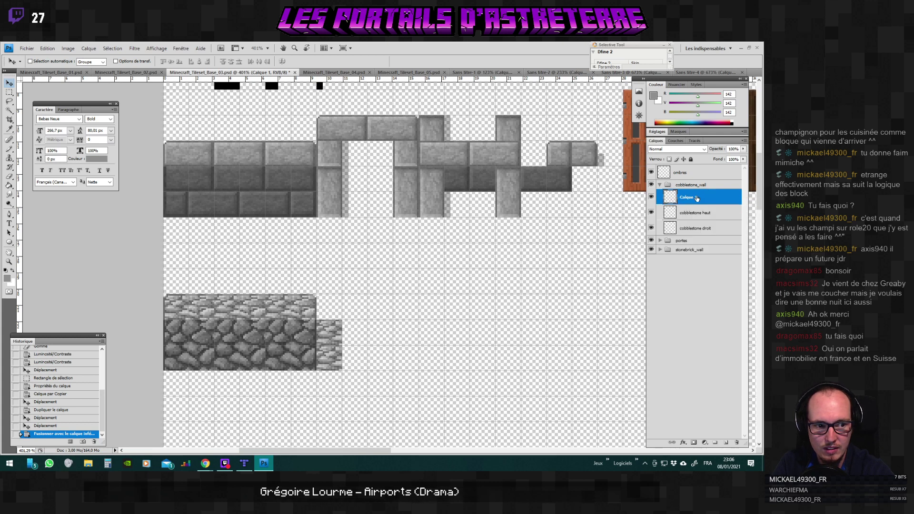
{"action": "type", "text": "cobble_"}
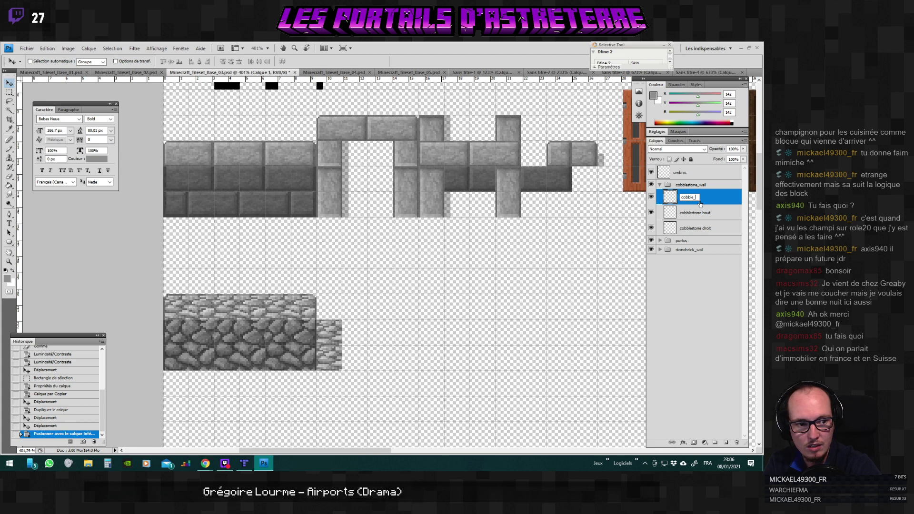
{"action": "type", "text": "gmuret"}
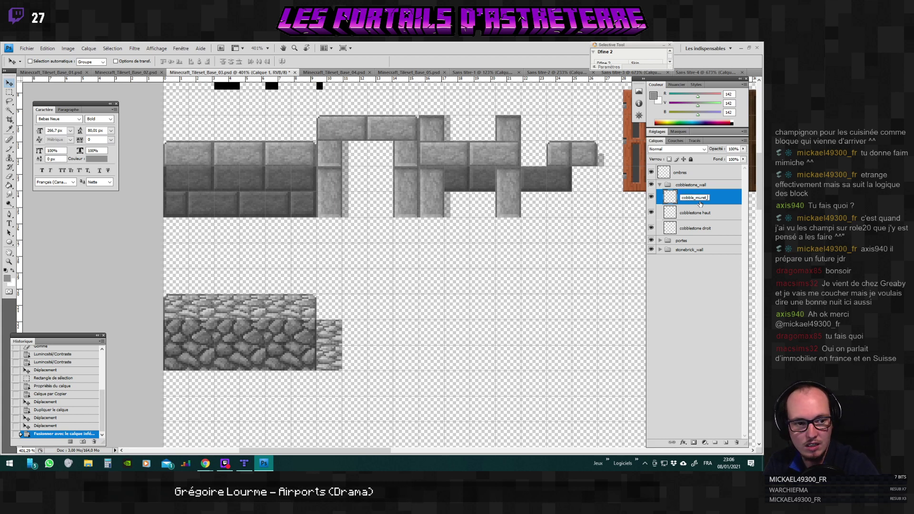
{"action": "type", "text": "_gauch"}
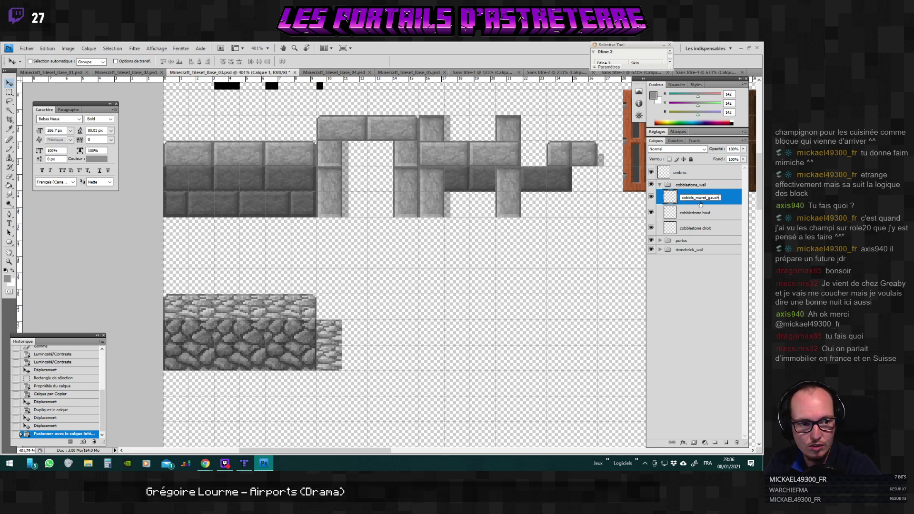
{"action": "type", "text": "e"}
{"action": "key", "text": "Return"}
Duplicate the cobble_muret_gauche layer within the same document, keeping the suggested name.
{"action": "right_click", "coordinate": [700, 201]}
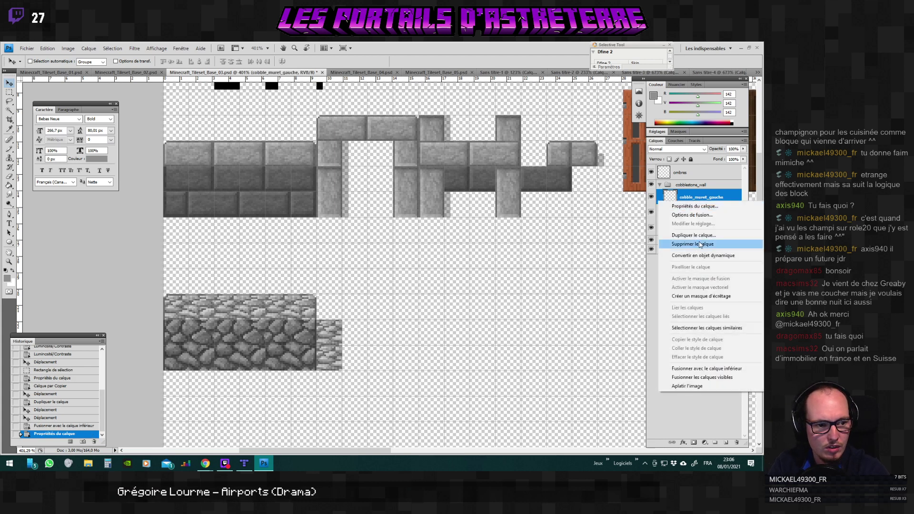
{"action": "left_click", "coordinate": [693, 235]}
{"action": "key", "text": "Return"}
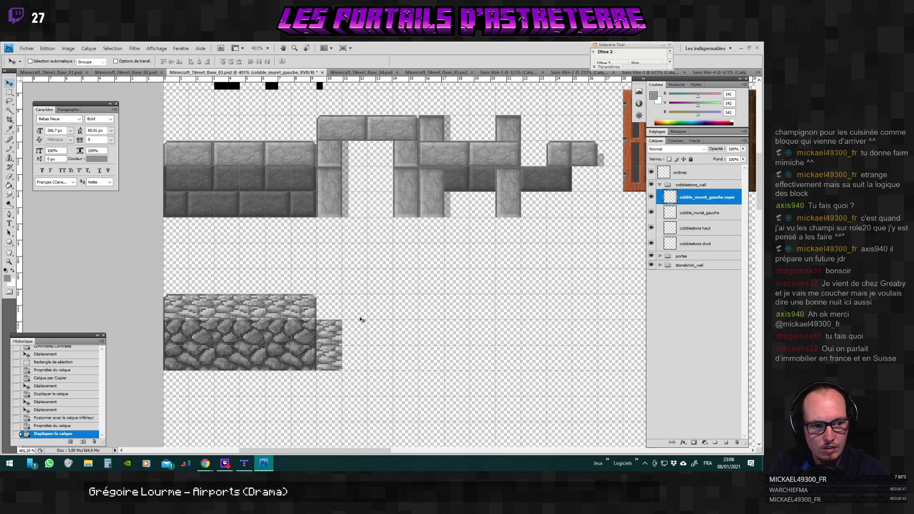
Move the cobble_muret_gauche copy beneath the stone brick right-side column and rename the layer "cobble_muret_droit".
{"action": "left_click_drag", "start_coordinate": [338, 336], "coordinate": [412, 336]}
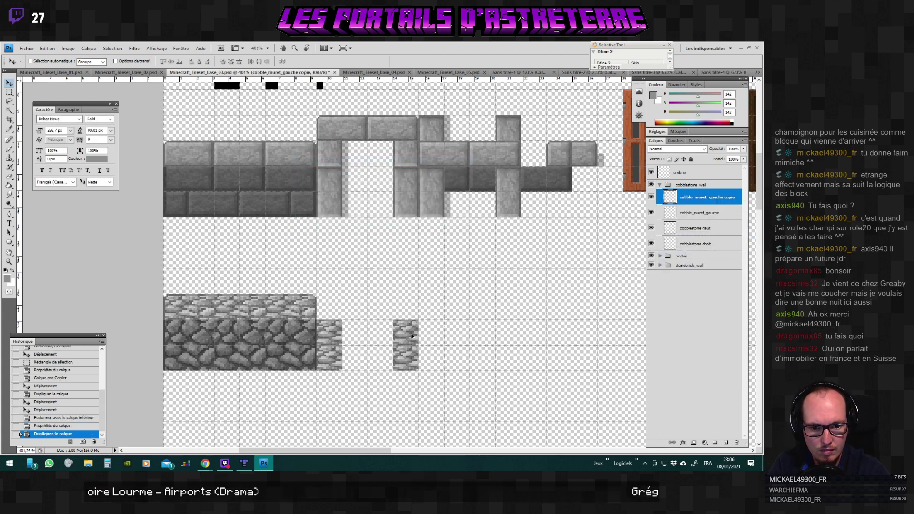
{"action": "double_click", "coordinate": [716, 199]}
{"action": "key", "text": "Escape"}
{"action": "double_click", "coordinate": [717, 197]}
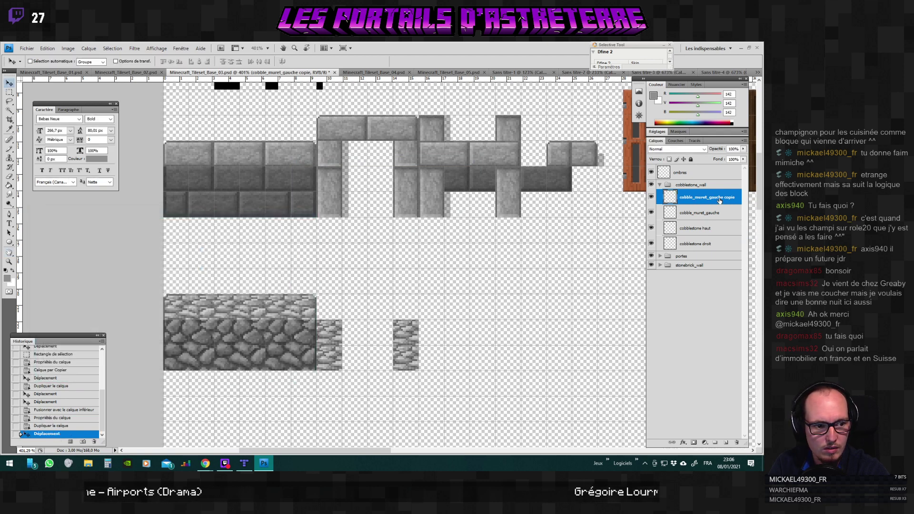
{"action": "double_click", "coordinate": [717, 197]}
{"action": "key", "text": "End"}
{"action": "key", "text": "BackSpace"}
{"action": "key", "text": "BackSpace"}
{"action": "key", "text": "BackSpace"}
{"action": "key", "text": "BackSpace"}
{"action": "key", "text": "BackSpace"}
{"action": "key", "text": "BackSpace"}
{"action": "key", "text": "BackSpace"}
{"action": "key", "text": "BackSpace"}
{"action": "key", "text": "BackSpace"}
{"action": "key", "text": "BackSpace"}
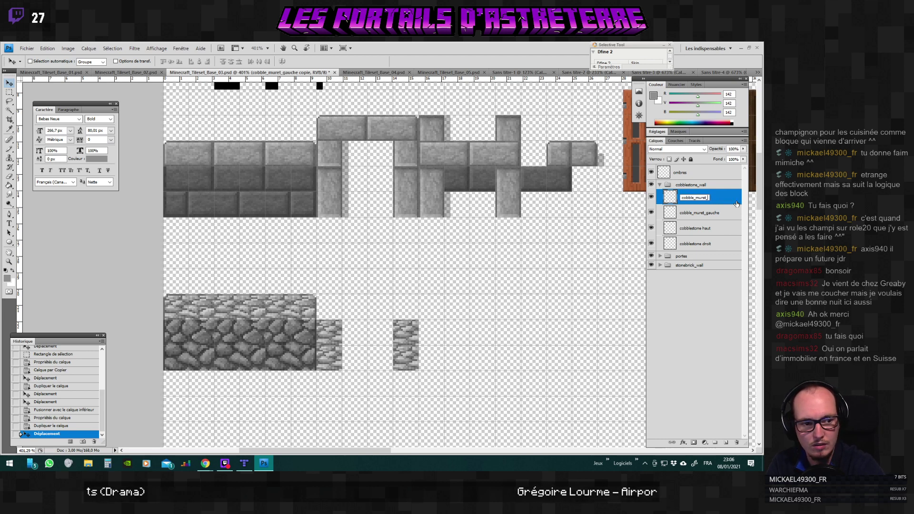
{"action": "type", "text": "droit"}
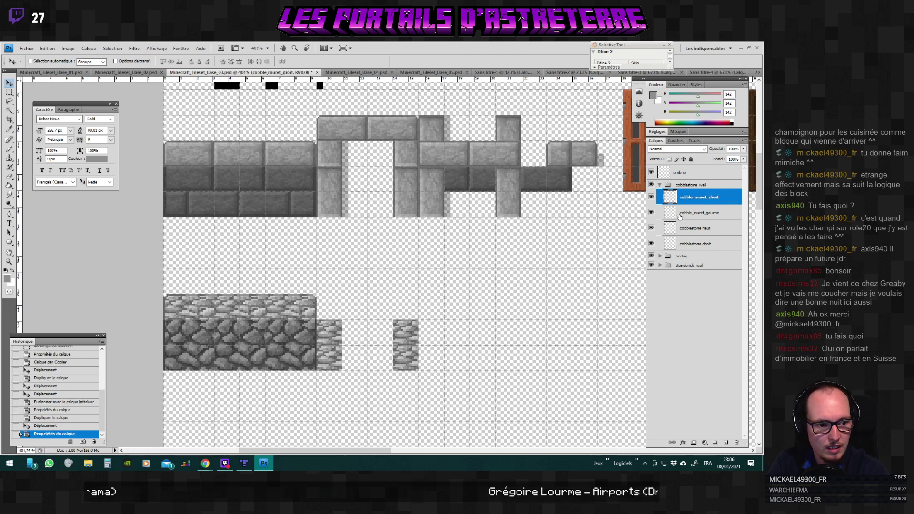
Duplicate the ombres_wall layer of the stonebrick_wall group and place the copy at the top of the cobblestone_wall group.
{"action": "left_click", "coordinate": [705, 212]}
{"action": "scroll", "coordinate": [171, 176], "scroll_direction": "up", "scroll_amount": 1}
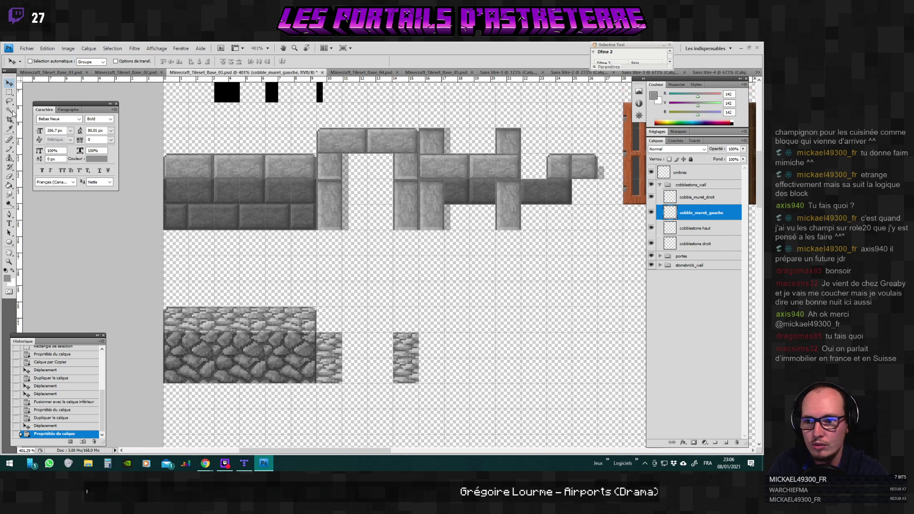
{"action": "left_click", "coordinate": [10, 93]}
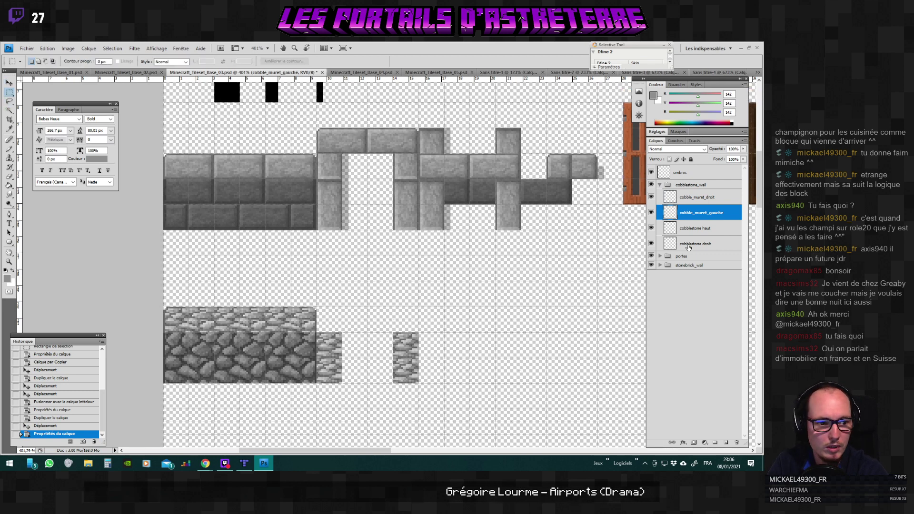
{"action": "left_click", "coordinate": [661, 266]}
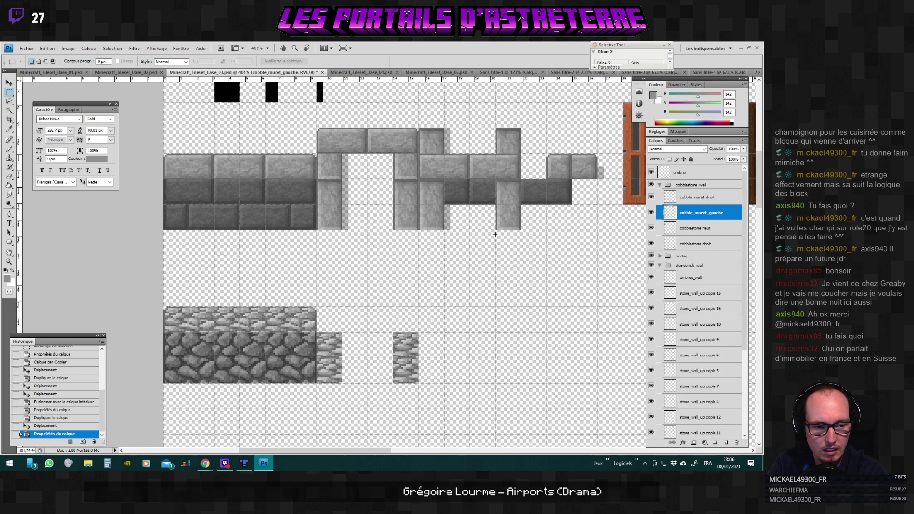
{"action": "scroll", "coordinate": [702, 295], "scroll_direction": "down", "scroll_amount": 5}
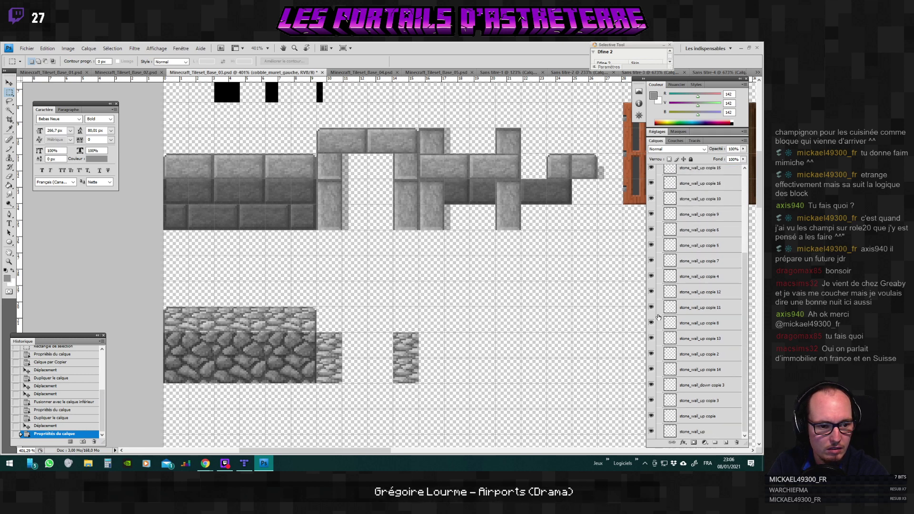
{"action": "scroll", "coordinate": [689, 388], "scroll_direction": "up", "scroll_amount": 3}
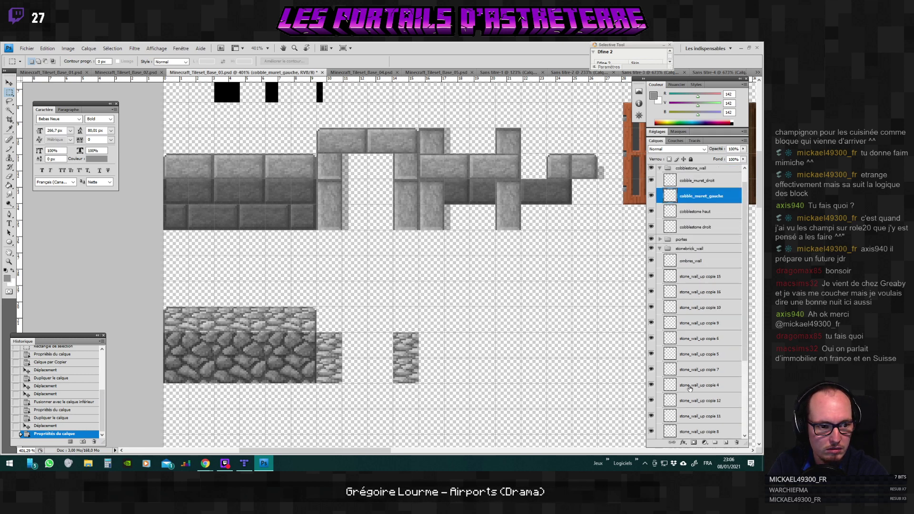
{"action": "left_click", "coordinate": [680, 262]}
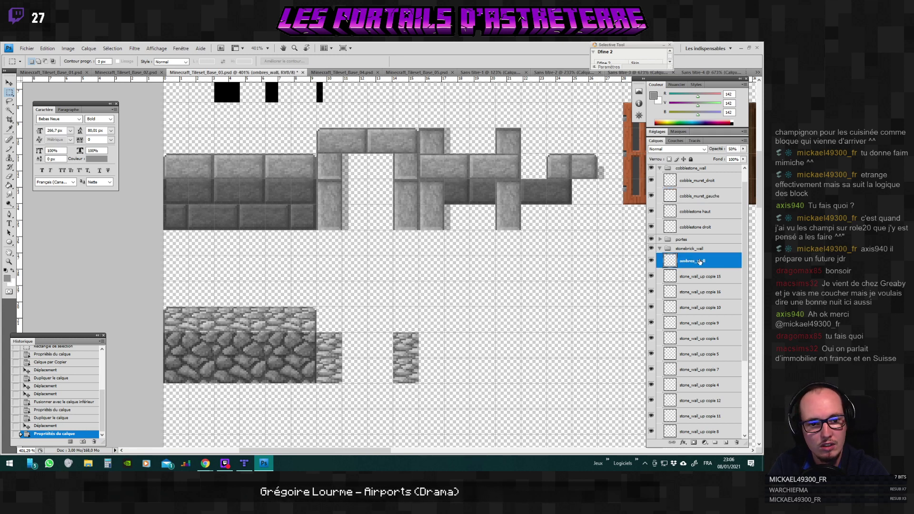
{"action": "right_click", "coordinate": [700, 261]}
{"action": "left_click", "coordinate": [704, 294]}
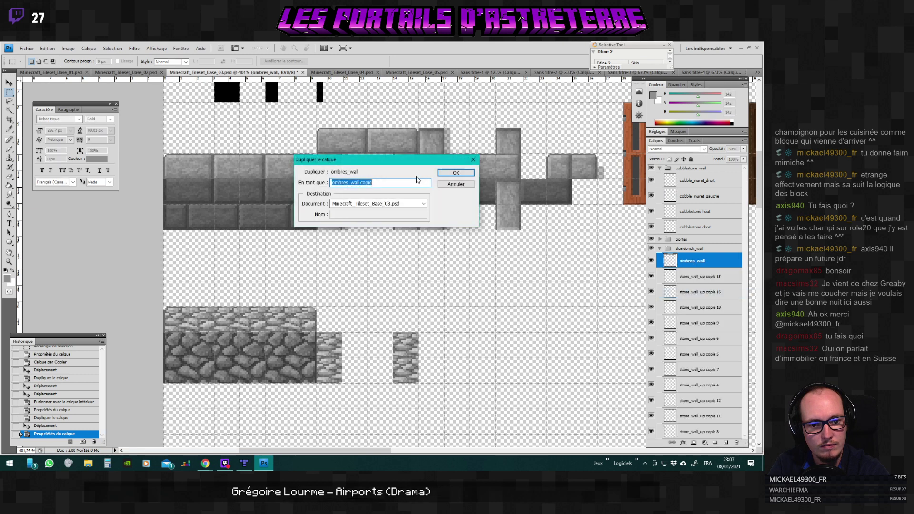
{"action": "left_click", "coordinate": [459, 183]}
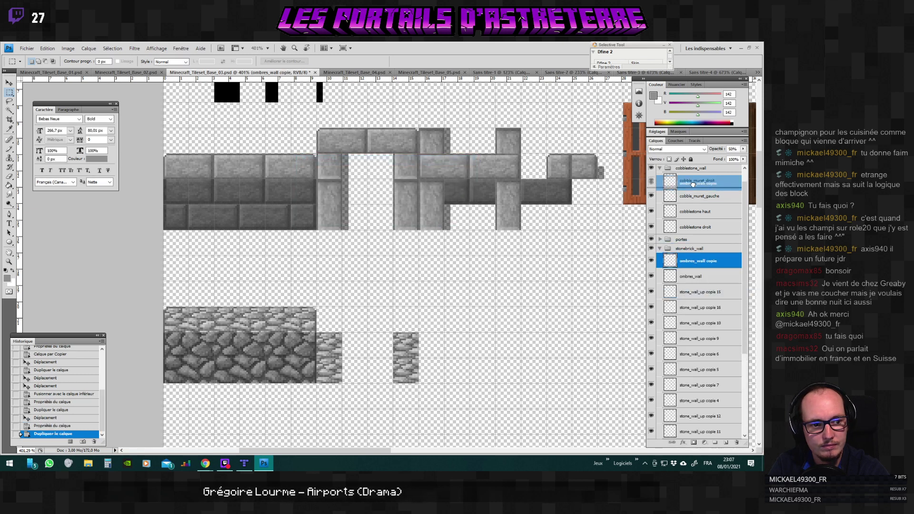
{"action": "left_click_drag", "start_coordinate": [695, 178], "coordinate": [694, 175]}
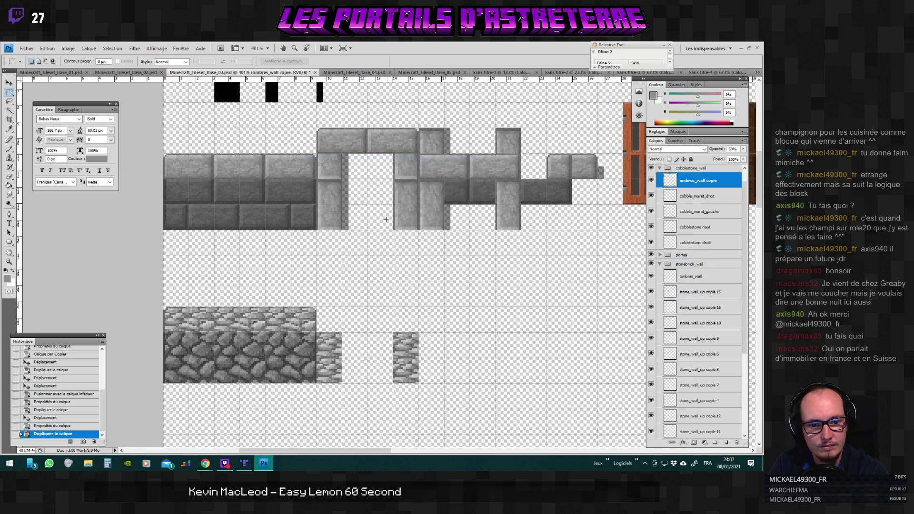
Move the ombres_wall copy straight down to line its shadows up with the cobblestone wall pieces, and collapse the layer groups.
{"action": "left_click", "coordinate": [9, 83]}
{"action": "left_click_drag", "start_coordinate": [383, 219], "coordinate": [383, 371]}
{"action": "scroll", "coordinate": [503, 382], "scroll_direction": "up", "scroll_amount": 2}
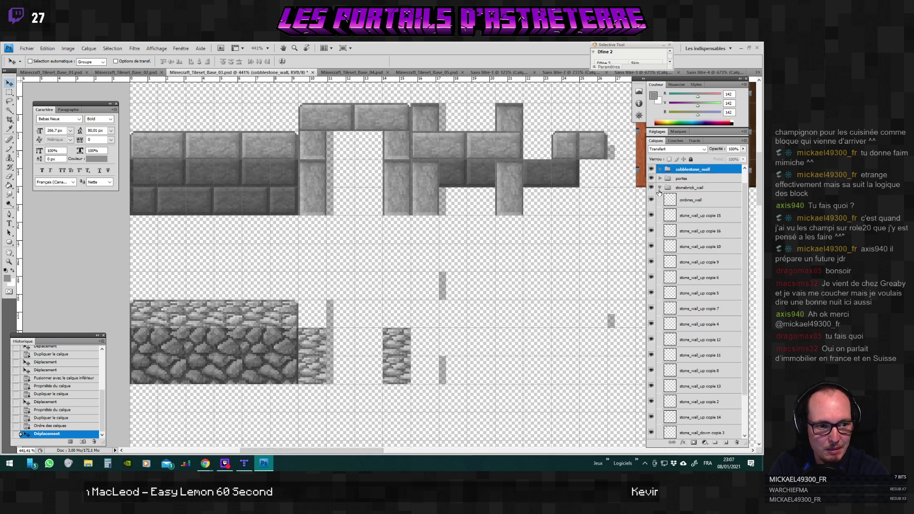
{"action": "left_click", "coordinate": [661, 170], "text": "alt"}
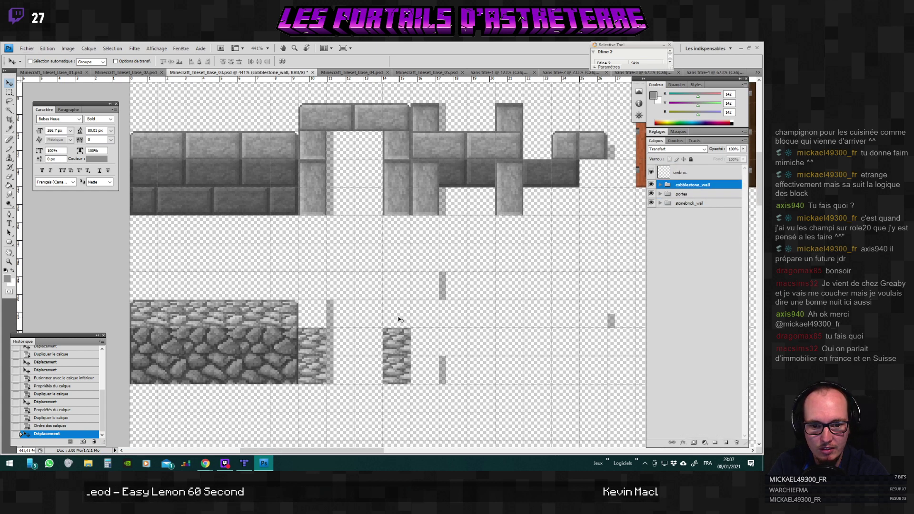
Erase the excess shadow above the left cobblestone low-wall piece from the ombres_wall copy and clear the selection.
{"action": "left_click", "coordinate": [10, 92]}
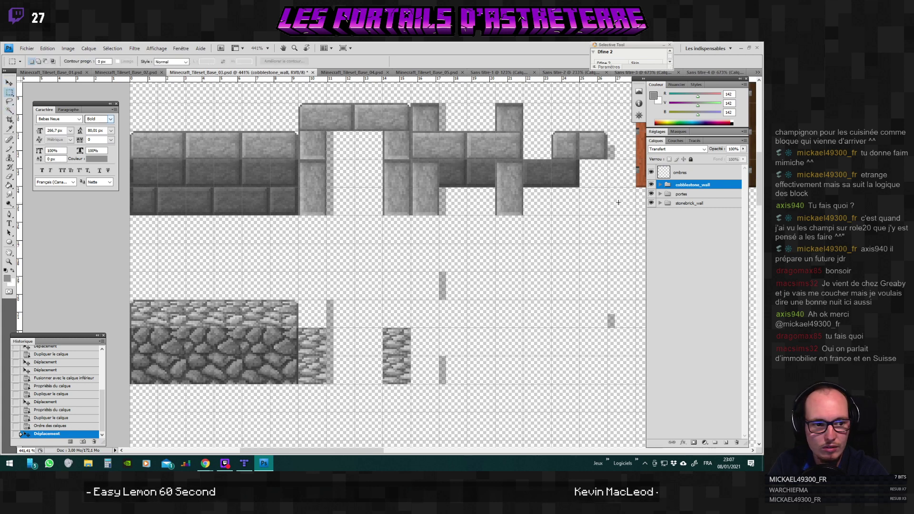
{"action": "left_click", "coordinate": [674, 204]}
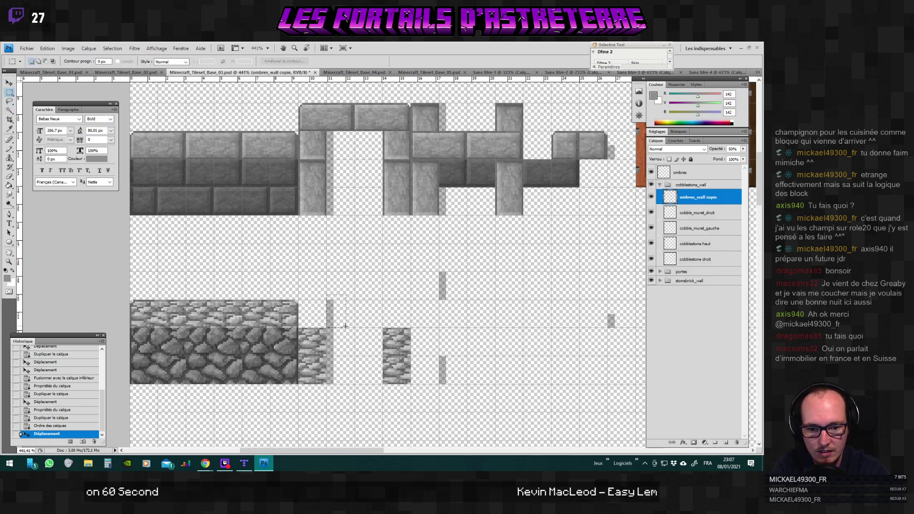
{"action": "left_click_drag", "start_coordinate": [346, 326], "coordinate": [346, 326]}
{"action": "key", "text": "Delete"}
{"action": "key", "text": "ctrl+d"}
Duplicate the cobble_muret_gauche layer and place the copy flush against the right side of the cobble_muret_droit piece.
{"action": "left_click_drag", "start_coordinate": [349, 451], "coordinate": [367, 450]}
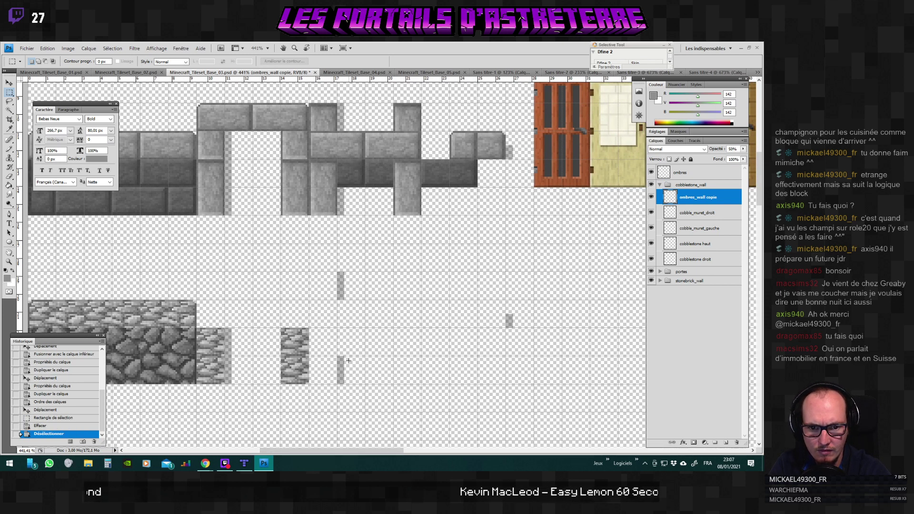
{"action": "left_click", "coordinate": [697, 212]}
{"action": "right_click", "coordinate": [696, 227]}
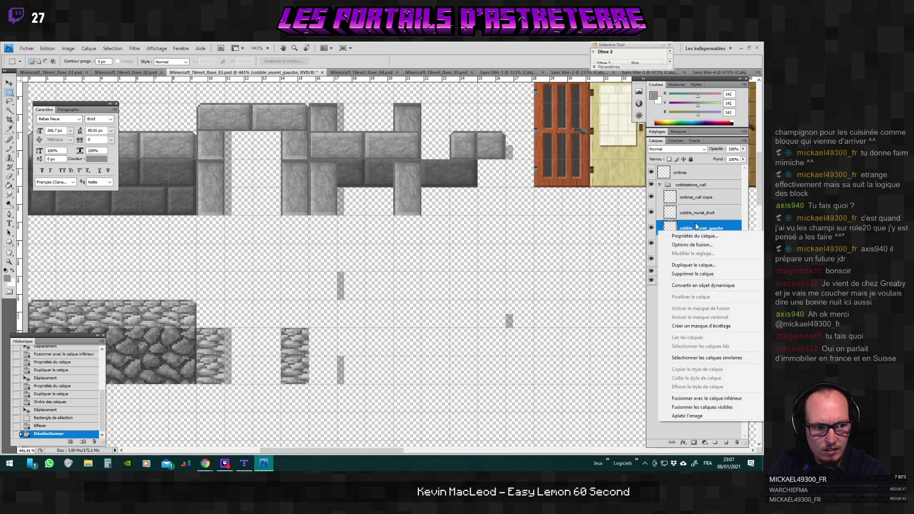
{"action": "left_click", "coordinate": [691, 265]}
{"action": "left_click", "coordinate": [447, 175]}
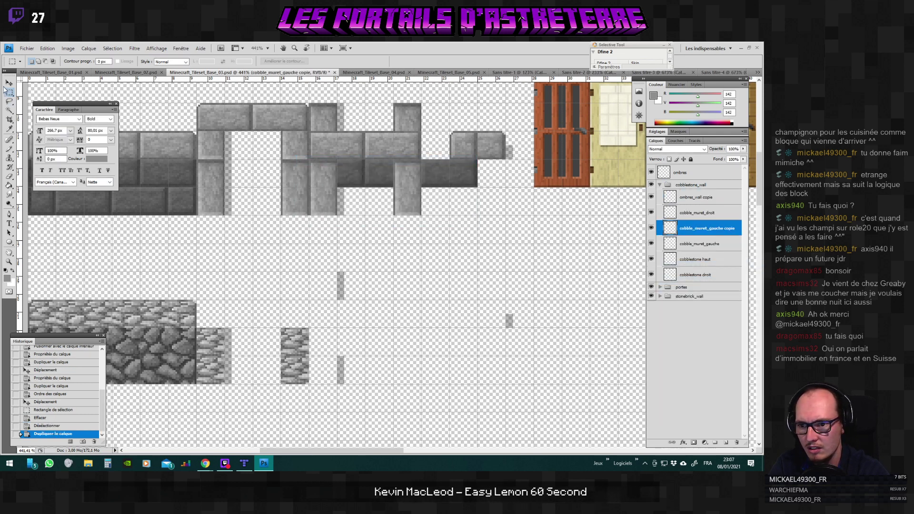
{"action": "key", "text": "v"}
{"action": "mouse_move", "coordinate": [330, 338]}
{"action": "left_mouse_down"}
{"action": "mouse_move", "coordinate": [305, 327]}
{"action": "mouse_move", "coordinate": [338, 346]}
{"action": "left_mouse_up"}
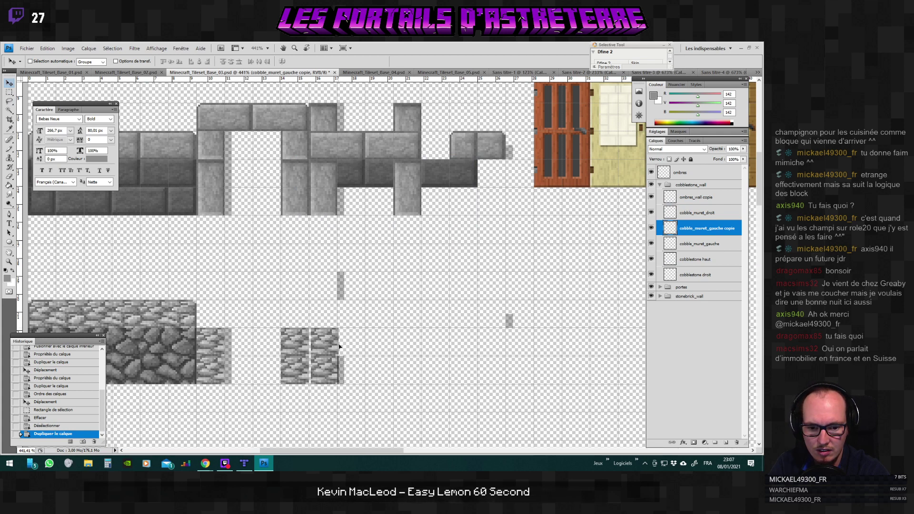
{"action": "left_click_drag", "start_coordinate": [338, 346], "coordinate": [338, 346]}
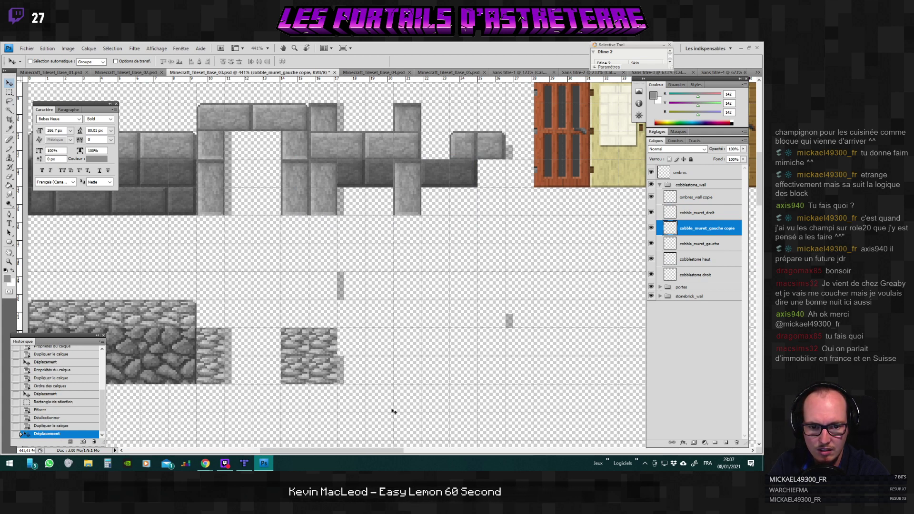
Hide and show the cobblestone droit layer to check which part of the wall it holds.
{"action": "left_click_drag", "start_coordinate": [376, 448], "coordinate": [358, 451]}
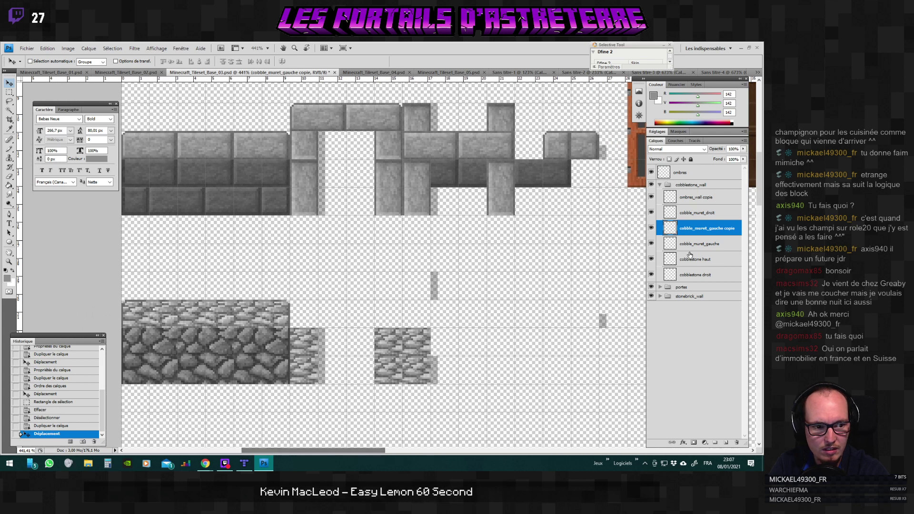
{"action": "left_click", "coordinate": [704, 262]}
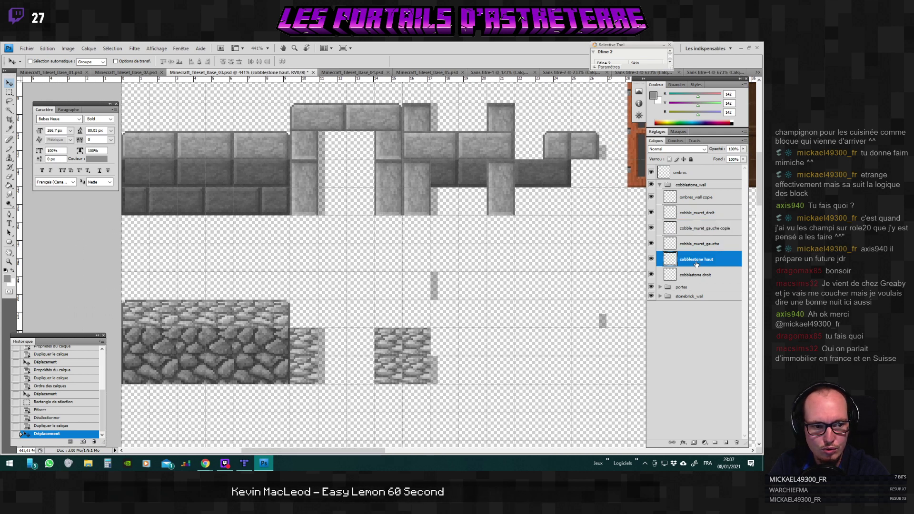
{"action": "left_click", "coordinate": [696, 275]}
{"action": "left_click", "coordinate": [650, 274]}
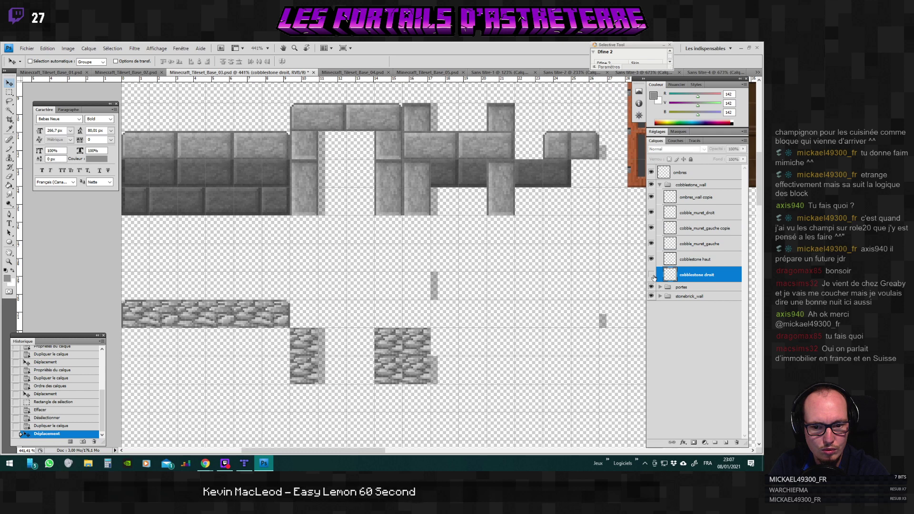
{"action": "left_click", "coordinate": [651, 275]}
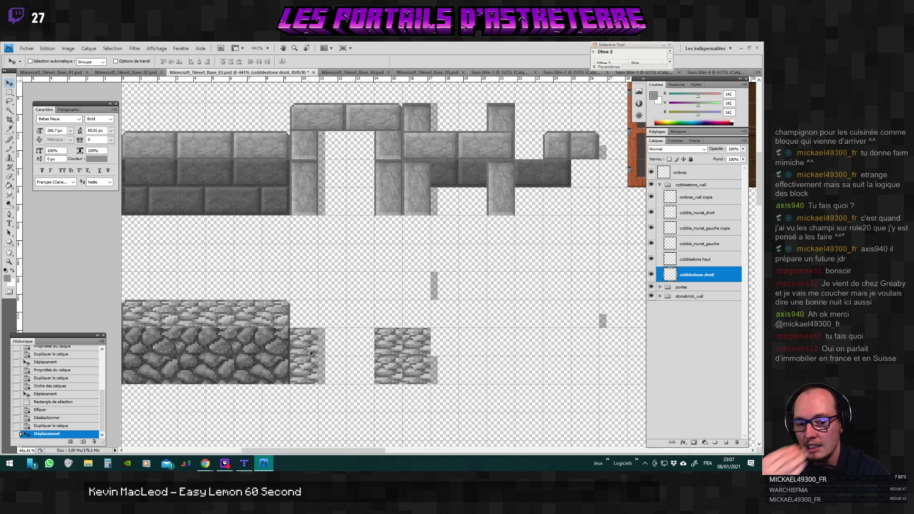
Identify the cobble_muret_gauche copy by toggling its visibility and delete that layer.
{"action": "scroll", "coordinate": [326, 380], "scroll_direction": "up", "scroll_amount": 3}
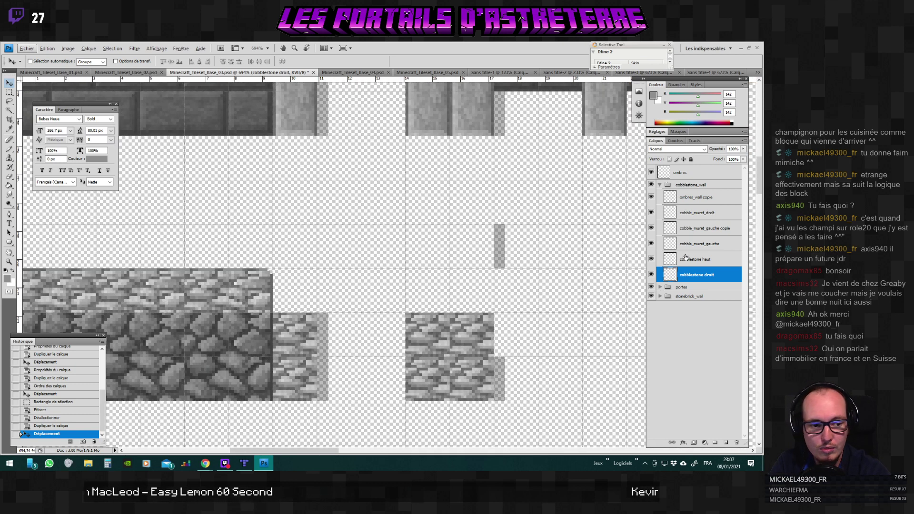
{"action": "left_click", "coordinate": [701, 198]}
{"action": "left_click", "coordinate": [698, 212]}
{"action": "left_click", "coordinate": [705, 228]}
{"action": "left_click", "coordinate": [651, 228]}
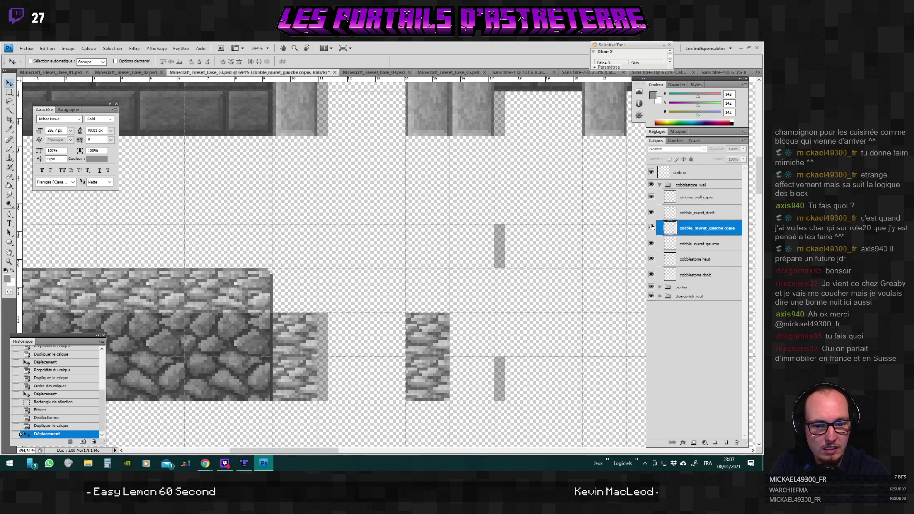
{"action": "left_click", "coordinate": [651, 228]}
{"action": "left_click", "coordinate": [737, 442]}
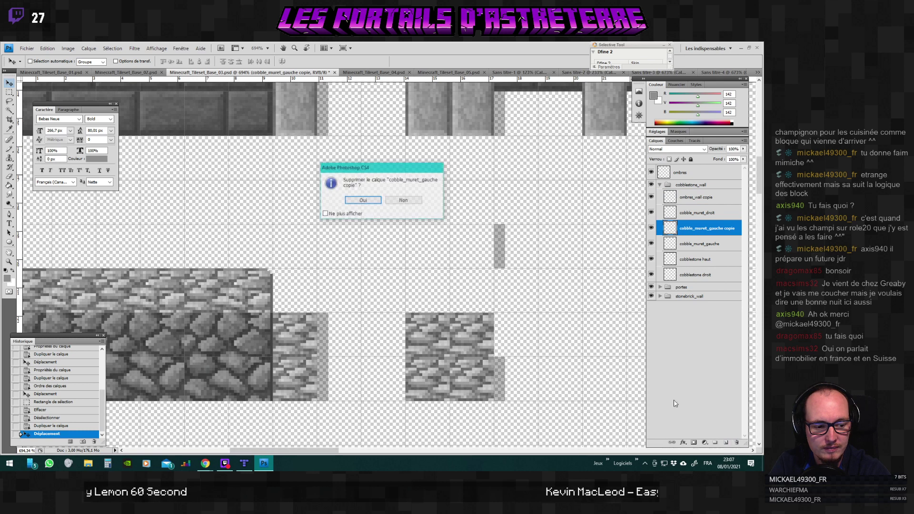
{"action": "left_click", "coordinate": [408, 204]}
Examine the cobblestone wall, its low-wall side pieces and their layers against the stone brick set.
{"action": "scroll", "coordinate": [374, 280], "scroll_direction": "down", "scroll_amount": 6}
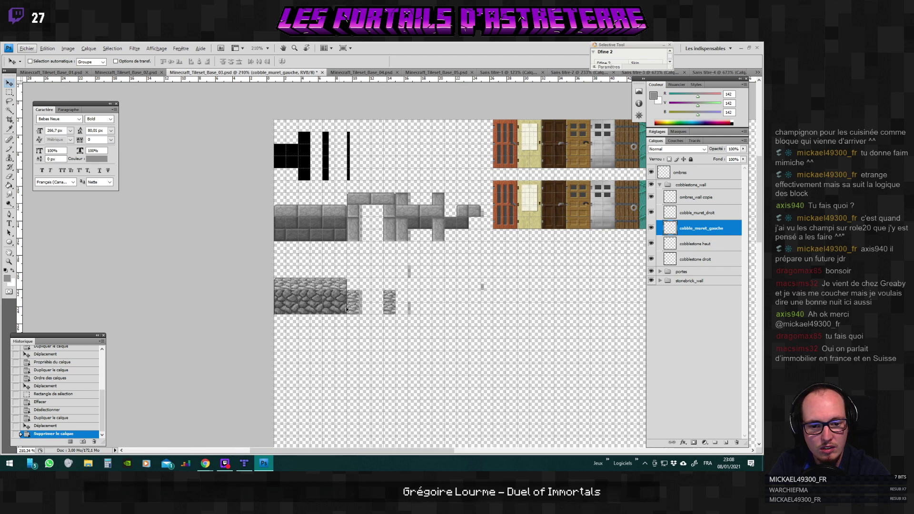
{"action": "scroll", "coordinate": [346, 309], "scroll_direction": "up", "scroll_amount": 5}
{"action": "scroll", "coordinate": [346, 309], "scroll_direction": "up", "scroll_amount": 2}
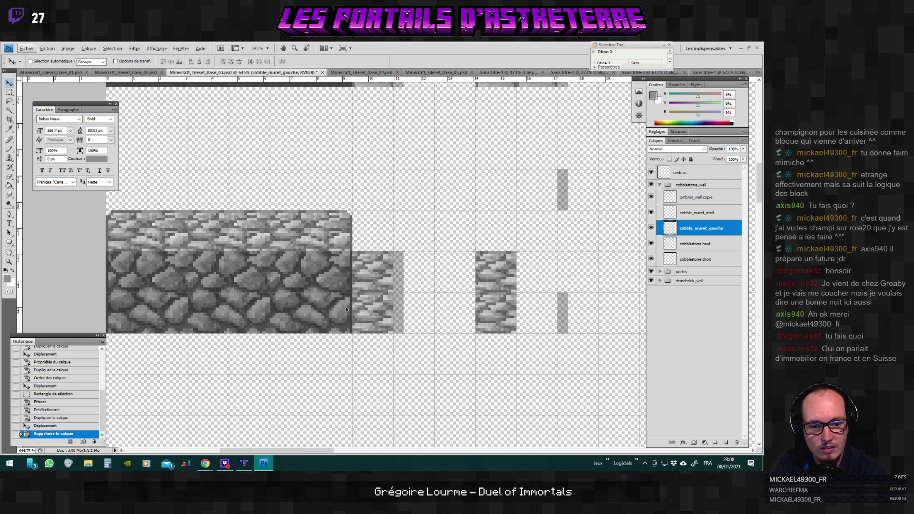
{"action": "scroll", "coordinate": [377, 296], "scroll_direction": "up", "scroll_amount": 2}
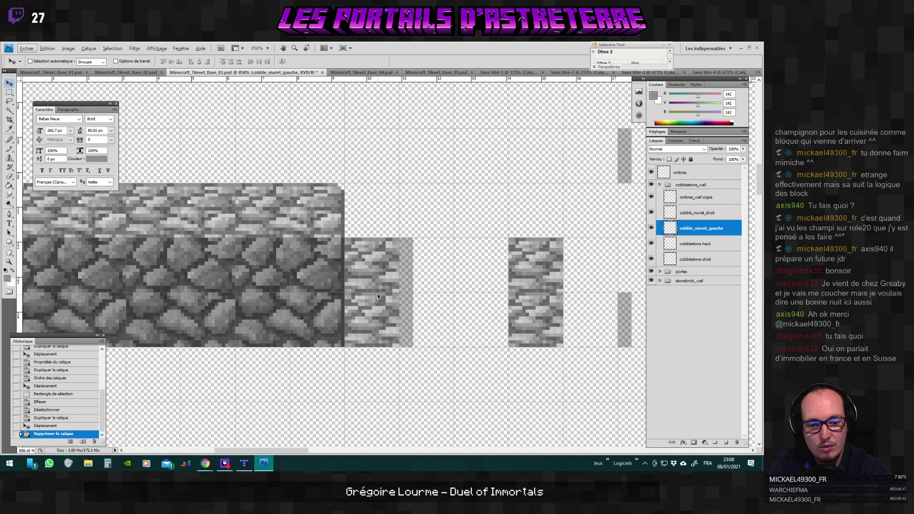
{"action": "scroll", "coordinate": [418, 322], "scroll_direction": "down", "scroll_amount": 5}
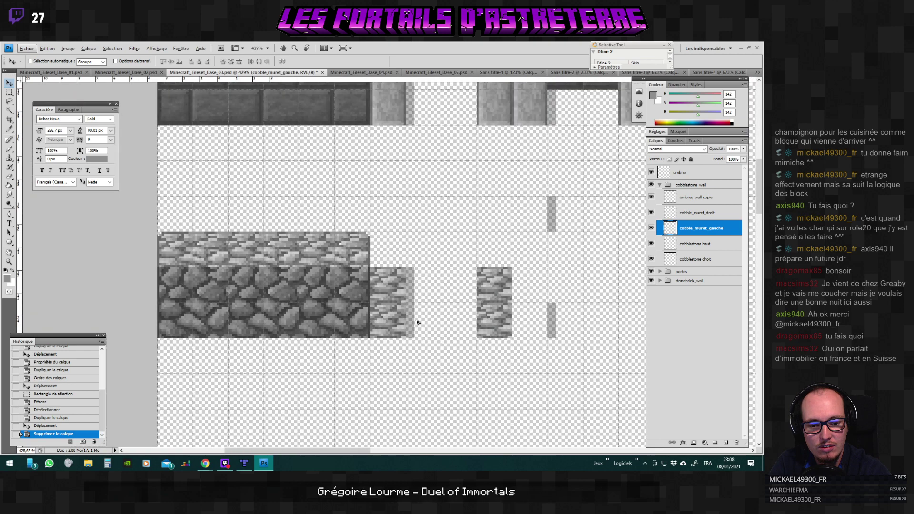
{"action": "scroll", "coordinate": [417, 321], "scroll_direction": "up", "scroll_amount": 3}
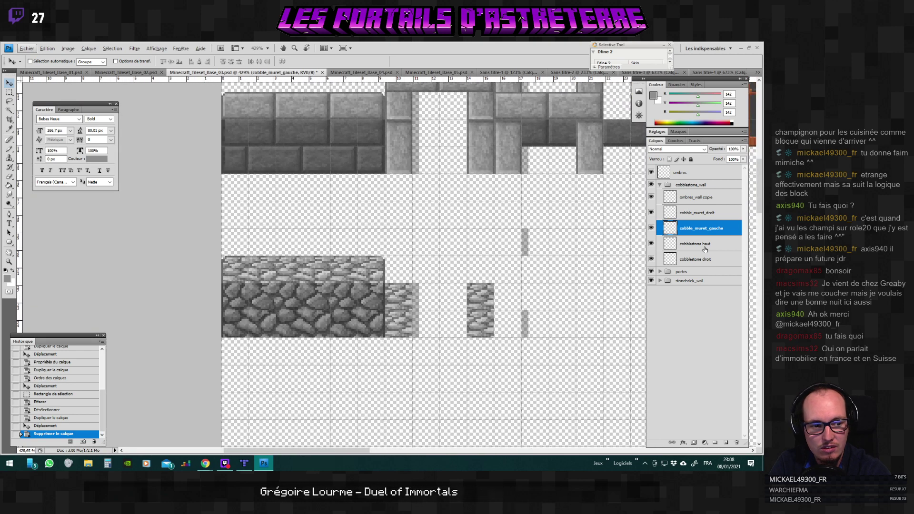
{"action": "left_click", "coordinate": [695, 243]}
{"action": "left_click", "coordinate": [695, 259]}
{"action": "left_click", "coordinate": [687, 226]}
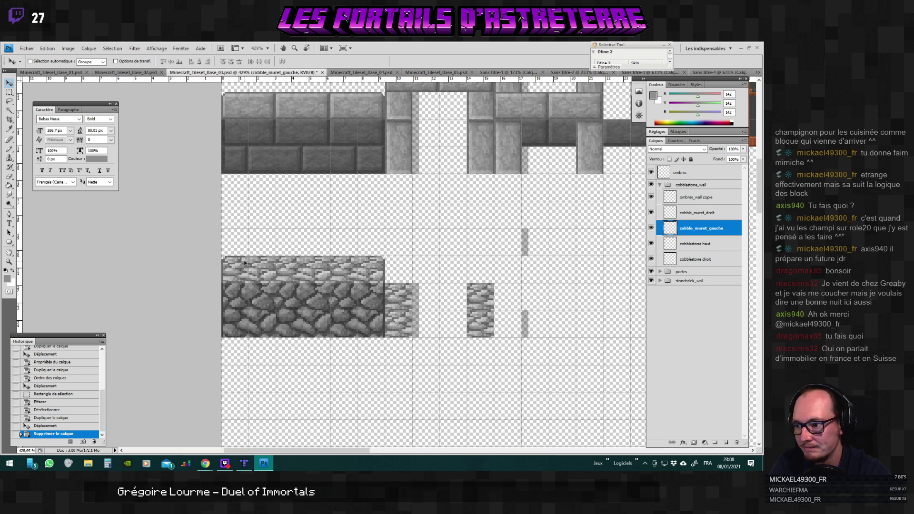
Pencil dark grey borders, sampled as RGB 103, along both long edges of the cobble_muret_gauche low-wall piece.
{"action": "scroll", "coordinate": [442, 296], "scroll_direction": "down", "scroll_amount": 6}
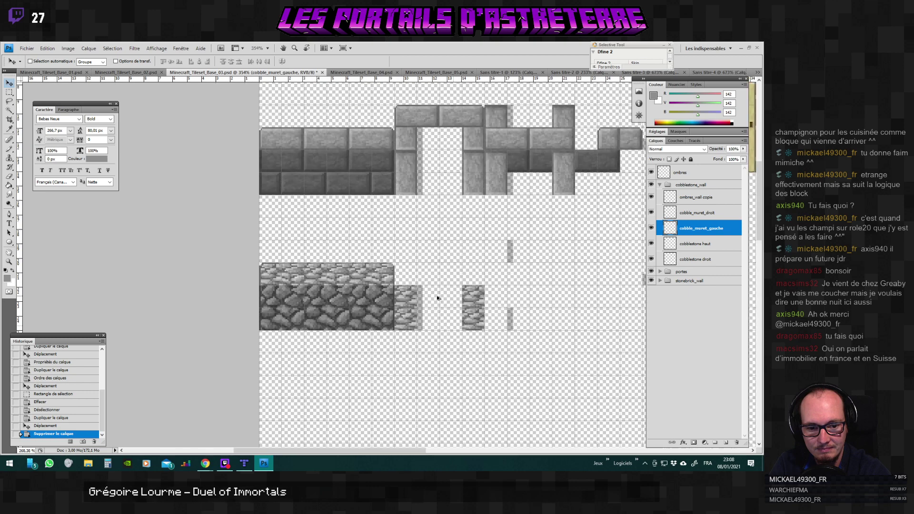
{"action": "scroll", "coordinate": [443, 300], "scroll_direction": "up", "scroll_amount": 5}
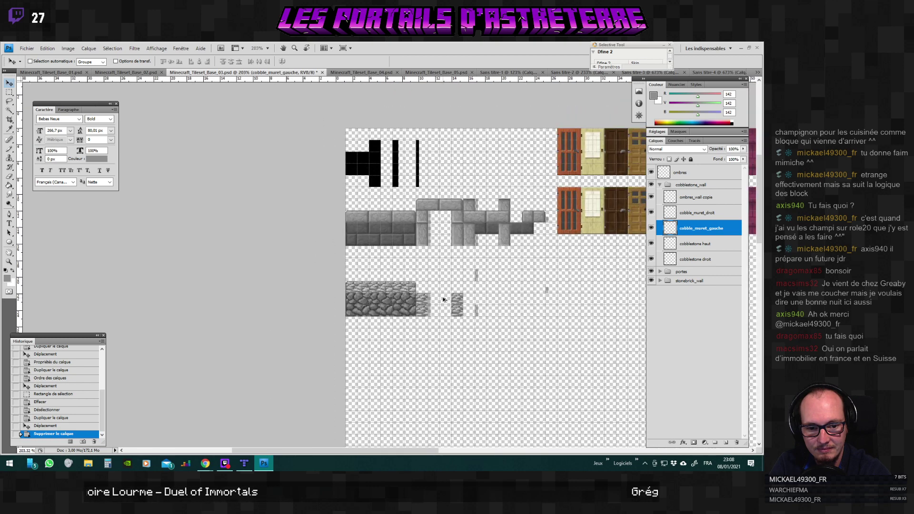
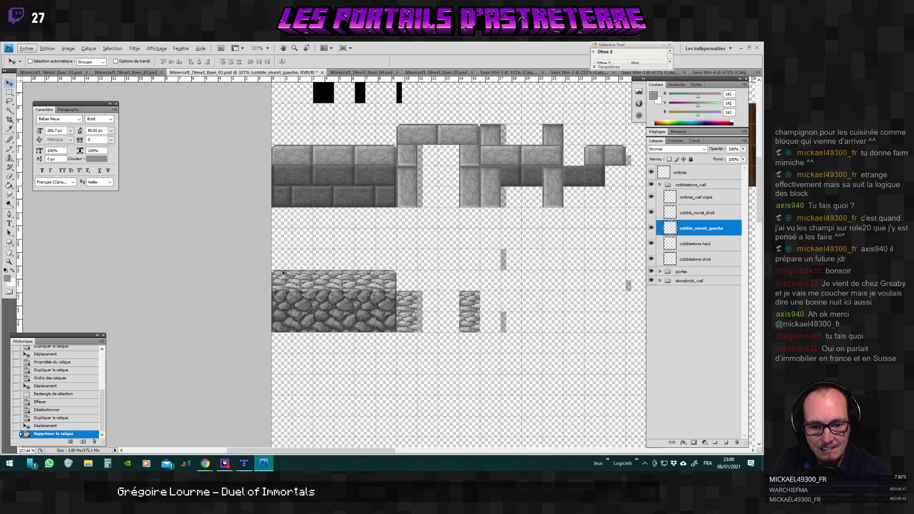
{"action": "scroll", "coordinate": [452, 297], "scroll_direction": "up", "scroll_amount": 3}
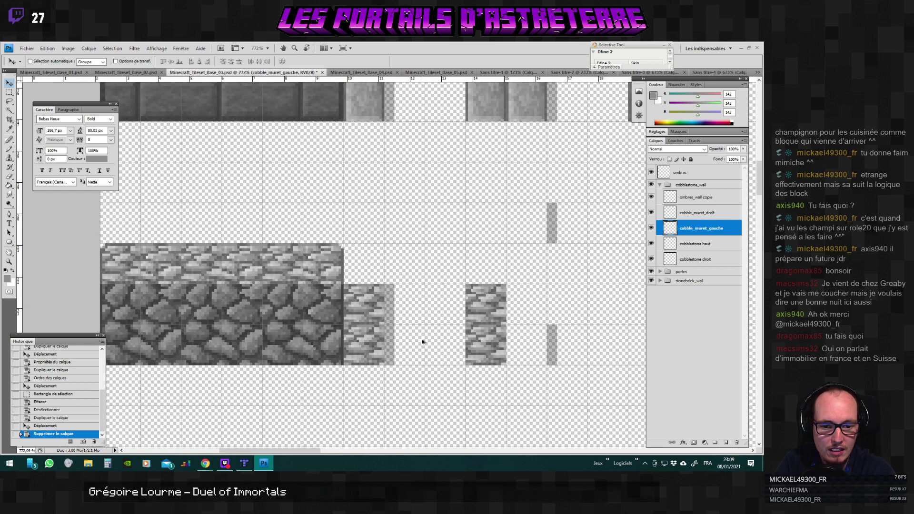
{"action": "scroll", "coordinate": [386, 296], "scroll_direction": "up", "scroll_amount": 1}
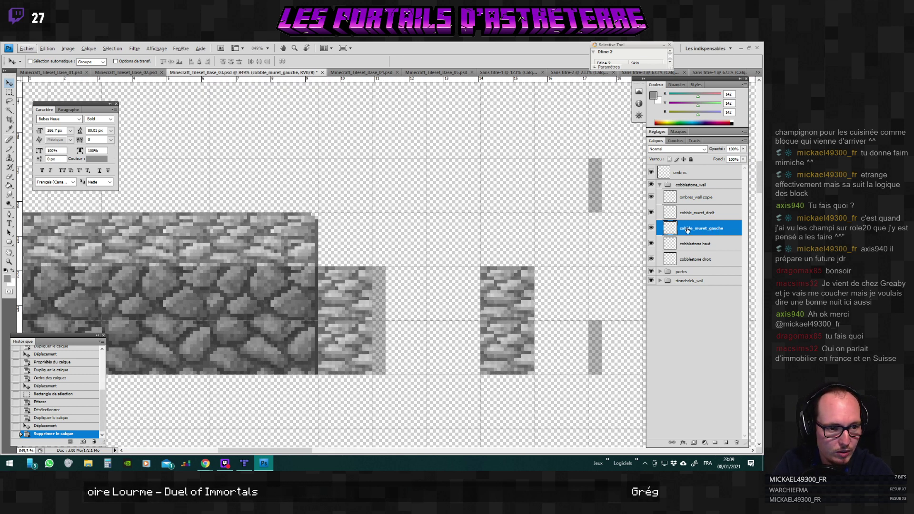
{"action": "left_click", "coordinate": [651, 229]}
{"action": "left_click", "coordinate": [651, 228]}
{"action": "key", "text": "b"}
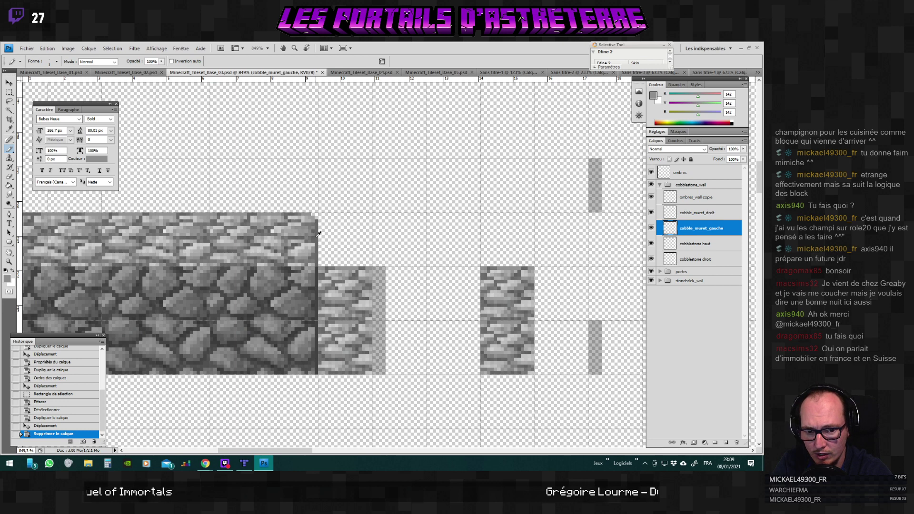
{"action": "left_click", "coordinate": [319, 275], "text": "alt"}
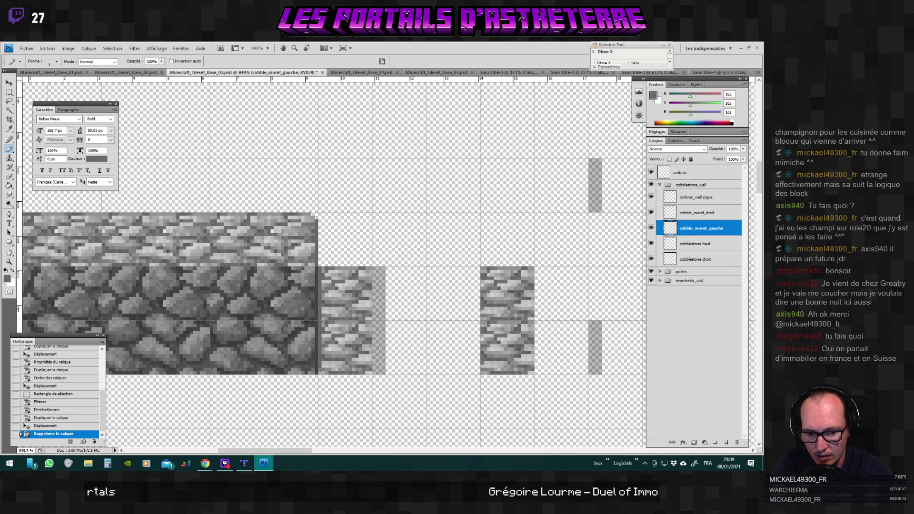
{"action": "left_click_drag", "start_coordinate": [375, 357], "coordinate": [369, 371]}
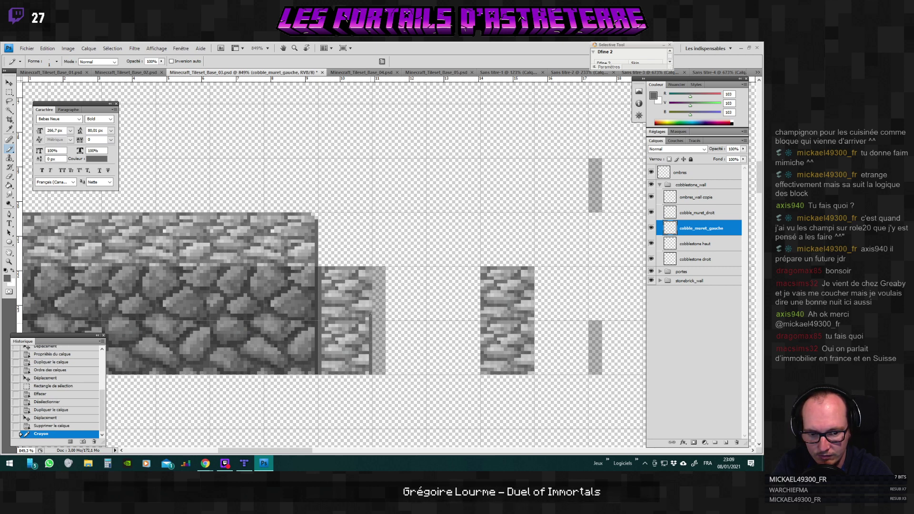
{"action": "left_click_drag", "start_coordinate": [370, 314], "coordinate": [372, 267]}
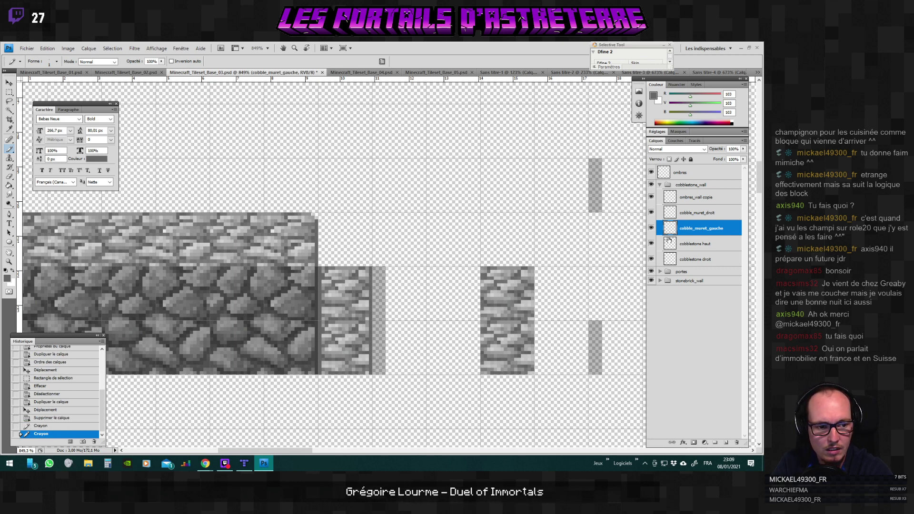
Pencil the same dark grey borders along both long edges of the cobble_muret_droit low-wall piece.
{"action": "left_click", "coordinate": [483, 282], "text": "ctrl"}
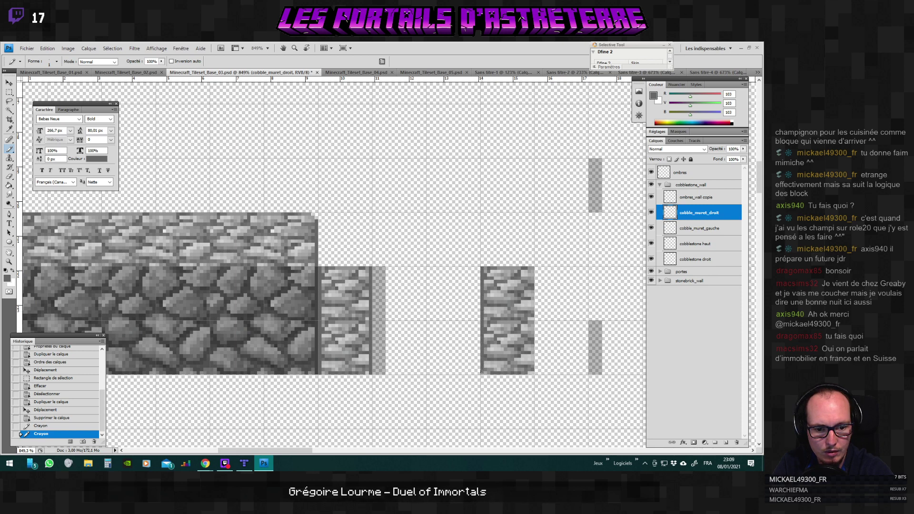
{"action": "left_click", "coordinate": [534, 268]}
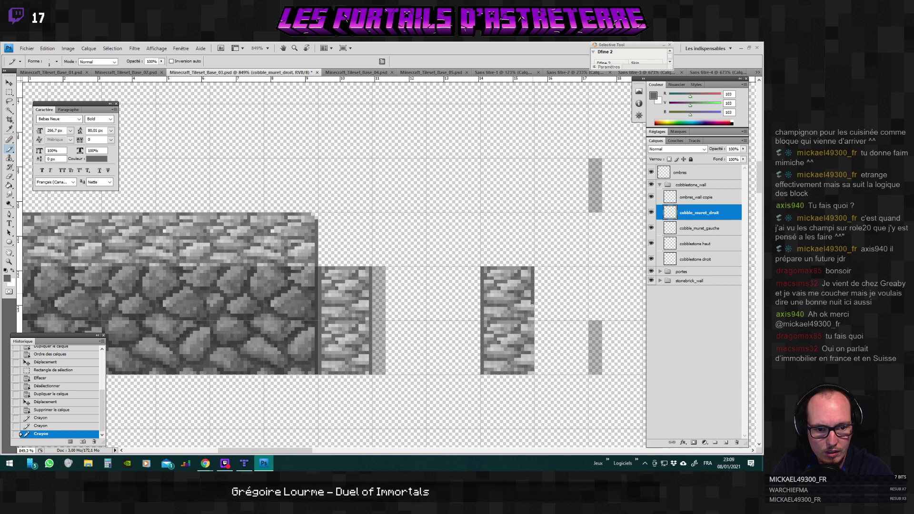
{"action": "left_click", "coordinate": [532, 372]}
Duplicate the bordered cobble_muret_gauche layer and place the copy flush against the right side of the cobble_muret_droit piece.
{"action": "scroll", "coordinate": [493, 336], "scroll_direction": "down", "scroll_amount": 5}
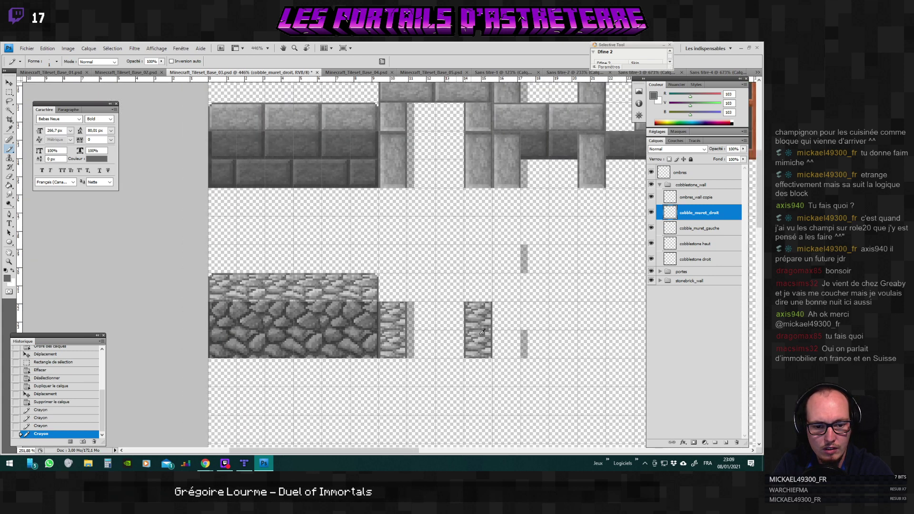
{"action": "scroll", "coordinate": [494, 336], "scroll_direction": "up", "scroll_amount": 4}
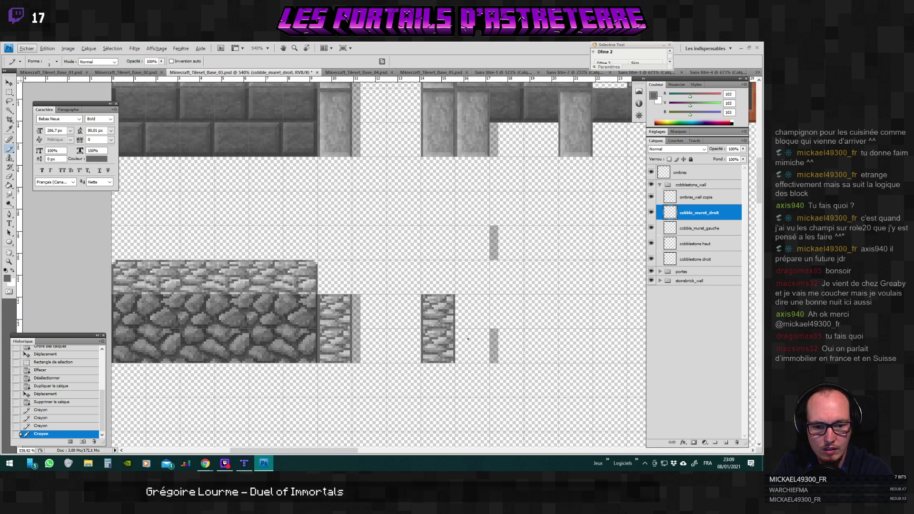
{"action": "left_click", "coordinate": [705, 229]}
{"action": "right_click", "coordinate": [705, 228]}
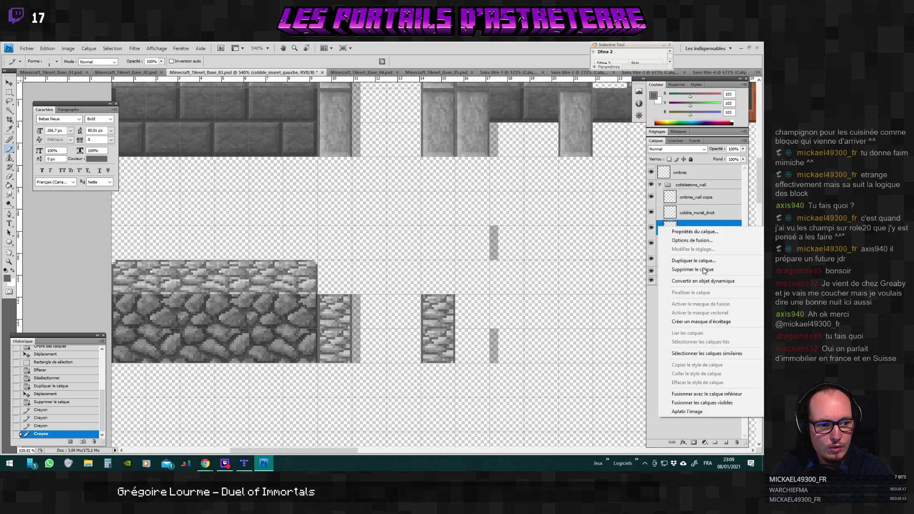
{"action": "left_click", "coordinate": [694, 261]}
{"action": "key", "text": "Return"}
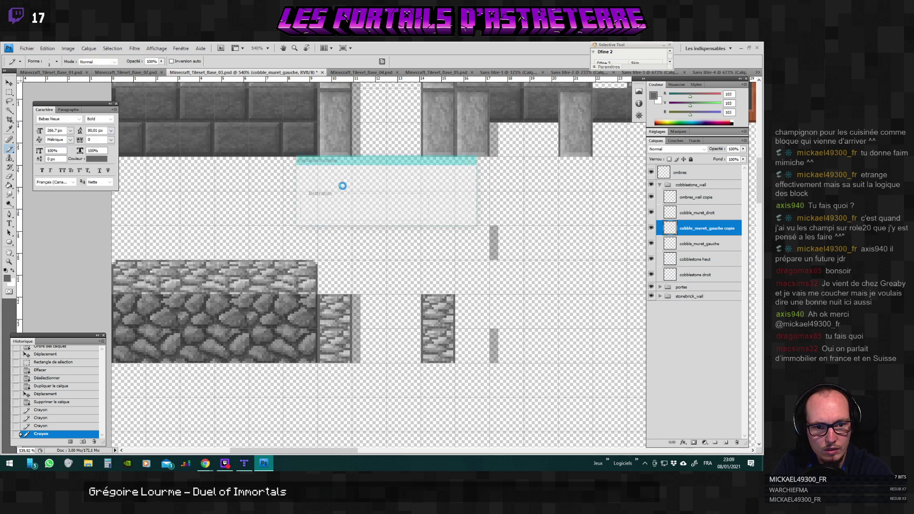
{"action": "key", "text": "v"}
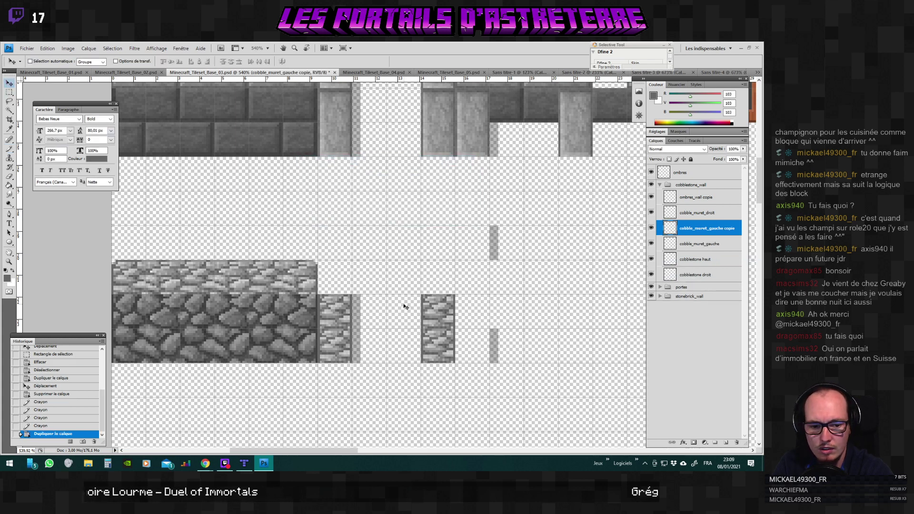
{"action": "mouse_move", "coordinate": [449, 326]}
{"action": "left_mouse_down"}
{"action": "mouse_move", "coordinate": [467, 335]}
{"action": "mouse_move", "coordinate": [629, 293]}
{"action": "left_mouse_up"}
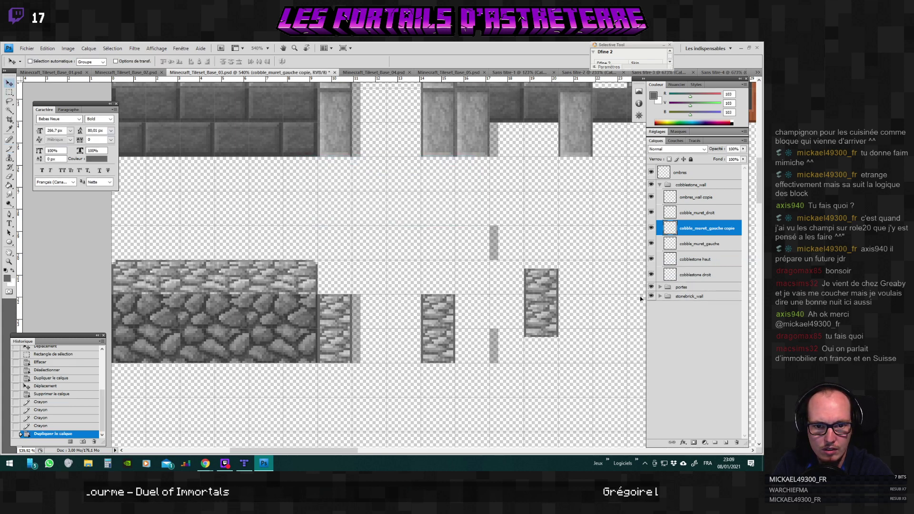
{"action": "left_click_drag", "start_coordinate": [530, 313], "coordinate": [461, 336]}
{"action": "scroll", "coordinate": [491, 341], "scroll_direction": "down", "scroll_amount": 3}
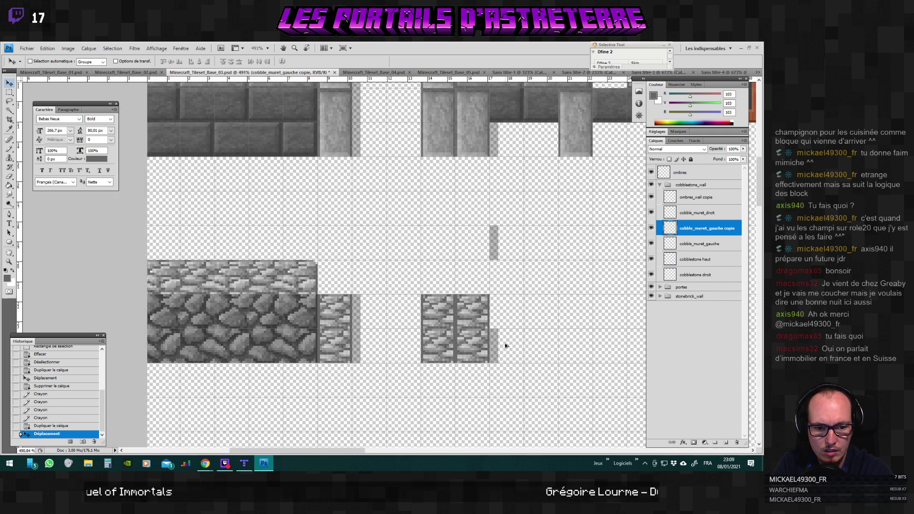
Compare the two adjoining bordered low-wall pieces, and delete the cobble_muret_gauche copy.
{"action": "scroll", "coordinate": [519, 343], "scroll_direction": "up", "scroll_amount": 5}
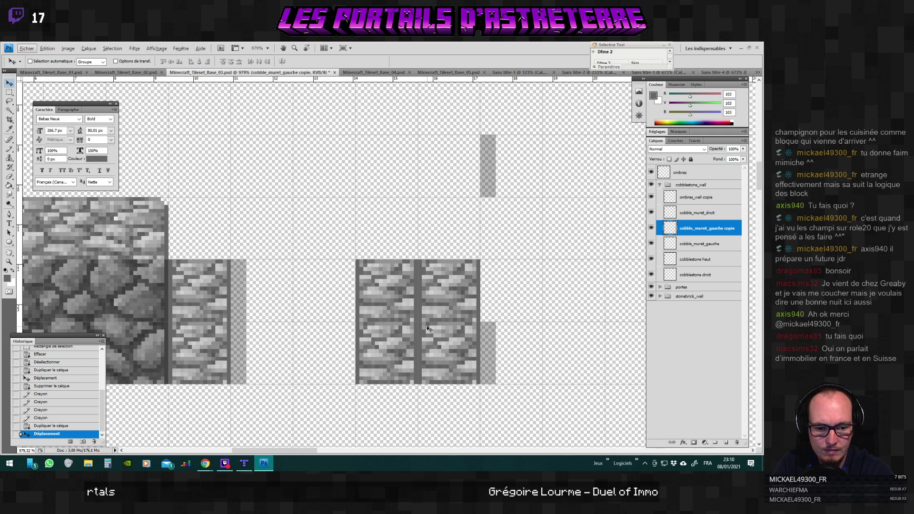
{"action": "scroll", "coordinate": [427, 328], "scroll_direction": "down", "scroll_amount": 4}
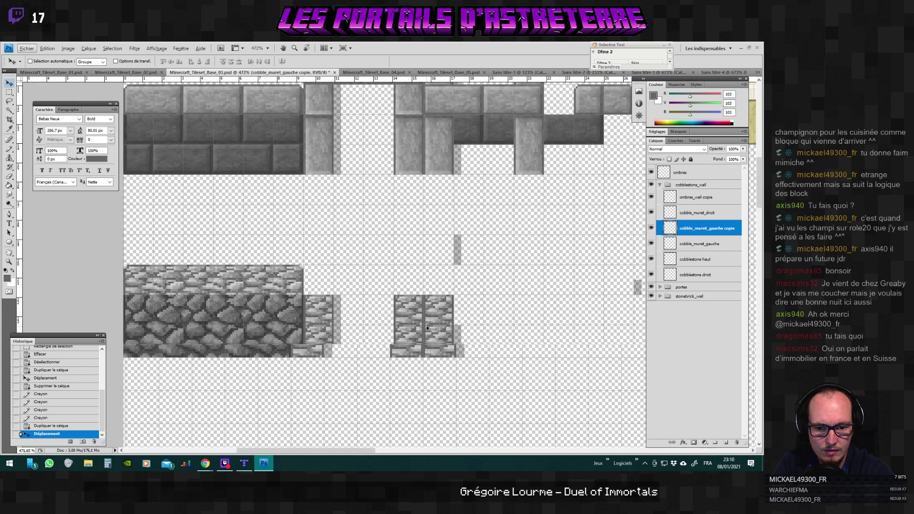
{"action": "scroll", "coordinate": [427, 328], "scroll_direction": "up", "scroll_amount": 2}
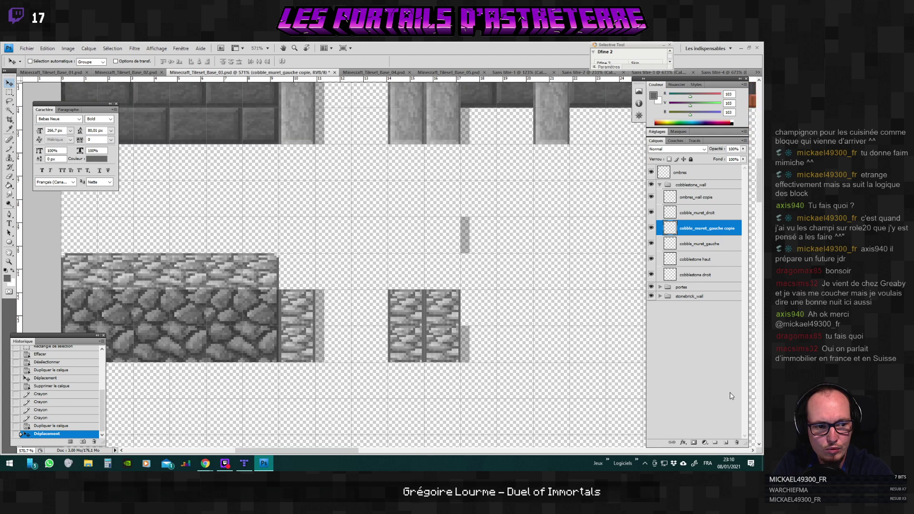
{"action": "key", "text": "Delete"}
{"action": "key", "text": "Return"}
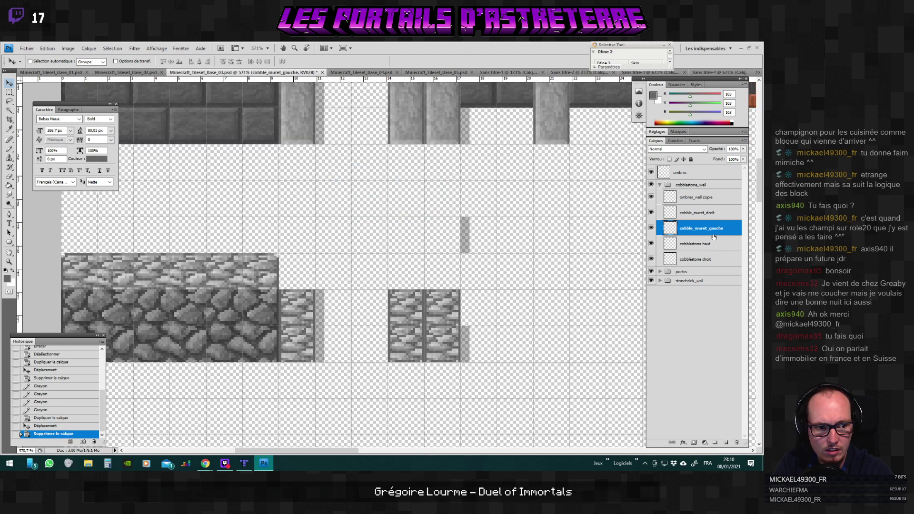
Sample the light grey (RGB 170) from the cobblestone wall's top edge and pencil pixels along that edge near its left end.
{"action": "scroll", "coordinate": [305, 300], "scroll_direction": "up", "scroll_amount": 1}
{"action": "scroll", "coordinate": [305, 300], "scroll_direction": "up", "scroll_amount": 1}
{"action": "key", "text": "b"}
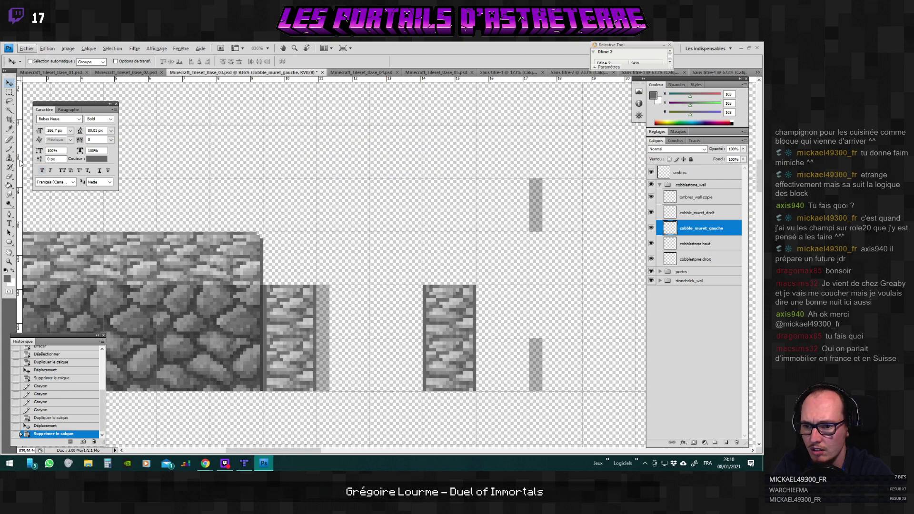
{"action": "scroll", "coordinate": [284, 270], "scroll_direction": "down", "scroll_amount": 2}
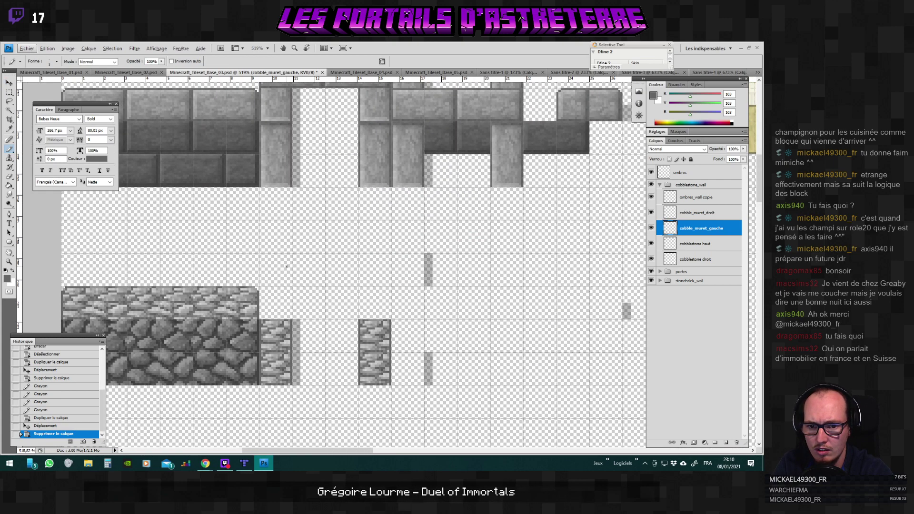
{"action": "scroll", "coordinate": [273, 274], "scroll_direction": "down", "scroll_amount": 3}
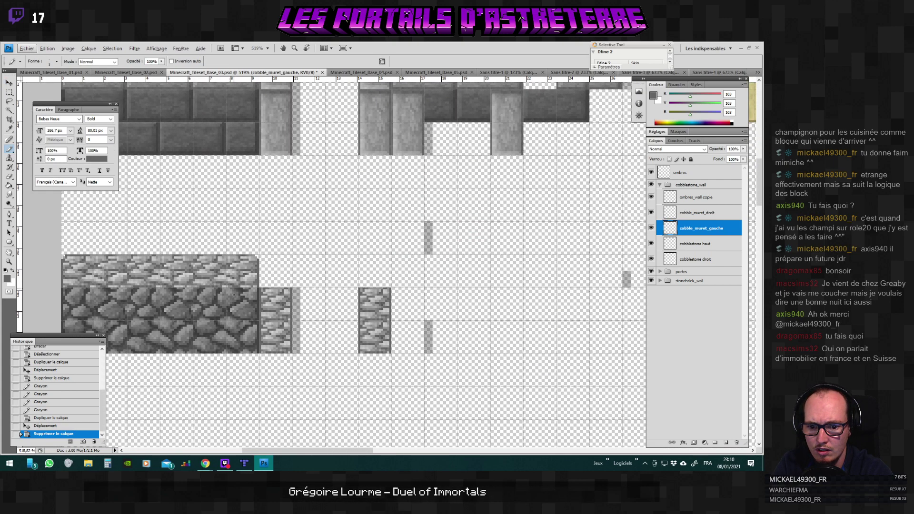
{"action": "scroll", "coordinate": [257, 276], "scroll_direction": "up", "scroll_amount": 2}
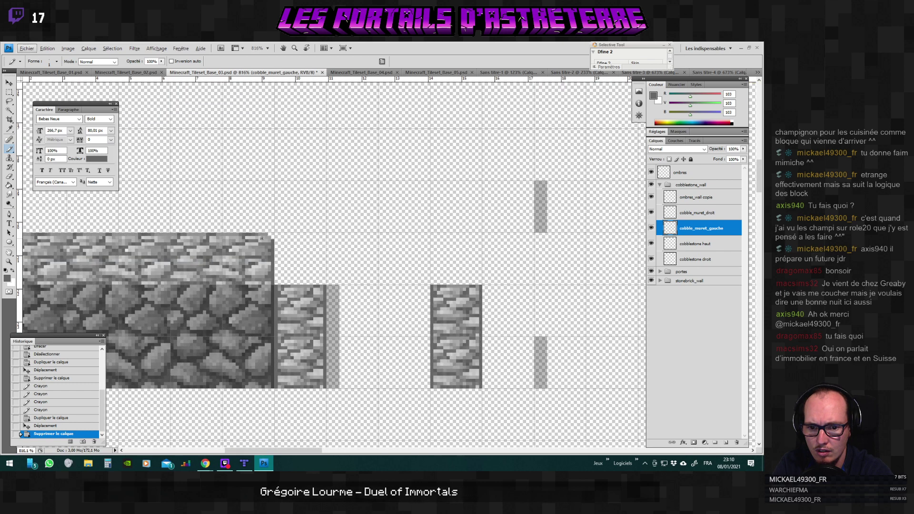
{"action": "left_click", "coordinate": [267, 234], "text": "alt"}
{"action": "left_click_drag", "start_coordinate": [289, 450], "coordinate": [258, 451]}
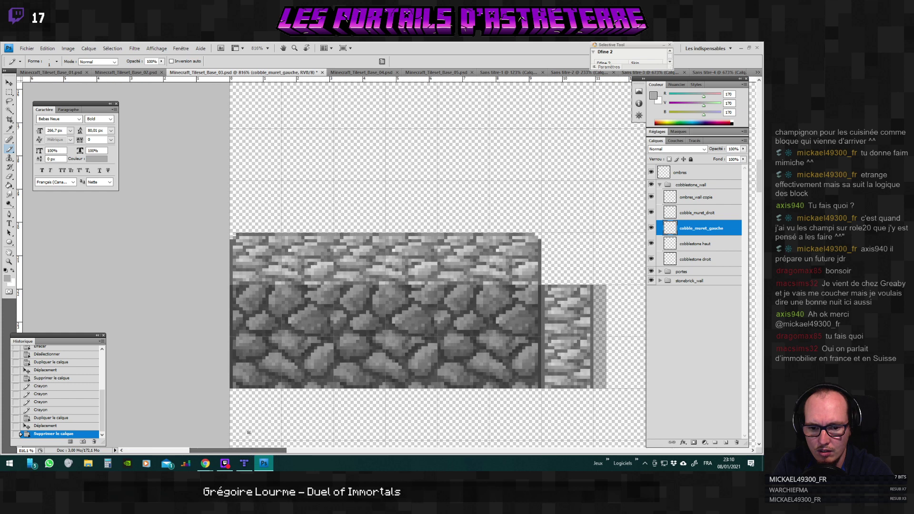
{"action": "scroll", "coordinate": [251, 303], "scroll_direction": "up", "scroll_amount": 2}
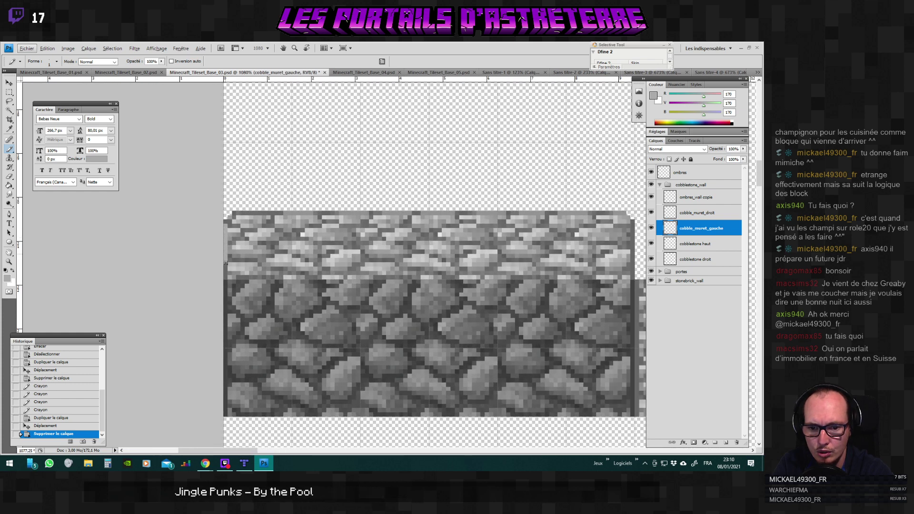
{"action": "left_click", "coordinate": [238, 213]}
{"action": "left_click", "coordinate": [244, 212]}
{"action": "left_click", "coordinate": [249, 213]}
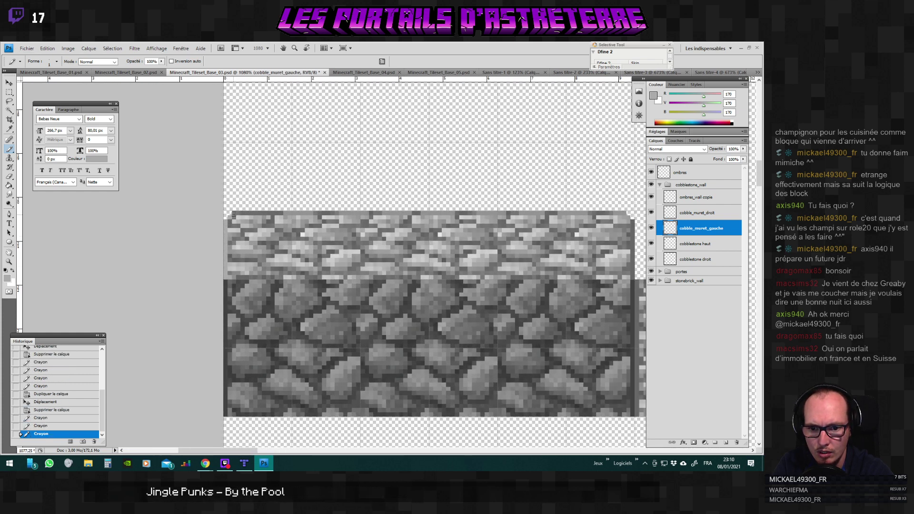
{"action": "left_click", "coordinate": [254, 213]}
{"action": "scroll", "coordinate": [300, 301], "scroll_direction": "down", "scroll_amount": 2}
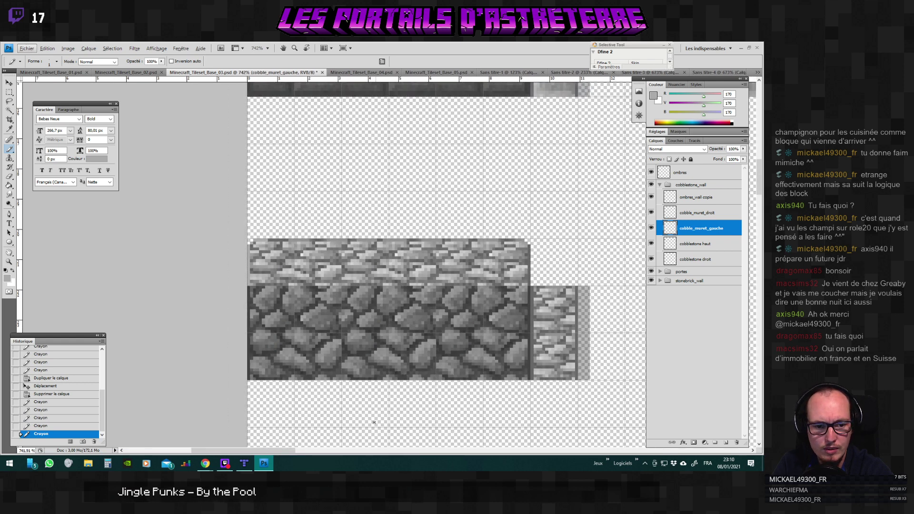
Inspect the wall and low-wall pieces, hiding and showing the cobble_muret_gauche layer to check what it holds.
{"action": "left_click_drag", "start_coordinate": [308, 448], "coordinate": [320, 451]}
{"action": "scroll", "coordinate": [320, 450], "scroll_direction": "up", "scroll_amount": 2}
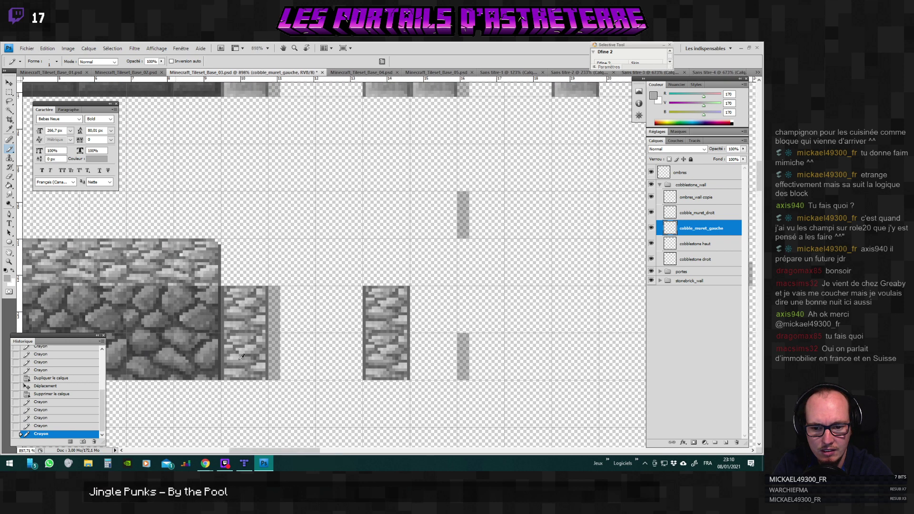
{"action": "scroll", "coordinate": [219, 291], "scroll_direction": "down", "scroll_amount": 1}
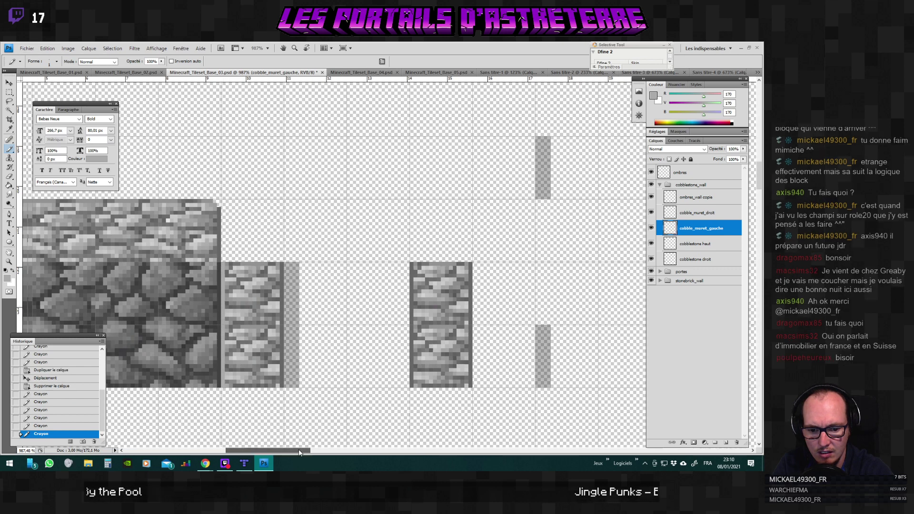
{"action": "left_click_drag", "start_coordinate": [299, 450], "coordinate": [251, 448]}
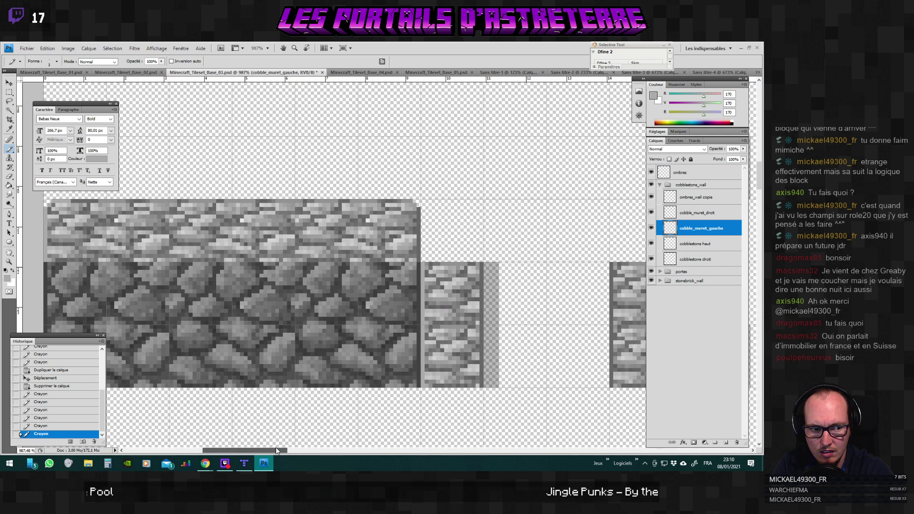
{"action": "left_click_drag", "start_coordinate": [277, 449], "coordinate": [269, 448]}
{"action": "left_click", "coordinate": [651, 231]}
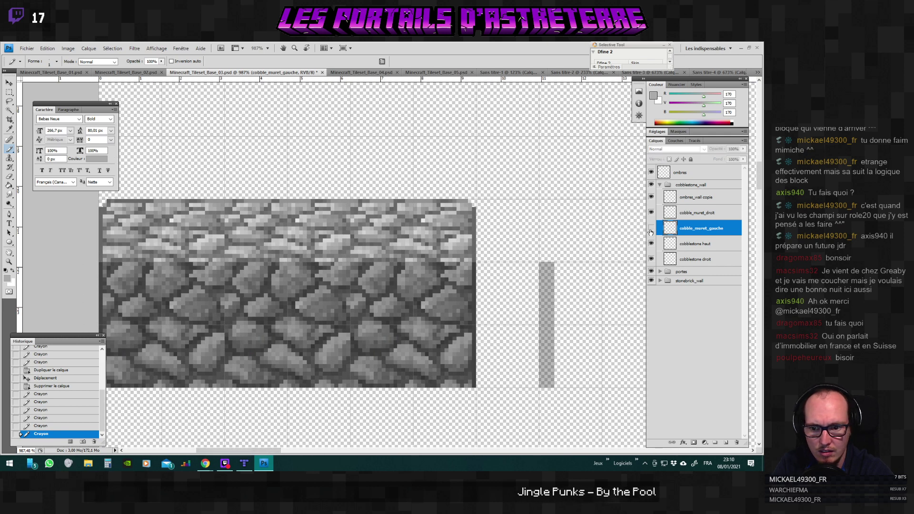
{"action": "left_click", "coordinate": [651, 232]}
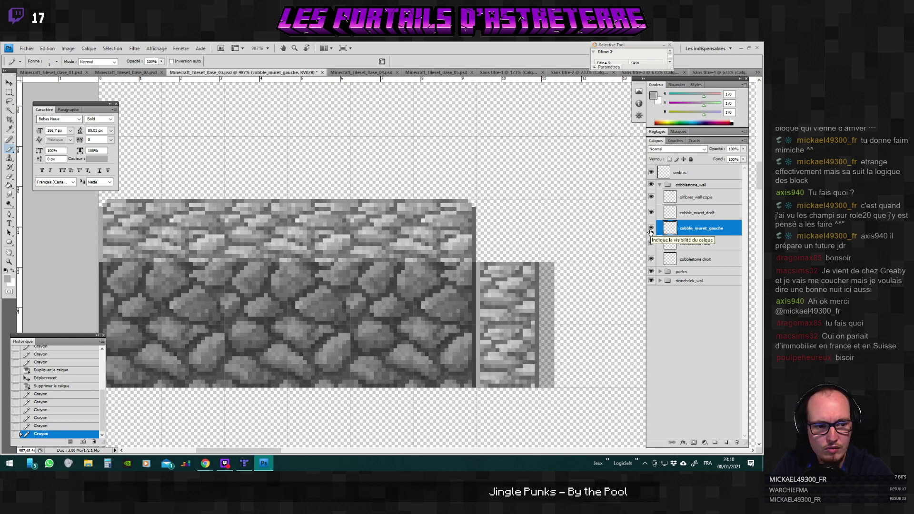
Select the area around the cobblestone wall's upper-left corner and cut its cobble_muret_gauche pixels onto a new layer.
{"action": "key", "text": "m"}
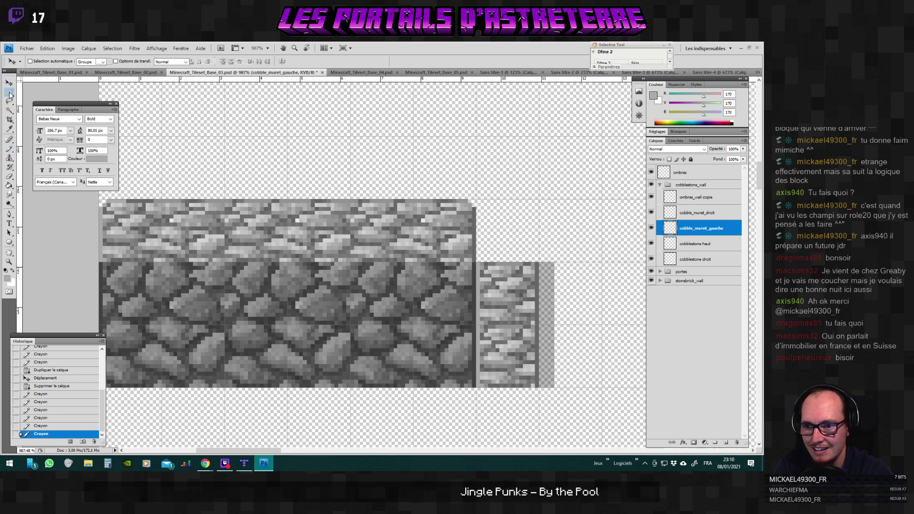
{"action": "left_click_drag", "start_coordinate": [69, 269], "coordinate": [69, 274]}
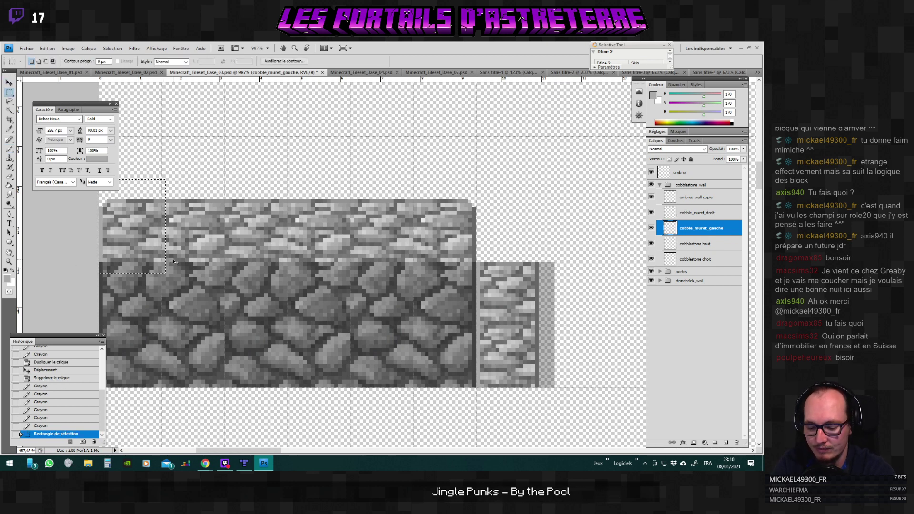
{"action": "key", "text": "ctrl+x"}
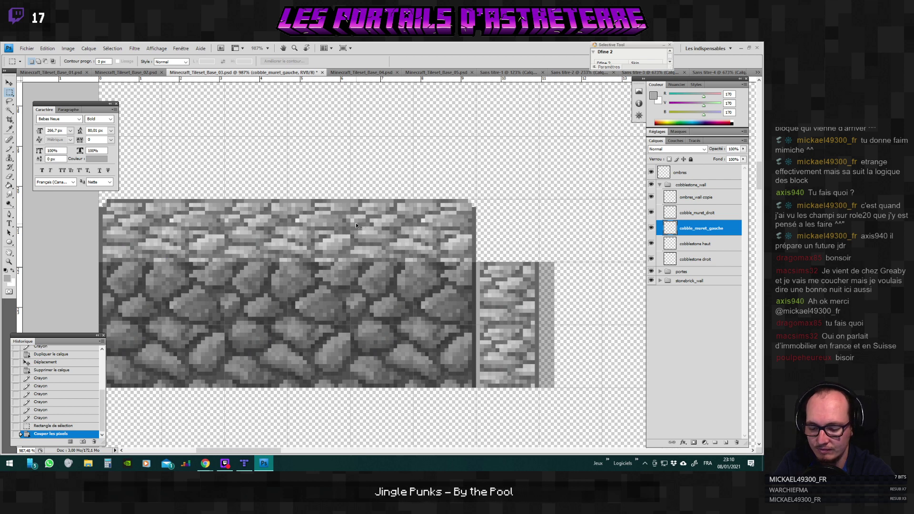
{"action": "key", "text": "ctrl+z"}
{"action": "right_click", "coordinate": [111, 217]}
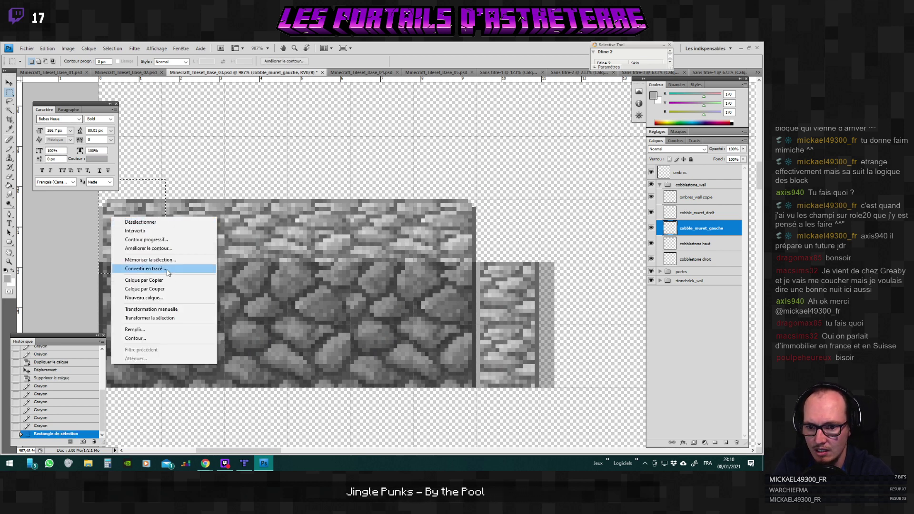
{"action": "left_click", "coordinate": [144, 289]}
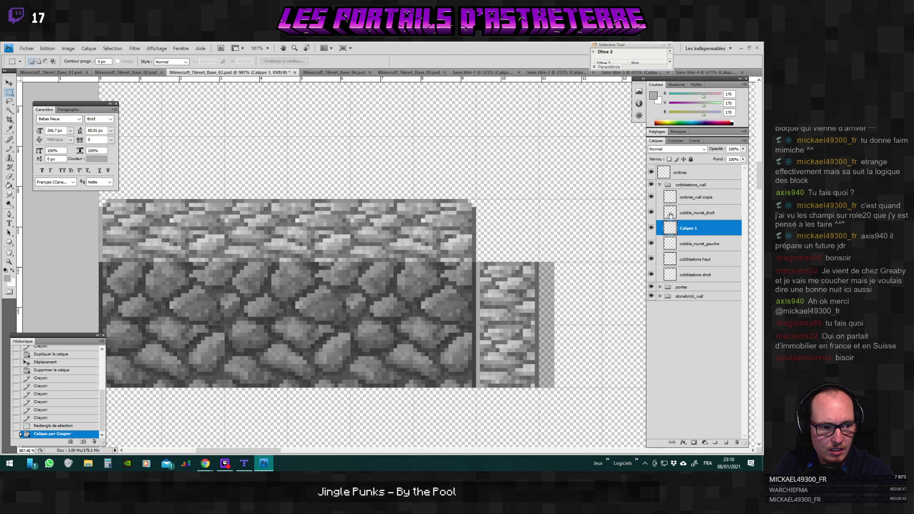
Place the layer of cut-out corner pixels directly above cobblestone haut and merge it into that layer.
{"action": "left_click", "coordinate": [651, 197]}
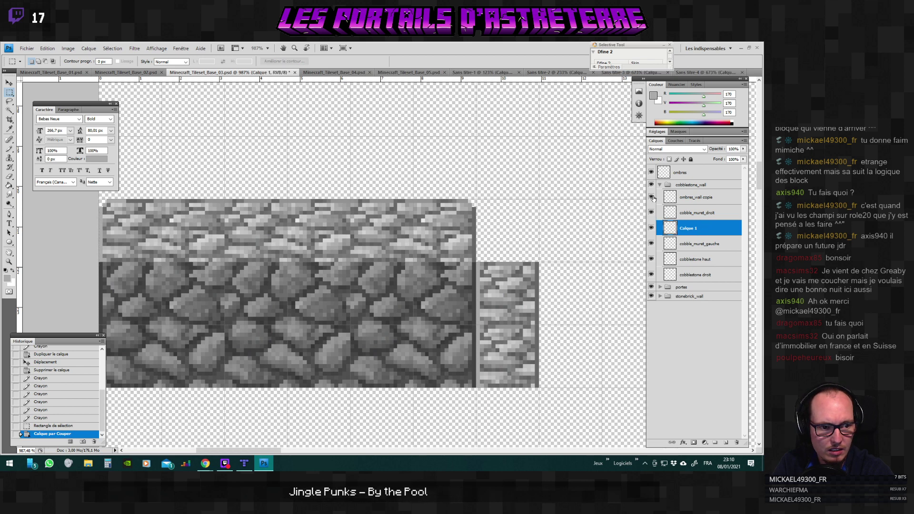
{"action": "left_click", "coordinate": [651, 197]}
{"action": "left_click", "coordinate": [651, 243]}
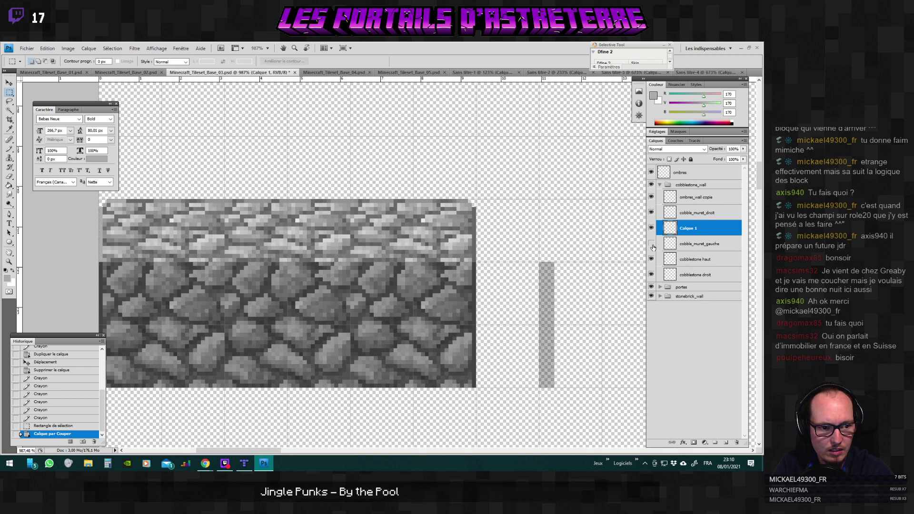
{"action": "left_click", "coordinate": [652, 244]}
{"action": "left_click", "coordinate": [651, 259]}
{"action": "left_click", "coordinate": [651, 259]}
{"action": "left_click_drag", "start_coordinate": [688, 228], "coordinate": [693, 255]}
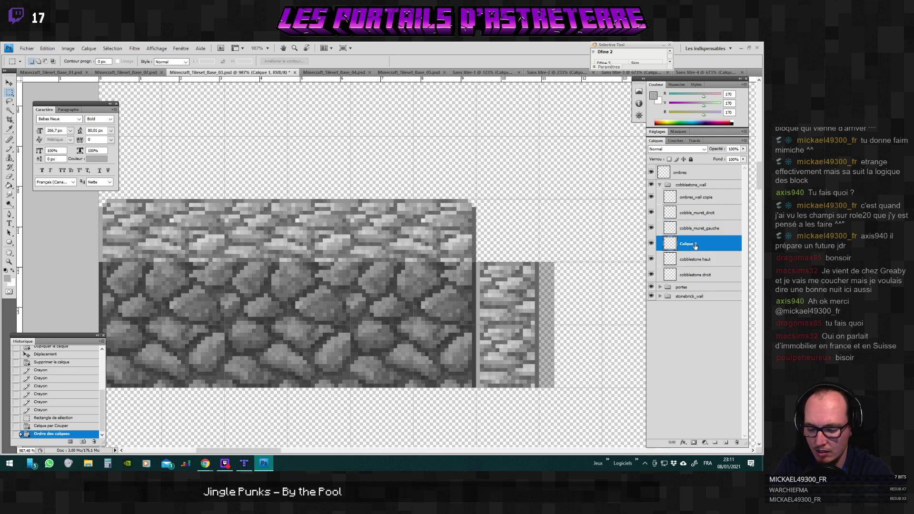
{"action": "key", "text": "ctrl+e"}
Check what the cobblestone haut, cobble_muret_gauche and cobblestone droit layers hold by hiding and showing them.
{"action": "left_click", "coordinate": [651, 243]}
{"action": "left_click", "coordinate": [651, 244]}
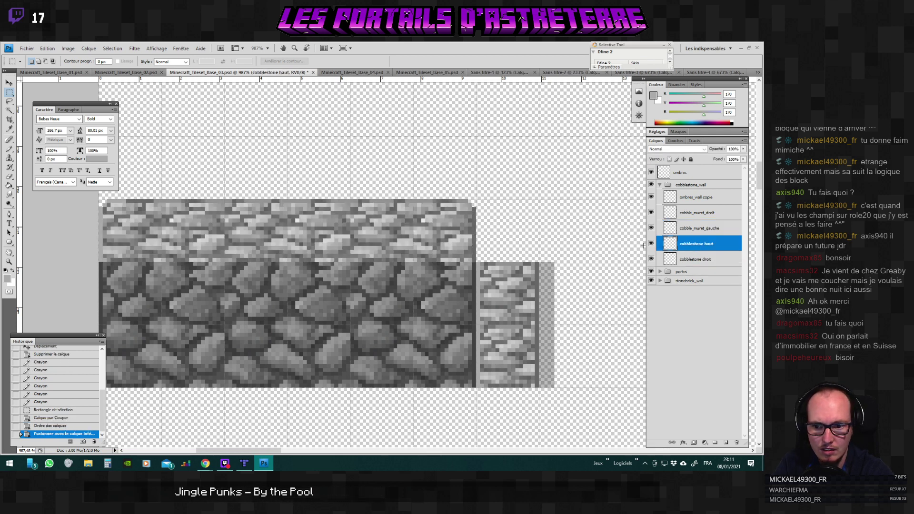
{"action": "left_click", "coordinate": [690, 228]}
{"action": "left_click", "coordinate": [651, 229]}
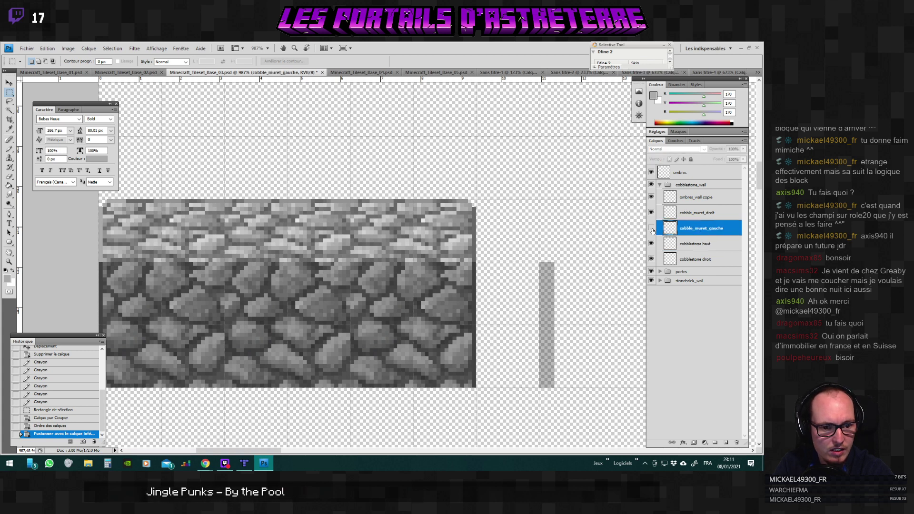
{"action": "left_click", "coordinate": [651, 229]}
{"action": "left_click", "coordinate": [695, 259]}
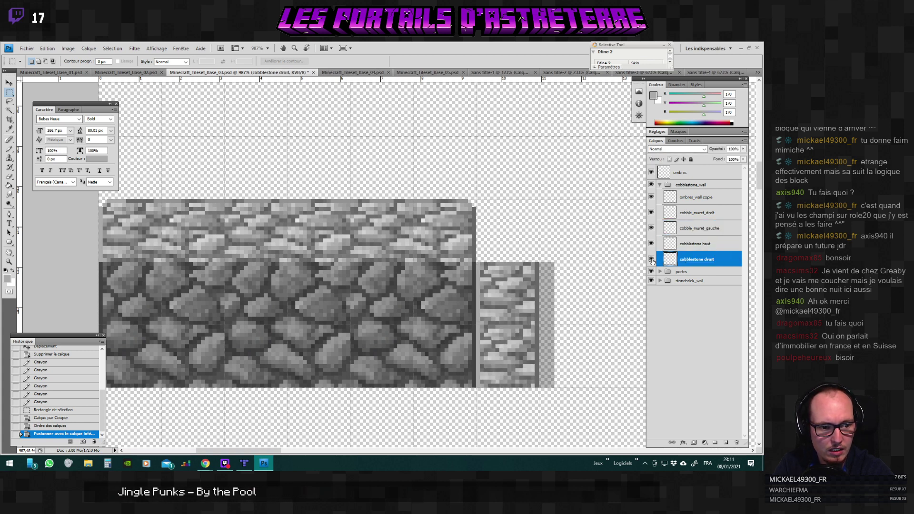
{"action": "left_click", "coordinate": [652, 259]}
{"action": "left_click", "coordinate": [651, 259]}
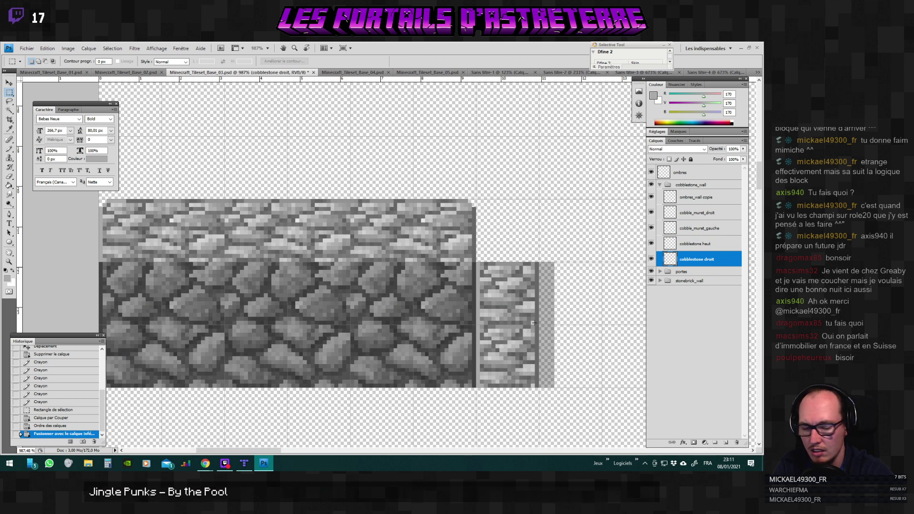
On the cobble_muret_droit layer, pencil light grey (RGB 170) pixels down the left edge of the low-wall piece.
{"action": "left_click_drag", "start_coordinate": [269, 450], "coordinate": [308, 450]}
{"action": "key", "text": "alt+bracketright"}
{"action": "key", "text": "alt+bracketright"}
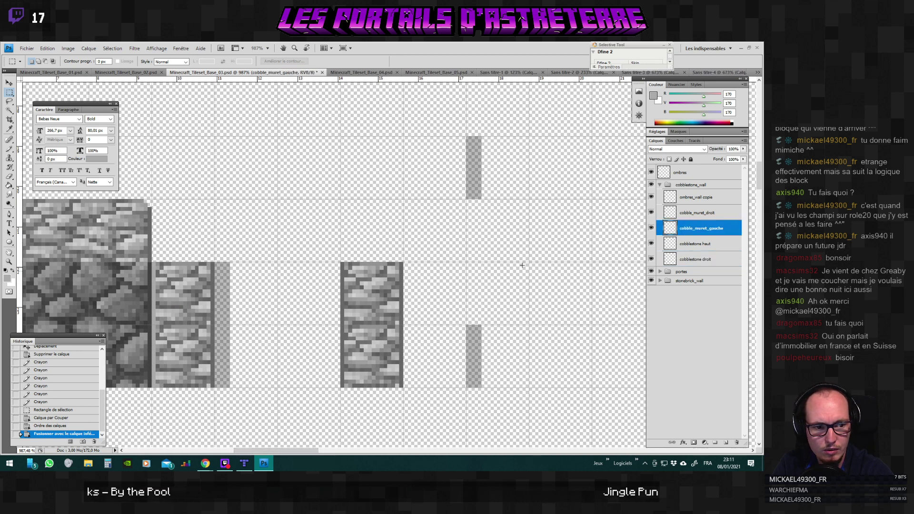
{"action": "key", "text": "b"}
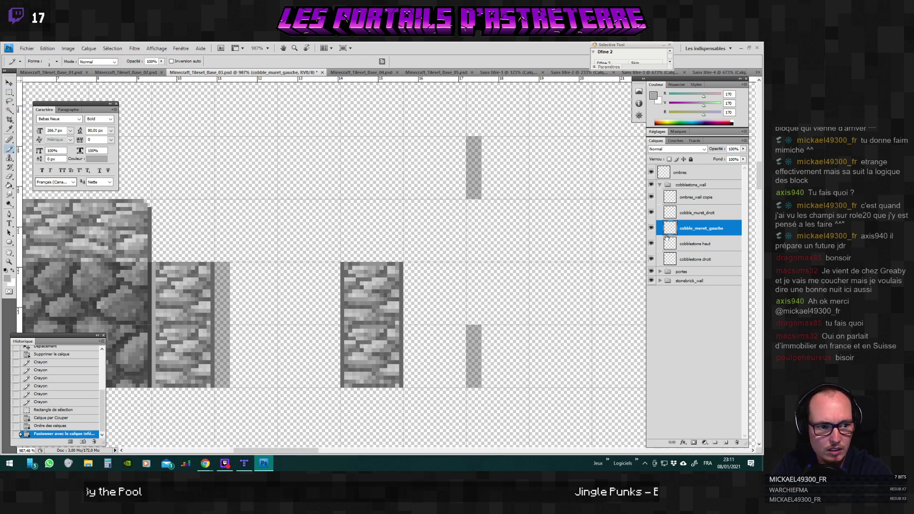
{"action": "left_click", "coordinate": [687, 215]}
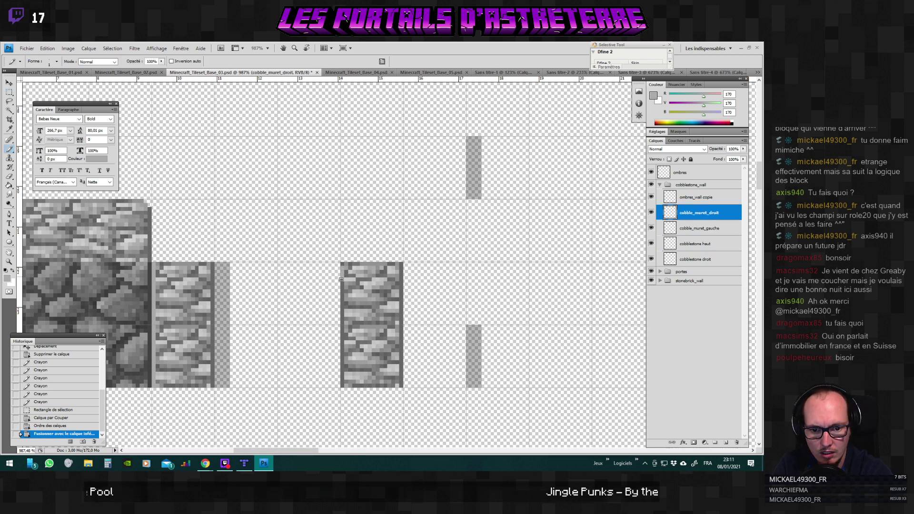
{"action": "left_click", "coordinate": [339, 267]}
{"action": "left_click_drag", "start_coordinate": [342, 285], "coordinate": [342, 386]}
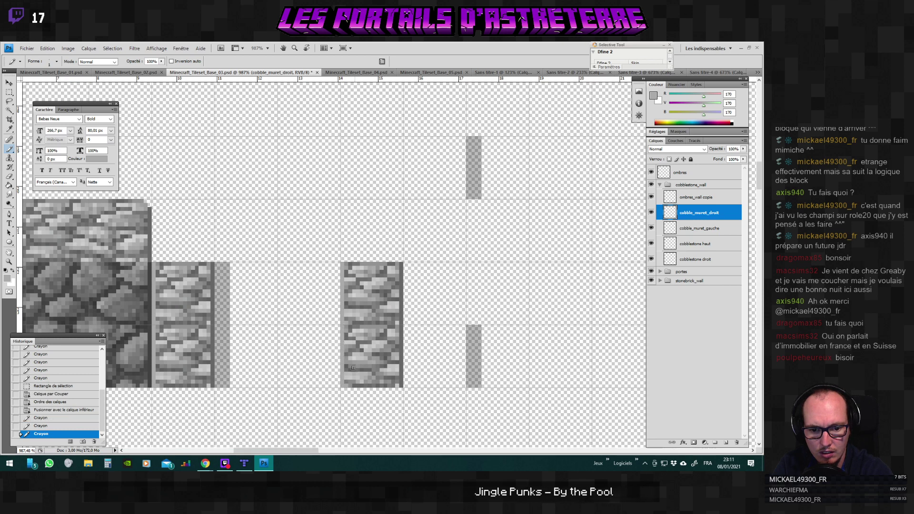
Sample greys RGB 142 and 156 from the cobble_muret_droit piece and pencil pixels of both along its left edge.
{"action": "left_click", "coordinate": [349, 327], "text": "alt"}
{"action": "left_click_drag", "start_coordinate": [342, 325], "coordinate": [342, 378]}
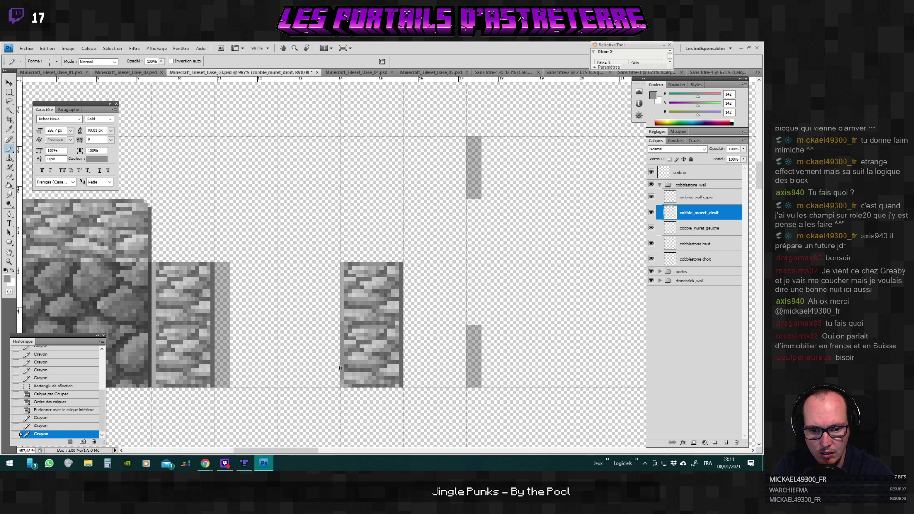
{"action": "left_click_drag", "start_coordinate": [343, 276], "coordinate": [346, 304]}
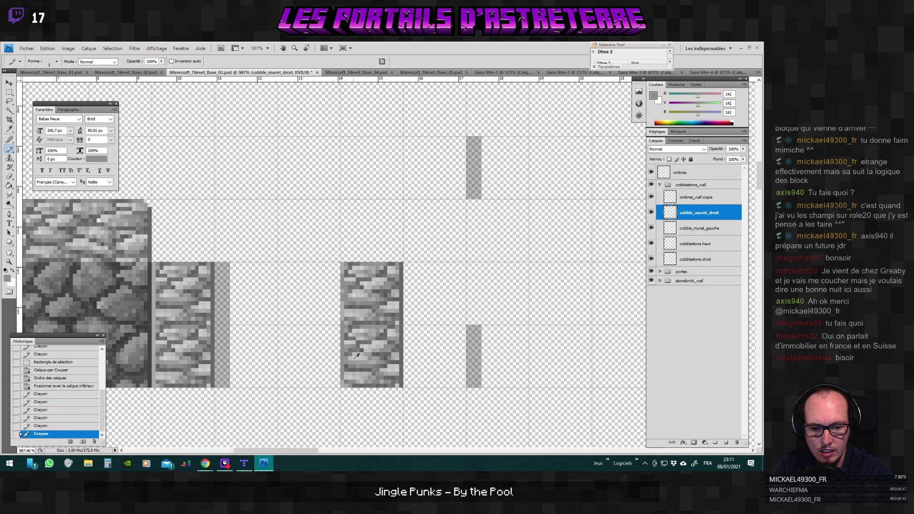
{"action": "left_click", "coordinate": [348, 344], "text": "alt"}
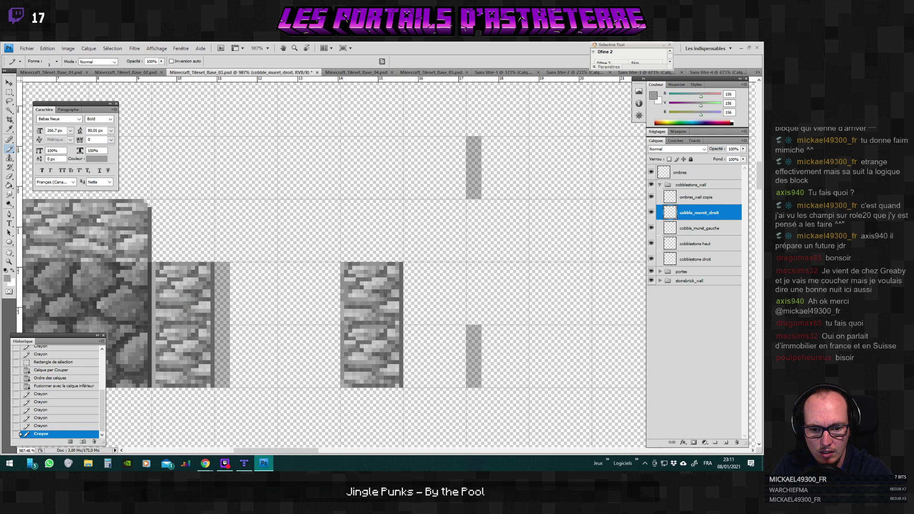
{"action": "left_click", "coordinate": [341, 344]}
{"action": "left_click", "coordinate": [212, 360]}
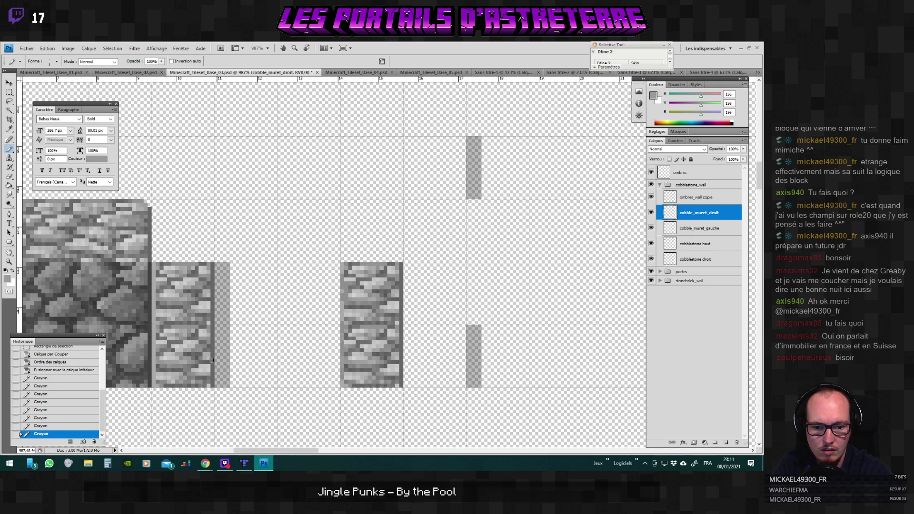
On the cobble_muret_gauche layer, pencil scattered RGB 156 pixels along the left edge of the low-wall piece.
{"action": "left_click", "coordinate": [670, 228]}
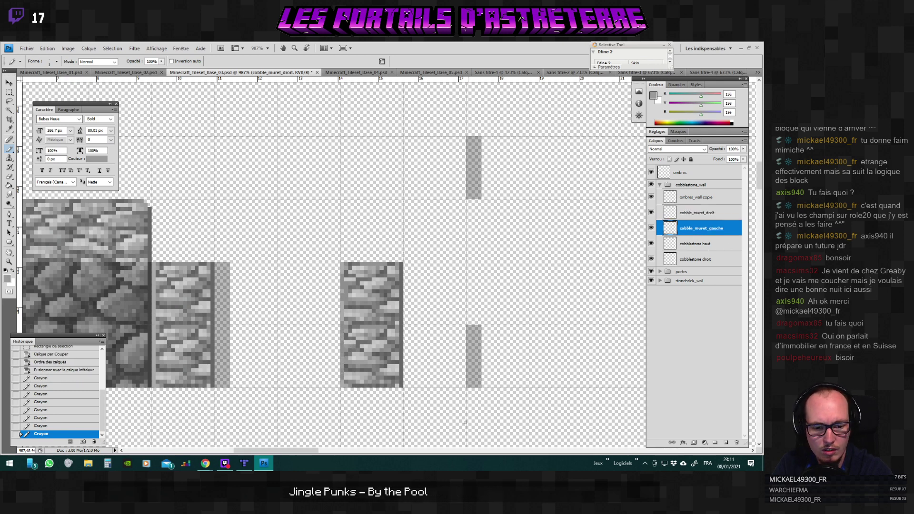
{"action": "left_click_drag", "start_coordinate": [288, 451], "coordinate": [276, 452]}
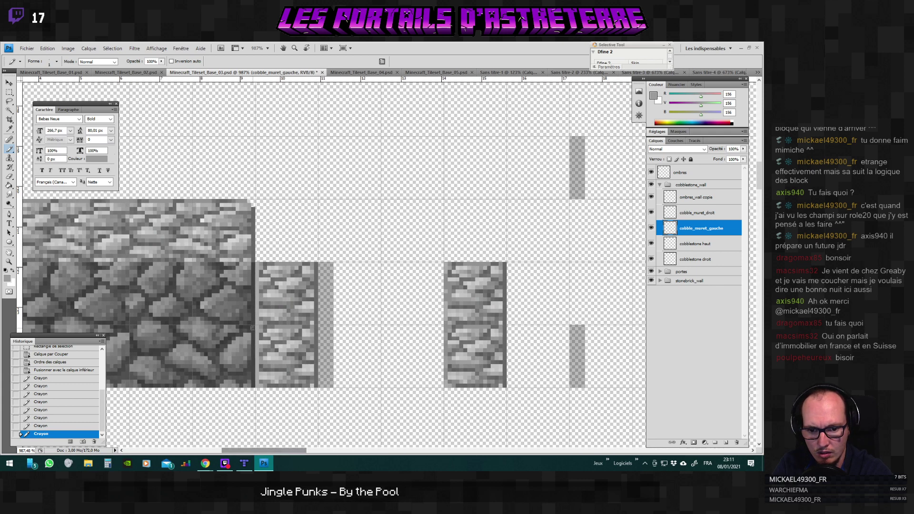
{"action": "left_click", "coordinate": [255, 343]}
{"action": "left_click", "coordinate": [255, 357]}
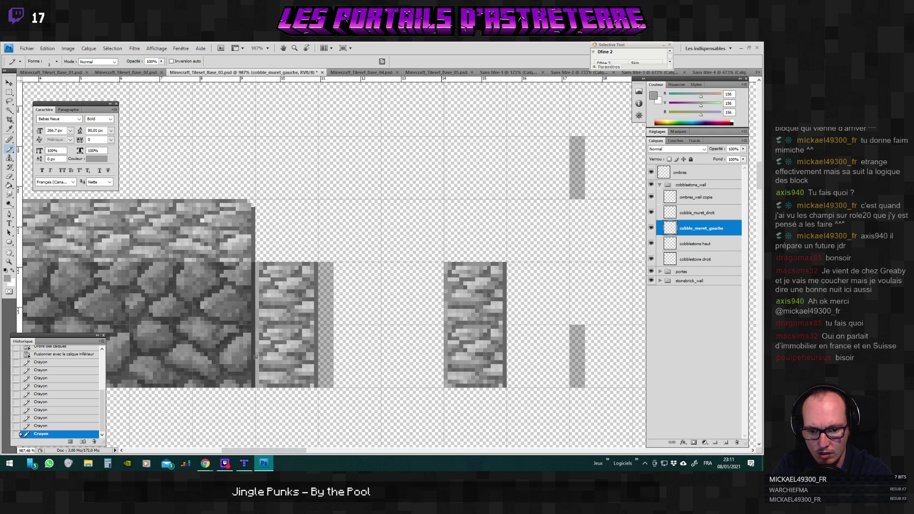
{"action": "left_click", "coordinate": [255, 328]}
{"action": "left_click", "coordinate": [256, 305]}
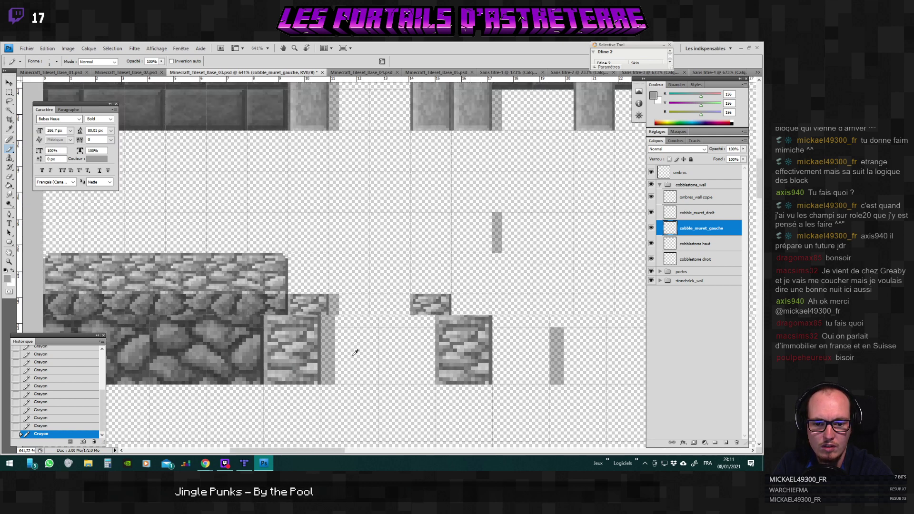
Duplicate the retouched cobble_muret_gauche layer and align the copy flush against the right side of the cobble_muret_droit piece.
{"action": "scroll", "coordinate": [351, 356], "scroll_direction": "down", "scroll_amount": 4}
{"action": "key", "text": "alt"}
{"action": "scroll", "coordinate": [361, 451], "scroll_direction": "right", "scroll_amount": 3}
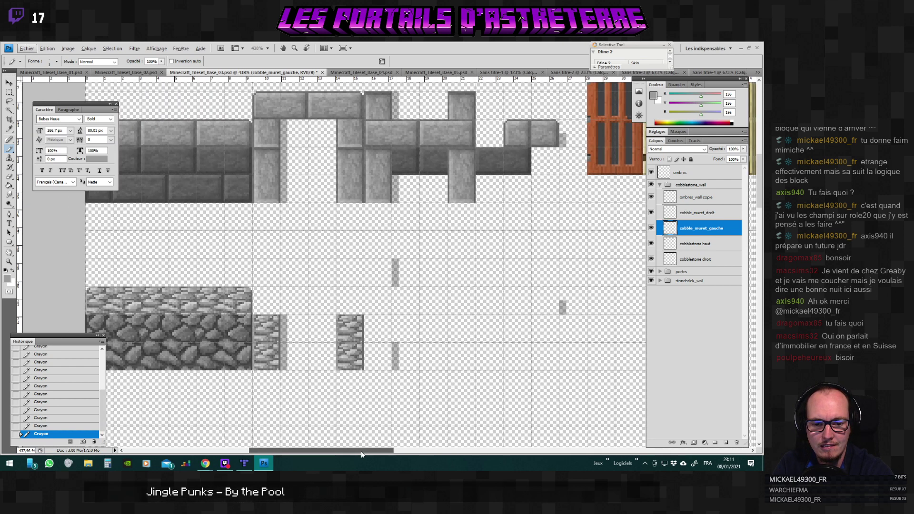
{"action": "right_click", "coordinate": [696, 235]}
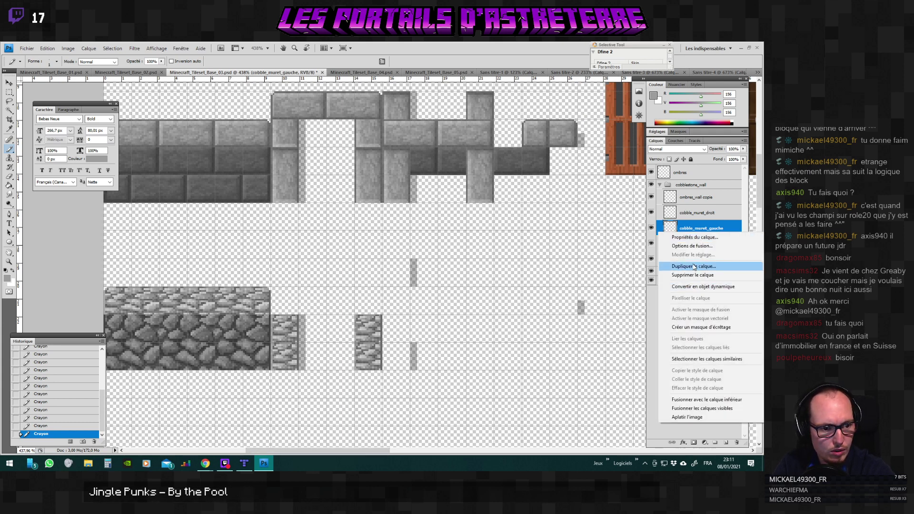
{"action": "left_click", "coordinate": [686, 264]}
{"action": "left_click", "coordinate": [443, 175]}
{"action": "key", "text": "v"}
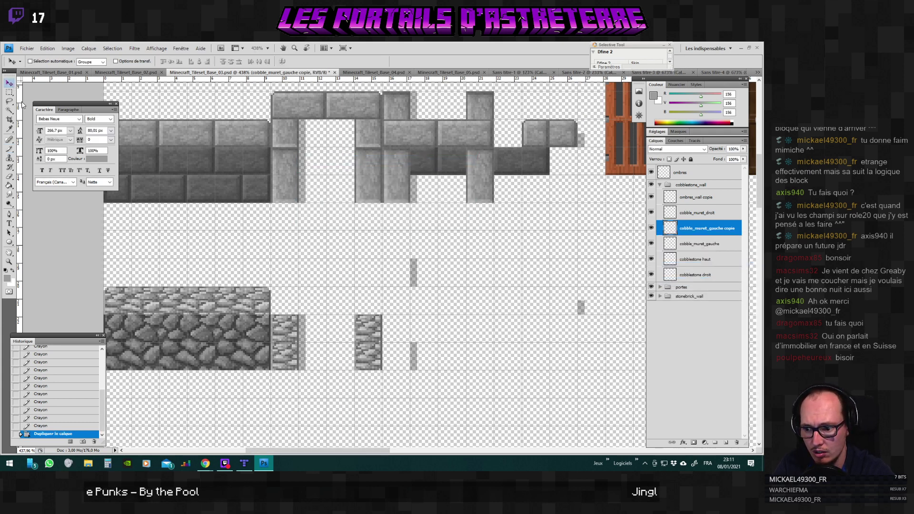
{"action": "left_click_drag", "start_coordinate": [292, 336], "coordinate": [402, 339]}
{"action": "scroll", "coordinate": [407, 363], "scroll_direction": "up", "scroll_amount": 3}
{"action": "scroll", "coordinate": [407, 363], "scroll_direction": "up", "scroll_amount": 2}
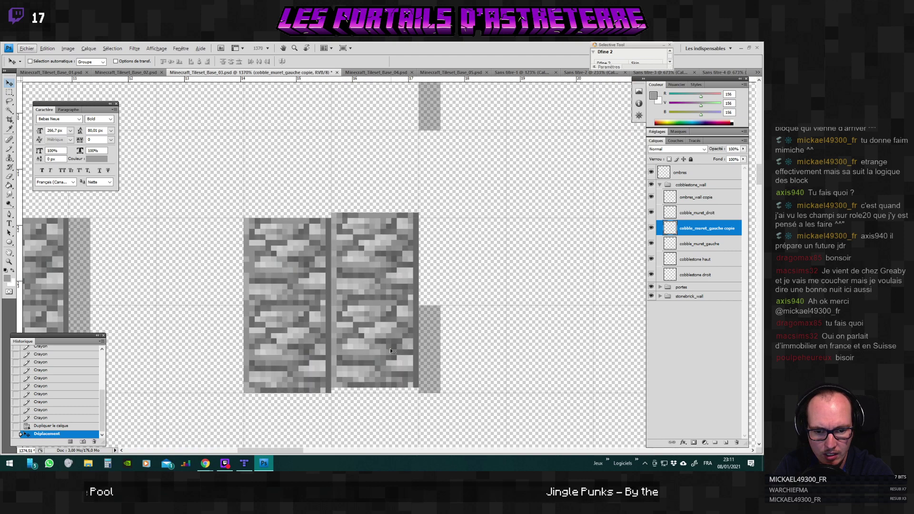
{"action": "scroll", "coordinate": [410, 356], "scroll_direction": "down", "scroll_amount": 3}
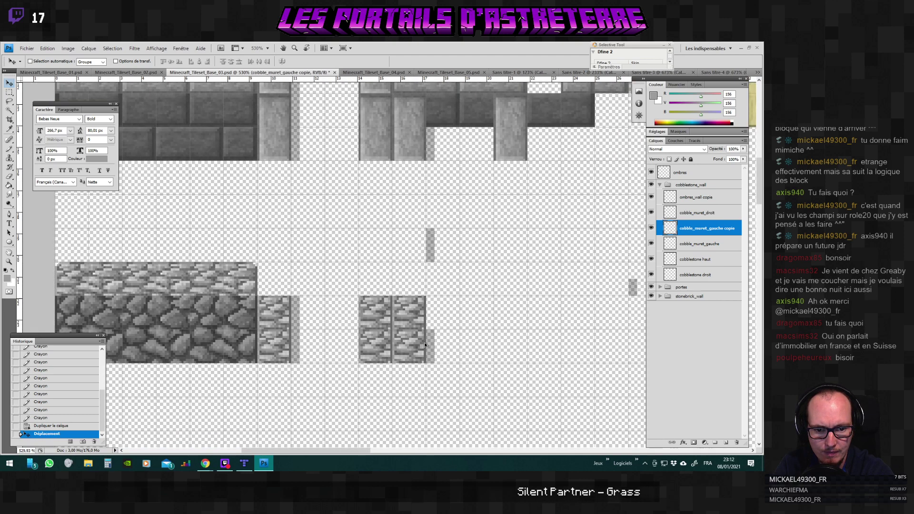
Compare the cobblestone wall and low-wall pieces with the stone brick set above them.
{"action": "scroll", "coordinate": [376, 367], "scroll_direction": "right", "scroll_amount": 3}
{"action": "scroll", "coordinate": [362, 381], "scroll_direction": "left", "scroll_amount": 2}
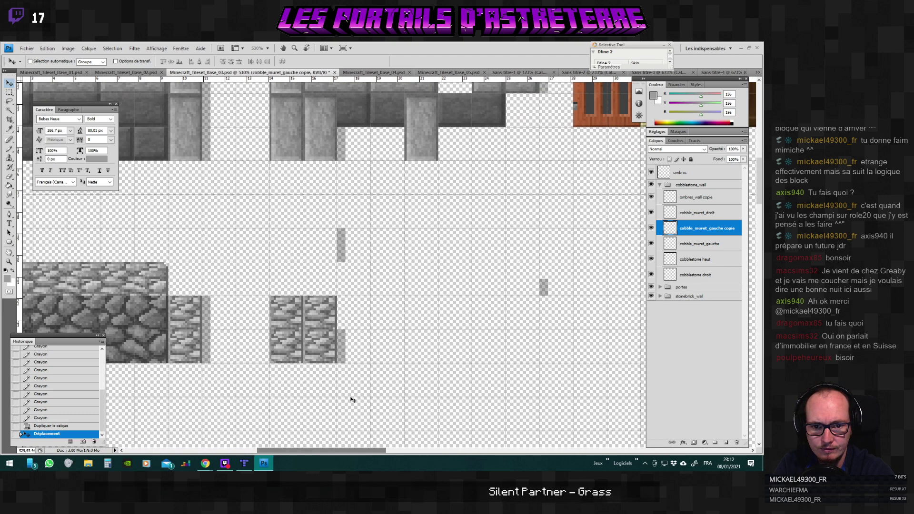
{"action": "scroll", "coordinate": [355, 397], "scroll_direction": "up", "scroll_amount": 2}
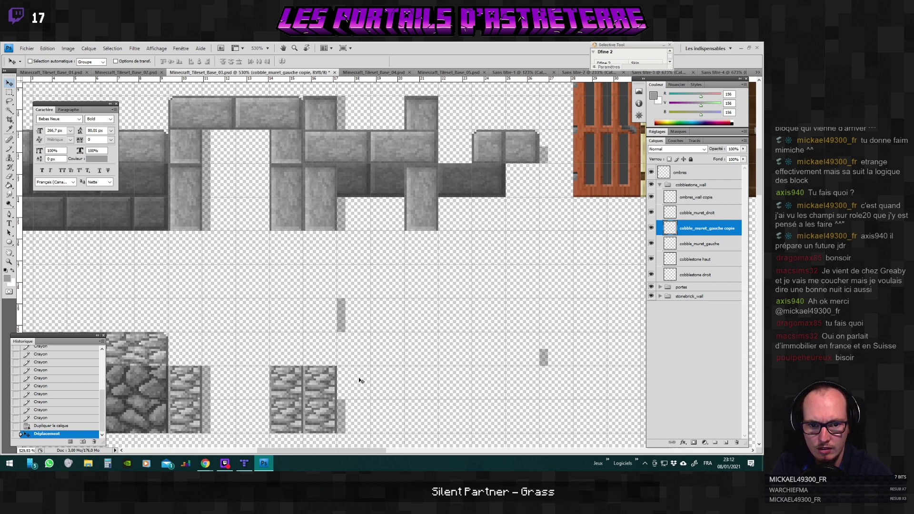
{"action": "scroll", "coordinate": [361, 380], "scroll_direction": "down", "scroll_amount": 1}
{"action": "scroll", "coordinate": [360, 381], "scroll_direction": "up", "scroll_amount": 2}
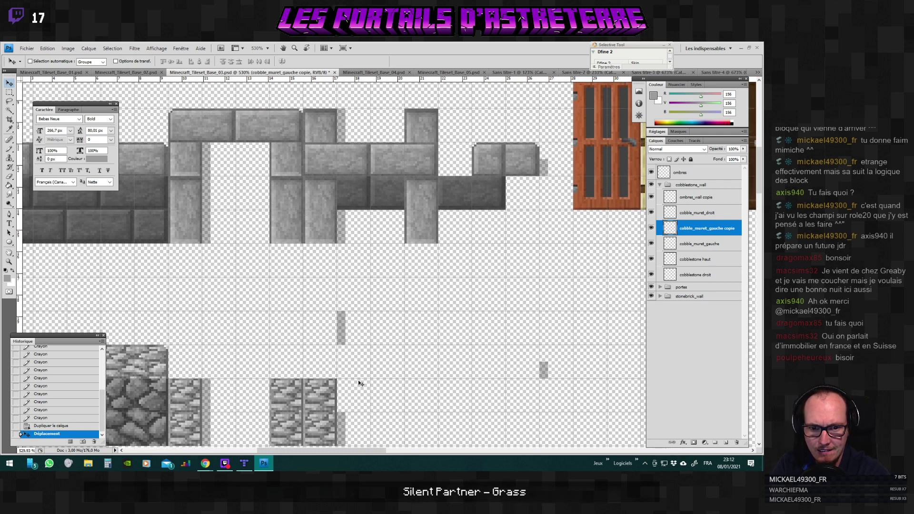
{"action": "scroll", "coordinate": [358, 380], "scroll_direction": "down", "scroll_amount": 5}
{"action": "left_click_drag", "start_coordinate": [319, 451], "coordinate": [280, 452]}
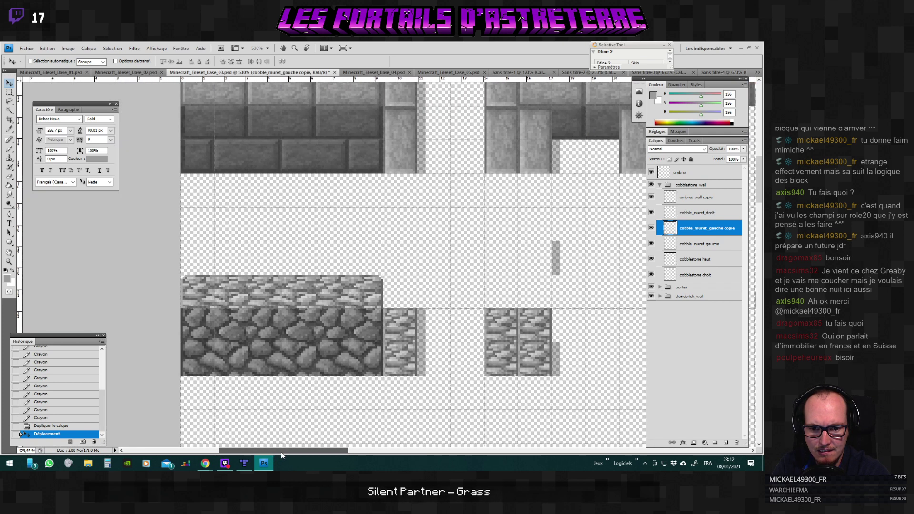
Copy one upper-row cobblestone tile from the cobblestone droit layer and align it against the upper right side of the paired low-wall pieces.
{"action": "left_click", "coordinate": [696, 275]}
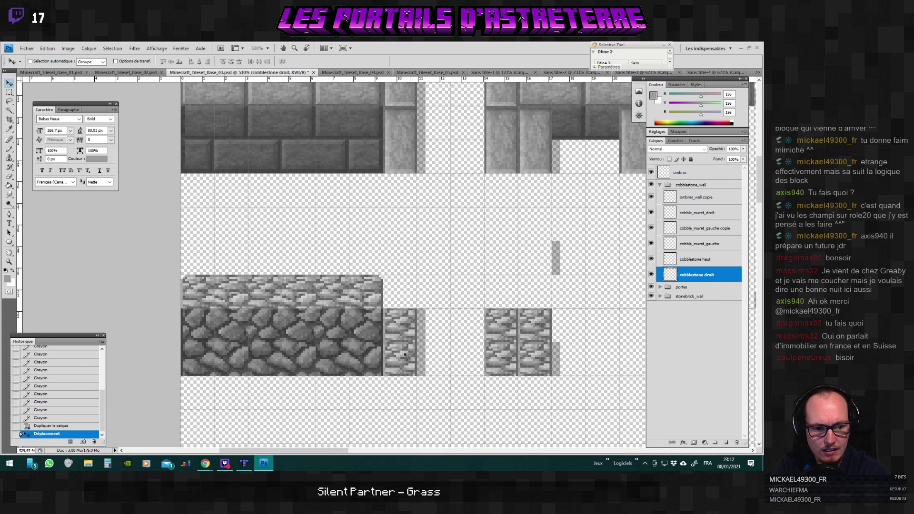
{"action": "left_click", "coordinate": [10, 92]}
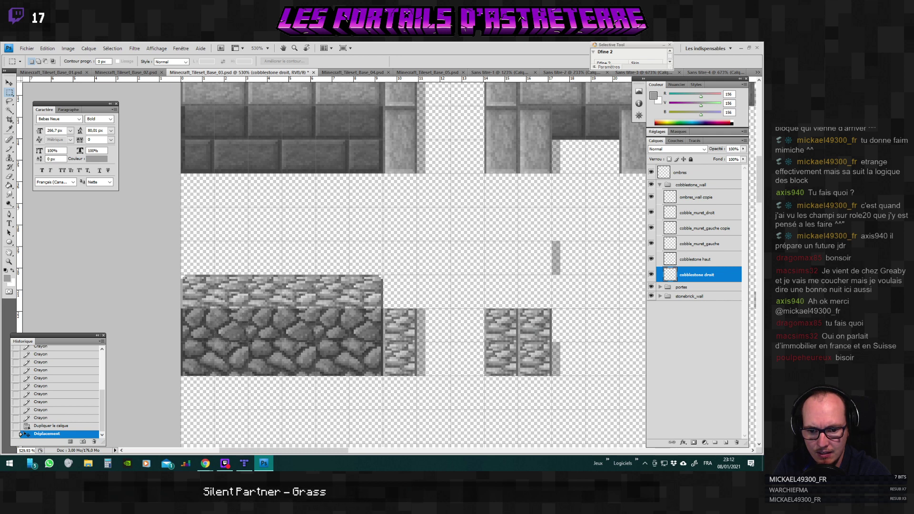
{"action": "left_click_drag", "start_coordinate": [215, 309], "coordinate": [249, 342]}
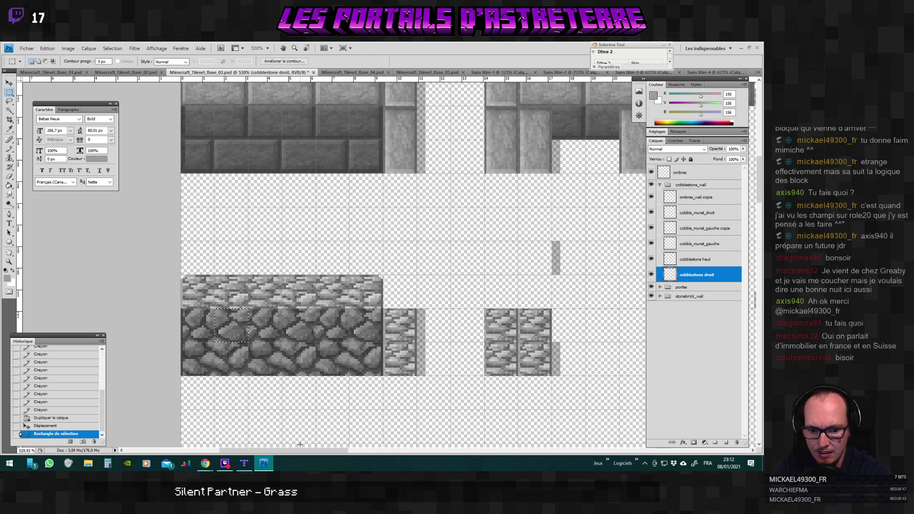
{"action": "mouse_move", "coordinate": [300, 451]}
{"action": "left_mouse_down"}
{"action": "mouse_move", "coordinate": [324, 453]}
{"action": "mouse_move", "coordinate": [308, 455]}
{"action": "left_mouse_up"}
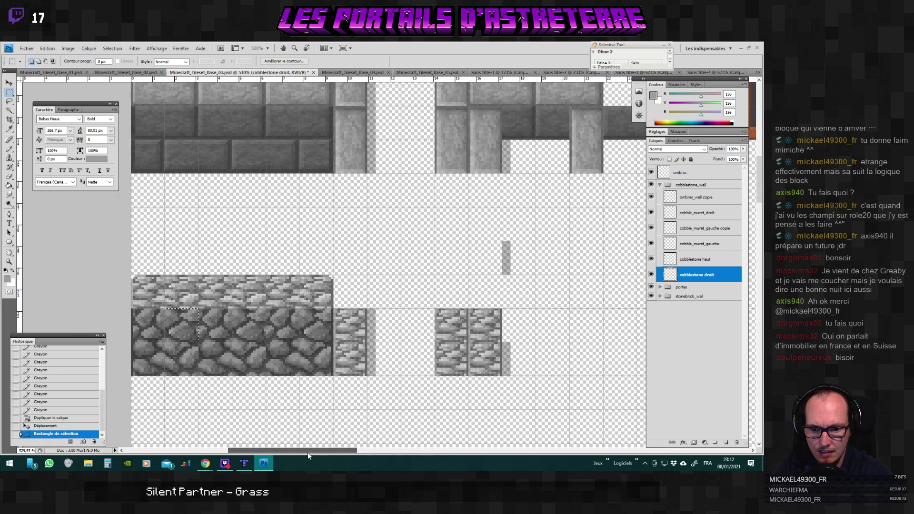
{"action": "key", "text": "ctrl+v"}
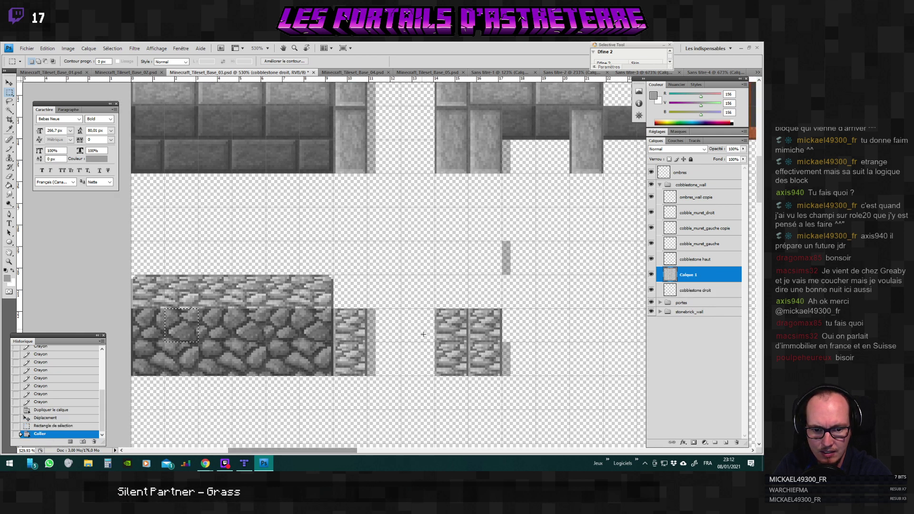
{"action": "left_click", "coordinate": [9, 83]}
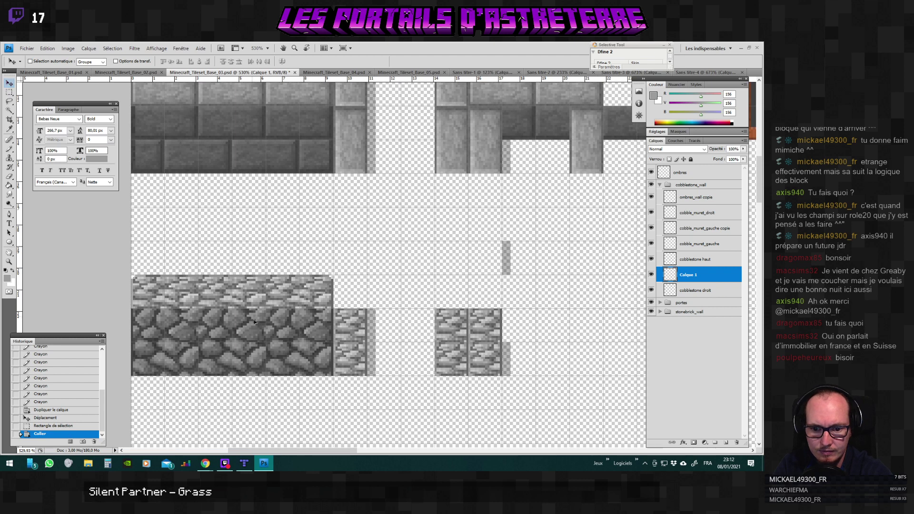
{"action": "left_click_drag", "start_coordinate": [255, 322], "coordinate": [590, 316]}
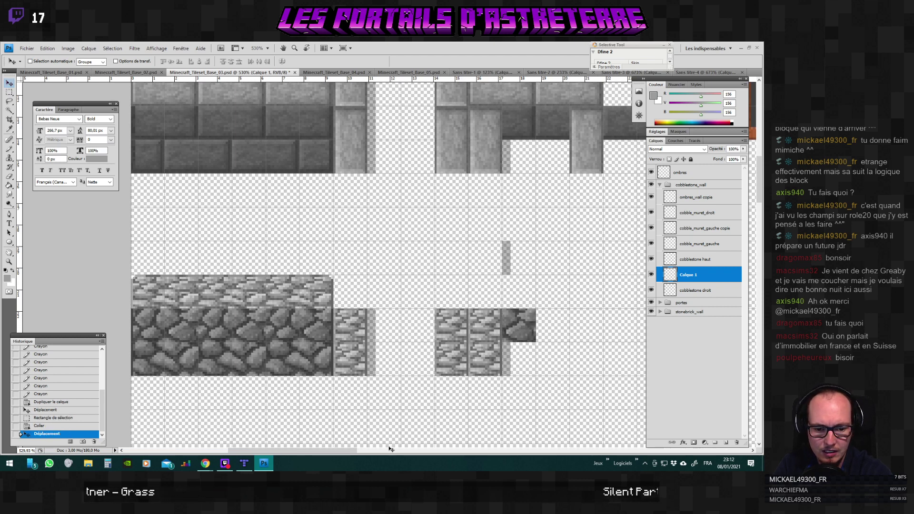
{"action": "mouse_move", "coordinate": [356, 450]}
{"action": "left_mouse_down"}
{"action": "mouse_move", "coordinate": [385, 453]}
{"action": "mouse_move", "coordinate": [366, 453]}
{"action": "left_mouse_up"}
Merge the pasted cobblestone tile into the cobble_muret_gauche copie layer and rename the merged layer cobble_muret_gauche up.
{"action": "left_click_drag", "start_coordinate": [693, 275], "coordinate": [692, 225]}
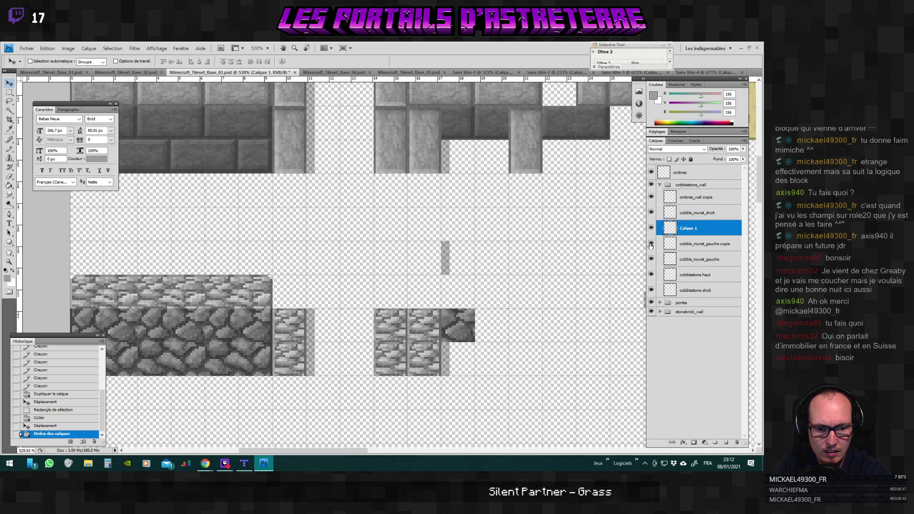
{"action": "key", "text": "ctrl+e"}
{"action": "double_click", "coordinate": [700, 229]}
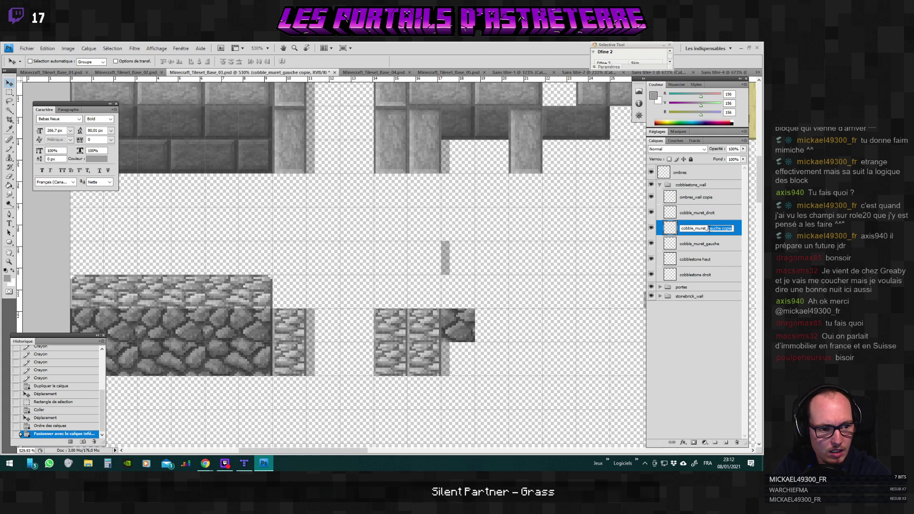
{"action": "key", "text": "BackSpace"}
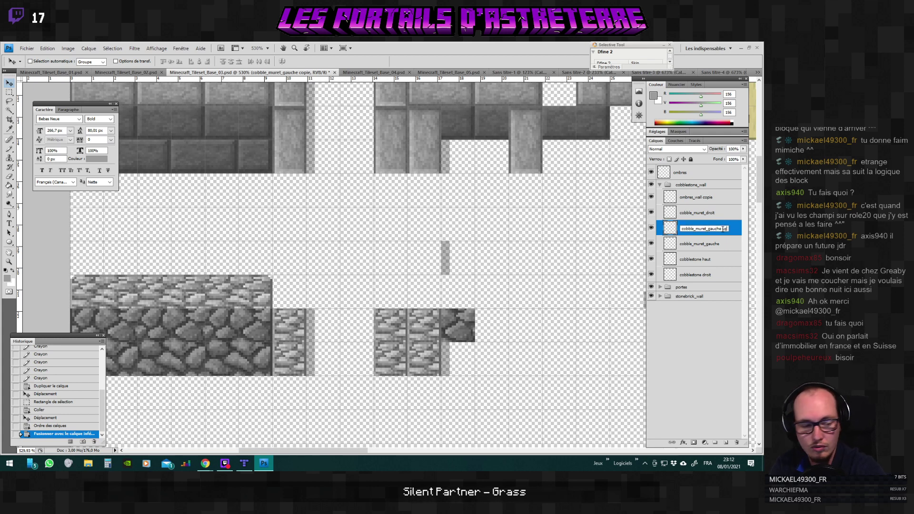
{"action": "type", "text": "up"}
{"action": "key", "text": "Return"}
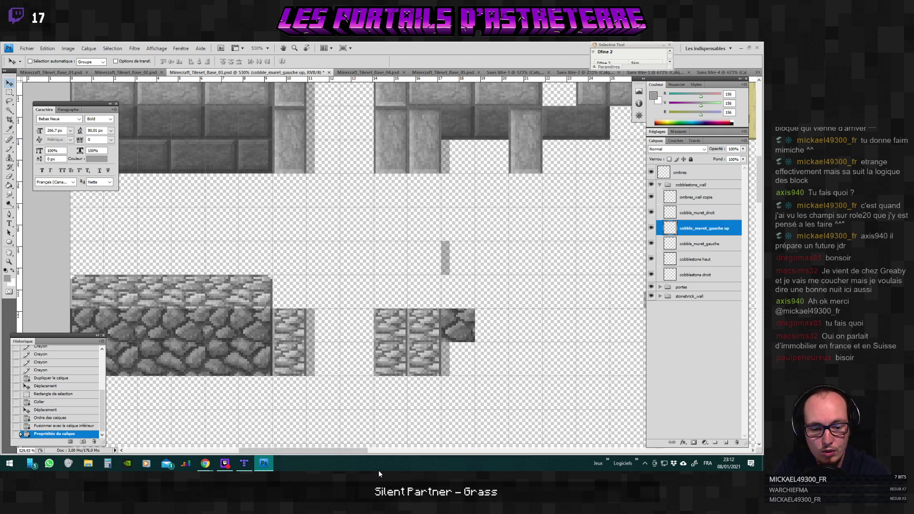
Copy the first two tiles of the cobblestone haut strip and place them directly above the right low-wall column and its adjoining cobblestone tile.
{"action": "mouse_move", "coordinate": [347, 453]}
{"action": "left_mouse_down"}
{"action": "mouse_move", "coordinate": [357, 450]}
{"action": "mouse_move", "coordinate": [345, 450]}
{"action": "left_mouse_up"}
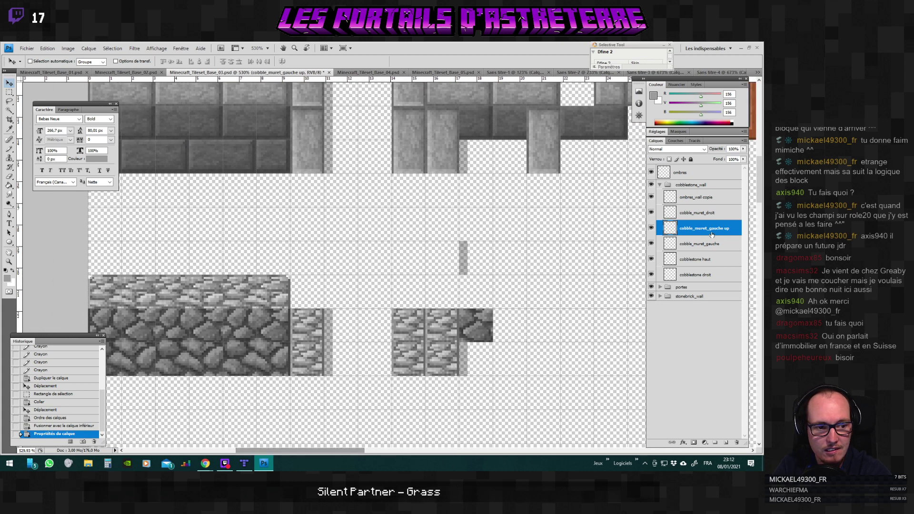
{"action": "left_click", "coordinate": [704, 261]}
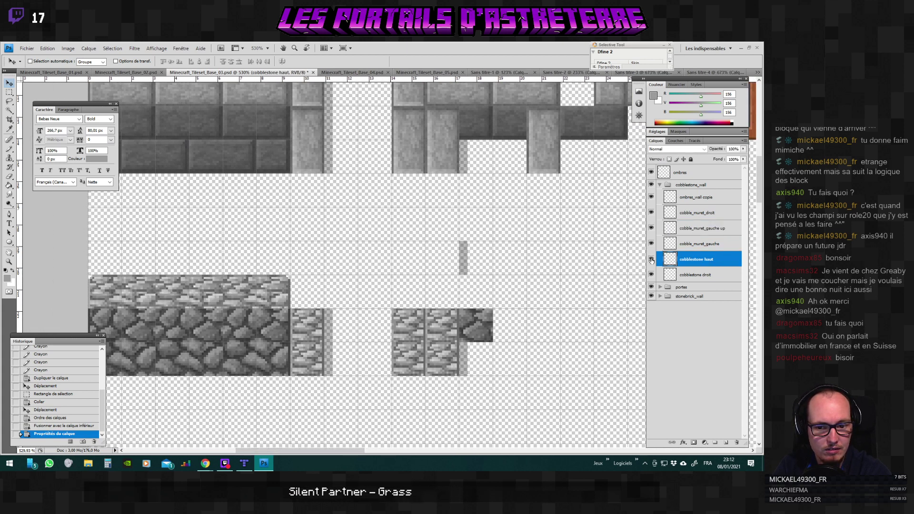
{"action": "key", "text": "m"}
{"action": "scroll", "coordinate": [463, 262], "scroll_direction": "up", "scroll_amount": 2}
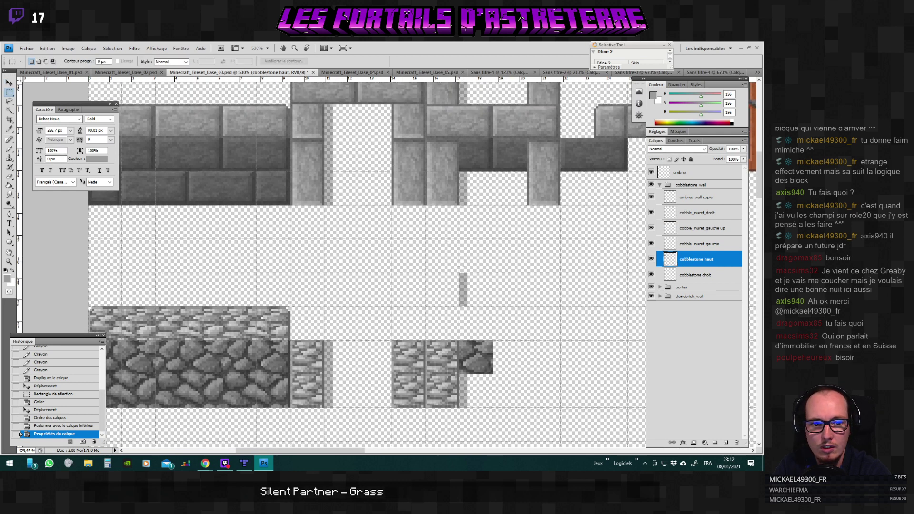
{"action": "scroll", "coordinate": [180, 313], "scroll_direction": "down", "scroll_amount": 1}
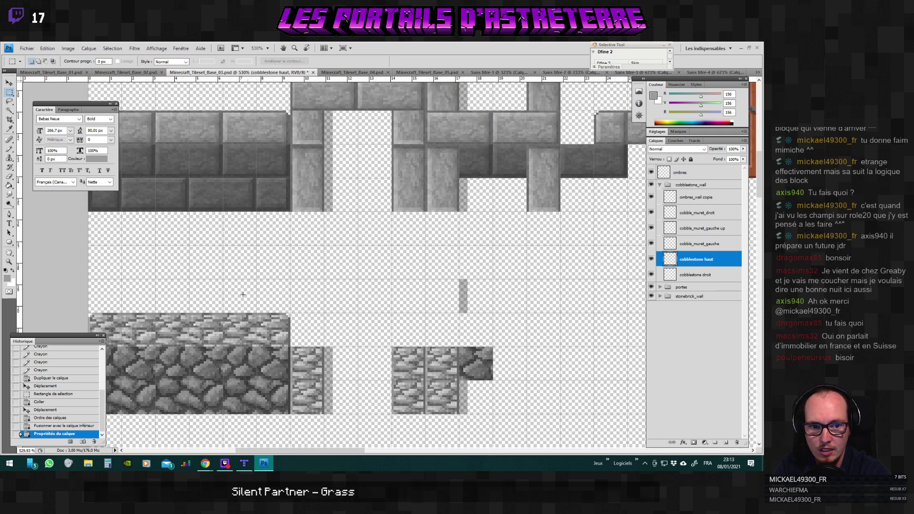
{"action": "scroll", "coordinate": [129, 303], "scroll_direction": "down", "scroll_amount": 1}
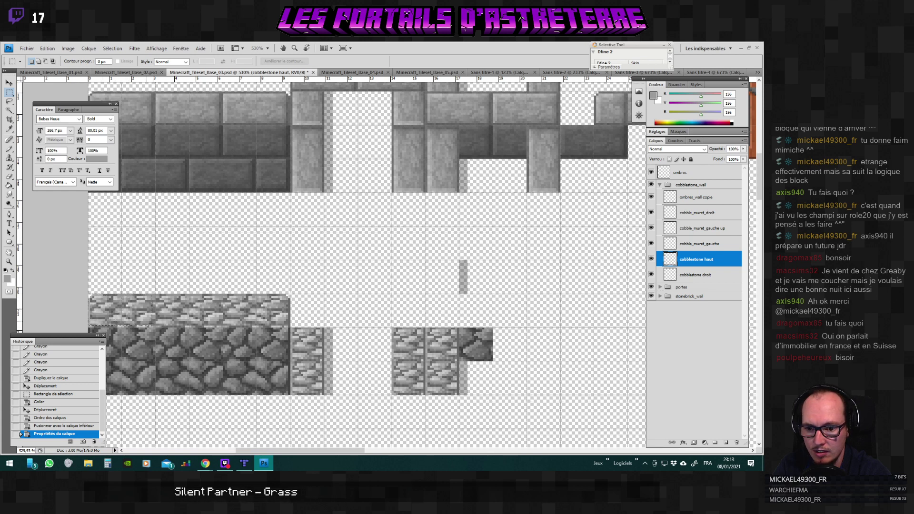
{"action": "left_click_drag", "start_coordinate": [155, 327], "coordinate": [155, 327]}
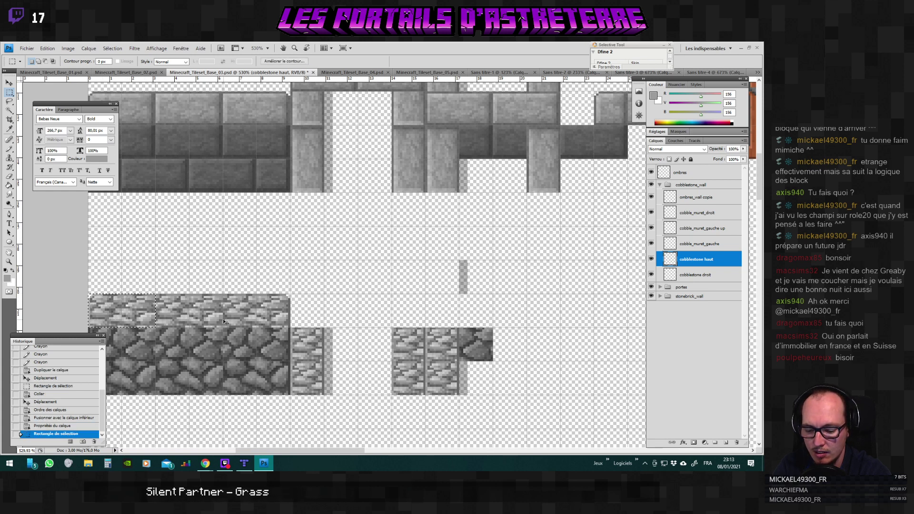
{"action": "key", "text": "ctrl+c"}
{"action": "key", "text": "ctrl+v"}
{"action": "key", "text": "v"}
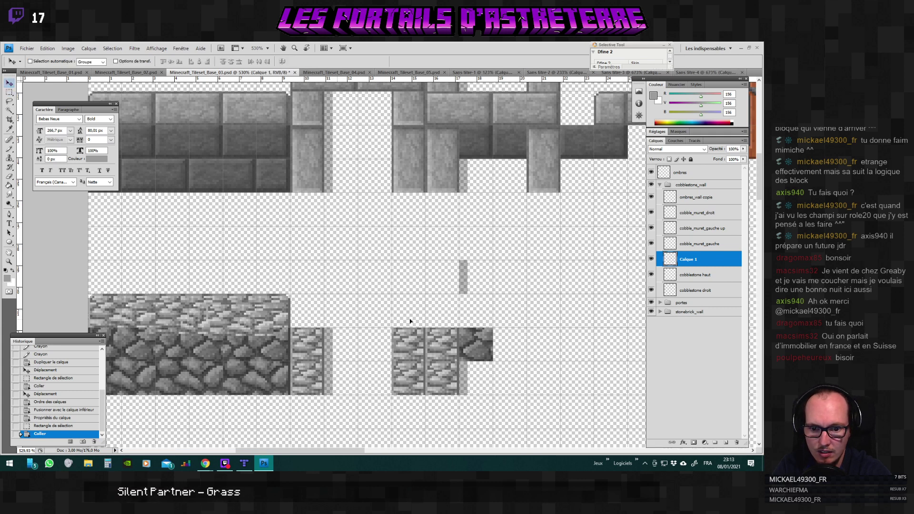
{"action": "left_click_drag", "start_coordinate": [410, 321], "coordinate": [553, 313]}
{"action": "left_click_drag", "start_coordinate": [344, 449], "coordinate": [368, 450]}
{"action": "scroll", "coordinate": [411, 353], "scroll_direction": "up", "scroll_amount": 3}
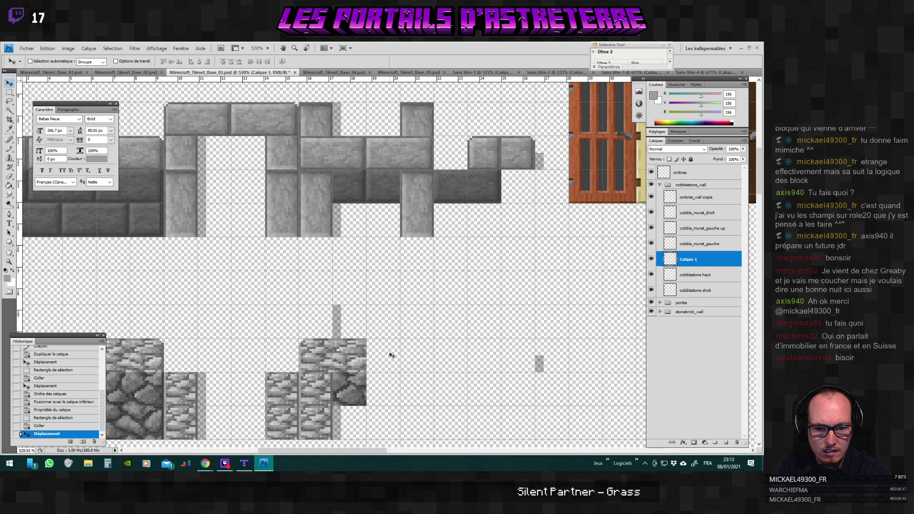
{"action": "scroll", "coordinate": [300, 349], "scroll_direction": "up", "scroll_amount": 5}
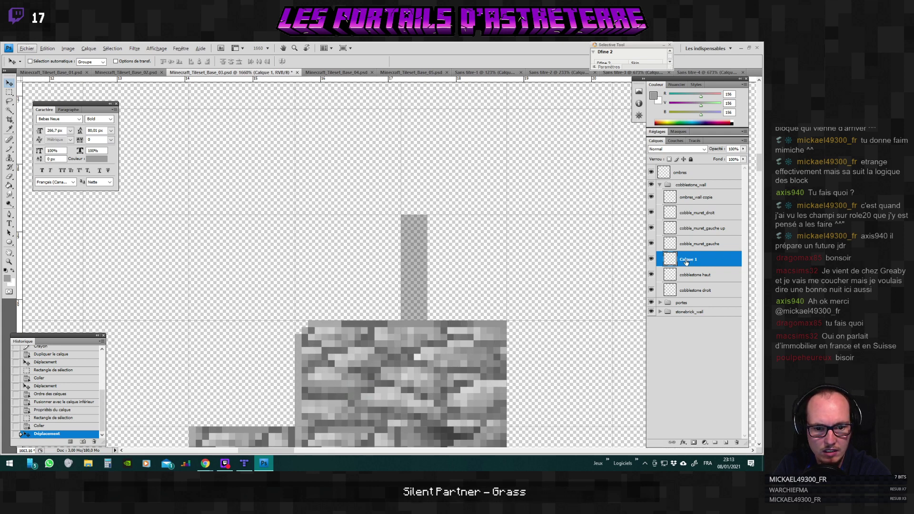
{"action": "left_click", "coordinate": [9, 151]}
{"action": "left_click", "coordinate": [323, 342], "text": "alt"}
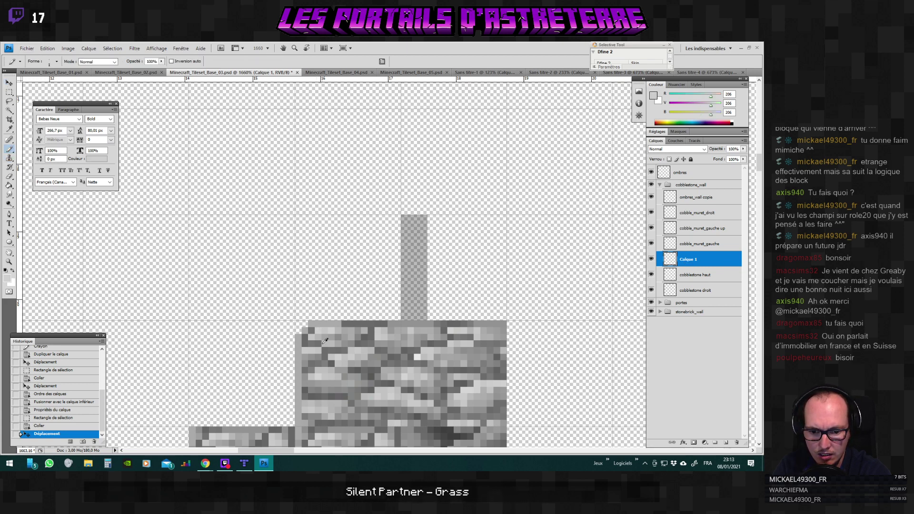
Copy a small top-edge patch from the cobblestone haut strip and place it over the two-tile piece's notched corner, stacked above Calque 1.
{"action": "left_click_drag", "start_coordinate": [286, 449], "coordinate": [219, 450]}
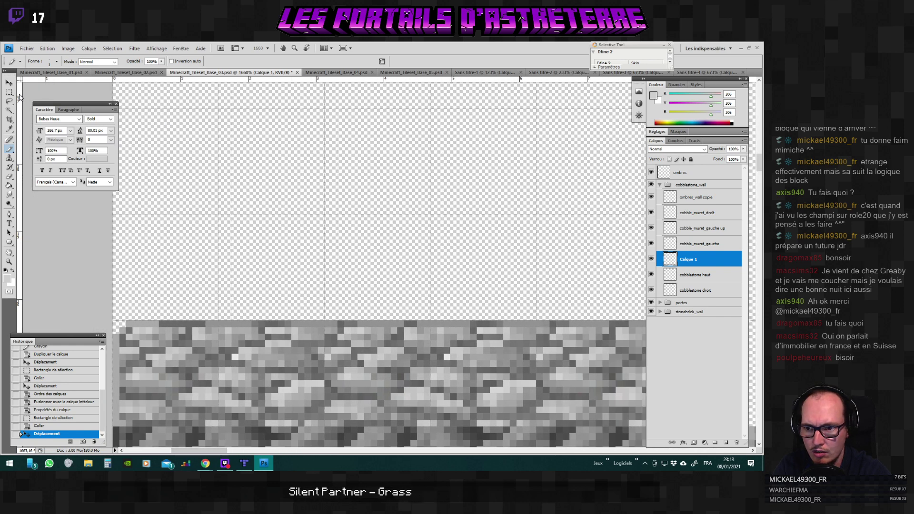
{"action": "key", "text": "m"}
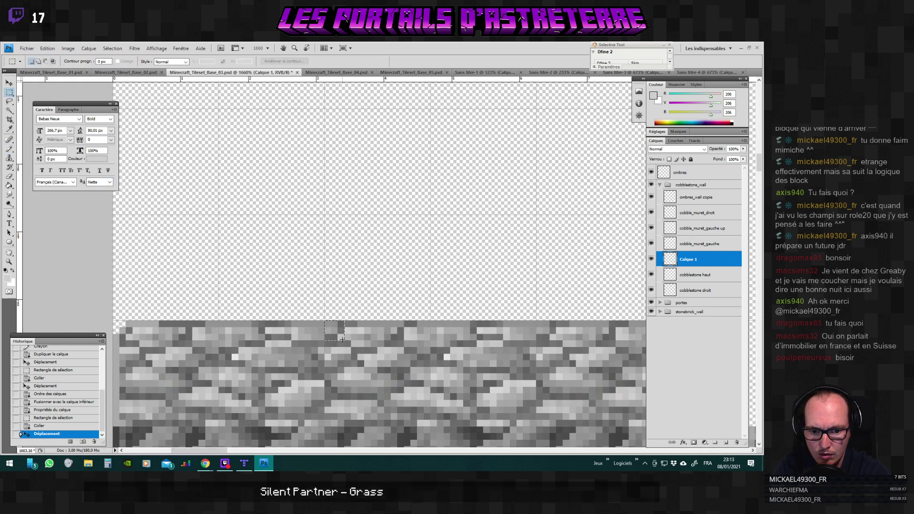
{"action": "left_click_drag", "start_coordinate": [343, 340], "coordinate": [344, 340]}
{"action": "key", "text": "ctrl+c"}
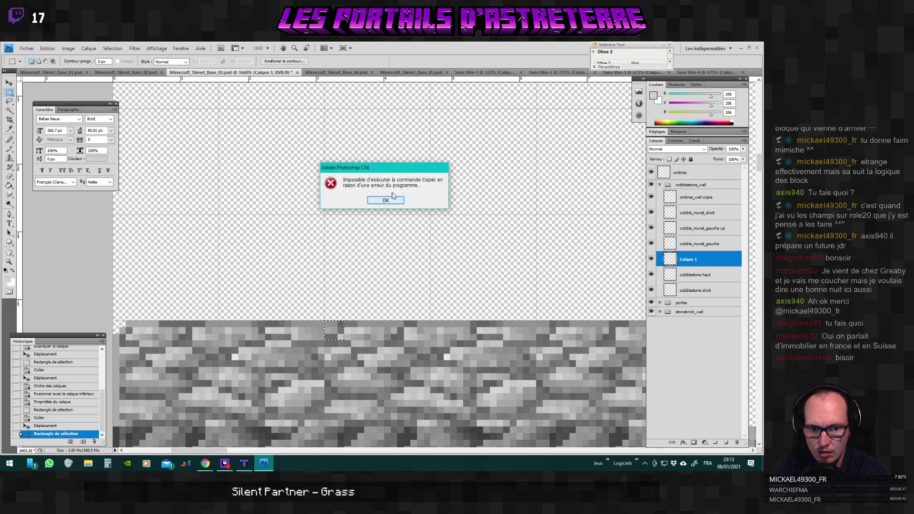
{"action": "left_click", "coordinate": [385, 199]}
{"action": "left_click", "coordinate": [672, 280]}
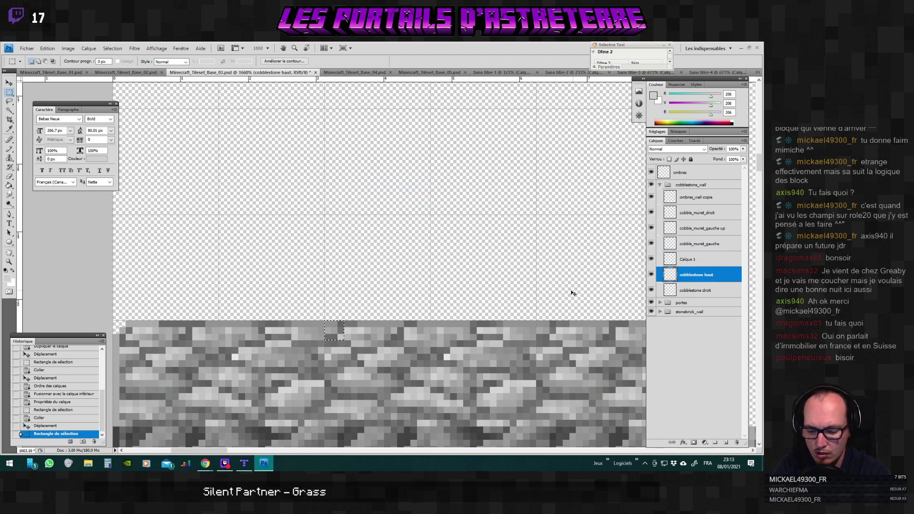
{"action": "left_click_drag", "start_coordinate": [211, 451], "coordinate": [281, 452]}
{"action": "key", "text": "ctrl+v"}
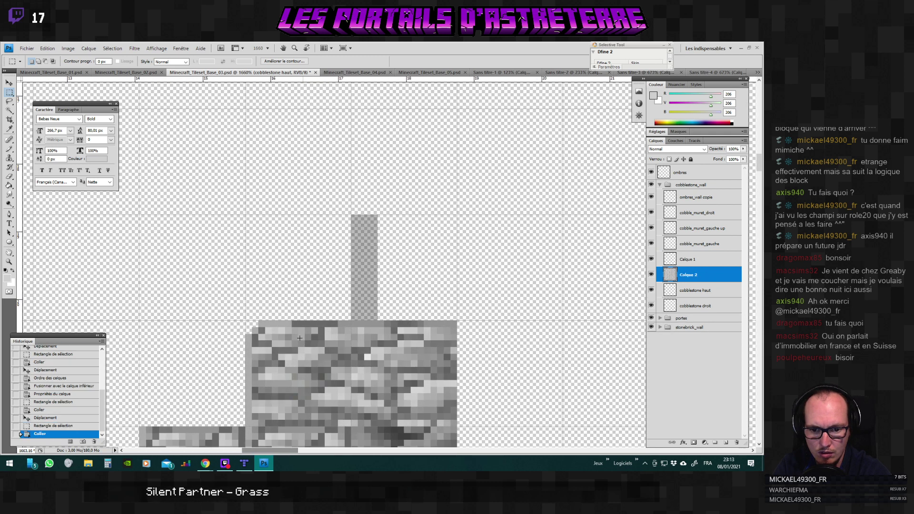
{"action": "left_click", "coordinate": [9, 83]}
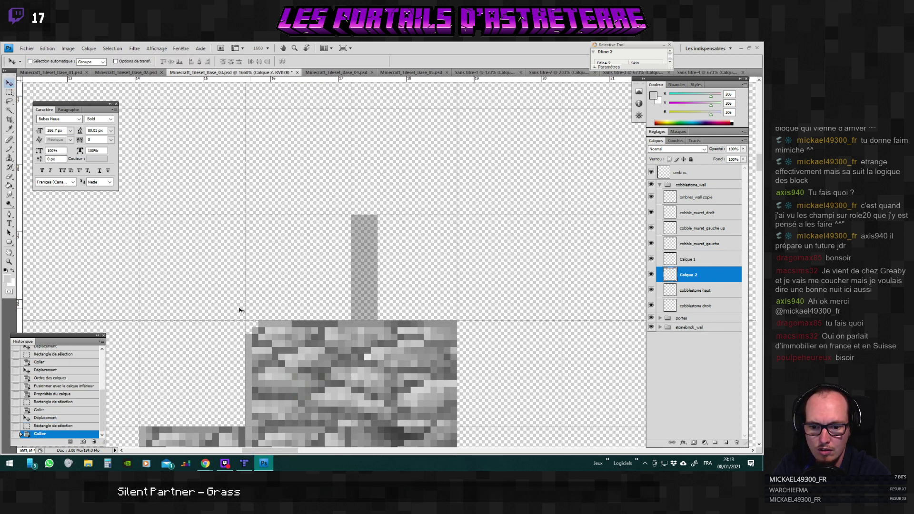
{"action": "left_click_drag", "start_coordinate": [241, 310], "coordinate": [366, 370]}
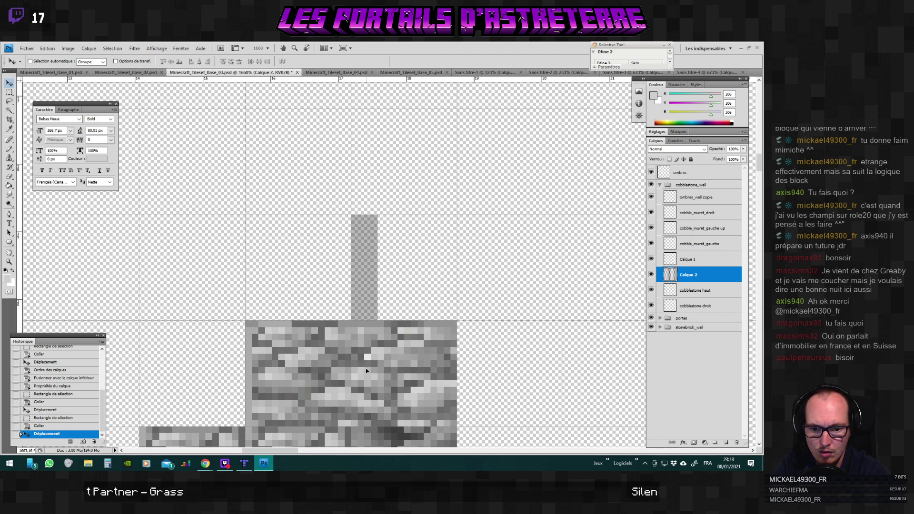
{"action": "left_click_drag", "start_coordinate": [723, 276], "coordinate": [712, 252]}
{"action": "left_click_drag", "start_coordinate": [262, 333], "coordinate": [266, 334]}
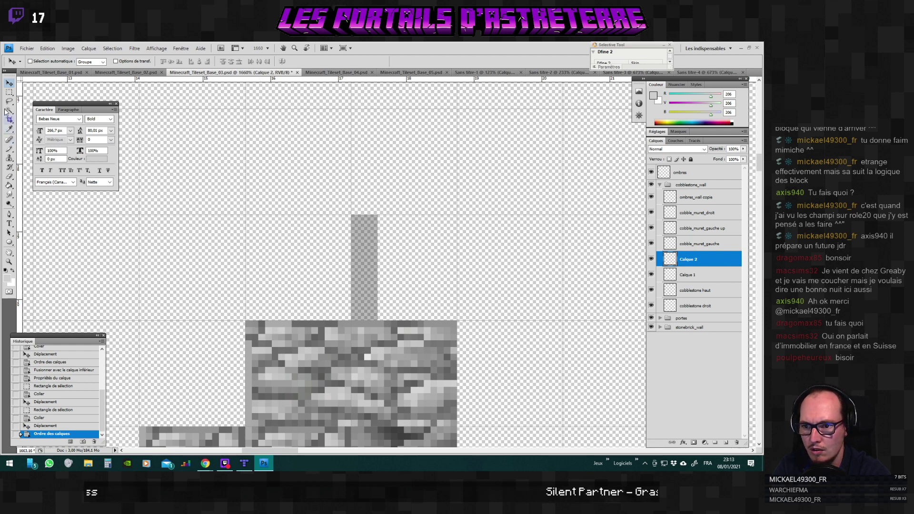
Erase the surplus lower pixels of the corner patch and merge the patch into Calque 1.
{"action": "key", "text": "m"}
{"action": "left_click_drag", "start_coordinate": [248, 336], "coordinate": [270, 356]}
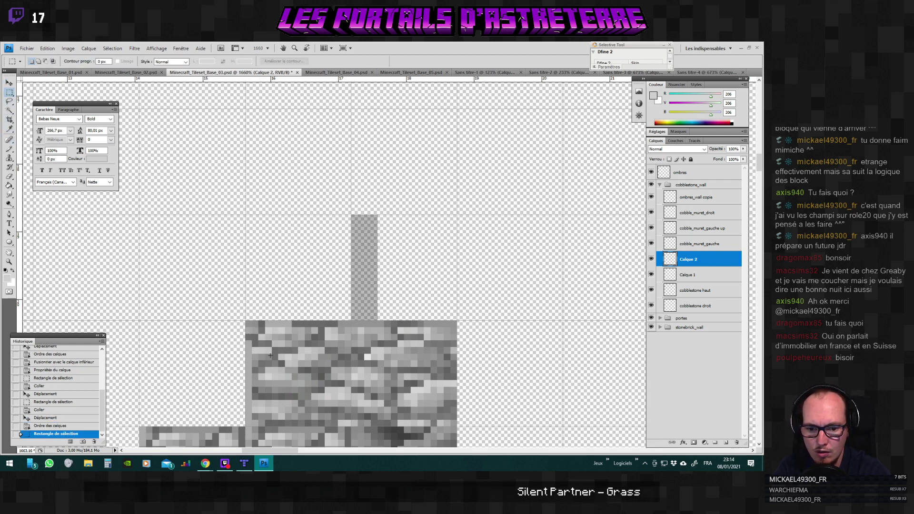
{"action": "key", "text": "Delete"}
{"action": "key", "text": "ctrl+d"}
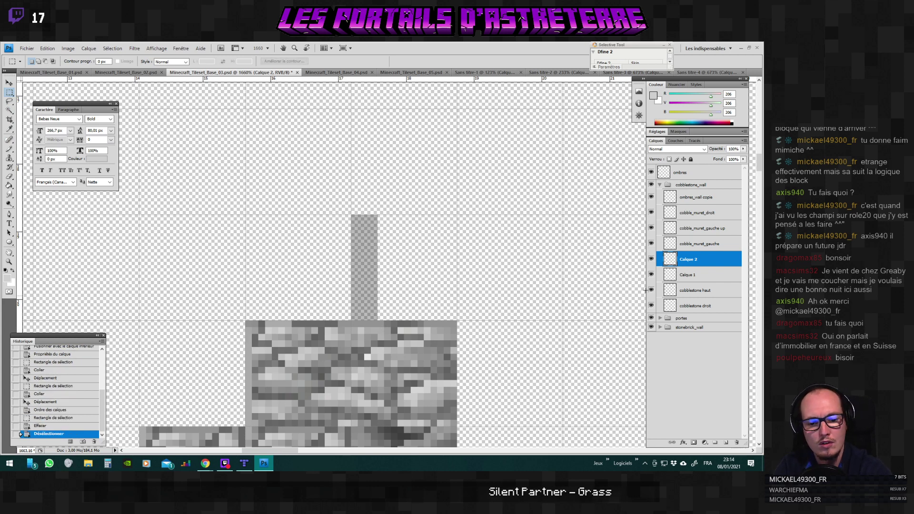
{"action": "key", "text": "ctrl+e"}
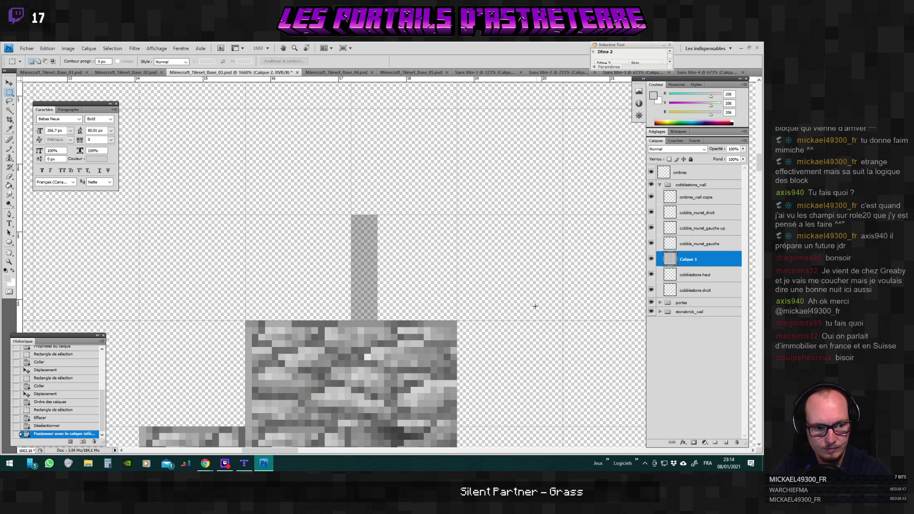
{"action": "scroll", "coordinate": [328, 334], "scroll_direction": "down", "scroll_amount": 4}
{"action": "scroll", "coordinate": [328, 335], "scroll_direction": "down", "scroll_amount": 1}
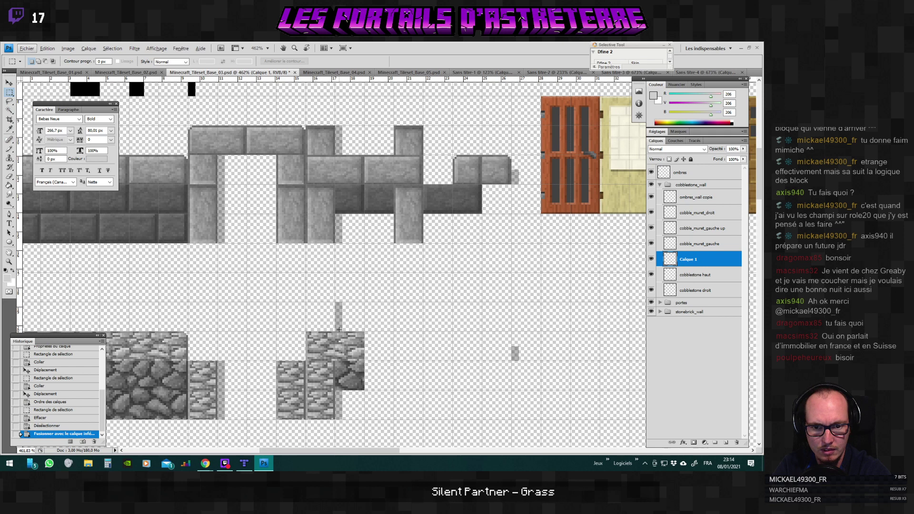
{"action": "scroll", "coordinate": [330, 331], "scroll_direction": "up", "scroll_amount": 1}
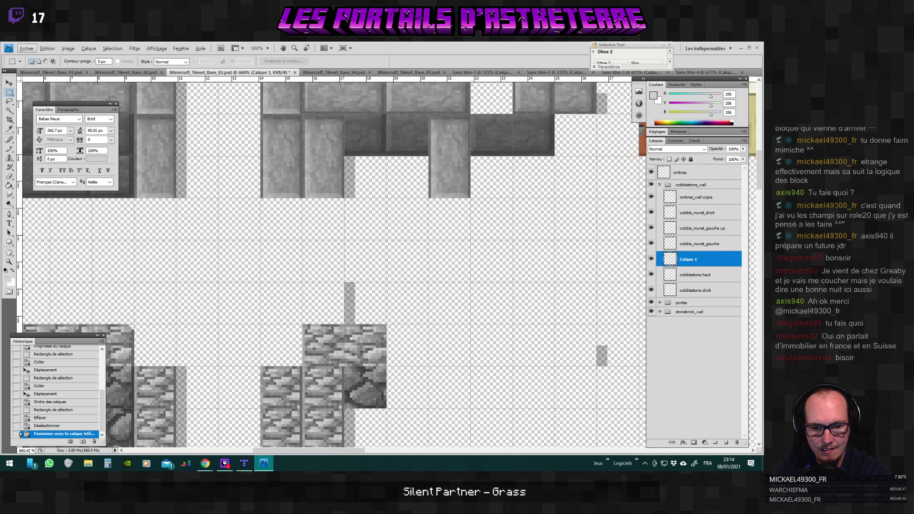
{"action": "scroll", "coordinate": [318, 384], "scroll_direction": "down", "scroll_amount": 1}
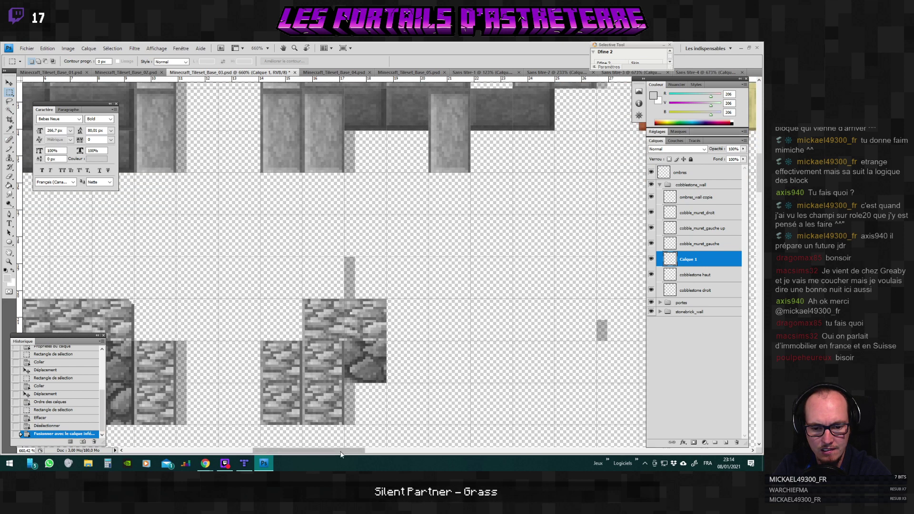
Compare the cobblestone low-wall junction and its shadow strips with the matching stone brick junctions above.
{"action": "scroll", "coordinate": [324, 451], "scroll_direction": "left", "scroll_amount": 2}
{"action": "left_click_drag", "start_coordinate": [325, 451], "coordinate": [336, 452]}
{"action": "scroll", "coordinate": [433, 361], "scroll_direction": "up", "scroll_amount": 1}
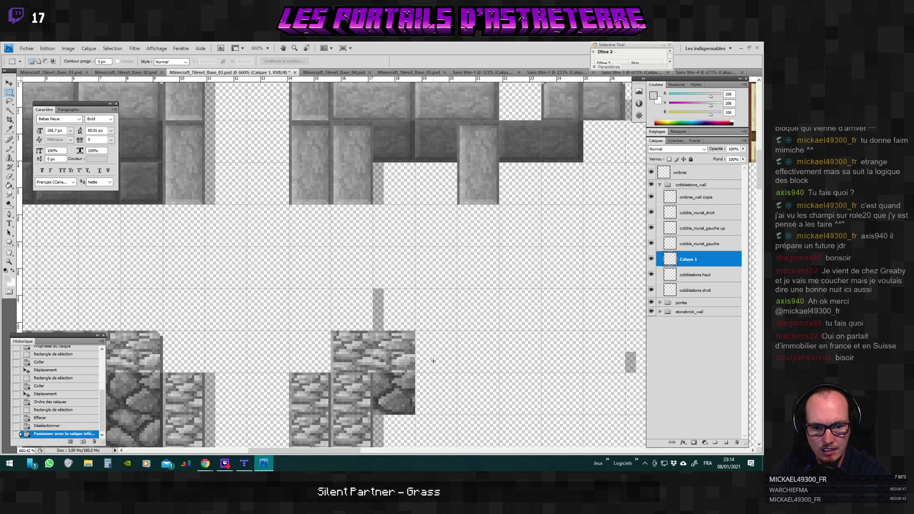
{"action": "scroll", "coordinate": [433, 361], "scroll_direction": "up", "scroll_amount": 2}
{"action": "scroll", "coordinate": [428, 363], "scroll_direction": "down", "scroll_amount": 2}
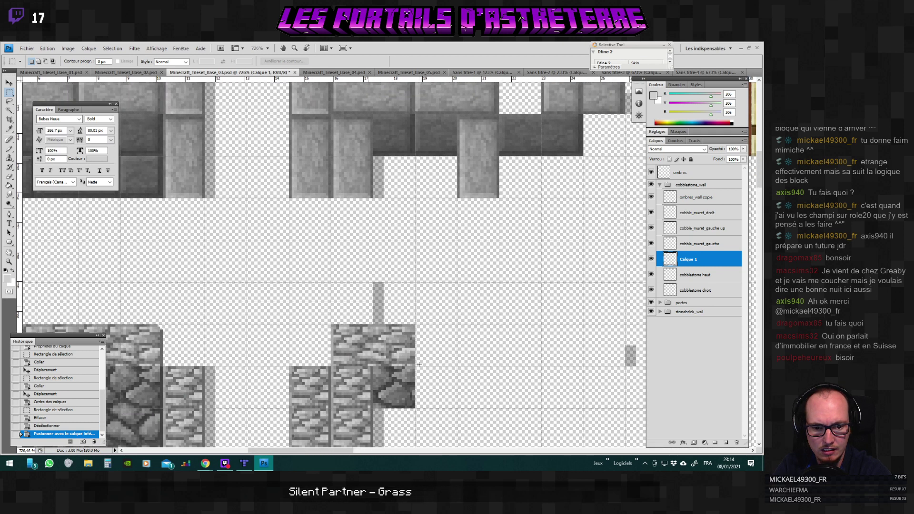
{"action": "scroll", "coordinate": [419, 365], "scroll_direction": "up", "scroll_amount": 1}
{"action": "scroll", "coordinate": [419, 365], "scroll_direction": "down", "scroll_amount": 3}
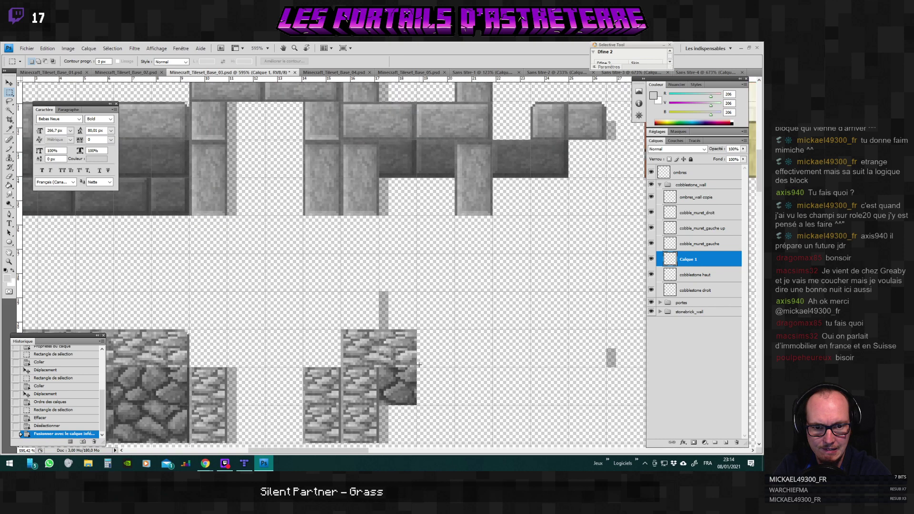
{"action": "key", "text": "alt"}
{"action": "scroll", "coordinate": [361, 429], "scroll_direction": "down", "scroll_amount": 2}
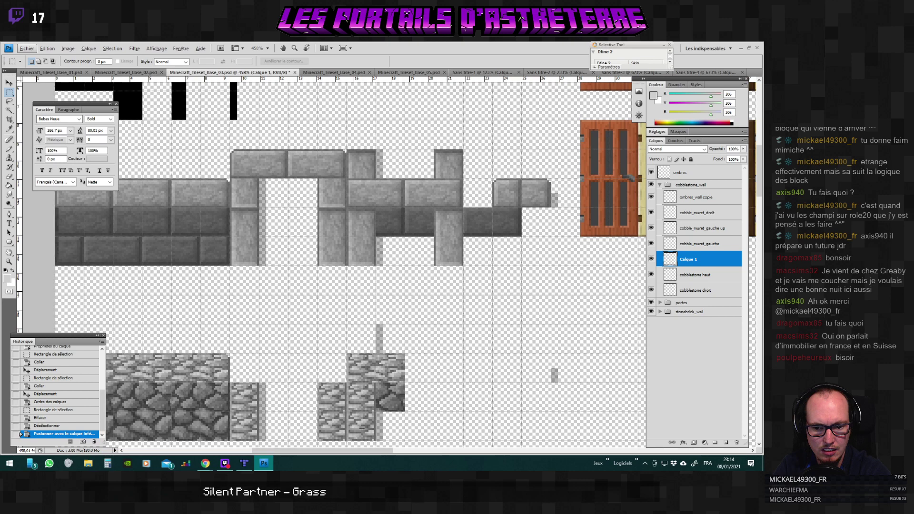
{"action": "scroll", "coordinate": [222, 390], "scroll_direction": "up", "scroll_amount": 4}
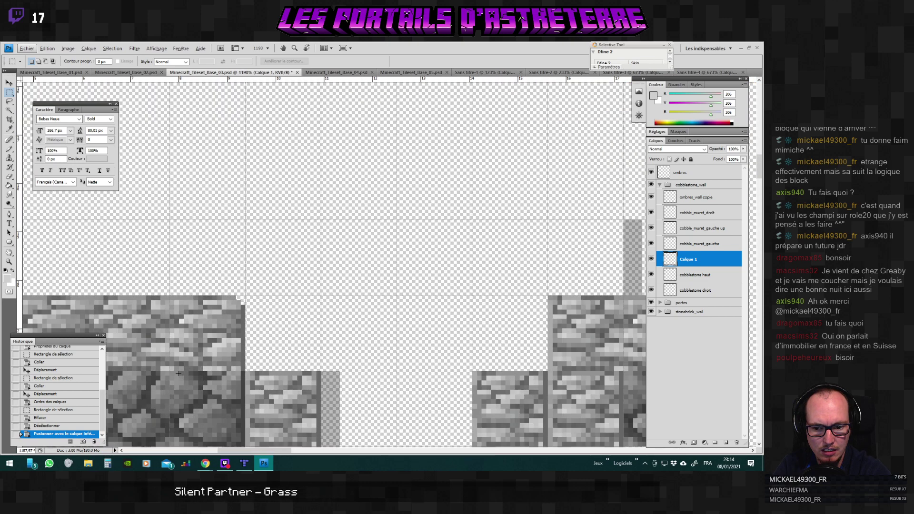
{"action": "scroll", "coordinate": [181, 374], "scroll_direction": "down", "scroll_amount": 4}
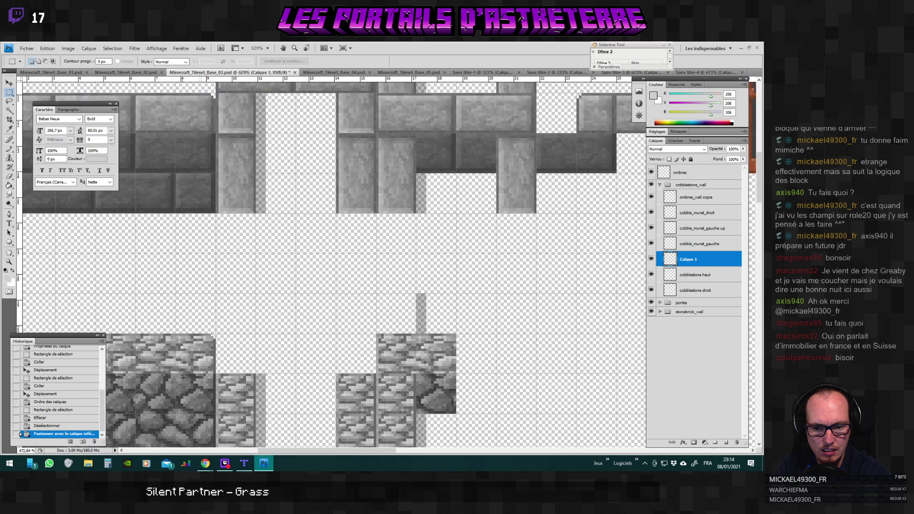
{"action": "scroll", "coordinate": [251, 408], "scroll_direction": "down", "scroll_amount": 1}
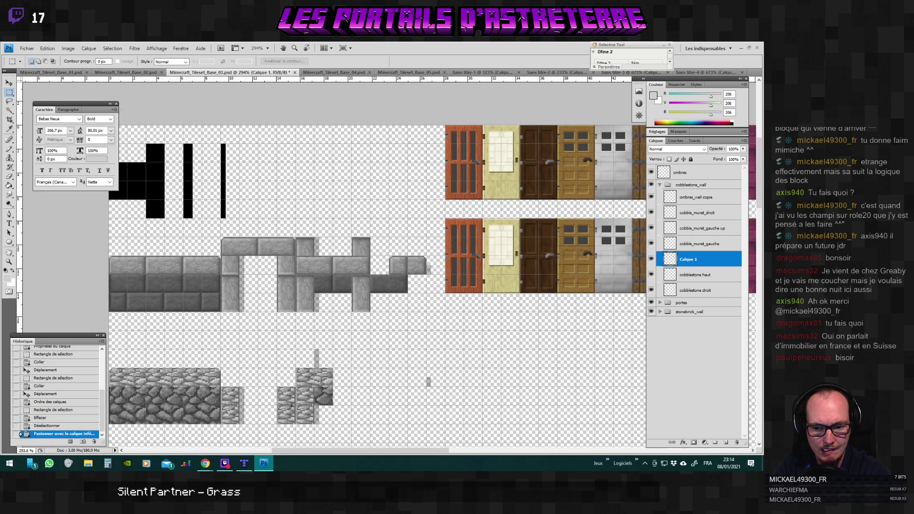
{"action": "scroll", "coordinate": [322, 388], "scroll_direction": "up", "scroll_amount": 4}
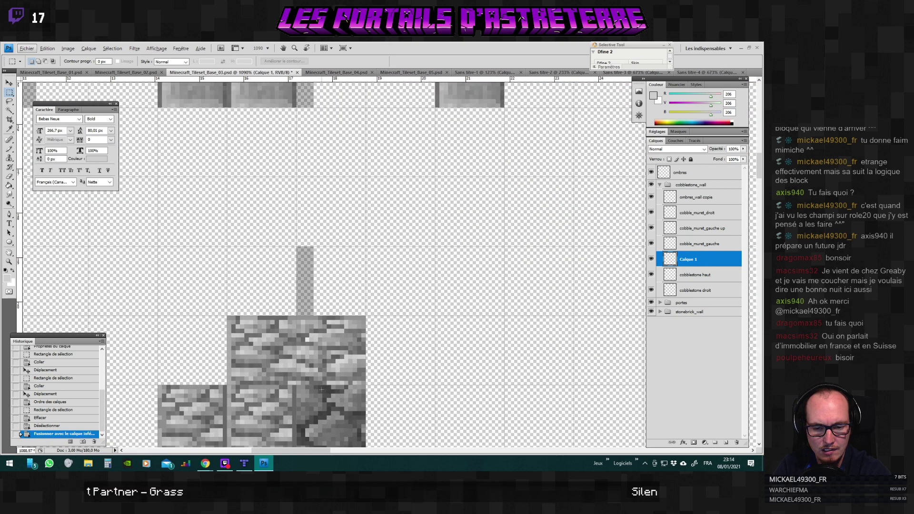
{"action": "scroll", "coordinate": [322, 389], "scroll_direction": "down", "scroll_amount": 4}
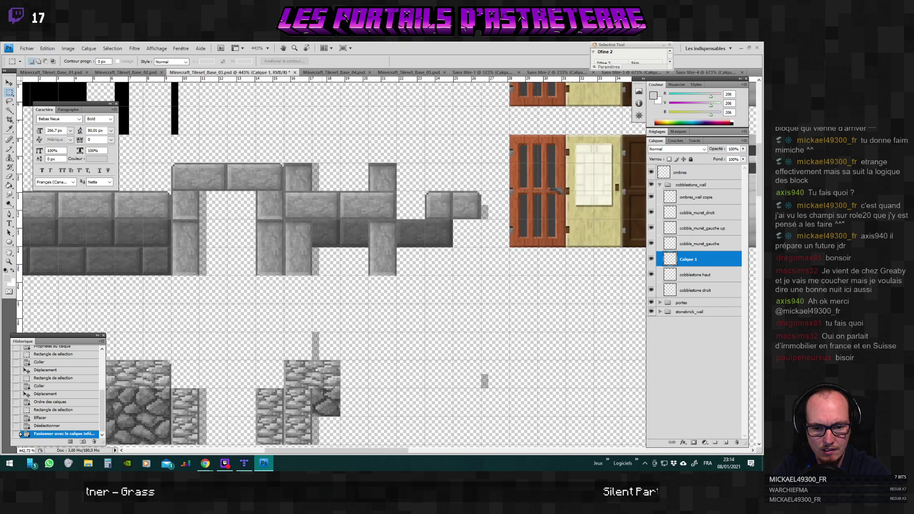
{"action": "scroll", "coordinate": [322, 393], "scroll_direction": "down", "scroll_amount": 2}
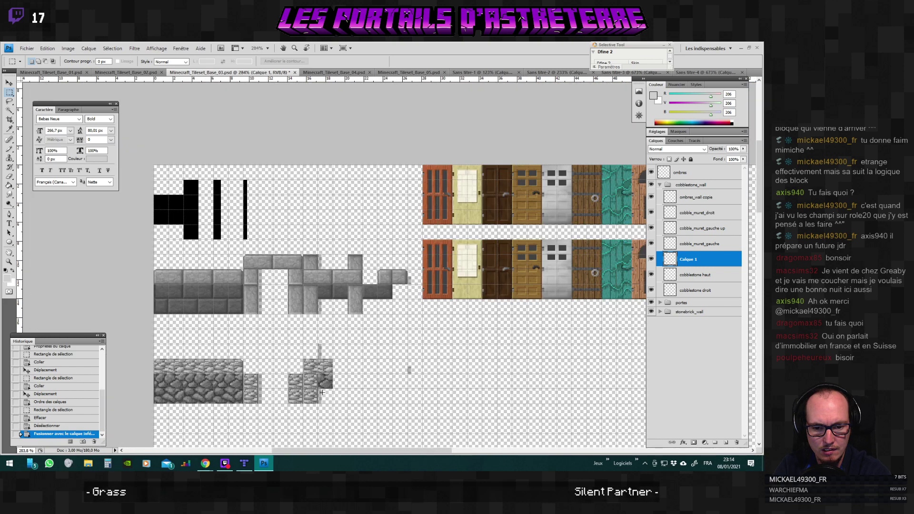
{"action": "scroll", "coordinate": [322, 392], "scroll_direction": "up", "scroll_amount": 2}
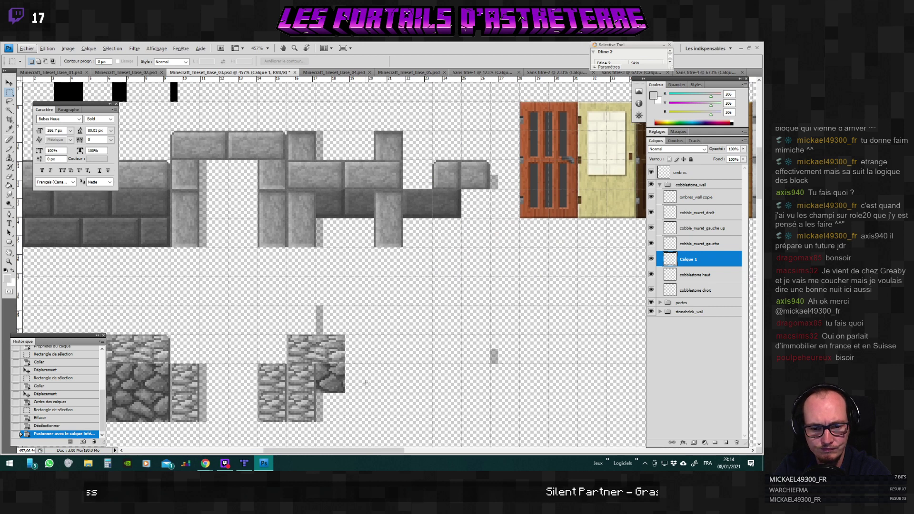
{"action": "scroll", "coordinate": [341, 383], "scroll_direction": "up", "scroll_amount": 1}
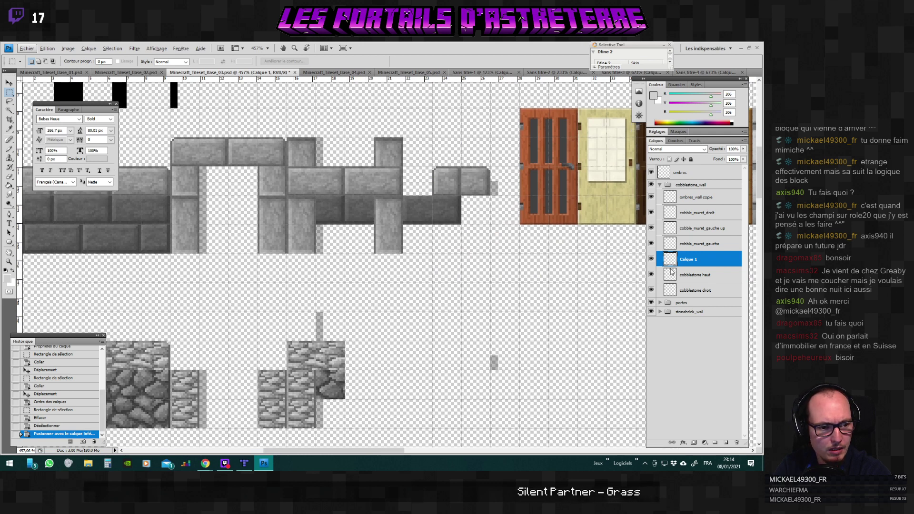
{"action": "left_click_drag", "start_coordinate": [327, 450], "coordinate": [305, 453]}
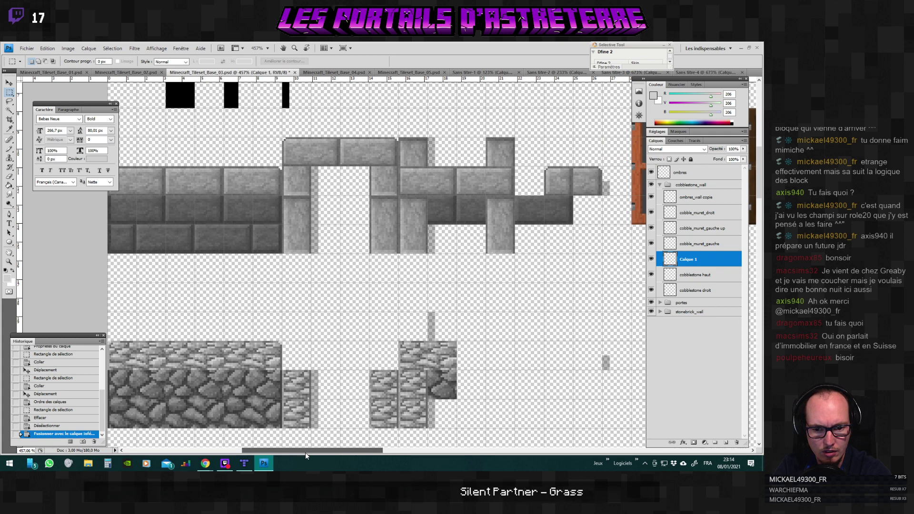
{"action": "left_click_drag", "start_coordinate": [305, 452], "coordinate": [318, 454]}
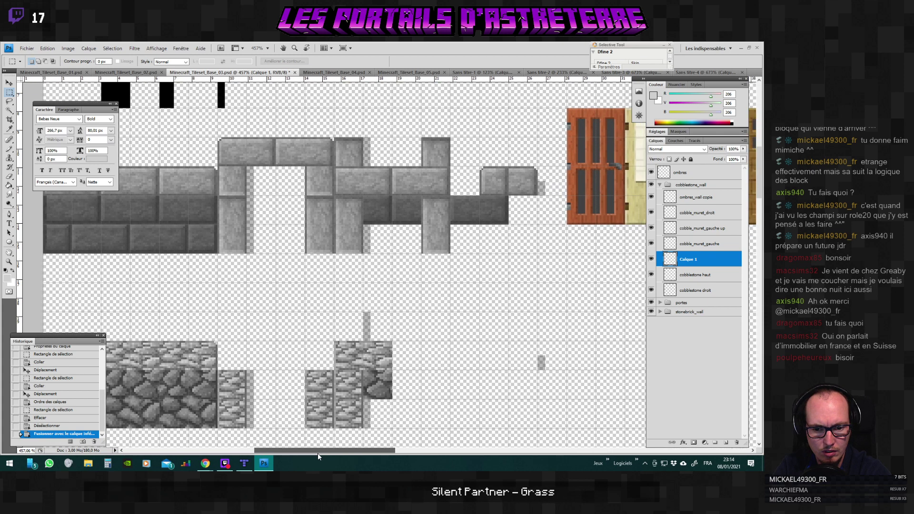
Copy the lower tile of the low-wall column beside the main cobblestone wall from cobble_muret_gauche and place it atop the junction's first tile, beside the shadow strip.
{"action": "key", "text": "alt+bracketright"}
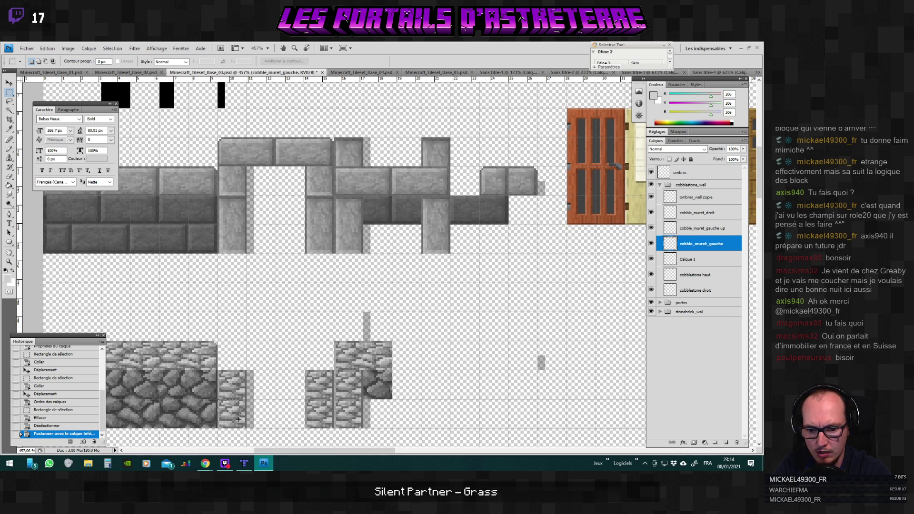
{"action": "left_click_drag", "start_coordinate": [232, 399], "coordinate": [245, 427]}
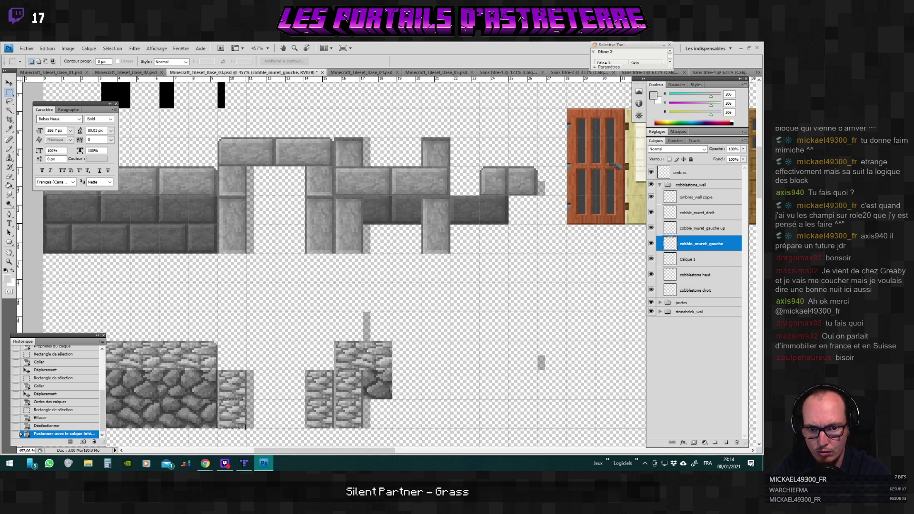
{"action": "left_click_drag", "start_coordinate": [245, 427], "coordinate": [247, 428]}
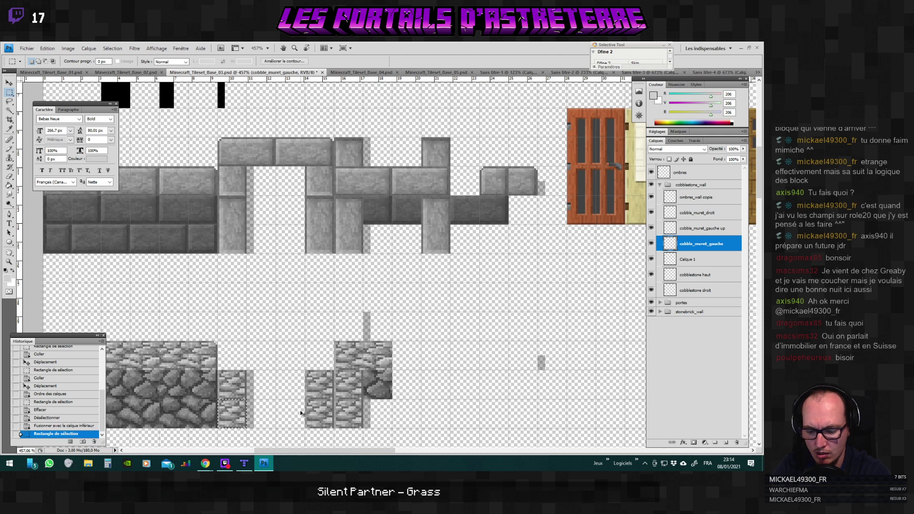
{"action": "key", "text": "ctrl+c"}
{"action": "key", "text": "ctrl+v"}
{"action": "key", "text": "v"}
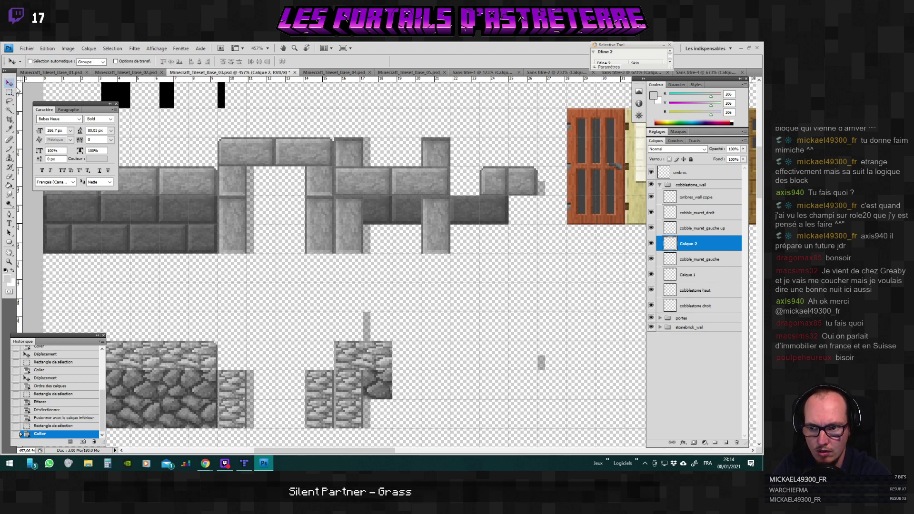
{"action": "key", "text": "ctrl+v"}
{"action": "left_click_drag", "start_coordinate": [246, 408], "coordinate": [362, 322]}
{"action": "scroll", "coordinate": [364, 351], "scroll_direction": "up", "scroll_amount": 3}
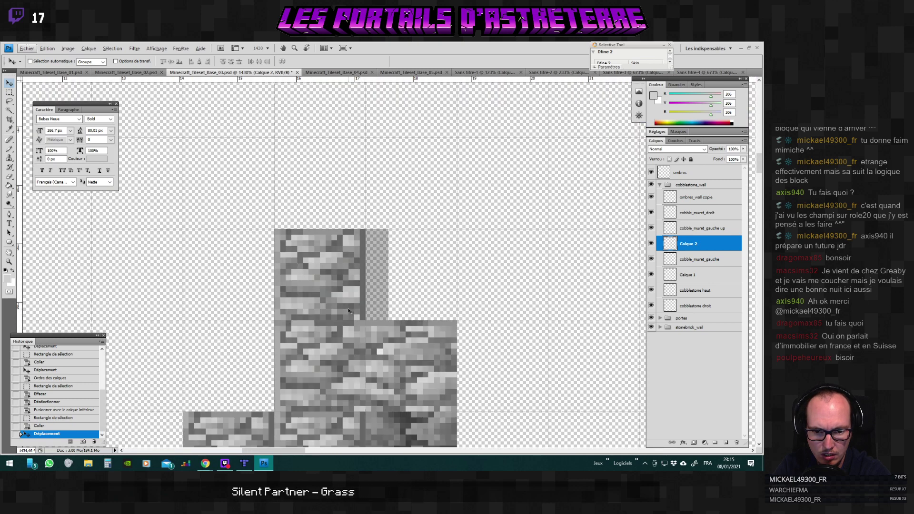
{"action": "scroll", "coordinate": [349, 311], "scroll_direction": "down", "scroll_amount": 4}
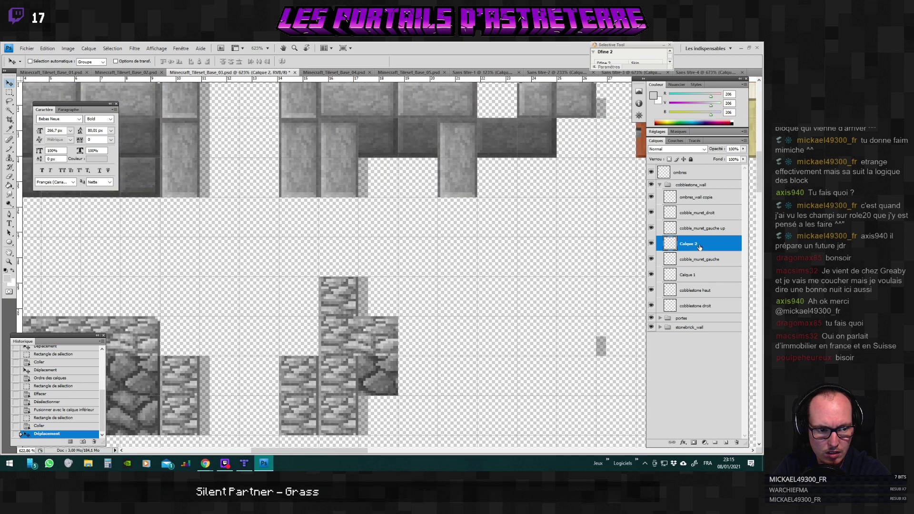
Restack the pasted tile layer Calque 2 below cobble_muret_gauche and merge it into Calque 1.
{"action": "left_click_drag", "start_coordinate": [699, 247], "coordinate": [671, 267]}
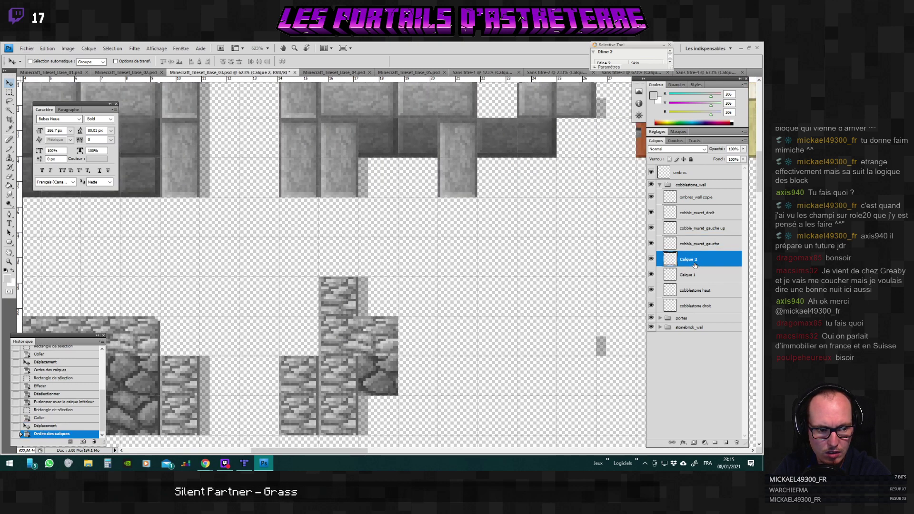
{"action": "left_click", "coordinate": [651, 274]}
{"action": "left_click", "coordinate": [651, 274]}
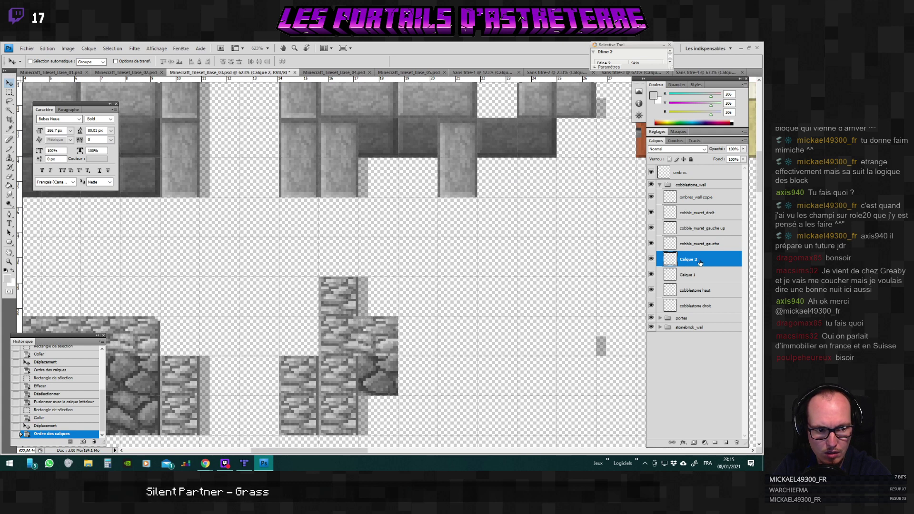
{"action": "key", "text": "ctrl+e"}
Rename the merged junction layer Calque 1 as cobble_muret_gauche_down.
{"action": "double_click", "coordinate": [689, 259]}
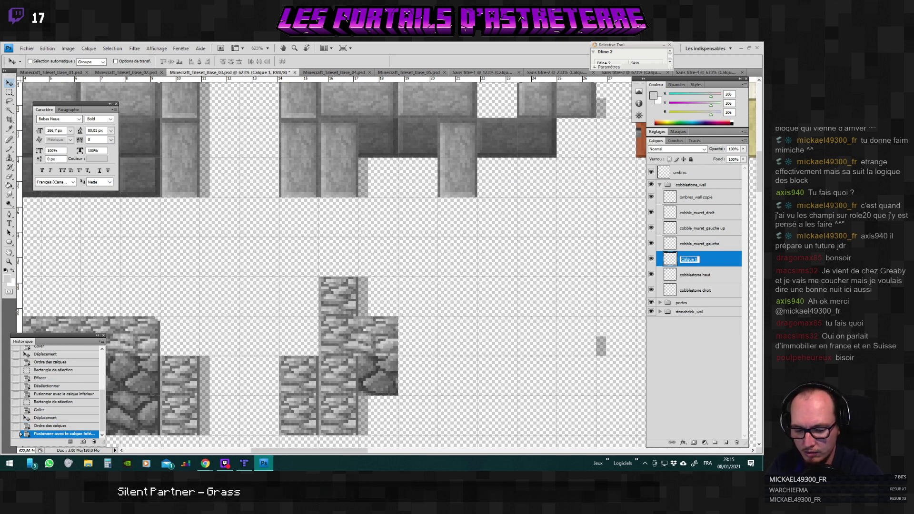
{"action": "type", "text": "cobble"}
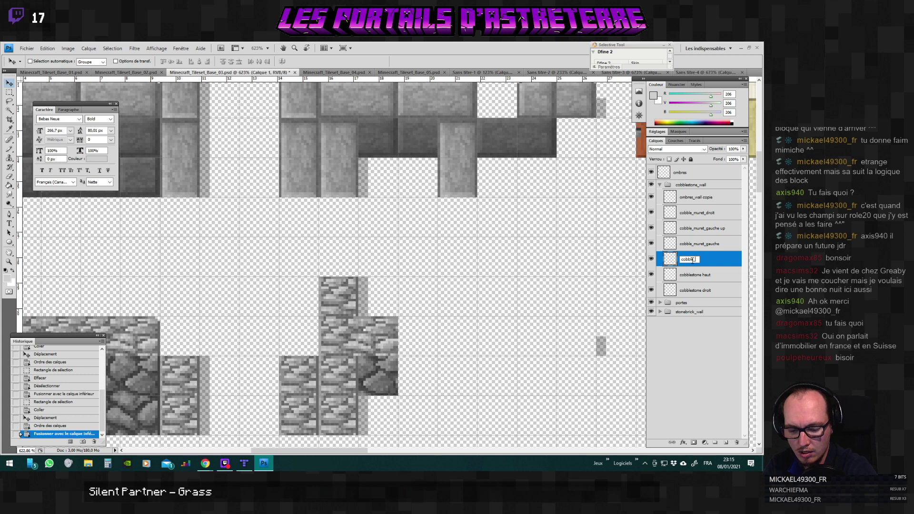
{"action": "type", "text": "_muret_"}
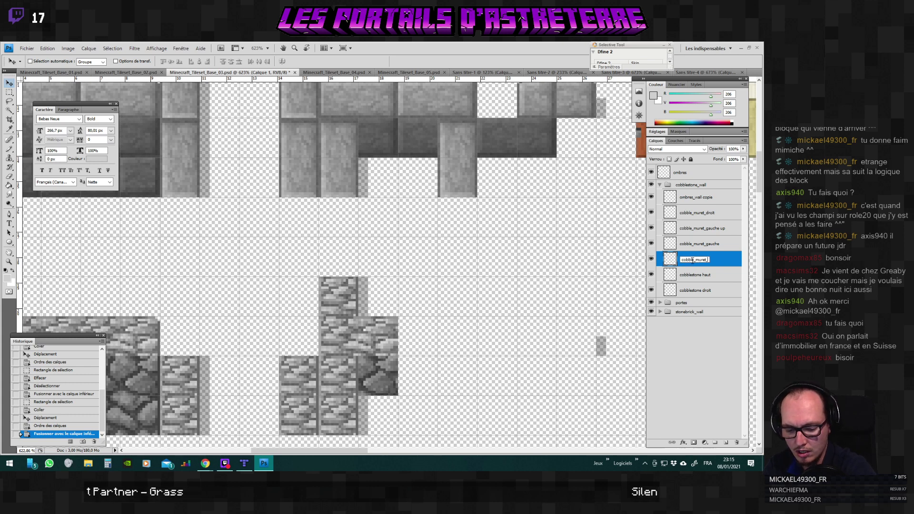
{"action": "type", "text": "gauche_down"}
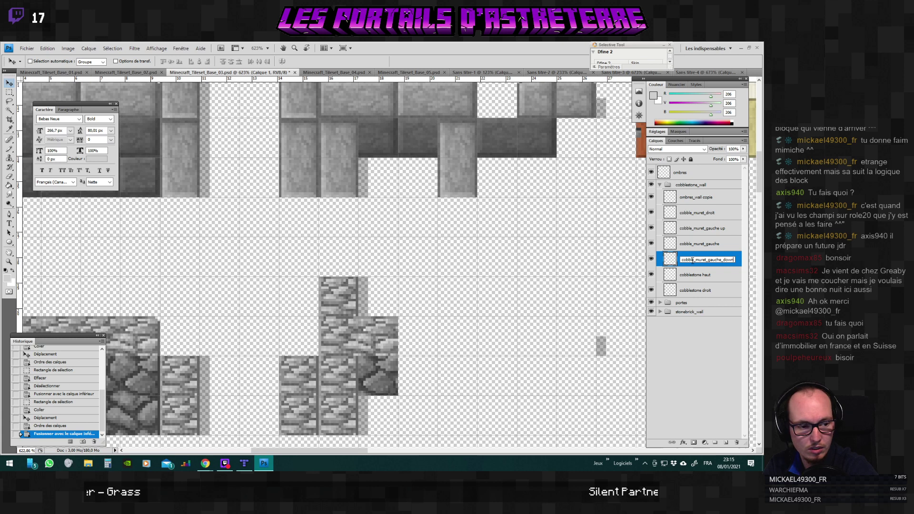
{"action": "key", "text": "Return"}
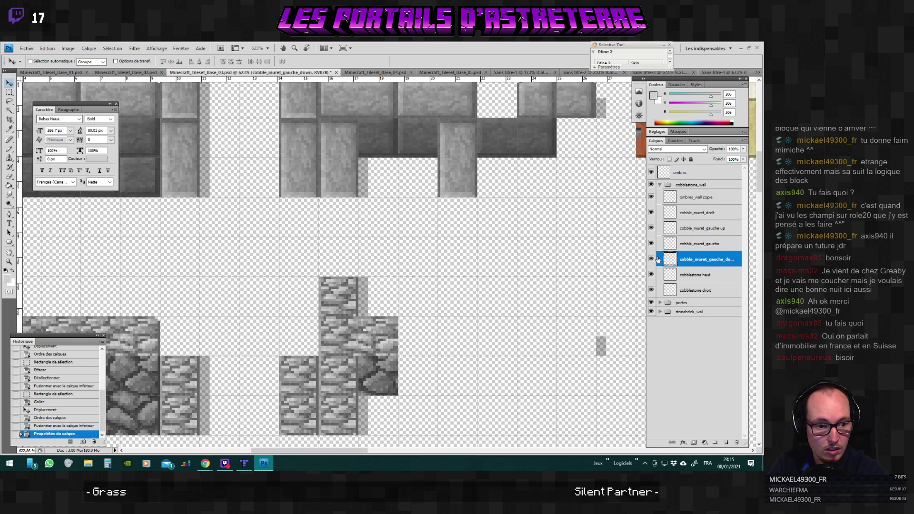
Try to extend the cobblestone junction sideways with a pasted copy of its own two-tile top row from cobble_muret_gauche_down.
{"action": "scroll", "coordinate": [446, 364], "scroll_direction": "down", "scroll_amount": 3}
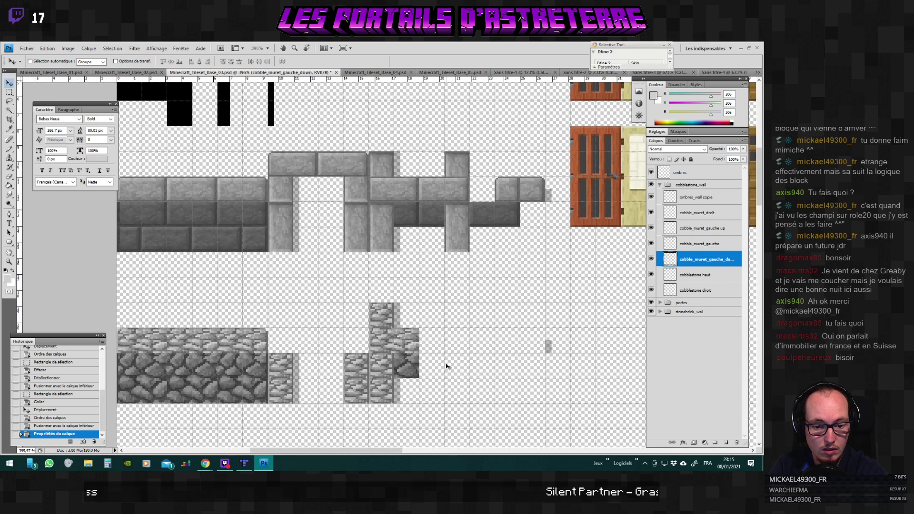
{"action": "left_click_drag", "start_coordinate": [401, 452], "coordinate": [399, 453]}
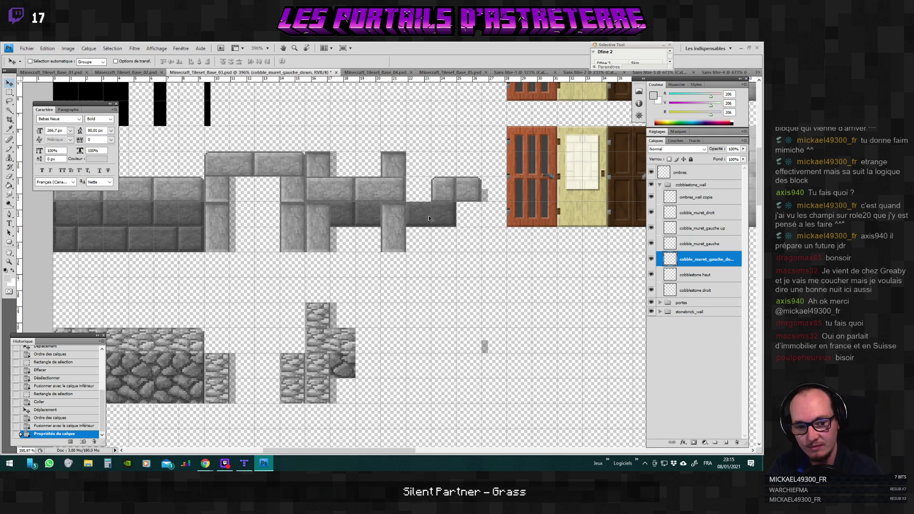
{"action": "scroll", "coordinate": [373, 364], "scroll_direction": "down", "scroll_amount": 1}
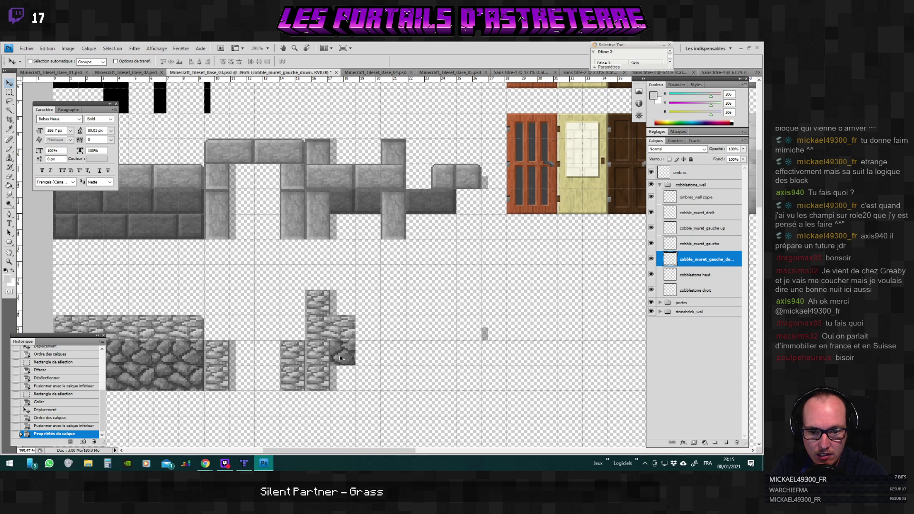
{"action": "scroll", "coordinate": [340, 358], "scroll_direction": "up", "scroll_amount": 4}
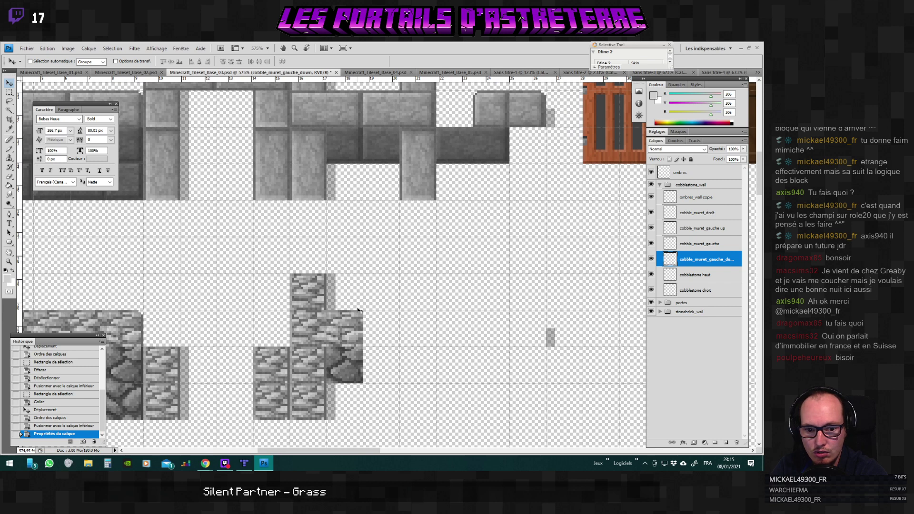
{"action": "left_click", "coordinate": [9, 93]}
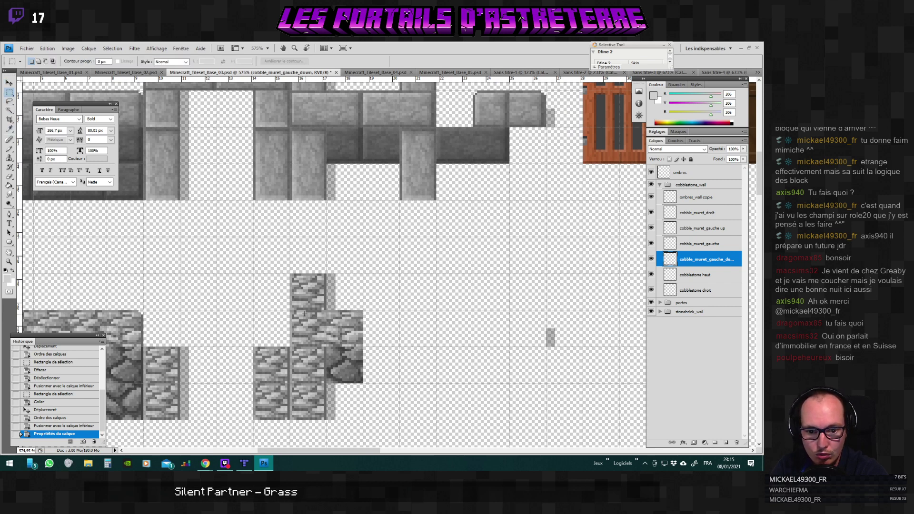
{"action": "left_click_drag", "start_coordinate": [334, 331], "coordinate": [364, 347]}
{"action": "left_click", "coordinate": [287, 317]}
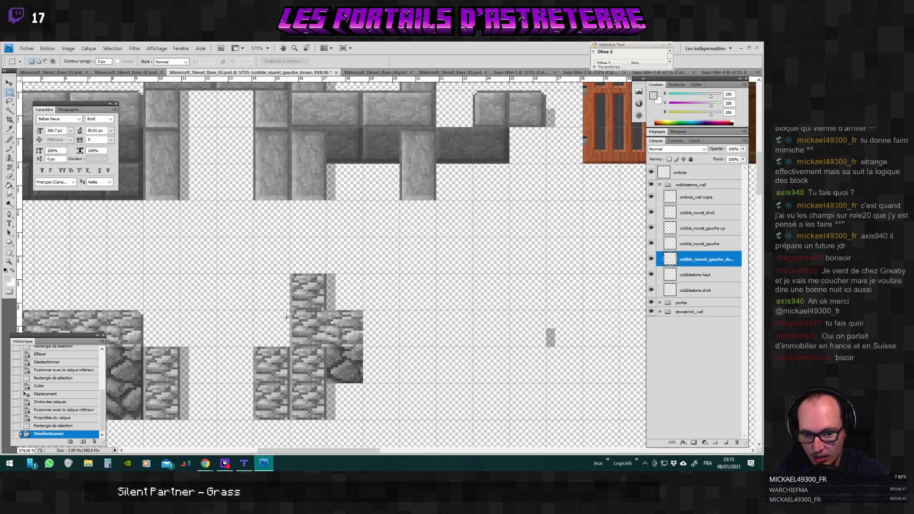
{"action": "left_click_drag", "start_coordinate": [338, 334], "coordinate": [363, 346]}
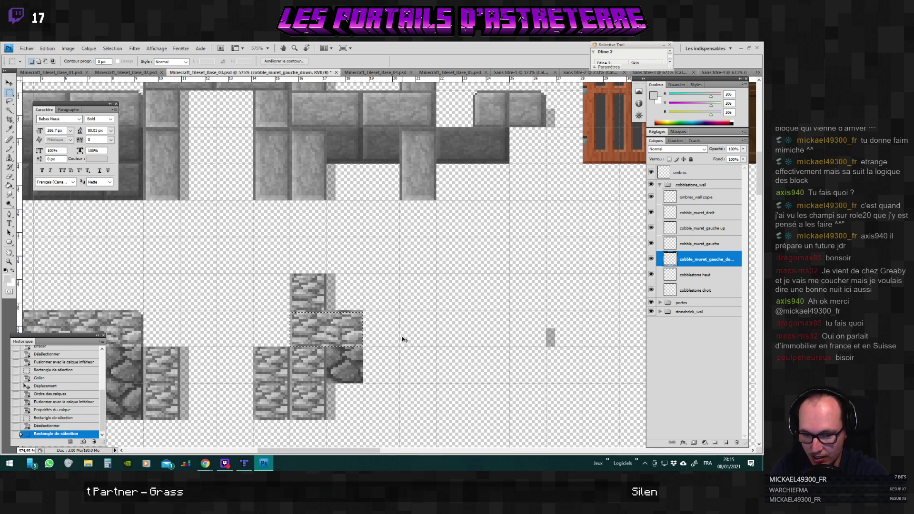
{"action": "scroll", "coordinate": [347, 324], "scroll_direction": "up", "scroll_amount": 2}
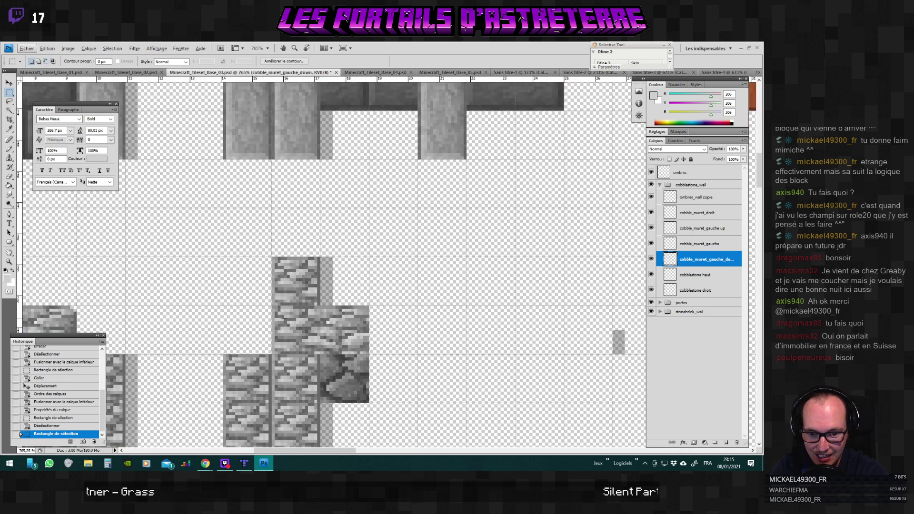
{"action": "left_click", "coordinate": [274, 307]}
{"action": "left_click_drag", "start_coordinate": [335, 339], "coordinate": [369, 353]}
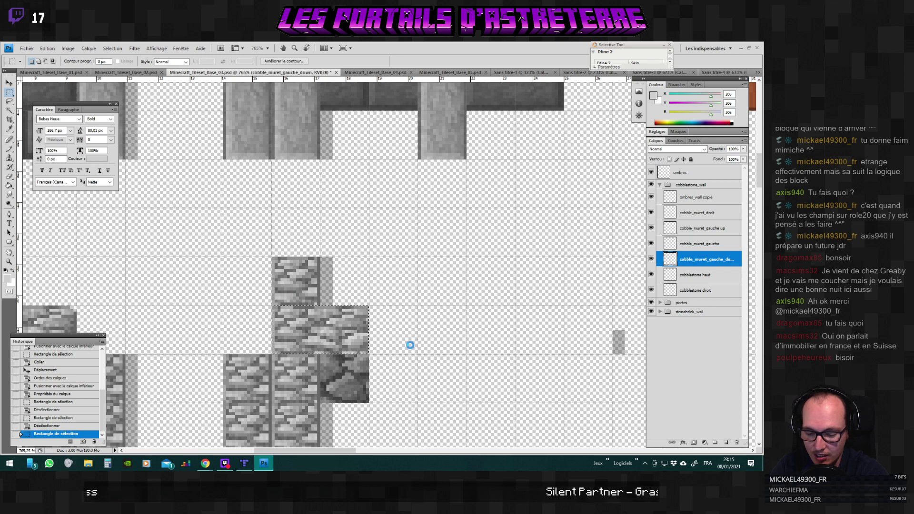
{"action": "key", "text": "ctrl+j"}
{"action": "key", "text": "v"}
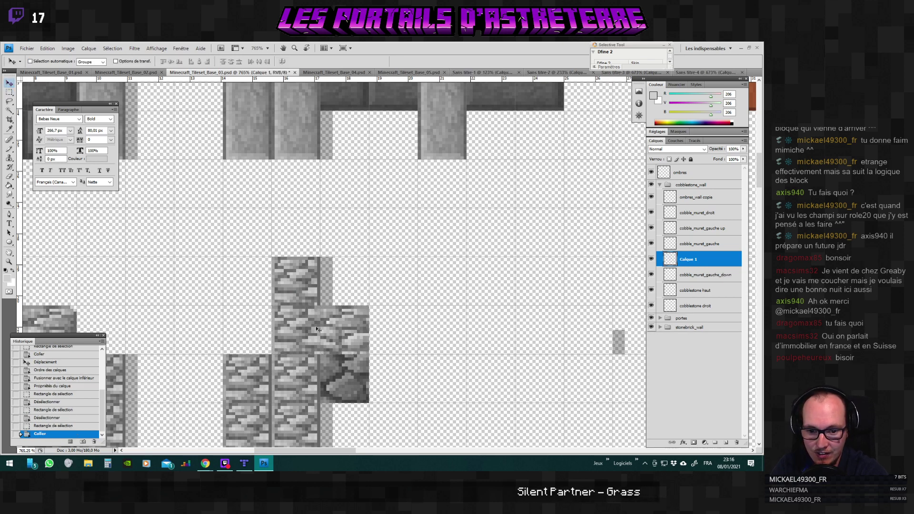
{"action": "key", "text": "ctrl+v"}
{"action": "left_click_drag", "start_coordinate": [427, 352], "coordinate": [427, 341]}
Move the pasted two-tile strip away from the junction and delete its layer Calque 1.
{"action": "scroll", "coordinate": [422, 369], "scroll_direction": "down", "scroll_amount": 3}
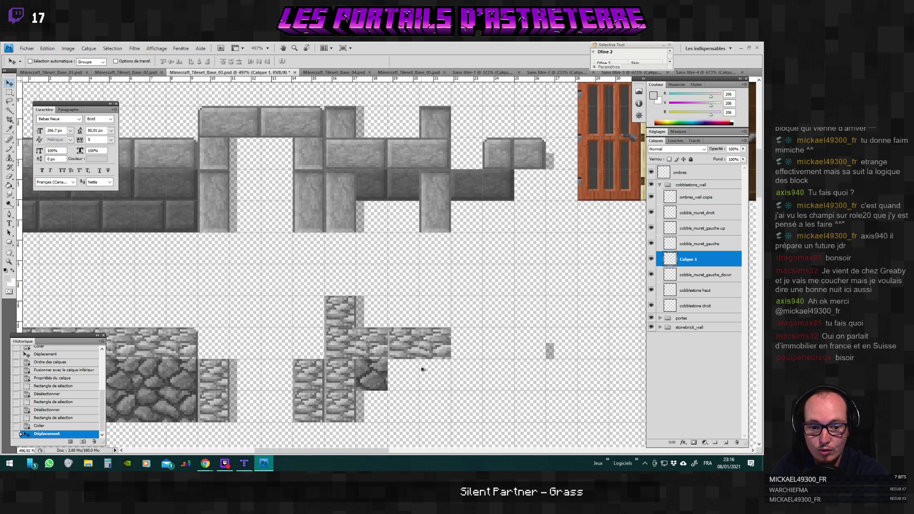
{"action": "scroll", "coordinate": [421, 369], "scroll_direction": "down", "scroll_amount": 2}
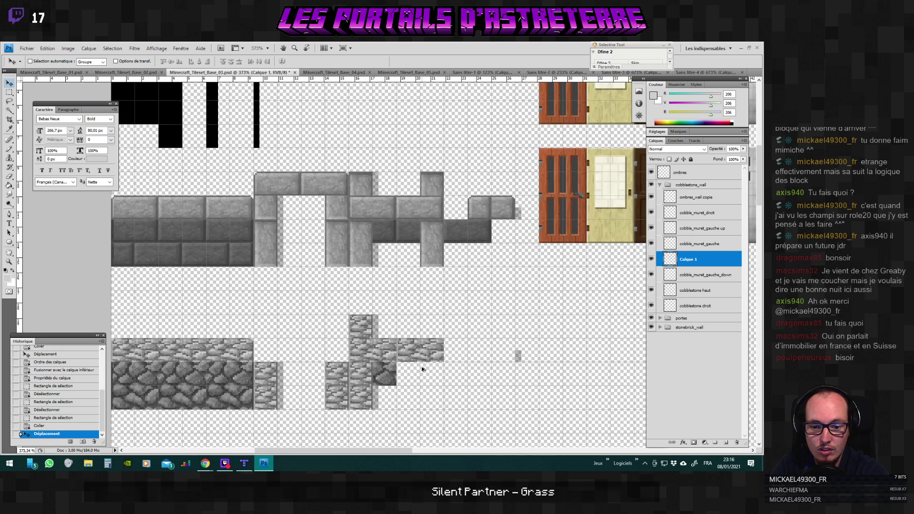
{"action": "left_click_drag", "start_coordinate": [404, 367], "coordinate": [433, 352]}
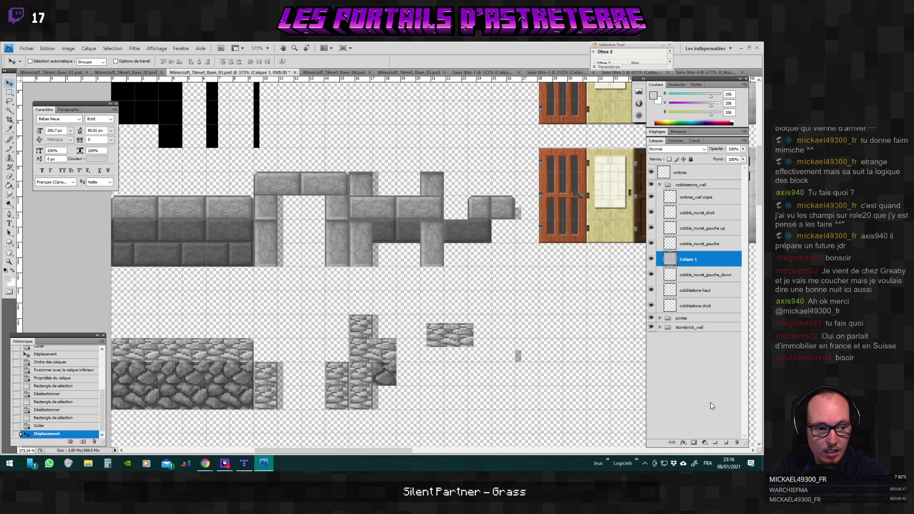
{"action": "left_click", "coordinate": [736, 443]}
Copy a two-tile strip of the main wall's top row from cobblestone haut and place it as the extension of the junction's top row.
{"action": "left_click", "coordinate": [363, 200]}
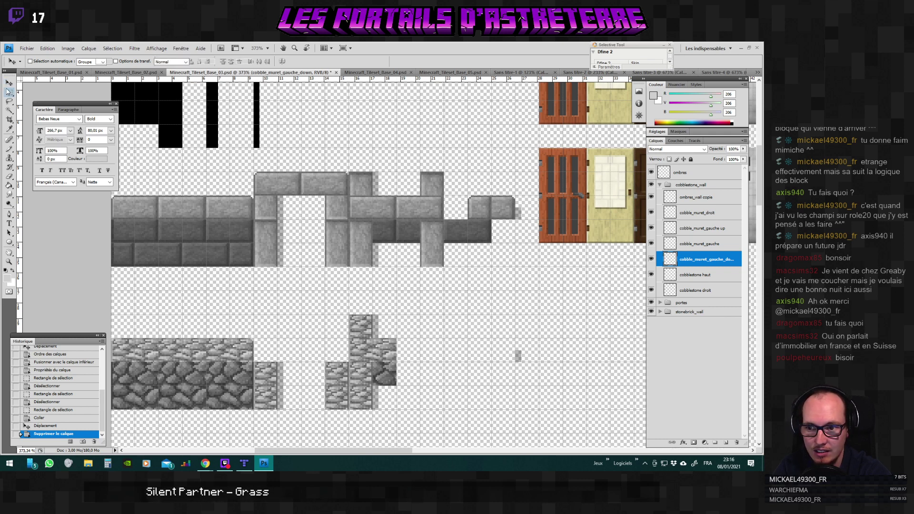
{"action": "key", "text": "m"}
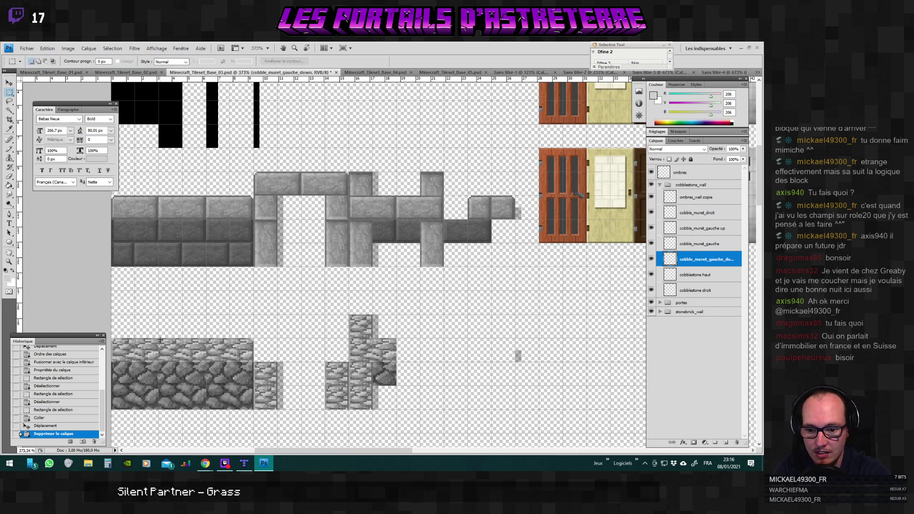
{"action": "left_click_drag", "start_coordinate": [174, 351], "coordinate": [206, 361]}
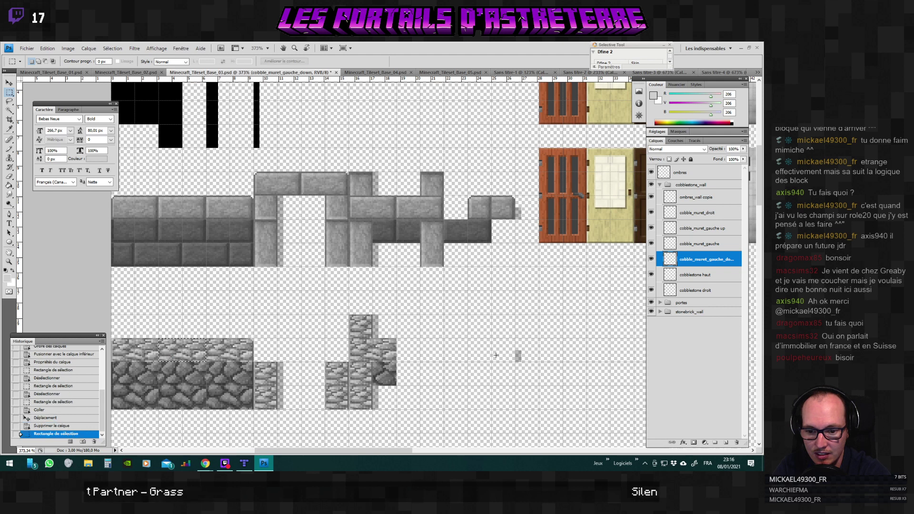
{"action": "left_click", "coordinate": [712, 292]}
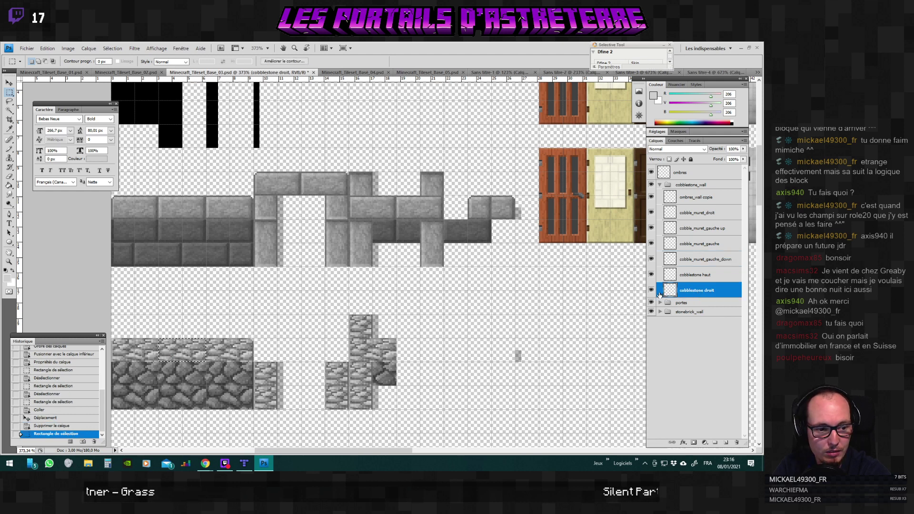
{"action": "left_click", "coordinate": [686, 282]}
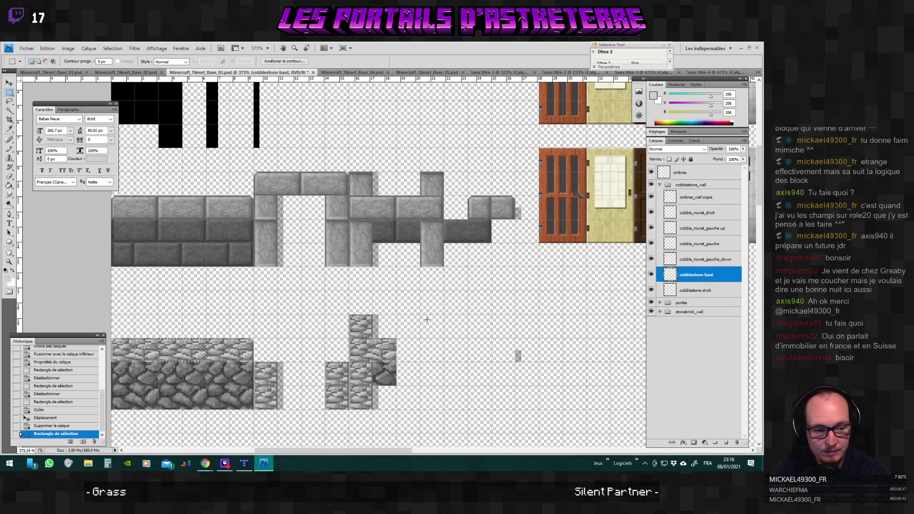
{"action": "key", "text": "ctrl+v"}
{"action": "key", "text": "v"}
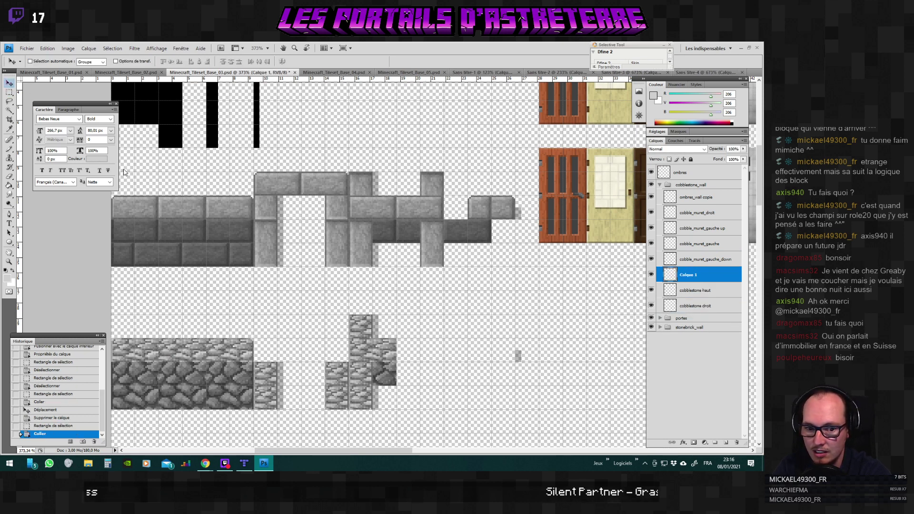
{"action": "left_click_drag", "start_coordinate": [211, 352], "coordinate": [447, 353]}
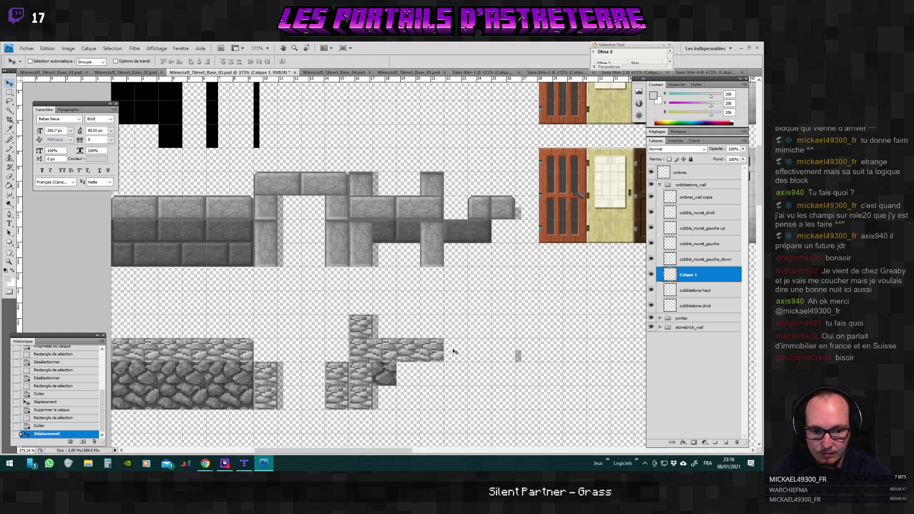
Sample the dark grey (RGB 103) from the main cobblestone wall's edge and pencil it onto the lower outer corner of the pasted strip.
{"action": "scroll", "coordinate": [447, 352], "scroll_direction": "up", "scroll_amount": 5}
{"action": "scroll", "coordinate": [377, 350], "scroll_direction": "up", "scroll_amount": 2}
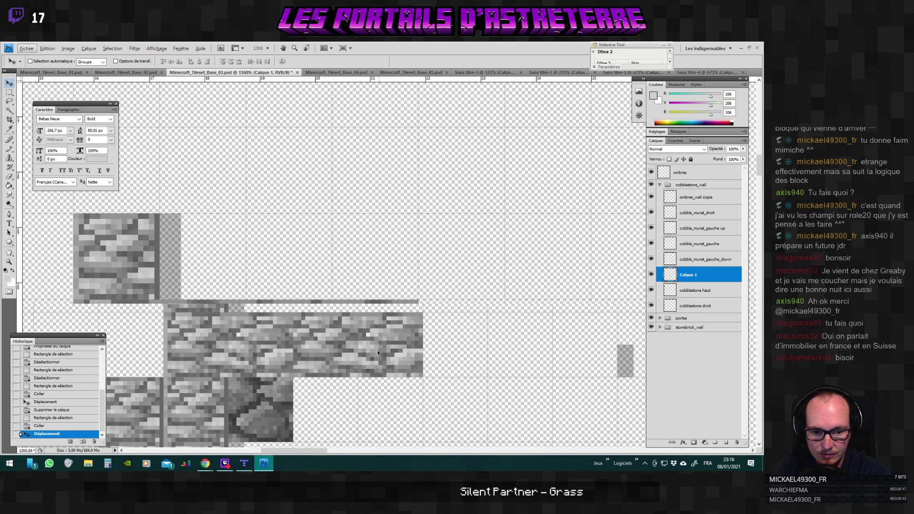
{"action": "scroll", "coordinate": [377, 353], "scroll_direction": "down", "scroll_amount": 7}
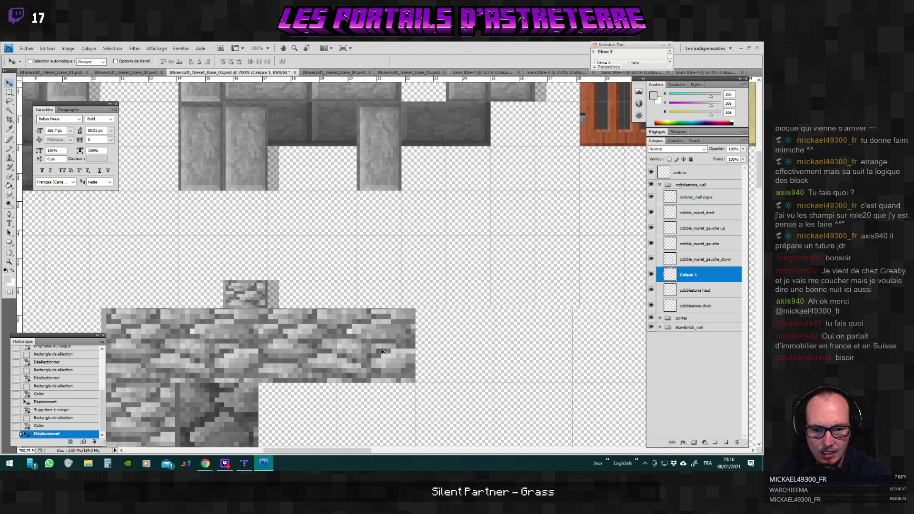
{"action": "scroll", "coordinate": [381, 352], "scroll_direction": "up", "scroll_amount": 1}
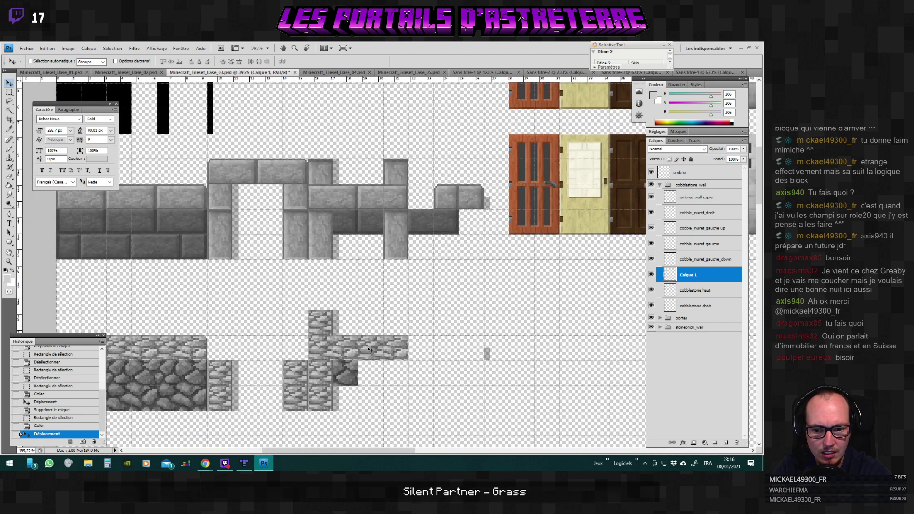
{"action": "key", "text": "b"}
{"action": "scroll", "coordinate": [222, 363], "scroll_direction": "up", "scroll_amount": 4}
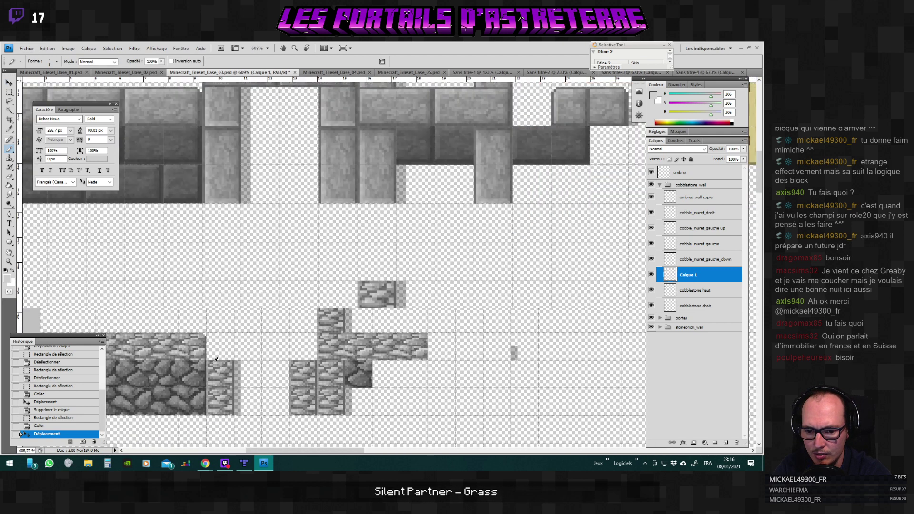
{"action": "left_click", "coordinate": [202, 331], "text": "alt"}
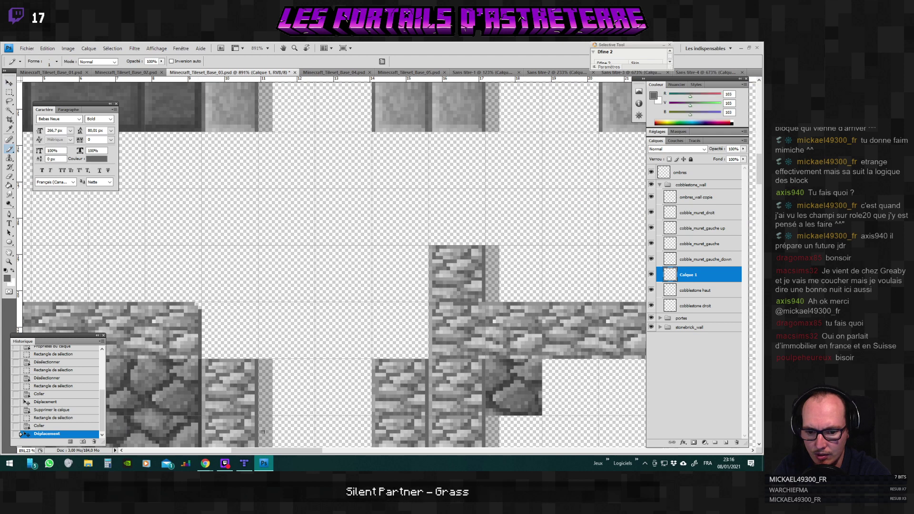
{"action": "left_click_drag", "start_coordinate": [263, 450], "coordinate": [314, 451]}
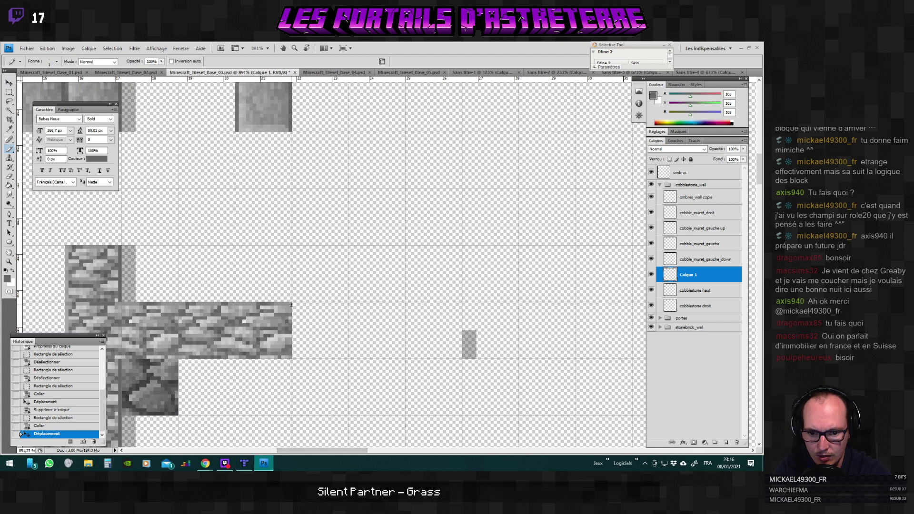
{"action": "left_click", "coordinate": [291, 355]}
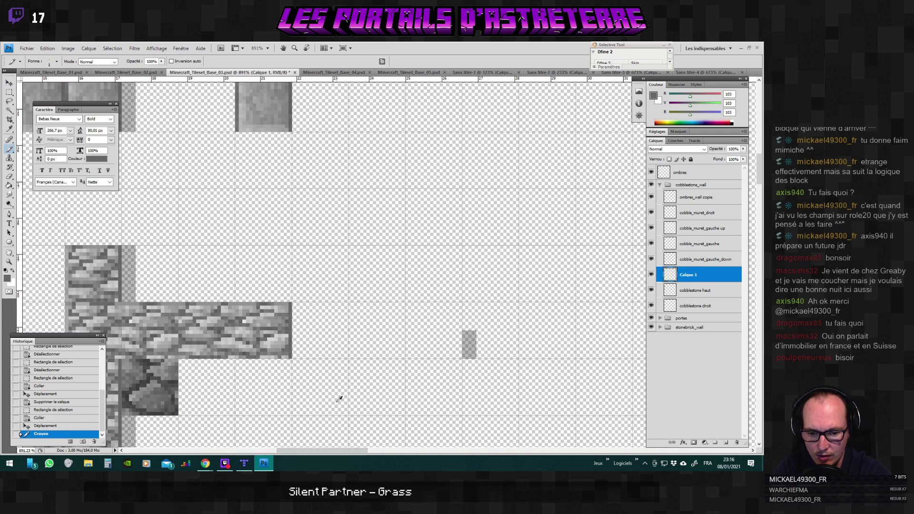
Check which wall pieces the cobble_muret_gauche_down and cobble_muret_gauche layers contain by briefly hiding each one.
{"action": "scroll", "coordinate": [338, 394], "scroll_direction": "down", "scroll_amount": 3}
{"action": "left_click_drag", "start_coordinate": [352, 450], "coordinate": [320, 450]}
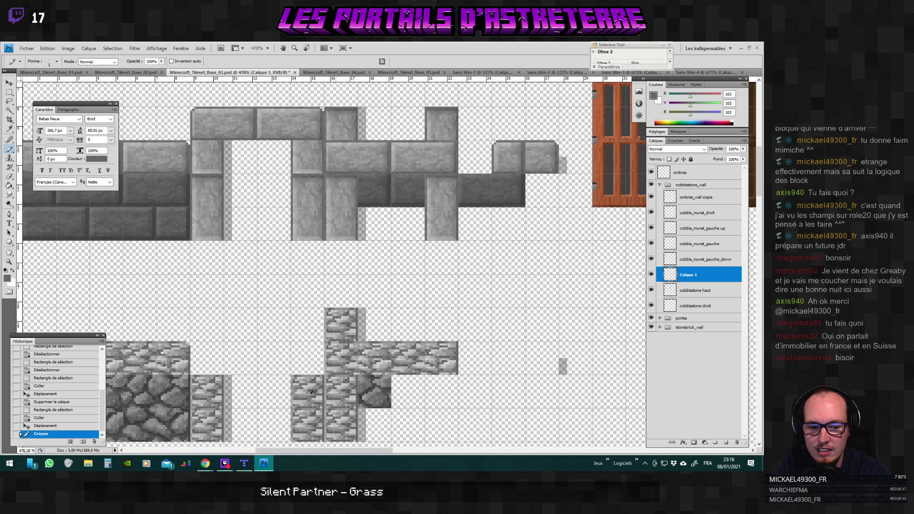
{"action": "scroll", "coordinate": [451, 312], "scroll_direction": "down", "scroll_amount": 3}
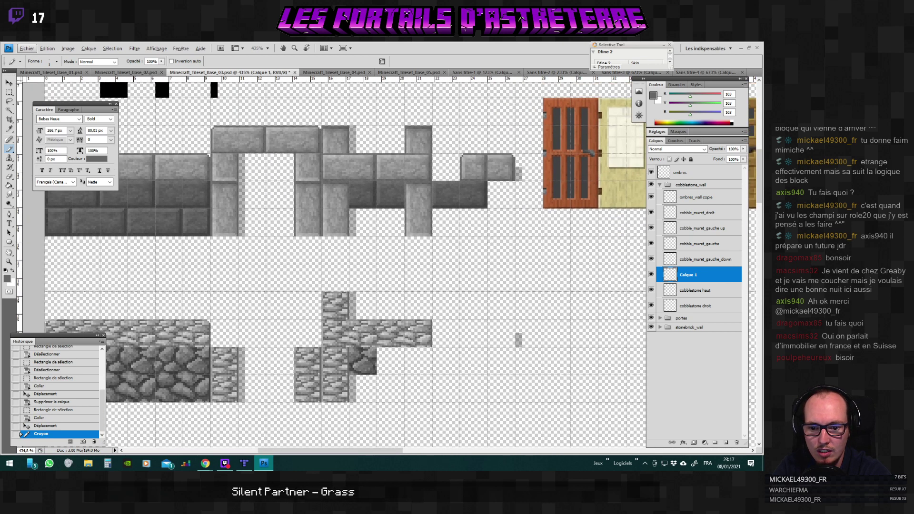
{"action": "left_click", "coordinate": [9, 92]}
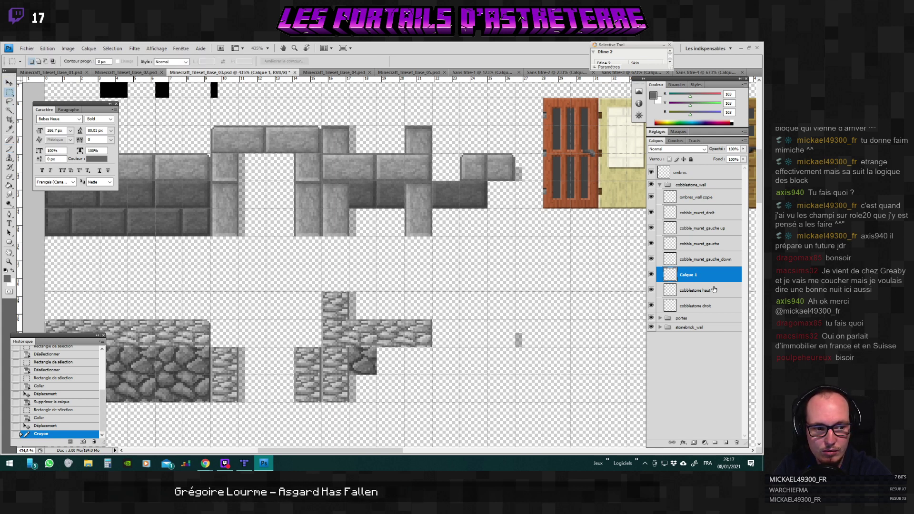
{"action": "left_click", "coordinate": [686, 259]}
{"action": "left_click", "coordinate": [651, 260]}
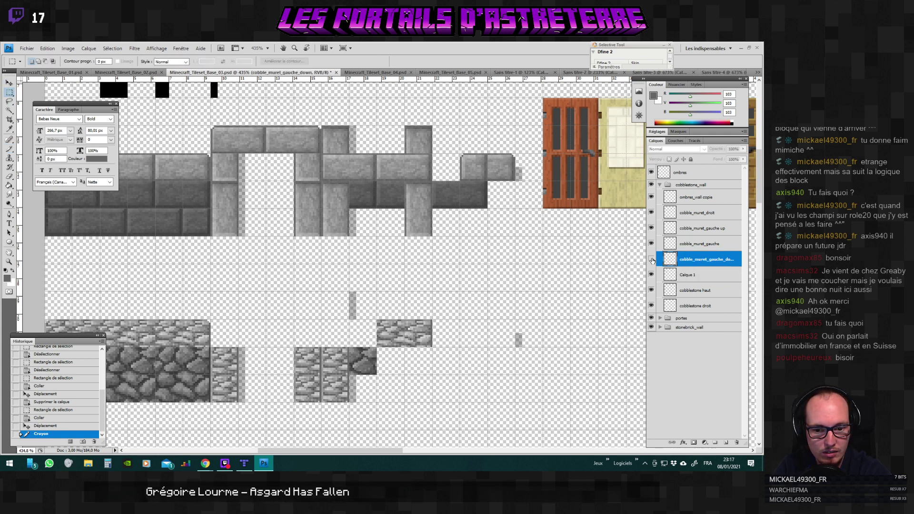
{"action": "left_click", "coordinate": [652, 260]}
{"action": "left_click", "coordinate": [656, 245]}
{"action": "left_click", "coordinate": [652, 244]}
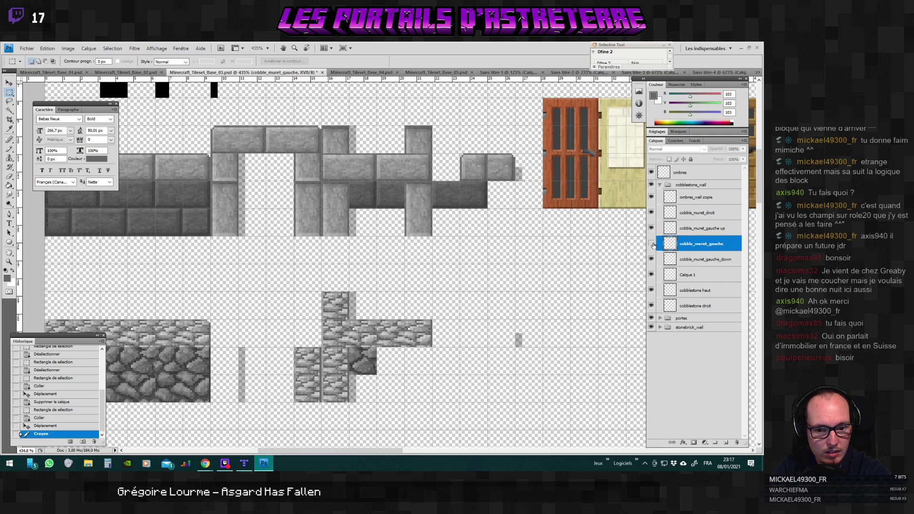
{"action": "left_click", "coordinate": [653, 244]}
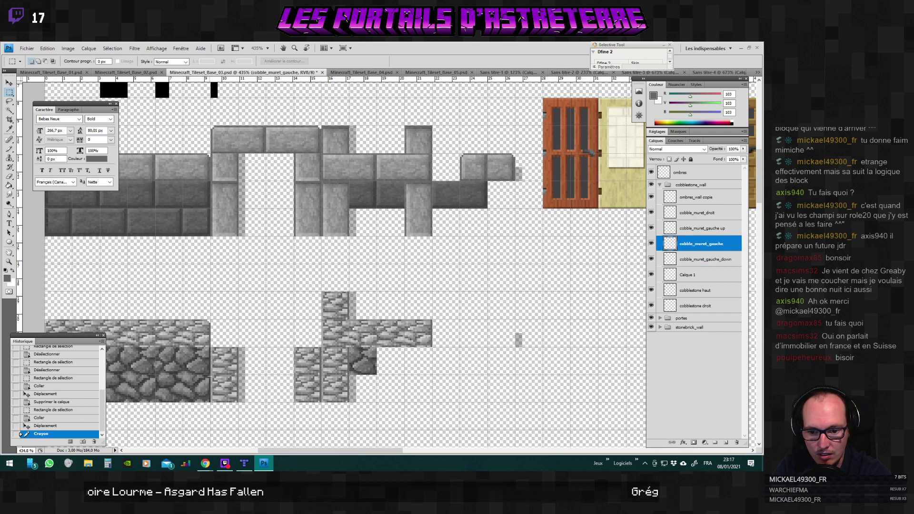
Copy the lower tile of the cobble_muret_gauche low wall and place it above the outer end of the junction's extended top row.
{"action": "scroll", "coordinate": [212, 386], "scroll_direction": "up", "scroll_amount": 3}
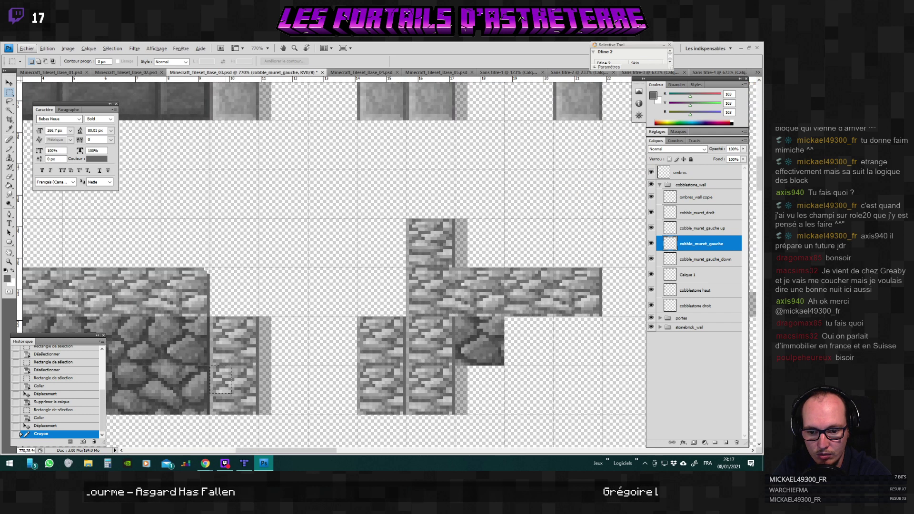
{"action": "left_click_drag", "start_coordinate": [258, 414], "coordinate": [258, 413]}
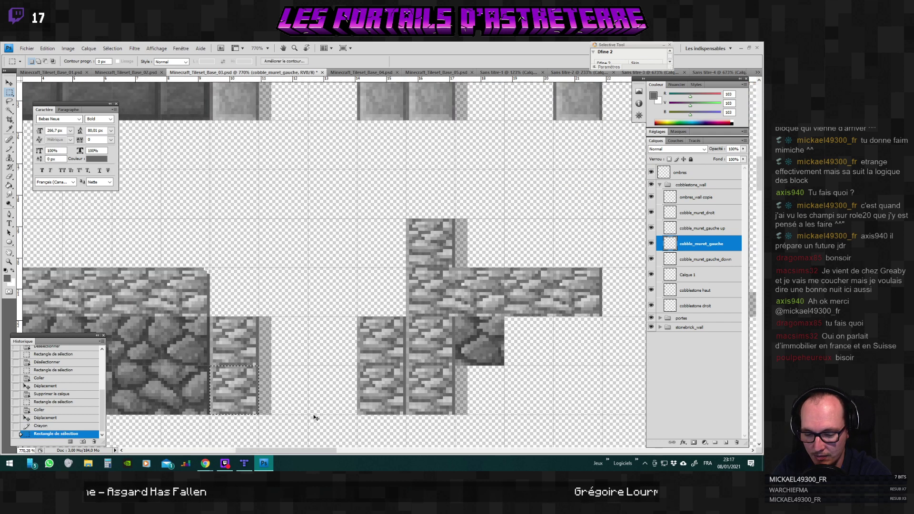
{"action": "key", "text": "ctrl+c"}
{"action": "key", "text": "ctrl+v"}
{"action": "left_click_drag", "start_coordinate": [203, 318], "coordinate": [583, 244]}
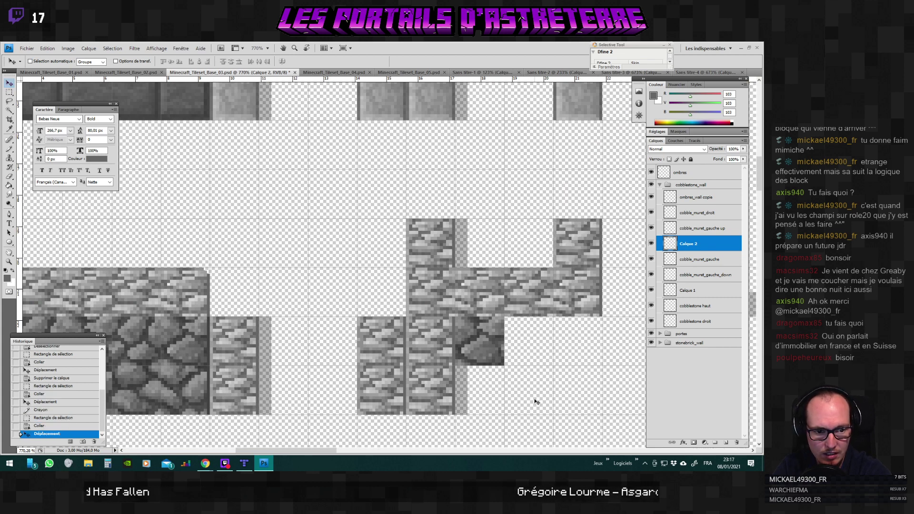
Compare the cobblestone junction with the stone brick set and check the pasted tile by toggling the visibility of Calque 2.
{"action": "left_click_drag", "start_coordinate": [323, 453], "coordinate": [349, 453]}
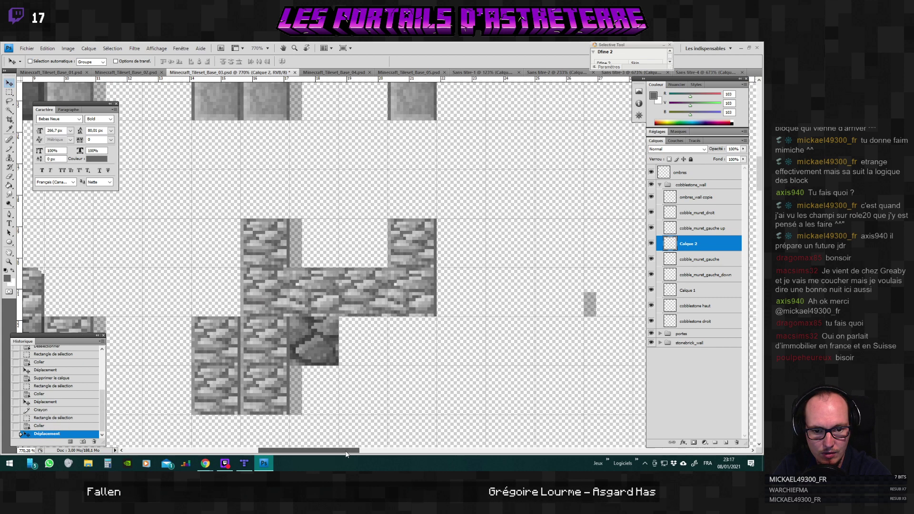
{"action": "scroll", "coordinate": [407, 363], "scroll_direction": "down", "scroll_amount": 5}
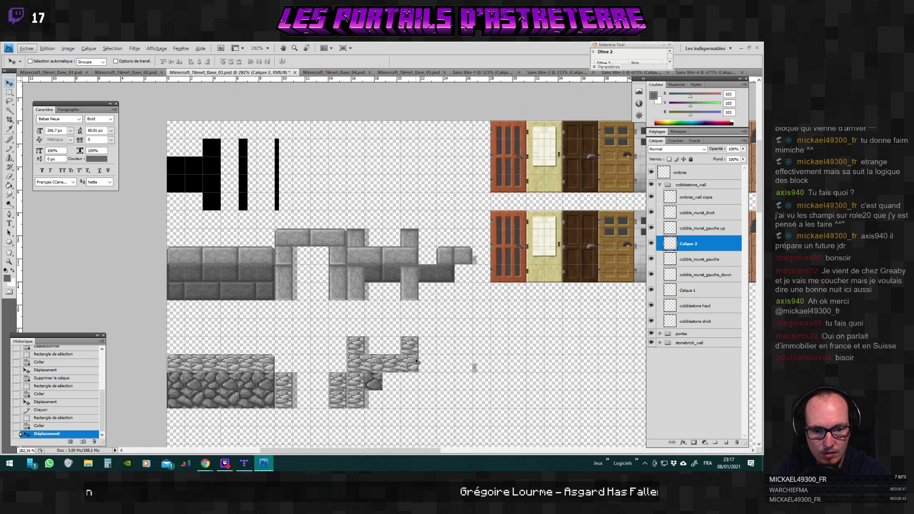
{"action": "scroll", "coordinate": [418, 352], "scroll_direction": "up", "scroll_amount": 3}
{"action": "scroll", "coordinate": [418, 346], "scroll_direction": "up", "scroll_amount": 1}
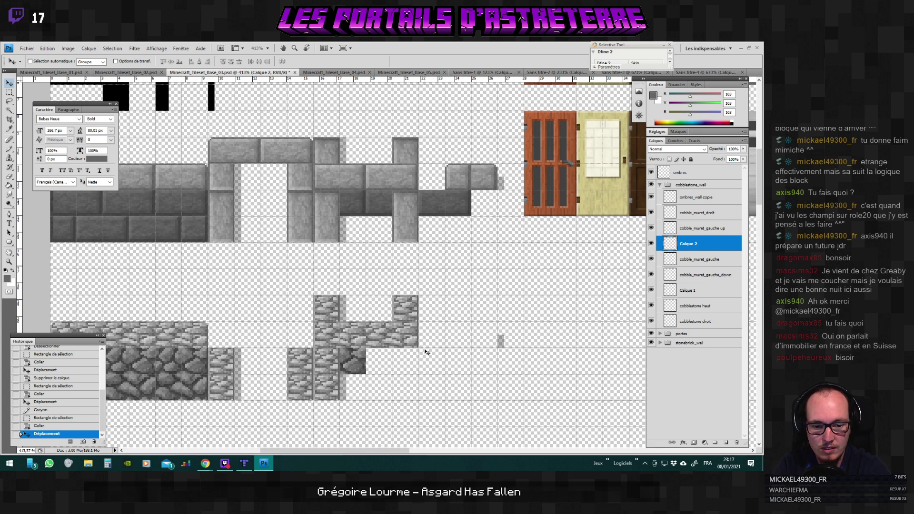
{"action": "scroll", "coordinate": [408, 362], "scroll_direction": "down", "scroll_amount": 1}
{"action": "scroll", "coordinate": [409, 362], "scroll_direction": "up", "scroll_amount": 1, "text": "alt"}
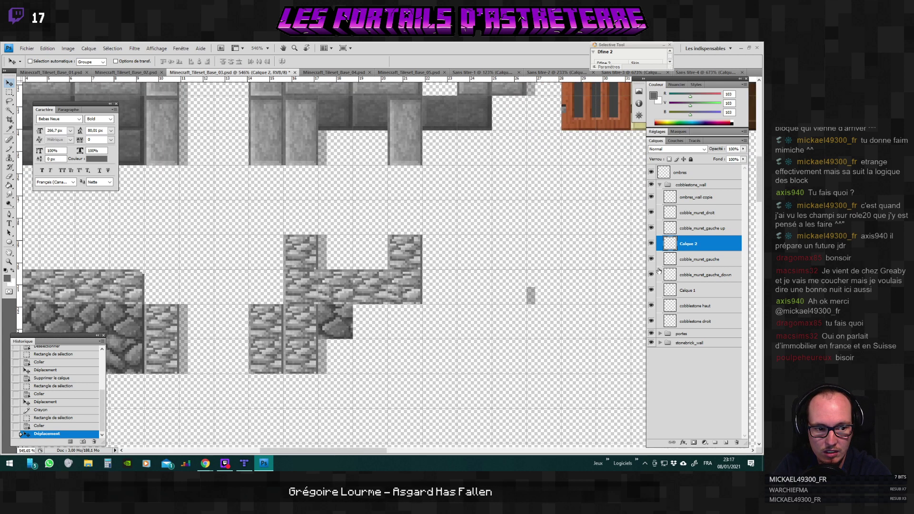
{"action": "left_click", "coordinate": [652, 244]}
{"action": "left_click", "coordinate": [651, 244]}
{"action": "scroll", "coordinate": [437, 327], "scroll_direction": "down", "scroll_amount": 1}
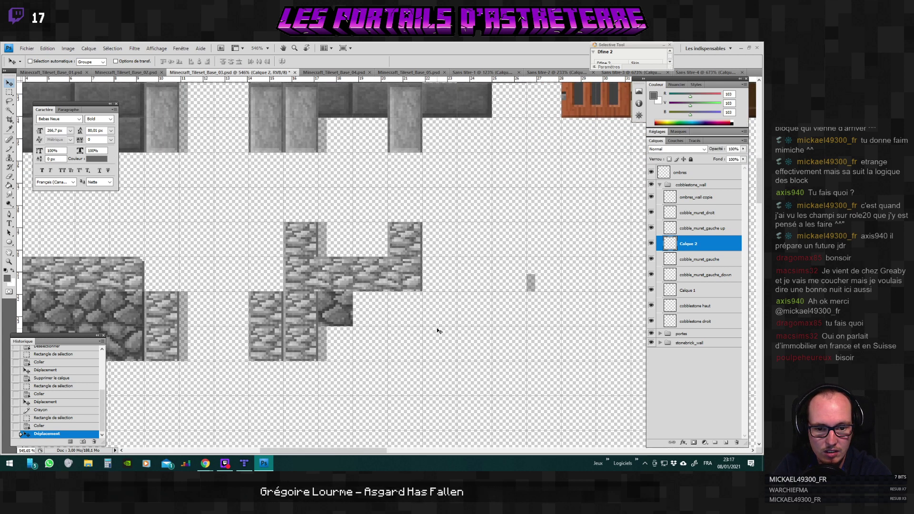
{"action": "left_click", "coordinate": [652, 244]}
{"action": "left_click", "coordinate": [651, 244]}
Reorder layer Calque 2 to sit directly above Calque 1 and merge it down into Calque 1.
{"action": "left_click", "coordinate": [690, 257]}
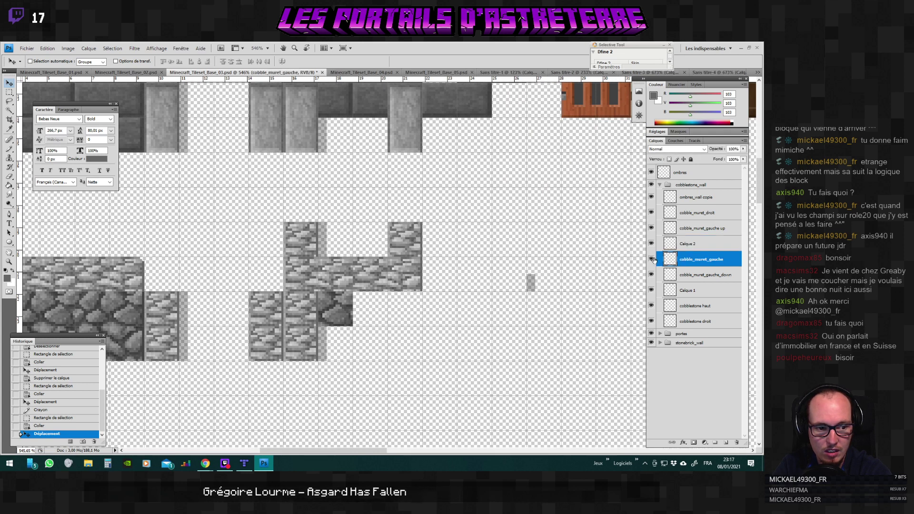
{"action": "left_click", "coordinate": [696, 245]}
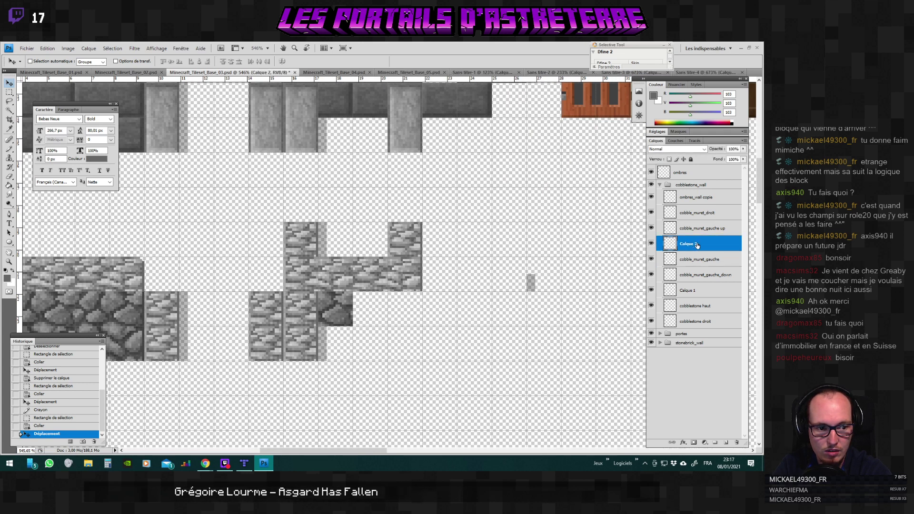
{"action": "left_click_drag", "start_coordinate": [697, 245], "coordinate": [662, 292]}
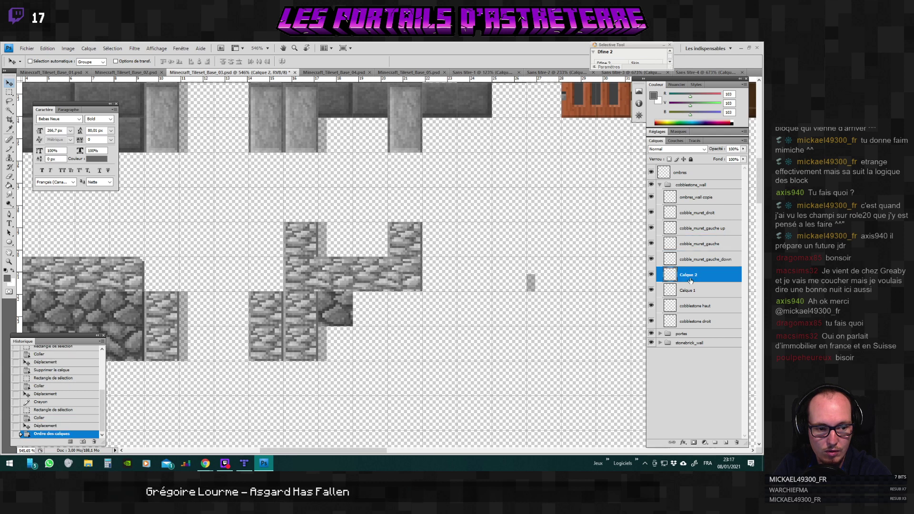
{"action": "key", "text": "ctrl+e"}
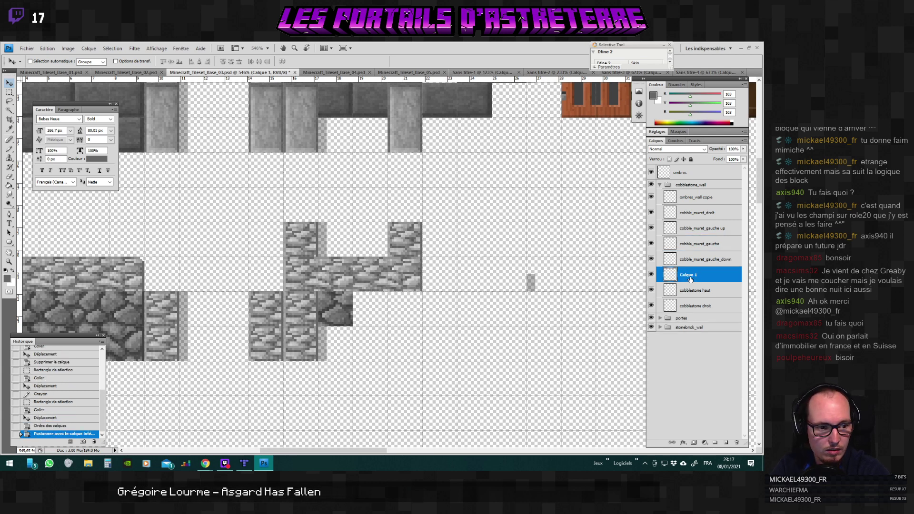
Rename the merged layer Calque 1 as cobble_muret_droite_down.
{"action": "double_click", "coordinate": [691, 278]}
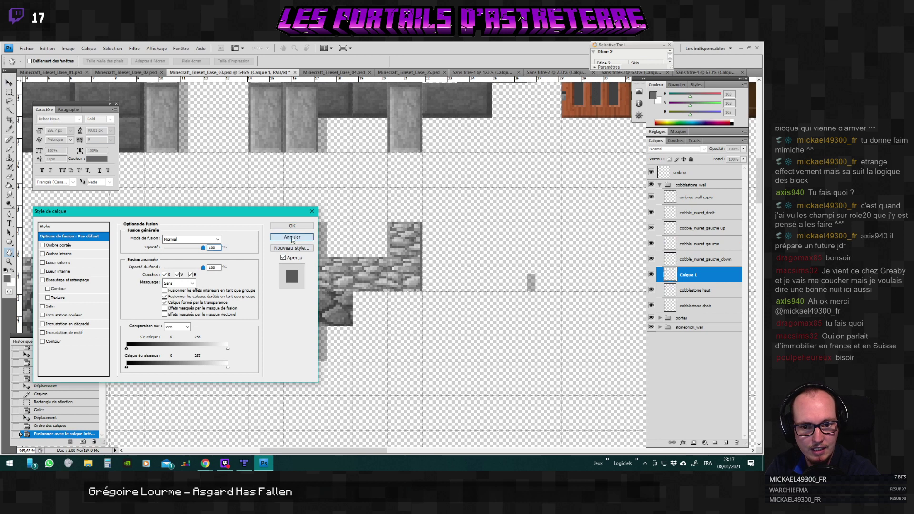
{"action": "key", "text": "Escape"}
{"action": "double_click", "coordinate": [691, 275]}
{"action": "type", "text": "c"}
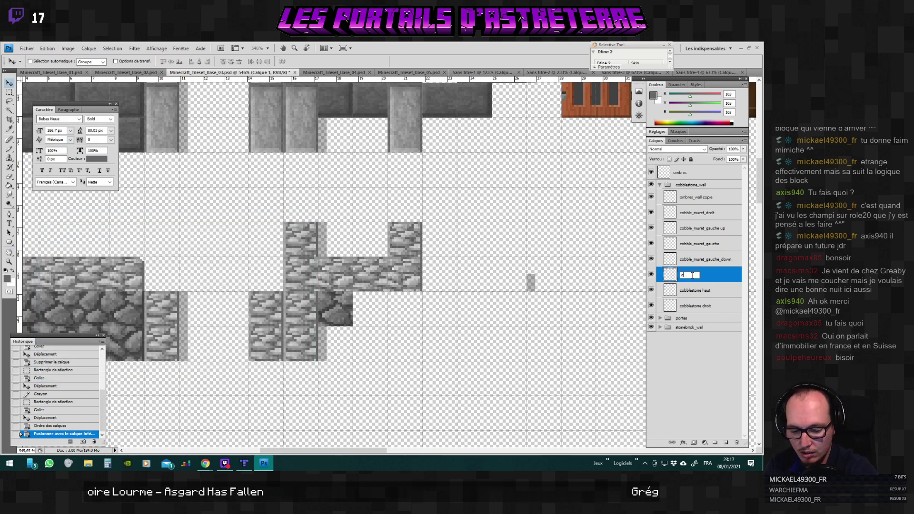
{"action": "type", "text": "obble_mure"}
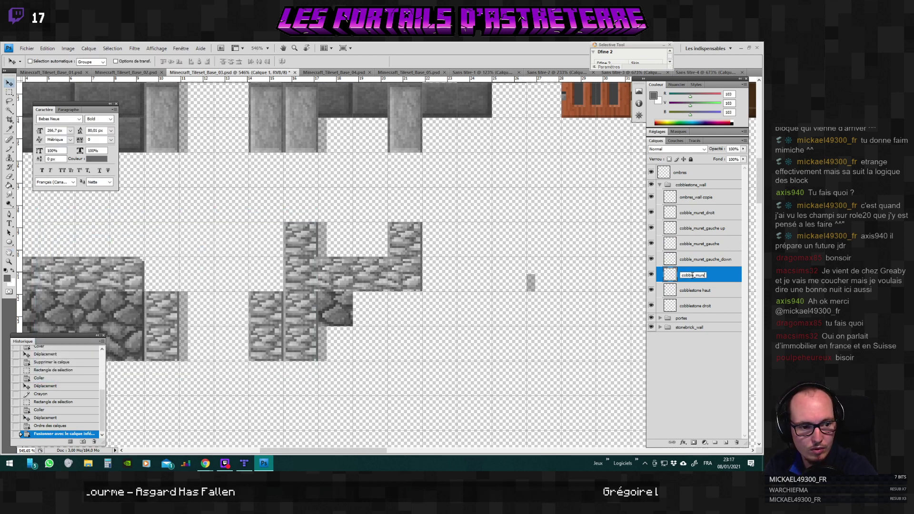
{"action": "type", "text": "t_dro"}
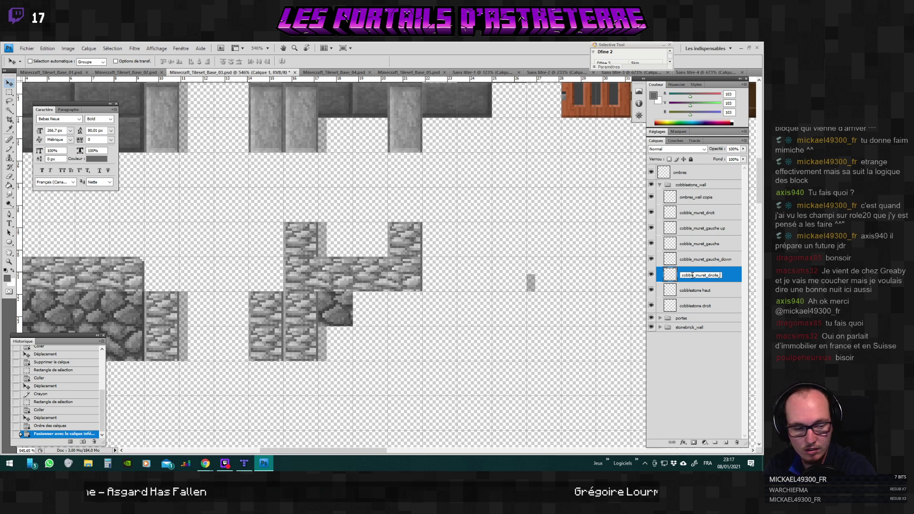
{"action": "type", "text": "ite_down"}
{"action": "key", "text": "Return"}
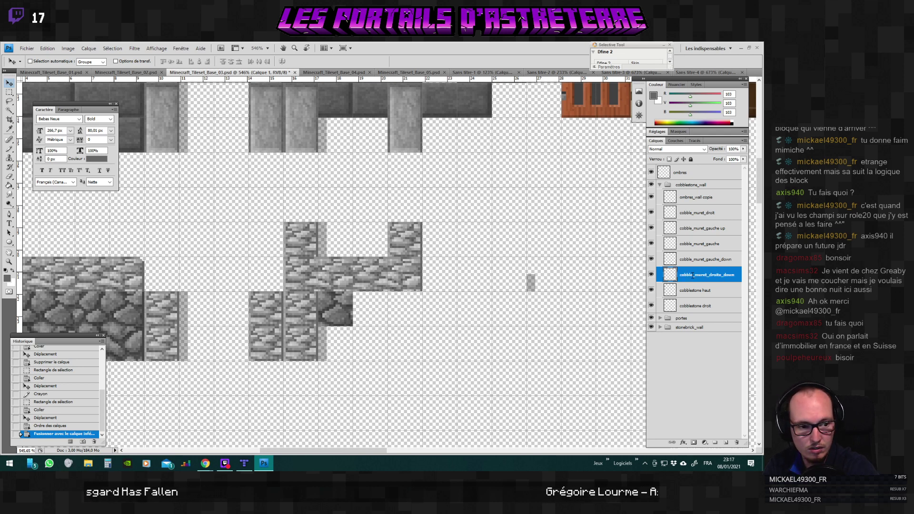
Duplicate the cobble_muret_droit layer and place the copied two-tile column below the outer end of the junction's extension.
{"action": "scroll", "coordinate": [456, 324], "scroll_direction": "down", "scroll_amount": 3}
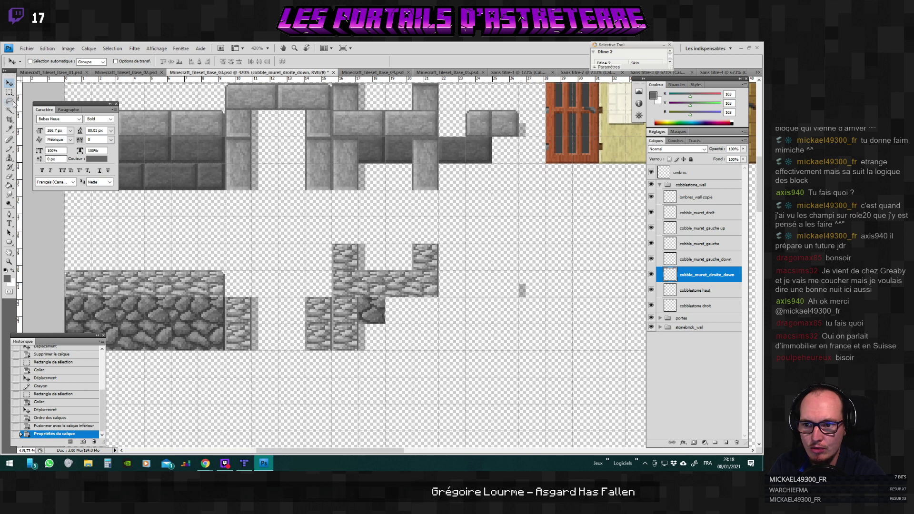
{"action": "key", "text": "m"}
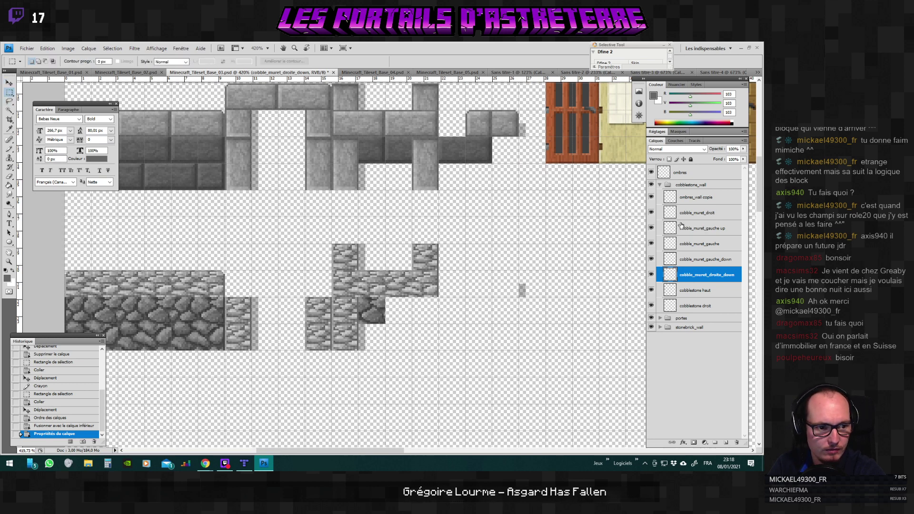
{"action": "left_click", "coordinate": [336, 317], "text": "ctrl"}
{"action": "scroll", "coordinate": [336, 317], "scroll_direction": "up", "scroll_amount": 2}
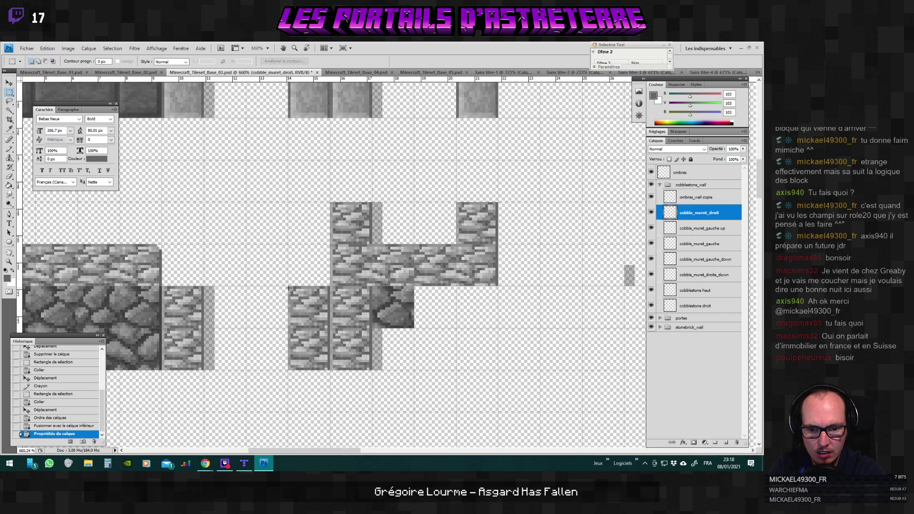
{"action": "right_click", "coordinate": [694, 224]}
{"action": "left_click", "coordinate": [697, 250]}
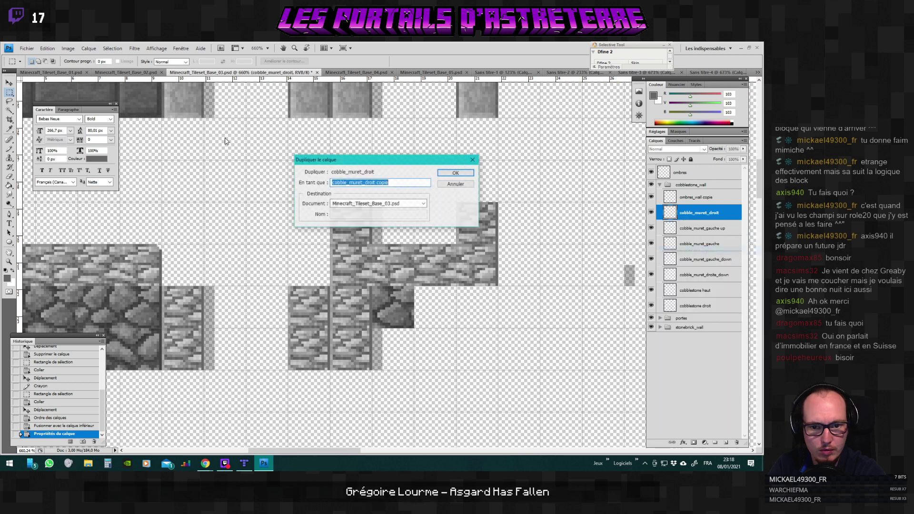
{"action": "key", "text": "Return"}
{"action": "key", "text": "v"}
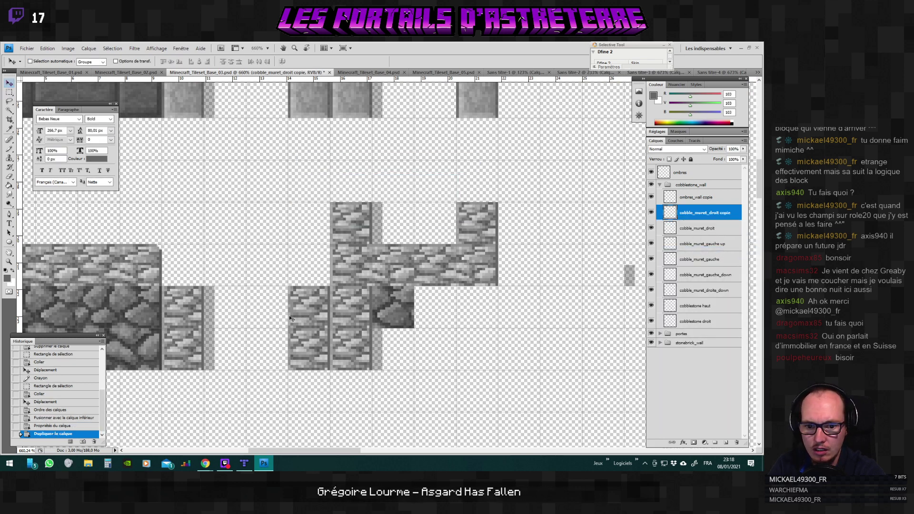
{"action": "left_click_drag", "start_coordinate": [319, 315], "coordinate": [475, 319]}
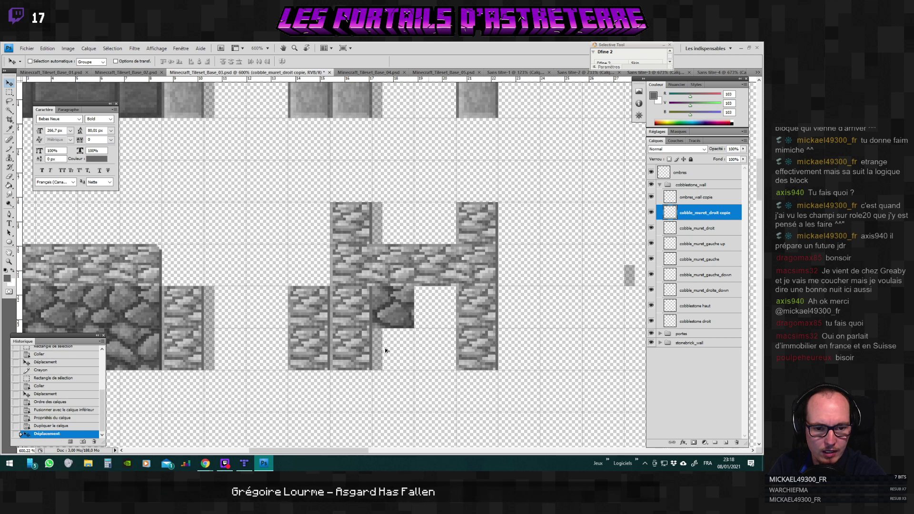
Rename the layer cobblestone droit as cobblestone bas and check what it contains by toggling its visibility.
{"action": "scroll", "coordinate": [400, 346], "scroll_direction": "down", "scroll_amount": 3}
{"action": "scroll", "coordinate": [406, 345], "scroll_direction": "up", "scroll_amount": 4}
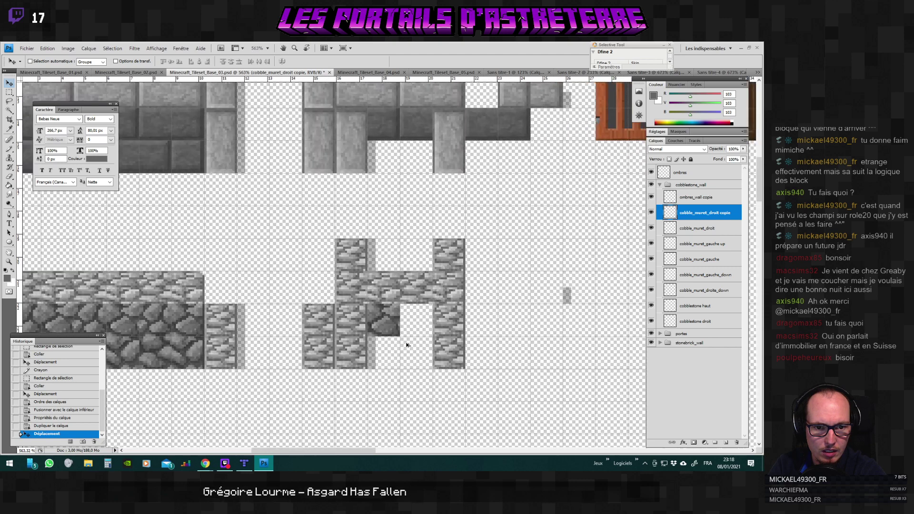
{"action": "scroll", "coordinate": [407, 344], "scroll_direction": "down", "scroll_amount": 1}
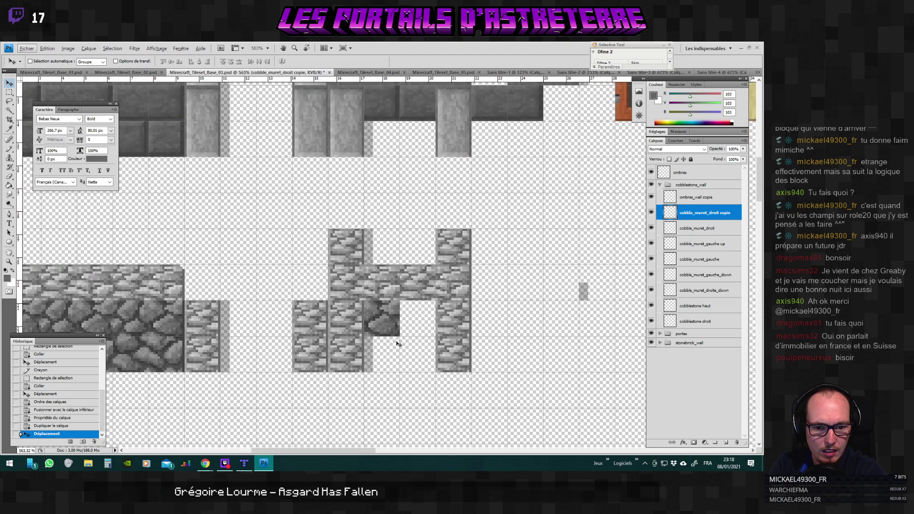
{"action": "left_click_drag", "start_coordinate": [367, 452], "coordinate": [347, 450]}
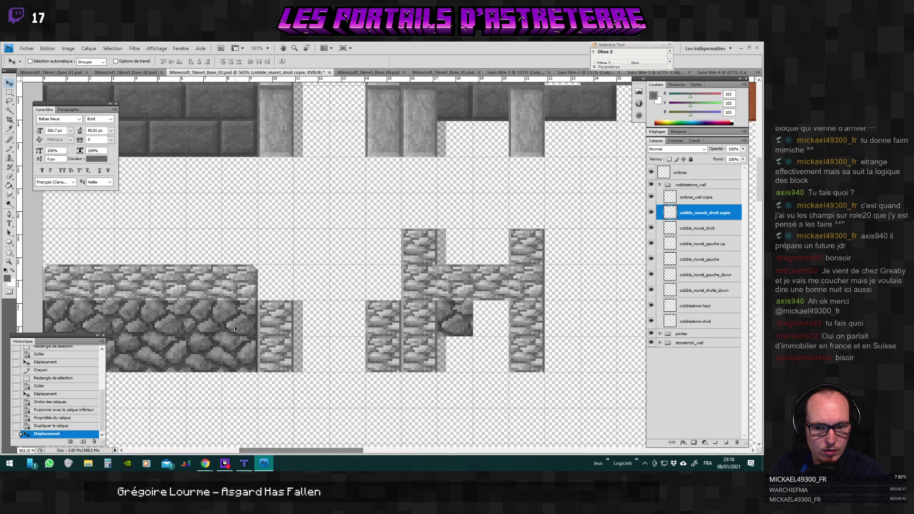
{"action": "left_click", "coordinate": [694, 322]}
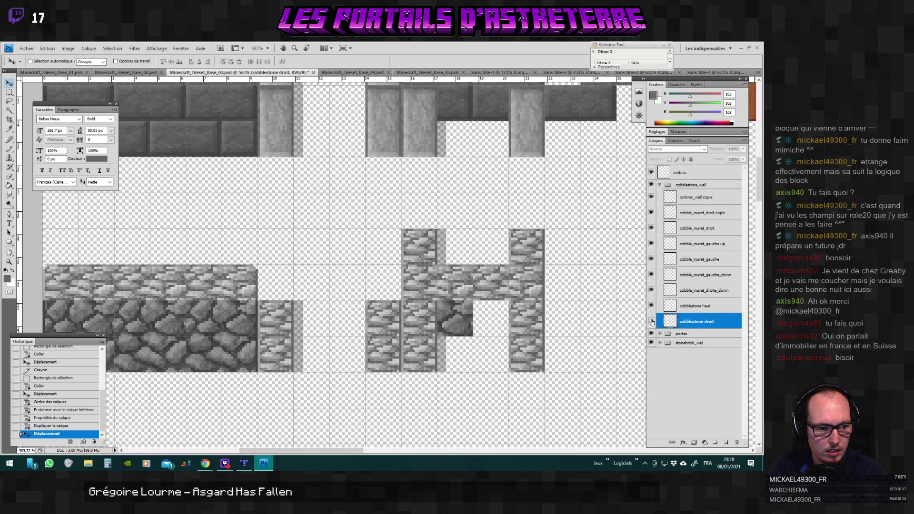
{"action": "key", "text": "m"}
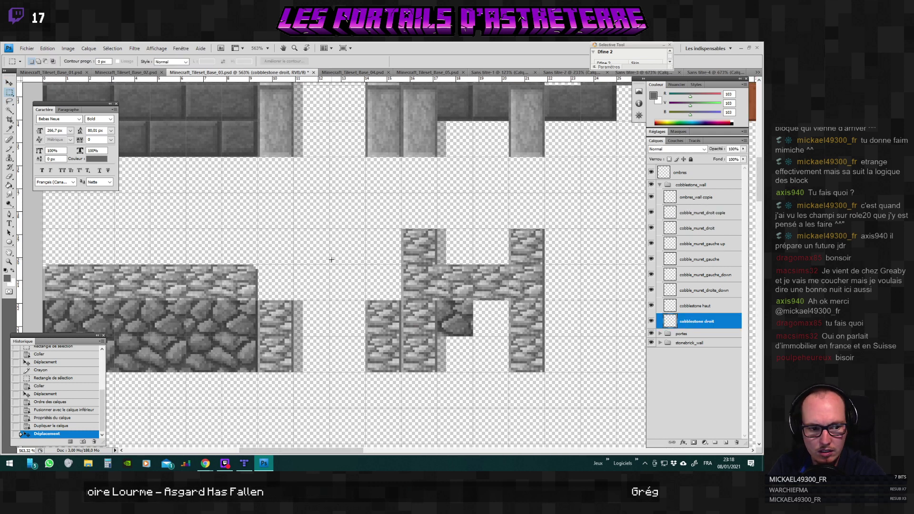
{"action": "double_click", "coordinate": [715, 322]}
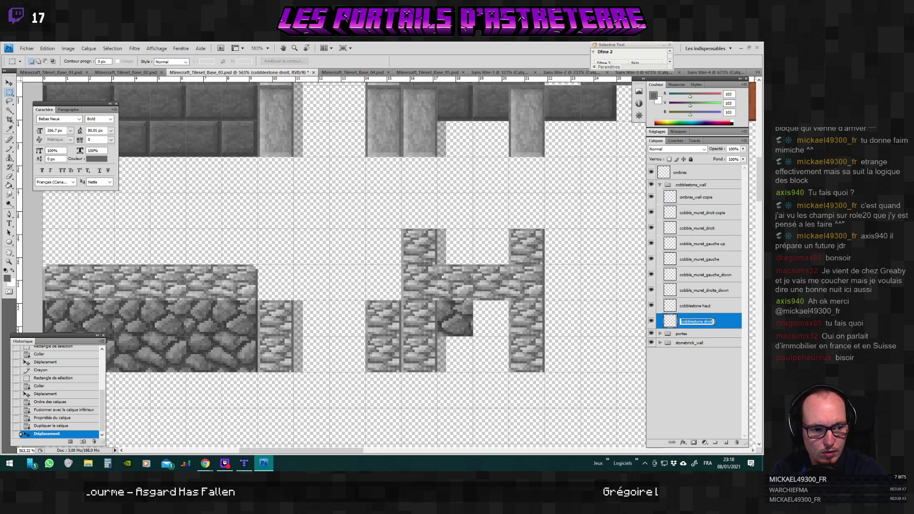
{"action": "double_click", "coordinate": [708, 322]}
{"action": "type", "text": "bas"}
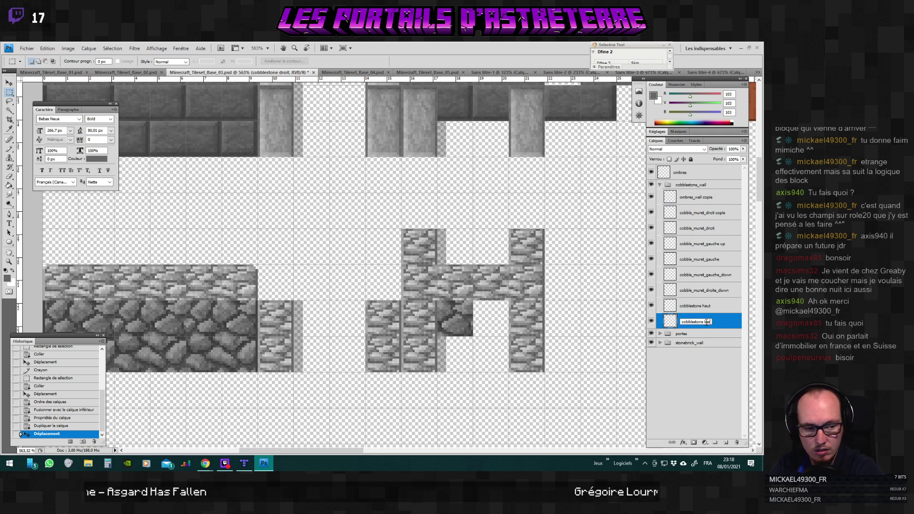
{"action": "key", "text": "Return"}
{"action": "left_click", "coordinate": [651, 322]}
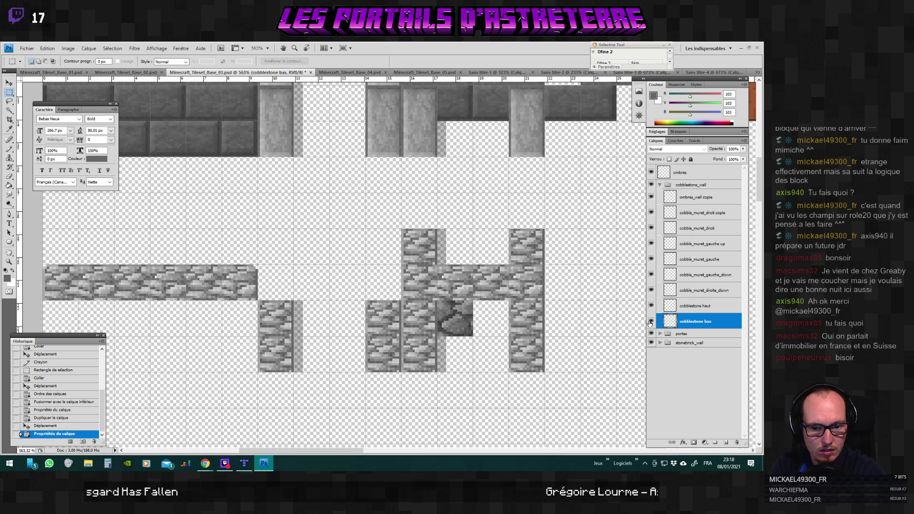
{"action": "left_click", "coordinate": [652, 322]}
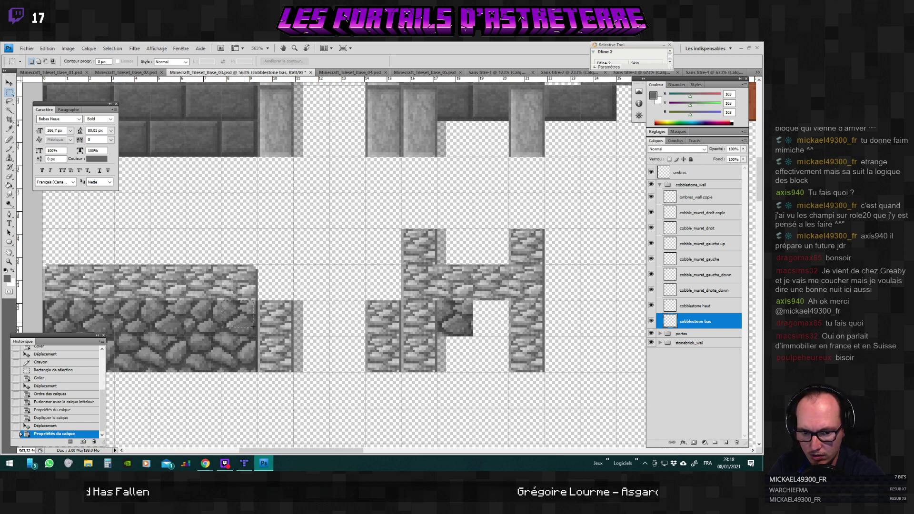
Copy one dark cobblestone tile from cobblestone bas to a new layer and fit it under the junction's extension, beside the outer column.
{"action": "left_click_drag", "start_coordinate": [256, 335], "coordinate": [258, 336]}
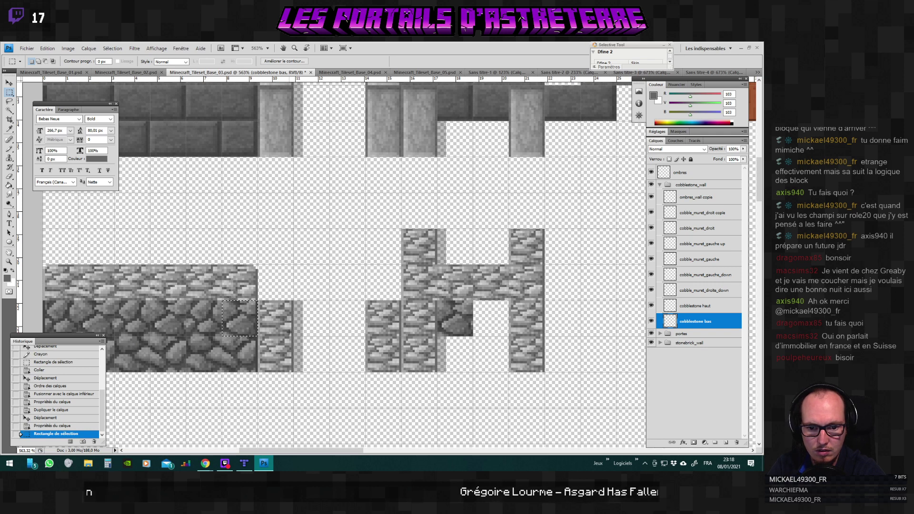
{"action": "left_click", "coordinate": [232, 301]}
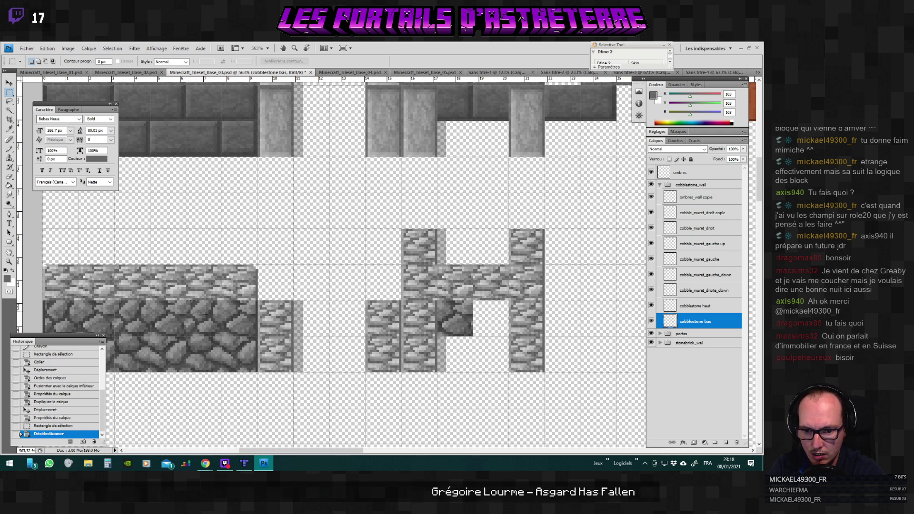
{"action": "left_click_drag", "start_coordinate": [218, 329], "coordinate": [221, 336]}
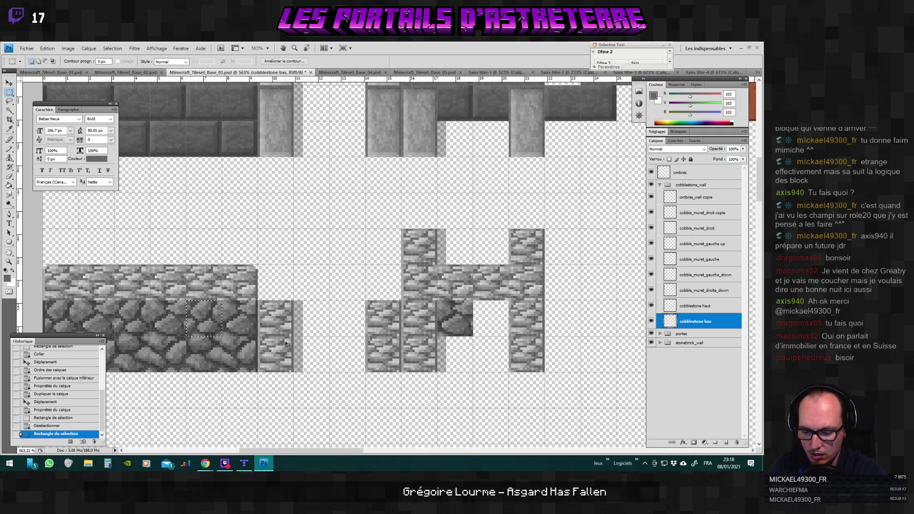
{"action": "key", "text": "ctrl+j"}
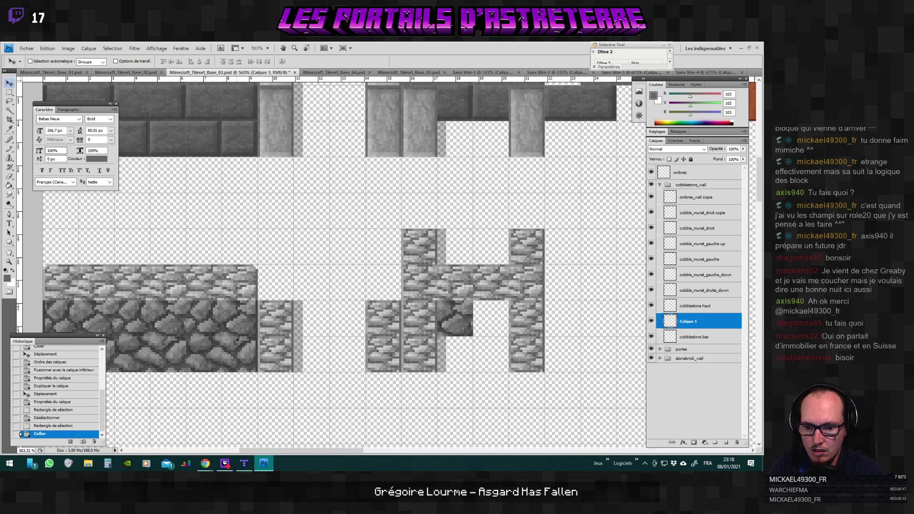
{"action": "key", "text": "ctrl+v"}
{"action": "key", "text": "v"}
{"action": "left_click_drag", "start_coordinate": [468, 324], "coordinate": [502, 319]}
{"action": "scroll", "coordinate": [476, 362], "scroll_direction": "down", "scroll_amount": 3}
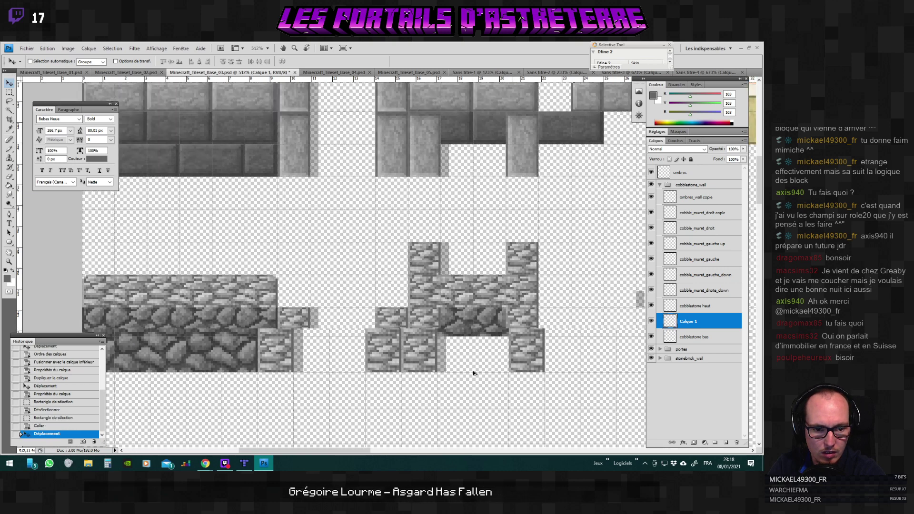
{"action": "scroll", "coordinate": [343, 447], "scroll_direction": "right", "scroll_amount": 5}
{"action": "scroll", "coordinate": [404, 397], "scroll_direction": "up", "scroll_amount": 3}
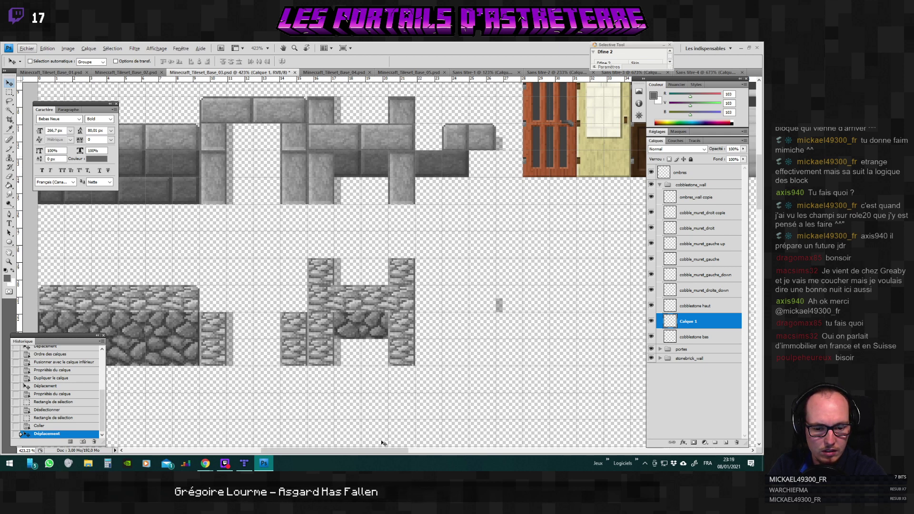
{"action": "left_click_drag", "start_coordinate": [381, 450], "coordinate": [369, 450]}
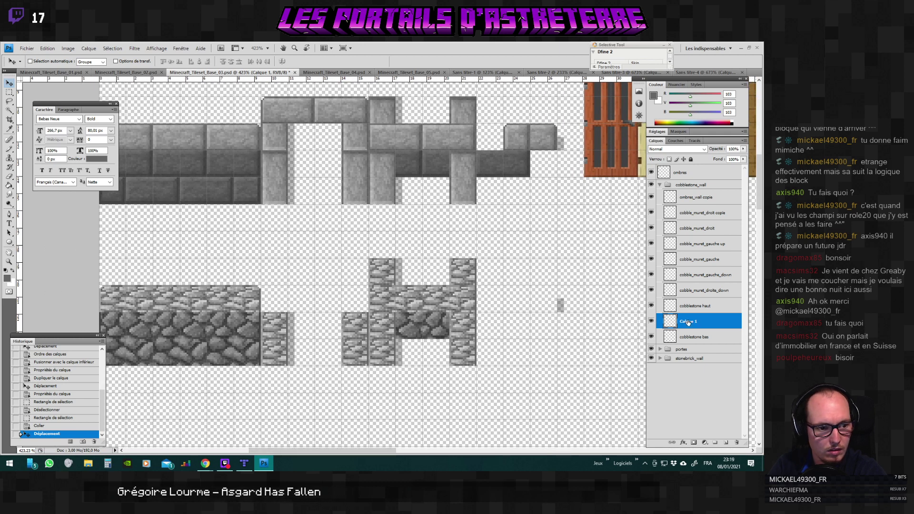
Reorder layer Calque 1 to sit directly above cobble_muret_droit copie and merge it down into that layer.
{"action": "left_click_drag", "start_coordinate": [687, 322], "coordinate": [667, 215]}
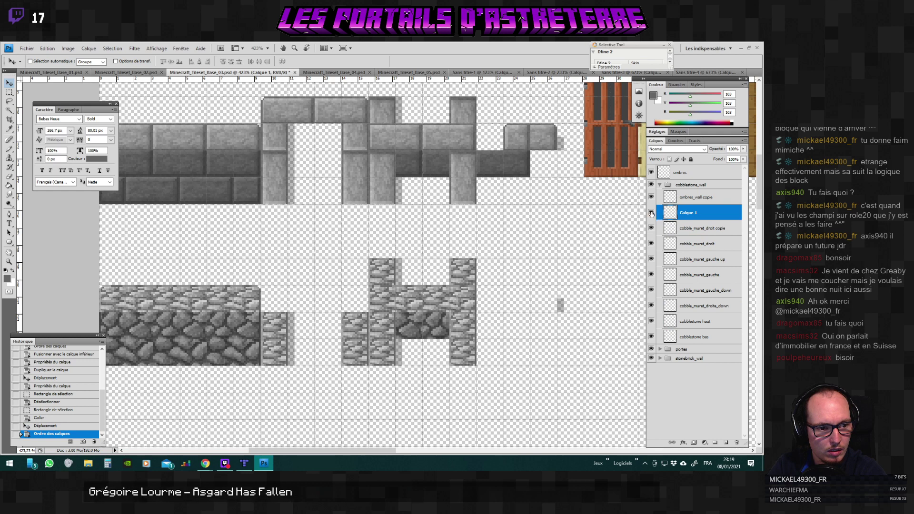
{"action": "left_click", "coordinate": [651, 214]}
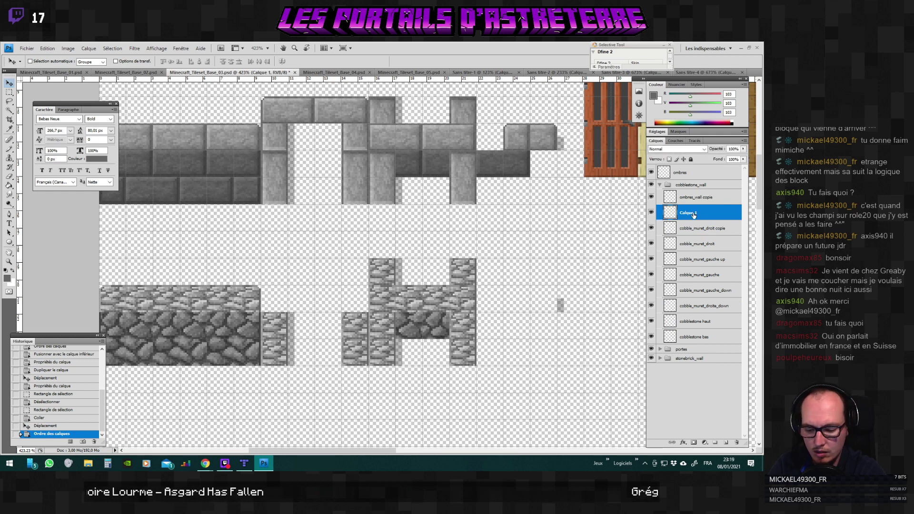
{"action": "key", "text": "ctrl+e"}
Rename the merged layer cobble_muret_droit up and reorder it directly below cobble_muret_droit.
{"action": "double_click", "coordinate": [722, 213]}
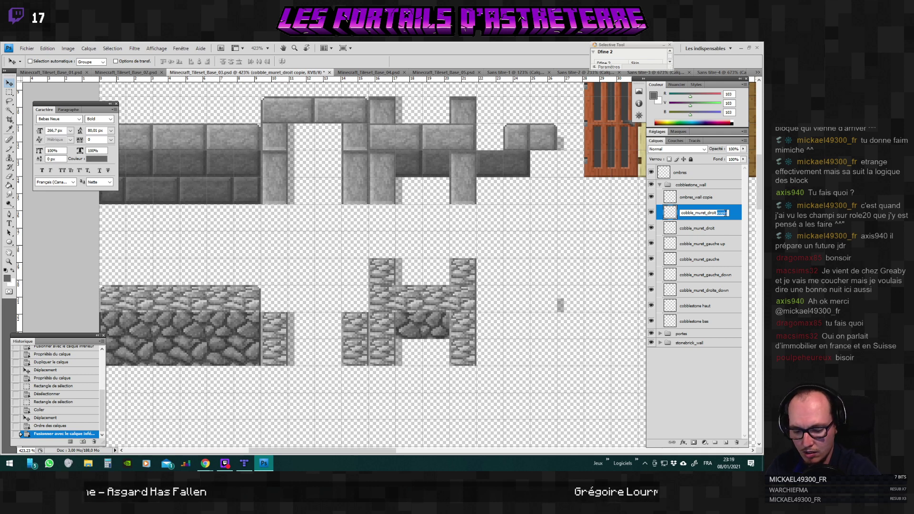
{"action": "type", "text": "up"}
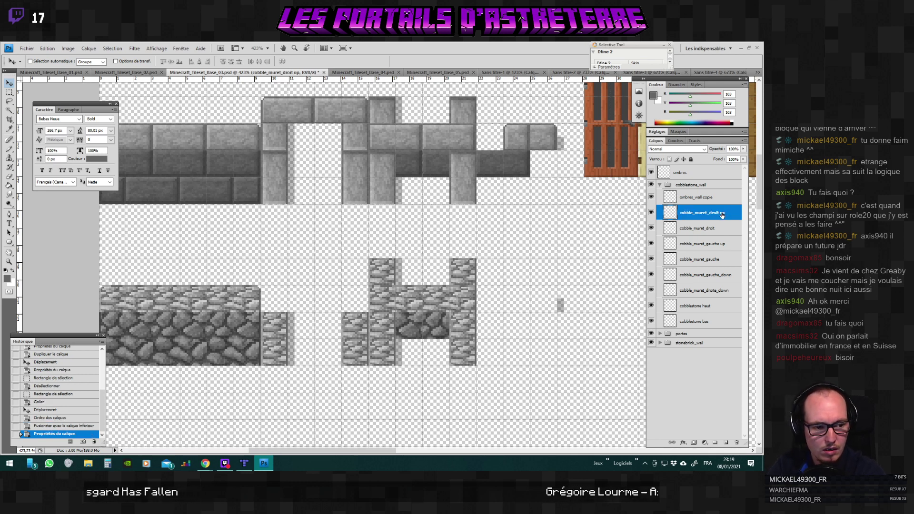
{"action": "left_click_drag", "start_coordinate": [723, 215], "coordinate": [703, 235]}
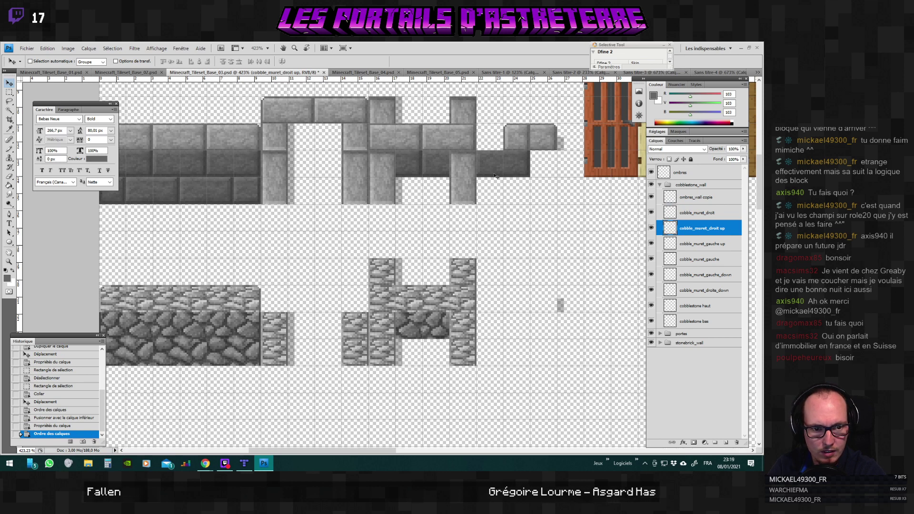
Copy a strip of dark cobblestone two tiles wide from cobblestone bas to a new layer and place it against the outer column's free side.
{"action": "key", "text": "m"}
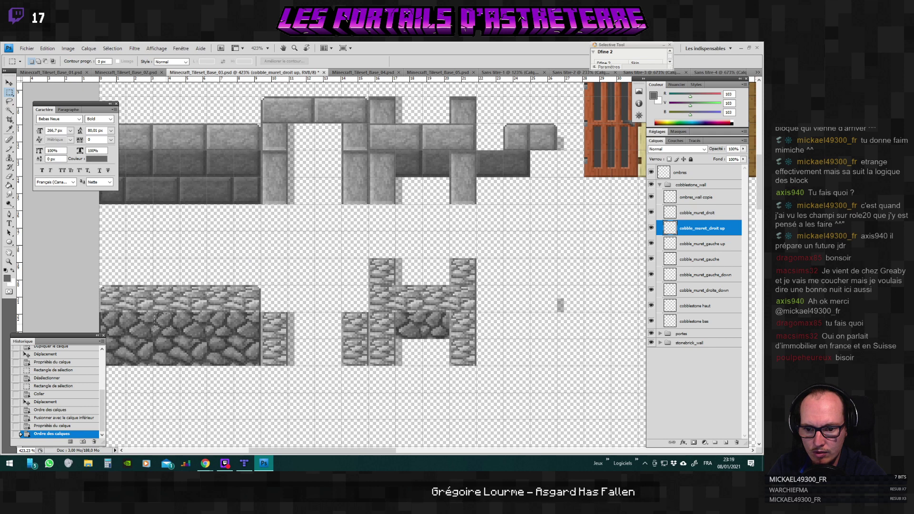
{"action": "left_click_drag", "start_coordinate": [157, 315], "coordinate": [155, 313]}
{"action": "left_click", "coordinate": [154, 312]}
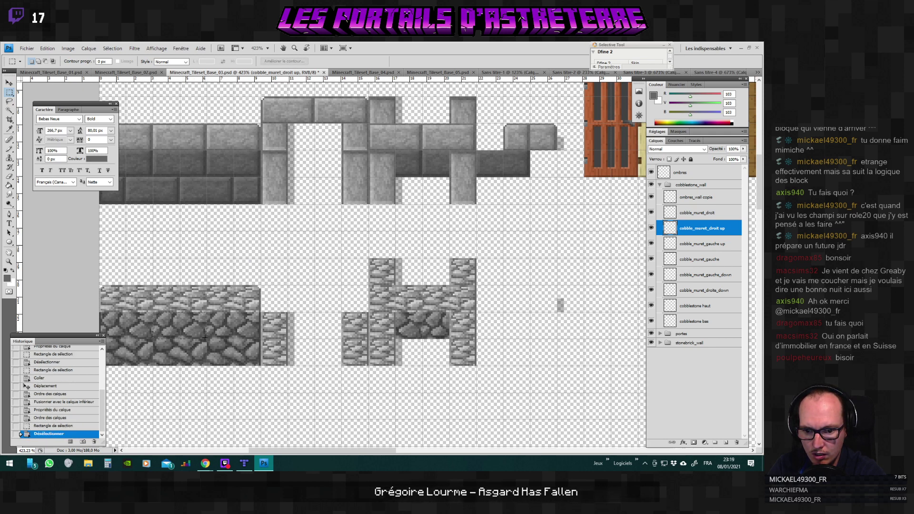
{"action": "left_click_drag", "start_coordinate": [205, 338], "coordinate": [206, 339]}
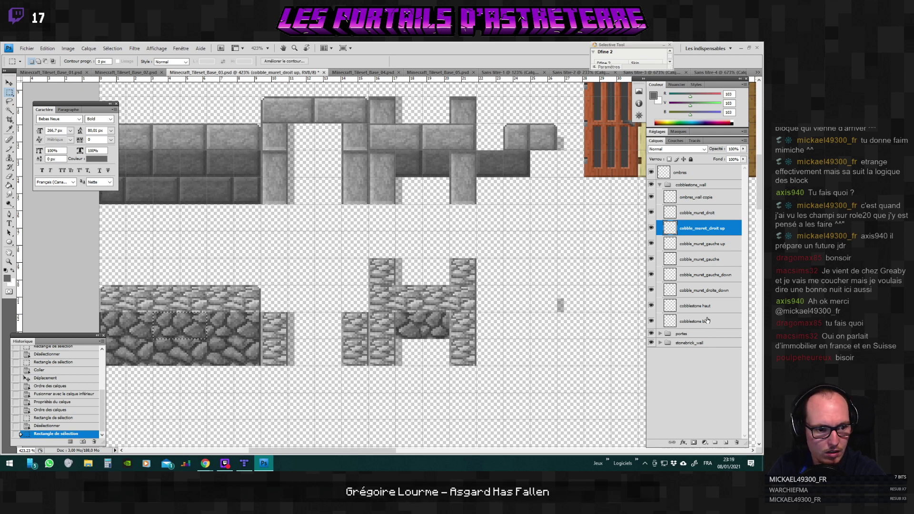
{"action": "left_click", "coordinate": [655, 309]}
{"action": "left_click", "coordinate": [651, 306]}
{"action": "left_click", "coordinate": [651, 306]}
{"action": "left_click", "coordinate": [695, 321]}
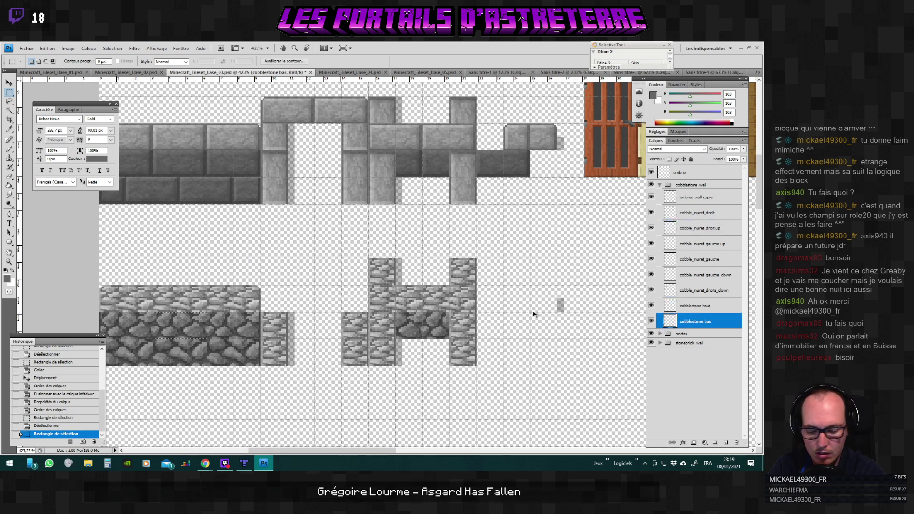
{"action": "key", "text": "ctrl+v"}
{"action": "key", "text": "v"}
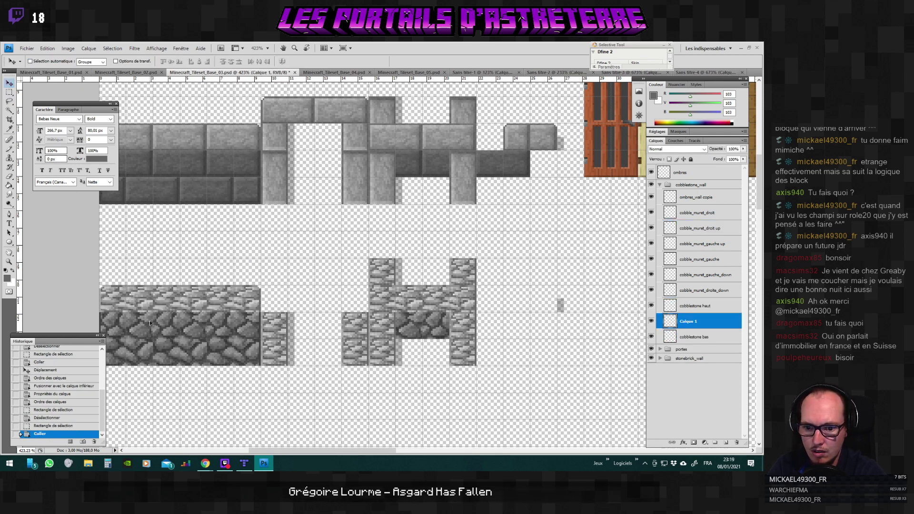
{"action": "left_click_drag", "start_coordinate": [229, 339], "coordinate": [444, 307]}
{"action": "scroll", "coordinate": [550, 356], "scroll_direction": "up", "scroll_amount": 5}
{"action": "scroll", "coordinate": [444, 307], "scroll_direction": "down", "scroll_amount": 3}
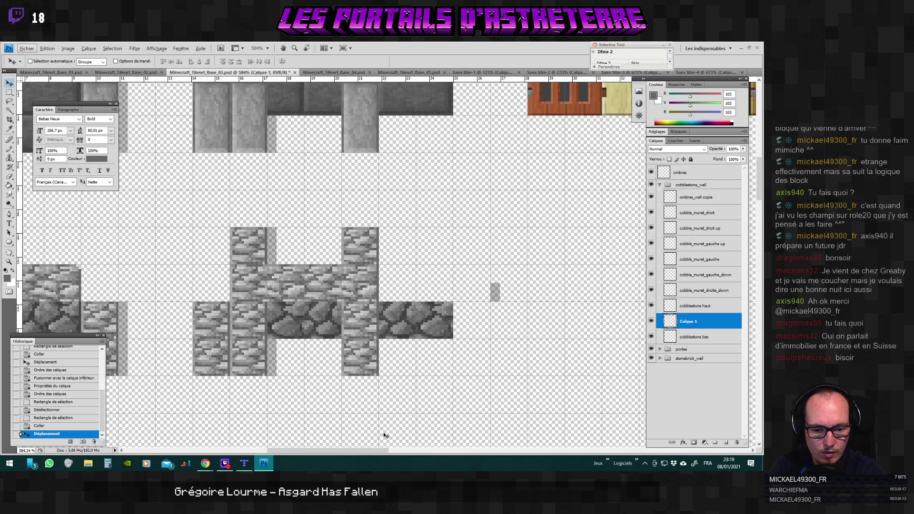
{"action": "left_click_drag", "start_coordinate": [367, 454], "coordinate": [352, 452]}
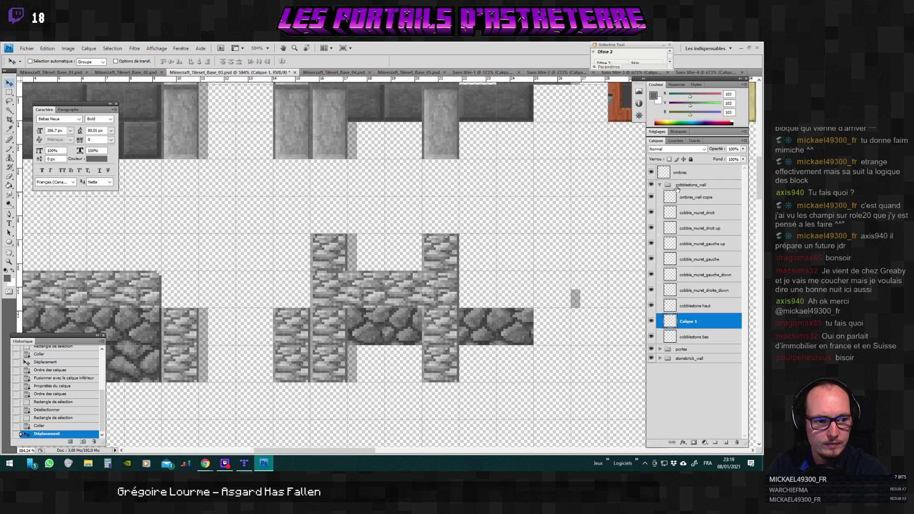
Cut the isolated shadow block from ombres_wall copie, paste it on a new layer and move it into the gap between the wall and the junction.
{"action": "left_click", "coordinate": [528, 225], "text": "ctrl"}
{"action": "key", "text": "m"}
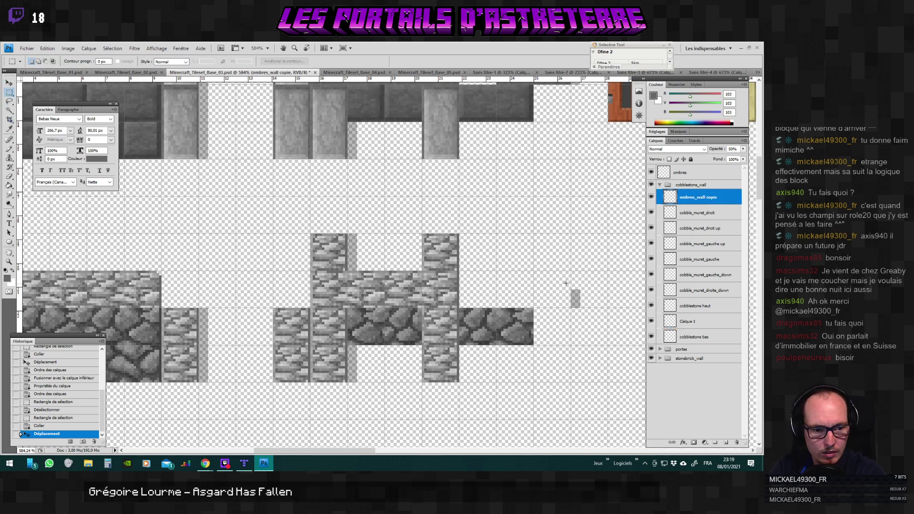
{"action": "left_click_drag", "start_coordinate": [564, 283], "coordinate": [584, 313]}
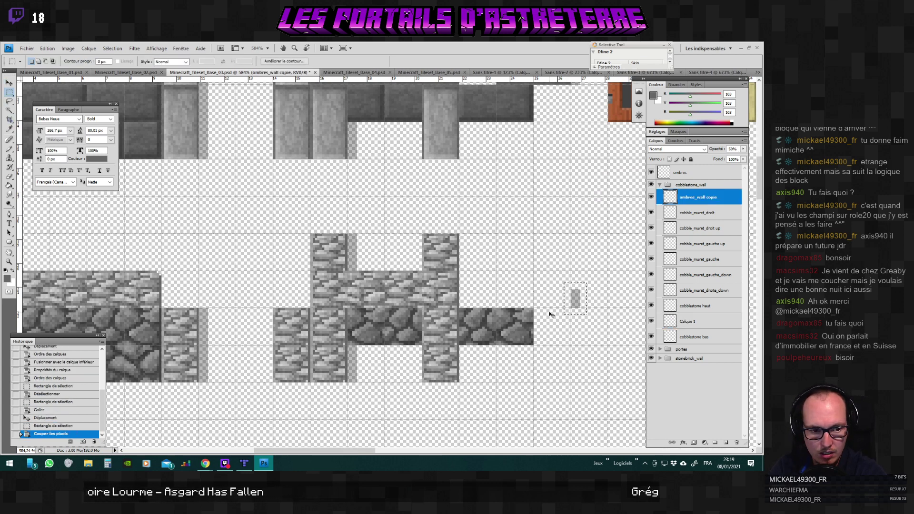
{"action": "key", "text": "ctrl+x"}
{"action": "key", "text": "ctrl+v"}
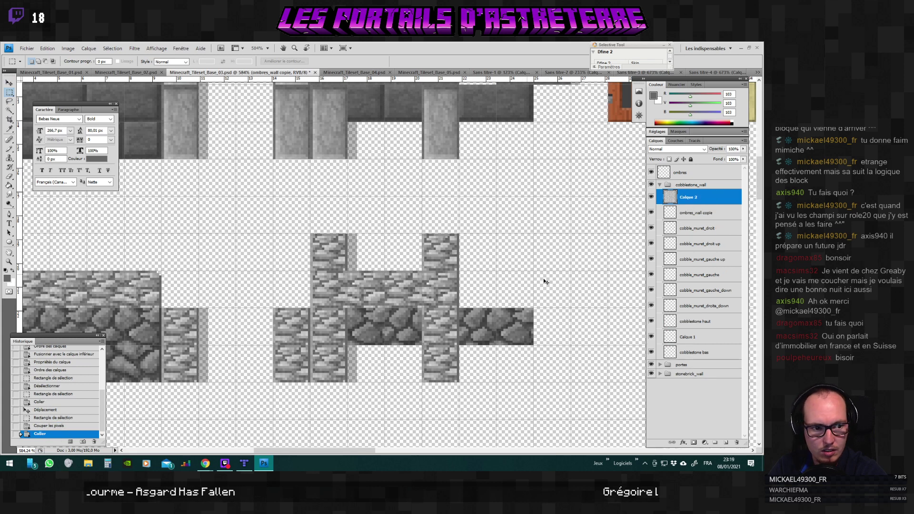
{"action": "left_click", "coordinate": [10, 83]}
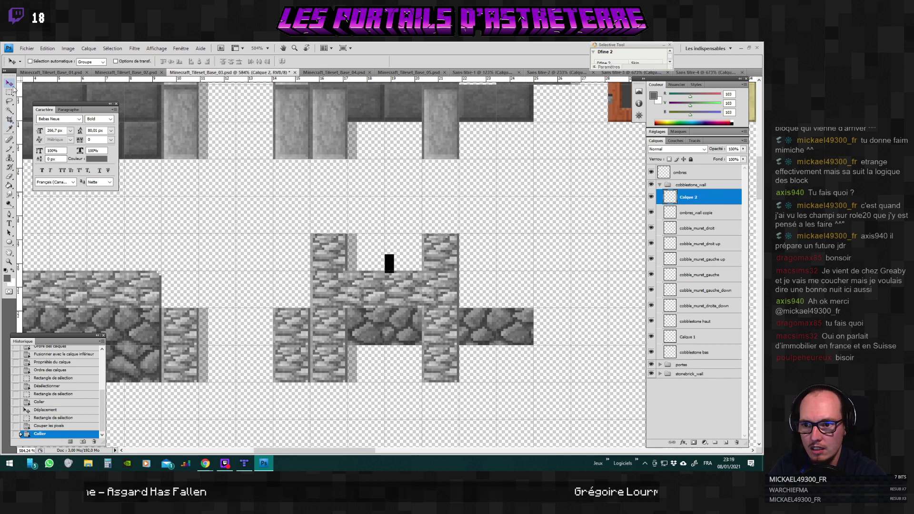
{"action": "left_click_drag", "start_coordinate": [387, 263], "coordinate": [232, 266]}
{"action": "scroll", "coordinate": [235, 297], "scroll_direction": "up", "scroll_amount": 2}
{"action": "scroll", "coordinate": [235, 295], "scroll_direction": "up", "scroll_amount": 2}
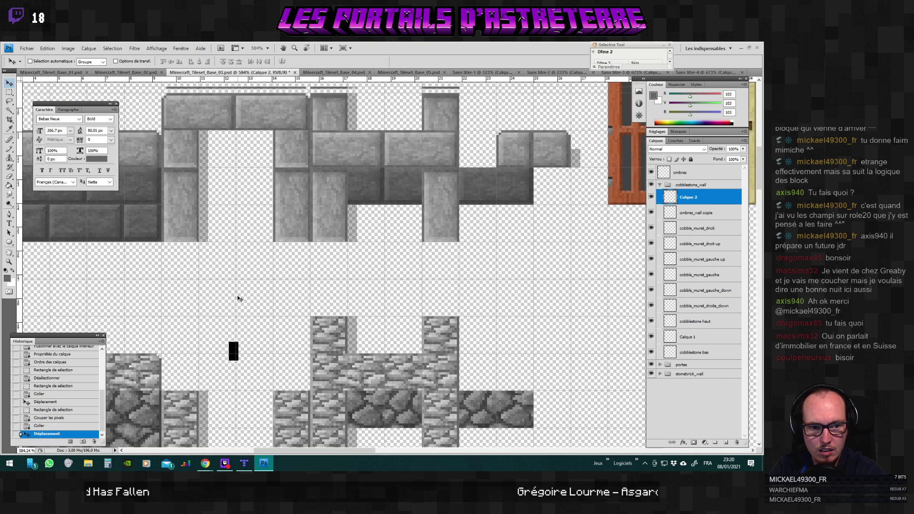
{"action": "scroll", "coordinate": [246, 293], "scroll_direction": "down", "scroll_amount": 3}
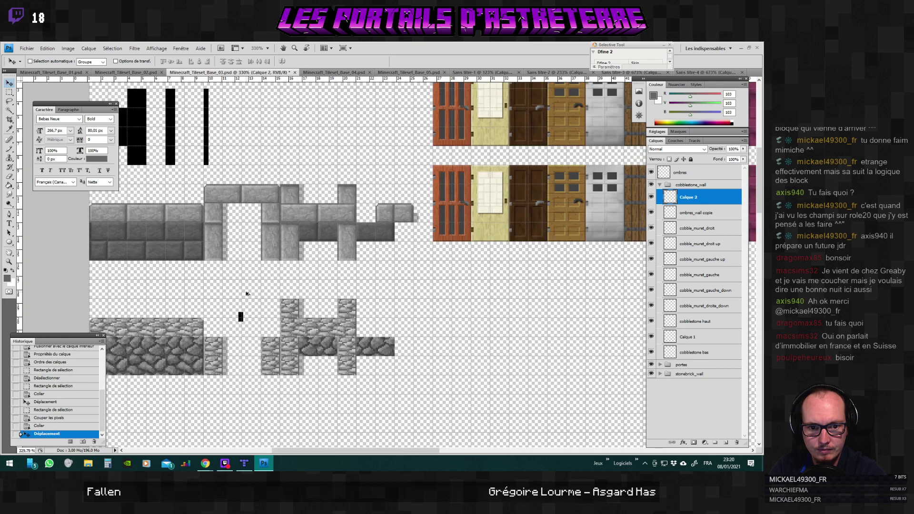
{"action": "scroll", "coordinate": [247, 295], "scroll_direction": "up", "scroll_amount": 3}
{"action": "scroll", "coordinate": [249, 297], "scroll_direction": "up", "scroll_amount": 1}
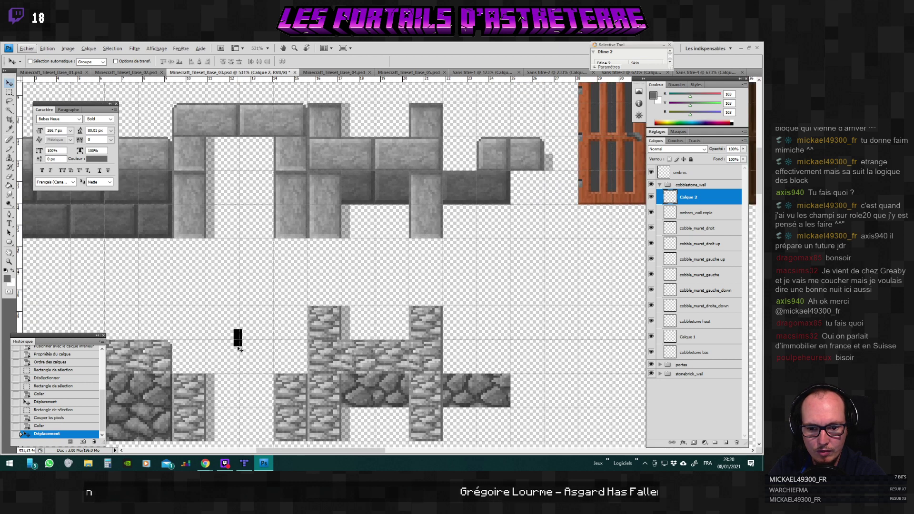
Move the shadow block just above the junction's outer column, lower its layer opacity and merge it down into ombres_wall copie.
{"action": "left_click_drag", "start_coordinate": [242, 339], "coordinate": [280, 368]}
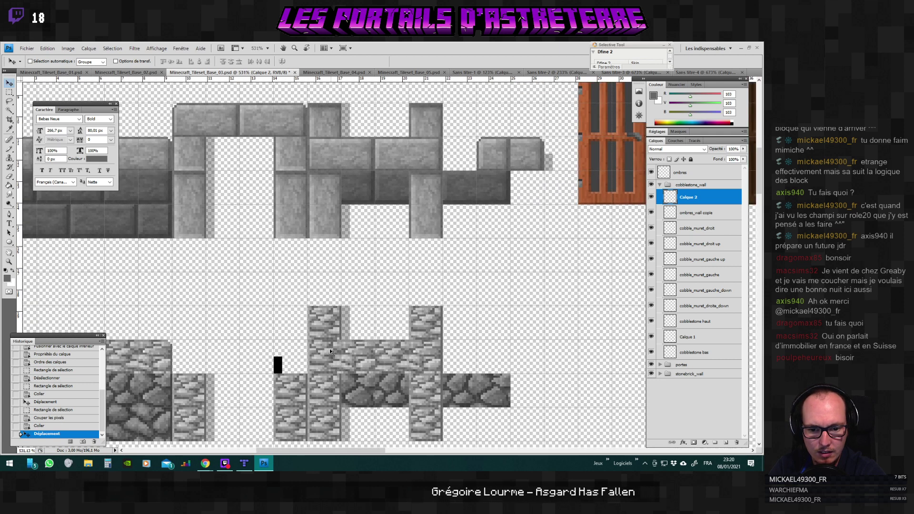
{"action": "scroll", "coordinate": [329, 347], "scroll_direction": "down", "scroll_amount": 1}
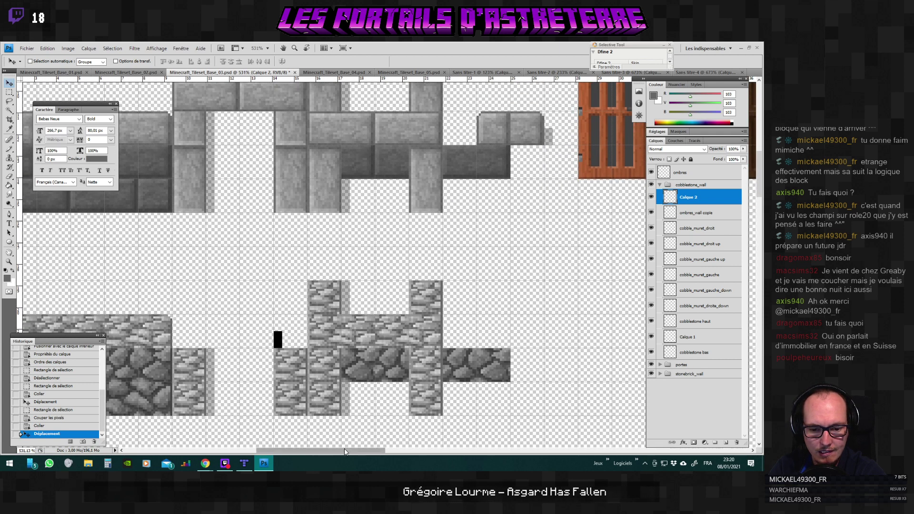
{"action": "left_click_drag", "start_coordinate": [345, 448], "coordinate": [327, 449]}
{"action": "scroll", "coordinate": [557, 306], "scroll_direction": "down", "scroll_amount": 1}
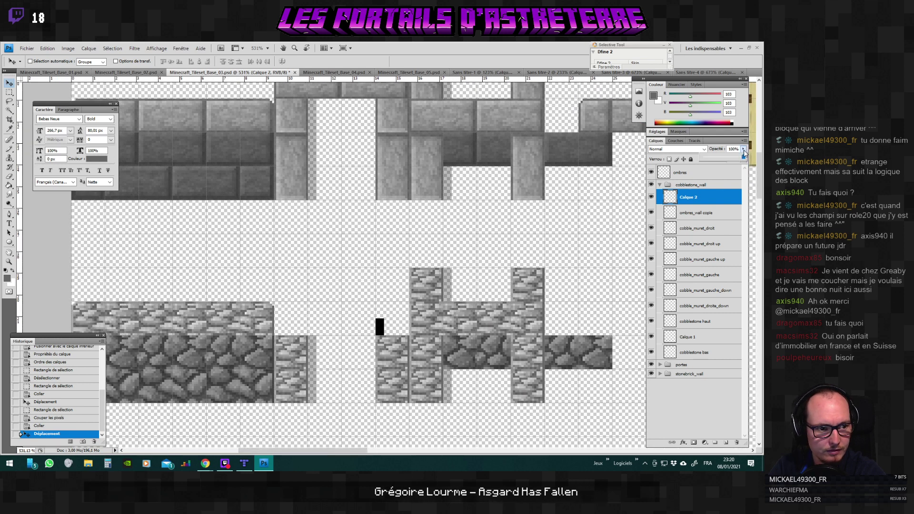
{"action": "left_click_drag", "start_coordinate": [744, 149], "coordinate": [723, 161]}
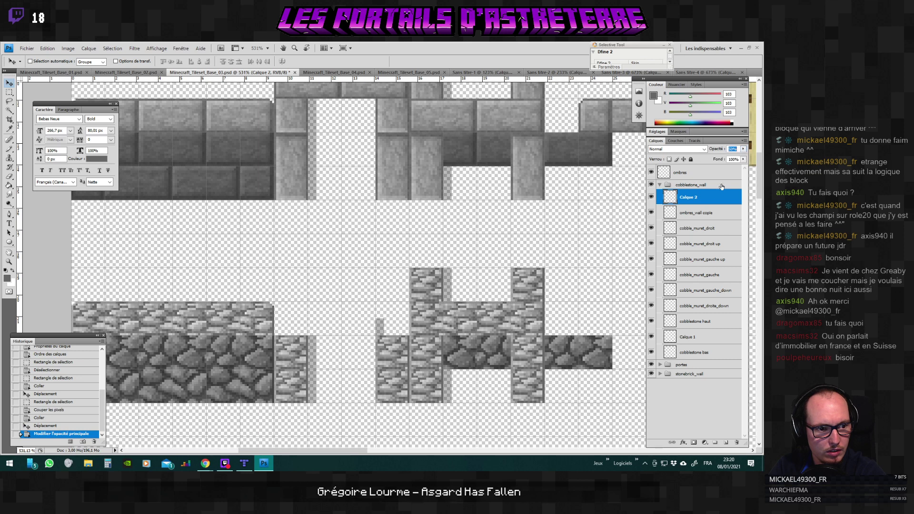
{"action": "key", "text": "ctrl+e"}
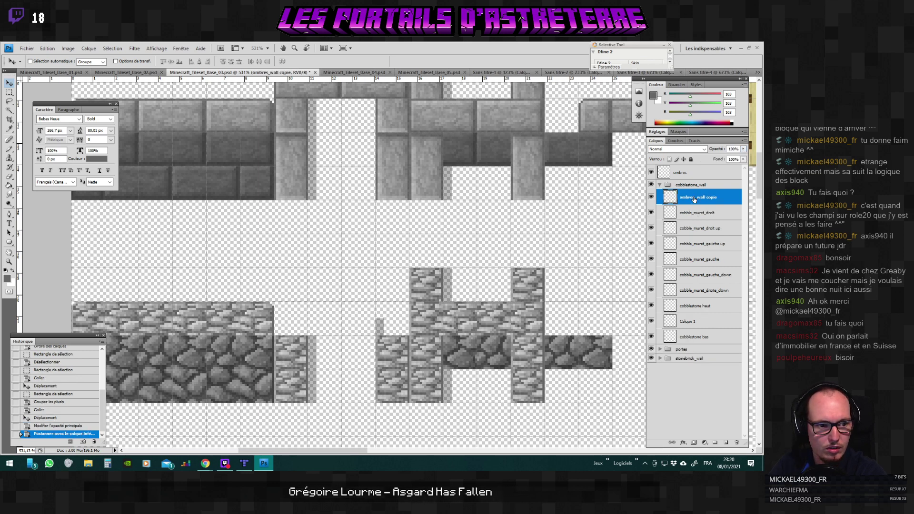
Copy the last tile of the cobblestone haut wall top to a new layer and place it against the small shadow block.
{"action": "key", "text": "m"}
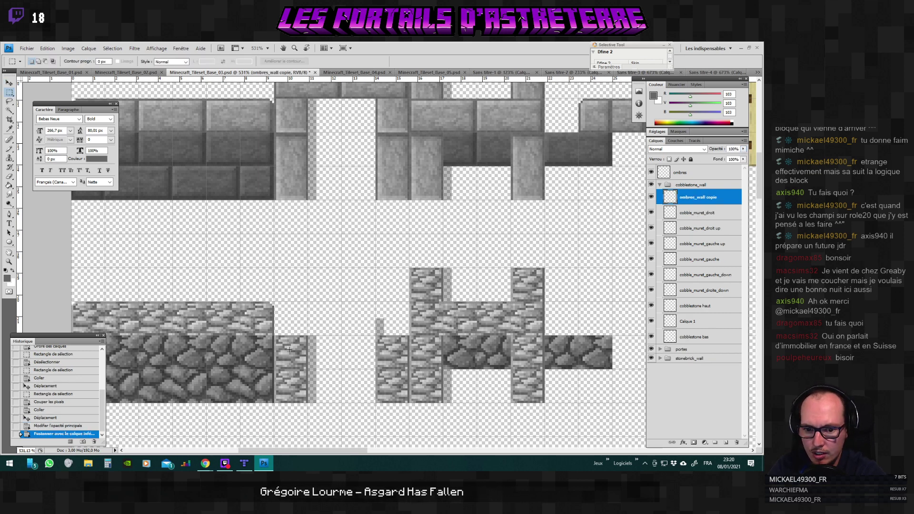
{"action": "scroll", "coordinate": [314, 338], "scroll_direction": "up", "scroll_amount": 2, "text": "alt"}
{"action": "scroll", "coordinate": [291, 324], "scroll_direction": "up", "scroll_amount": 1, "text": "alt"}
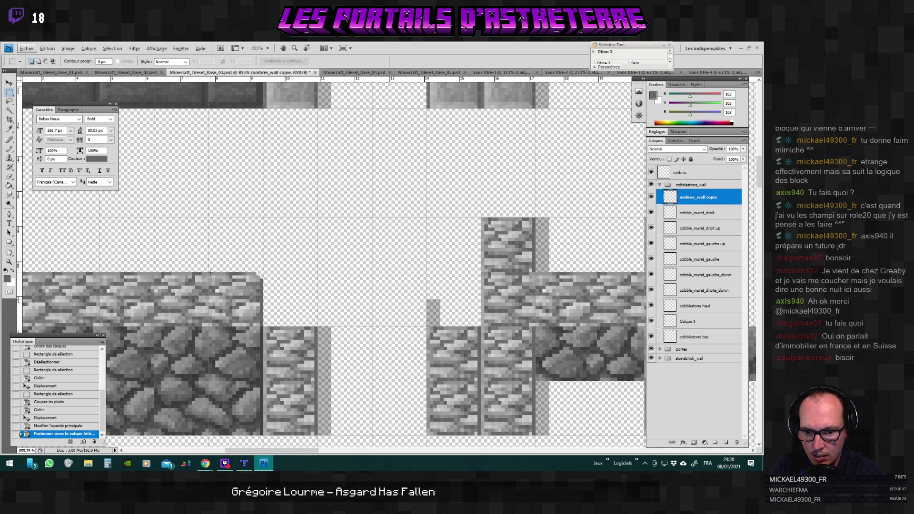
{"action": "left_click_drag", "start_coordinate": [210, 273], "coordinate": [262, 325]}
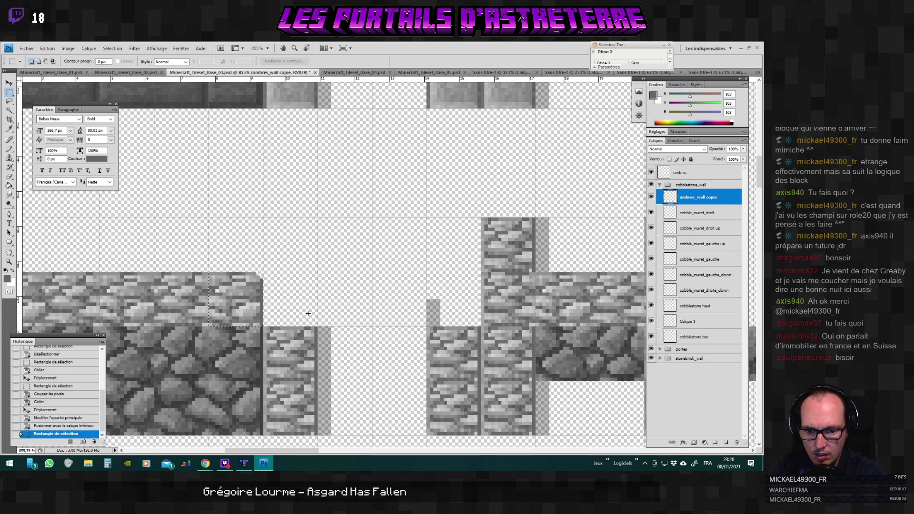
{"action": "left_click", "coordinate": [685, 336]}
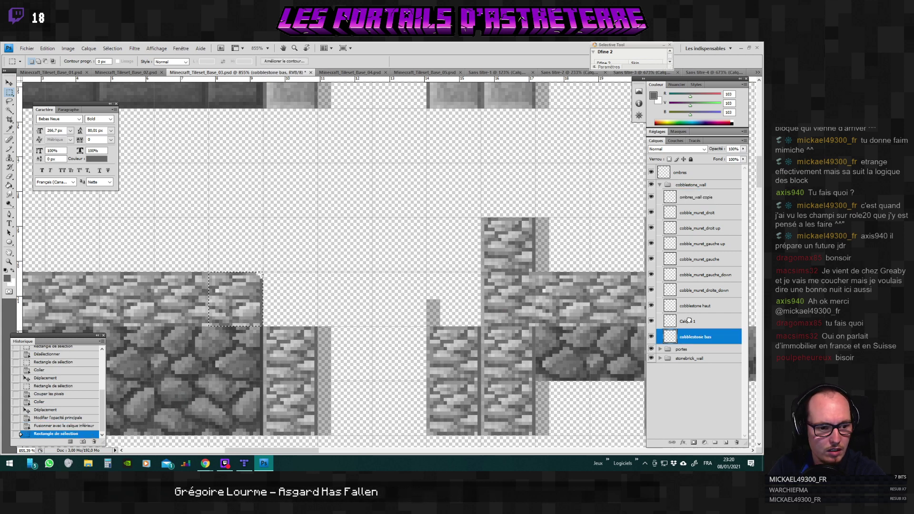
{"action": "left_click", "coordinate": [684, 322]}
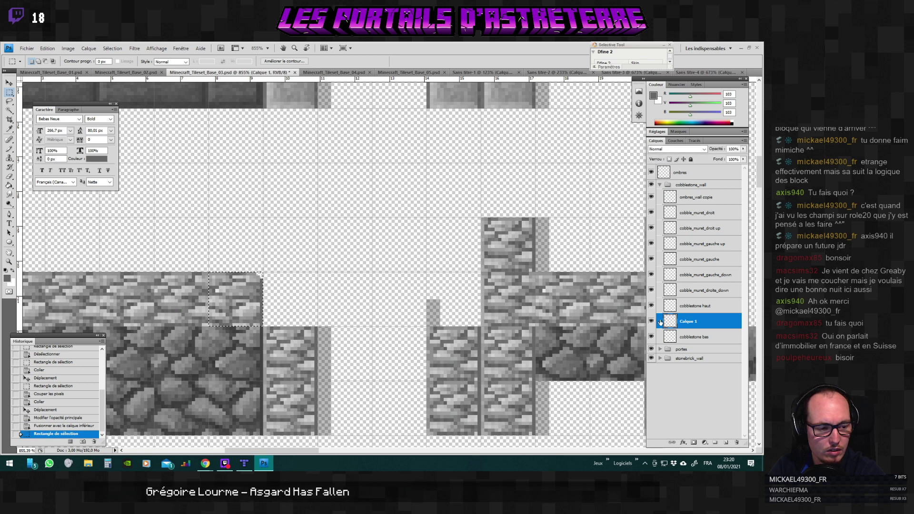
{"action": "left_click", "coordinate": [705, 302]}
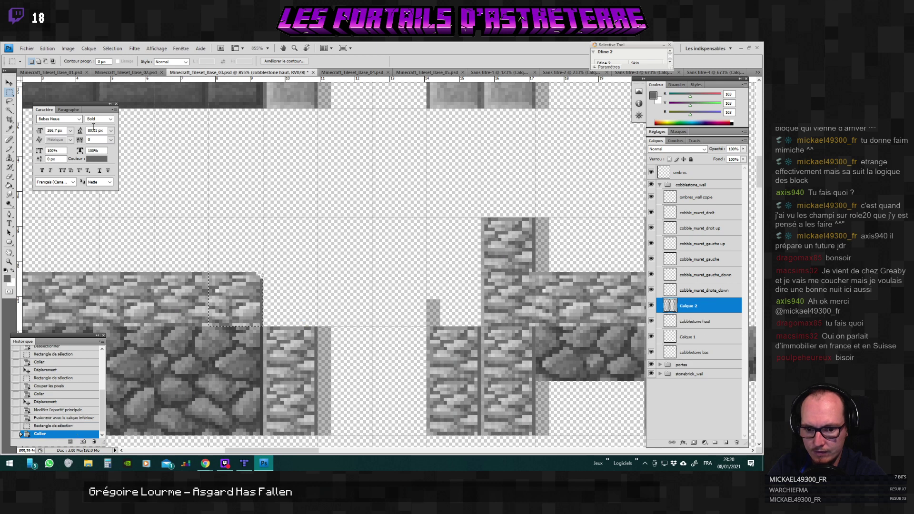
{"action": "key", "text": "ctrl+v"}
{"action": "key", "text": "v"}
{"action": "left_click_drag", "start_coordinate": [258, 303], "coordinate": [422, 302]}
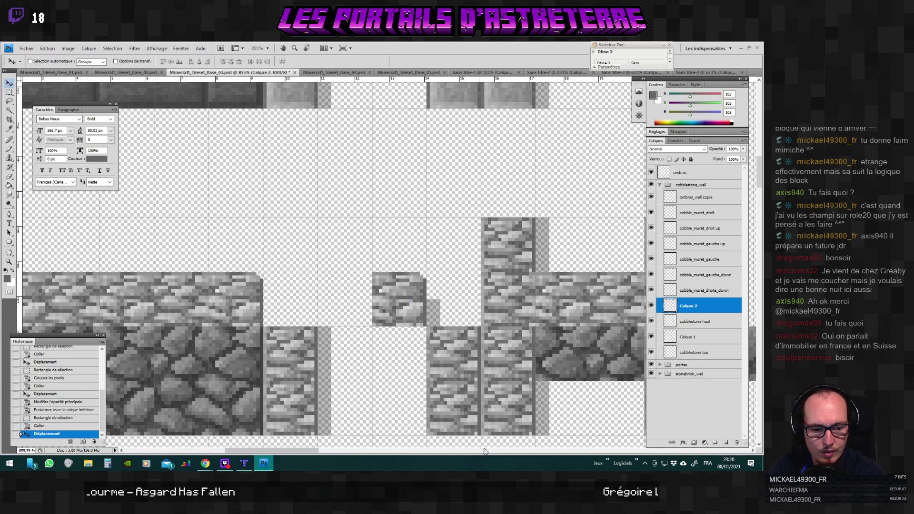
Copy the first tile of the cobblestone haut wall top to a new layer and attach it to the copied end tile.
{"action": "left_click_drag", "start_coordinate": [309, 450], "coordinate": [281, 452]}
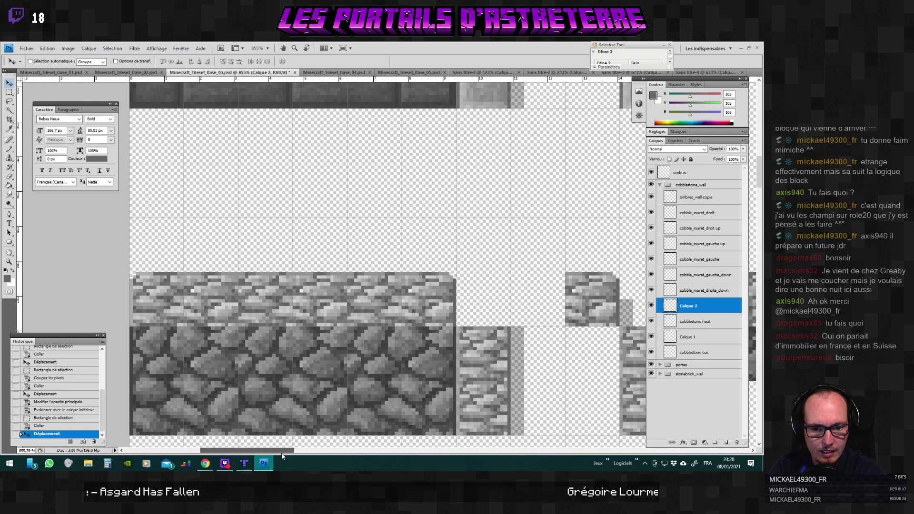
{"action": "left_click", "coordinate": [696, 323]}
{"action": "left_click", "coordinate": [10, 91]}
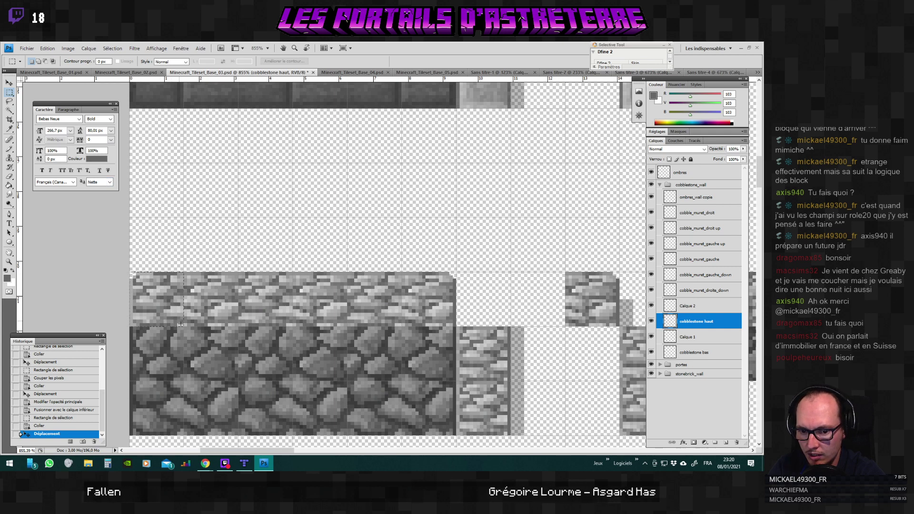
{"action": "left_click_drag", "start_coordinate": [181, 326], "coordinate": [182, 325]}
{"action": "key", "text": "ctrl+c"}
{"action": "key", "text": "ctrl+v"}
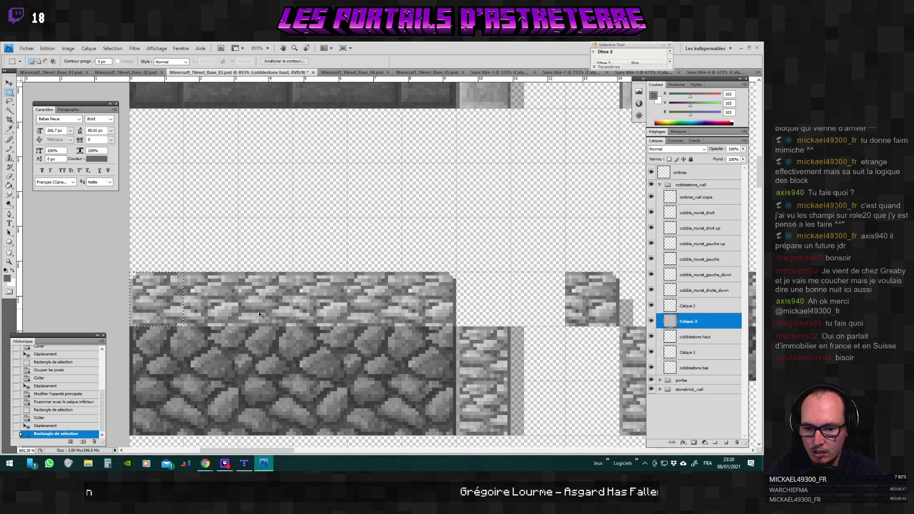
{"action": "key", "text": "v"}
{"action": "left_click_drag", "start_coordinate": [226, 295], "coordinate": [551, 293]}
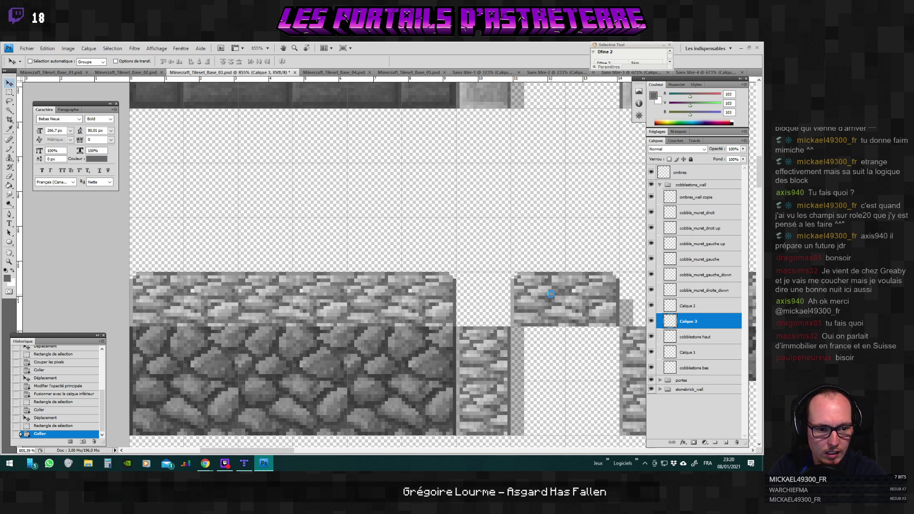
Save the tileset as the PNG file Minecraft_Tileset_Base_03.png, replacing the existing export and accepting the PNG options.
{"action": "scroll", "coordinate": [545, 328], "scroll_direction": "down", "scroll_amount": 3}
{"action": "left_click_drag", "start_coordinate": [294, 452], "coordinate": [329, 451]}
{"action": "scroll", "coordinate": [339, 379], "scroll_direction": "down", "scroll_amount": 1}
{"action": "scroll", "coordinate": [339, 379], "scroll_direction": "down", "scroll_amount": 2}
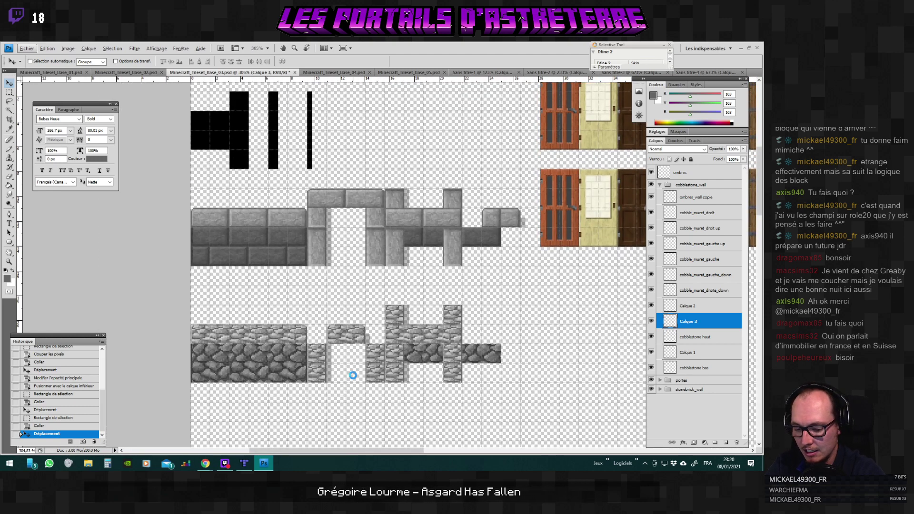
{"action": "key", "text": "ctrl+shift+s"}
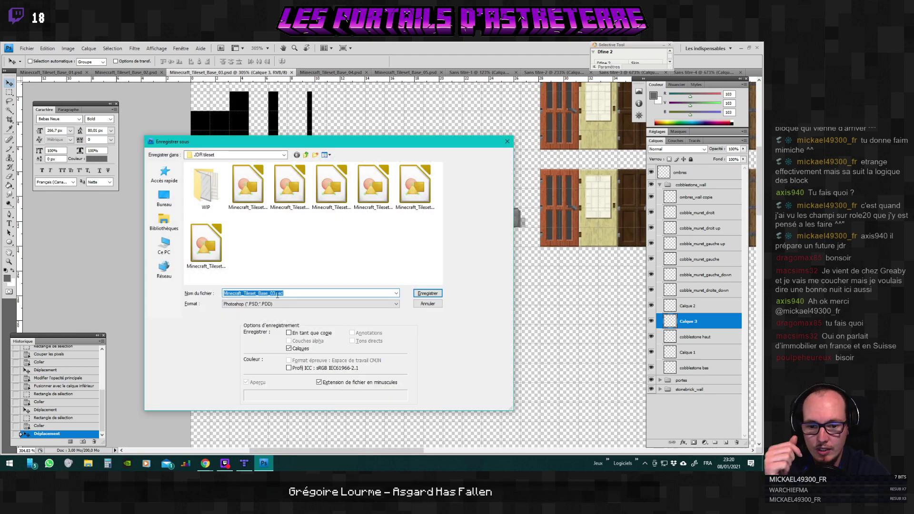
{"action": "left_click", "coordinate": [248, 304]}
{"action": "left_click", "coordinate": [237, 393]}
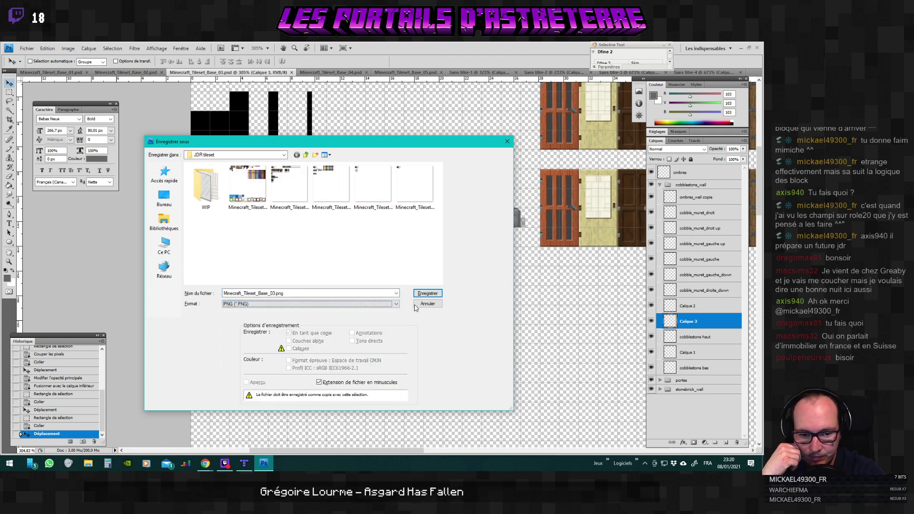
{"action": "left_click", "coordinate": [428, 293]}
{"action": "left_click", "coordinate": [392, 196]}
{"action": "left_click", "coordinate": [409, 245]}
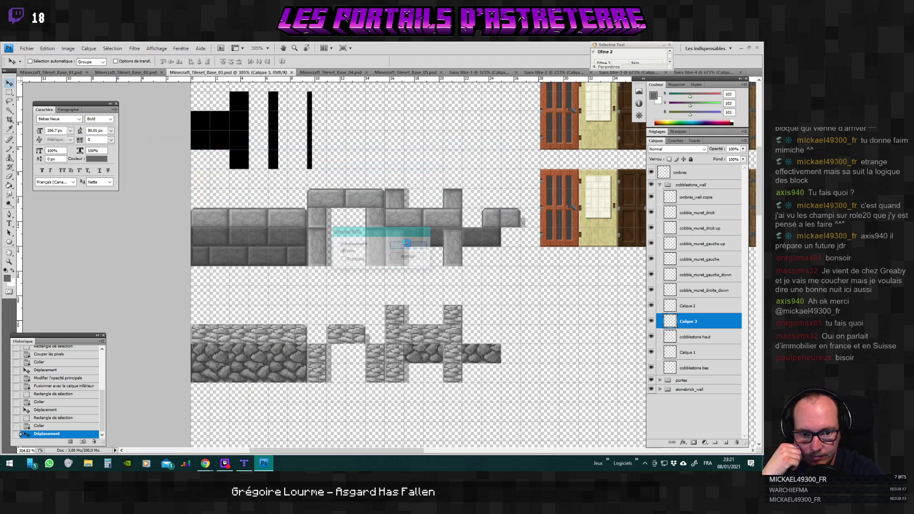
Switch to Tiled and place cobblestone low-wall tiles on the architecture layer at the inner step between the building's two wall blocks.
{"action": "key", "text": "alt+Tab"}
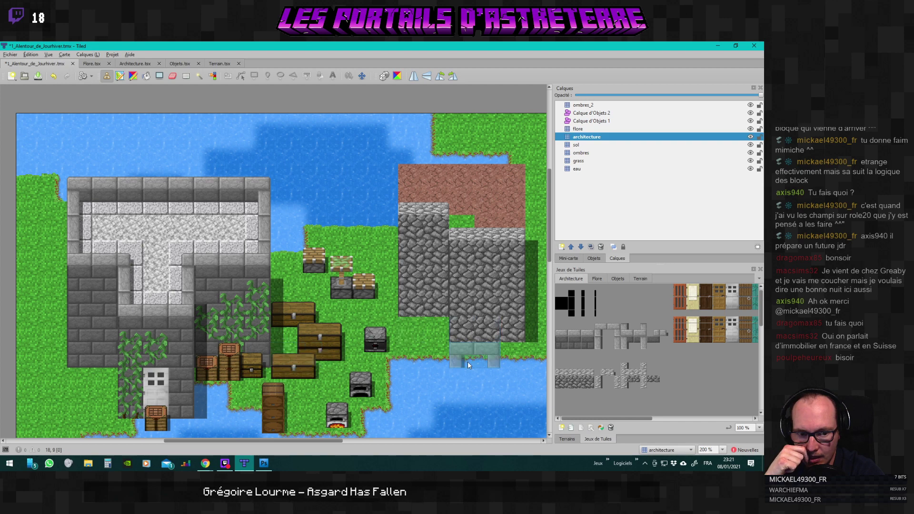
{"action": "left_click_drag", "start_coordinate": [327, 443], "coordinate": [372, 444]}
{"action": "scroll", "coordinate": [369, 299], "scroll_direction": "up", "scroll_amount": 3}
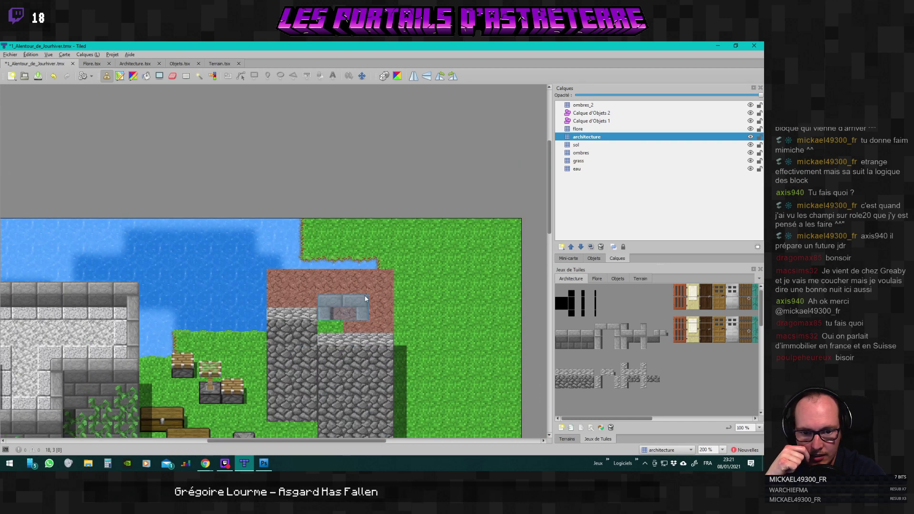
{"action": "scroll", "coordinate": [369, 299], "scroll_direction": "down", "scroll_amount": 3}
{"action": "scroll", "coordinate": [369, 299], "scroll_direction": "up", "scroll_amount": 3}
{"action": "scroll", "coordinate": [627, 362], "scroll_direction": "down", "scroll_amount": 1}
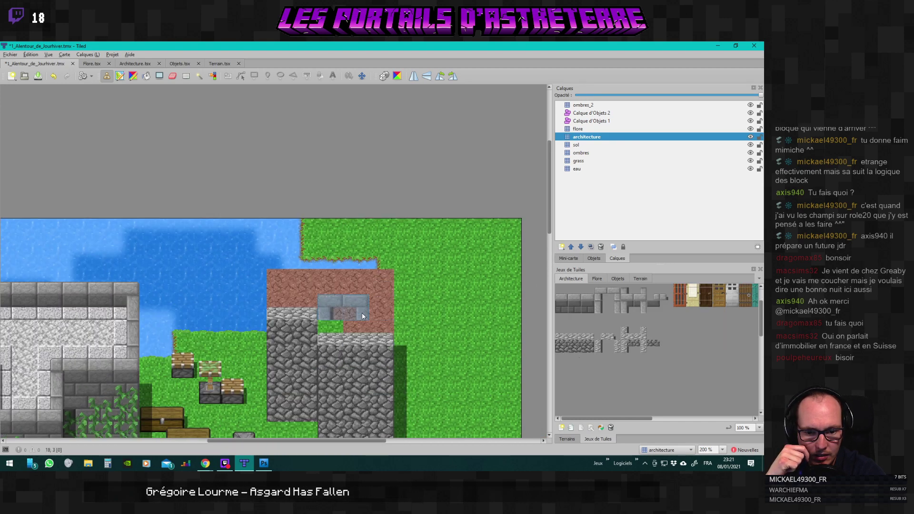
{"action": "scroll", "coordinate": [362, 312], "scroll_direction": "down", "scroll_amount": 2}
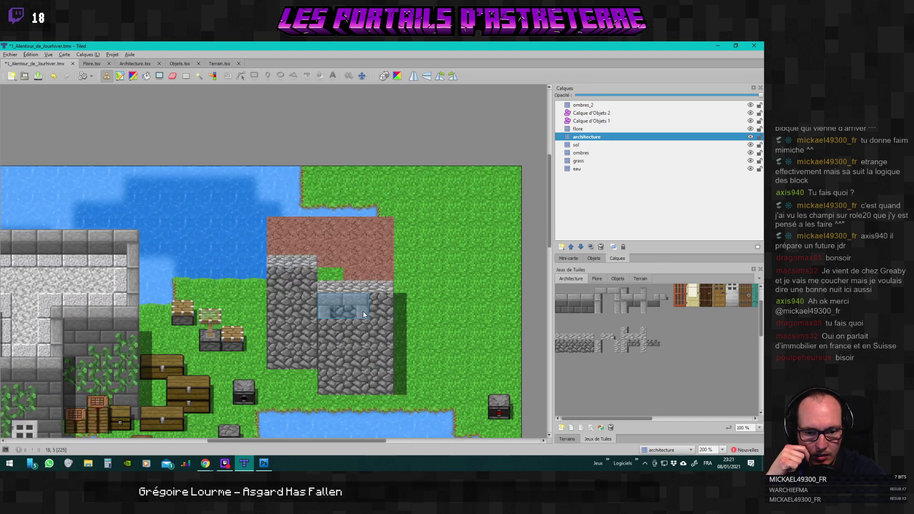
{"action": "left_click", "coordinate": [600, 347]}
{"action": "left_click", "coordinate": [327, 273]}
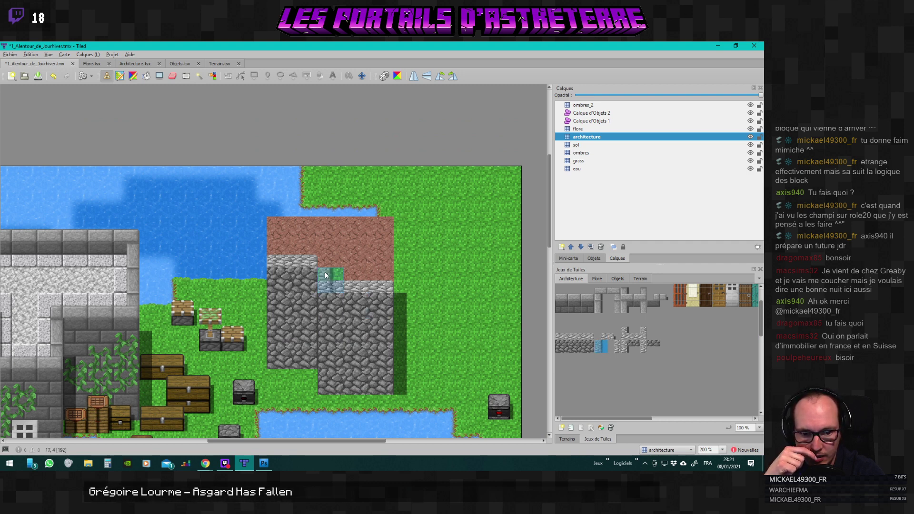
{"action": "left_click", "coordinate": [627, 332]}
{"action": "left_click", "coordinate": [326, 276]}
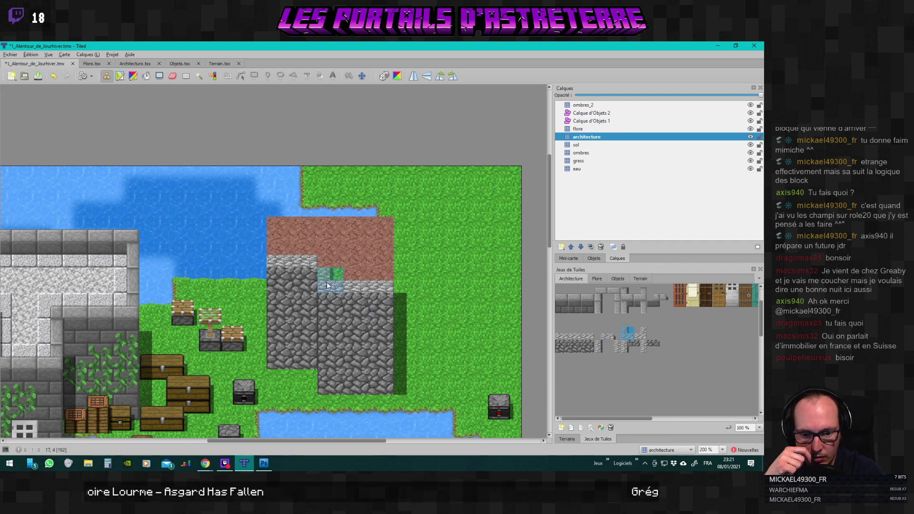
{"action": "left_click", "coordinate": [614, 331]}
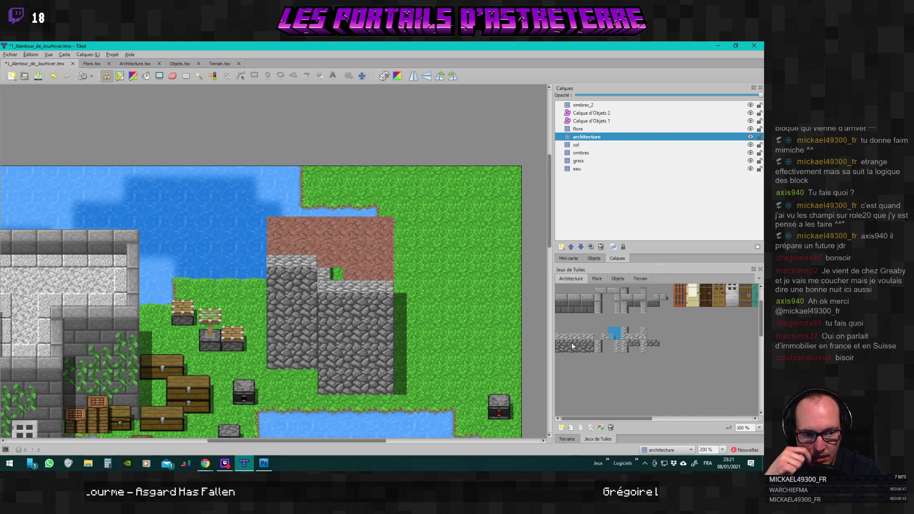
{"action": "left_click", "coordinate": [327, 262]}
Build the low wall along the red floor's left edge, ending with the junction tile at its upper-left corner.
{"action": "left_click", "coordinate": [627, 335]}
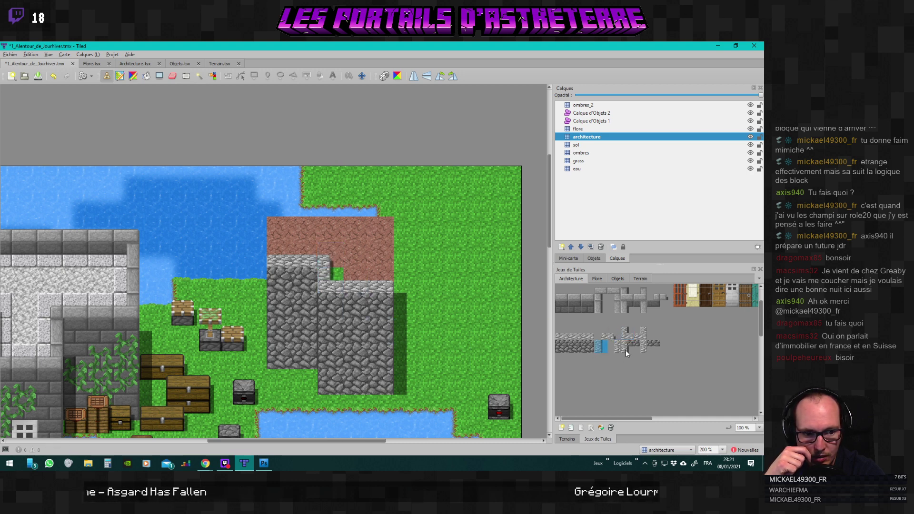
{"action": "left_click", "coordinate": [274, 249]}
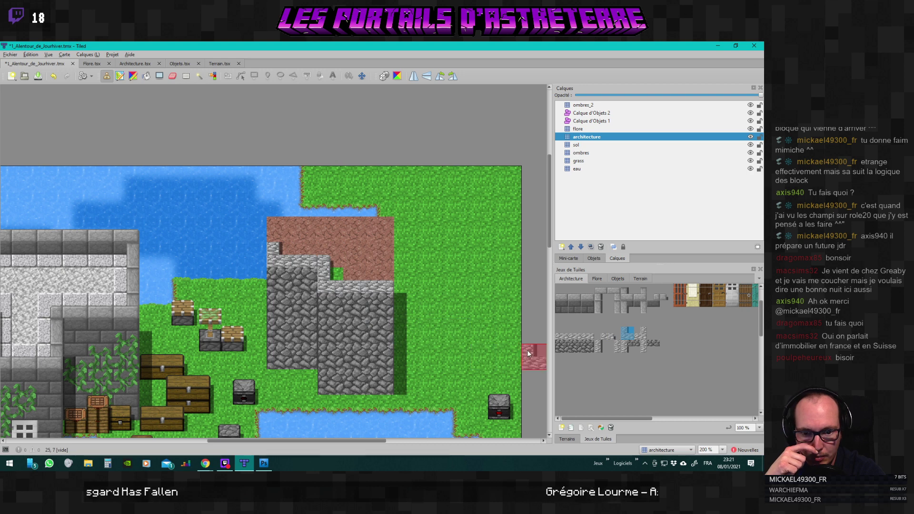
{"action": "left_click", "coordinate": [628, 347]}
{"action": "left_click", "coordinate": [601, 347]}
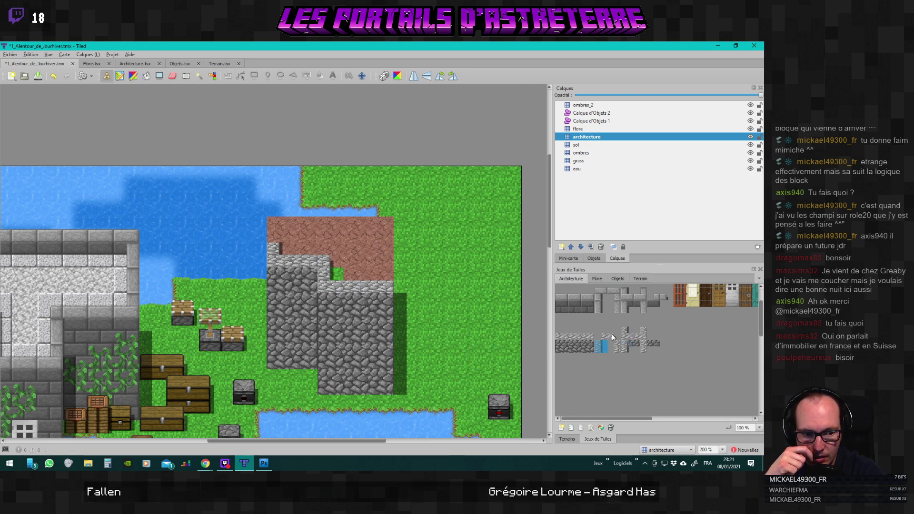
{"action": "left_click", "coordinate": [629, 346]}
{"action": "left_click", "coordinate": [286, 231]}
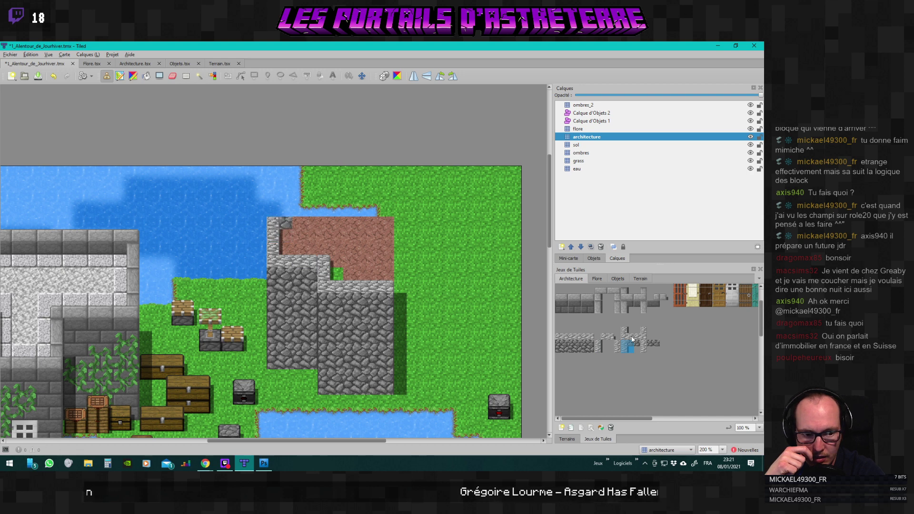
Paint the dark low wall along the red floor's back edge, then add the upper-right corner tile and the right-side column.
{"action": "left_click", "coordinate": [654, 347]}
{"action": "left_click_drag", "start_coordinate": [306, 227], "coordinate": [366, 232]}
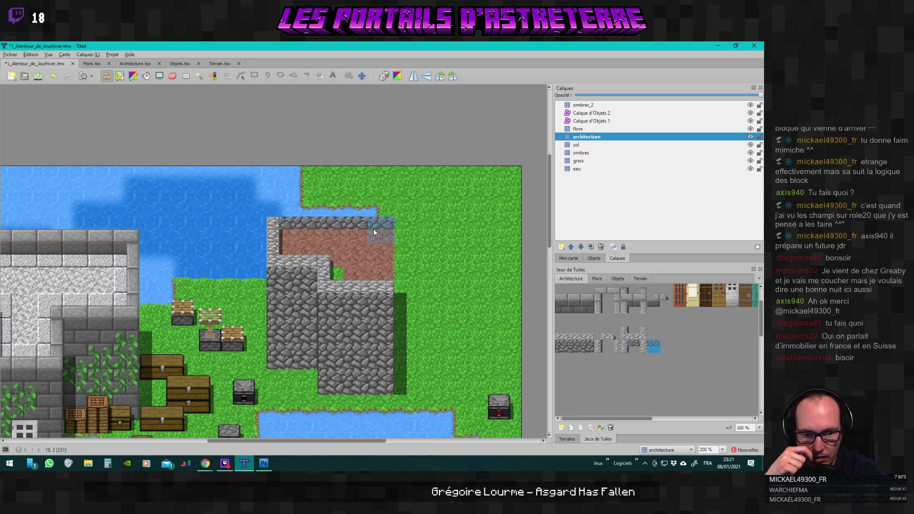
{"action": "left_click", "coordinate": [640, 347]}
{"action": "left_click", "coordinate": [387, 237]}
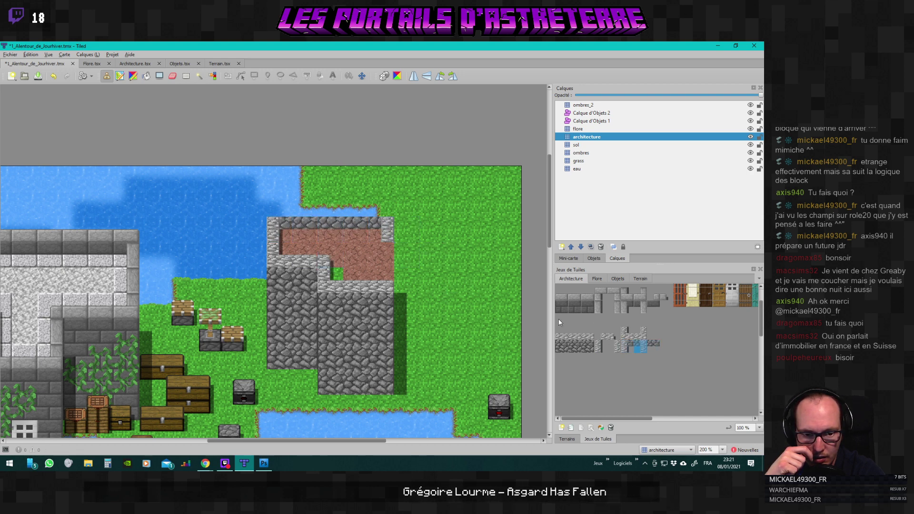
{"action": "left_click", "coordinate": [614, 347]}
{"action": "left_click_drag", "start_coordinate": [387, 247], "coordinate": [387, 286]}
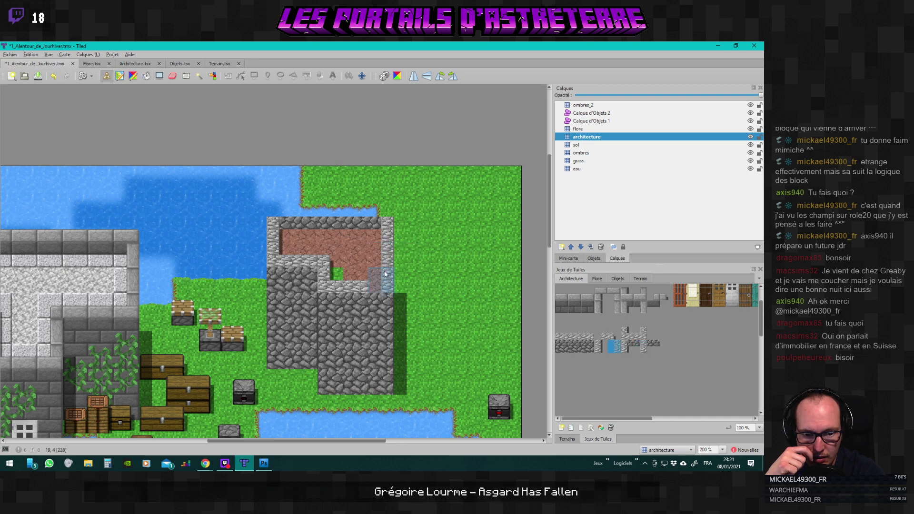
Select the tile holding the start of the isolated low-wall piece in the Architecture tileset.
{"action": "left_click", "coordinate": [640, 333]}
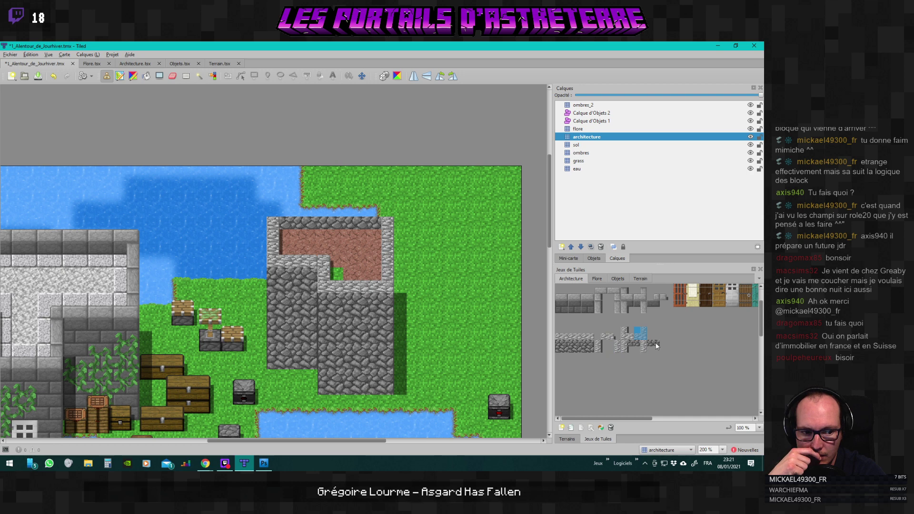
{"action": "left_click", "coordinate": [601, 334]}
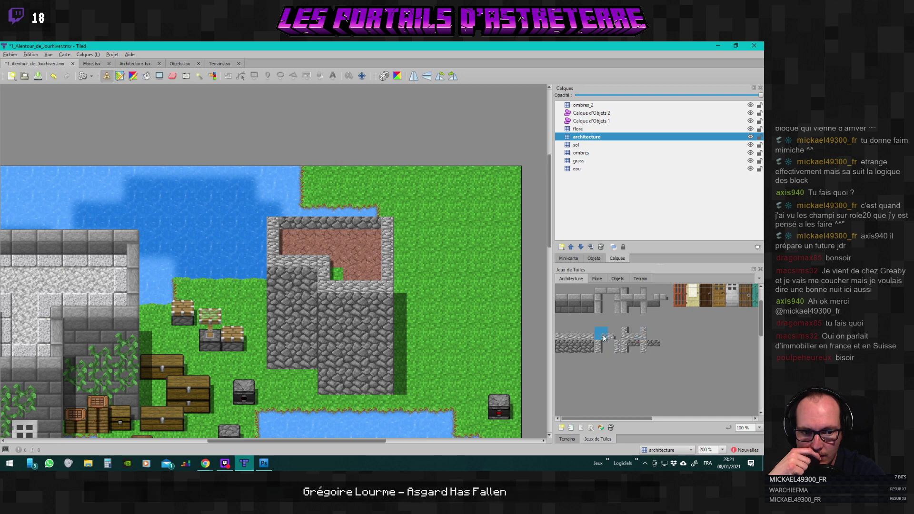
Paint cobblestone wall-top tiles along the north edge of the building with the red stone floor.
{"action": "left_click", "coordinate": [574, 333]}
{"action": "left_click", "coordinate": [562, 336]}
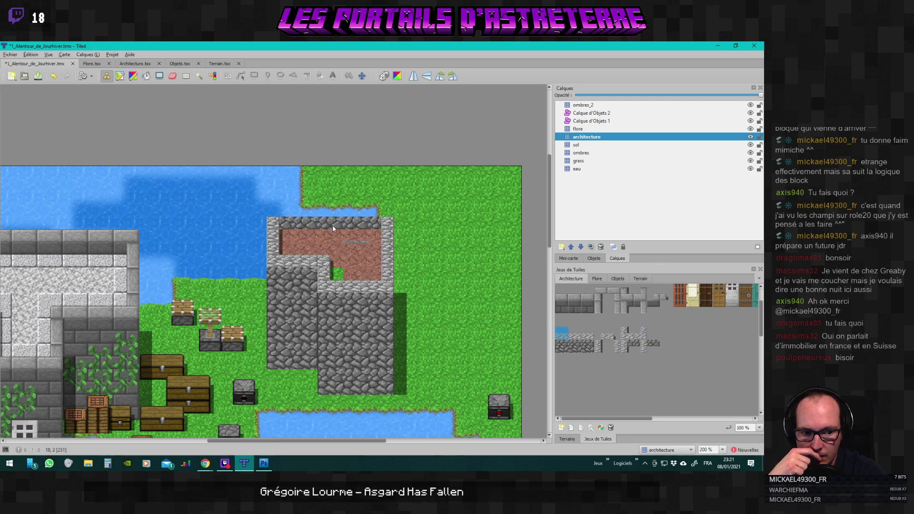
{"action": "mouse_move", "coordinate": [280, 211]}
{"action": "left_mouse_down"}
{"action": "mouse_move", "coordinate": [316, 205]}
{"action": "mouse_move", "coordinate": [368, 217]}
{"action": "mouse_move", "coordinate": [385, 207]}
{"action": "left_mouse_up"}
{"action": "left_click", "coordinate": [588, 332]}
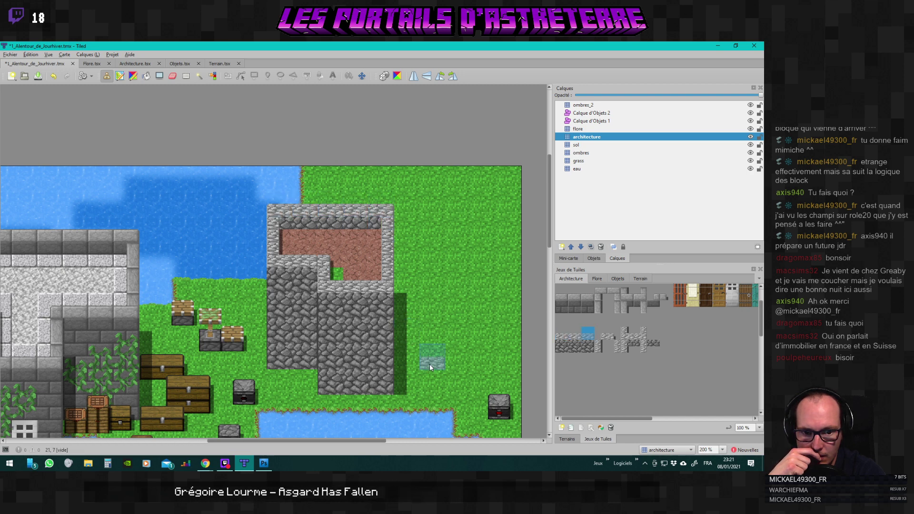
On the sol layer, fill the missing floor tile in the building's inner corner with the red stone Terrain tile.
{"action": "left_click", "coordinate": [574, 145]}
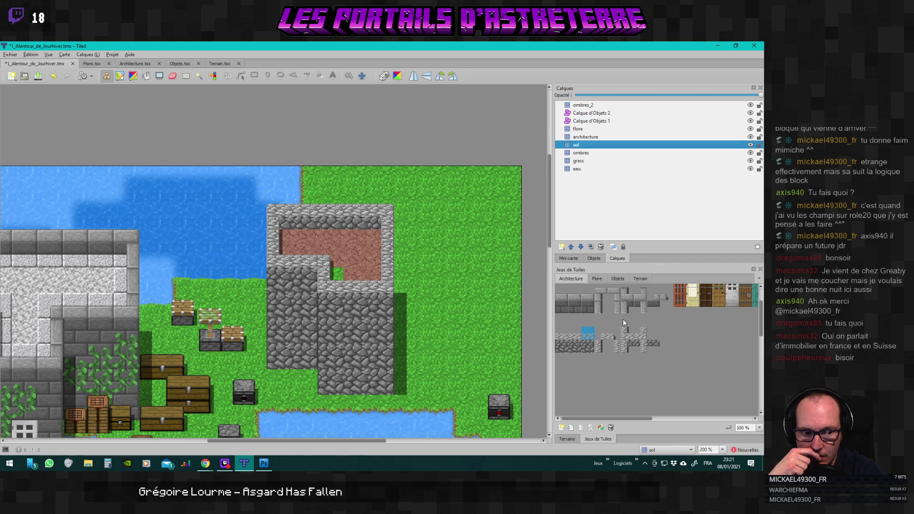
{"action": "left_click", "coordinate": [637, 278]}
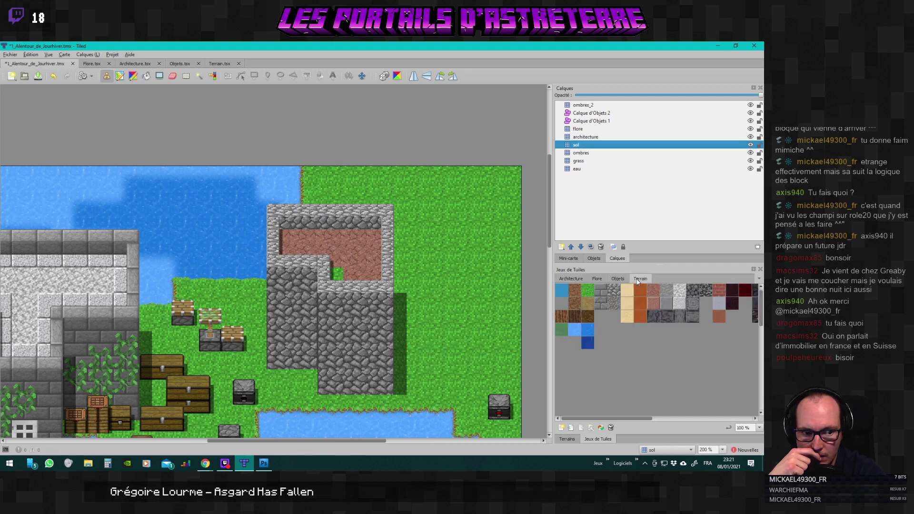
{"action": "left_click", "coordinate": [346, 270]}
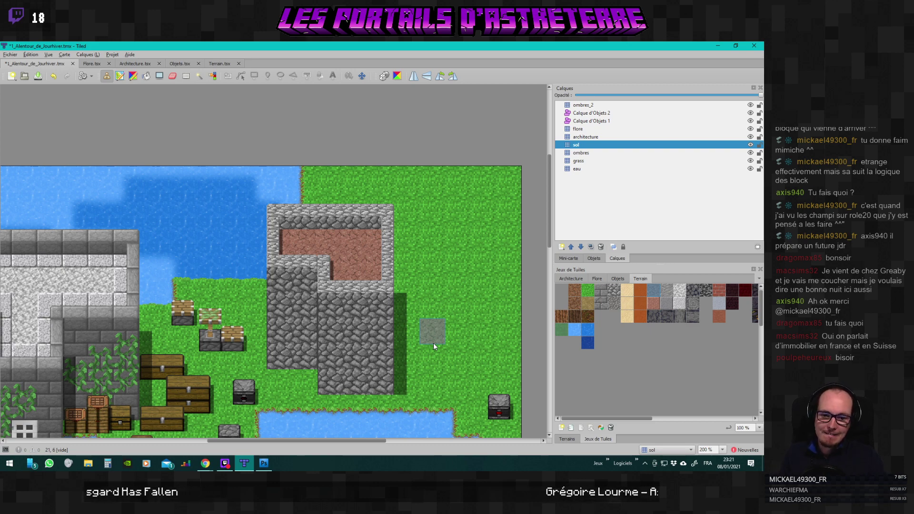
{"action": "scroll", "coordinate": [363, 304], "scroll_direction": "up", "scroll_amount": 3}
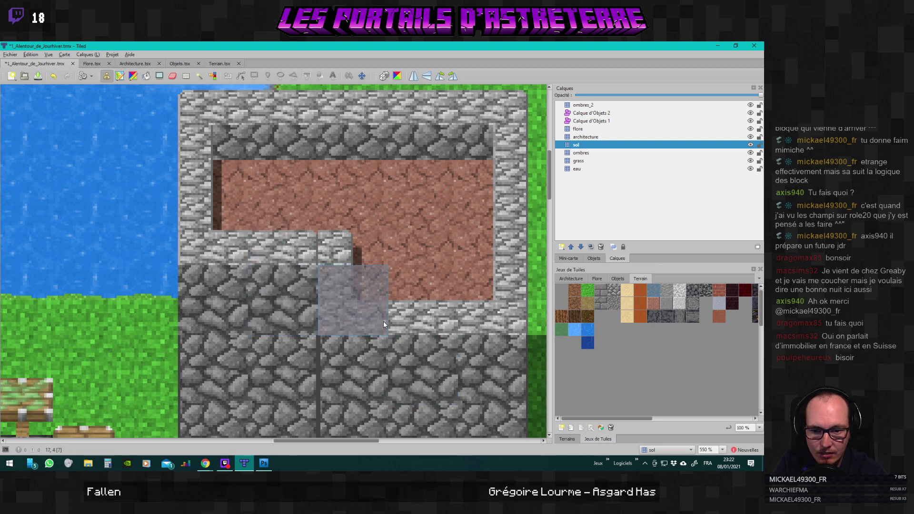
Undo the Architecture wall-top tile painted on the sol layer and make the architecture layer active.
{"action": "left_click", "coordinate": [581, 281]}
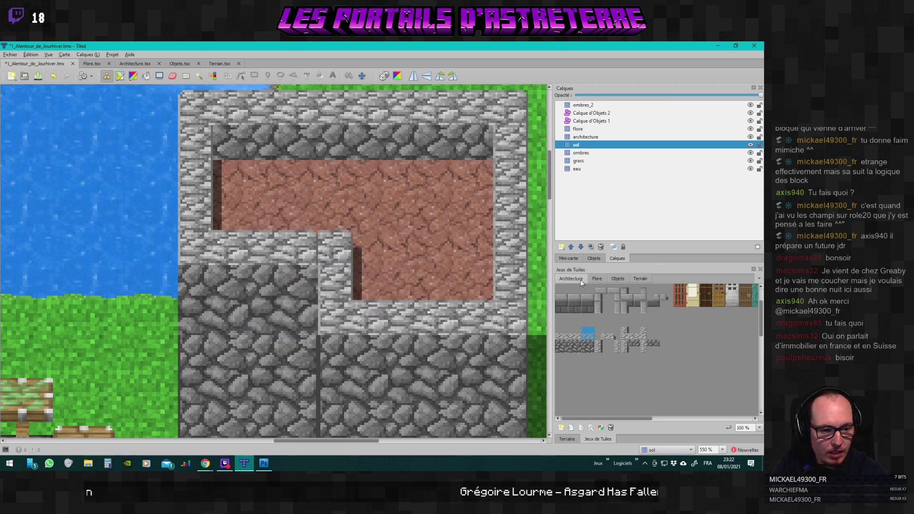
{"action": "left_click", "coordinate": [315, 246]}
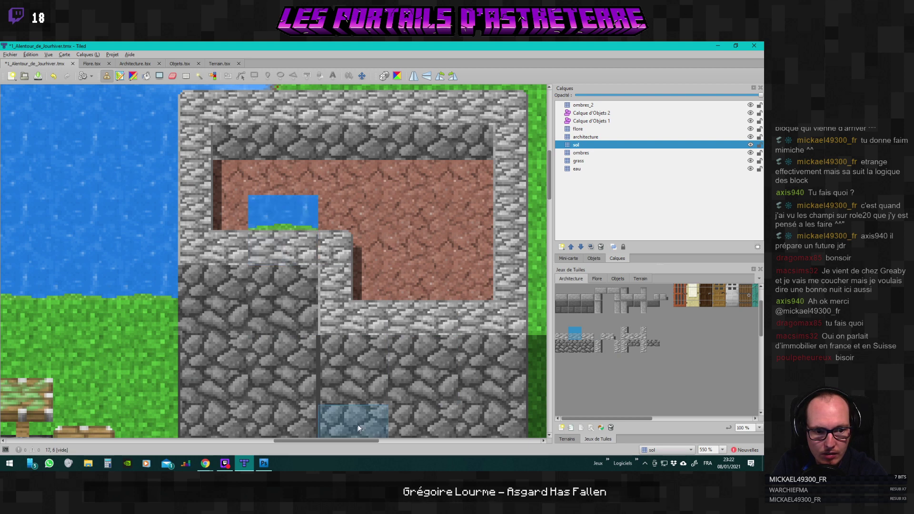
{"action": "key", "text": "ctrl+z"}
{"action": "left_click", "coordinate": [586, 137]}
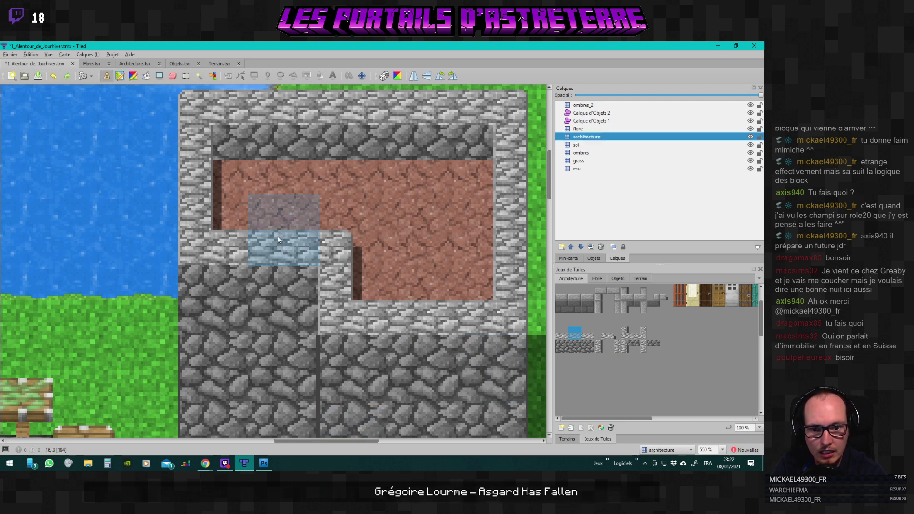
Examine the cobblestone building's walls, wall tops and floor up close and against the rest of the map.
{"action": "scroll", "coordinate": [381, 374], "scroll_direction": "down", "scroll_amount": 1}
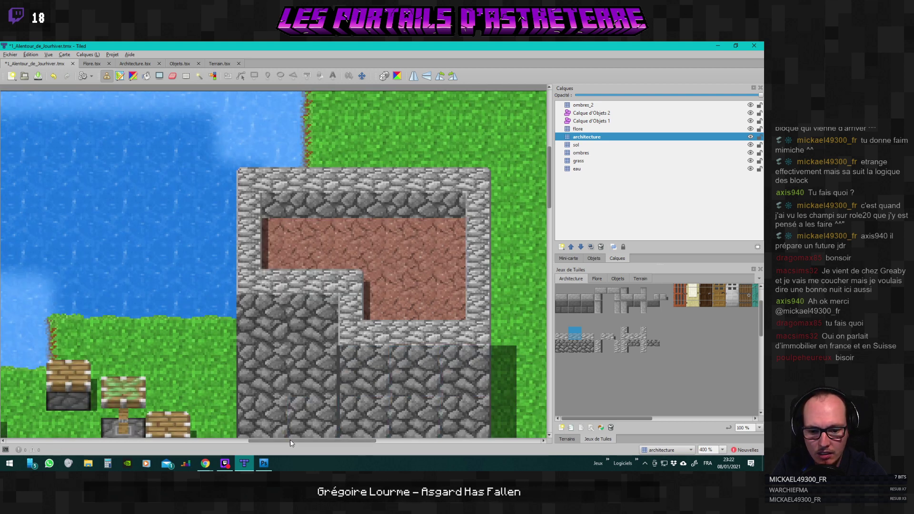
{"action": "left_click_drag", "start_coordinate": [289, 440], "coordinate": [311, 444]}
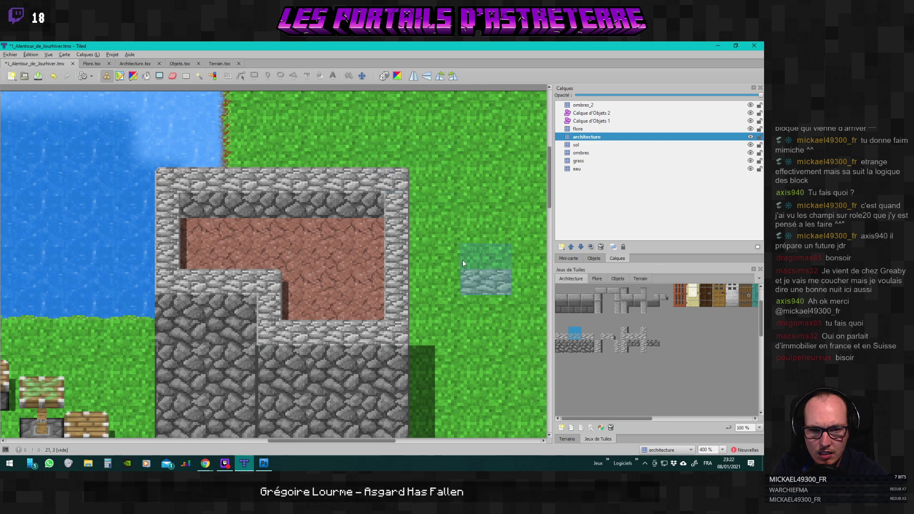
{"action": "scroll", "coordinate": [464, 304], "scroll_direction": "down", "scroll_amount": 2}
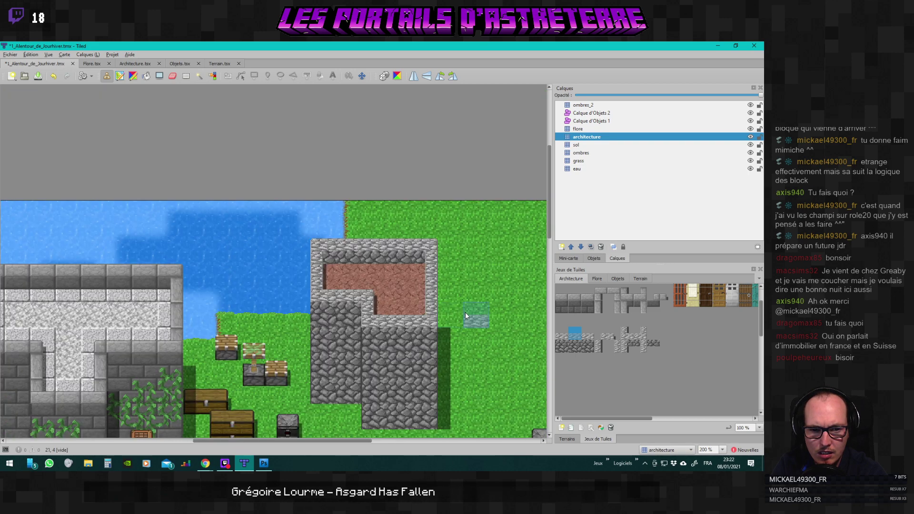
{"action": "scroll", "coordinate": [471, 315], "scroll_direction": "up", "scroll_amount": 1}
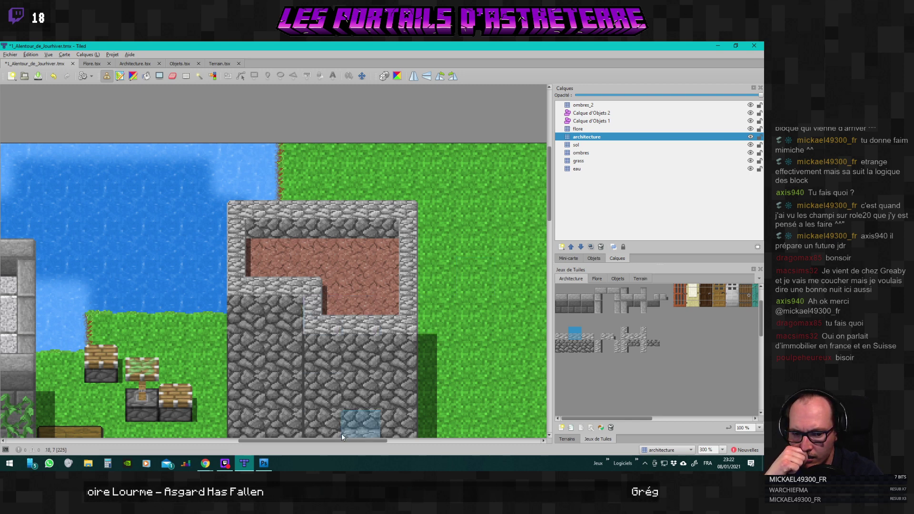
{"action": "mouse_move", "coordinate": [341, 439]}
{"action": "left_mouse_down"}
{"action": "mouse_move", "coordinate": [215, 442]}
{"action": "mouse_move", "coordinate": [342, 439]}
{"action": "left_mouse_up"}
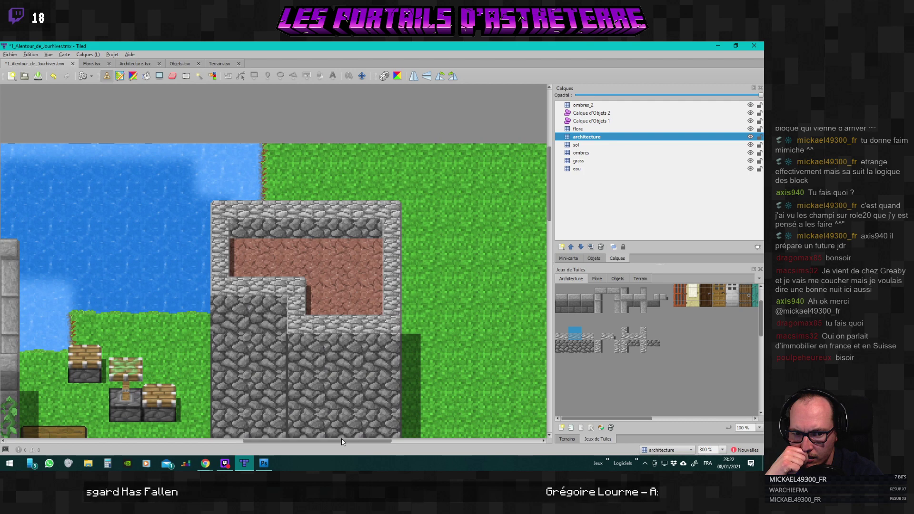
{"action": "scroll", "coordinate": [418, 326], "scroll_direction": "down", "scroll_amount": 3}
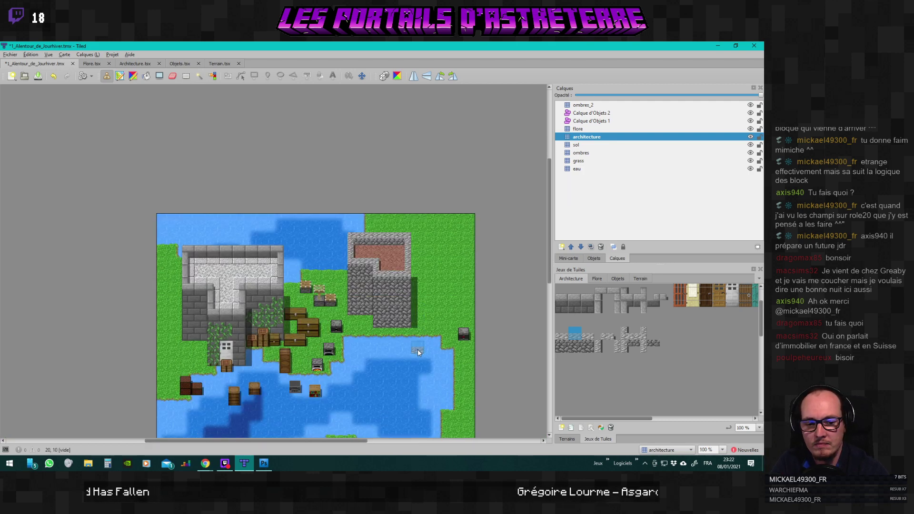
{"action": "scroll", "coordinate": [433, 309], "scroll_direction": "up", "scroll_amount": 1}
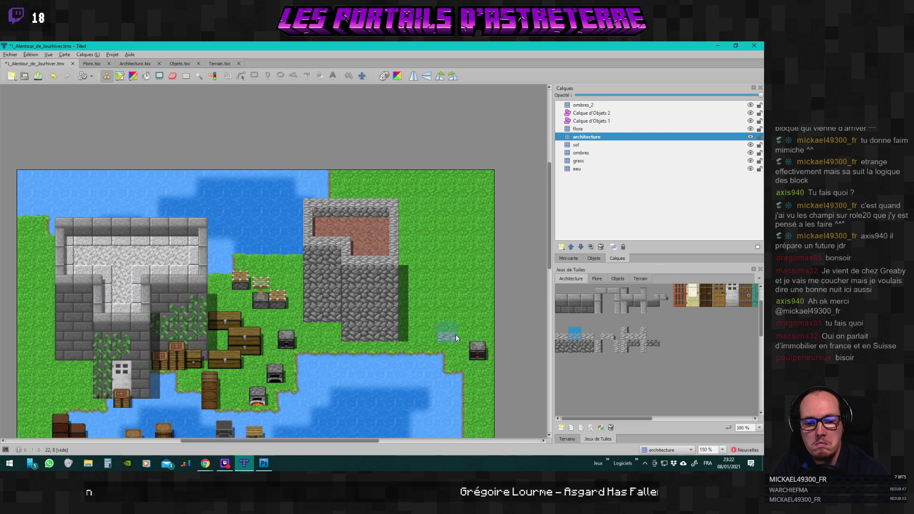
{"action": "scroll", "coordinate": [455, 333], "scroll_direction": "up", "scroll_amount": 4}
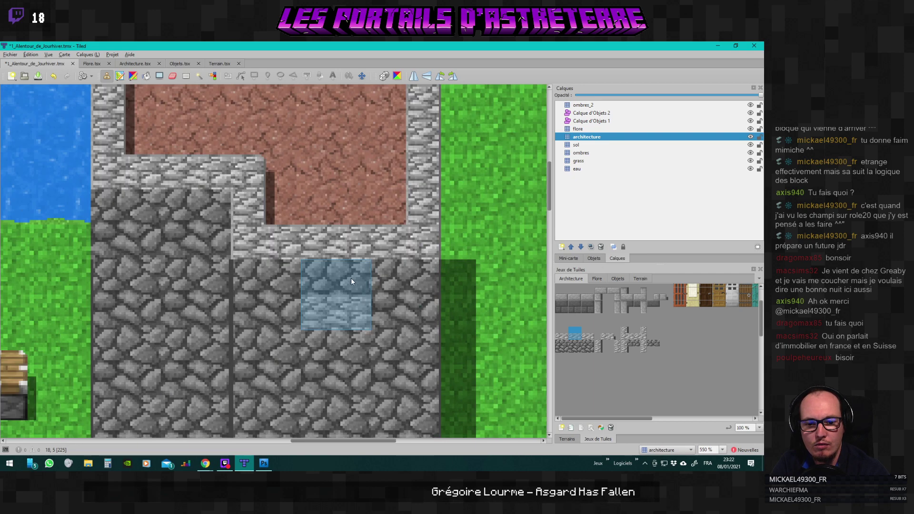
{"action": "scroll", "coordinate": [448, 314], "scroll_direction": "down", "scroll_amount": 2}
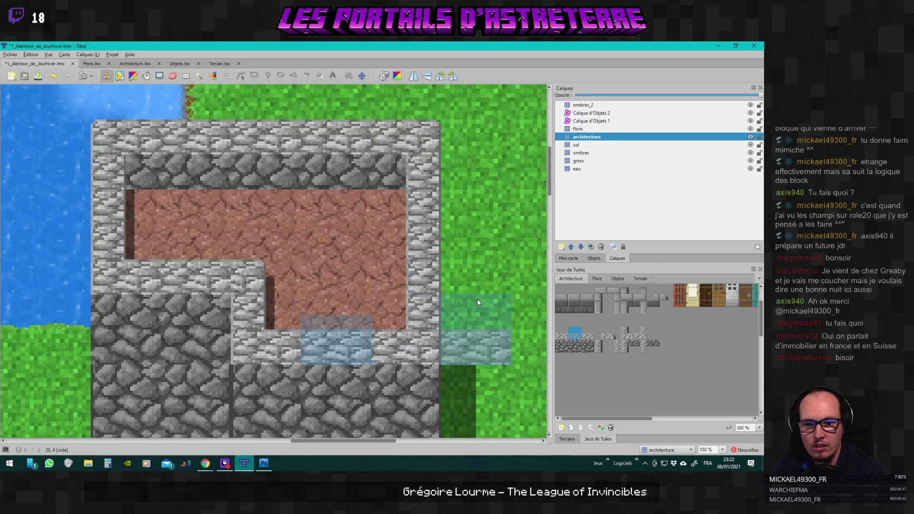
{"action": "scroll", "coordinate": [478, 300], "scroll_direction": "up", "scroll_amount": 2}
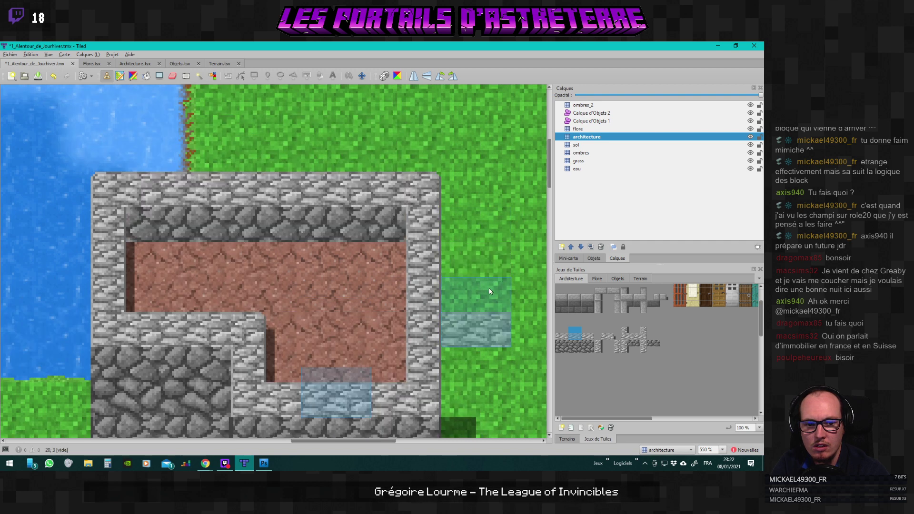
{"action": "scroll", "coordinate": [504, 307], "scroll_direction": "up", "scroll_amount": 1}
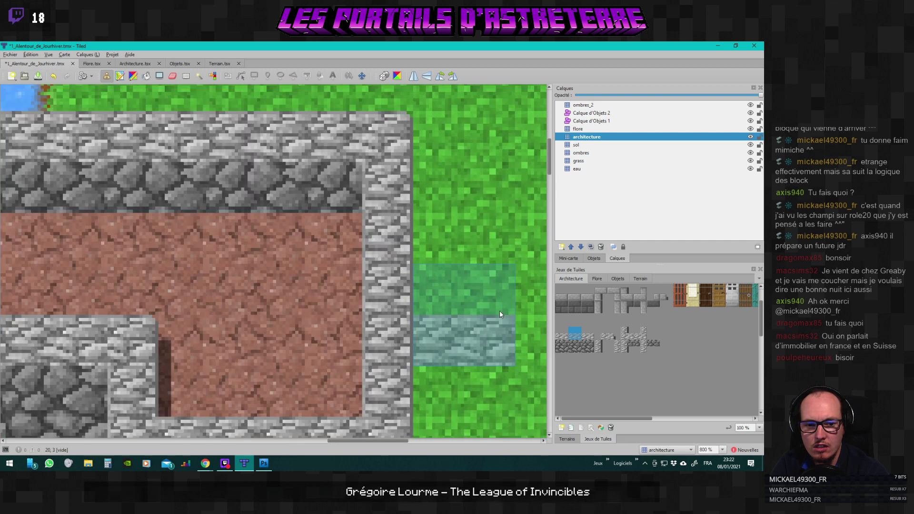
{"action": "scroll", "coordinate": [499, 310], "scroll_direction": "up", "scroll_amount": 2}
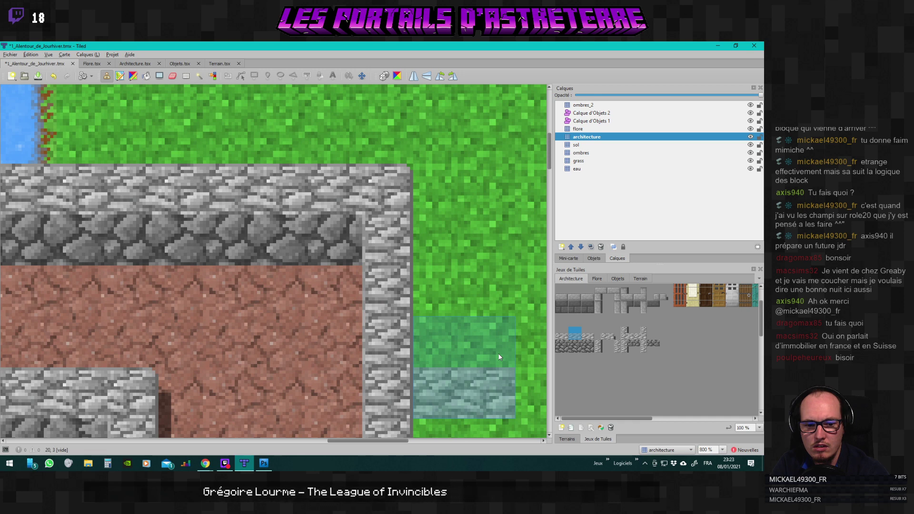
{"action": "scroll", "coordinate": [499, 357], "scroll_direction": "down", "scroll_amount": 2}
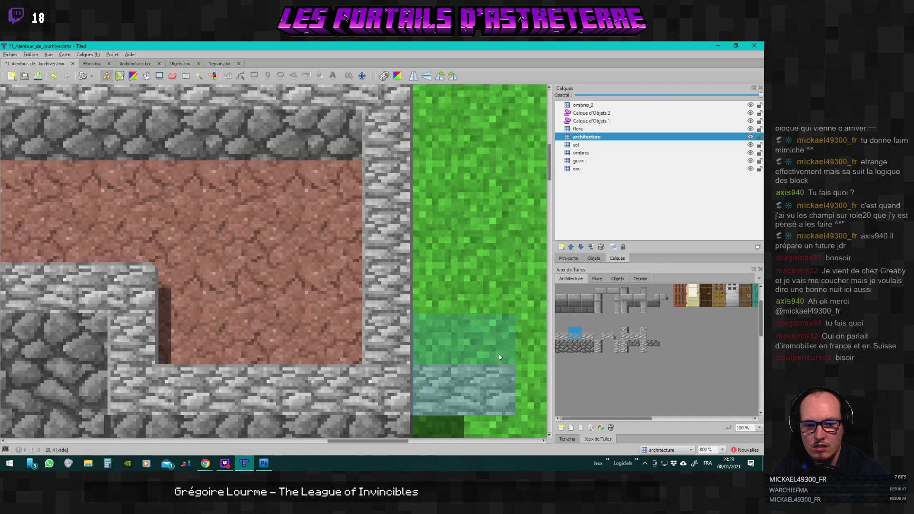
{"action": "scroll", "coordinate": [499, 356], "scroll_direction": "up", "scroll_amount": 1}
{"action": "scroll", "coordinate": [499, 357], "scroll_direction": "down", "scroll_amount": 4}
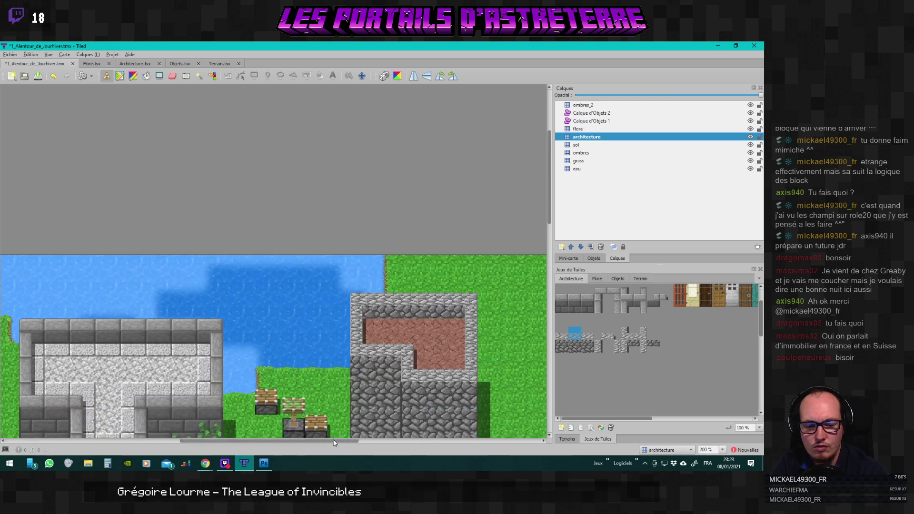
{"action": "scroll", "coordinate": [407, 429], "scroll_direction": "right", "scroll_amount": 3}
{"action": "scroll", "coordinate": [384, 386], "scroll_direction": "down", "scroll_amount": 2}
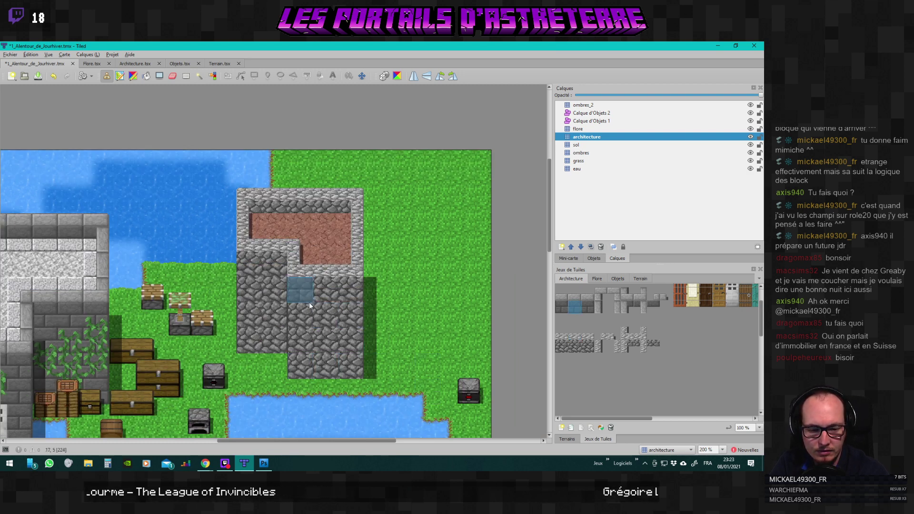
{"action": "scroll", "coordinate": [384, 428], "scroll_direction": "down", "scroll_amount": 1}
{"action": "left_click_drag", "start_coordinate": [366, 442], "coordinate": [333, 451]}
{"action": "scroll", "coordinate": [327, 381], "scroll_direction": "down", "scroll_amount": 4}
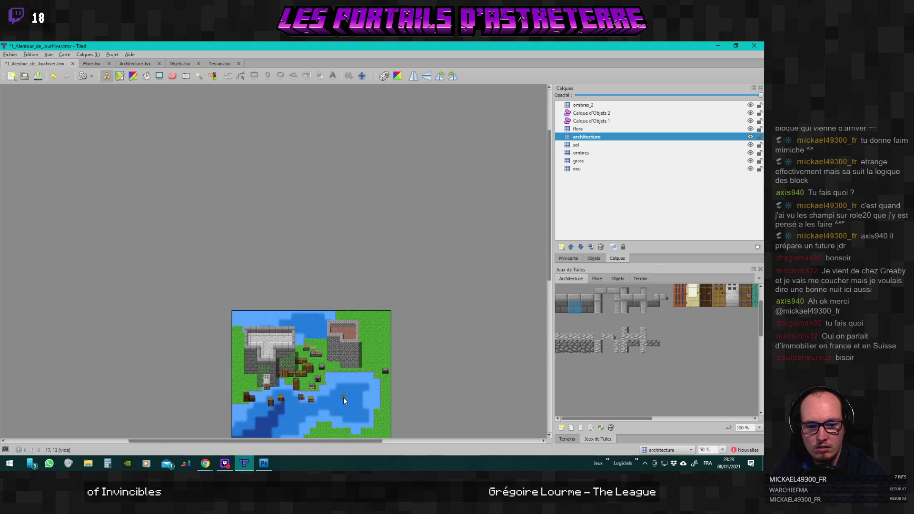
{"action": "scroll", "coordinate": [344, 398], "scroll_direction": "up", "scroll_amount": 3}
{"action": "scroll", "coordinate": [370, 395], "scroll_direction": "down", "scroll_amount": 1}
{"action": "scroll", "coordinate": [373, 394], "scroll_direction": "up", "scroll_amount": 1}
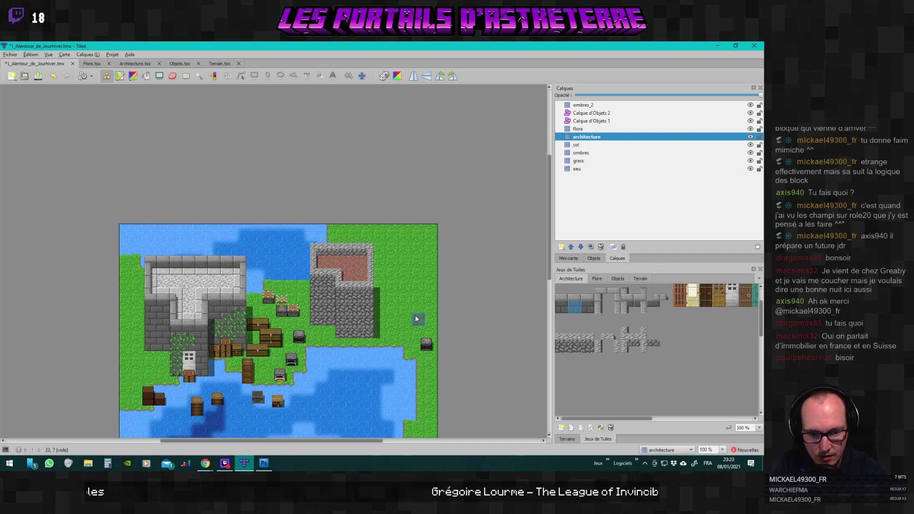
Mix a patch of dark stone brick tiles into the building's cobblestone front wall, restoring some spots with cobblestone.
{"action": "scroll", "coordinate": [413, 318], "scroll_direction": "up", "scroll_amount": 1}
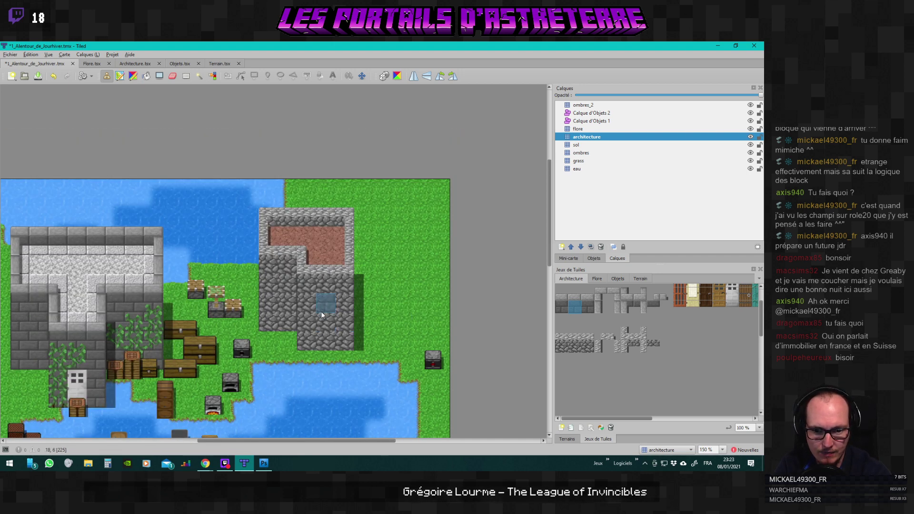
{"action": "left_click", "coordinate": [321, 311]}
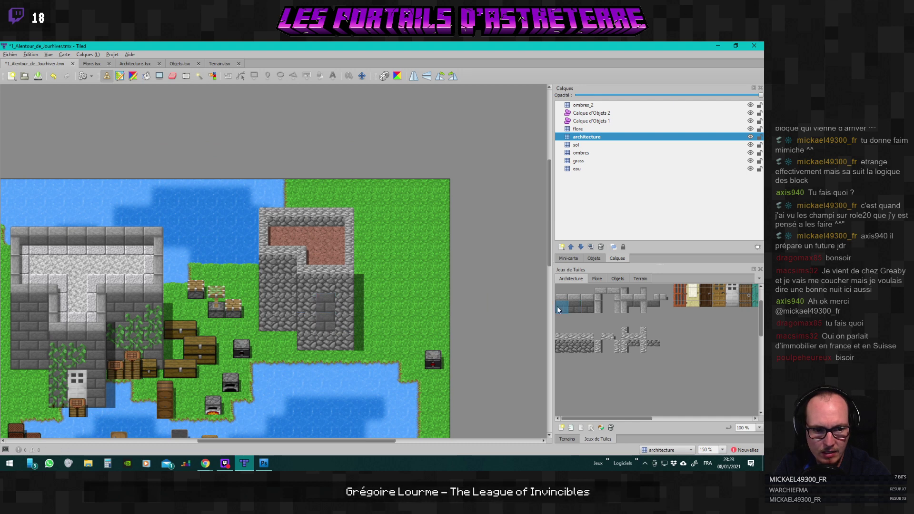
{"action": "left_click", "coordinate": [309, 308]}
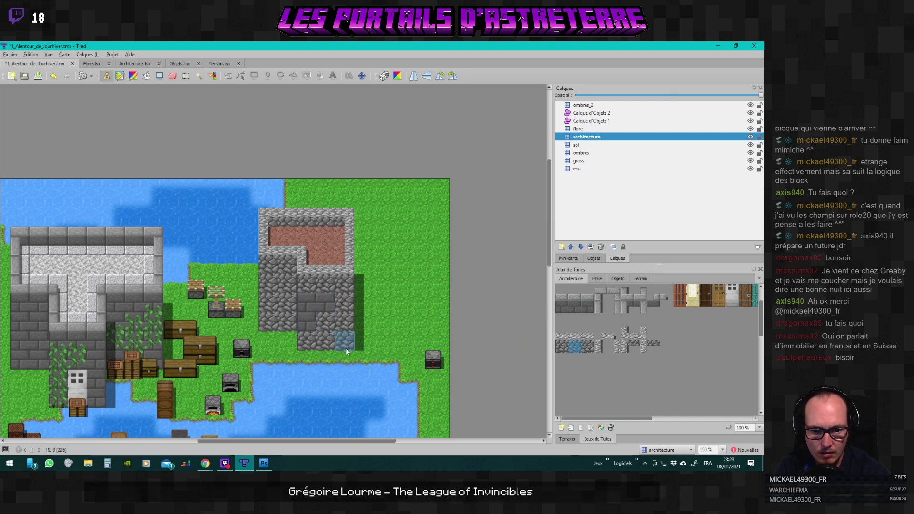
{"action": "scroll", "coordinate": [339, 342], "scroll_direction": "up", "scroll_amount": 2}
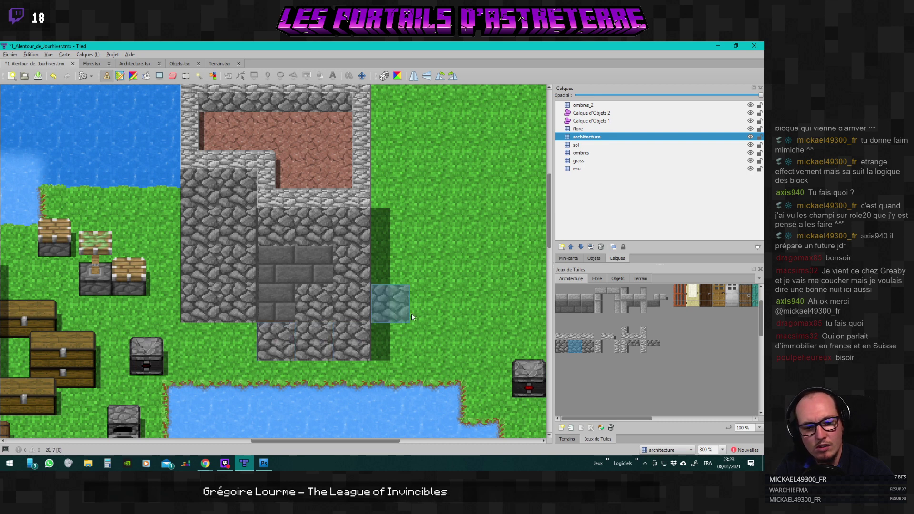
{"action": "scroll", "coordinate": [428, 313], "scroll_direction": "down", "scroll_amount": 1}
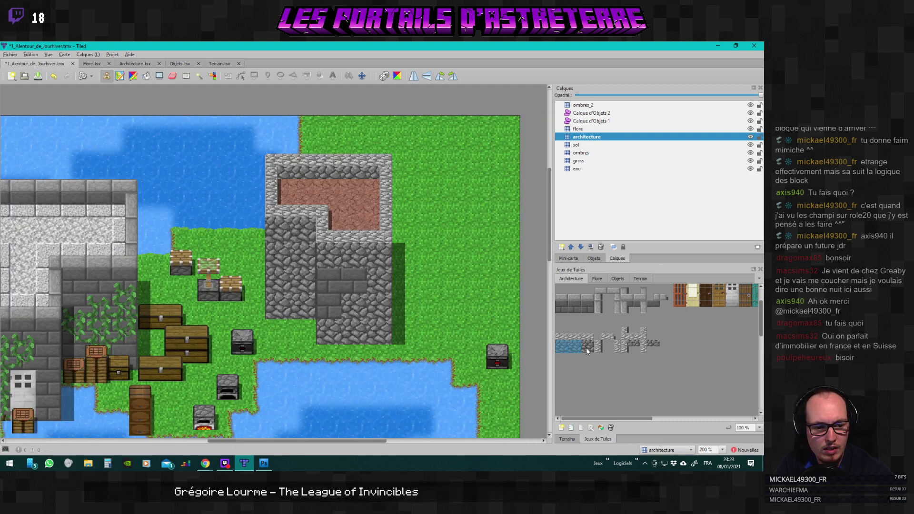
Build a three-tile-wide stone brick wall on a cobblestone base at the map's east edge and cap it with brick top tiles.
{"action": "left_click_drag", "start_coordinate": [586, 350], "coordinate": [589, 349]}
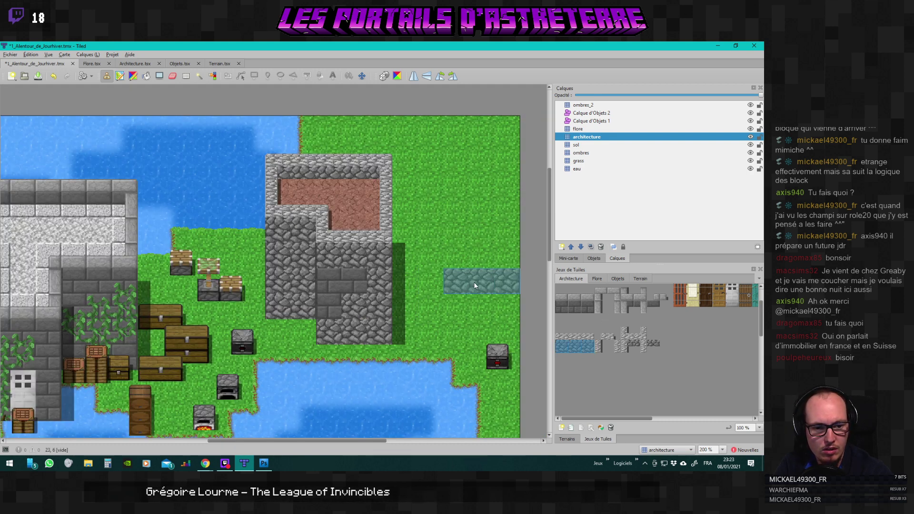
{"action": "left_click", "coordinate": [475, 286]}
{"action": "left_click_drag", "start_coordinate": [563, 310], "coordinate": [590, 307]}
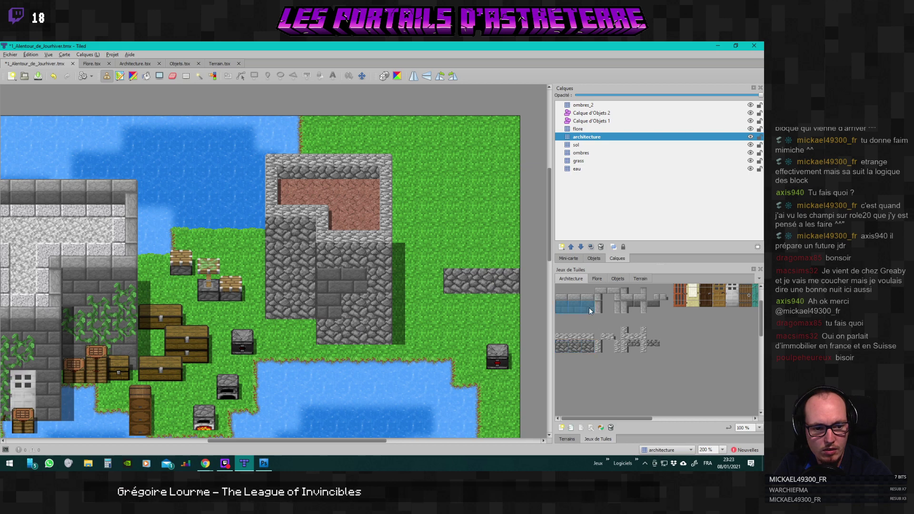
{"action": "left_click_drag", "start_coordinate": [477, 261], "coordinate": [476, 185]}
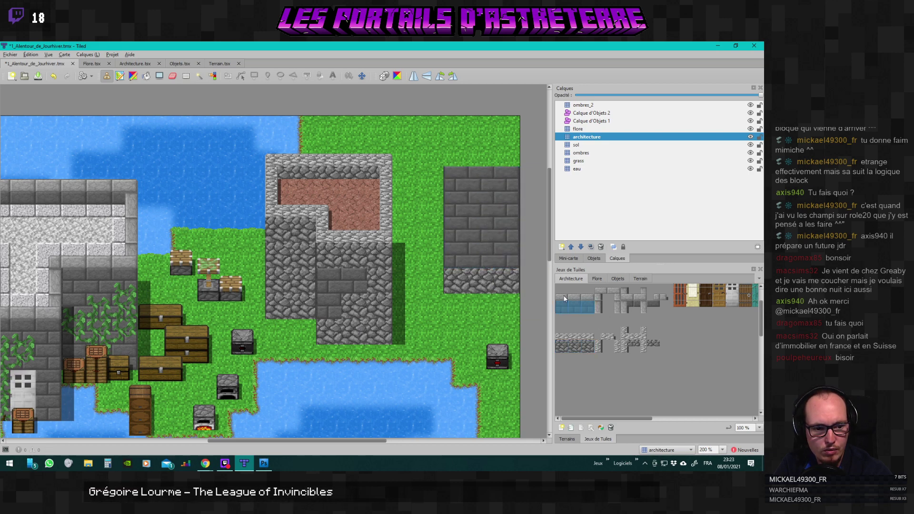
{"action": "left_click_drag", "start_coordinate": [564, 299], "coordinate": [581, 290]}
{"action": "scroll", "coordinate": [460, 325], "scroll_direction": "down", "scroll_amount": 3}
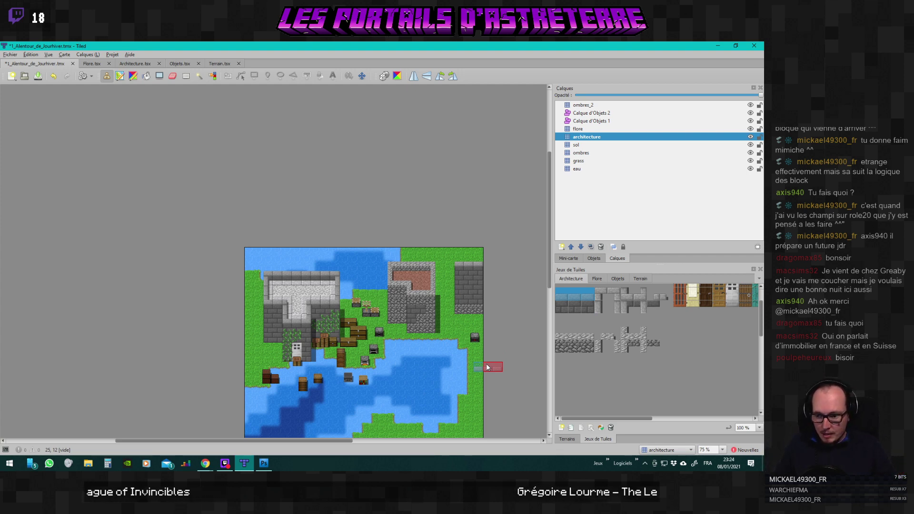
Examine the stone brick and cobblestone buildings up close and compare their walls and wall tops across the map.
{"action": "scroll", "coordinate": [436, 348], "scroll_direction": "up", "scroll_amount": 2, "text": "ctrl"}
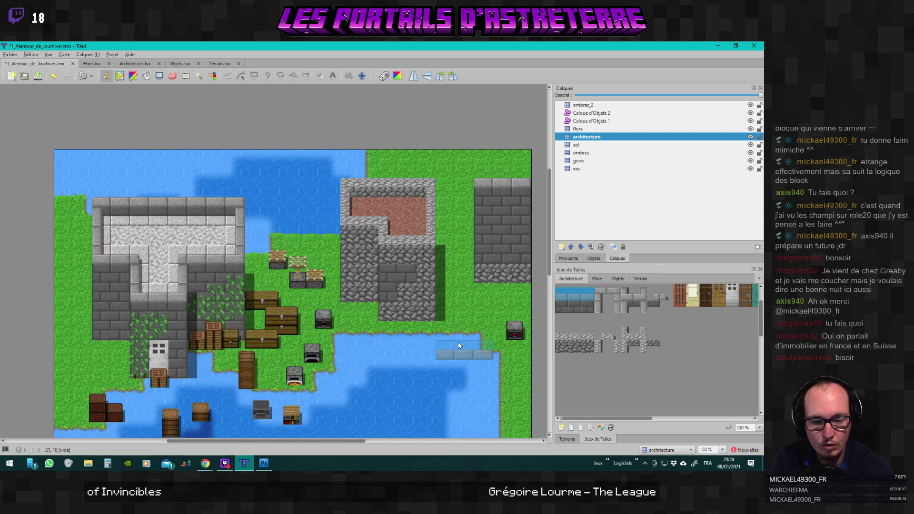
{"action": "left_click_drag", "start_coordinate": [320, 441], "coordinate": [327, 441]}
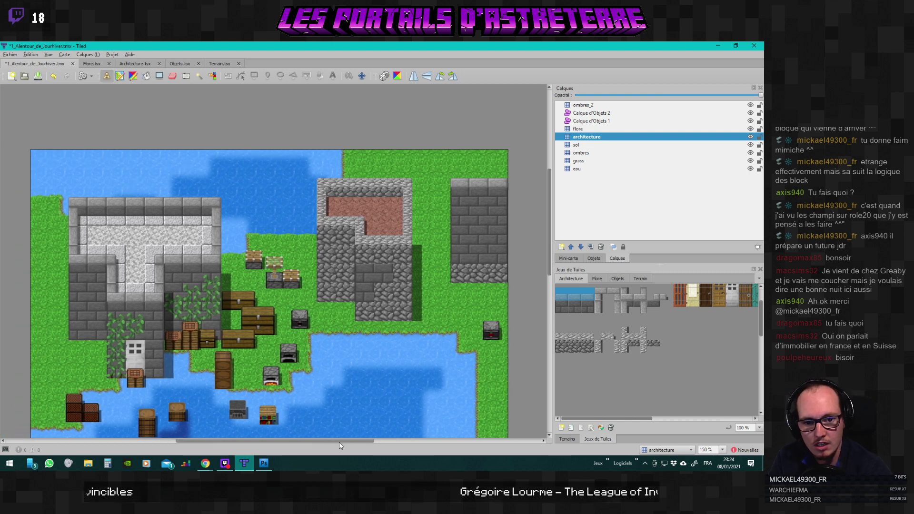
{"action": "left_click", "coordinate": [264, 464]}
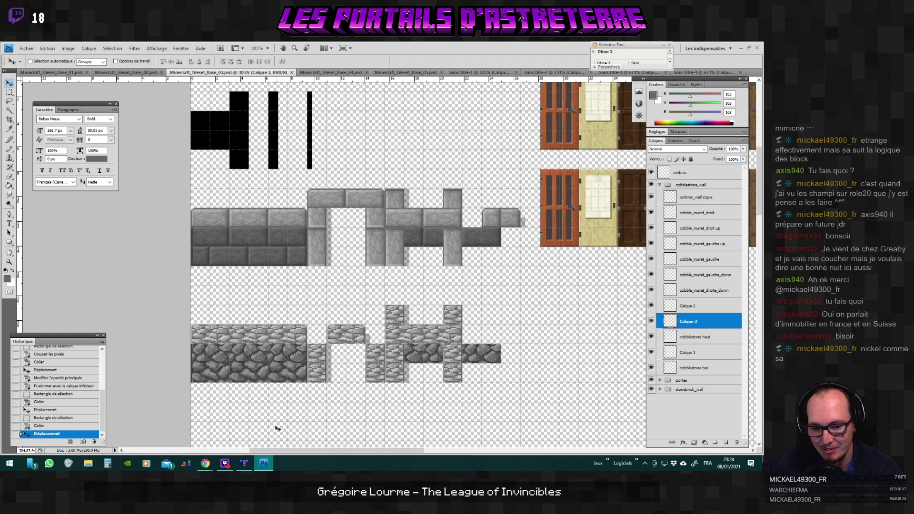
{"action": "left_click", "coordinate": [245, 463]}
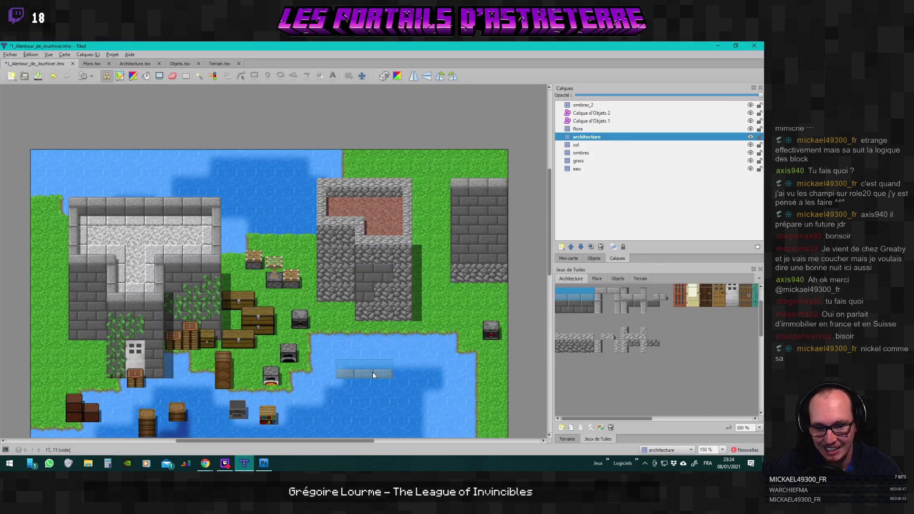
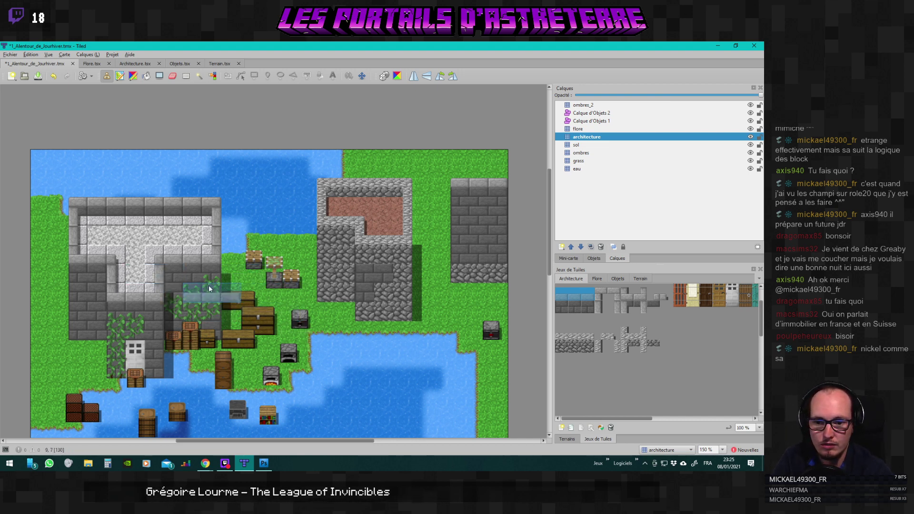
{"action": "scroll", "coordinate": [99, 282], "scroll_direction": "up", "scroll_amount": 2}
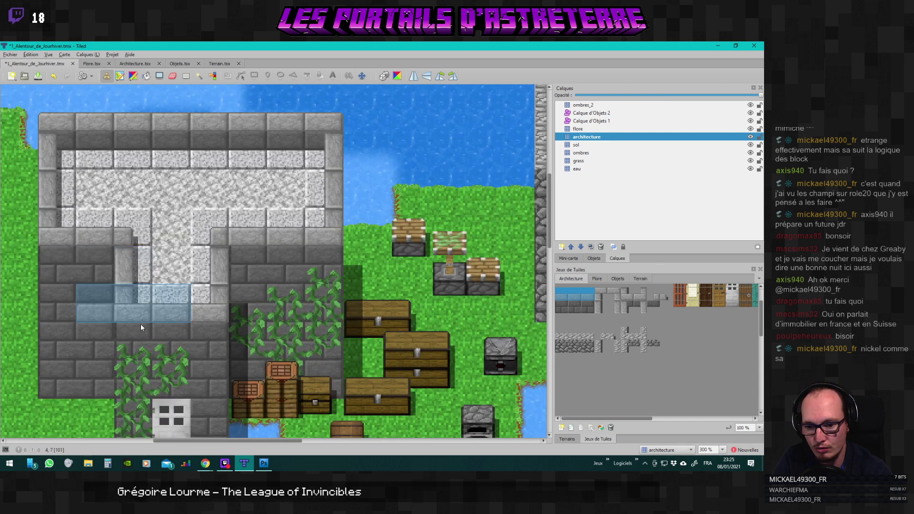
{"action": "left_click", "coordinate": [573, 307]}
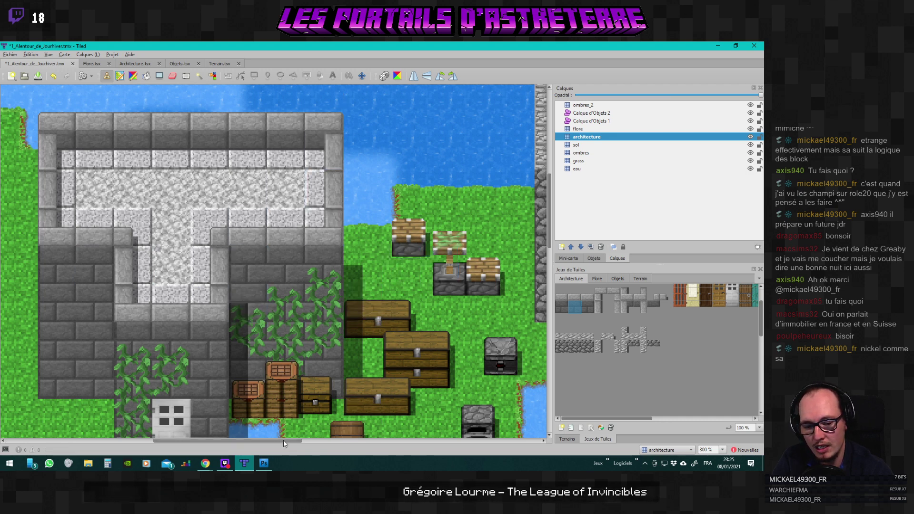
{"action": "left_click_drag", "start_coordinate": [284, 440], "coordinate": [378, 440]}
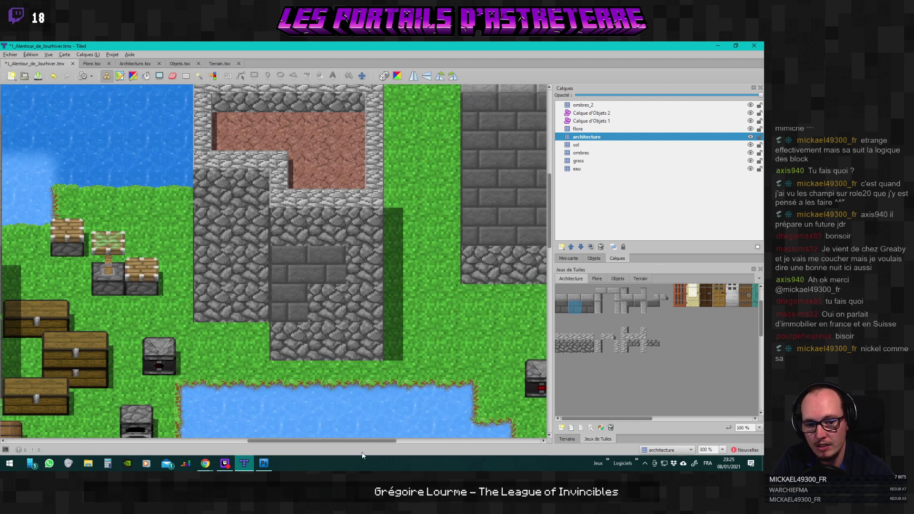
{"action": "scroll", "coordinate": [353, 375], "scroll_direction": "down", "scroll_amount": 2}
{"action": "scroll", "coordinate": [352, 376], "scroll_direction": "up", "scroll_amount": 1}
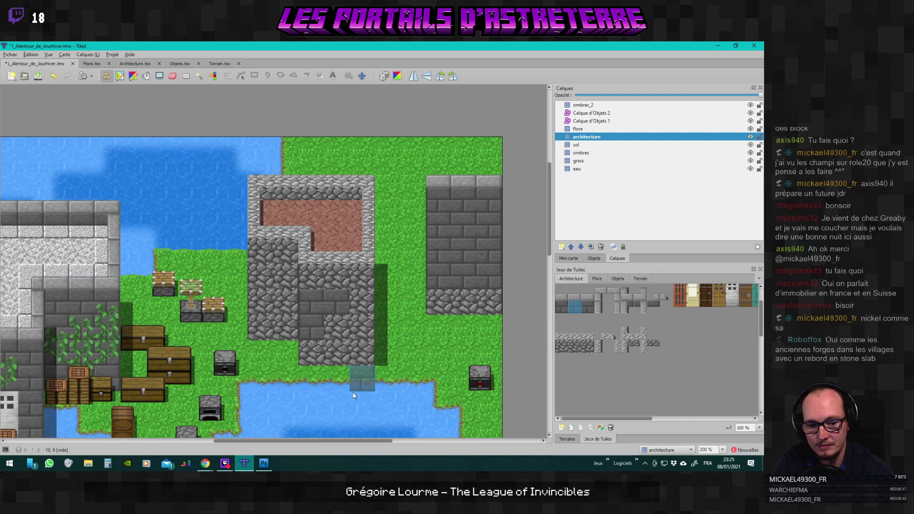
{"action": "left_click_drag", "start_coordinate": [335, 437], "coordinate": [352, 441]}
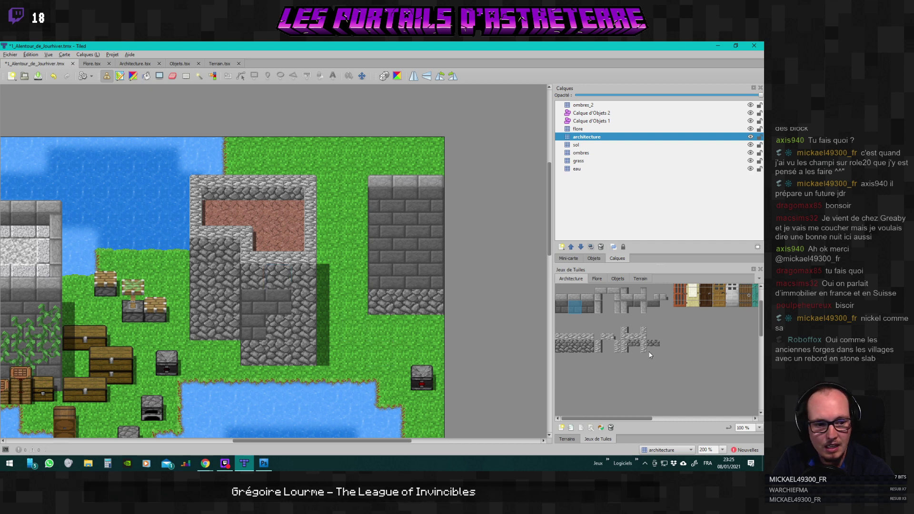
Try stone brick top tiles along the cobblestone building's rear wall top and undo them.
{"action": "left_click", "coordinate": [575, 291]}
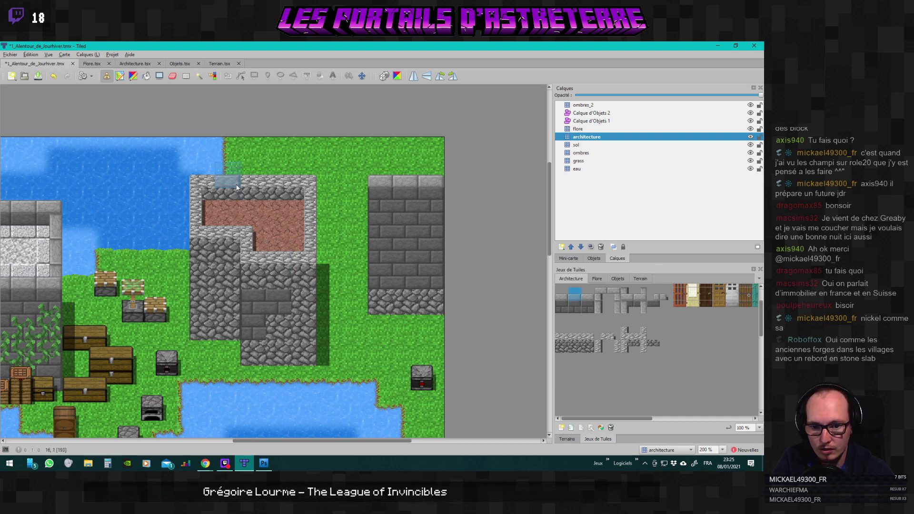
{"action": "left_click_drag", "start_coordinate": [227, 181], "coordinate": [279, 181]}
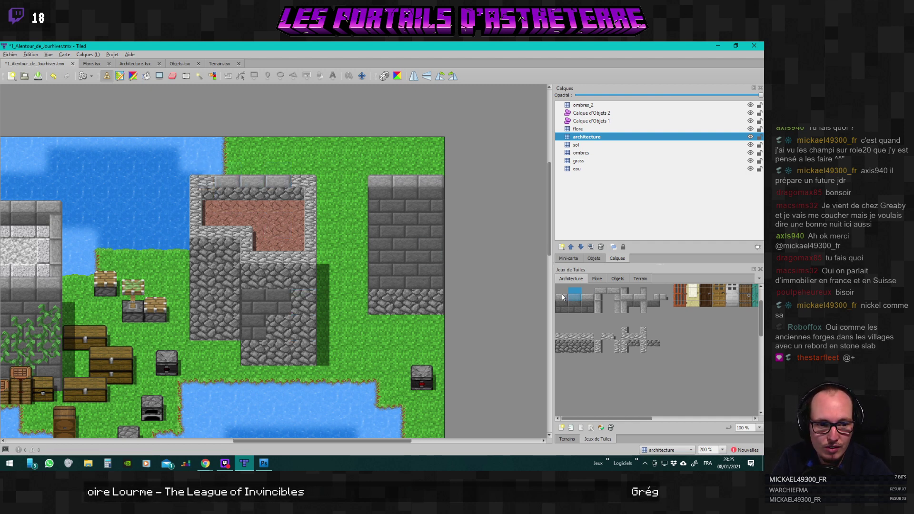
{"action": "right_click", "coordinate": [212, 190]}
{"action": "left_click", "coordinate": [213, 179]}
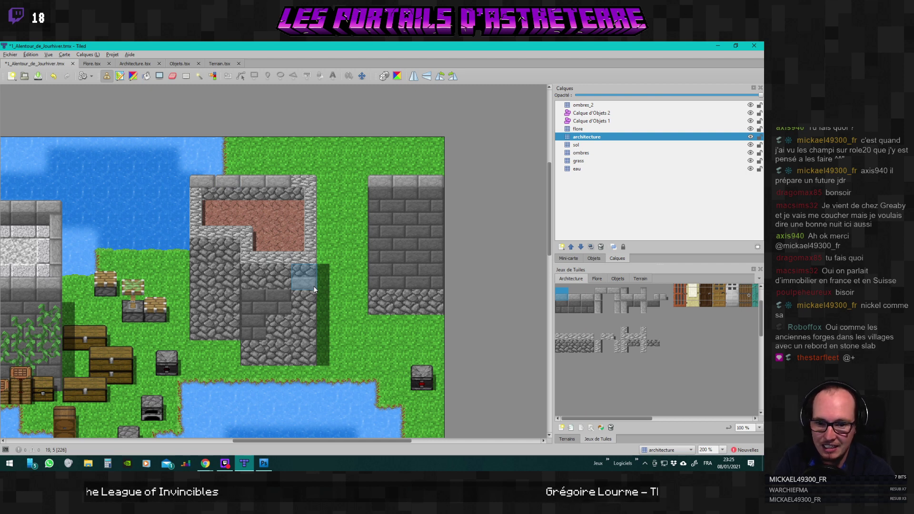
{"action": "key", "text": "ctrl+z"}
{"action": "key", "text": "ctrl+z"}
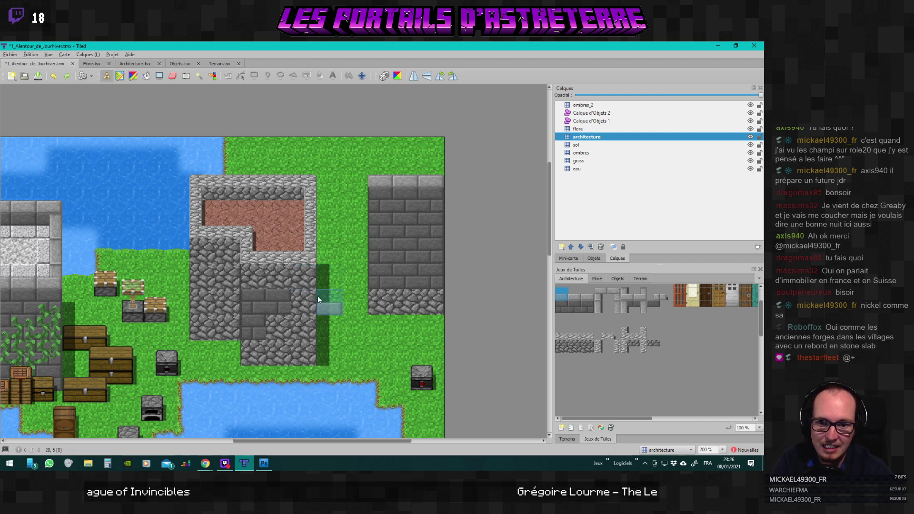
{"action": "left_click_drag", "start_coordinate": [350, 441], "coordinate": [330, 436]}
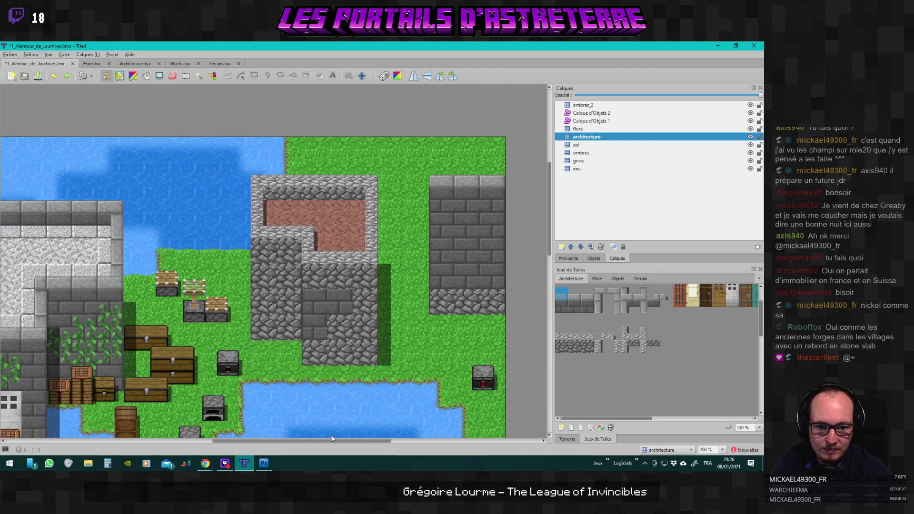
{"action": "scroll", "coordinate": [312, 386], "scroll_direction": "down", "scroll_amount": 1}
{"action": "scroll", "coordinate": [312, 386], "scroll_direction": "down", "scroll_amount": 1}
{"action": "scroll", "coordinate": [312, 386], "scroll_direction": "up", "scroll_amount": 2}
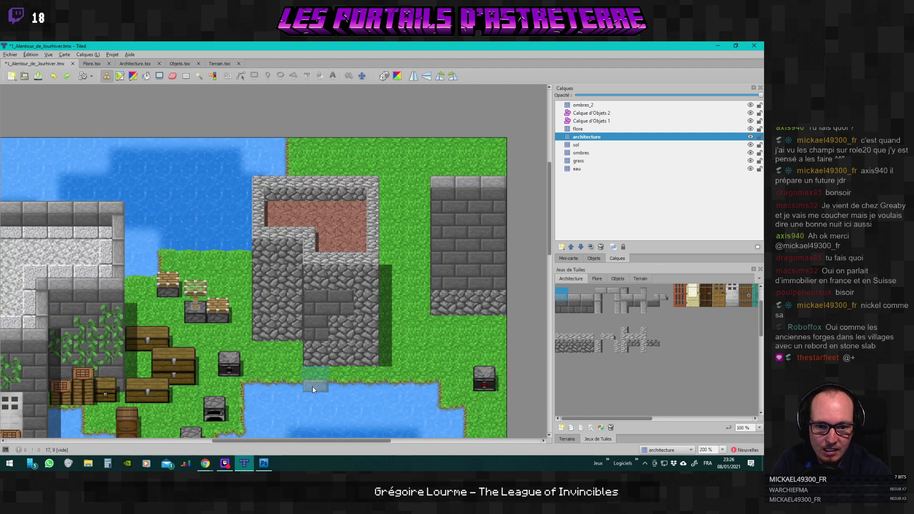
{"action": "scroll", "coordinate": [313, 387], "scroll_direction": "down", "scroll_amount": 2}
{"action": "scroll", "coordinate": [312, 387], "scroll_direction": "down", "scroll_amount": 2}
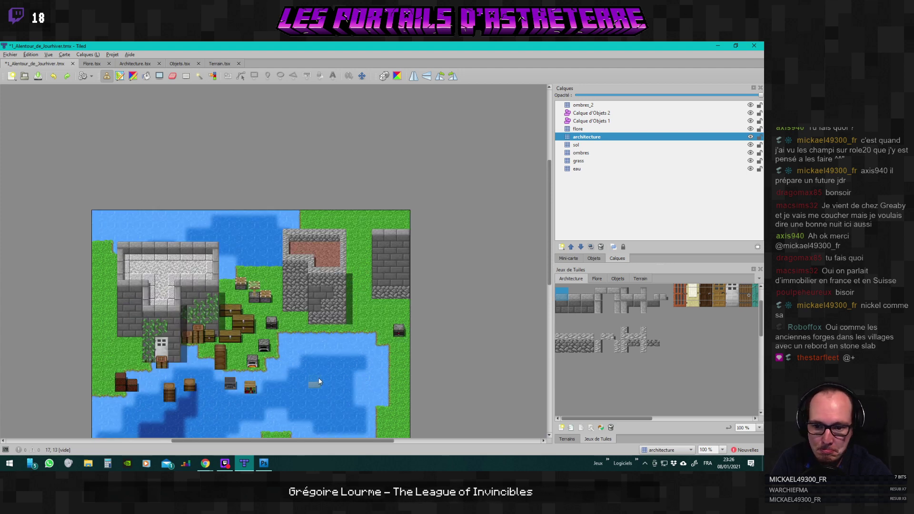
Switch to the wall tileset in Photoshop, collapse the cobblestone_wall layer group and expand the stonebrick_wall group.
{"action": "key", "text": "alt+Tab"}
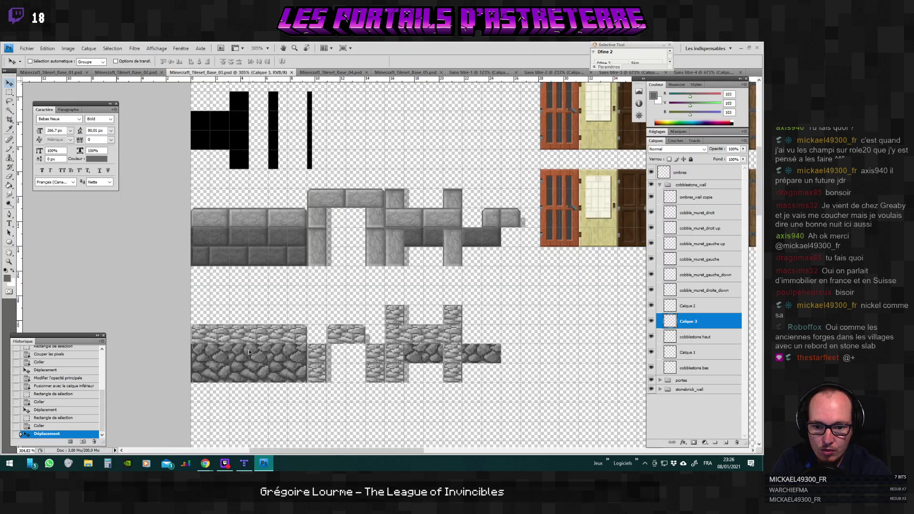
{"action": "scroll", "coordinate": [229, 283], "scroll_direction": "left", "scroll_amount": 2}
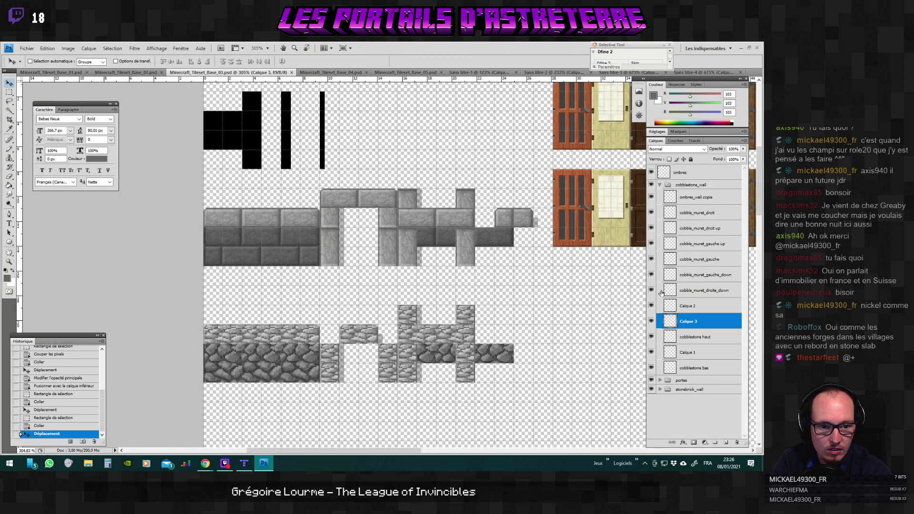
{"action": "left_click", "coordinate": [497, 352], "text": "ctrl"}
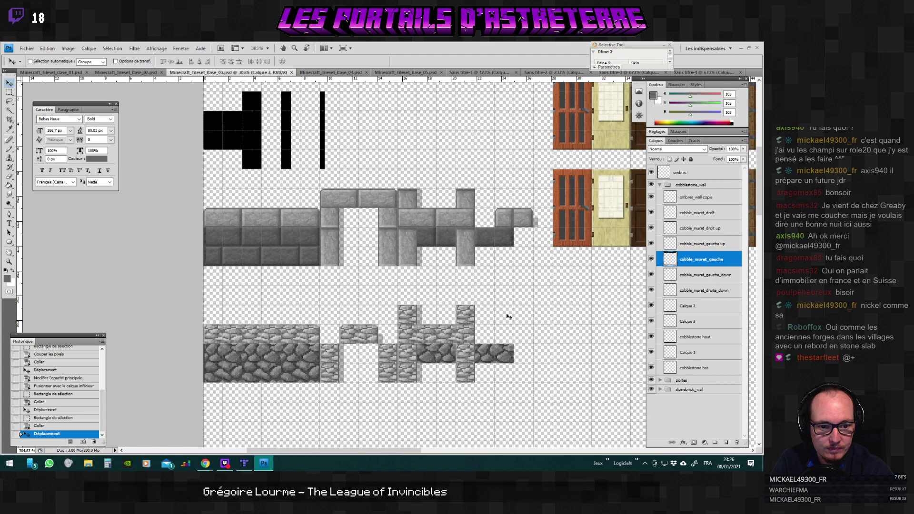
{"action": "scroll", "coordinate": [506, 318], "scroll_direction": "down", "scroll_amount": 2}
{"action": "scroll", "coordinate": [506, 318], "scroll_direction": "up", "scroll_amount": 7}
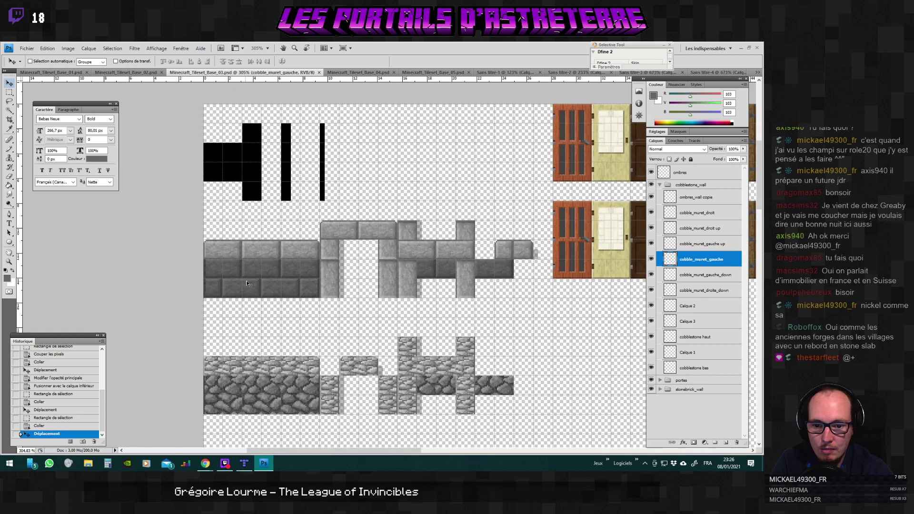
{"action": "scroll", "coordinate": [248, 276], "scroll_direction": "left", "scroll_amount": 1}
{"action": "scroll", "coordinate": [248, 273], "scroll_direction": "up", "scroll_amount": 1}
{"action": "scroll", "coordinate": [438, 267], "scroll_direction": "down", "scroll_amount": 2}
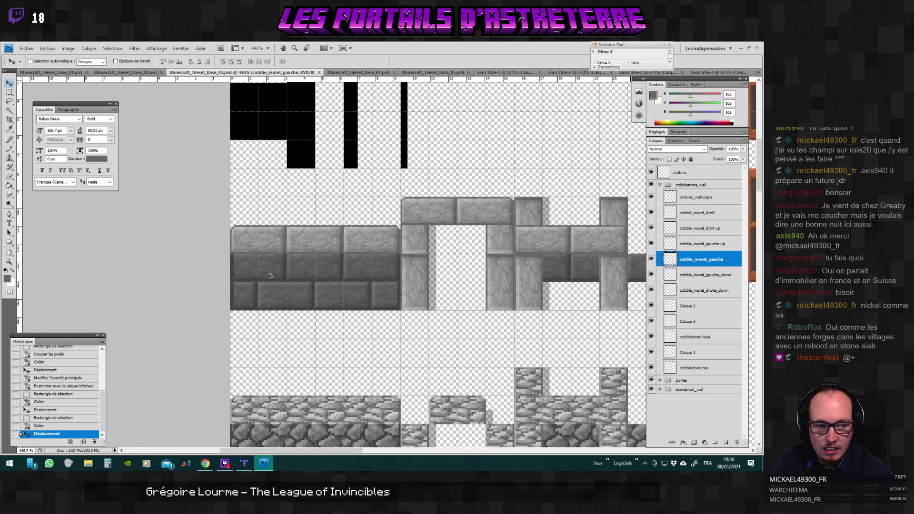
{"action": "left_click", "coordinate": [660, 185]}
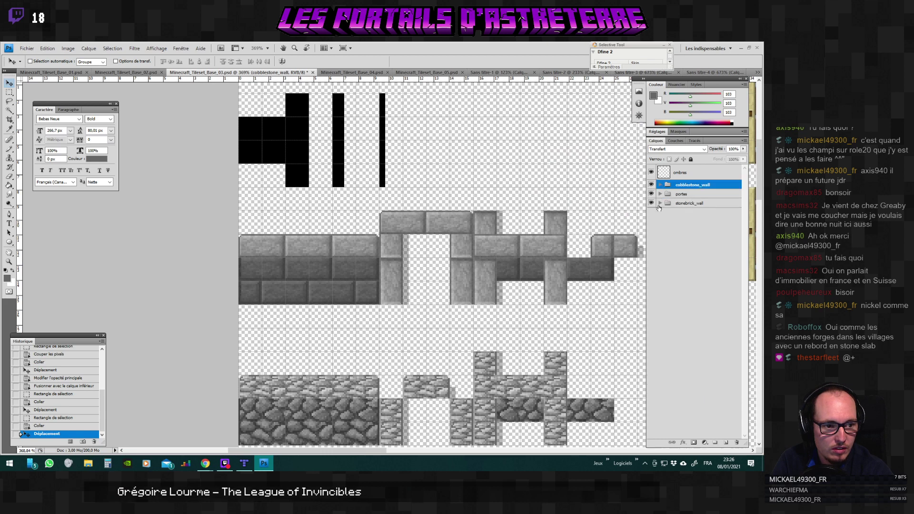
{"action": "left_click", "coordinate": [661, 203]}
{"action": "scroll", "coordinate": [700, 279], "scroll_direction": "down", "scroll_amount": 3}
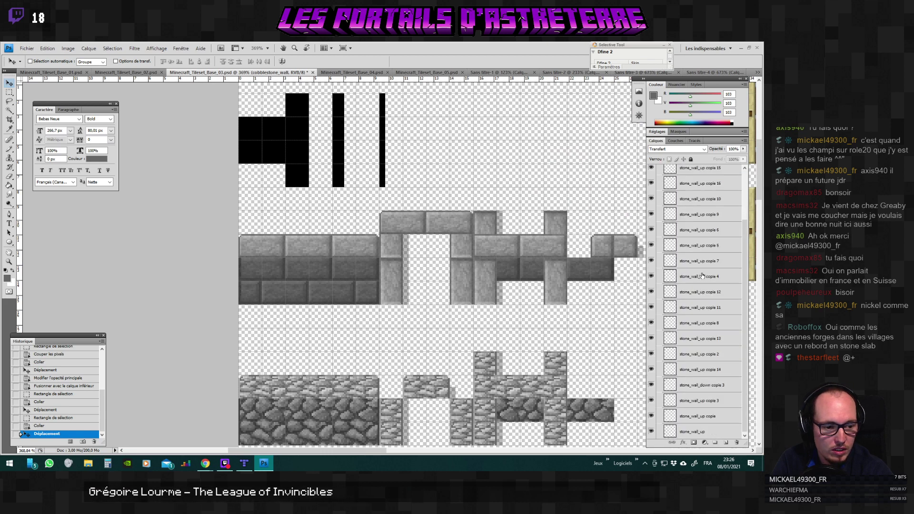
Check the lowest stonebrick_wall layers by toggling their visibility, and make the stone_wall_down copie 3 layer active.
{"action": "left_click", "coordinate": [703, 419]}
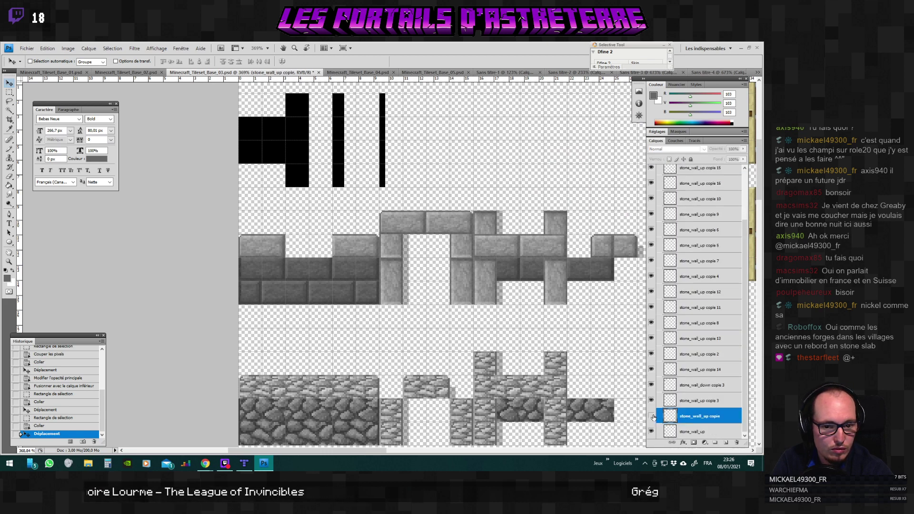
{"action": "left_click", "coordinate": [695, 432]}
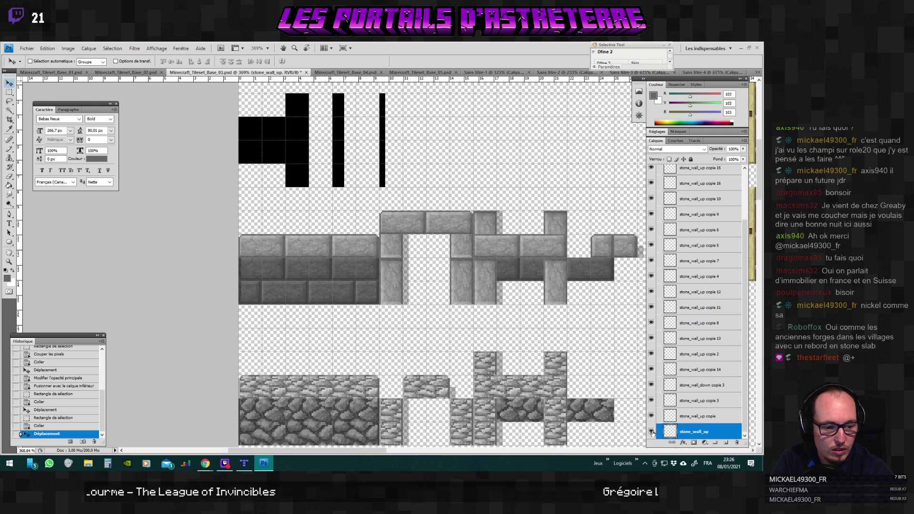
{"action": "left_click", "coordinate": [691, 401]}
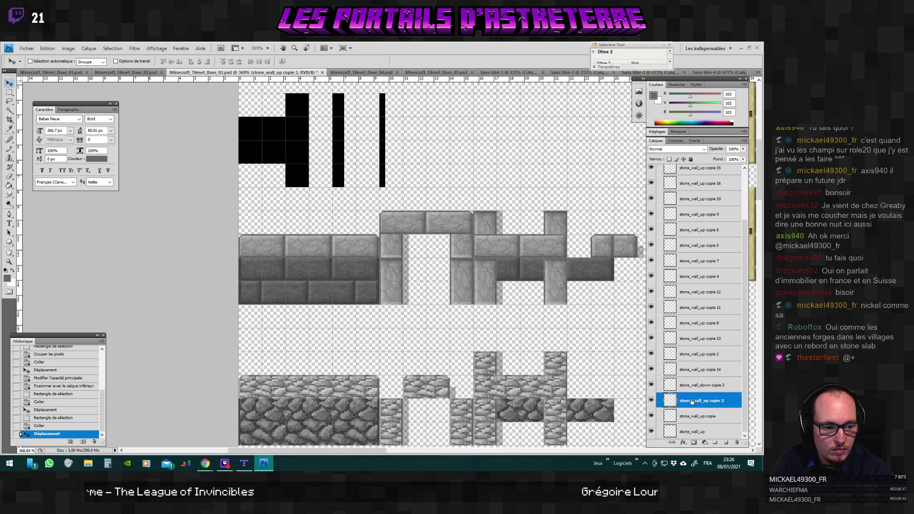
{"action": "left_click", "coordinate": [652, 385]}
{"action": "left_click", "coordinate": [652, 386]}
{"action": "left_click", "coordinate": [692, 385]}
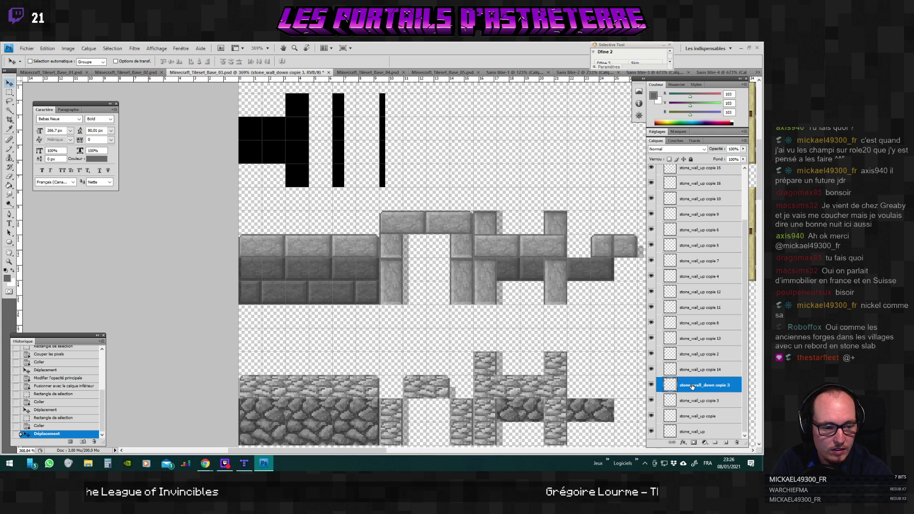
{"action": "left_click", "coordinate": [652, 386]}
{"action": "left_click", "coordinate": [652, 386]}
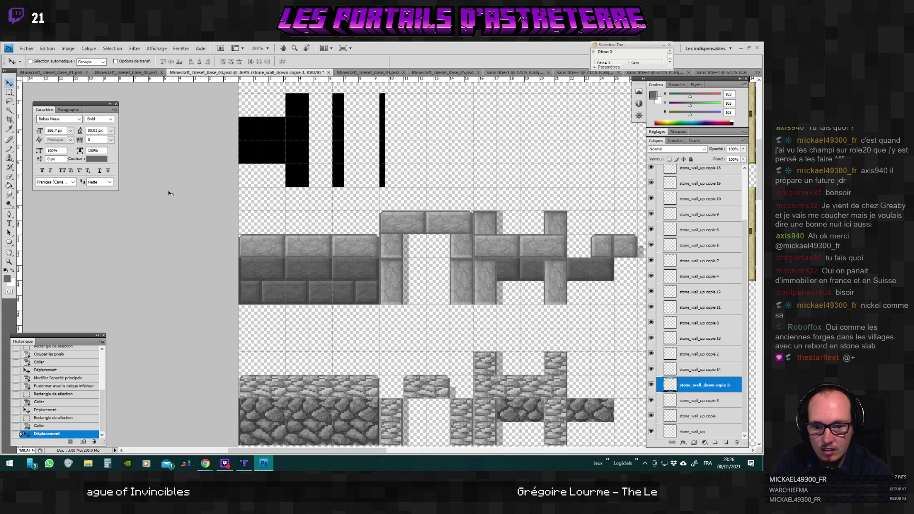
Select the middle tile column of the dark stone brick wall, two tiles high, with the rectangular marquee.
{"action": "left_click", "coordinate": [9, 92]}
{"action": "scroll", "coordinate": [316, 307], "scroll_direction": "up", "scroll_amount": 3}
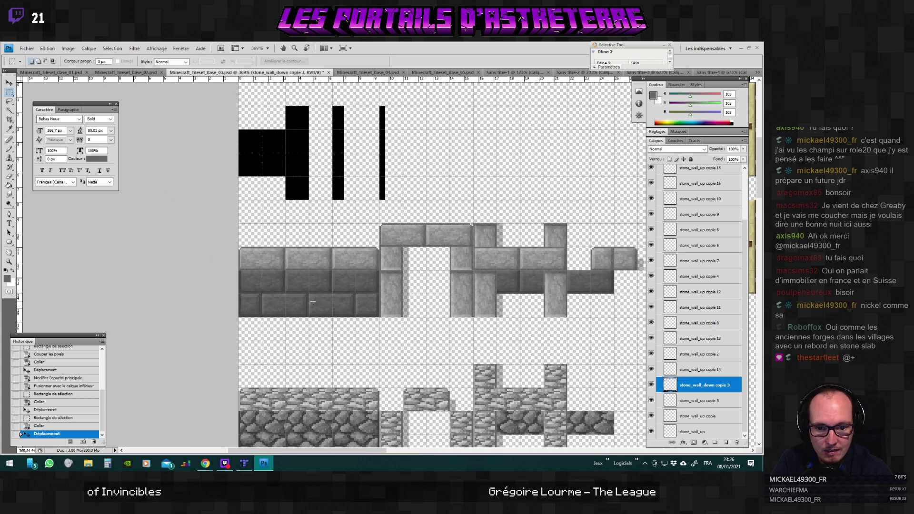
{"action": "scroll", "coordinate": [316, 307], "scroll_direction": "up", "scroll_amount": 3, "text": "alt"}
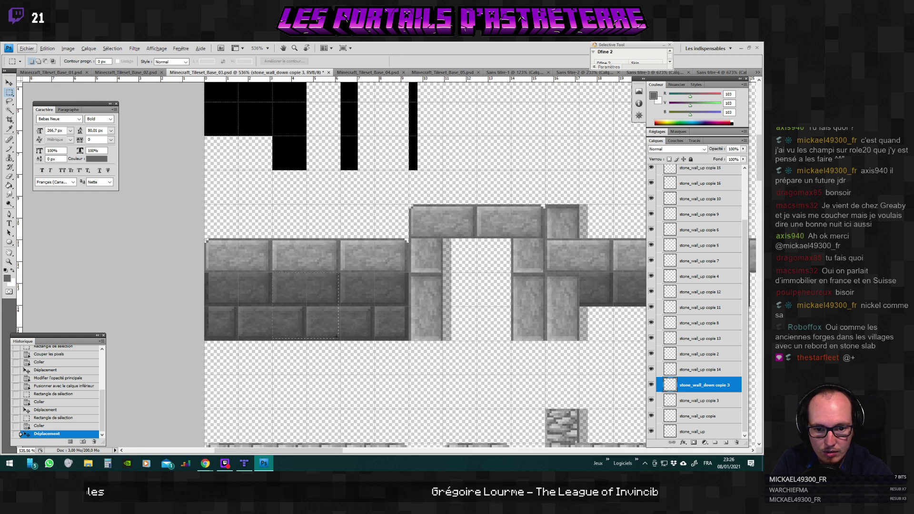
{"action": "left_click_drag", "start_coordinate": [336, 340], "coordinate": [336, 340]}
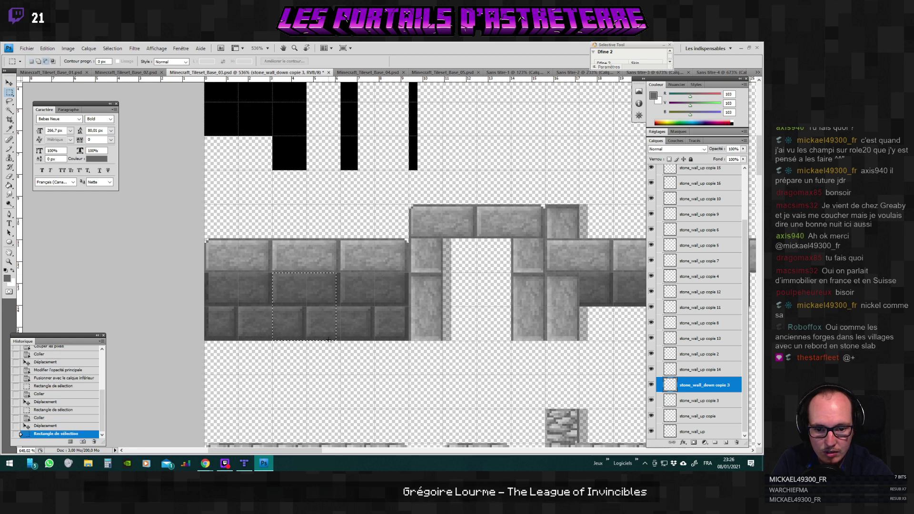
{"action": "scroll", "coordinate": [336, 340], "scroll_direction": "up", "scroll_amount": 4, "text": "alt"}
{"action": "left_click", "coordinate": [222, 225]}
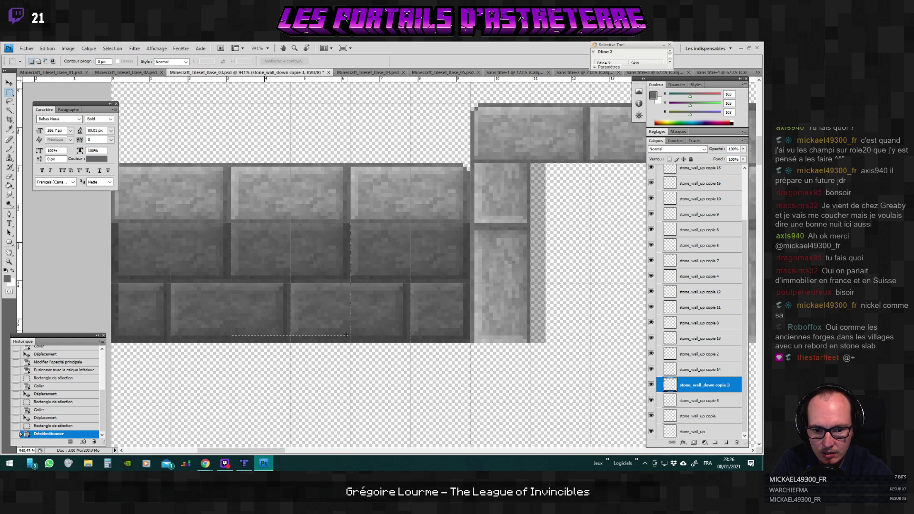
{"action": "left_click_drag", "start_coordinate": [348, 340], "coordinate": [232, 224]}
{"action": "right_click", "coordinate": [317, 293]}
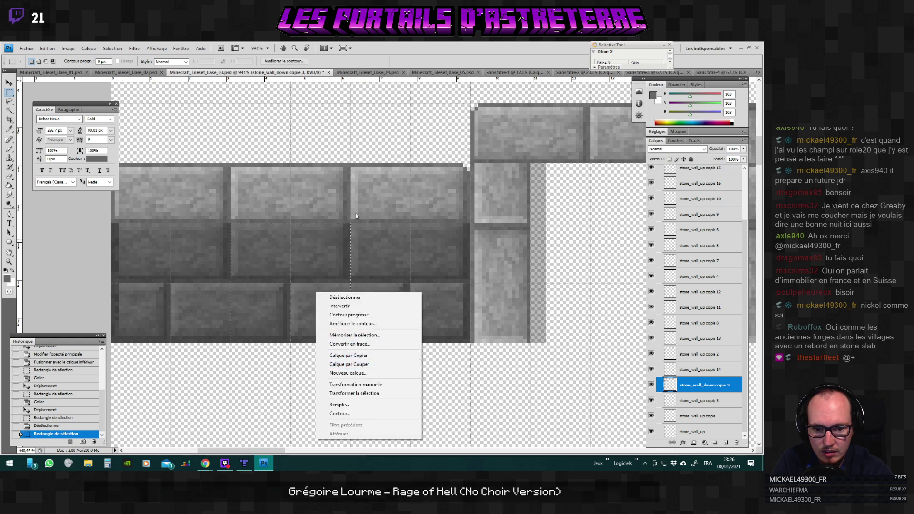
{"action": "left_click", "coordinate": [321, 277]}
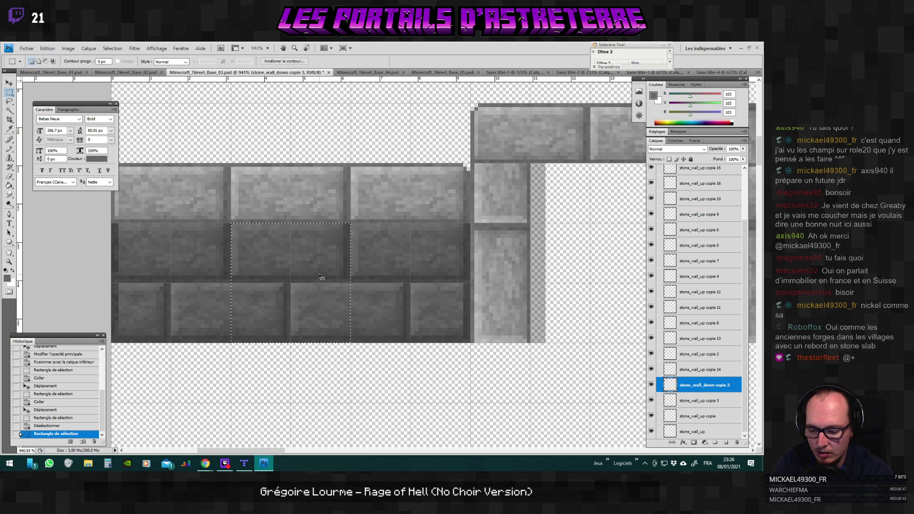
Create a new document from the copied two-tile-high dark stone brick selection and paste the bricks into it.
{"action": "key", "text": "ctrl+n"}
{"action": "key", "text": "Return"}
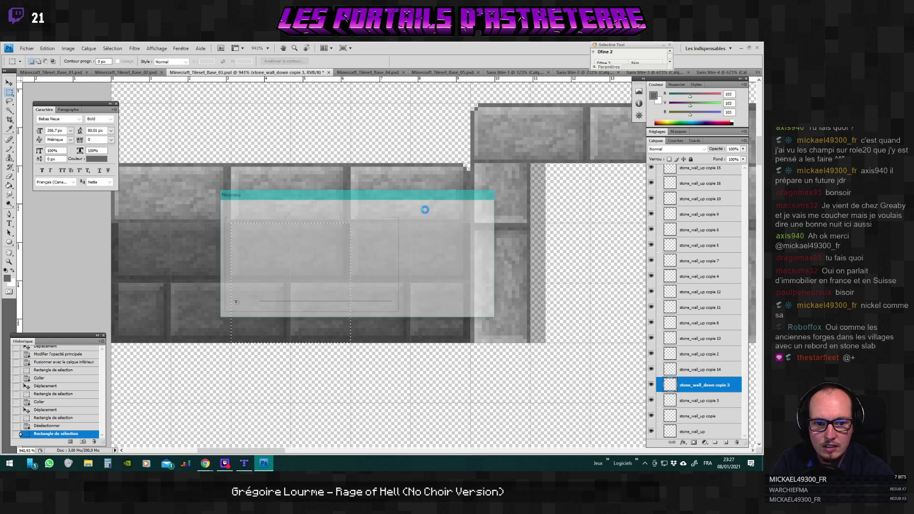
{"action": "key", "text": "ctrl+v"}
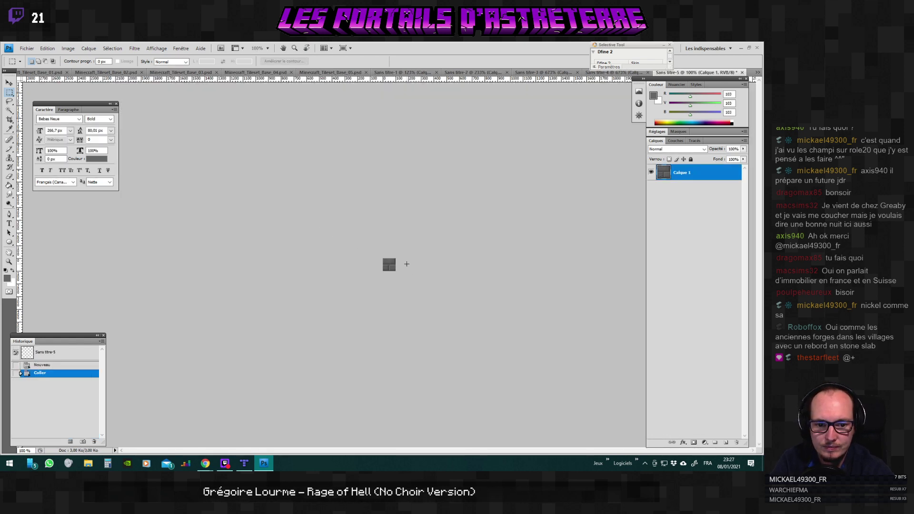
{"action": "scroll", "coordinate": [393, 260], "scroll_direction": "up", "scroll_amount": 5}
Resize the pasted brick image to 16 pixels high without keeping proportions, using nearest-neighbour resampling (Au plus proche).
{"action": "left_click", "coordinate": [68, 48]}
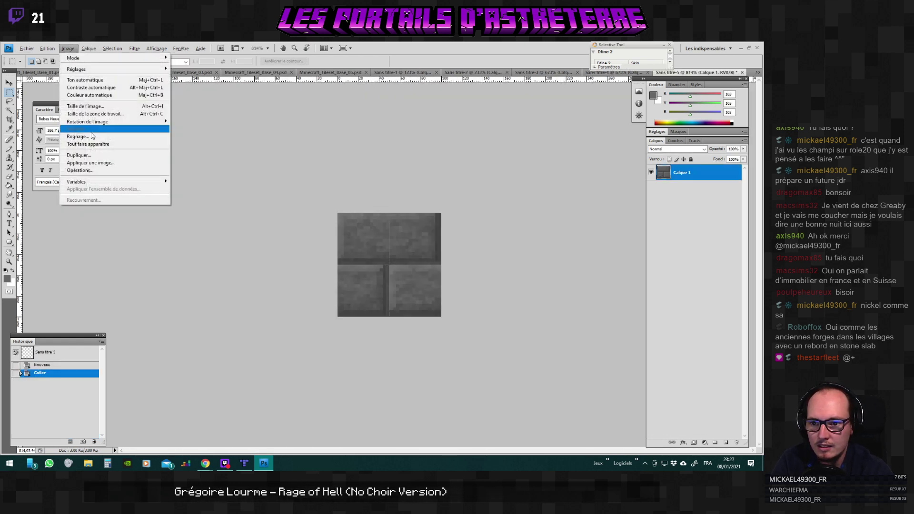
{"action": "left_click", "coordinate": [88, 106]}
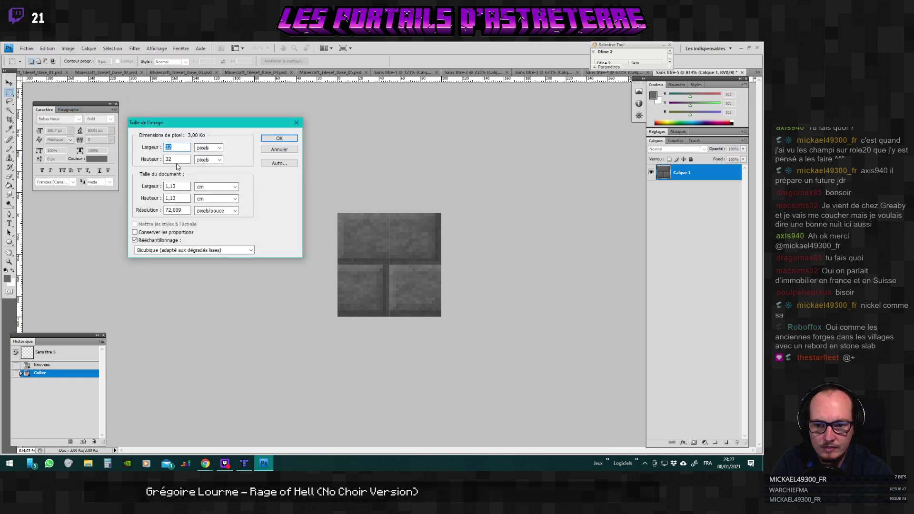
{"action": "key", "text": "Tab"}
{"action": "type", "text": "16"}
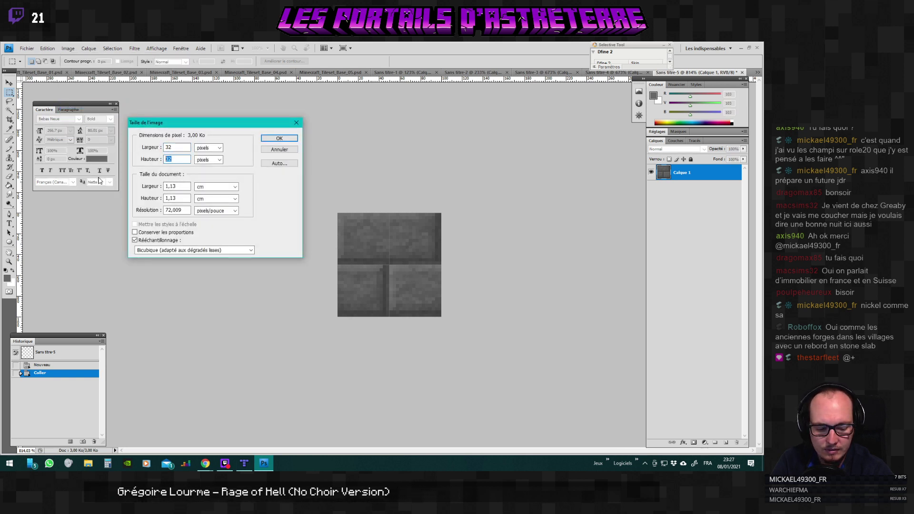
{"action": "left_click", "coordinate": [194, 250]}
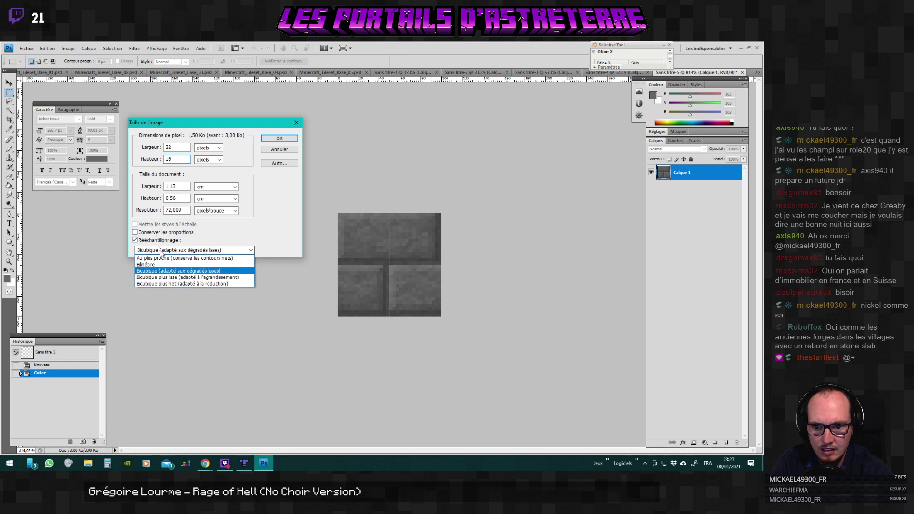
{"action": "left_click", "coordinate": [190, 258]}
{"action": "left_click", "coordinate": [284, 139]}
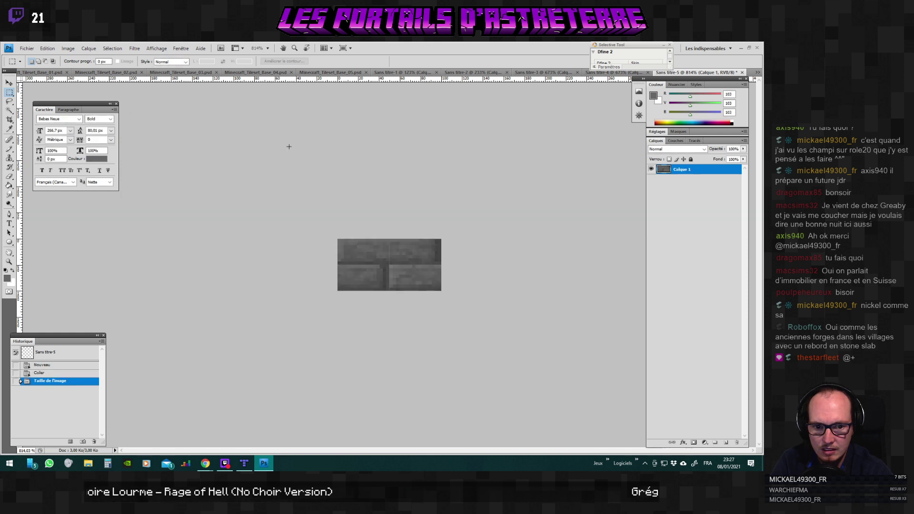
Copy the whole flattened brick image into Minecraft_Tileset_Base_03.psd and place it over the middle light tile of the stone brick wall.
{"action": "key", "text": "ctrl+a"}
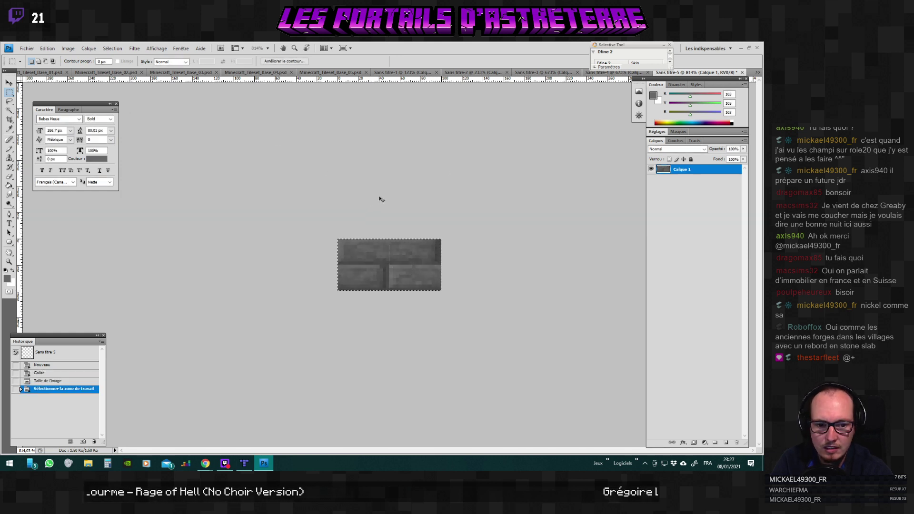
{"action": "key", "text": "ctrl+c"}
{"action": "left_click", "coordinate": [193, 72]}
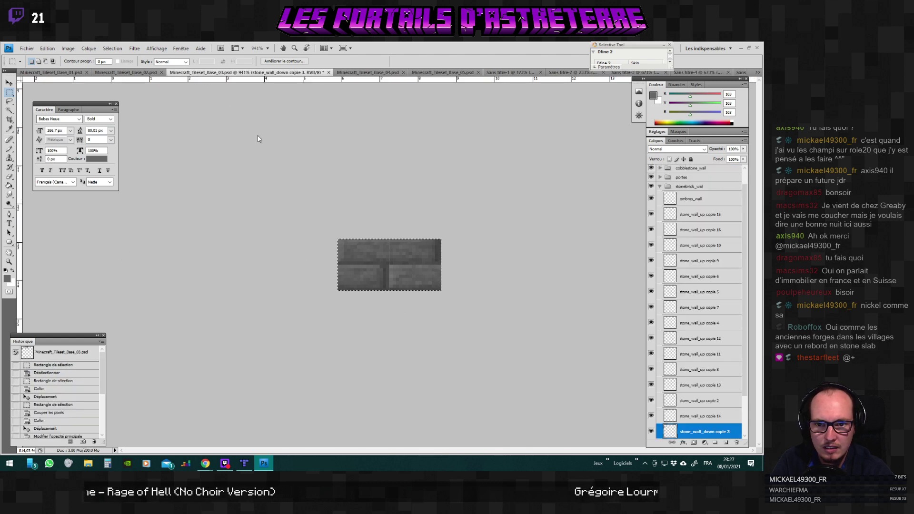
{"action": "key", "text": "ctrl+v"}
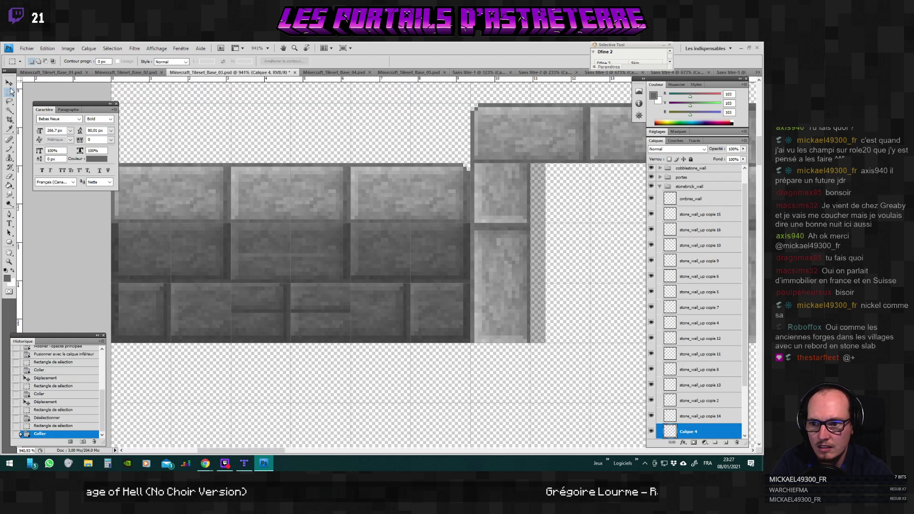
{"action": "key", "text": "v"}
{"action": "left_click_drag", "start_coordinate": [283, 280], "coordinate": [283, 215]}
Lighten the pasted small bricks with Brightness/Contrast, using brightness 33 and contrast 42.
{"action": "left_click", "coordinate": [68, 49]}
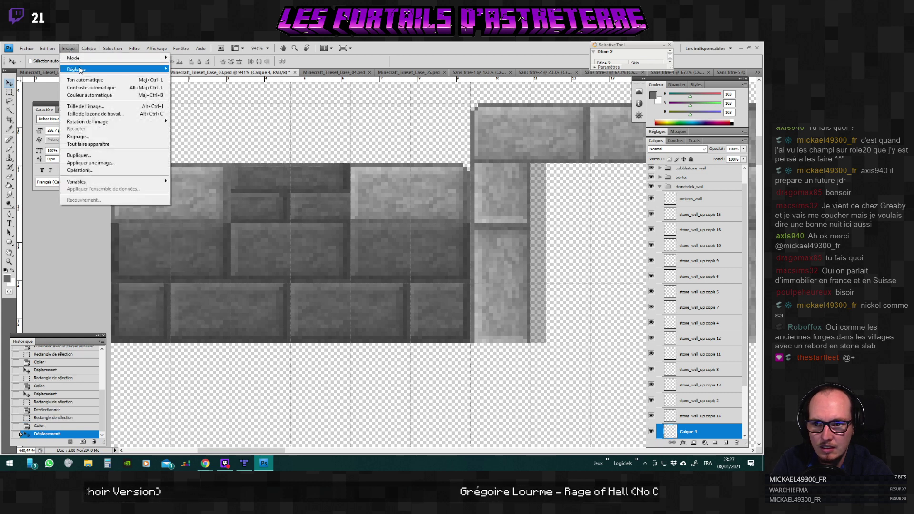
{"action": "mouse_move", "coordinate": [81, 69]}
{"action": "left_click", "coordinate": [193, 72]}
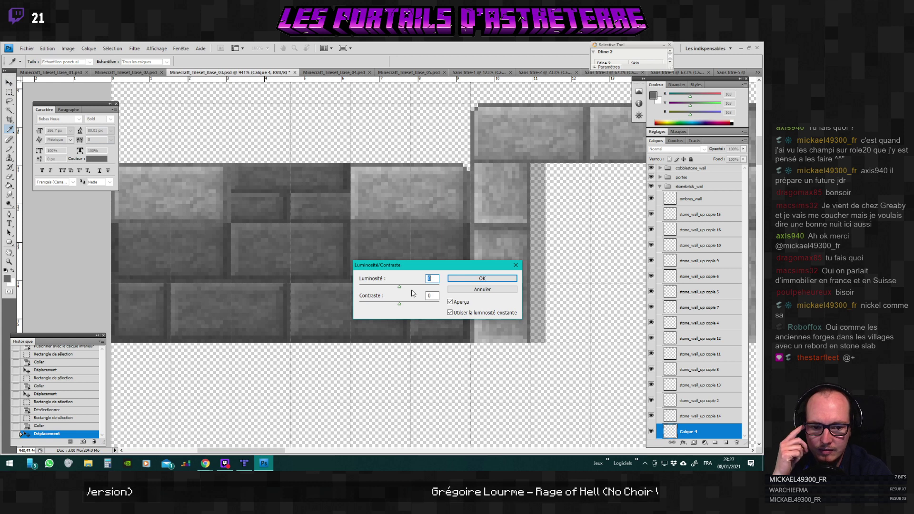
{"action": "type", "text": "30"}
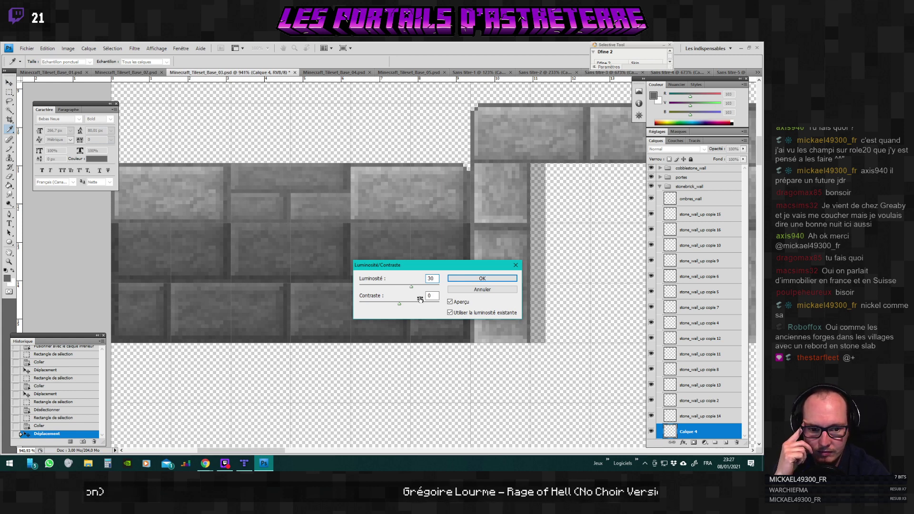
{"action": "type", "text": "20"}
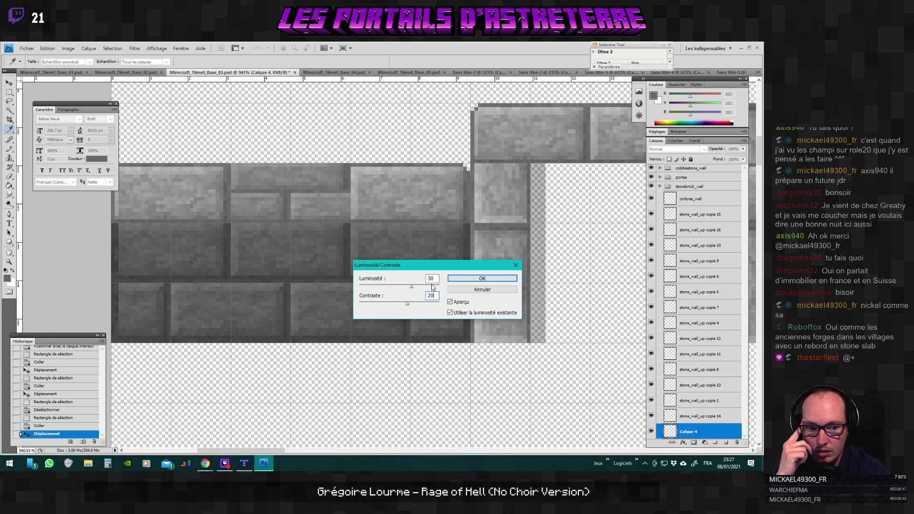
{"action": "type", "text": "40"}
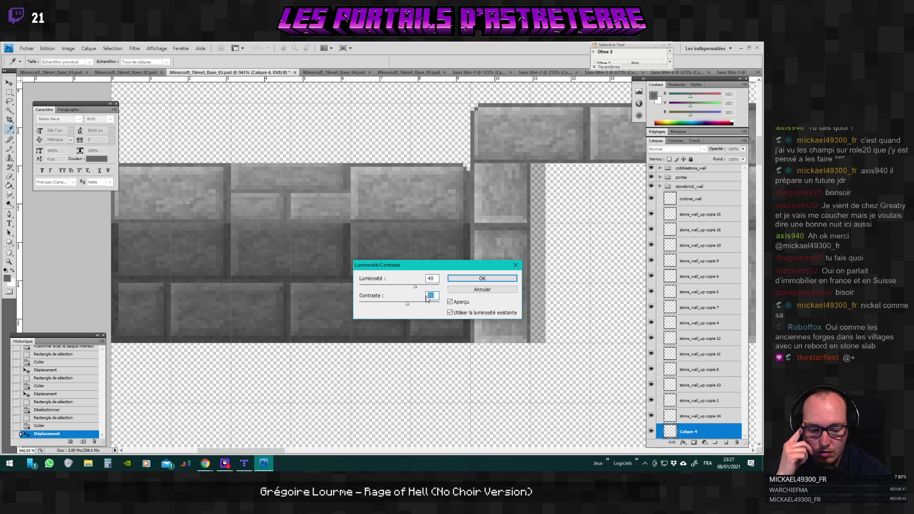
{"action": "type", "text": "15"}
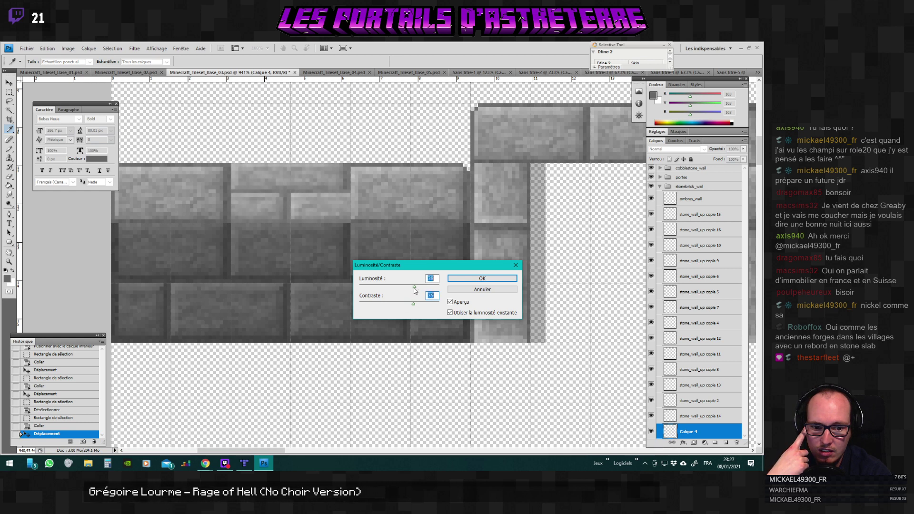
{"action": "left_click_drag", "start_coordinate": [415, 289], "coordinate": [412, 289]}
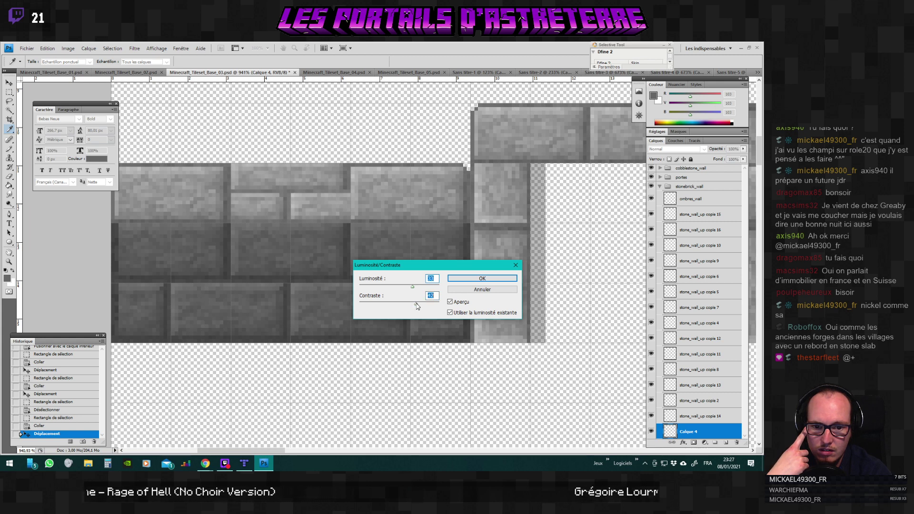
{"action": "left_click", "coordinate": [452, 279]}
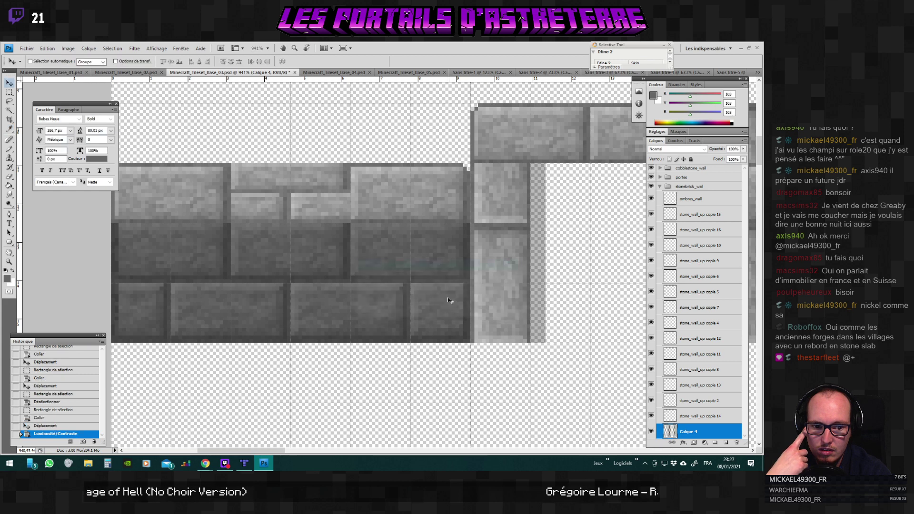
Pencil a grey (112, 112, 112) edge along the top of the lightened small-brick tile.
{"action": "key", "text": "b"}
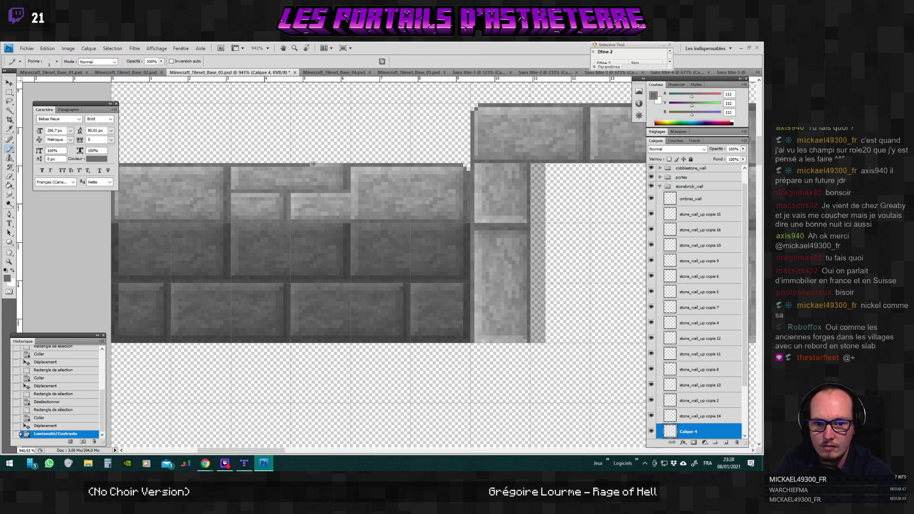
{"action": "left_click", "coordinate": [341, 186]}
{"action": "scroll", "coordinate": [374, 288], "scroll_direction": "down", "scroll_amount": 5}
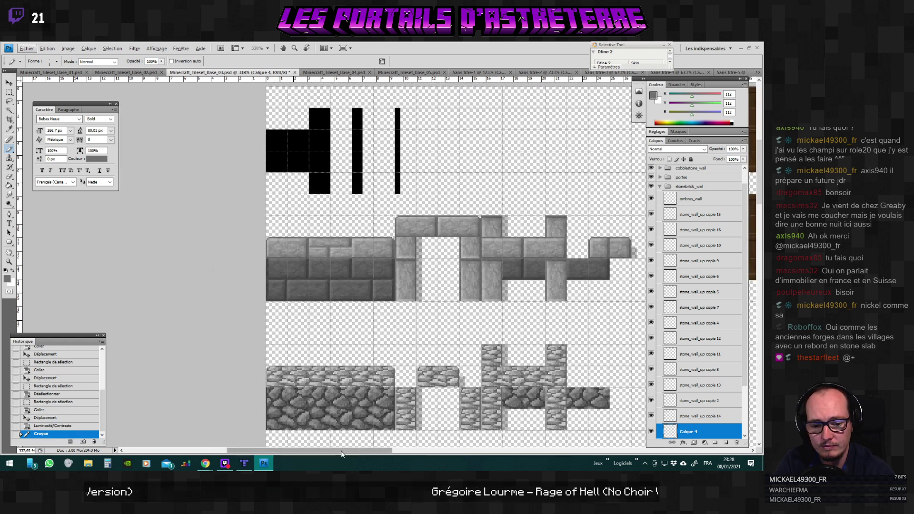
{"action": "left_click_drag", "start_coordinate": [343, 451], "coordinate": [362, 453]}
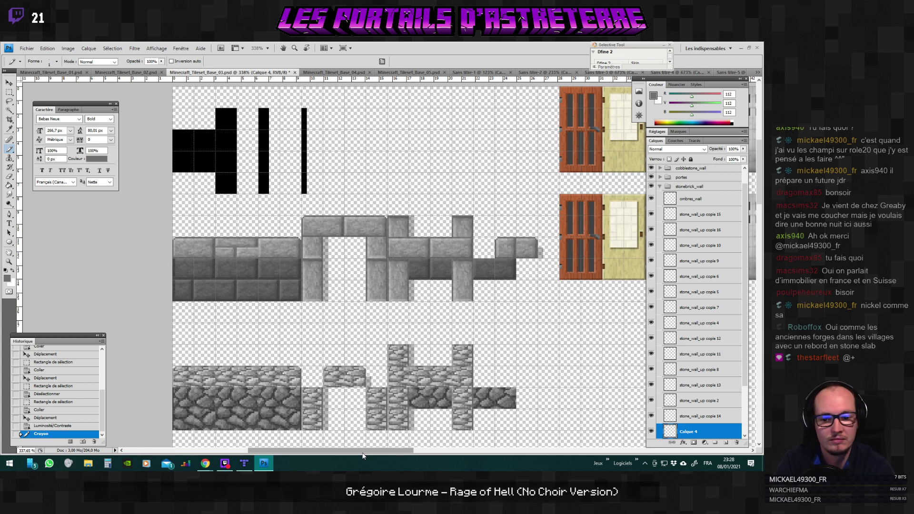
{"action": "scroll", "coordinate": [223, 283], "scroll_direction": "up", "scroll_amount": 4}
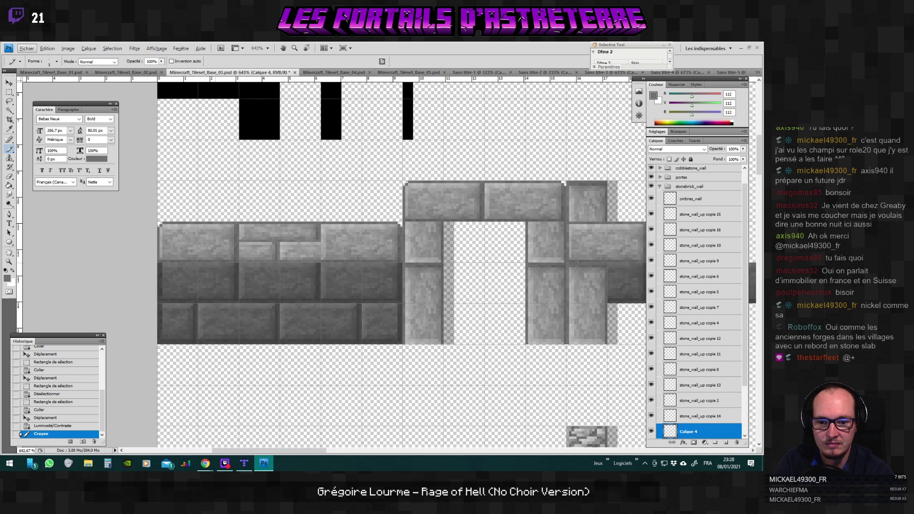
Duplicate the Calque 4 layer and place the copy over the light tile just beside it, next to the doorway pillar.
{"action": "scroll", "coordinate": [703, 393], "scroll_direction": "down", "scroll_amount": 4}
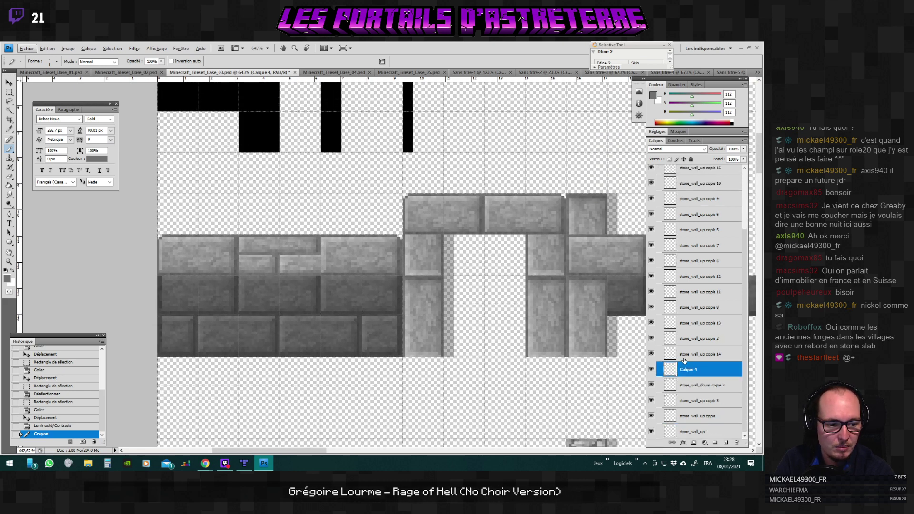
{"action": "right_click", "coordinate": [689, 371]}
{"action": "left_click", "coordinate": [690, 210]}
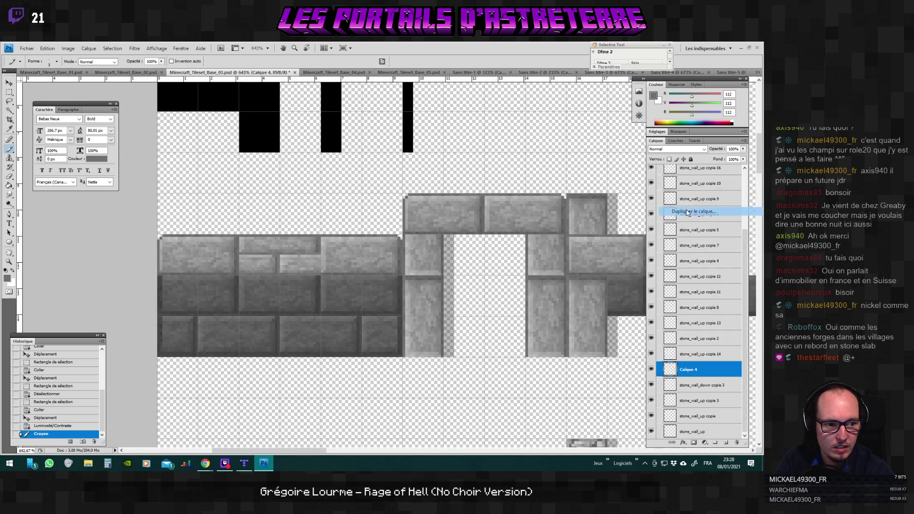
{"action": "key", "text": "Return"}
{"action": "key", "text": "v"}
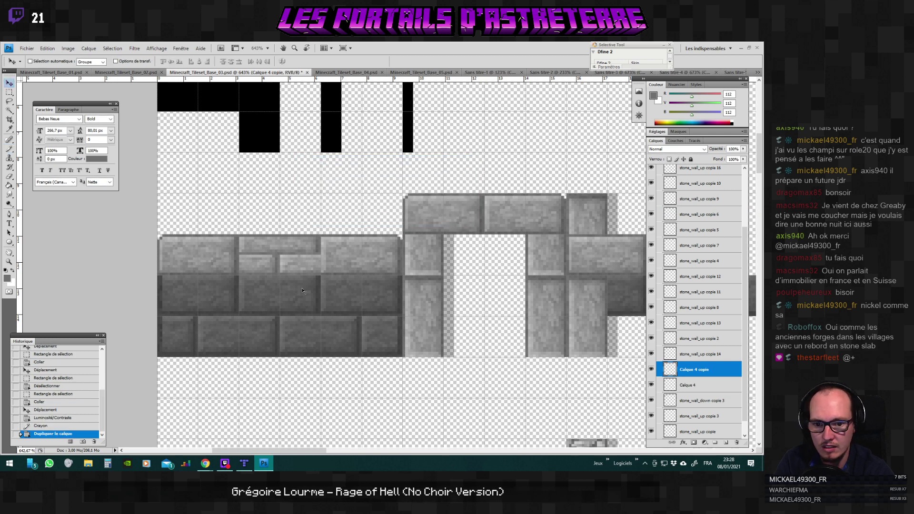
{"action": "left_click_drag", "start_coordinate": [293, 267], "coordinate": [374, 261]}
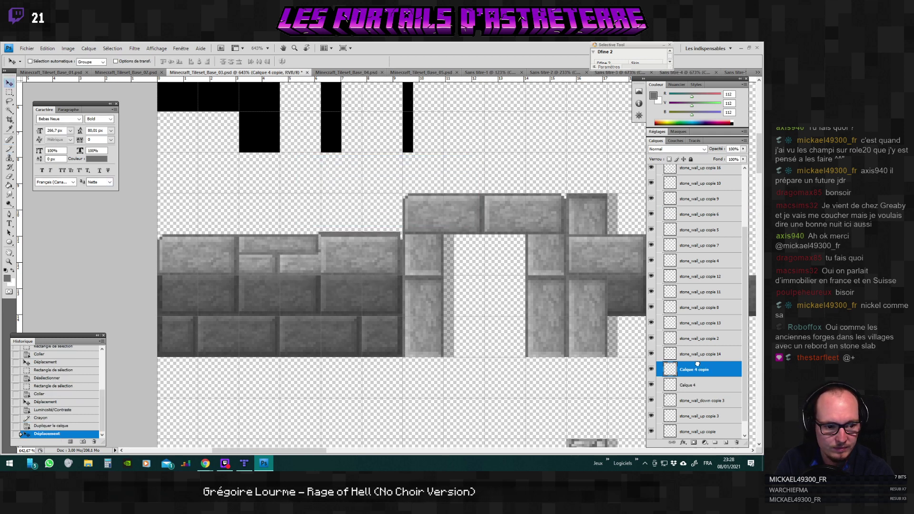
Raise the Calque 4 copie layer above stone_wall_up copie 2 and align its bricks with the wall's top edge.
{"action": "left_click_drag", "start_coordinate": [696, 368], "coordinate": [701, 335]}
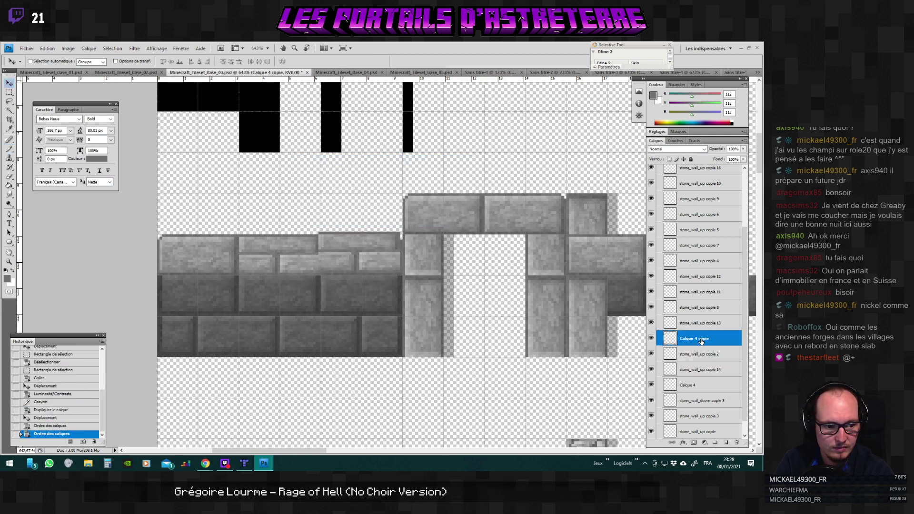
{"action": "scroll", "coordinate": [357, 279], "scroll_direction": "up", "scroll_amount": 2}
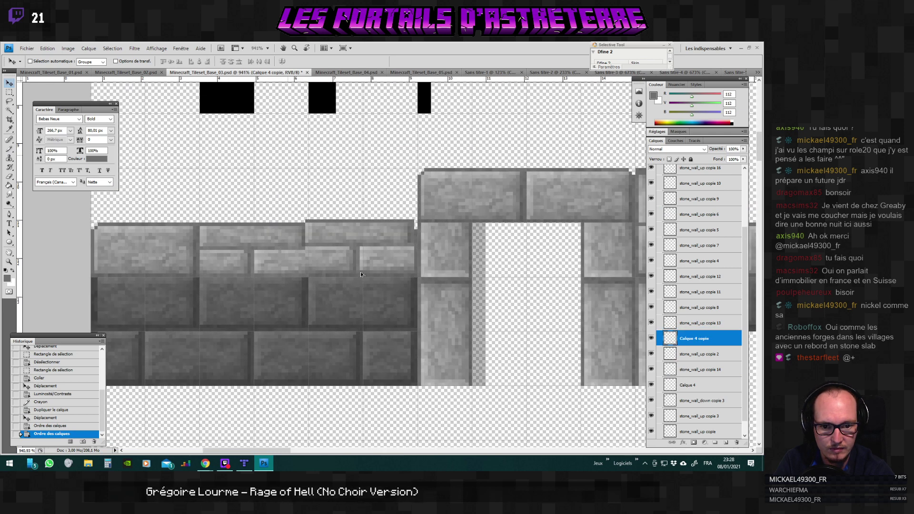
{"action": "left_click_drag", "start_coordinate": [335, 248], "coordinate": [334, 254]}
Erase the outer corner pixels of the copied brick tile where the wall top meets the doorway pillar.
{"action": "left_click", "coordinate": [9, 176]}
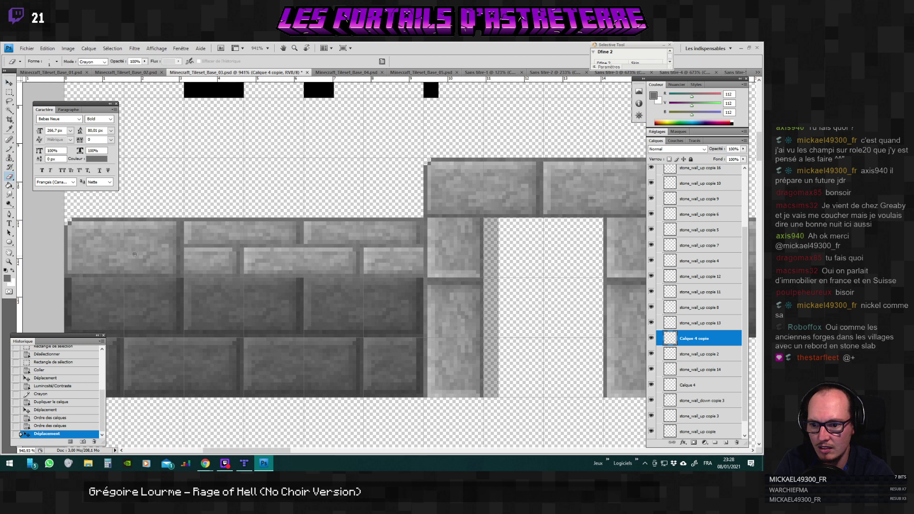
{"action": "left_click", "coordinate": [421, 220]}
{"action": "left_click", "coordinate": [420, 221]}
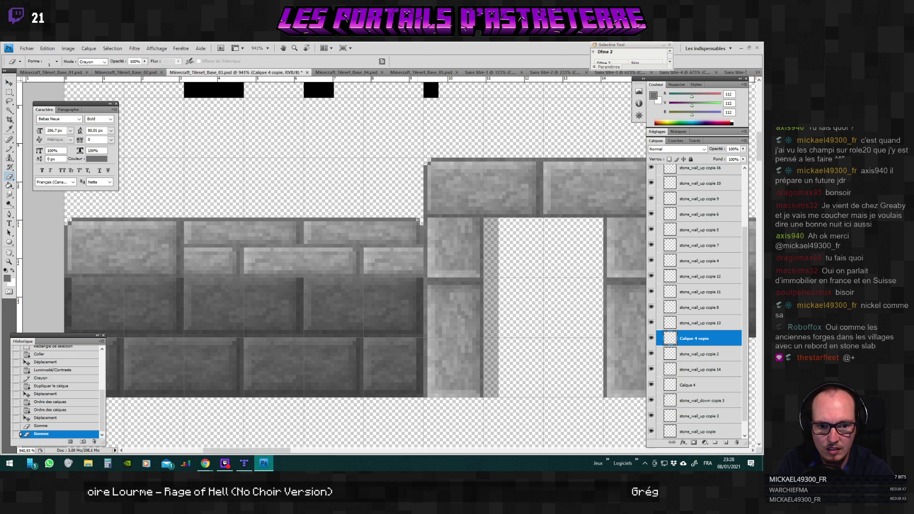
{"action": "left_click", "coordinate": [420, 220]}
{"action": "scroll", "coordinate": [370, 268], "scroll_direction": "down", "scroll_amount": 1}
{"action": "scroll", "coordinate": [369, 268], "scroll_direction": "down", "scroll_amount": 2}
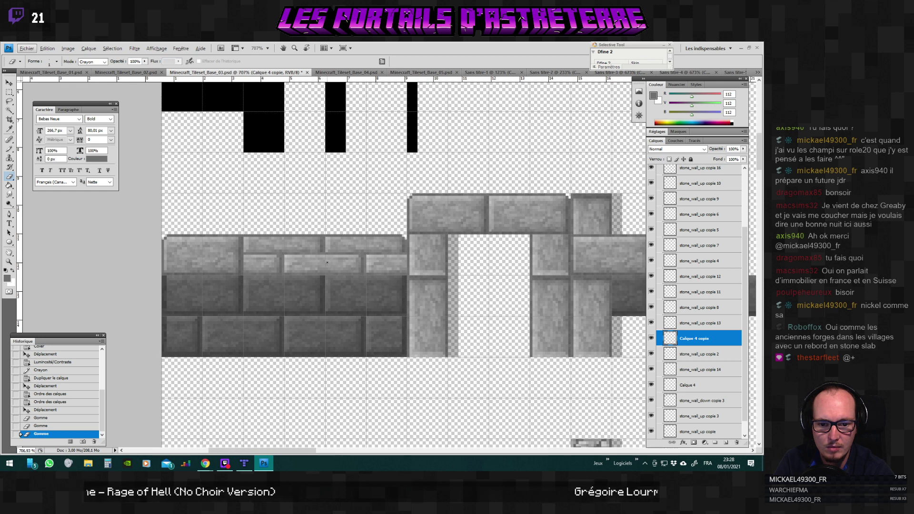
{"action": "scroll", "coordinate": [329, 263], "scroll_direction": "up", "scroll_amount": 2}
{"action": "scroll", "coordinate": [326, 262], "scroll_direction": "up", "scroll_amount": 1}
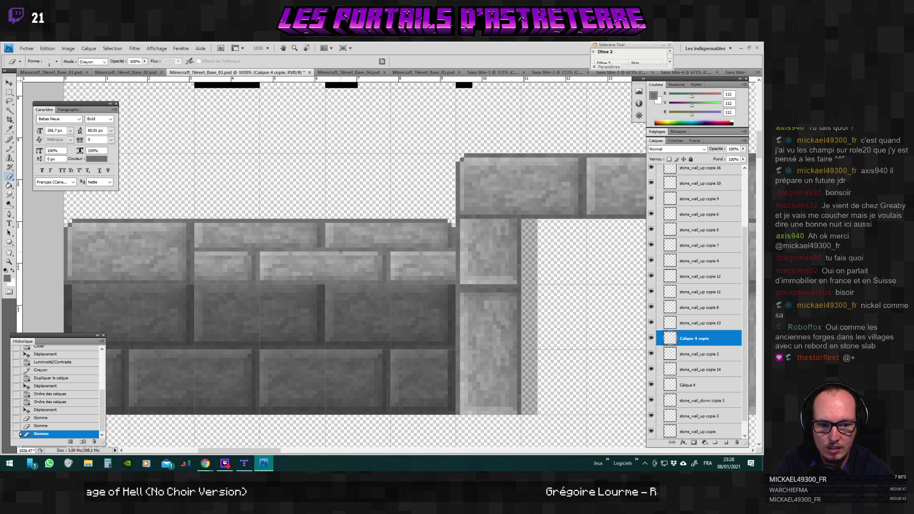
Raise the Calque 4 layer above stone_wall_up copie 2 so its small bricks cover the wall's top row.
{"action": "key", "text": "v"}
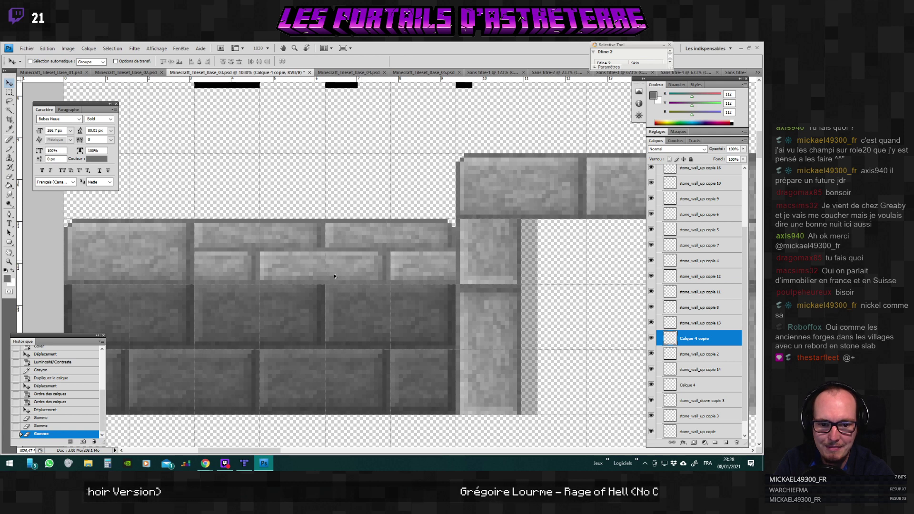
{"action": "scroll", "coordinate": [361, 261], "scroll_direction": "down", "scroll_amount": 5}
{"action": "scroll", "coordinate": [337, 279], "scroll_direction": "down", "scroll_amount": 1}
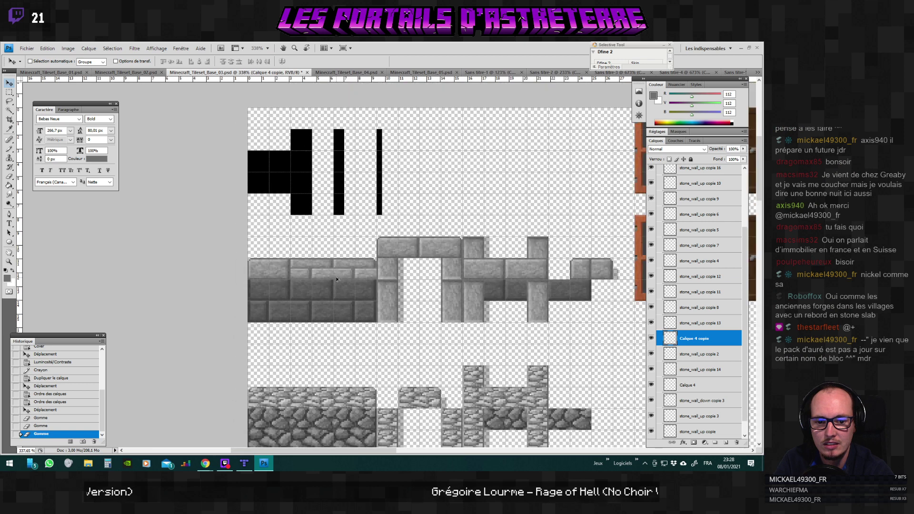
{"action": "scroll", "coordinate": [319, 280], "scroll_direction": "up", "scroll_amount": 5}
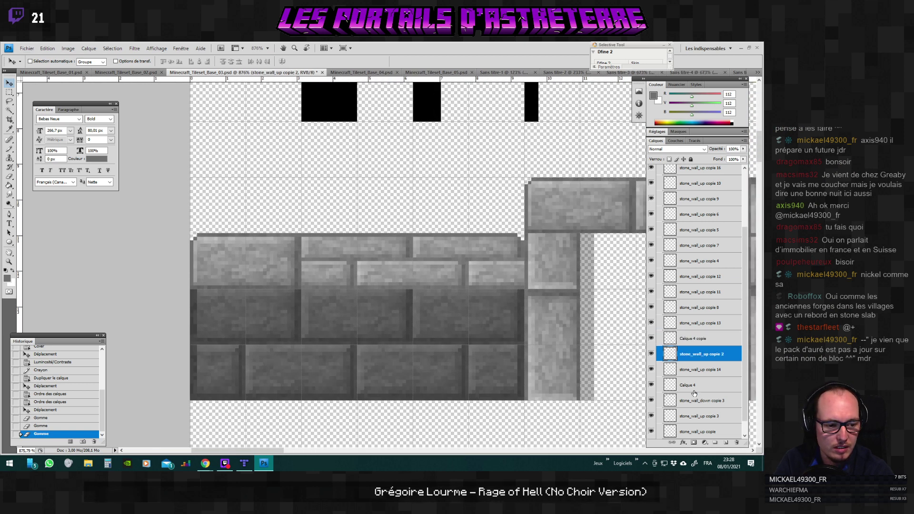
{"action": "left_click_drag", "start_coordinate": [693, 385], "coordinate": [692, 353]}
Duplicate the Calque 4 layer and place the copy over the large-brick tile at the wall's outer end.
{"action": "right_click", "coordinate": [701, 355]}
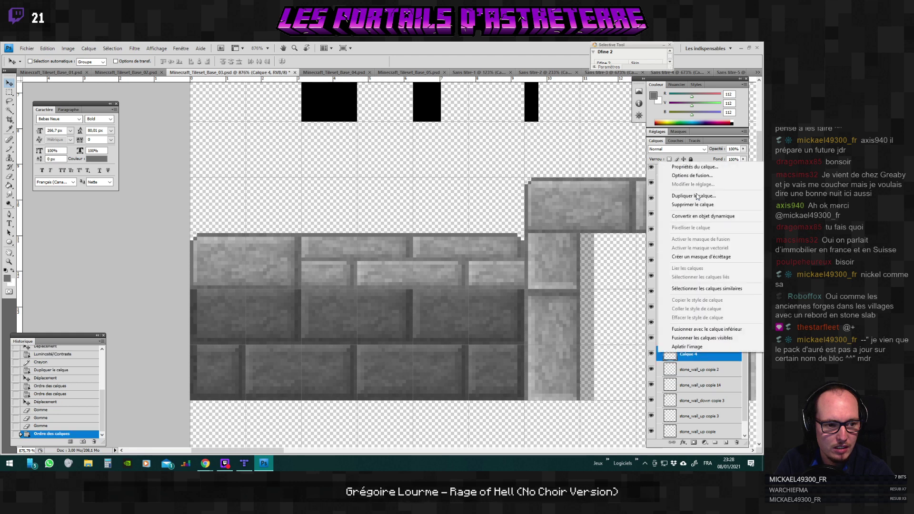
{"action": "left_click", "coordinate": [680, 196]}
{"action": "key", "text": "Return"}
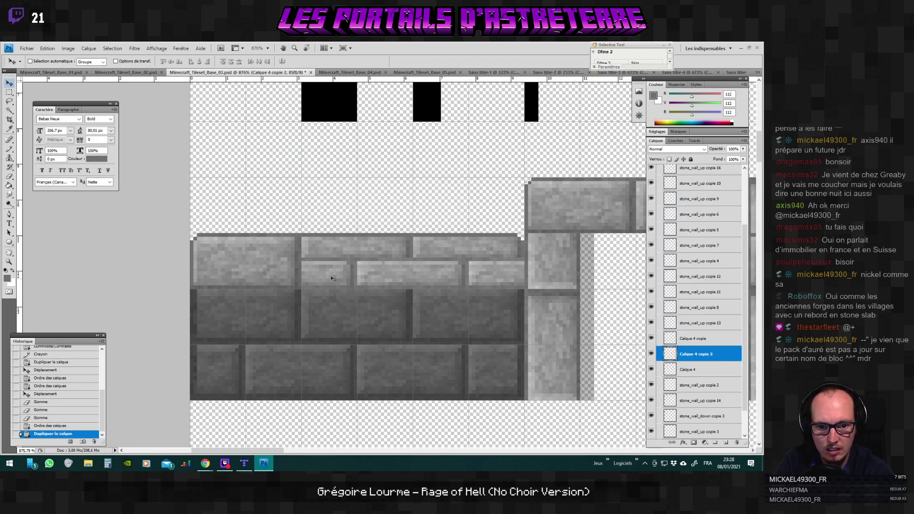
{"action": "left_click_drag", "start_coordinate": [336, 261], "coordinate": [206, 257]}
Erase the three outer corner pixels of the Calque 4 copie 2 tile at the free end of the wall top.
{"action": "scroll", "coordinate": [212, 249], "scroll_direction": "up", "scroll_amount": 2}
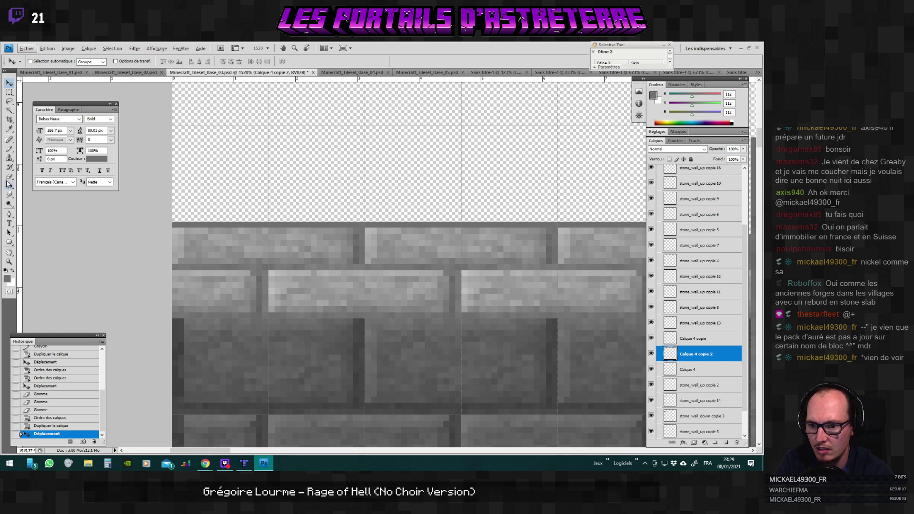
{"action": "key", "text": "e"}
{"action": "scroll", "coordinate": [199, 255], "scroll_direction": "up", "scroll_amount": 2}
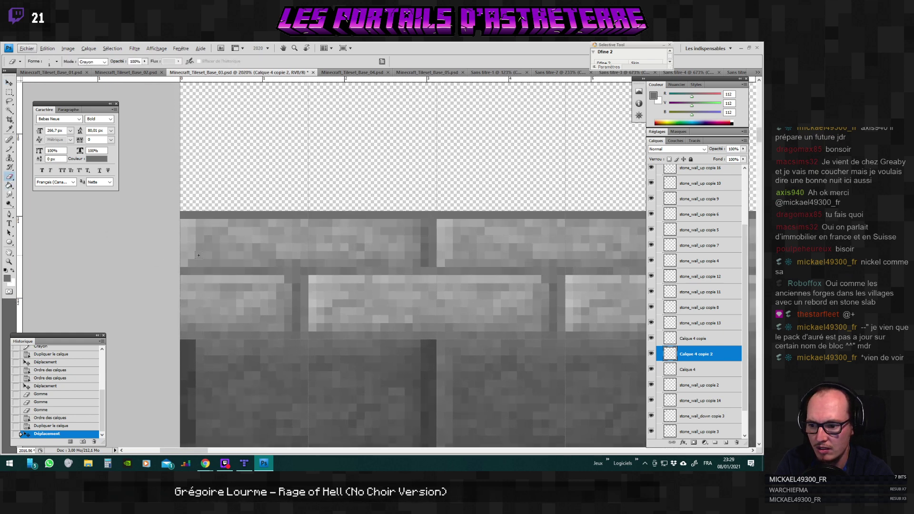
{"action": "scroll", "coordinate": [228, 256], "scroll_direction": "down", "scroll_amount": 1}
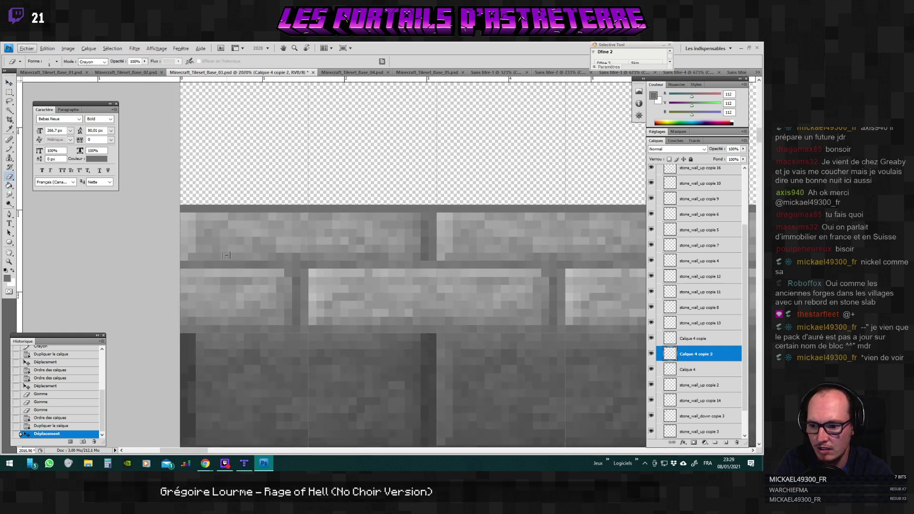
{"action": "left_click", "coordinate": [184, 208]}
{"action": "left_click", "coordinate": [191, 209]}
{"action": "left_click", "coordinate": [184, 216]}
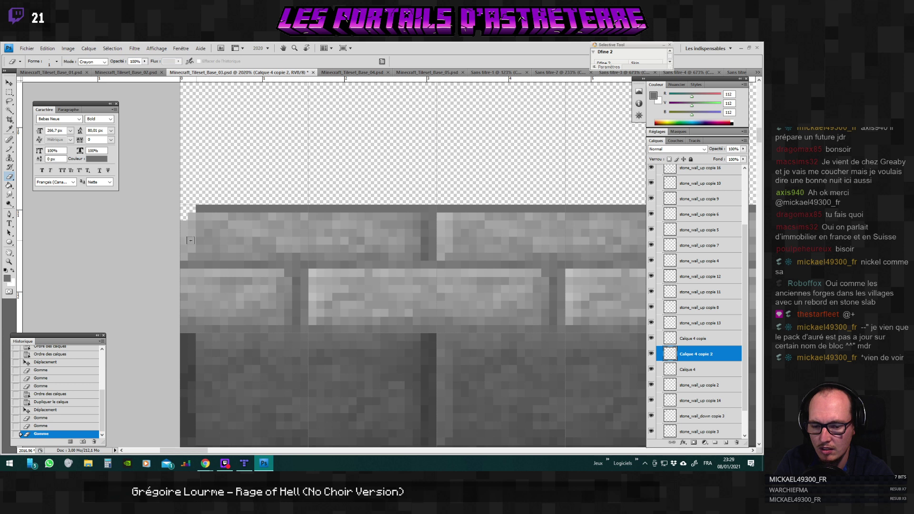
Pencil a light grey (183, 183, 183) highlight down the outer edge of the copied small-brick tile.
{"action": "left_click", "coordinate": [9, 149]}
{"action": "left_click", "coordinate": [443, 214], "text": "alt"}
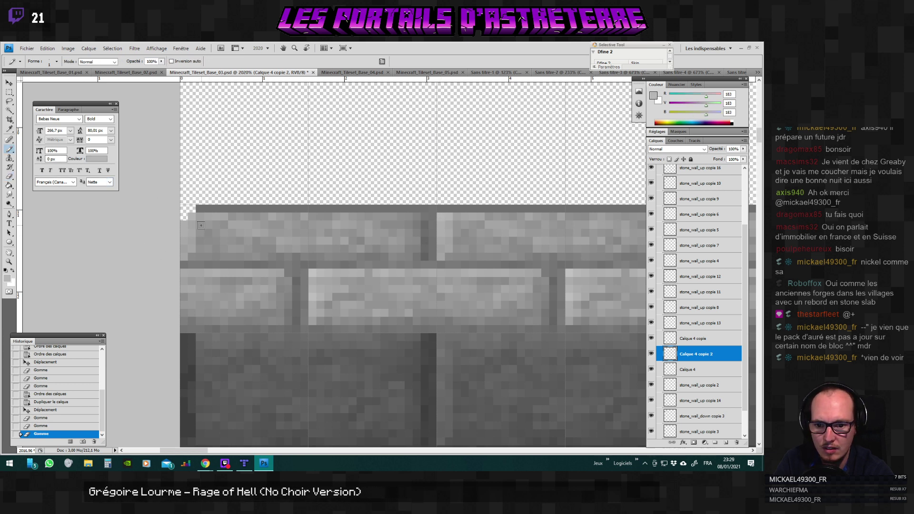
{"action": "left_click_drag", "start_coordinate": [183, 225], "coordinate": [184, 325]}
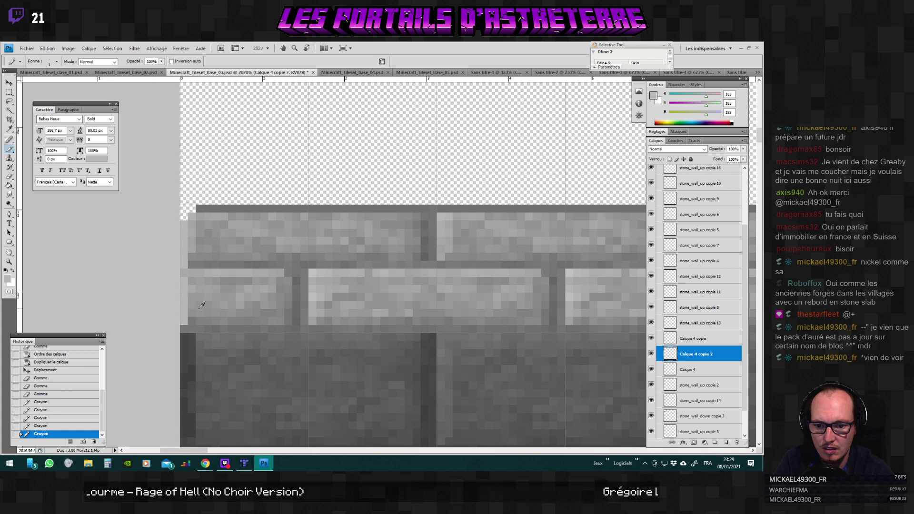
Retouch the outer edge pixels around the mortar line and lower brick with greys sampled from the tile.
{"action": "scroll", "coordinate": [202, 305], "scroll_direction": "up", "scroll_amount": 5}
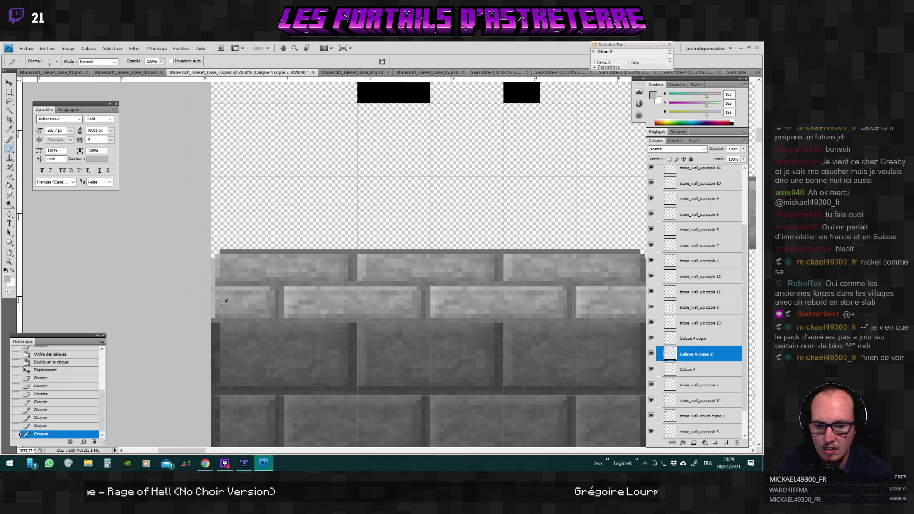
{"action": "scroll", "coordinate": [211, 278], "scroll_direction": "up", "scroll_amount": 2}
{"action": "left_click", "coordinate": [206, 291]}
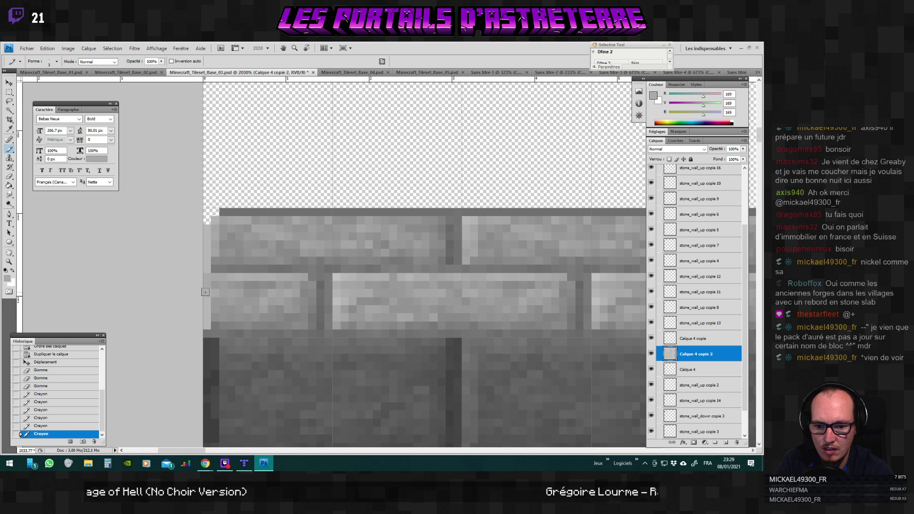
{"action": "left_click", "coordinate": [207, 275]}
{"action": "left_click", "coordinate": [226, 271]}
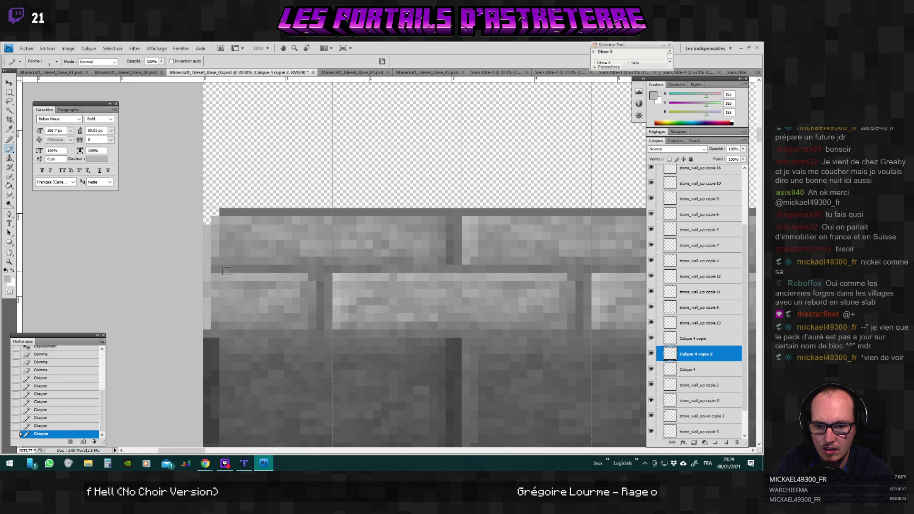
{"action": "left_click", "coordinate": [208, 270], "text": "alt"}
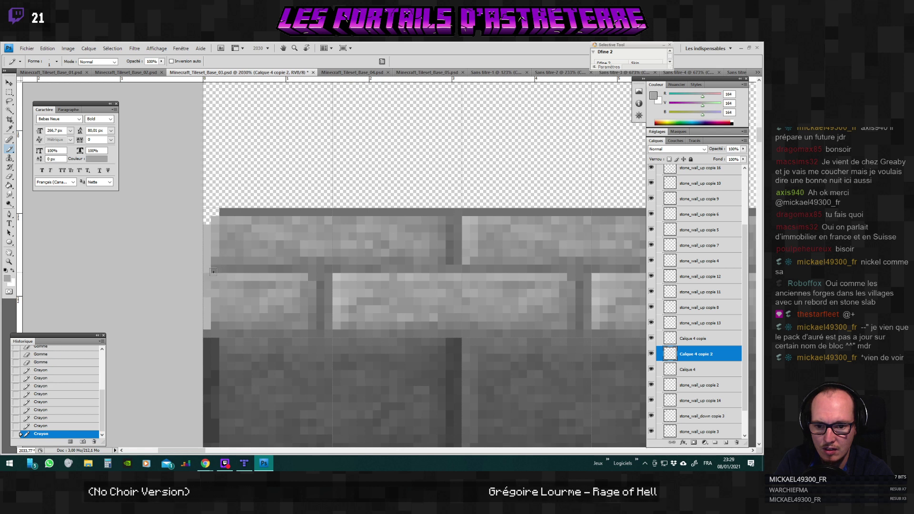
{"action": "left_click", "coordinate": [214, 252], "text": "alt"}
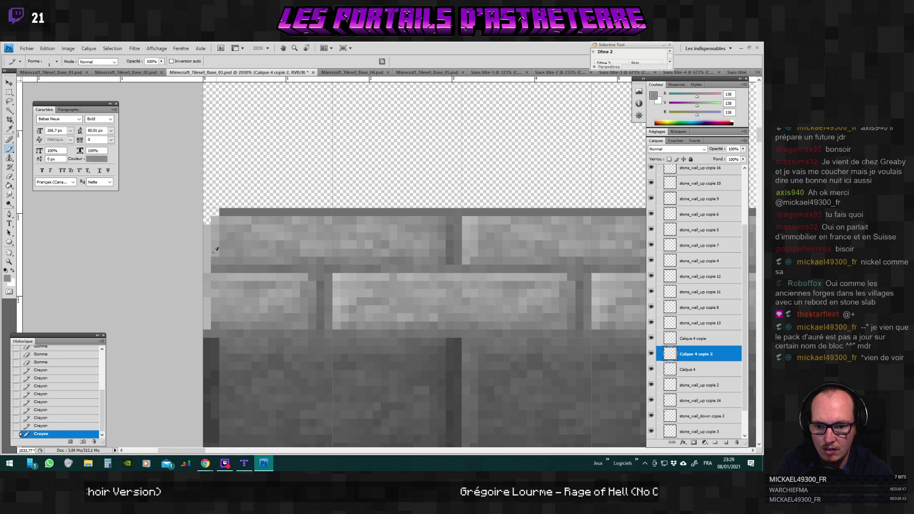
{"action": "left_click", "coordinate": [209, 289], "text": "alt"}
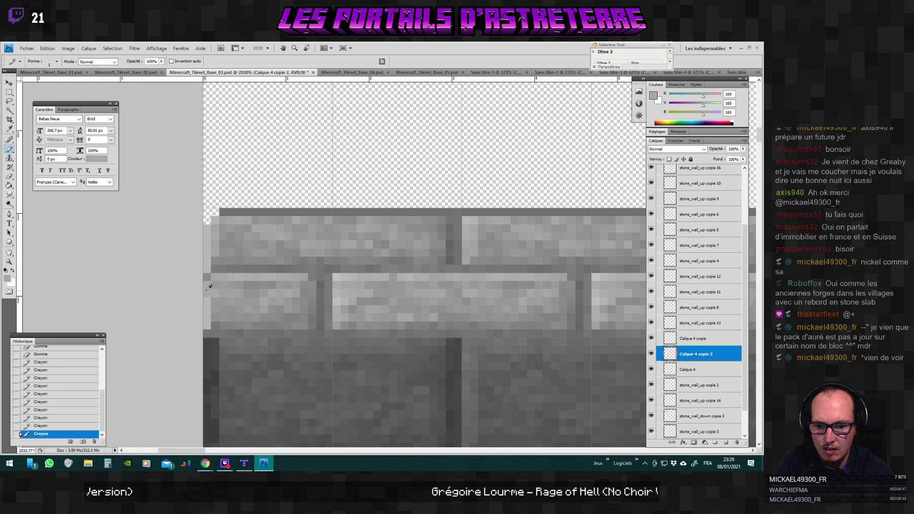
{"action": "left_click", "coordinate": [206, 294], "text": "alt"}
{"action": "left_click_drag", "start_coordinate": [209, 286], "coordinate": [216, 277]}
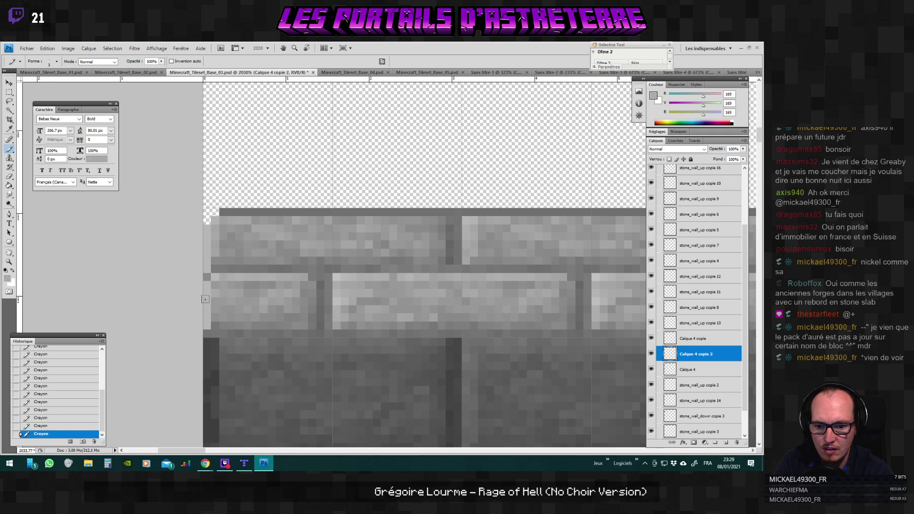
{"action": "left_click", "coordinate": [213, 336], "text": "alt"}
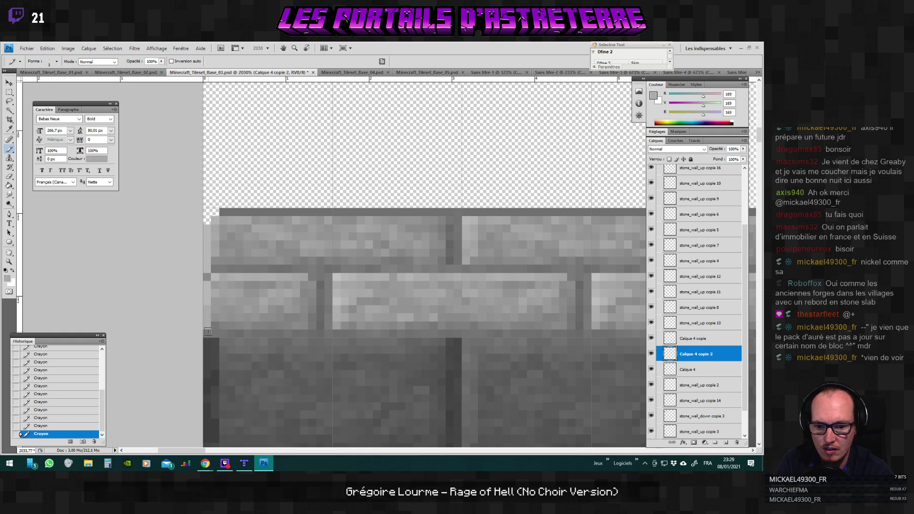
Pencil a lighter grey (143, 143, 143) over the start of the tile's top border beside the erased corner.
{"action": "scroll", "coordinate": [388, 316], "scroll_direction": "down", "scroll_amount": 4}
{"action": "scroll", "coordinate": [362, 307], "scroll_direction": "up", "scroll_amount": 1}
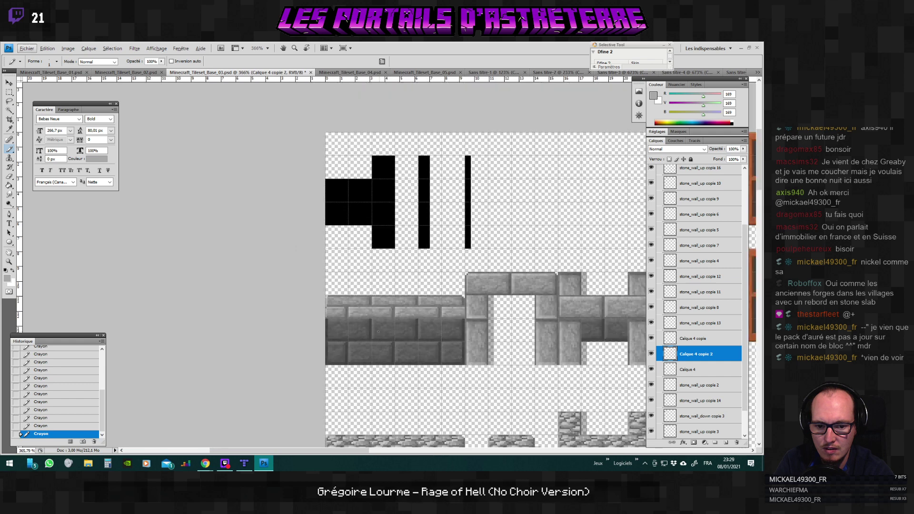
{"action": "scroll", "coordinate": [335, 299], "scroll_direction": "up", "scroll_amount": 1}
{"action": "scroll", "coordinate": [336, 298], "scroll_direction": "up", "scroll_amount": 4}
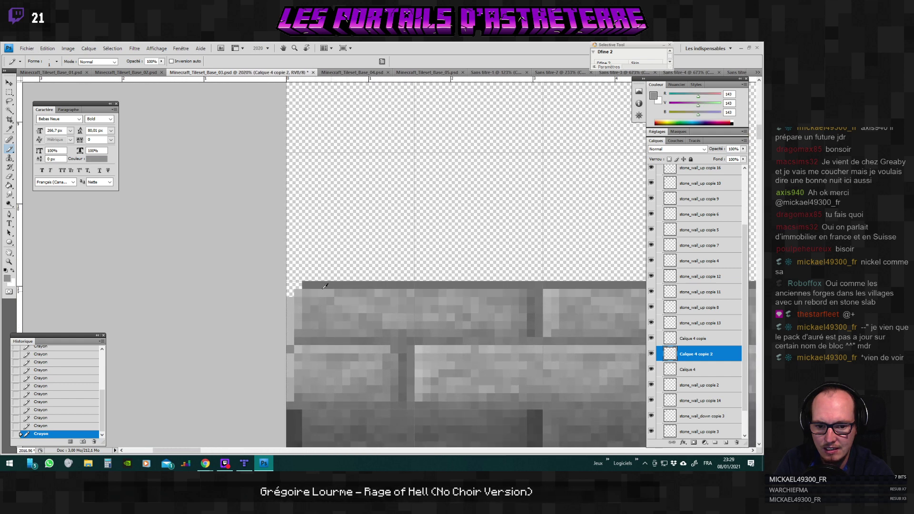
{"action": "left_click_drag", "start_coordinate": [303, 285], "coordinate": [334, 285]}
{"action": "left_click", "coordinate": [360, 319], "text": "alt"}
{"action": "scroll", "coordinate": [361, 319], "scroll_direction": "down", "scroll_amount": 5}
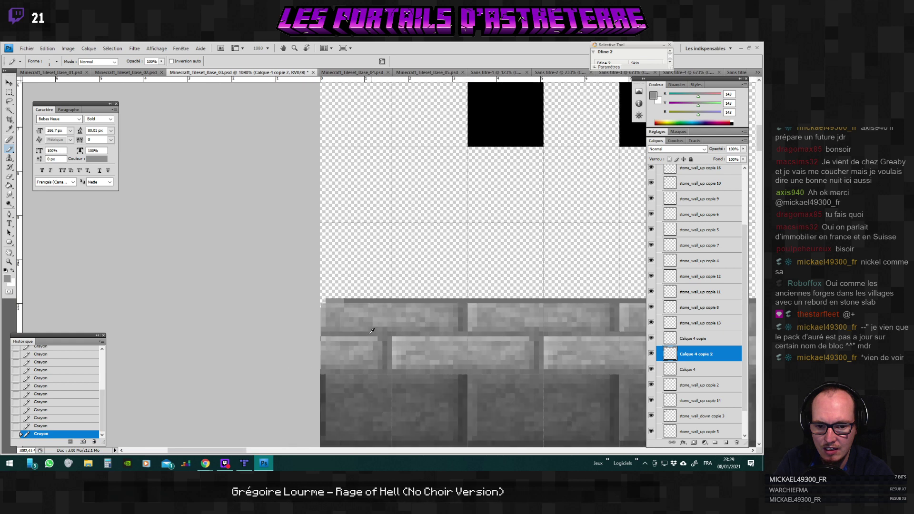
Retouch the tile's top border up to the first brick joint with sampled greys (105 and 117).
{"action": "left_click_drag", "start_coordinate": [321, 450], "coordinate": [351, 449]}
{"action": "scroll", "coordinate": [224, 280], "scroll_direction": "up", "scroll_amount": 3}
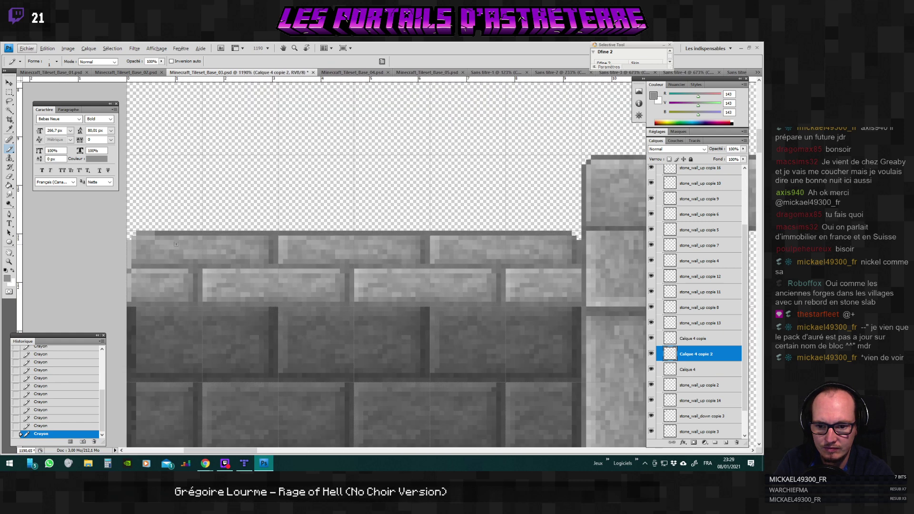
{"action": "key", "text": "alt"}
{"action": "left_click", "coordinate": [272, 247], "text": "alt"}
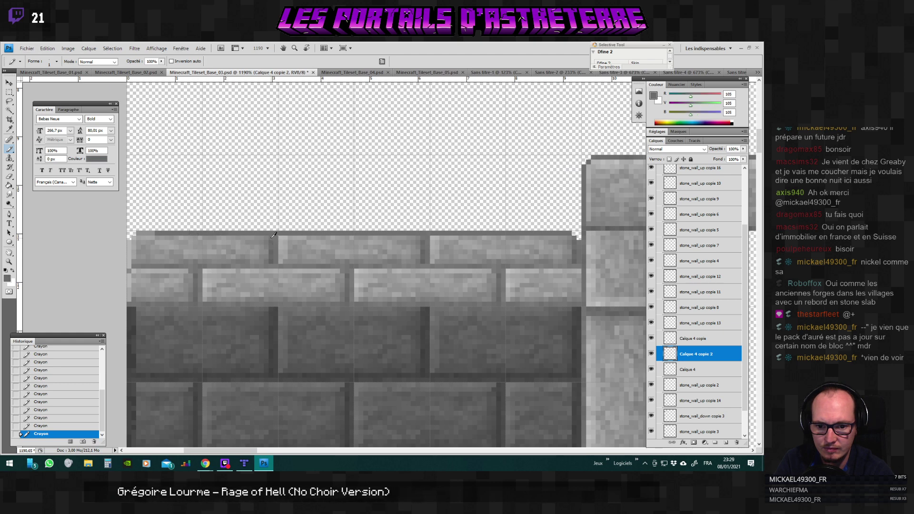
{"action": "left_click", "coordinate": [226, 233], "text": "alt"}
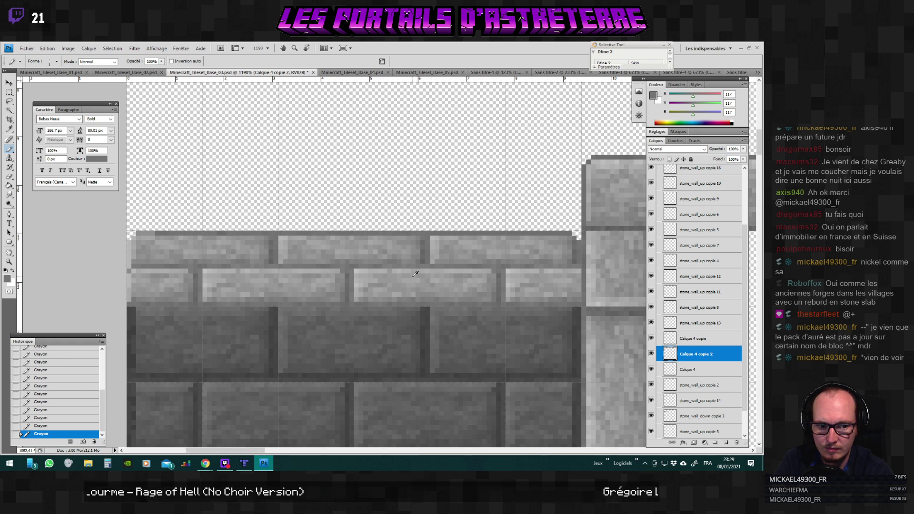
Export the tileset as Minecraft_Tileset_Base_03.png without interlacing, replacing the existing file.
{"action": "scroll", "coordinate": [551, 246], "scroll_direction": "down", "scroll_amount": 10}
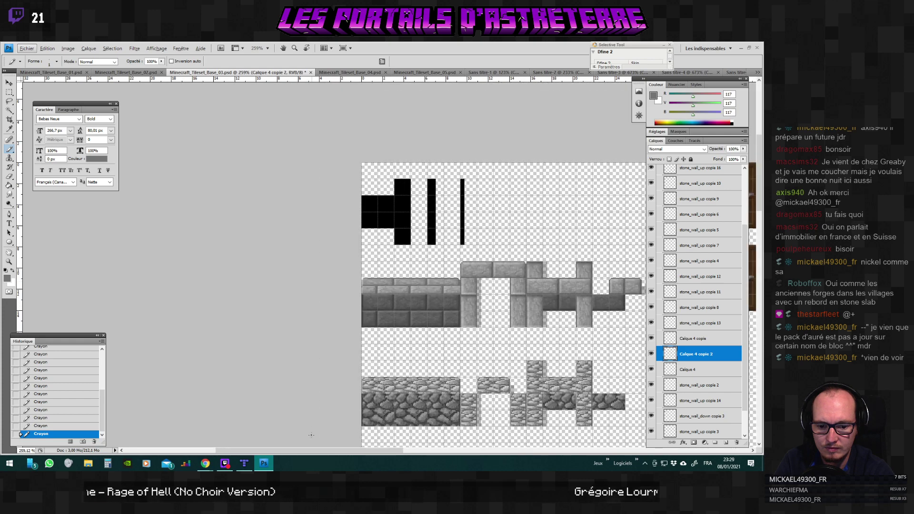
{"action": "scroll", "coordinate": [370, 352], "scroll_direction": "down", "scroll_amount": 1}
{"action": "scroll", "coordinate": [371, 352], "scroll_direction": "right", "scroll_amount": 5}
{"action": "scroll", "coordinate": [371, 351], "scroll_direction": "down", "scroll_amount": 1}
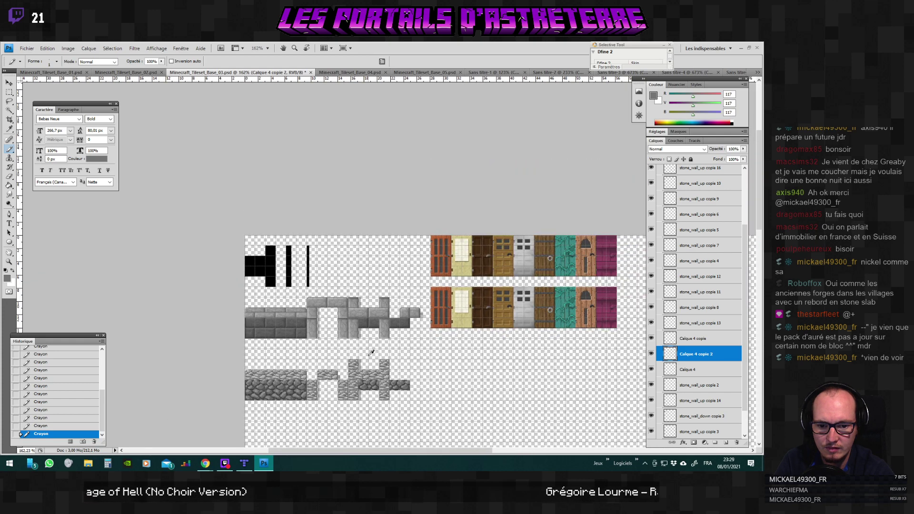
{"action": "scroll", "coordinate": [371, 352], "scroll_direction": "up", "scroll_amount": 1}
{"action": "key", "text": "ctrl+shift+s"}
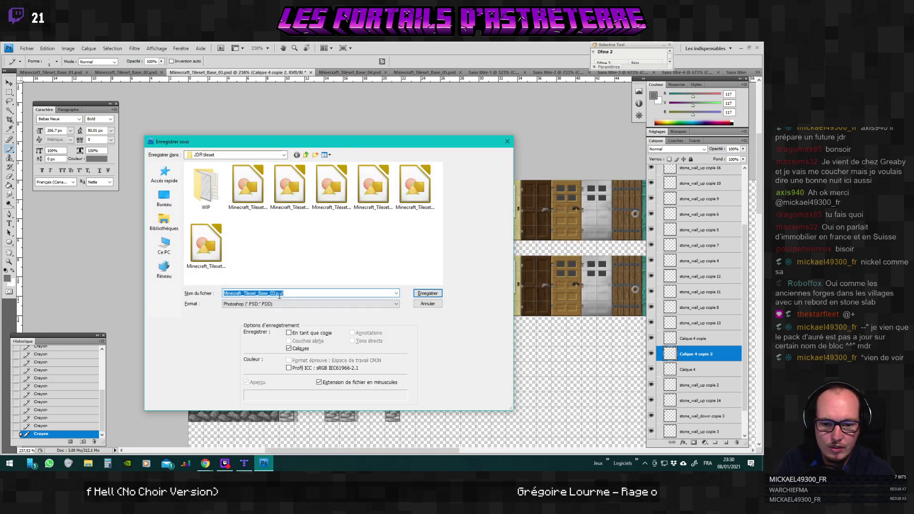
{"action": "left_click", "coordinate": [334, 303]}
{"action": "left_click", "coordinate": [267, 396]}
{"action": "left_click", "coordinate": [437, 296]}
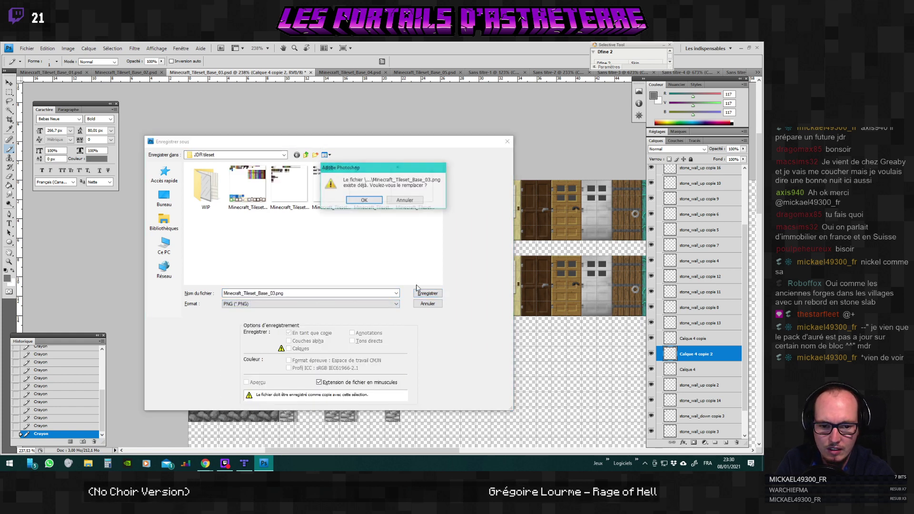
{"action": "left_click", "coordinate": [364, 202]}
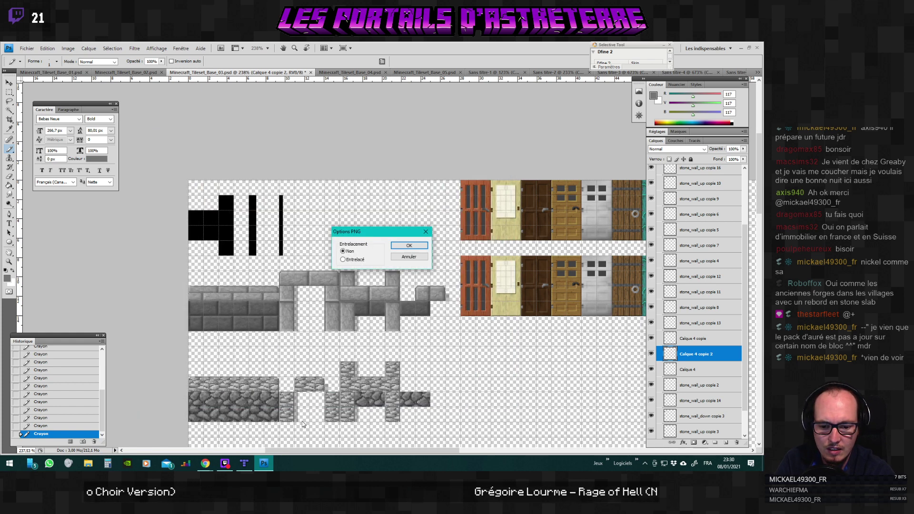
{"action": "left_click", "coordinate": [398, 249]}
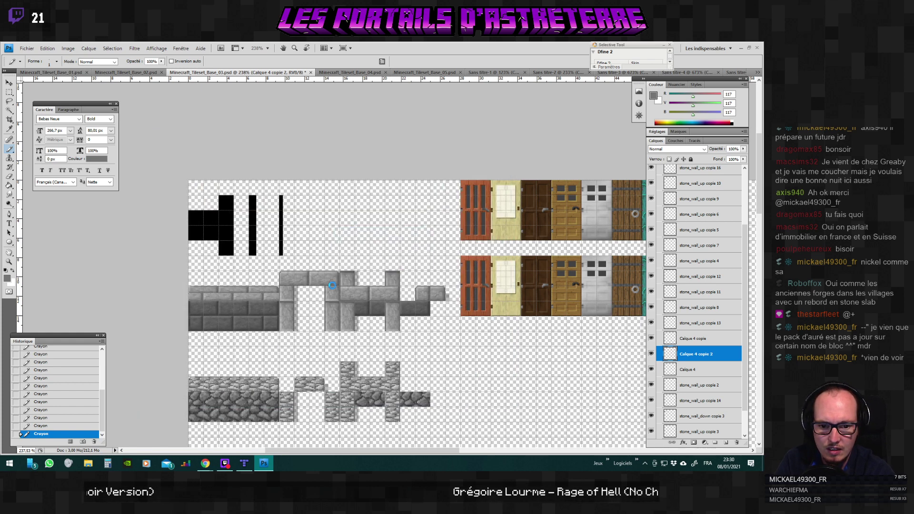
Switch to Tiled, examine the small-brick wall tops on the stone brick building, and bring up the open windows.
{"action": "left_click", "coordinate": [244, 461]}
{"action": "scroll", "coordinate": [130, 321], "scroll_direction": "up", "scroll_amount": 3}
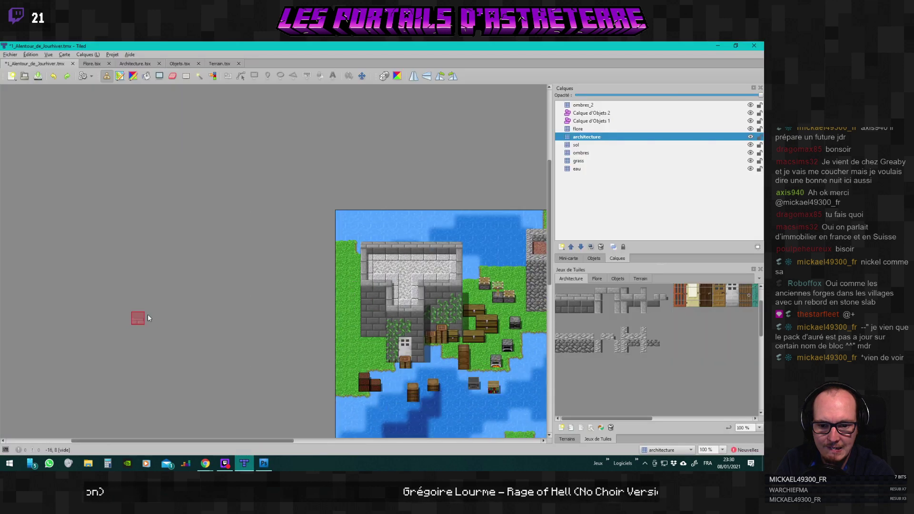
{"action": "scroll", "coordinate": [310, 300], "scroll_direction": "down", "scroll_amount": 1}
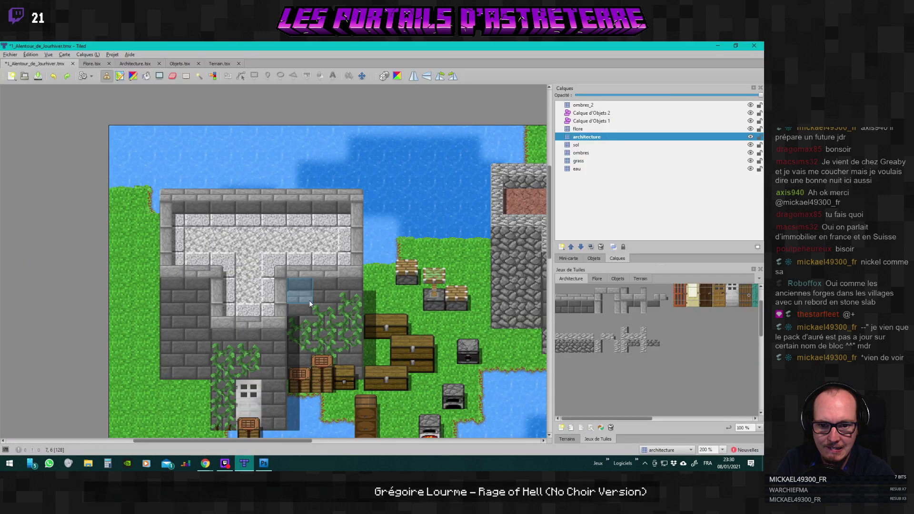
{"action": "scroll", "coordinate": [309, 301], "scroll_direction": "up", "scroll_amount": 1}
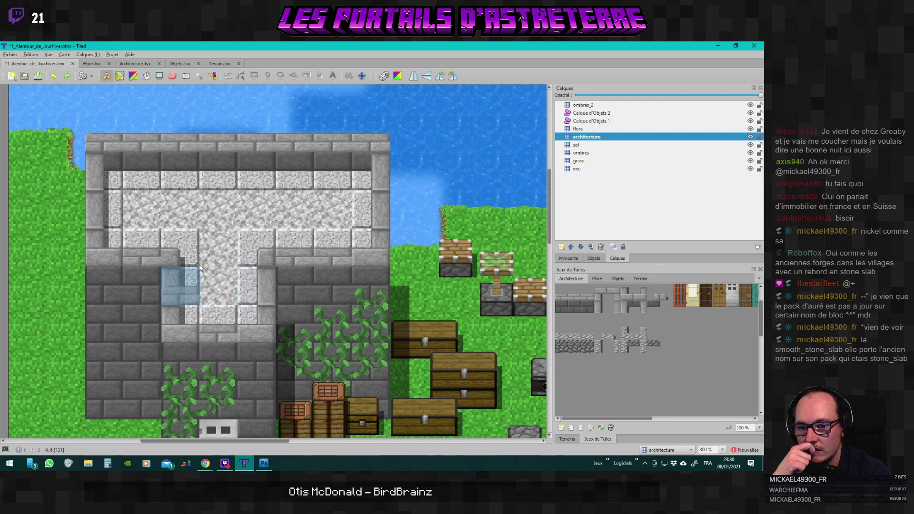
{"action": "key", "text": "alt+Tab"}
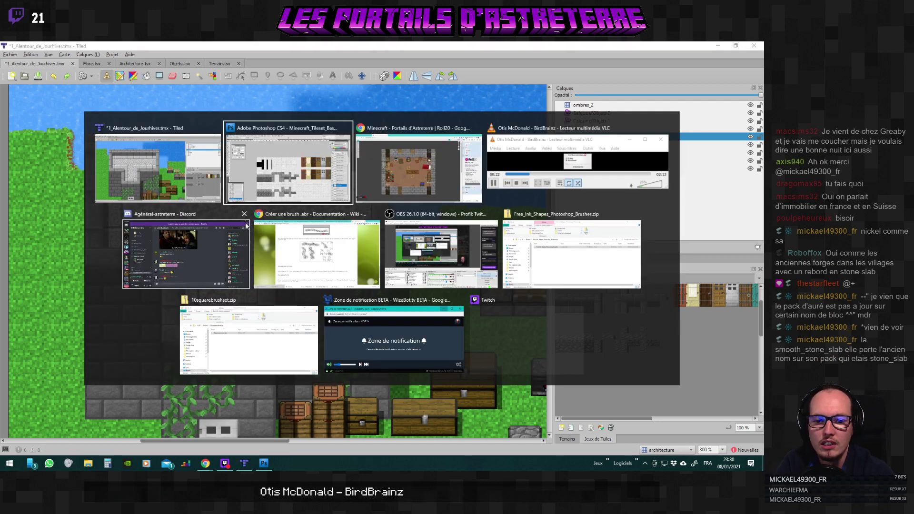
In Photoshop, identify the layer holding the dark stone brick wall by toggling visibility, and select stone_wall_down copie 3.
{"action": "scroll", "coordinate": [300, 340], "scroll_direction": "up", "scroll_amount": 4}
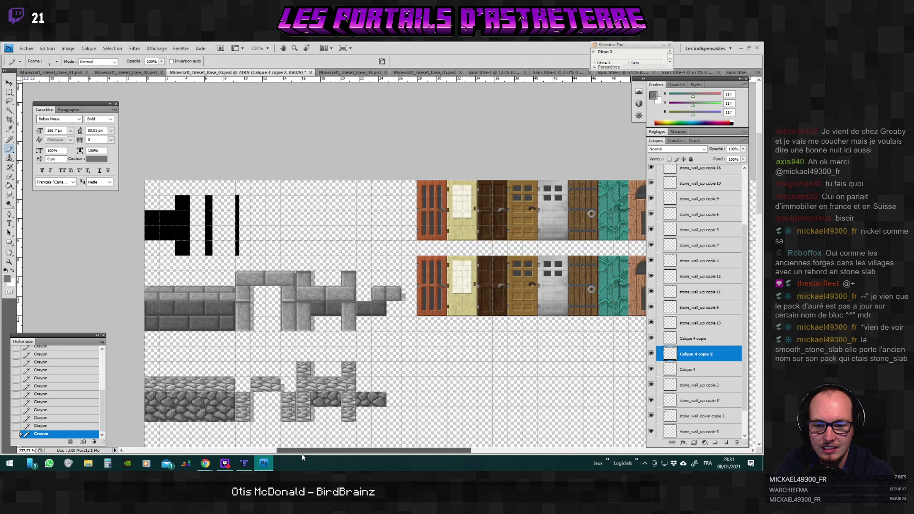
{"action": "scroll", "coordinate": [300, 340], "scroll_direction": "down", "scroll_amount": 3}
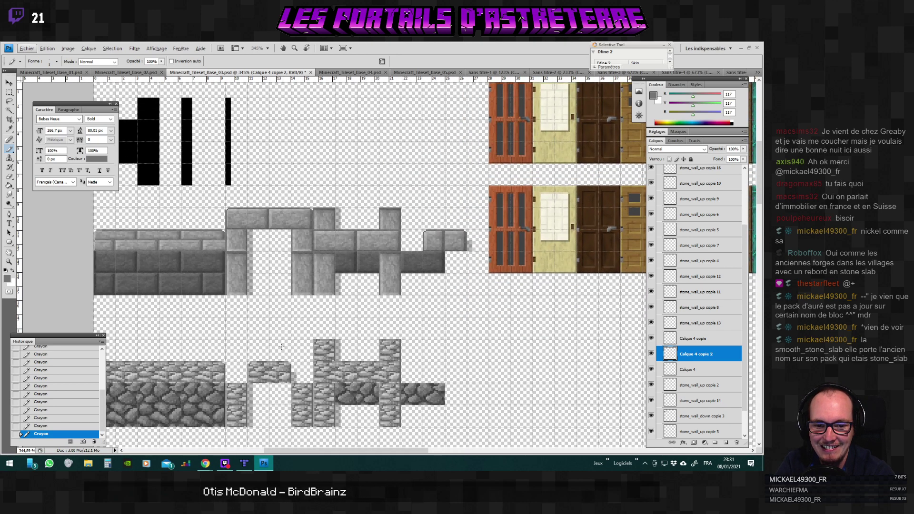
{"action": "mouse_move", "coordinate": [298, 453]}
{"action": "left_mouse_down"}
{"action": "mouse_move", "coordinate": [271, 450]}
{"action": "mouse_move", "coordinate": [285, 451]}
{"action": "left_mouse_up"}
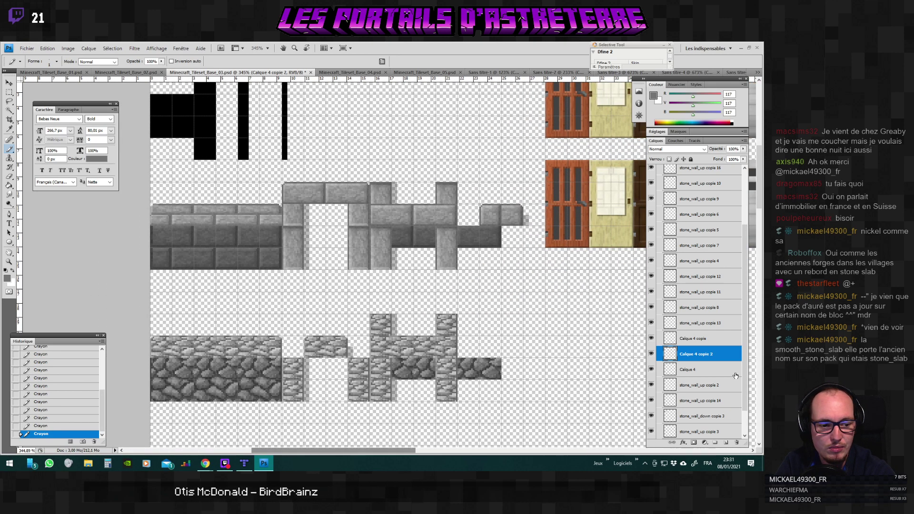
{"action": "left_click", "coordinate": [664, 309]}
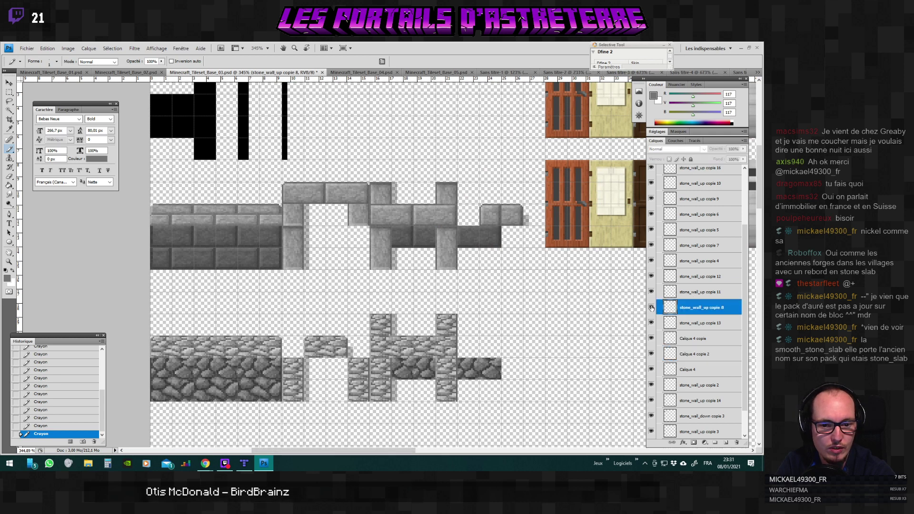
{"action": "left_click", "coordinate": [695, 293]}
{"action": "scroll", "coordinate": [703, 389], "scroll_direction": "down", "scroll_amount": 2}
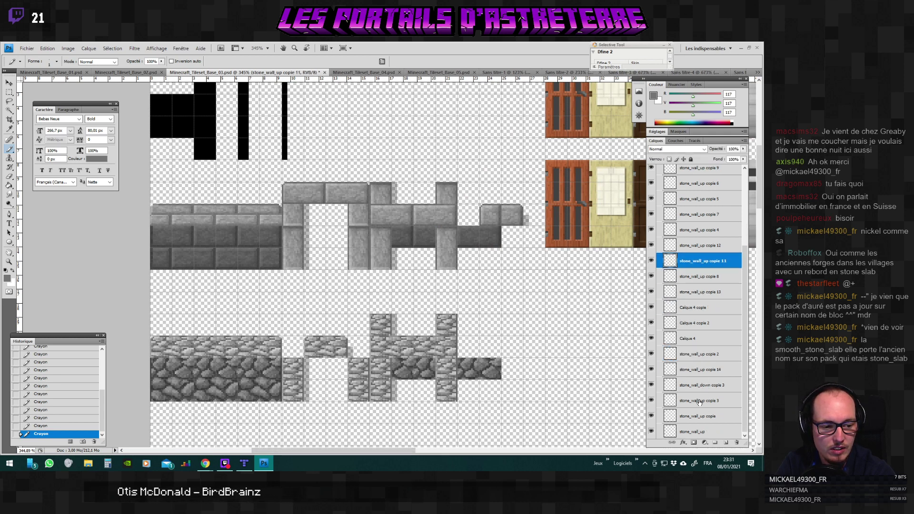
{"action": "left_click", "coordinate": [699, 387]}
{"action": "left_click", "coordinate": [652, 385]}
{"action": "left_click", "coordinate": [652, 385]}
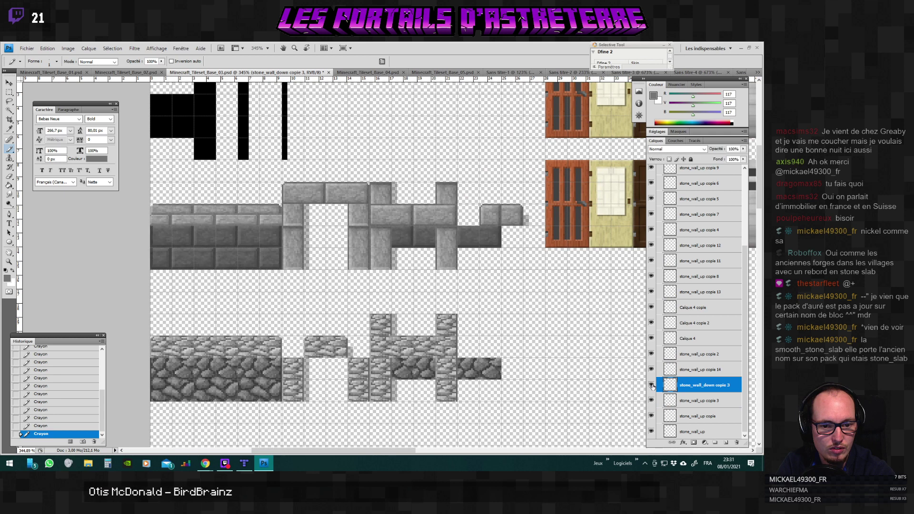
Select the middle section of the dark stone brick wall's lower row and paste a copy onto a new layer.
{"action": "key", "text": "m"}
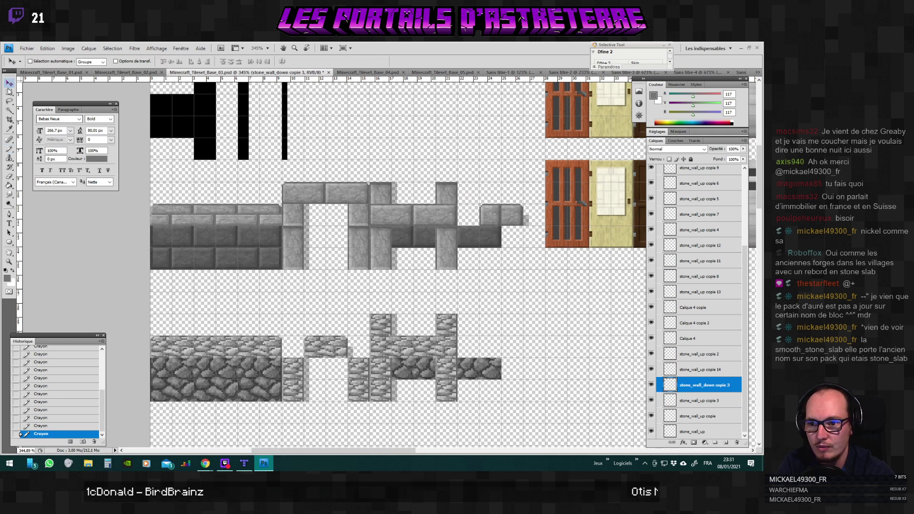
{"action": "scroll", "coordinate": [207, 254], "scroll_direction": "up", "scroll_amount": 3}
{"action": "scroll", "coordinate": [206, 254], "scroll_direction": "up", "scroll_amount": 1}
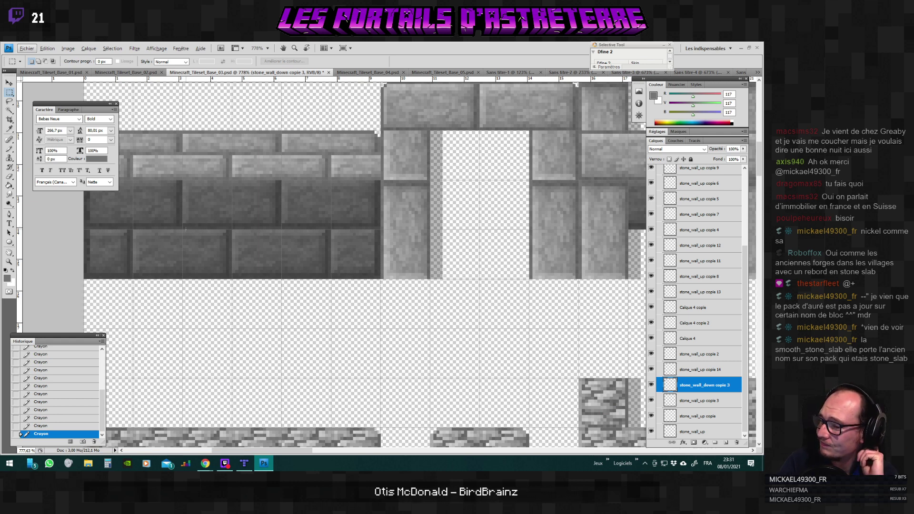
{"action": "key", "text": "alt+Tab"}
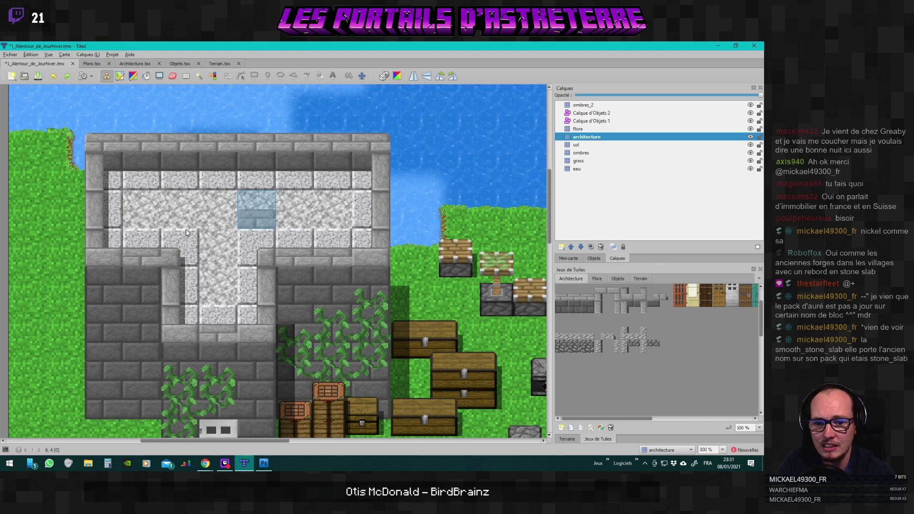
{"action": "key", "text": "alt+Tab"}
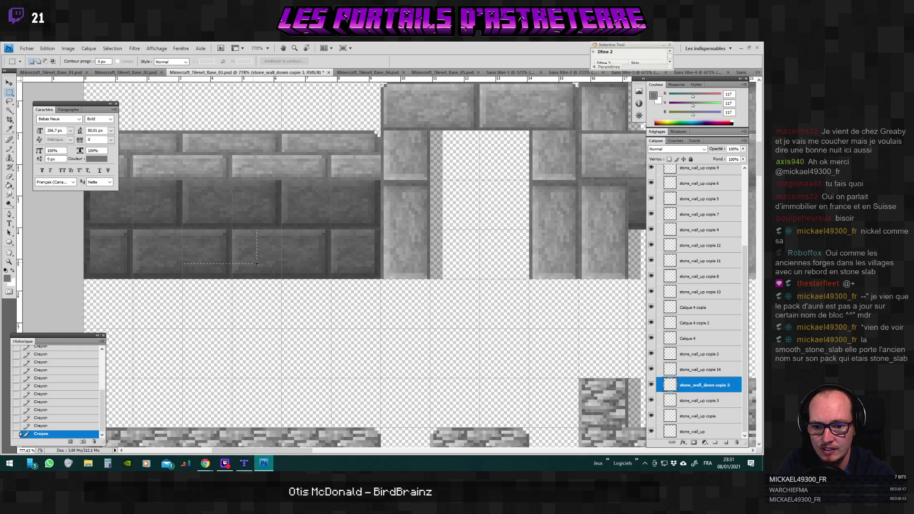
{"action": "left_click_drag", "start_coordinate": [280, 278], "coordinate": [282, 278]}
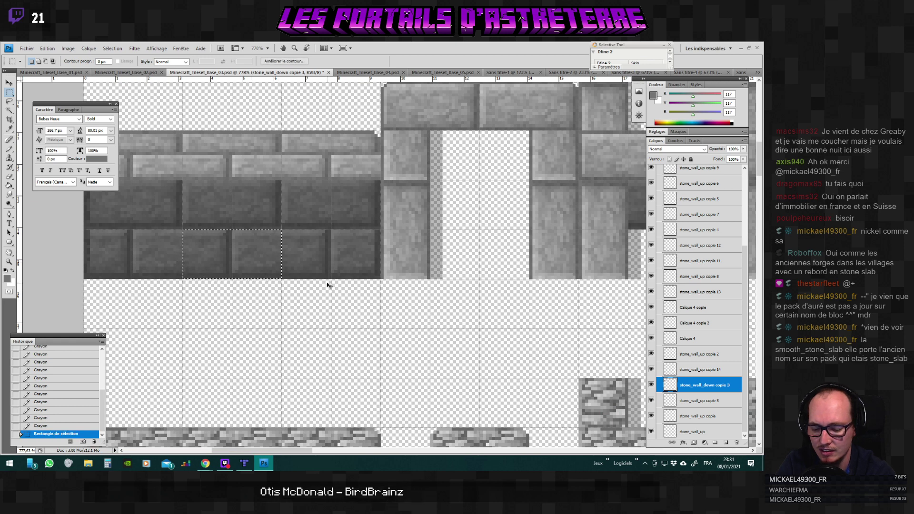
{"action": "key", "text": "ctrl+c"}
{"action": "key", "text": "ctrl+v"}
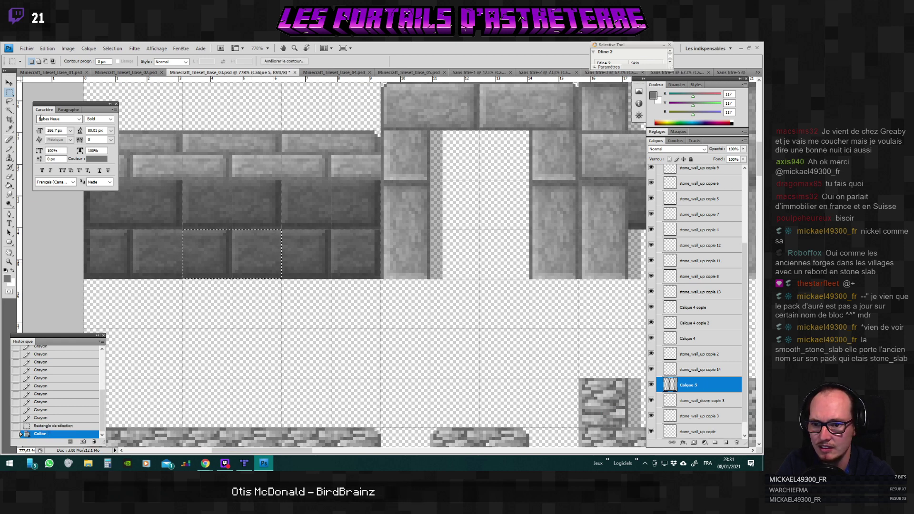
Move the pasted brick section onto the free-standing end of the dark brick row, below the small corner tile.
{"action": "key", "text": "v"}
{"action": "left_click_drag", "start_coordinate": [255, 263], "coordinate": [553, 343]}
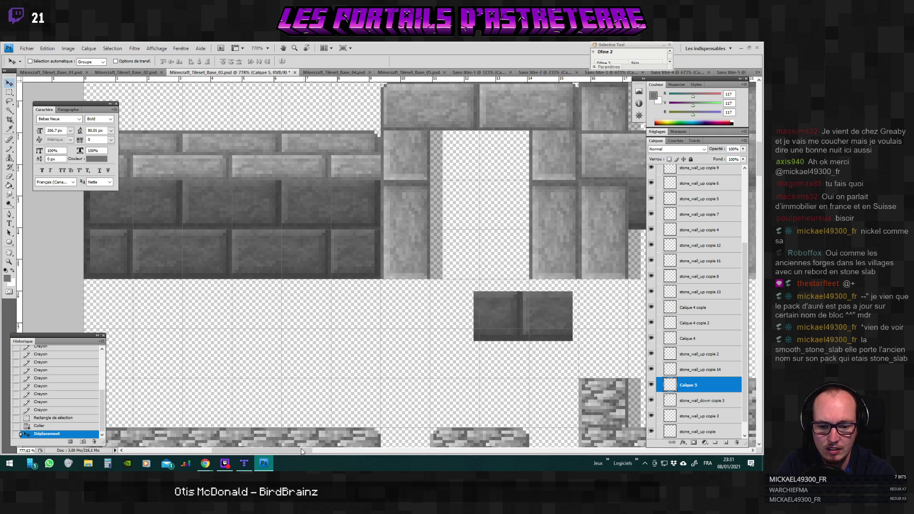
{"action": "left_click_drag", "start_coordinate": [293, 449], "coordinate": [342, 450]}
{"action": "left_click_drag", "start_coordinate": [206, 315], "coordinate": [401, 259]}
{"action": "left_click_drag", "start_coordinate": [459, 241], "coordinate": [507, 202]}
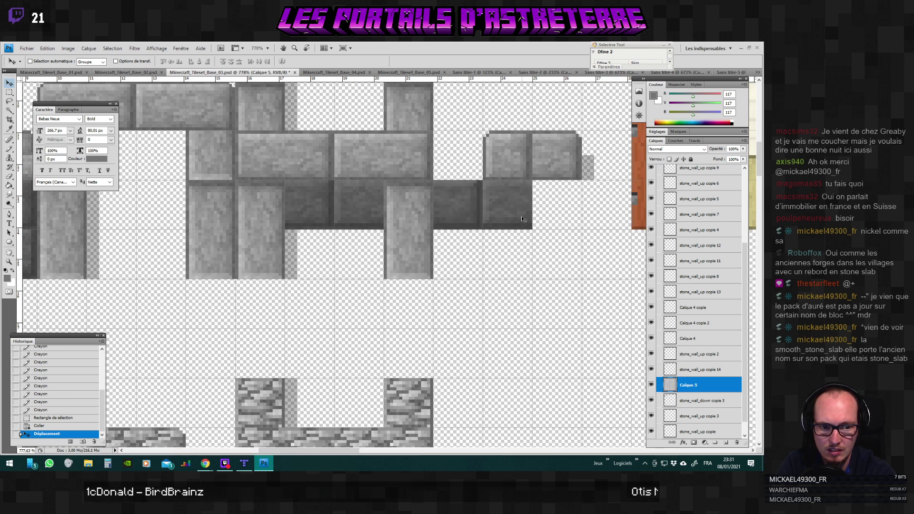
Export the tileset in PNG format as Minecraft_Tileset_Base_03.png, replacing the existing file.
{"action": "key", "text": "ctrl+shift+s"}
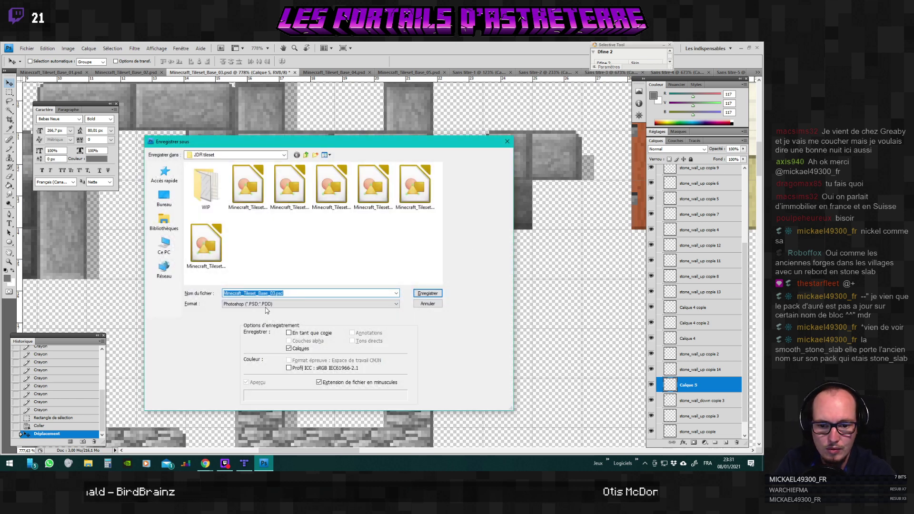
{"action": "left_click", "coordinate": [246, 304]}
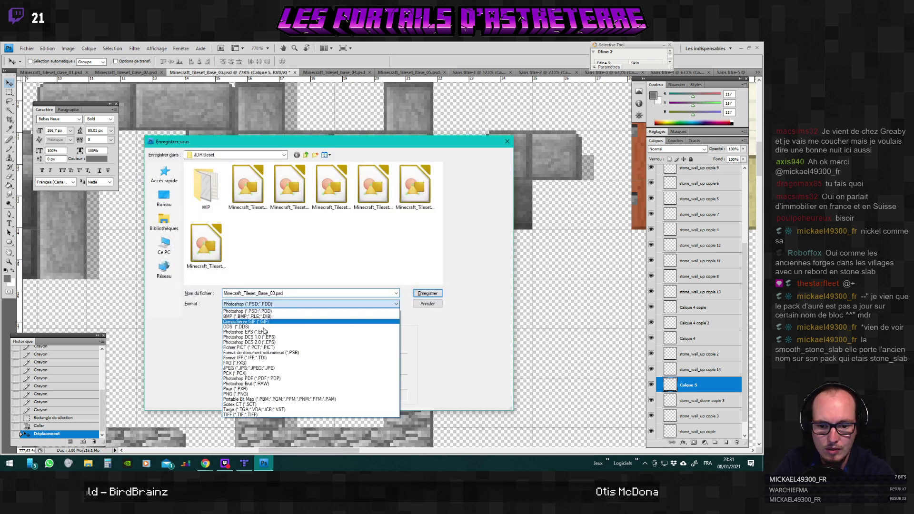
{"action": "left_click", "coordinate": [236, 394]}
{"action": "left_click", "coordinate": [427, 293]}
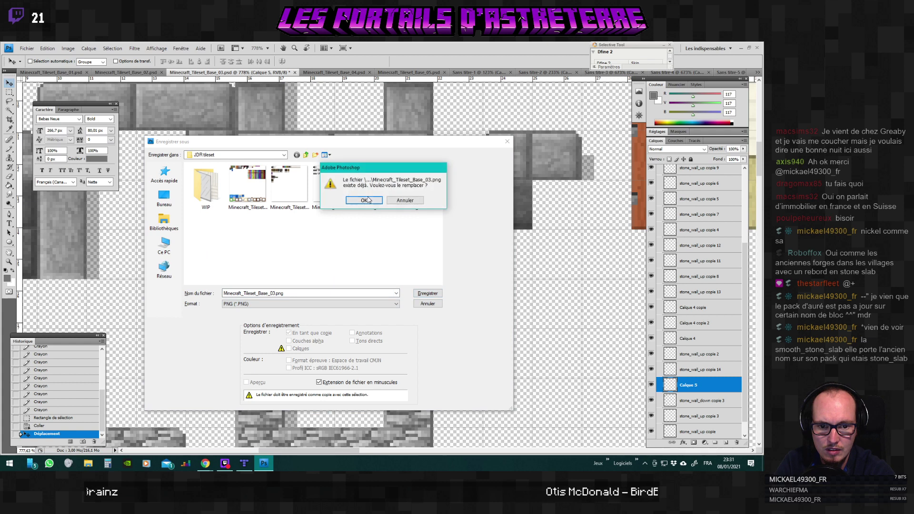
{"action": "left_click", "coordinate": [381, 197]}
{"action": "key", "text": "Return"}
Switch to Tiled and examine the brick alignment on the stone brick building's walls and roof edges.
{"action": "key", "text": "alt+Tab"}
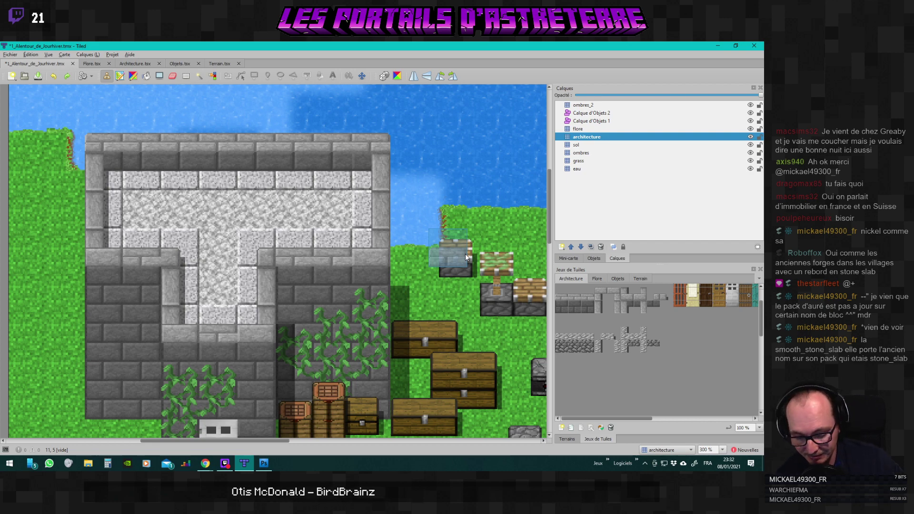
{"action": "scroll", "coordinate": [403, 248], "scroll_direction": "right", "scroll_amount": 5}
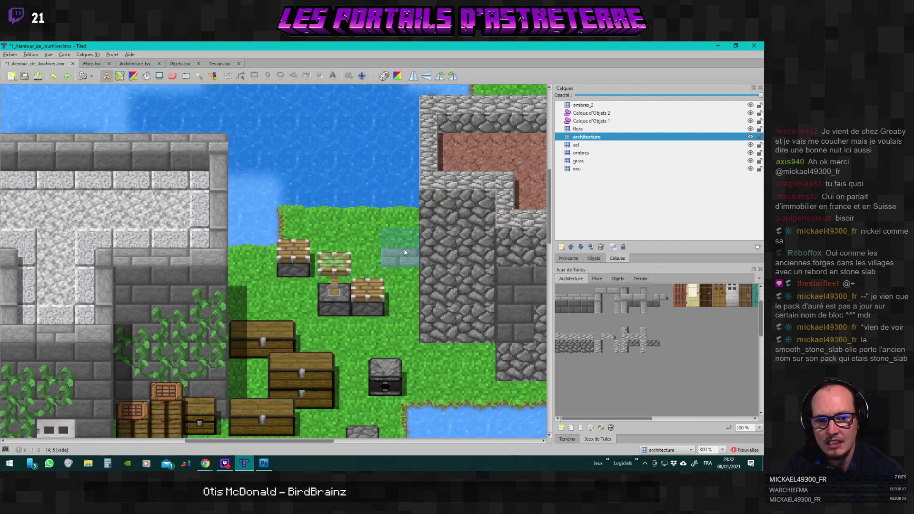
{"action": "scroll", "coordinate": [371, 255], "scroll_direction": "left", "scroll_amount": 4}
{"action": "scroll", "coordinate": [347, 255], "scroll_direction": "down", "scroll_amount": 4}
{"action": "scroll", "coordinate": [346, 256], "scroll_direction": "up", "scroll_amount": 1}
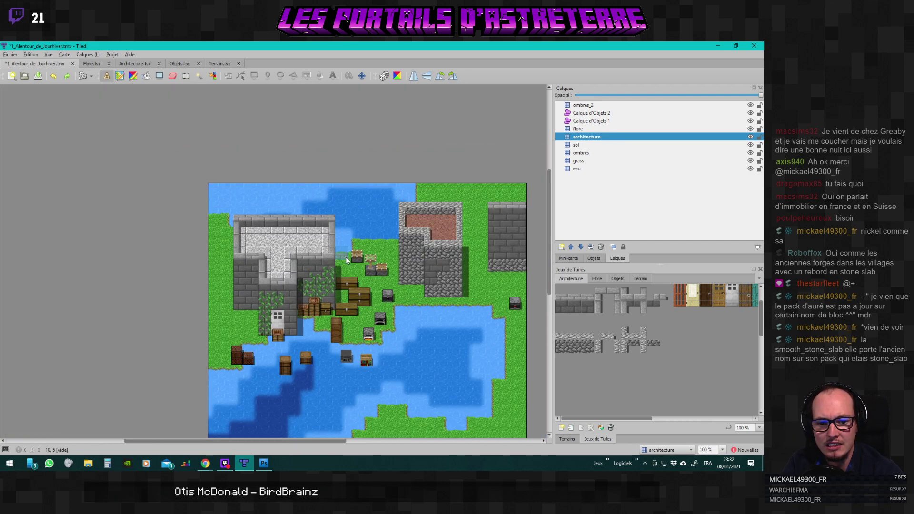
{"action": "scroll", "coordinate": [346, 256], "scroll_direction": "up", "scroll_amount": 1}
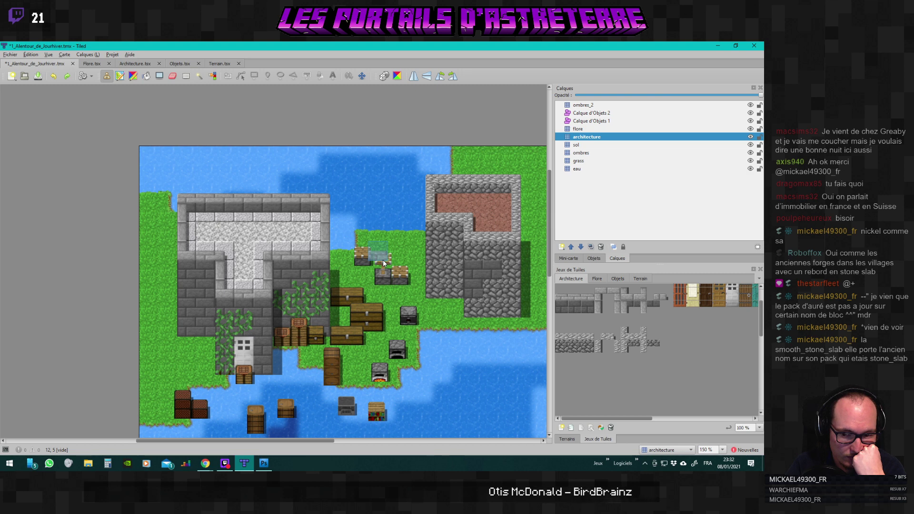
{"action": "scroll", "coordinate": [288, 257], "scroll_direction": "up", "scroll_amount": 3}
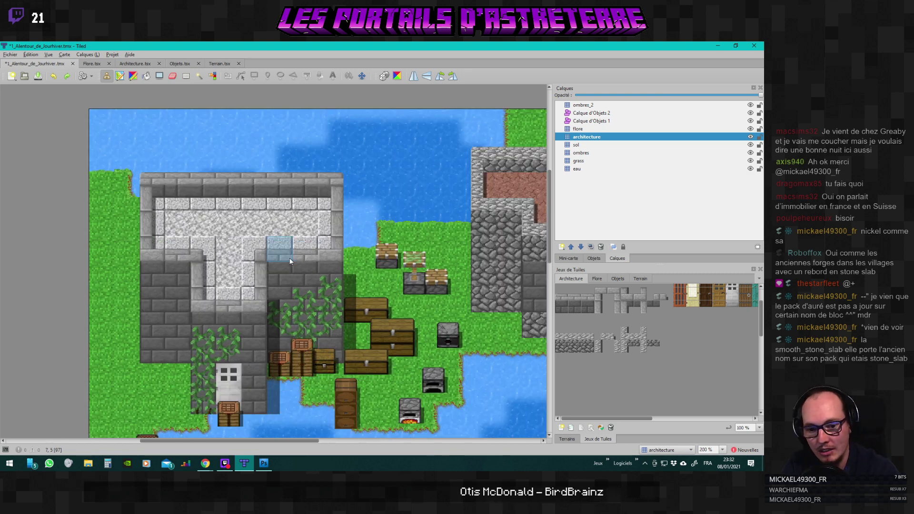
{"action": "scroll", "coordinate": [287, 258], "scroll_direction": "up", "scroll_amount": 1}
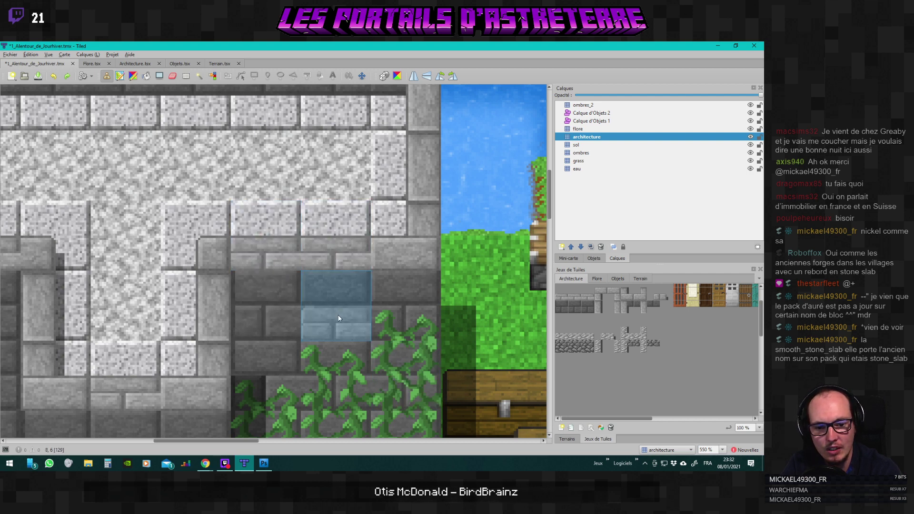
{"action": "scroll", "coordinate": [330, 313], "scroll_direction": "down", "scroll_amount": 2}
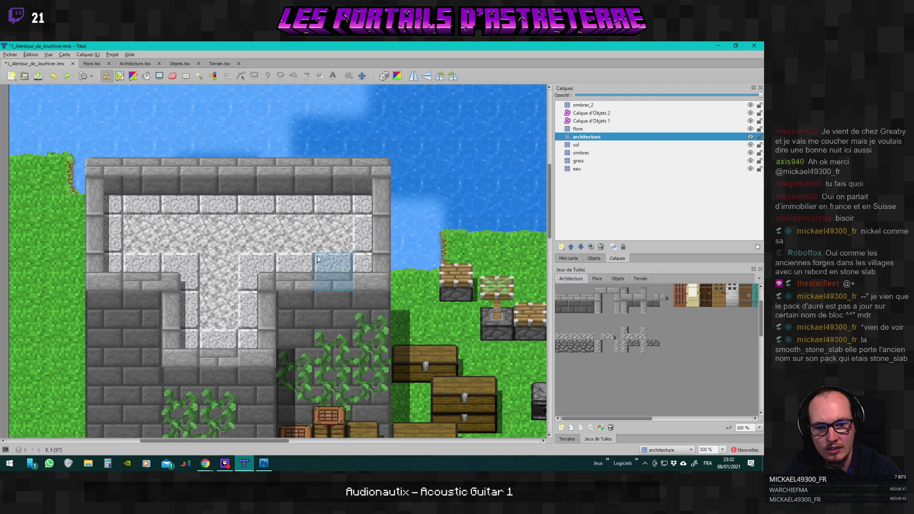
{"action": "scroll", "coordinate": [238, 240], "scroll_direction": "up", "scroll_amount": 1}
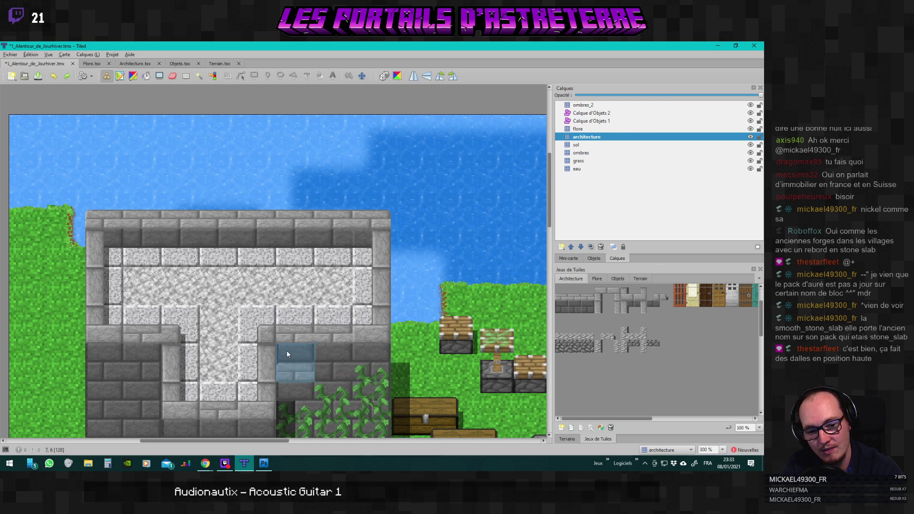
{"action": "scroll", "coordinate": [295, 290], "scroll_direction": "down", "scroll_amount": 2}
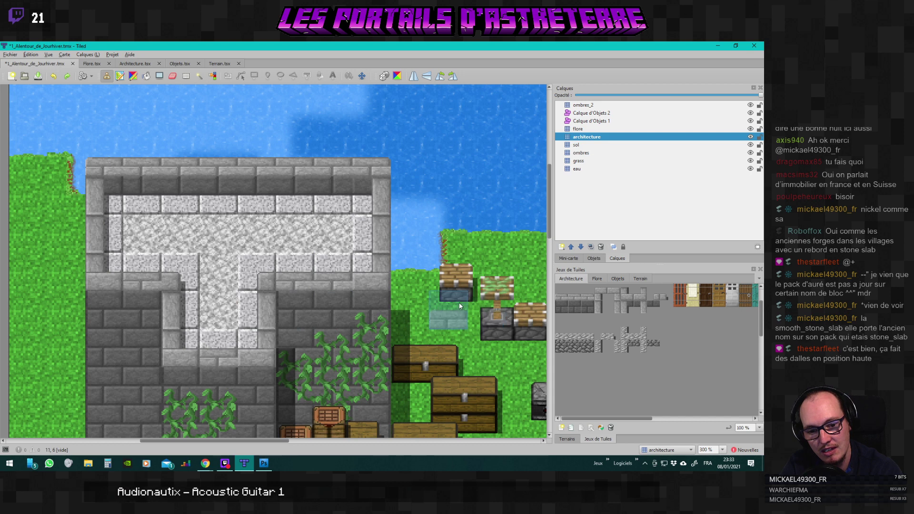
Compare the stone brick building with the cobblestone building and the brick wall at the map's eastern edge.
{"action": "scroll", "coordinate": [324, 307], "scroll_direction": "down", "scroll_amount": 2, "text": "ctrl"}
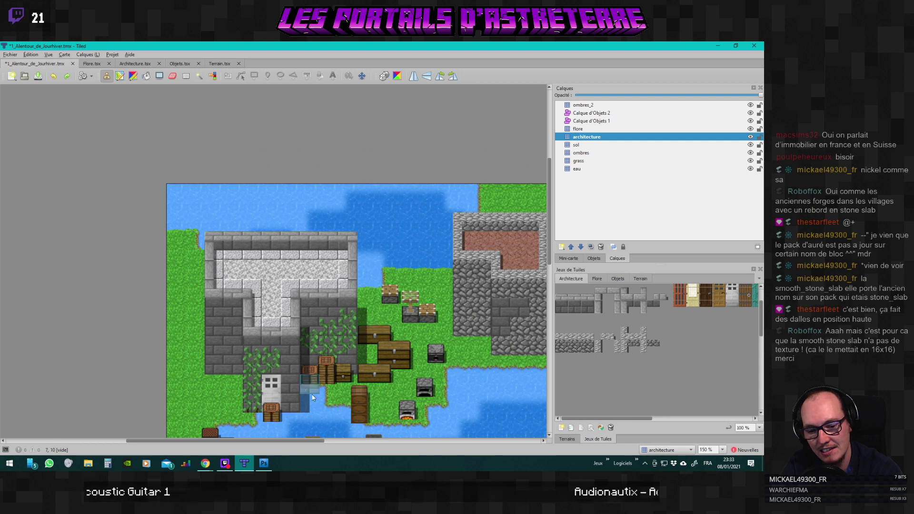
{"action": "left_click_drag", "start_coordinate": [288, 441], "coordinate": [322, 444]}
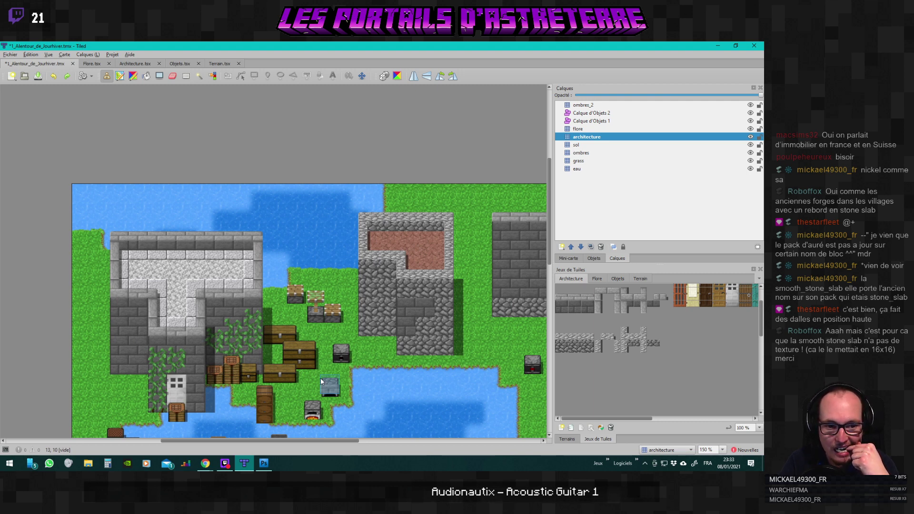
{"action": "left_click", "coordinate": [321, 378]}
{"action": "scroll", "coordinate": [381, 286], "scroll_direction": "right", "scroll_amount": 3}
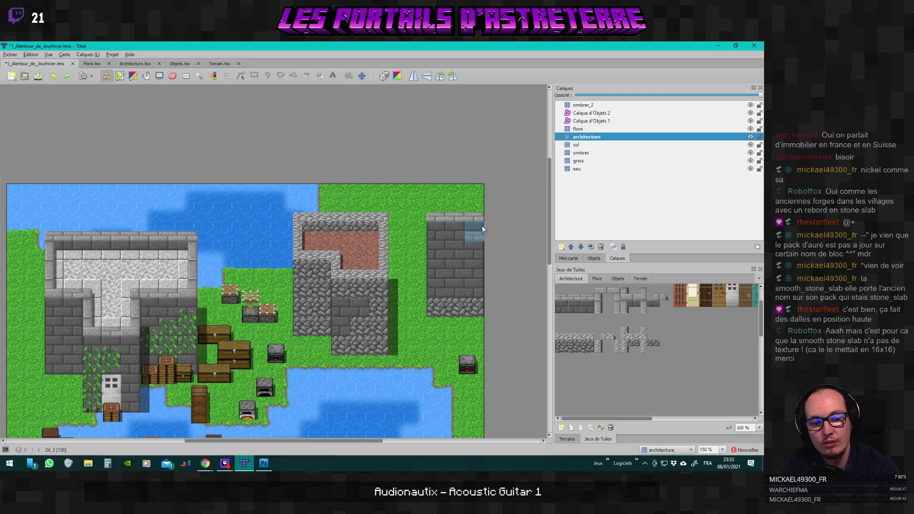
{"action": "scroll", "coordinate": [481, 224], "scroll_direction": "up", "scroll_amount": 3}
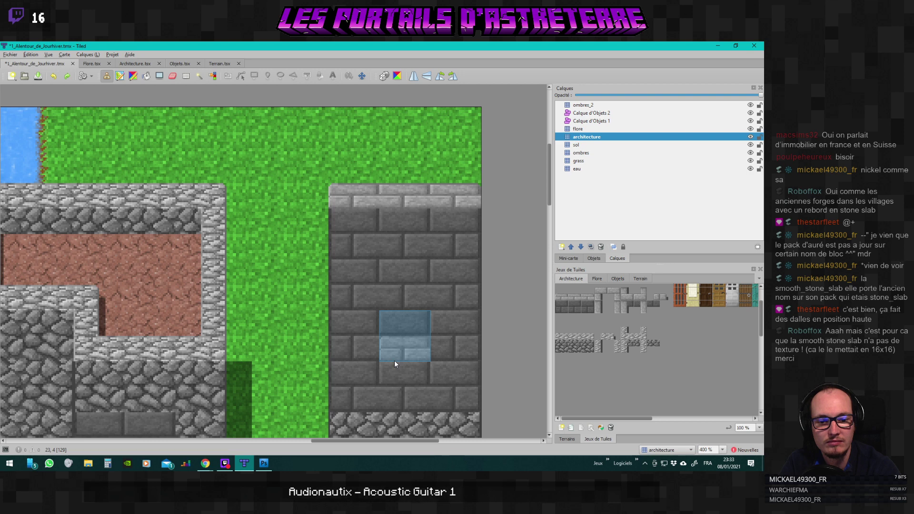
{"action": "scroll", "coordinate": [394, 363], "scroll_direction": "down", "scroll_amount": 3}
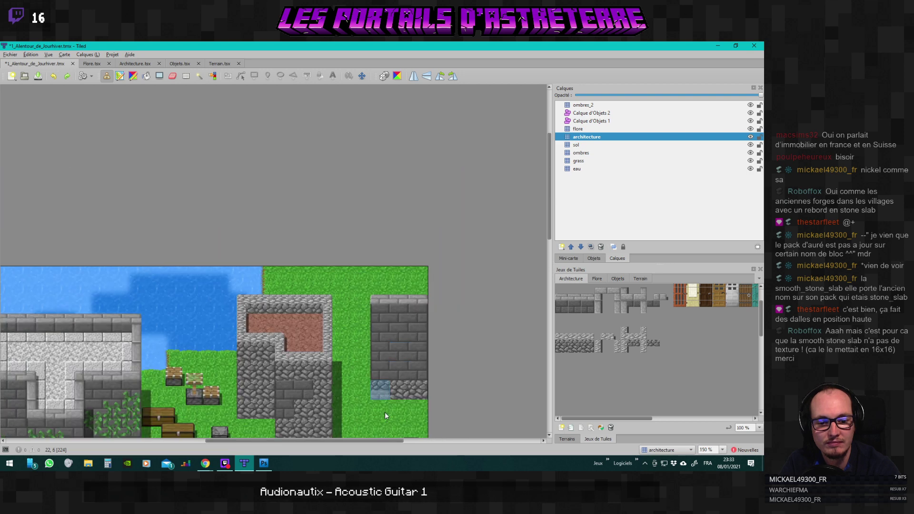
{"action": "left_click_drag", "start_coordinate": [381, 441], "coordinate": [347, 443]}
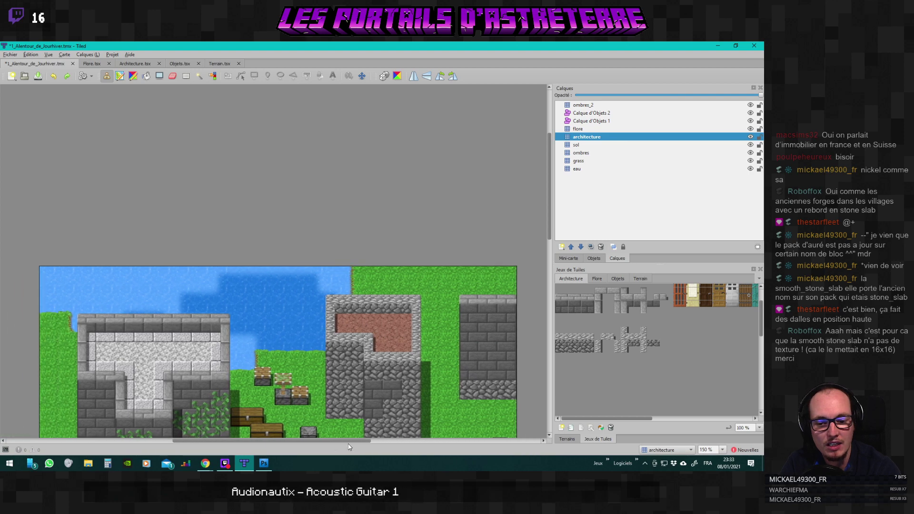
Return to Photoshop, review the stone brick wall tiles, and hide the pasted brick layer to check the row beneath.
{"action": "key", "text": "alt+Tab"}
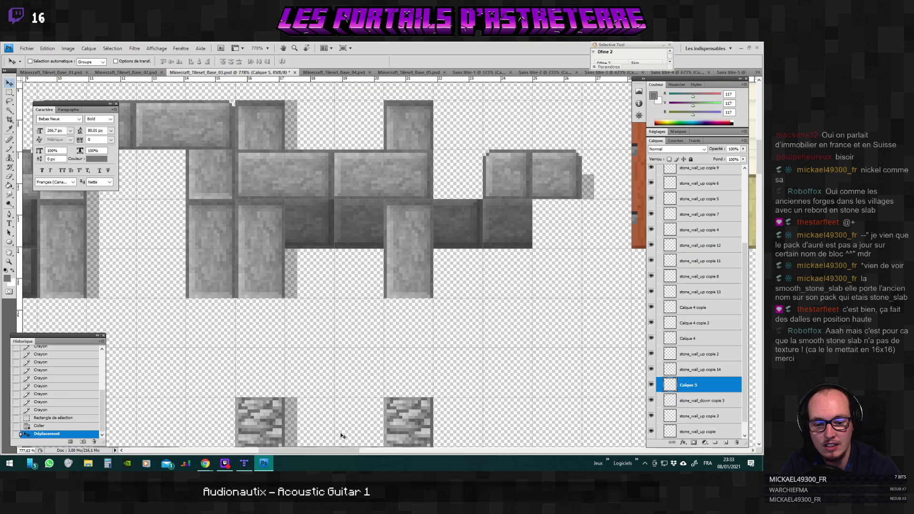
{"action": "left_click_drag", "start_coordinate": [317, 451], "coordinate": [265, 451]}
{"action": "scroll", "coordinate": [285, 370], "scroll_direction": "up", "scroll_amount": 2}
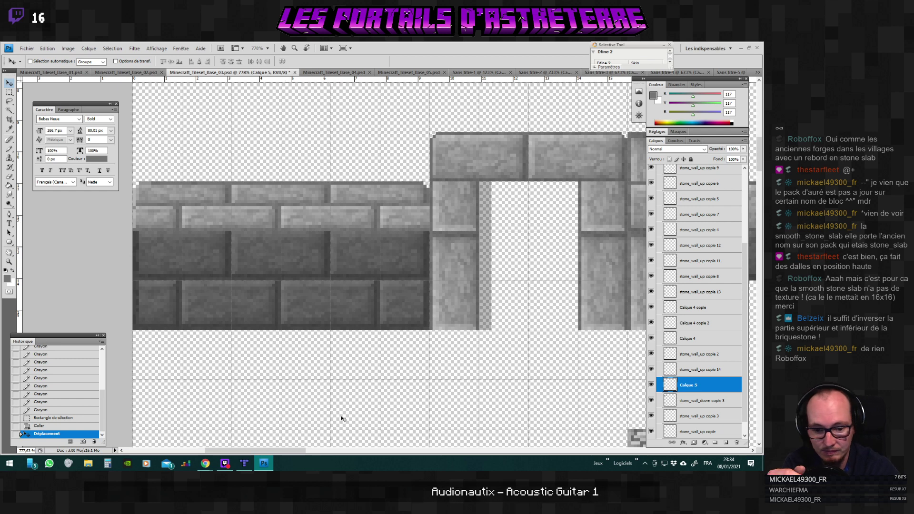
{"action": "left_click_drag", "start_coordinate": [278, 452], "coordinate": [339, 453]}
{"action": "left_click", "coordinate": [651, 385]}
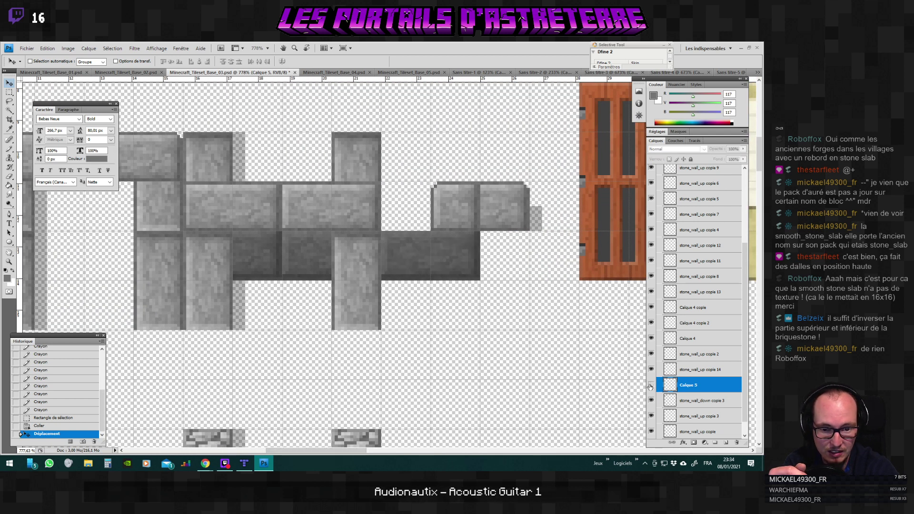
Toggle the pasted brick layer Calque 5 to check what it covers, and delete it.
{"action": "left_click", "coordinate": [651, 386]}
{"action": "left_click", "coordinate": [651, 385]}
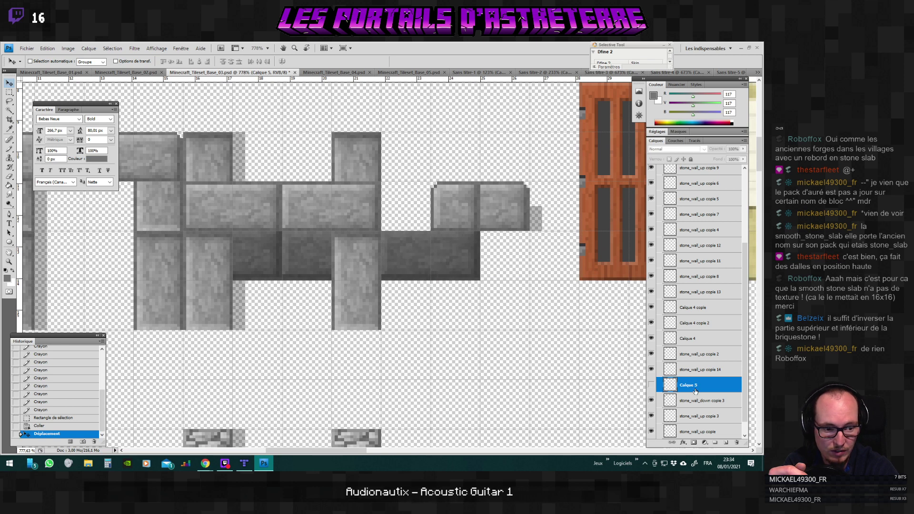
{"action": "left_click", "coordinate": [736, 442]}
{"action": "left_click", "coordinate": [362, 202]}
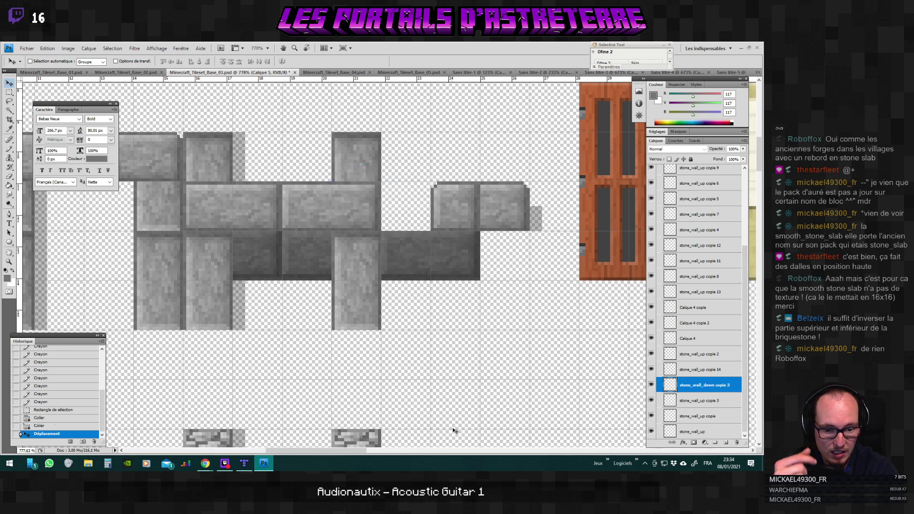
Cut the lower brick row of the wall's middle light block from Calque 4 onto its own layer.
{"action": "left_click_drag", "start_coordinate": [362, 449], "coordinate": [287, 446]}
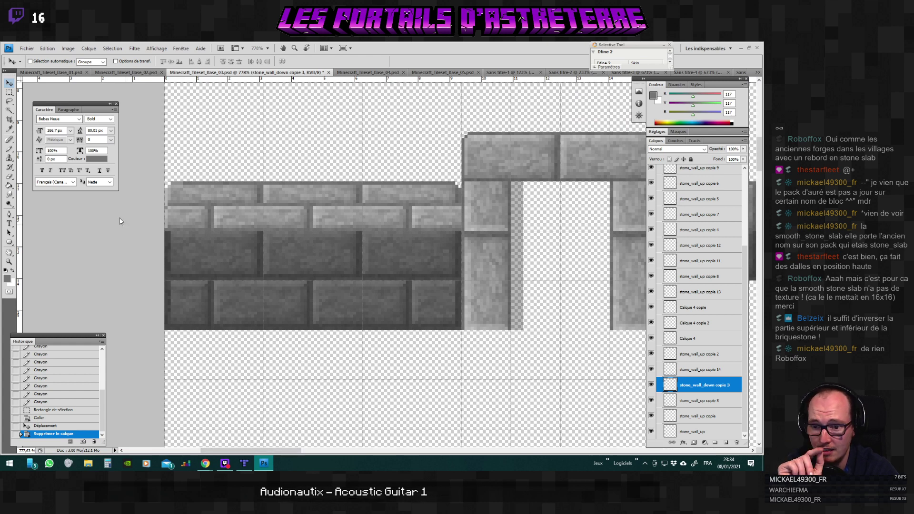
{"action": "left_click", "coordinate": [9, 92]}
{"action": "scroll", "coordinate": [222, 246], "scroll_direction": "up", "scroll_amount": 1}
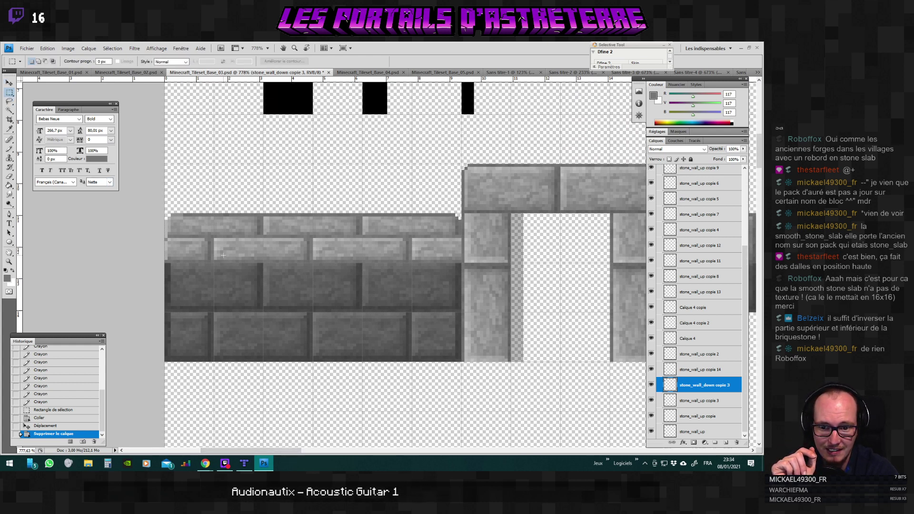
{"action": "left_click", "coordinate": [709, 370]}
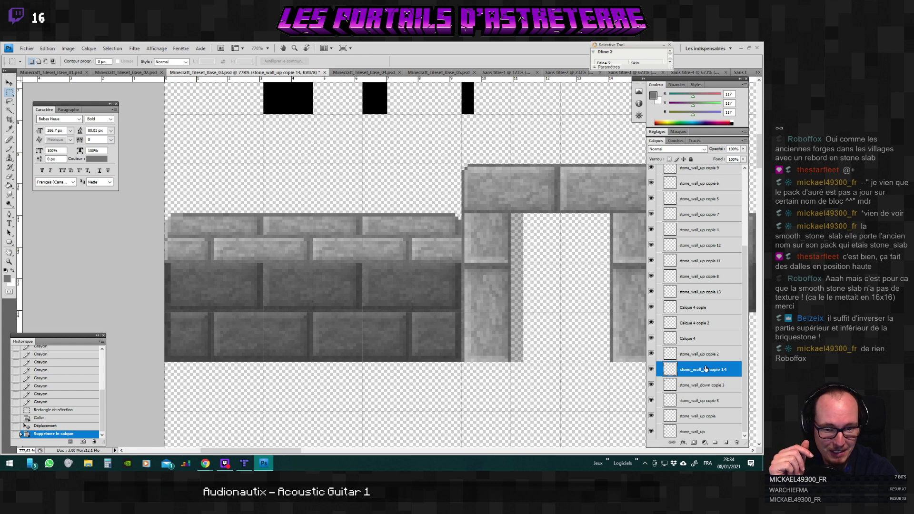
{"action": "scroll", "coordinate": [50, 386], "scroll_direction": "up", "scroll_amount": 5}
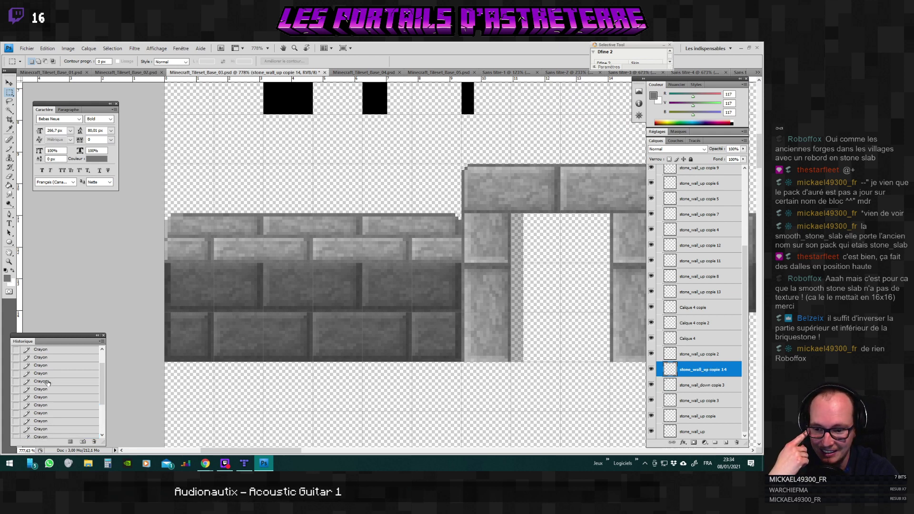
{"action": "scroll", "coordinate": [50, 385], "scroll_direction": "down", "scroll_amount": 5}
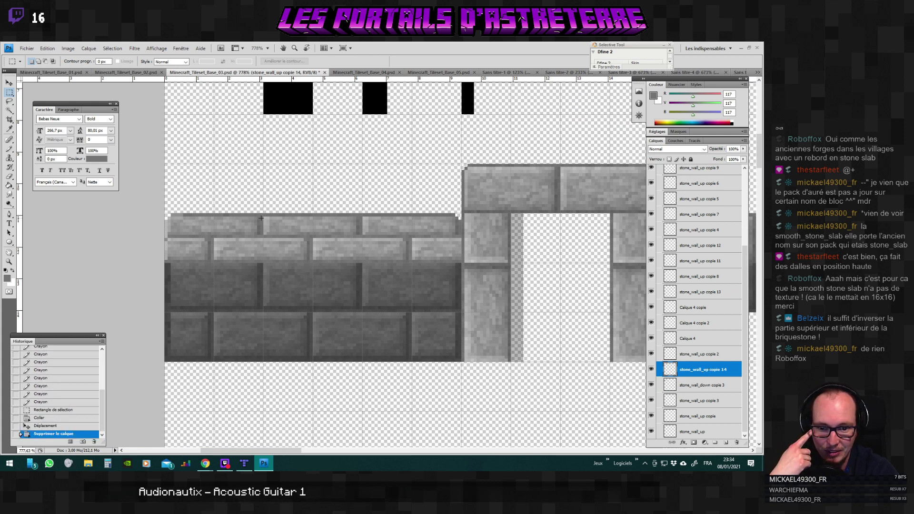
{"action": "left_click", "coordinate": [701, 343]}
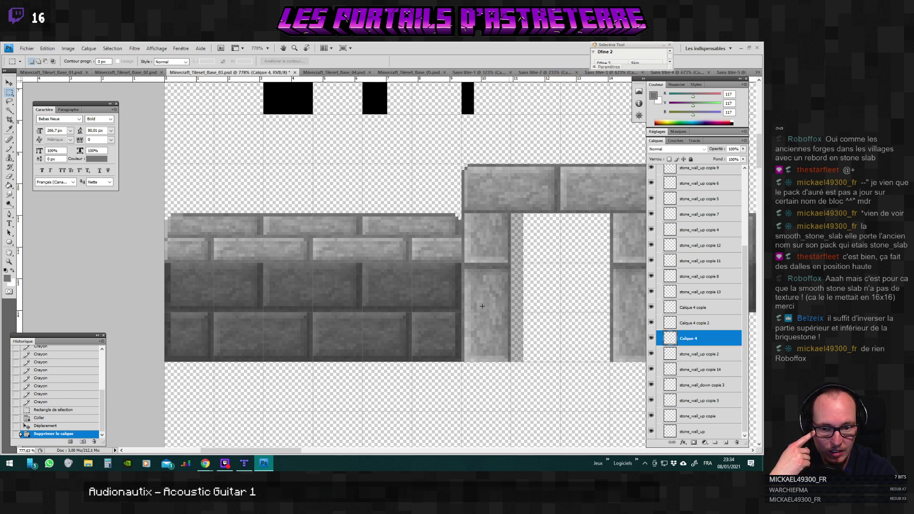
{"action": "left_click_drag", "start_coordinate": [264, 235], "coordinate": [295, 250]}
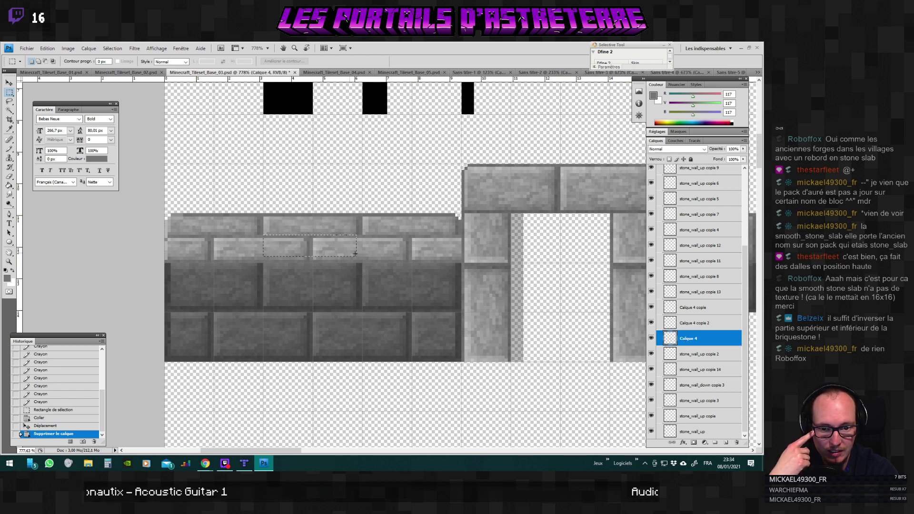
{"action": "left_click_drag", "start_coordinate": [355, 254], "coordinate": [360, 259]}
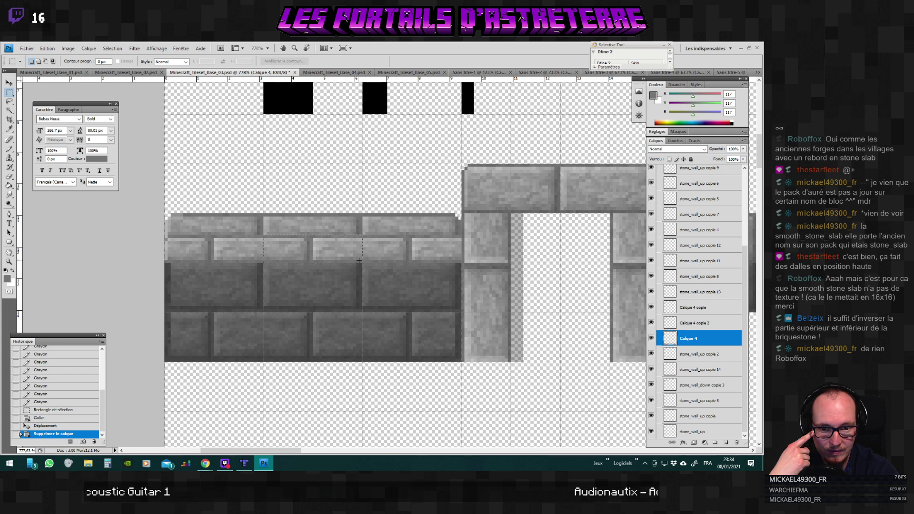
{"action": "right_click", "coordinate": [335, 253]}
{"action": "left_click", "coordinate": [362, 322]}
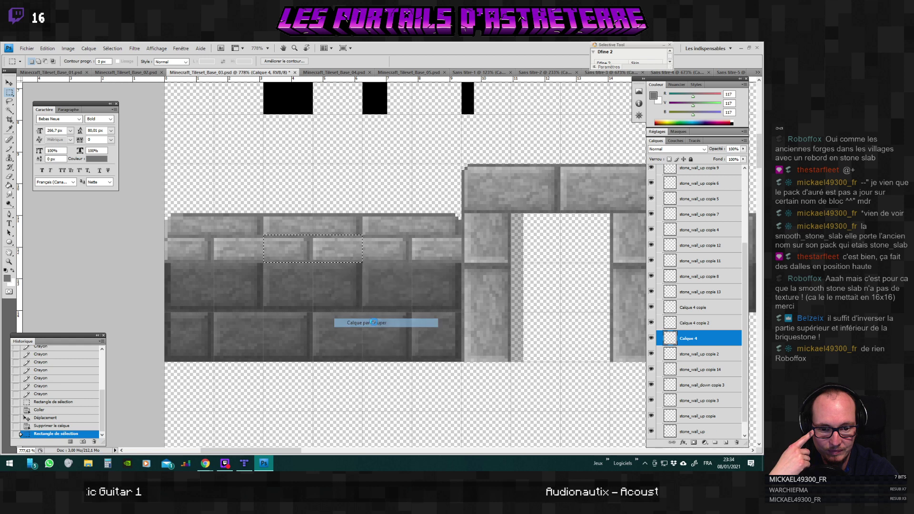
Swap the middle block's brick rows by shifting the Calque 4 row slightly down and aligning the cut row with the wall's top edge.
{"action": "key", "text": "v"}
{"action": "left_click_drag", "start_coordinate": [339, 253], "coordinate": [340, 196]}
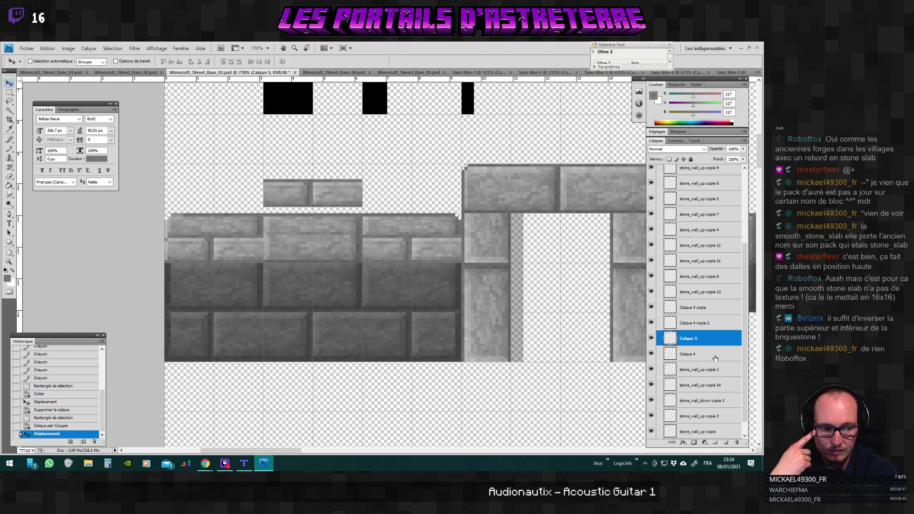
{"action": "left_click", "coordinate": [691, 354]}
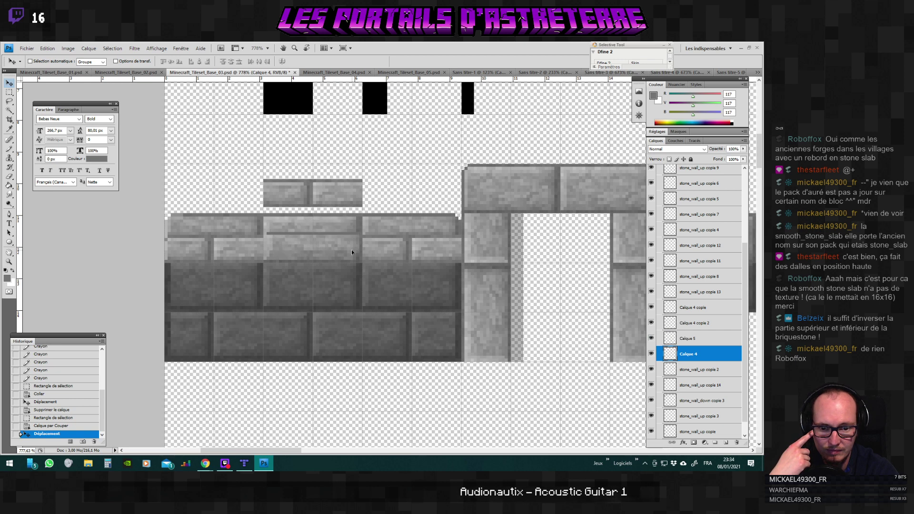
{"action": "left_click_drag", "start_coordinate": [350, 254], "coordinate": [350, 259]}
{"action": "left_click", "coordinate": [333, 190], "text": "ctrl"}
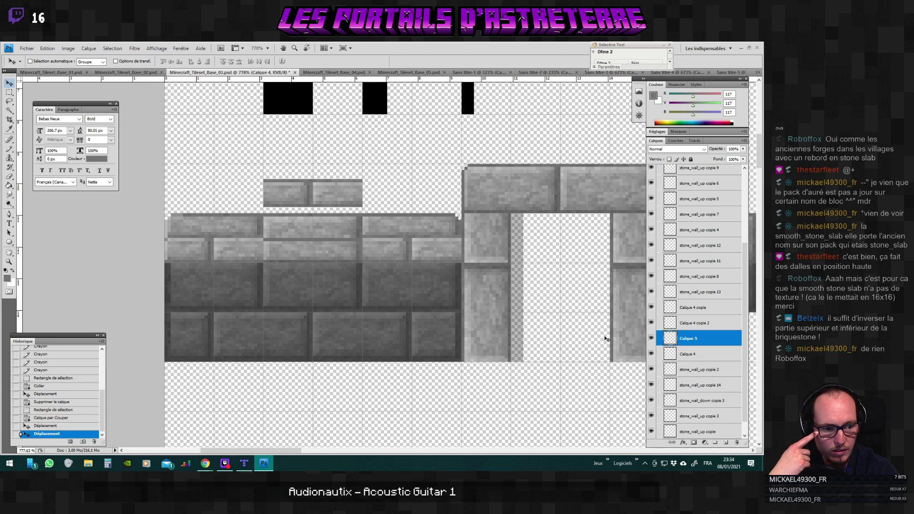
{"action": "left_click_drag", "start_coordinate": [333, 190], "coordinate": [333, 228]}
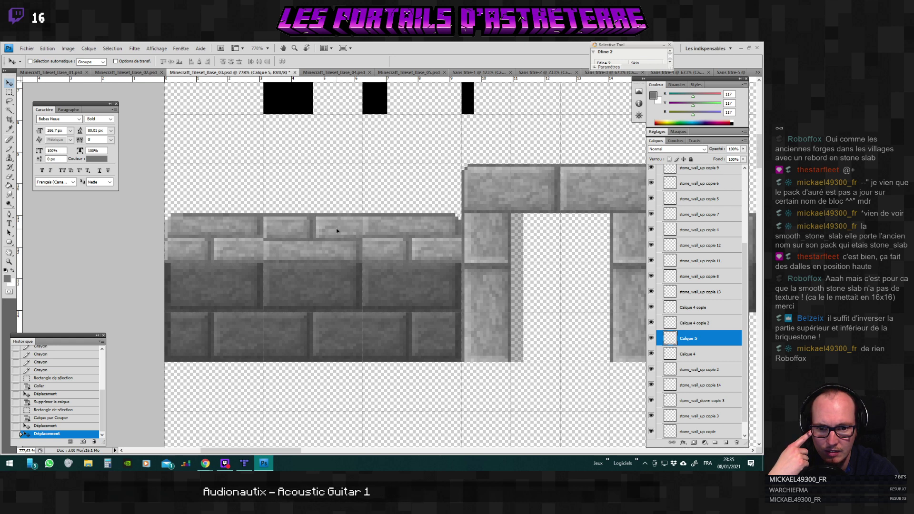
{"action": "left_click_drag", "start_coordinate": [335, 228], "coordinate": [334, 227]}
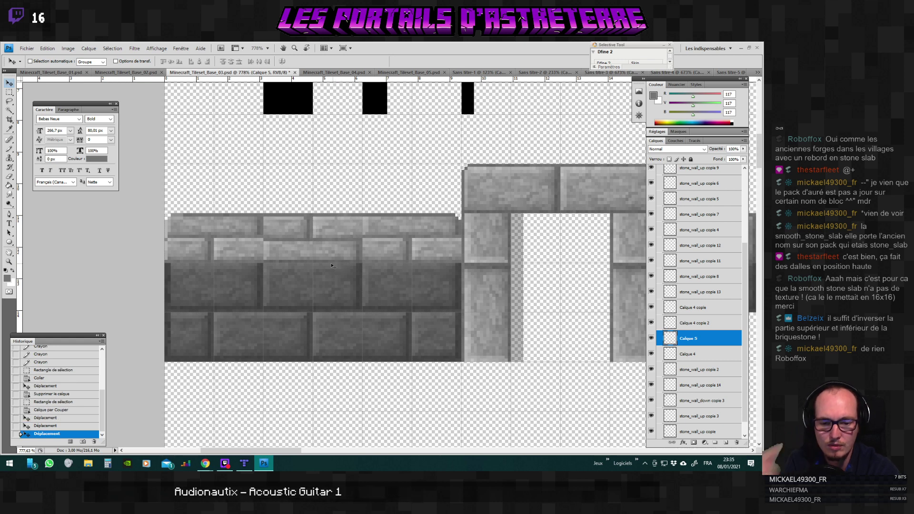
Merge the repositioned brick row into Calque 4 and duplicate the merged layer.
{"action": "scroll", "coordinate": [304, 264], "scroll_direction": "up", "scroll_amount": 1}
{"action": "scroll", "coordinate": [305, 263], "scroll_direction": "up", "scroll_amount": 1}
{"action": "scroll", "coordinate": [333, 252], "scroll_direction": "down", "scroll_amount": 2}
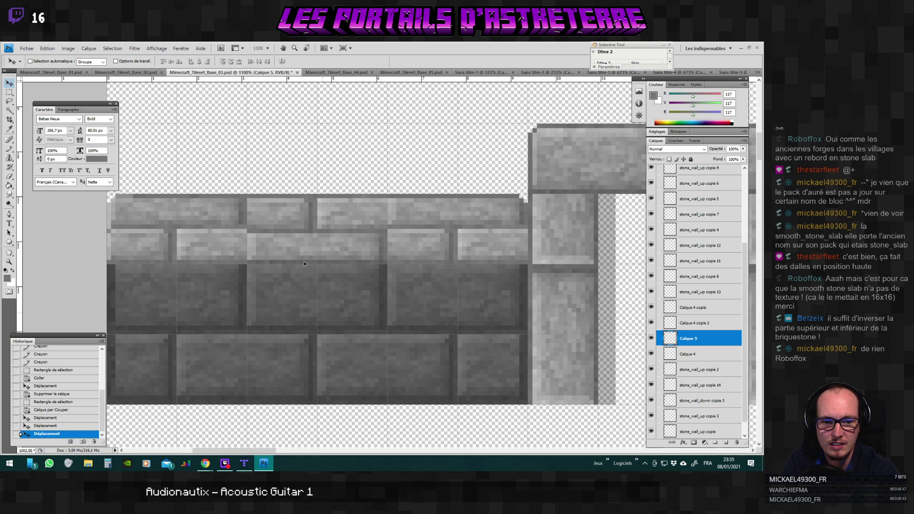
{"action": "left_click_drag", "start_coordinate": [359, 244], "coordinate": [349, 238]}
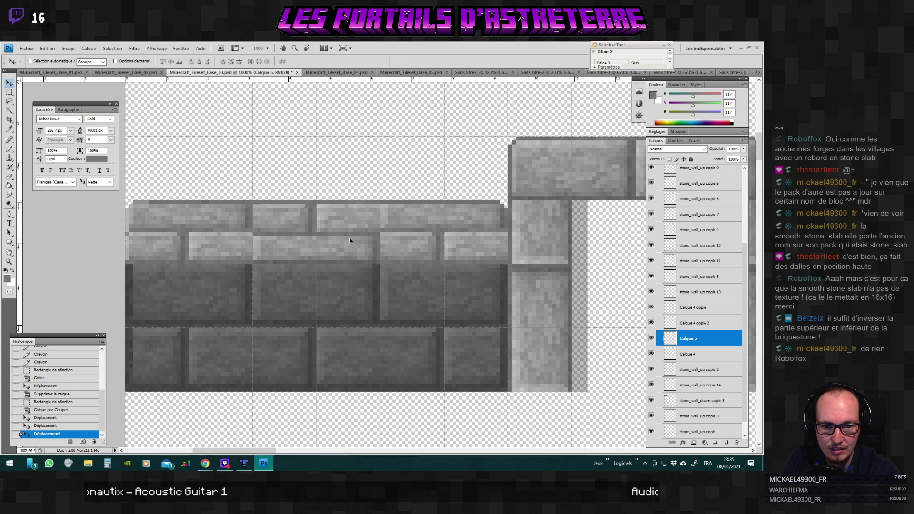
{"action": "key", "text": "ctrl+e"}
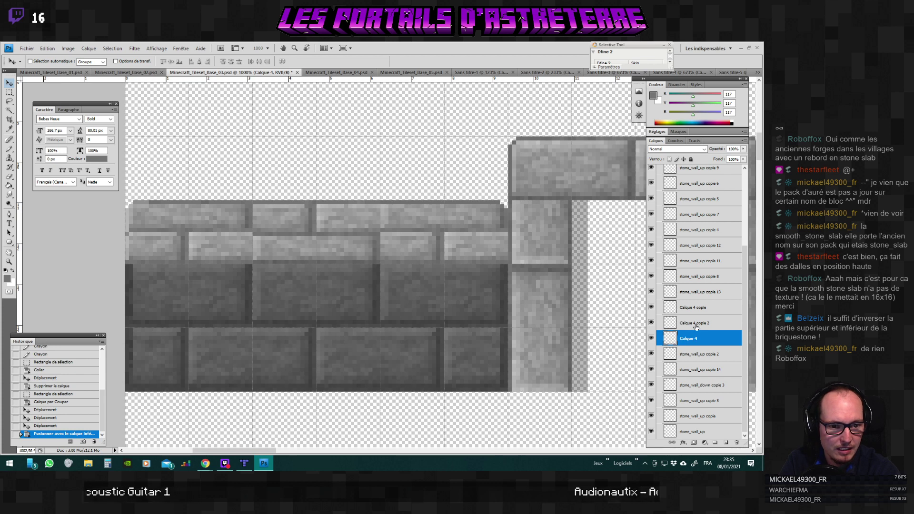
{"action": "right_click", "coordinate": [695, 336]}
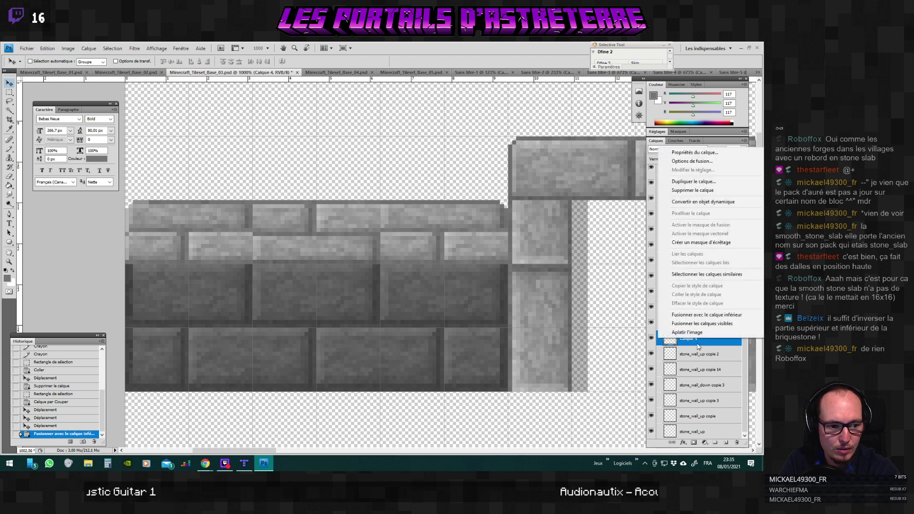
{"action": "left_click", "coordinate": [687, 182]}
{"action": "key", "text": "Return"}
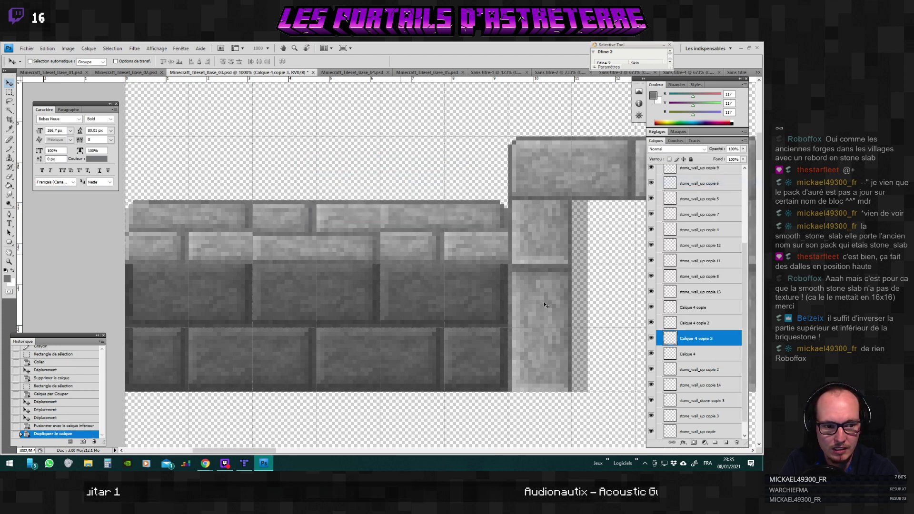
Hide the outdated brick layers Calque 4 copie and Calque 4 copie 2 to identify them, and delete both.
{"action": "left_click", "coordinate": [672, 323]}
{"action": "left_click", "coordinate": [653, 322]}
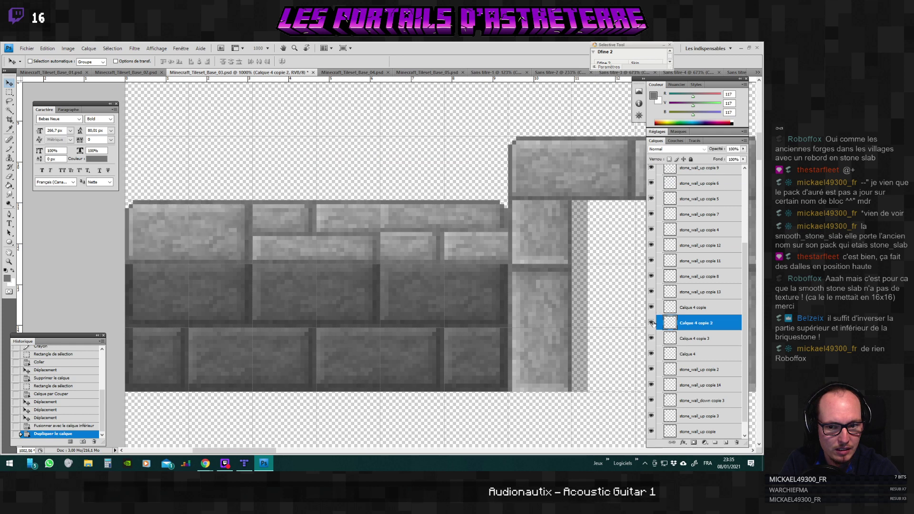
{"action": "left_click", "coordinate": [652, 323]}
{"action": "left_click", "coordinate": [652, 322]}
{"action": "left_click", "coordinate": [666, 307]}
{"action": "left_click", "coordinate": [652, 307]}
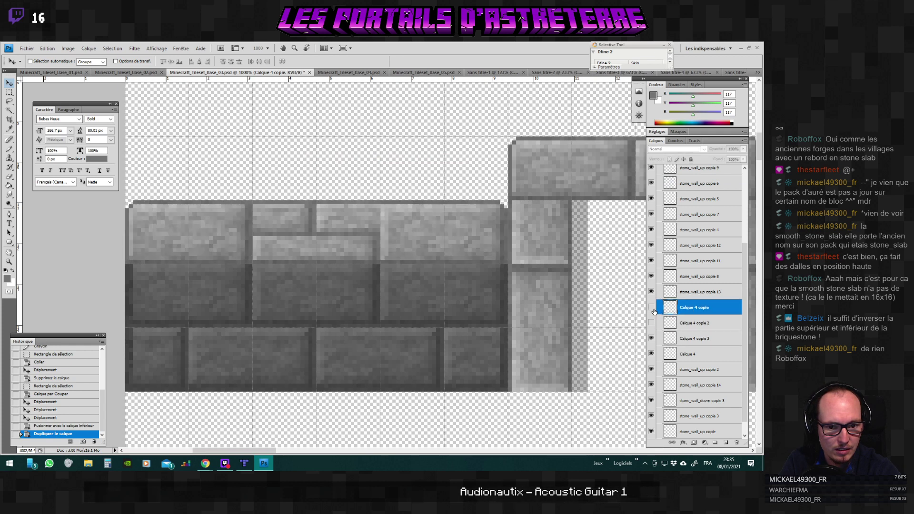
{"action": "left_click", "coordinate": [653, 308]}
{"action": "left_click", "coordinate": [653, 307]}
{"action": "left_click", "coordinate": [707, 324], "text": "shift"}
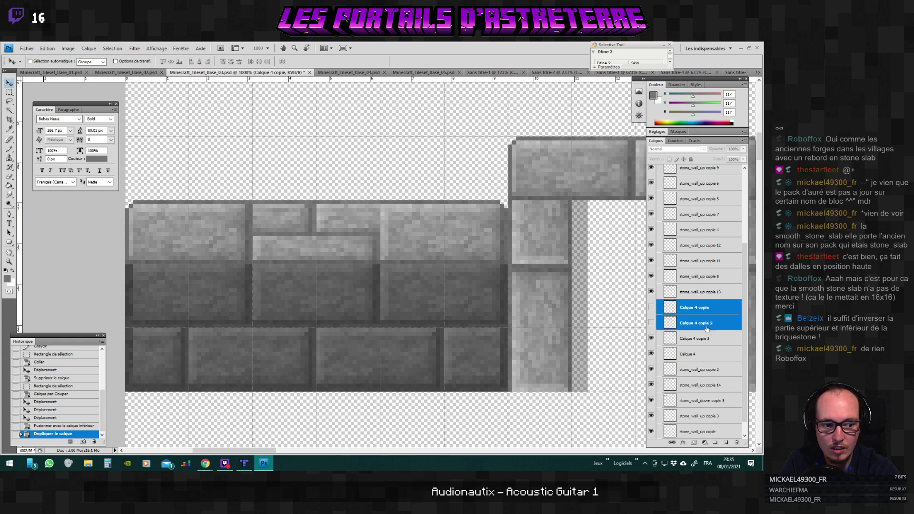
{"action": "key", "text": "Delete"}
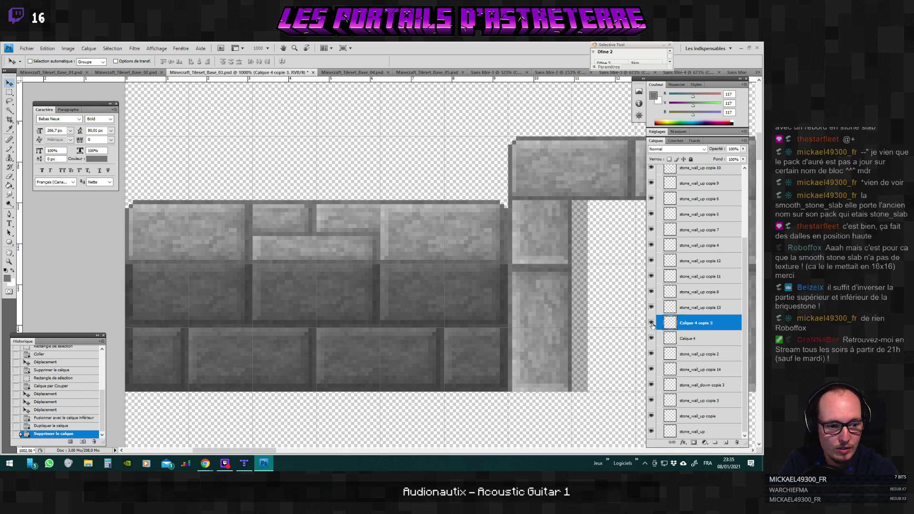
Try moving the Calque 4 bricks above the wall, compare them with Calque 4 copie 3 by toggling visibility, and undo the move.
{"action": "left_click", "coordinate": [689, 340]}
{"action": "left_click", "coordinate": [656, 325]}
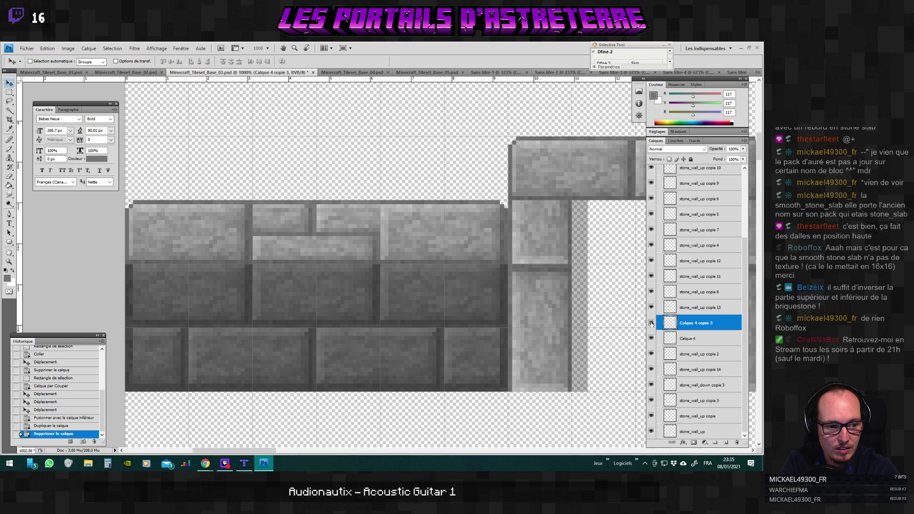
{"action": "scroll", "coordinate": [651, 323], "scroll_direction": "down", "scroll_amount": 2}
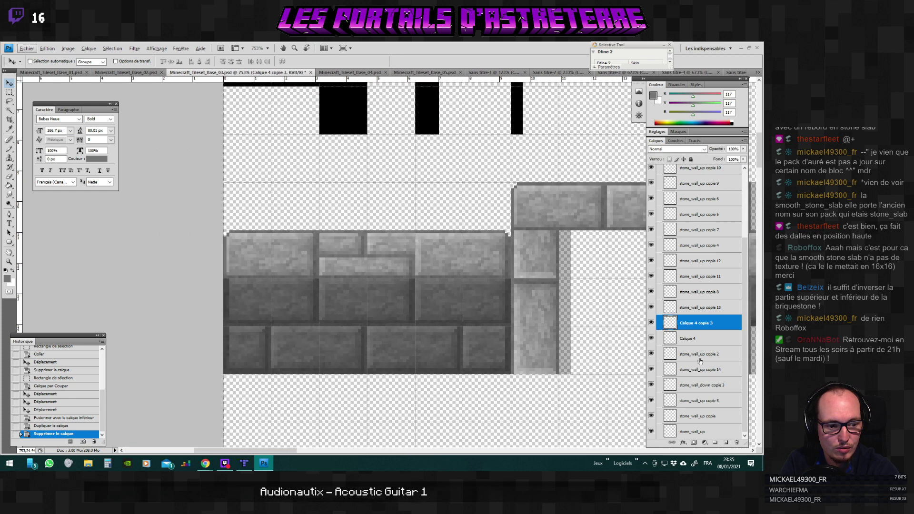
{"action": "left_click", "coordinate": [696, 339]}
{"action": "left_click_drag", "start_coordinate": [420, 300], "coordinate": [460, 250]}
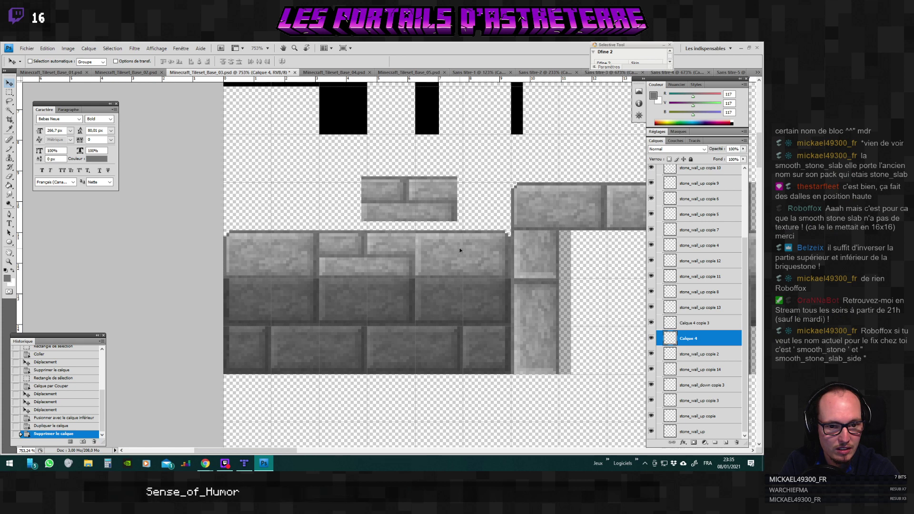
{"action": "left_click", "coordinate": [651, 339]}
{"action": "left_click", "coordinate": [651, 338]}
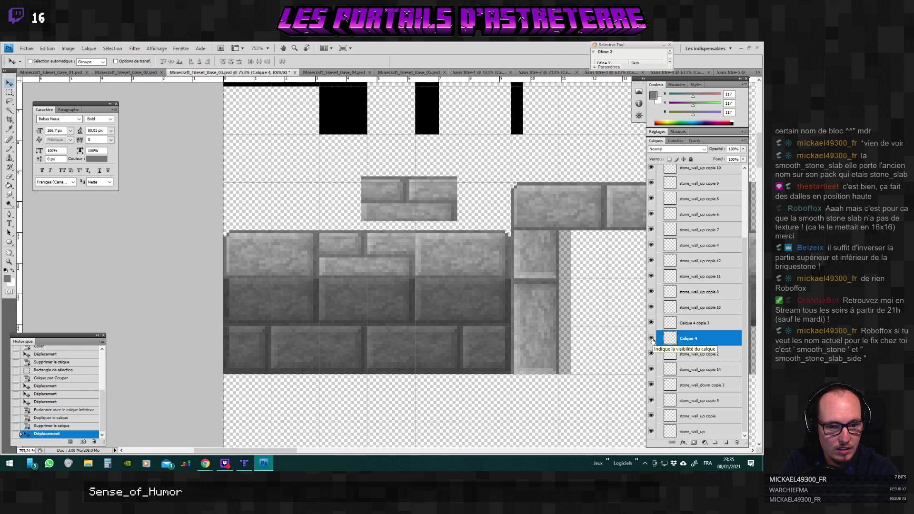
{"action": "left_click", "coordinate": [652, 324]}
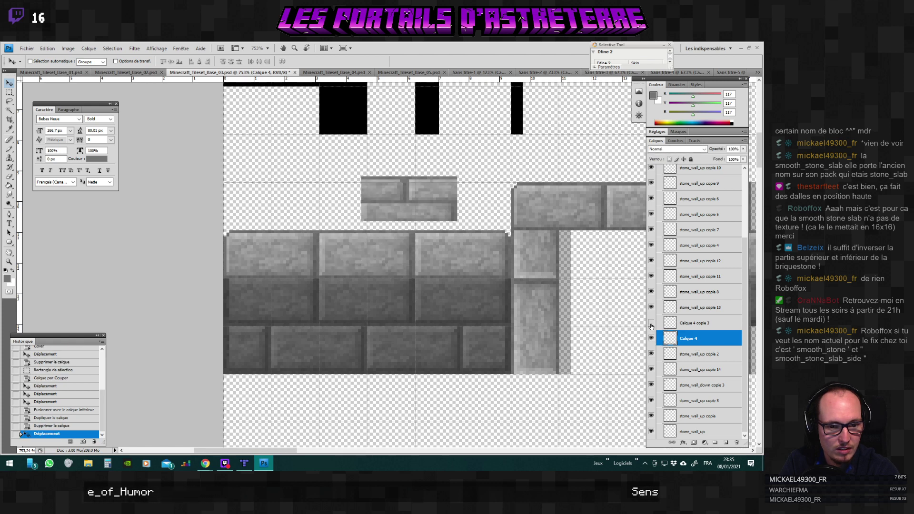
{"action": "left_click", "coordinate": [651, 325]}
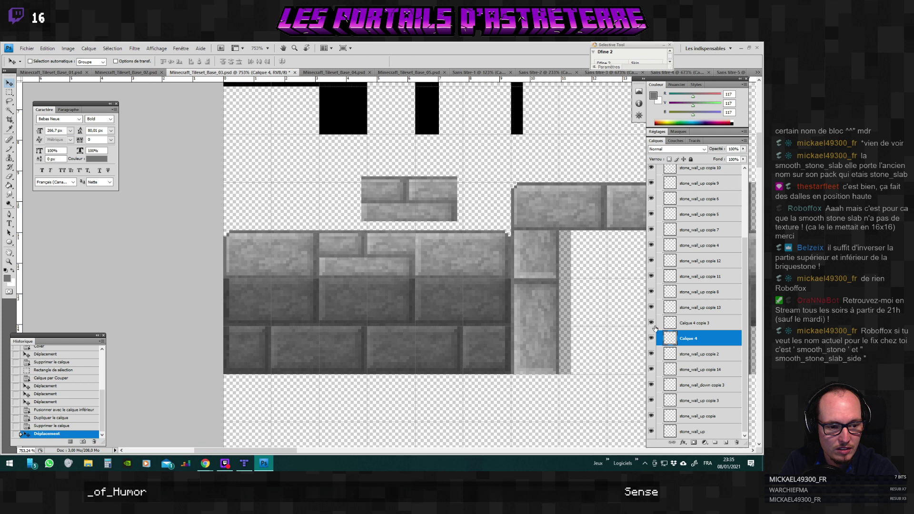
{"action": "key", "text": "Delete"}
Move Calque 4 copie 3 onto the wall's rightmost light block, and duplicate it onto the leftmost block.
{"action": "left_click", "coordinate": [688, 326]}
{"action": "left_click_drag", "start_coordinate": [438, 268], "coordinate": [533, 268]}
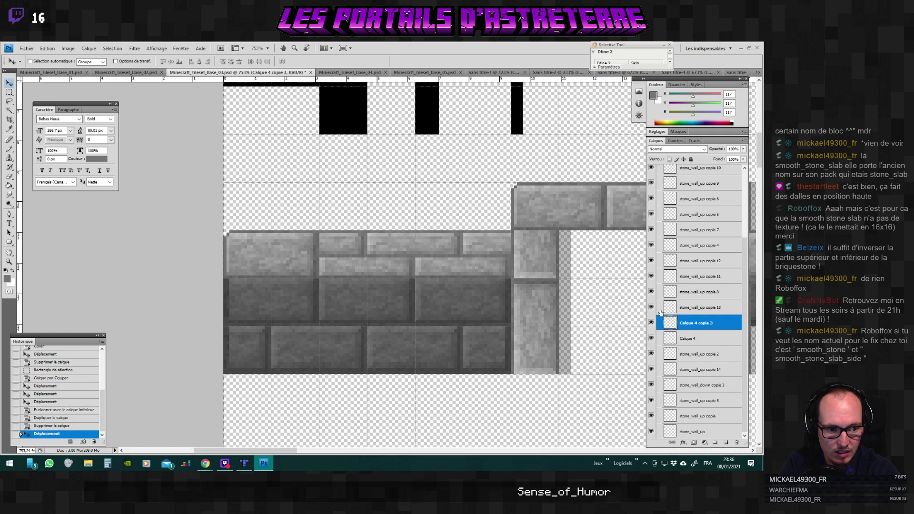
{"action": "right_click", "coordinate": [695, 323]}
{"action": "left_click", "coordinate": [695, 161]}
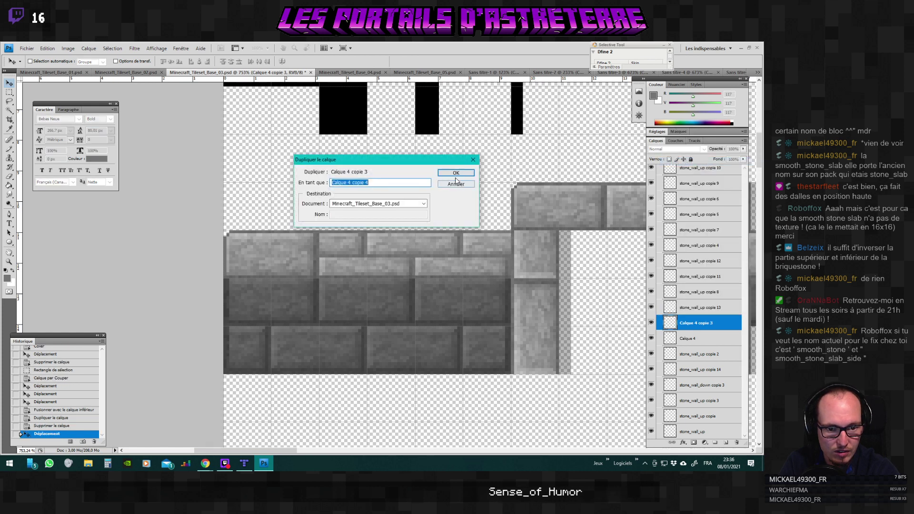
{"action": "key", "text": "Return"}
{"action": "left_click_drag", "start_coordinate": [378, 248], "coordinate": [282, 247]}
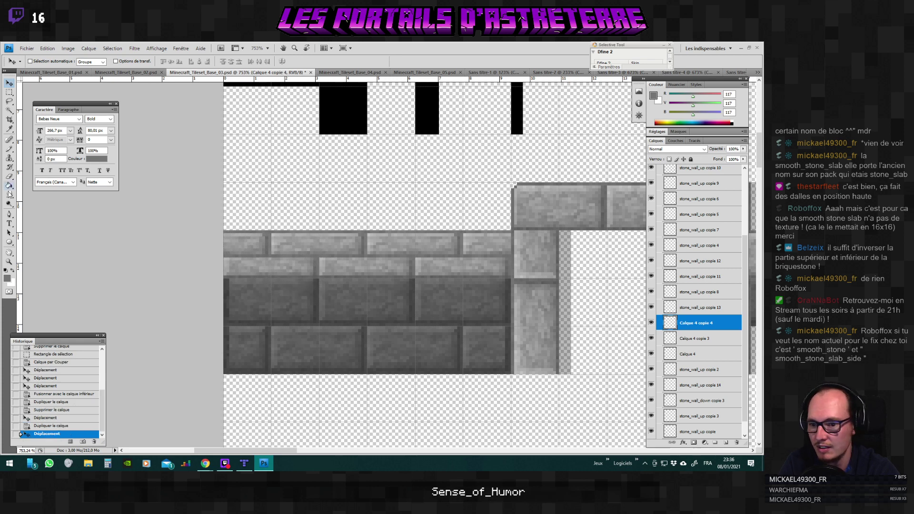
Erase the outer corner pixels at the upper left end of the wall's top brick row on Calque 4 copie 4.
{"action": "left_click", "coordinate": [9, 176]}
{"action": "scroll", "coordinate": [229, 243], "scroll_direction": "up", "scroll_amount": 2}
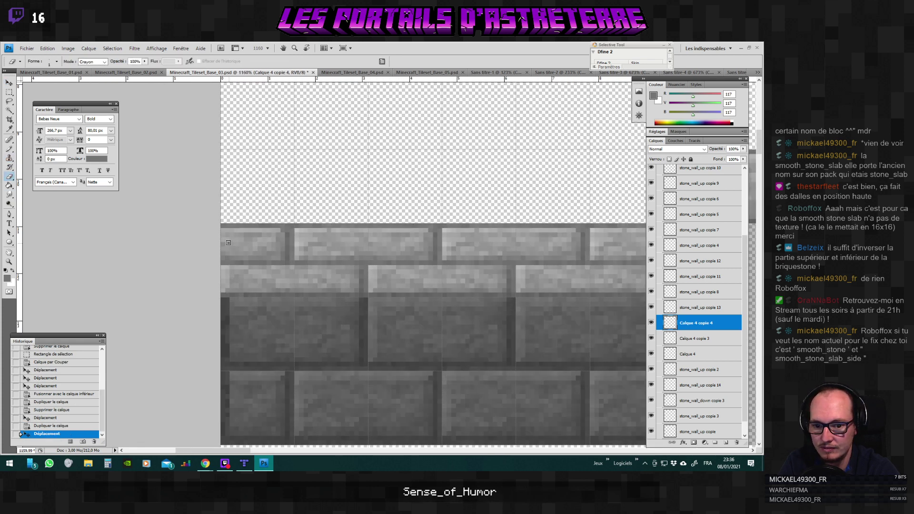
{"action": "scroll", "coordinate": [228, 242], "scroll_direction": "up", "scroll_amount": 1}
{"action": "left_click", "coordinate": [221, 227]}
{"action": "left_click", "coordinate": [221, 227]}
{"action": "left_click", "coordinate": [222, 226]}
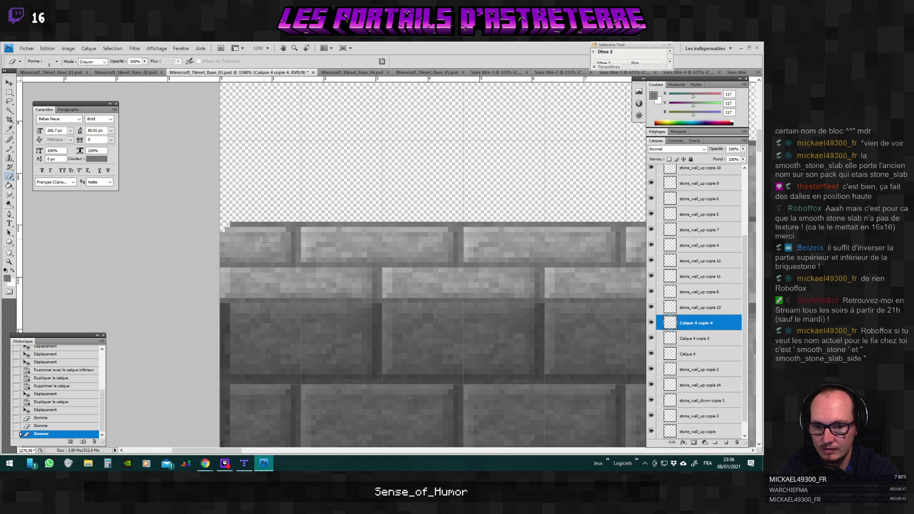
Erase the outer corner pixels at the upper right end of the wall's top brick row on Calque 4 copie 3.
{"action": "scroll", "coordinate": [329, 275], "scroll_direction": "down", "scroll_amount": 3}
{"action": "left_click", "coordinate": [696, 339]}
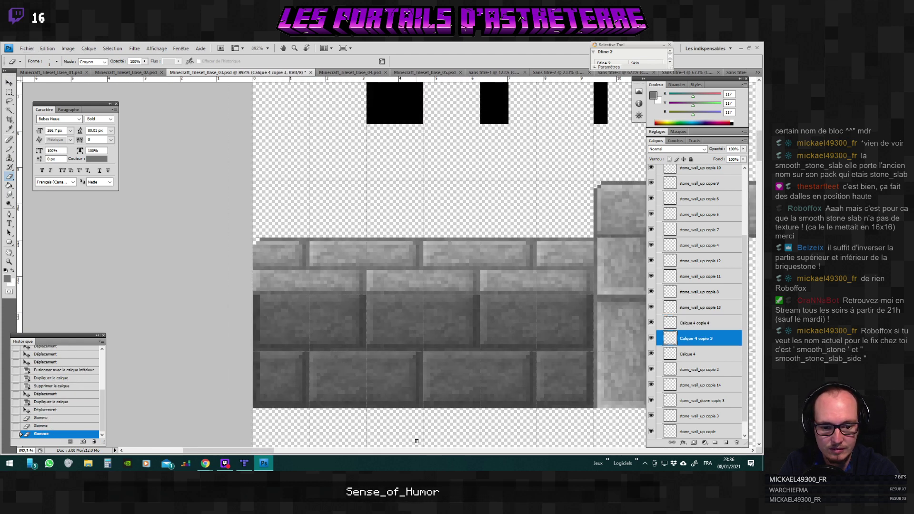
{"action": "scroll", "coordinate": [283, 446], "scroll_direction": "right", "scroll_amount": 5}
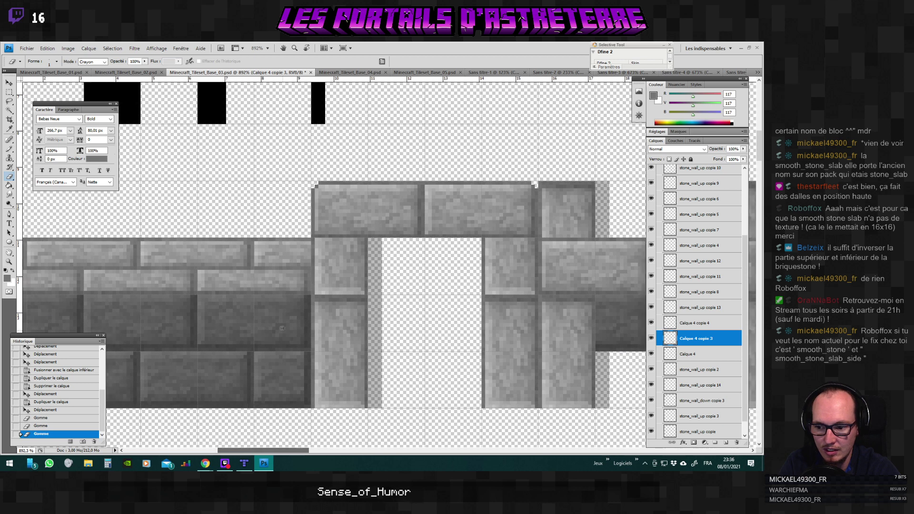
{"action": "scroll", "coordinate": [278, 309], "scroll_direction": "up", "scroll_amount": 2}
{"action": "scroll", "coordinate": [278, 309], "scroll_direction": "up", "scroll_amount": 1}
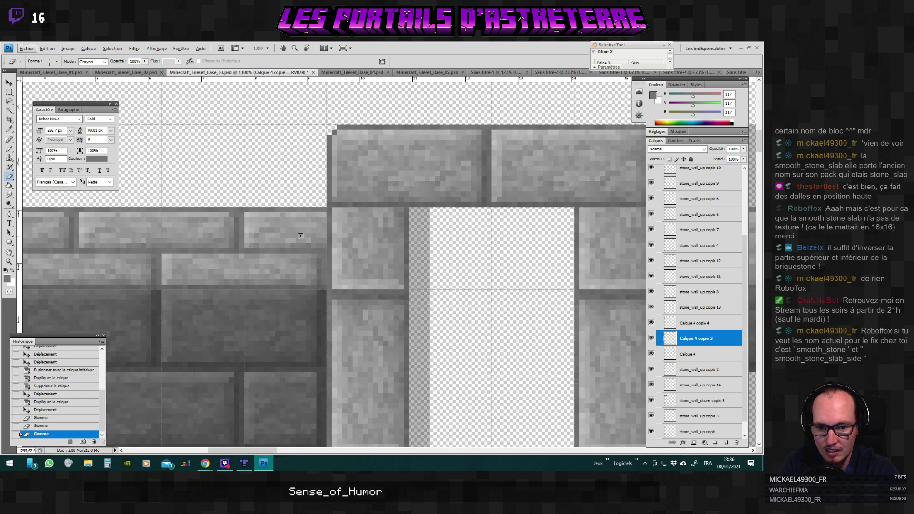
{"action": "left_click", "coordinate": [318, 210]}
{"action": "left_click", "coordinate": [322, 210]}
{"action": "left_click", "coordinate": [325, 212]}
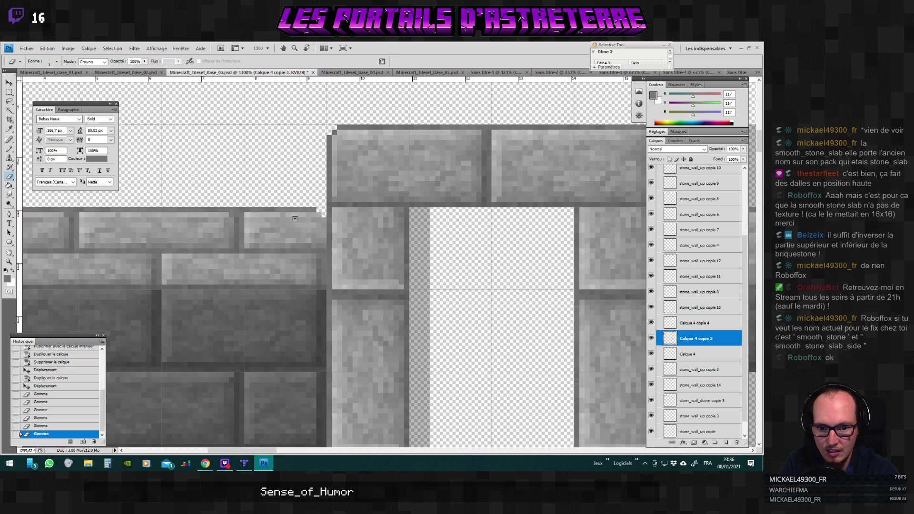
Shade the right end of the wall's light bricks on Calque 4 copie 3 with the Pencil, using greys such as 119 and 110.
{"action": "left_click", "coordinate": [9, 149]}
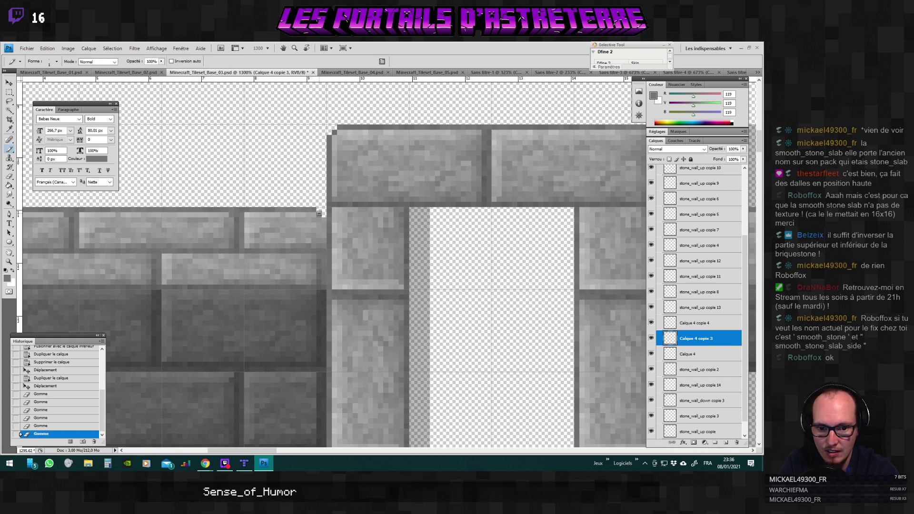
{"action": "left_click", "coordinate": [322, 213]}
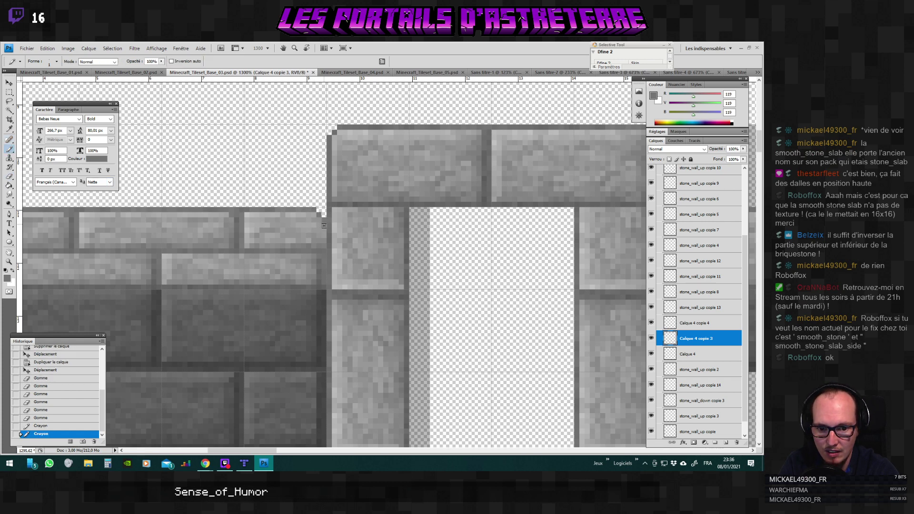
{"action": "left_click", "coordinate": [316, 303]}
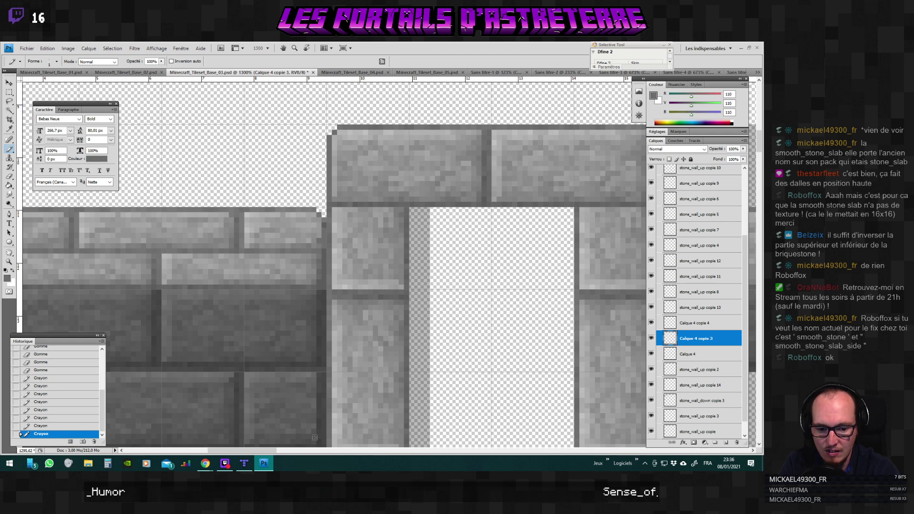
Shade the left edge of the wall's light bricks on Calque 4 copie 4 with the Pencil, using greys such as 152 and 138.
{"action": "left_click_drag", "start_coordinate": [272, 450], "coordinate": [236, 450]}
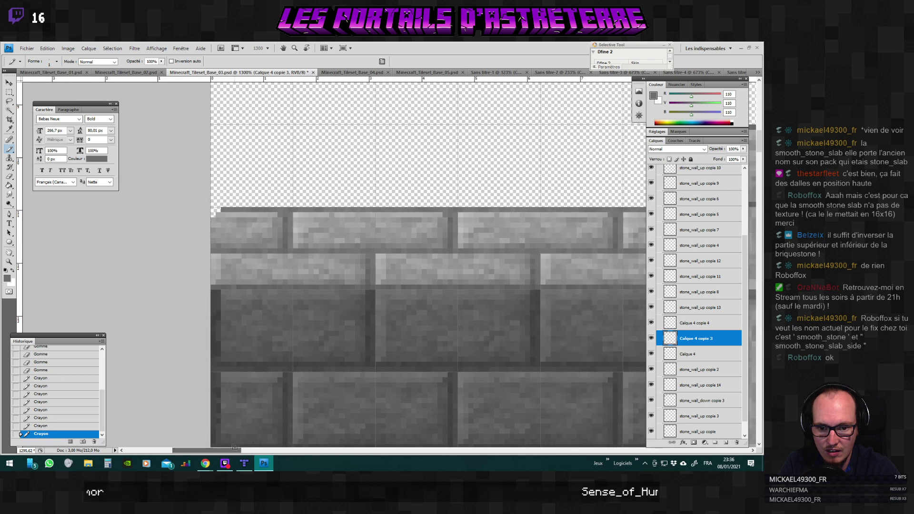
{"action": "left_click", "coordinate": [667, 354]}
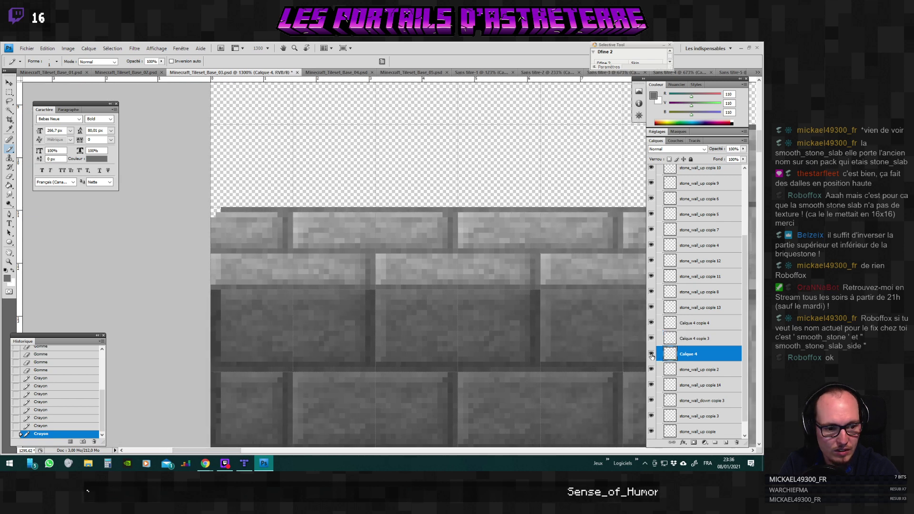
{"action": "left_click", "coordinate": [701, 328]}
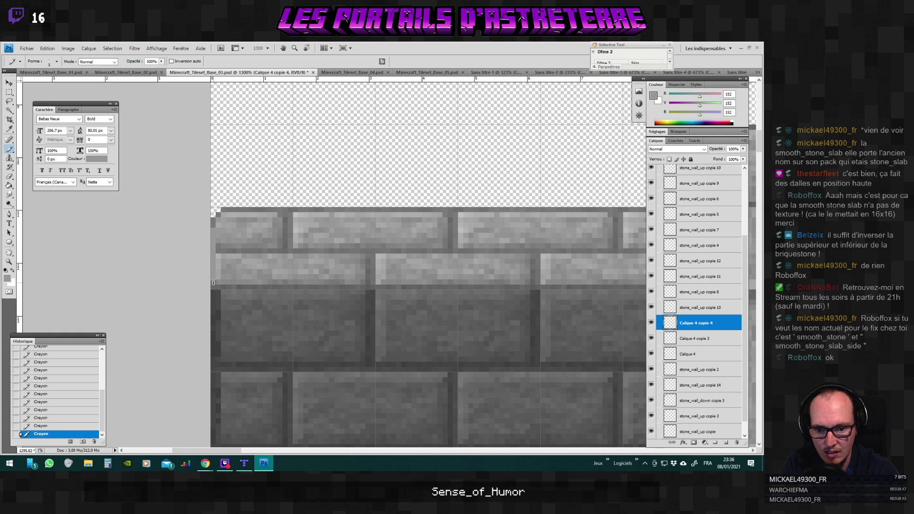
{"action": "left_click", "coordinate": [216, 284], "text": "alt"}
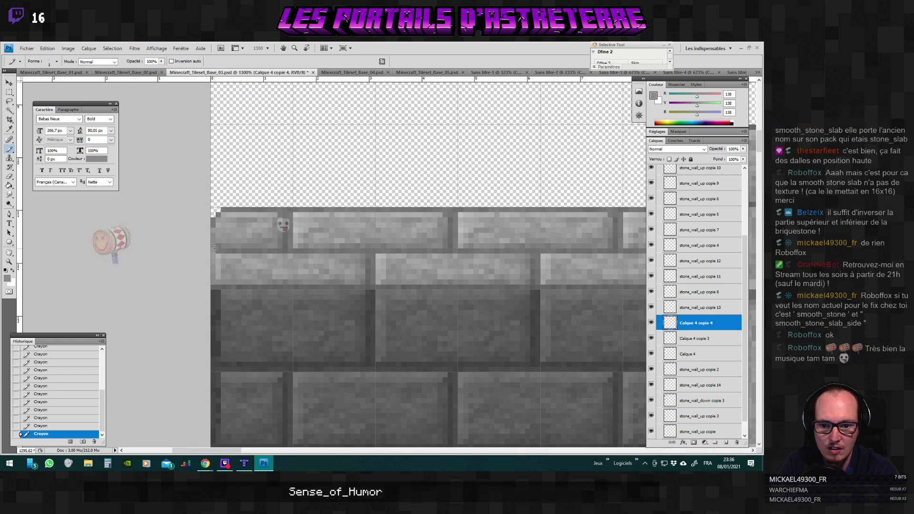
Save a PNG version of the tileset as Minecraft_Tileset_Base_03.png with no interlacing.
{"action": "scroll", "coordinate": [318, 255], "scroll_direction": "down", "scroll_amount": 5}
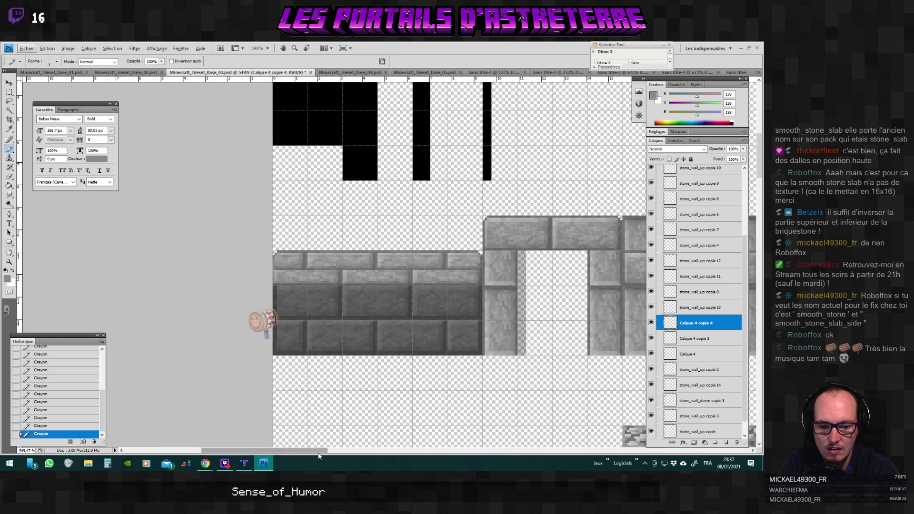
{"action": "scroll", "coordinate": [346, 450], "scroll_direction": "right", "scroll_amount": 3}
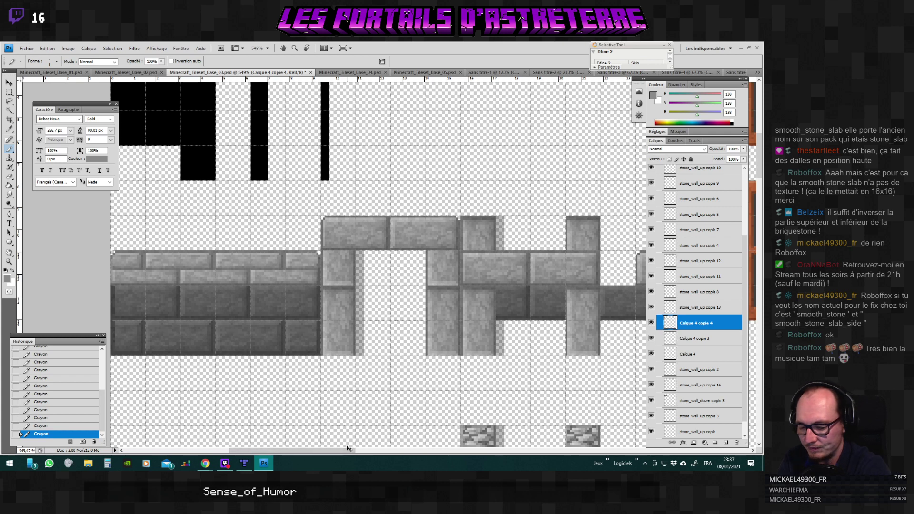
{"action": "key", "text": "ctrl+shift+s"}
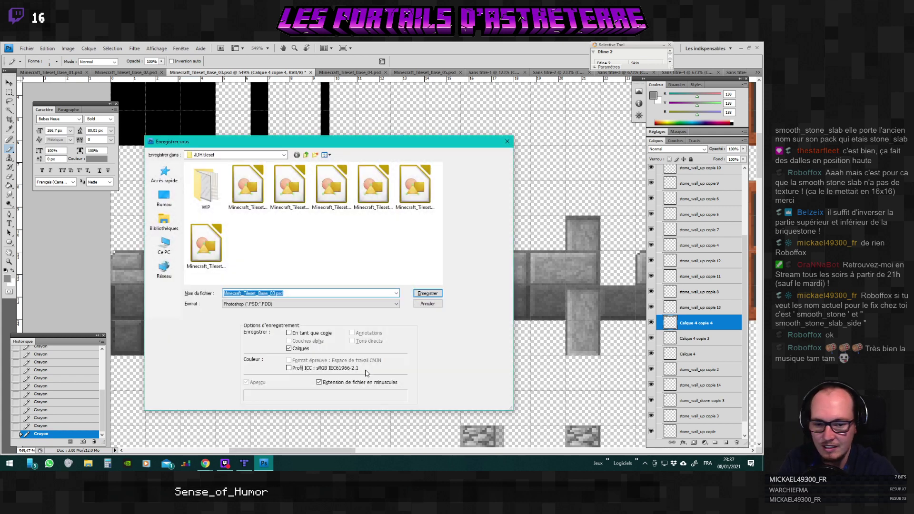
{"action": "left_click", "coordinate": [309, 304]}
{"action": "left_click", "coordinate": [286, 399]}
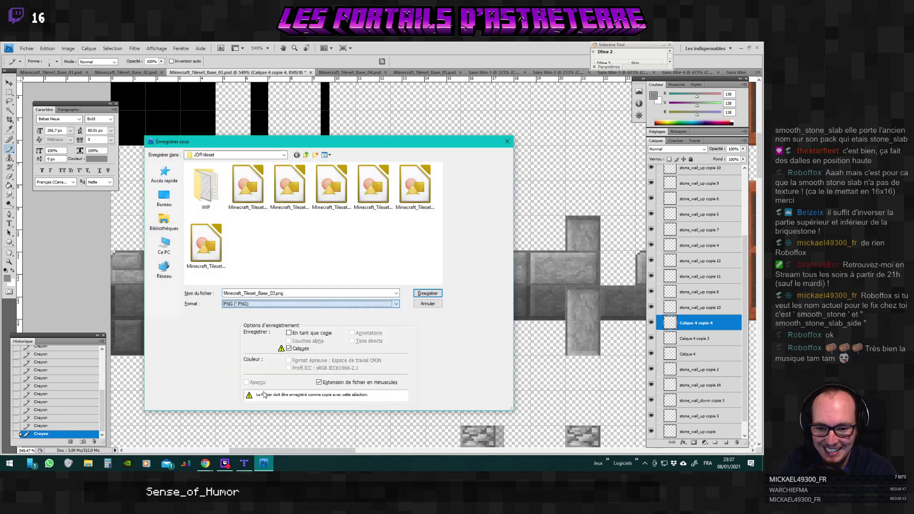
{"action": "left_click", "coordinate": [427, 293]}
{"action": "left_click", "coordinate": [364, 199]}
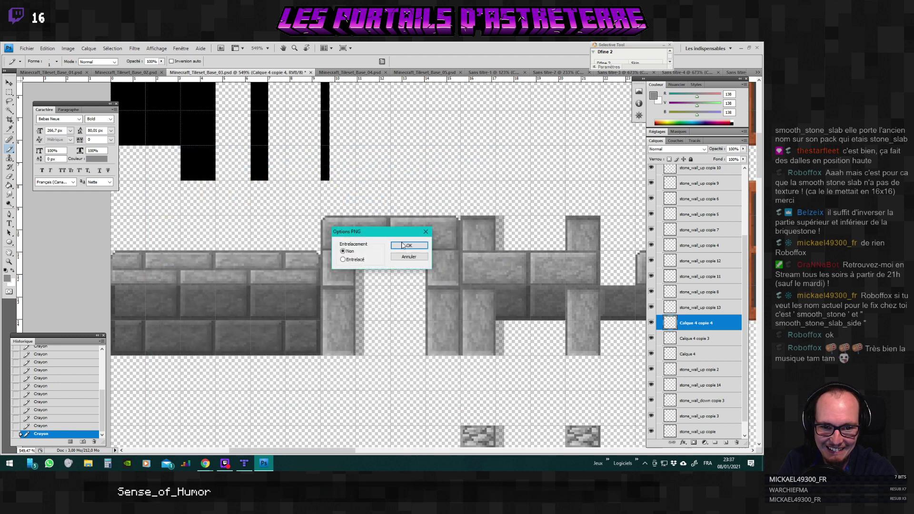
{"action": "key", "text": "Return"}
Switch to Tiled and examine how the reworked stone brick tiles look on the building with the pale stone floor.
{"action": "key", "text": "alt+Tab"}
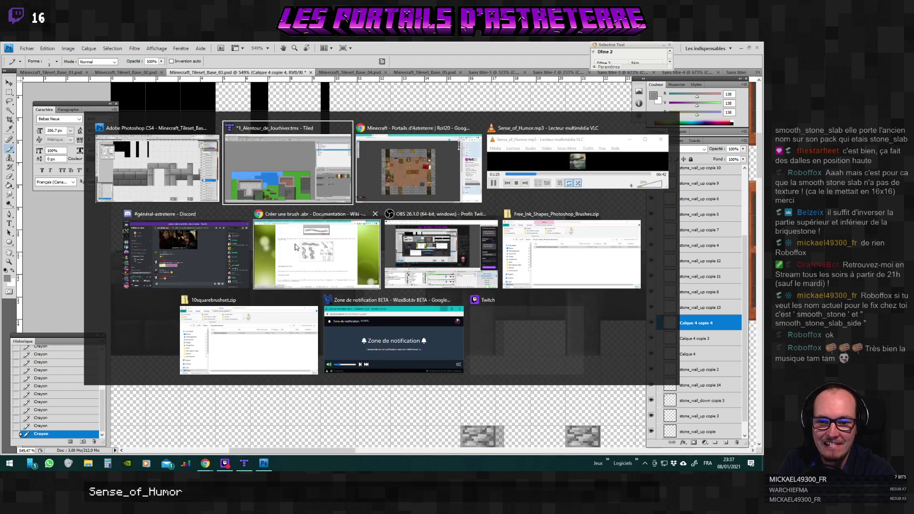
{"action": "scroll", "coordinate": [101, 309], "scroll_direction": "down", "scroll_amount": 5}
{"action": "scroll", "coordinate": [101, 310], "scroll_direction": "up", "scroll_amount": 1}
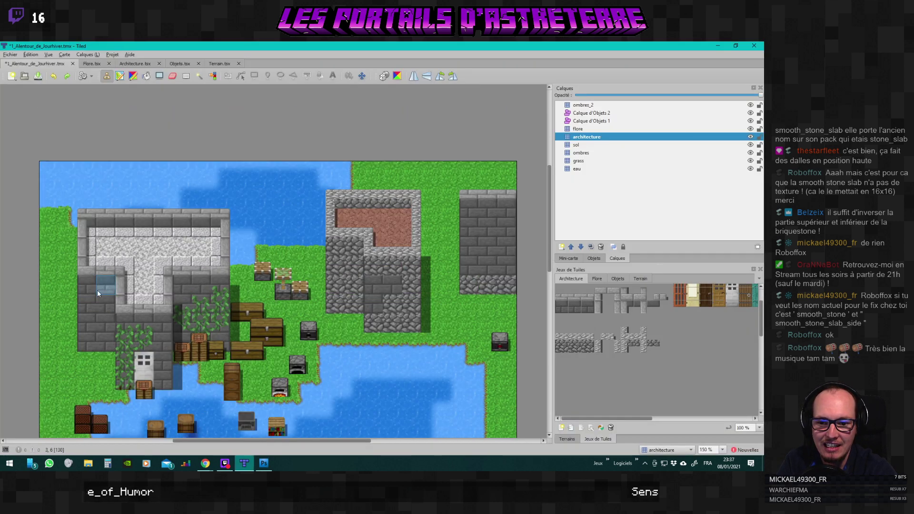
{"action": "scroll", "coordinate": [95, 290], "scroll_direction": "left", "scroll_amount": 5}
{"action": "scroll", "coordinate": [303, 295], "scroll_direction": "up", "scroll_amount": 2}
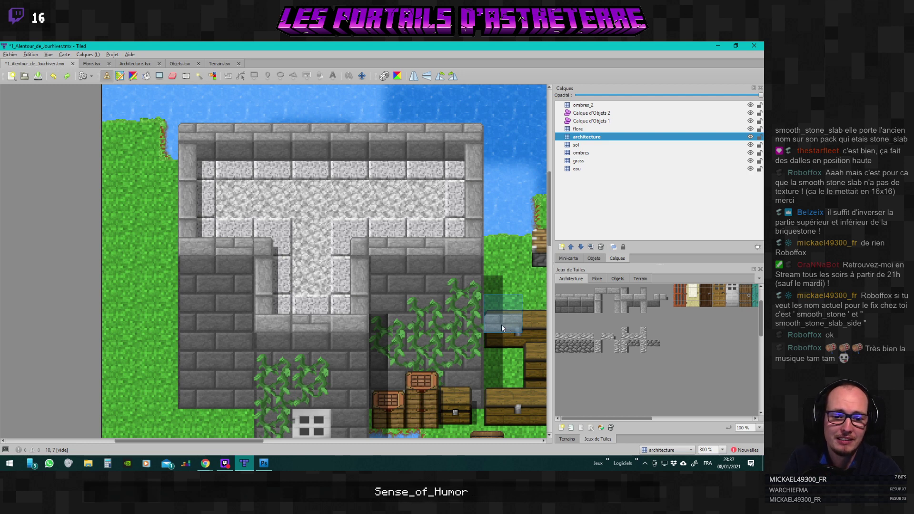
{"action": "scroll", "coordinate": [502, 324], "scroll_direction": "down", "scroll_amount": 3}
{"action": "scroll", "coordinate": [455, 327], "scroll_direction": "up", "scroll_amount": 2}
Replace the middle of the cobblestone building's back wall with stone brick top and face tiles on the architecture layer.
{"action": "left_click_drag", "start_coordinate": [271, 440], "coordinate": [320, 441]}
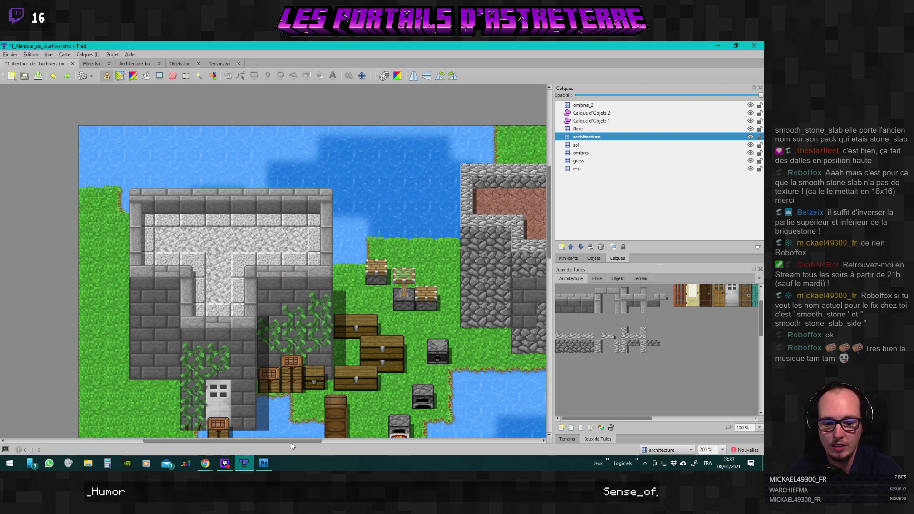
{"action": "left_click_drag", "start_coordinate": [291, 442], "coordinate": [333, 443]}
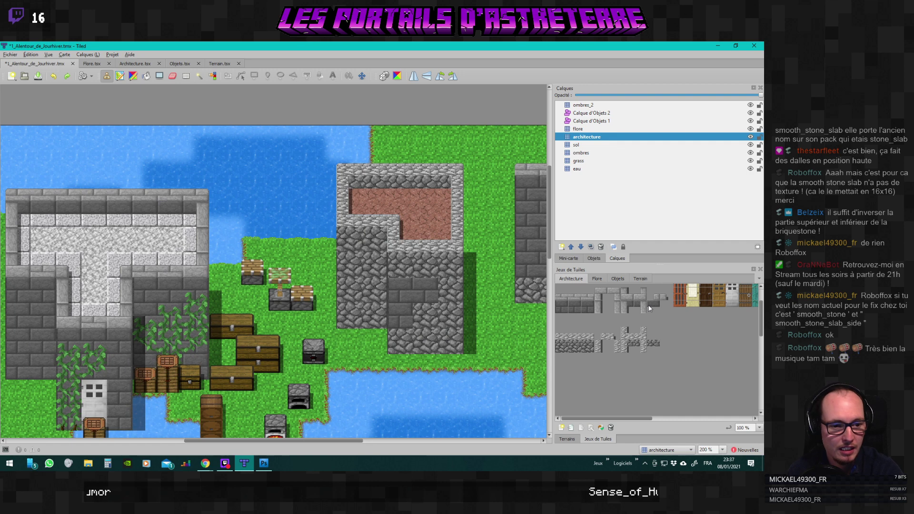
{"action": "left_click", "coordinate": [376, 169]}
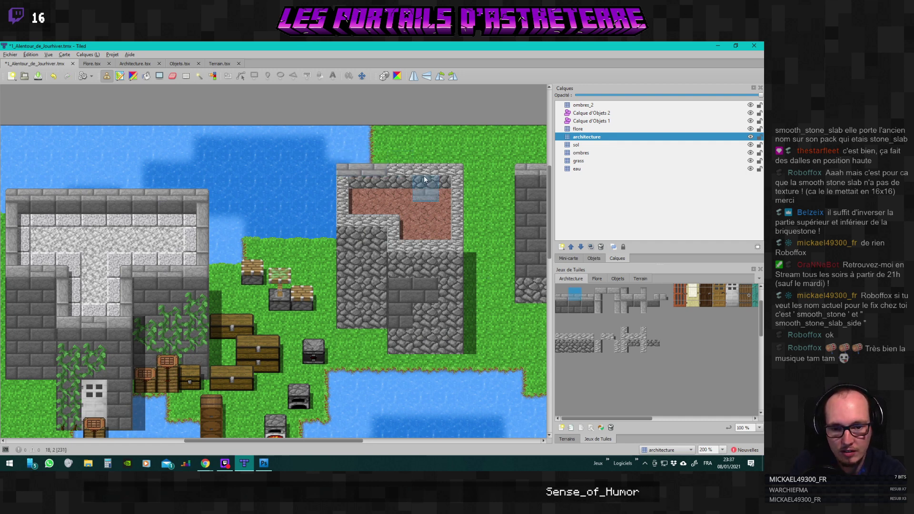
{"action": "key", "text": "ctrl+z"}
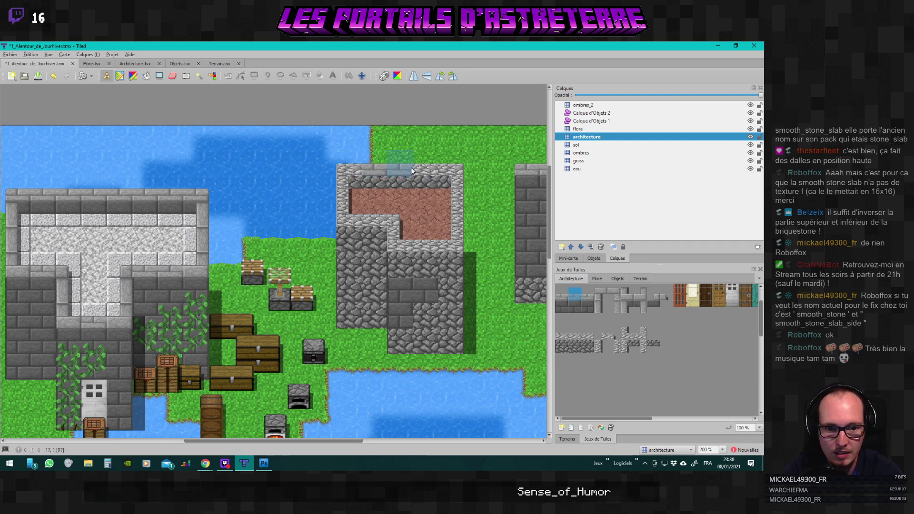
{"action": "left_click_drag", "start_coordinate": [410, 167], "coordinate": [431, 167]}
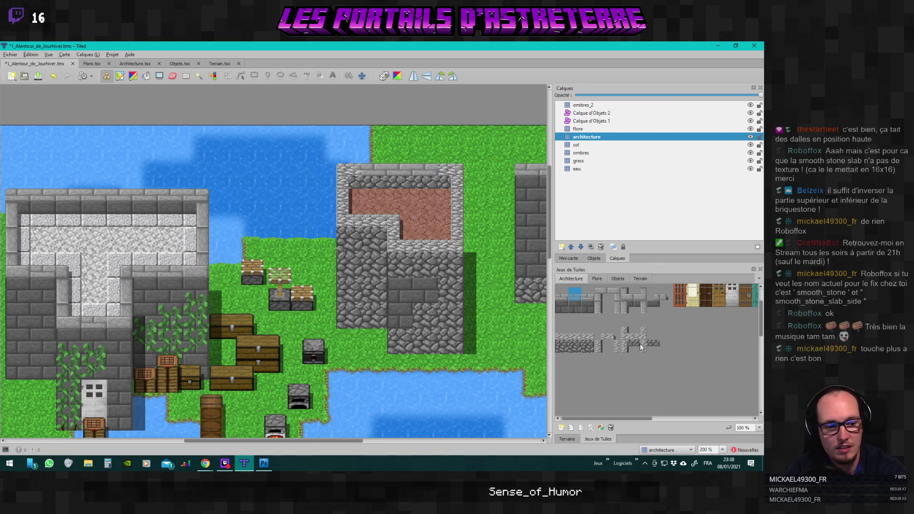
{"action": "left_click", "coordinate": [650, 308]}
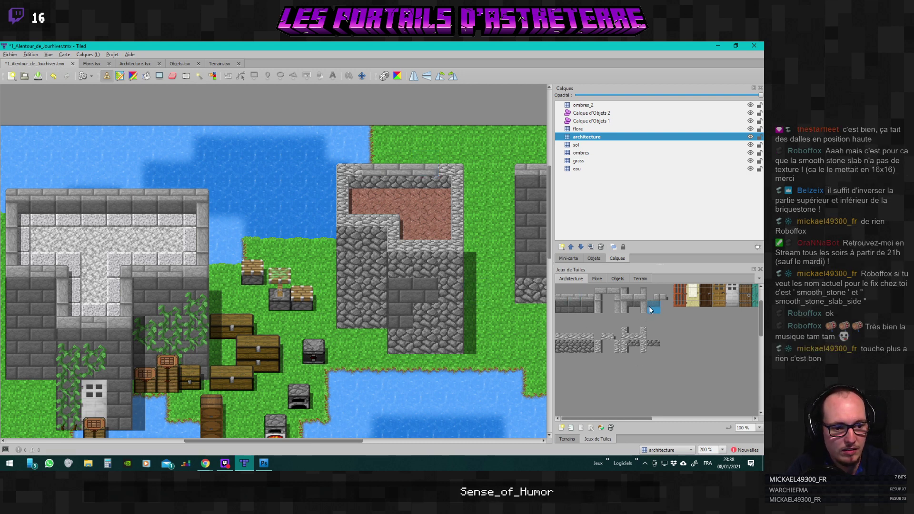
{"action": "left_click_drag", "start_coordinate": [386, 190], "coordinate": [422, 188]}
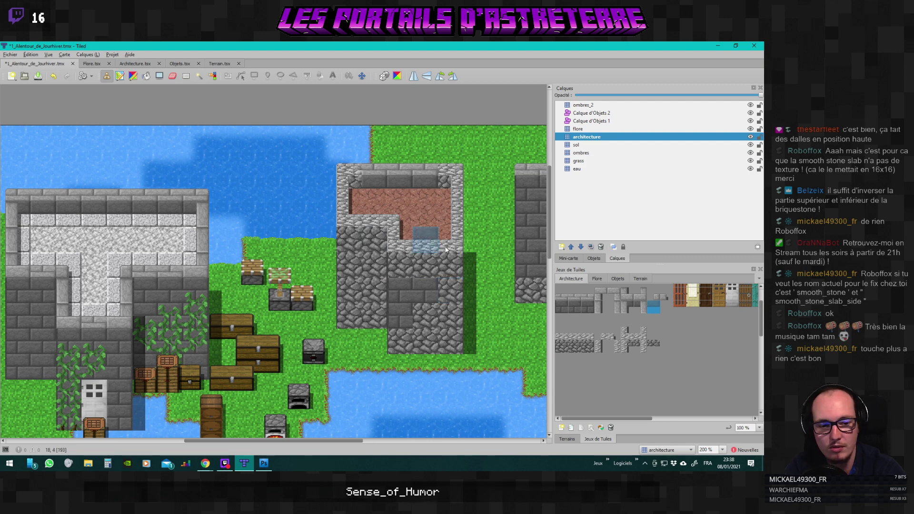
{"action": "scroll", "coordinate": [432, 244], "scroll_direction": "up", "scroll_amount": 2}
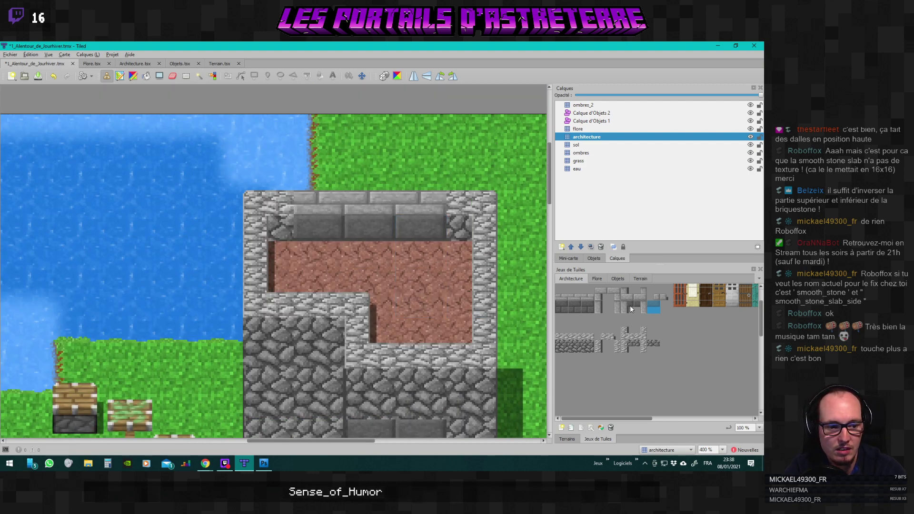
{"action": "left_click_drag", "start_coordinate": [629, 310], "coordinate": [624, 303]}
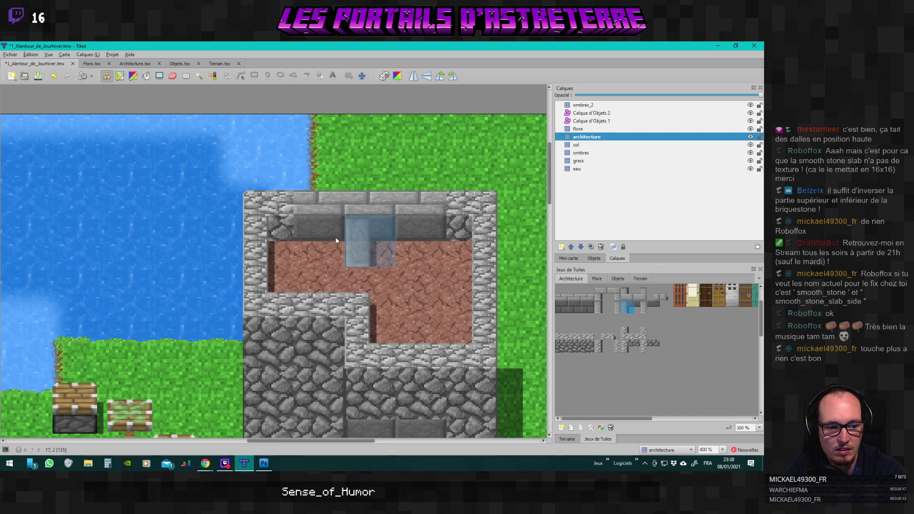
{"action": "left_click", "coordinate": [277, 236]}
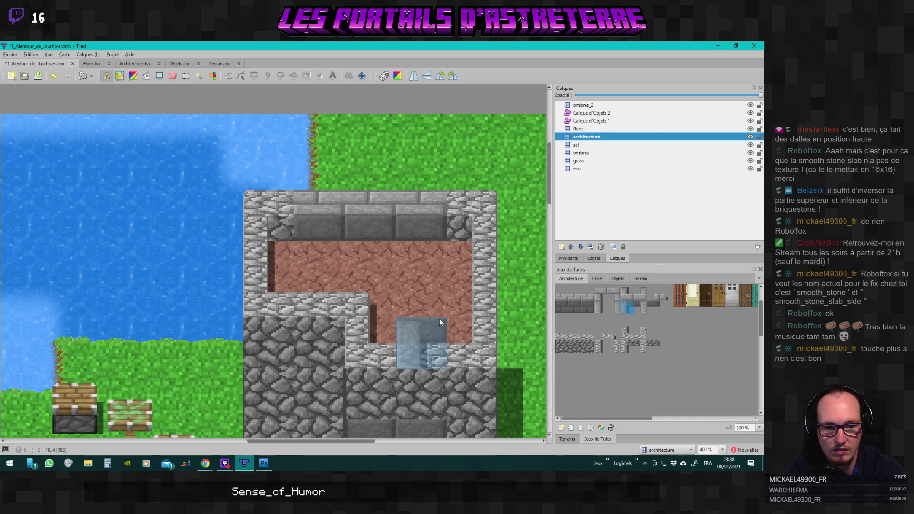
Put cobblestone top and face tiles back in the centre of the back wall, between the two stone brick sections.
{"action": "left_click", "coordinate": [573, 333]}
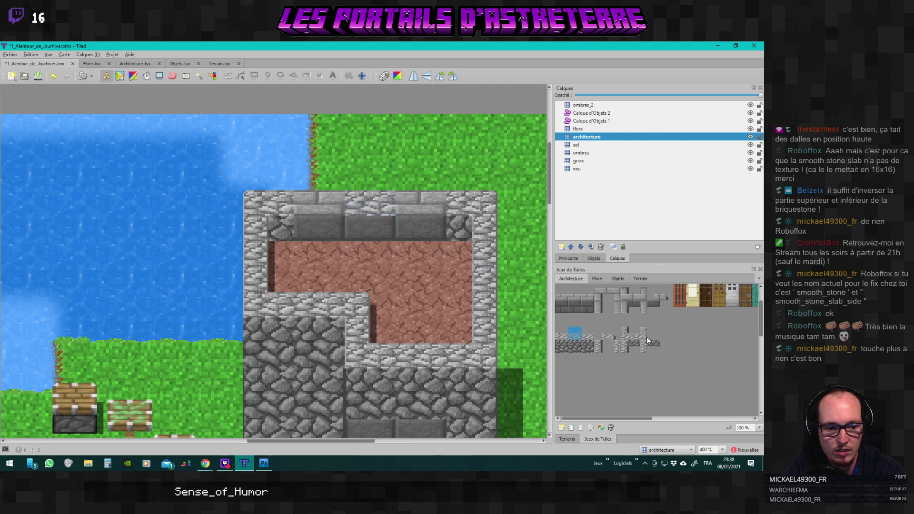
{"action": "key", "text": "y"}
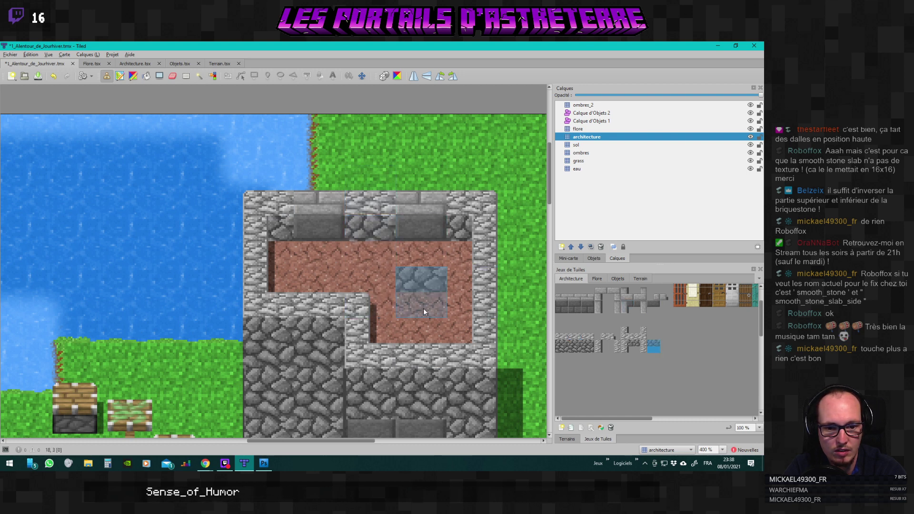
{"action": "scroll", "coordinate": [425, 307], "scroll_direction": "down", "scroll_amount": 1}
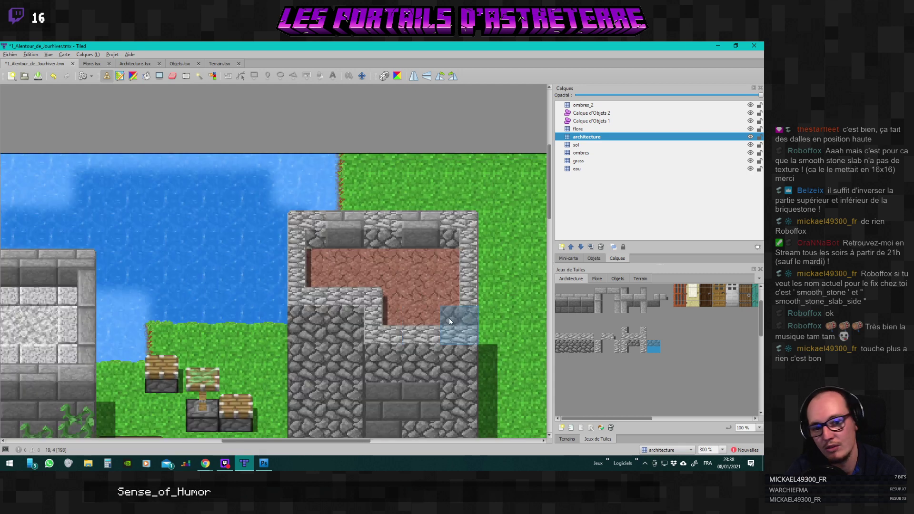
{"action": "scroll", "coordinate": [450, 322], "scroll_direction": "down", "scroll_amount": 1}
{"action": "scroll", "coordinate": [476, 352], "scroll_direction": "up", "scroll_amount": 1}
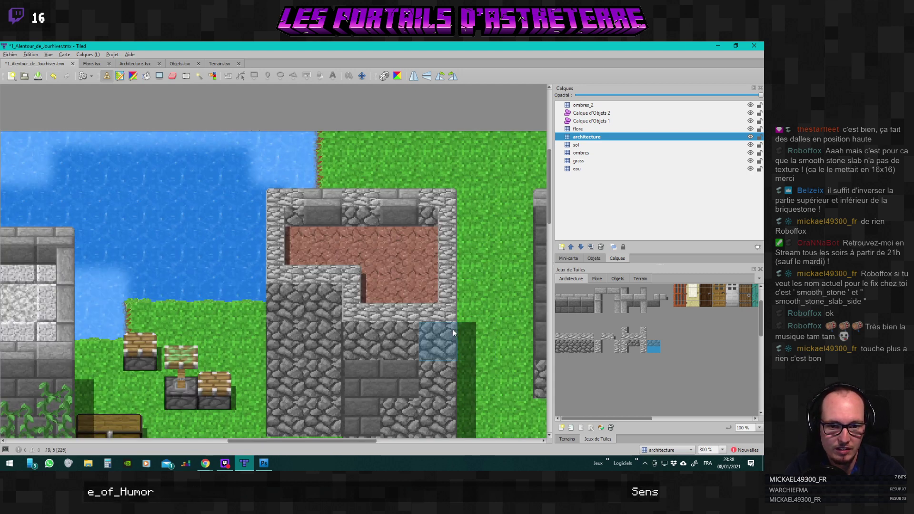
Try stacking stone brick tiles above the two stone brick sections of the cobblestone building's back wall to form raised pillars.
{"action": "left_click", "coordinate": [573, 310]}
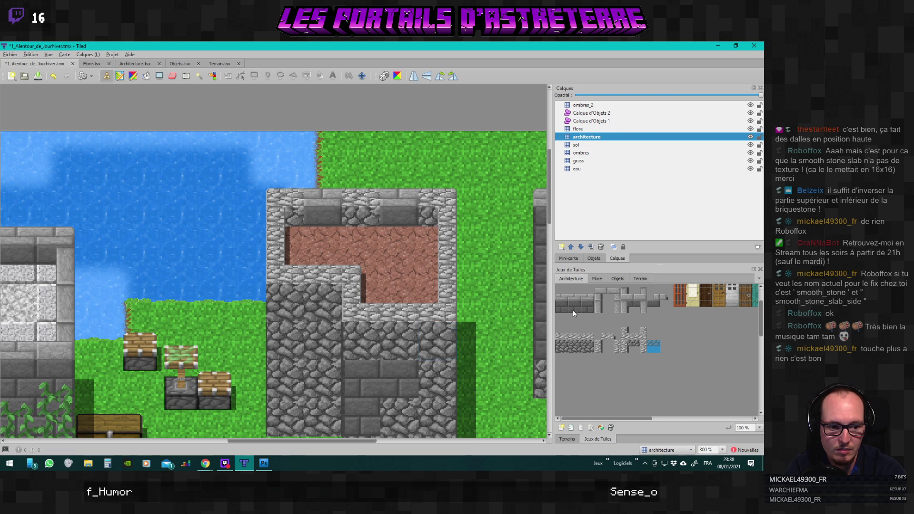
{"action": "left_click", "coordinate": [325, 203]}
{"action": "left_click", "coordinate": [398, 200]}
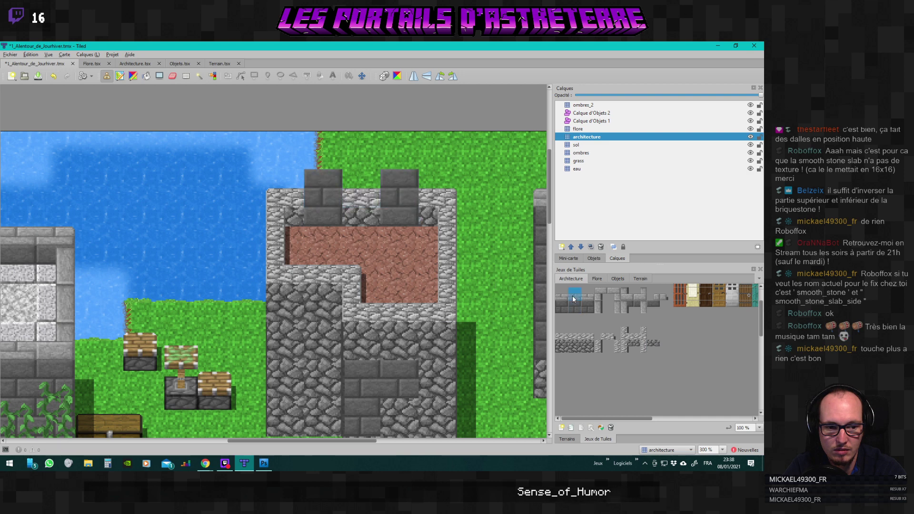
{"action": "left_click", "coordinate": [331, 167]}
{"action": "left_click", "coordinate": [404, 168]}
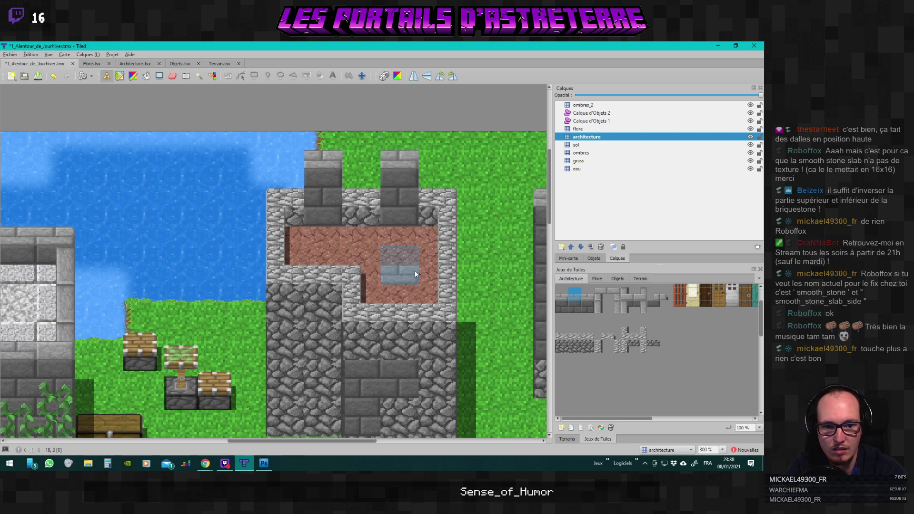
{"action": "scroll", "coordinate": [415, 272], "scroll_direction": "down", "scroll_amount": 4}
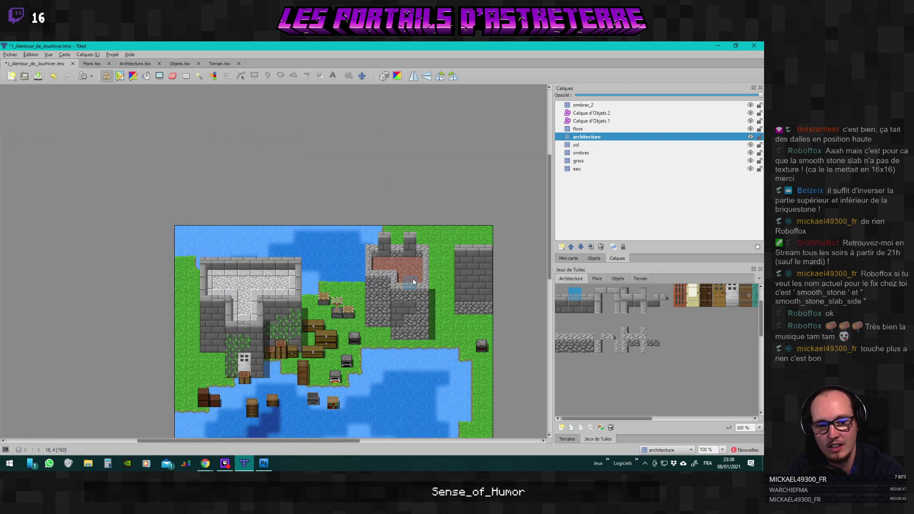
{"action": "scroll", "coordinate": [412, 279], "scroll_direction": "up", "scroll_amount": 3}
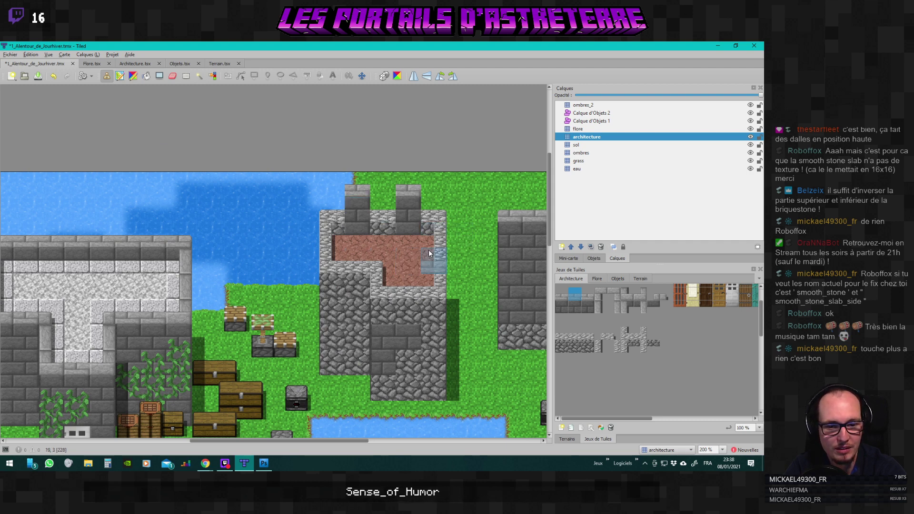
{"action": "scroll", "coordinate": [428, 249], "scroll_direction": "down", "scroll_amount": 2}
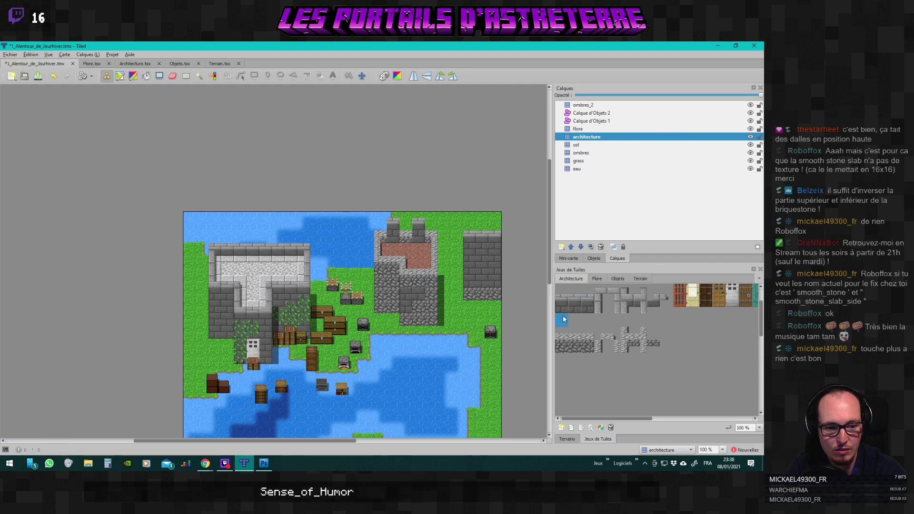
Undo the stone brick pillars and the stone brick sections so the cobblestone building's back wall is all cobblestone.
{"action": "left_click_drag", "start_coordinate": [593, 320], "coordinate": [590, 321]}
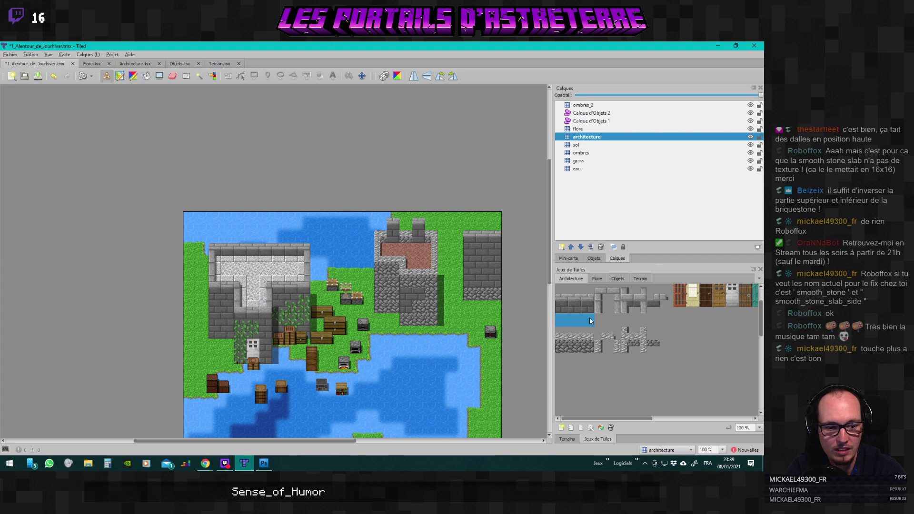
{"action": "left_click", "coordinate": [575, 321]}
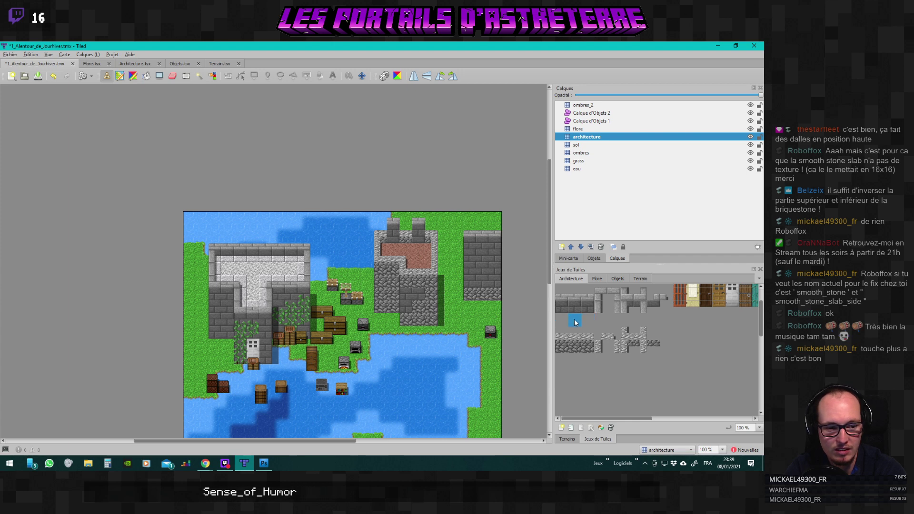
{"action": "key", "text": "ctrl+z"}
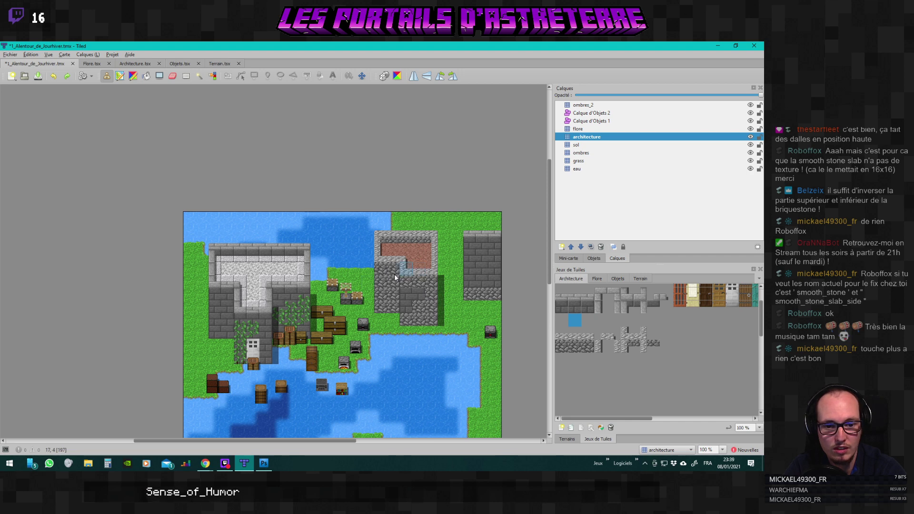
{"action": "mouse_move", "coordinate": [345, 441]}
{"action": "left_mouse_down"}
{"action": "mouse_move", "coordinate": [373, 443]}
{"action": "mouse_move", "coordinate": [333, 440]}
{"action": "mouse_move", "coordinate": [350, 442]}
{"action": "mouse_move", "coordinate": [341, 438]}
{"action": "left_mouse_up"}
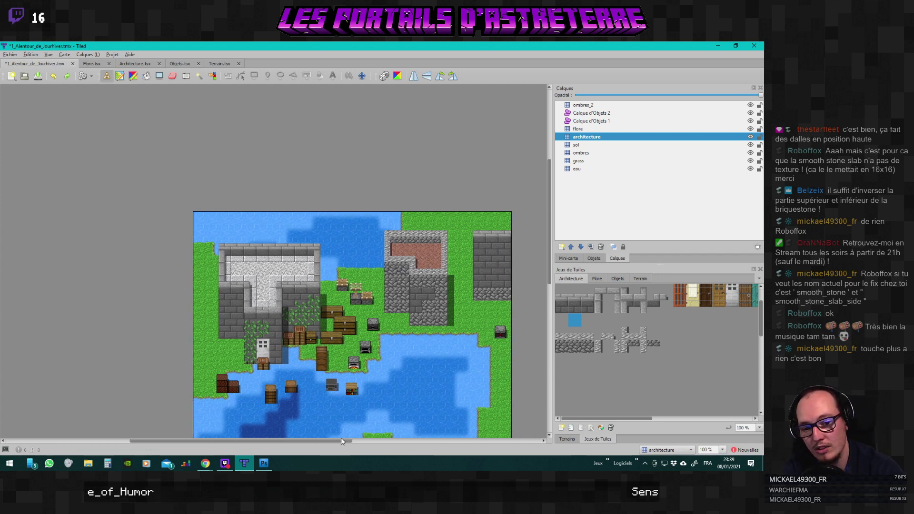
Switch to Photoshop and merge the Calque 4 copie 4 and Calque 4 copie 3 layers down into Calque 4.
{"action": "key", "text": "alt+Tab"}
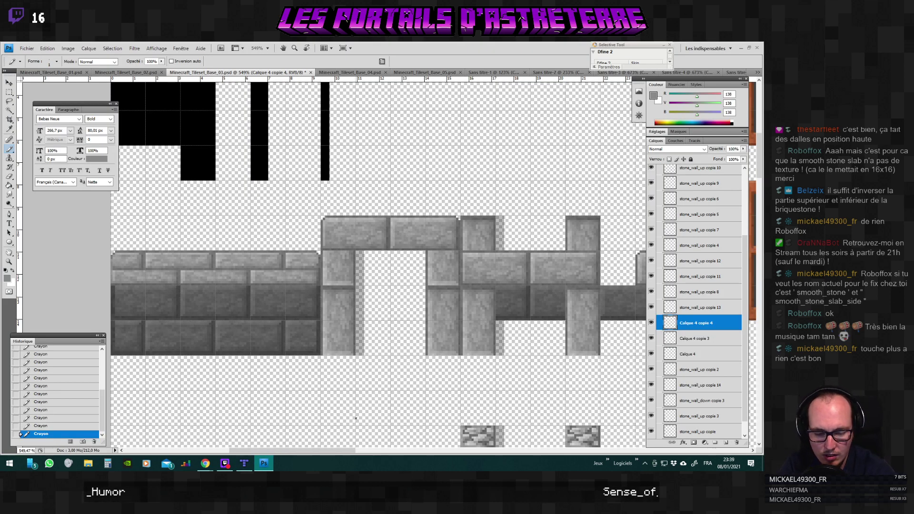
{"action": "mouse_move", "coordinate": [340, 452]}
{"action": "left_mouse_down"}
{"action": "mouse_move", "coordinate": [365, 451]}
{"action": "mouse_move", "coordinate": [348, 451]}
{"action": "left_mouse_up"}
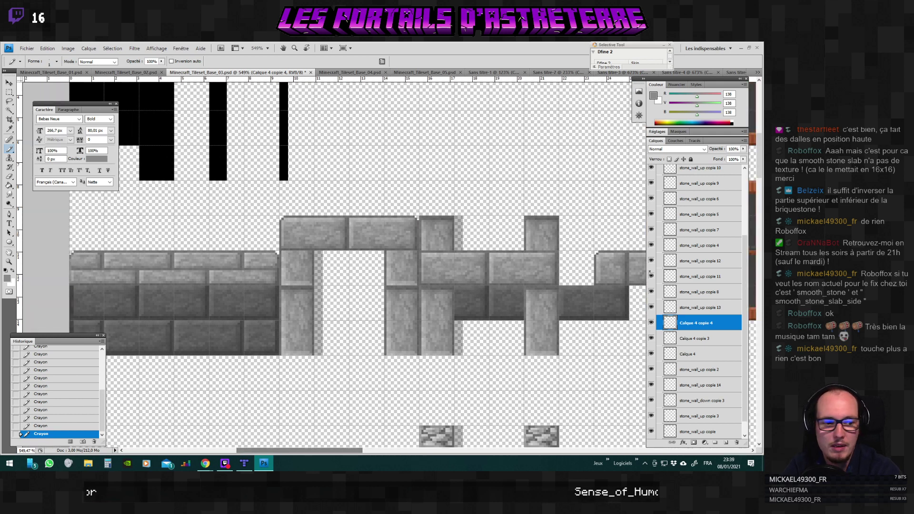
{"action": "scroll", "coordinate": [707, 308], "scroll_direction": "up", "scroll_amount": 2}
{"action": "scroll", "coordinate": [707, 309], "scroll_direction": "down", "scroll_amount": 3}
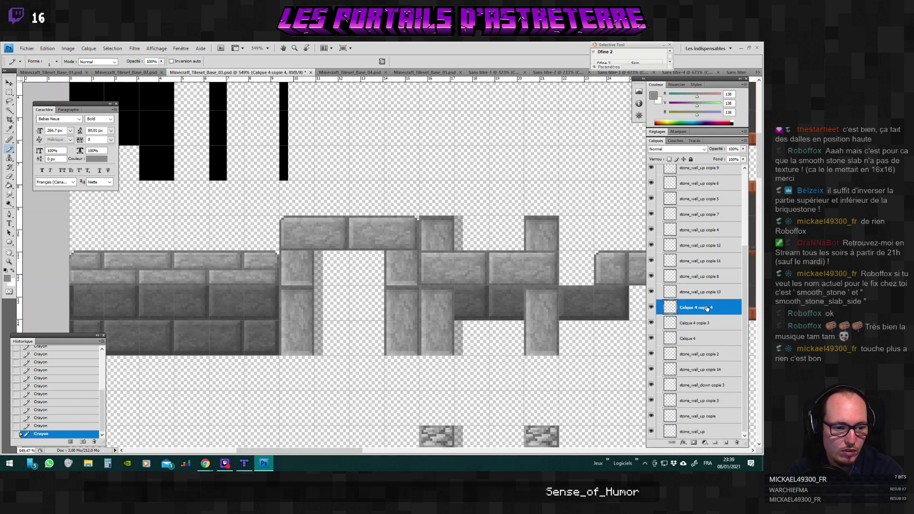
{"action": "left_click", "coordinate": [652, 308]}
{"action": "left_click", "coordinate": [652, 308]}
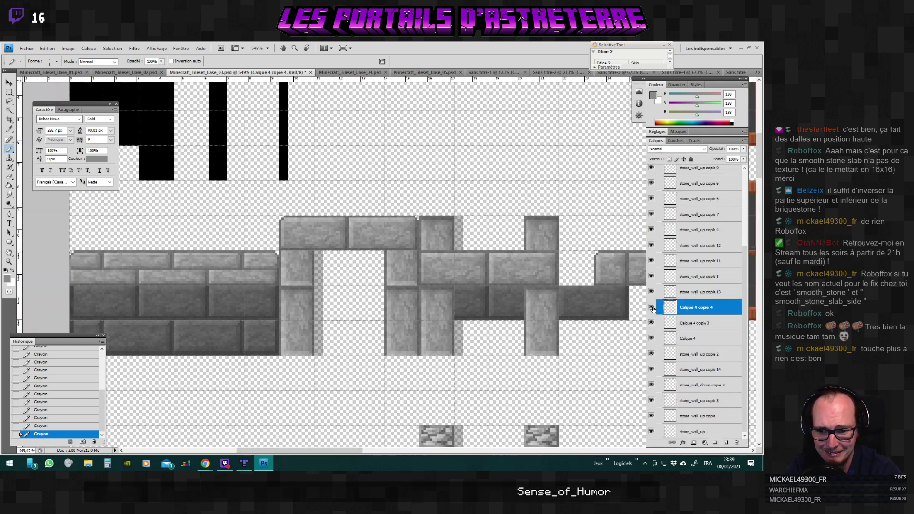
{"action": "key", "text": "ctrl+e"}
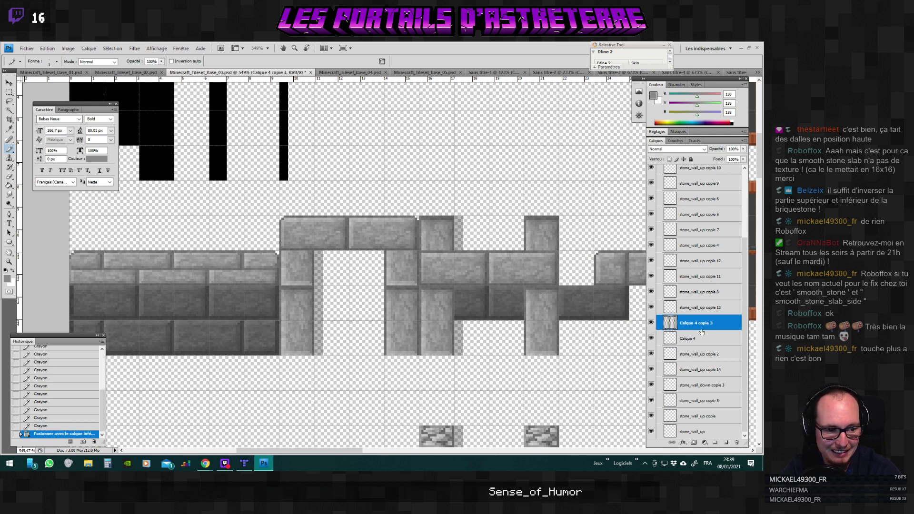
{"action": "key", "text": "ctrl+e"}
Check what the merged Calque 4 layer covers and rename it stone_wall_up.
{"action": "left_click", "coordinate": [652, 338]}
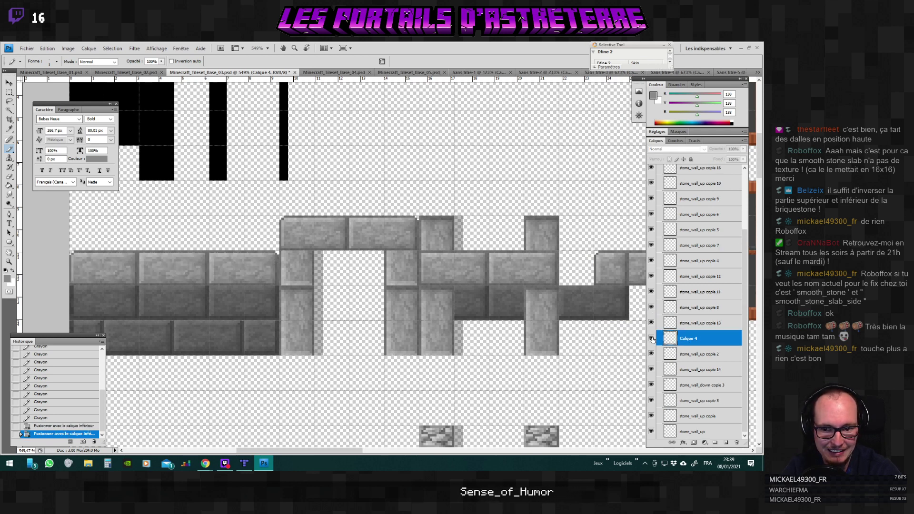
{"action": "left_click", "coordinate": [651, 338]}
{"action": "double_click", "coordinate": [688, 339]}
{"action": "type", "text": "s"}
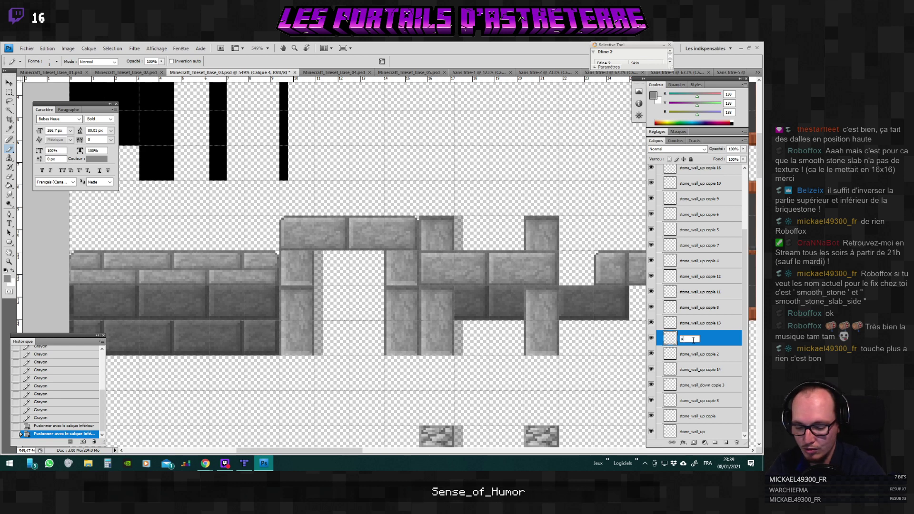
{"action": "type", "text": "tone_wall"}
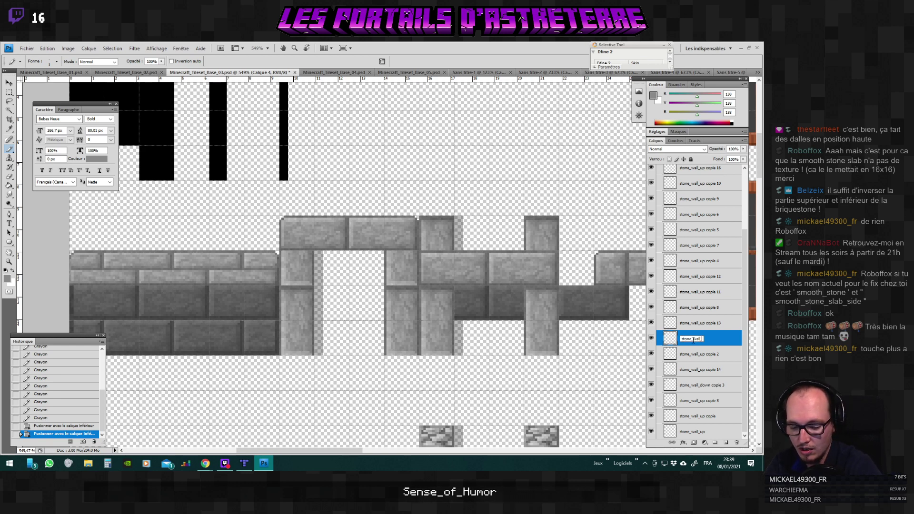
{"action": "type", "text": "_up"}
Check which part of the wall top the stone_wall_up copie 2 layer covers and merge the stone_wall_up layer above down into it.
{"action": "left_click", "coordinate": [652, 354]}
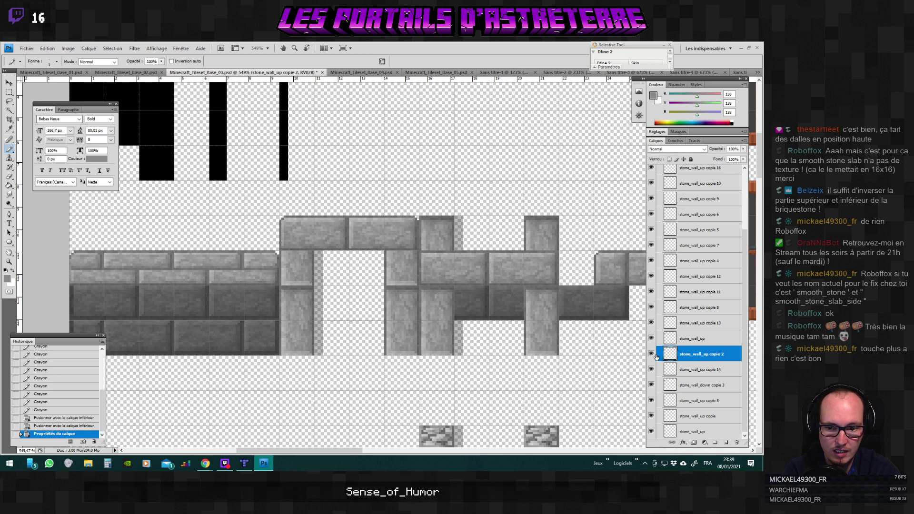
{"action": "left_click", "coordinate": [652, 355]}
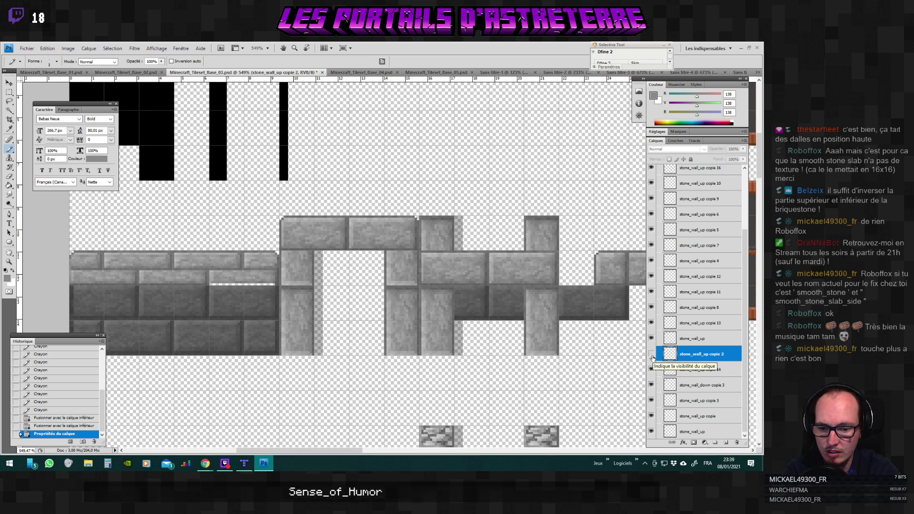
{"action": "scroll", "coordinate": [230, 284], "scroll_direction": "up", "scroll_amount": 3}
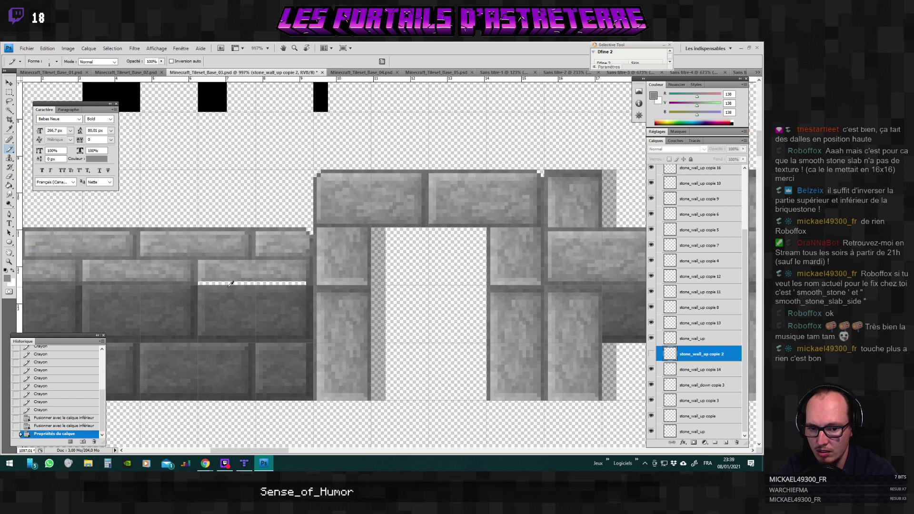
{"action": "scroll", "coordinate": [230, 283], "scroll_direction": "up", "scroll_amount": 2}
{"action": "scroll", "coordinate": [230, 284], "scroll_direction": "up", "scroll_amount": 2}
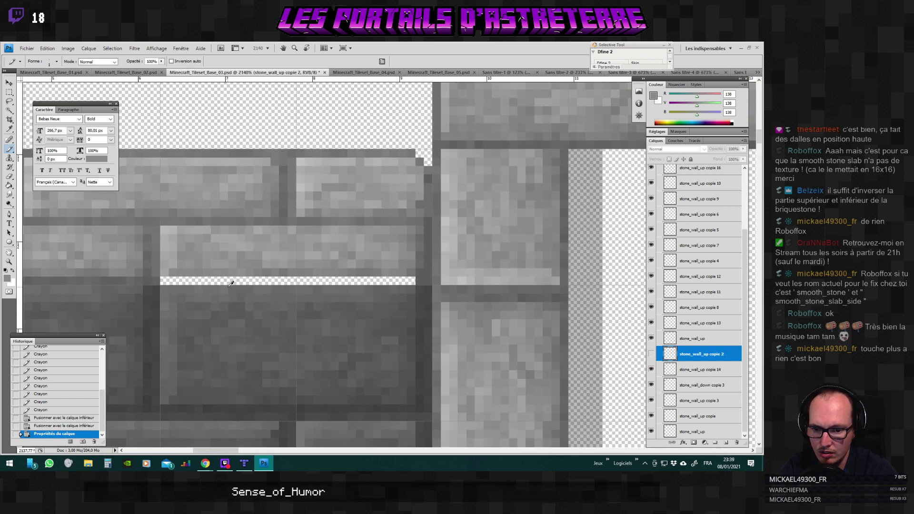
{"action": "scroll", "coordinate": [230, 284], "scroll_direction": "down", "scroll_amount": 1}
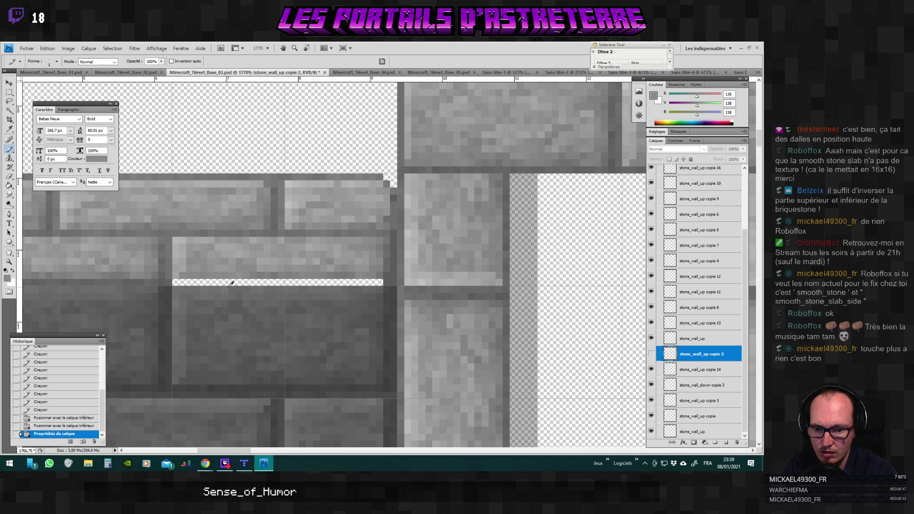
{"action": "scroll", "coordinate": [230, 284], "scroll_direction": "down", "scroll_amount": 2}
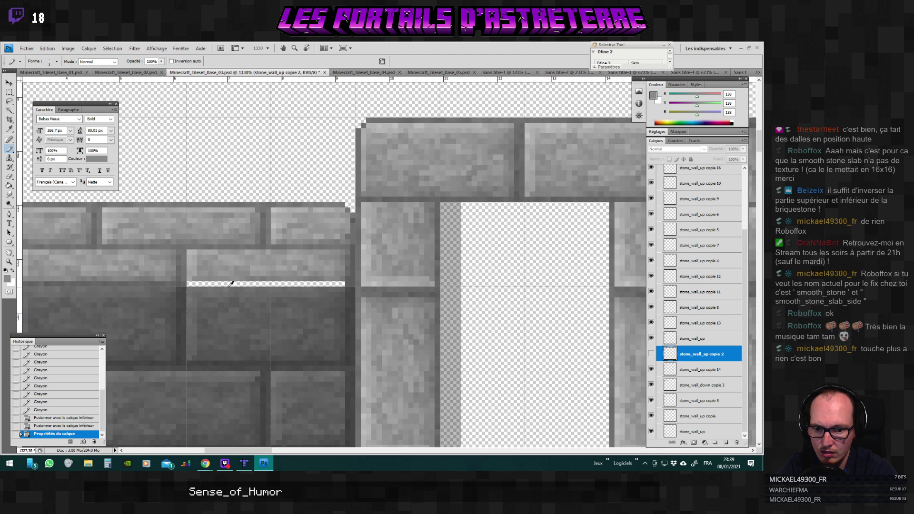
{"action": "left_click", "coordinate": [651, 355]}
{"action": "left_click", "coordinate": [652, 354]}
{"action": "left_click", "coordinate": [651, 355]}
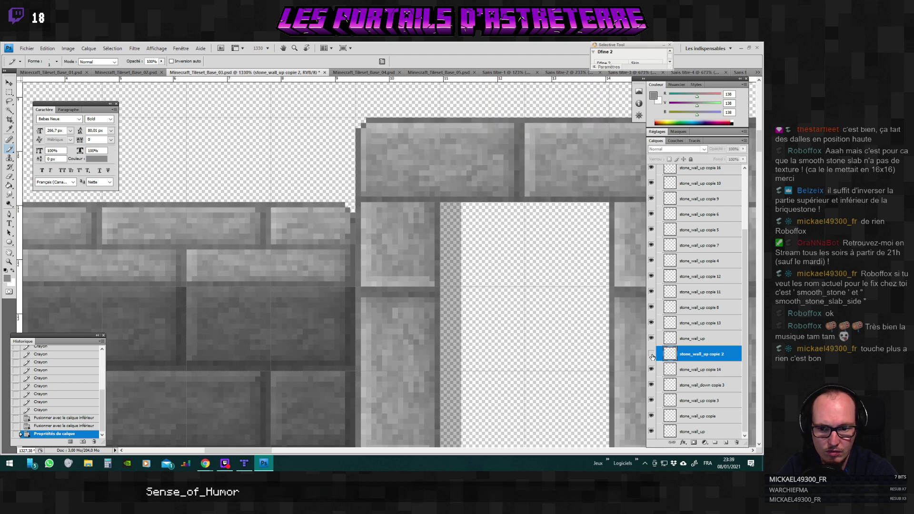
{"action": "left_click", "coordinate": [651, 354]}
{"action": "left_click", "coordinate": [651, 354]}
{"action": "left_click", "coordinate": [696, 339]}
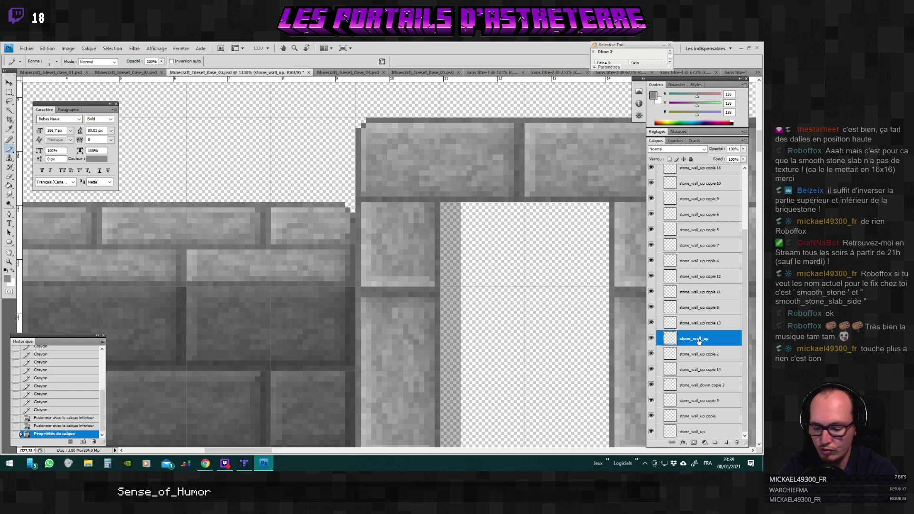
{"action": "key", "text": "ctrl+e"}
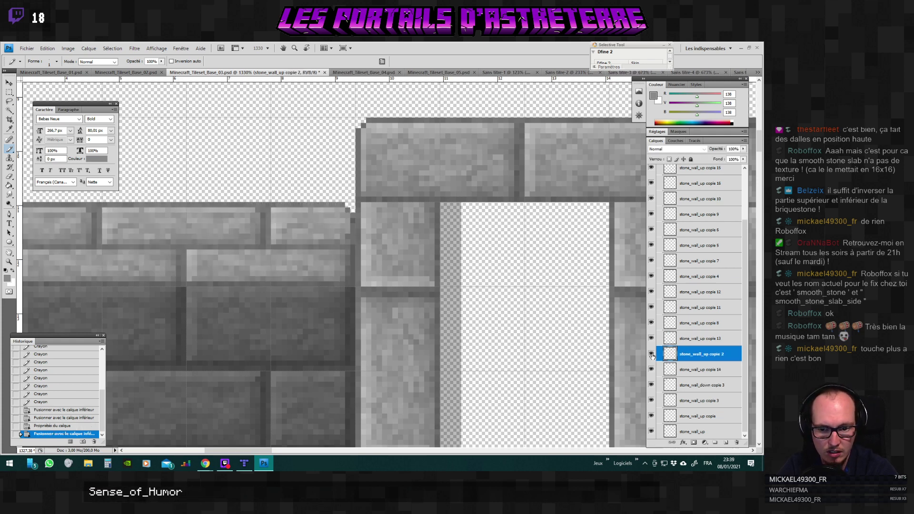
Examine which wall pieces the merged stone_wall_up copie 2 layer and the copie 13 and copie 8 layers contain by toggling their visibility.
{"action": "left_click", "coordinate": [651, 355]}
{"action": "left_click", "coordinate": [652, 354]}
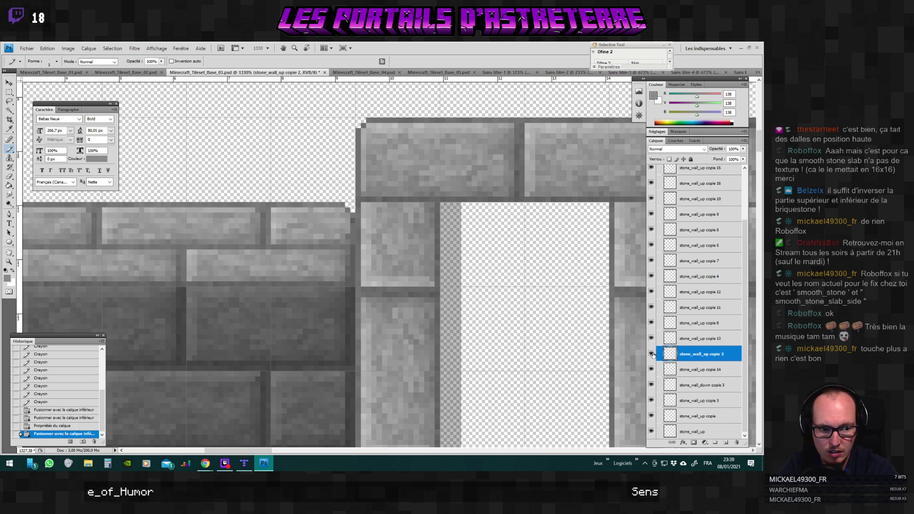
{"action": "left_click", "coordinate": [652, 339]}
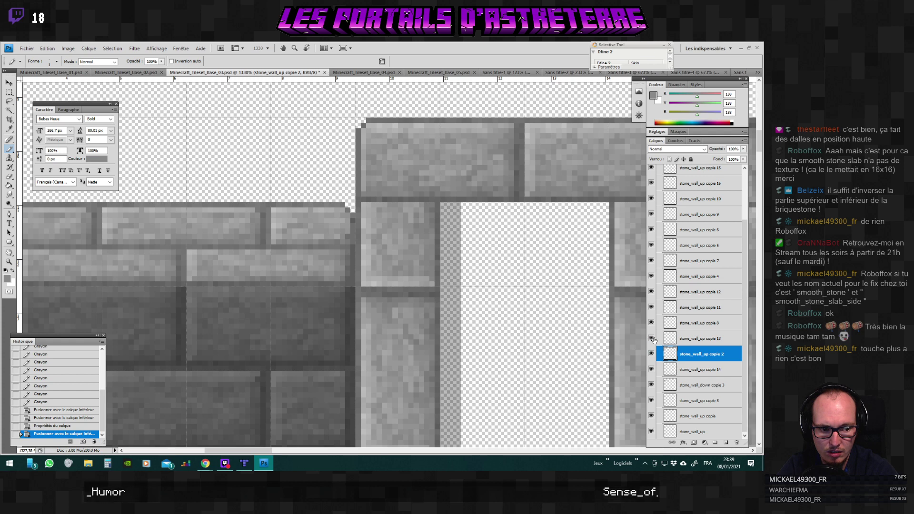
{"action": "left_click", "coordinate": [651, 354]}
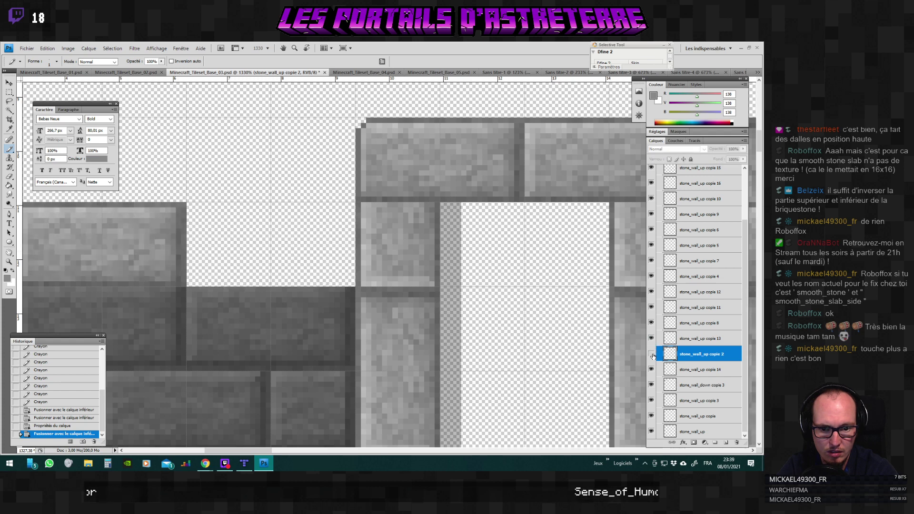
{"action": "scroll", "coordinate": [299, 331], "scroll_direction": "down", "scroll_amount": 3}
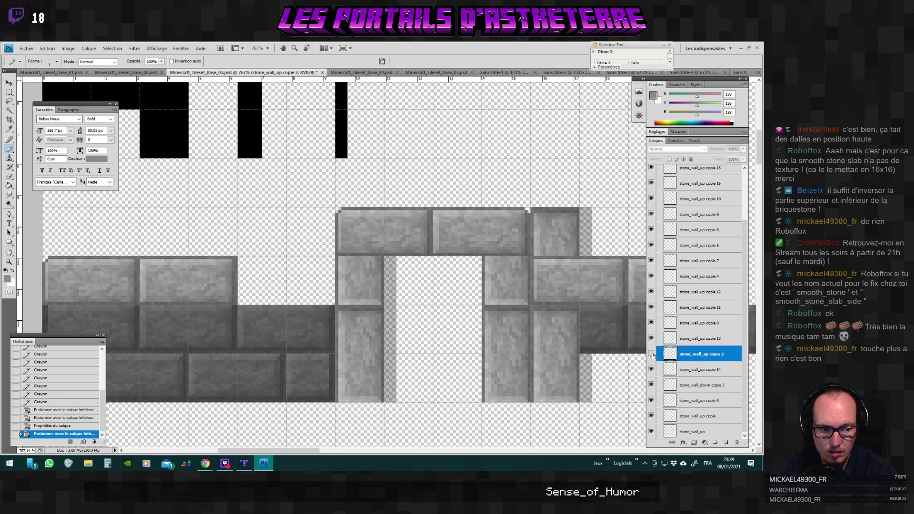
{"action": "left_click", "coordinate": [651, 354]}
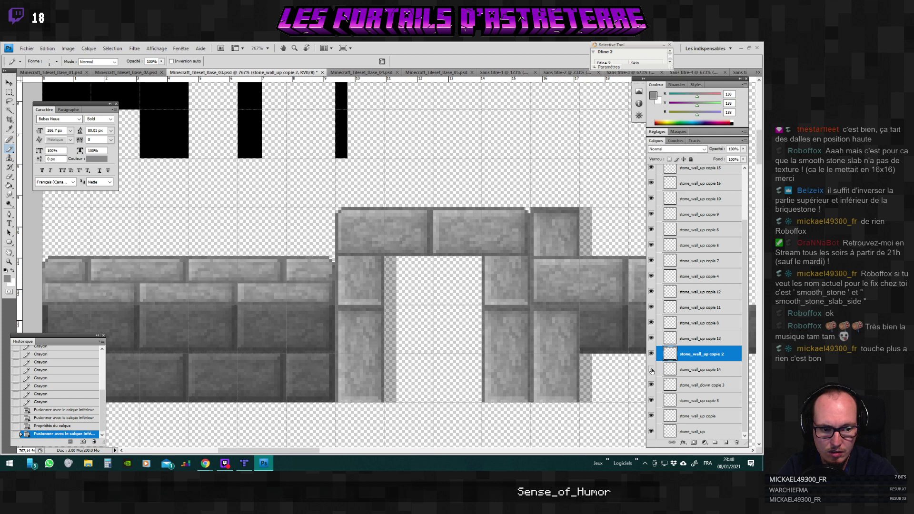
{"action": "left_click", "coordinate": [652, 339]}
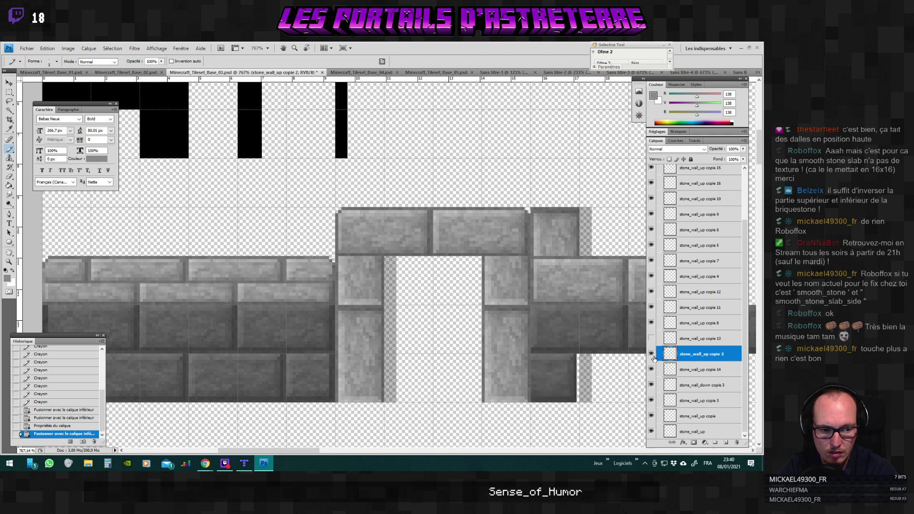
{"action": "left_click", "coordinate": [653, 340]}
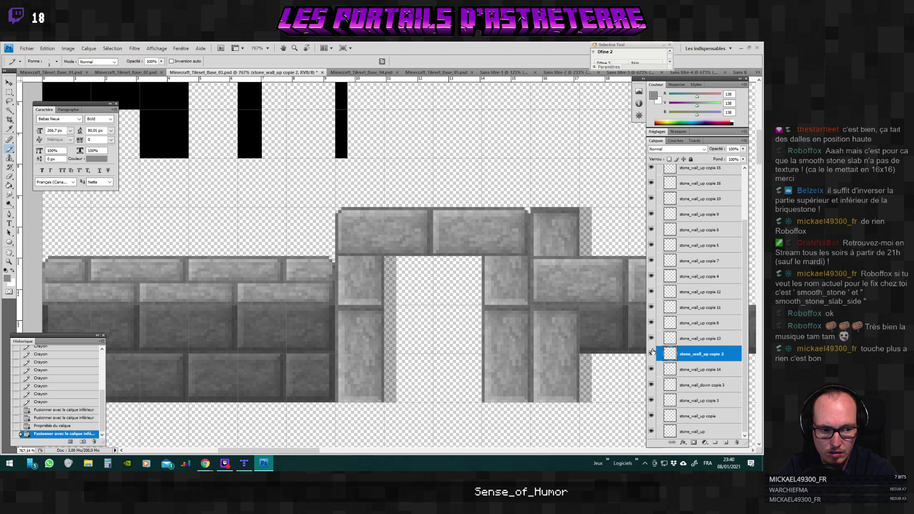
{"action": "left_click", "coordinate": [652, 324]}
{"action": "left_click", "coordinate": [651, 323]}
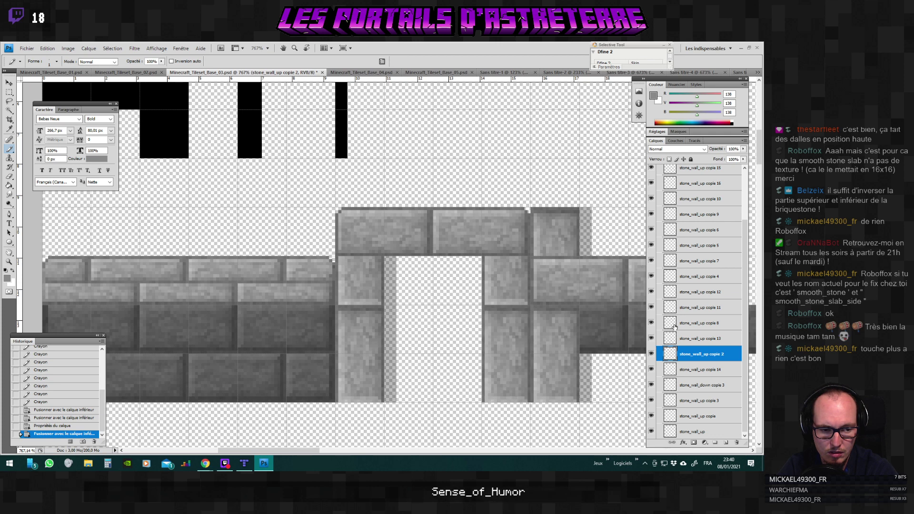
Check which part of the wall the bottom stone_wall_up layer covers by toggling its visibility.
{"action": "scroll", "coordinate": [690, 340], "scroll_direction": "down", "scroll_amount": 1}
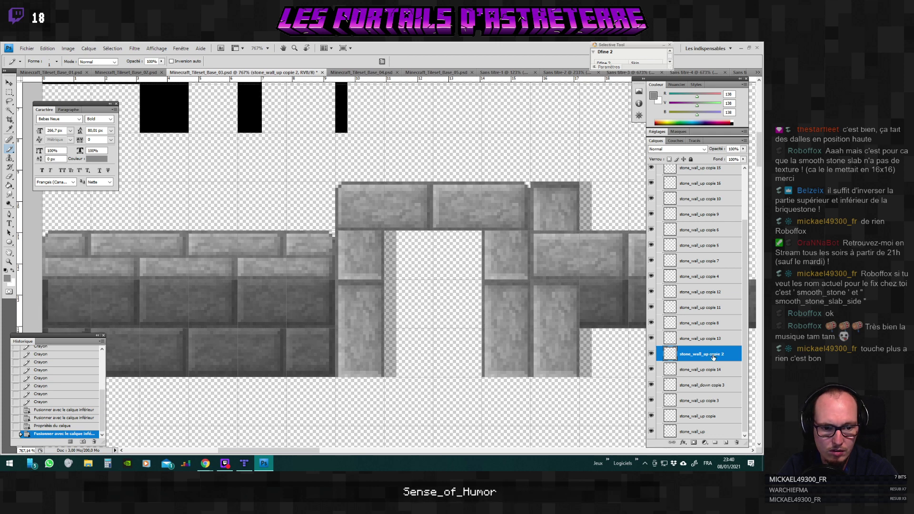
{"action": "scroll", "coordinate": [576, 347], "scroll_direction": "down", "scroll_amount": 1}
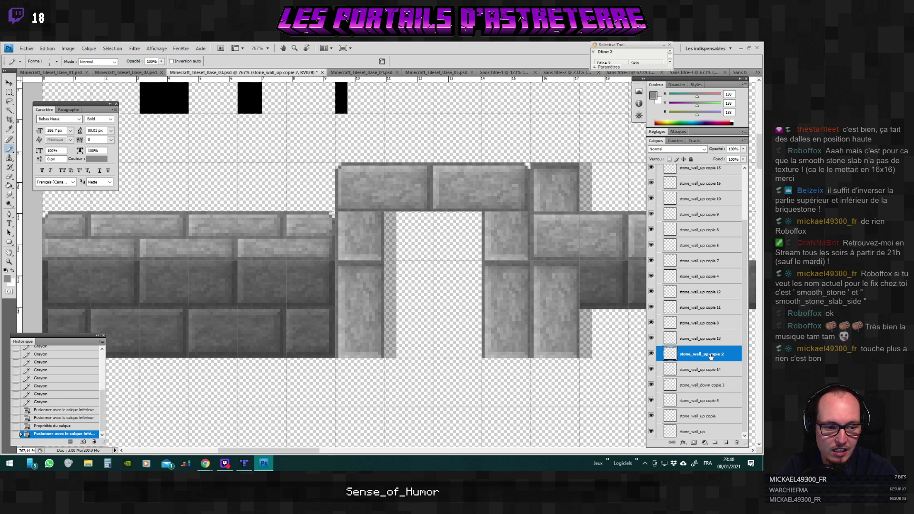
{"action": "scroll", "coordinate": [709, 357], "scroll_direction": "up", "scroll_amount": 1}
{"action": "scroll", "coordinate": [710, 357], "scroll_direction": "down", "scroll_amount": 1}
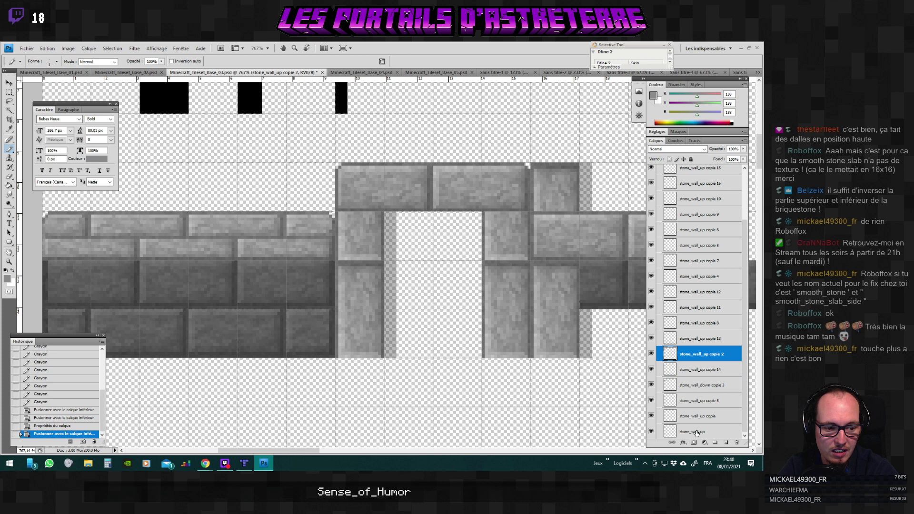
{"action": "left_click", "coordinate": [662, 432]}
{"action": "left_click", "coordinate": [651, 432]}
{"action": "left_click", "coordinate": [650, 431]}
{"action": "left_click", "coordinate": [651, 432]}
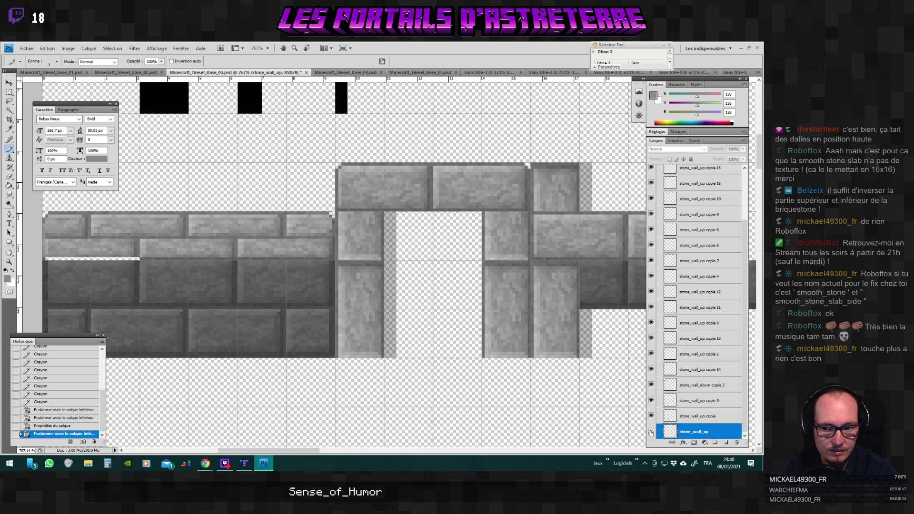
{"action": "left_click", "coordinate": [651, 431]}
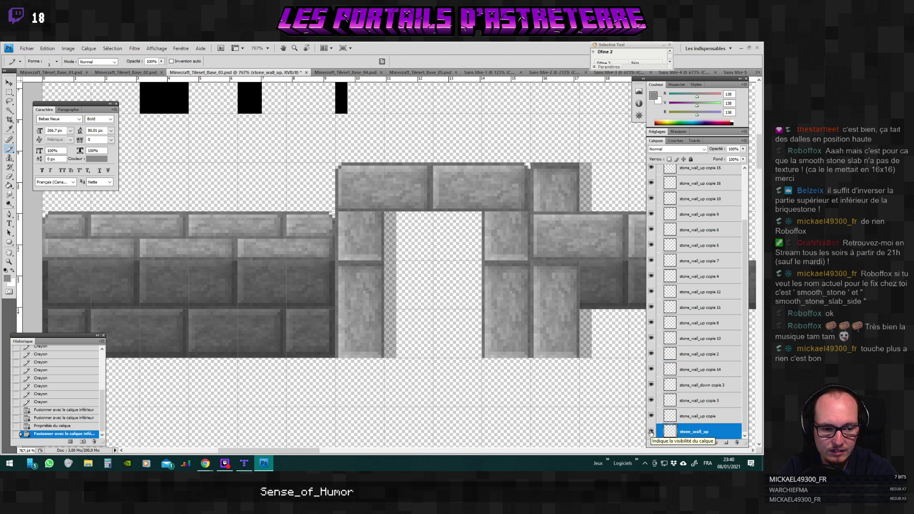
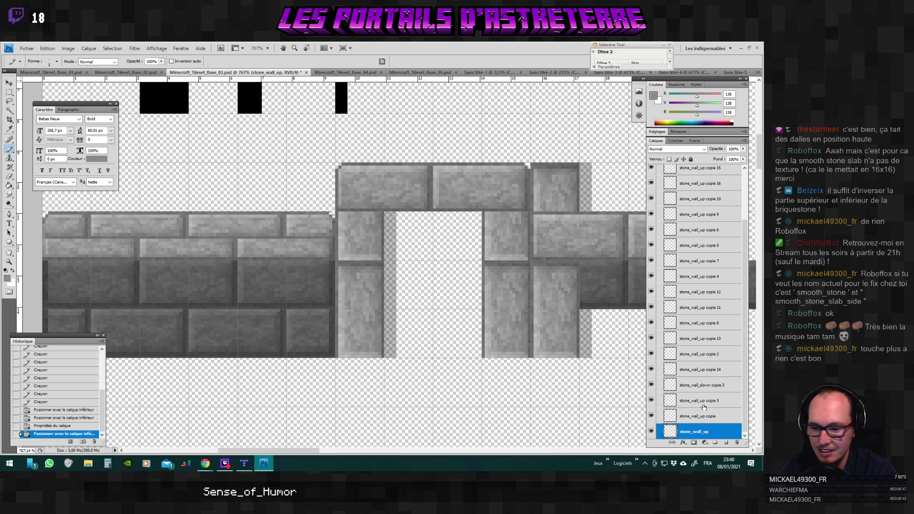
Check what the stone_wall_up copie layer covers and merge it down into stone_wall_up.
{"action": "left_click", "coordinate": [696, 416]}
{"action": "left_click", "coordinate": [652, 417]}
{"action": "left_click", "coordinate": [652, 417]}
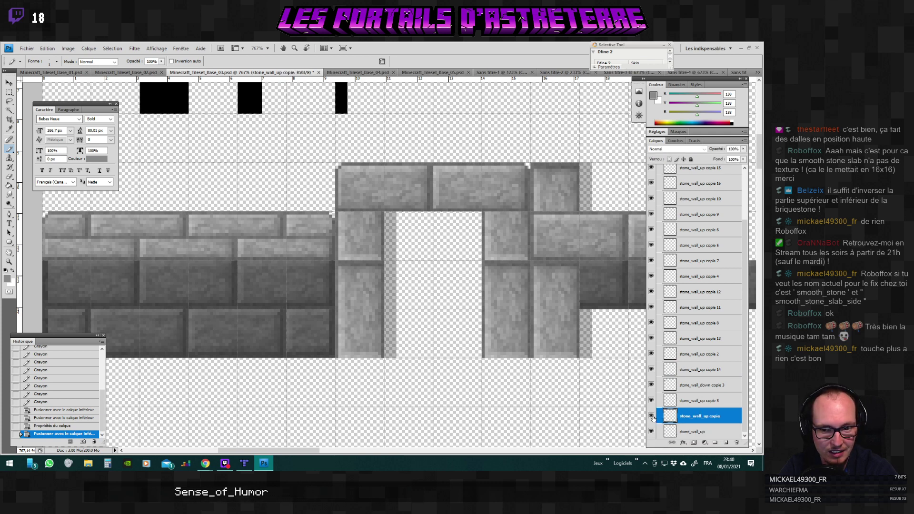
{"action": "key", "text": "ctrl+e"}
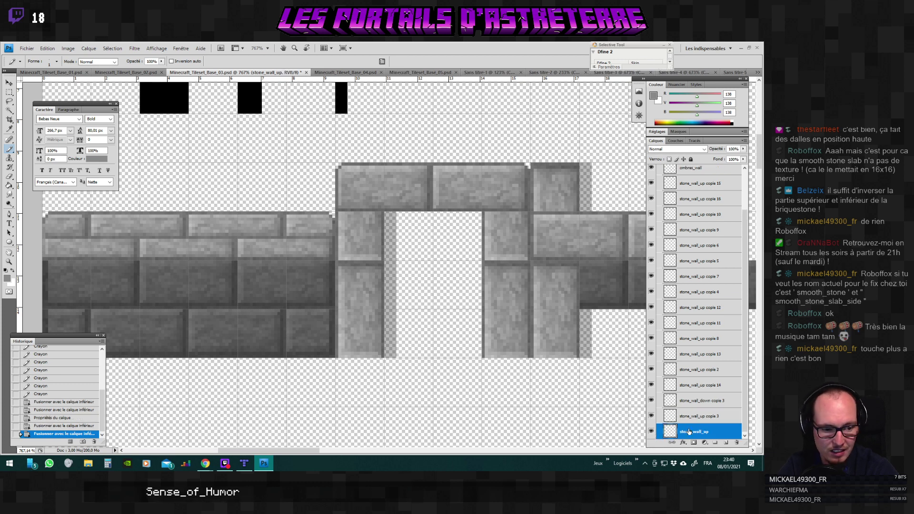
Check which piece the stone_wall_up copie 3 layer covers and delete that layer.
{"action": "left_click", "coordinate": [652, 416]}
{"action": "left_click", "coordinate": [652, 416]}
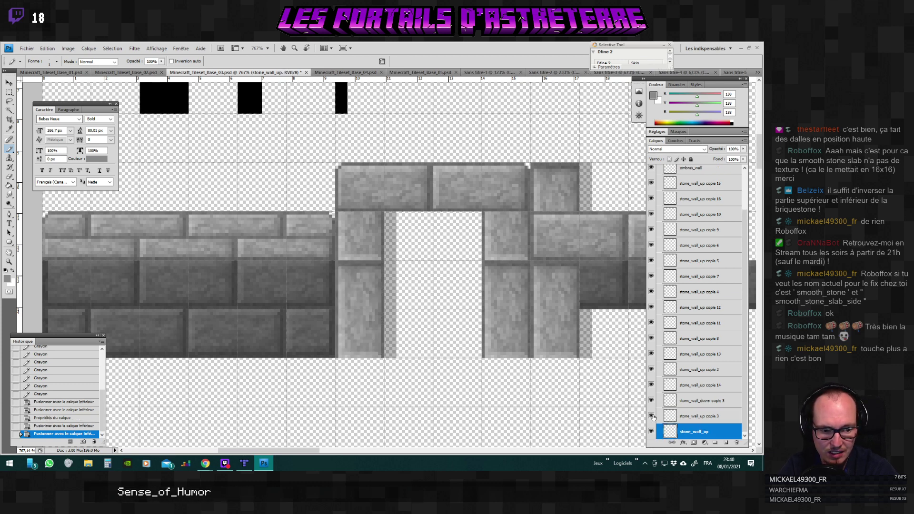
{"action": "left_click", "coordinate": [689, 416]}
{"action": "key", "text": "ctrl+e"}
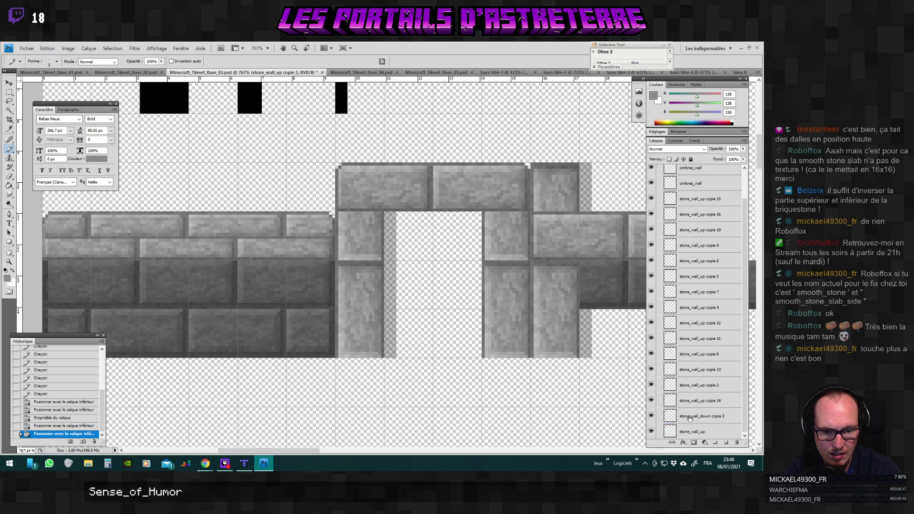
{"action": "key", "text": "Delete"}
Check which bricks the stone_wall_down copy layer covers and rename it stone_wall bas.
{"action": "left_click", "coordinate": [653, 417]}
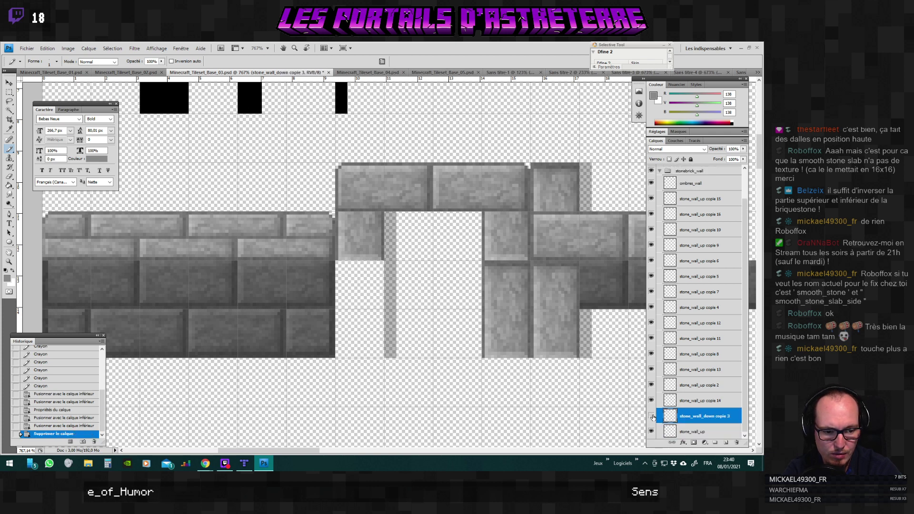
{"action": "left_click", "coordinate": [653, 417]}
{"action": "left_click", "coordinate": [652, 417]}
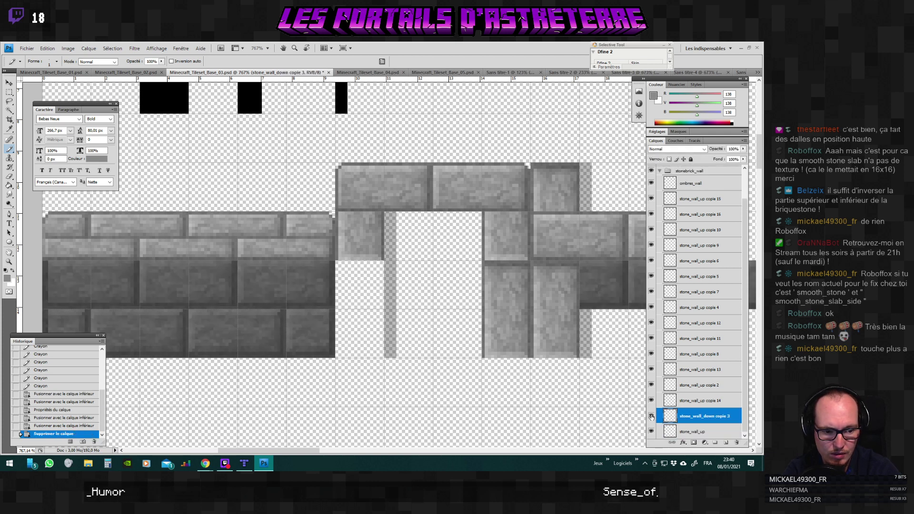
{"action": "left_click", "coordinate": [652, 417]}
{"action": "left_click", "coordinate": [652, 417]}
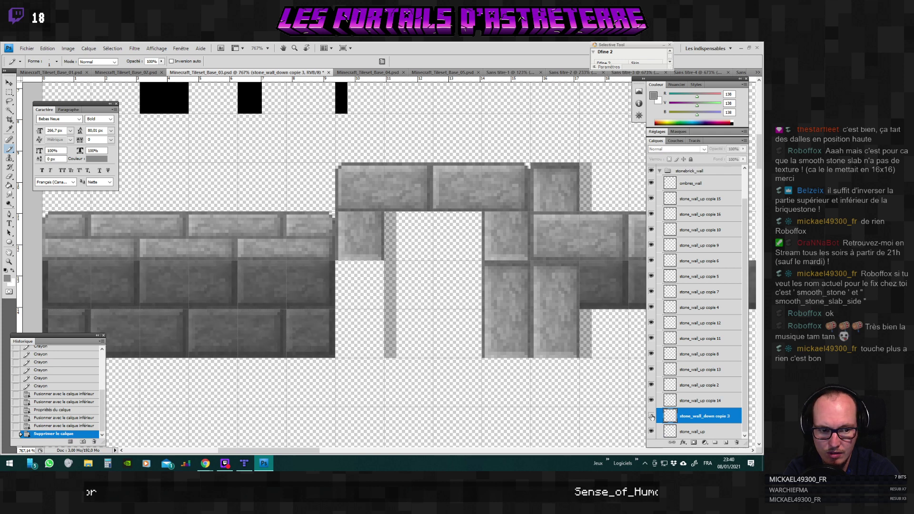
{"action": "left_click", "coordinate": [652, 417]}
{"action": "left_click", "coordinate": [652, 417]}
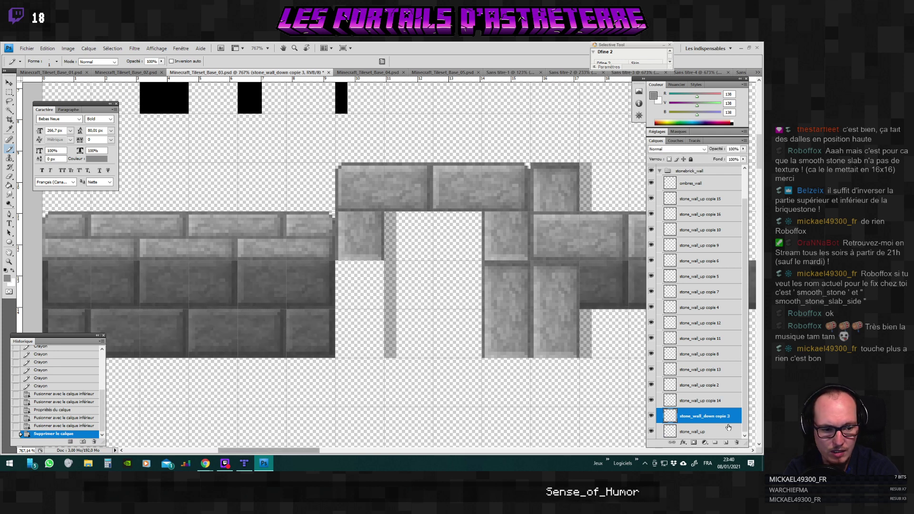
{"action": "double_click", "coordinate": [716, 417]}
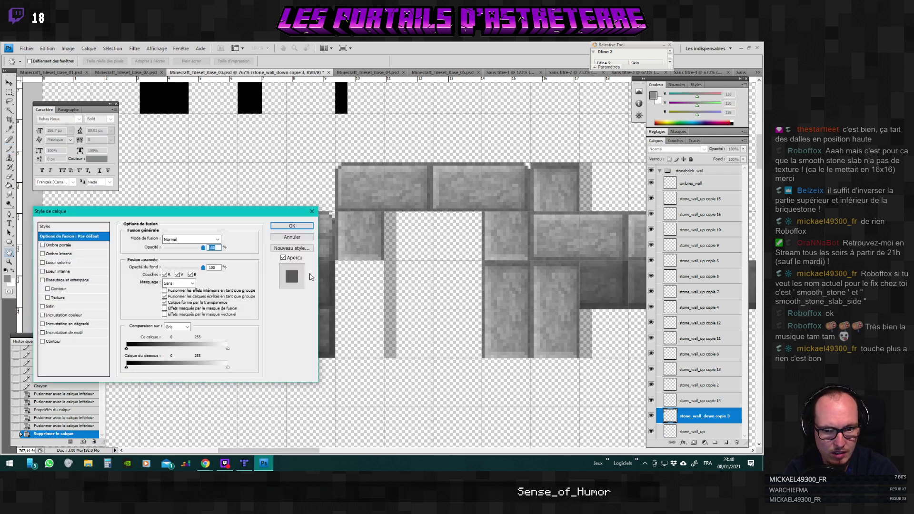
{"action": "key", "text": "Escape"}
{"action": "double_click", "coordinate": [722, 415]}
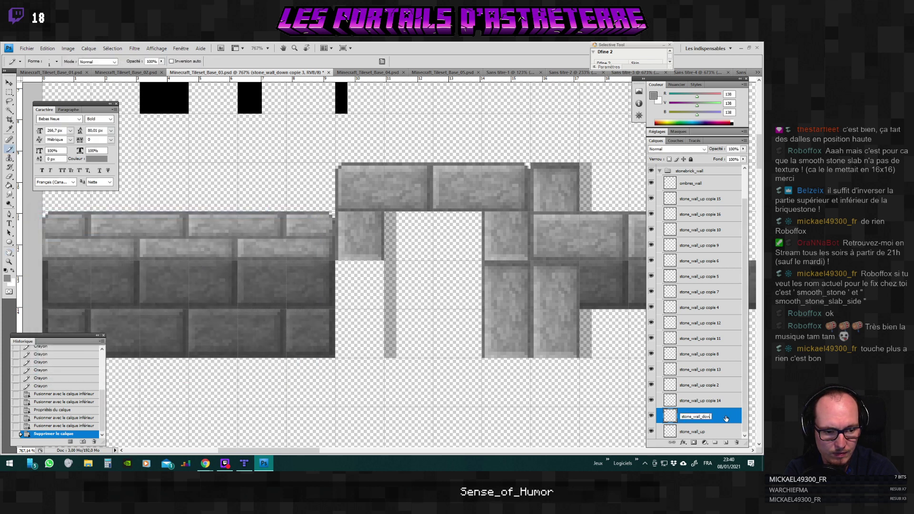
{"action": "key", "text": "BackSpace"}
{"action": "key", "text": "BackSpace"}
{"action": "type", "text": "bas"}
{"action": "key", "text": "Return"}
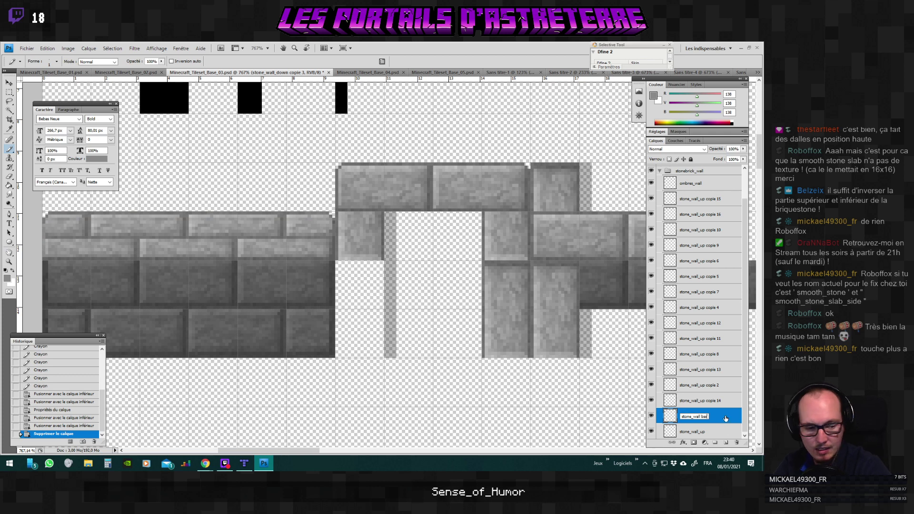
Check the stone_wall_up layer's coverage and move it above stone_wall bas in the layer order.
{"action": "left_click", "coordinate": [651, 432]}
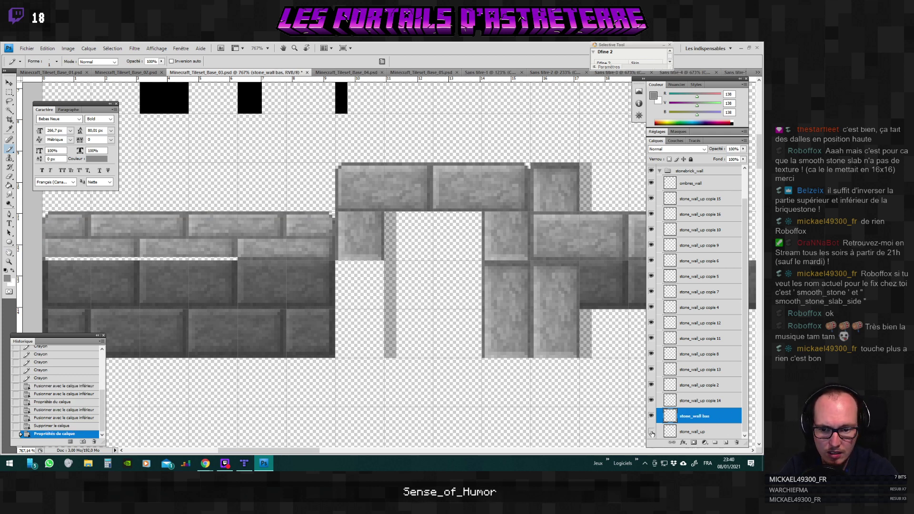
{"action": "left_click", "coordinate": [652, 431]}
{"action": "left_click_drag", "start_coordinate": [686, 435], "coordinate": [660, 403]}
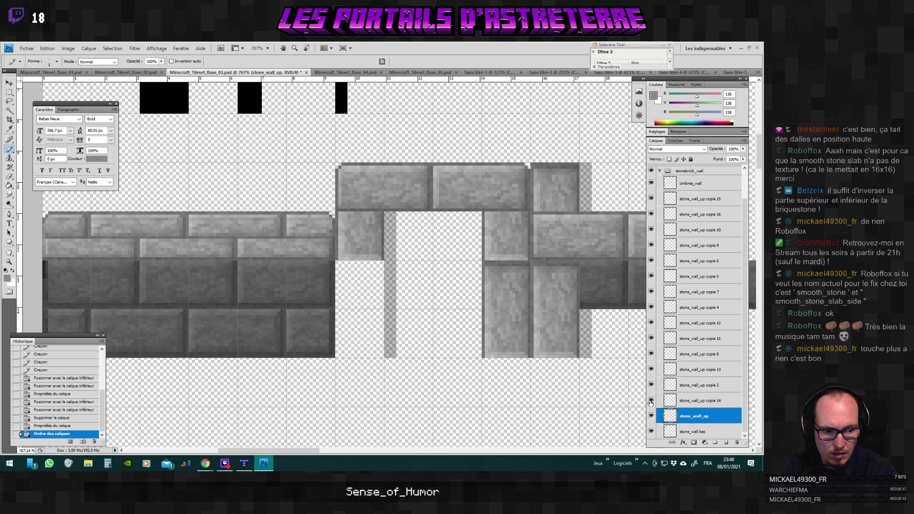
Check which wall piece the stone_wall_up copie 14 layer covers and delete that layer.
{"action": "left_click", "coordinate": [689, 401]}
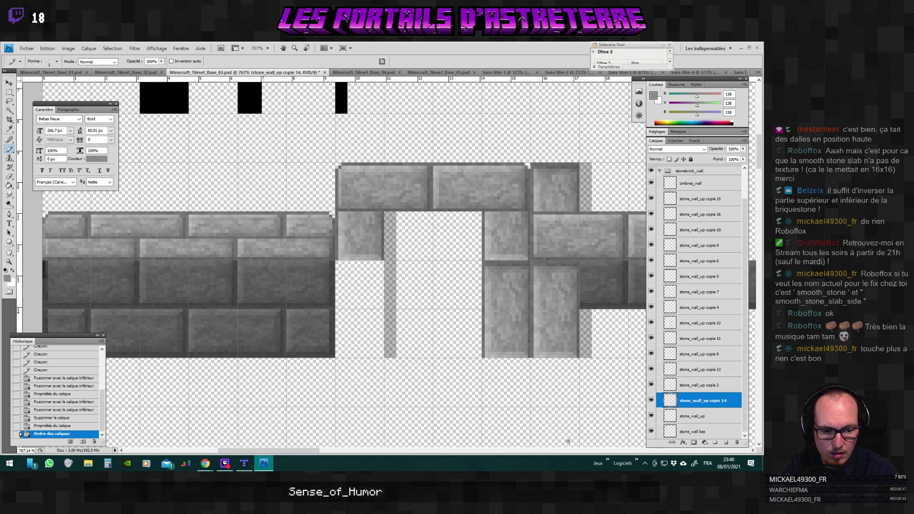
{"action": "scroll", "coordinate": [568, 442], "scroll_direction": "down", "scroll_amount": 5}
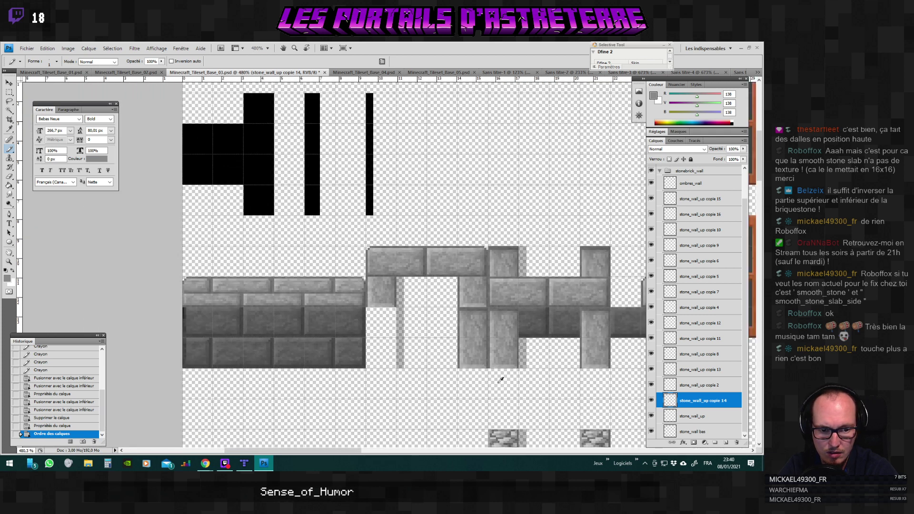
{"action": "scroll", "coordinate": [500, 379], "scroll_direction": "down", "scroll_amount": 2}
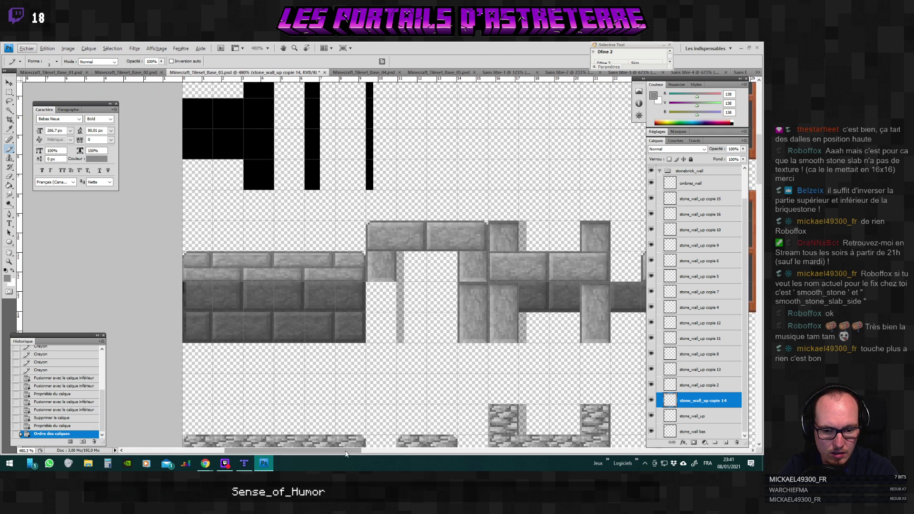
{"action": "left_click_drag", "start_coordinate": [347, 454], "coordinate": [360, 454]}
{"action": "left_click", "coordinate": [652, 401]}
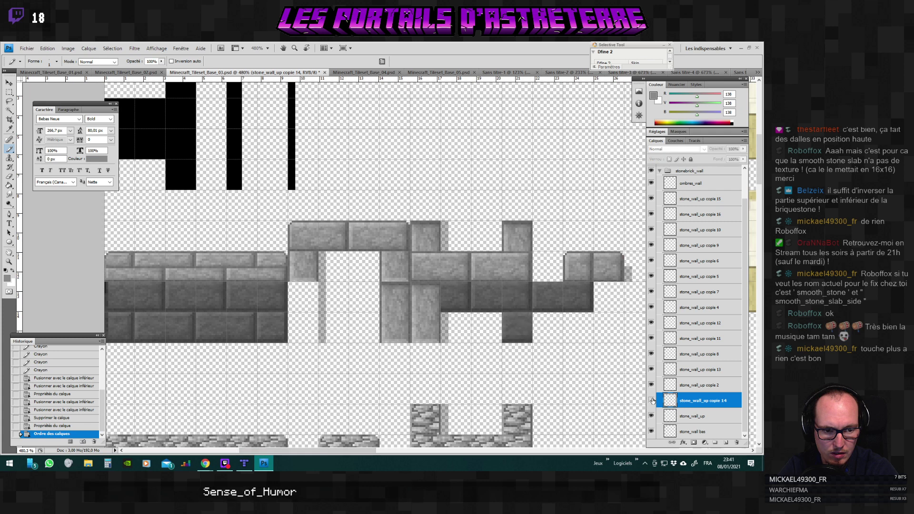
{"action": "left_click", "coordinate": [652, 401]}
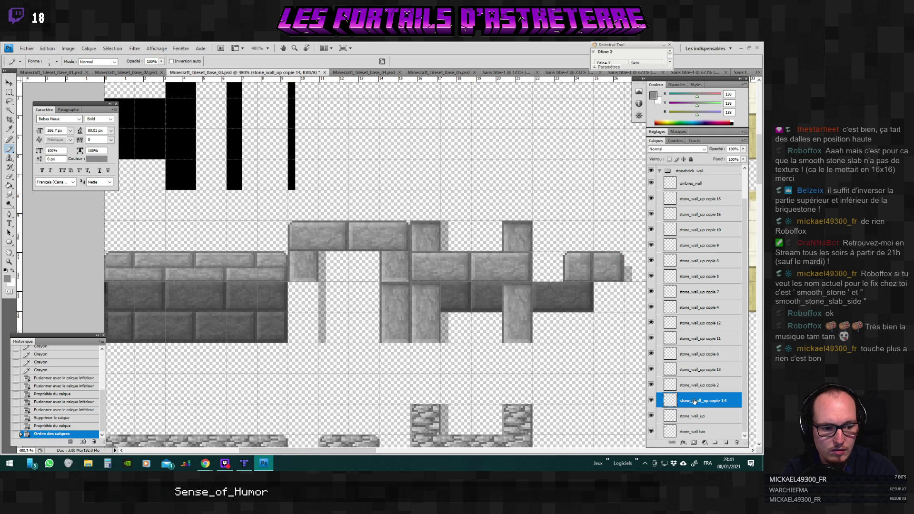
{"action": "key", "text": "Delete"}
Check what the stone_wall_up copie 2 layer covers and merge it down into stone_wall_up.
{"action": "left_click", "coordinate": [652, 401]}
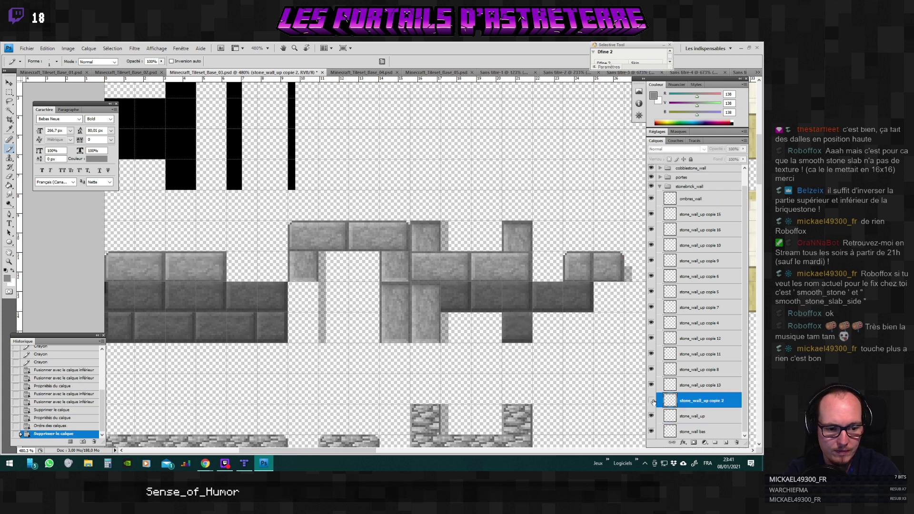
{"action": "left_click", "coordinate": [651, 401]}
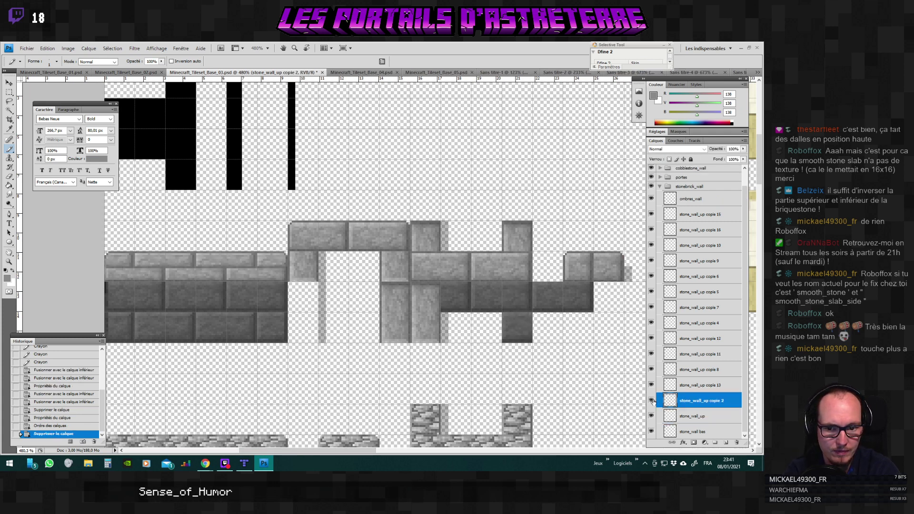
{"action": "left_click", "coordinate": [686, 432]}
{"action": "left_click", "coordinate": [696, 407]}
{"action": "key", "text": "ctrl+e"}
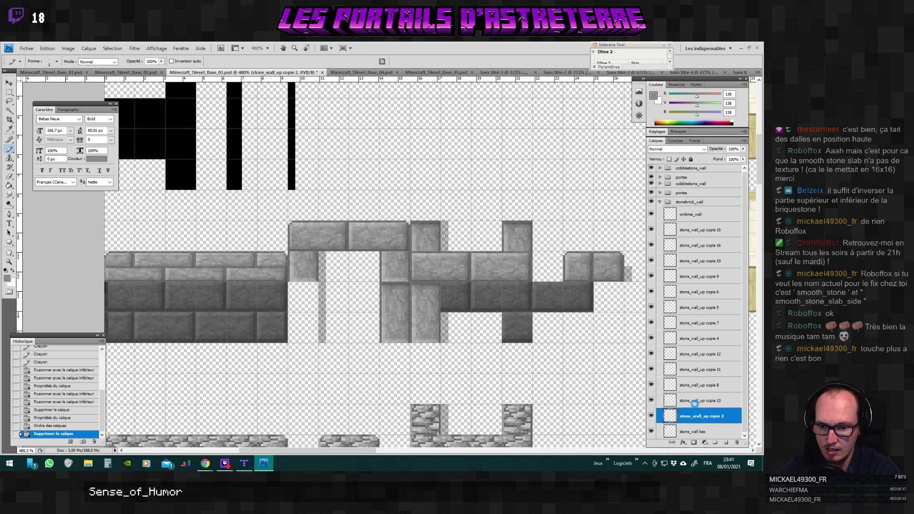
Examine which wall rows the merged stone_wall_up layer and the stone_wall bas layer contain by toggling their visibility.
{"action": "left_click", "coordinate": [652, 417]}
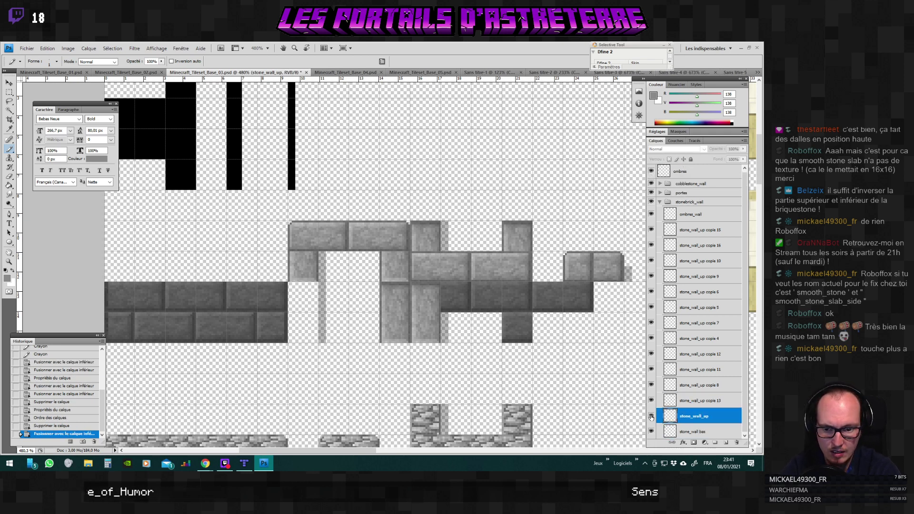
{"action": "left_click", "coordinate": [652, 417]}
{"action": "left_click", "coordinate": [653, 432]}
{"action": "left_click", "coordinate": [652, 433]}
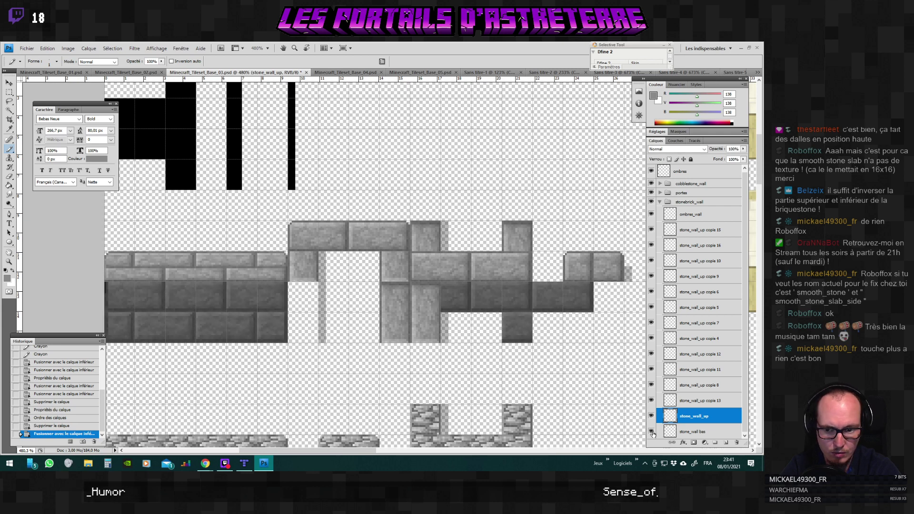
{"action": "left_click", "coordinate": [652, 432]}
{"action": "left_click", "coordinate": [653, 432]}
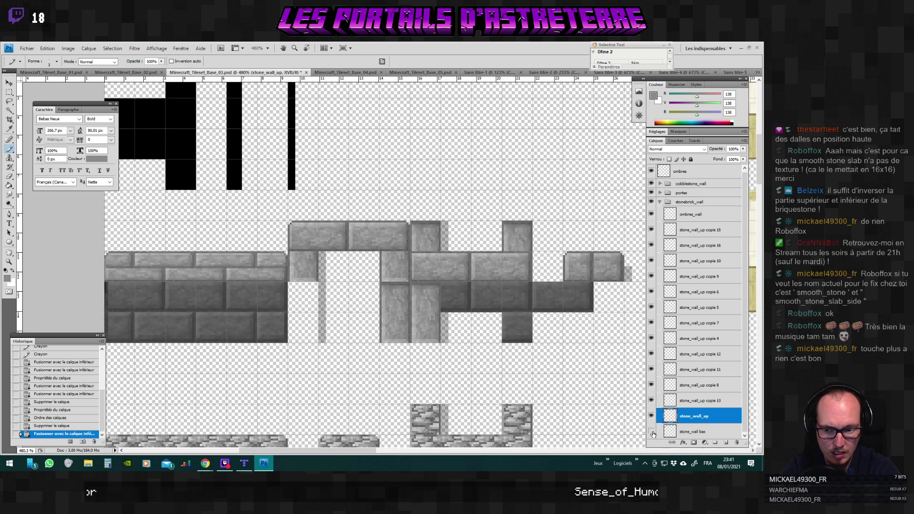
{"action": "left_click", "coordinate": [652, 433]}
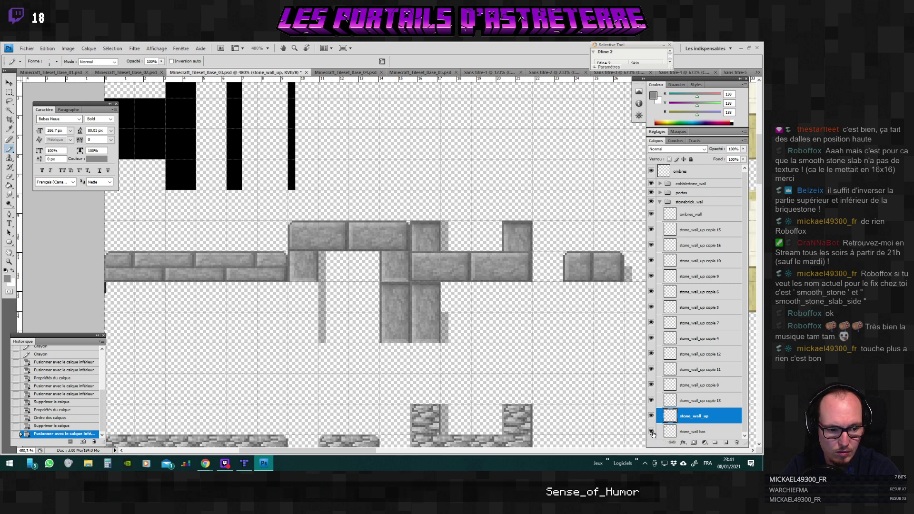
{"action": "left_click", "coordinate": [653, 432]}
Check the stone_wall_up copie 13 layer, then delete it and the stone_wall_up copie 8 layer.
{"action": "left_click", "coordinate": [671, 400]}
{"action": "left_click", "coordinate": [653, 401]}
{"action": "left_click", "coordinate": [652, 400]}
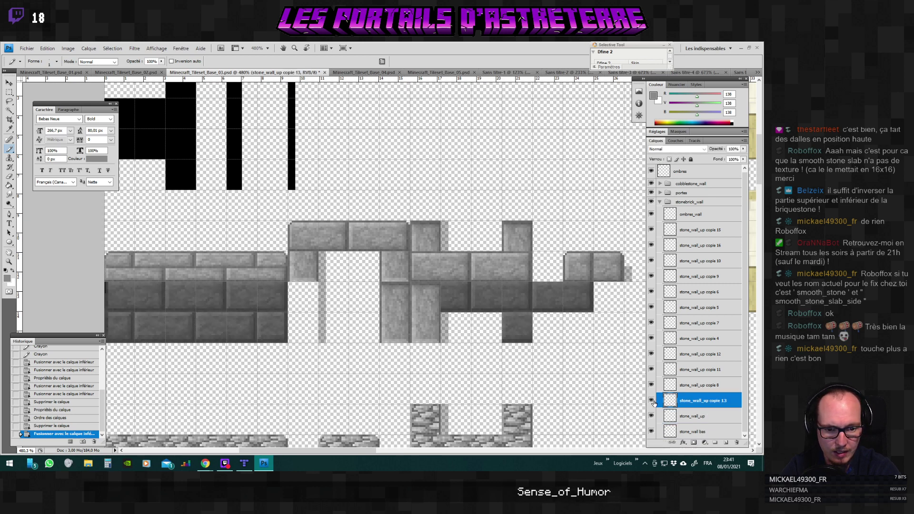
{"action": "left_click", "coordinate": [653, 402]}
{"action": "key", "text": "Delete"}
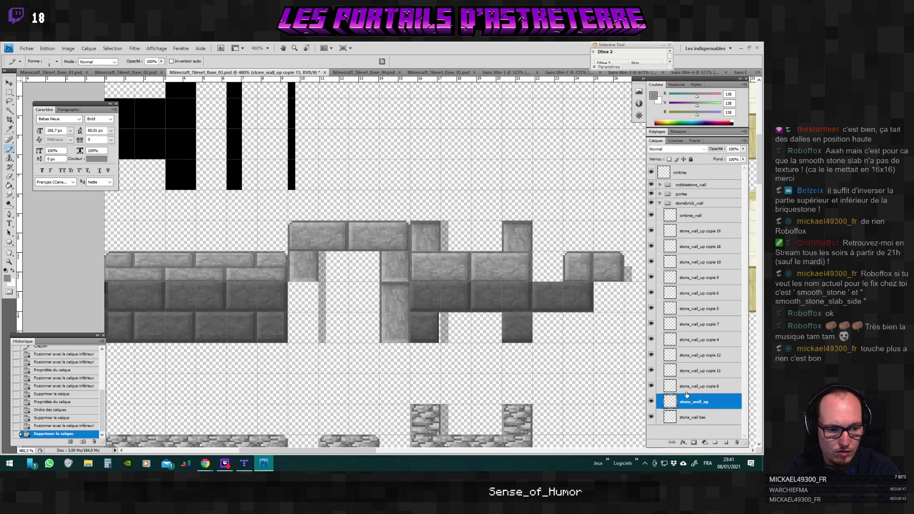
{"action": "left_click", "coordinate": [683, 386]}
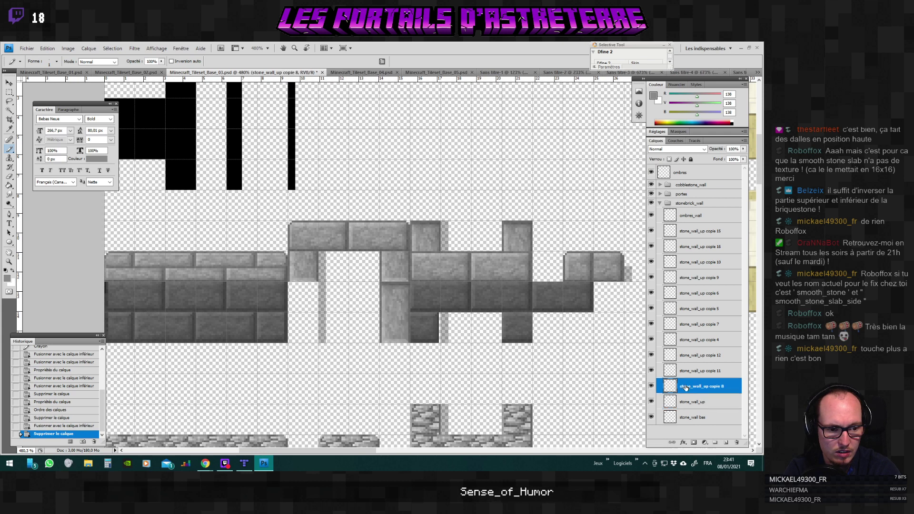
{"action": "key", "text": "Delete"}
Check which wall pieces the stone_wall_up copie 11 and copie 12 layers cover and delete both layers.
{"action": "left_click", "coordinate": [651, 371]}
{"action": "left_click", "coordinate": [667, 372]}
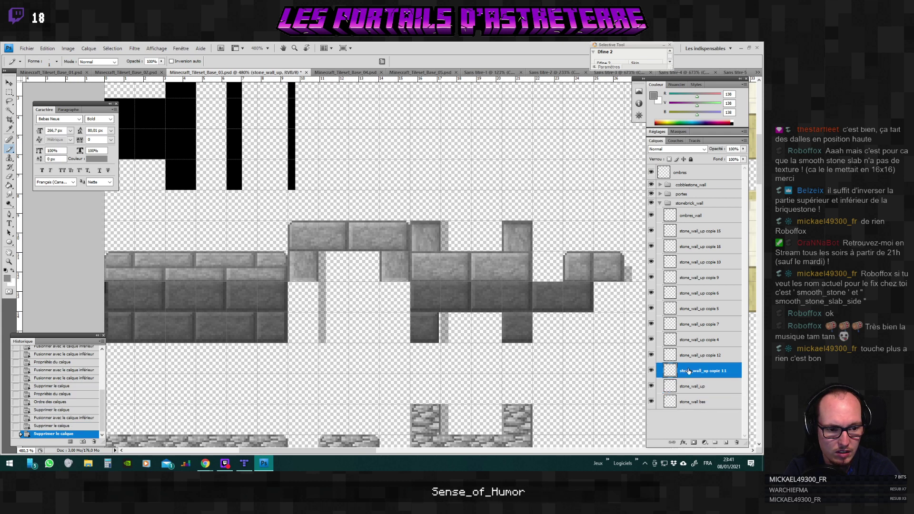
{"action": "key", "text": "Delete"}
{"action": "left_click", "coordinate": [662, 355]}
{"action": "left_click", "coordinate": [651, 356]}
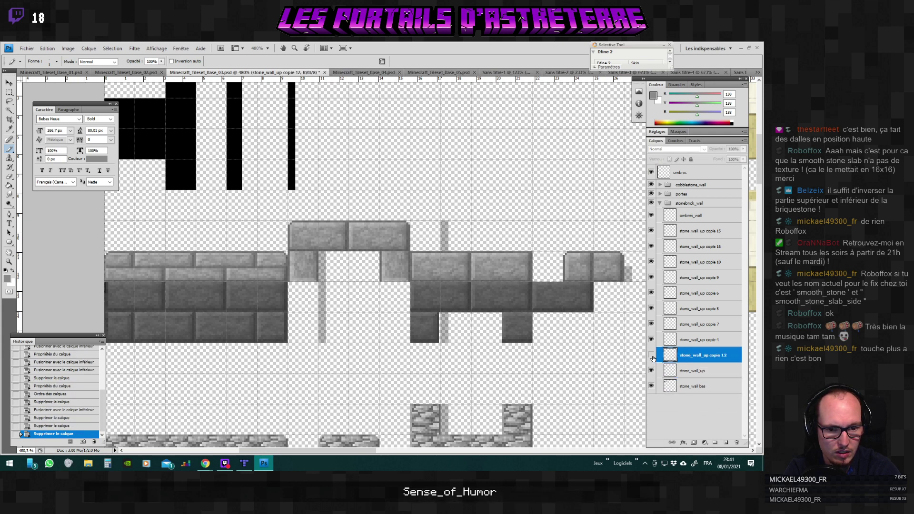
{"action": "left_click", "coordinate": [652, 356]}
{"action": "key", "text": "Delete"}
Toggle the stone_wall_up copie 4 and copie 7 layers to identify their pieces, then delete both.
{"action": "left_click", "coordinate": [665, 339]}
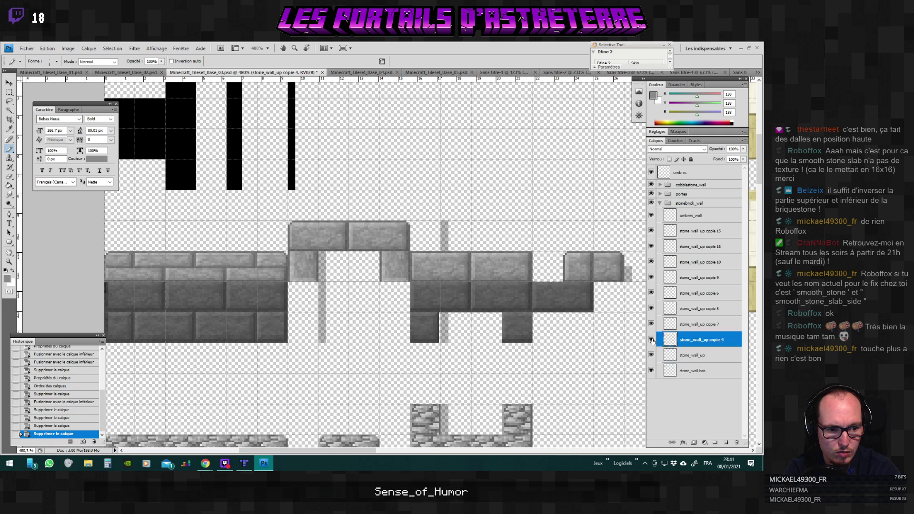
{"action": "left_click", "coordinate": [652, 340]}
{"action": "left_click", "coordinate": [651, 339]}
{"action": "key", "text": "Delete"}
{"action": "left_click", "coordinate": [665, 324]}
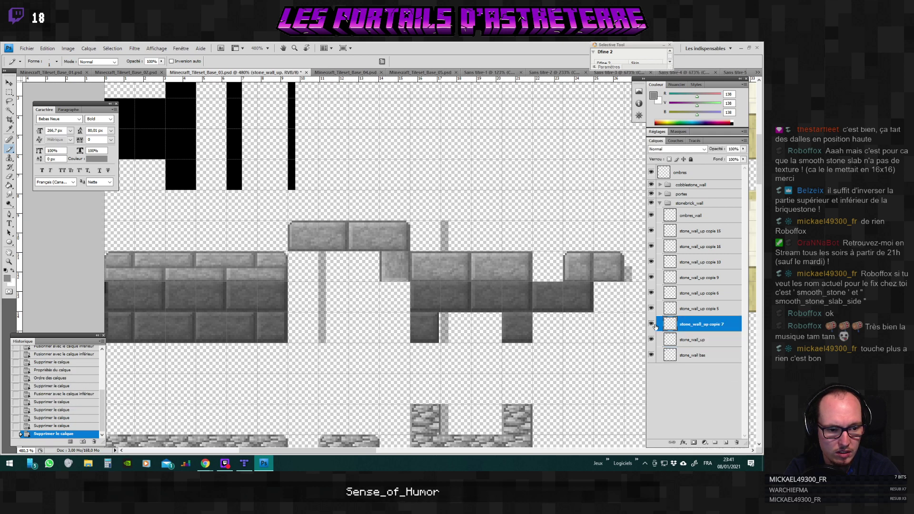
{"action": "left_click", "coordinate": [651, 324]}
{"action": "left_click", "coordinate": [651, 324]}
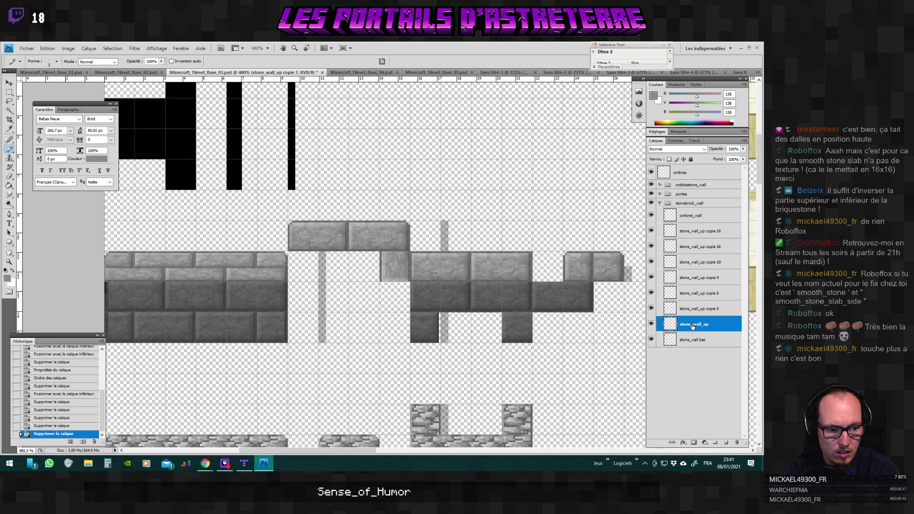
{"action": "left_click", "coordinate": [651, 325]}
{"action": "key", "text": "Delete"}
Delete the stone_wall_up copie 5 and copie 6 layers after checking what they cover.
{"action": "left_click", "coordinate": [657, 309]}
{"action": "left_click", "coordinate": [657, 310]}
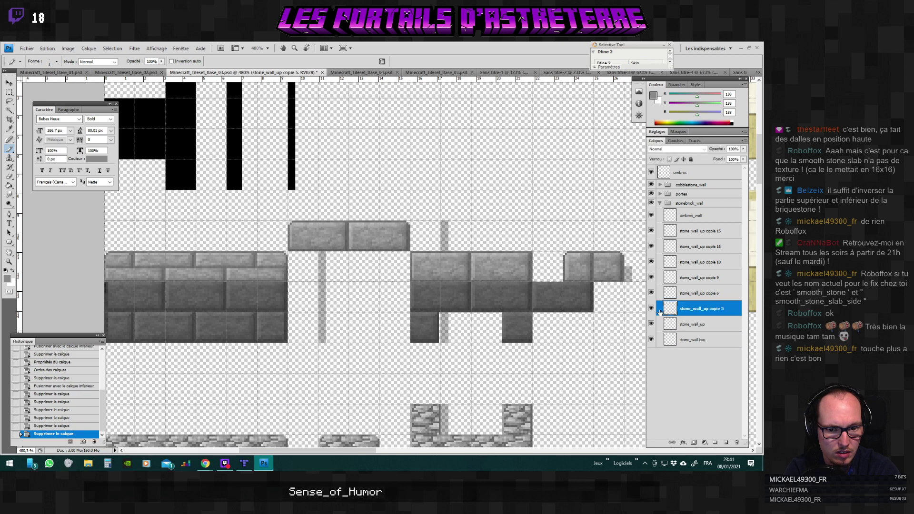
{"action": "key", "text": "Delete"}
{"action": "left_click", "coordinate": [696, 294]}
{"action": "left_click", "coordinate": [651, 294]}
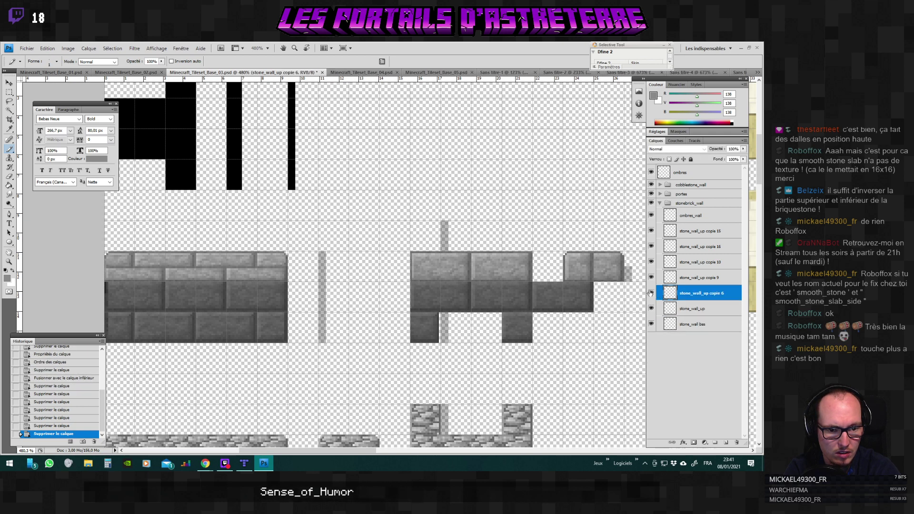
{"action": "left_click", "coordinate": [651, 294]}
{"action": "key", "text": "Delete"}
Check the stone_wall_up copie 9 and copie 10 layers, then remove both from the stonebrick_wall group.
{"action": "left_click", "coordinate": [699, 277]}
{"action": "left_click", "coordinate": [651, 277]}
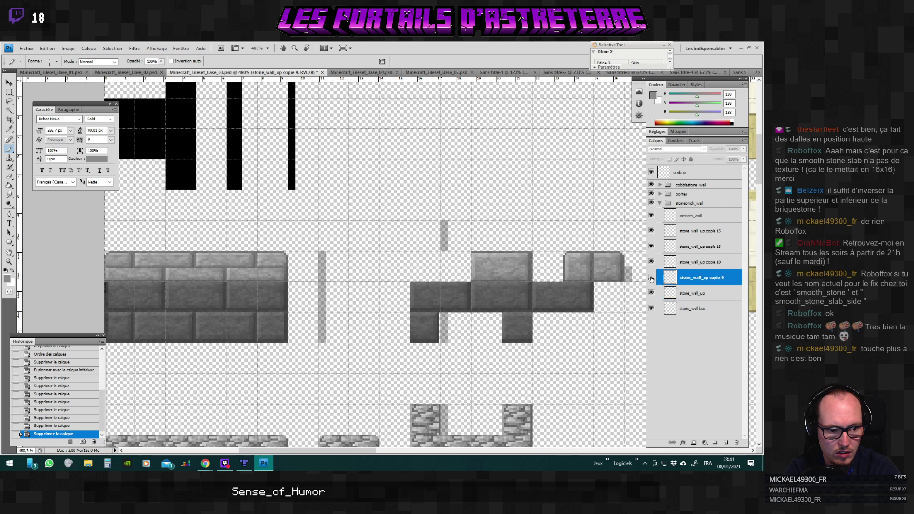
{"action": "left_click", "coordinate": [651, 277]}
{"action": "key", "text": "Delete"}
{"action": "scroll", "coordinate": [667, 276], "scroll_direction": "up", "scroll_amount": 1}
{"action": "left_click", "coordinate": [700, 262]}
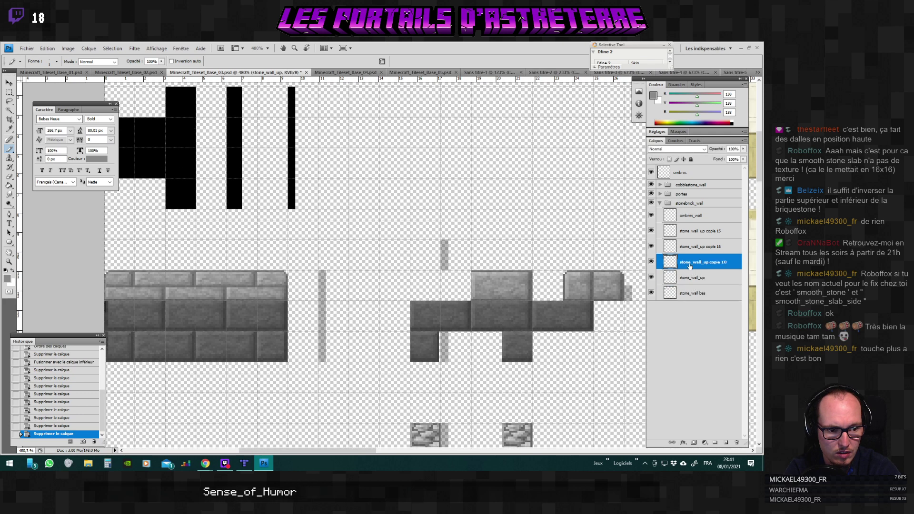
{"action": "left_click", "coordinate": [651, 261]}
{"action": "left_click", "coordinate": [652, 262]}
{"action": "key", "text": "Delete"}
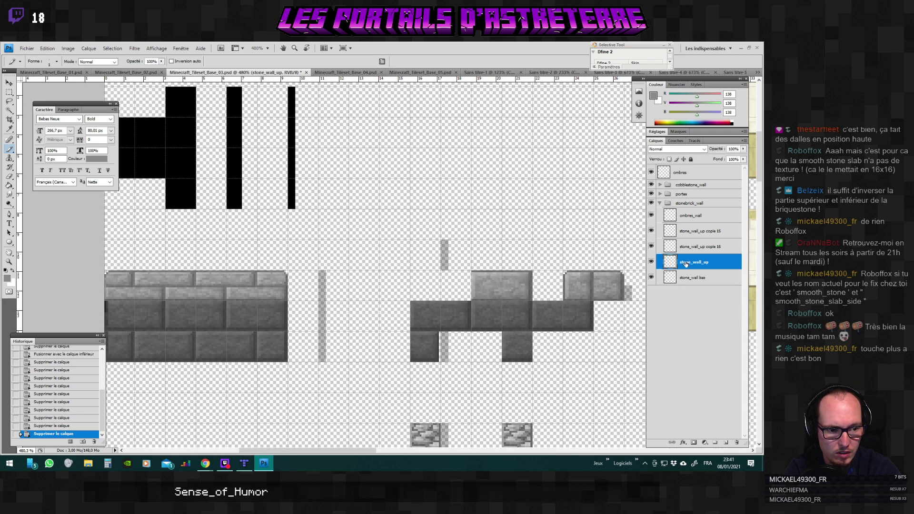
Delete the remaining stone_wall_up copie 16 and copie 15 layers from the stonebrick_wall group.
{"action": "left_click", "coordinate": [682, 246]}
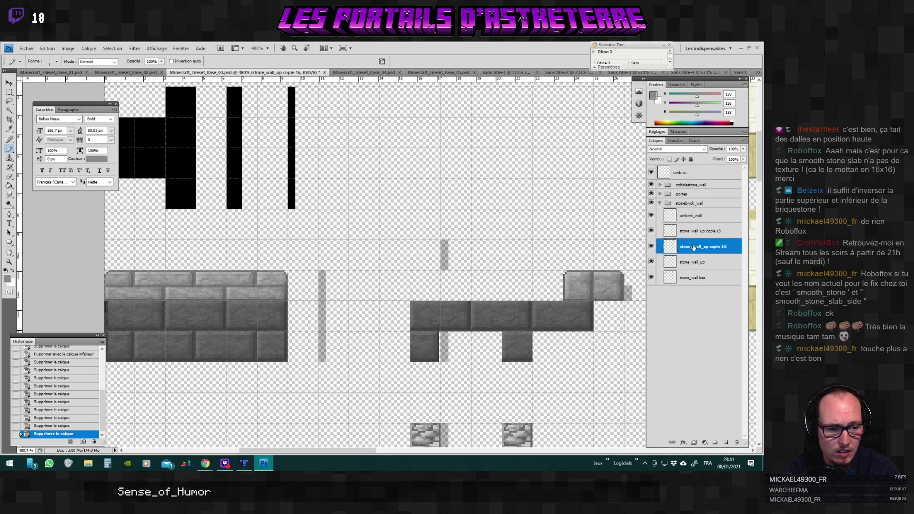
{"action": "key", "text": "Delete"}
{"action": "left_click", "coordinate": [651, 246]}
{"action": "left_click", "coordinate": [652, 246]}
{"action": "left_click", "coordinate": [686, 230]}
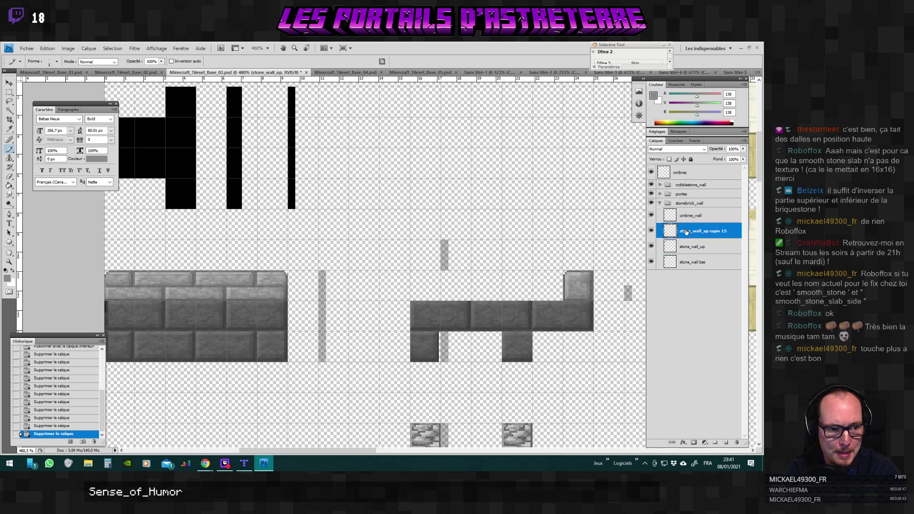
{"action": "key", "text": "Delete"}
{"action": "left_click", "coordinate": [689, 232]}
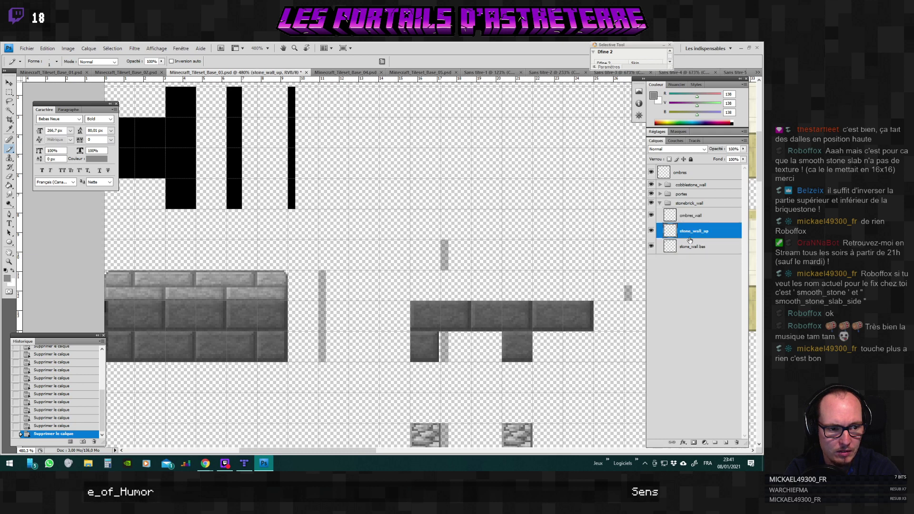
Select the separate dark brick pieces beside the main wall block and erase them from the stone_wall_up and stone_wall bas layers.
{"action": "left_click", "coordinate": [651, 246]}
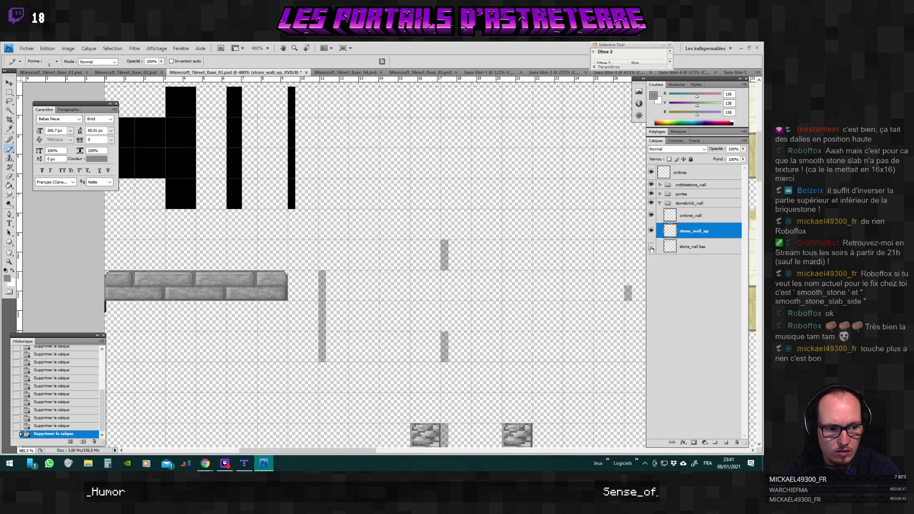
{"action": "left_click", "coordinate": [651, 246]}
{"action": "left_click", "coordinate": [8, 92]}
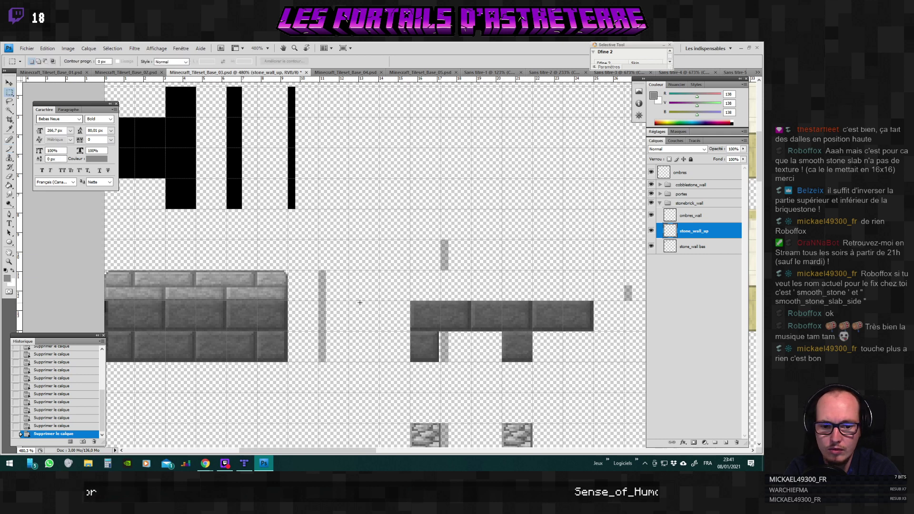
{"action": "left_click_drag", "start_coordinate": [392, 290], "coordinate": [601, 387]}
{"action": "key", "text": "Delete"}
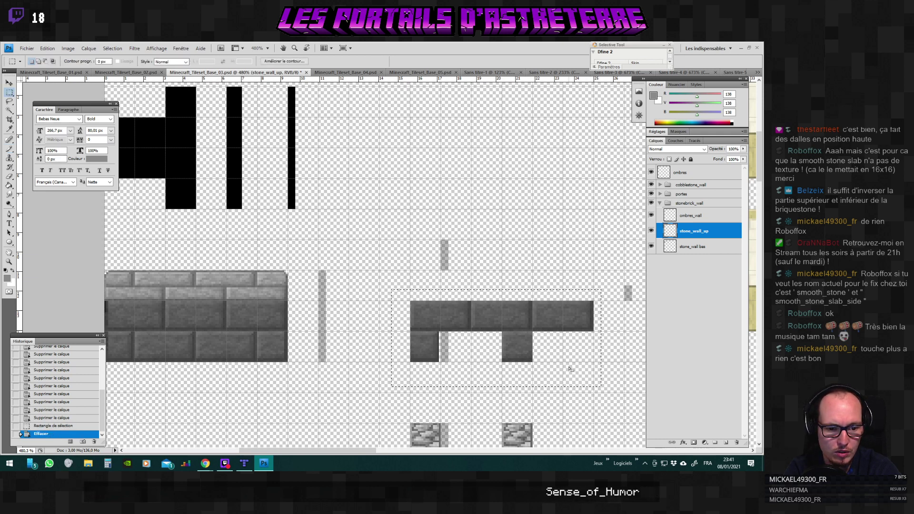
{"action": "left_click", "coordinate": [700, 246]}
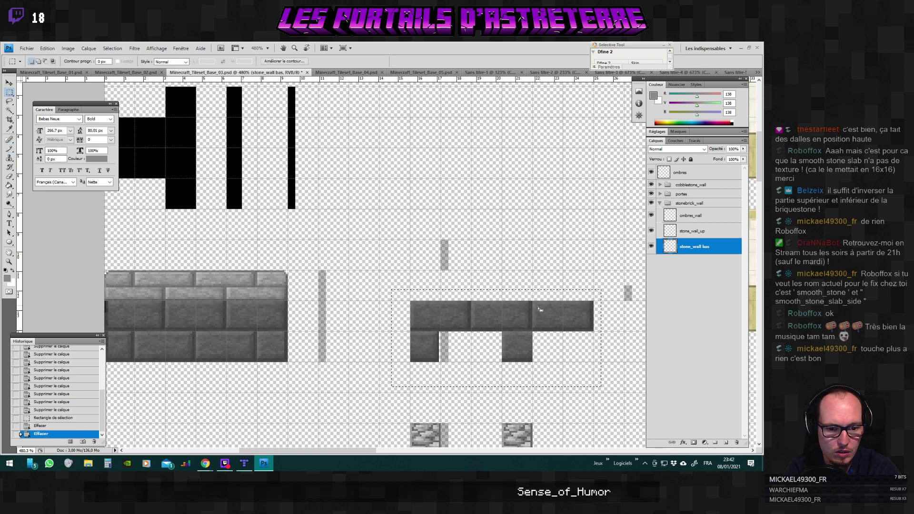
{"action": "key", "text": "Delete"}
{"action": "key", "text": "ctrl+d"}
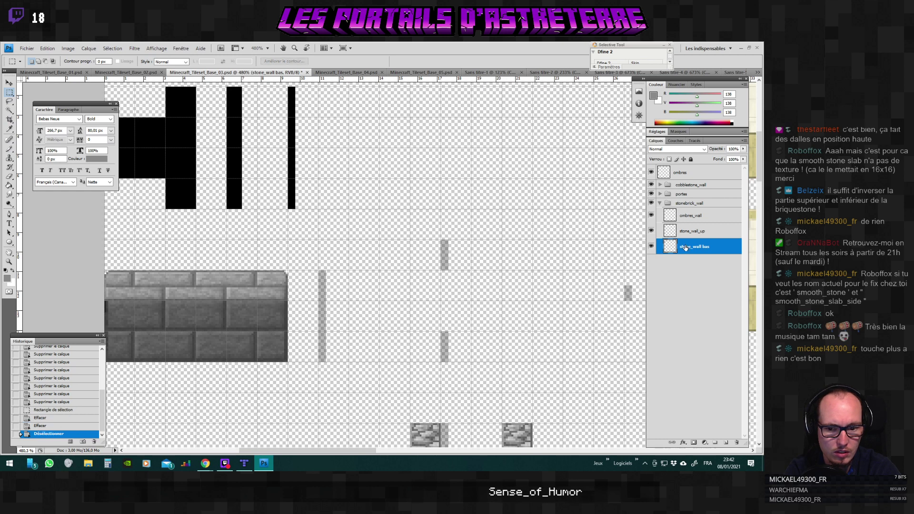
Examine which rows of the wall block belong to the stone_wall bas and stone_wall_up layers by toggling their visibility.
{"action": "left_click", "coordinate": [651, 246]}
{"action": "left_click", "coordinate": [651, 246]}
{"action": "left_click", "coordinate": [651, 231]}
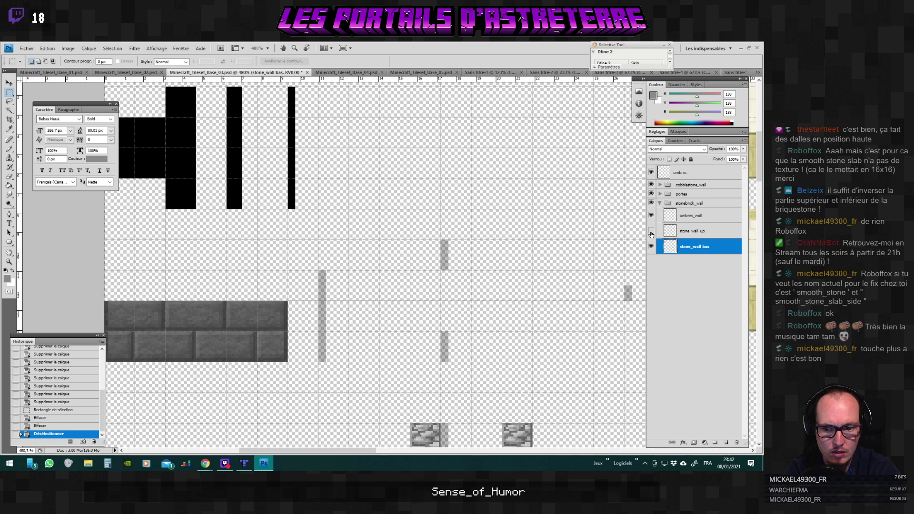
{"action": "left_click", "coordinate": [651, 231]}
{"action": "left_click", "coordinate": [651, 231]}
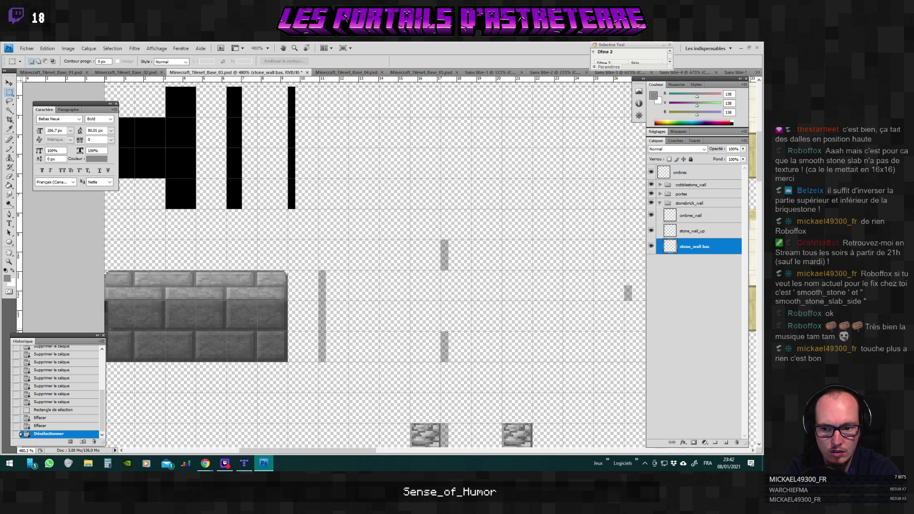
Select the small black strip at the wall block's left edge and erase it from the stone_wall_up layer.
{"action": "scroll", "coordinate": [107, 307], "scroll_direction": "up", "scroll_amount": 5}
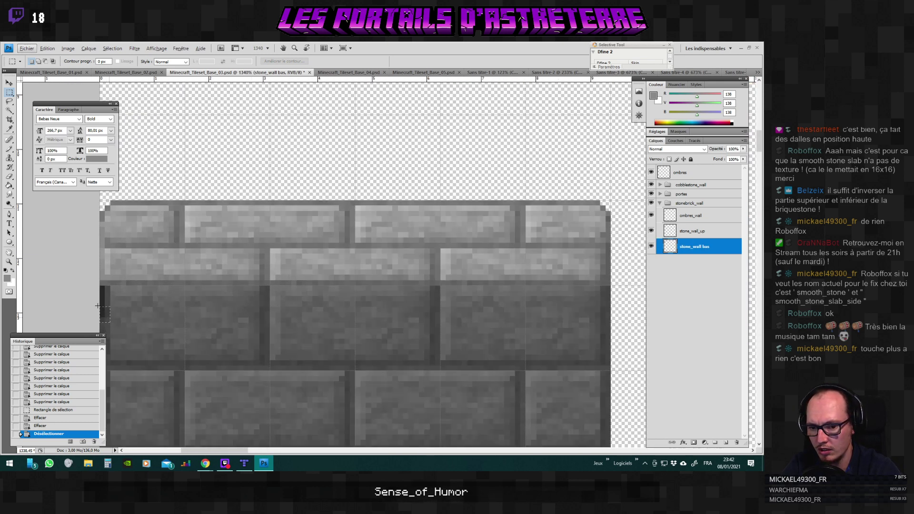
{"action": "left_click_drag", "start_coordinate": [95, 285], "coordinate": [110, 323]}
{"action": "key", "text": "Delete"}
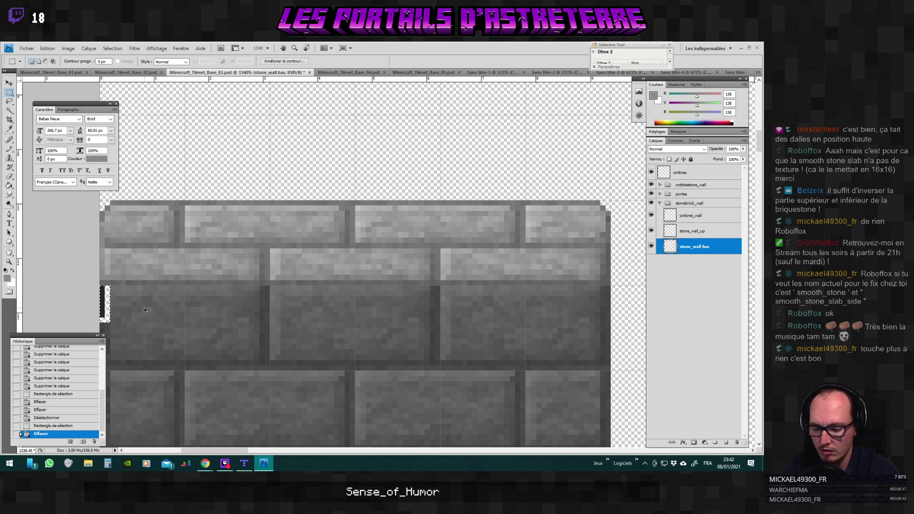
{"action": "key", "text": "ctrl+z"}
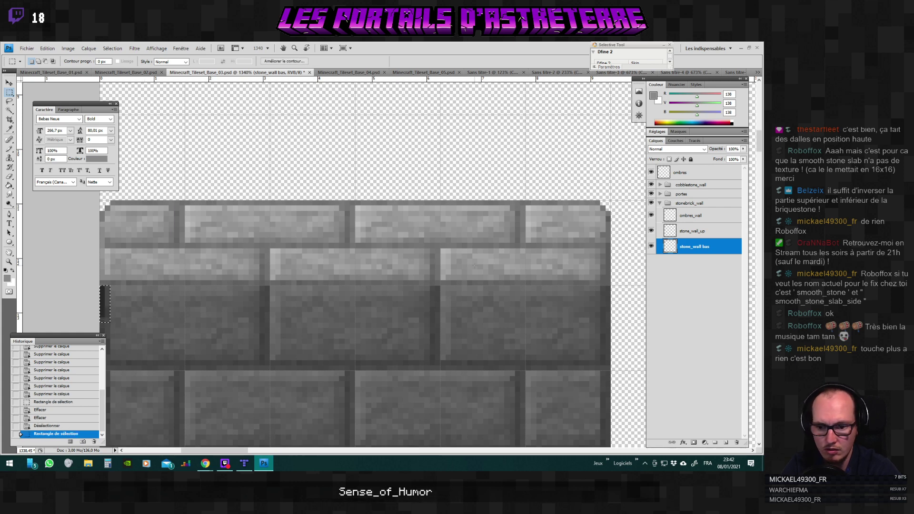
{"action": "left_click", "coordinate": [695, 232]}
{"action": "key", "text": "Delete"}
{"action": "key", "text": "ctrl+d"}
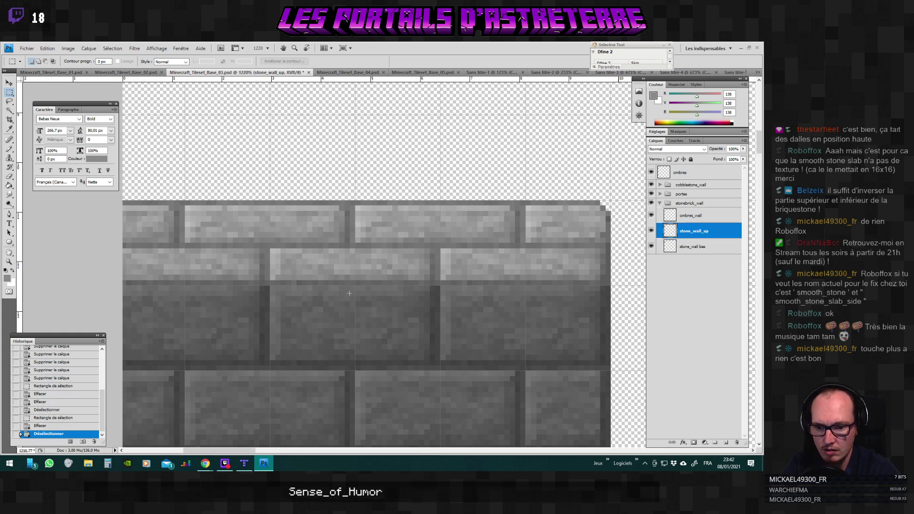
Compare the cleaned stone brick wall block and leftover shadow strips with the layout of the cobblestone wall pieces below.
{"action": "scroll", "coordinate": [349, 293], "scroll_direction": "down", "scroll_amount": 5}
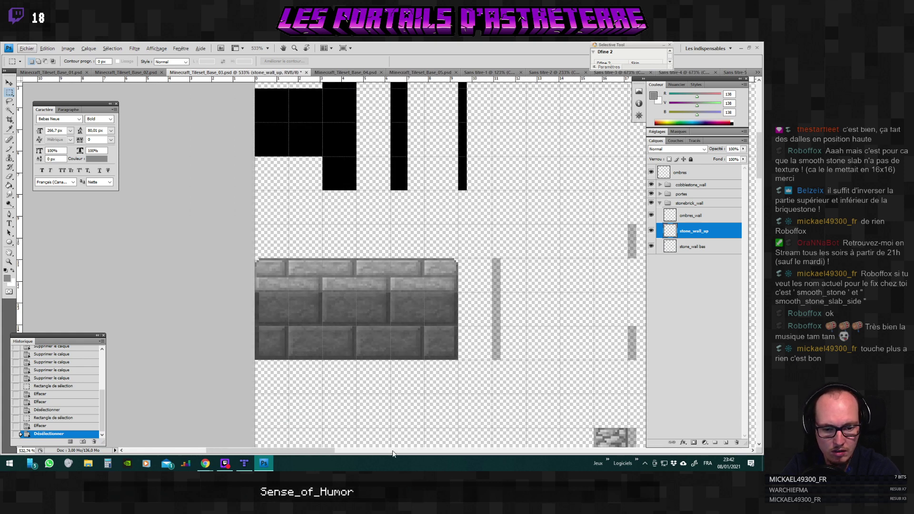
{"action": "left_click_drag", "start_coordinate": [330, 450], "coordinate": [355, 451]}
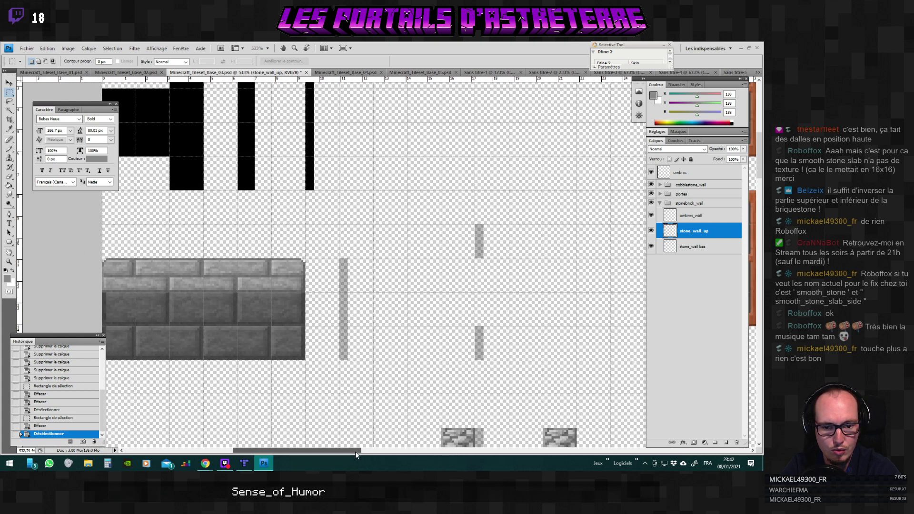
{"action": "scroll", "coordinate": [390, 362], "scroll_direction": "down", "scroll_amount": 2}
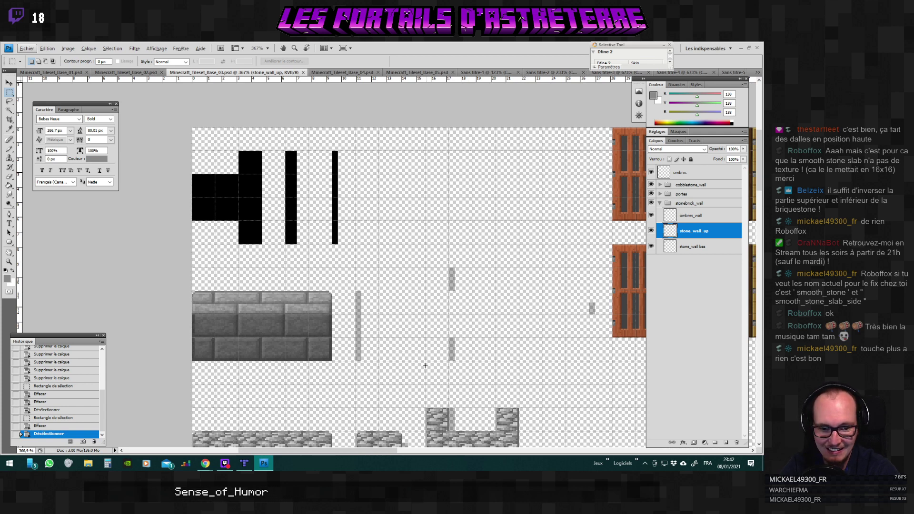
{"action": "scroll", "coordinate": [414, 369], "scroll_direction": "down", "scroll_amount": 5}
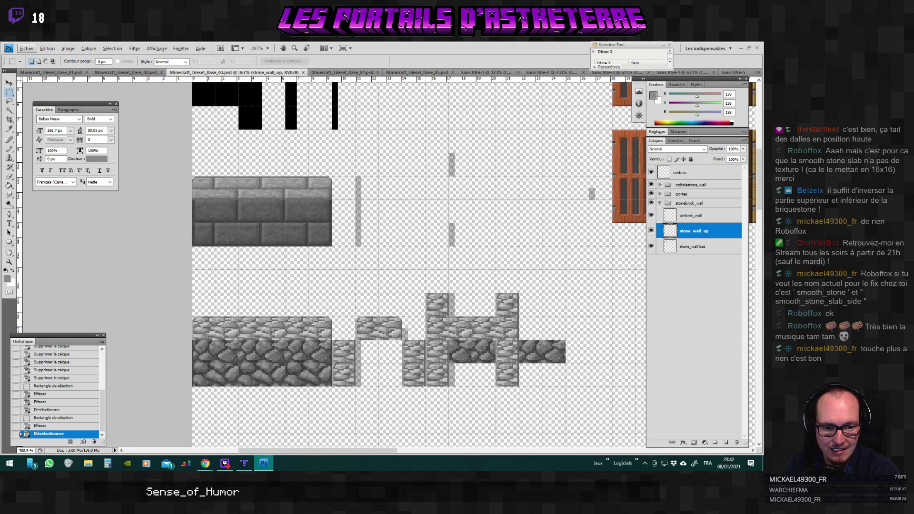
{"action": "scroll", "coordinate": [422, 321], "scroll_direction": "down", "scroll_amount": 1}
{"action": "left_click_drag", "start_coordinate": [384, 450], "coordinate": [404, 453]}
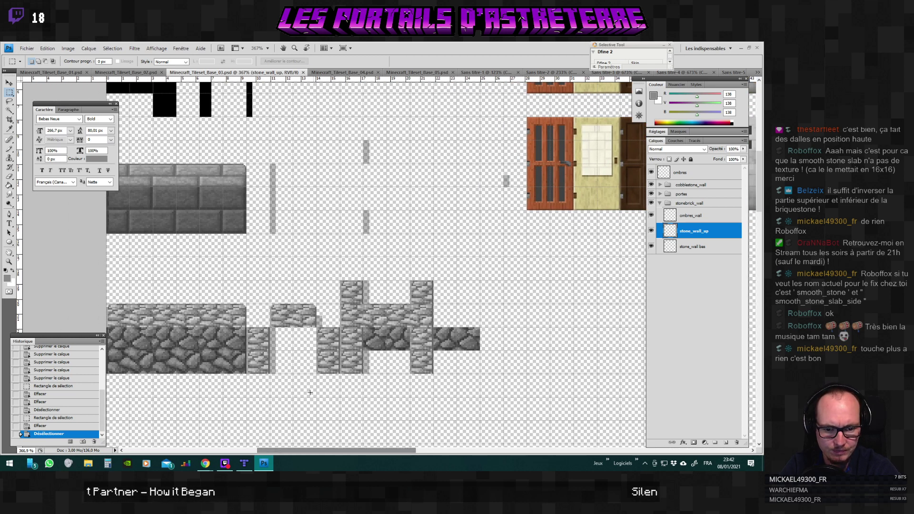
{"action": "scroll", "coordinate": [309, 392], "scroll_direction": "up", "scroll_amount": 4}
{"action": "left_click_drag", "start_coordinate": [291, 452], "coordinate": [275, 453]}
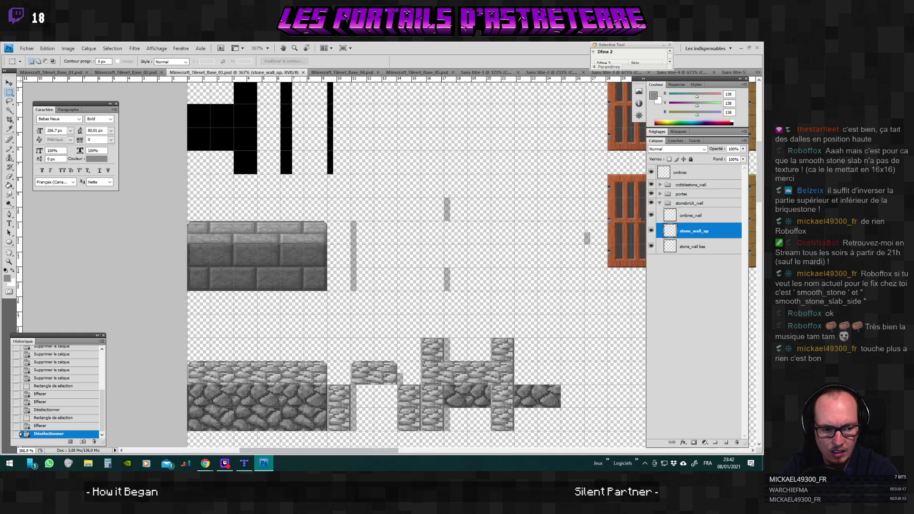
{"action": "scroll", "coordinate": [307, 302], "scroll_direction": "up", "scroll_amount": 1}
{"action": "scroll", "coordinate": [348, 272], "scroll_direction": "left", "scroll_amount": 2}
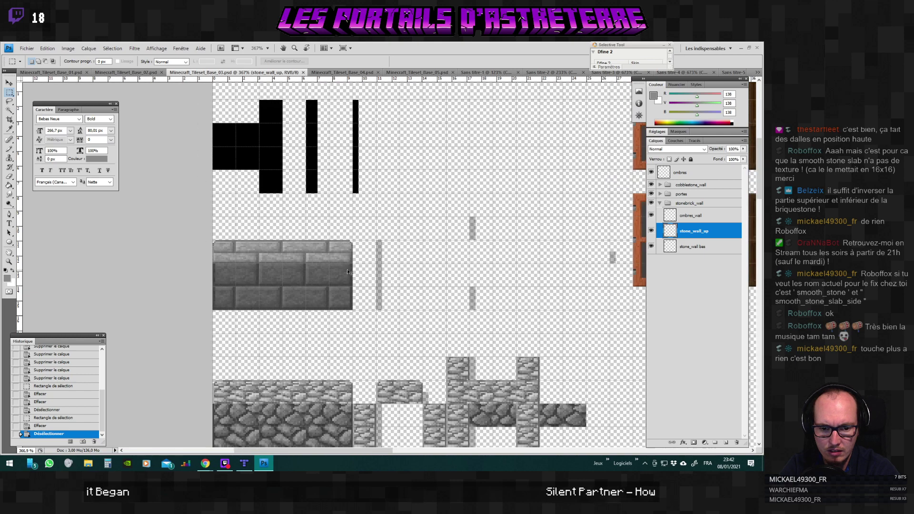
{"action": "scroll", "coordinate": [349, 271], "scroll_direction": "left", "scroll_amount": 1}
{"action": "scroll", "coordinate": [357, 271], "scroll_direction": "right", "scroll_amount": 2}
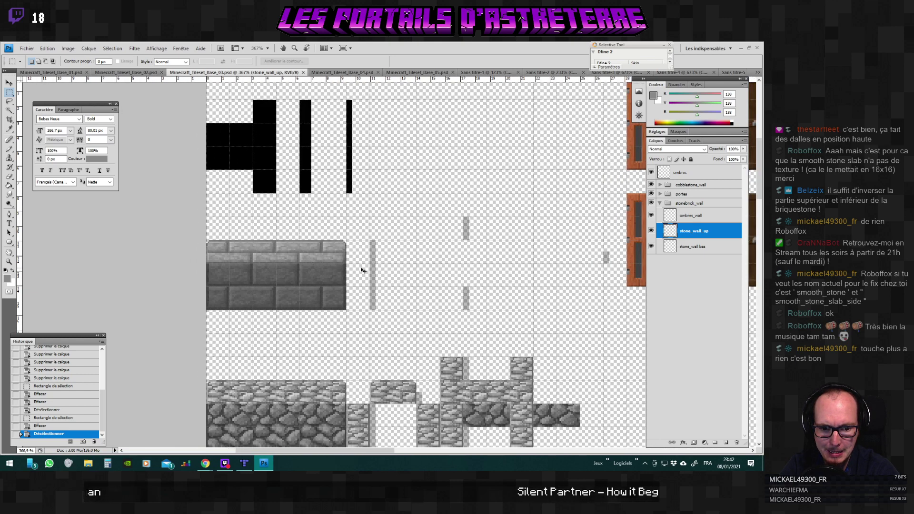
{"action": "scroll", "coordinate": [367, 258], "scroll_direction": "up", "scroll_amount": 1}
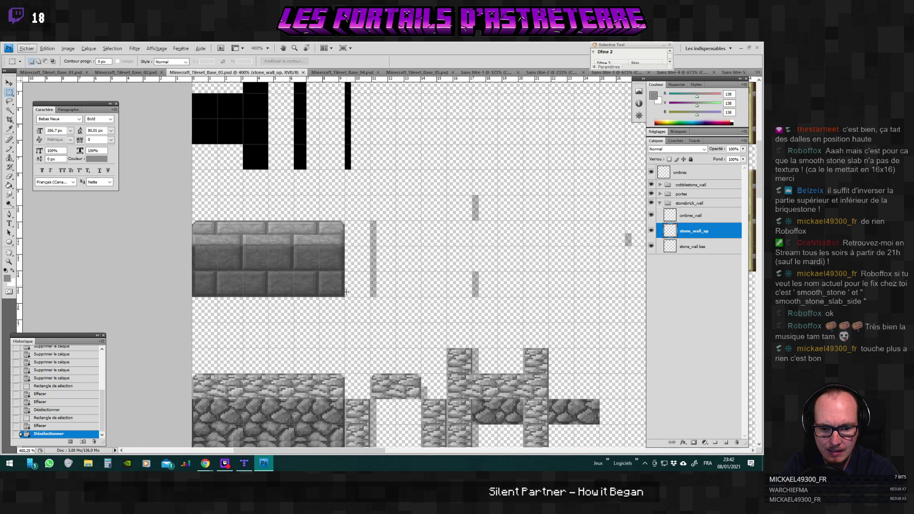
{"action": "scroll", "coordinate": [353, 281], "scroll_direction": "down", "scroll_amount": 1}
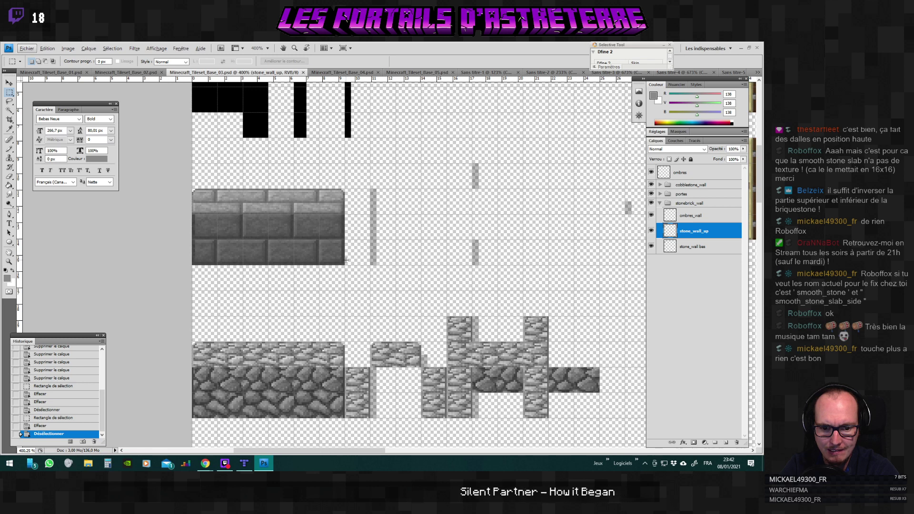
{"action": "scroll", "coordinate": [379, 218], "scroll_direction": "up", "scroll_amount": 1}
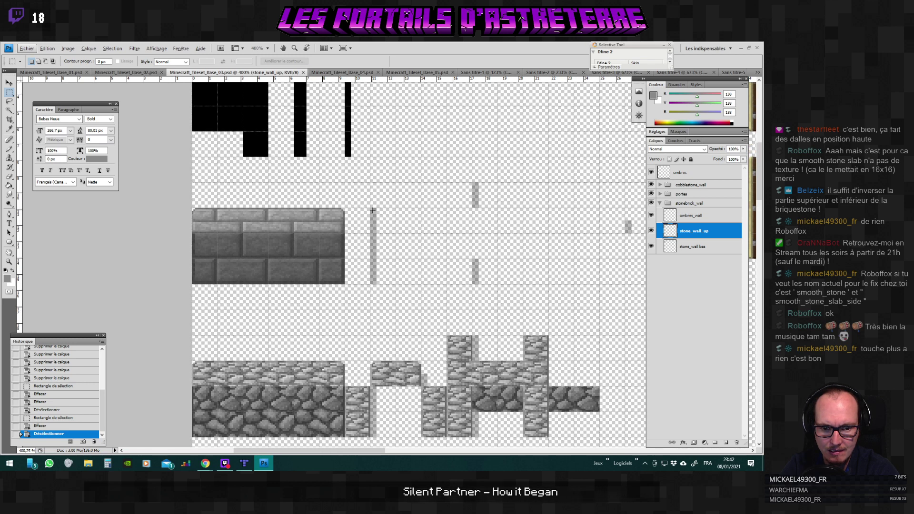
Select the upper end of the shadow strip just beside the stone brick wall block and erase it from the ombres_wall layer.
{"action": "key", "text": "alt+bracketright"}
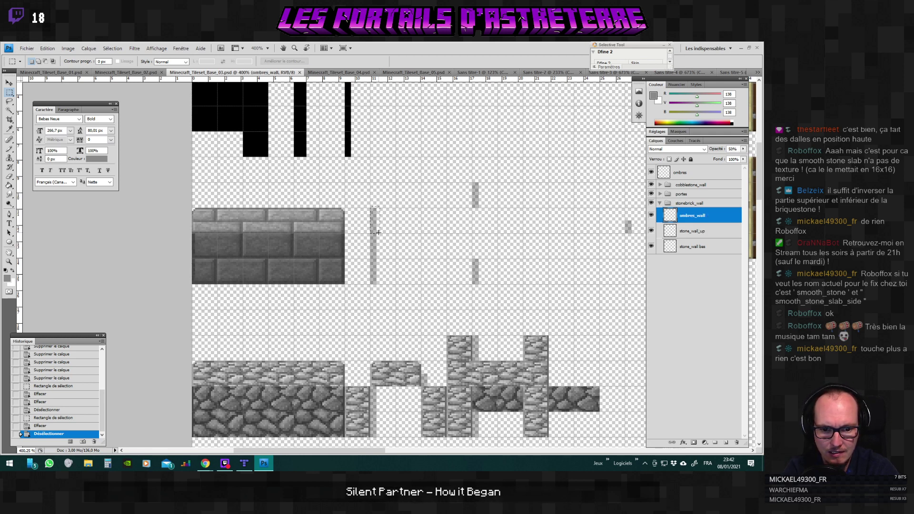
{"action": "left_click_drag", "start_coordinate": [378, 233], "coordinate": [379, 233]}
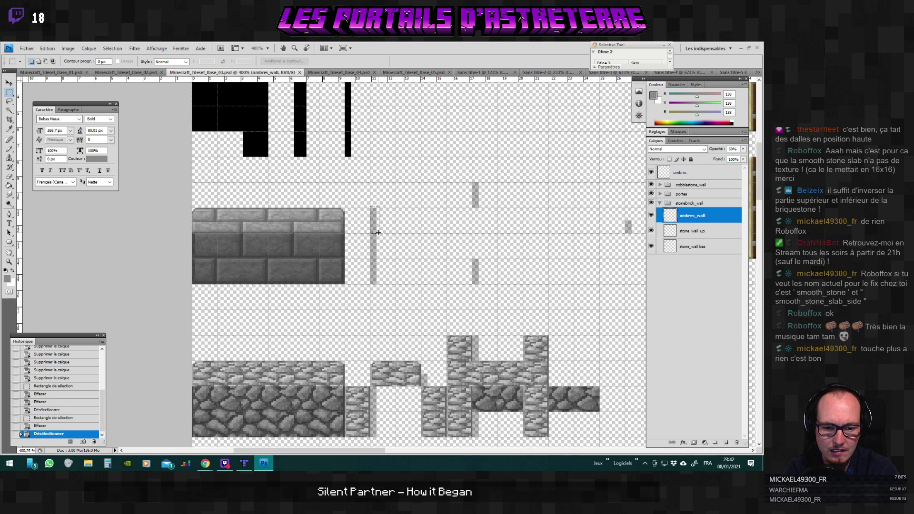
{"action": "key", "text": "Delete"}
{"action": "key", "text": "ctrl+d"}
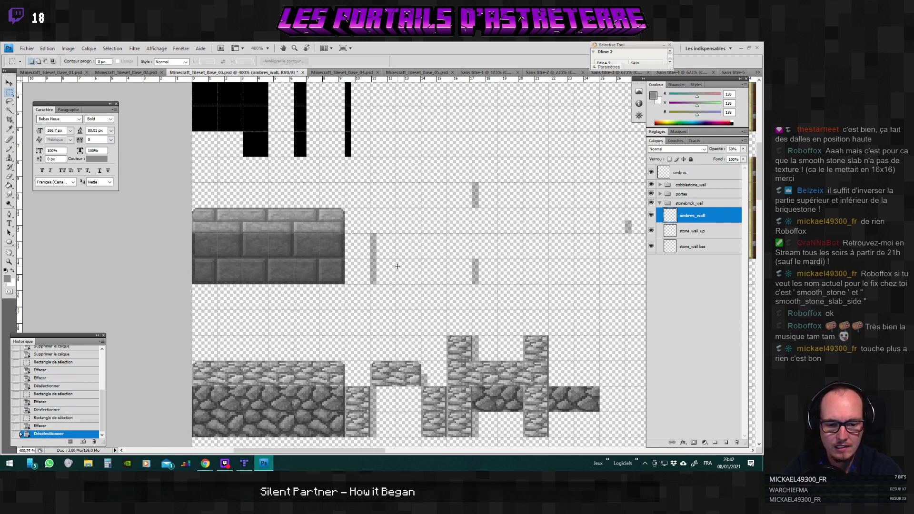
{"action": "scroll", "coordinate": [343, 304], "scroll_direction": "down", "scroll_amount": 1}
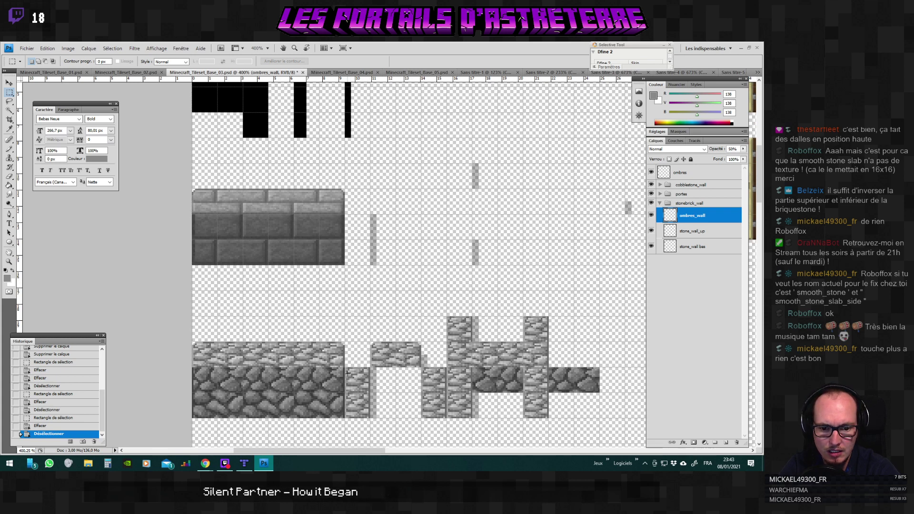
{"action": "scroll", "coordinate": [331, 209], "scroll_direction": "up", "scroll_amount": 3}
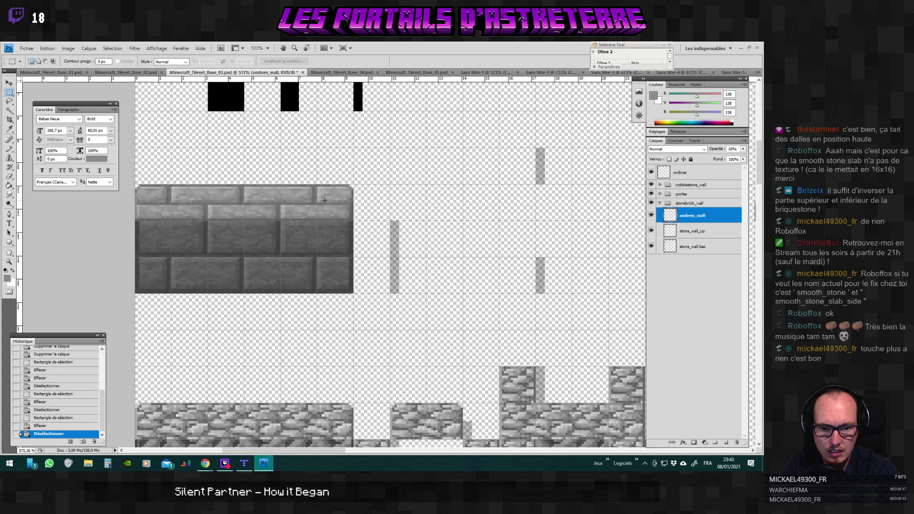
{"action": "scroll", "coordinate": [325, 201], "scroll_direction": "down", "scroll_amount": 2}
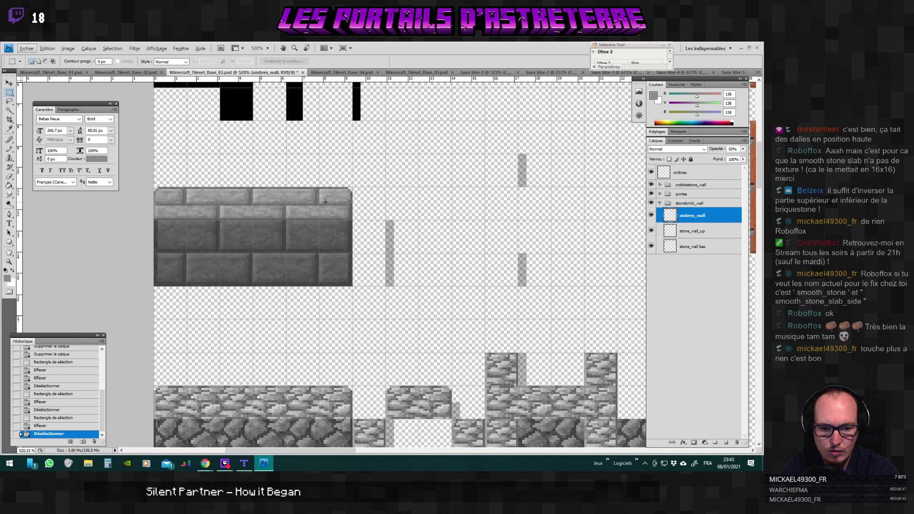
{"action": "scroll", "coordinate": [326, 202], "scroll_direction": "down", "scroll_amount": 2}
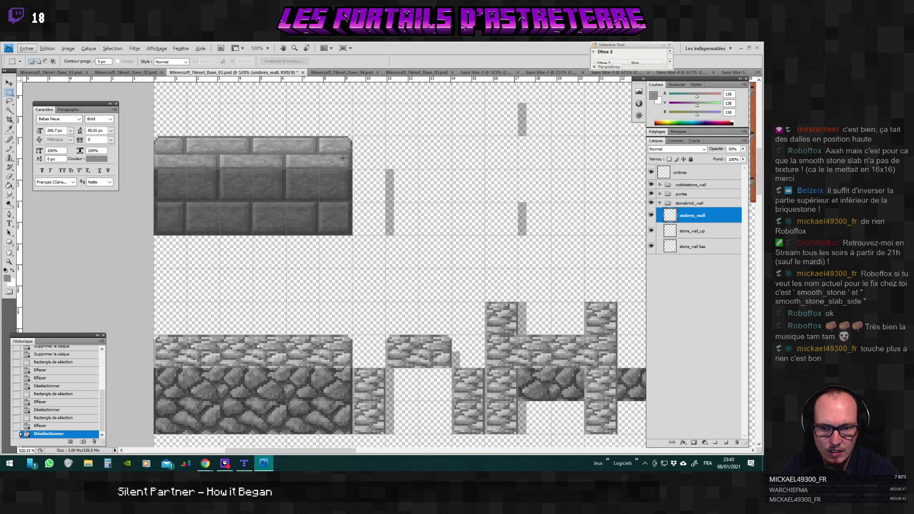
{"action": "scroll", "coordinate": [286, 162], "scroll_direction": "up", "scroll_amount": 1}
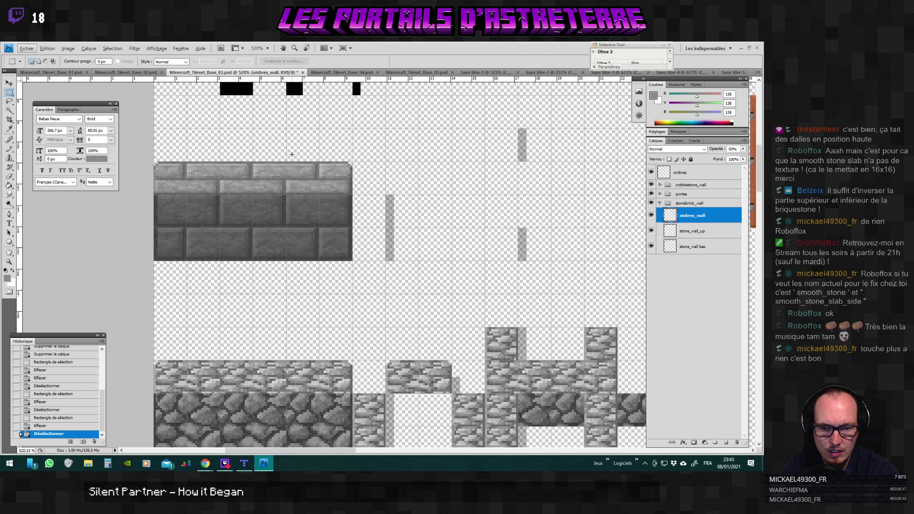
{"action": "scroll", "coordinate": [294, 168], "scroll_direction": "up", "scroll_amount": 1}
{"action": "left_click_drag", "start_coordinate": [282, 159], "coordinate": [339, 214]}
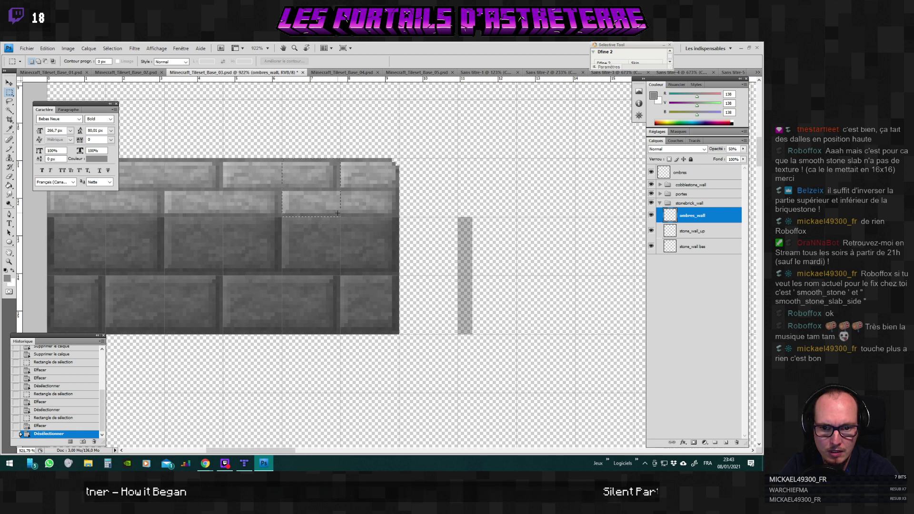
{"action": "scroll", "coordinate": [393, 296], "scroll_direction": "down", "scroll_amount": 2}
{"action": "scroll", "coordinate": [393, 296], "scroll_direction": "down", "scroll_amount": 1}
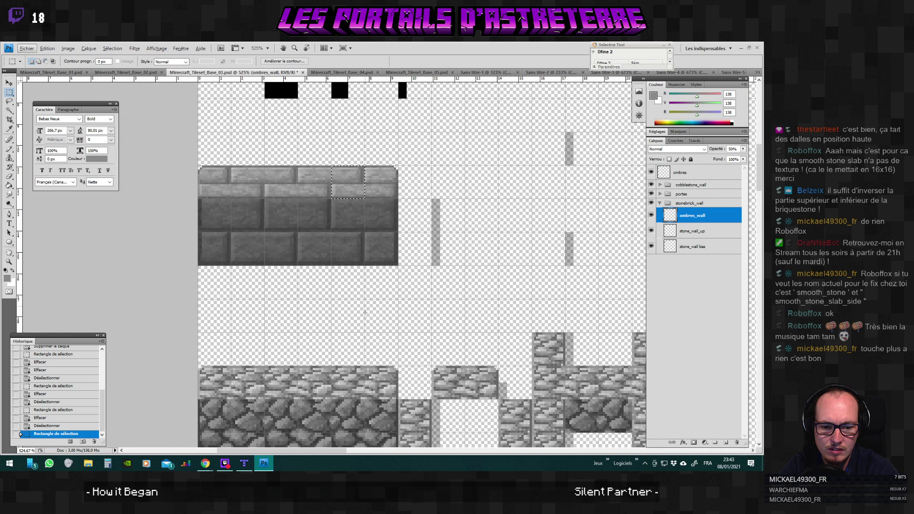
{"action": "scroll", "coordinate": [390, 310], "scroll_direction": "down", "scroll_amount": 1}
{"action": "scroll", "coordinate": [299, 200], "scroll_direction": "up", "scroll_amount": 1}
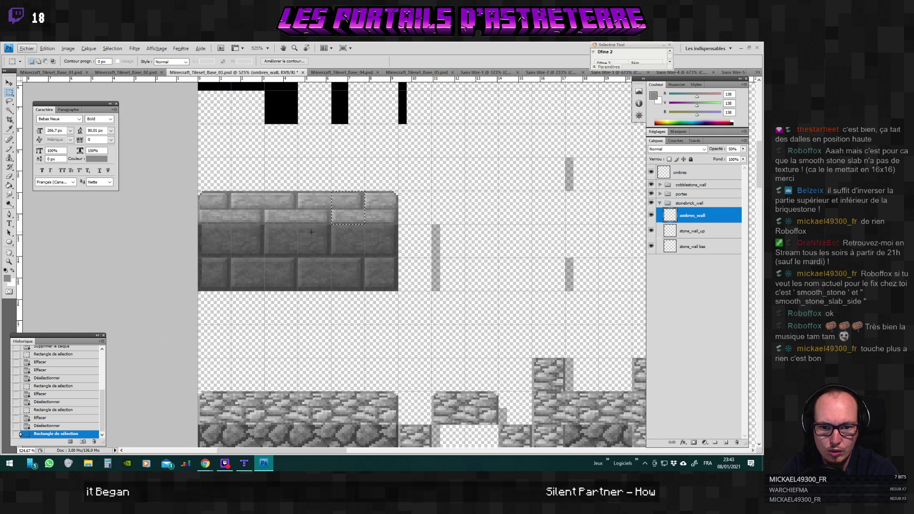
{"action": "key", "text": "ctrl+d"}
Select one square tile in the light top rows of the stone brick wall and copy it from stone_wall_up onto a new layer.
{"action": "scroll", "coordinate": [298, 200], "scroll_direction": "up", "scroll_amount": 3}
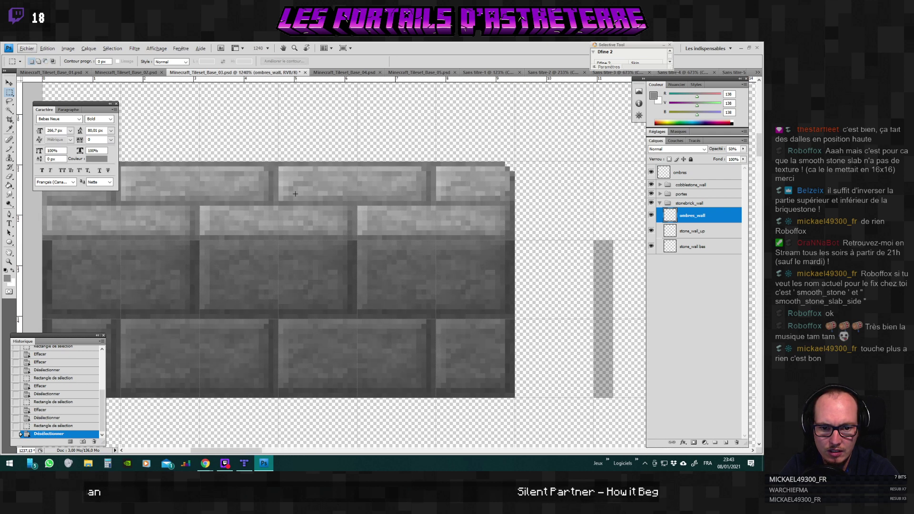
{"action": "scroll", "coordinate": [217, 189], "scroll_direction": "down", "scroll_amount": 1}
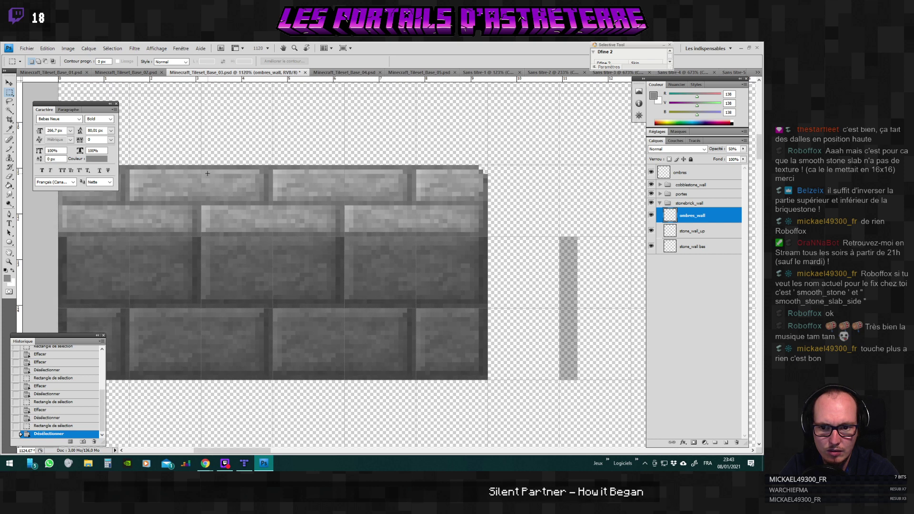
{"action": "left_click_drag", "start_coordinate": [202, 166], "coordinate": [229, 190]}
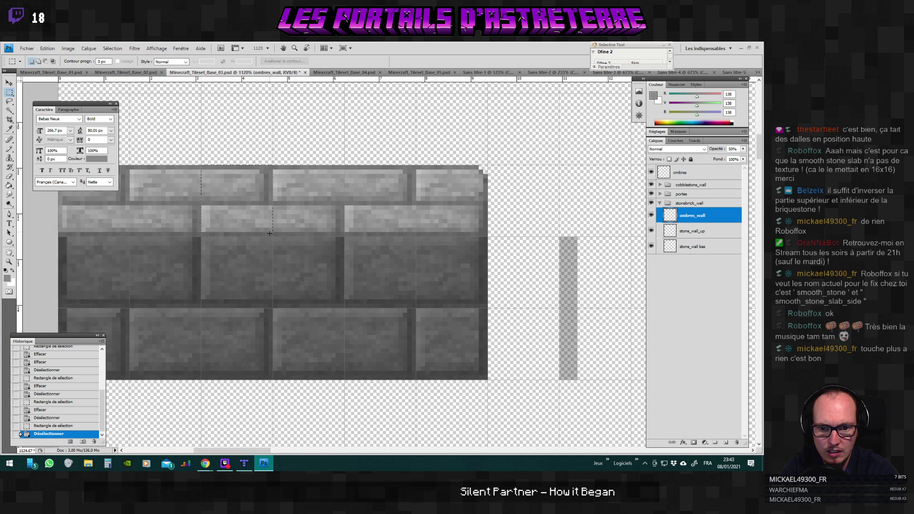
{"action": "left_click_drag", "start_coordinate": [270, 234], "coordinate": [272, 237]}
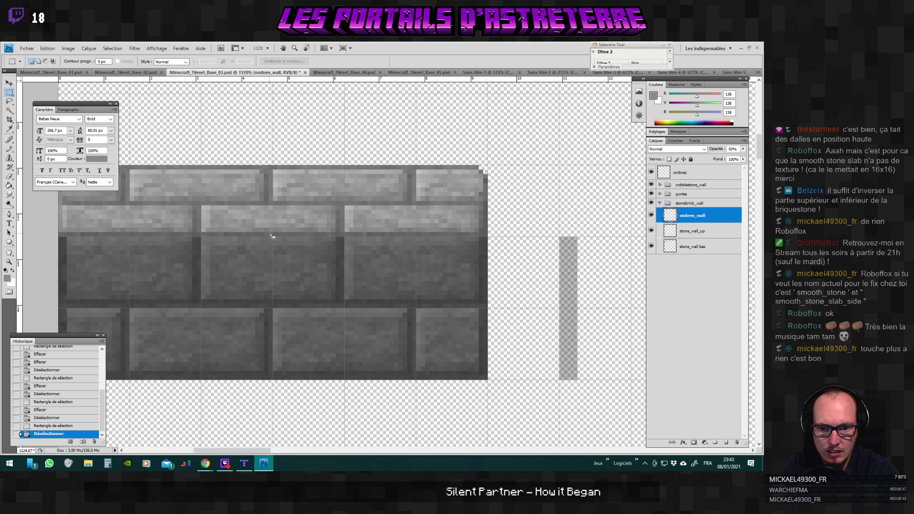
{"action": "left_click", "coordinate": [677, 231]}
{"action": "left_click", "coordinate": [651, 231]}
{"action": "left_click", "coordinate": [651, 231]}
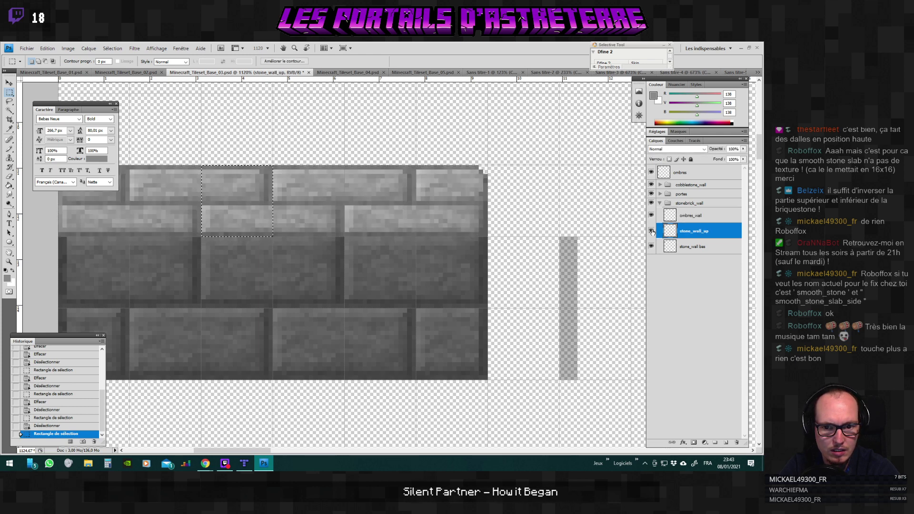
{"action": "key", "text": "ctrl+c"}
{"action": "key", "text": "ctrl+v"}
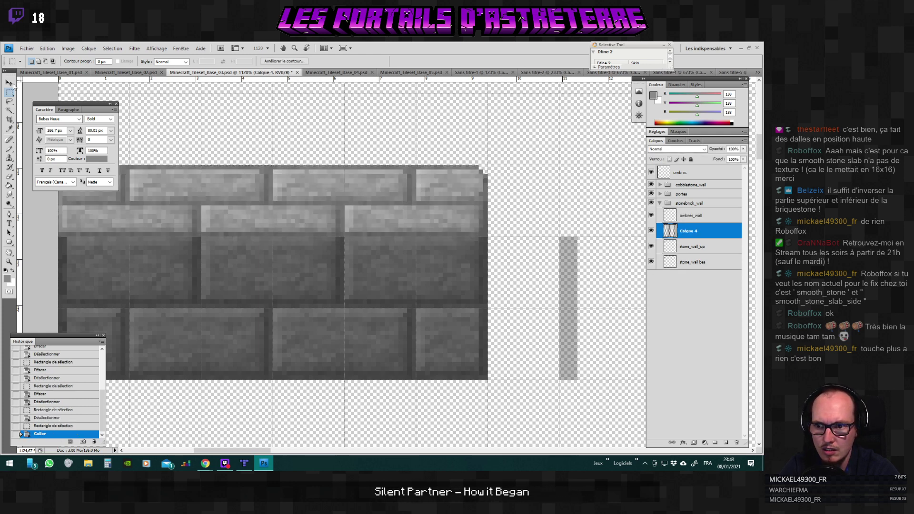
Move the pasted brick piece against the stone brick wall's lower right end, then duplicate its layer and stack the copy directly above.
{"action": "key", "text": "v"}
{"action": "left_click_drag", "start_coordinate": [279, 231], "coordinate": [563, 368]}
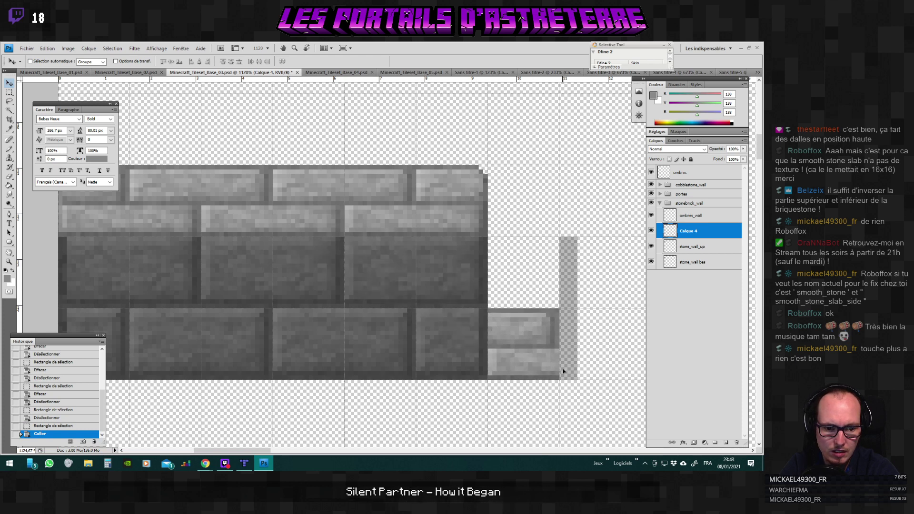
{"action": "right_click", "coordinate": [662, 231]}
{"action": "left_click", "coordinate": [681, 260]}
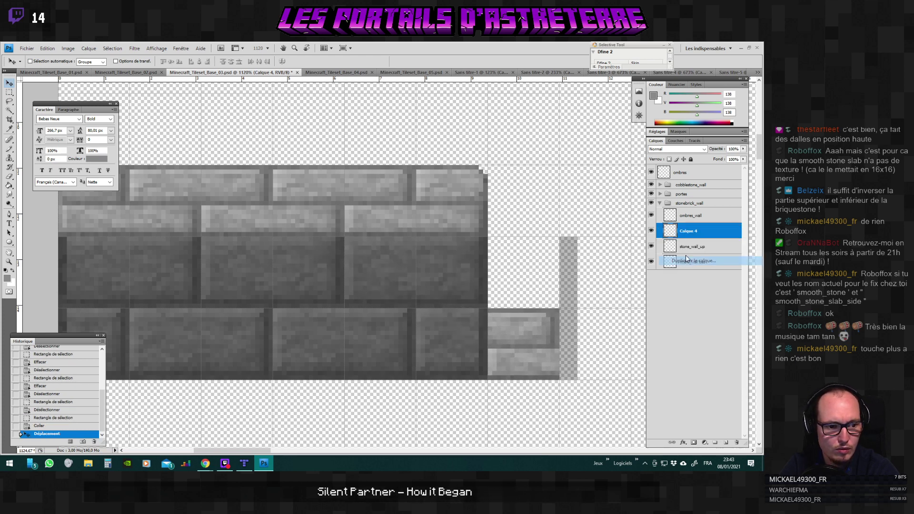
{"action": "left_click", "coordinate": [455, 173]}
{"action": "left_click_drag", "start_coordinate": [526, 286], "coordinate": [533, 256]}
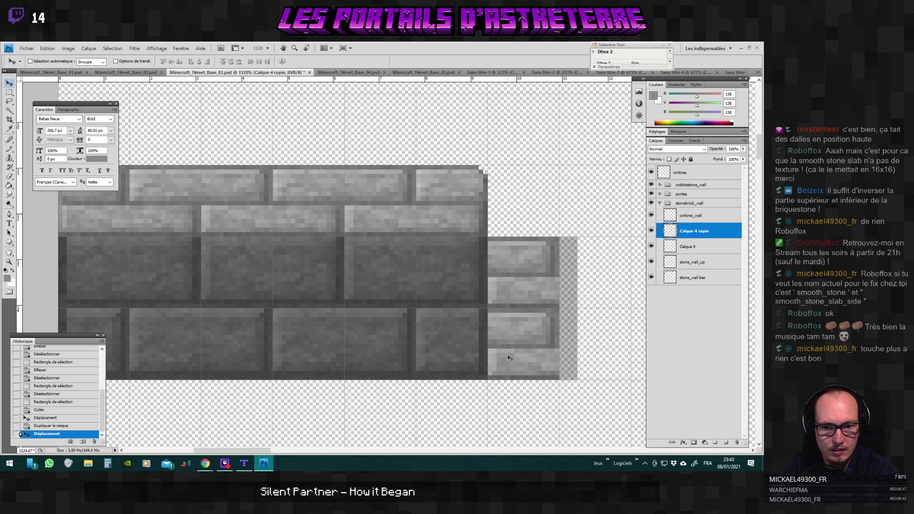
Merge the duplicated brick layer with the one below and rename the merged layer stone_wall_gauche.
{"action": "left_click_drag", "start_coordinate": [264, 451], "coordinate": [284, 455]}
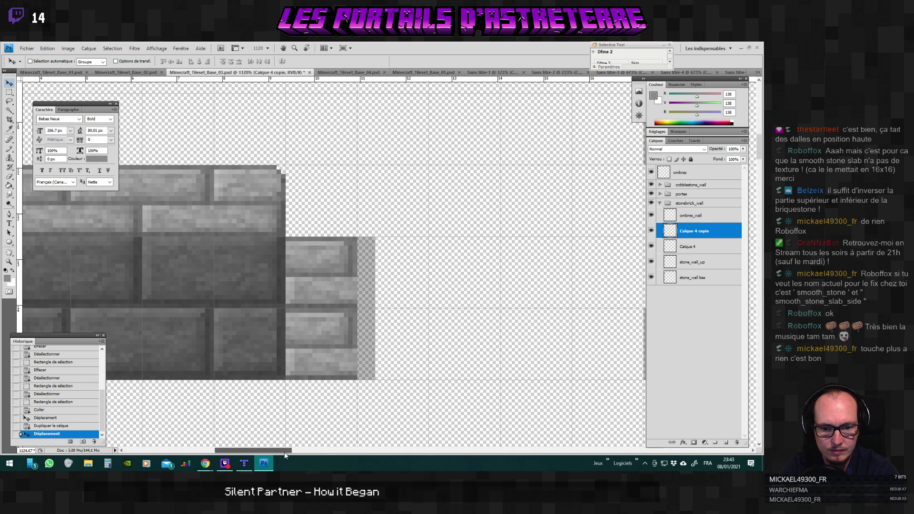
{"action": "key", "text": "ctrl+e"}
{"action": "double_click", "coordinate": [696, 231]}
{"action": "type", "text": "s"}
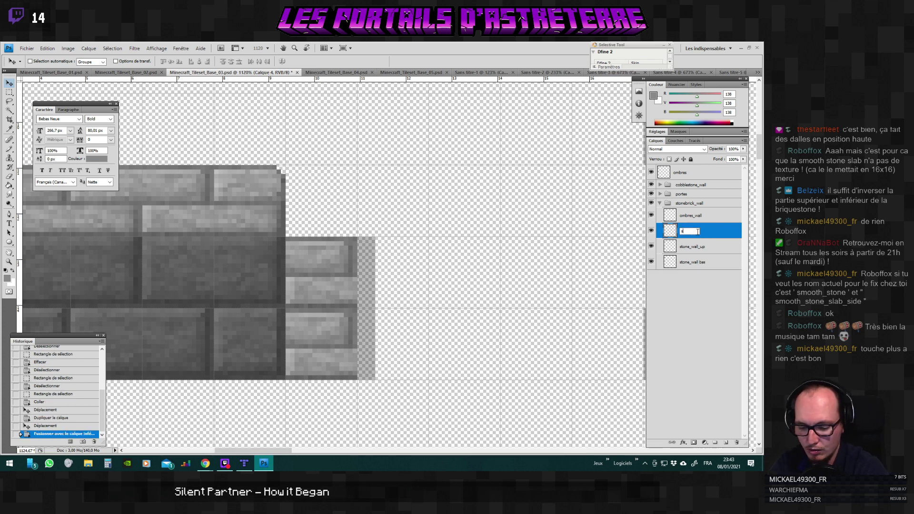
{"action": "type", "text": "tone_wall_ga"}
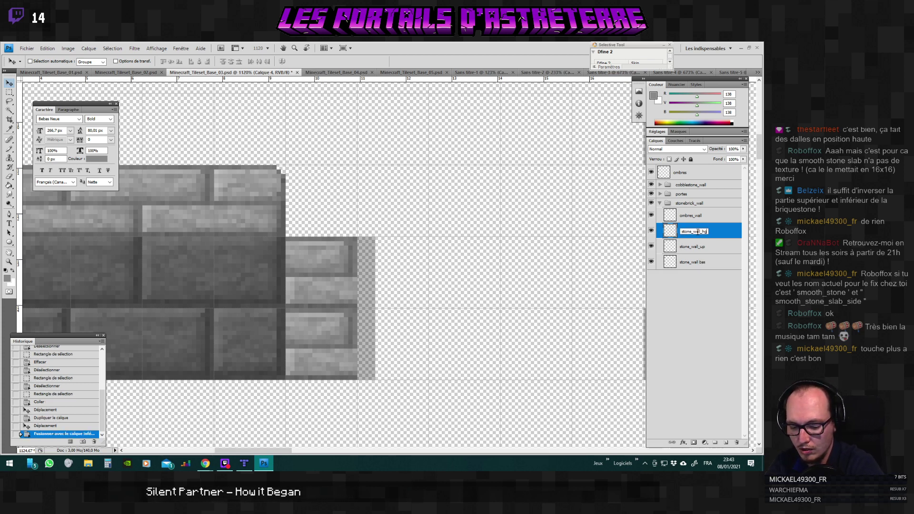
{"action": "type", "text": "uche"}
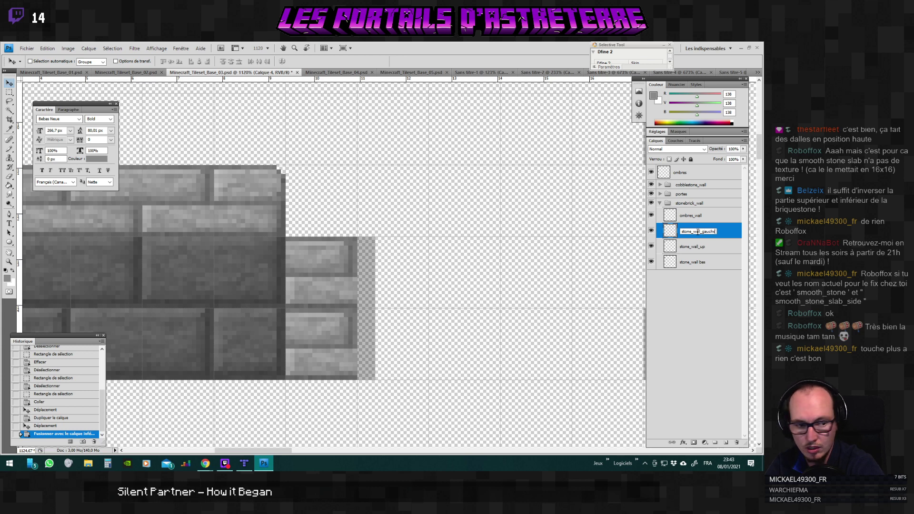
{"action": "key", "text": "Return"}
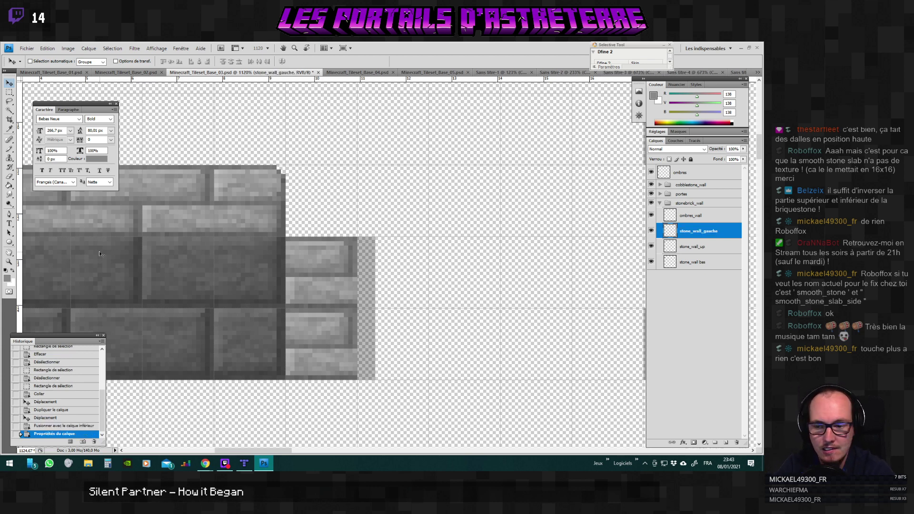
Retouch the right-edge pixels of the small stacked bricks with the Pencil, using greys sampled from the texture such as 101, 121 and 141.
{"action": "left_click", "coordinate": [11, 149]}
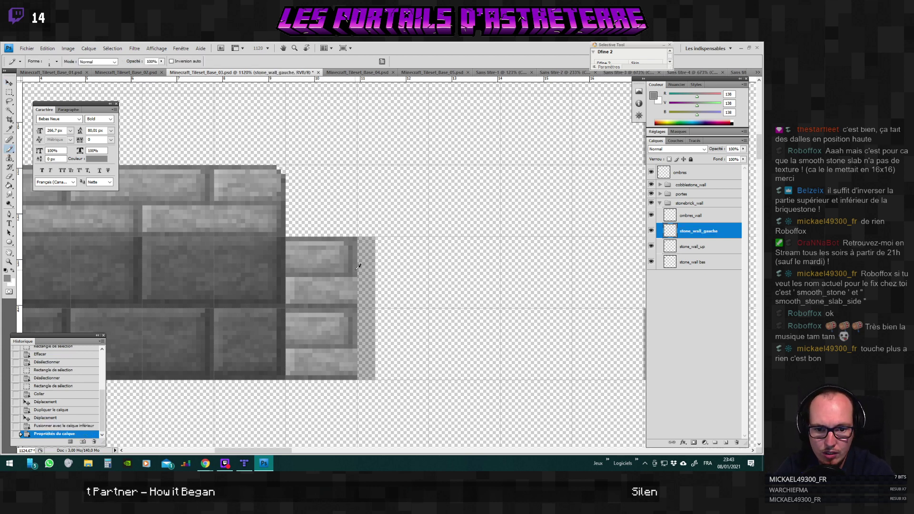
{"action": "left_click_drag", "start_coordinate": [354, 292], "coordinate": [354, 301]}
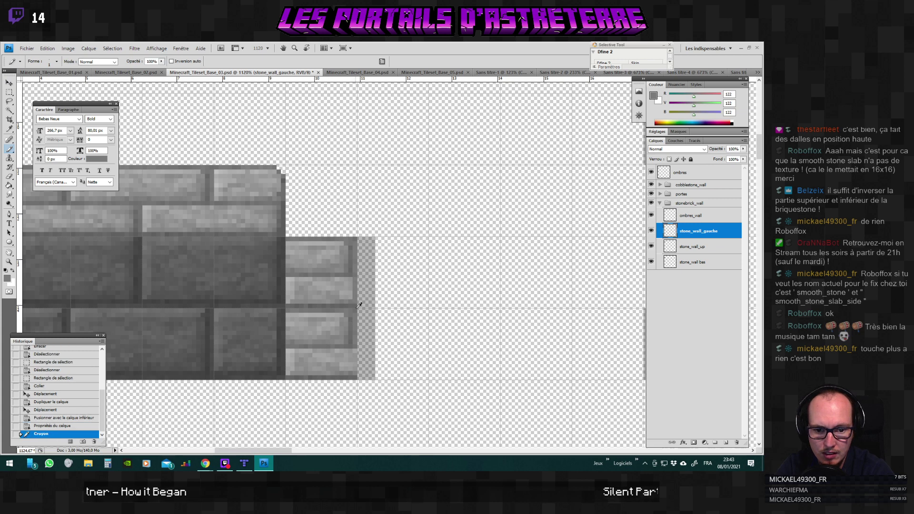
{"action": "left_click", "coordinate": [356, 324]}
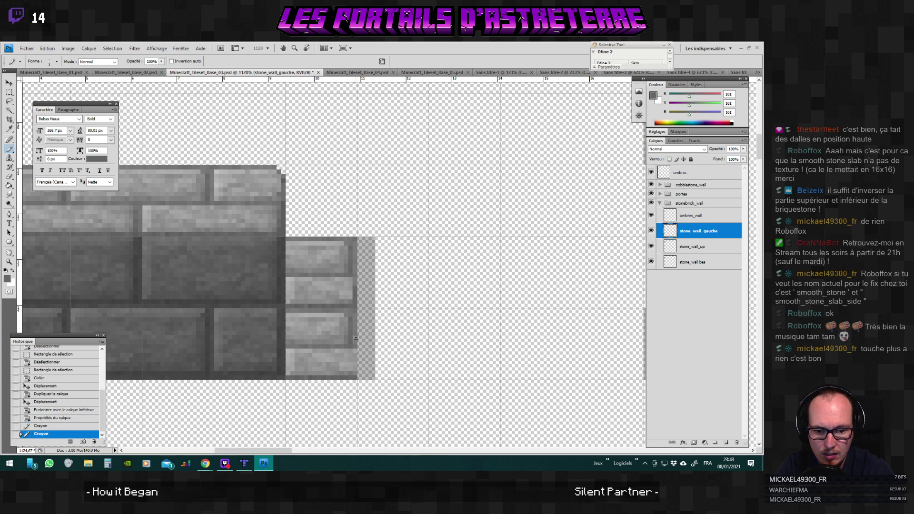
{"action": "left_click", "coordinate": [355, 363]}
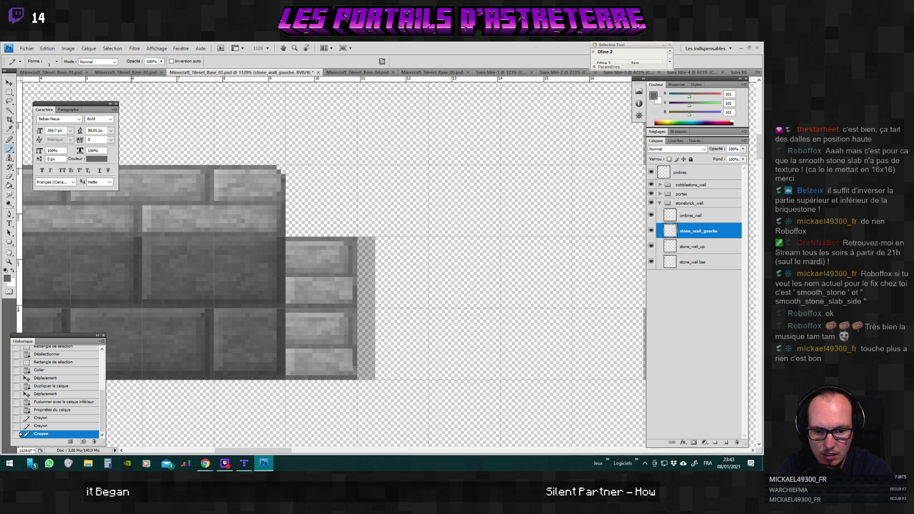
{"action": "left_click", "coordinate": [355, 369]}
{"action": "left_click", "coordinate": [358, 354]}
{"action": "left_click", "coordinate": [361, 328]}
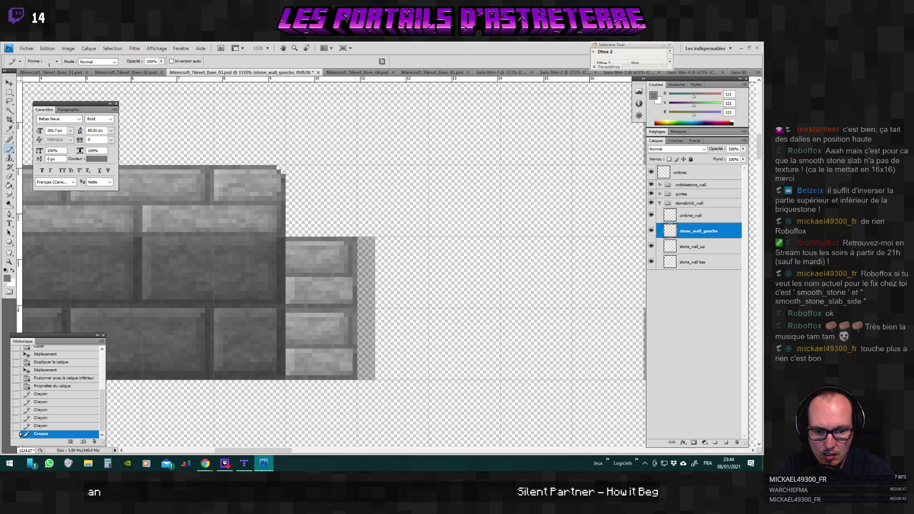
{"action": "left_click", "coordinate": [354, 354]}
{"action": "left_click", "coordinate": [350, 366]}
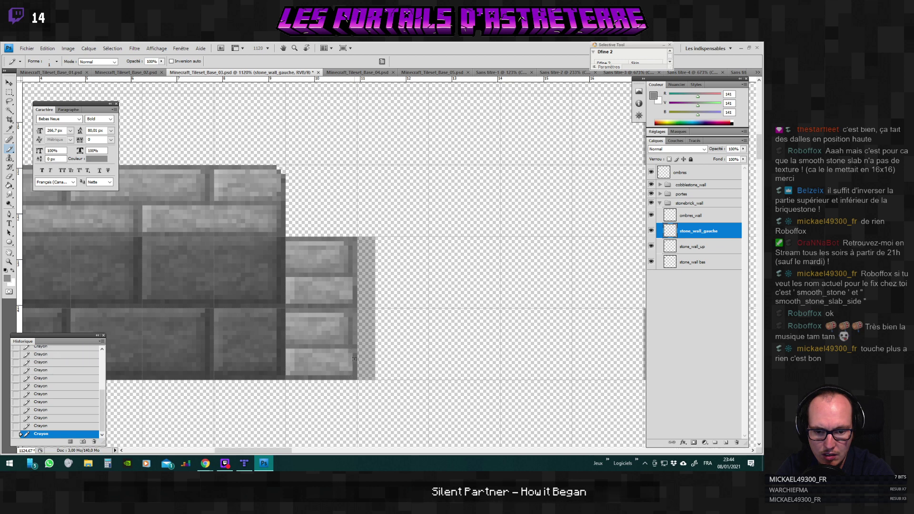
{"action": "left_click", "coordinate": [362, 356]}
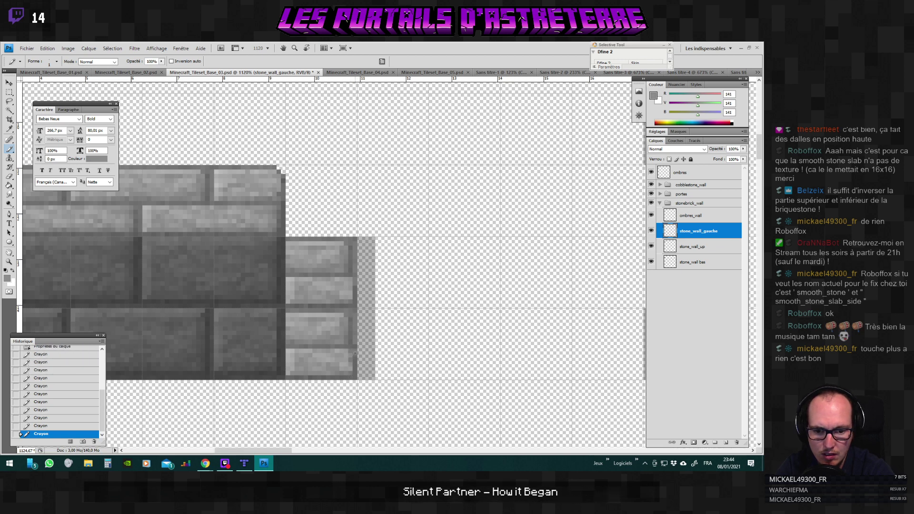
{"action": "left_click", "coordinate": [352, 334], "text": "alt"}
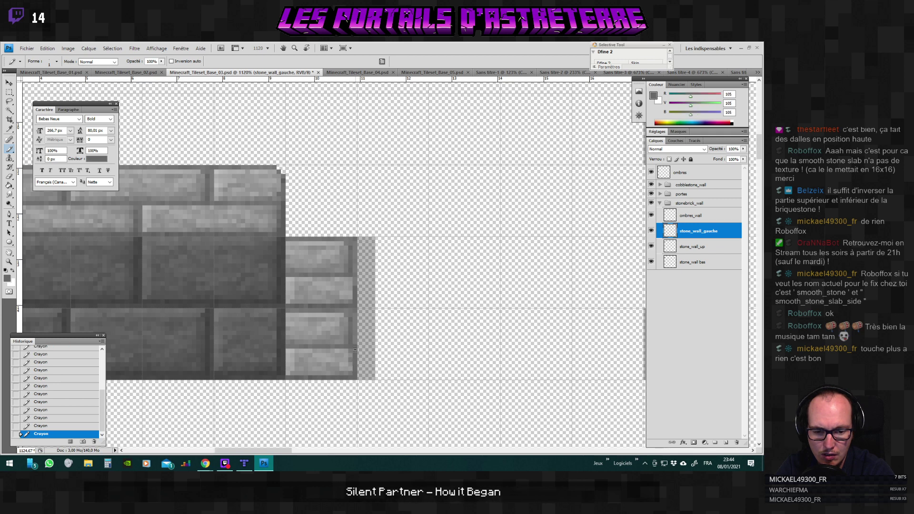
Retouch the left-edge pixels of the small stacked bricks with the Pencil, using light grey 164 sampled from the bricks.
{"action": "scroll", "coordinate": [360, 360], "scroll_direction": "down", "scroll_amount": 5}
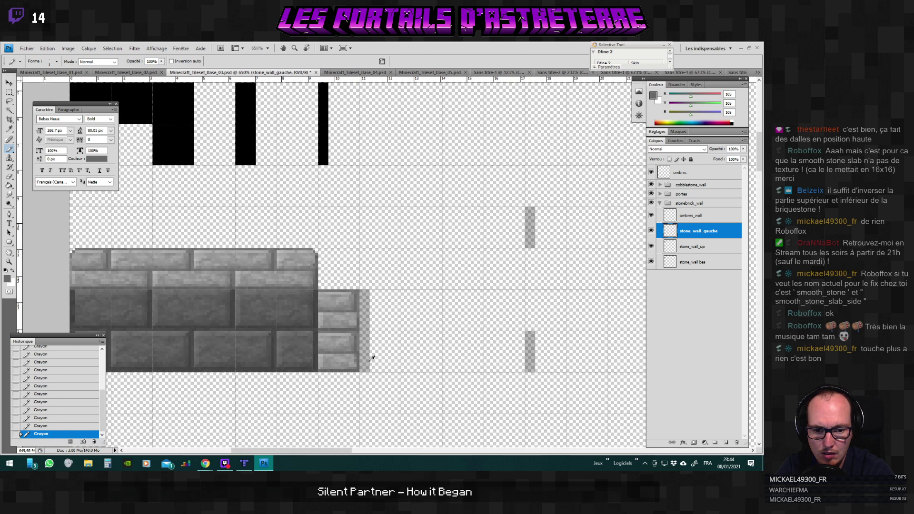
{"action": "scroll", "coordinate": [348, 355], "scroll_direction": "up", "scroll_amount": 5}
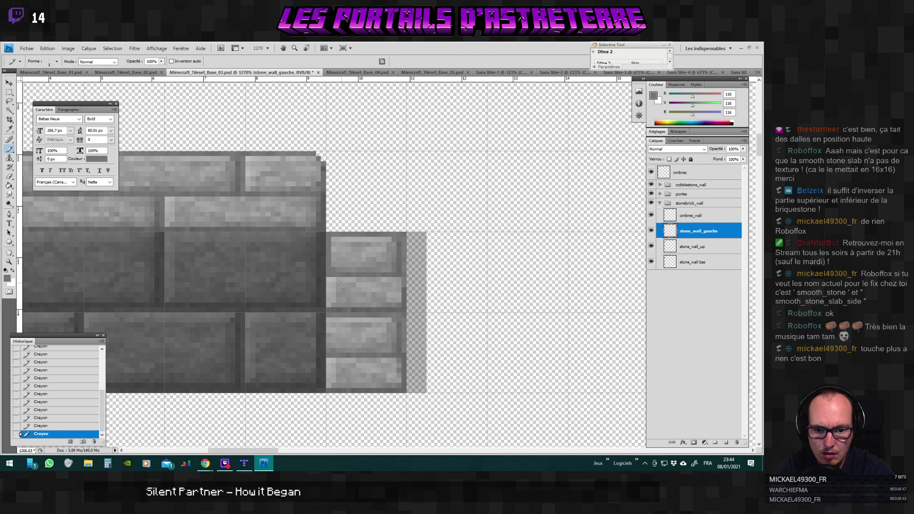
{"action": "left_click", "coordinate": [339, 282], "text": "alt"}
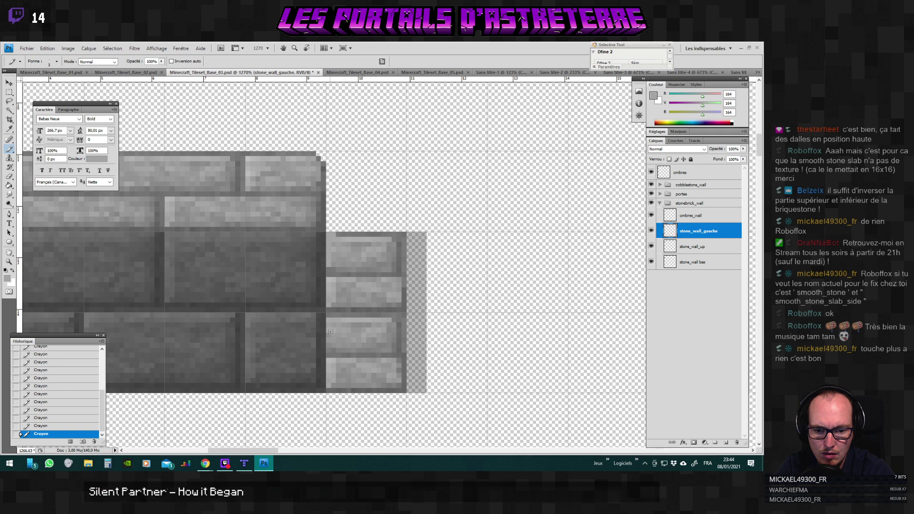
{"action": "left_click", "coordinate": [331, 355]}
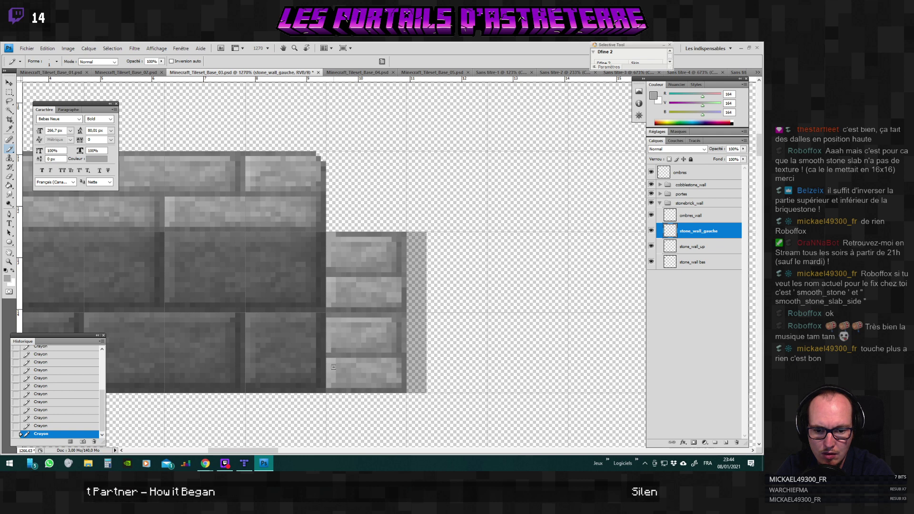
Examine the stone brick wall pieces against the finished cobblestone wall set below to see which parts are still missing.
{"action": "scroll", "coordinate": [390, 364], "scroll_direction": "down", "scroll_amount": 5}
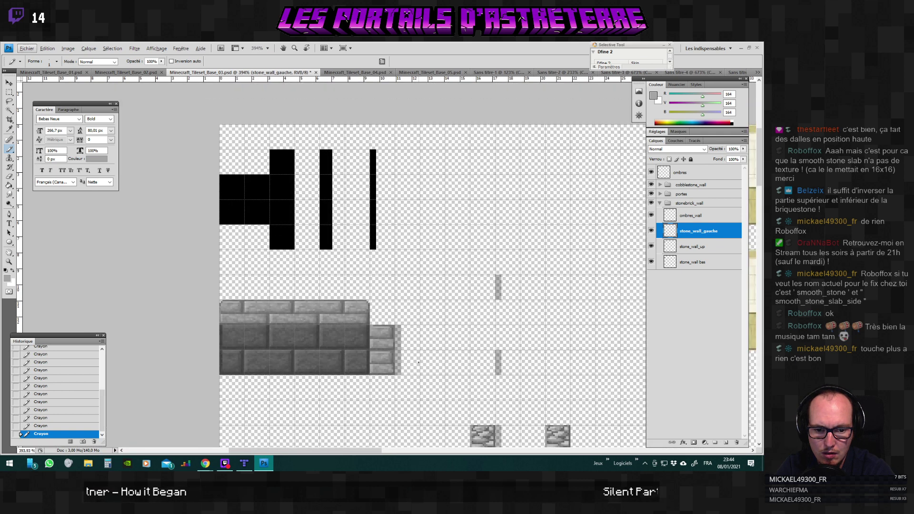
{"action": "scroll", "coordinate": [419, 363], "scroll_direction": "down", "scroll_amount": 1}
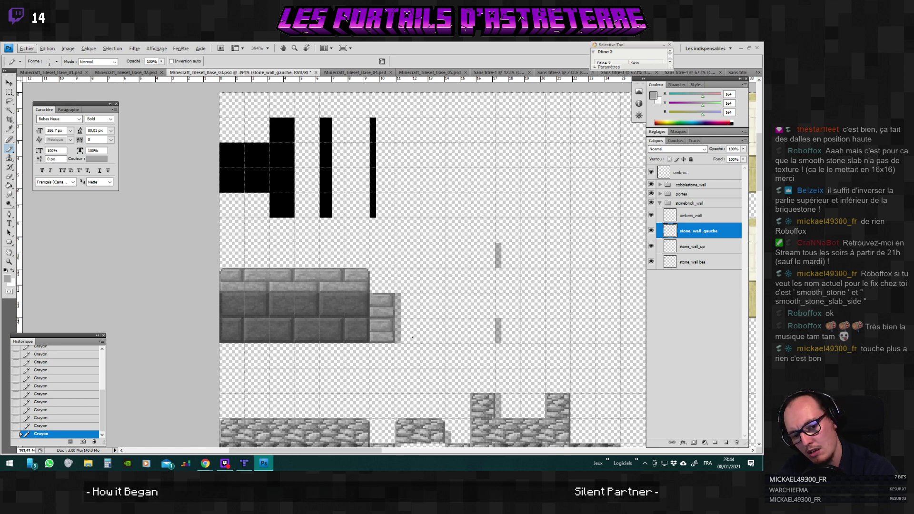
{"action": "scroll", "coordinate": [396, 345], "scroll_direction": "down", "scroll_amount": 2}
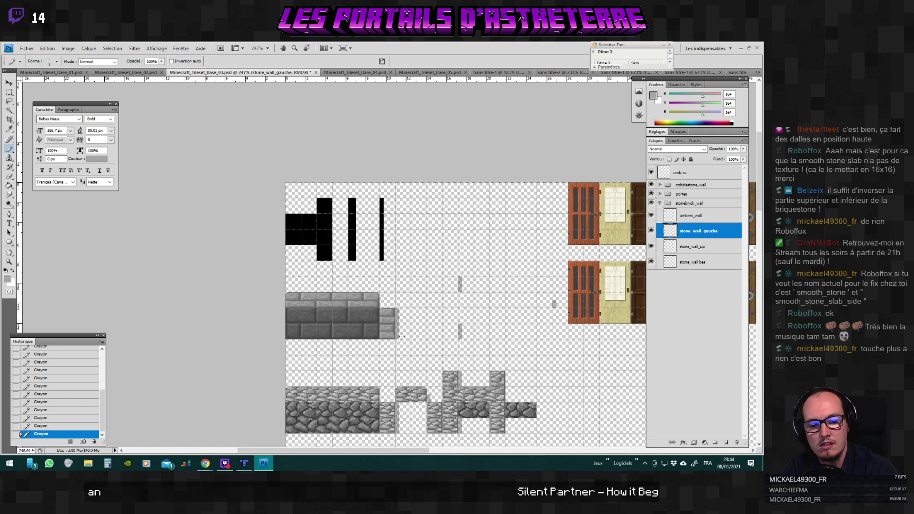
{"action": "scroll", "coordinate": [401, 336], "scroll_direction": "up", "scroll_amount": 4}
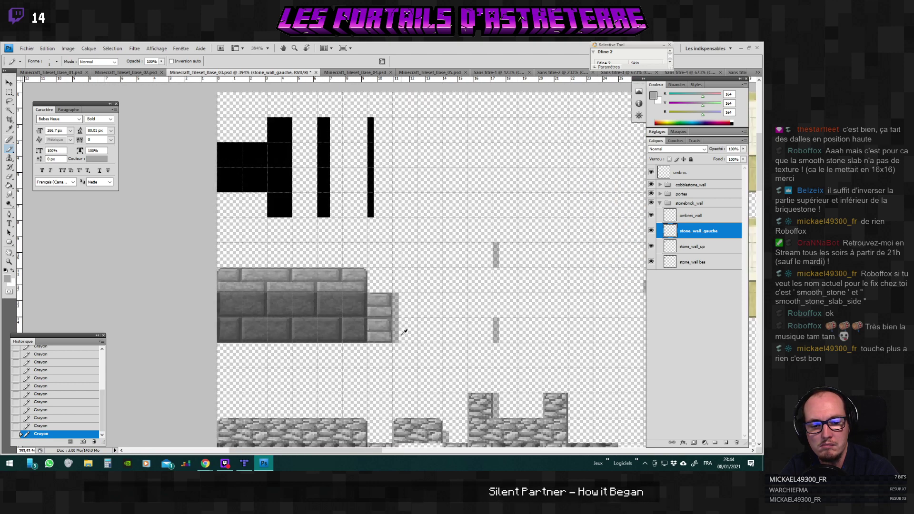
{"action": "scroll", "coordinate": [412, 326], "scroll_direction": "down", "scroll_amount": 2}
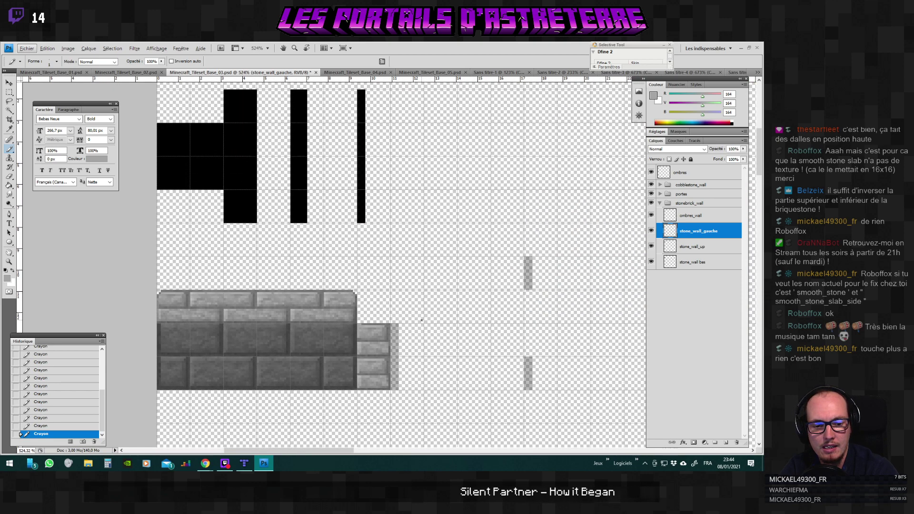
{"action": "scroll", "coordinate": [422, 323], "scroll_direction": "down", "scroll_amount": 2}
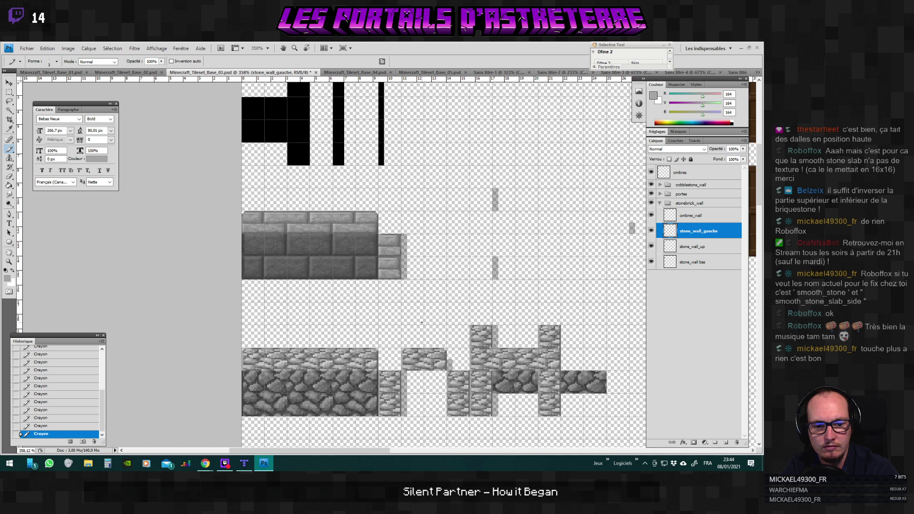
{"action": "scroll", "coordinate": [433, 309], "scroll_direction": "up", "scroll_amount": 3}
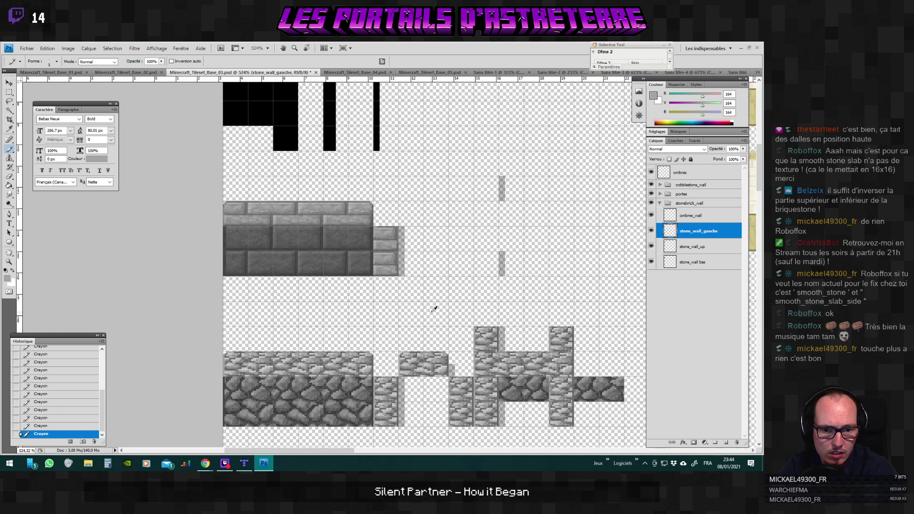
{"action": "scroll", "coordinate": [414, 310], "scroll_direction": "up", "scroll_amount": 1}
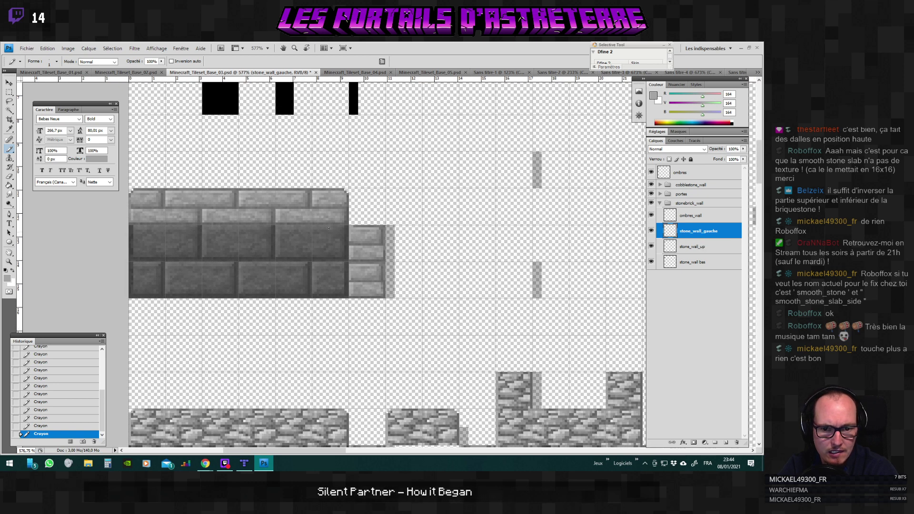
{"action": "key", "text": "m"}
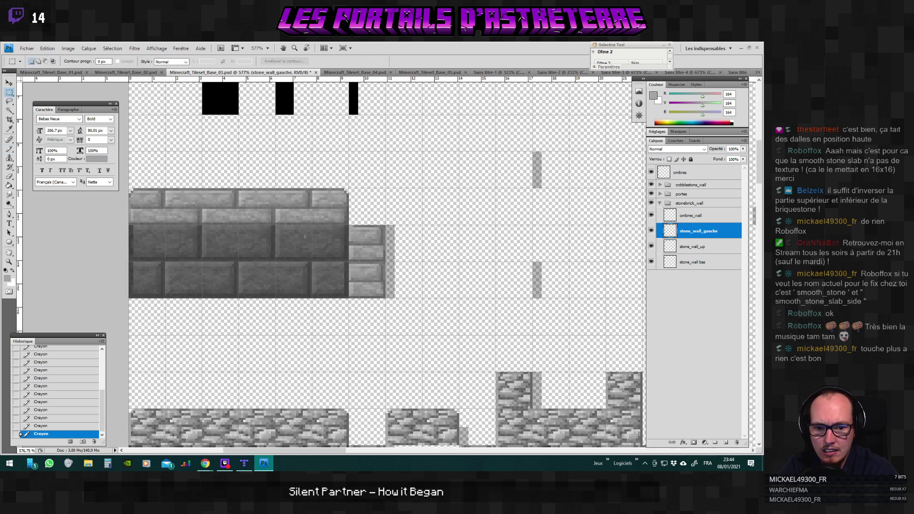
{"action": "scroll", "coordinate": [335, 236], "scroll_direction": "up", "scroll_amount": 1}
{"action": "scroll", "coordinate": [335, 237], "scroll_direction": "down", "scroll_amount": 1}
{"action": "scroll", "coordinate": [366, 259], "scroll_direction": "down", "scroll_amount": 5}
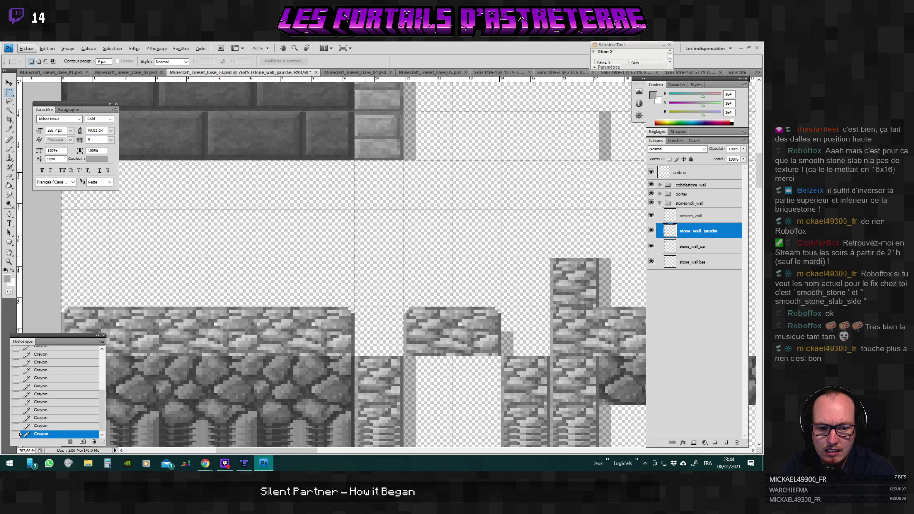
{"action": "scroll", "coordinate": [373, 265], "scroll_direction": "down", "scroll_amount": 2}
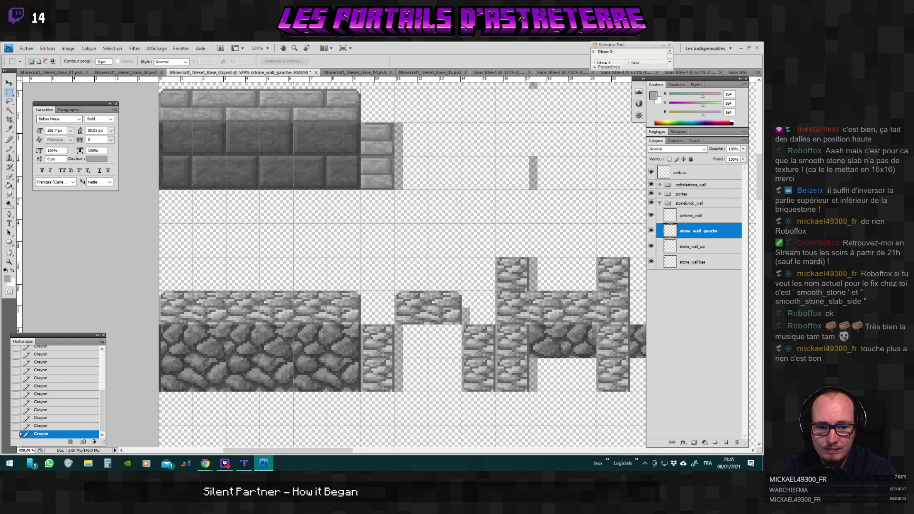
{"action": "scroll", "coordinate": [431, 227], "scroll_direction": "down", "scroll_amount": 1}
{"action": "scroll", "coordinate": [376, 240], "scroll_direction": "up", "scroll_amount": 1}
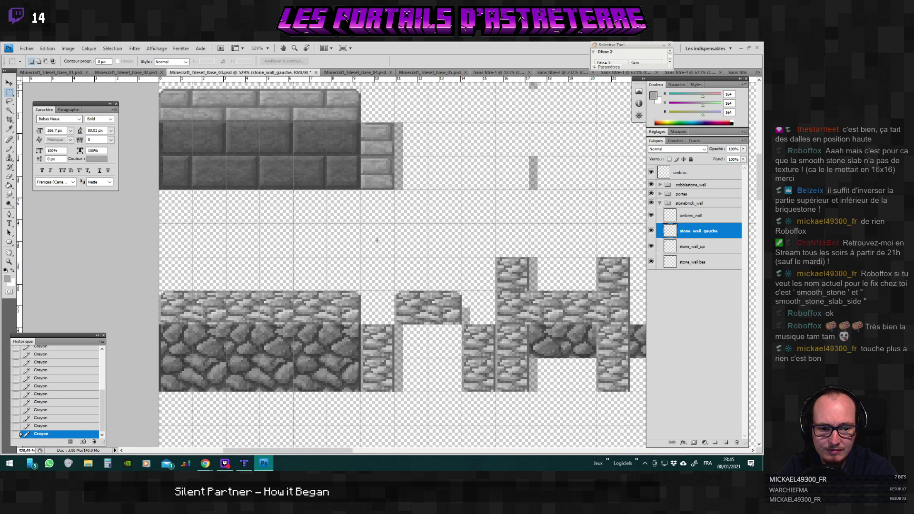
{"action": "scroll", "coordinate": [381, 243], "scroll_direction": "up", "scroll_amount": 2}
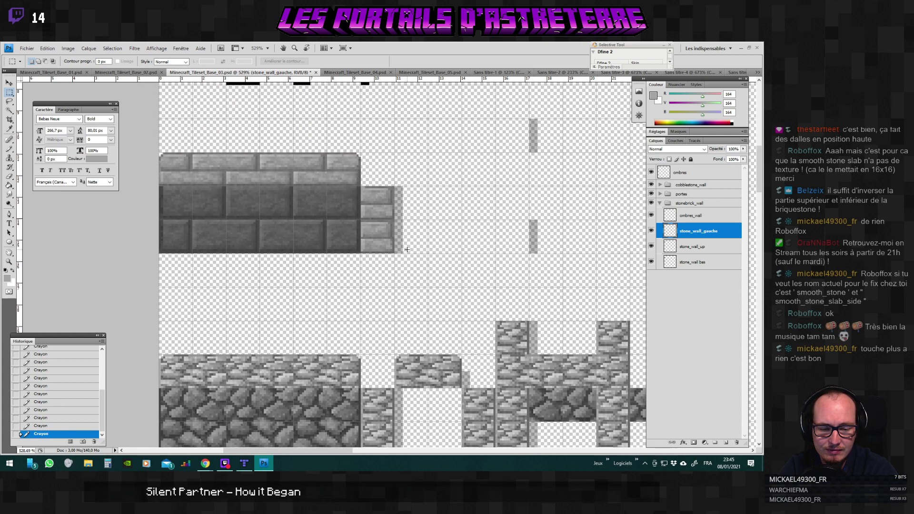
Duplicate the stone_wall_gauche layer, keeping the proposed copy name.
{"action": "scroll", "coordinate": [403, 243], "scroll_direction": "up", "scroll_amount": 2}
{"action": "right_click", "coordinate": [731, 237]}
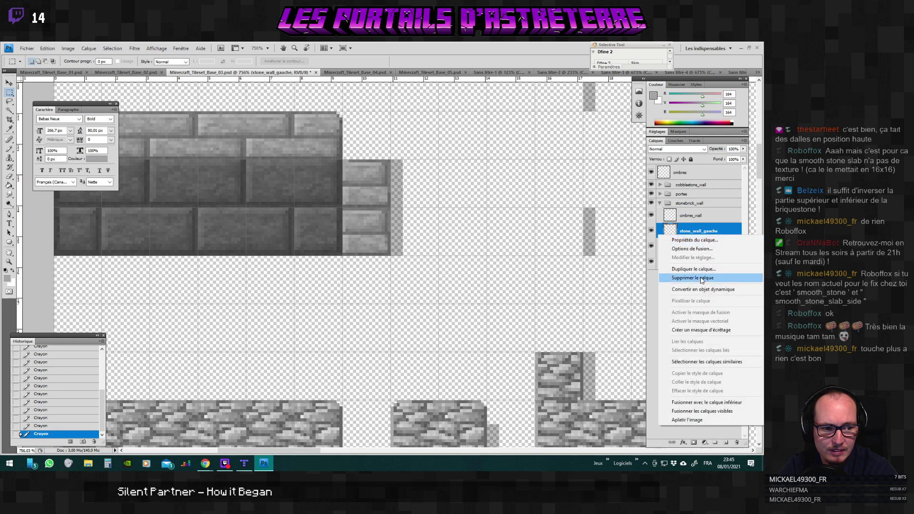
{"action": "left_click", "coordinate": [694, 267]}
{"action": "key", "text": "Return"}
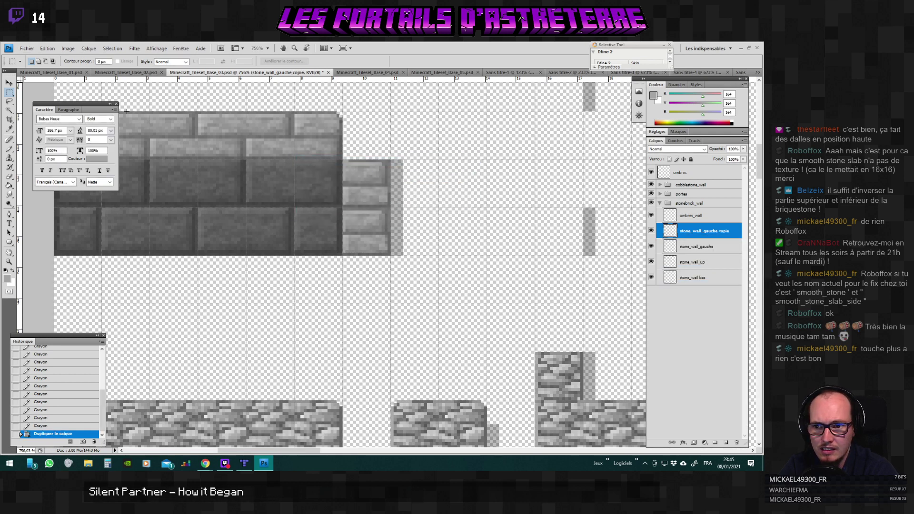
Move the copied stacked-brick column right to the free tile above the cobblestone set's right-hand side column.
{"action": "key", "text": "v"}
{"action": "left_click_drag", "start_coordinate": [399, 218], "coordinate": [514, 210]}
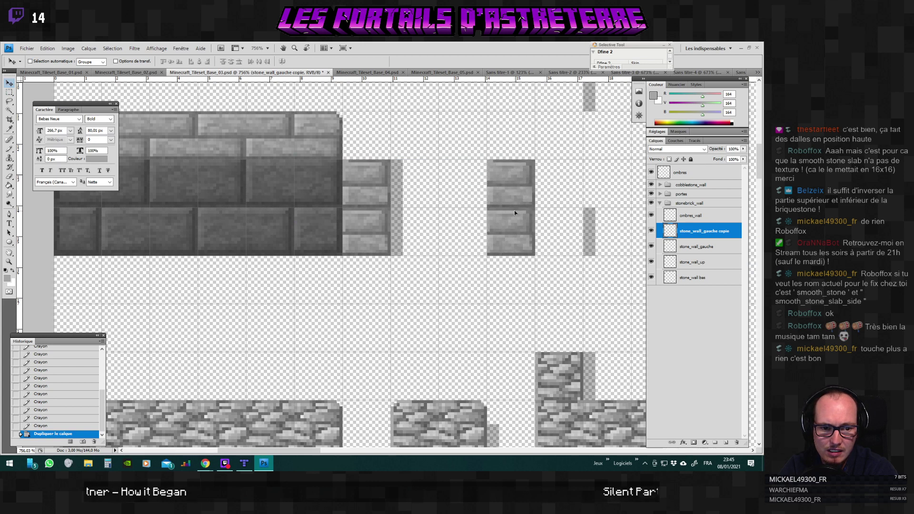
{"action": "scroll", "coordinate": [487, 247], "scroll_direction": "down", "scroll_amount": 3}
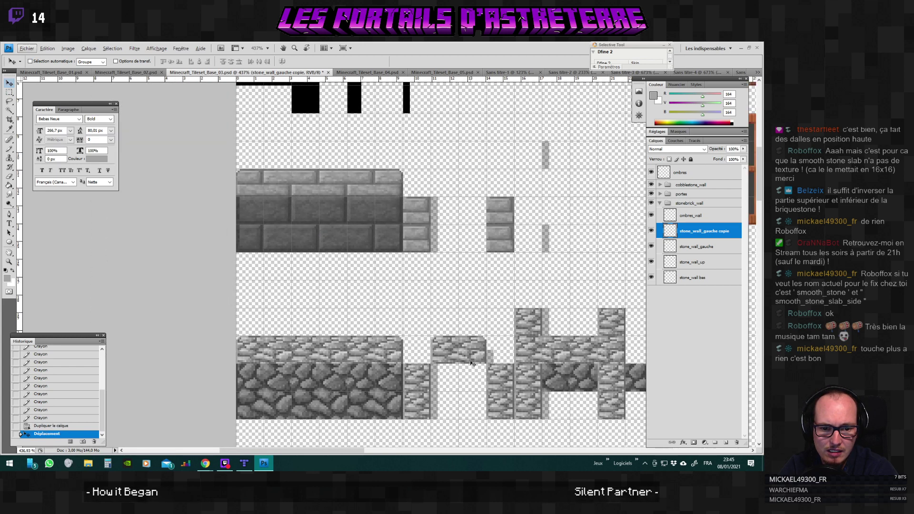
{"action": "mouse_move", "coordinate": [360, 450]}
{"action": "left_mouse_down"}
{"action": "mouse_move", "coordinate": [383, 451]}
{"action": "mouse_move", "coordinate": [370, 453]}
{"action": "left_mouse_up"}
{"action": "scroll", "coordinate": [360, 342], "scroll_direction": "up", "scroll_amount": 1}
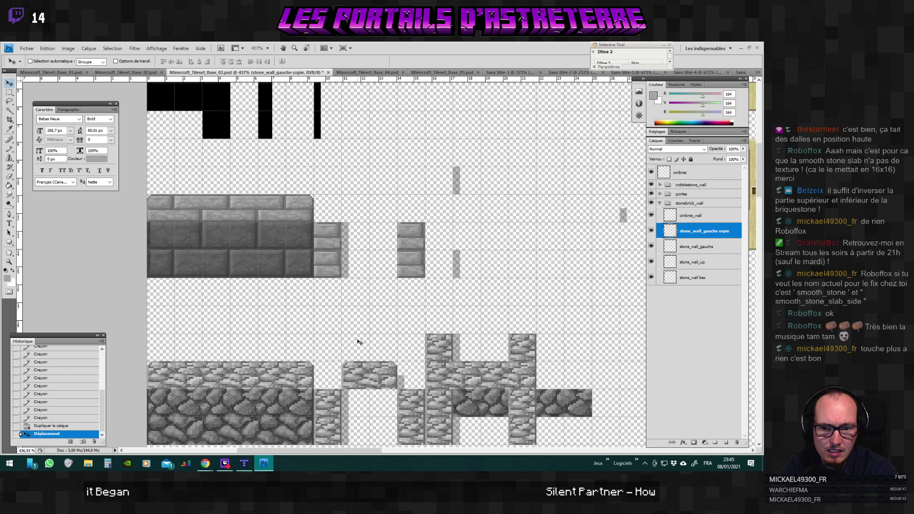
Switch to the Tiled map and examine how the stone brick walls of the building look there, comparing them with the Photoshop pieces.
{"action": "key", "text": "alt+Tab"}
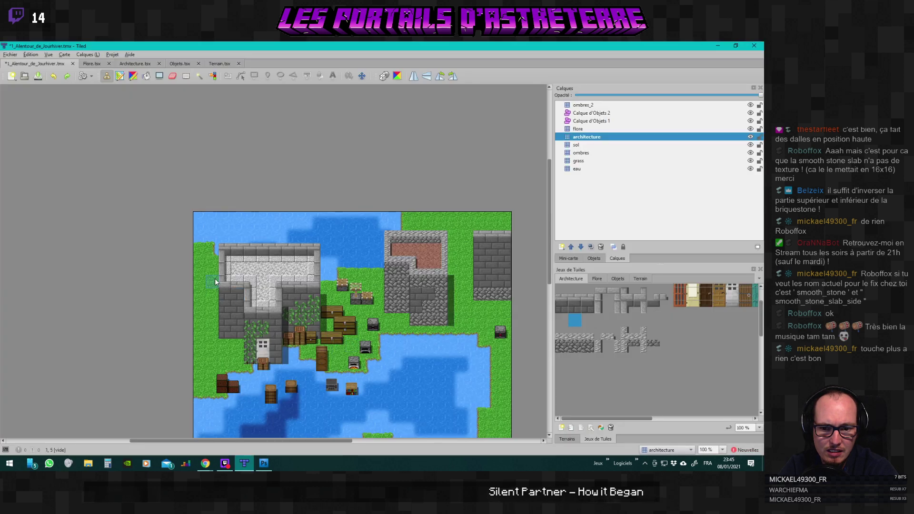
{"action": "scroll", "coordinate": [215, 278], "scroll_direction": "up", "scroll_amount": 3}
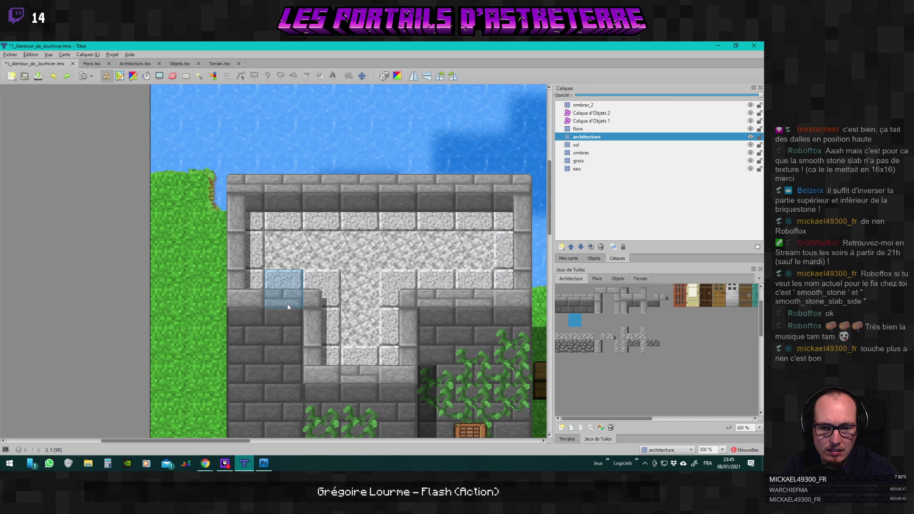
{"action": "key", "text": "alt+Tab"}
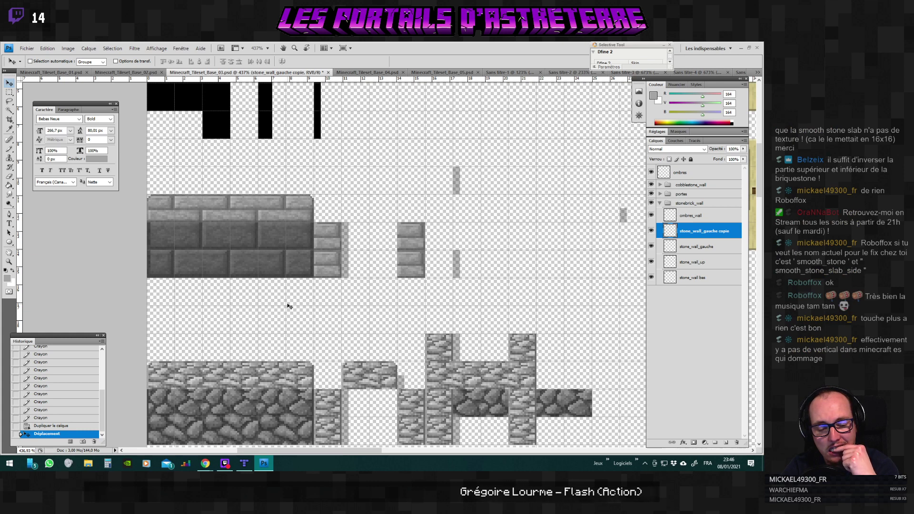
{"action": "key", "text": "alt+Tab"}
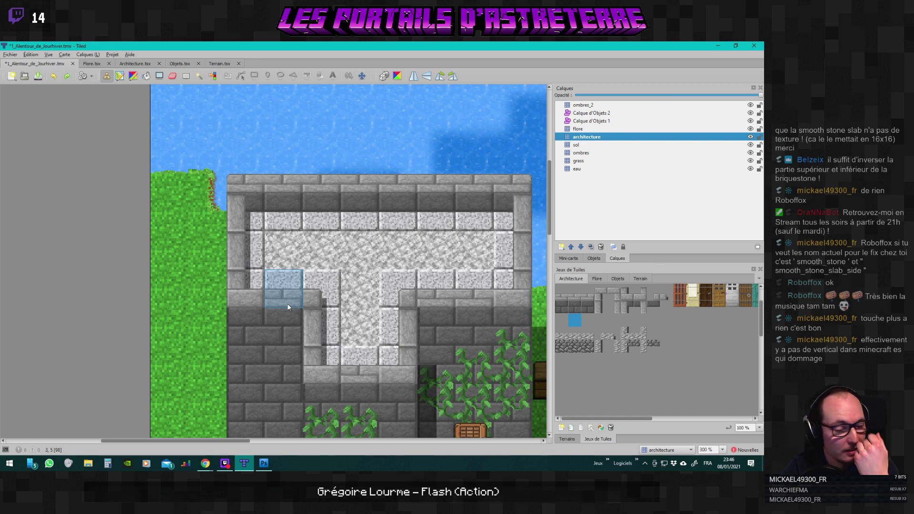
{"action": "key", "text": "alt+Tab"}
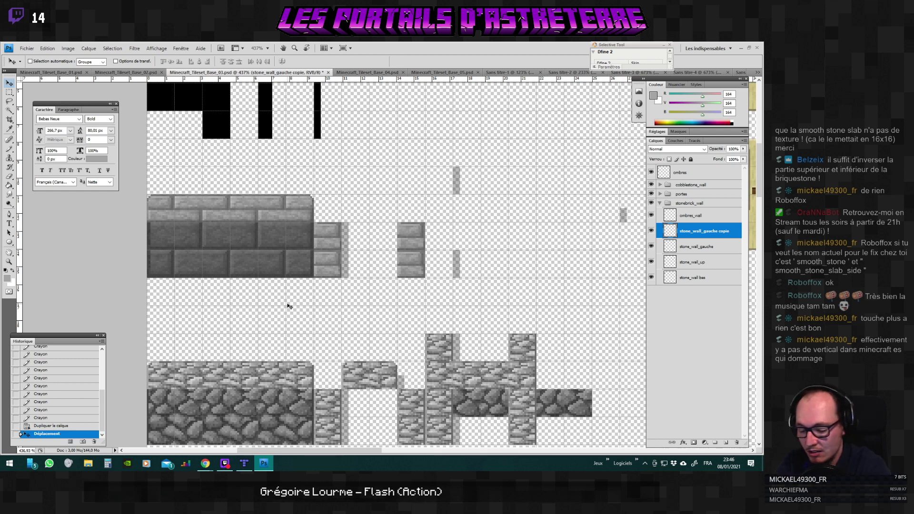
Export the tileset as Minecraft_Tileset_Base_03.png in the JDR tileset folder, replacing the existing PNG.
{"action": "key", "text": "ctrl+shift+s"}
{"action": "left_click", "coordinate": [288, 304]}
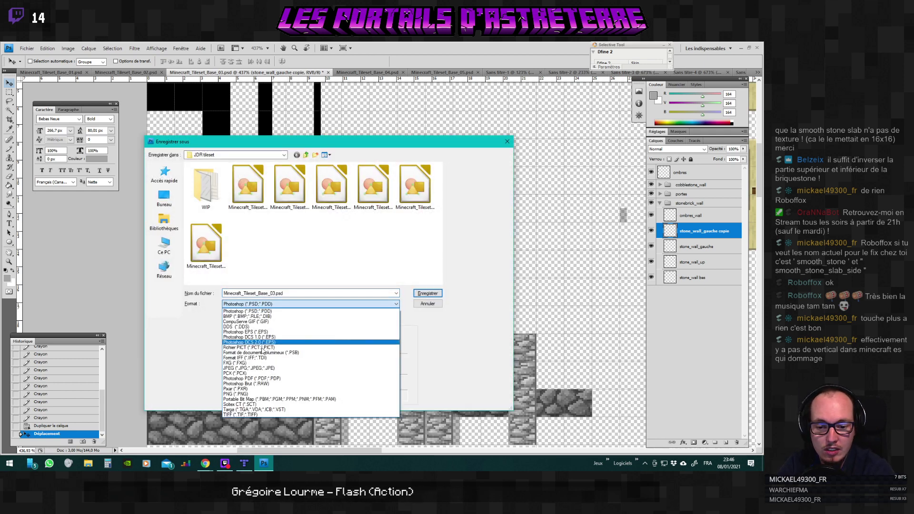
{"action": "left_click", "coordinate": [235, 395]}
{"action": "key", "text": "Return"}
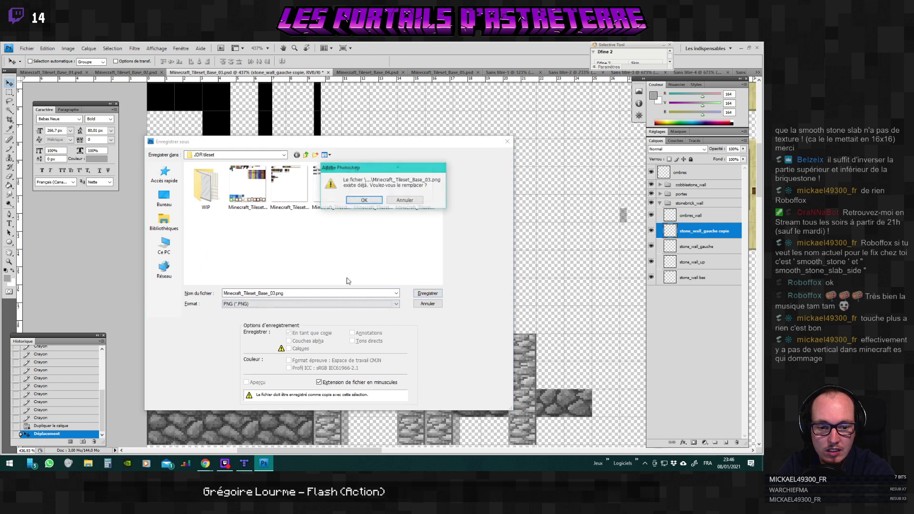
{"action": "key", "text": "Return"}
{"action": "key", "text": "Return"}
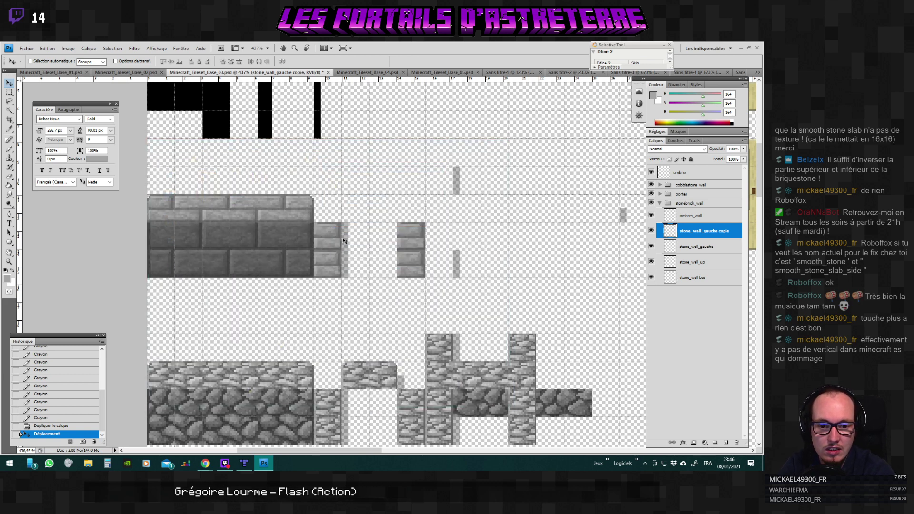
Switch to Tiled and examine the refreshed stone brick walls on the map against the neighbouring cobblestone building.
{"action": "key", "text": "alt+Tab"}
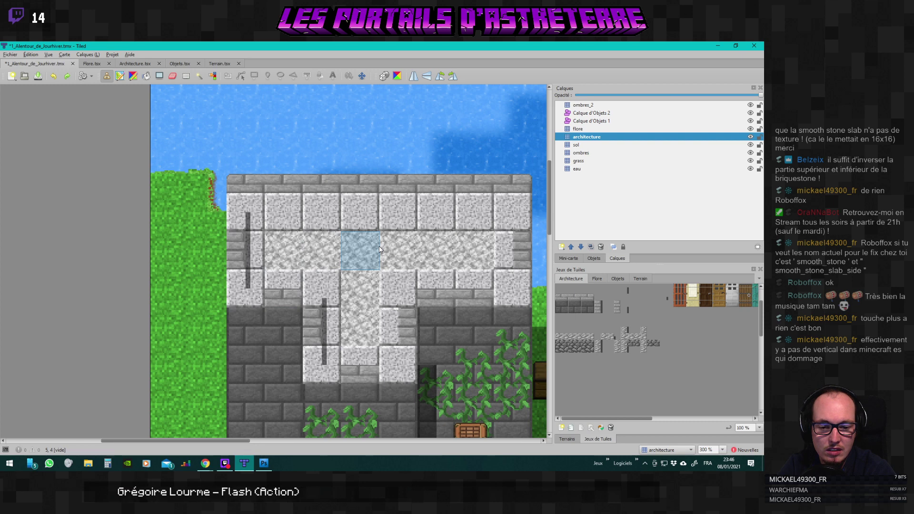
{"action": "scroll", "coordinate": [380, 249], "scroll_direction": "down", "scroll_amount": 1}
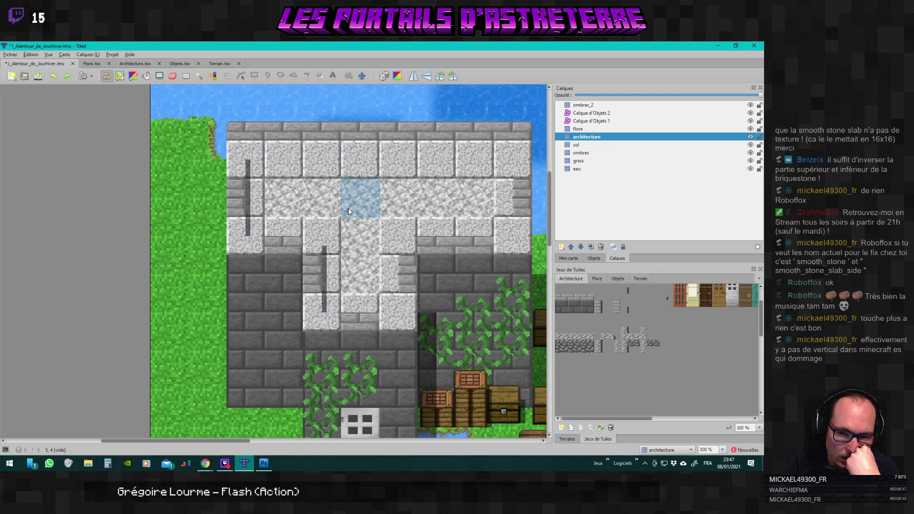
{"action": "key", "text": "alt+Tab"}
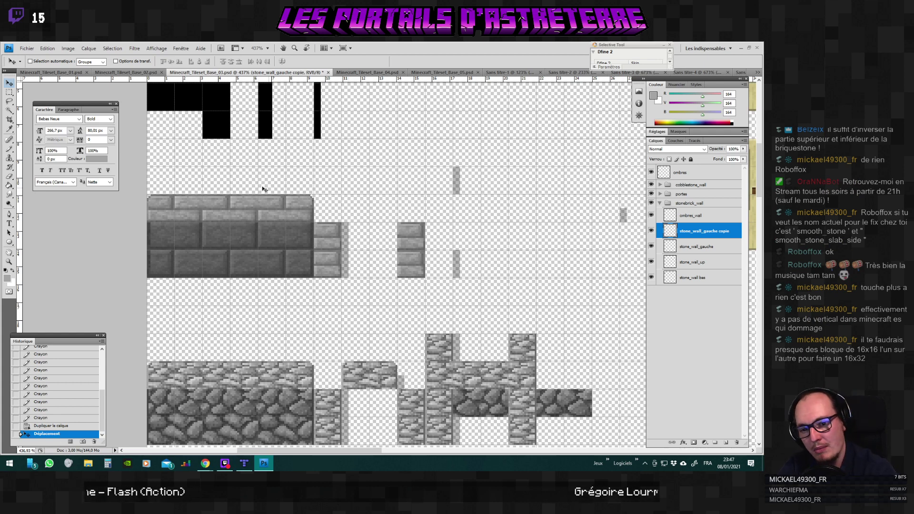
{"action": "key", "text": "alt+Tab"}
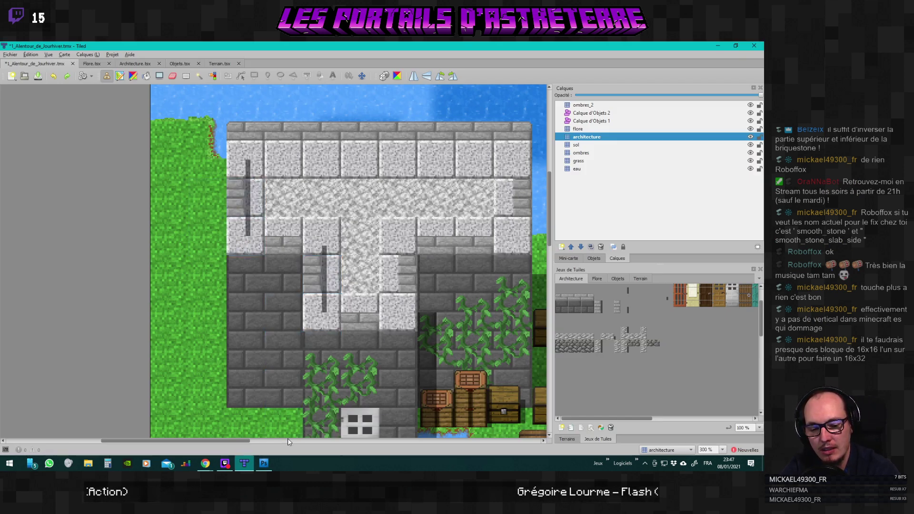
{"action": "left_click_drag", "start_coordinate": [235, 439], "coordinate": [350, 435]}
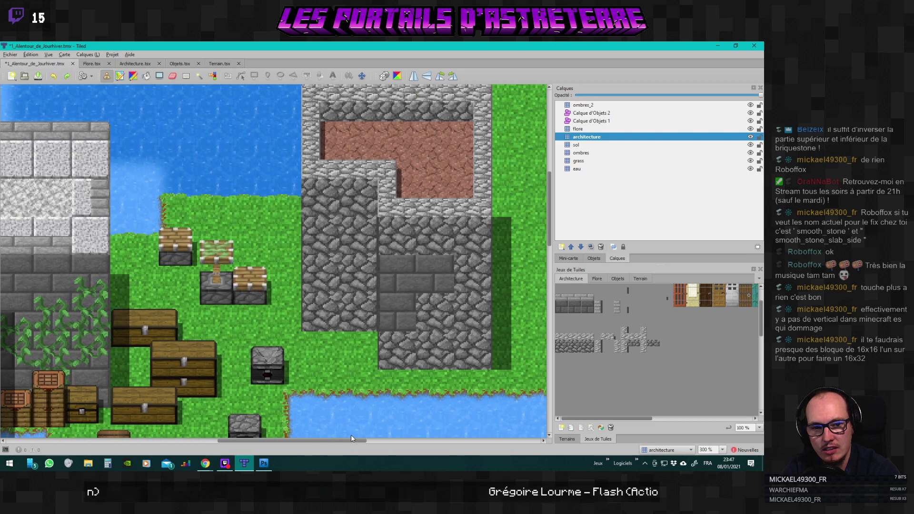
{"action": "scroll", "coordinate": [410, 366], "scroll_direction": "up", "scroll_amount": 5}
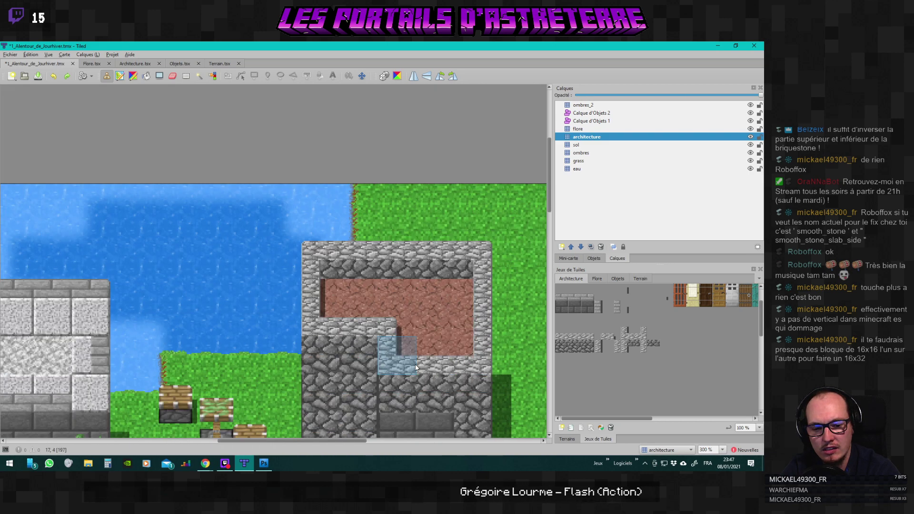
{"action": "scroll", "coordinate": [399, 374], "scroll_direction": "down", "scroll_amount": 2}
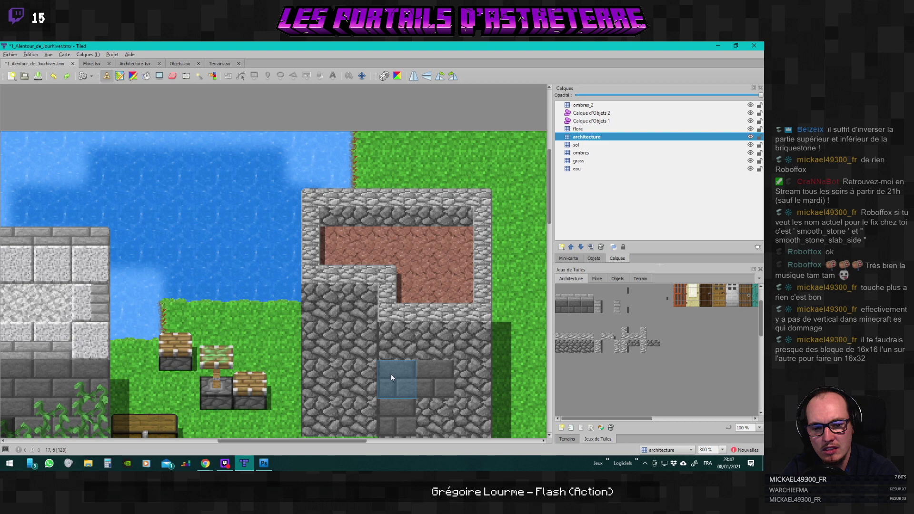
{"action": "left_click_drag", "start_coordinate": [303, 440], "coordinate": [227, 441]}
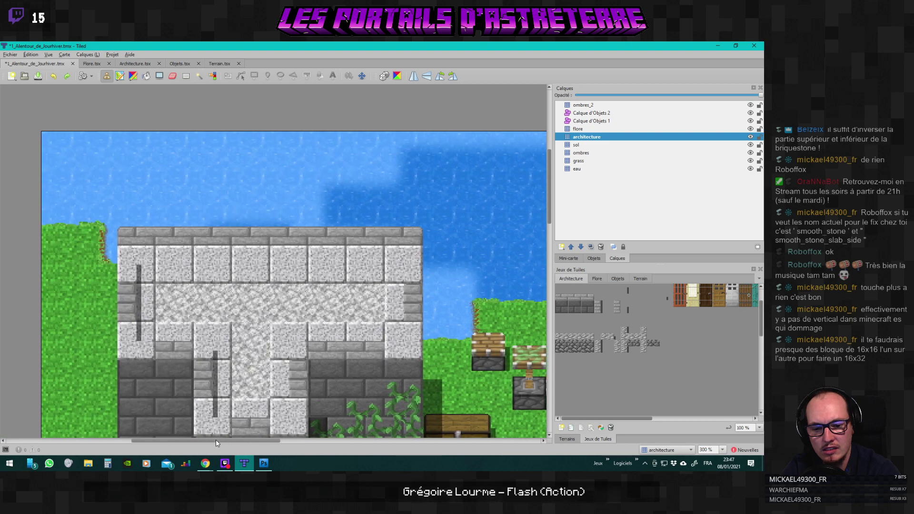
Return to Photoshop and delete the stone_wall_gauche copie and stone_wall_gauche layers.
{"action": "key", "text": "alt+Tab"}
{"action": "scroll", "coordinate": [346, 315], "scroll_direction": "up", "scroll_amount": 1}
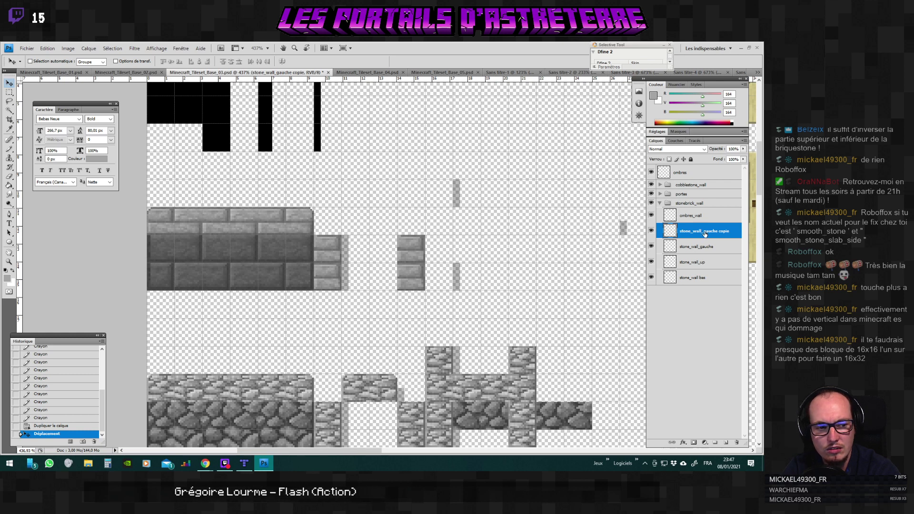
{"action": "left_click", "coordinate": [736, 443]}
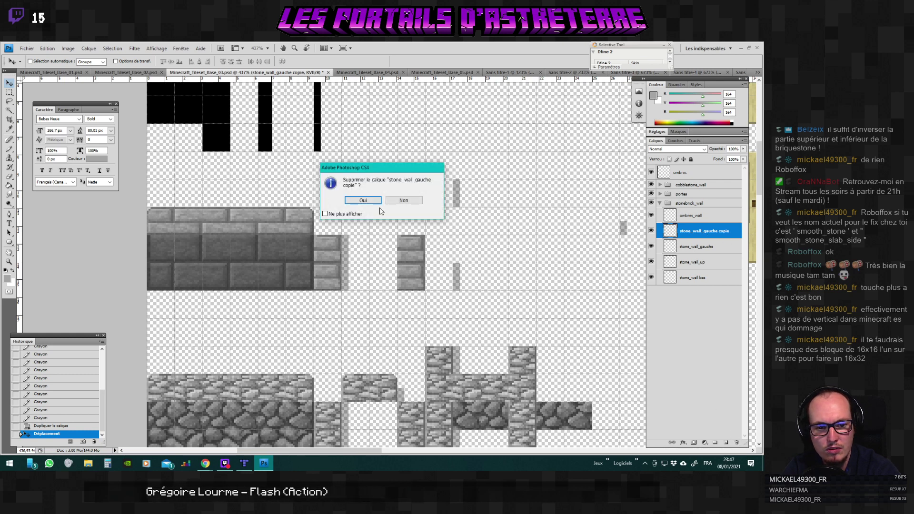
{"action": "left_click", "coordinate": [363, 200]}
{"action": "key", "text": "Delete"}
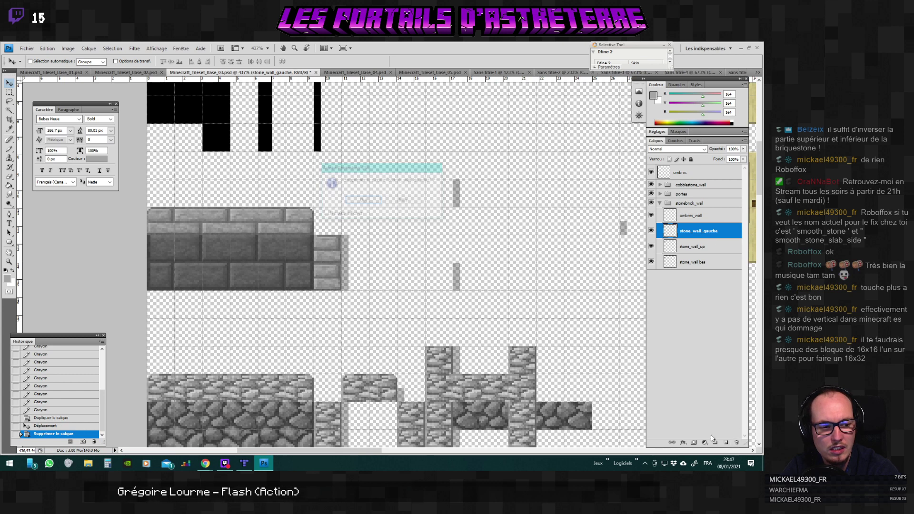
{"action": "left_click", "coordinate": [365, 200]}
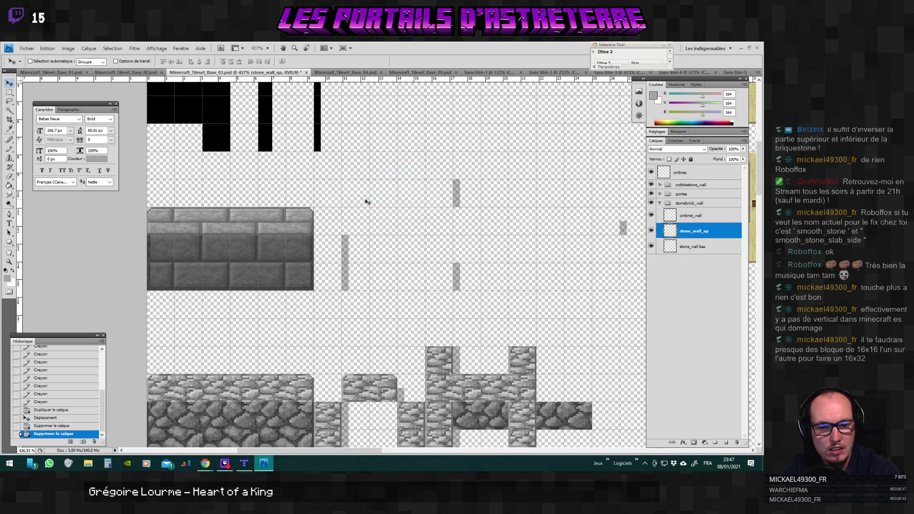
Copy the leftmost dark brick column of the stone_wall bas layer, one tile wide and two tiles high, to a new layer.
{"action": "key", "text": "alt+bracketleft"}
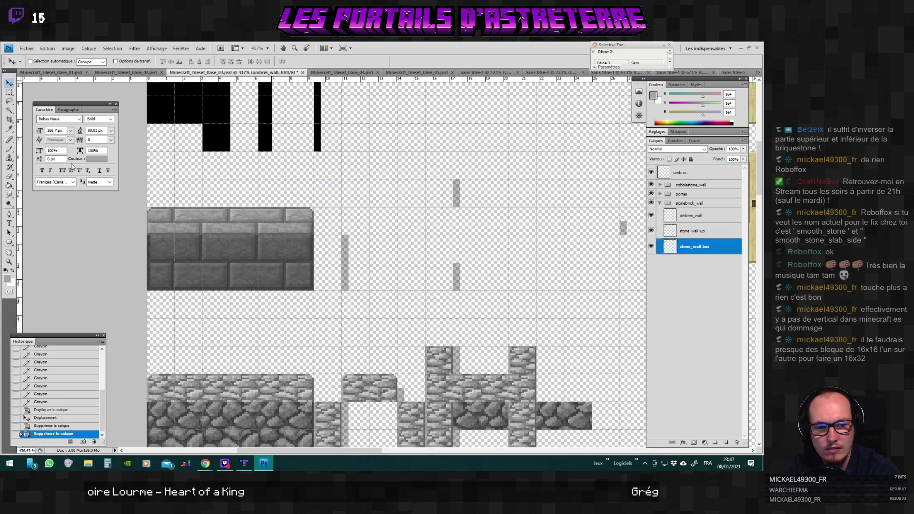
{"action": "left_click", "coordinate": [9, 92]}
{"action": "scroll", "coordinate": [203, 272], "scroll_direction": "up", "scroll_amount": 3}
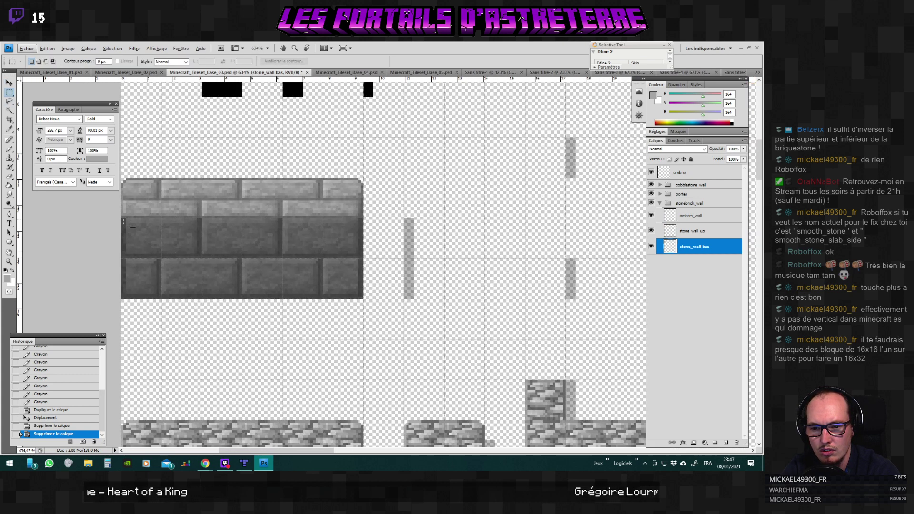
{"action": "left_click_drag", "start_coordinate": [133, 227], "coordinate": [161, 295]}
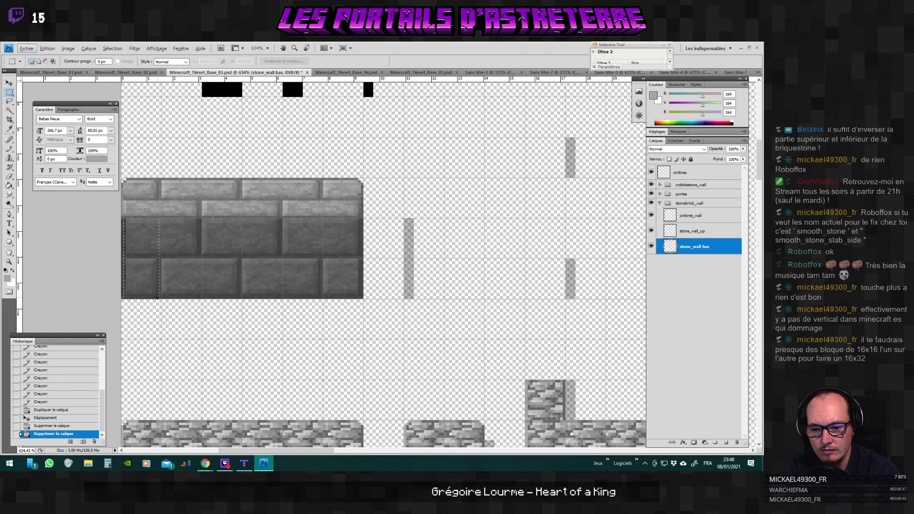
{"action": "left_click_drag", "start_coordinate": [159, 296], "coordinate": [160, 299]}
{"action": "left_click", "coordinate": [159, 297]}
{"action": "left_click", "coordinate": [159, 298]}
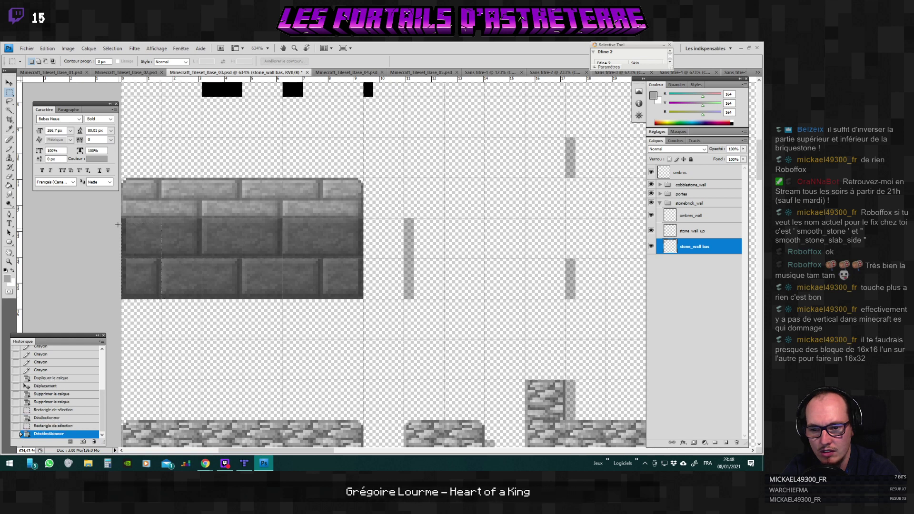
{"action": "left_click_drag", "start_coordinate": [120, 218], "coordinate": [162, 299]}
{"action": "right_click", "coordinate": [143, 238]}
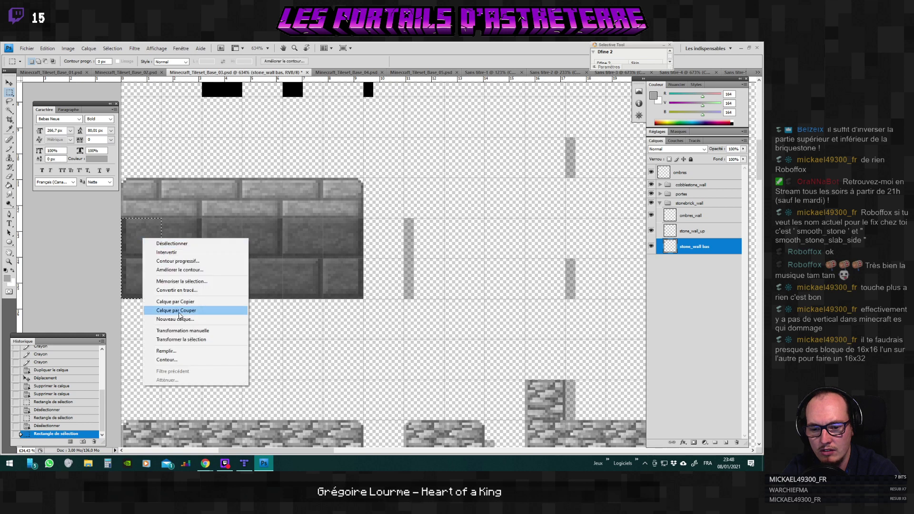
{"action": "left_click", "coordinate": [193, 303]}
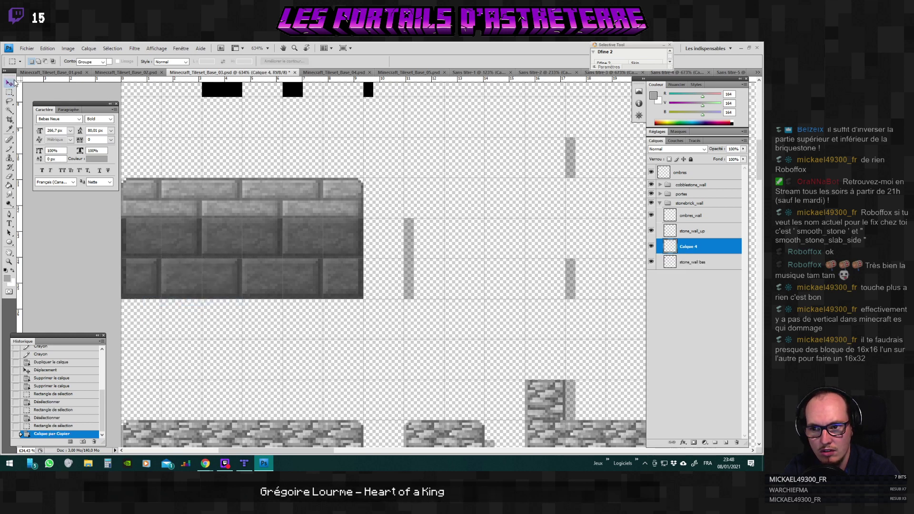
Try the copied dark brick column against the wall's right end, then place it in the empty area just below that end.
{"action": "key", "text": "v"}
{"action": "left_click_drag", "start_coordinate": [166, 241], "coordinate": [408, 238]}
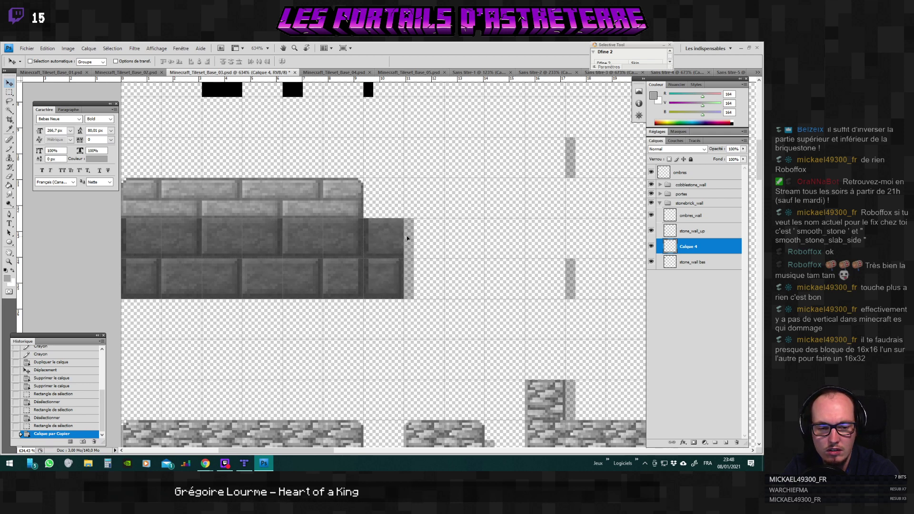
{"action": "left_click_drag", "start_coordinate": [407, 238], "coordinate": [407, 238]}
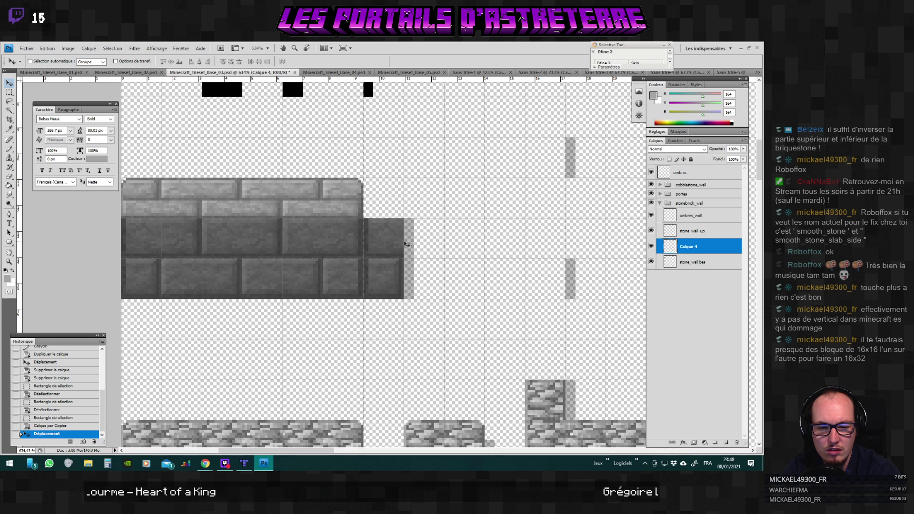
{"action": "left_click_drag", "start_coordinate": [406, 244], "coordinate": [146, 243]}
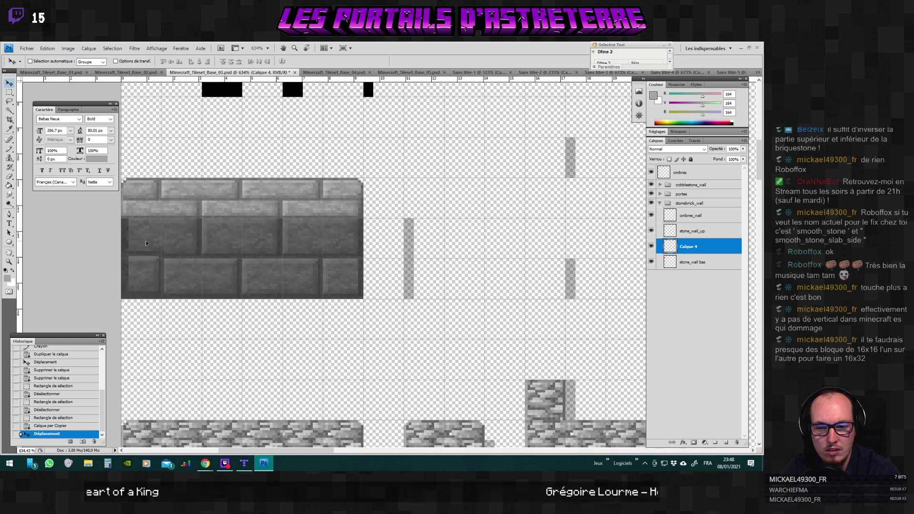
{"action": "left_click_drag", "start_coordinate": [146, 244], "coordinate": [384, 253]}
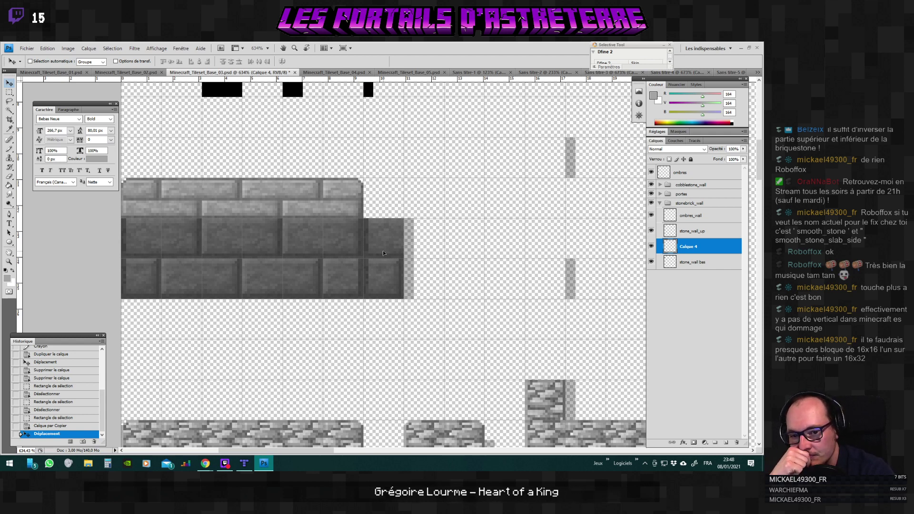
{"action": "left_click_drag", "start_coordinate": [383, 253], "coordinate": [265, 314]}
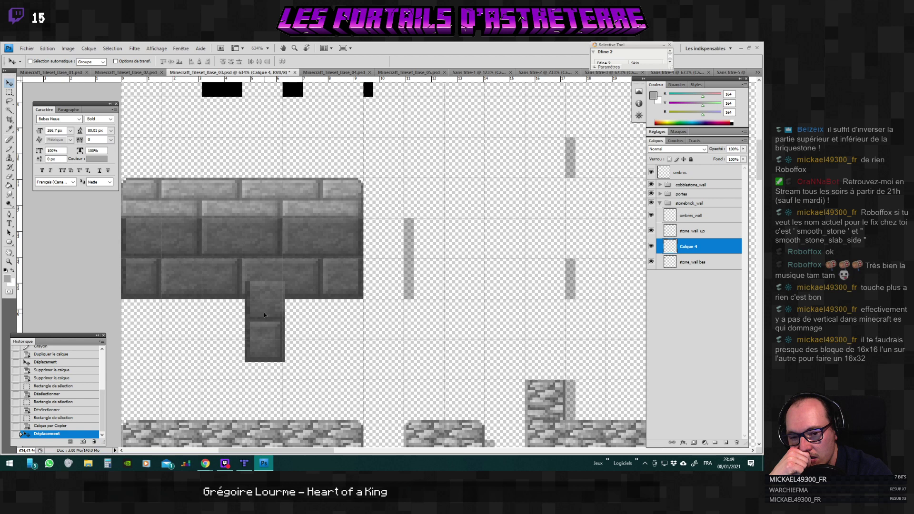
{"action": "left_click_drag", "start_coordinate": [264, 314], "coordinate": [395, 334]}
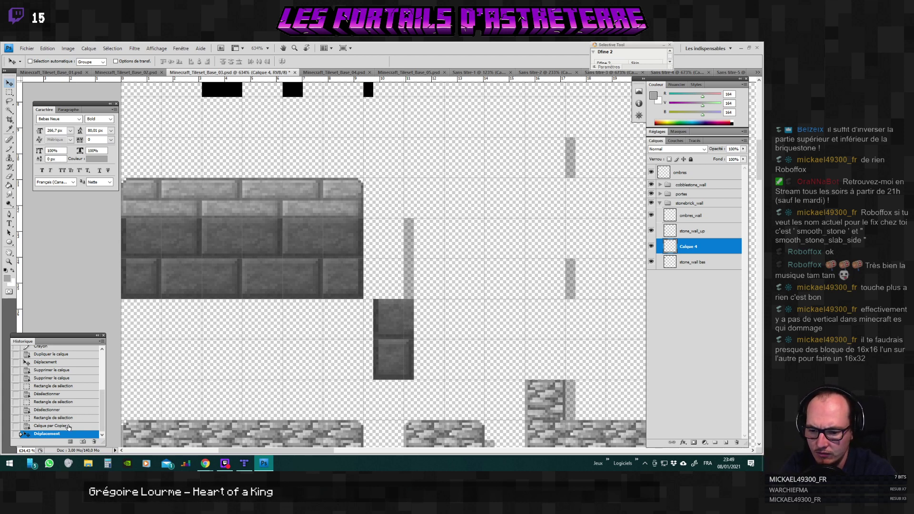
Revert the history to before the stone_wall_gauche layers were deleted, restoring stone_wall_gauche and its copy and discarding the copied dark brick column.
{"action": "left_click", "coordinate": [51, 370]}
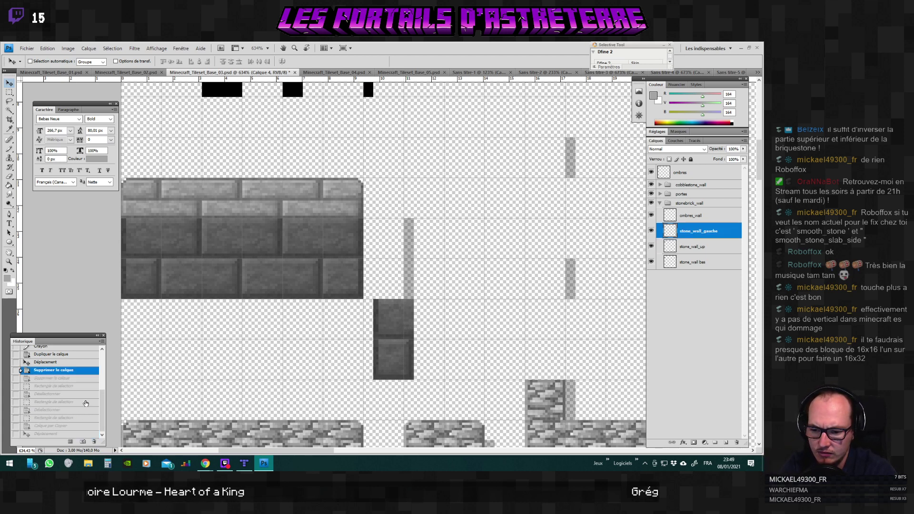
{"action": "left_click", "coordinate": [94, 442]}
{"action": "left_click", "coordinate": [363, 200]}
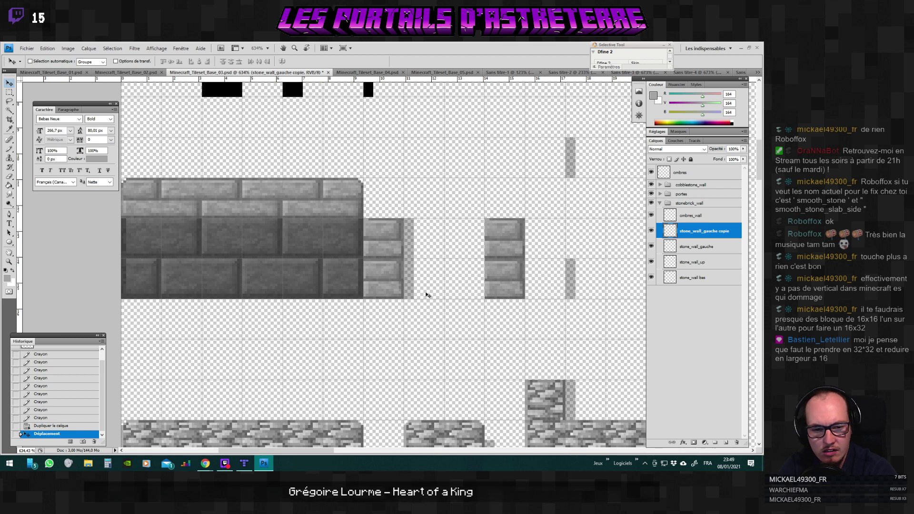
Switch to Tiled and compare the stone brick building's side walls with the tileset drawing and the neighbouring cobblestone building.
{"action": "key", "text": "alt+Tab"}
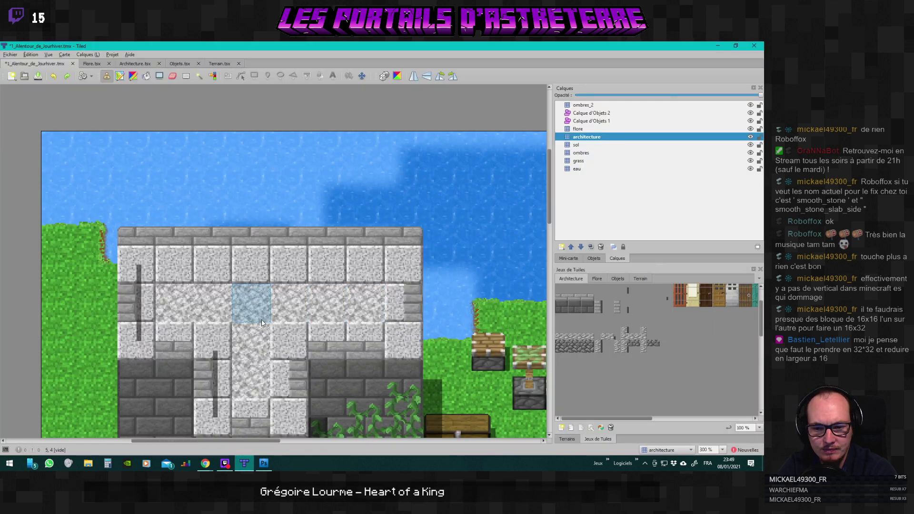
{"action": "scroll", "coordinate": [261, 321], "scroll_direction": "down", "scroll_amount": 3}
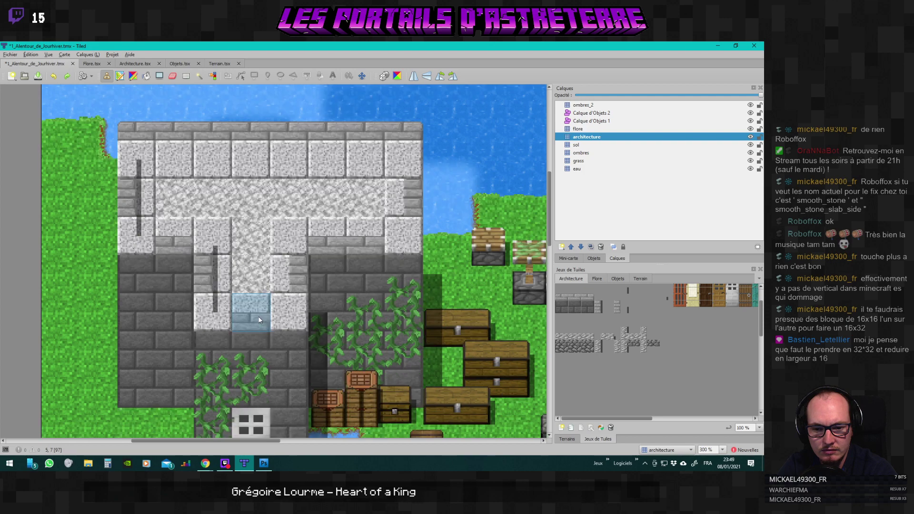
{"action": "key", "text": "alt+Tab"}
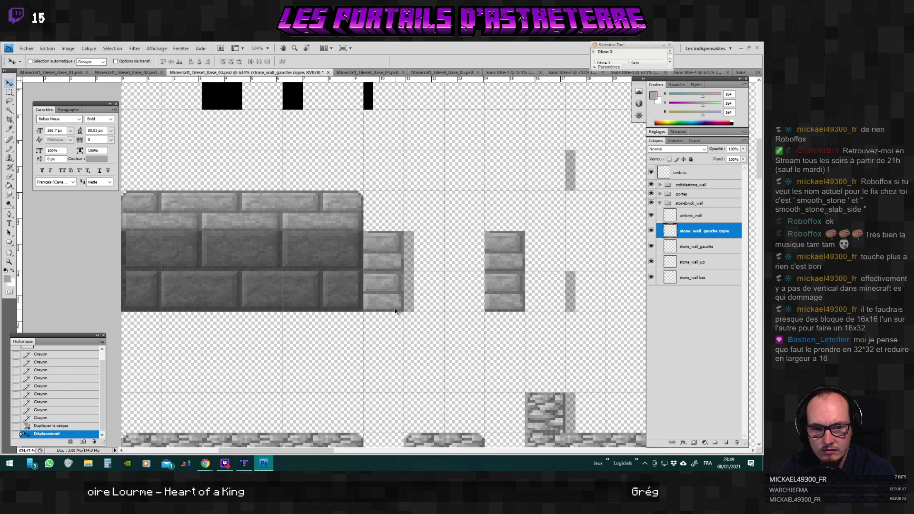
{"action": "key", "text": "alt+Tab"}
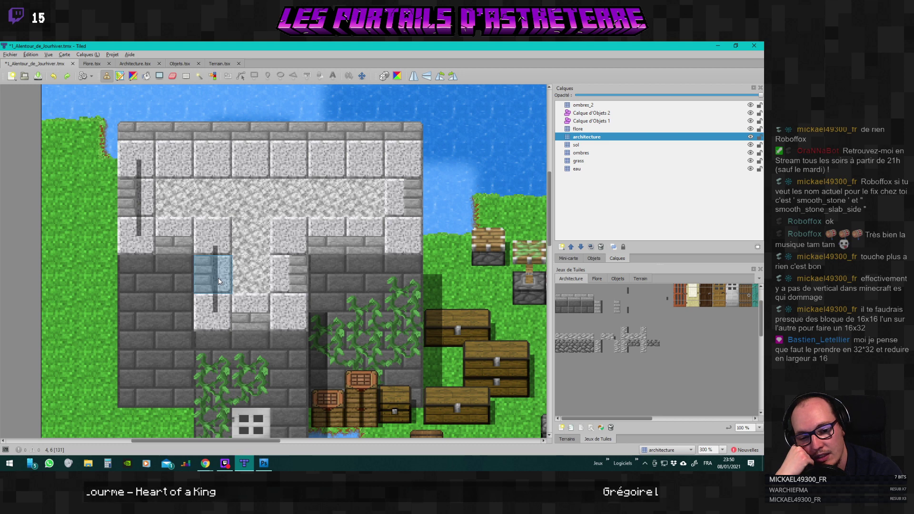
{"action": "left_click_drag", "start_coordinate": [273, 441], "coordinate": [367, 448]}
{"action": "scroll", "coordinate": [357, 395], "scroll_direction": "down", "scroll_amount": 3}
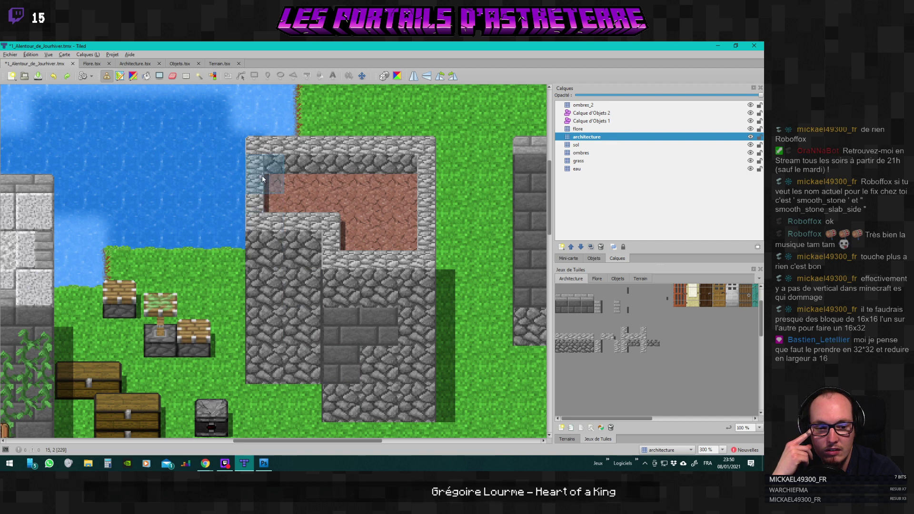
Try painting full cobblestone tiles from the Terrain tileset over the side walls of the cobblestone building, and undo them.
{"action": "left_click", "coordinate": [619, 279]}
{"action": "left_click", "coordinate": [604, 278]}
{"action": "left_click", "coordinate": [637, 278]}
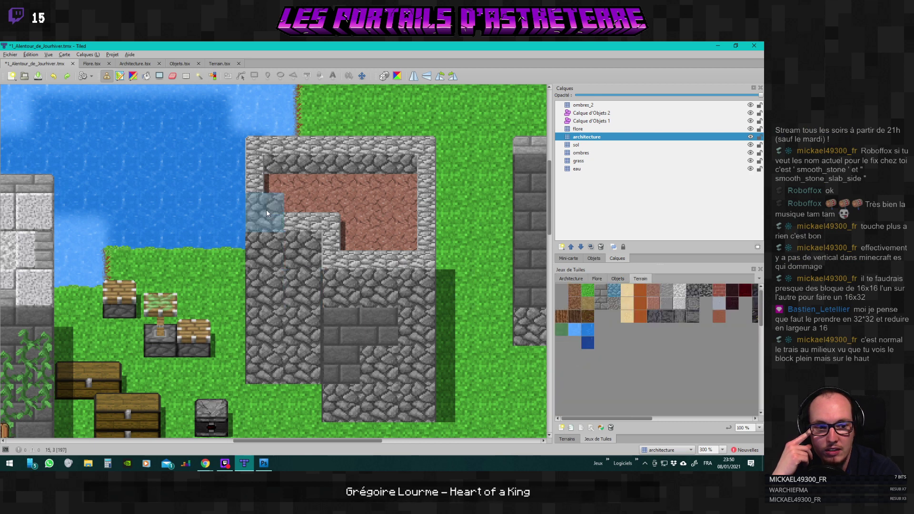
{"action": "left_click_drag", "start_coordinate": [266, 202], "coordinate": [270, 179]}
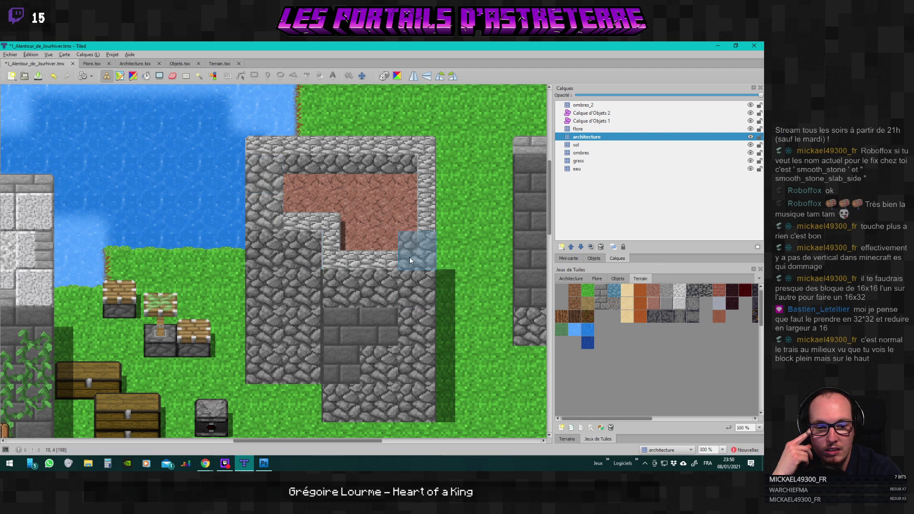
{"action": "left_click_drag", "start_coordinate": [409, 256], "coordinate": [415, 171]}
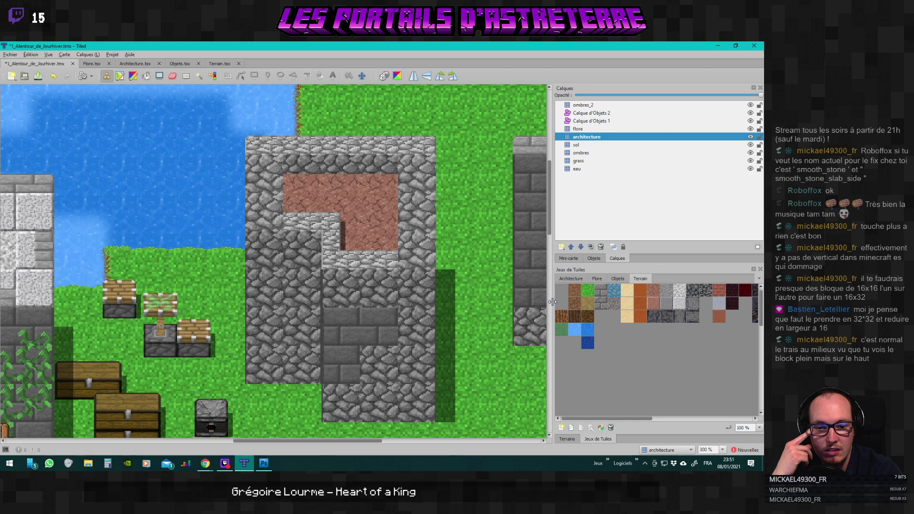
{"action": "key", "text": "ctrl+z"}
{"action": "key", "text": "ctrl+z"}
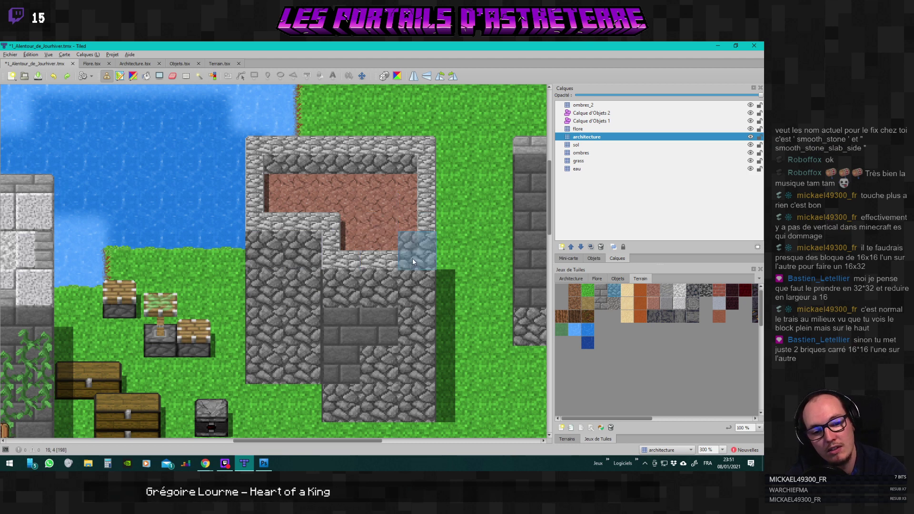
{"action": "left_click", "coordinate": [372, 351]}
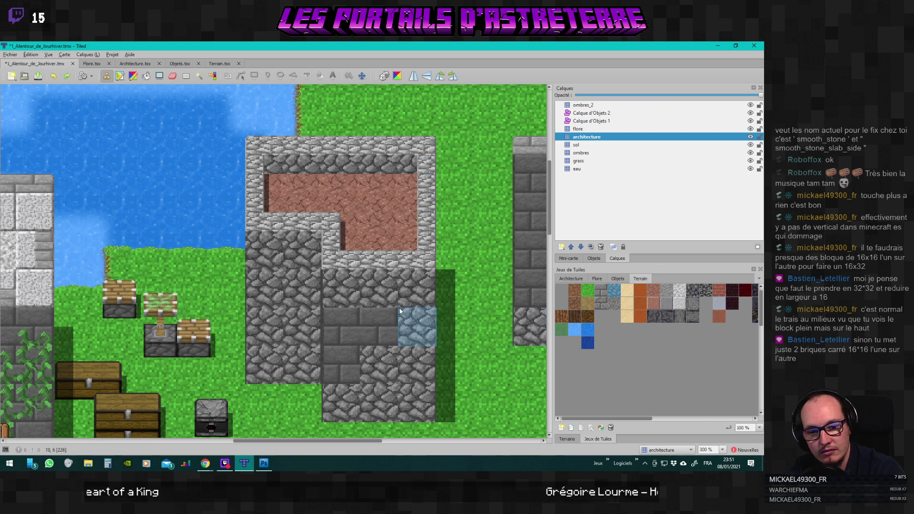
Compare the cobblestone wall tiles in the Photoshop tileset with the walls of the cobblestone building on the Tiled map.
{"action": "key", "text": "alt+Tab"}
{"action": "scroll", "coordinate": [463, 323], "scroll_direction": "down", "scroll_amount": 4}
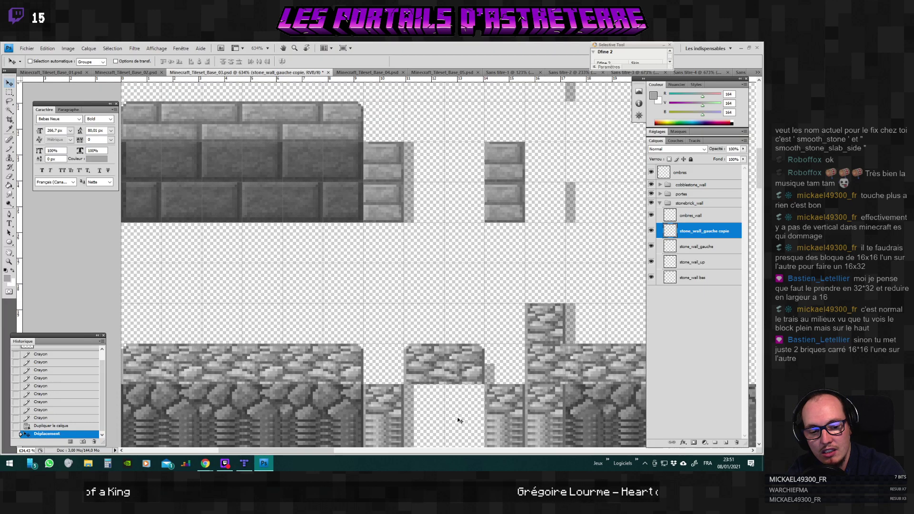
{"action": "scroll", "coordinate": [459, 421], "scroll_direction": "down", "scroll_amount": 3}
{"action": "key", "text": "alt+Tab"}
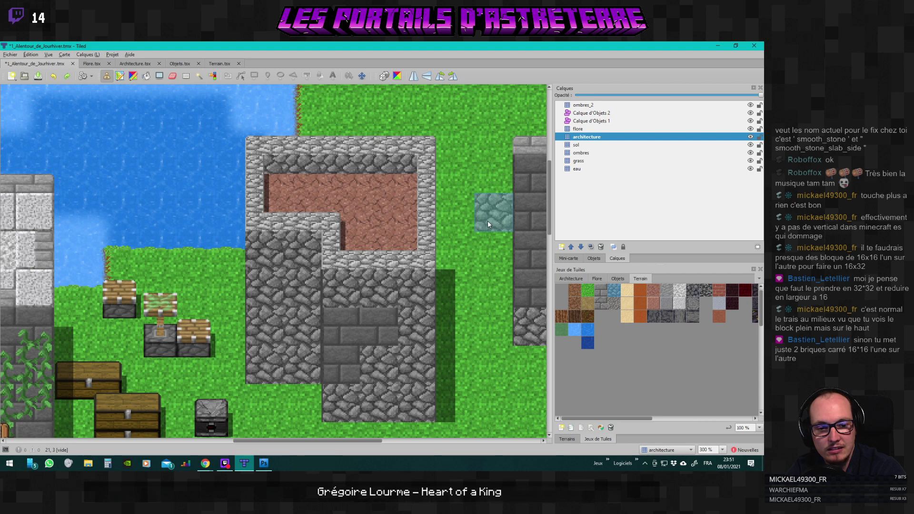
{"action": "scroll", "coordinate": [427, 304], "scroll_direction": "right", "scroll_amount": 3}
{"action": "scroll", "coordinate": [426, 305], "scroll_direction": "down", "scroll_amount": 3}
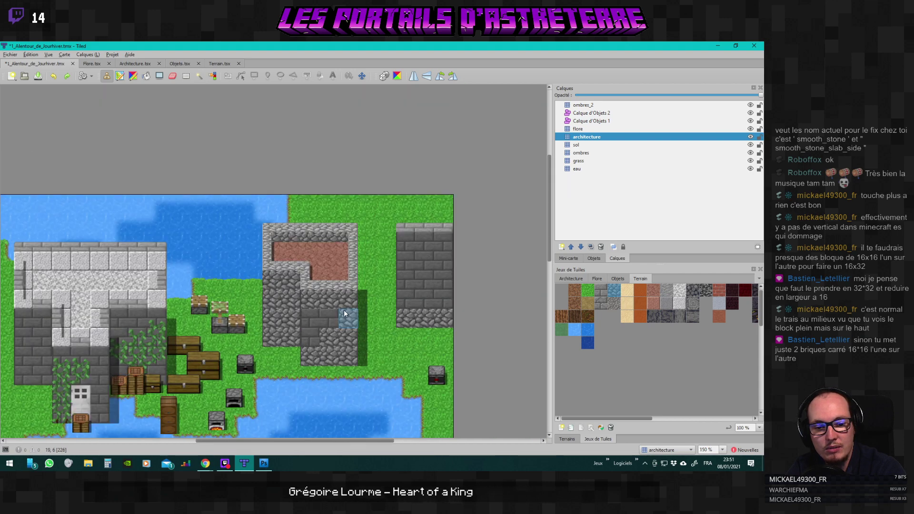
{"action": "scroll", "coordinate": [323, 311], "scroll_direction": "up", "scroll_amount": 1}
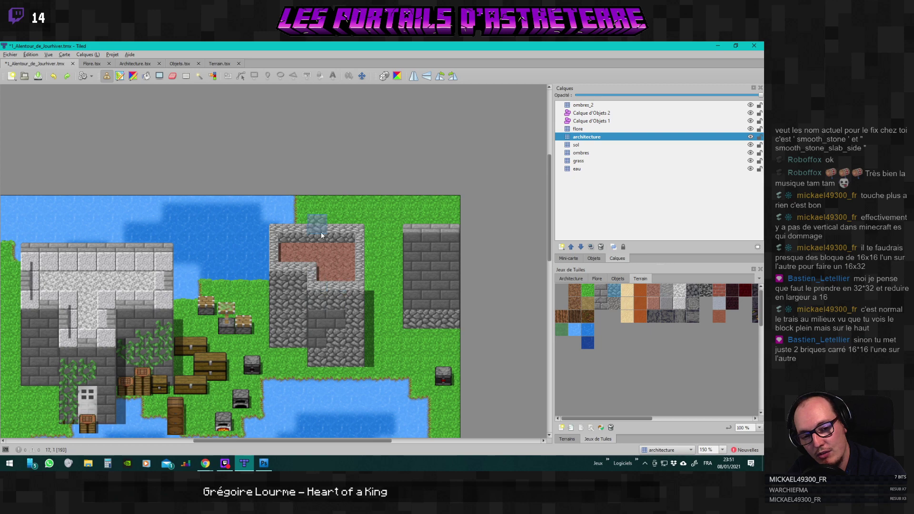
{"action": "scroll", "coordinate": [315, 232], "scroll_direction": "up", "scroll_amount": 4}
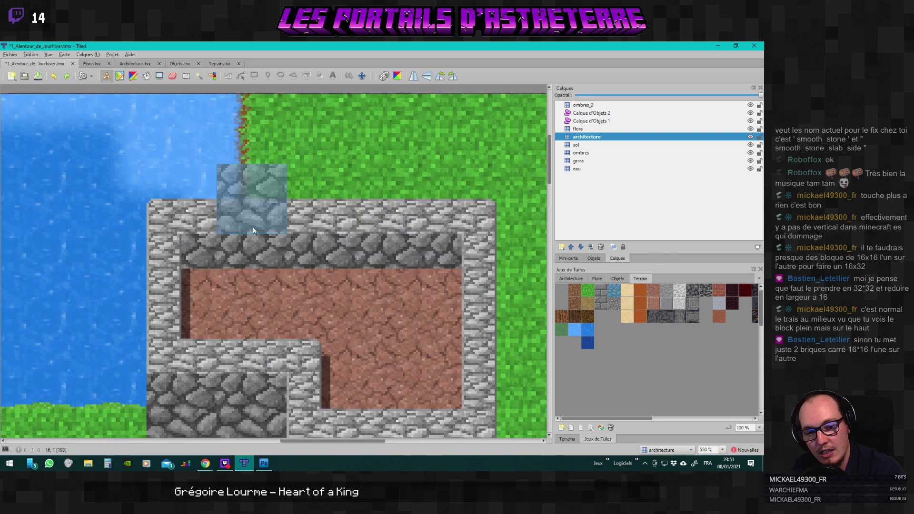
{"action": "scroll", "coordinate": [390, 233], "scroll_direction": "down", "scroll_amount": 1}
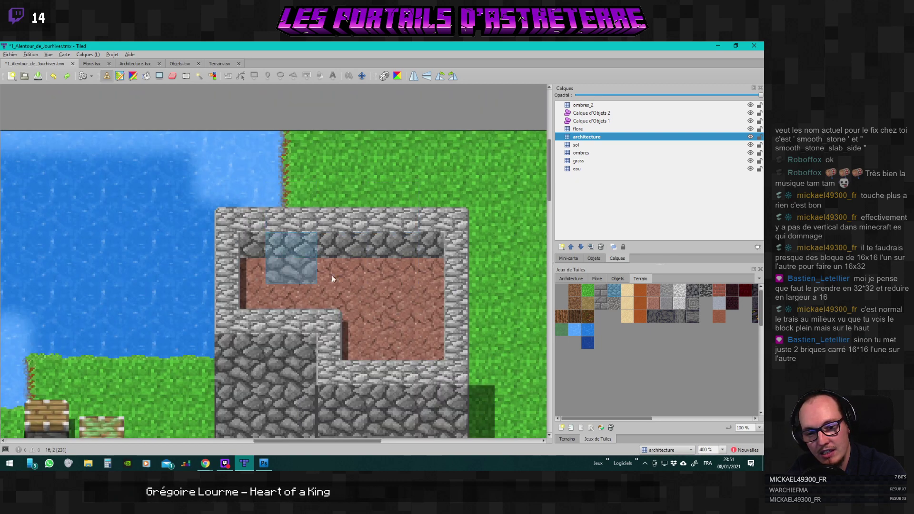
{"action": "scroll", "coordinate": [392, 301], "scroll_direction": "down", "scroll_amount": 2}
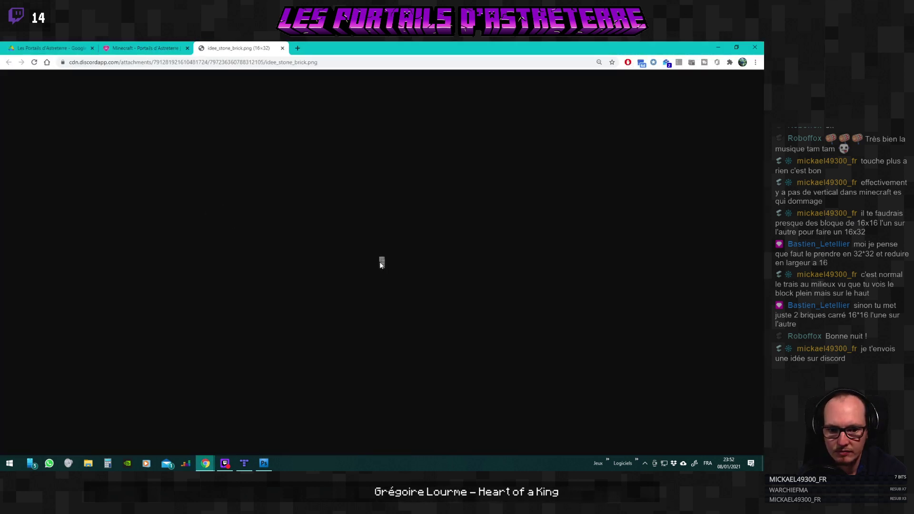
Save the image idee_stone_brick.png from the browser into the tileset's WIP folder.
{"action": "right_click", "coordinate": [381, 265]}
{"action": "left_click", "coordinate": [405, 286]}
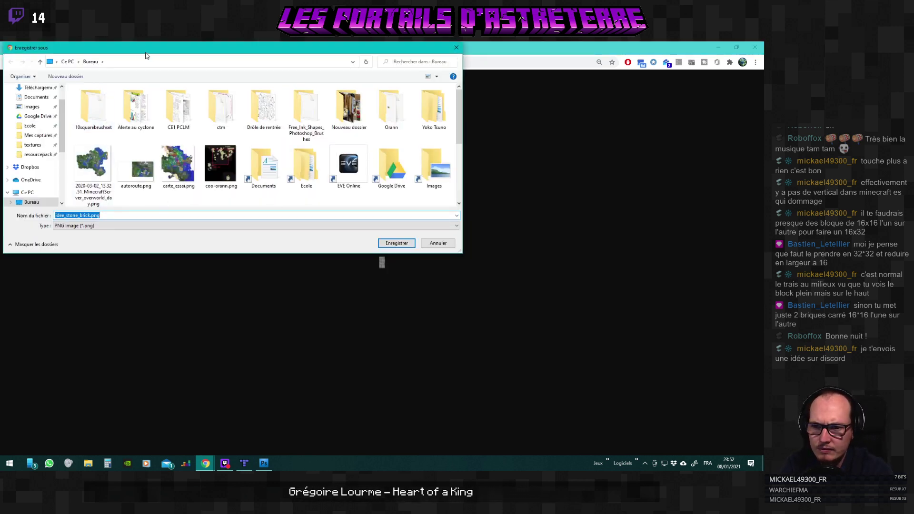
{"action": "left_click_drag", "start_coordinate": [145, 56], "coordinate": [195, 173]}
{"action": "key", "text": "Return"}
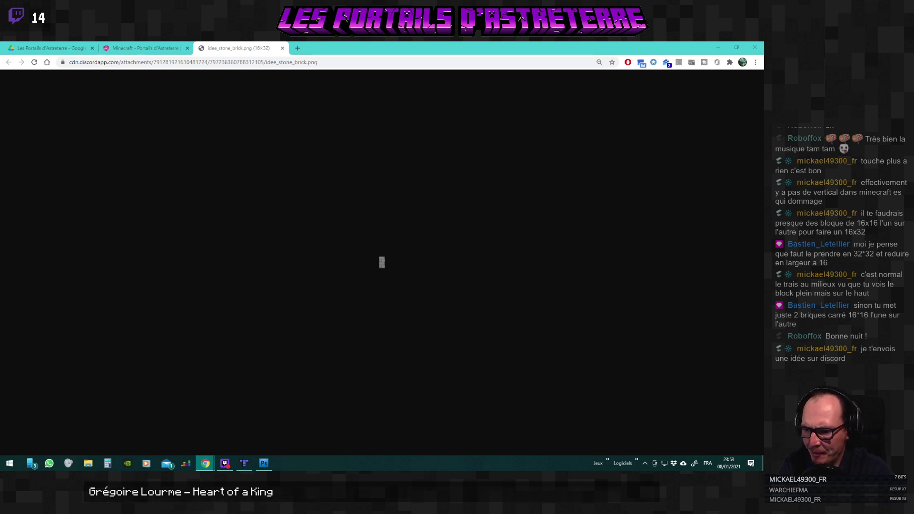
{"action": "key", "text": "ctrl+s"}
{"action": "key", "text": "Return"}
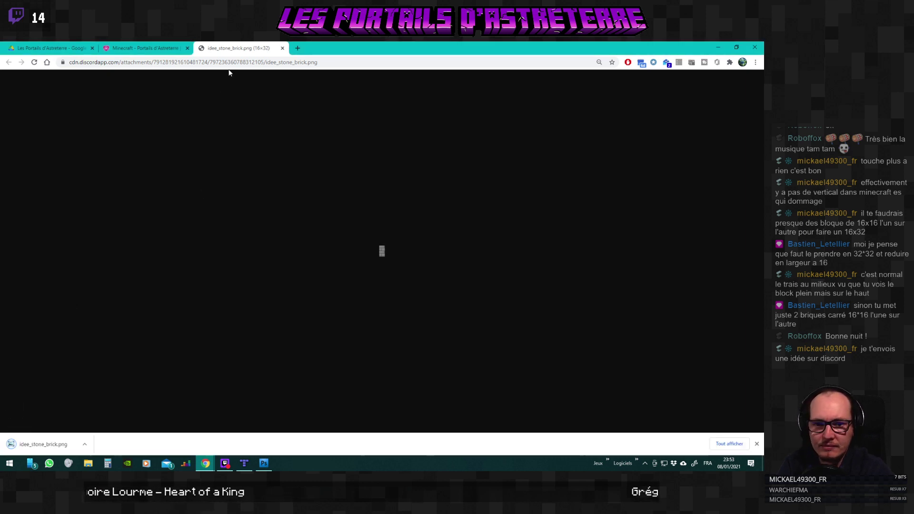
{"action": "key", "text": "alt+Tab"}
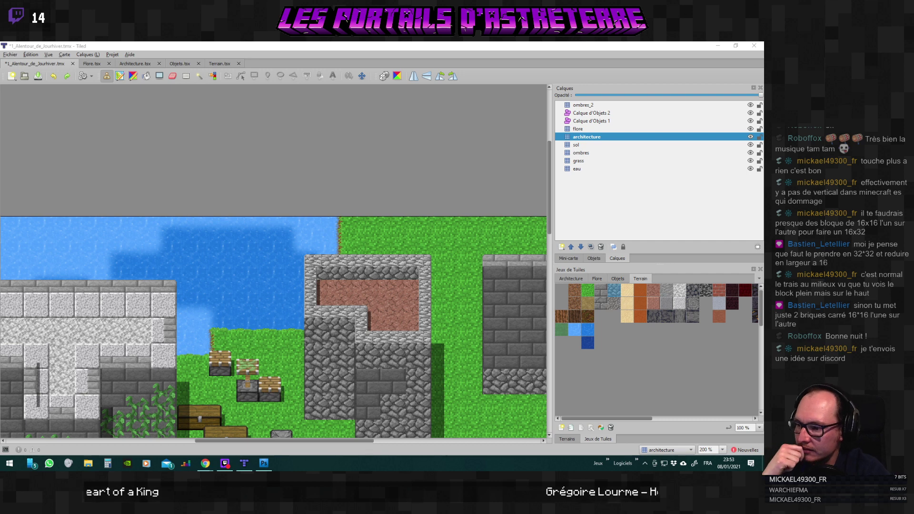
{"action": "key", "text": "alt+Tab"}
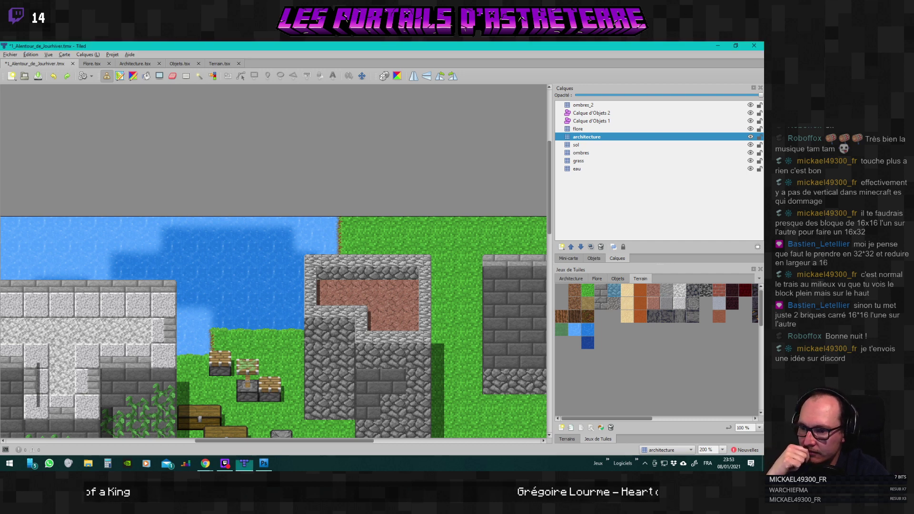
{"action": "key", "text": "alt+f"}
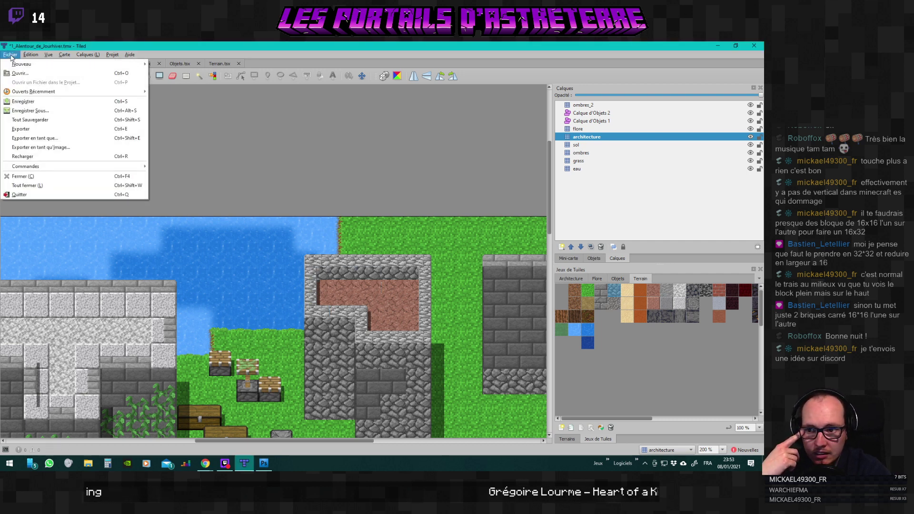
{"action": "key", "text": "Escape"}
Switch to Photoshop and open idee_stone_brick.png from the WIP folder.
{"action": "left_click", "coordinate": [263, 464]}
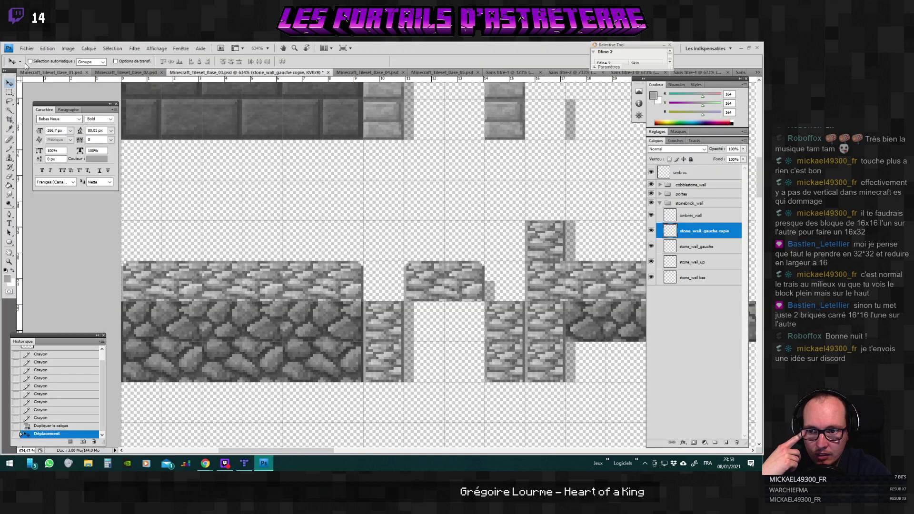
{"action": "key", "text": "alt+f"}
{"action": "key", "text": "Escape"}
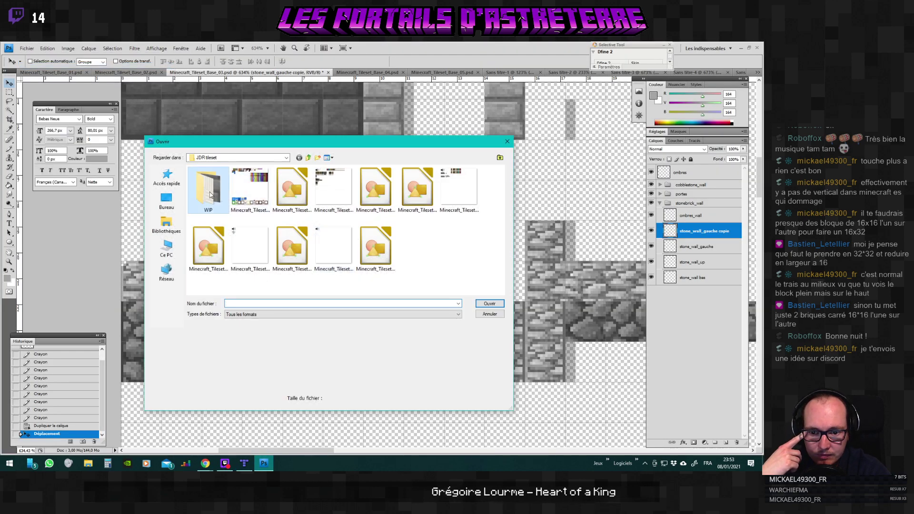
{"action": "double_click", "coordinate": [208, 192]}
{"action": "scroll", "coordinate": [371, 266], "scroll_direction": "down", "scroll_amount": 5}
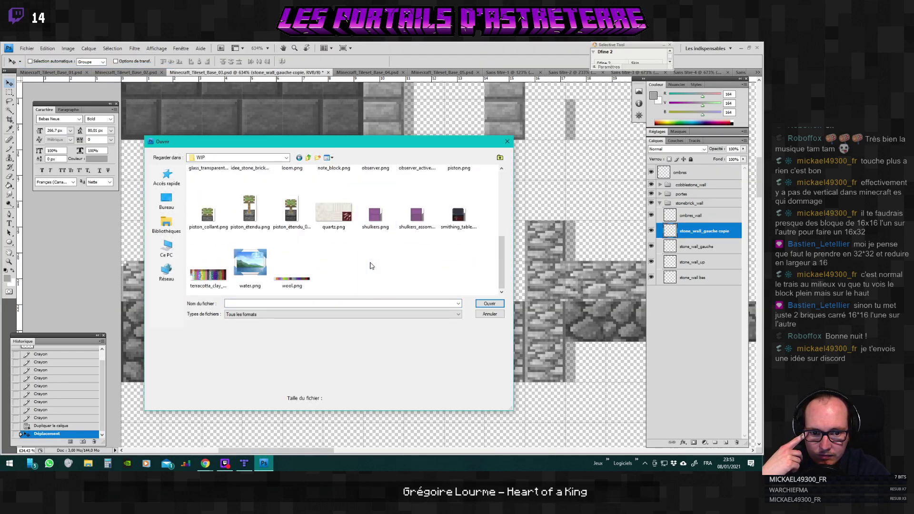
{"action": "scroll", "coordinate": [372, 271], "scroll_direction": "up", "scroll_amount": 2}
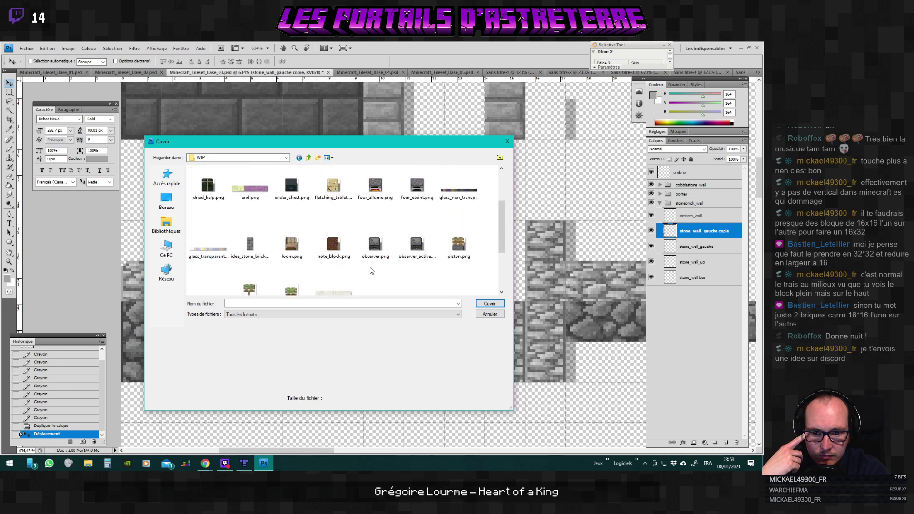
{"action": "double_click", "coordinate": [250, 245]}
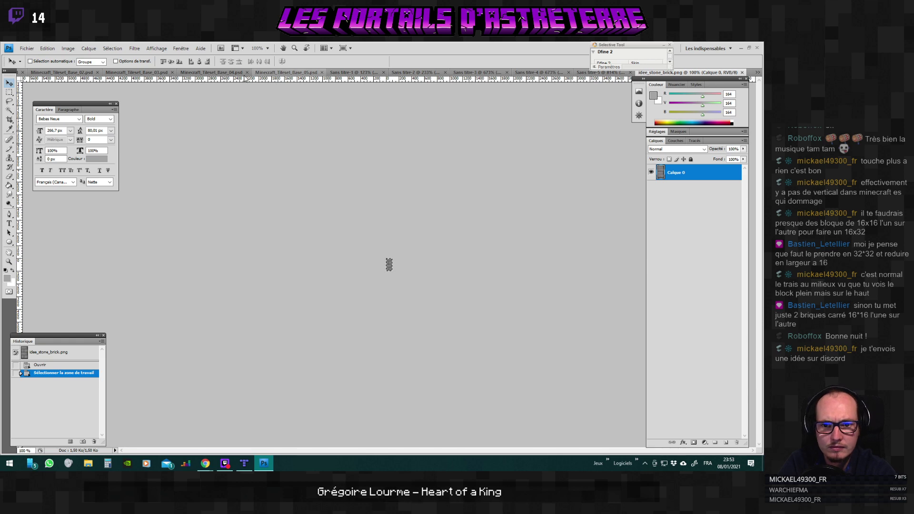
Paste the idee_stone_brick image into Minecraft_Tileset_Base_03.psd and place it over the light brick column at the wall's right end.
{"action": "left_click", "coordinate": [138, 72]}
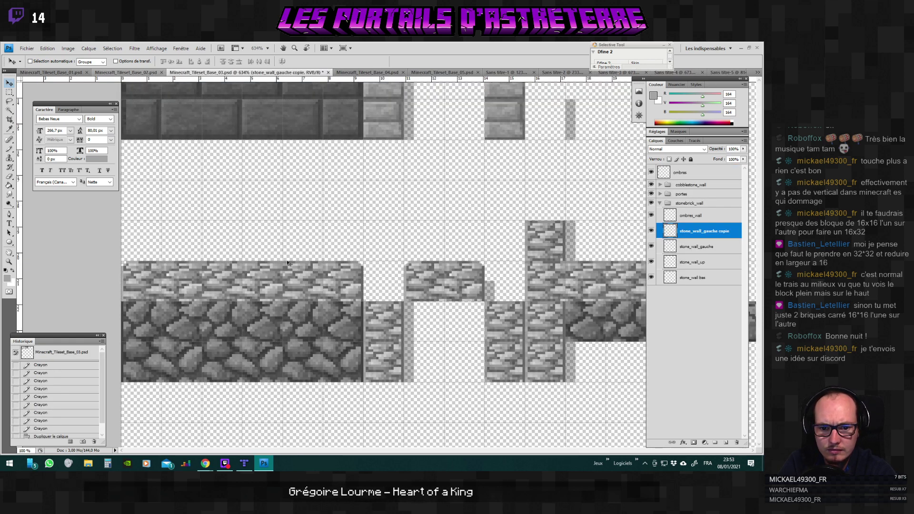
{"action": "scroll", "coordinate": [426, 277], "scroll_direction": "up", "scroll_amount": 5}
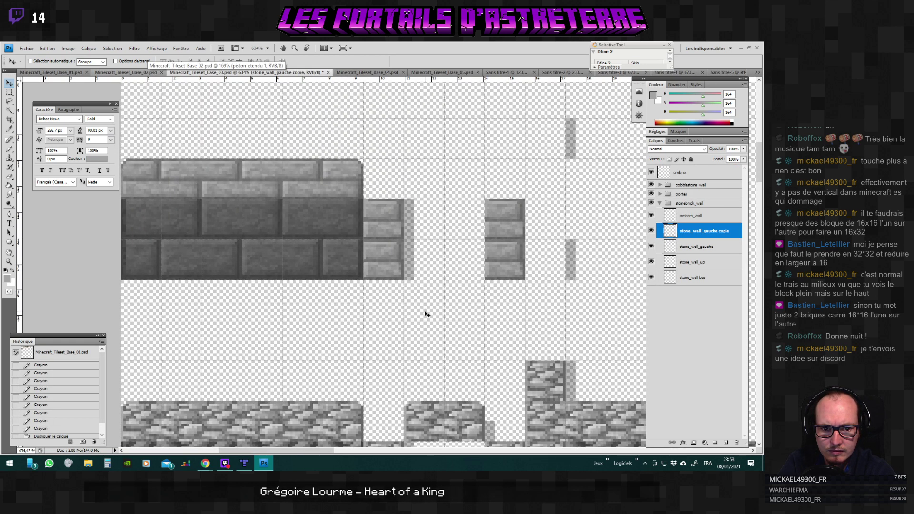
{"action": "key", "text": "ctrl+v"}
{"action": "left_click_drag", "start_coordinate": [389, 277], "coordinate": [388, 253]}
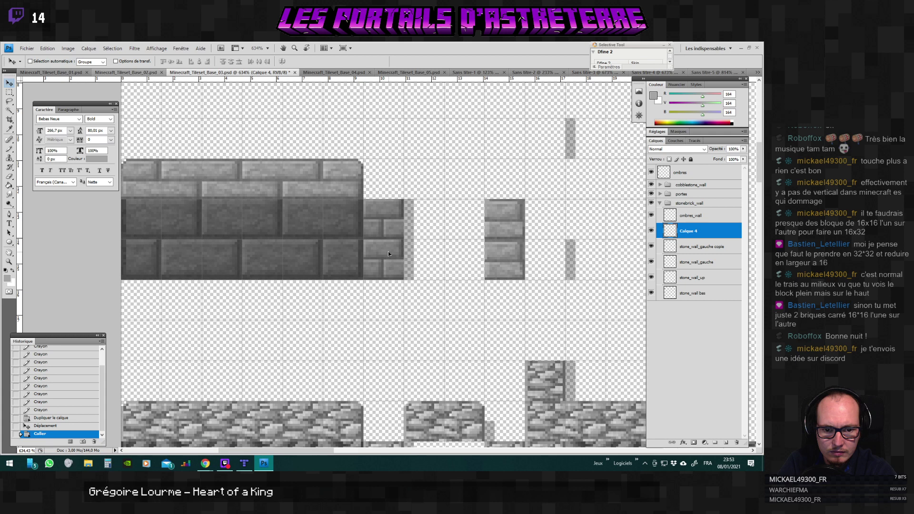
Apply a Brightness/Contrast adjustment to the pasted brick column on Calque 4 with brightness 19 and contrast -11.
{"action": "left_click", "coordinate": [68, 48]}
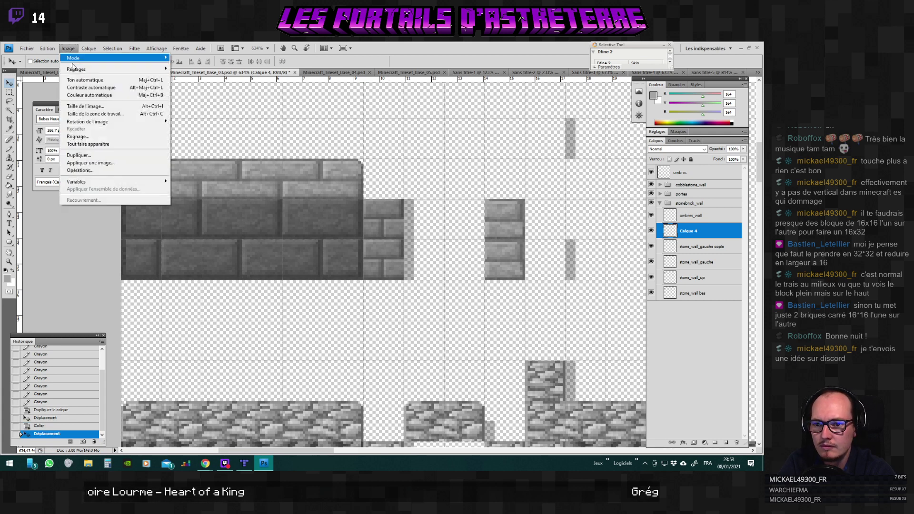
{"action": "mouse_move", "coordinate": [119, 69]}
{"action": "left_click", "coordinate": [199, 69]}
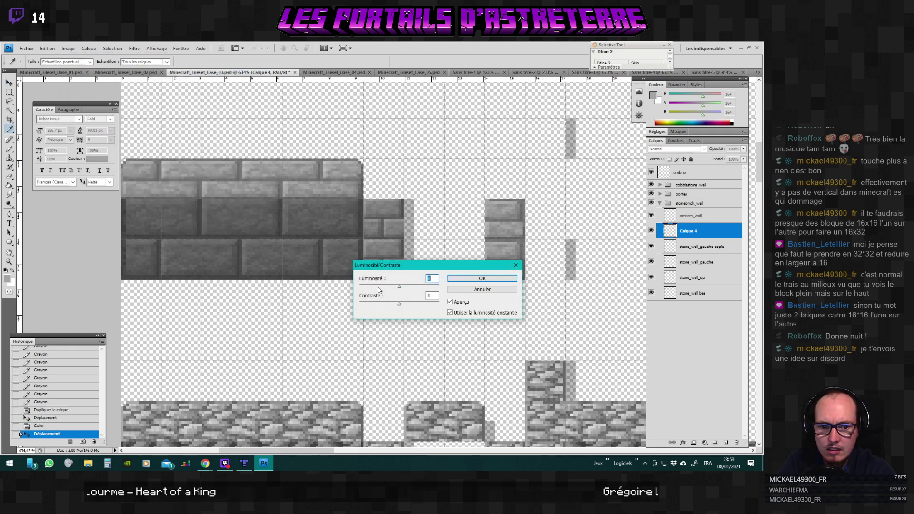
{"action": "left_click_drag", "start_coordinate": [399, 288], "coordinate": [407, 288]}
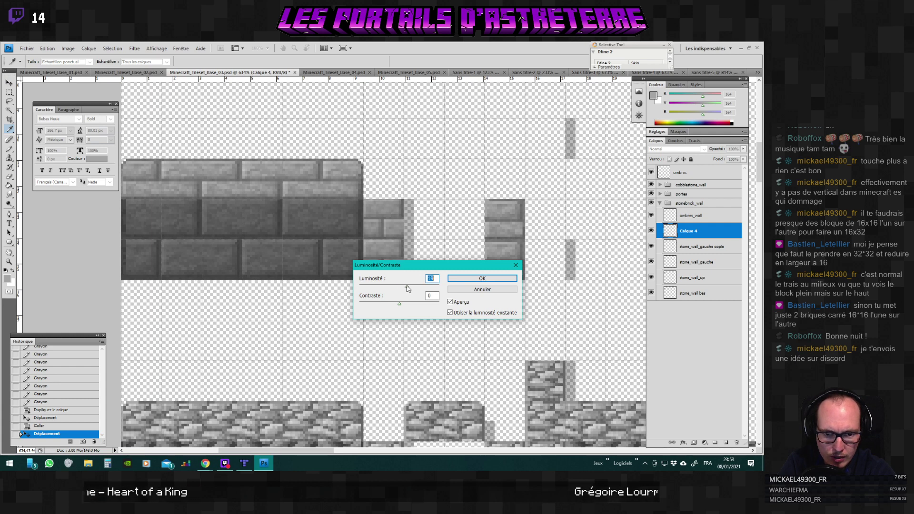
{"action": "left_click", "coordinate": [401, 305]}
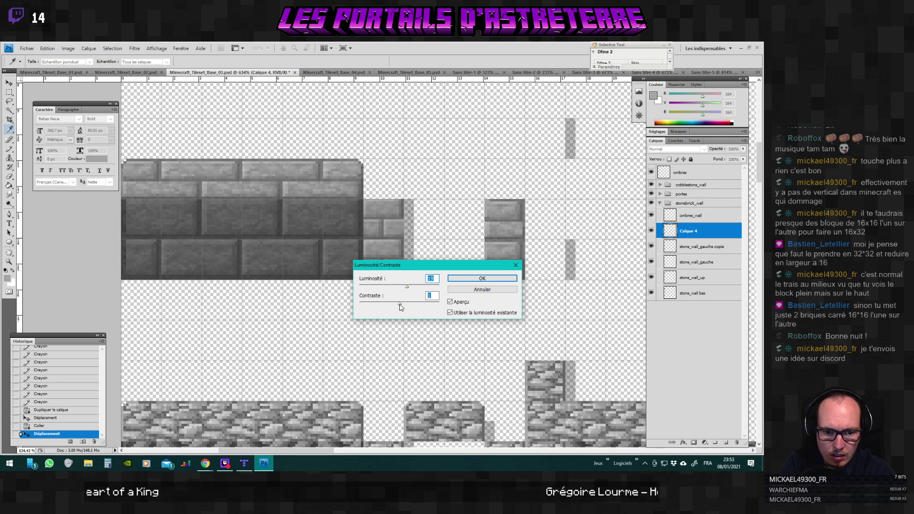
{"action": "left_click_drag", "start_coordinate": [398, 305], "coordinate": [395, 305]}
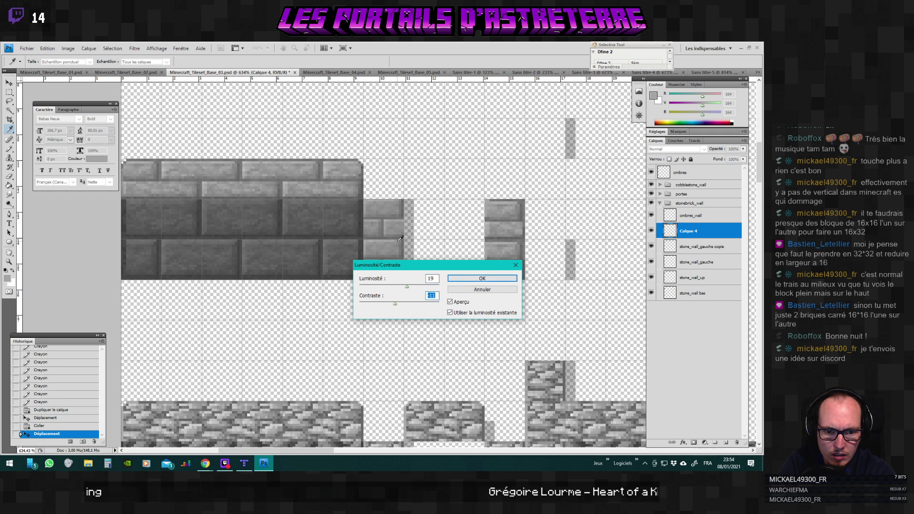
{"action": "key", "text": "Return"}
{"action": "key", "text": "v"}
{"action": "mouse_move", "coordinate": [376, 230]}
{"action": "left_mouse_down"}
{"action": "mouse_move", "coordinate": [359, 198]}
{"action": "mouse_move", "coordinate": [335, 193]}
{"action": "mouse_move", "coordinate": [375, 230]}
{"action": "left_mouse_up"}
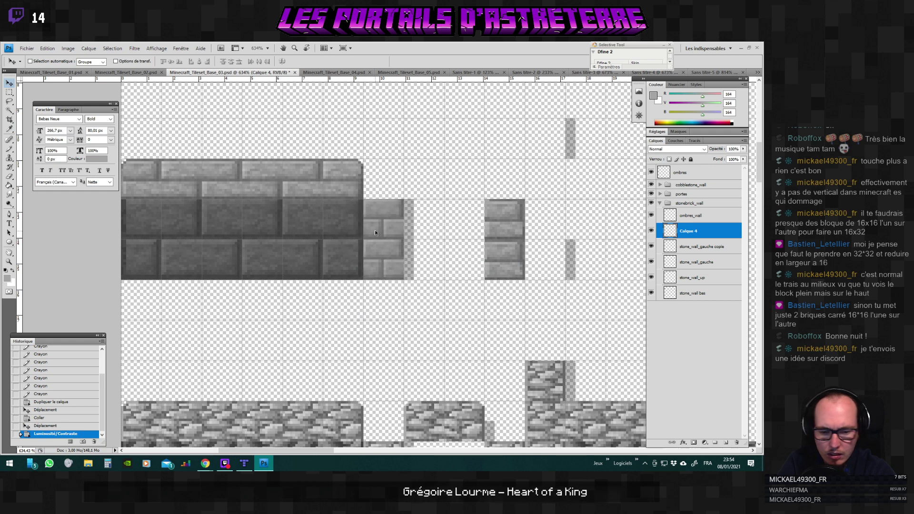
{"action": "key", "text": "ctrl+shift+s"}
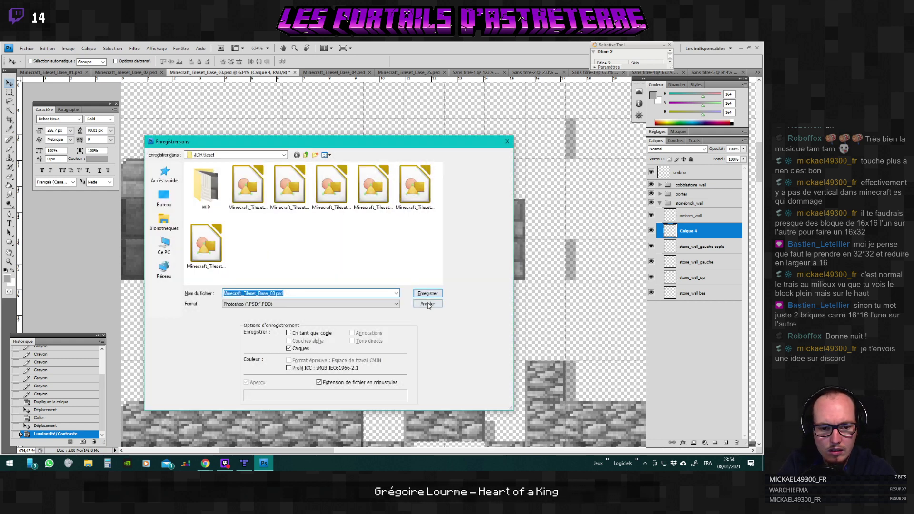
{"action": "key", "text": "Escape"}
Duplicate Calque 4 and place the copy over the separate brick column farther right of the stone brick wall.
{"action": "right_click", "coordinate": [662, 234]}
{"action": "left_click", "coordinate": [693, 267]}
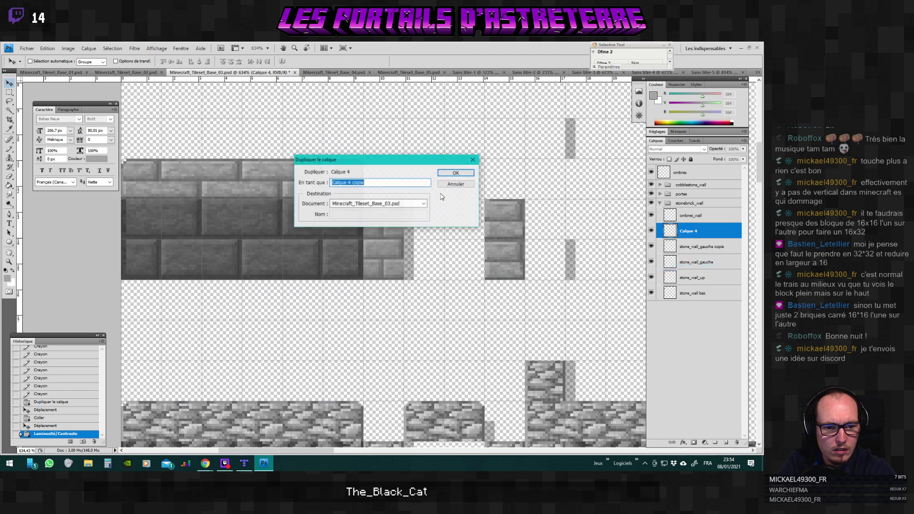
{"action": "left_click", "coordinate": [458, 177]}
{"action": "left_click_drag", "start_coordinate": [473, 250], "coordinate": [510, 230]}
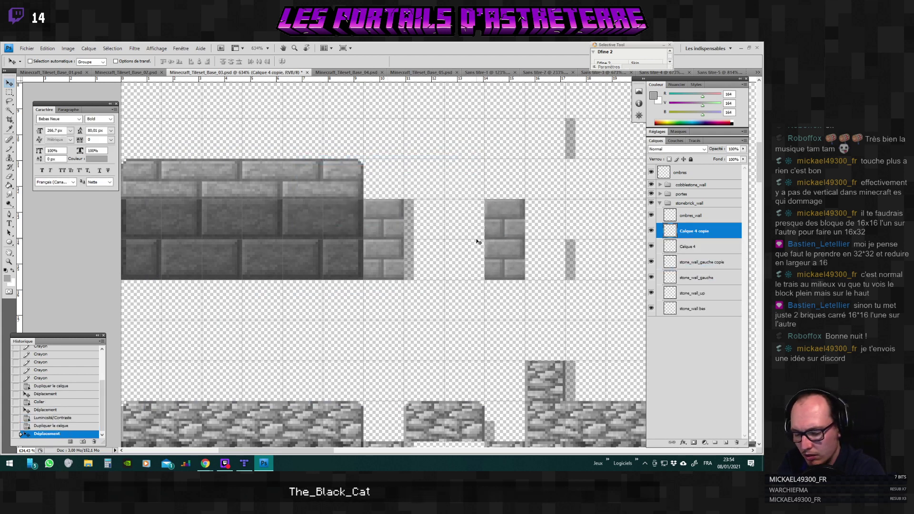
Save a PNG copy of the tileset as Minecraft_Tileset_Base_03.png, replacing the existing file.
{"action": "key", "text": "ctrl+shift+s"}
{"action": "left_click", "coordinate": [310, 304]}
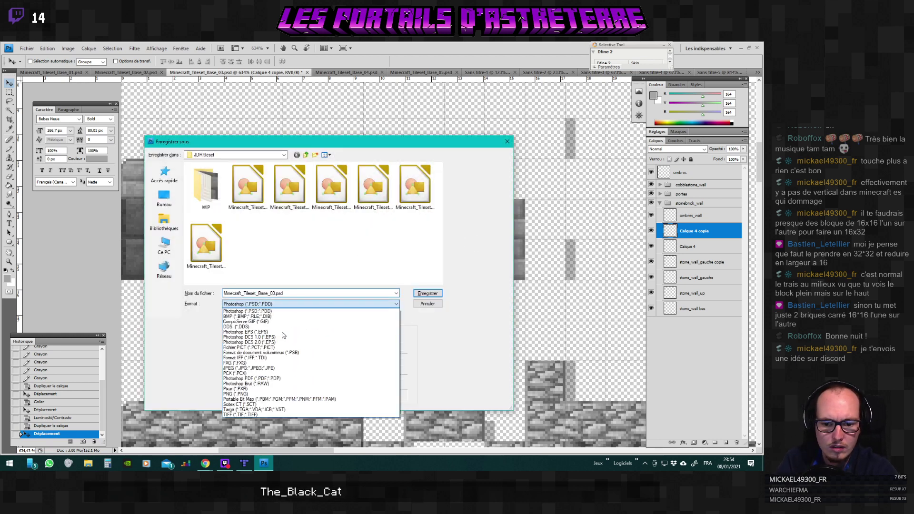
{"action": "left_click", "coordinate": [309, 388]}
{"action": "left_click", "coordinate": [428, 293]}
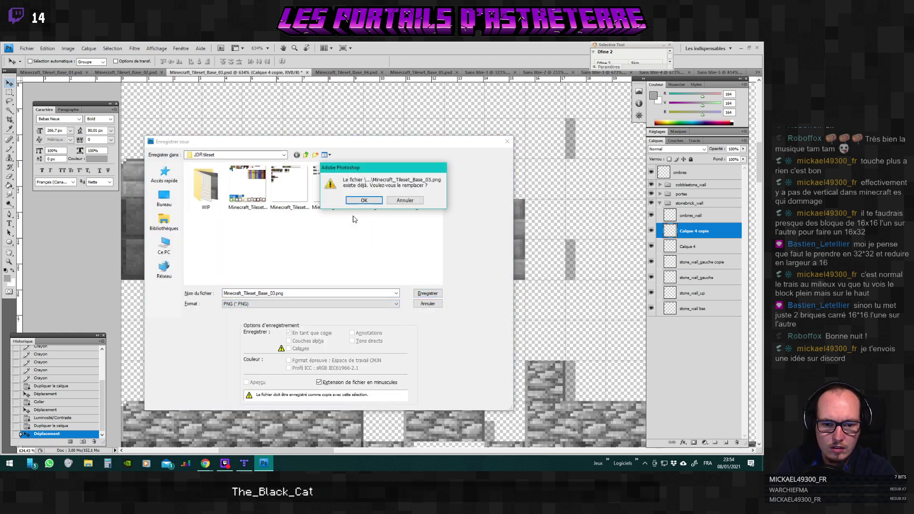
{"action": "left_click", "coordinate": [364, 203]}
{"action": "left_click", "coordinate": [409, 245]}
Switch to Tiled and examine the brick side walls on the map against the cobblestone building and the stone brick wall at the map's edge.
{"action": "key", "text": "alt+Tab"}
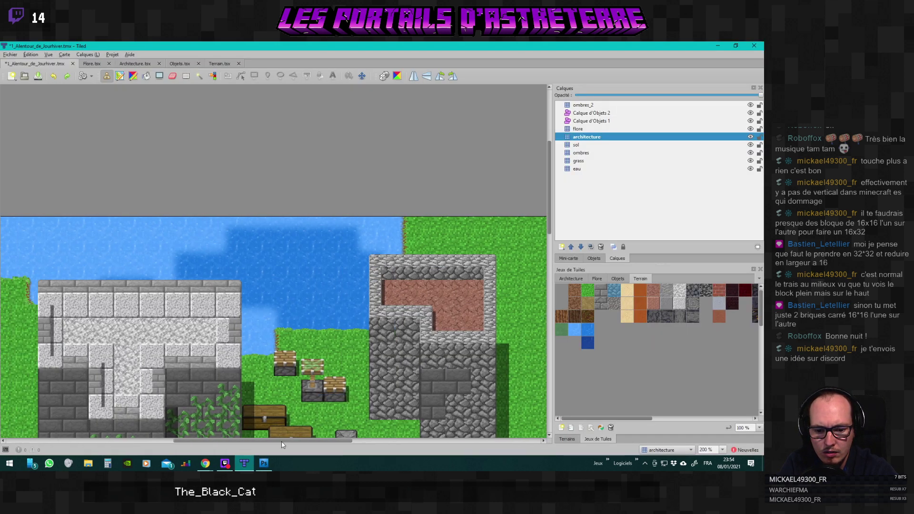
{"action": "scroll", "coordinate": [266, 371], "scroll_direction": "left", "scroll_amount": 5}
{"action": "scroll", "coordinate": [313, 394], "scroll_direction": "down", "scroll_amount": 3}
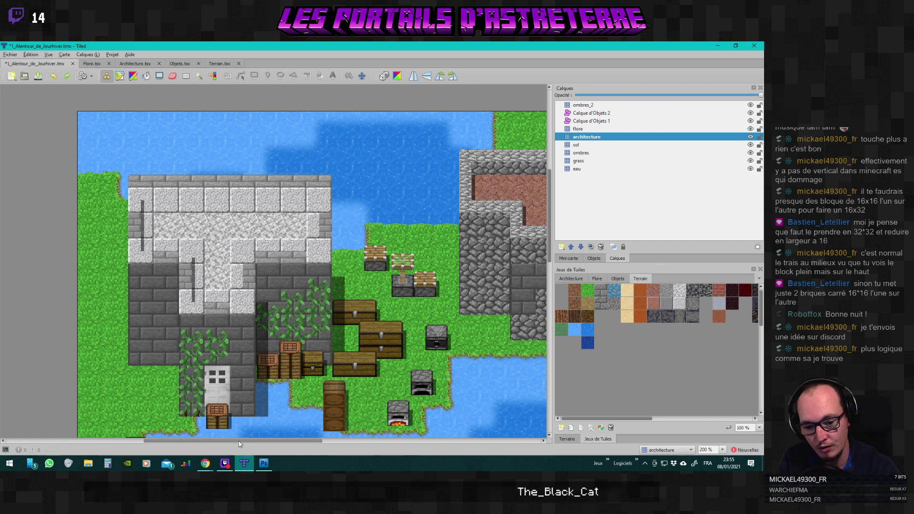
{"action": "left_click_drag", "start_coordinate": [239, 443], "coordinate": [296, 443]}
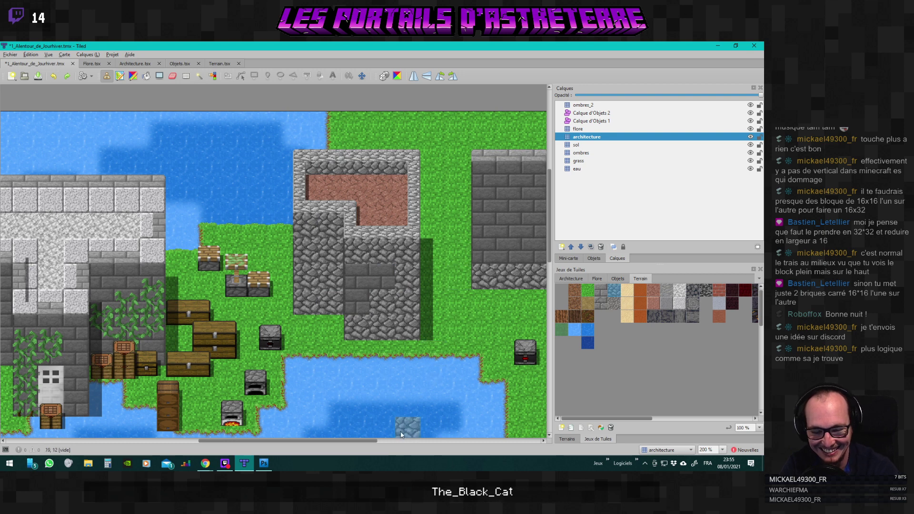
{"action": "left_click_drag", "start_coordinate": [360, 442], "coordinate": [371, 447]}
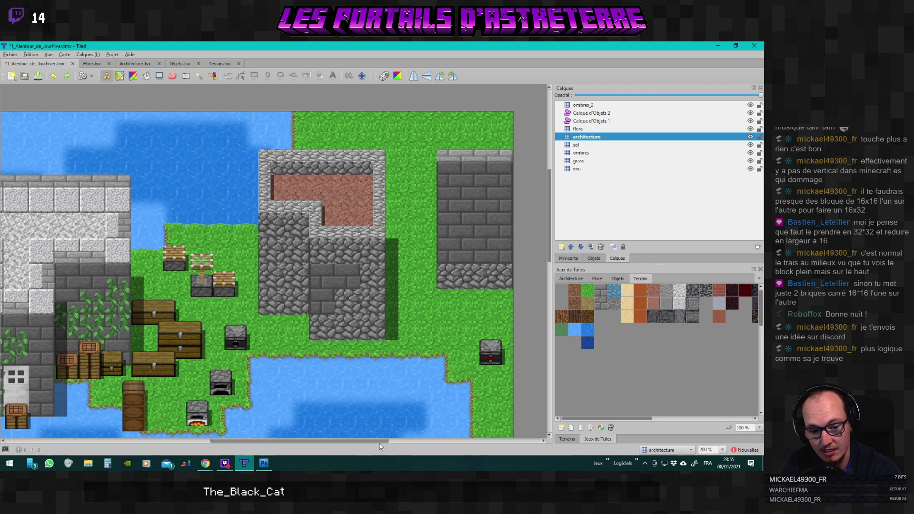
{"action": "mouse_move", "coordinate": [380, 441]}
{"action": "left_mouse_down"}
{"action": "mouse_move", "coordinate": [317, 441]}
{"action": "mouse_move", "coordinate": [372, 441]}
{"action": "left_mouse_up"}
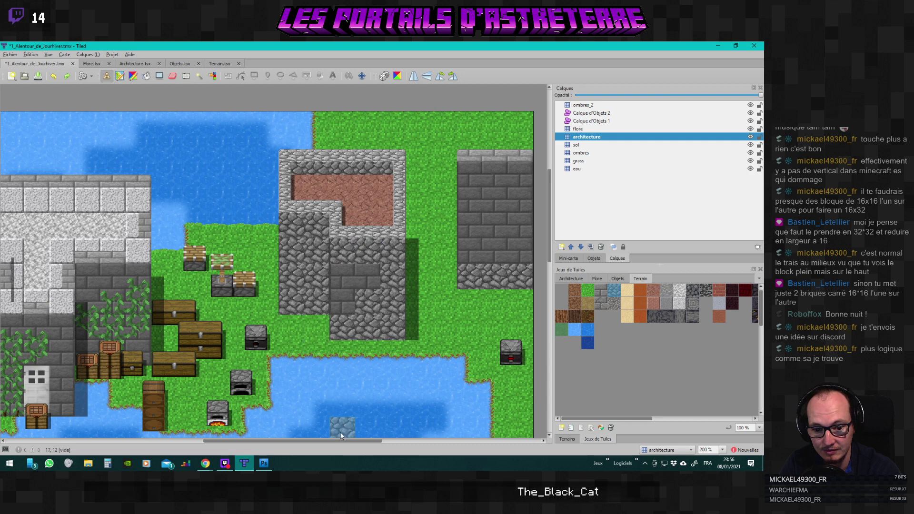
{"action": "left_click_drag", "start_coordinate": [336, 442], "coordinate": [312, 444]}
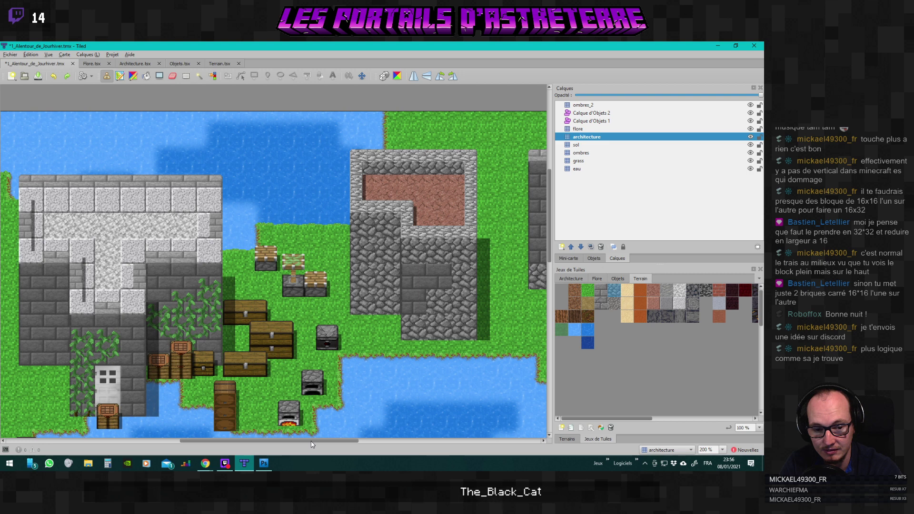
{"action": "left_click_drag", "start_coordinate": [312, 444], "coordinate": [344, 438]}
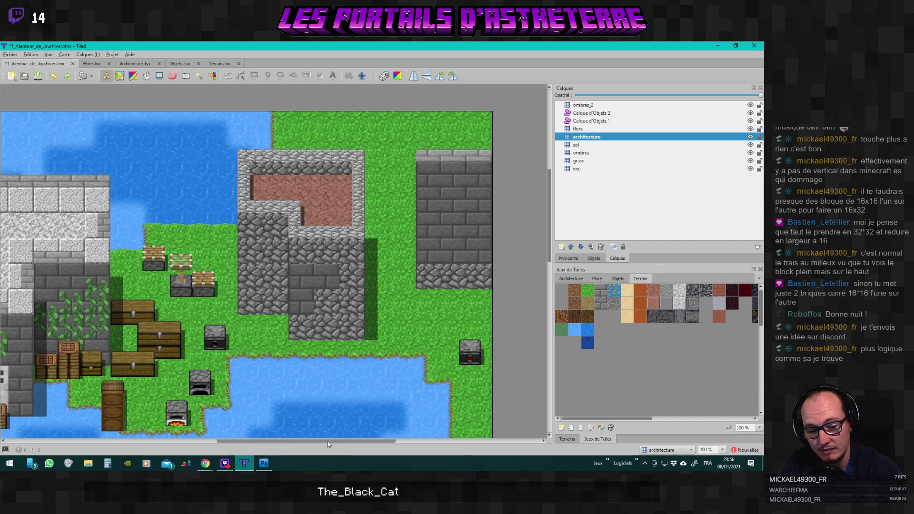
{"action": "left_click_drag", "start_coordinate": [327, 442], "coordinate": [288, 442]}
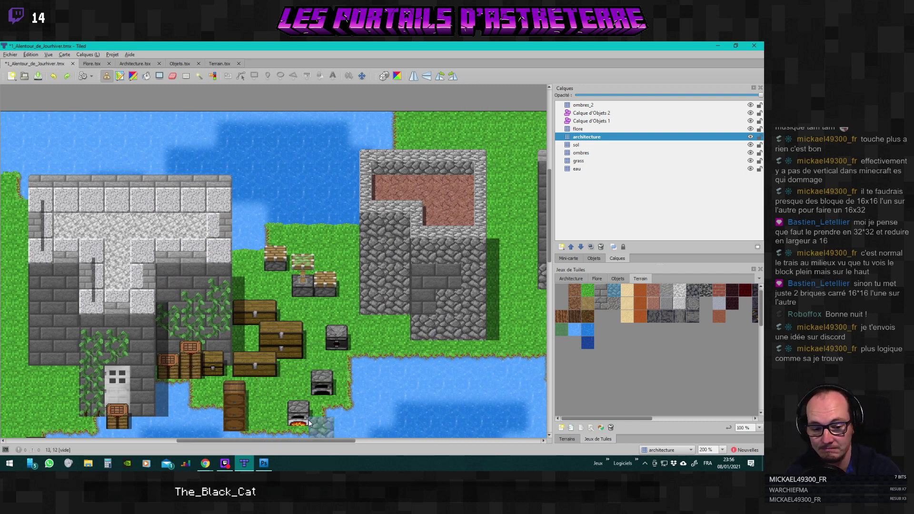
{"action": "mouse_move", "coordinate": [307, 442]}
{"action": "left_mouse_down"}
{"action": "mouse_move", "coordinate": [342, 442]}
{"action": "mouse_move", "coordinate": [301, 447]}
{"action": "left_mouse_up"}
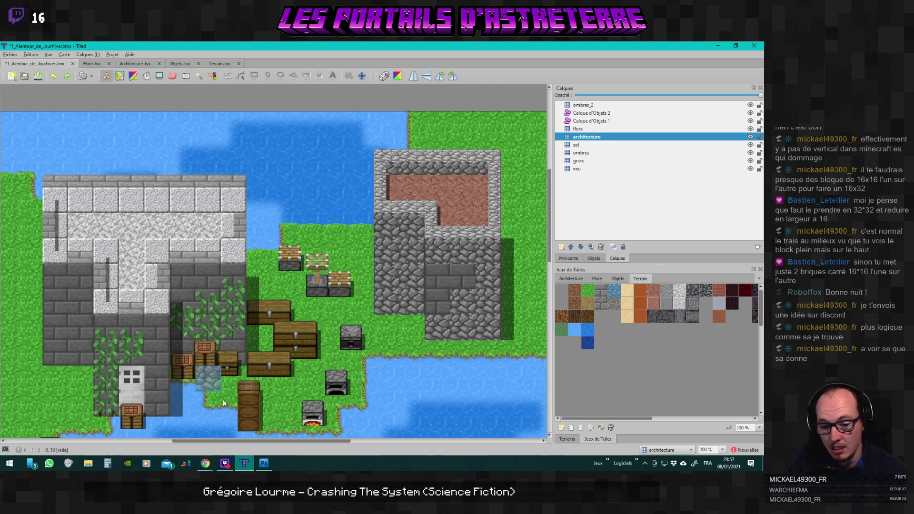
Switch to Photoshop and compare the stone brick wall tiles with the cobblestone wall tiles below them.
{"action": "key", "text": "alt+Tab"}
{"action": "scroll", "coordinate": [205, 323], "scroll_direction": "down", "scroll_amount": 3}
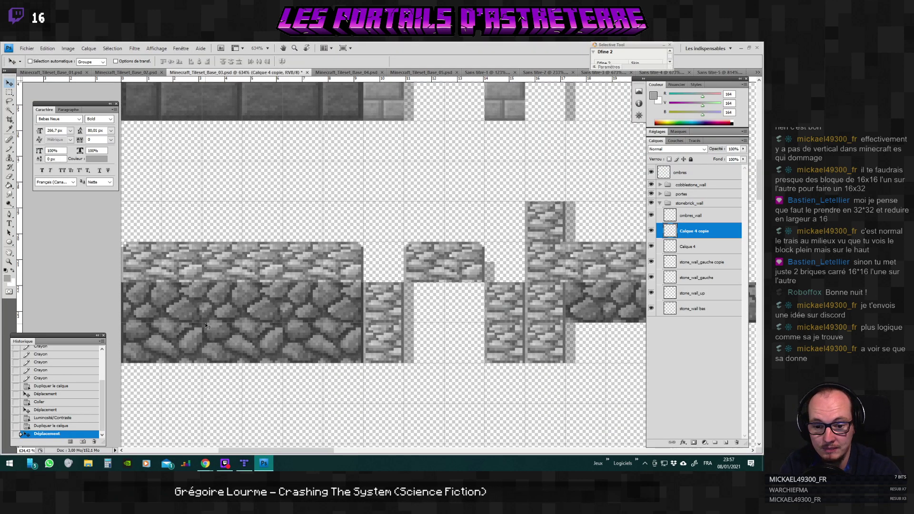
{"action": "scroll", "coordinate": [207, 327], "scroll_direction": "up", "scroll_amount": 4}
{"action": "scroll", "coordinate": [207, 328], "scroll_direction": "down", "scroll_amount": 5}
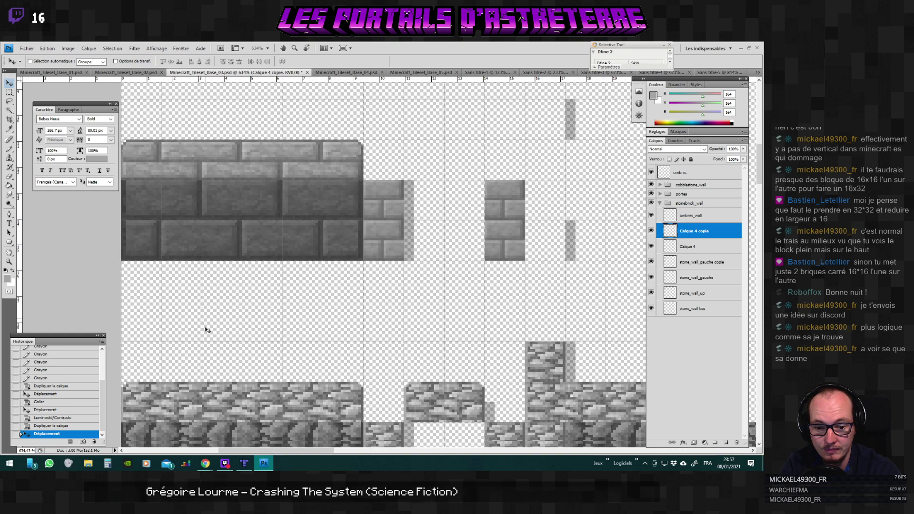
{"action": "scroll", "coordinate": [208, 331], "scroll_direction": "up", "scroll_amount": 1}
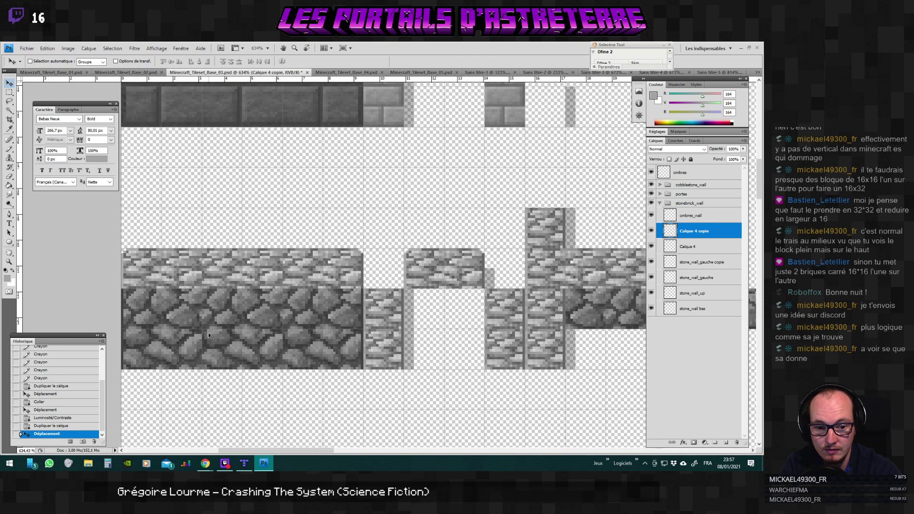
{"action": "scroll", "coordinate": [214, 335], "scroll_direction": "down", "scroll_amount": 5}
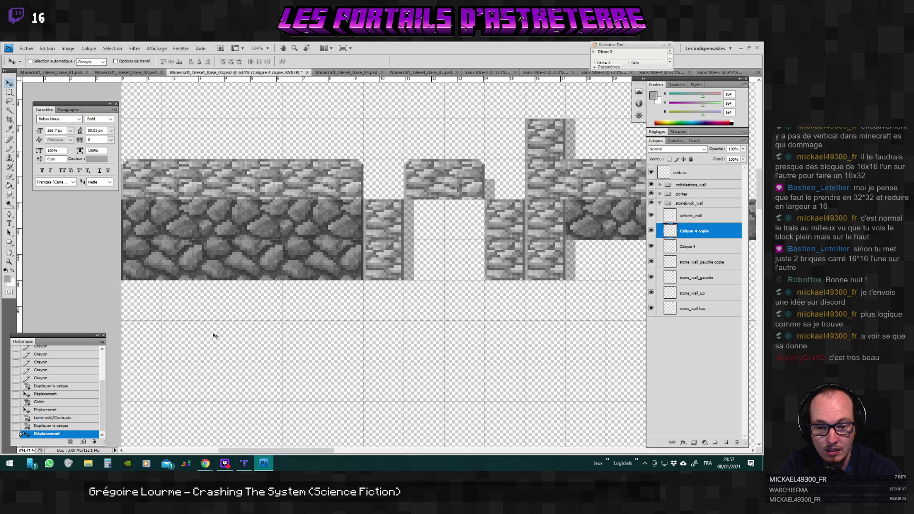
Expand the cobblestone_wall layer group and leave the stonebrick_wall group collapsed while checking the layers of both wall sets.
{"action": "left_click", "coordinate": [661, 204]}
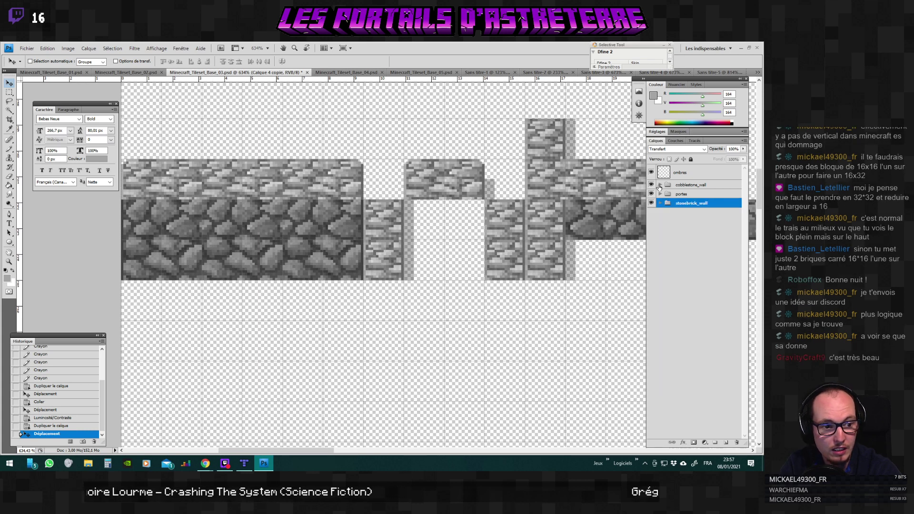
{"action": "left_click", "coordinate": [660, 184]}
{"action": "scroll", "coordinate": [281, 292], "scroll_direction": "up", "scroll_amount": 5}
{"action": "scroll", "coordinate": [290, 292], "scroll_direction": "up", "scroll_amount": 5}
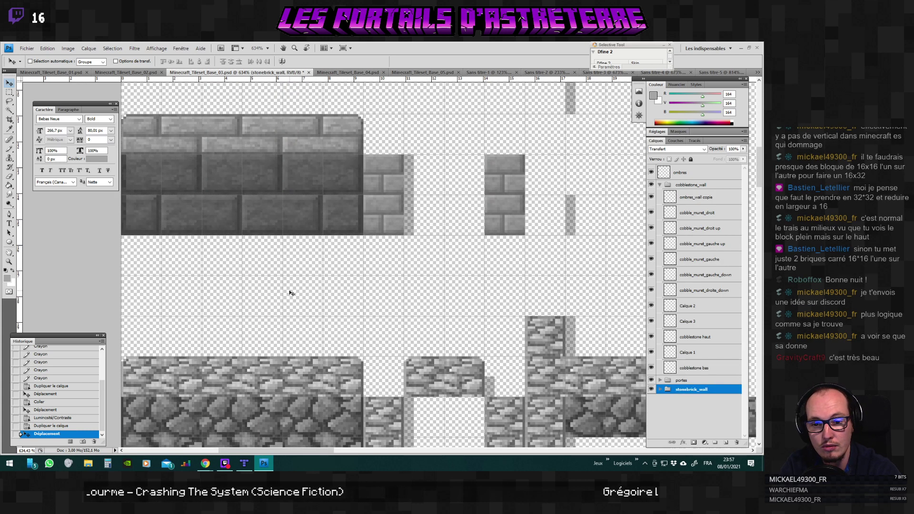
{"action": "scroll", "coordinate": [291, 293], "scroll_direction": "down", "scroll_amount": 9}
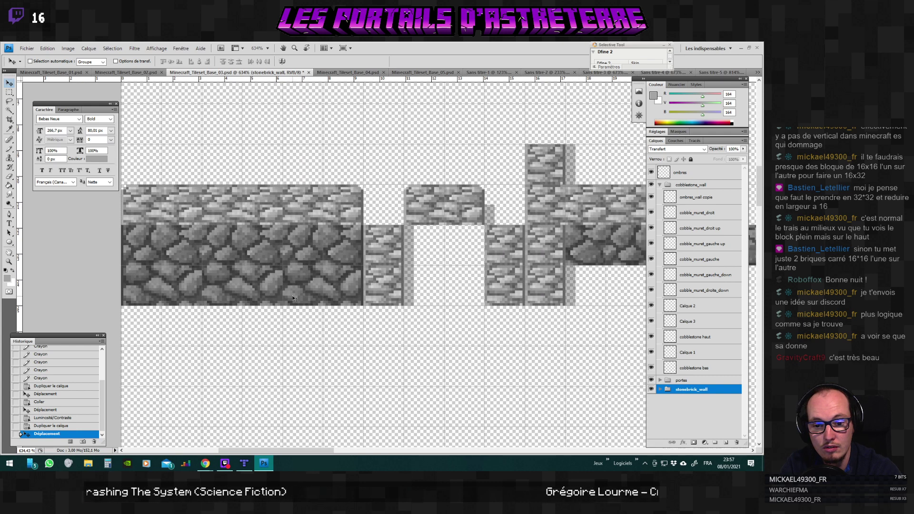
{"action": "scroll", "coordinate": [293, 299], "scroll_direction": "up", "scroll_amount": 1}
{"action": "scroll", "coordinate": [294, 299], "scroll_direction": "down", "scroll_amount": 2}
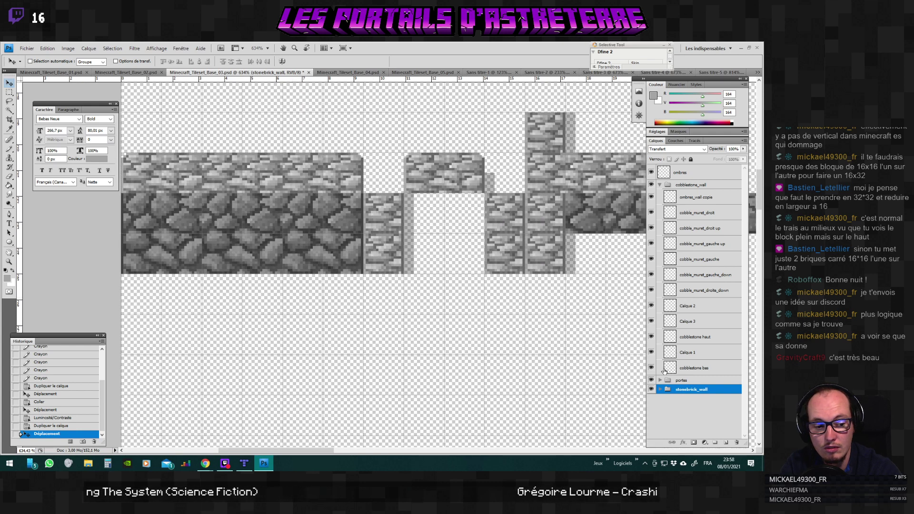
{"action": "left_click", "coordinate": [660, 391]}
{"action": "scroll", "coordinate": [678, 389], "scroll_direction": "down", "scroll_amount": 2}
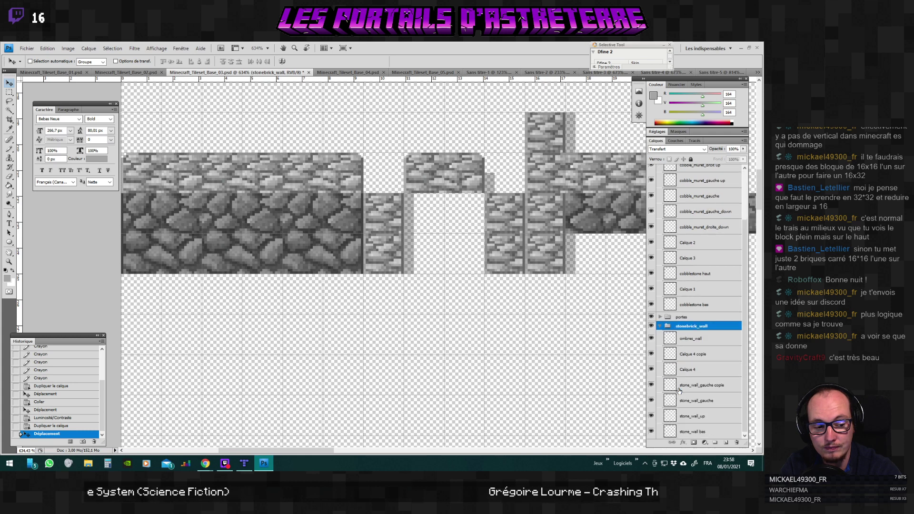
{"action": "left_click", "coordinate": [660, 341]}
{"action": "scroll", "coordinate": [690, 334], "scroll_direction": "up", "scroll_amount": 3}
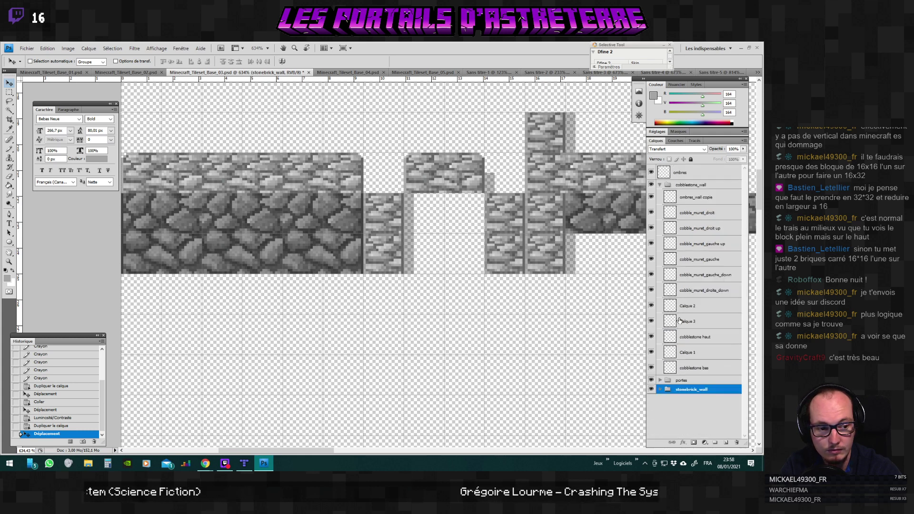
Duplicate the cobblestone bas layer and place the copy directly below the original dark cobblestone wall face.
{"action": "left_click", "coordinate": [694, 364]}
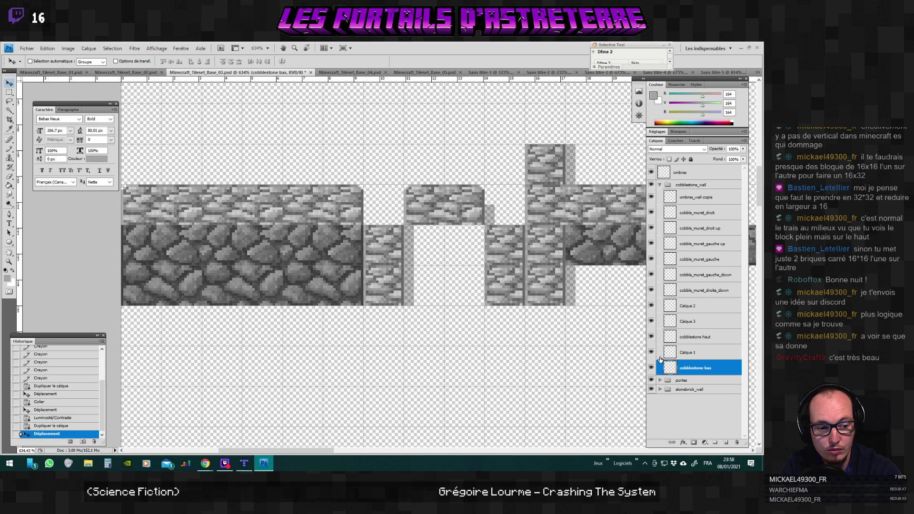
{"action": "left_click", "coordinate": [652, 368]}
{"action": "left_click", "coordinate": [652, 368]}
{"action": "right_click", "coordinate": [695, 368]}
{"action": "left_click", "coordinate": [695, 210]}
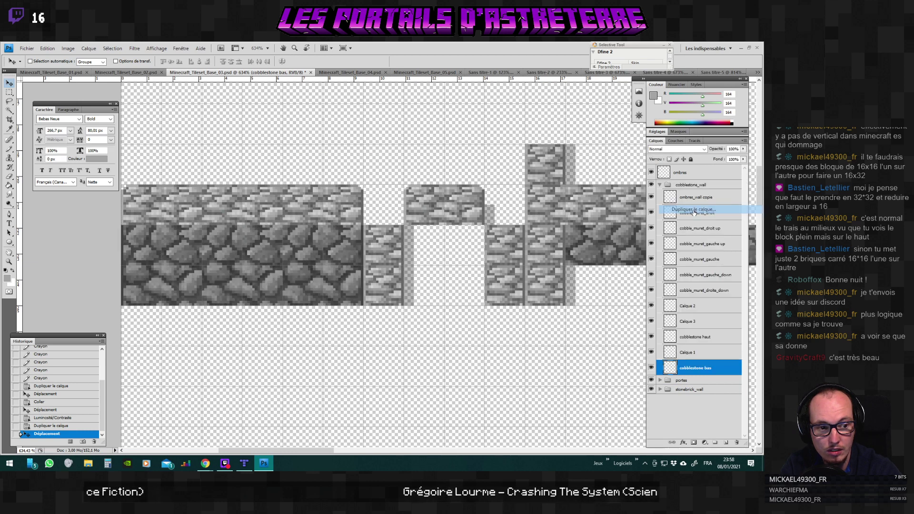
{"action": "left_click", "coordinate": [455, 174]}
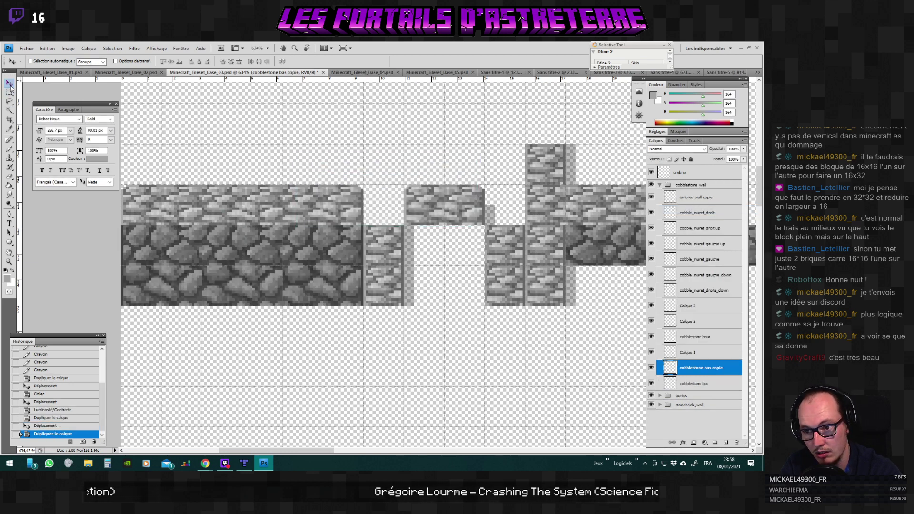
{"action": "left_click_drag", "start_coordinate": [240, 284], "coordinate": [246, 363]}
{"action": "scroll", "coordinate": [162, 316], "scroll_direction": "down", "scroll_amount": 2}
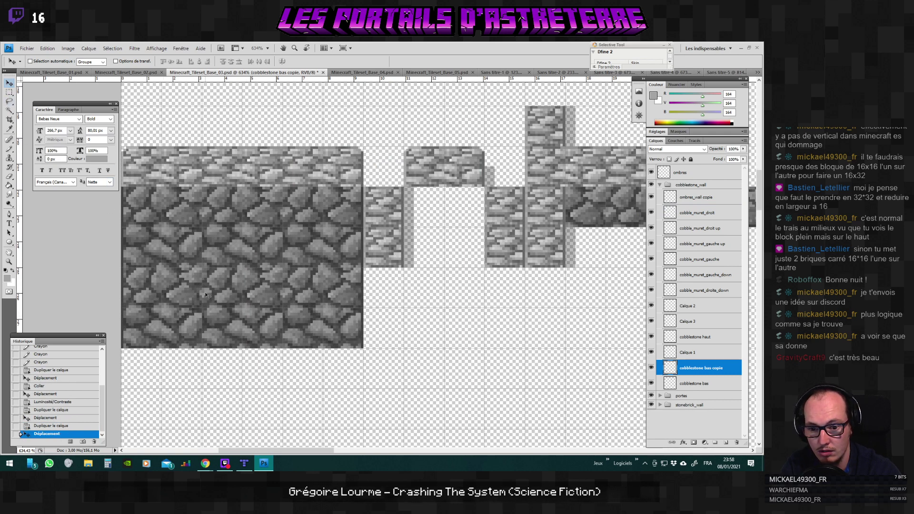
{"action": "mouse_move", "coordinate": [205, 296]}
{"action": "left_mouse_down"}
{"action": "mouse_move", "coordinate": [208, 311]}
{"action": "mouse_move", "coordinate": [206, 295]}
{"action": "left_mouse_up"}
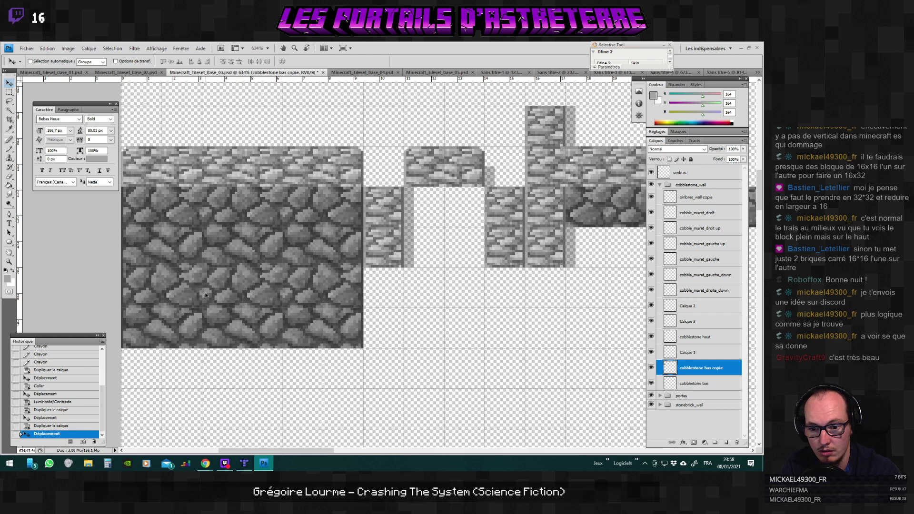
Delete the cobblestone bas copie layer, then duplicate cobblestone haut and place the copy one row below the dark cobblestone wall face.
{"action": "left_click", "coordinate": [736, 443]}
{"action": "key", "text": "Return"}
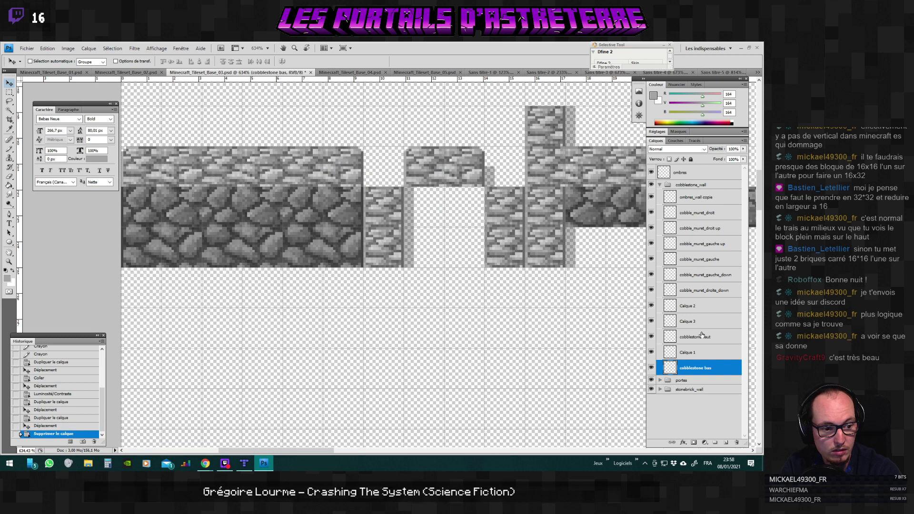
{"action": "right_click", "coordinate": [702, 337]}
{"action": "left_click", "coordinate": [691, 186]}
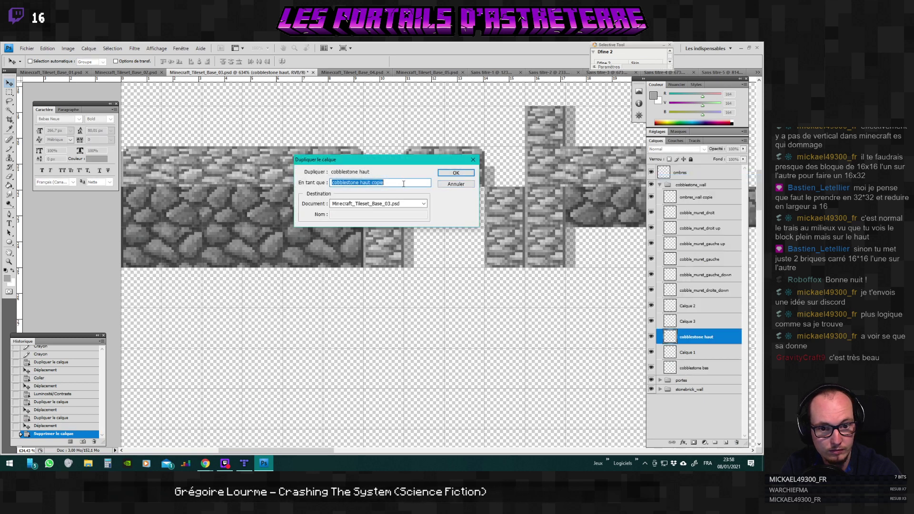
{"action": "key", "text": "Return"}
{"action": "left_click_drag", "start_coordinate": [323, 225], "coordinate": [323, 382]}
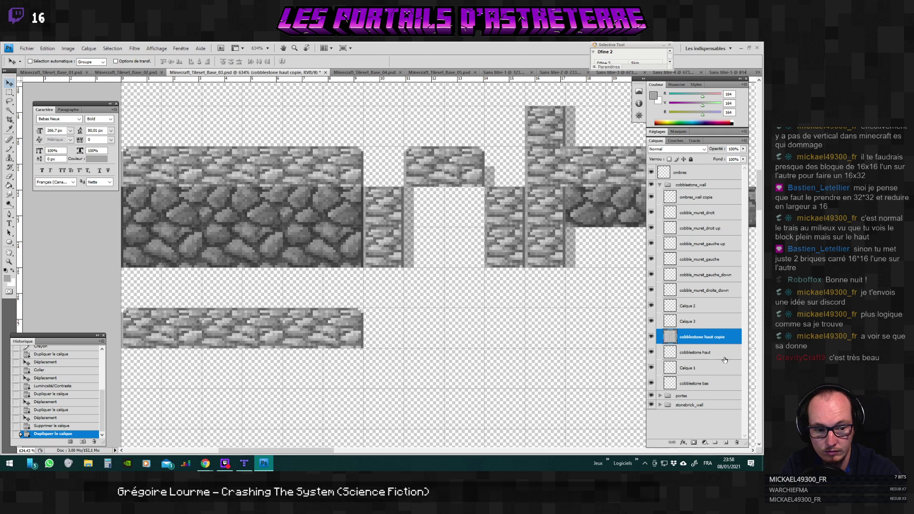
Duplicate the light cobblestone strip into the gap directly above it and merge both copies into one layer.
{"action": "right_click", "coordinate": [715, 337]}
{"action": "left_click", "coordinate": [691, 186]}
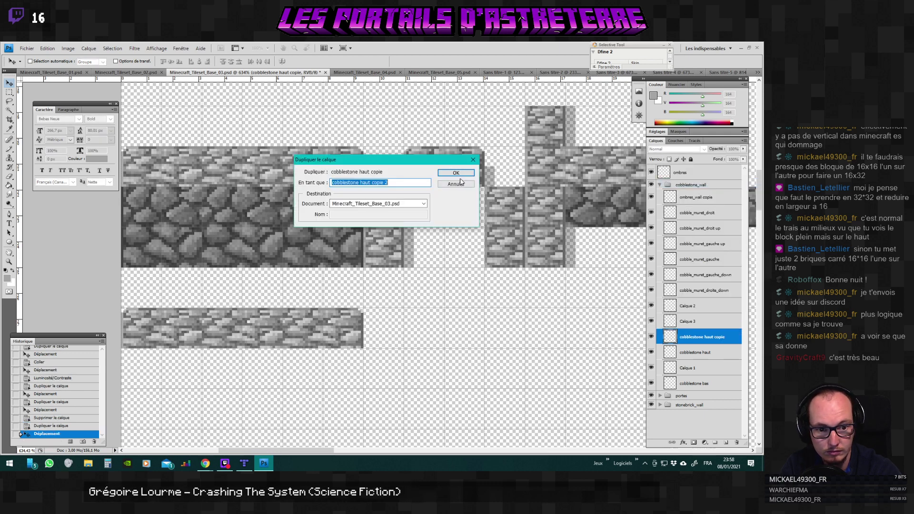
{"action": "key", "text": "Return"}
{"action": "left_click_drag", "start_coordinate": [281, 322], "coordinate": [280, 281]}
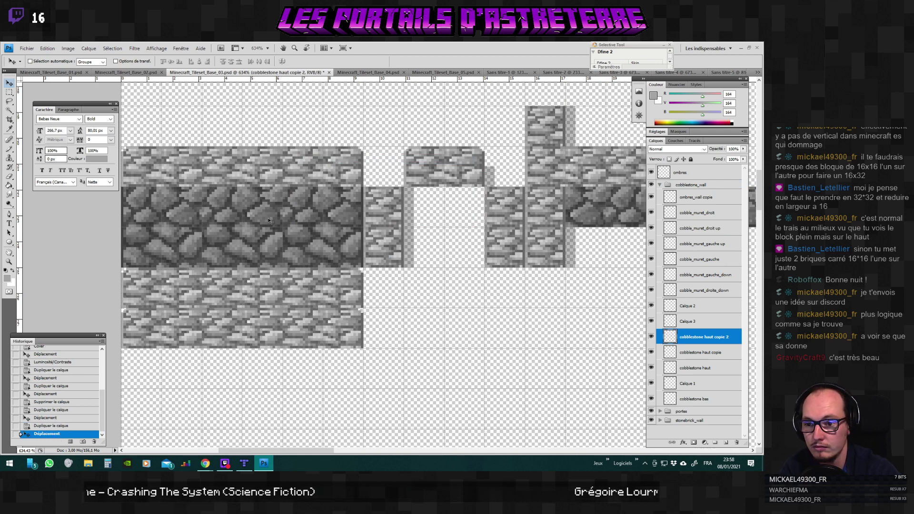
{"action": "key", "text": "ctrl+e"}
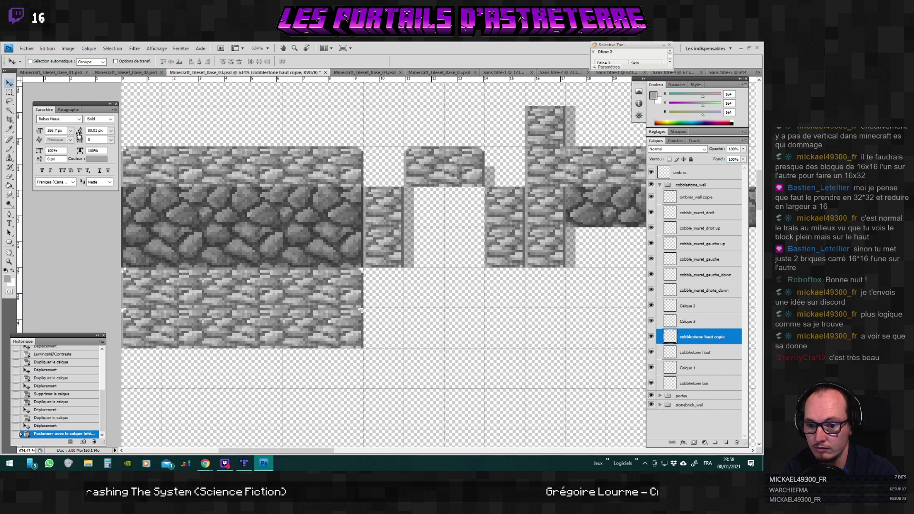
Erase the left and right thirds of the merged light cobblestone strip so only the middle block remains, and deselect.
{"action": "left_click", "coordinate": [9, 93]}
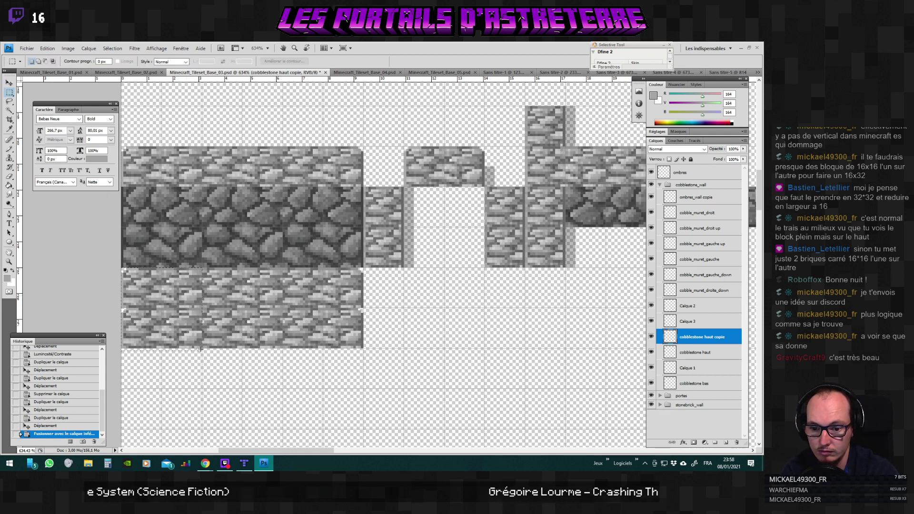
{"action": "left_click_drag", "start_coordinate": [201, 354], "coordinate": [202, 355]}
{"action": "key", "text": "Delete"}
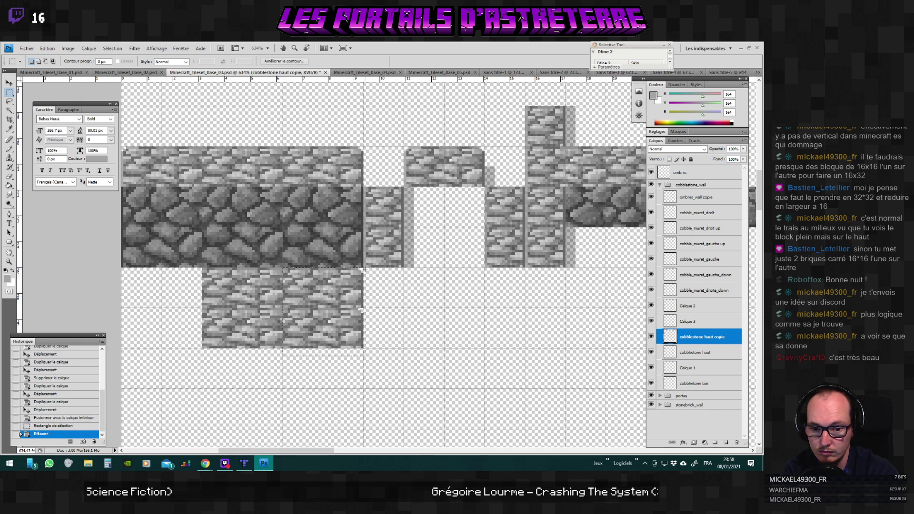
{"action": "left_click_drag", "start_coordinate": [365, 269], "coordinate": [366, 268]}
{"action": "key", "text": "Delete"}
{"action": "key", "text": "ctrl+d"}
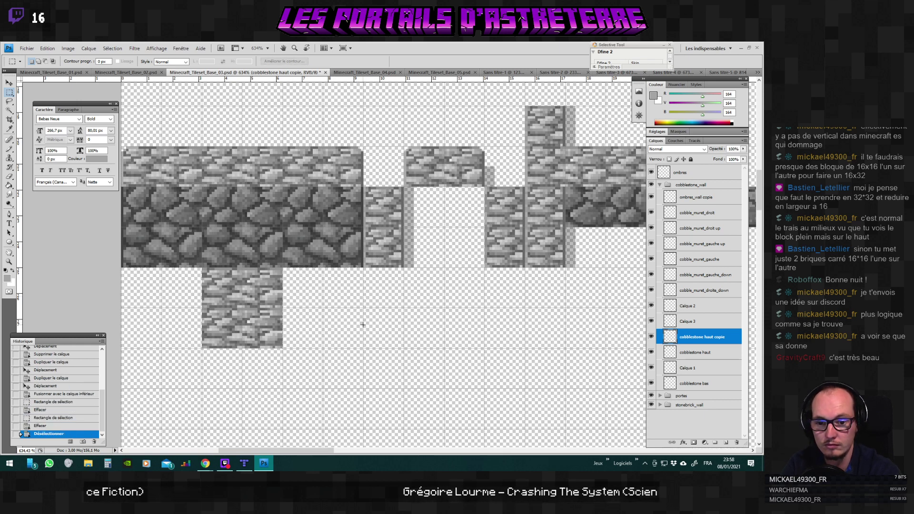
Pencil a dark grey (RGB 103) right edge and a light grey (RGB 170) left edge onto the new cobblestone block.
{"action": "scroll", "coordinate": [360, 327], "scroll_direction": "down", "scroll_amount": 4}
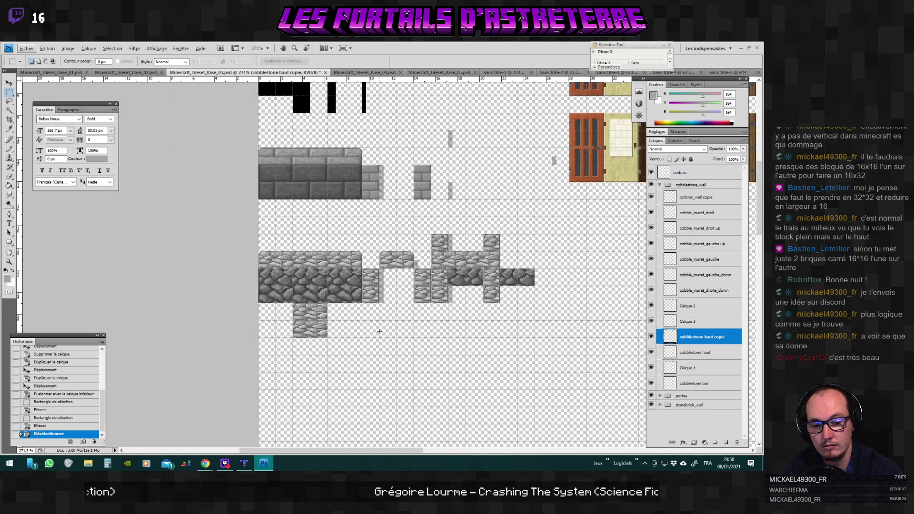
{"action": "scroll", "coordinate": [349, 342], "scroll_direction": "up", "scroll_amount": 3}
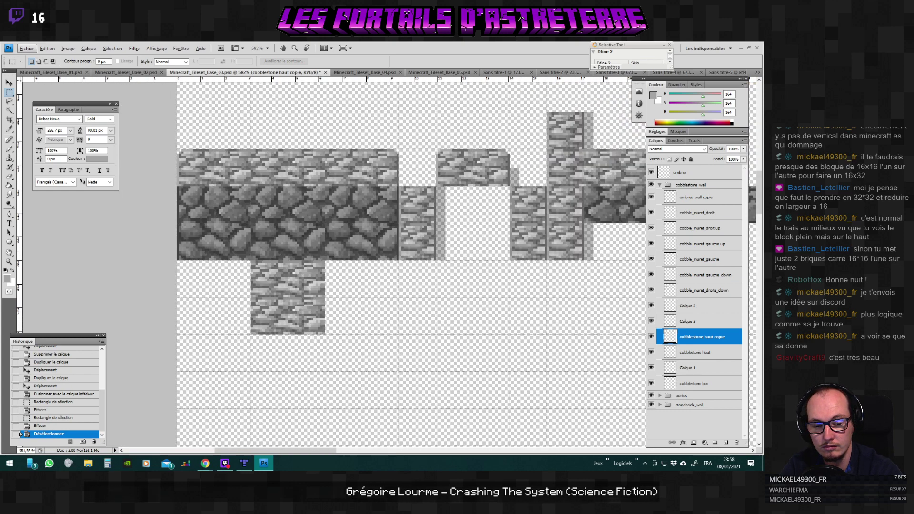
{"action": "scroll", "coordinate": [318, 340], "scroll_direction": "up", "scroll_amount": 2}
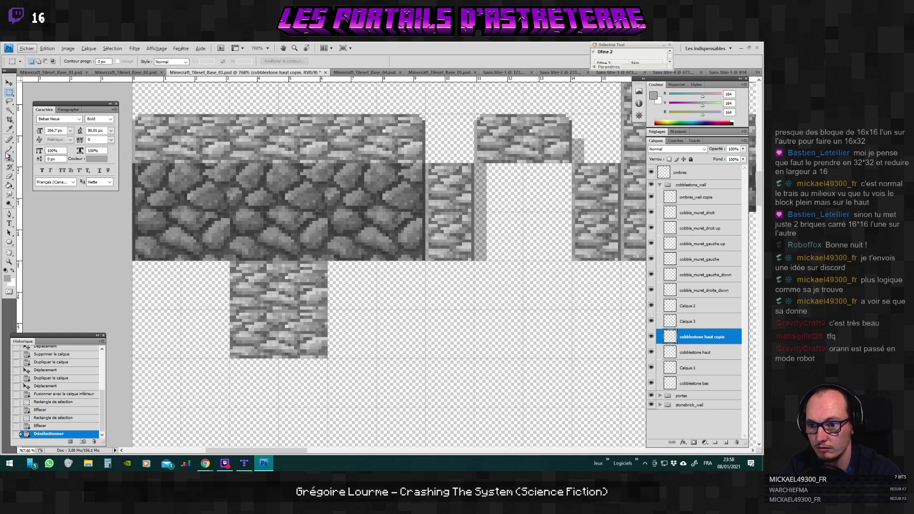
{"action": "left_click", "coordinate": [8, 151]}
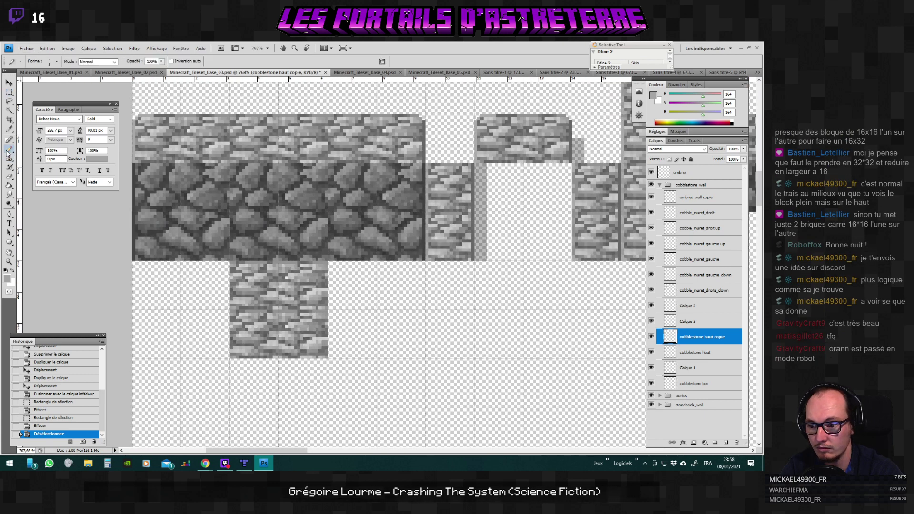
{"action": "scroll", "coordinate": [233, 251], "scroll_direction": "up", "scroll_amount": 1}
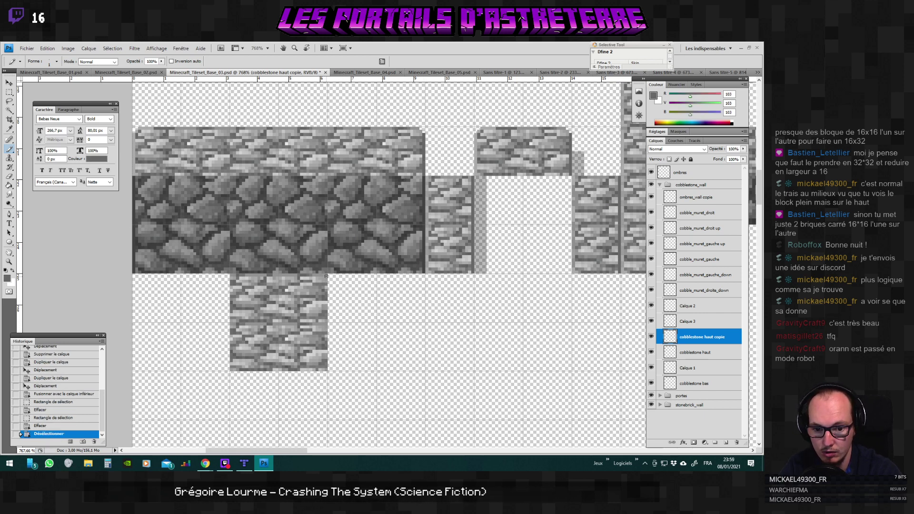
{"action": "left_click", "coordinate": [326, 324]}
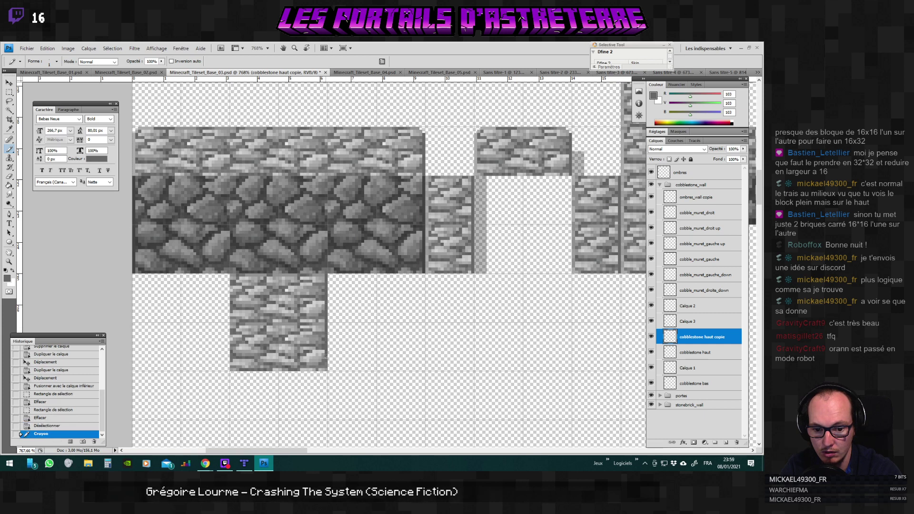
{"action": "left_click", "coordinate": [163, 232]}
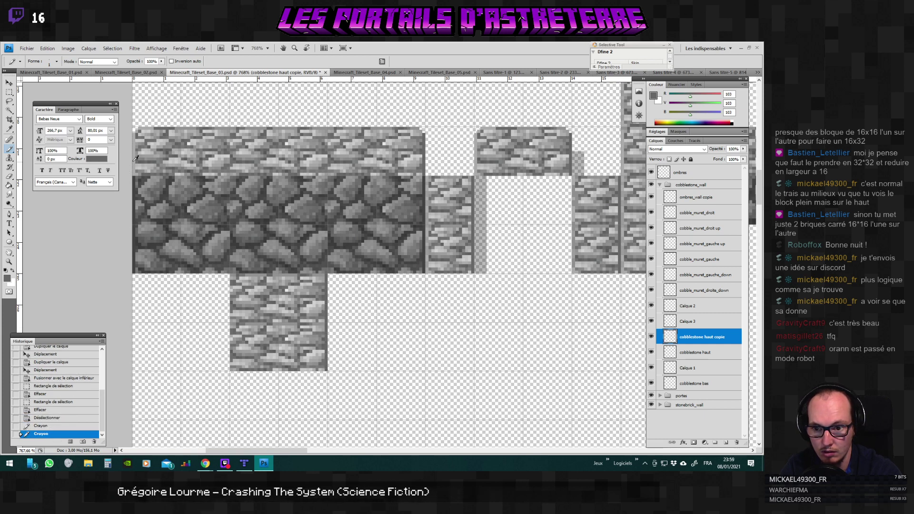
{"action": "left_click", "coordinate": [184, 240], "text": "alt"}
{"action": "left_click_drag", "start_coordinate": [230, 284], "coordinate": [231, 369]}
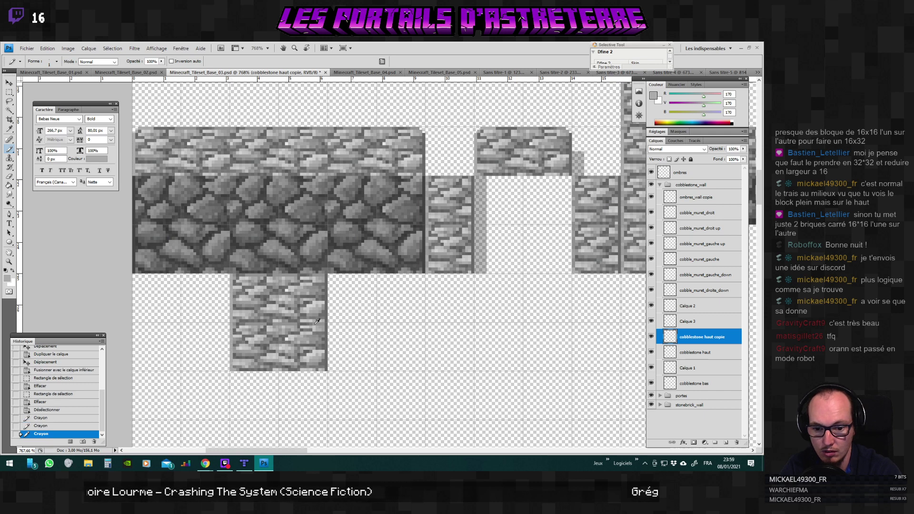
Save the tileset and export it in PNG format as Minecraft_Tileset_Base_03.png, replacing the existing file.
{"action": "scroll", "coordinate": [300, 330], "scroll_direction": "down", "scroll_amount": 5}
{"action": "scroll", "coordinate": [361, 330], "scroll_direction": "down", "scroll_amount": 1}
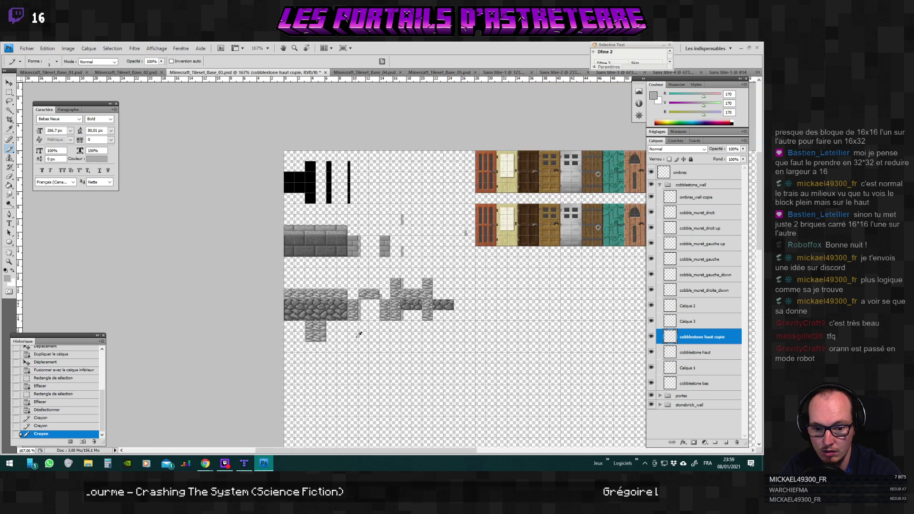
{"action": "scroll", "coordinate": [366, 332], "scroll_direction": "down", "scroll_amount": 1}
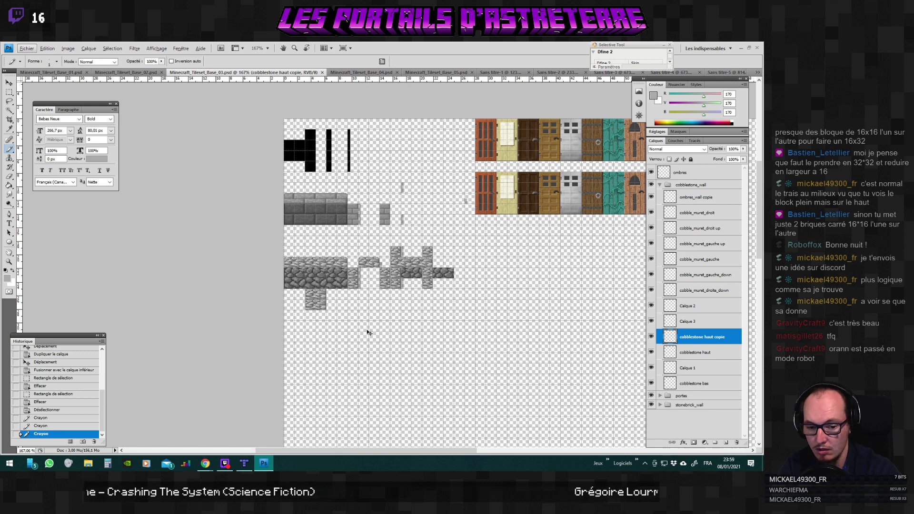
{"action": "key", "text": "ctrl+shift+s"}
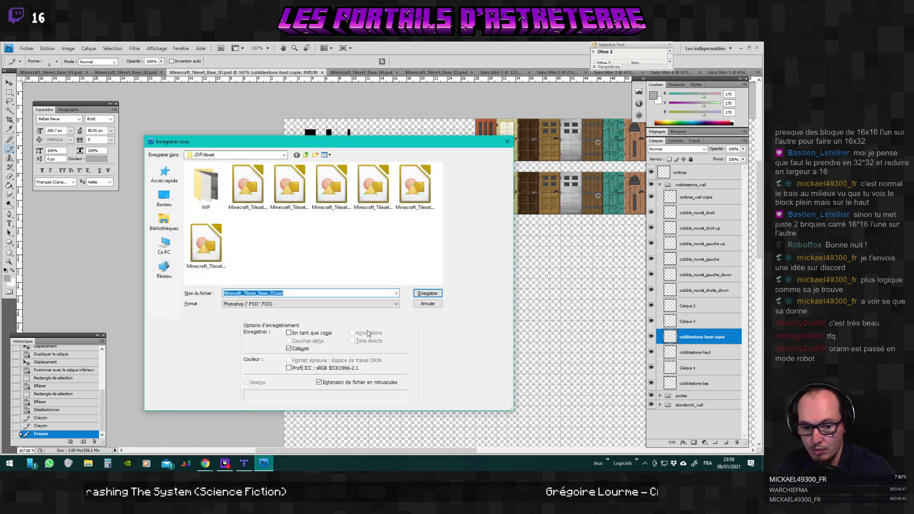
{"action": "left_click", "coordinate": [310, 304]}
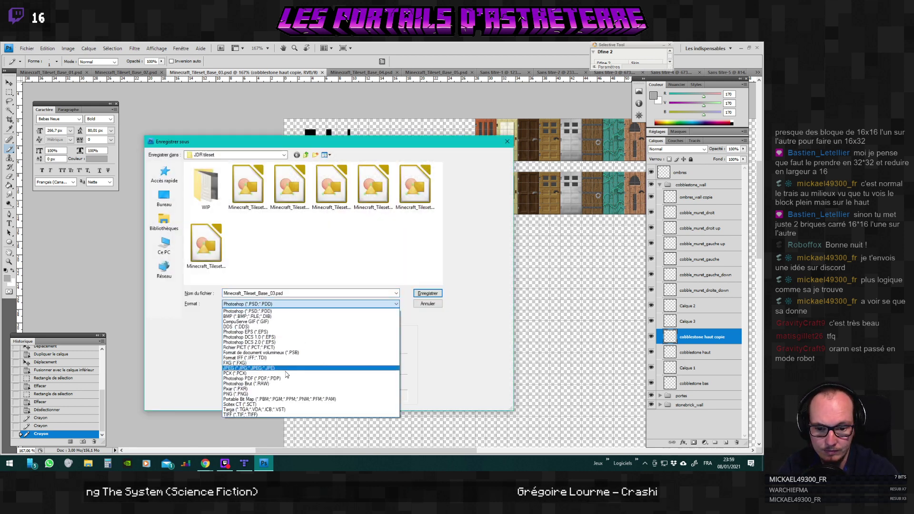
{"action": "left_click", "coordinate": [286, 394]}
{"action": "key", "text": "Return"}
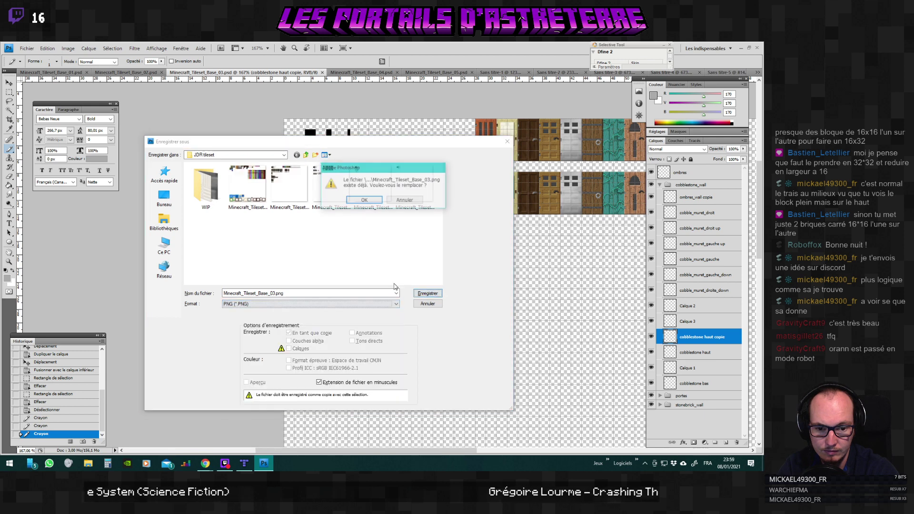
{"action": "key", "text": "Return"}
{"action": "left_click", "coordinate": [409, 244]}
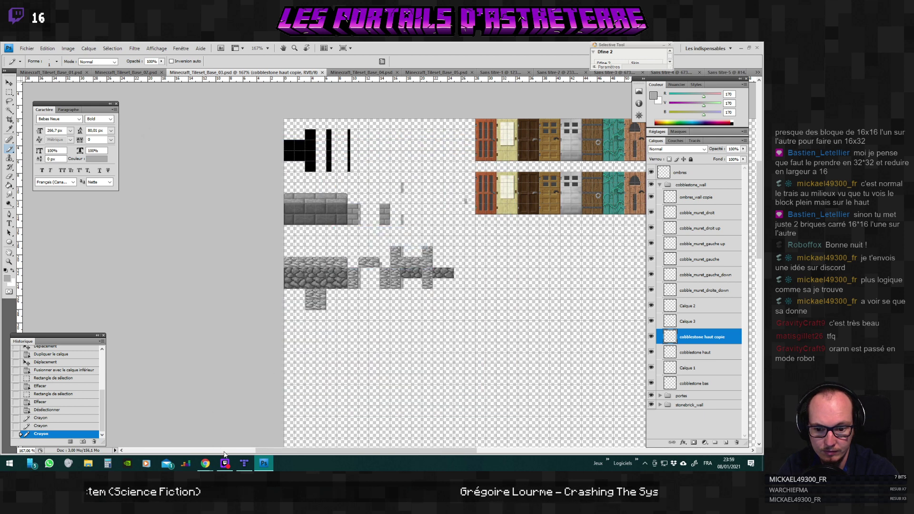
Switch to Tiled and paint the new full-width light cobblestone tile along the building's right wall, left wall and inner corner.
{"action": "left_click", "coordinate": [244, 462]}
{"action": "scroll", "coordinate": [341, 442], "scroll_direction": "right", "scroll_amount": 3}
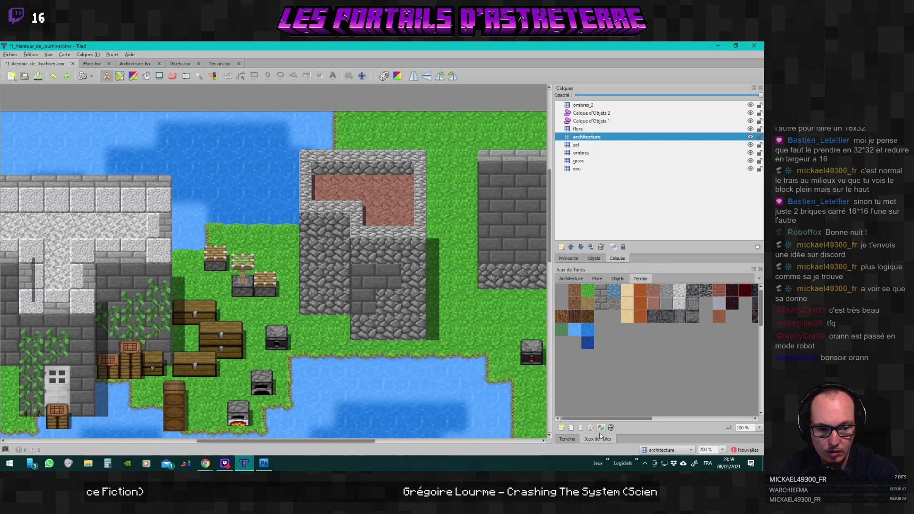
{"action": "left_click", "coordinate": [577, 279]}
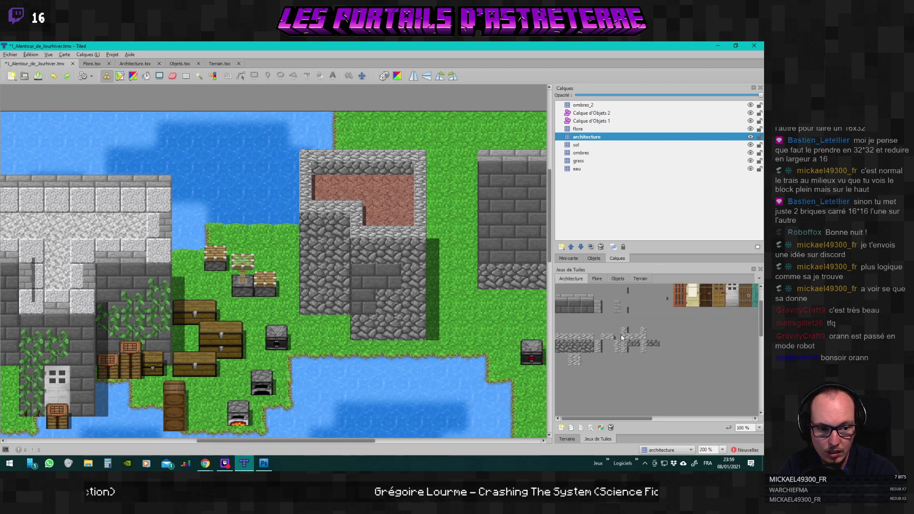
{"action": "left_click", "coordinate": [574, 360]}
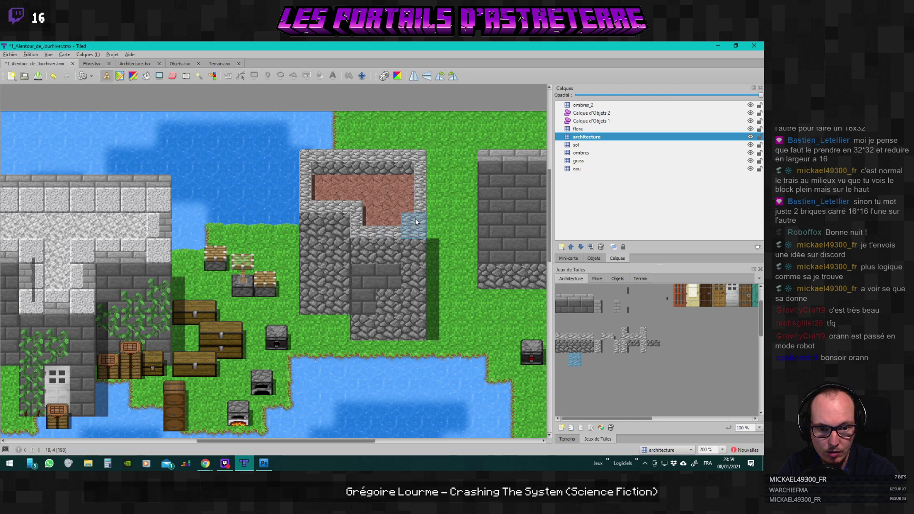
{"action": "left_click_drag", "start_coordinate": [415, 221], "coordinate": [410, 164]}
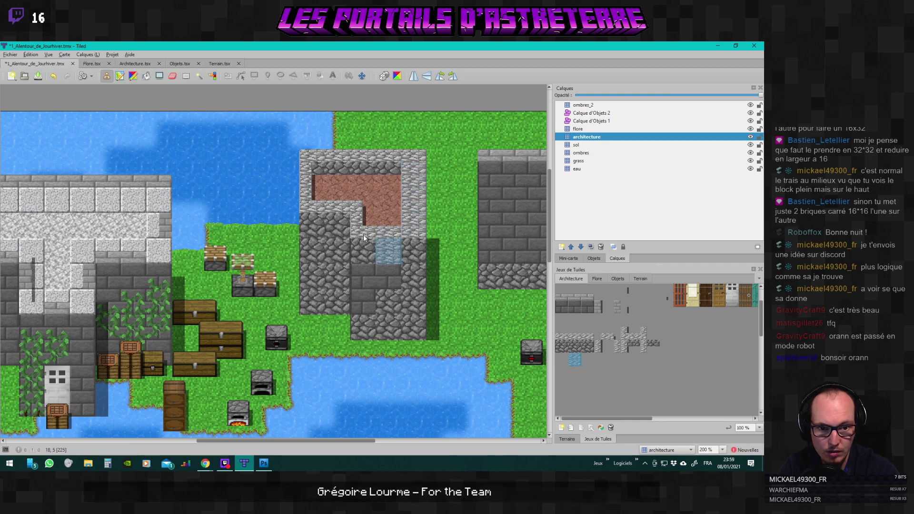
{"action": "left_click_drag", "start_coordinate": [313, 200], "coordinate": [312, 174]}
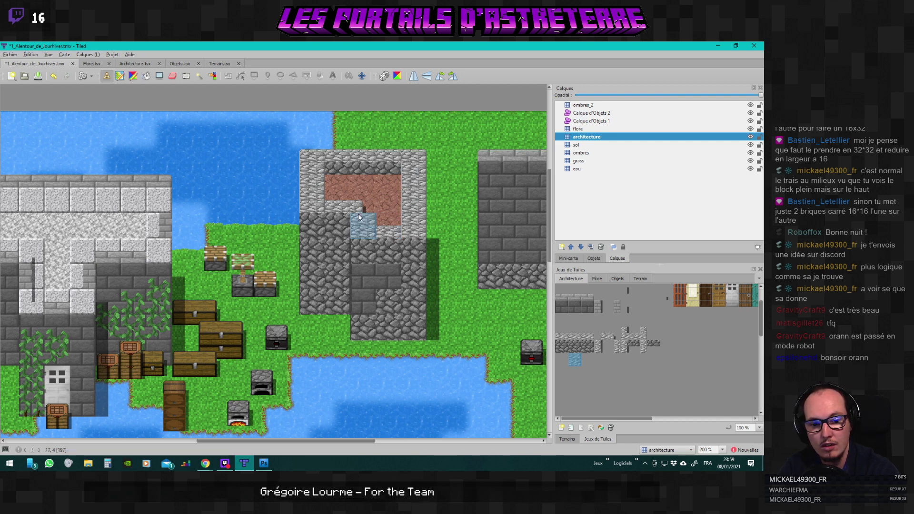
{"action": "left_click_drag", "start_coordinate": [358, 214], "coordinate": [359, 202]}
Examine the building's light cobblestone wall tops and inner corner on the map, both close up and from a distance.
{"action": "left_click", "coordinate": [576, 332]}
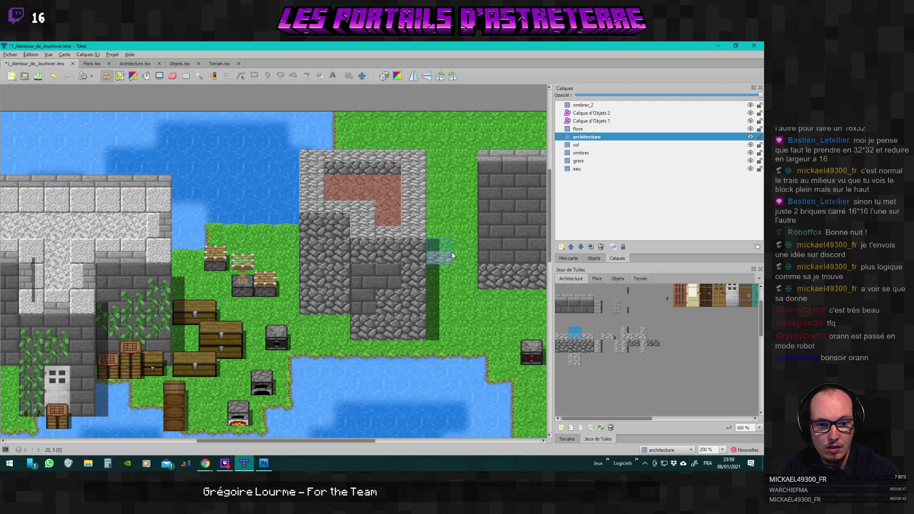
{"action": "scroll", "coordinate": [452, 252], "scroll_direction": "down", "scroll_amount": 2}
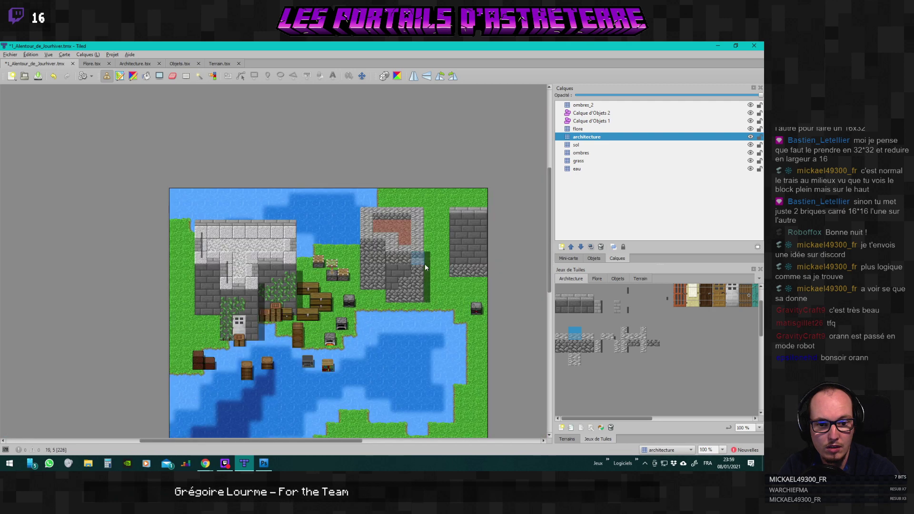
{"action": "scroll", "coordinate": [425, 266], "scroll_direction": "up", "scroll_amount": 2}
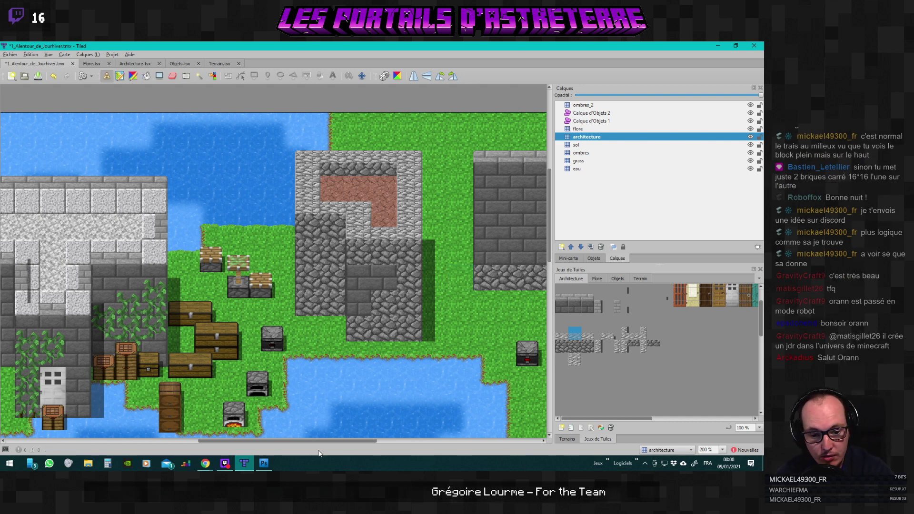
{"action": "mouse_move", "coordinate": [332, 439]}
{"action": "left_mouse_down"}
{"action": "mouse_move", "coordinate": [297, 437]}
{"action": "mouse_move", "coordinate": [350, 434]}
{"action": "mouse_move", "coordinate": [342, 434]}
{"action": "left_mouse_up"}
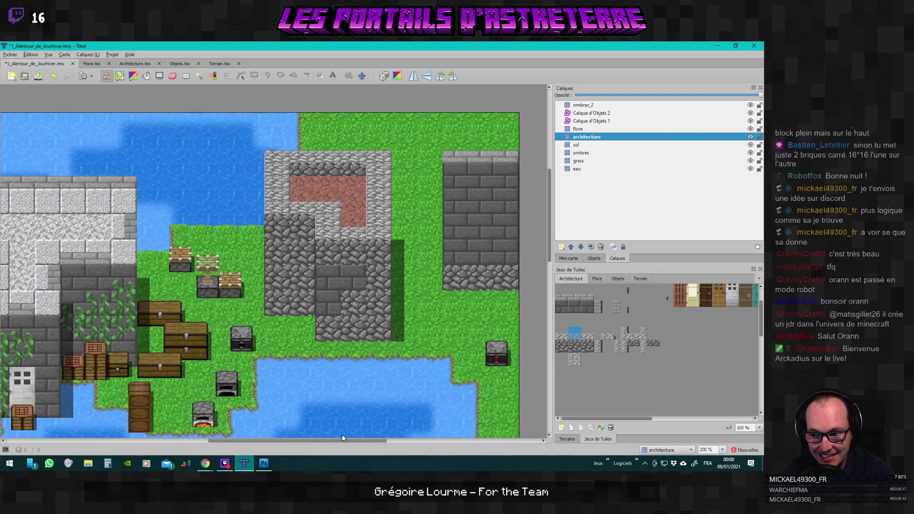
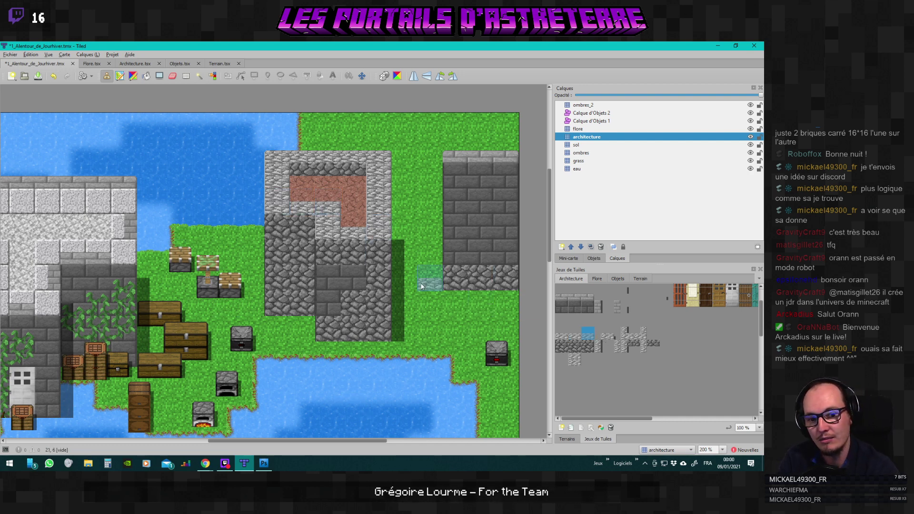
{"action": "scroll", "coordinate": [319, 226], "scroll_direction": "up", "scroll_amount": 4}
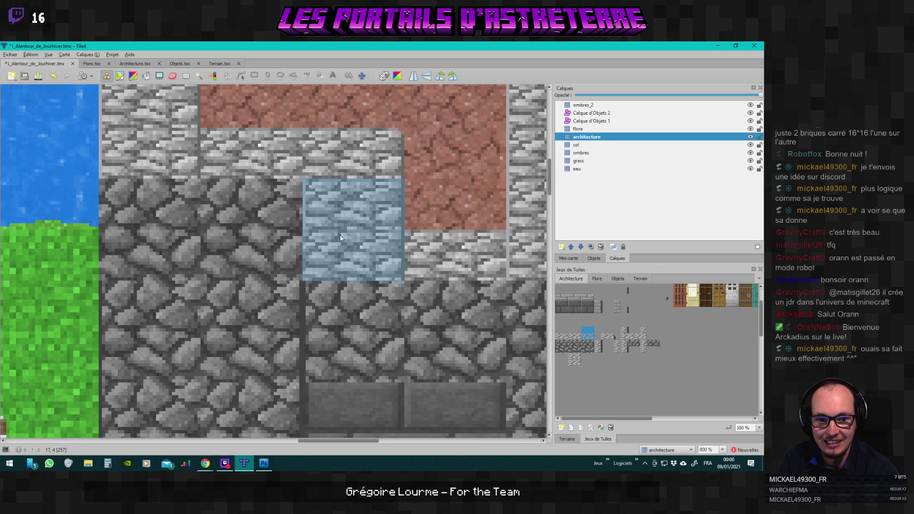
{"action": "scroll", "coordinate": [413, 324], "scroll_direction": "down", "scroll_amount": 2}
{"action": "left_click", "coordinate": [413, 322]}
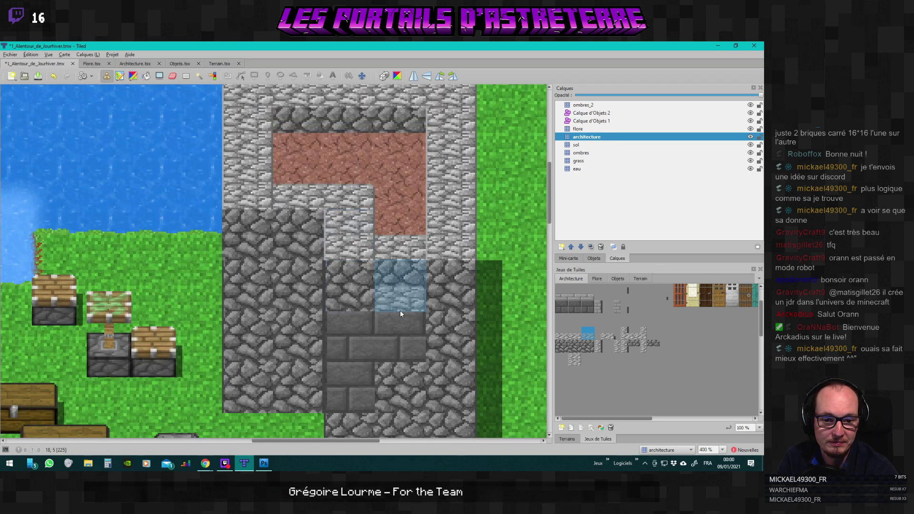
{"action": "scroll", "coordinate": [400, 310], "scroll_direction": "down", "scroll_amount": 6}
{"action": "scroll", "coordinate": [363, 336], "scroll_direction": "up", "scroll_amount": 2}
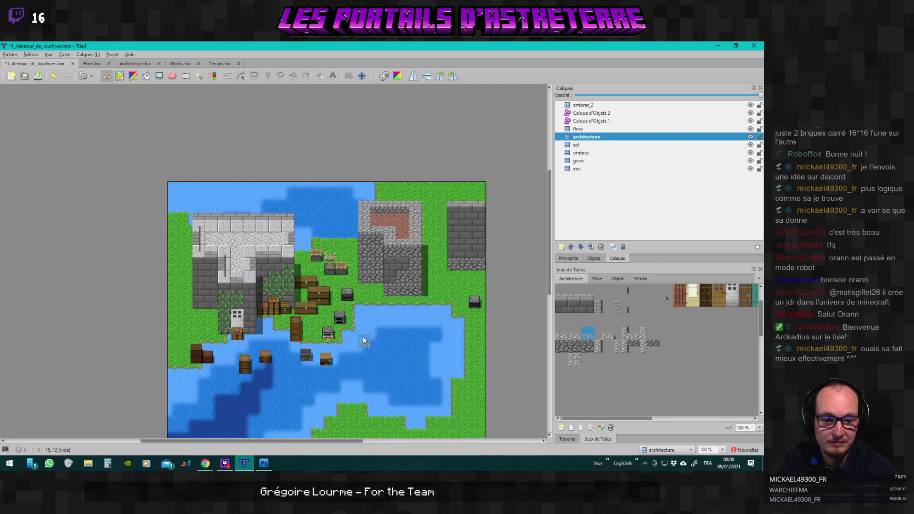
{"action": "scroll", "coordinate": [387, 326], "scroll_direction": "down", "scroll_amount": 1}
{"action": "scroll", "coordinate": [392, 329], "scroll_direction": "up", "scroll_amount": 1}
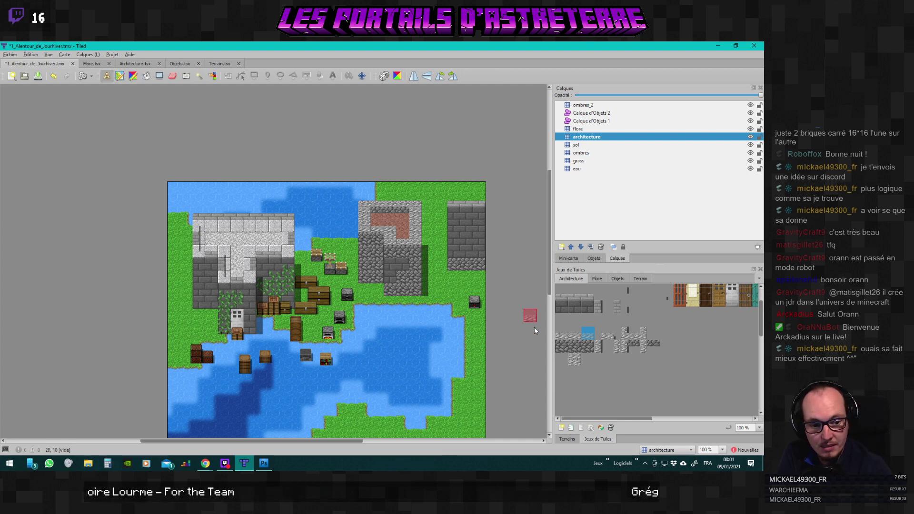
Review the cobblestone wall tiles and the narrow edge and corner pieces in the Architecture tileset.
{"action": "left_click_drag", "start_coordinate": [557, 329], "coordinate": [590, 363]}
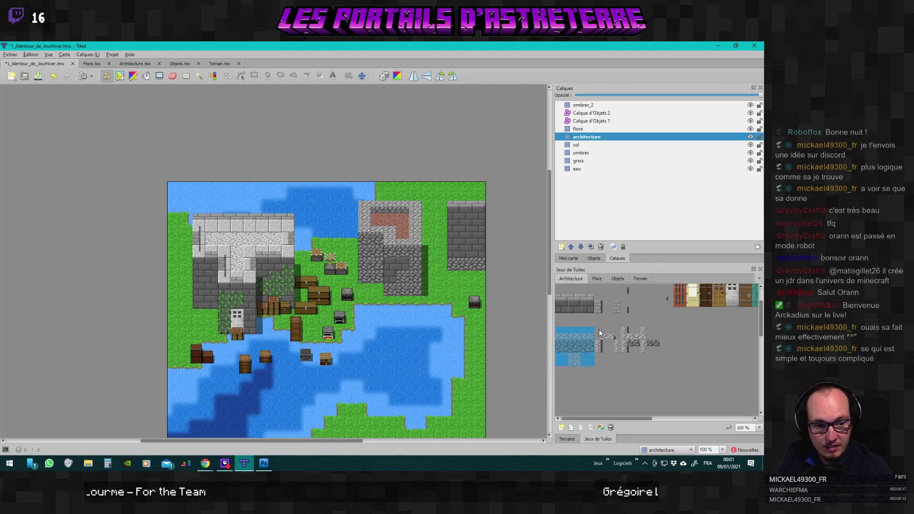
{"action": "left_click_drag", "start_coordinate": [599, 329], "coordinate": [662, 350]}
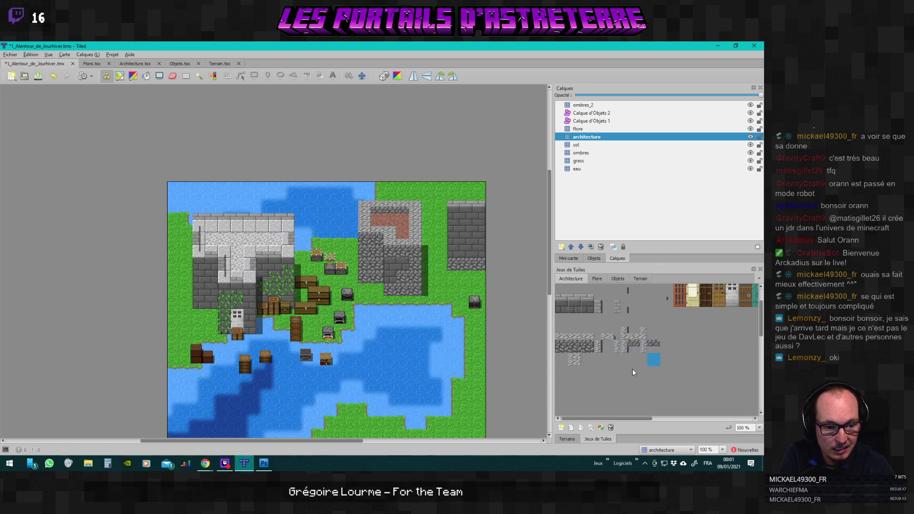
{"action": "left_click_drag", "start_coordinate": [599, 333], "coordinate": [643, 351]}
{"action": "left_click", "coordinate": [663, 358]}
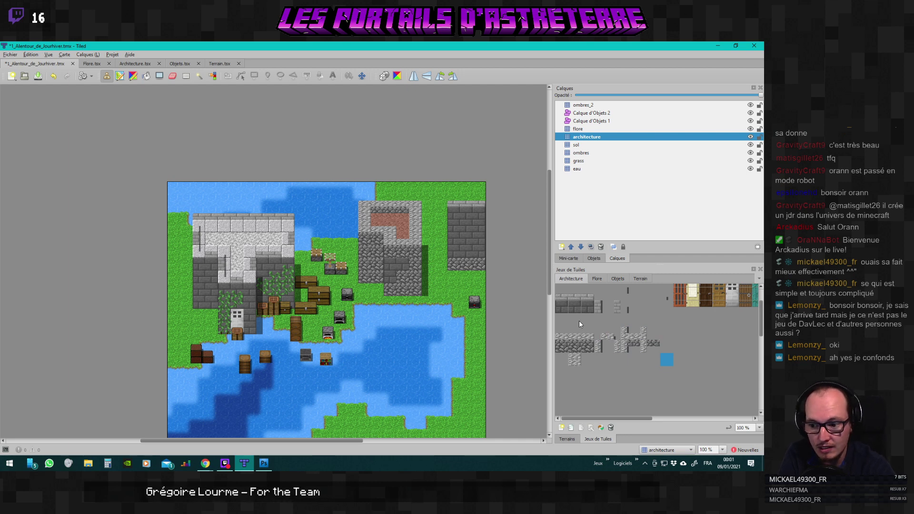
{"action": "key", "text": "ctrl+z"}
{"action": "key", "text": "ctrl+y"}
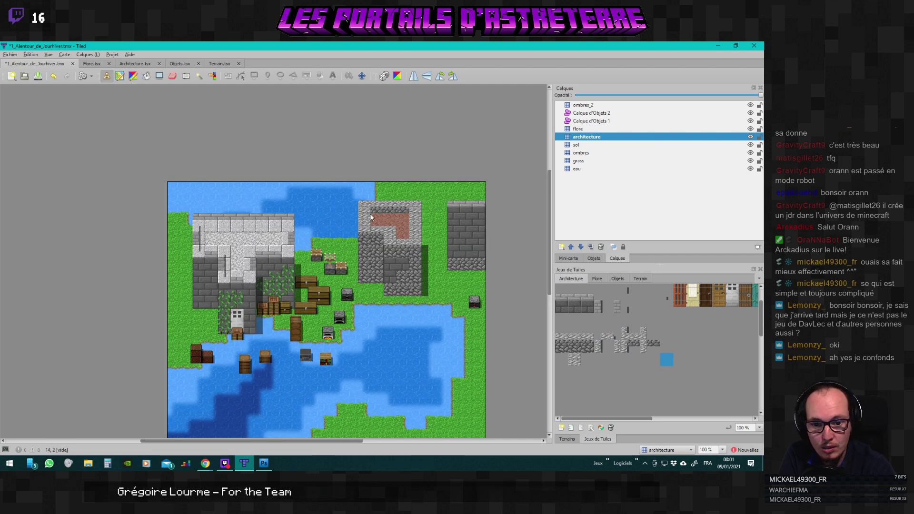
Switch to Photoshop and toggle the visibility of layer Calique 1 to identify which cobblestone tiles it holds.
{"action": "key", "text": "alt+Tab"}
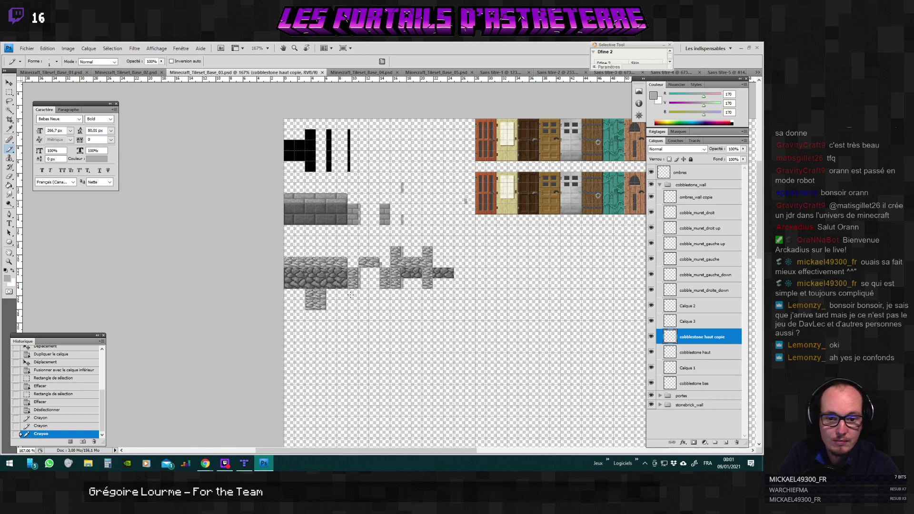
{"action": "scroll", "coordinate": [318, 217], "scroll_direction": "up", "scroll_amount": 4}
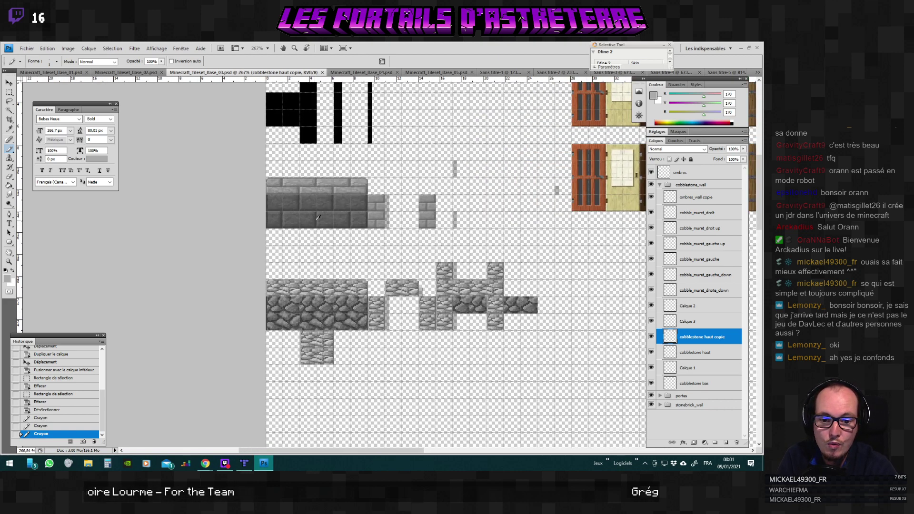
{"action": "scroll", "coordinate": [318, 217], "scroll_direction": "up", "scroll_amount": 1}
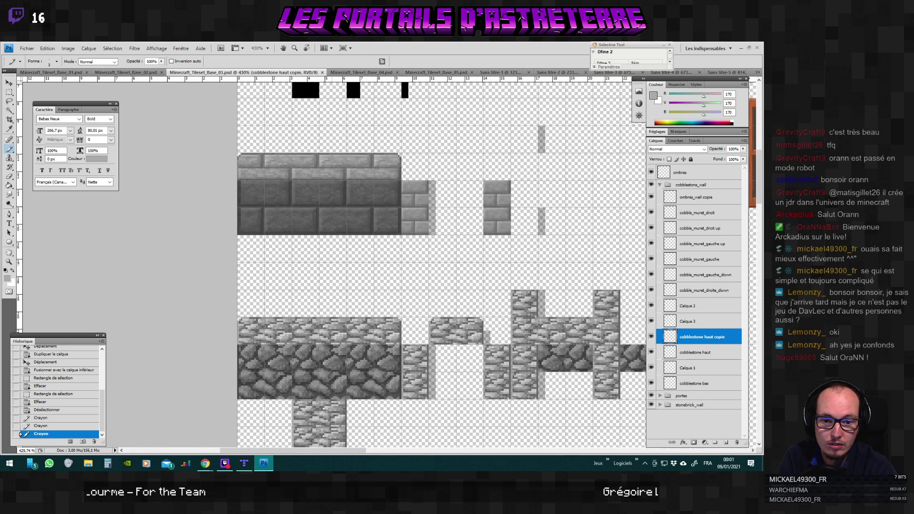
{"action": "scroll", "coordinate": [442, 267], "scroll_direction": "up", "scroll_amount": 1}
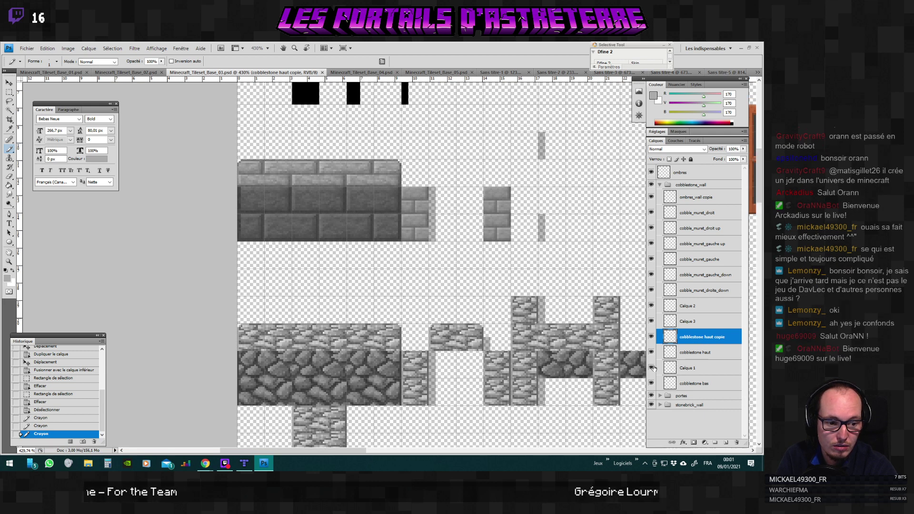
{"action": "scroll", "coordinate": [654, 368], "scroll_direction": "down", "scroll_amount": 3}
{"action": "key", "text": "alt+bracketleft"}
{"action": "key", "text": "alt+bracketleft"}
{"action": "key", "text": "alt+bracketleft"}
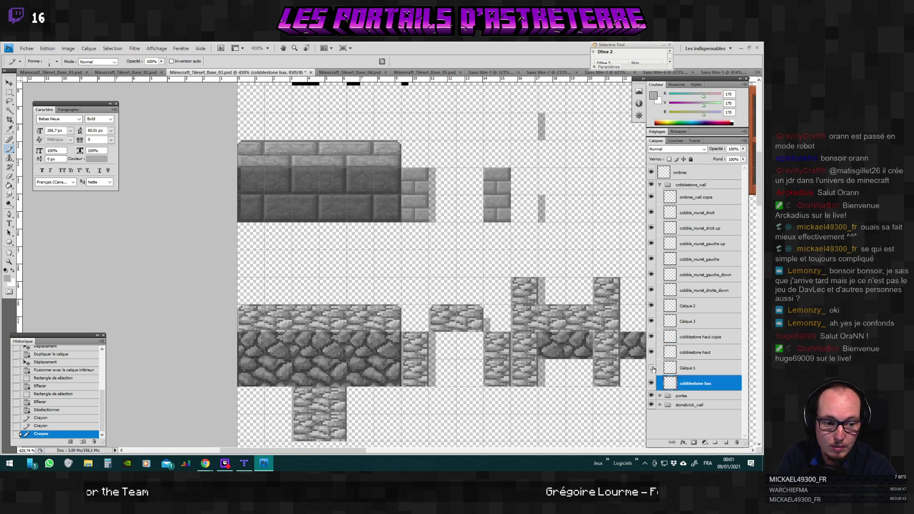
{"action": "left_click", "coordinate": [651, 368]}
{"action": "left_click", "coordinate": [652, 368]}
{"action": "left_click", "coordinate": [684, 369]}
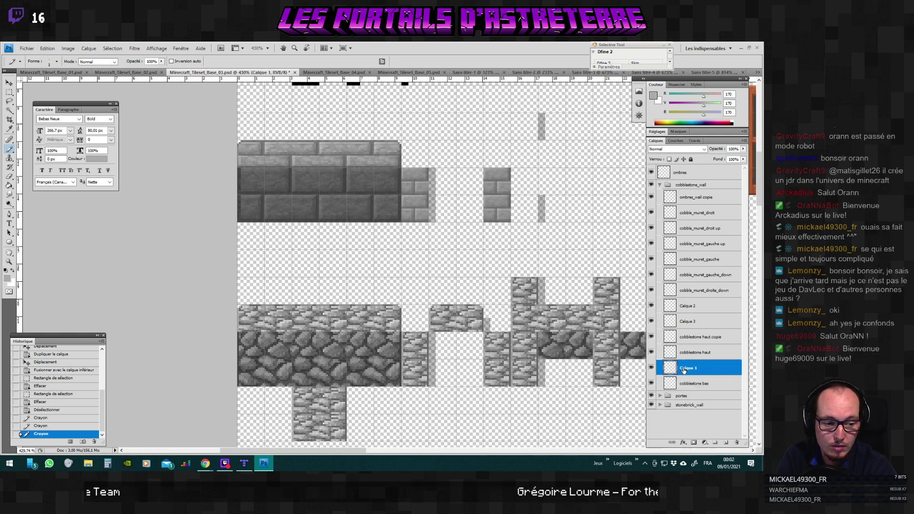
{"action": "left_click", "coordinate": [652, 368]}
{"action": "left_click", "coordinate": [652, 368]}
Check which tiles belong to the cobblestone bas layer by toggling its visibility, and recheck Calique 1.
{"action": "left_click", "coordinate": [652, 383]}
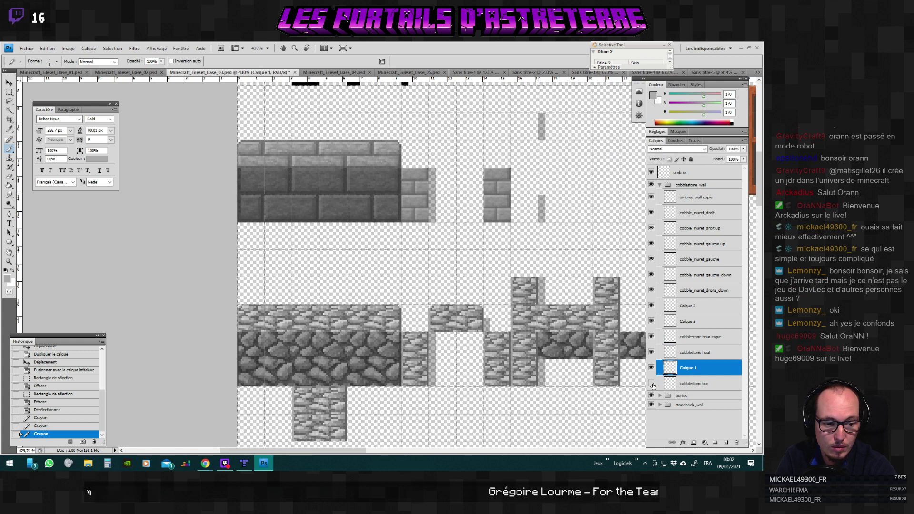
{"action": "left_click", "coordinate": [652, 384]}
{"action": "left_click", "coordinate": [652, 384]}
{"action": "left_click", "coordinate": [652, 384]}
{"action": "left_click", "coordinate": [692, 383]}
{"action": "scroll", "coordinate": [693, 378], "scroll_direction": "down", "scroll_amount": 1}
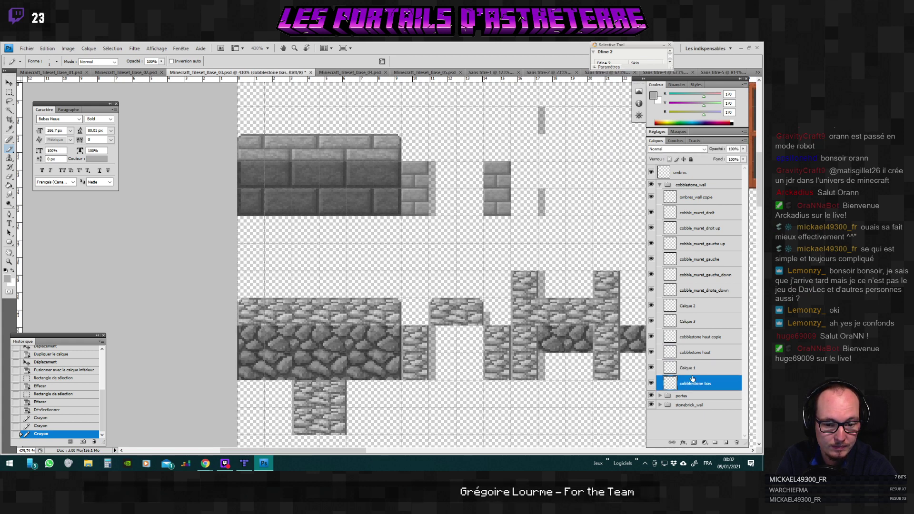
{"action": "scroll", "coordinate": [692, 368], "scroll_direction": "down", "scroll_amount": 2}
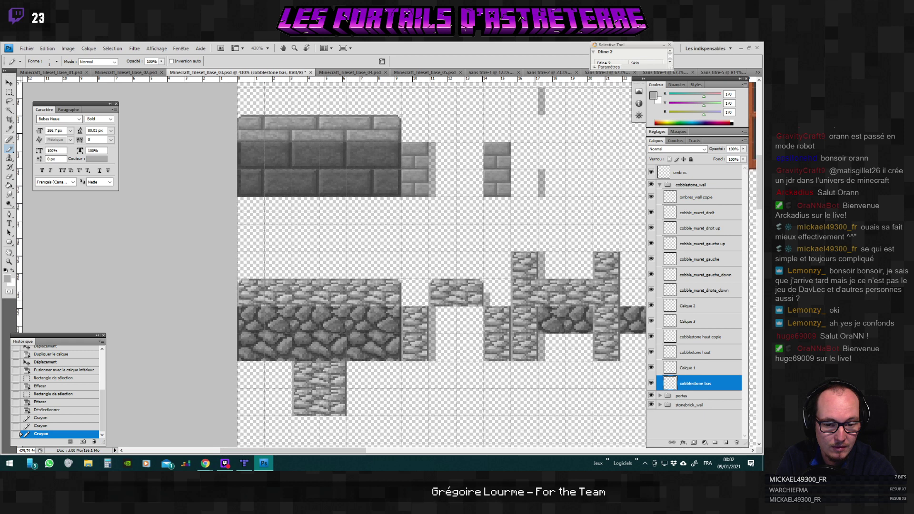
{"action": "key", "text": "alt+bracketright"}
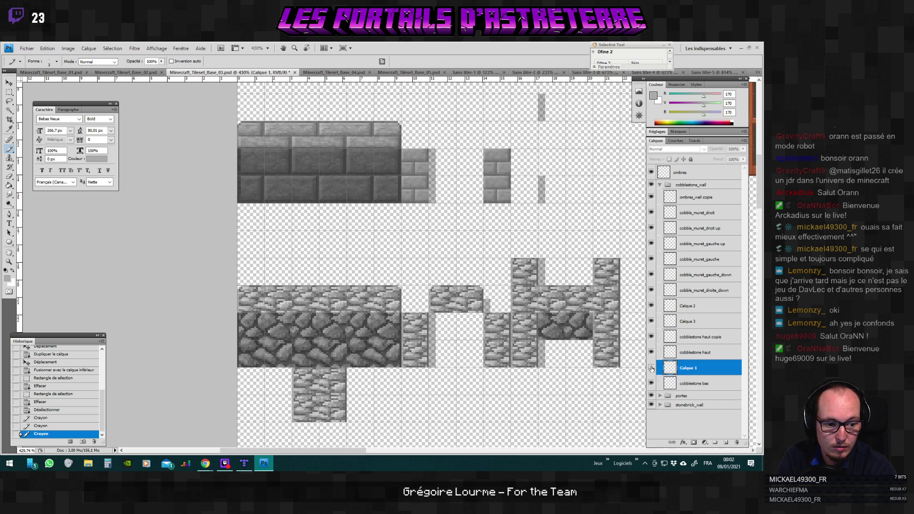
Move the cobblestone haut and cobblestone haut copie layers below Calique 1, and check Calique 1's contents by hiding and showing it.
{"action": "left_click", "coordinate": [696, 352]}
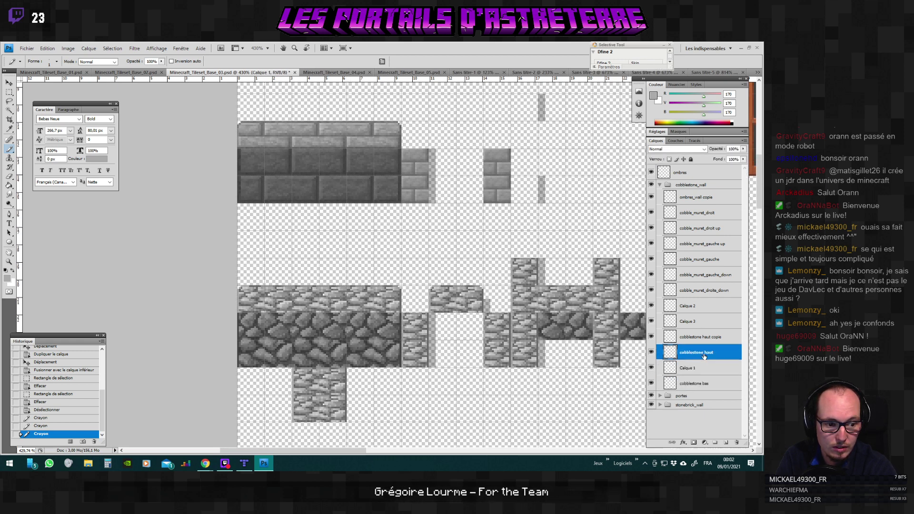
{"action": "left_click", "coordinate": [651, 354]}
{"action": "left_click", "coordinate": [651, 354]}
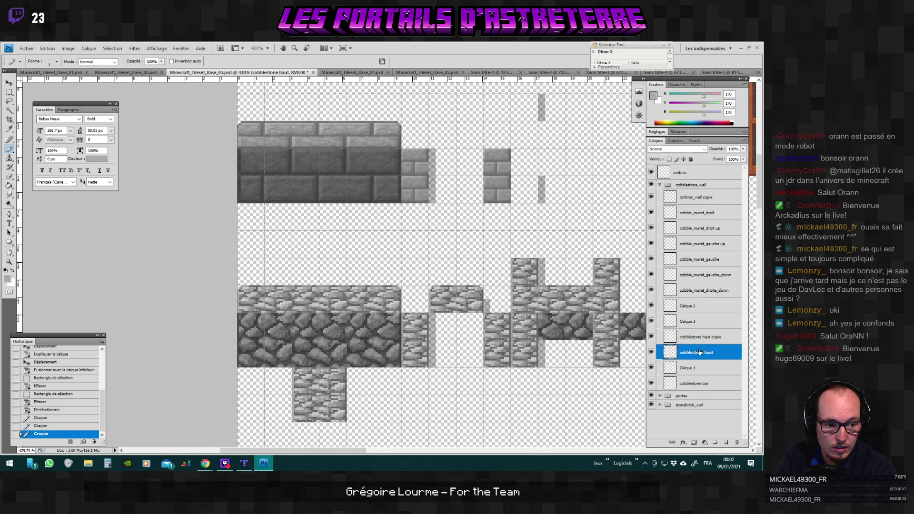
{"action": "key", "text": "ctrl+bracketleft"}
{"action": "left_click_drag", "start_coordinate": [701, 337], "coordinate": [696, 353]}
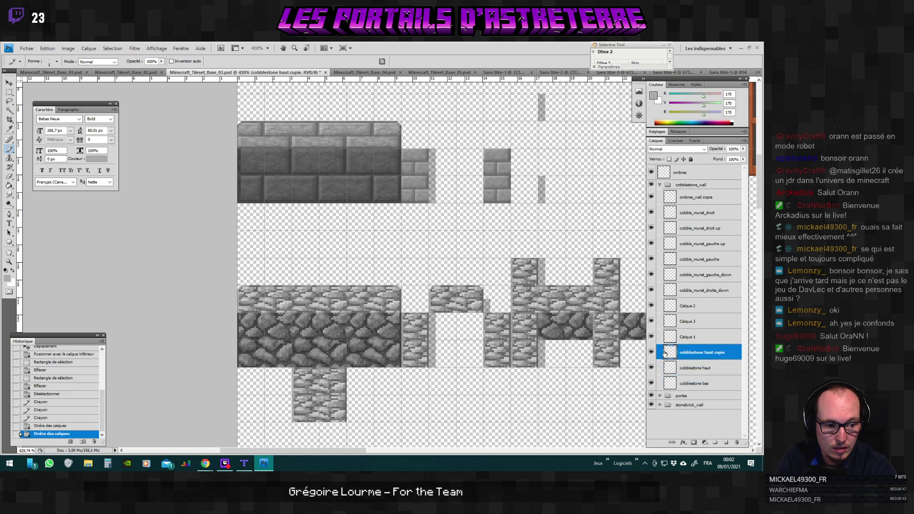
{"action": "left_click", "coordinate": [652, 341]}
{"action": "left_click", "coordinate": [652, 342]}
{"action": "left_click", "coordinate": [652, 342]}
{"action": "left_click", "coordinate": [652, 342]}
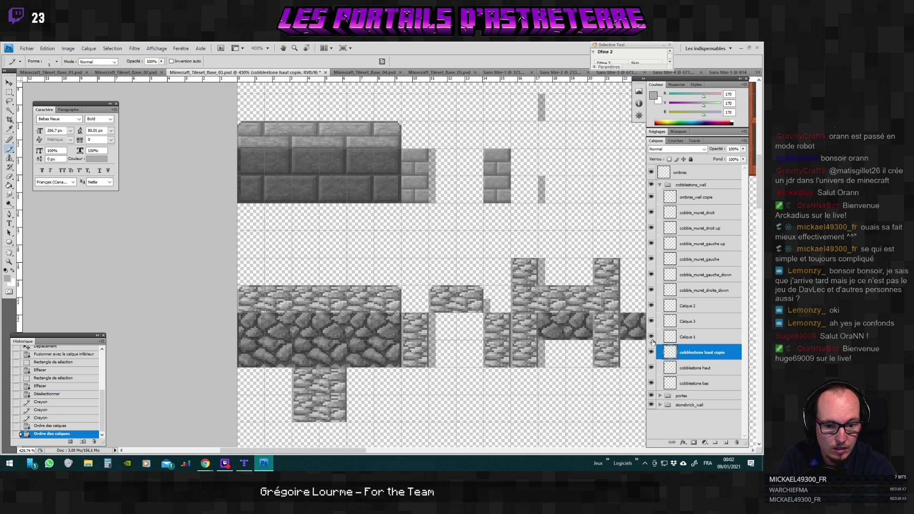
{"action": "left_click", "coordinate": [651, 342]}
{"action": "left_click", "coordinate": [652, 341]}
Delete all layers from Calique 1 up to ombres_wall copie in the cobblestone_wall group.
{"action": "left_click", "coordinate": [688, 337]}
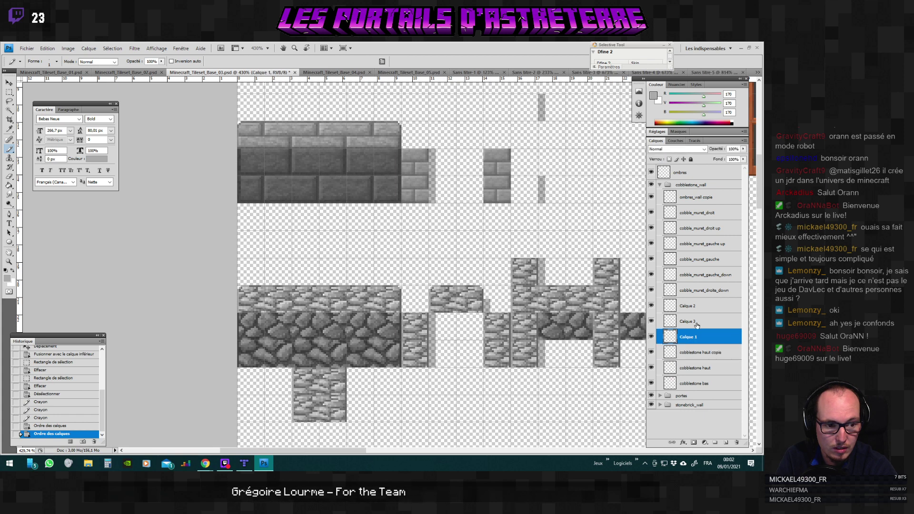
{"action": "left_click", "coordinate": [698, 212], "text": "shift"}
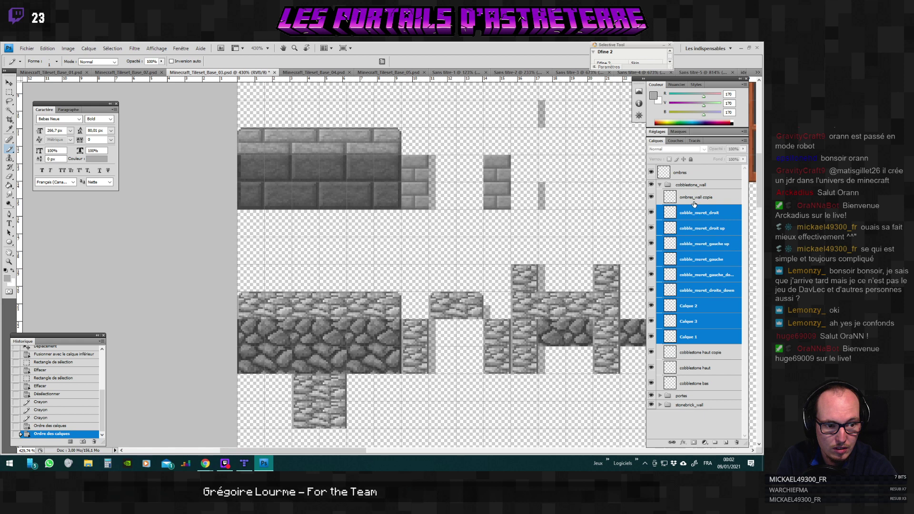
{"action": "left_click", "coordinate": [695, 204], "text": "shift"}
{"action": "key", "text": "Delete"}
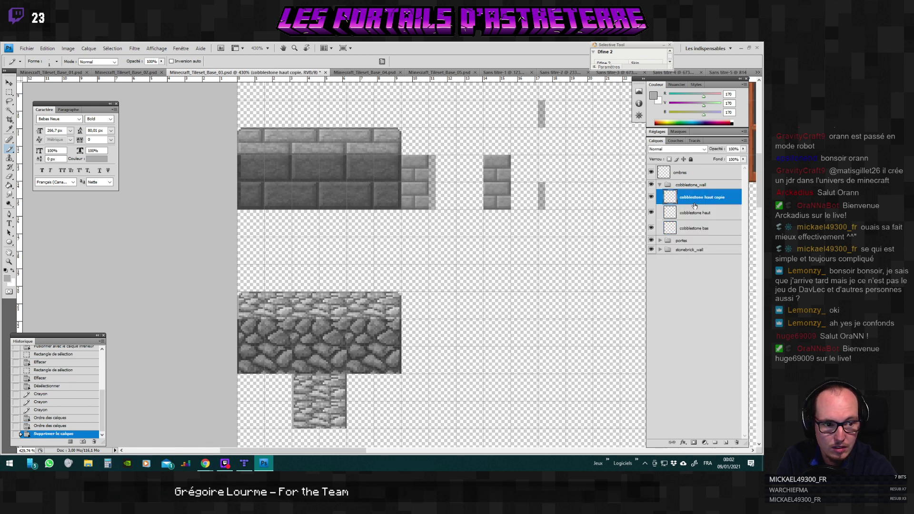
Collapse cobblestone_wall and delete the ombres_wall, Calique 4 copie, Calique 4, stone_wall_gauche copie and stone_wall_gauche layers from the stonebrick_wall group.
{"action": "left_click", "coordinate": [659, 185]}
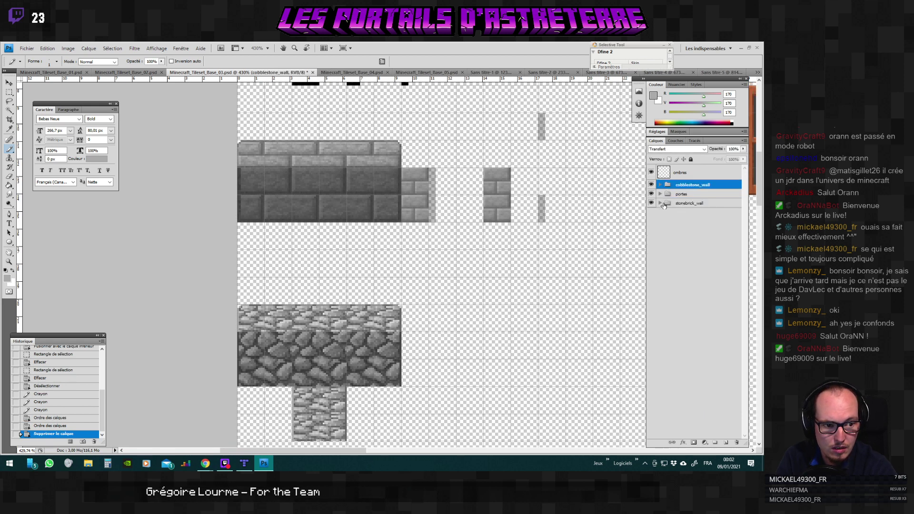
{"action": "left_click", "coordinate": [660, 203]}
{"action": "left_click", "coordinate": [689, 220]}
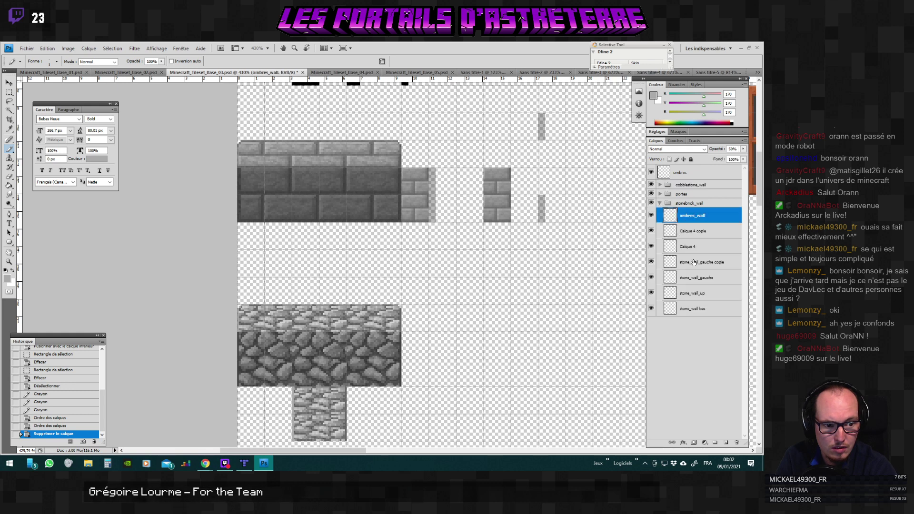
{"action": "left_click", "coordinate": [708, 278], "text": "shift"}
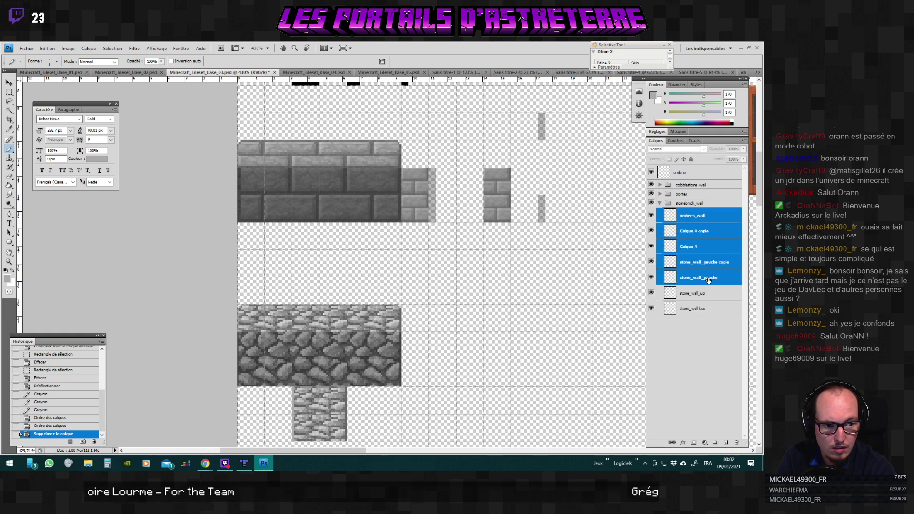
{"action": "key", "text": "Delete"}
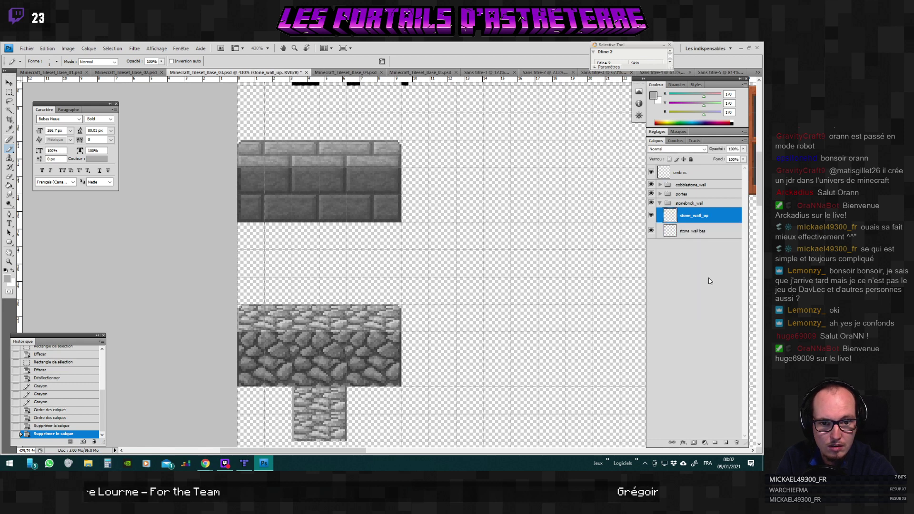
{"action": "left_click", "coordinate": [690, 232]}
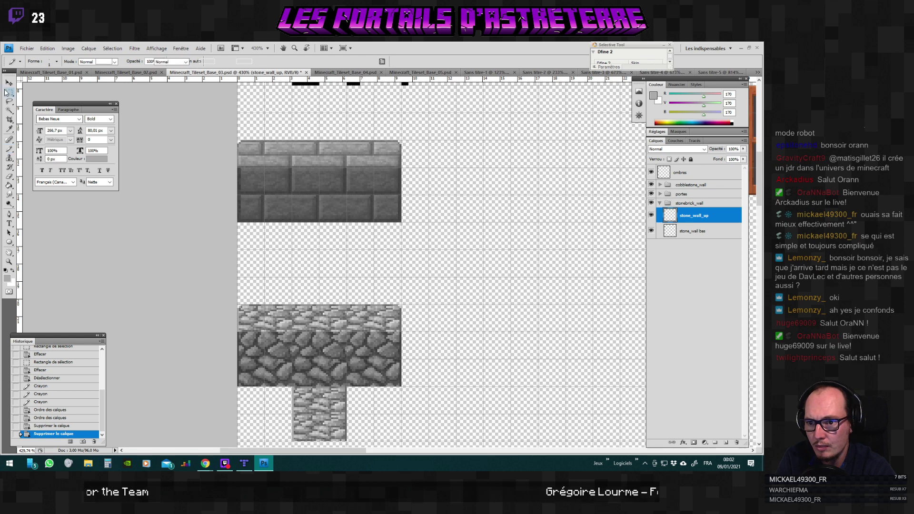
Copy the middle block of light bricks from stone_wall_up onto a new layer and place it directly below the centre of the stone brick wall.
{"action": "key", "text": "m"}
{"action": "scroll", "coordinate": [305, 166], "scroll_direction": "up", "scroll_amount": 2}
{"action": "scroll", "coordinate": [305, 165], "scroll_direction": "up", "scroll_amount": 1}
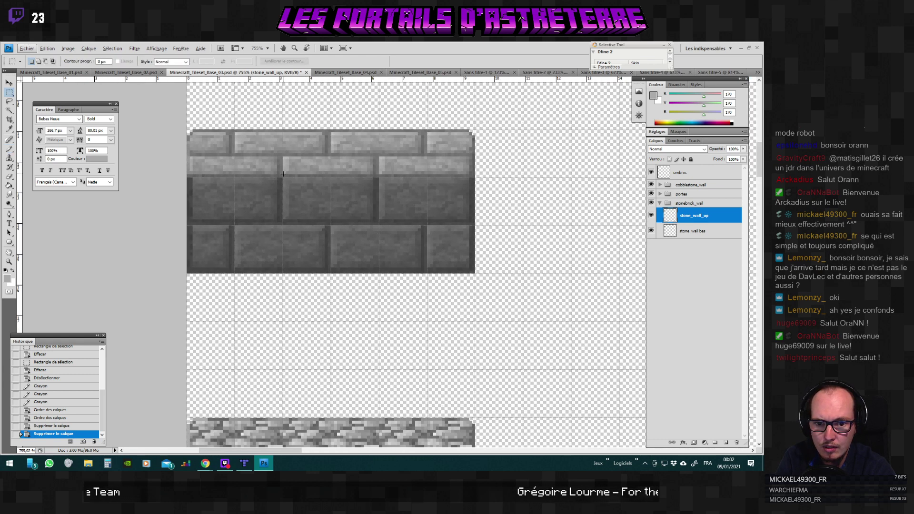
{"action": "left_click_drag", "start_coordinate": [369, 147], "coordinate": [376, 131]}
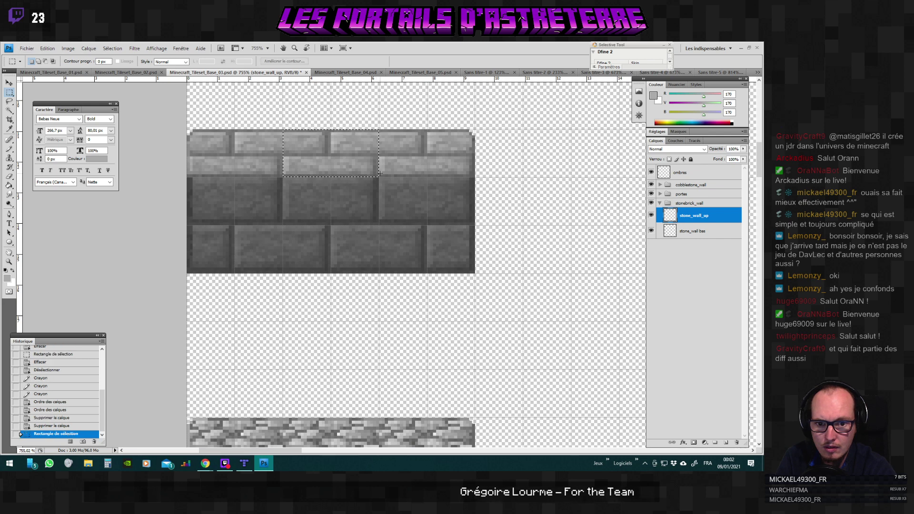
{"action": "key", "text": "ctrl+c"}
{"action": "key", "text": "ctrl+v"}
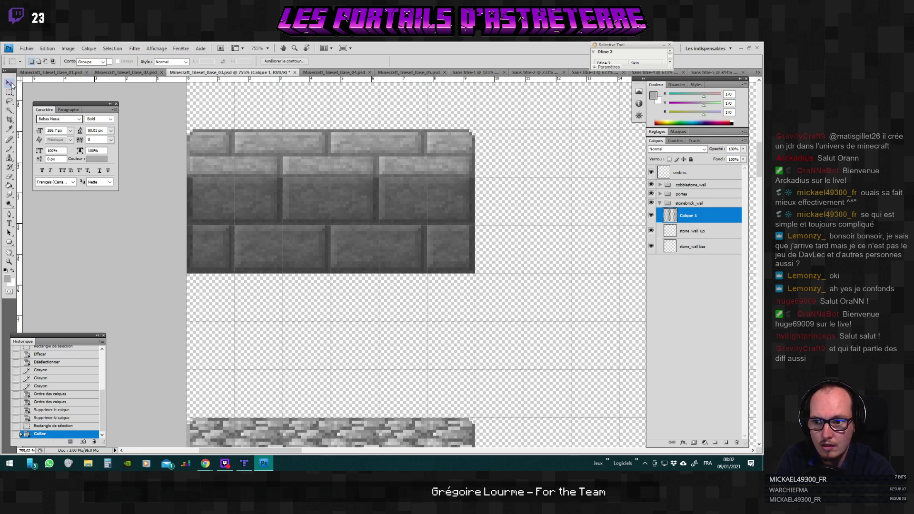
{"action": "key", "text": "v"}
{"action": "left_click_drag", "start_coordinate": [357, 173], "coordinate": [355, 313]}
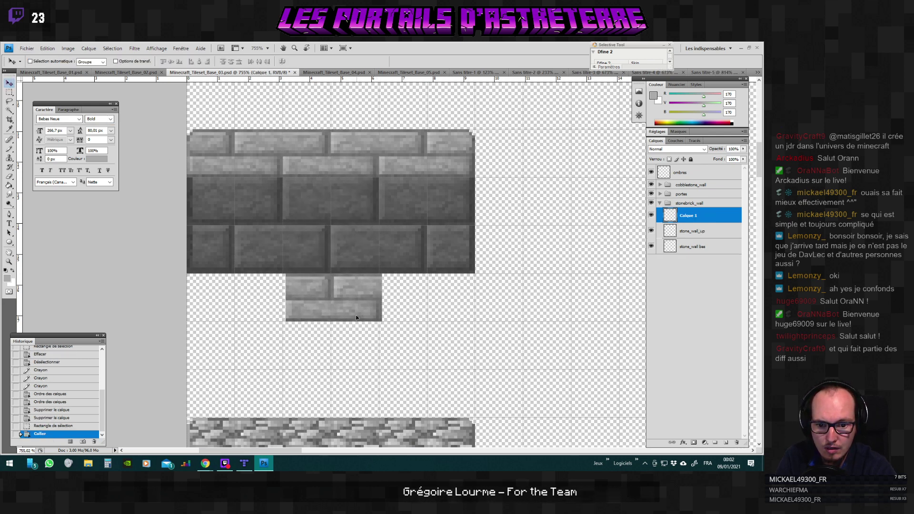
Duplicate Calique 1, place the copy directly beneath the original bricks, and merge the two layers.
{"action": "right_click", "coordinate": [697, 218]}
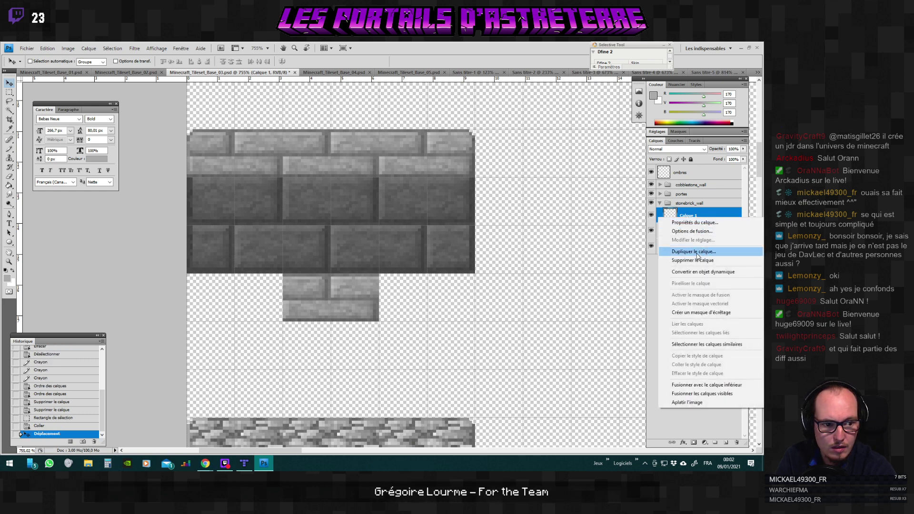
{"action": "left_click", "coordinate": [694, 251]}
{"action": "key", "text": "Return"}
{"action": "left_click_drag", "start_coordinate": [362, 293], "coordinate": [358, 337]}
{"action": "key", "text": "ctrl+e"}
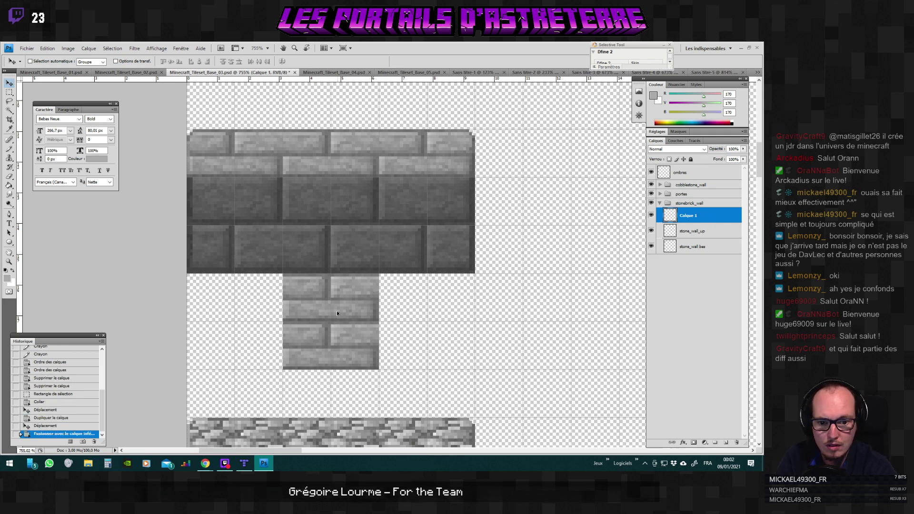
Pencil the missing dark edge pixels down the right side of the light brick column in sampled grey (RGB 110).
{"action": "scroll", "coordinate": [337, 313], "scroll_direction": "up", "scroll_amount": 3}
{"action": "key", "text": "b"}
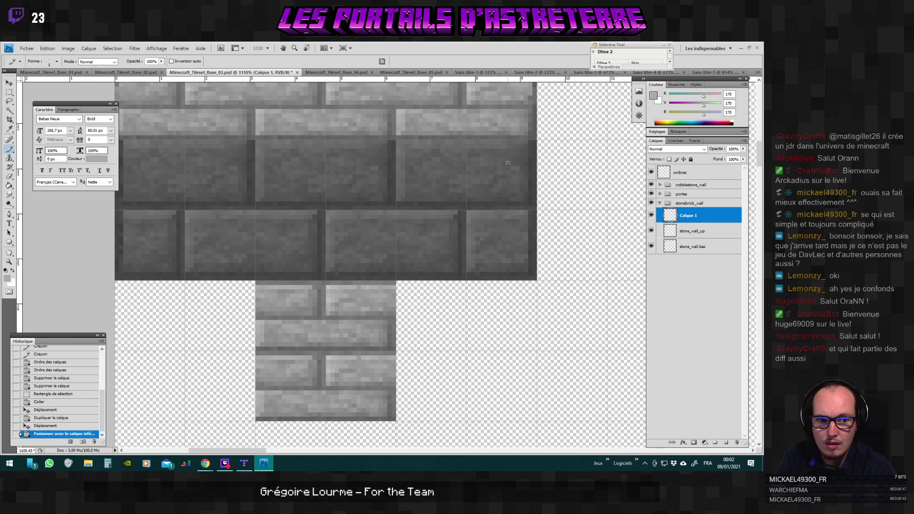
{"action": "scroll", "coordinate": [508, 163], "scroll_direction": "up", "scroll_amount": 2}
{"action": "scroll", "coordinate": [409, 249], "scroll_direction": "down", "scroll_amount": 1}
{"action": "left_click", "coordinate": [408, 249], "text": "alt"}
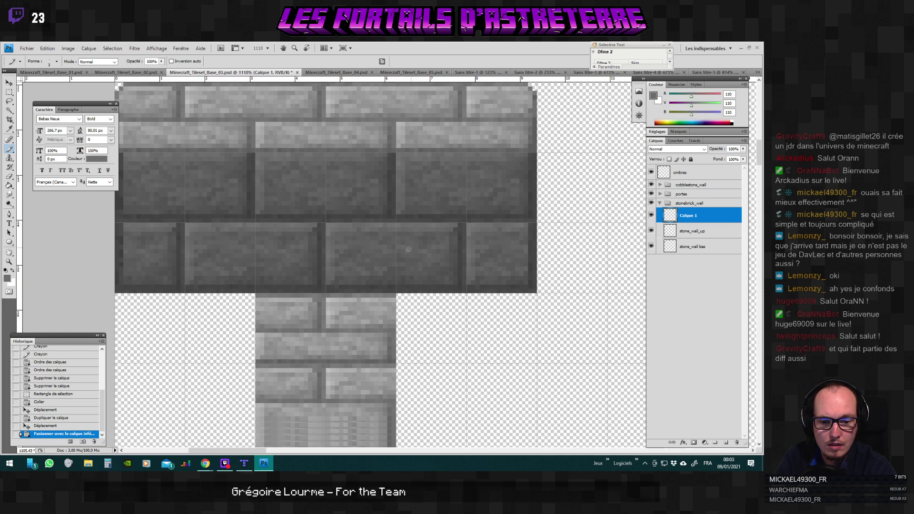
{"action": "scroll", "coordinate": [408, 249], "scroll_direction": "down", "scroll_amount": 2}
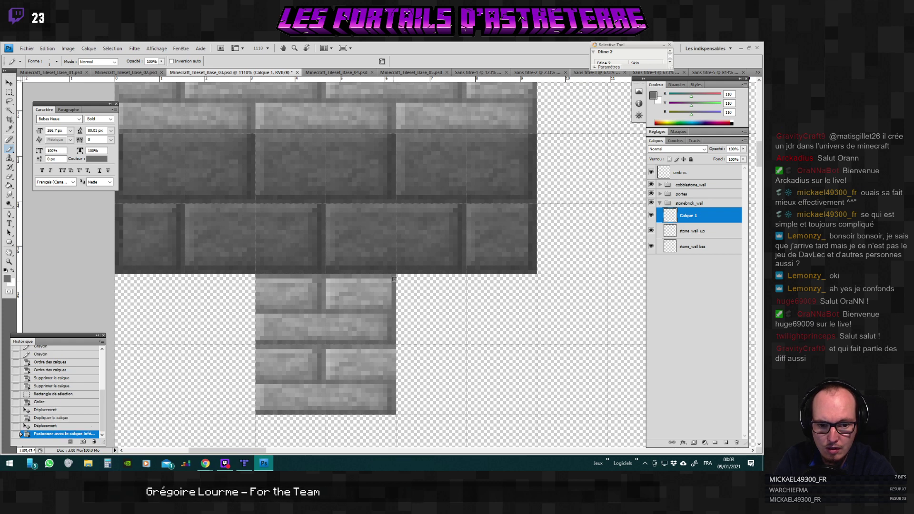
{"action": "left_click", "coordinate": [395, 338]}
{"action": "scroll", "coordinate": [395, 343], "scroll_direction": "down", "scroll_amount": 5}
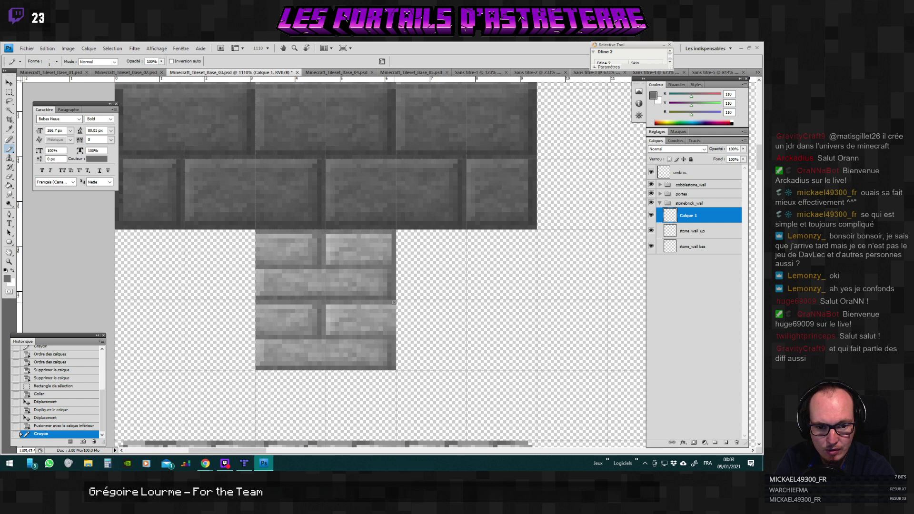
{"action": "left_click", "coordinate": [399, 314]}
{"action": "scroll", "coordinate": [410, 308], "scroll_direction": "up", "scroll_amount": 3}
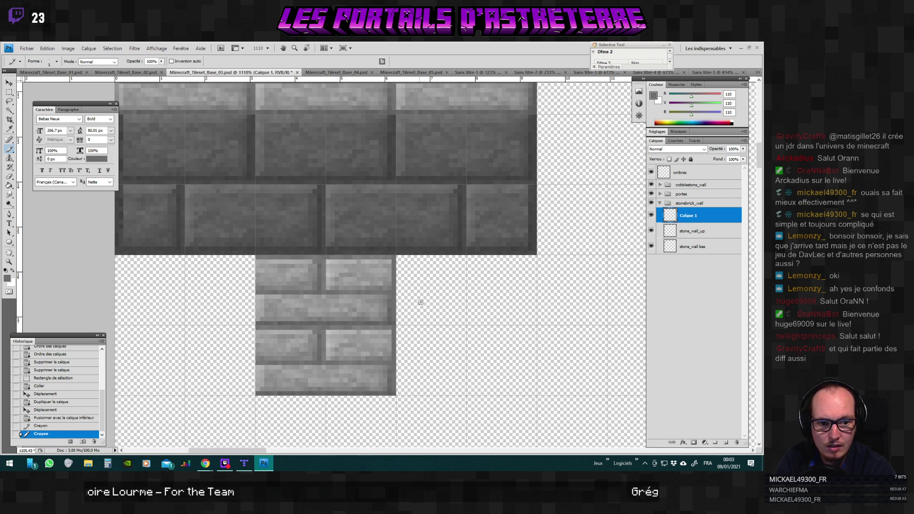
Pencil a continuous edge down the left side of the light brick column in sampled grey (RGB 138).
{"action": "scroll", "coordinate": [421, 302], "scroll_direction": "up", "scroll_amount": 3}
{"action": "scroll", "coordinate": [128, 209], "scroll_direction": "up", "scroll_amount": 2}
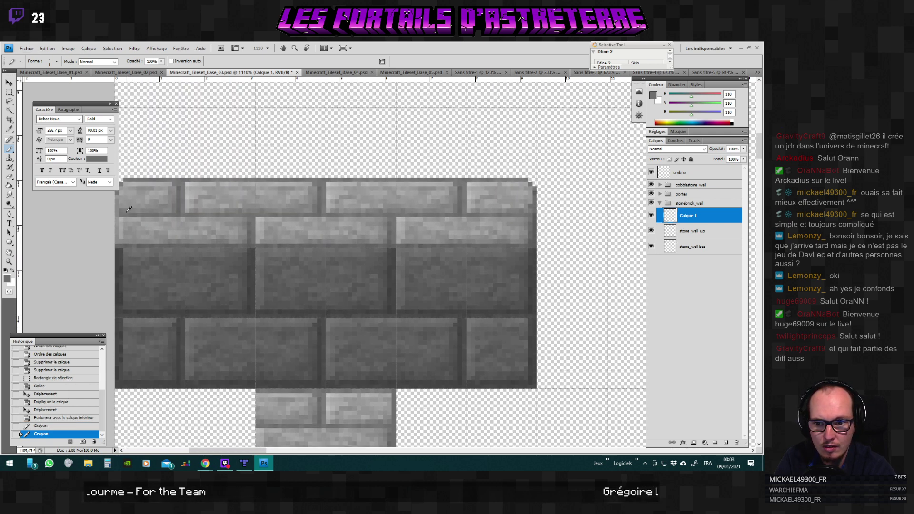
{"action": "scroll", "coordinate": [312, 337], "scroll_direction": "down", "scroll_amount": 3}
{"action": "left_click", "coordinate": [312, 337], "text": "alt"}
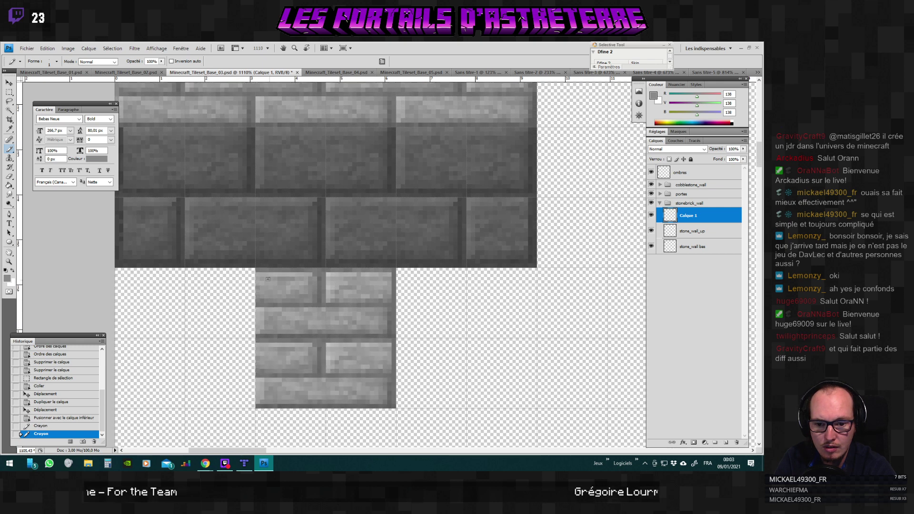
{"action": "left_click", "coordinate": [257, 343]}
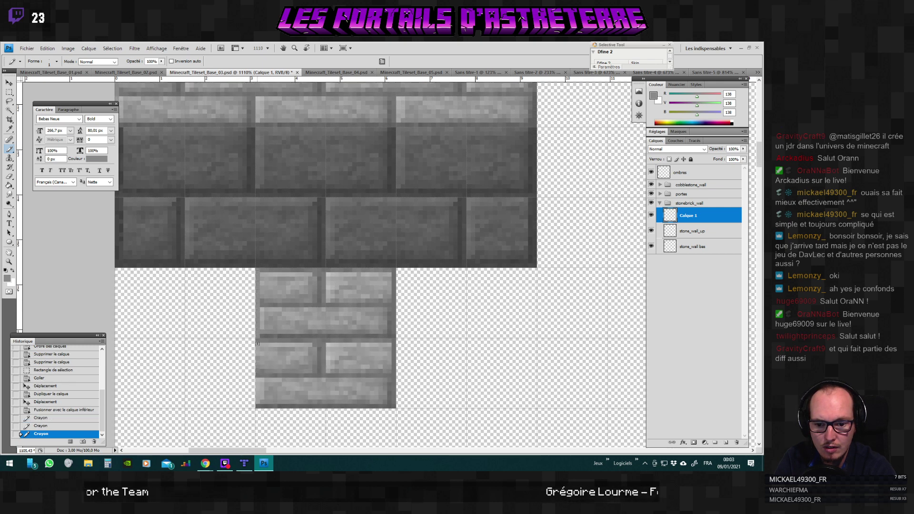
{"action": "left_click", "coordinate": [257, 404]}
{"action": "scroll", "coordinate": [257, 404], "scroll_direction": "down", "scroll_amount": 5}
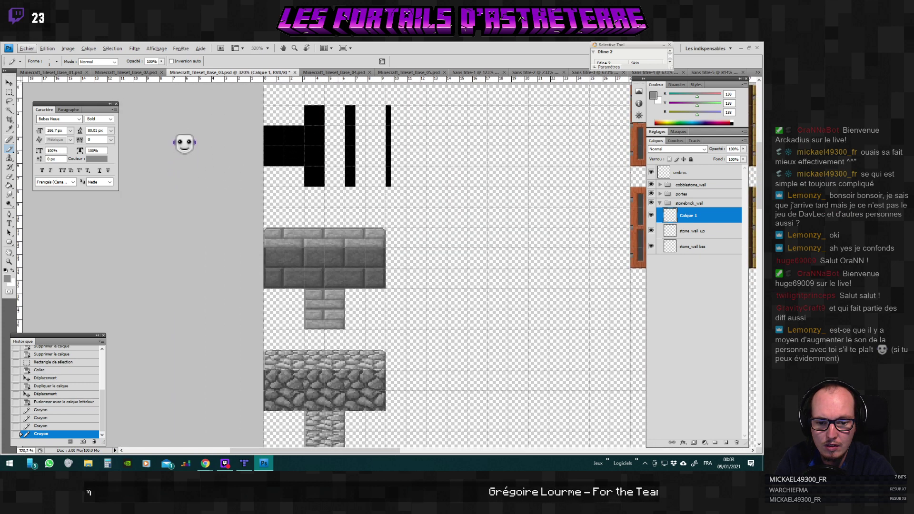
Export the tileset as Minecraft_Tileset_Base_03.png without interlacing, replacing the existing file.
{"action": "scroll", "coordinate": [349, 344], "scroll_direction": "down", "scroll_amount": 2}
{"action": "key", "text": "ctrl+shift+s"}
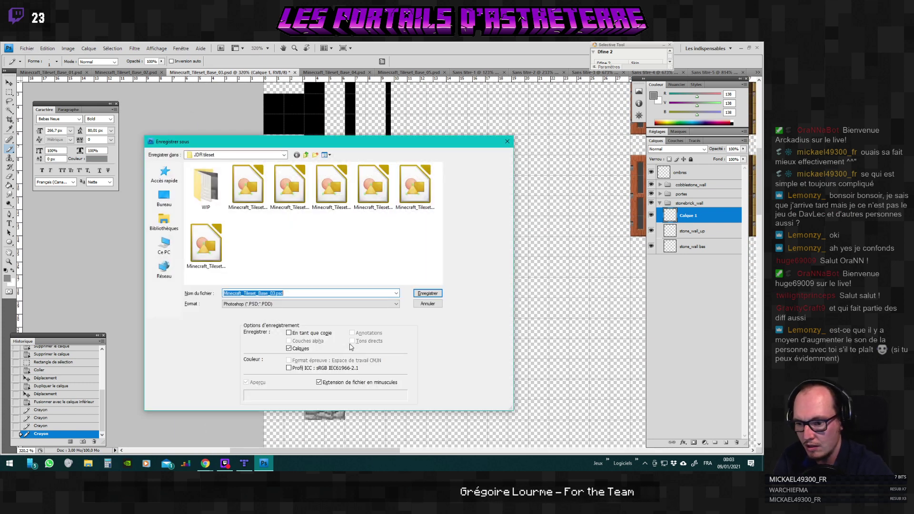
{"action": "left_click", "coordinate": [253, 307]}
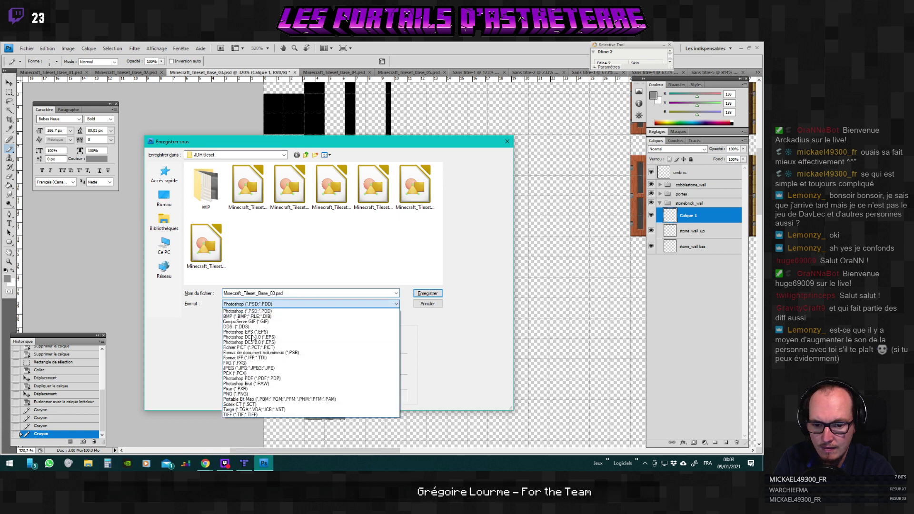
{"action": "left_click", "coordinate": [243, 394]}
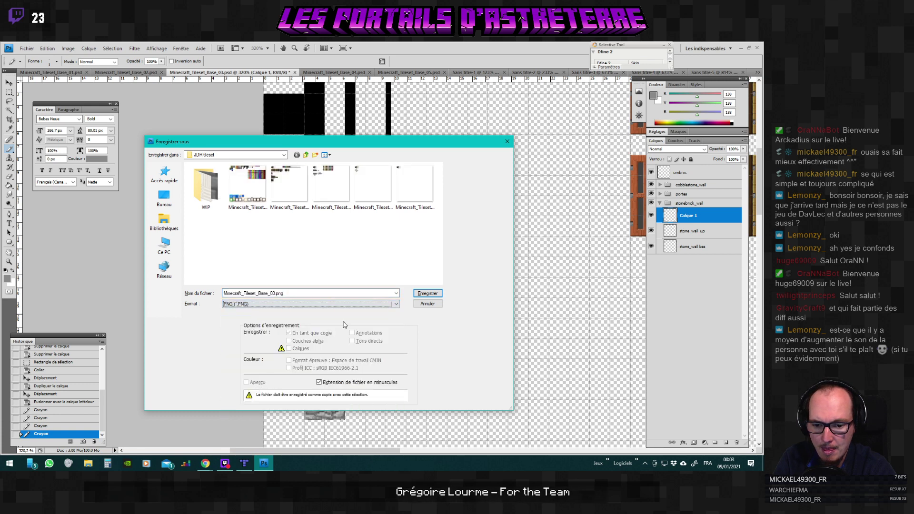
{"action": "left_click", "coordinate": [418, 294]}
{"action": "left_click", "coordinate": [353, 198]}
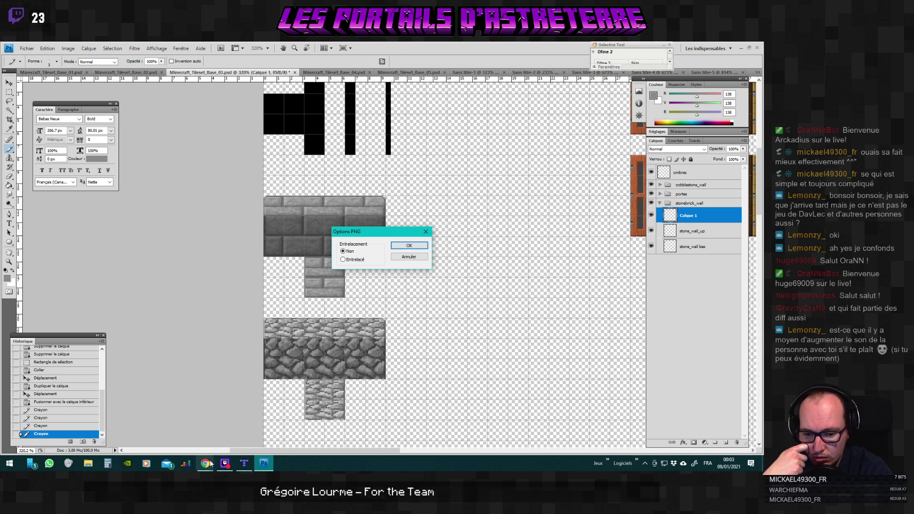
{"action": "left_click", "coordinate": [398, 244]}
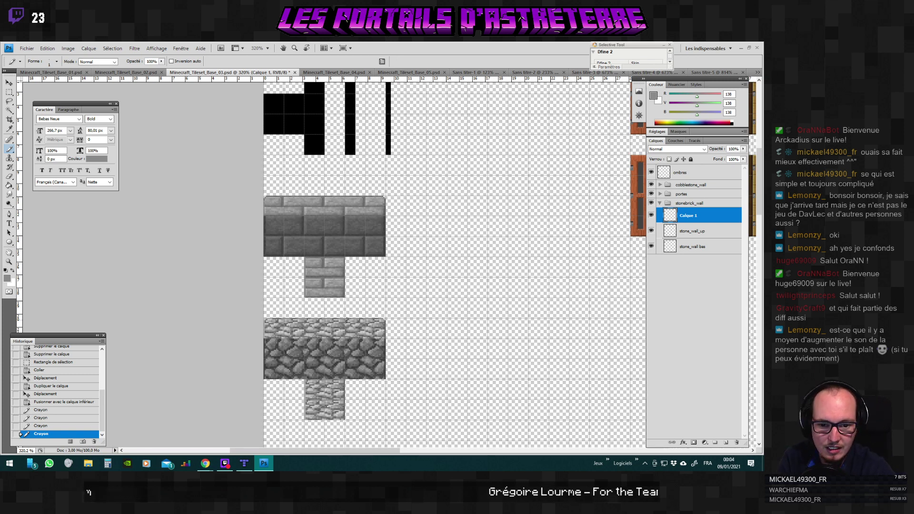
Save the layered document as Minecraft_Tileset_Base_03.psd over the existing file, with maximised compatibility.
{"action": "scroll", "coordinate": [335, 299], "scroll_direction": "up", "scroll_amount": 5}
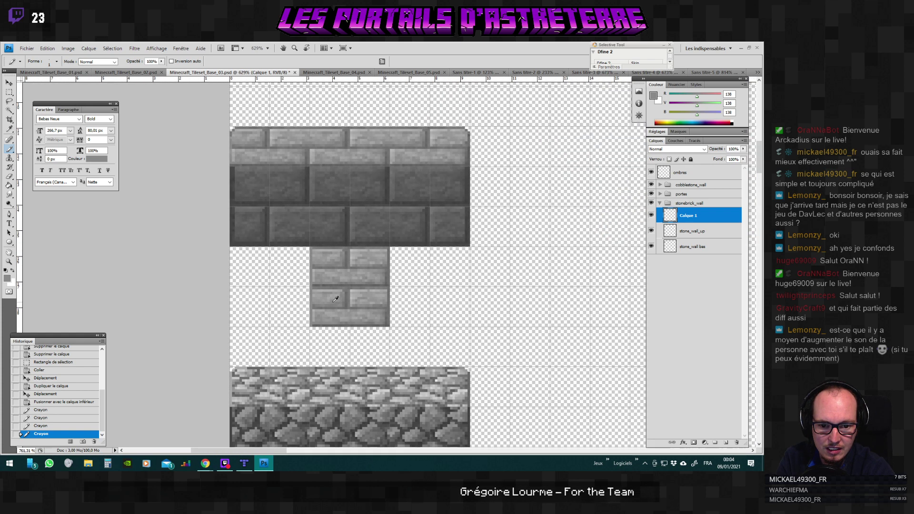
{"action": "scroll", "coordinate": [336, 299], "scroll_direction": "up", "scroll_amount": 4}
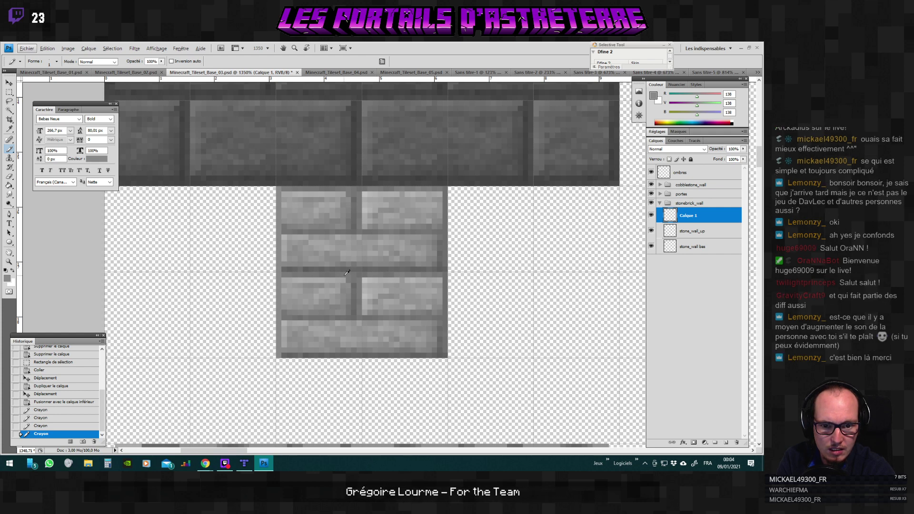
{"action": "scroll", "coordinate": [347, 272], "scroll_direction": "down", "scroll_amount": 8}
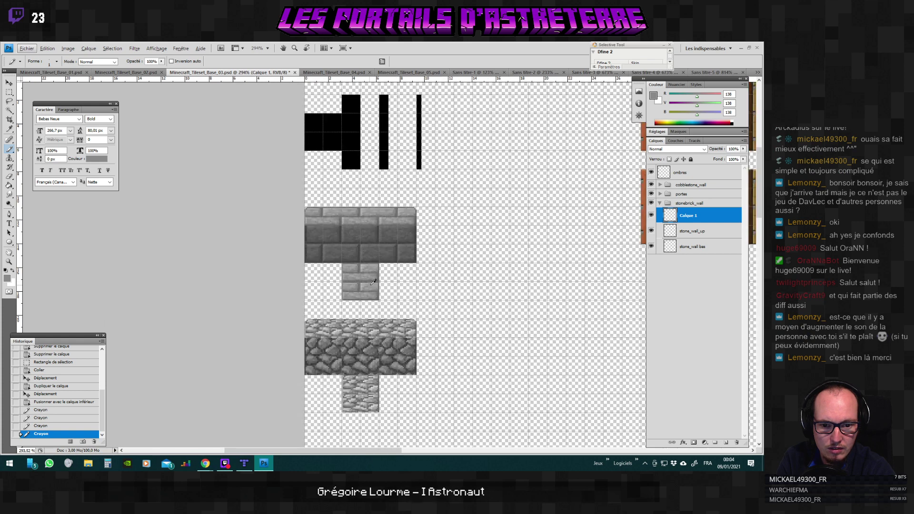
{"action": "scroll", "coordinate": [386, 278], "scroll_direction": "down", "scroll_amount": 3}
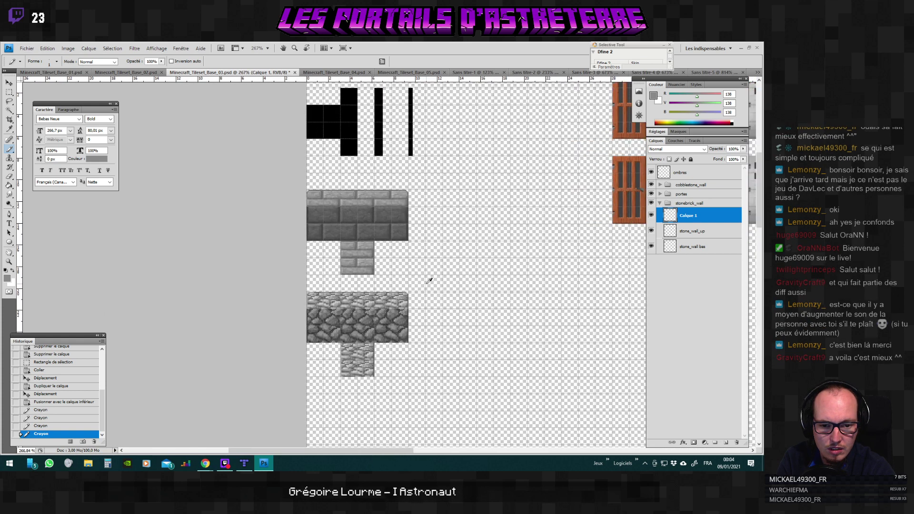
{"action": "key", "text": "alt"}
{"action": "key", "text": "ctrl+shift+s"}
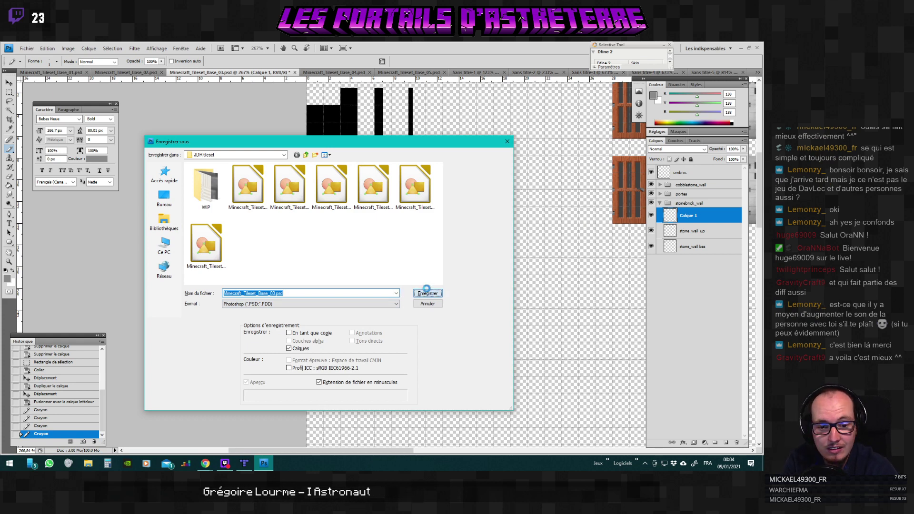
{"action": "left_click", "coordinate": [427, 293]}
{"action": "left_click", "coordinate": [363, 200]}
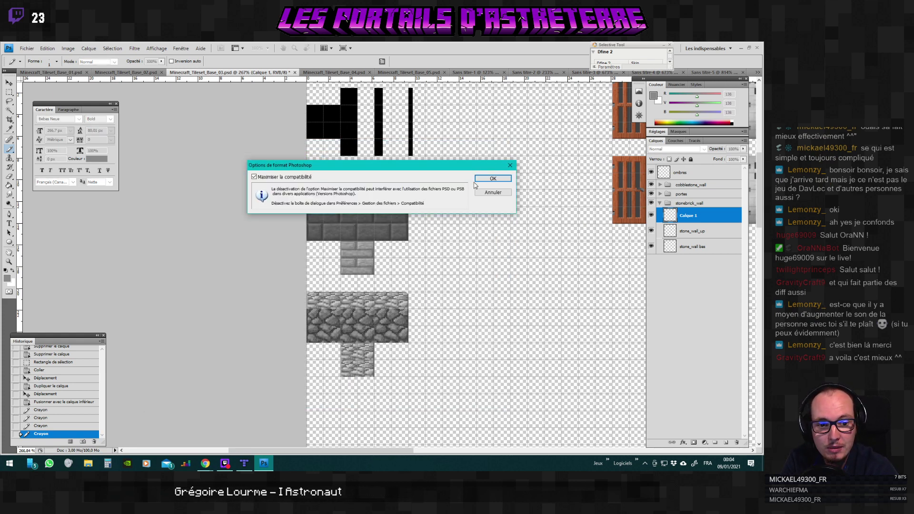
{"action": "left_click", "coordinate": [492, 182]}
Switch to Tiled and repaint the outer borders of the left building's roof with the full-width light stone brick tile on the architecture layer.
{"action": "left_click", "coordinate": [244, 462]}
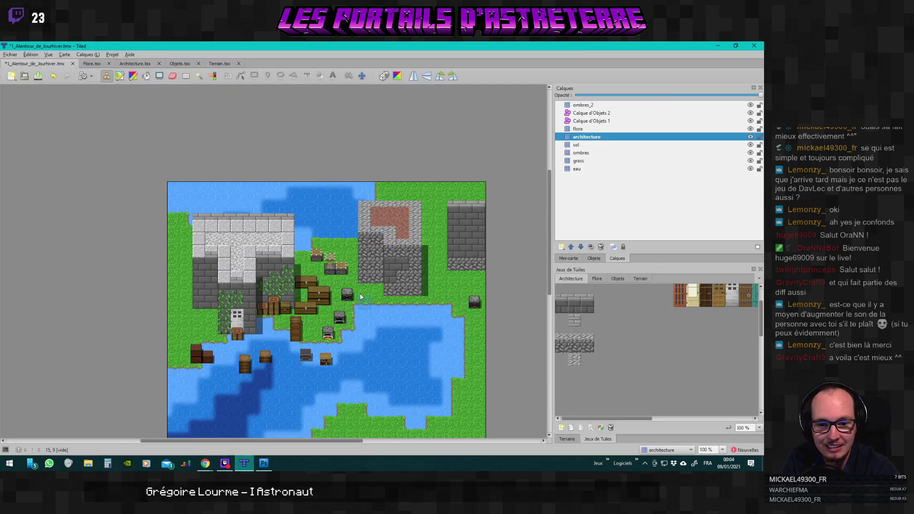
{"action": "scroll", "coordinate": [312, 280], "scroll_direction": "up", "scroll_amount": 2}
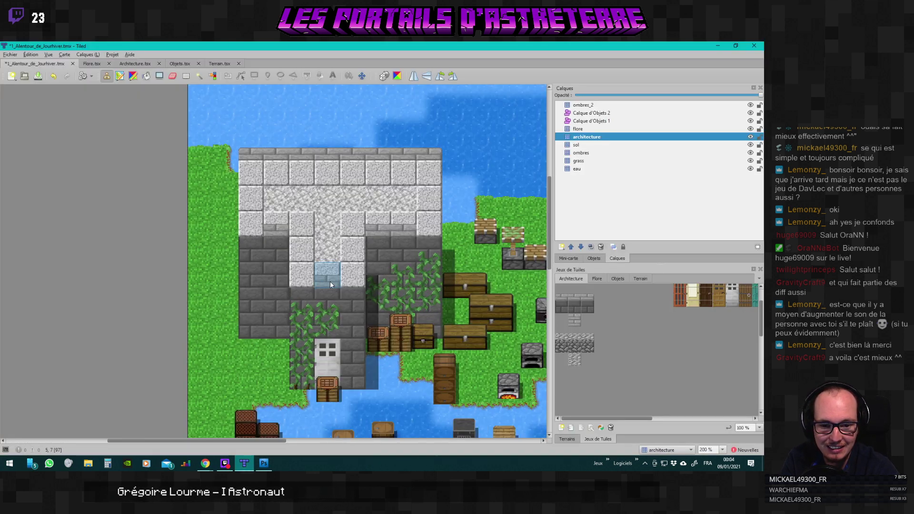
{"action": "left_click", "coordinate": [575, 321]}
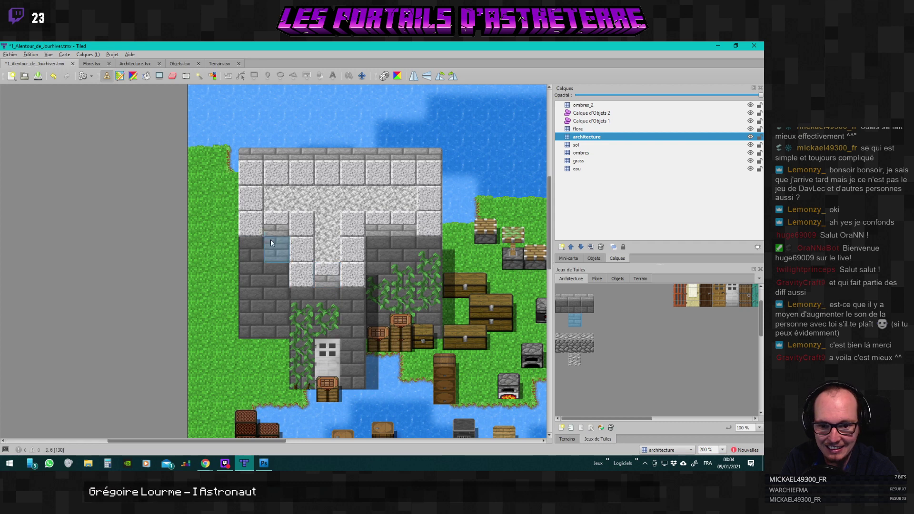
{"action": "left_click_drag", "start_coordinate": [252, 206], "coordinate": [251, 167]}
{"action": "left_click_drag", "start_coordinate": [430, 200], "coordinate": [429, 171]}
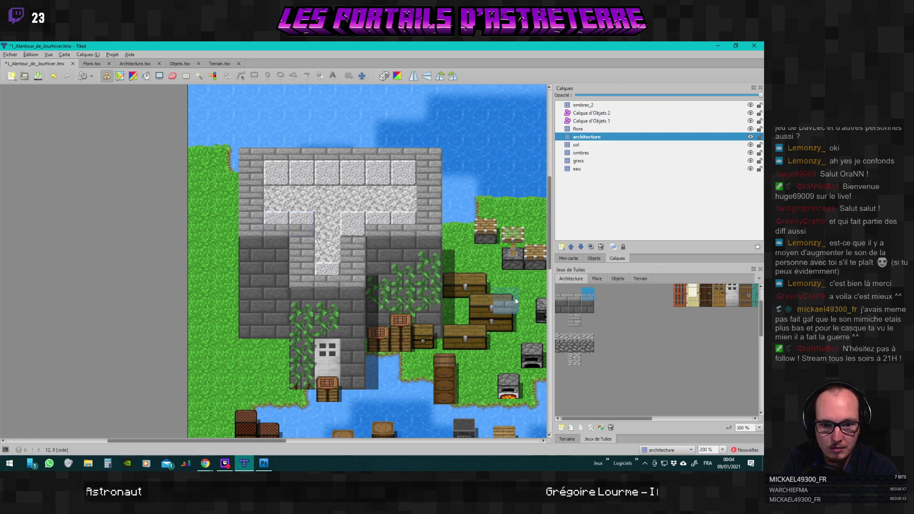
Examine the repainted stone brick building and the neighbouring cobblestone building on the map.
{"action": "left_click", "coordinate": [588, 293]}
{"action": "left_click", "coordinate": [566, 295]}
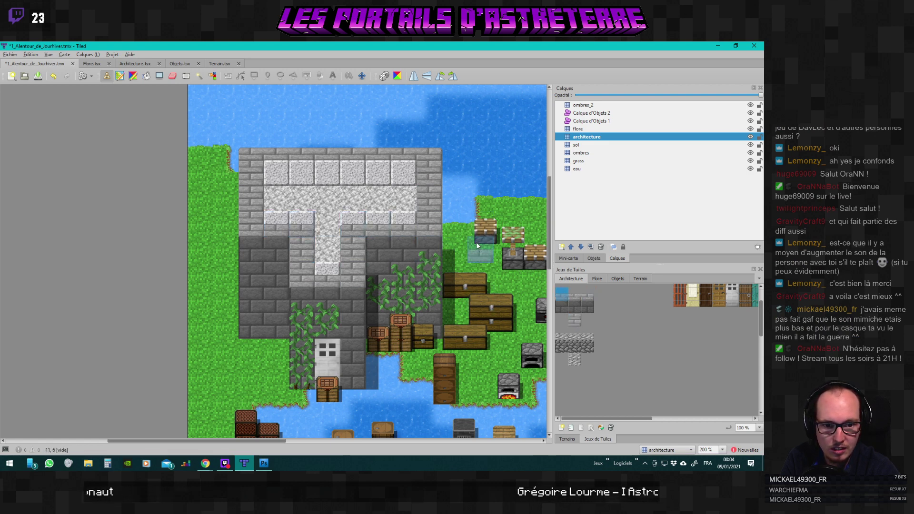
{"action": "scroll", "coordinate": [476, 241], "scroll_direction": "right", "scroll_amount": 5}
{"action": "scroll", "coordinate": [341, 284], "scroll_direction": "left", "scroll_amount": 2}
{"action": "scroll", "coordinate": [319, 270], "scroll_direction": "down", "scroll_amount": 5}
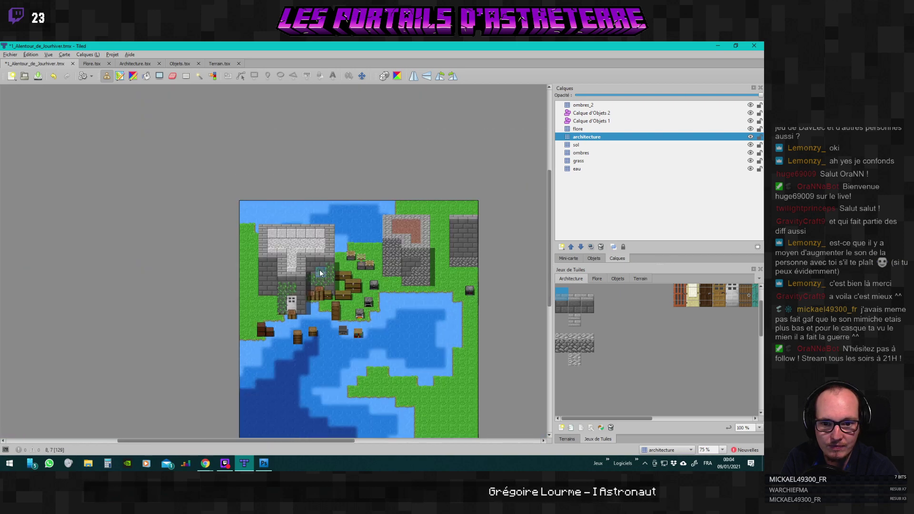
{"action": "scroll", "coordinate": [319, 269], "scroll_direction": "up", "scroll_amount": 5}
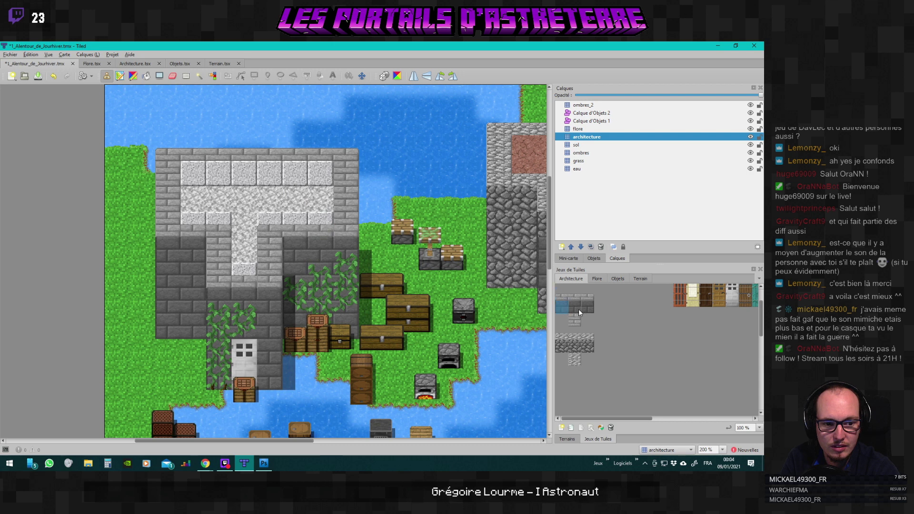
{"action": "left_click", "coordinate": [600, 311]}
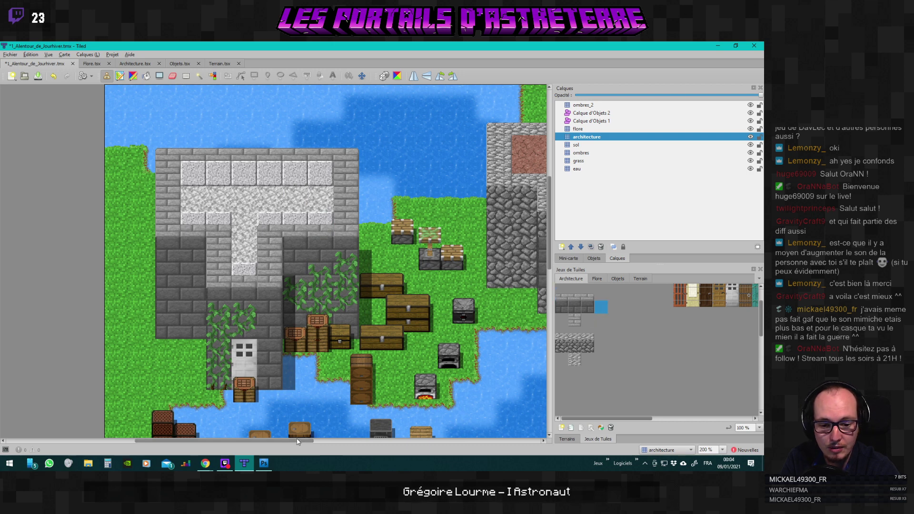
{"action": "left_click_drag", "start_coordinate": [296, 441], "coordinate": [331, 444]}
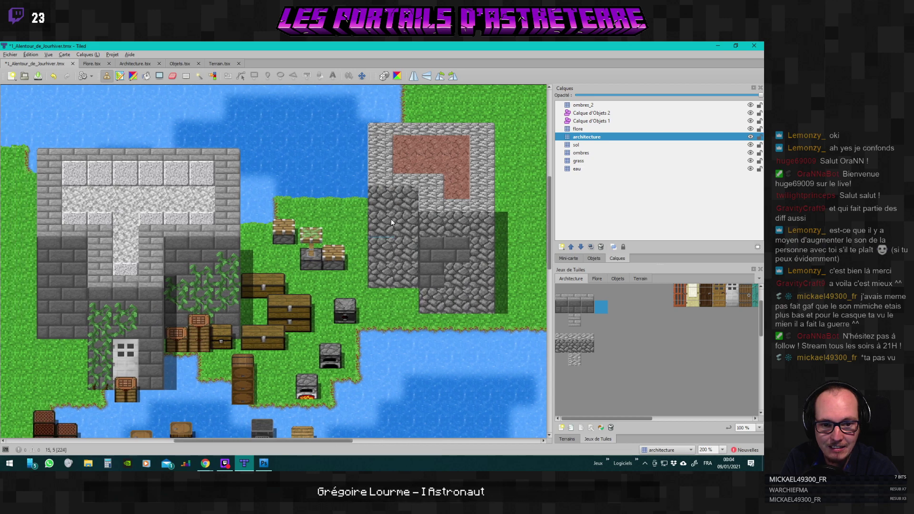
Switch to Photoshop and try to select the upper half of the middle dark stone brick tile.
{"action": "key", "text": "alt+Tab"}
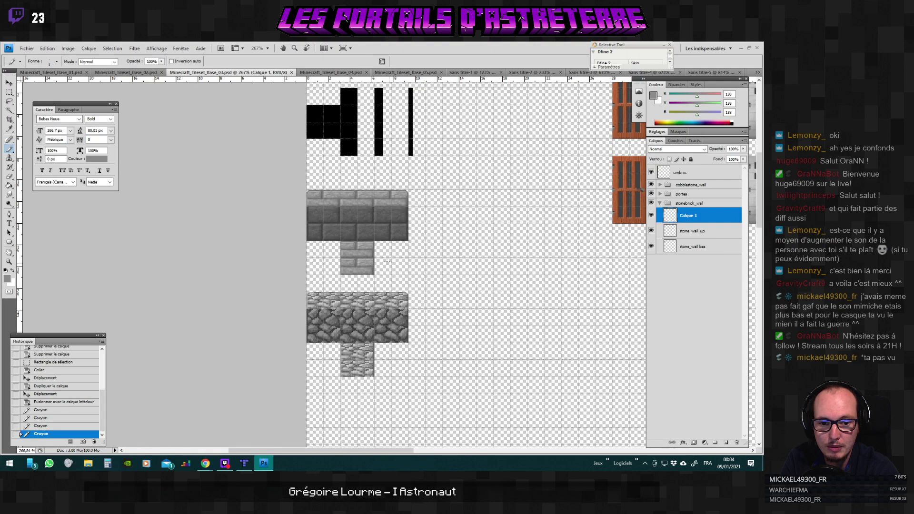
{"action": "left_click_drag", "start_coordinate": [324, 450], "coordinate": [348, 452]}
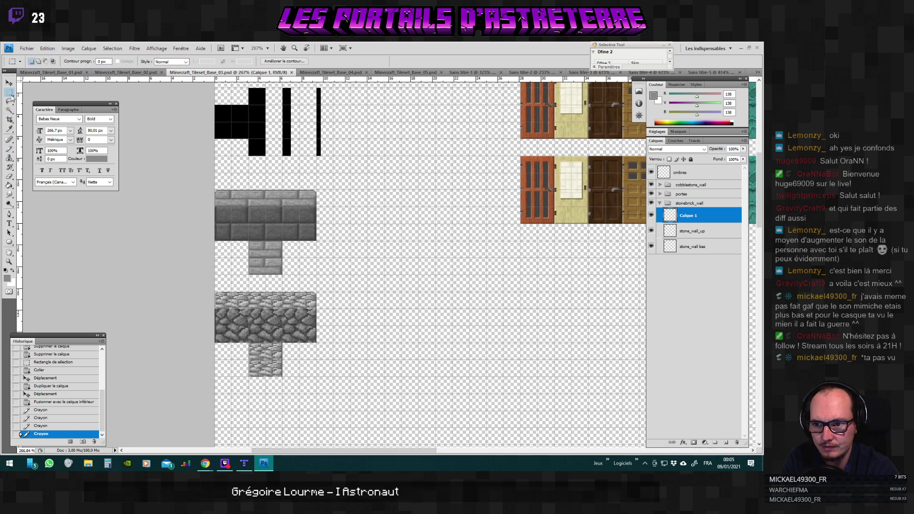
{"action": "key", "text": "m"}
{"action": "scroll", "coordinate": [260, 234], "scroll_direction": "up", "scroll_amount": 2}
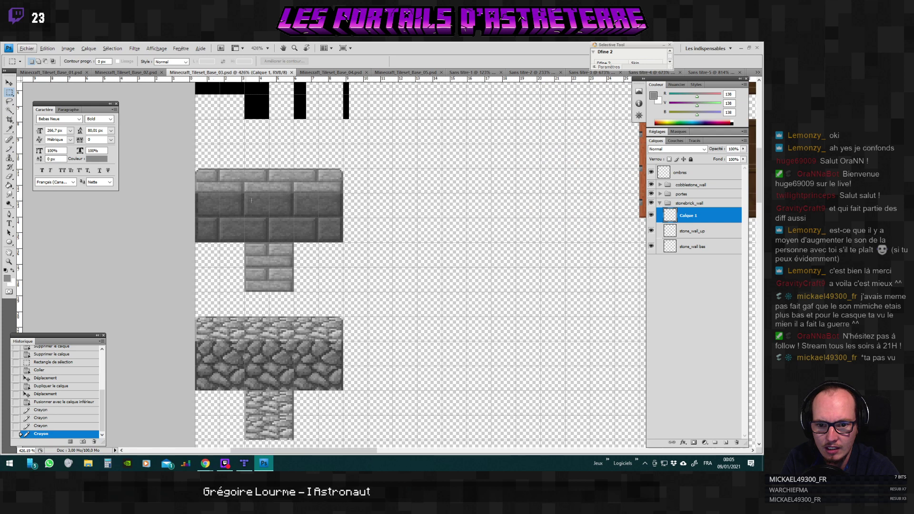
{"action": "scroll", "coordinate": [252, 200], "scroll_direction": "up", "scroll_amount": 1}
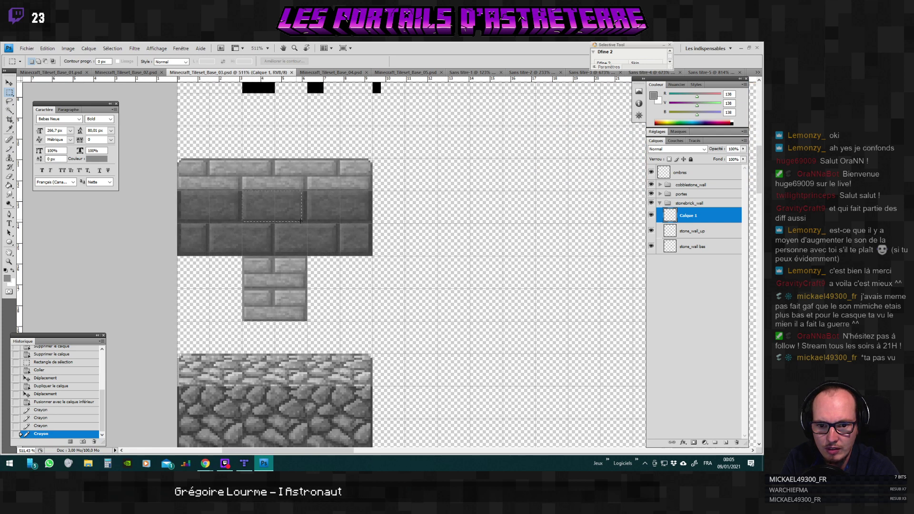
{"action": "left_click_drag", "start_coordinate": [304, 221], "coordinate": [305, 222]}
{"action": "key", "text": "ctrl+d"}
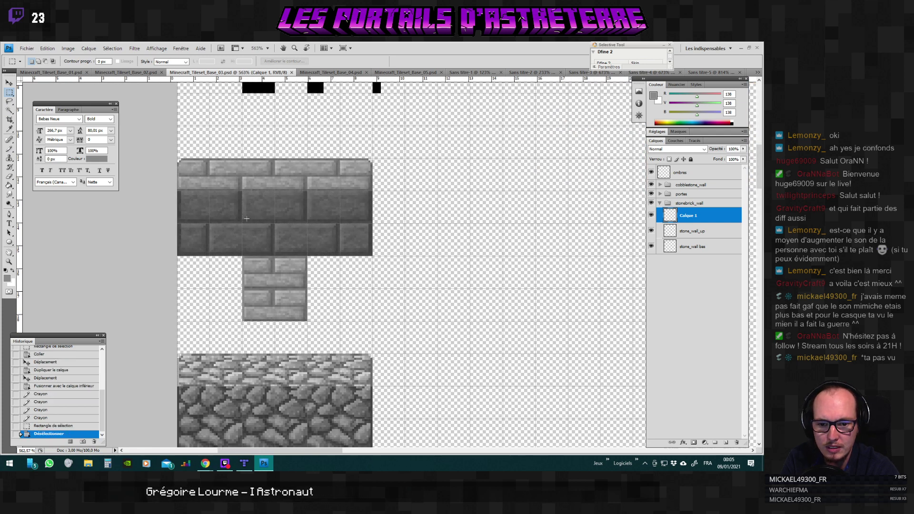
Copy the upper half of the middle dark stone brick tile onto a new layer above stone_wall bas and place it beside the light brick tile.
{"action": "scroll", "coordinate": [252, 214], "scroll_direction": "up", "scroll_amount": 2}
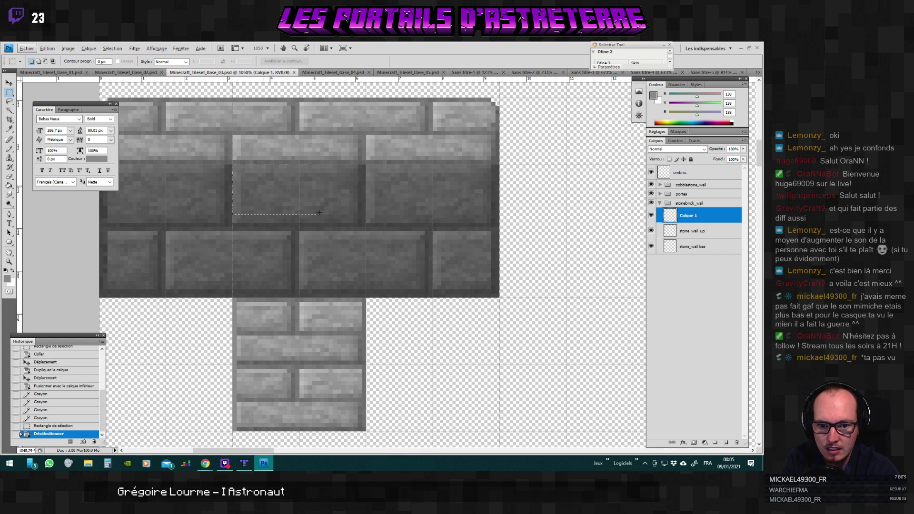
{"action": "mouse_move", "coordinate": [359, 221]}
{"action": "left_mouse_down"}
{"action": "mouse_move", "coordinate": [354, 209]}
{"action": "mouse_move", "coordinate": [365, 231]}
{"action": "left_mouse_up"}
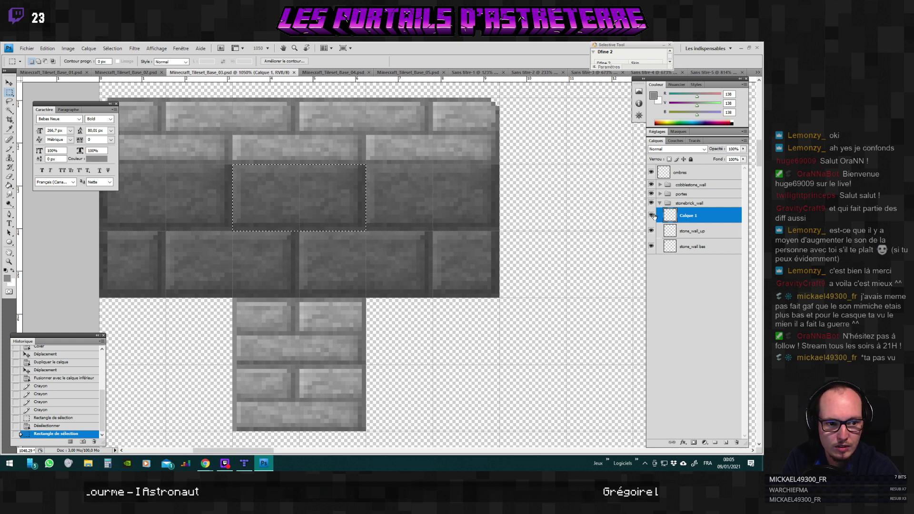
{"action": "key", "text": "alt+bracketleft"}
{"action": "key", "text": "alt+bracketleft"}
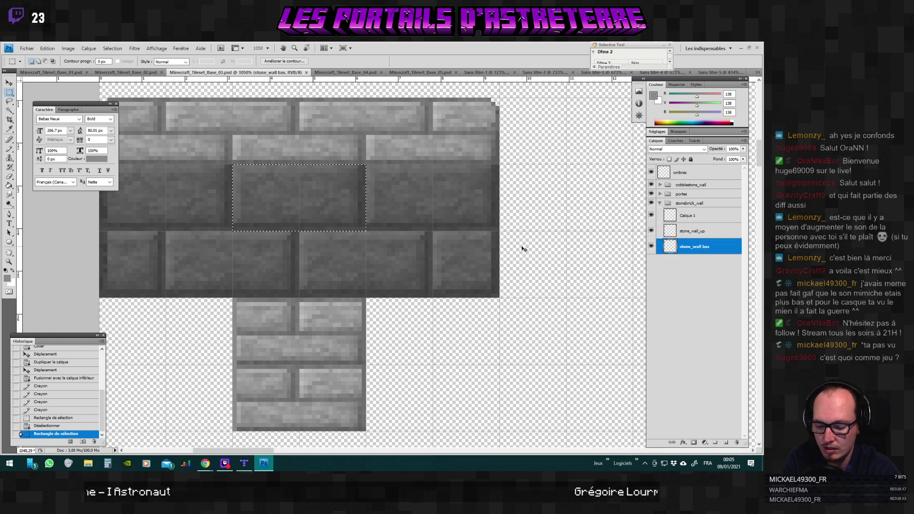
{"action": "key", "text": "ctrl+v"}
{"action": "key", "text": "v"}
{"action": "left_click_drag", "start_coordinate": [312, 239], "coordinate": [202, 354]}
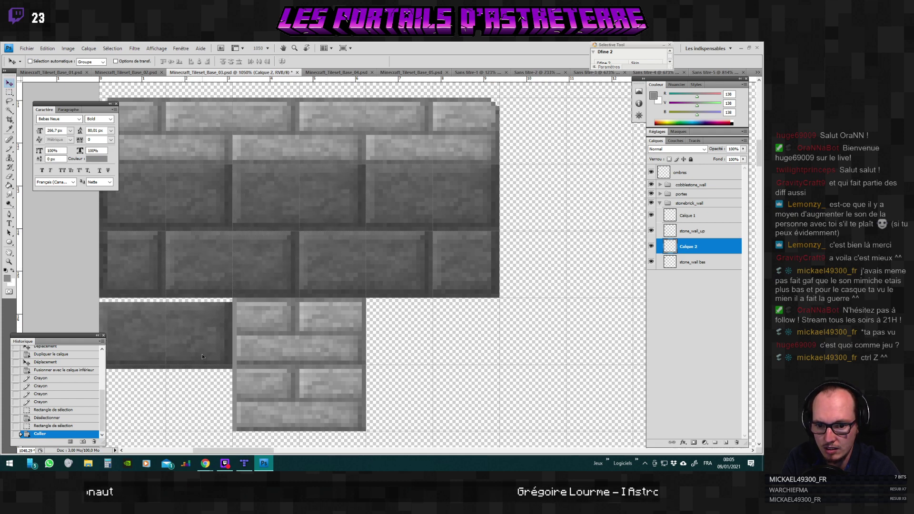
Collapse the stonebrick_wall group, expand cobblestone_wall and make the cobblestone bas layer active.
{"action": "scroll", "coordinate": [237, 336], "scroll_direction": "down", "scroll_amount": 5}
{"action": "scroll", "coordinate": [237, 336], "scroll_direction": "down", "scroll_amount": 14}
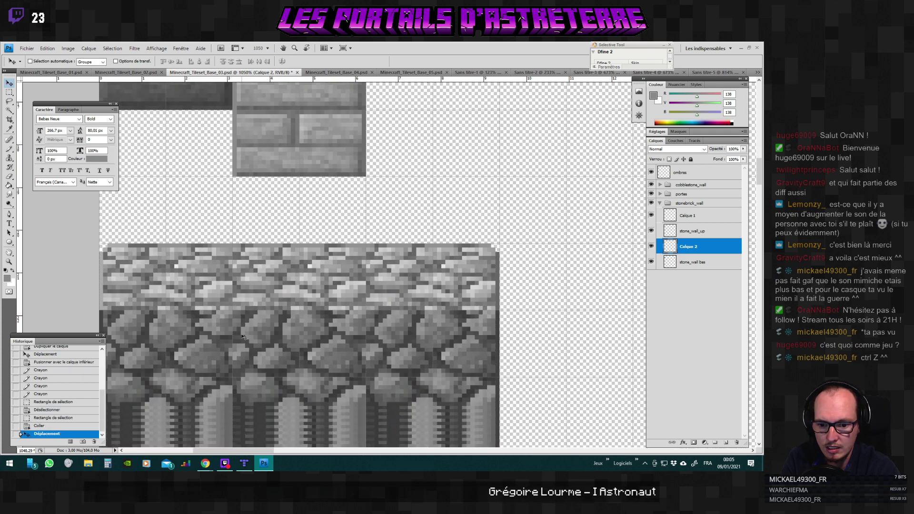
{"action": "left_click", "coordinate": [660, 203]}
{"action": "left_click", "coordinate": [660, 185]}
{"action": "left_click", "coordinate": [706, 224]}
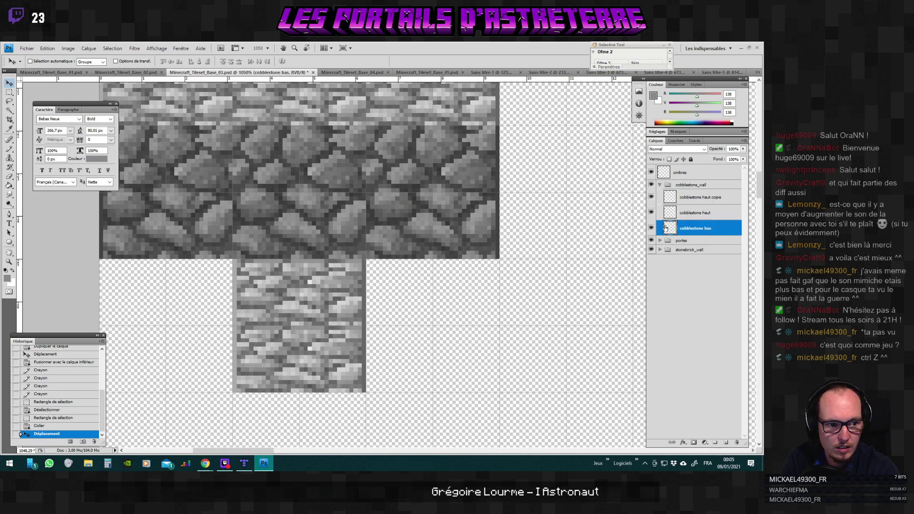
Copy the upper half of the middle dark cobblestone tile to a new layer and place it beside the light cobblestone tile.
{"action": "scroll", "coordinate": [305, 238], "scroll_direction": "up", "scroll_amount": 2}
{"action": "left_click", "coordinate": [9, 91]}
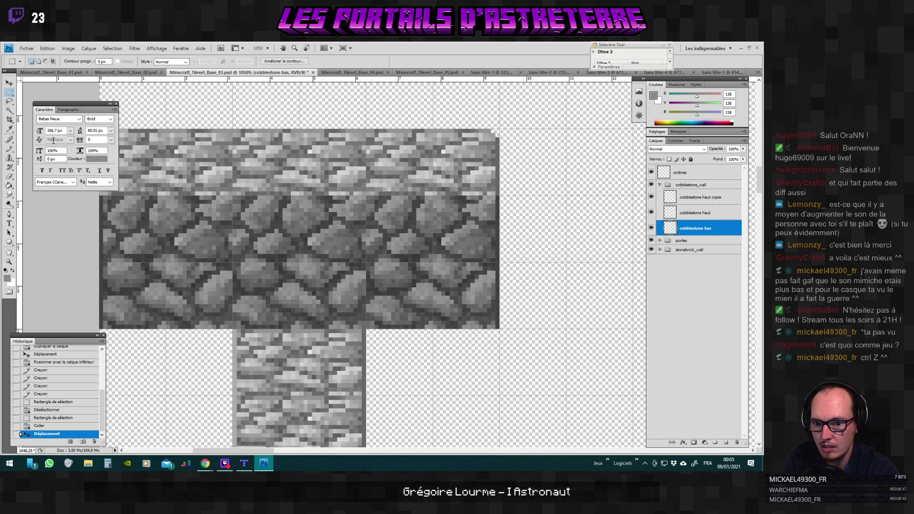
{"action": "scroll", "coordinate": [305, 238], "scroll_direction": "up", "scroll_amount": 1}
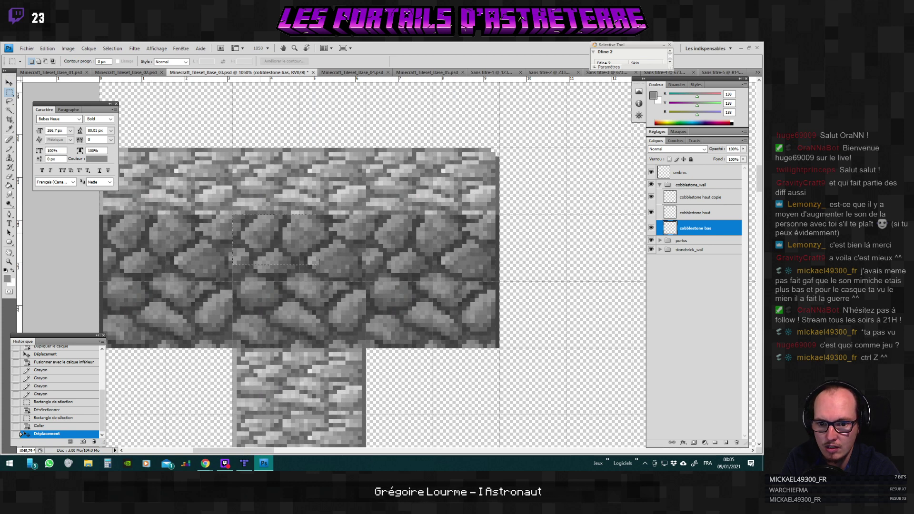
{"action": "left_click_drag", "start_coordinate": [366, 277], "coordinate": [364, 280]}
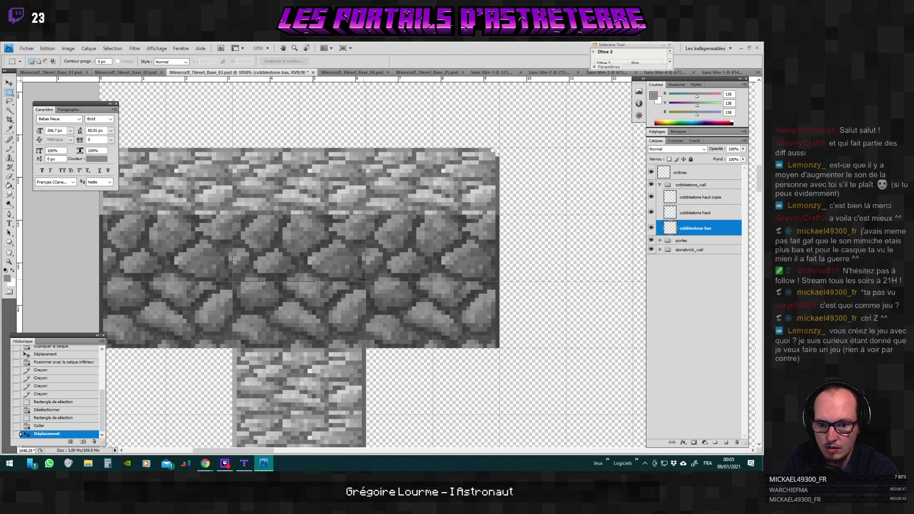
{"action": "key", "text": "ctrl+c"}
{"action": "scroll", "coordinate": [363, 280], "scroll_direction": "down", "scroll_amount": 3}
{"action": "key", "text": "ctrl+v"}
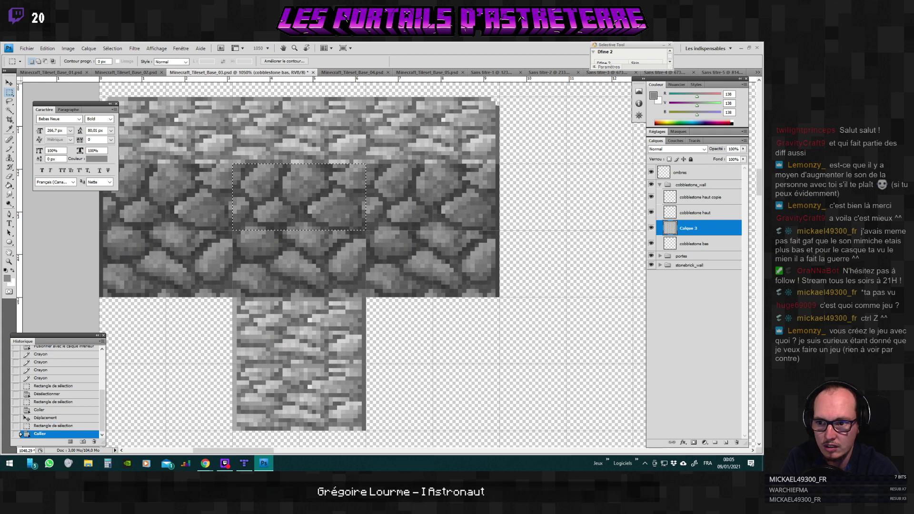
{"action": "key", "text": "v"}
{"action": "left_click_drag", "start_coordinate": [276, 196], "coordinate": [142, 329]}
{"action": "scroll", "coordinate": [266, 310], "scroll_direction": "down", "scroll_amount": 5}
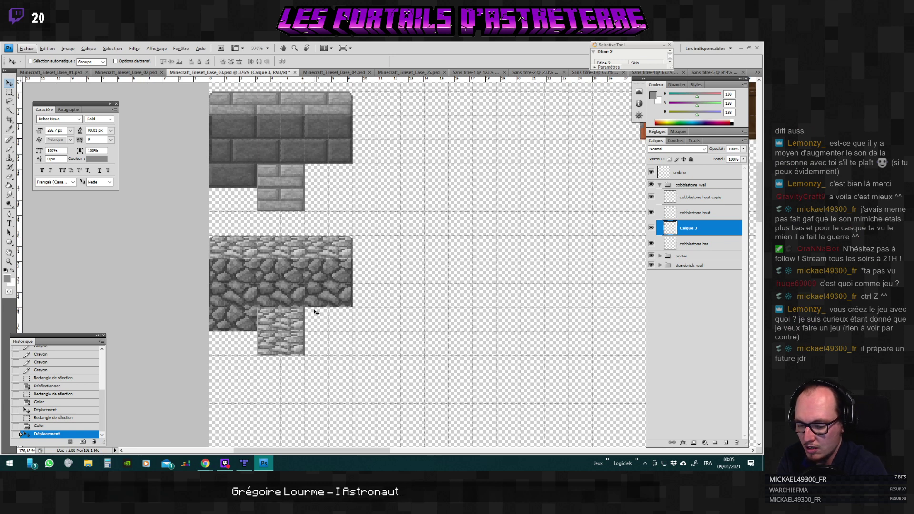
Export the updated tileset as PNG without interlacing, replacing the existing Minecraft_Tileset_Base_03 file.
{"action": "key", "text": "ctrl+shift+s"}
{"action": "left_click", "coordinate": [243, 304]}
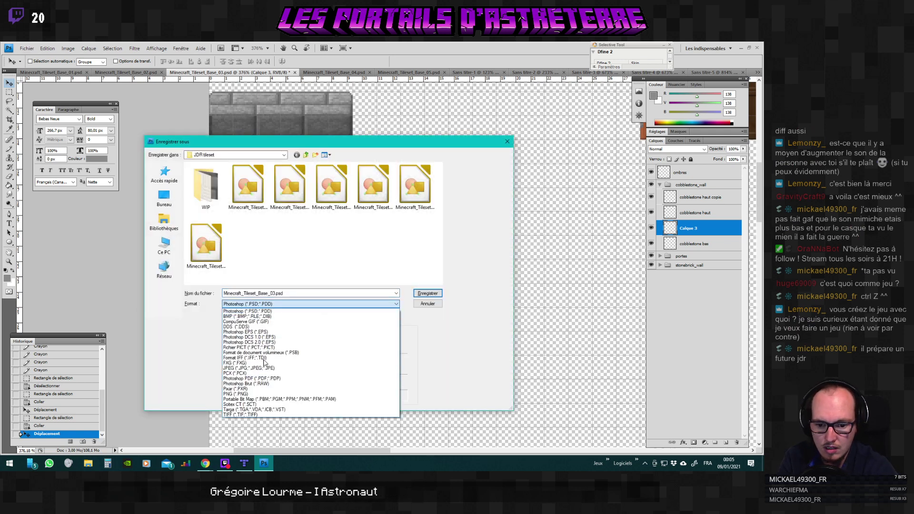
{"action": "left_click", "coordinate": [241, 395]}
{"action": "left_click", "coordinate": [428, 293]}
{"action": "left_click", "coordinate": [431, 183]}
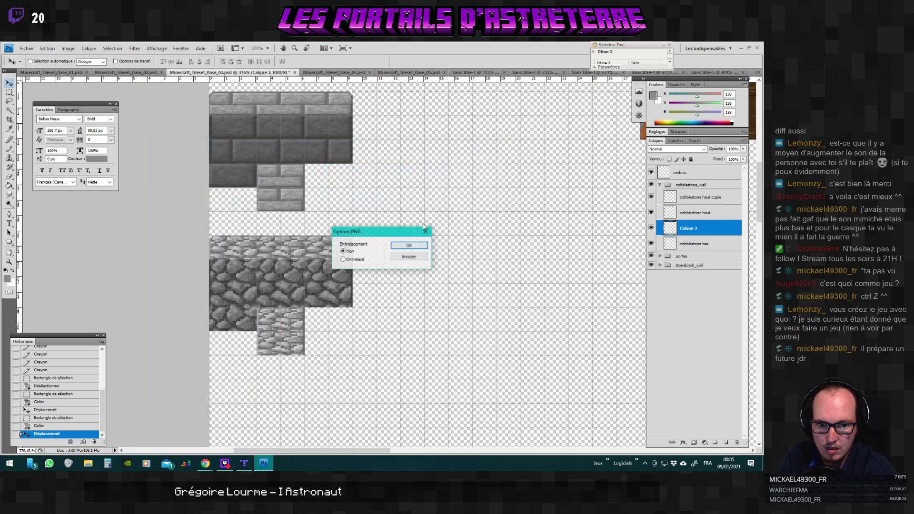
{"action": "left_click", "coordinate": [409, 245]}
Switch to Tiled and paint the new half-height dark wall tiles along the inner north walls, stone brick in the left building and cobblestone in the right.
{"action": "left_click", "coordinate": [244, 462]}
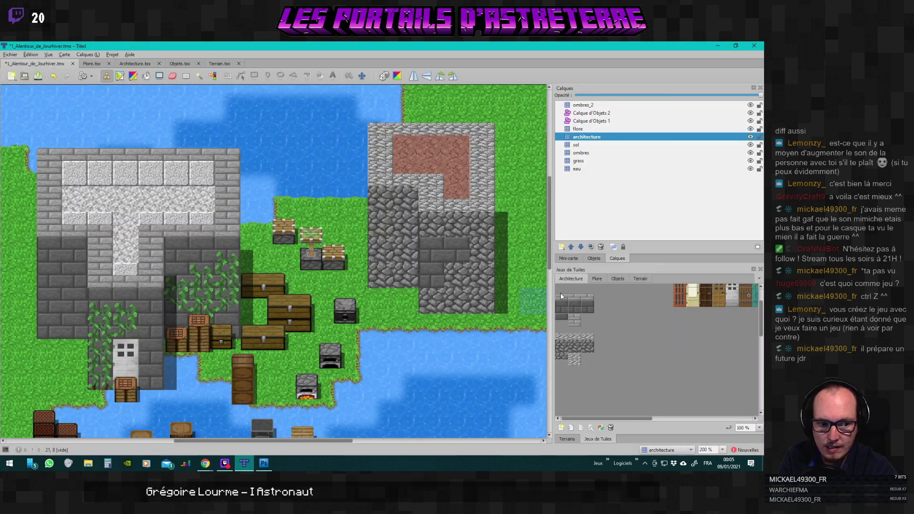
{"action": "left_click", "coordinate": [566, 321]}
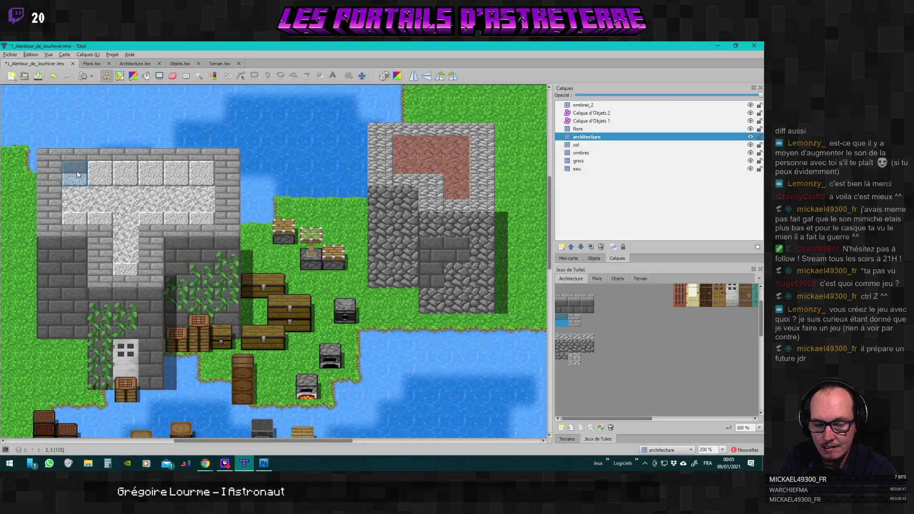
{"action": "left_click_drag", "start_coordinate": [77, 171], "coordinate": [202, 172]}
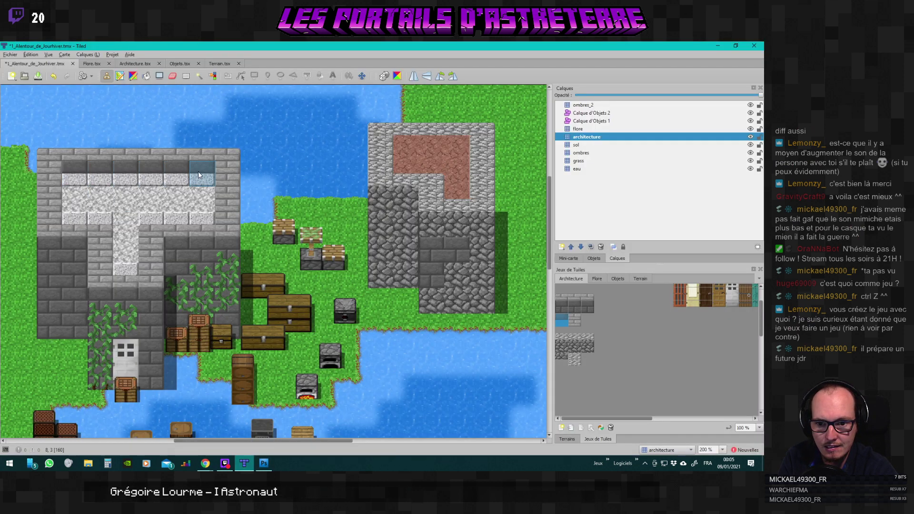
{"action": "left_click", "coordinate": [563, 359]}
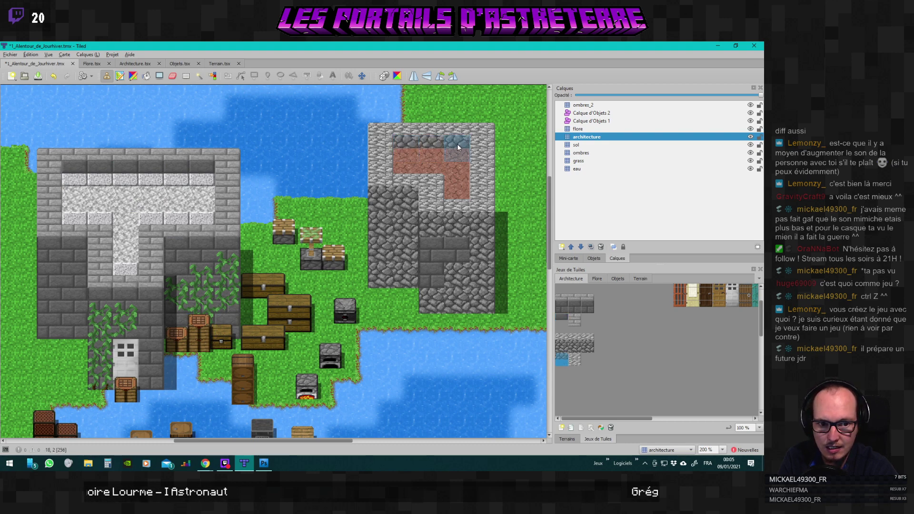
Cover the left building's floor on the sol layer with the rough light speckled stone tile from the Terrain tileset.
{"action": "scroll", "coordinate": [482, 262], "scroll_direction": "down", "scroll_amount": 2}
{"action": "scroll", "coordinate": [339, 265], "scroll_direction": "up", "scroll_amount": 1}
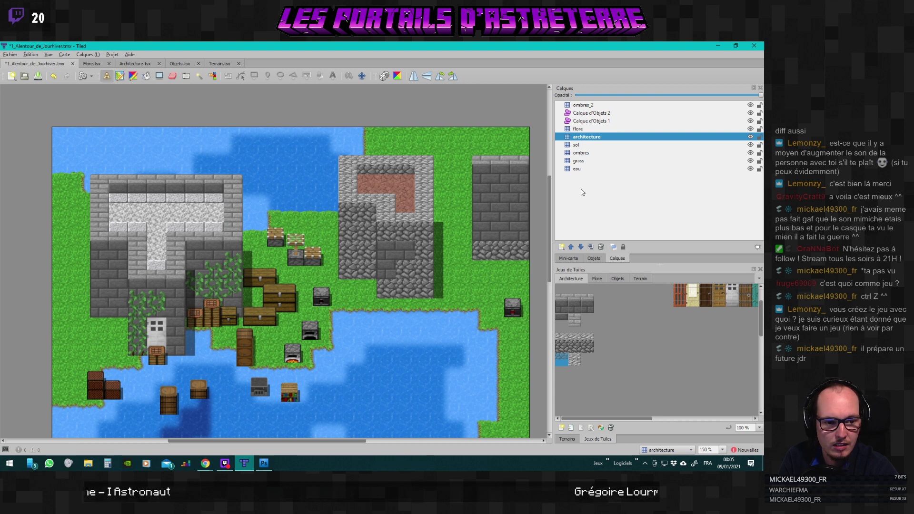
{"action": "left_click", "coordinate": [585, 145]}
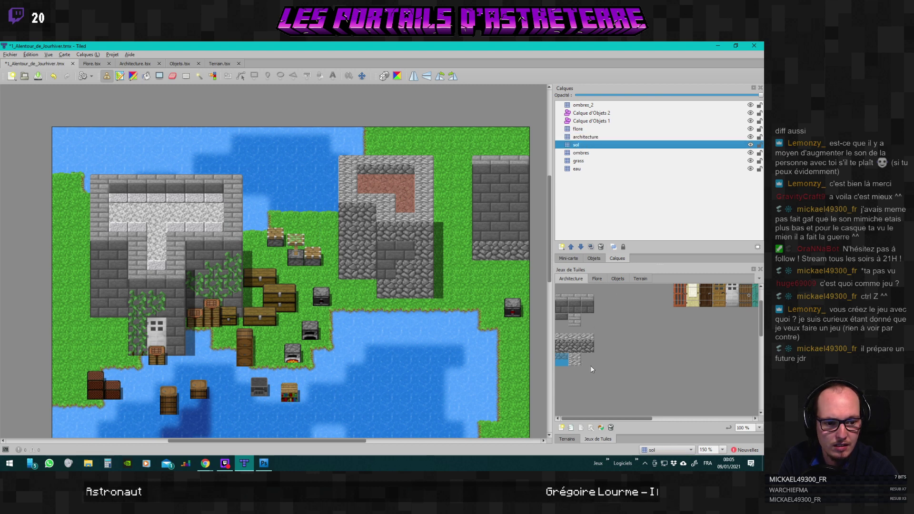
{"action": "left_click", "coordinate": [641, 278]}
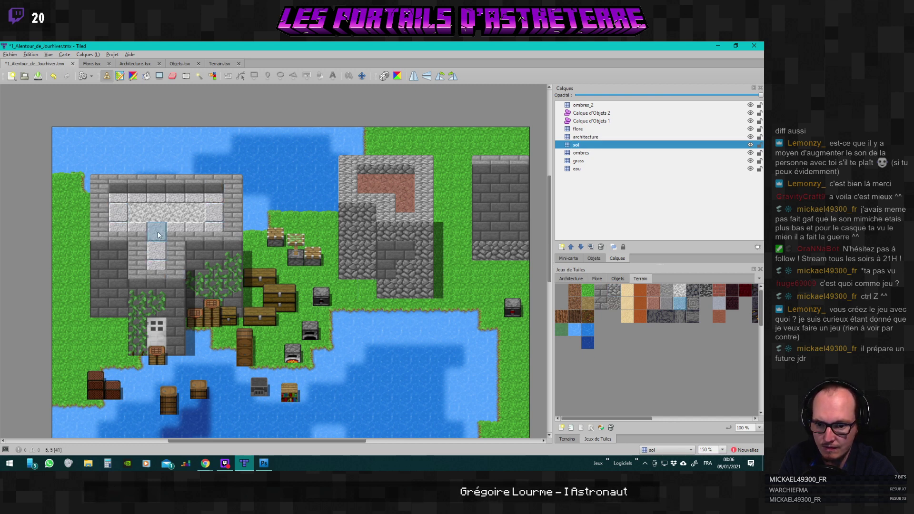
{"action": "left_click", "coordinate": [679, 292]}
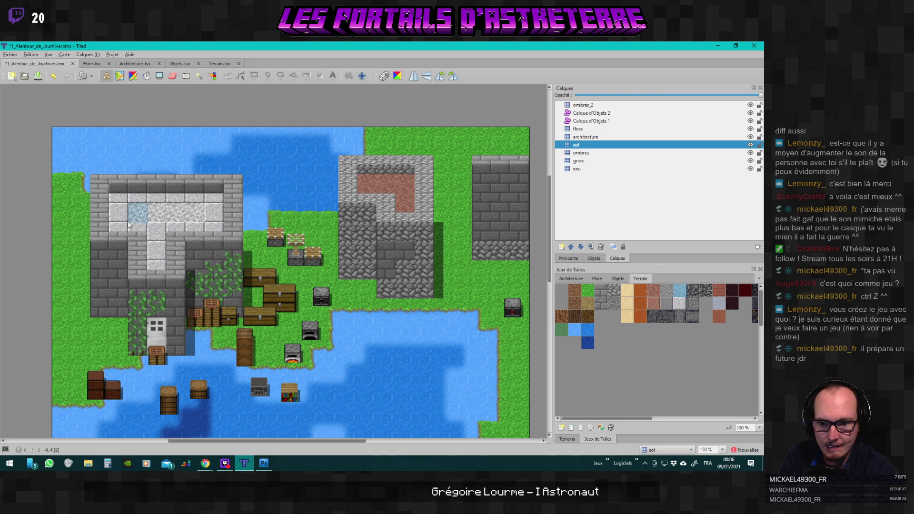
{"action": "mouse_move", "coordinate": [125, 222]}
{"action": "left_mouse_down"}
{"action": "mouse_move", "coordinate": [141, 196]}
{"action": "mouse_move", "coordinate": [210, 197]}
{"action": "mouse_move", "coordinate": [205, 227]}
{"action": "left_mouse_up"}
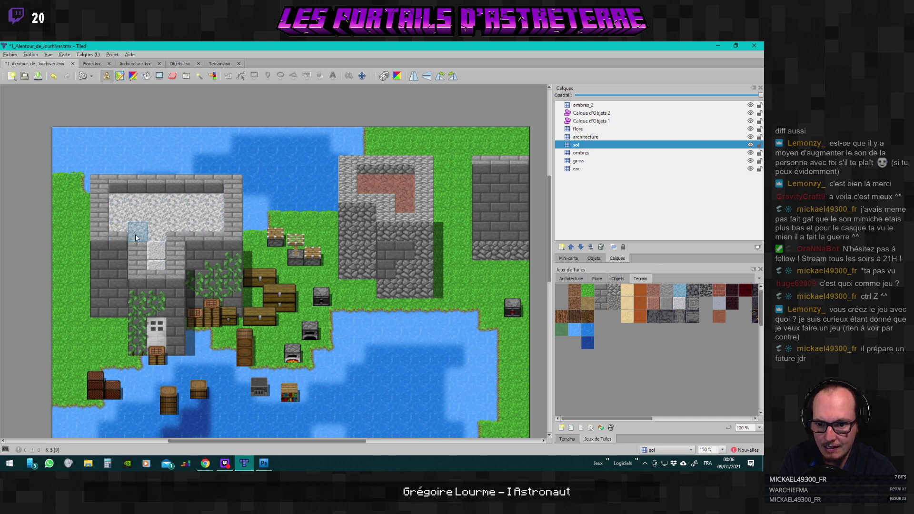
Examine the repainted buildings and their surroundings on the map at different zoom levels.
{"action": "scroll", "coordinate": [267, 241], "scroll_direction": "down", "scroll_amount": 2}
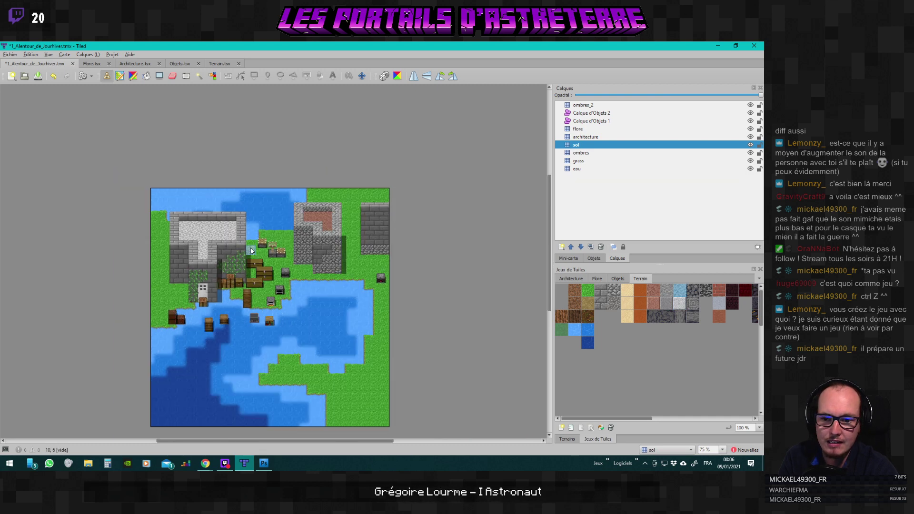
{"action": "scroll", "coordinate": [273, 252], "scroll_direction": "up", "scroll_amount": 2}
{"action": "scroll", "coordinate": [344, 284], "scroll_direction": "down", "scroll_amount": 2}
{"action": "scroll", "coordinate": [372, 287], "scroll_direction": "up", "scroll_amount": 2}
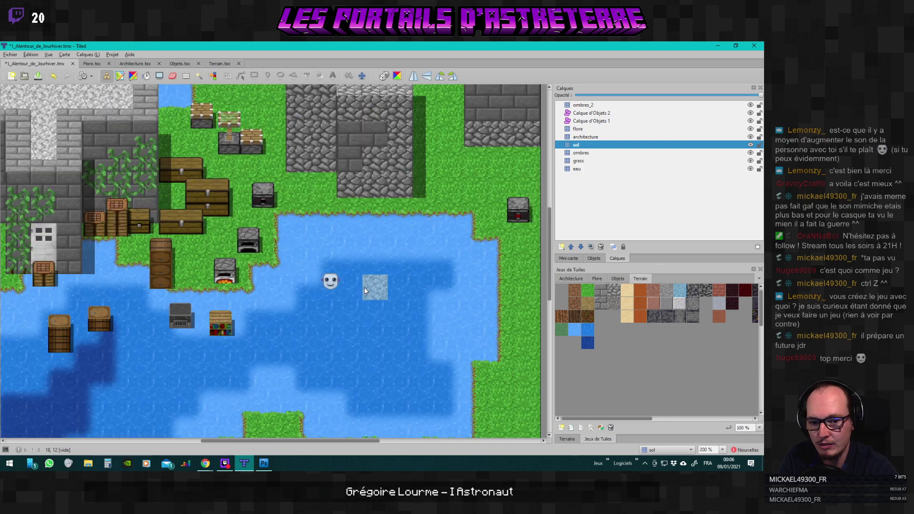
{"action": "scroll", "coordinate": [355, 308], "scroll_direction": "up", "scroll_amount": 1}
{"action": "scroll", "coordinate": [354, 304], "scroll_direction": "down", "scroll_amount": 3}
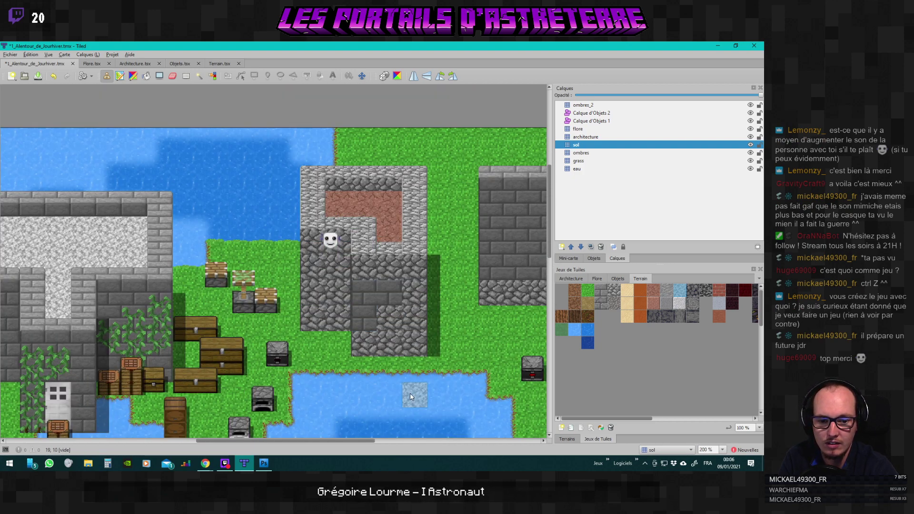
{"action": "left_click_drag", "start_coordinate": [363, 439], "coordinate": [337, 439]}
{"action": "scroll", "coordinate": [329, 360], "scroll_direction": "down", "scroll_amount": 2}
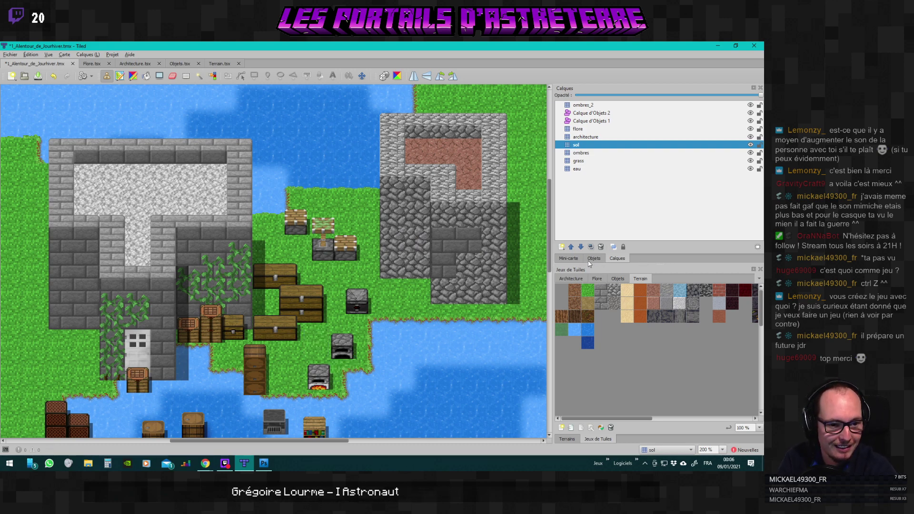
{"action": "left_click", "coordinate": [572, 280]}
{"action": "key", "text": "ctrl+Page_Up"}
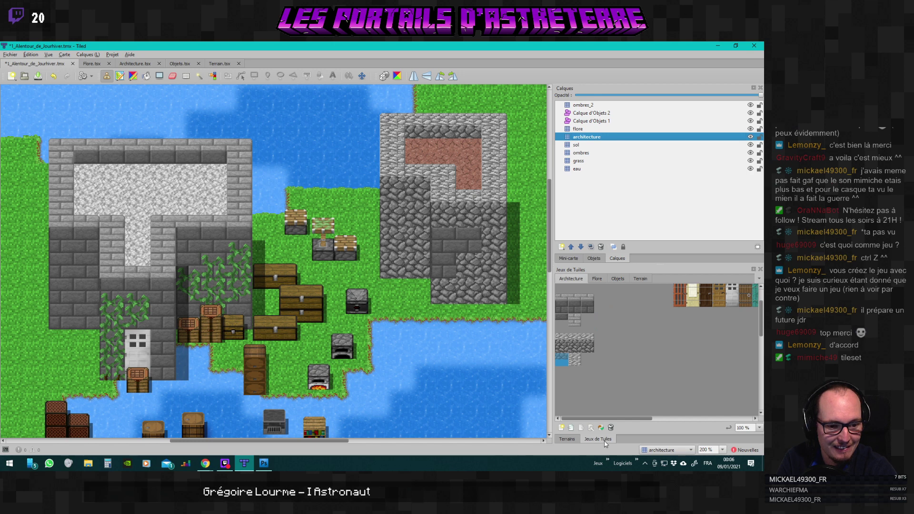
{"action": "left_click", "coordinate": [575, 295]}
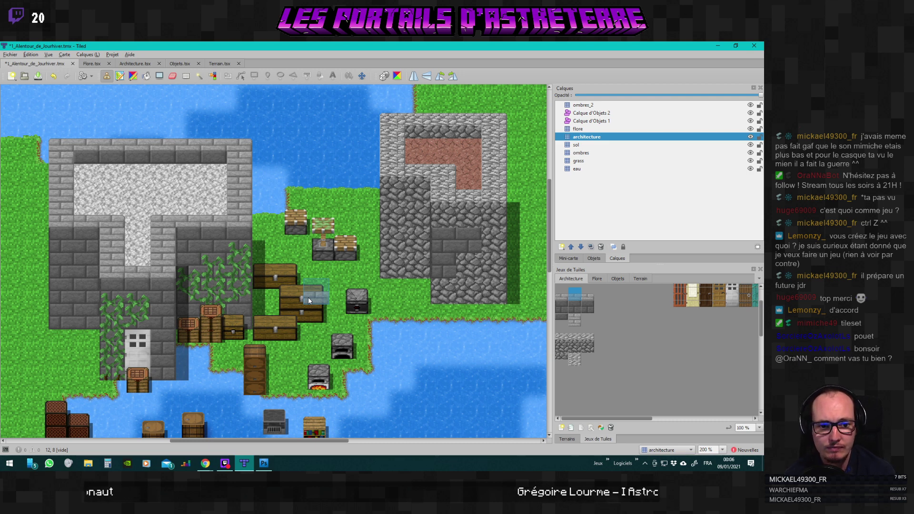
Move the small chest beside the crafting tables on Calque d'Objets 1 into the left building's upper-left inner corner.
{"action": "left_click", "coordinate": [590, 114]}
{"action": "left_click", "coordinate": [591, 121]}
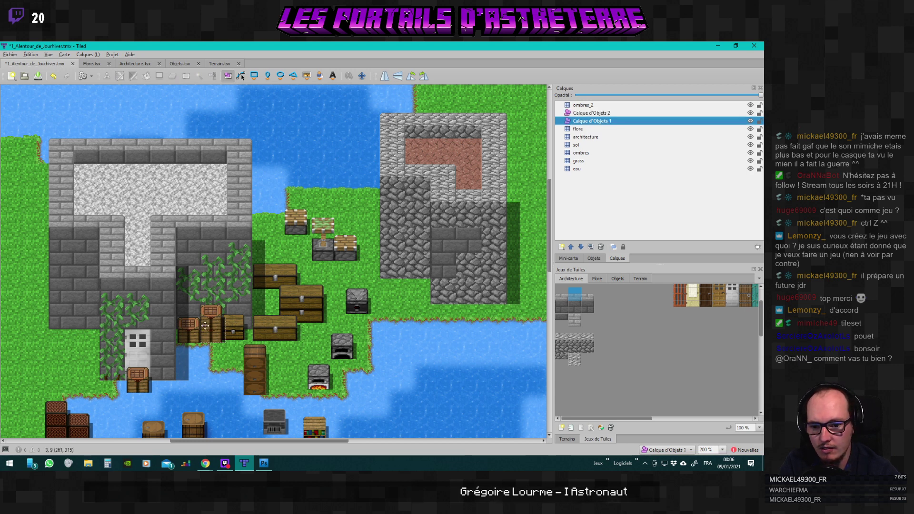
{"action": "left_click_drag", "start_coordinate": [163, 183], "coordinate": [84, 165]}
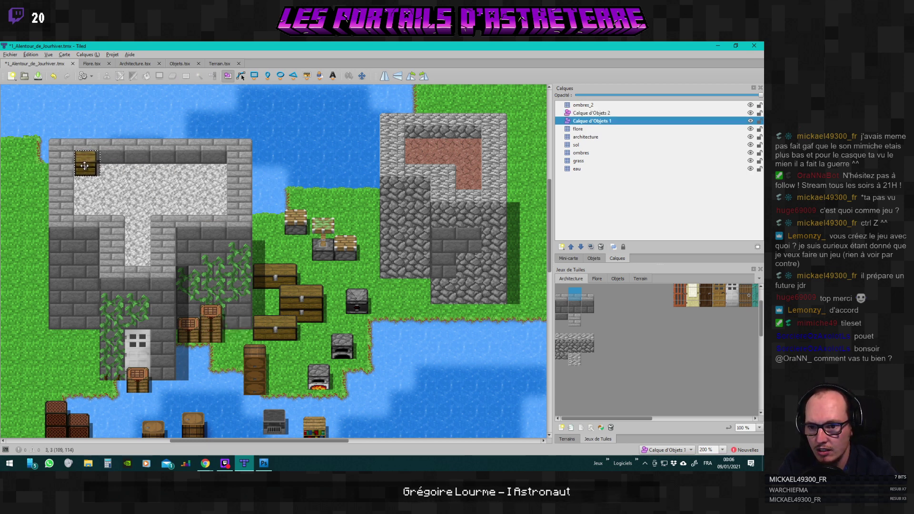
Move a crafting table into the left building's upper-right inner corner and a barrel into the right building, and shift the small chest off the west wall.
{"action": "left_click_drag", "start_coordinate": [195, 339], "coordinate": [212, 170]}
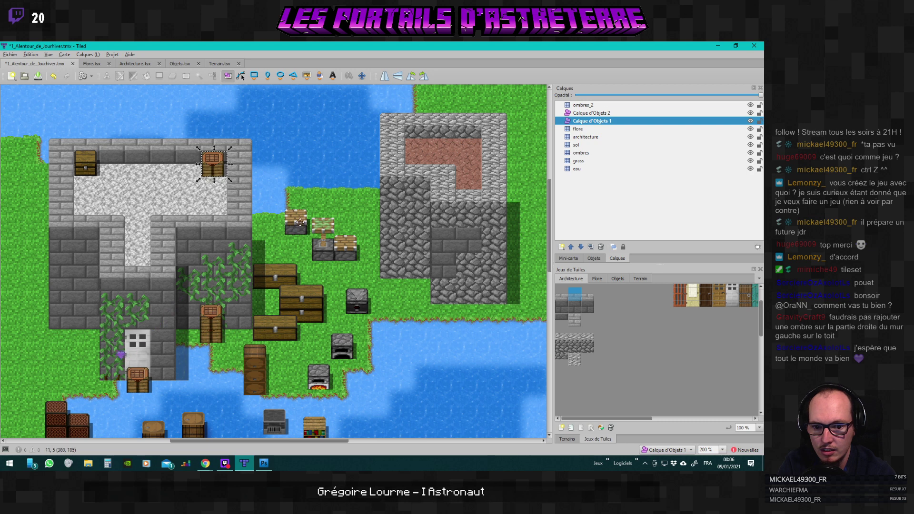
{"action": "left_click", "coordinate": [357, 300]}
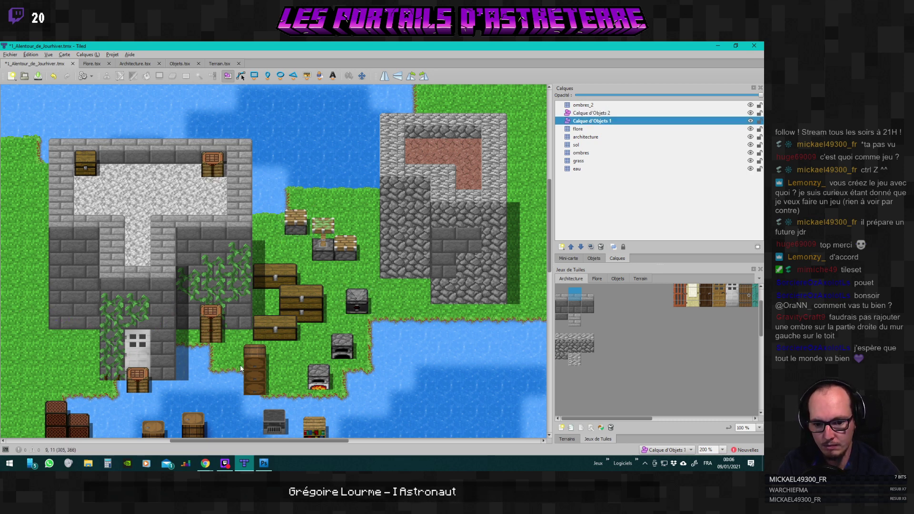
{"action": "left_click_drag", "start_coordinate": [253, 358], "coordinate": [463, 145]}
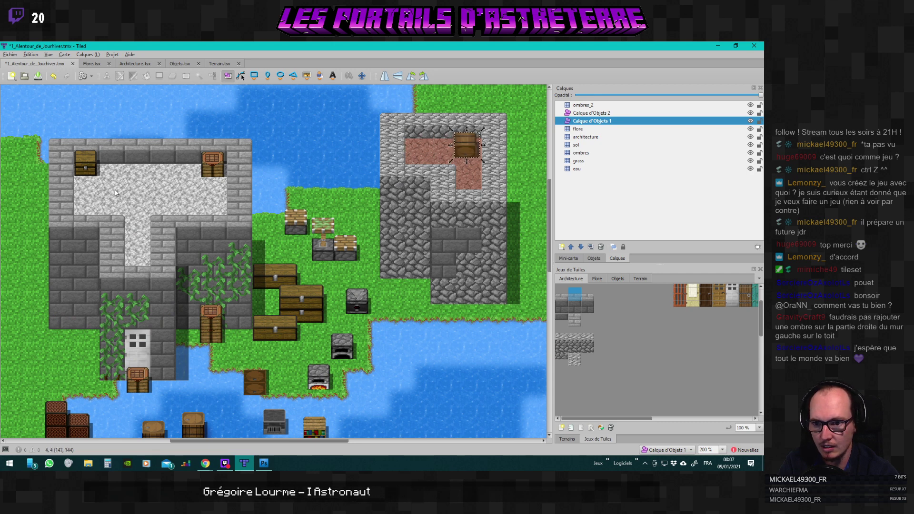
{"action": "left_click_drag", "start_coordinate": [99, 165], "coordinate": [104, 168]}
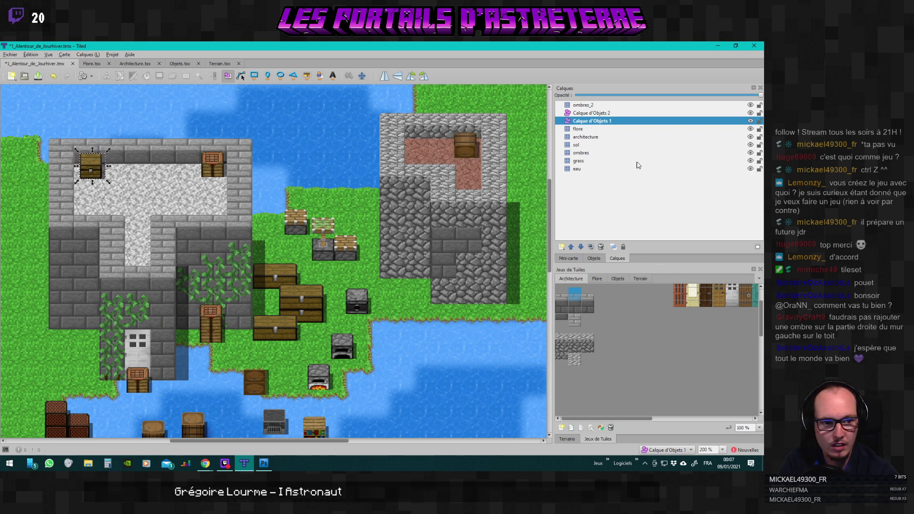
Paint narrow vertical shadow tiles from the Architecture tileset on ombres_2 along the inner west walls of both buildings' main rooms.
{"action": "left_click", "coordinate": [579, 160]}
{"action": "left_click", "coordinate": [584, 106]}
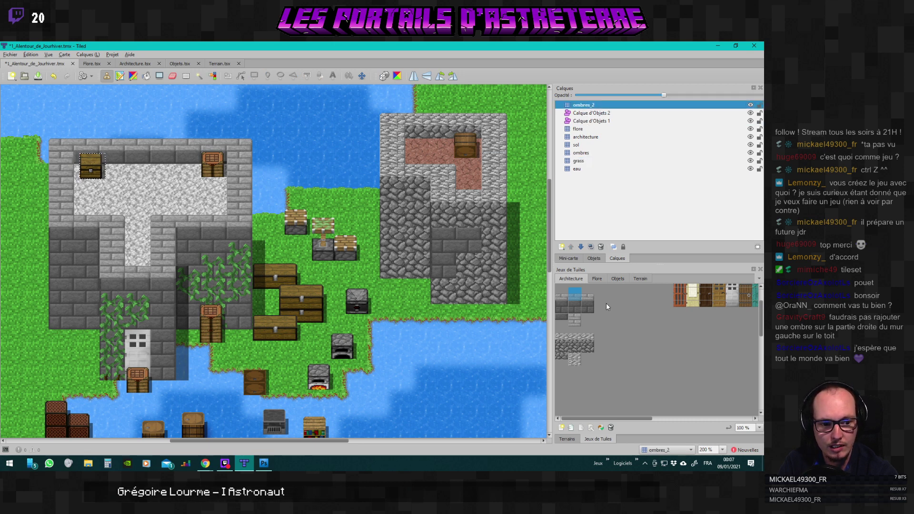
{"action": "scroll", "coordinate": [595, 319], "scroll_direction": "up", "scroll_amount": 1}
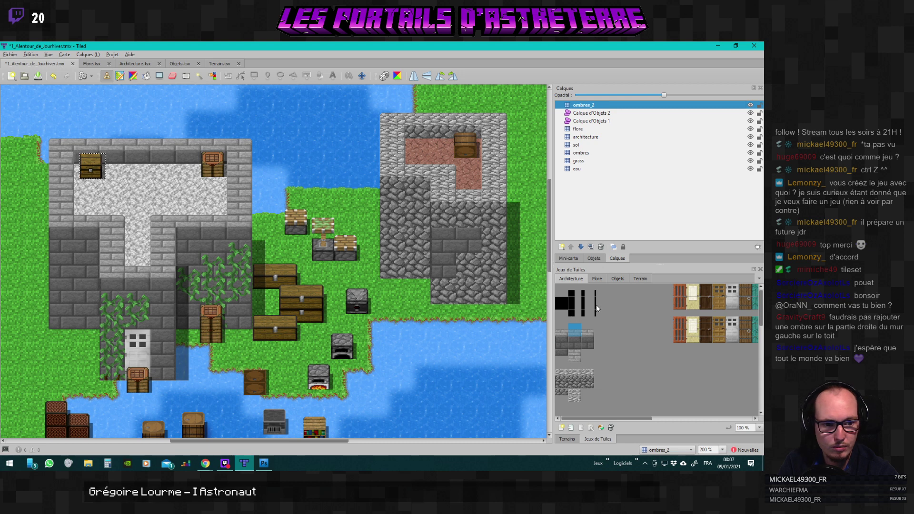
{"action": "left_click_drag", "start_coordinate": [584, 312], "coordinate": [584, 320]}
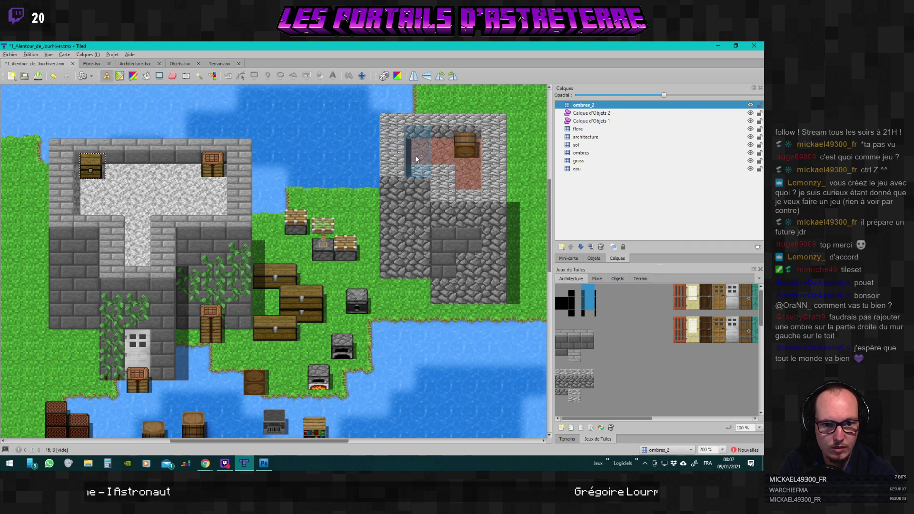
{"action": "left_click", "coordinate": [585, 308]}
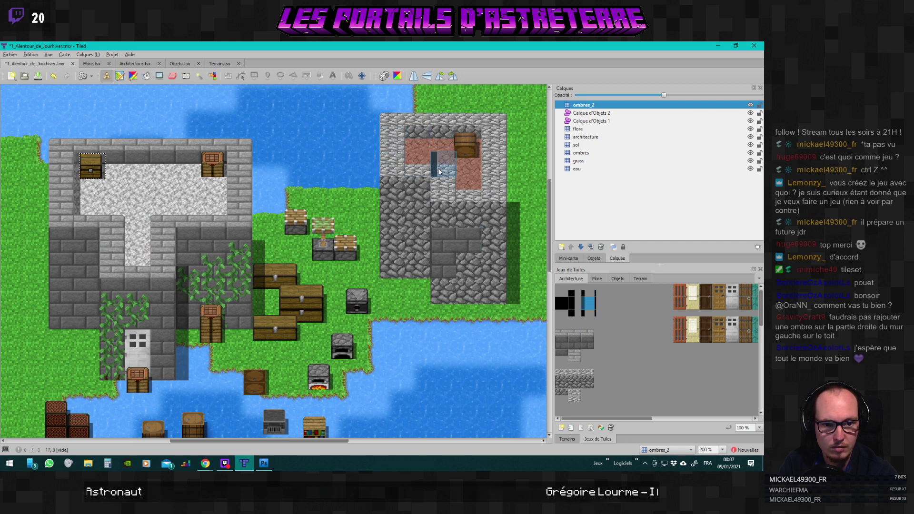
{"action": "right_click", "coordinate": [418, 154]}
{"action": "left_click", "coordinate": [415, 143]}
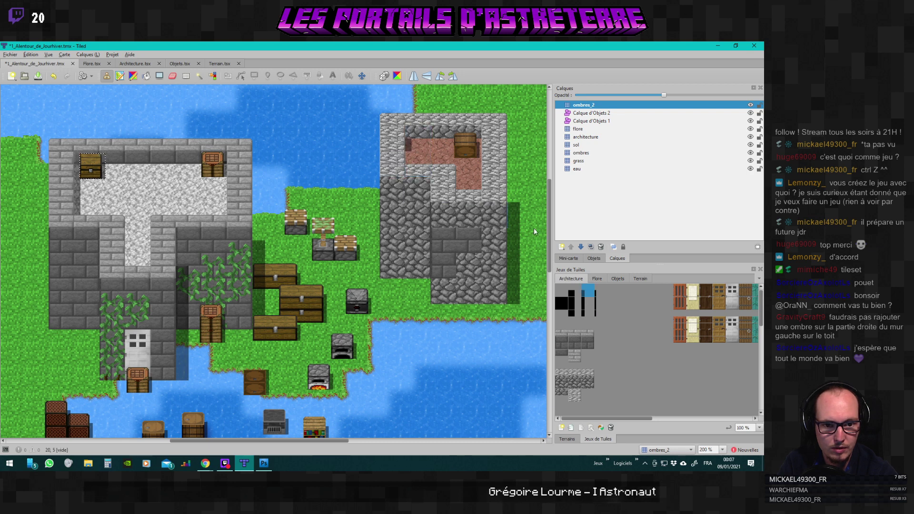
{"action": "right_click", "coordinate": [417, 157]}
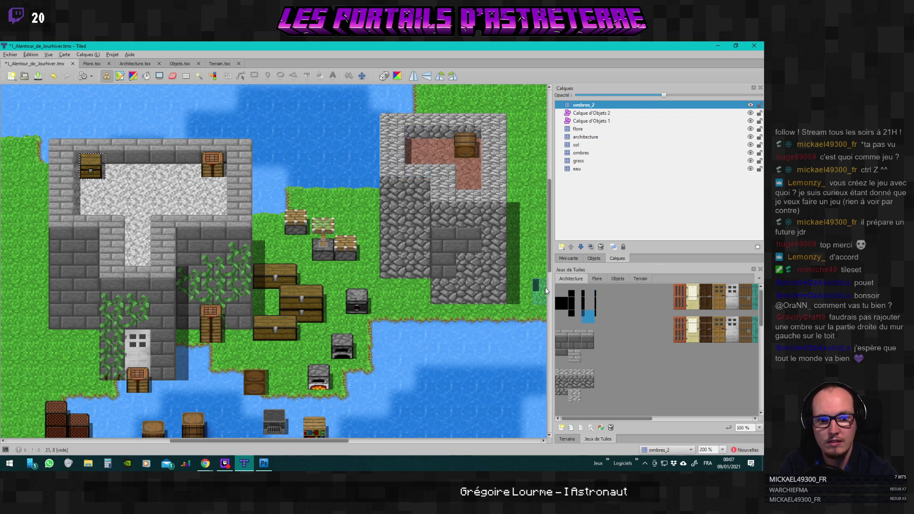
Realign the small chest on Calque d'Objets 1 in the left building's corner and place a large chest beside it along the north wall.
{"action": "left_click", "coordinate": [592, 113]}
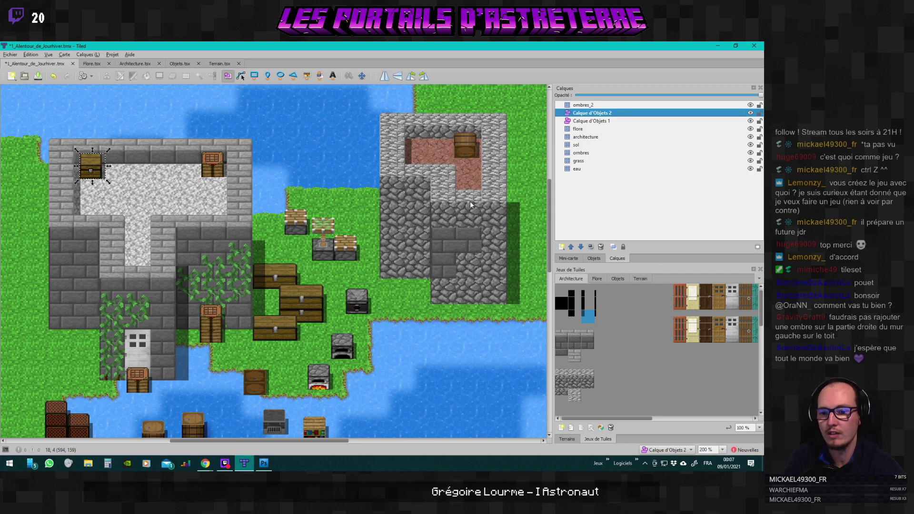
{"action": "key", "text": "Escape"}
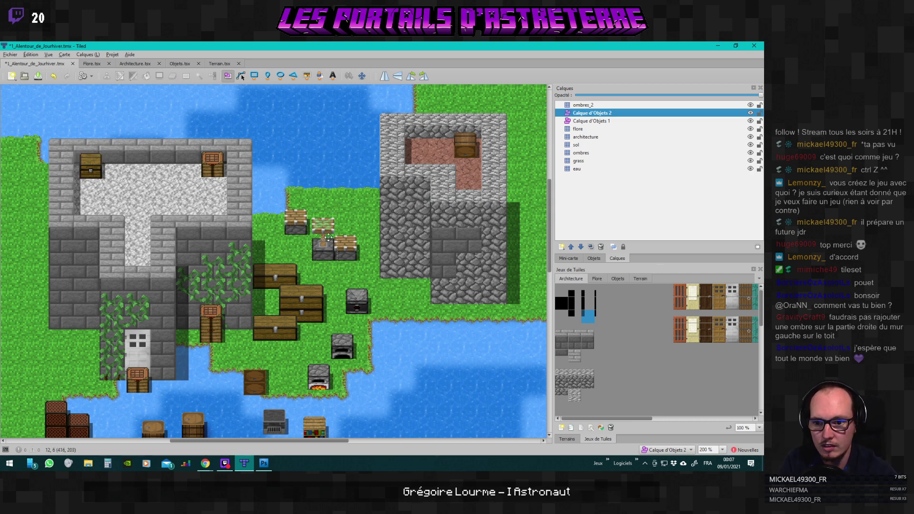
{"action": "left_click_drag", "start_coordinate": [91, 170], "coordinate": [84, 170]}
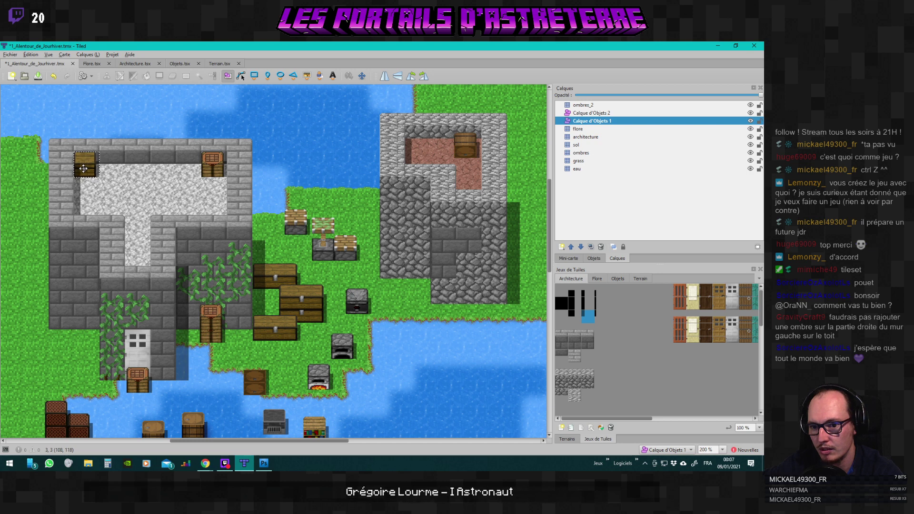
{"action": "left_click", "coordinate": [340, 156]}
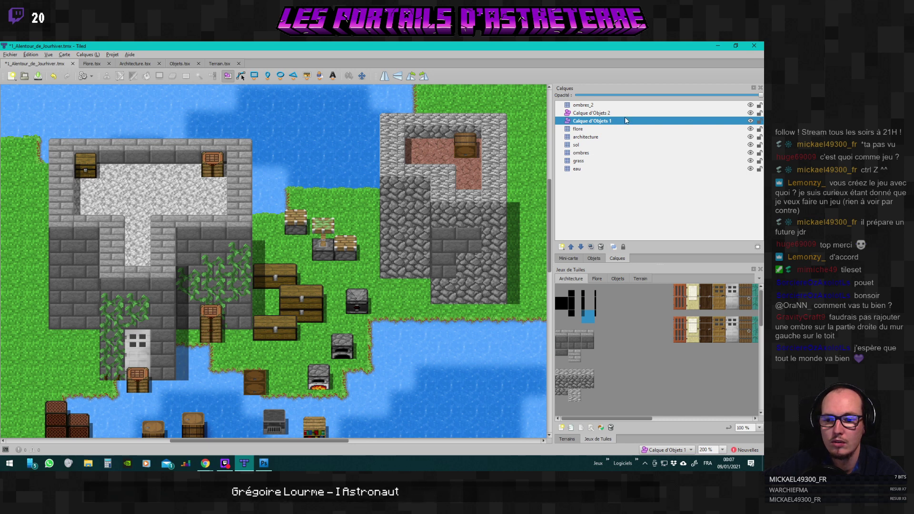
{"action": "left_click_drag", "start_coordinate": [86, 165], "coordinate": [103, 177]}
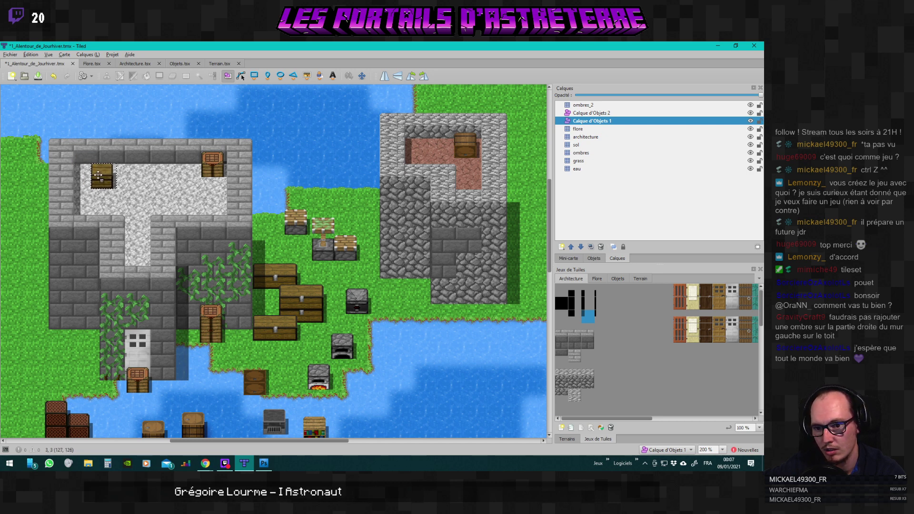
{"action": "left_click_drag", "start_coordinate": [98, 175], "coordinate": [83, 163]}
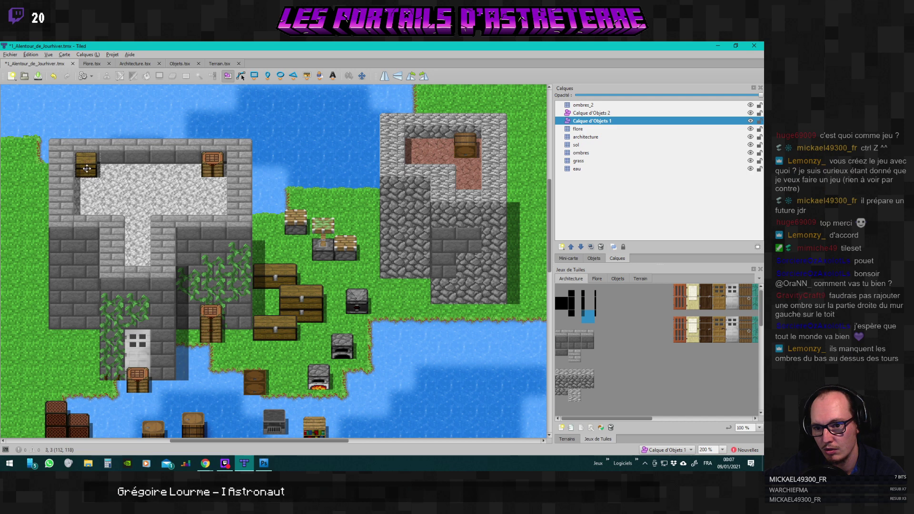
{"action": "left_click_drag", "start_coordinate": [85, 164], "coordinate": [88, 166]}
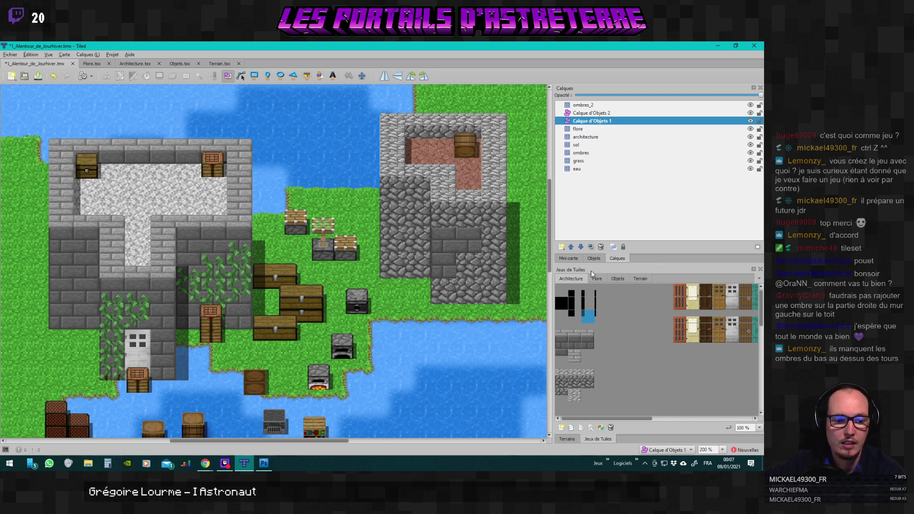
{"action": "left_click", "coordinate": [296, 330]}
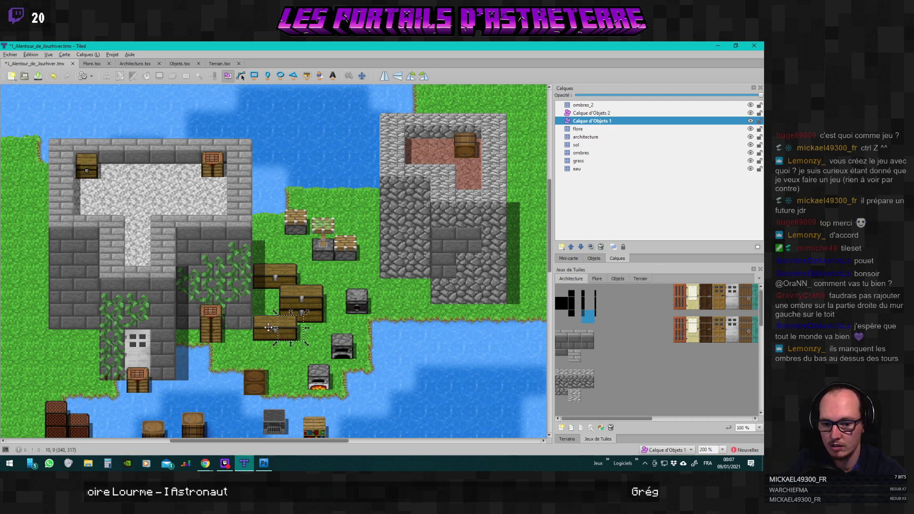
{"action": "left_click_drag", "start_coordinate": [254, 318], "coordinate": [114, 168]}
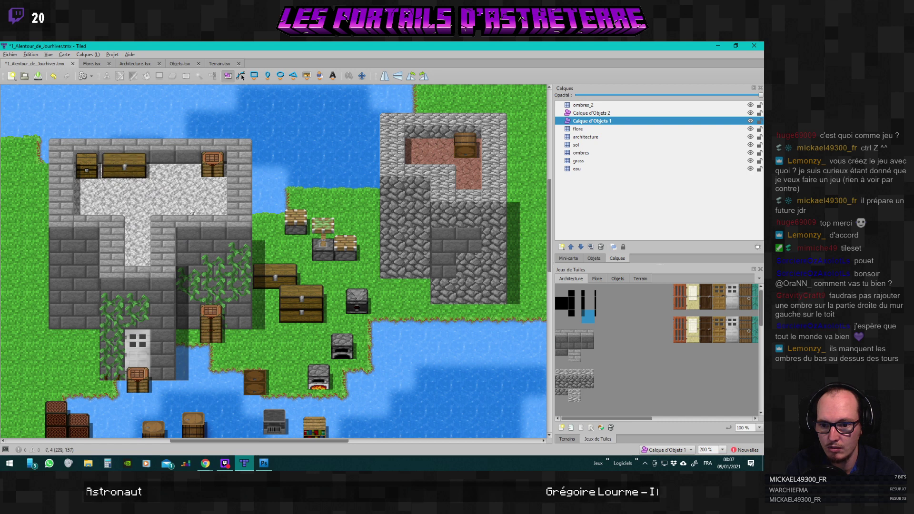
Add narrow shadow tiles on ombres_2 along the west side of the left building's corridor and of the right building's lower alcove.
{"action": "left_click", "coordinate": [587, 106]}
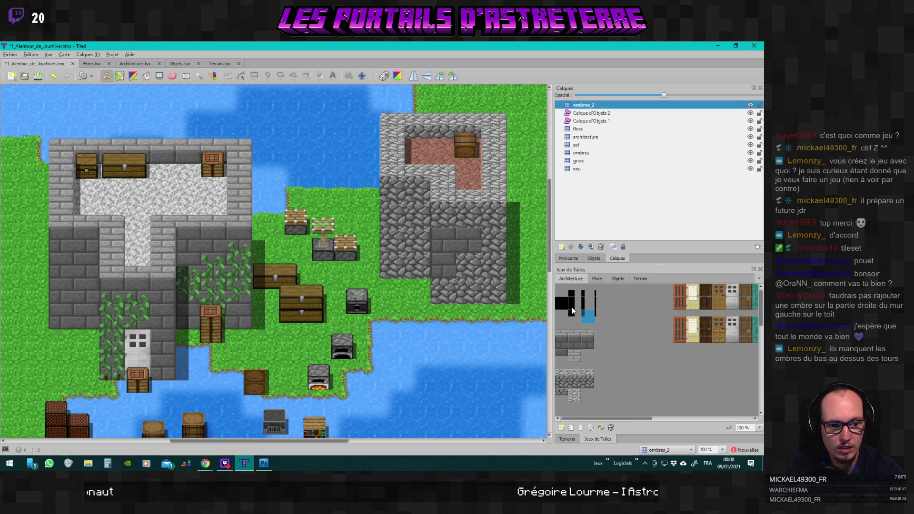
{"action": "left_click", "coordinate": [588, 290]}
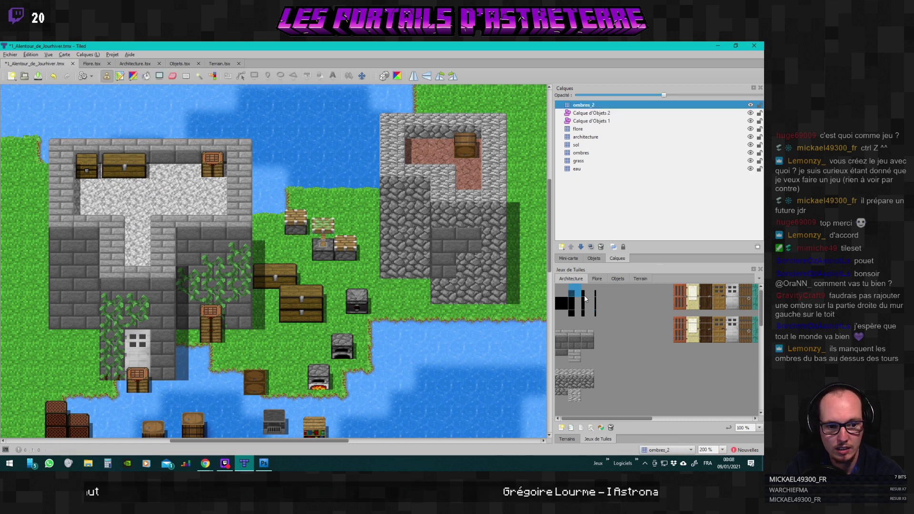
{"action": "left_click", "coordinate": [143, 239]}
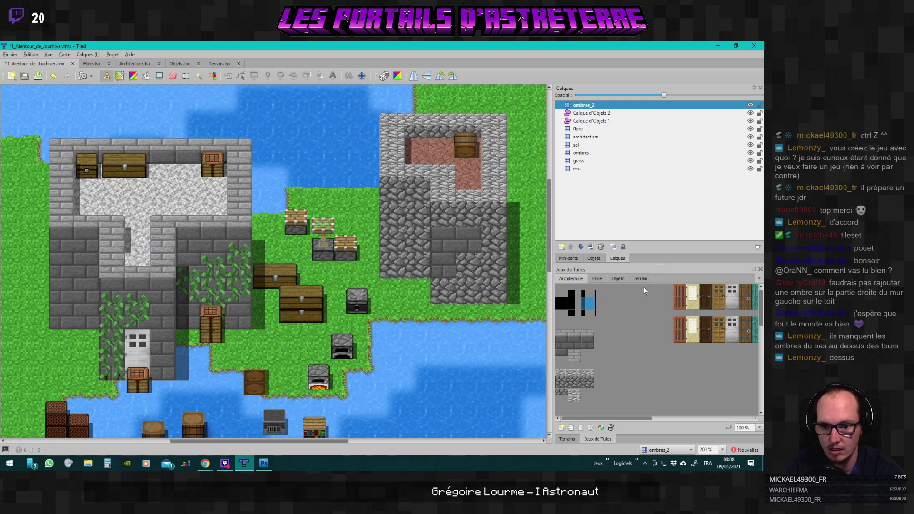
{"action": "left_click", "coordinate": [588, 317]}
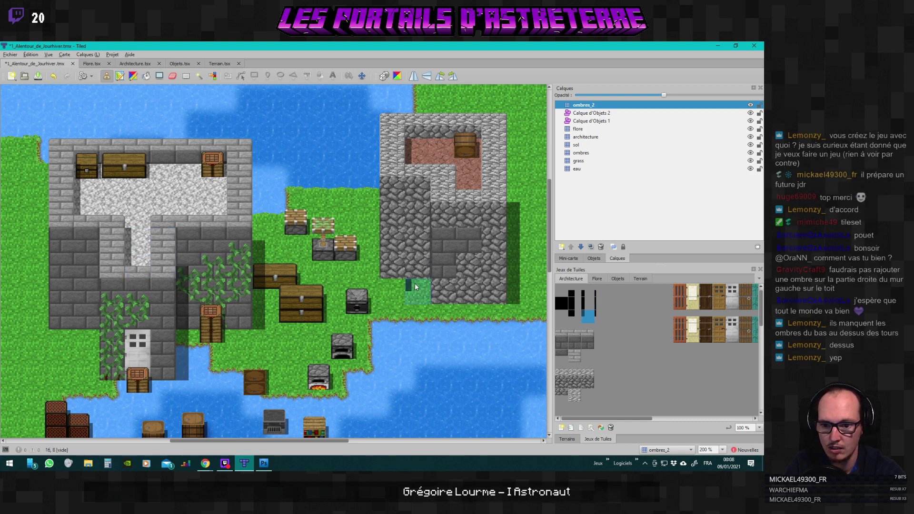
{"action": "left_click", "coordinate": [466, 187]}
{"action": "left_click", "coordinate": [602, 316]}
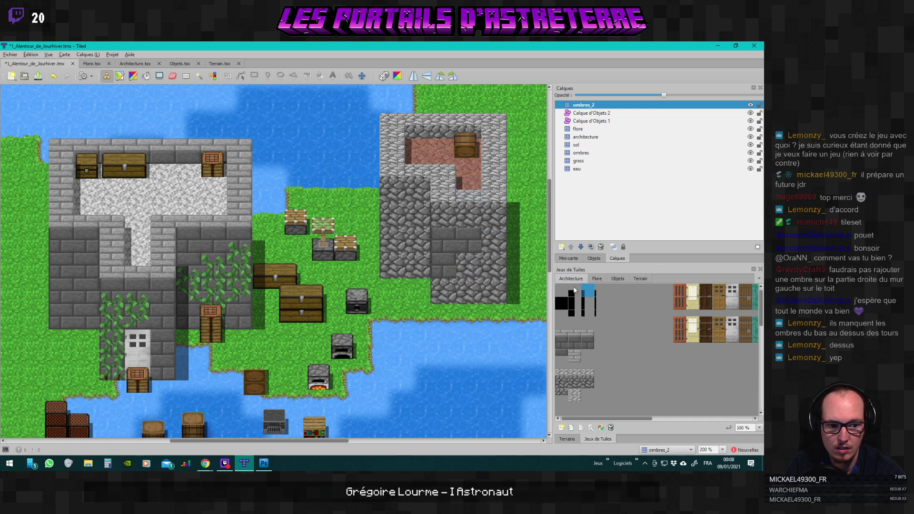
{"action": "left_click", "coordinate": [590, 290]}
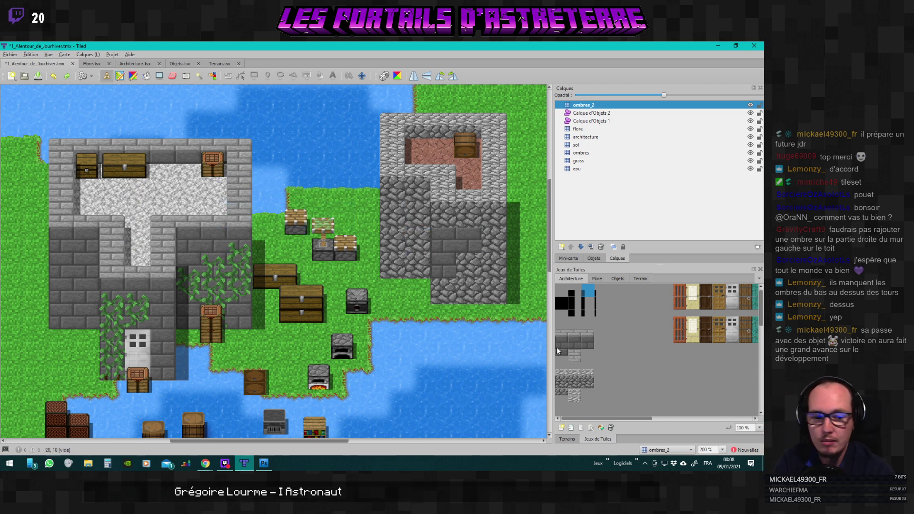
{"action": "left_click", "coordinate": [305, 400]}
{"action": "key", "text": "ctrl+z"}
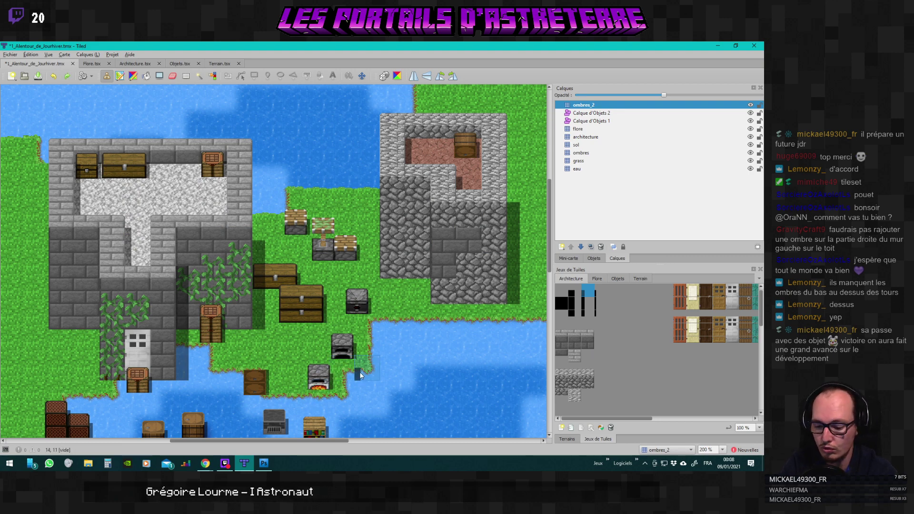
Move the single barrel from the water onto the left building's floor, between the large chest and the crafting table.
{"action": "left_click", "coordinate": [589, 114]}
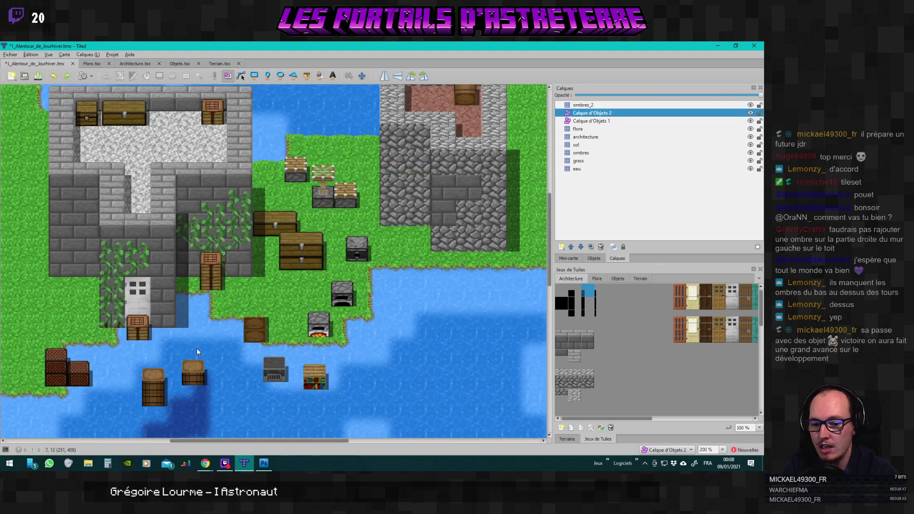
{"action": "left_click", "coordinate": [216, 337]}
{"action": "scroll", "coordinate": [397, 263], "scroll_direction": "up", "scroll_amount": 5}
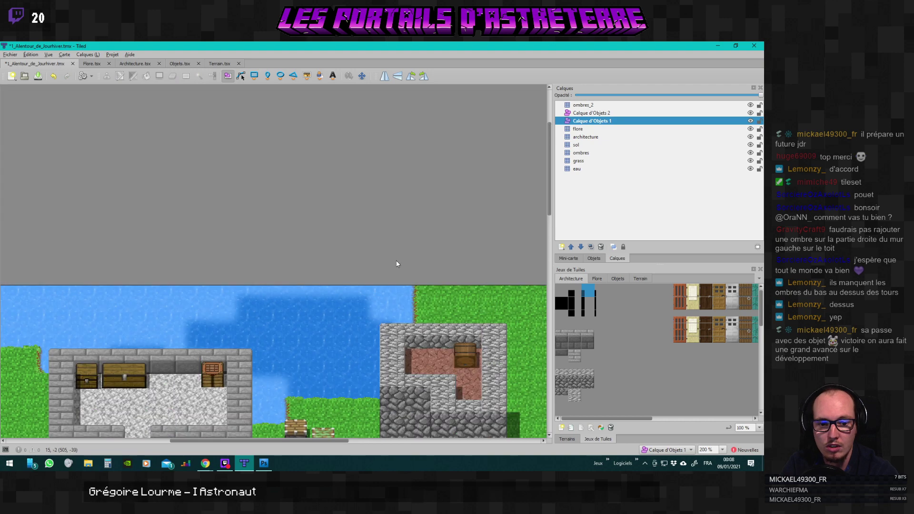
{"action": "scroll", "coordinate": [398, 264], "scroll_direction": "down", "scroll_amount": 3}
{"action": "left_click_drag", "start_coordinate": [401, 353], "coordinate": [182, 287]}
{"action": "scroll", "coordinate": [198, 261], "scroll_direction": "down", "scroll_amount": 3}
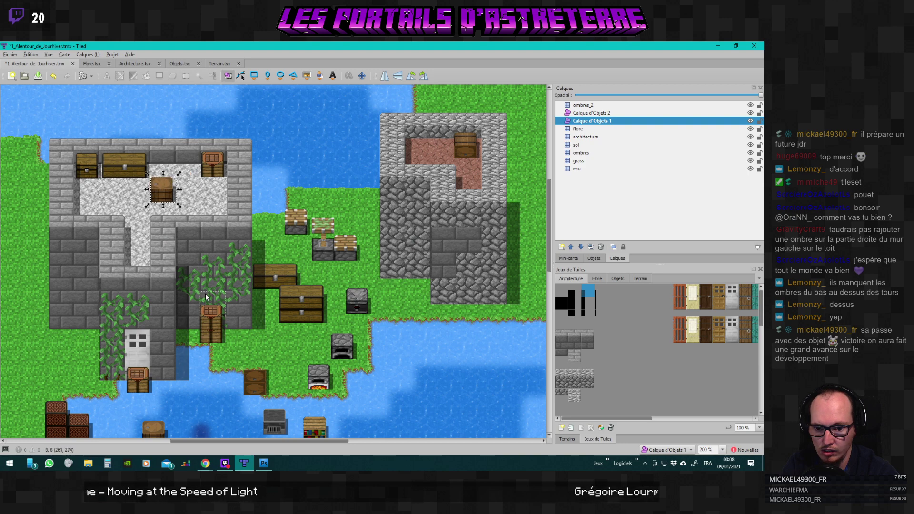
Move the tall barrel from the water against the left building's north wall, beside the large chest.
{"action": "scroll", "coordinate": [205, 293], "scroll_direction": "down", "scroll_amount": 4}
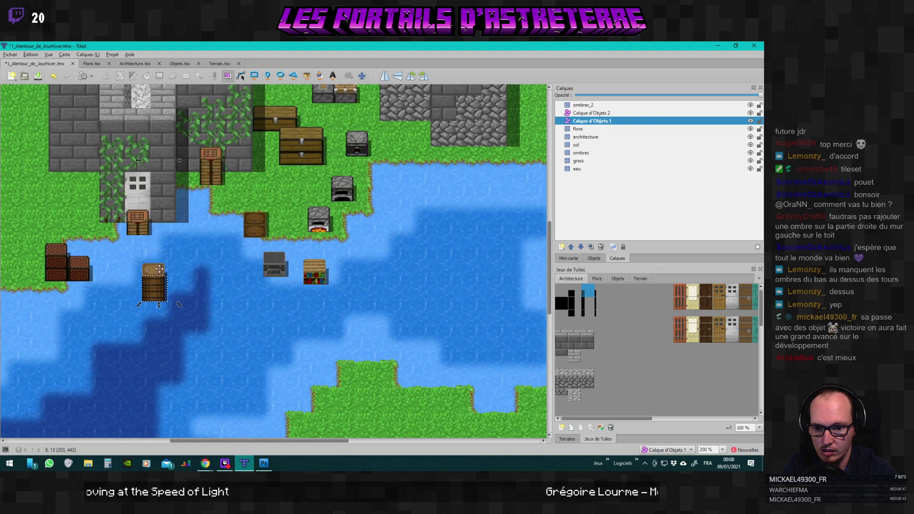
{"action": "left_click_drag", "start_coordinate": [156, 273], "coordinate": [205, 142]}
{"action": "scroll", "coordinate": [164, 275], "scroll_direction": "up", "scroll_amount": 4}
{"action": "scroll", "coordinate": [166, 279], "scroll_direction": "down", "scroll_amount": 3}
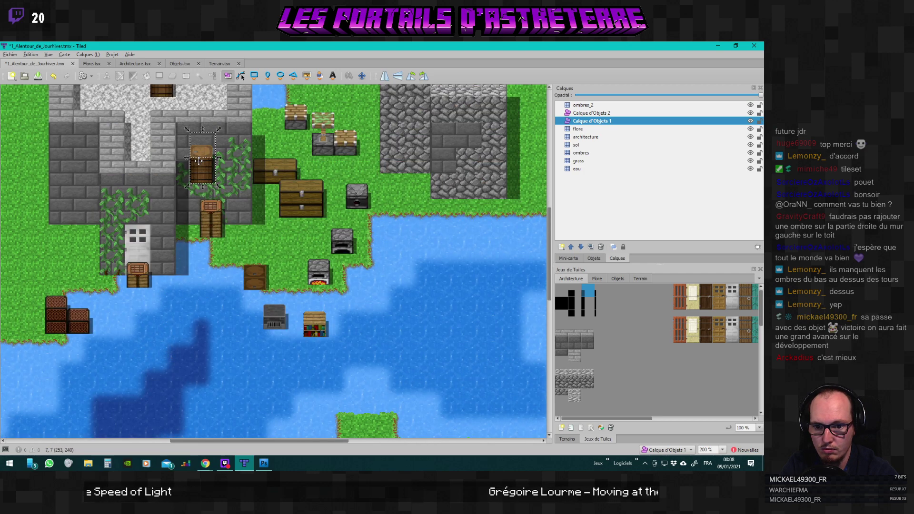
{"action": "scroll", "coordinate": [224, 248], "scroll_direction": "up", "scroll_amount": 5}
{"action": "scroll", "coordinate": [228, 253], "scroll_direction": "down", "scroll_amount": 2}
{"action": "scroll", "coordinate": [230, 261], "scroll_direction": "up", "scroll_amount": 1}
{"action": "left_click_drag", "start_coordinate": [203, 322], "coordinate": [164, 230]}
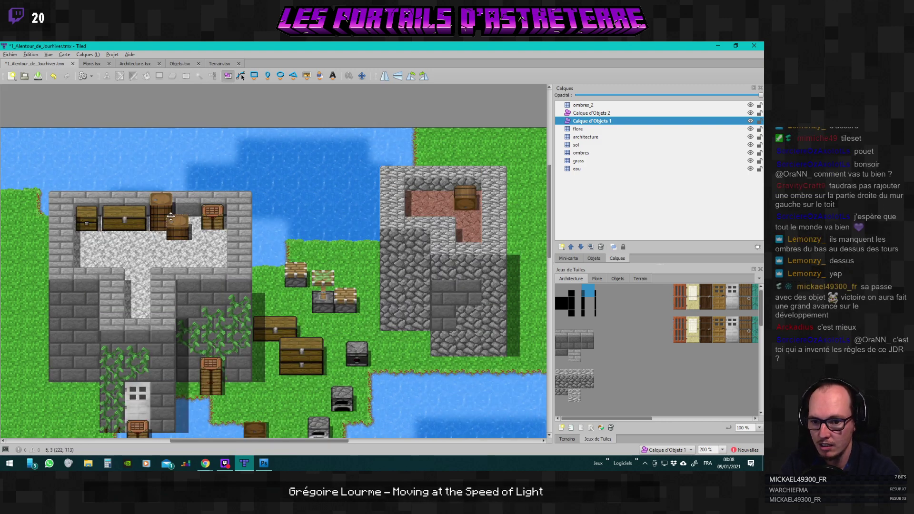
Fine-tune the positions of the tall barrel and the single barrel in front of it beside the large chest.
{"action": "left_click", "coordinate": [161, 217]}
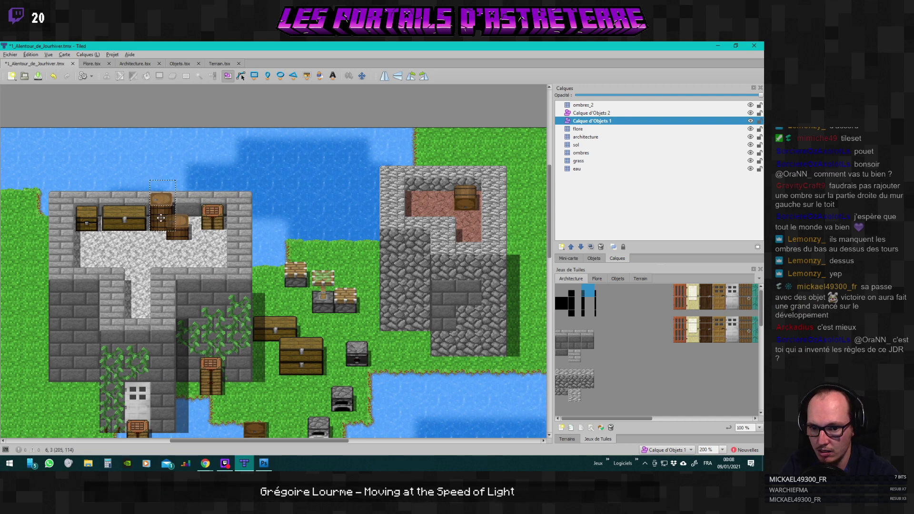
{"action": "left_click_drag", "start_coordinate": [161, 218], "coordinate": [176, 233]}
{"action": "scroll", "coordinate": [210, 259], "scroll_direction": "down", "scroll_amount": 2}
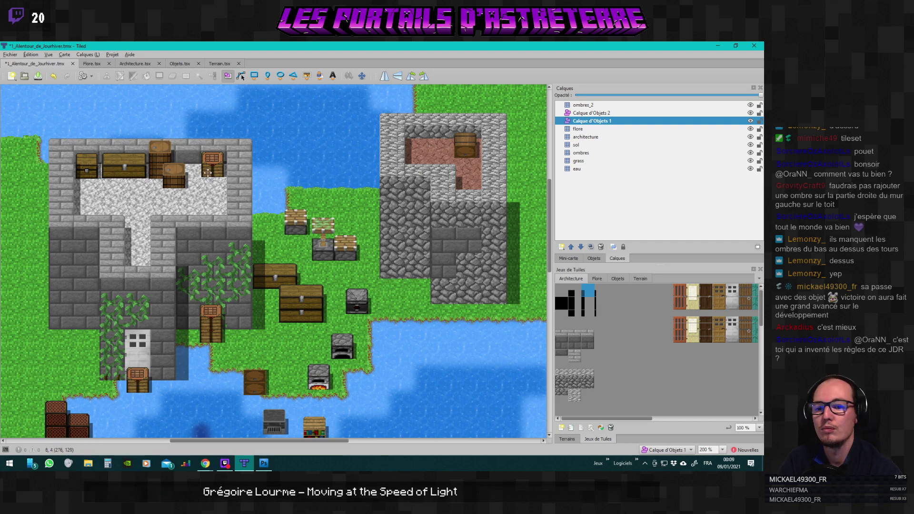
{"action": "scroll", "coordinate": [324, 261], "scroll_direction": "up", "scroll_amount": 2}
{"action": "scroll", "coordinate": [320, 267], "scroll_direction": "down", "scroll_amount": 2}
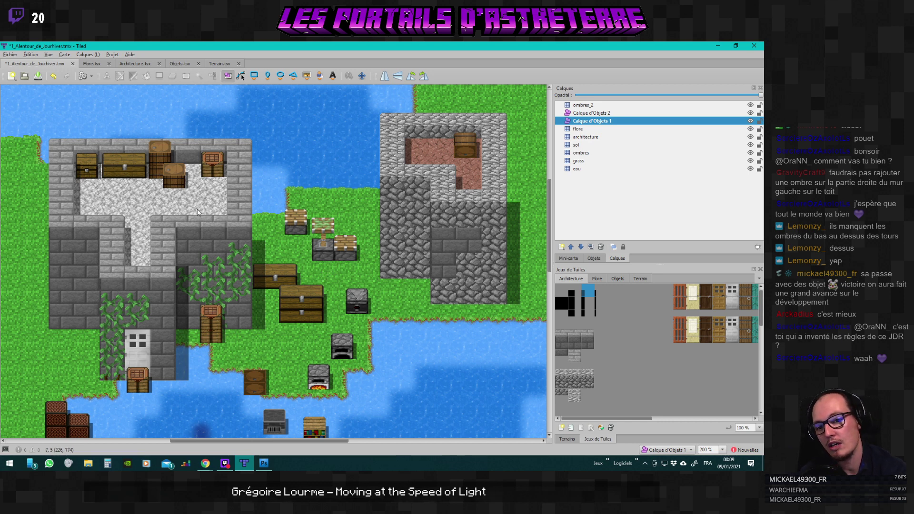
Move the easternmost piston from the grass into the right building's northwest corner and nudge the crafting table in front of the white door.
{"action": "left_click_drag", "start_coordinate": [321, 441], "coordinate": [317, 445]}
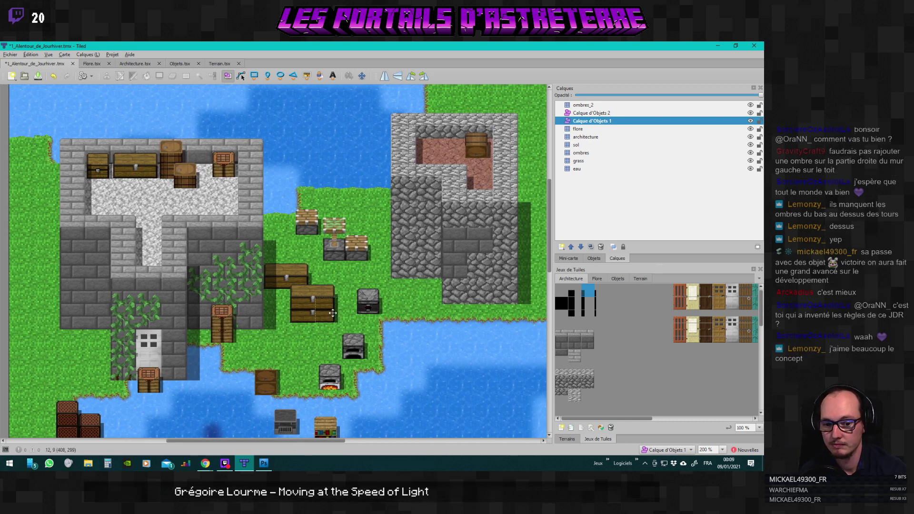
{"action": "left_click_drag", "start_coordinate": [358, 245], "coordinate": [430, 134]}
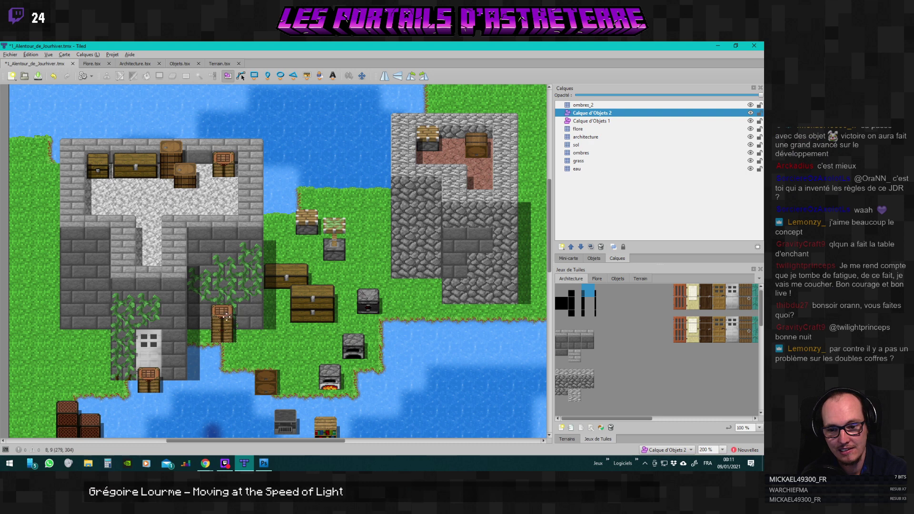
{"action": "mouse_move", "coordinate": [154, 381]}
{"action": "left_mouse_down"}
{"action": "mouse_move", "coordinate": [177, 372]}
{"action": "mouse_move", "coordinate": [177, 339]}
{"action": "mouse_move", "coordinate": [151, 381]}
{"action": "left_mouse_up"}
{"action": "left_click", "coordinate": [312, 370]}
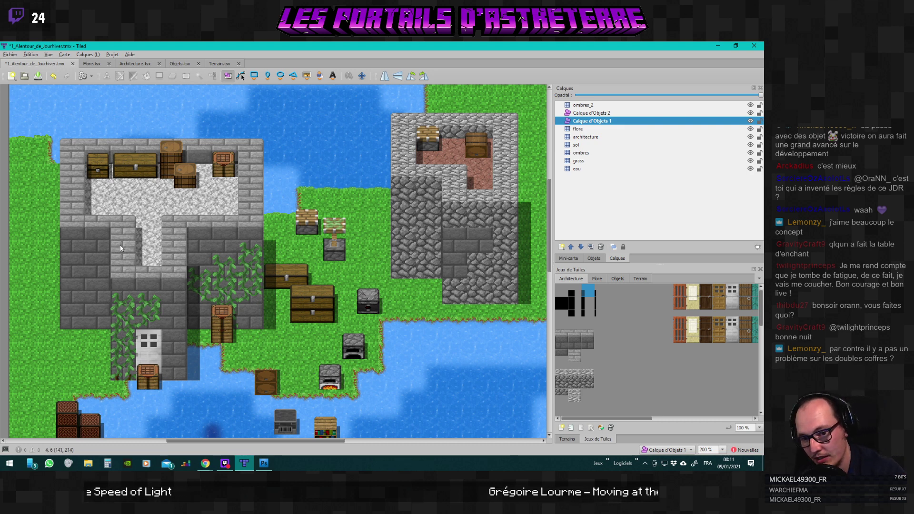
Try painting the left building's dark front walls with the light stone-brick tile on the architecture layer.
{"action": "left_click", "coordinate": [572, 333]}
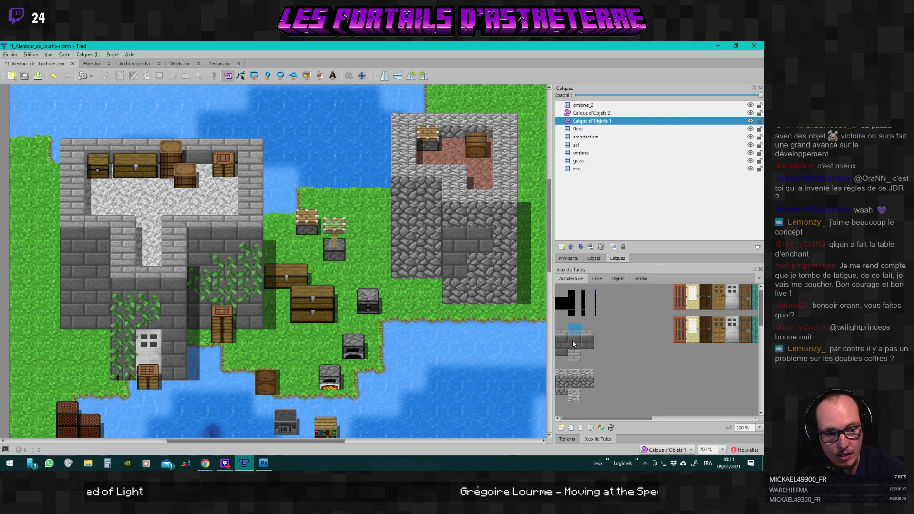
{"action": "left_click", "coordinate": [572, 344]}
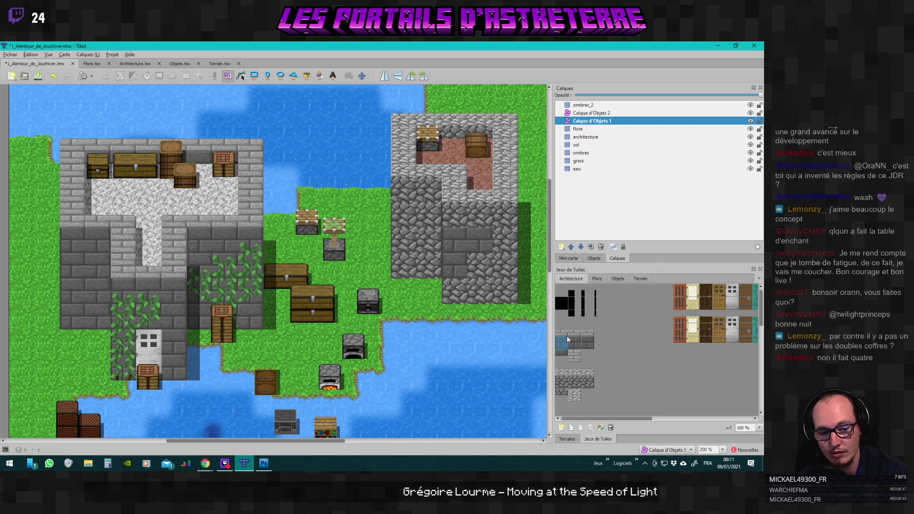
{"action": "left_click", "coordinate": [575, 358]}
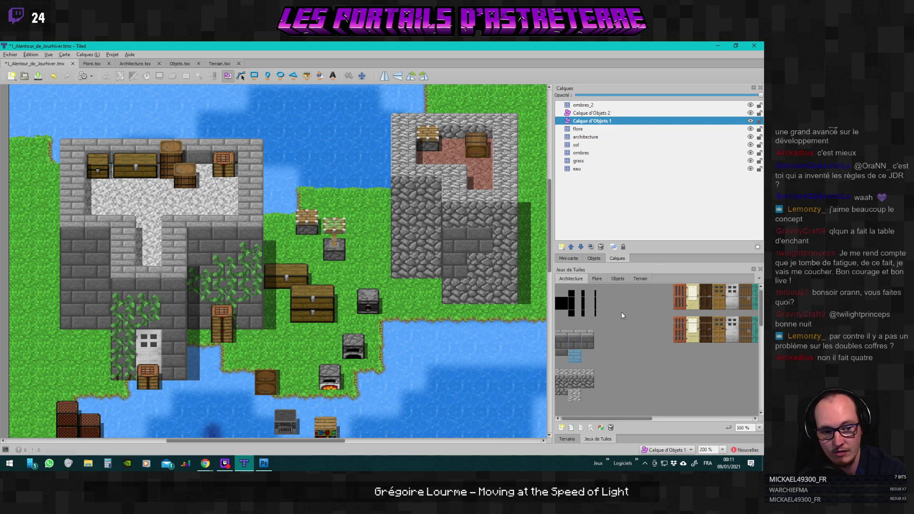
{"action": "left_click", "coordinate": [583, 136]}
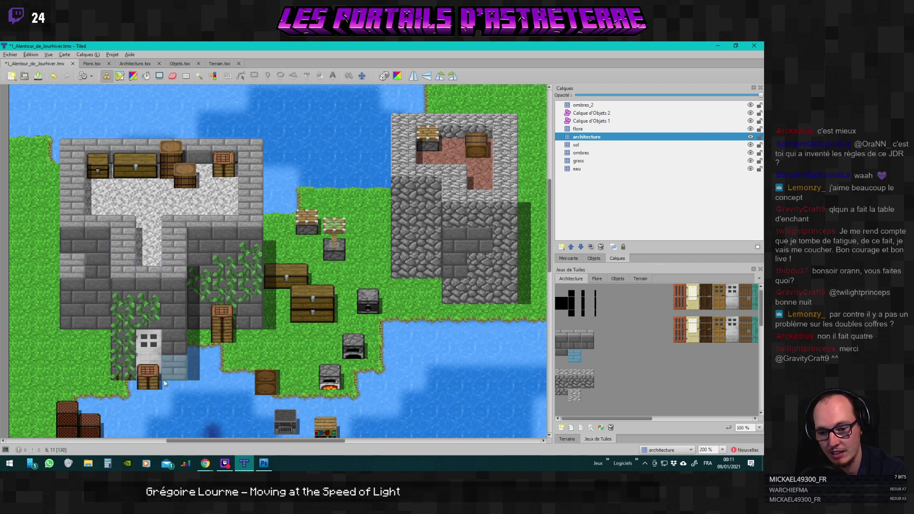
{"action": "left_click", "coordinate": [573, 342]}
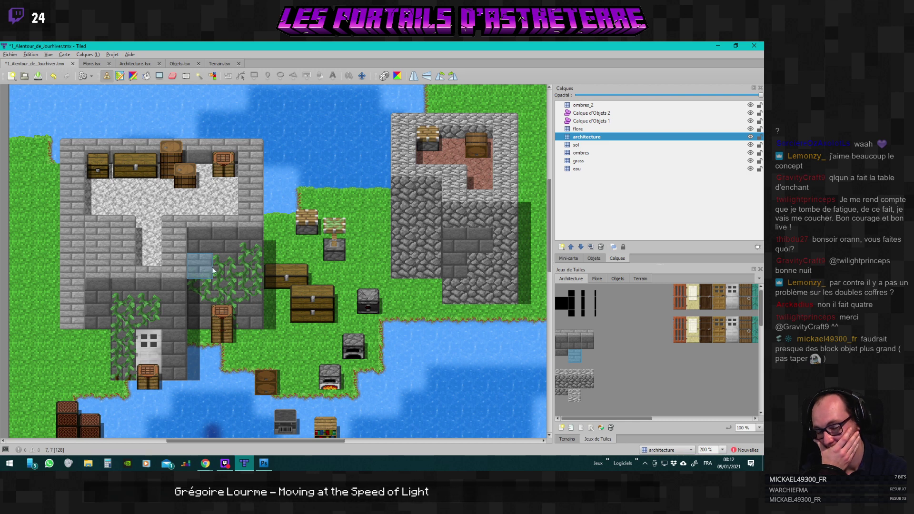
{"action": "key", "text": "ctrl+z"}
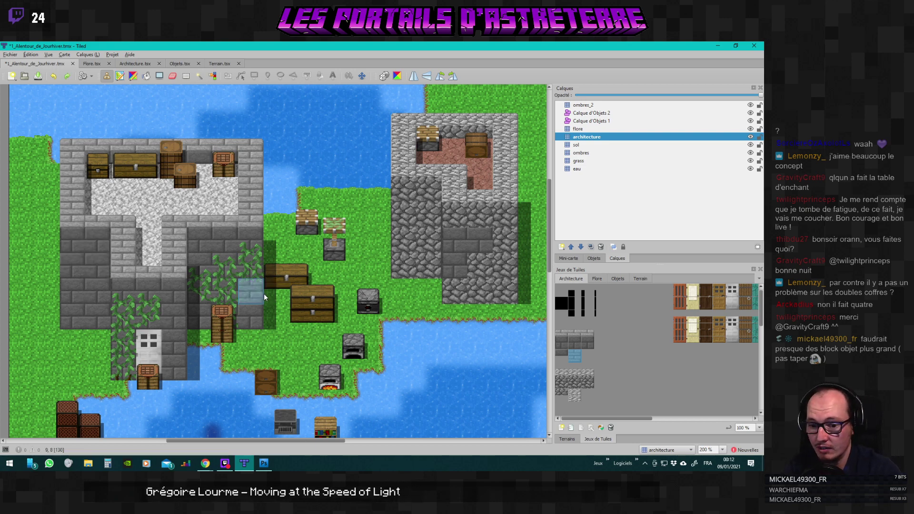
Switch to Photoshop and examine the layers of the cobblestone_wall group in Minecraft_Tileset_Base_03.psd.
{"action": "key", "text": "alt+Tab"}
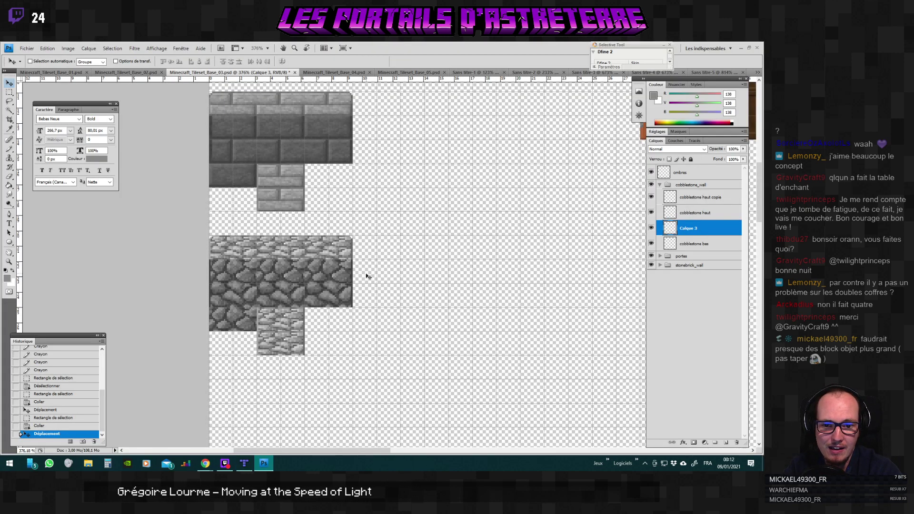
{"action": "scroll", "coordinate": [367, 276], "scroll_direction": "up", "scroll_amount": 3}
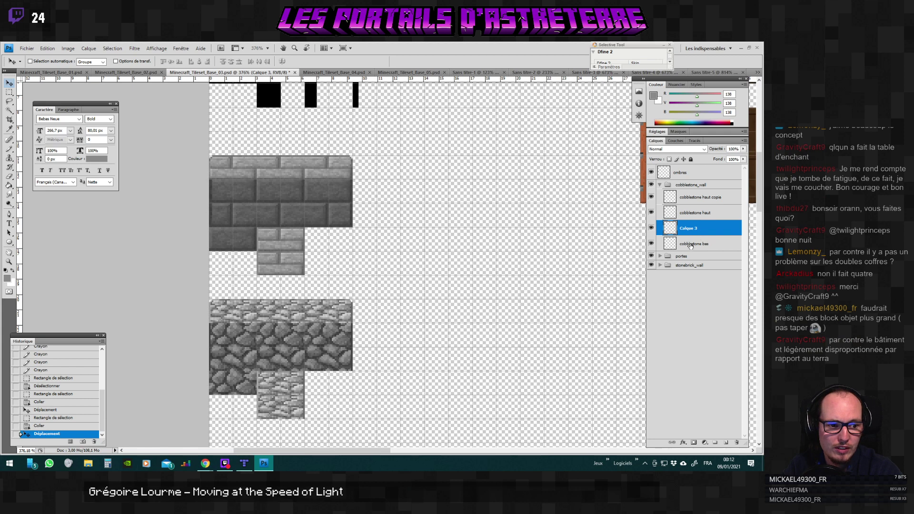
{"action": "left_click", "coordinate": [696, 243]}
{"action": "left_click", "coordinate": [697, 229]}
{"action": "left_click", "coordinate": [652, 228]}
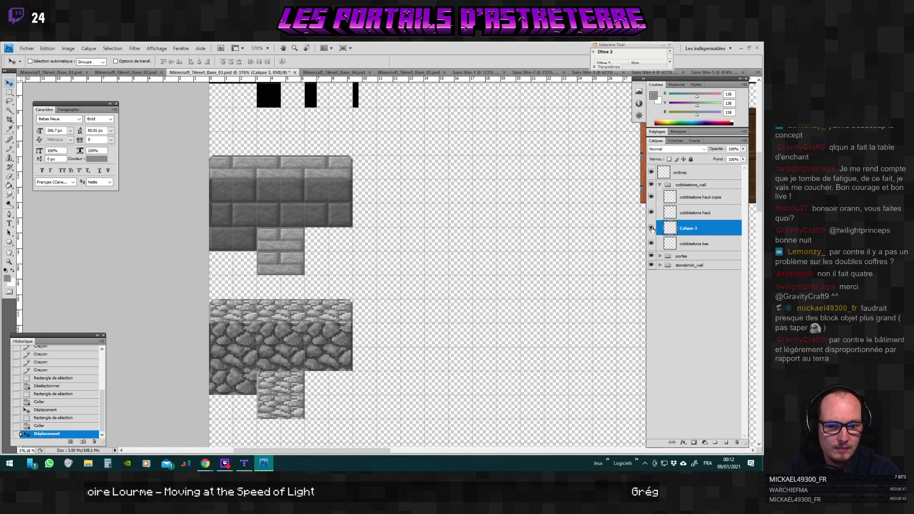
{"action": "left_click", "coordinate": [652, 228]}
{"action": "scroll", "coordinate": [690, 217], "scroll_direction": "up", "scroll_amount": 1}
{"action": "left_click", "coordinate": [660, 185]}
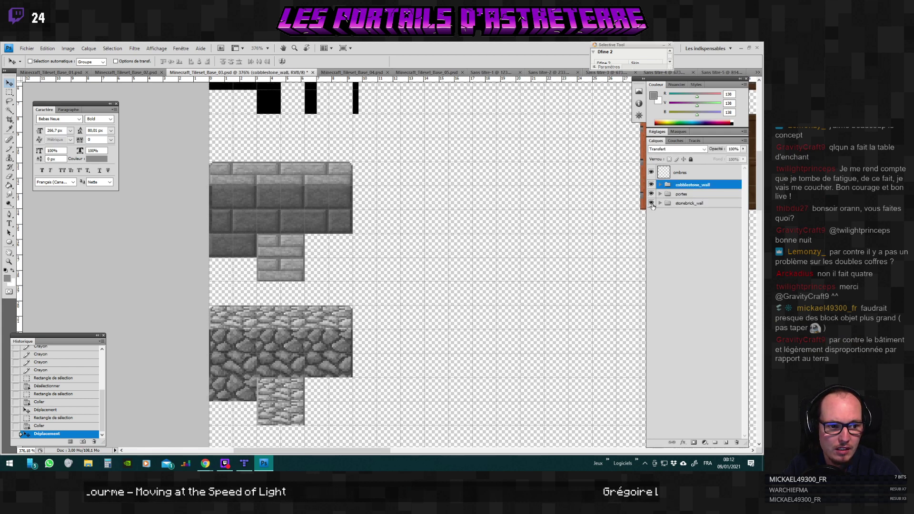
Examine the stonebrick_wall group by hiding and showing Calque 2, stone_wall_up and Calque 1 to identify their tiles.
{"action": "left_click", "coordinate": [660, 203]}
{"action": "left_click", "coordinate": [690, 246]}
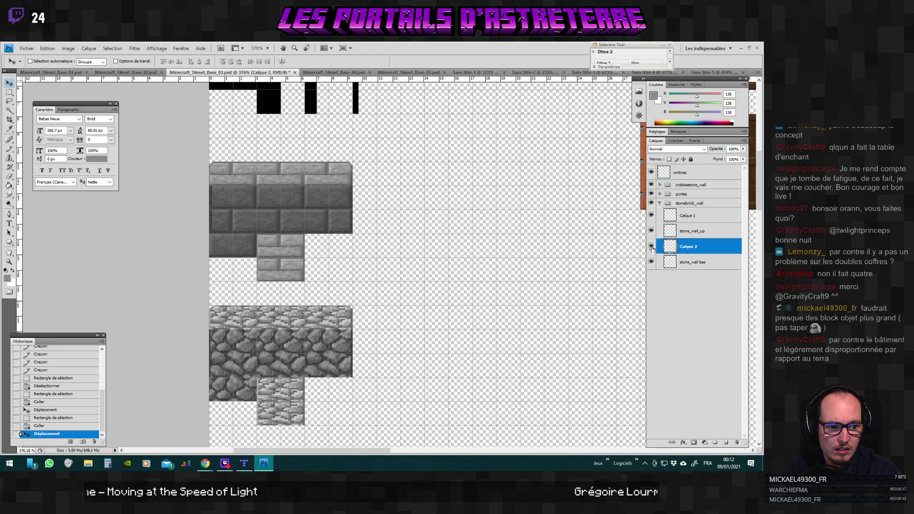
{"action": "left_click", "coordinate": [651, 247]}
{"action": "left_click", "coordinate": [651, 247]}
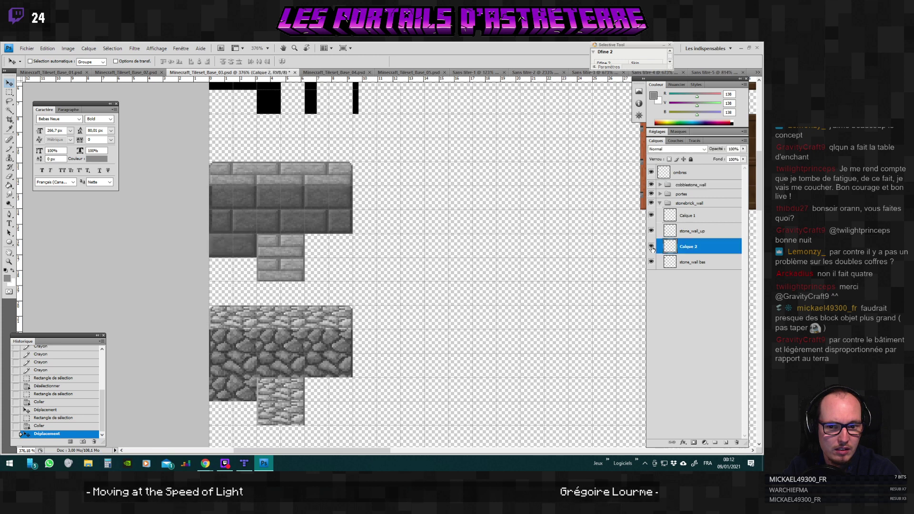
{"action": "left_click", "coordinate": [689, 232]}
{"action": "left_click", "coordinate": [652, 231]}
{"action": "left_click", "coordinate": [651, 231]}
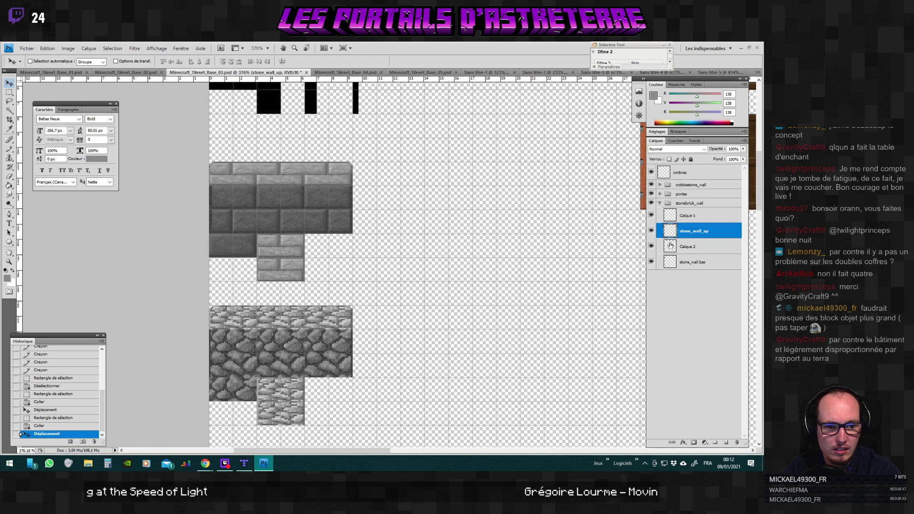
{"action": "left_click", "coordinate": [685, 217]}
{"action": "left_click", "coordinate": [652, 216]}
{"action": "left_click", "coordinate": [652, 216]}
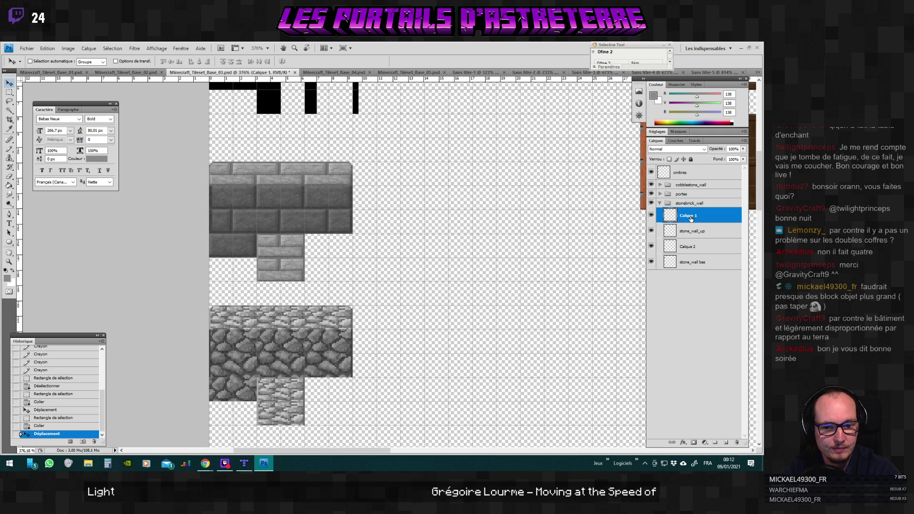
{"action": "left_click", "coordinate": [652, 217]}
{"action": "left_click", "coordinate": [652, 216]}
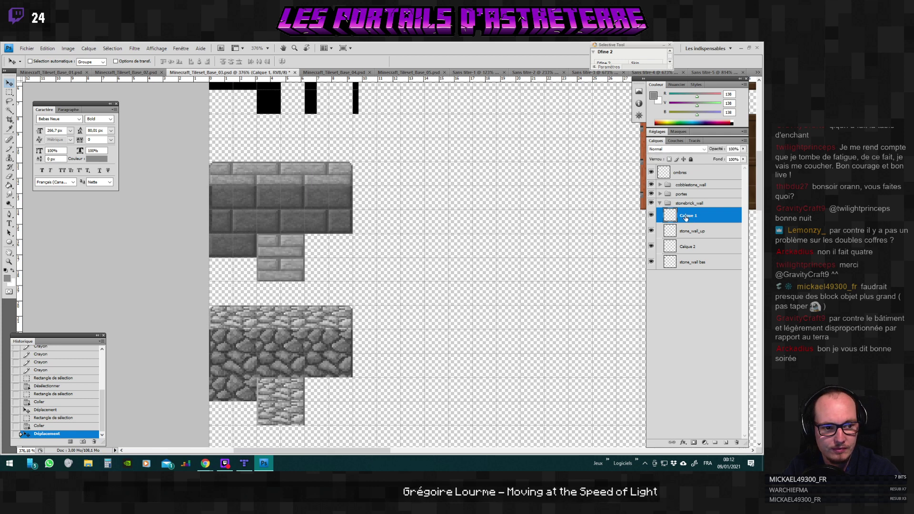
Duplicate the light brick layer Calque 1 and place the copy over the middle of the dark stone-brick front wall.
{"action": "right_click", "coordinate": [657, 215]}
{"action": "left_click", "coordinate": [693, 251]}
{"action": "key", "text": "Return"}
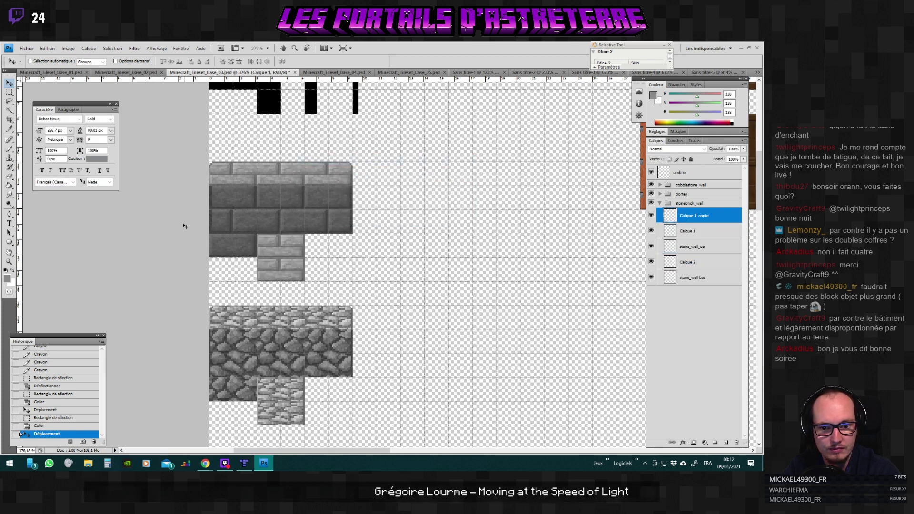
{"action": "left_click_drag", "start_coordinate": [276, 264], "coordinate": [288, 219]}
{"action": "scroll", "coordinate": [307, 227], "scroll_direction": "down", "scroll_amount": 3}
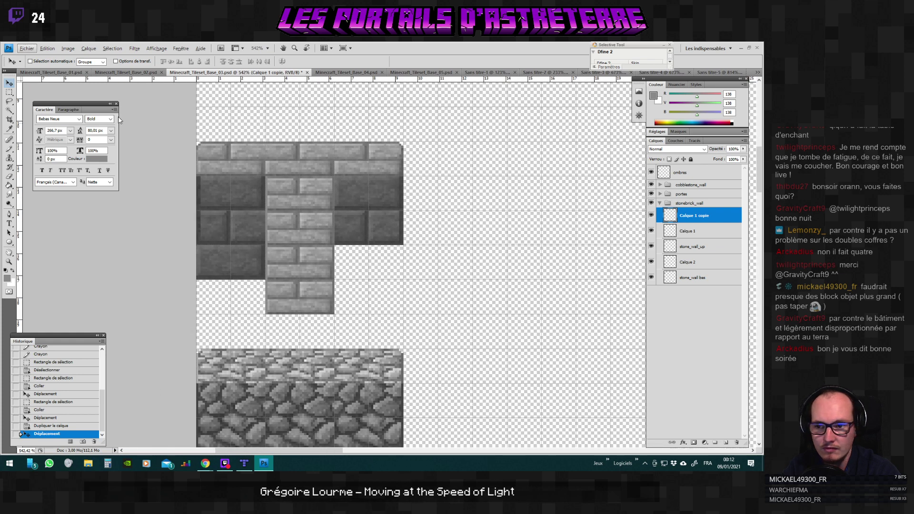
Darken the copied brick layer with Brightness/Contrast, setting brightness to -51 and contrast to -37 in legacy mode.
{"action": "left_click", "coordinate": [68, 48]}
{"action": "mouse_move", "coordinate": [96, 69]}
{"action": "left_click", "coordinate": [200, 71]}
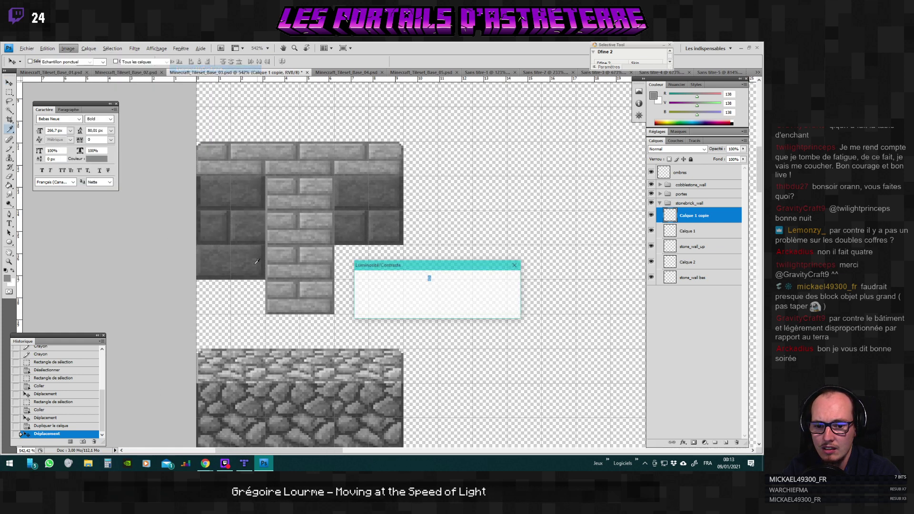
{"action": "left_click_drag", "start_coordinate": [399, 287], "coordinate": [394, 307]}
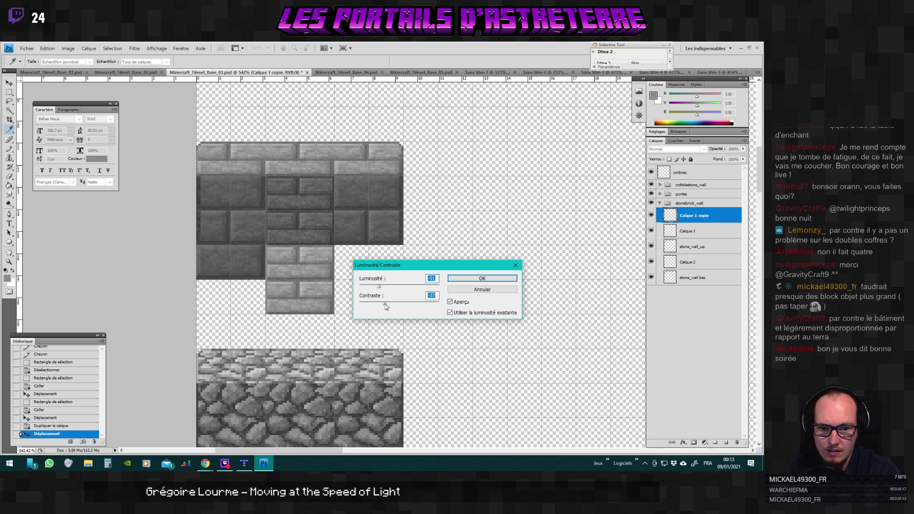
{"action": "left_click", "coordinate": [476, 278]}
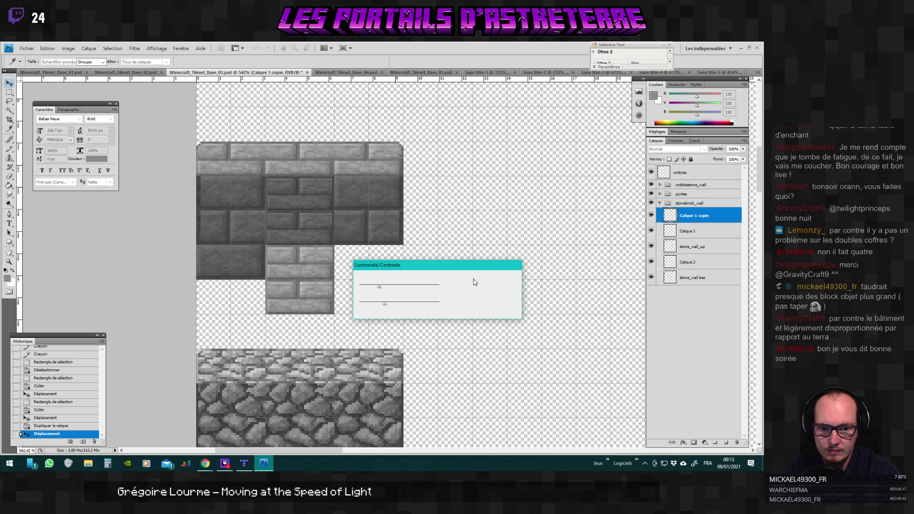
{"action": "key", "text": "v"}
Duplicate the darkened brick layer twice and place the copies over the remaining dark front-wall tiles on both sides.
{"action": "right_click", "coordinate": [685, 215]}
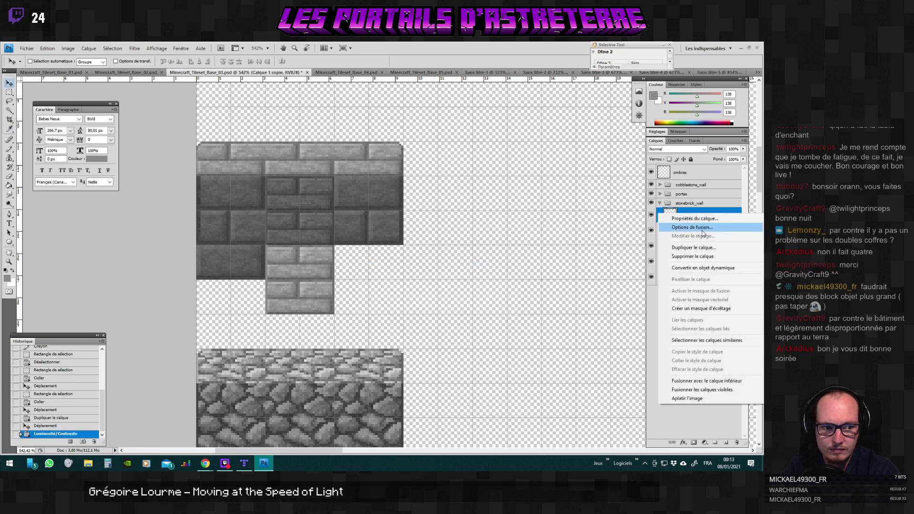
{"action": "left_click", "coordinate": [685, 236]}
{"action": "left_click", "coordinate": [455, 173]}
{"action": "left_click_drag", "start_coordinate": [333, 223], "coordinate": [202, 196]}
{"action": "right_click", "coordinate": [695, 217]}
{"action": "left_click", "coordinate": [690, 244]}
{"action": "left_click", "coordinate": [460, 176]}
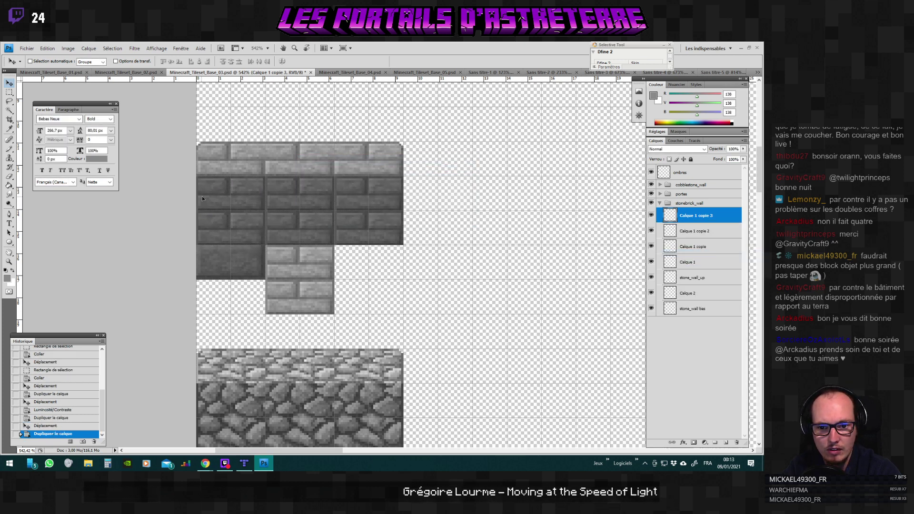
{"action": "scroll", "coordinate": [224, 212], "scroll_direction": "up", "scroll_amount": 4}
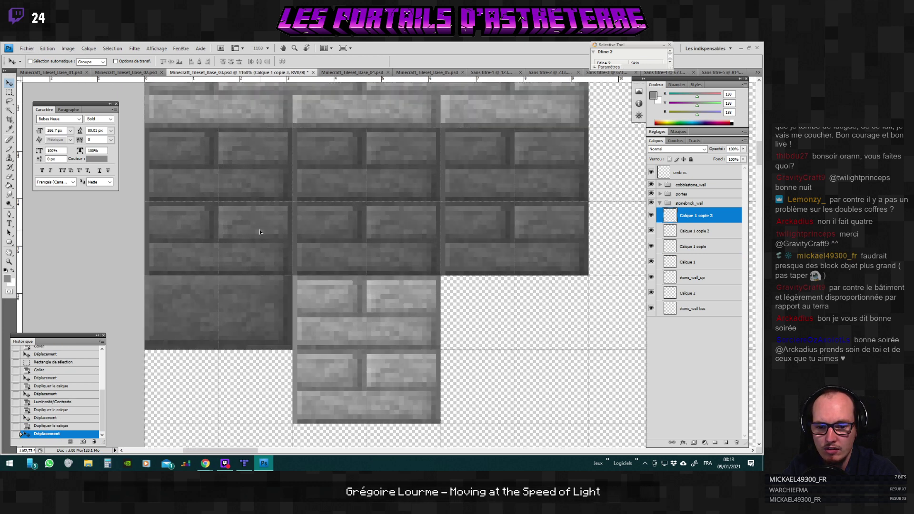
{"action": "scroll", "coordinate": [259, 229], "scroll_direction": "down", "scroll_amount": 3}
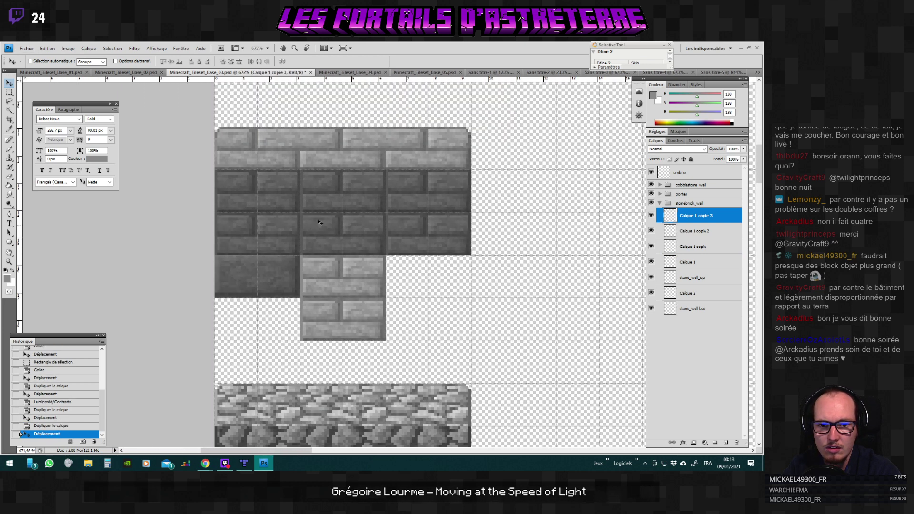
Copy the dark brick texture from Sans titre-5 and return to Minecraft_Tileset_Base_03.psd.
{"action": "left_click", "coordinate": [710, 73]}
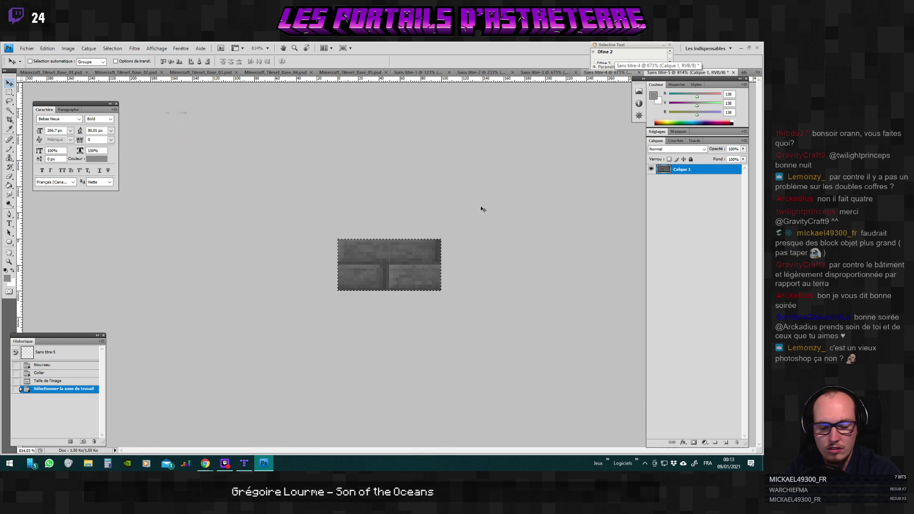
{"action": "left_click", "coordinate": [73, 73]}
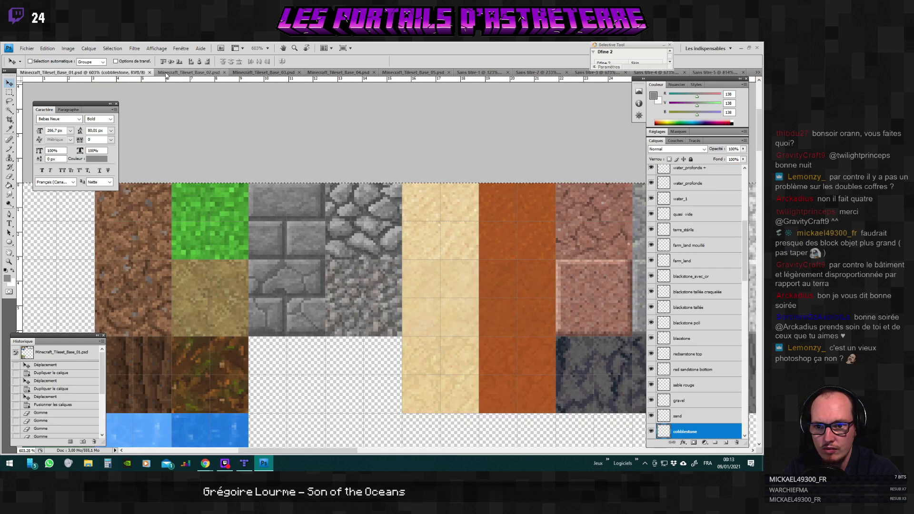
{"action": "left_click", "coordinate": [200, 72]}
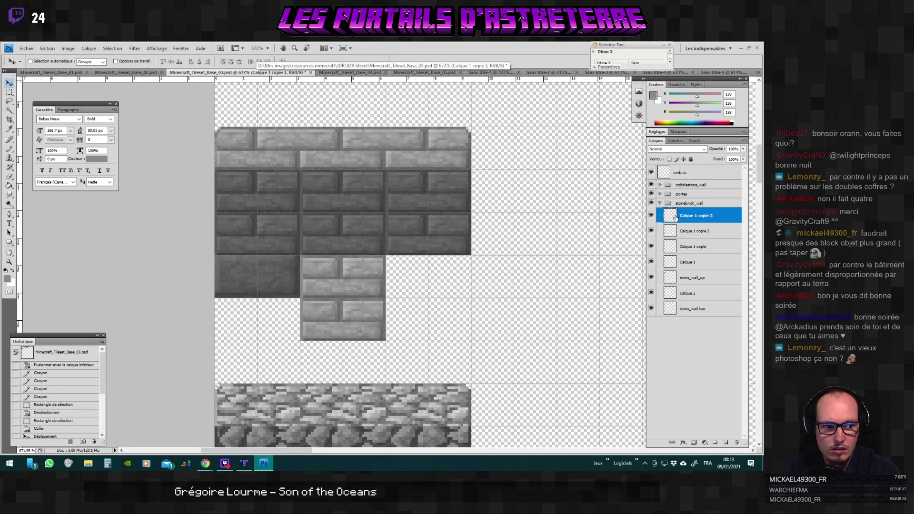
Replace the three darkened brick copies with the pasted dark brick texture, placed on the lower middle of the front wall.
{"action": "left_click", "coordinate": [694, 247], "text": "shift"}
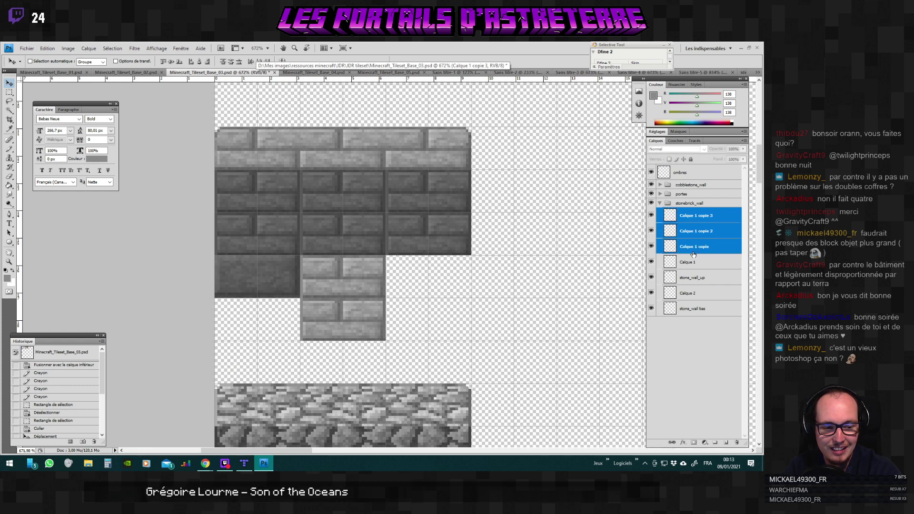
{"action": "key", "text": "Delete"}
{"action": "key", "text": "ctrl+v"}
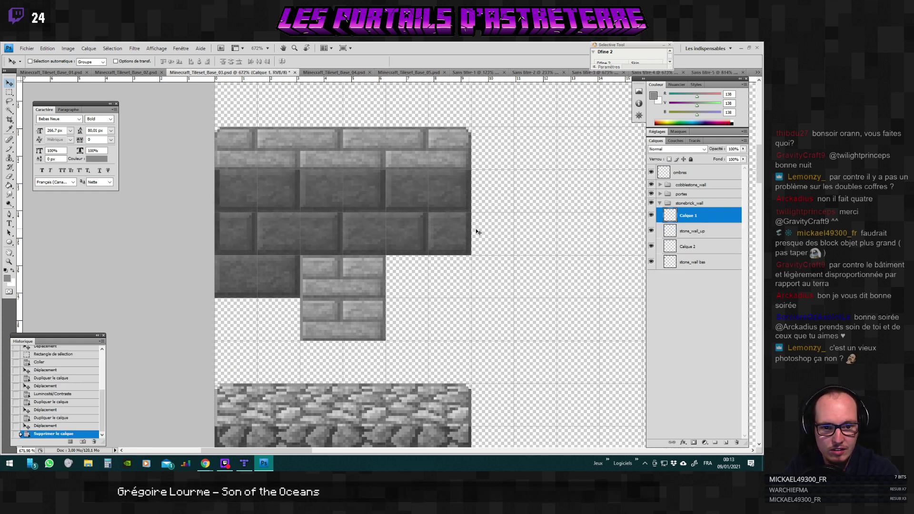
{"action": "left_click_drag", "start_coordinate": [399, 260], "coordinate": [352, 228]}
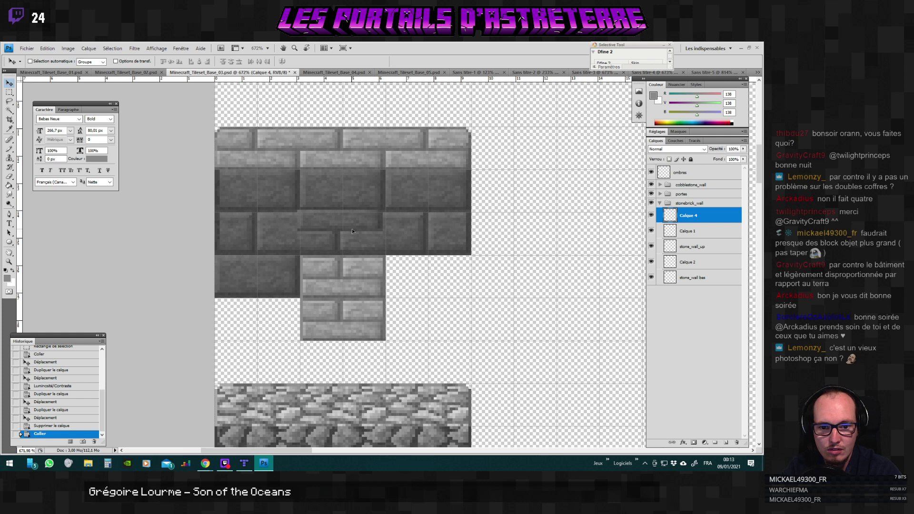
Duplicate the pasted dark brick layer, place the copy directly above it on the middle of the front wall, and merge the two layers.
{"action": "right_click", "coordinate": [690, 224]}
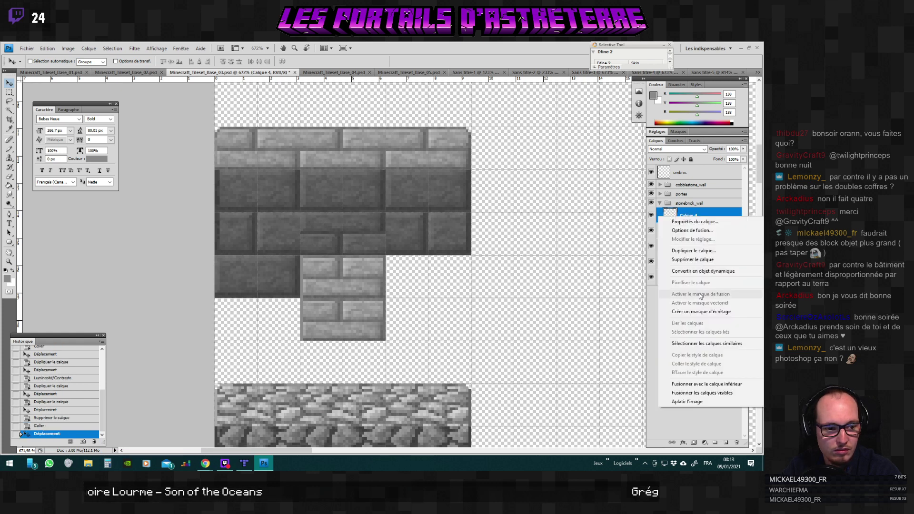
{"action": "left_click", "coordinate": [696, 248]}
{"action": "left_click", "coordinate": [456, 172]}
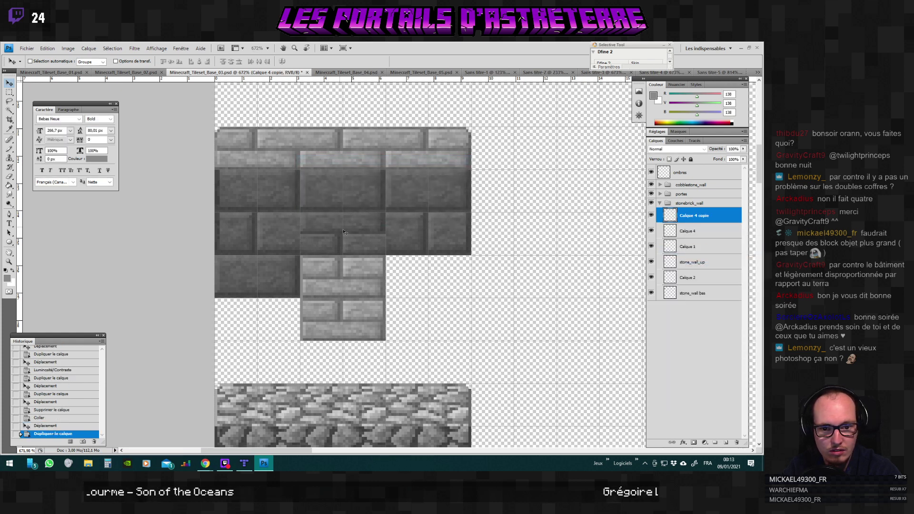
{"action": "left_click_drag", "start_coordinate": [343, 222], "coordinate": [341, 188]}
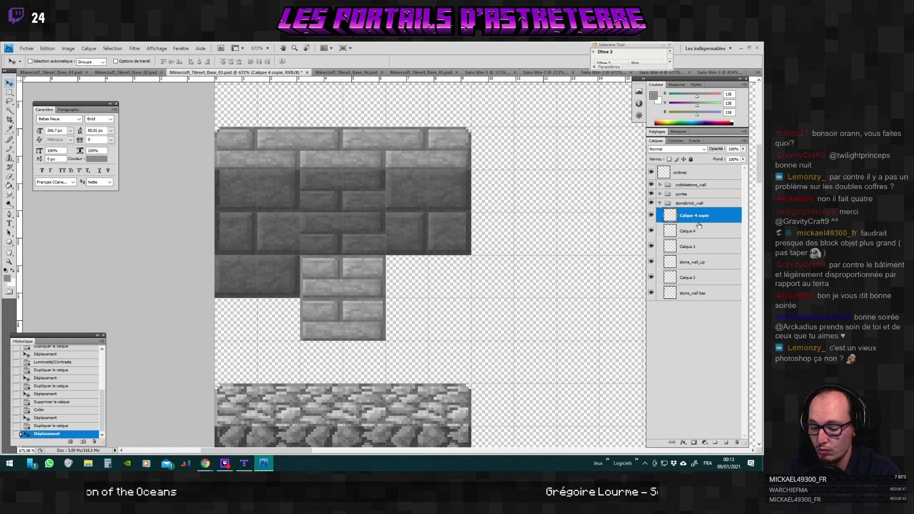
{"action": "key", "text": "ctrl+e"}
Duplicate the merged dark brick layer twice and place the copies over the old dark tiles on both sides of the front wall.
{"action": "right_click", "coordinate": [702, 222]}
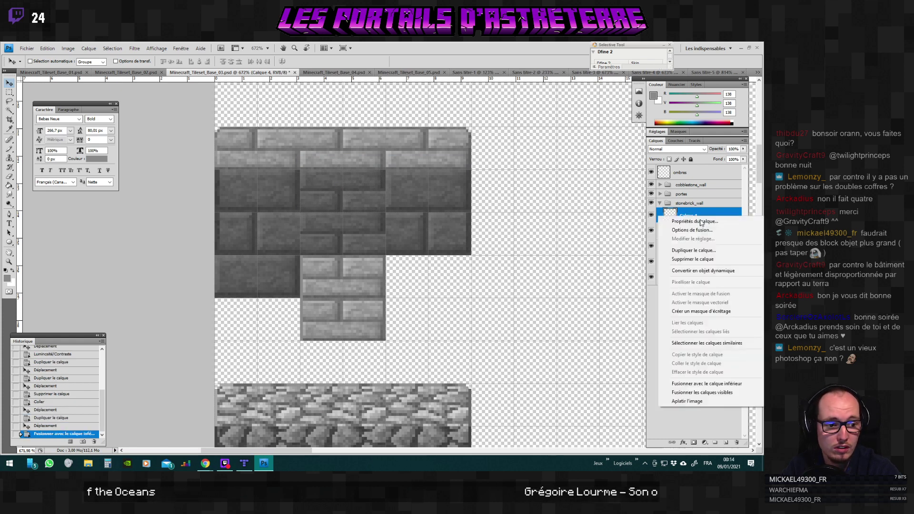
{"action": "left_click", "coordinate": [694, 250]}
{"action": "key", "text": "Return"}
{"action": "left_click_drag", "start_coordinate": [399, 190], "coordinate": [444, 195]}
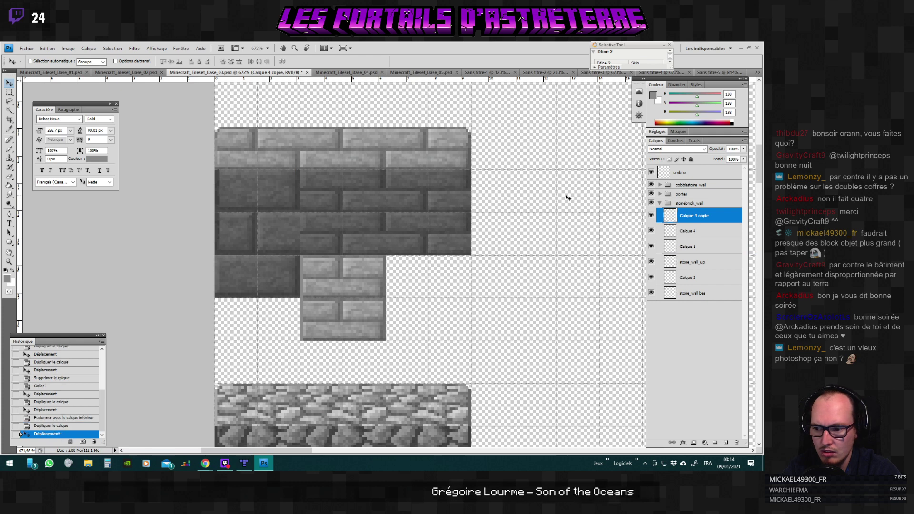
{"action": "right_click", "coordinate": [719, 214]}
{"action": "left_click", "coordinate": [695, 246]}
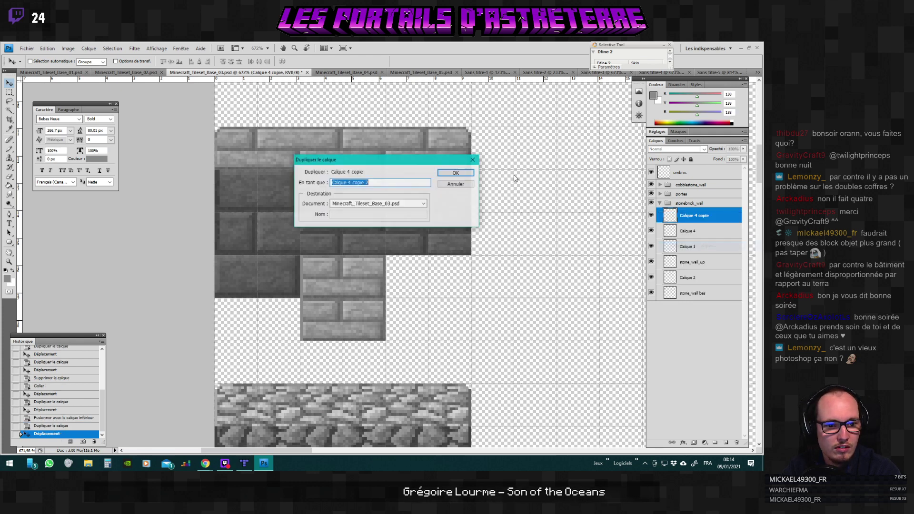
{"action": "key", "text": "Return"}
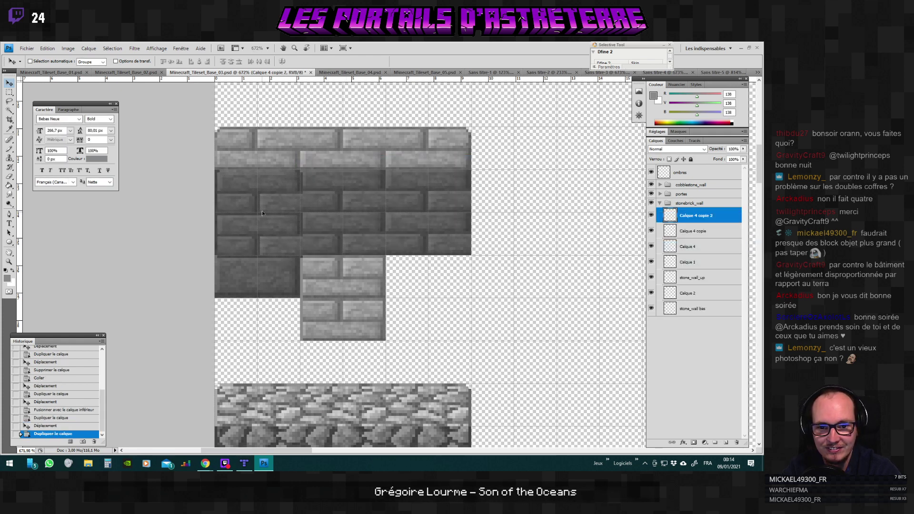
{"action": "left_click_drag", "start_coordinate": [262, 210], "coordinate": [261, 195]}
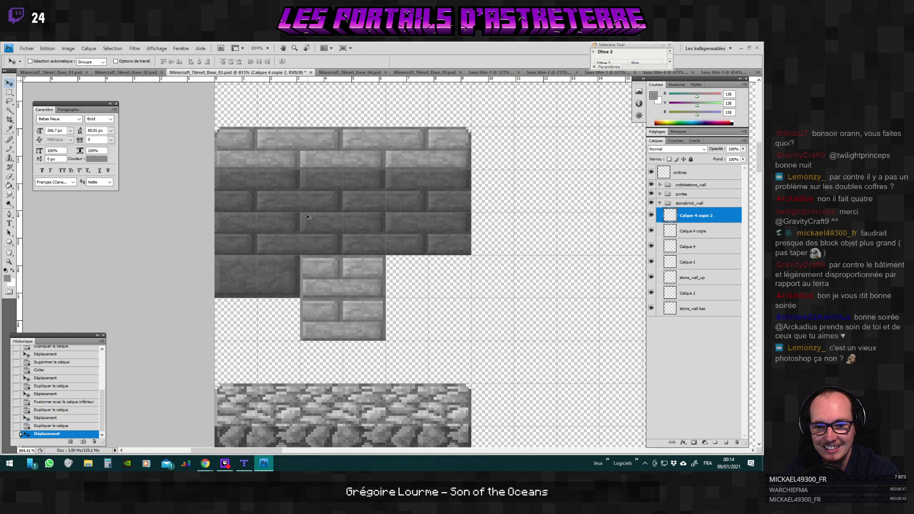
Retouch the outer edge pixels of the dark front wall with the Pencil tool, using dark greys sampled from the bricks.
{"action": "scroll", "coordinate": [304, 214], "scroll_direction": "up", "scroll_amount": 3}
{"action": "left_click", "coordinate": [9, 149]}
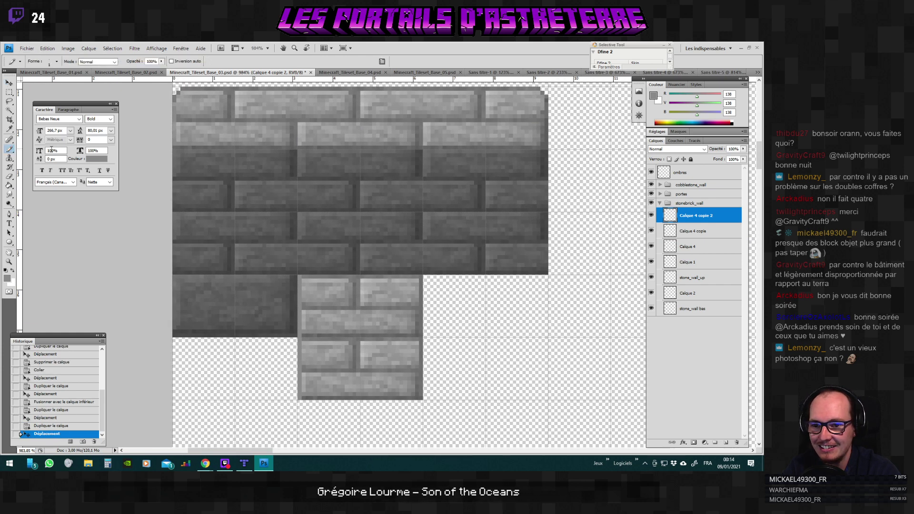
{"action": "left_click", "coordinate": [548, 160], "text": "alt"}
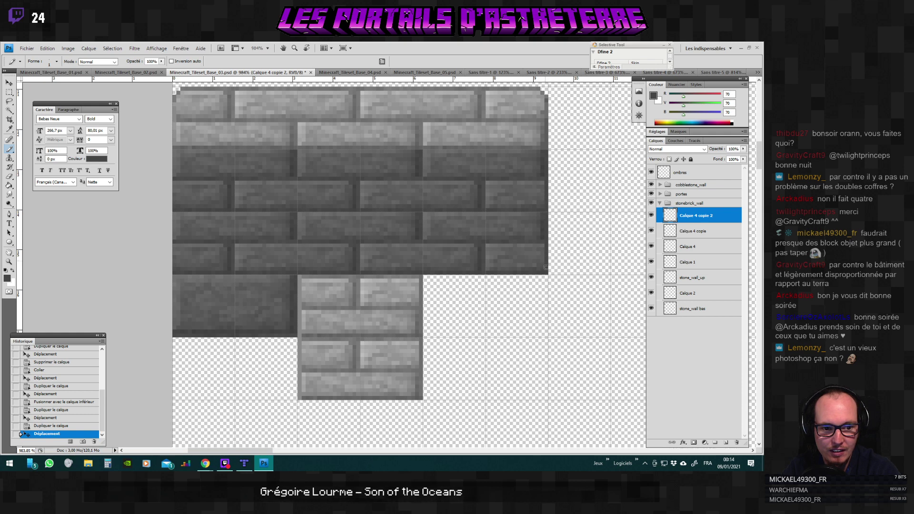
{"action": "left_click_drag", "start_coordinate": [546, 268], "coordinate": [472, 268]}
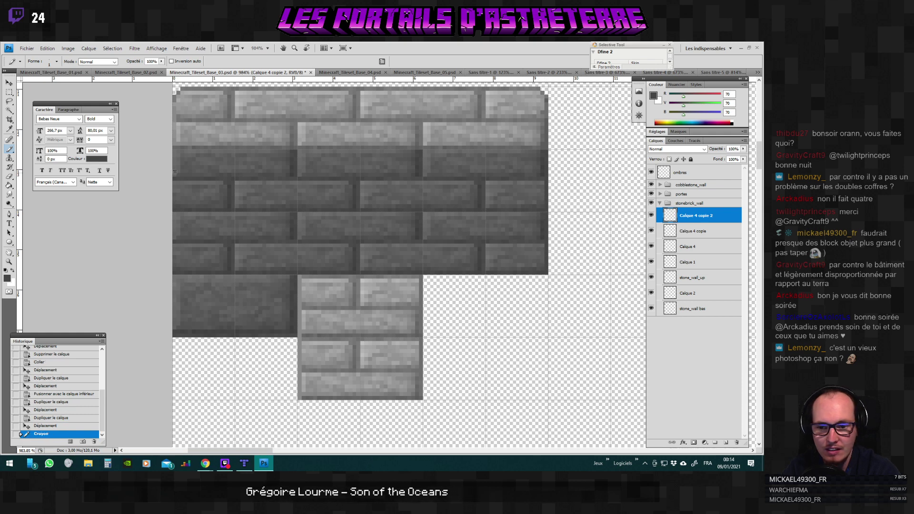
{"action": "left_click", "coordinate": [182, 144], "text": "alt"}
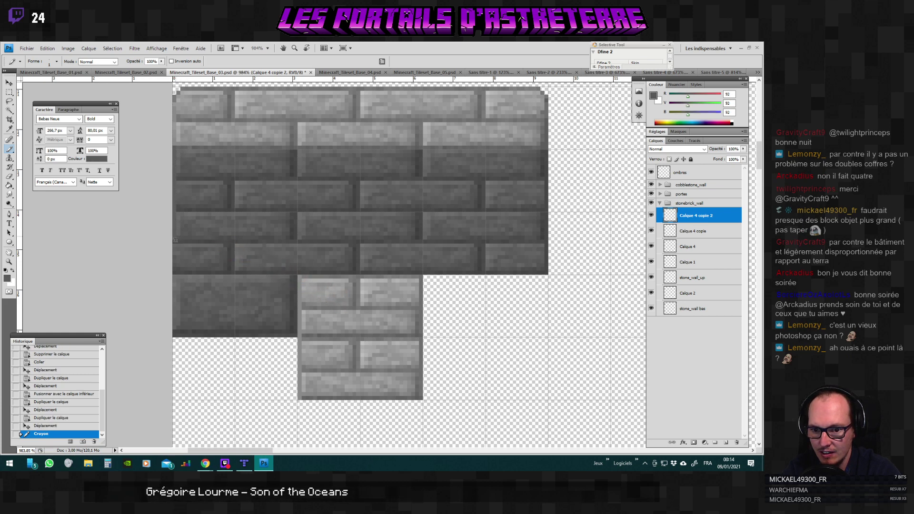
{"action": "left_click", "coordinate": [268, 226]}
{"action": "scroll", "coordinate": [489, 234], "scroll_direction": "down", "scroll_amount": 4}
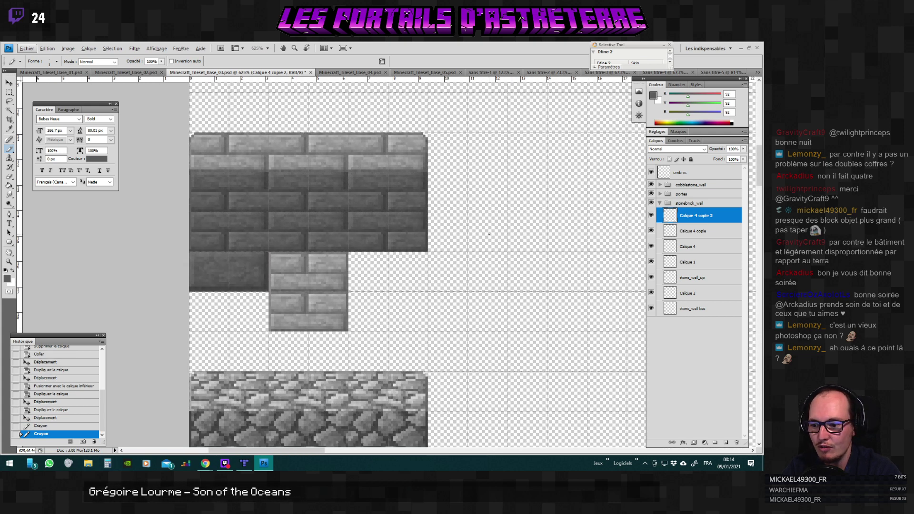
Check the Photoshop version information, then close it.
{"action": "left_click", "coordinate": [201, 48]}
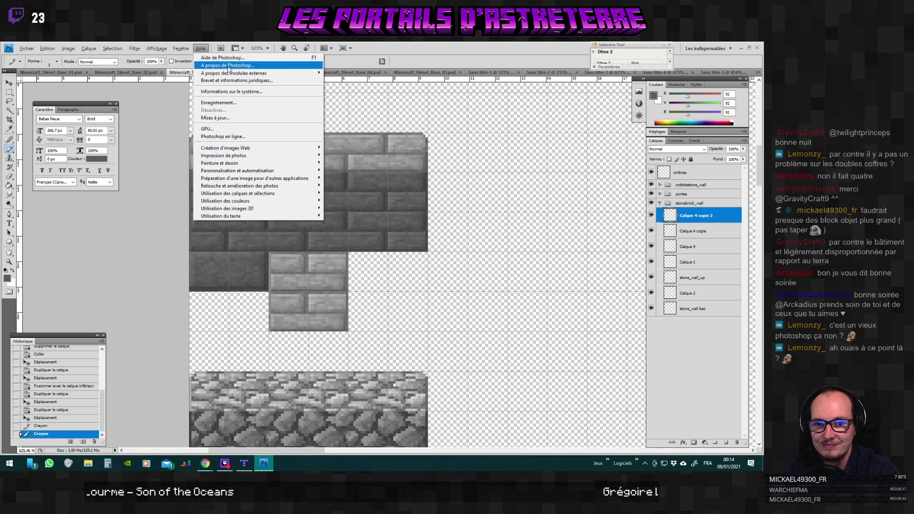
{"action": "left_click", "coordinate": [228, 66]}
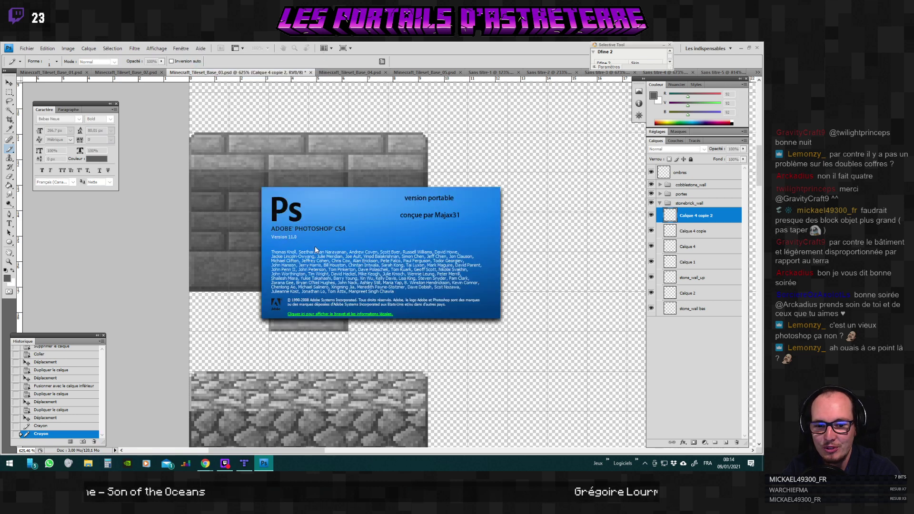
{"action": "left_click", "coordinate": [379, 304]}
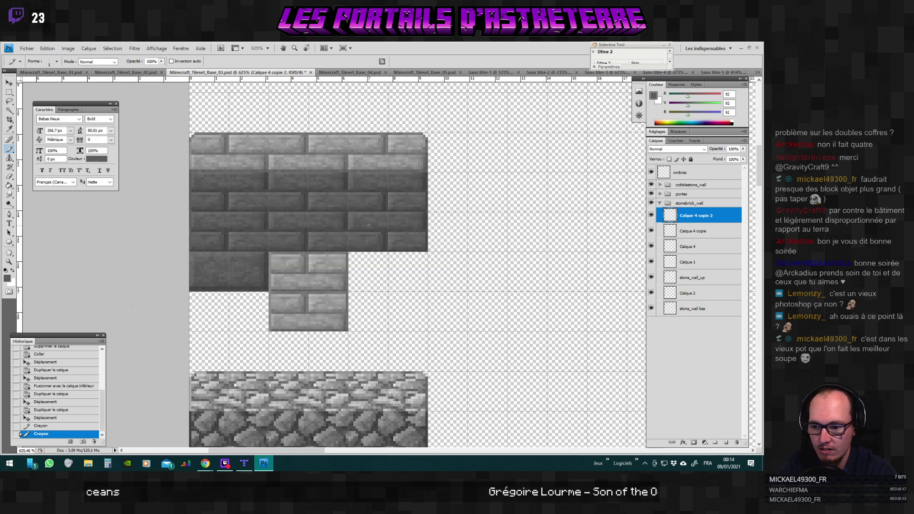
Save a copy of the tileset as Minecraft_Tileset_Base_03.png in the JDR tileset folder, replacing the existing file and accepting the PNG options.
{"action": "key", "text": "ctrl+shift+s"}
{"action": "left_click", "coordinate": [281, 303]}
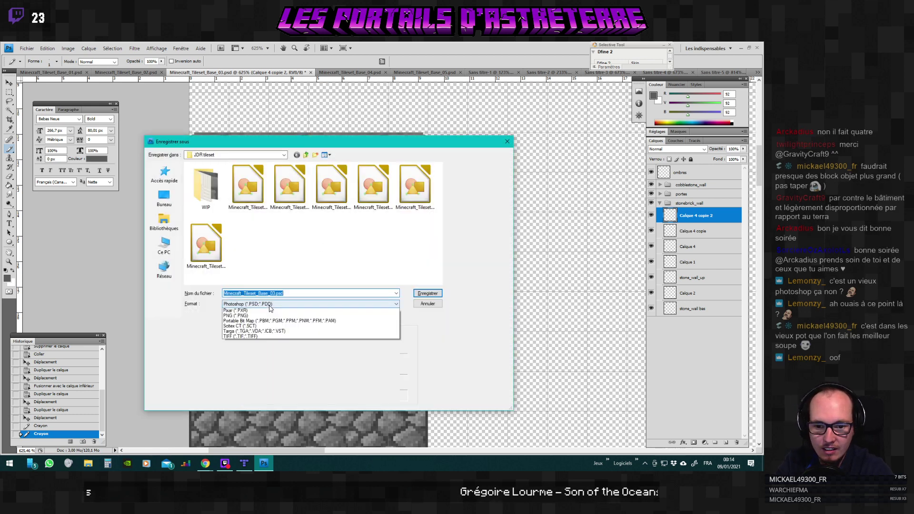
{"action": "left_click", "coordinate": [238, 393]}
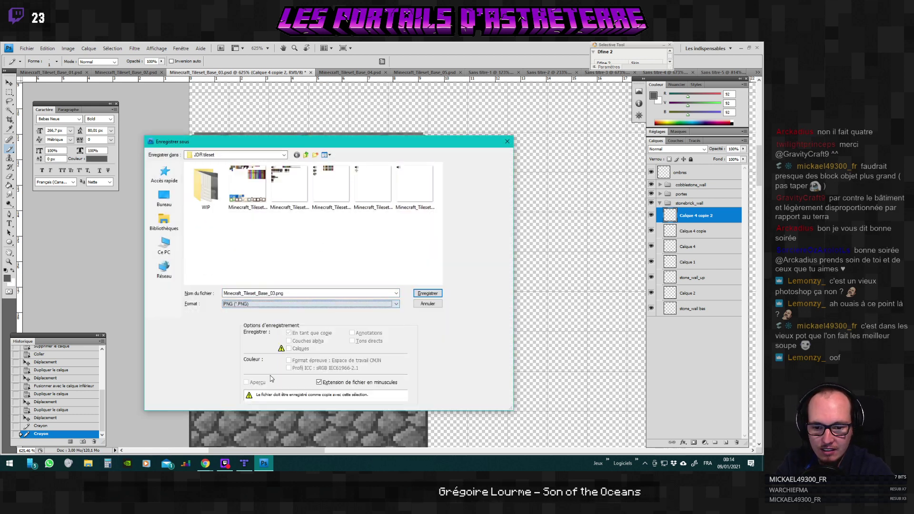
{"action": "left_click", "coordinate": [417, 294]}
{"action": "left_click", "coordinate": [363, 200]}
{"action": "key", "text": "Return"}
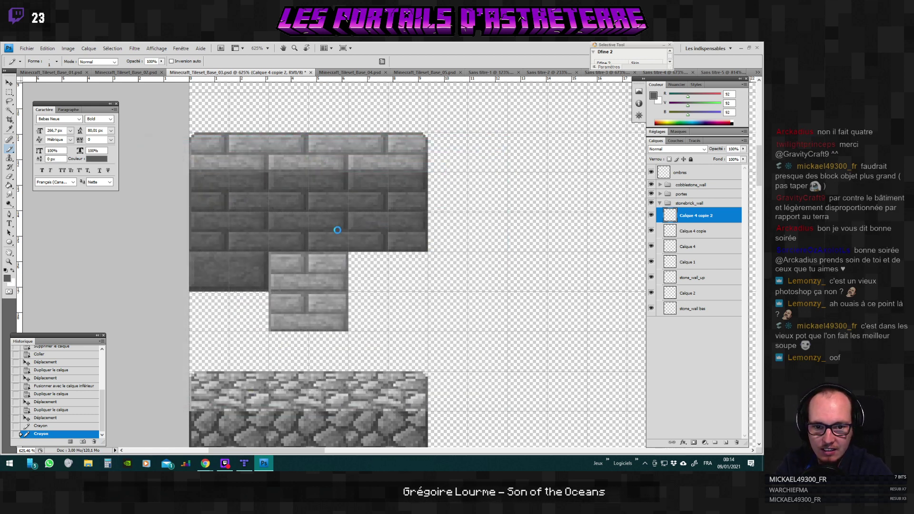
Switch to Tiled and examine the stone-brick building's front walls and surroundings on the map with the updated tileset.
{"action": "key", "text": "alt+Tab"}
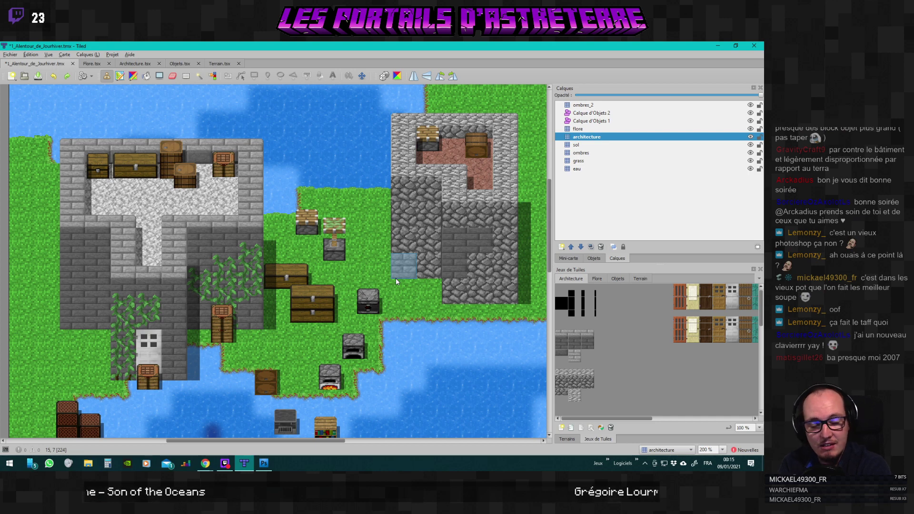
{"action": "left_click_drag", "start_coordinate": [305, 440], "coordinate": [261, 445]}
{"action": "scroll", "coordinate": [193, 356], "scroll_direction": "down", "scroll_amount": 6}
{"action": "scroll", "coordinate": [193, 357], "scroll_direction": "up", "scroll_amount": 5}
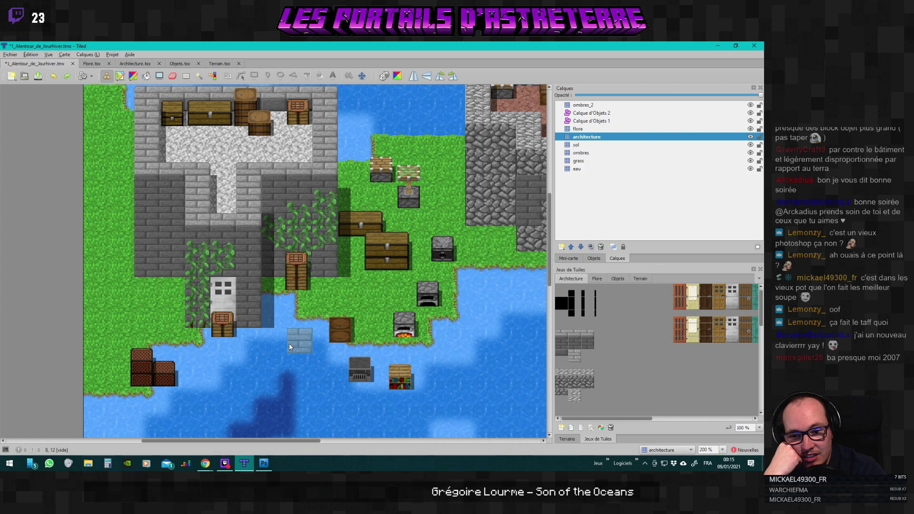
{"action": "scroll", "coordinate": [289, 346], "scroll_direction": "up", "scroll_amount": 2}
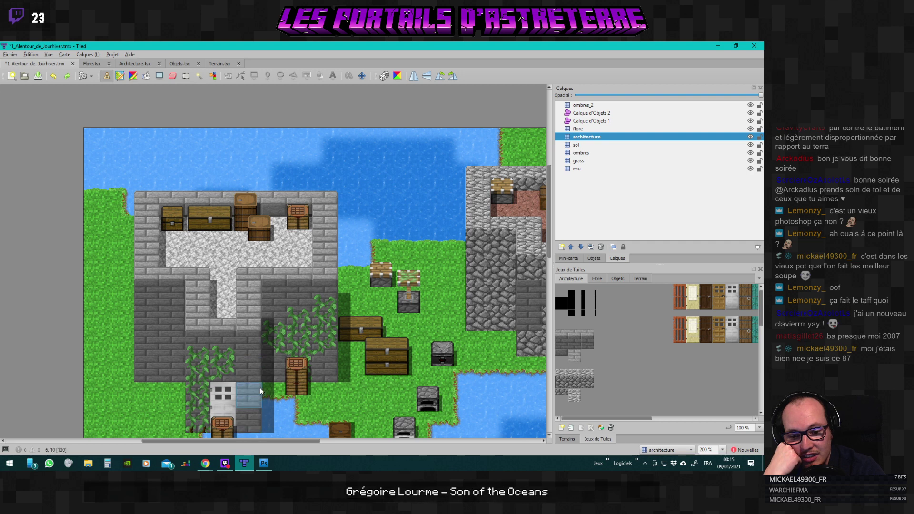
{"action": "scroll", "coordinate": [260, 388], "scroll_direction": "down", "scroll_amount": 2}
{"action": "scroll", "coordinate": [292, 370], "scroll_direction": "up", "scroll_amount": 1}
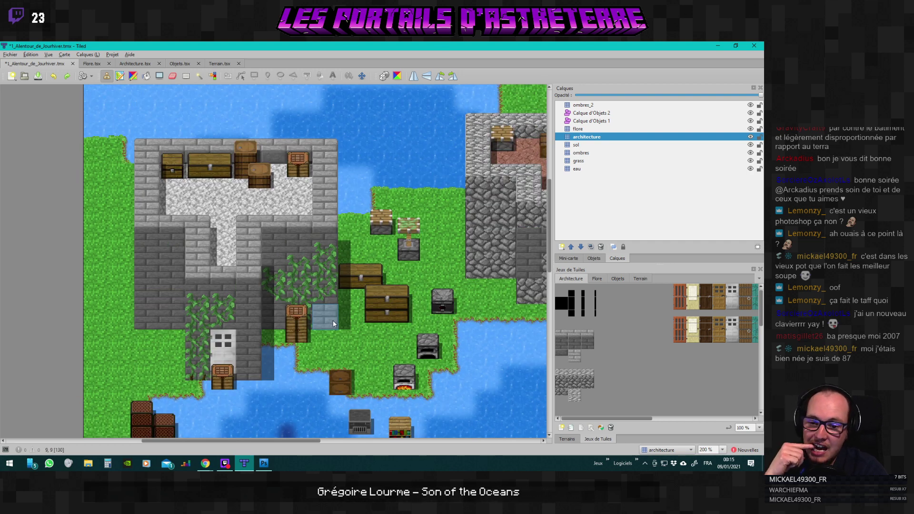